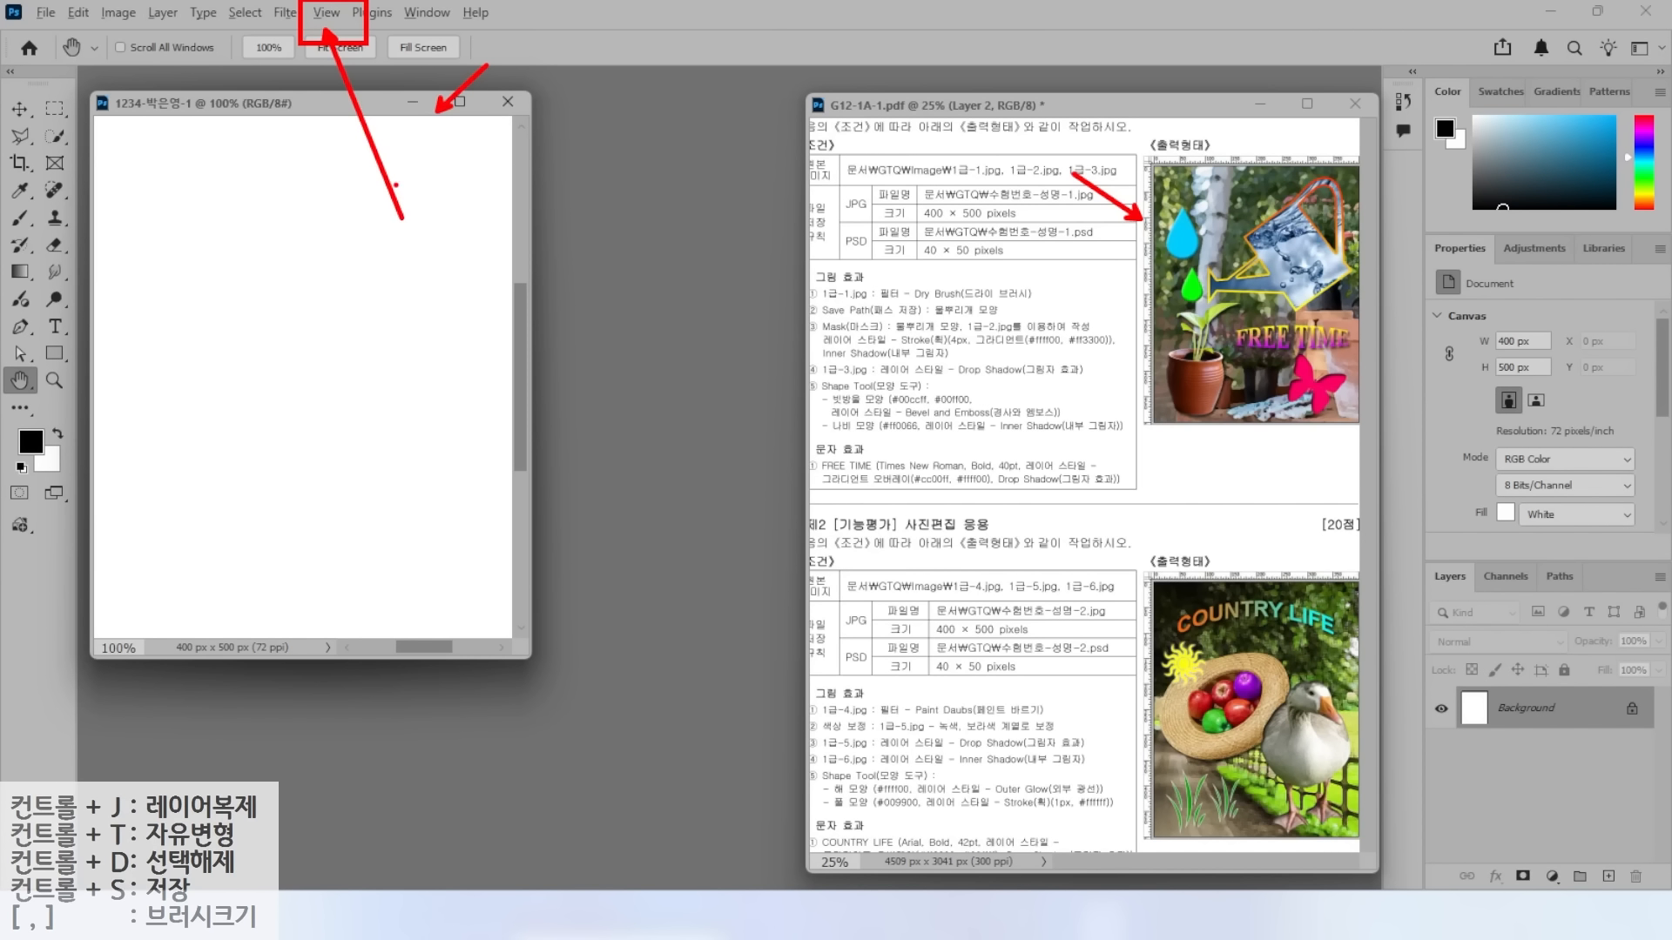
Turn on rulers and fit the blank 400 × 500 canvas on screen, noting the Dry Brush requirement.
click(328, 13)
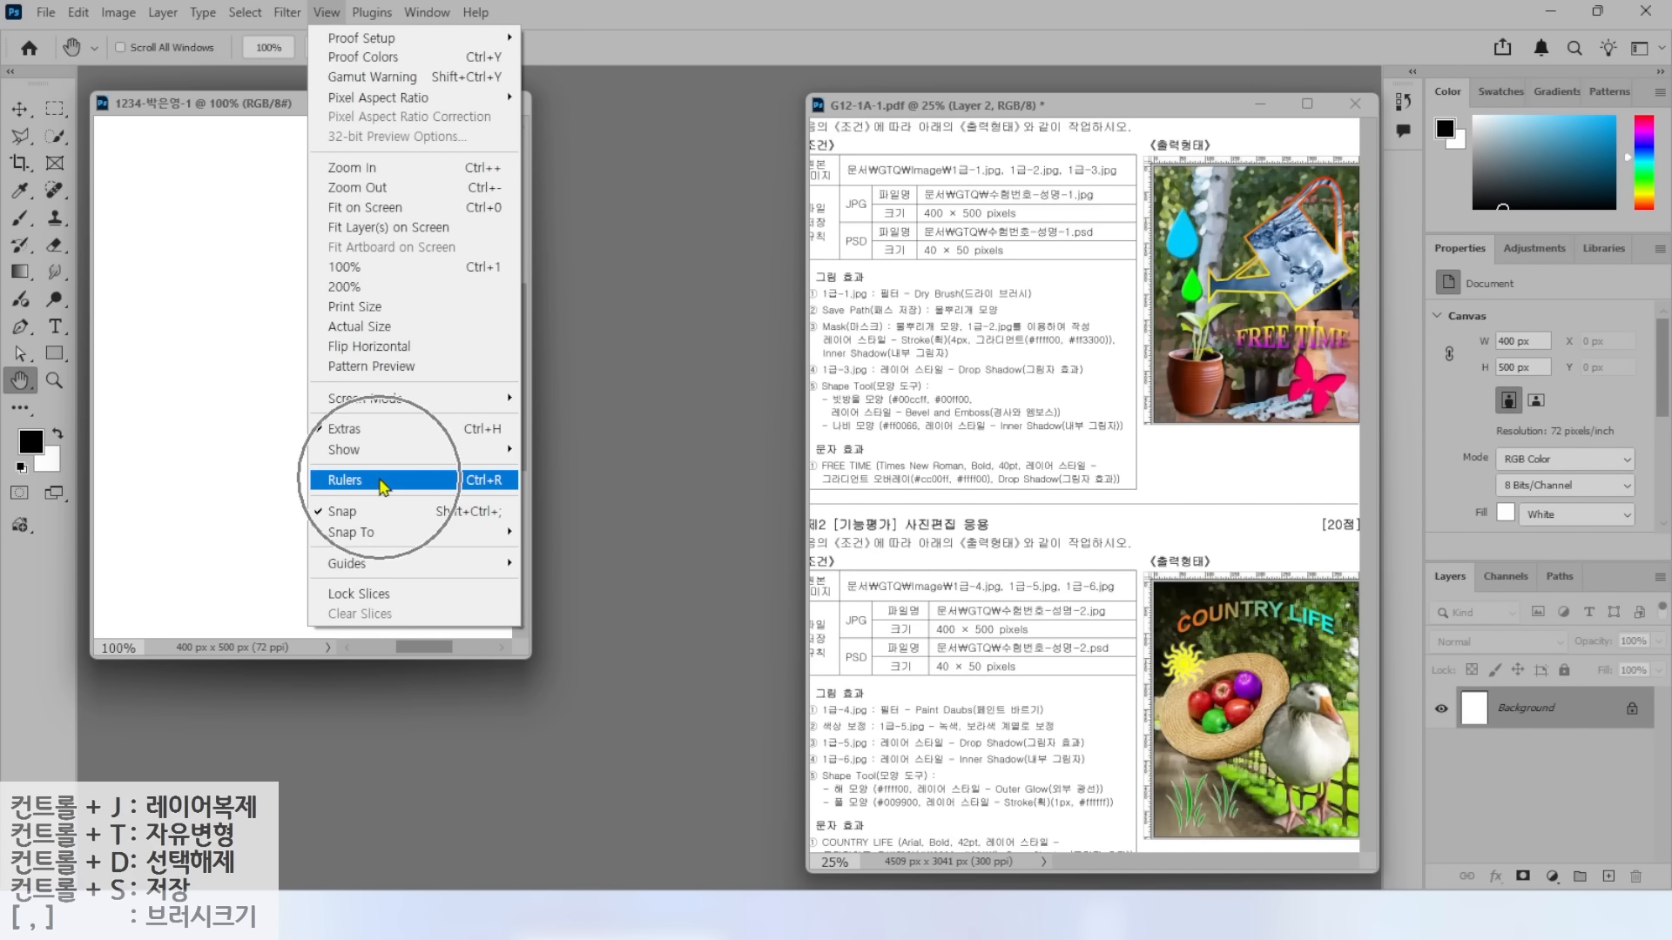
click(381, 482)
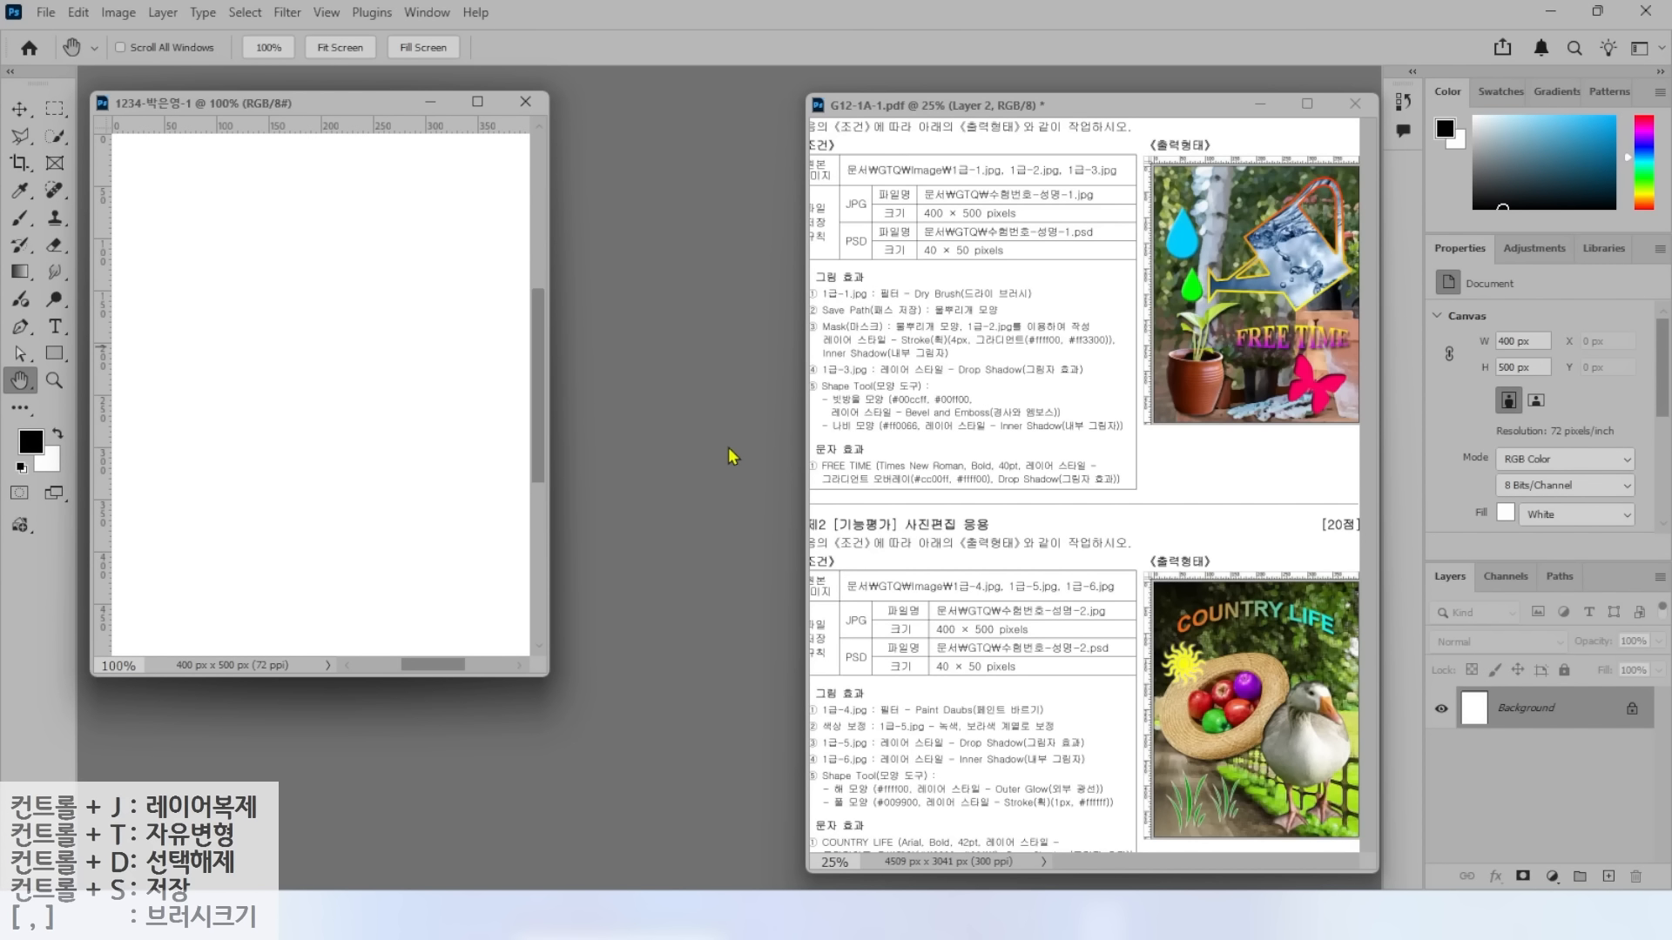
double_click(12, 385)
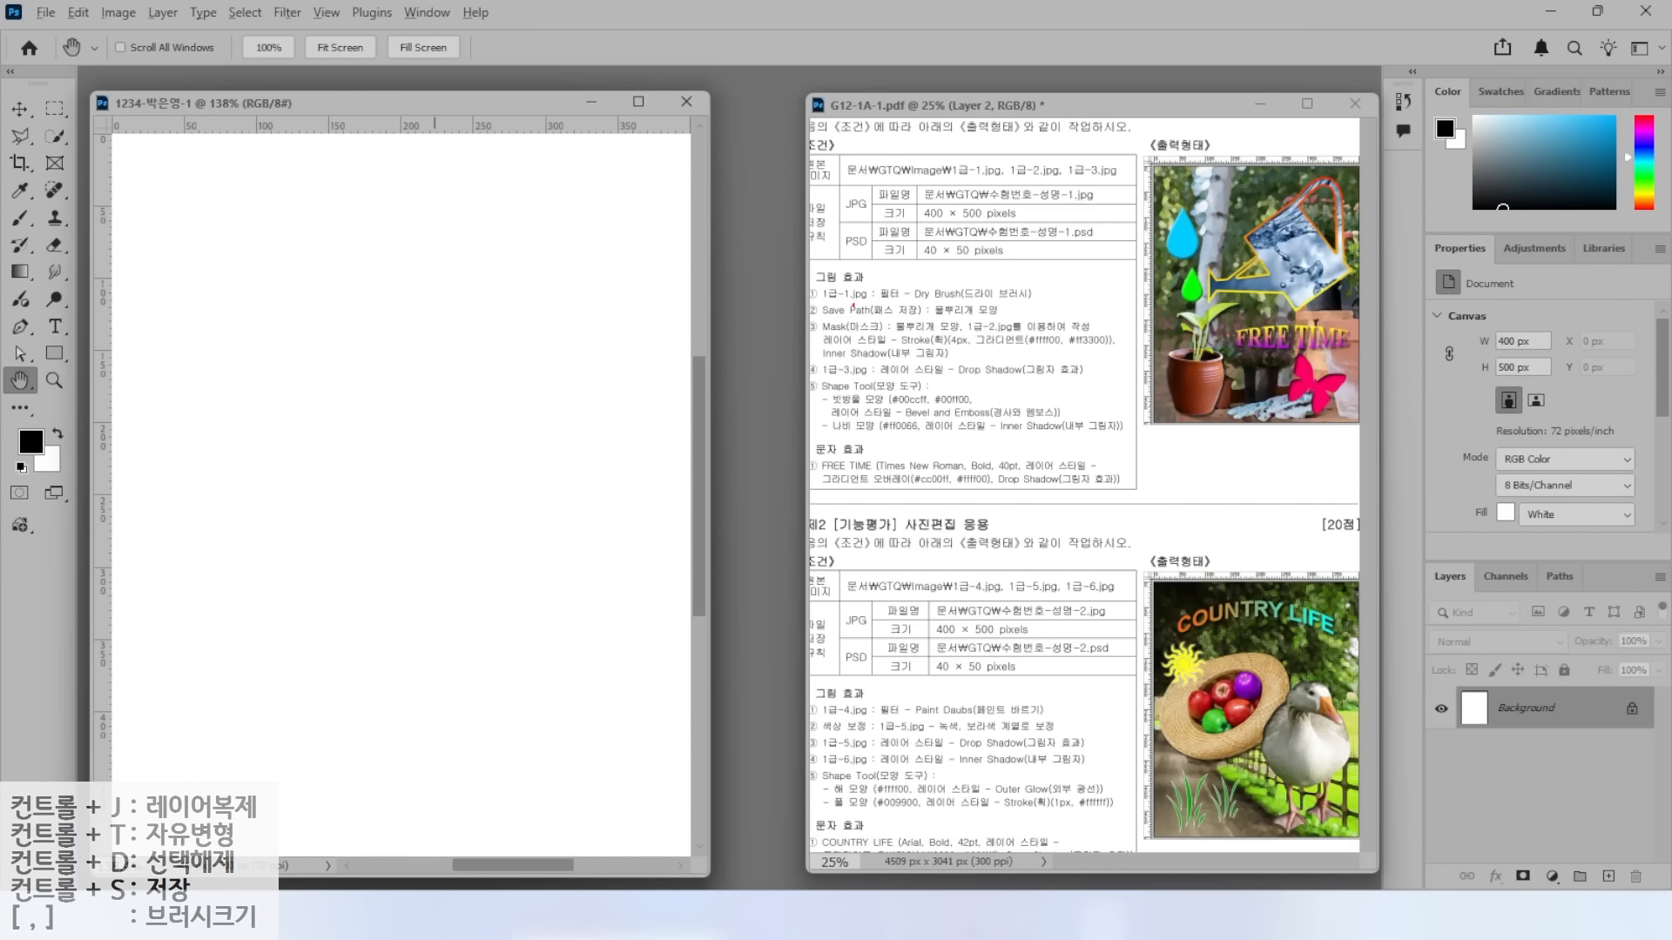
drag(810, 300, 926, 299)
Open 1급-1.jpg from the Documents > GTQ > image folder.
click(45, 12)
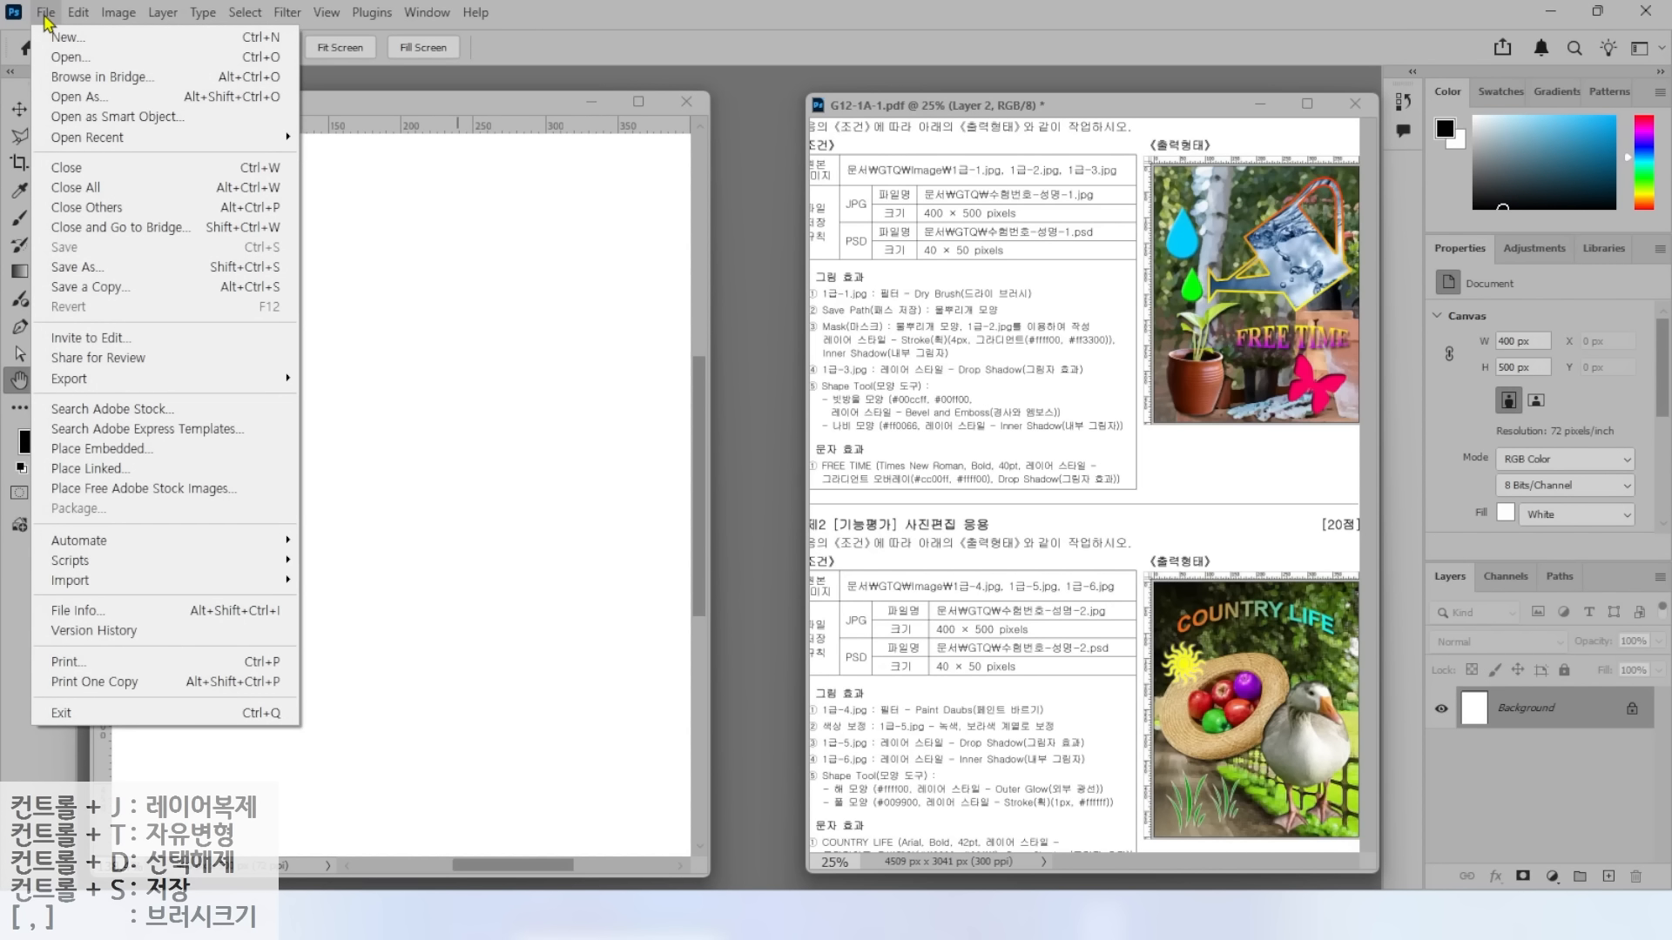
click(62, 58)
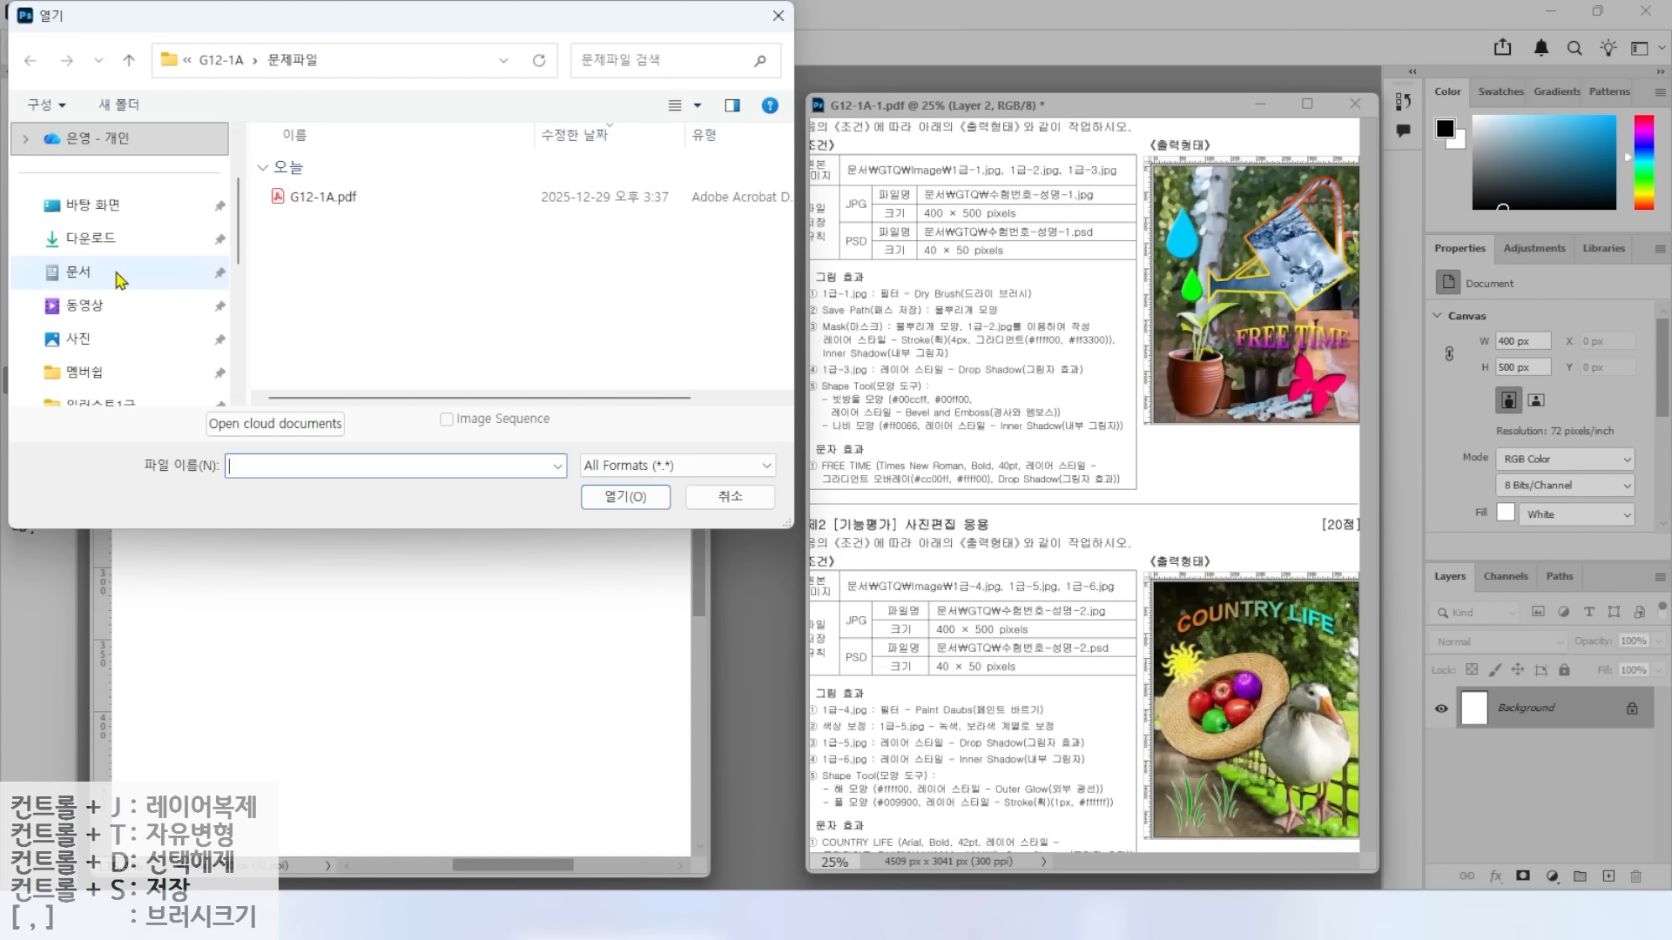
click(172, 275)
double_click(296, 226)
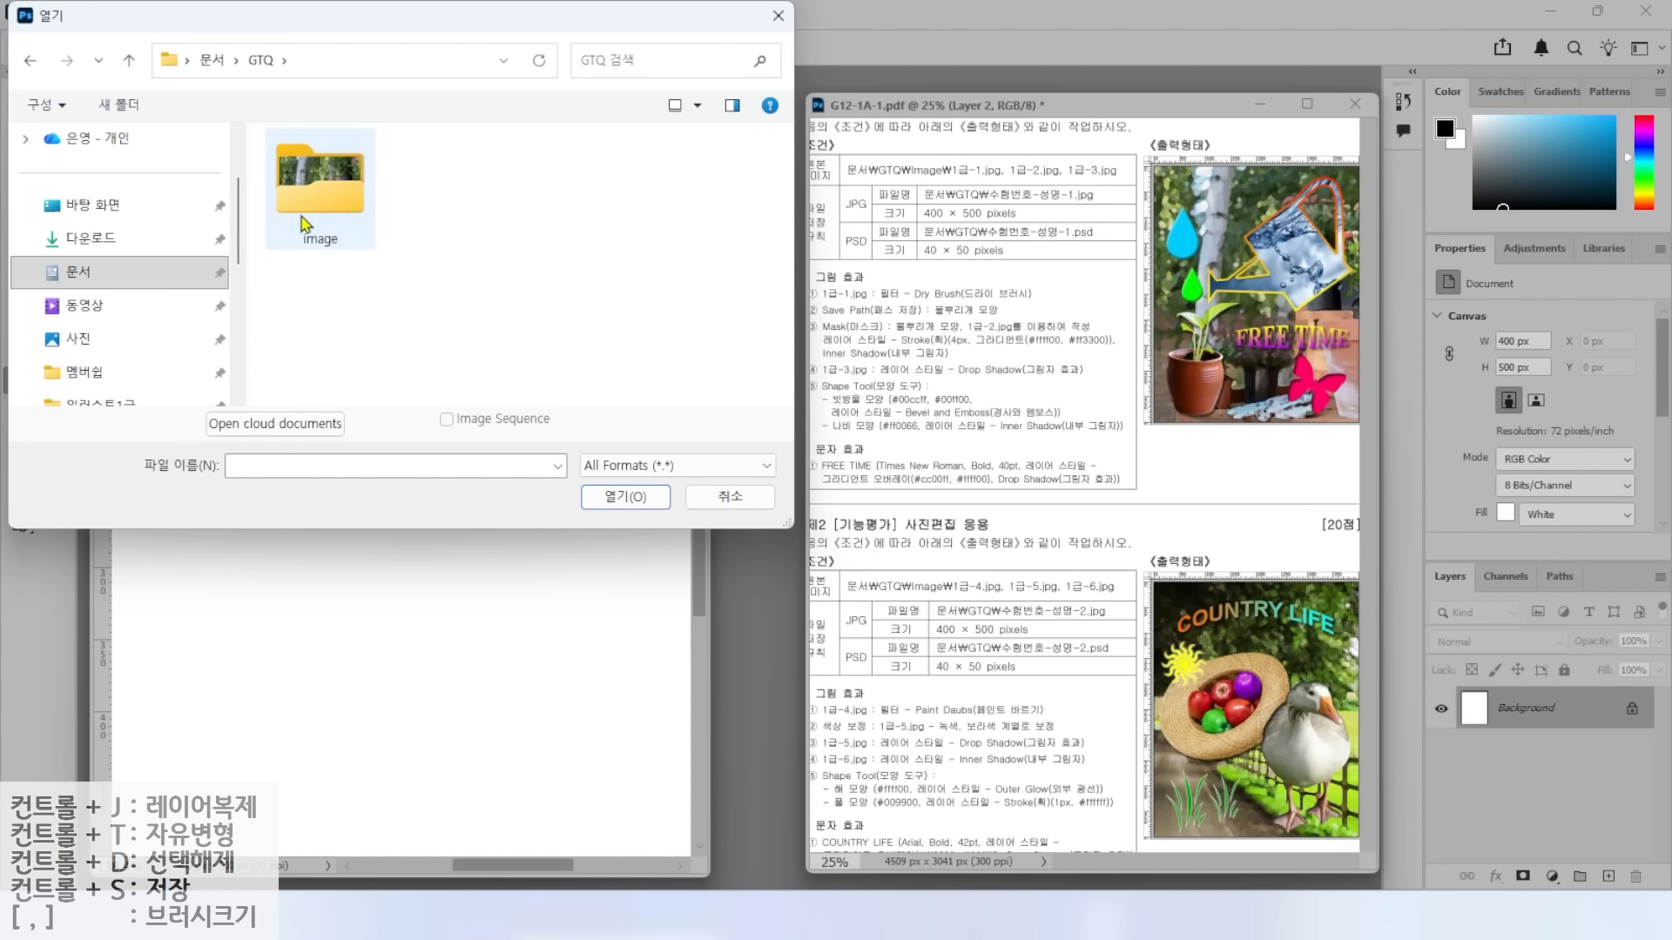
double_click(305, 209)
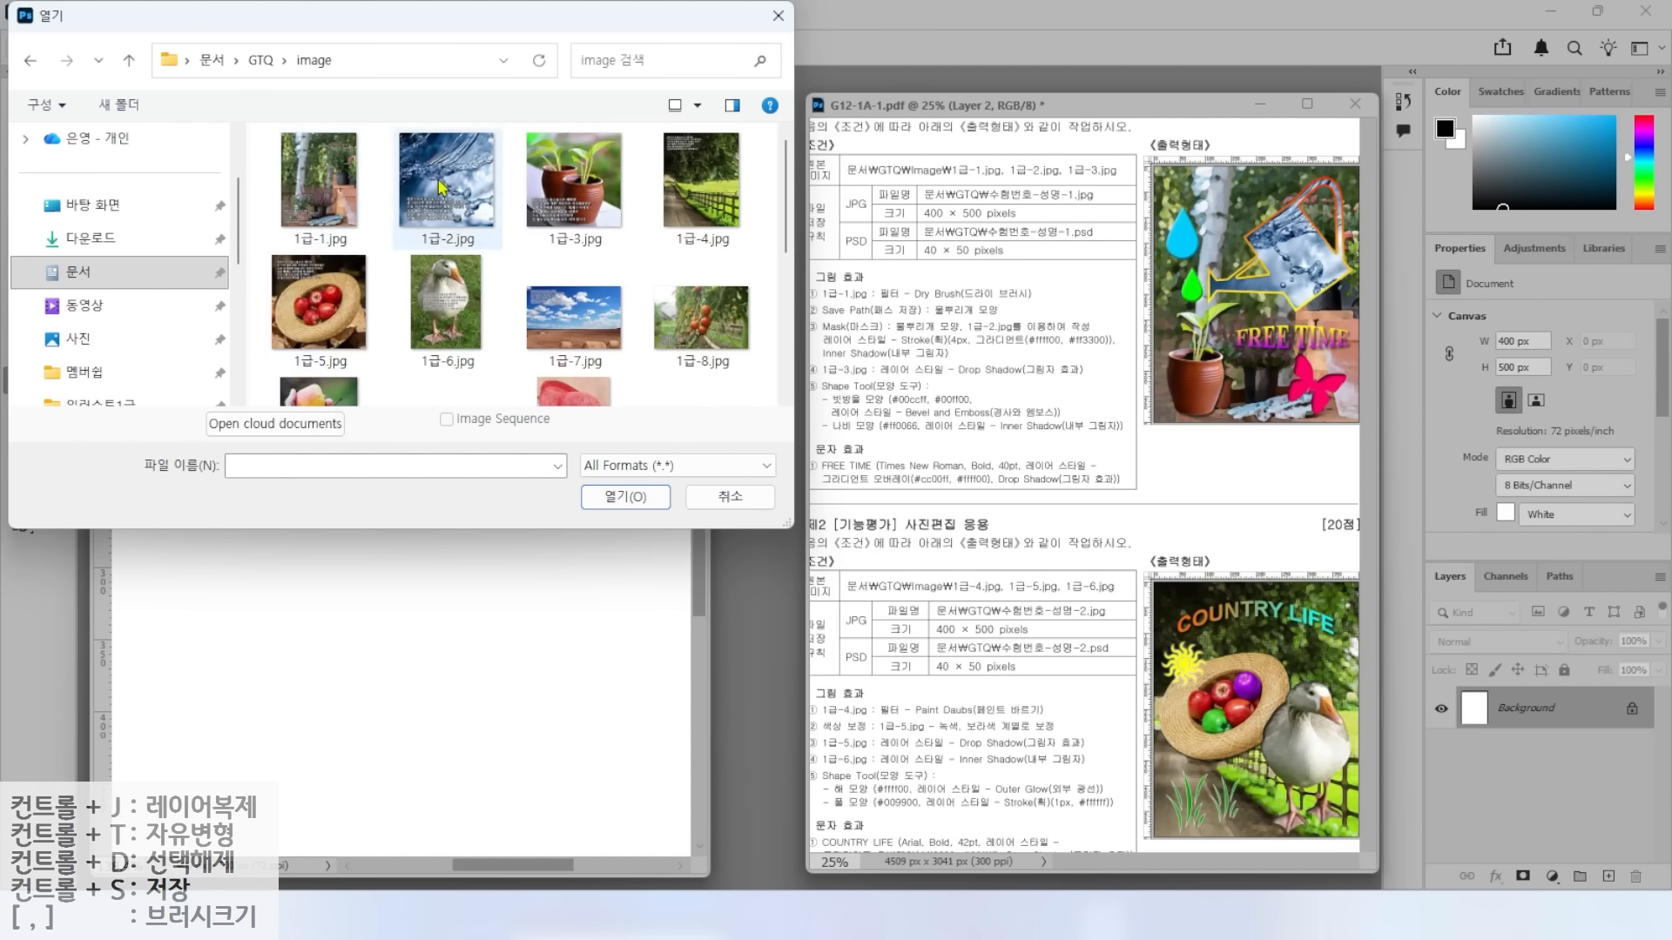
click(326, 207)
click(601, 495)
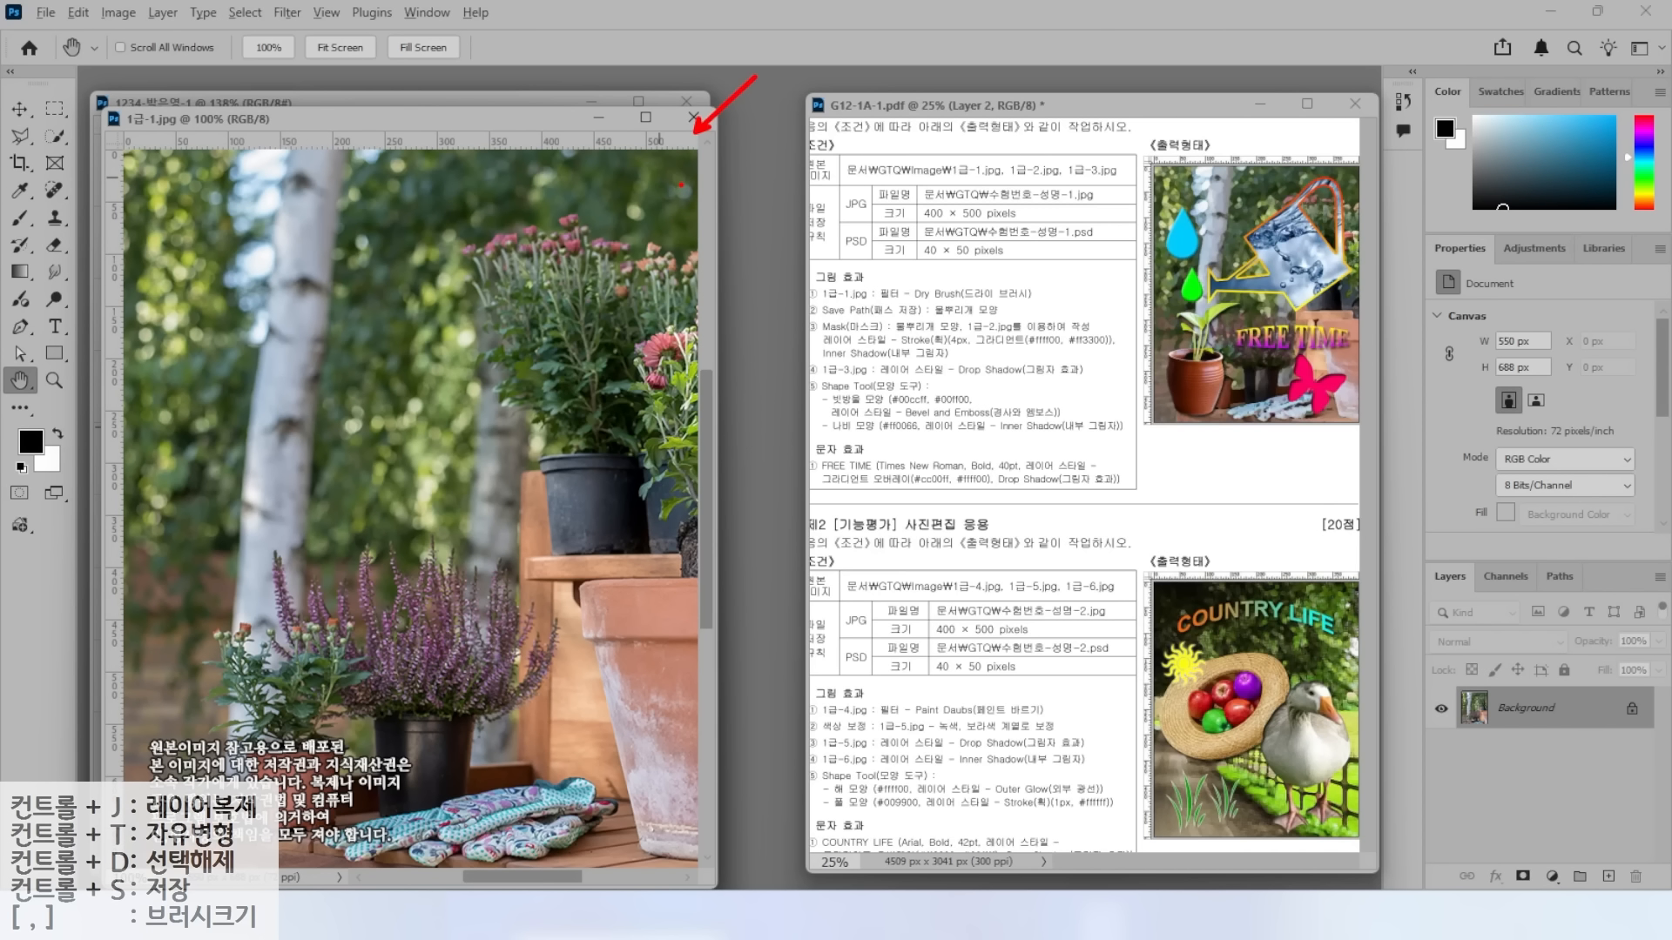
Resize 1급-1.jpg to 400 px wide (500 px high) in Image Size.
click(124, 19)
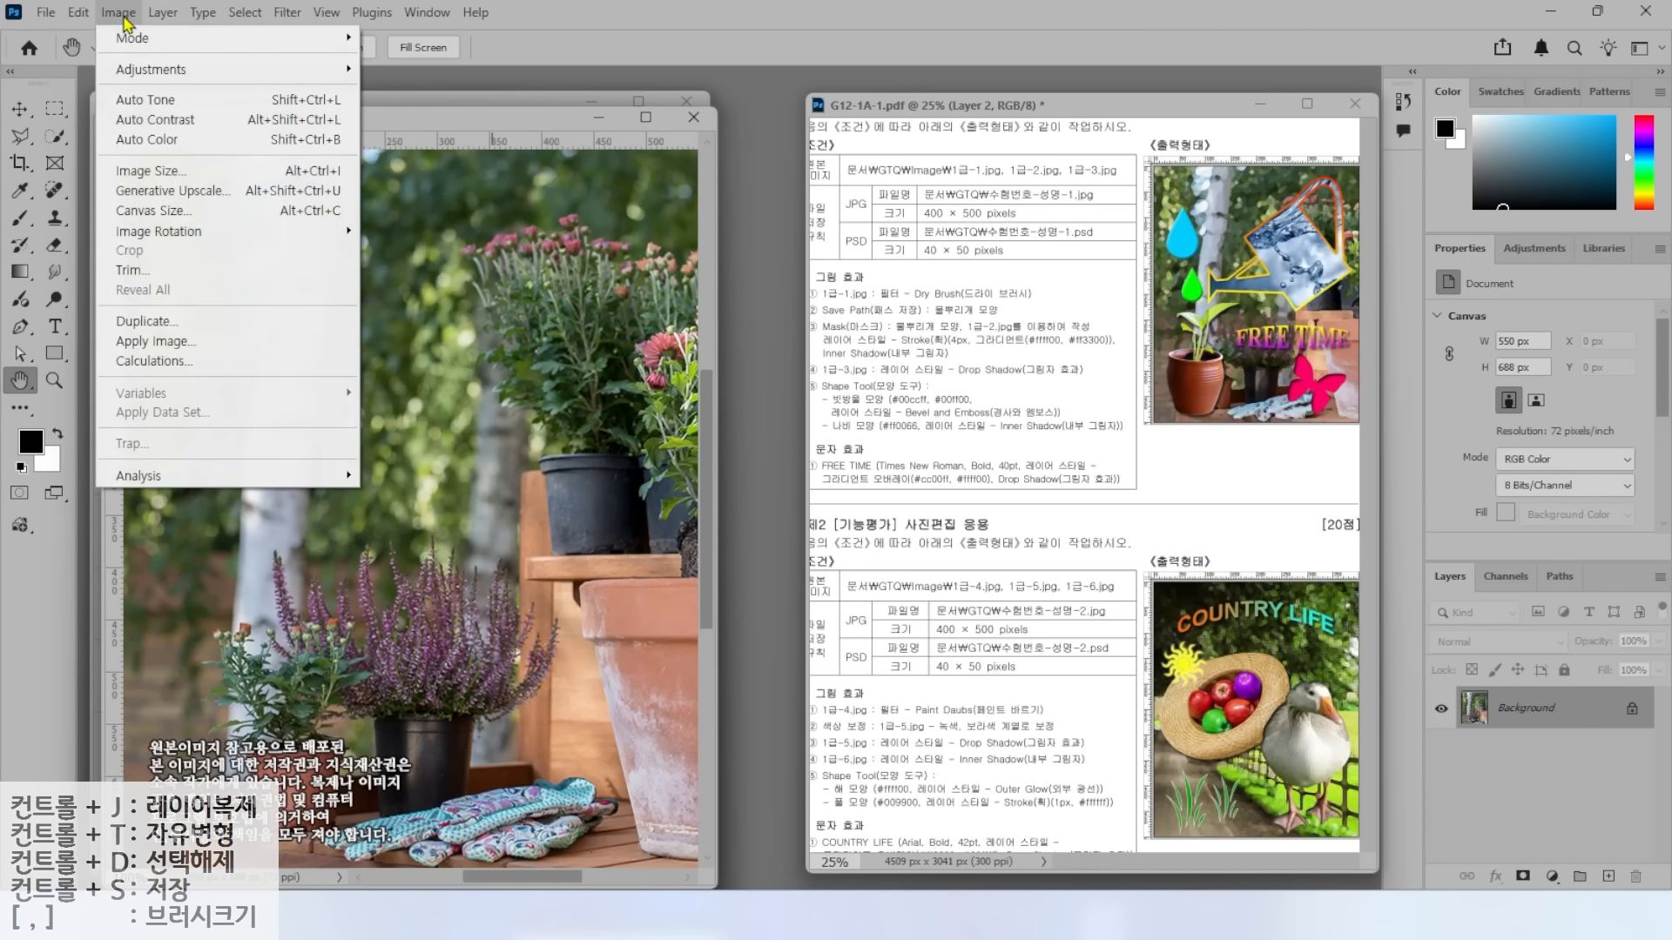
click(152, 172)
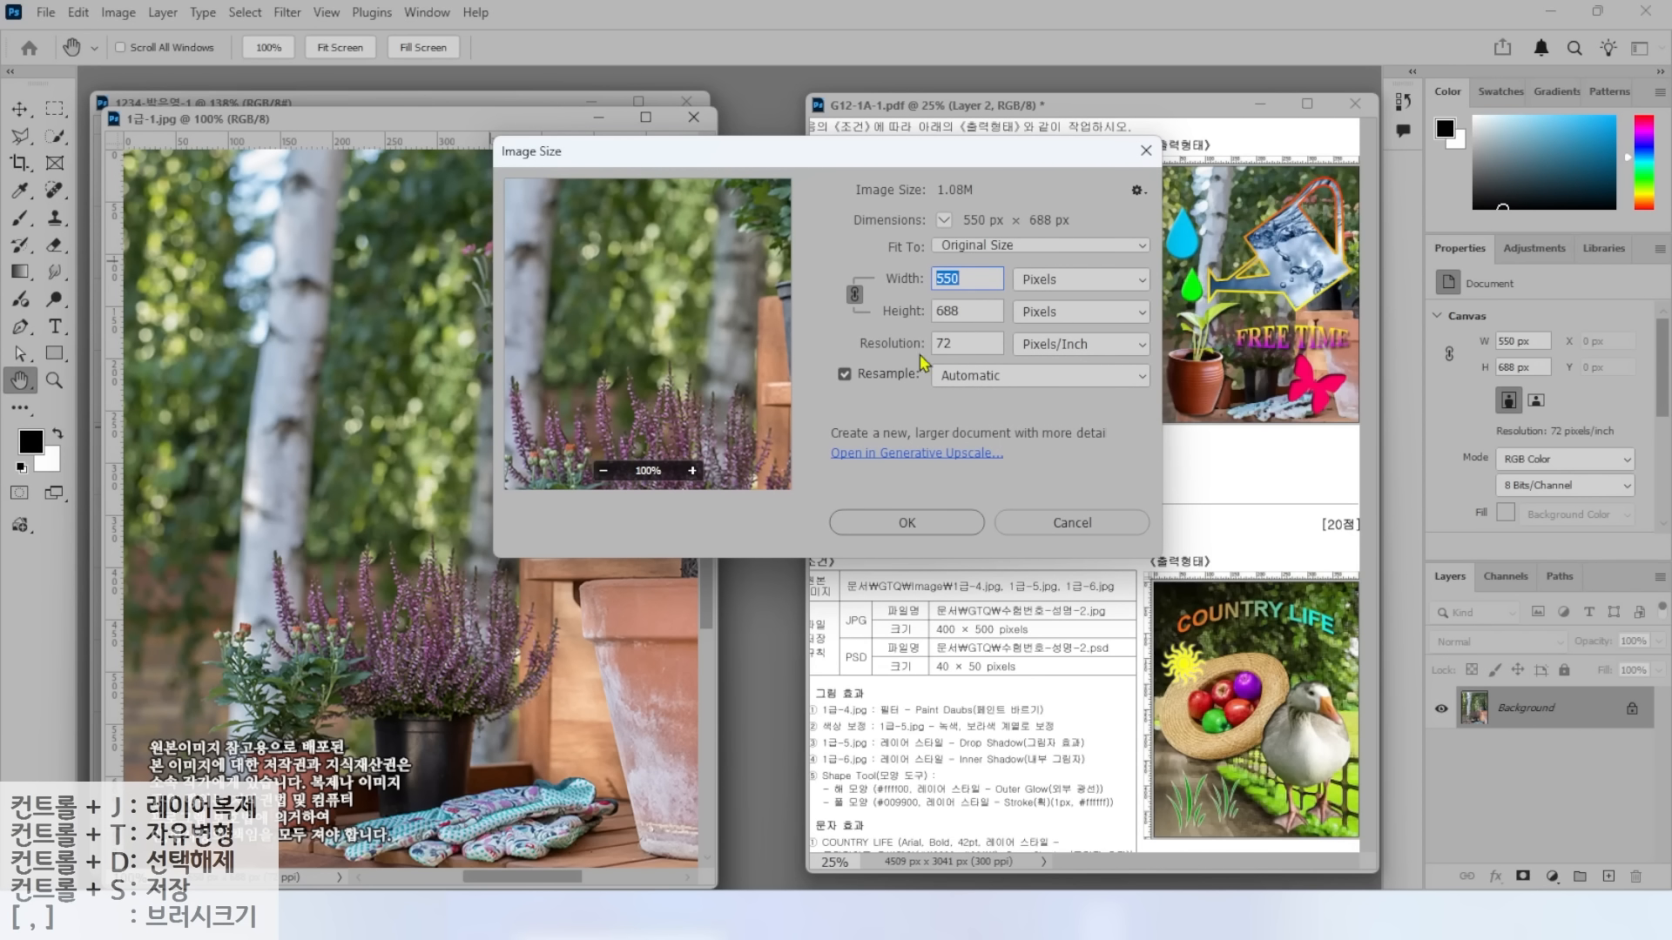
text(4)
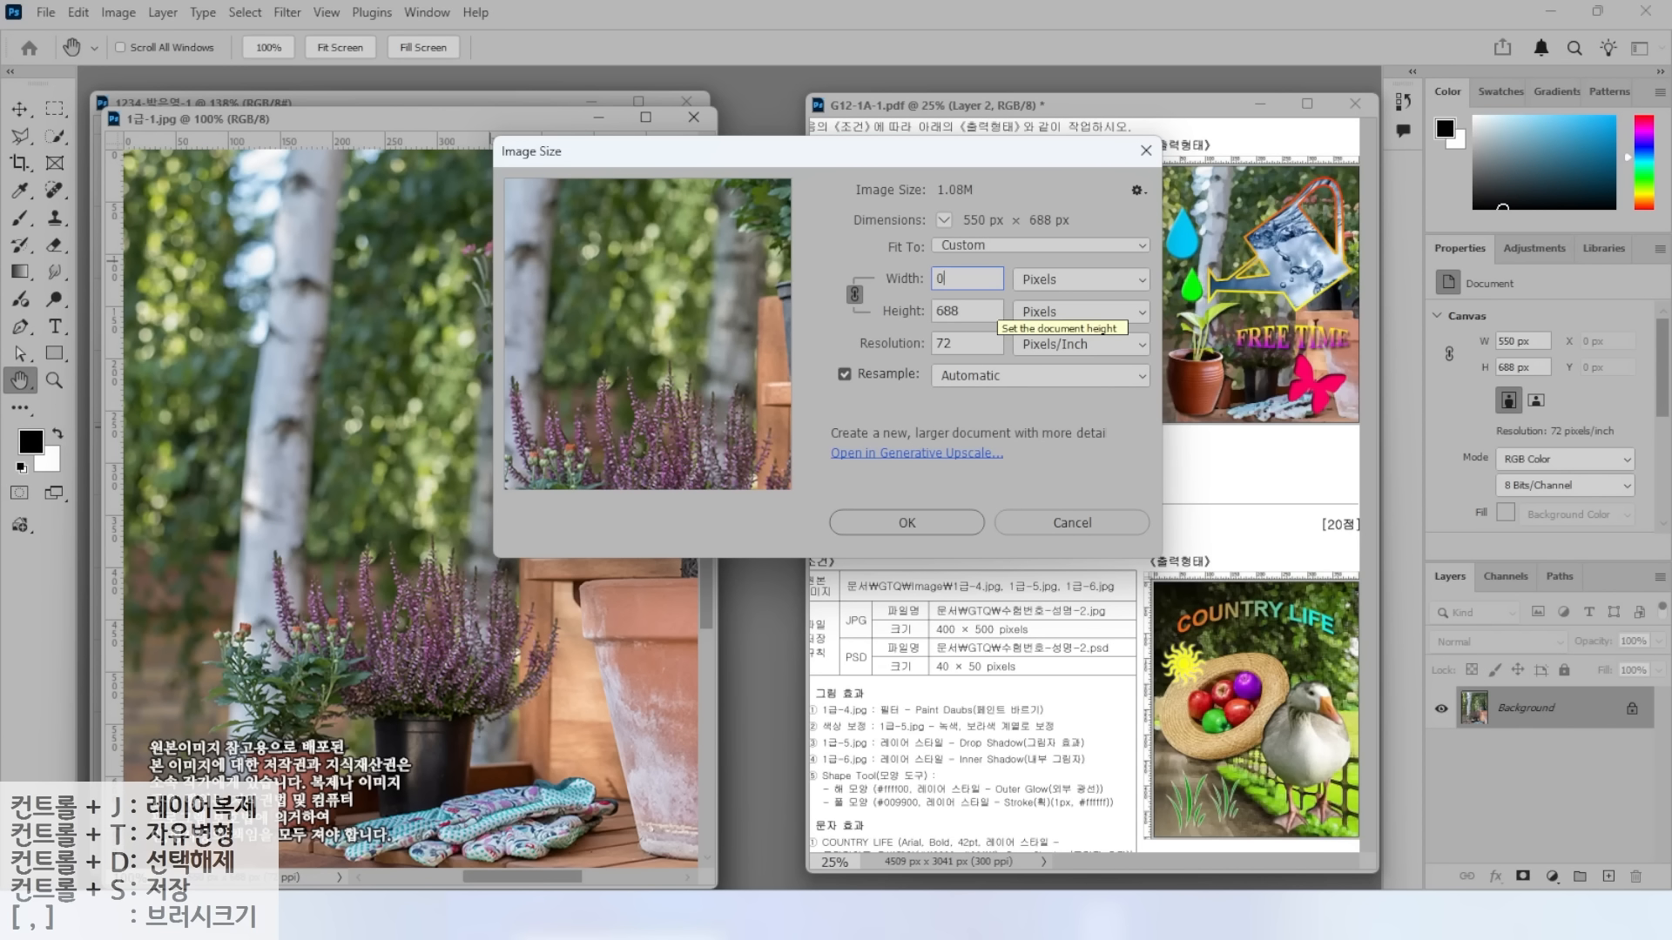
text(00)
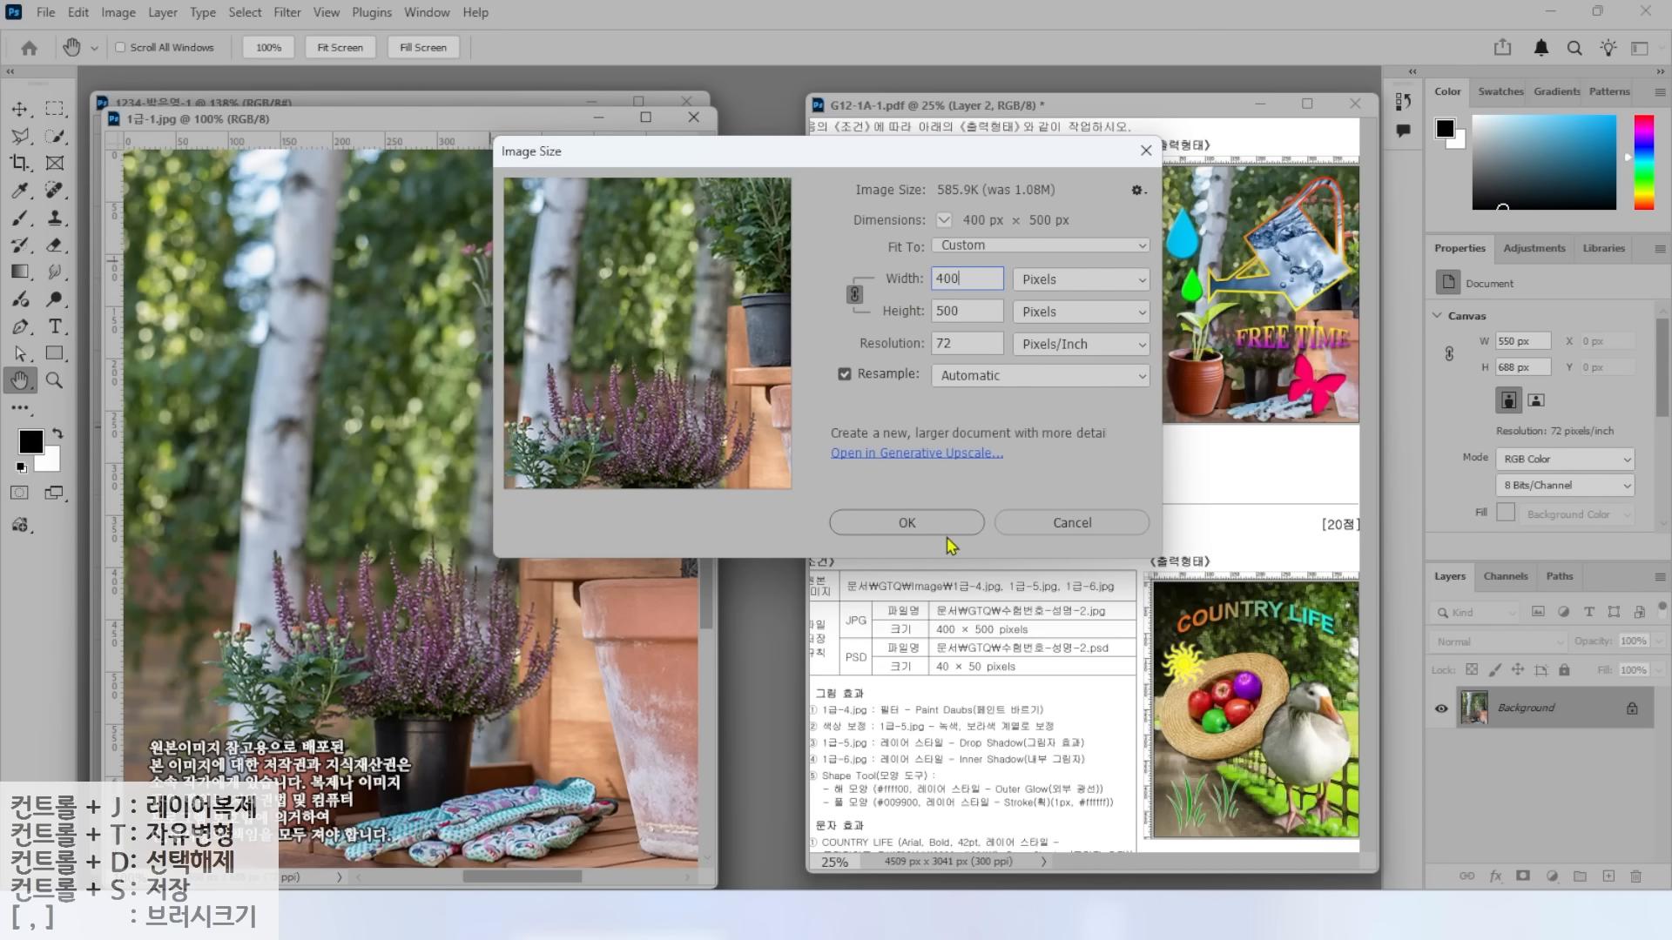
click(904, 527)
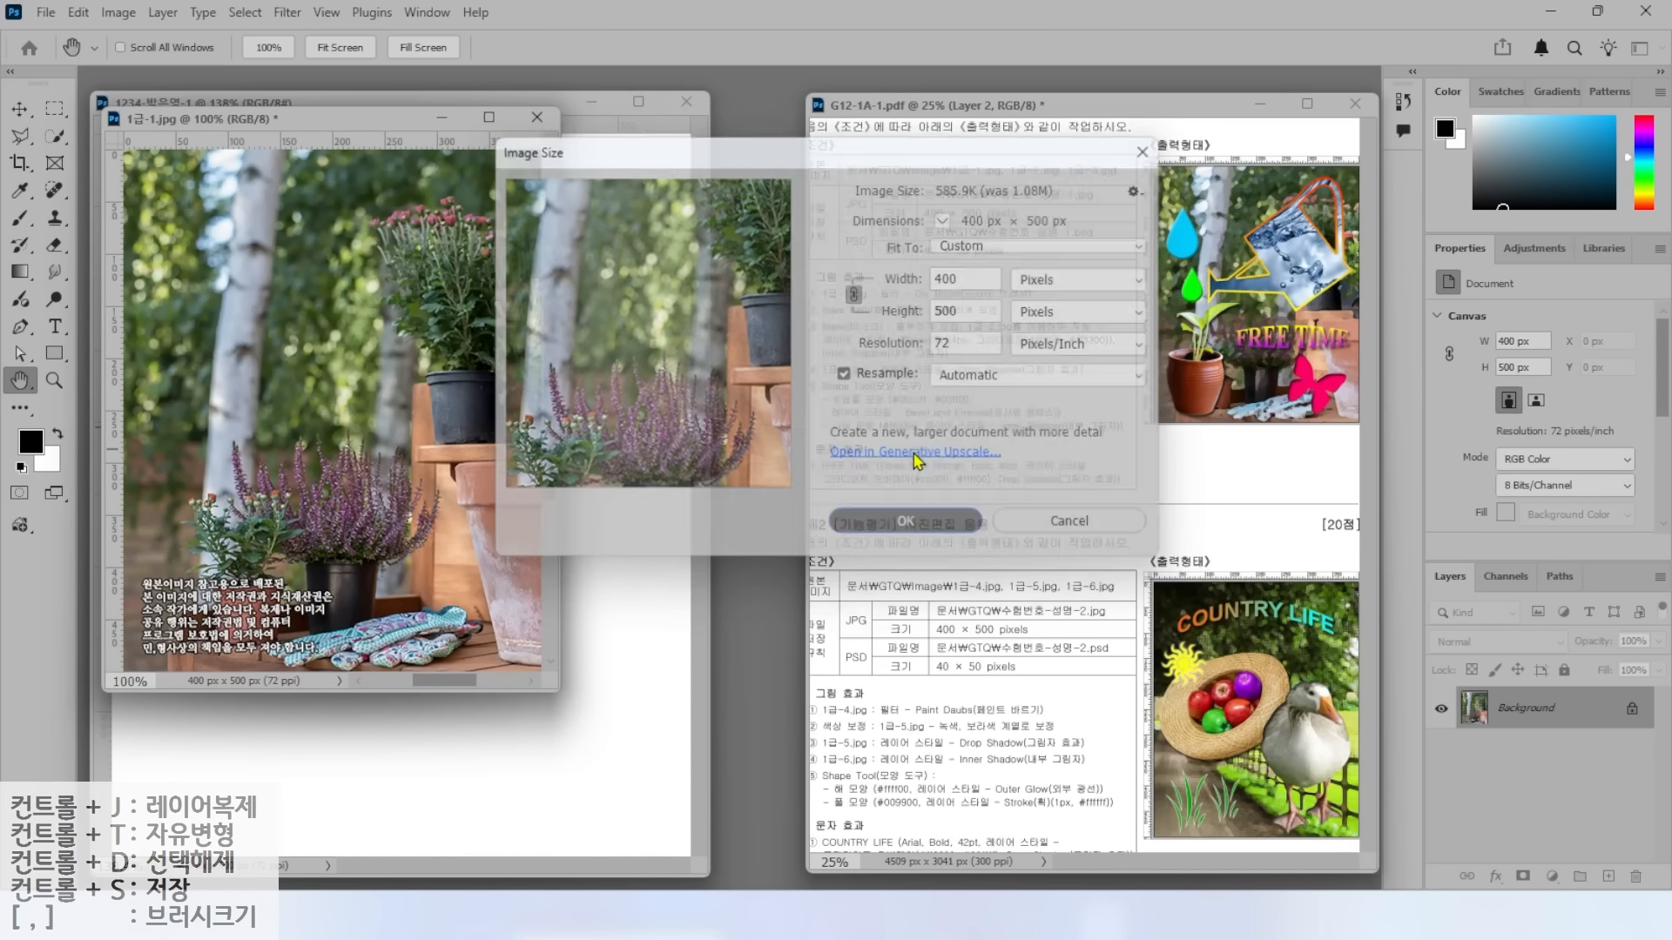
drag(342, 127, 729, 195)
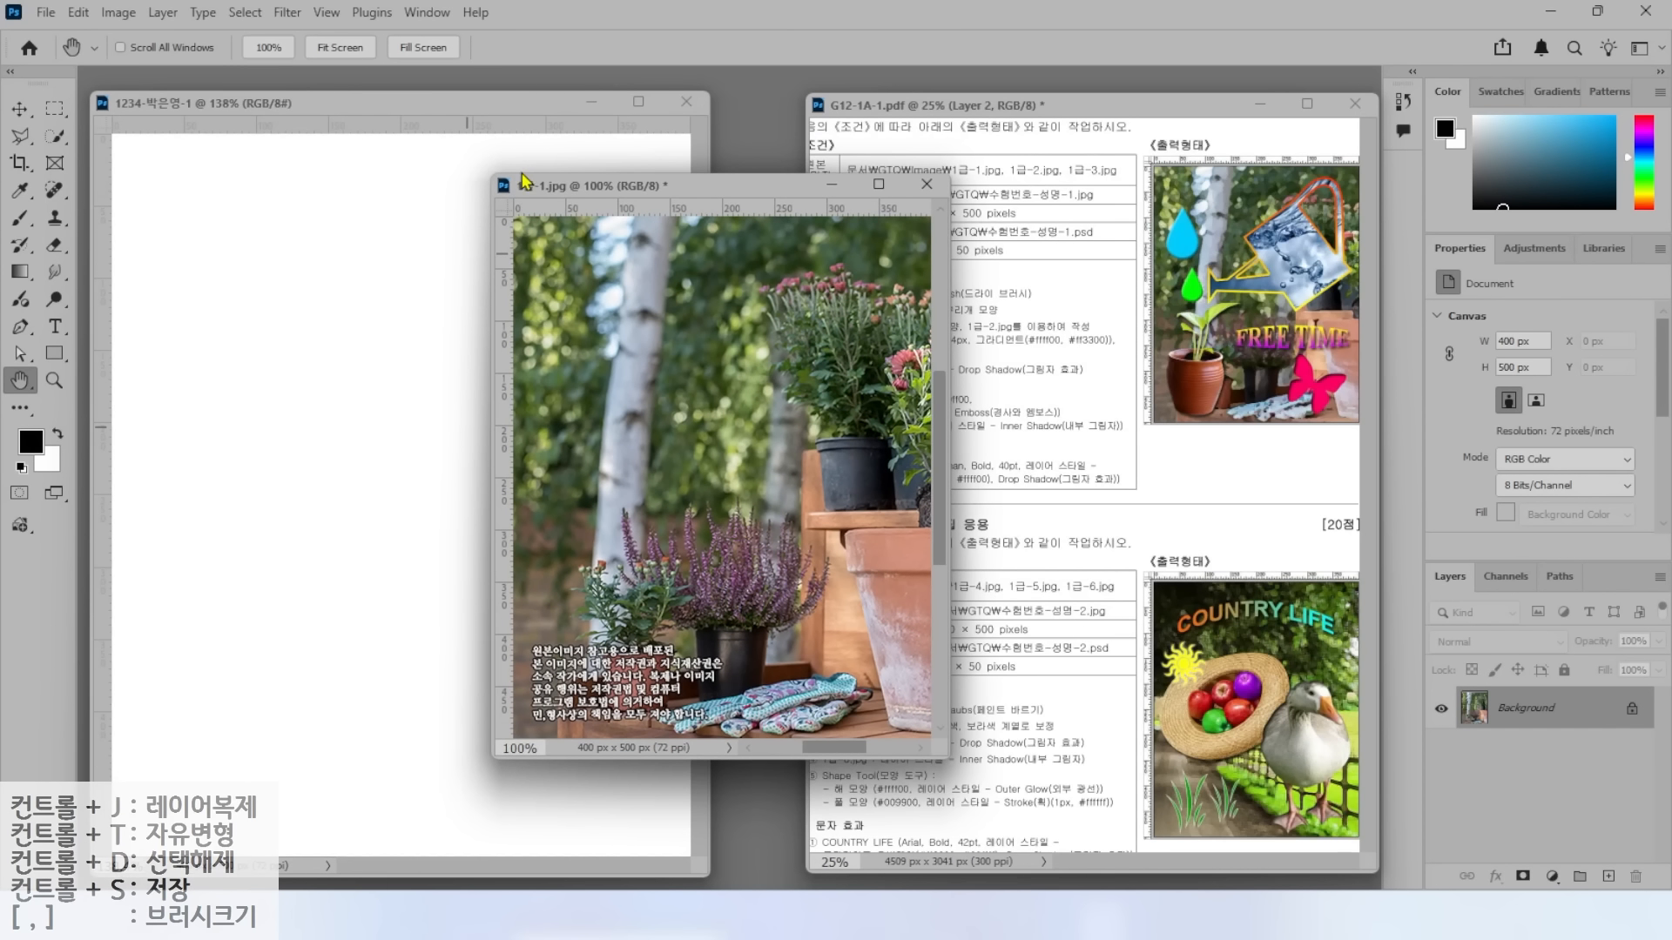
Drag the photo into the exam document with the Move tool and close 1급-1.jpg without saving.
drag(740, 195, 851, 200)
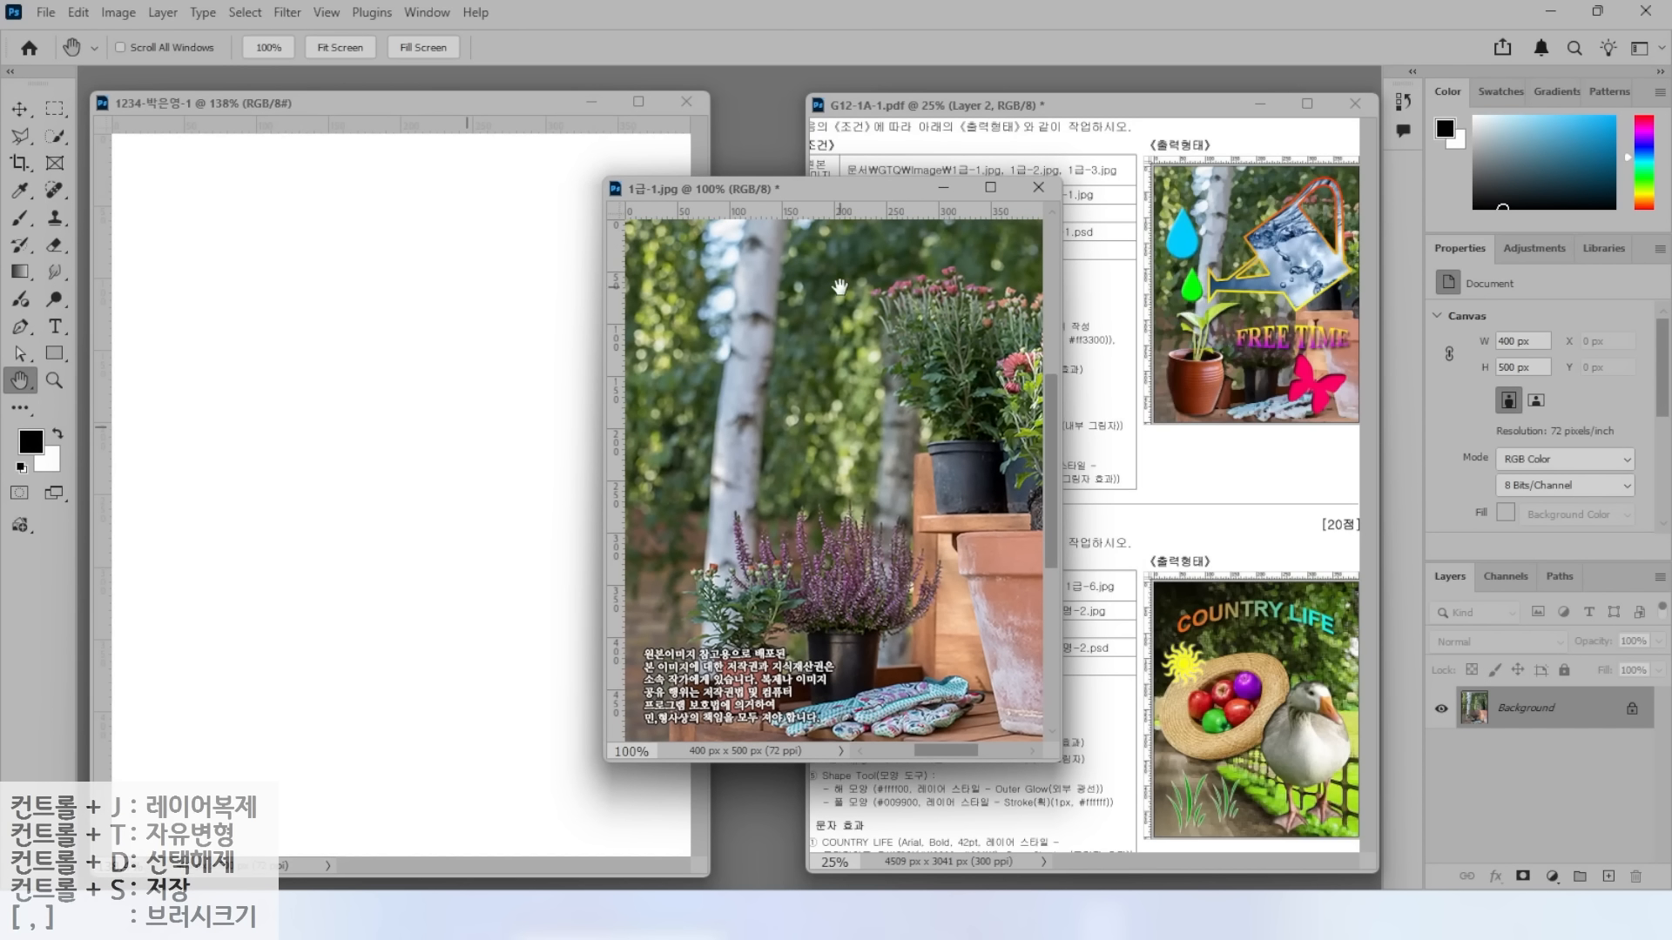
click(19, 110)
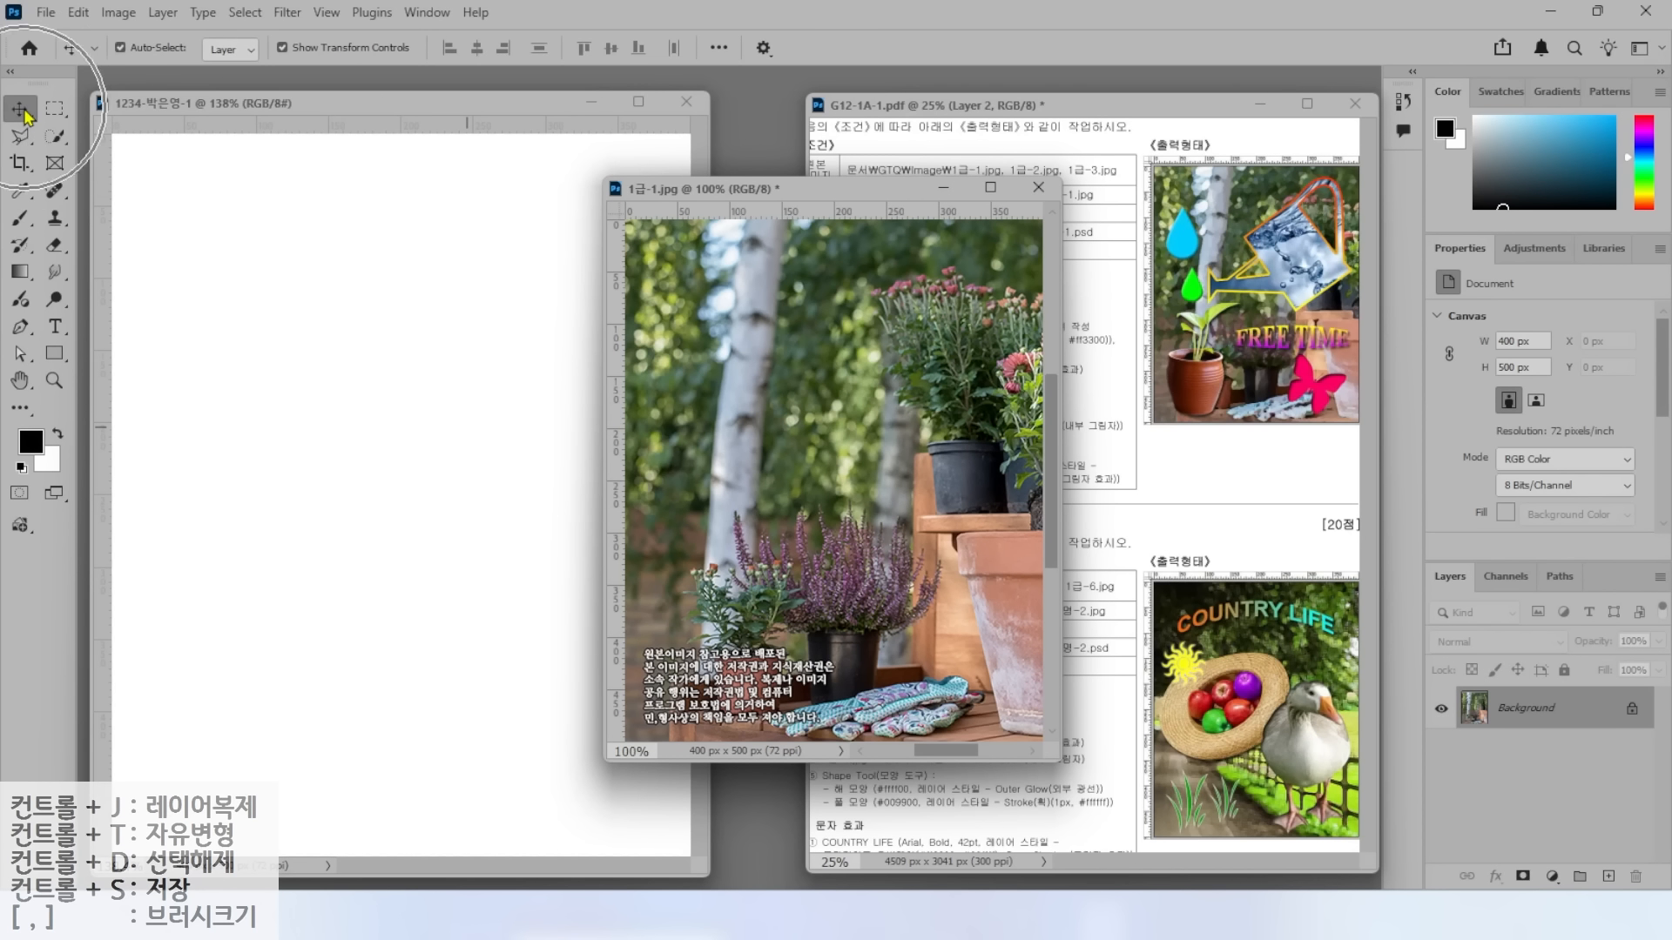
drag(730, 399, 335, 401)
click(841, 191)
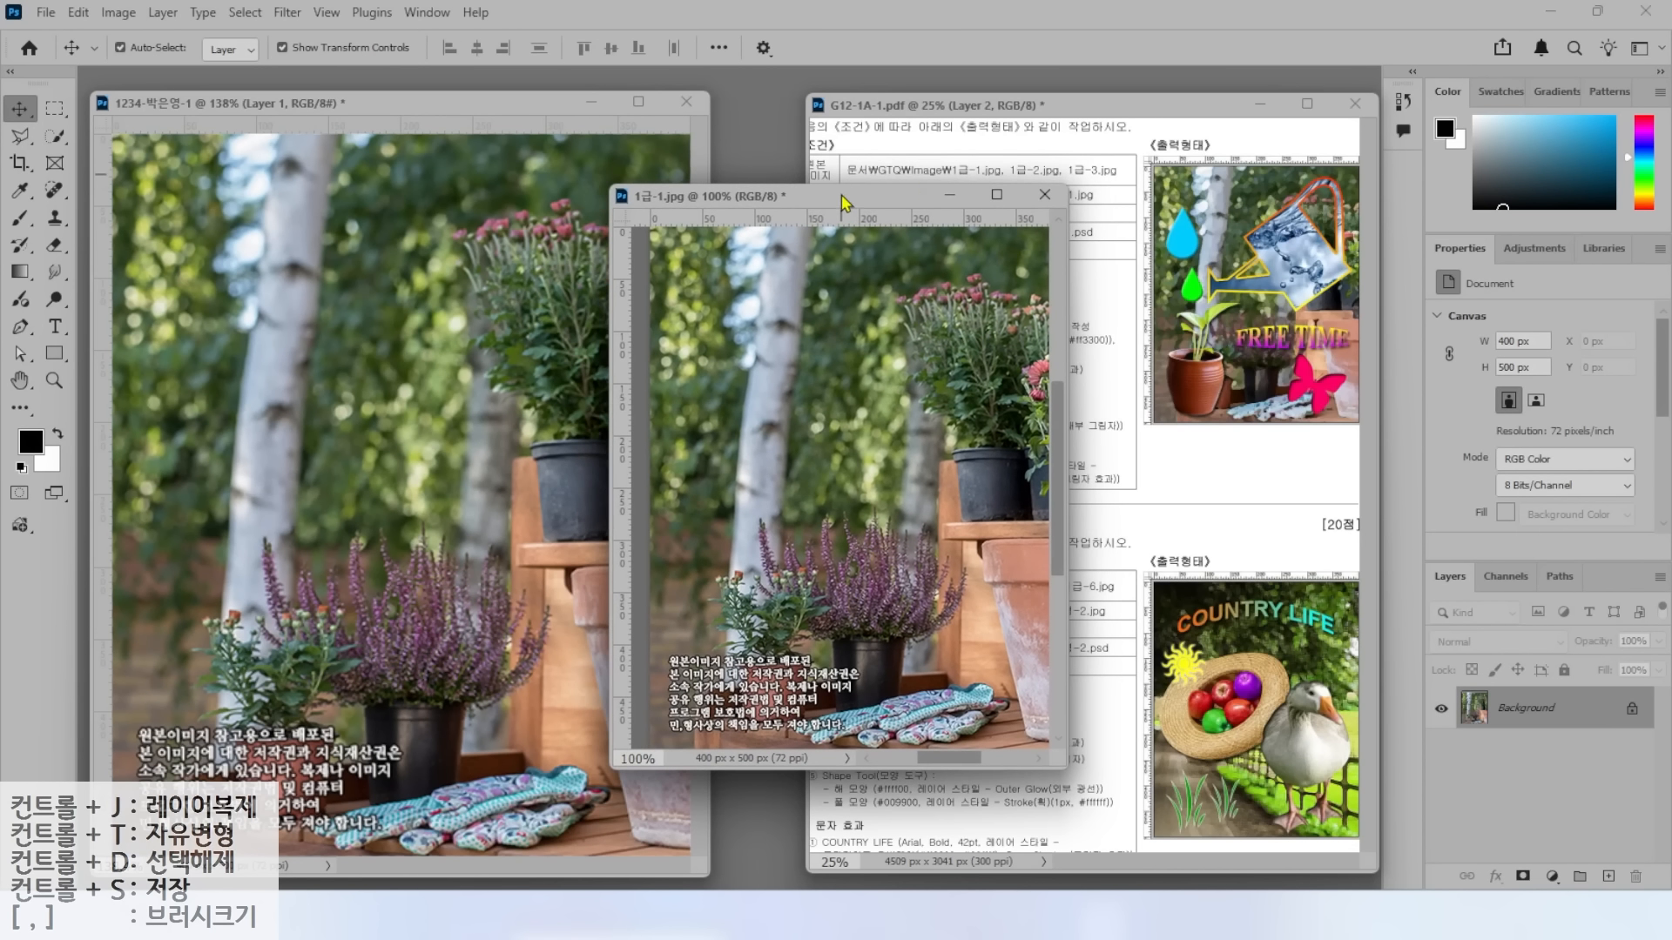
click(1044, 194)
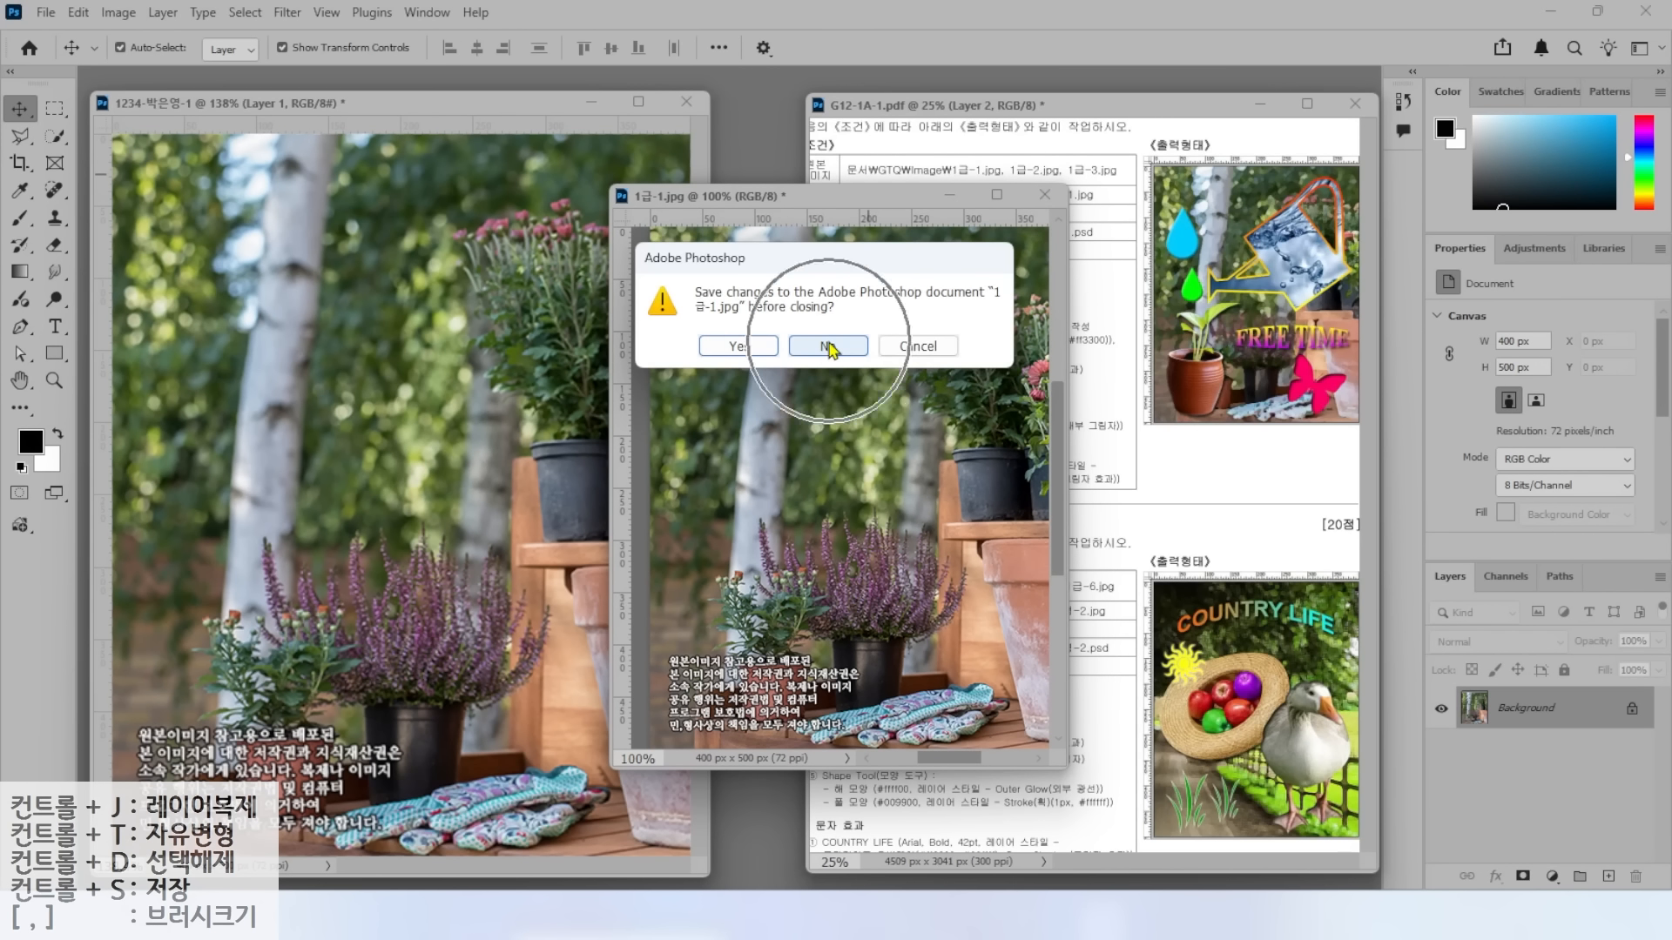
click(828, 348)
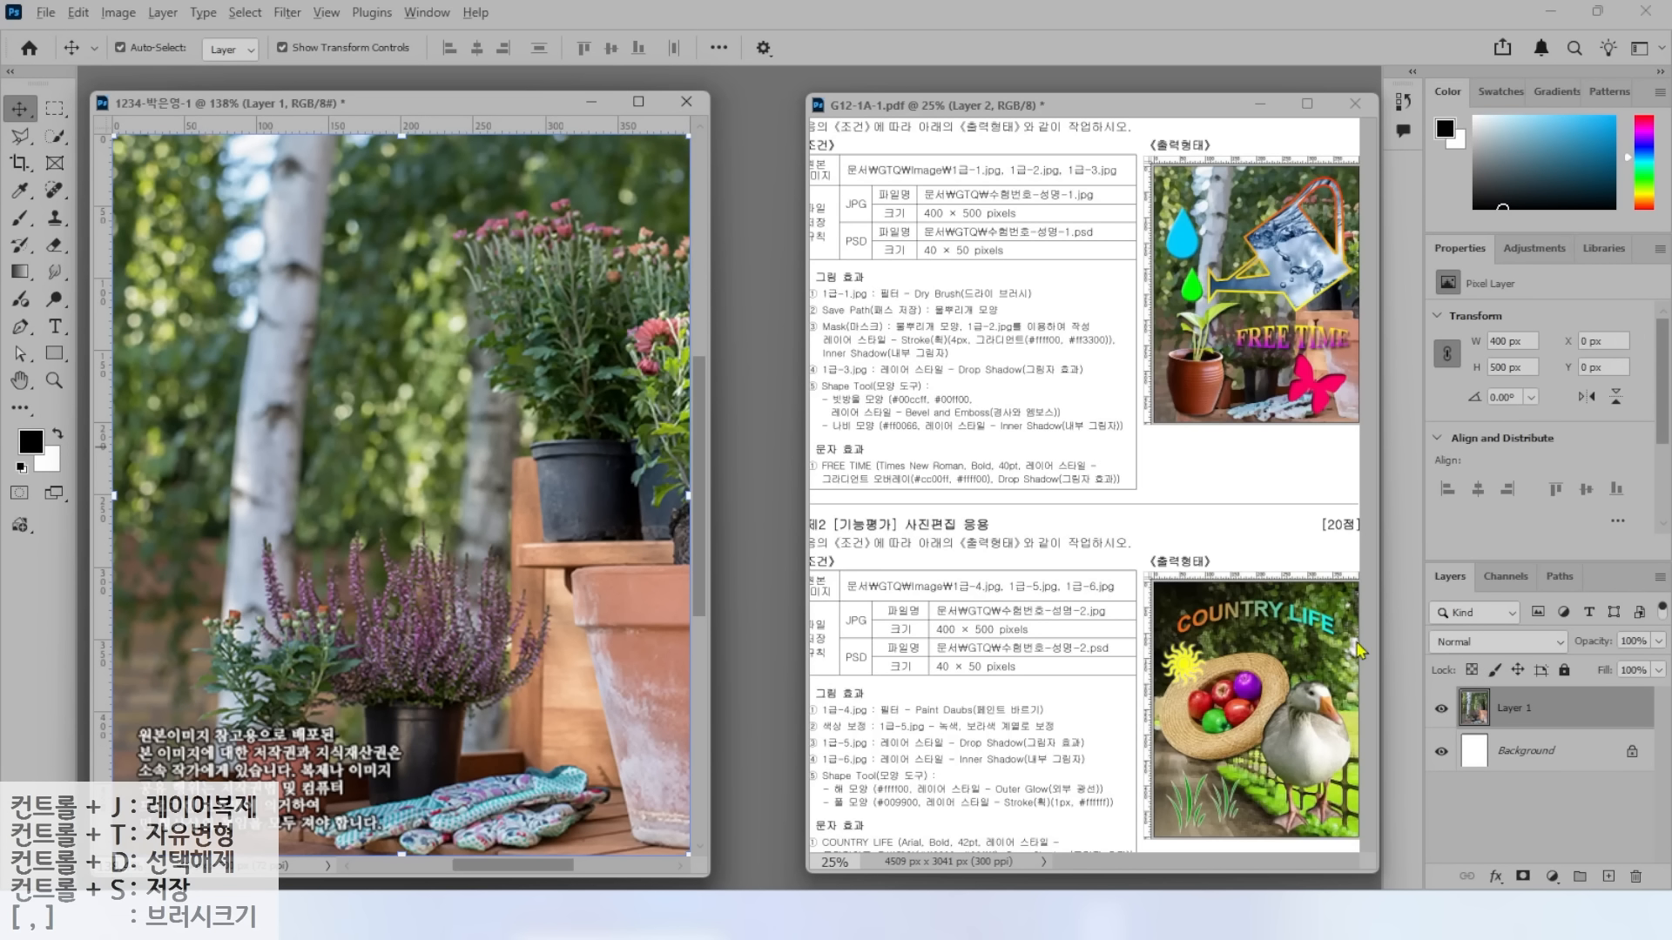
Rename Layer 1 to 1-1.
drag(1401, 554, 1667, 805)
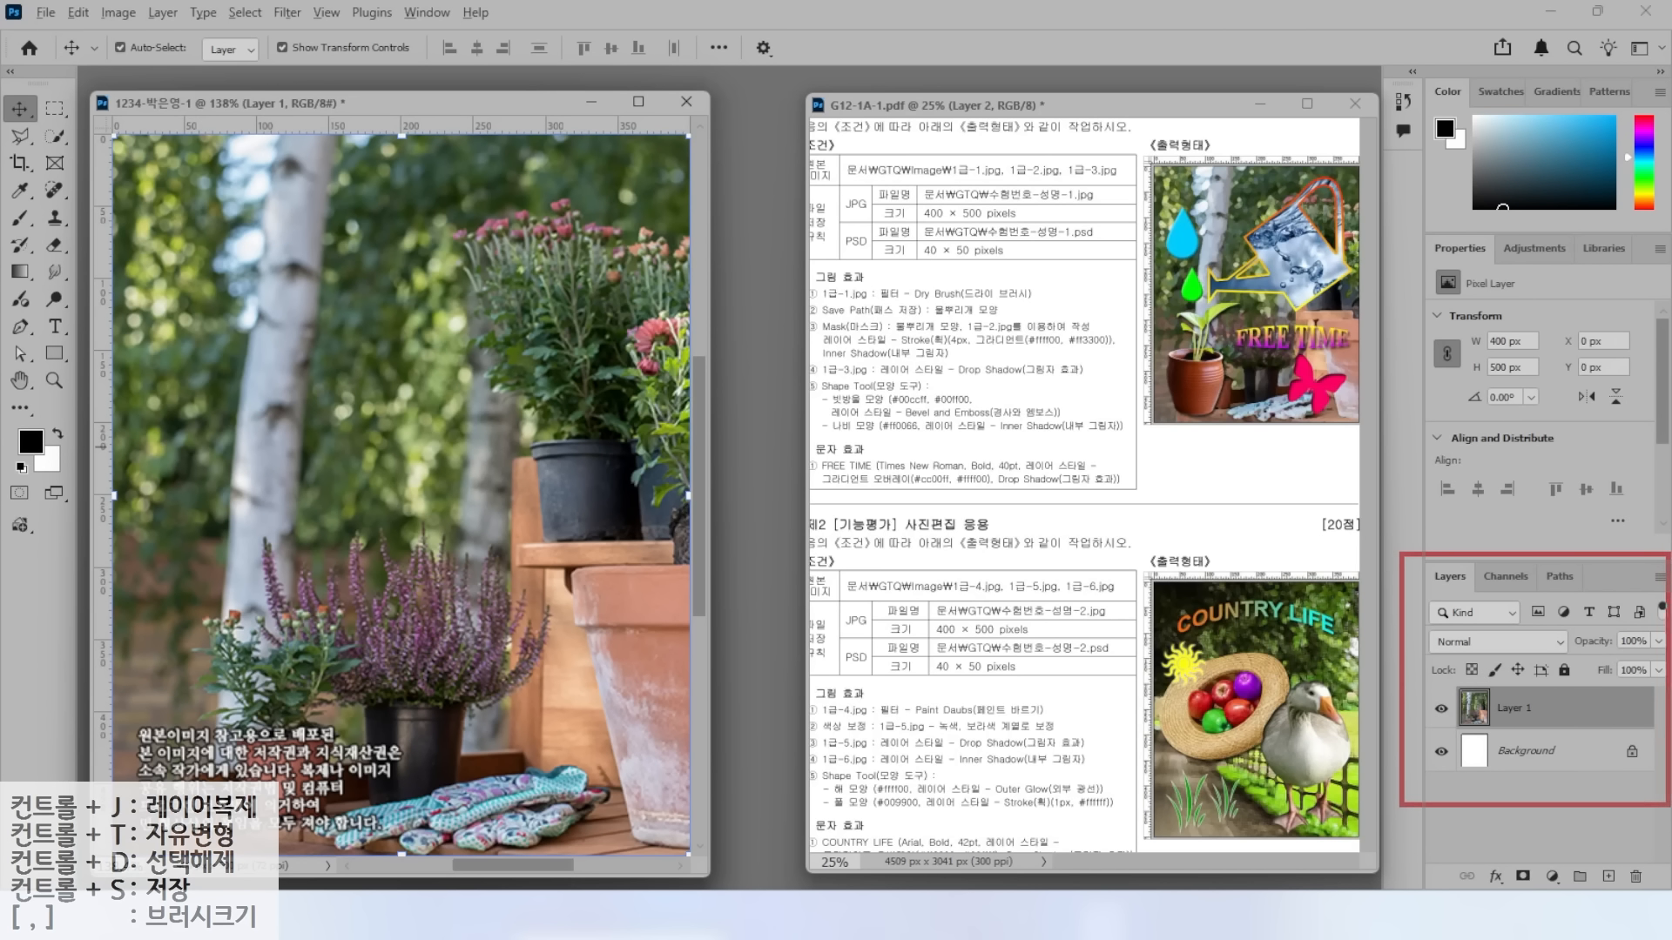
drag(1460, 680, 1573, 734)
drag(1413, 618, 1480, 688)
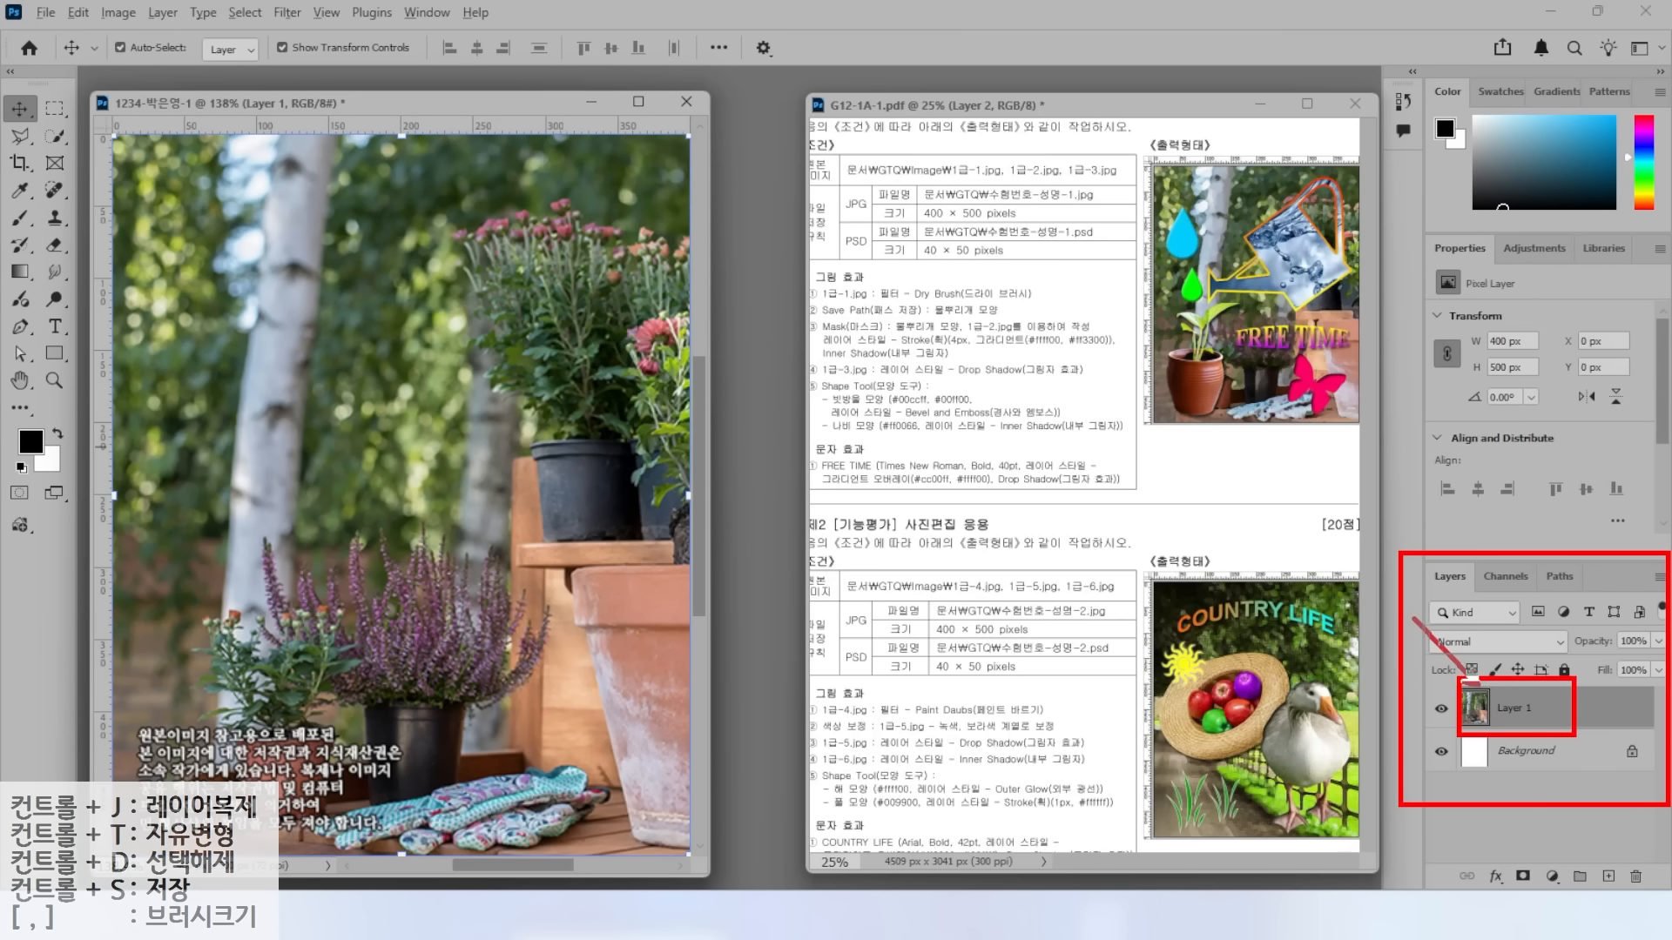
key(Escape)
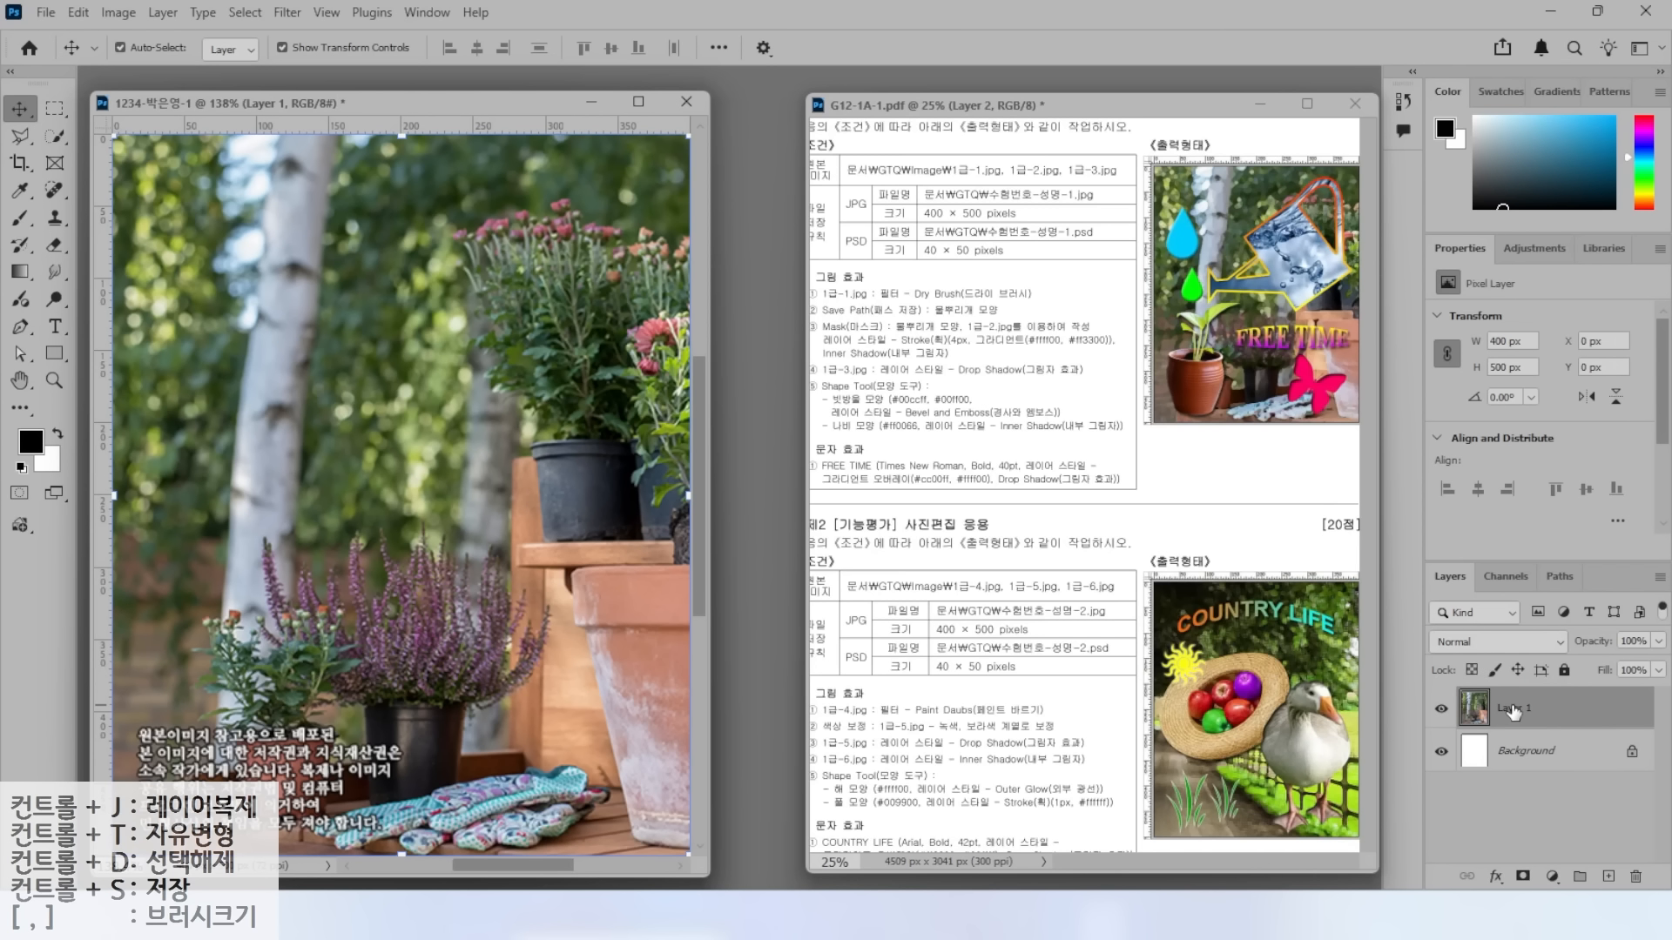
double_click(1513, 710)
text(1-)
key(Return)
Apply the Artistic > Dry Brush filter to the 1-1 layer from the Filter Gallery.
drag(859, 304, 1051, 305)
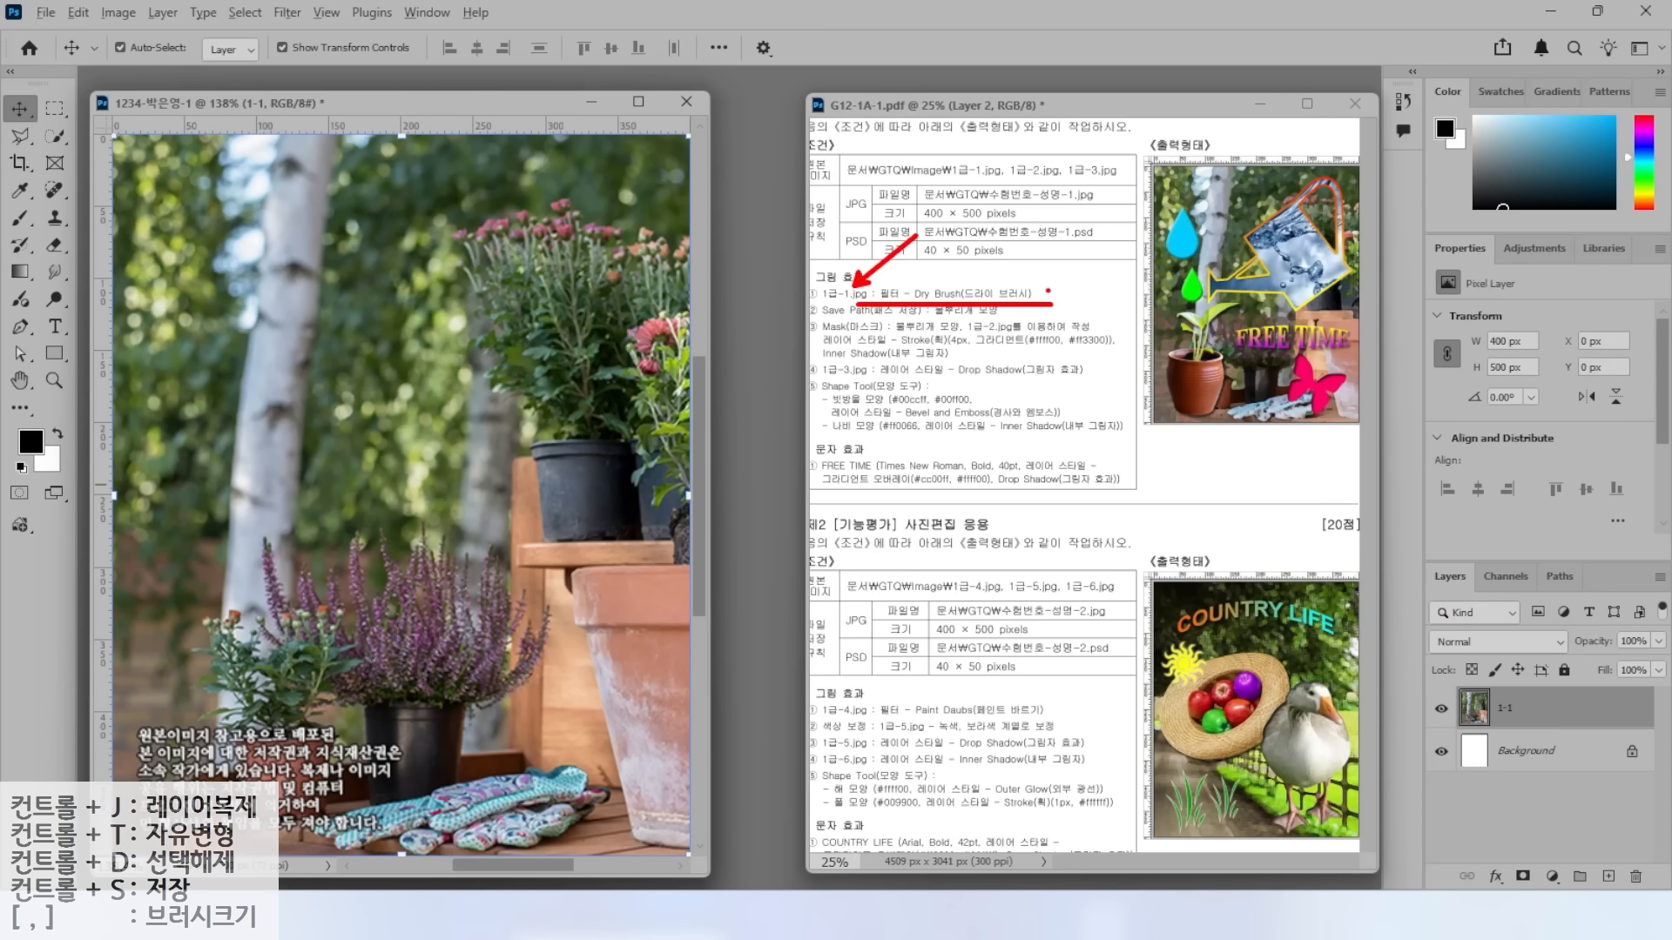
click(287, 13)
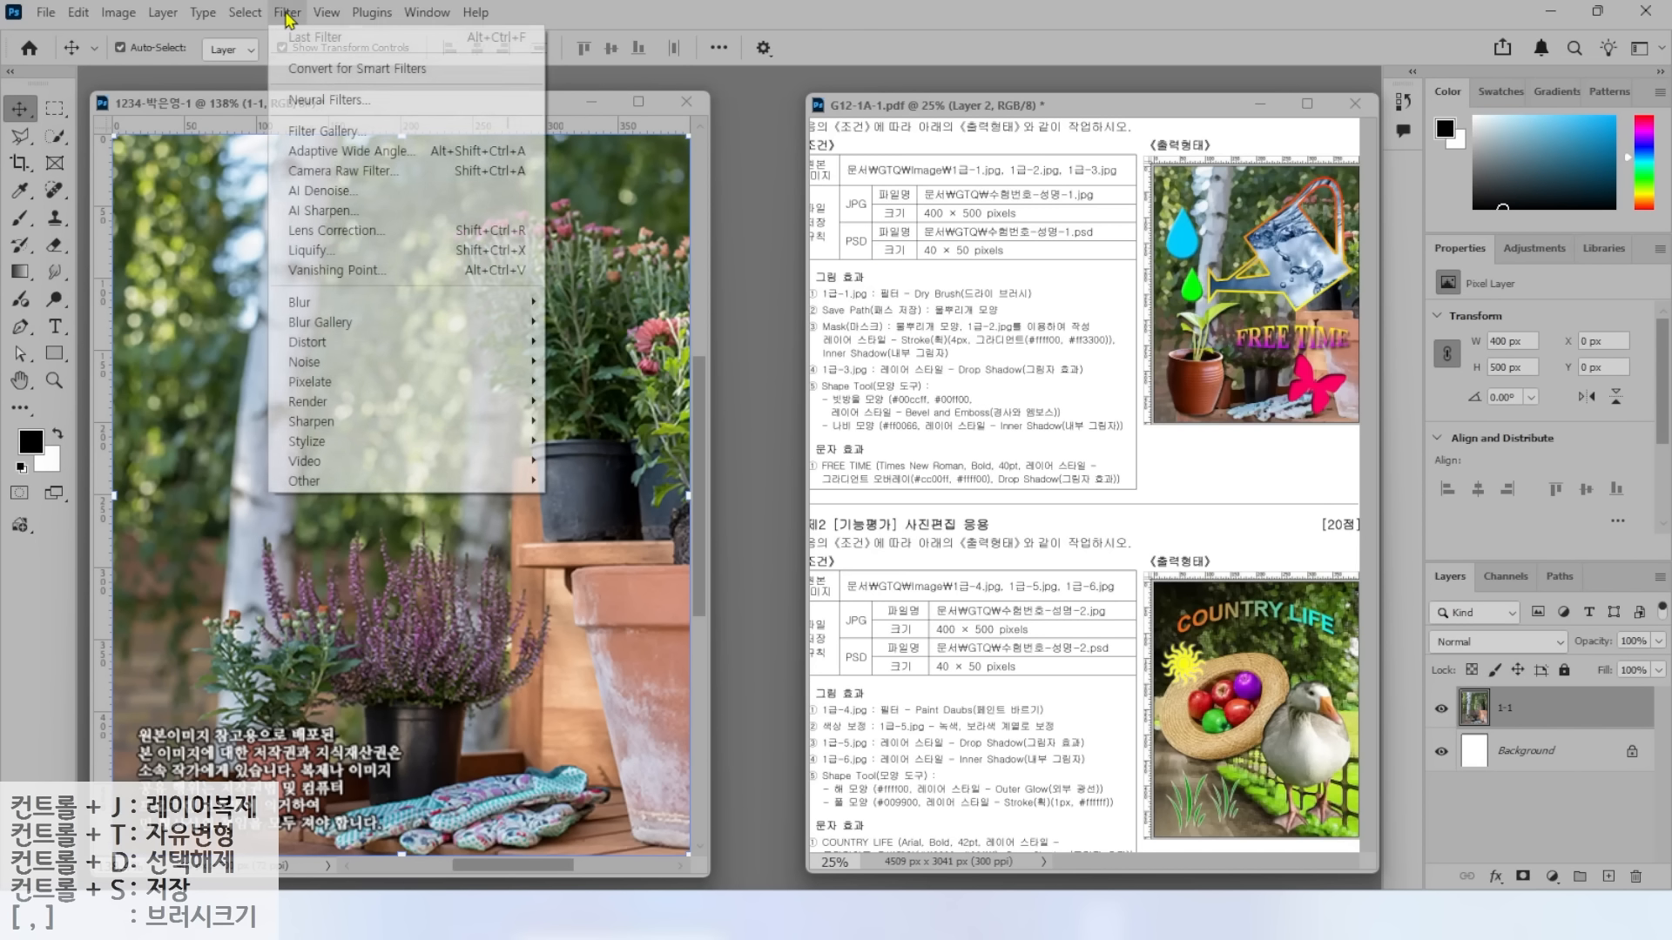
click(303, 132)
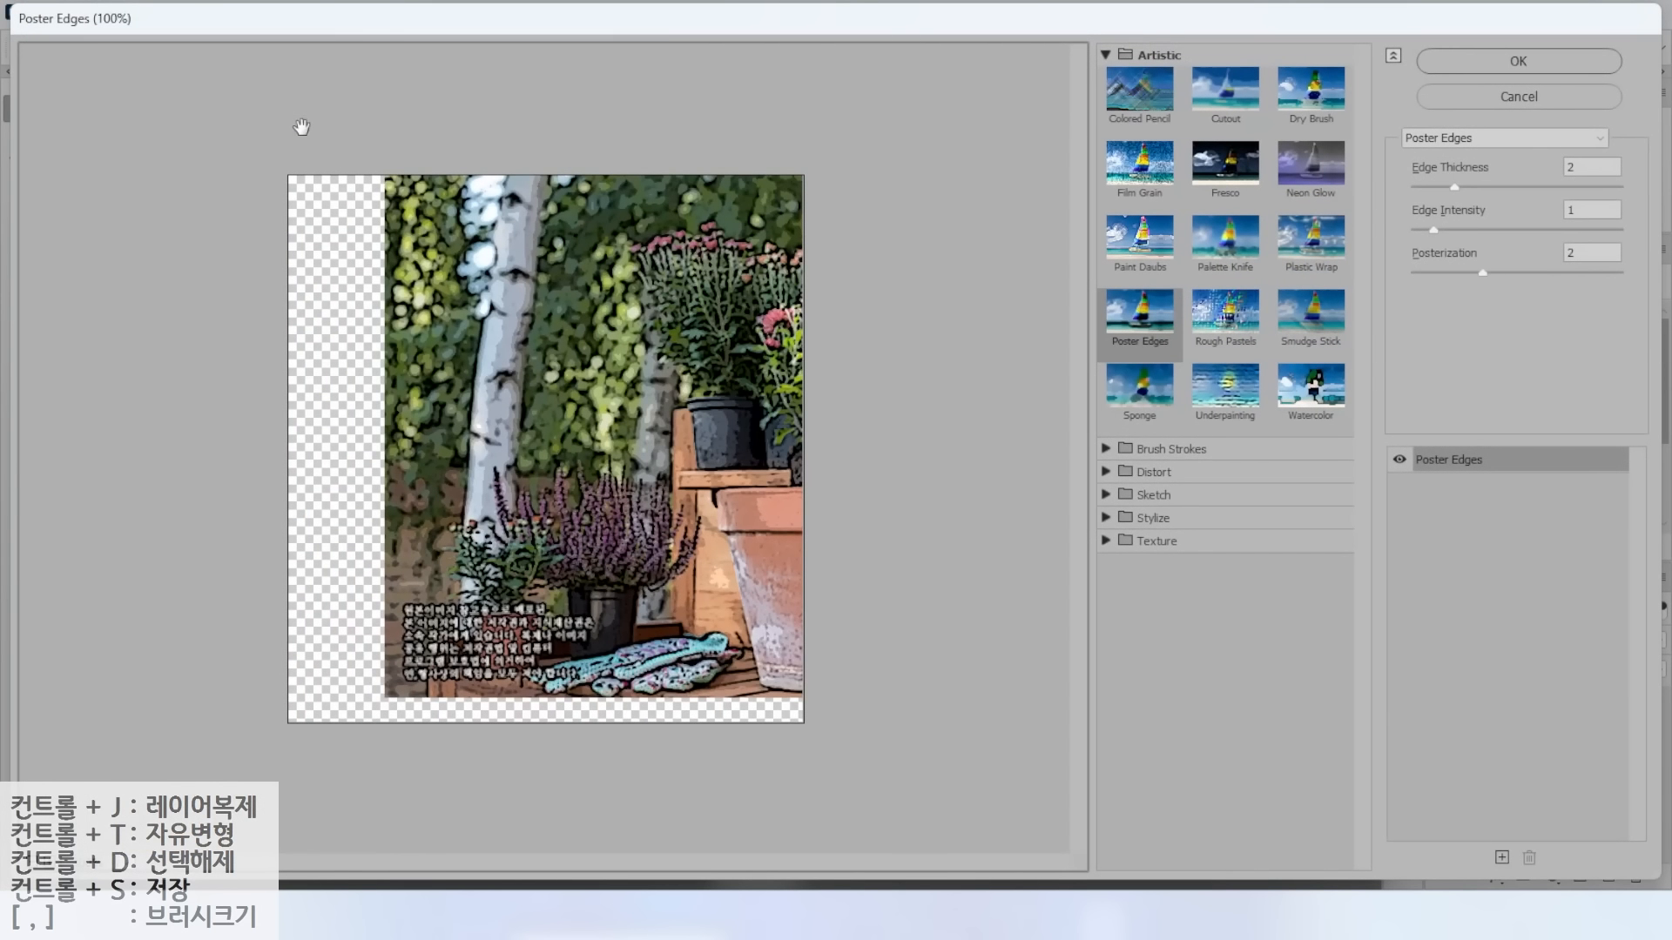
key(alt+2)
mouse_move(1246, 56)
mouse_down()
mouse_move(1375, 149)
mouse_move(1383, 222)
mouse_up()
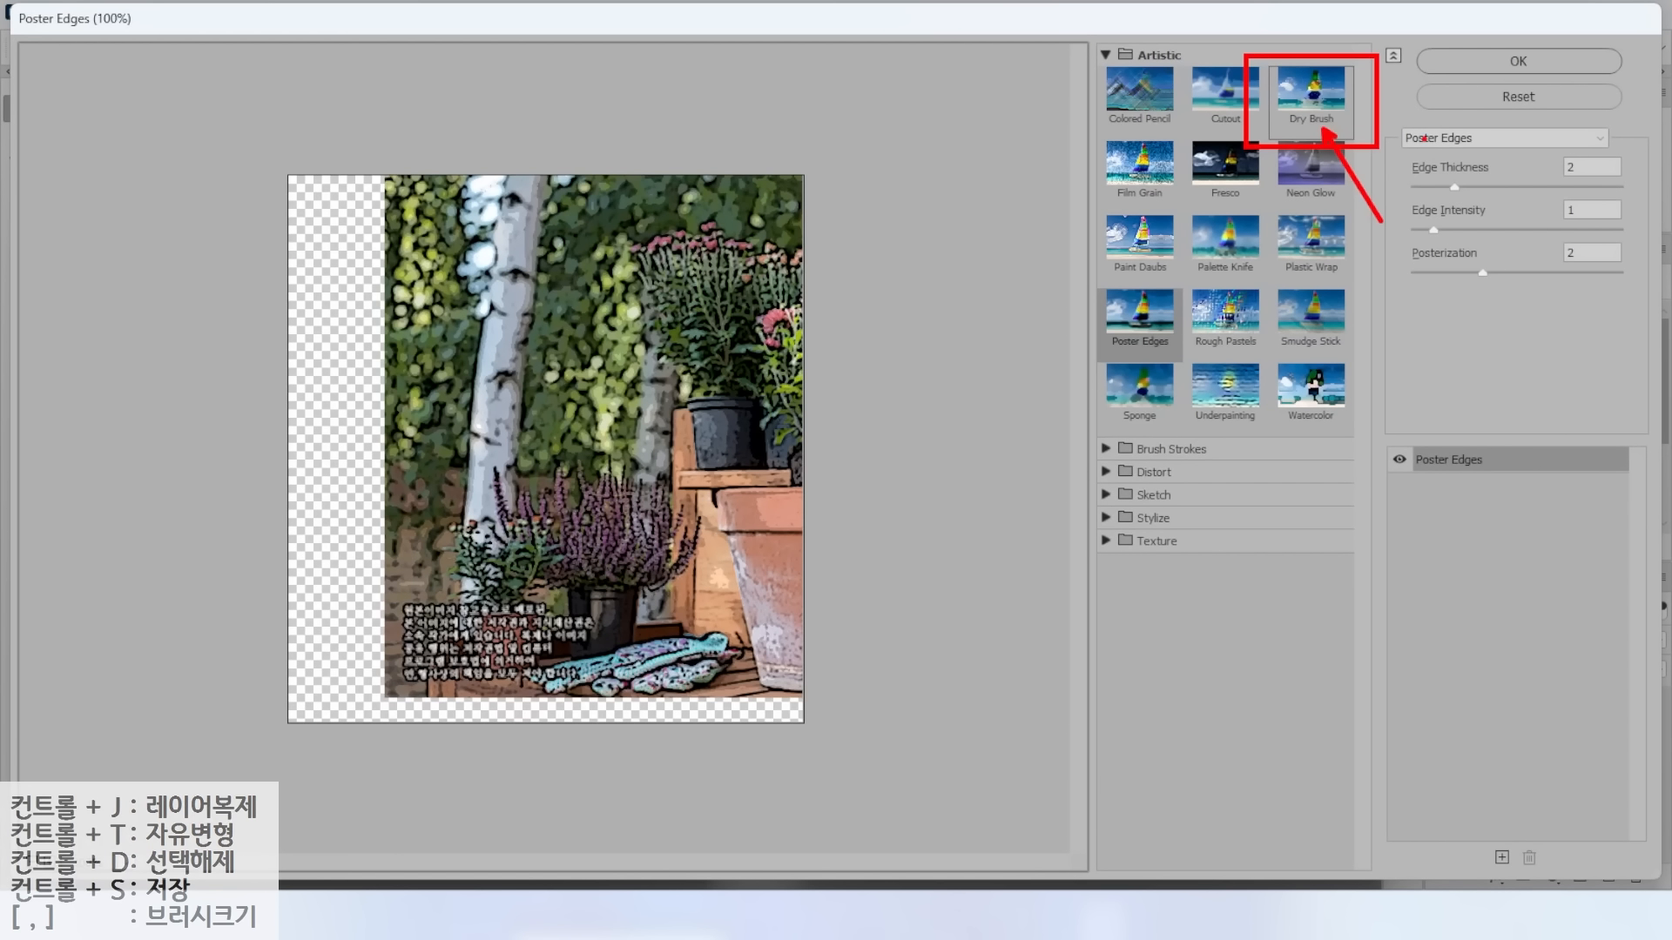
drag(1410, 126, 1589, 169)
drag(1555, 275, 1482, 159)
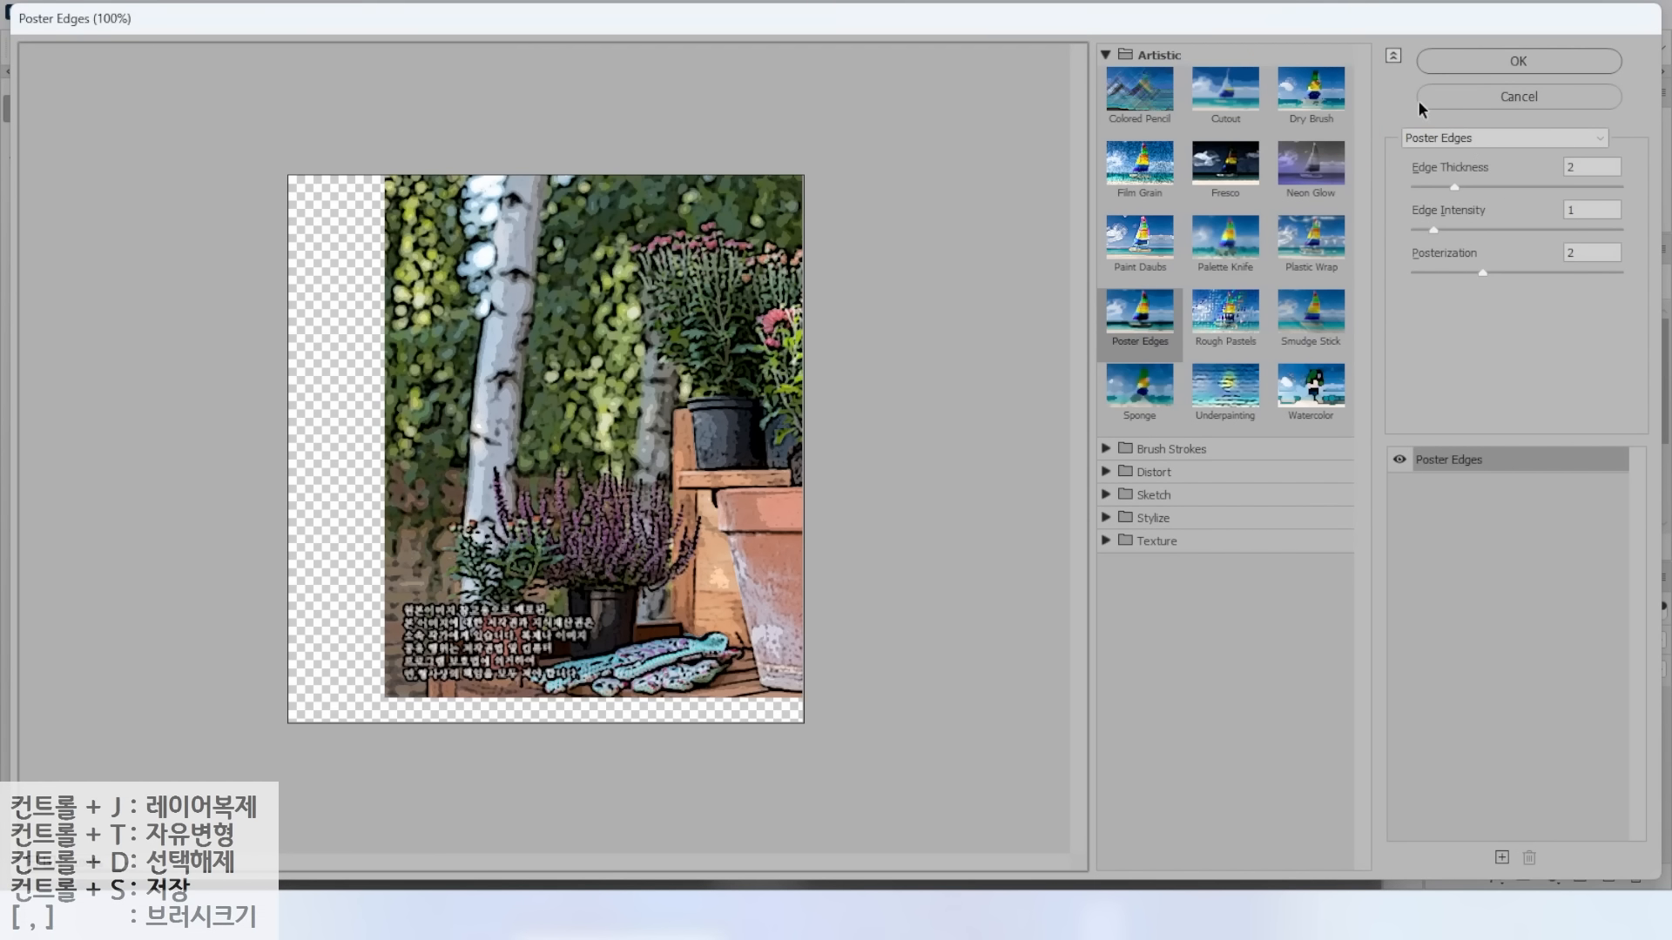
click(1328, 103)
click(1504, 68)
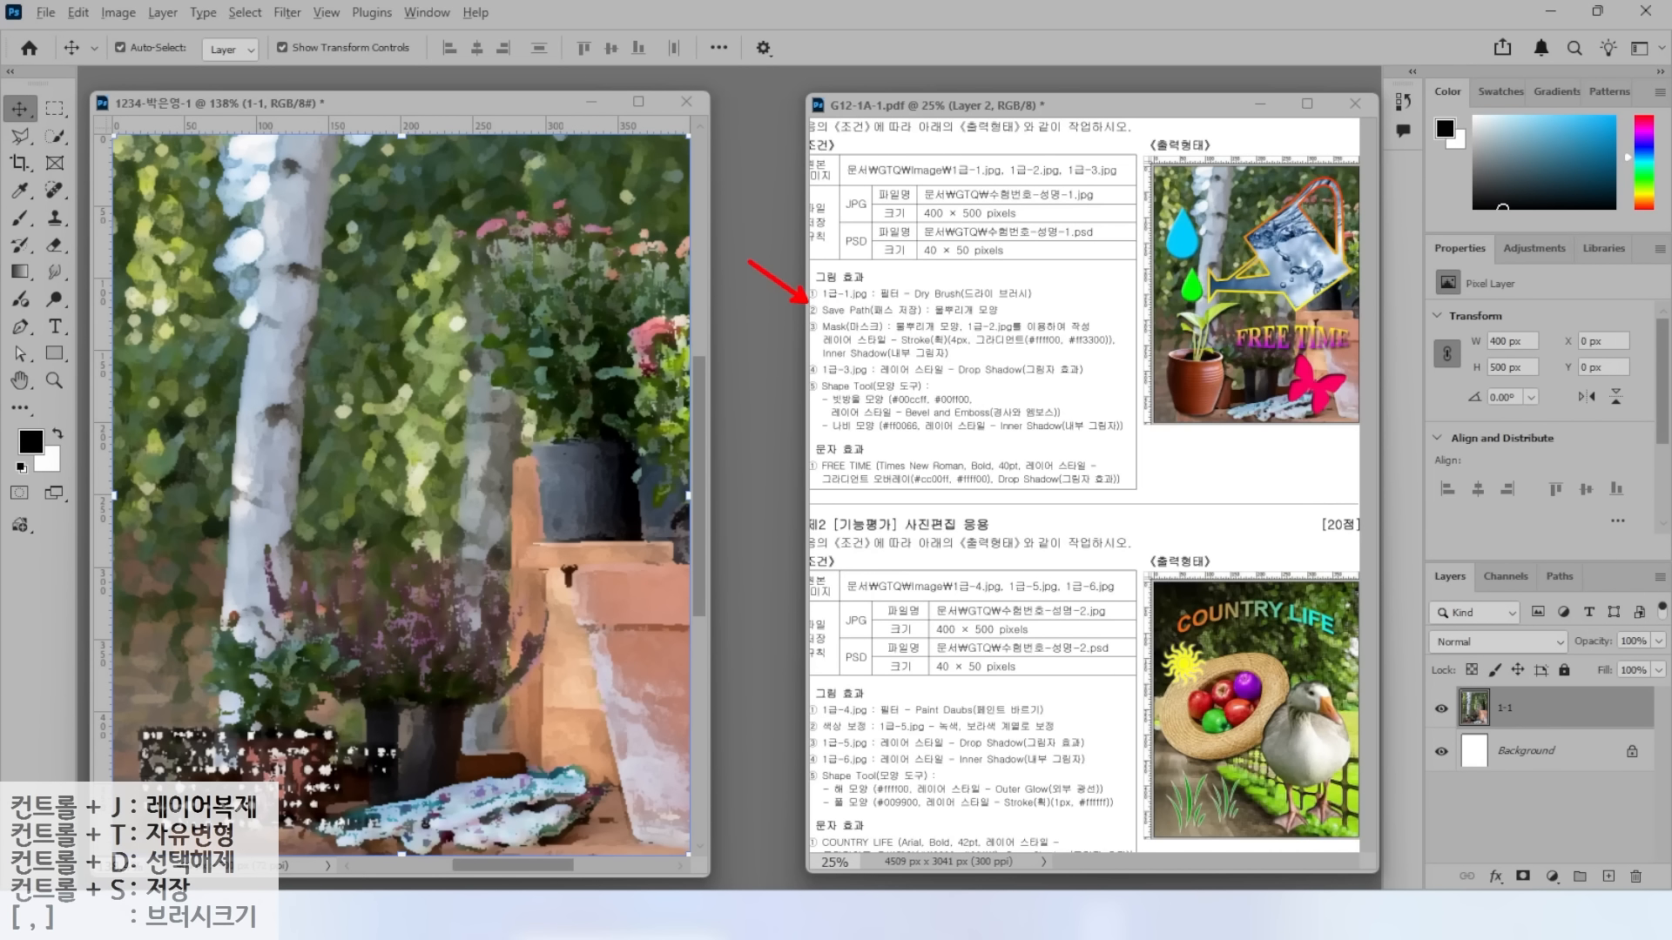
Annotate the Save Path requirement, the sample's watering can and the 1-1 layer.
drag(829, 319, 998, 317)
mouse_move(1345, 324)
mouse_down()
mouse_move(1213, 324)
mouse_move(1146, 198)
mouse_move(1297, 135)
mouse_move(1389, 235)
mouse_move(1351, 322)
mouse_up()
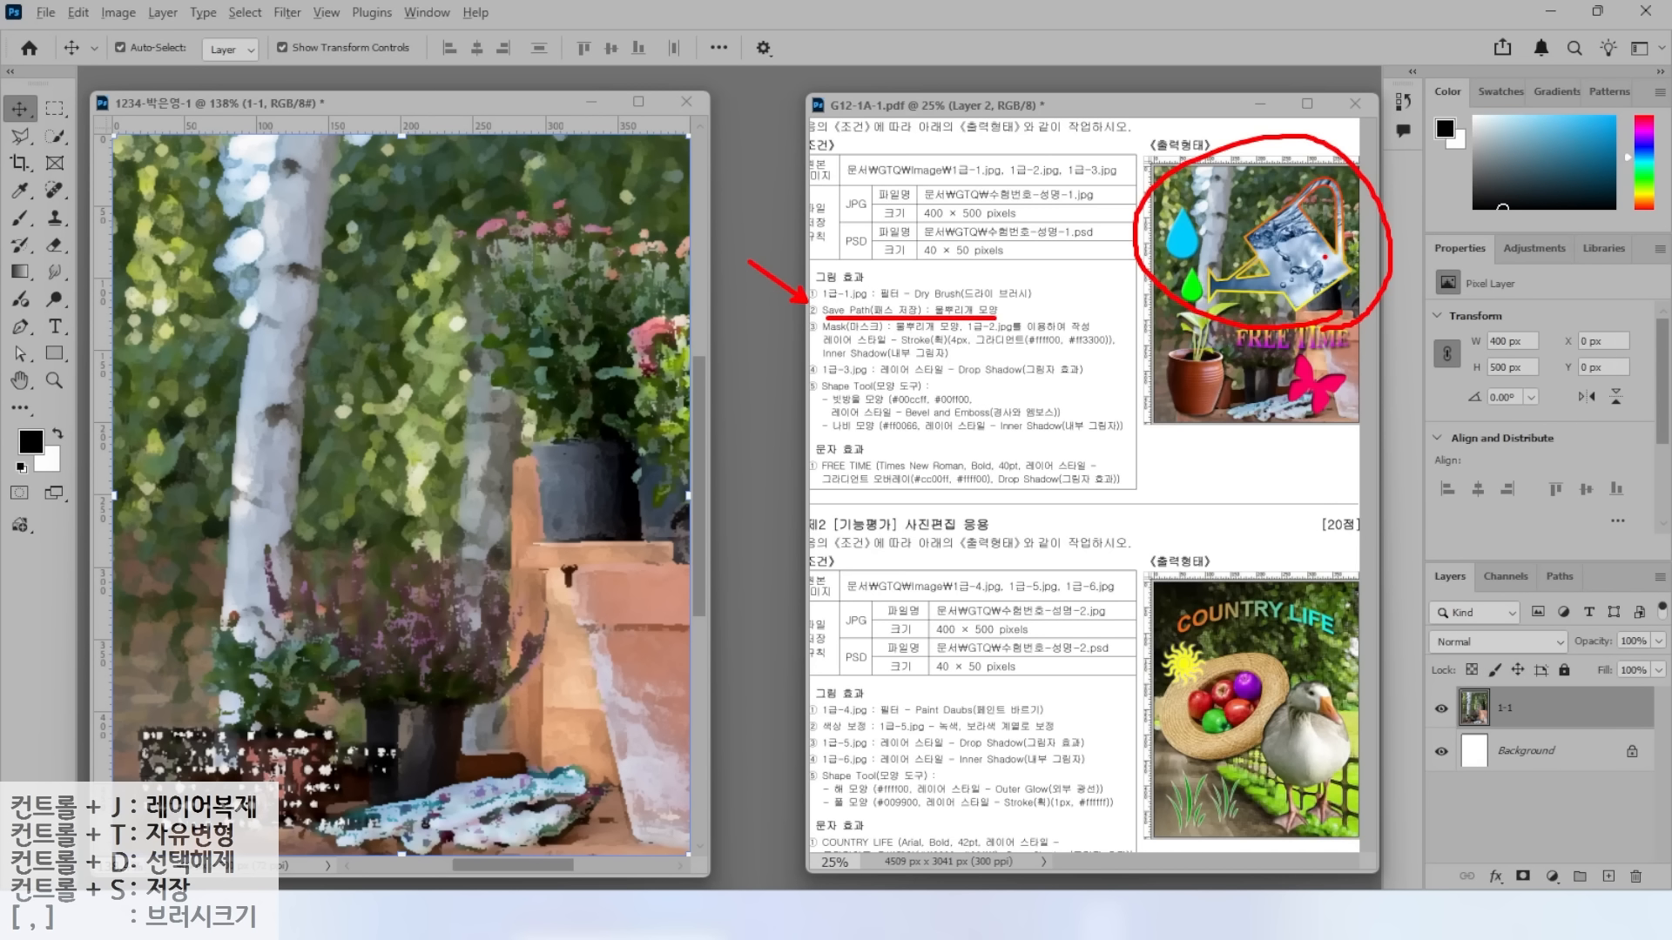
key(Escape)
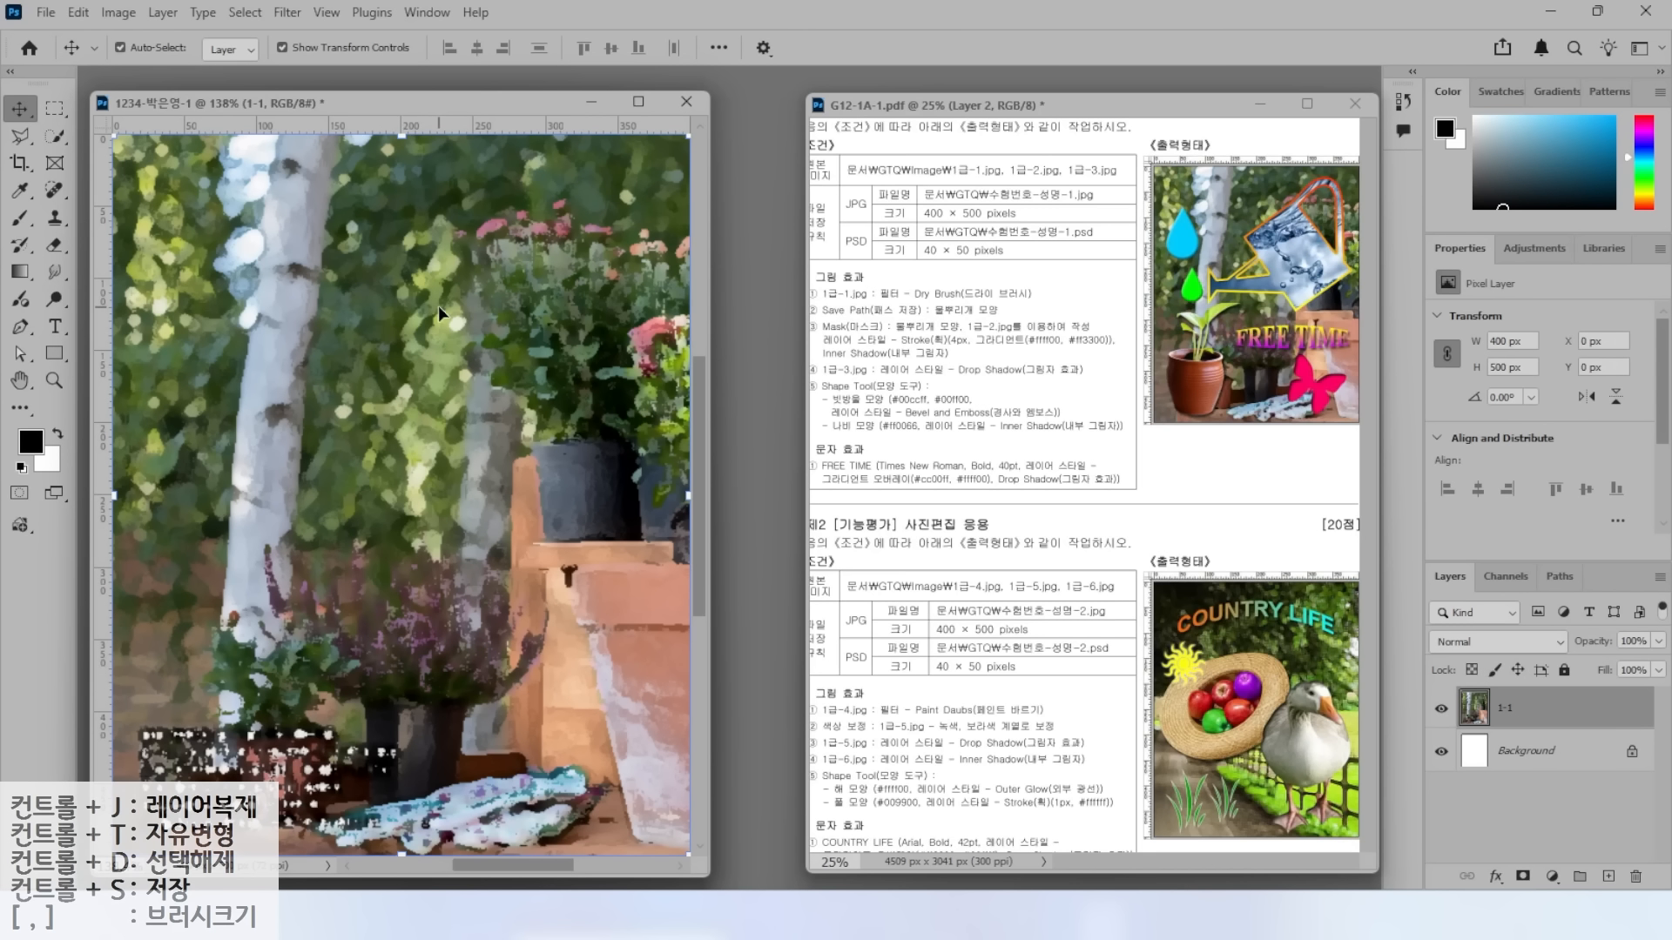
drag(1327, 617, 1439, 693)
Hide the 1-1 photo layer and mark the Save Path instruction on the exam sheet.
key(Escape)
click(1441, 708)
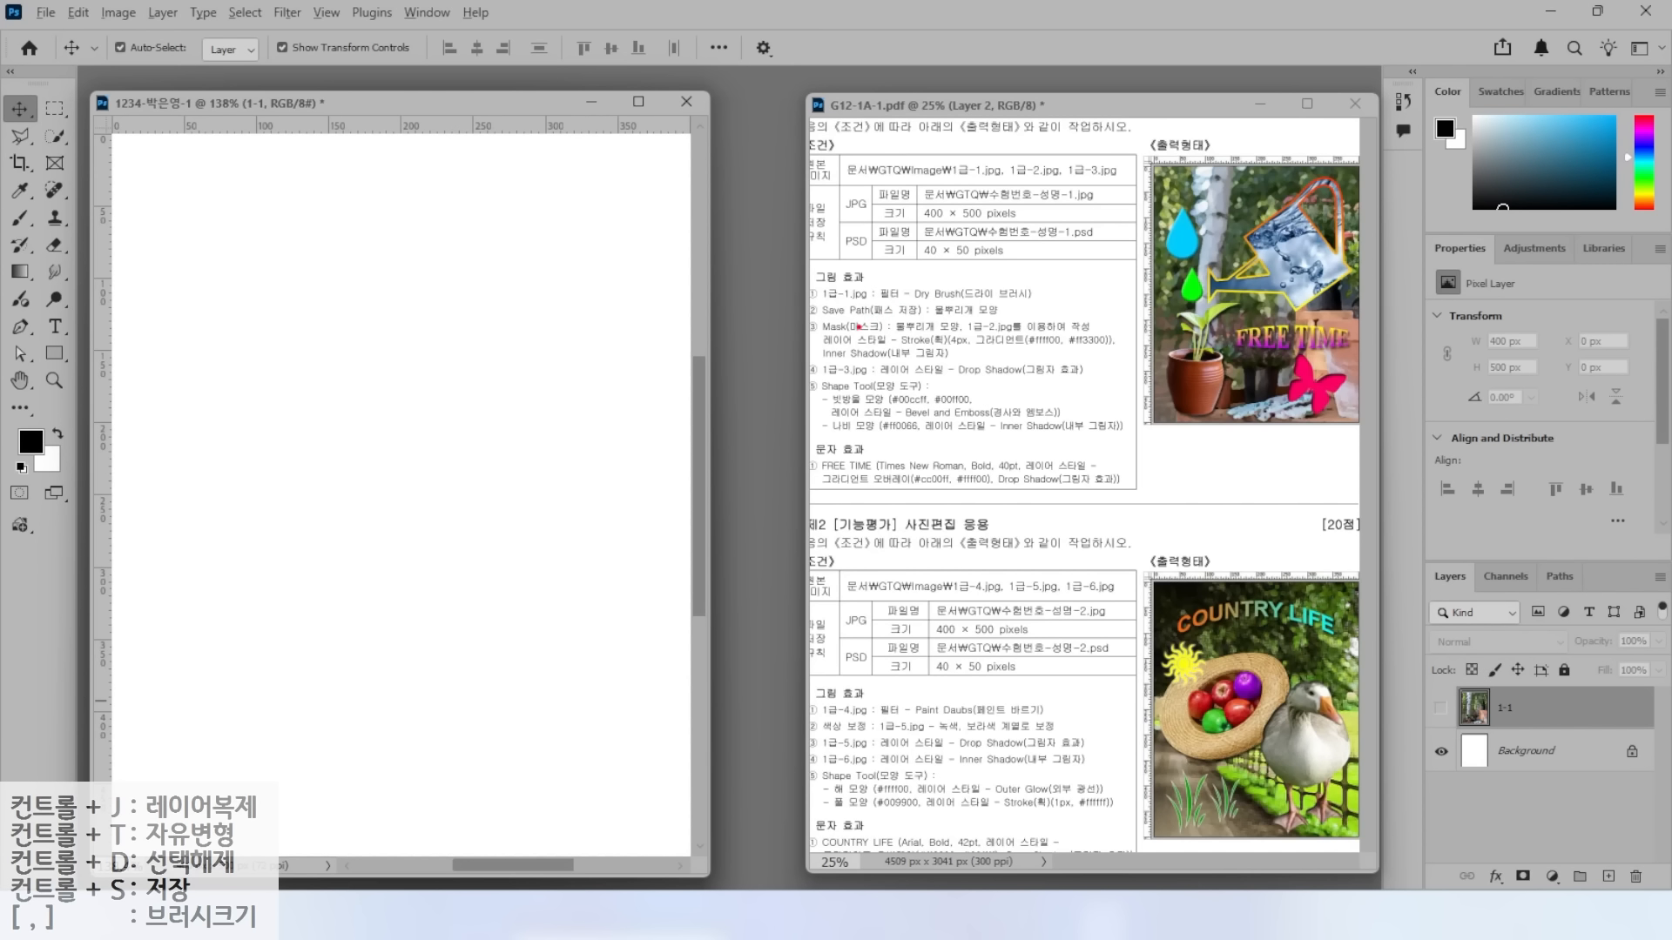
drag(835, 321, 950, 318)
drag(1114, 308, 1446, 310)
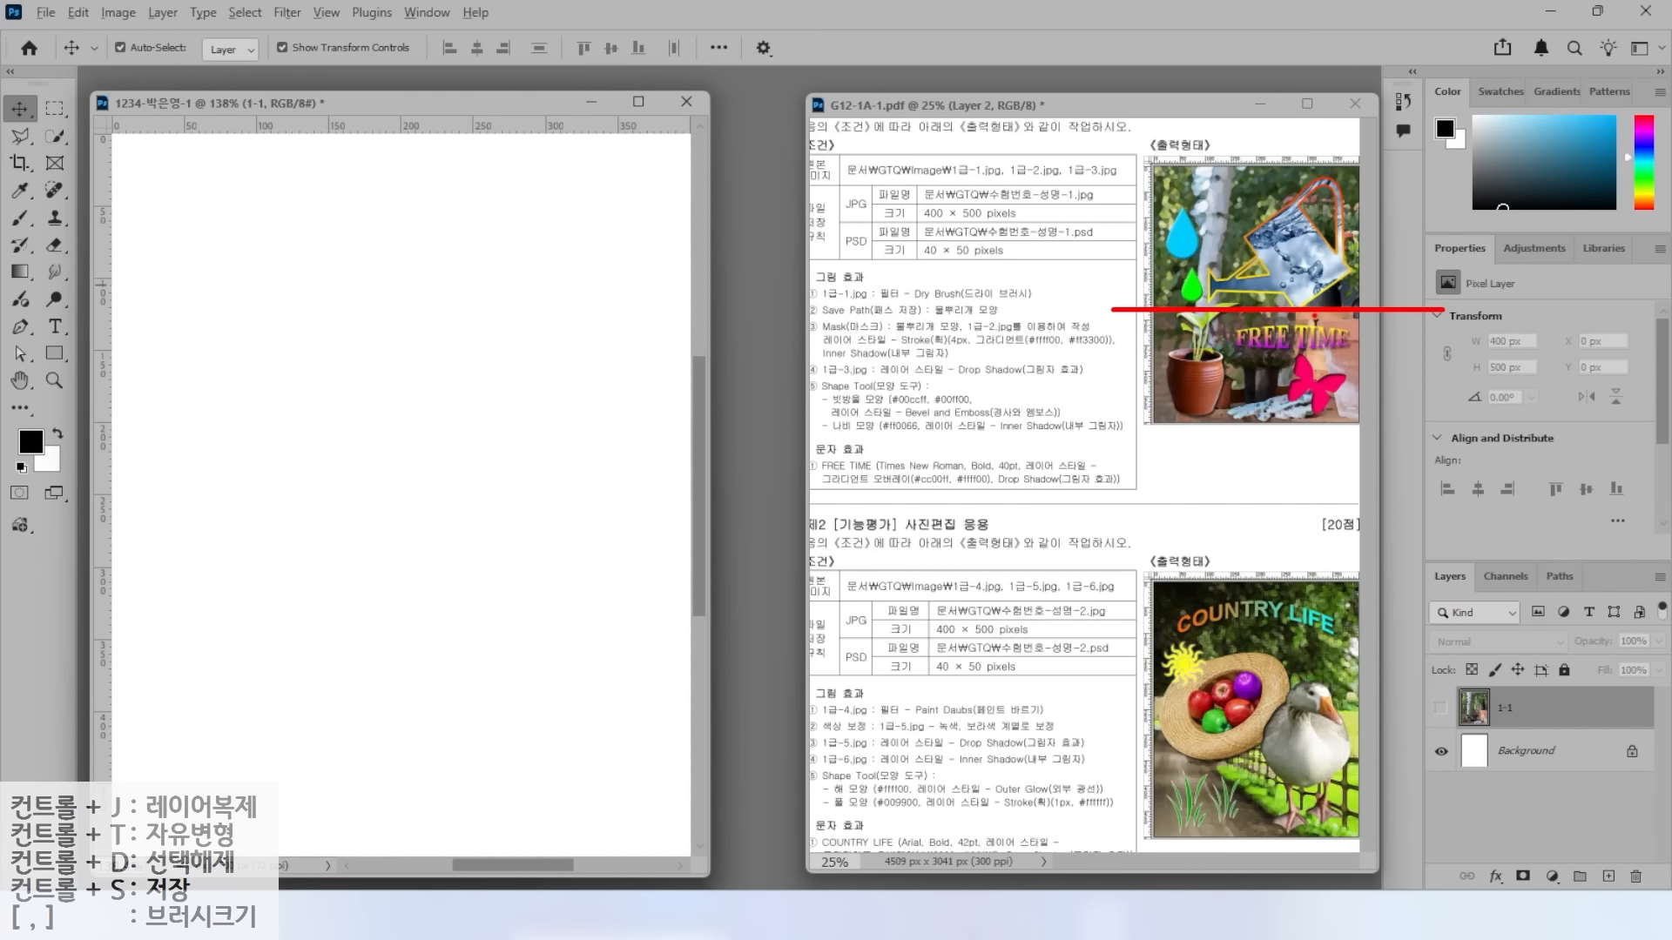
Drag a horizontal guide about 109 px down from the top ruler.
key(ctrl)
drag(444, 129, 399, 503)
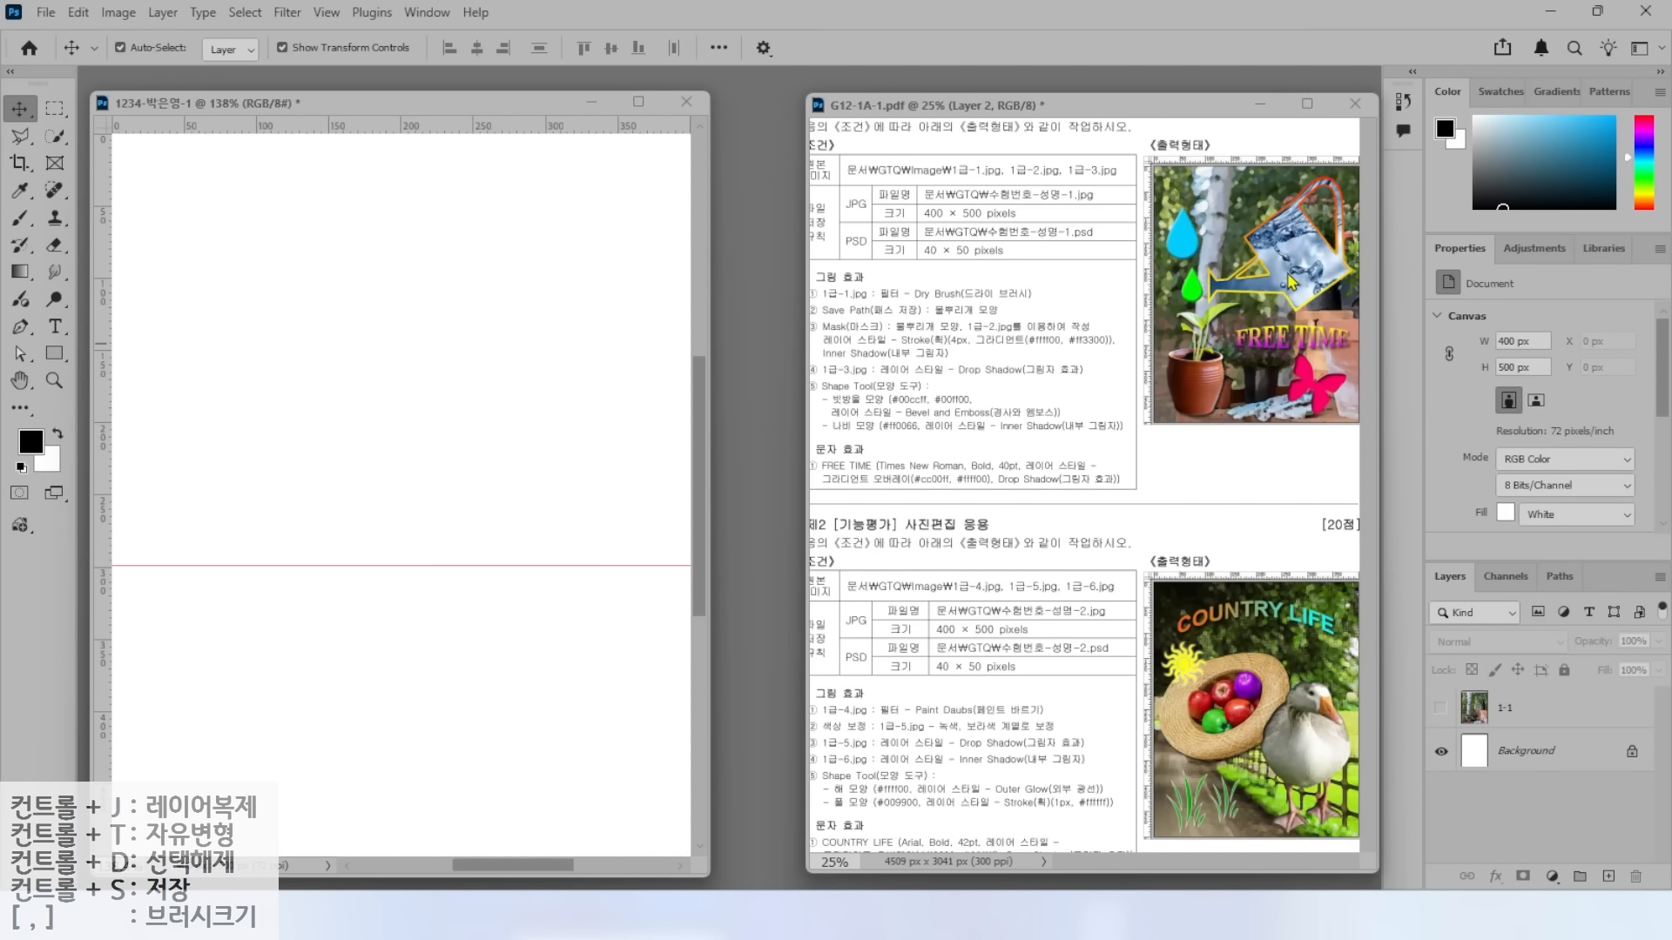
key(ctrl)
key(ctrl)
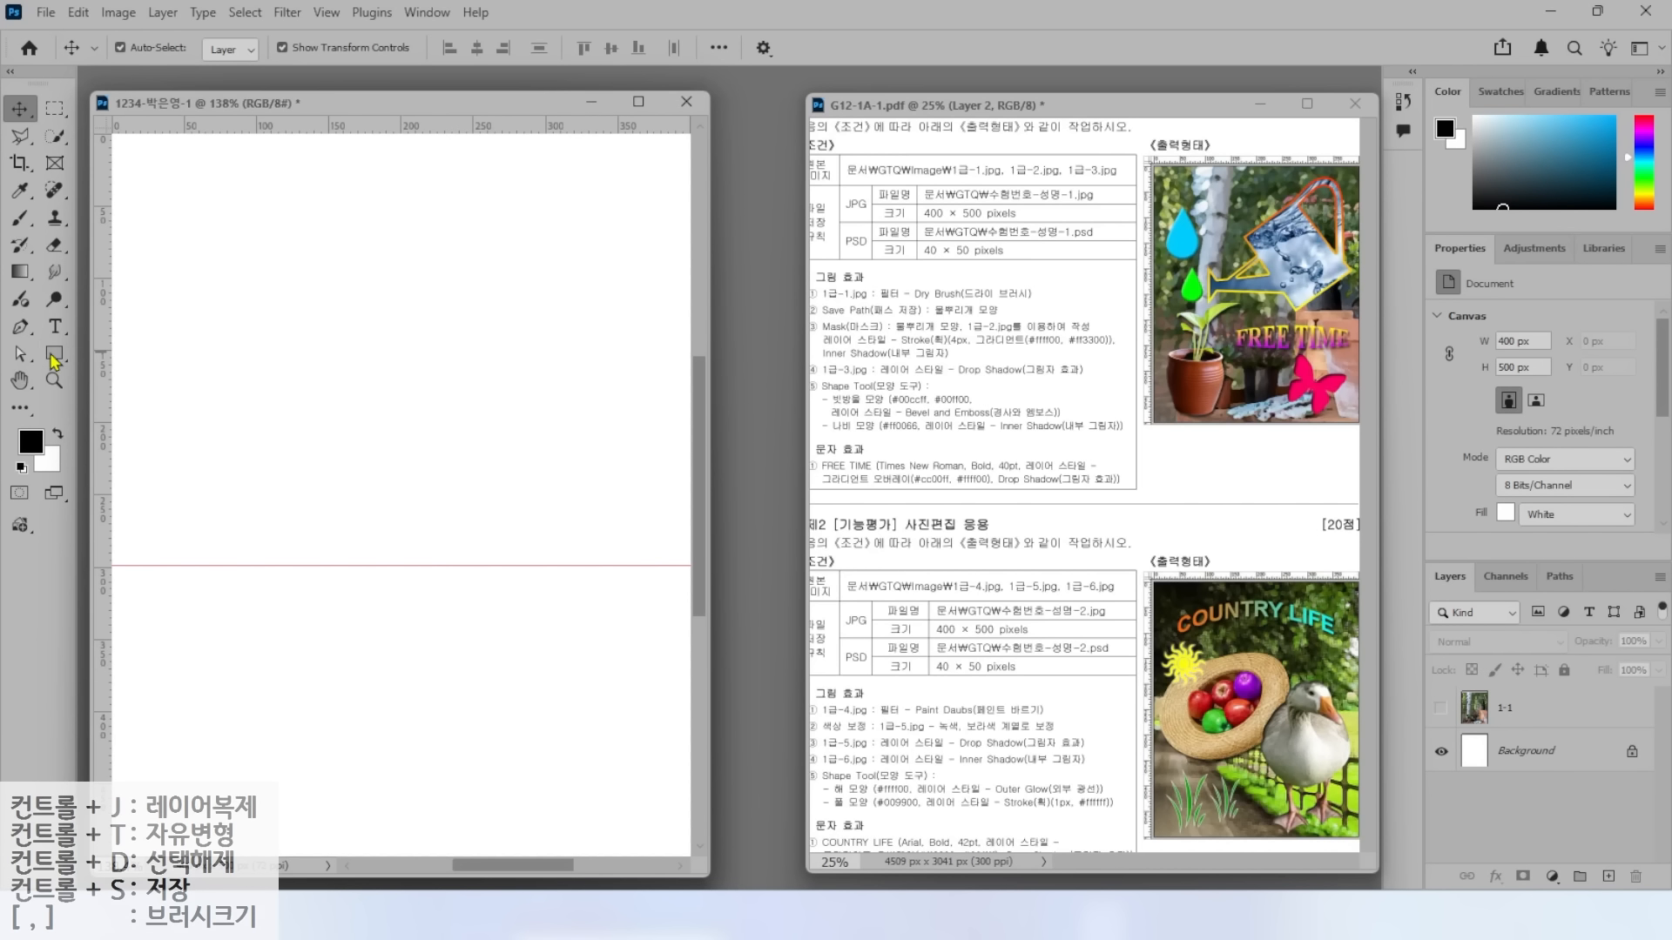
Select the Rectangle tool with a light pink fill.
click(54, 355)
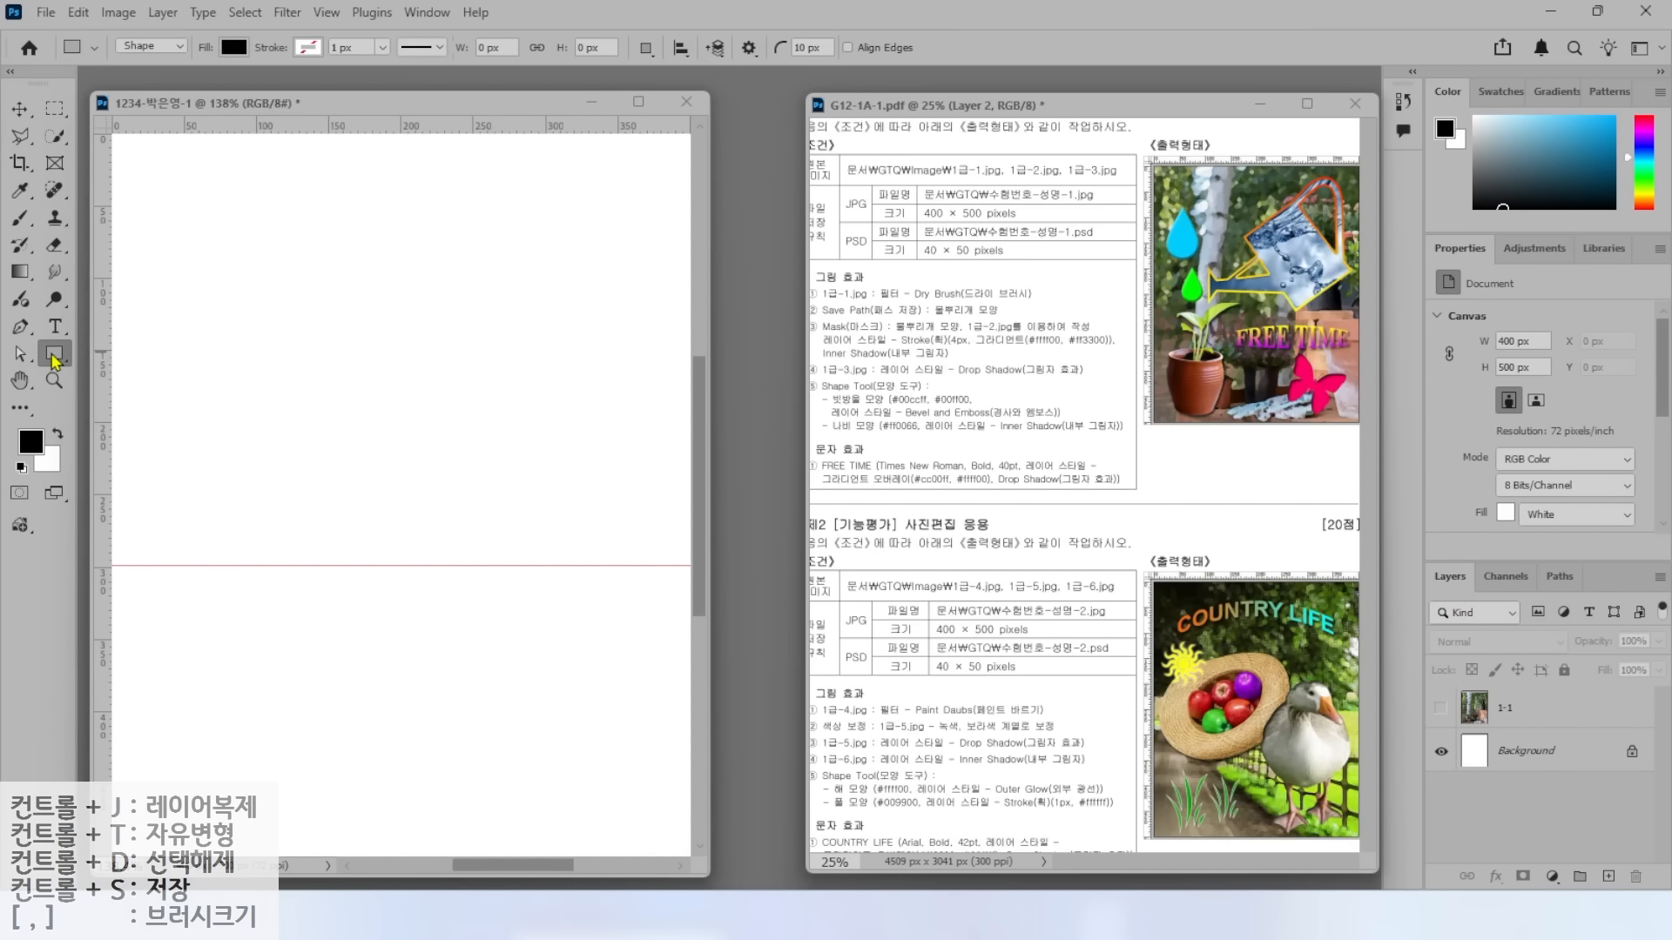
key(alt+2)
mouse_move(114, 48)
mouse_down()
mouse_move(146, 14)
mouse_move(181, 61)
mouse_move(160, 59)
mouse_move(234, 137)
mouse_up()
mouse_move(250, 64)
mouse_down()
mouse_move(214, 23)
mouse_move(303, 136)
mouse_up()
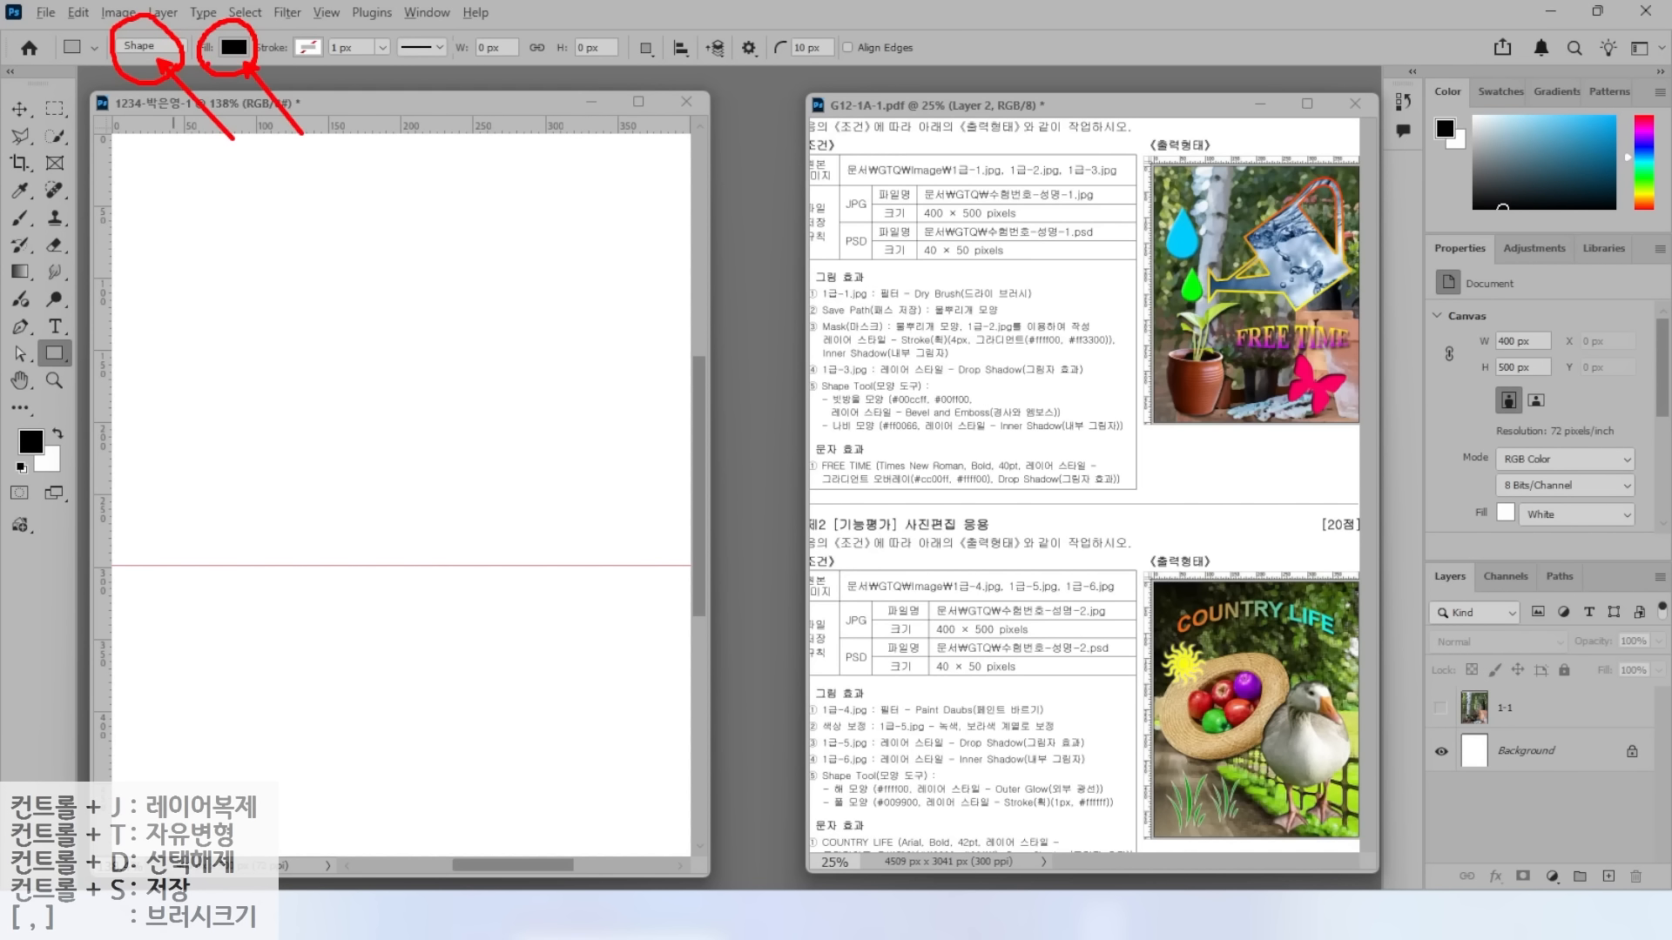
click(233, 47)
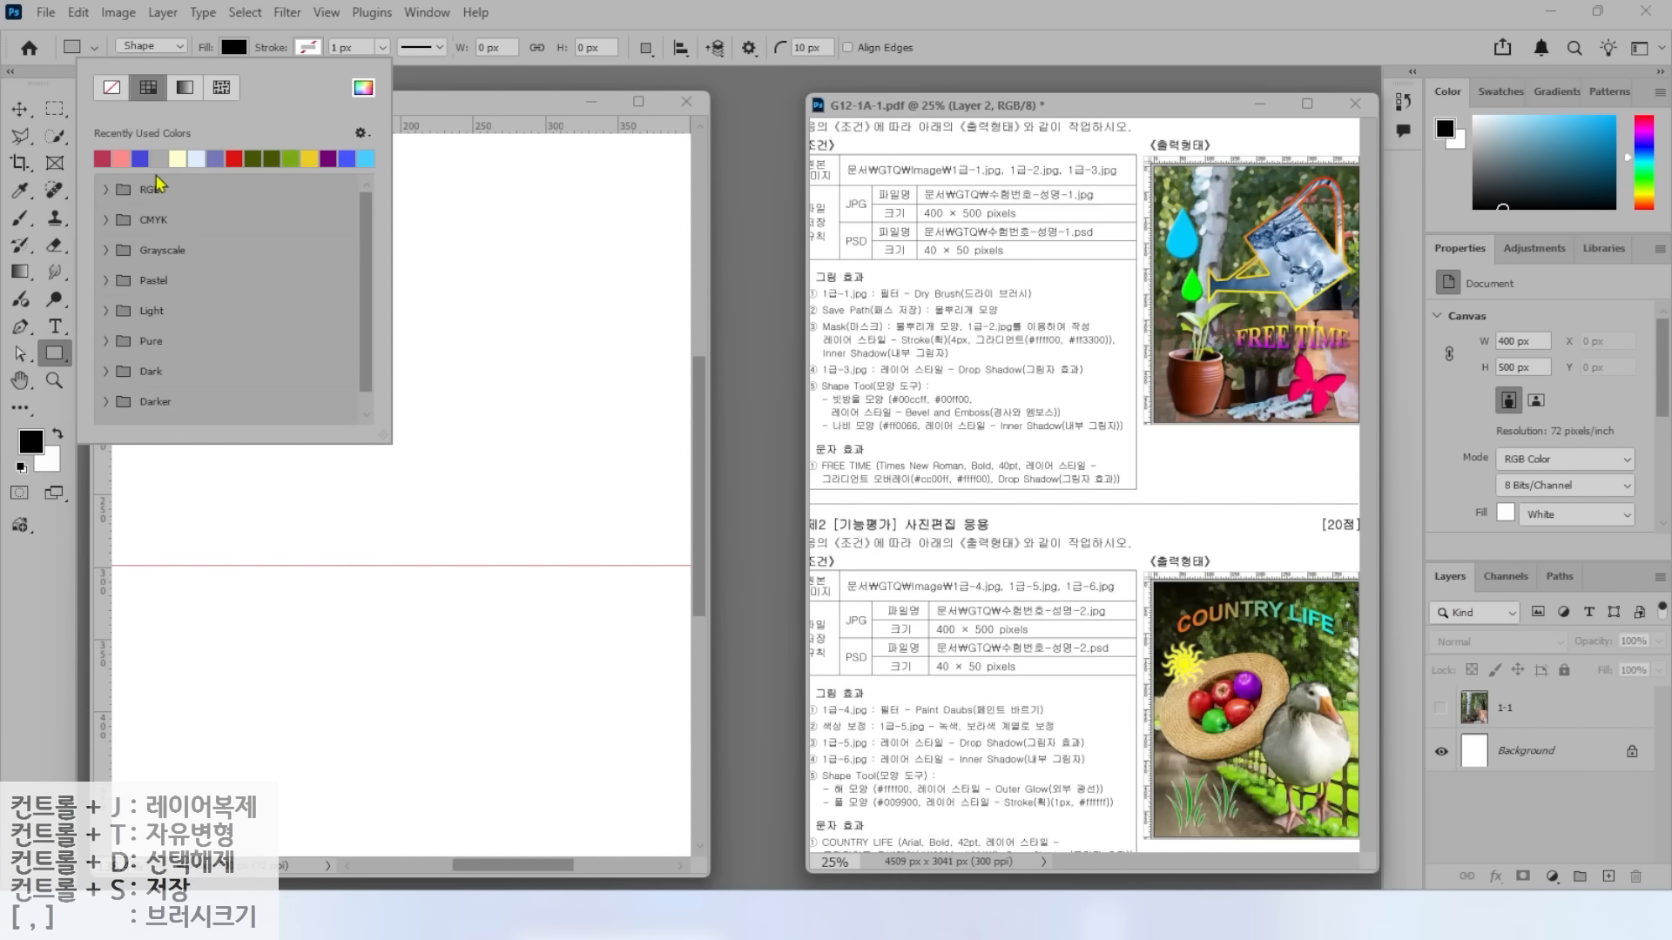
click(125, 160)
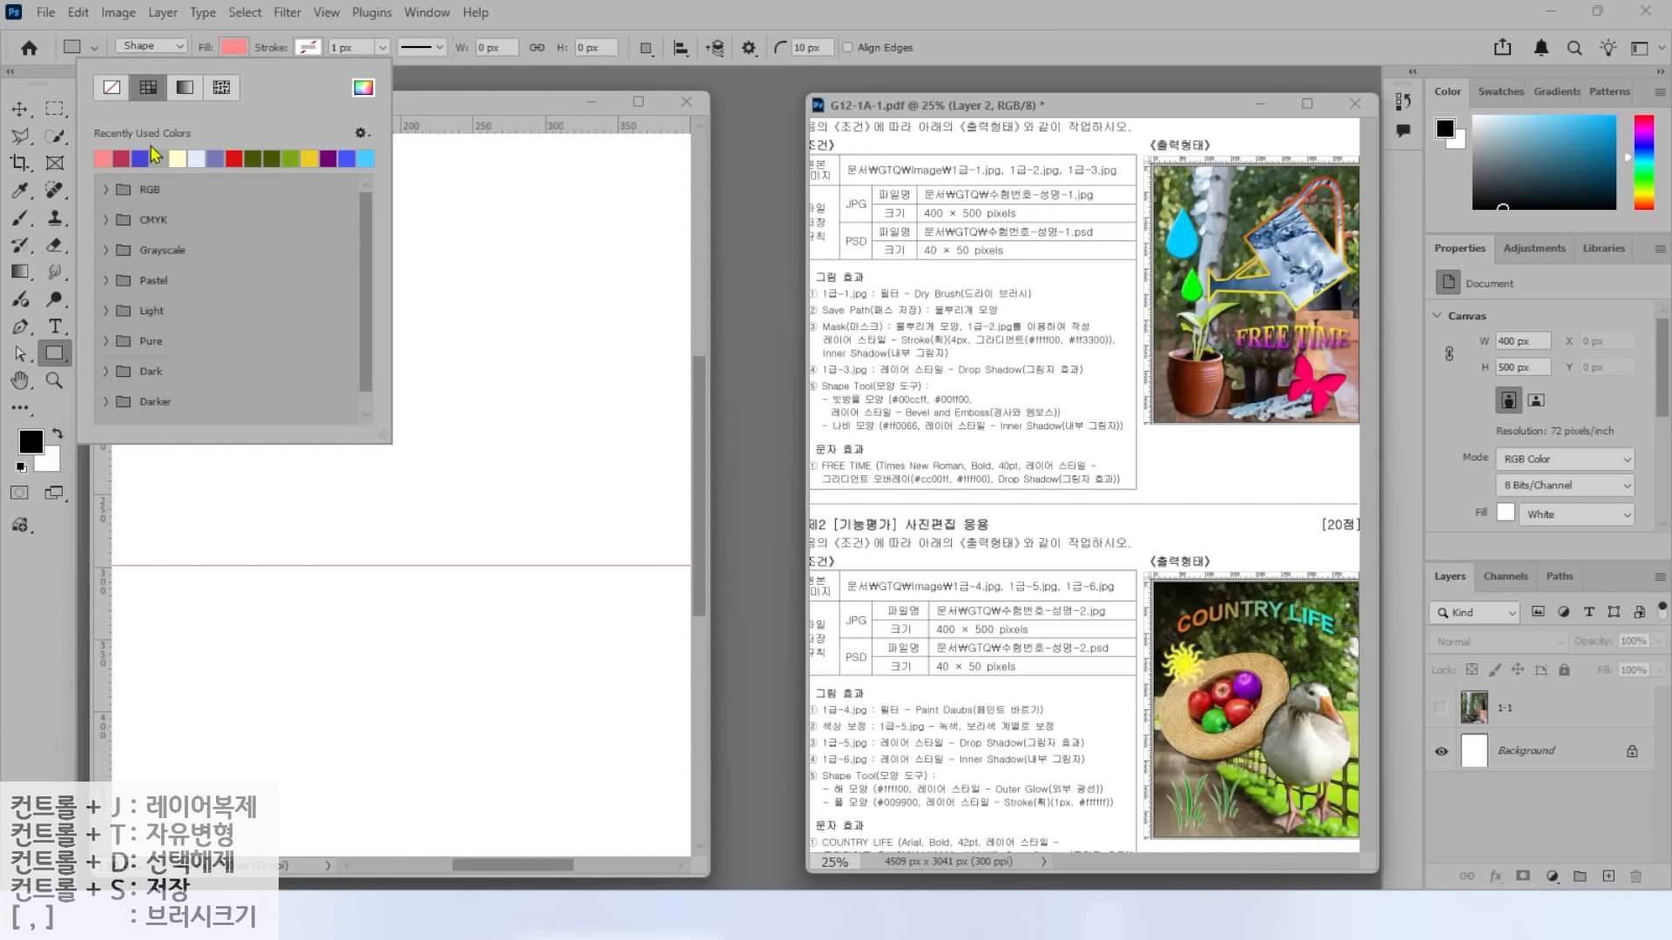
click(433, 98)
Draw a 98 × 142 px rectangle near the top with square corners.
drag(384, 237, 525, 442)
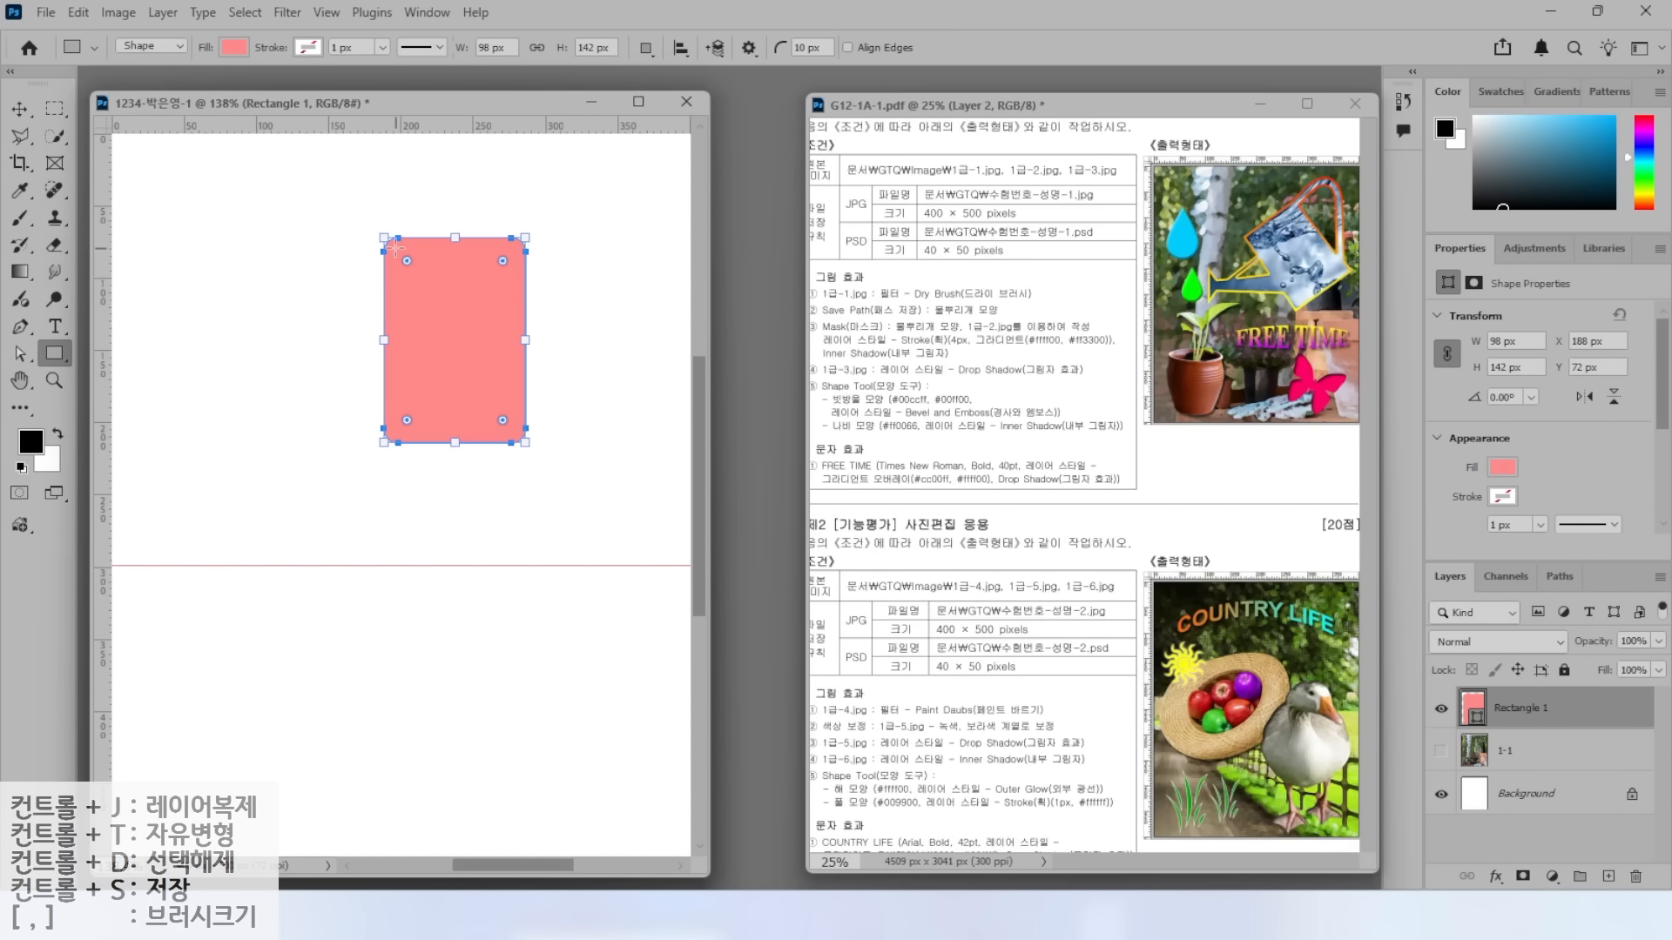
mouse_move(407, 261)
mouse_down()
mouse_move(373, 233)
mouse_move(422, 287)
mouse_up()
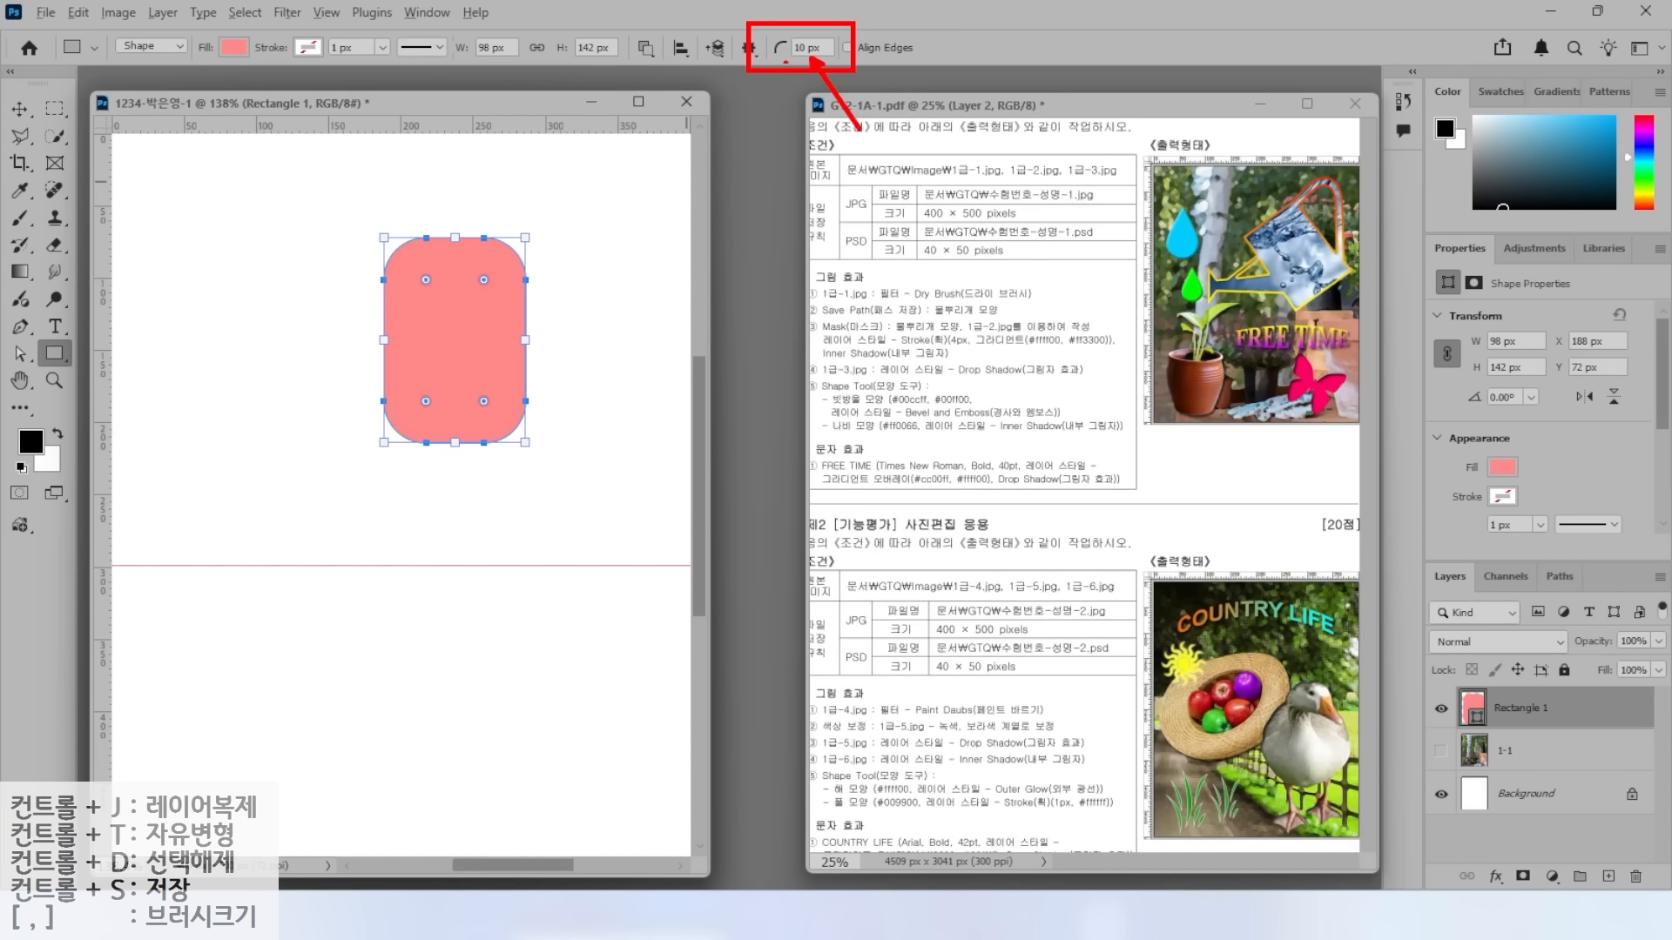
drag(425, 279, 348, 241)
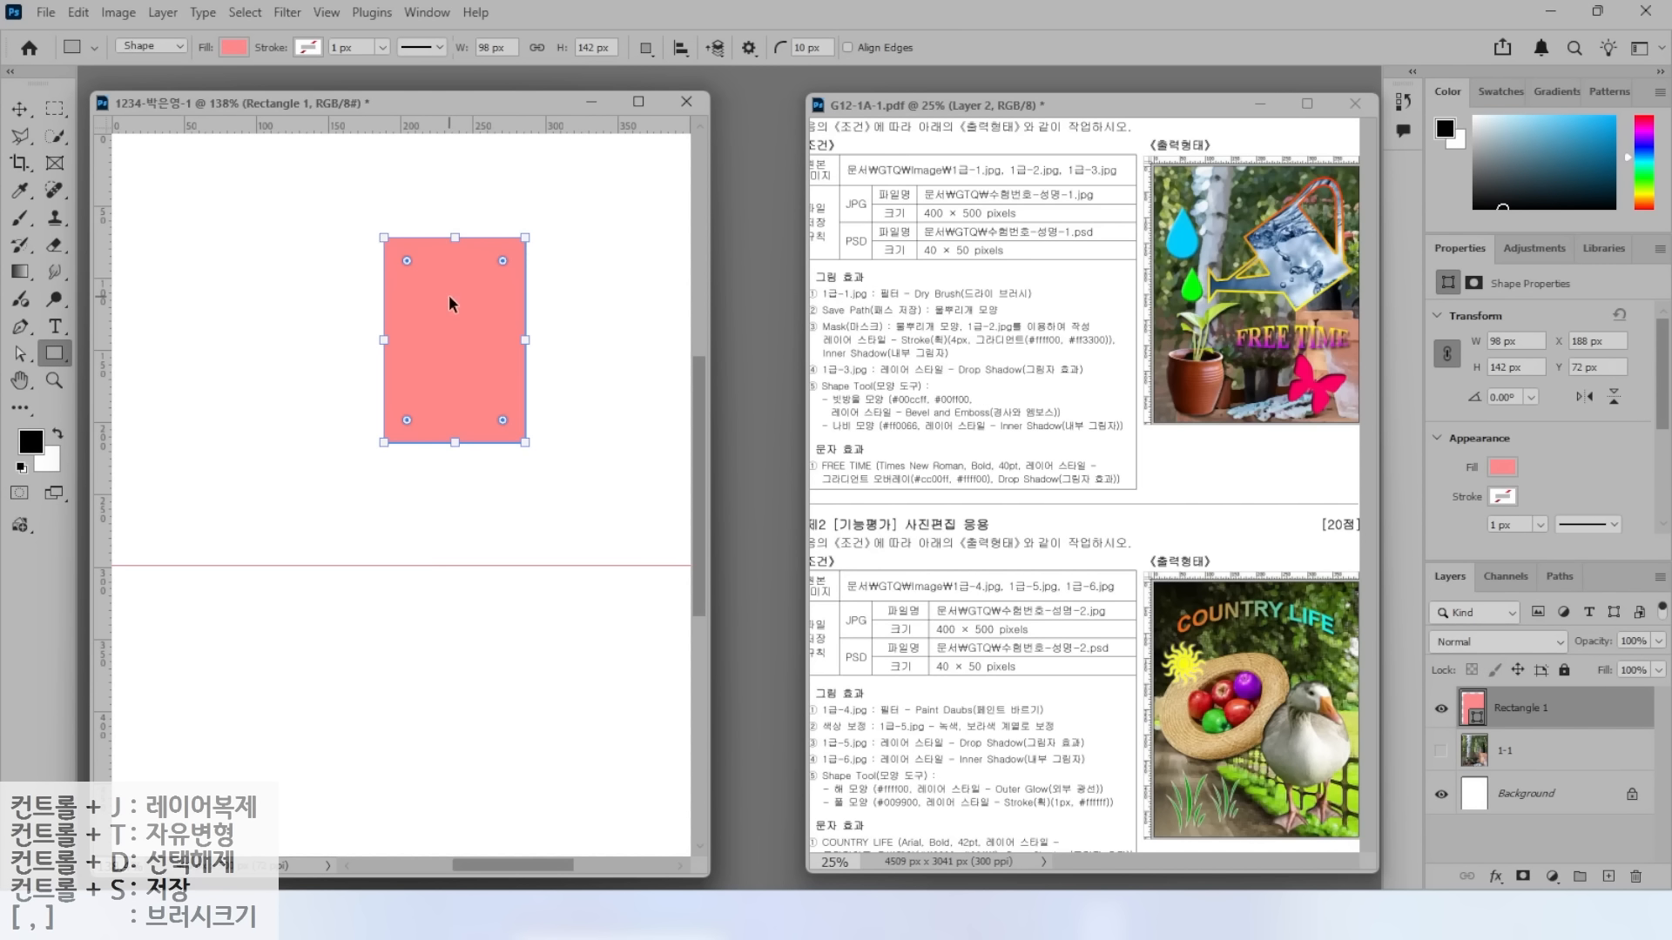
Rotate the pink rectangle to -33.72° and move it toward the upper right.
key(ctrl+t)
drag(546, 225, 488, 216)
drag(446, 296, 537, 269)
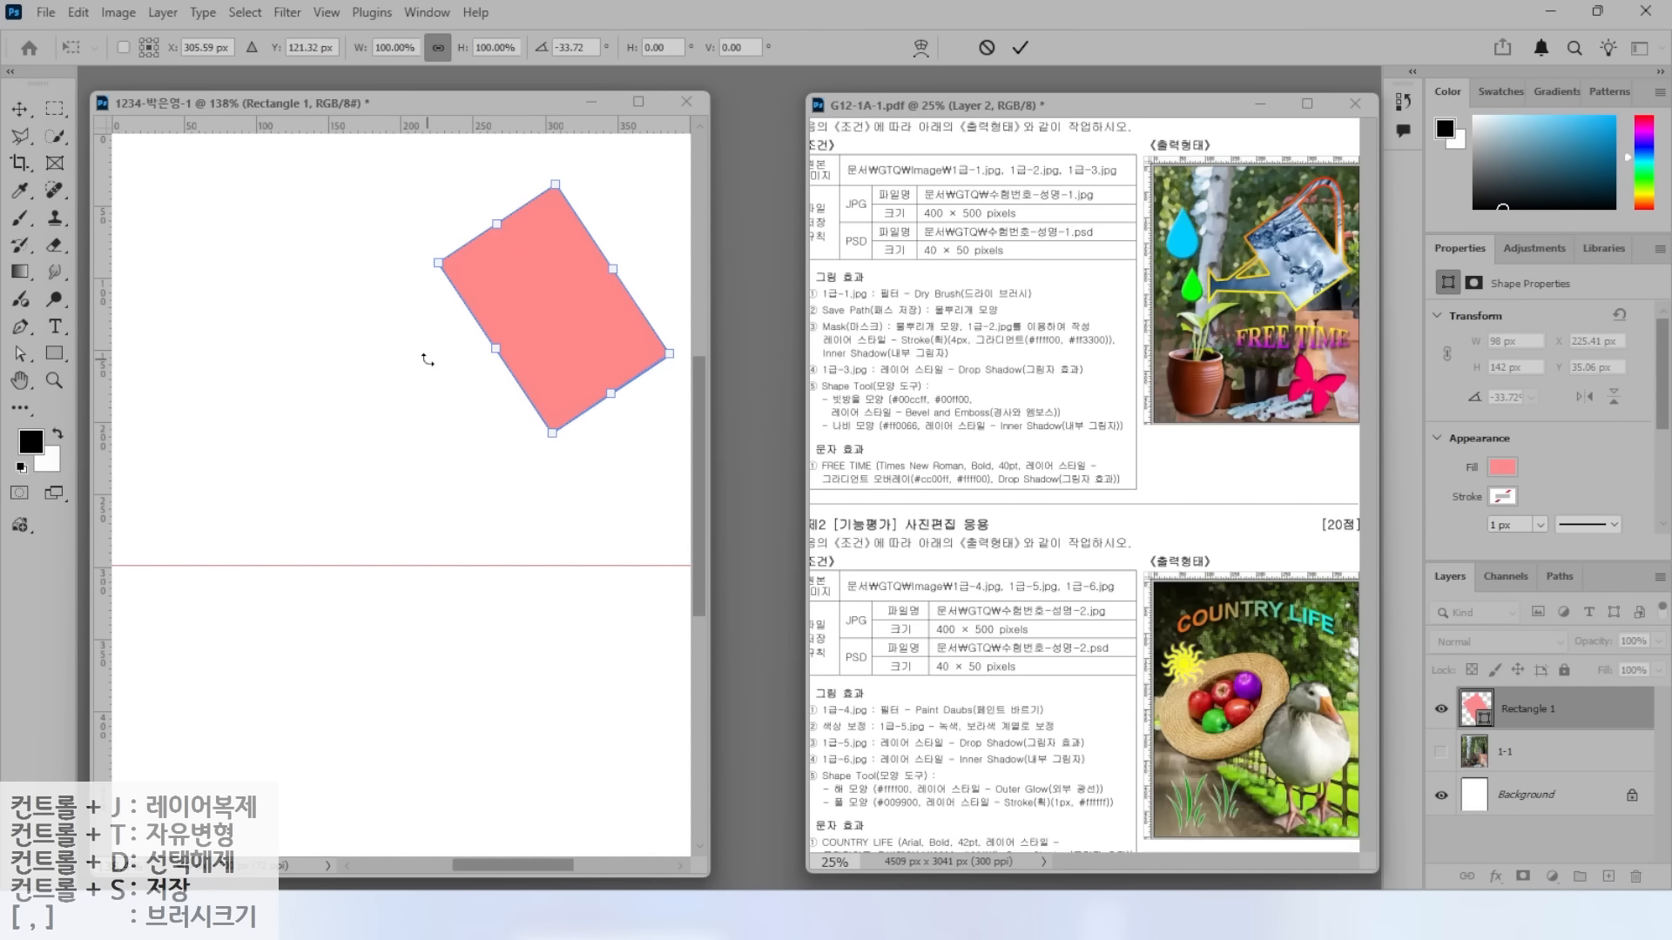
click(30, 326)
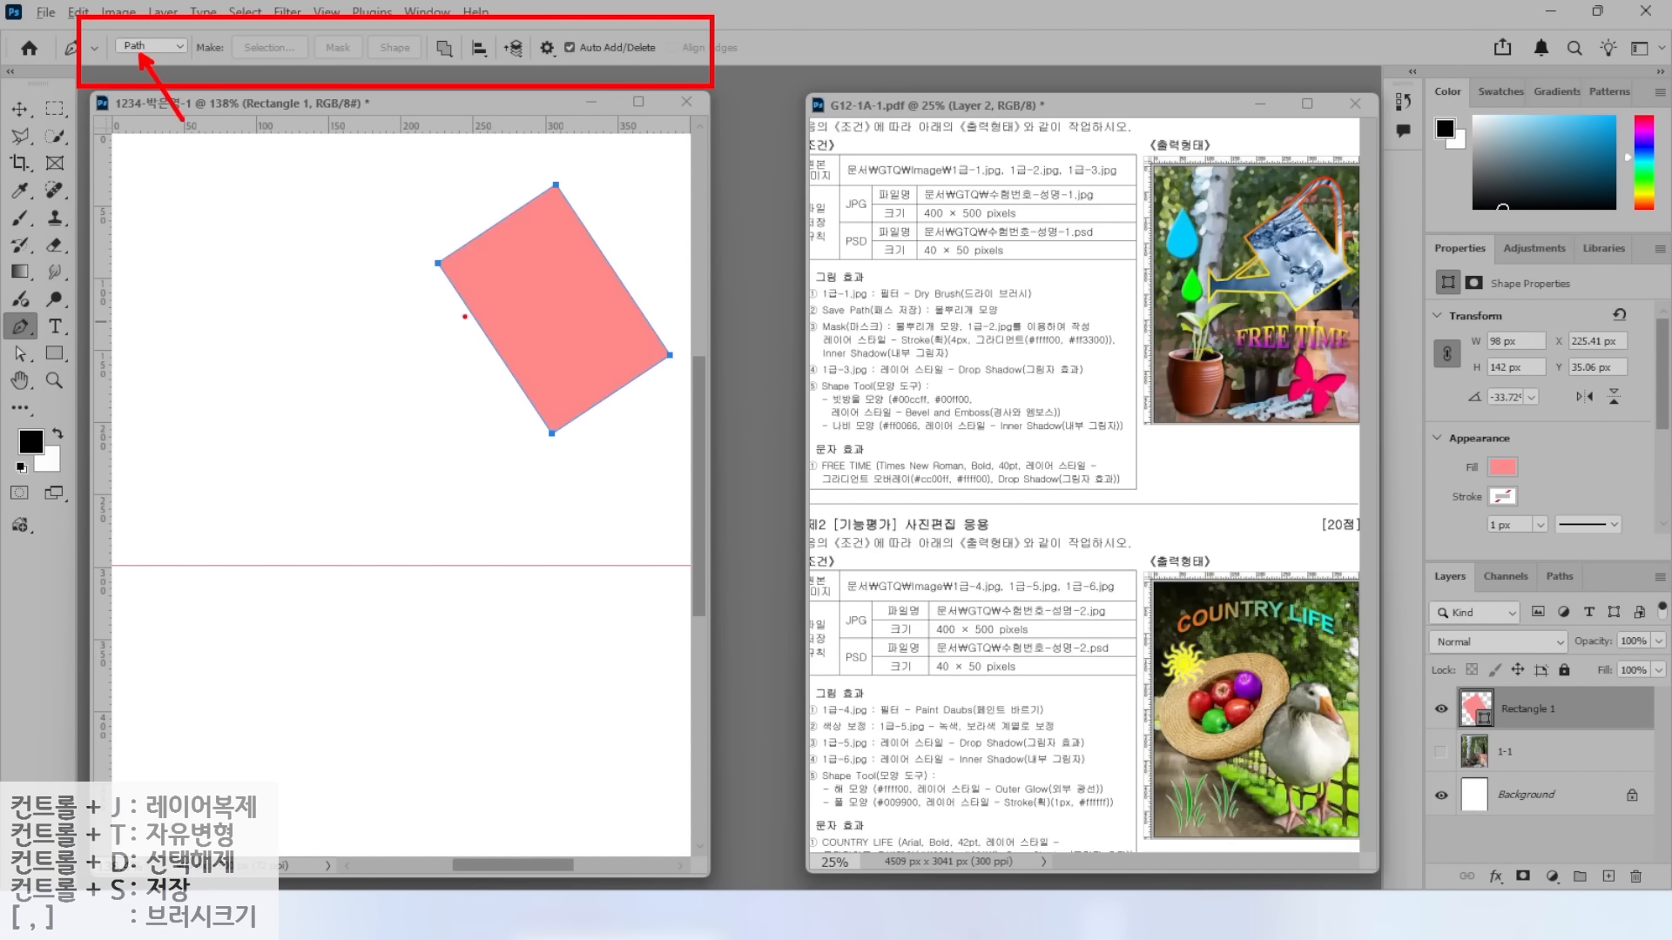
Set the Pen tool to Shape mode with Combine Shapes path operation.
click(150, 45)
click(148, 63)
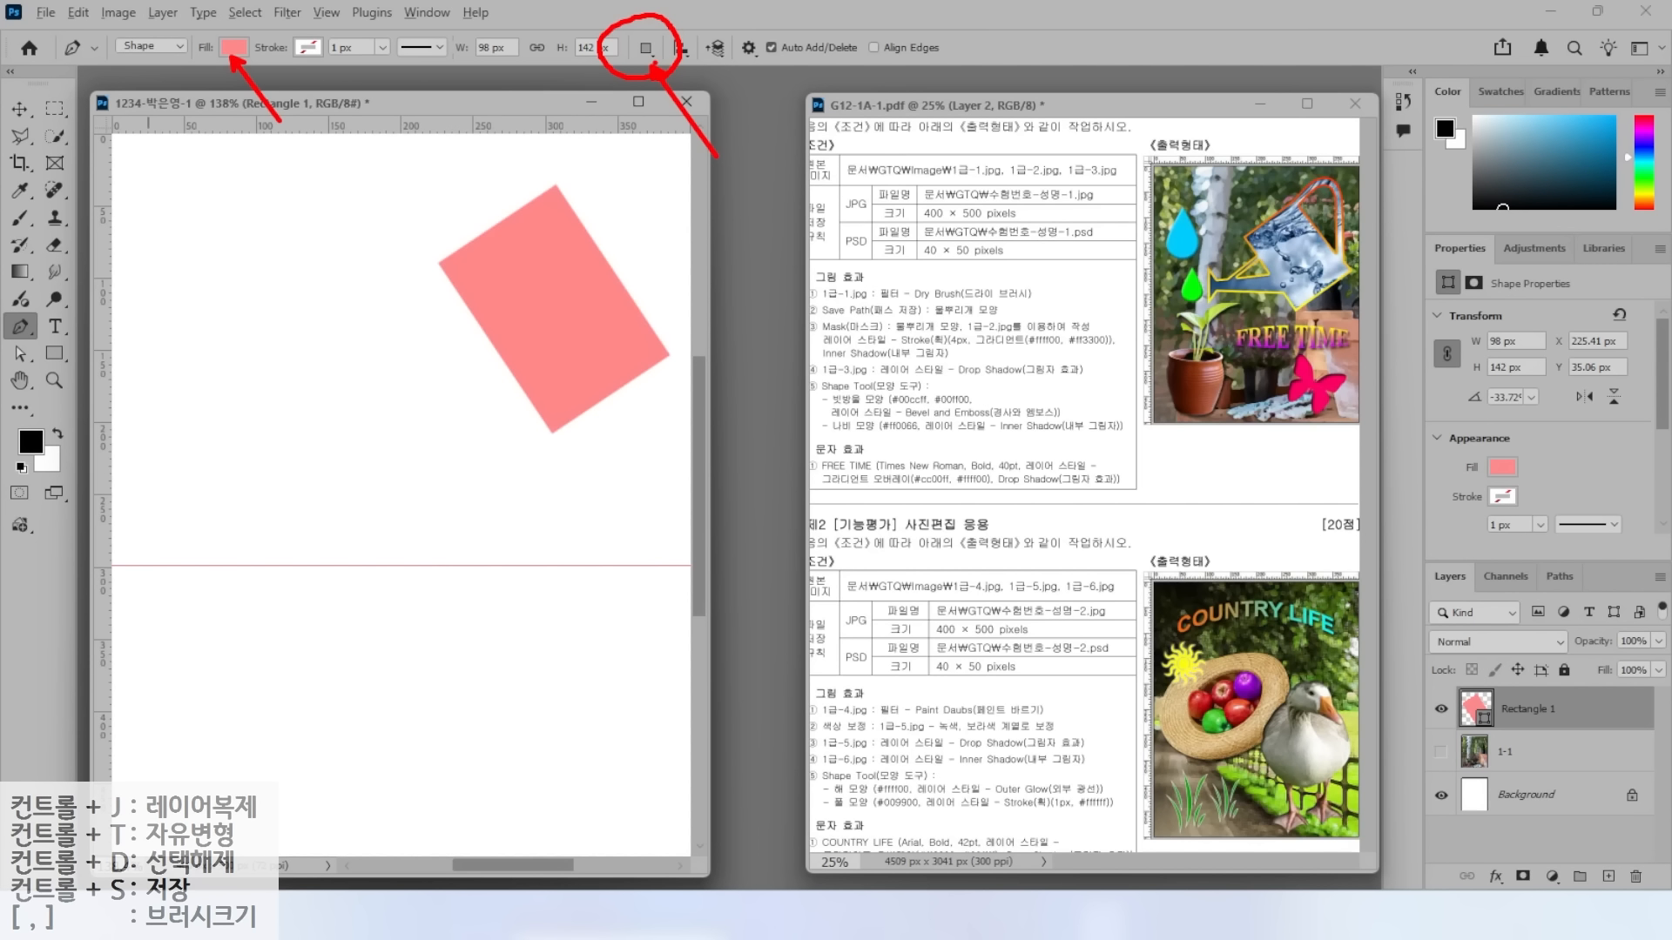
click(645, 48)
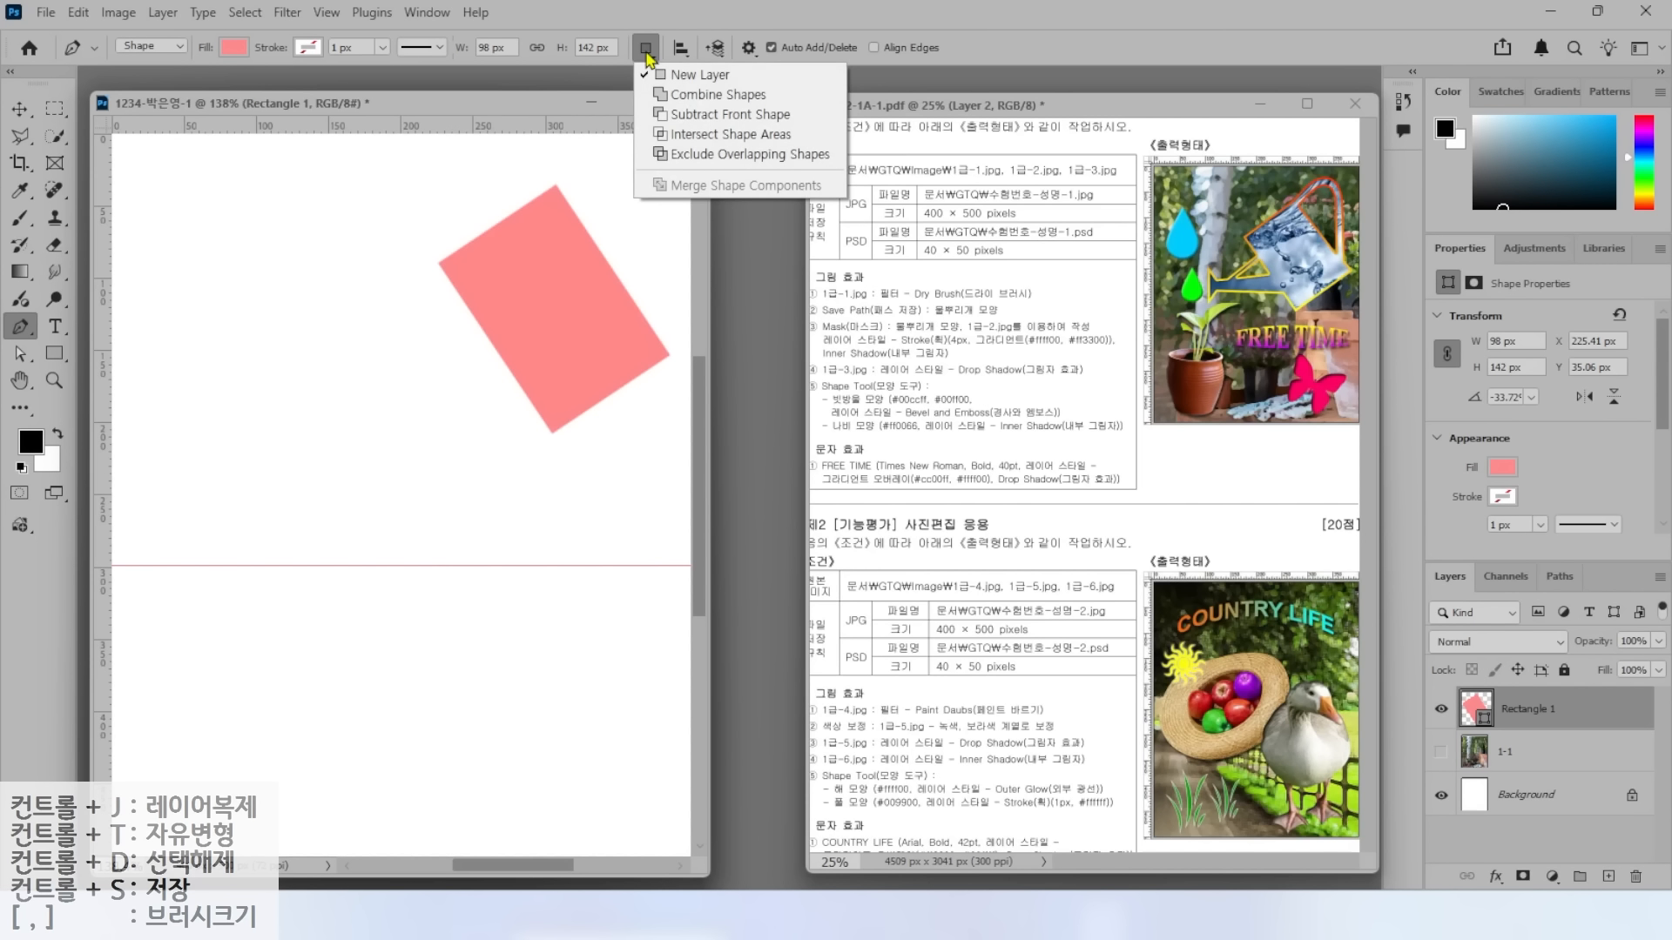
click(685, 101)
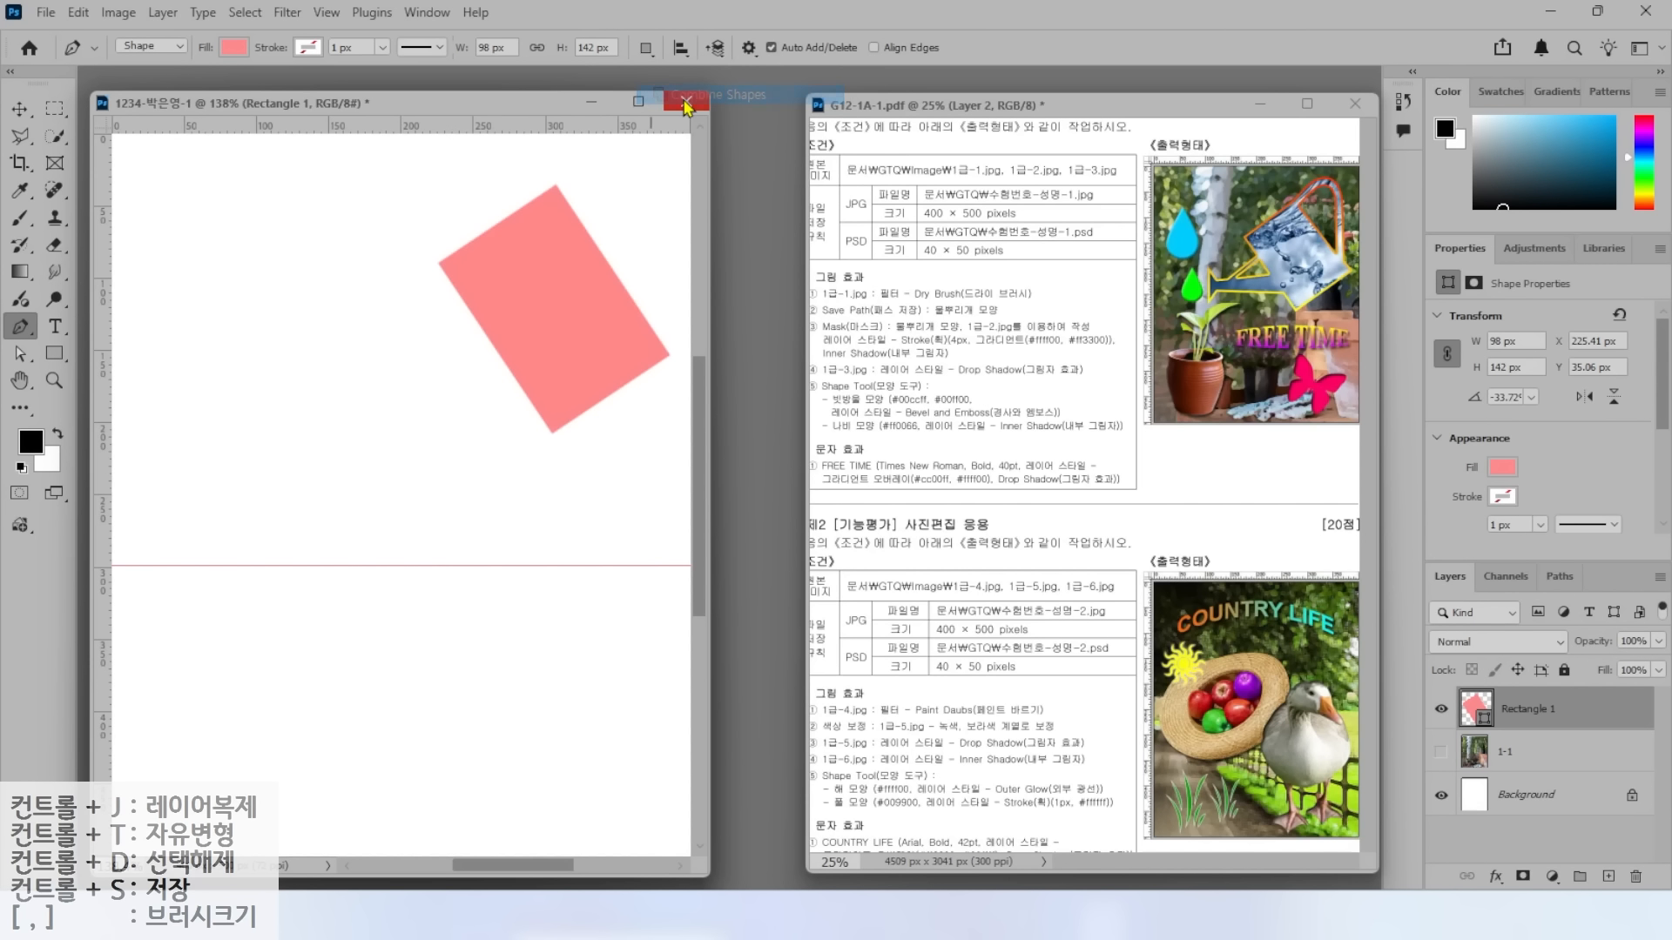
click(646, 48)
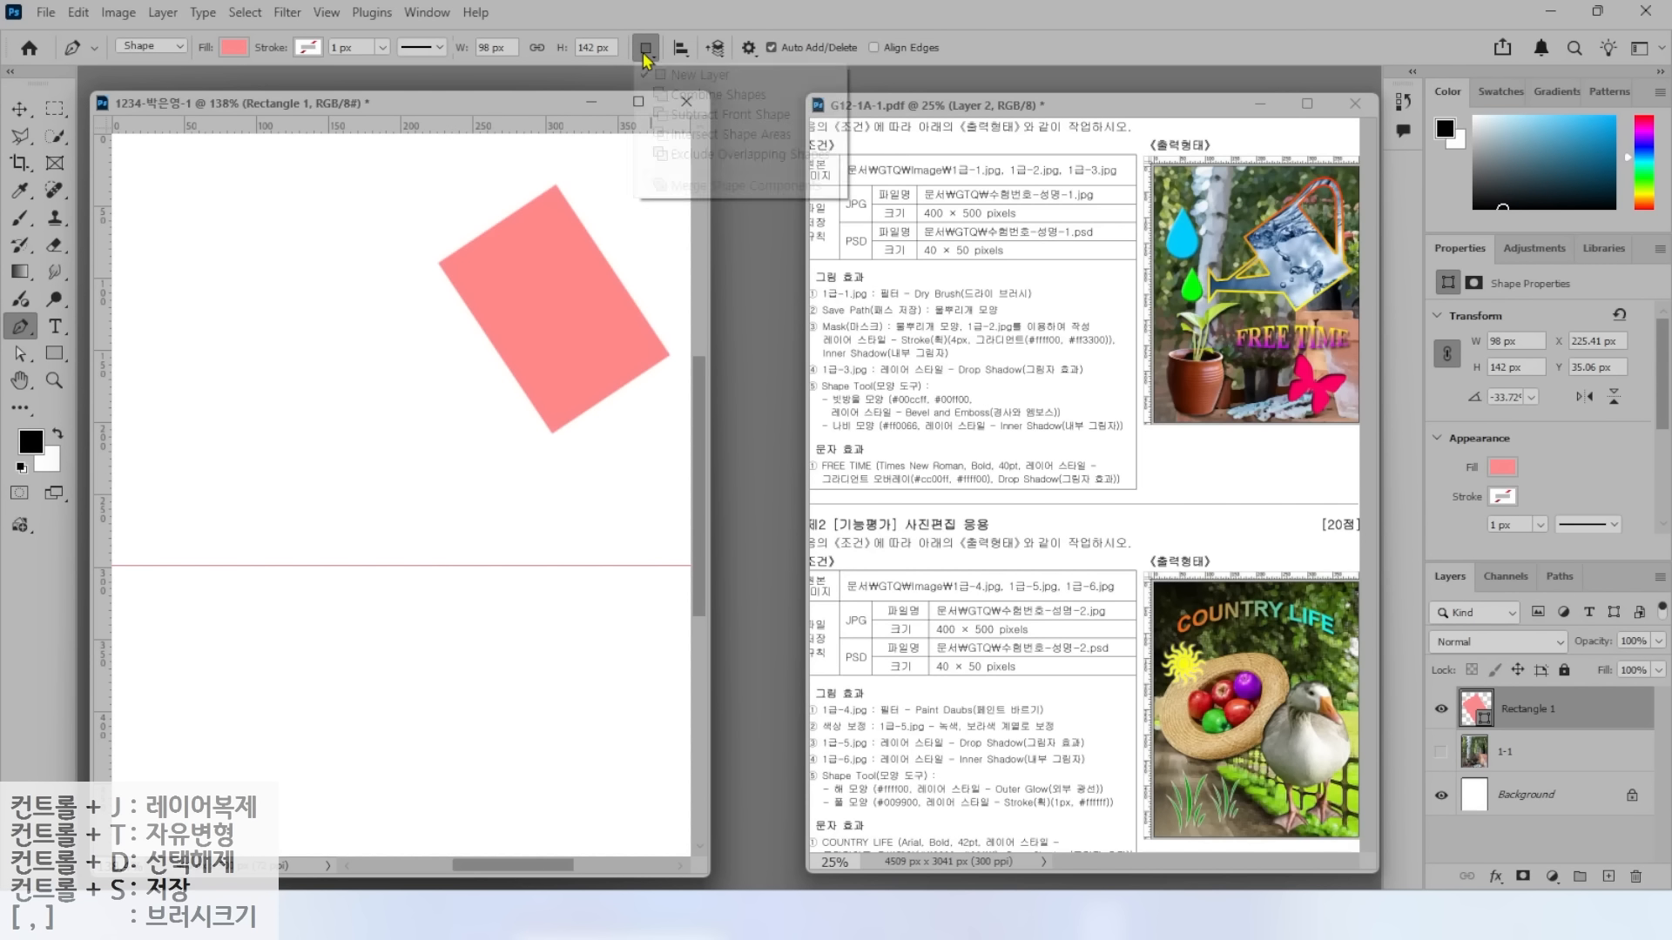
click(668, 95)
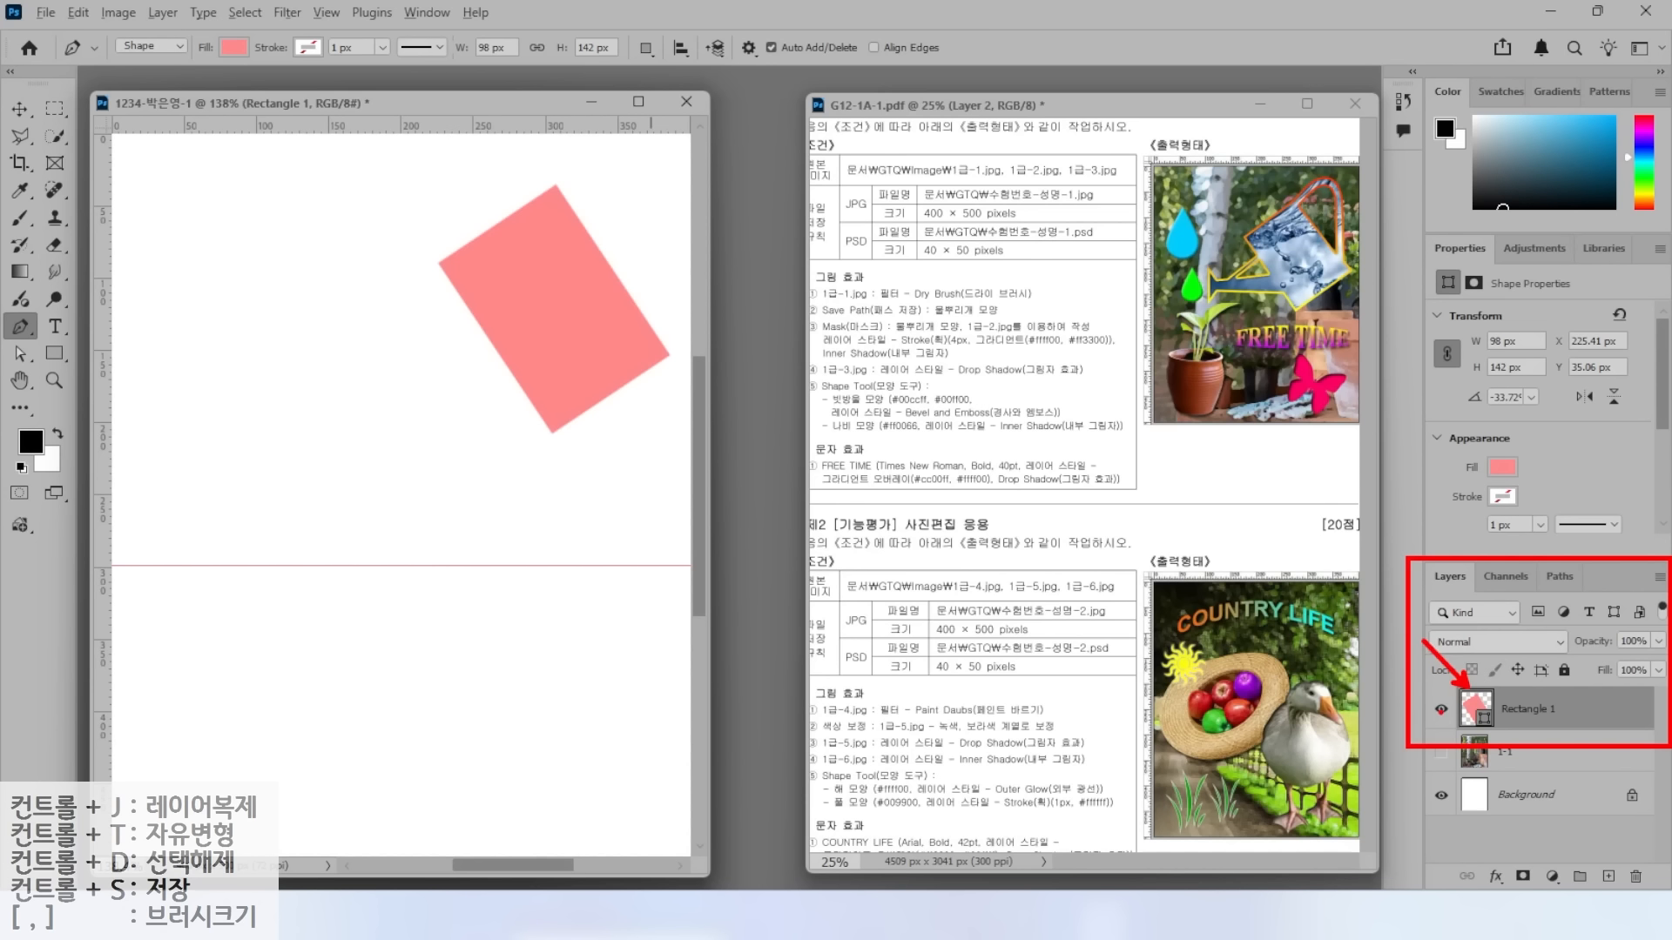
Toggle the pink rectangle's visibility off and on to check it.
mouse_move(1449, 711)
mouse_down()
mouse_move(1417, 714)
mouse_move(1447, 711)
mouse_up()
key(Escape)
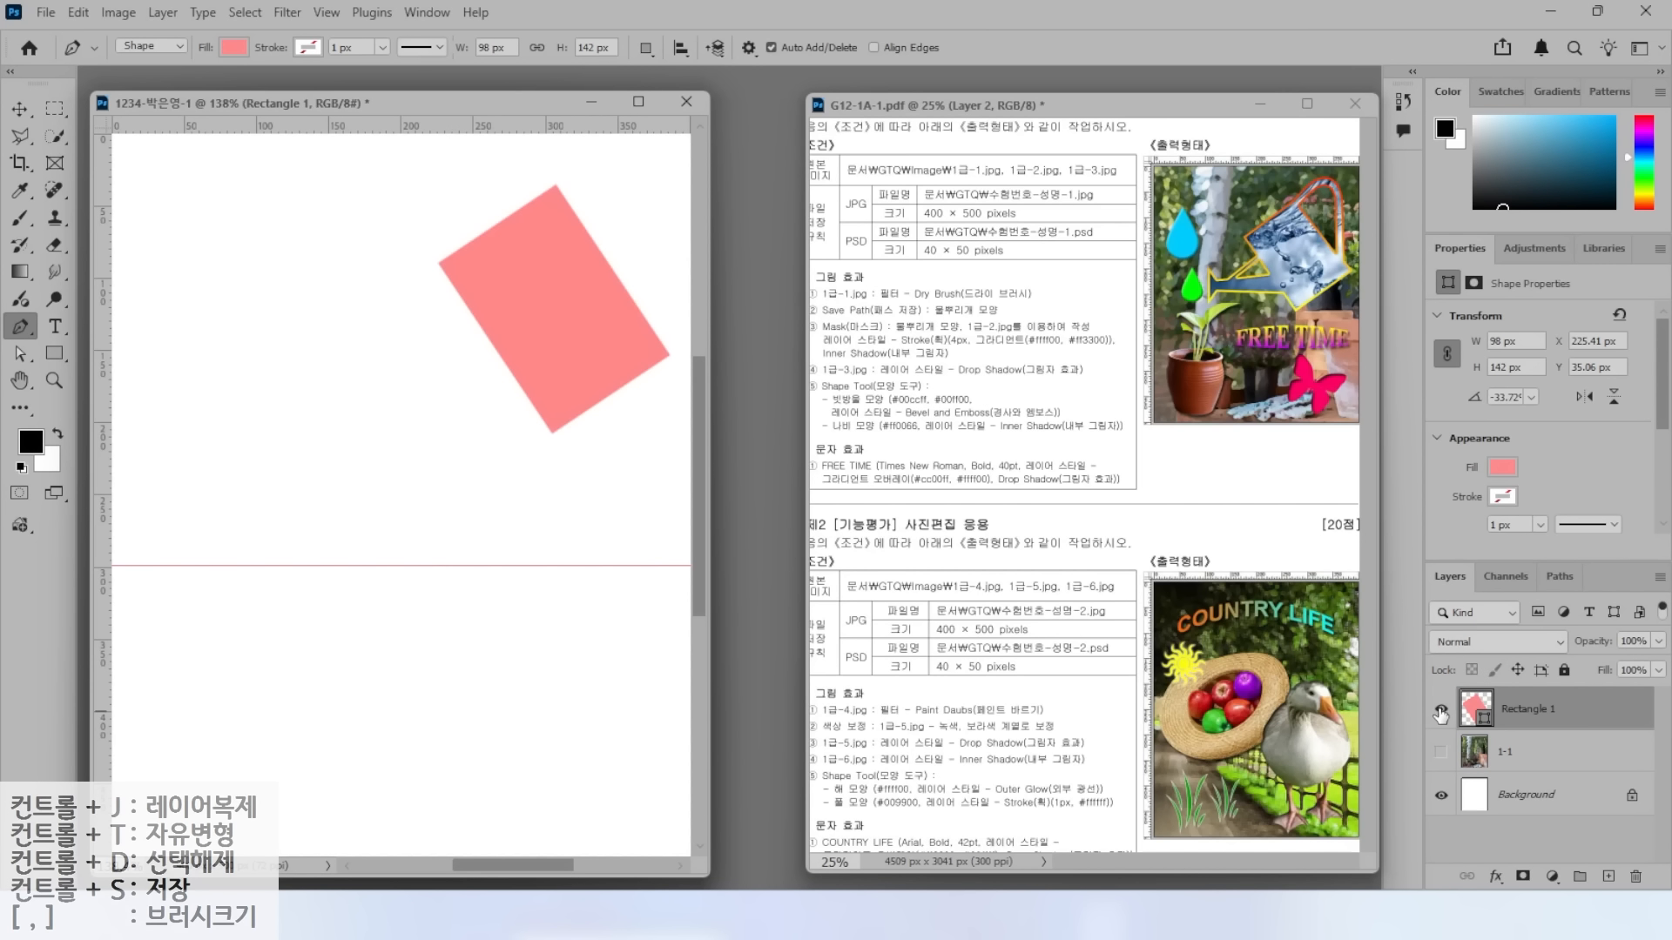
click(1441, 711)
click(1441, 711)
click(1441, 711)
click(1441, 711)
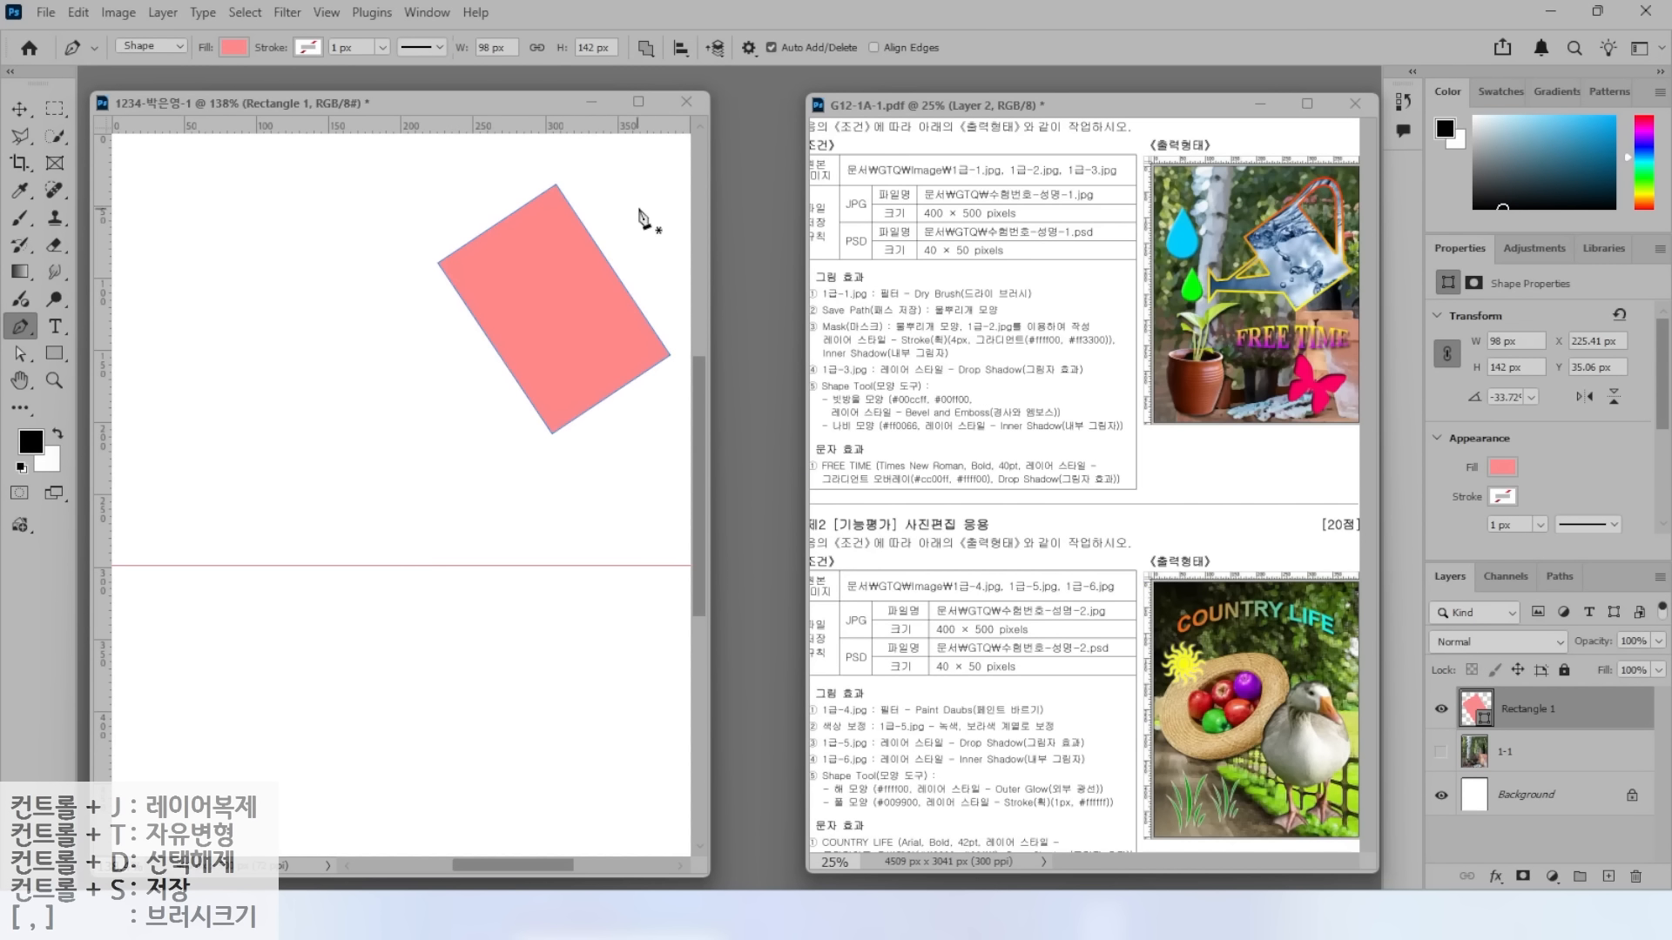
mouse_move(669, 70)
mouse_down()
mouse_move(626, 66)
mouse_move(621, 35)
mouse_move(664, 19)
mouse_move(668, 62)
mouse_up()
drag(722, 145, 664, 67)
key(Escape)
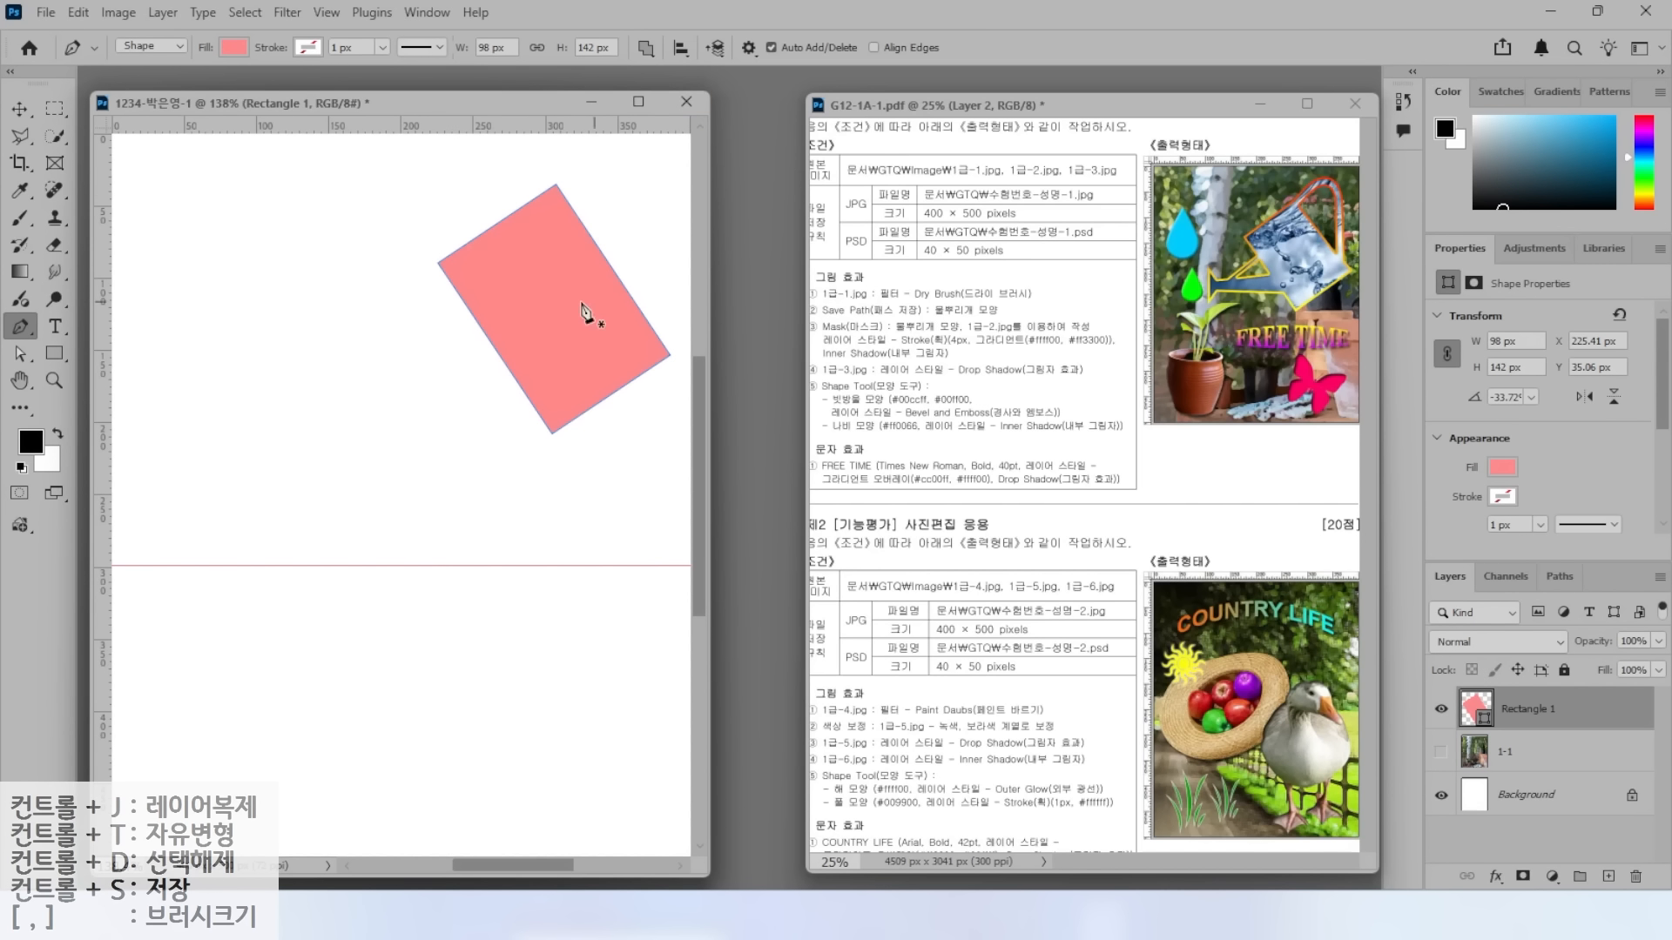
Draw the long spout and funnel nozzle triangle on the rectangle's left side.
click(498, 332)
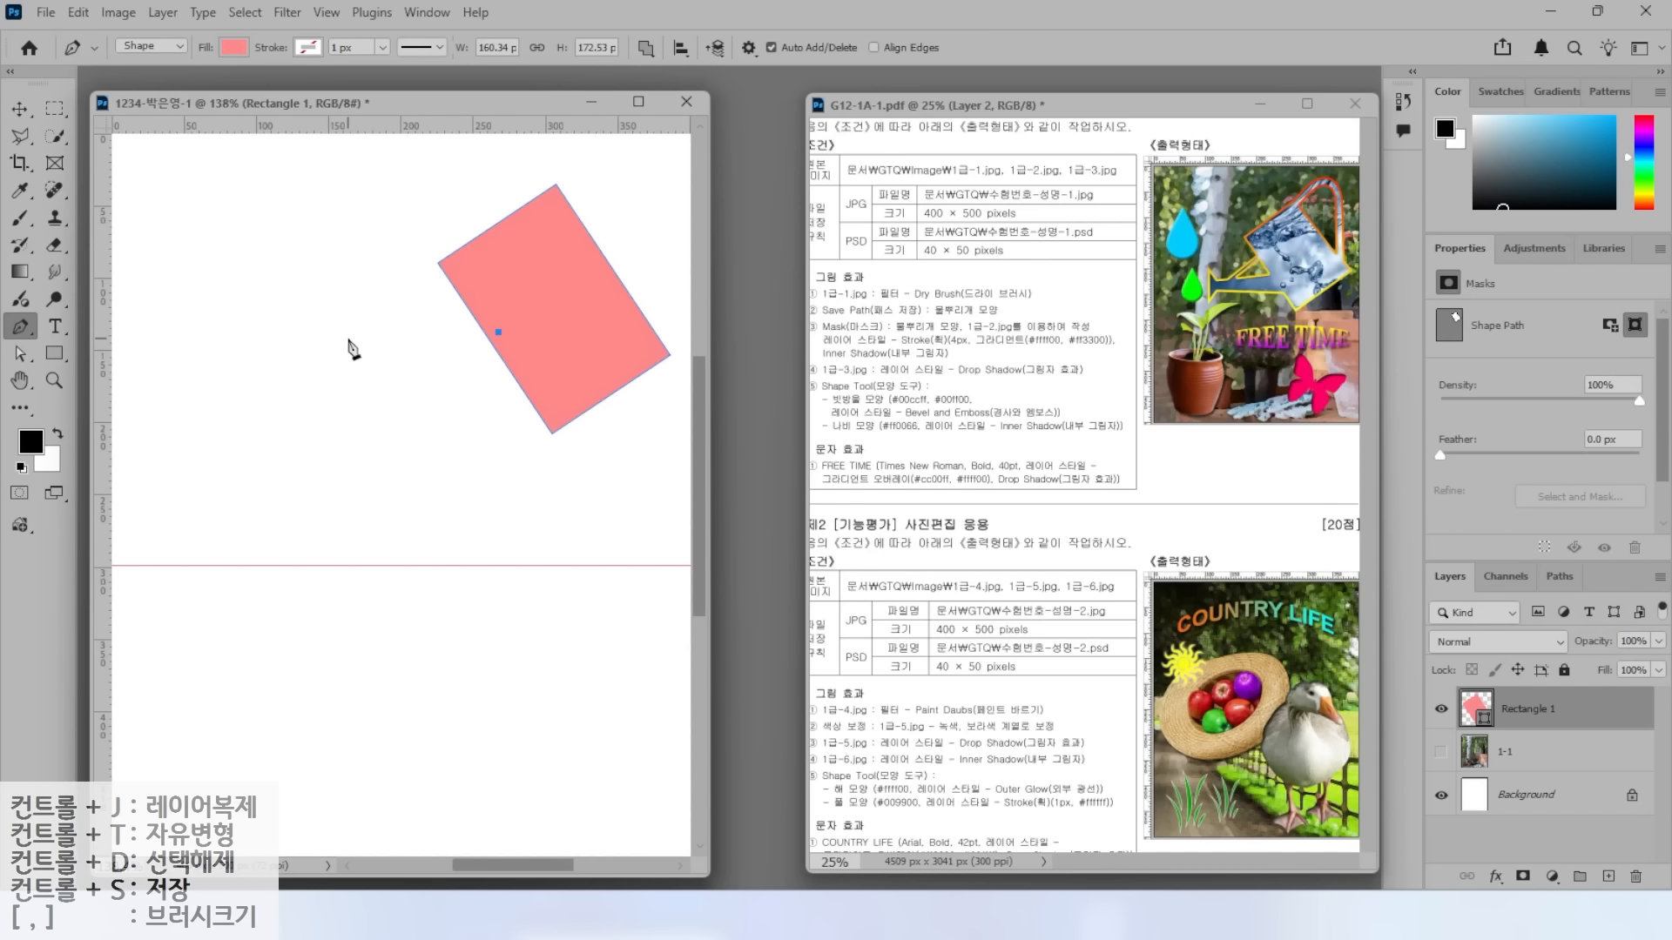
click(346, 345)
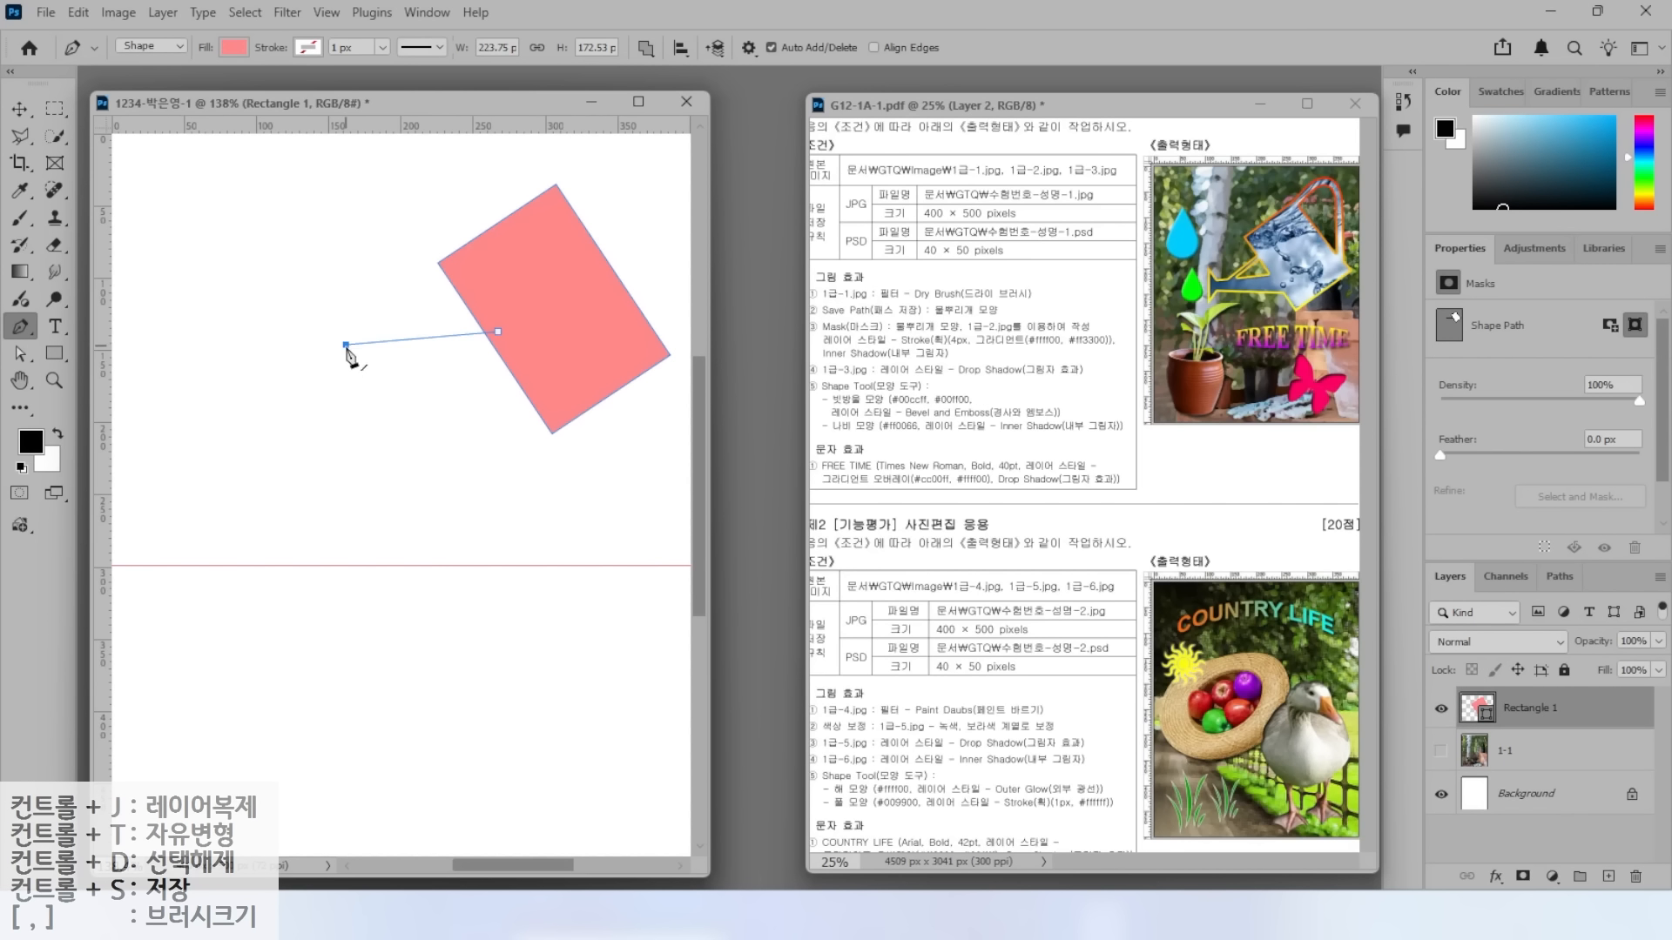
click(345, 367)
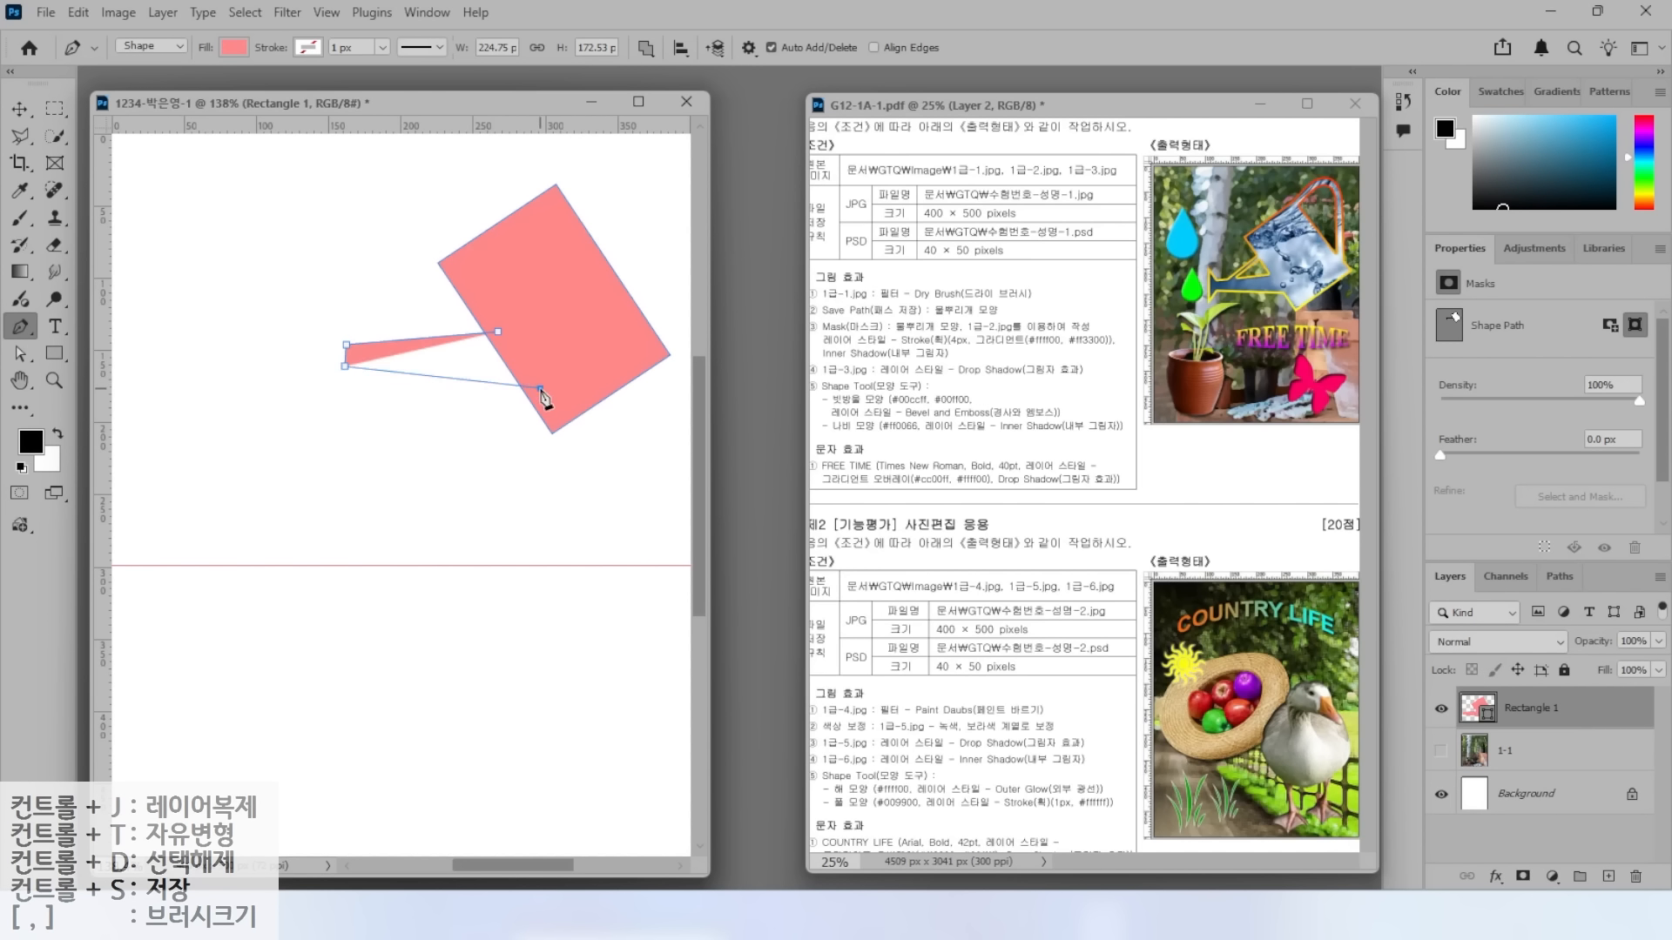
click(540, 389)
click(498, 332)
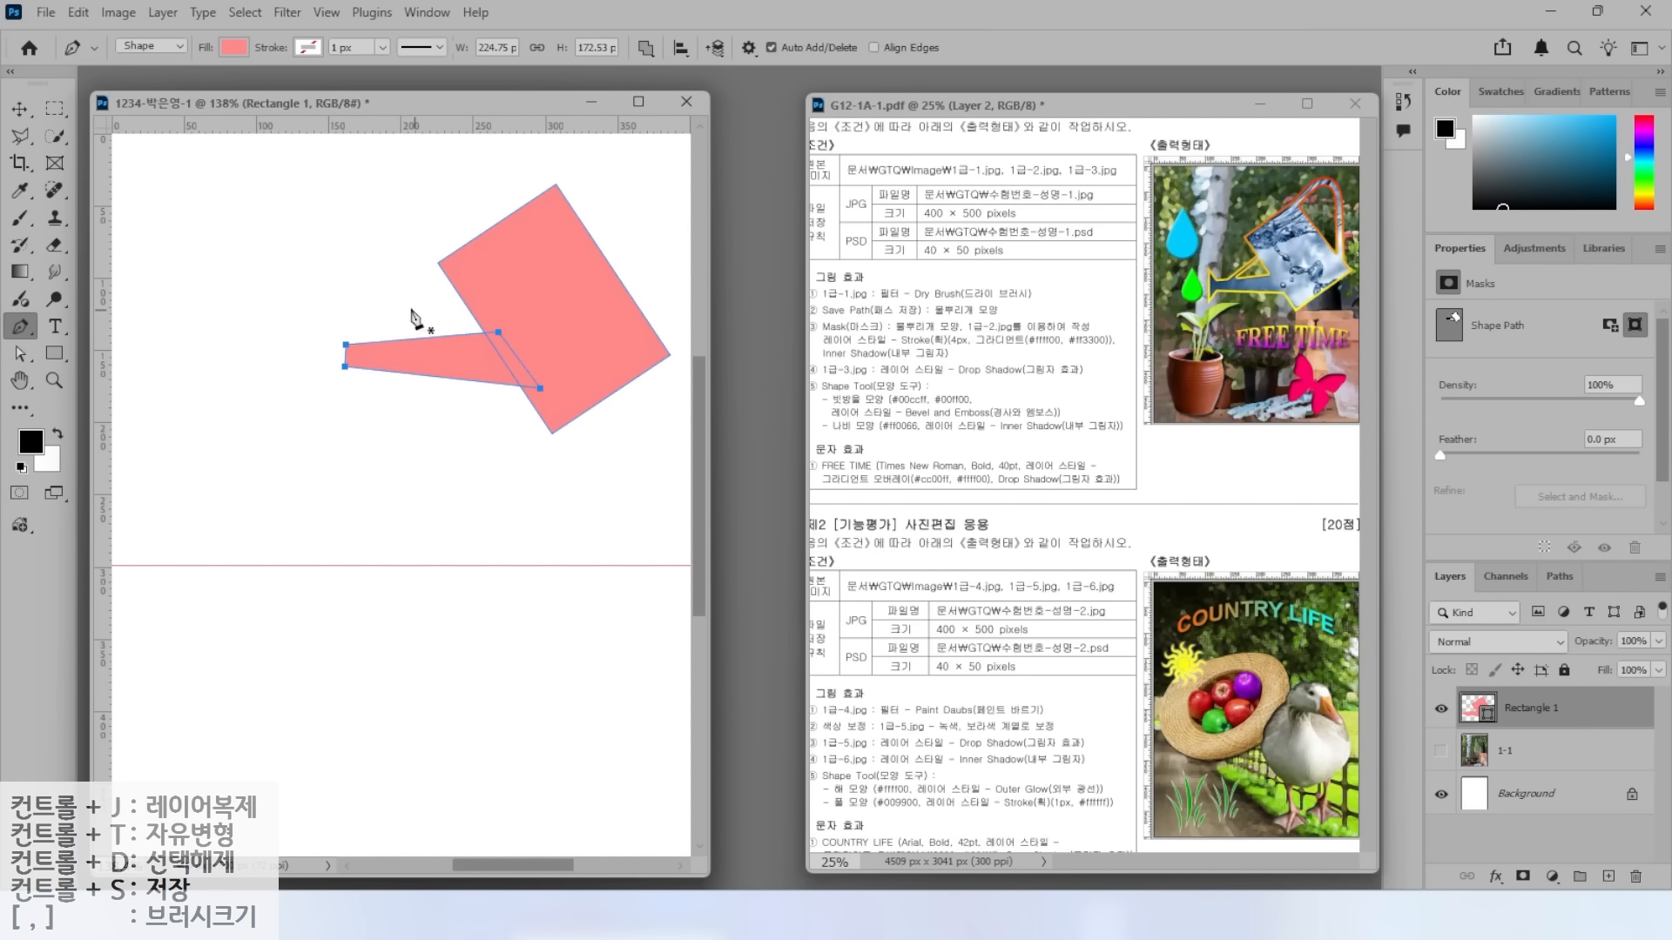
click(465, 276)
click(387, 348)
click(322, 316)
click(322, 396)
click(354, 362)
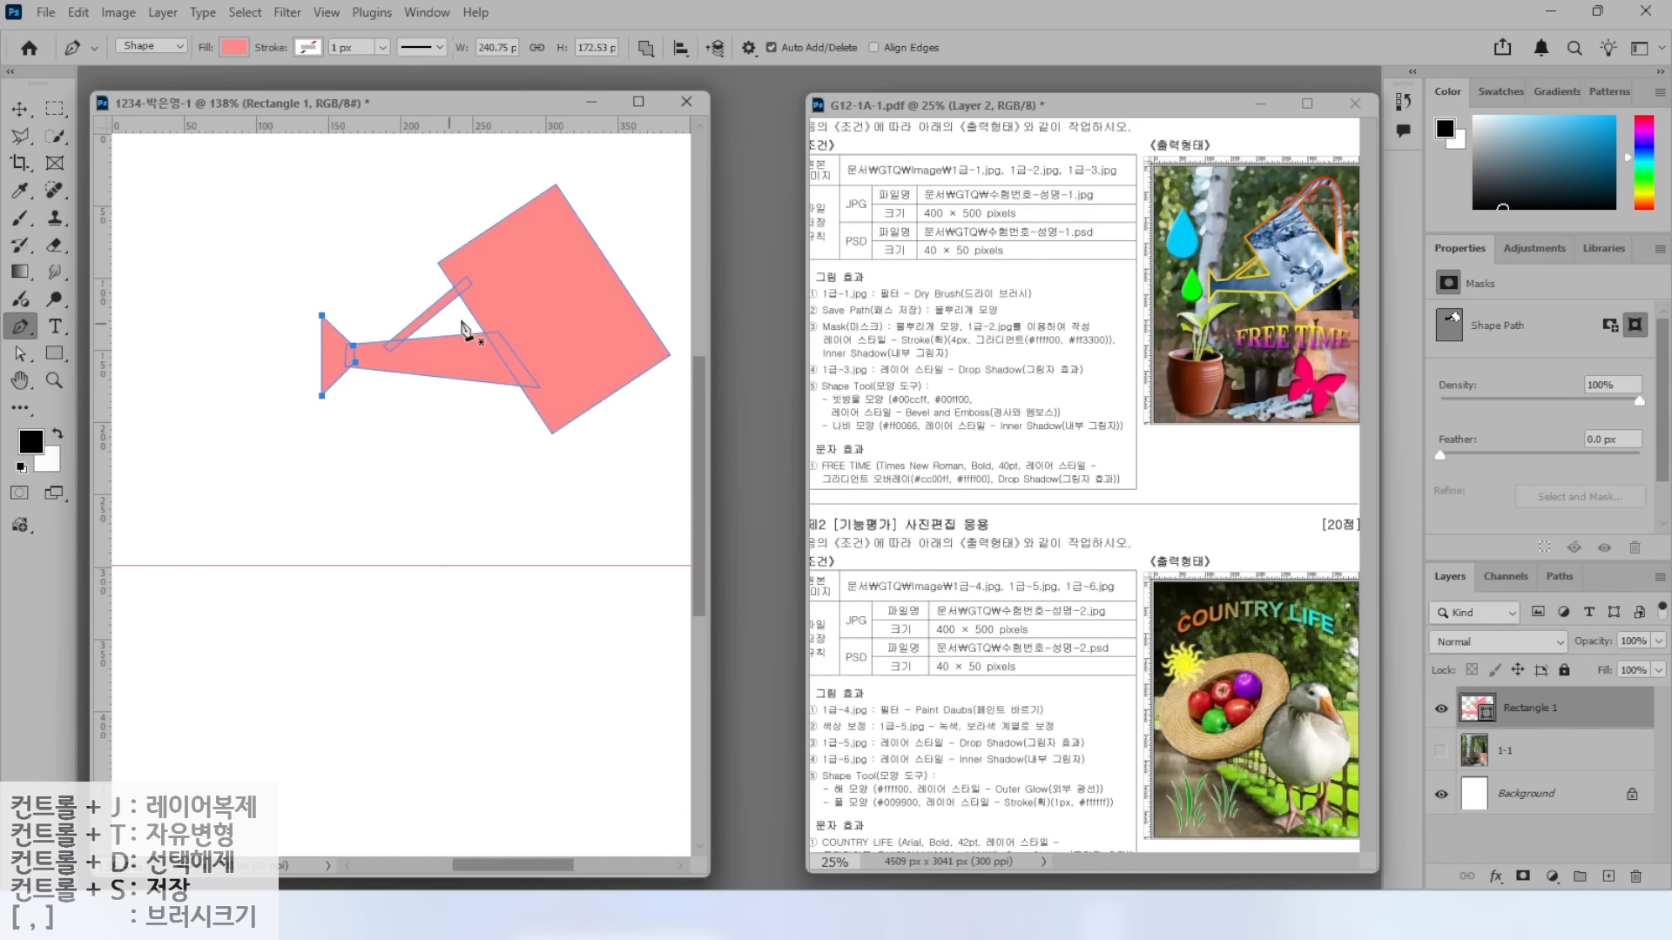
Draw the curved top over the rectangle to complete the watering can silhouette.
click(547, 189)
drag(599, 152, 622, 150)
drag(659, 238, 656, 320)
click(644, 344)
click(547, 188)
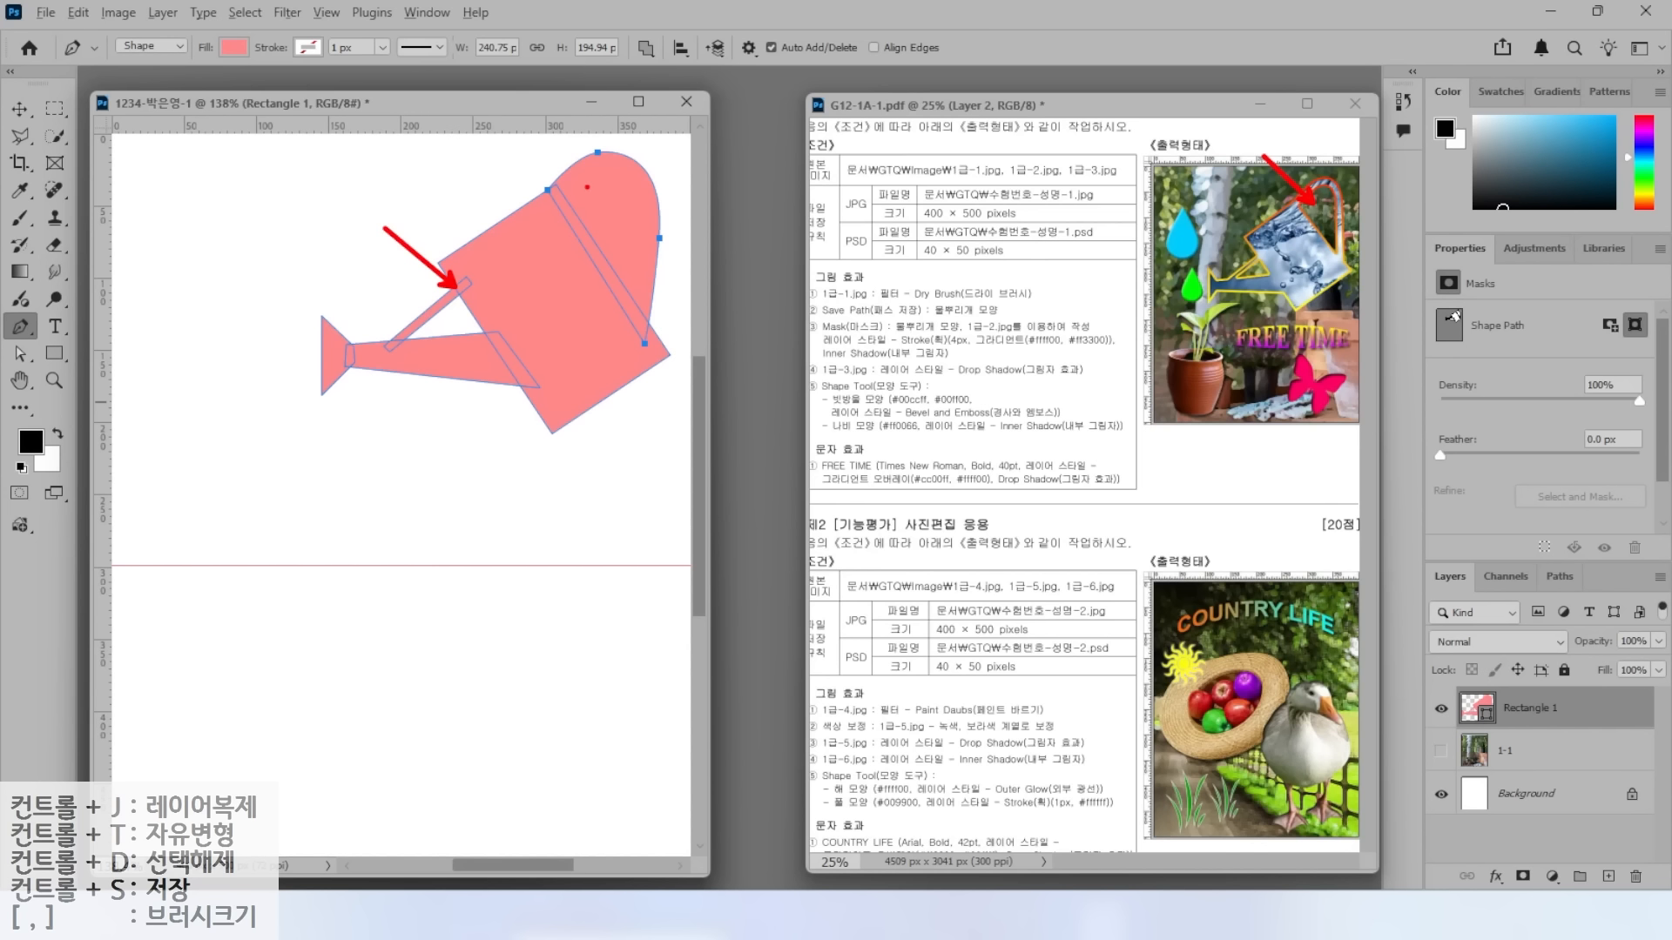
key(Escape)
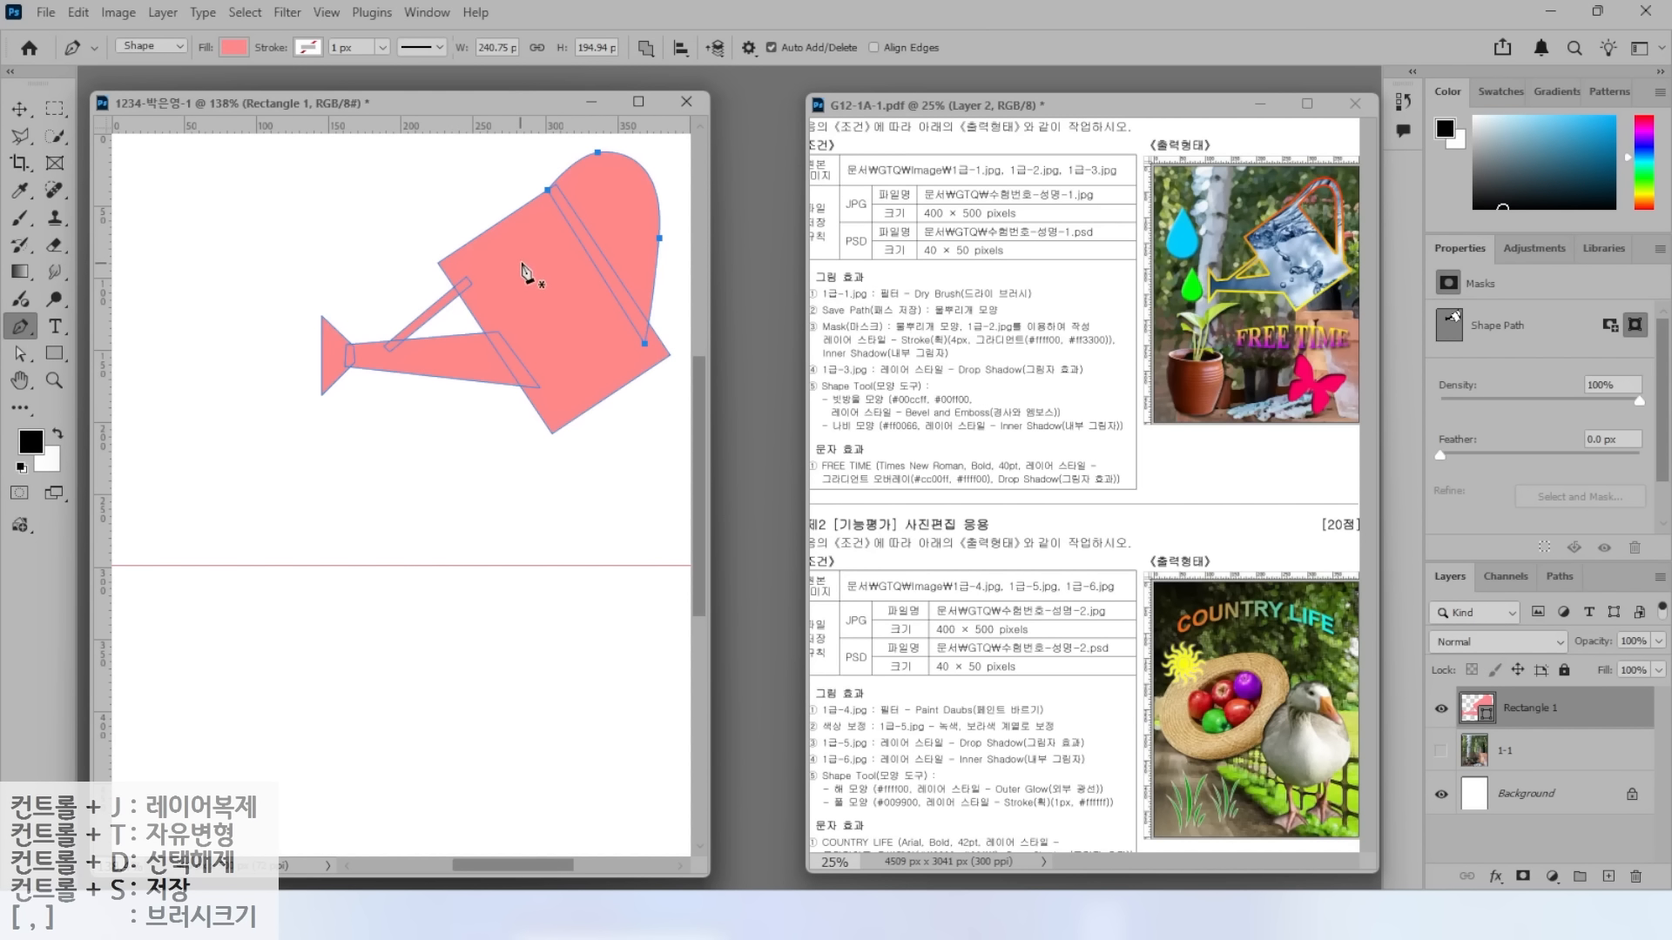
key(ctrl+2)
mouse_move(614, 48)
mouse_down()
mouse_move(696, 77)
mouse_move(679, 52)
mouse_move(674, 79)
mouse_up()
key(Escape)
click(645, 48)
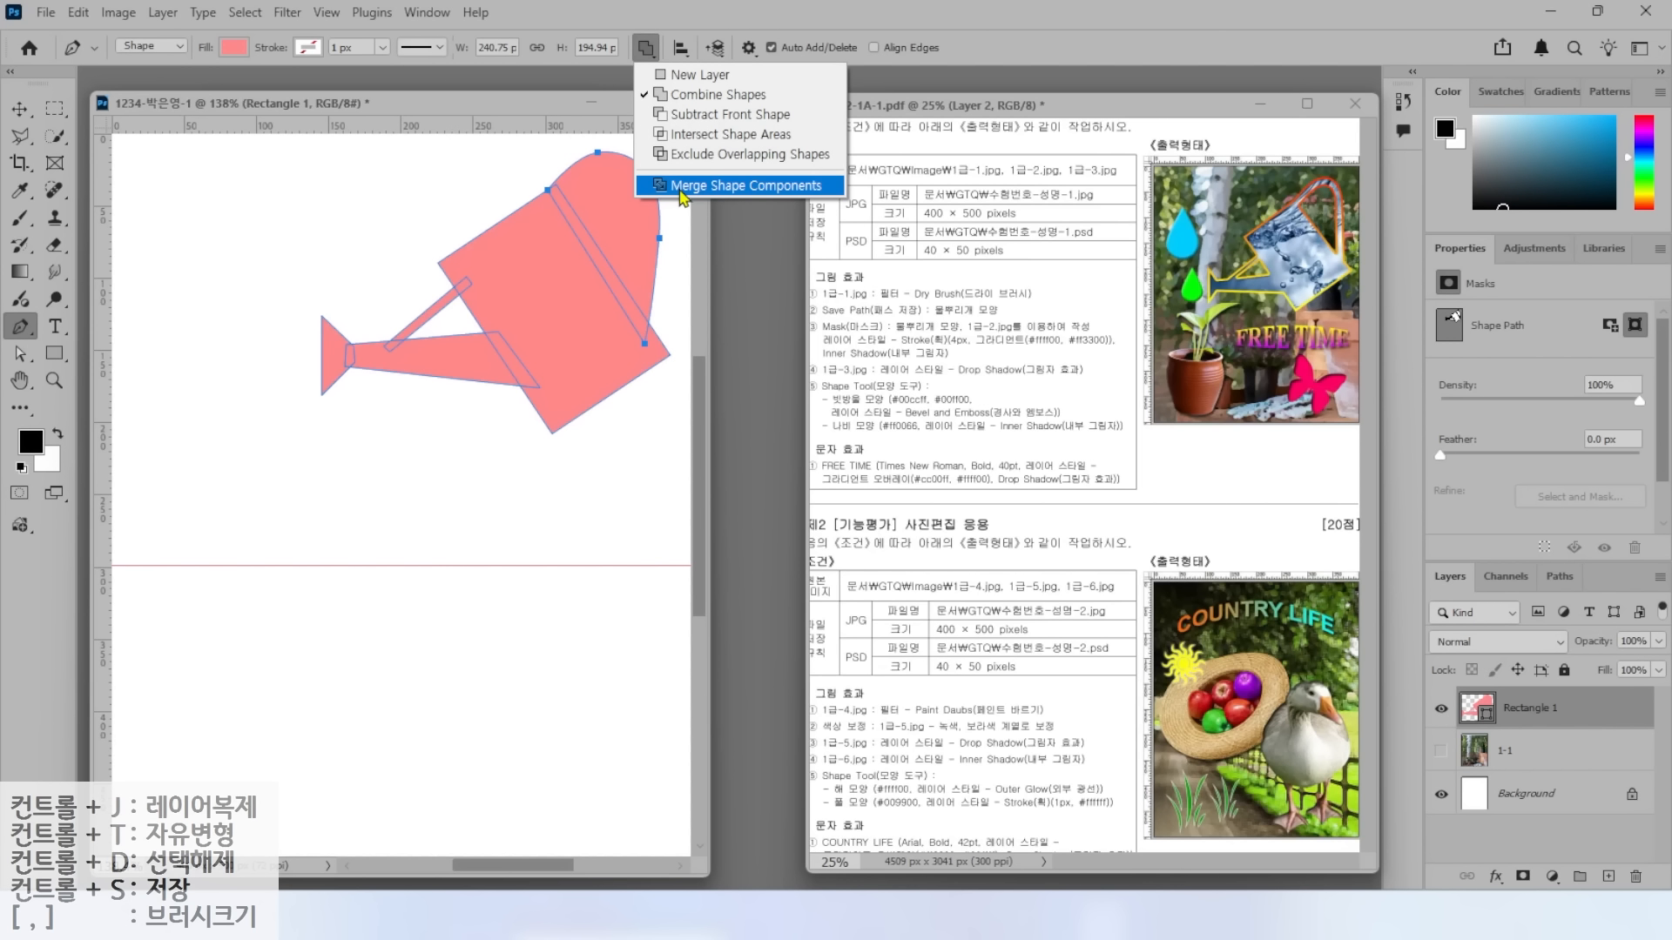
Merge the can pieces into one outline and set new pen shapes to subtract from it.
click(683, 197)
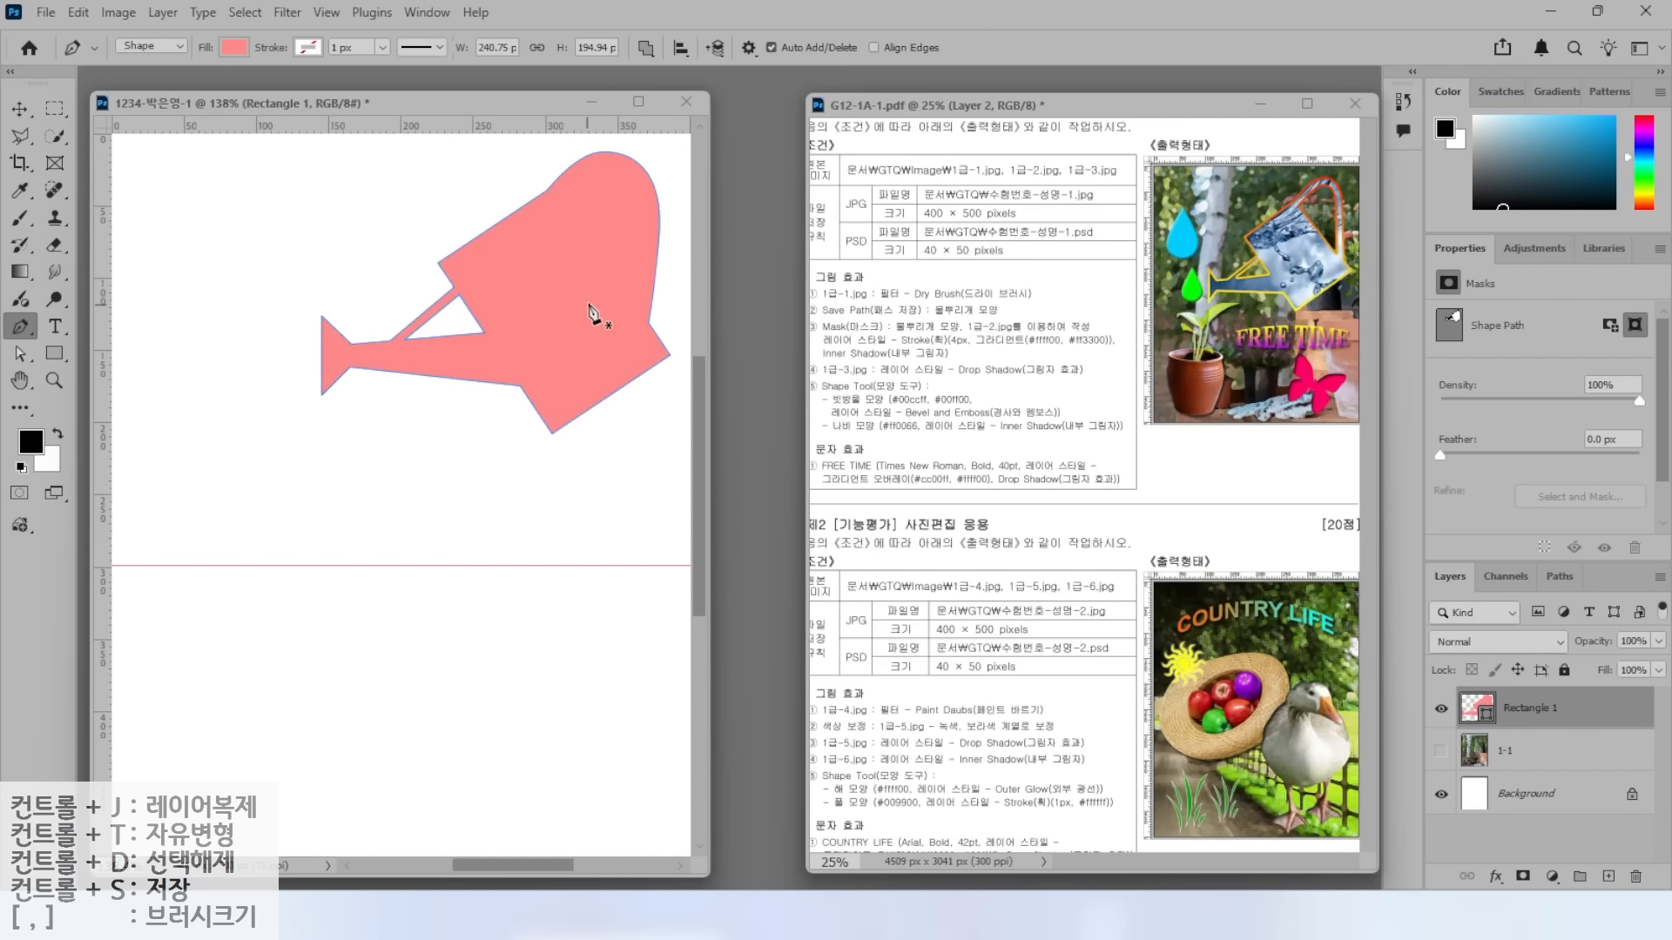
click(645, 49)
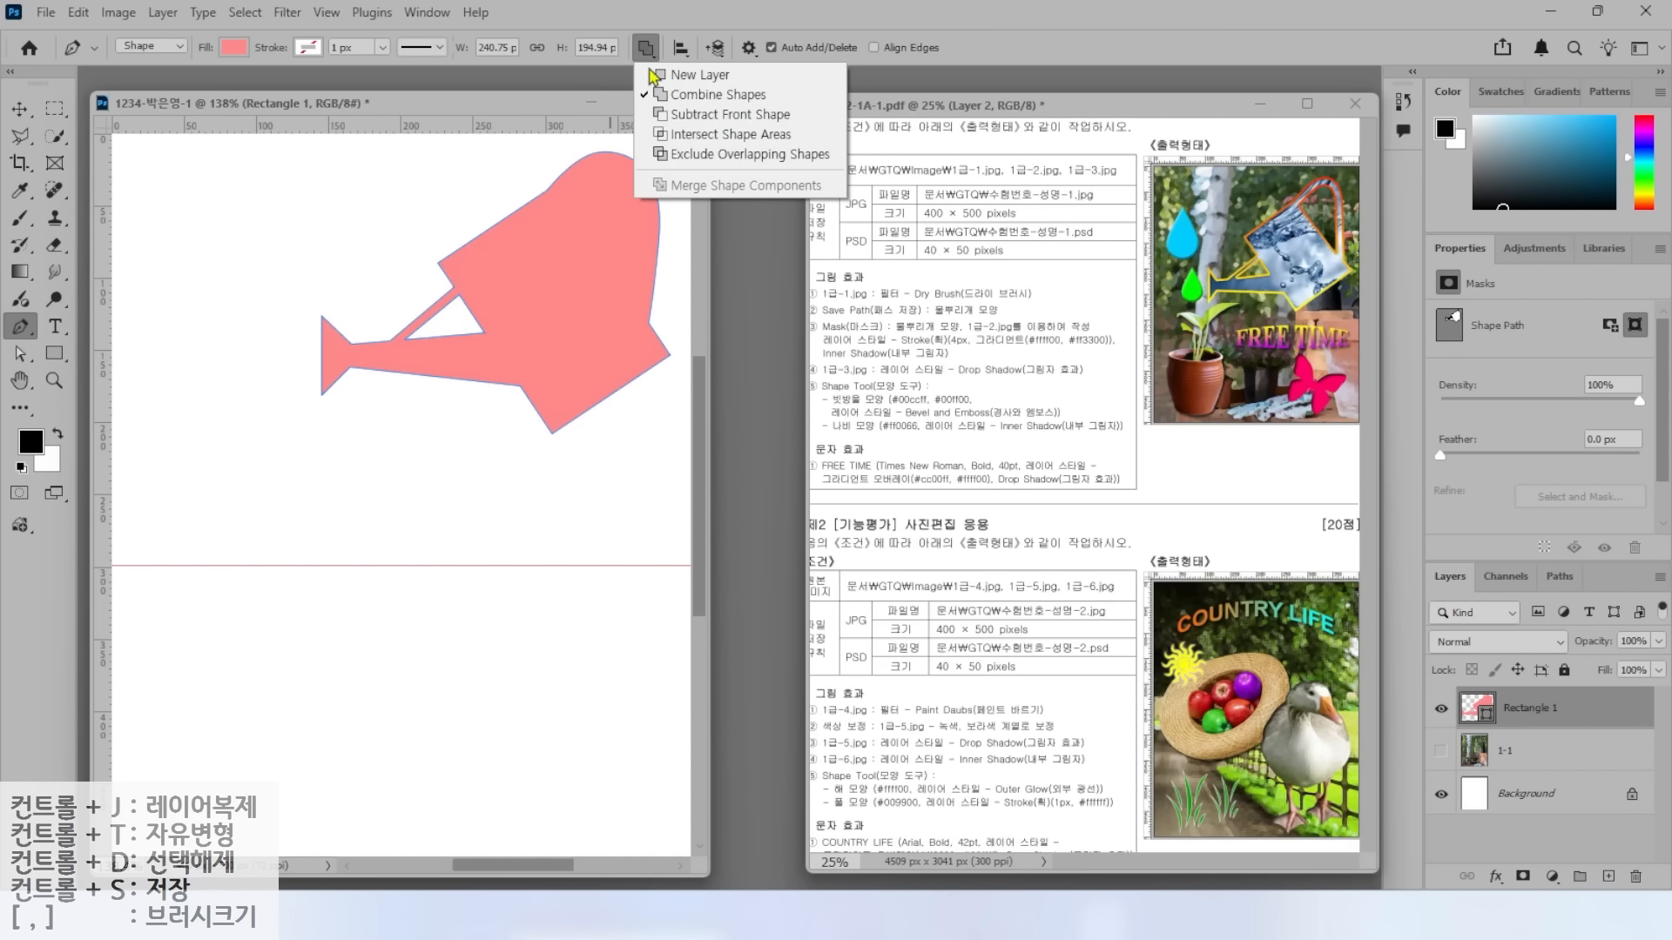
click(683, 115)
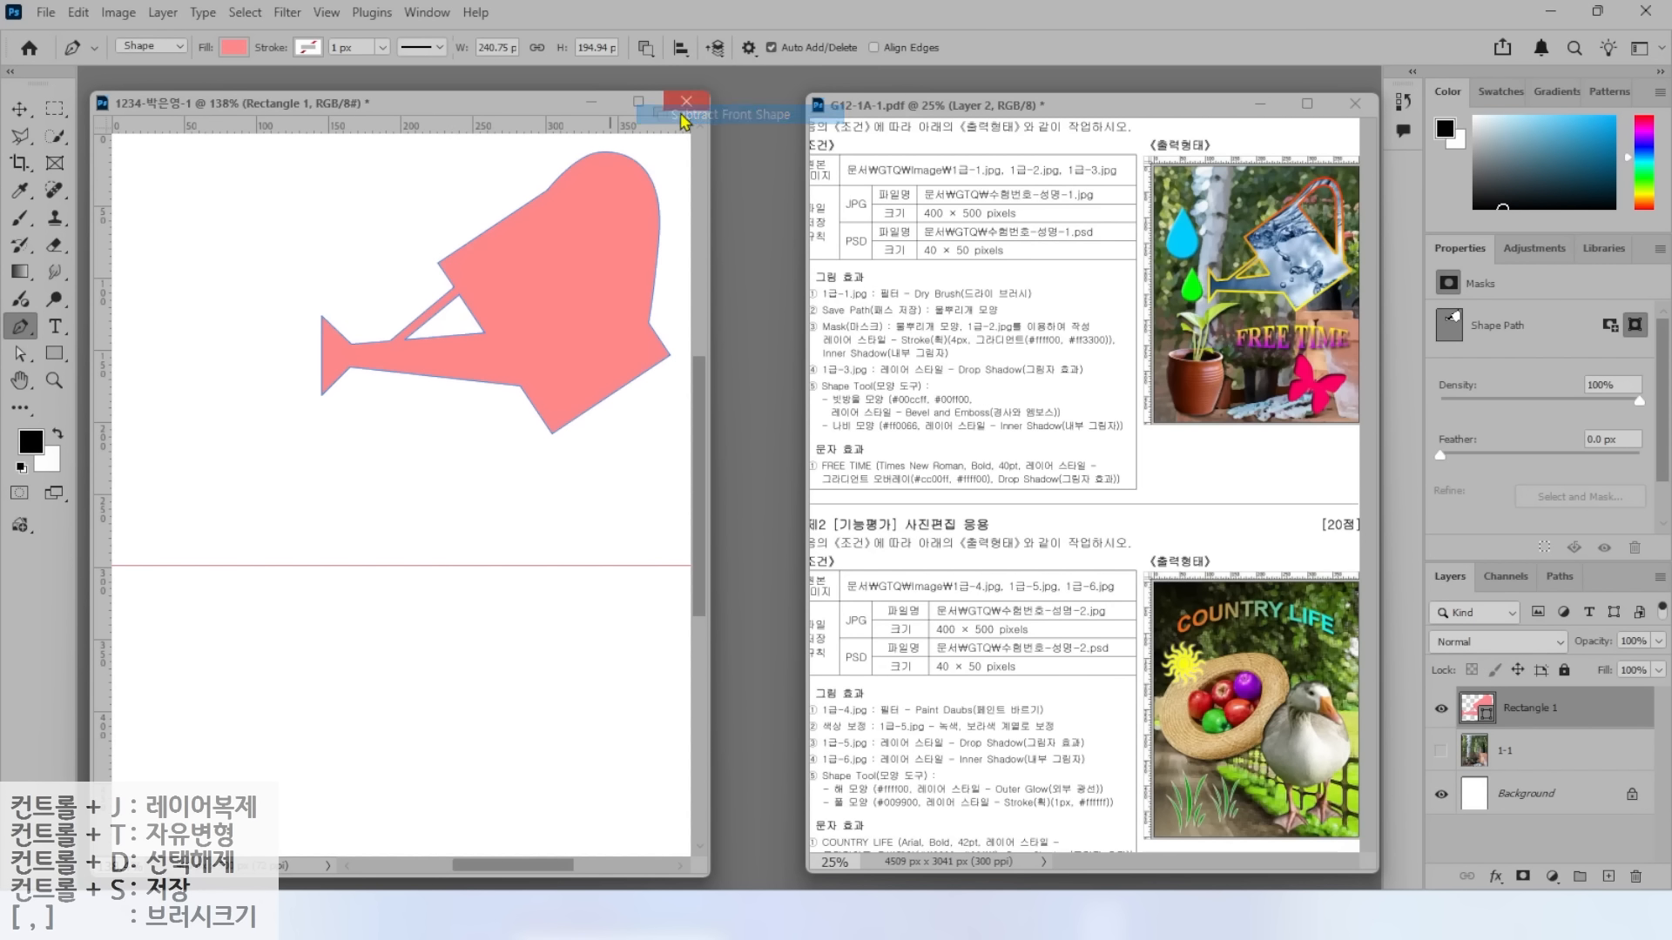
mouse_move(673, 64)
mouse_down()
mouse_move(650, 32)
mouse_move(721, 132)
mouse_up()
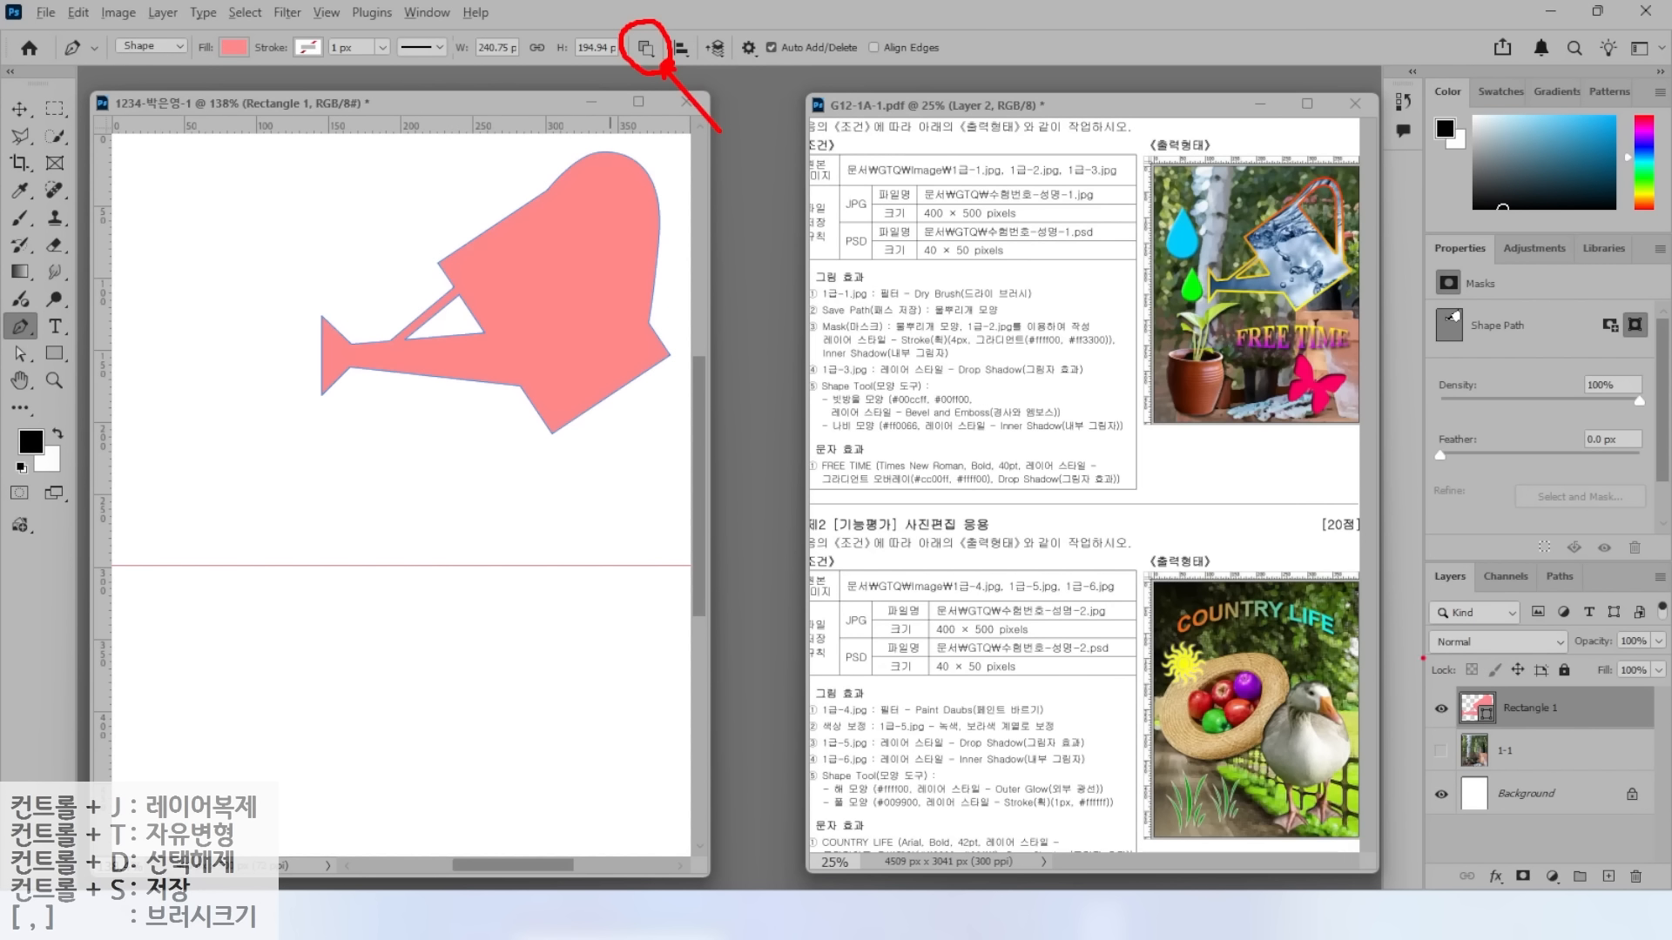
drag(1385, 670, 1616, 740)
mouse_move(1461, 721)
mouse_down()
mouse_move(1421, 722)
mouse_move(1461, 710)
mouse_move(1377, 642)
mouse_up()
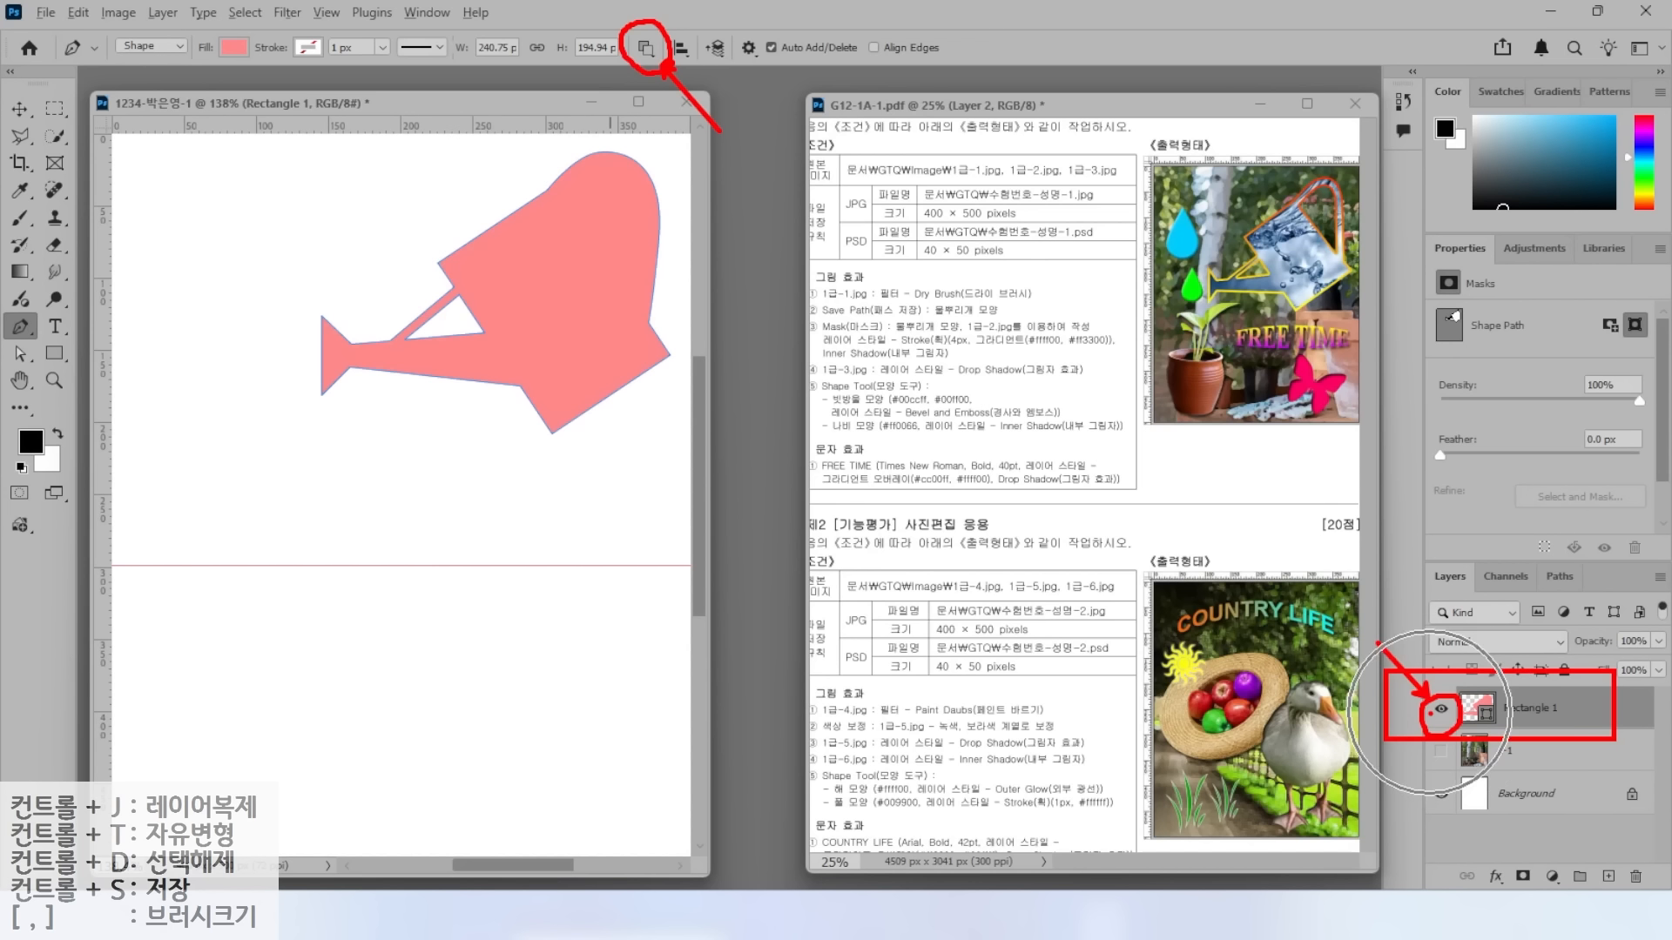
click(1441, 709)
click(1441, 709)
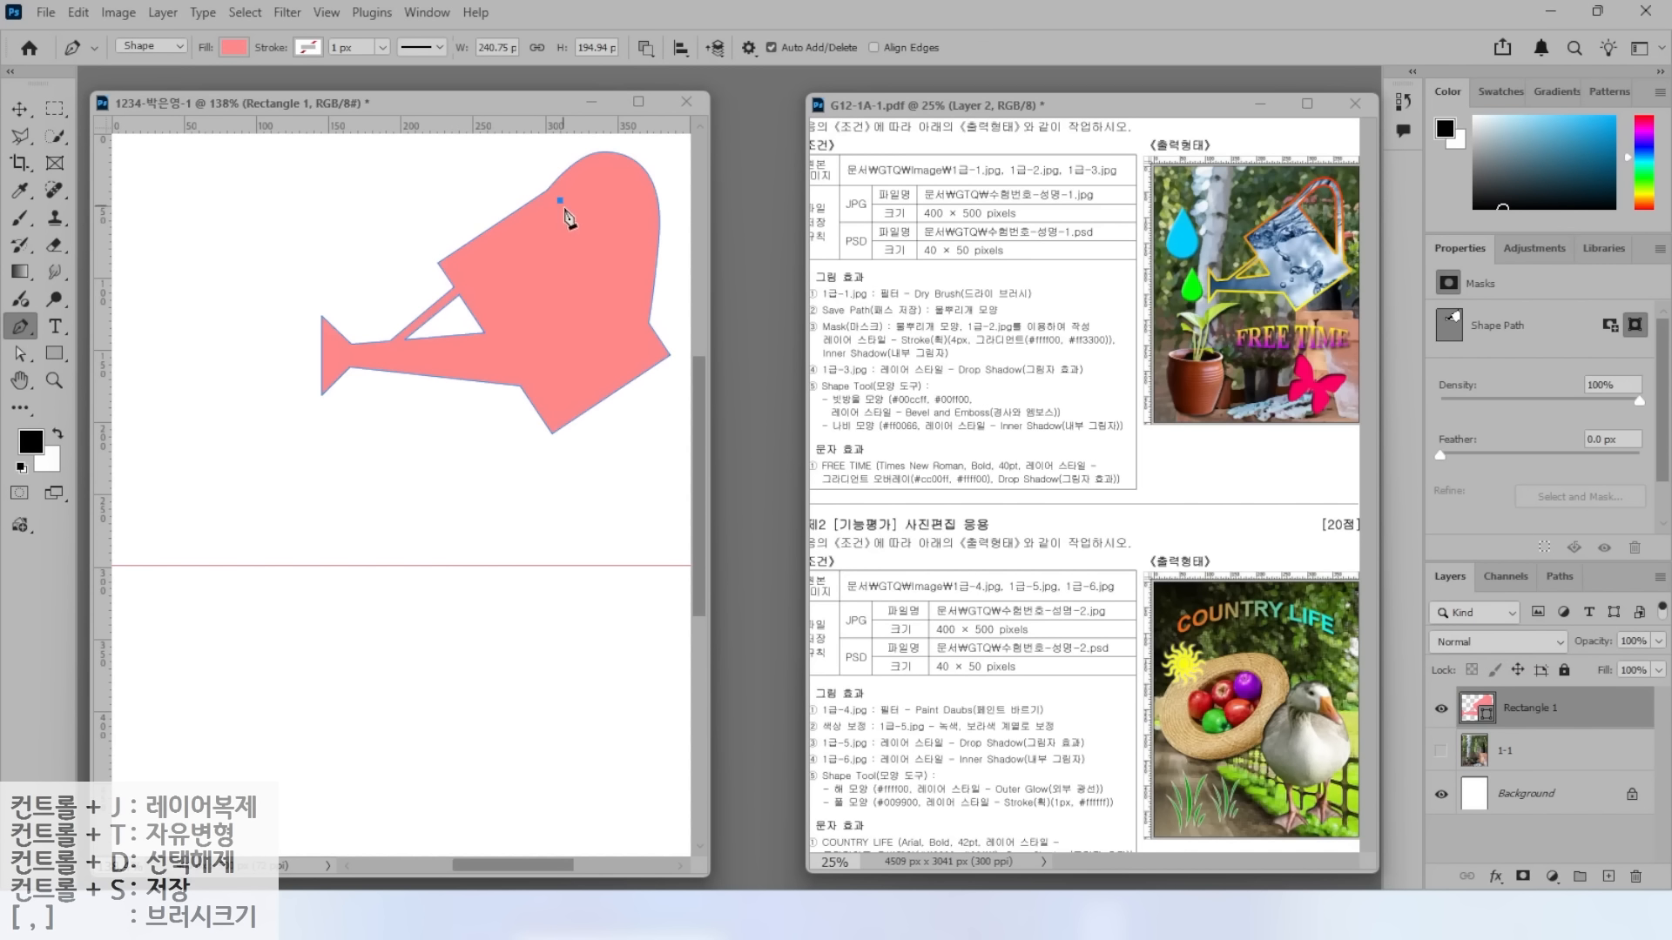
Draw the arched handle with the Pen tool and raise its top anchor slightly.
click(630, 306)
click(638, 217)
drag(615, 183, 553, 222)
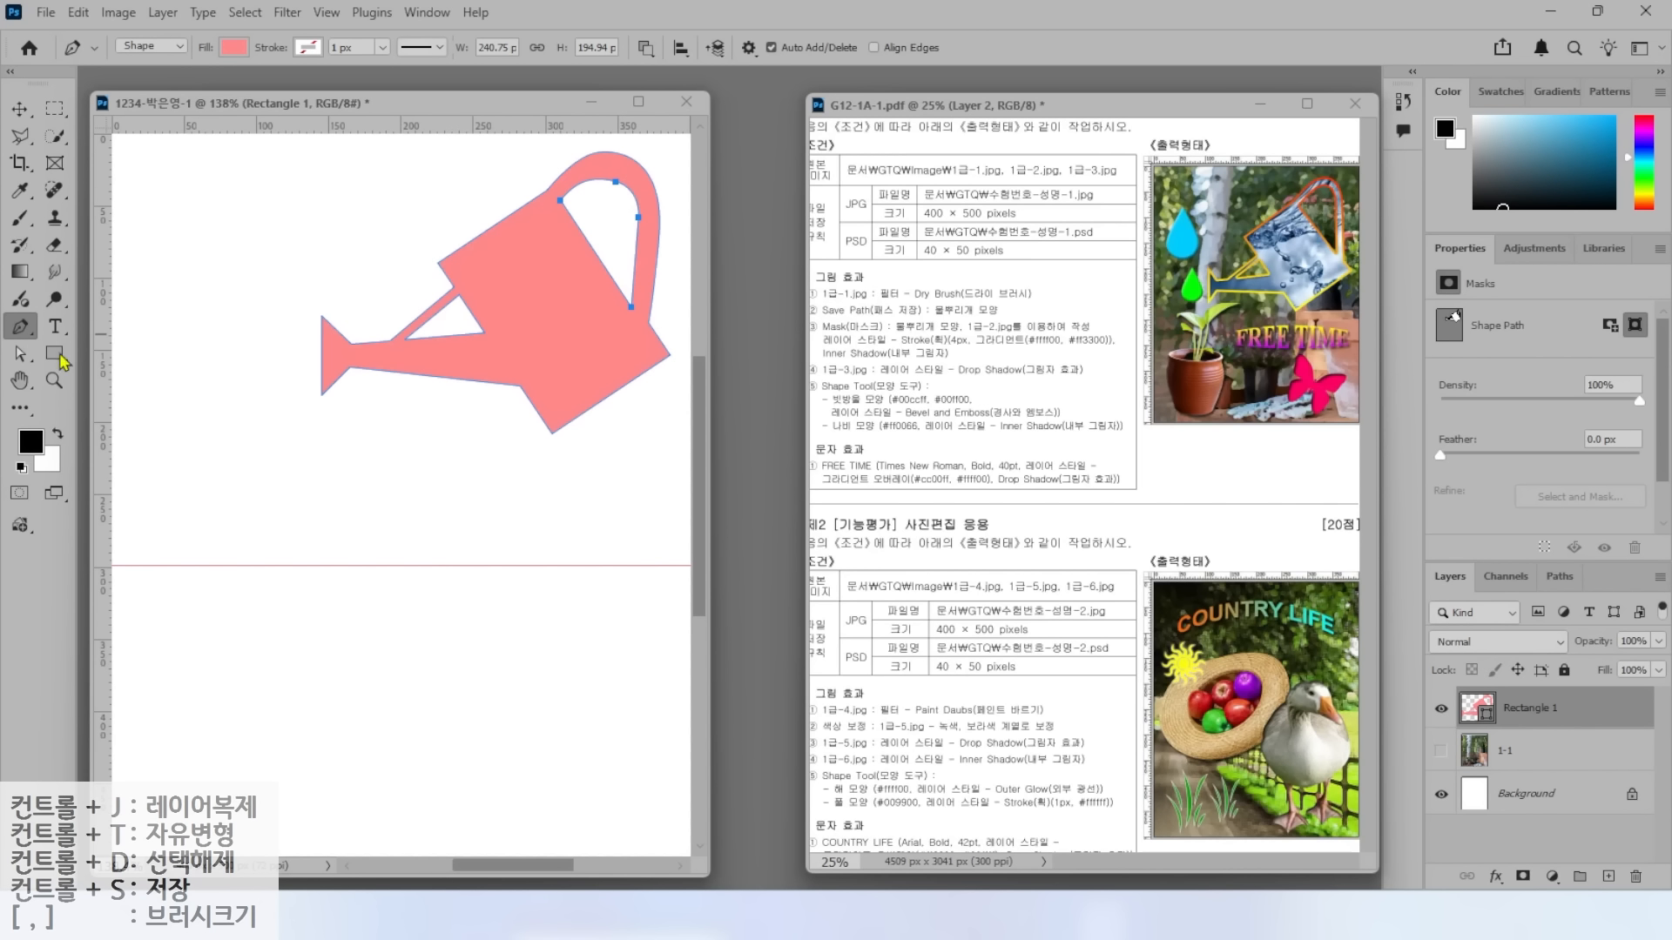
click(20, 354)
drag(616, 182, 614, 174)
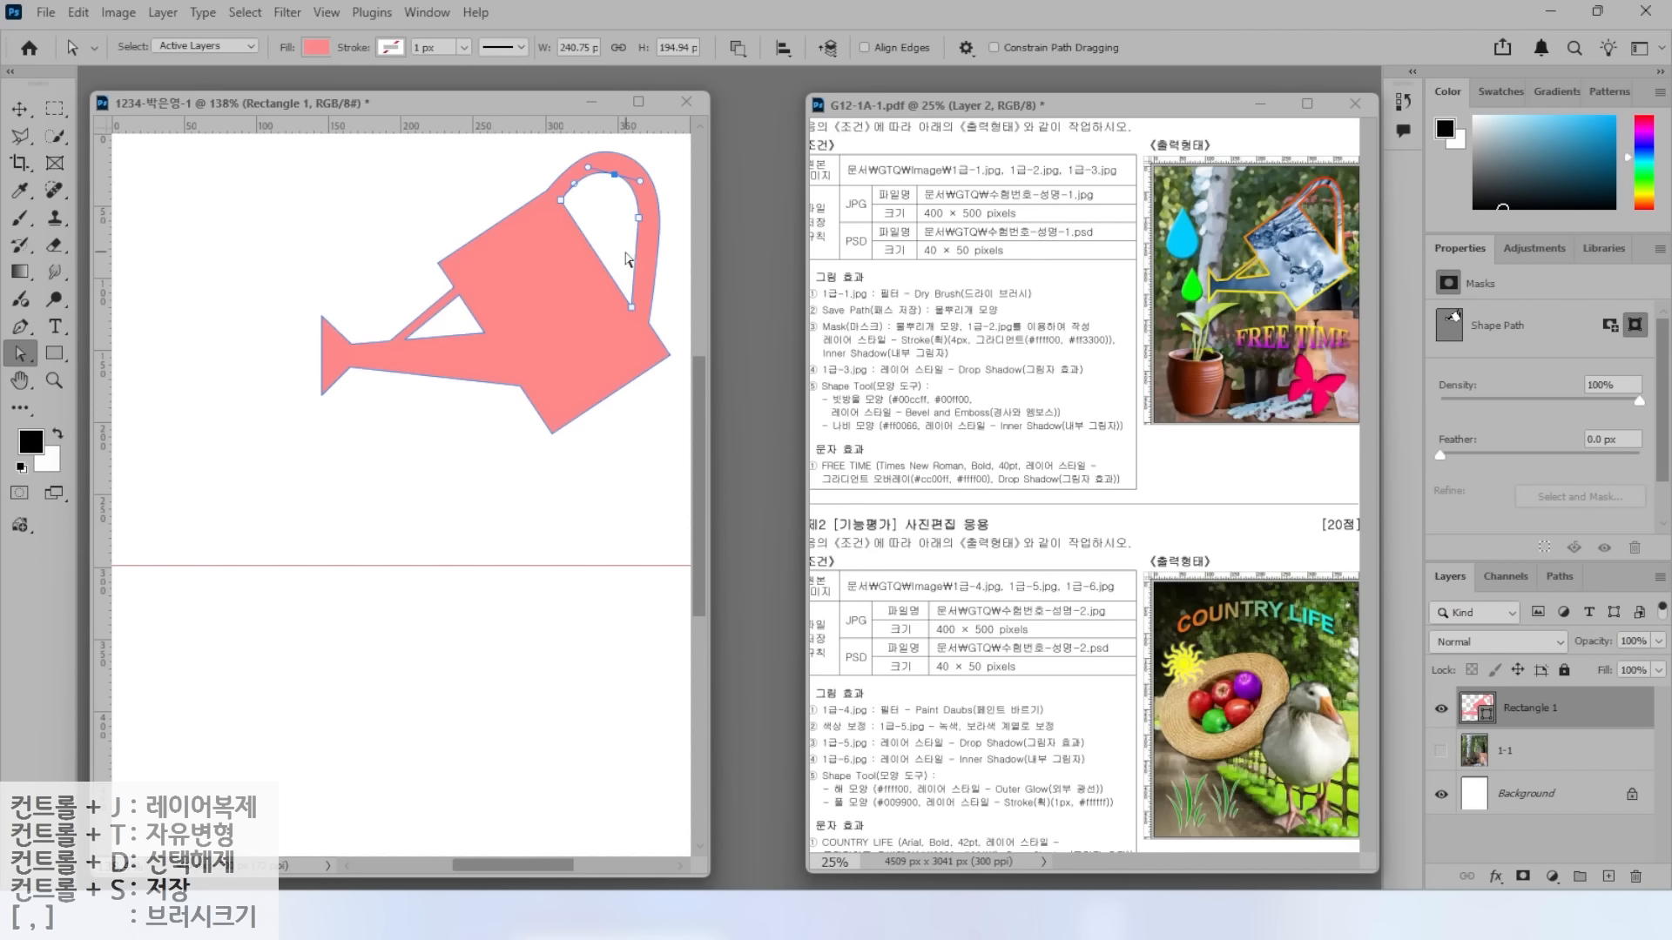
click(493, 185)
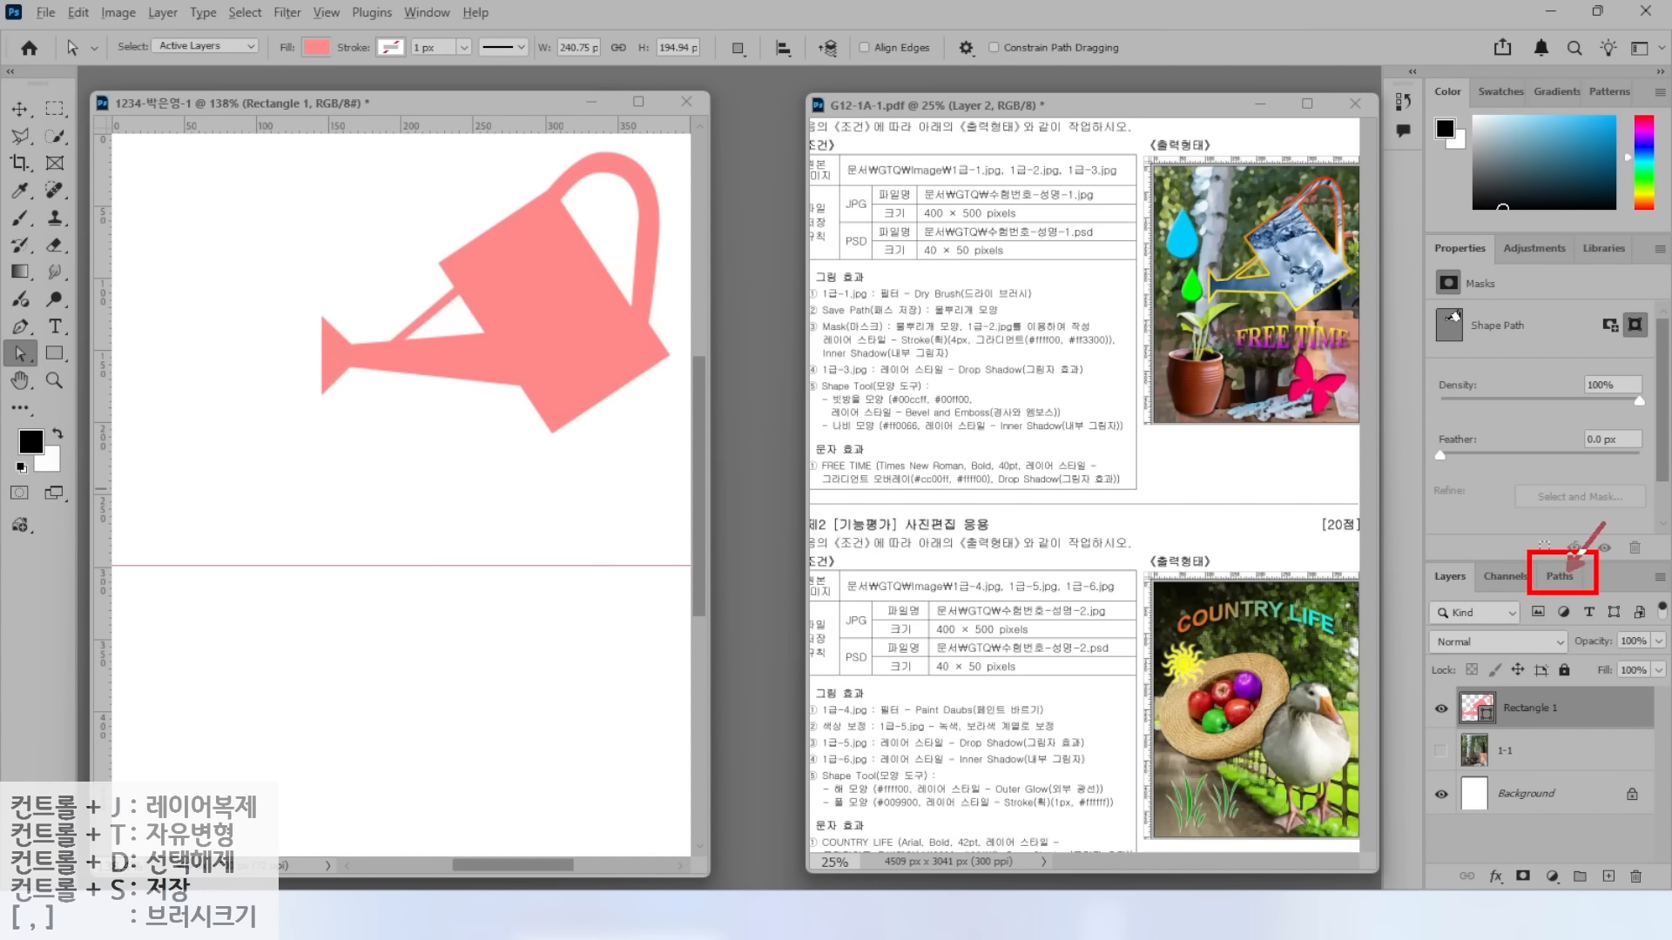
In the Paths panel, save Rectangle 1 Shape Path under the name '물뿌리개 모양'.
click(1559, 577)
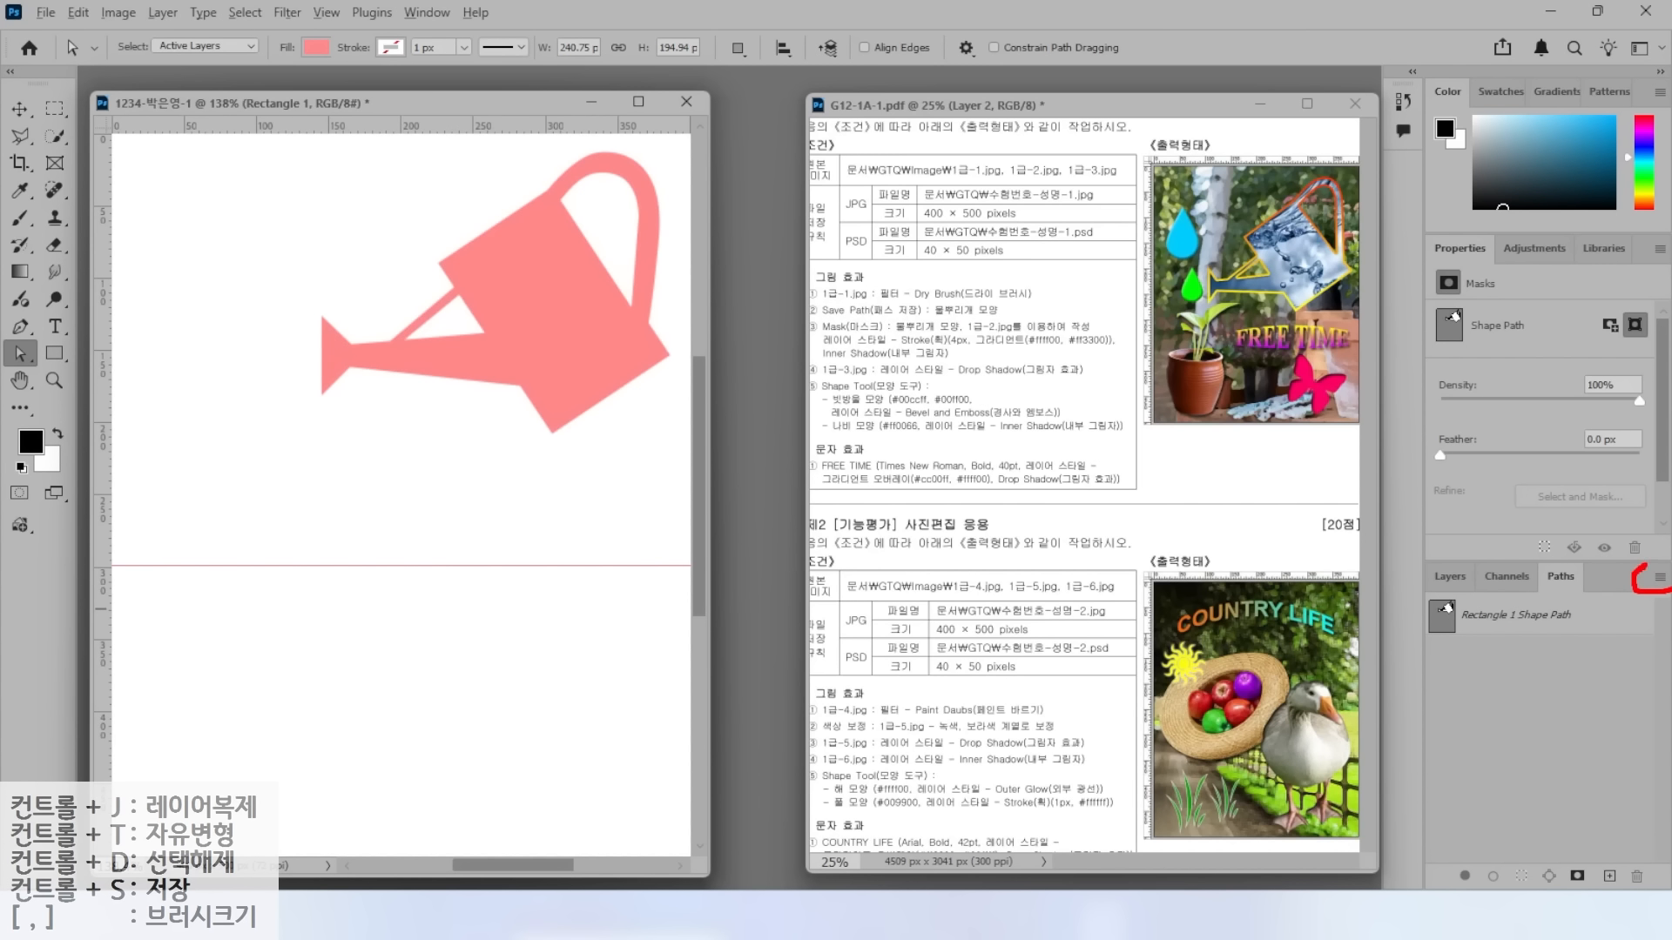
click(1658, 578)
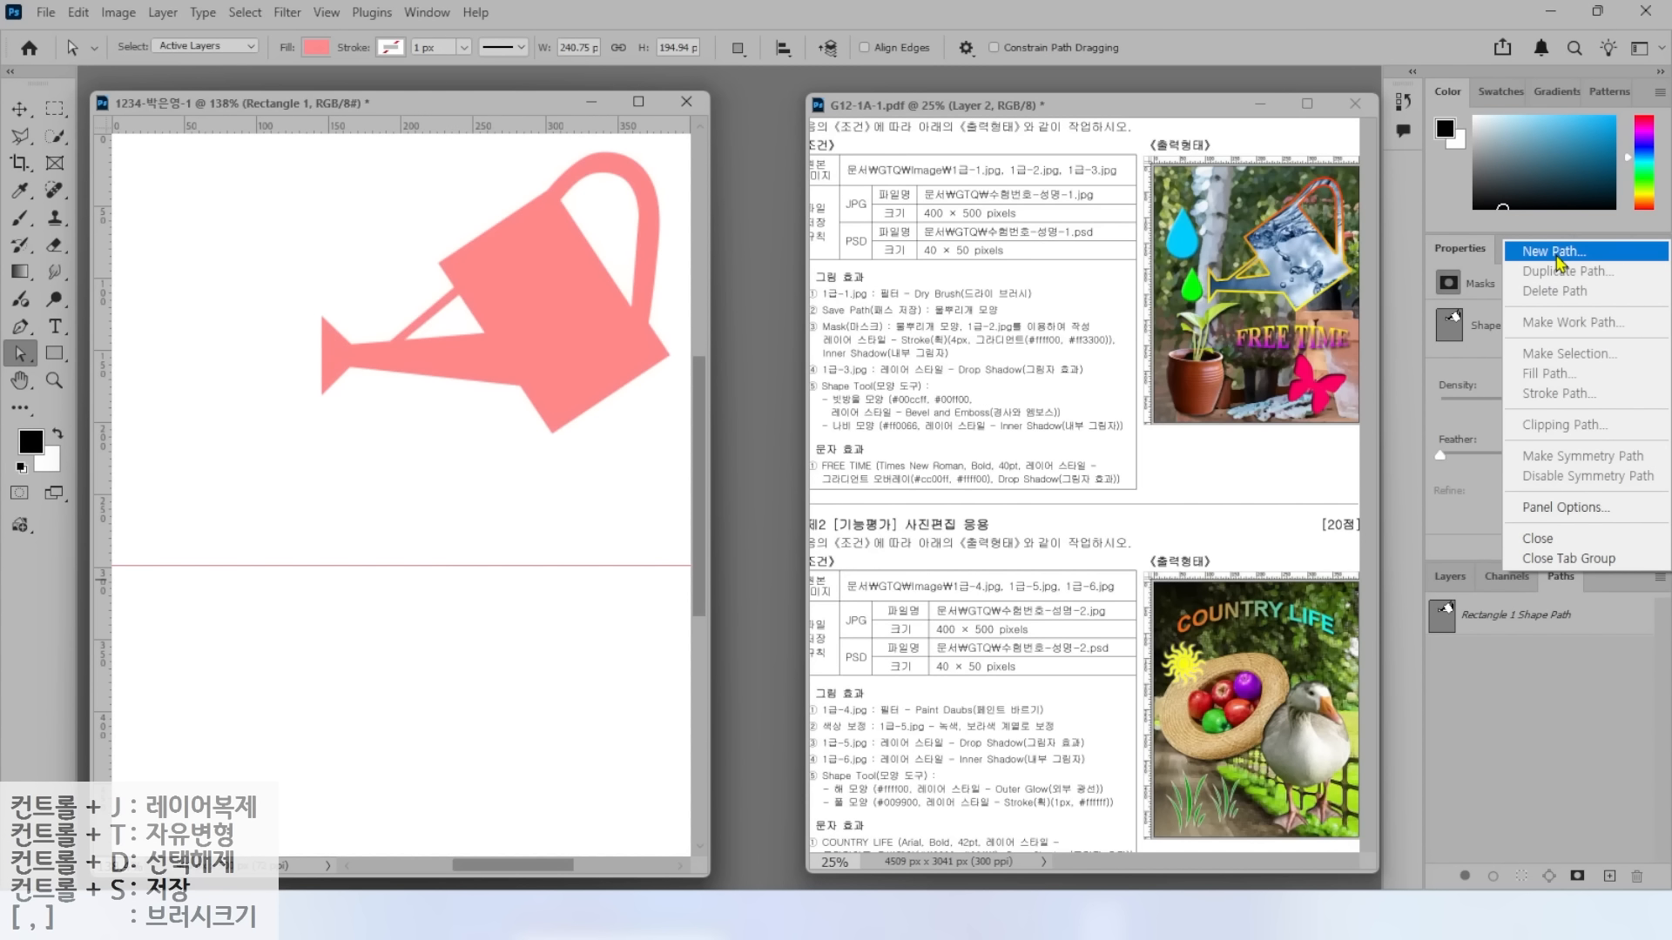
key(Escape)
click(1600, 629)
click(1658, 580)
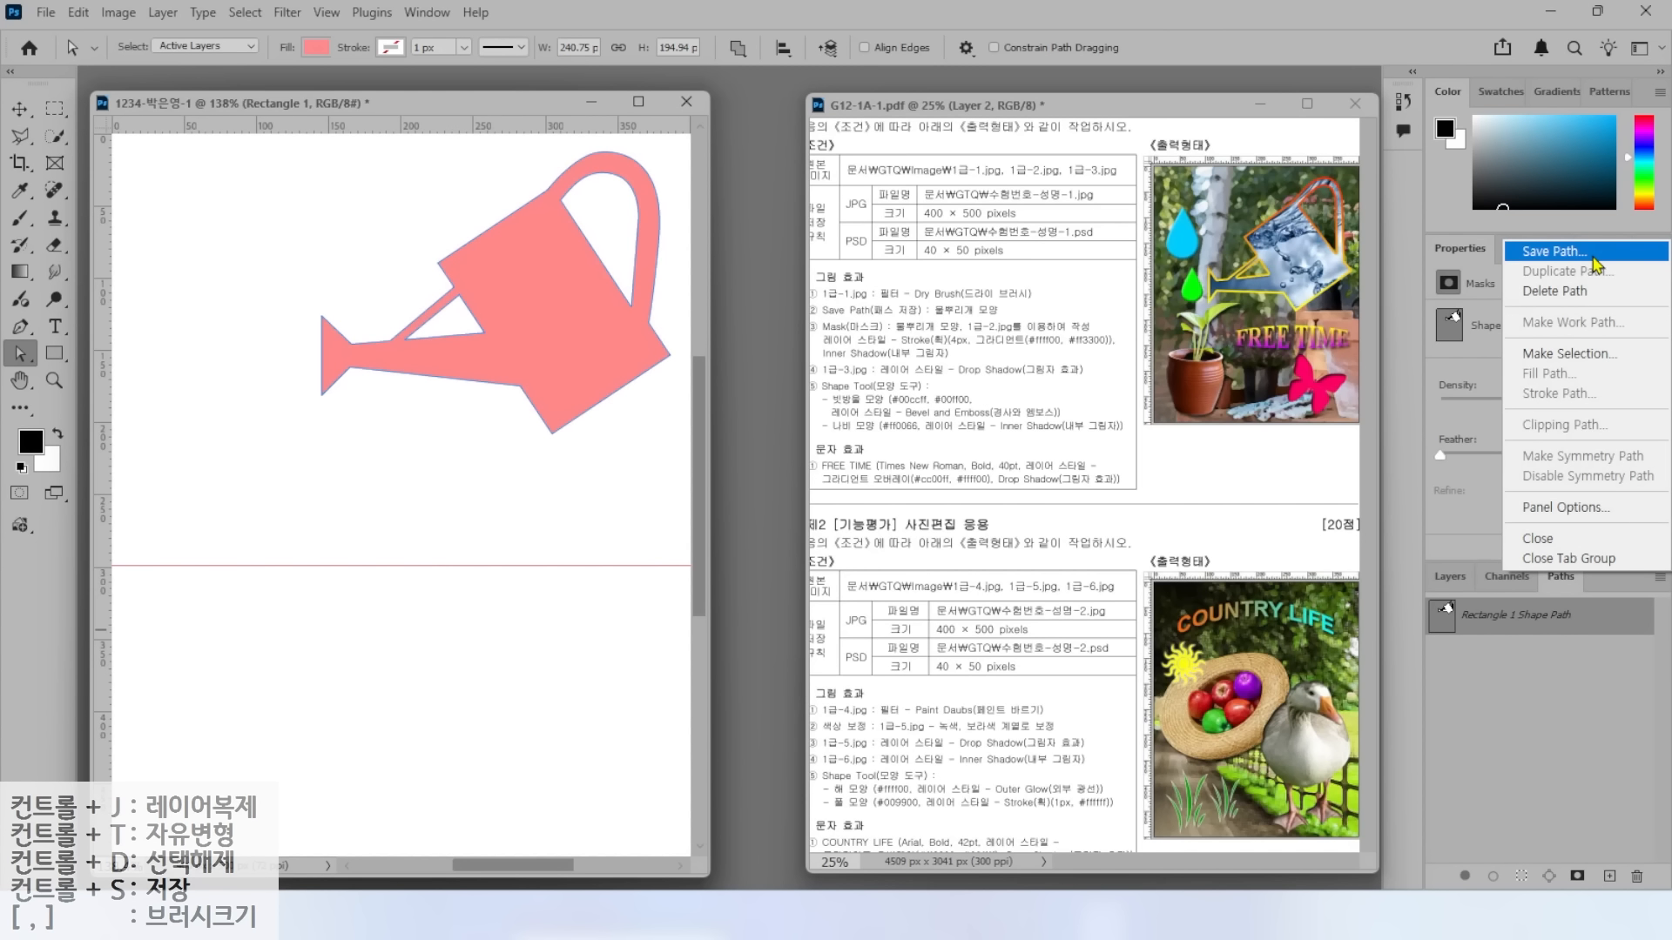
click(1618, 638)
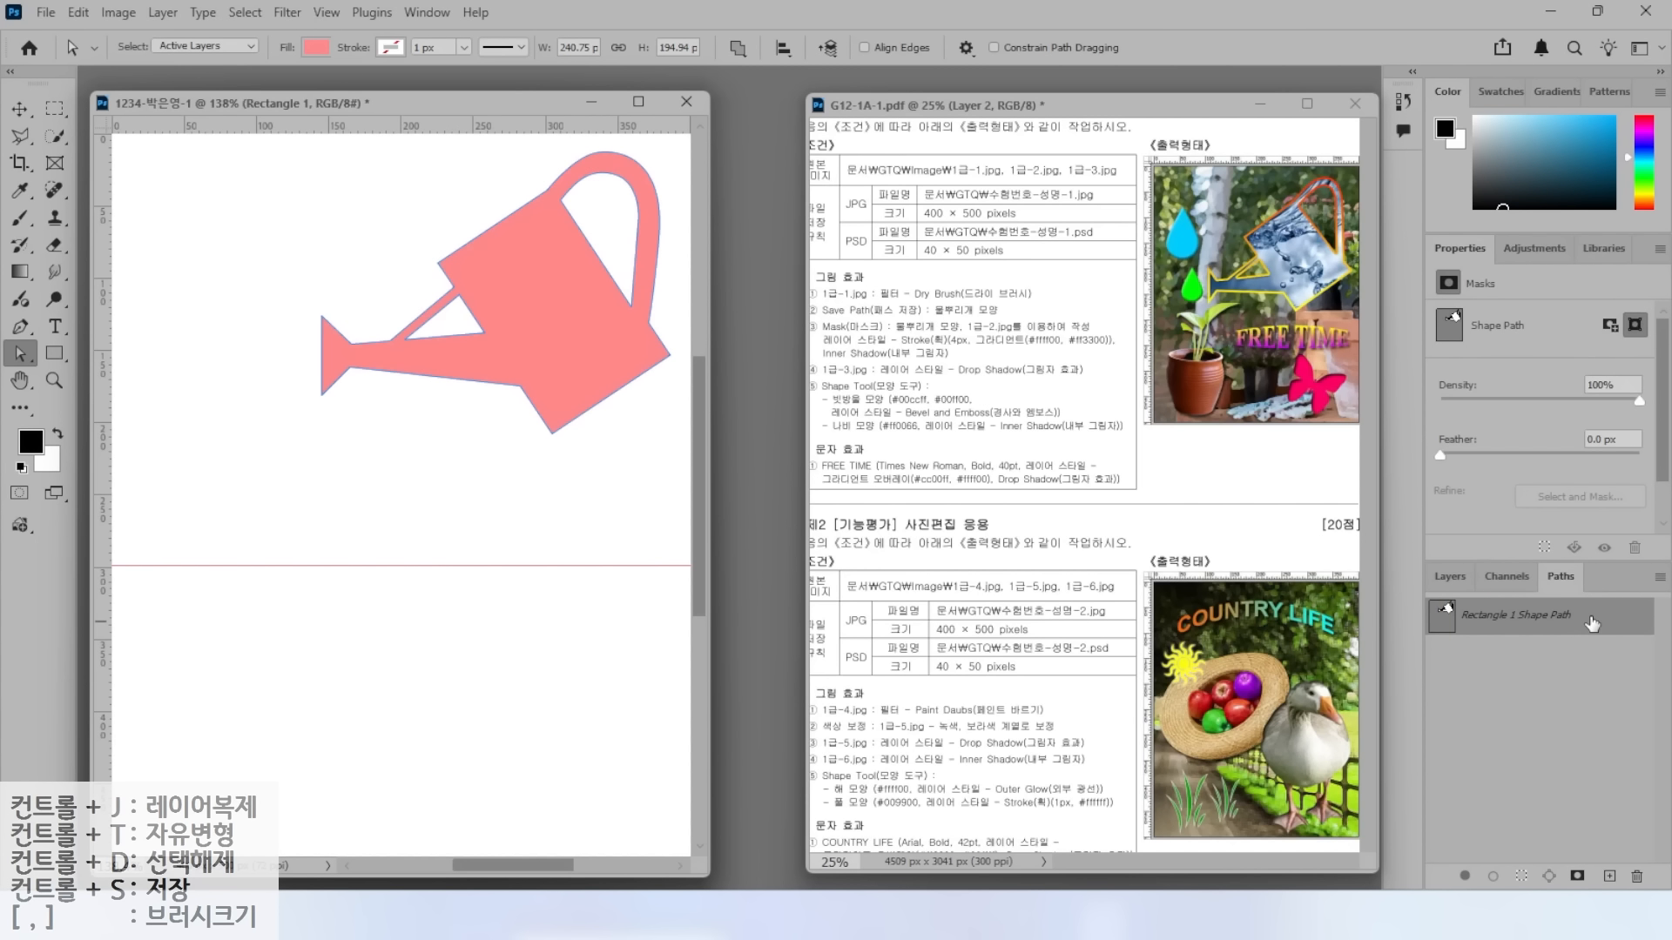
double_click(1611, 619)
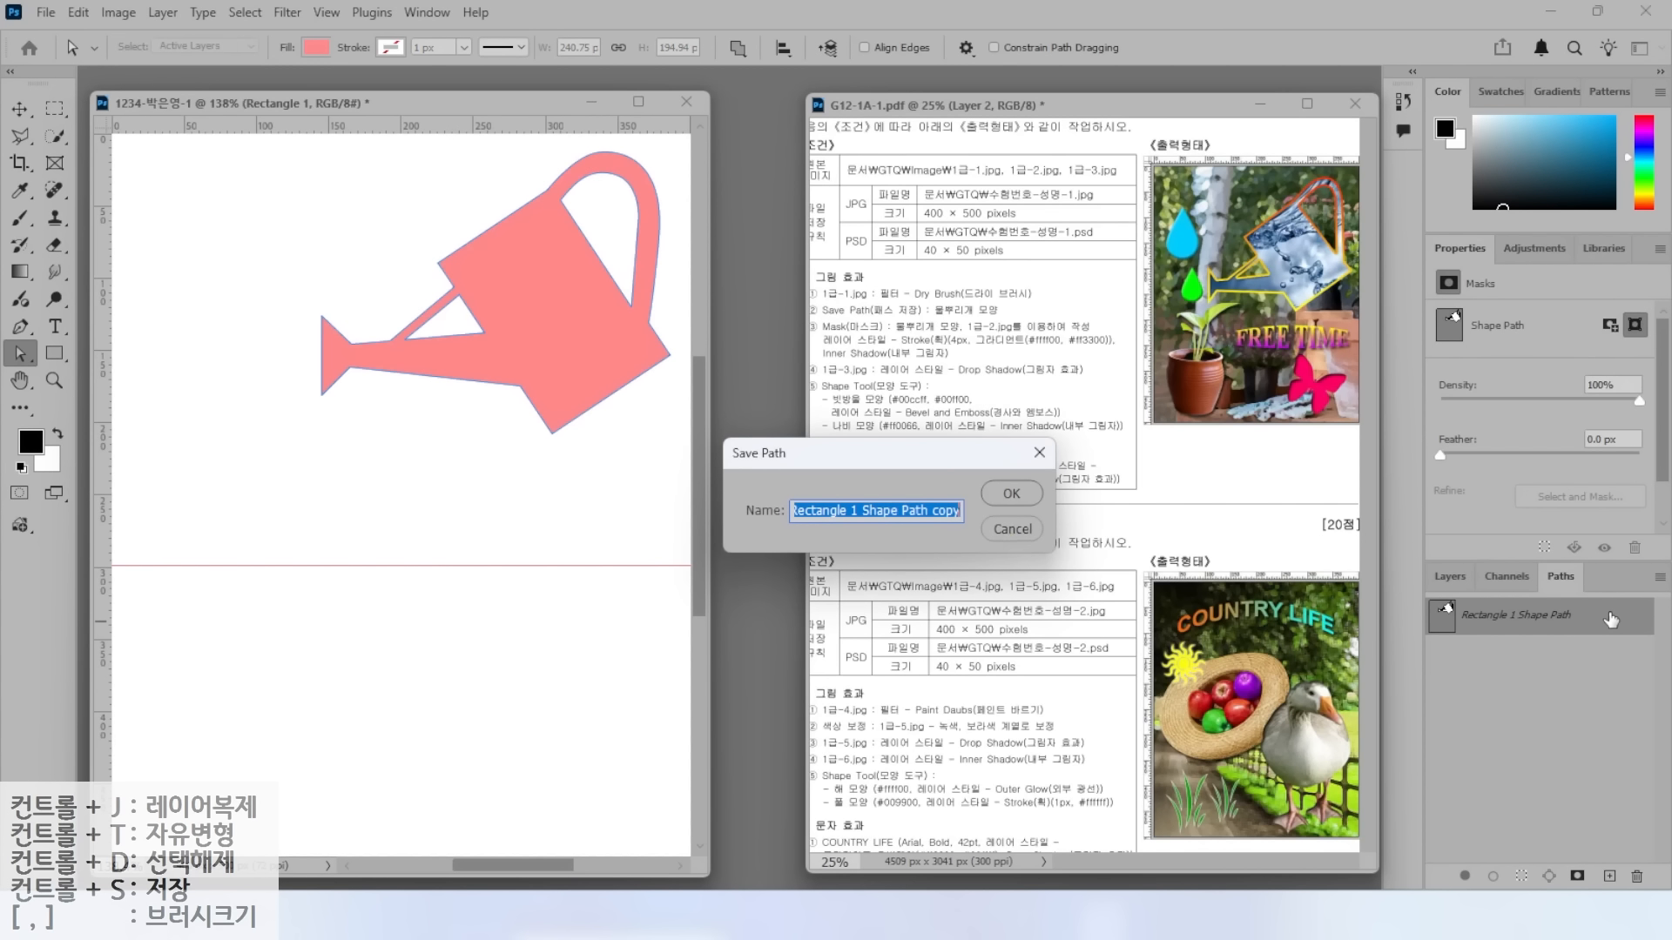
drag(932, 460, 1114, 441)
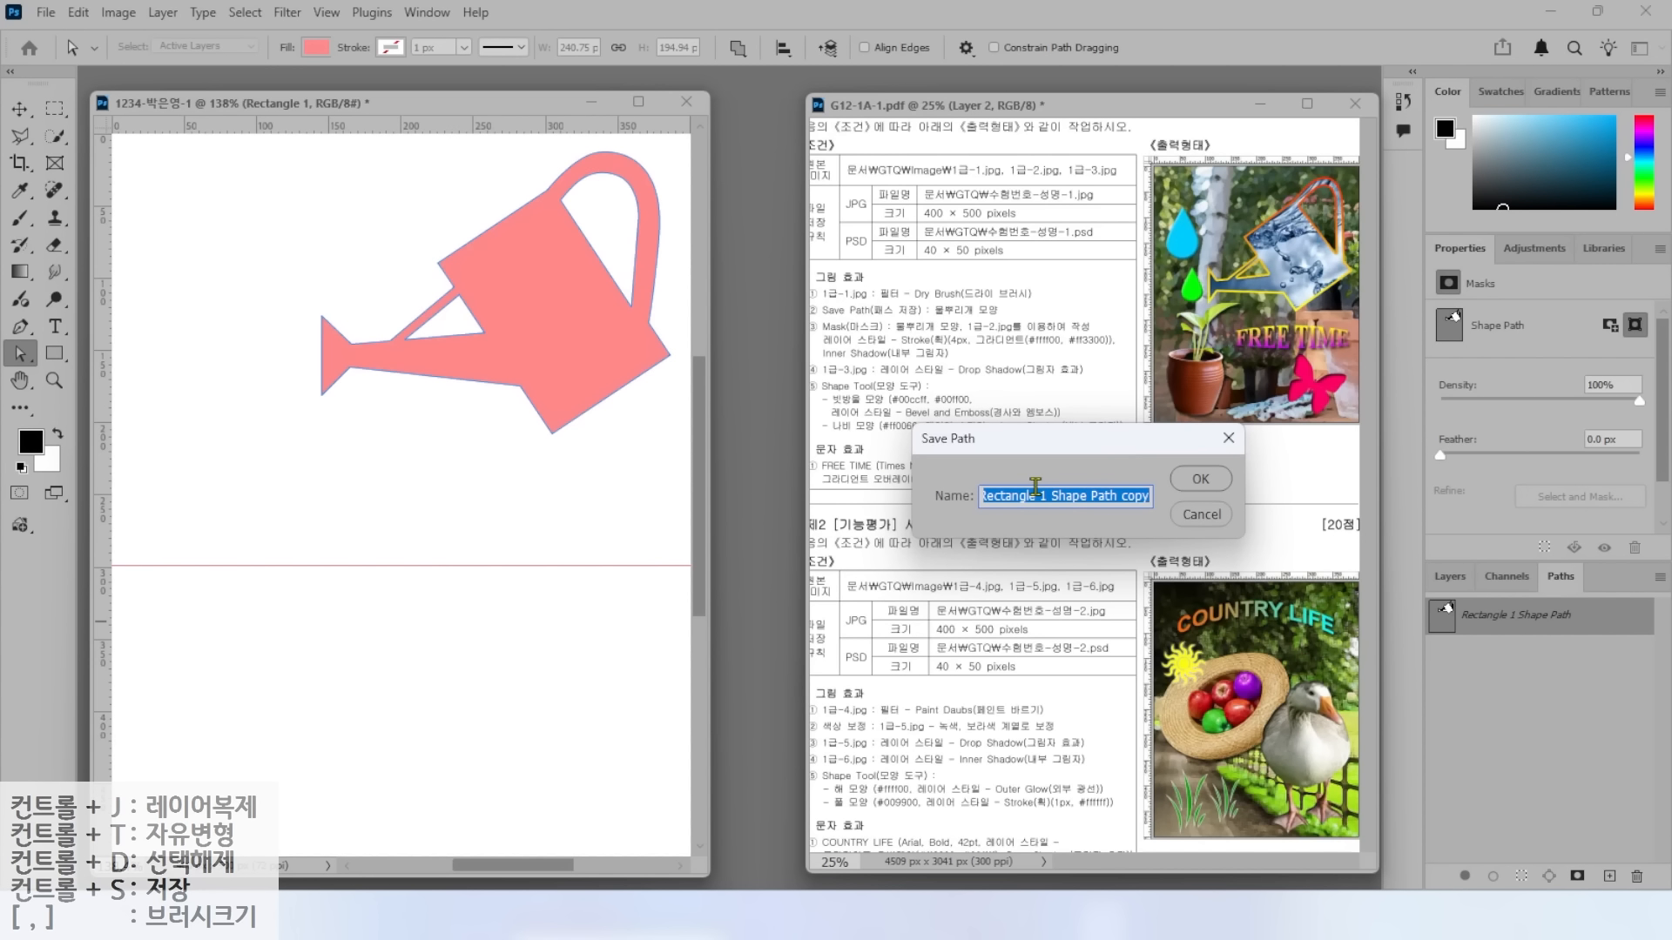
text(ㅁ)
text(뿌)
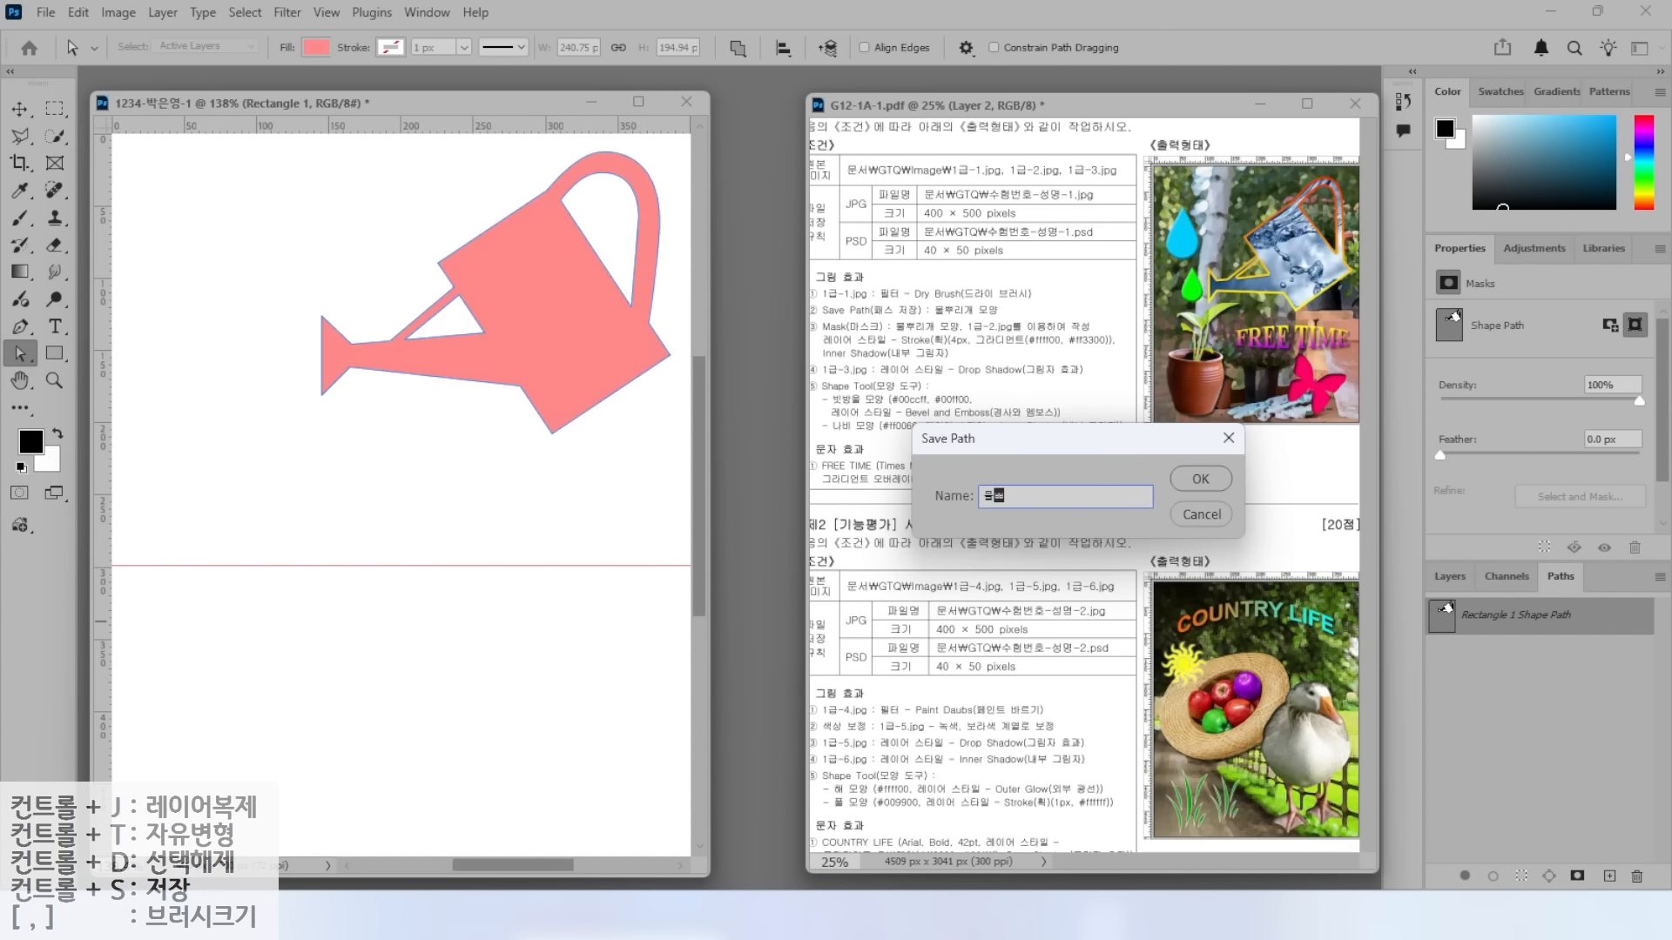
text(리개 모양)
key(Return)
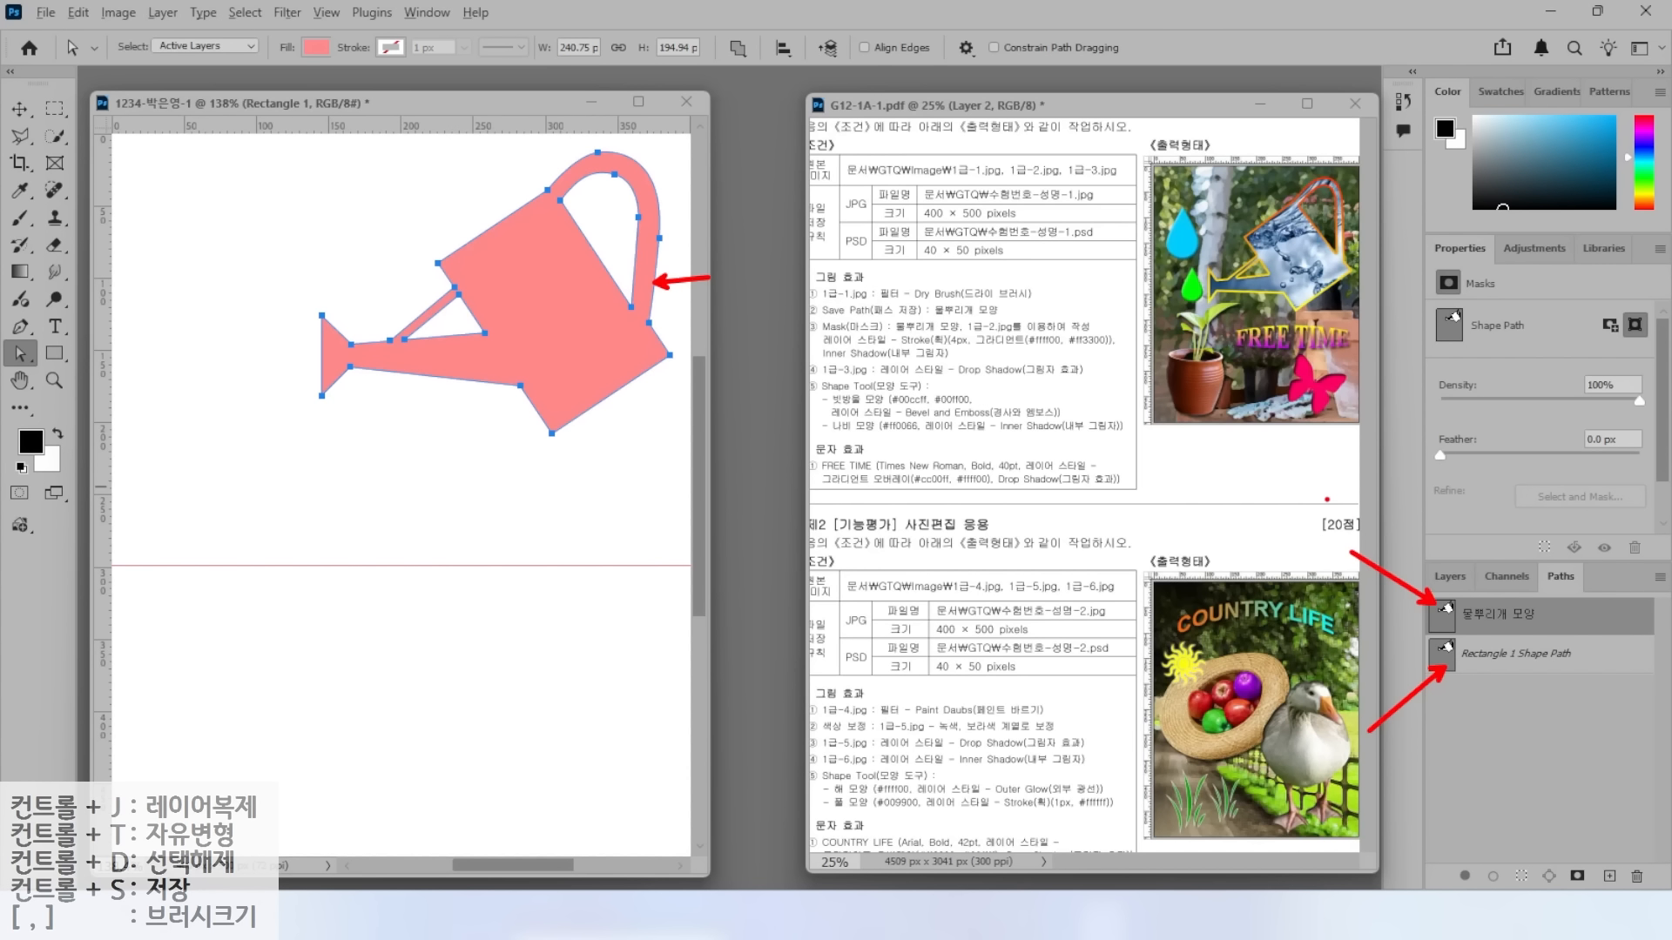
Deselect the saved path and turn on the 1-1 birch-and-flowerpot layer in the Layers panel.
click(1545, 628)
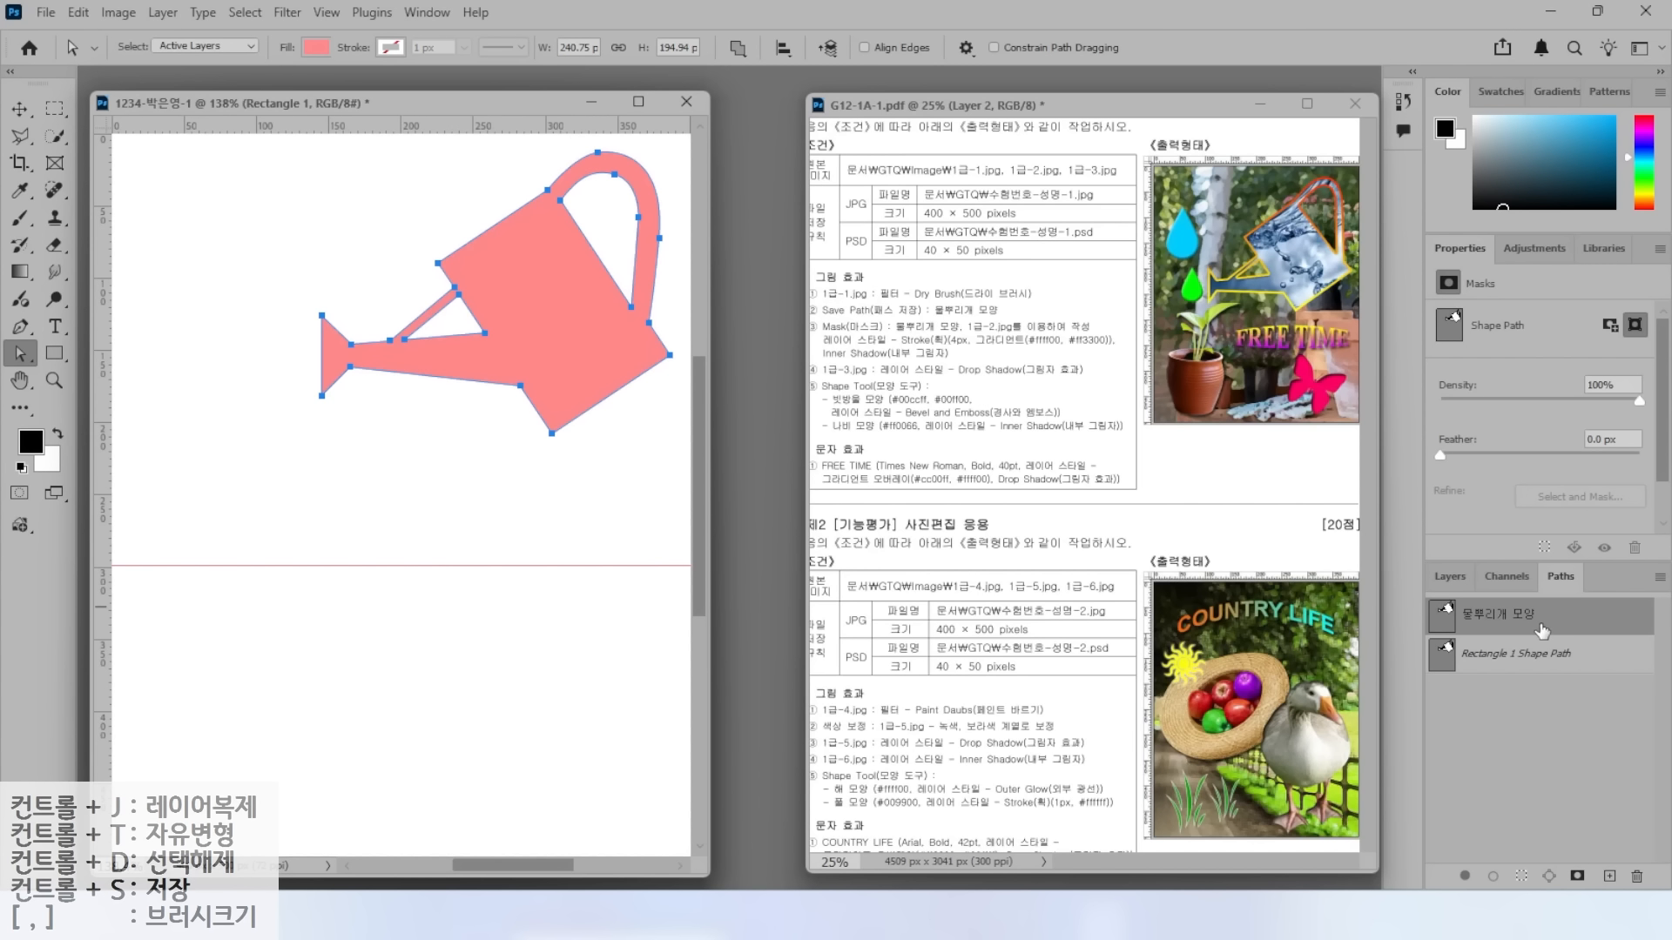
drag(1500, 710, 1583, 705)
click(1541, 678)
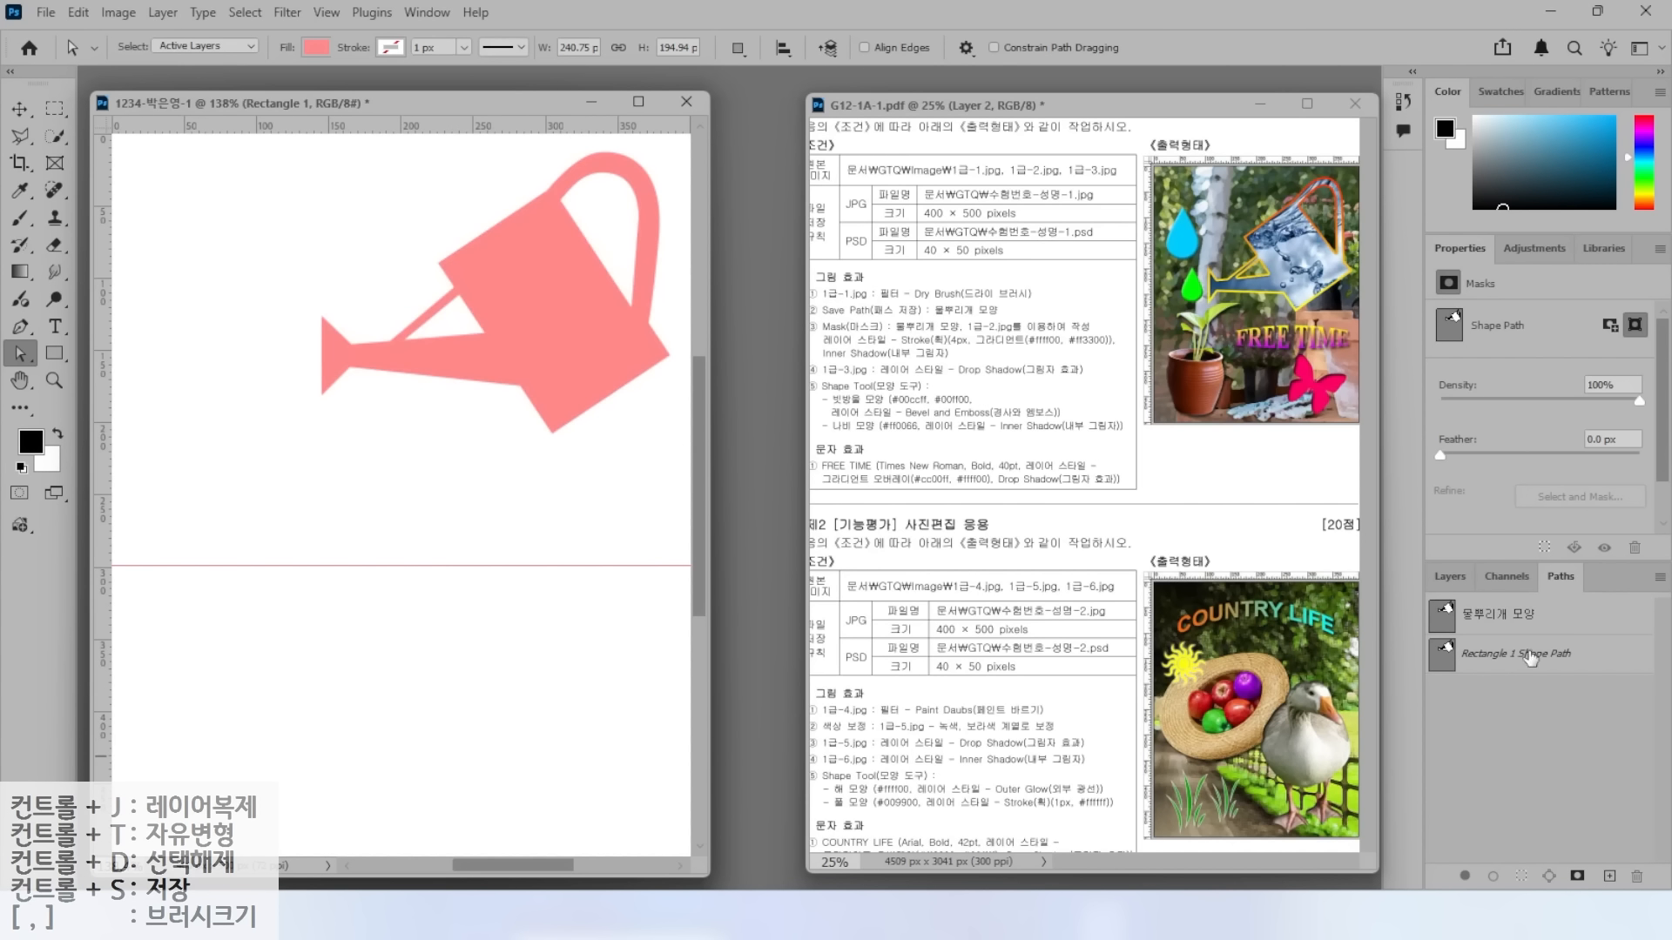
click(1449, 576)
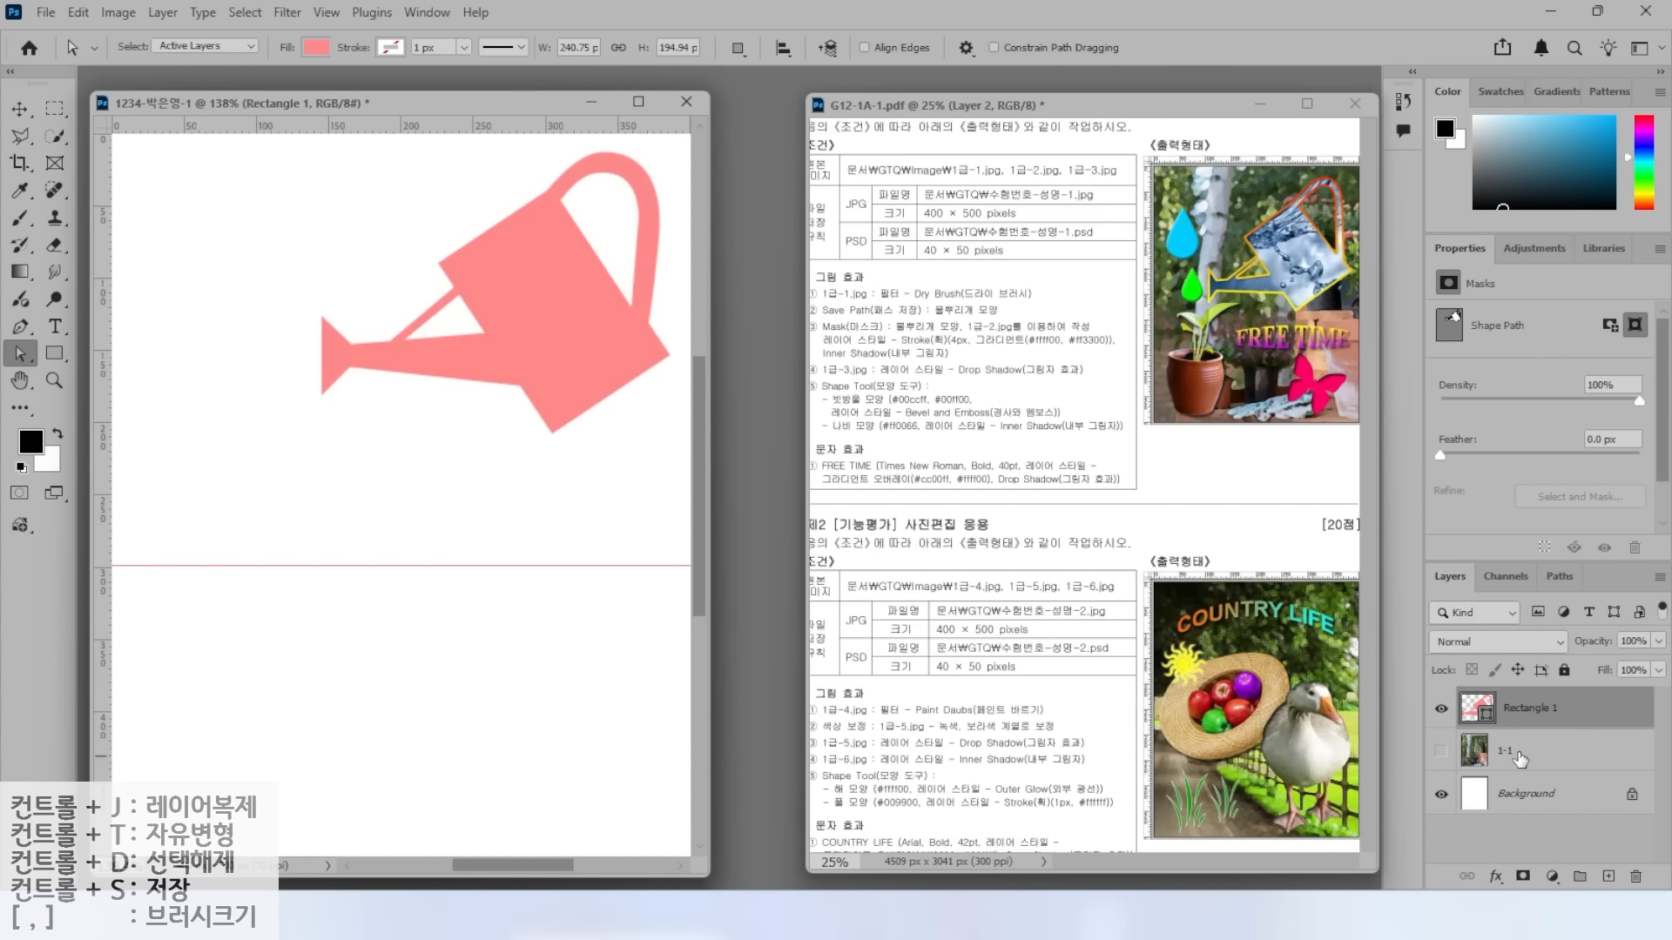
click(1441, 752)
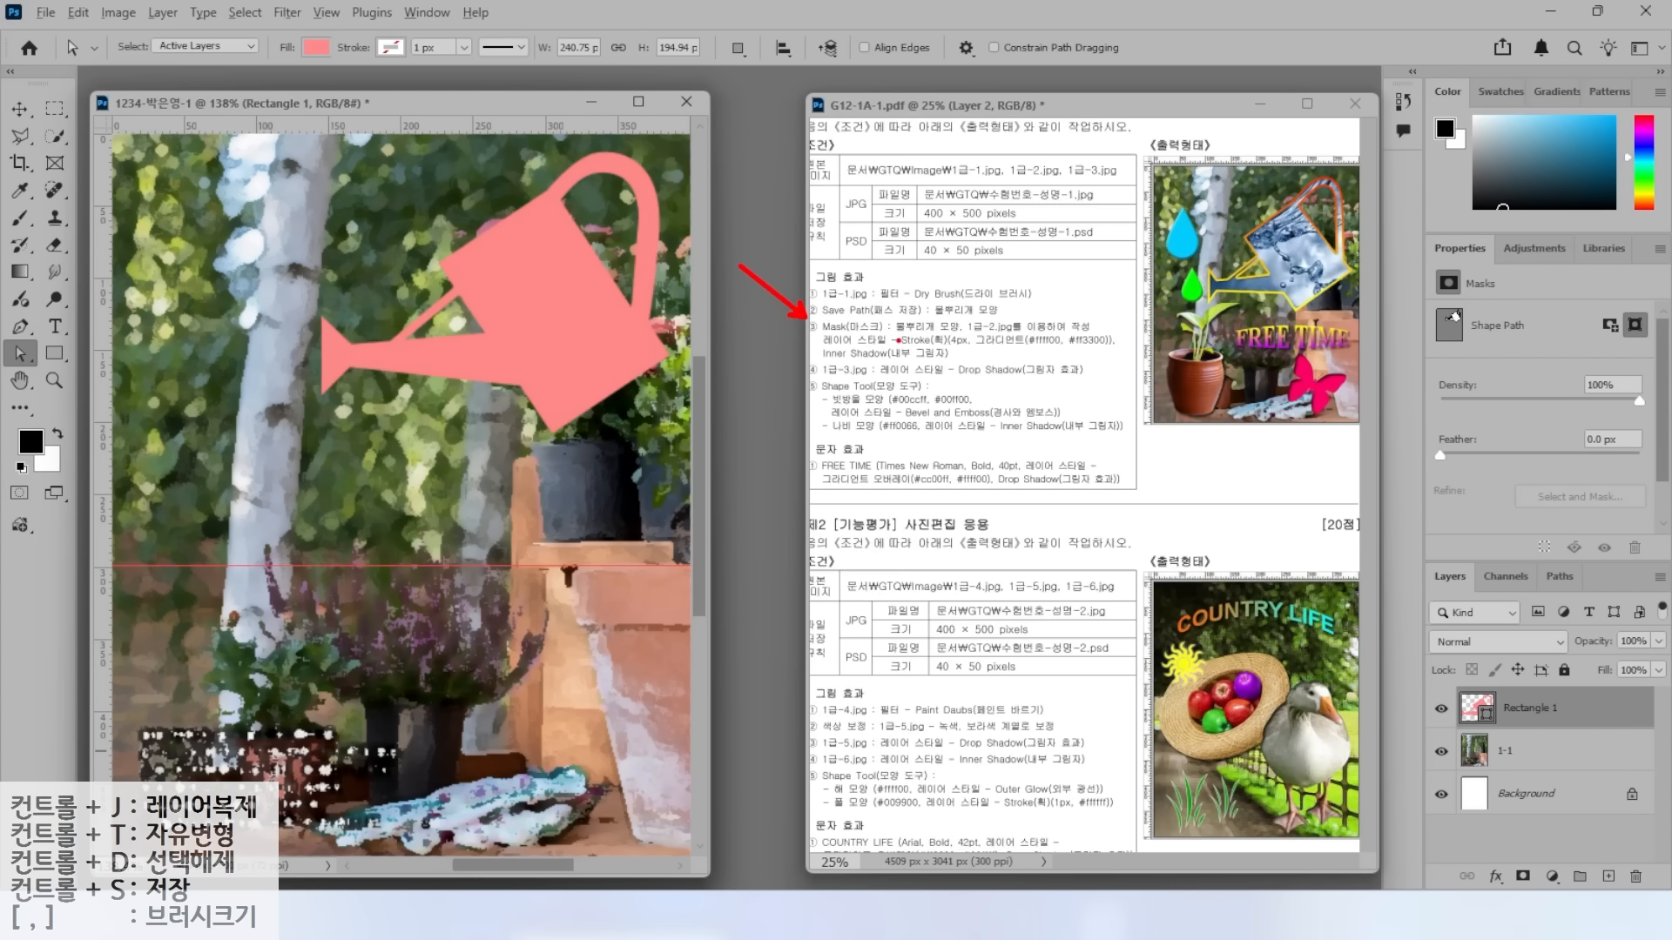
drag(895, 334, 988, 332)
mouse_move(1335, 287)
mouse_down()
mouse_move(1318, 182)
mouse_move(1347, 228)
mouse_move(1357, 292)
mouse_up()
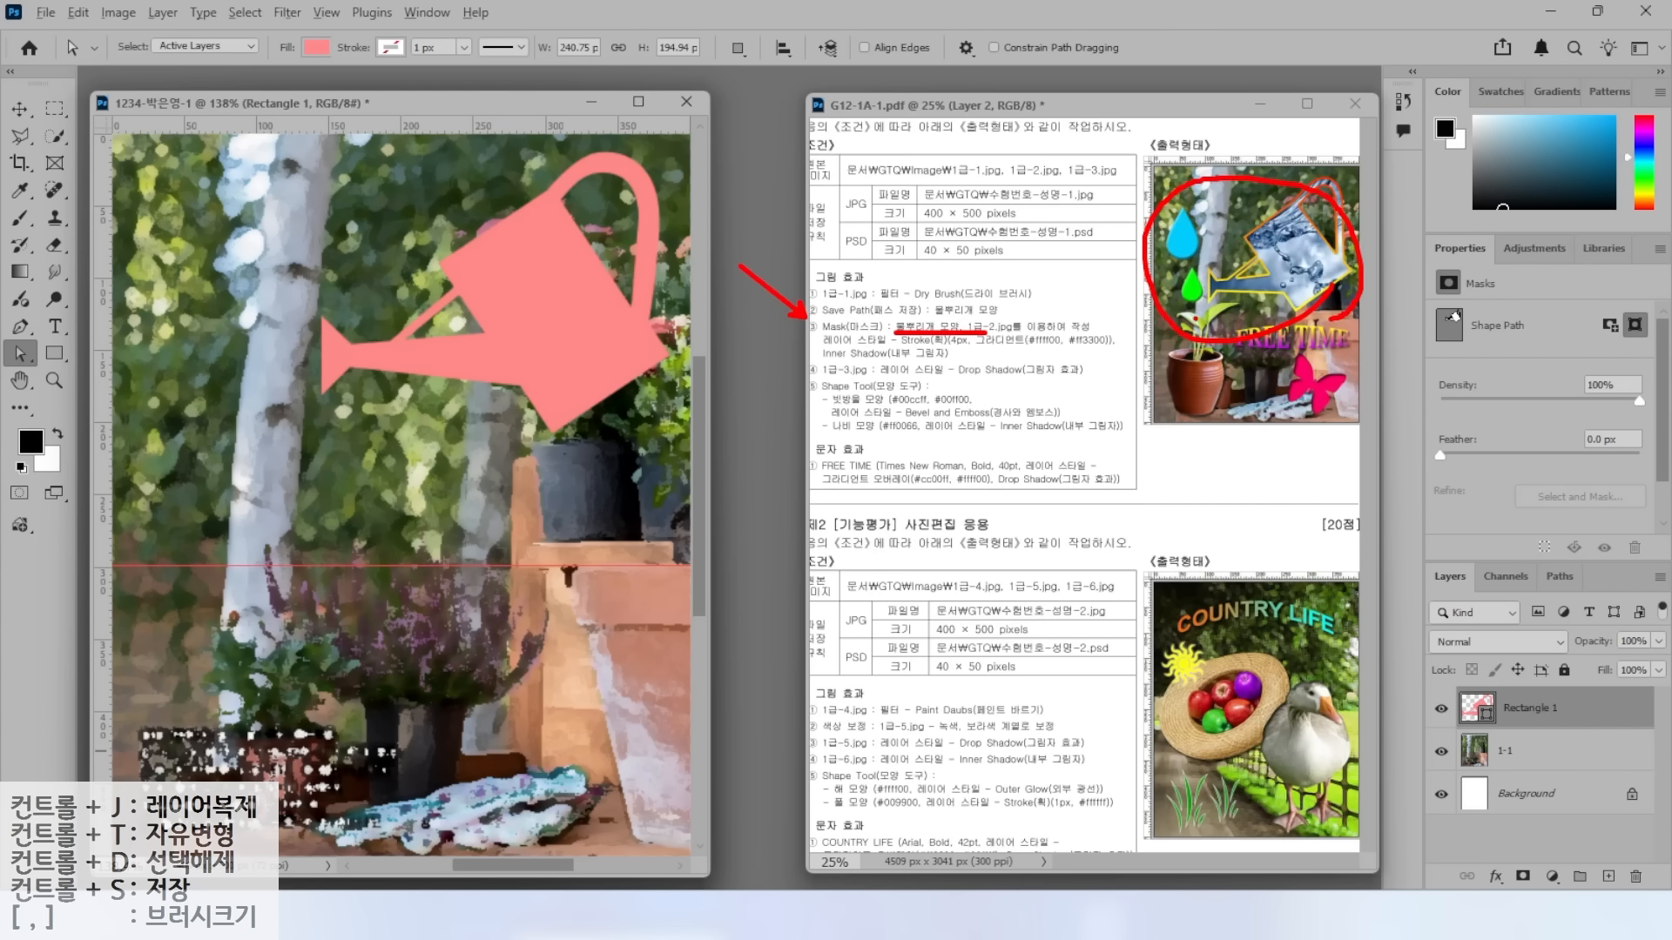
key(Escape)
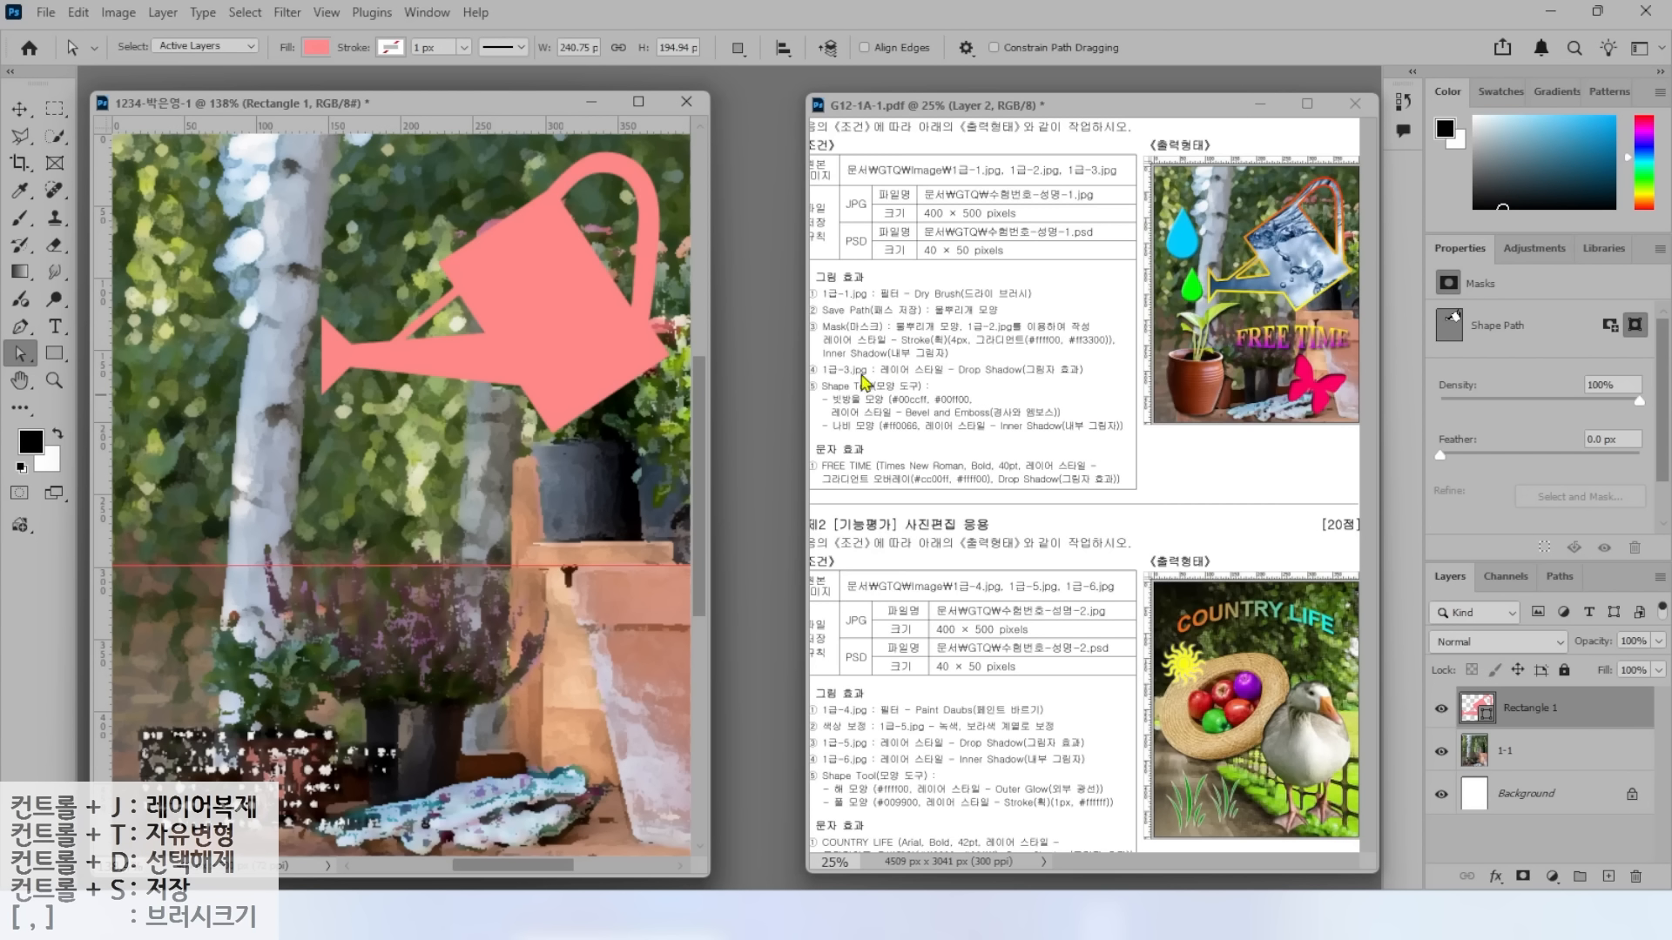
click(43, 14)
Open 1급-2.jpg, drag its image into the composite with the Move tool, and close it.
click(67, 56)
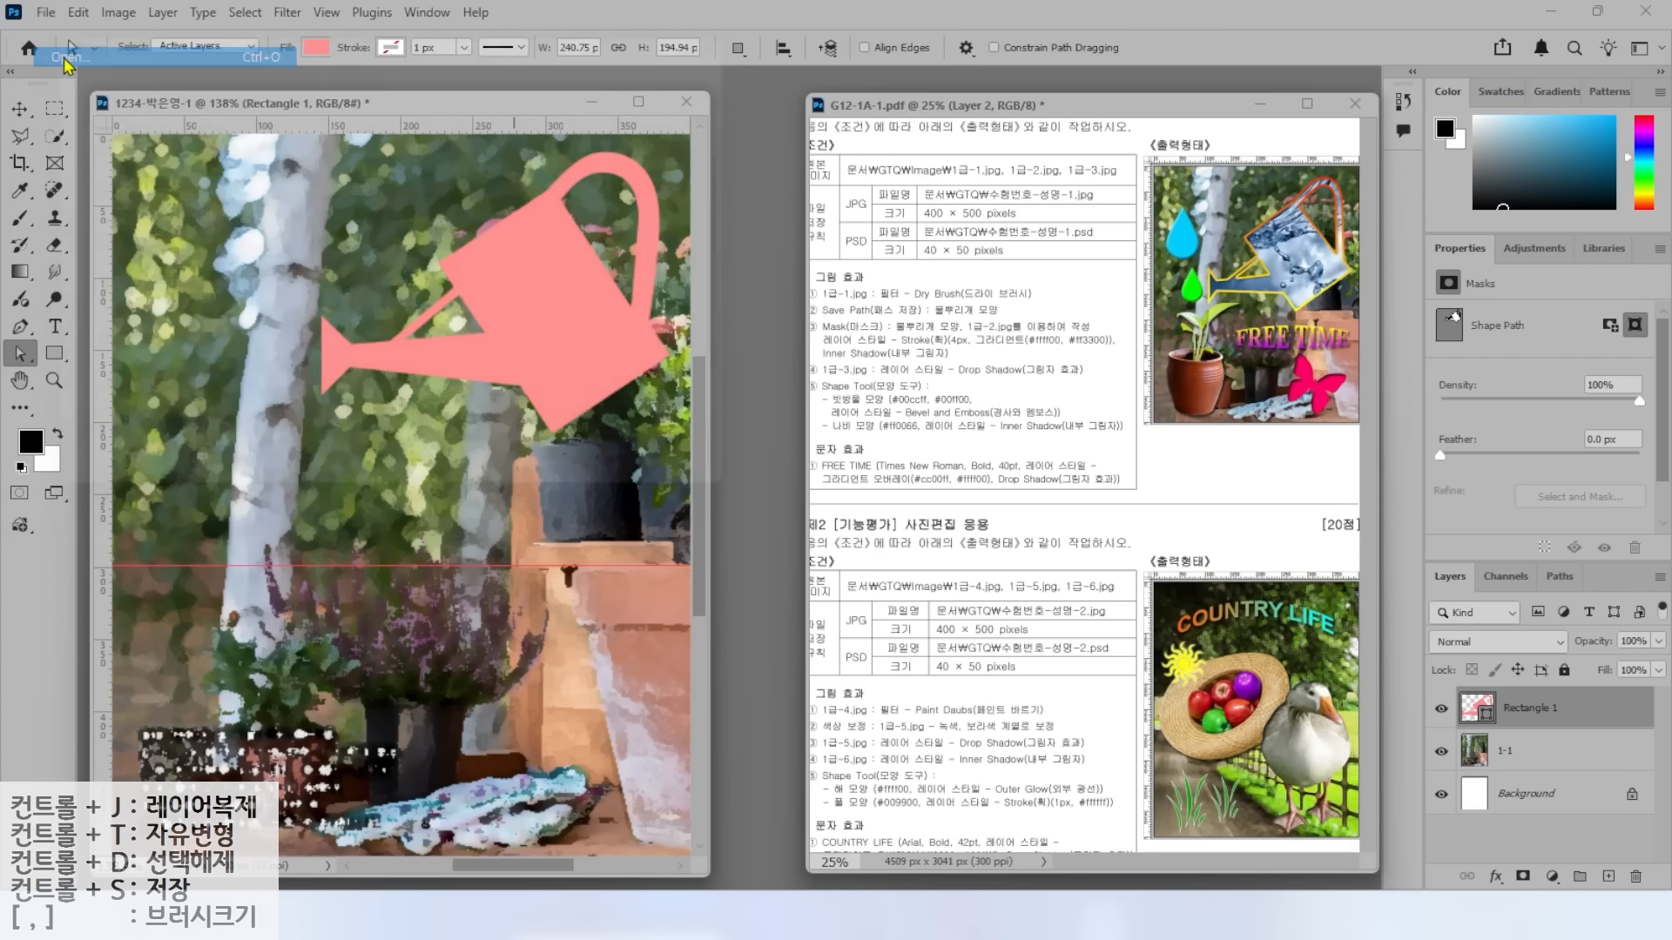
double_click(440, 213)
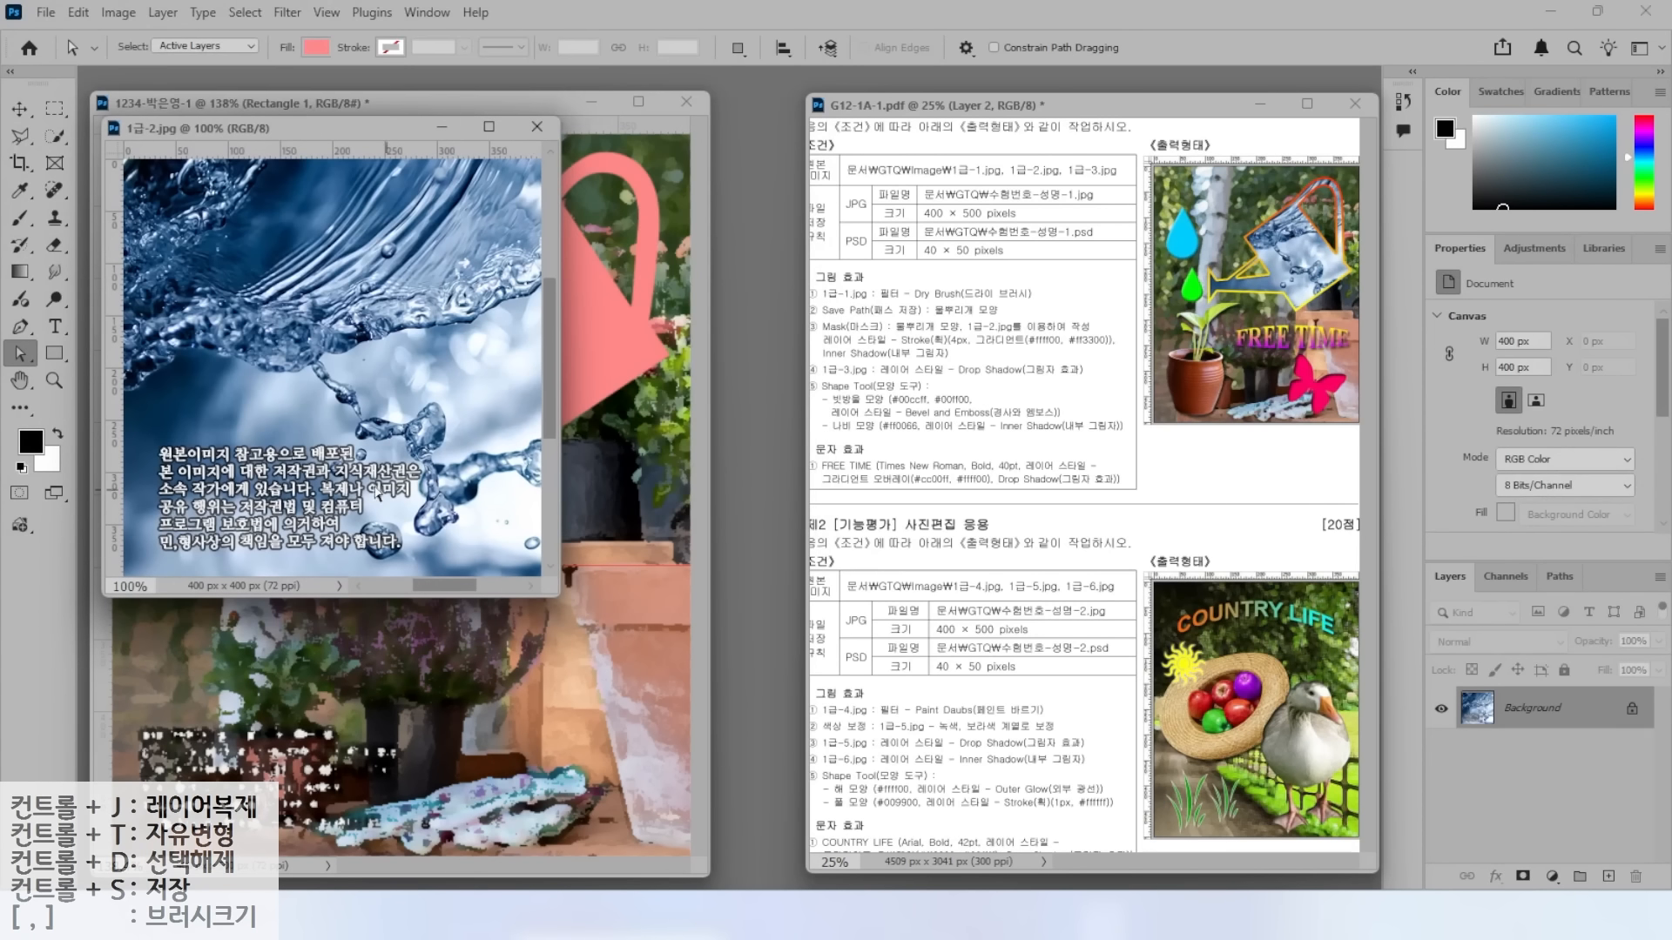
drag(333, 134, 657, 422)
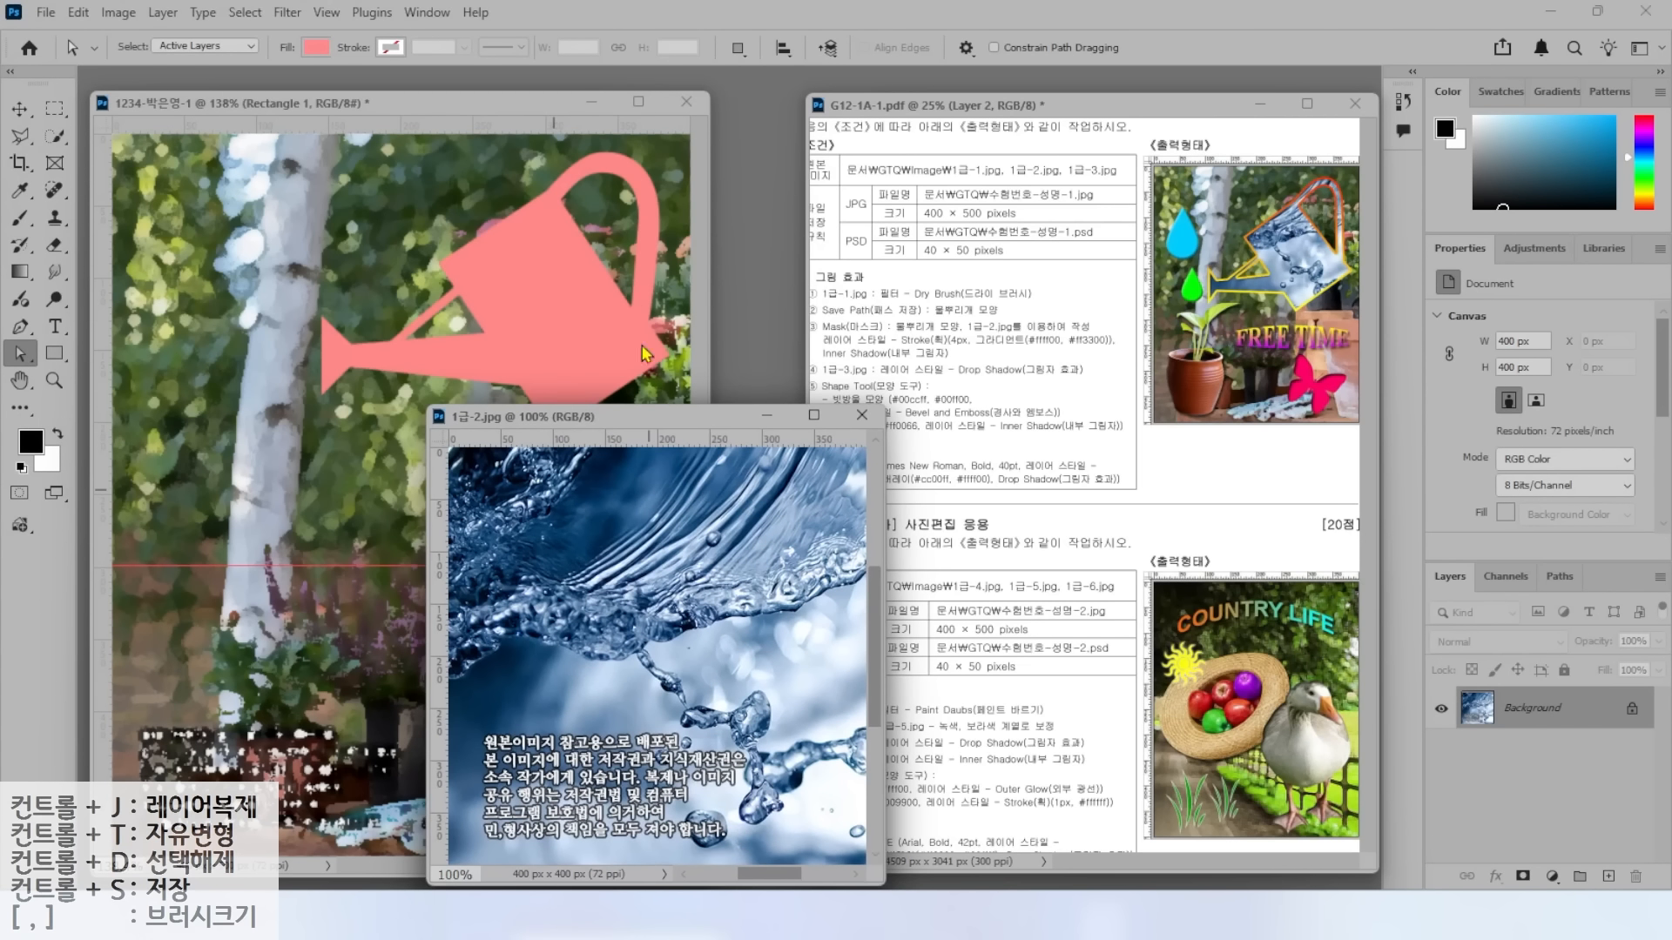
drag(575, 418, 587, 293)
key(ctrl)
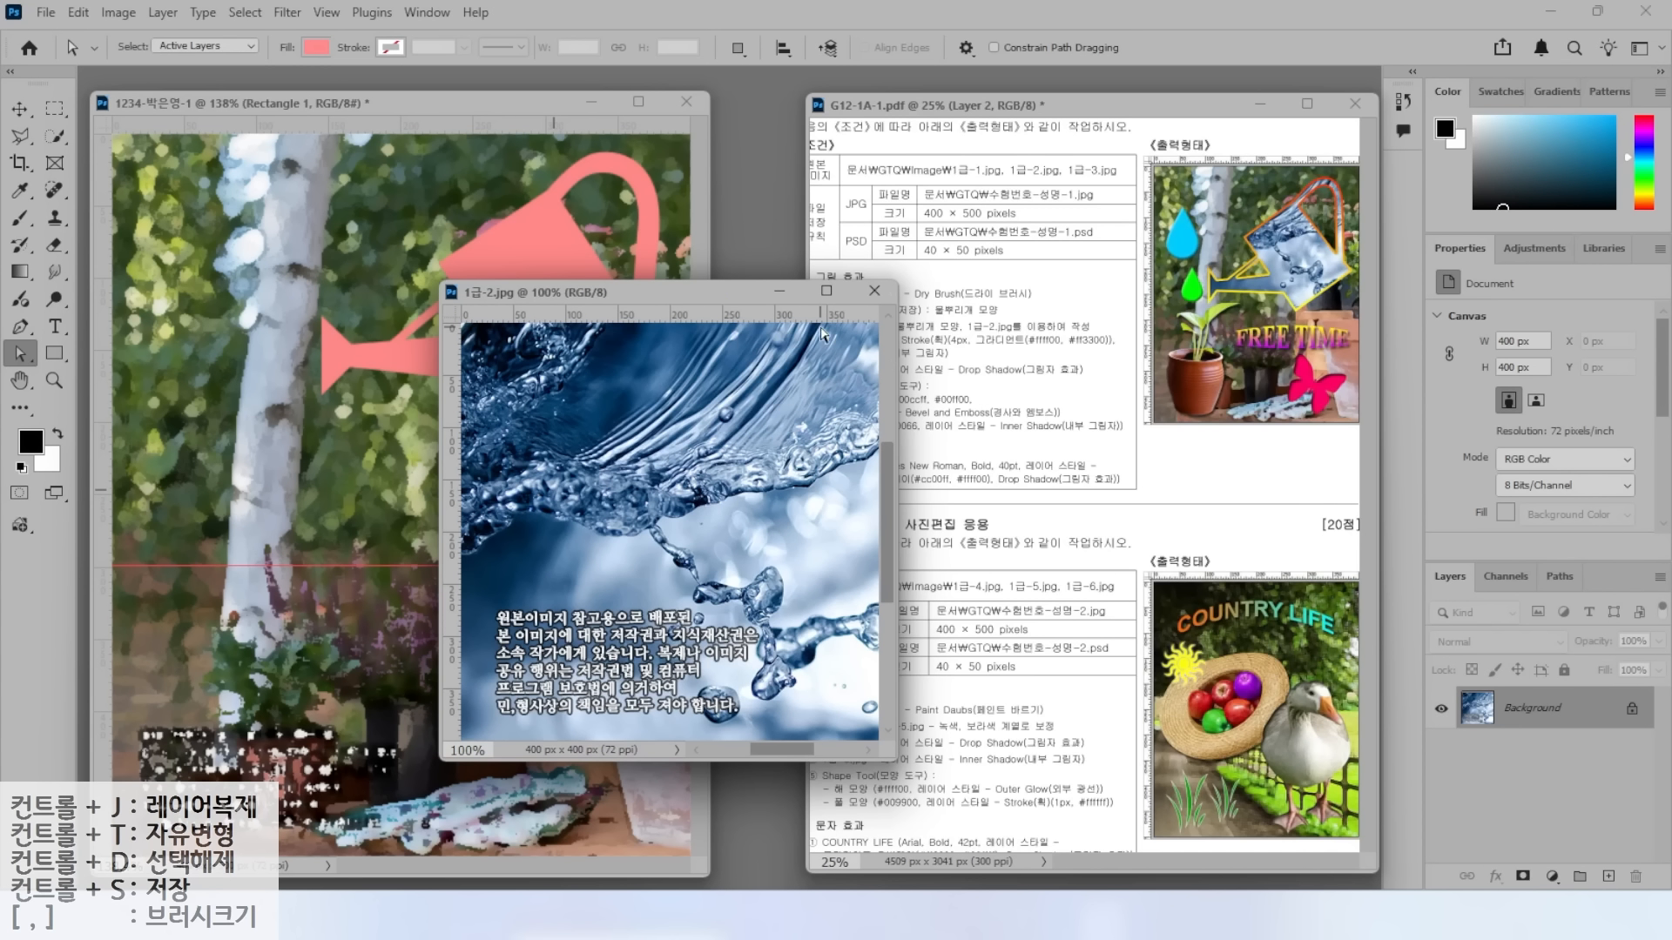
click(18, 109)
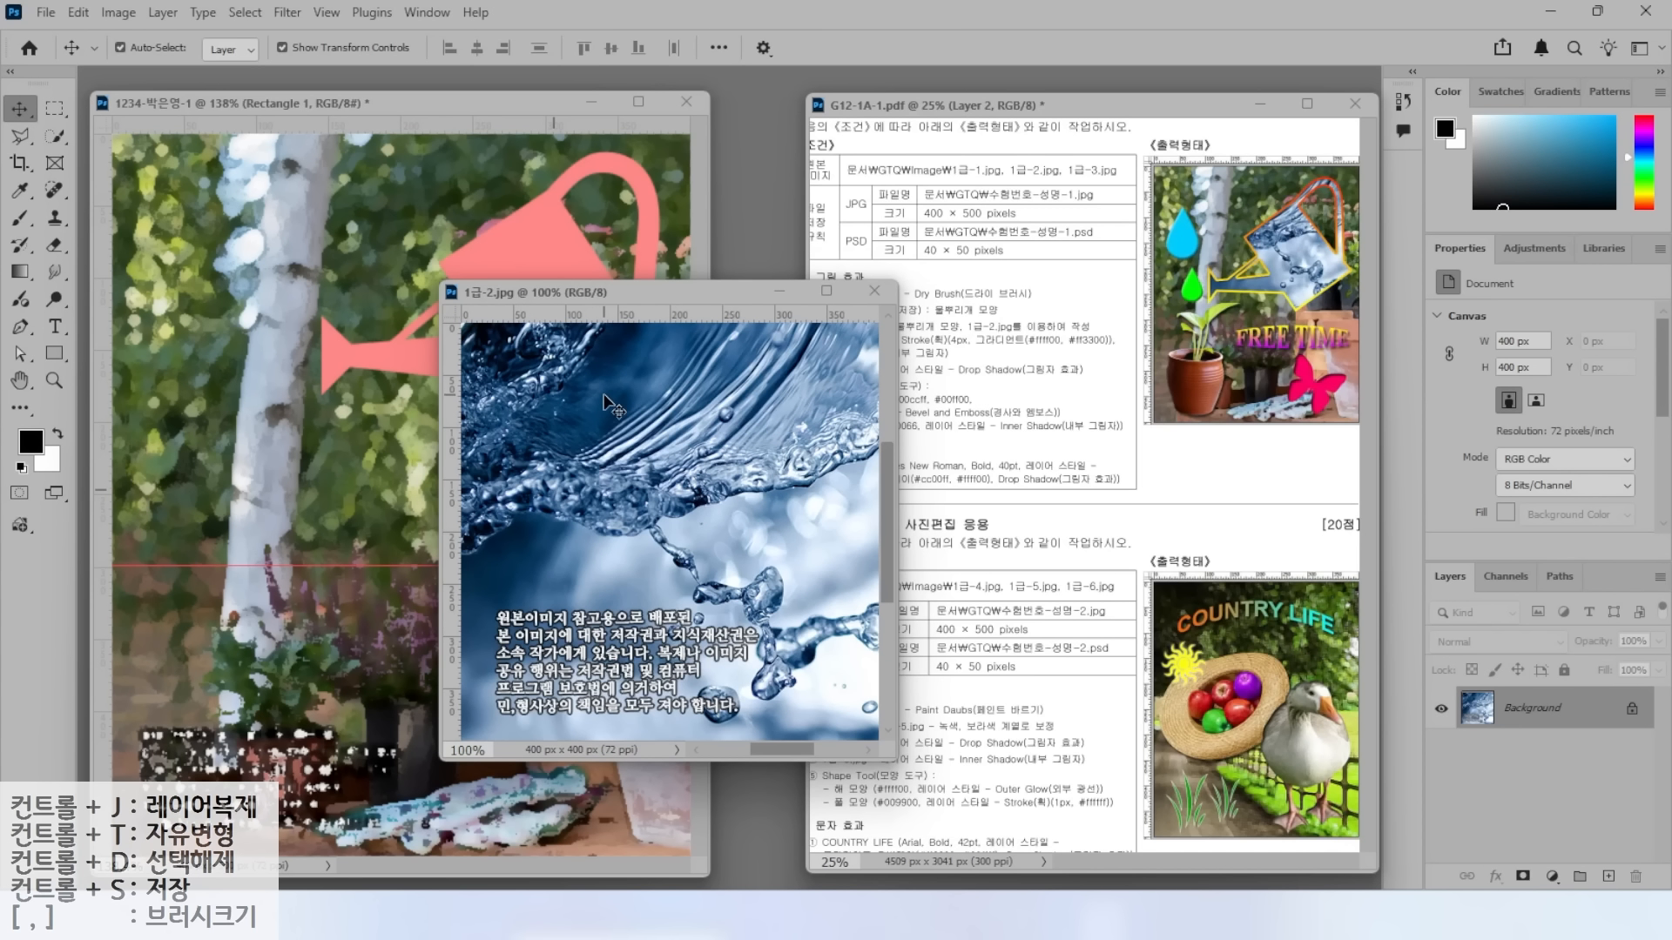
key(ctrl)
drag(607, 405, 422, 233)
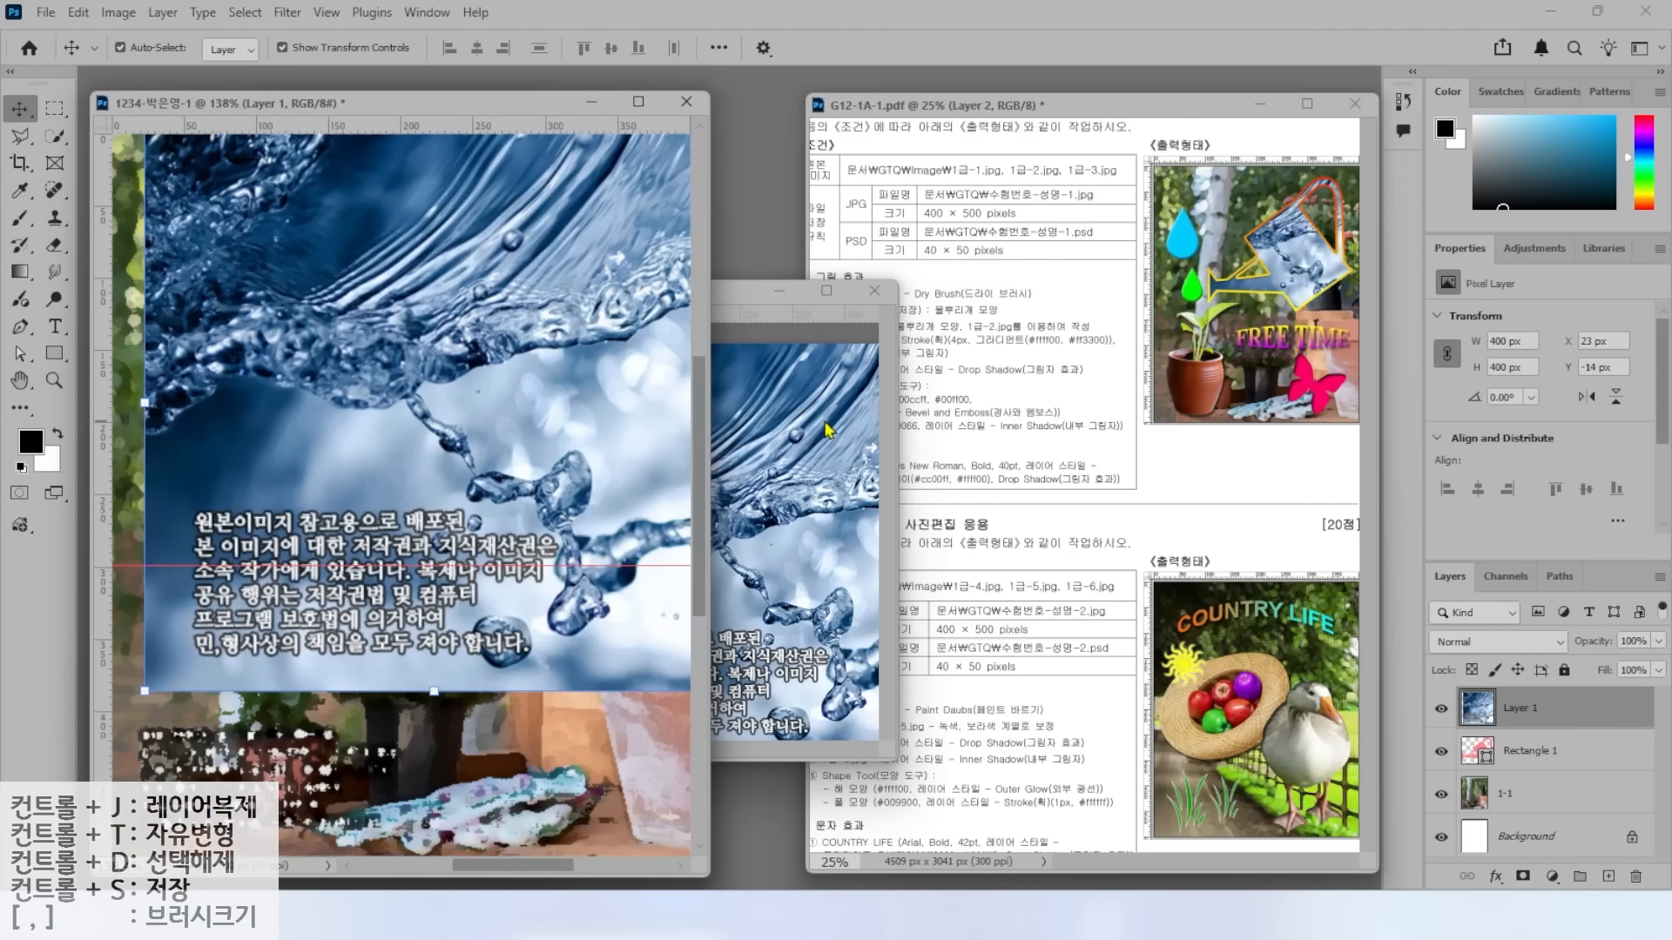
click(871, 353)
click(875, 292)
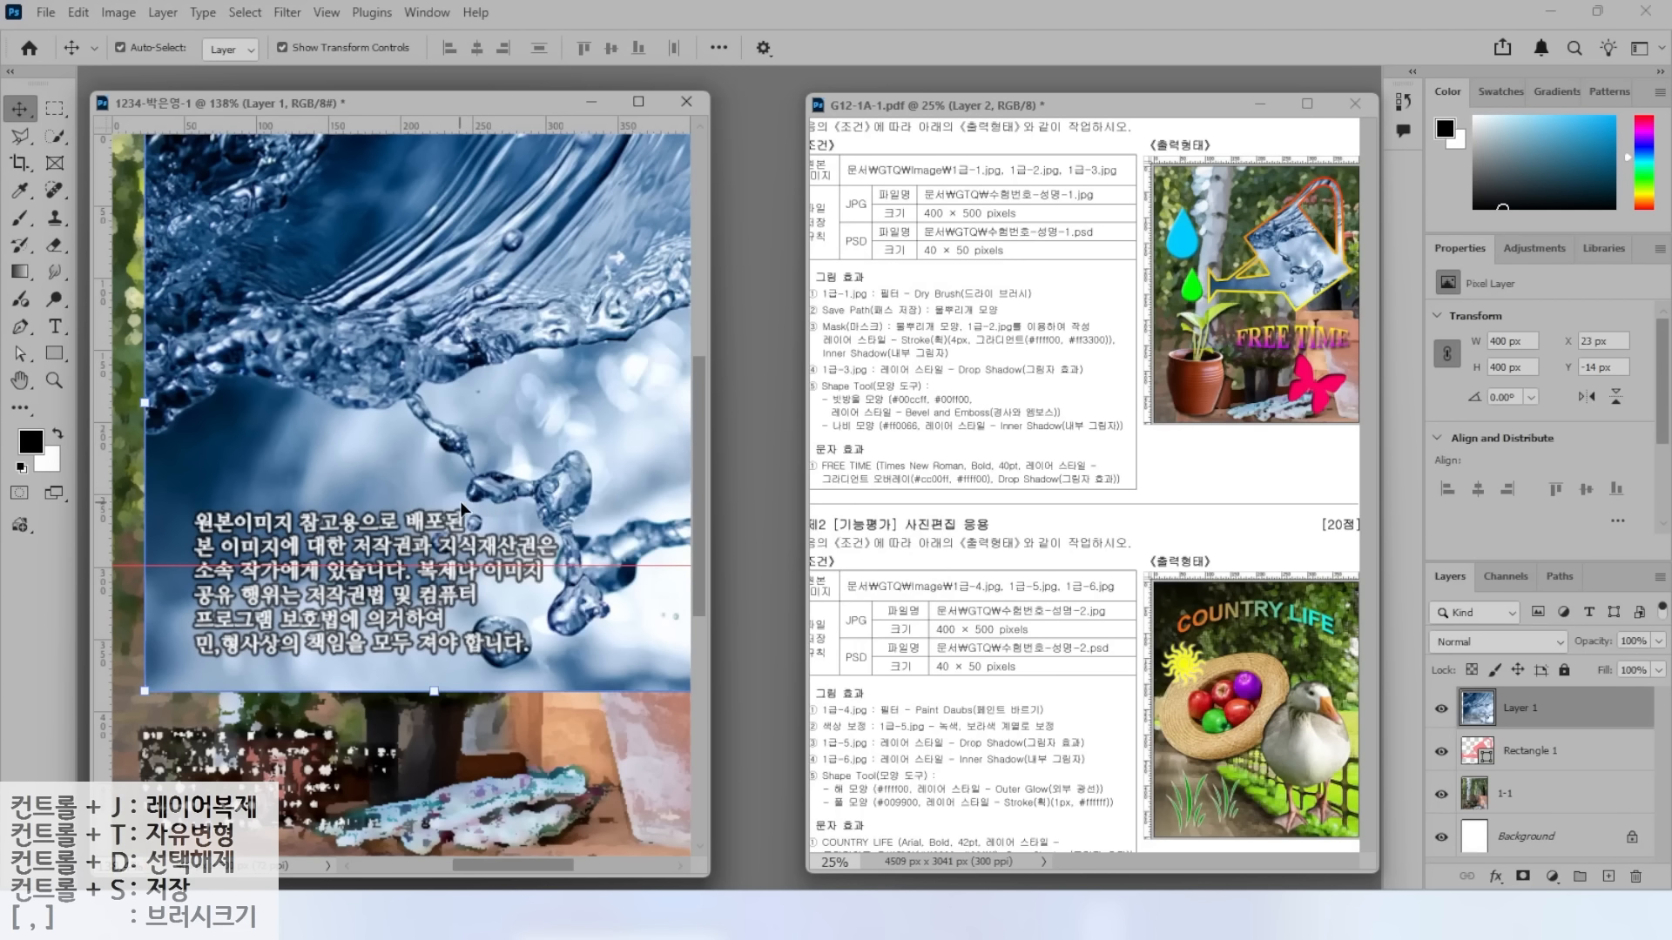
key(ctrl)
Rename the new water layer to 1-2.
double_click(1519, 707)
text(1-2)
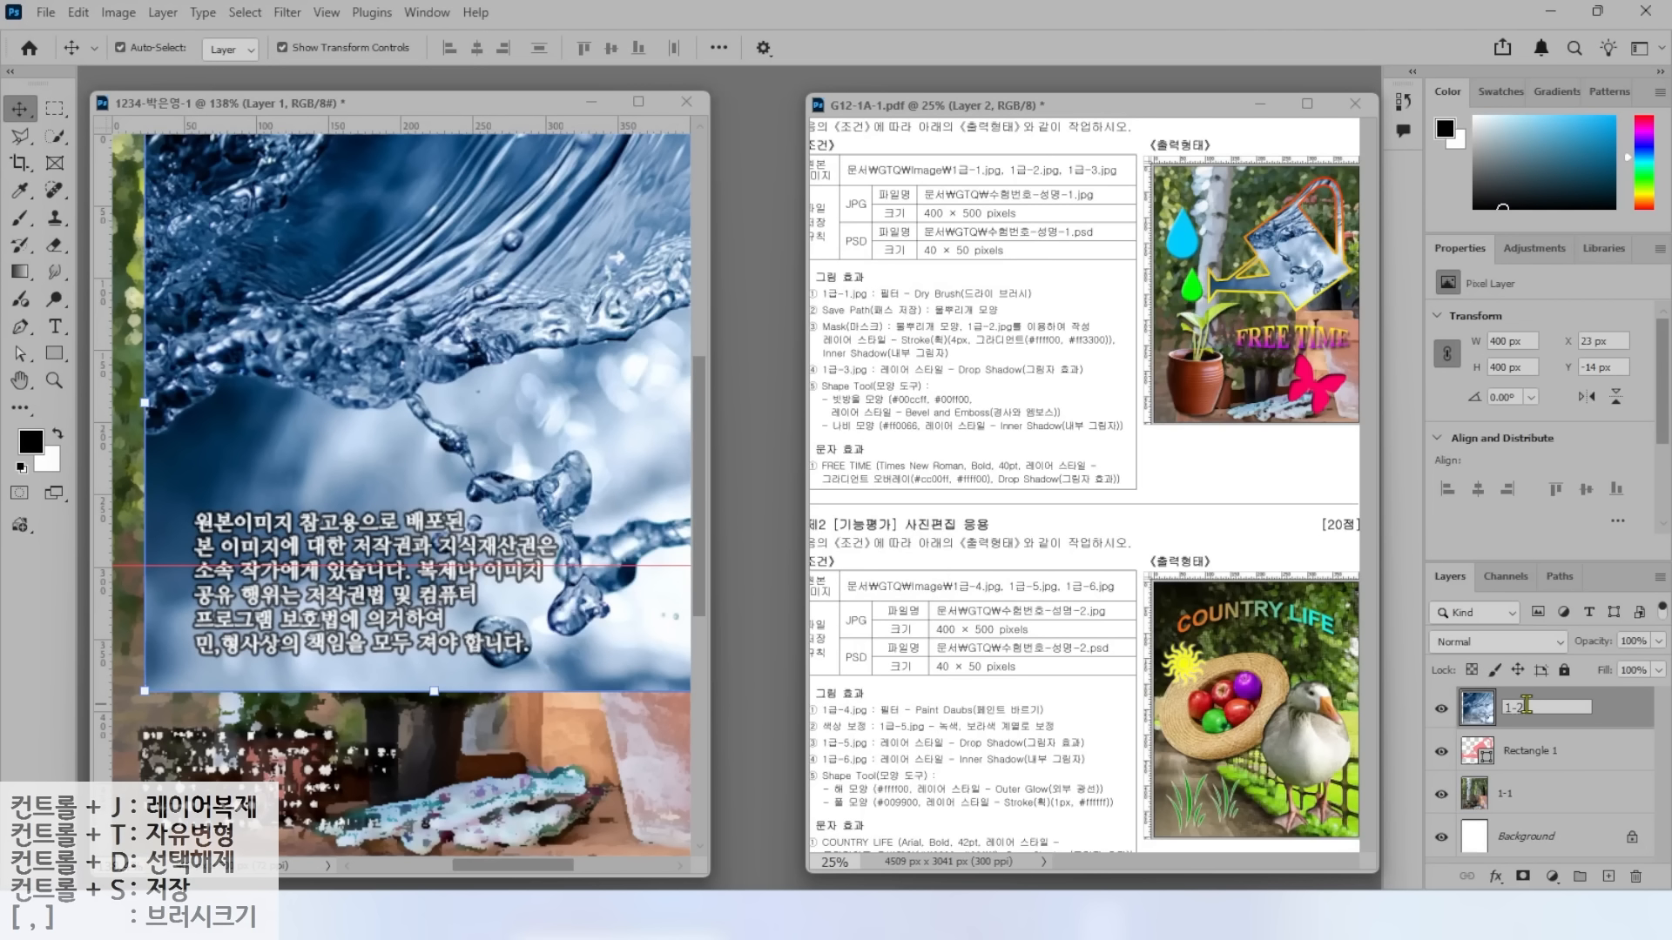
key(Return)
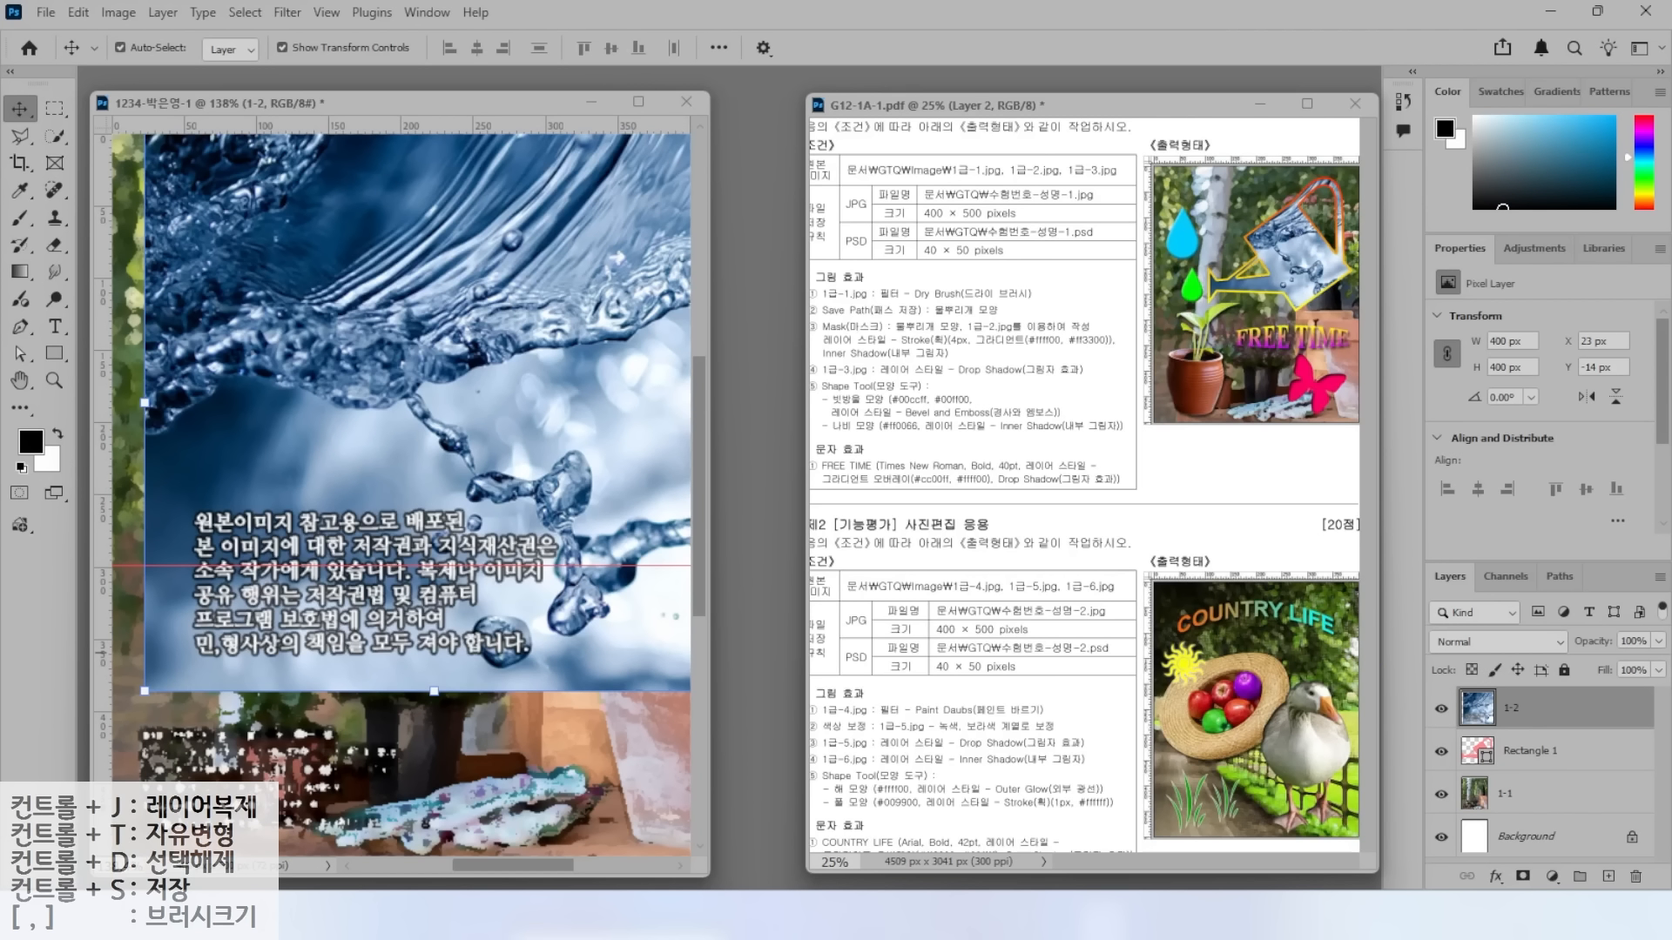
Create a clipping mask of layer 1-2 onto the Rectangle 1 watering-can shape.
click(1579, 754)
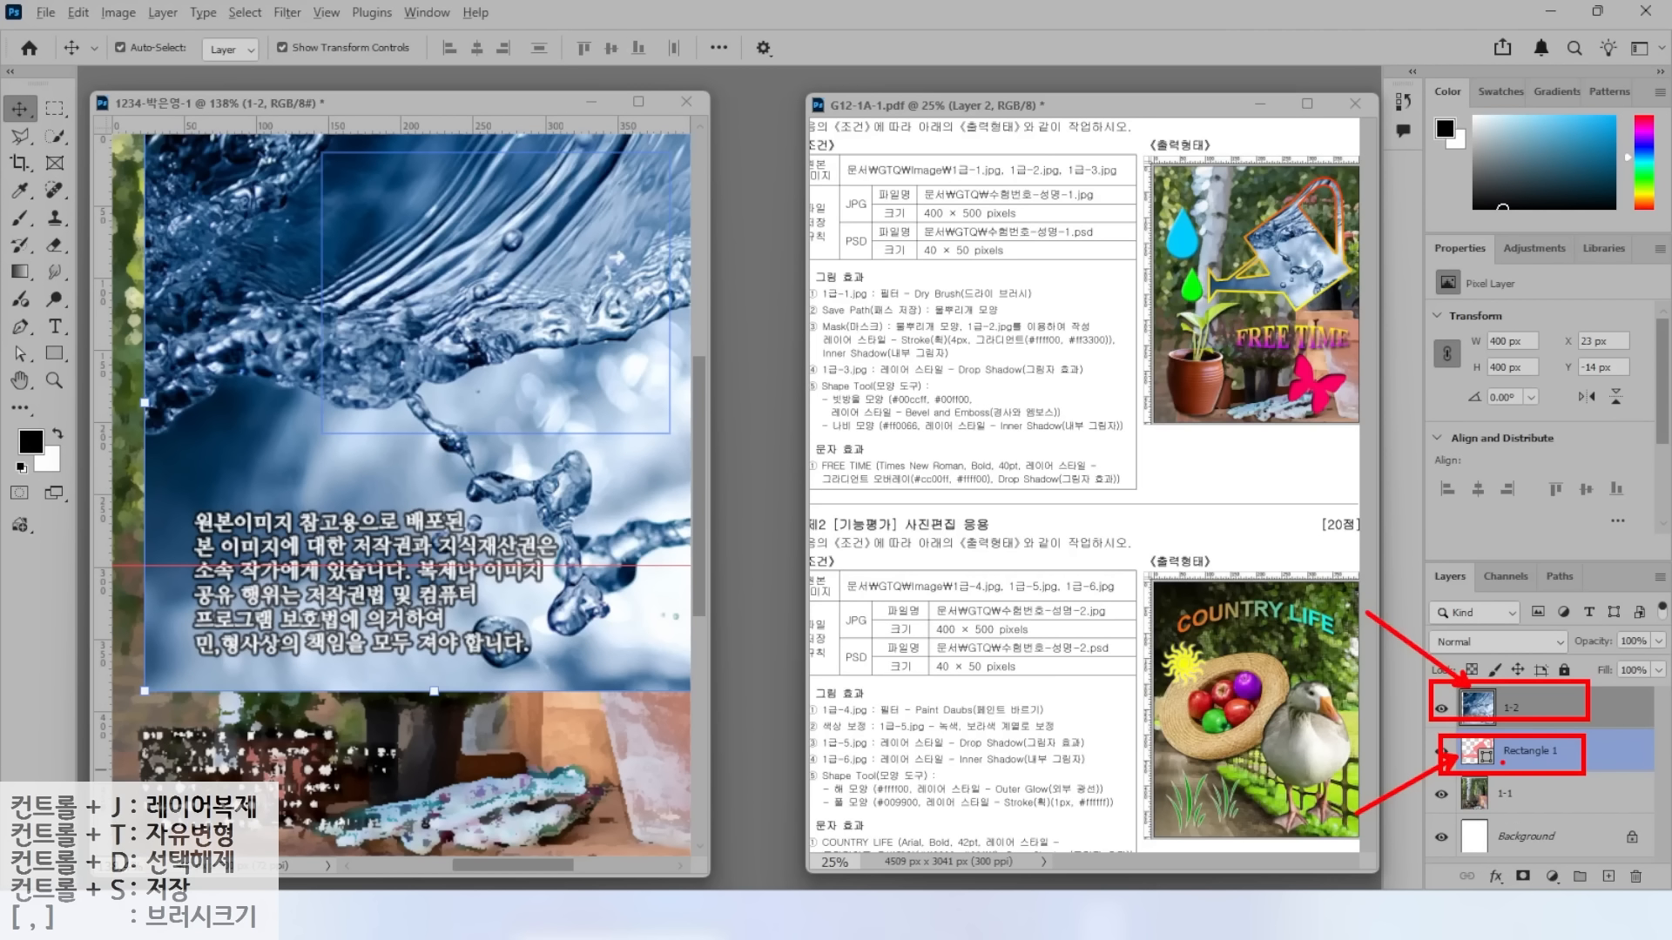
click(1561, 708)
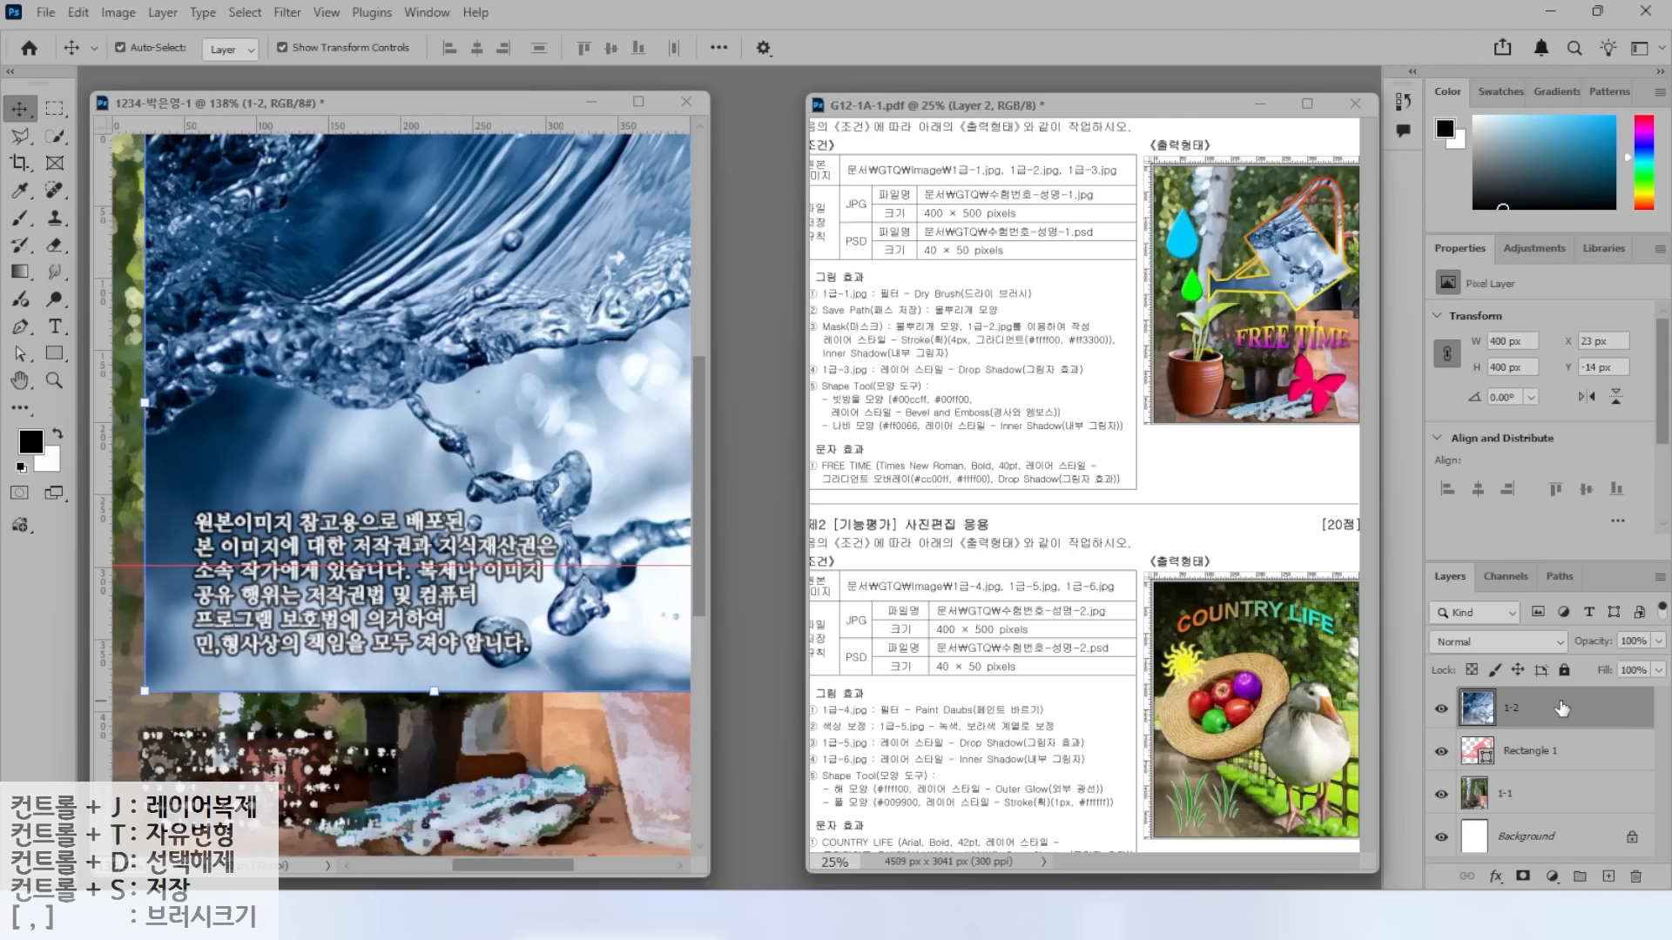
right_click(1561, 708)
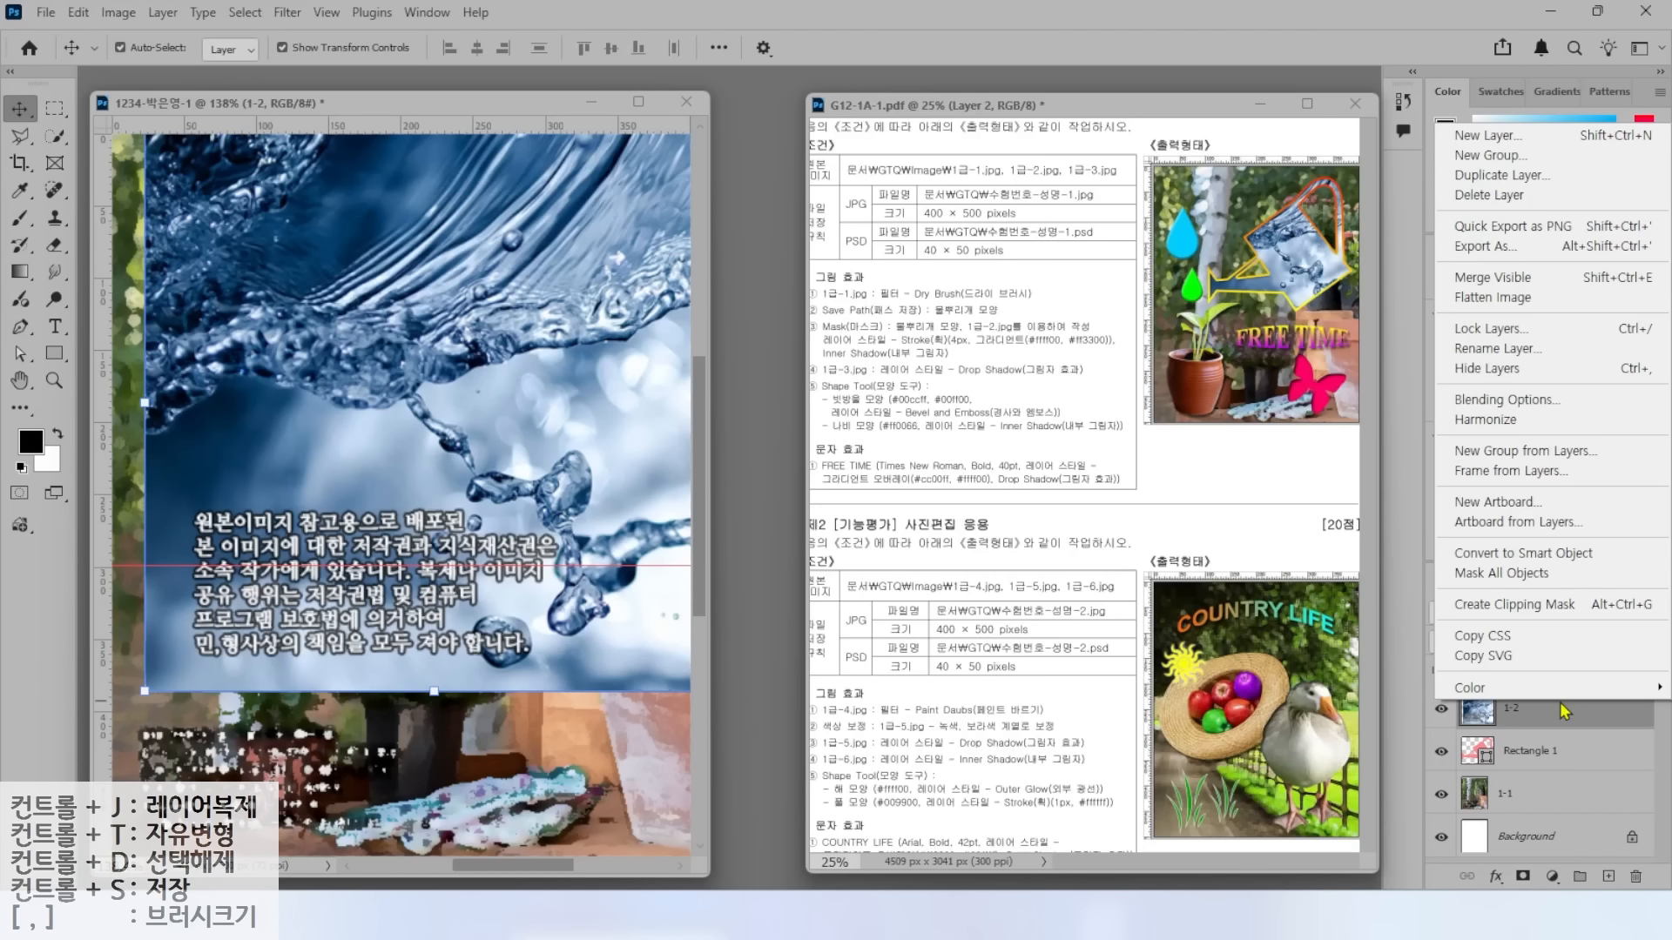
click(1497, 604)
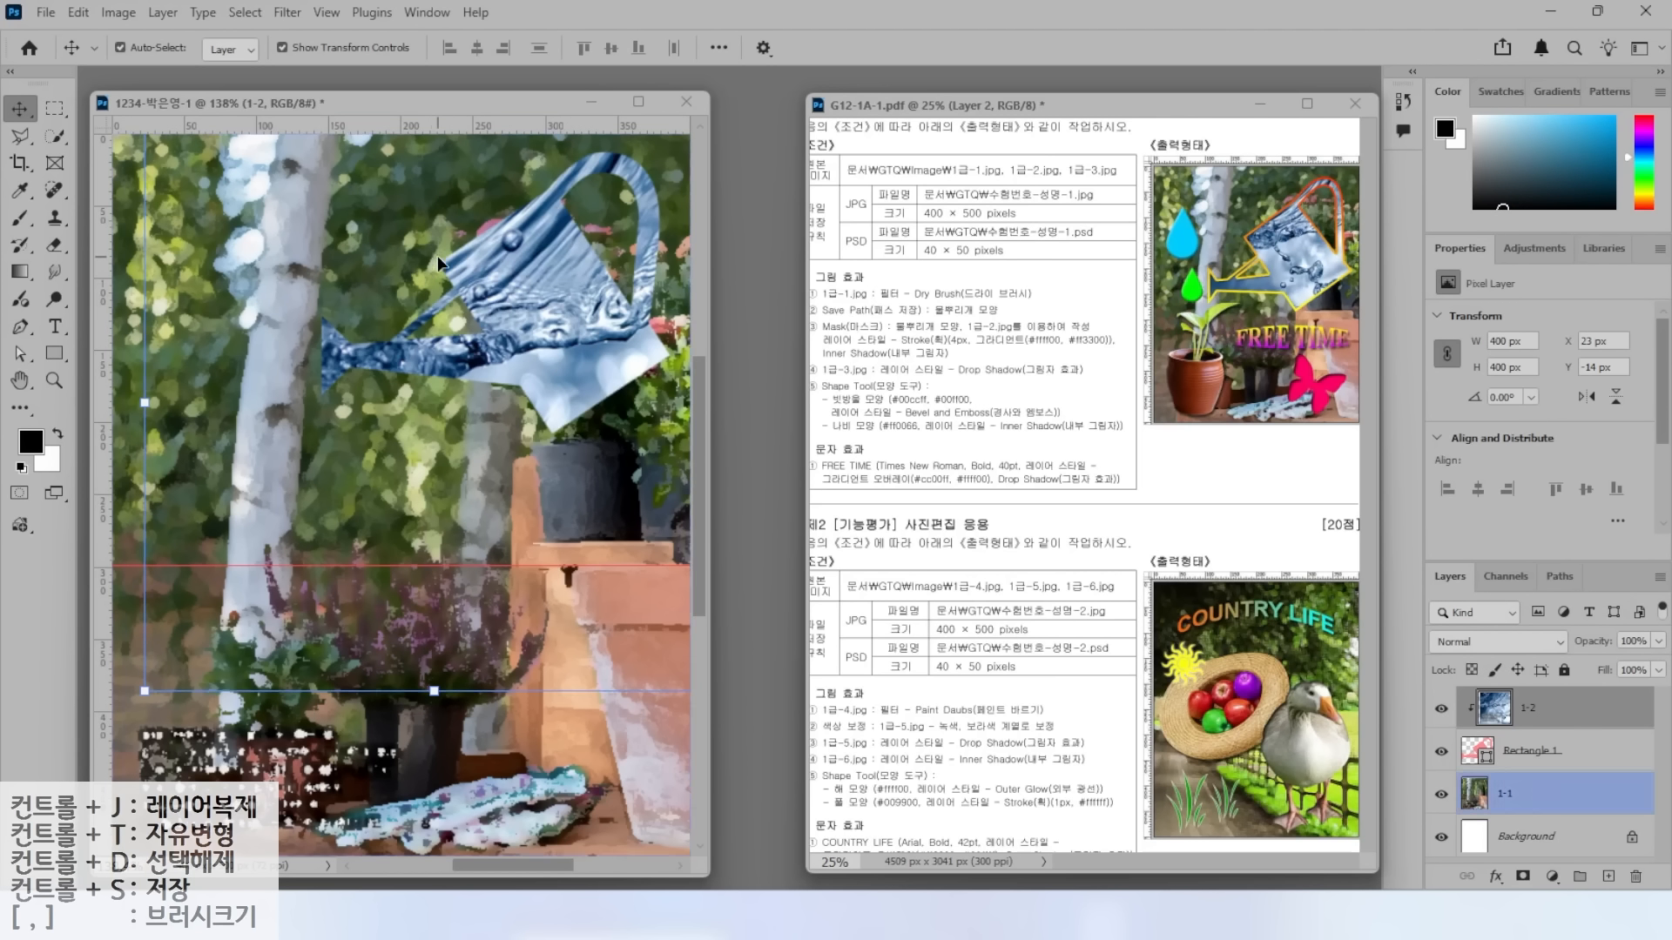
Move the clipped 1-2 water image up and left and scale it to about 67%.
drag(546, 327, 518, 350)
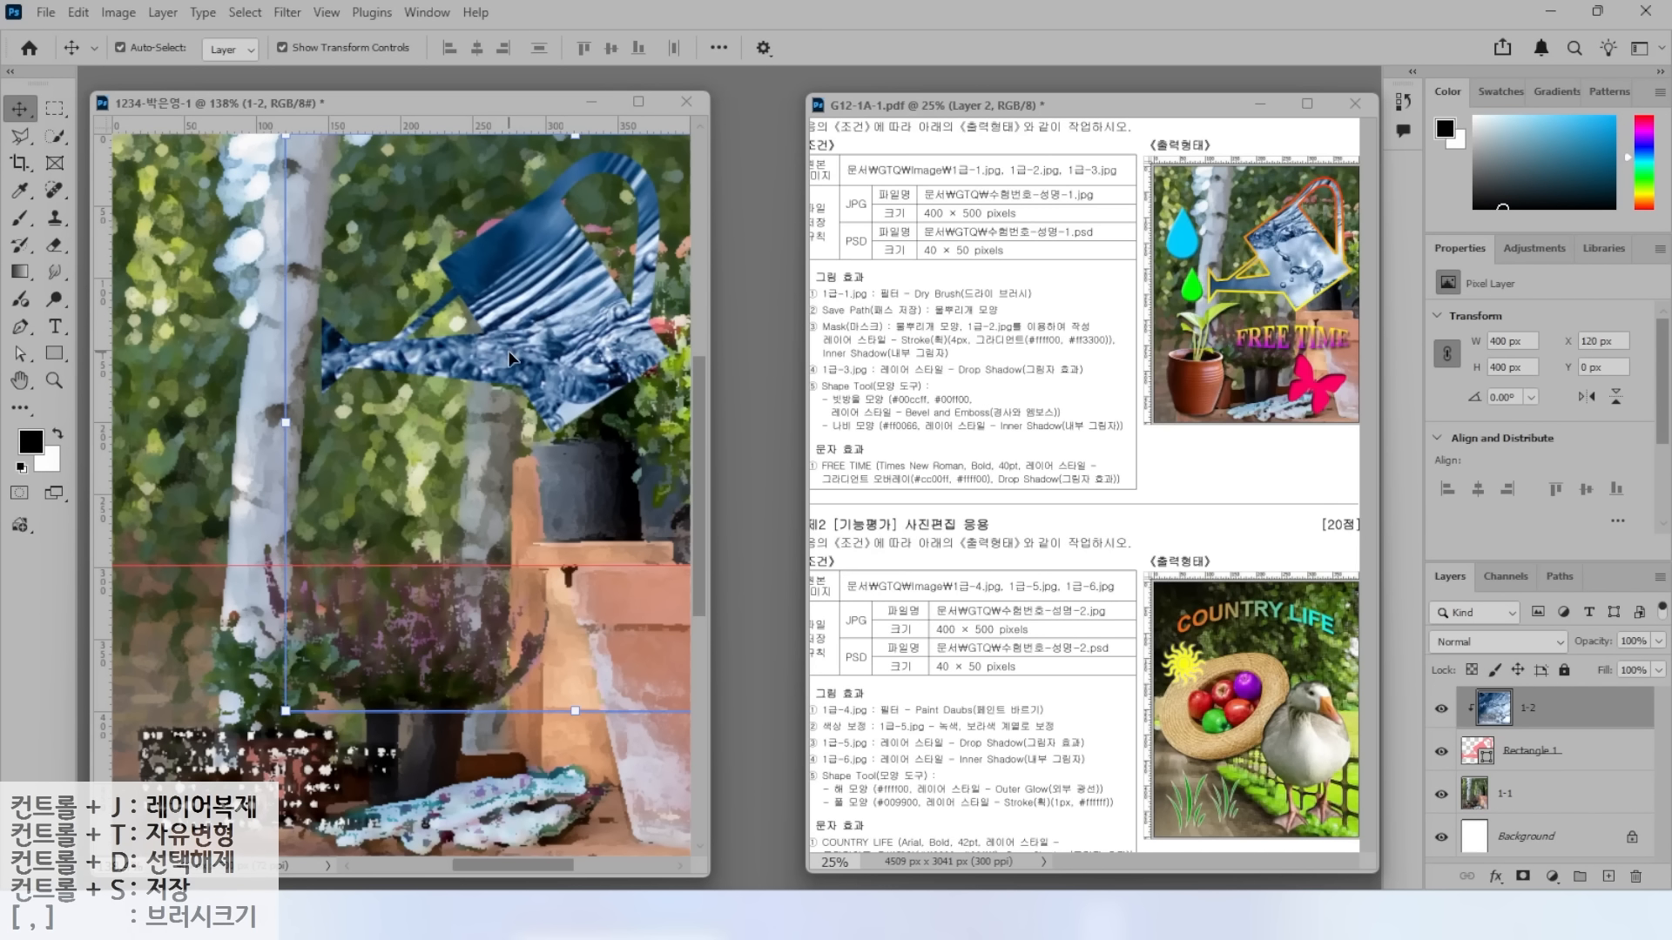
click(420, 528)
drag(285, 710, 440, 566)
drag(533, 357, 404, 328)
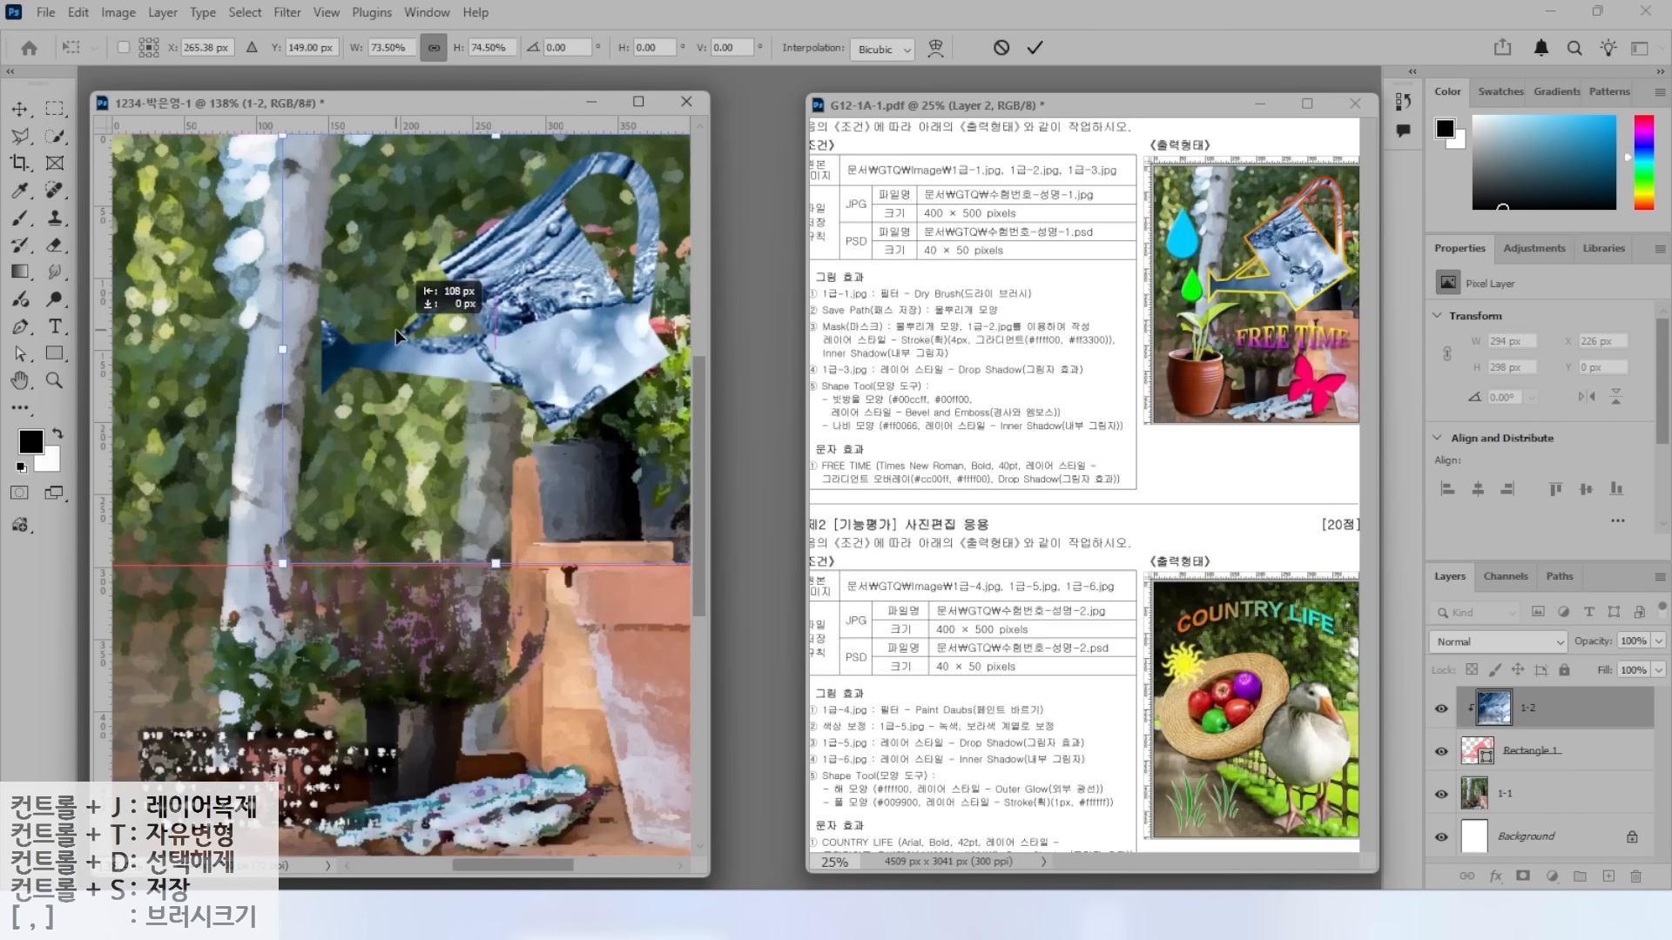
drag(513, 363, 505, 317)
drag(293, 507, 330, 469)
key(Return)
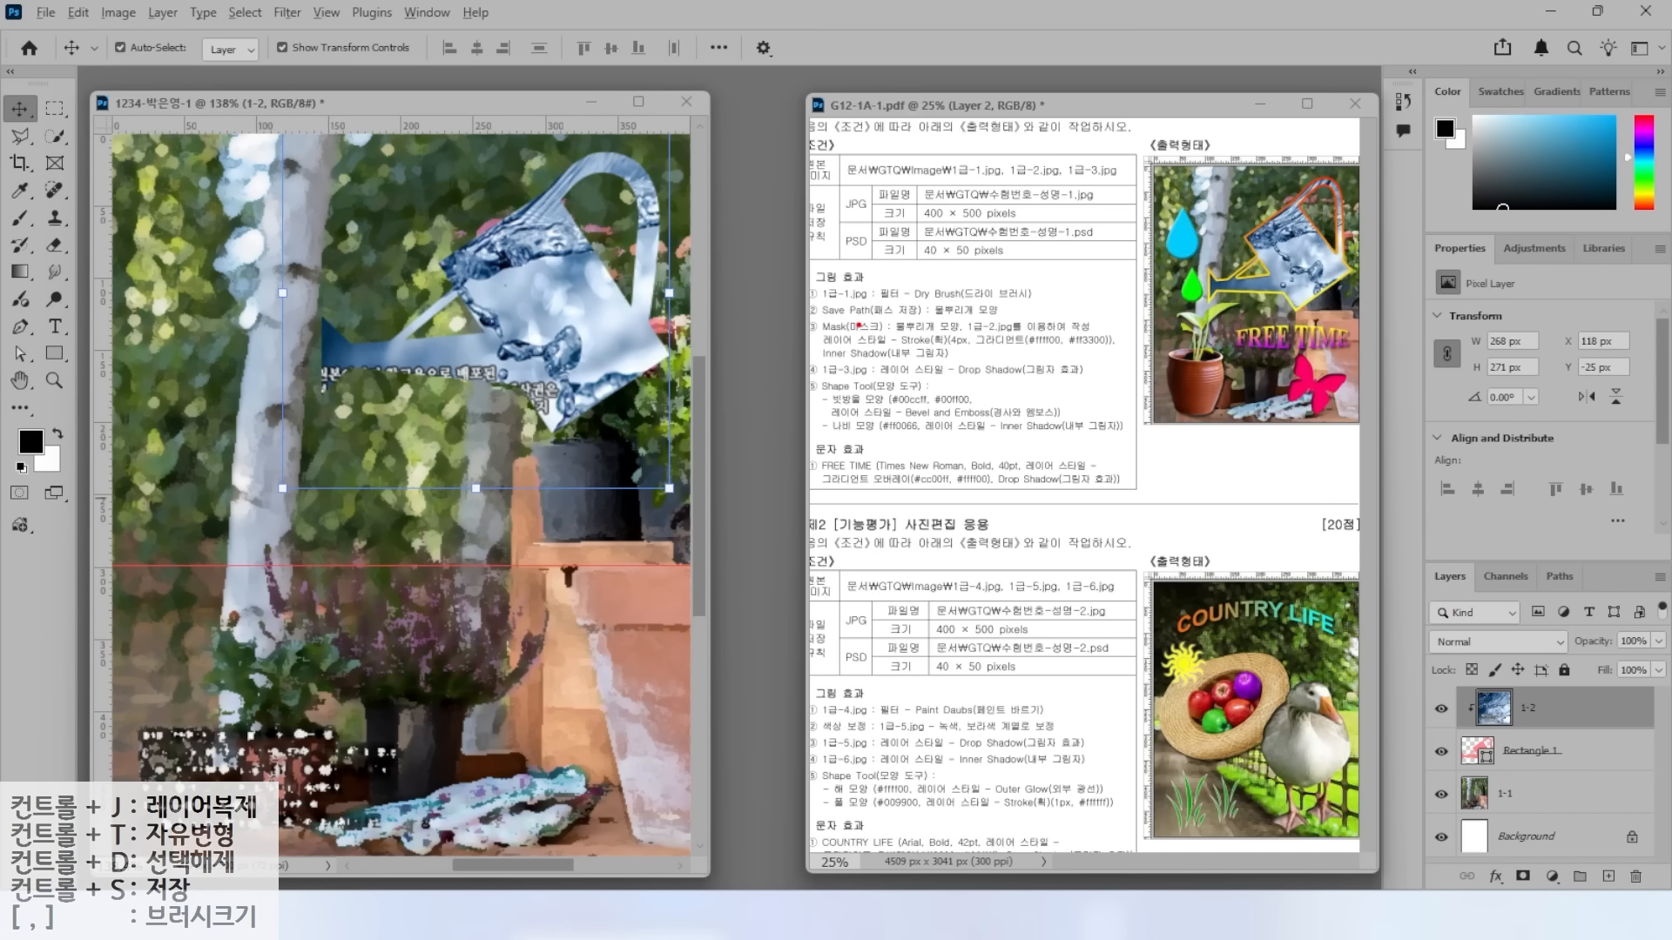
Select the Rectangle 1 shape layer.
drag(842, 328, 795, 294)
drag(856, 352, 993, 351)
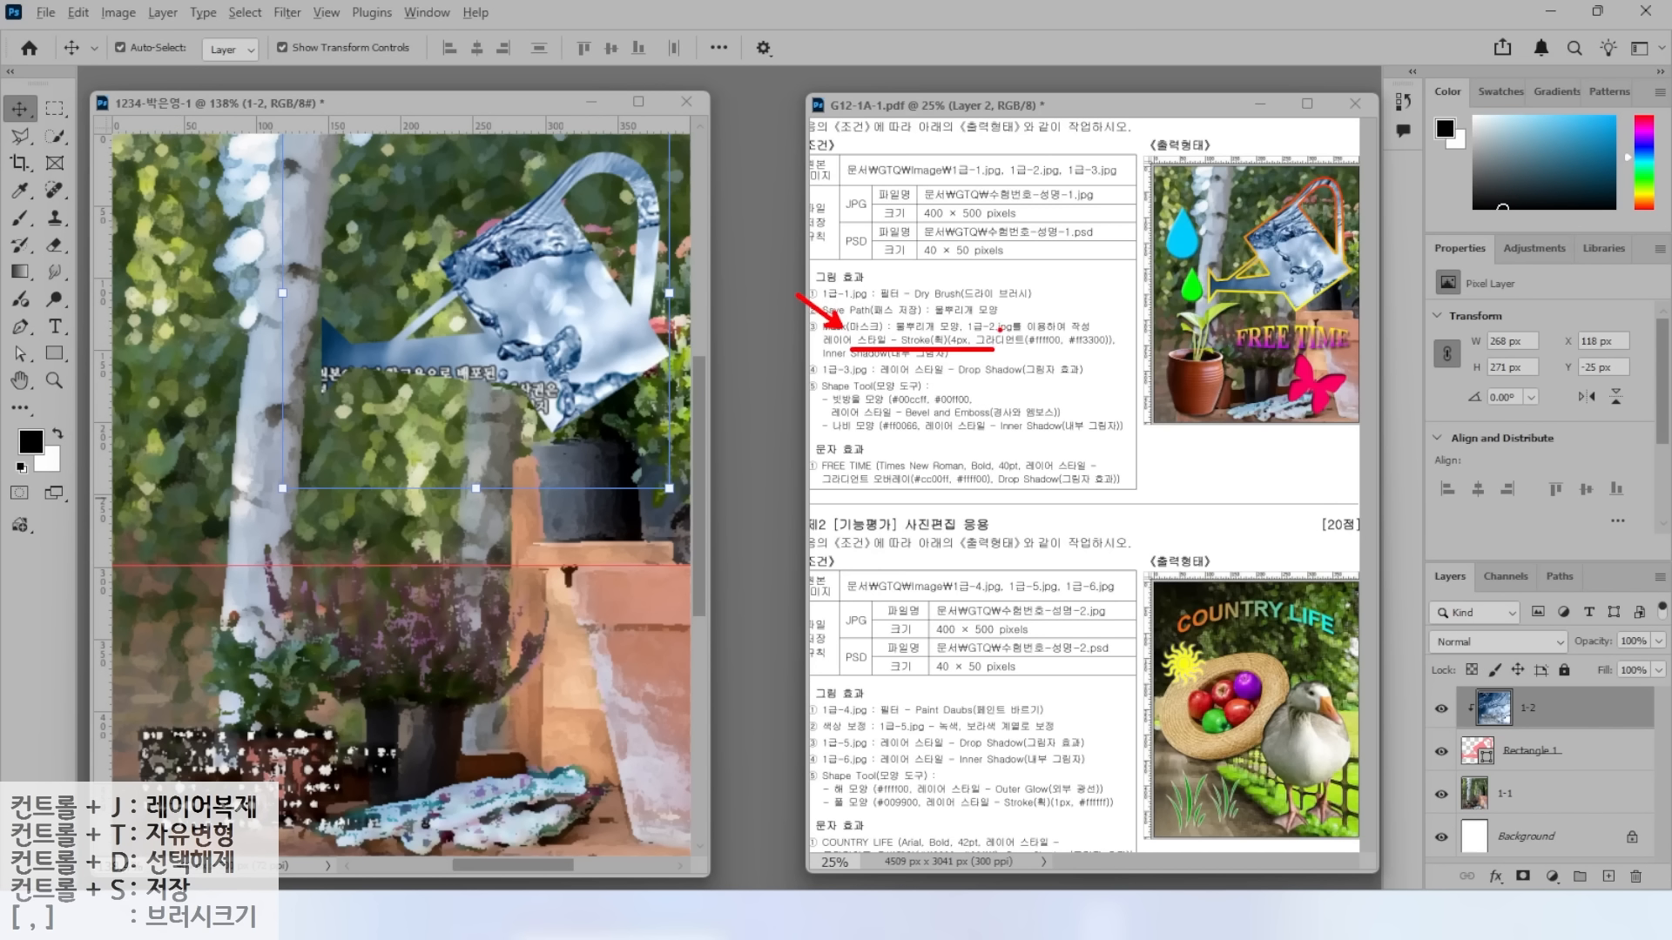
drag(1230, 266, 1176, 217)
mouse_move(1556, 678)
mouse_down()
mouse_move(1471, 747)
mouse_move(1576, 771)
mouse_up()
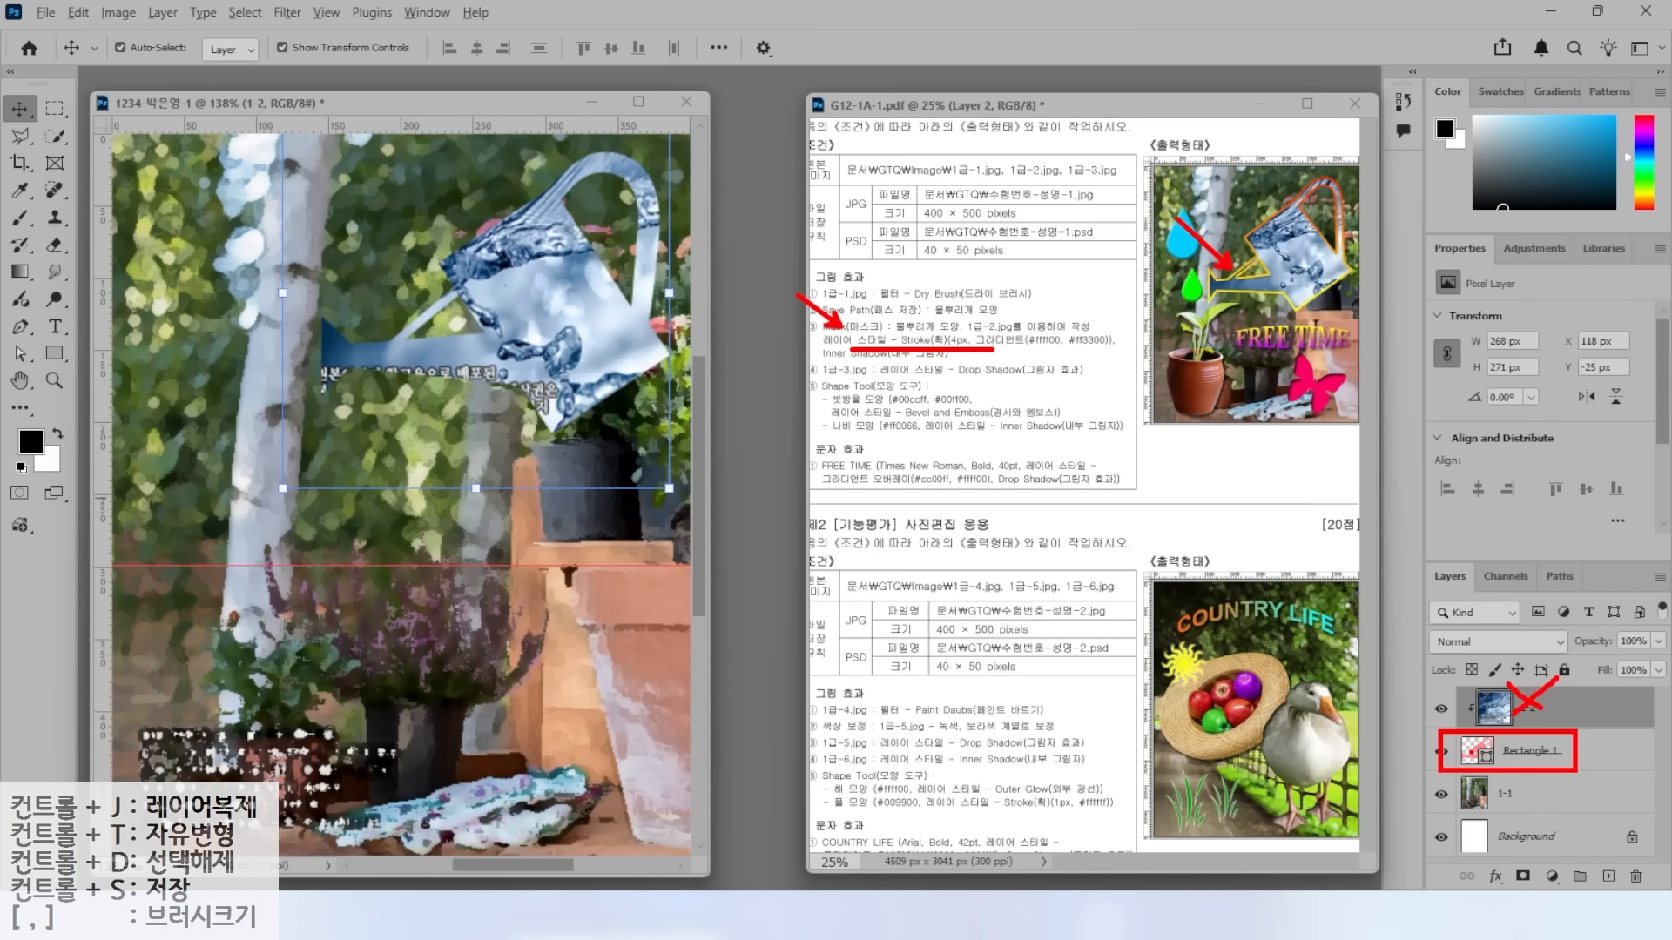
click(1533, 752)
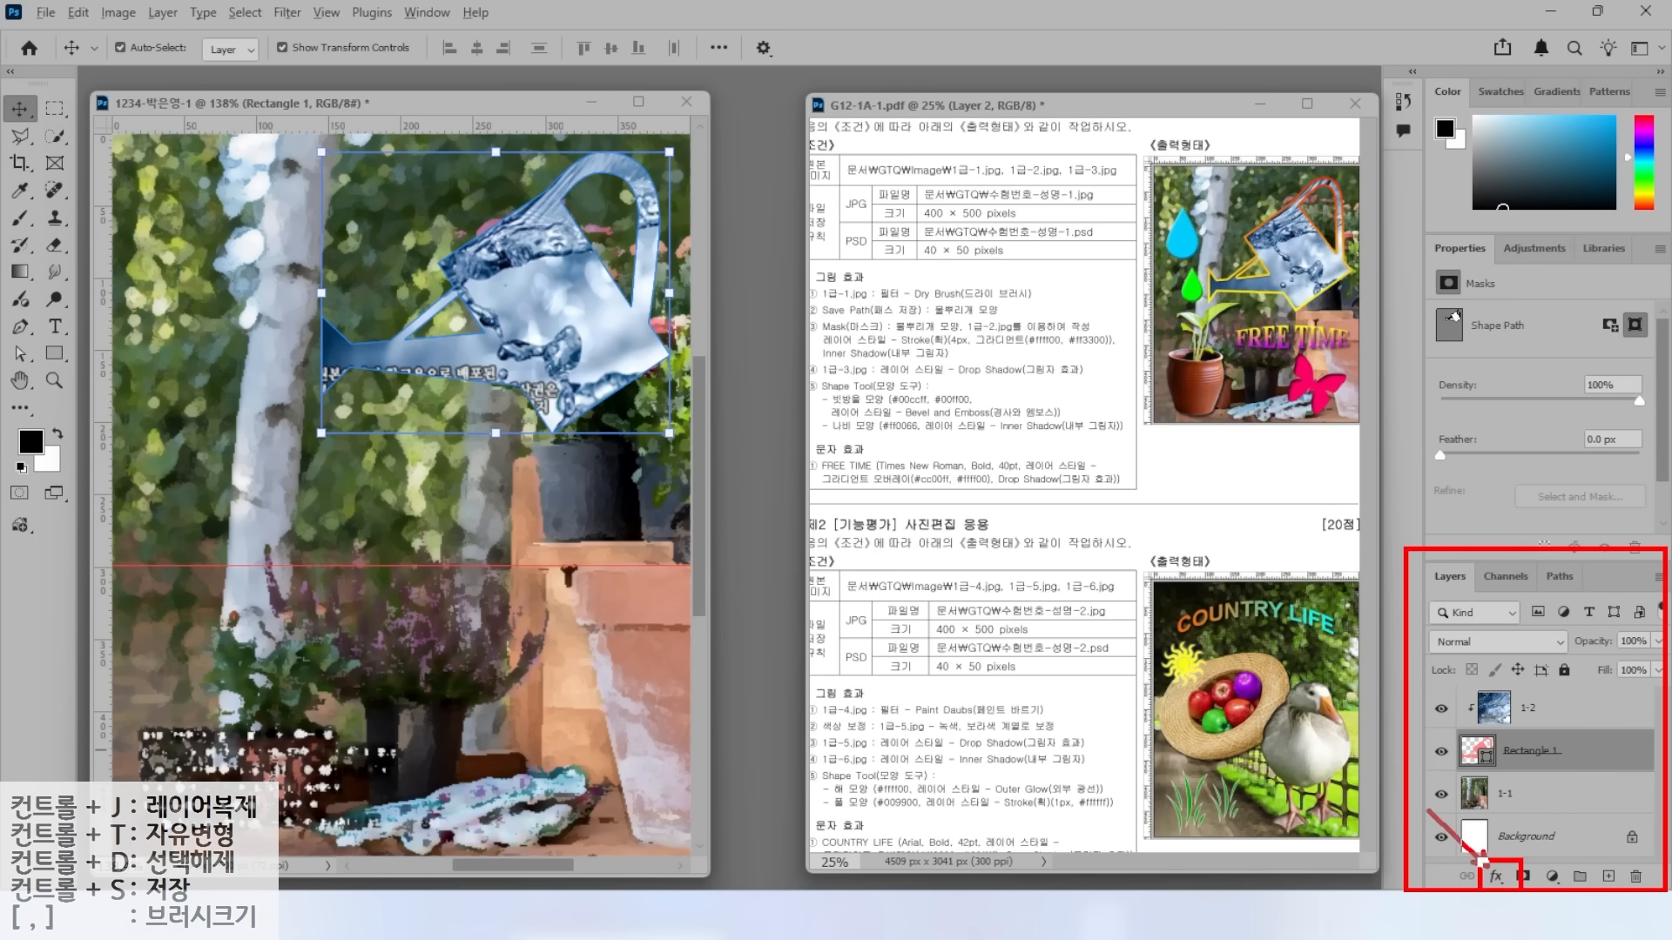
Add a Stroke effect to Rectangle 1 with 4 px size, positioned Outside.
click(1495, 877)
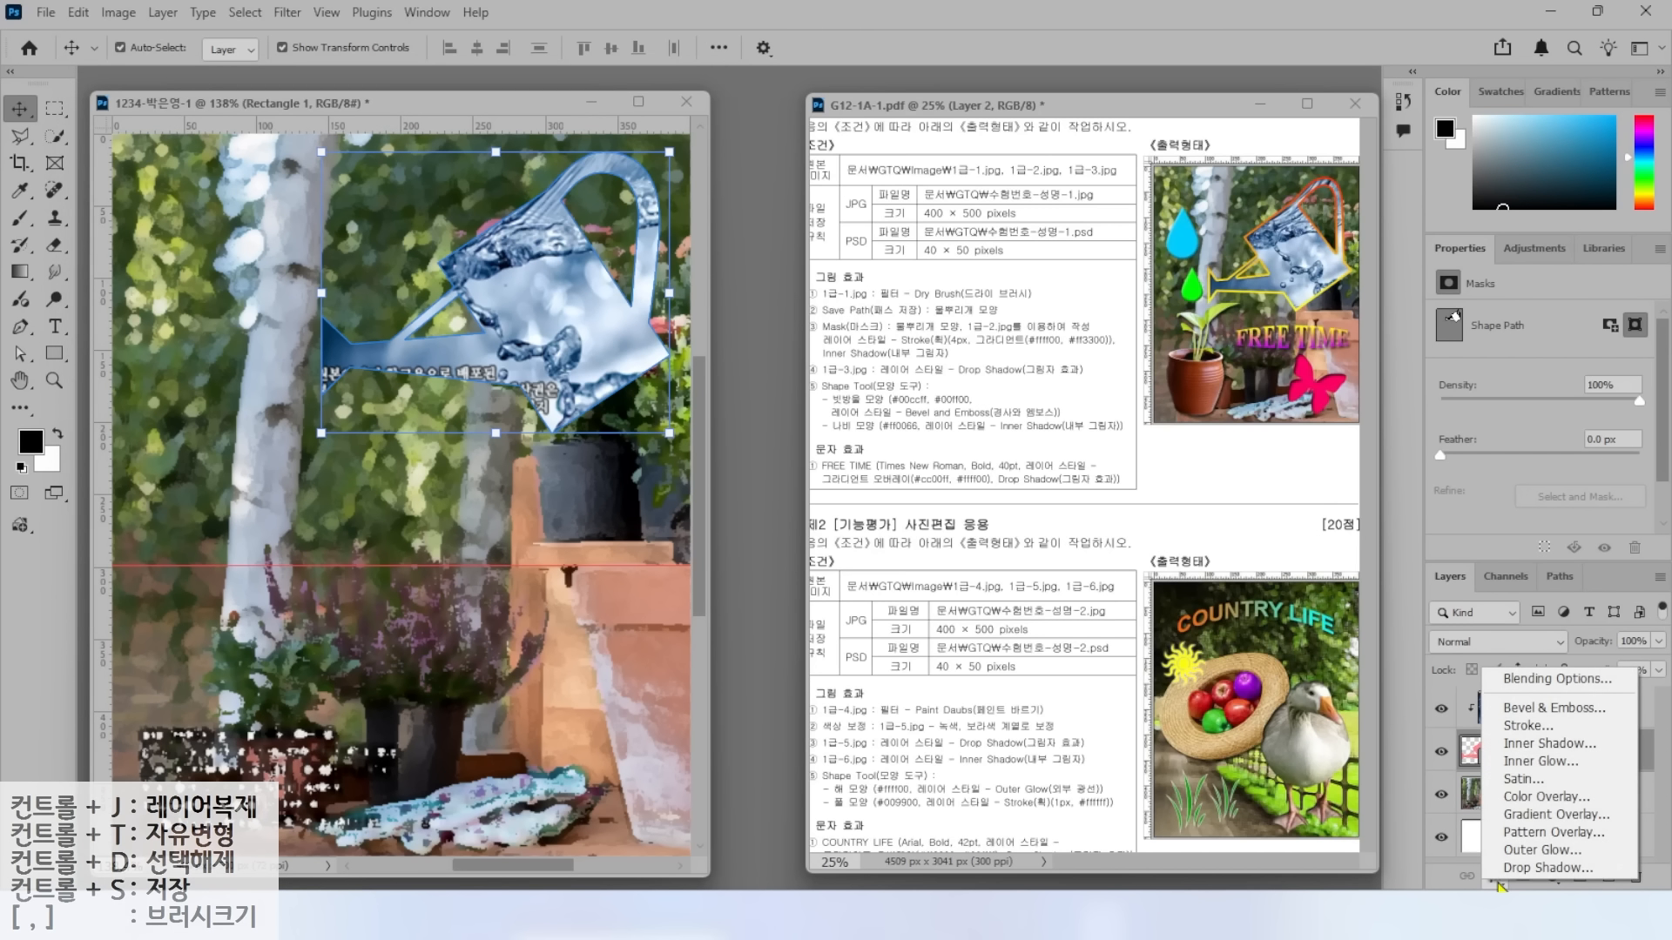
click(1524, 727)
drag(869, 362, 617, 417)
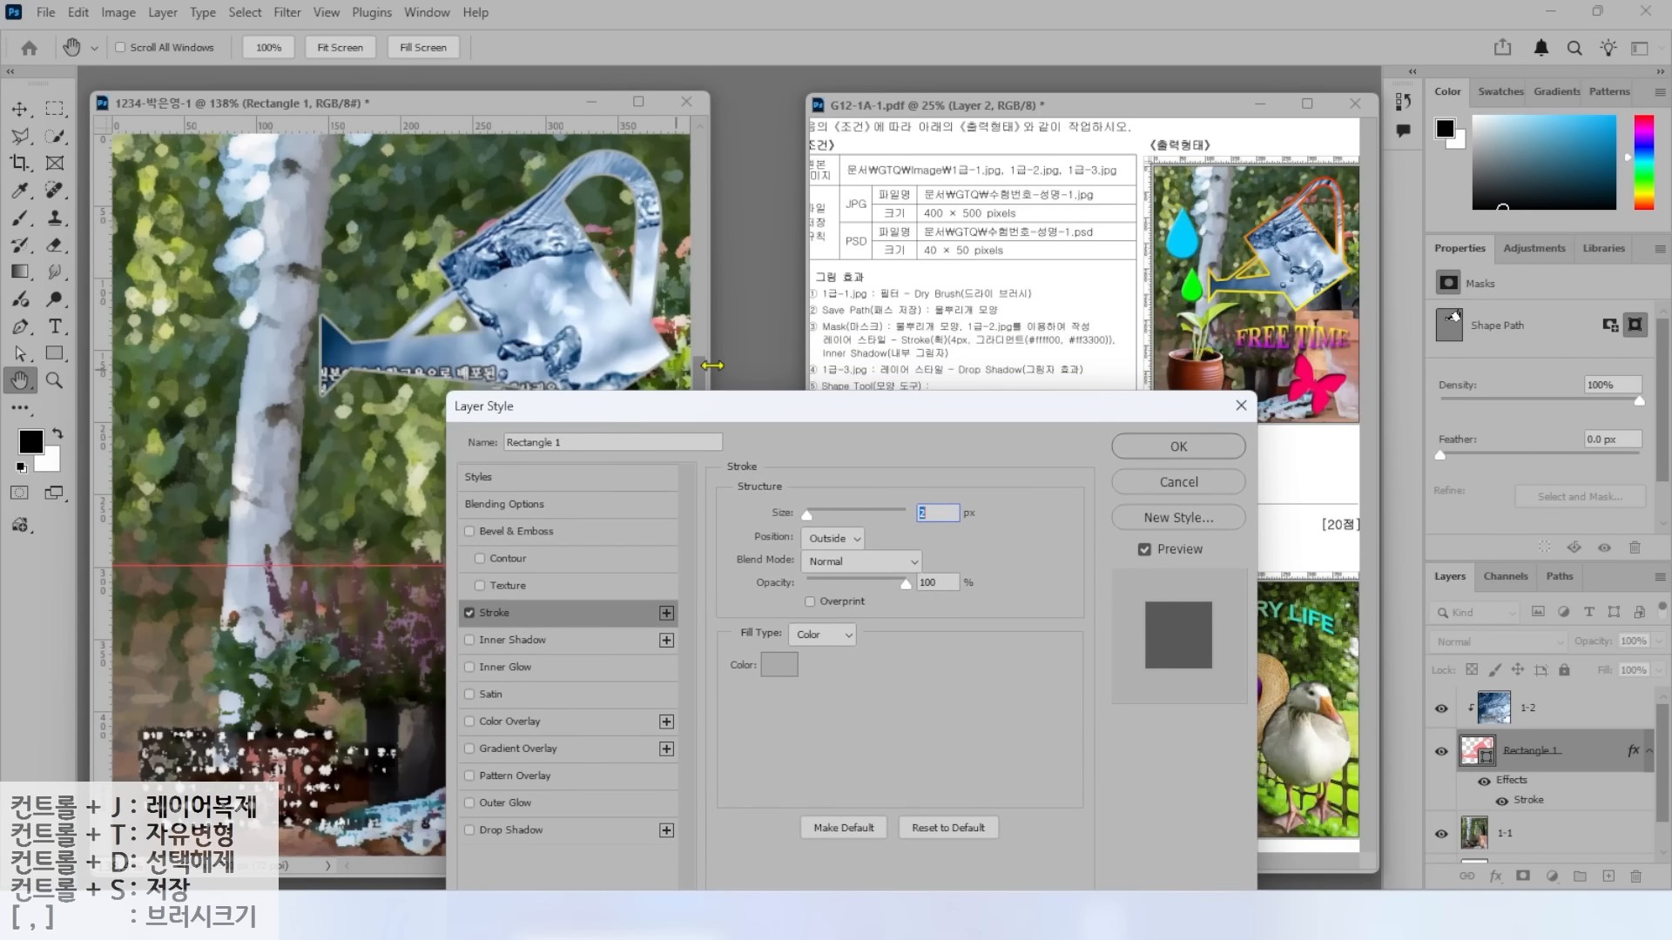
key(ctrl)
key(ctrl)
key(ctrl)
text(4)
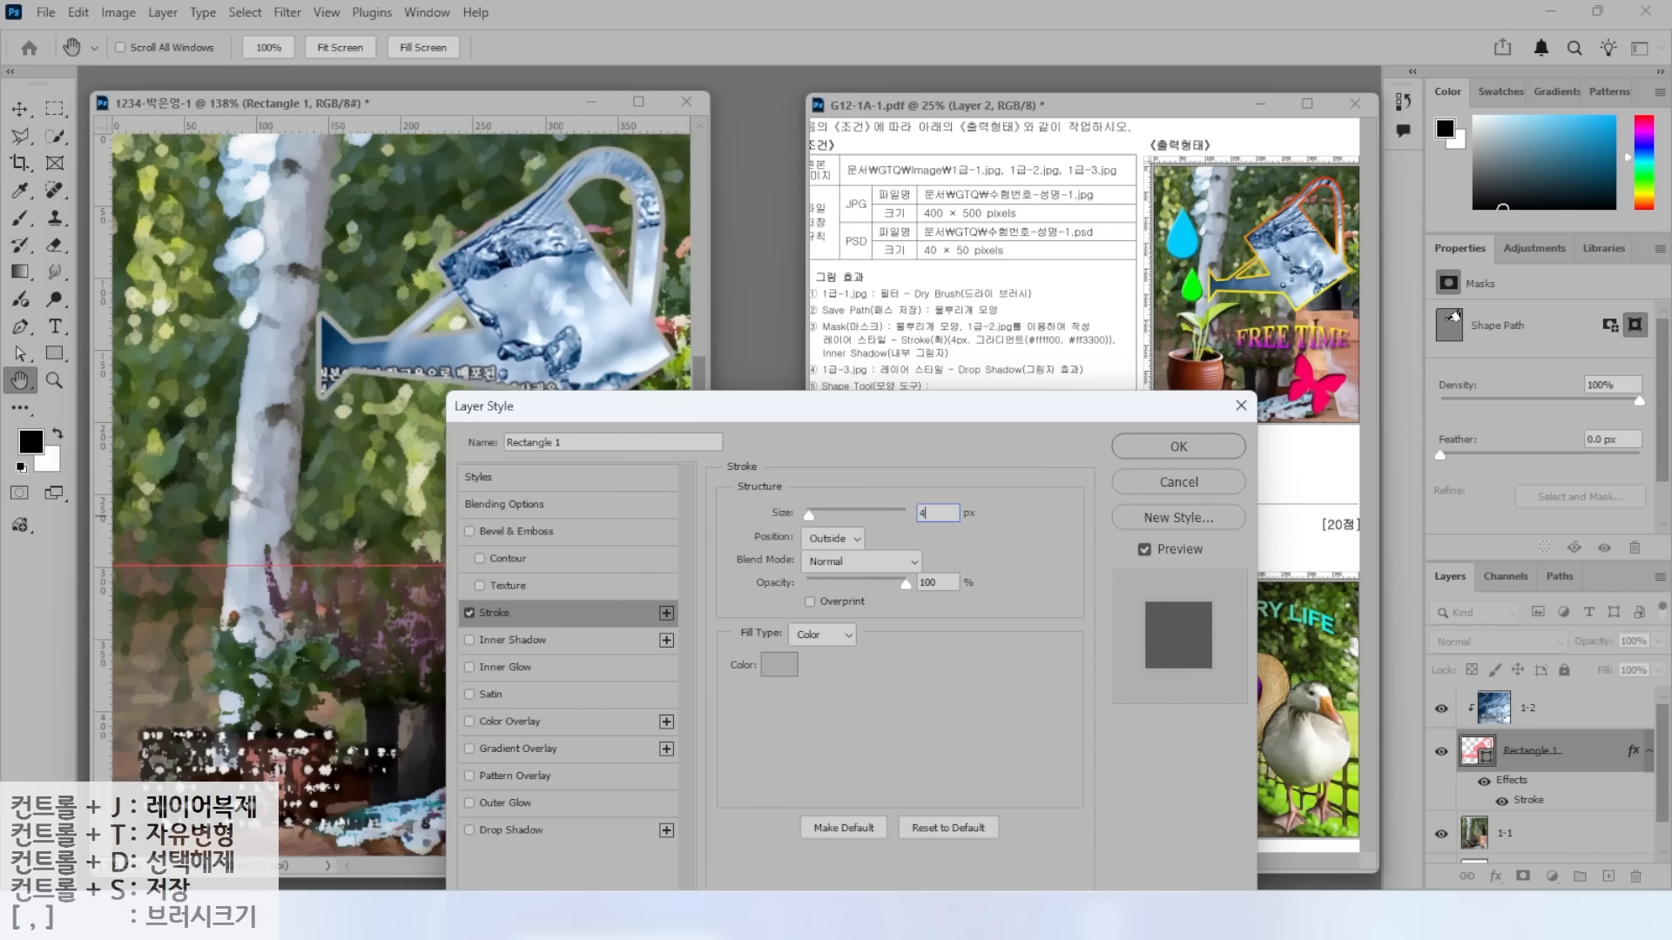
key(alt)
drag(748, 551, 903, 551)
drag(762, 456, 816, 525)
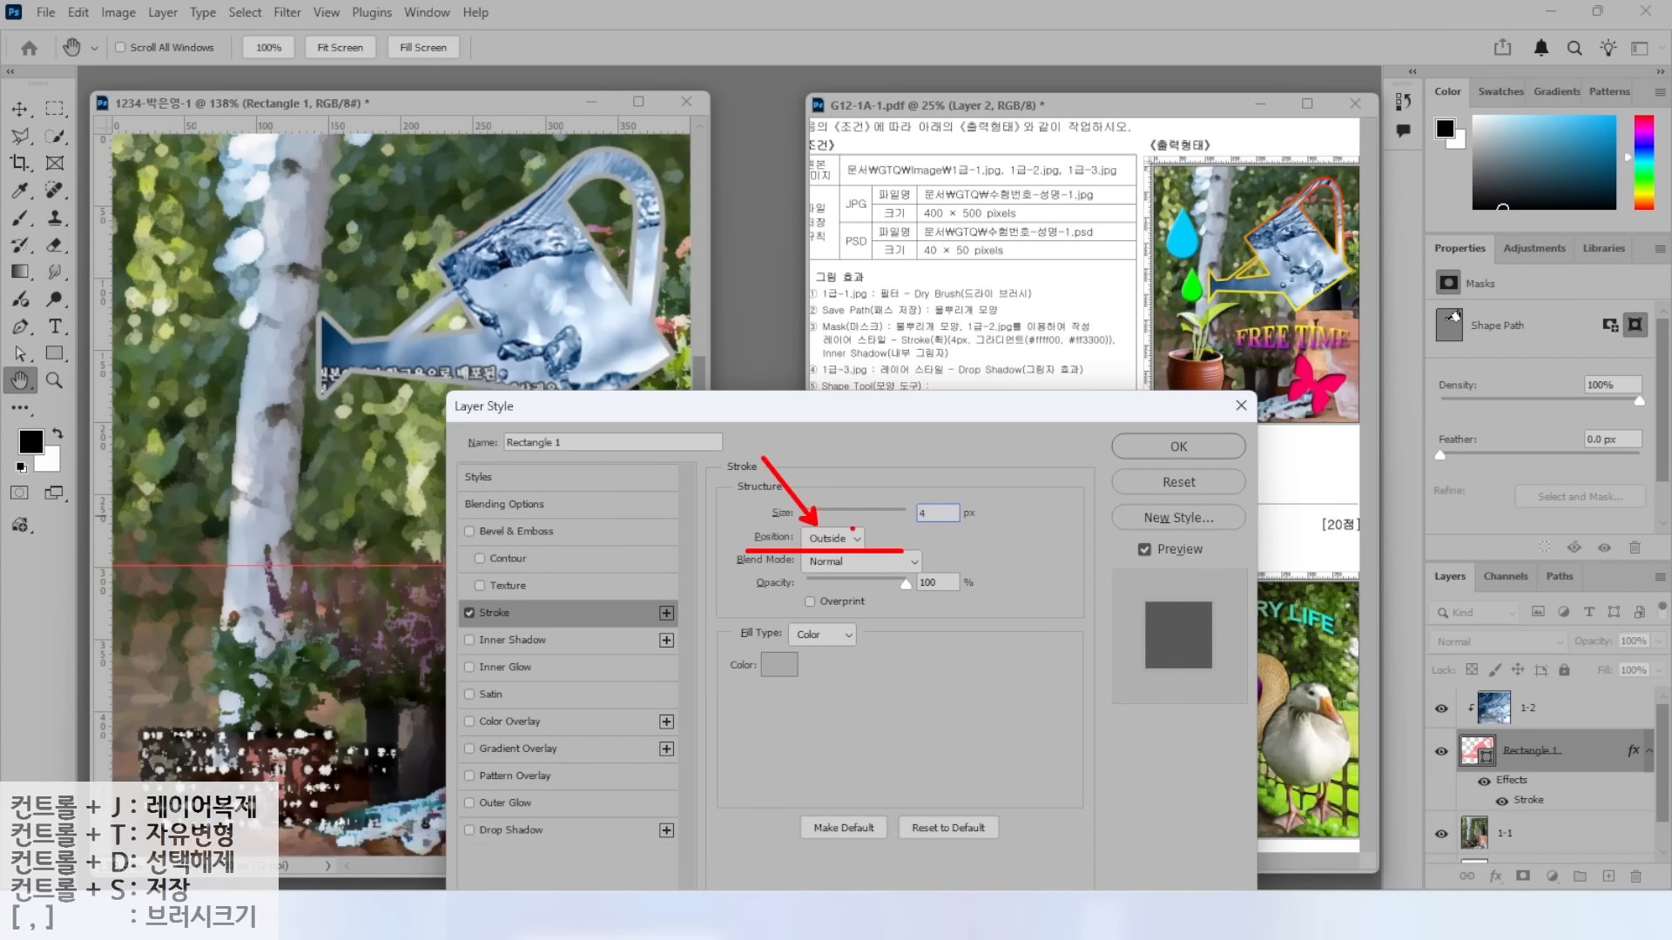
drag(725, 651, 912, 649)
Switch the stroke's Fill Type to Gradient.
click(819, 635)
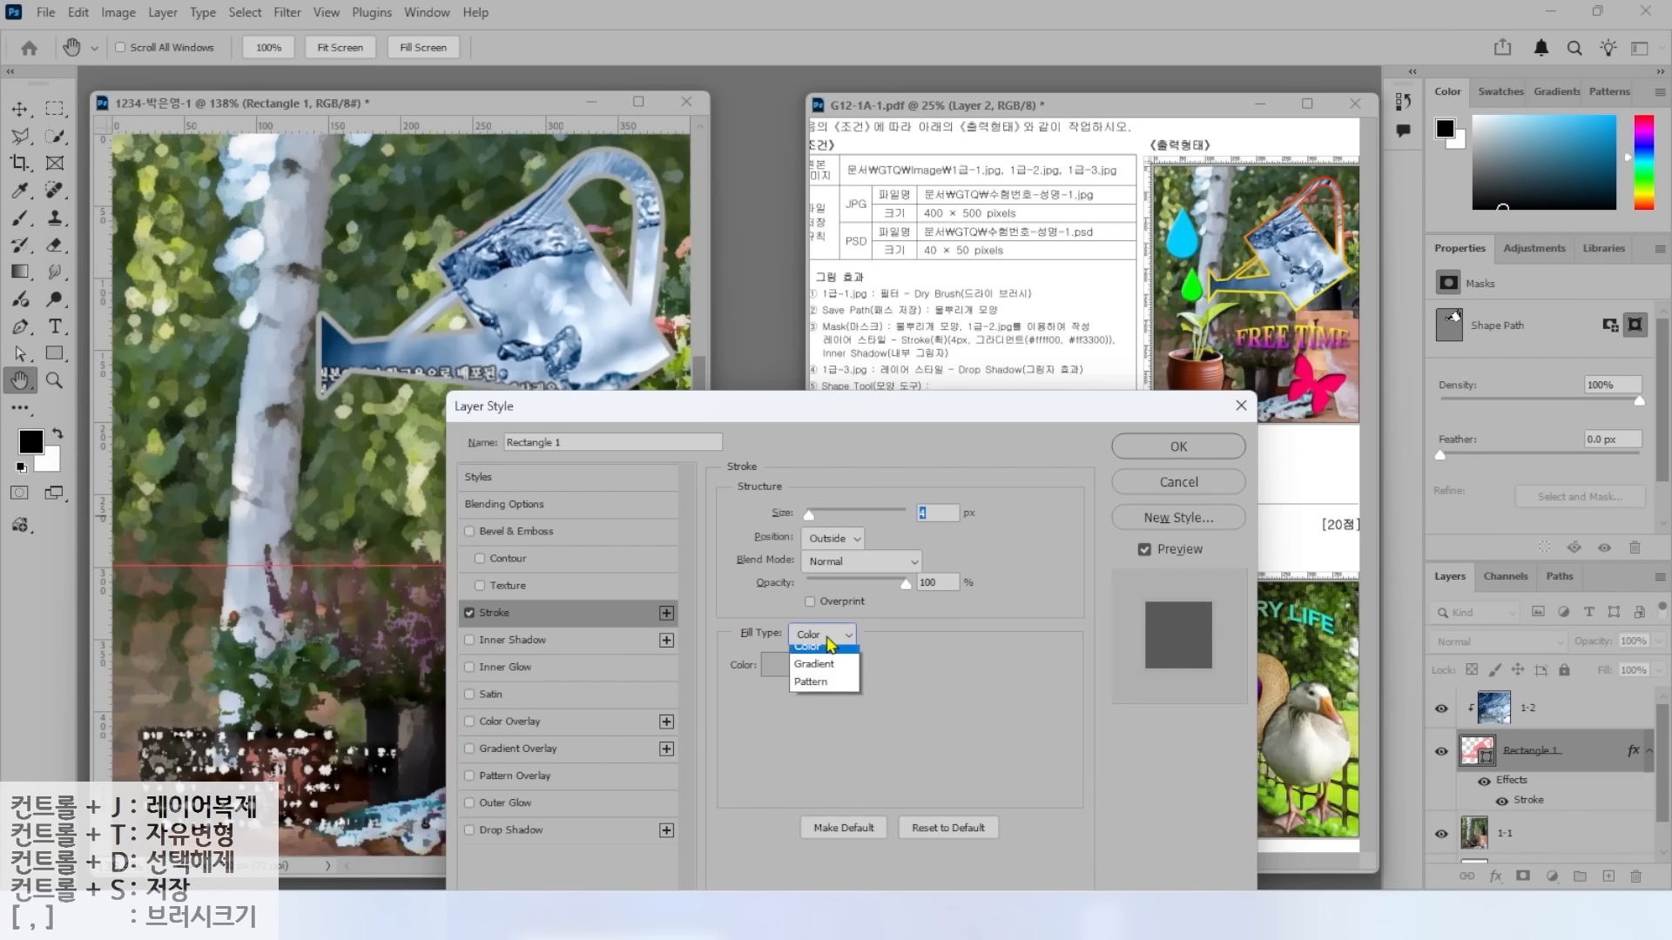
click(823, 672)
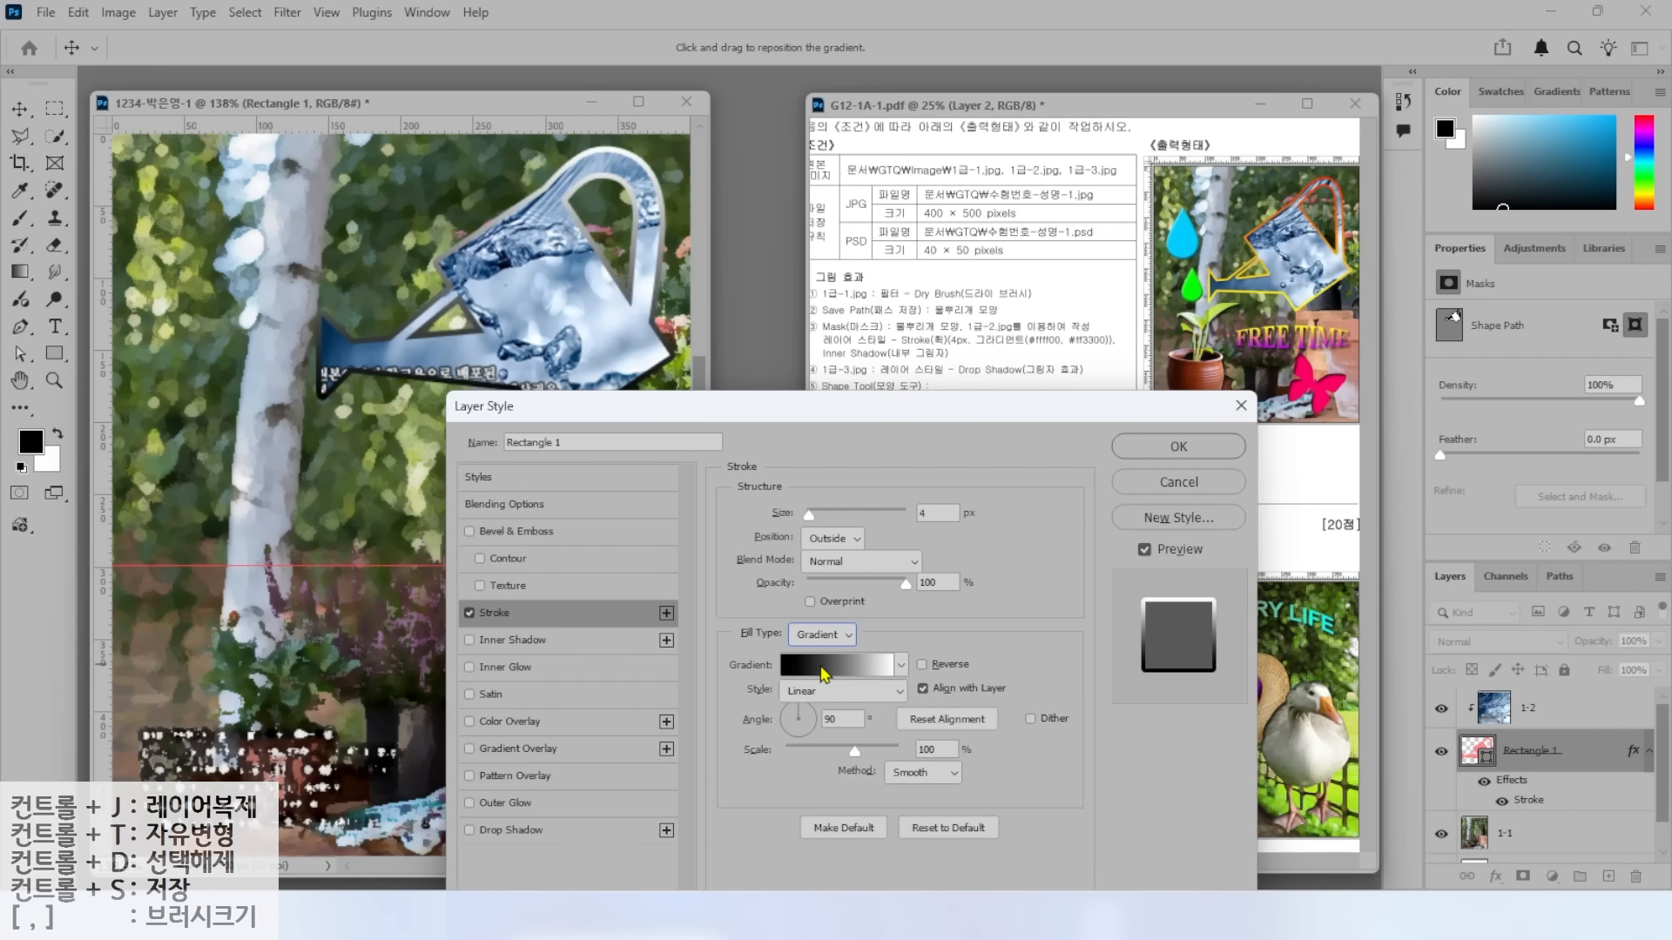
key(alt)
drag(1005, 355, 1140, 353)
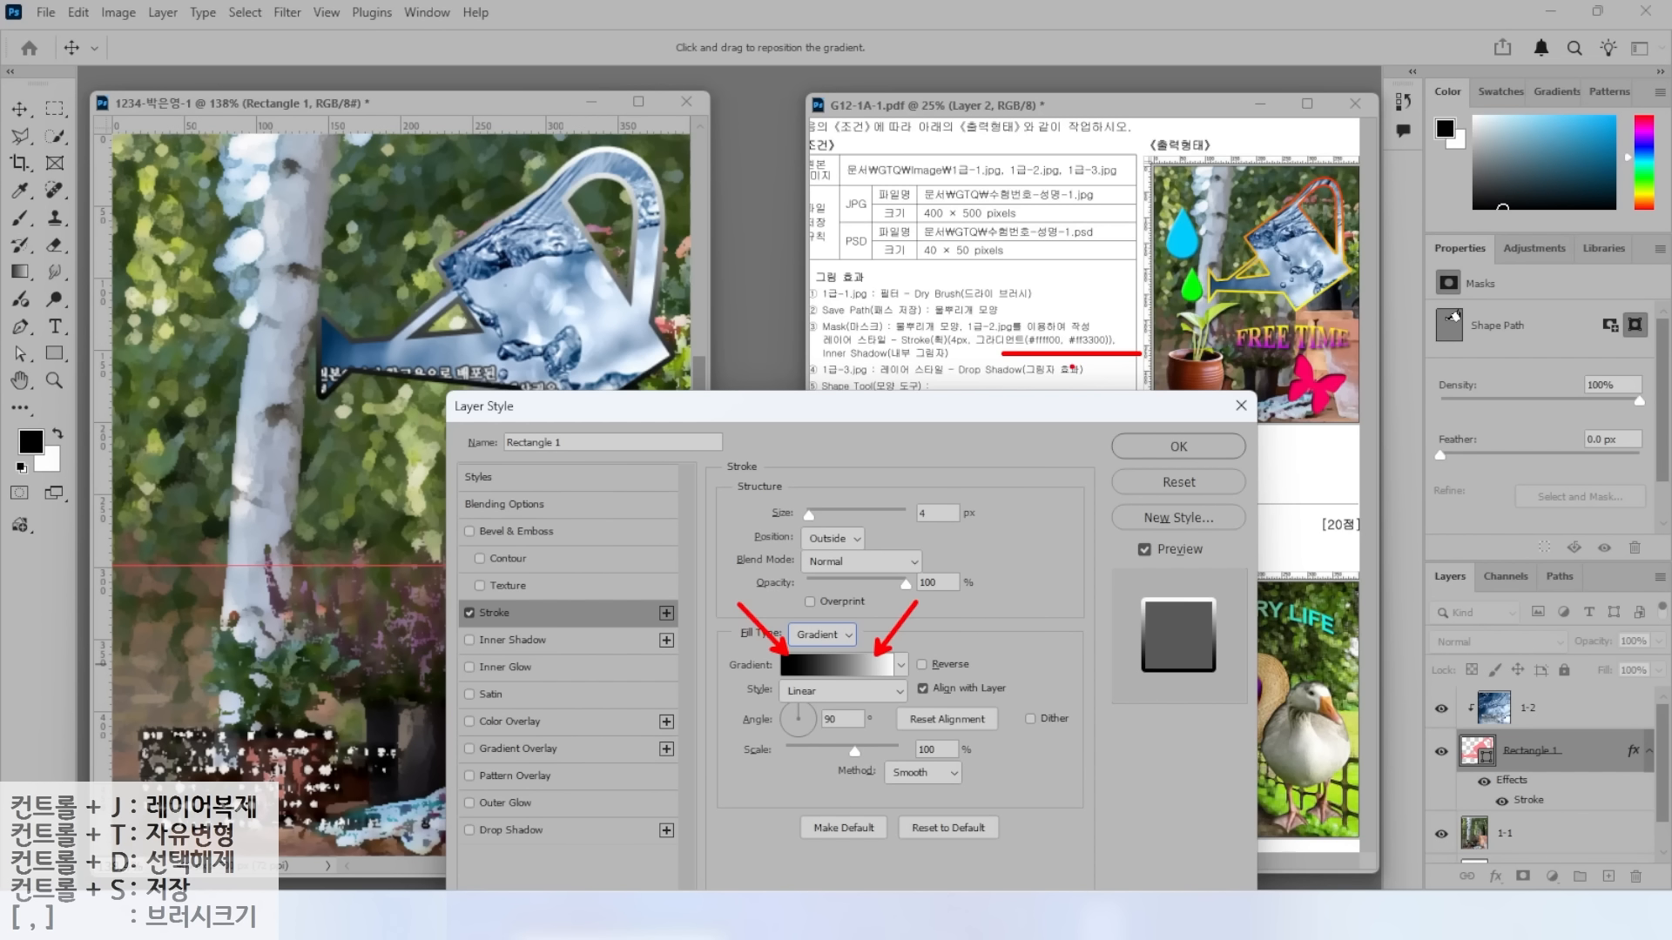
key(Escape)
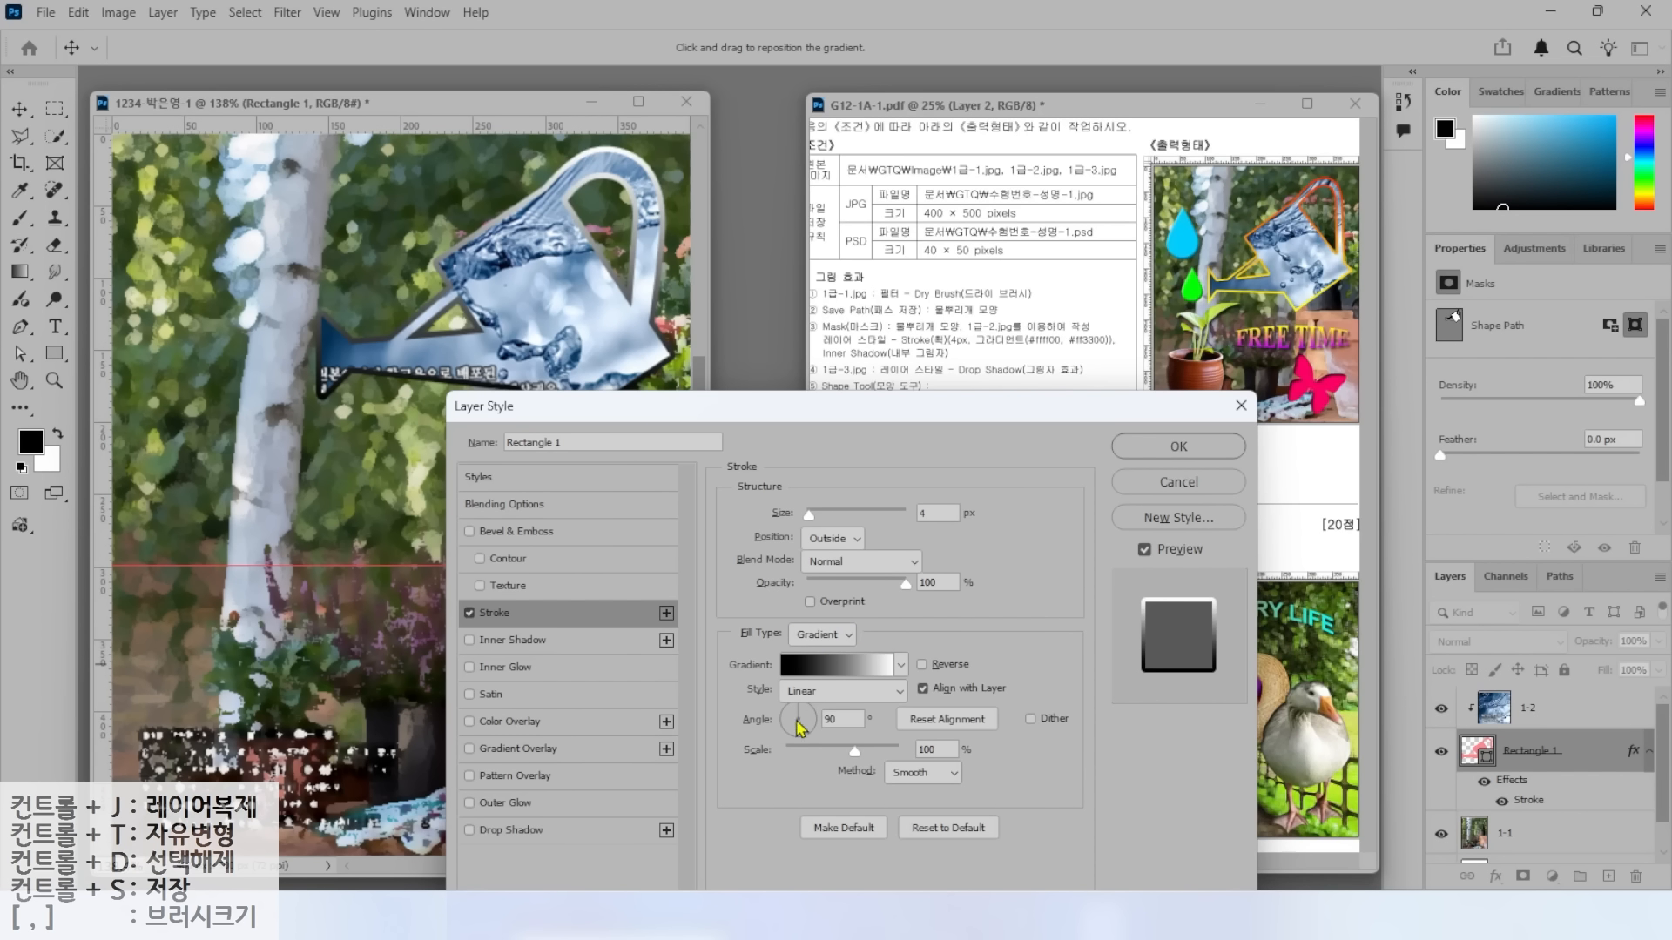
key(ctrl)
Set the stroke gradient's left stop to yellow, ffff00.
click(843, 667)
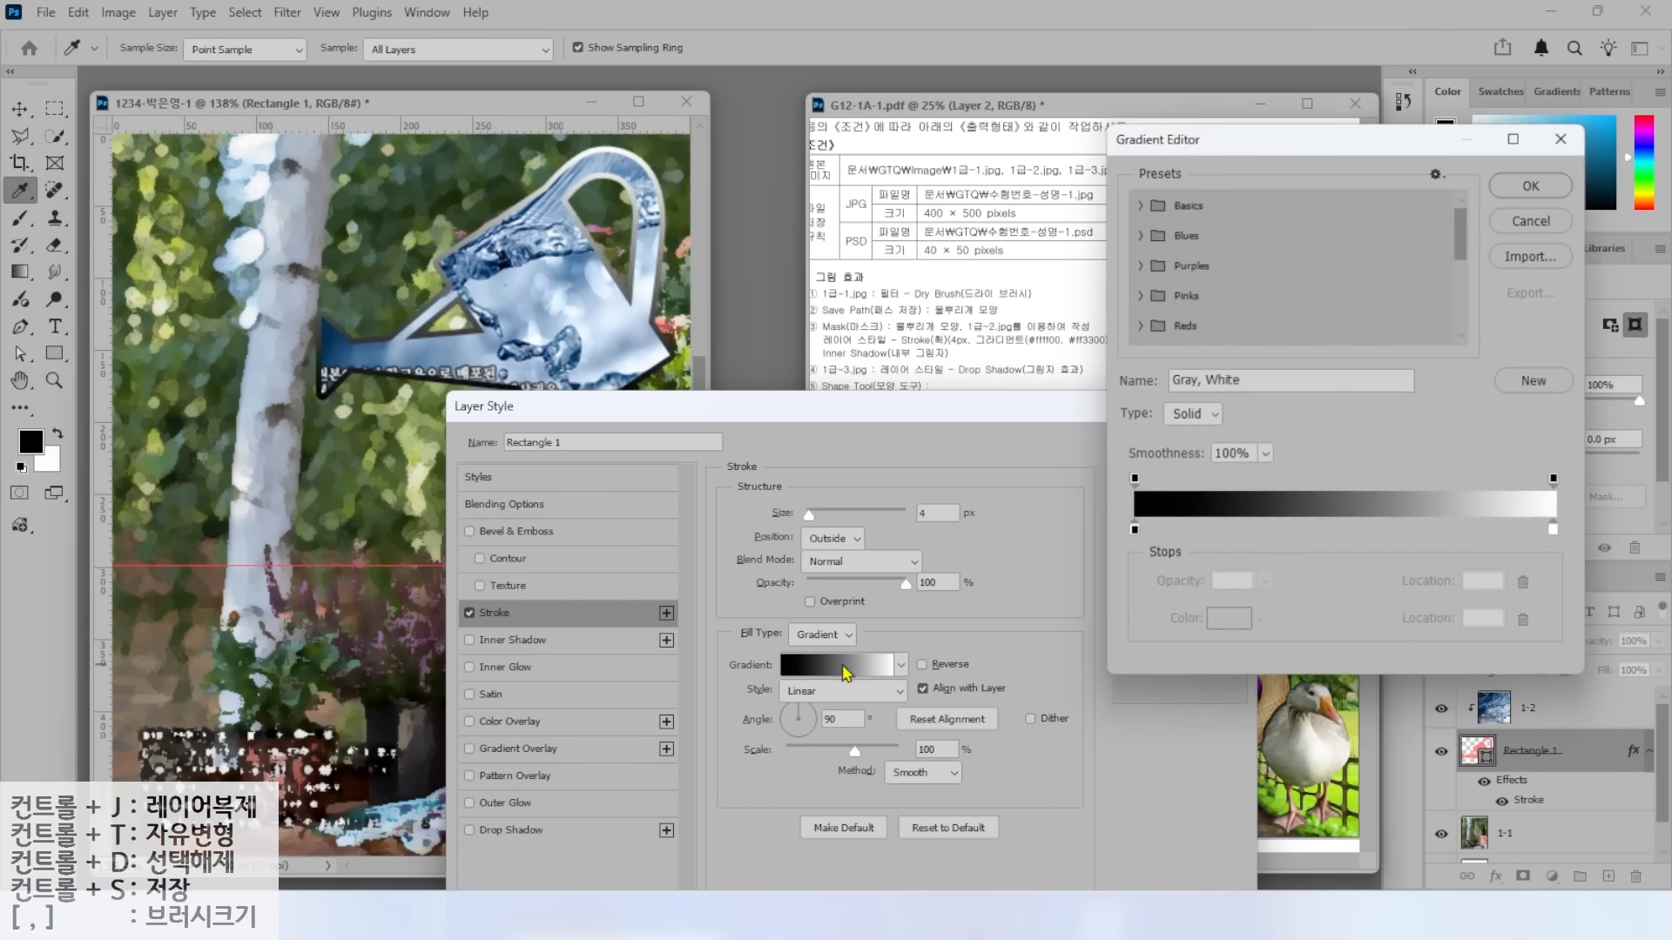
drag(1220, 138, 1245, 197)
mouse_move(1177, 609)
mouse_down()
mouse_move(1130, 600)
mouse_move(1180, 597)
mouse_up()
mouse_move(1578, 618)
mouse_down()
mouse_move(1588, 560)
mouse_move(1582, 622)
mouse_up()
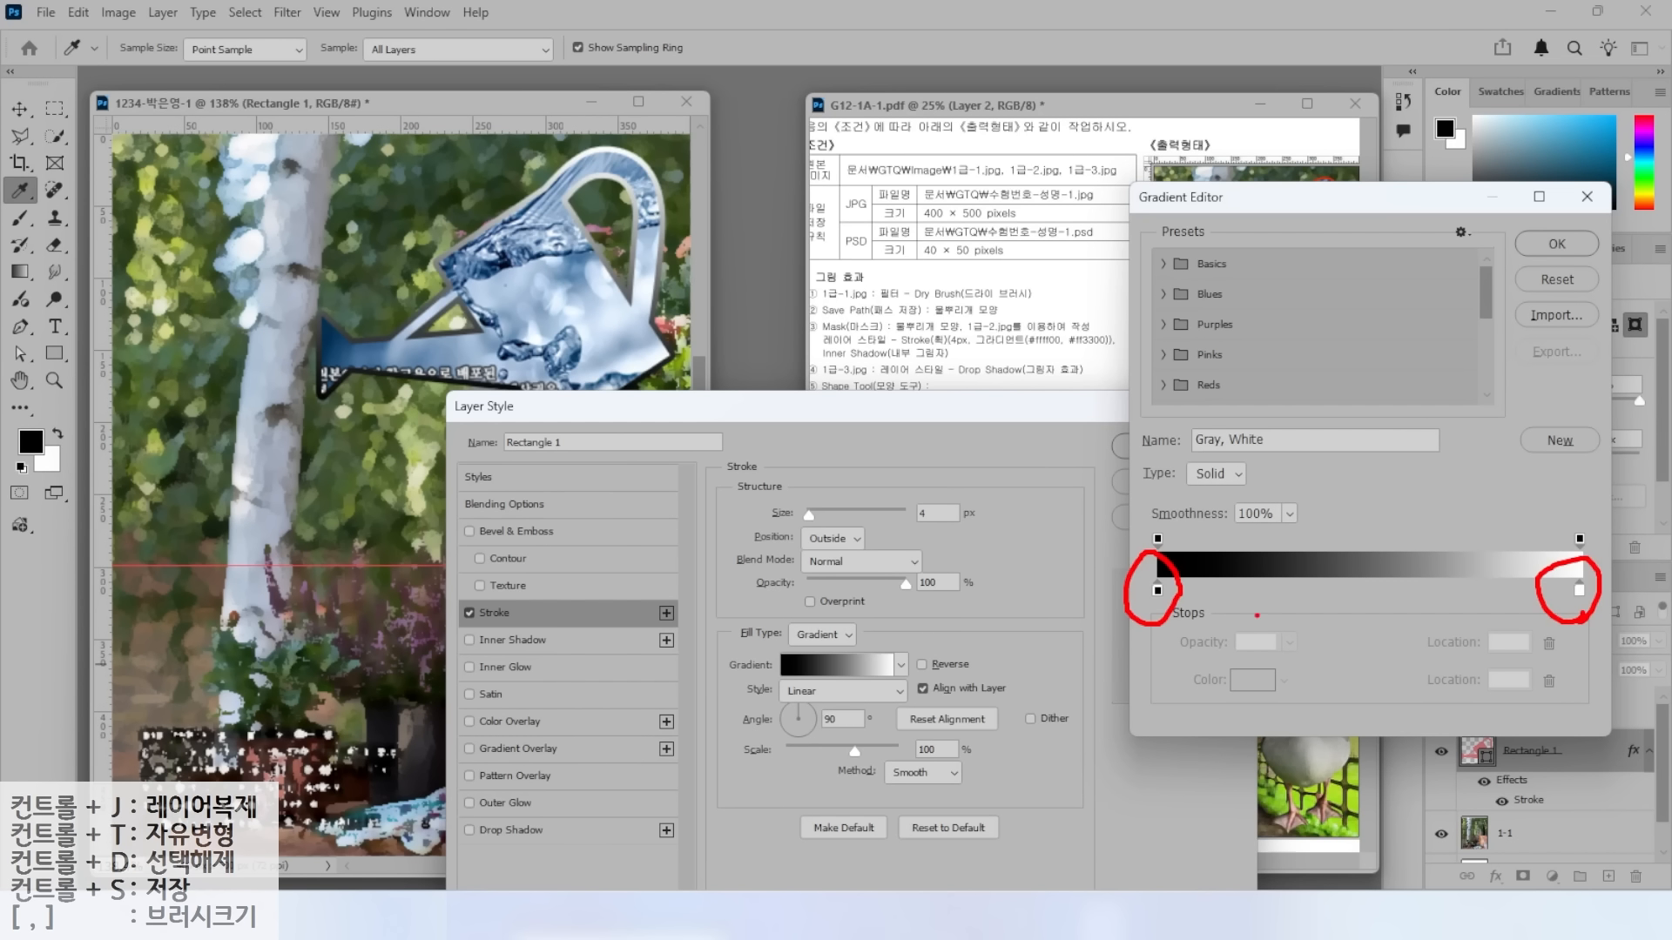
key(Escape)
double_click(1158, 592)
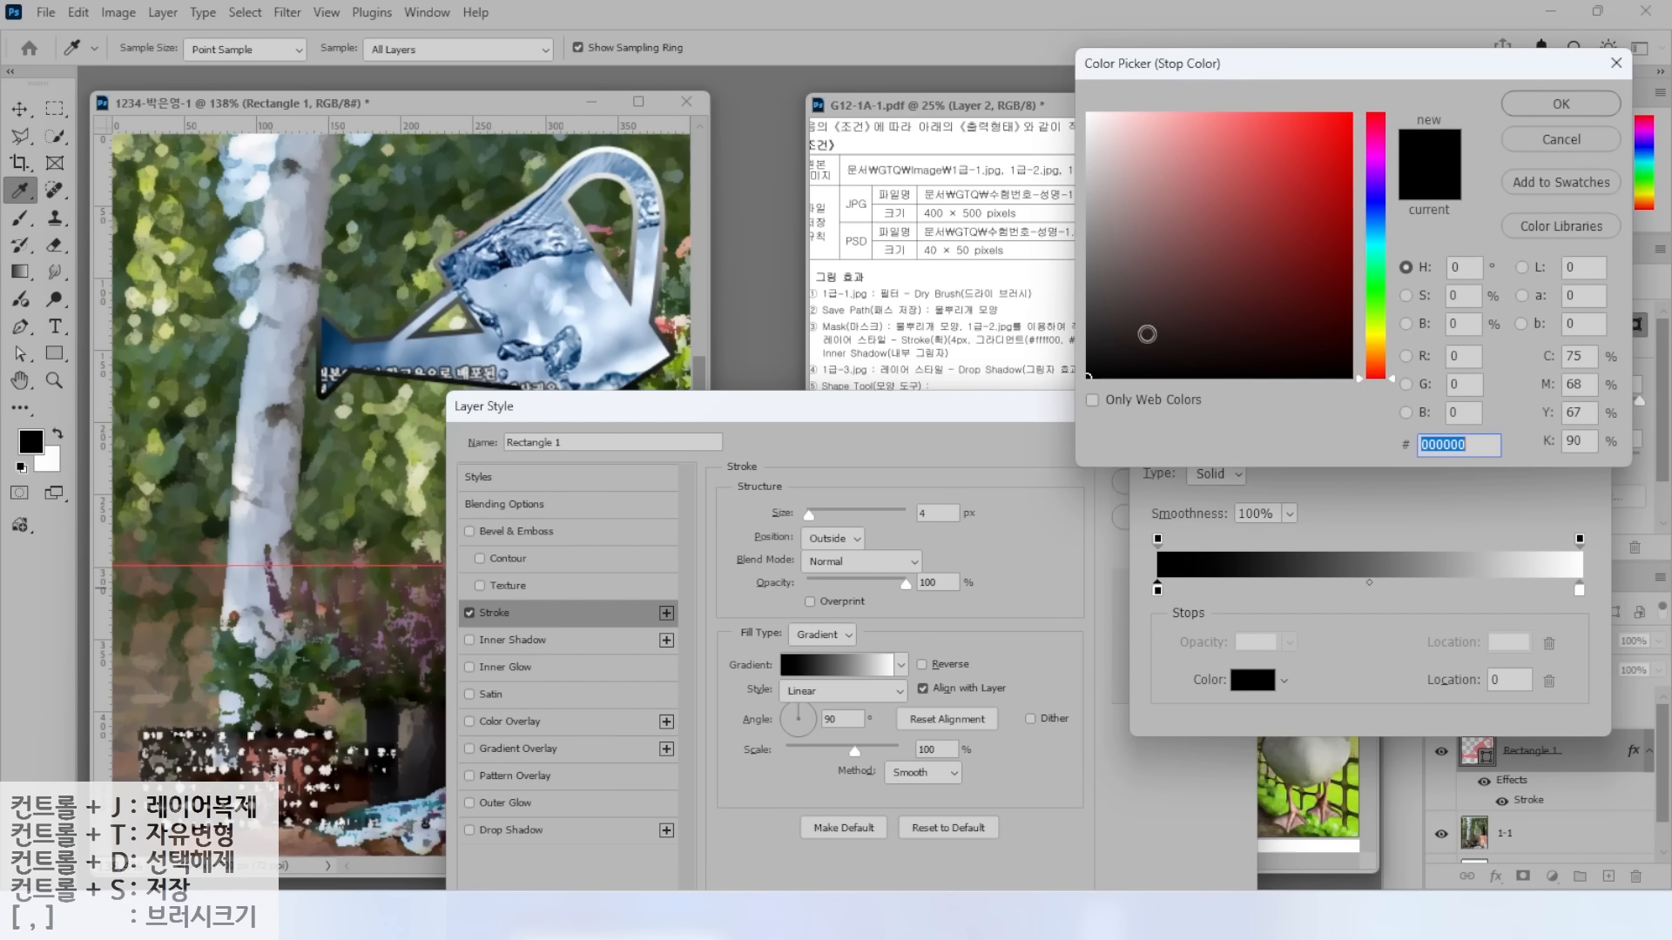
key(ctrl)
key(BackSpace)
text(ffff00)
key(Return)
Set the right gradient stop to orange-red ff3300 and accept the gradient.
double_click(1570, 590)
text(ff3300)
key(Return)
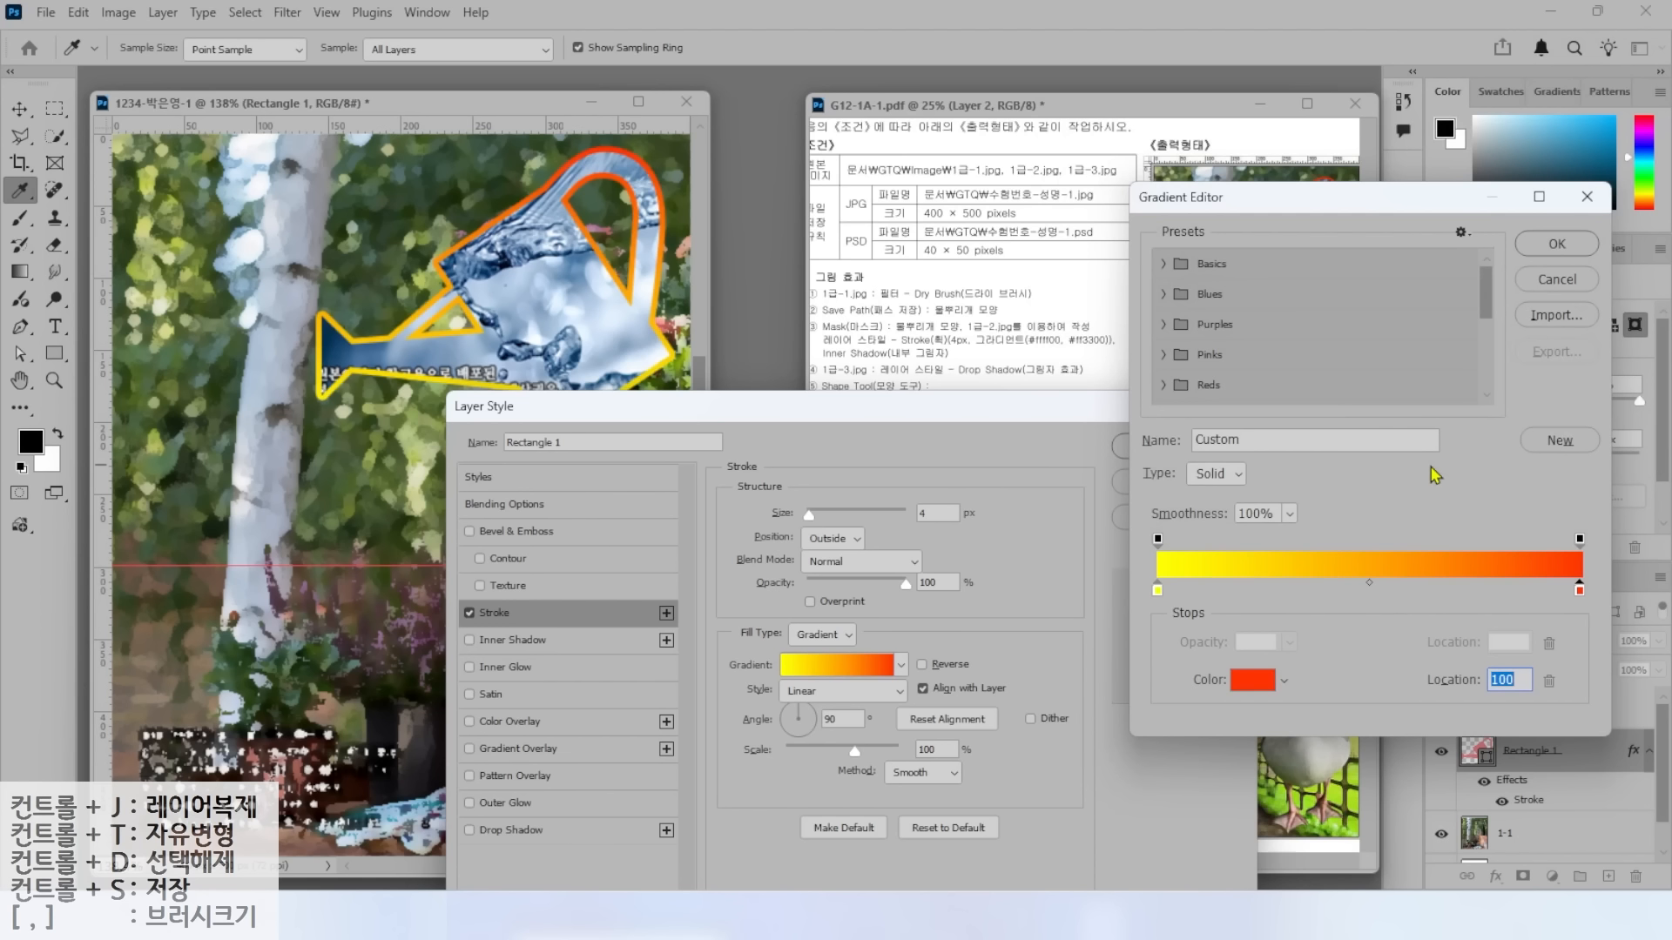
drag(1302, 200, 1274, 257)
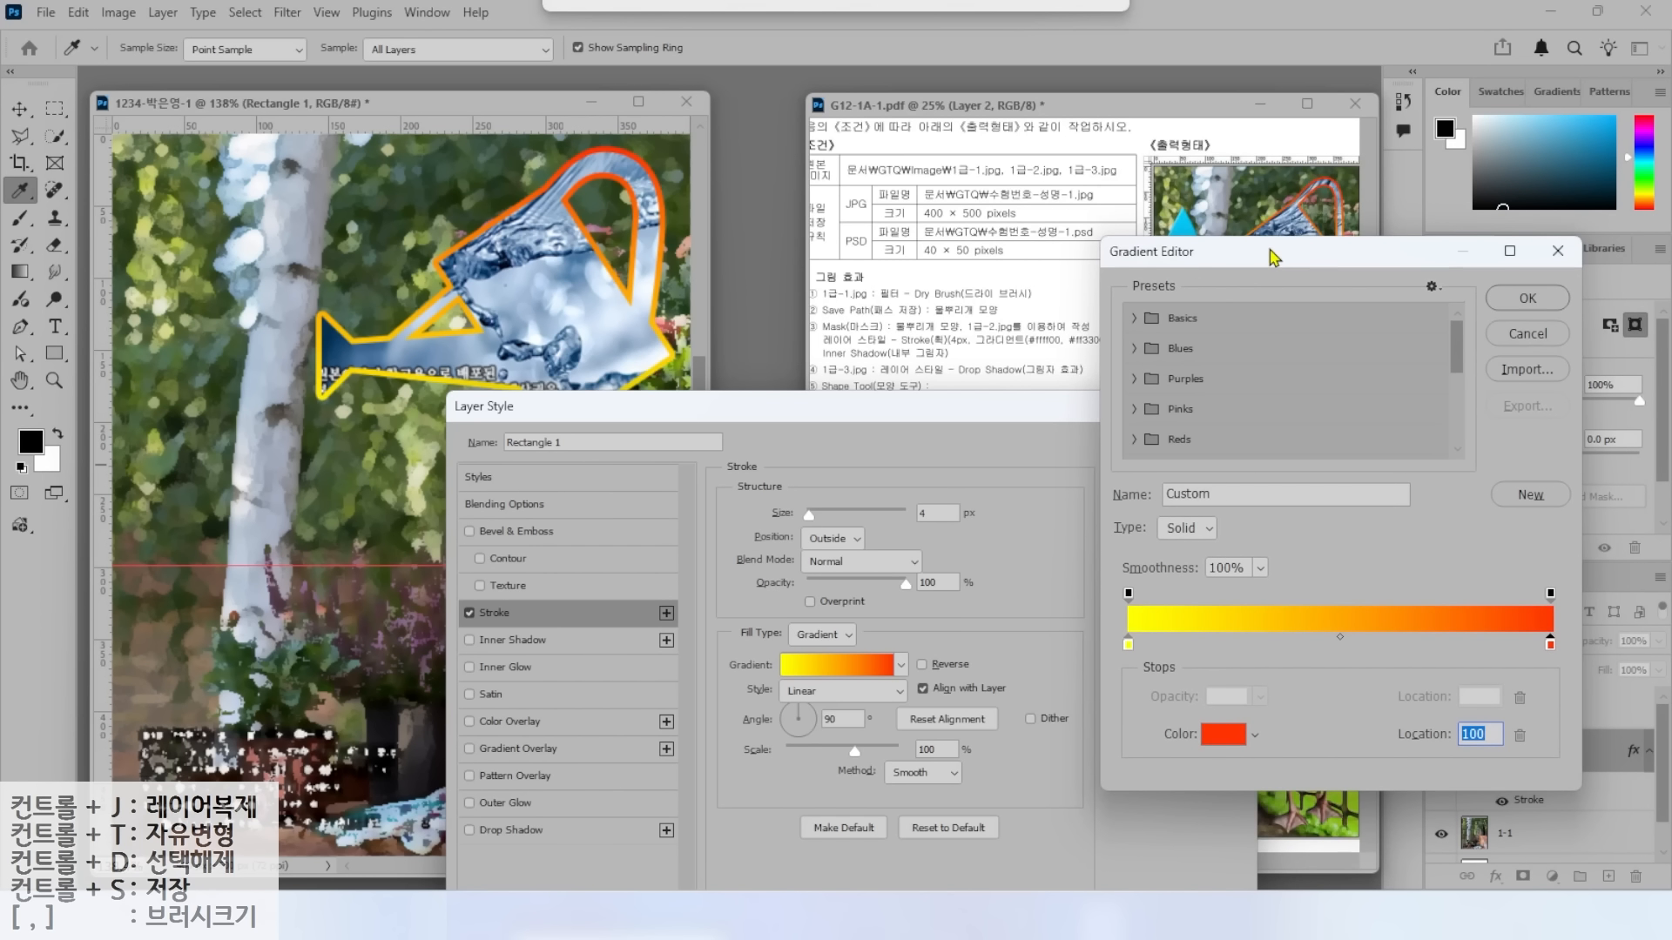
click(1524, 301)
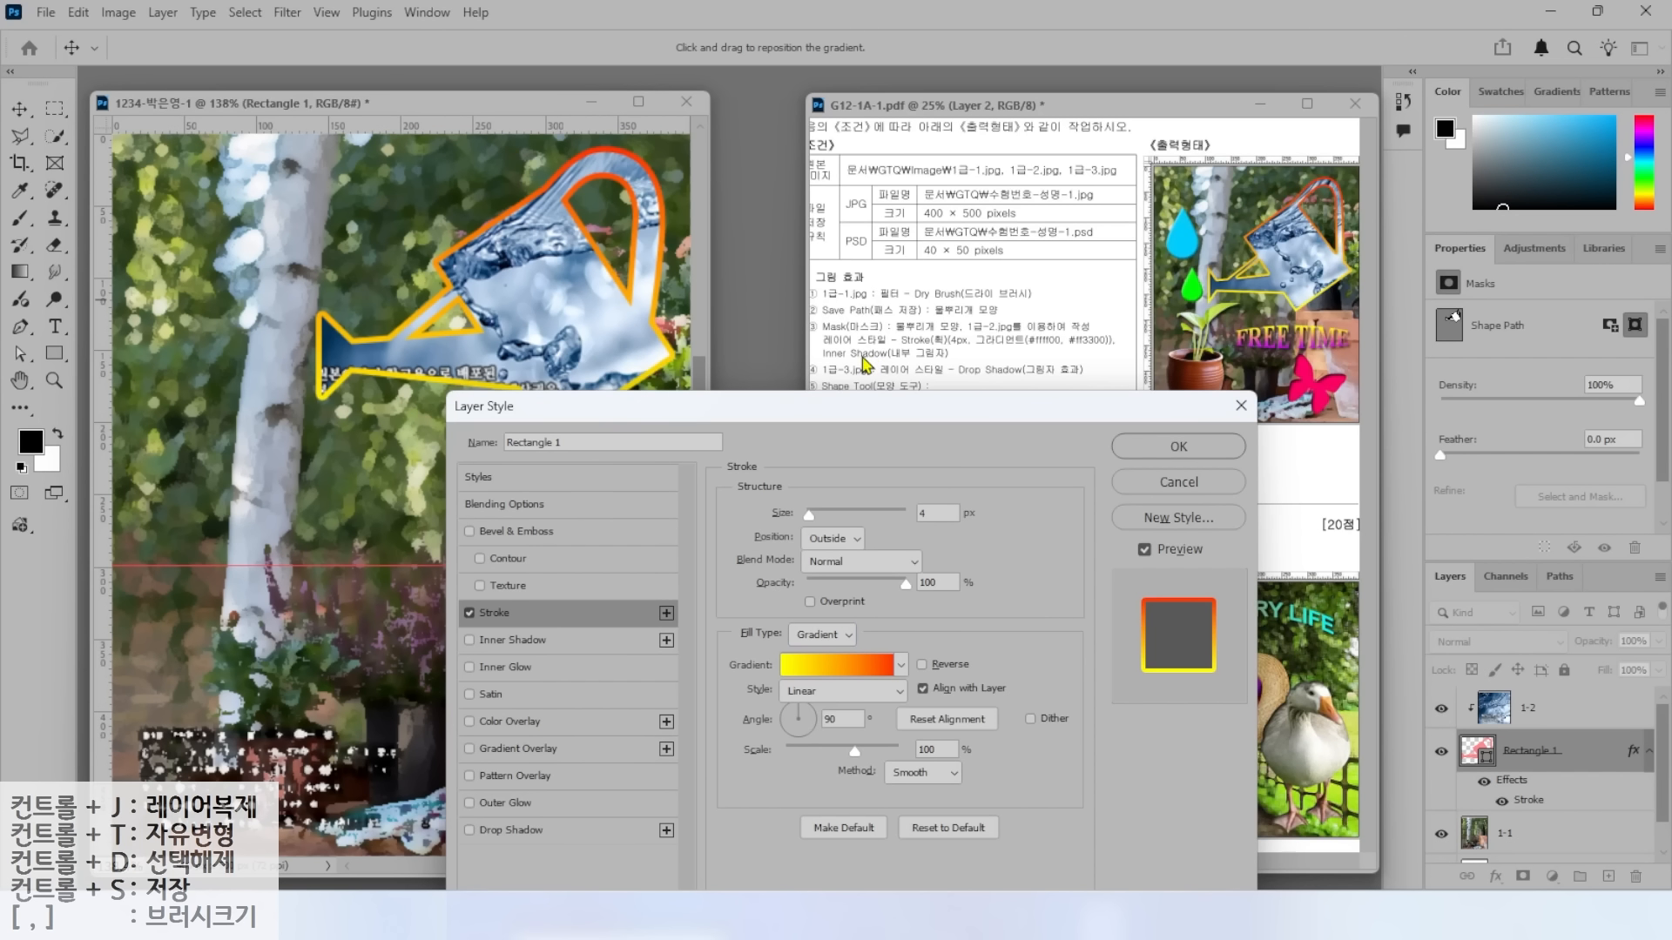
key(ctrl)
Tick Inner Shadow, apply both effects with OK, then select layer 1-2.
click(471, 641)
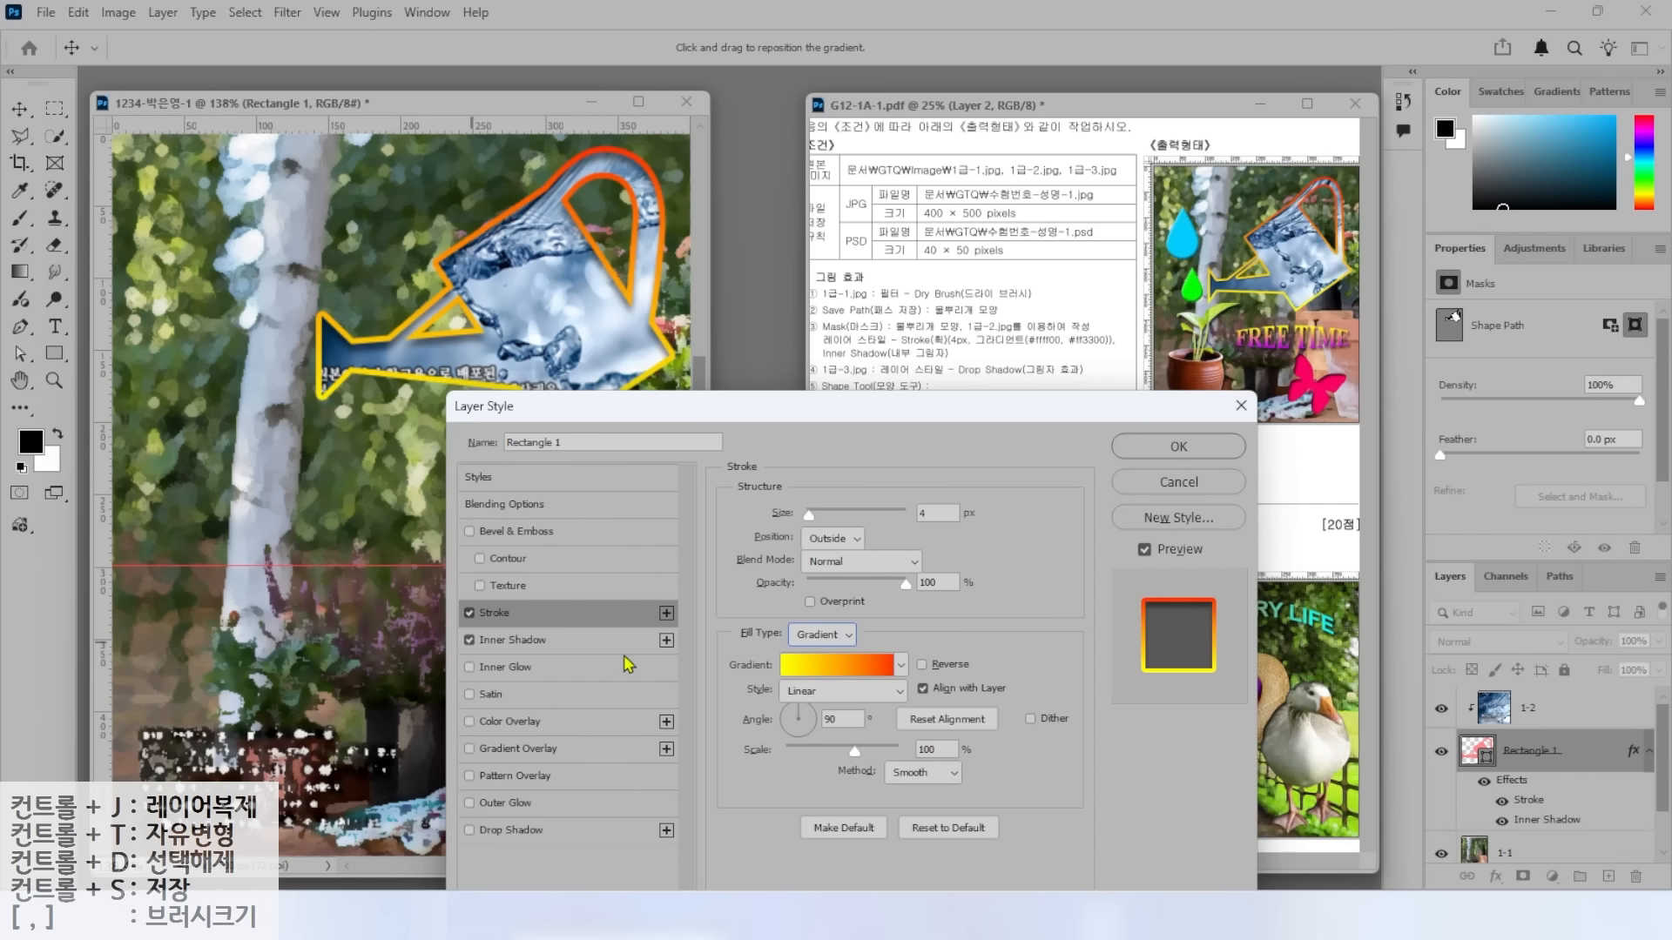
click(1178, 448)
drag(807, 357, 747, 311)
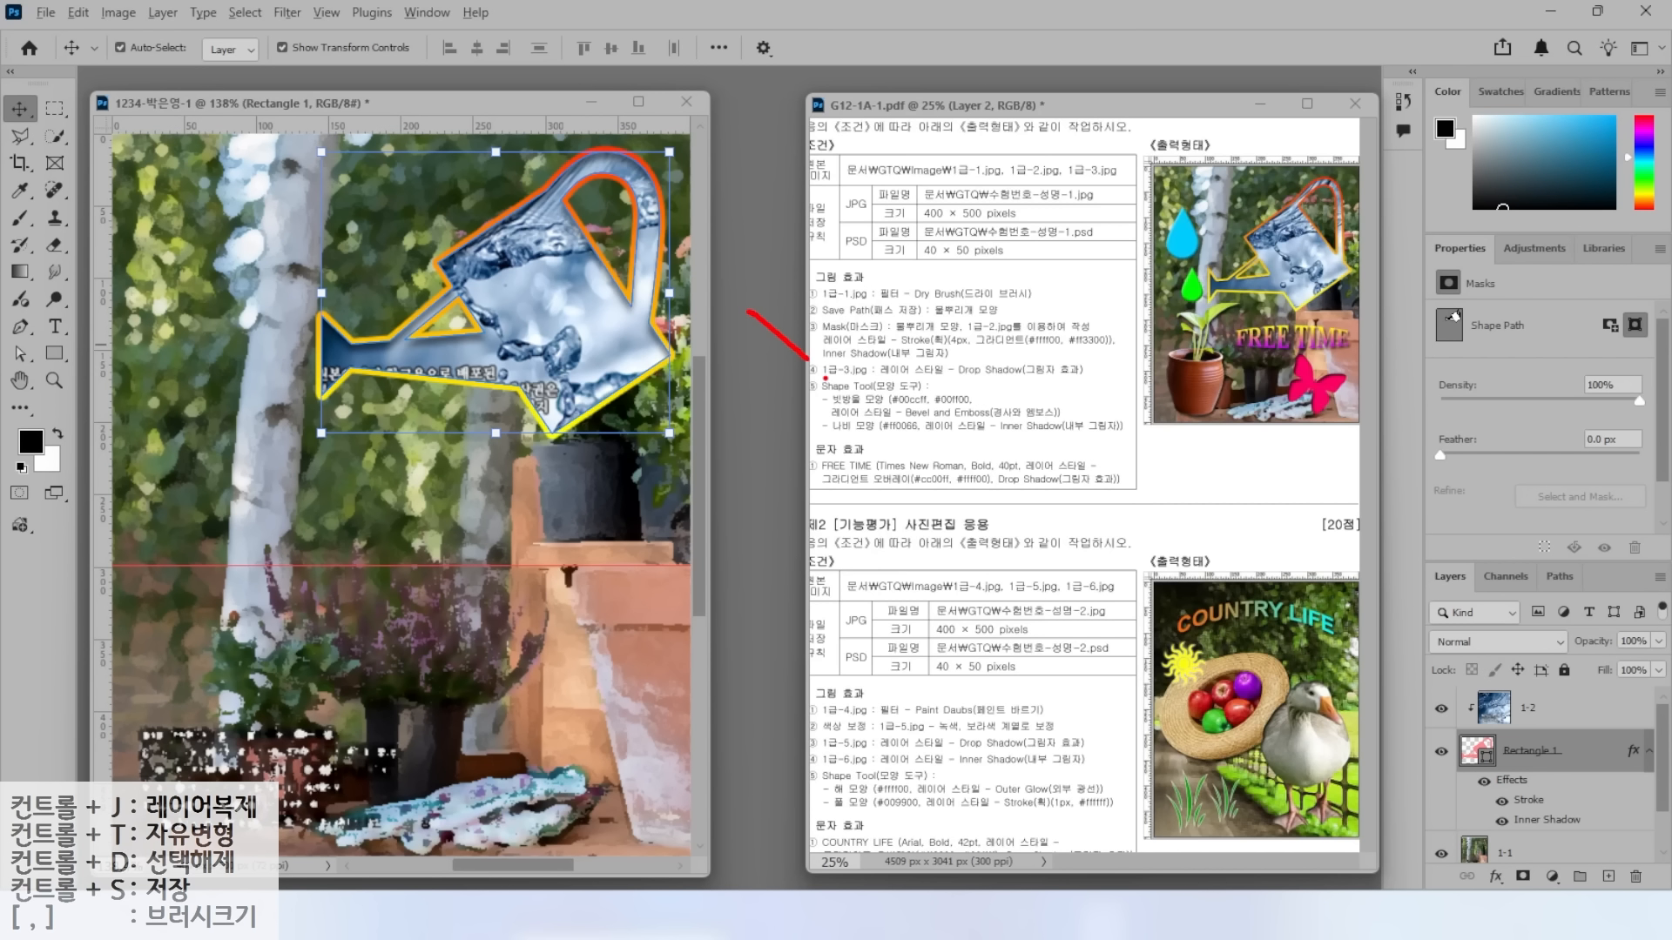
drag(878, 377, 1053, 376)
key(Escape)
key(ctrl+2)
drag(1424, 686, 1611, 719)
drag(1390, 632, 1441, 684)
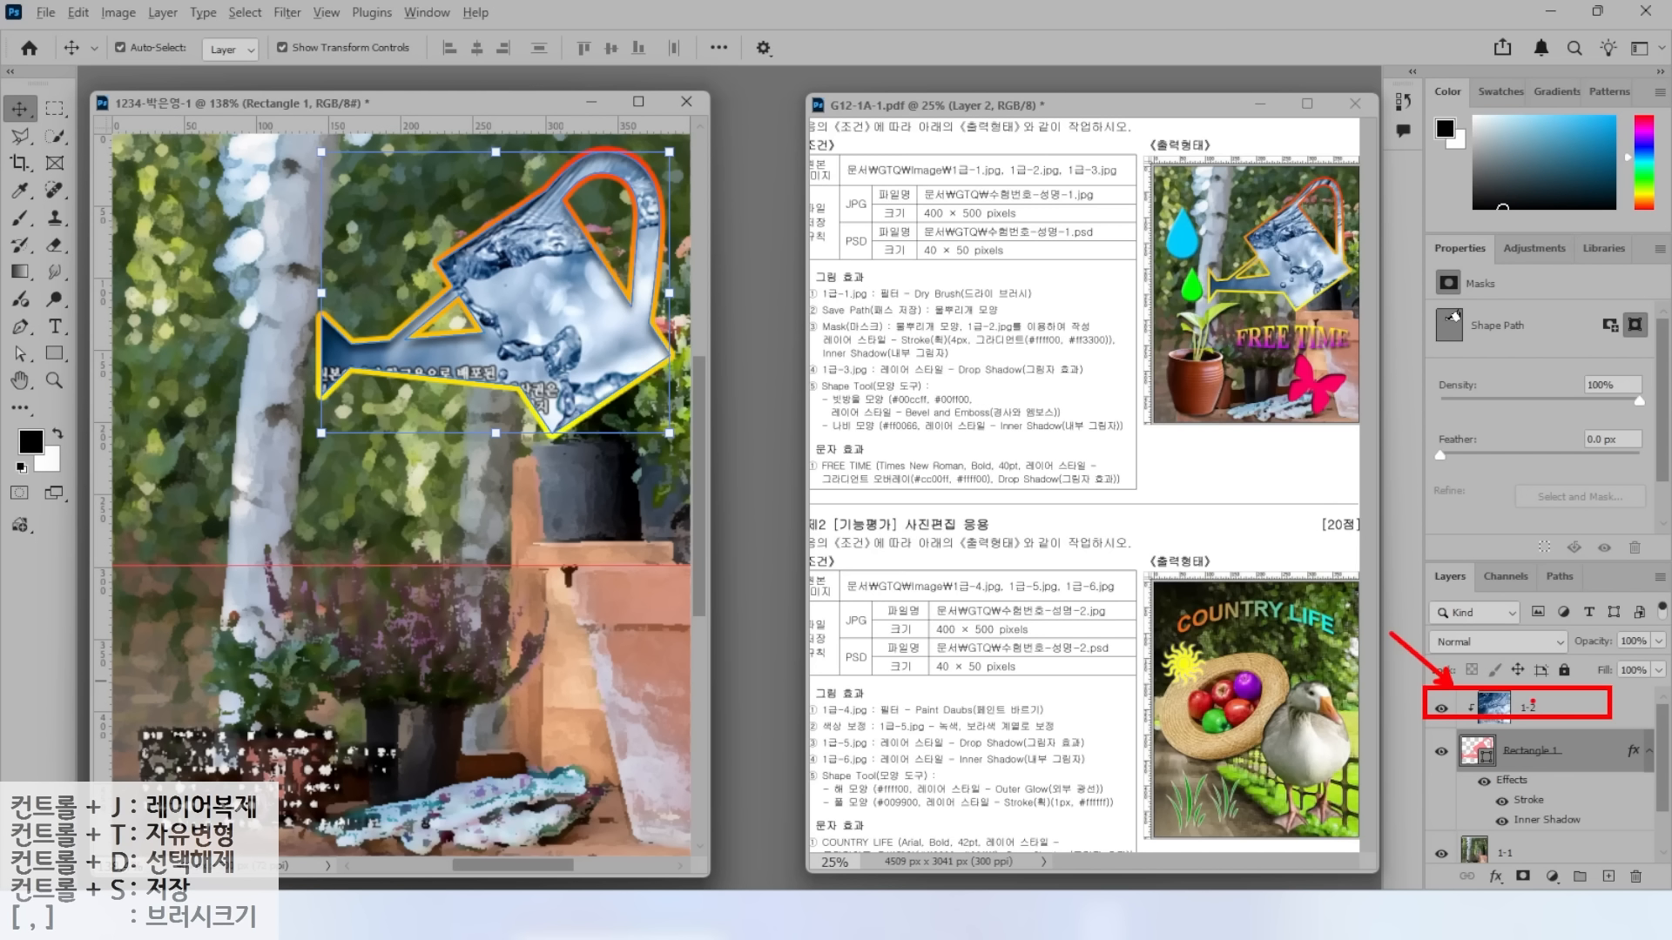
mouse_move(1345, 688)
mouse_down()
mouse_move(1487, 581)
mouse_move(1478, 614)
mouse_up()
mouse_move(1355, 581)
mouse_down()
mouse_move(1482, 521)
mouse_move(1512, 527)
mouse_up()
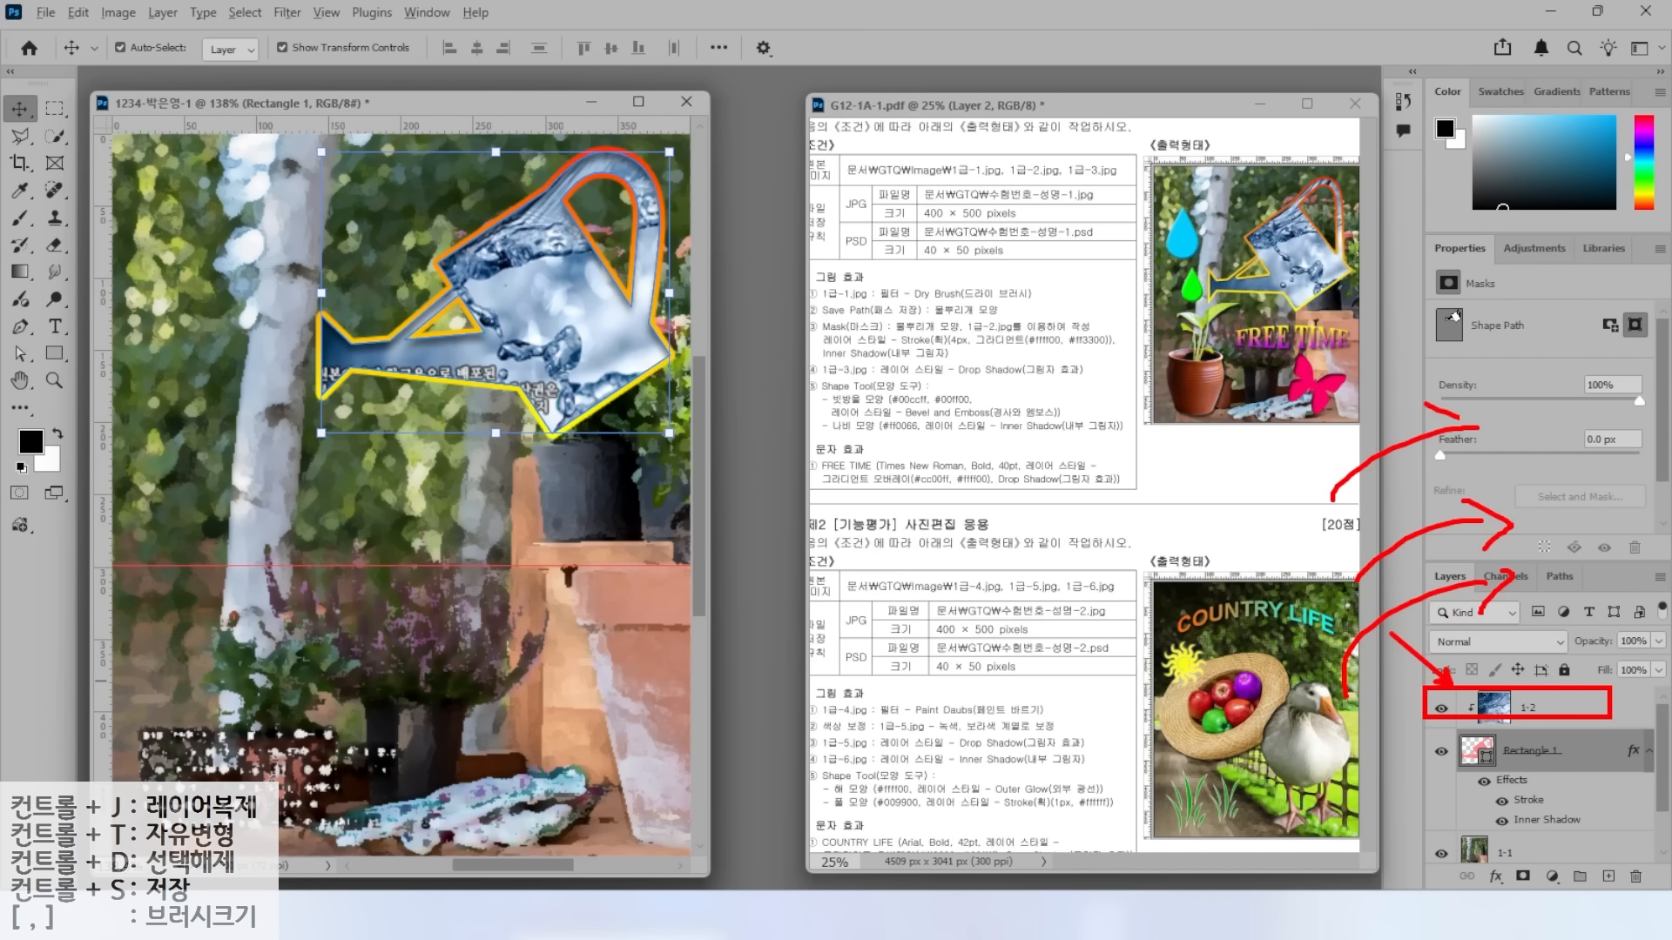
click(1566, 711)
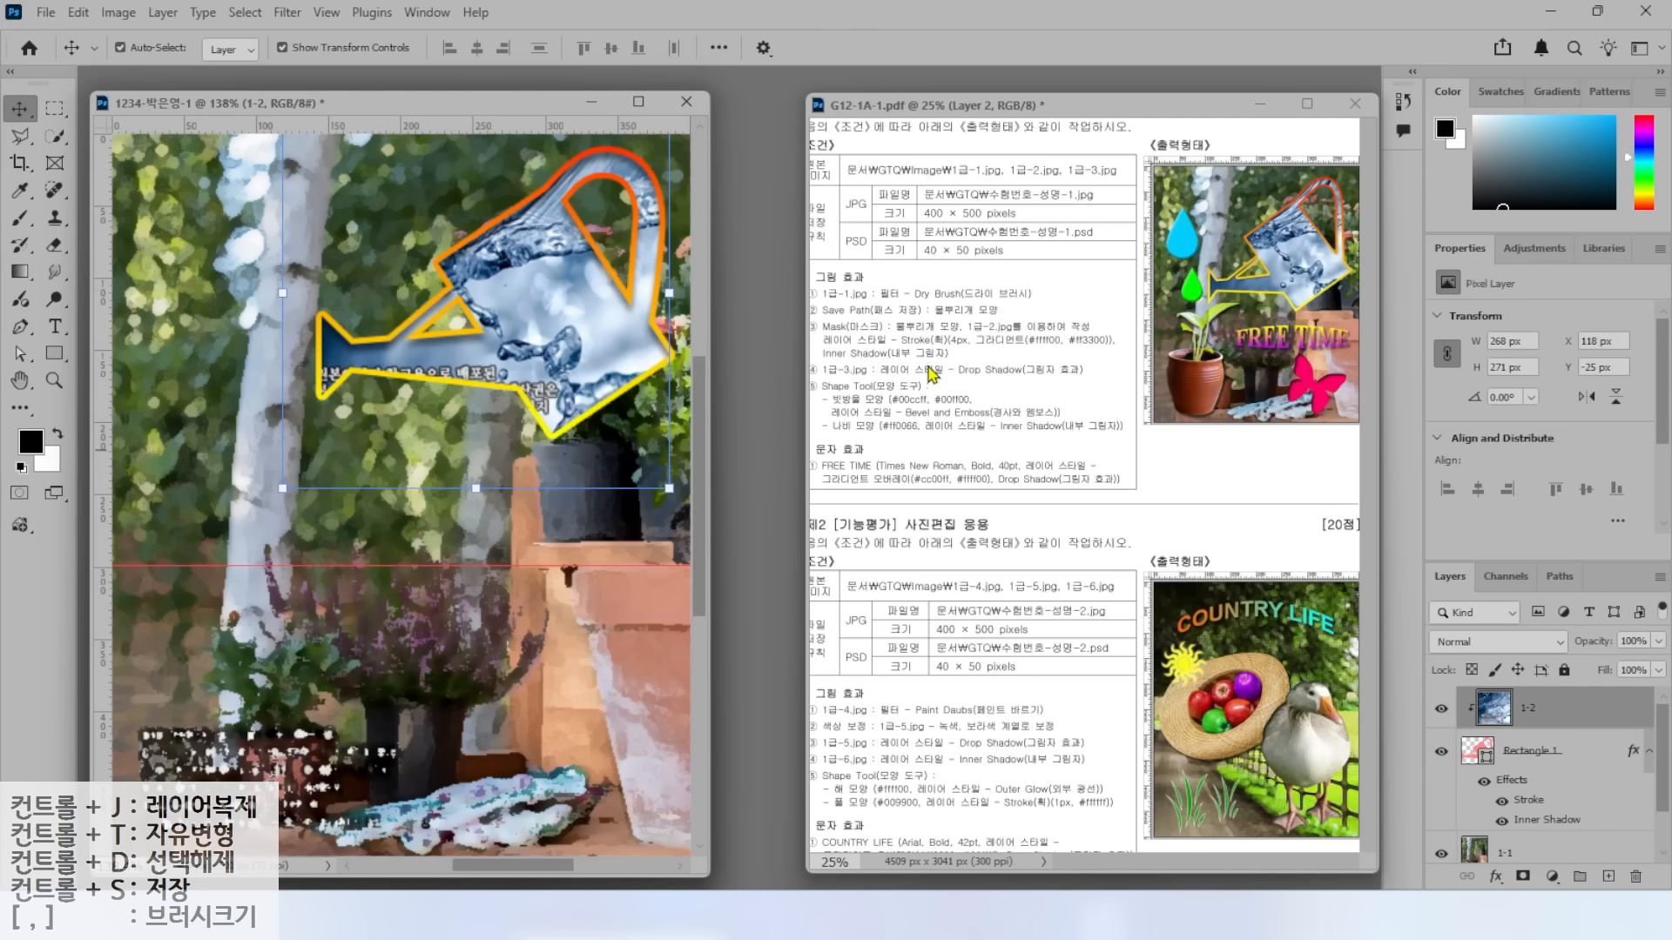
Open the 1급-3.jpg potted-plant photo as its own document.
click(46, 13)
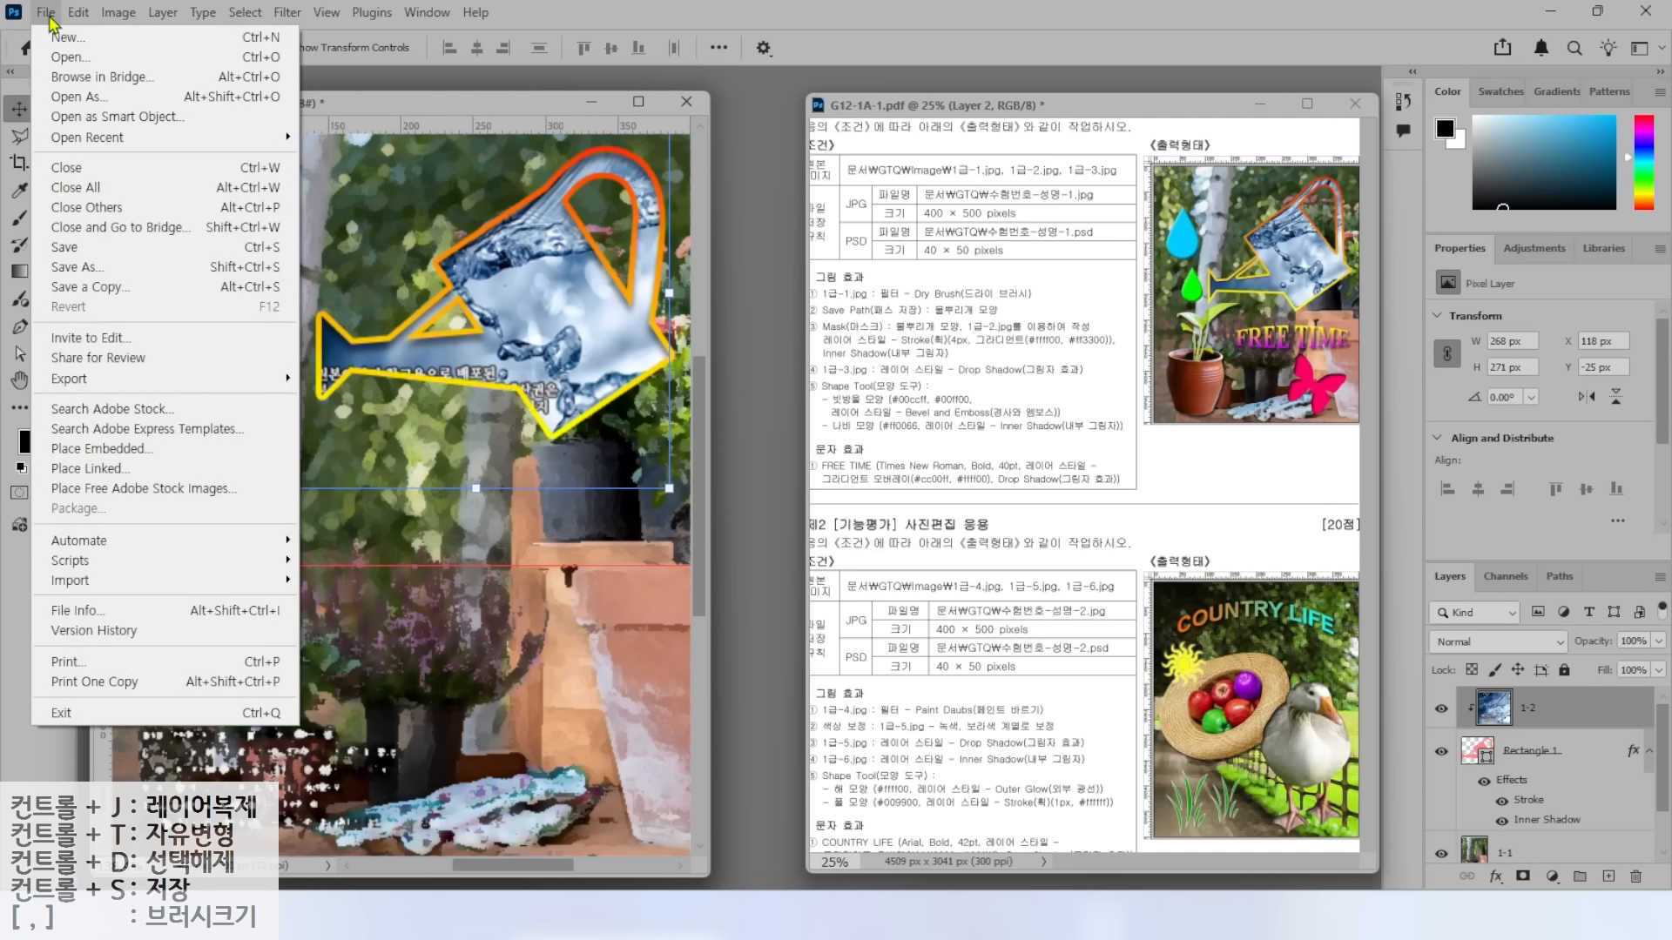
click(74, 49)
click(588, 202)
click(625, 496)
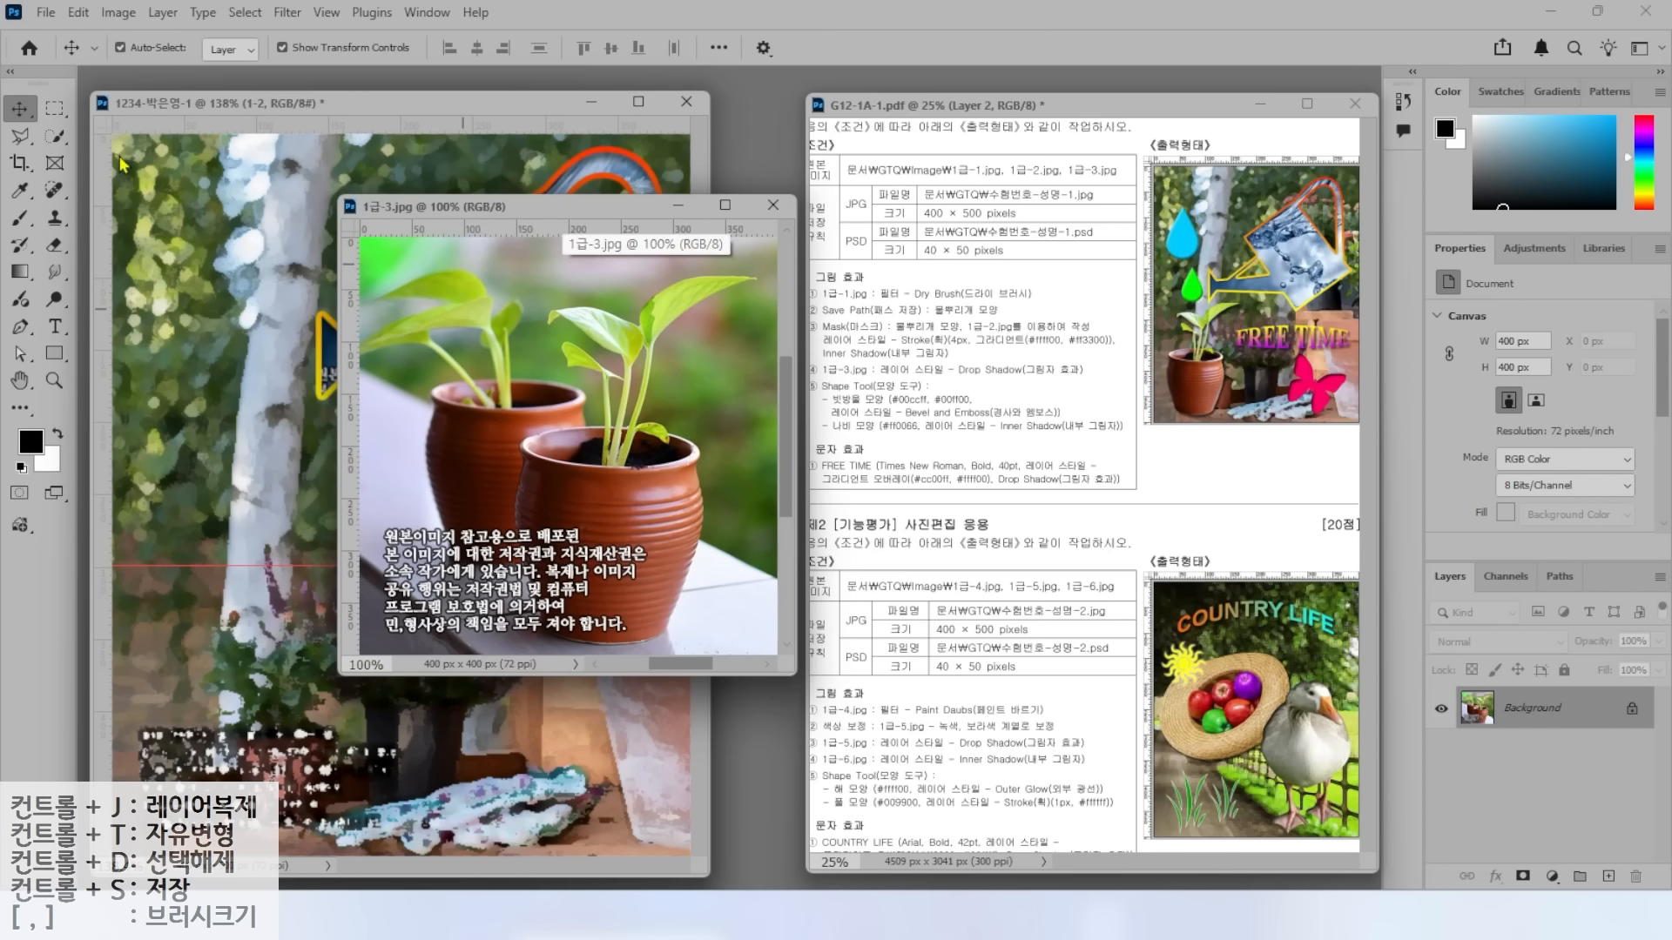
Select the Object Selection Tool and keep its Mode on Lasso.
click(55, 136)
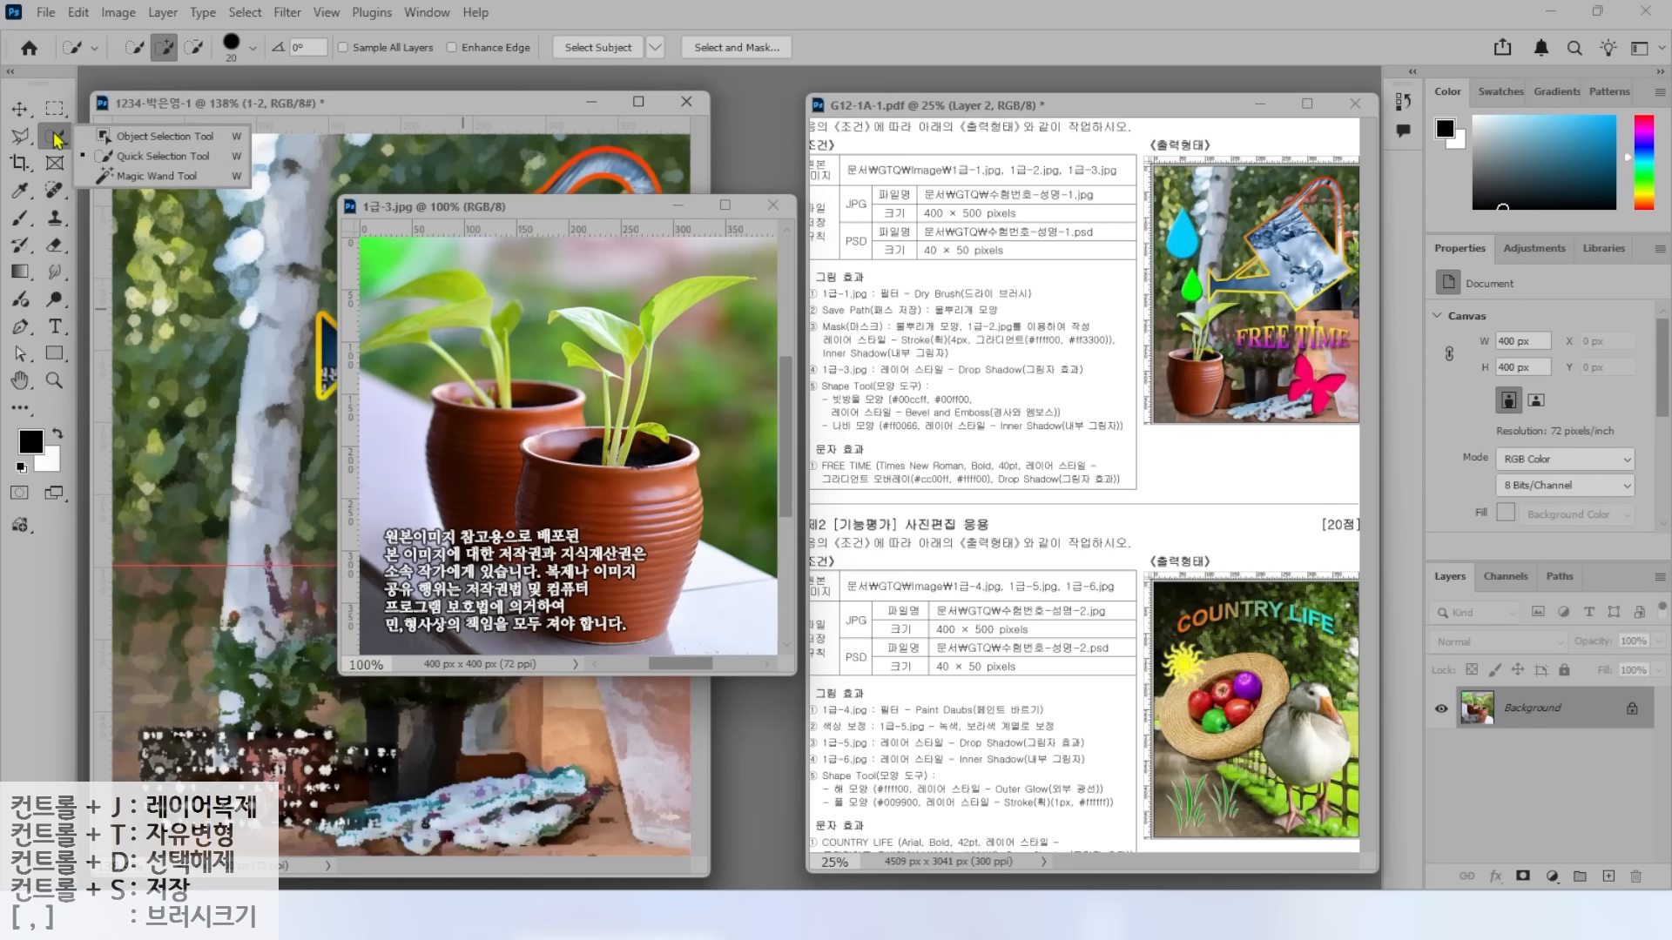
click(135, 140)
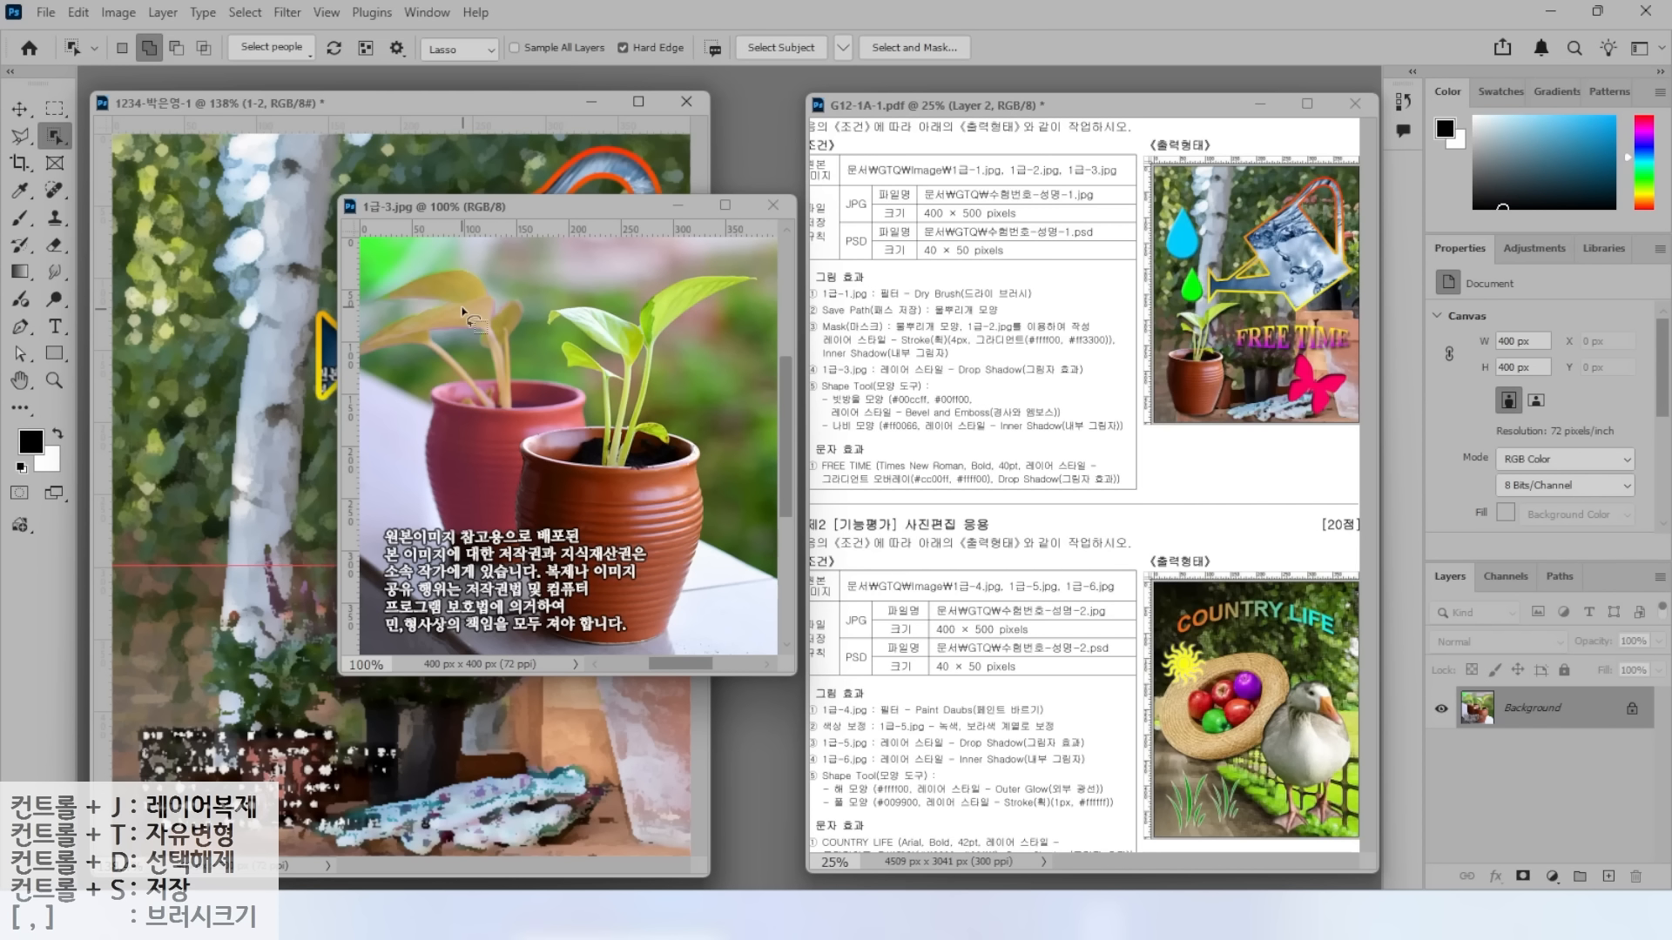
right_click(55, 137)
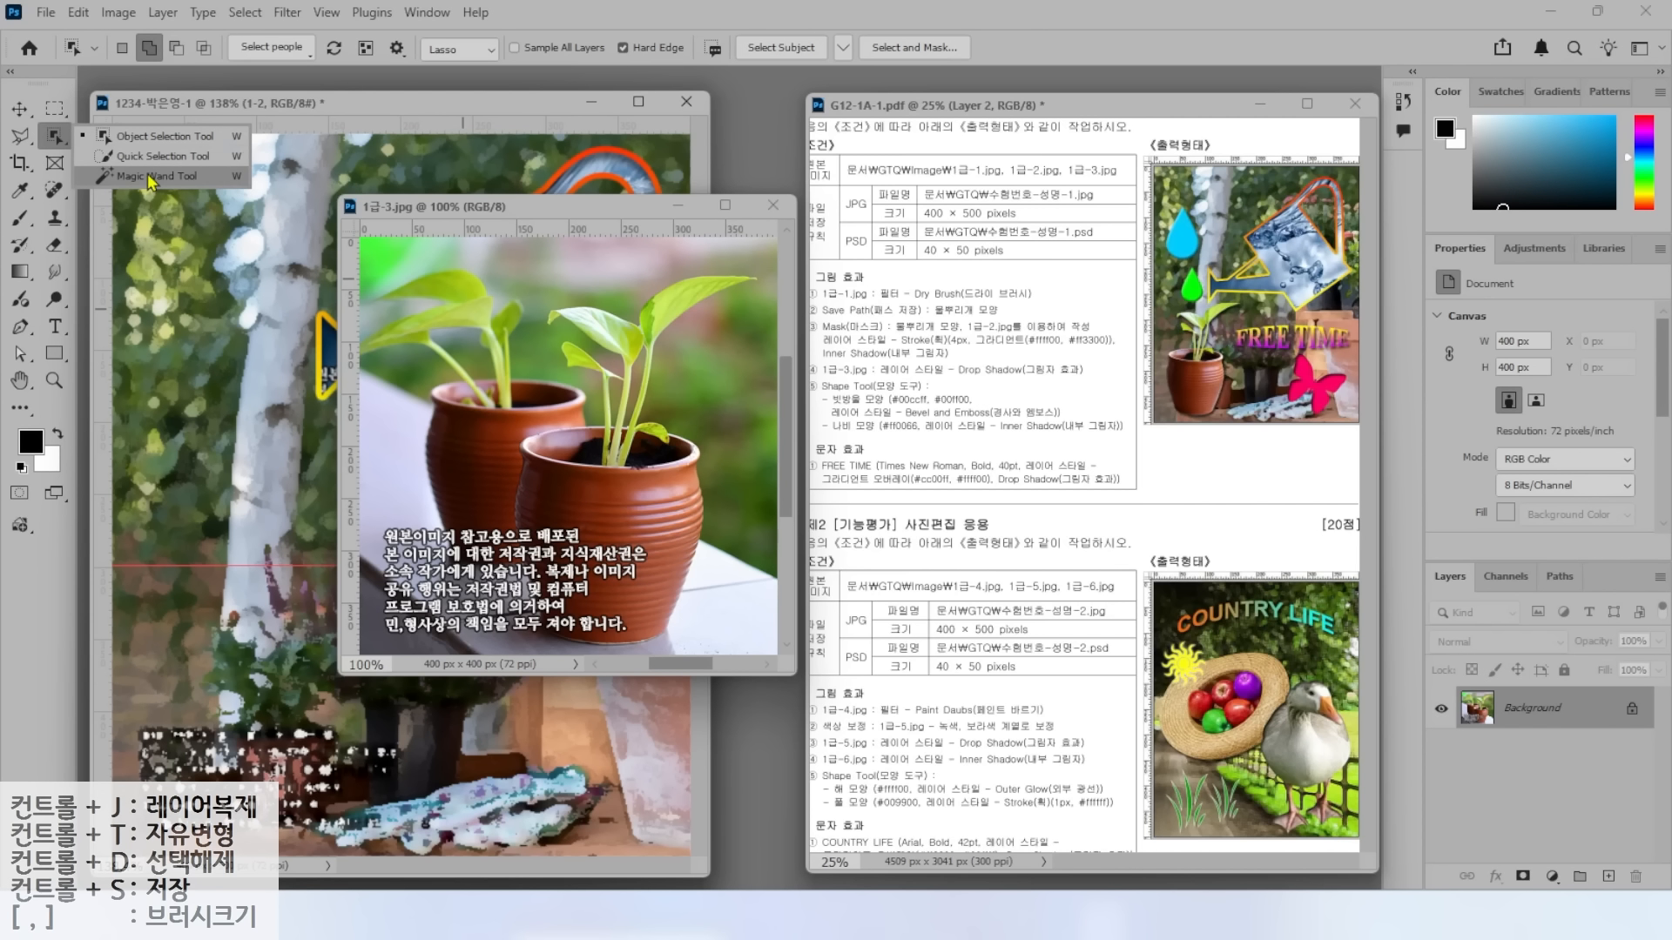
click(17, 137)
right_click(17, 137)
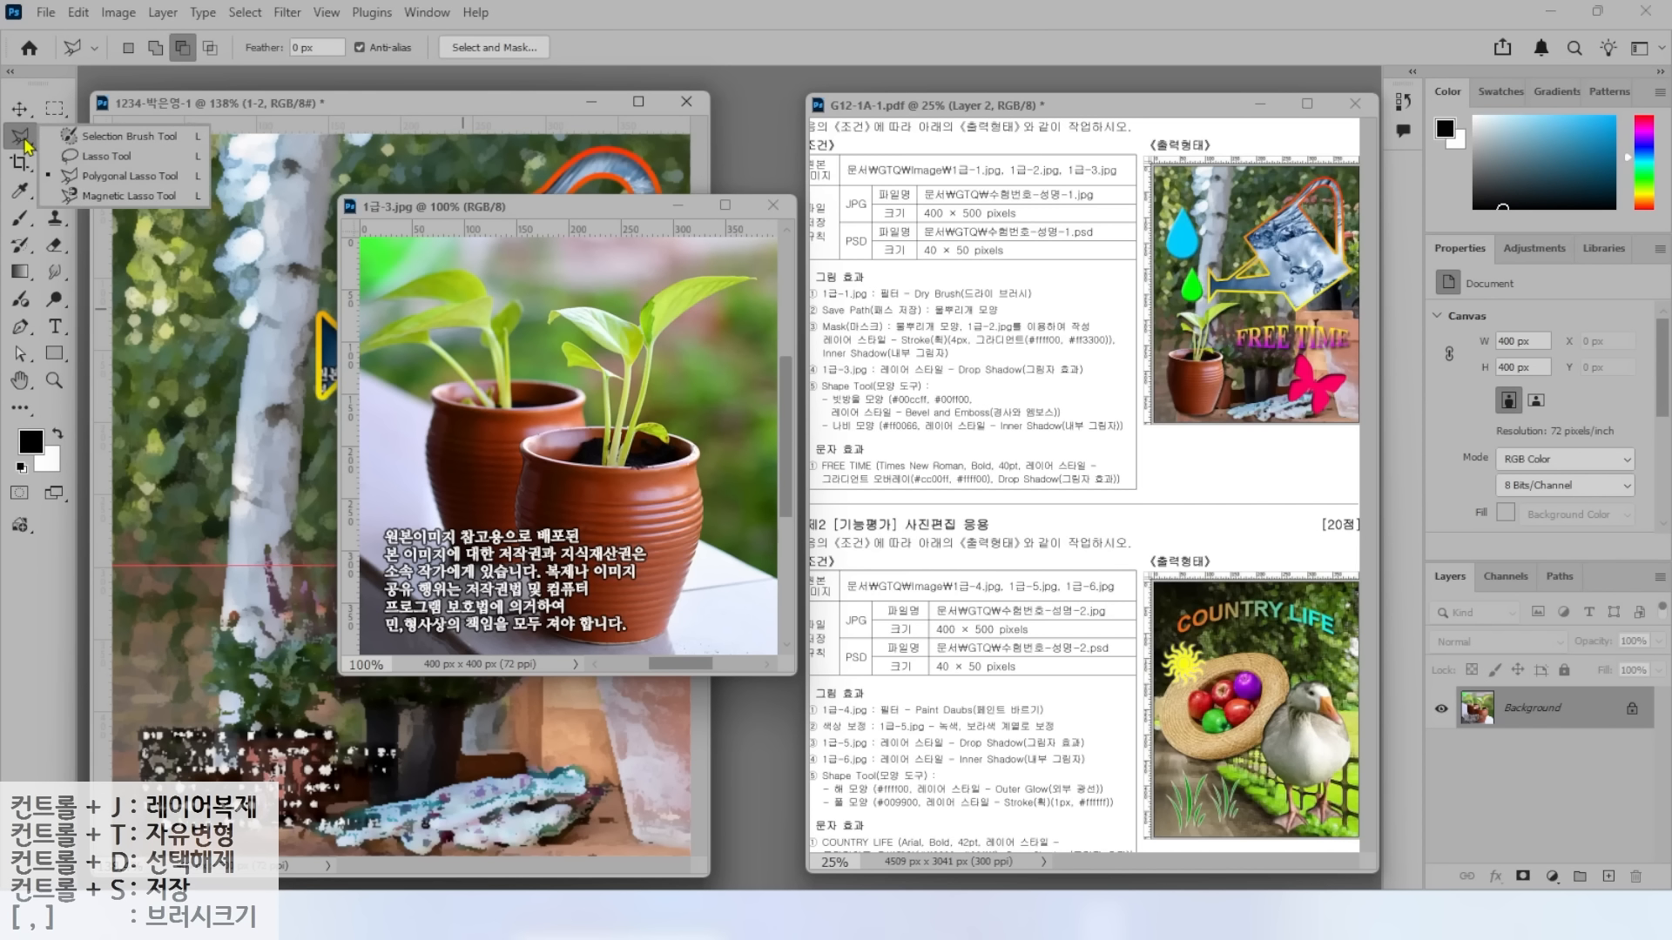
click(17, 137)
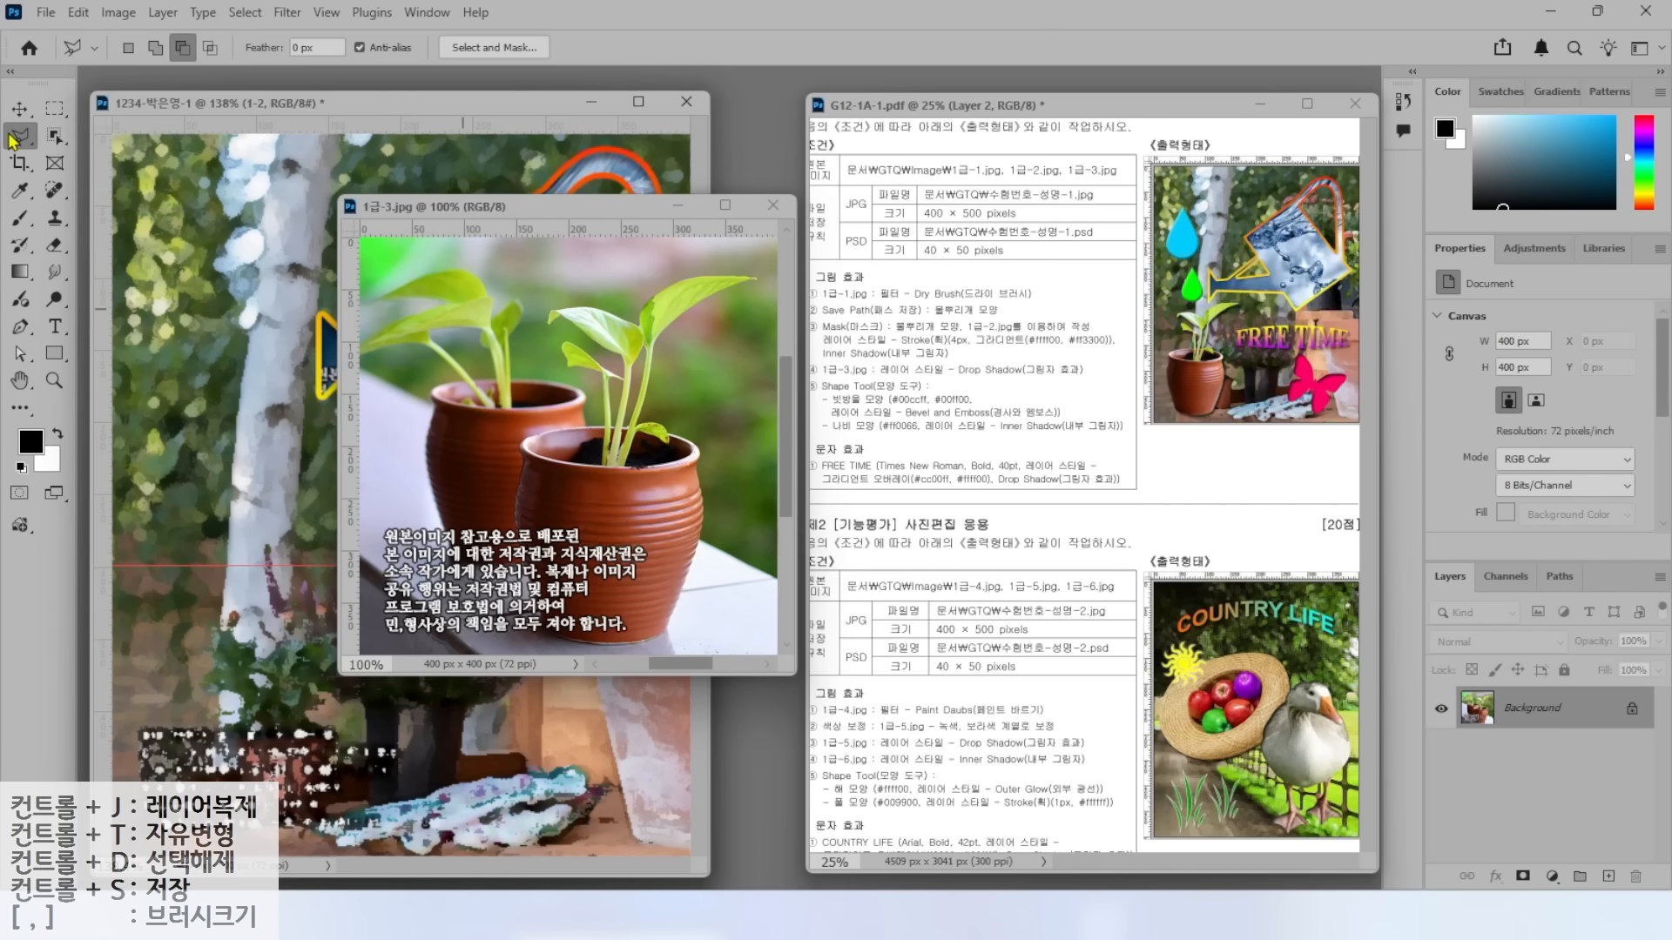
click(54, 137)
right_click(54, 137)
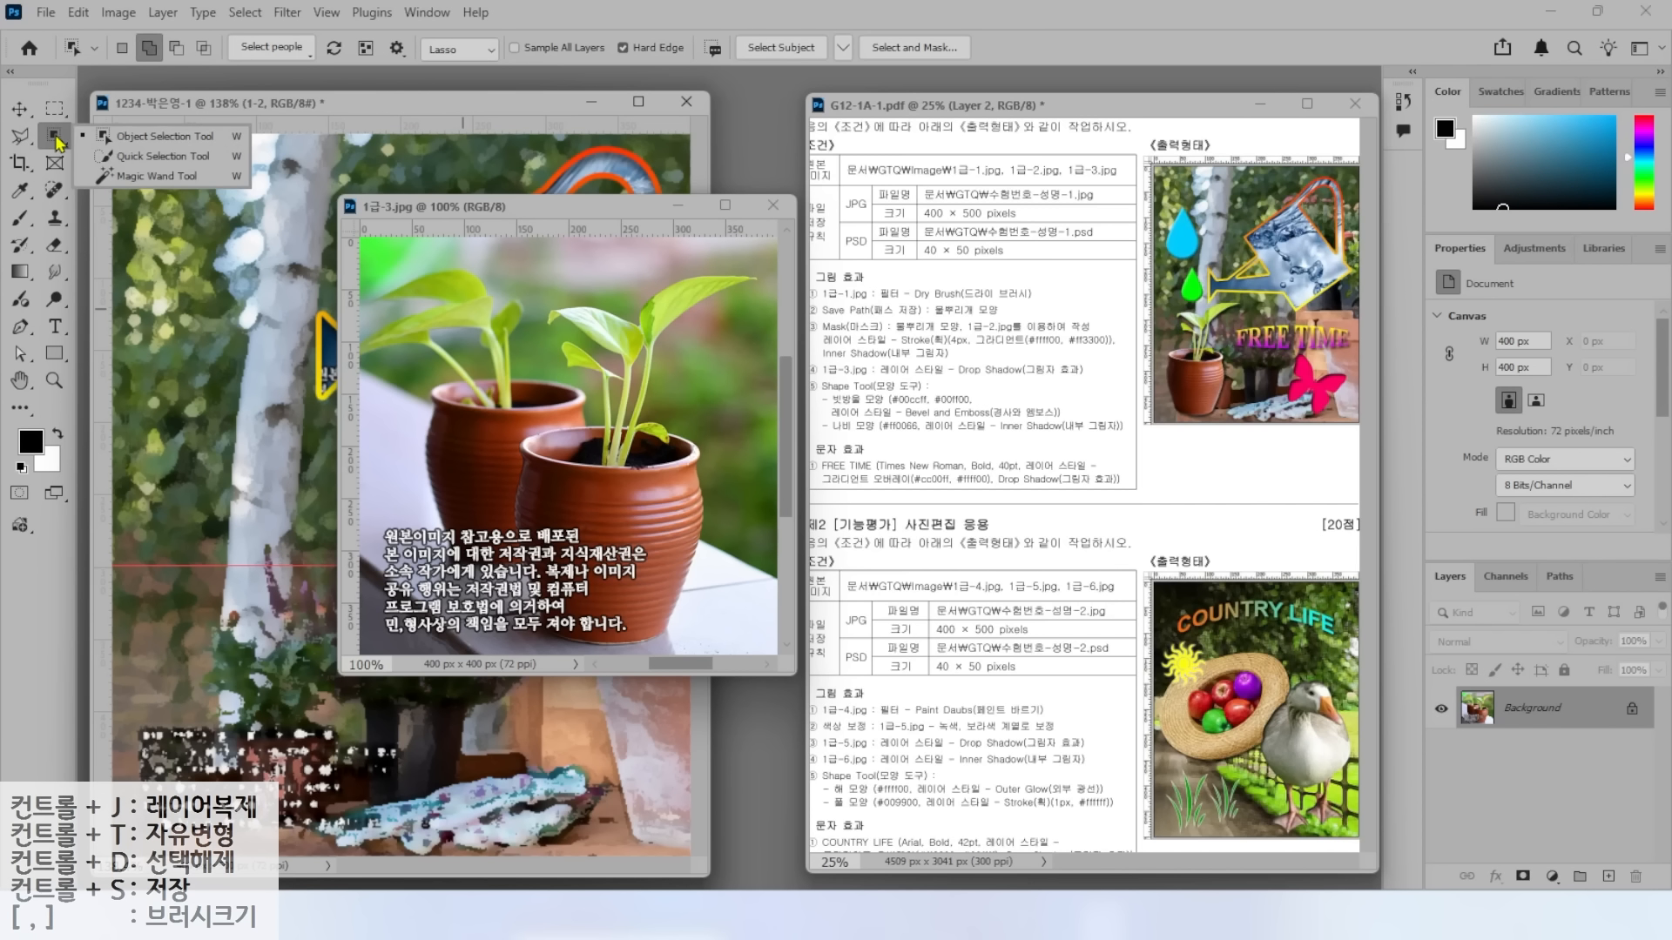
click(139, 140)
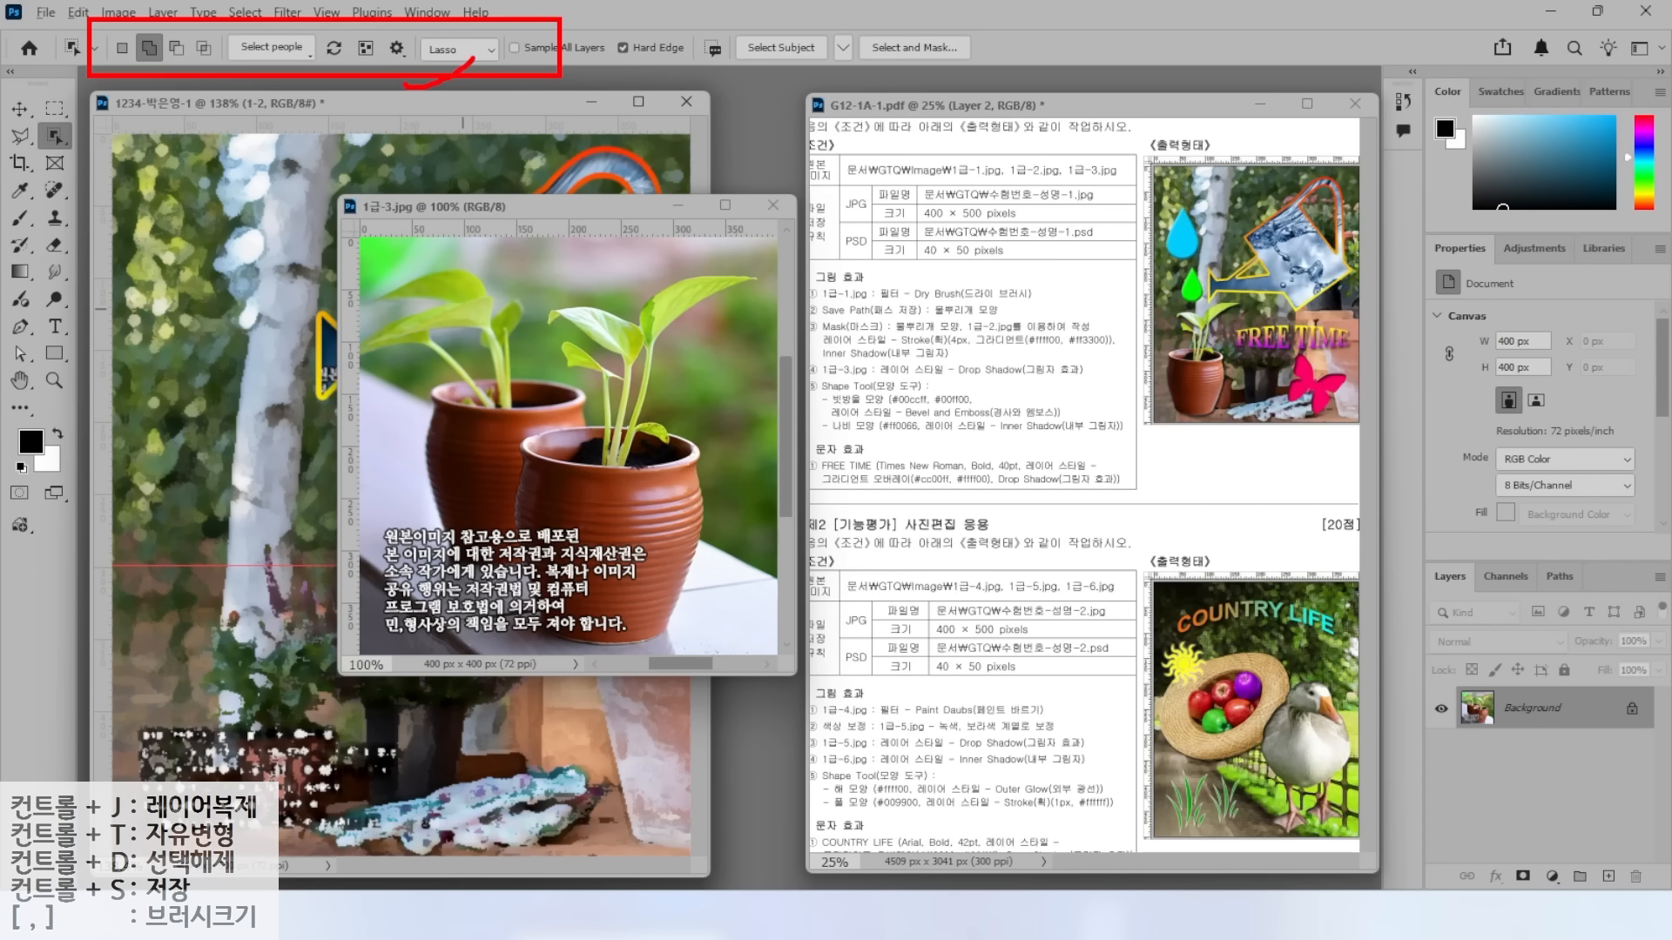
click(449, 52)
click(448, 71)
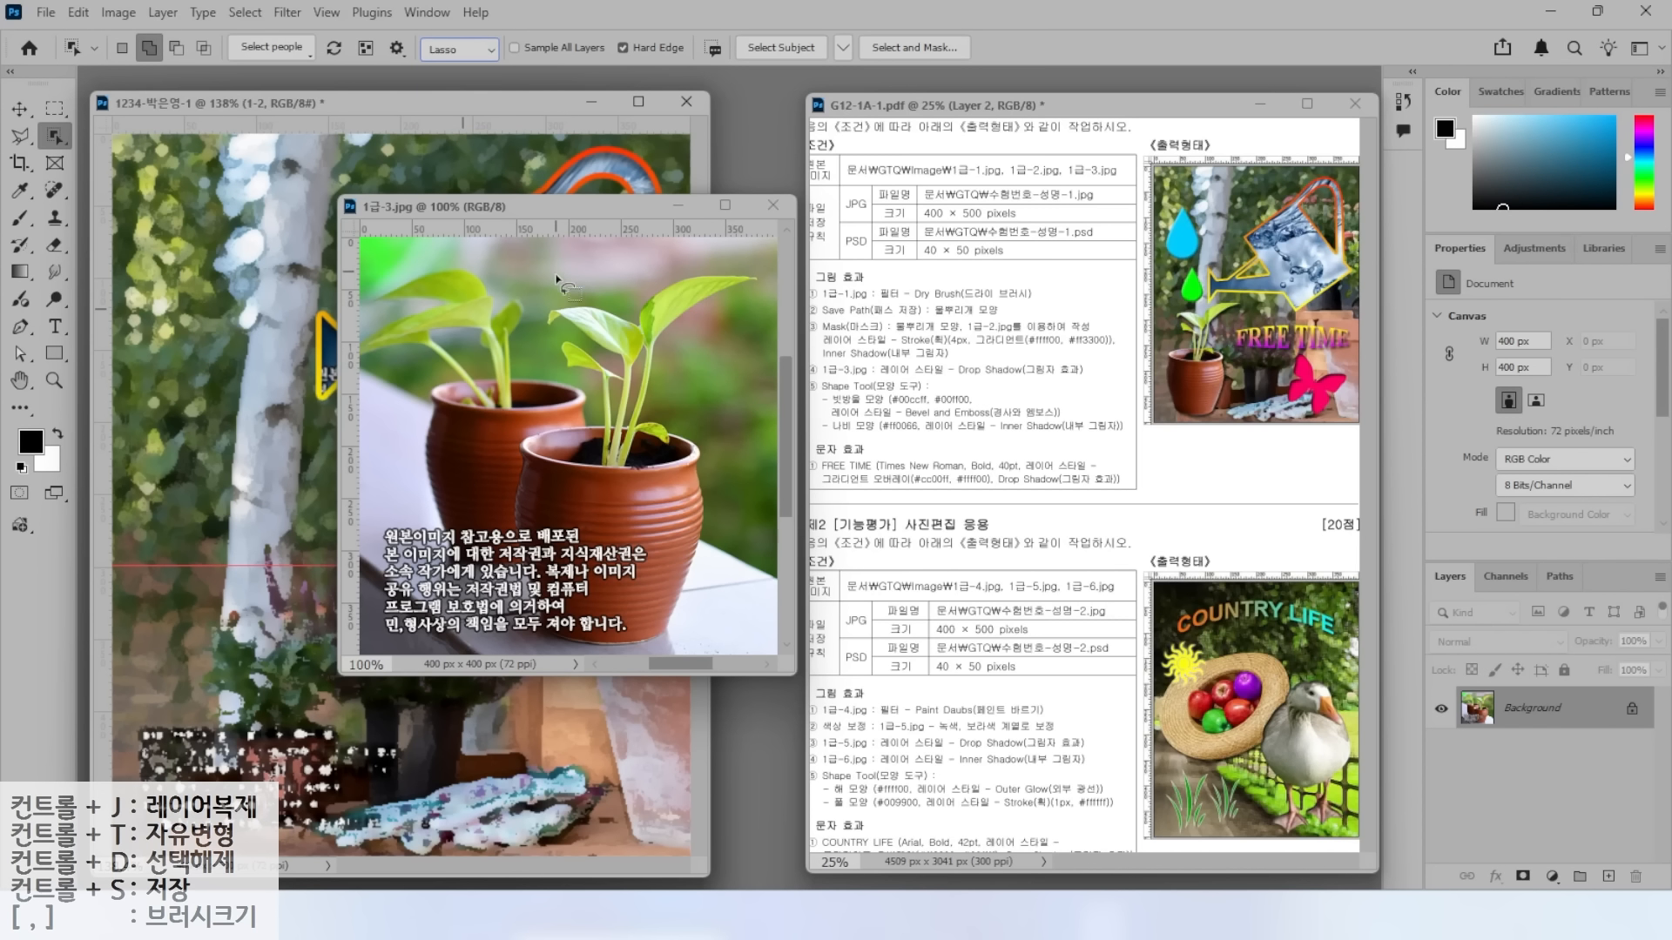
Select both pots in 1급-3.jpg, using the Lasso to add the rear pot's rim.
mouse_move(535, 283)
mouse_down()
mouse_move(380, 287)
mouse_move(368, 335)
mouse_move(412, 454)
mouse_move(404, 544)
mouse_move(728, 252)
mouse_up()
drag(621, 290, 531, 281)
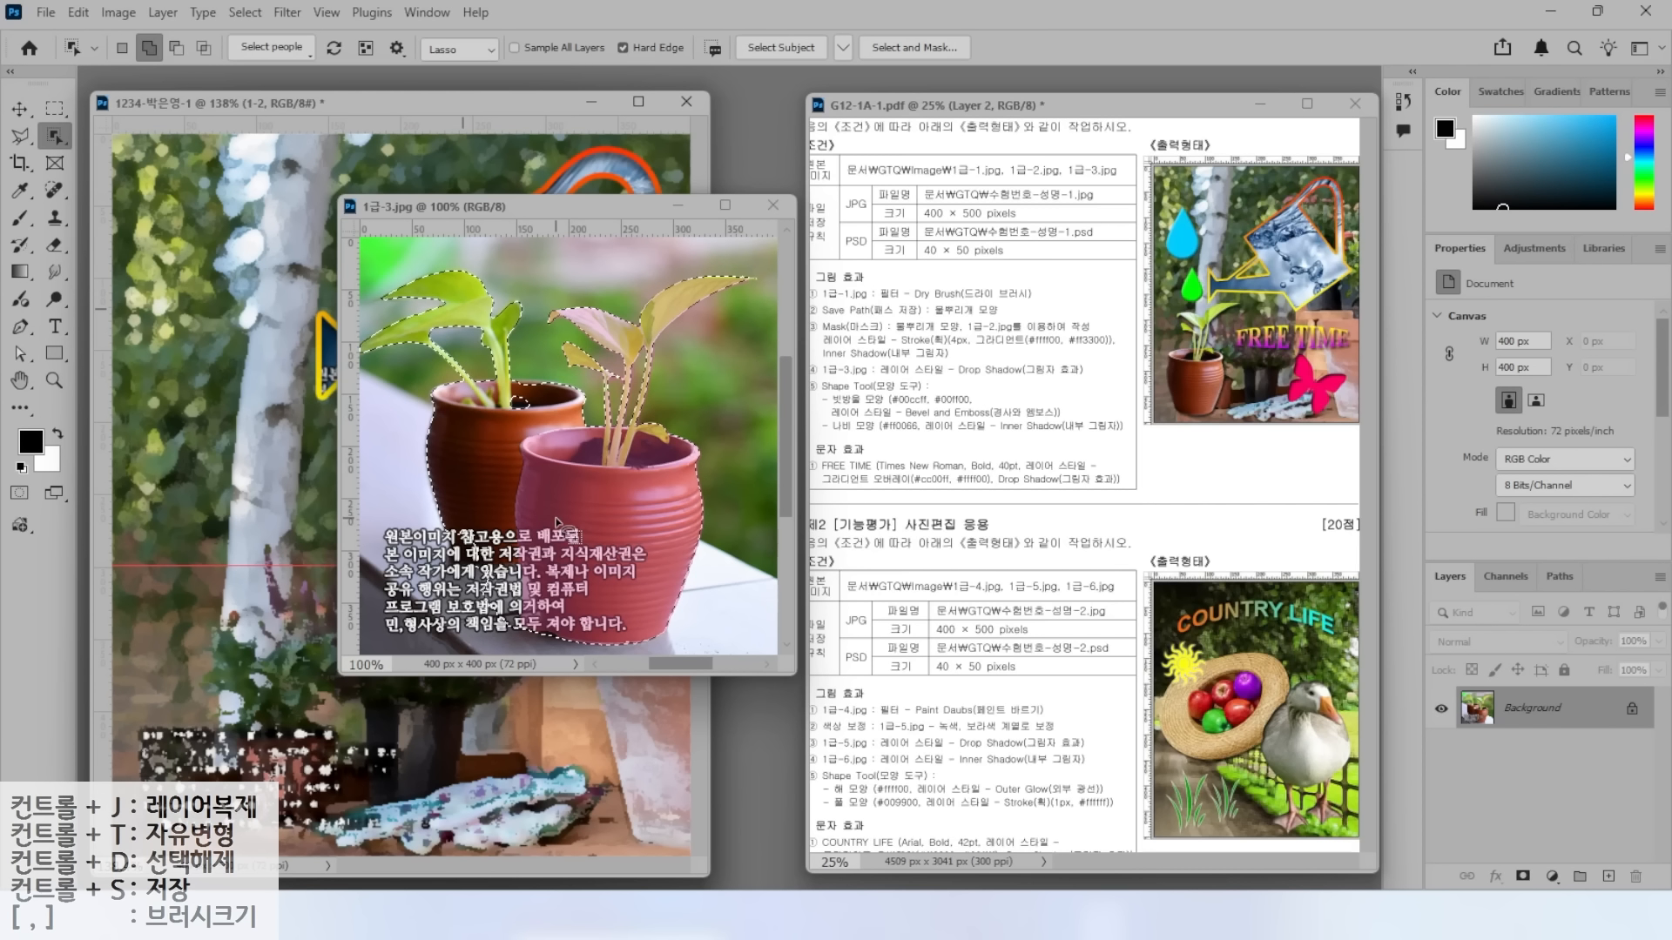
right_click(56, 137)
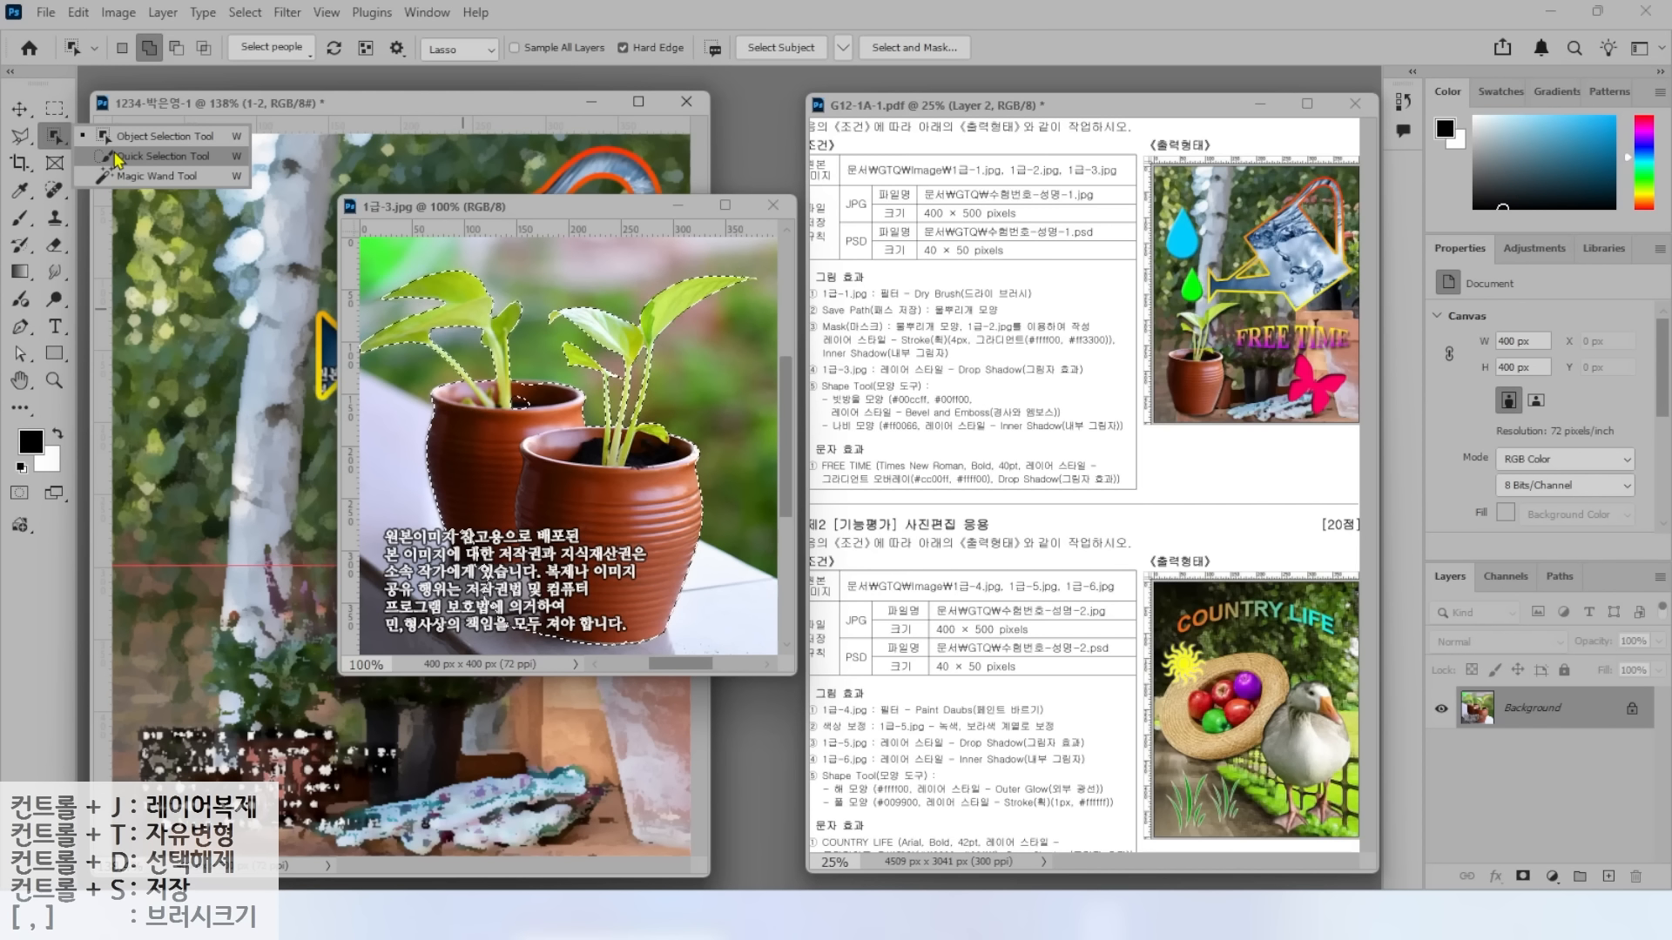
right_click(21, 137)
click(112, 158)
mouse_move(452, 474)
mouse_down()
mouse_move(446, 525)
mouse_move(517, 623)
mouse_move(614, 591)
mouse_move(461, 471)
mouse_move(514, 382)
mouse_move(535, 380)
mouse_move(511, 425)
mouse_up()
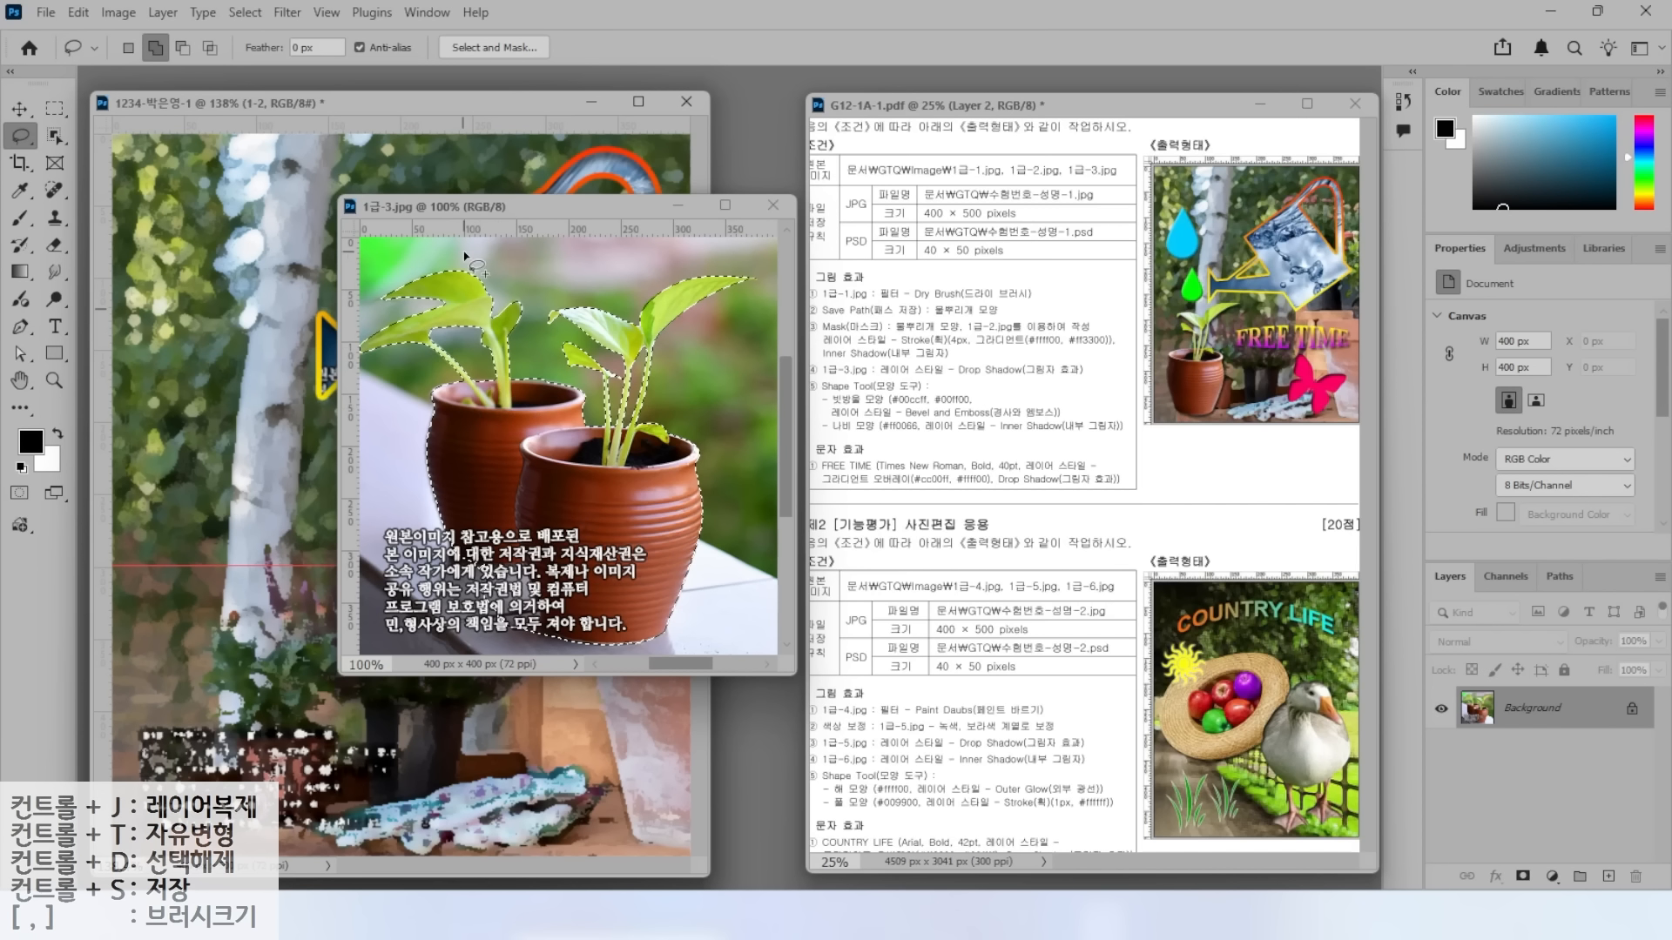
click(21, 110)
Drag the pots into the composite, close 1급-3.jpg, and name the new layer 1-3.
drag(485, 475, 204, 426)
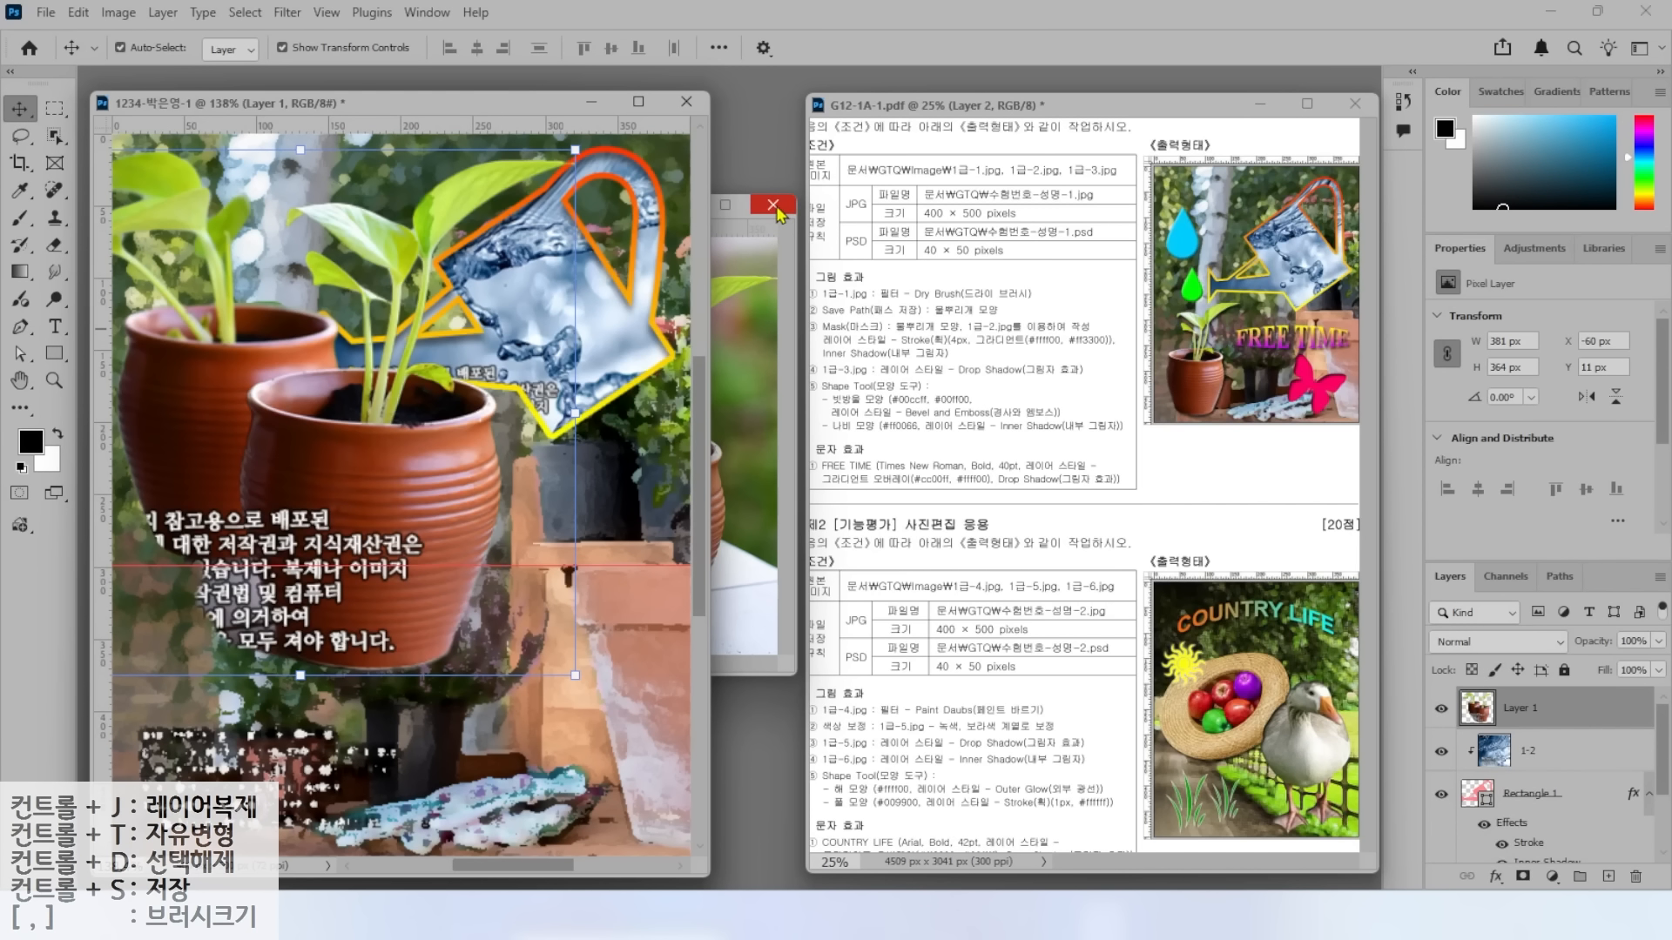
click(772, 206)
double_click(1520, 710)
text(1-3)
key(Return)
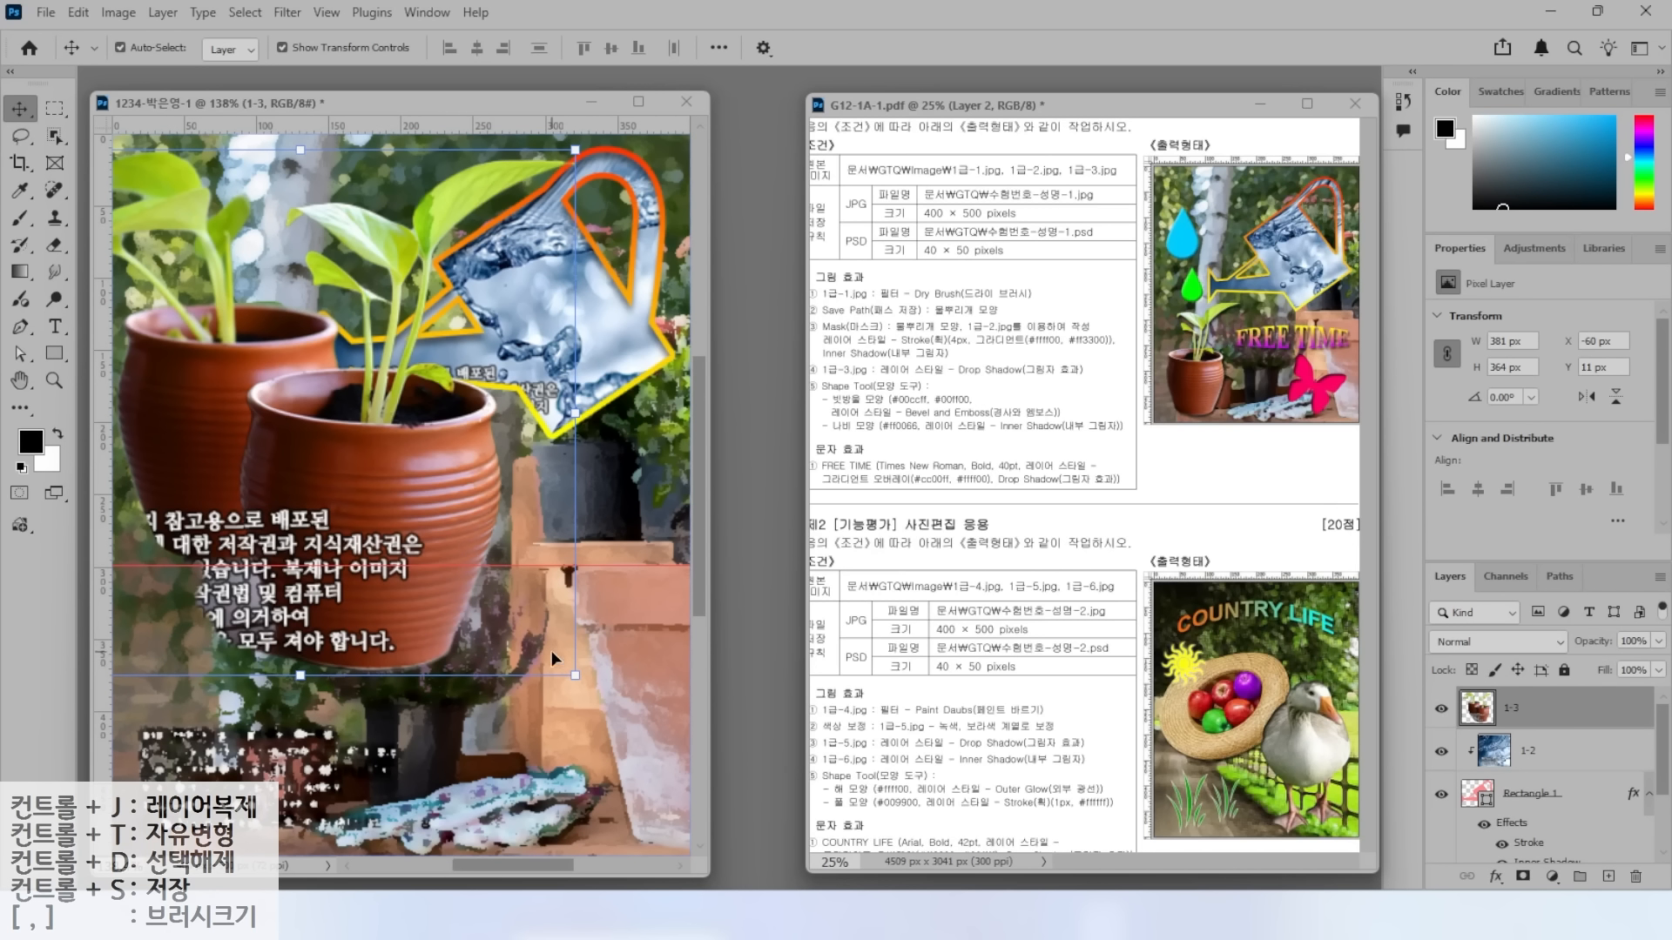
Shrink the pots to about half size, move them lower left, and delete the left pot.
drag(574, 675, 323, 433)
mouse_move(237, 327)
mouse_down()
mouse_move(432, 697)
mouse_move(338, 699)
mouse_move(268, 650)
mouse_move(284, 624)
mouse_up()
click(21, 136)
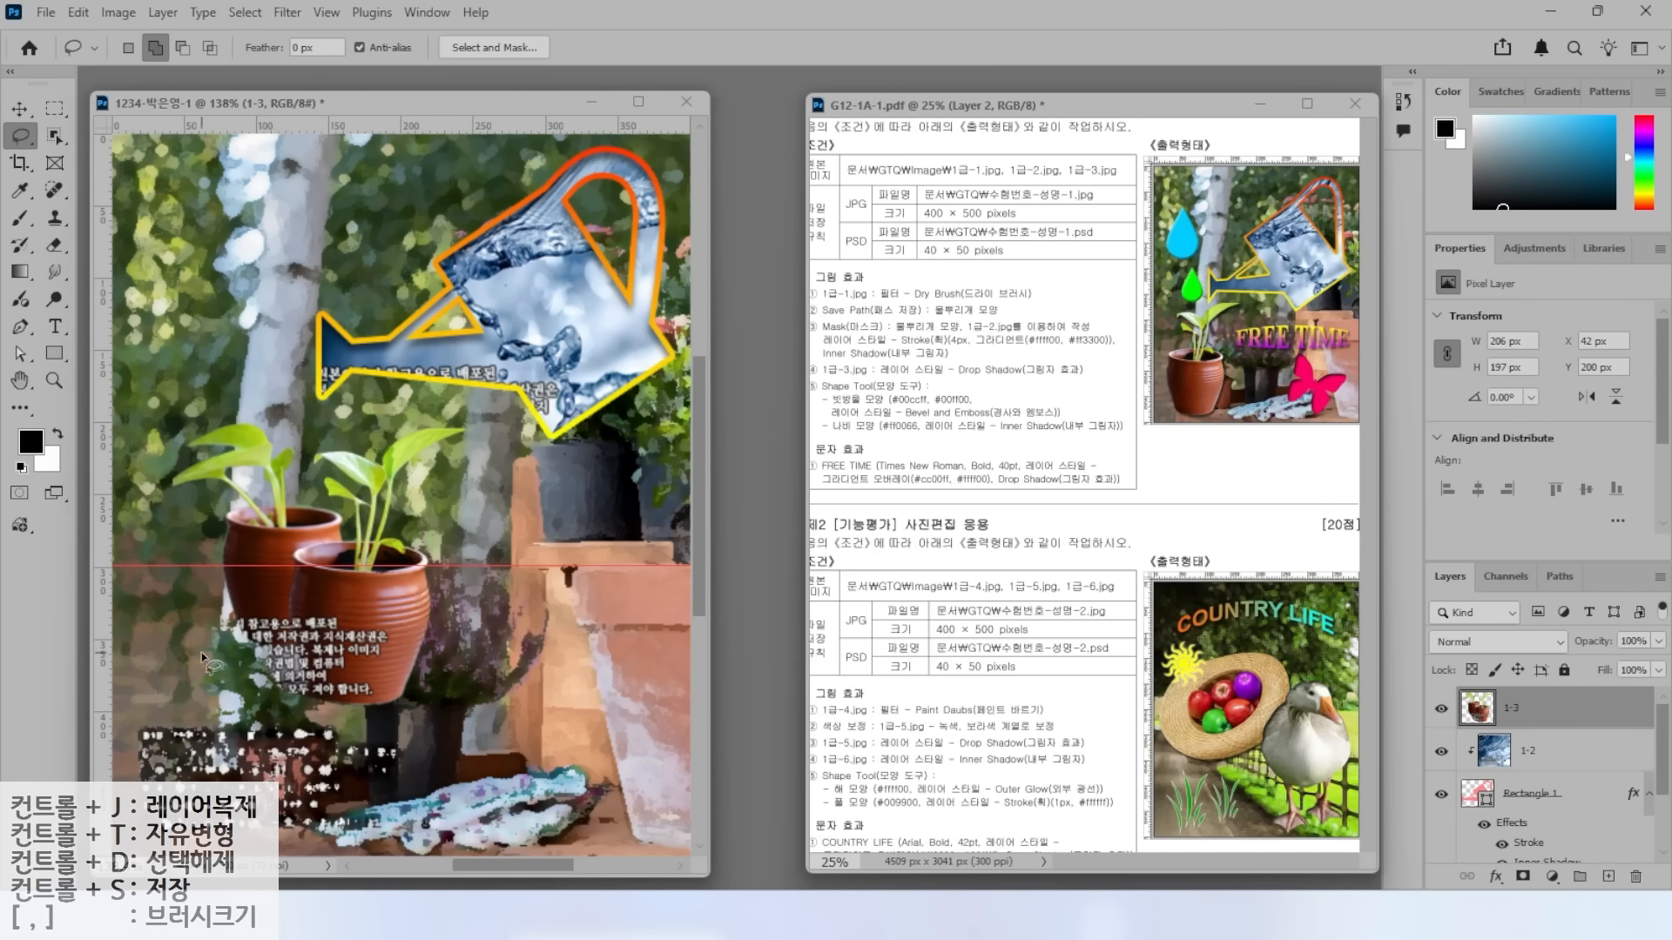
mouse_move(203, 659)
mouse_down()
mouse_move(287, 628)
mouse_move(306, 567)
mouse_move(358, 541)
mouse_move(303, 461)
mouse_move(201, 683)
mouse_up()
key(Delete)
key(ctrl+d)
Move the remaining pot to the lower left and enlarge it to about 199 × 268 px.
key(v)
drag(374, 648, 248, 761)
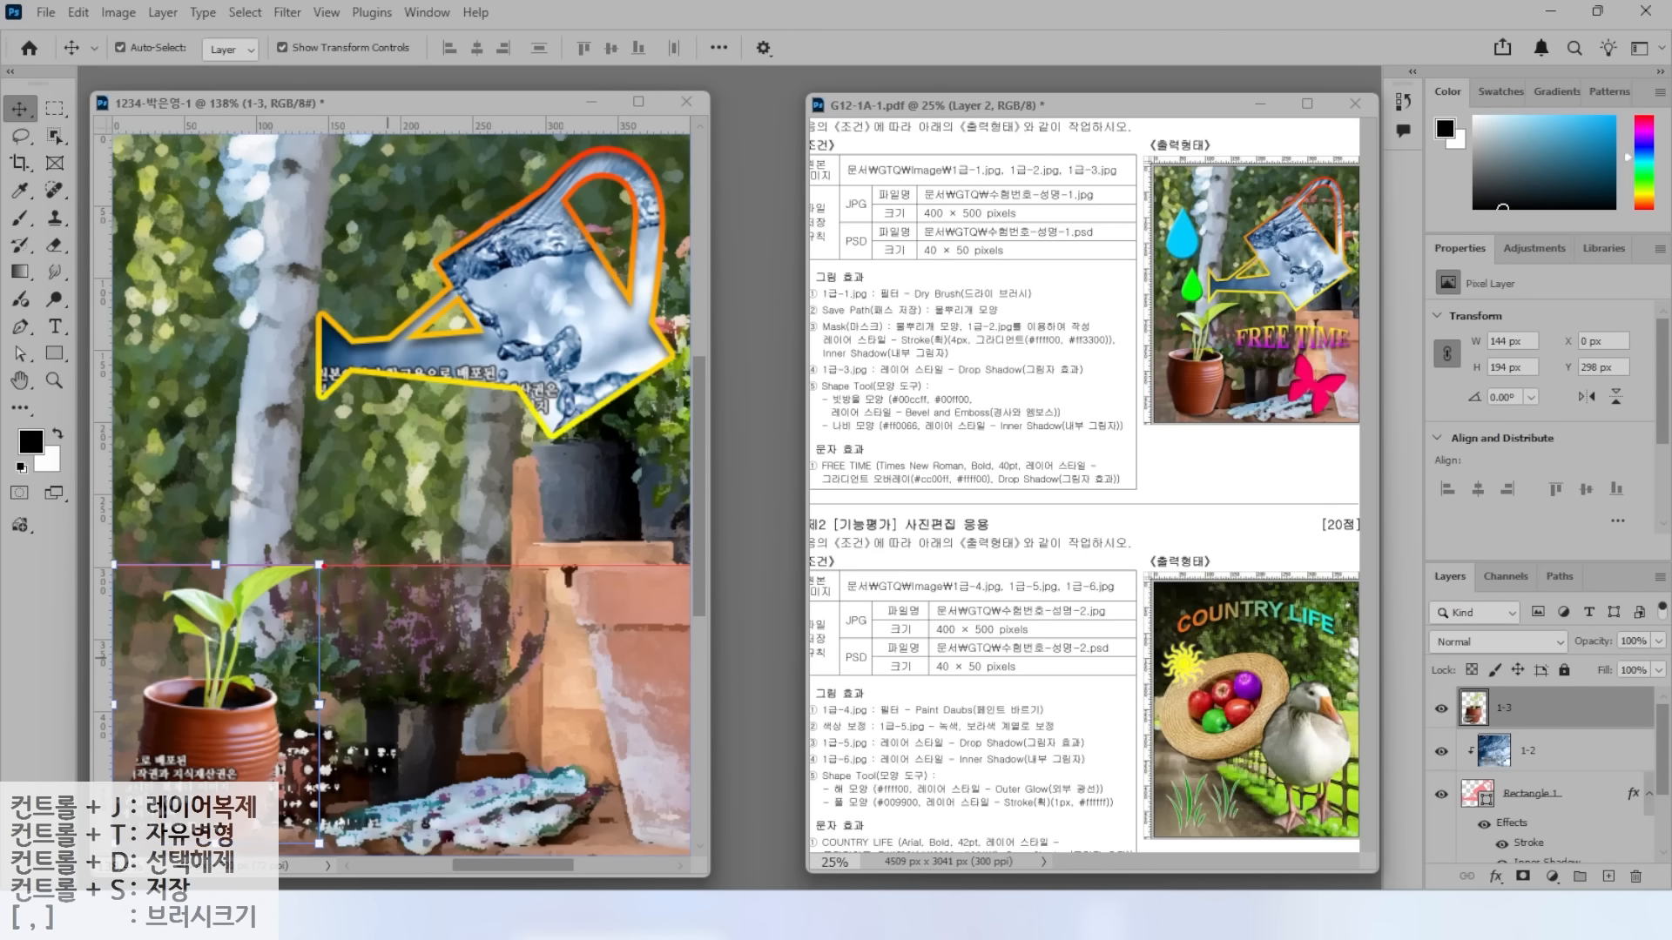
key(ctrl+t)
drag(320, 564, 399, 458)
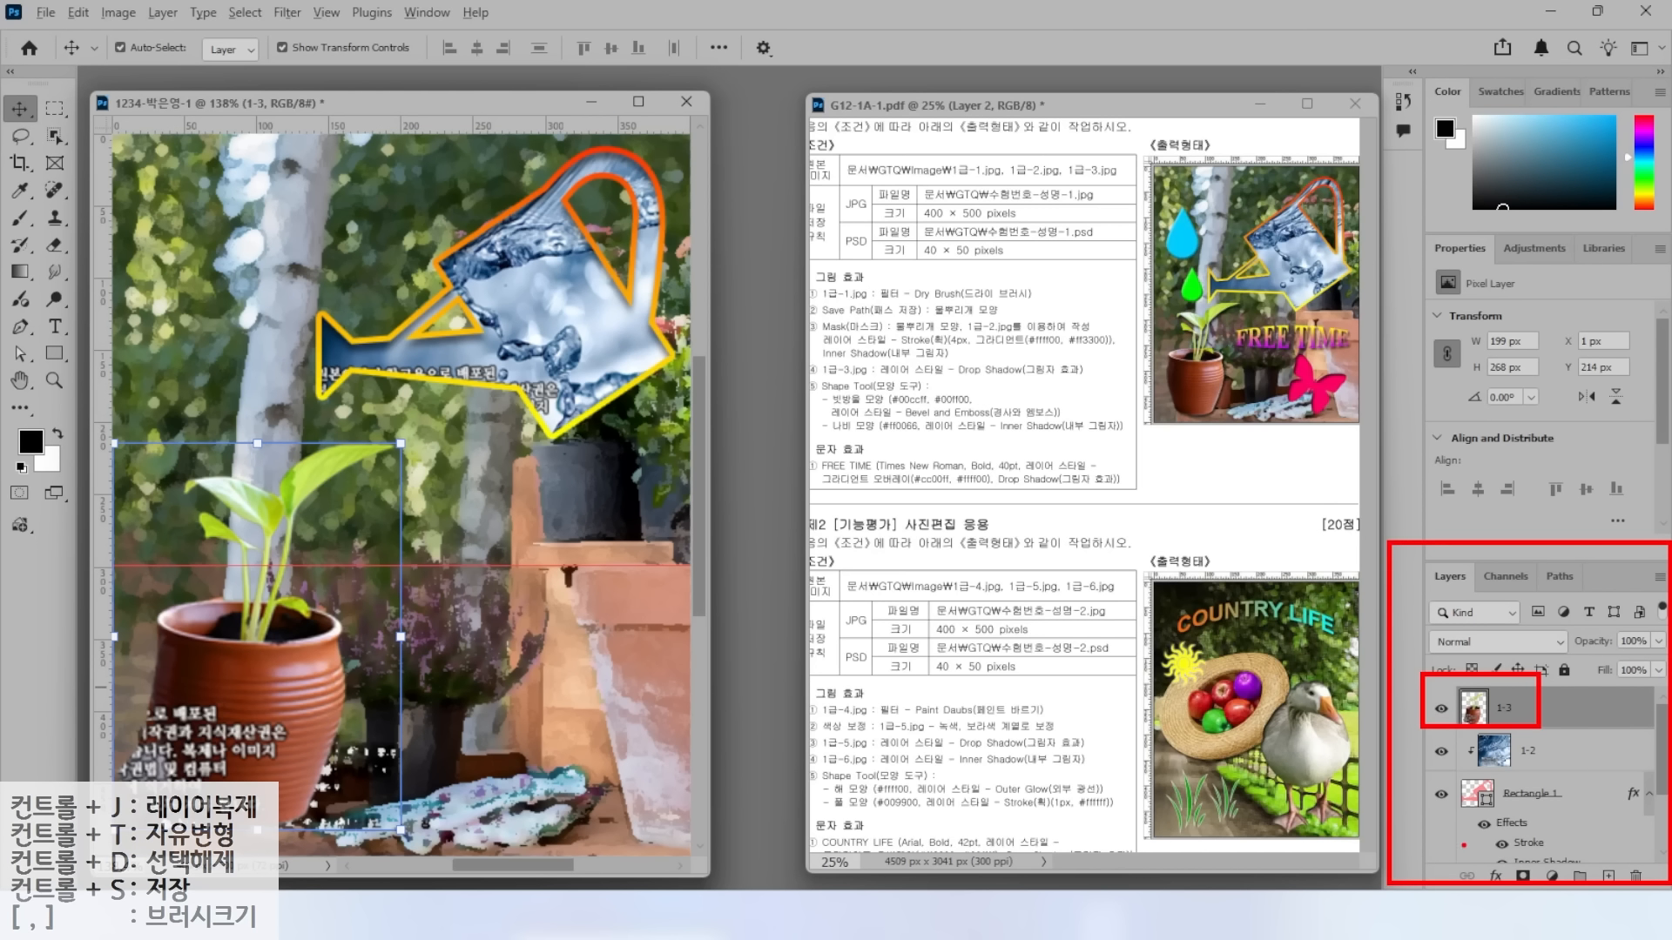
Apply a Drop Shadow at 75% opacity to the potted plant layer 1-3.
click(1496, 875)
click(1541, 869)
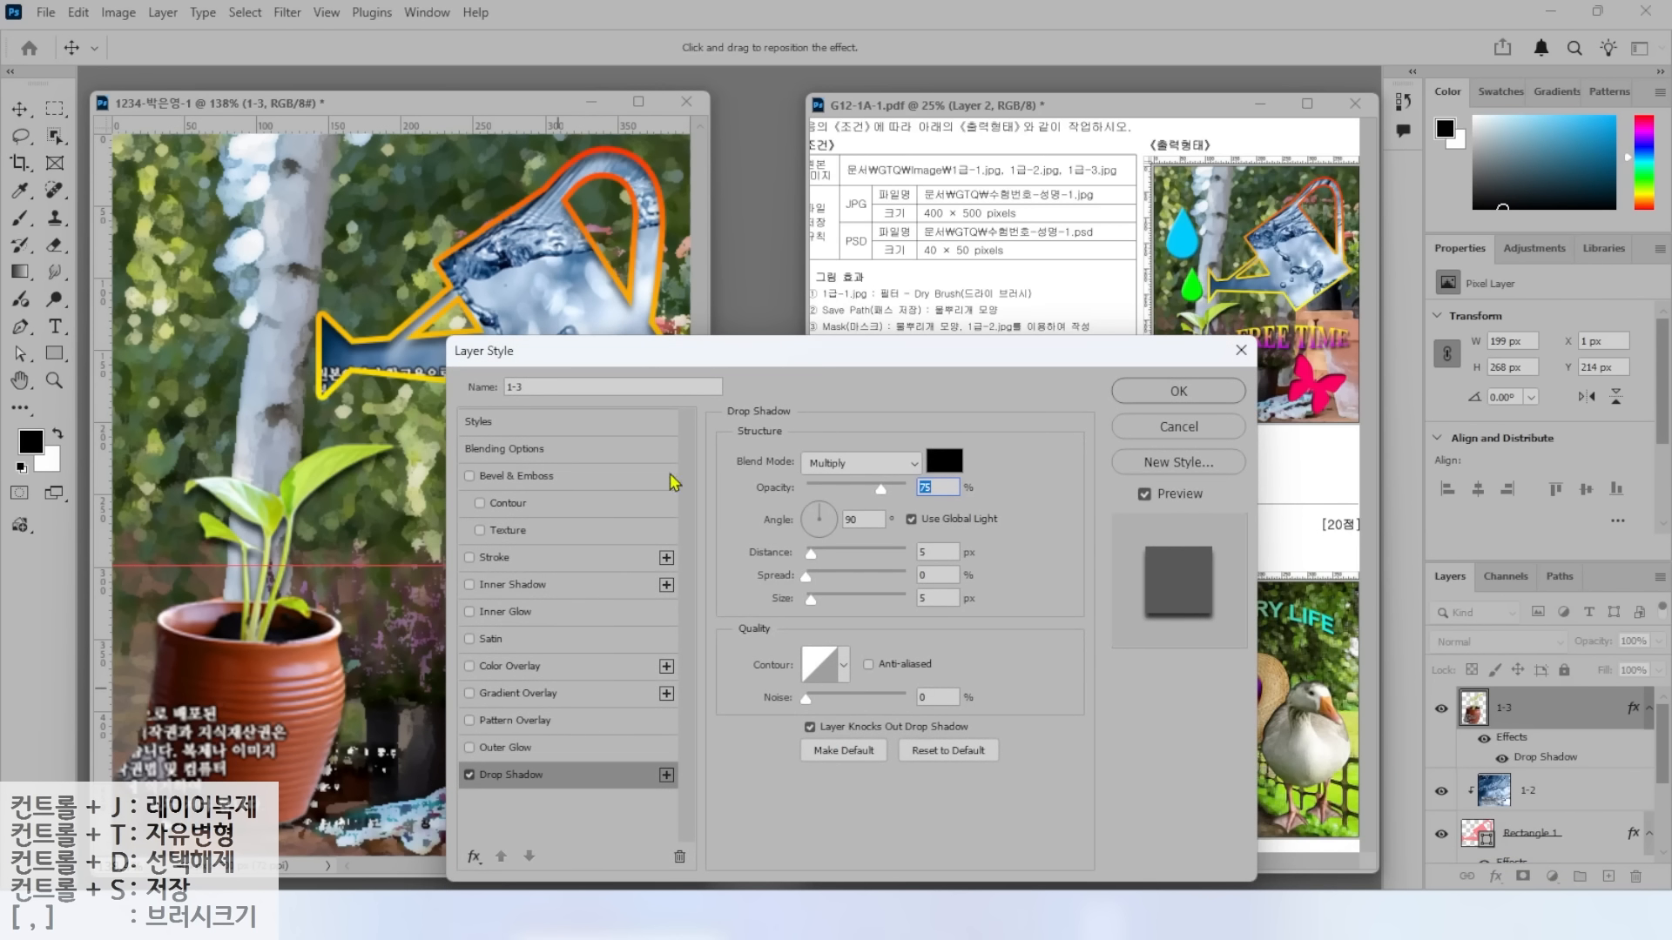
key(alt)
drag(888, 473, 937, 409)
drag(778, 503, 1000, 501)
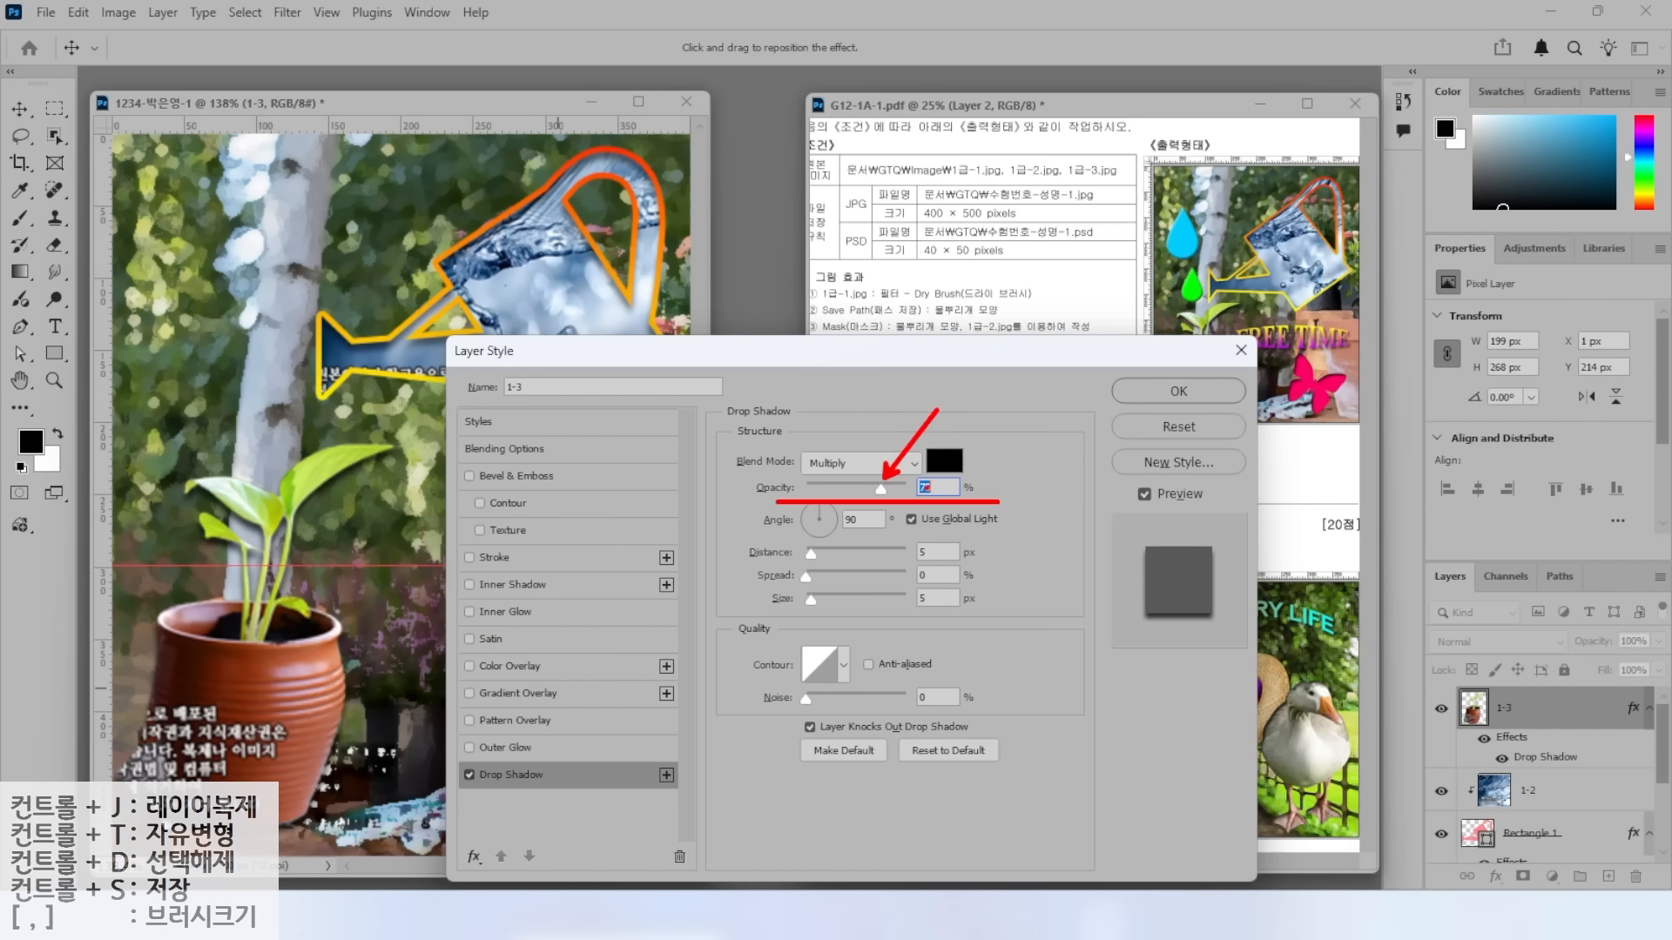
key(Escape)
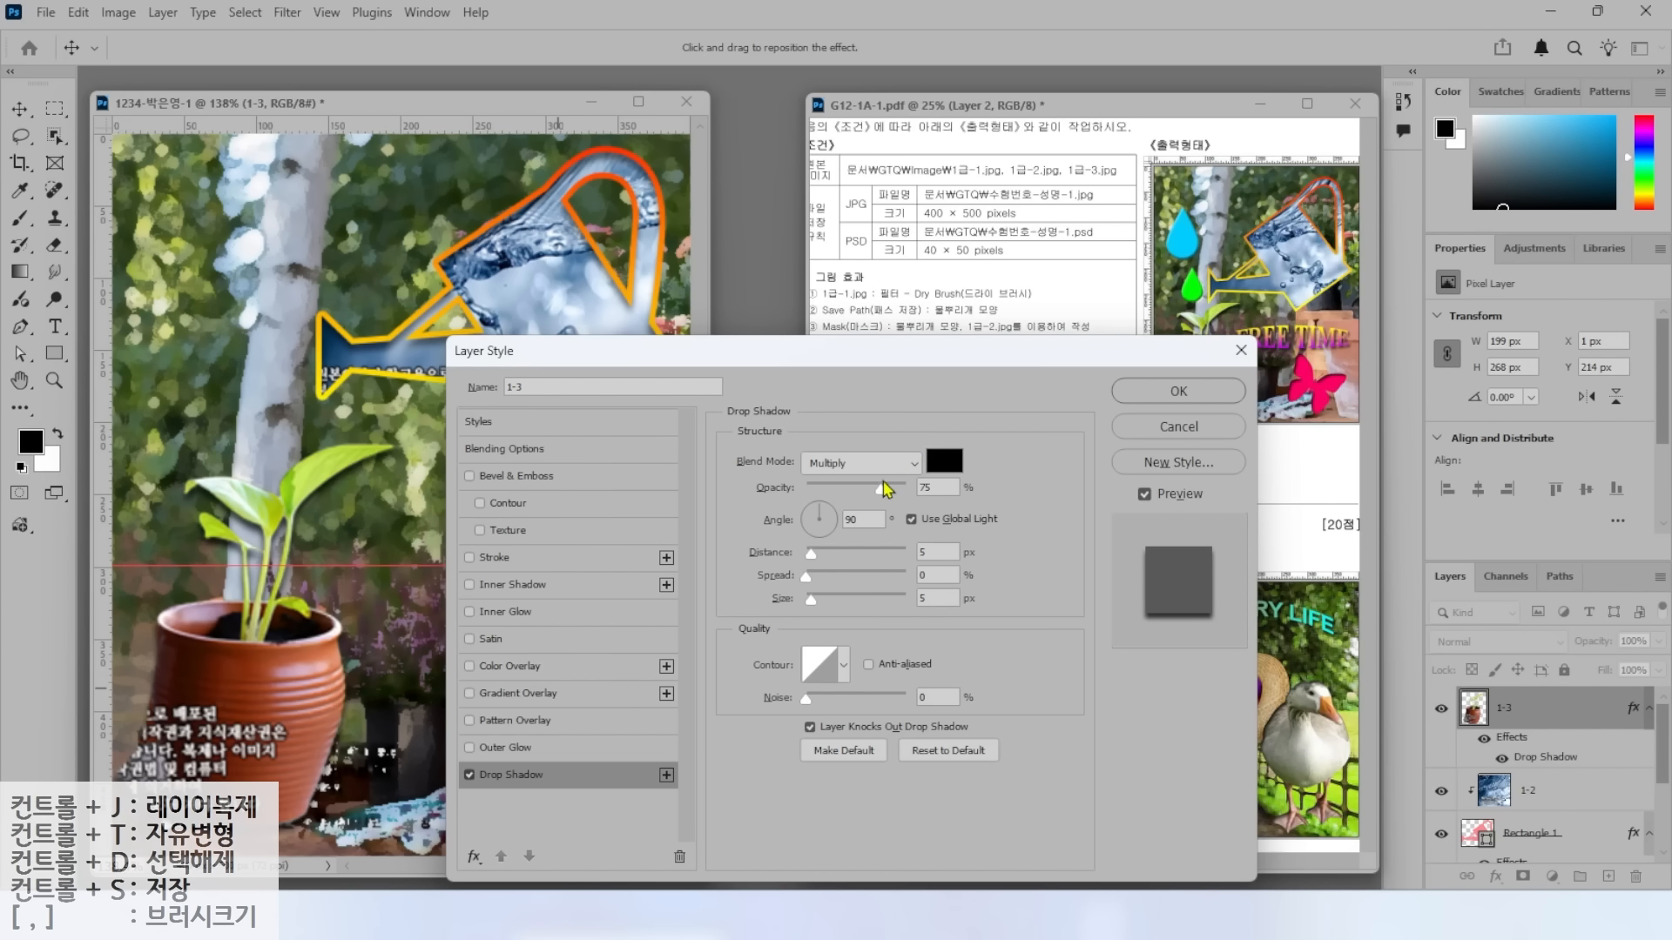
click(1167, 393)
drag(827, 340, 841, 383)
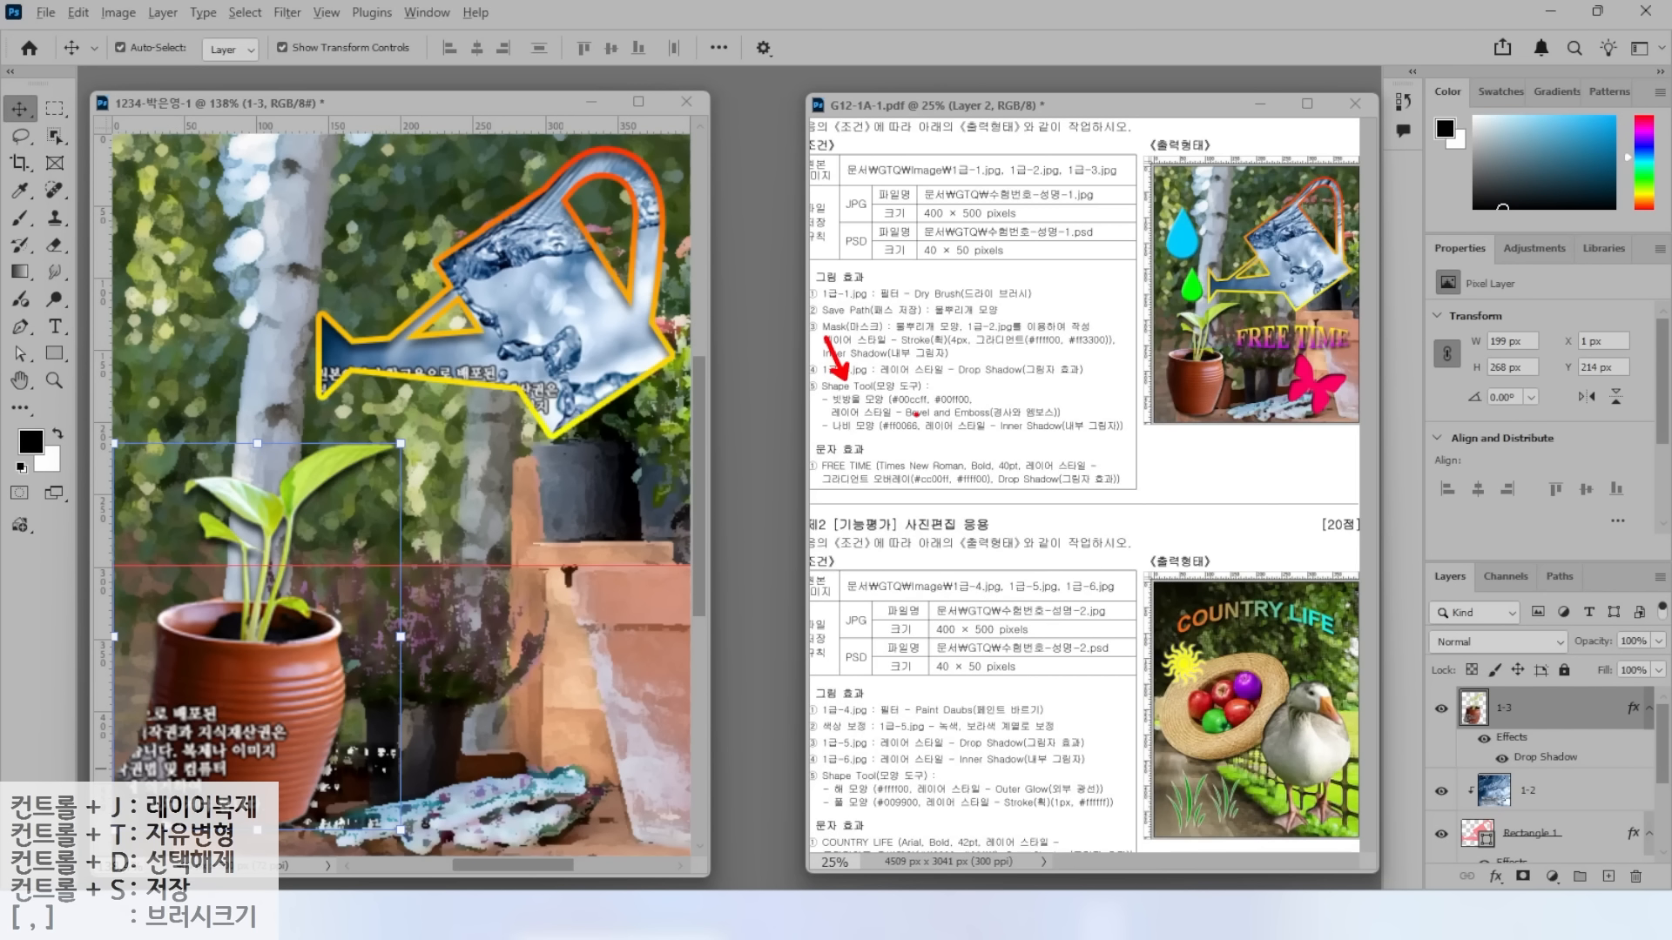
key(Escape)
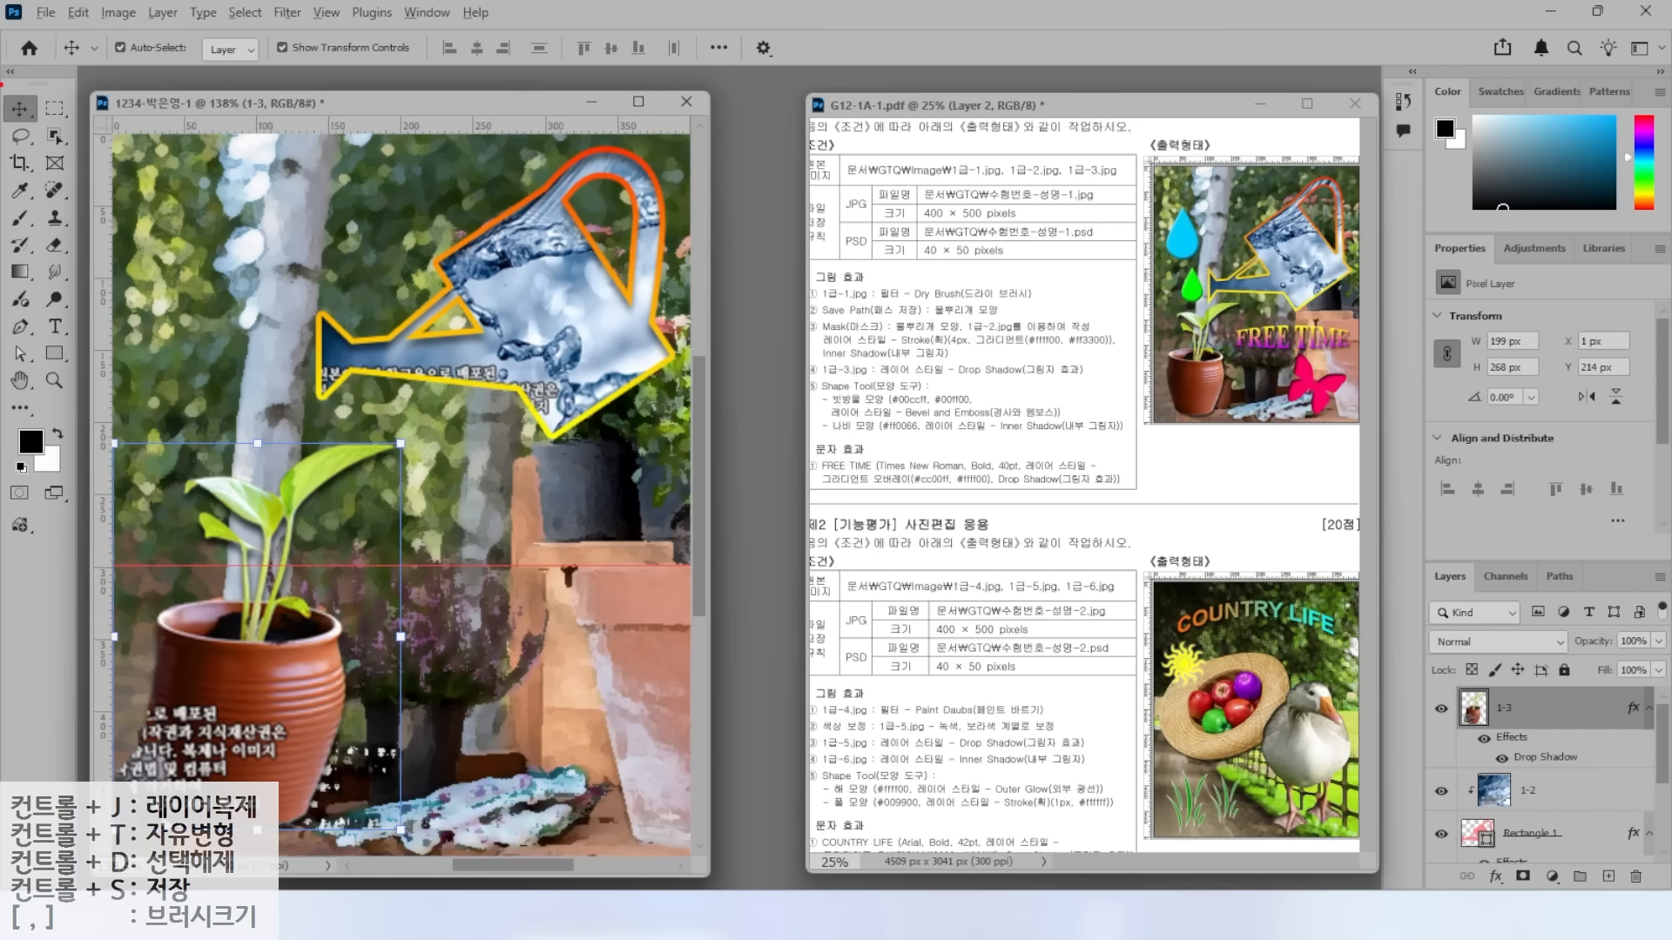
drag(2, 75, 76, 498)
drag(45, 319, 132, 430)
key(Escape)
Switch from the Rectangle Tool to the Custom Shape Tool with a pink fill.
click(53, 359)
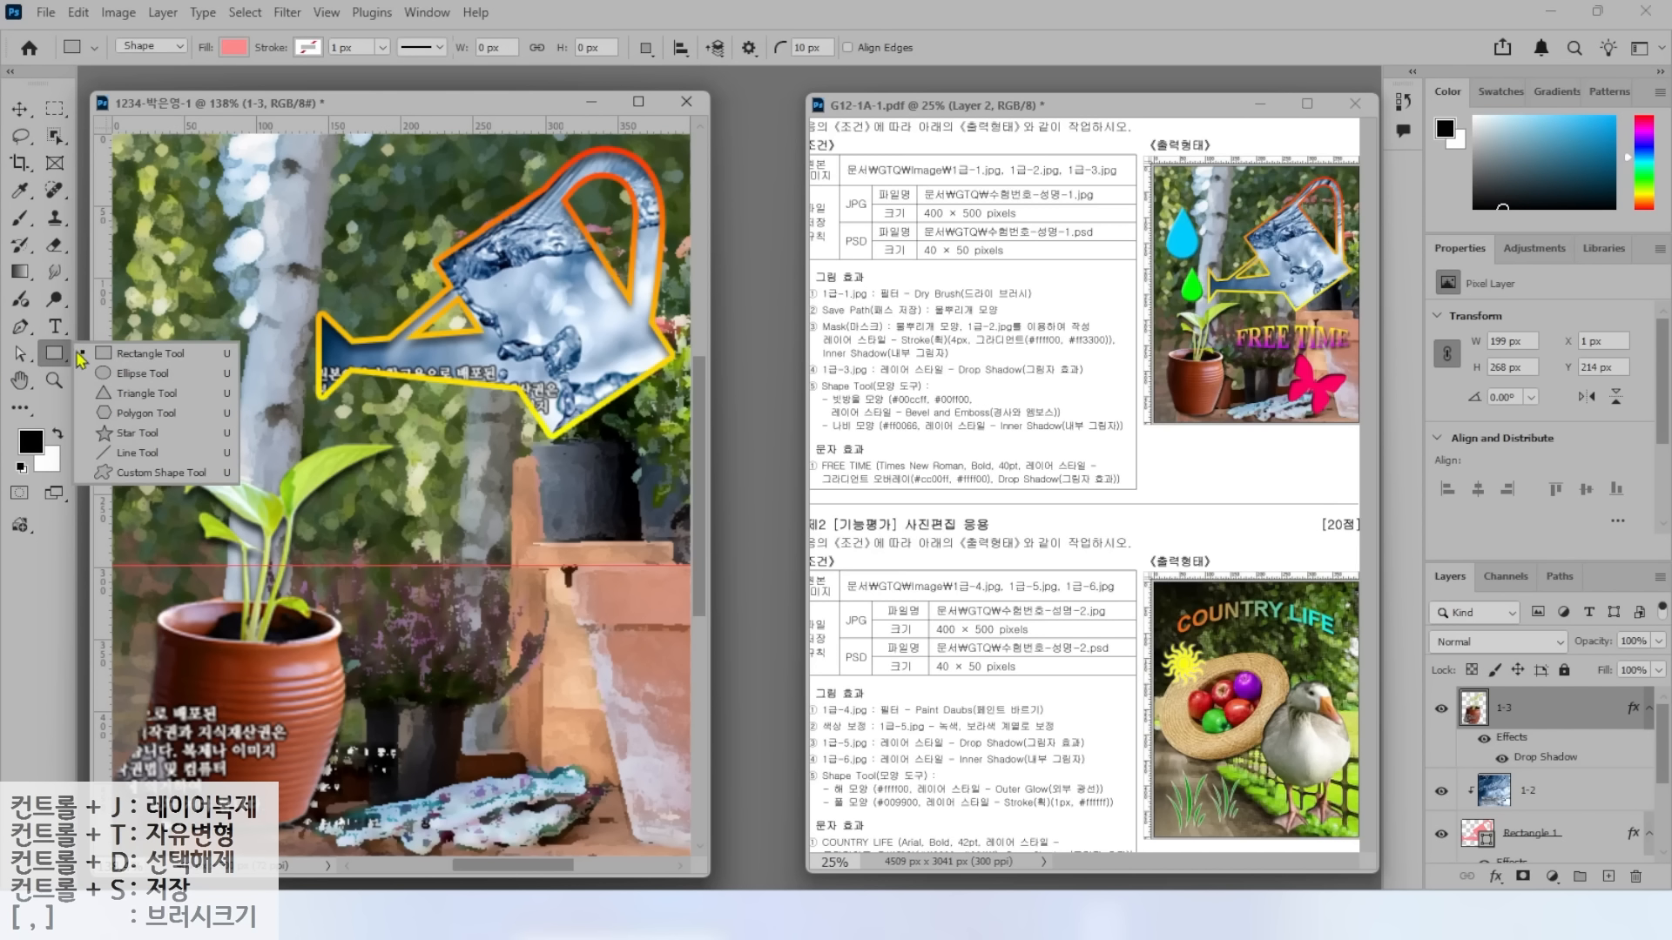
click(125, 475)
mouse_move(41, 15)
mouse_down()
mouse_move(96, 39)
mouse_move(981, 106)
mouse_up()
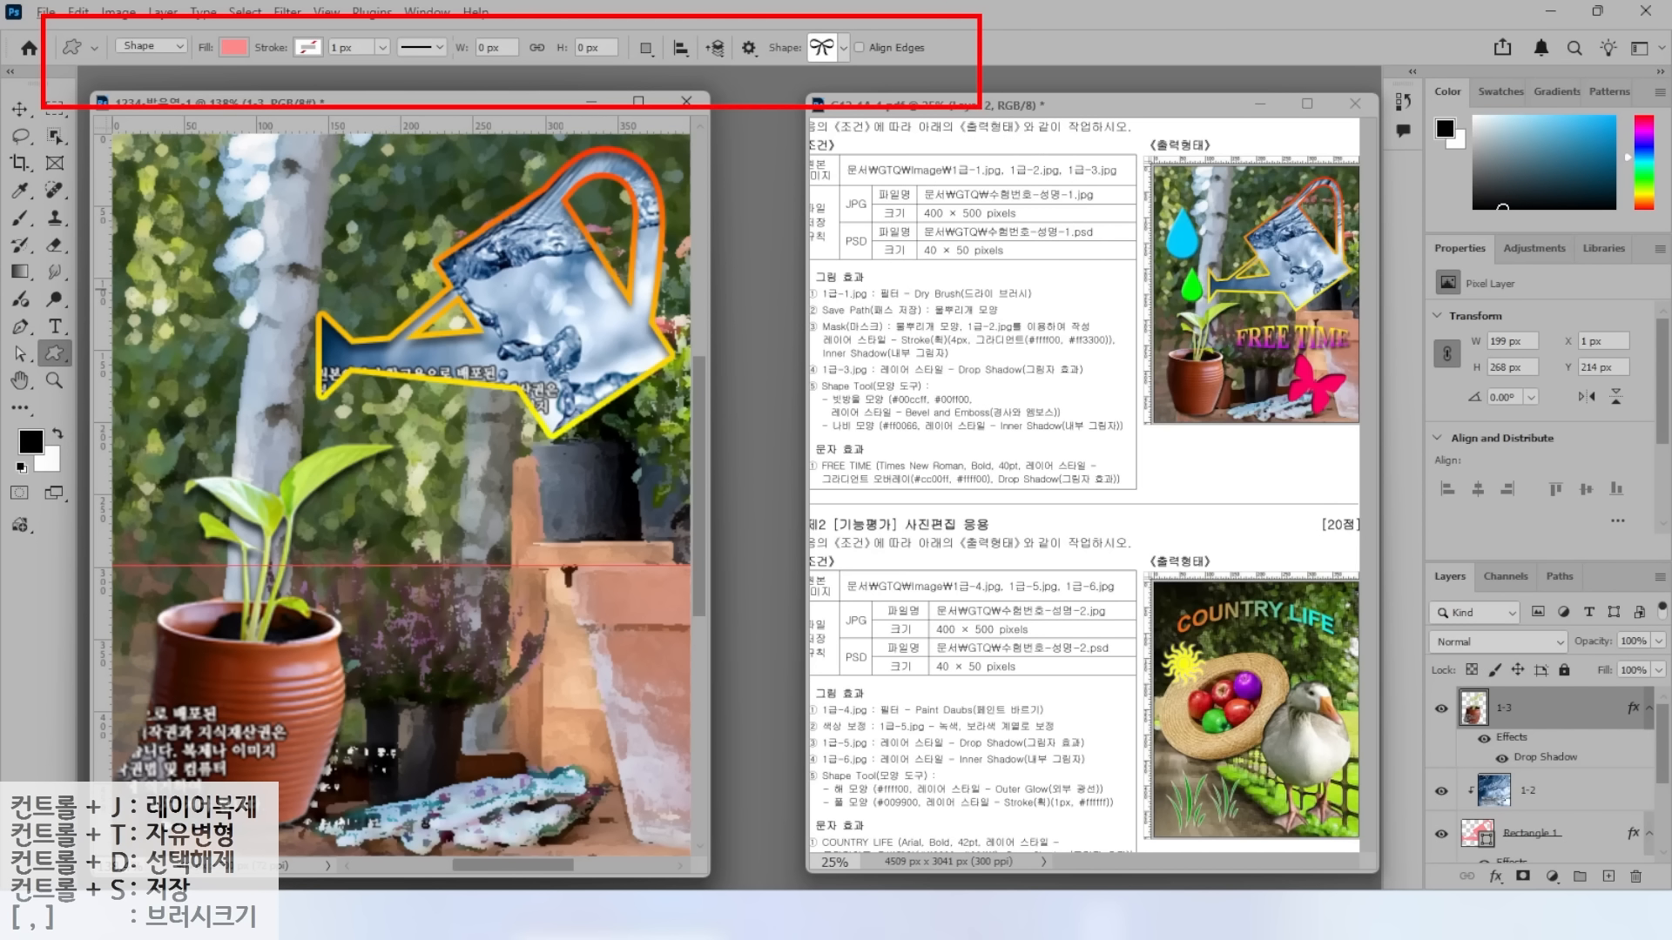
mouse_move(179, 61)
mouse_down()
mouse_move(249, 148)
mouse_move(249, 41)
mouse_move(319, 137)
mouse_up()
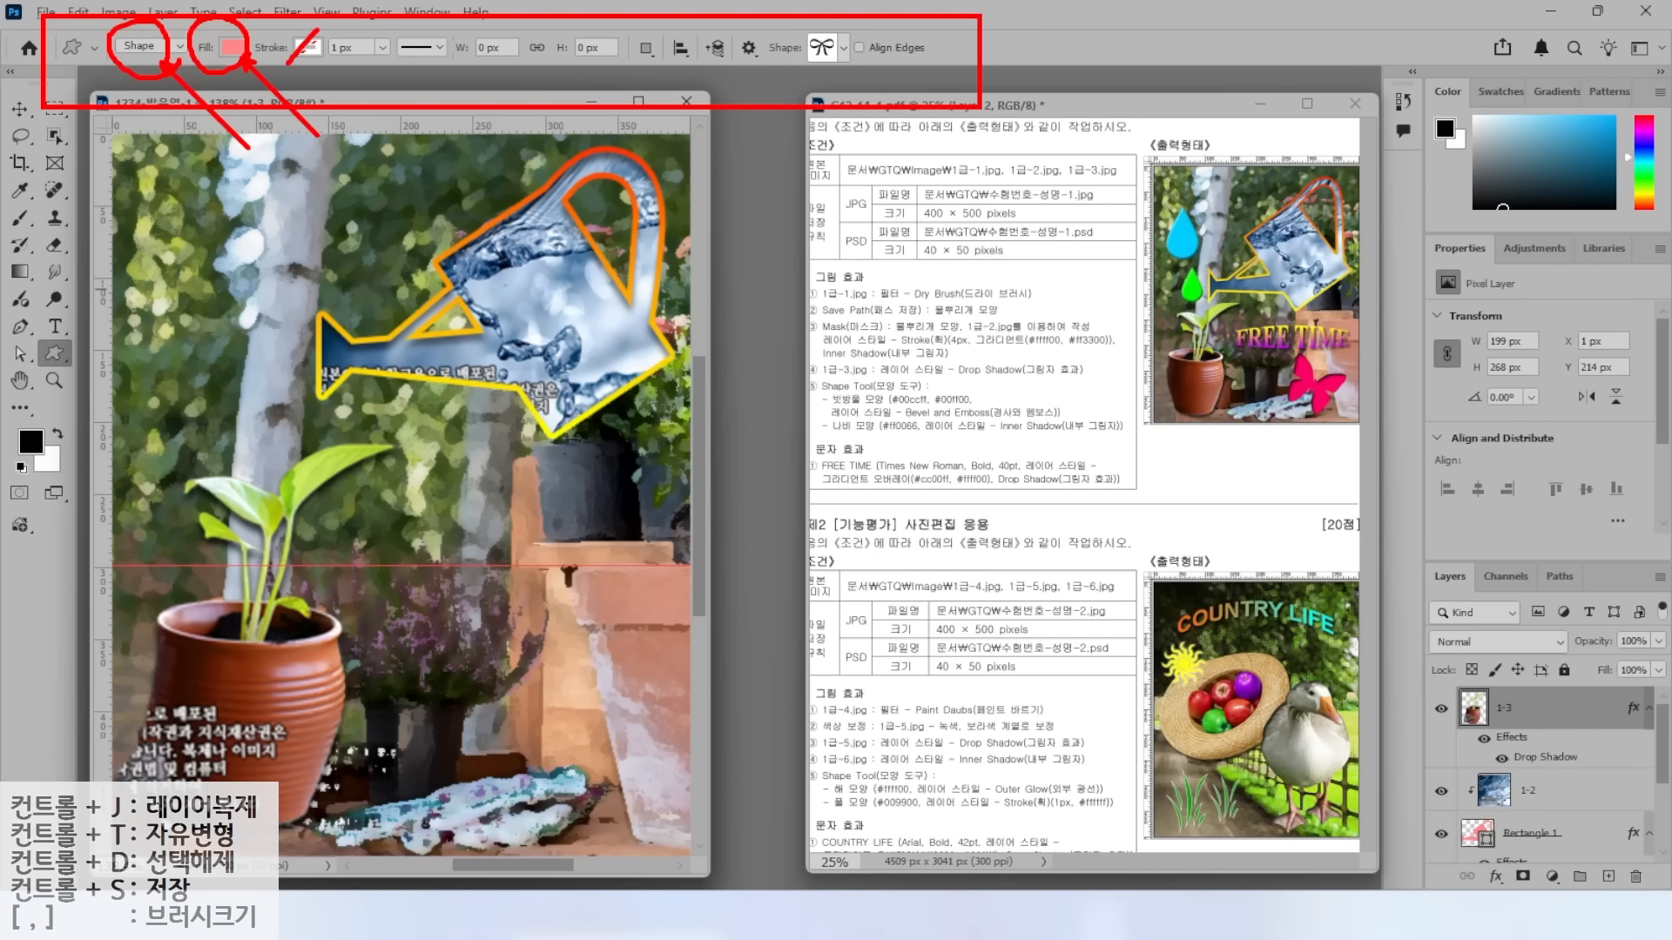
mouse_move(841, 76)
mouse_down()
mouse_move(762, 68)
mouse_move(843, 74)
mouse_move(898, 140)
mouse_up()
key(Escape)
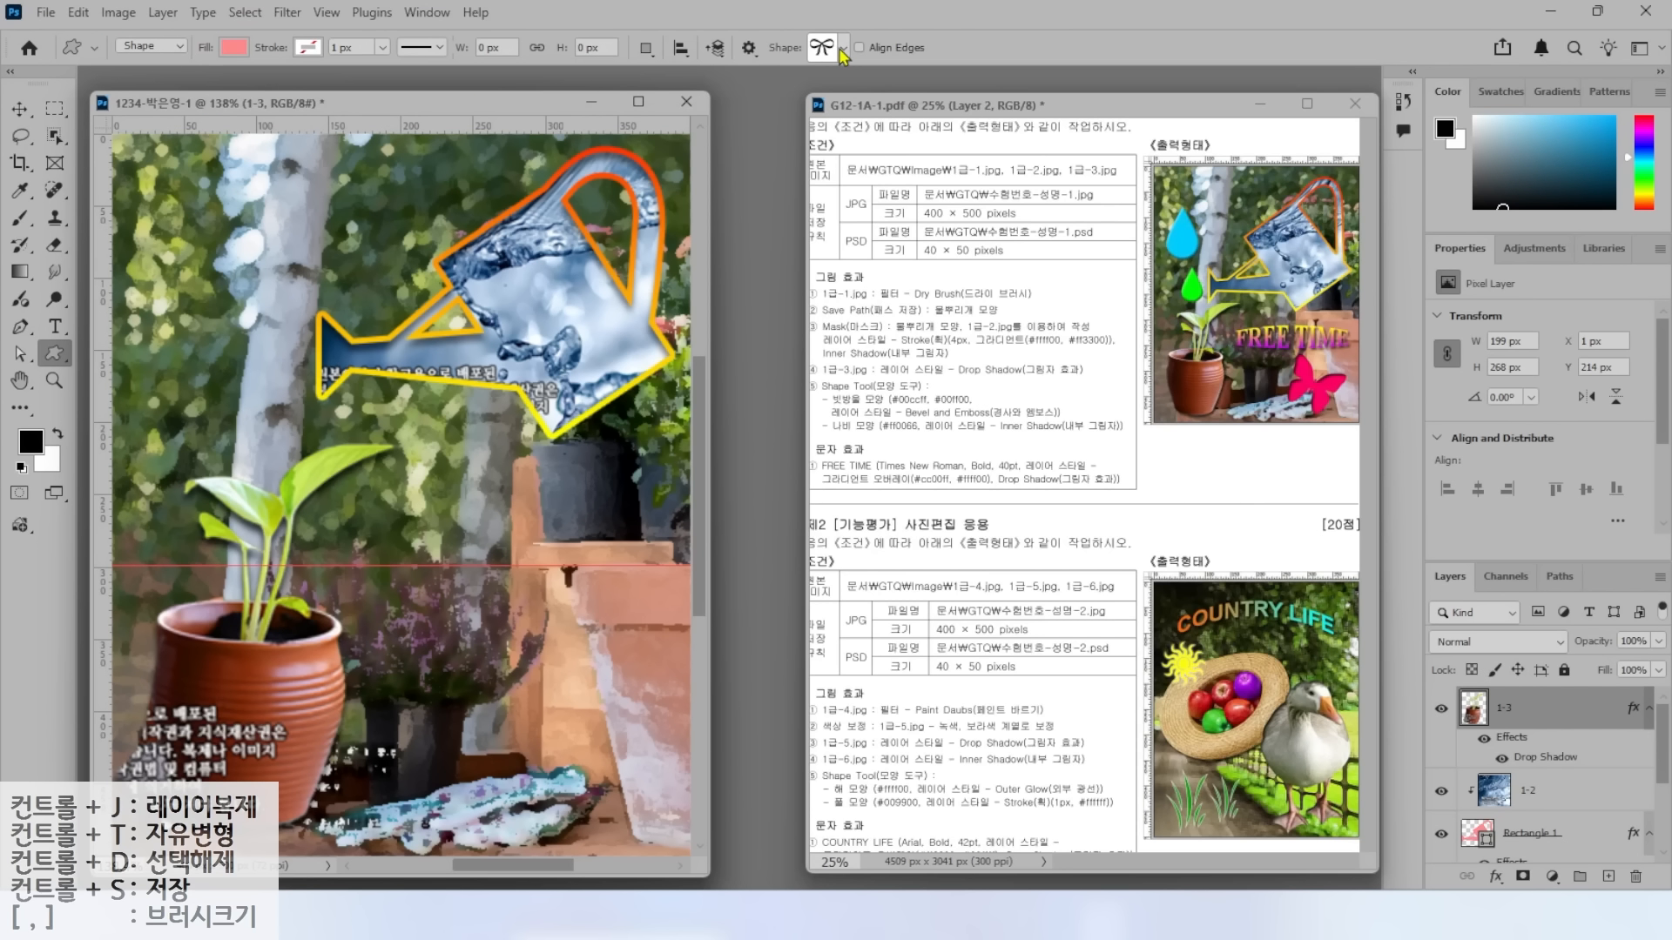
Check the Shape picker's default groups, such as Wild Animals, Flowers and Legacy Shapes and More.
click(843, 50)
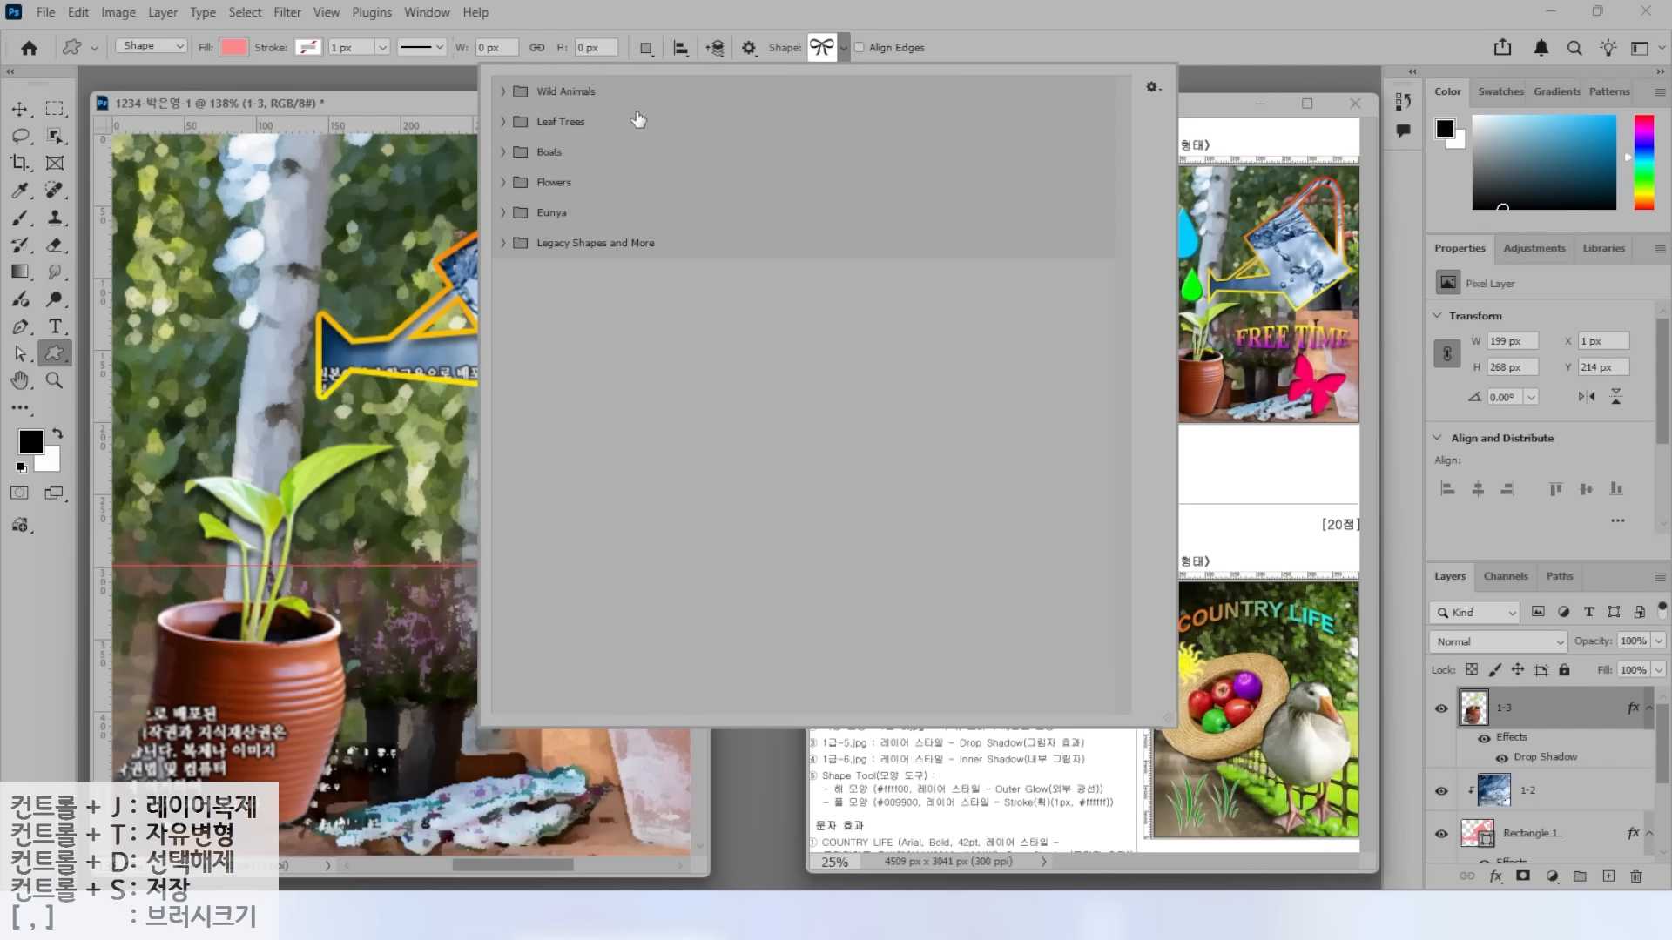
drag(551, 79, 597, 50)
drag(555, 111, 624, 75)
drag(566, 137, 631, 137)
drag(567, 184, 646, 233)
drag(460, 61, 658, 202)
drag(501, 224, 687, 341)
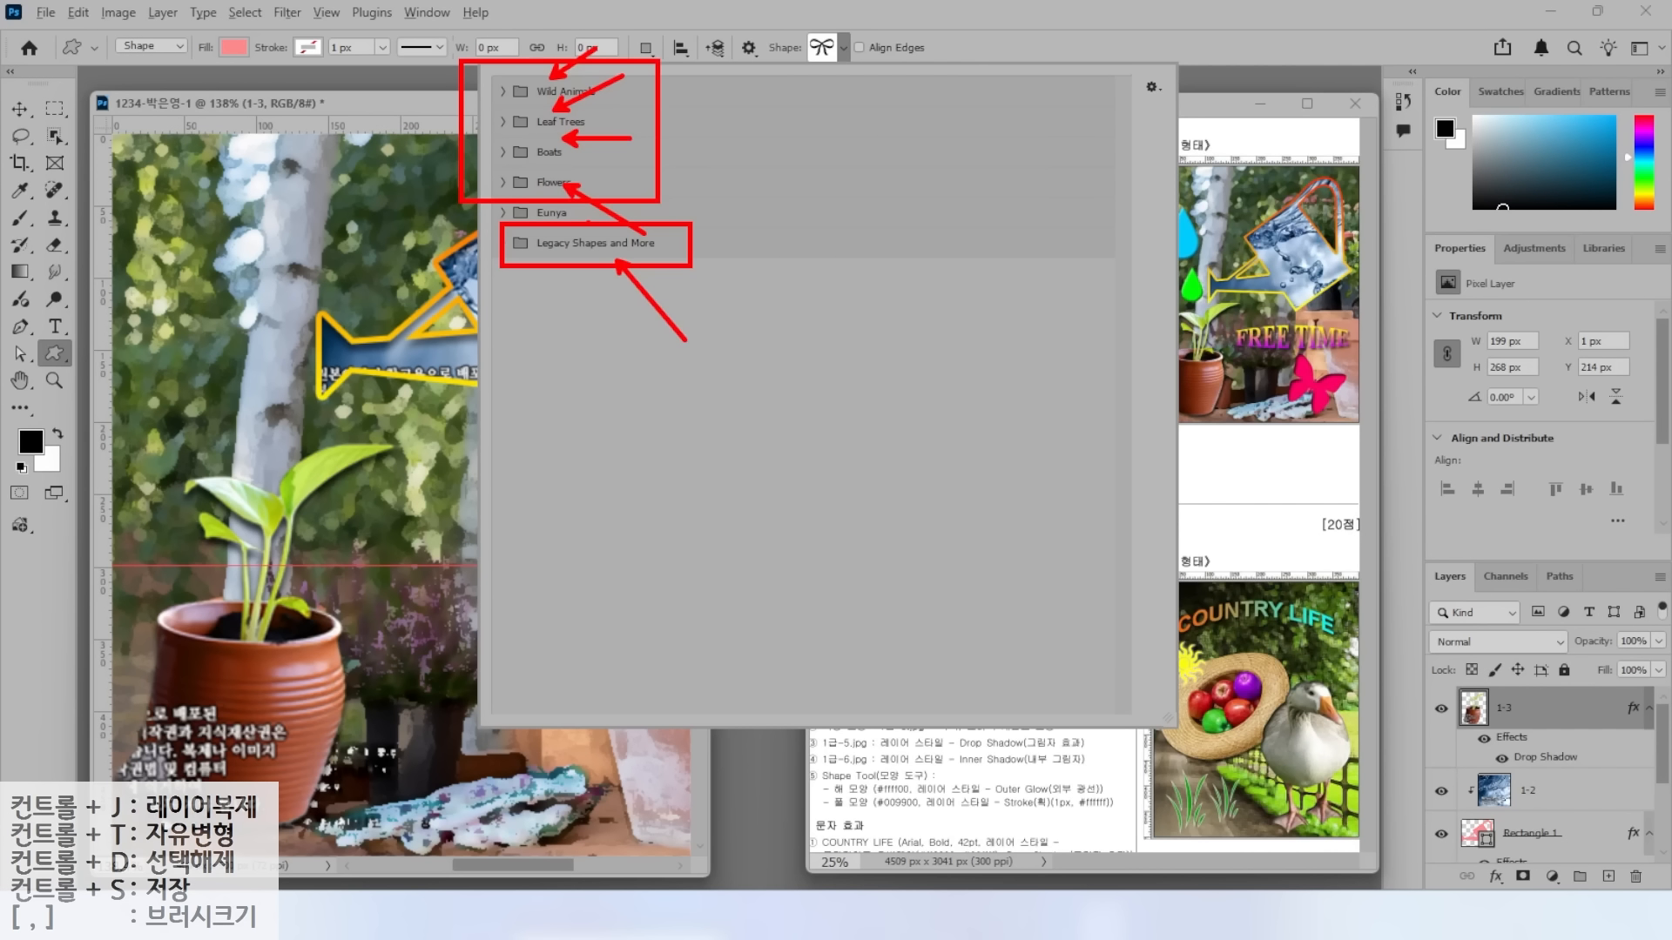
key(Escape)
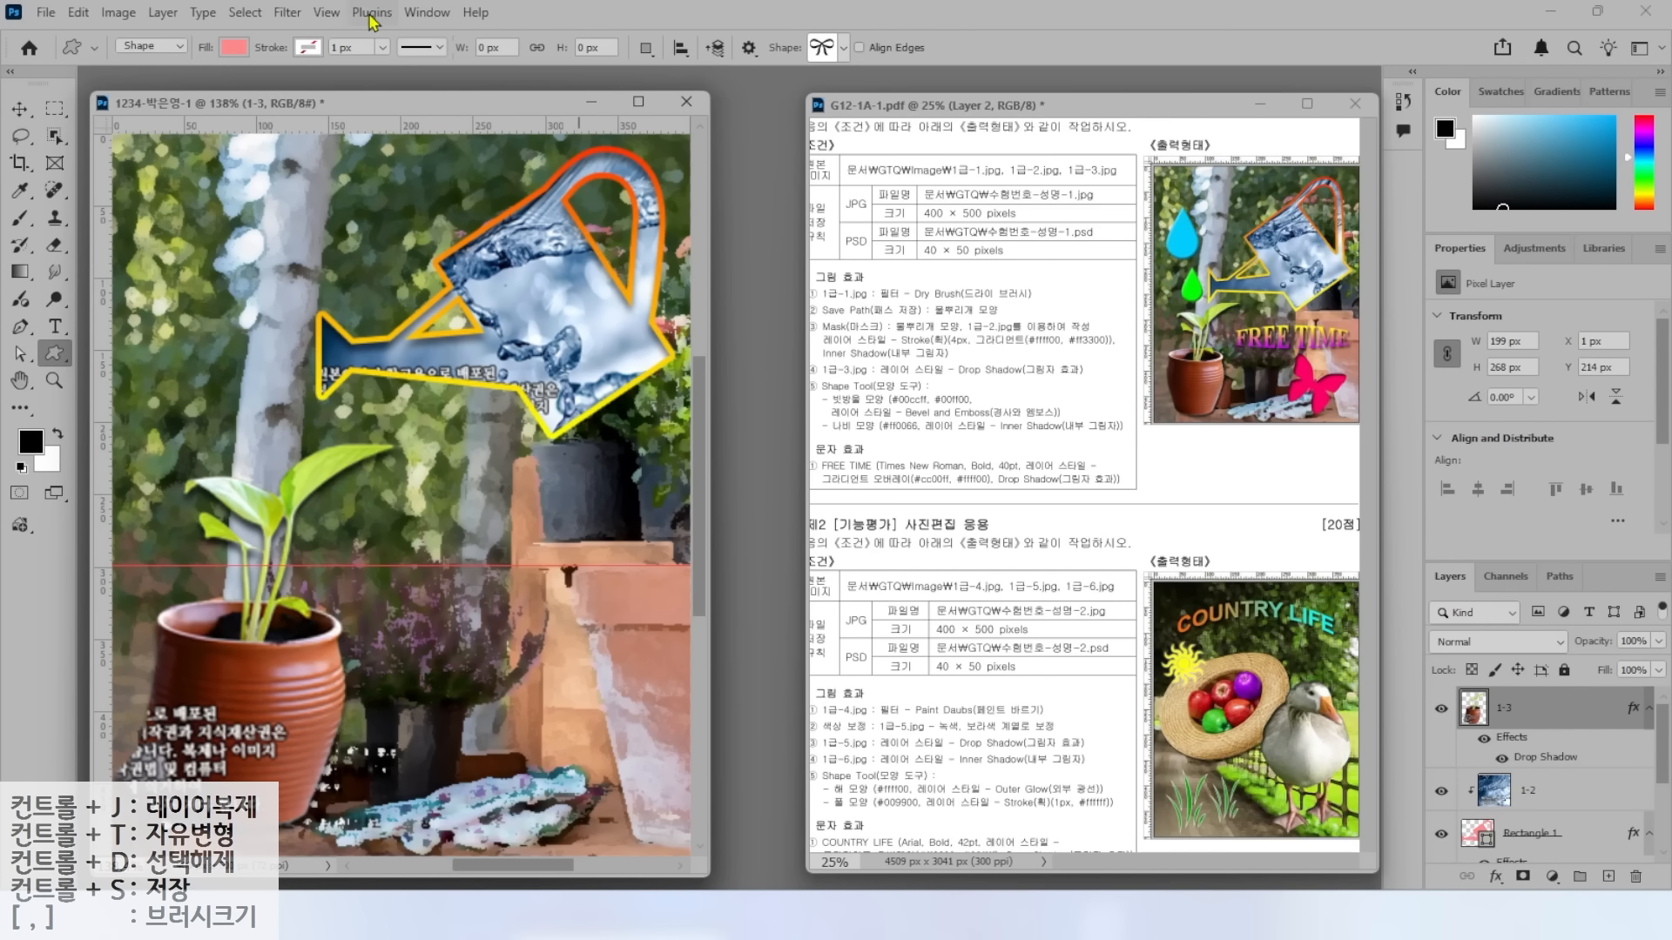
click(427, 13)
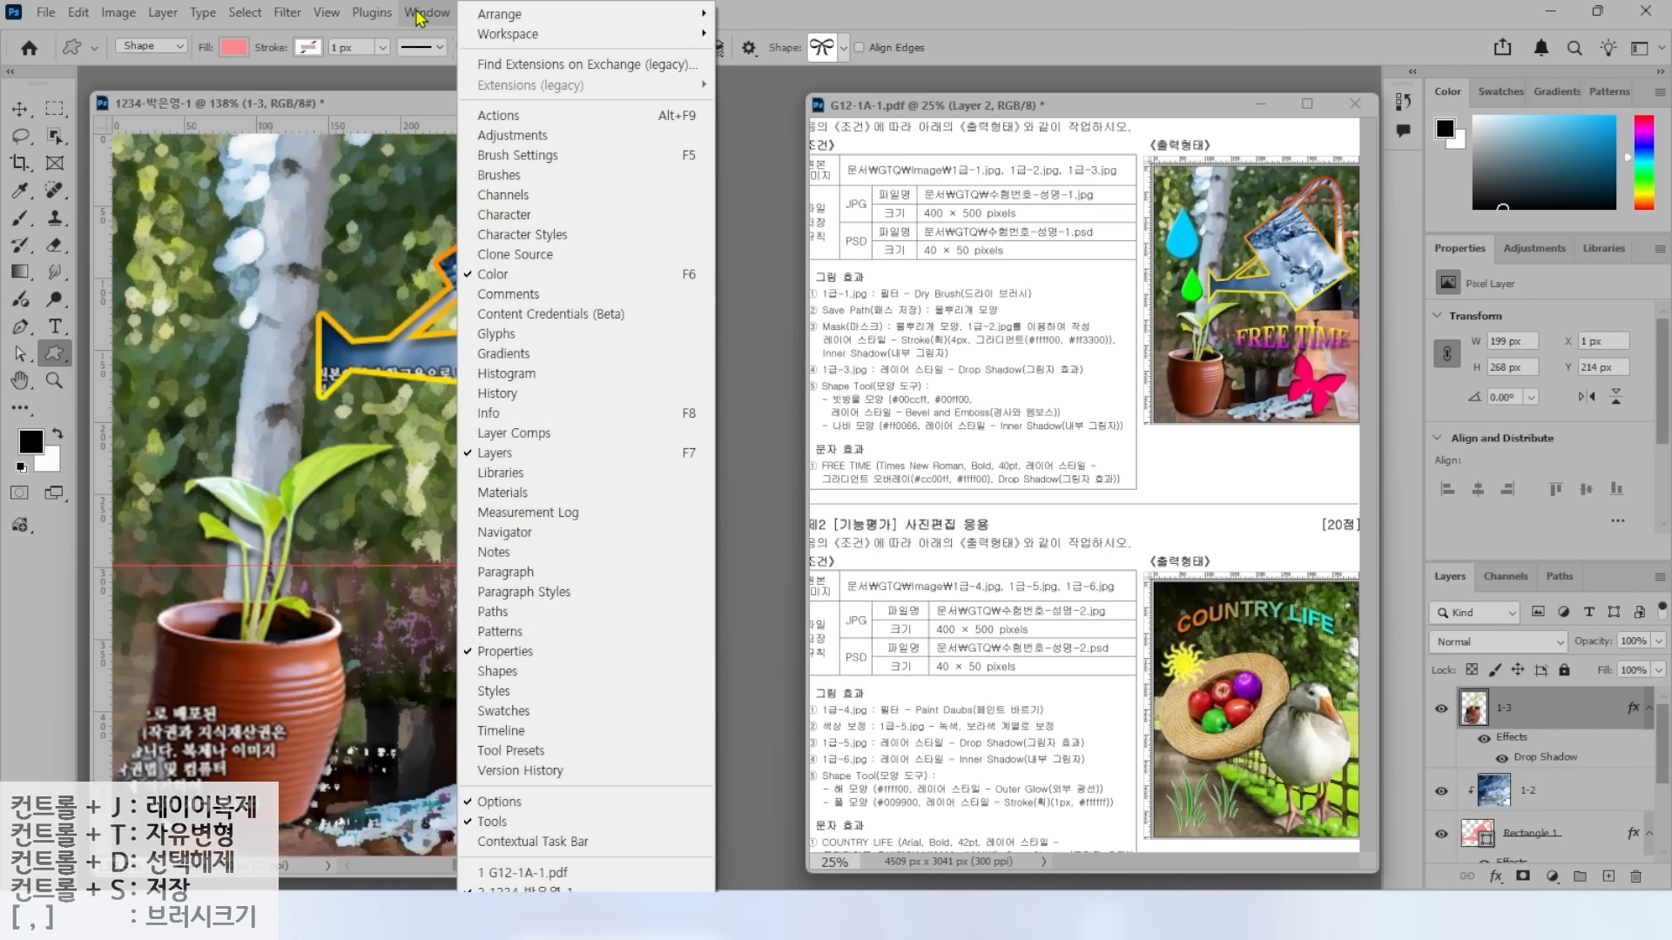
Load the Legacy Shapes and More set from the Shapes panel menu.
click(503, 675)
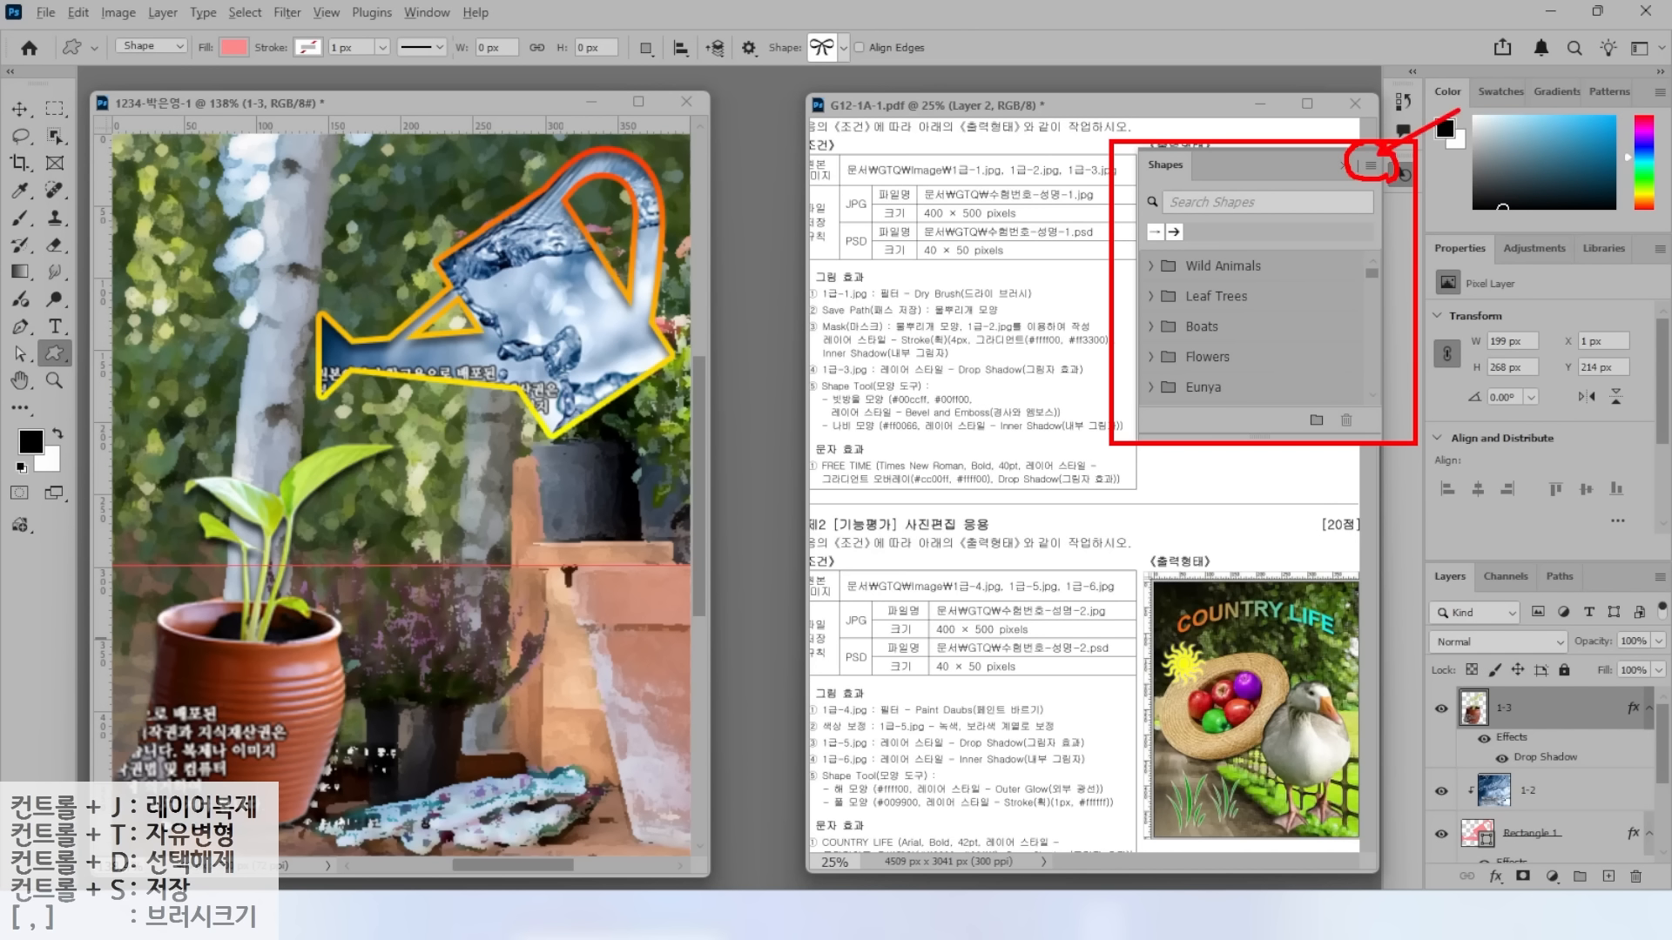
click(1371, 164)
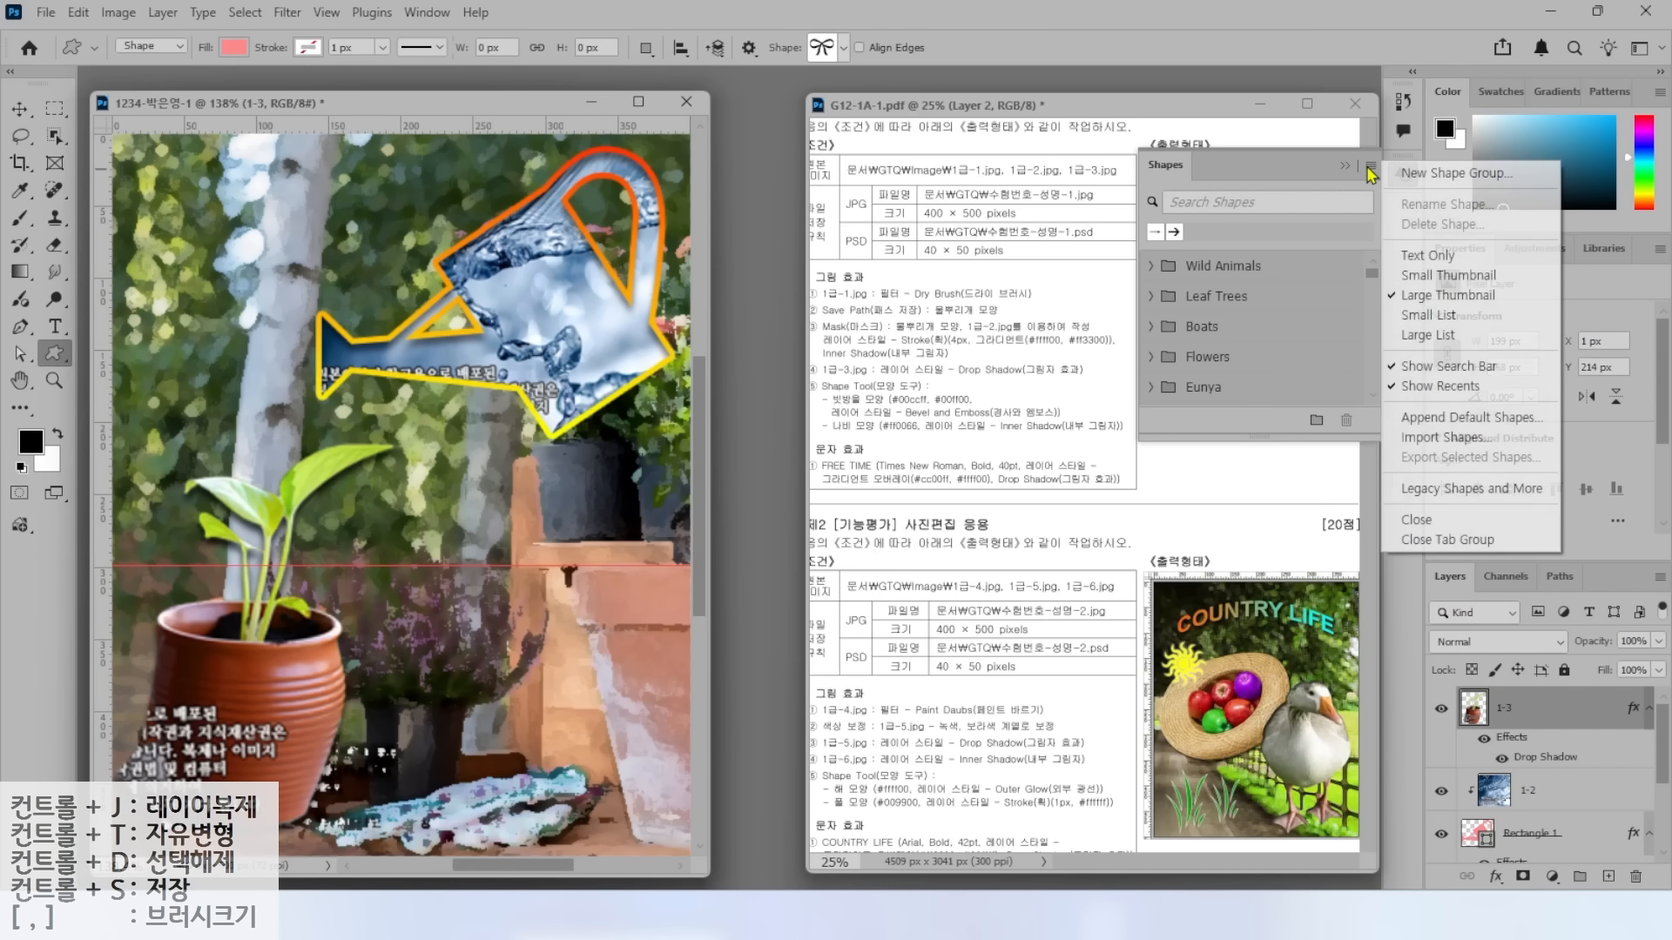
click(1412, 492)
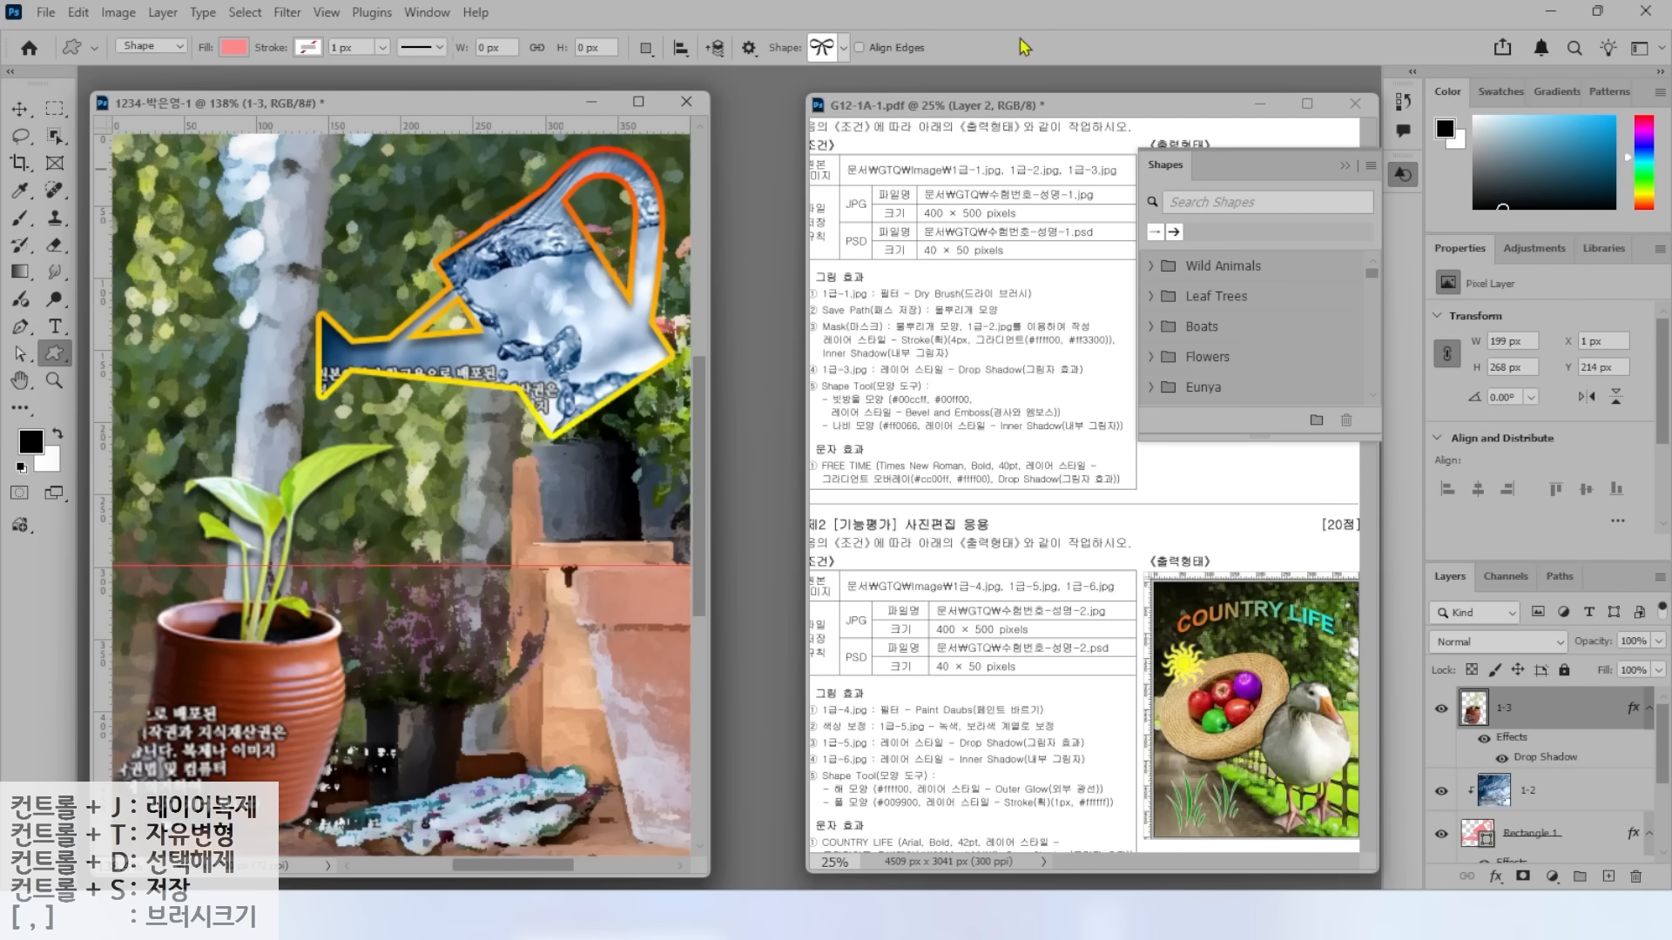
In the Shape picker, expand Legacy Shapes and More and All Legacy Default Shapes.
click(842, 48)
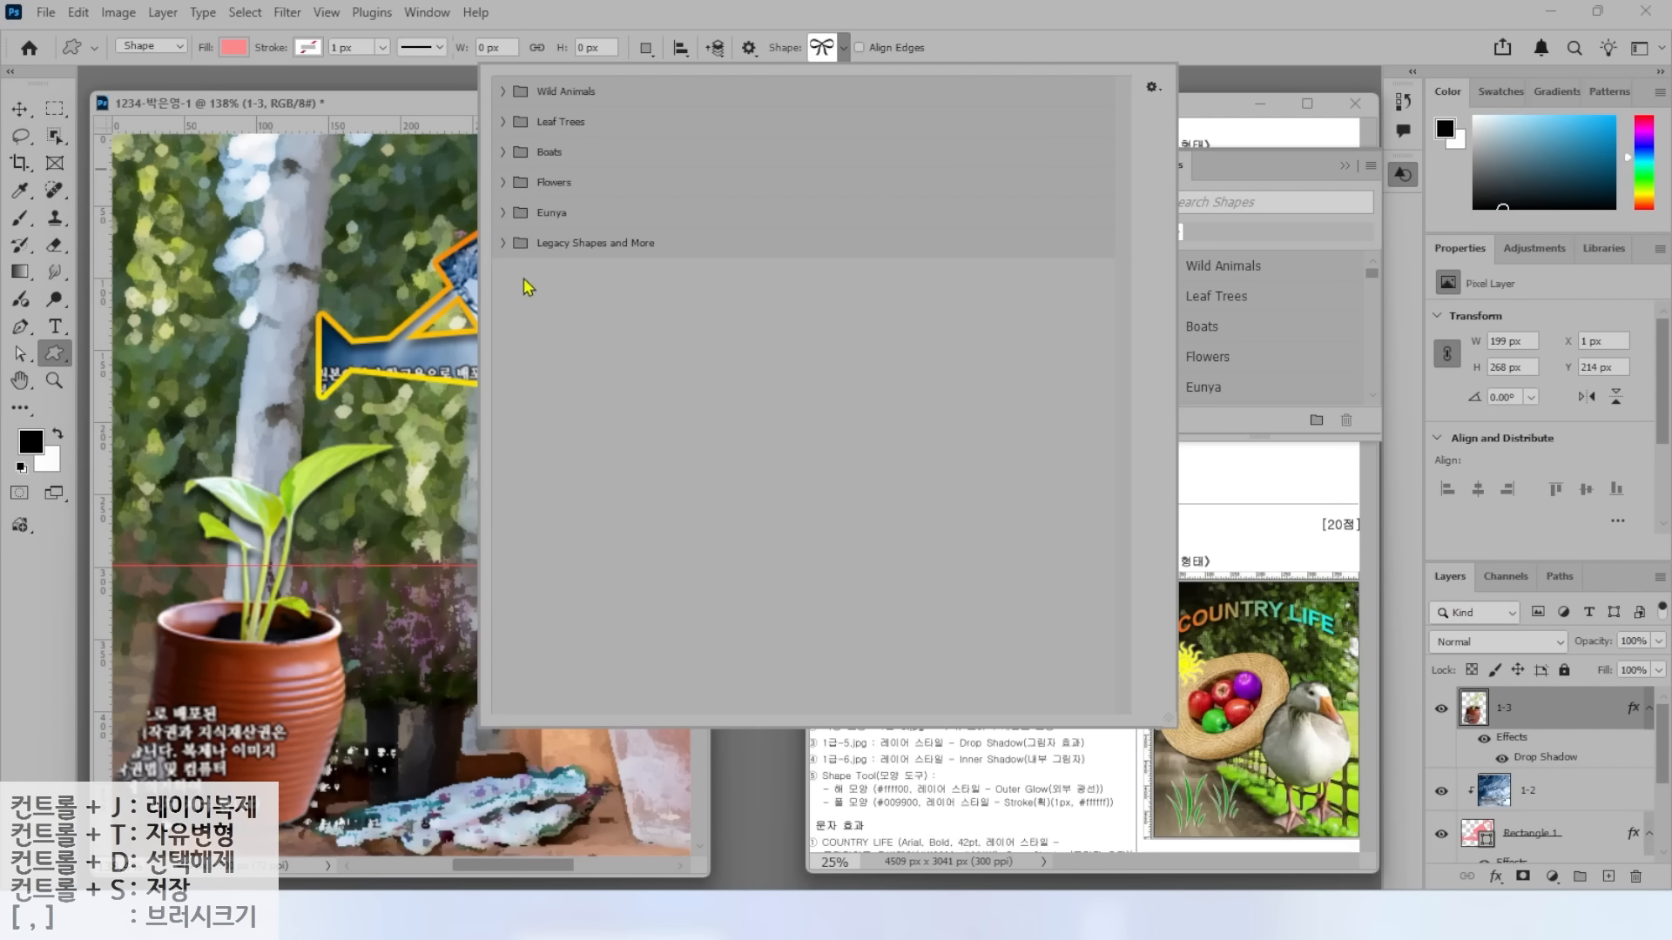
click(502, 244)
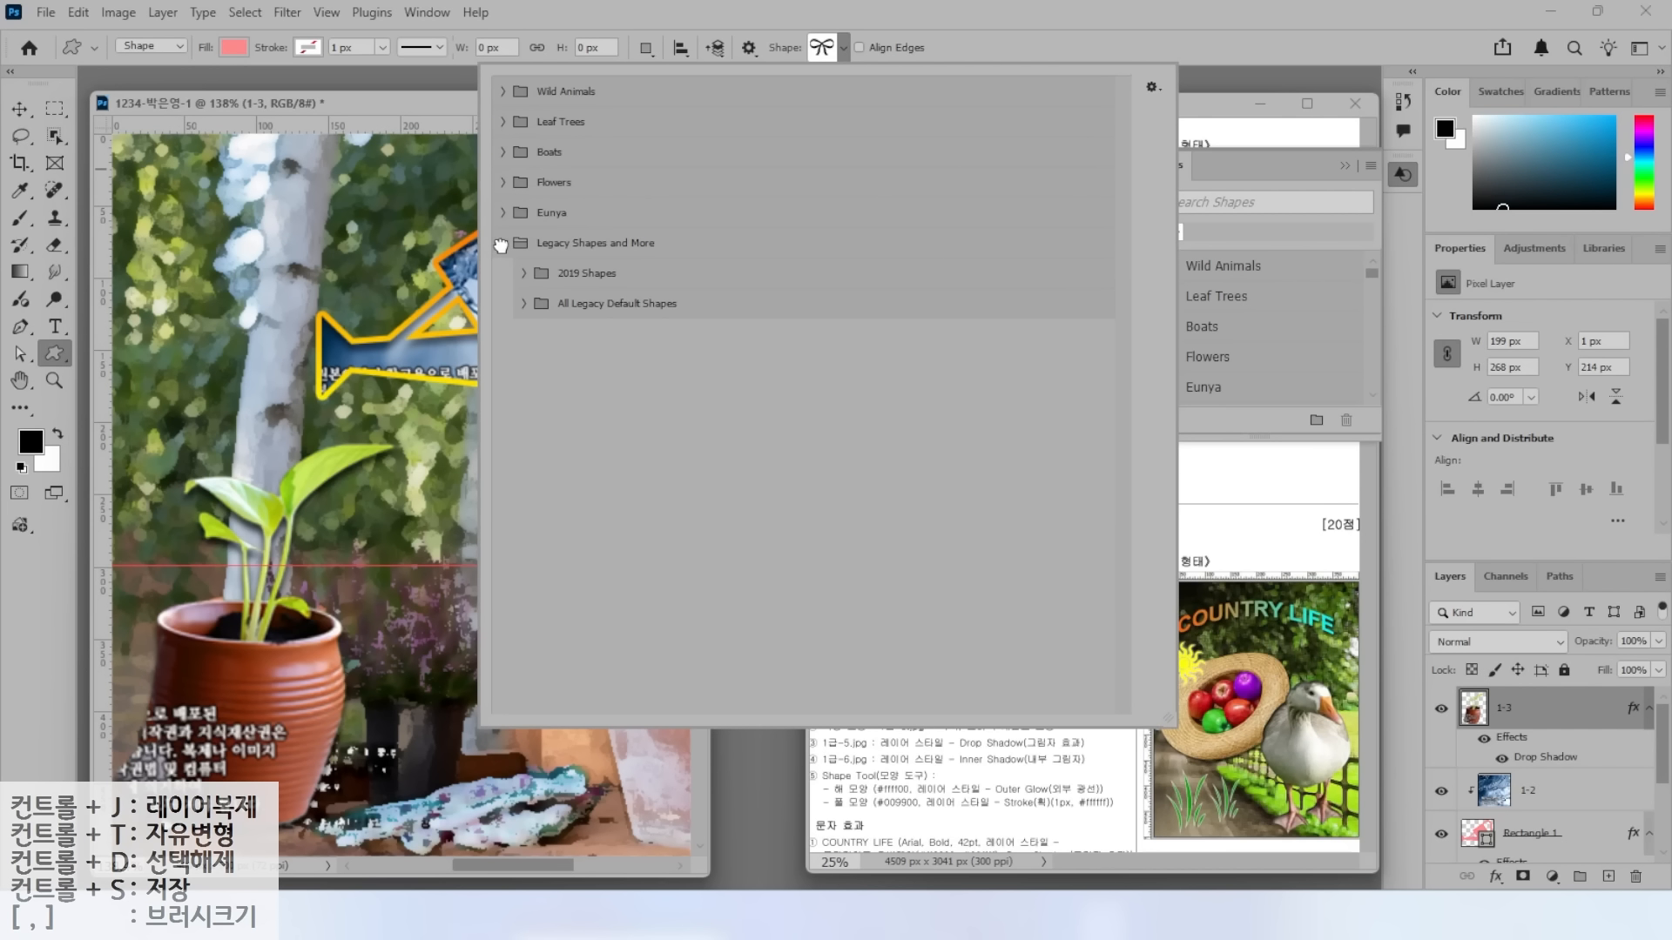
click(572, 281)
click(574, 304)
click(524, 304)
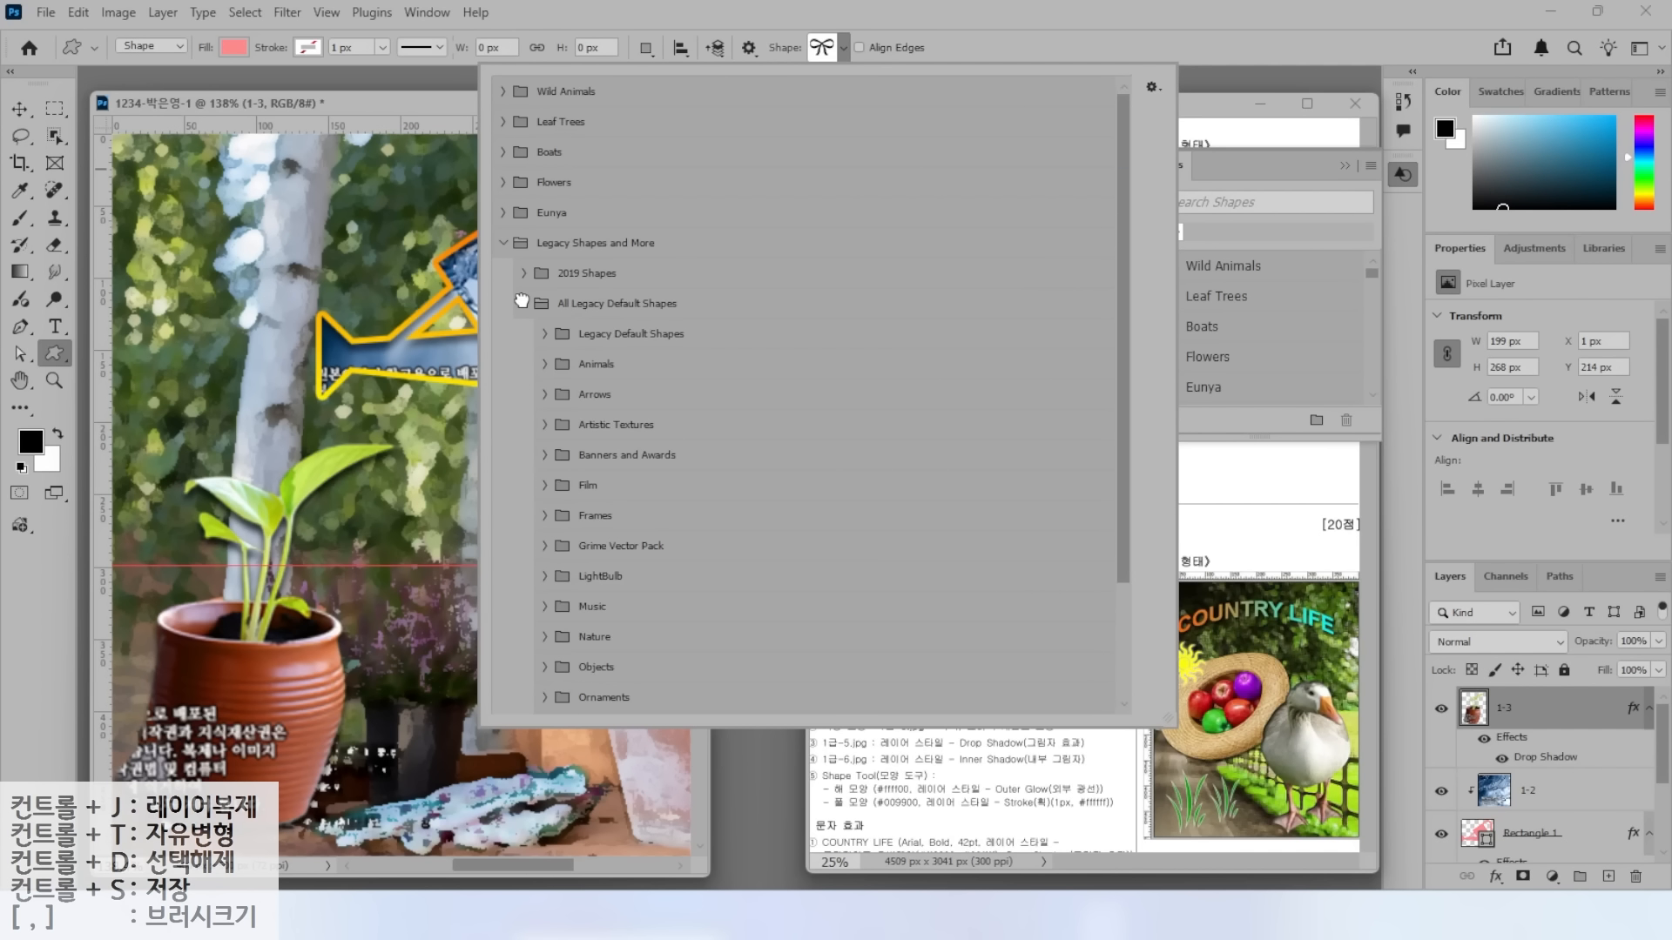
scroll(546, 400, down, 3)
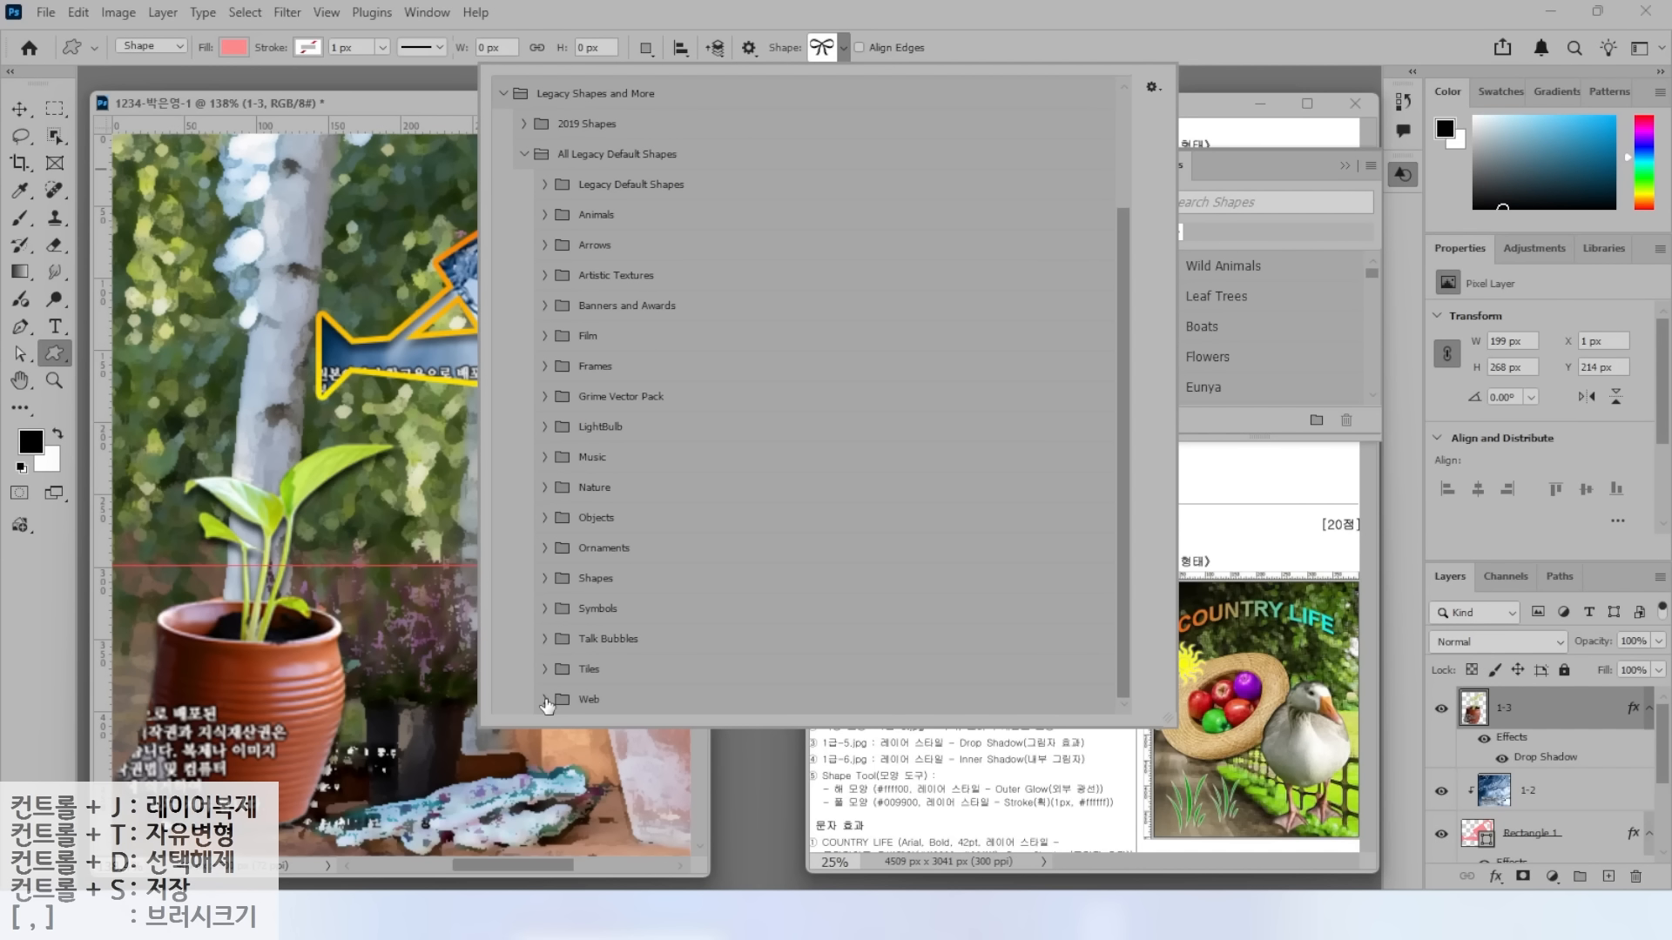
Expand the legacy shape folders and choose the raindrop shape from Nature.
click(545, 669)
click(545, 608)
click(545, 579)
click(546, 547)
click(545, 518)
click(545, 488)
click(546, 457)
click(545, 427)
click(546, 396)
click(545, 367)
click(545, 306)
click(545, 275)
click(545, 245)
click(545, 214)
click(545, 183)
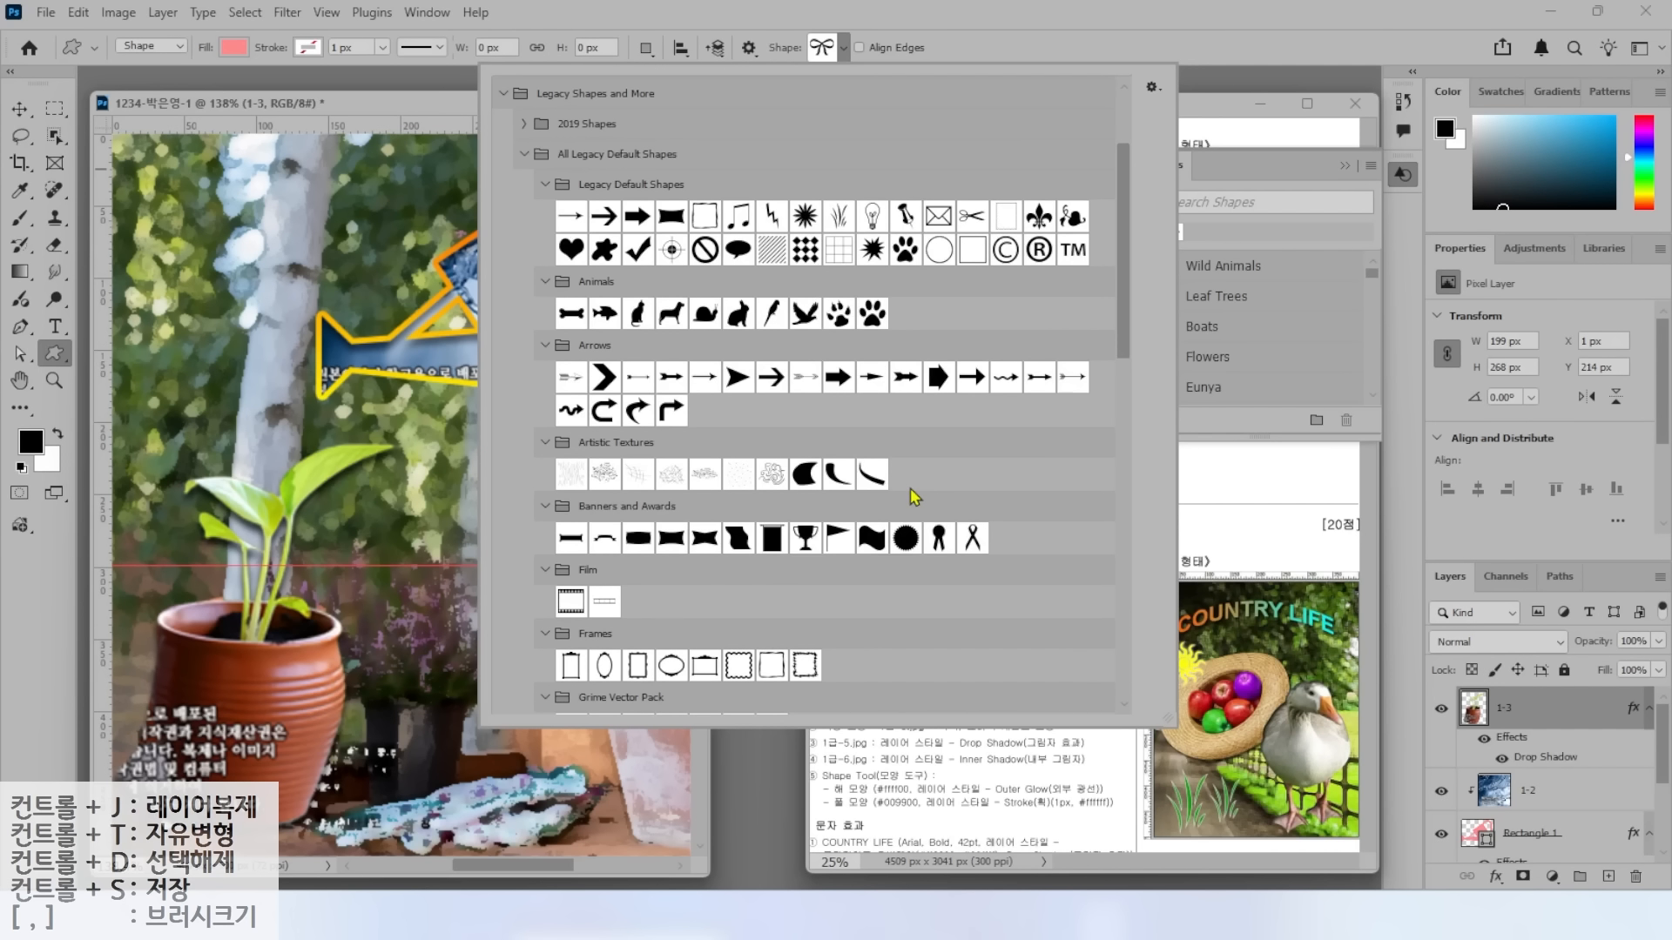
scroll(915, 496, down, 10)
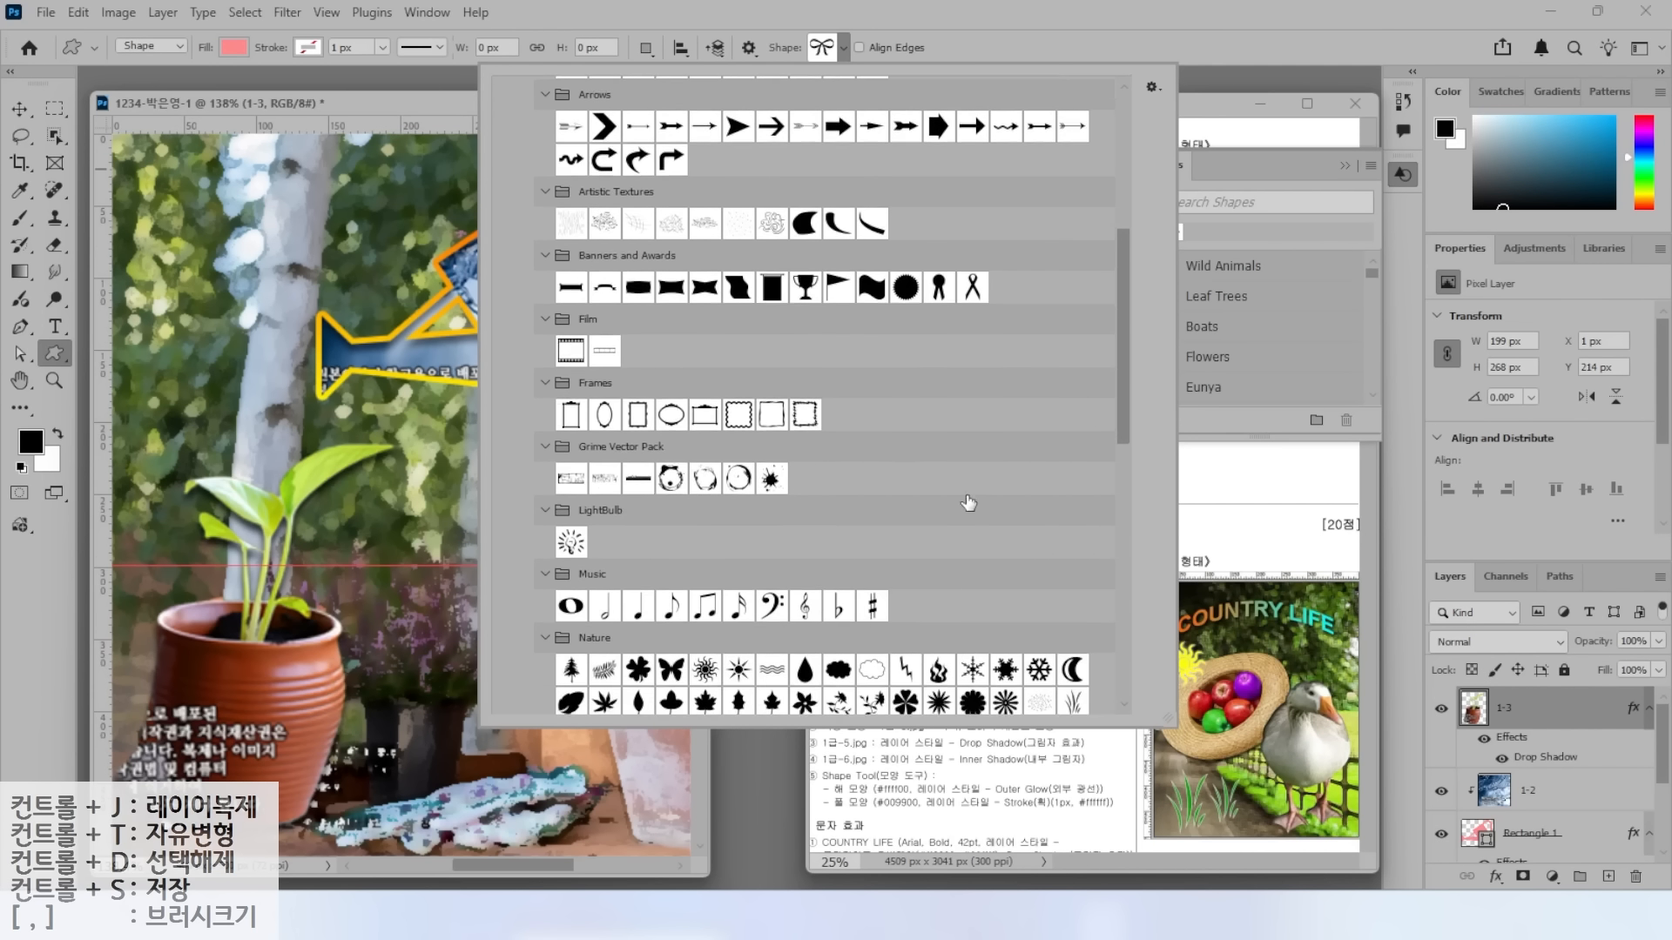
double_click(786, 510)
Draw a 50 × 81 px raindrop at the upper left and change its fill to cyan 00ccff.
click(1403, 173)
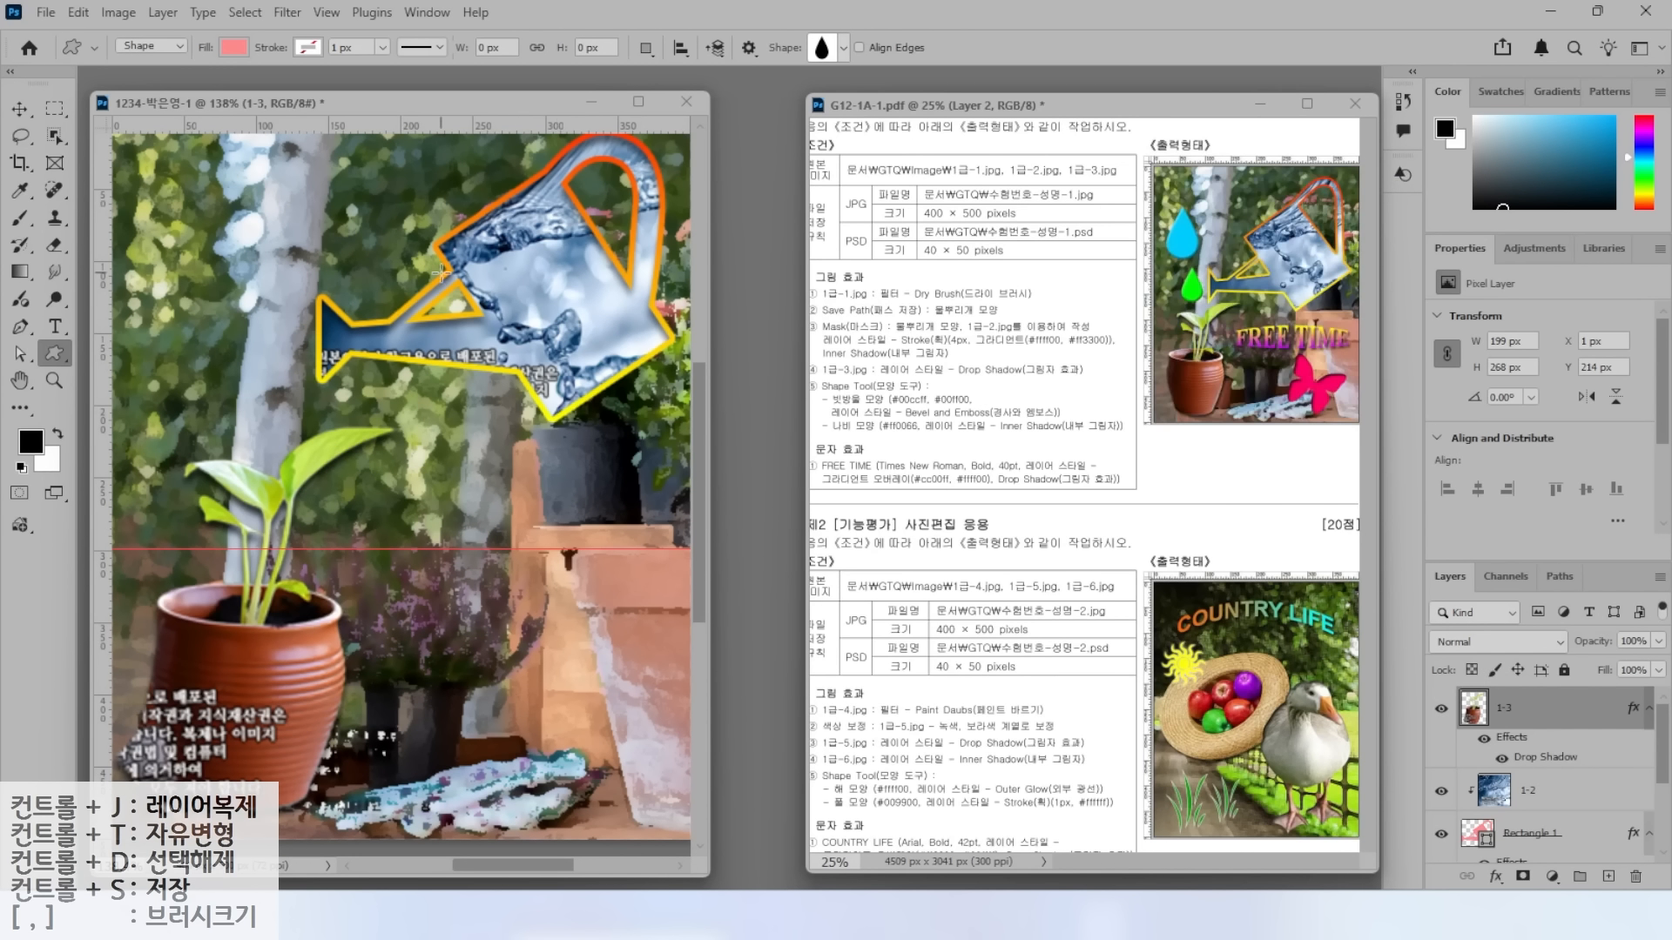
drag(169, 221, 232, 315)
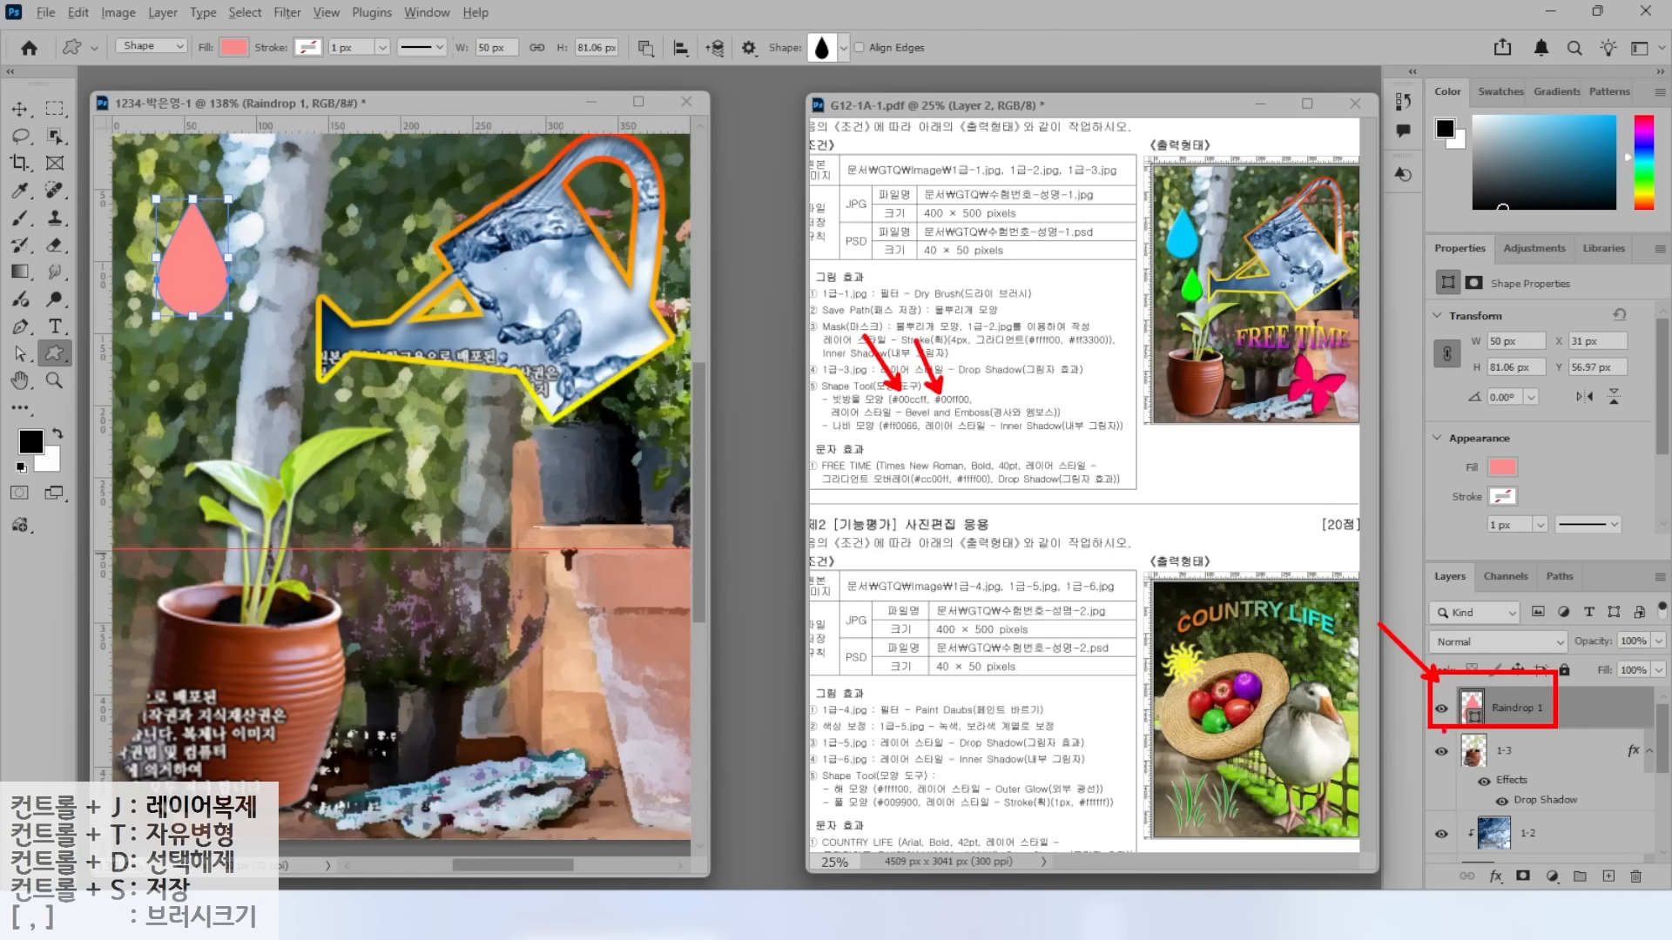
double_click(1471, 707)
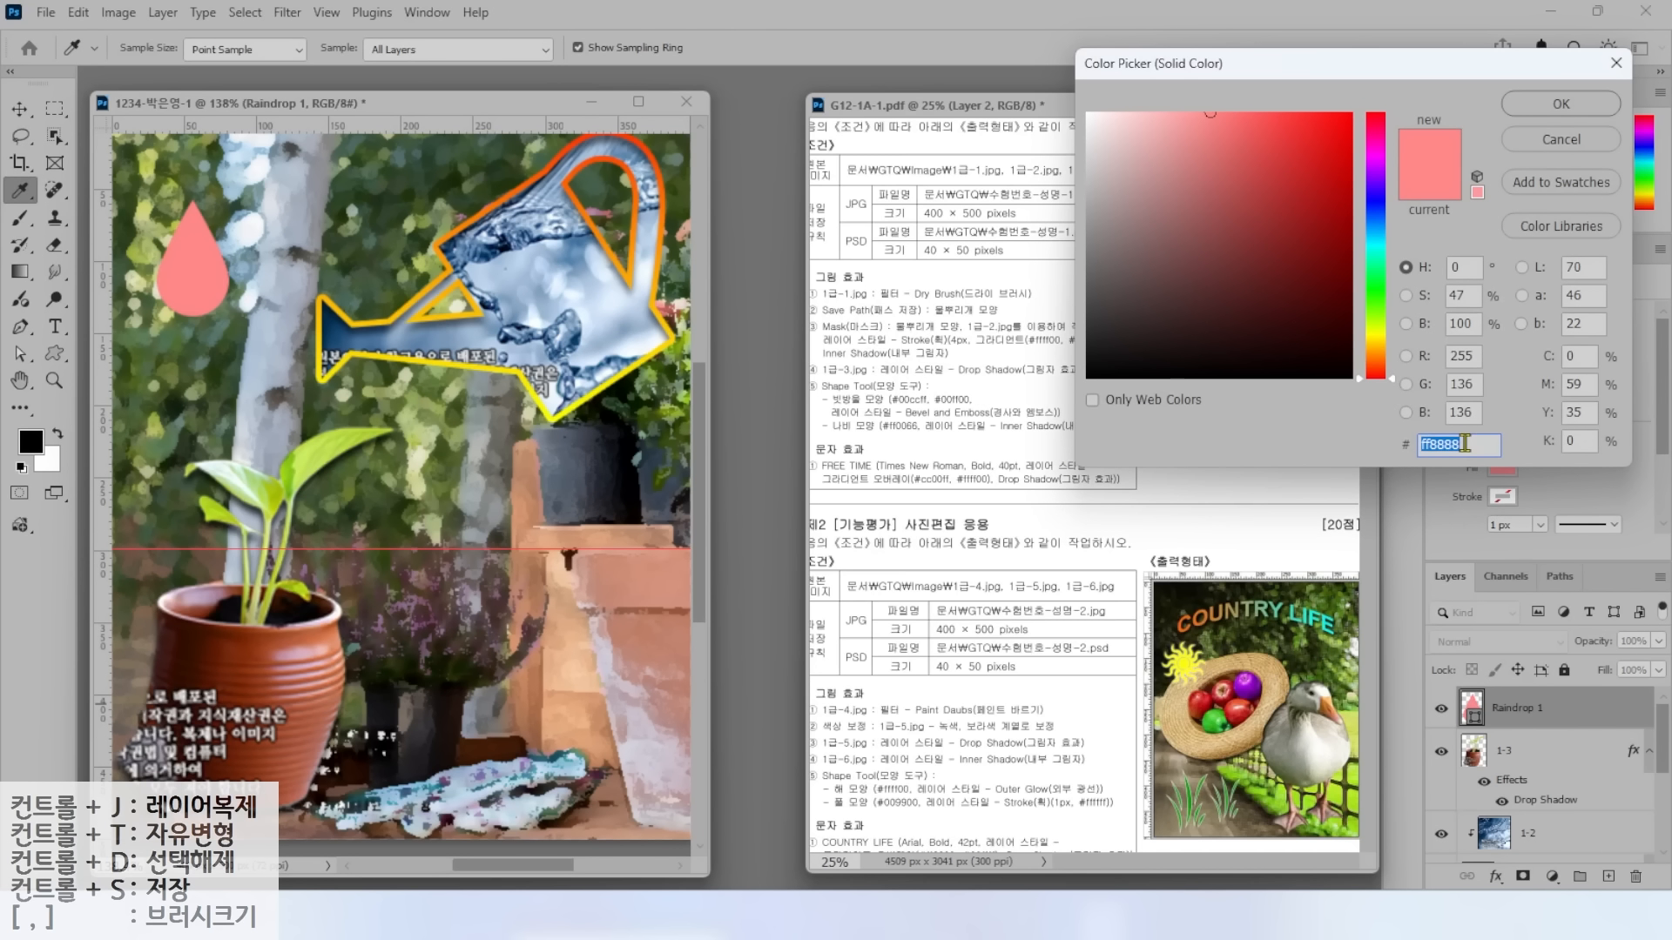
key(ctrl)
text(00ccff)
key(Return)
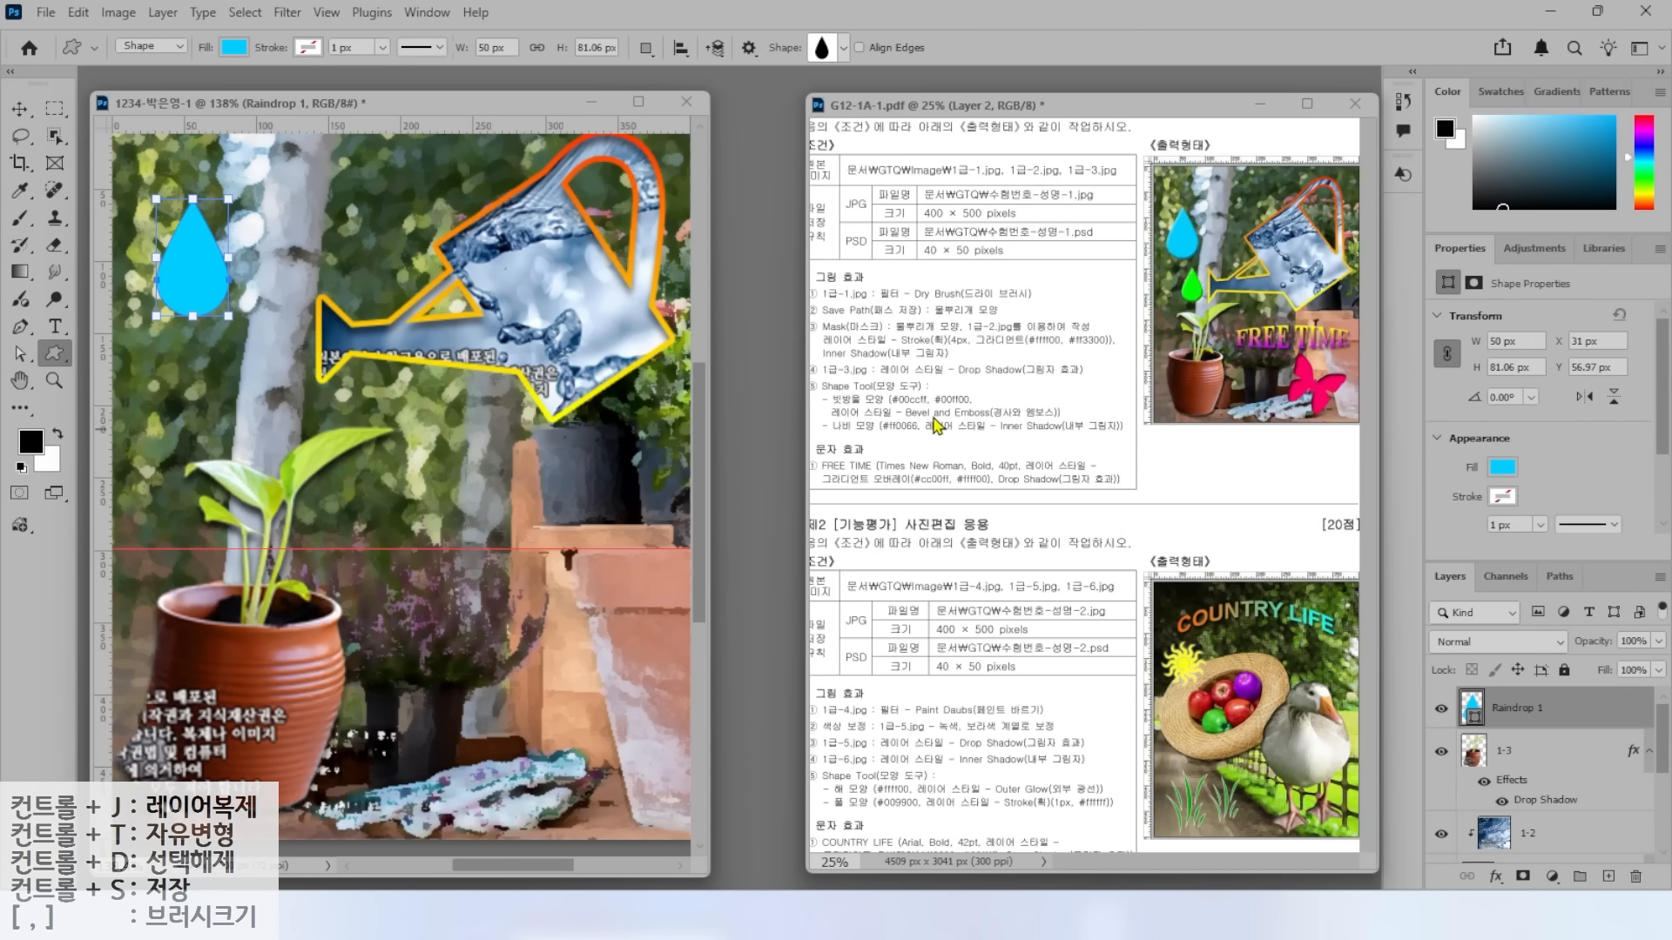
key(ctrl)
key(ctrl)
click(1497, 878)
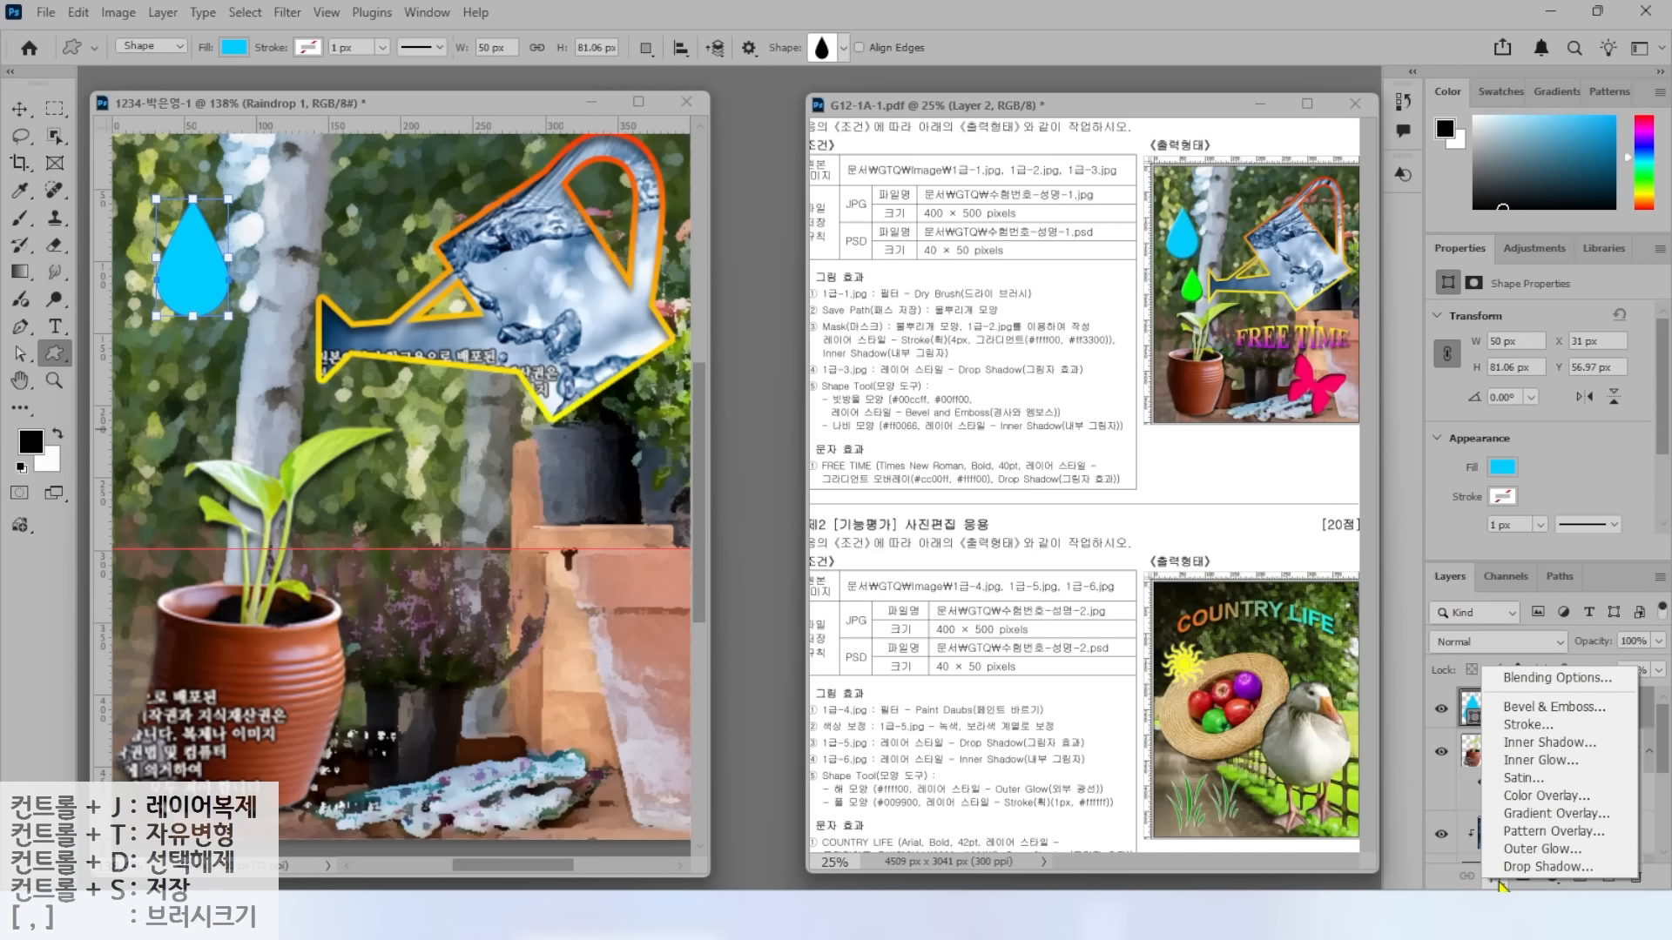
Apply a default Bevel & Emboss to Raindrop 1, then duplicate it as Raindrop 1 copy.
click(1515, 707)
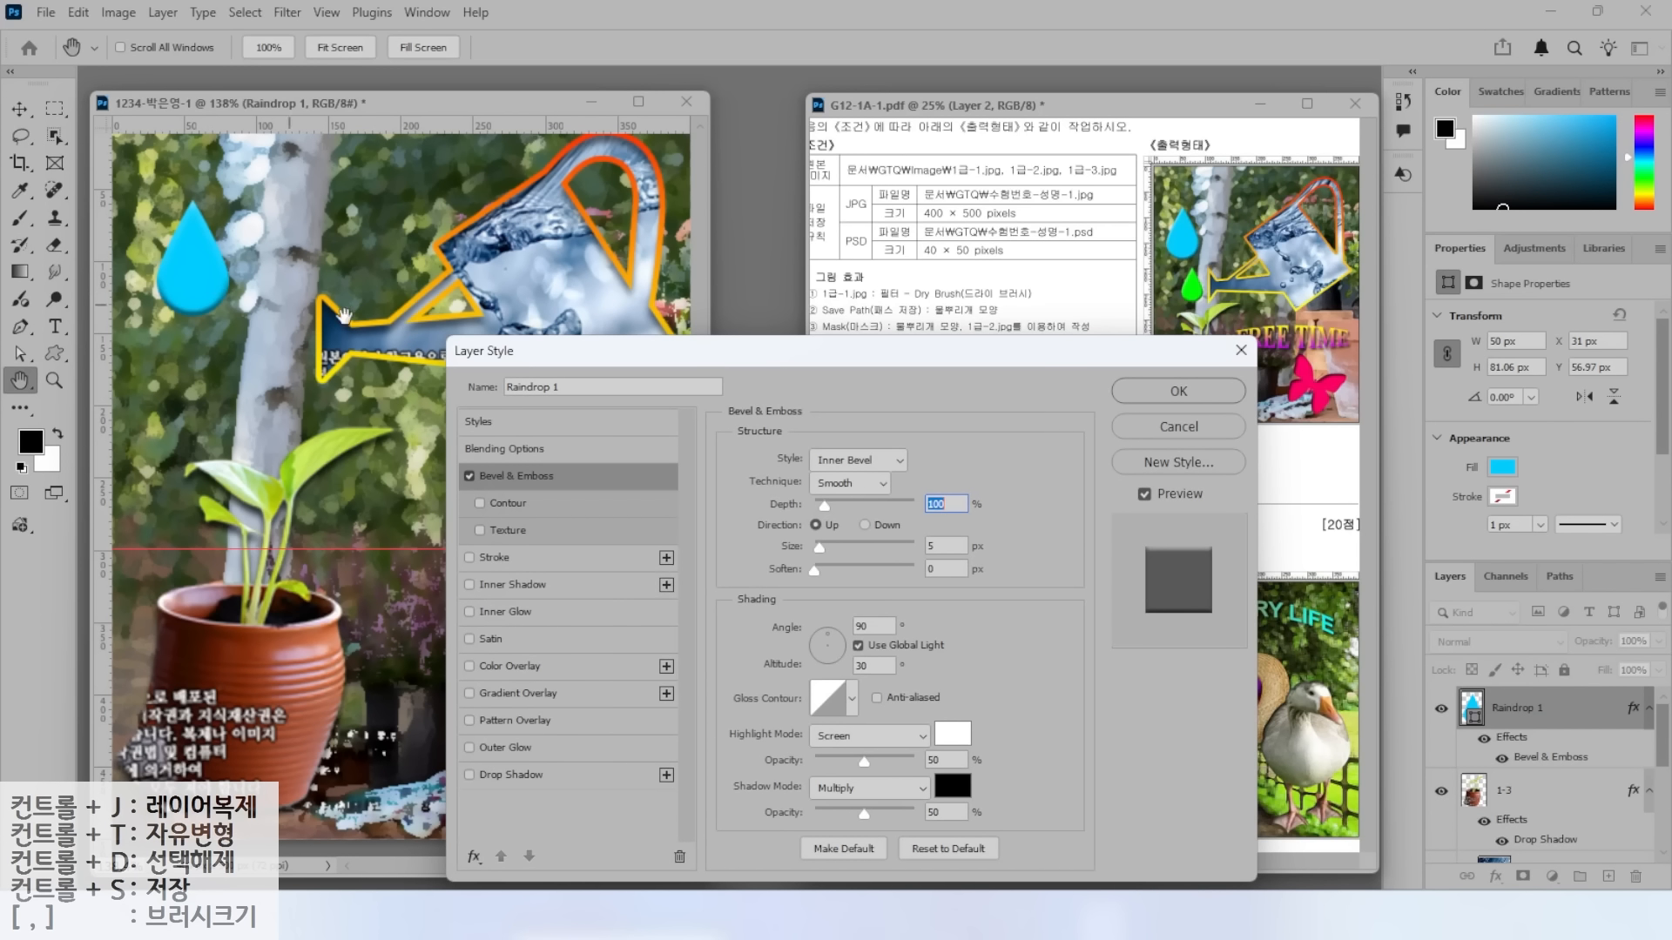
click(1179, 394)
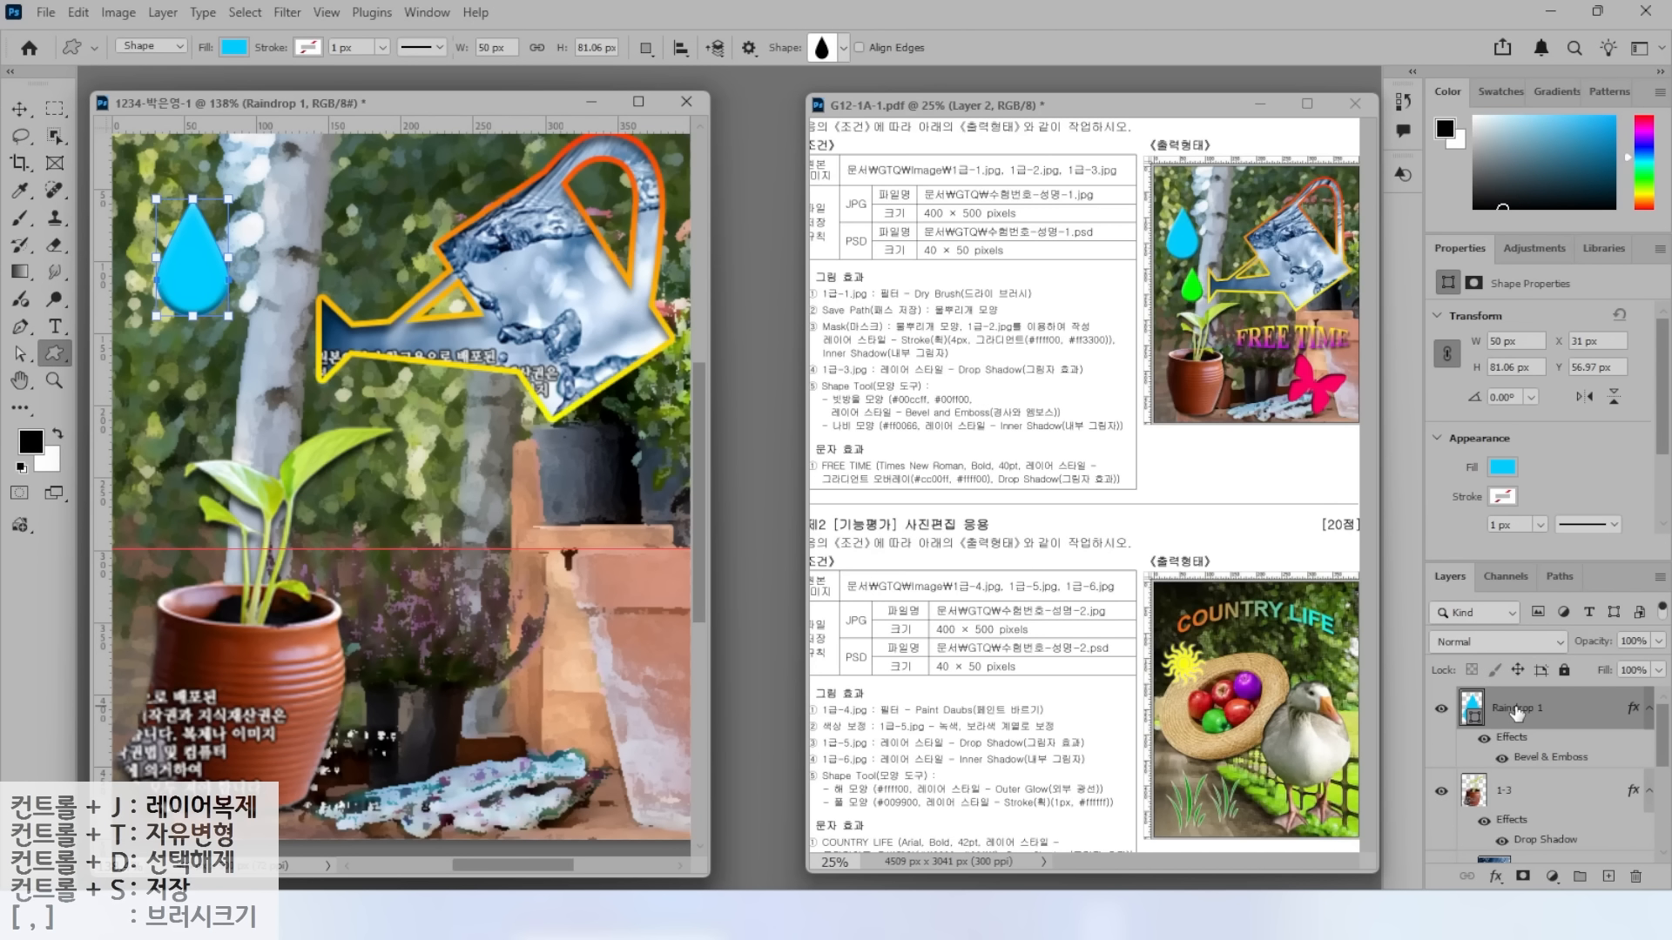
key(ctrl+j)
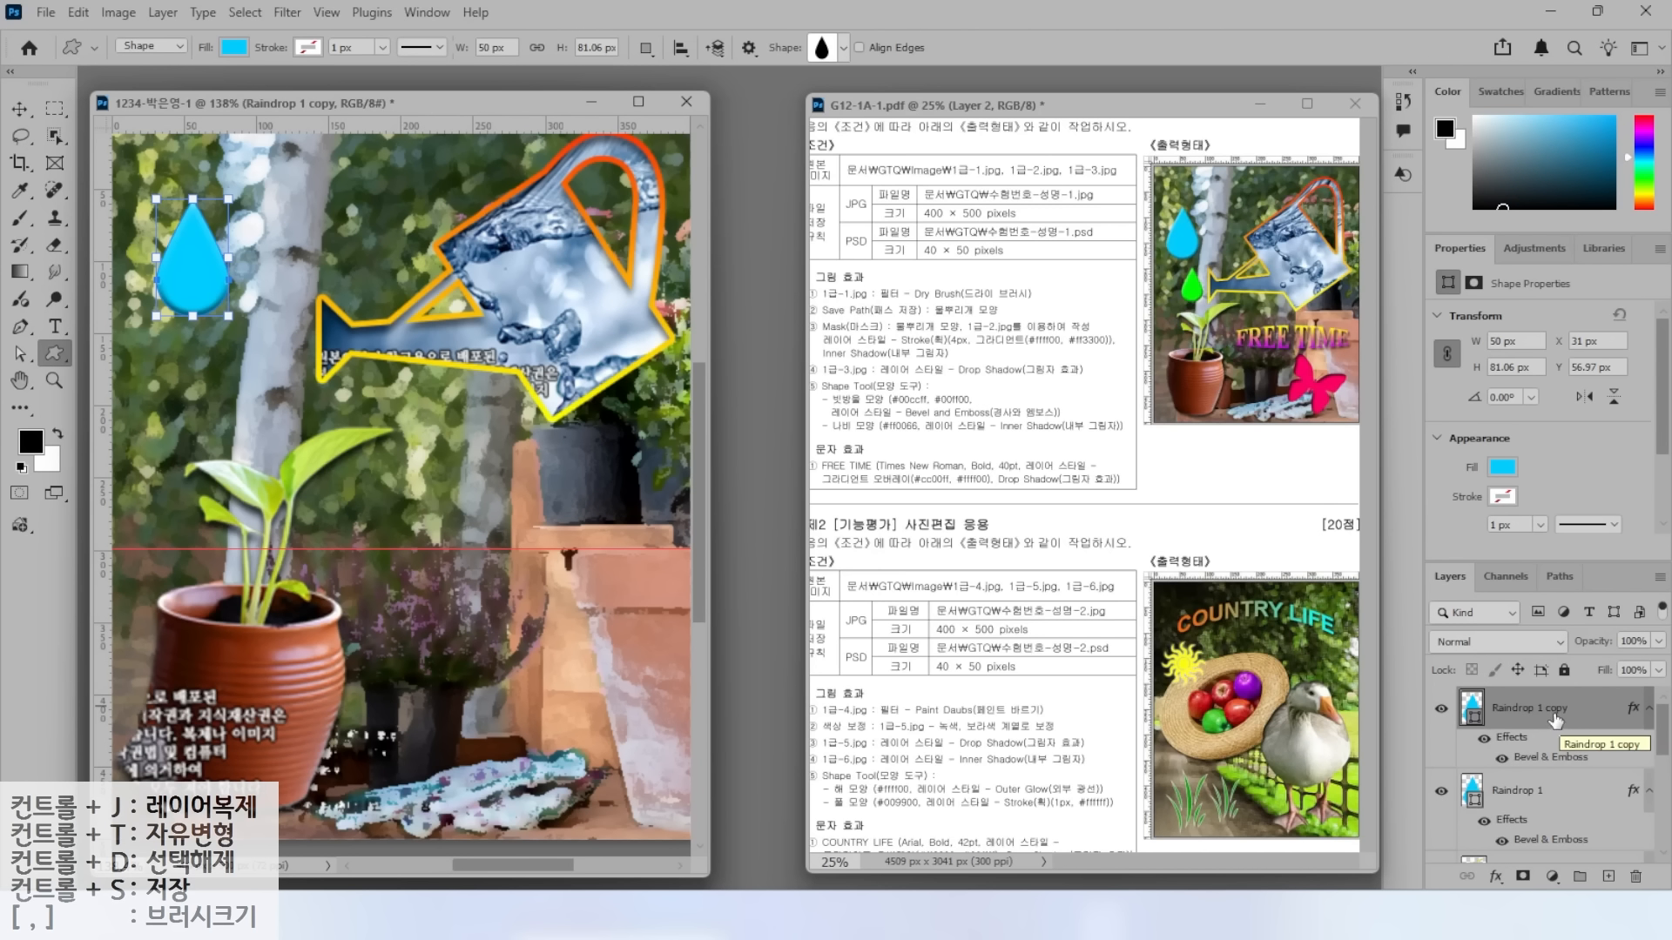
Move the raindrop copy below the original and shrink it to about 74%.
click(19, 109)
drag(181, 259, 248, 380)
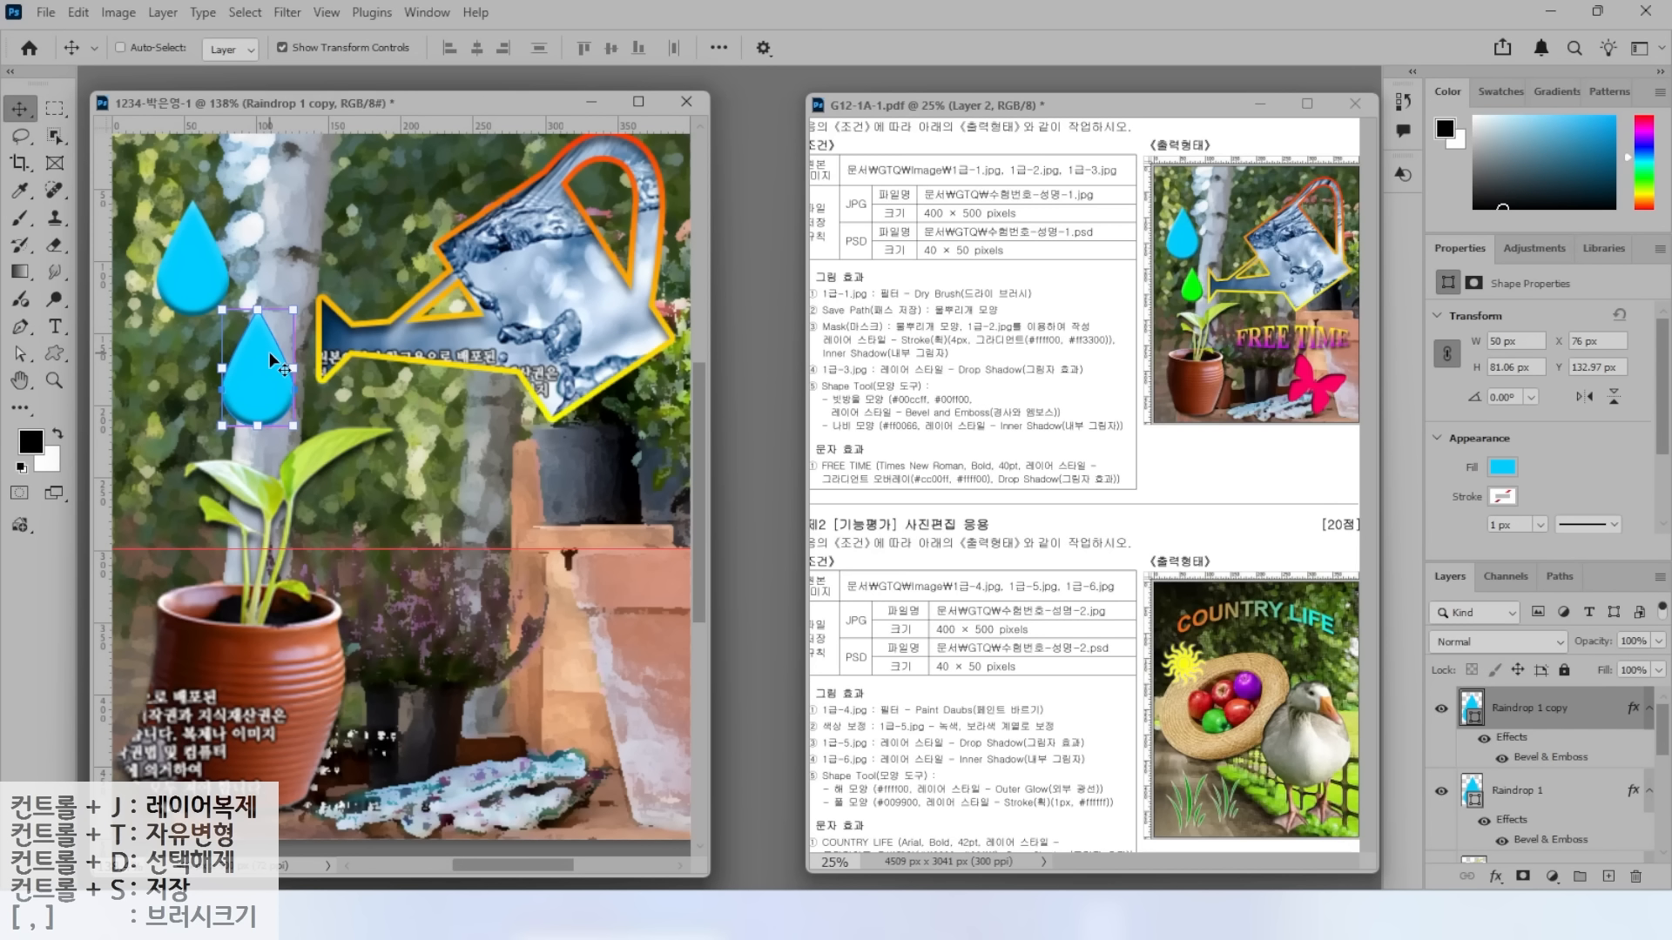
key(ctrl+t)
drag(293, 309, 249, 384)
key(Return)
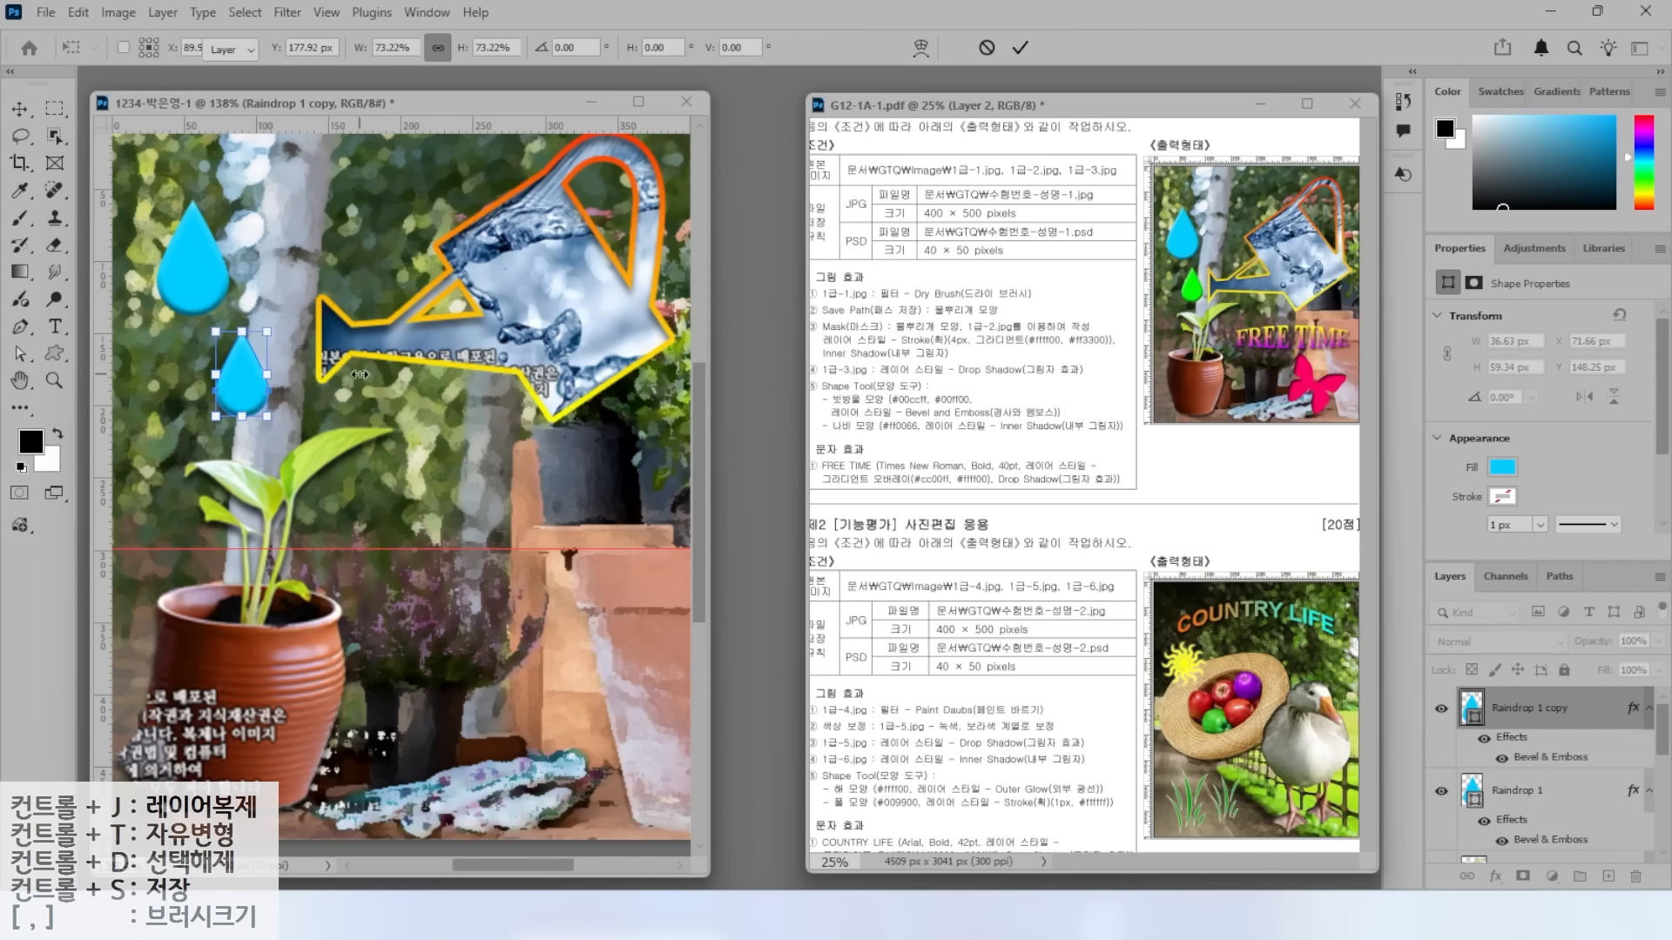
Change the raindrop copy's fill colour to green 00ff00.
shift+click(181, 202)
mouse_move(1506, 729)
mouse_down()
mouse_move(1420, 742)
mouse_move(1466, 653)
mouse_move(1524, 717)
mouse_up()
drag(1389, 637, 1470, 702)
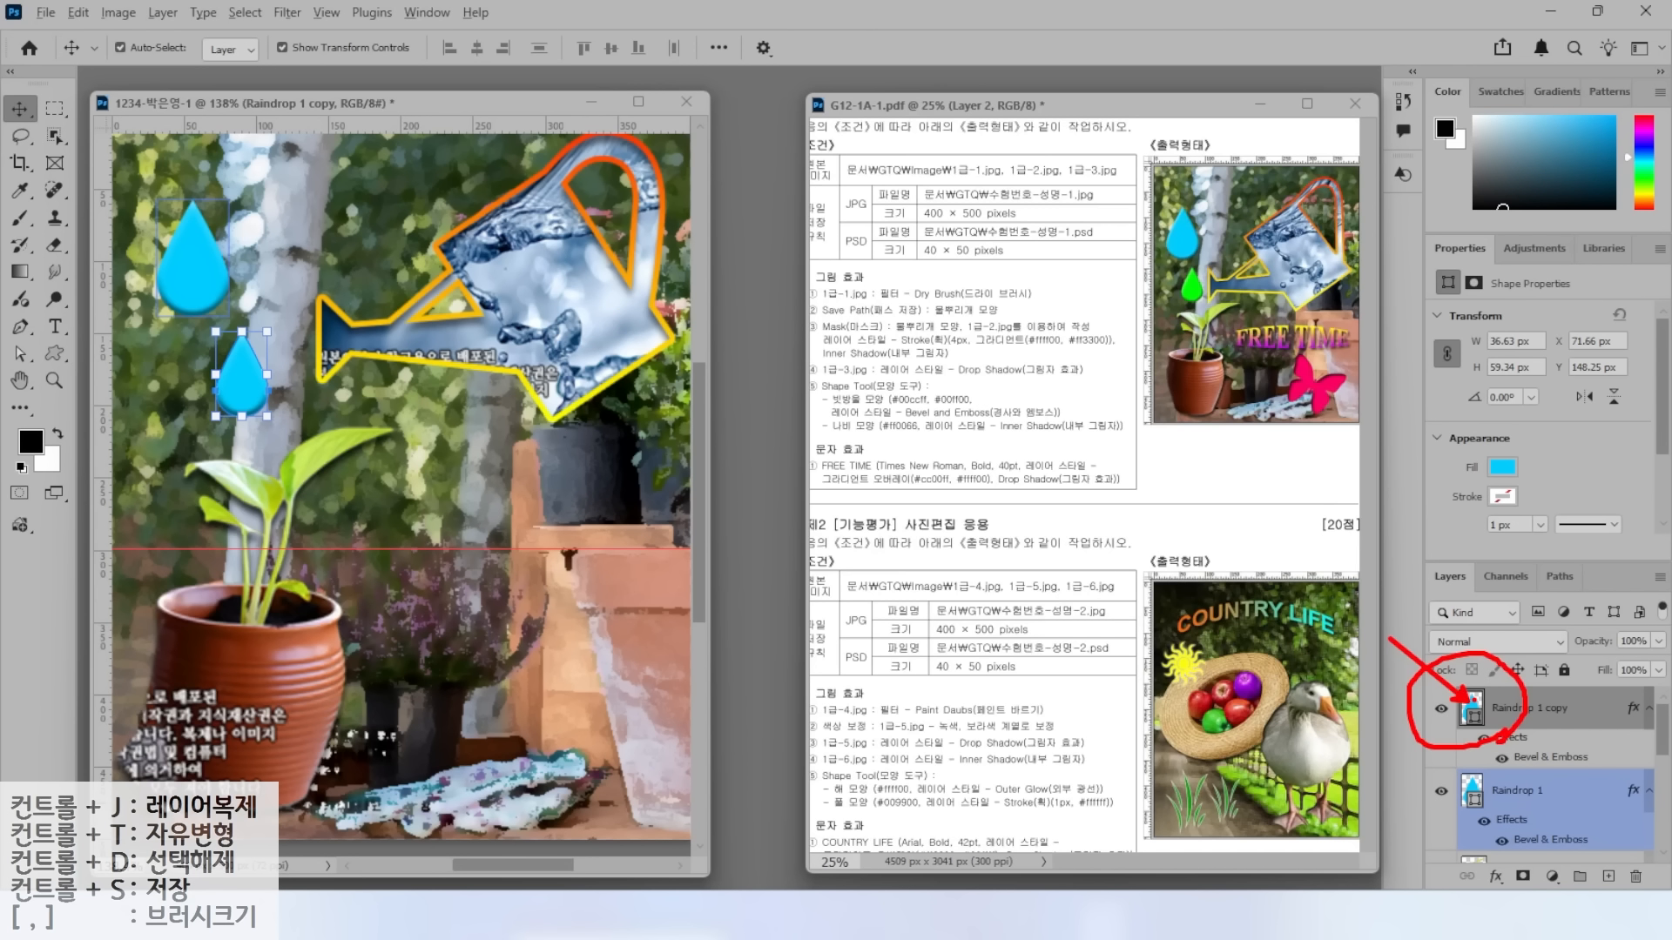
click(1472, 707)
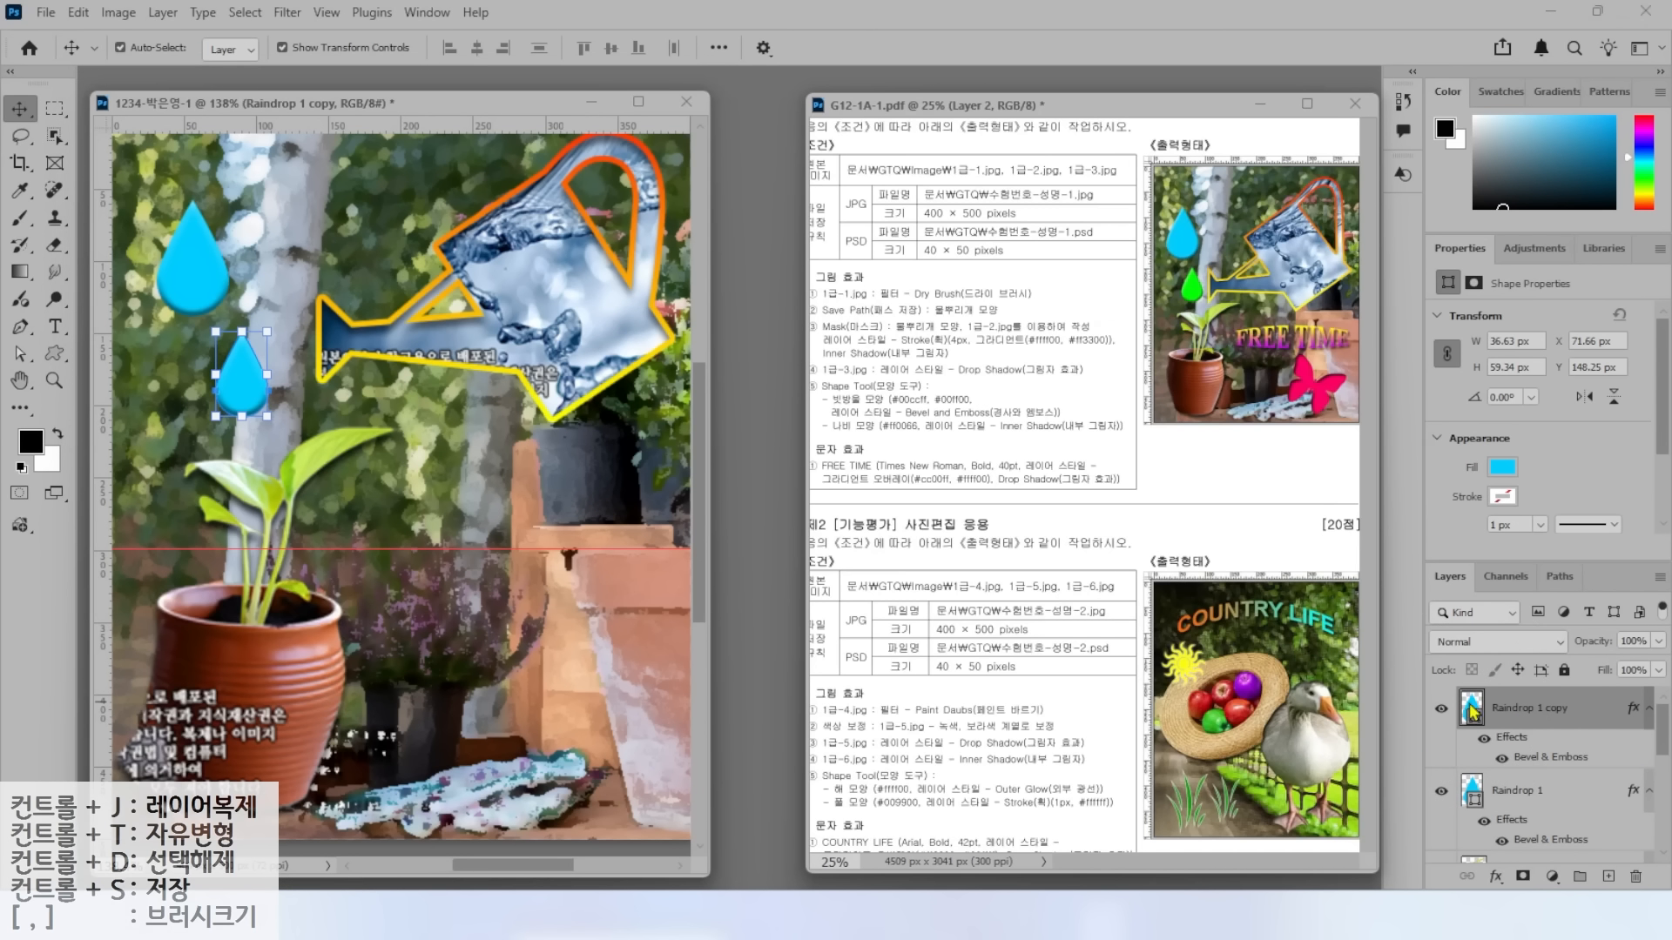
double_click(1471, 707)
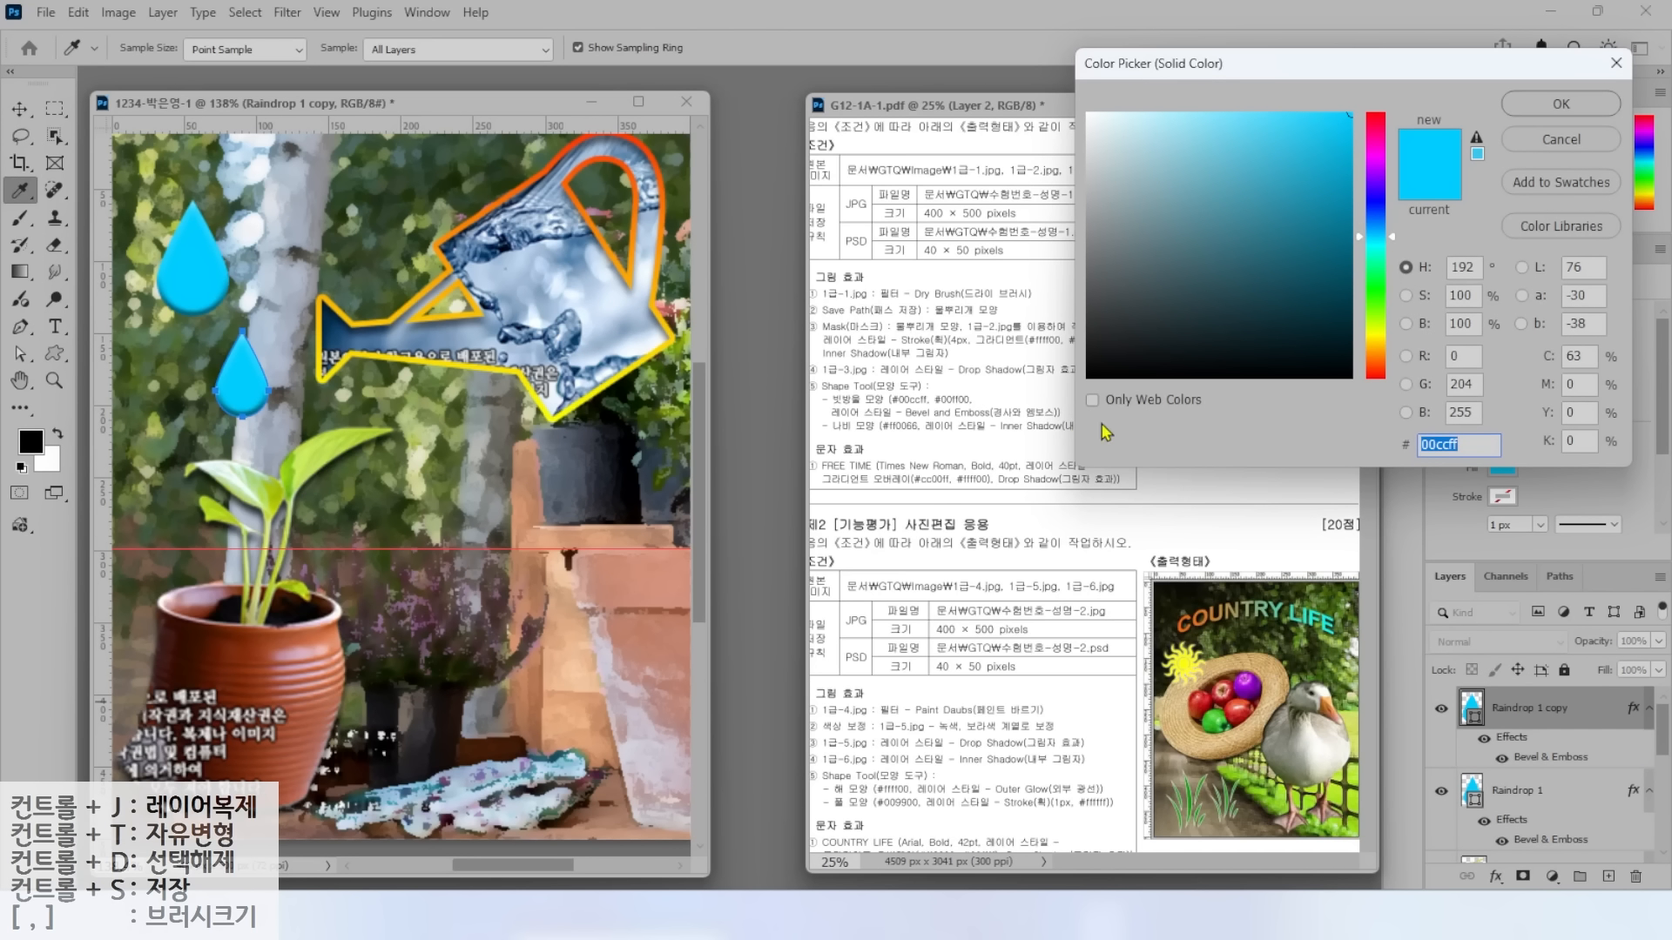
text(00ff00)
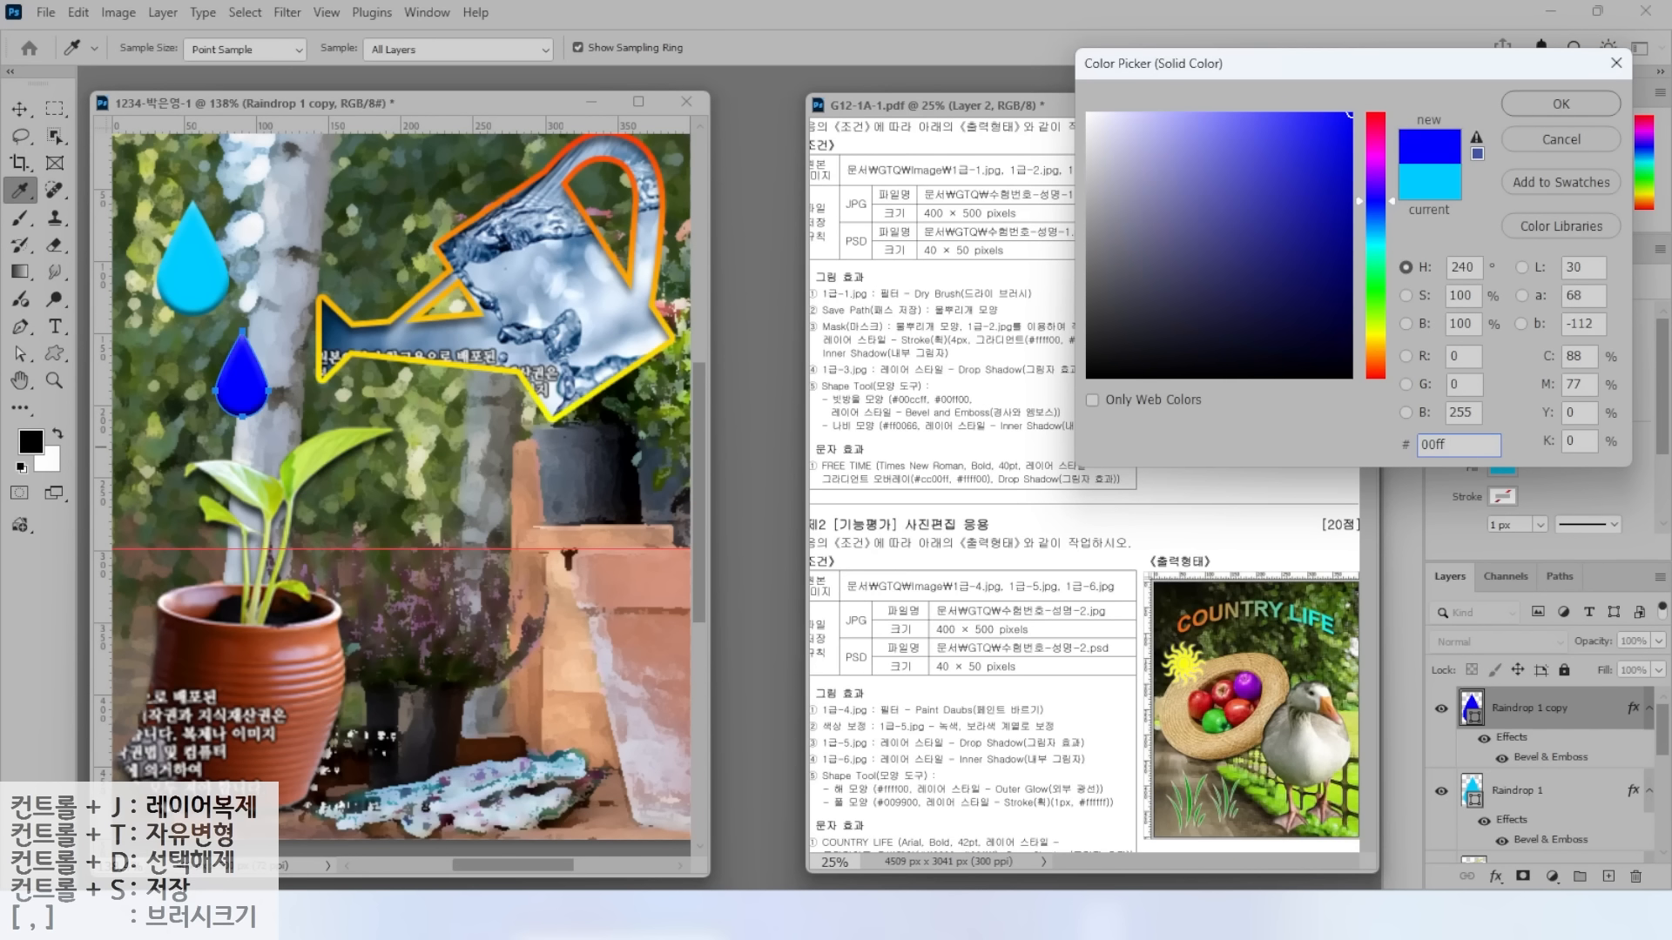
key(Return)
key(v)
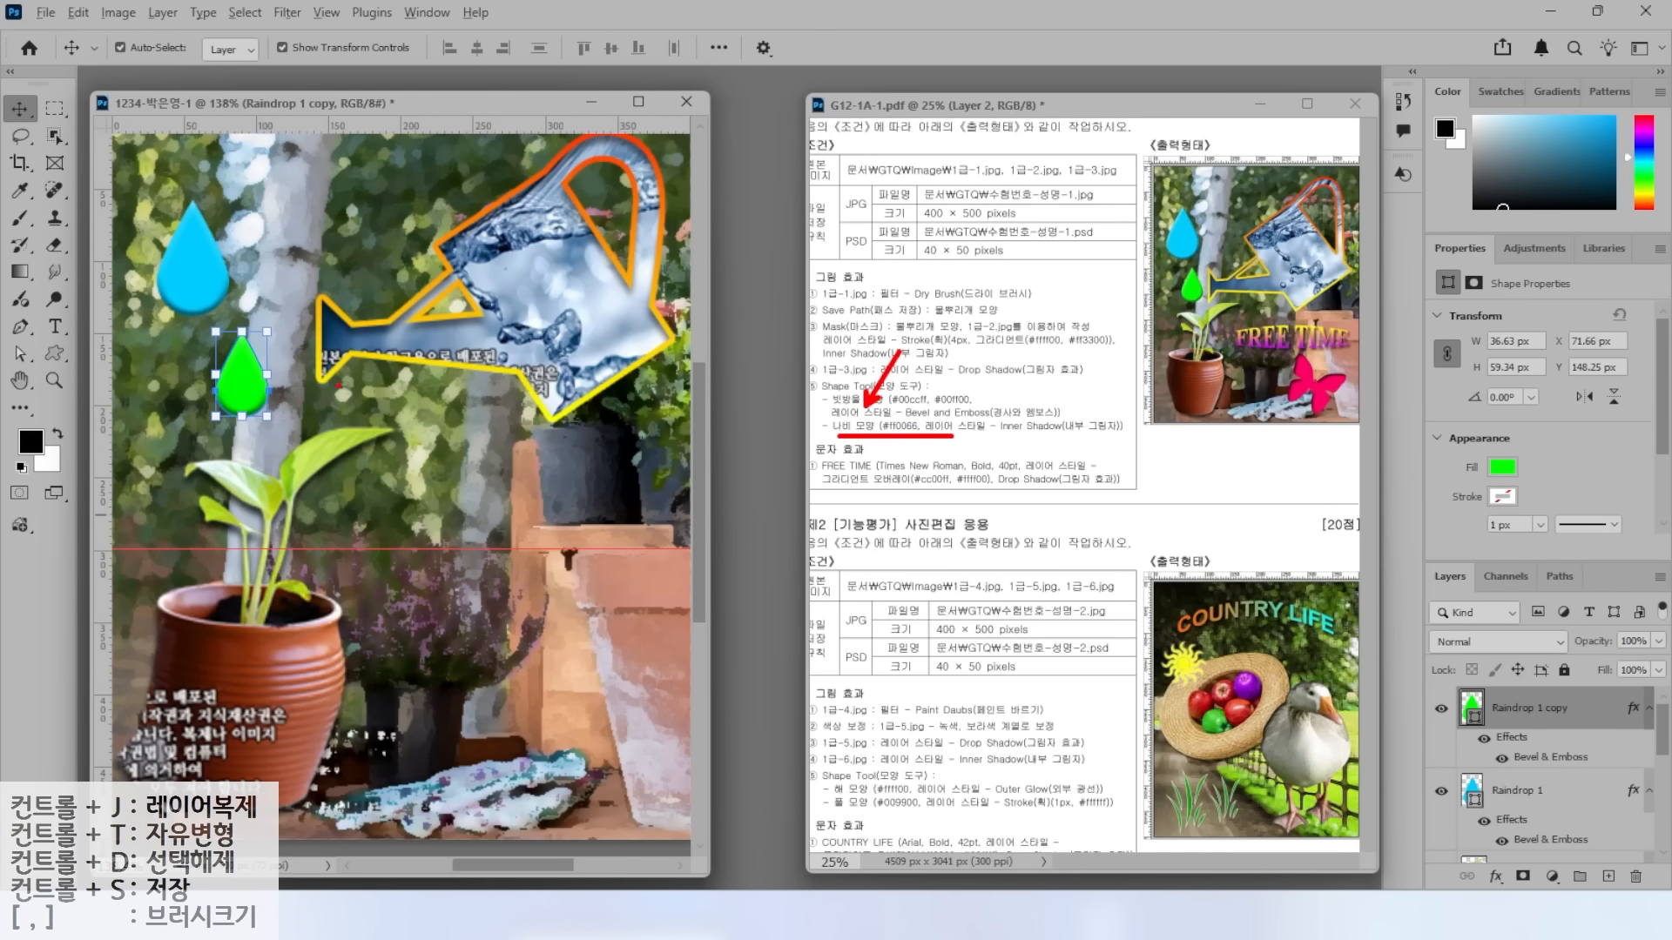
Draw a Nature butterfly custom shape near the bottom of the canvas.
click(54, 353)
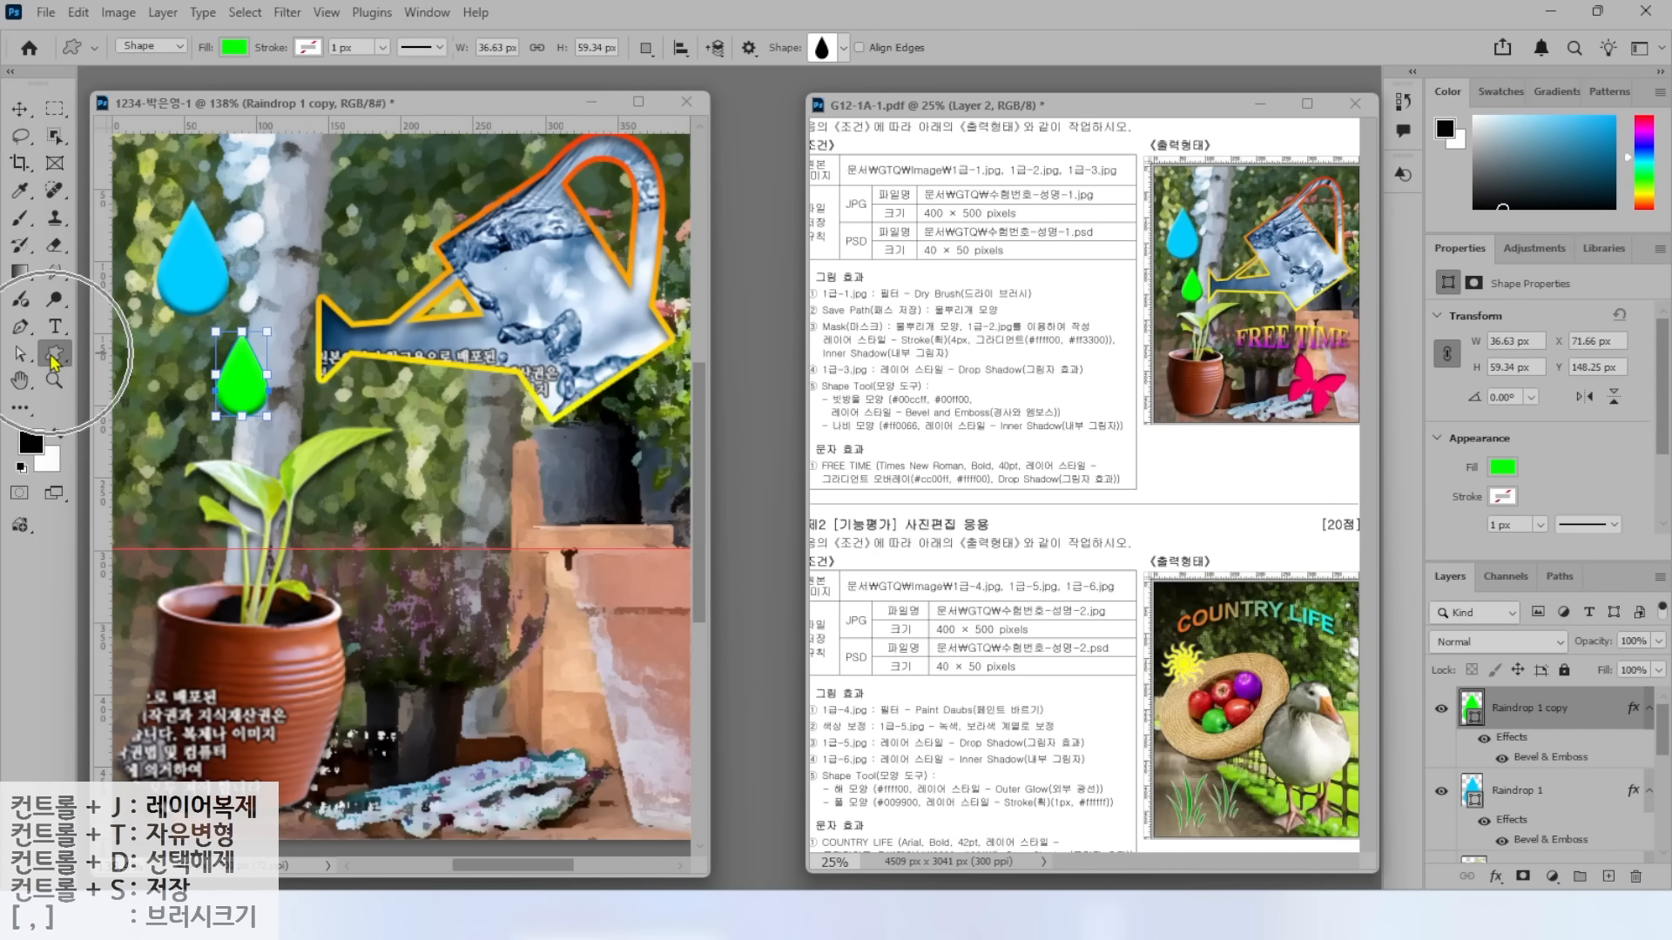
click(843, 49)
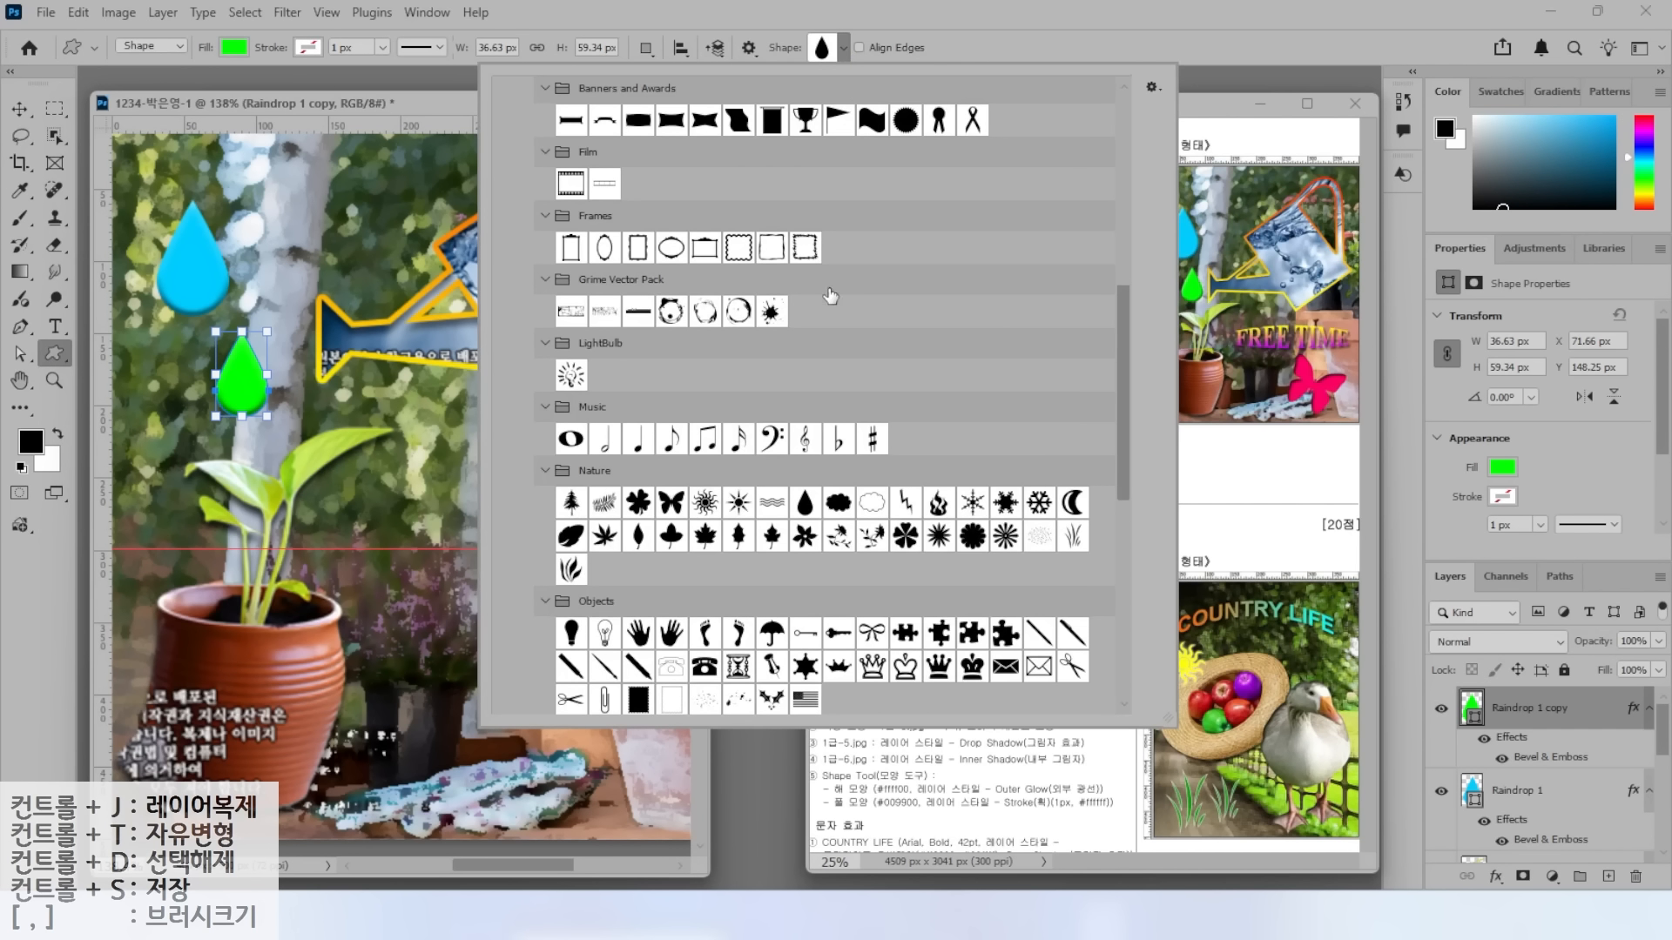
click(670, 505)
click(971, 9)
mouse_move(477, 690)
mouse_down()
mouse_move(557, 723)
mouse_move(614, 797)
mouse_up()
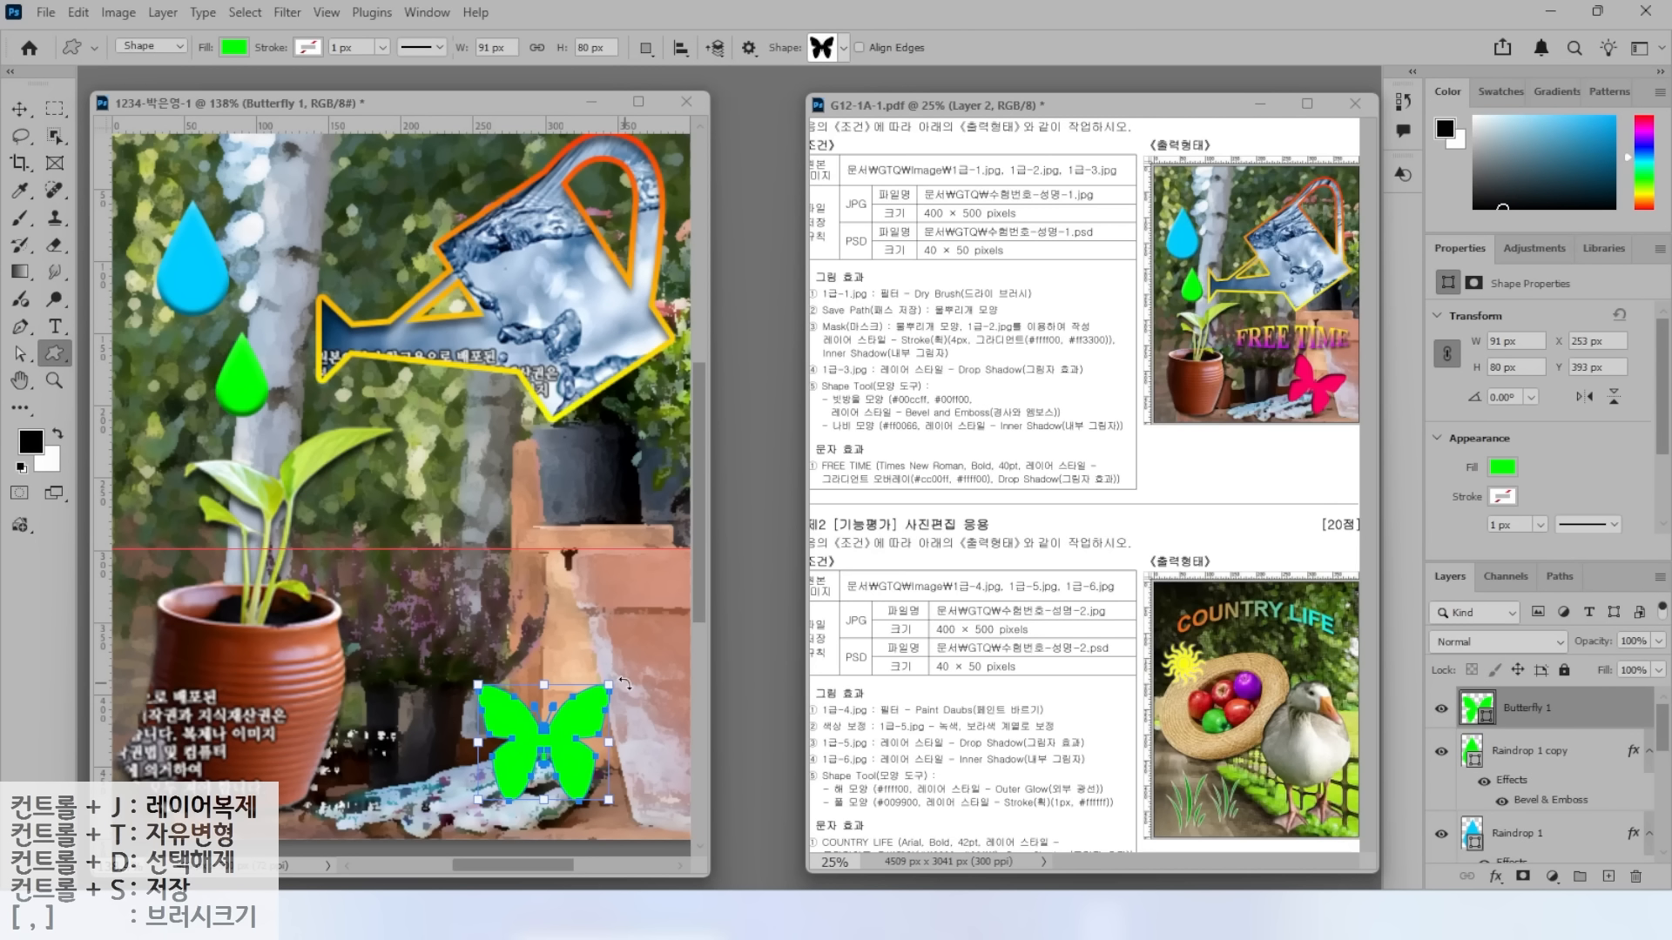
Rotate the butterfly about 32°.
key(ctrl+t)
drag(622, 675, 619, 745)
key(Return)
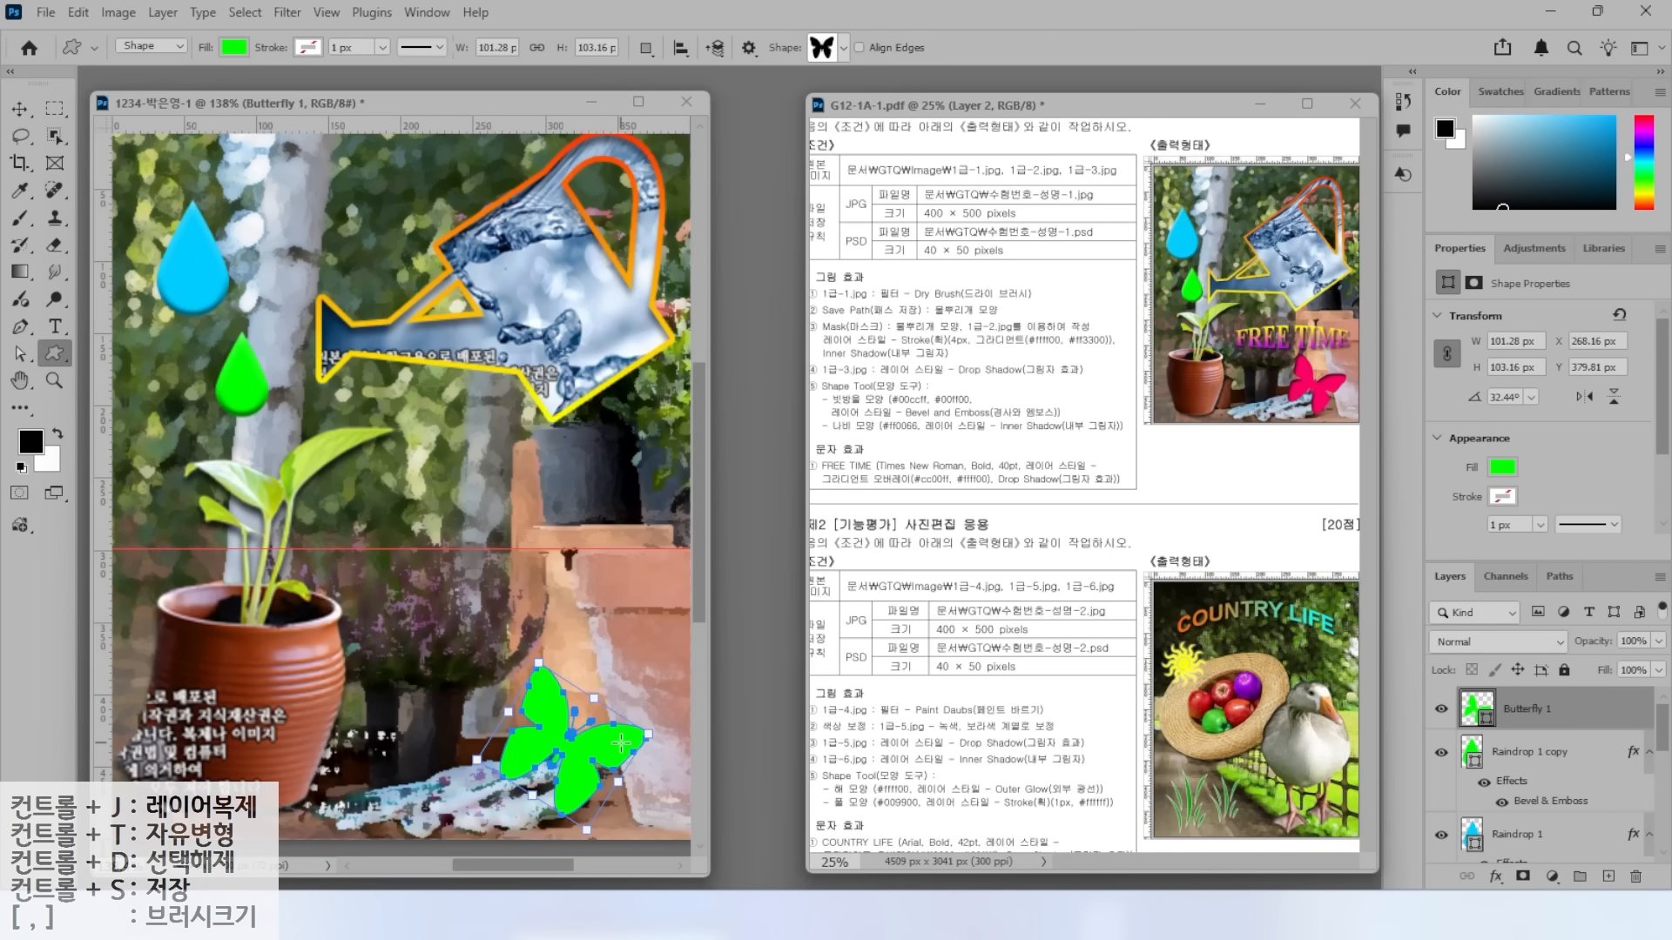
Change the butterfly's fill colour to pink ff0066.
double_click(1478, 710)
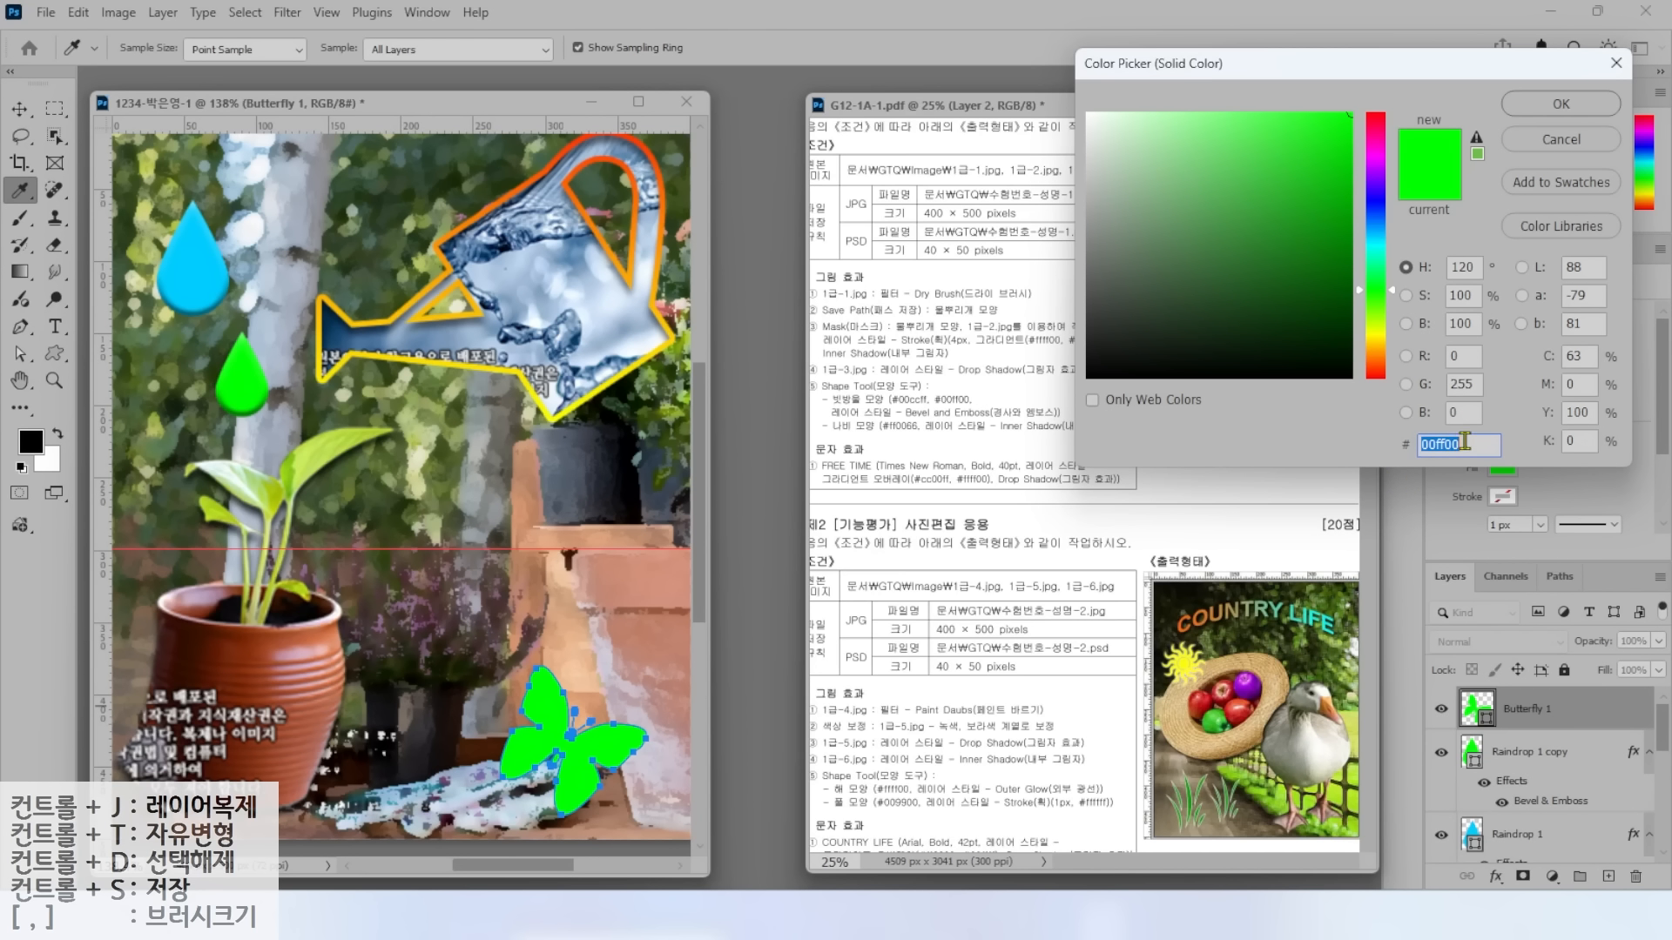
text(ff0066)
key(Return)
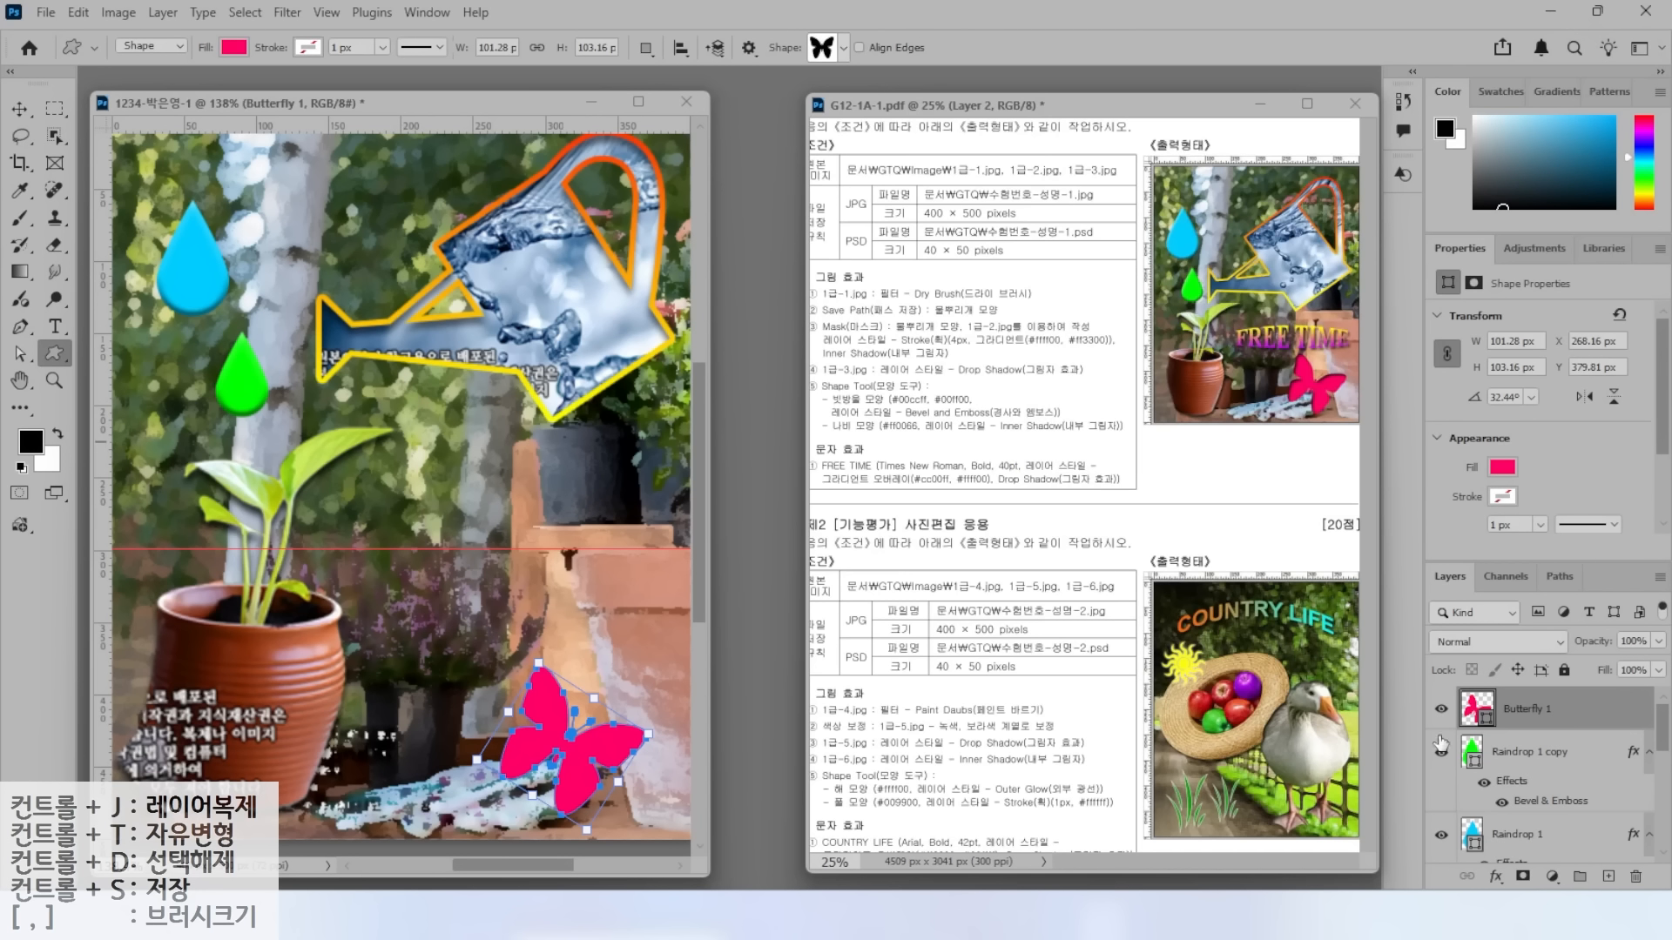
Apply an Inner Shadow (Multiply, 50% opacity) to the Butterfly 1 layer.
click(1496, 878)
click(1535, 740)
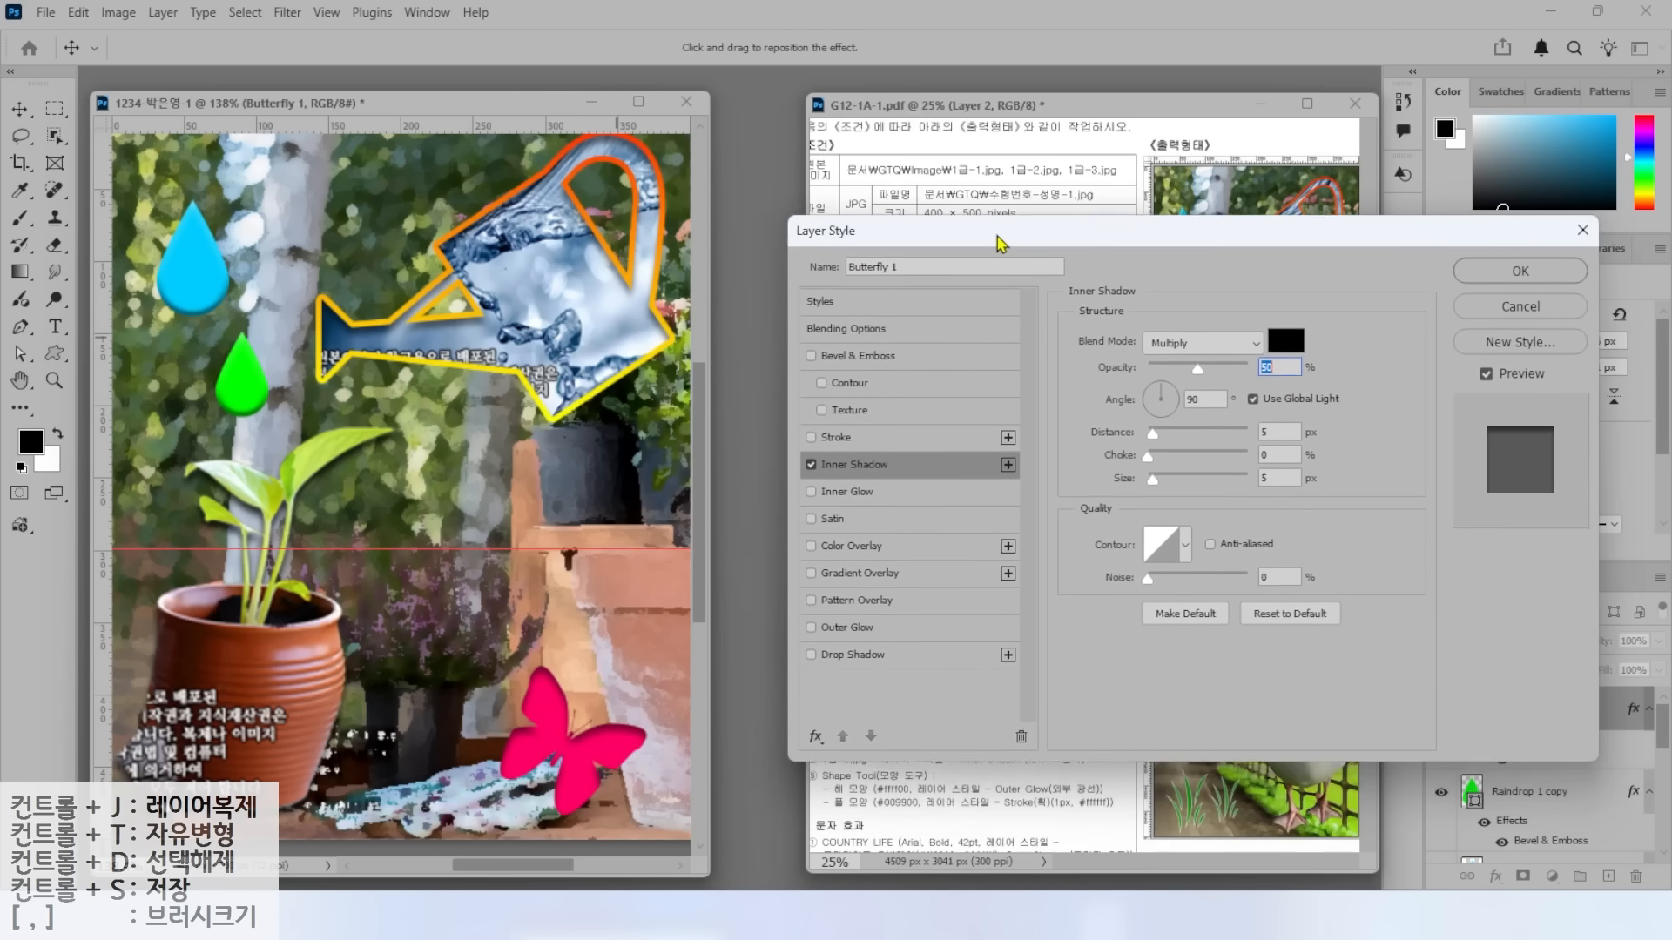
drag(1001, 244, 991, 250)
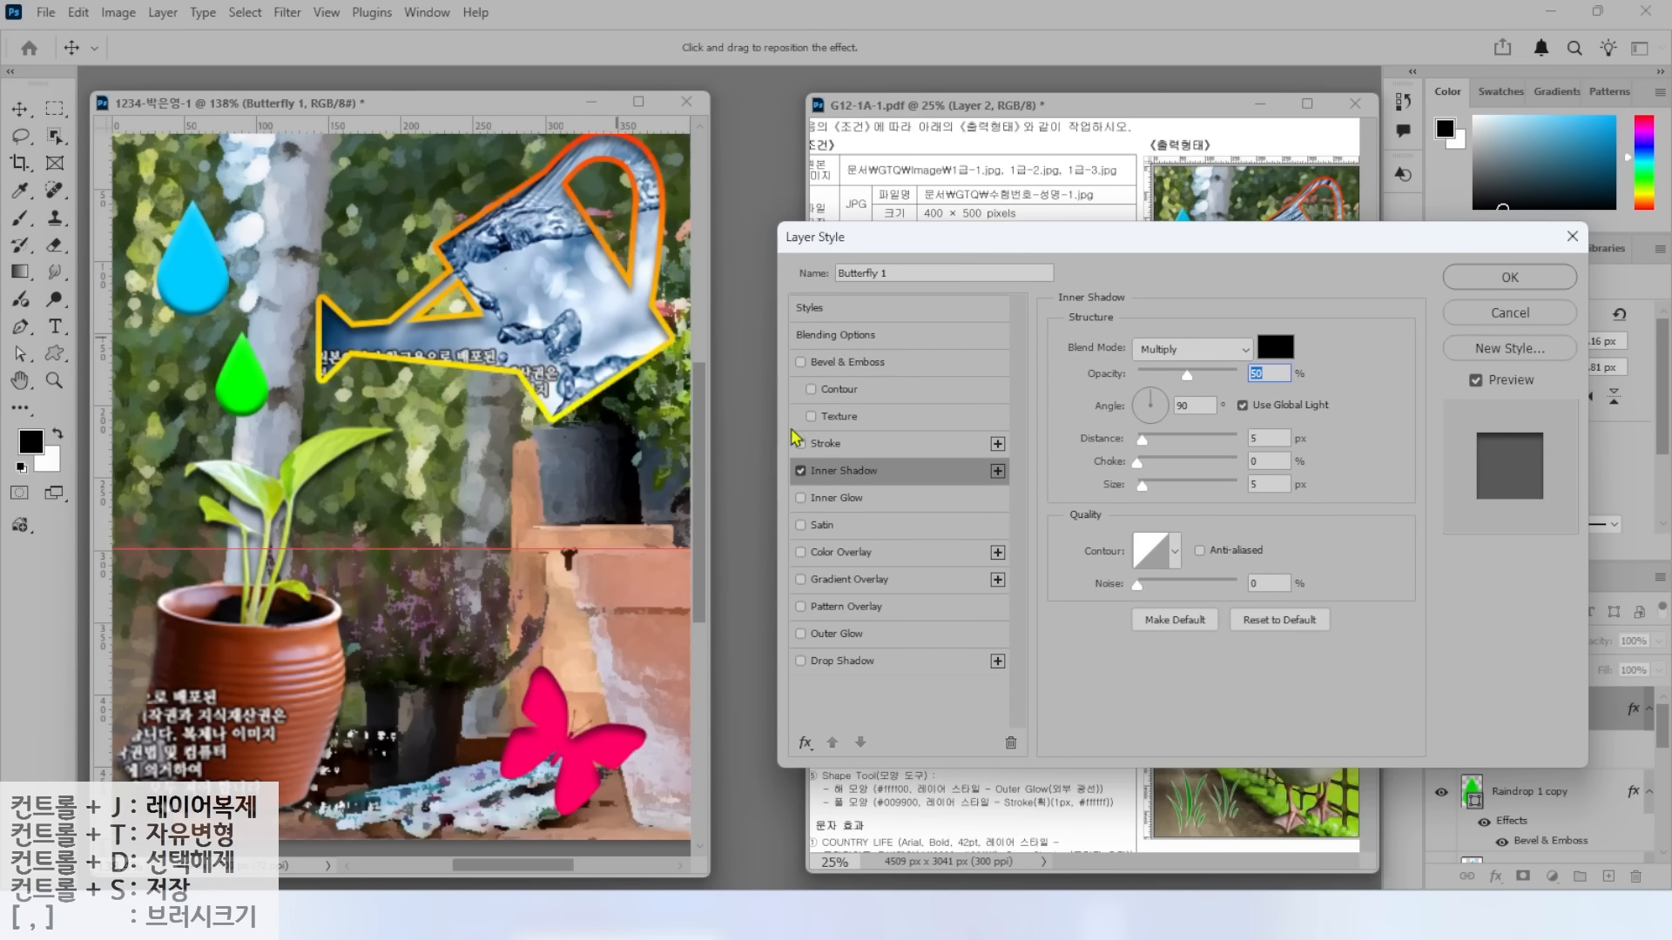
click(804, 473)
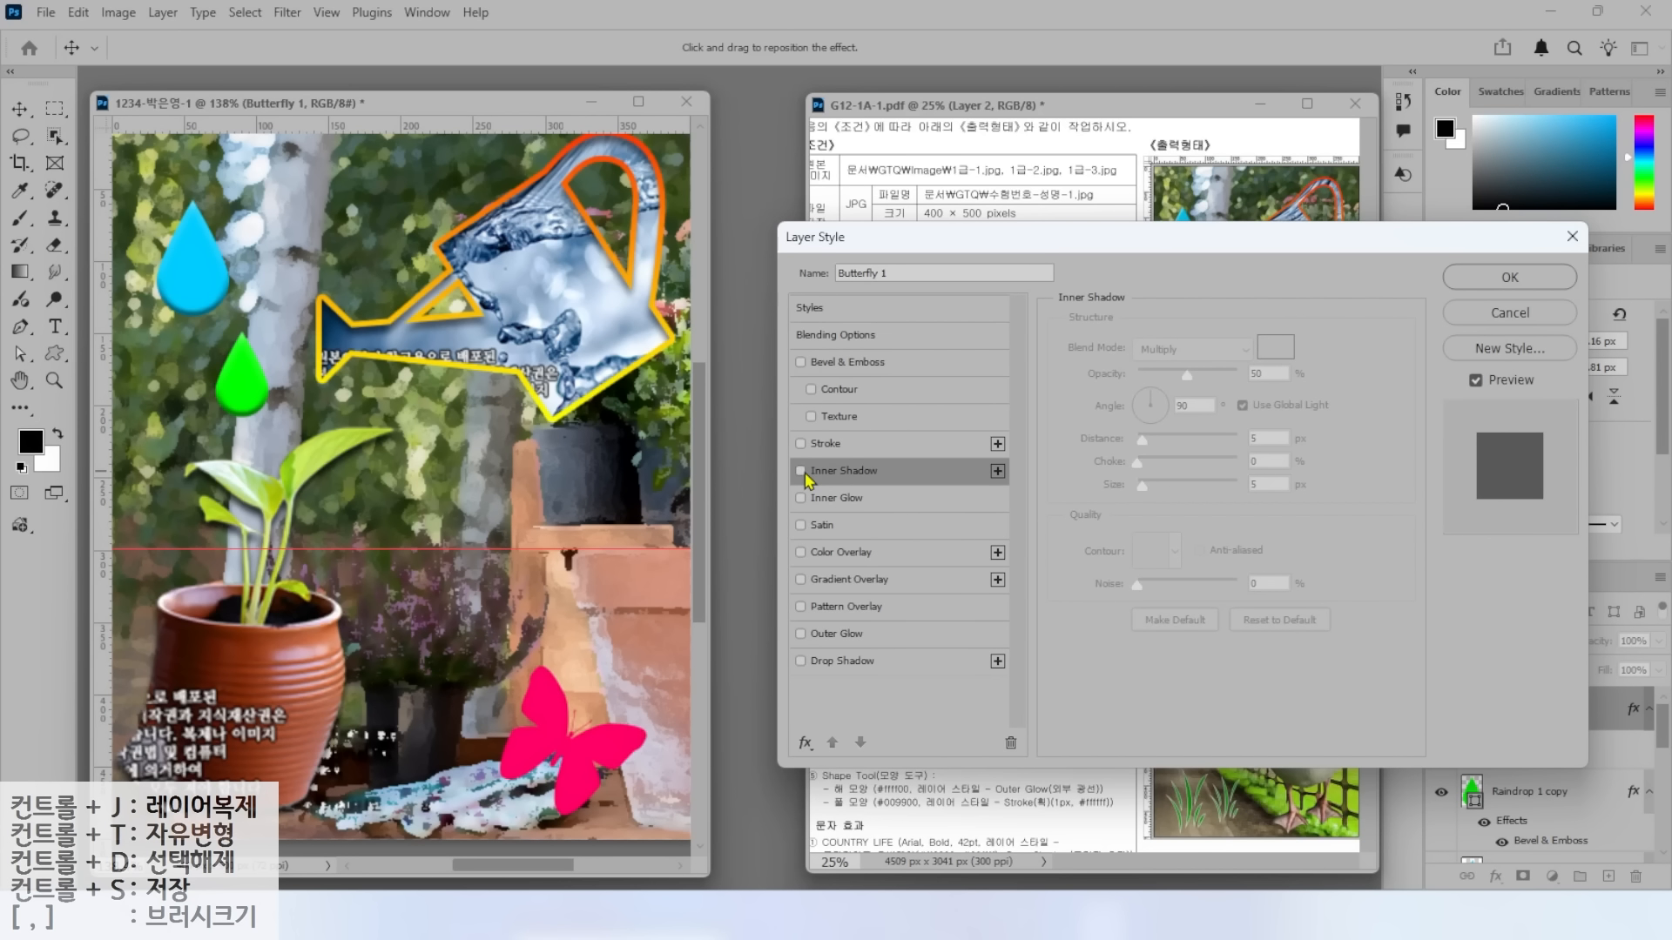
key(alt)
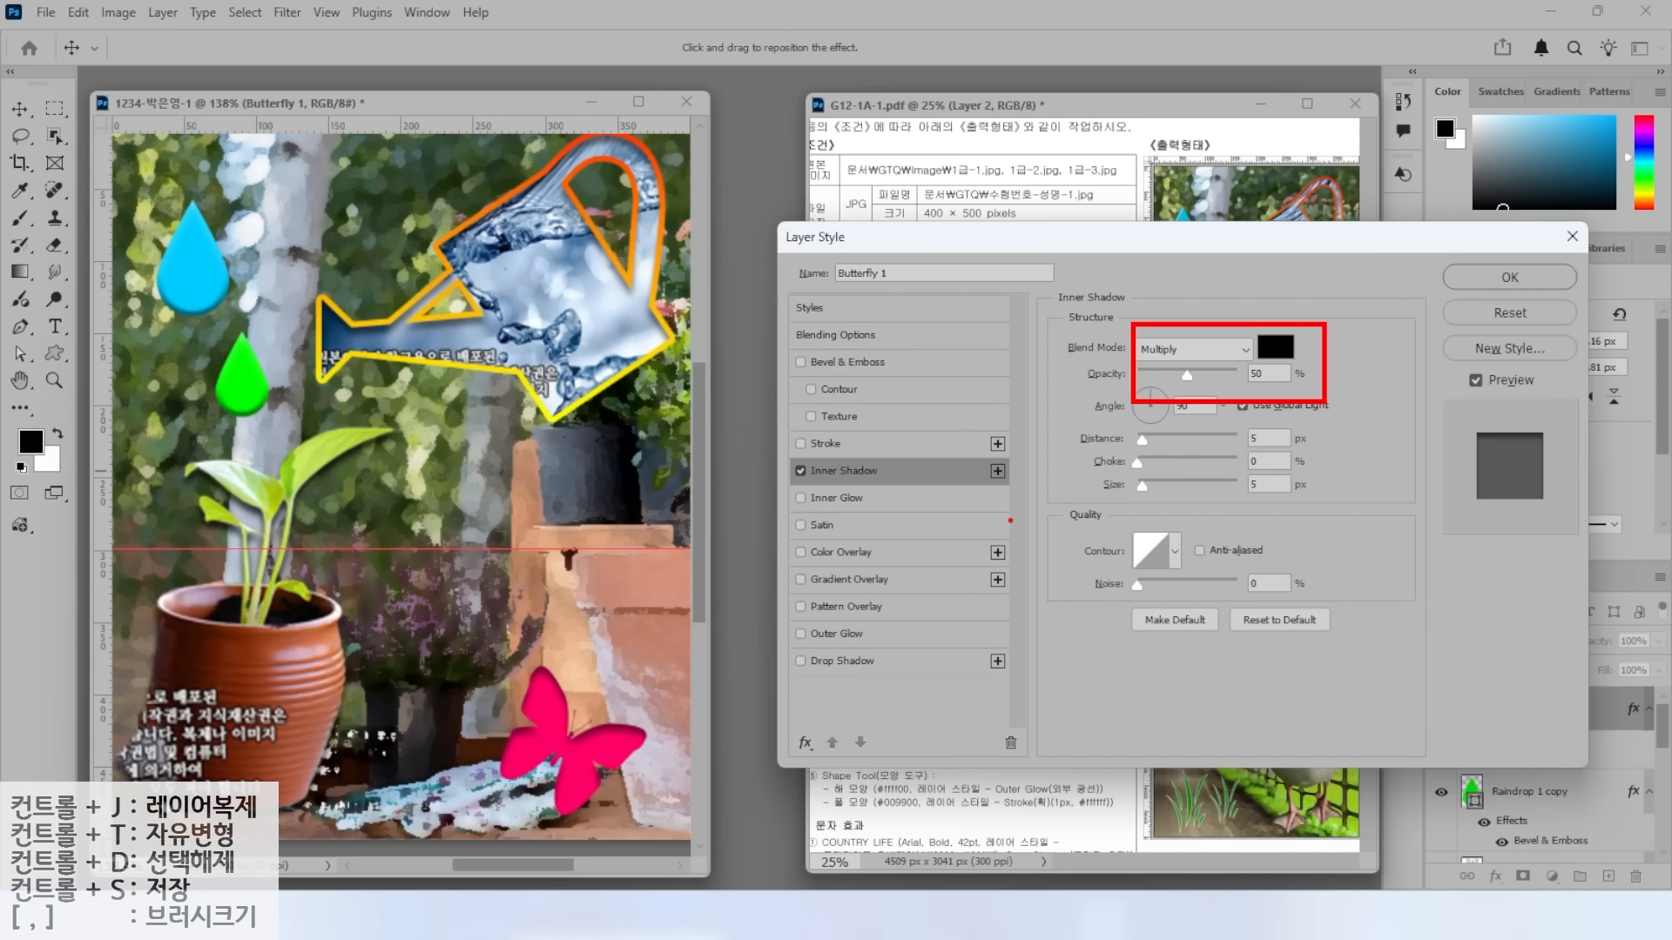
click(1508, 278)
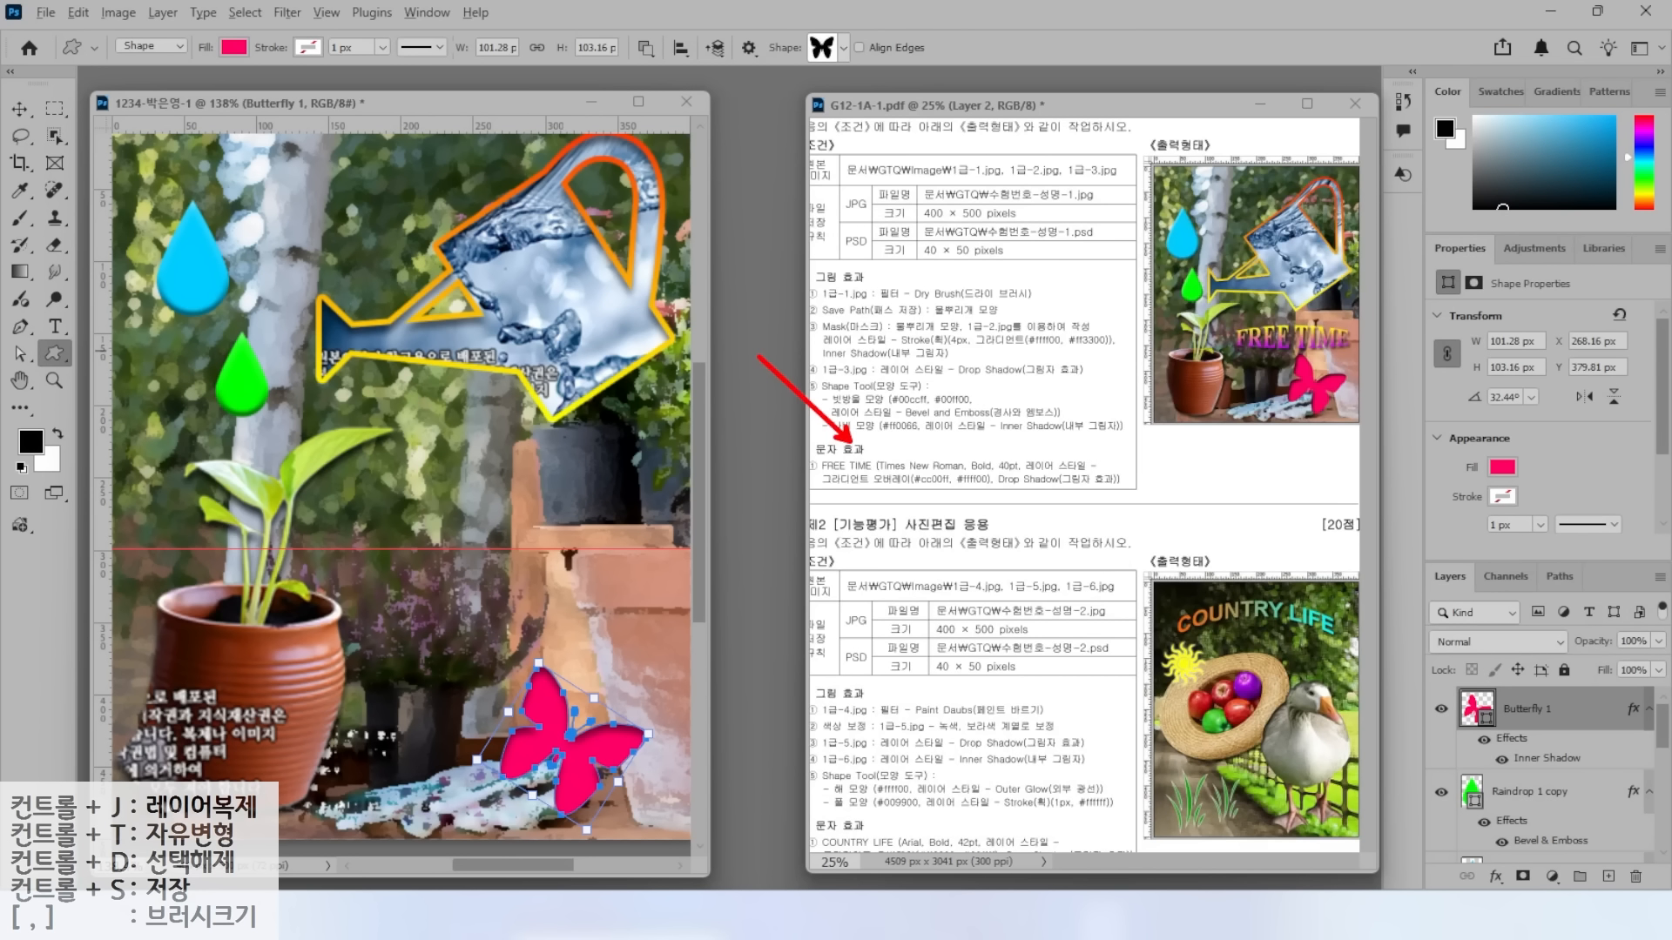
Type the title 'FREE TIME' above the plant pot.
click(54, 326)
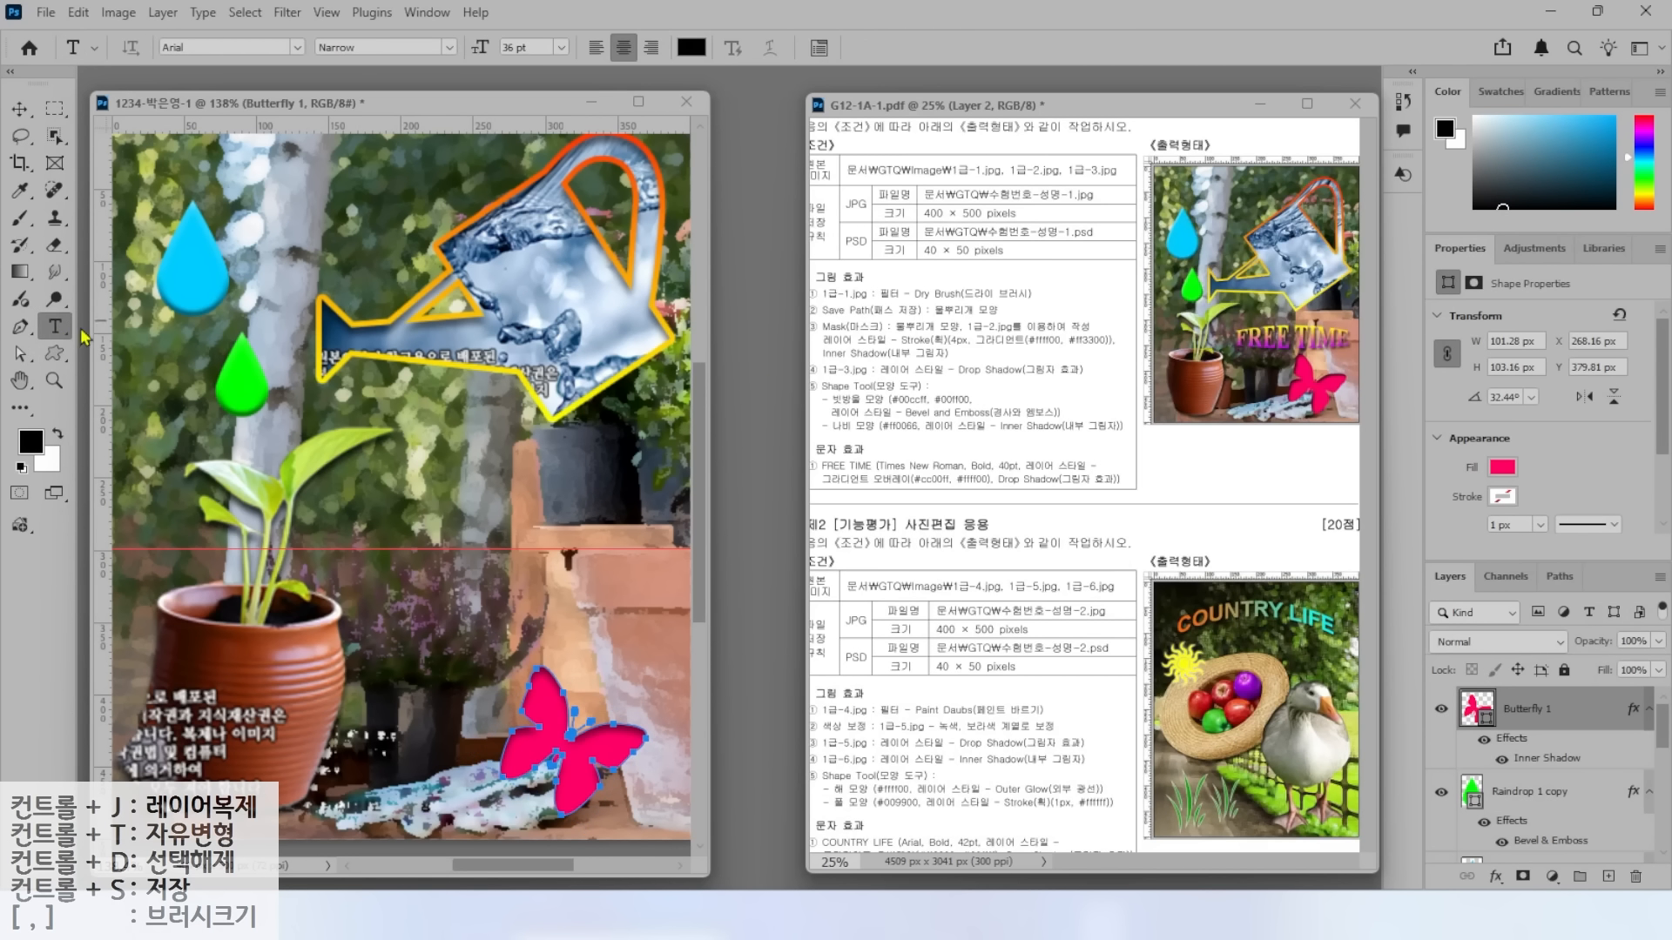
click(339, 489)
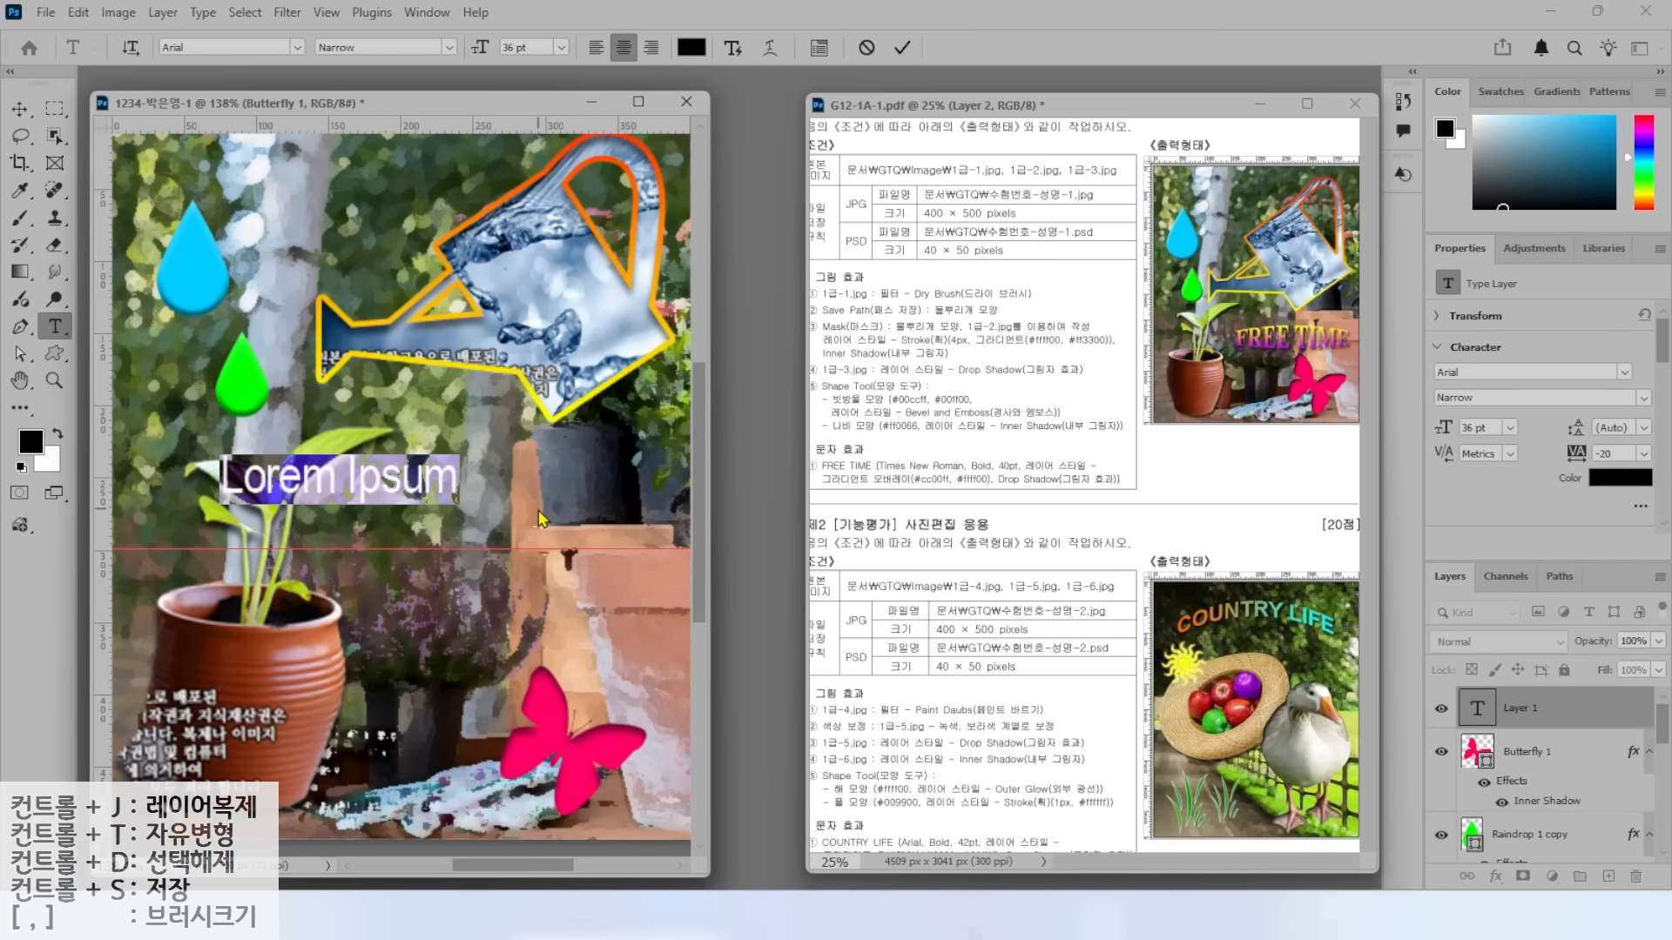
text(FREE TIME)
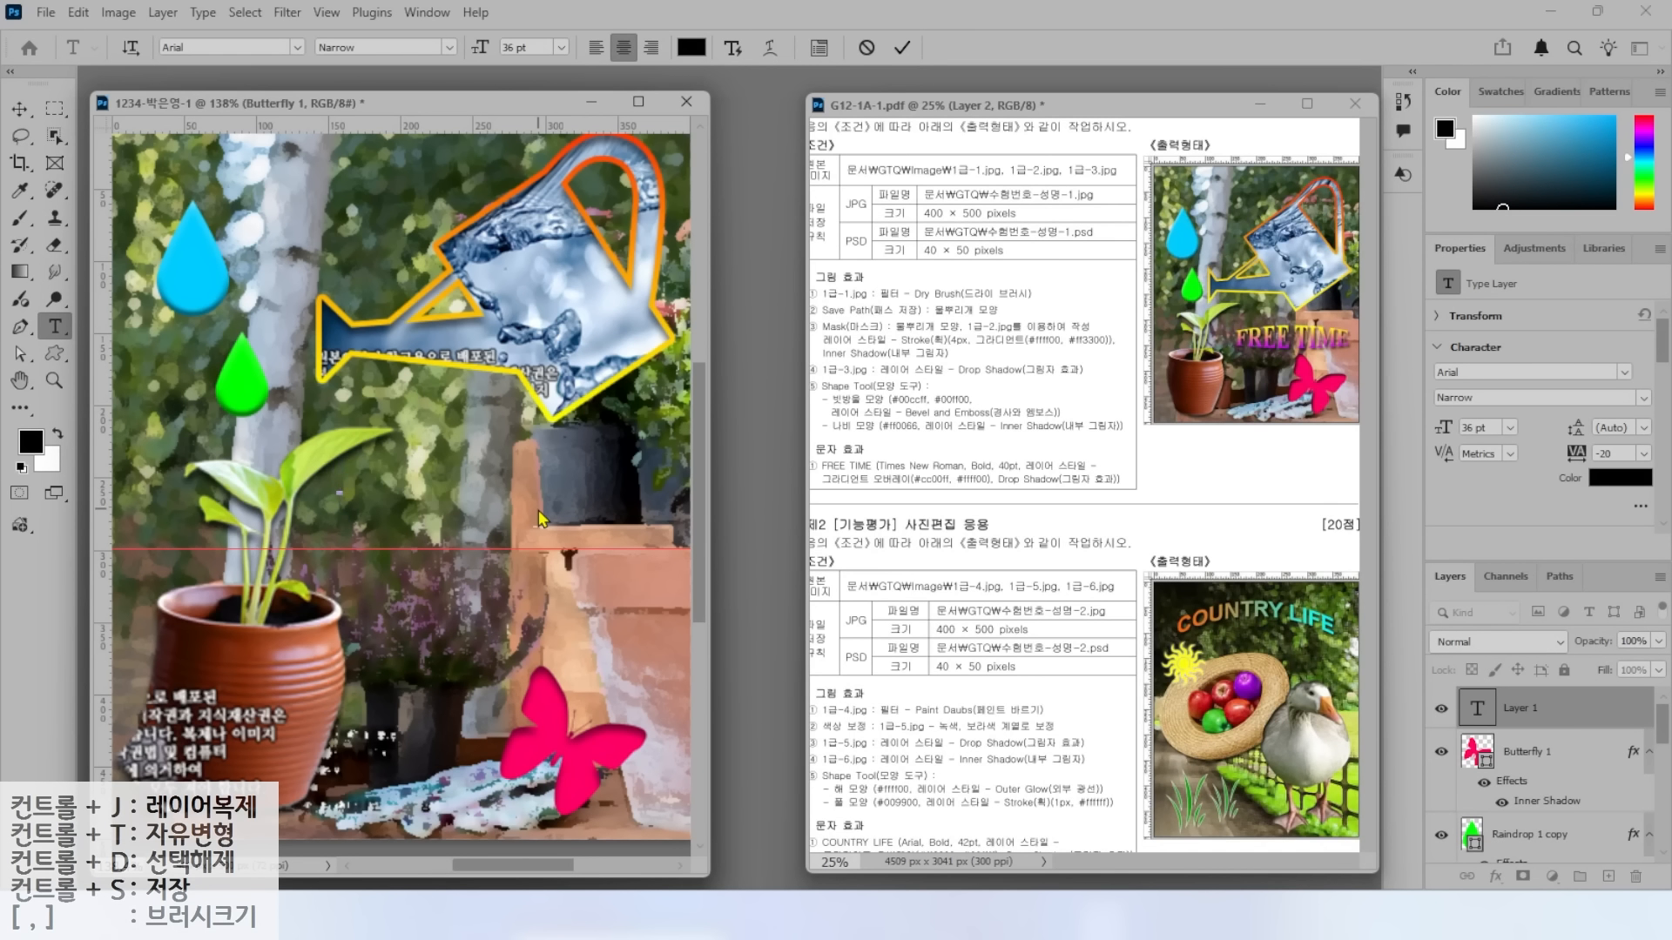
key(ctrl+Return)
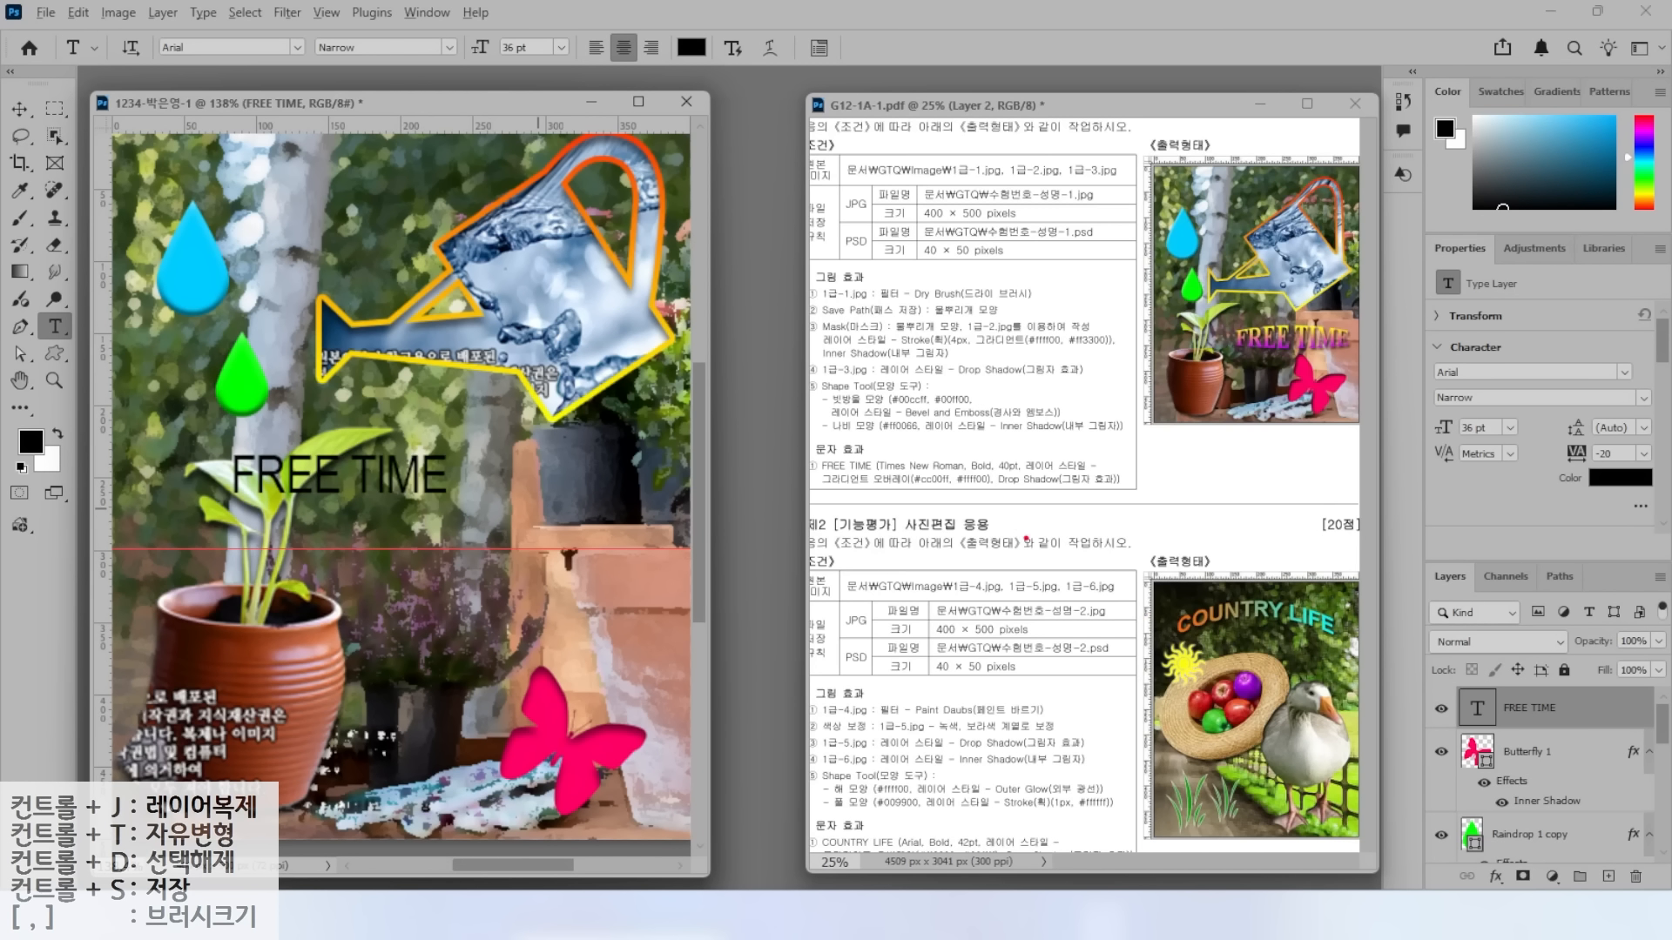
drag(918, 458, 871, 409)
drag(993, 453, 941, 404)
drag(1088, 441, 1110, 424)
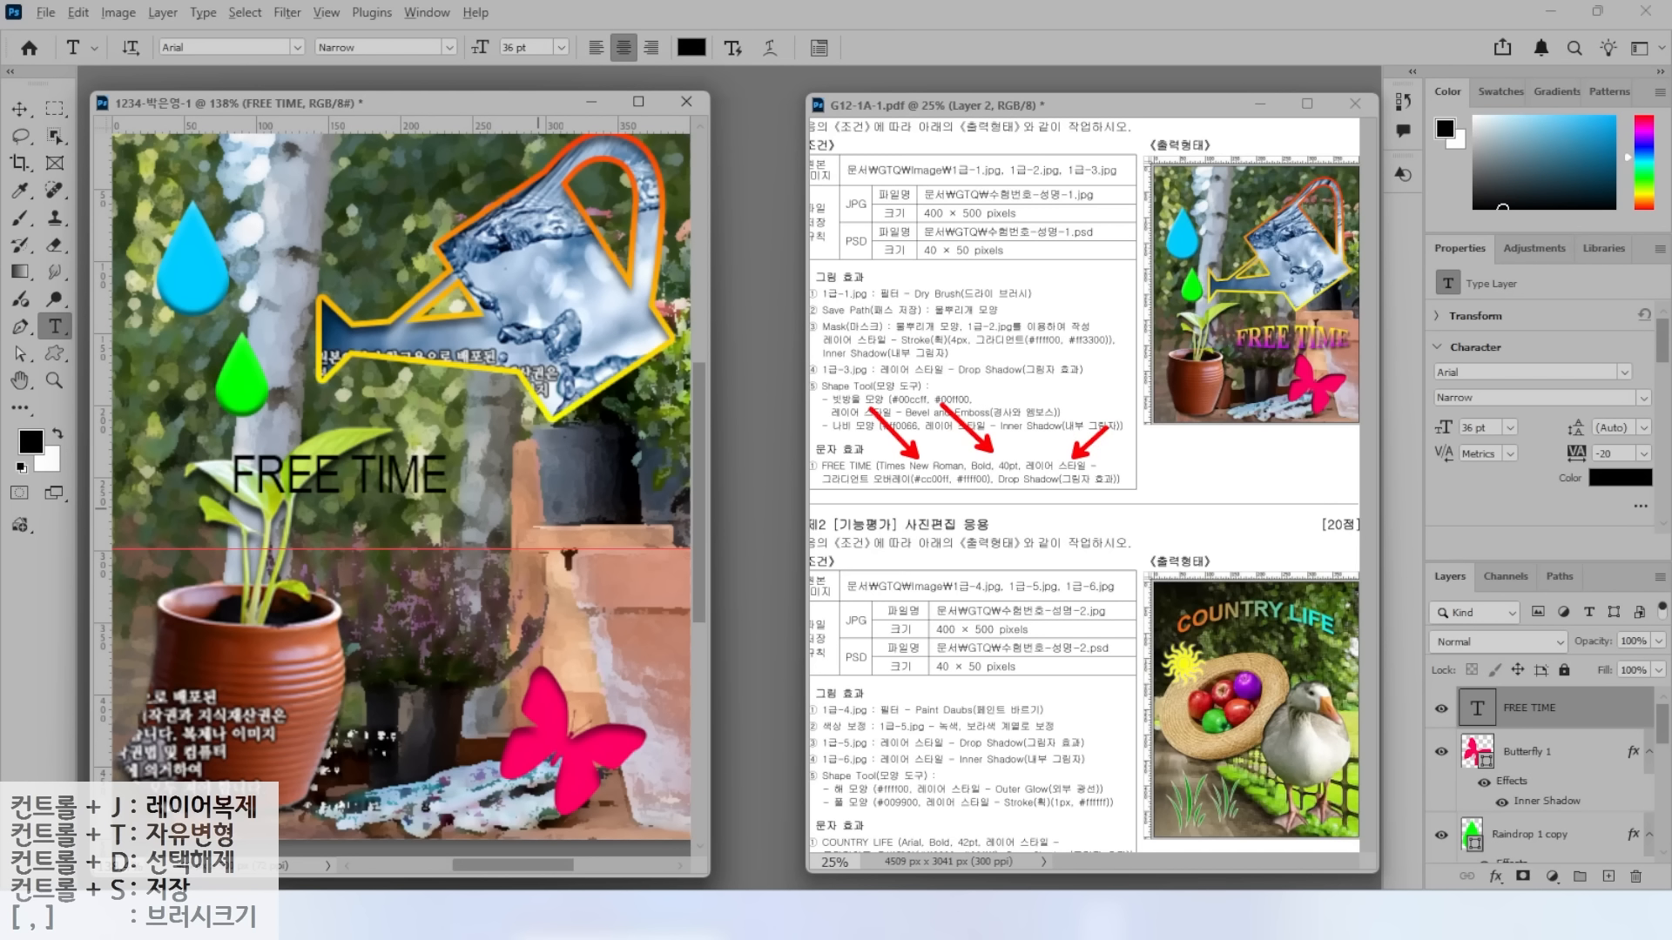
key(Escape)
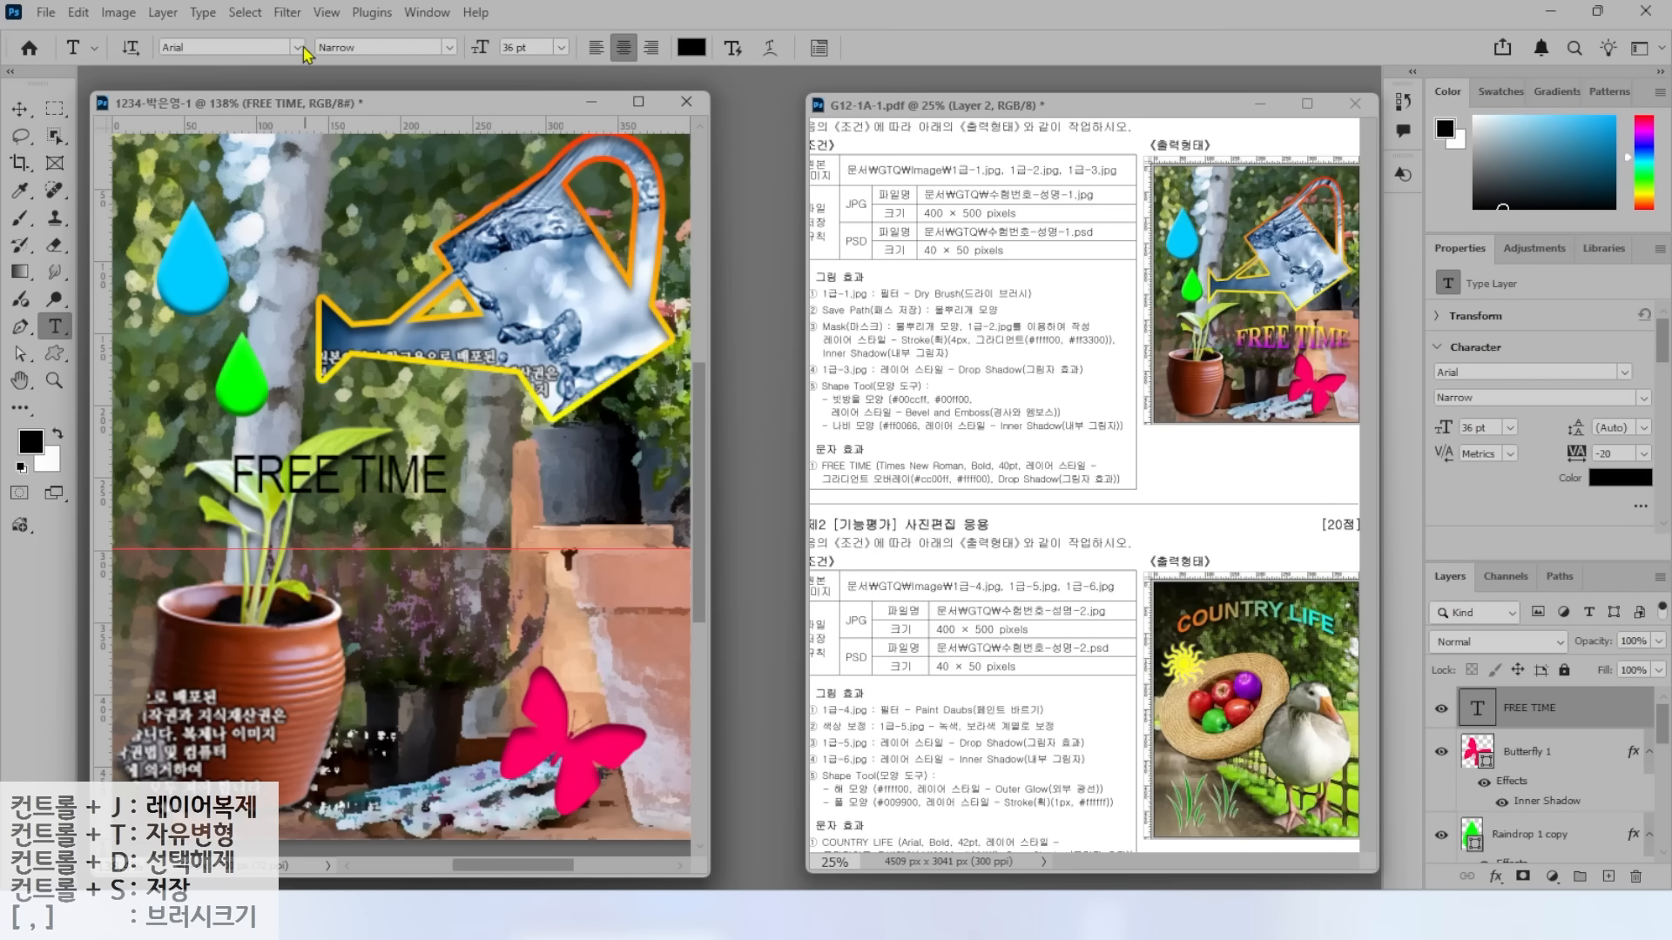
Set the title to Times New Roman Bold, 40 pt, with tracking -20.
click(296, 47)
click(392, 403)
click(448, 47)
click(421, 126)
key(Tab)
text(40)
key(Return)
key(alt+2)
drag(923, 490, 983, 557)
drag(825, 494, 1001, 494)
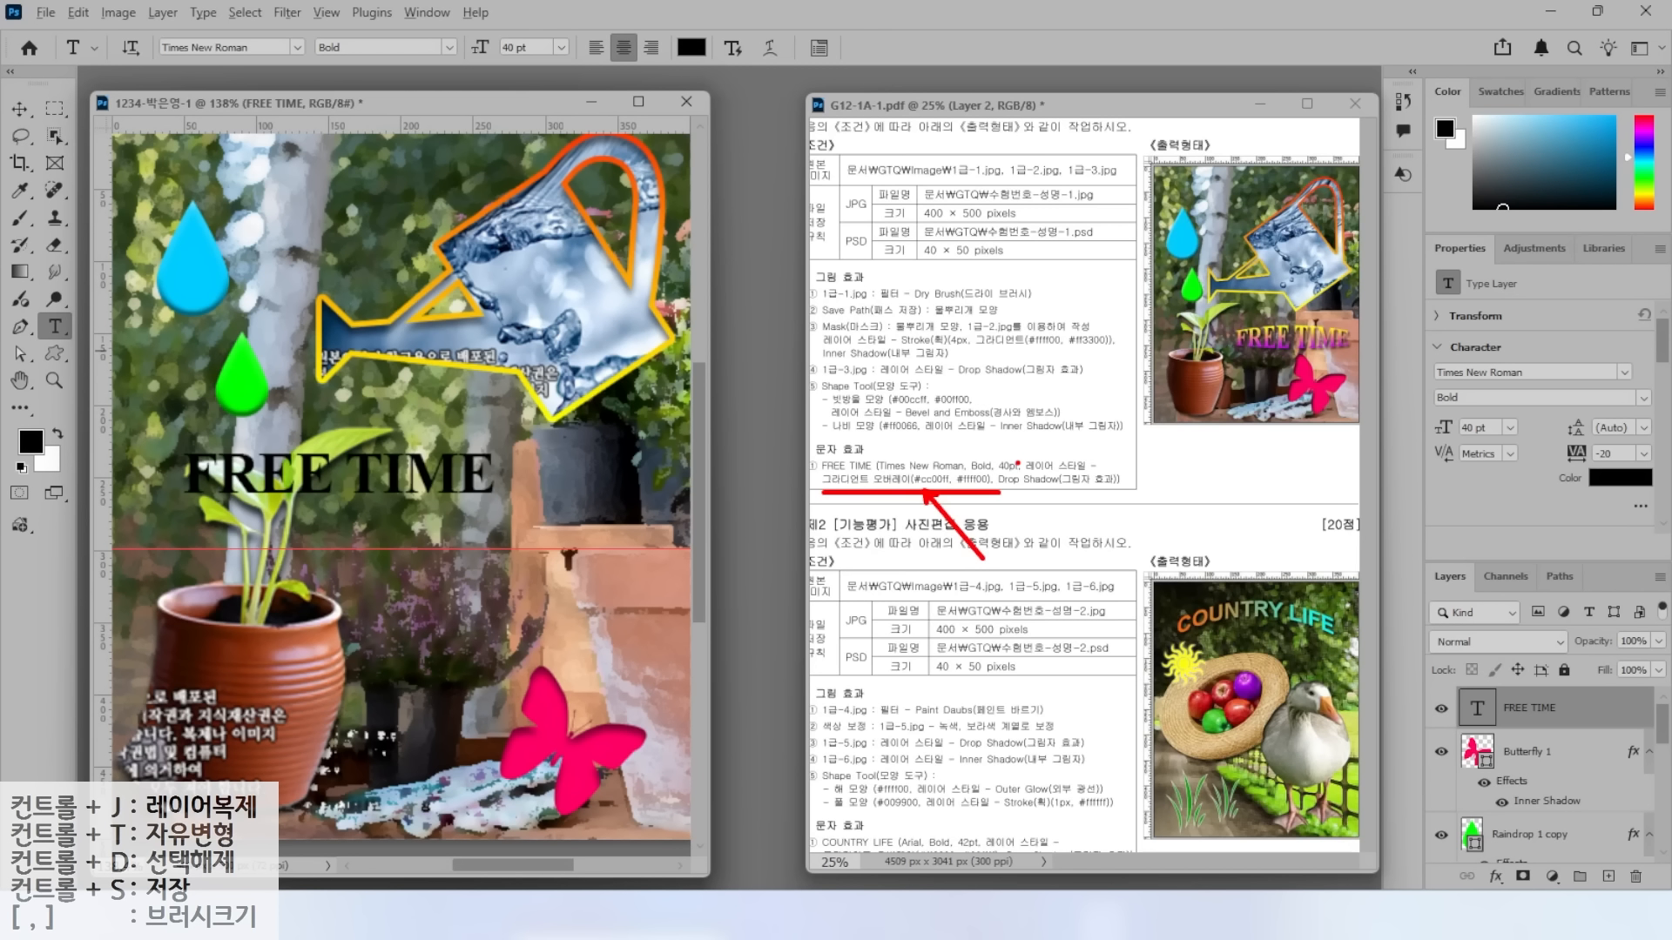
drag(1407, 547, 1662, 892)
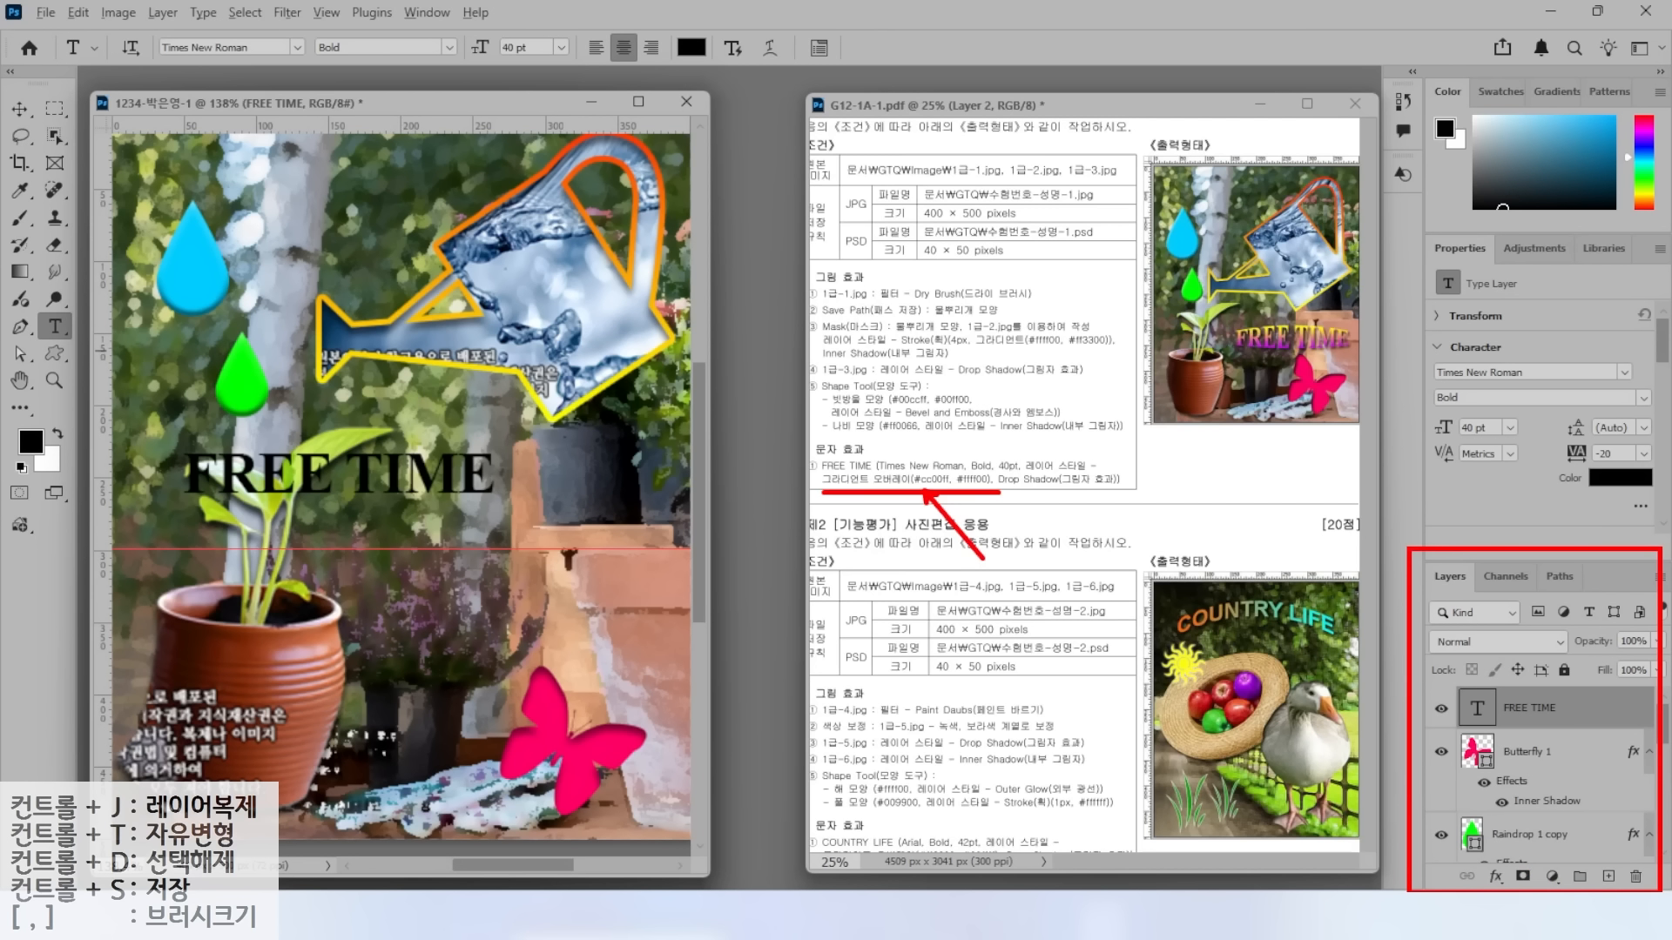
Give the FREE TIME title a Gradient Overlay running from #cc00ff to #ffff00.
click(1495, 877)
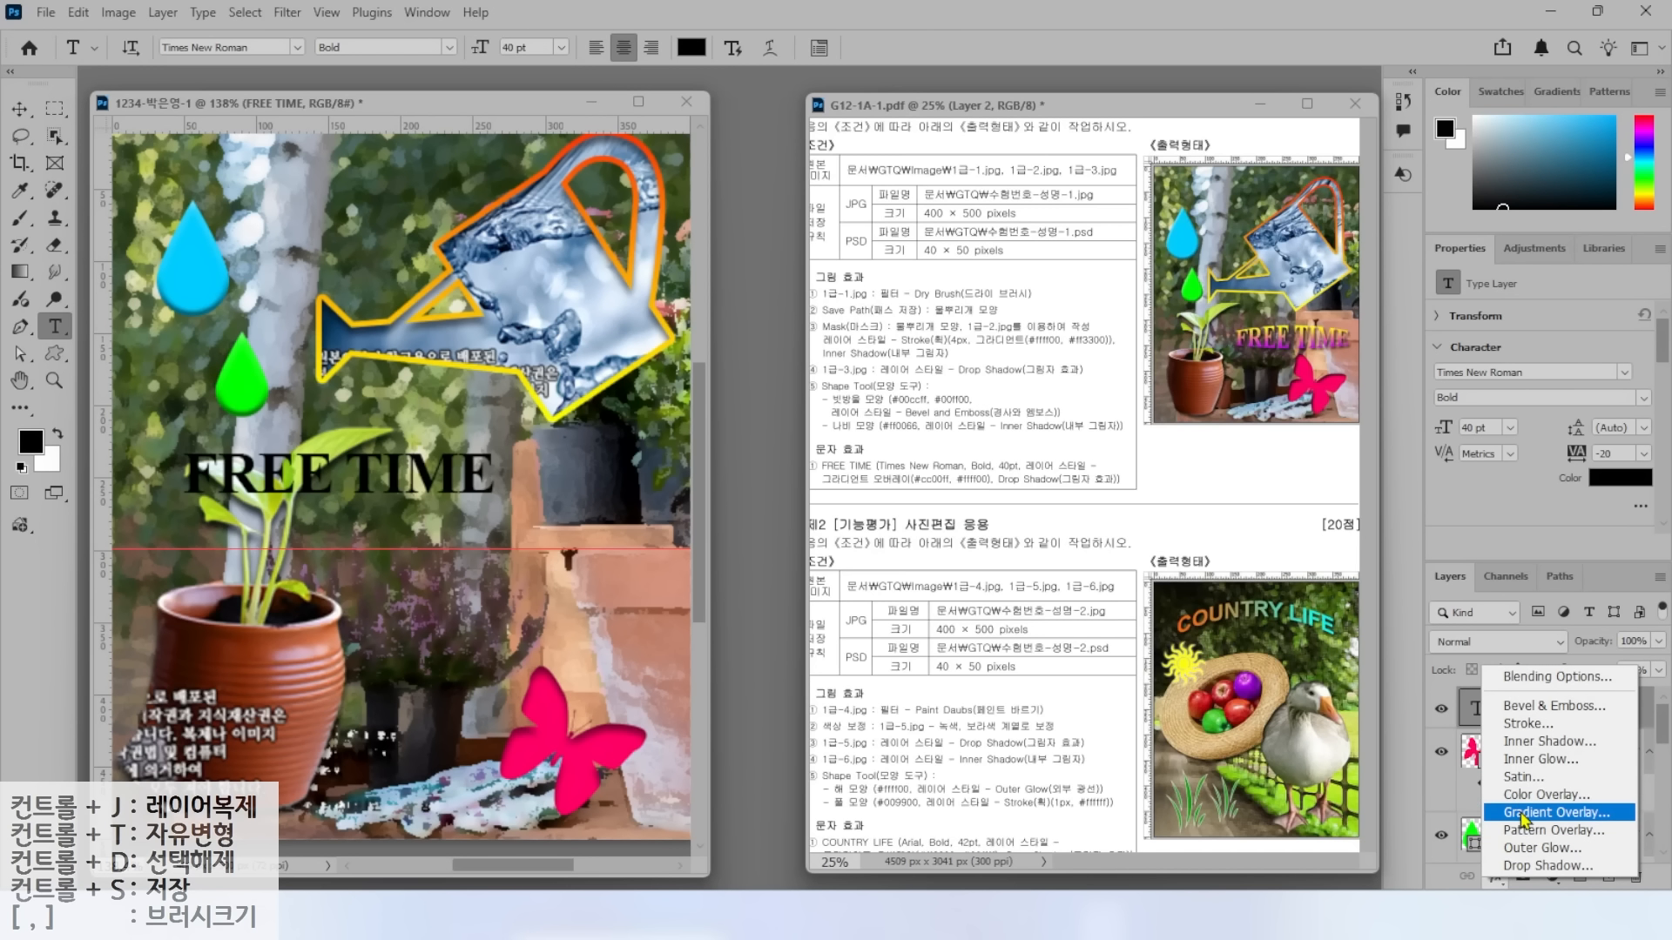
click(1556, 812)
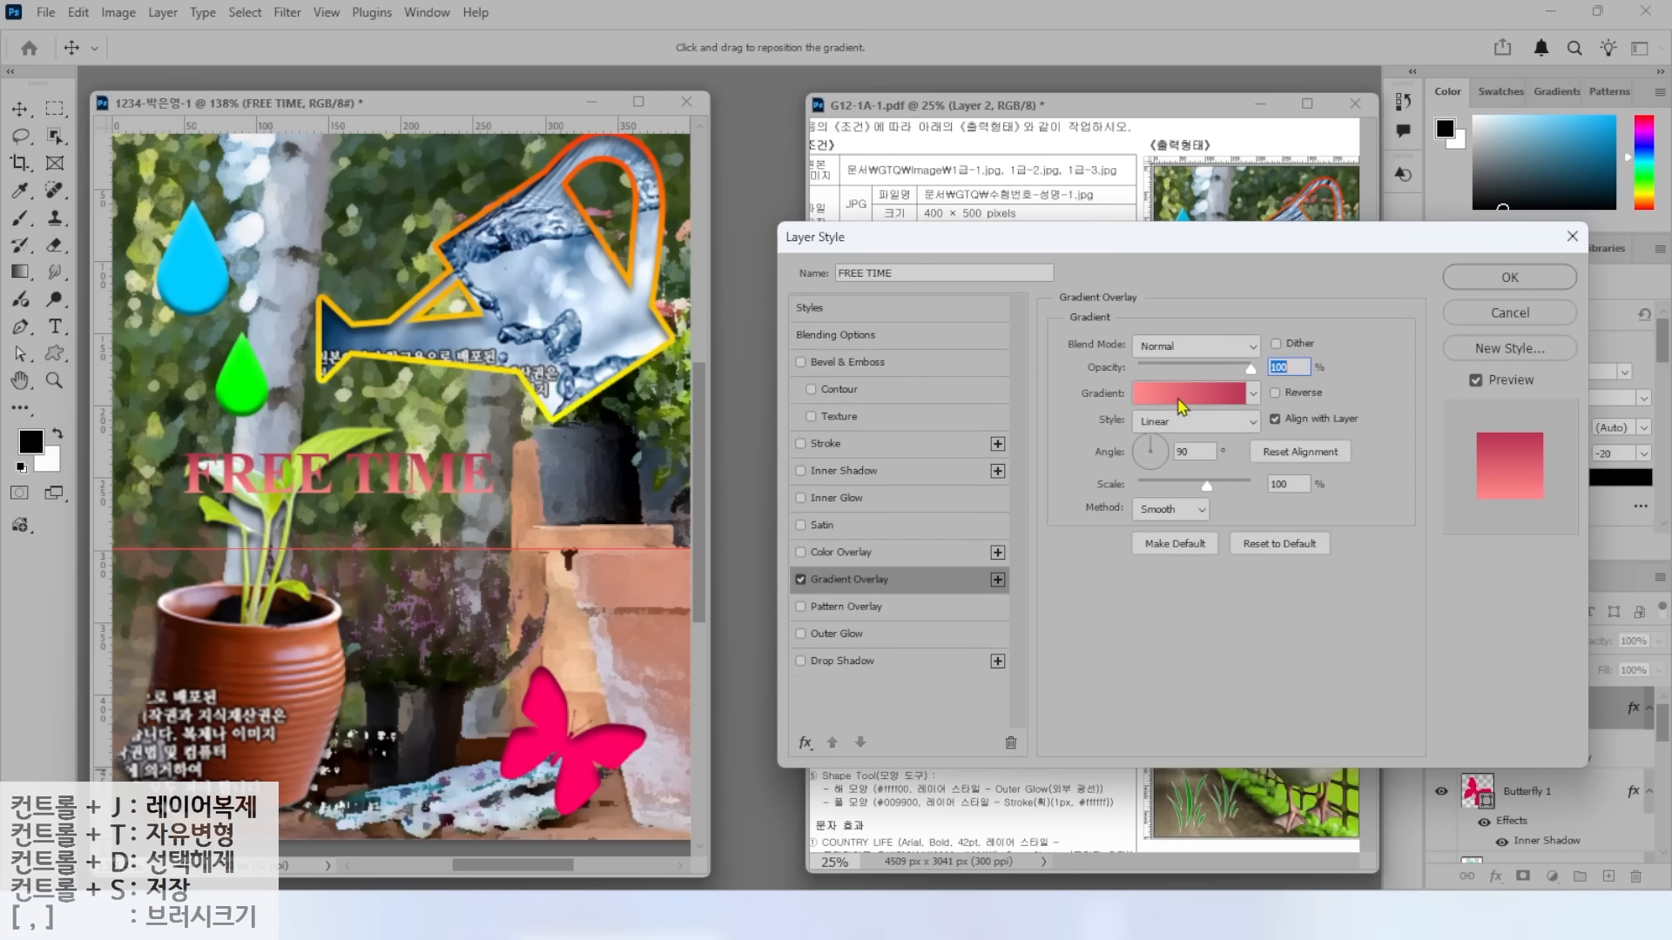
click(1180, 406)
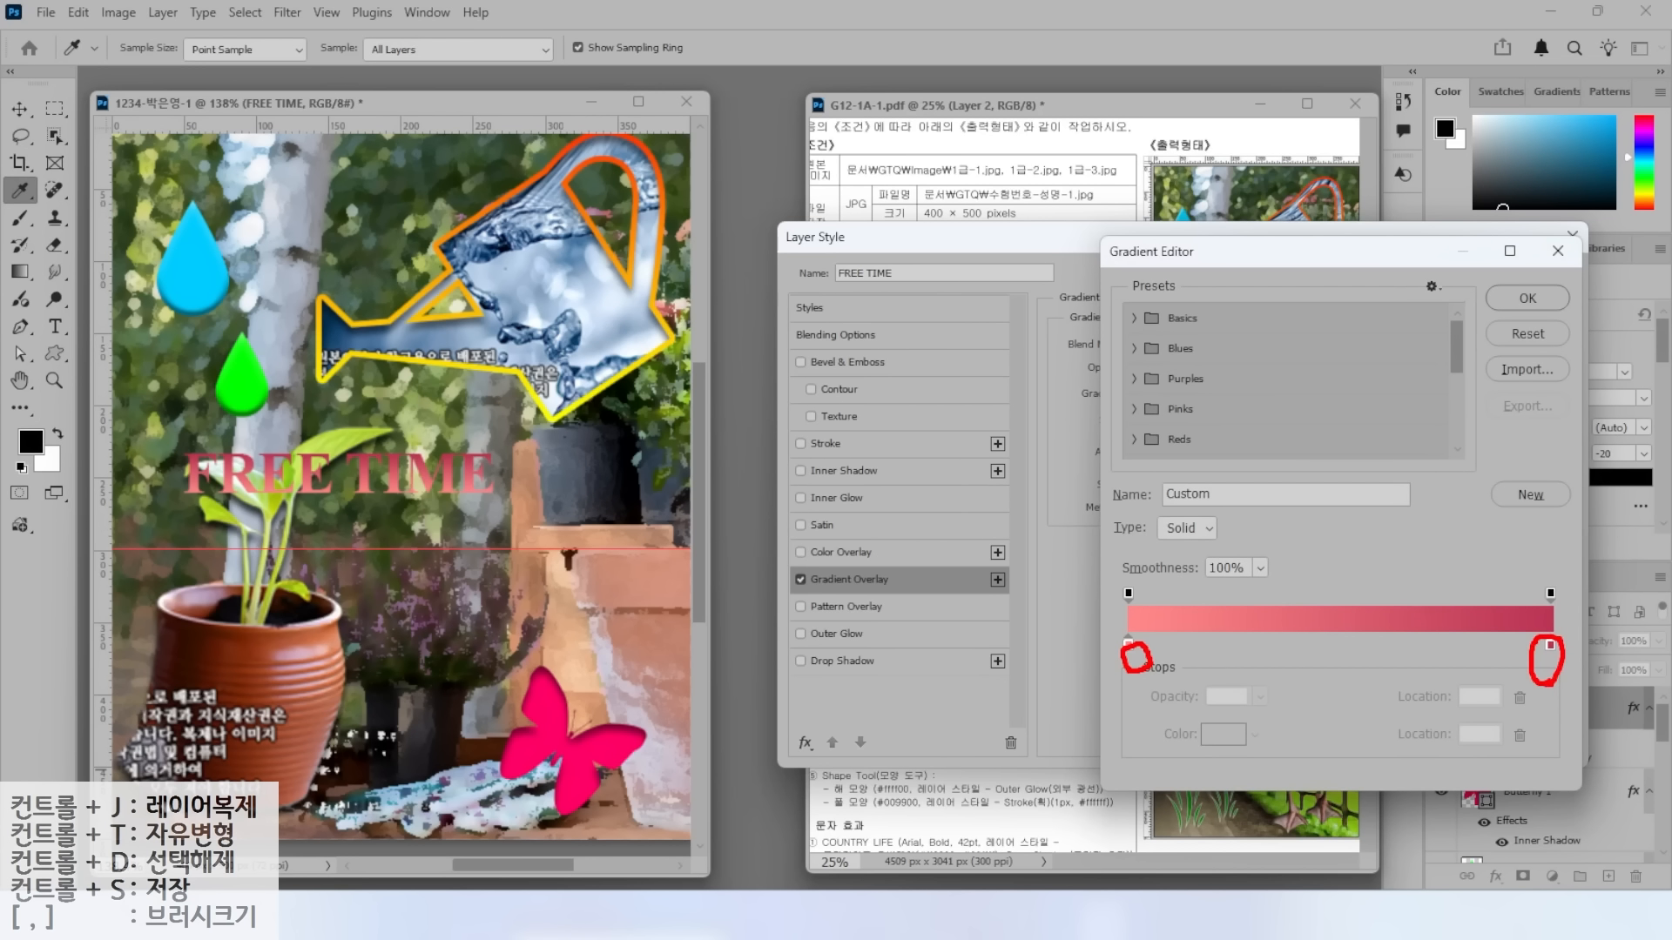
double_click(1128, 646)
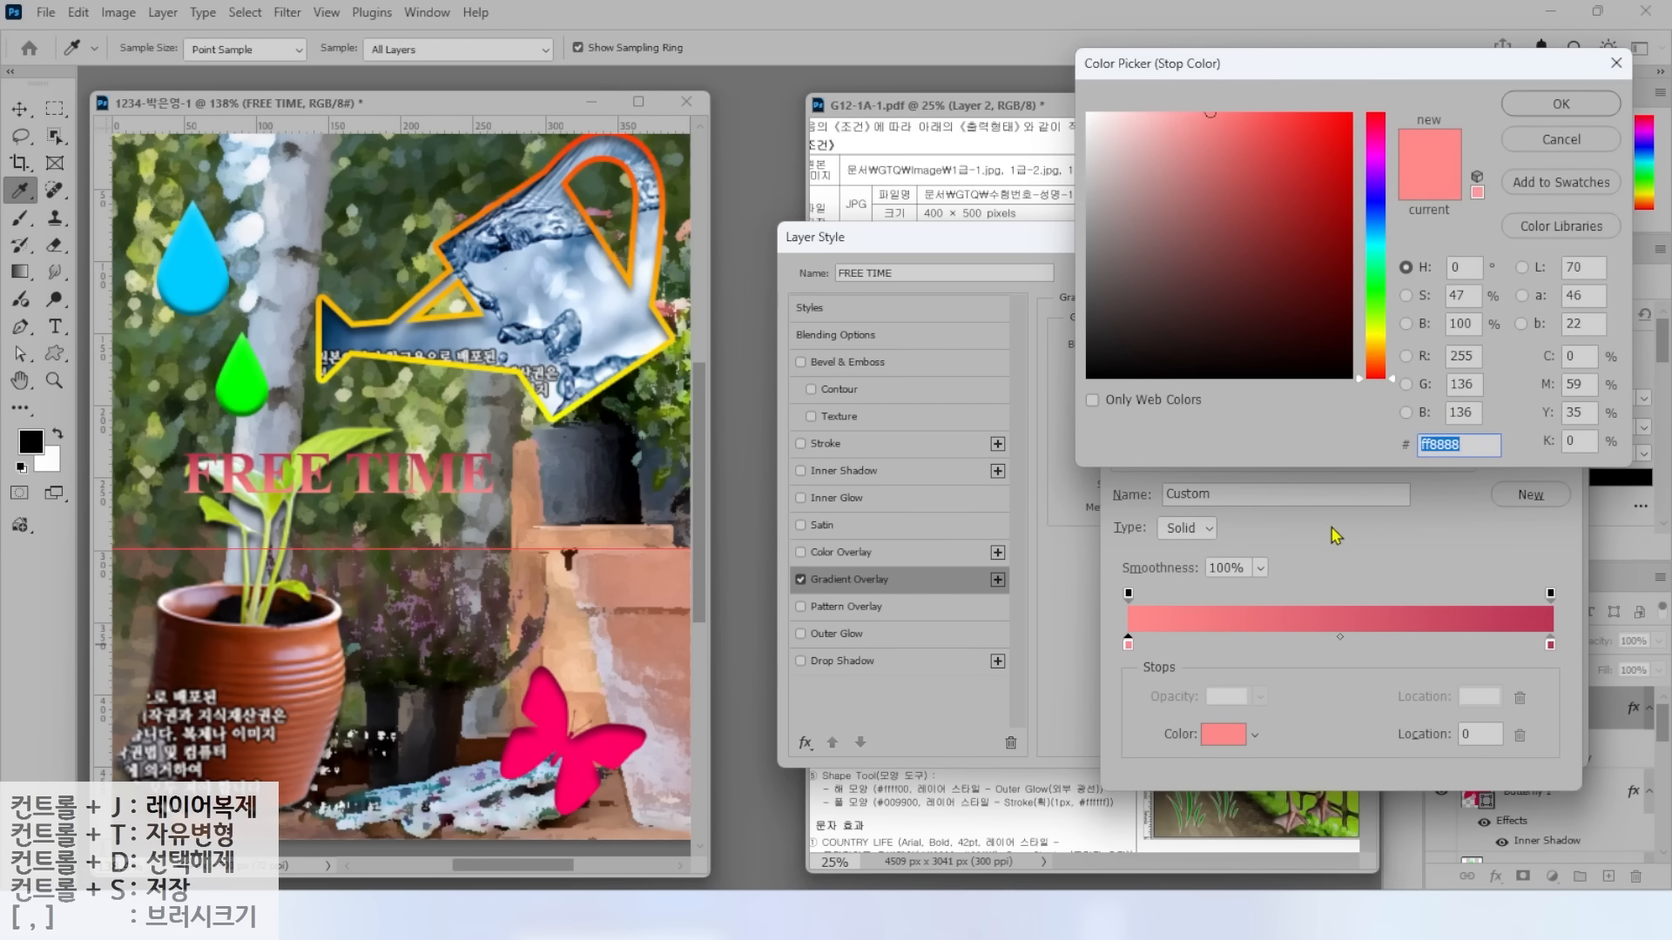
text(cc00ff)
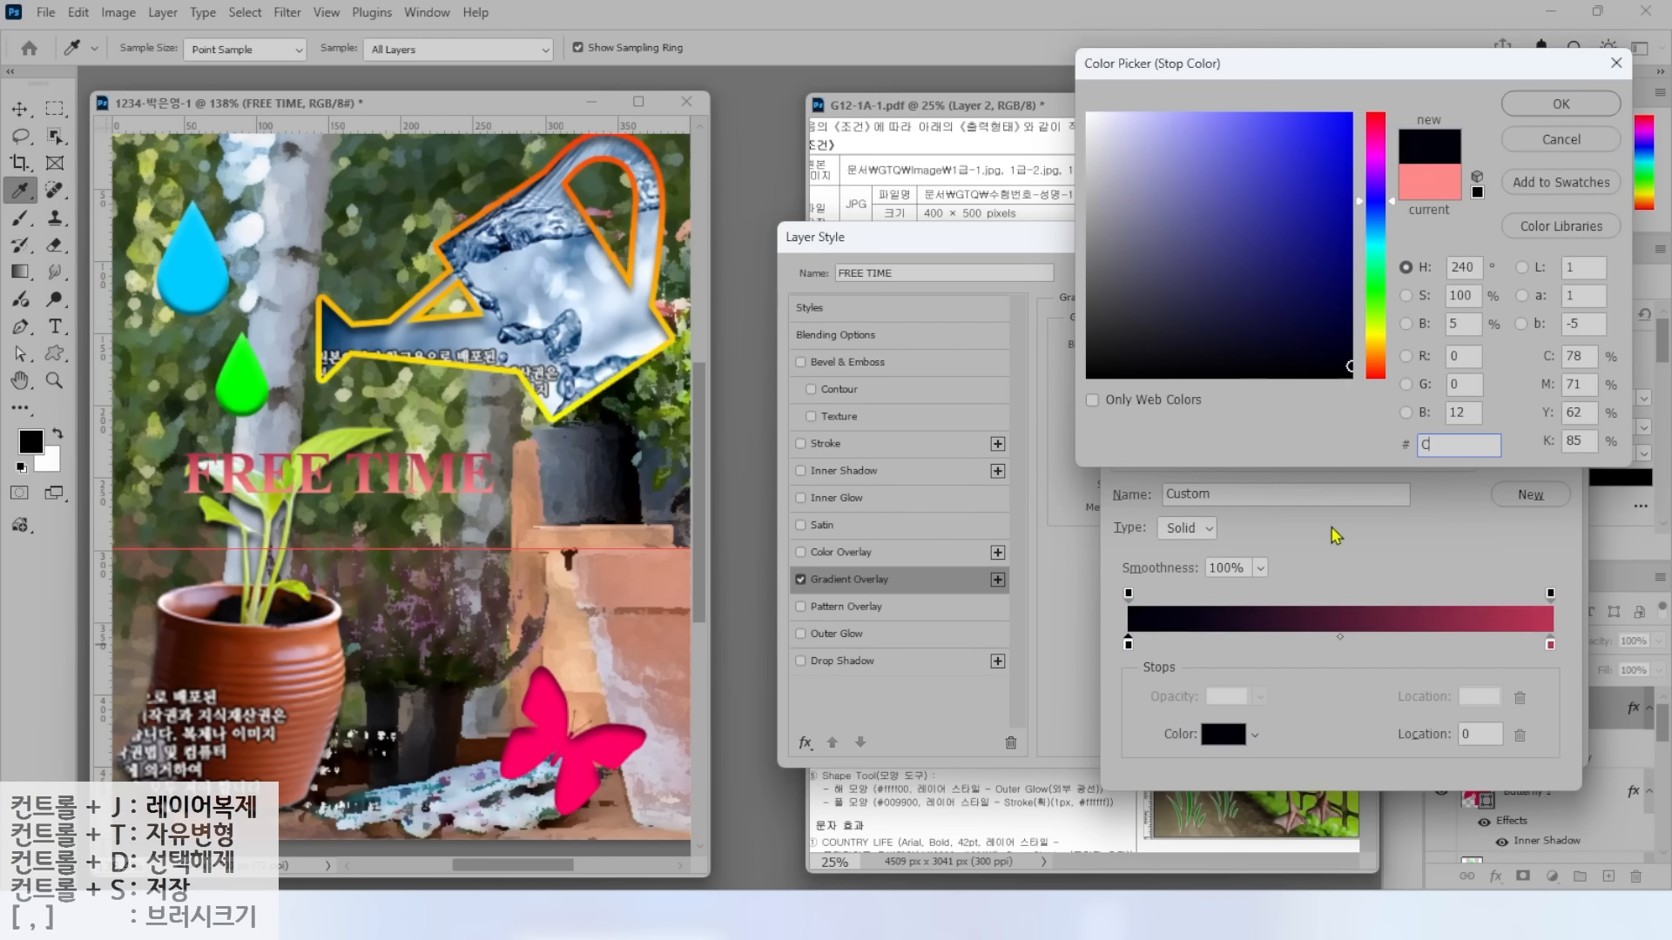
key(Return)
double_click(1550, 645)
text(FFFF00)
key(Return)
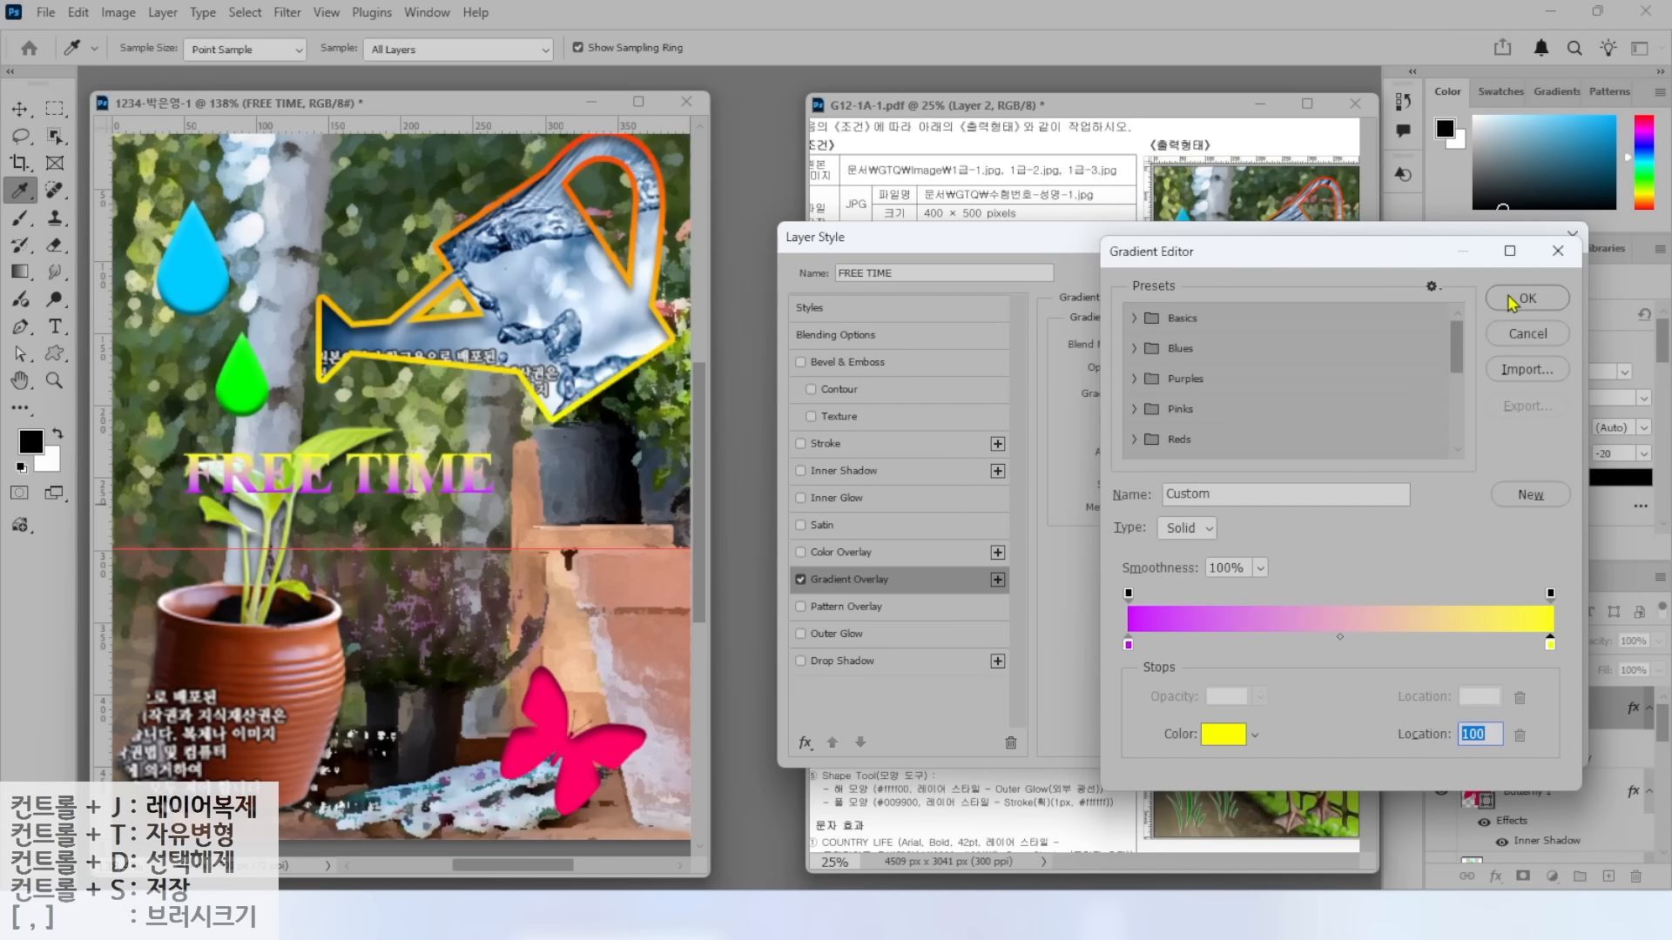
click(1515, 299)
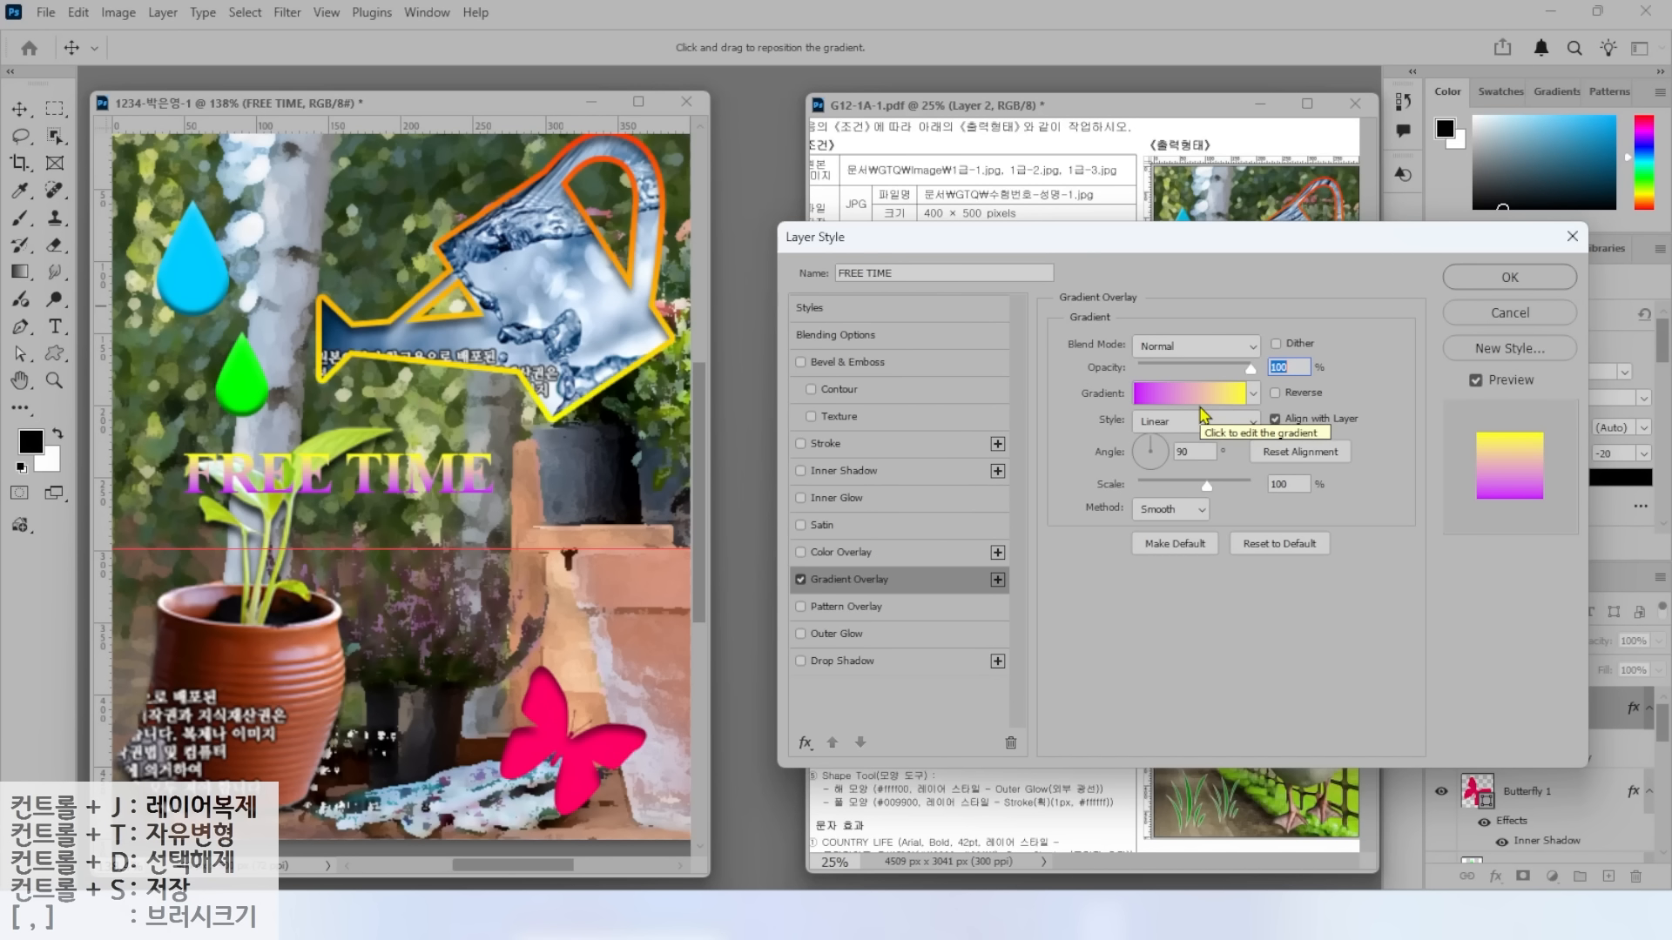
Enable a Drop Shadow on the title and apply the layer styles.
click(844, 662)
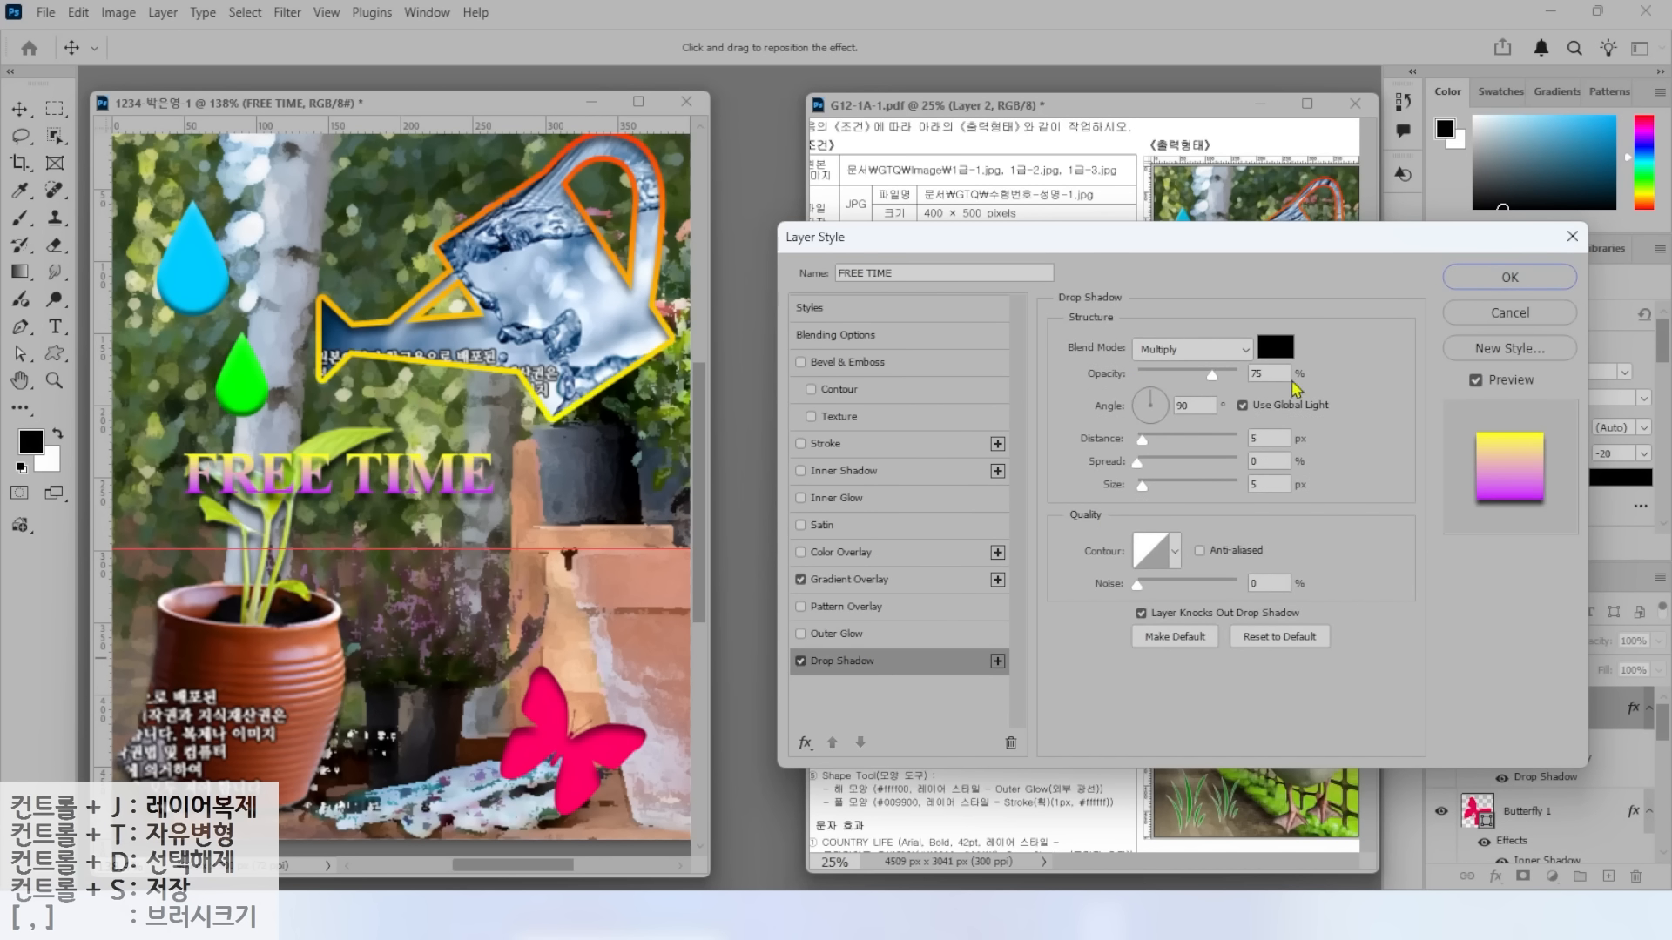
click(1510, 277)
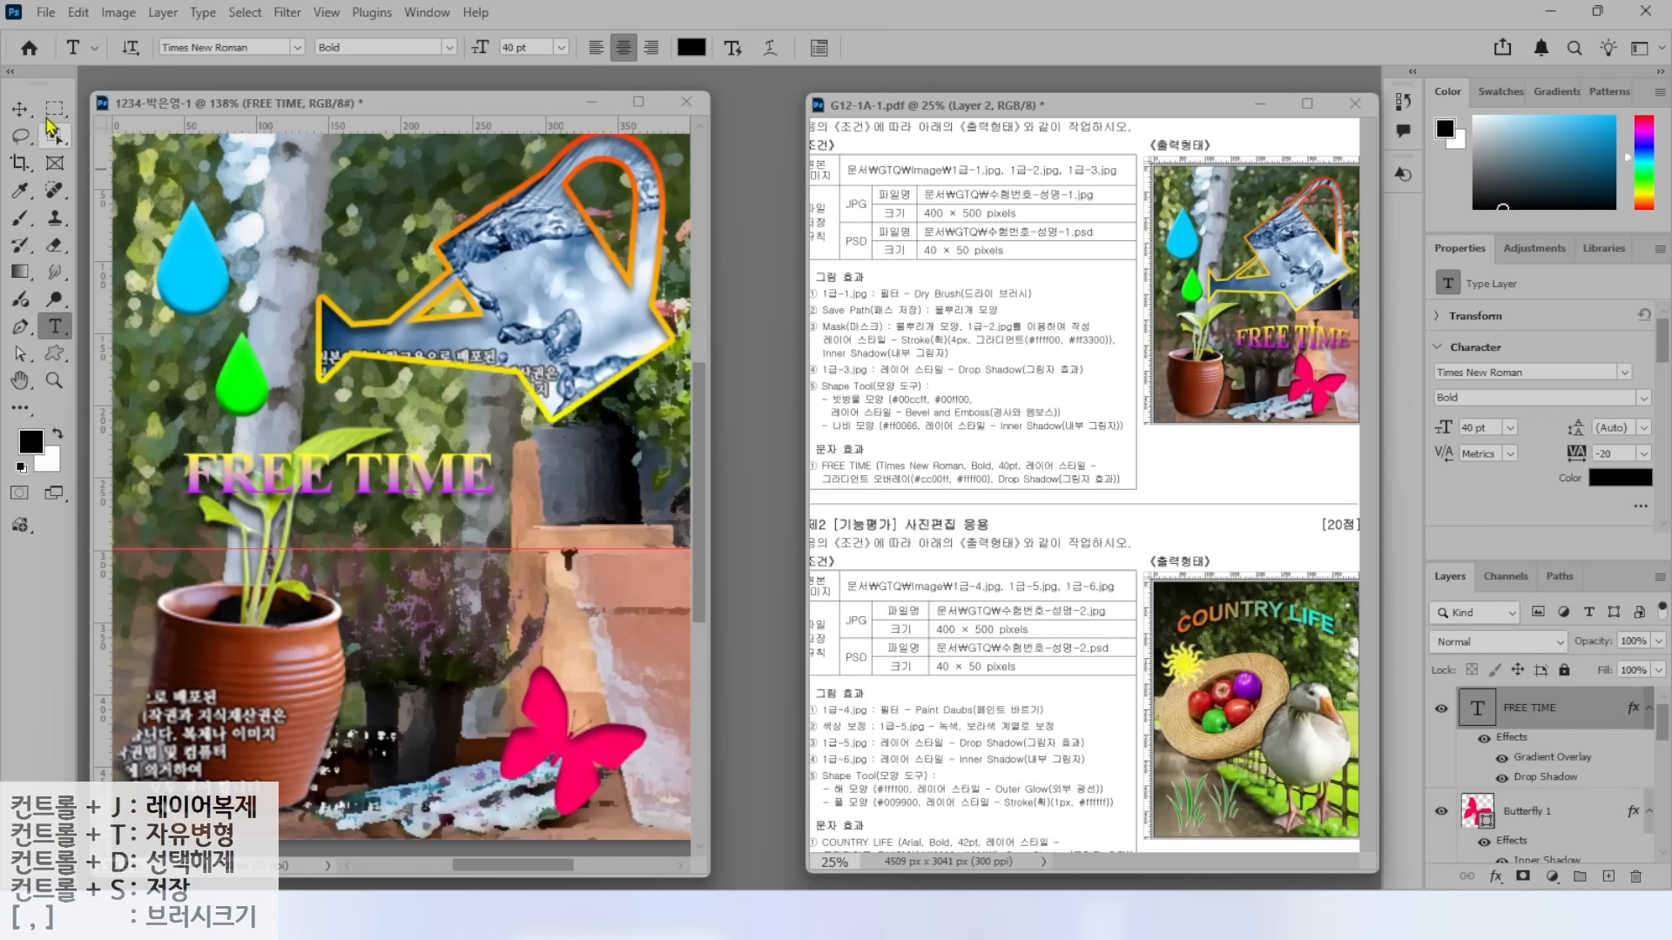
click(20, 107)
Move the FREE TIME title right and down, then switch to the Type tool.
drag(404, 469, 577, 512)
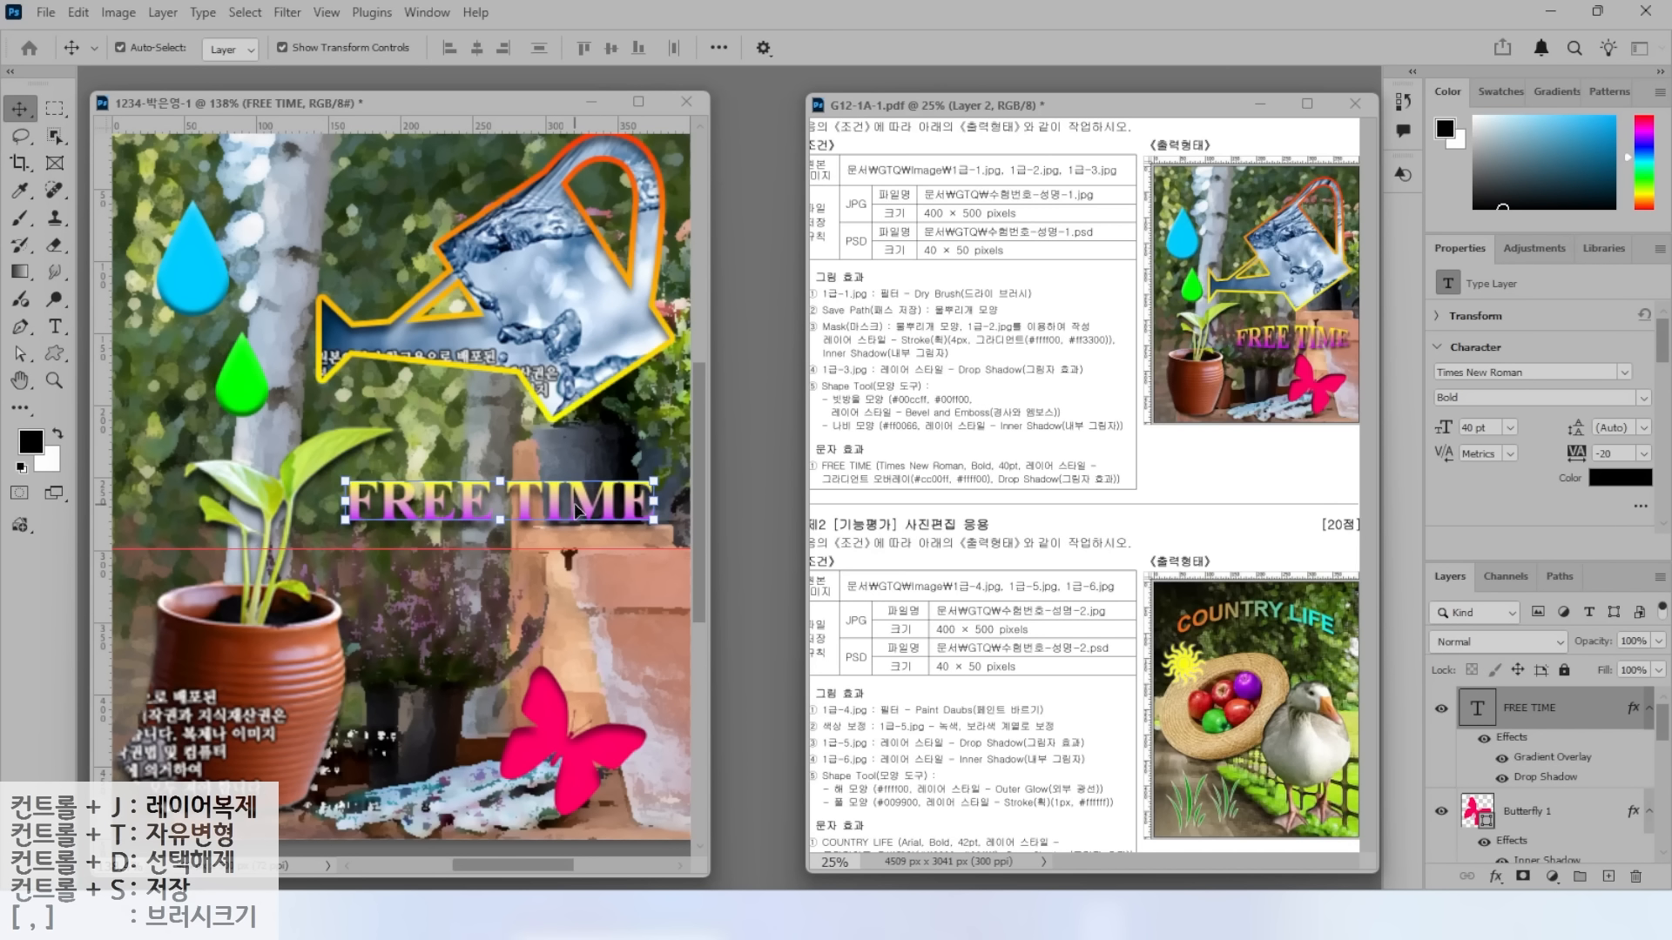
drag(1266, 317, 1220, 281)
drag(1285, 356, 1180, 410)
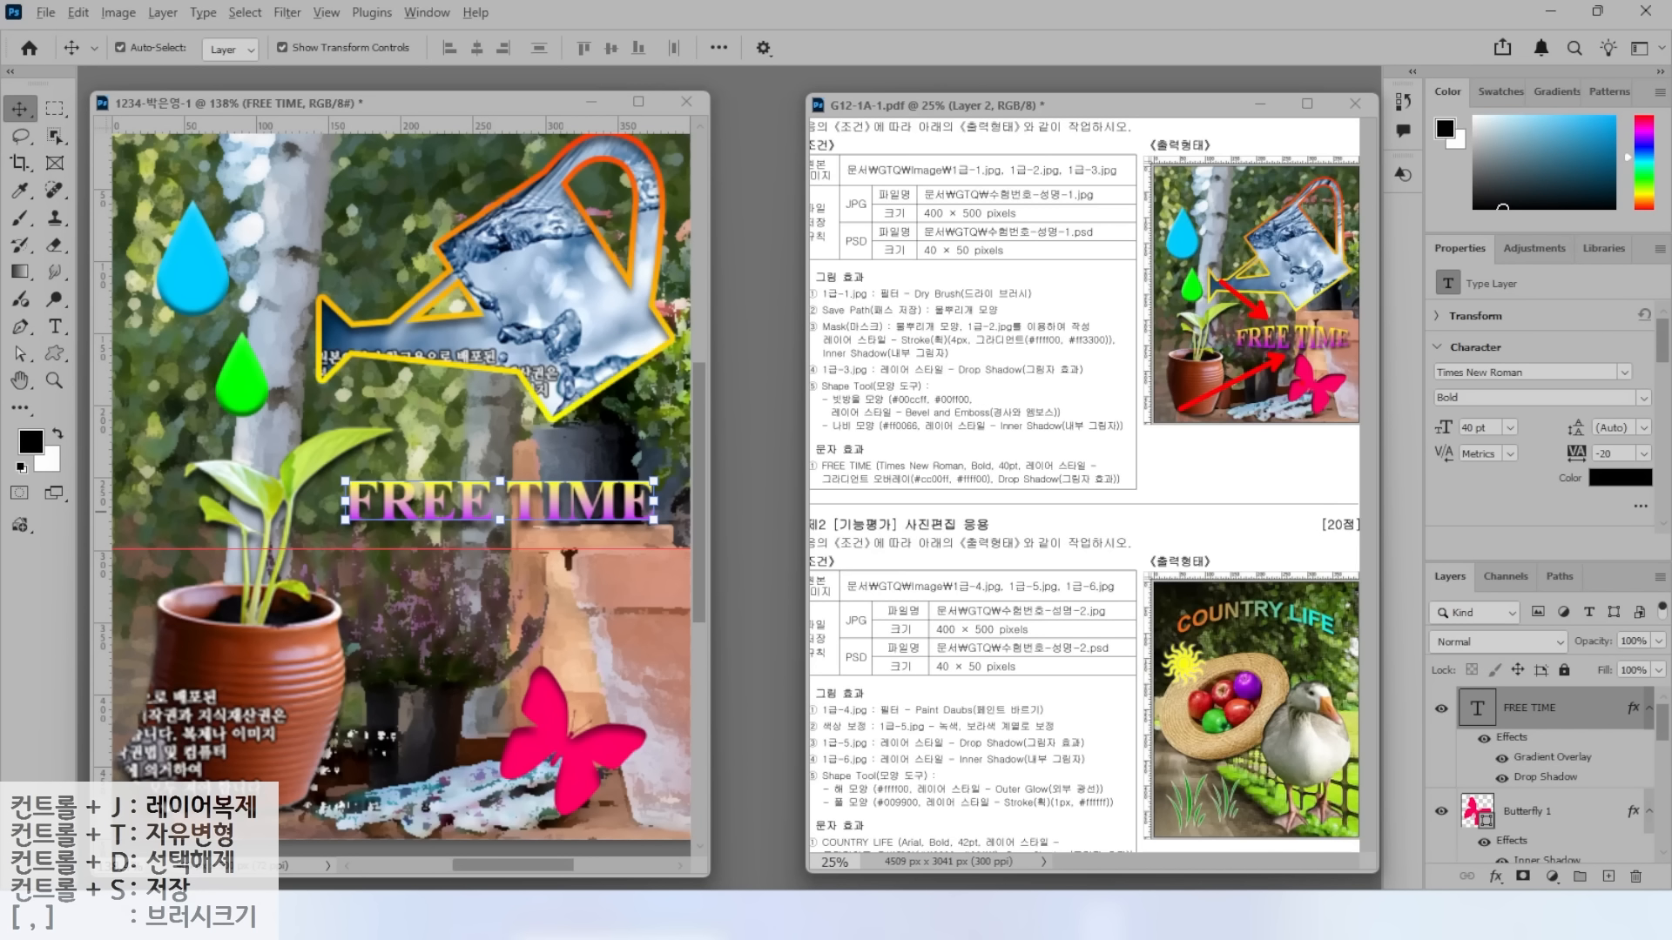
click(54, 326)
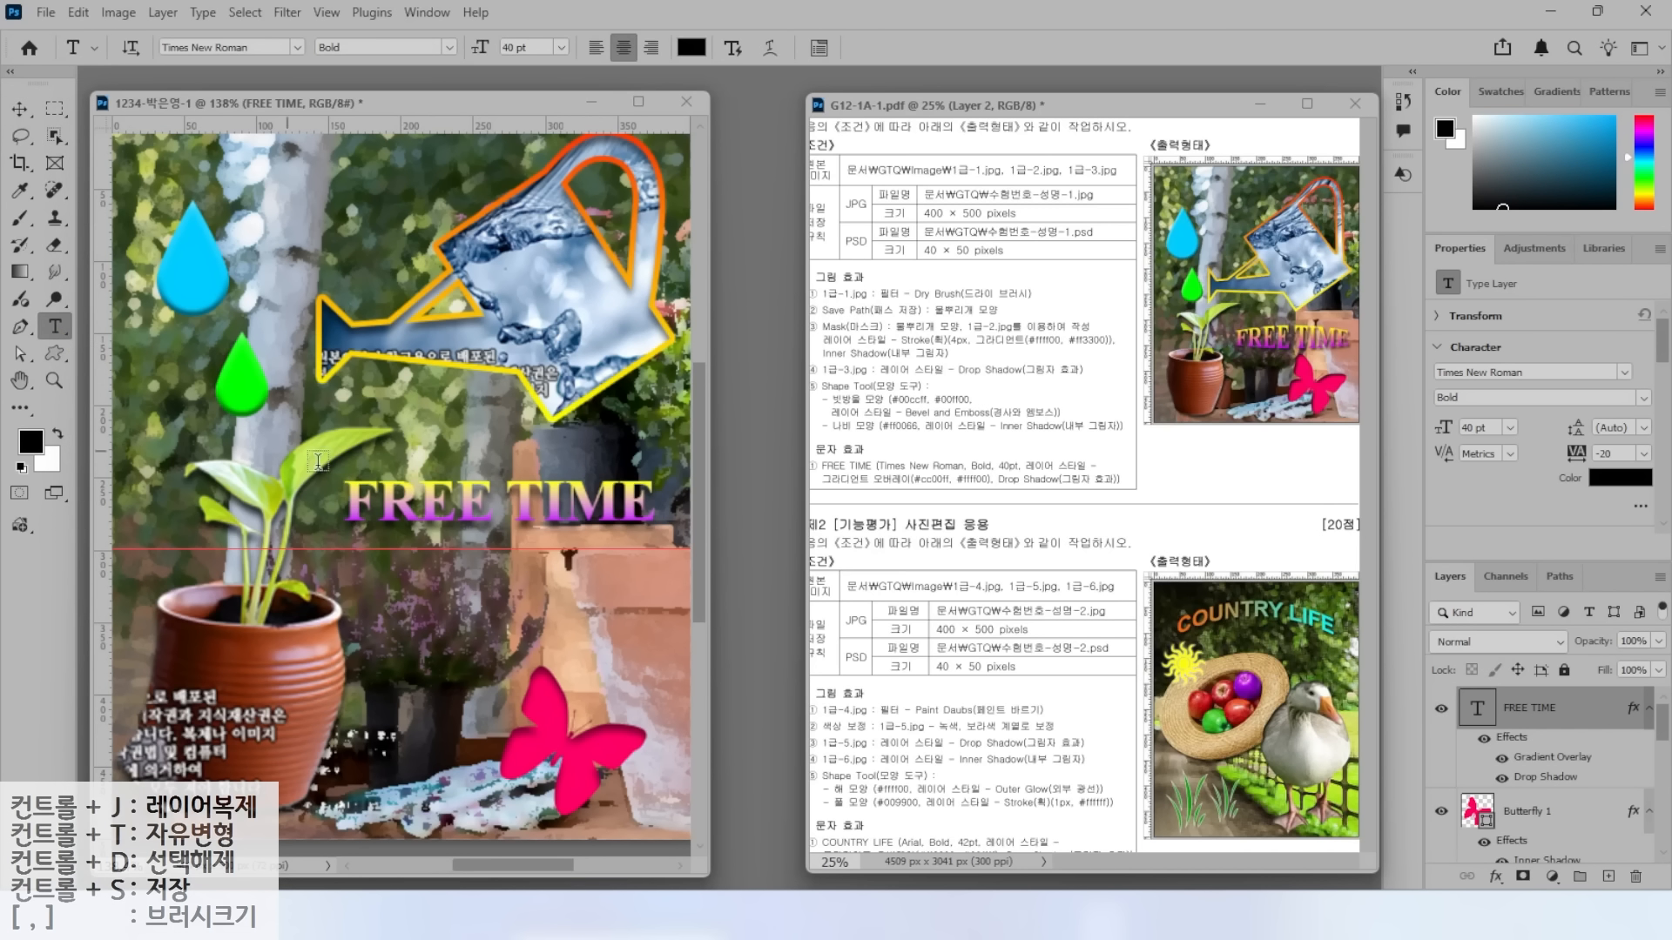
drag(1384, 669, 1583, 739)
drag(28, 301, 95, 345)
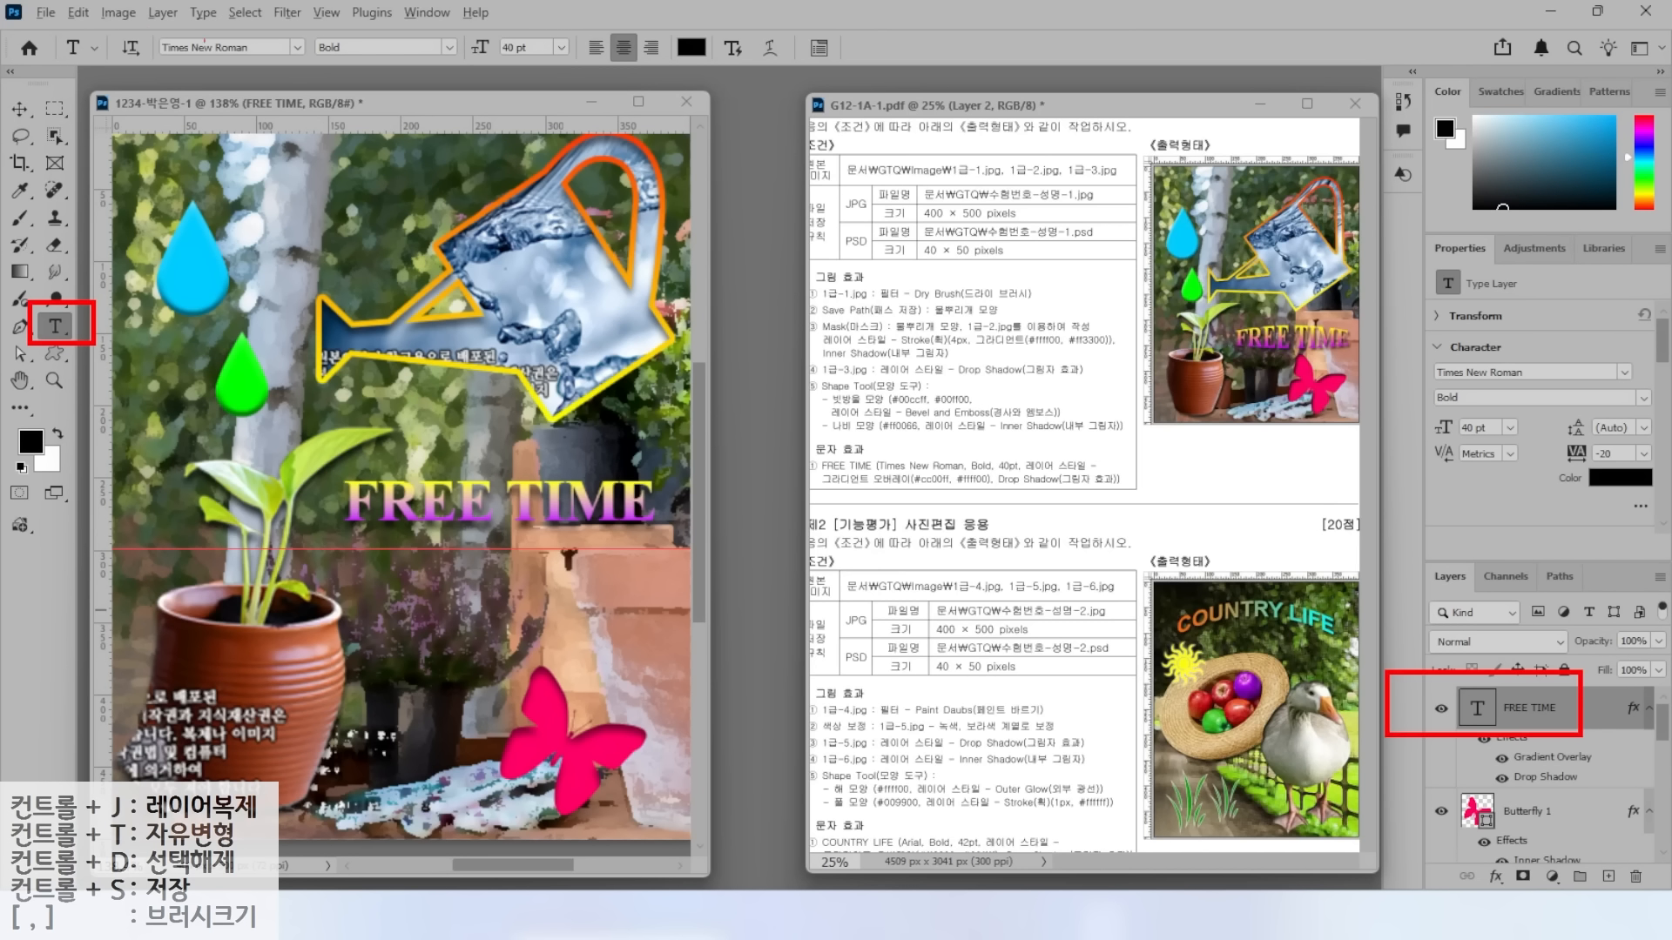
drag(128, 20, 877, 82)
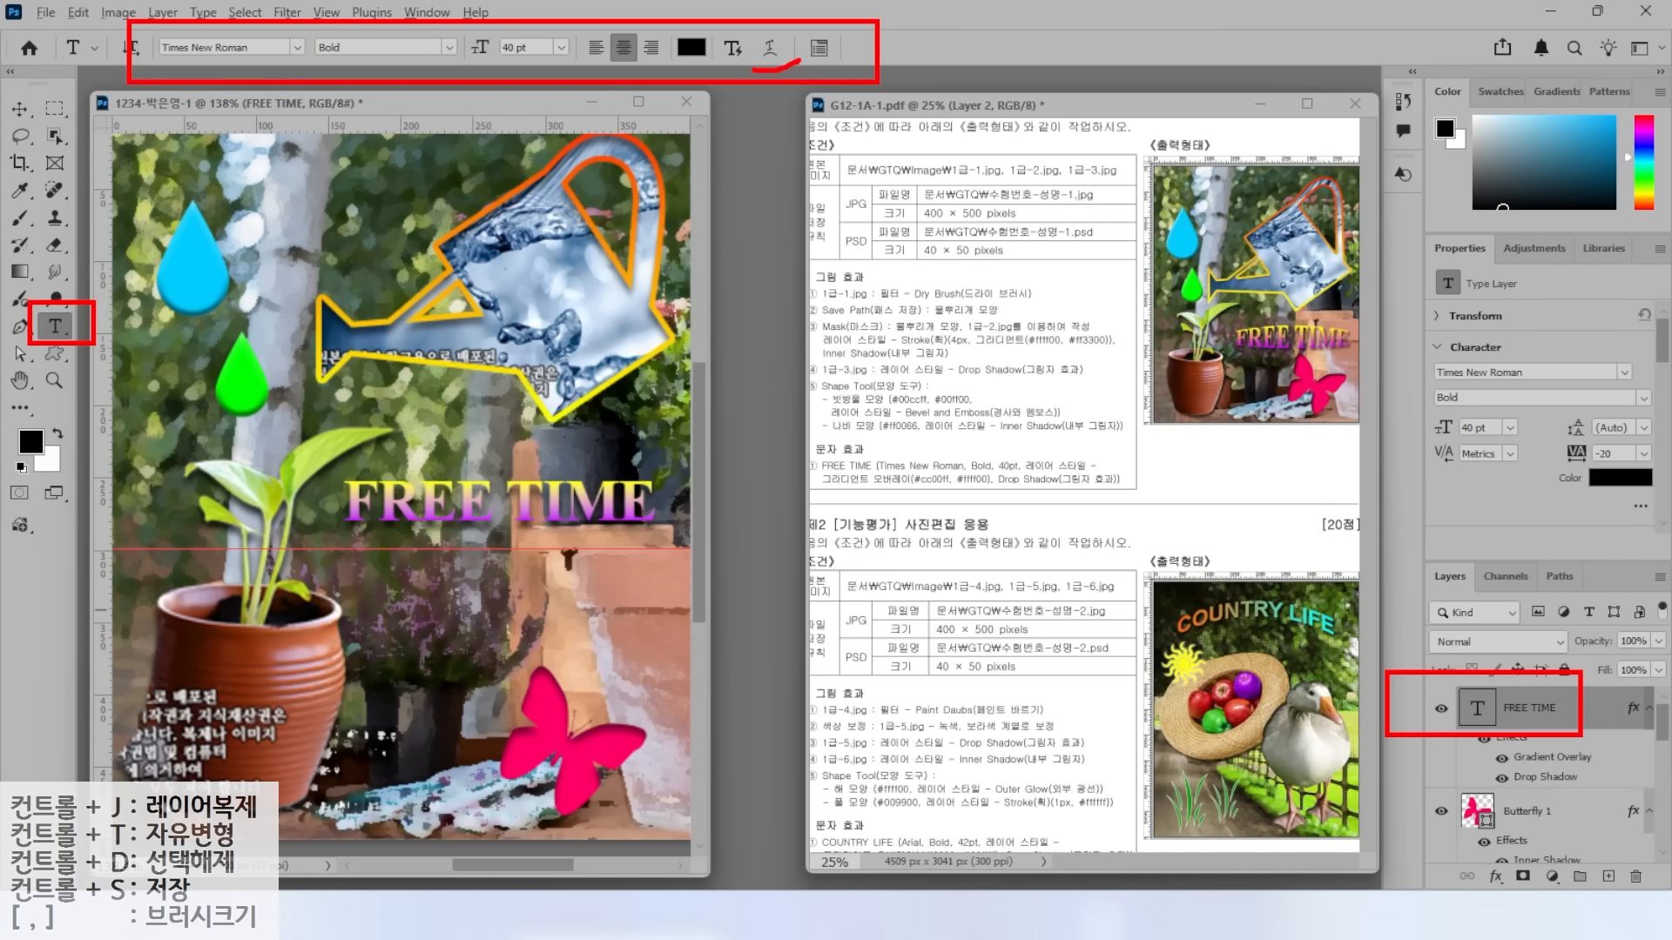
drag(754, 67, 799, 54)
drag(849, 146, 785, 66)
key(Escape)
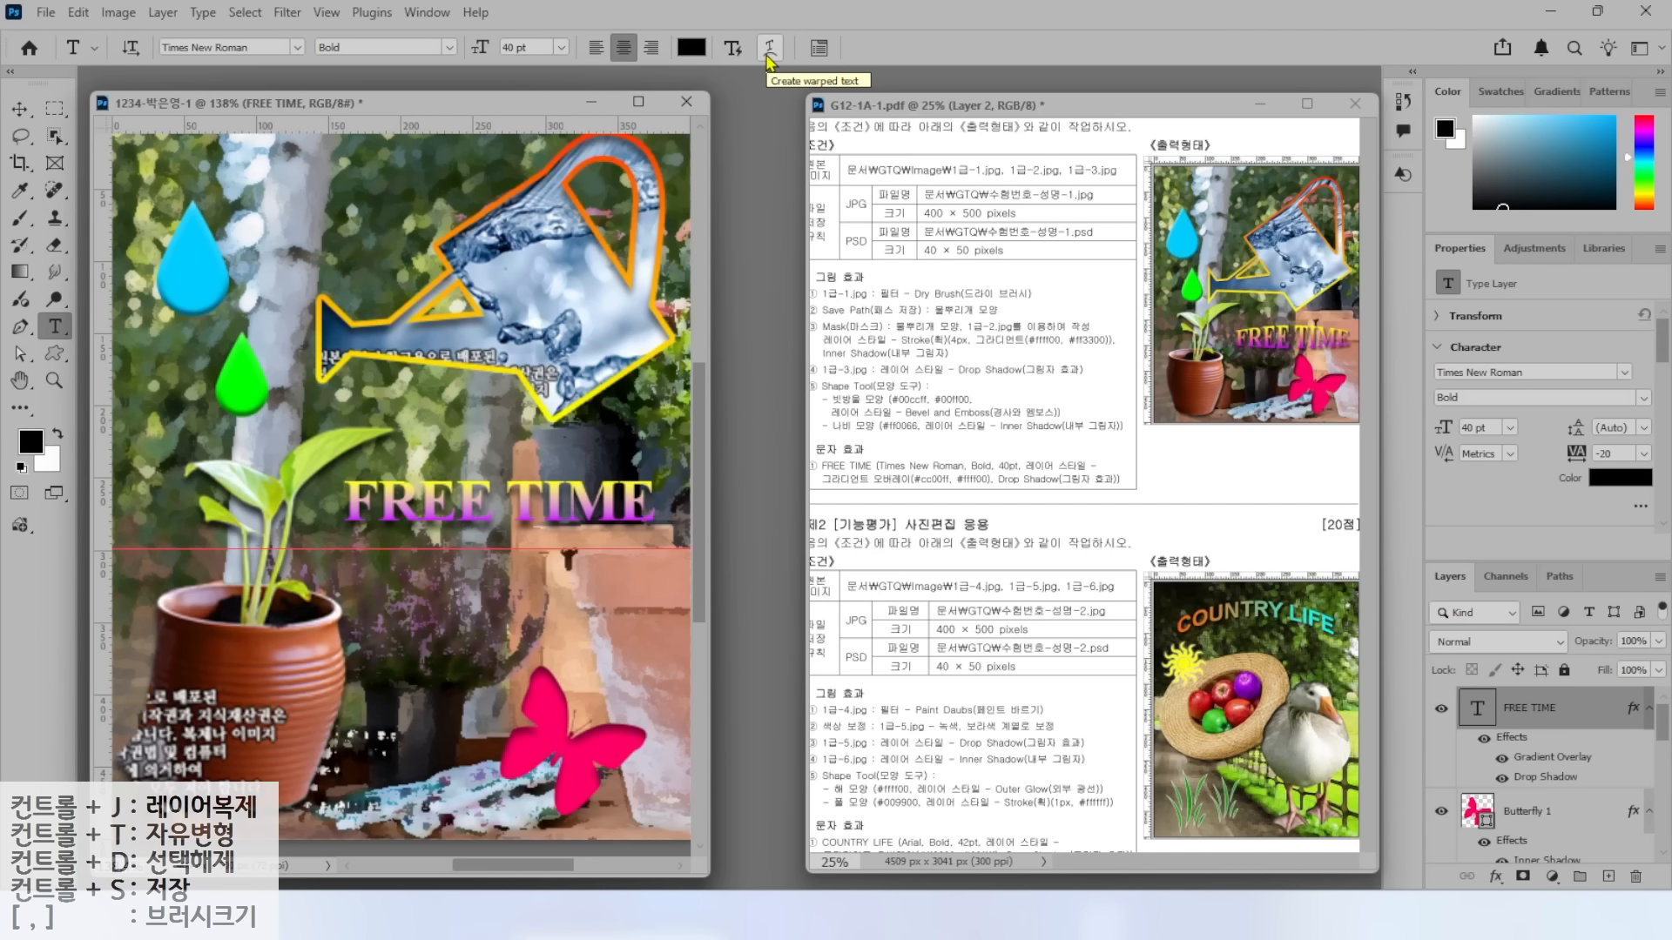
Warp the title with Bulge at about +28 bend and nudge it further down.
click(769, 49)
click(826, 307)
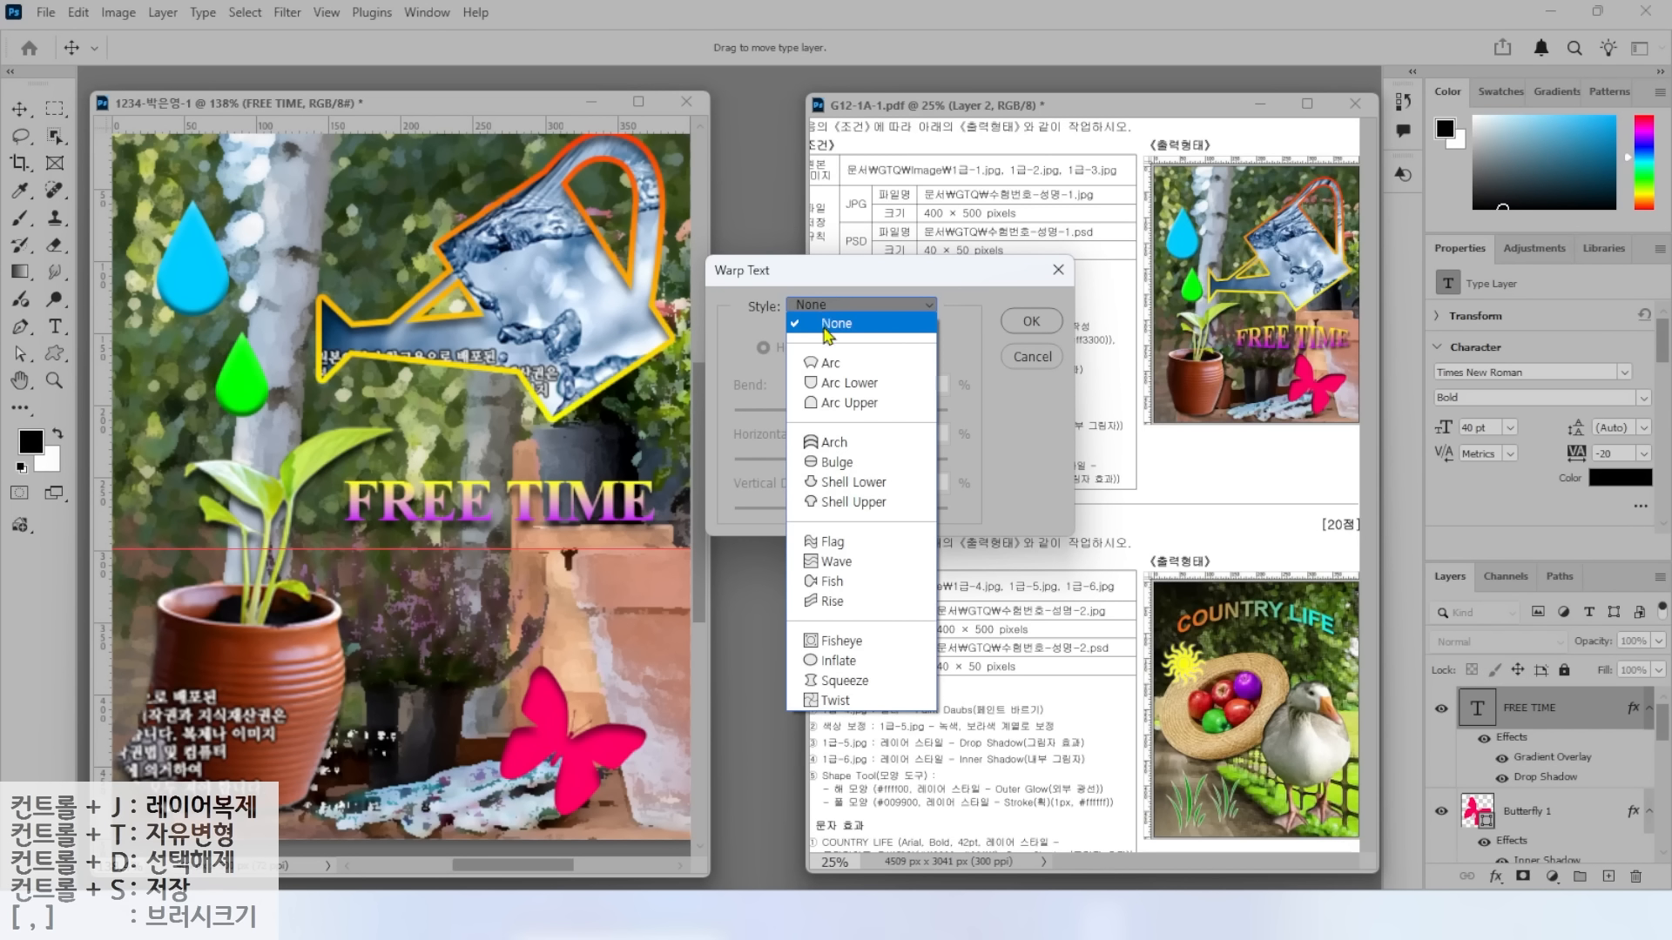
click(834, 462)
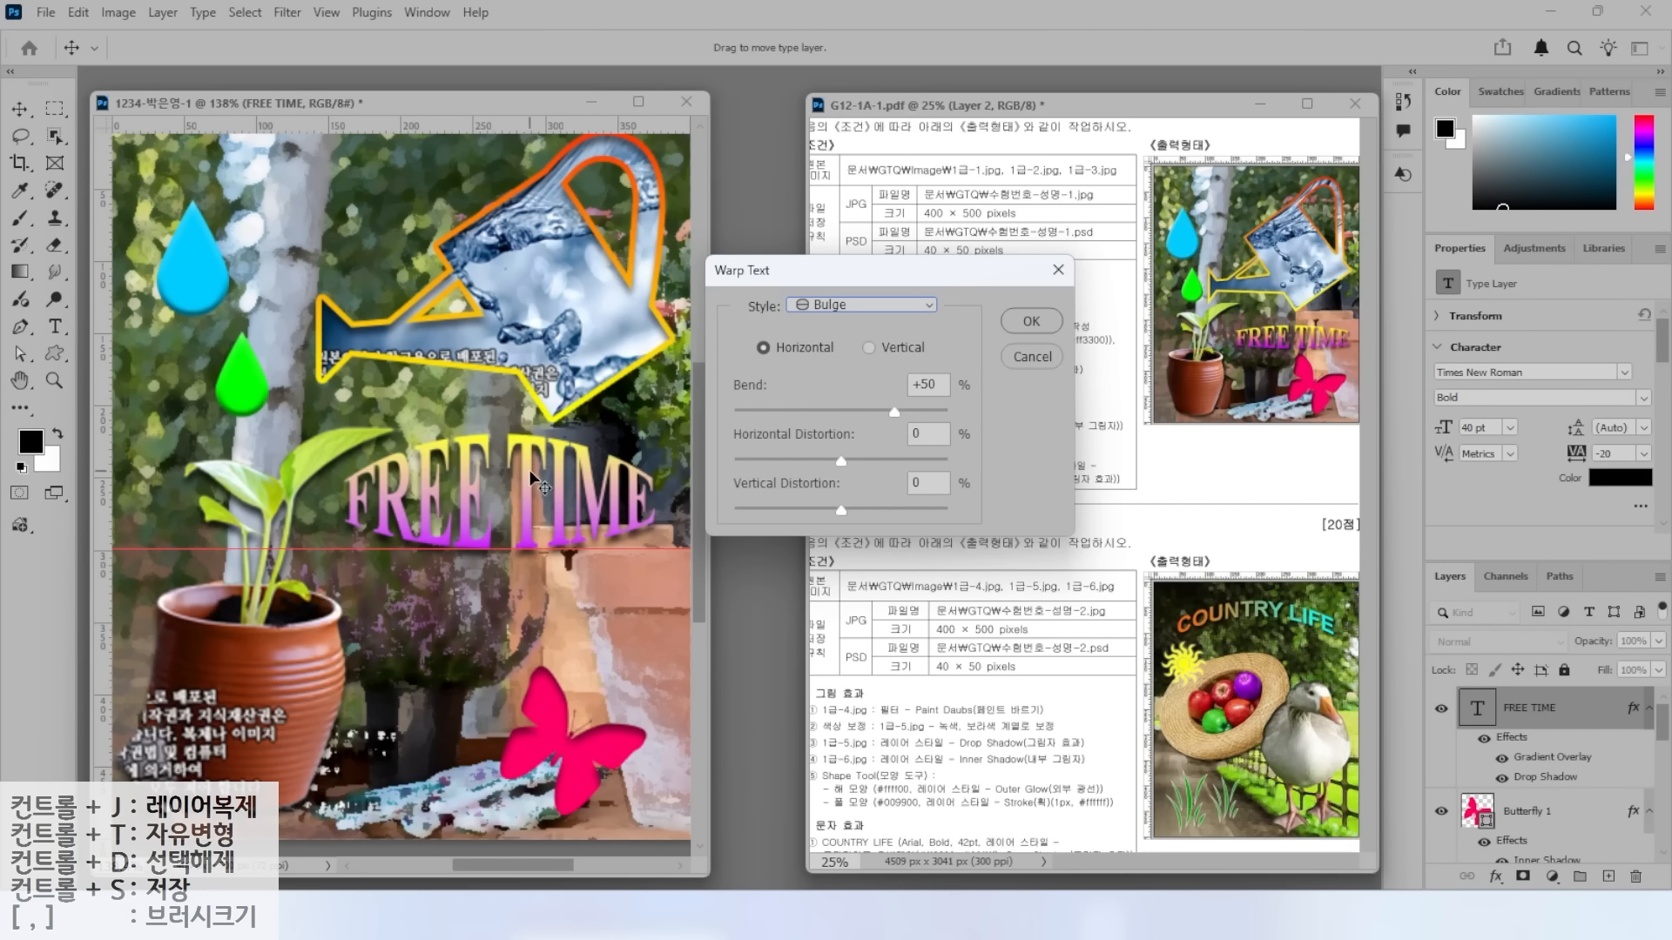
drag(894, 412, 872, 415)
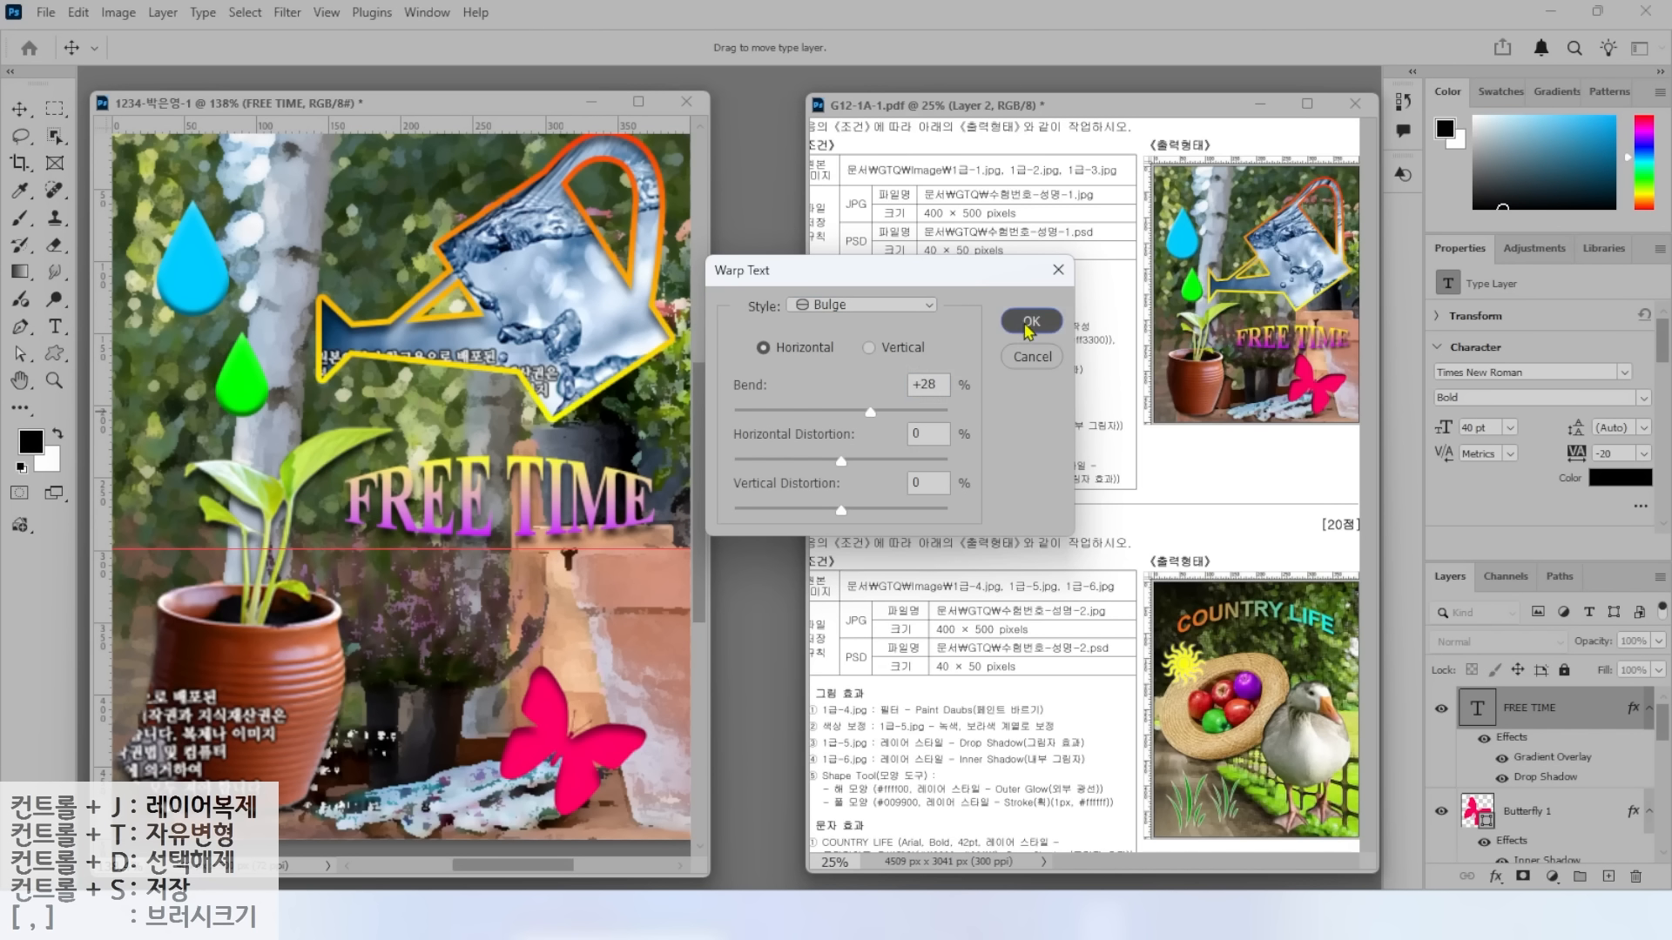
click(1031, 322)
click(19, 109)
drag(481, 529, 485, 587)
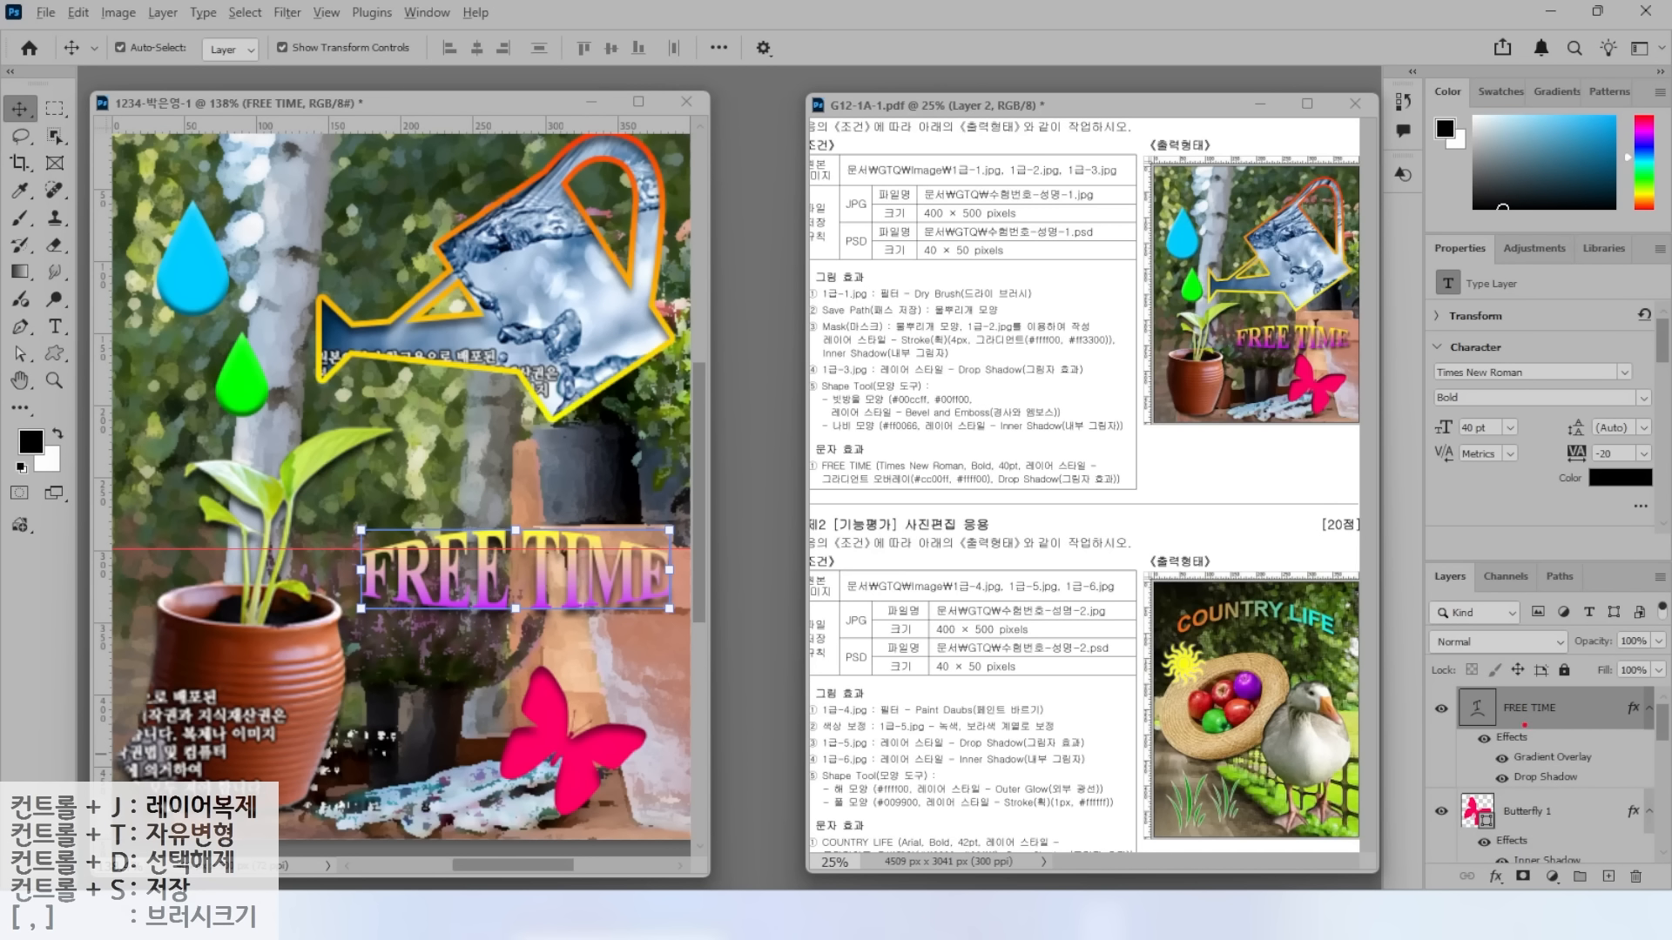
Clear the horizontal guide with View > Guides > Clear Guides.
mouse_move(1594, 772)
mouse_down()
mouse_move(1569, 808)
mouse_move(1501, 716)
mouse_move(1564, 796)
mouse_up()
key(Escape)
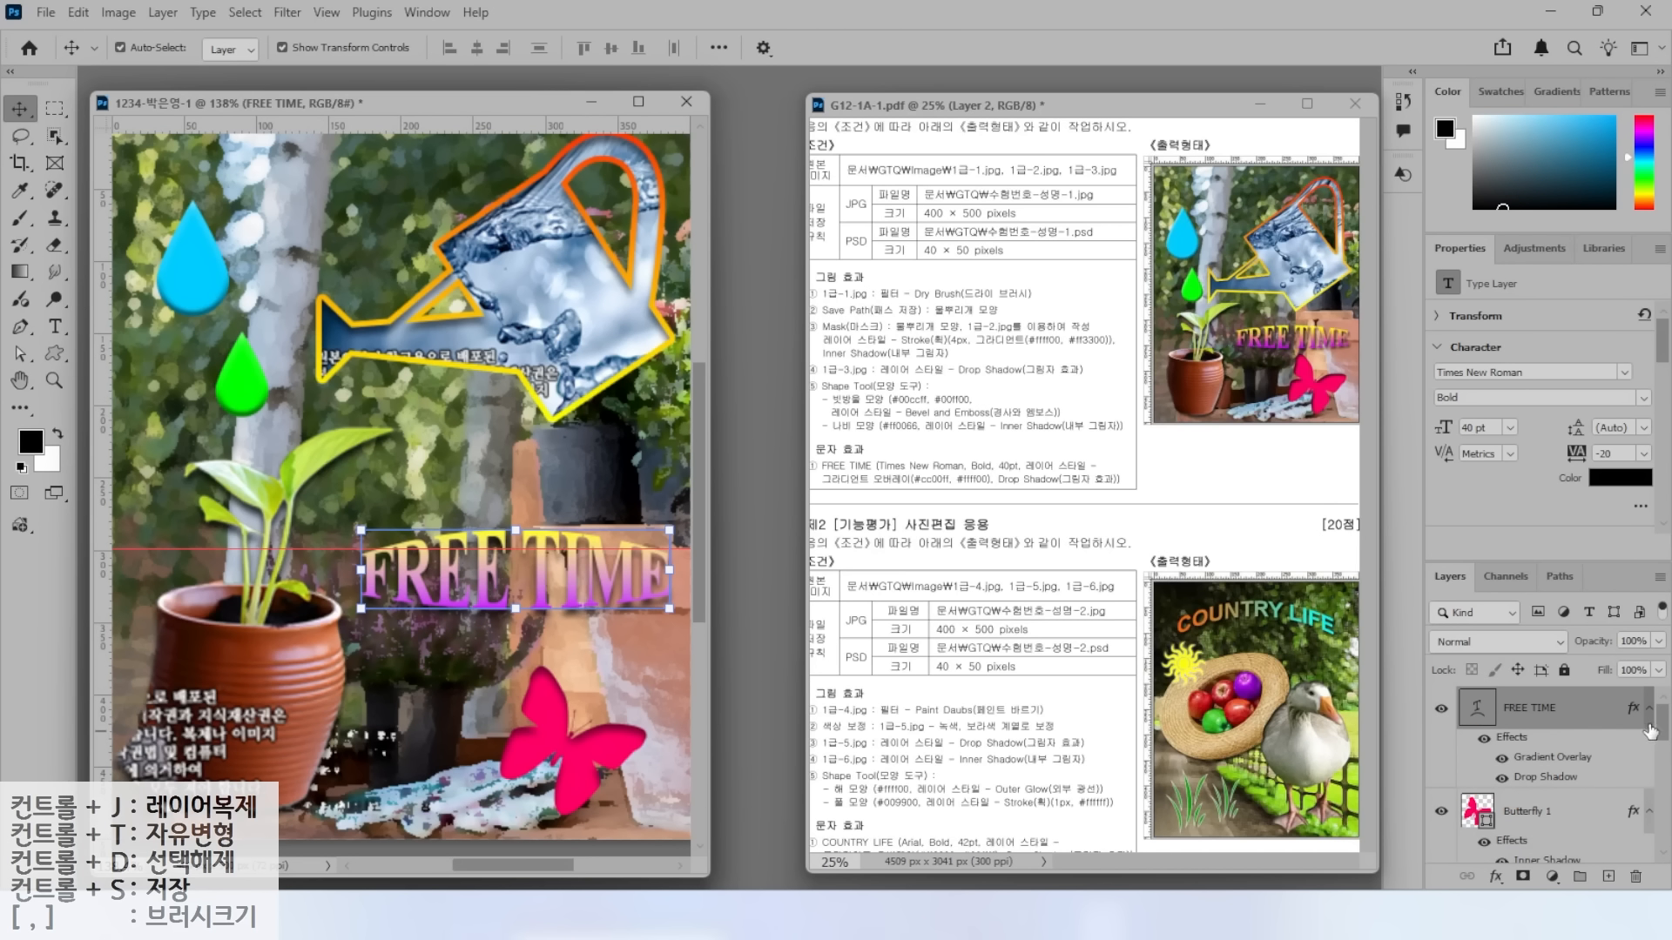
drag(1662, 730, 1657, 834)
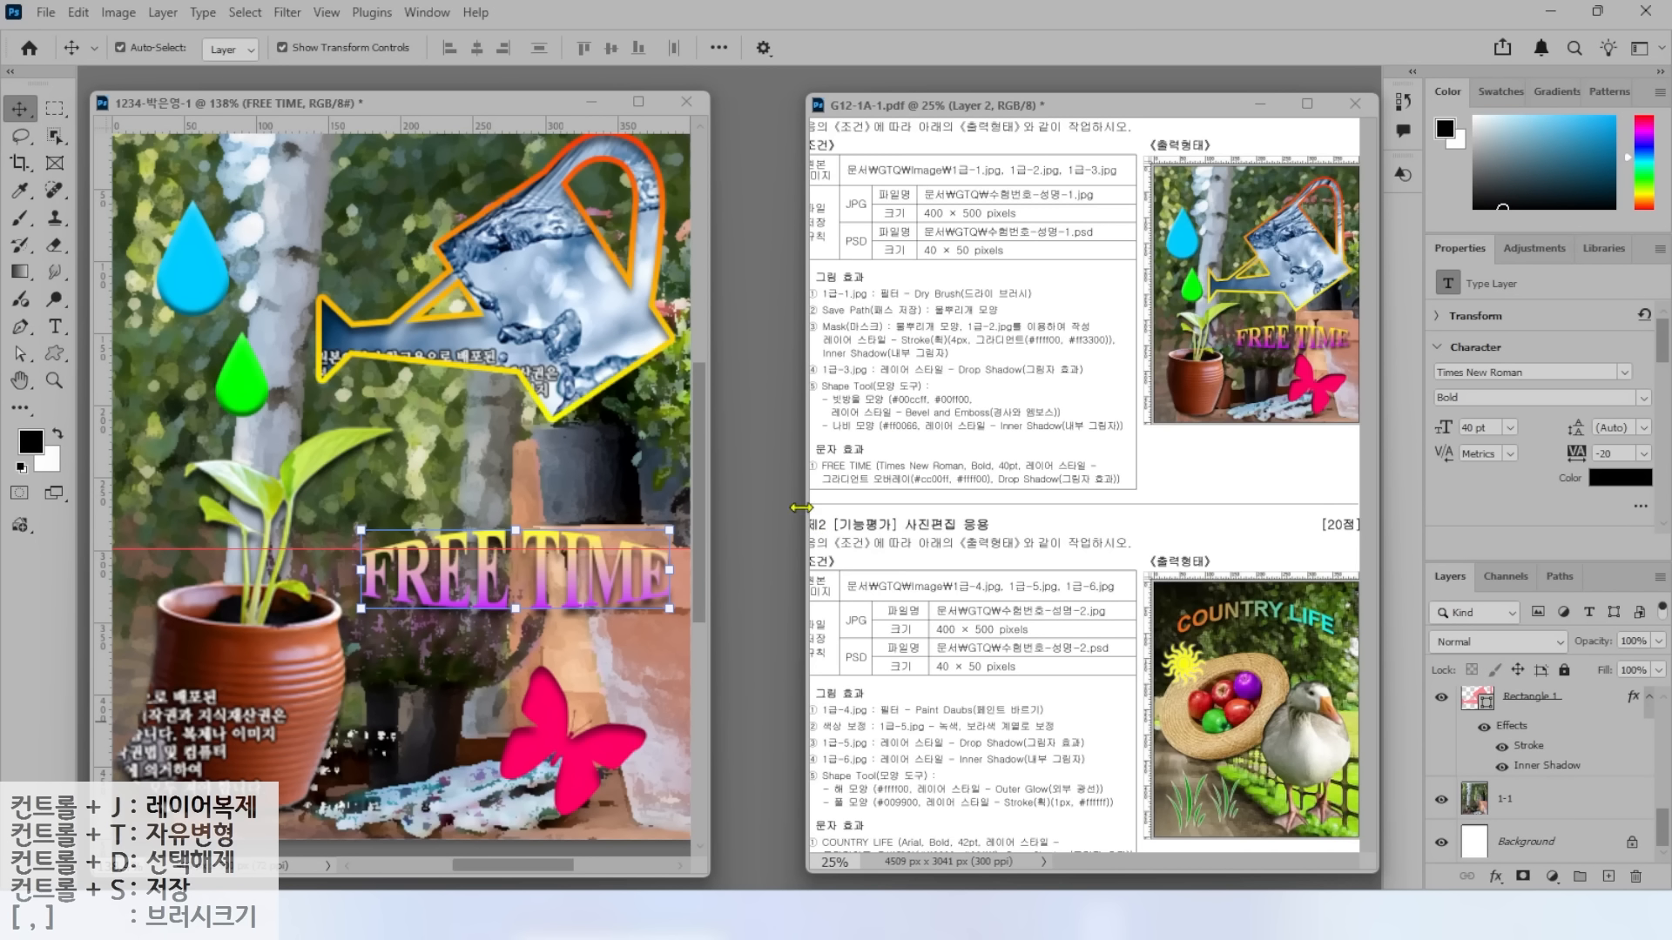
click(487, 482)
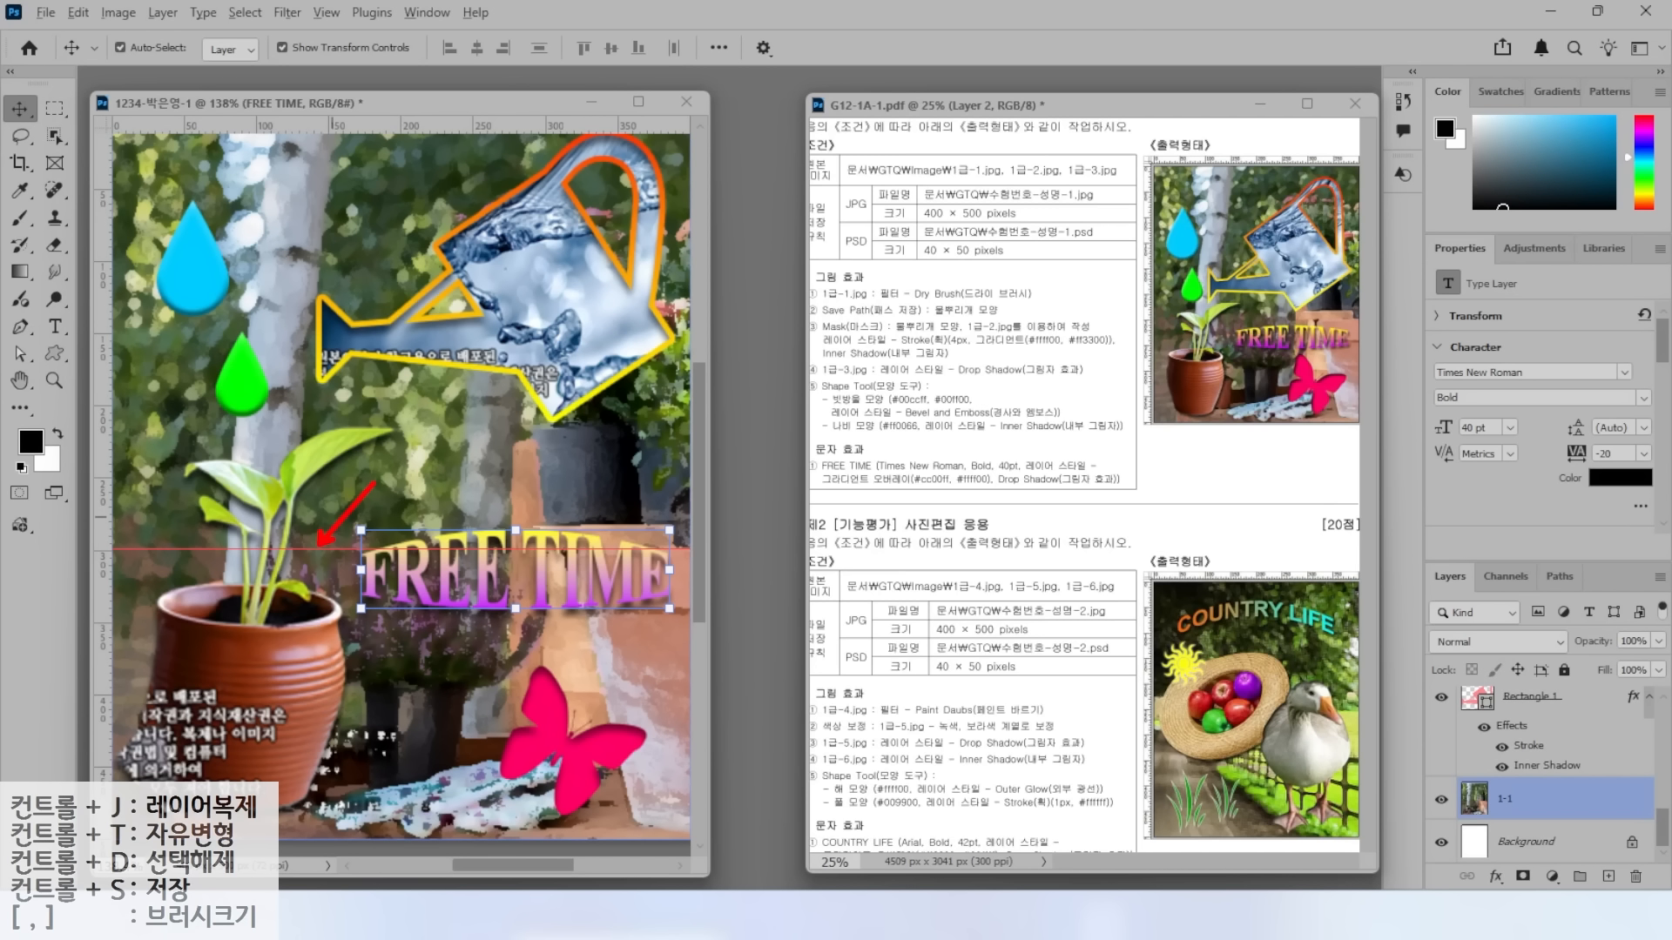
key(Escape)
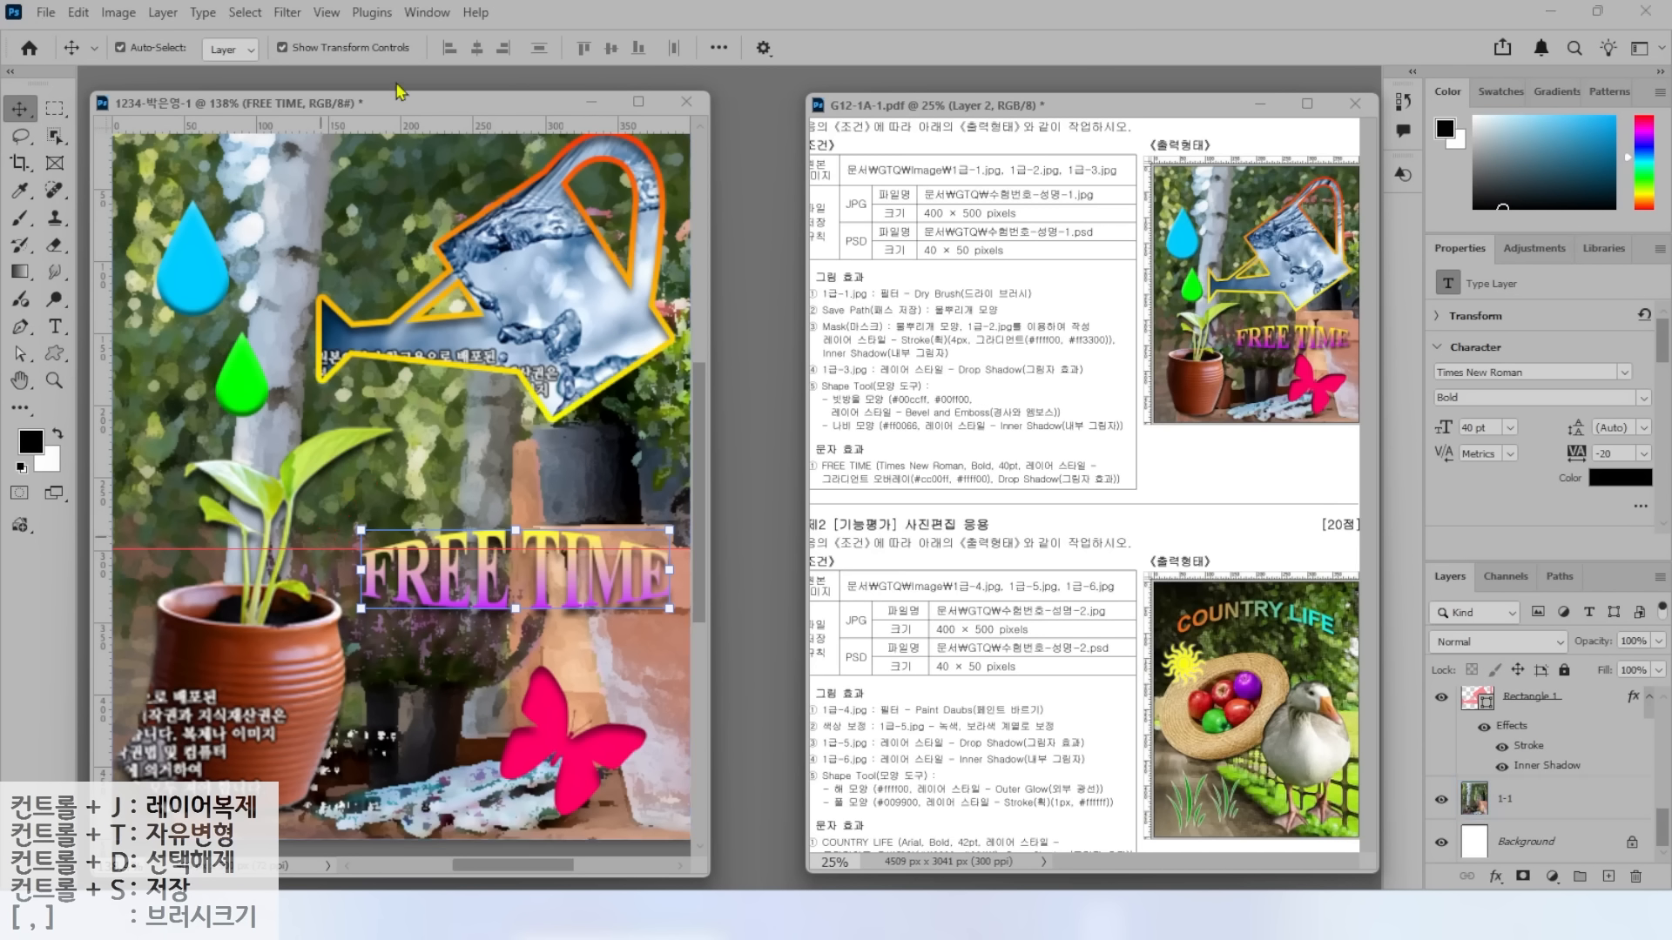
click(324, 13)
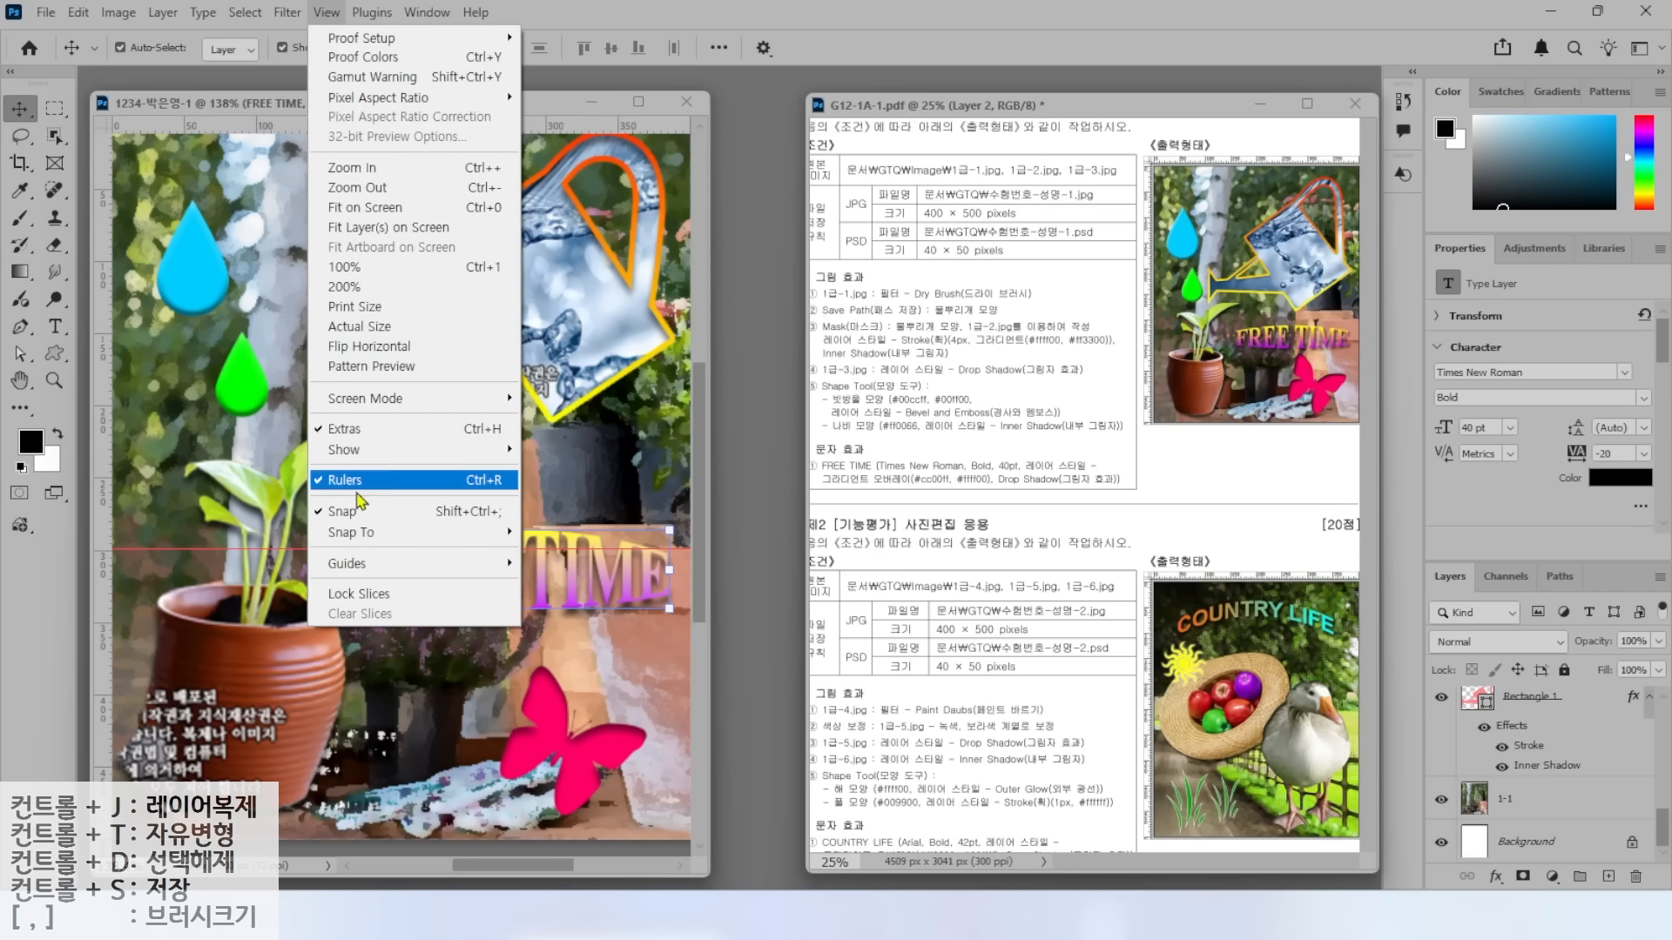
mouse_move(505, 572)
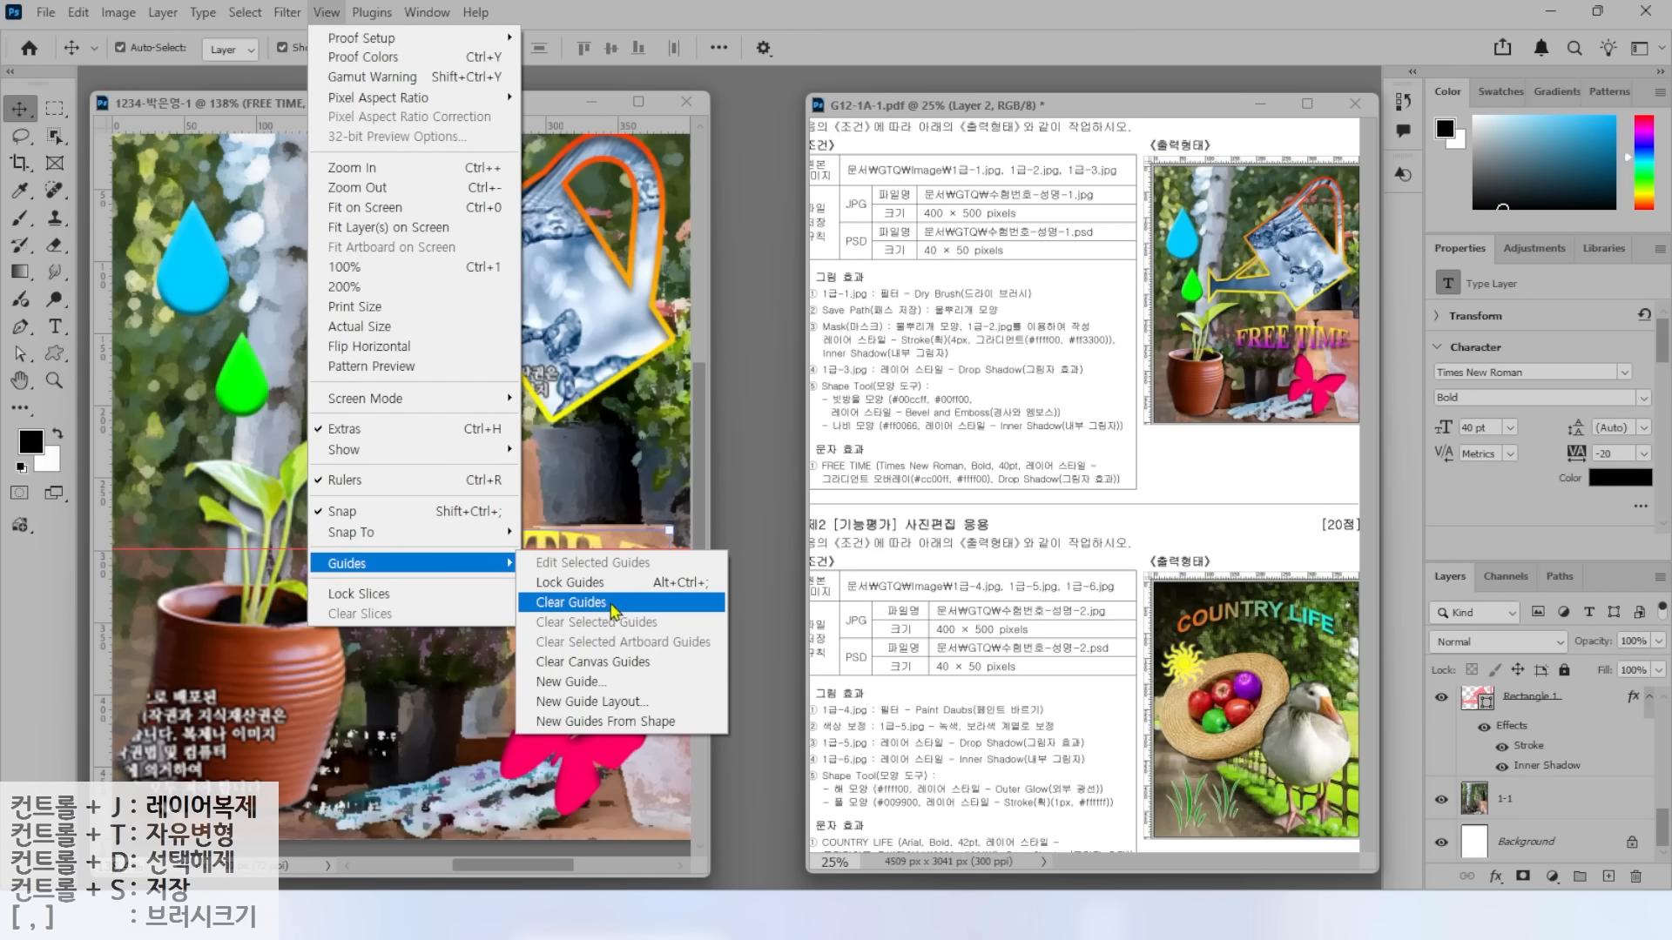
click(571, 603)
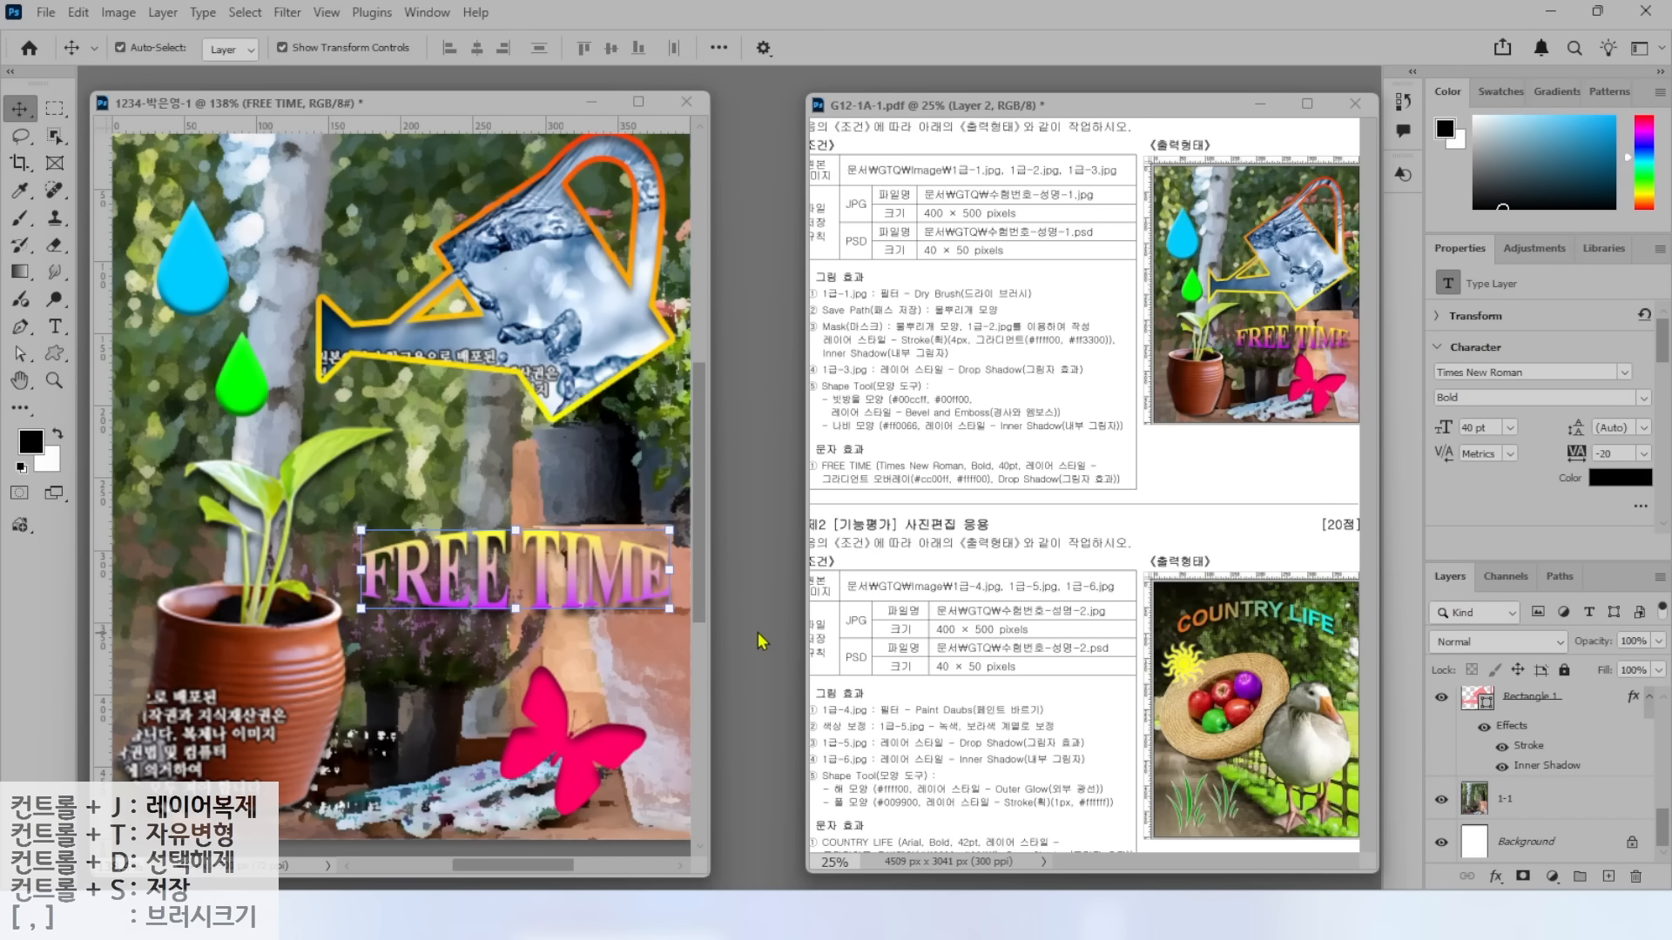
drag(881, 181, 820, 143)
drag(884, 272, 797, 300)
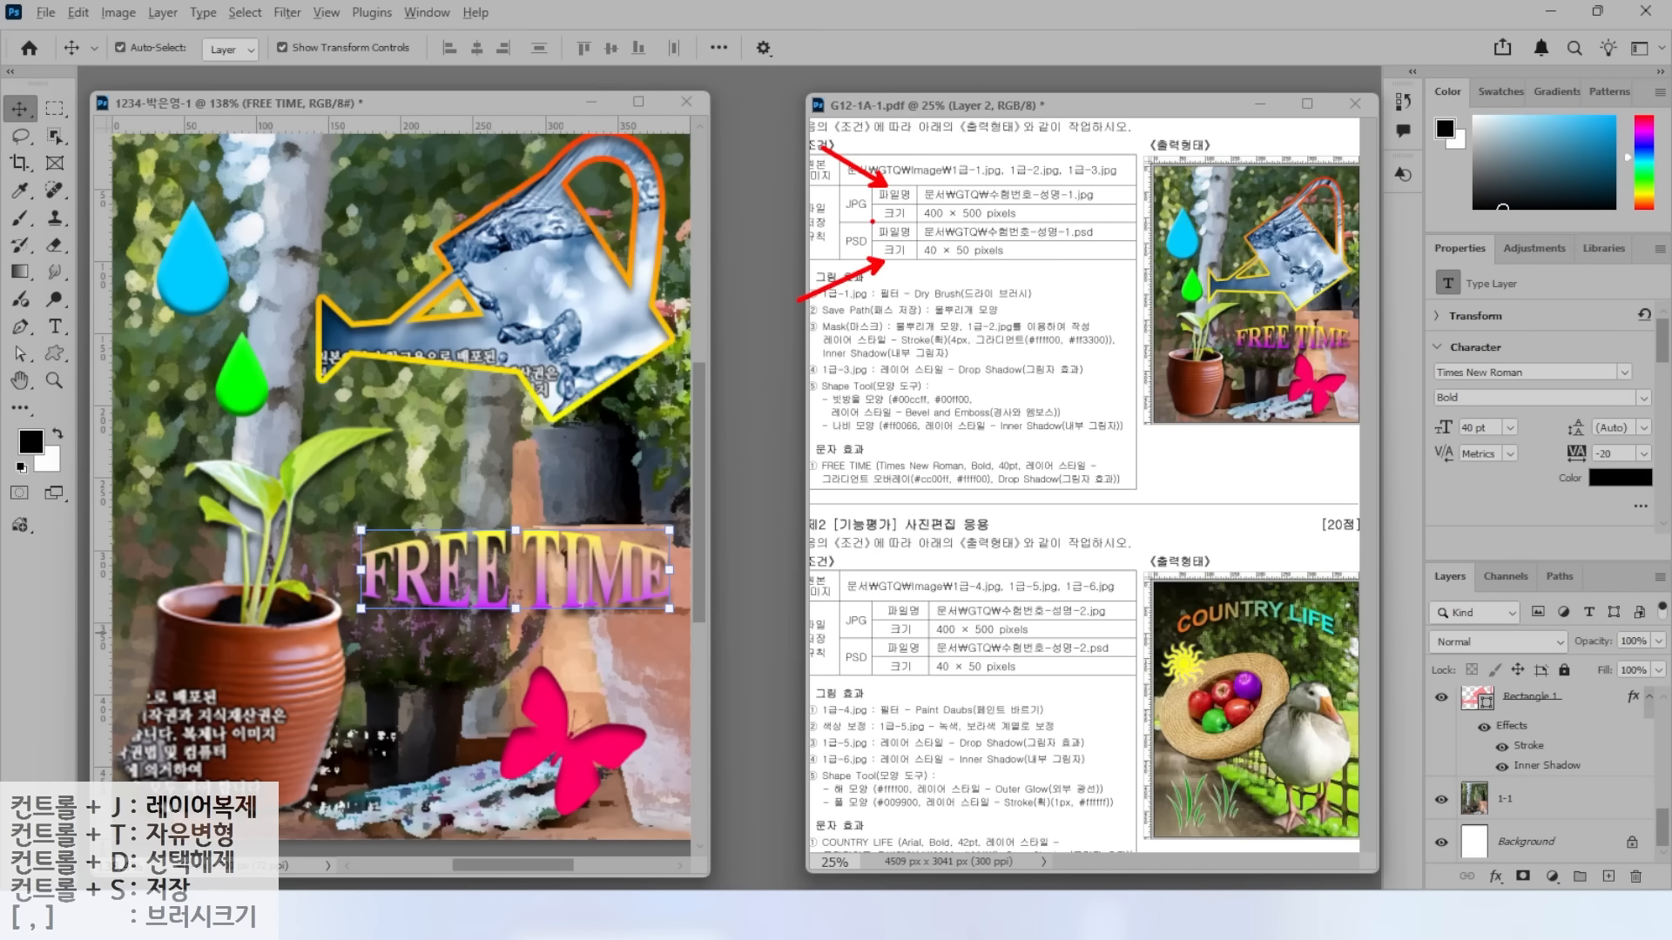
drag(868, 222, 1026, 219)
drag(867, 260, 1063, 258)
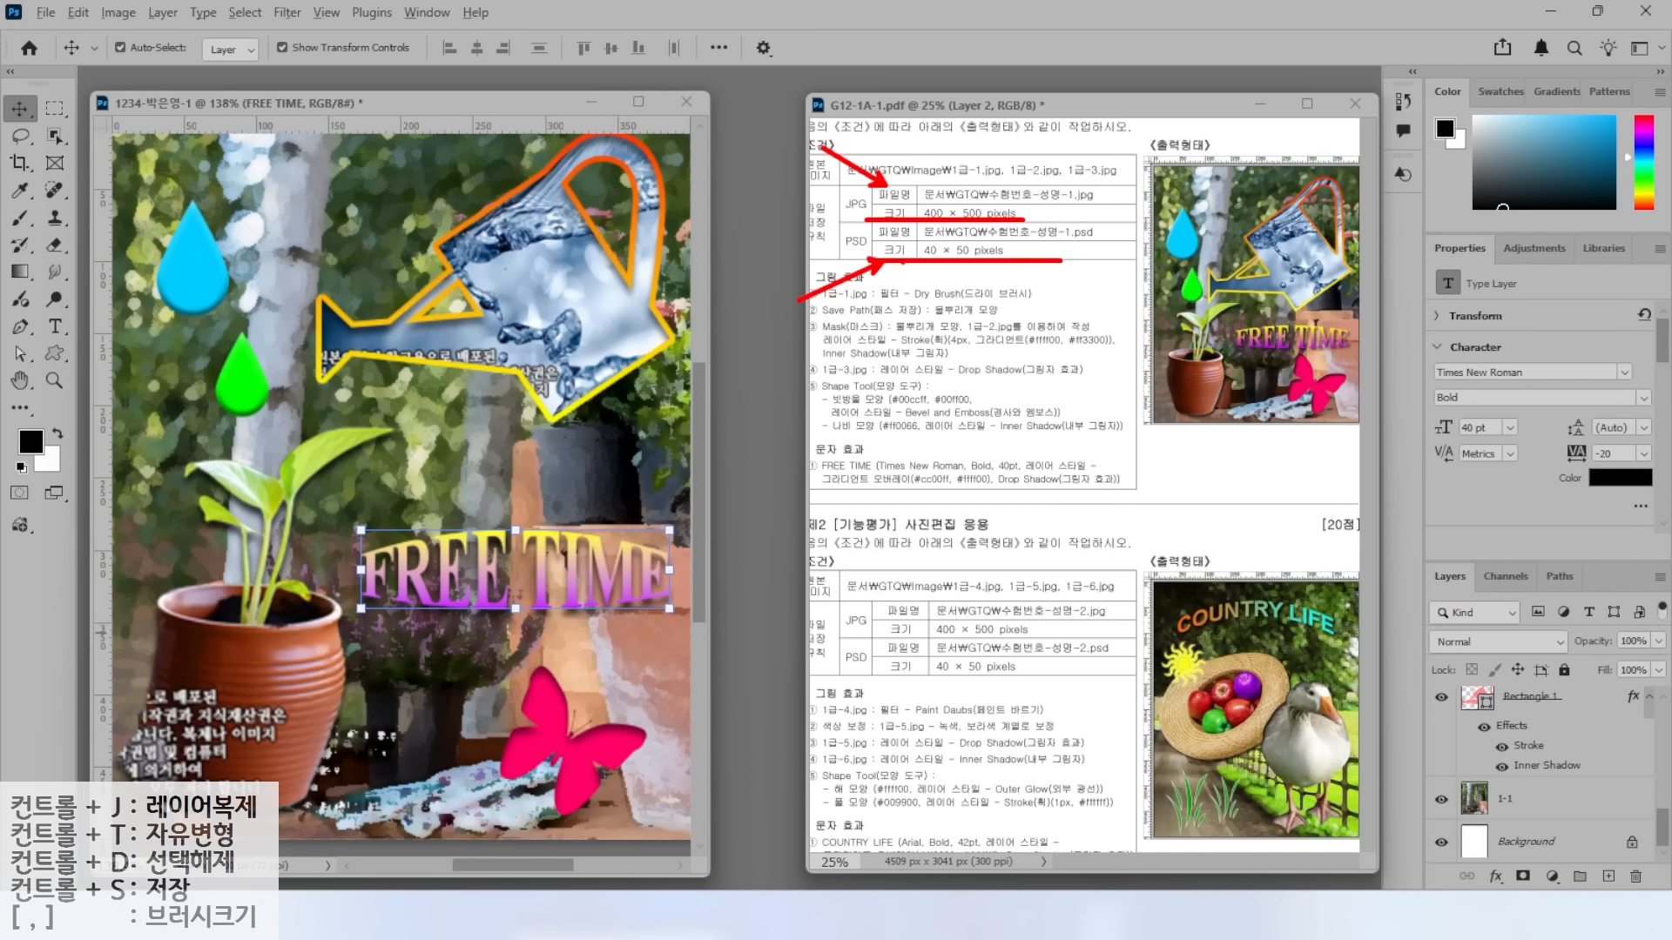
key(Escape)
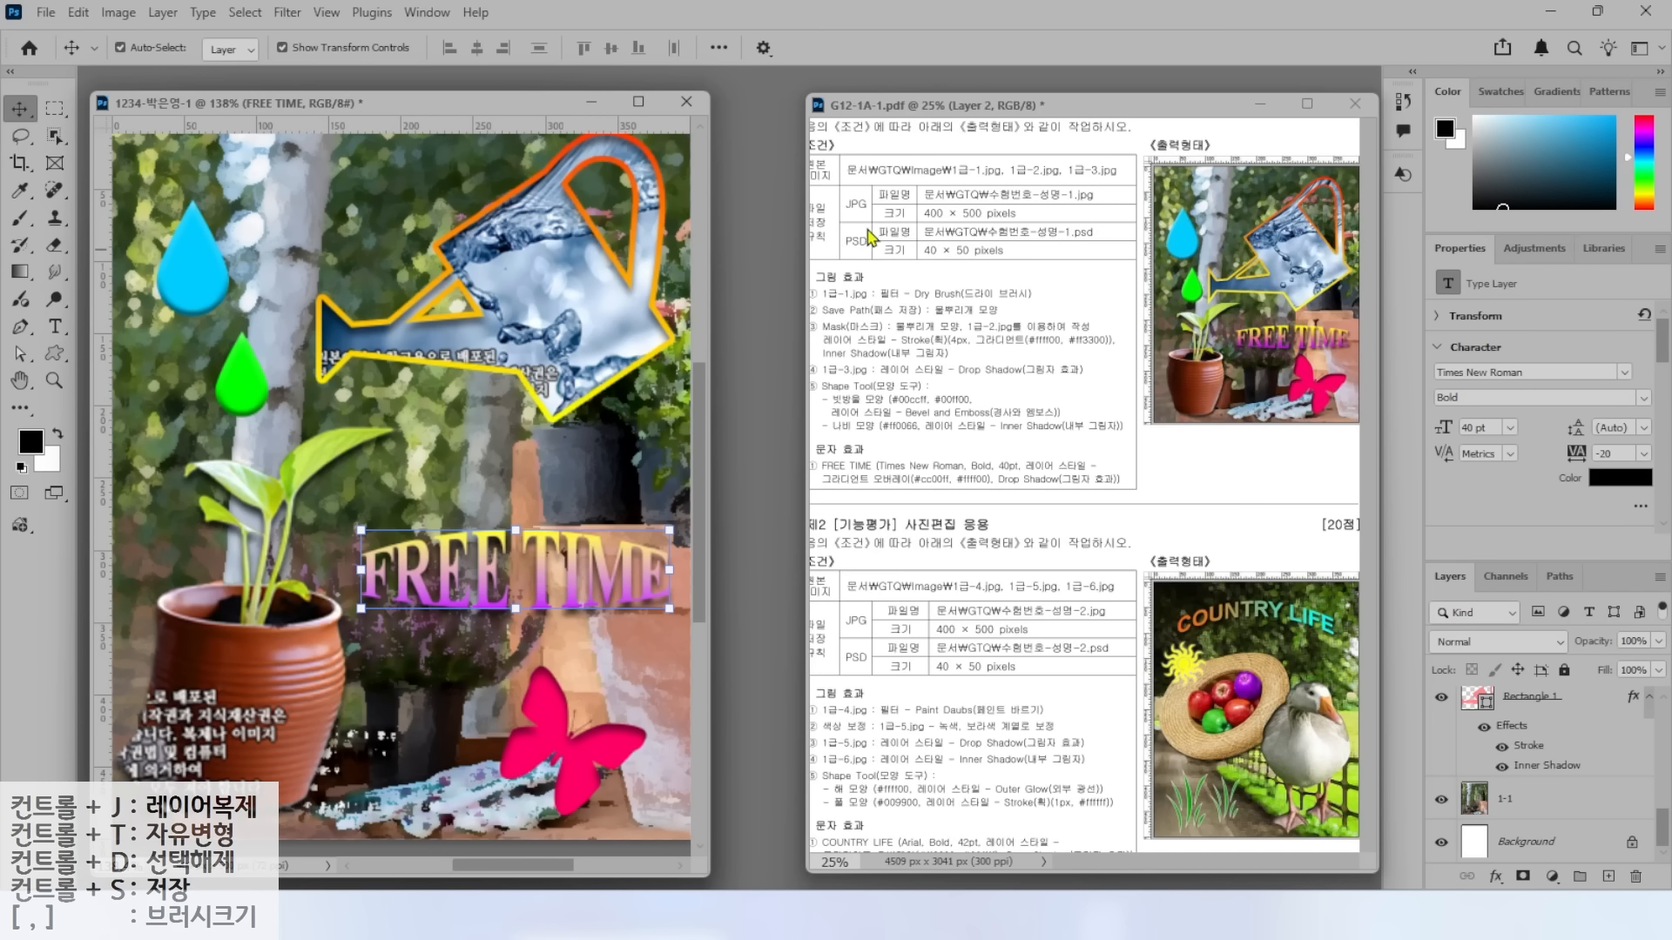
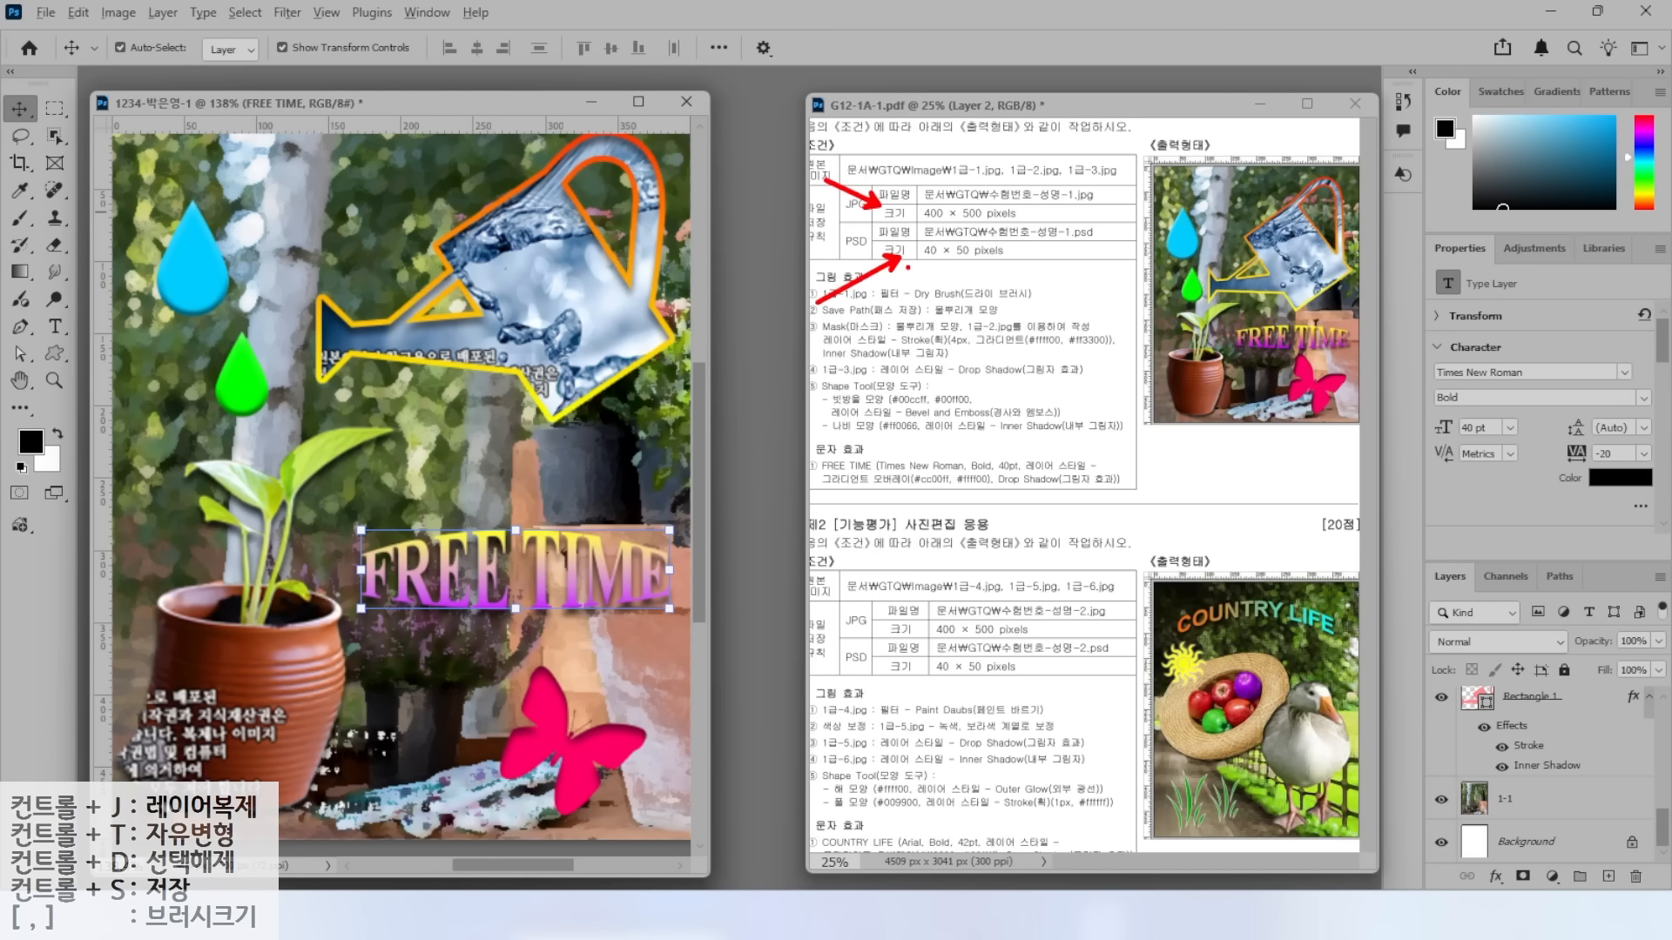
Bring up Save As in the GTQ folder and set the file format to JPEG.
click(46, 12)
mouse_move(78, 12)
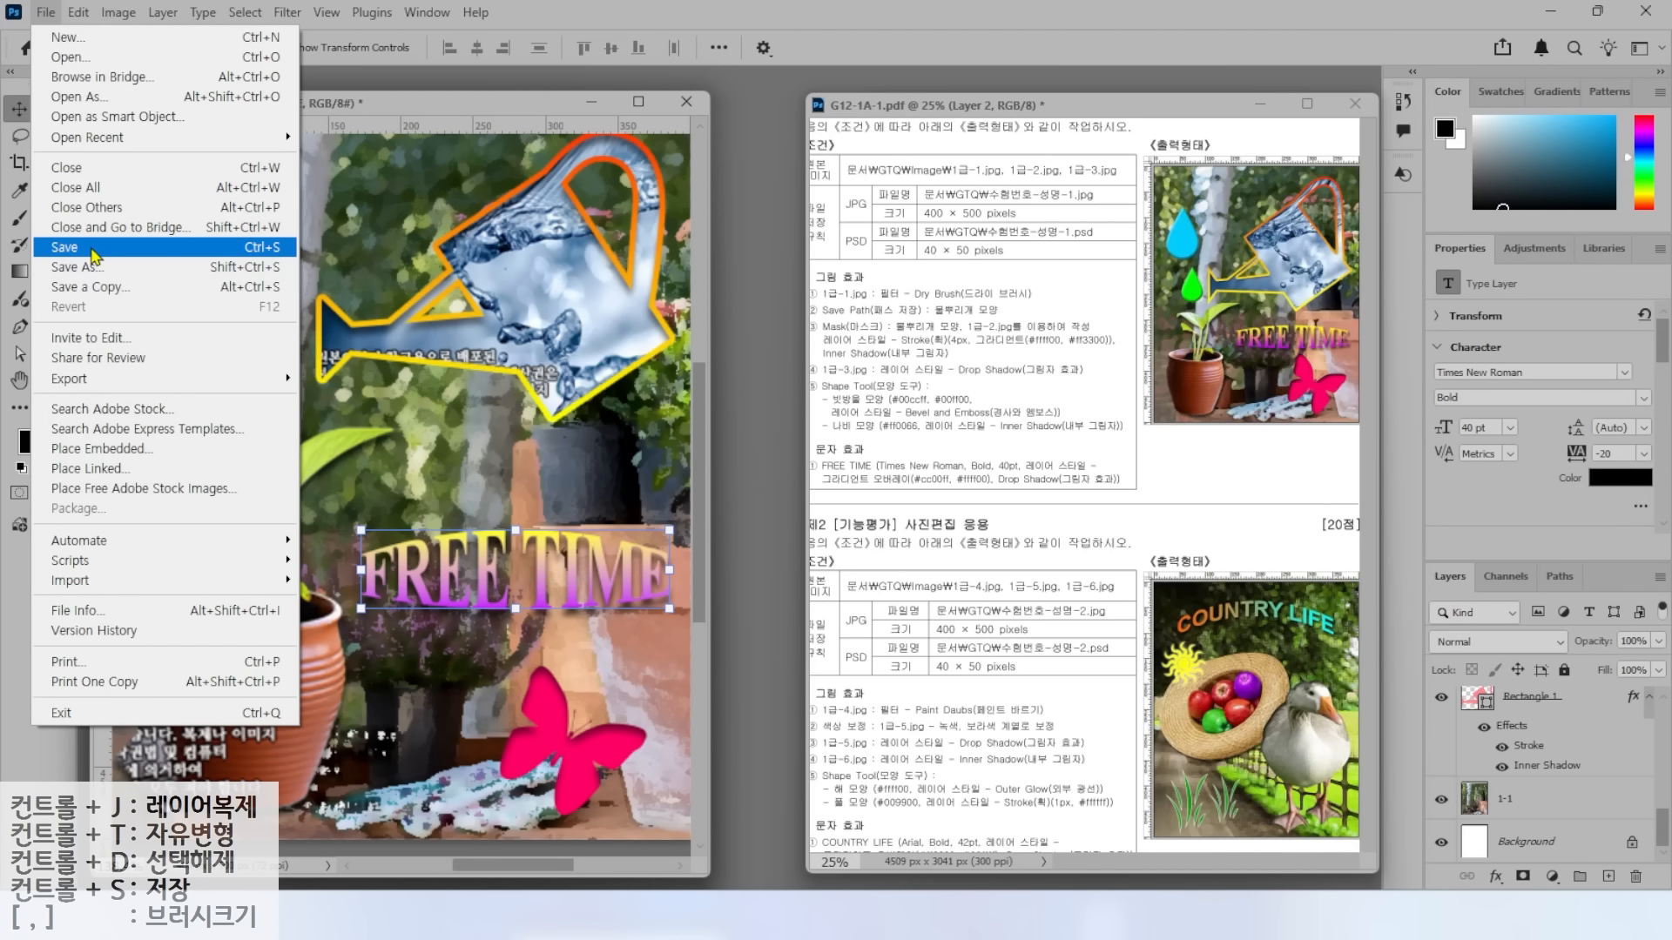
click(78, 247)
click(261, 61)
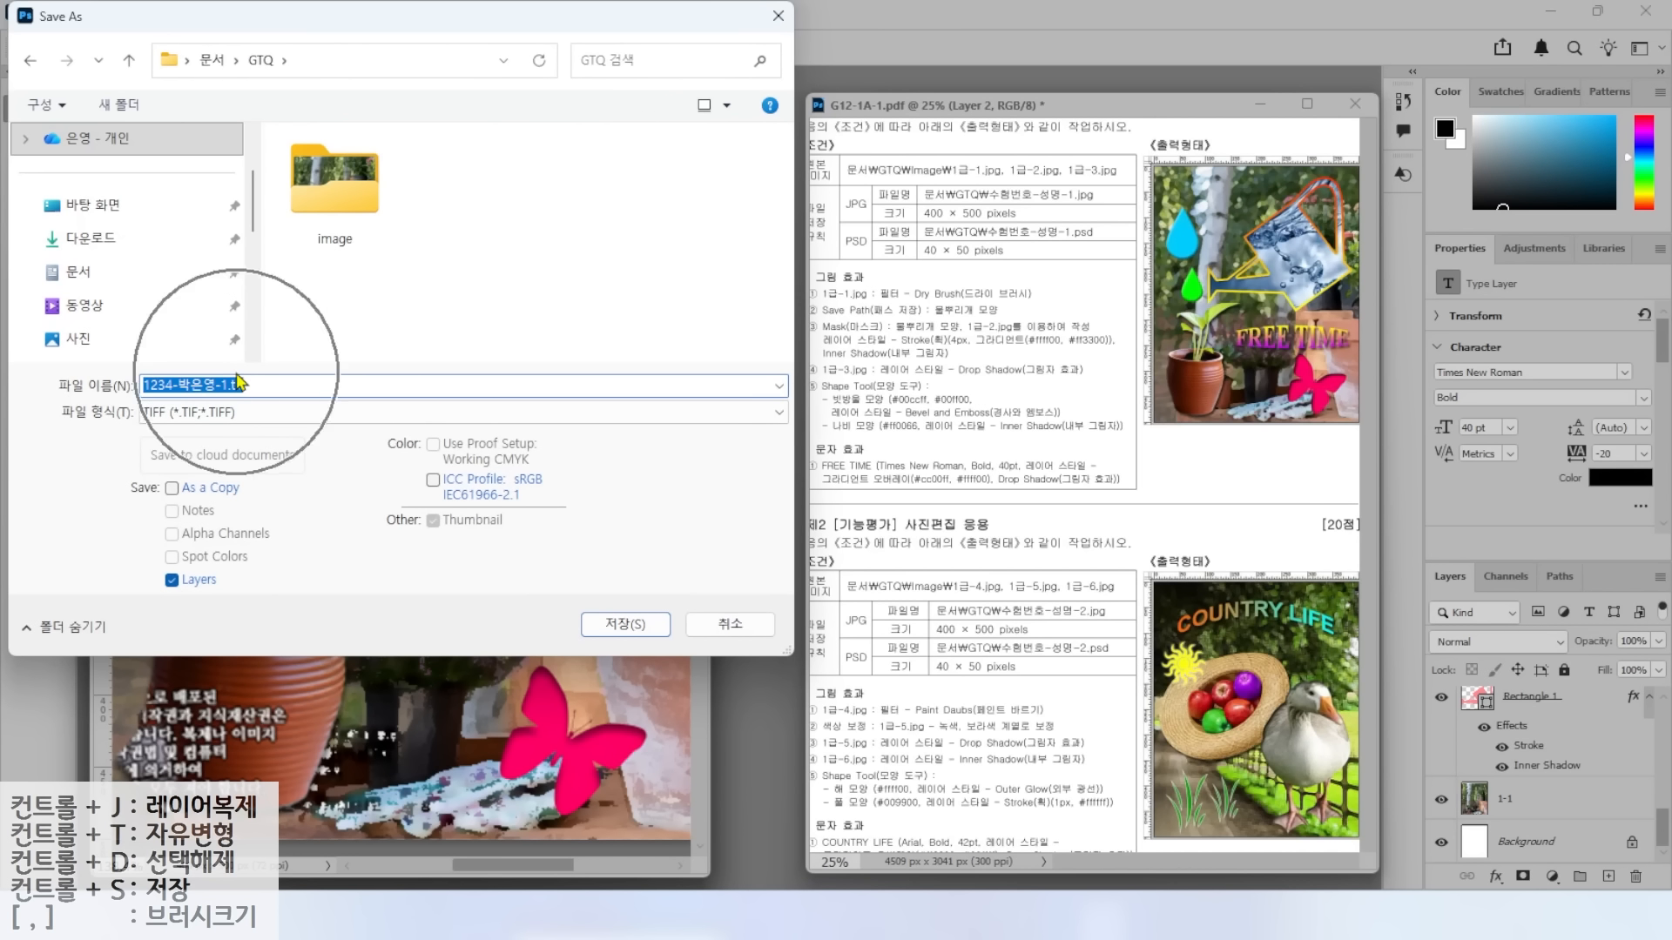
click(248, 413)
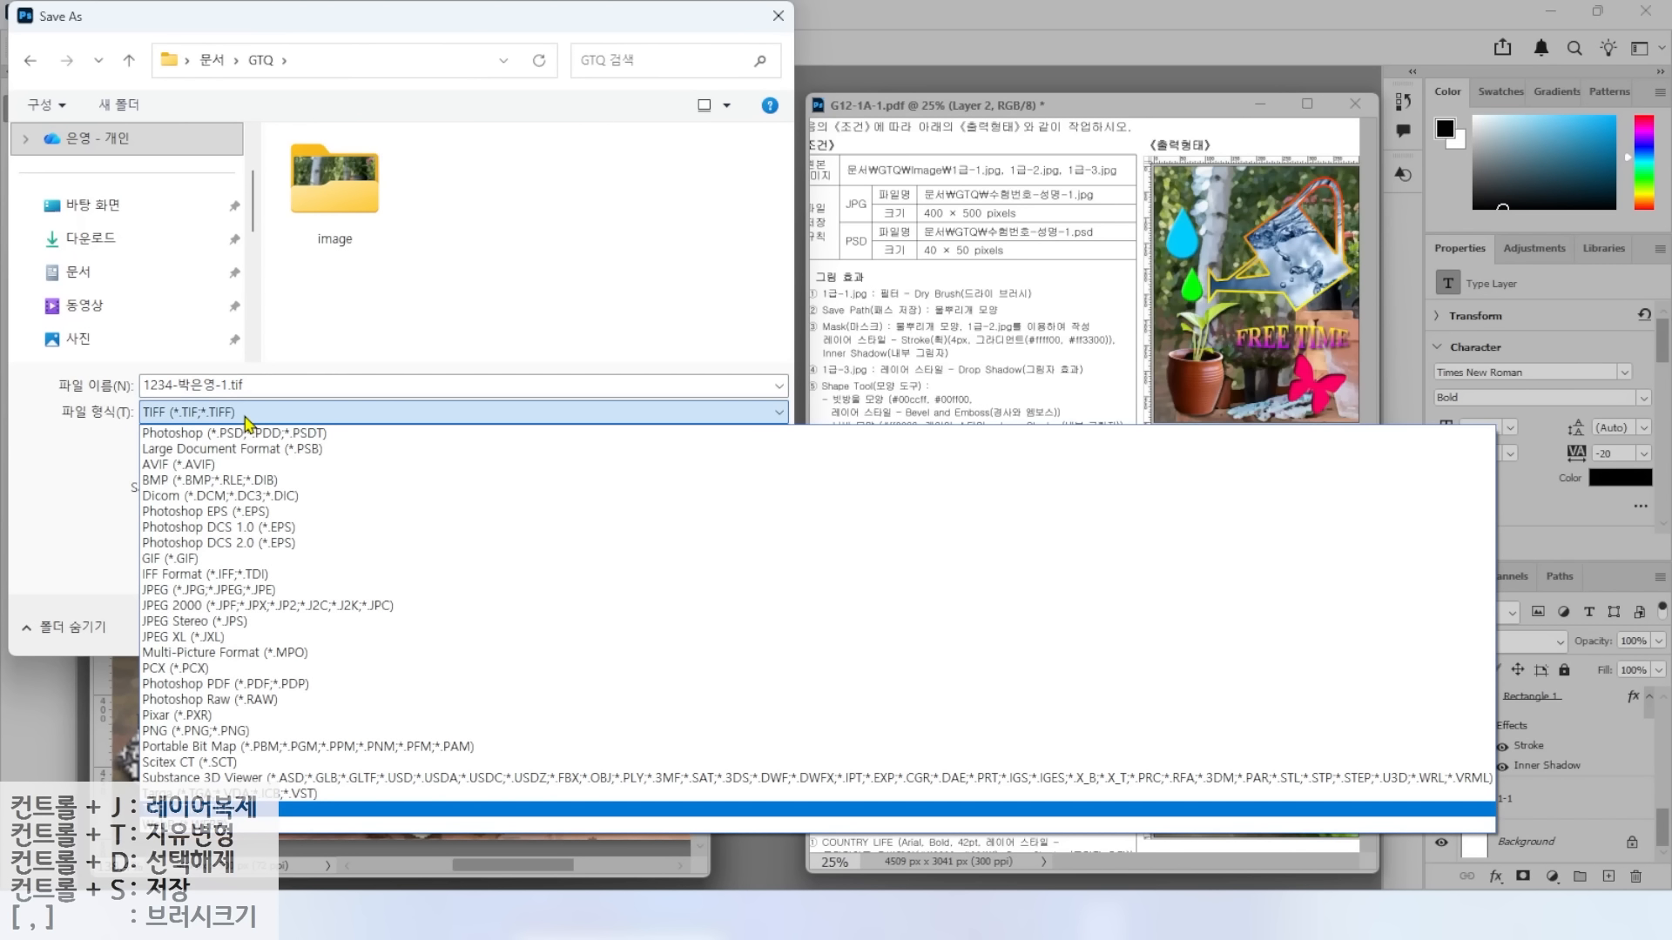
click(226, 438)
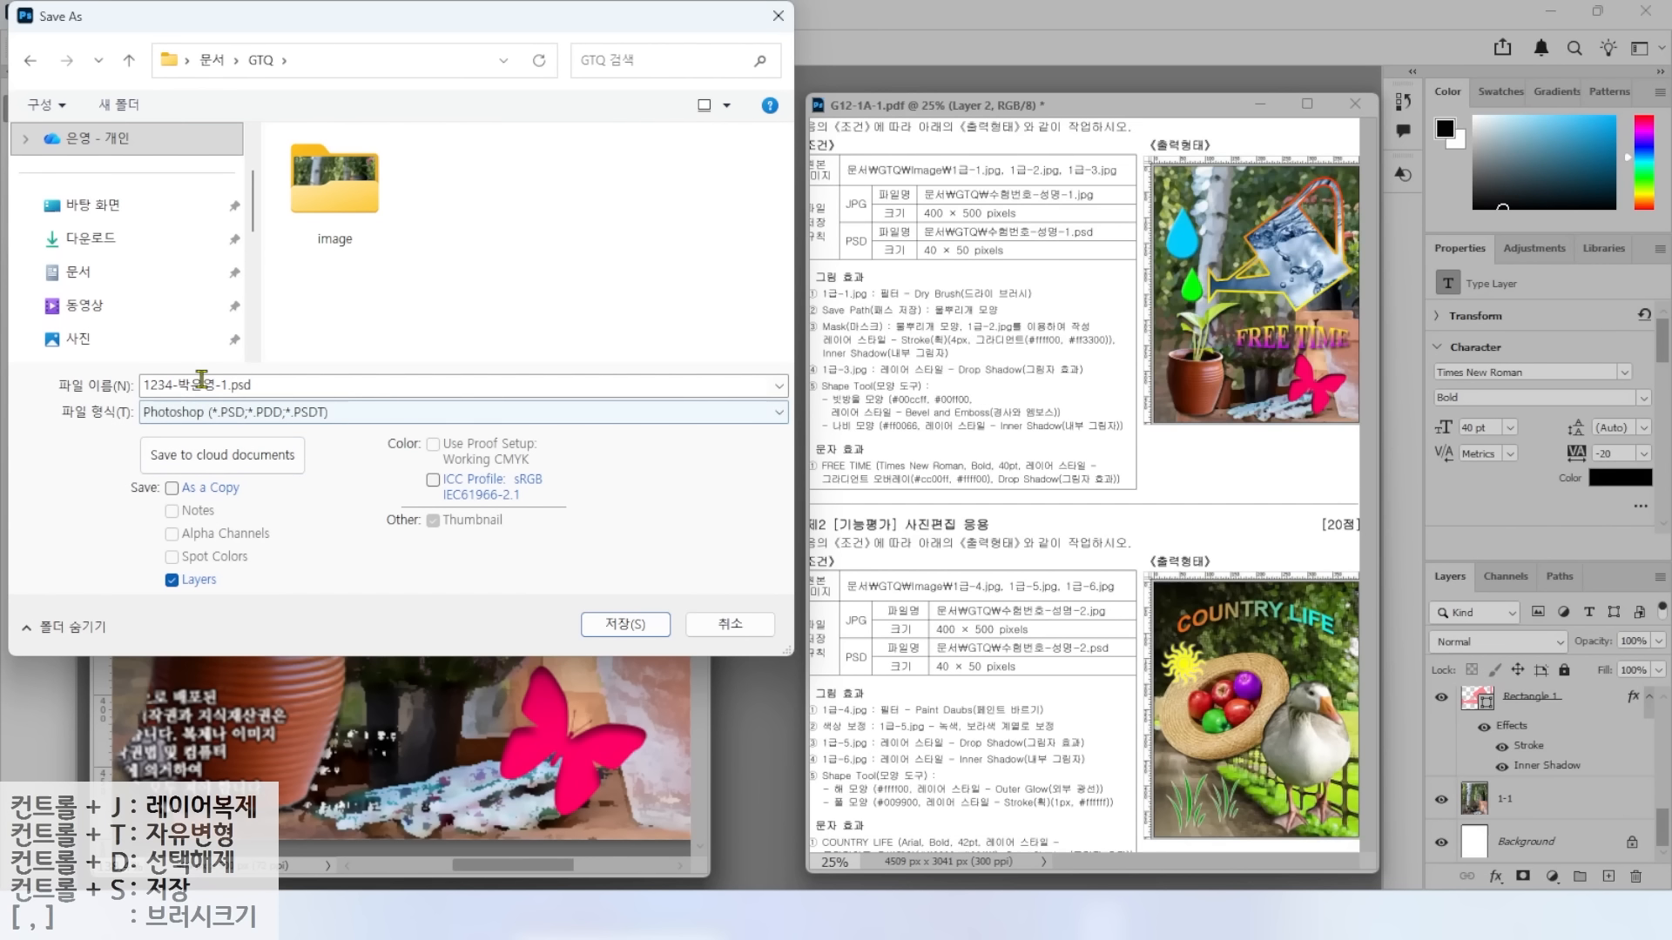
click(205, 410)
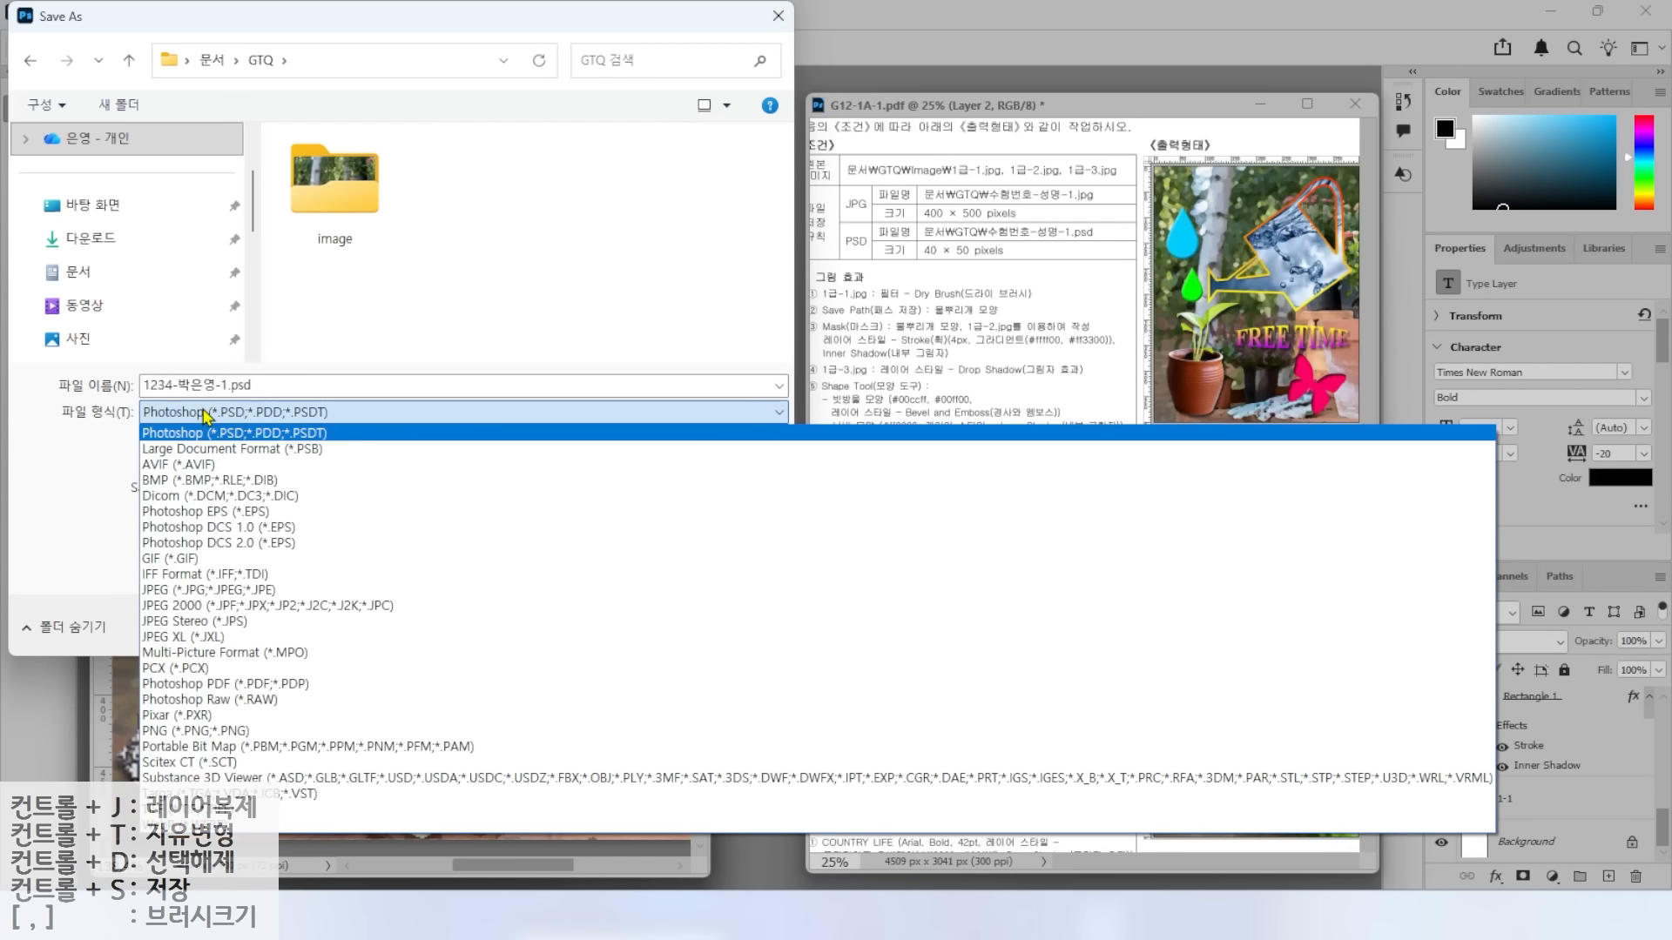
click(179, 592)
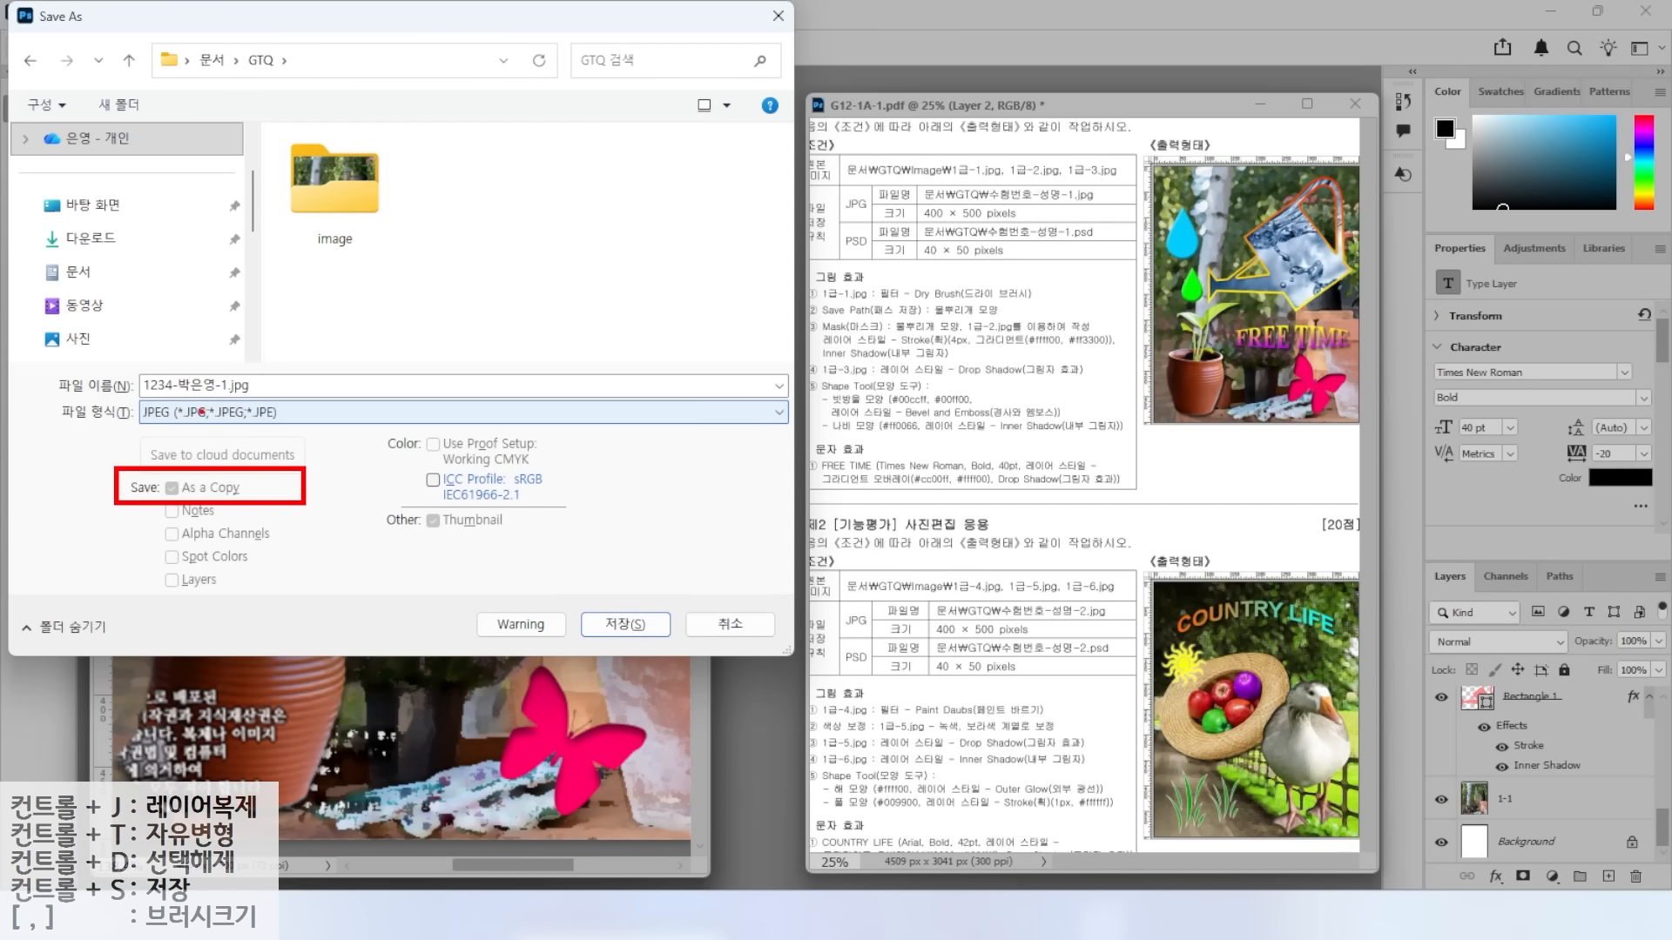
Save the JPEG with its quality options, then resize the image to 40×50 pixels.
click(618, 633)
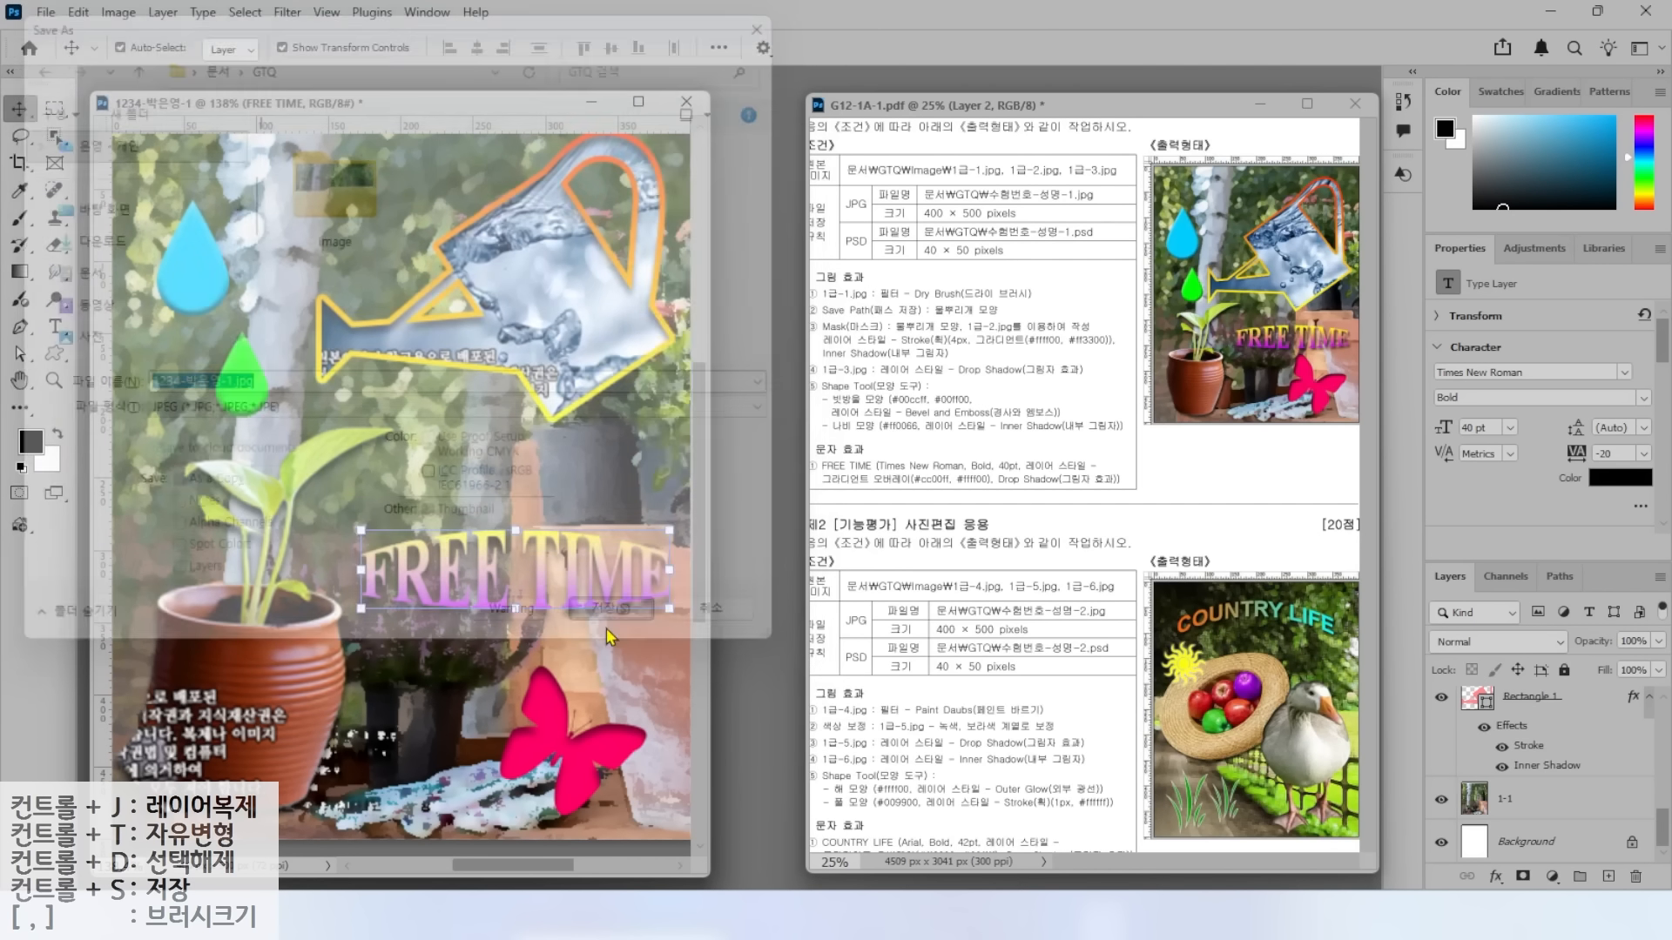
click(916, 214)
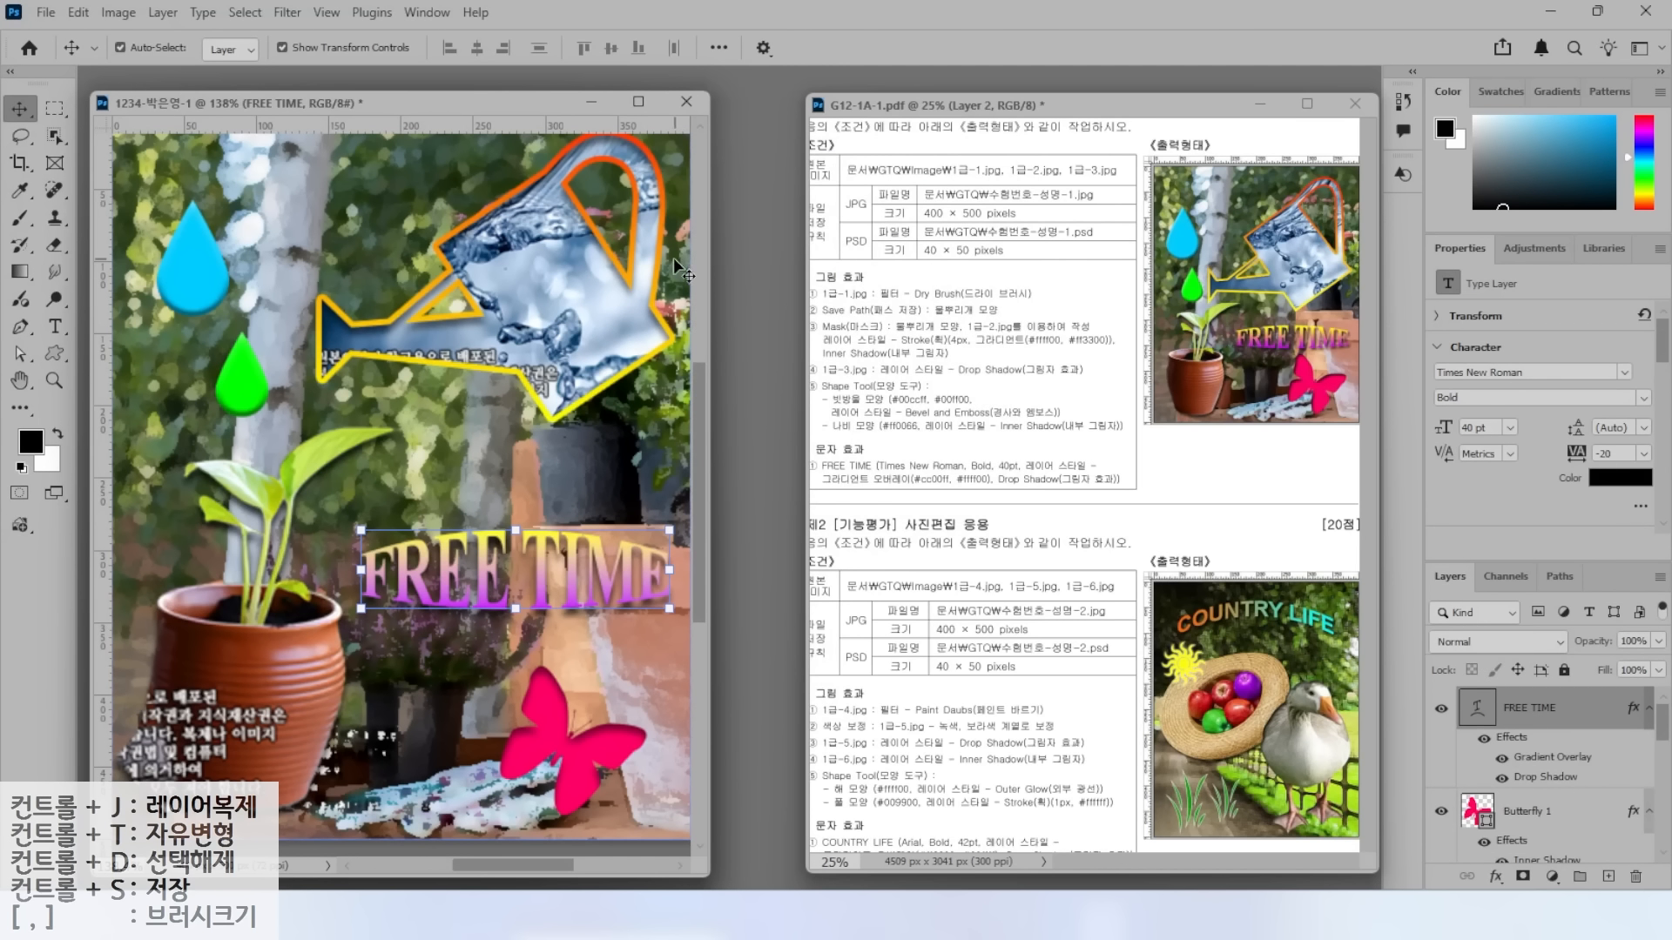
click(114, 13)
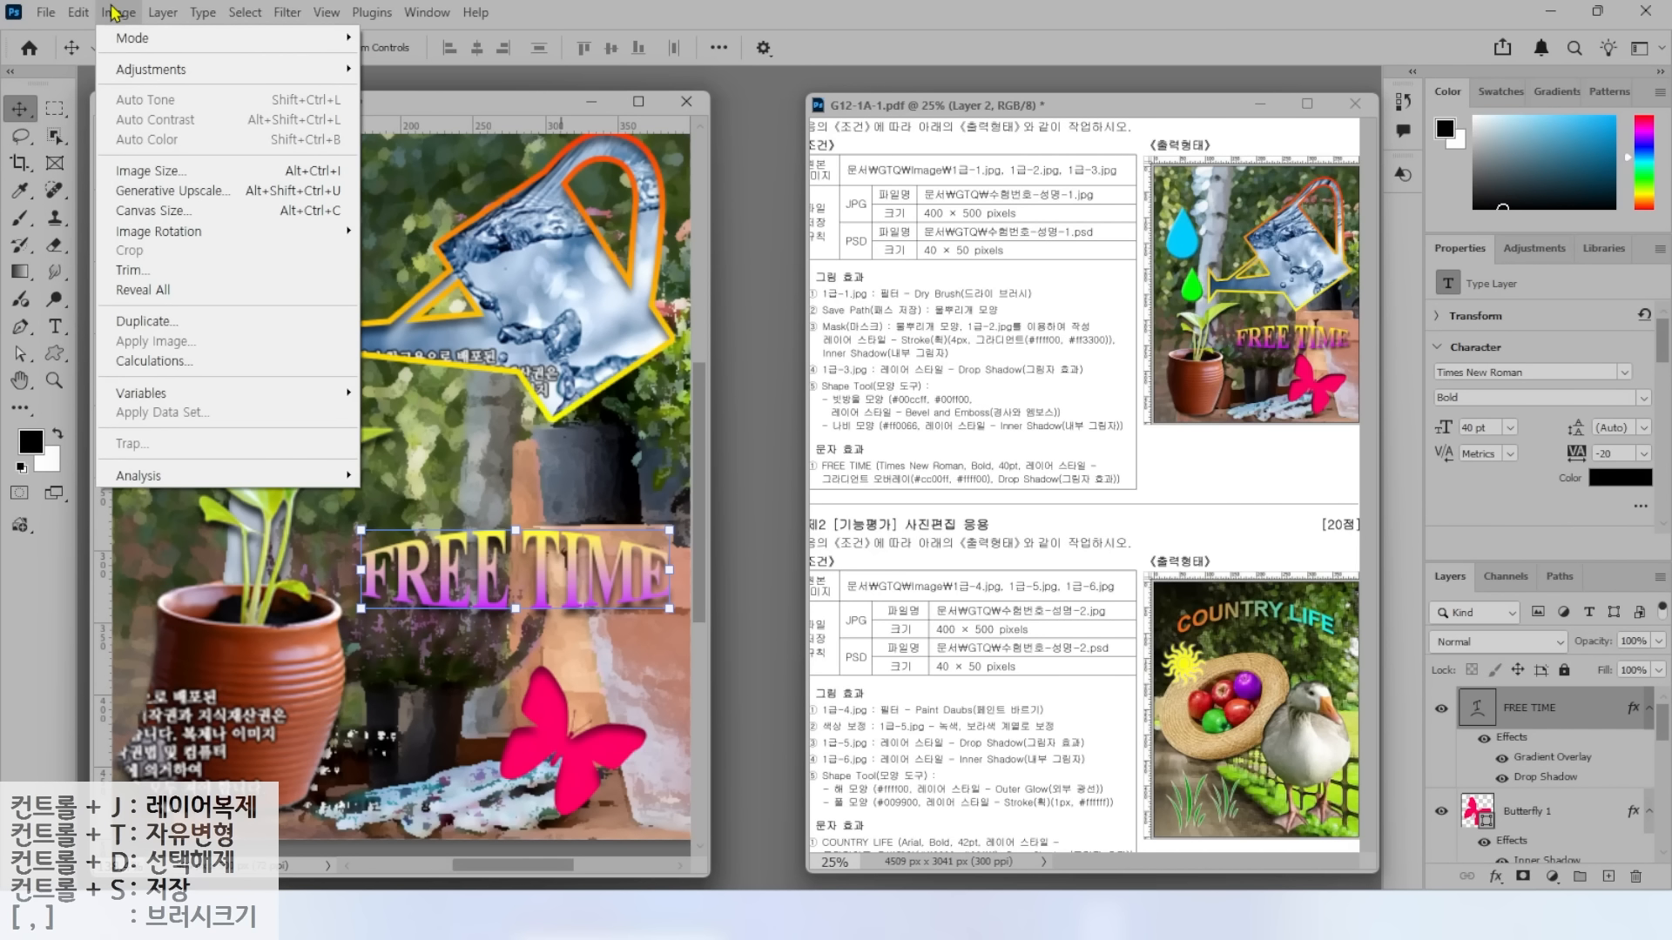
click(152, 171)
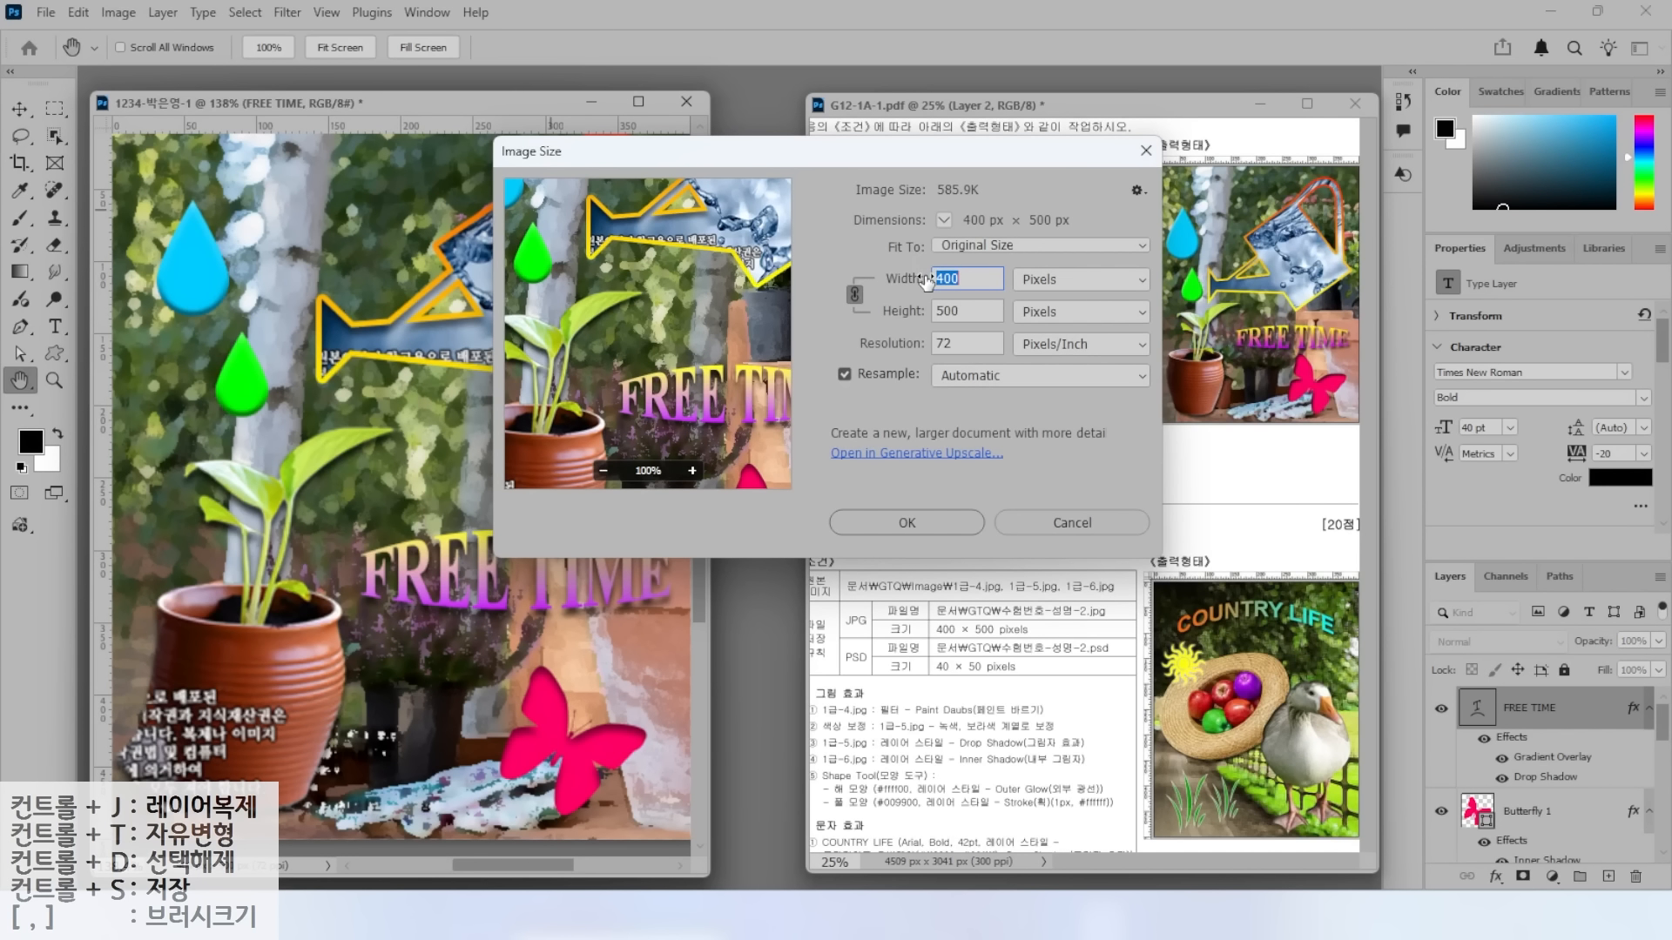
text(40)
key(ctrl)
click(902, 524)
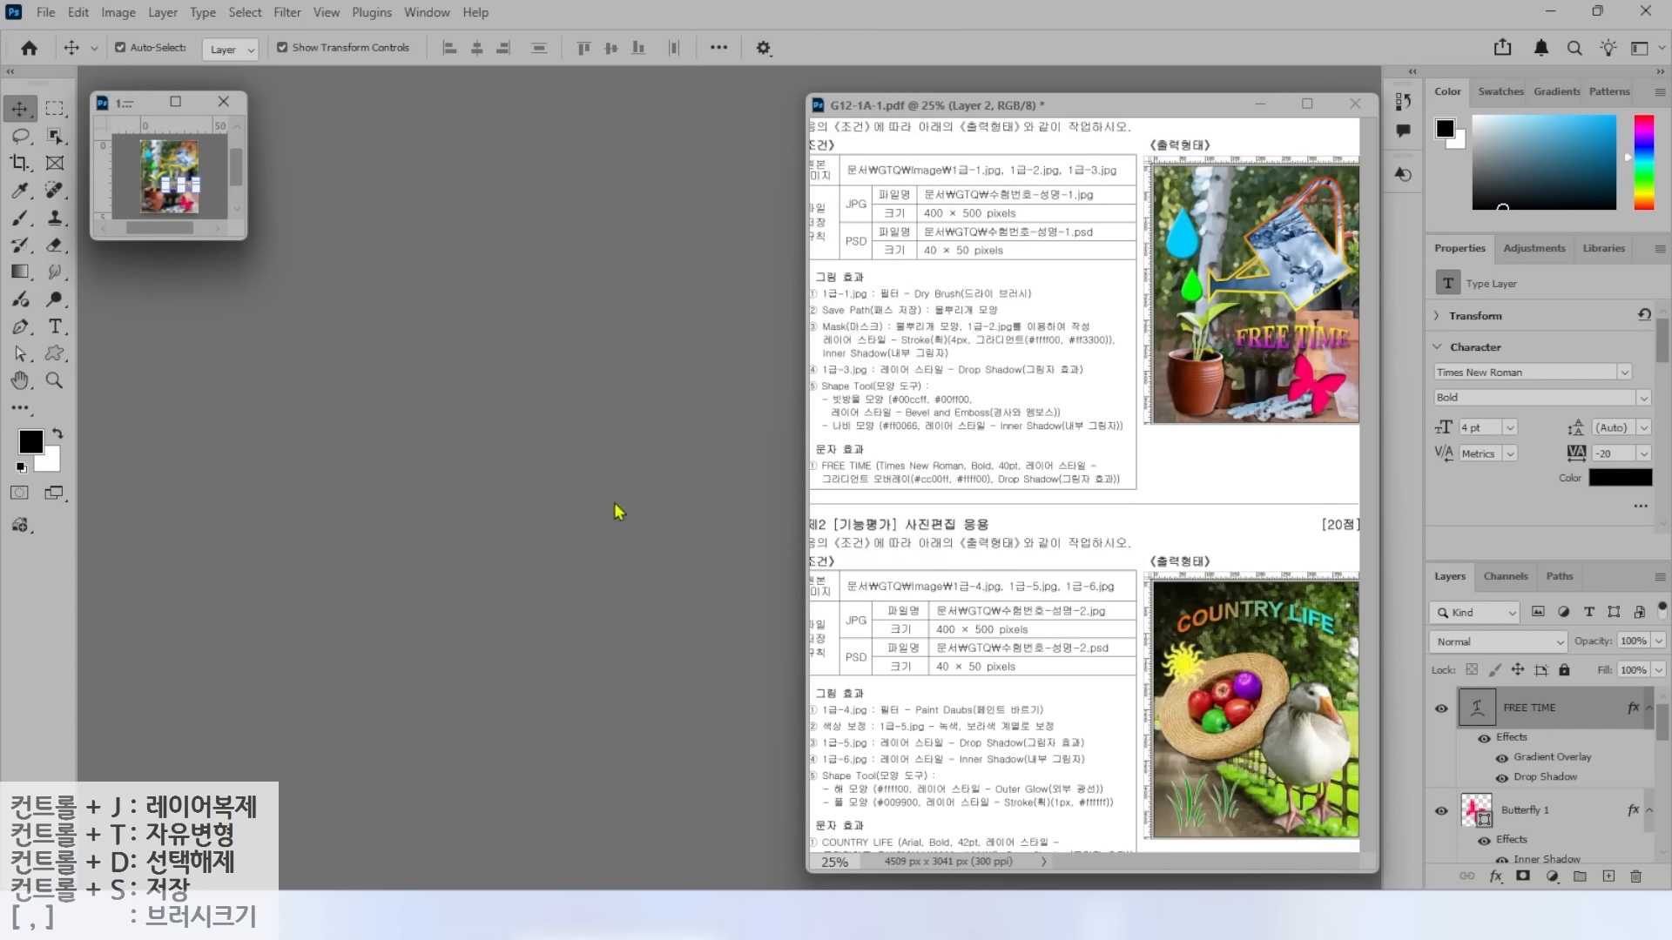
Save the 40×50 image as a Photoshop PSD file in the GTQ folder.
key(ctrl+s)
click(49, 16)
click(112, 270)
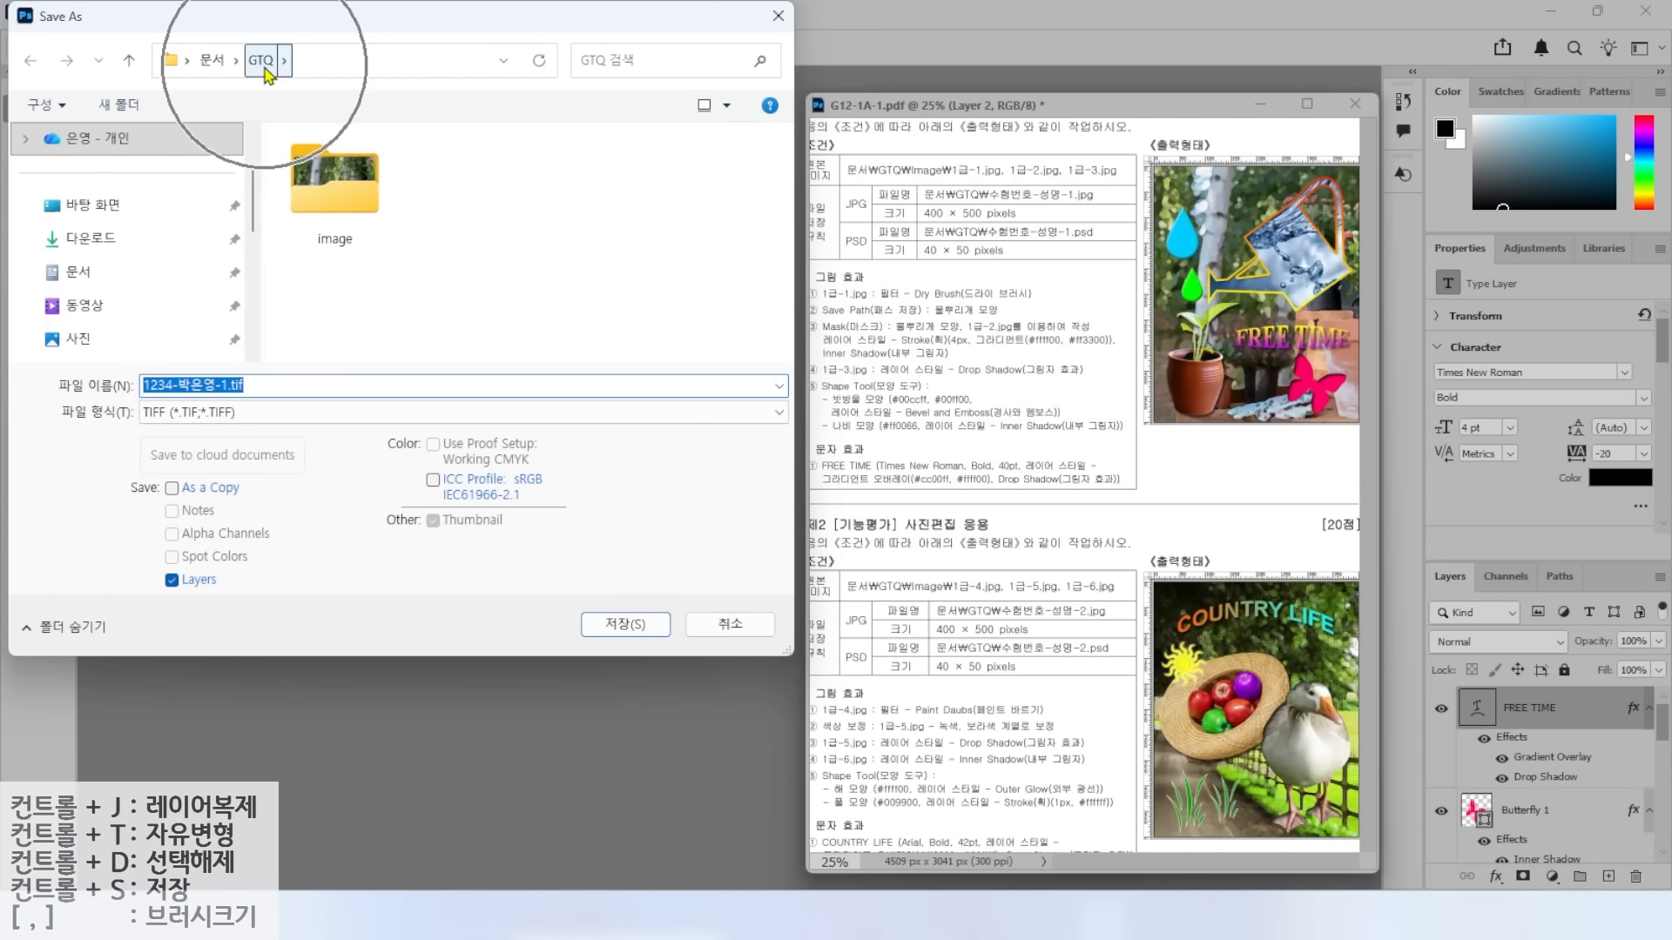
click(222, 413)
click(213, 434)
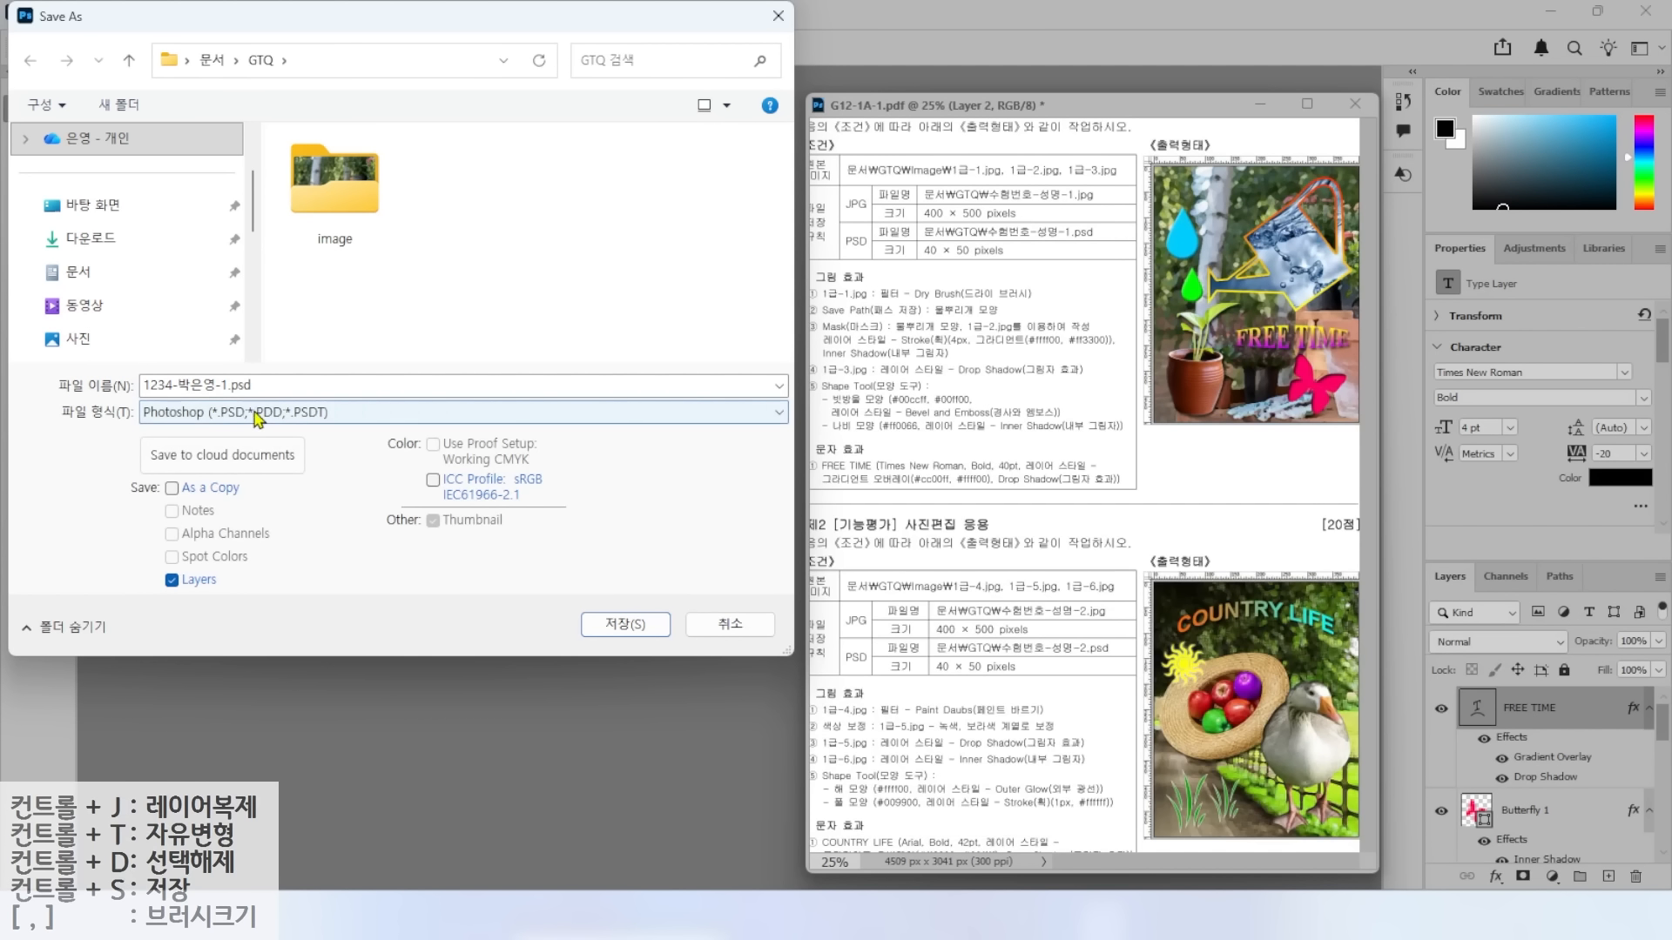
click(625, 624)
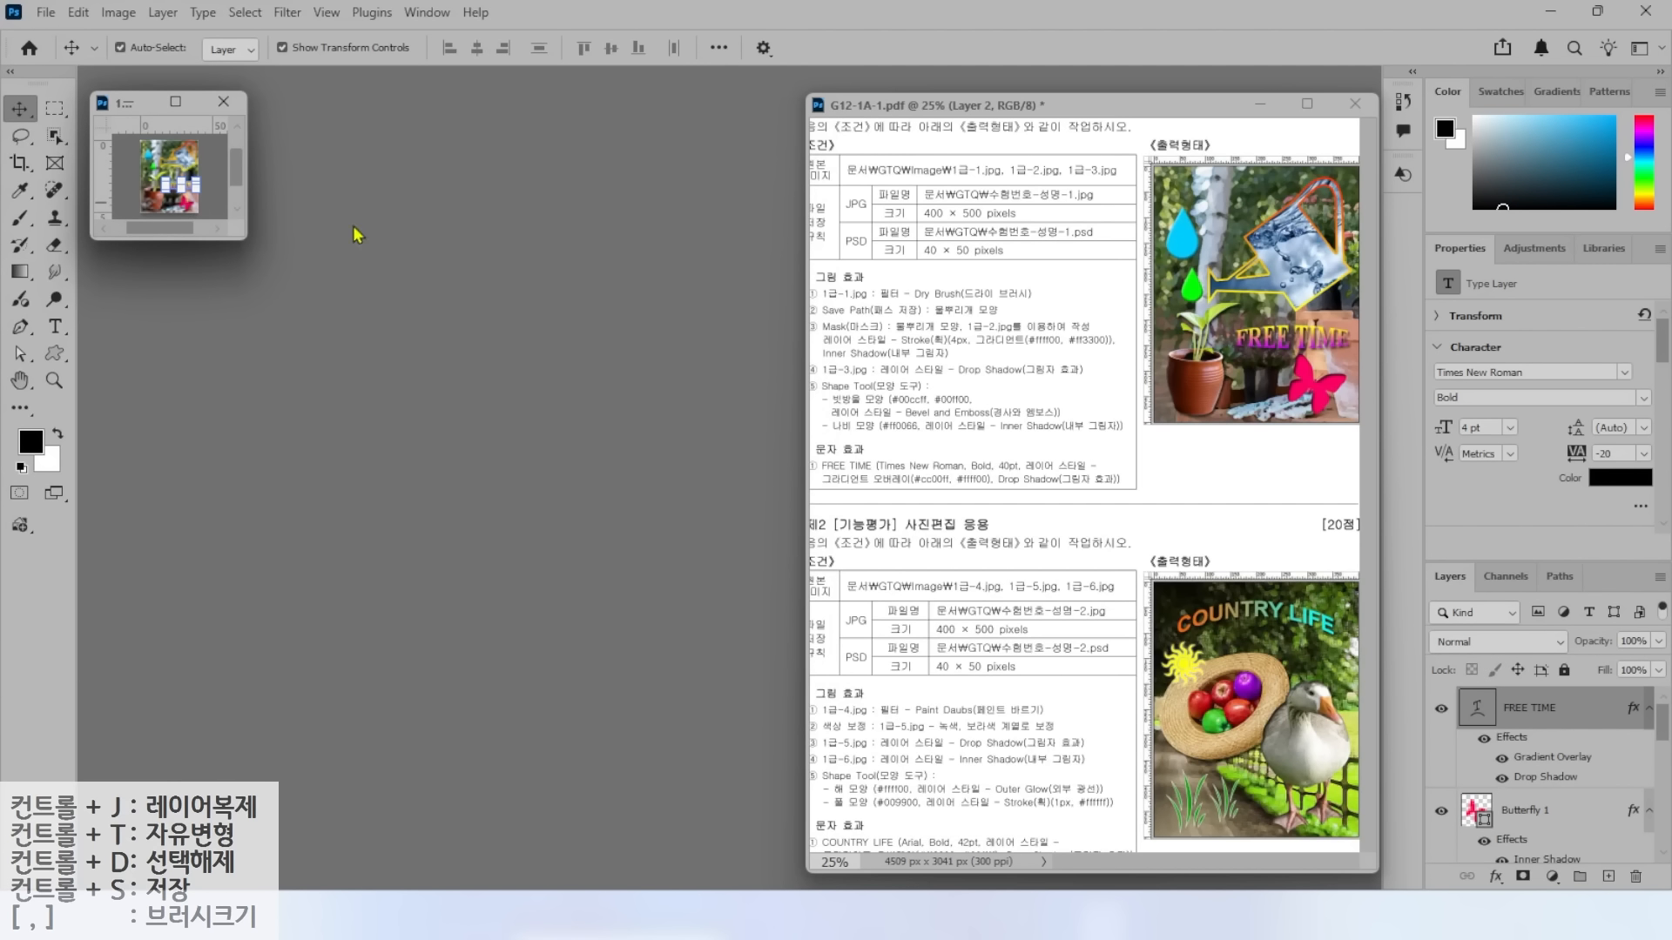
Close the small document and reopen both saved files (JPEG and PSD) from GTQ.
click(224, 110)
click(224, 110)
double_click(232, 214)
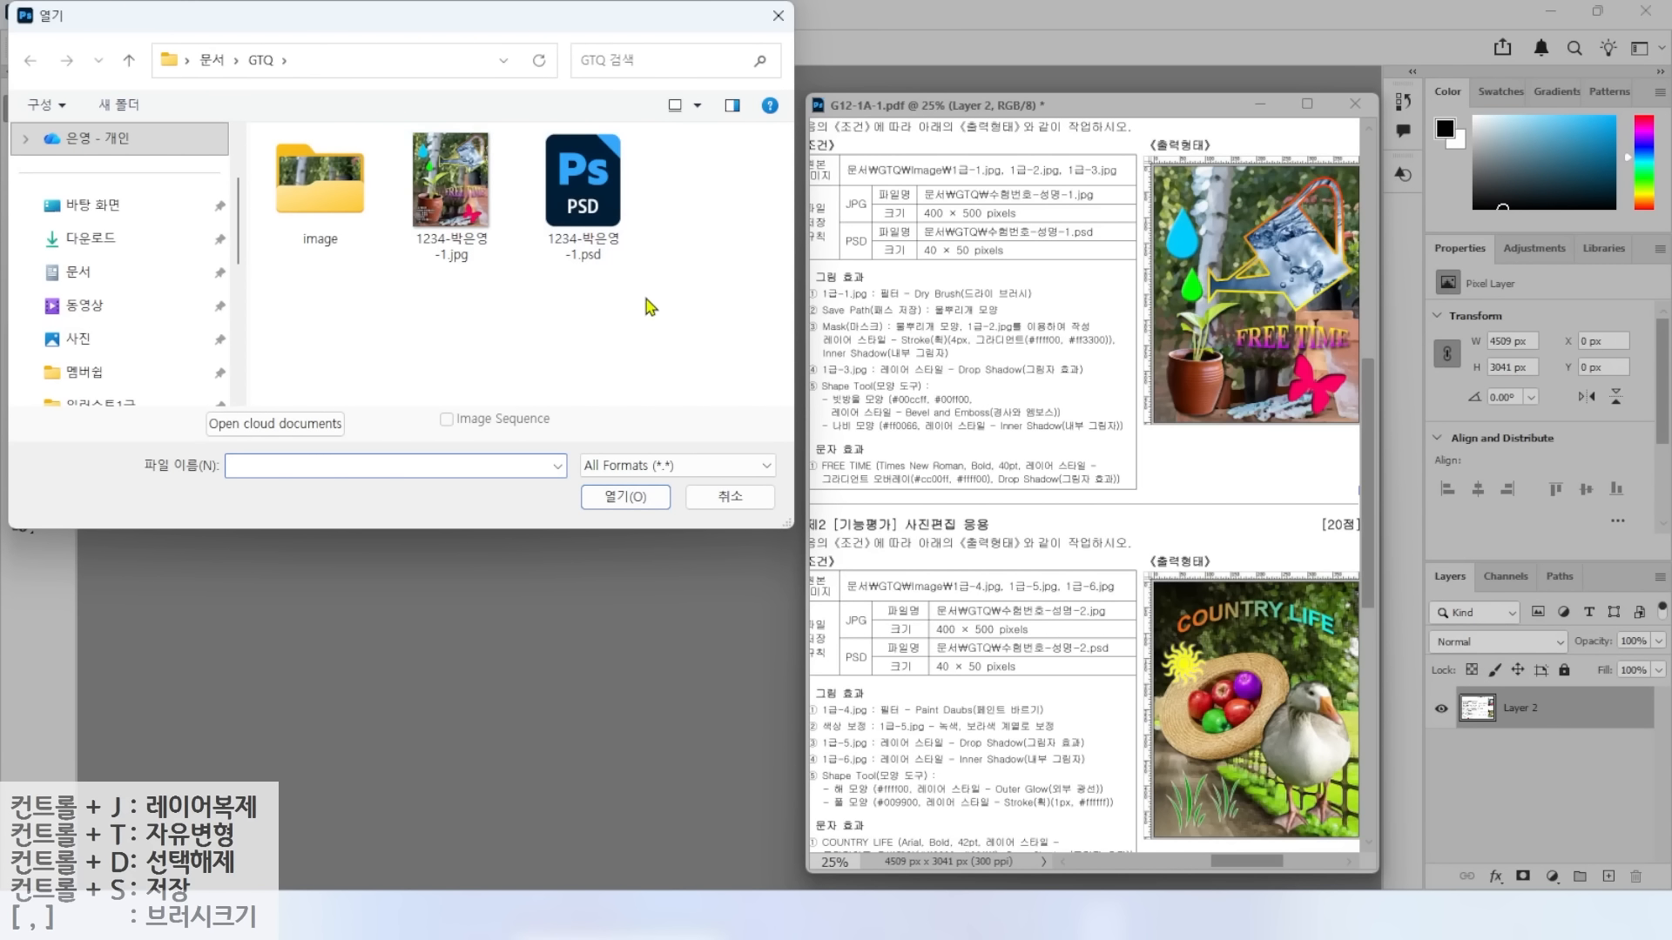
drag(653, 299, 394, 193)
click(624, 498)
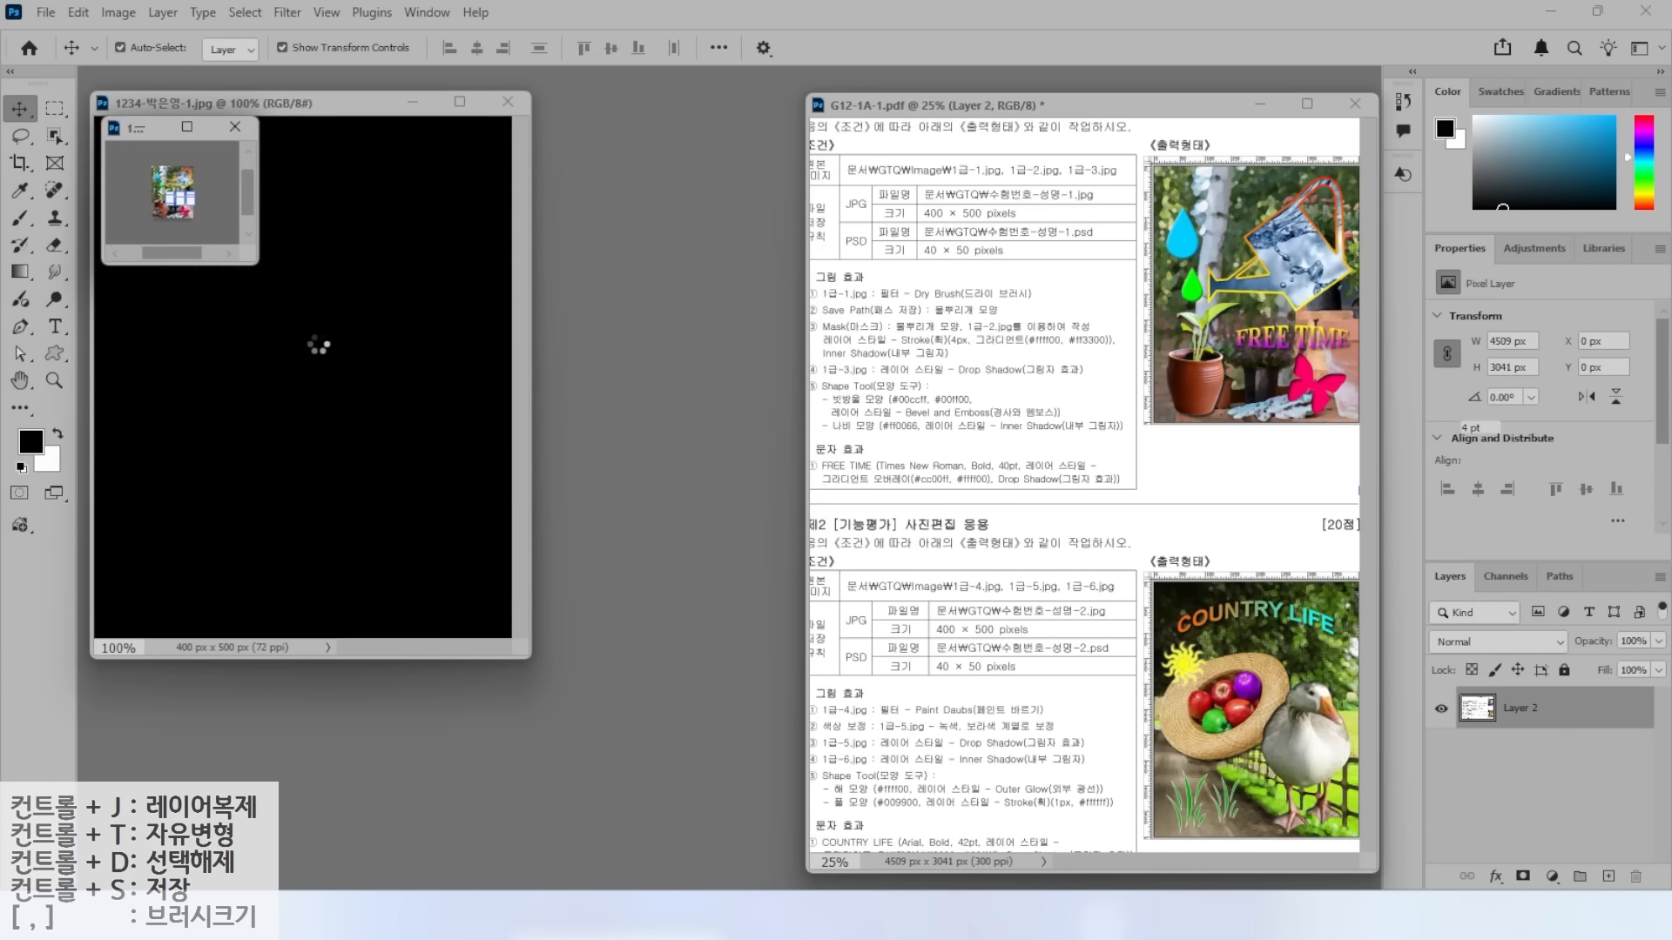
Inspect the reopened JPEG and the 40×50 PSD, then close the PSD.
drag(348, 114, 564, 145)
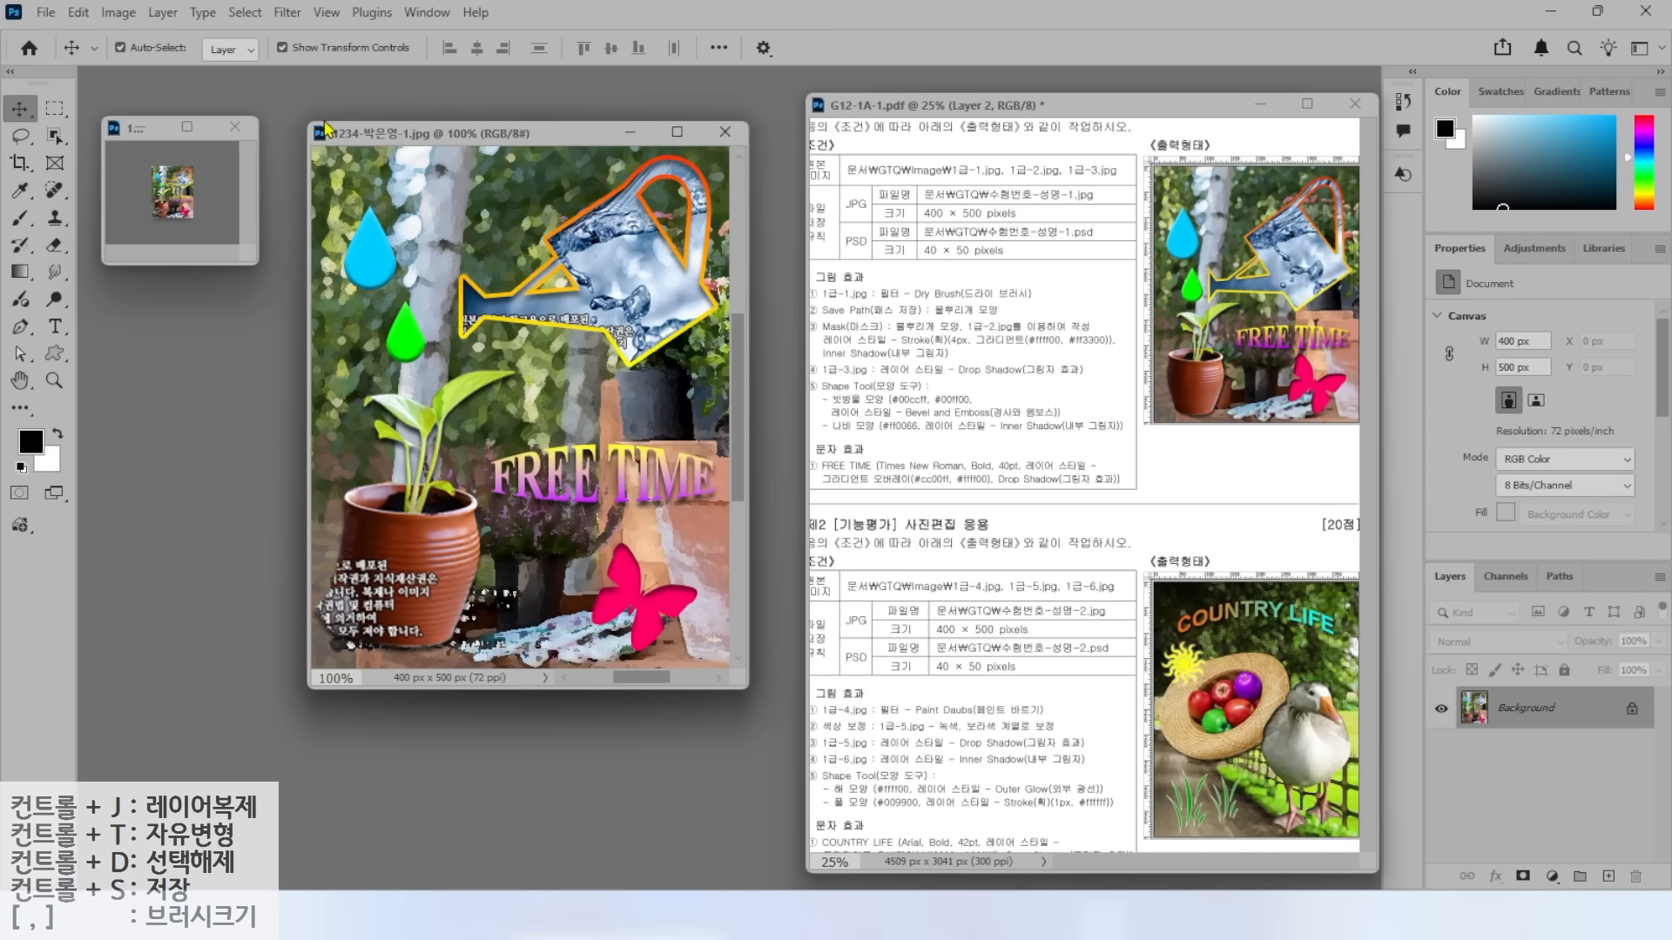
click(189, 126)
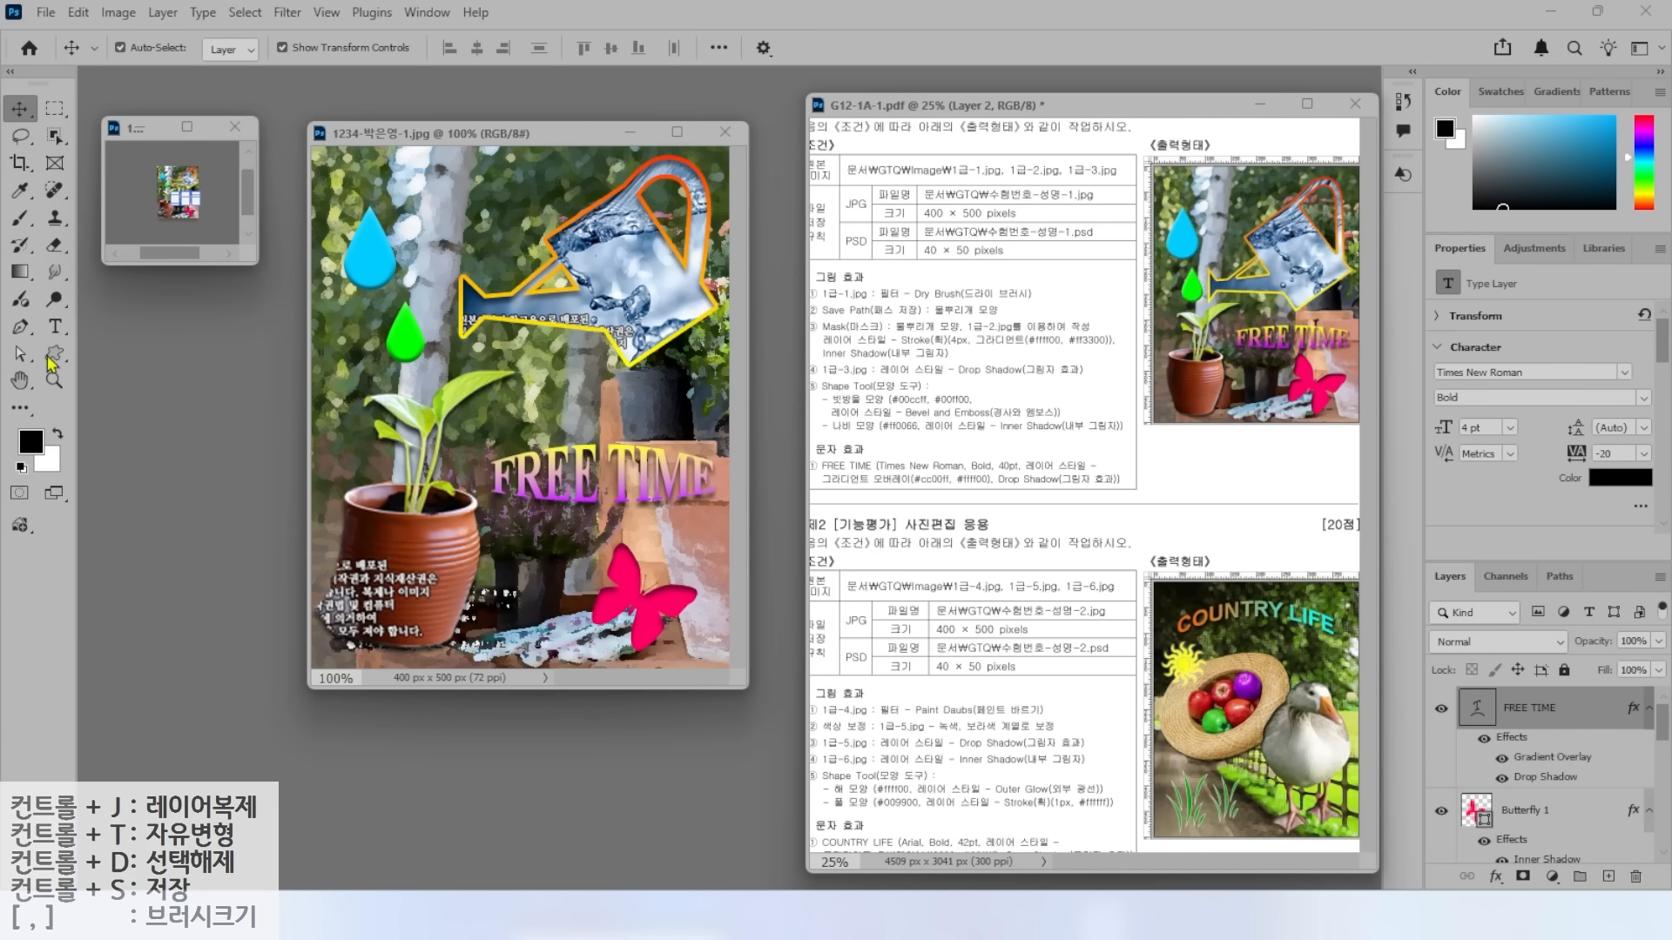
click(20, 382)
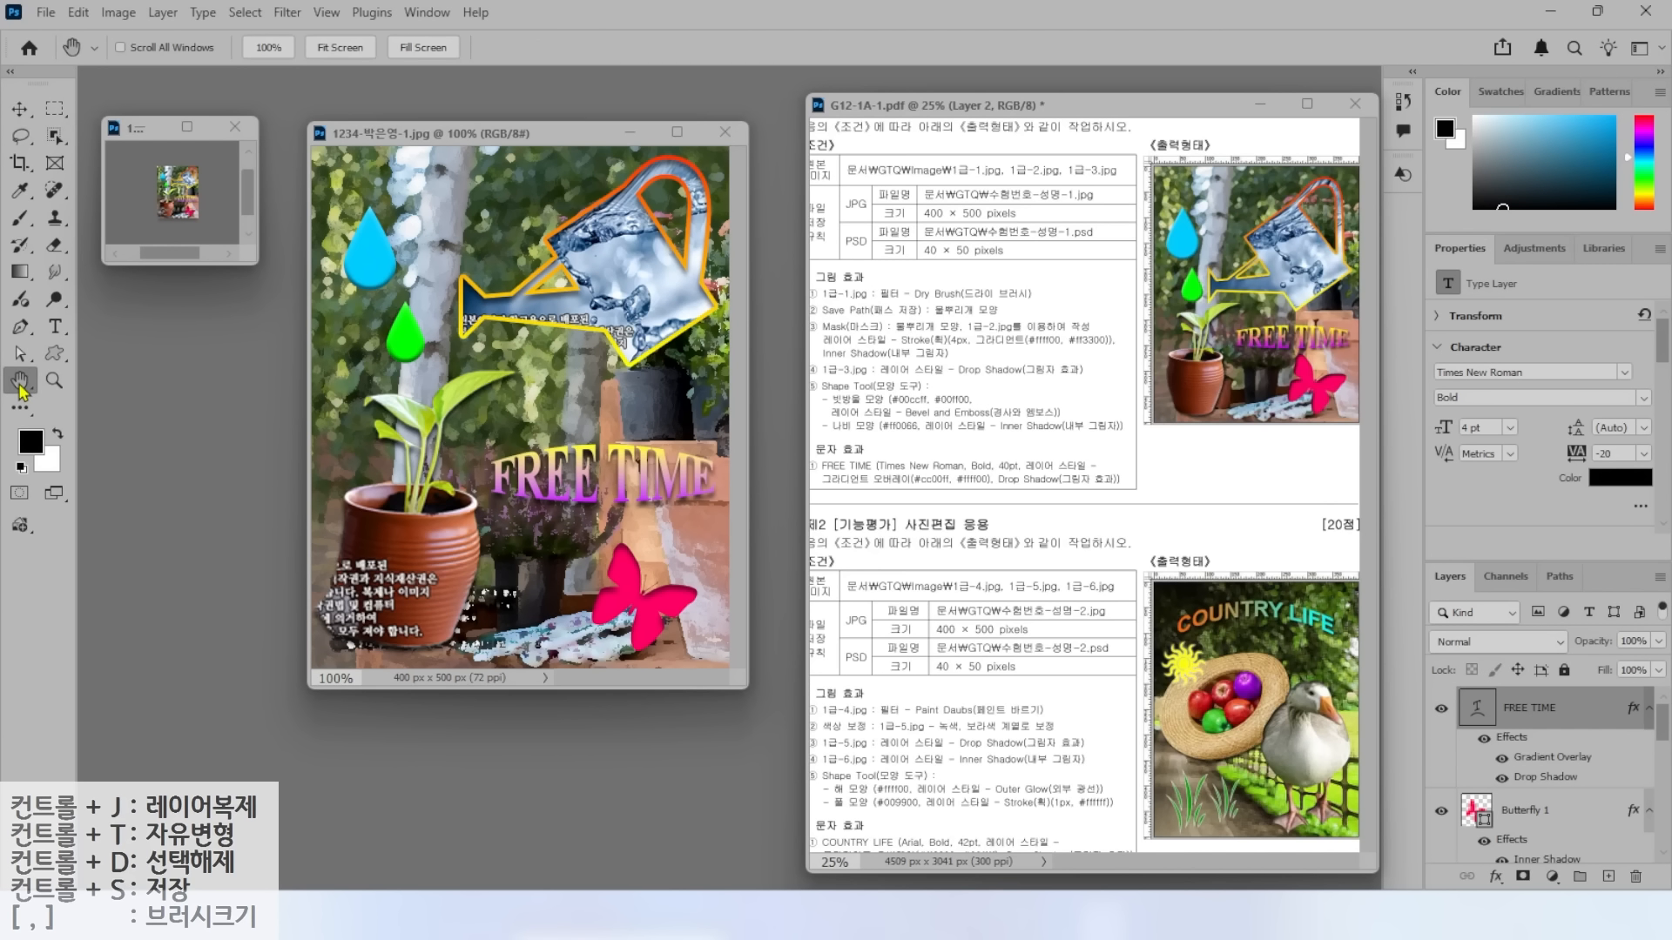
double_click(20, 382)
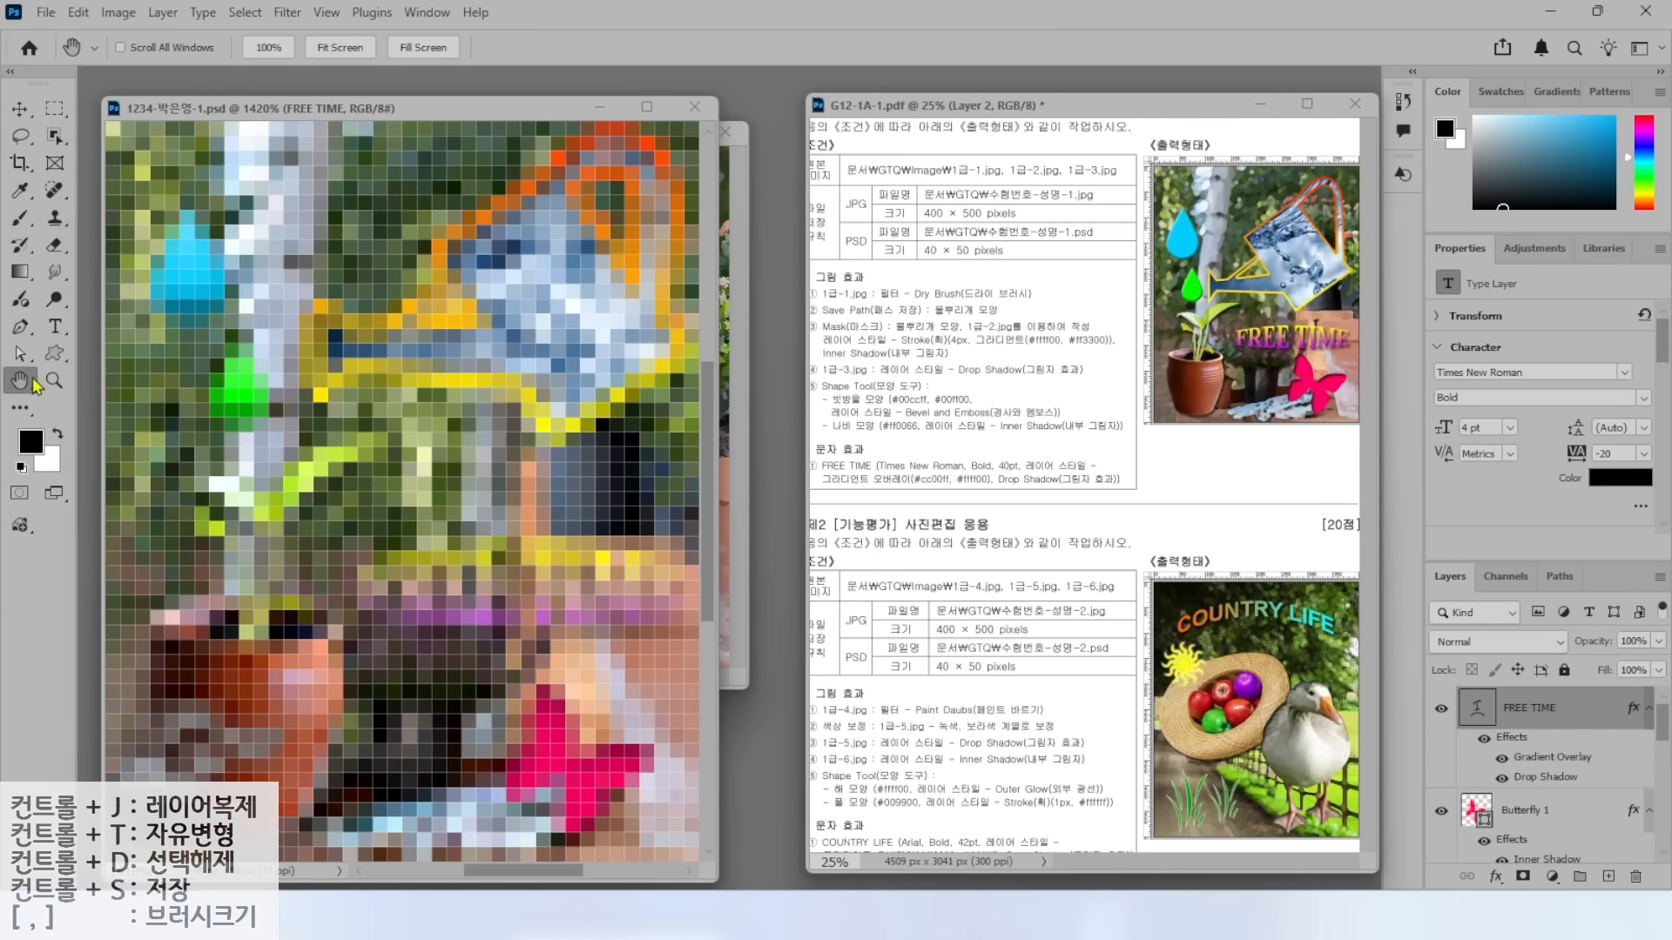
click(368, 369)
drag(1445, 680, 1342, 620)
key(Escape)
drag(1661, 723, 1651, 823)
scroll(1655, 832, up, 5)
click(694, 107)
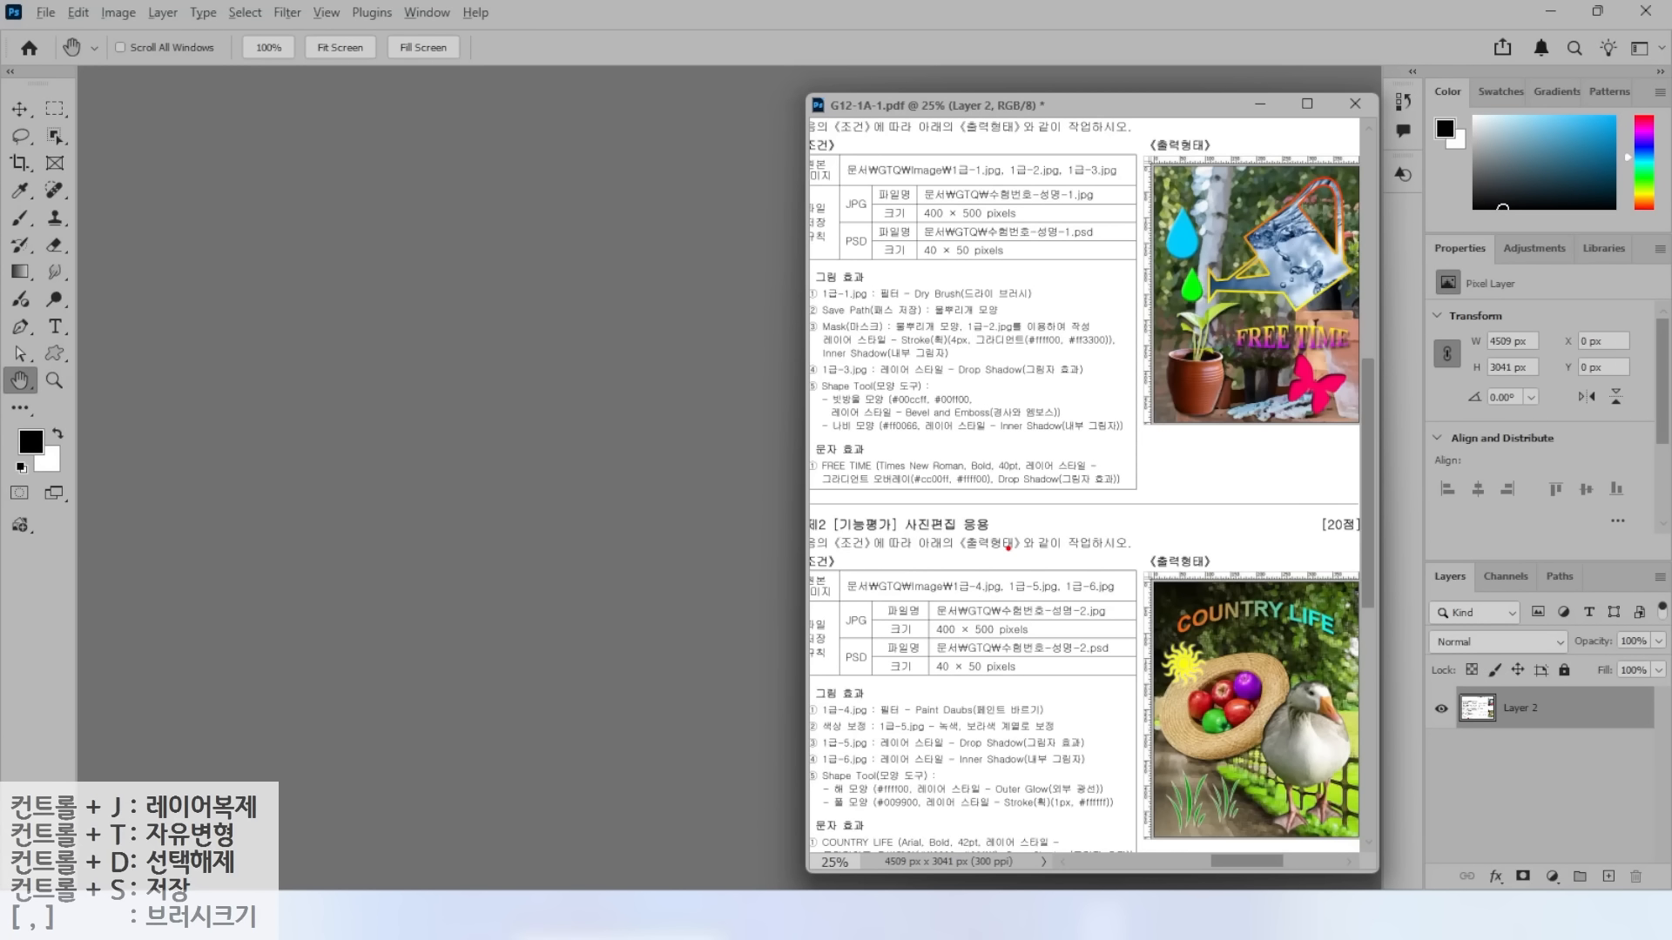
Create a new 400×500 px document named 1234.
drag(988, 592, 932, 544)
drag(900, 640, 1063, 644)
key(Escape)
click(45, 14)
click(57, 38)
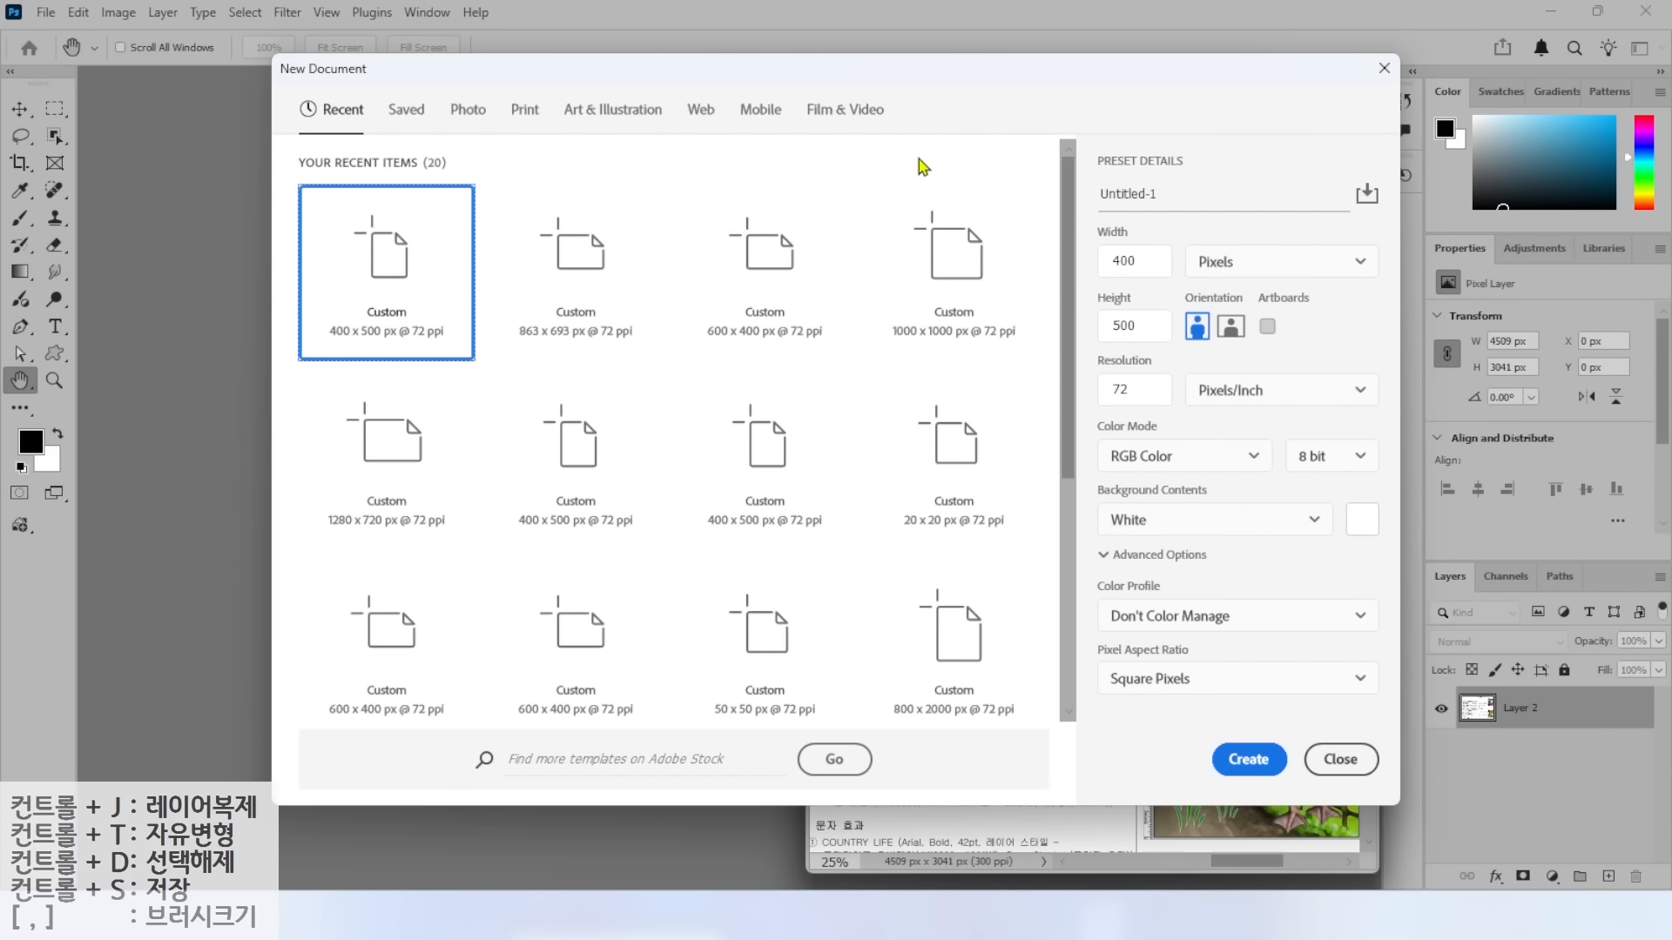
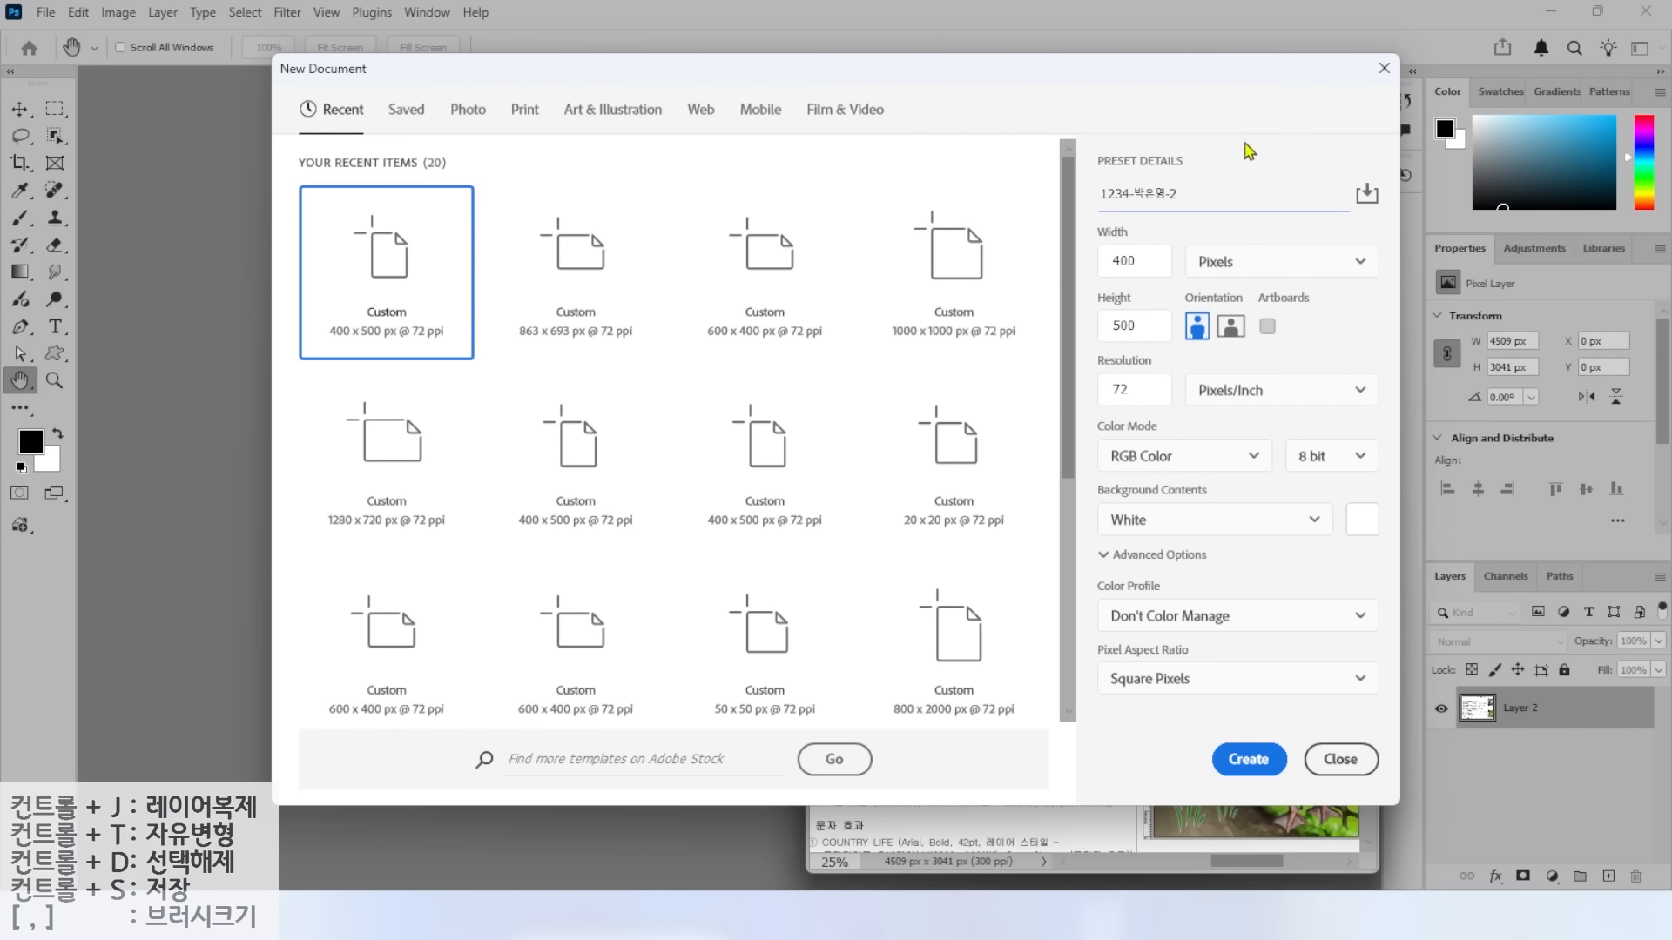
drag(1180, 230, 1284, 277)
mouse_move(1294, 202)
mouse_down()
mouse_move(1250, 205)
mouse_move(1274, 218)
mouse_move(1303, 186)
mouse_up()
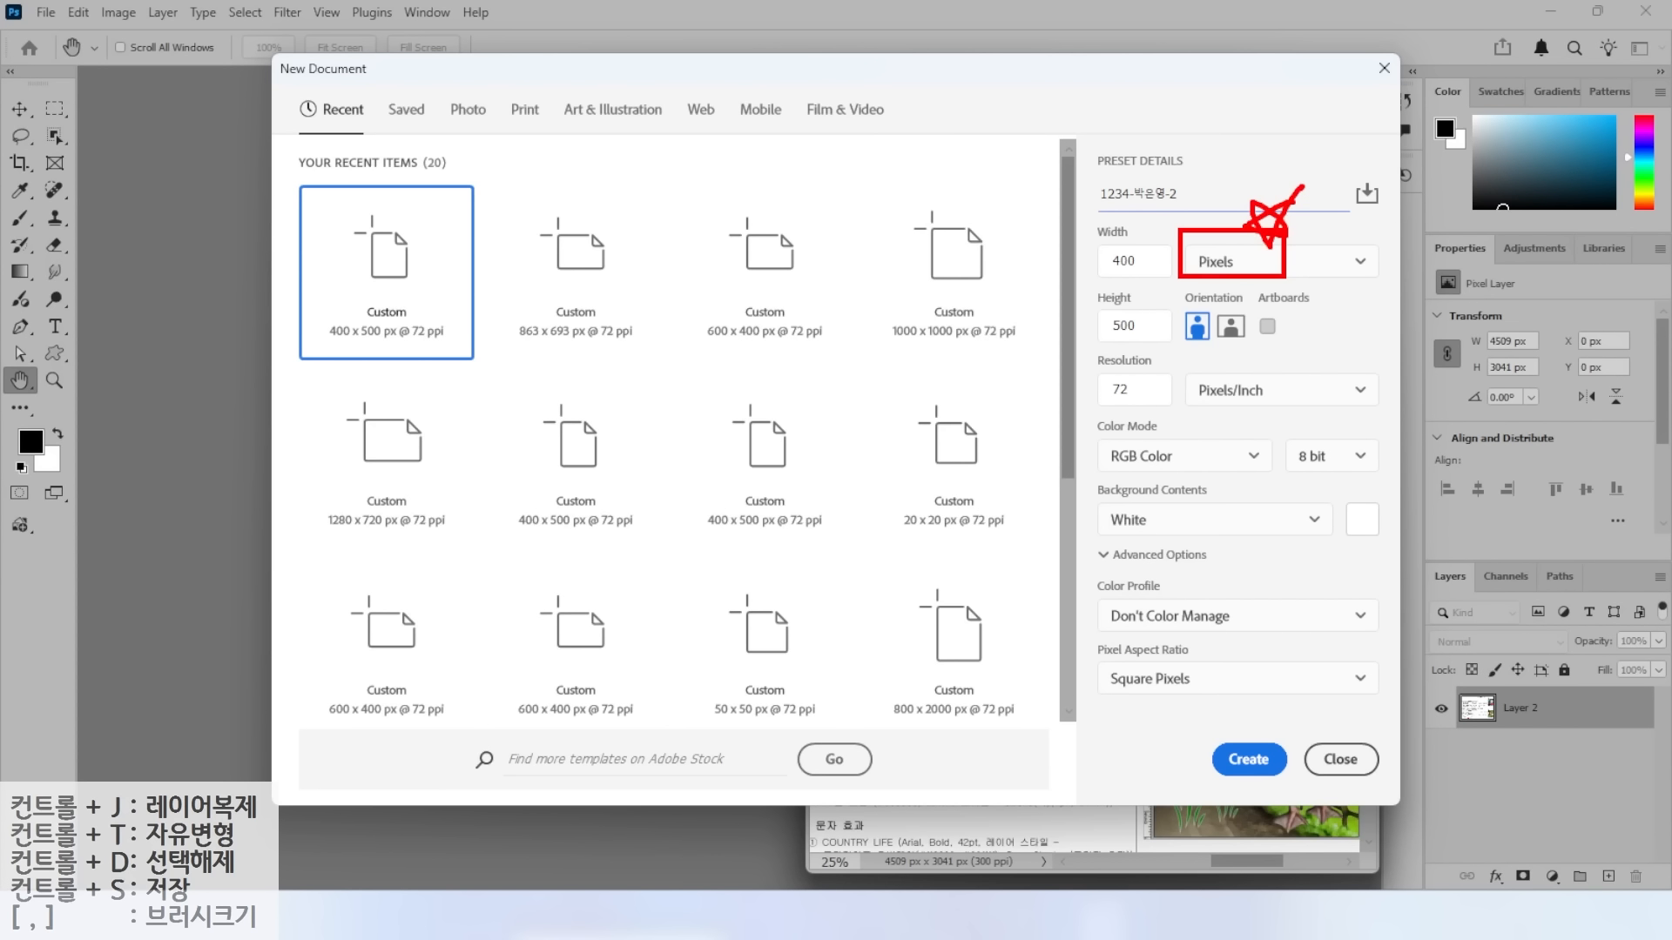
drag(1074, 373, 1289, 407)
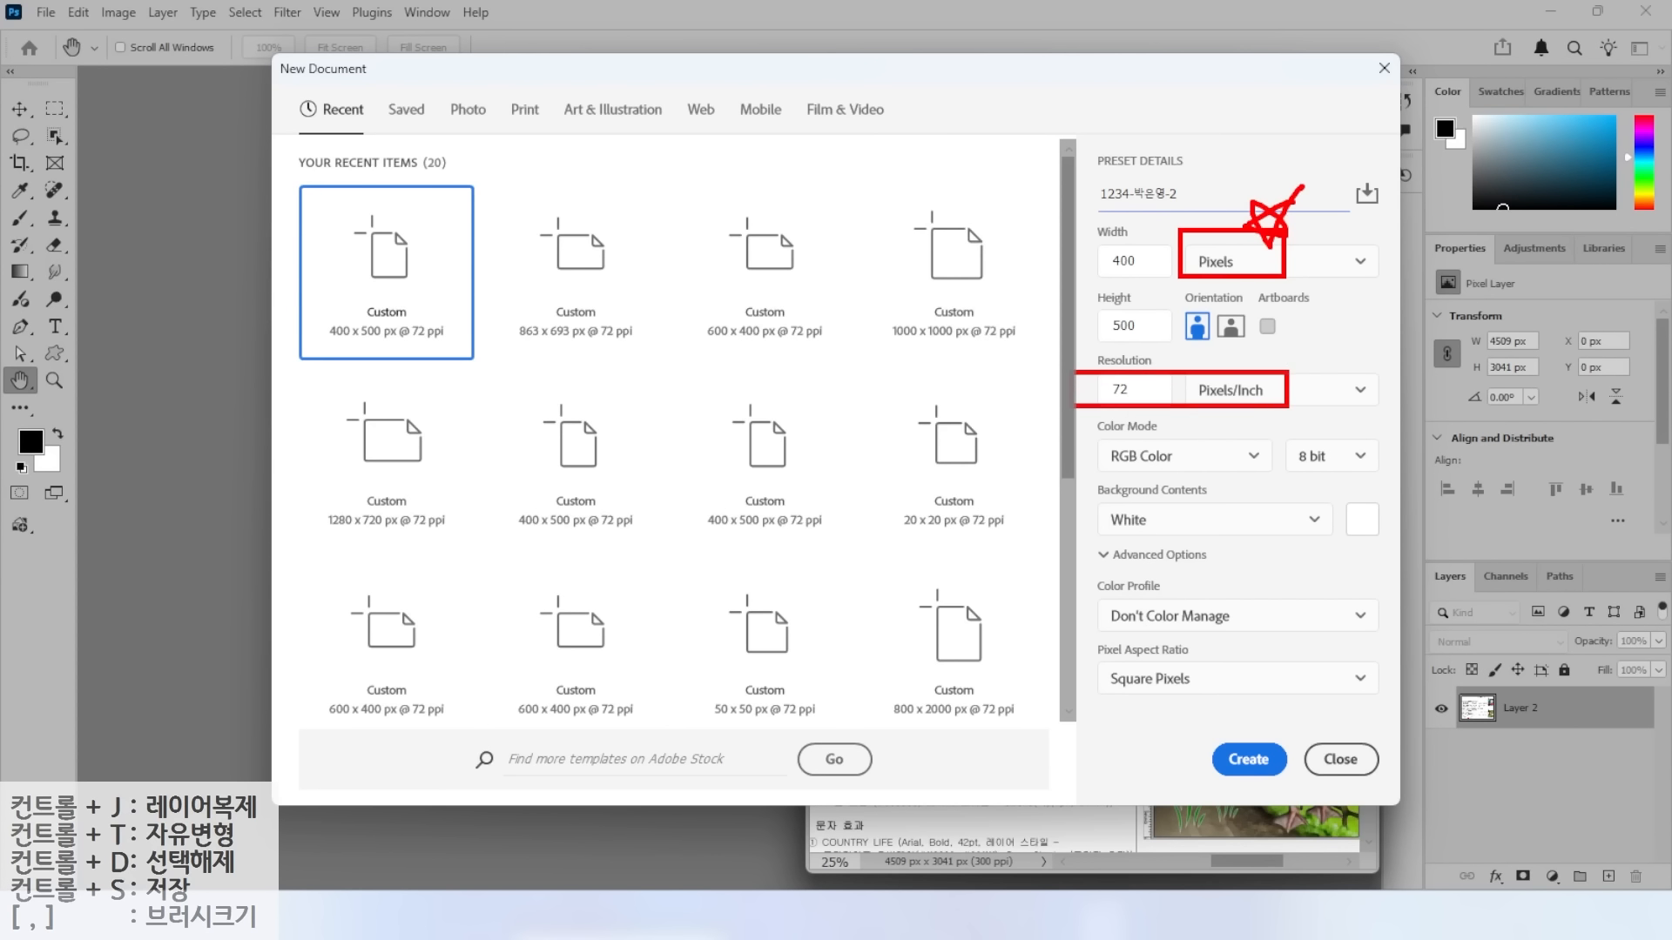
drag(1086, 355, 1031, 392)
mouse_move(1032, 392)
mouse_down()
mouse_move(1037, 347)
mouse_move(1074, 348)
mouse_up()
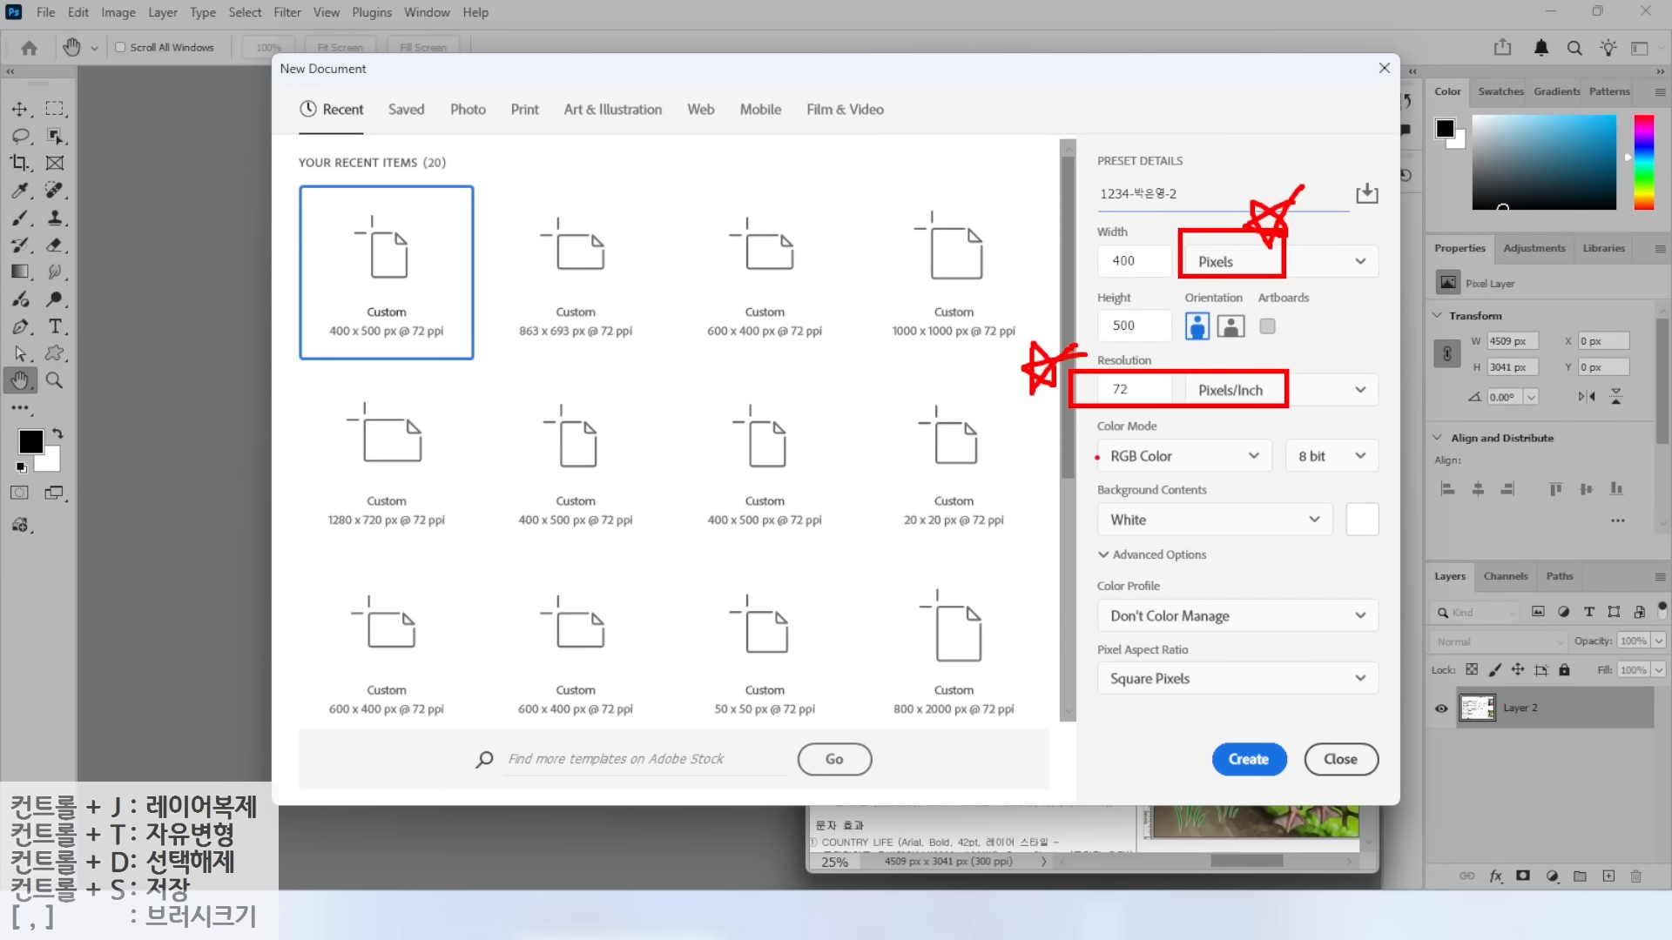
drag(1099, 449, 1339, 472)
mouse_move(1067, 438)
mouse_down()
mouse_move(1010, 461)
mouse_move(1080, 433)
mouse_up()
mouse_move(1053, 206)
mouse_down()
mouse_move(1099, 251)
mouse_move(1103, 314)
mouse_up()
mouse_move(1222, 731)
mouse_down()
mouse_move(1251, 772)
mouse_move(1304, 702)
mouse_up()
key(Escape)
click(1247, 760)
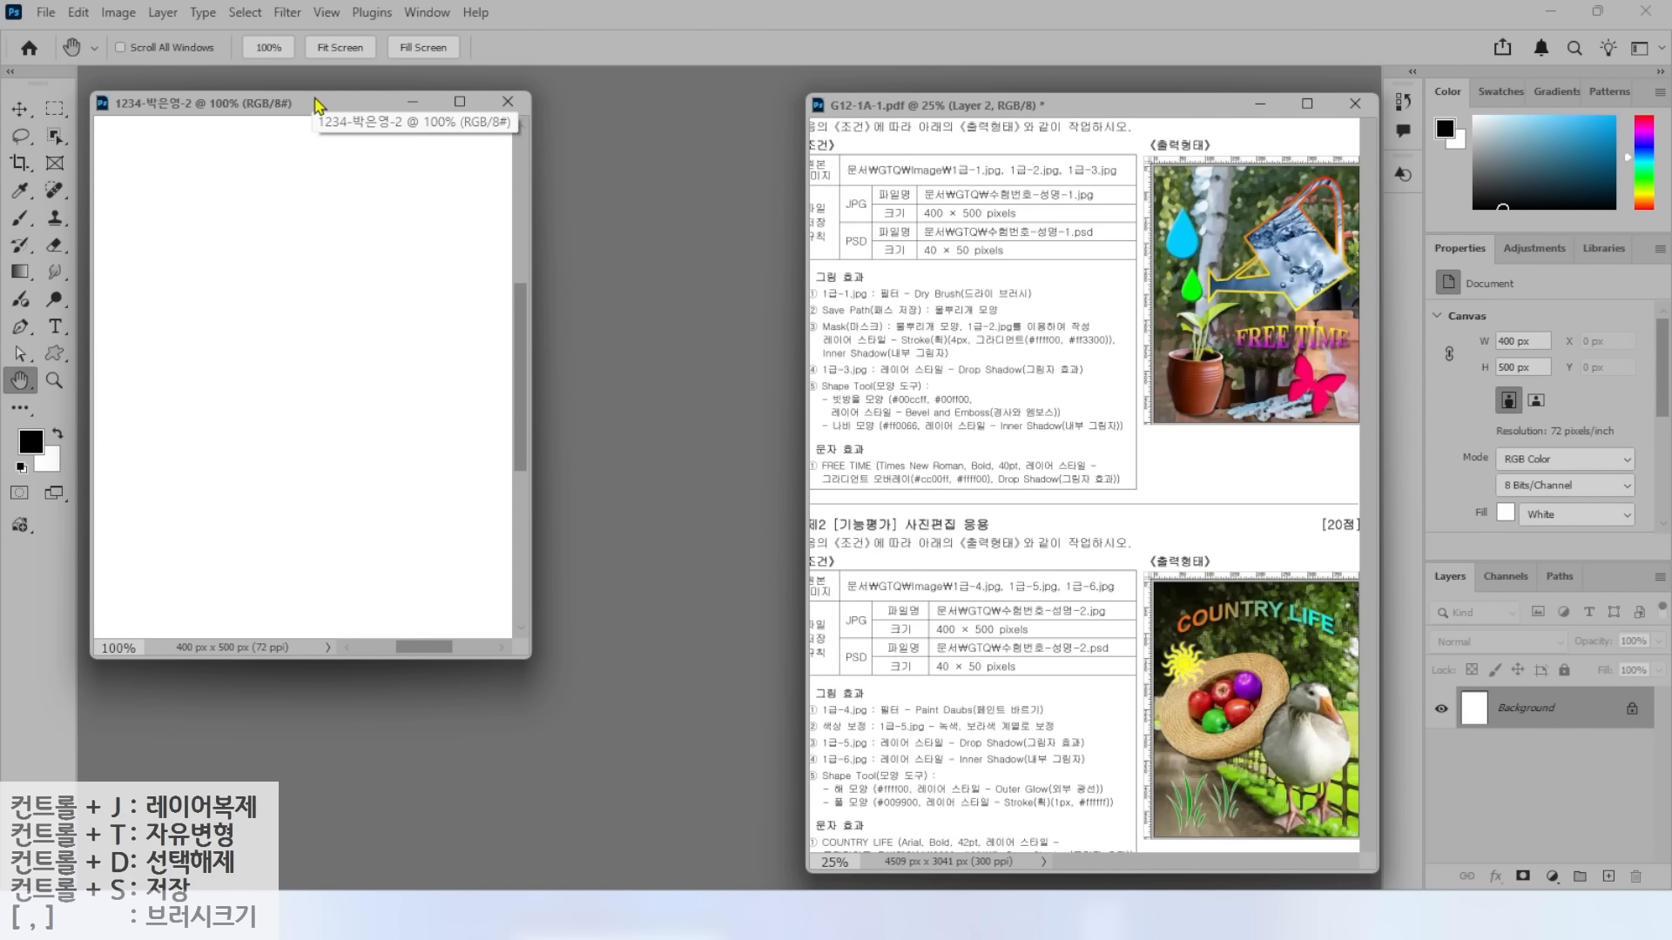
Show rulers, fit the 1234 document on screen, and call up the Open dialog with Ctrl+O.
key(ctrl+r)
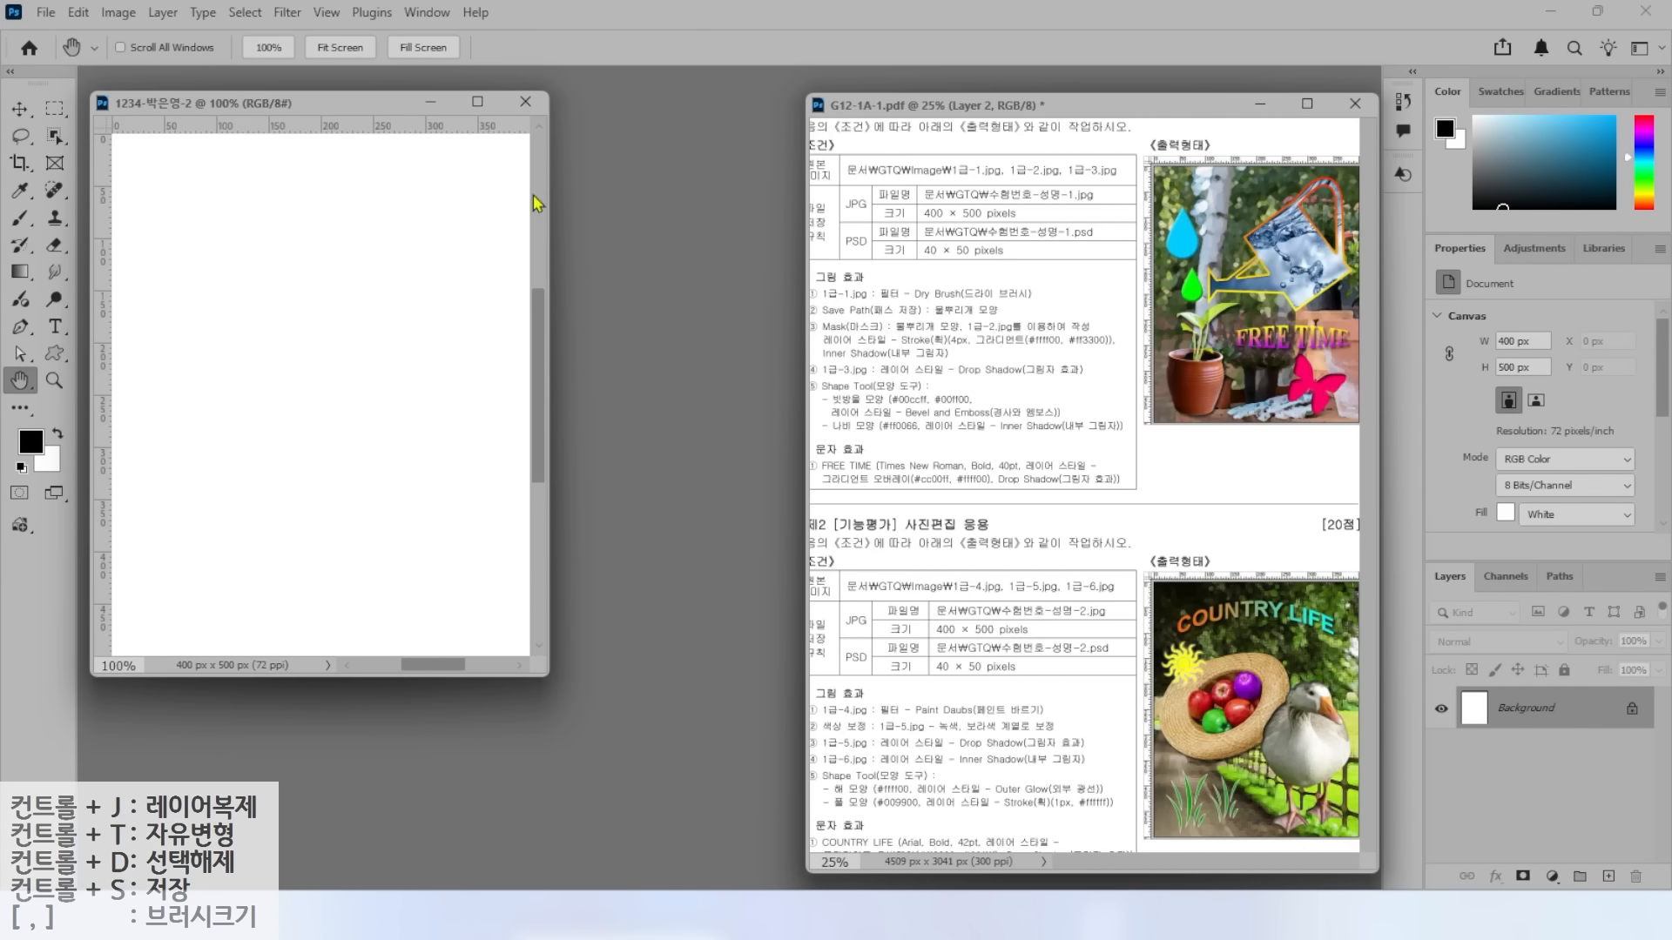
drag(399, 132, 399, 134)
double_click(21, 383)
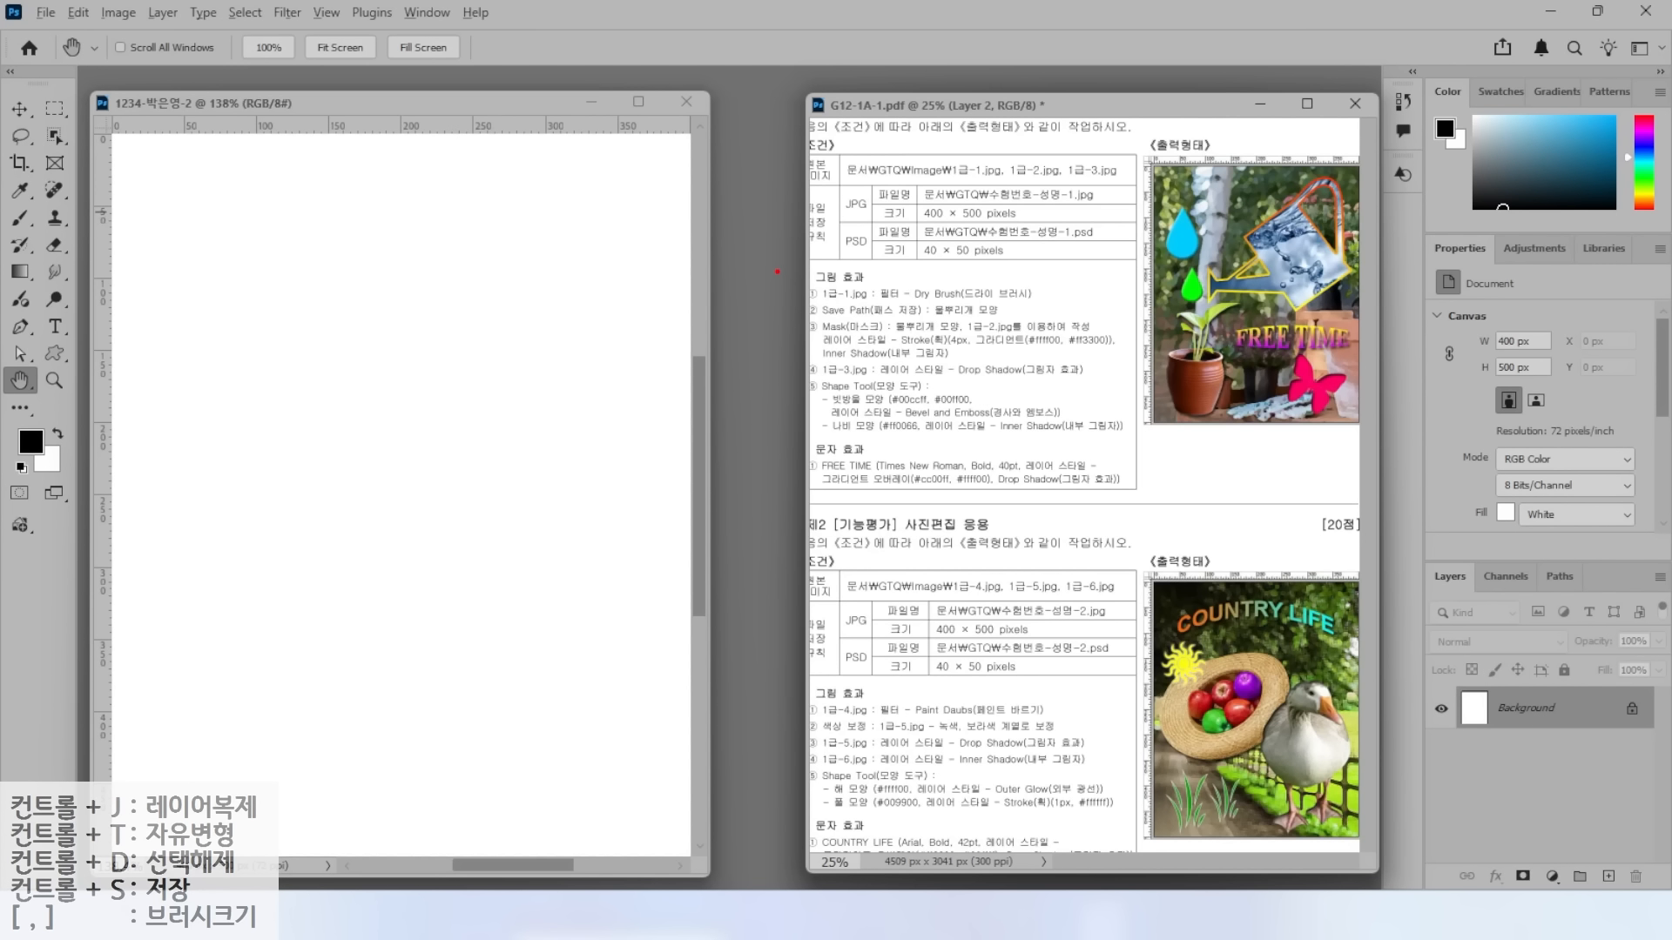
drag(835, 706, 774, 659)
drag(876, 719, 1020, 718)
key(Escape)
drag(172, 107, 694, 610)
mouse_move(801, 106)
mouse_down()
mouse_move(1333, 605)
mouse_move(1351, 652)
mouse_up()
mouse_move(791, 174)
mouse_down()
mouse_move(742, 233)
mouse_move(737, 364)
mouse_move(747, 413)
mouse_up()
key(Escape)
key(ctrl+o)
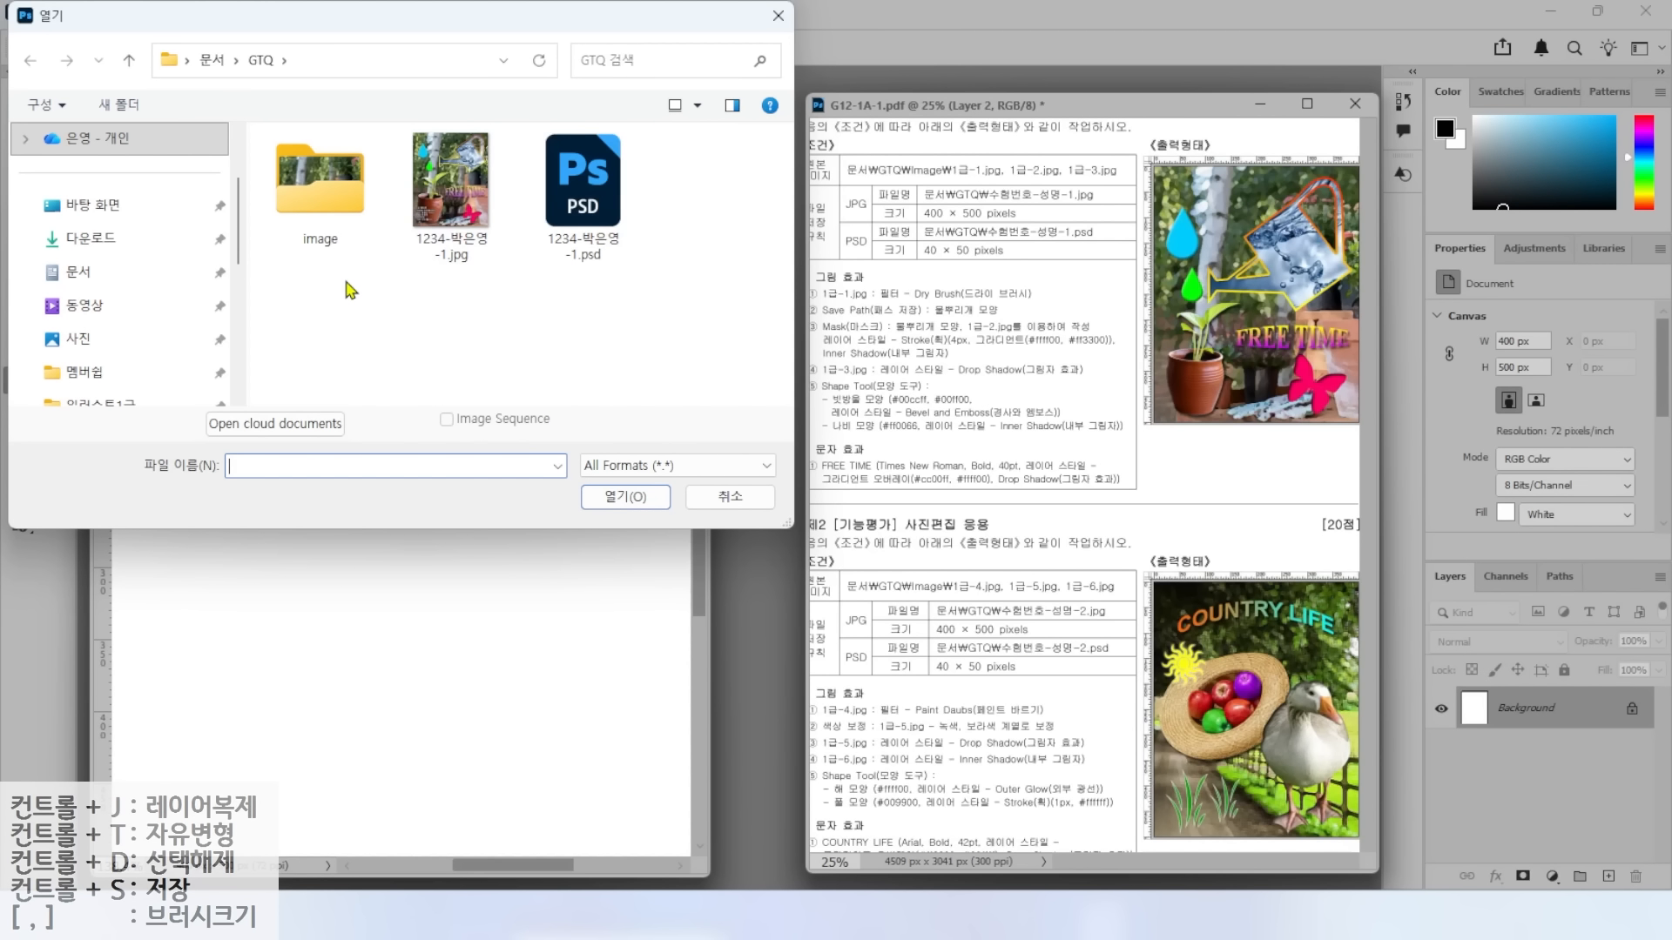
Open image\1급-4.jpg and resize it to 400 px wide (400×500).
double_click(344, 193)
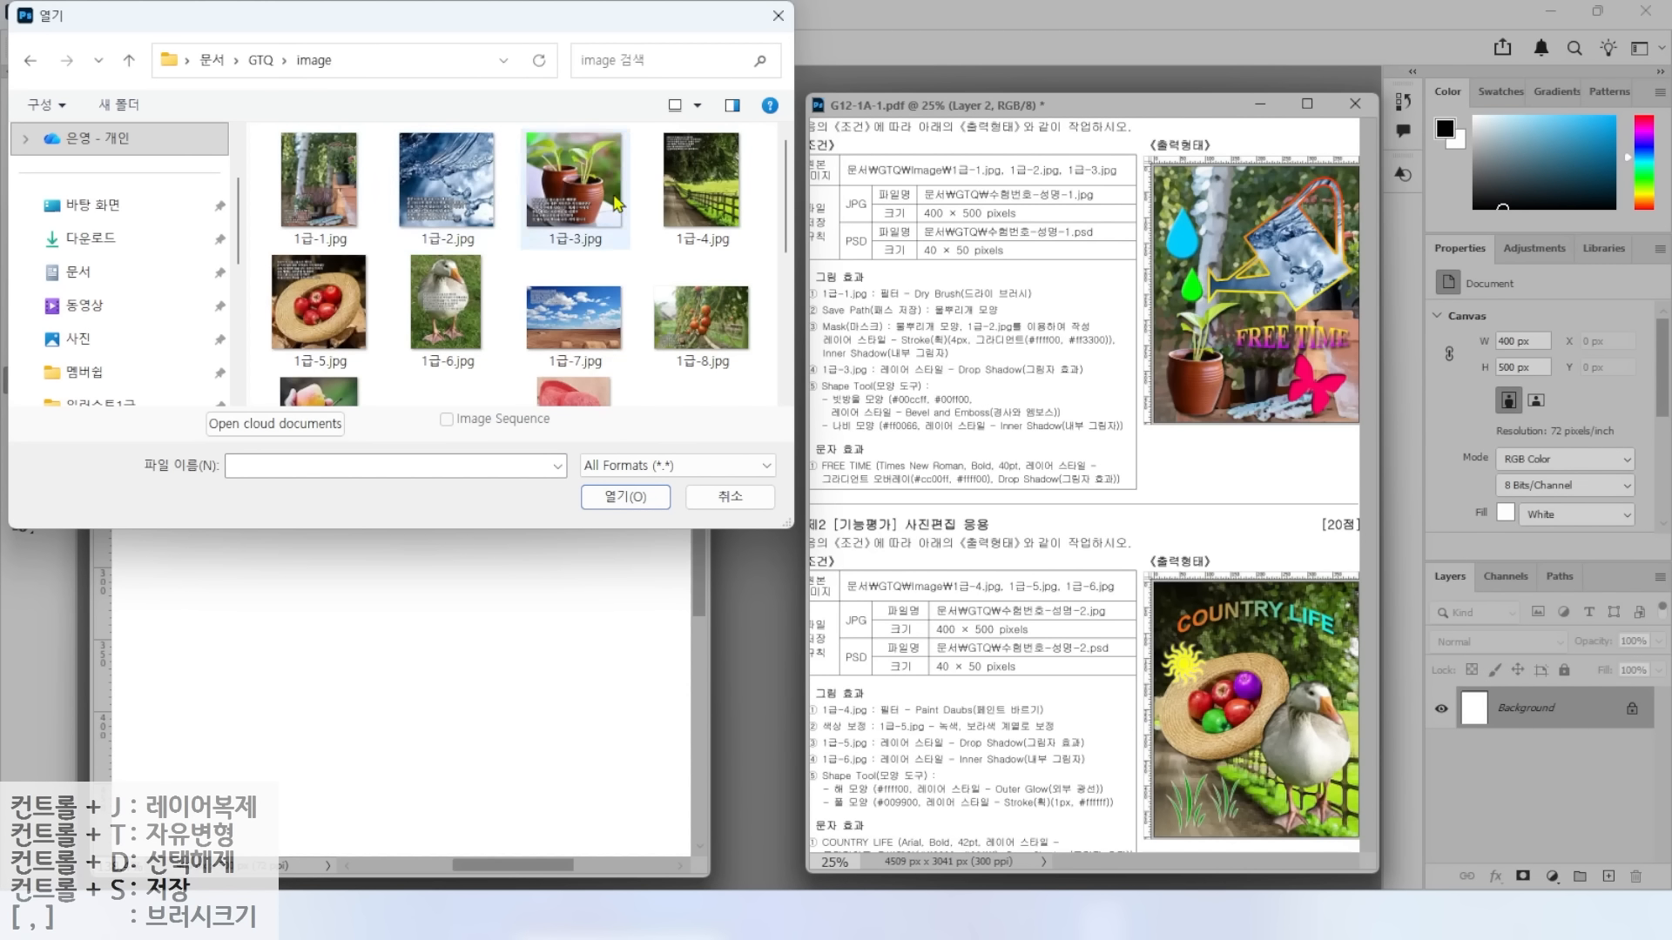
click(705, 187)
click(625, 497)
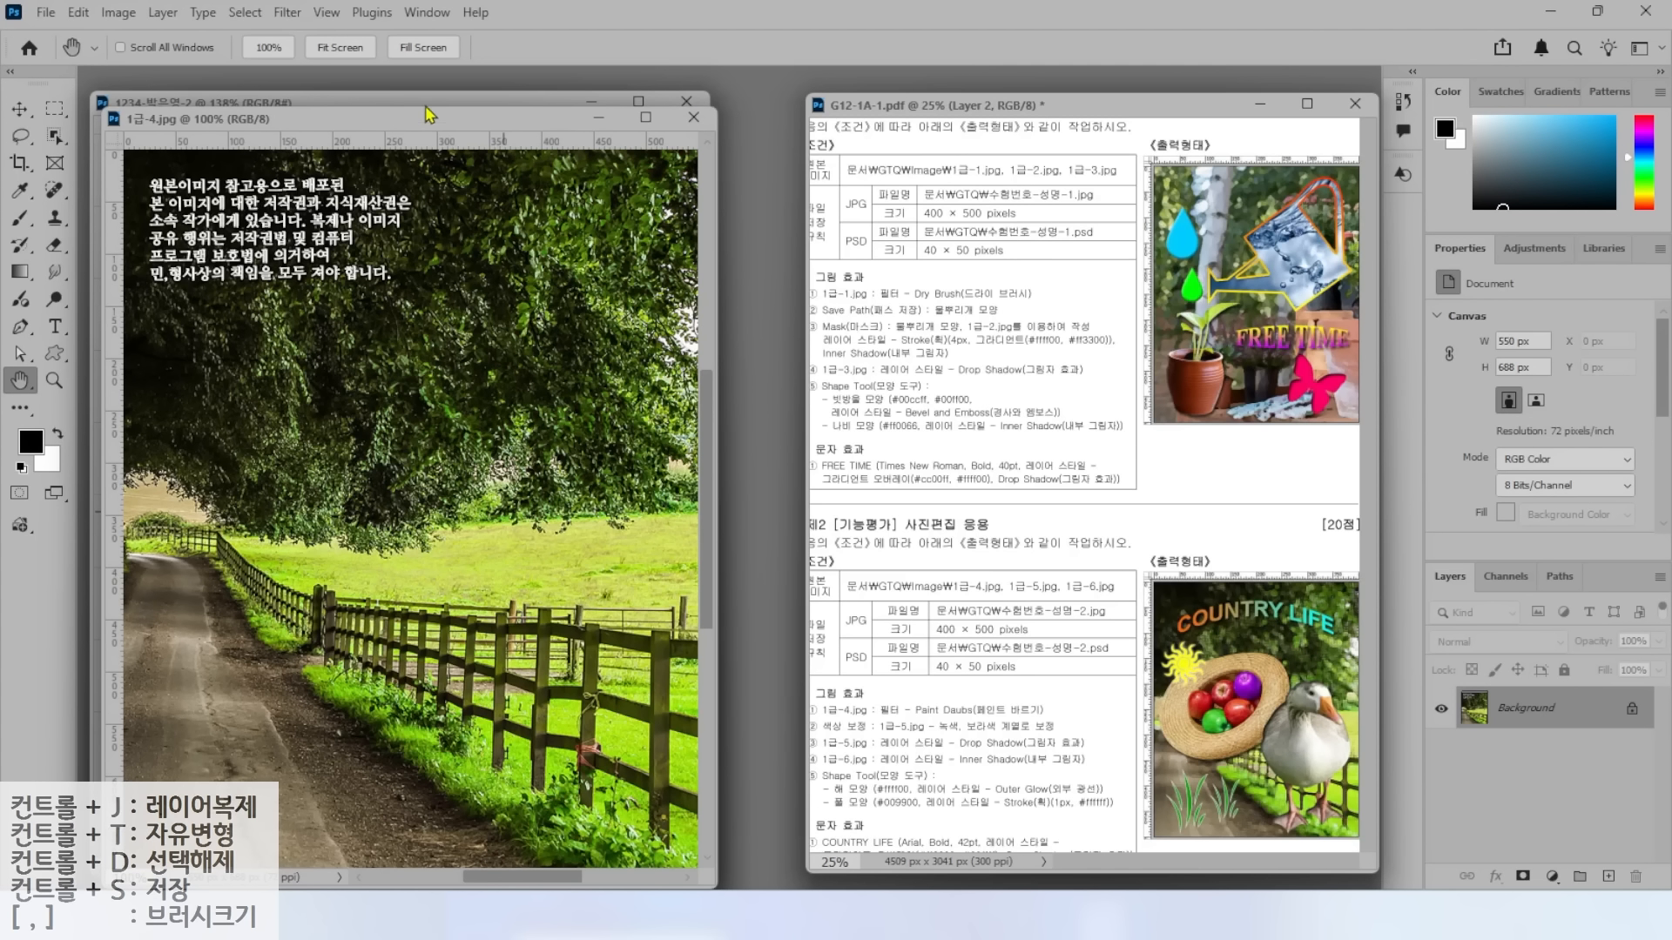
click(120, 13)
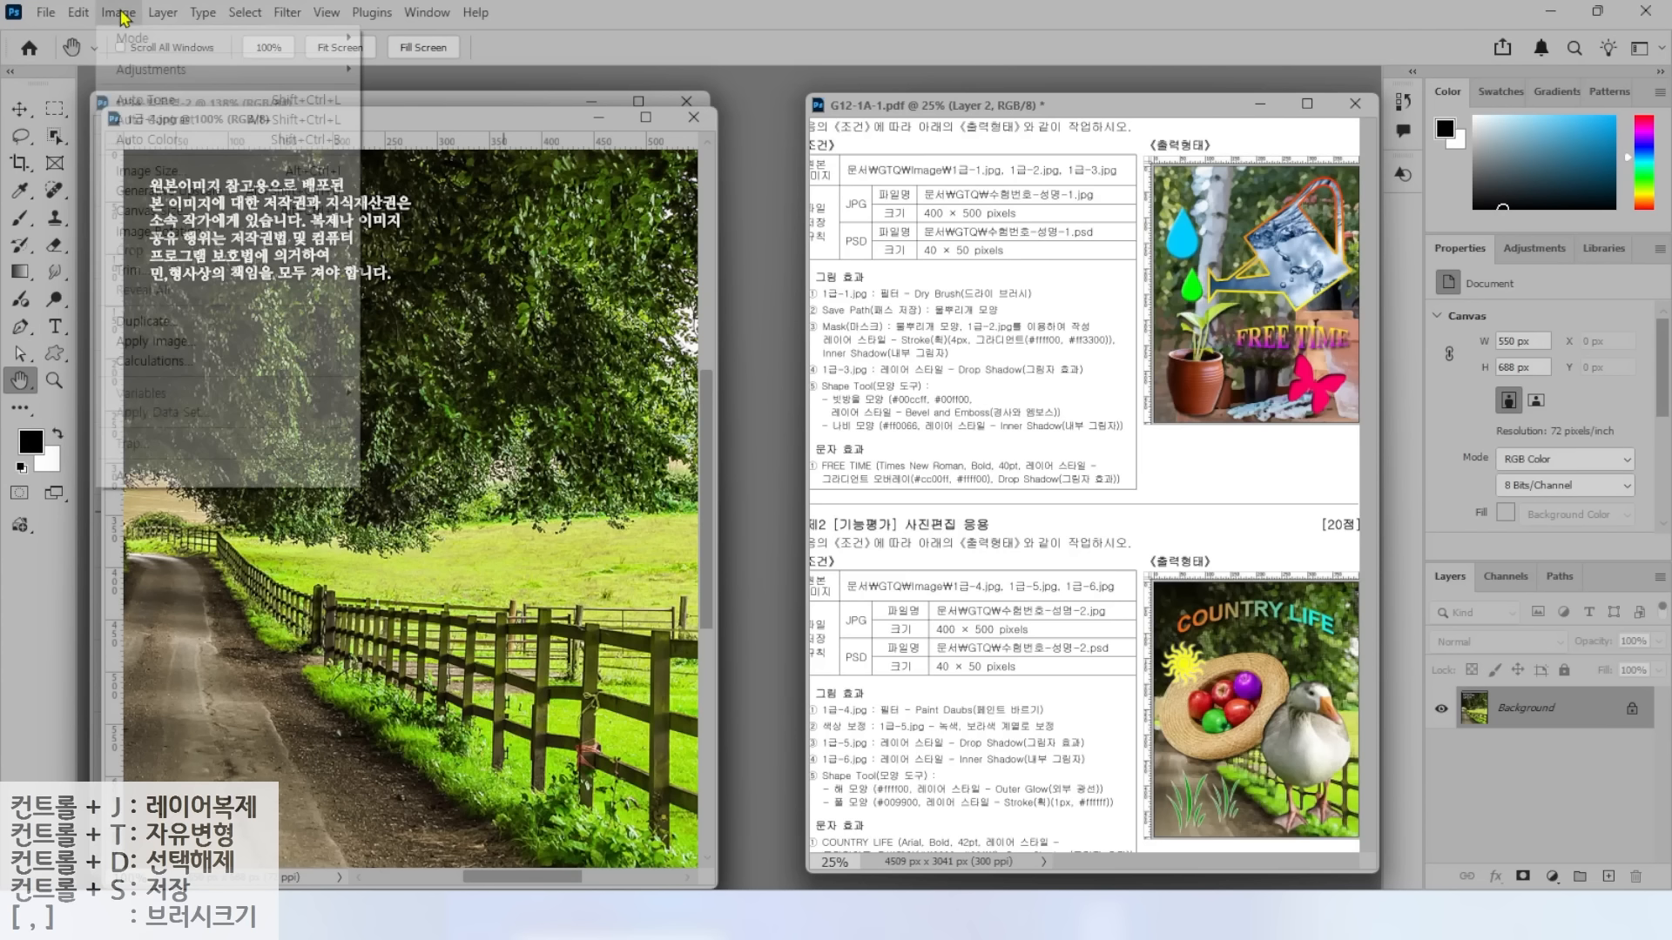
click(150, 173)
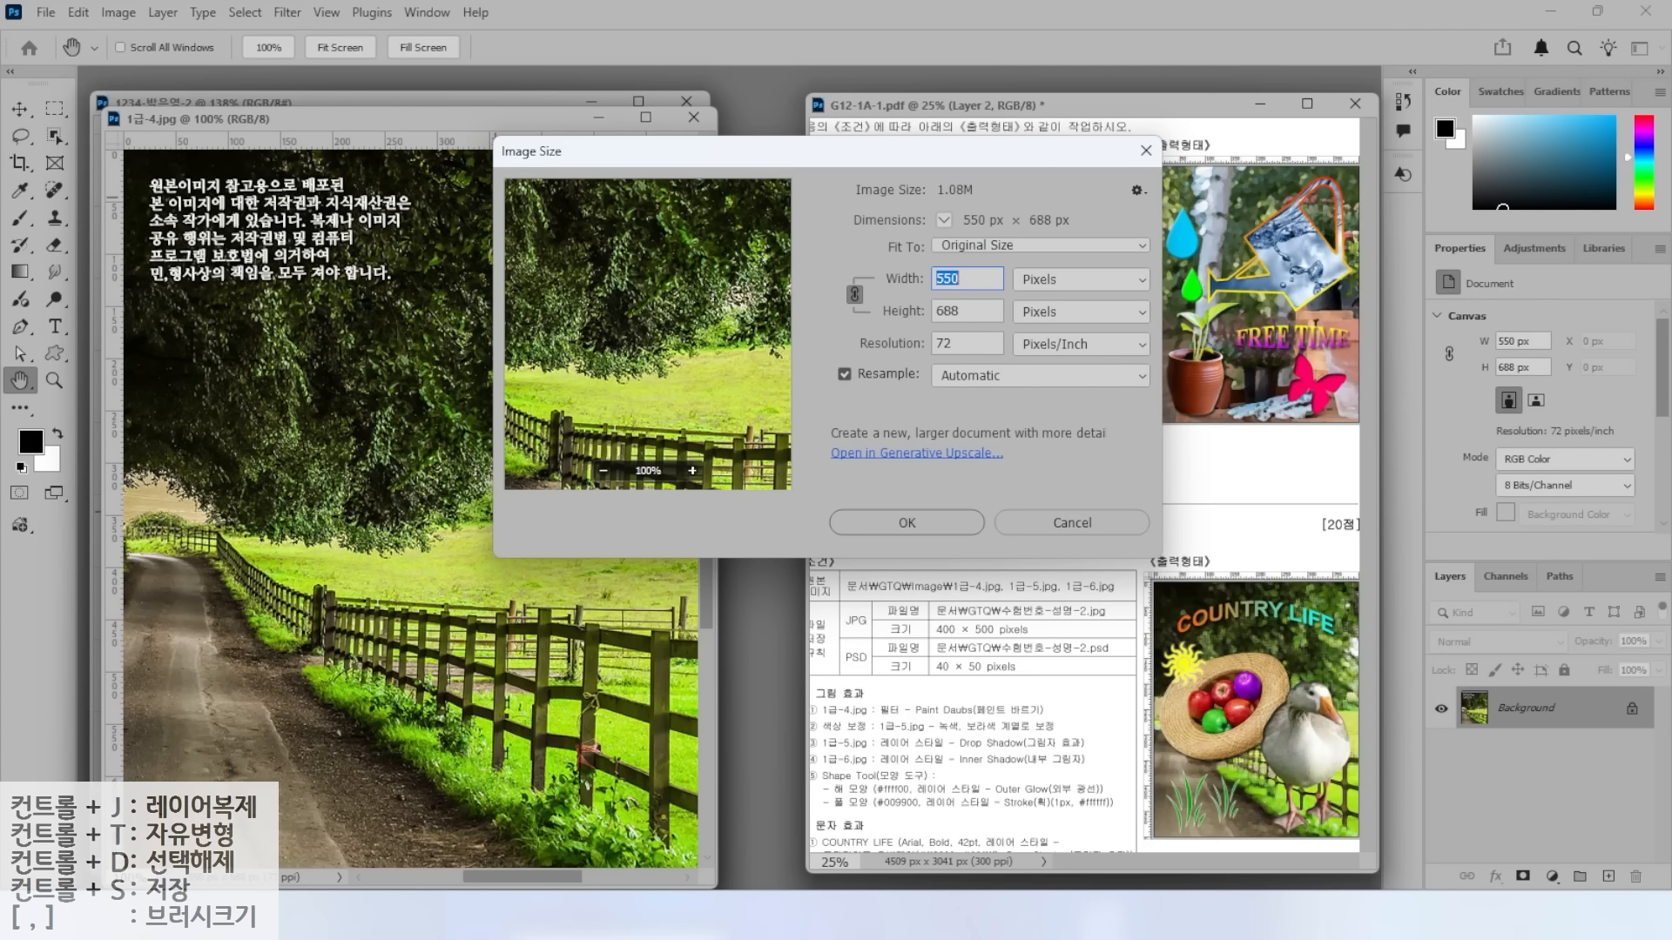
text(400)
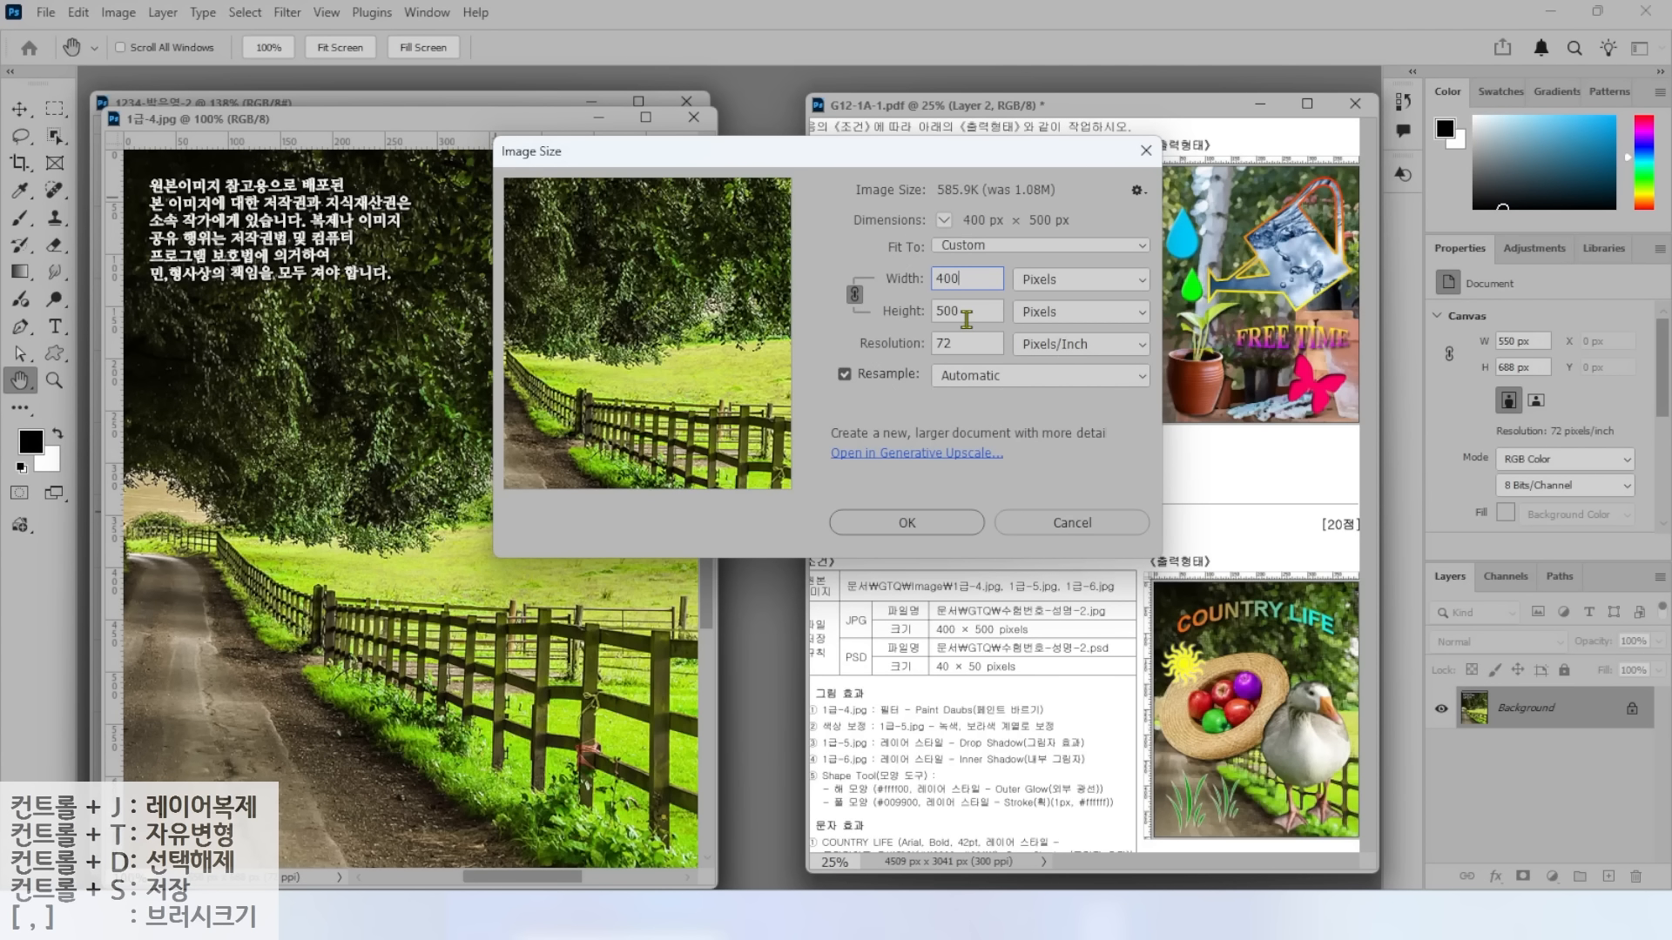
click(904, 525)
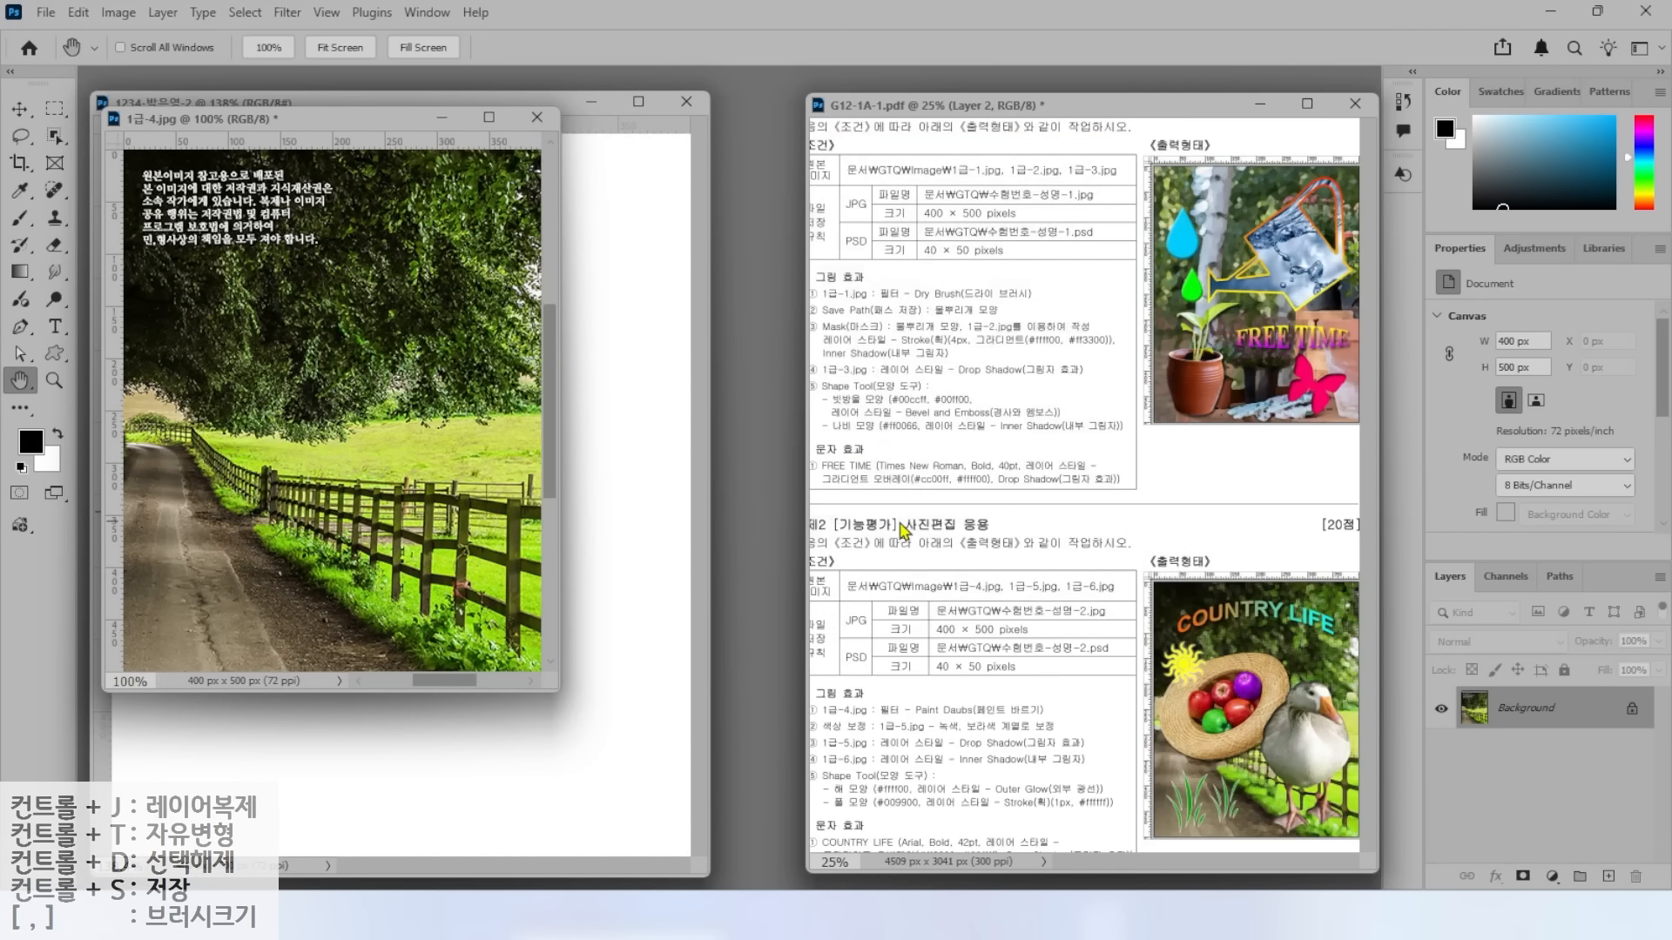
Drag the photo into the 1234 document, then close 1급-4.jpg without saving.
drag(292, 127, 703, 188)
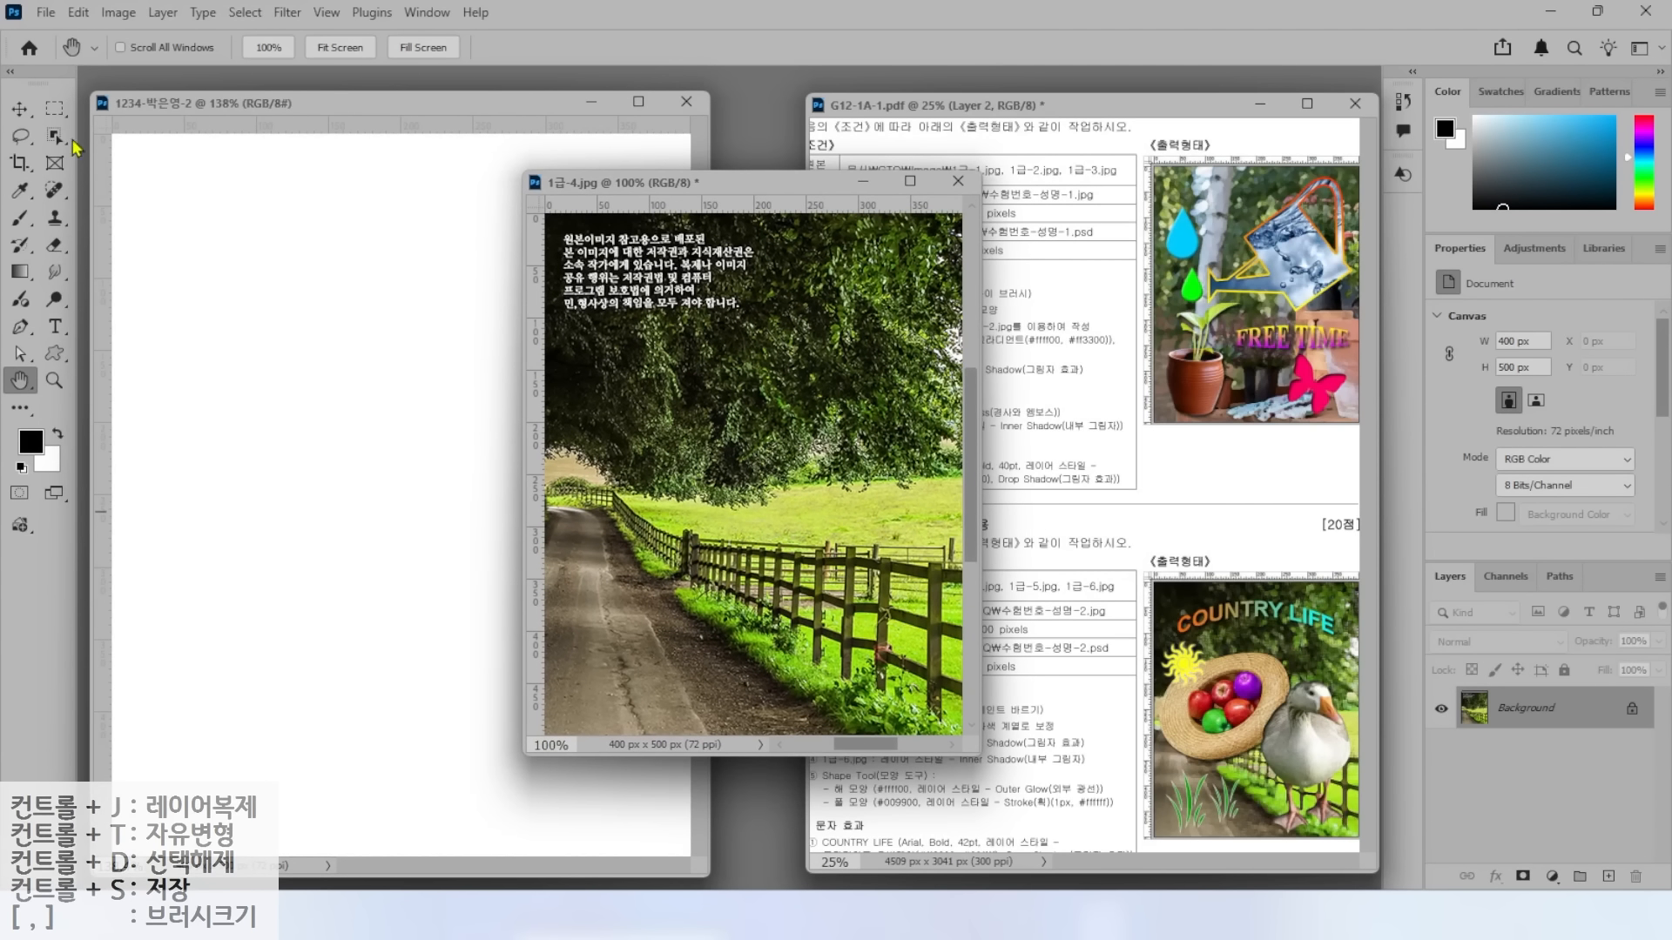
click(21, 111)
drag(593, 370, 300, 376)
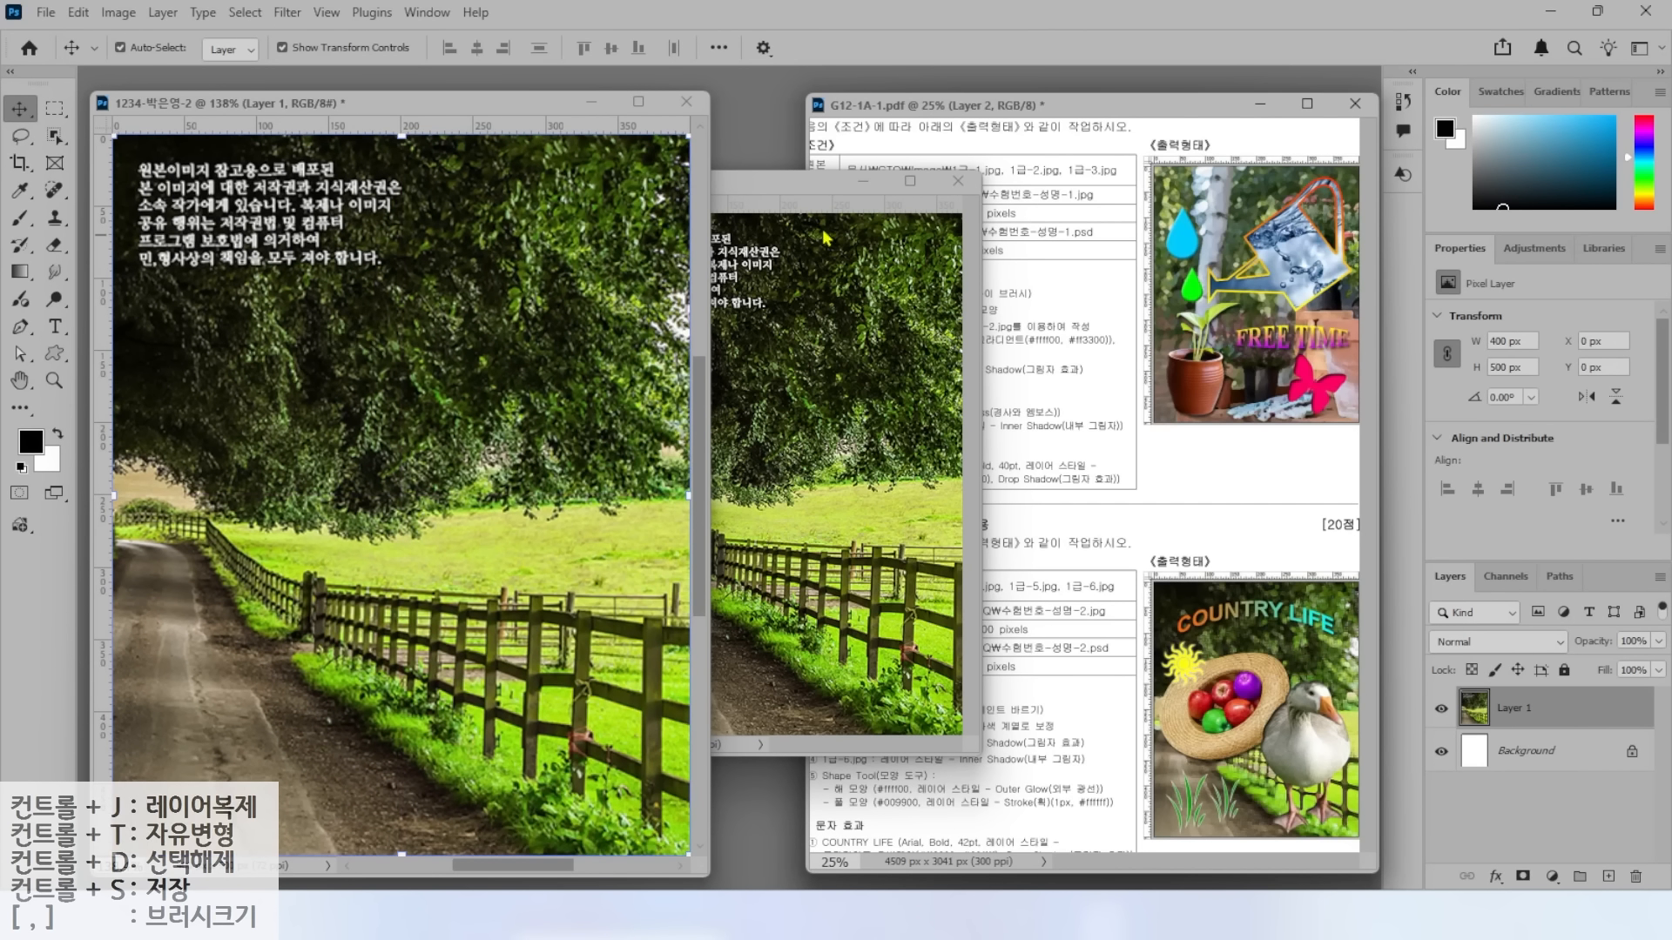
click(958, 181)
click(814, 347)
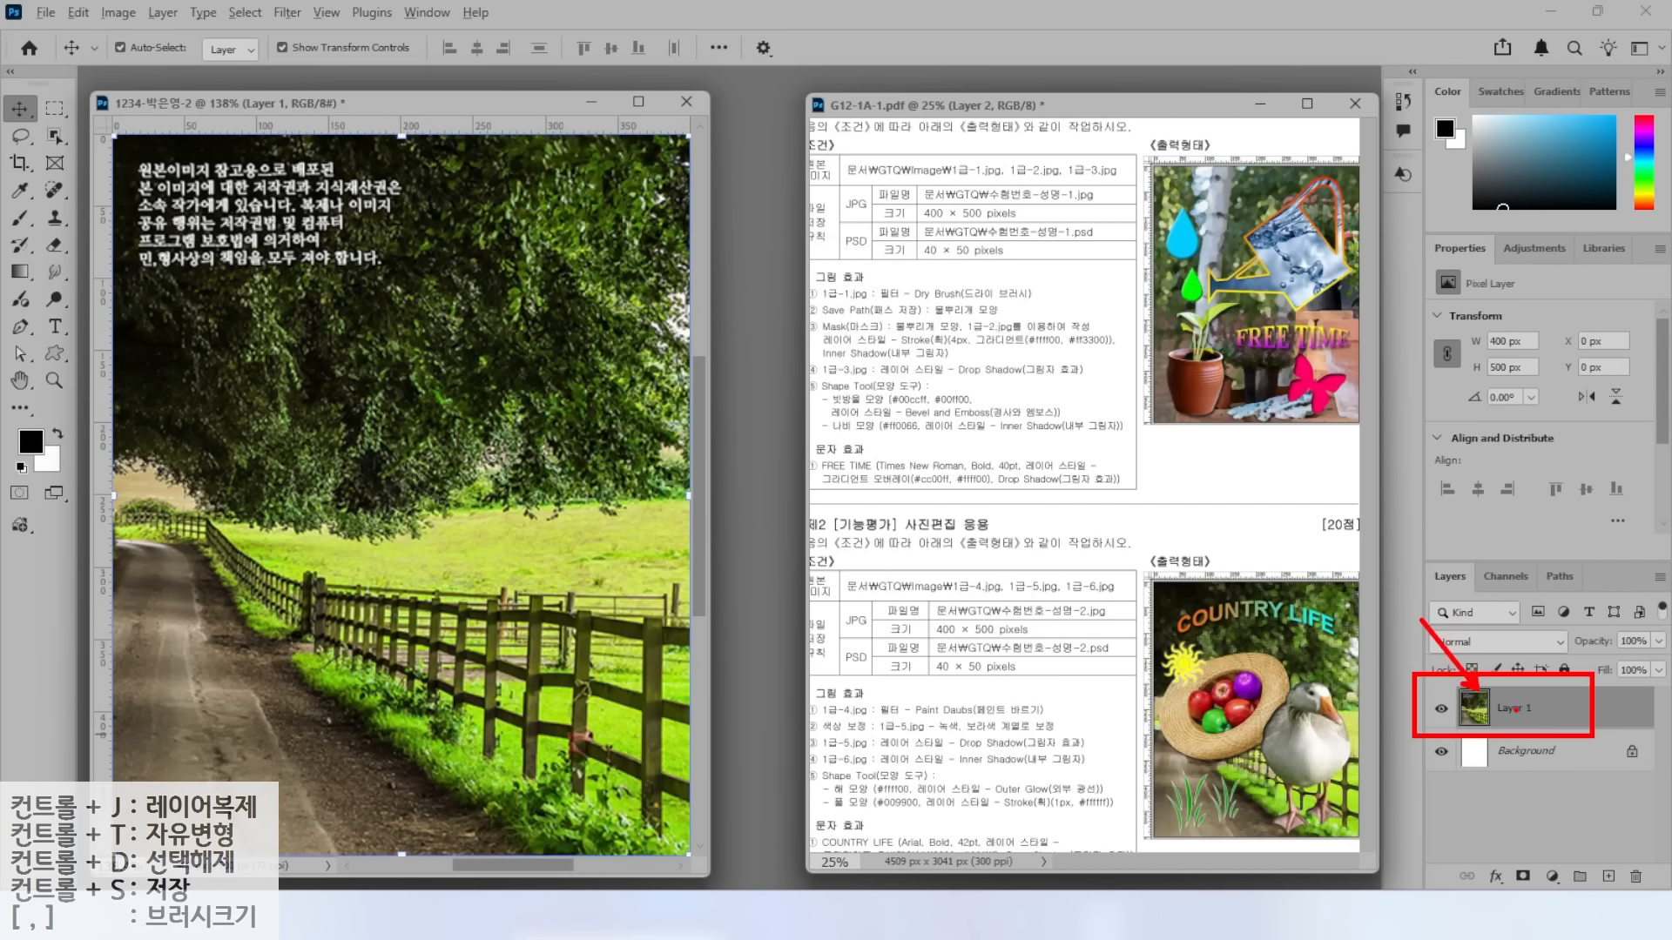
Rename the new photo layer to 1-4.
double_click(1513, 709)
text(1-4)
key(Return)
key(space)
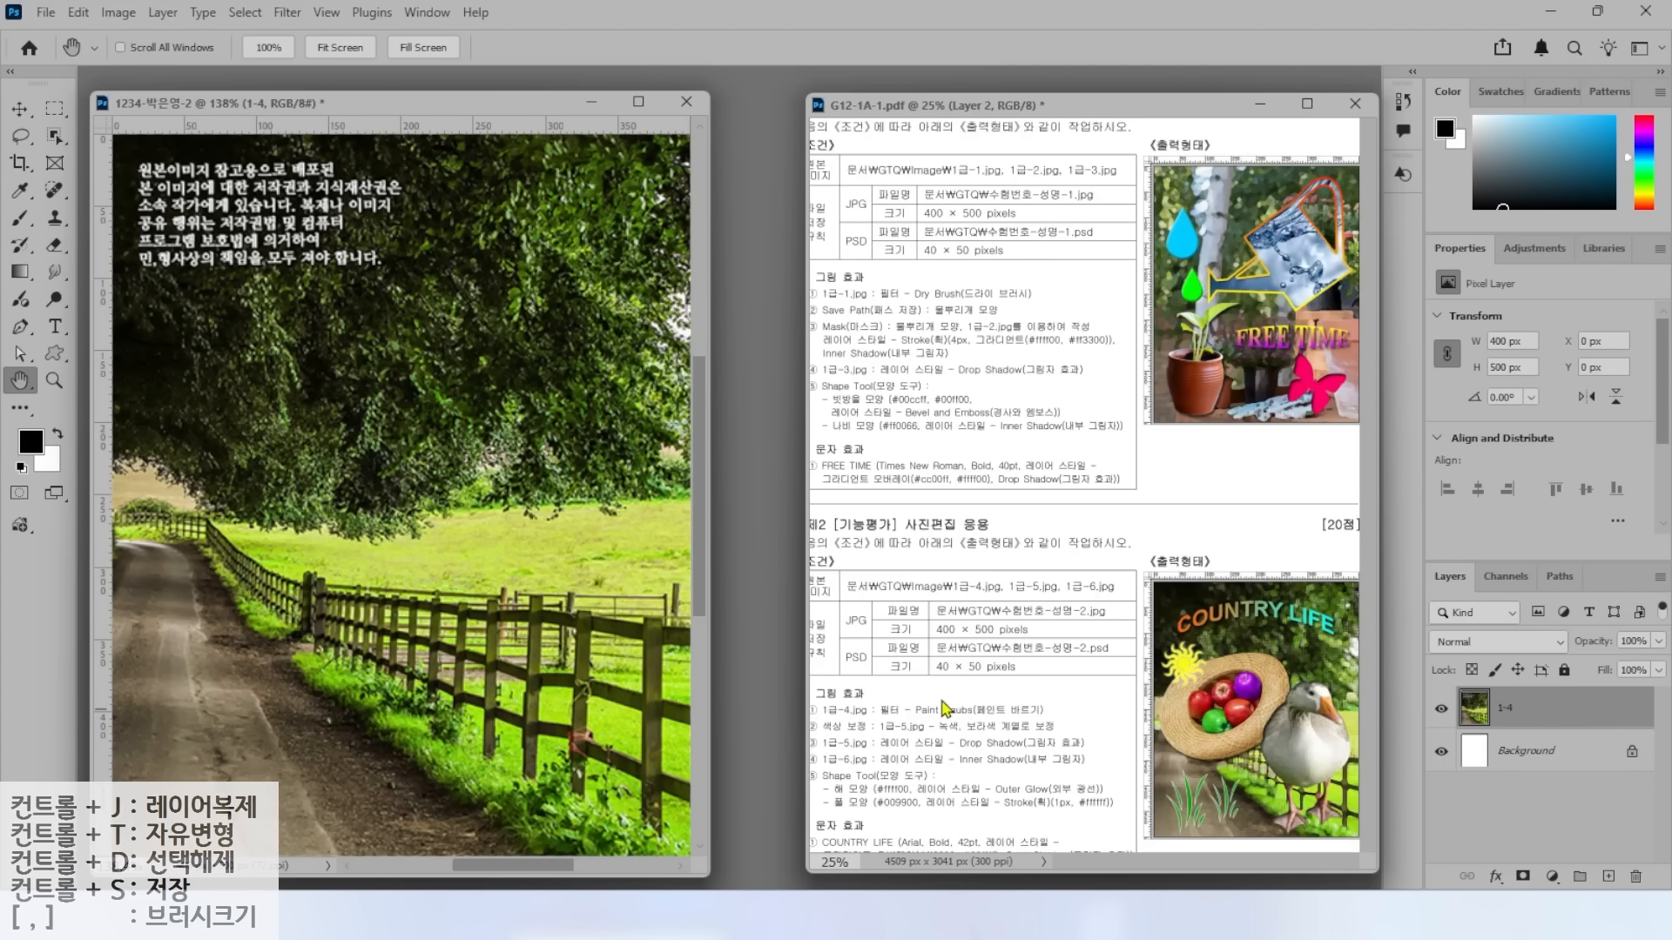
key(ctrl)
Apply Filter Gallery's Artistic > Paint Daubs (brush size 8, sharpness 7) to layer 1-4.
click(286, 12)
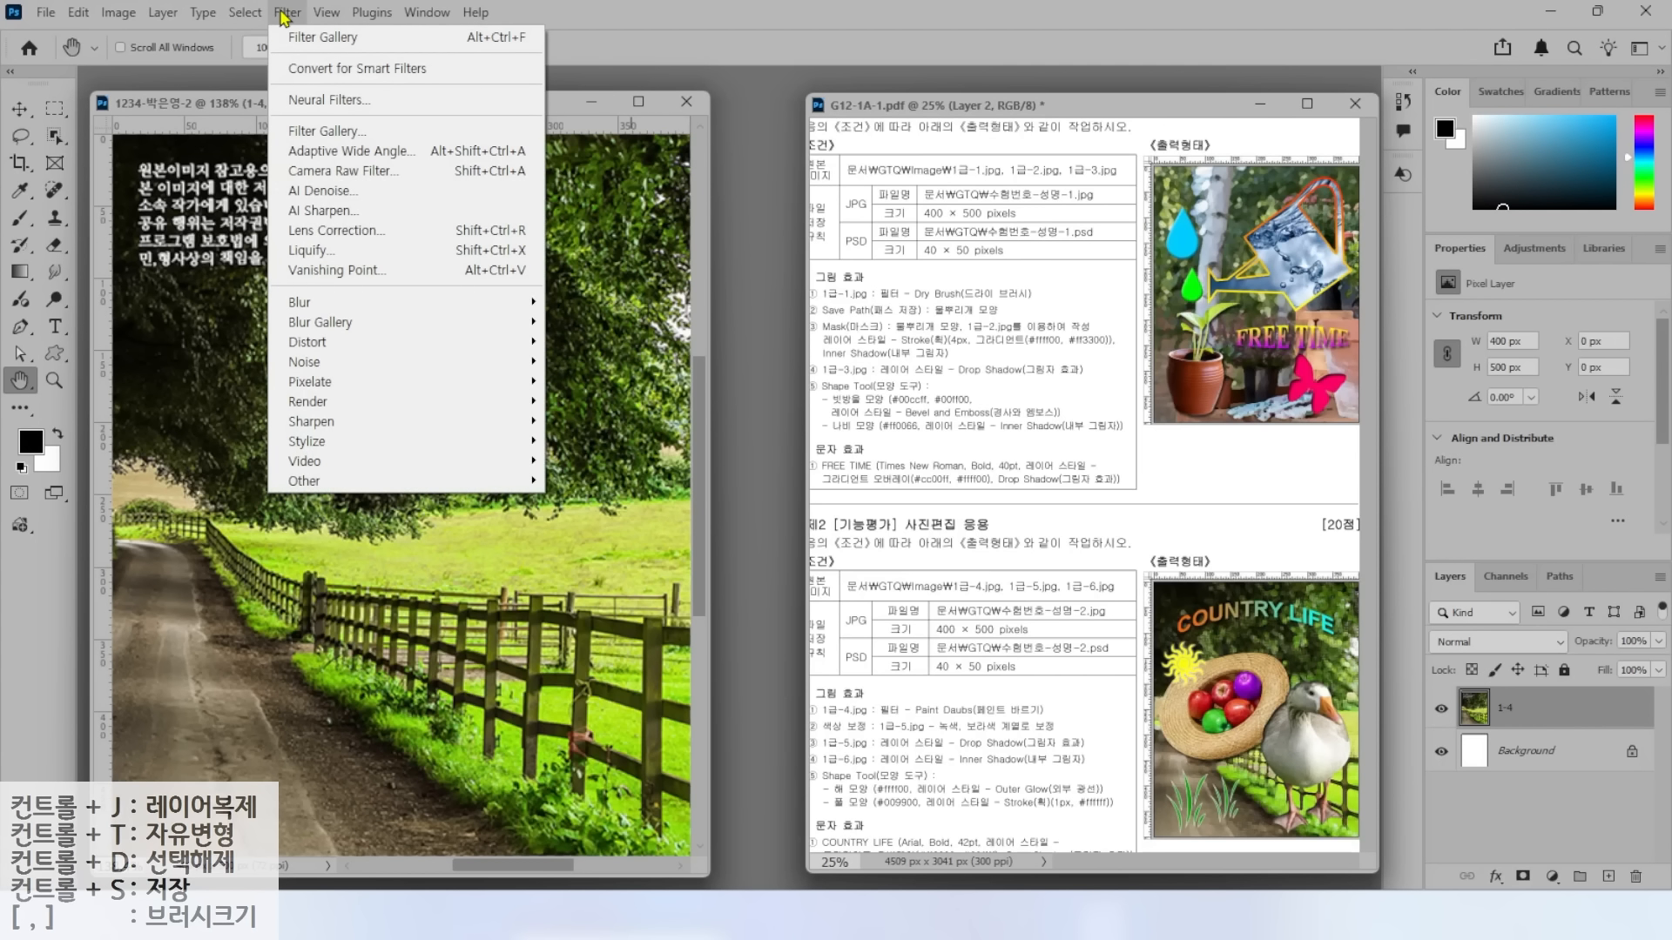
key(ctrl)
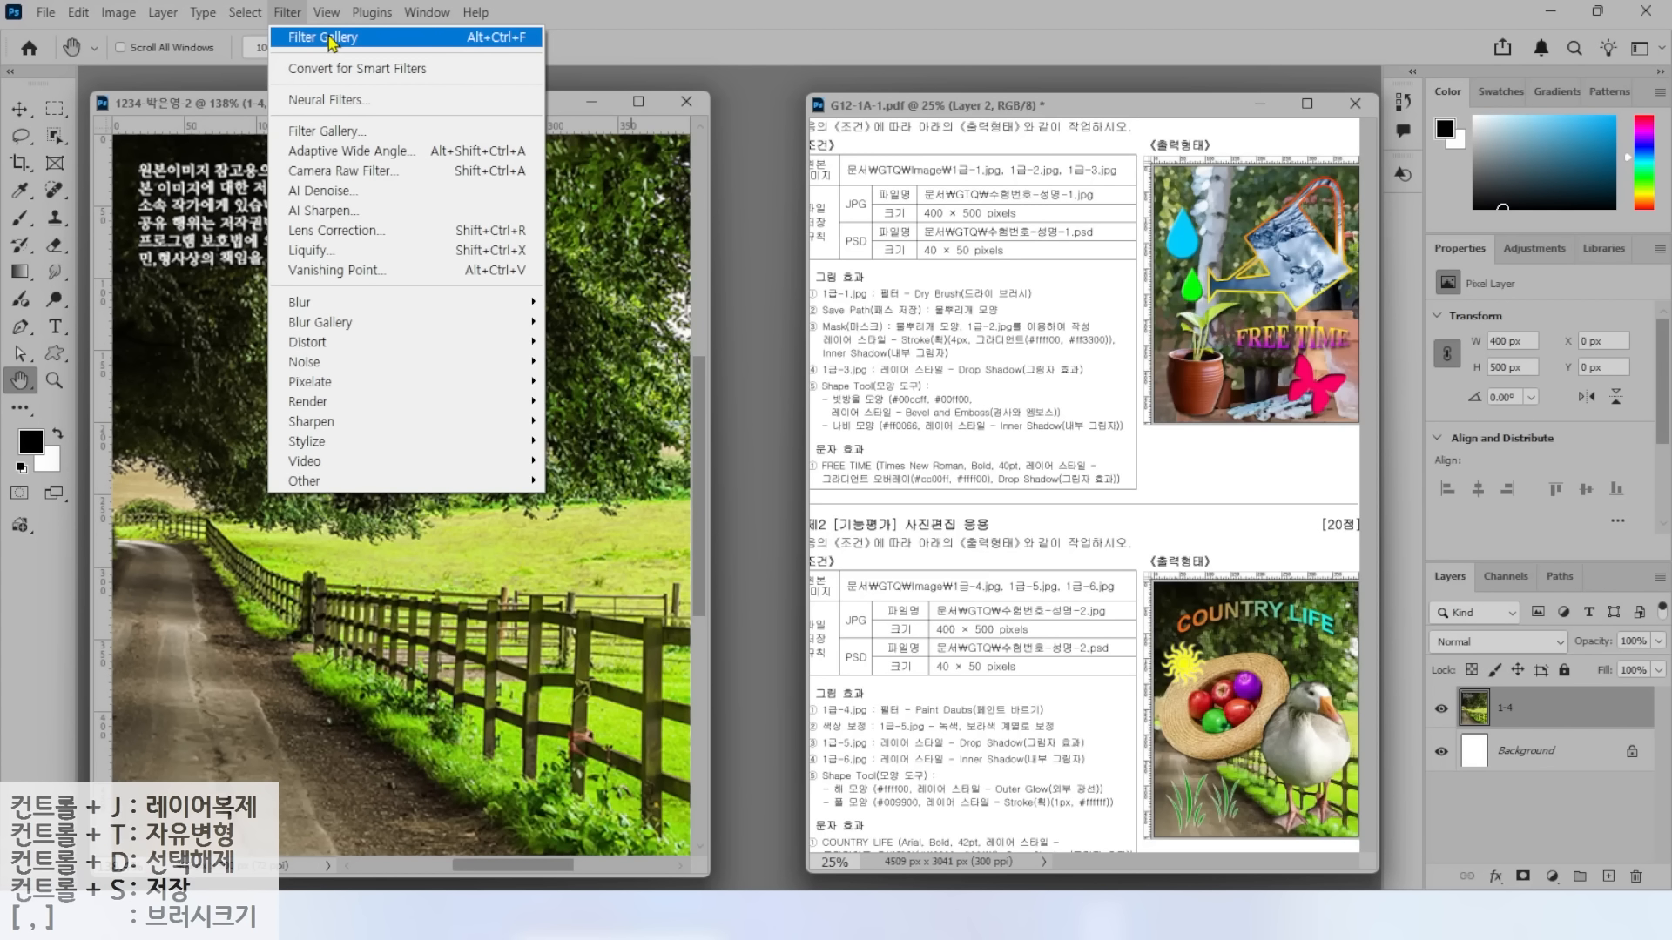
click(344, 132)
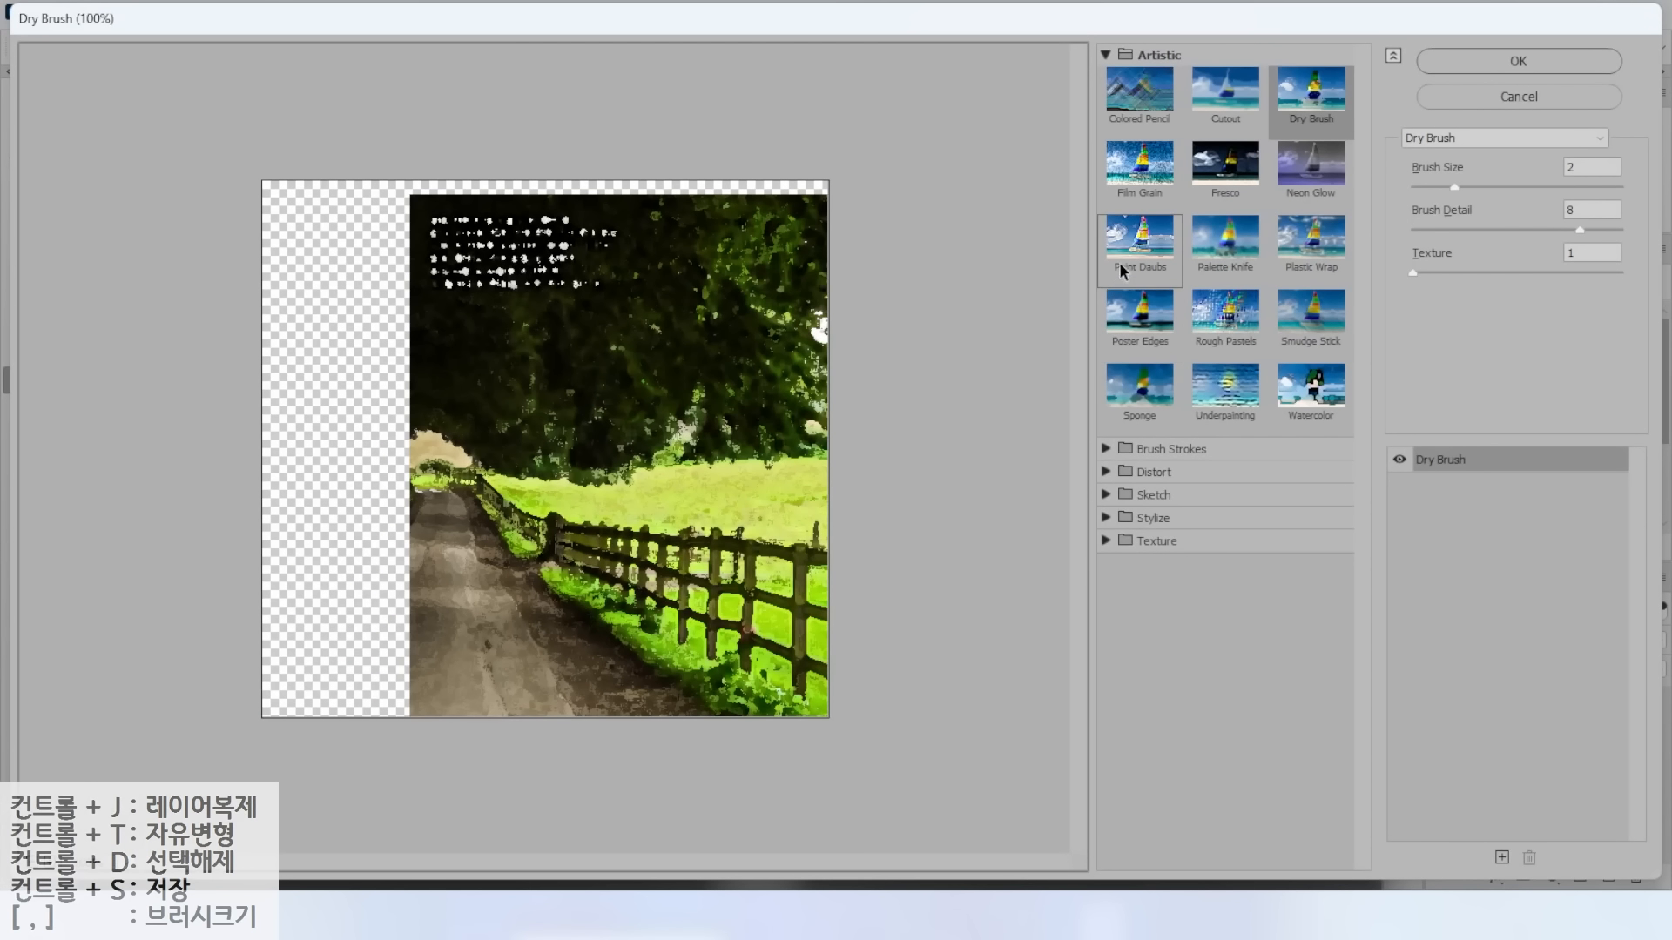
click(1142, 327)
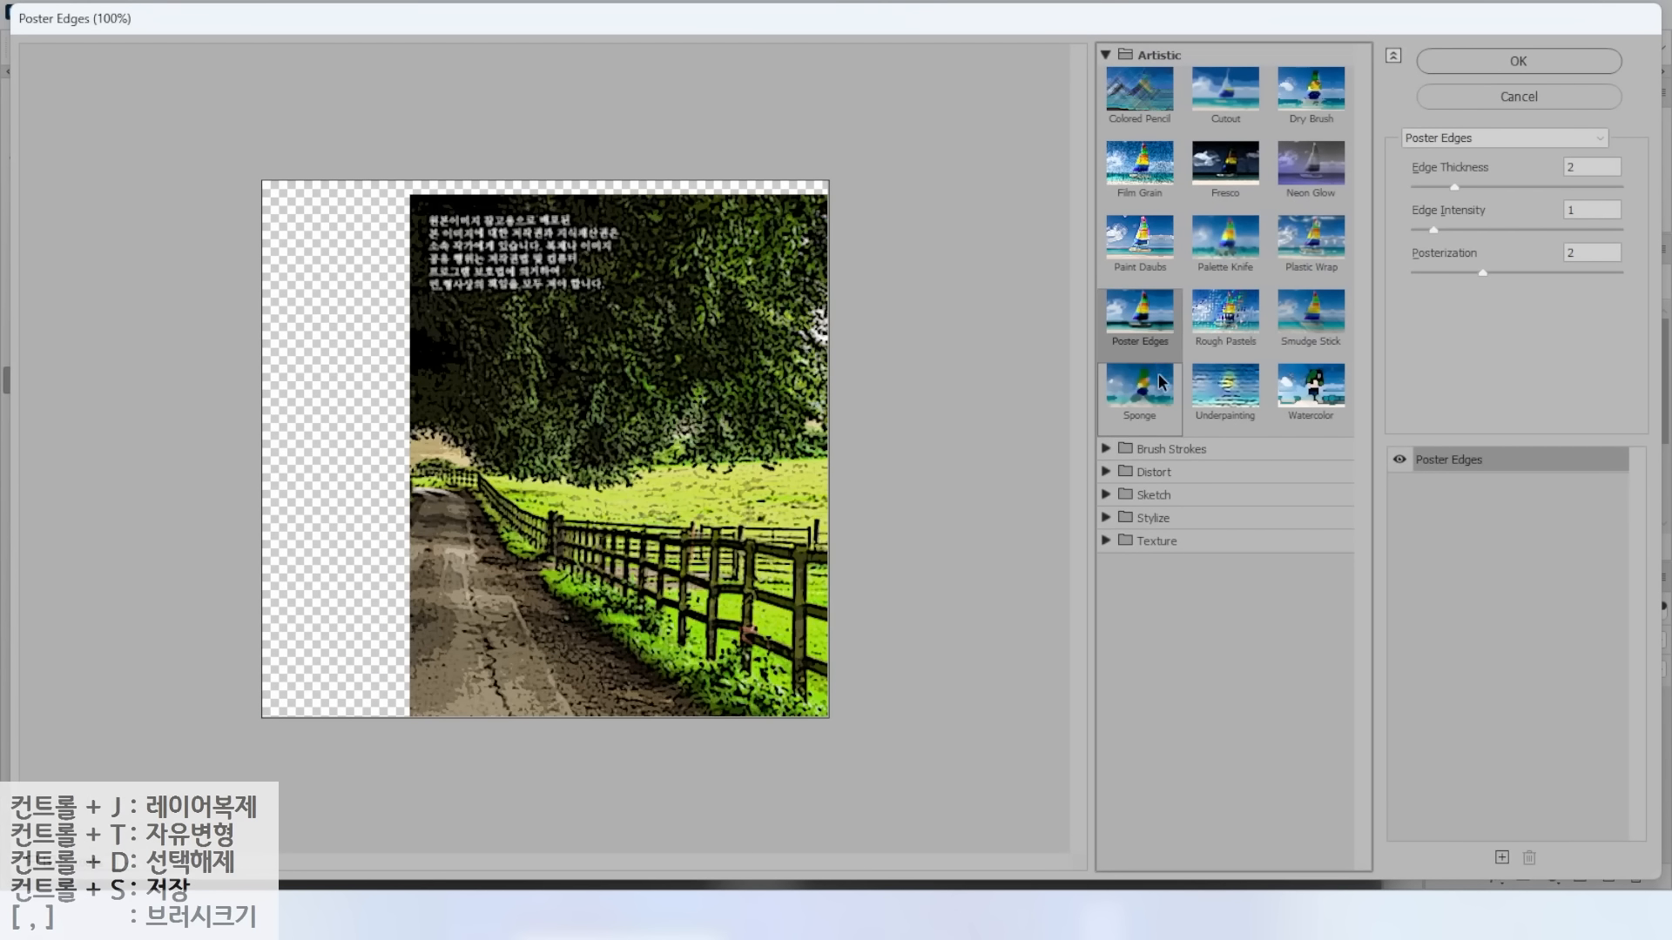
click(1228, 334)
click(1140, 239)
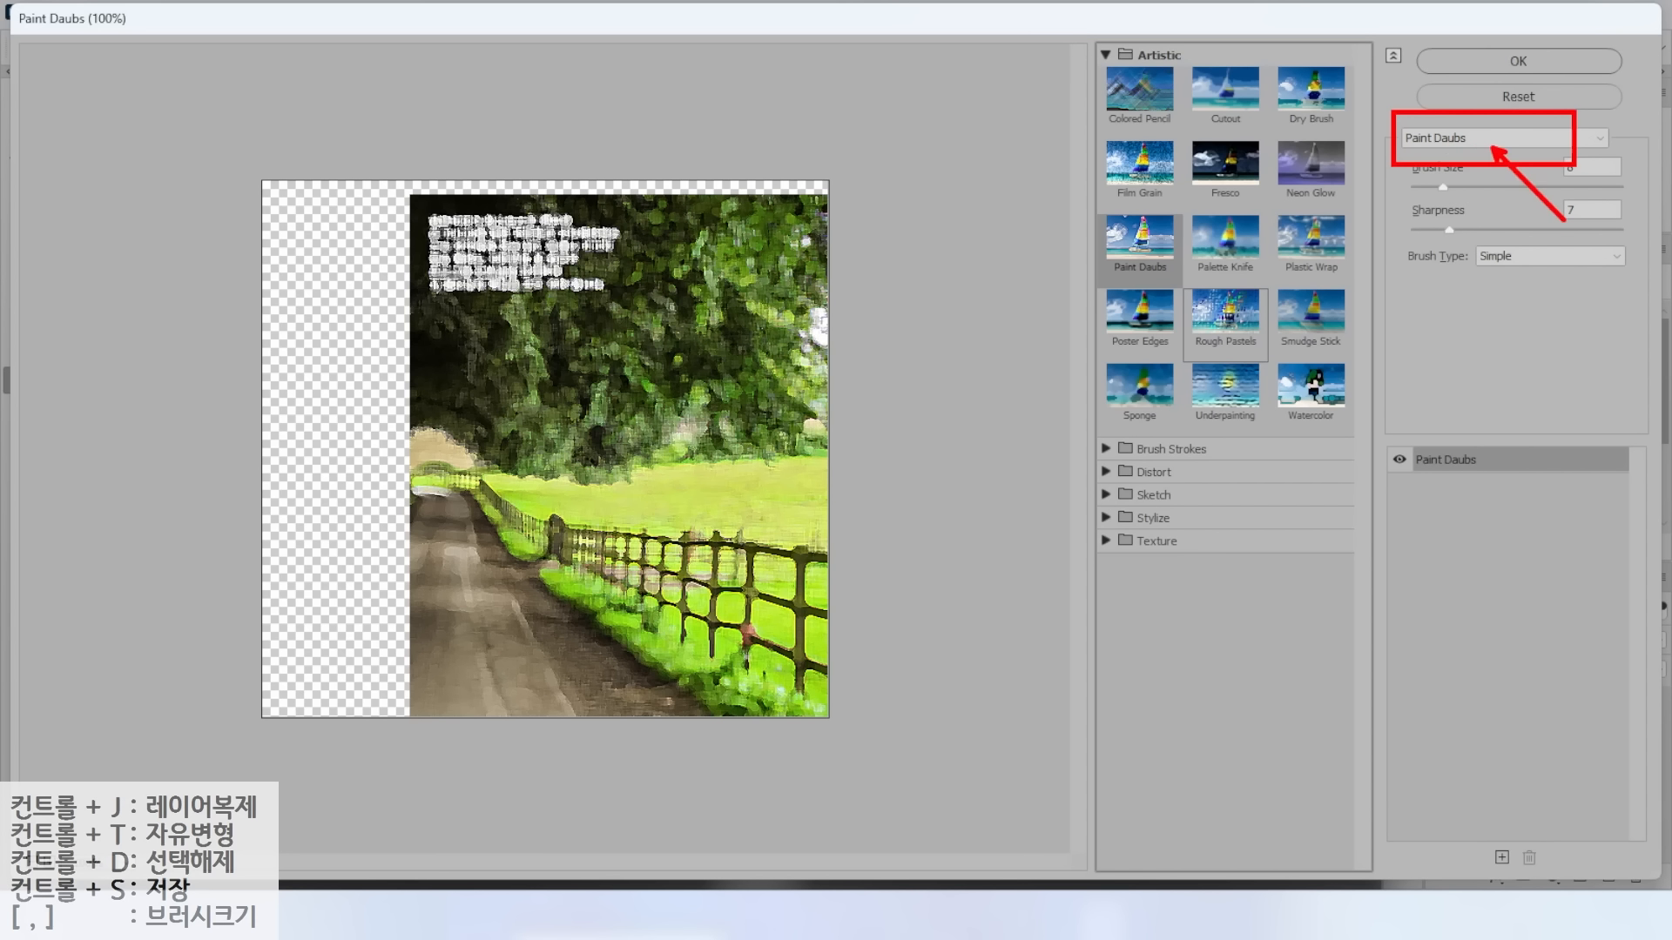
click(1508, 60)
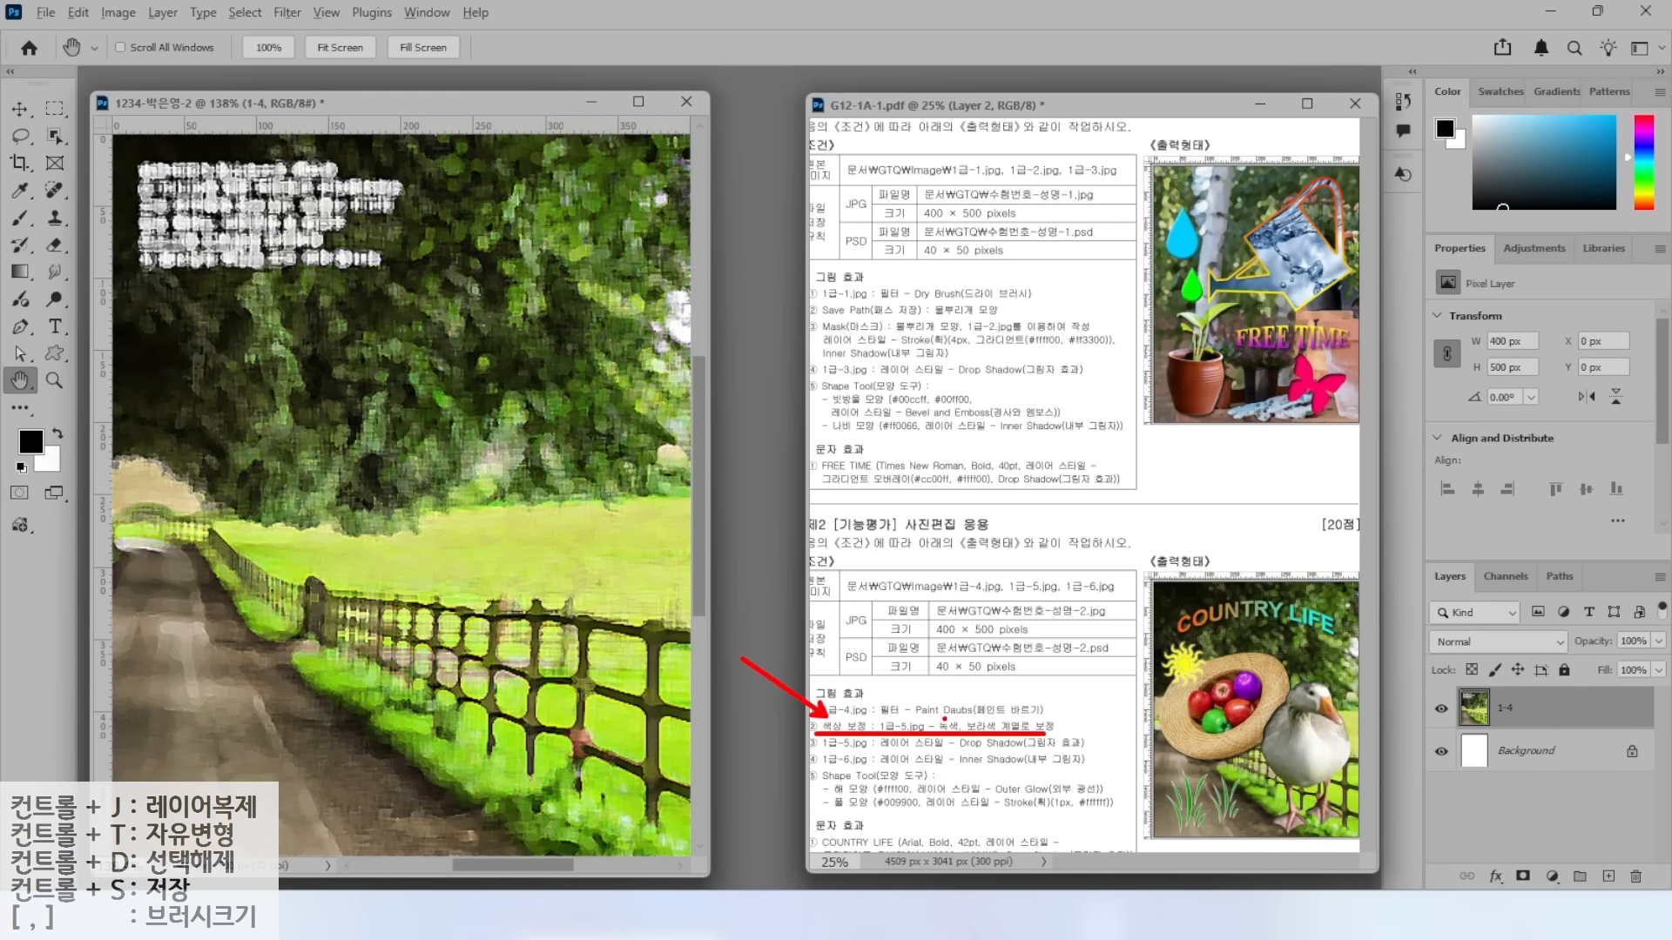
Open 1급-5.jpg and select the straw hat with apples using Object Selection.
key(ctrl+o)
click(319, 305)
click(623, 498)
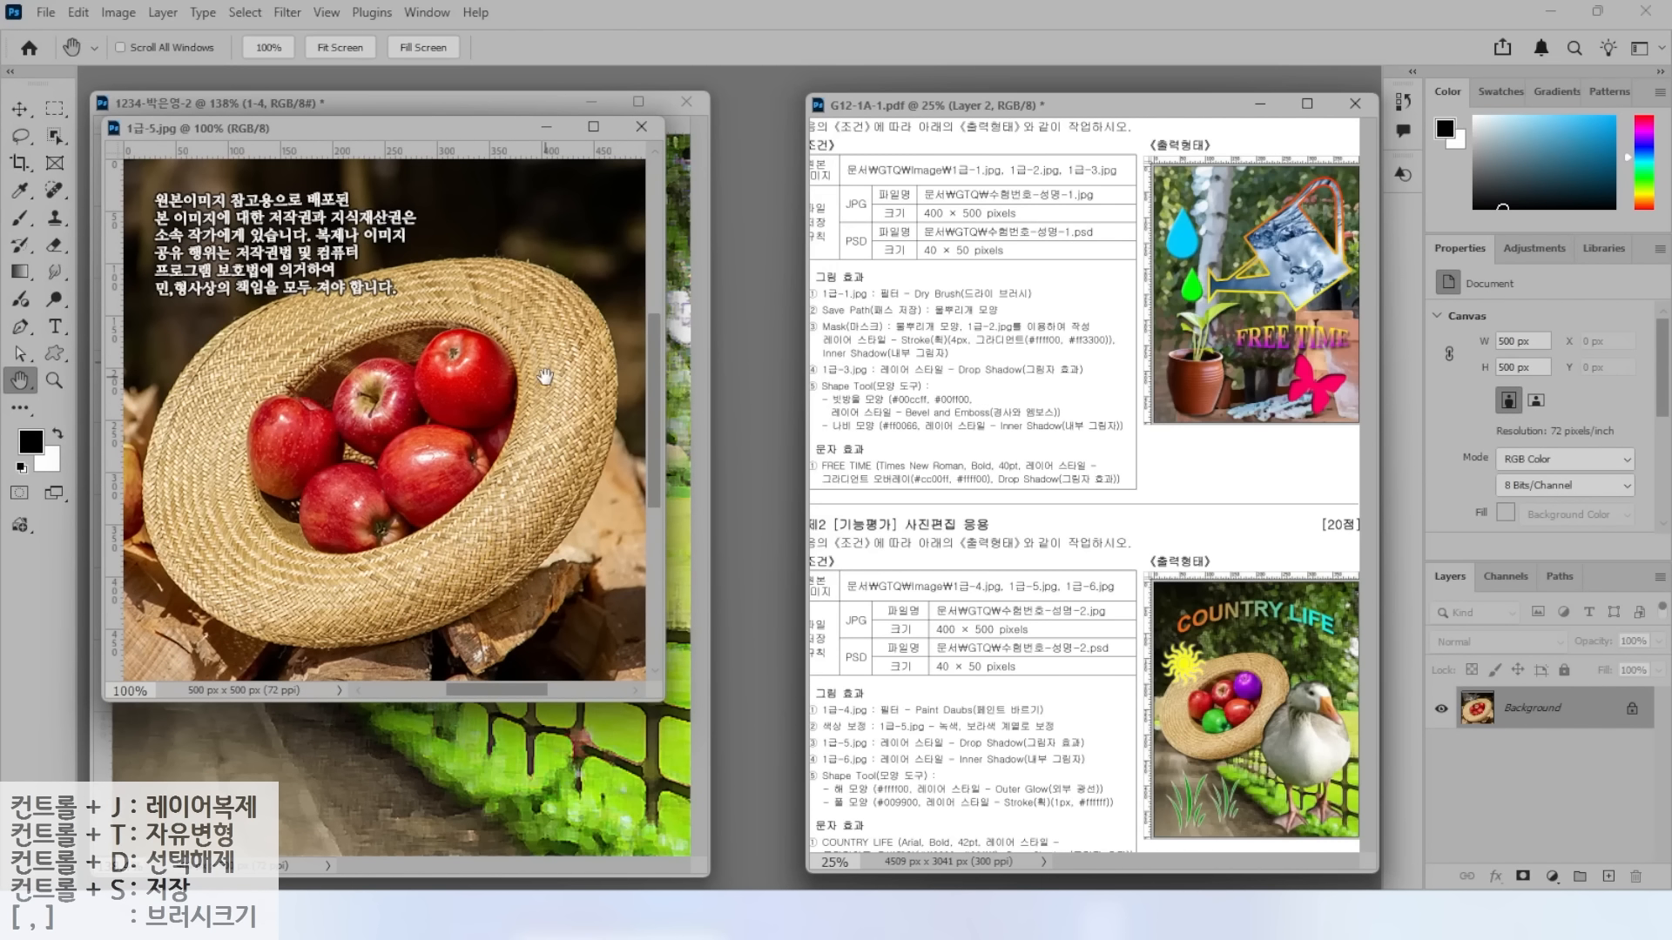
click(55, 135)
mouse_move(421, 229)
mouse_down()
mouse_move(132, 426)
mouse_move(440, 649)
mouse_move(644, 376)
mouse_move(421, 231)
mouse_up()
drag(357, 128, 727, 209)
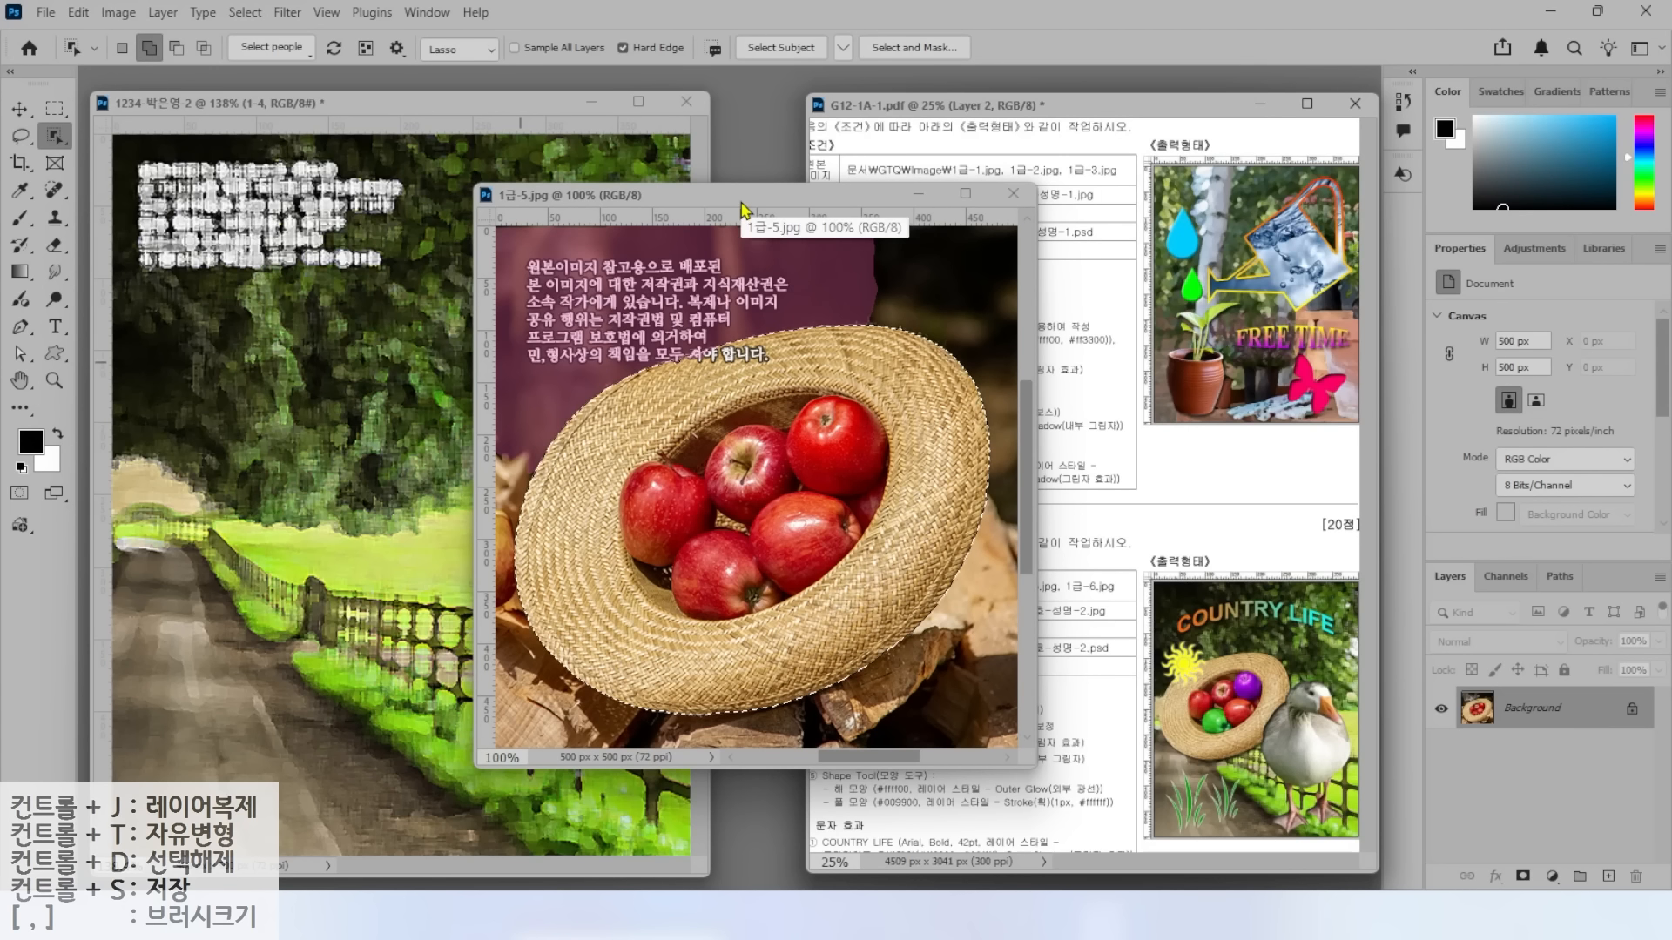
right_click(52, 139)
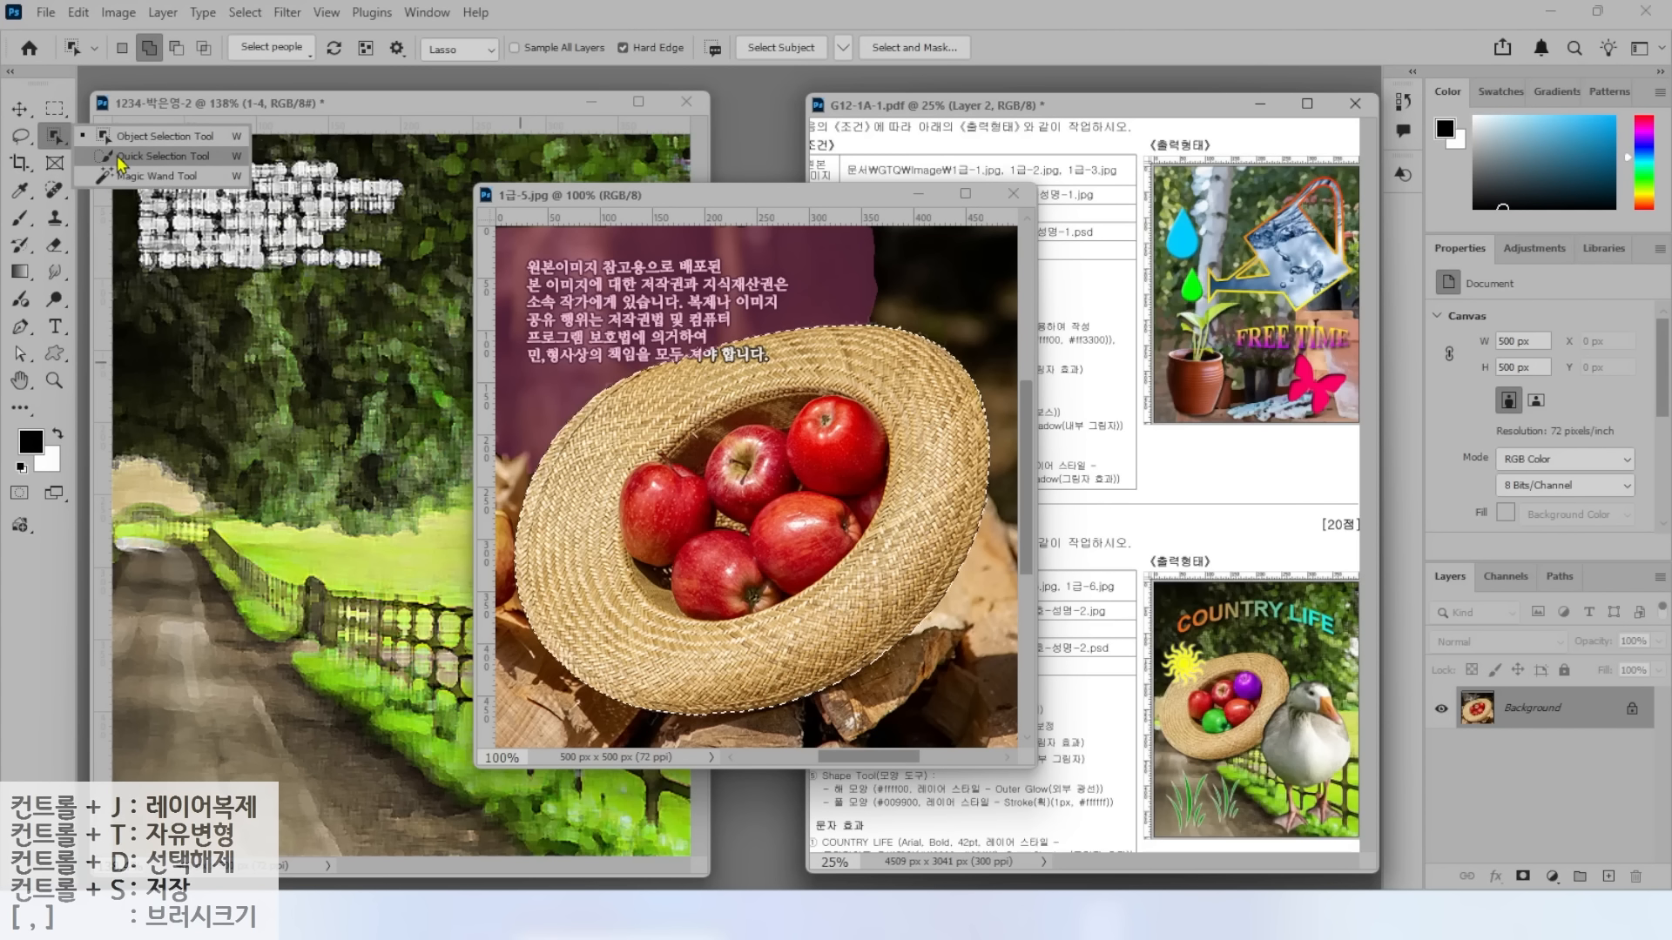
click(55, 140)
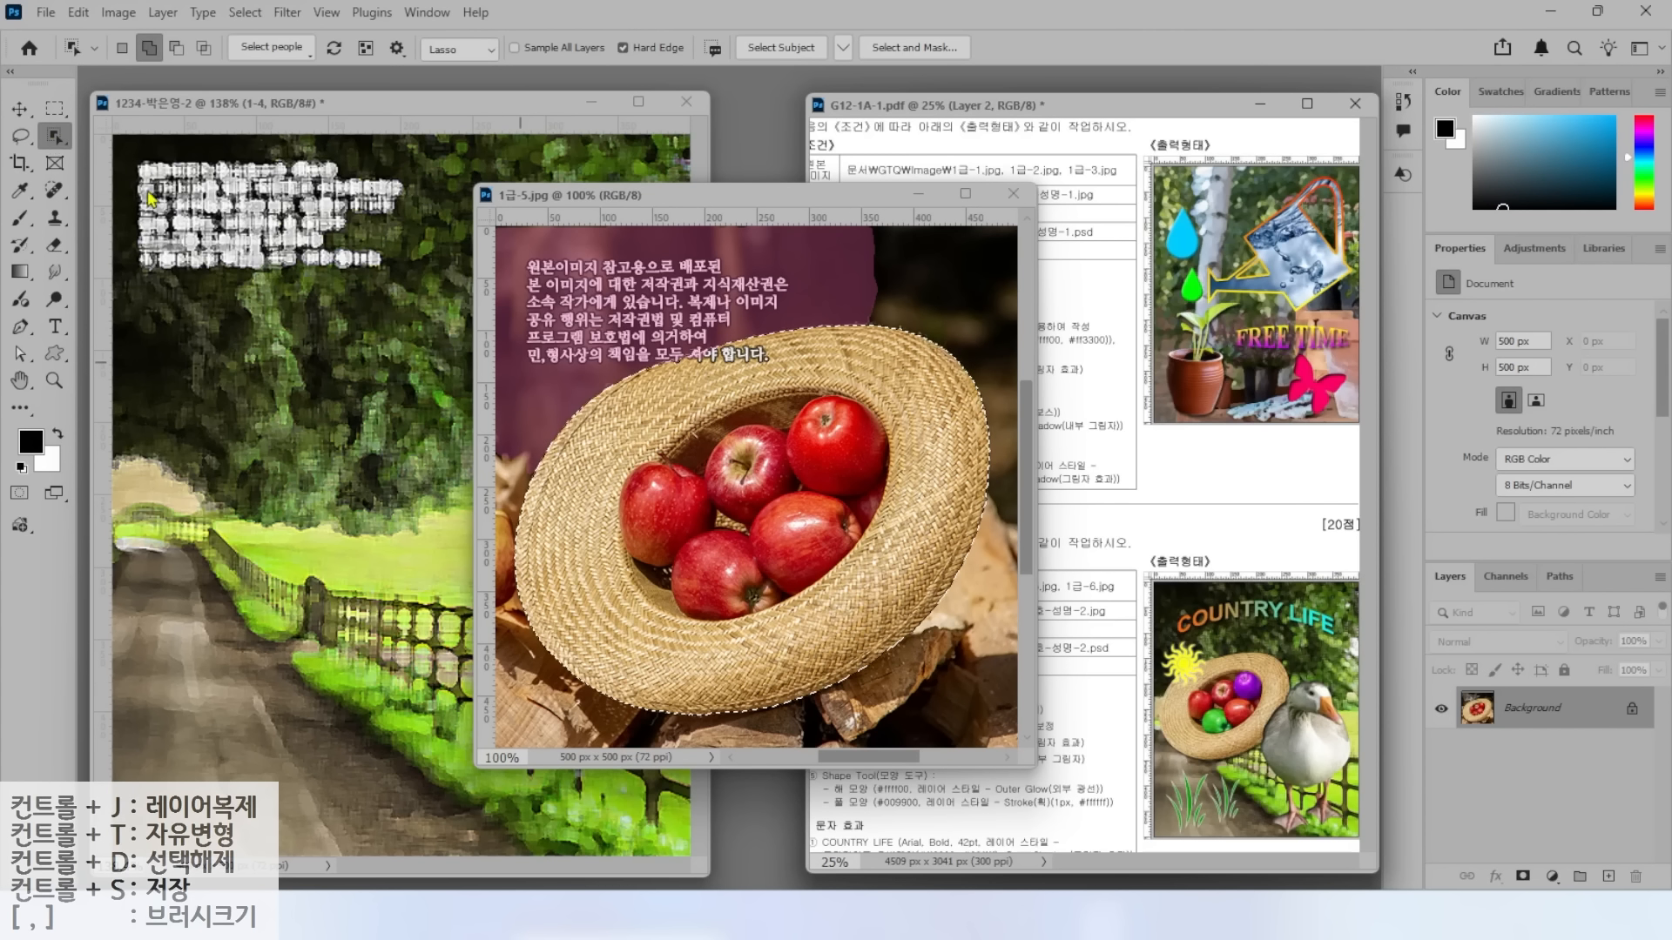
Drag the selected hat into the 1234 document and close 1급-5.jpg.
click(21, 111)
drag(613, 461, 384, 450)
click(1013, 195)
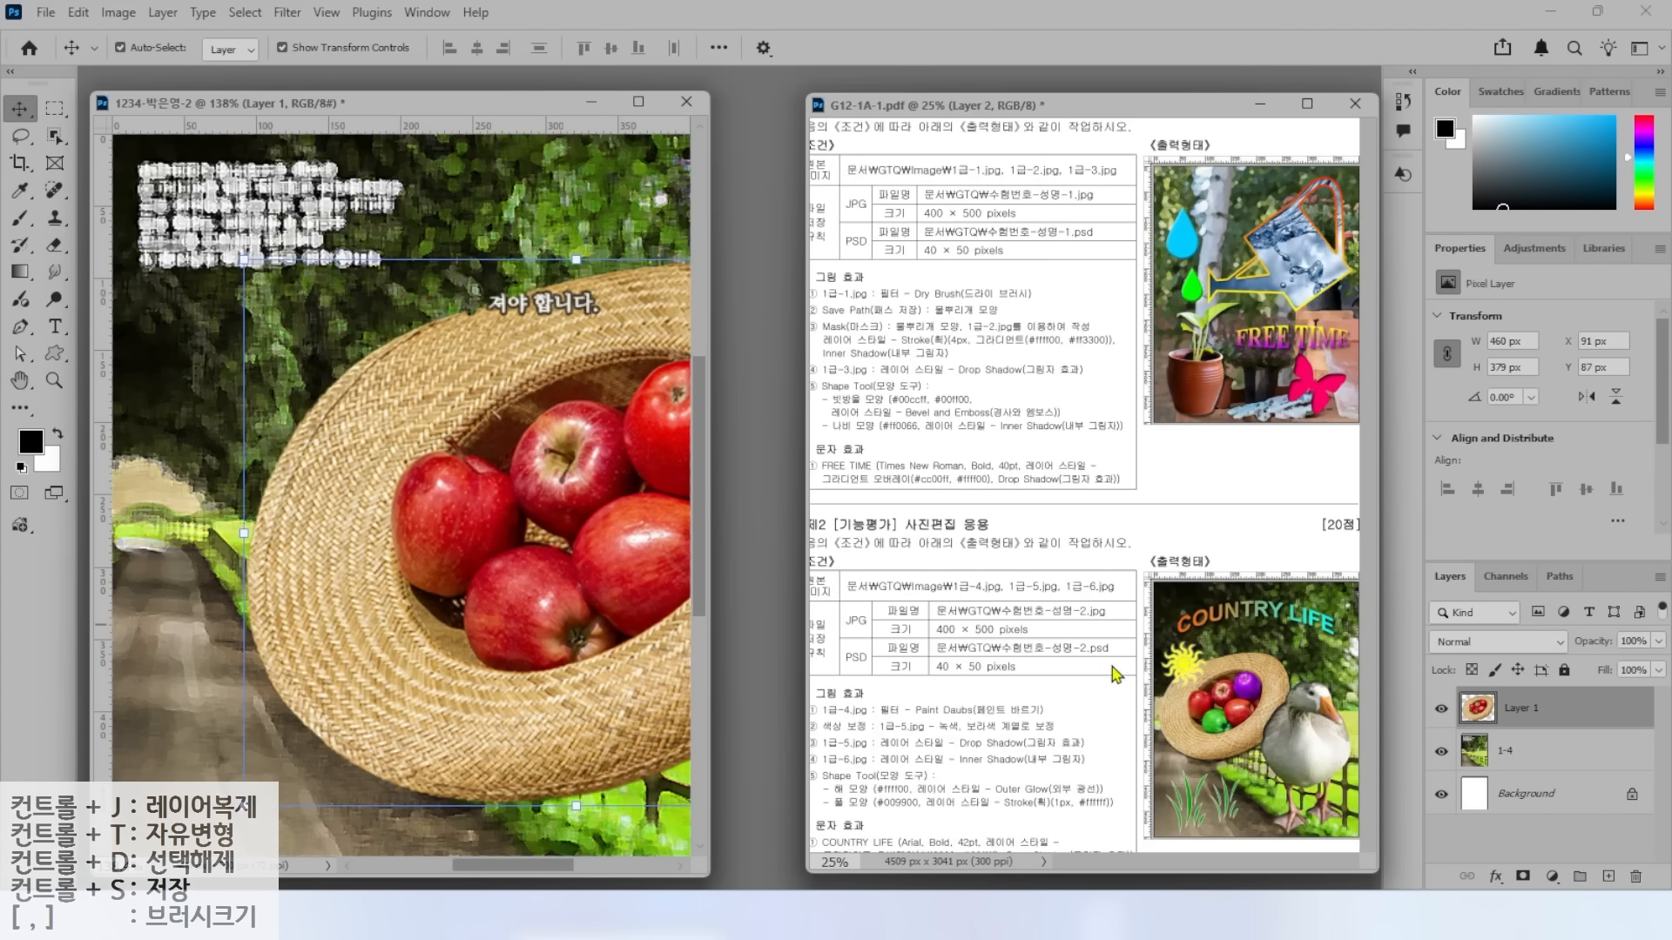
Rename the new hat layer to 1-5.
double_click(1520, 709)
text(1-5)
key(Return)
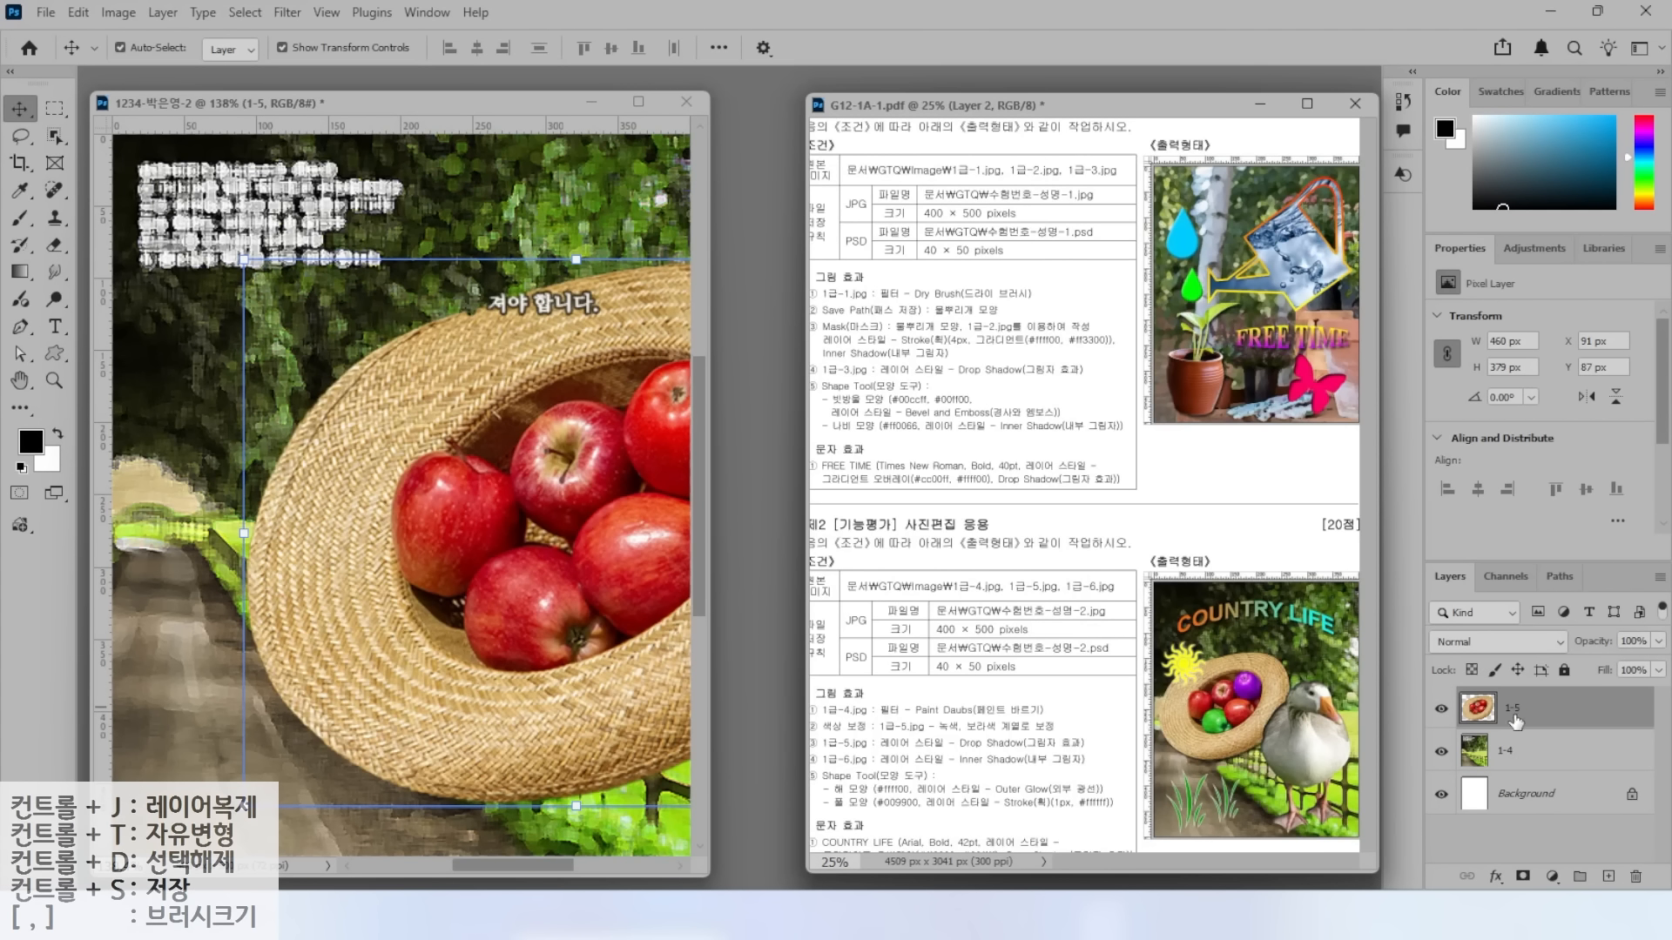
Scale the hat down to about 61% and place it on the left of the canvas.
drag(435, 351, 321, 353)
key(ctrl+t)
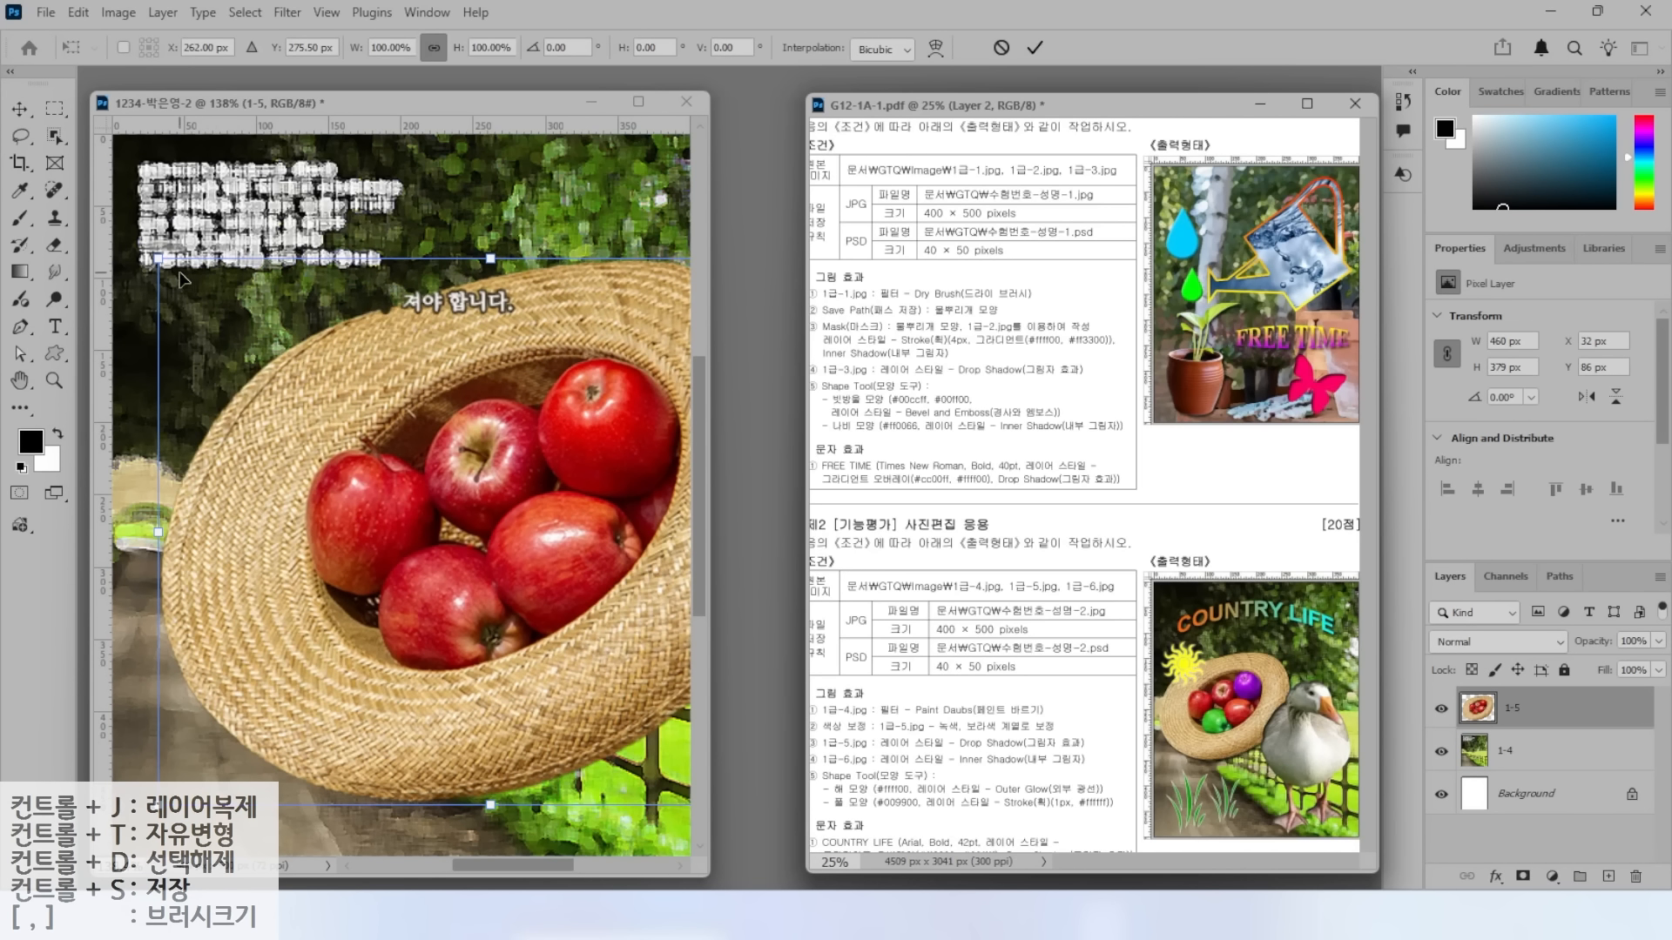
drag(157, 259, 416, 469)
drag(494, 554, 233, 394)
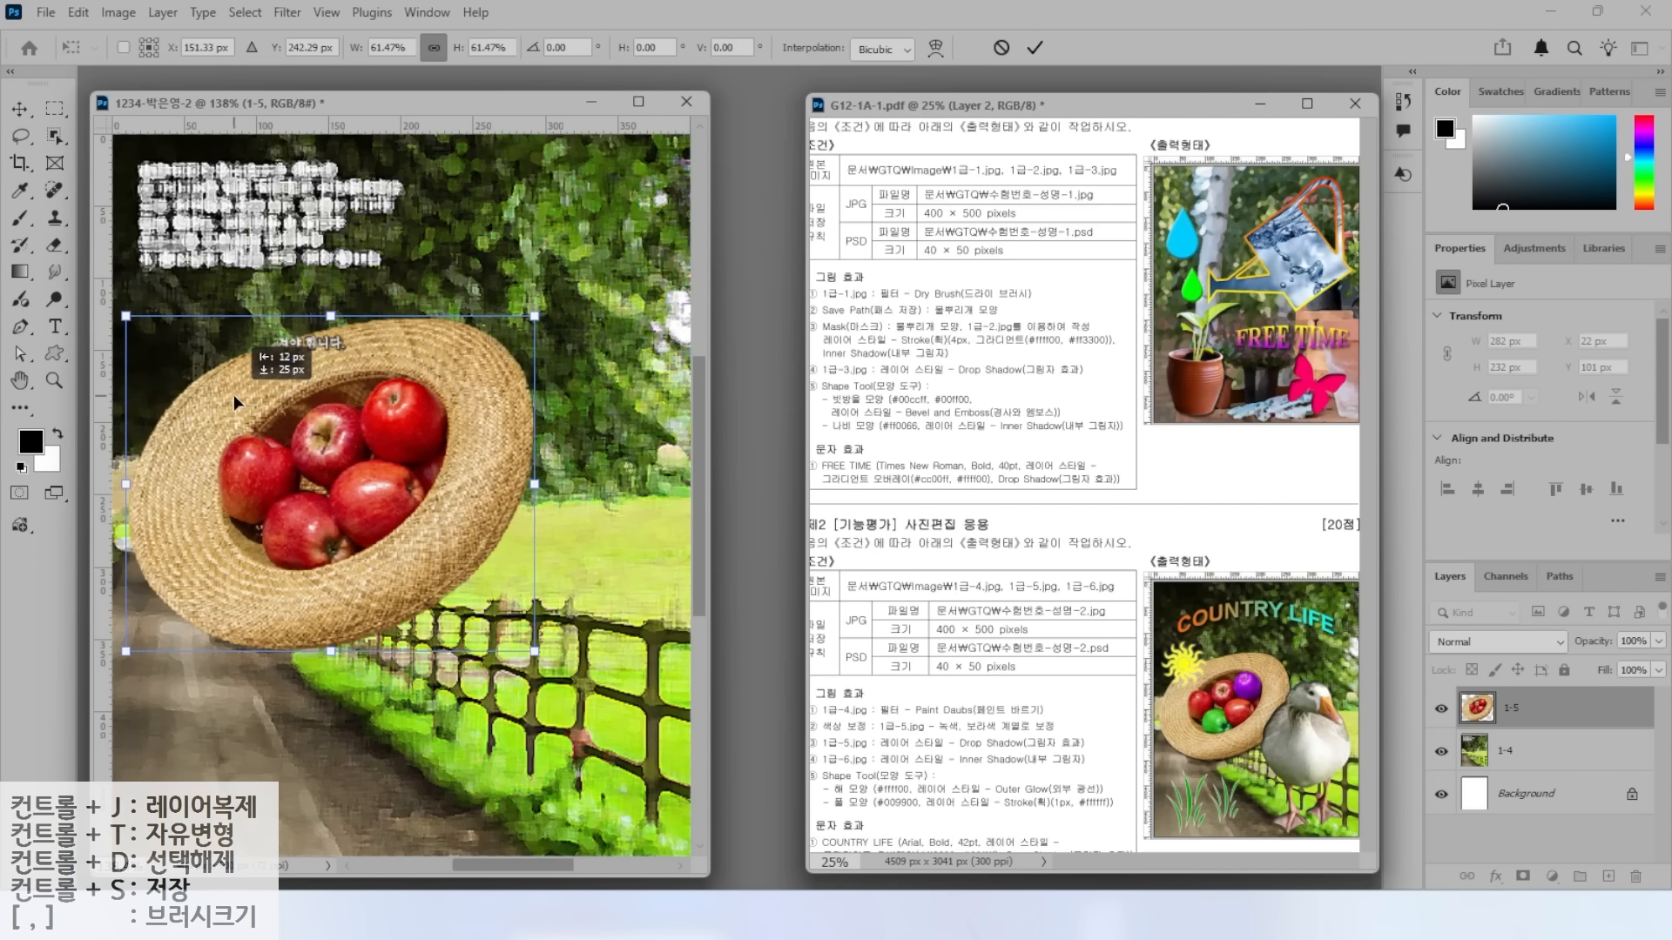
key(Return)
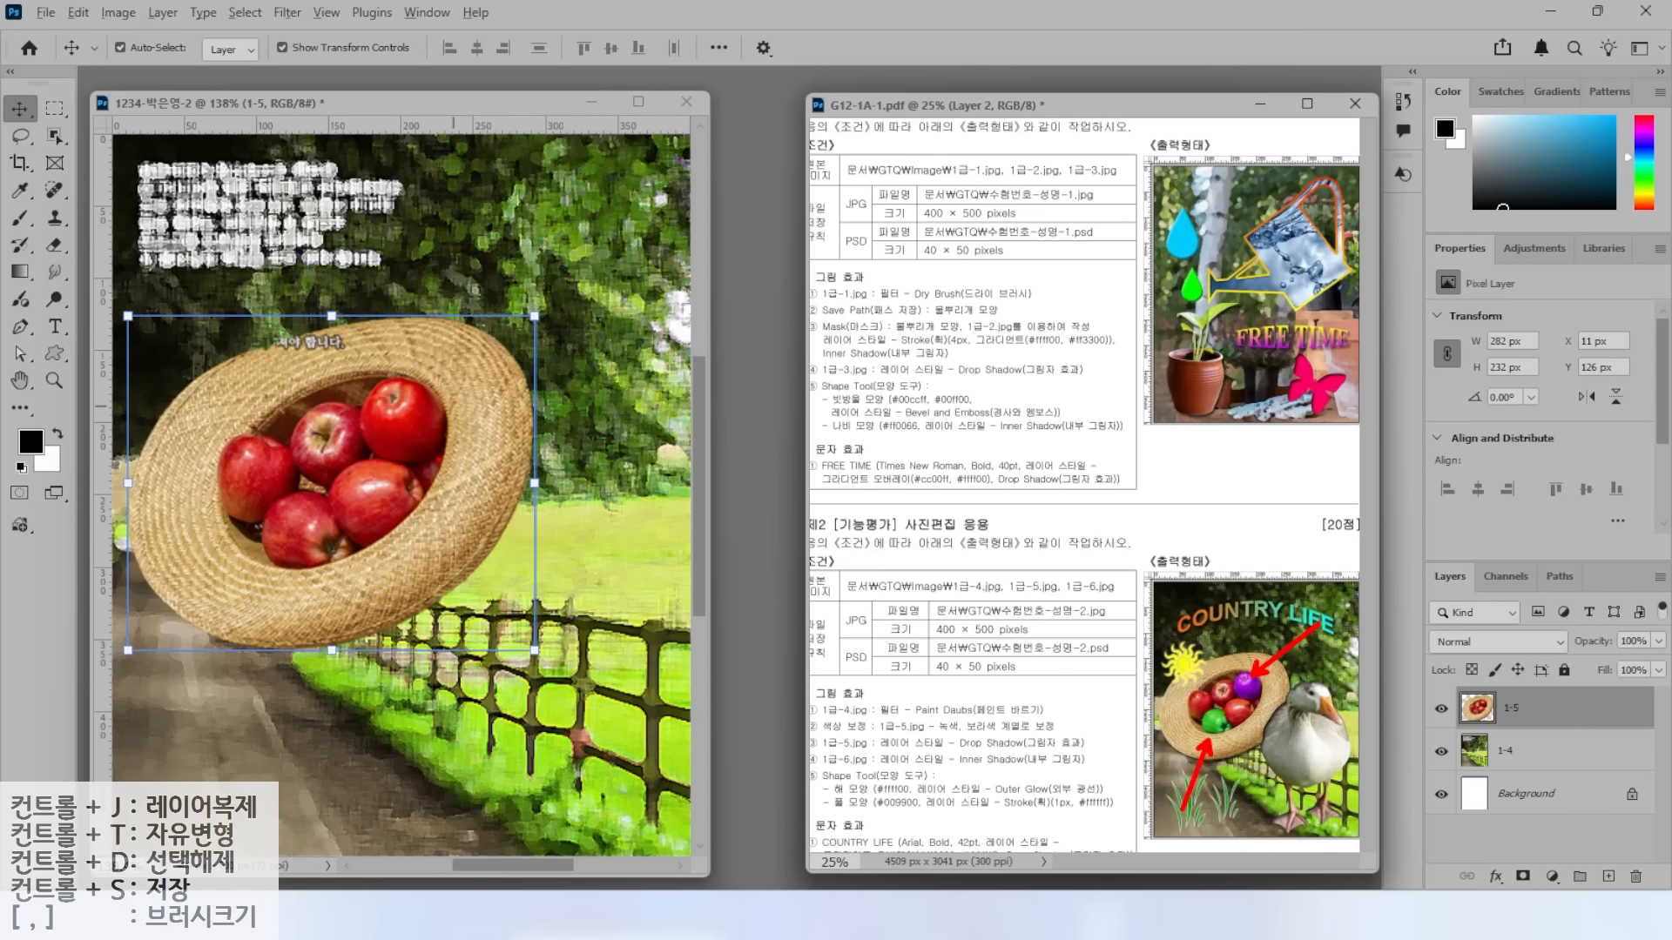
click(55, 140)
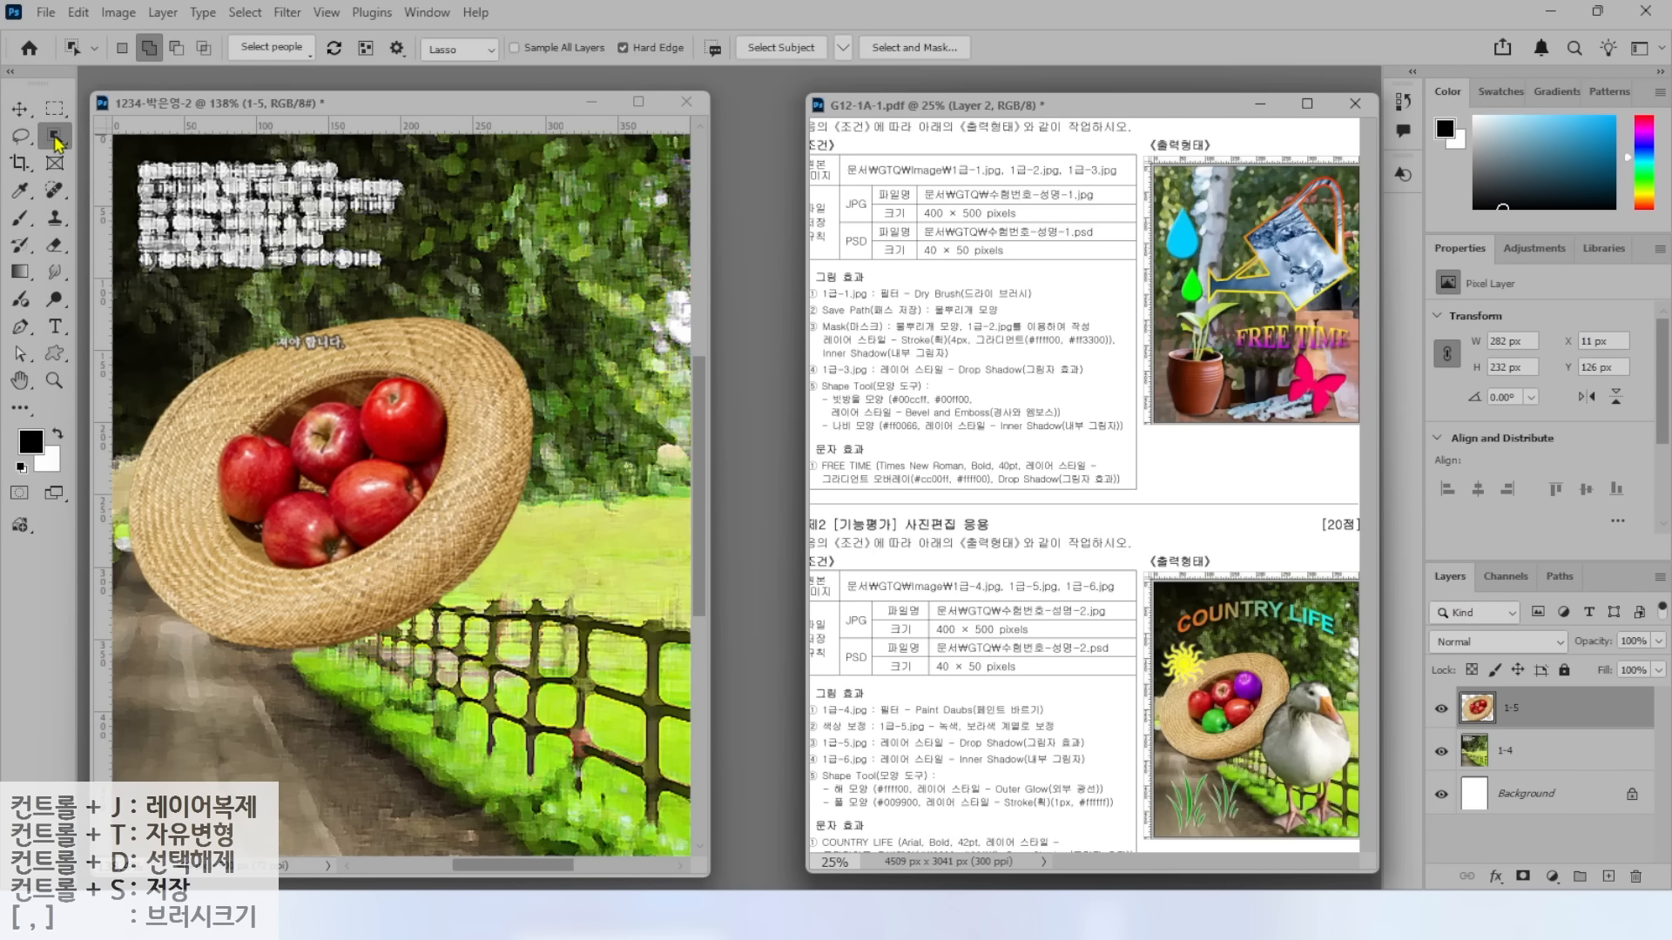
Quick-select the upper-right apple in the straw hat.
click(126, 157)
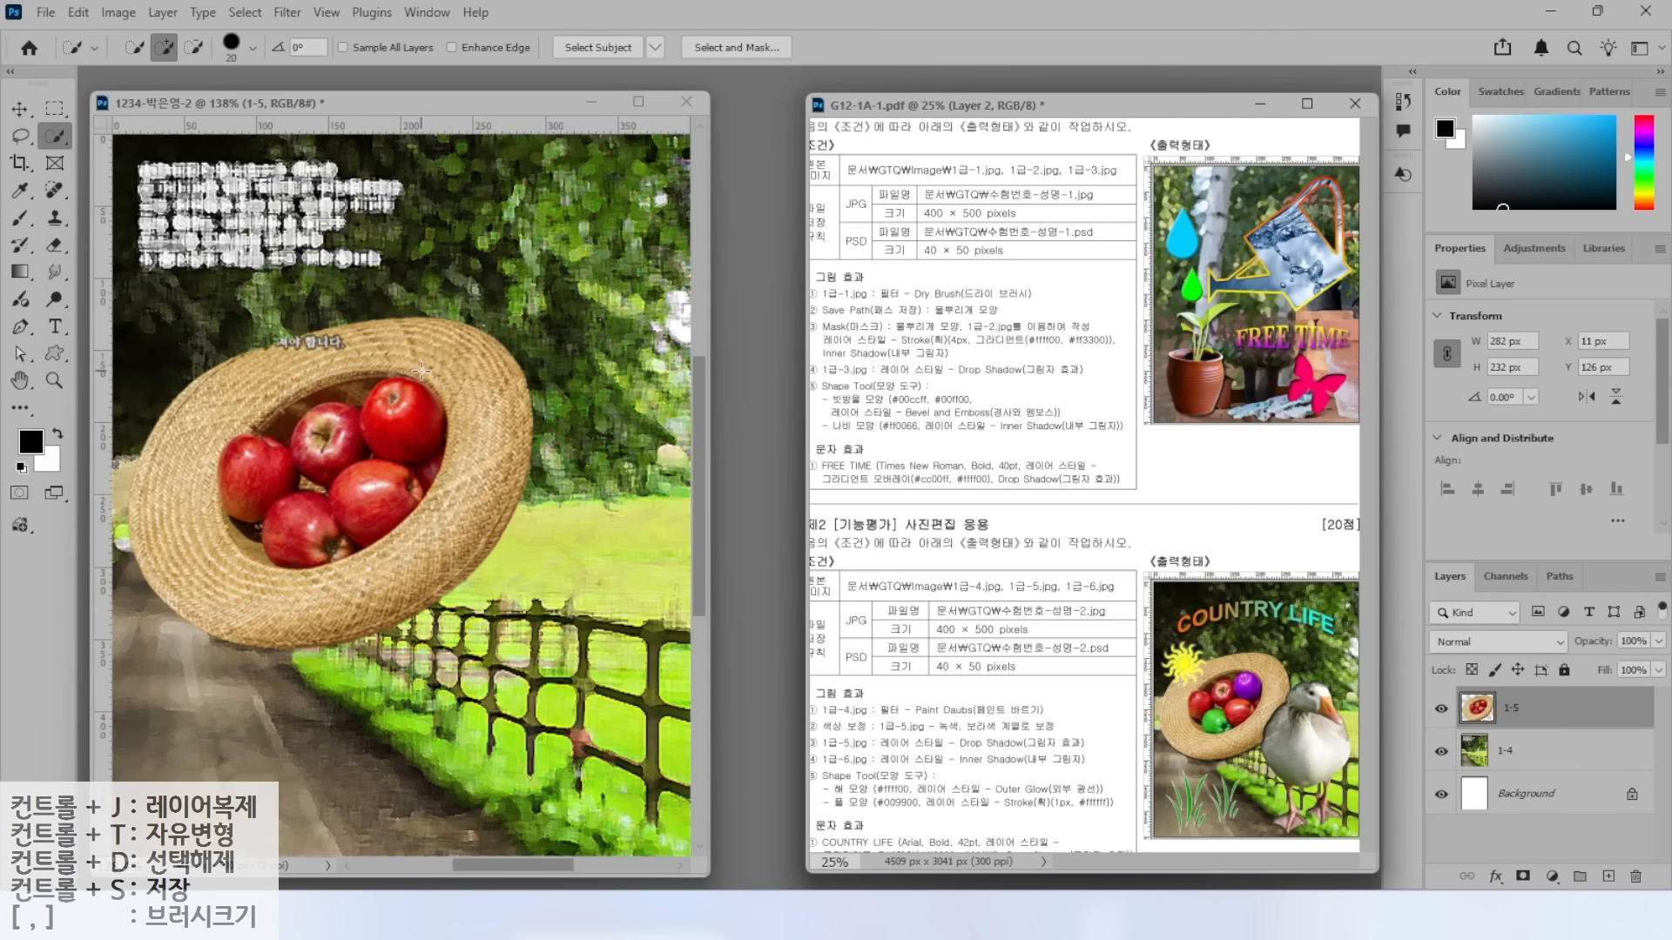
mouse_move(259, 69)
mouse_down()
mouse_move(235, 93)
mouse_move(193, 51)
mouse_move(231, 8)
mouse_move(259, 21)
mouse_move(254, 78)
mouse_move(331, 180)
mouse_up()
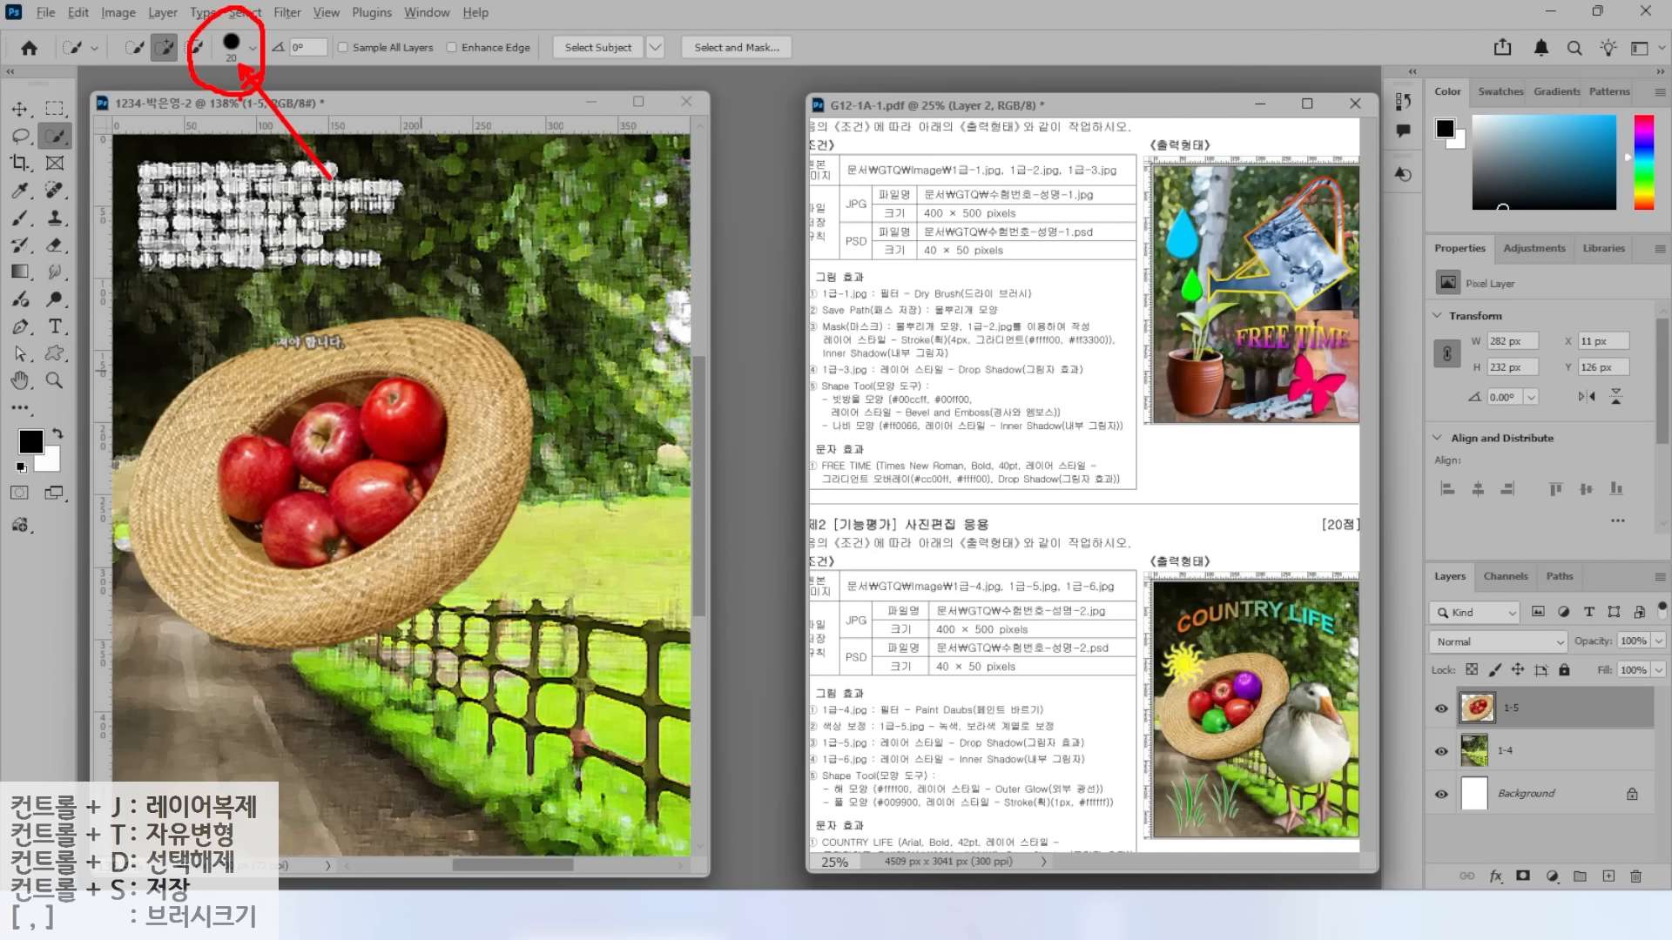
key(Escape)
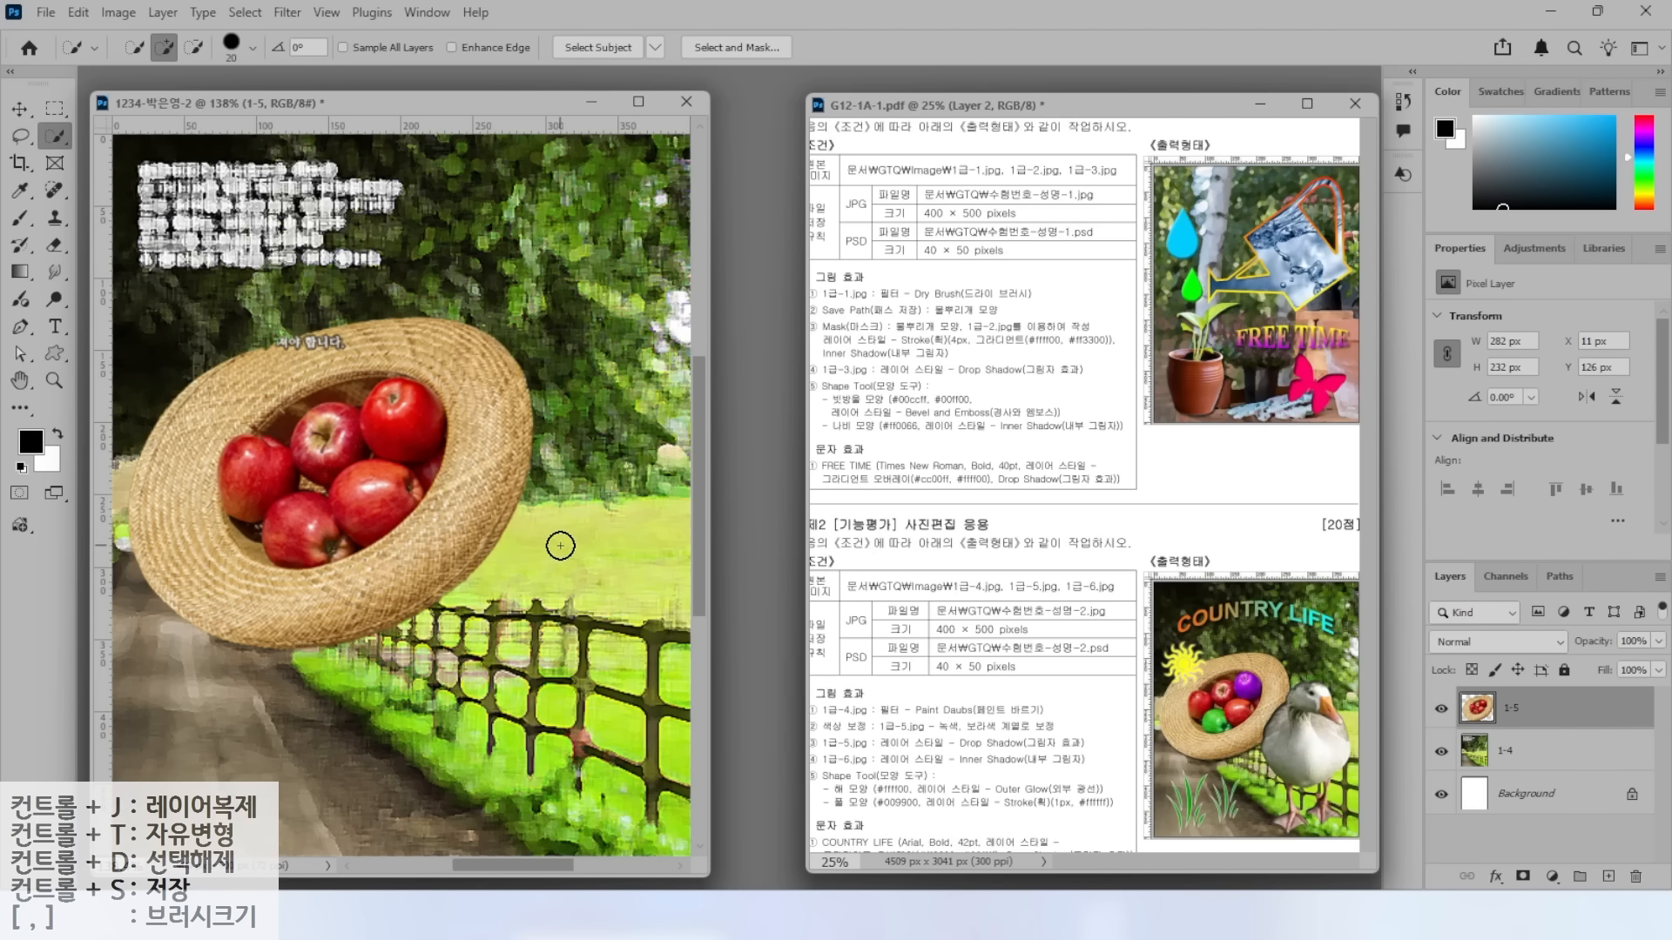
mouse_move(402, 422)
mouse_down()
mouse_move(424, 419)
mouse_move(410, 476)
mouse_move(440, 458)
mouse_move(439, 486)
mouse_up()
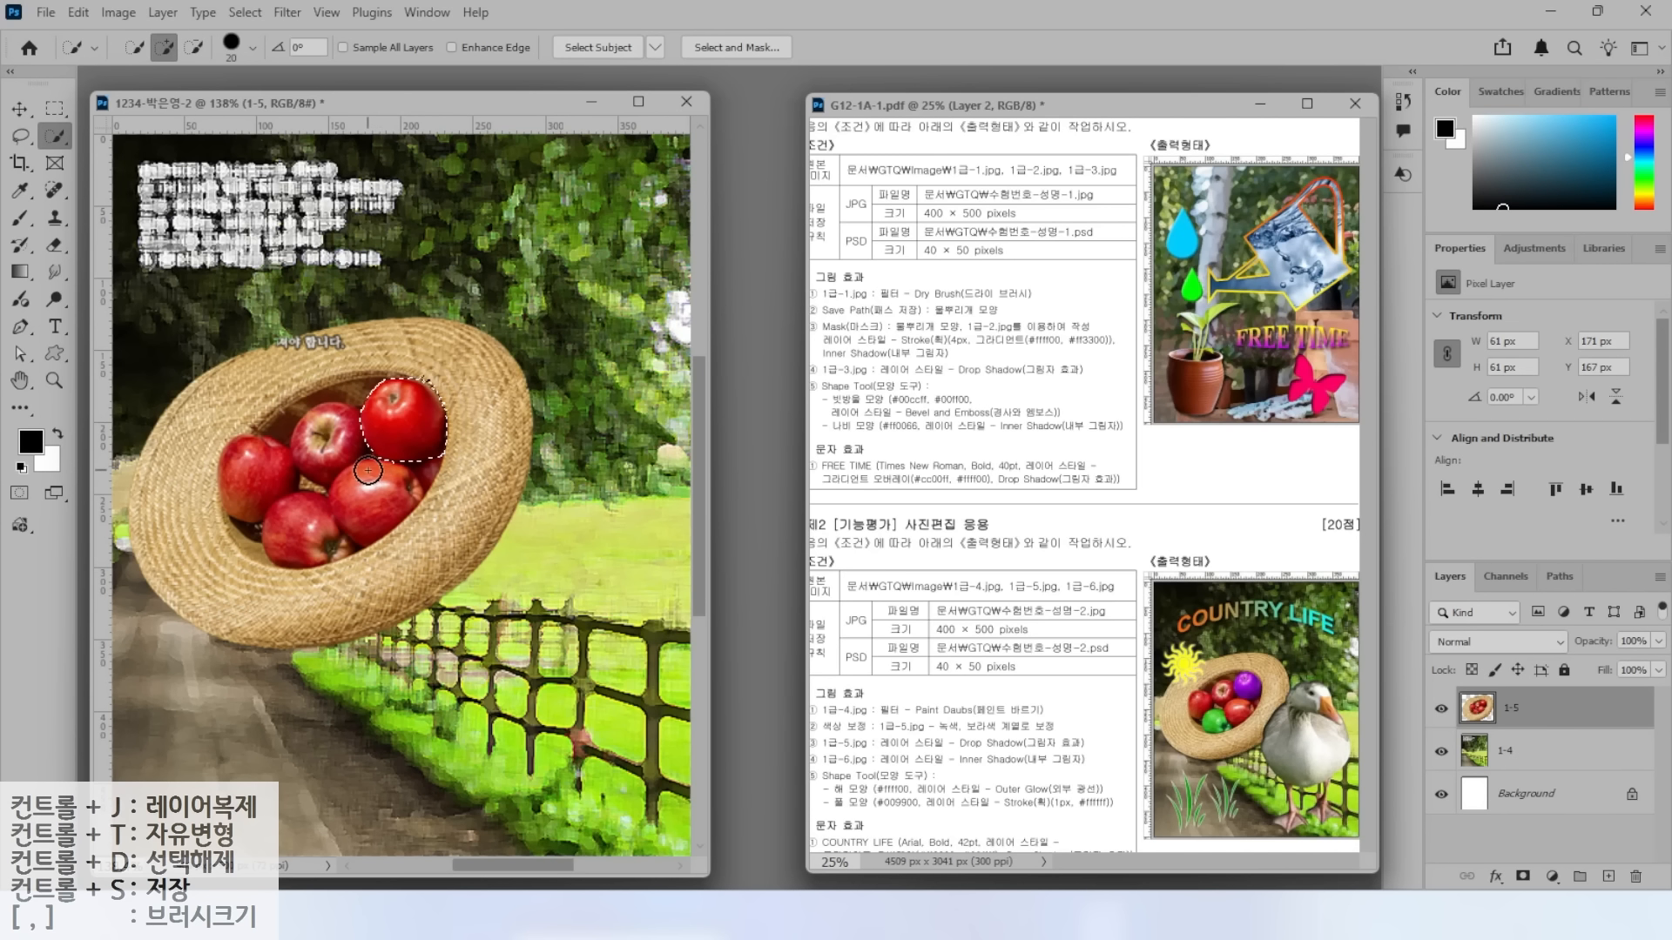
Turn the apple purple with Hue/Saturation hue -72, then deselect.
click(121, 14)
mouse_move(136, 73)
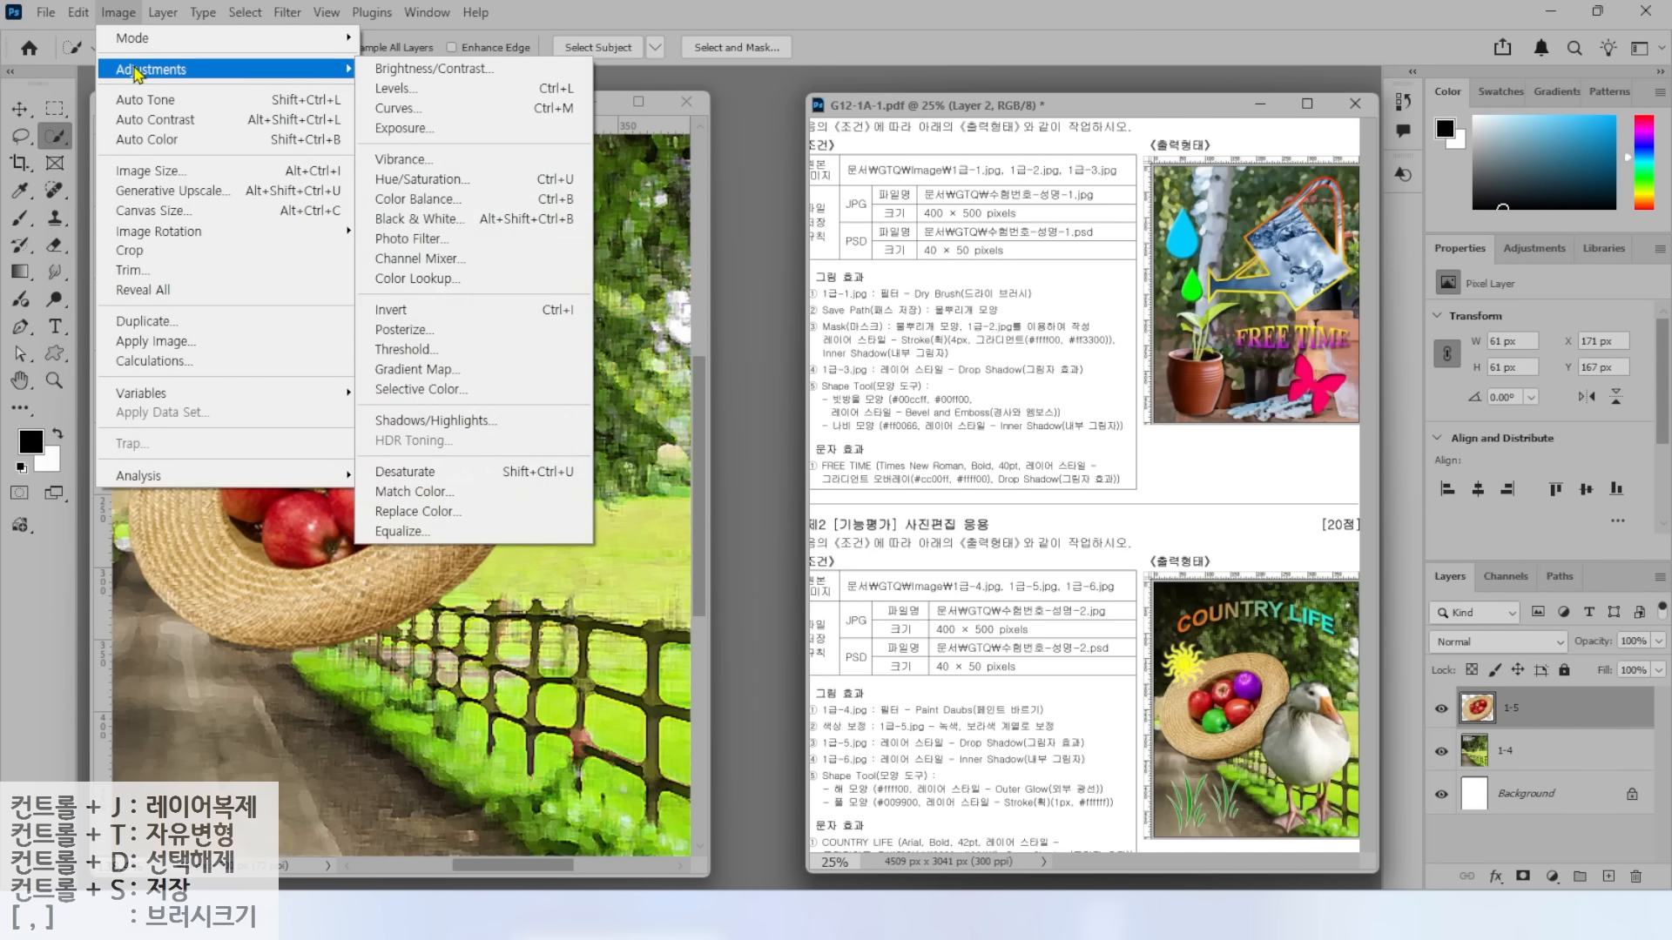
click(420, 185)
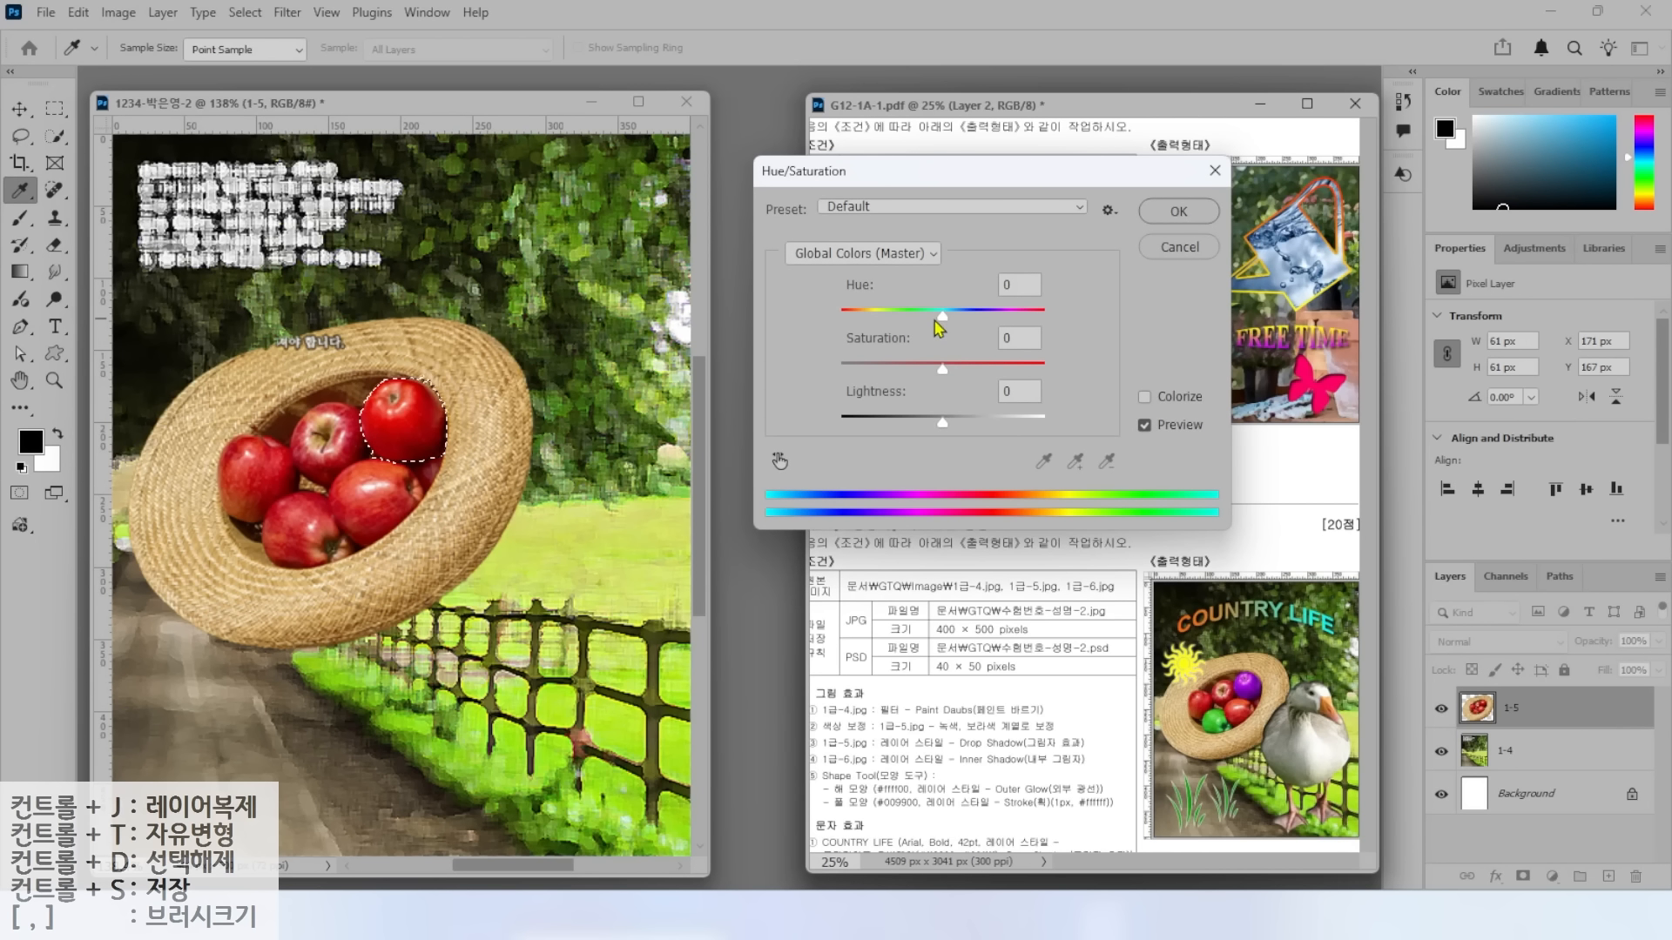
key(alt)
drag(808, 256, 1092, 335)
mouse_move(966, 333)
mouse_down()
mouse_move(962, 300)
mouse_move(949, 317)
mouse_move(1013, 317)
mouse_move(886, 316)
mouse_up()
click(1165, 215)
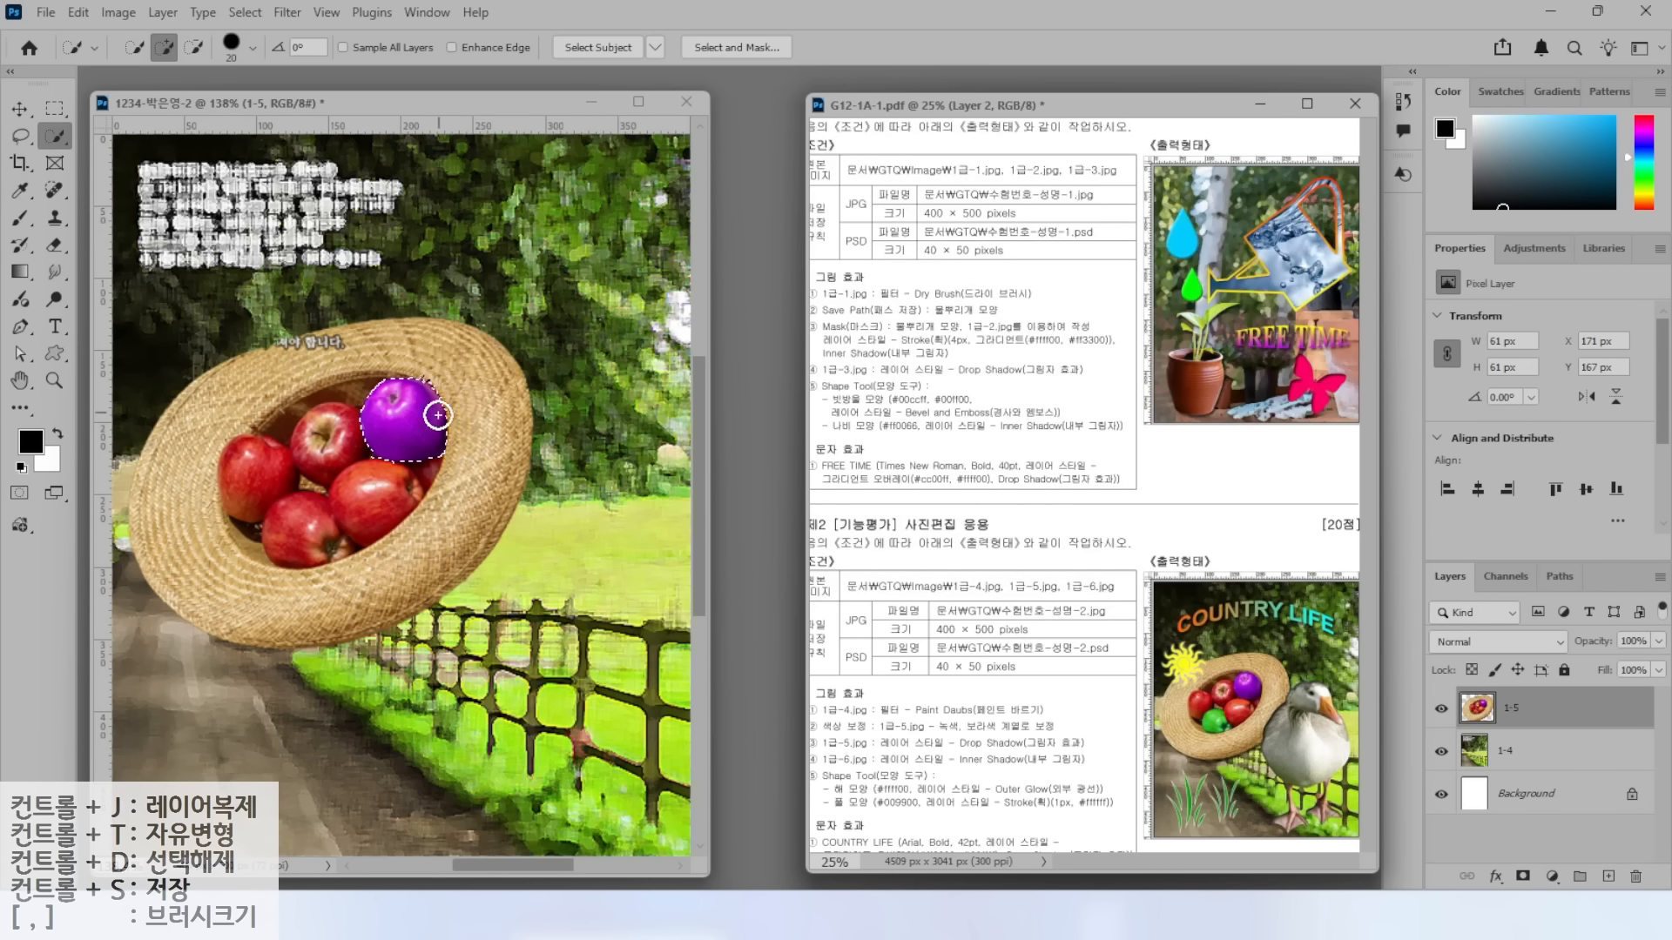
click(246, 13)
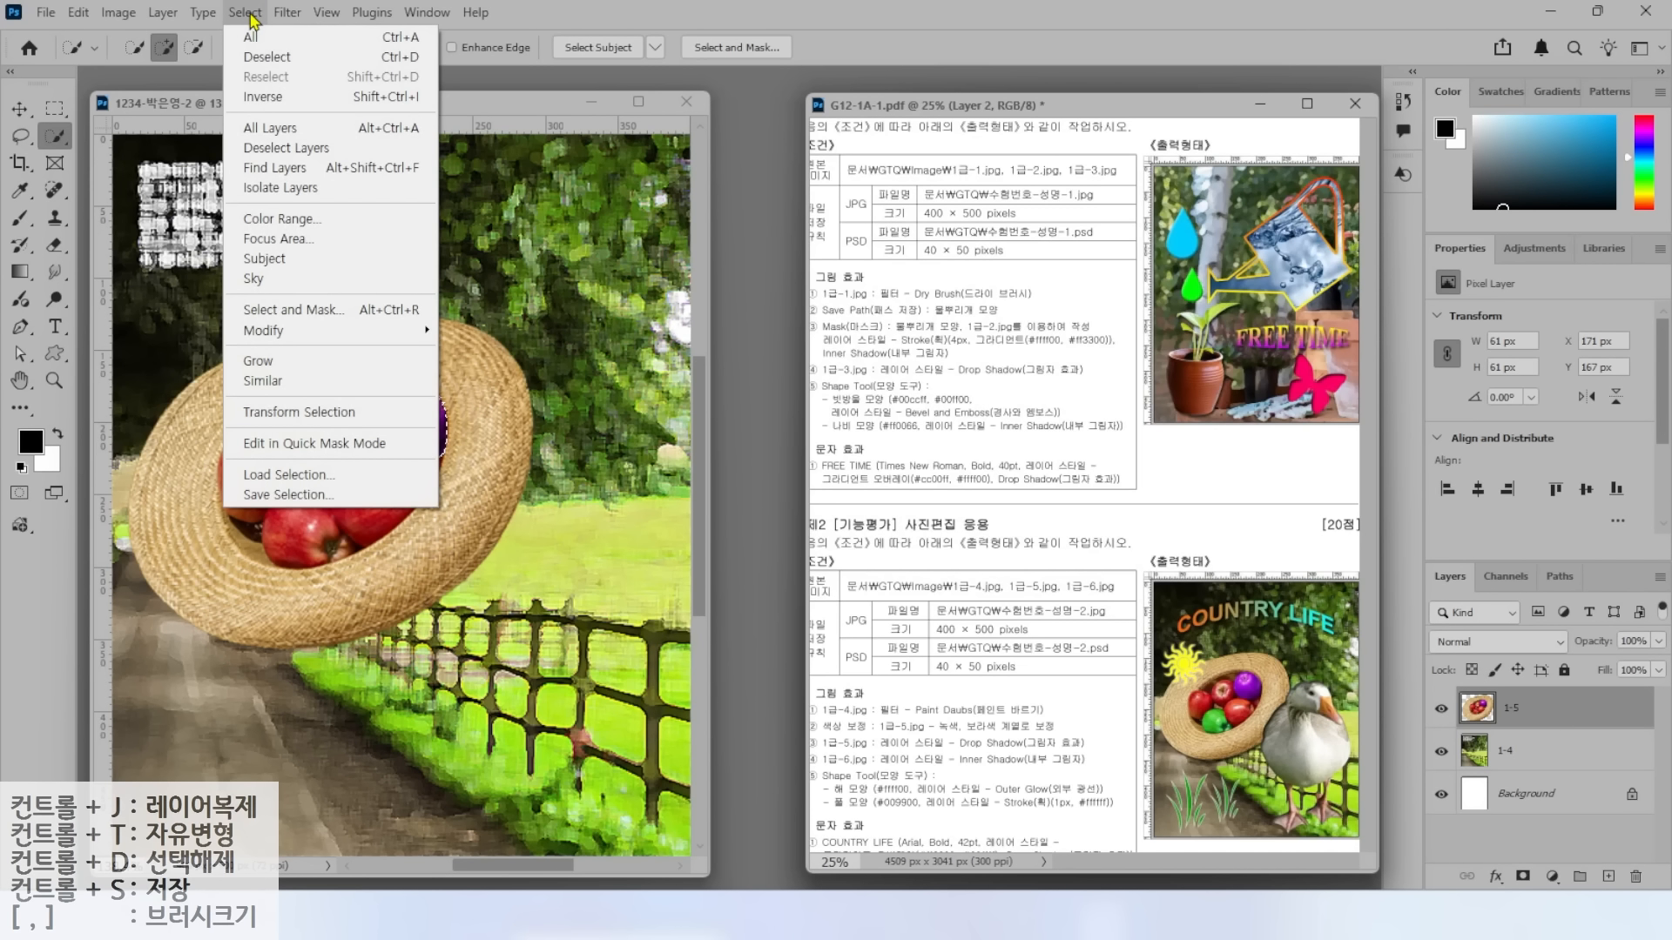
click(266, 57)
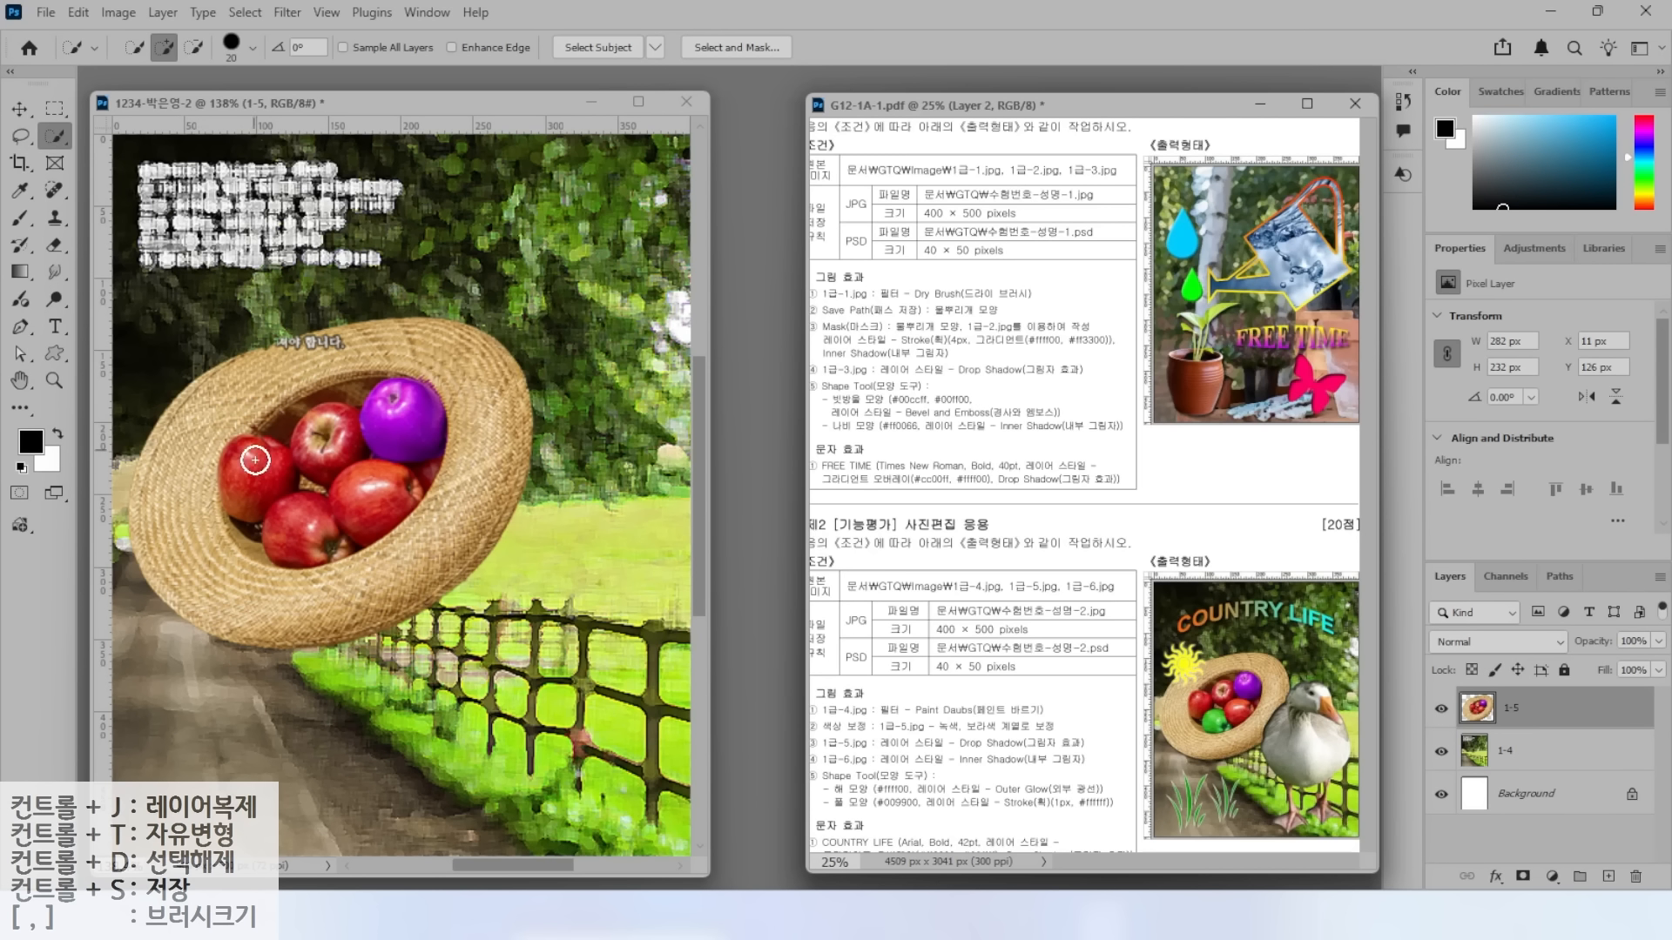
Select the bottom apple and add a Hue/Saturation adjustment layer at hue +98 to make it green.
drag(300, 537, 286, 525)
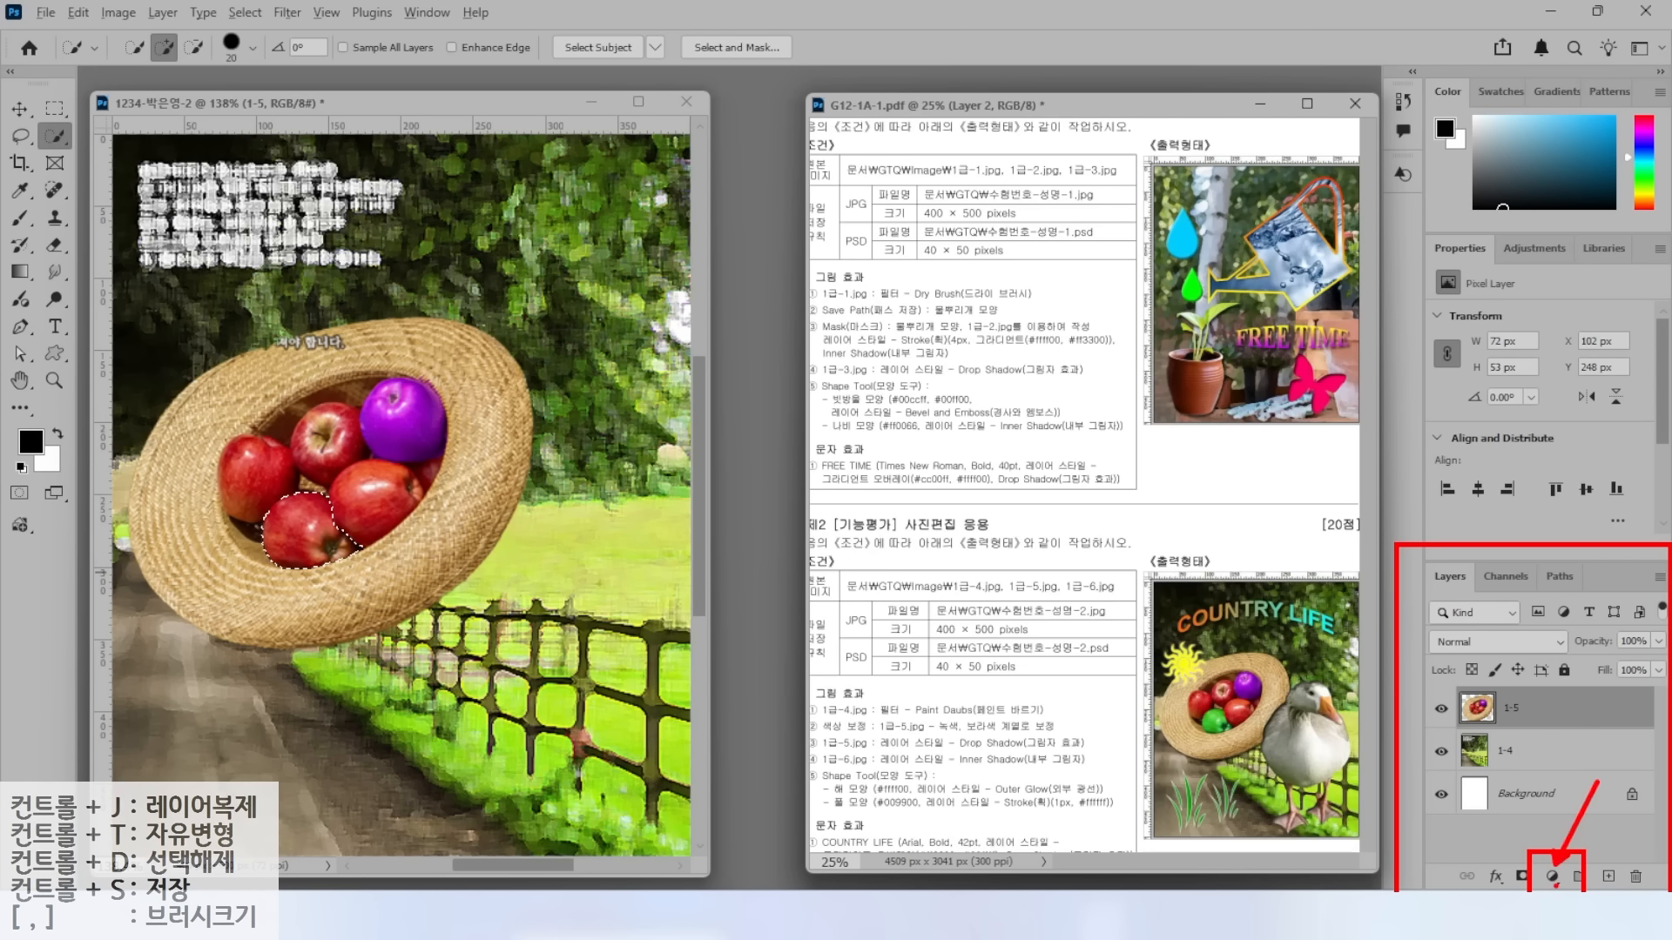
click(1553, 877)
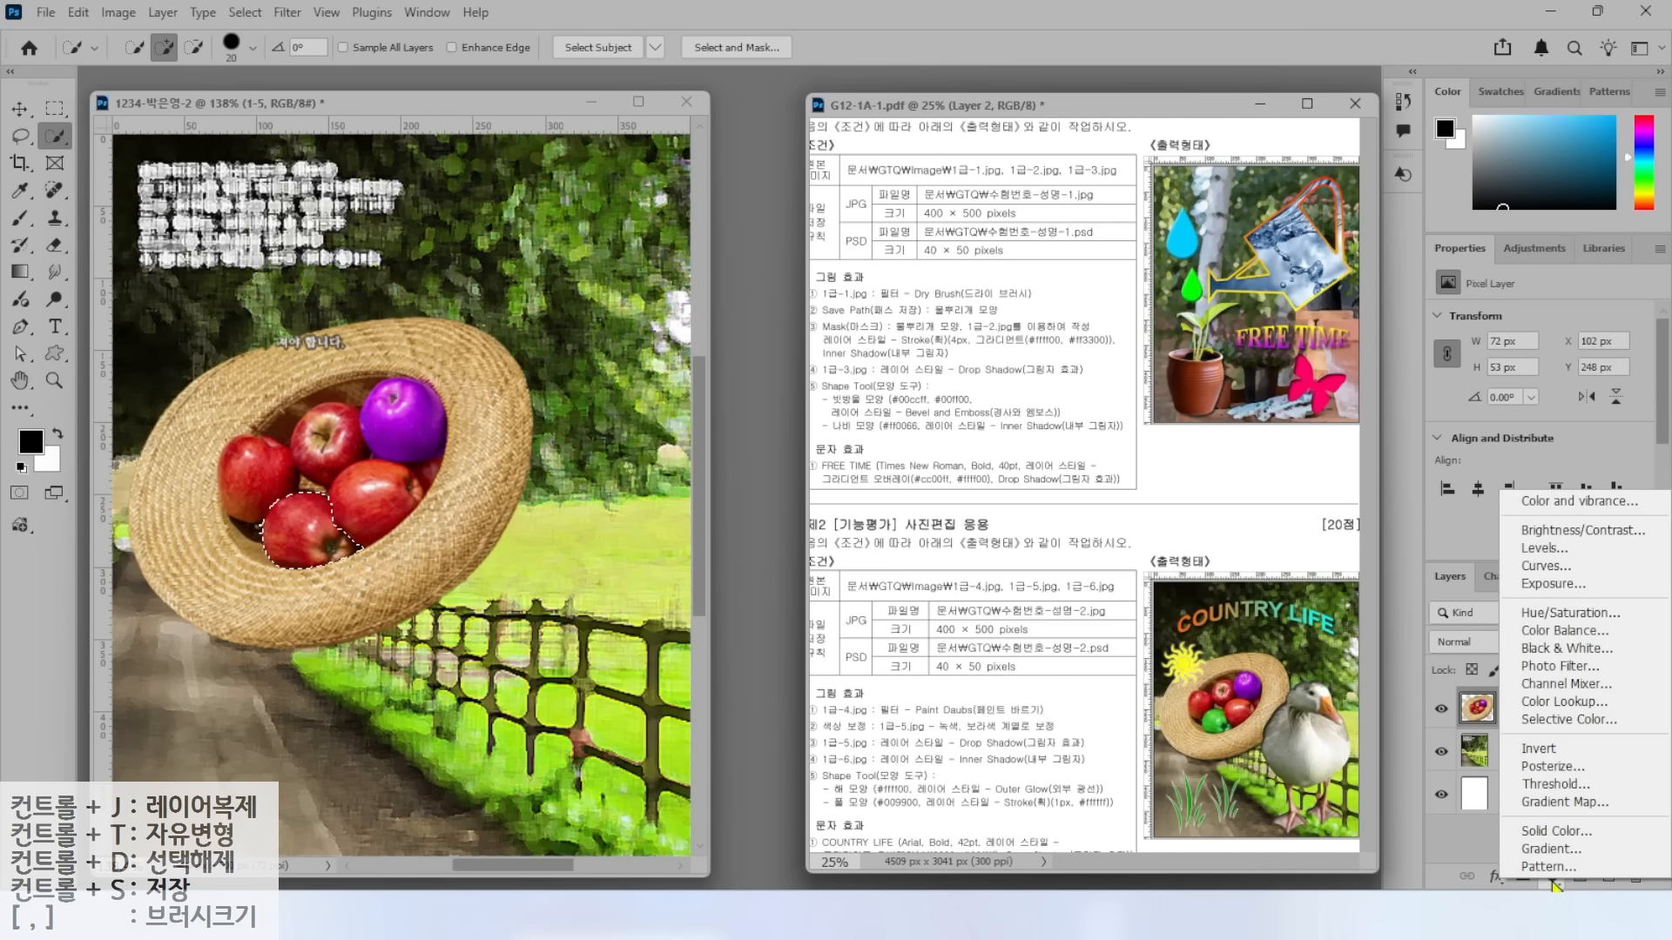
click(1546, 614)
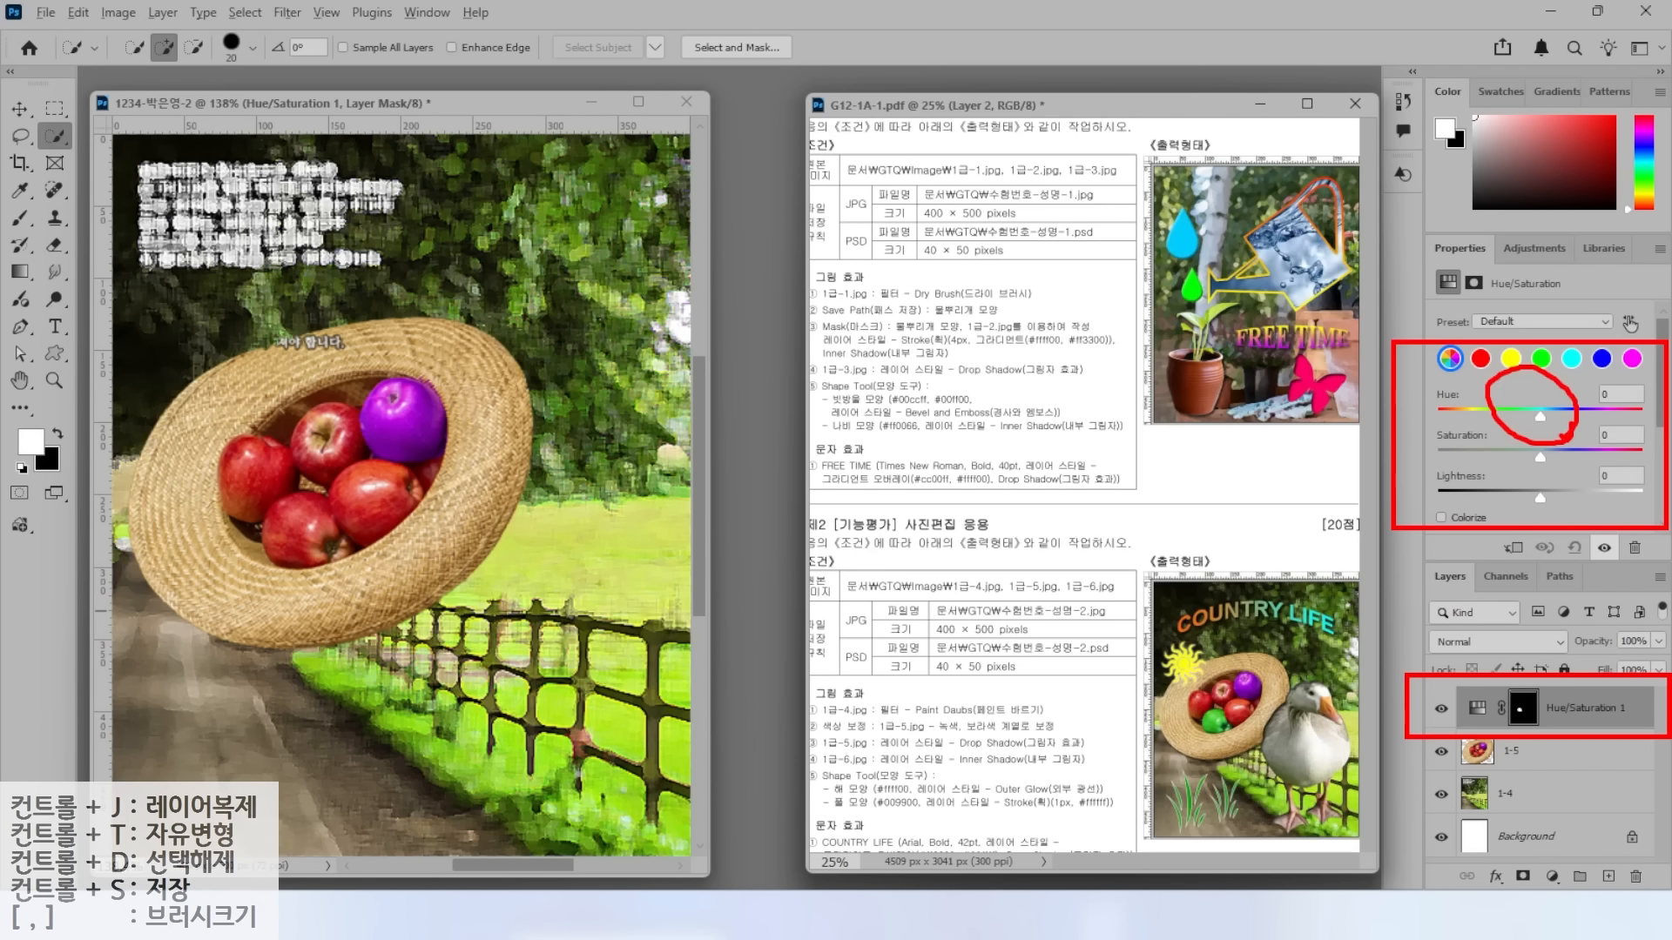
drag(1540, 417, 1590, 419)
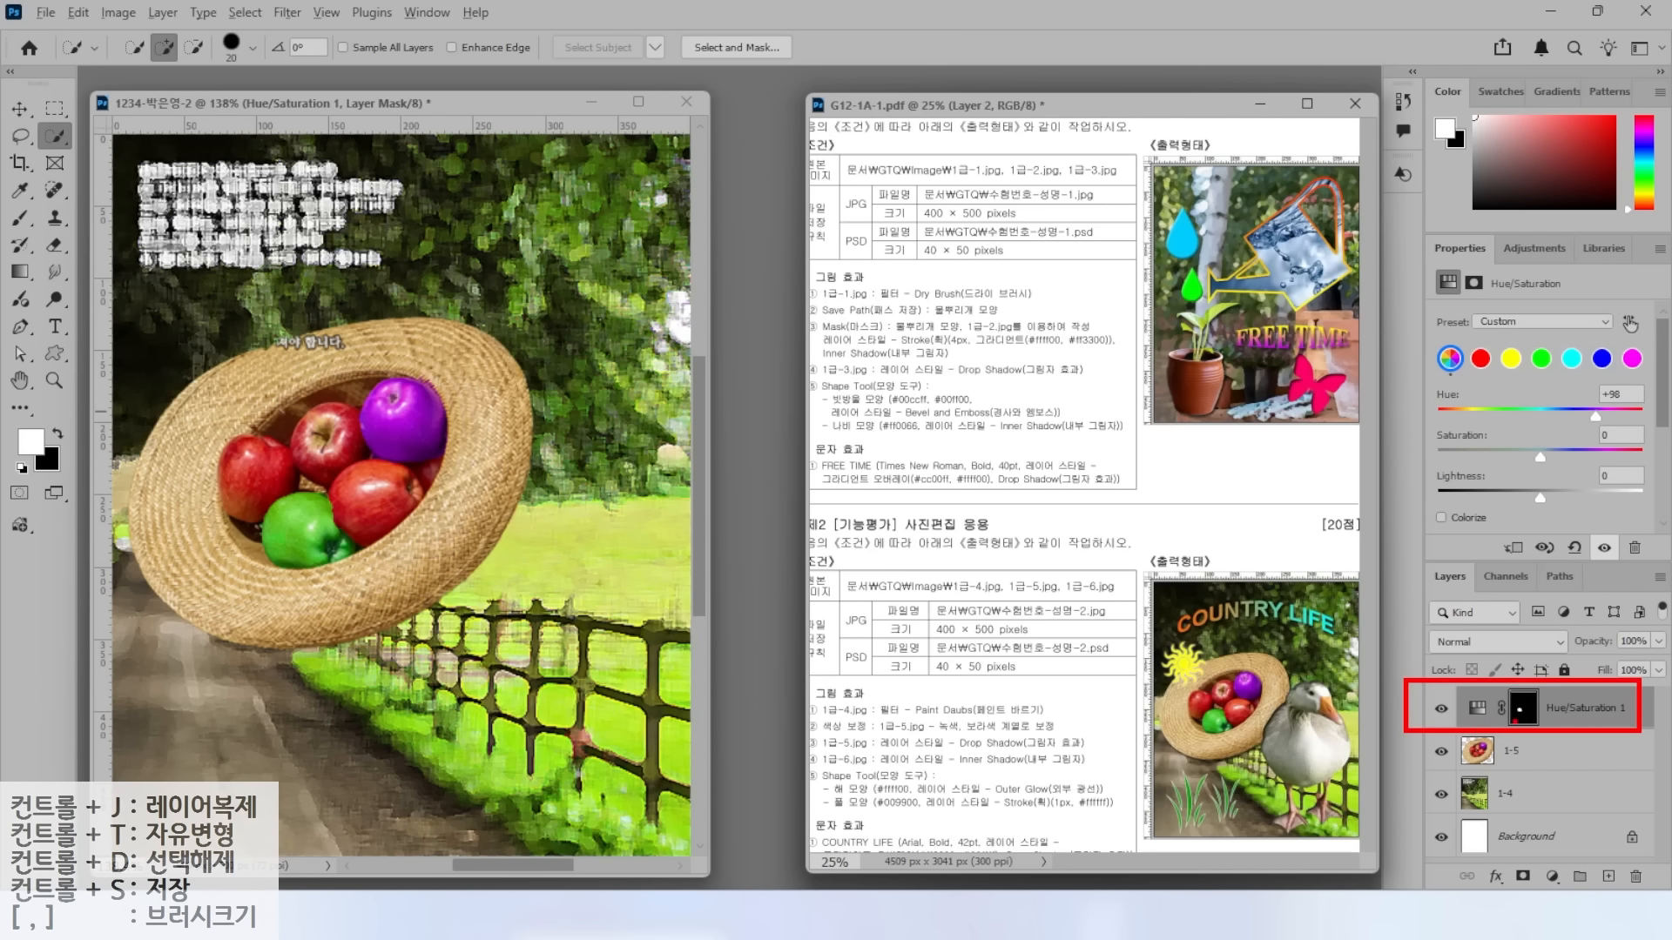
Toggle the Hue/Saturation 1 layer on and off to compare the apple before and after.
click(1442, 709)
click(1441, 709)
click(1441, 709)
click(1441, 709)
click(1441, 709)
click(1441, 709)
click(1441, 709)
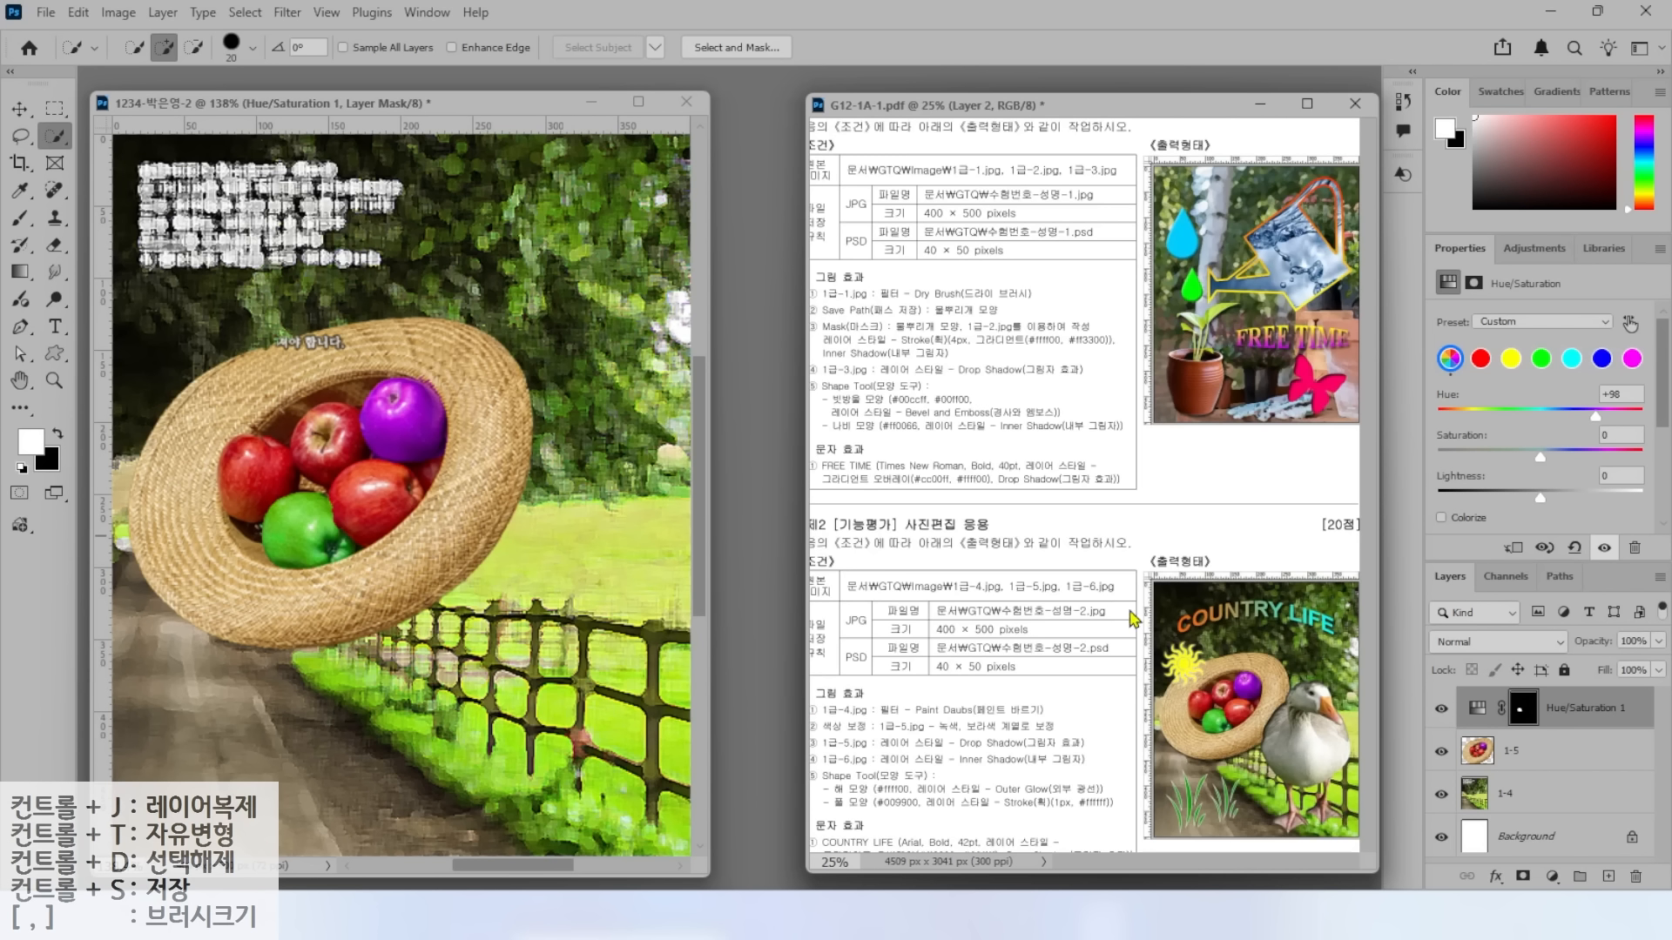
drag(816, 754, 1011, 754)
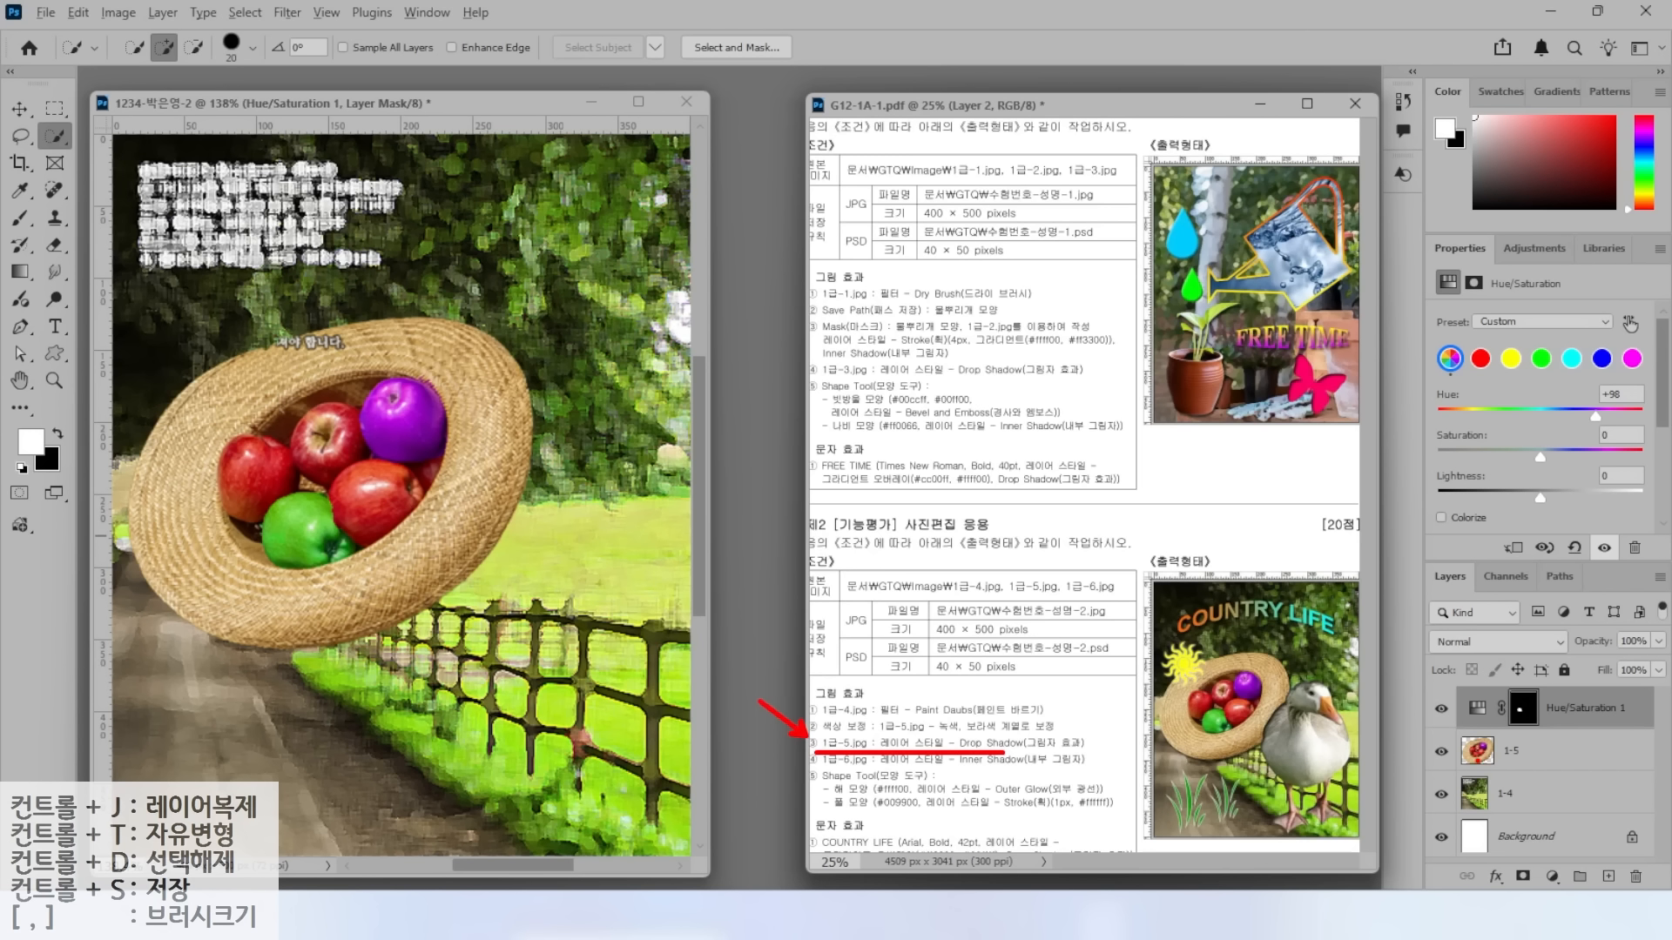
Give hat layer 1-5 a Drop Shadow, then bring up the Open dialog on the GTQ folder.
click(1525, 759)
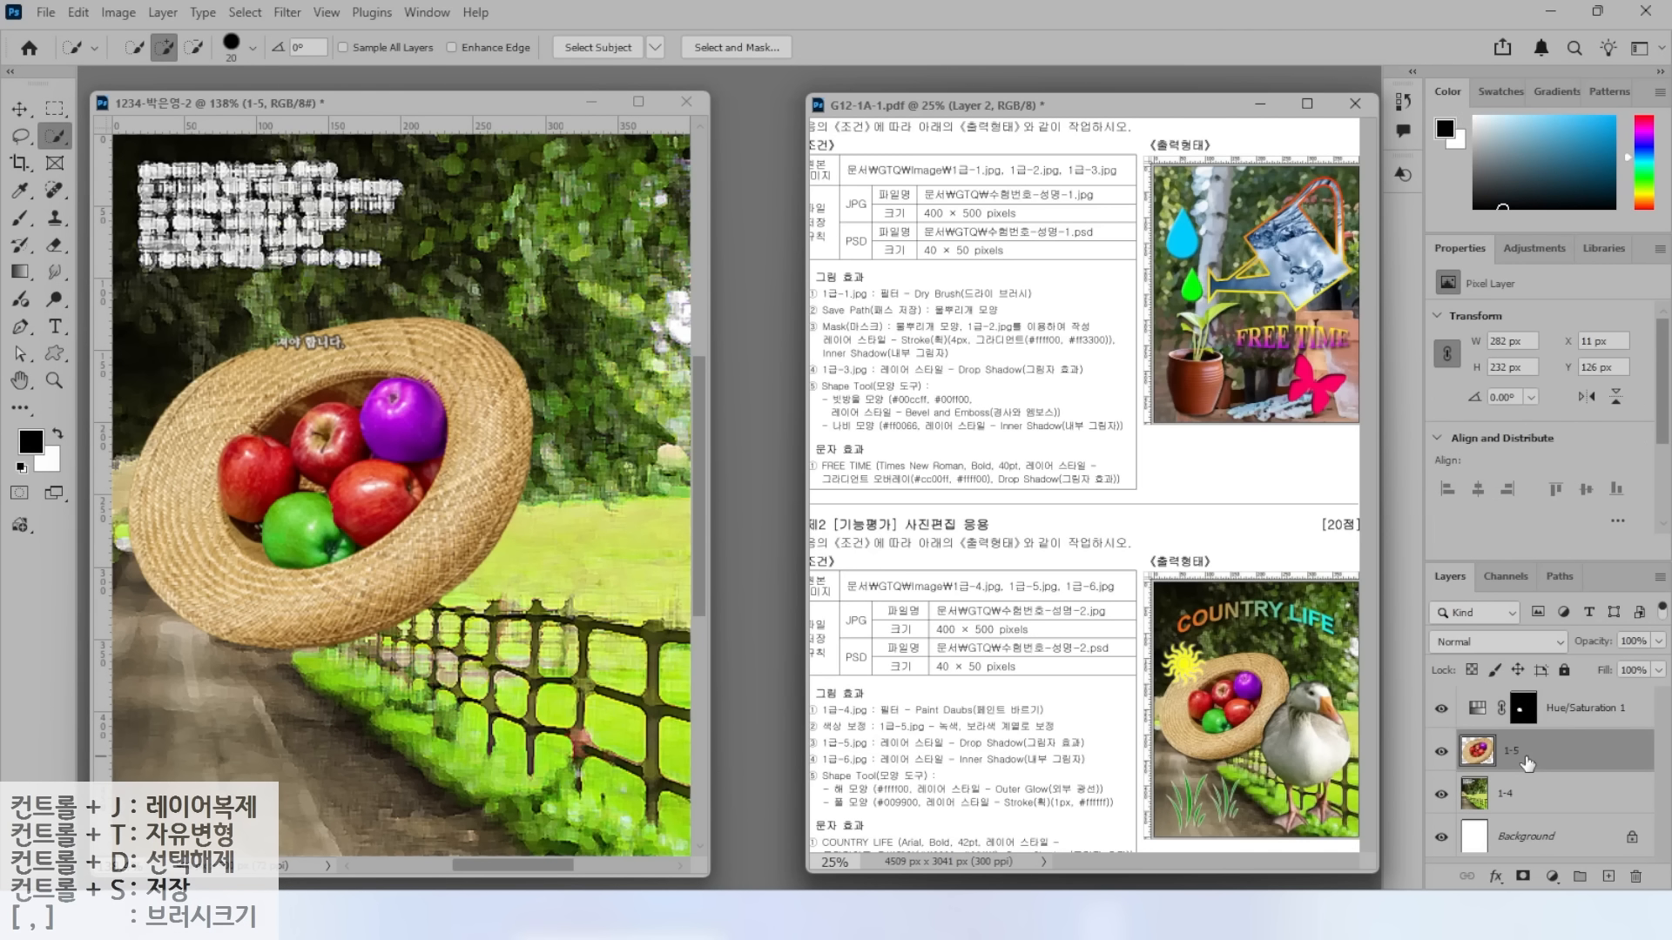
click(1496, 876)
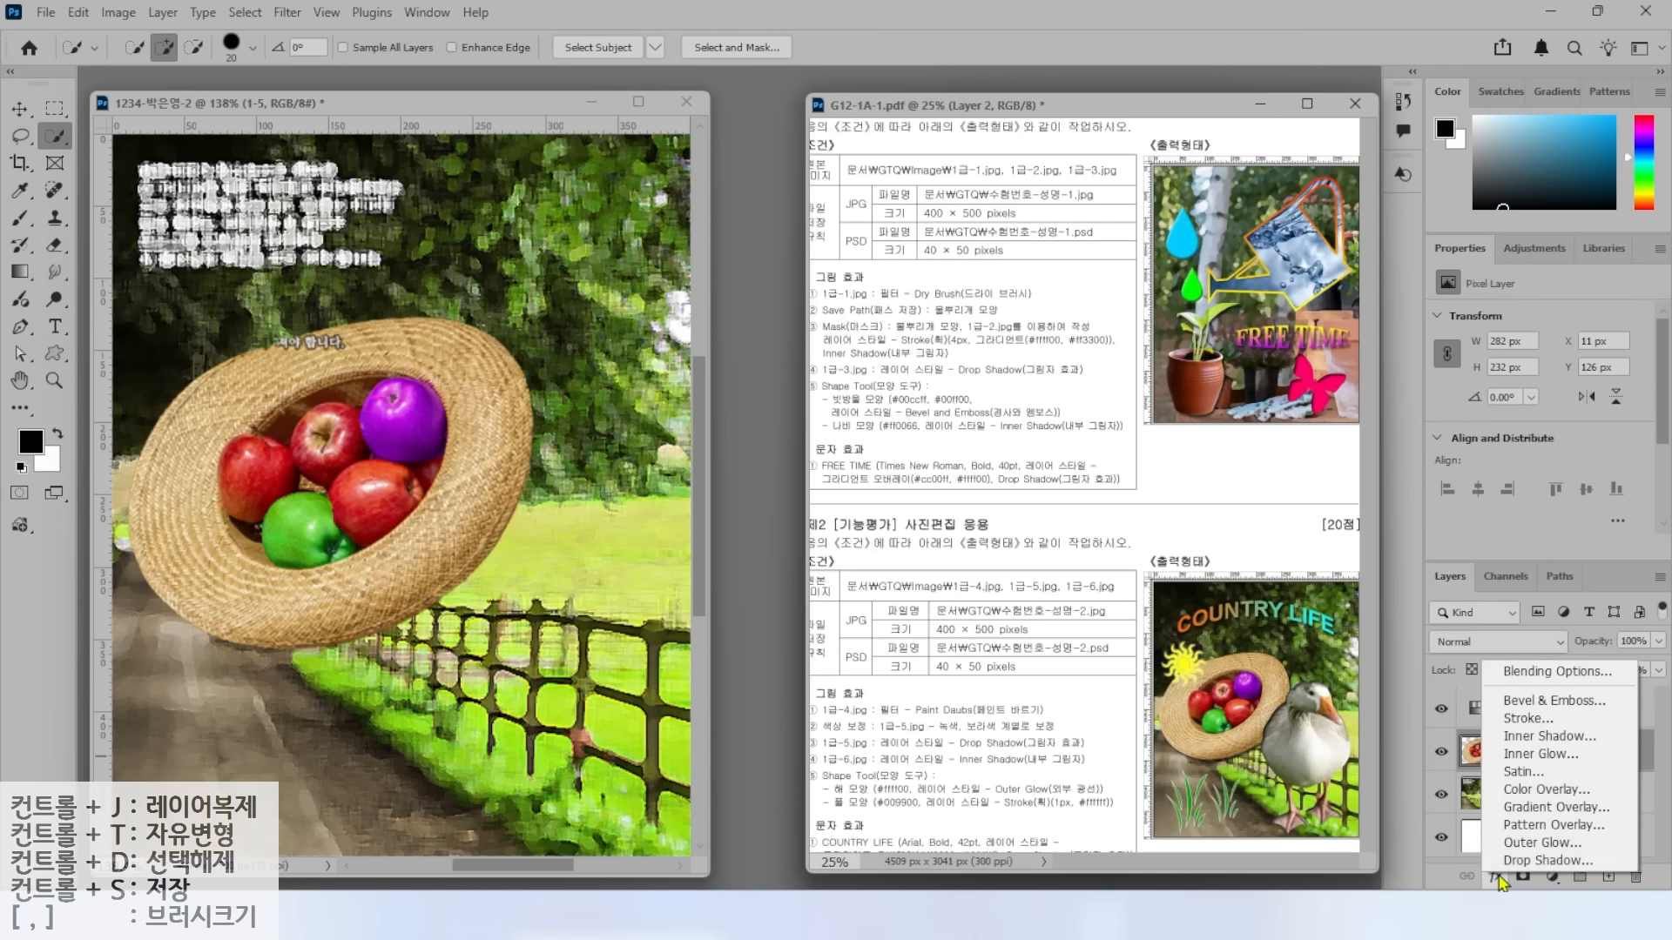
click(1509, 860)
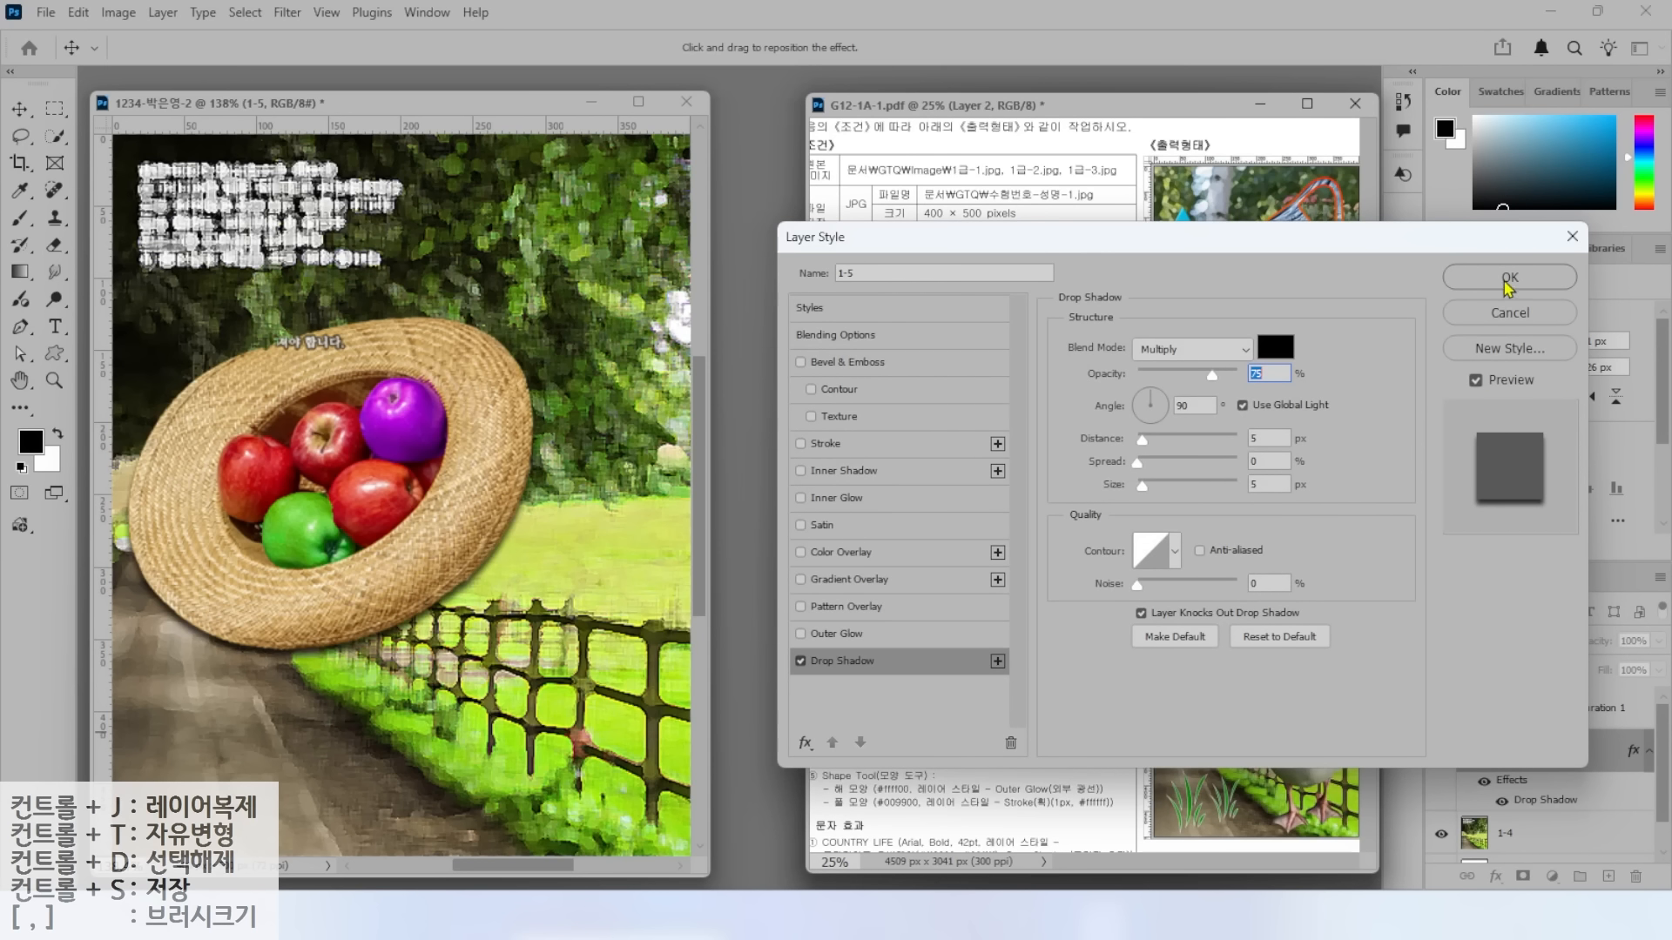
click(1509, 280)
double_click(754, 449)
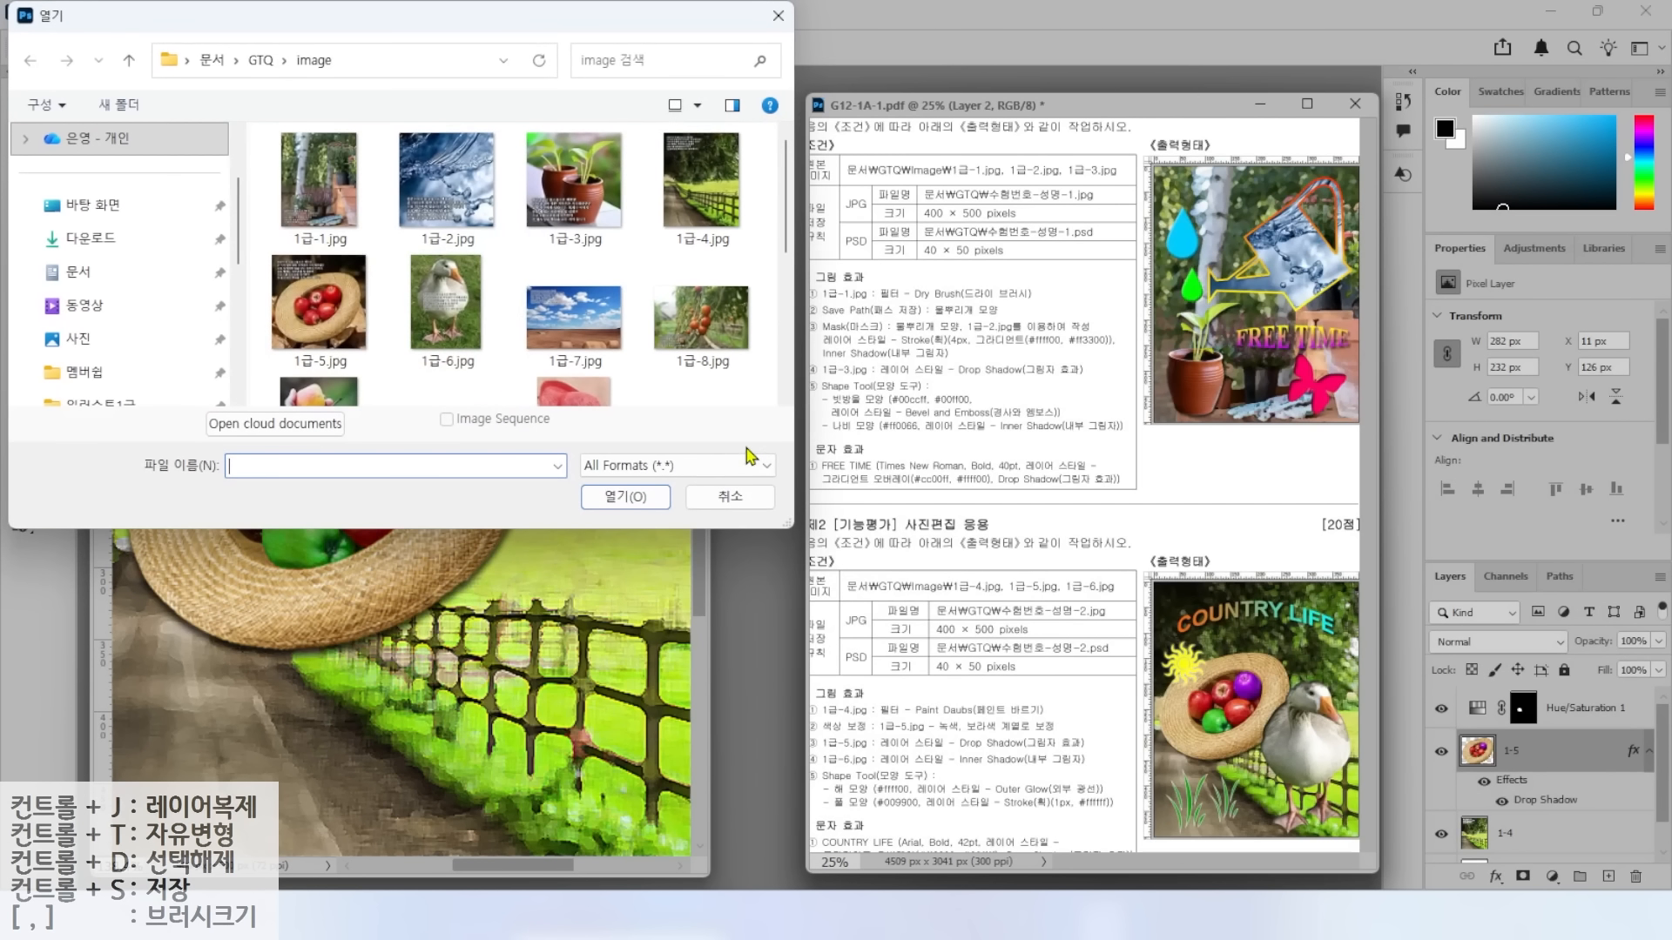
Open 1급-6.jpg and select the goose with the Object Selection tool.
click(442, 317)
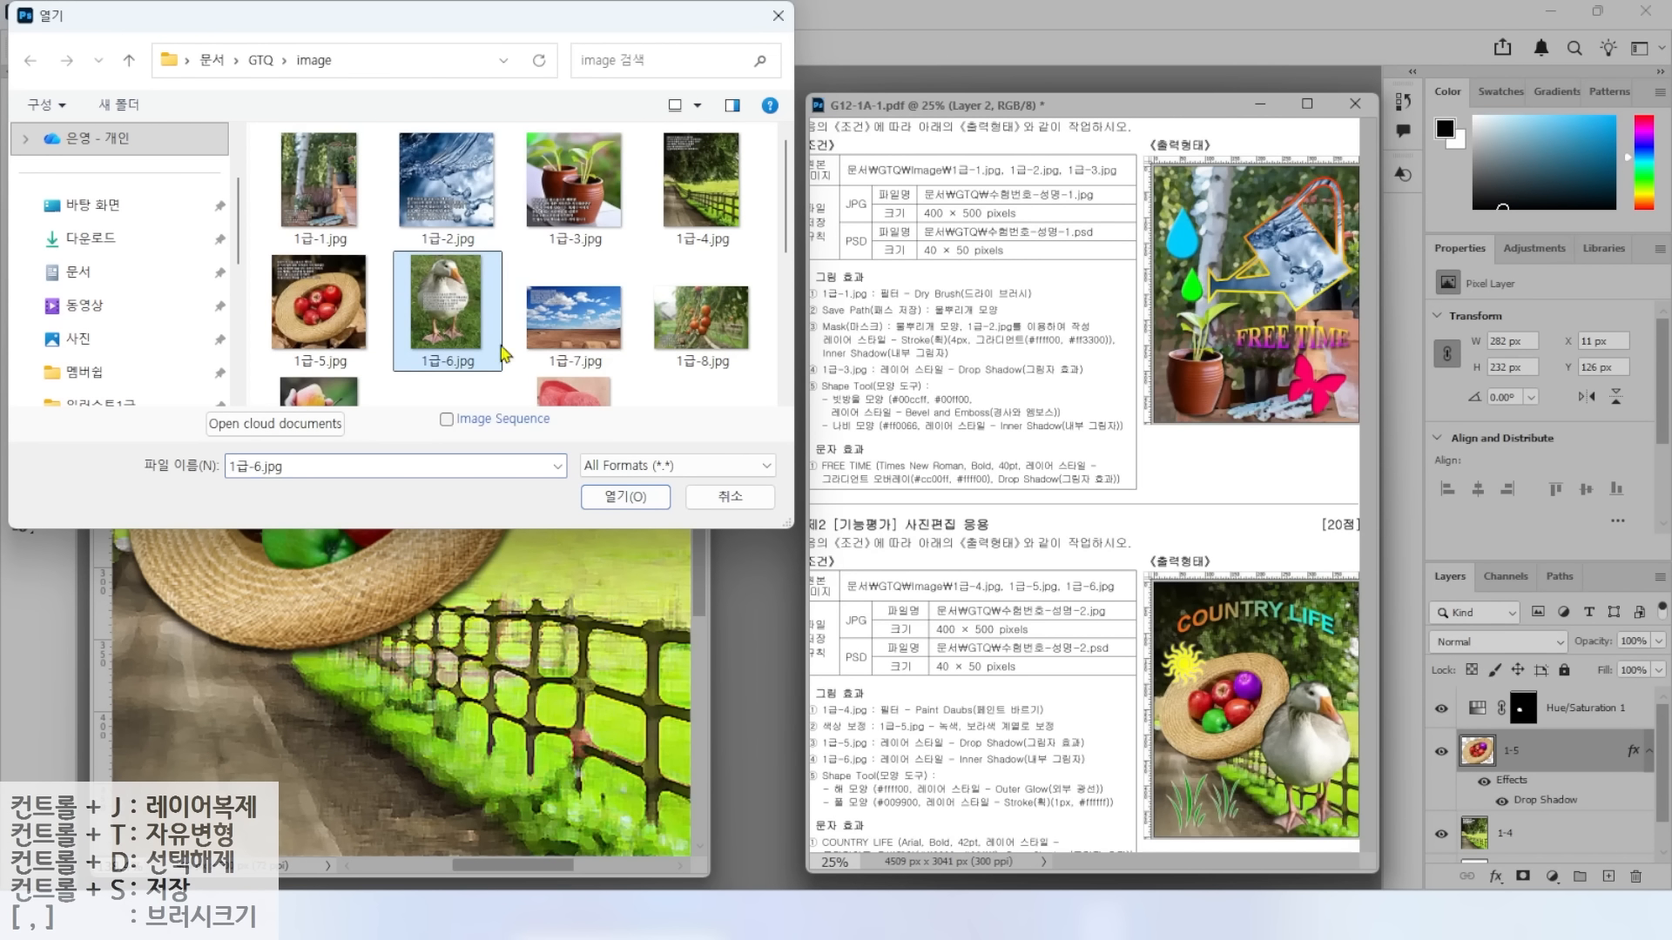
click(624, 500)
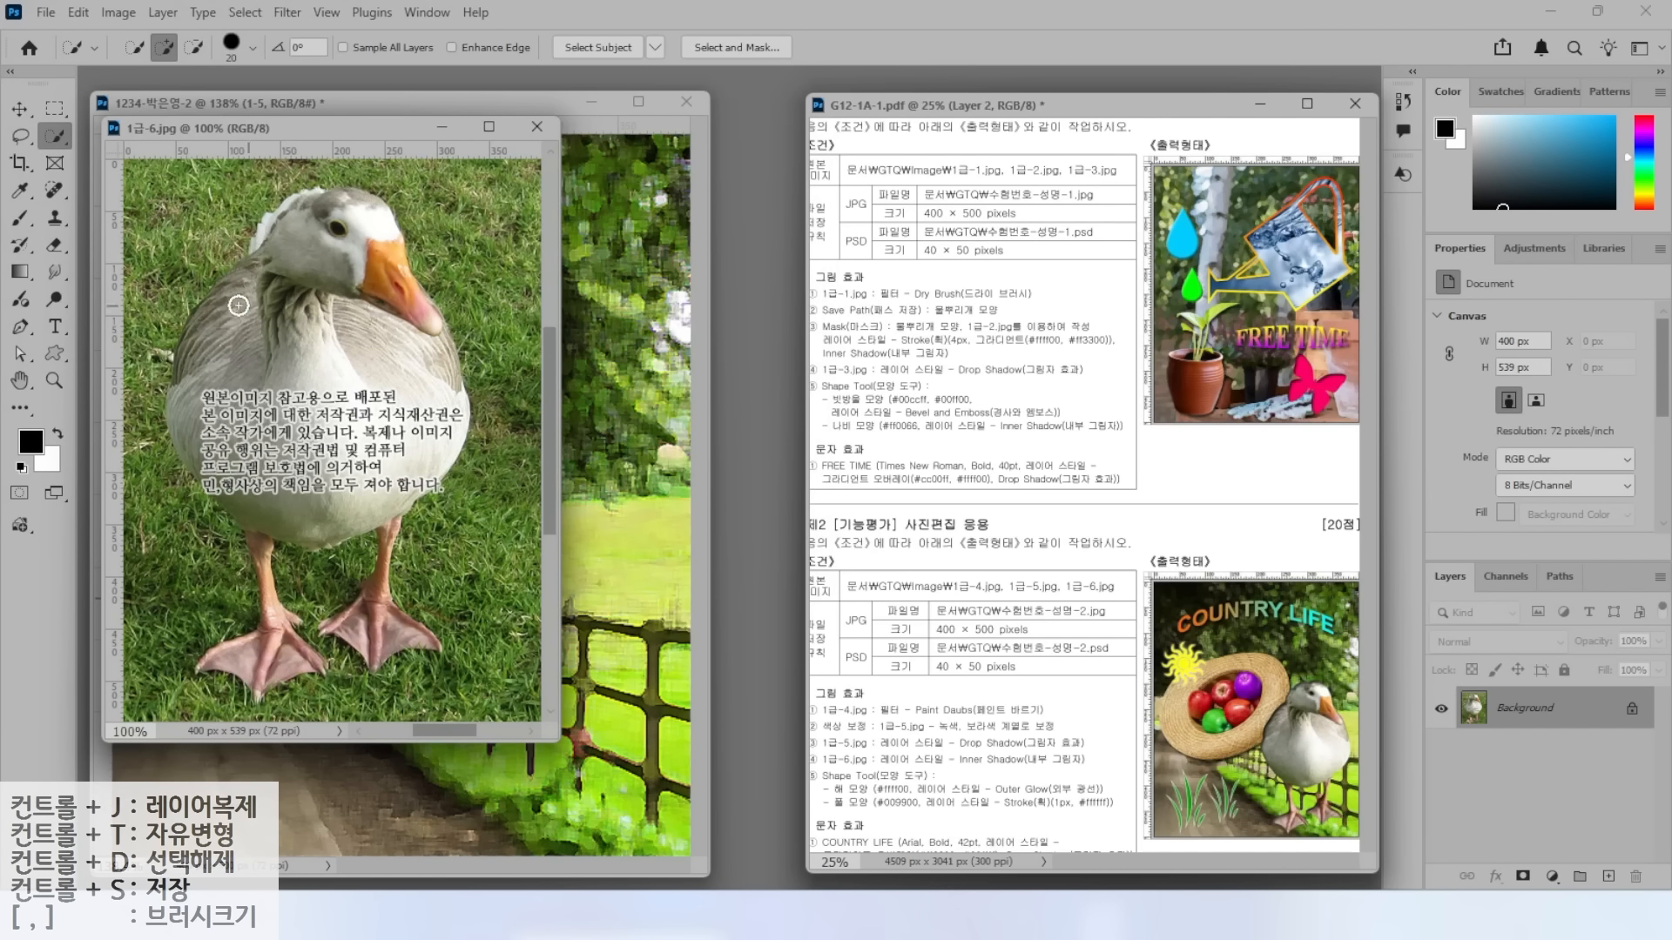
drag(301, 128, 607, 175)
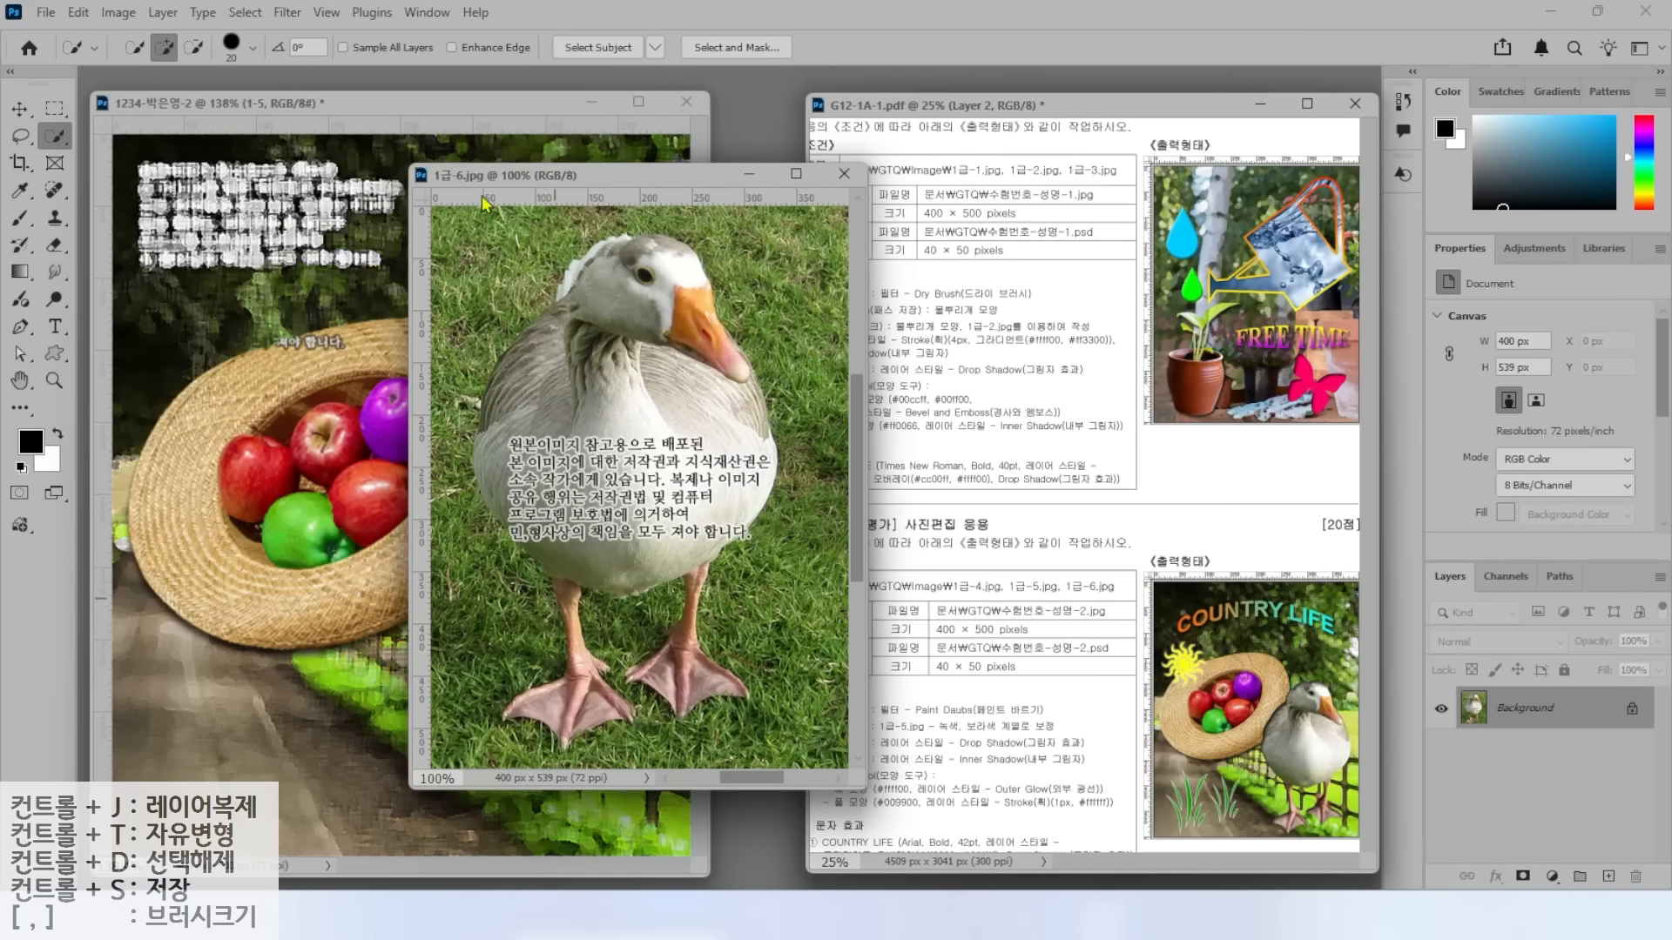
right_click(57, 137)
click(130, 135)
mouse_move(553, 232)
mouse_down()
mouse_move(444, 426)
mouse_move(507, 586)
mouse_move(498, 730)
mouse_move(681, 739)
mouse_move(776, 647)
mouse_move(805, 461)
mouse_move(723, 240)
mouse_move(553, 243)
mouse_up()
click(23, 111)
Drag the goose into the composite above Hue/Saturation 1 and name the layer 1-6.
drag(600, 671, 383, 465)
click(844, 174)
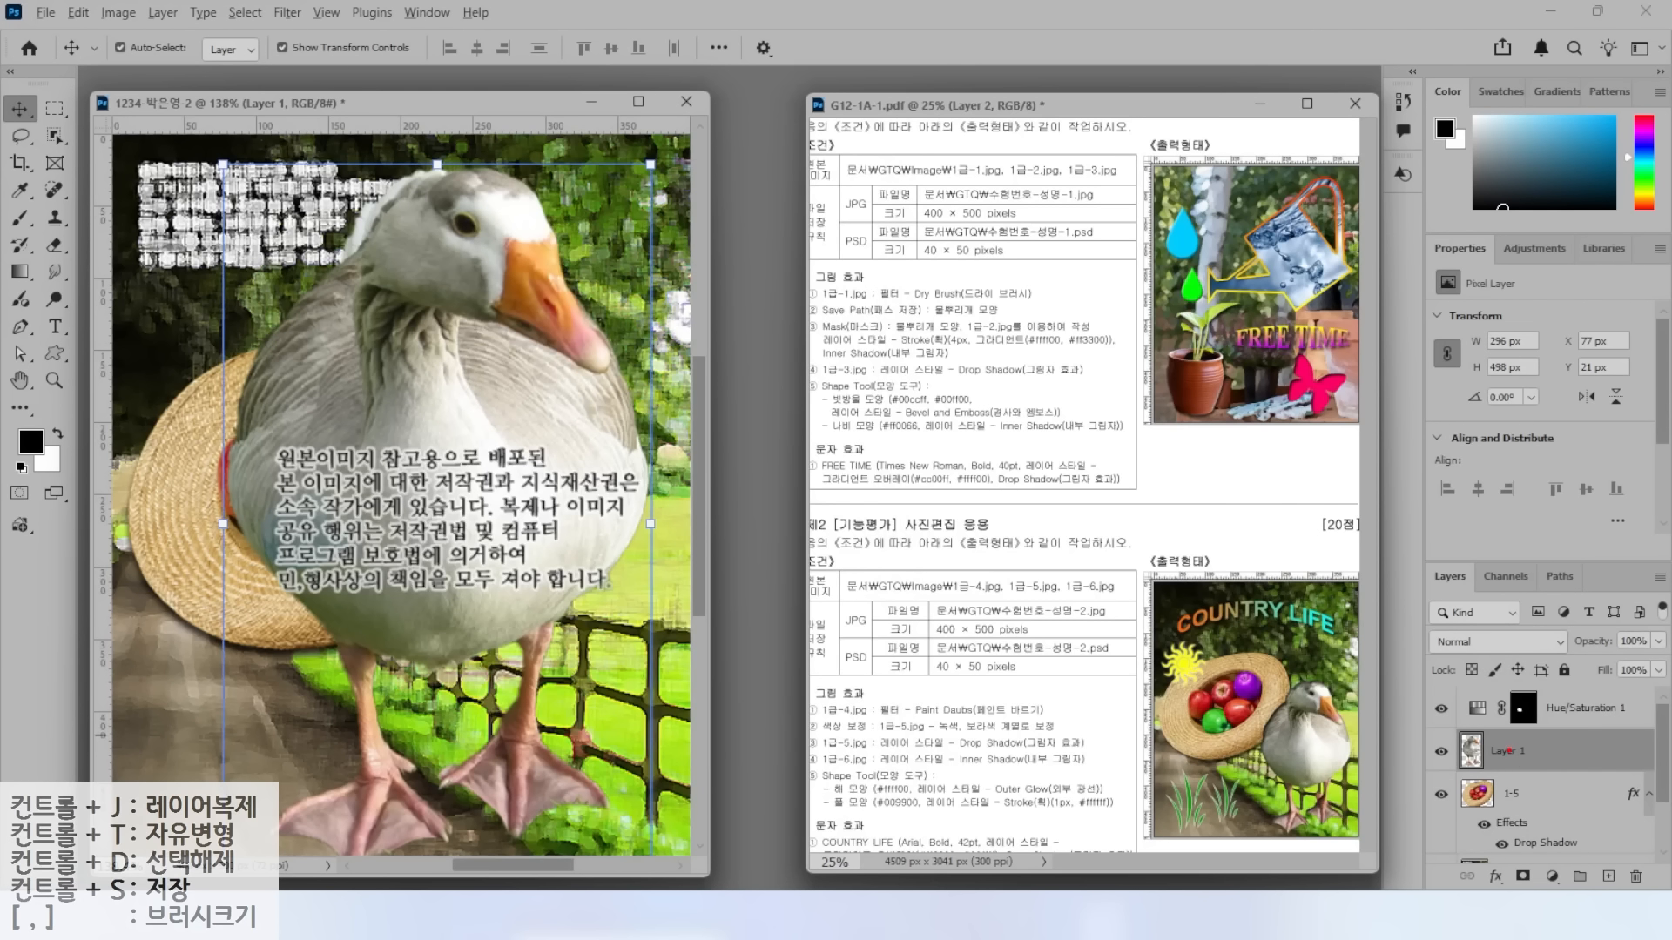
mouse_move(1507, 758)
mouse_down()
mouse_move(1474, 738)
mouse_move(1472, 676)
mouse_up()
mouse_move(1508, 751)
mouse_down()
mouse_move(1515, 701)
mouse_move(1516, 722)
mouse_up()
double_click(1511, 708)
text(1-6)
key(Return)
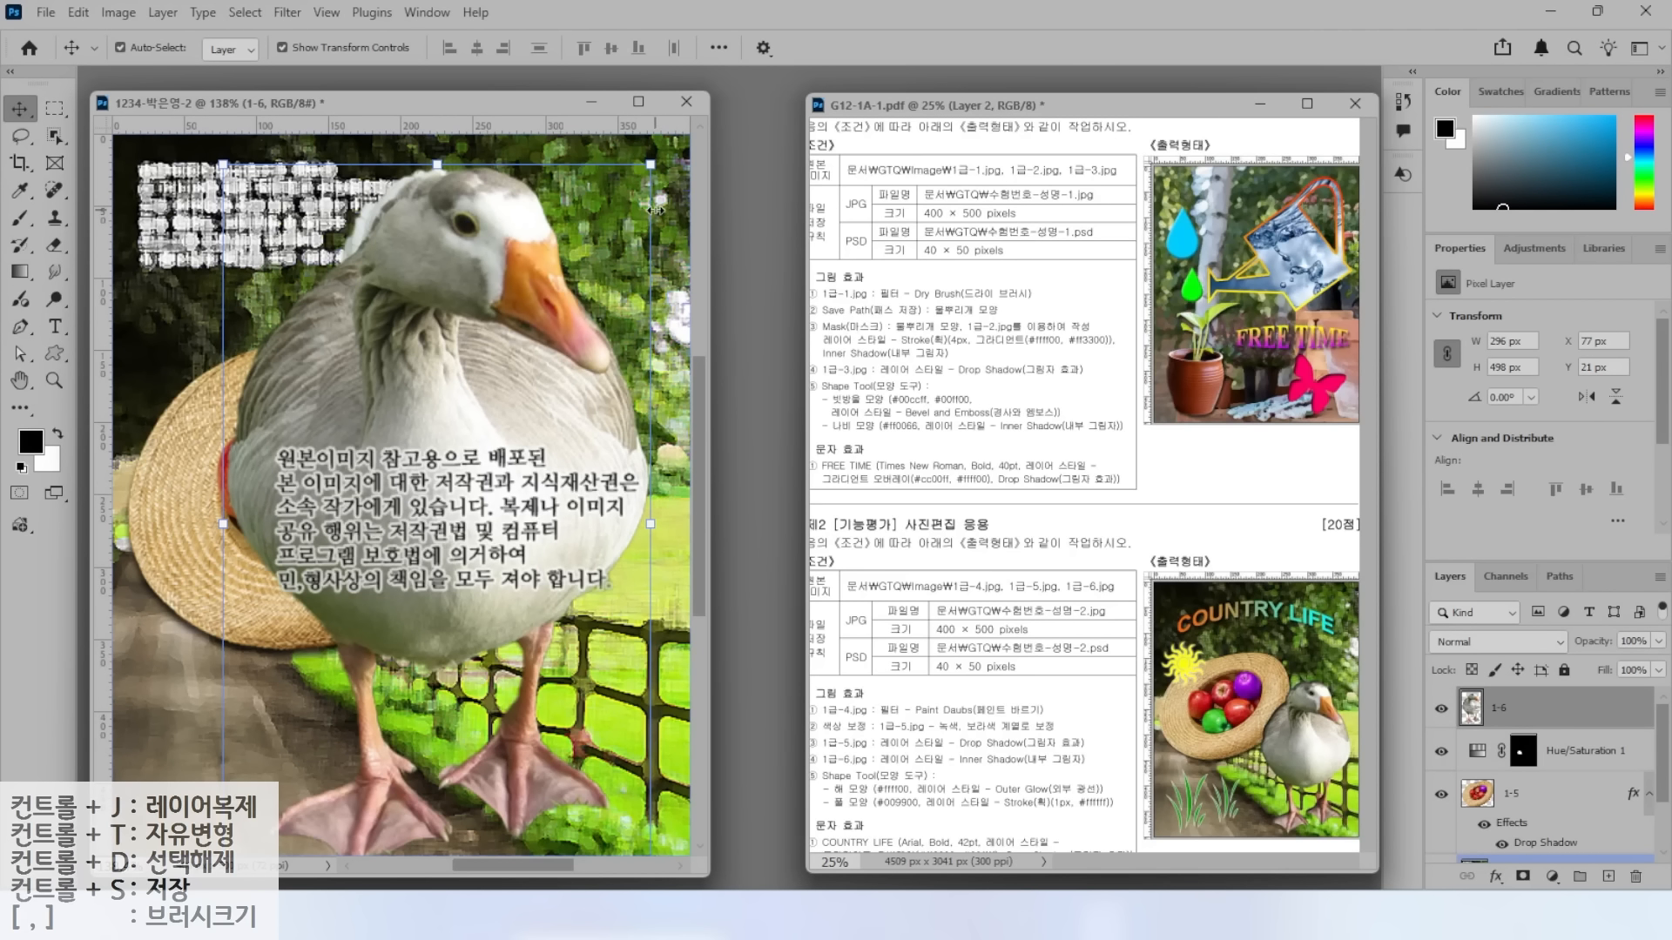
Scale the goose to about 55% and place it at the lower right.
key(ctrl+t)
drag(651, 167, 510, 464)
drag(418, 592, 609, 542)
drag(401, 404, 425, 445)
drag(589, 554, 594, 554)
key(Return)
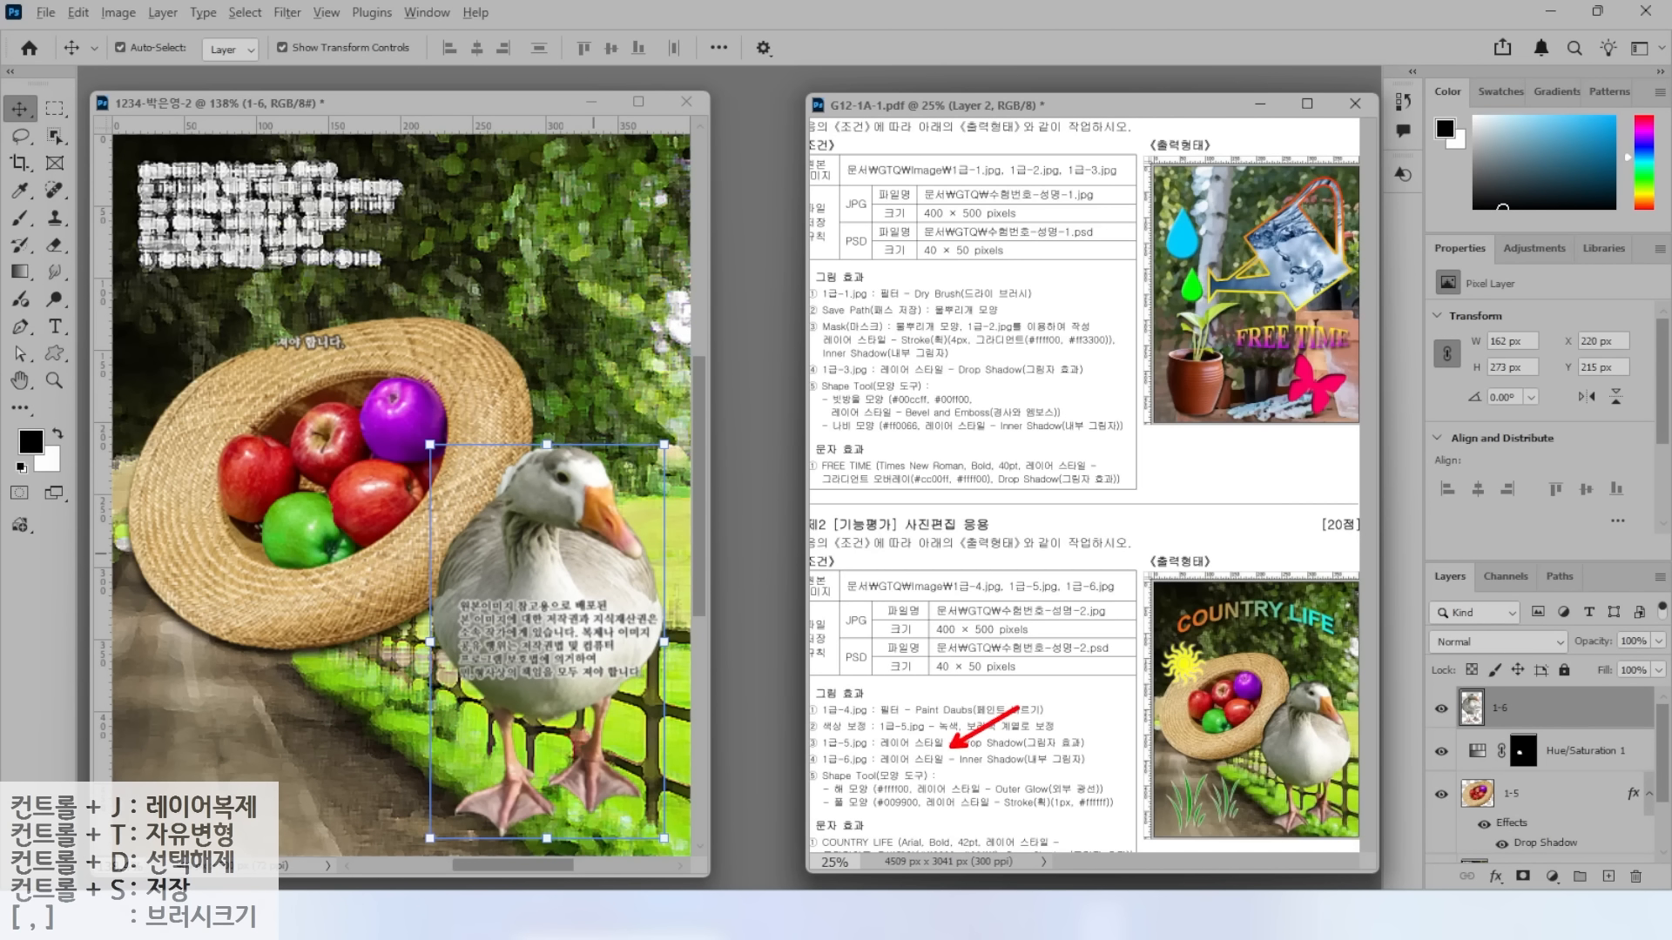
drag(945, 772, 1122, 772)
mouse_move(1411, 557)
mouse_down()
mouse_move(1634, 888)
mouse_move(1669, 890)
mouse_up()
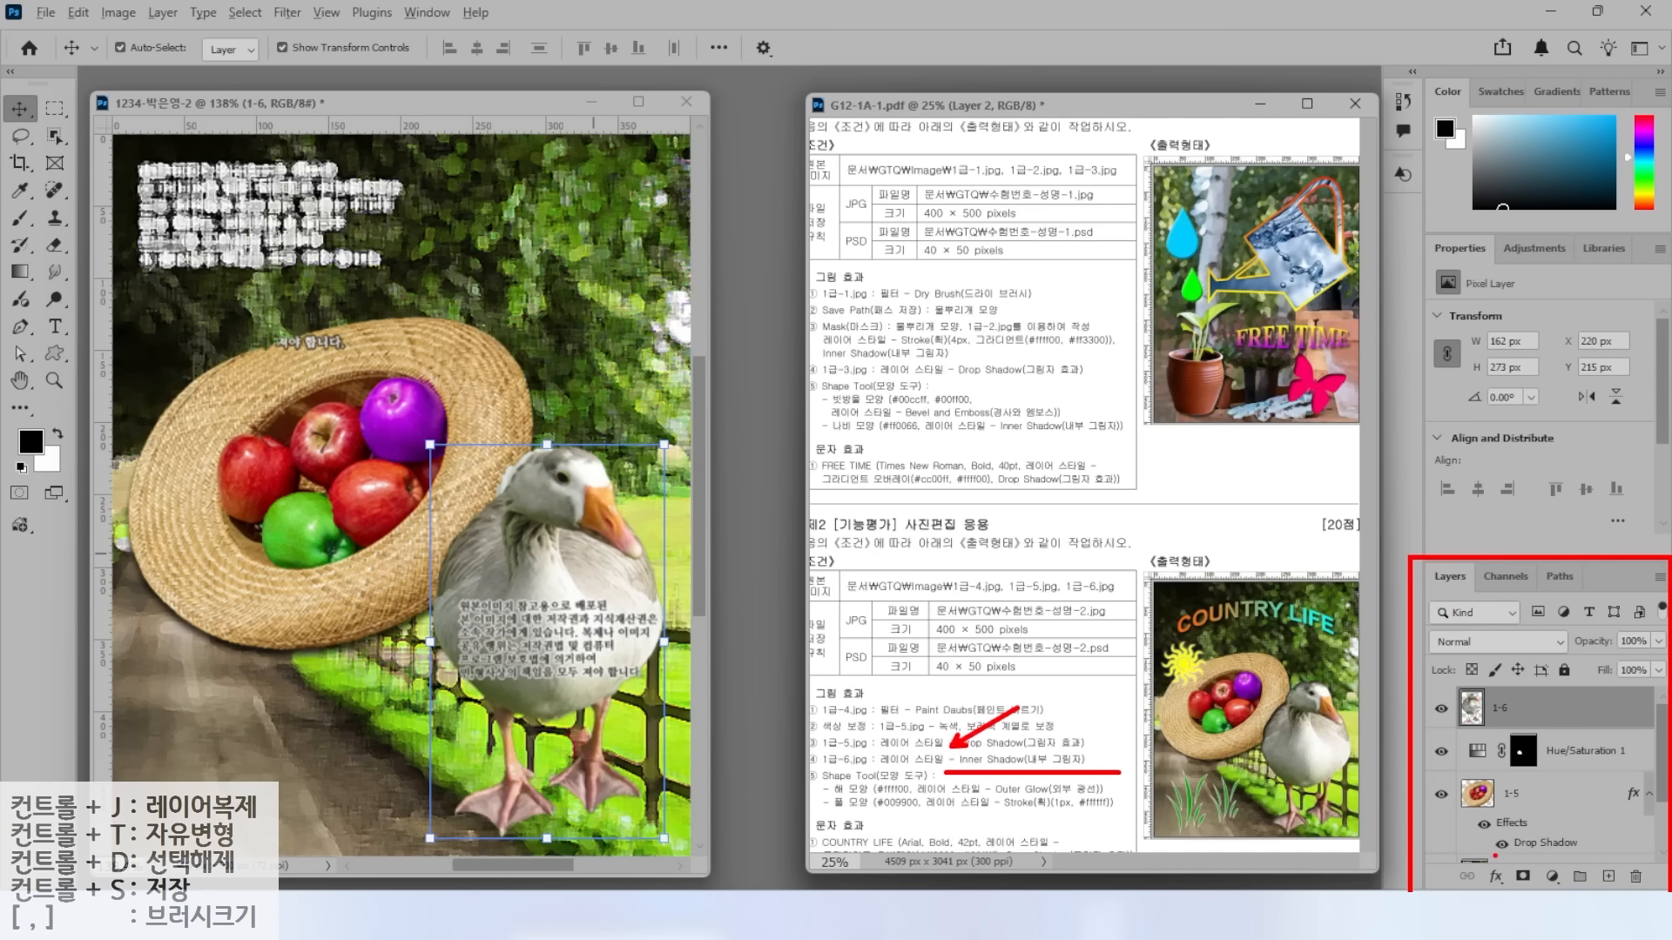
mouse_move(1480, 857)
mouse_down()
mouse_move(1519, 891)
mouse_move(1555, 815)
mouse_up()
key(Escape)
Add an Inner Shadow effect to goose layer 1-6.
click(1497, 881)
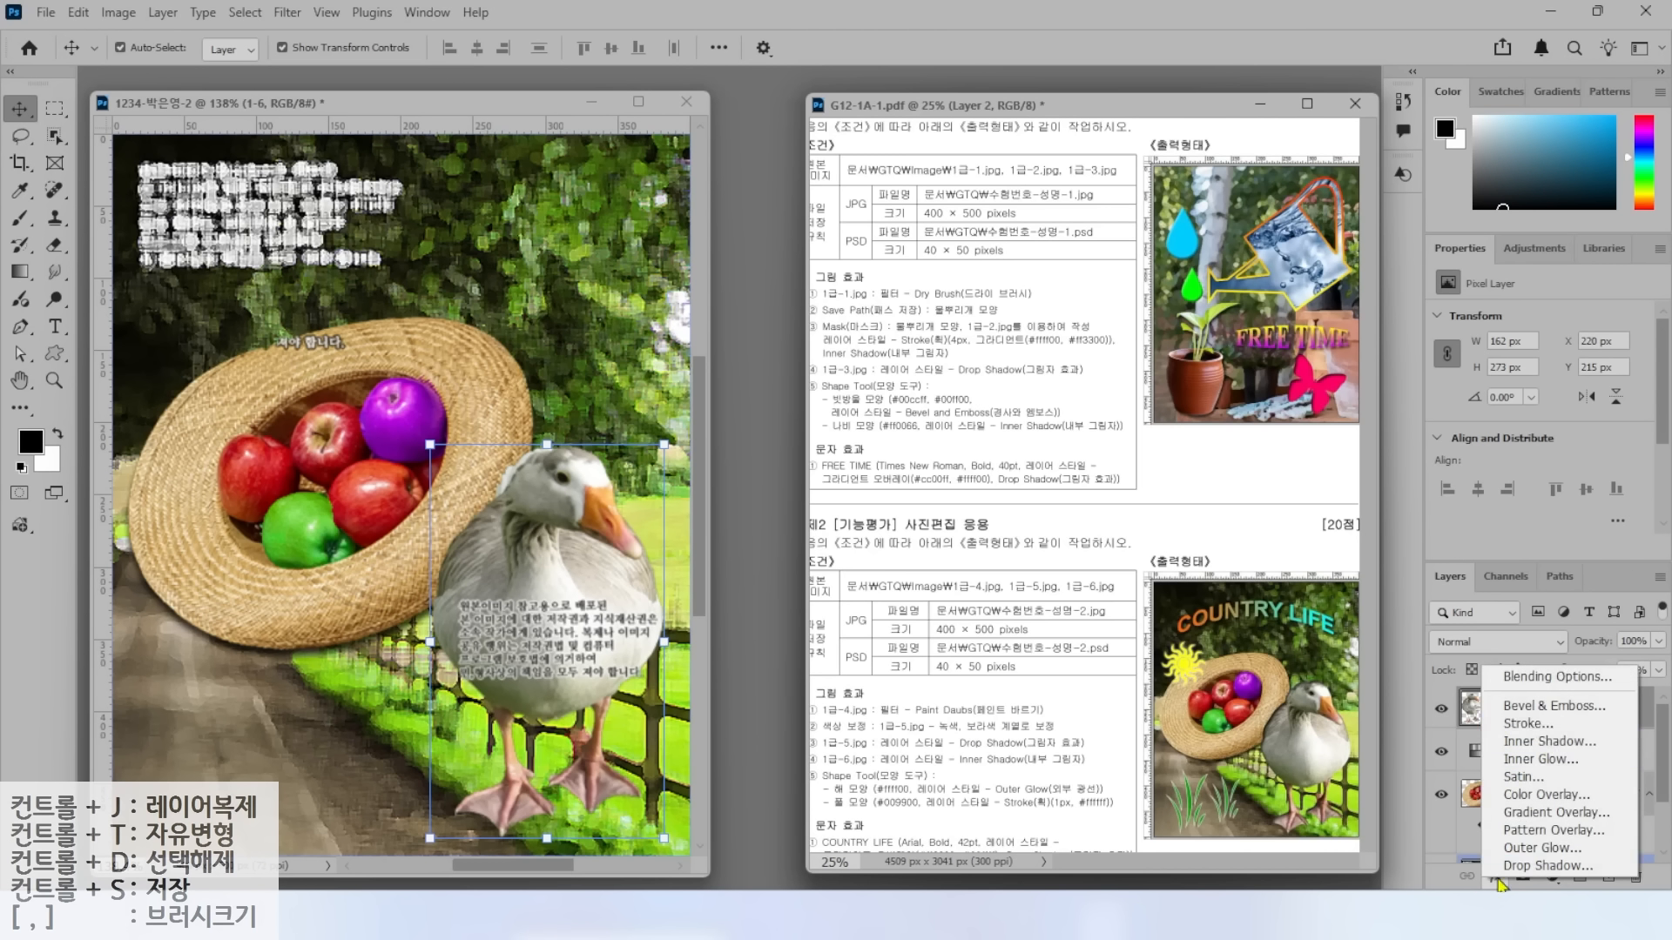
click(1532, 743)
click(1510, 277)
mouse_move(810, 715)
mouse_down()
mouse_move(853, 770)
mouse_move(1104, 824)
mouse_up()
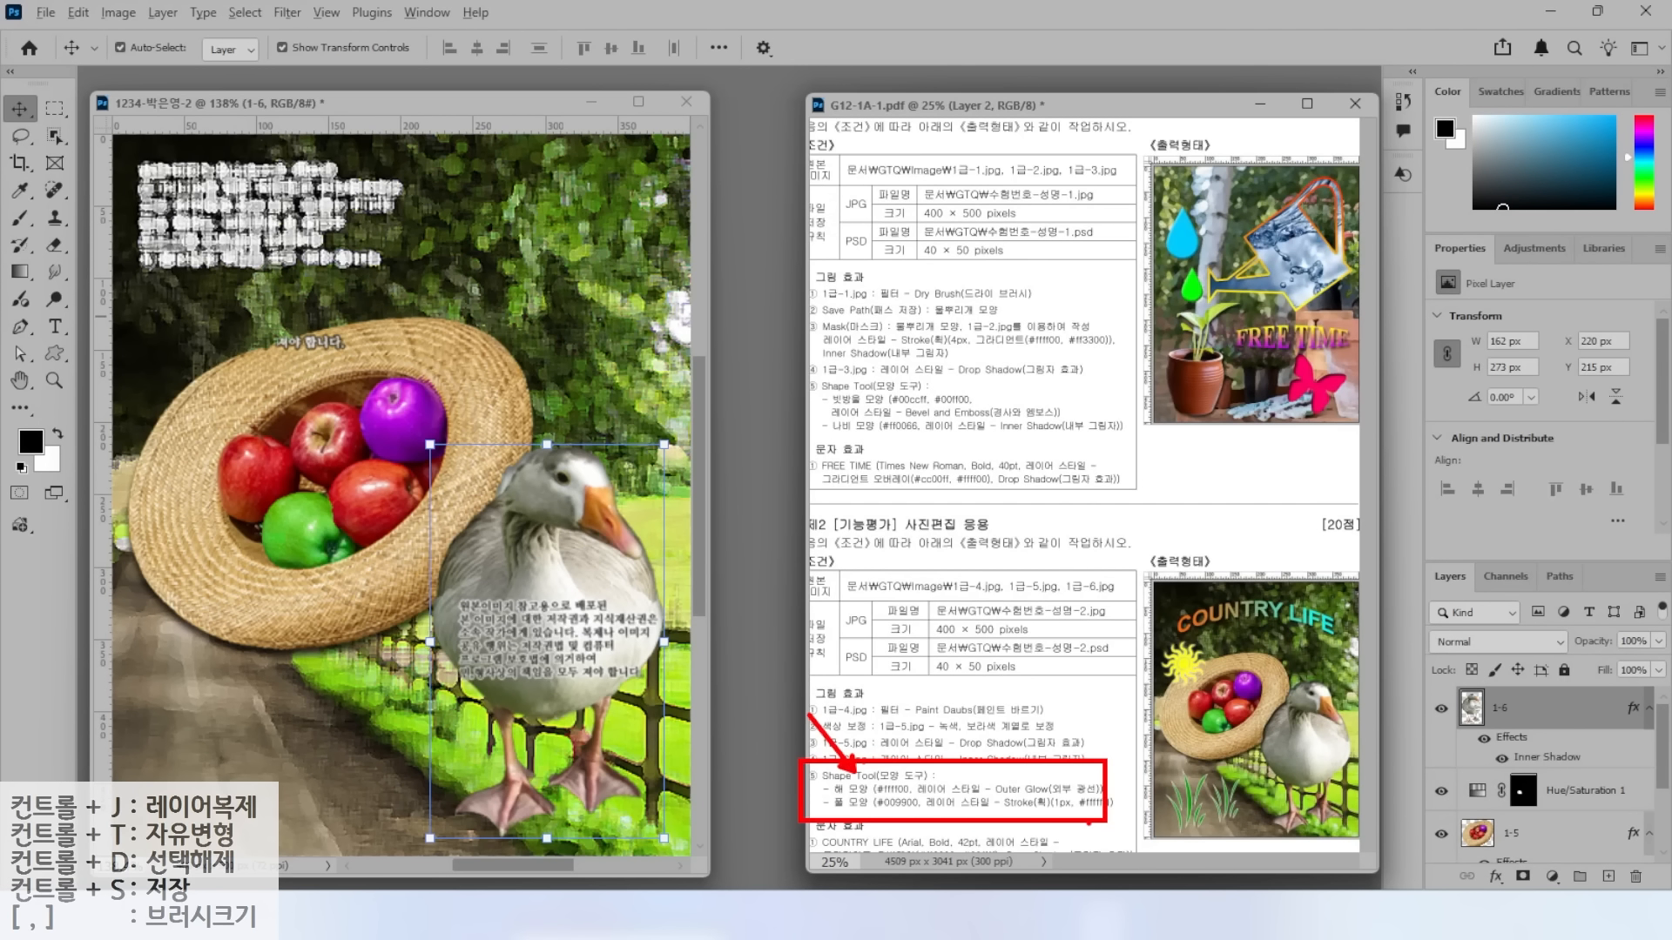
Draw the Nature-set sun custom shape at the hat's upper left.
click(54, 353)
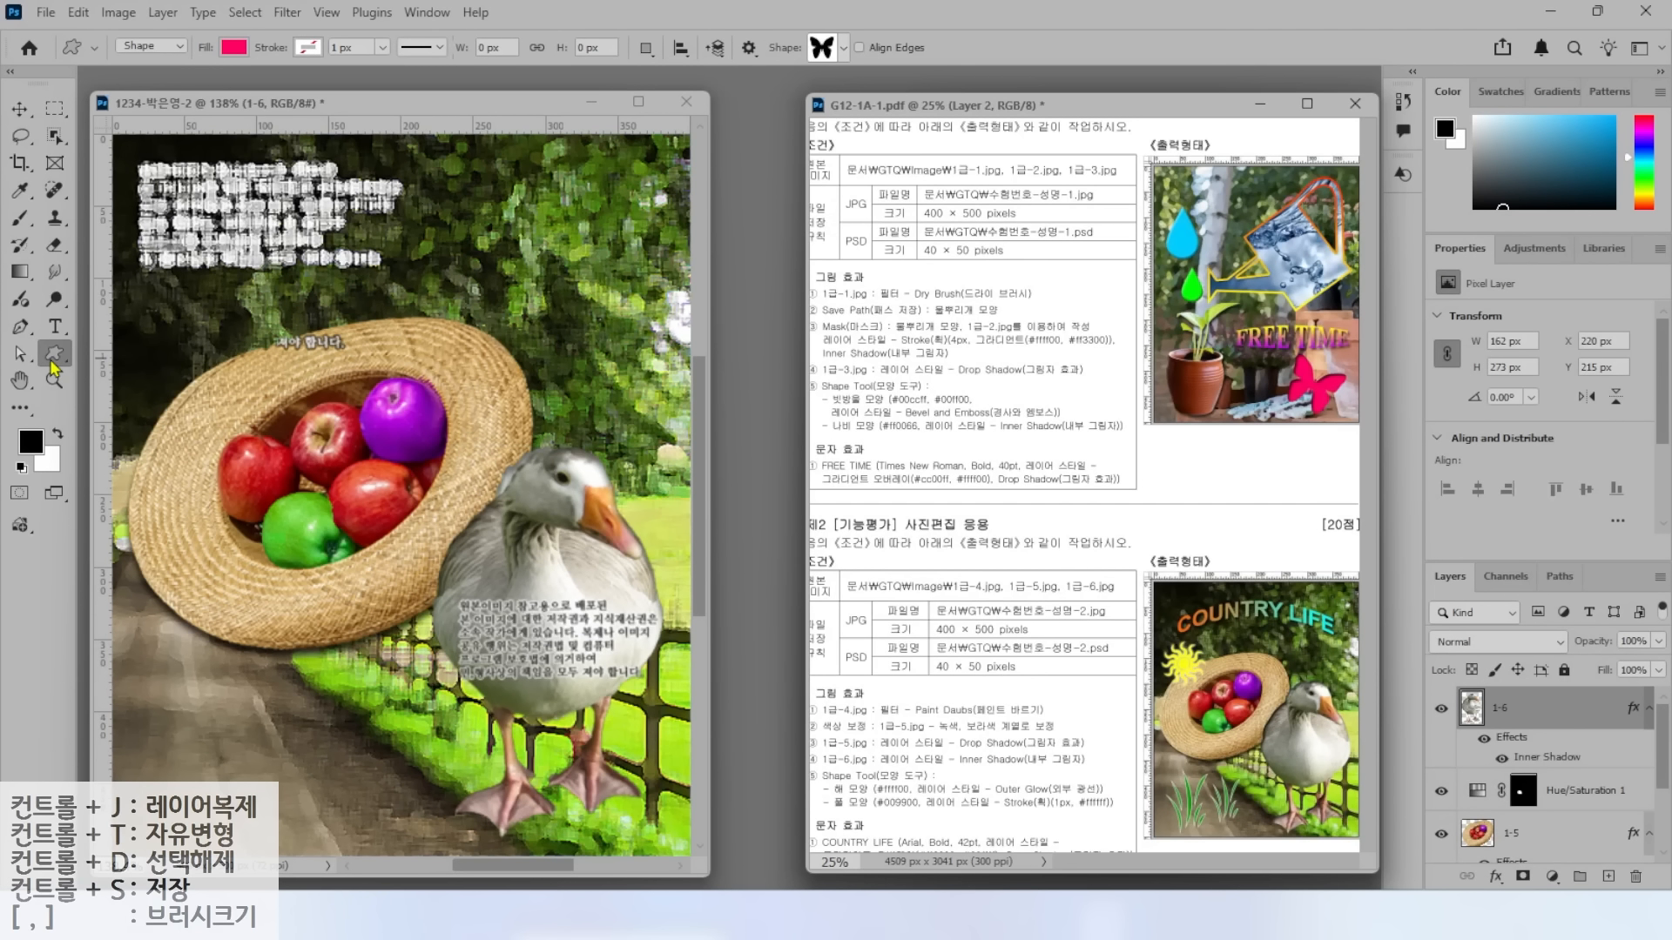
drag(70, 15, 954, 106)
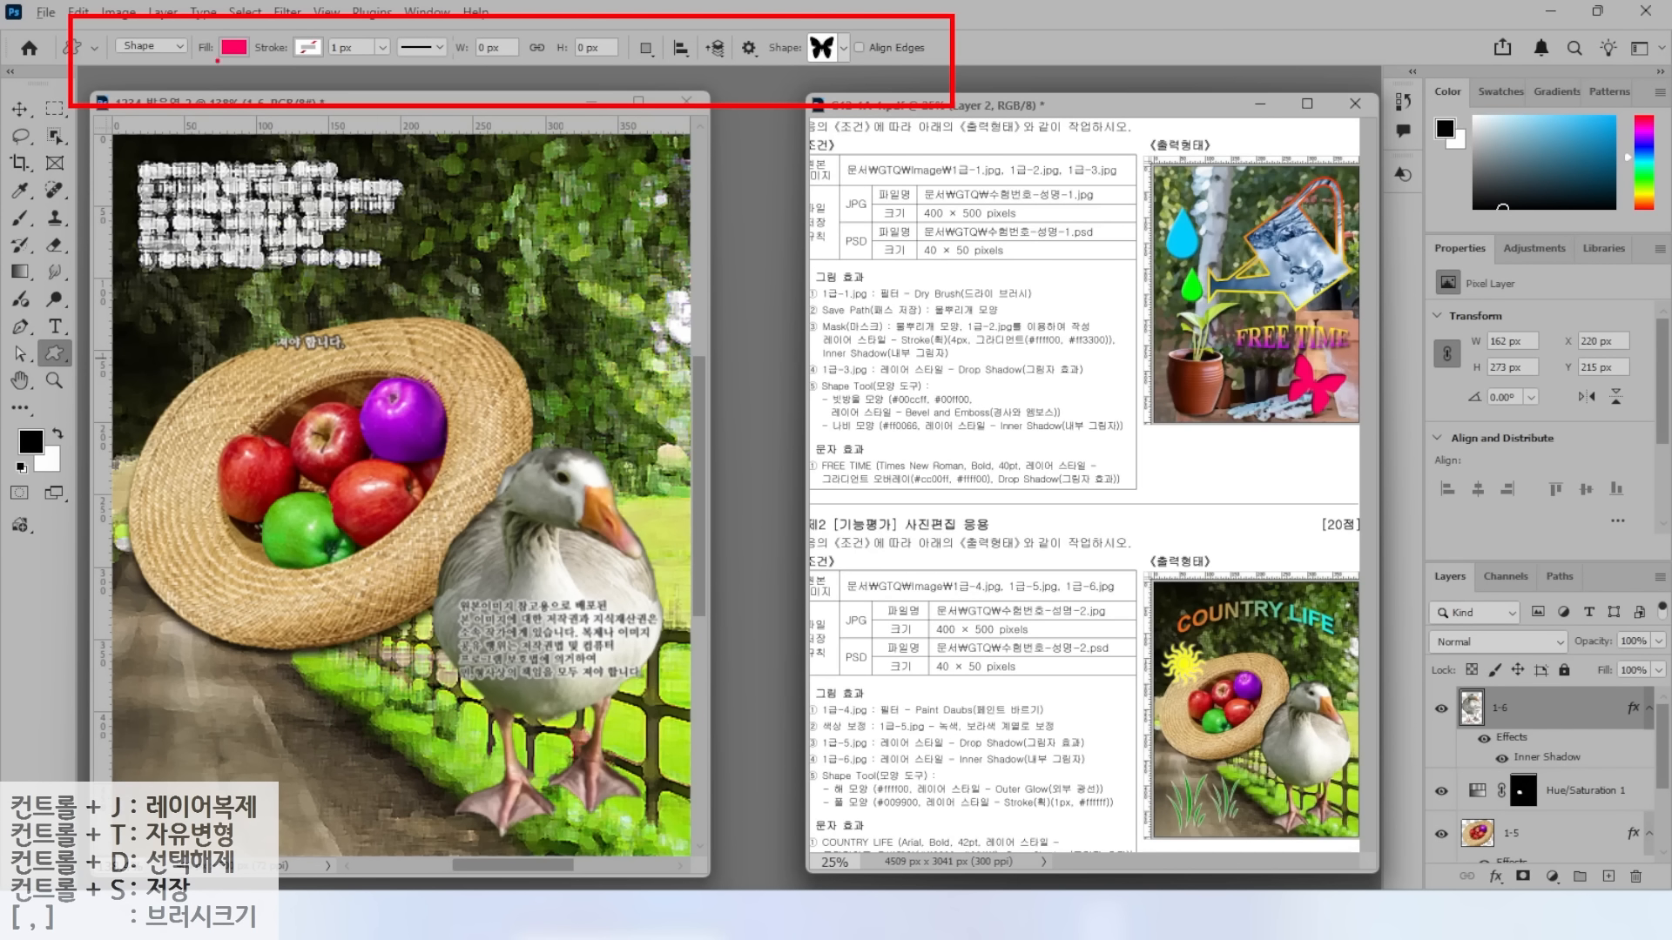
drag(150, 79, 142, 19)
mouse_move(218, 148)
mouse_down()
mouse_move(149, 60)
mouse_move(202, 39)
mouse_move(251, 76)
mouse_up()
drag(322, 156, 241, 65)
mouse_move(334, 26)
mouse_down()
mouse_move(277, 68)
mouse_move(342, 78)
mouse_up()
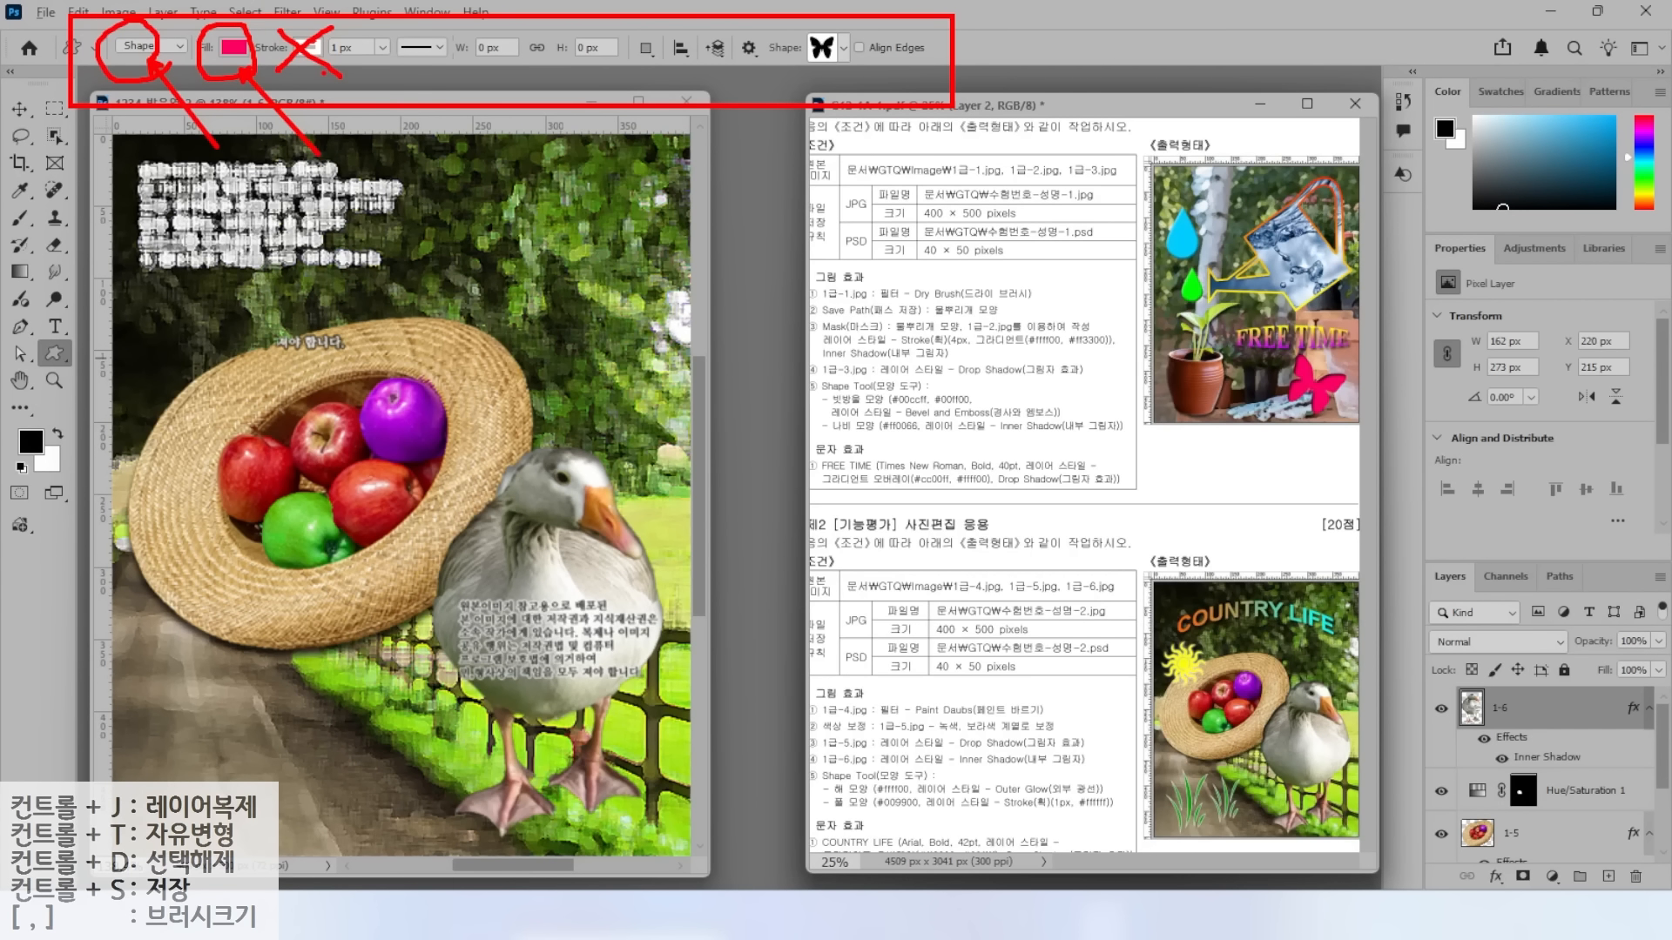
mouse_move(849, 75)
mouse_down()
mouse_move(761, 69)
mouse_move(892, 18)
mouse_move(836, 82)
mouse_up()
drag(925, 163, 837, 75)
key(Escape)
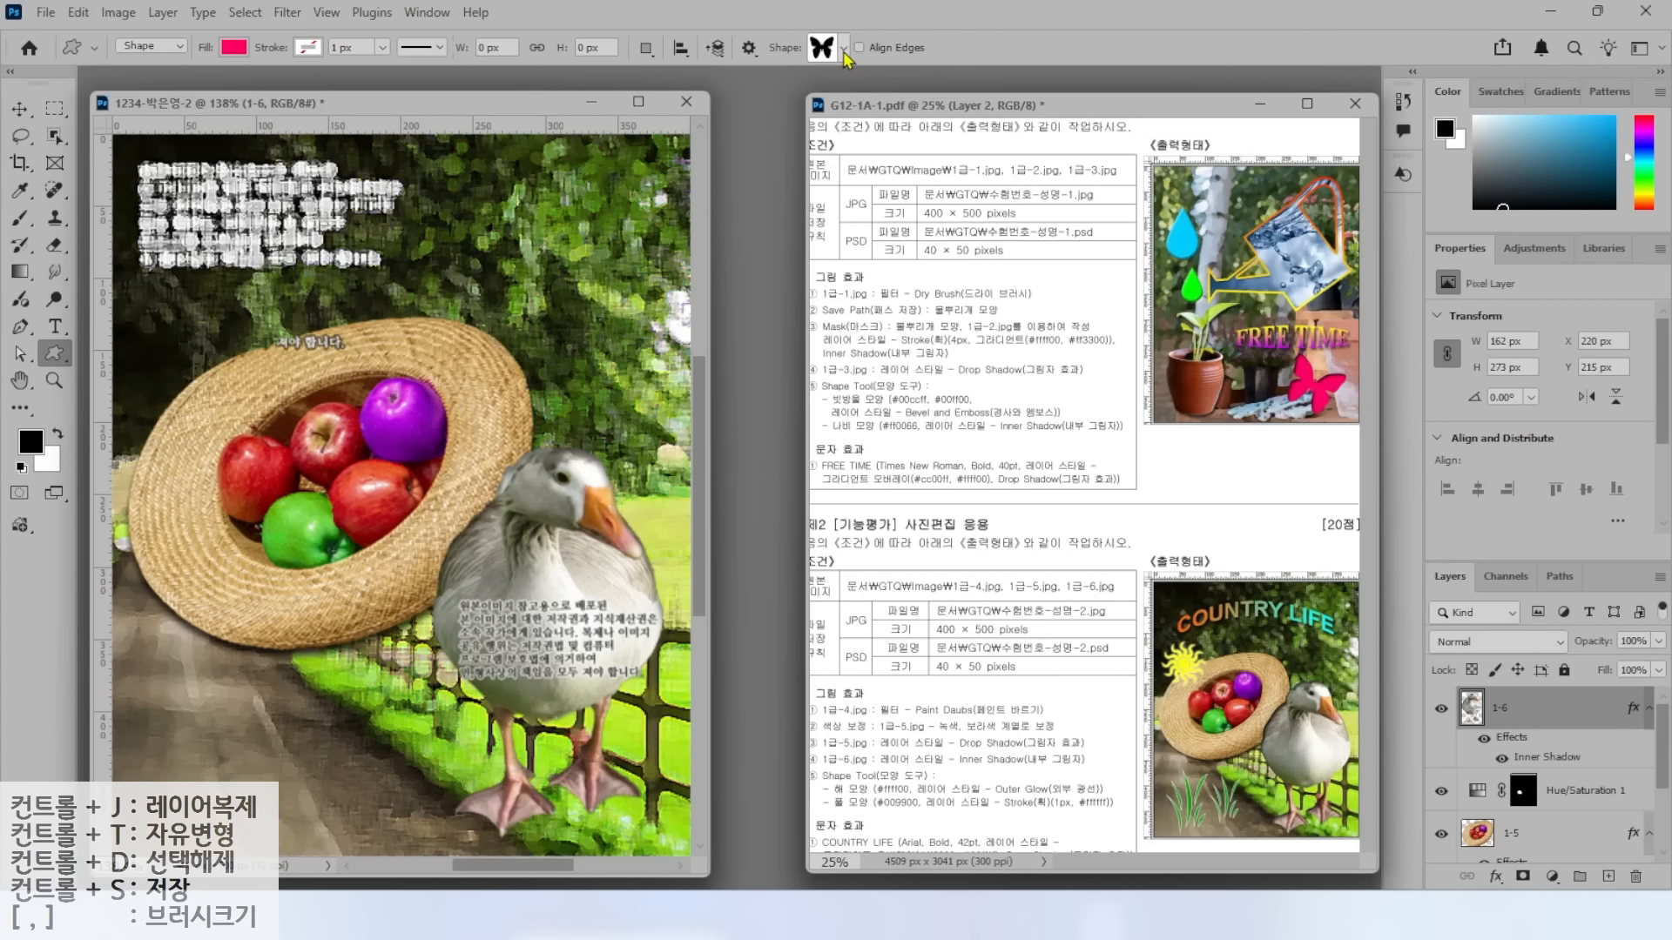
click(844, 49)
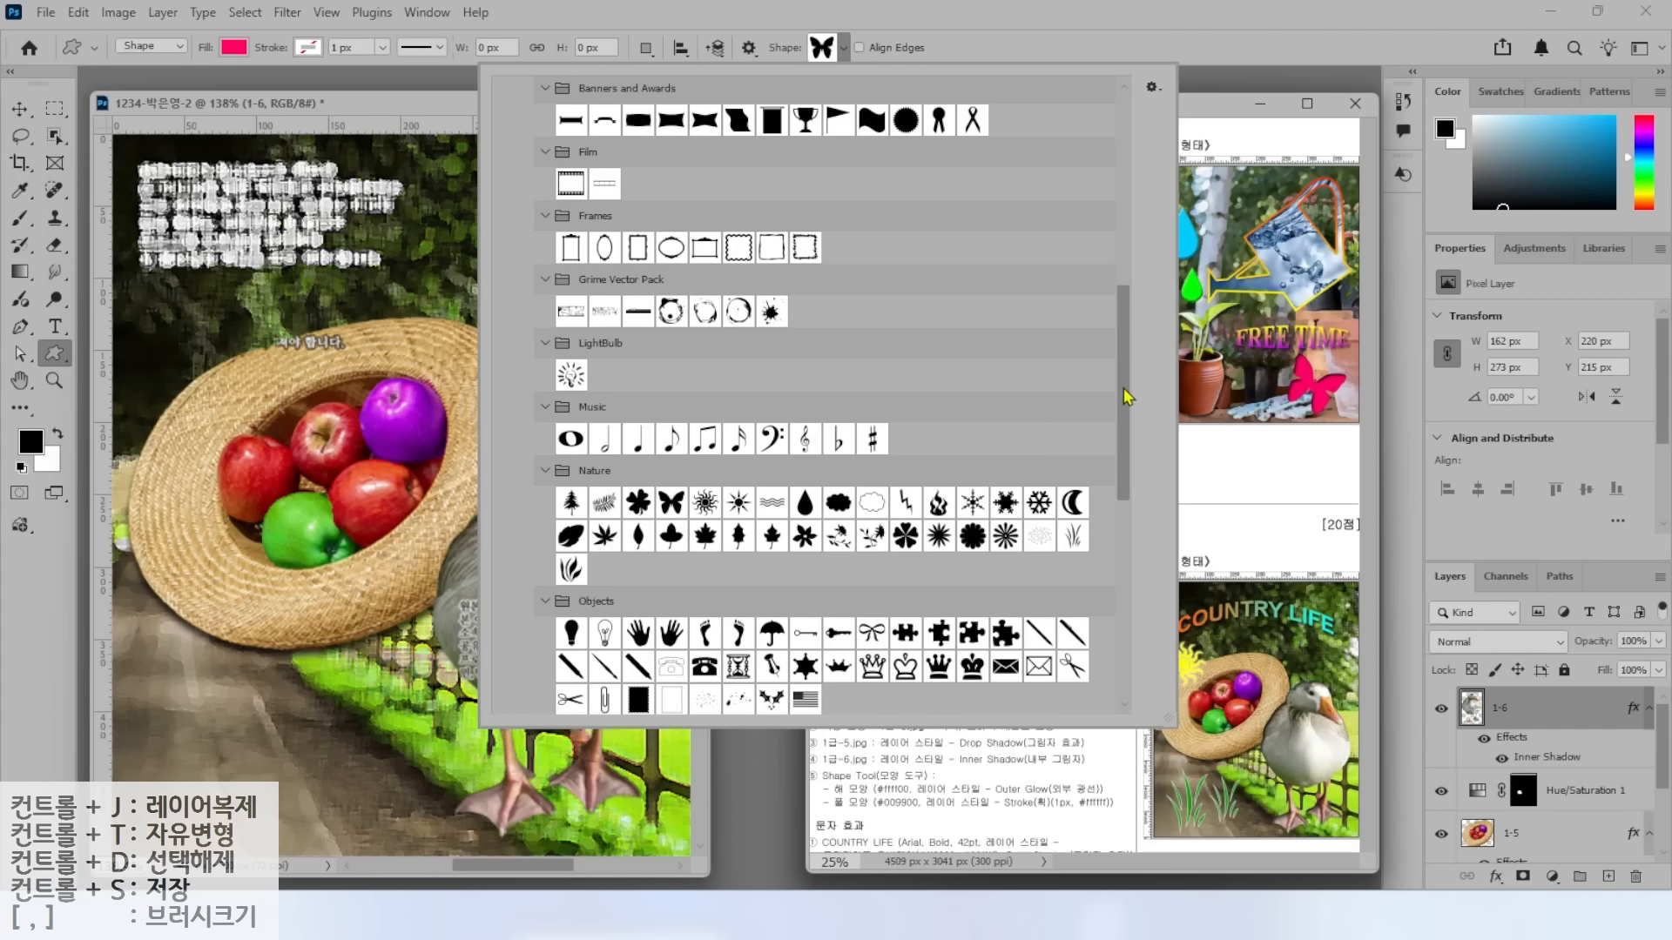
double_click(705, 503)
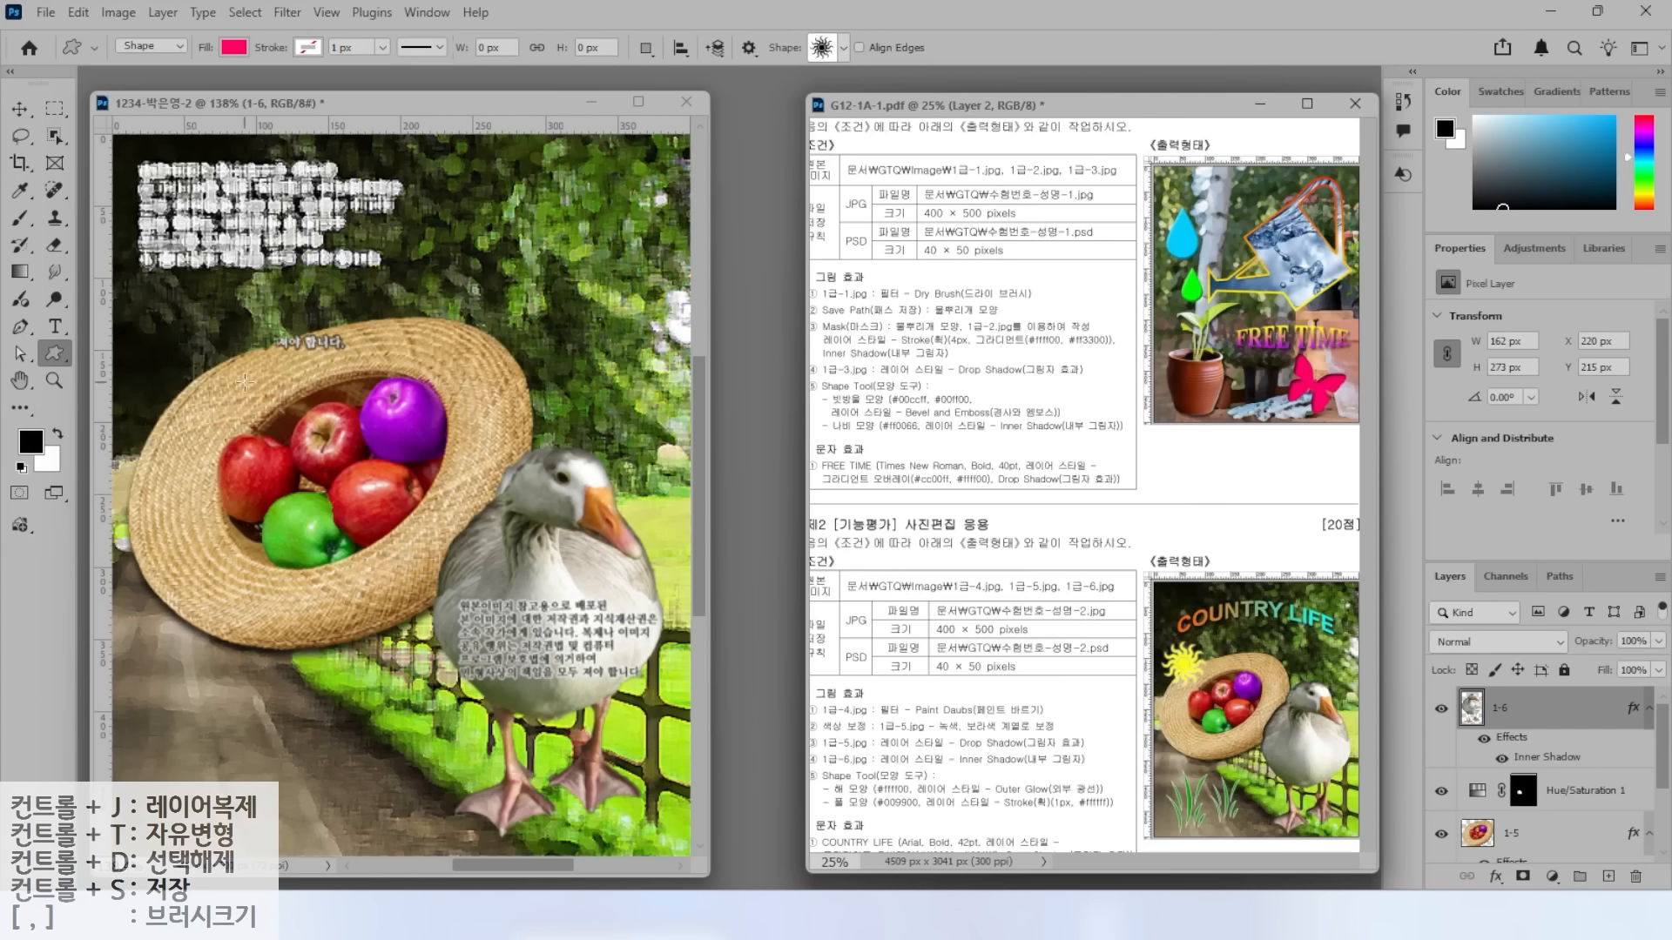
mouse_move(142, 340)
mouse_down()
mouse_move(259, 433)
mouse_move(217, 400)
mouse_move(247, 445)
mouse_up()
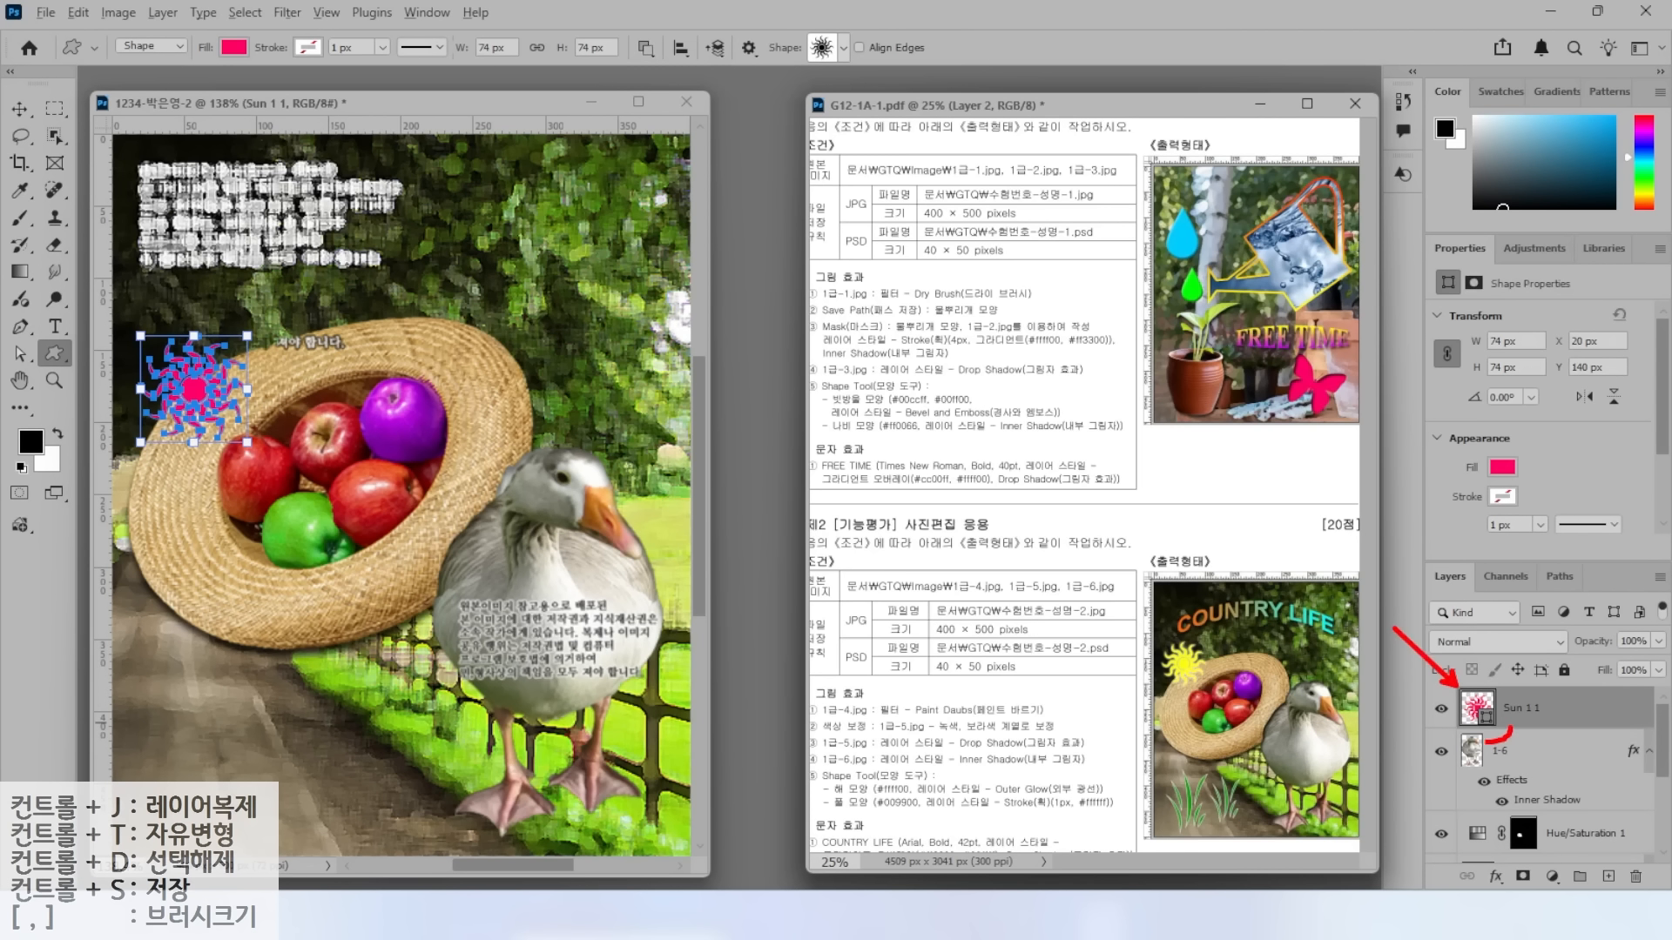
Fill the sun shape with yellow ffff00.
double_click(1477, 707)
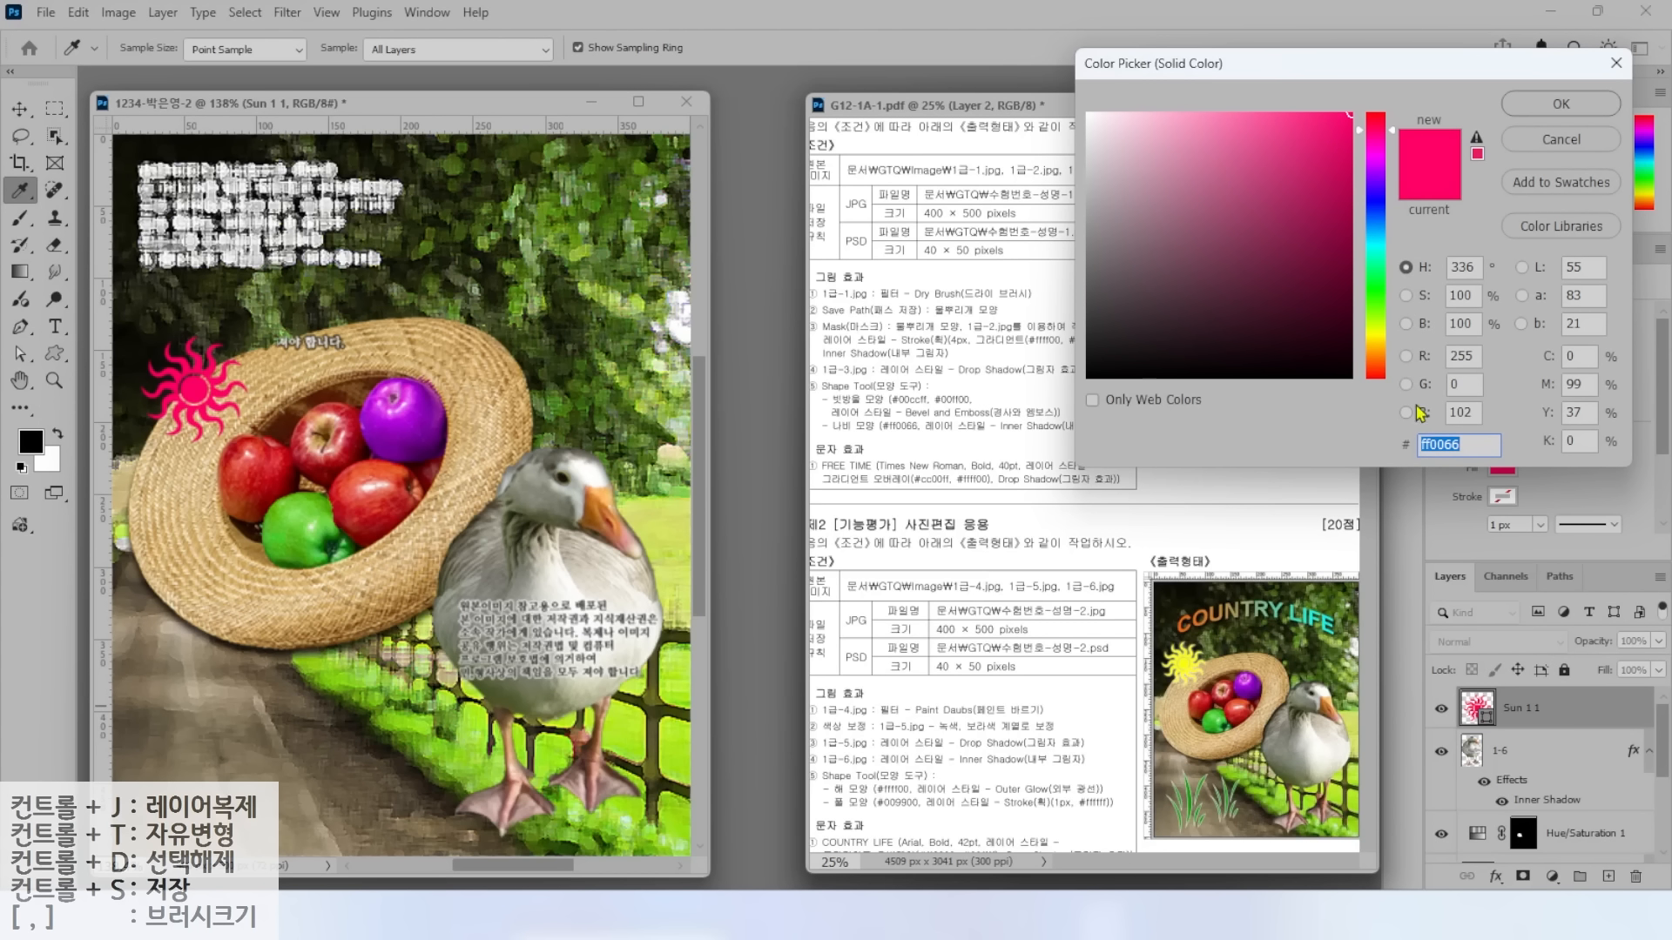
text(ㄹ)
text(ffff00)
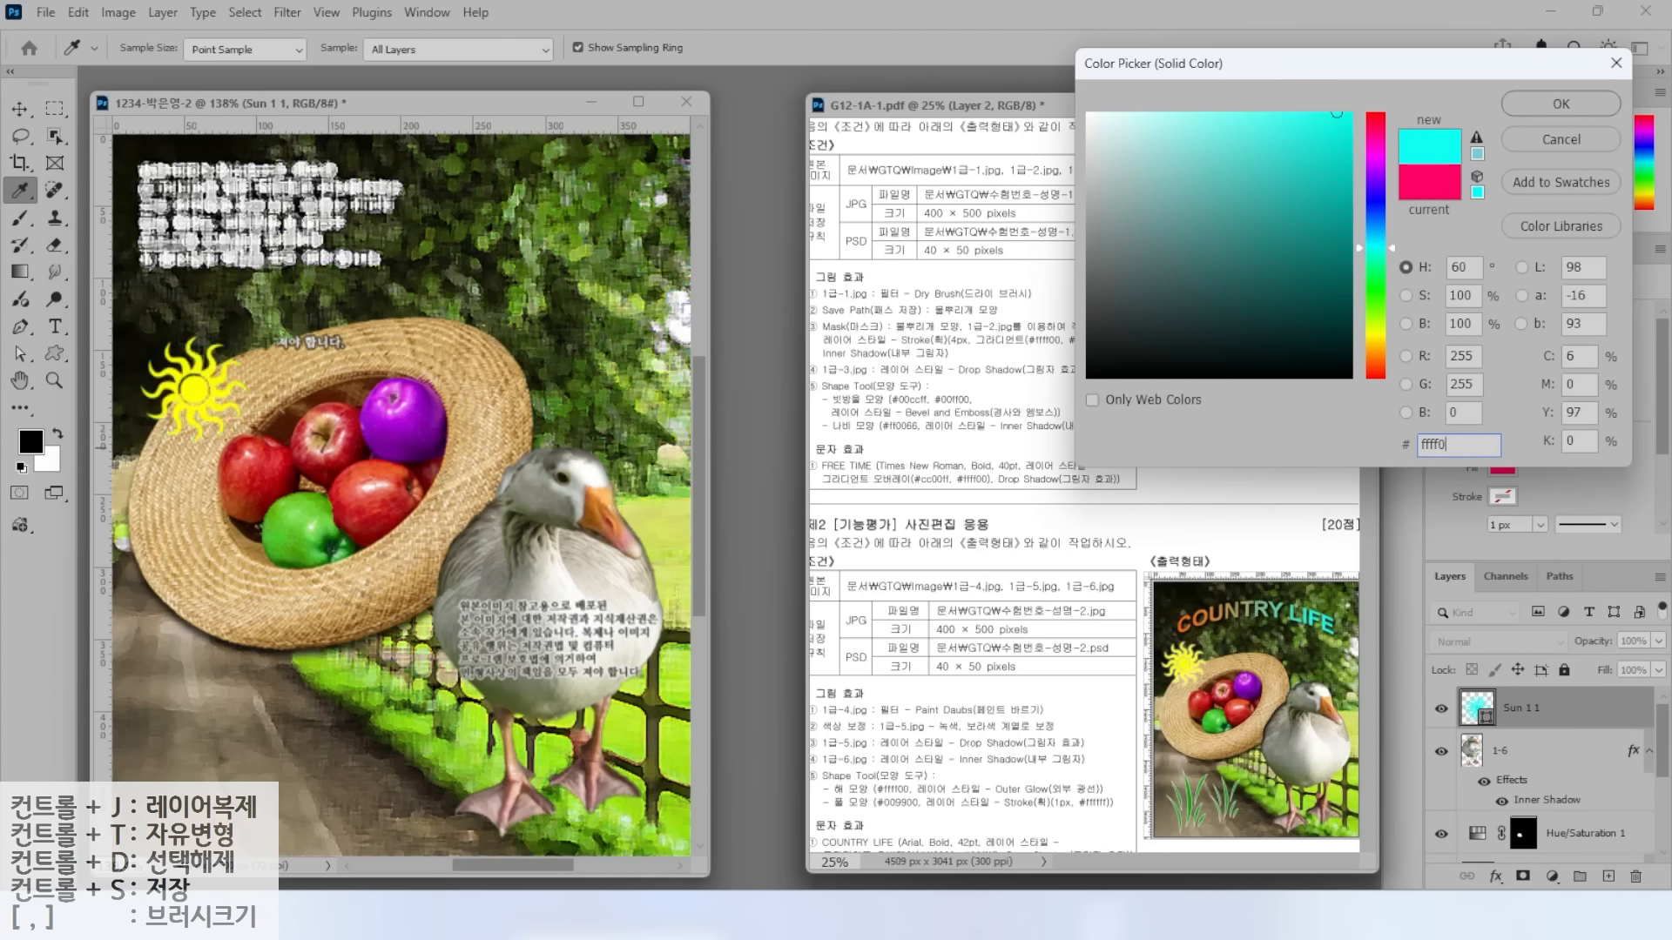
key(Return)
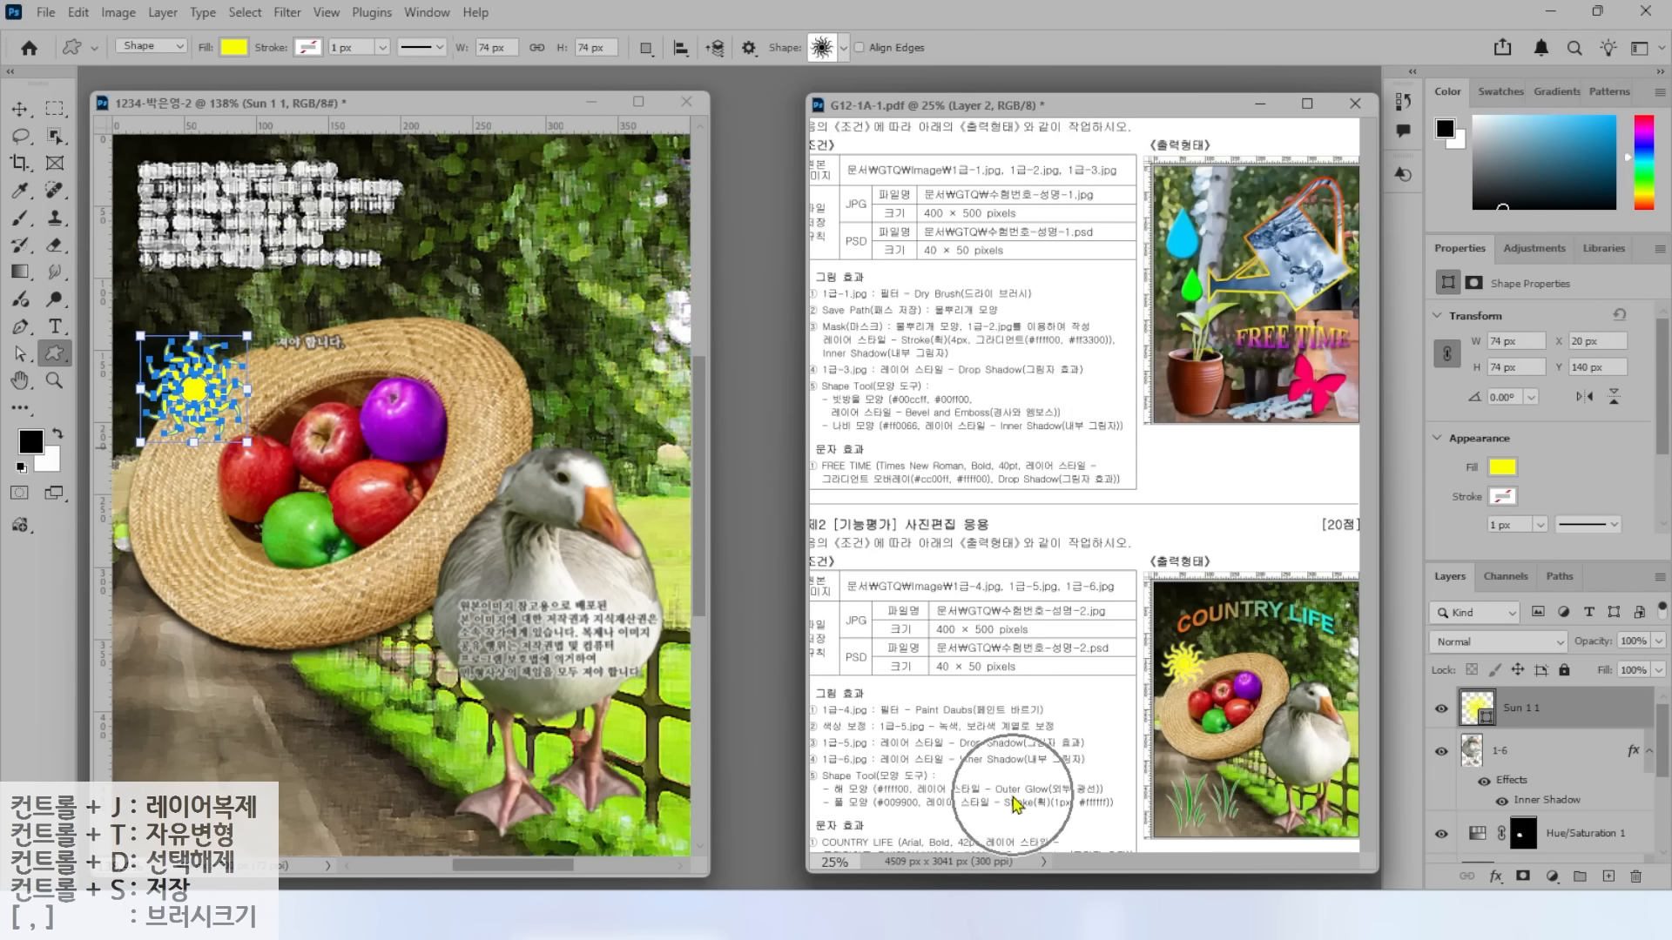
Give the sun an Outer Glow in Screen mode at 75% opacity.
click(1497, 876)
click(1540, 844)
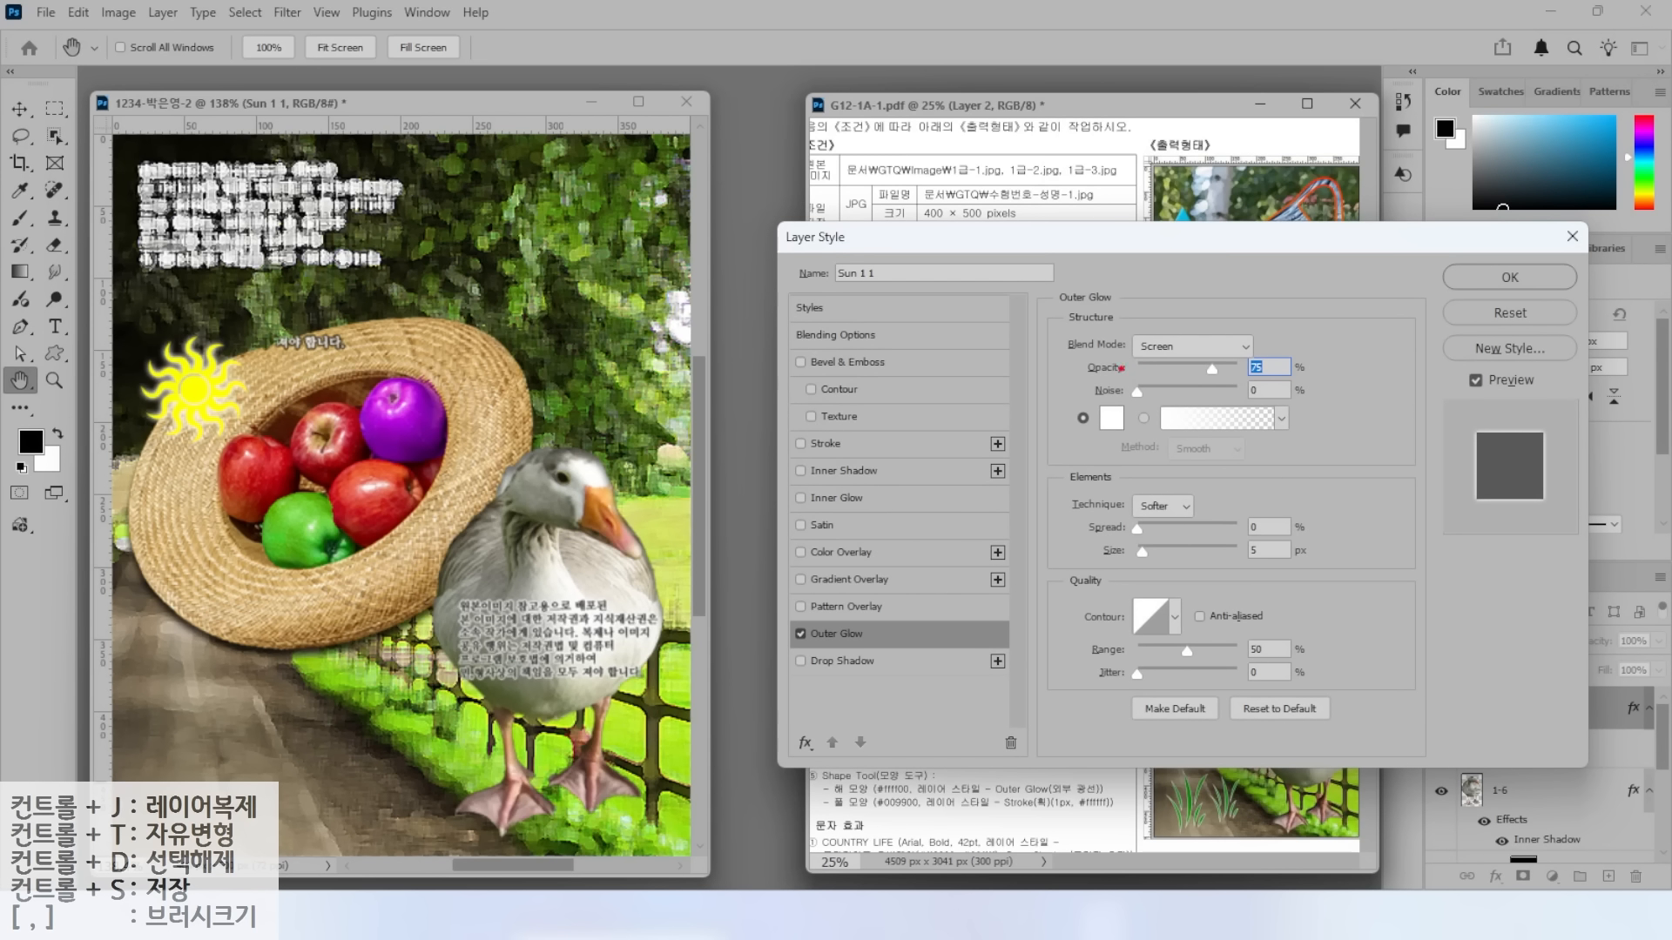
mouse_move(842, 629)
mouse_down()
mouse_move(813, 646)
mouse_move(817, 593)
mouse_move(824, 641)
mouse_up()
key(Escape)
click(800, 634)
click(800, 634)
click(800, 634)
click(800, 634)
click(800, 634)
click(800, 634)
key(alt+2)
mouse_move(1080, 339)
mouse_down()
mouse_move(1154, 366)
mouse_move(1327, 379)
mouse_move(1325, 294)
mouse_up()
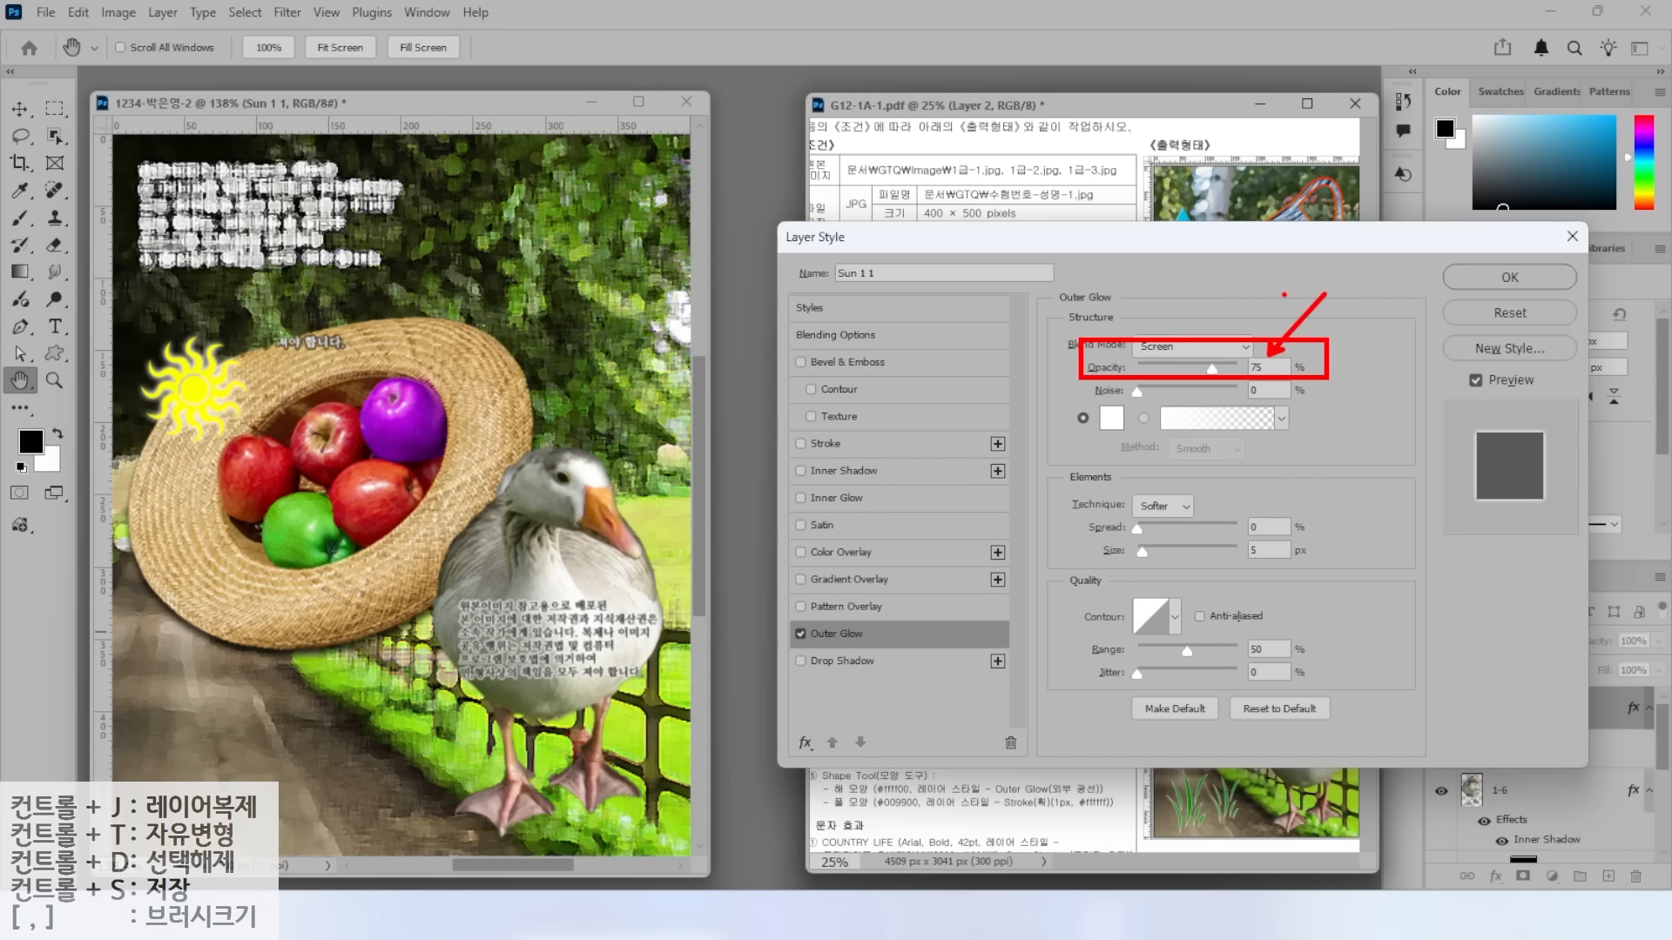
key(Escape)
click(1493, 278)
key(alt+2)
drag(872, 797, 827, 730)
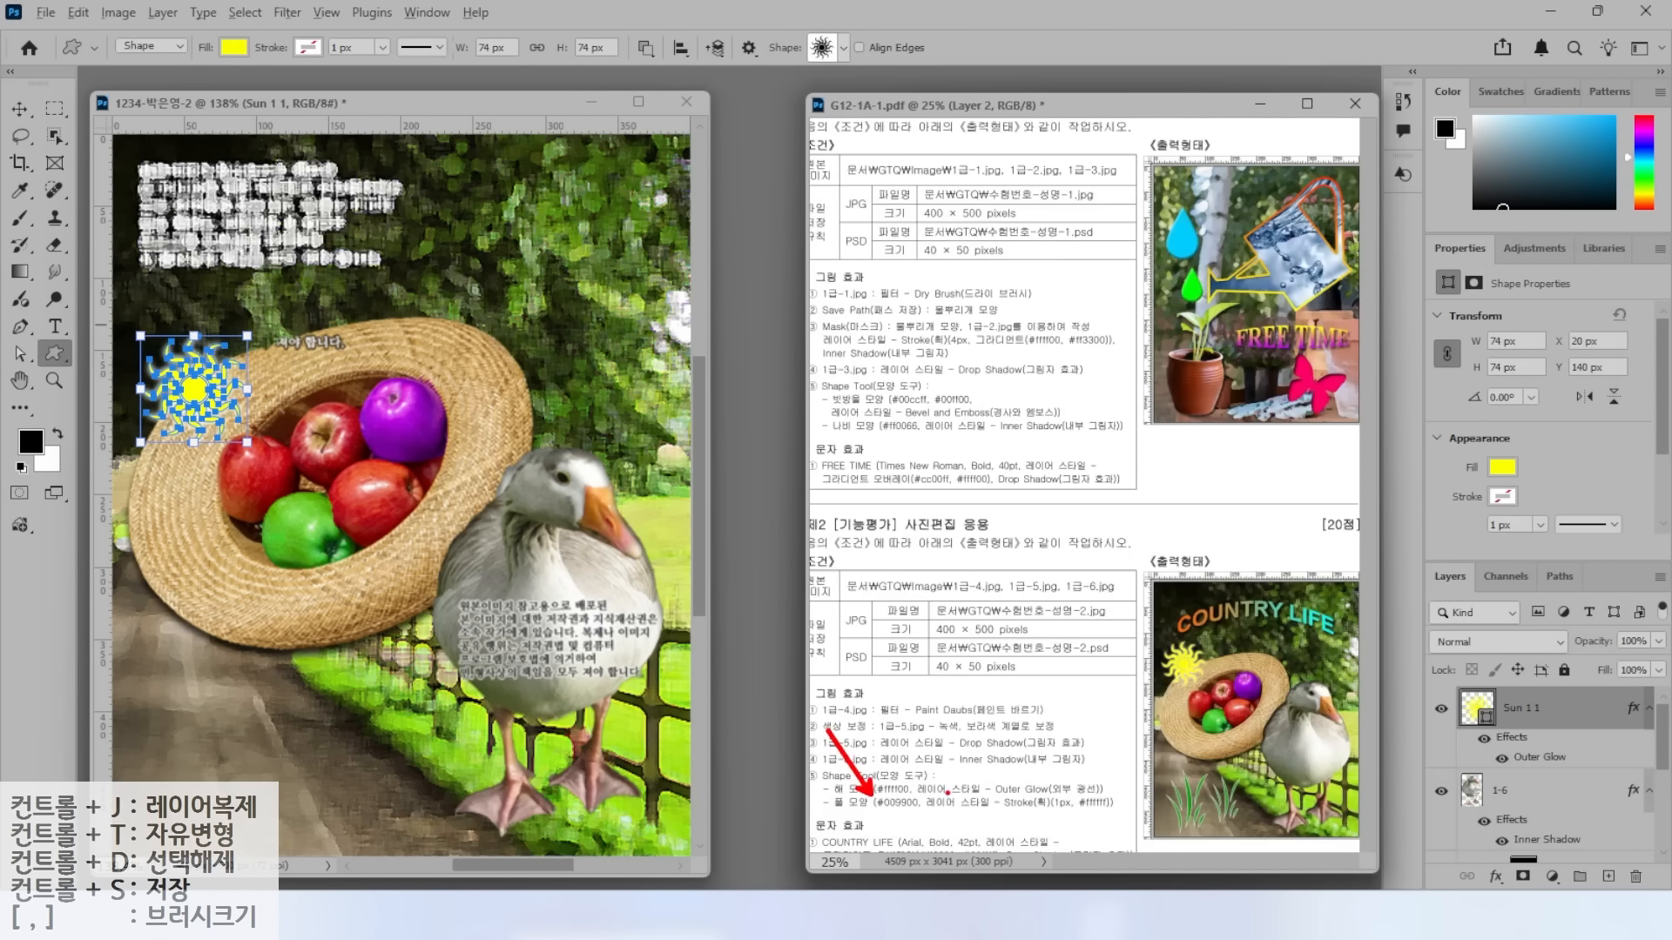
key(Escape)
Draw the grass custom shape at the bottom left, filled green 009900.
click(843, 49)
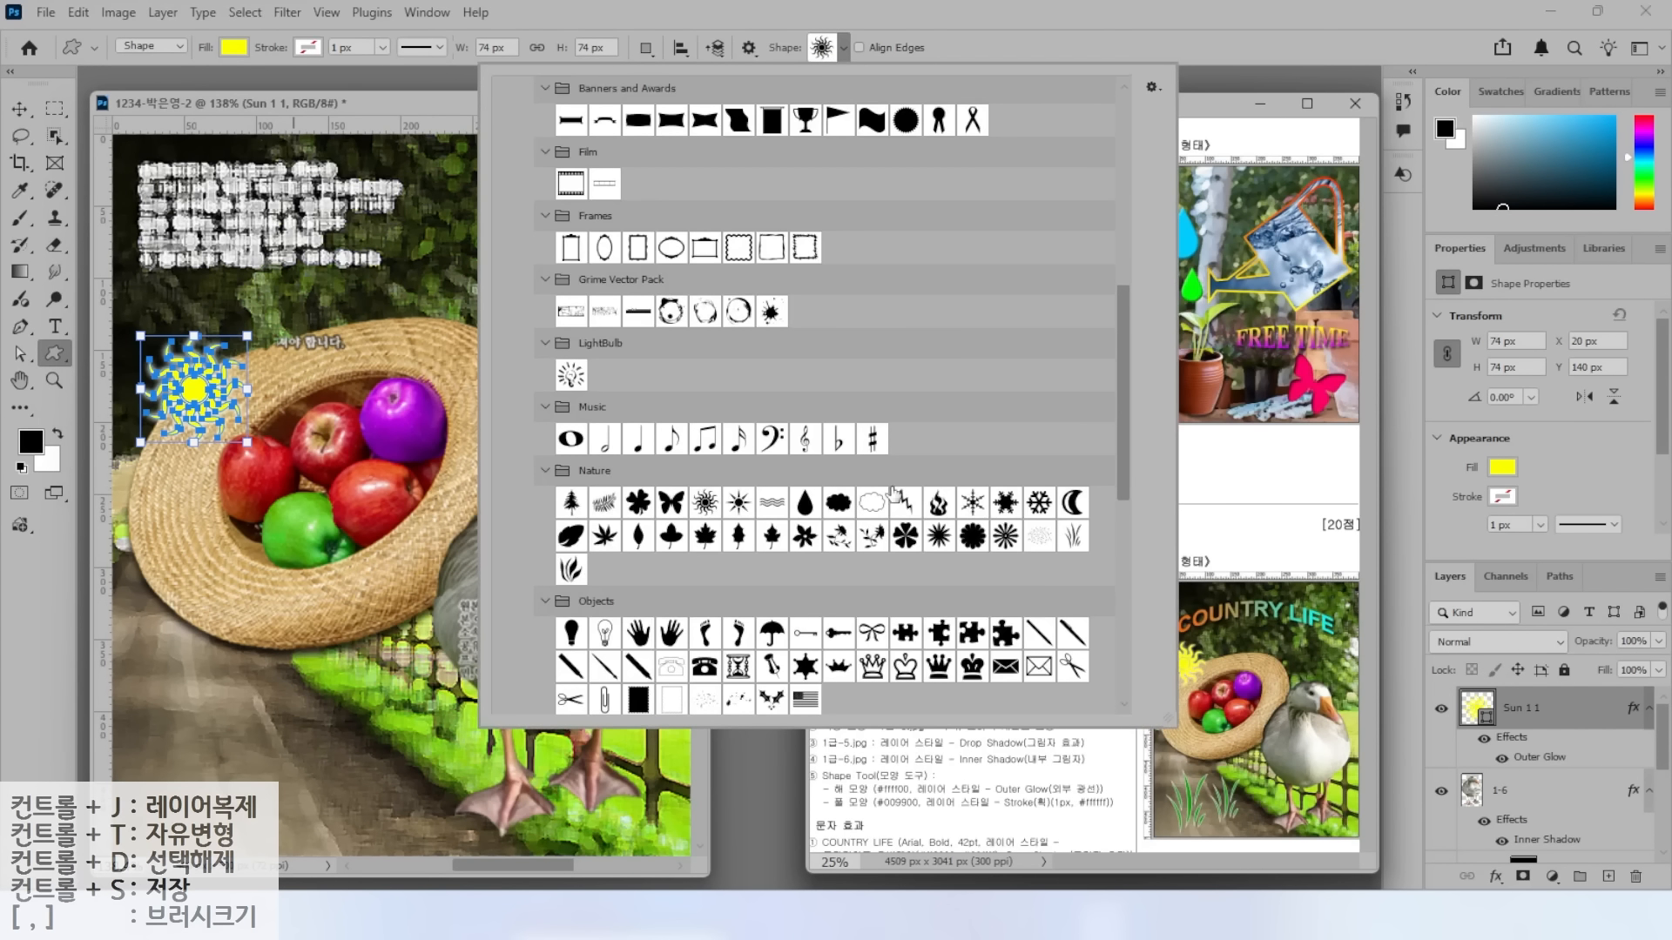
double_click(1054, 537)
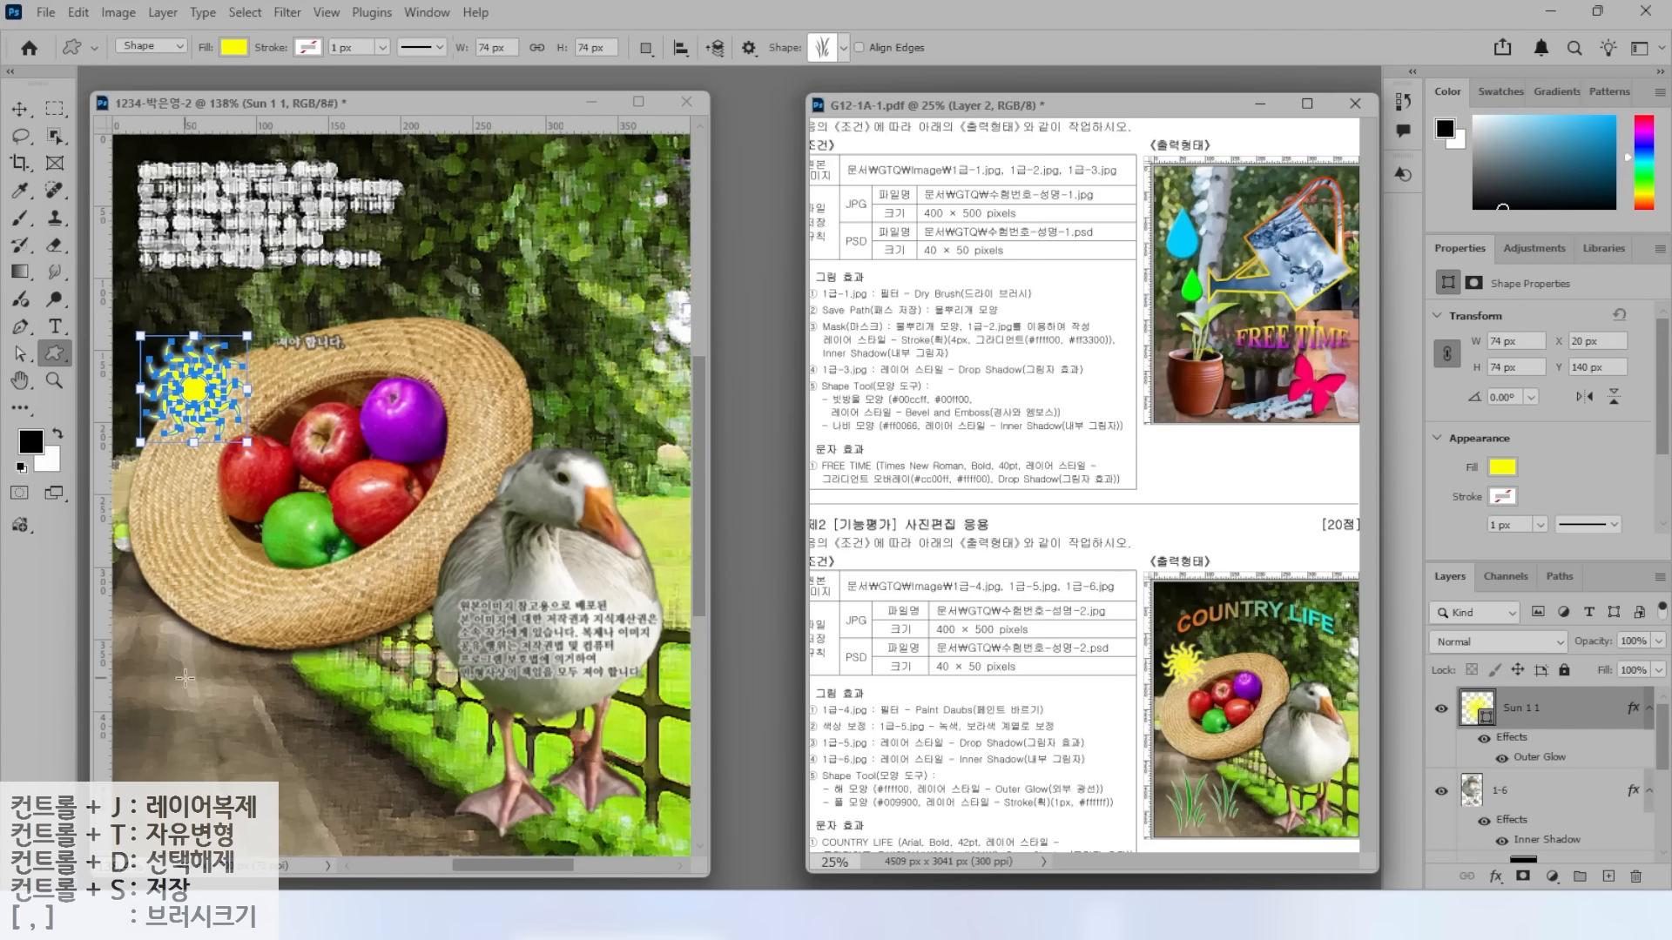
drag(154, 659, 266, 831)
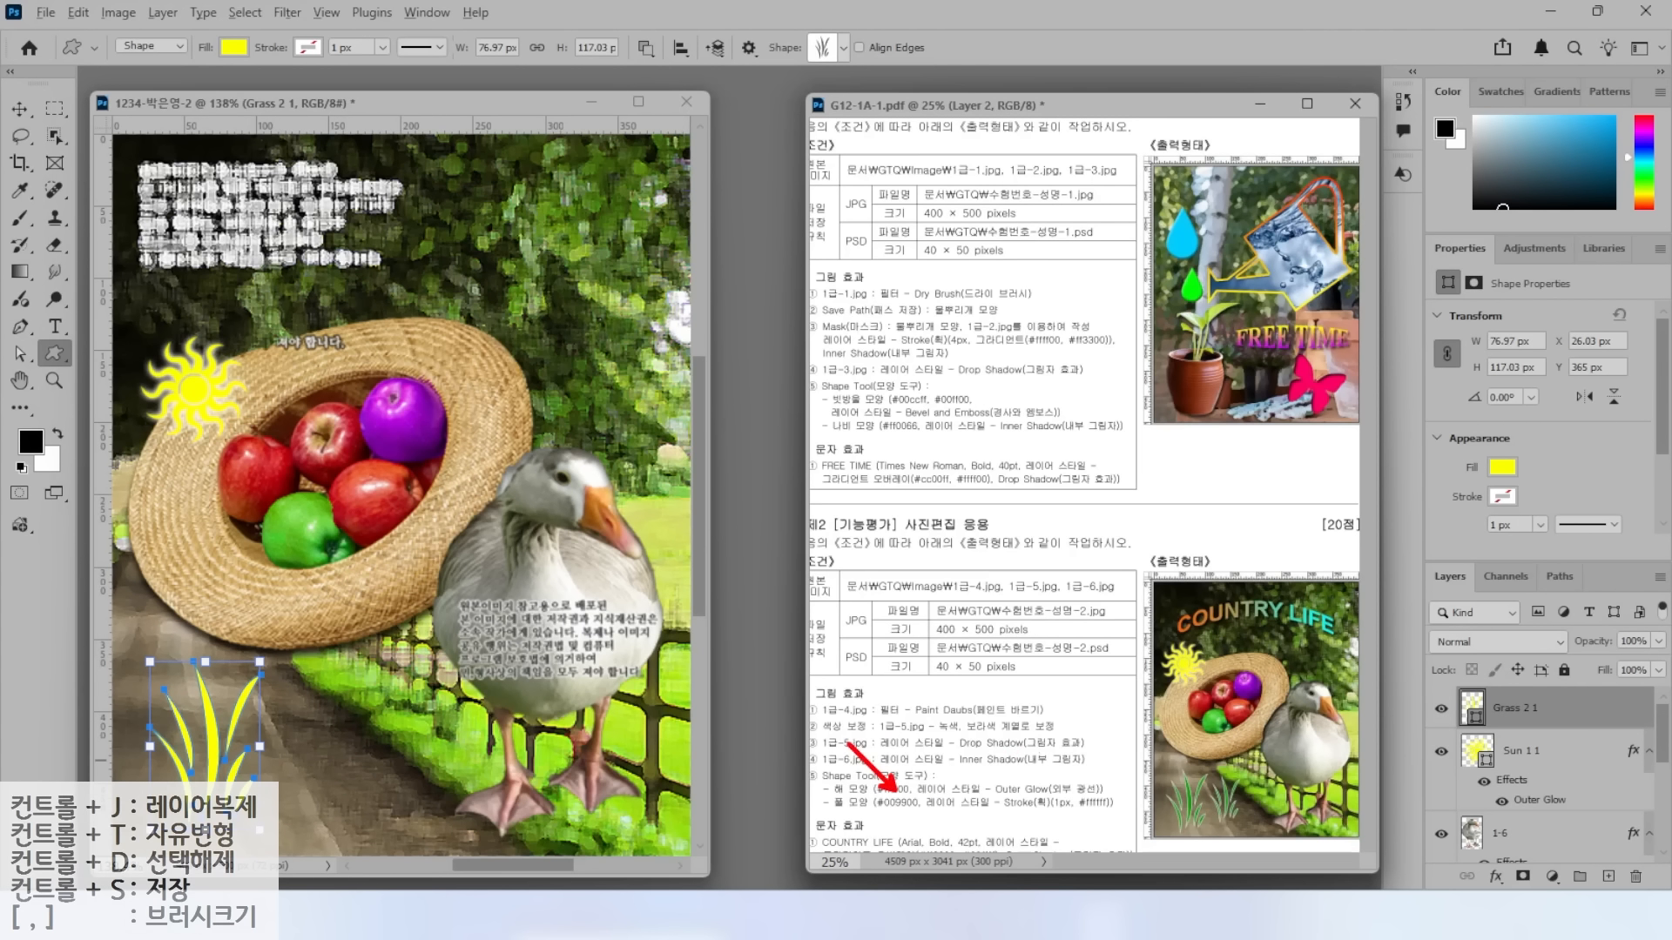
double_click(1471, 707)
text(009)
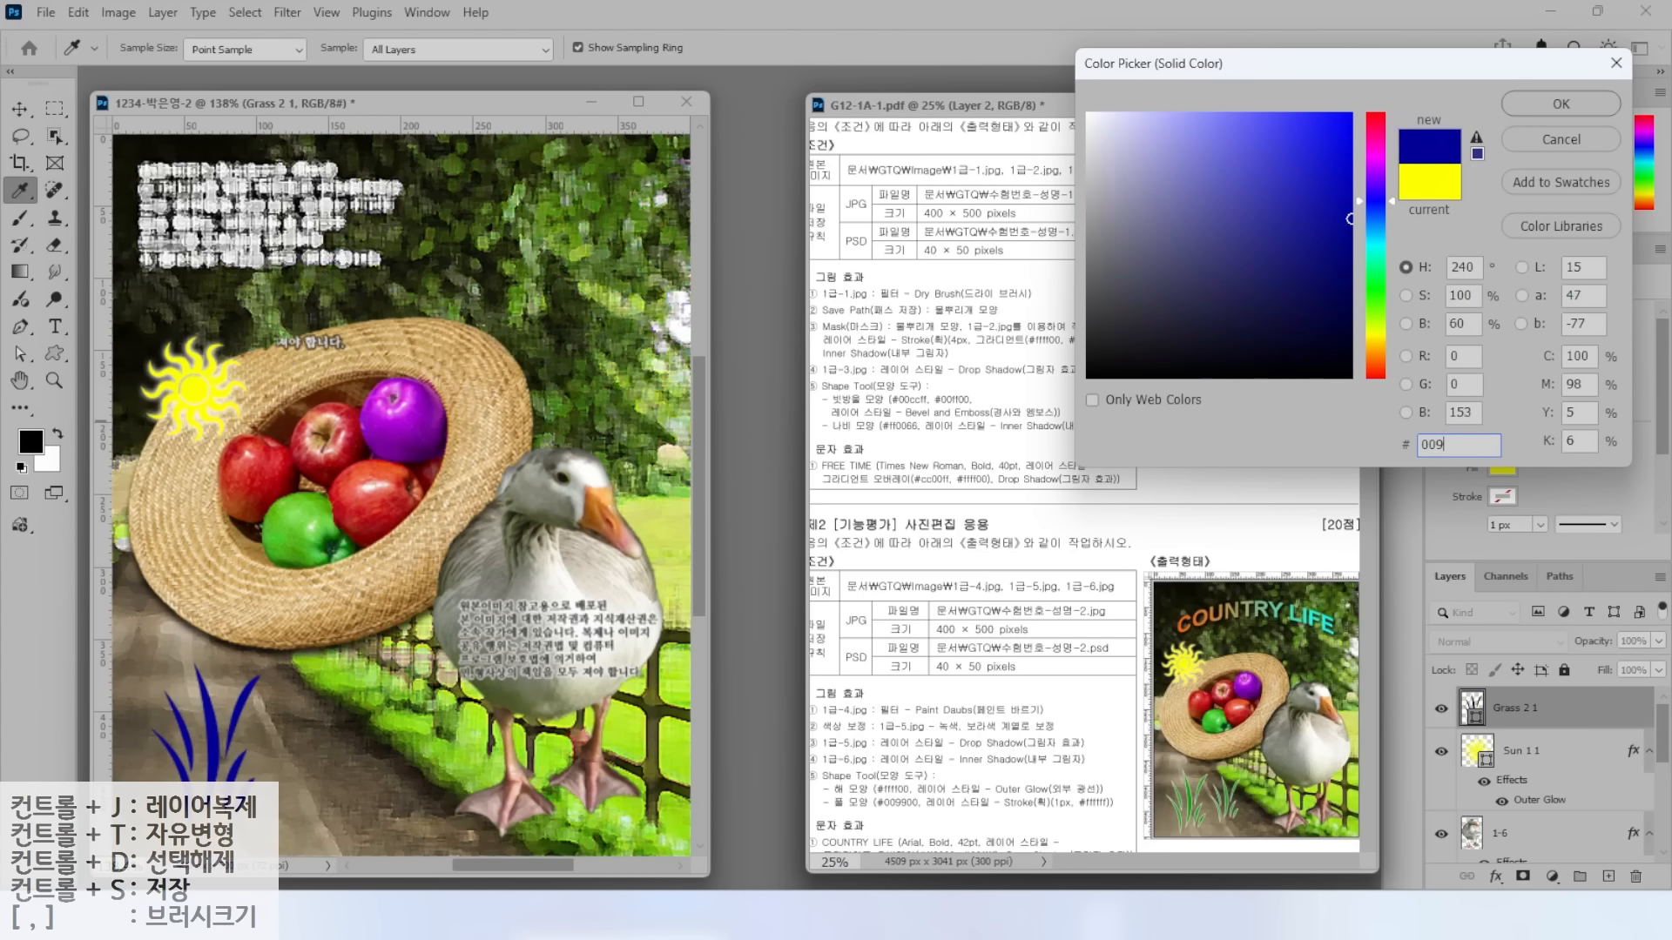
text(900)
key(Return)
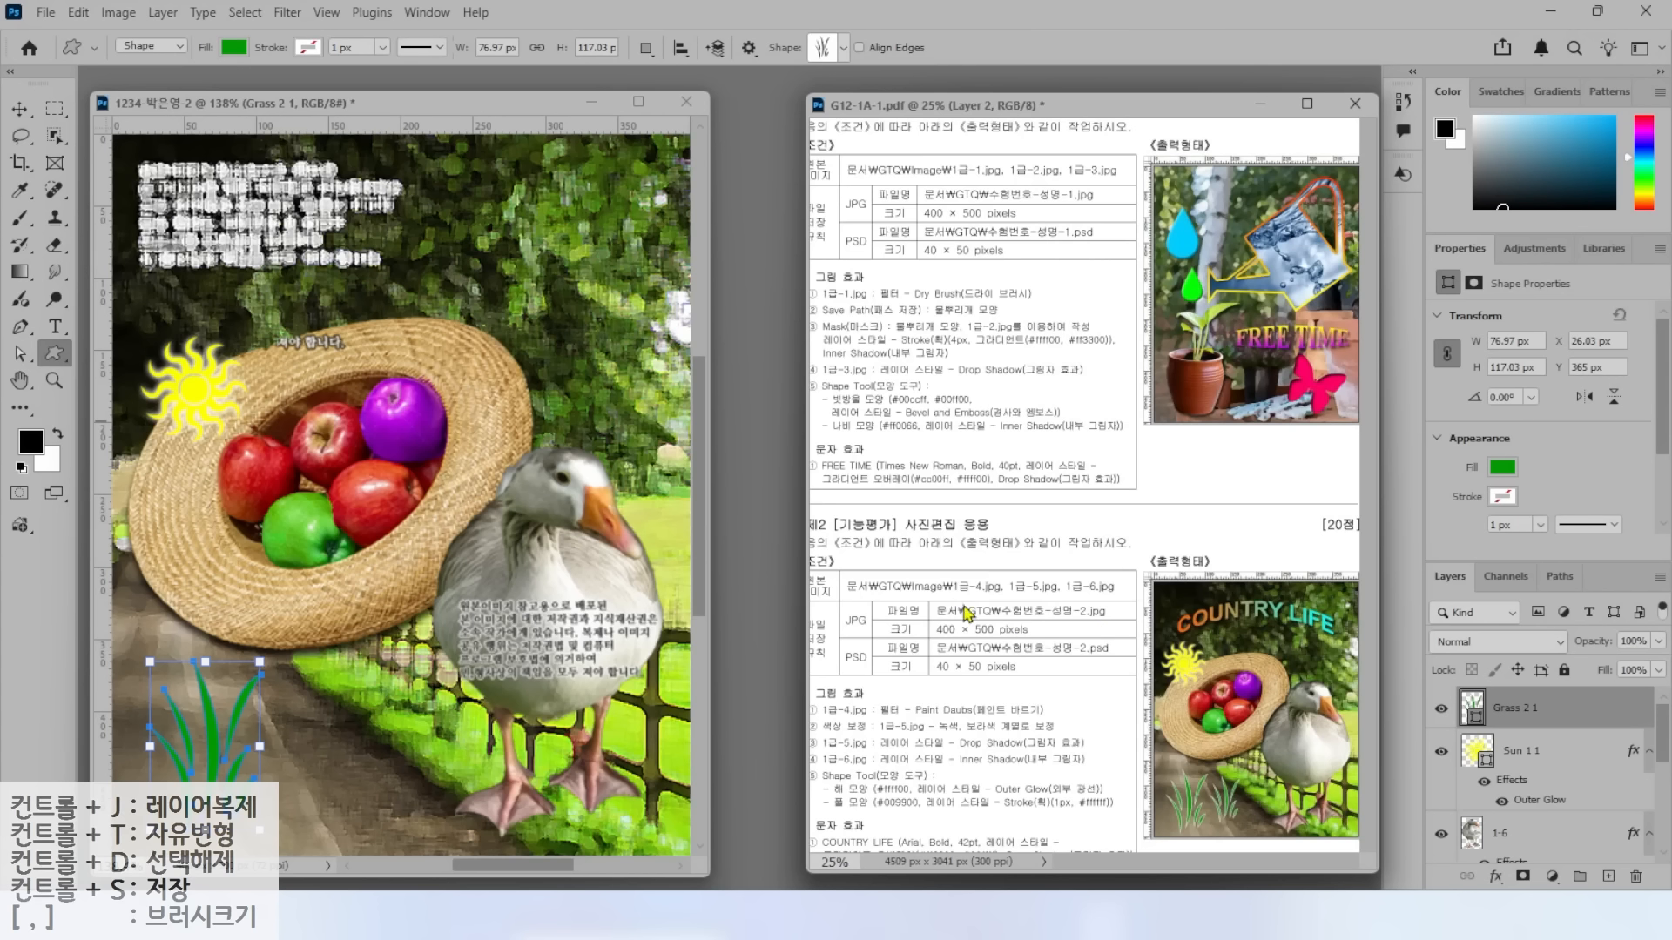
Add a 1 px white ffffff Stroke effect to the grass.
click(1493, 884)
click(1530, 627)
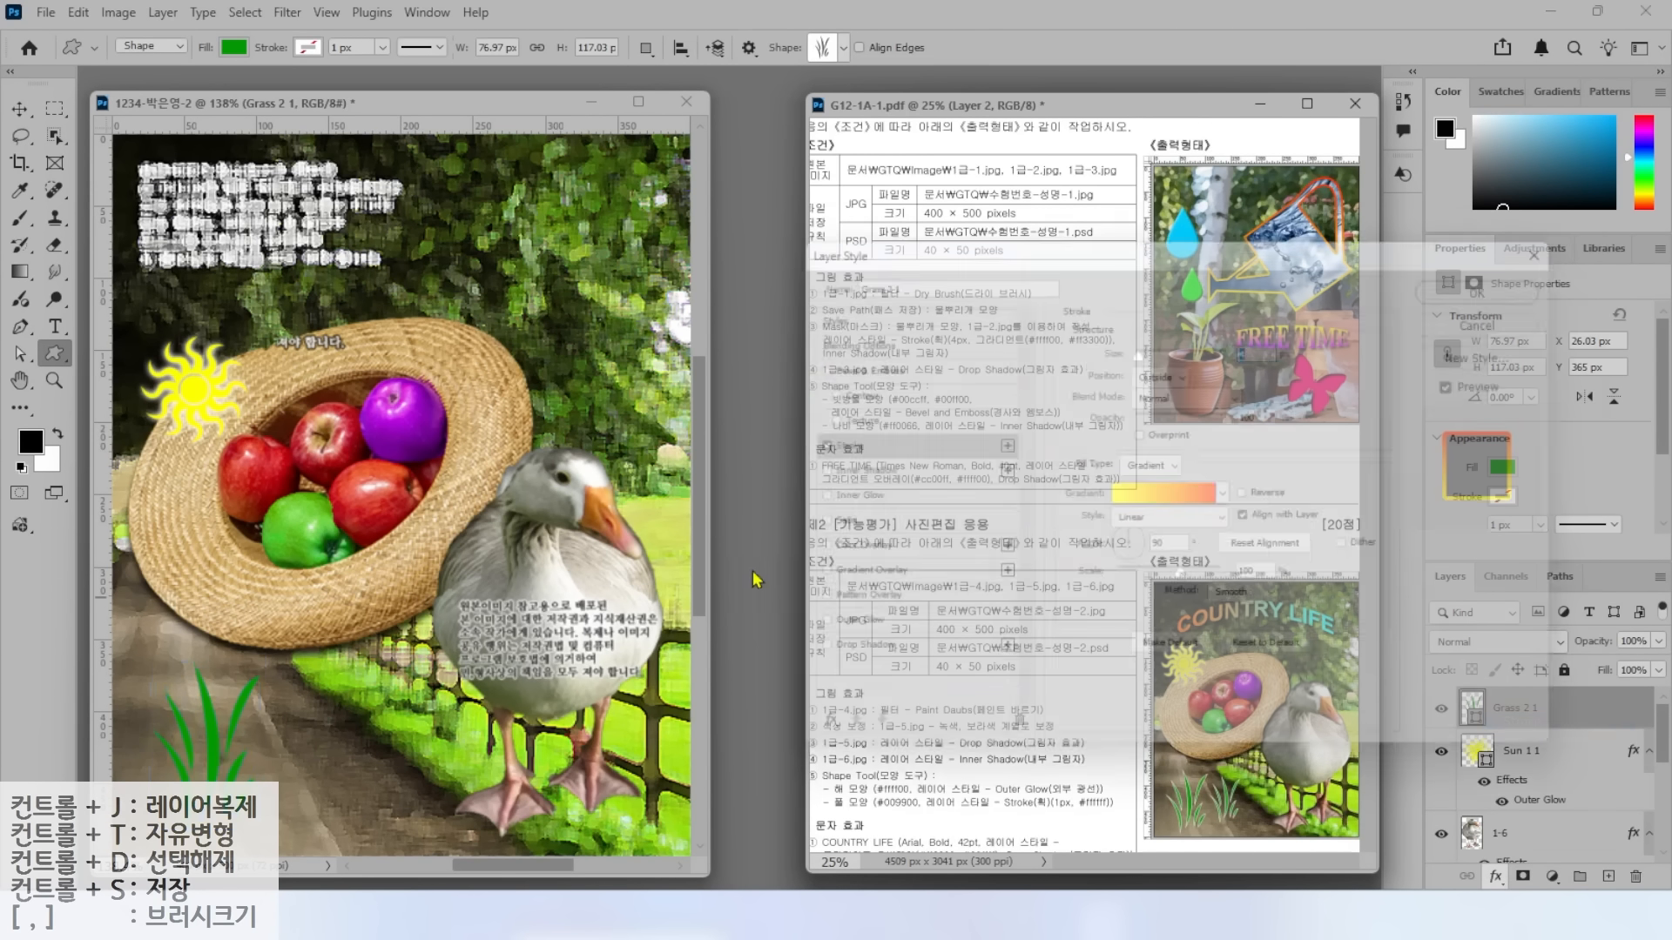
click(1249, 348)
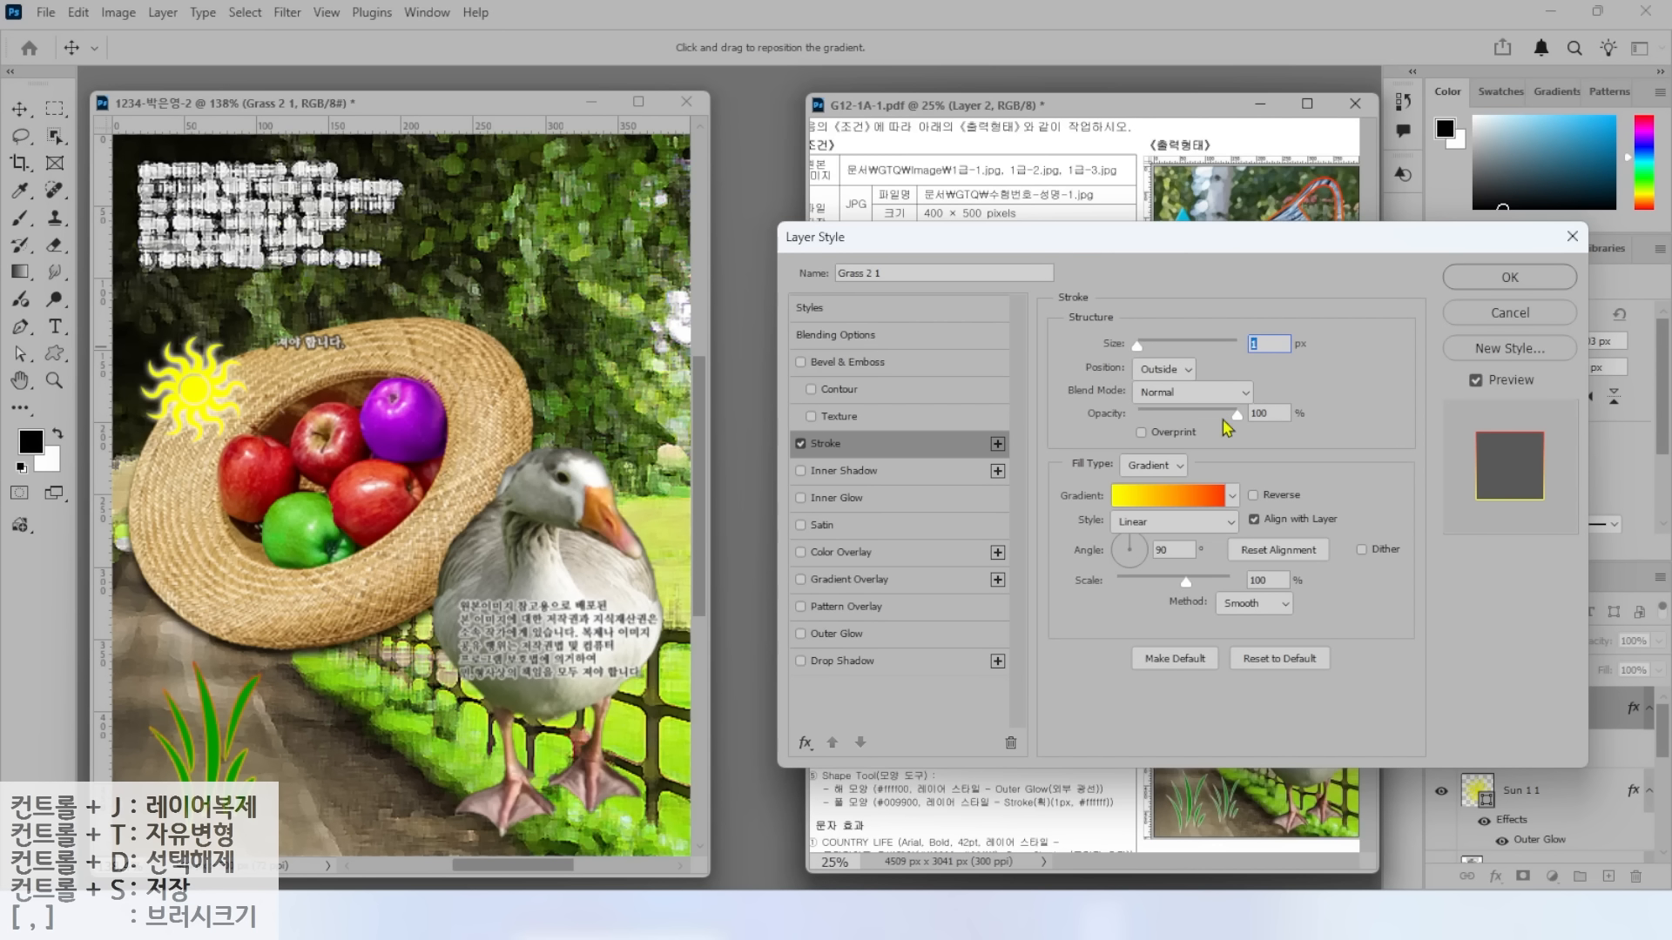
key(alt)
click(1150, 465)
click(1148, 481)
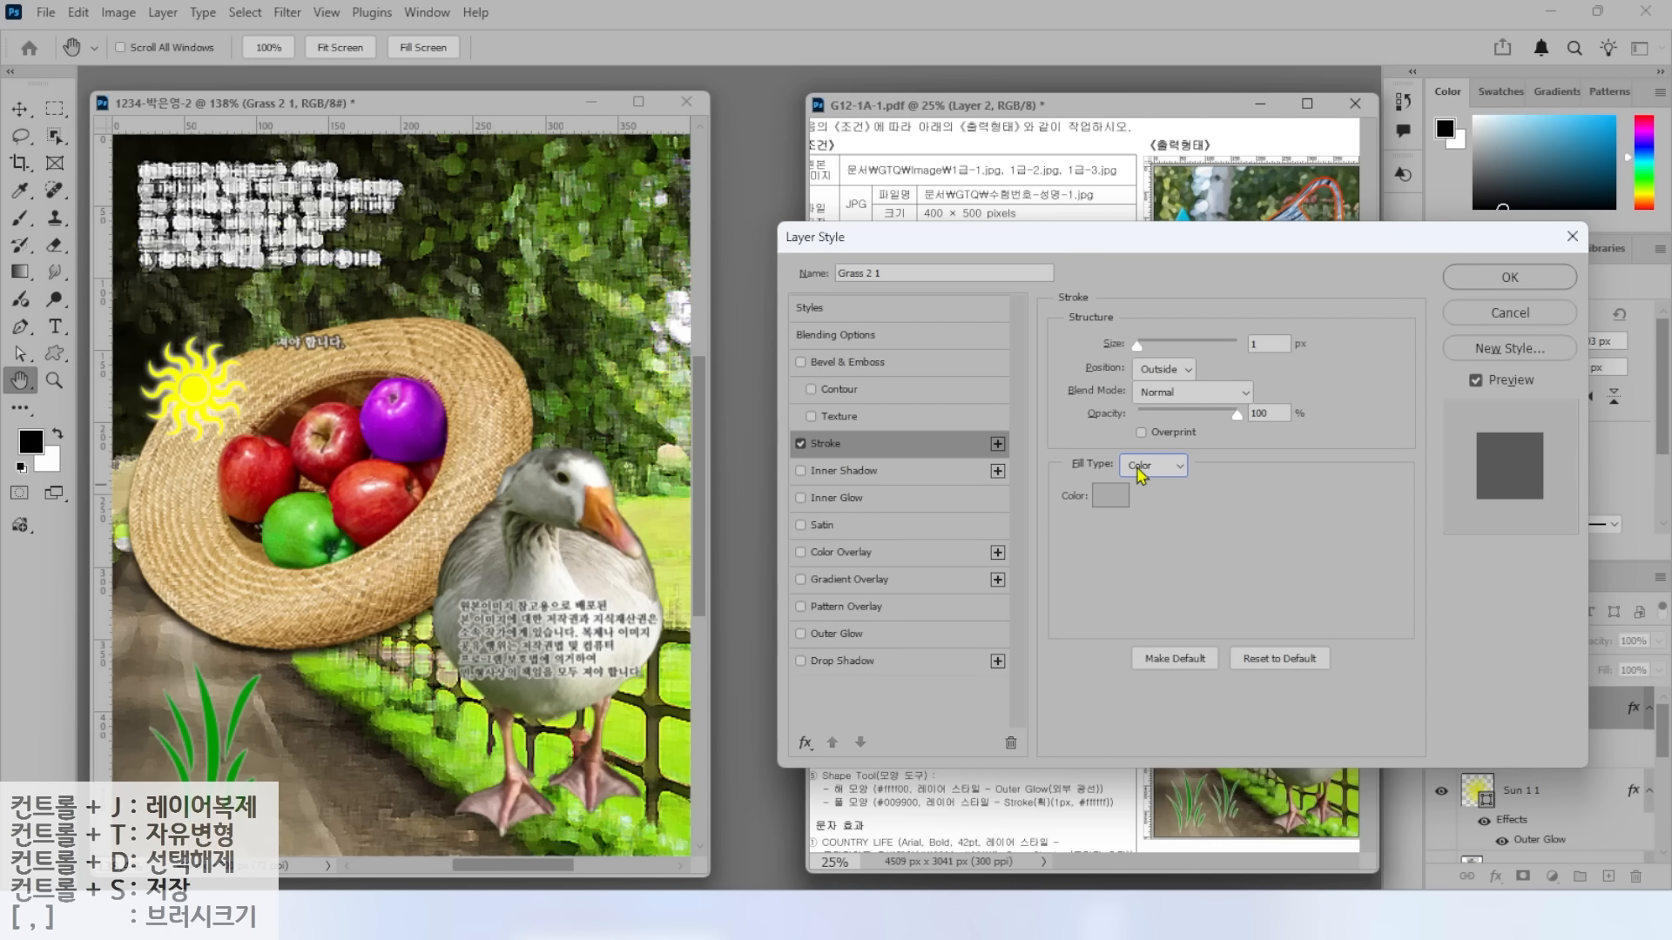
click(1141, 468)
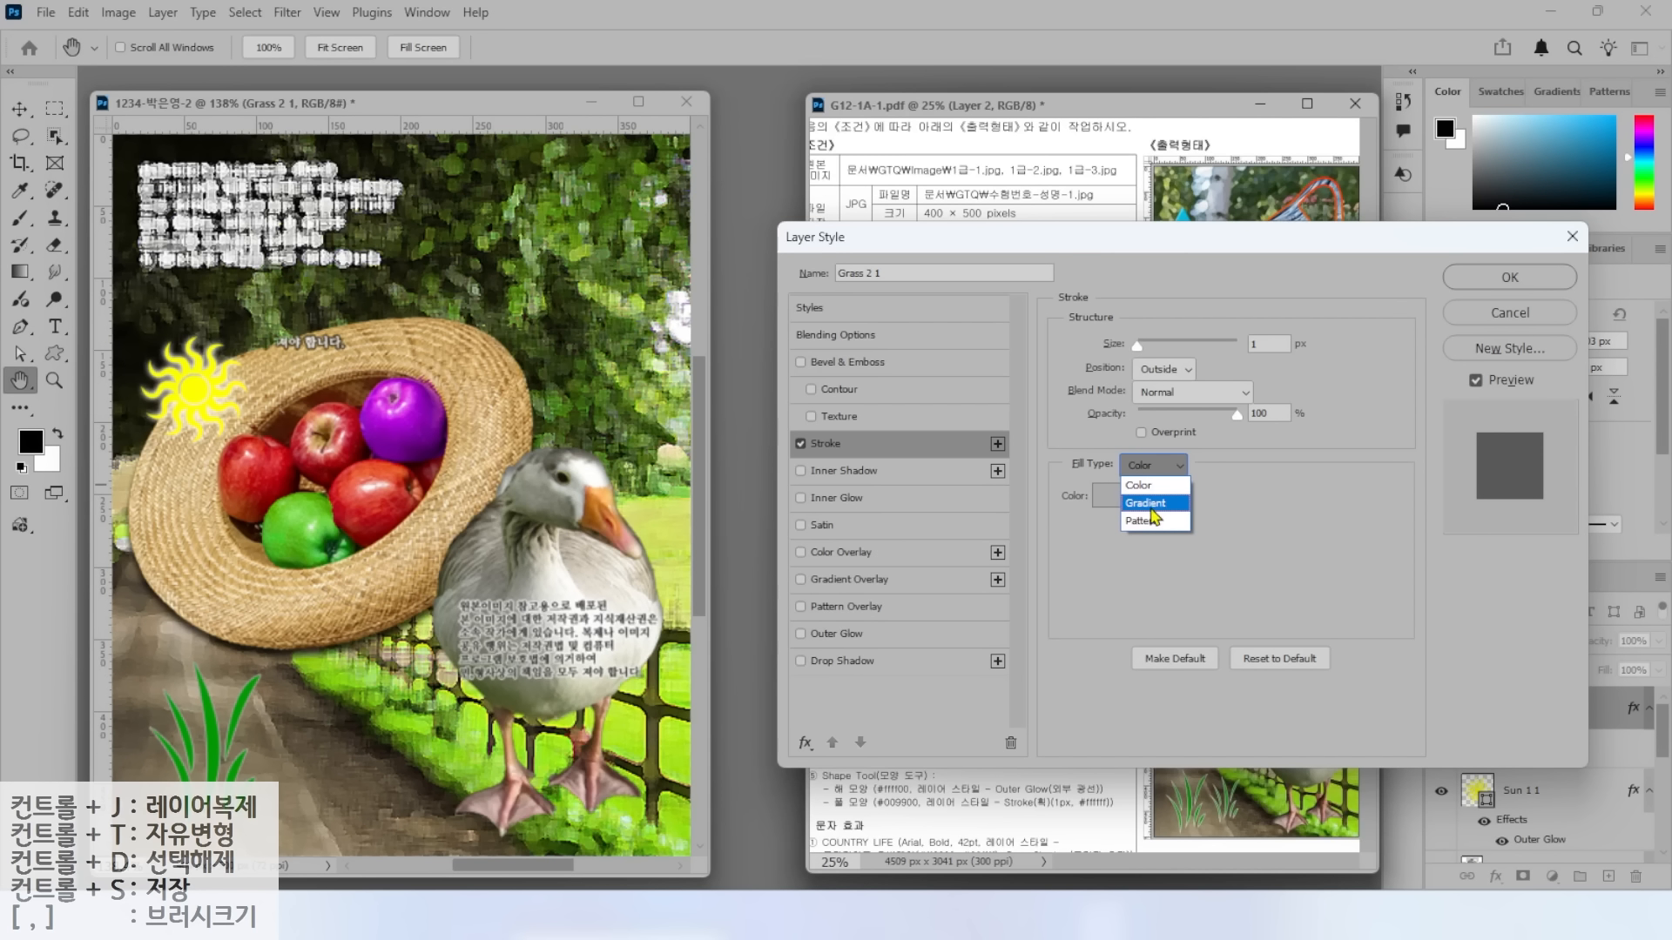
click(1145, 485)
click(1110, 496)
text(ffffff)
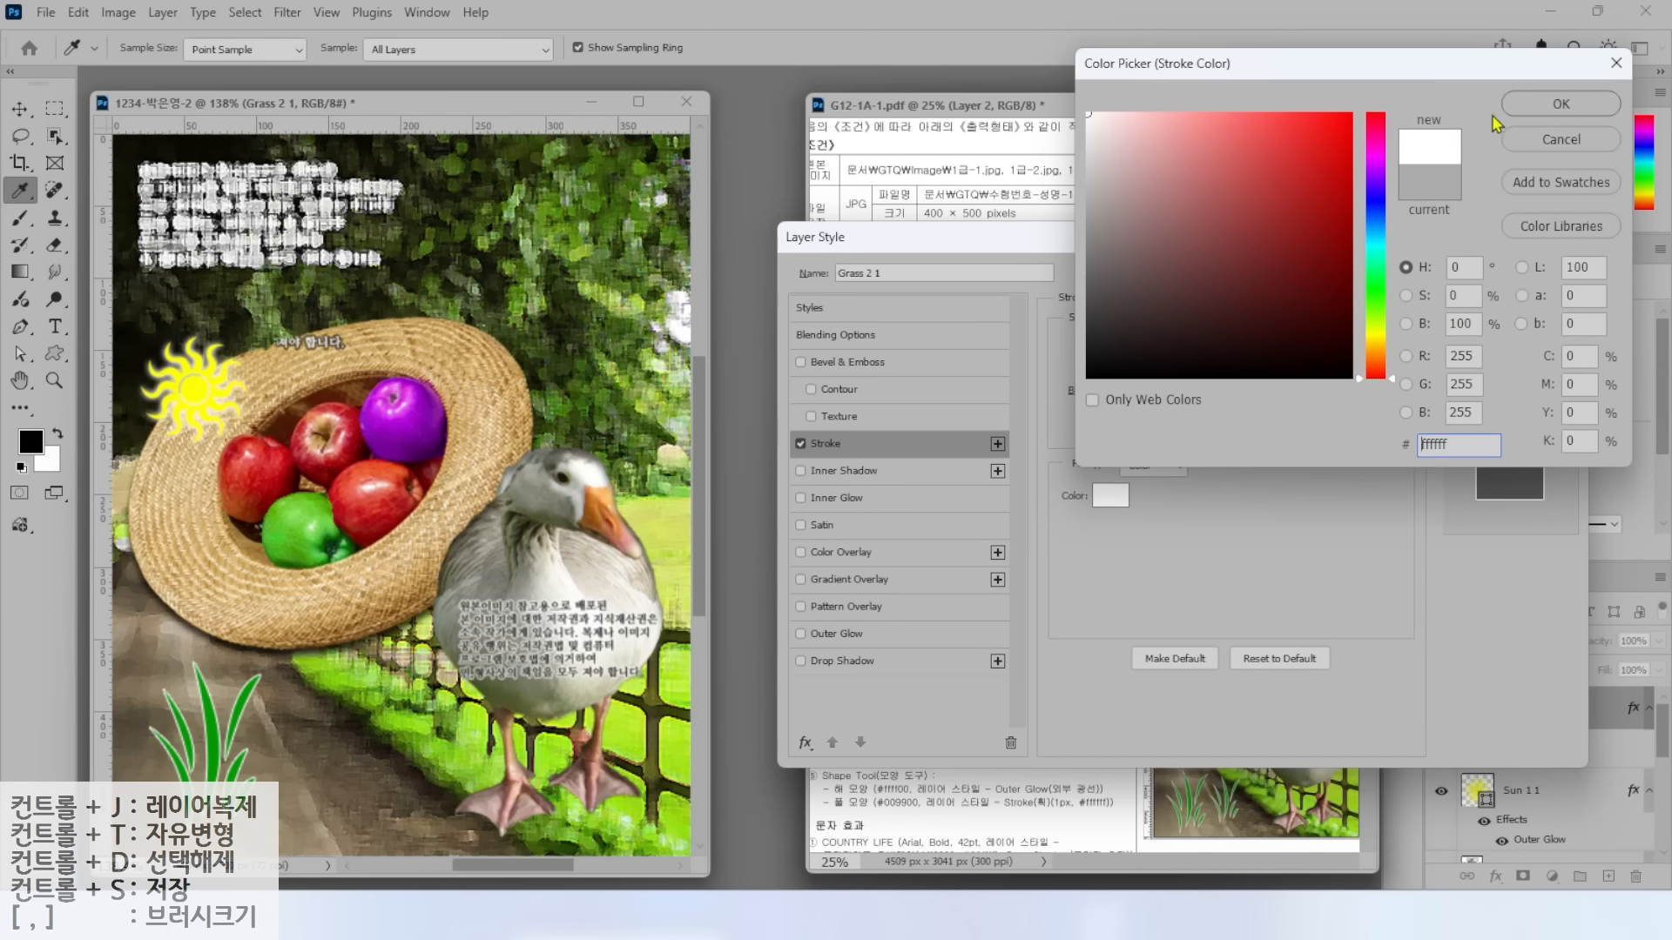
click(1519, 105)
click(1511, 273)
key(alt+2)
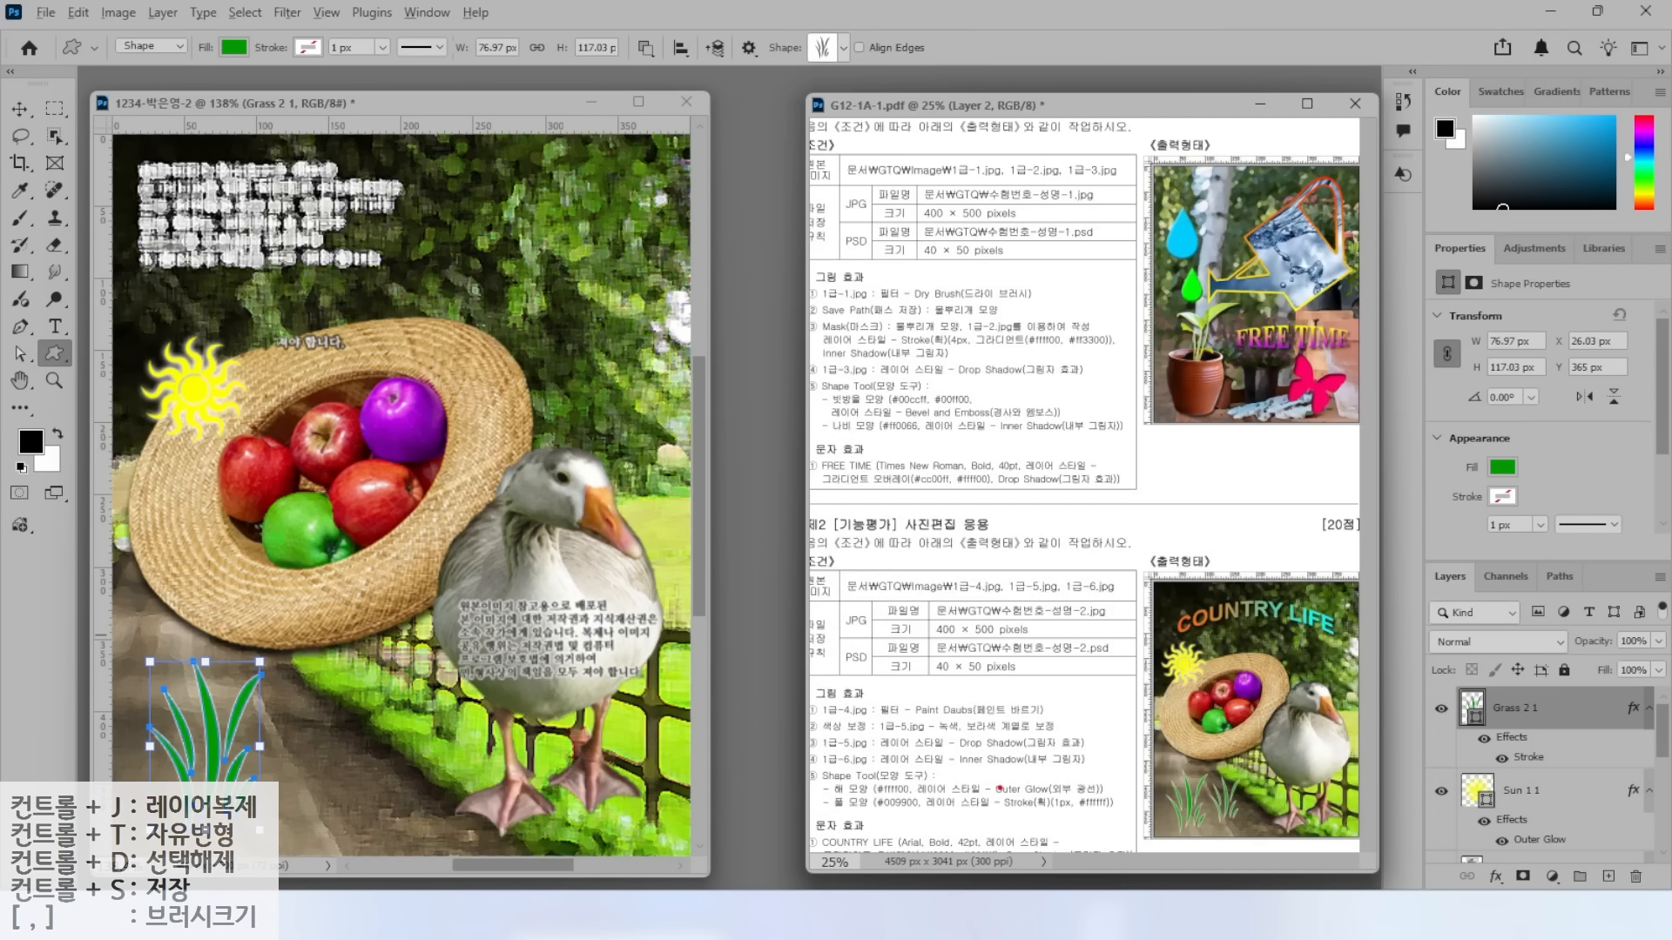
drag(1165, 780, 1116, 723)
key(Escape)
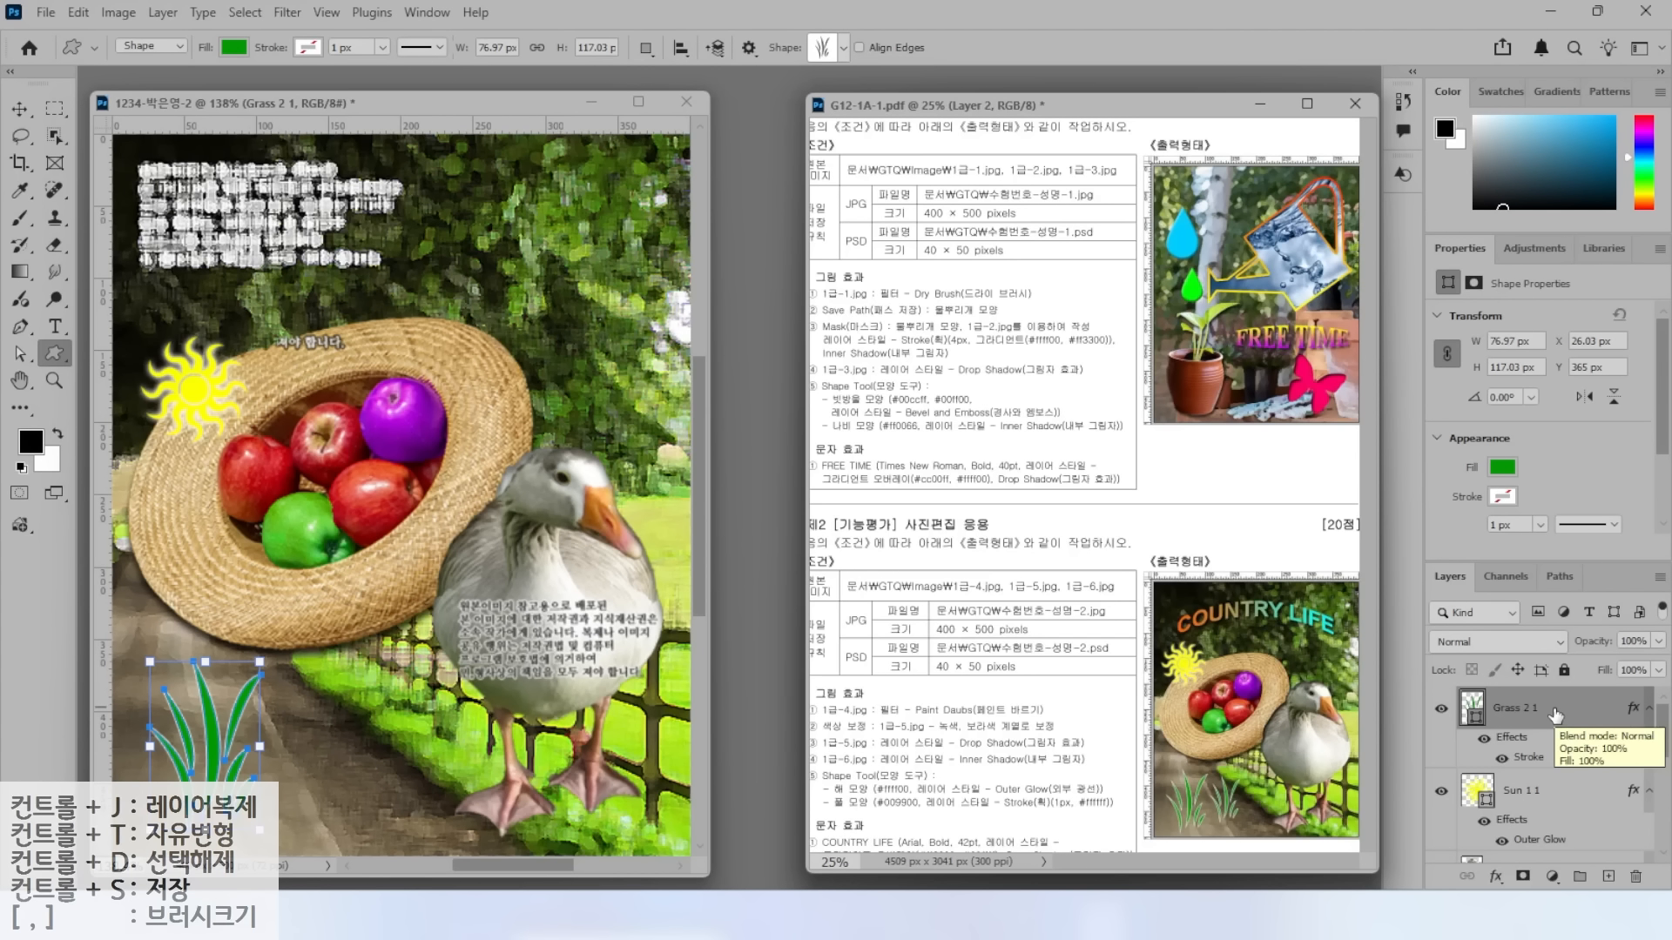
Duplicate the grass, move the copy to its right, and shrink it to about 68%.
key(ctrl+j)
key(v)
drag(207, 717, 337, 716)
drag(385, 651, 351, 704)
key(Up)
key(Up)
key(Up)
key(Up)
key(Up)
key(Up)
key(Up)
key(Return)
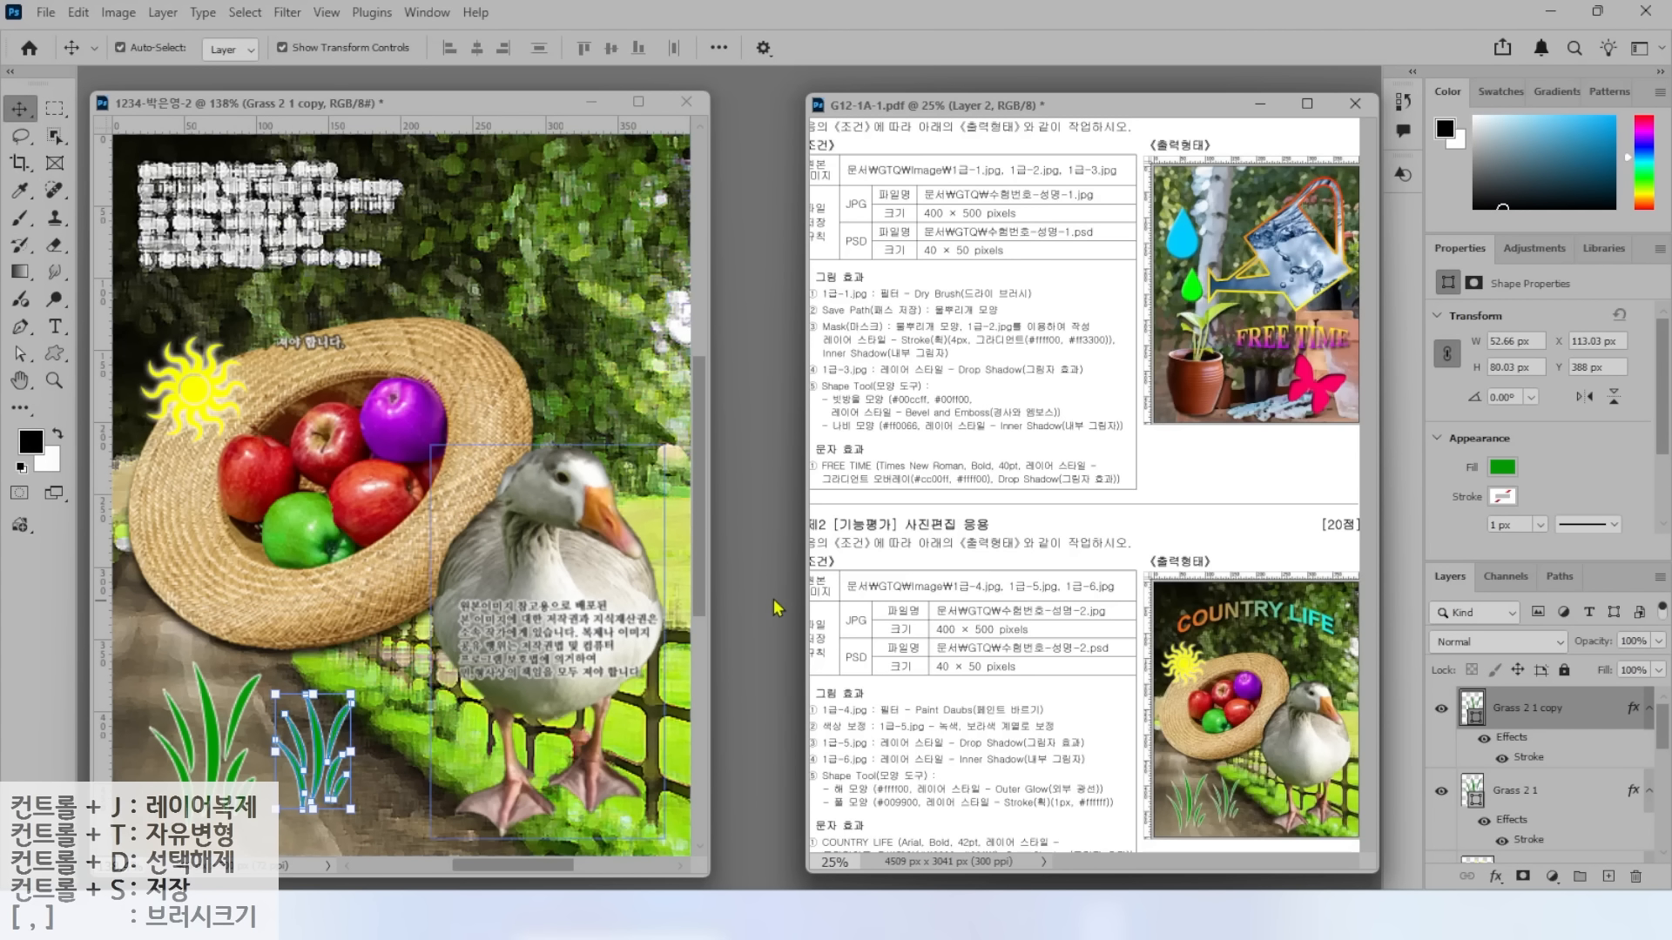
Type the title COUNTRY LIFE near the top left of the image.
click(832, 580)
key(t)
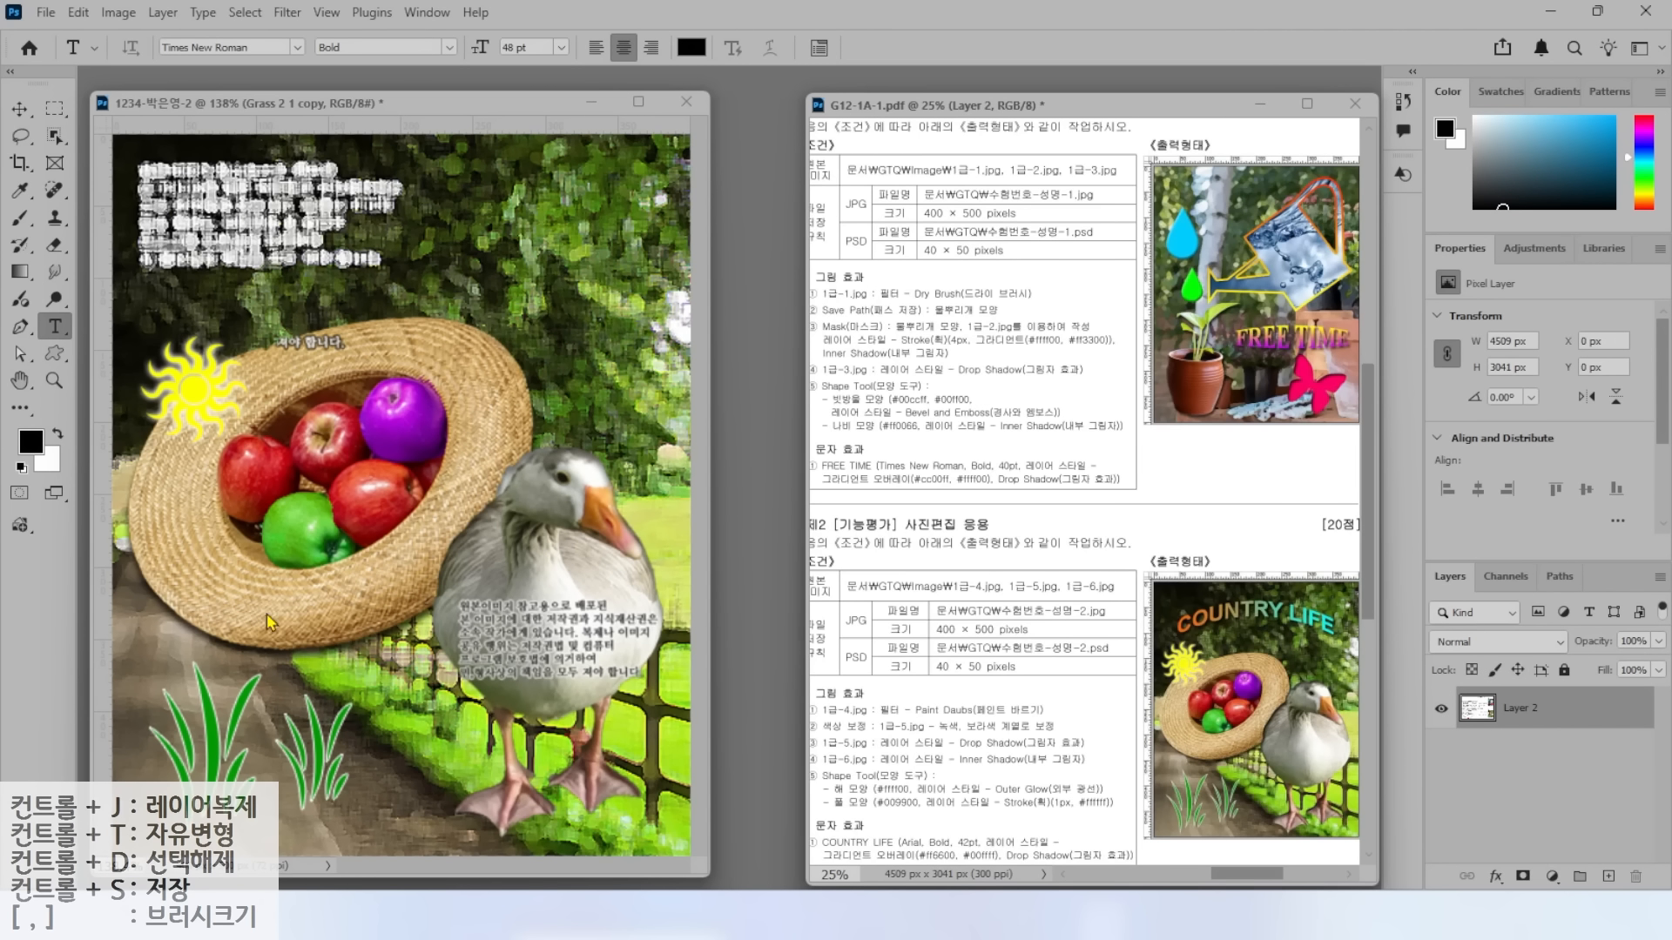
click(223, 311)
click(223, 305)
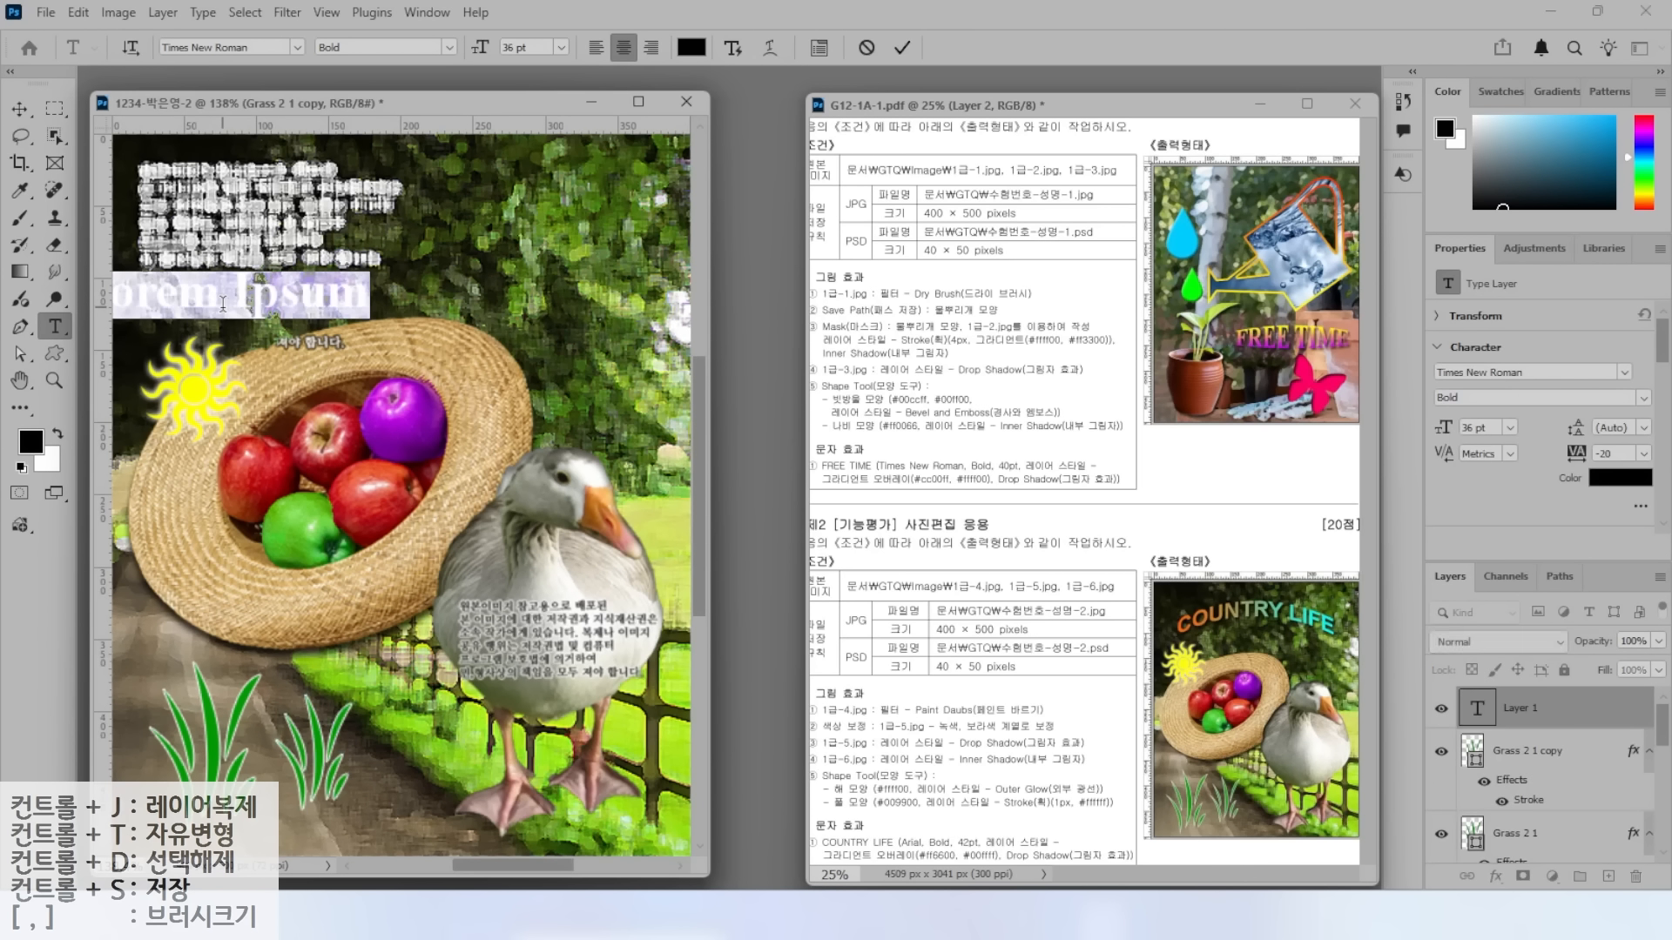
text(COU)
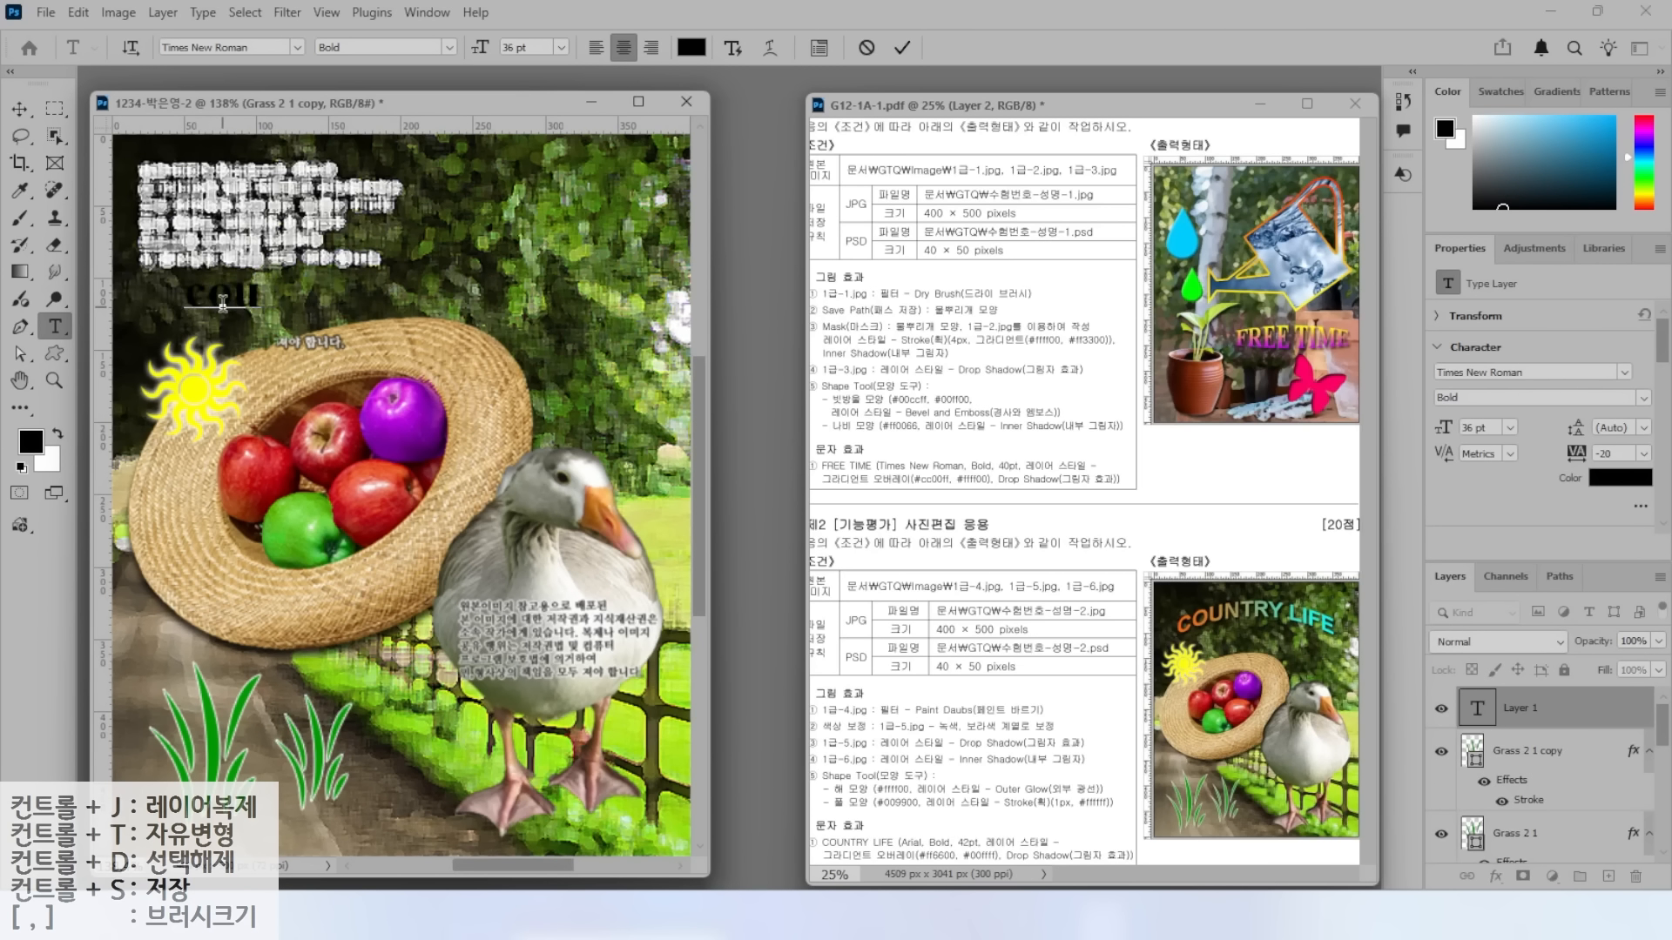
text(NTRY LIFE)
key(ctrl+Return)
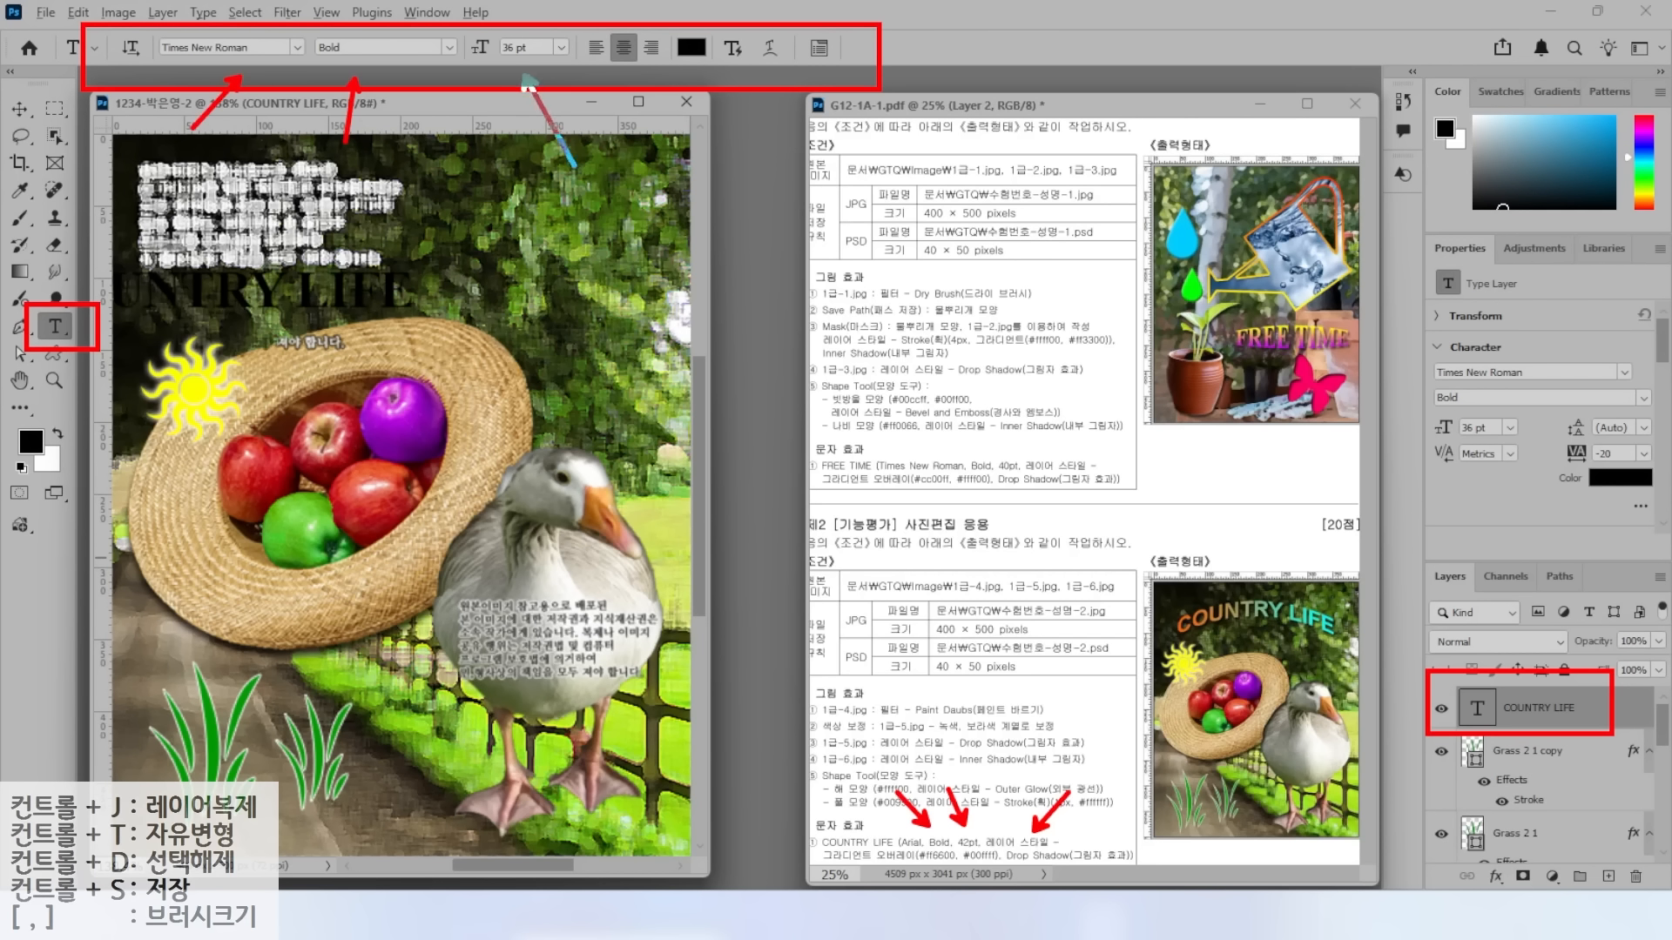
Set the title font to Arial Narrow at 42 pt.
click(298, 48)
click(448, 189)
click(516, 48)
text(42)
key(Return)
Add a Gradient Overlay whose stops run from orange #ff6600 to cyan #00ffff.
click(1496, 877)
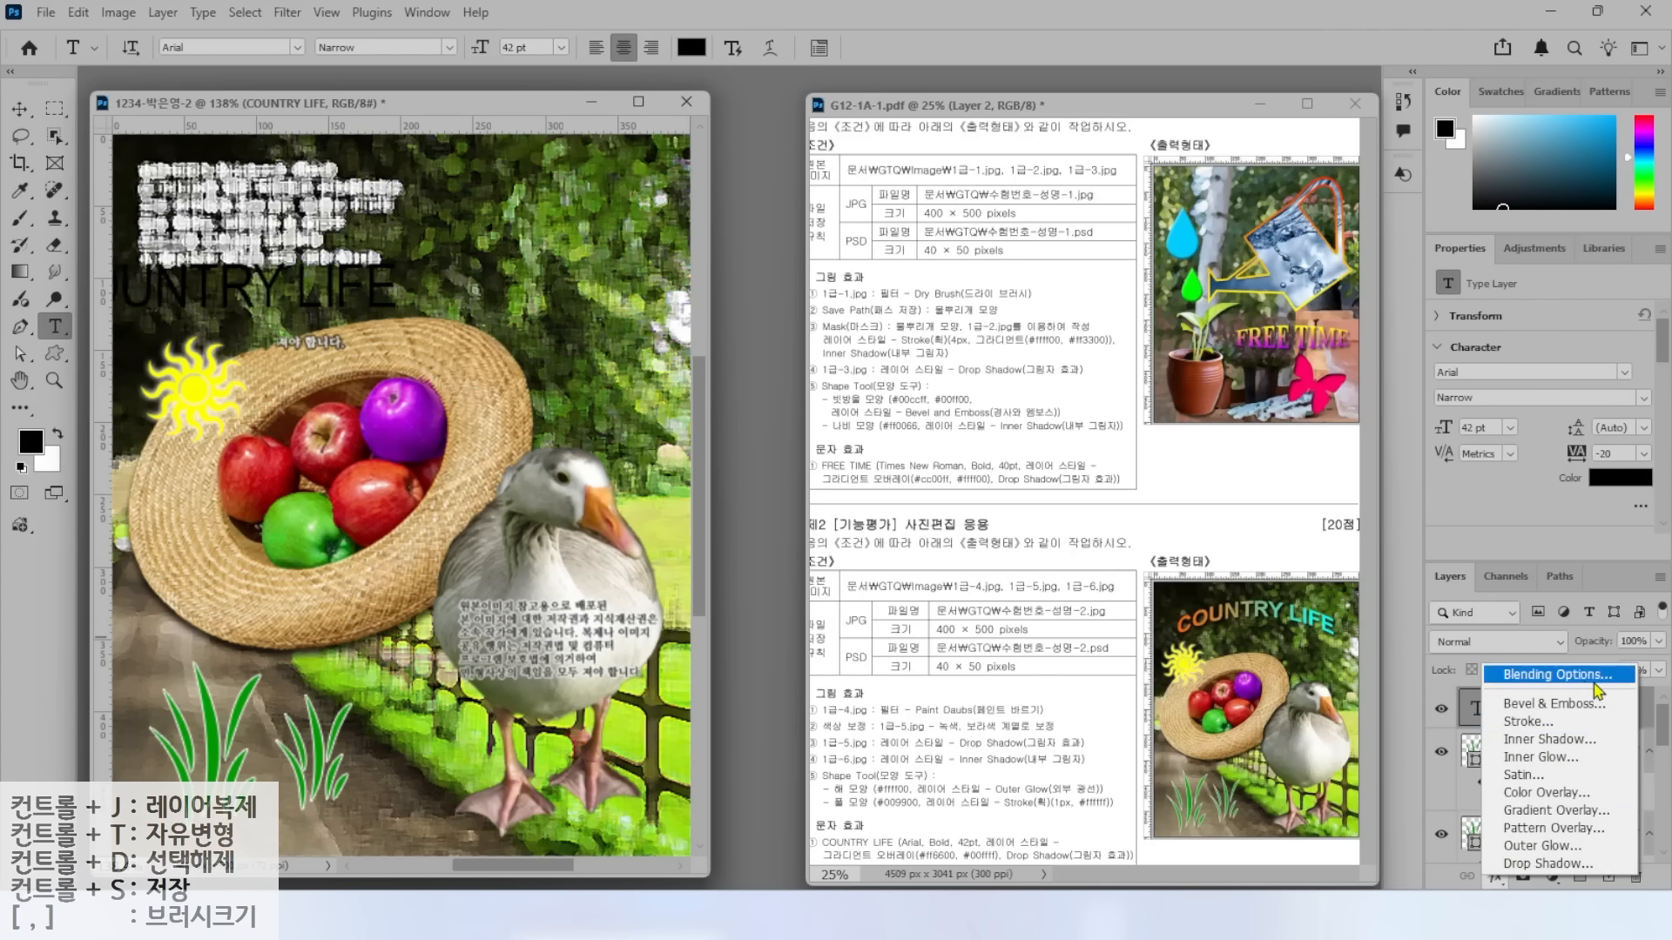
click(1528, 812)
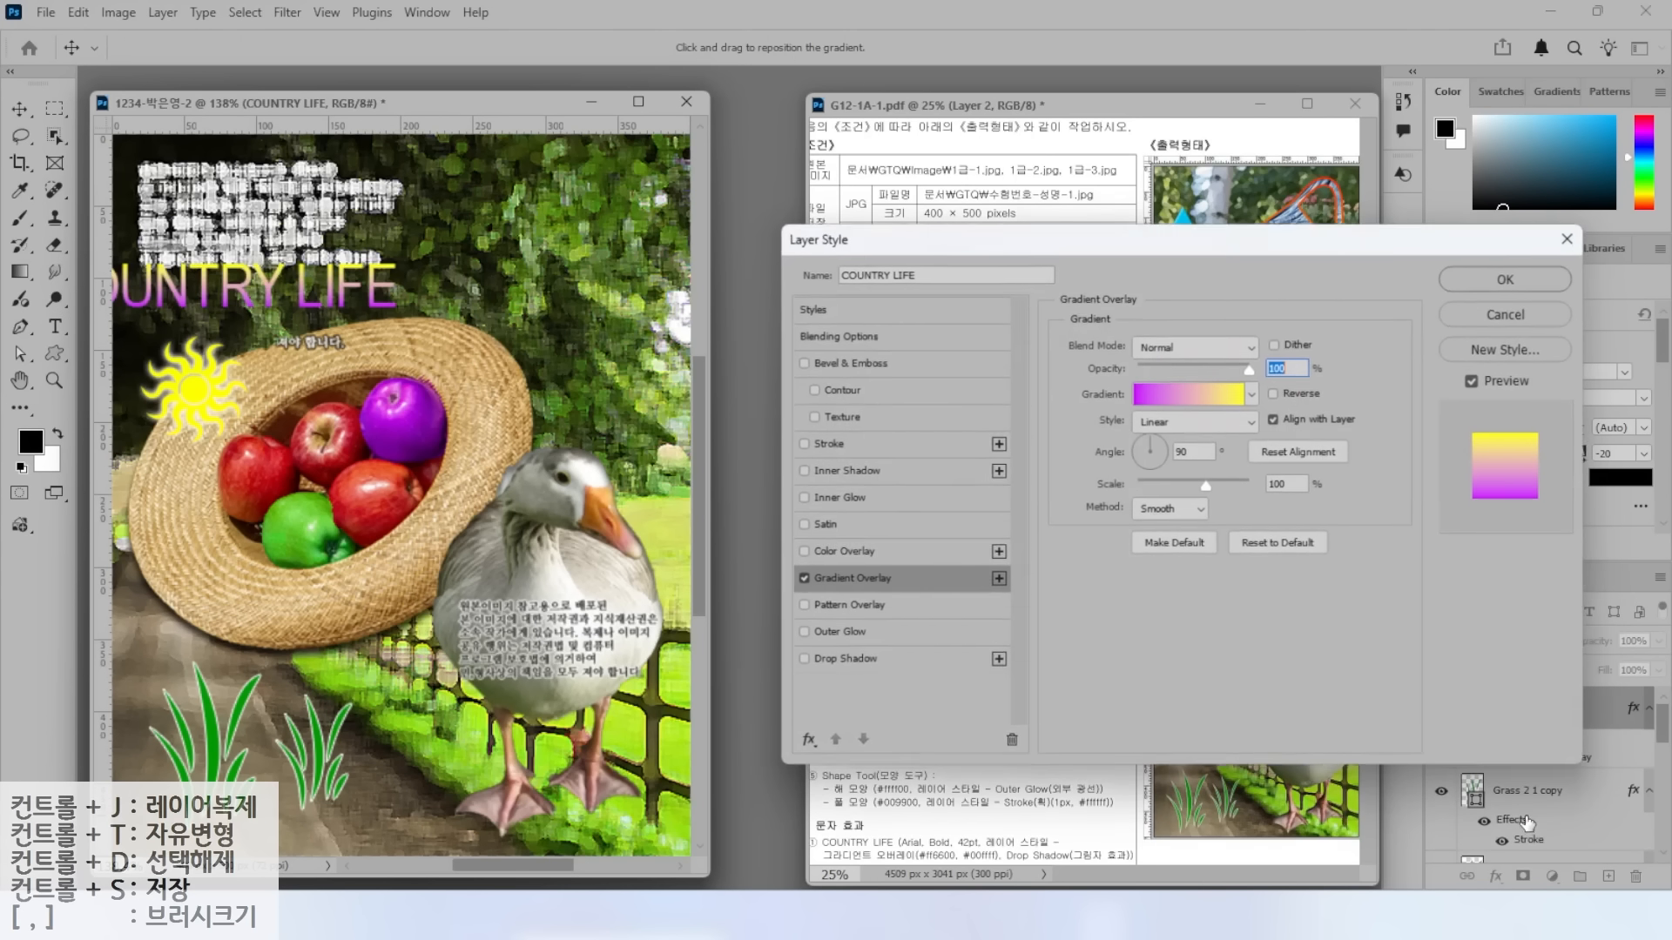
click(1171, 402)
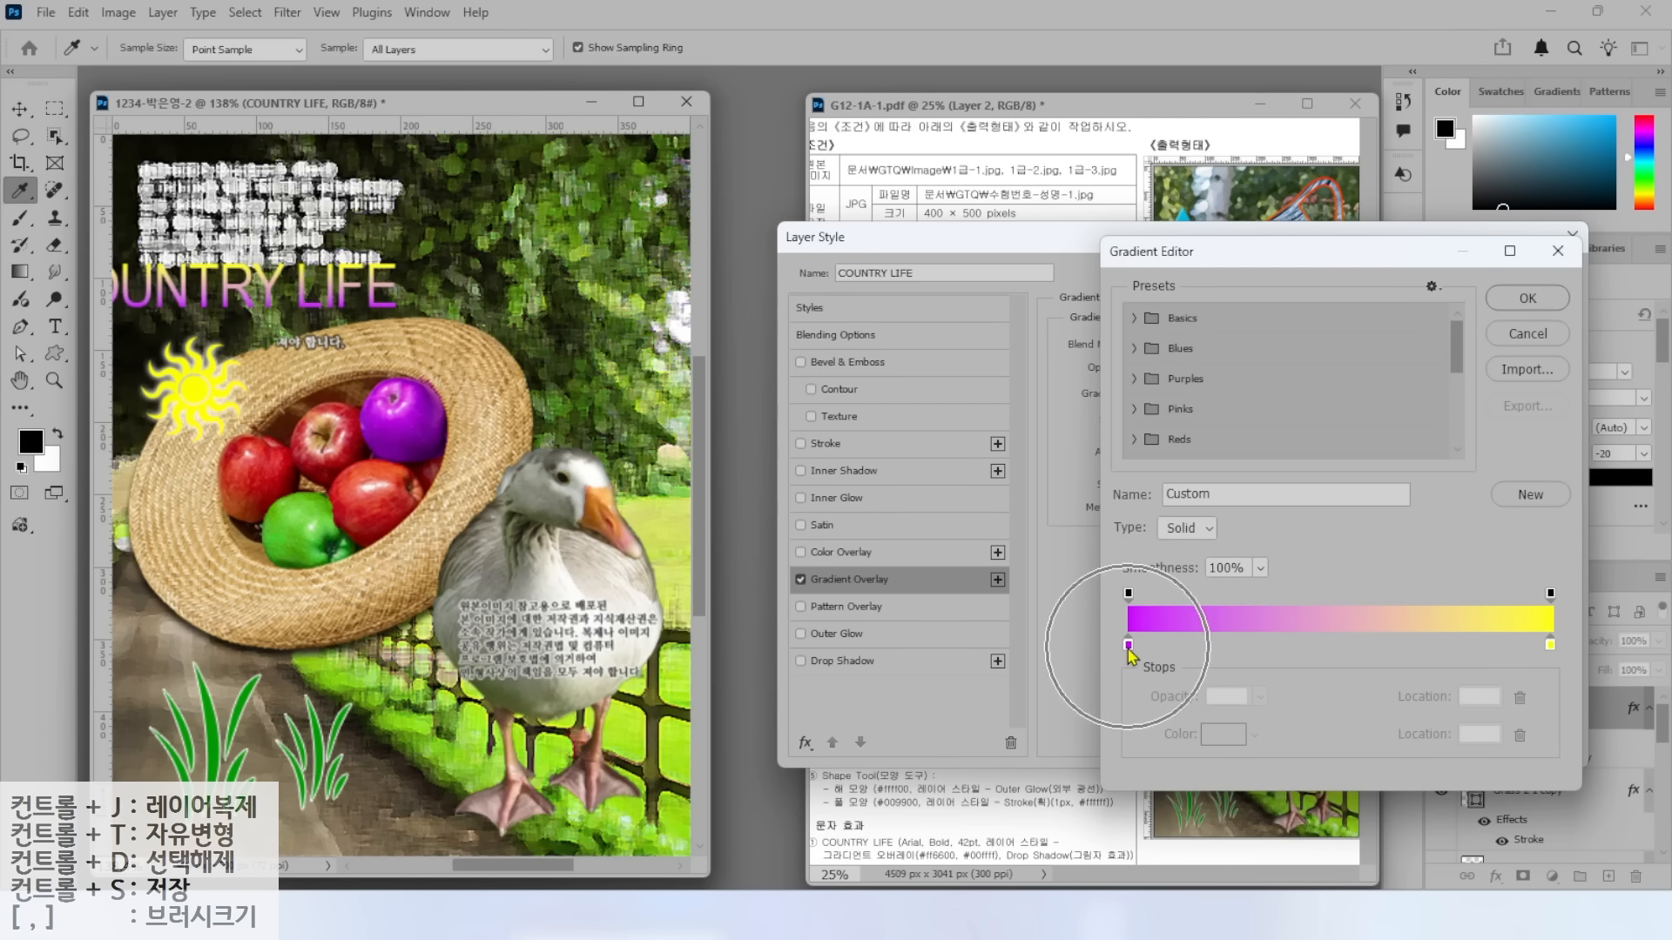
double_click(1129, 645)
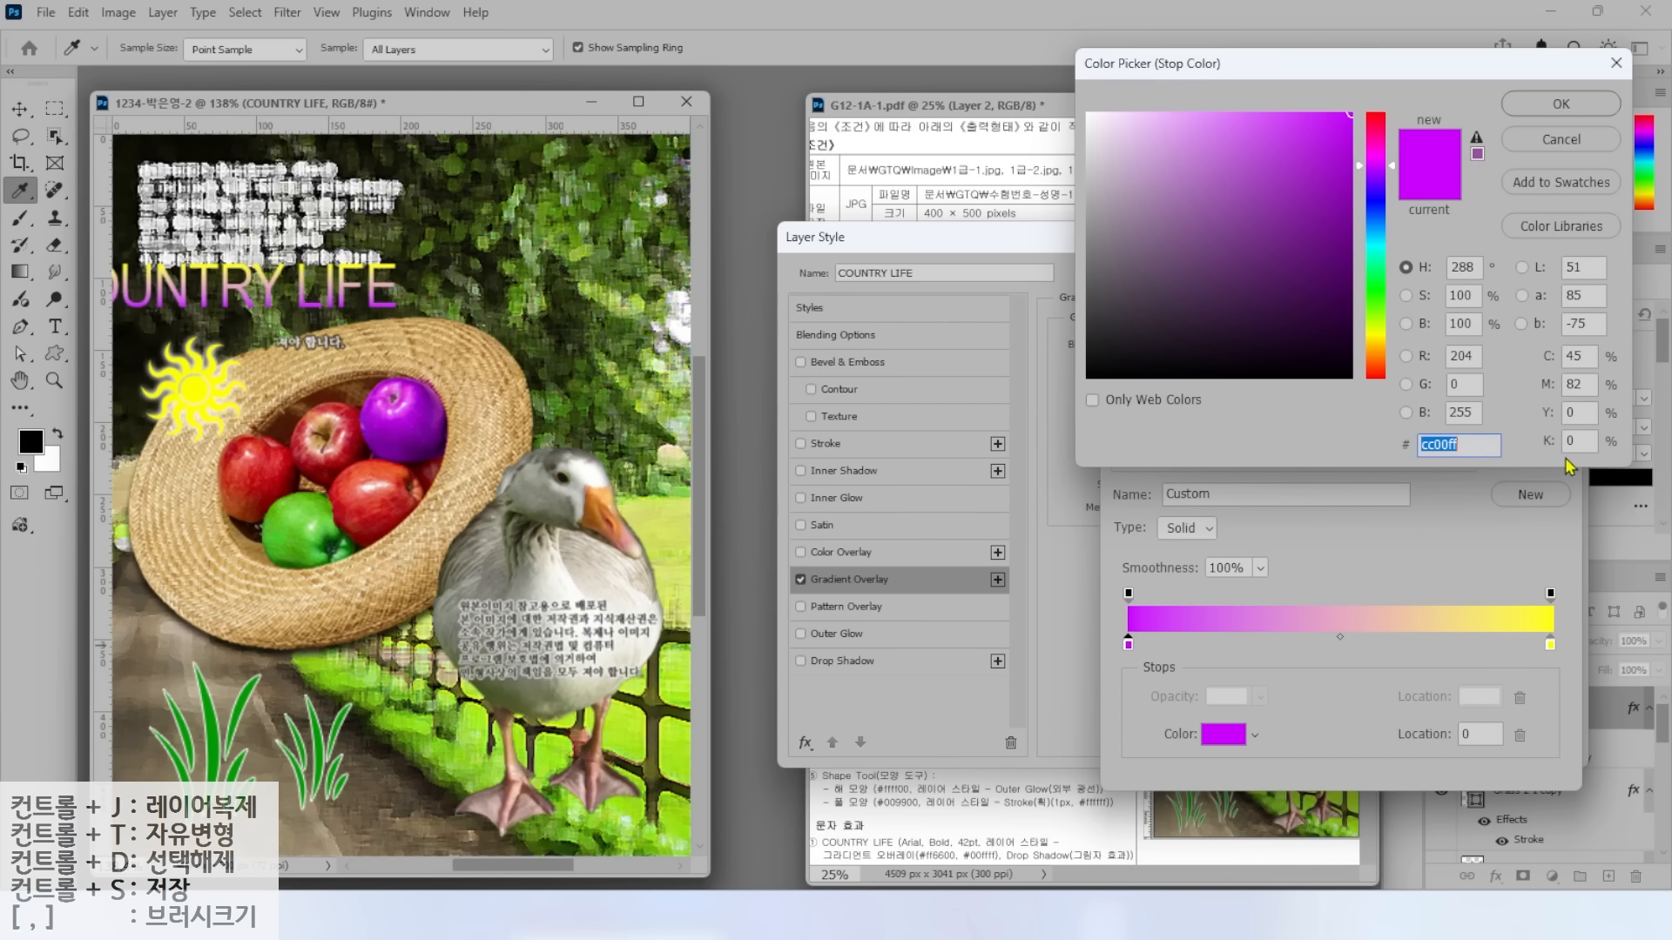
text(ff6600)
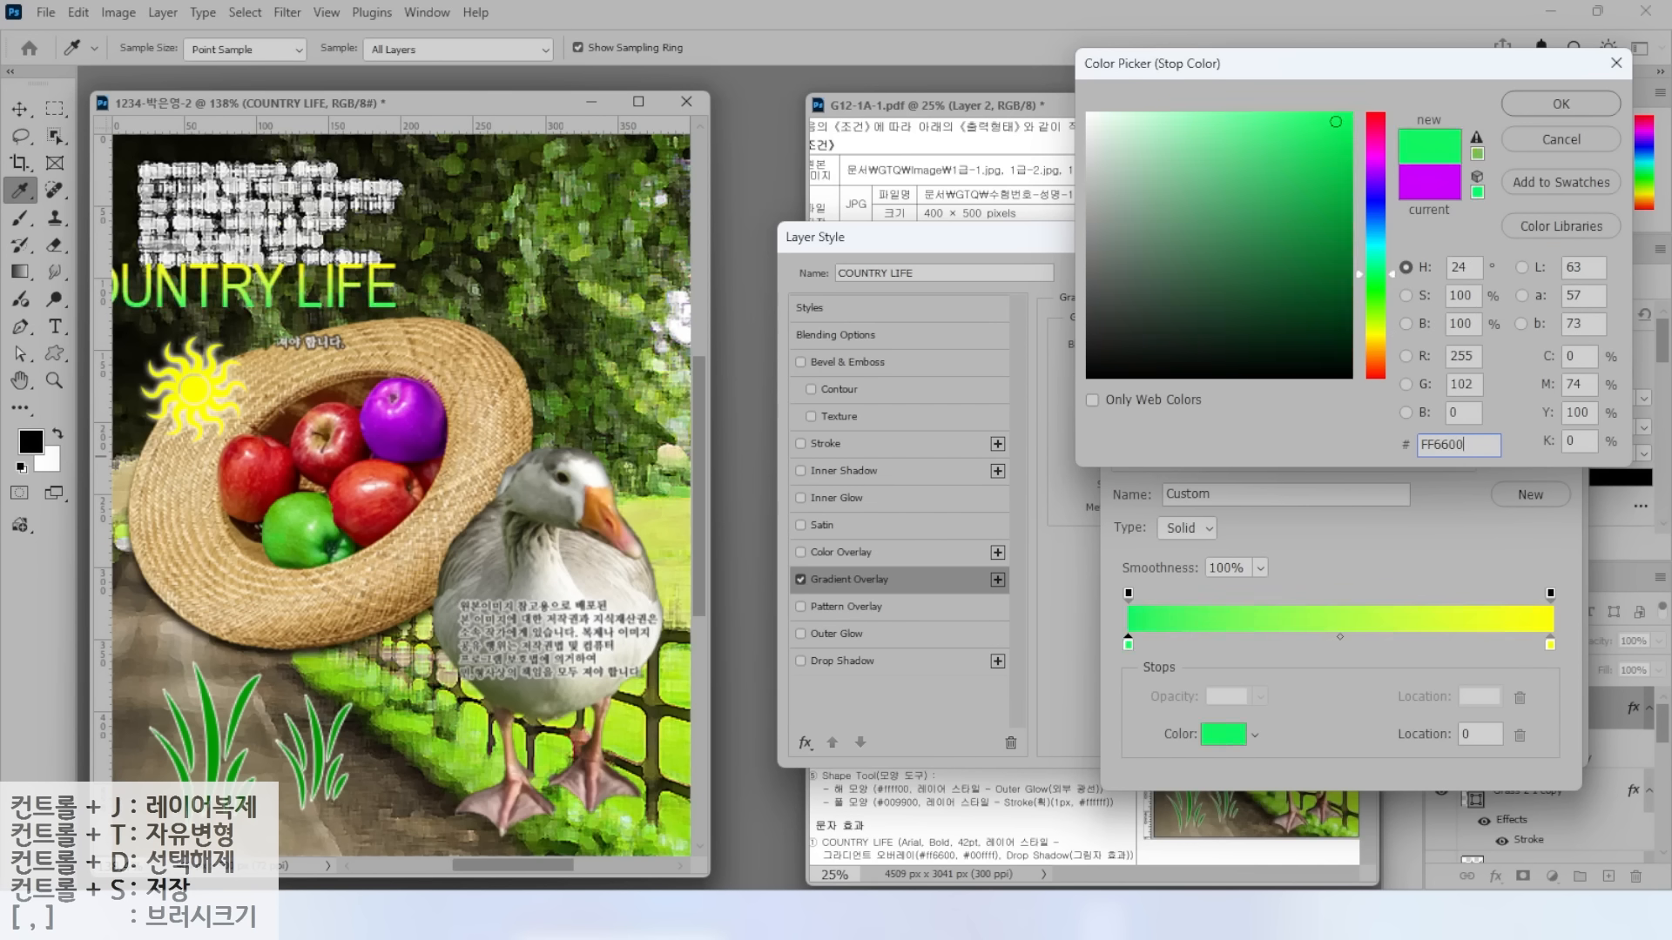
key(Return)
click(1550, 645)
double_click(1550, 645)
text(00ffff)
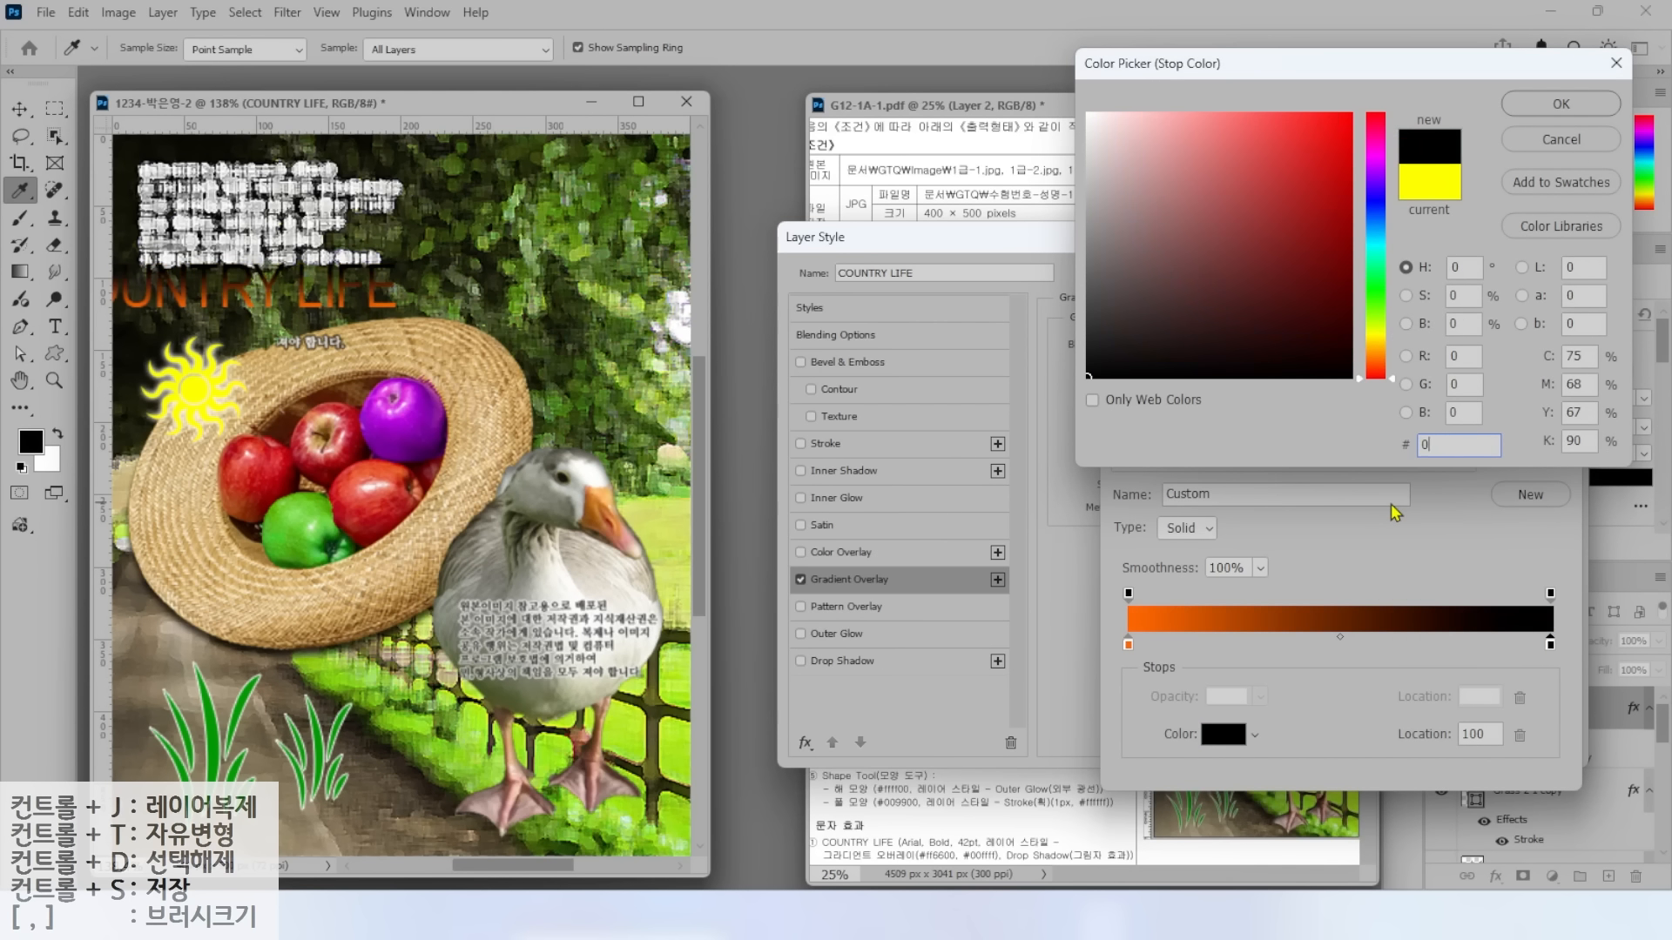
key(Return)
Make the gradient run horizontally and also enable Drop Shadow.
click(1510, 305)
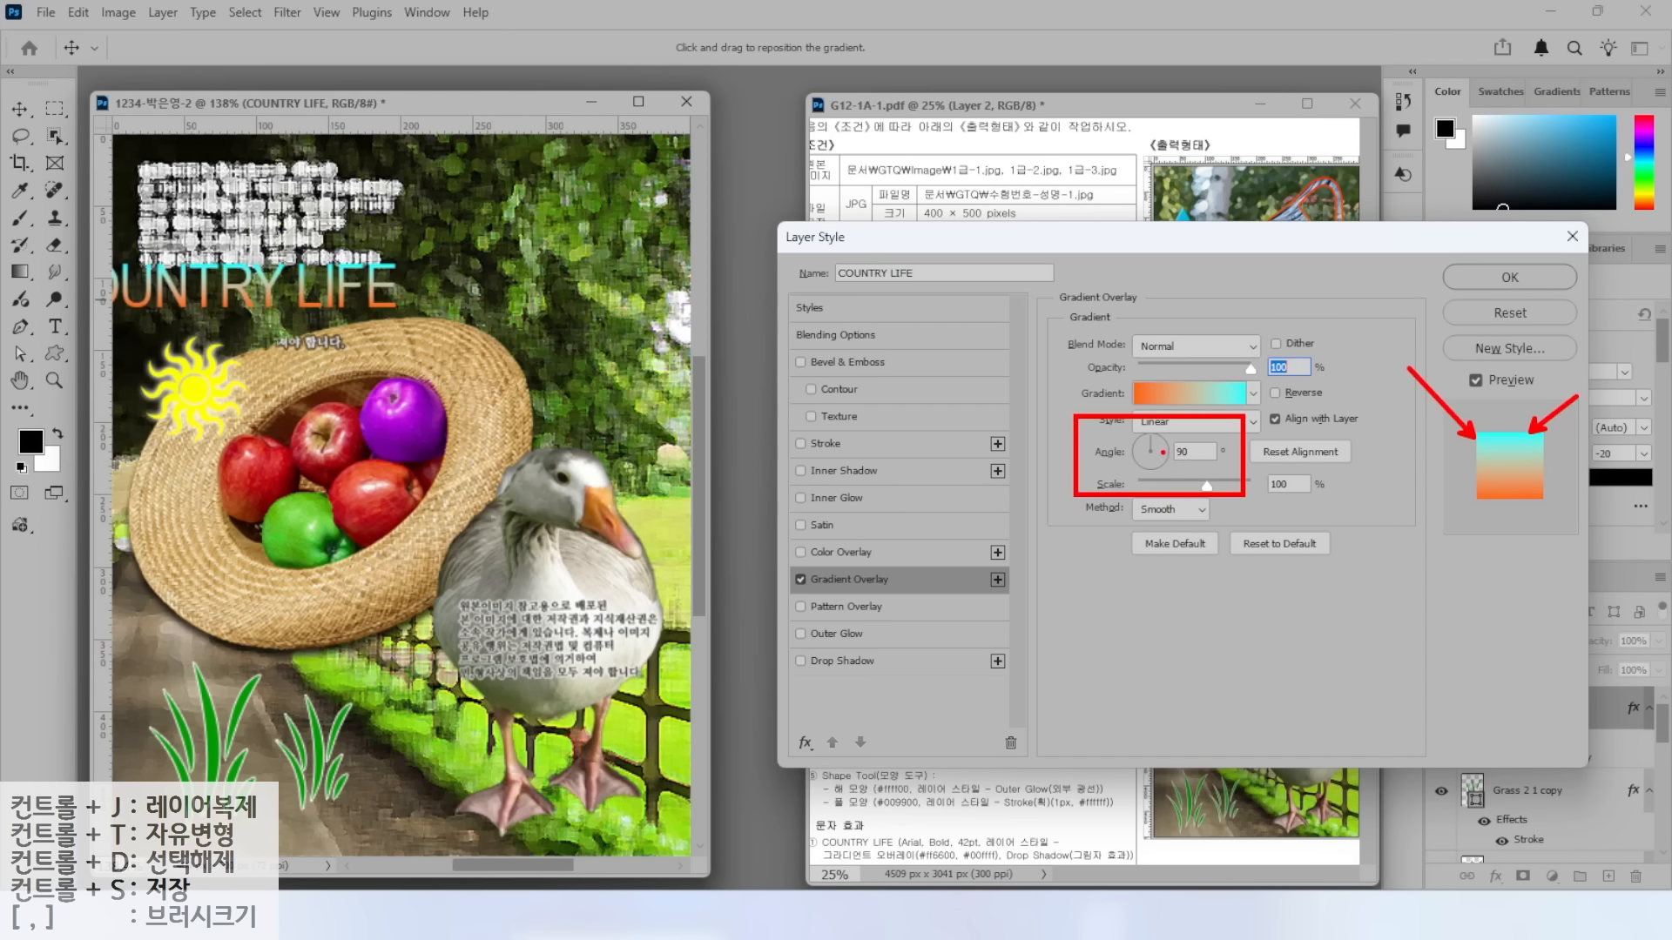
click(1162, 453)
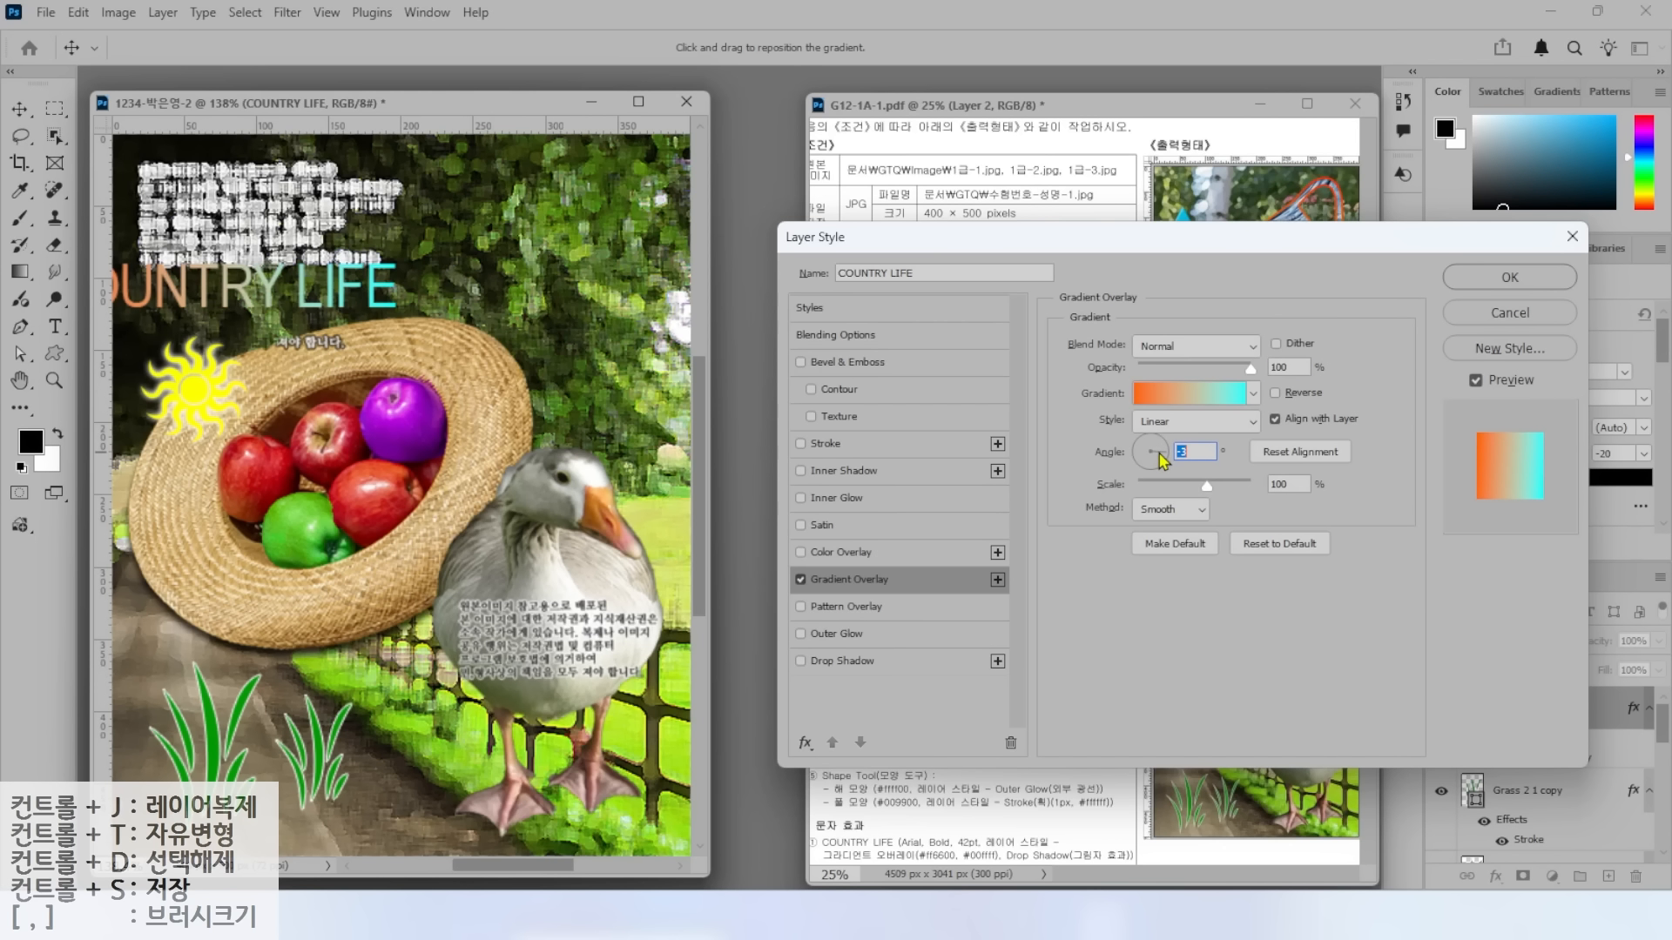
click(856, 663)
Apply the layer styles and move COUNTRY LIFE up and to the right.
click(1486, 279)
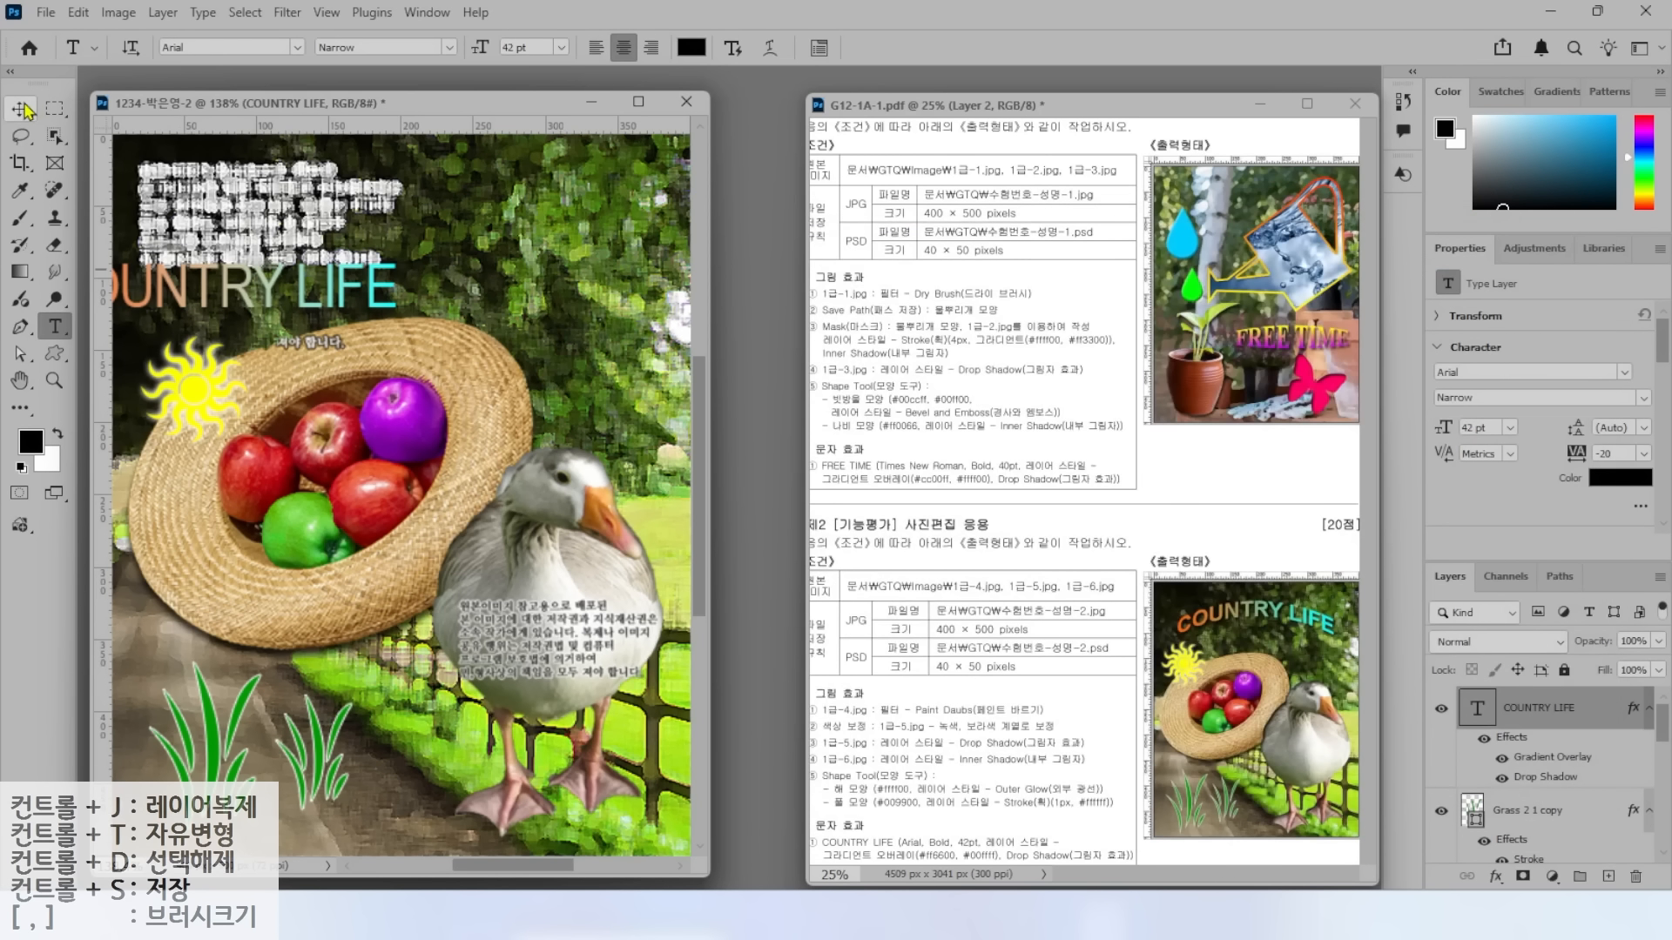
drag(310, 298, 433, 276)
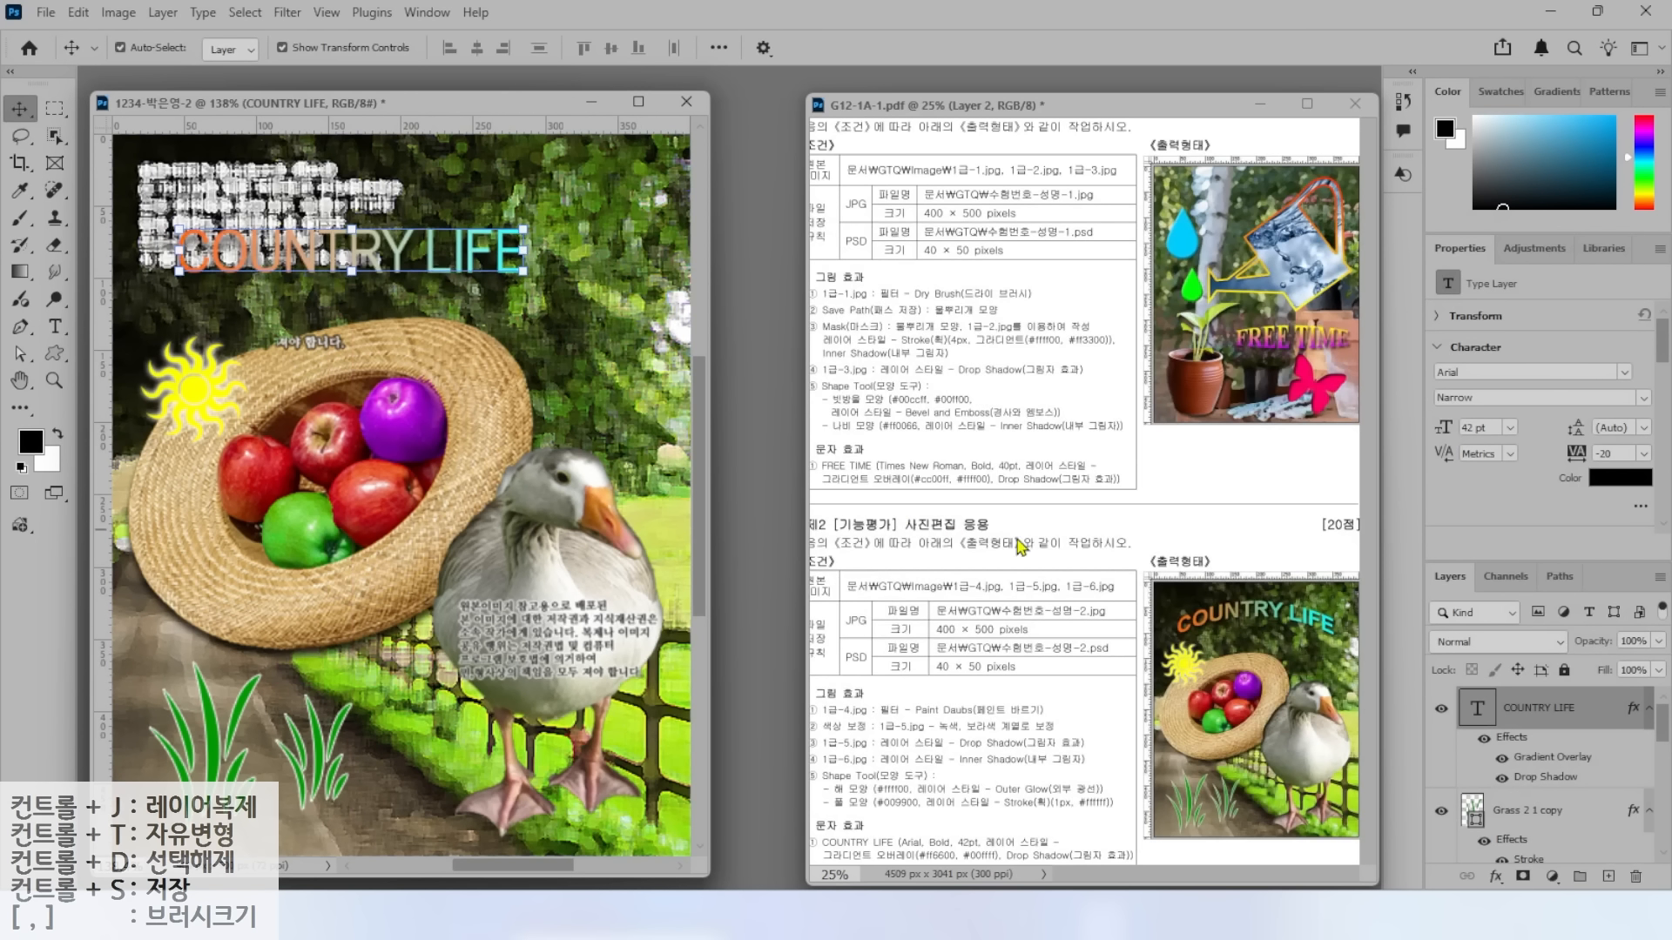
drag(1175, 627, 1290, 590)
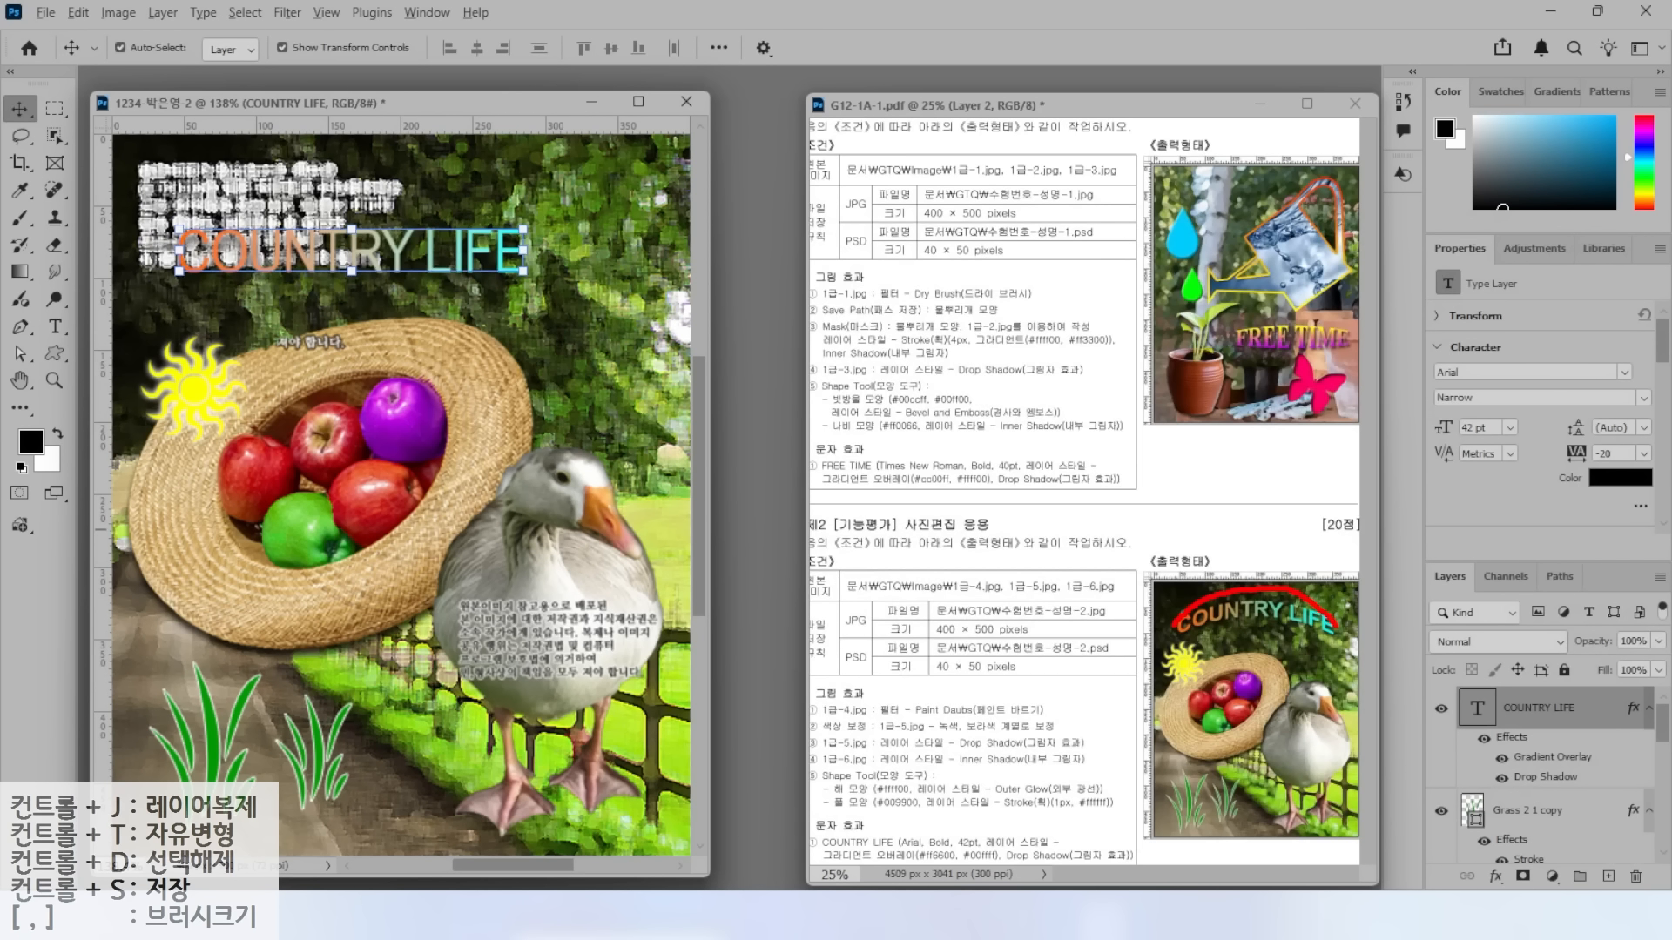
Change the title's font style to Bold.
click(61, 327)
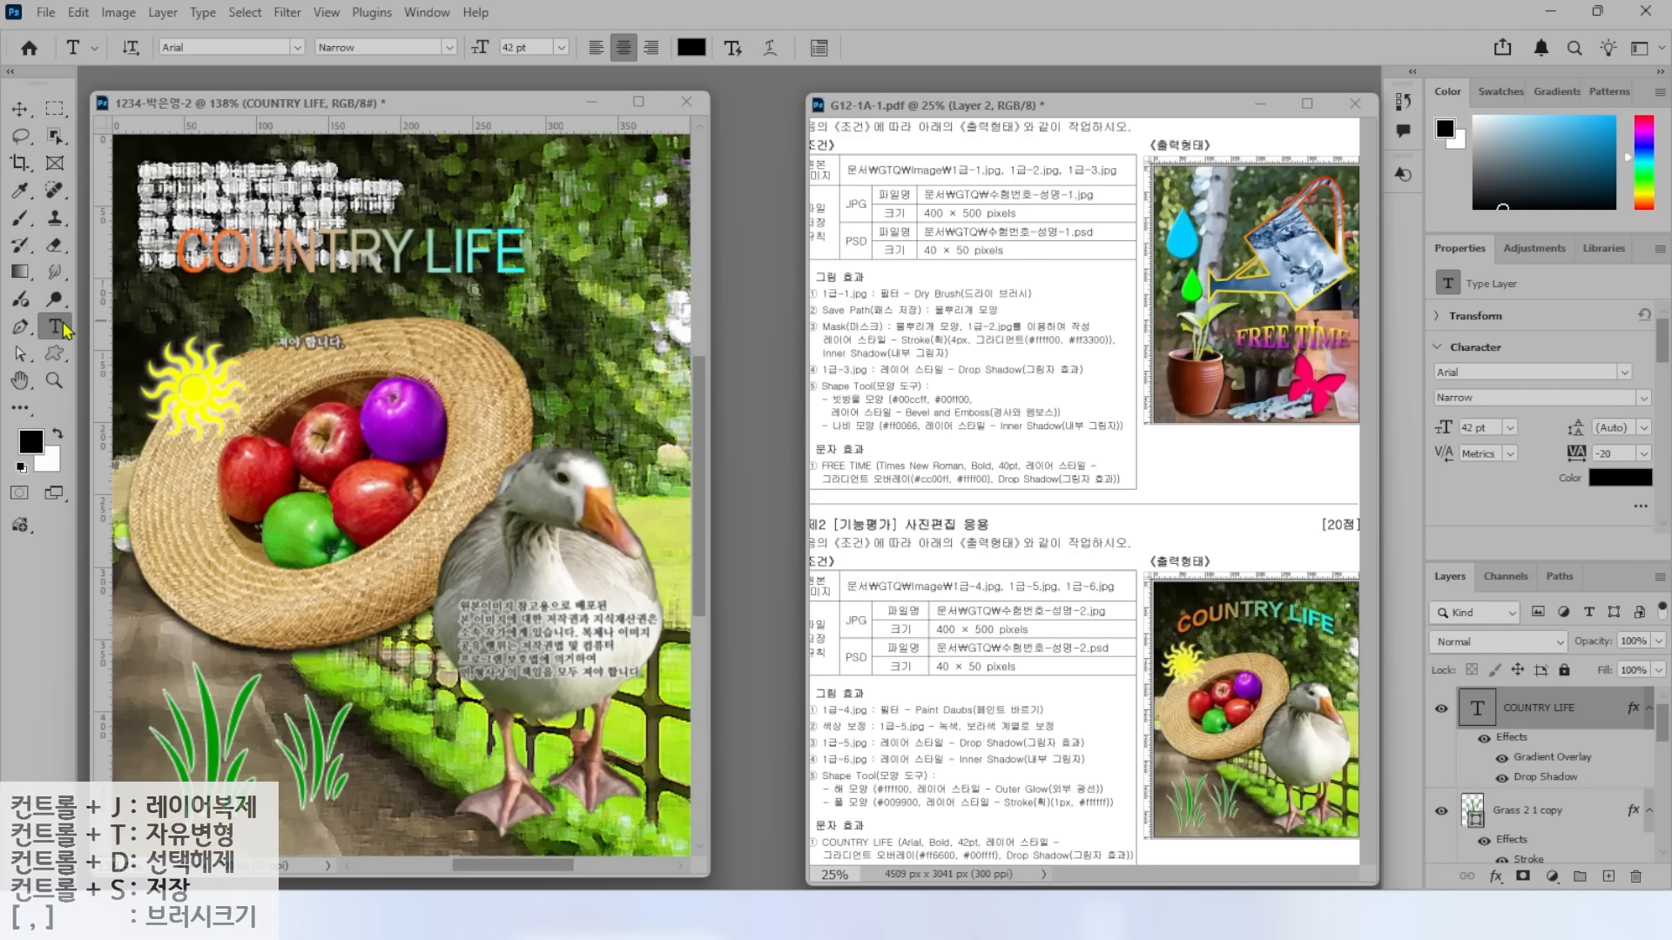
click(450, 47)
click(444, 225)
Warp the title into an Arch with +36 bend and reposition it near the top.
click(733, 47)
click(862, 304)
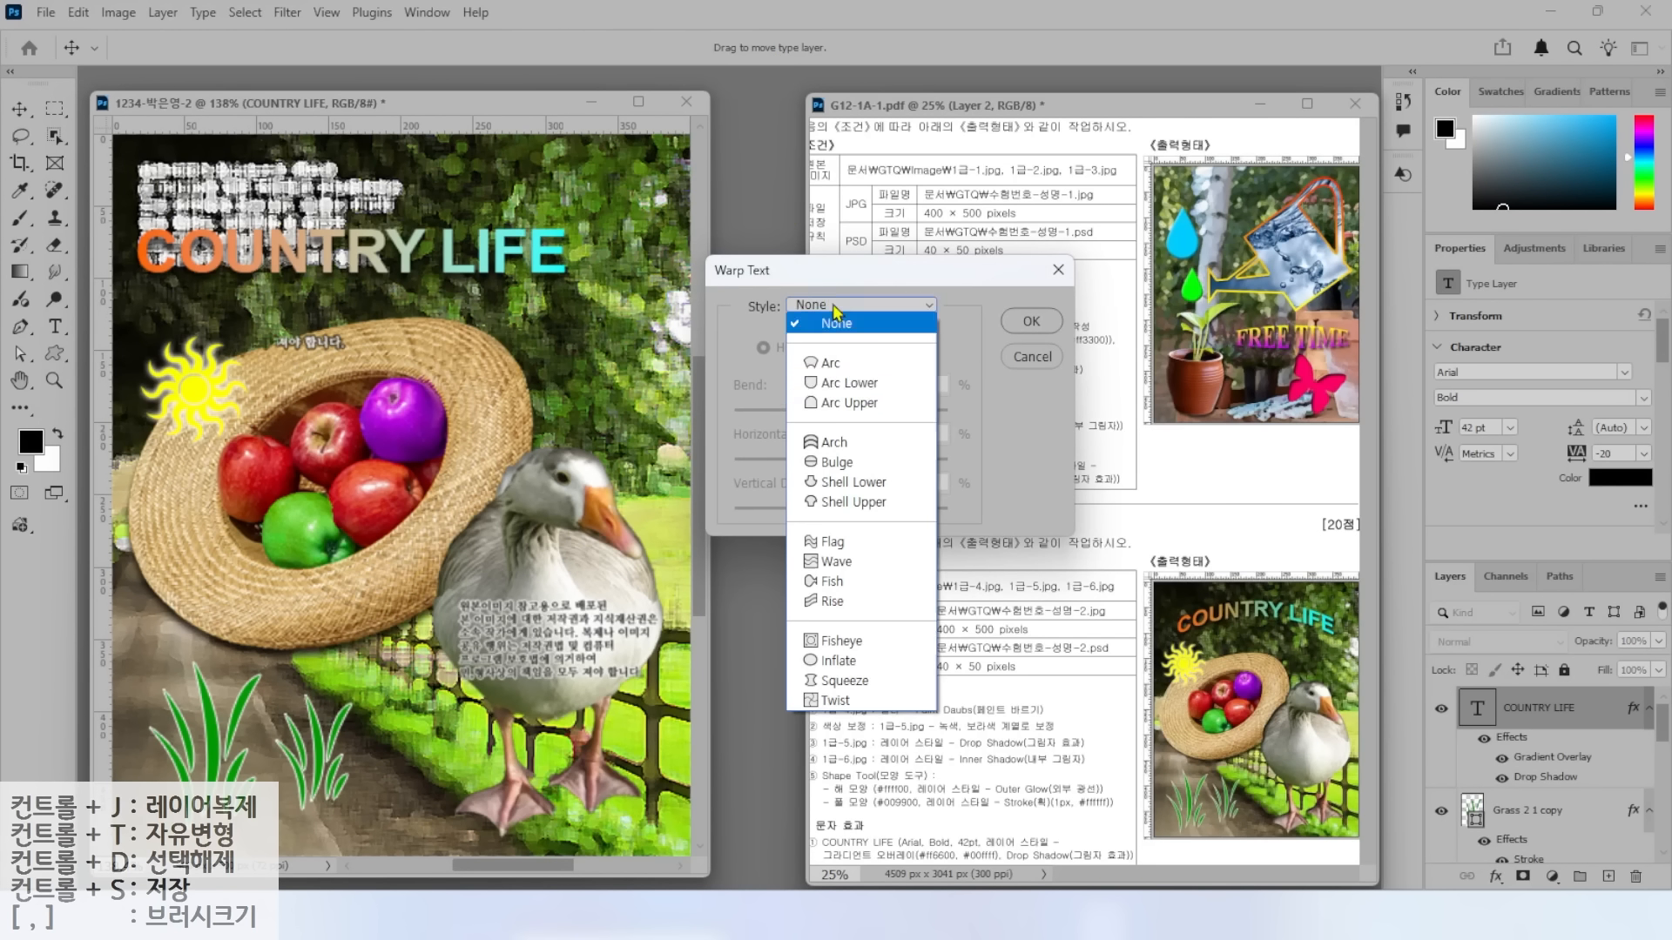
click(834, 444)
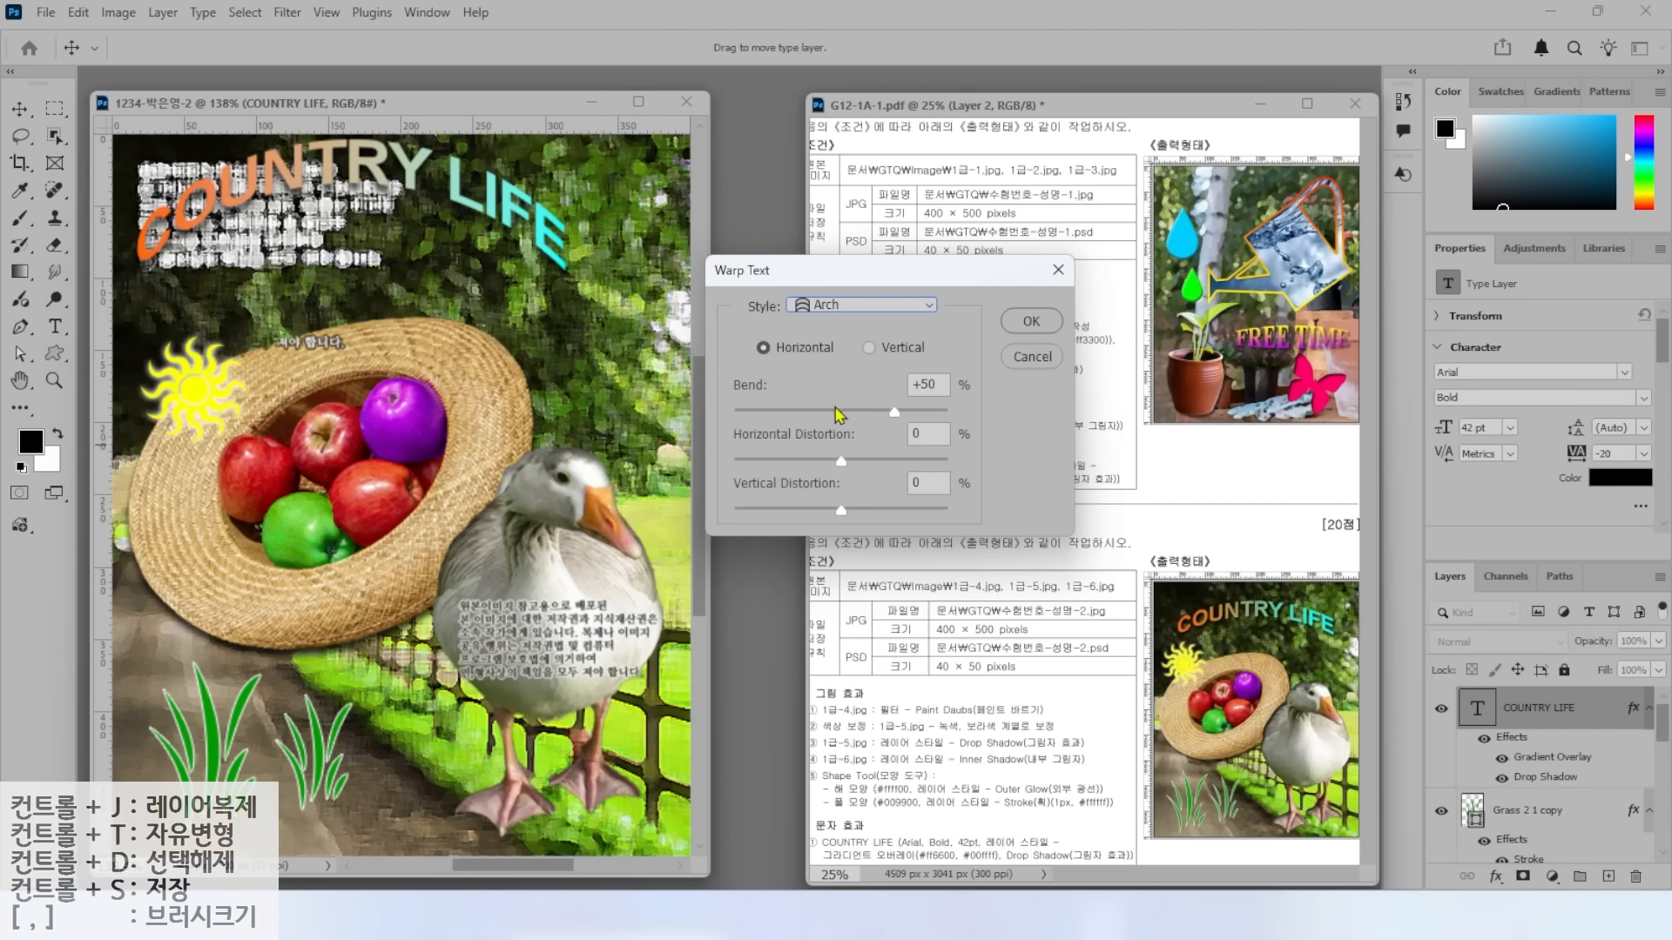
drag(896, 416, 881, 422)
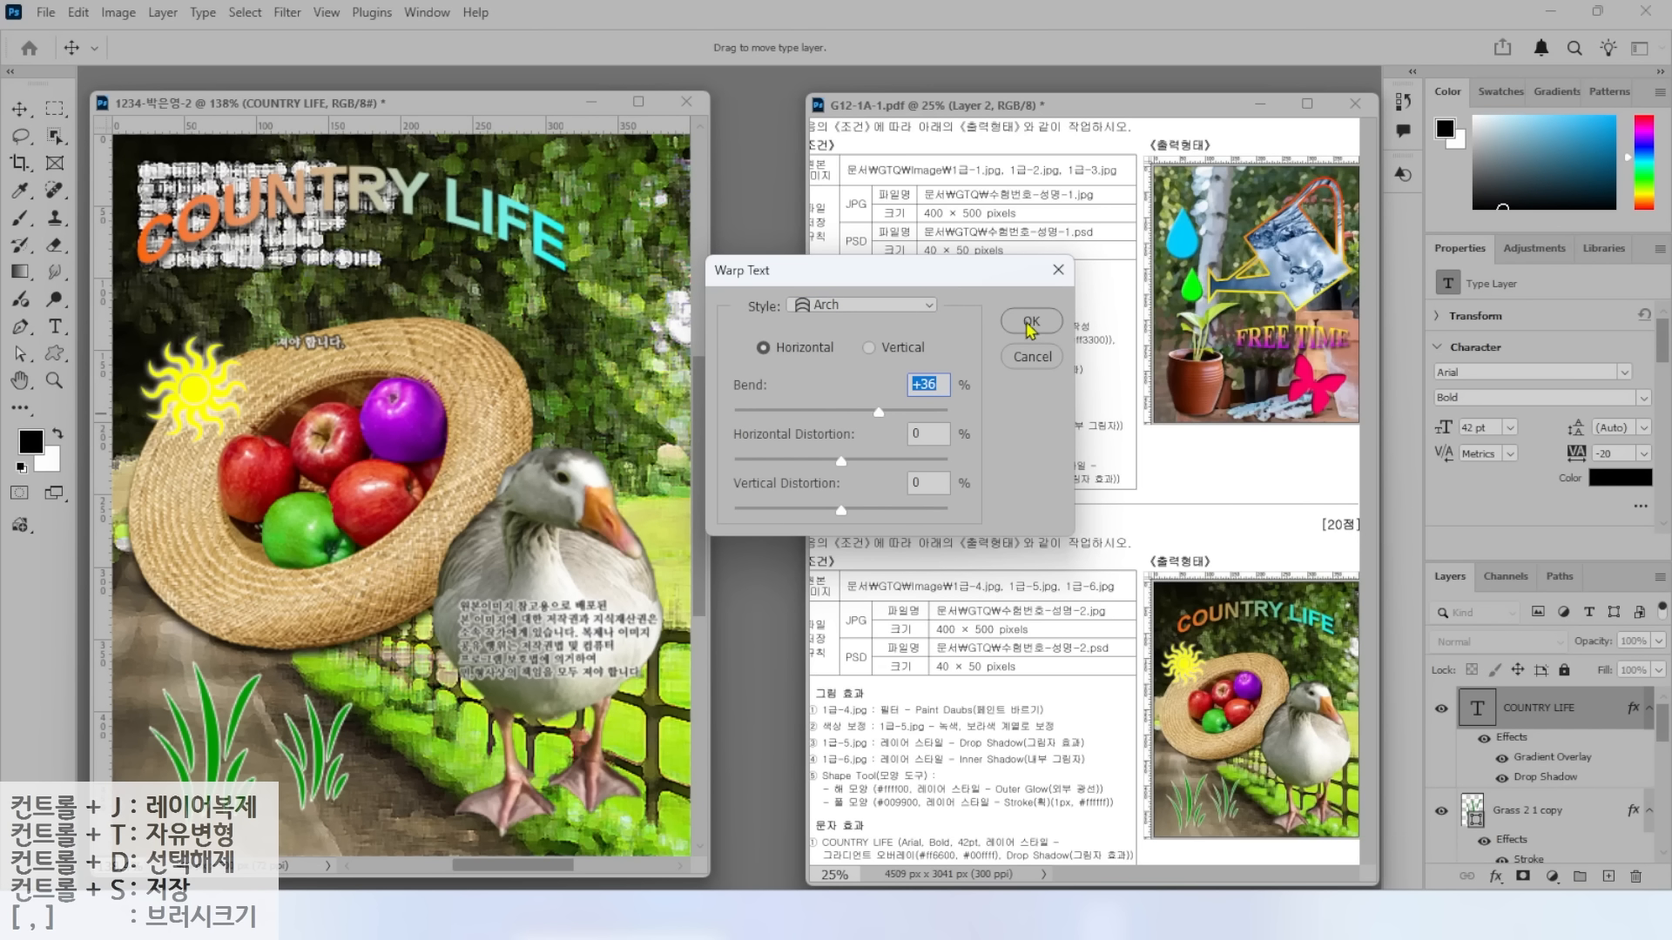
click(1030, 324)
key(v)
drag(403, 195, 435, 224)
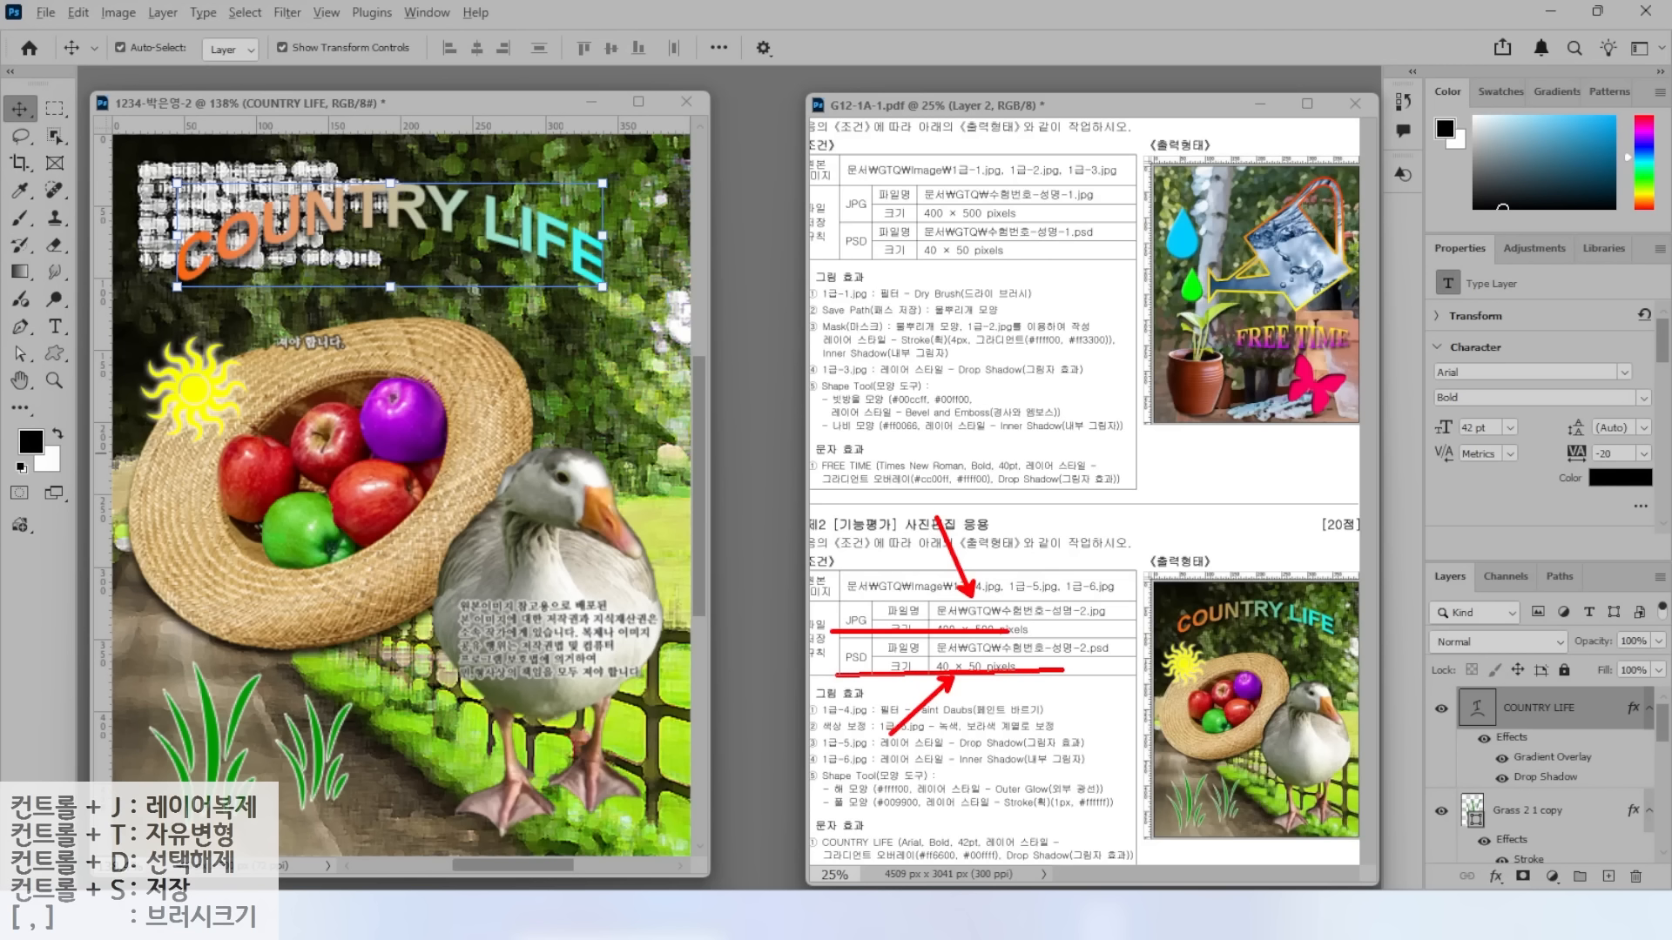
Save the composite as a JPEG in the GTQ folder at Maximum quality 10.
click(46, 12)
click(59, 247)
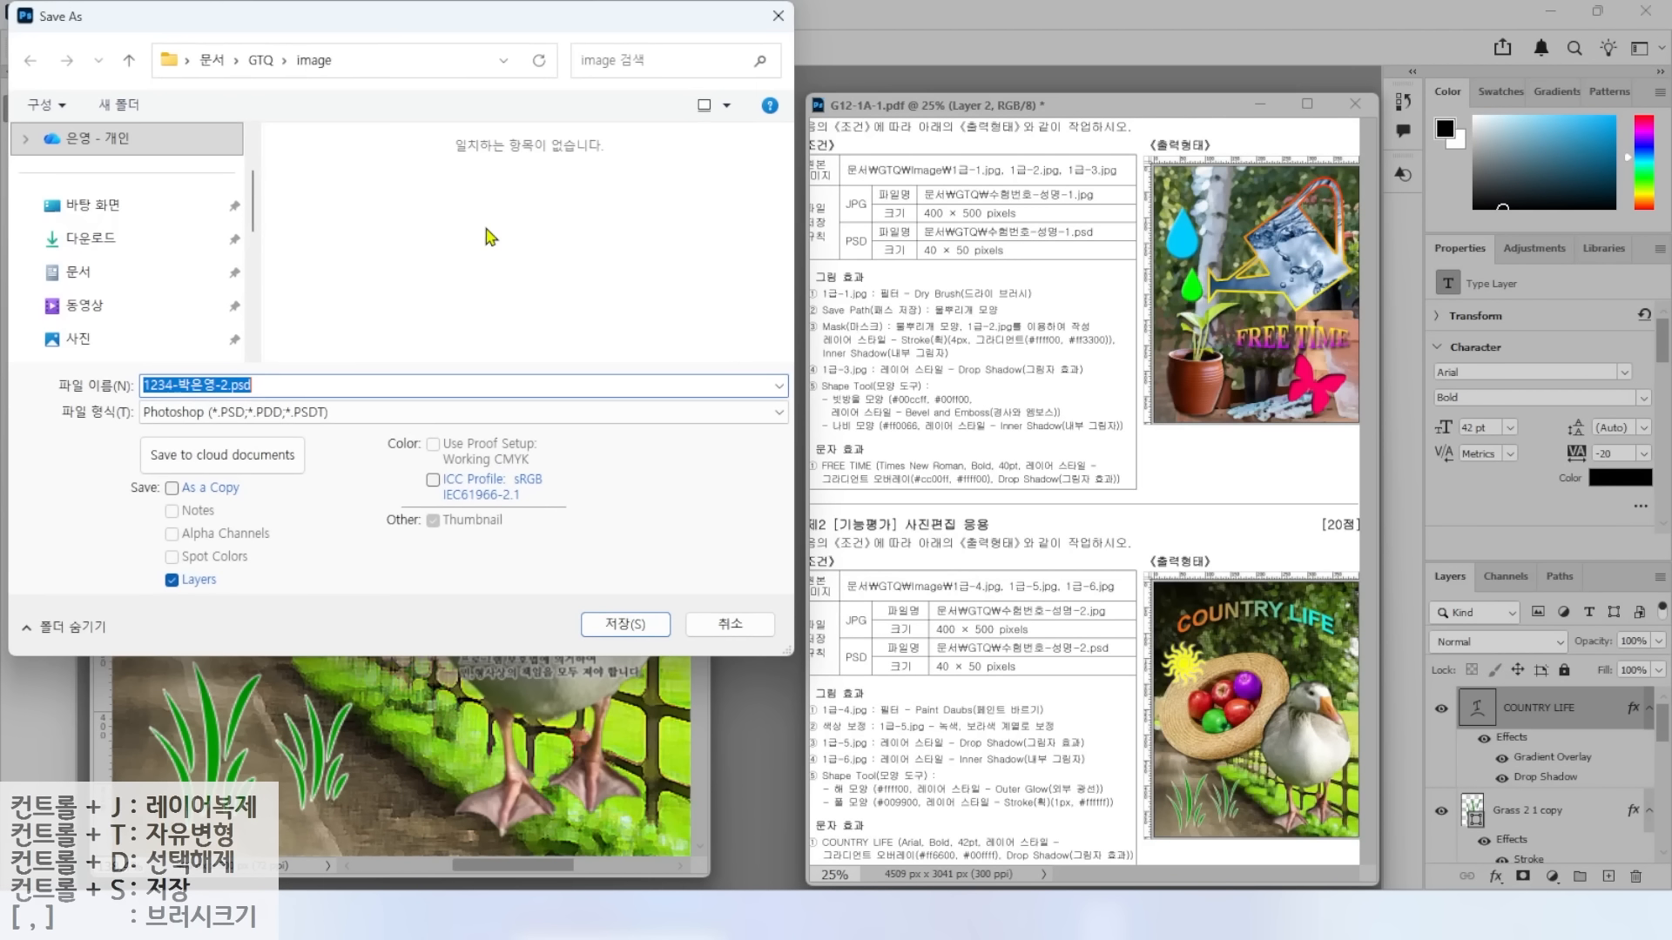
click(259, 60)
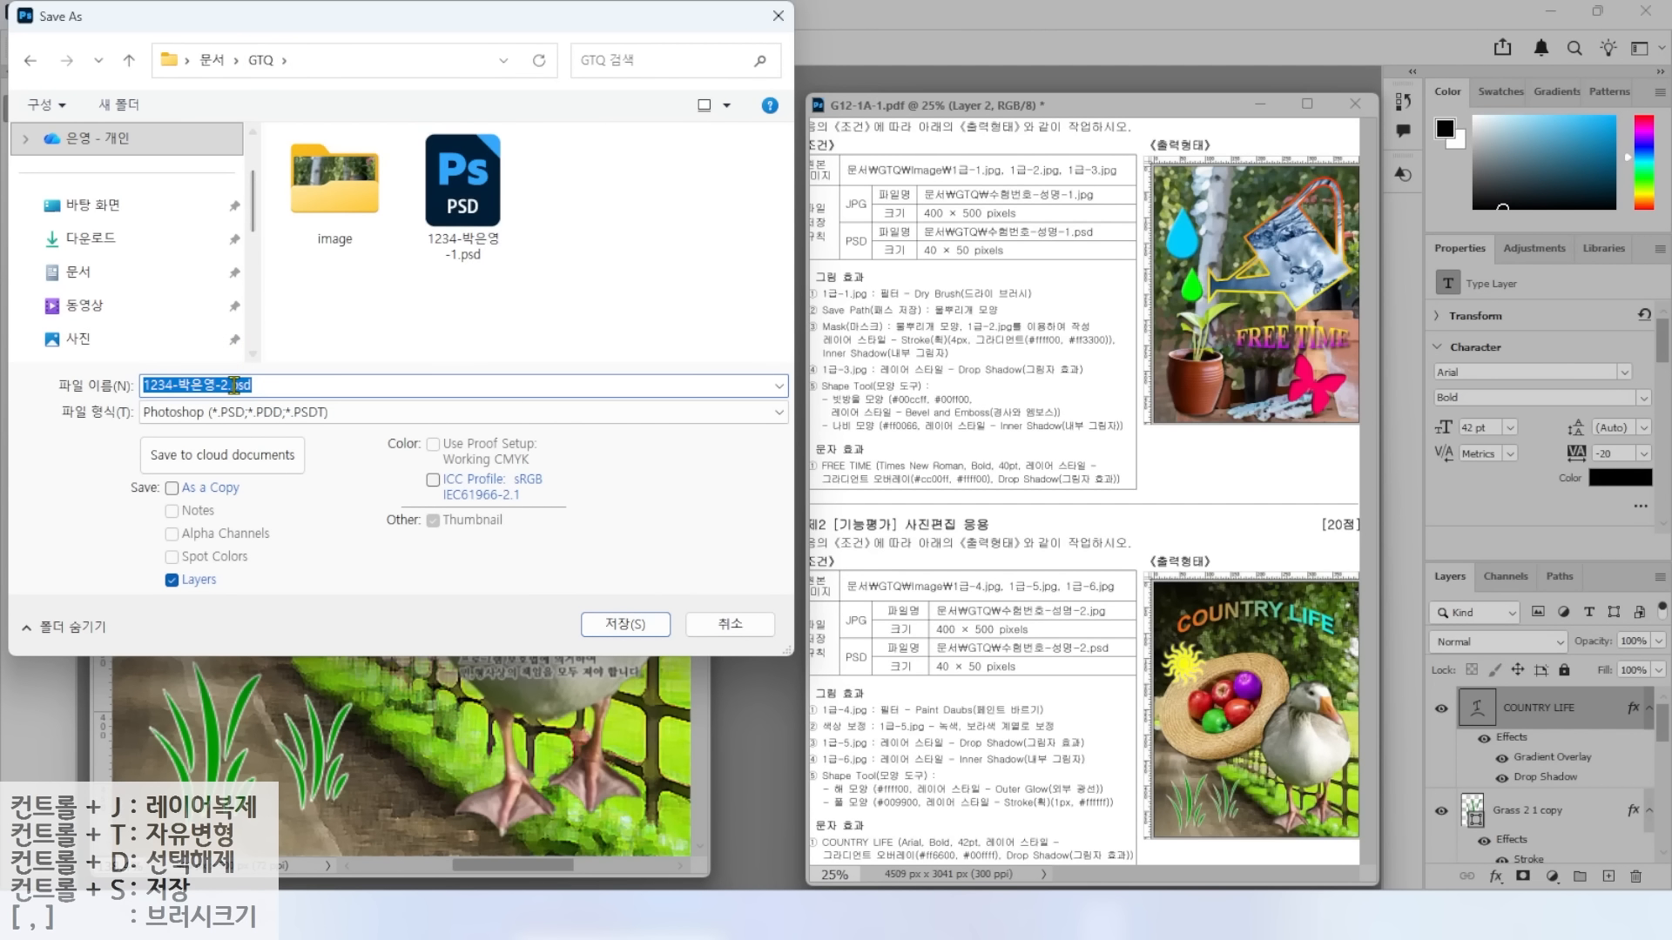
click(237, 415)
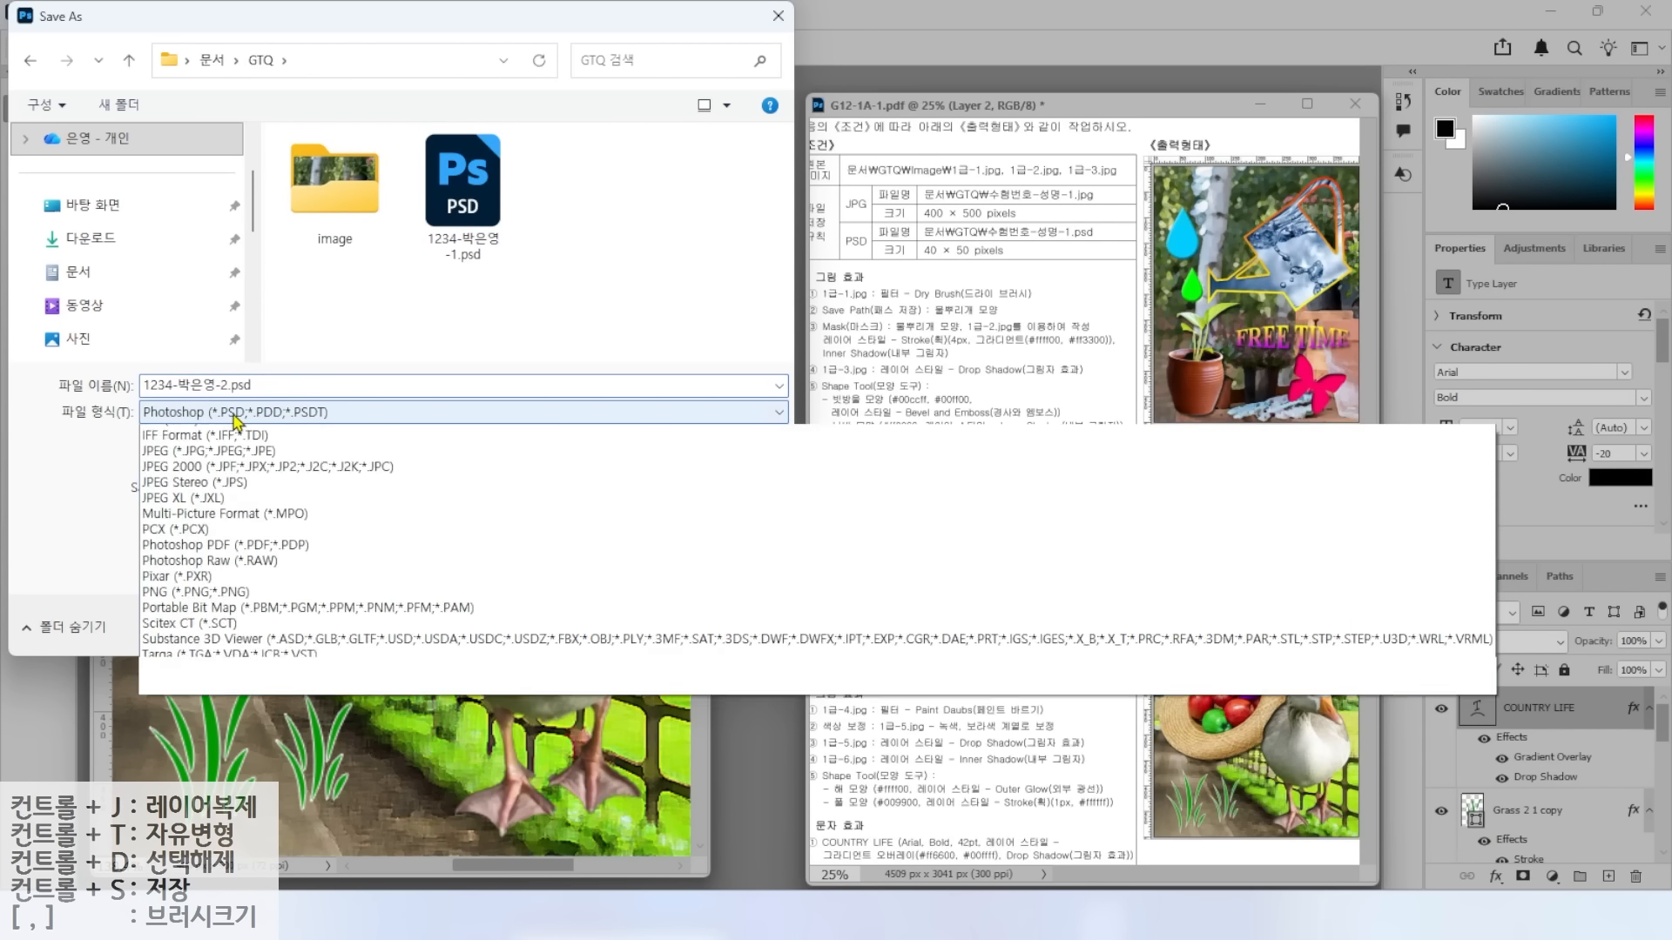
click(178, 590)
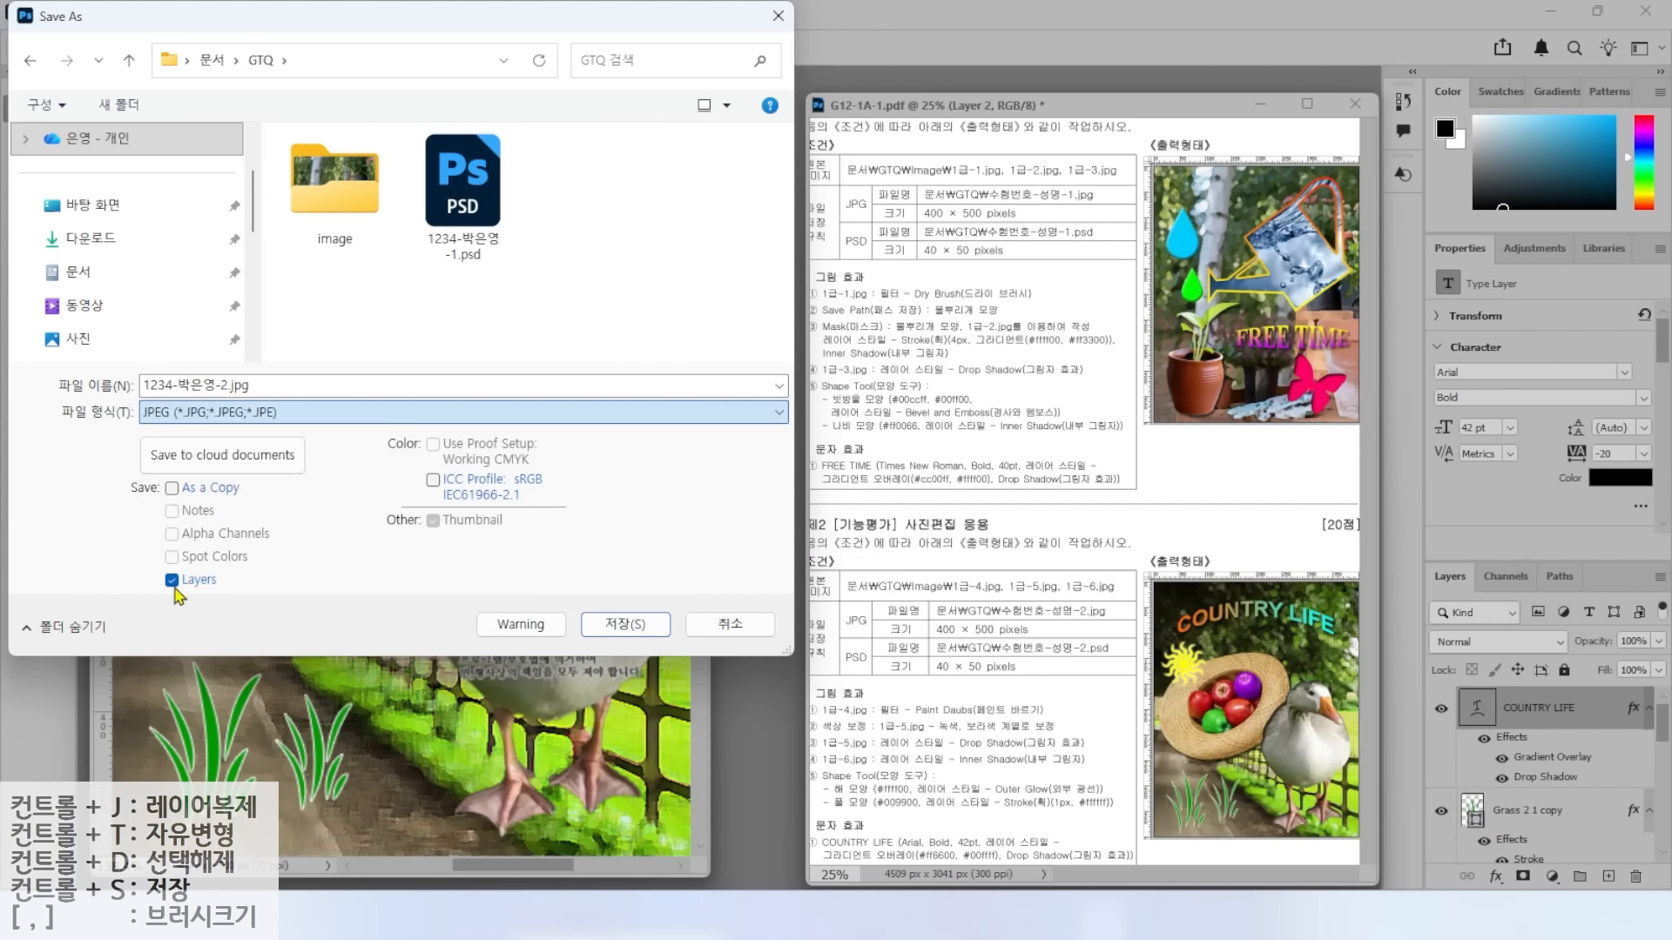
click(588, 624)
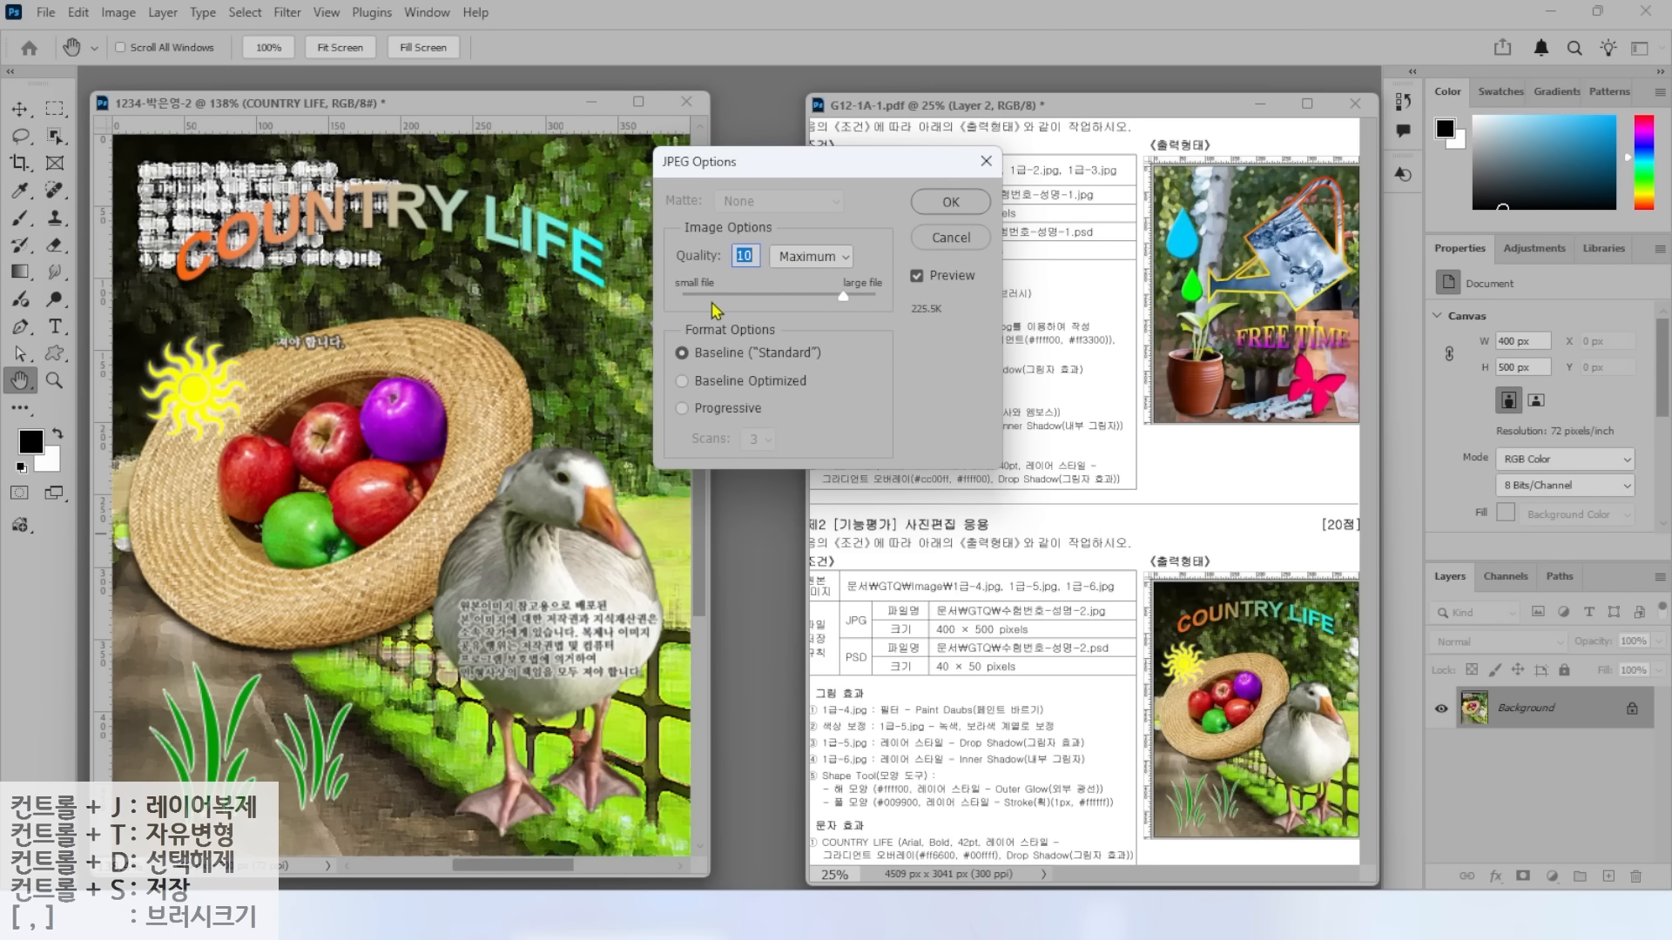
click(948, 204)
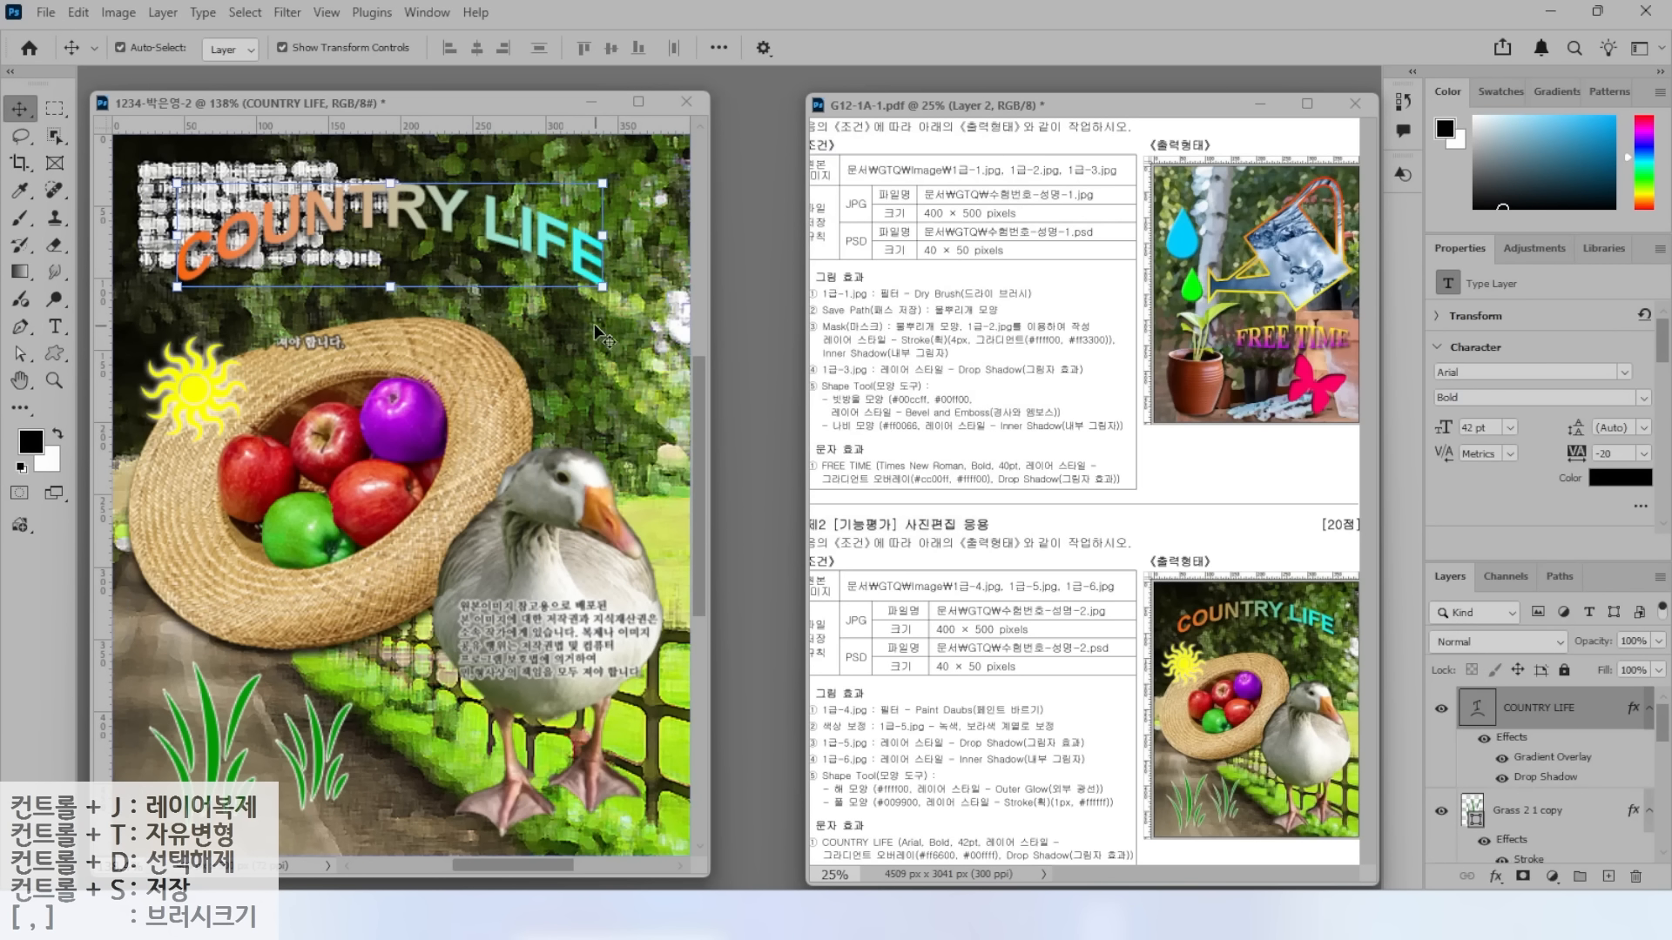
Resize the composite to 40 × 50 pixels with Image Size.
click(119, 13)
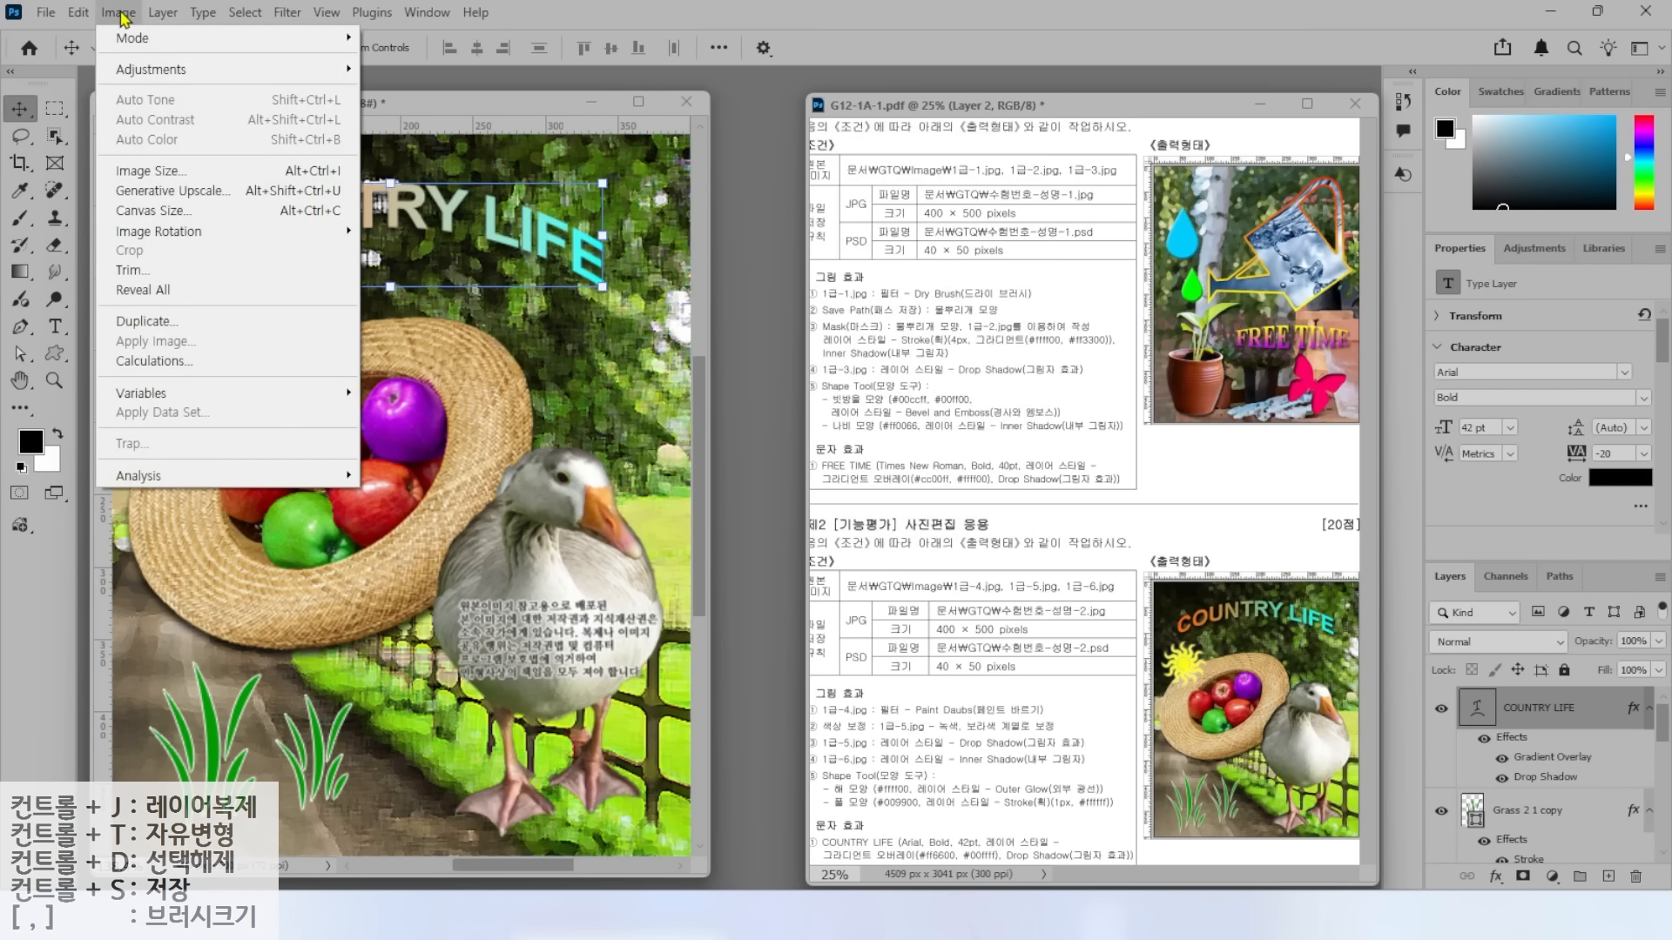
click(139, 171)
text(40)
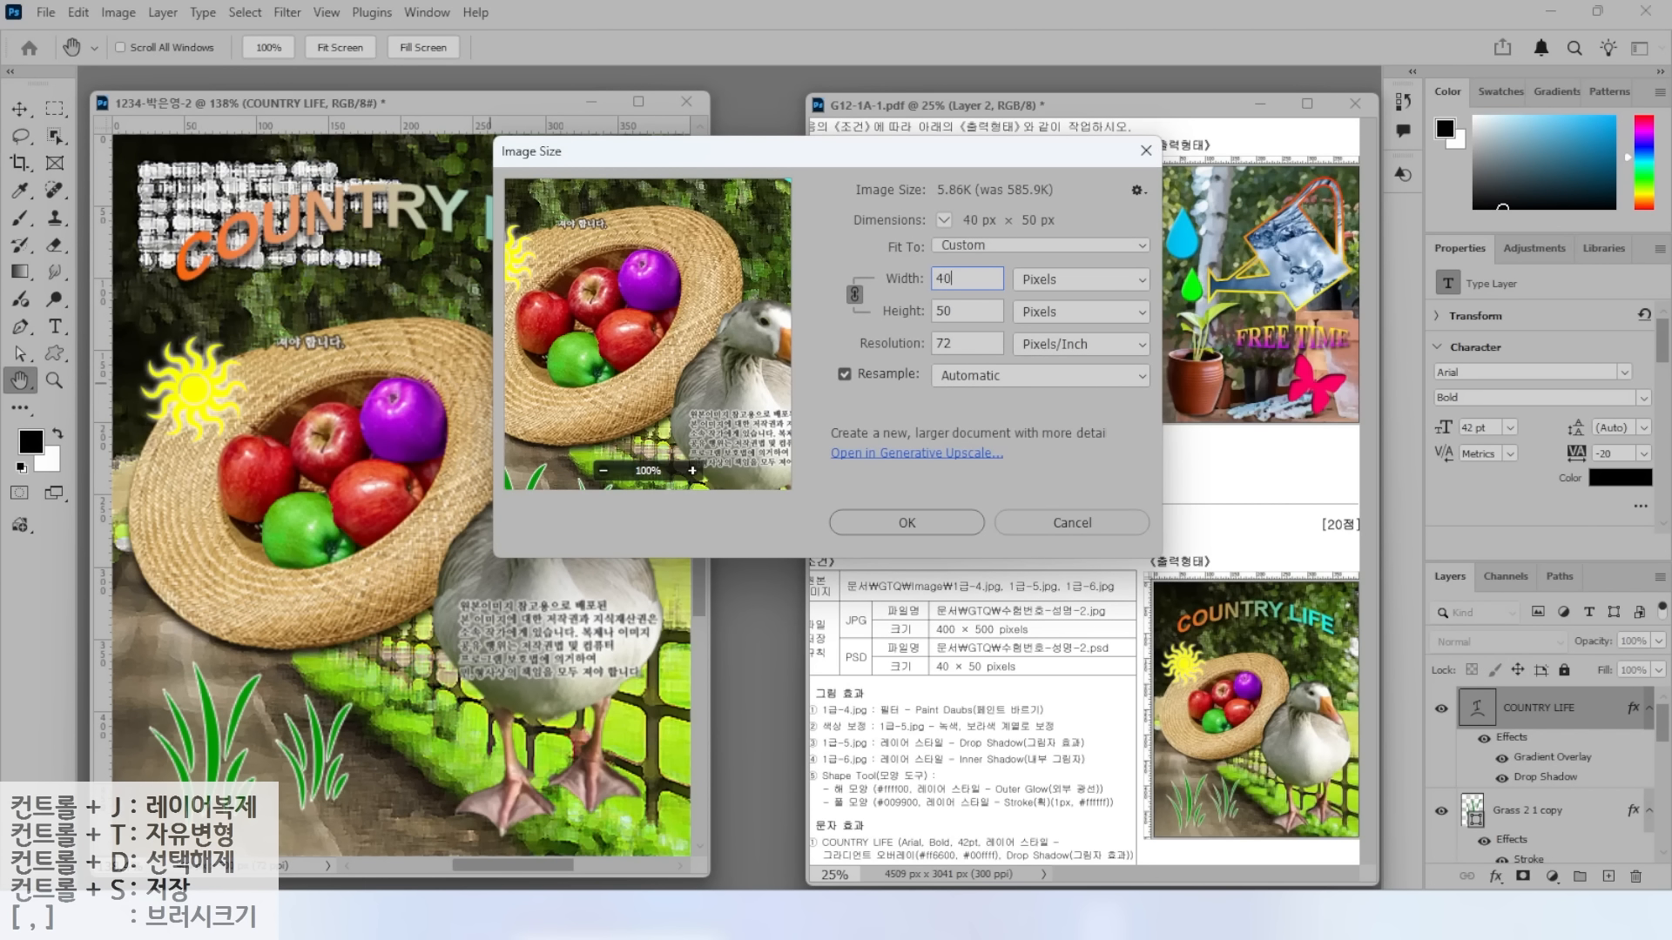
key(Return)
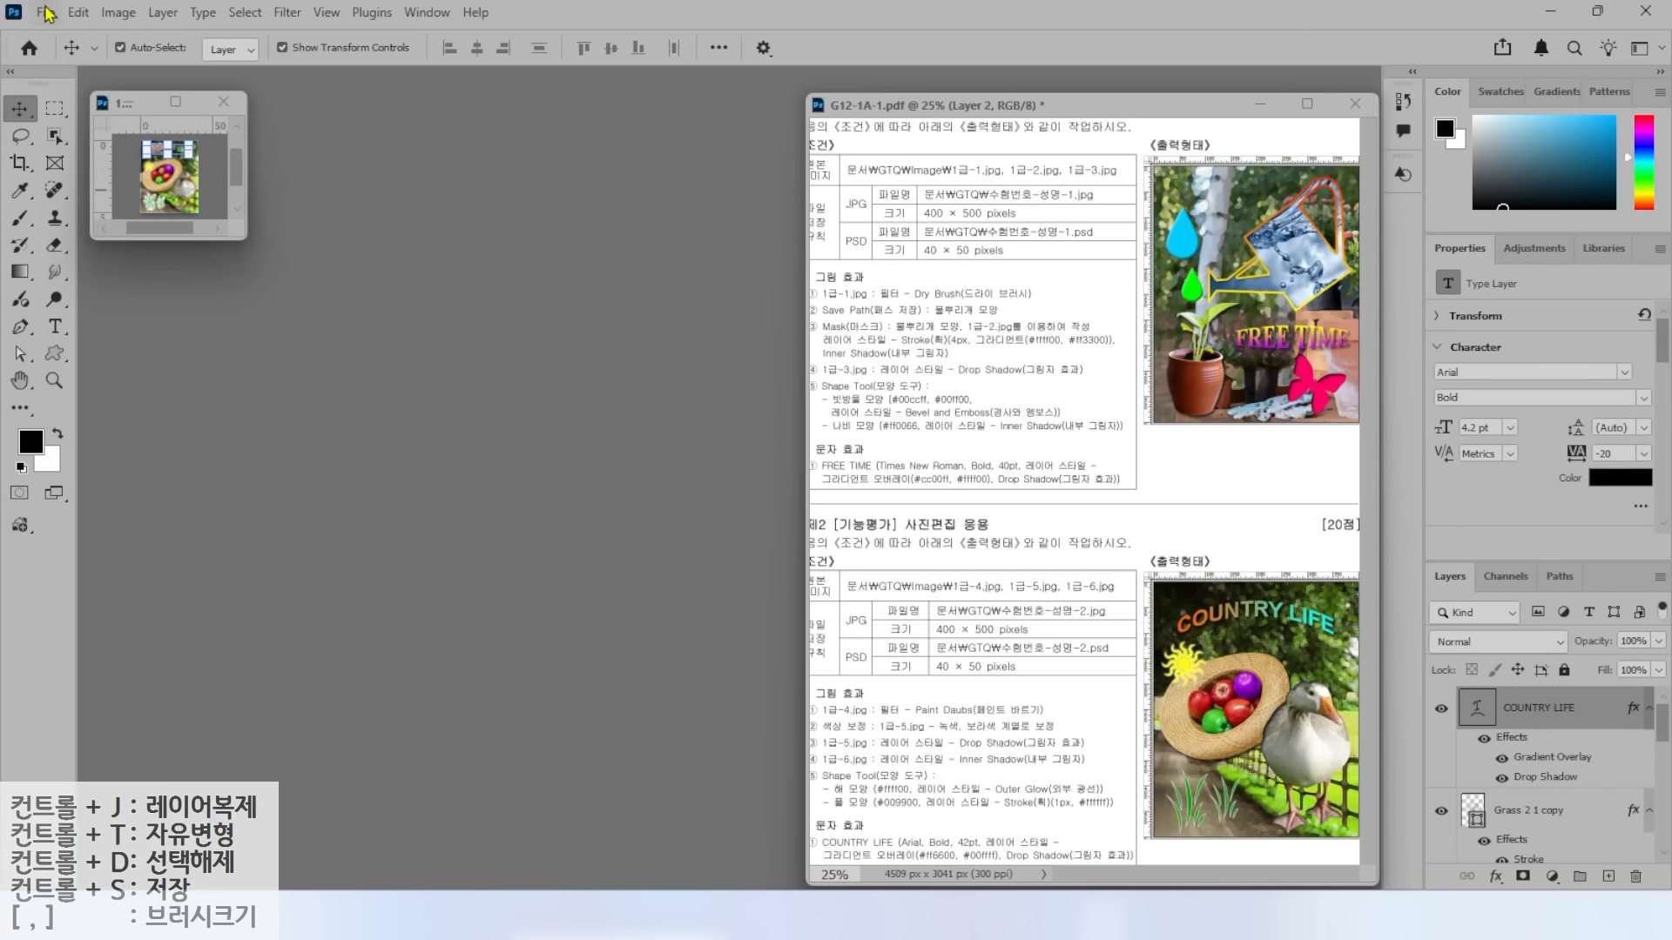
Save the small version as a Photoshop file in the GTQ folder.
click(78, 12)
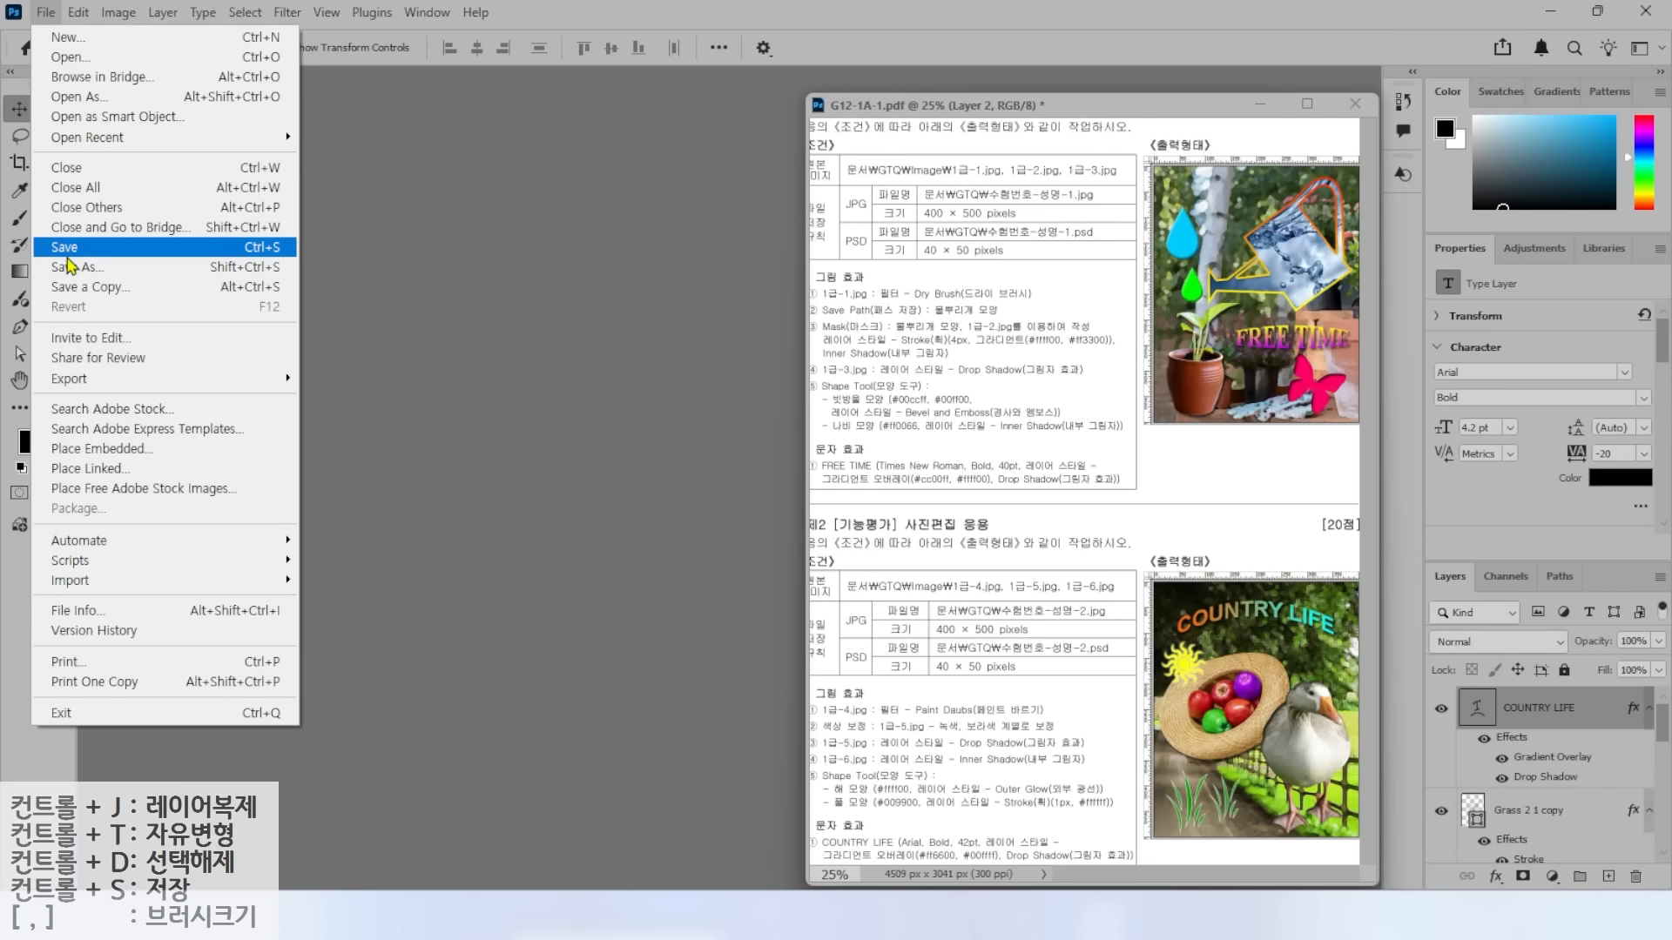
click(78, 247)
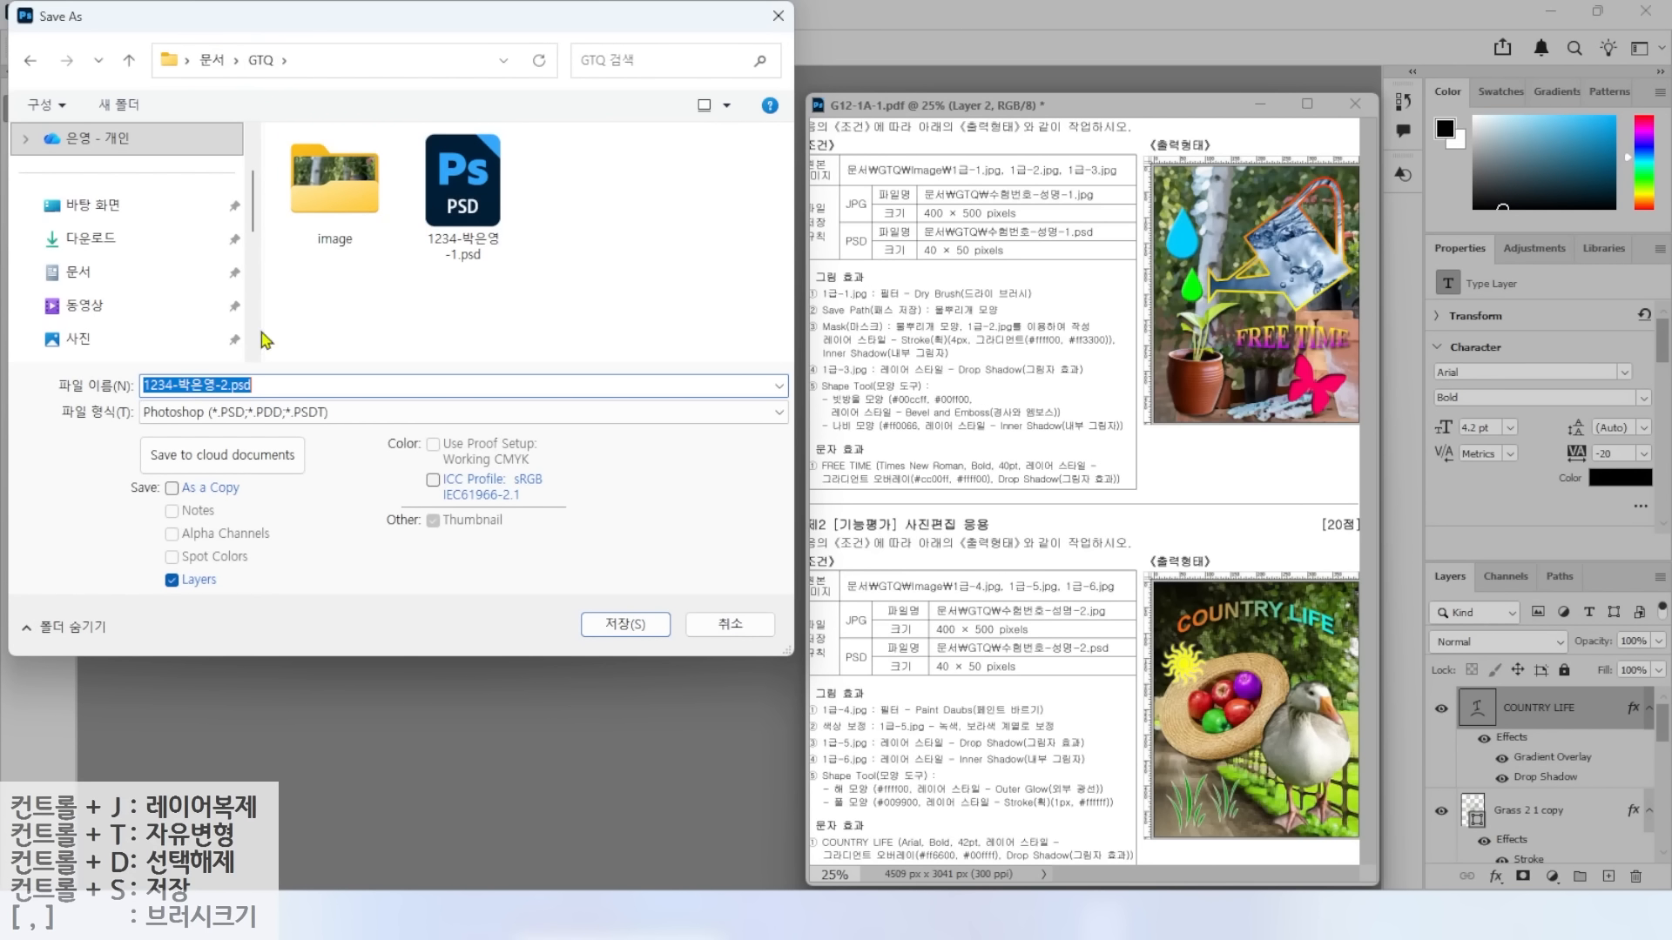
key(ctrl)
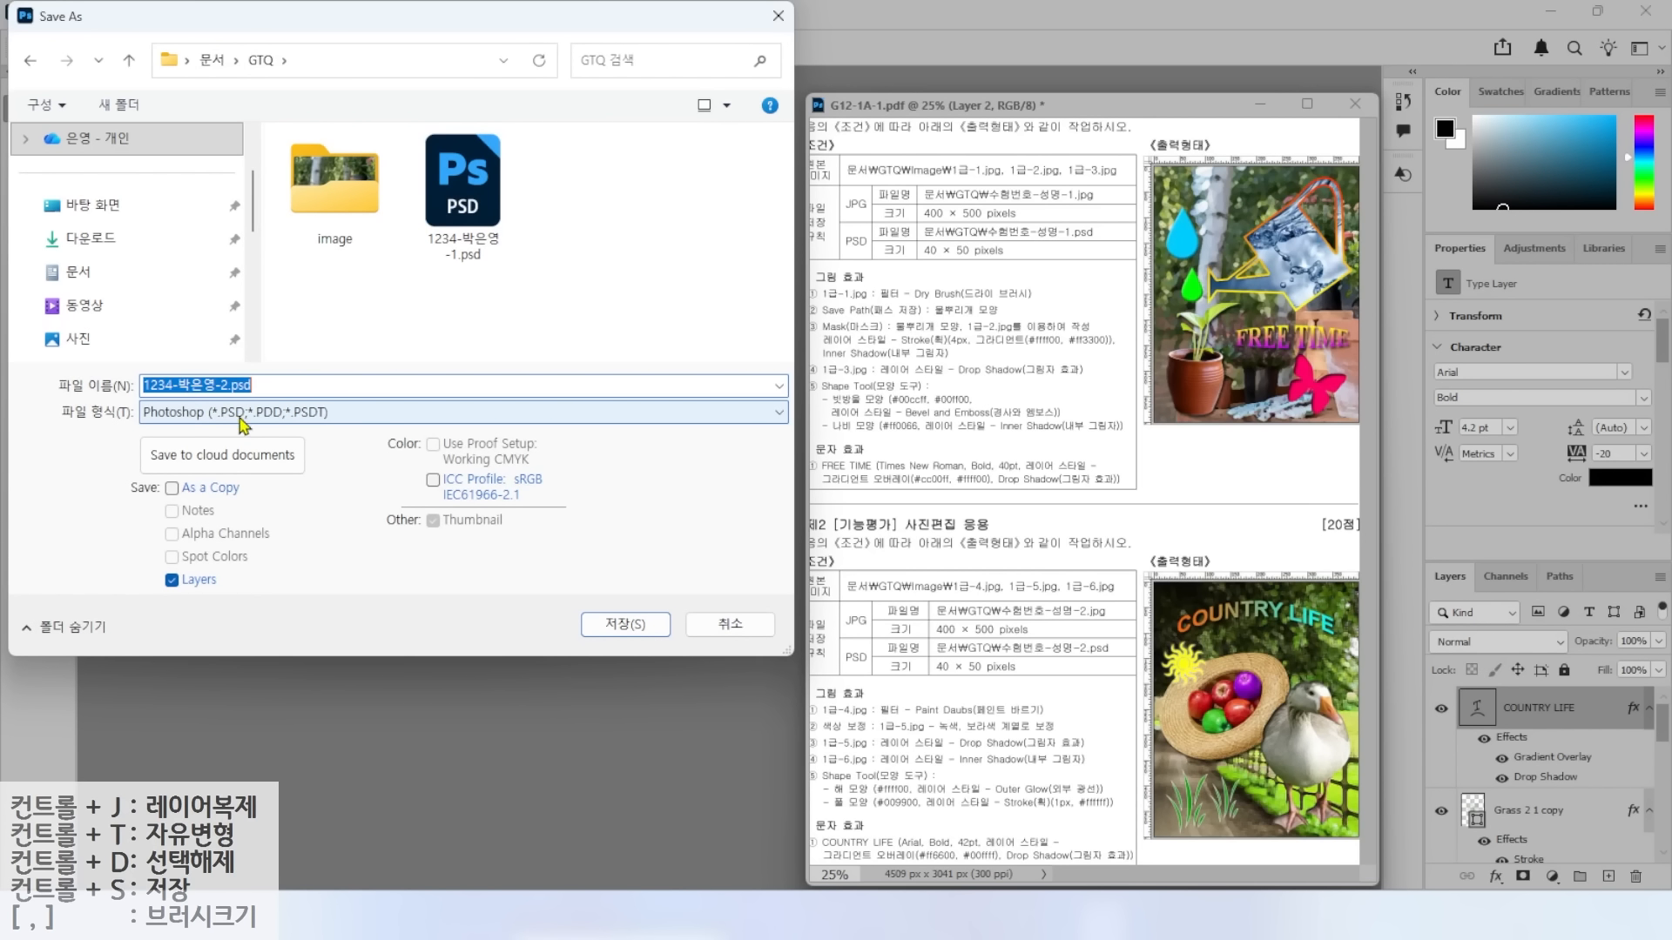
click(623, 625)
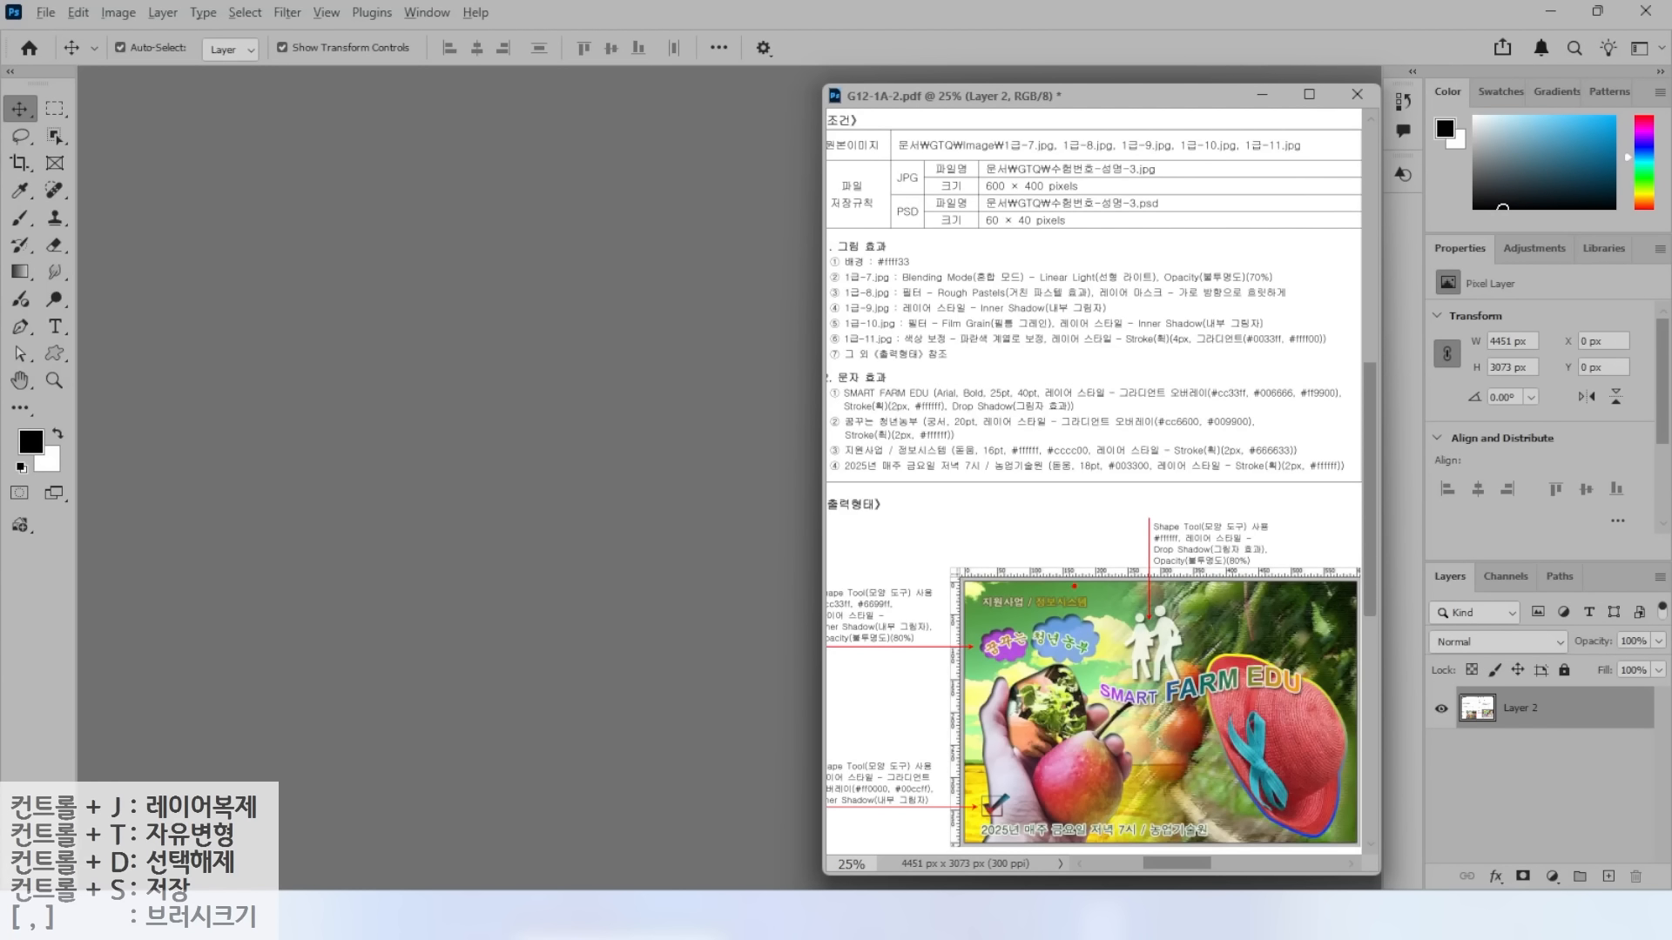
Create a new 600 × 400 px document and show rulers with Ctrl+R.
drag(1002, 198, 1139, 193)
key(Escape)
click(47, 14)
click(64, 37)
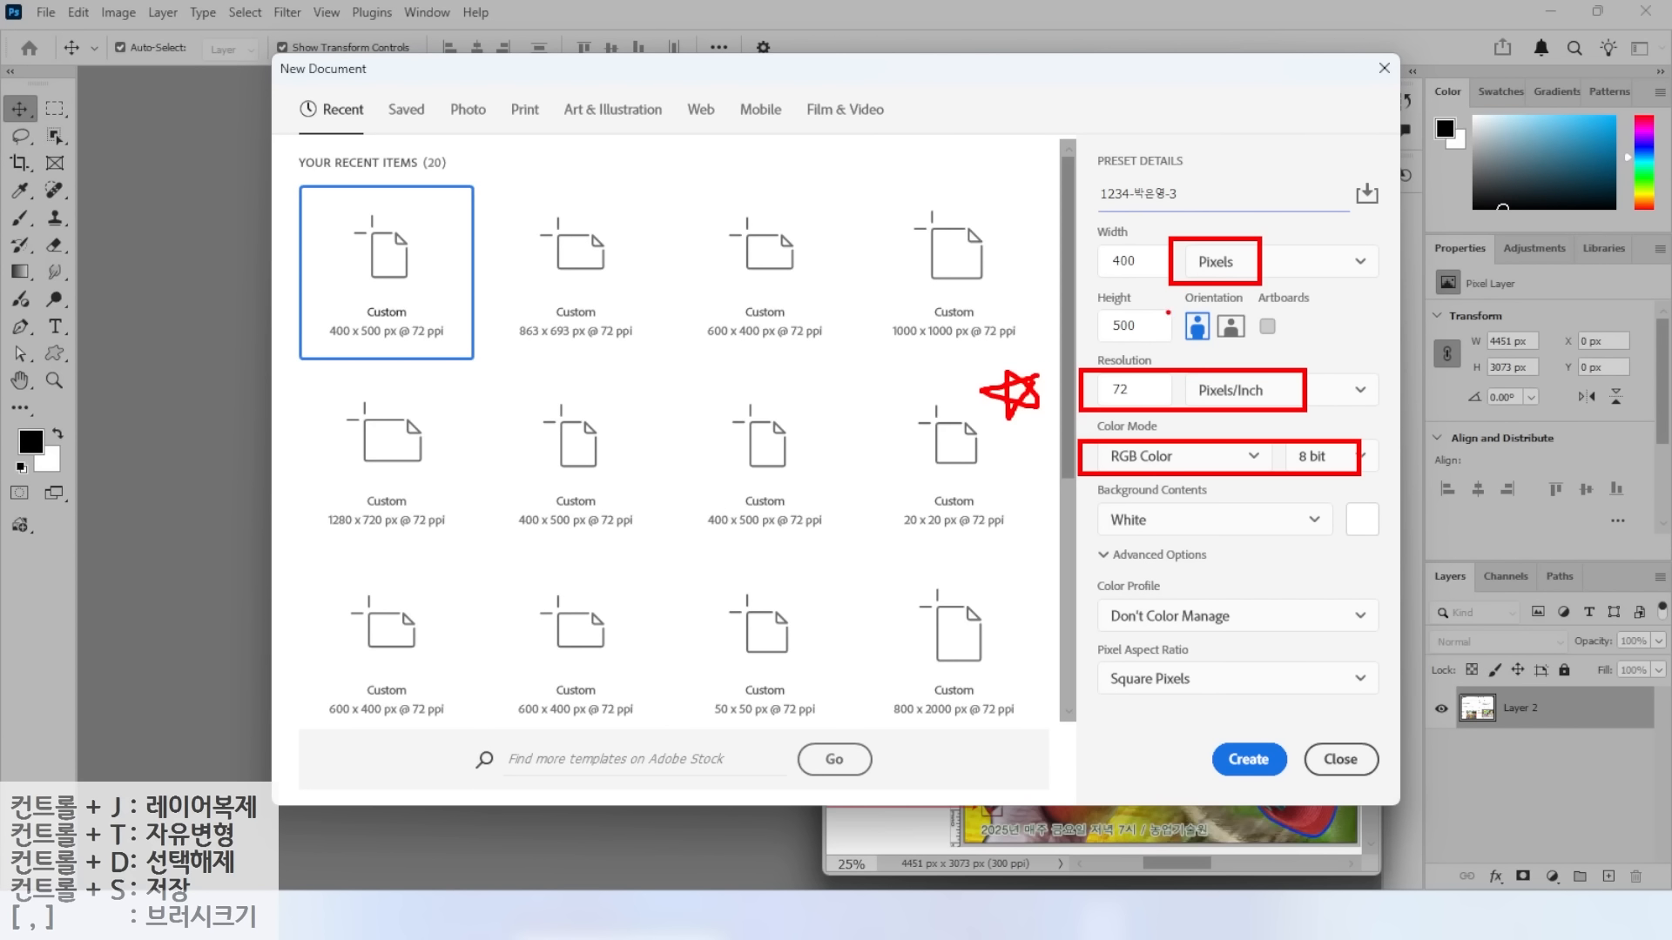
key(Escape)
drag(1139, 259, 1023, 248)
text(600)
key(Tab)
text(4)
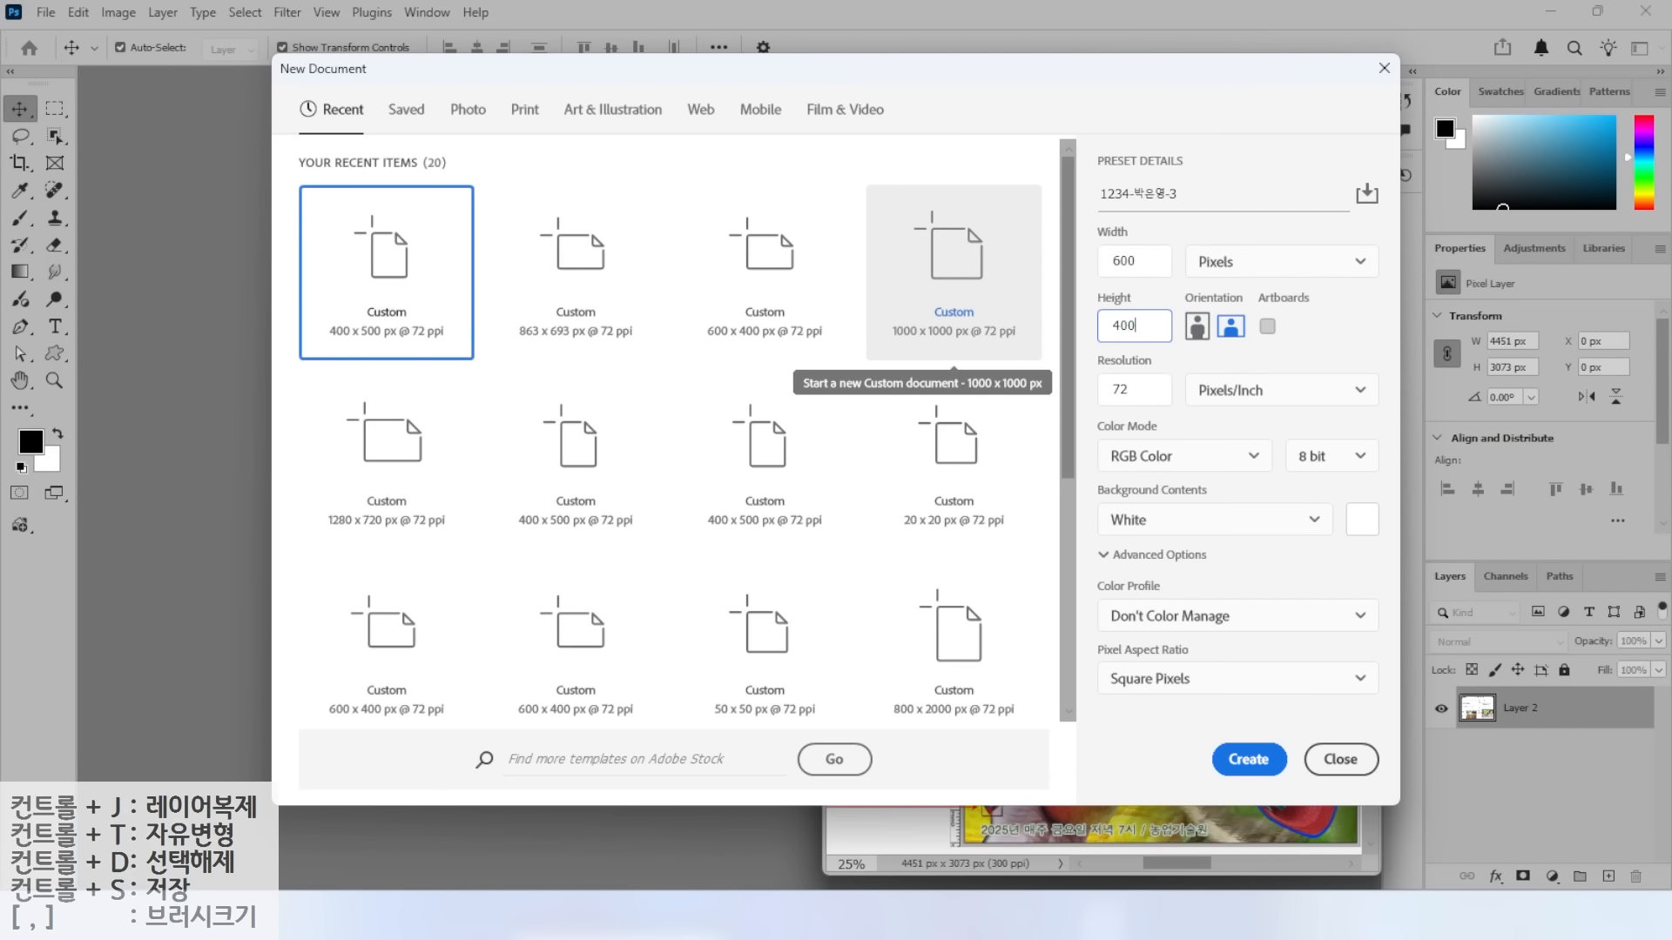
click(1238, 754)
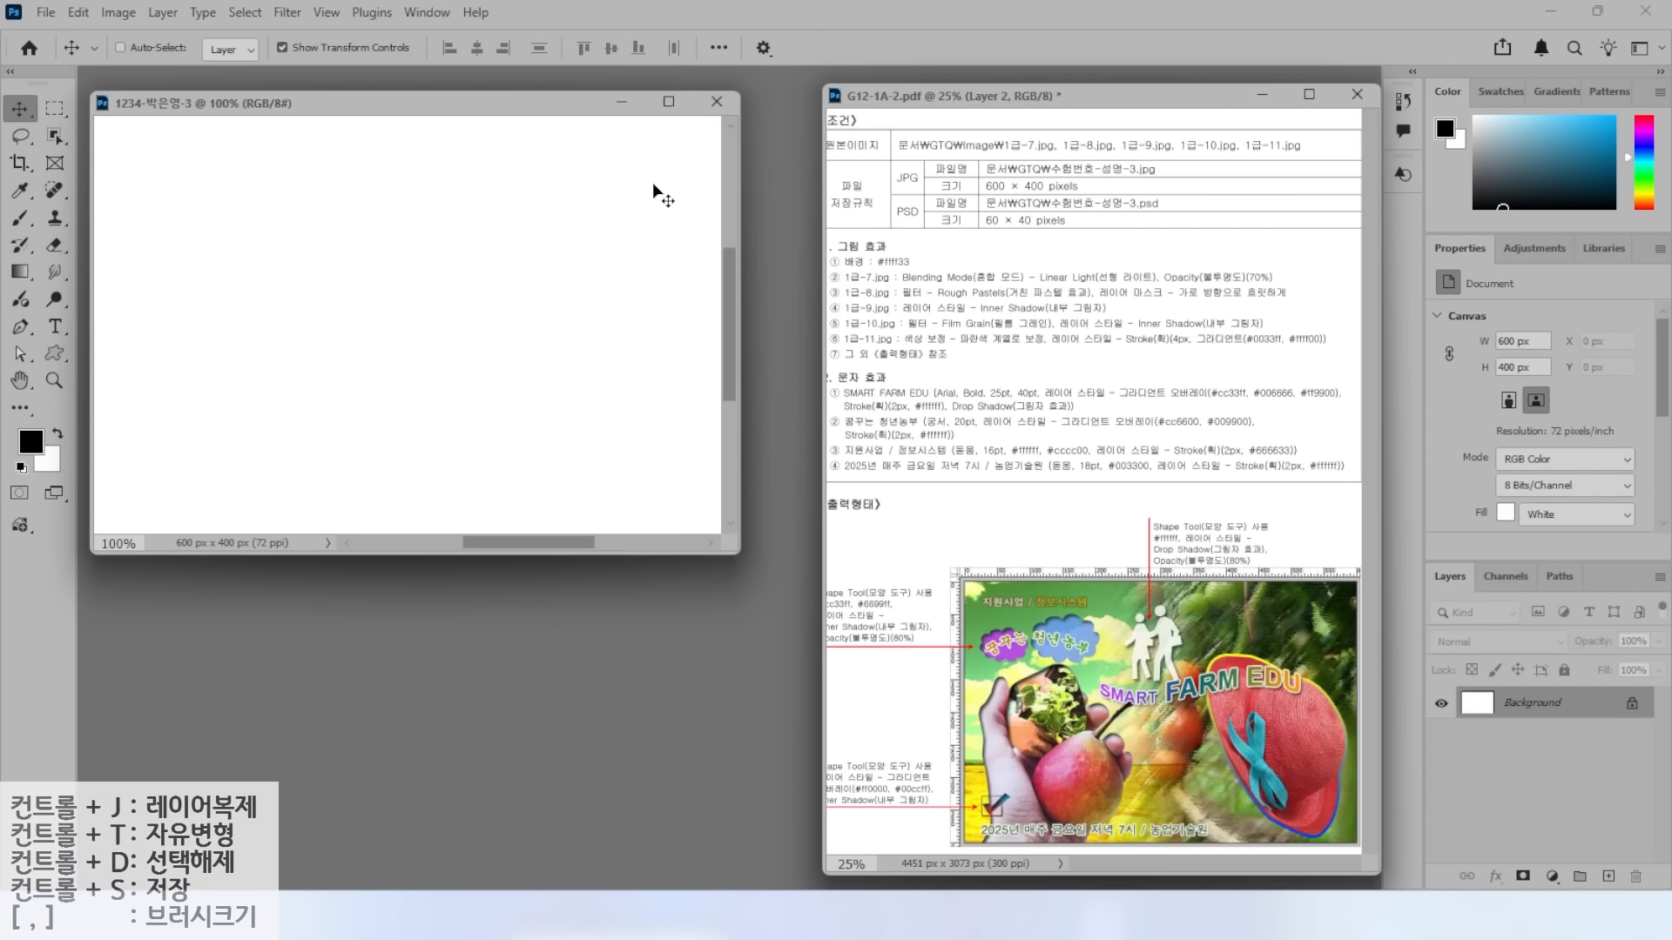
key(ctrl+r)
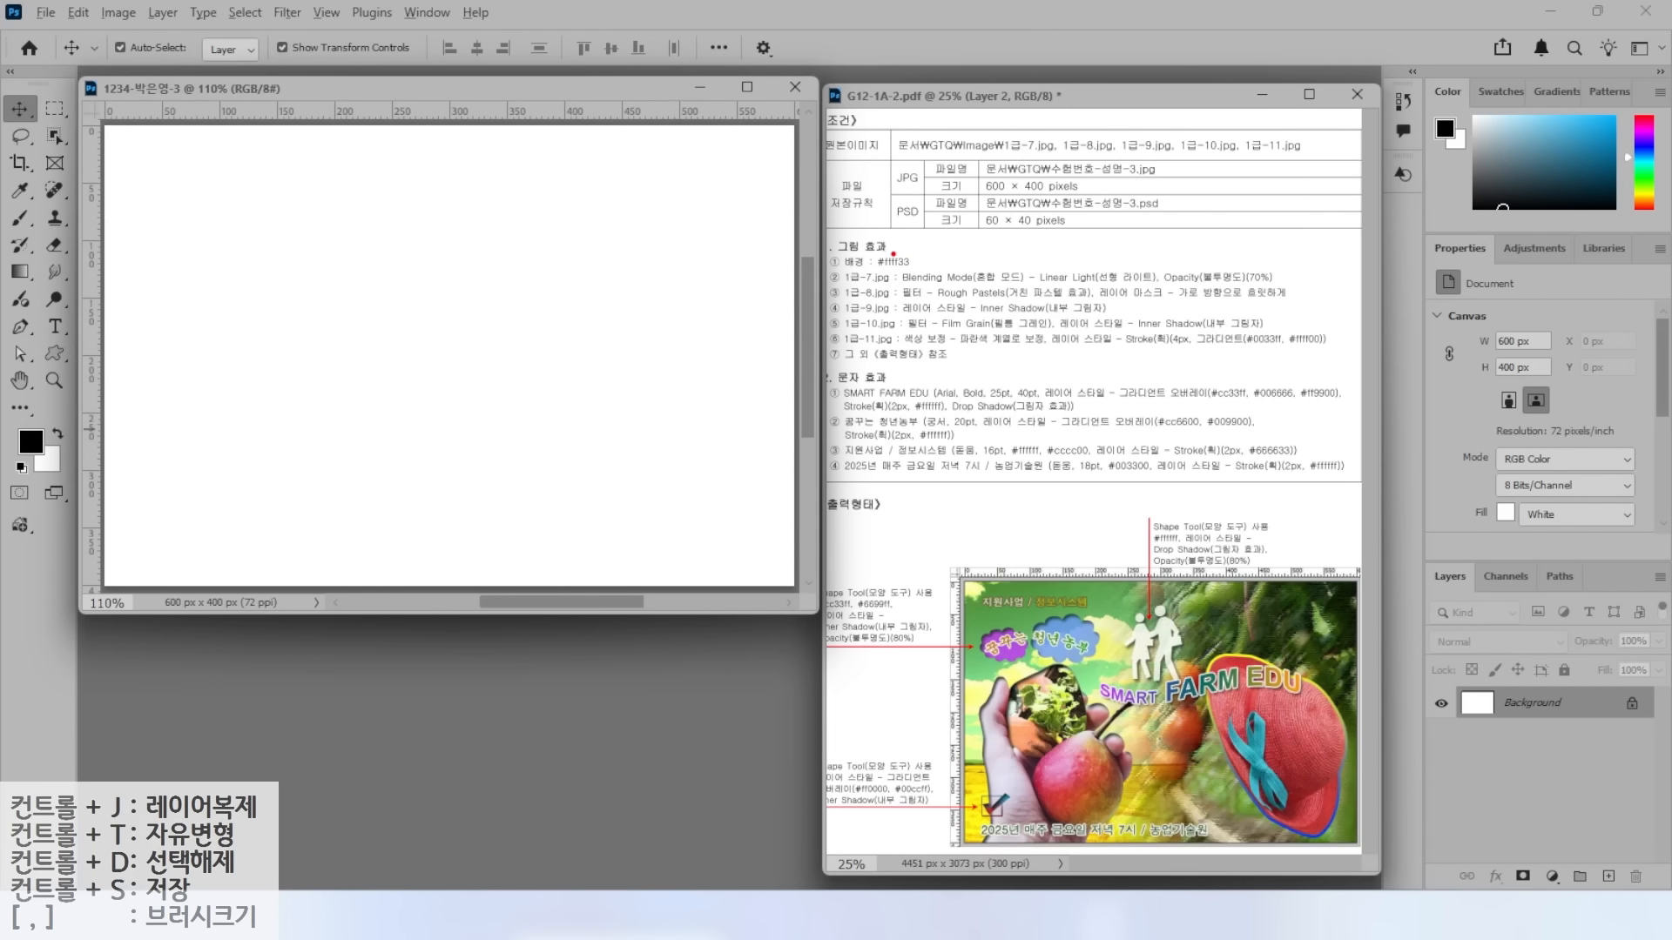
Annotate the #ffff33 background requirement and the Layers panel on screen.
drag(890, 253, 935, 207)
drag(831, 269, 973, 267)
key(Escape)
drag(1417, 557, 1661, 736)
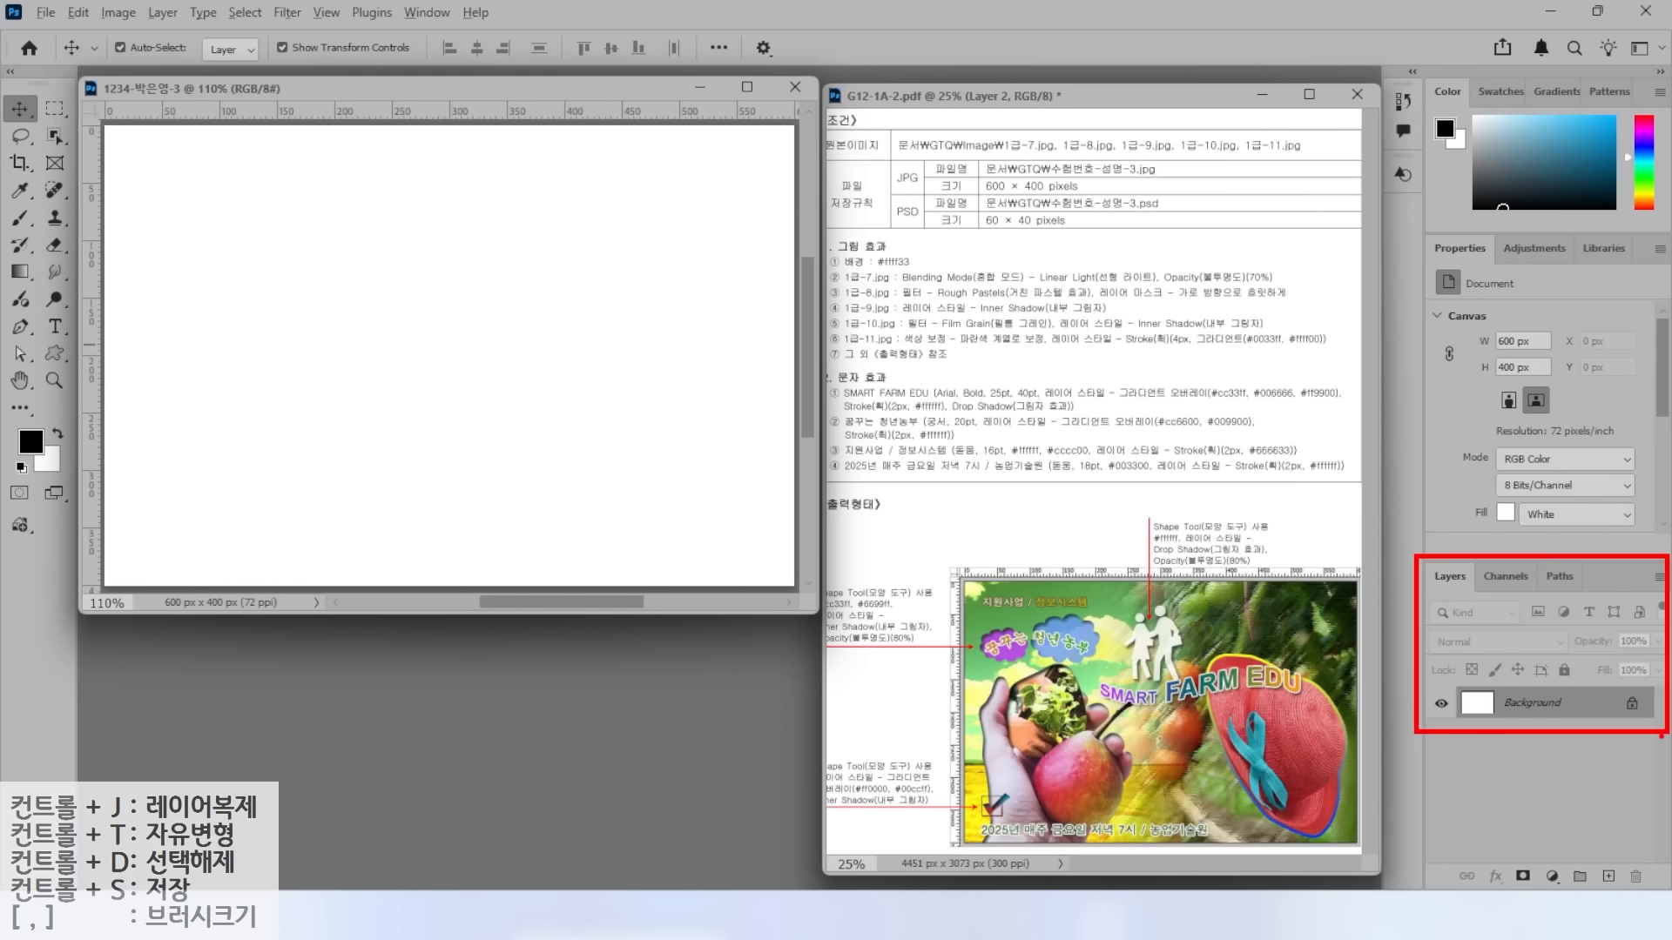
key(Escape)
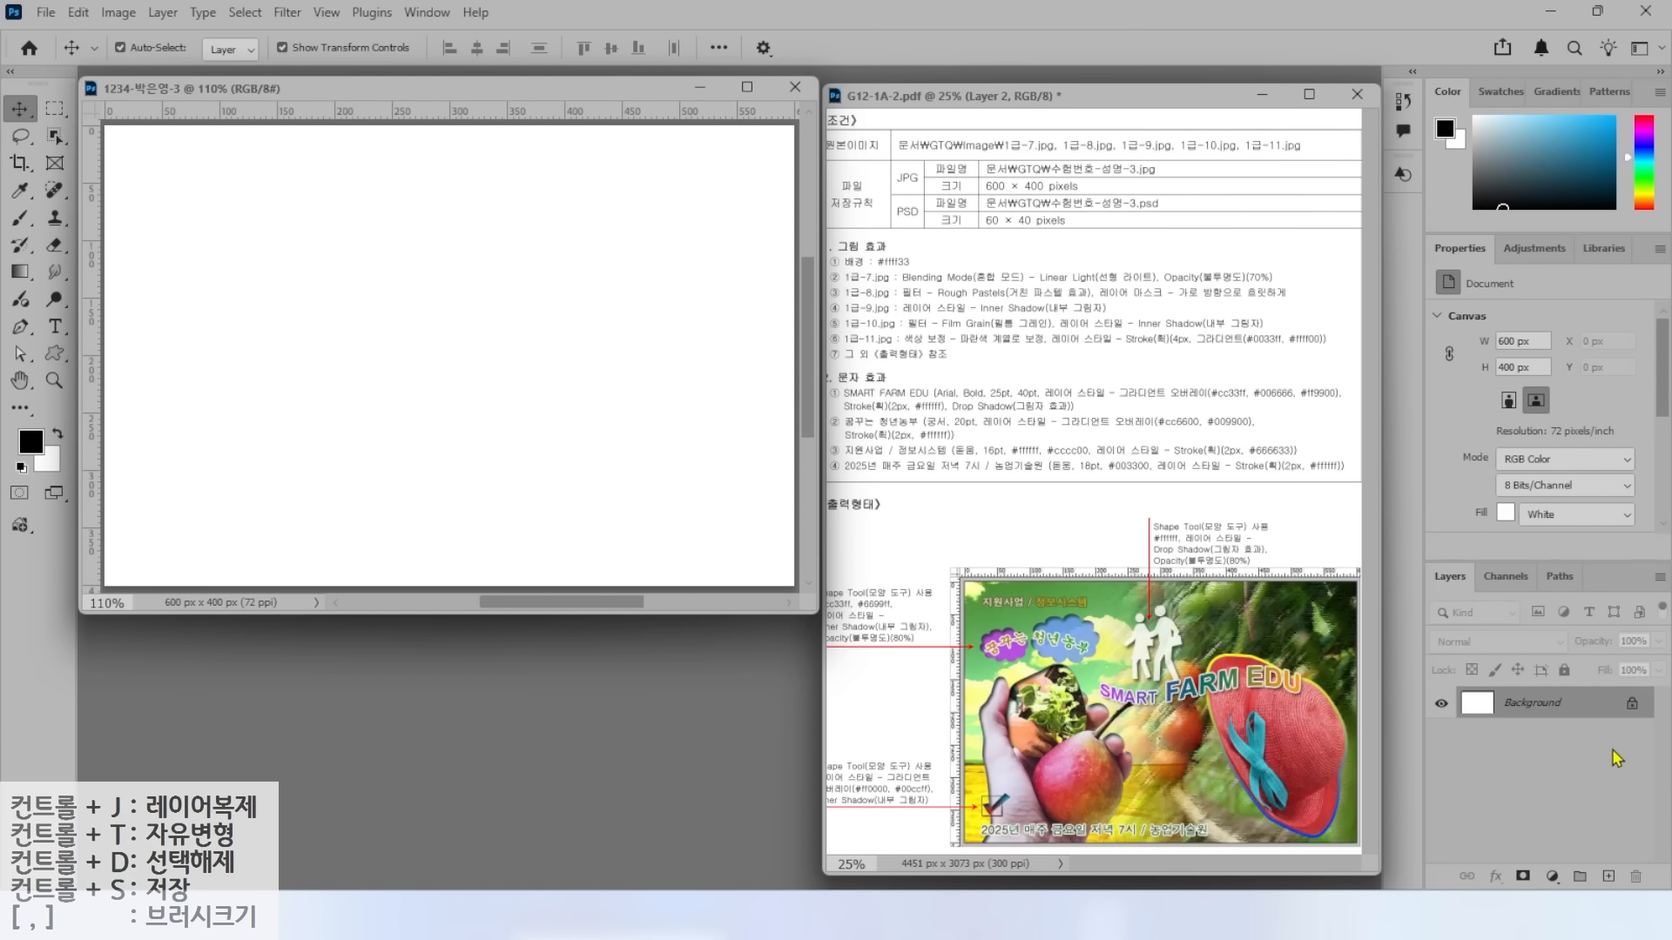
Add a Solid Color fill layer with hex ffff33.
click(1552, 877)
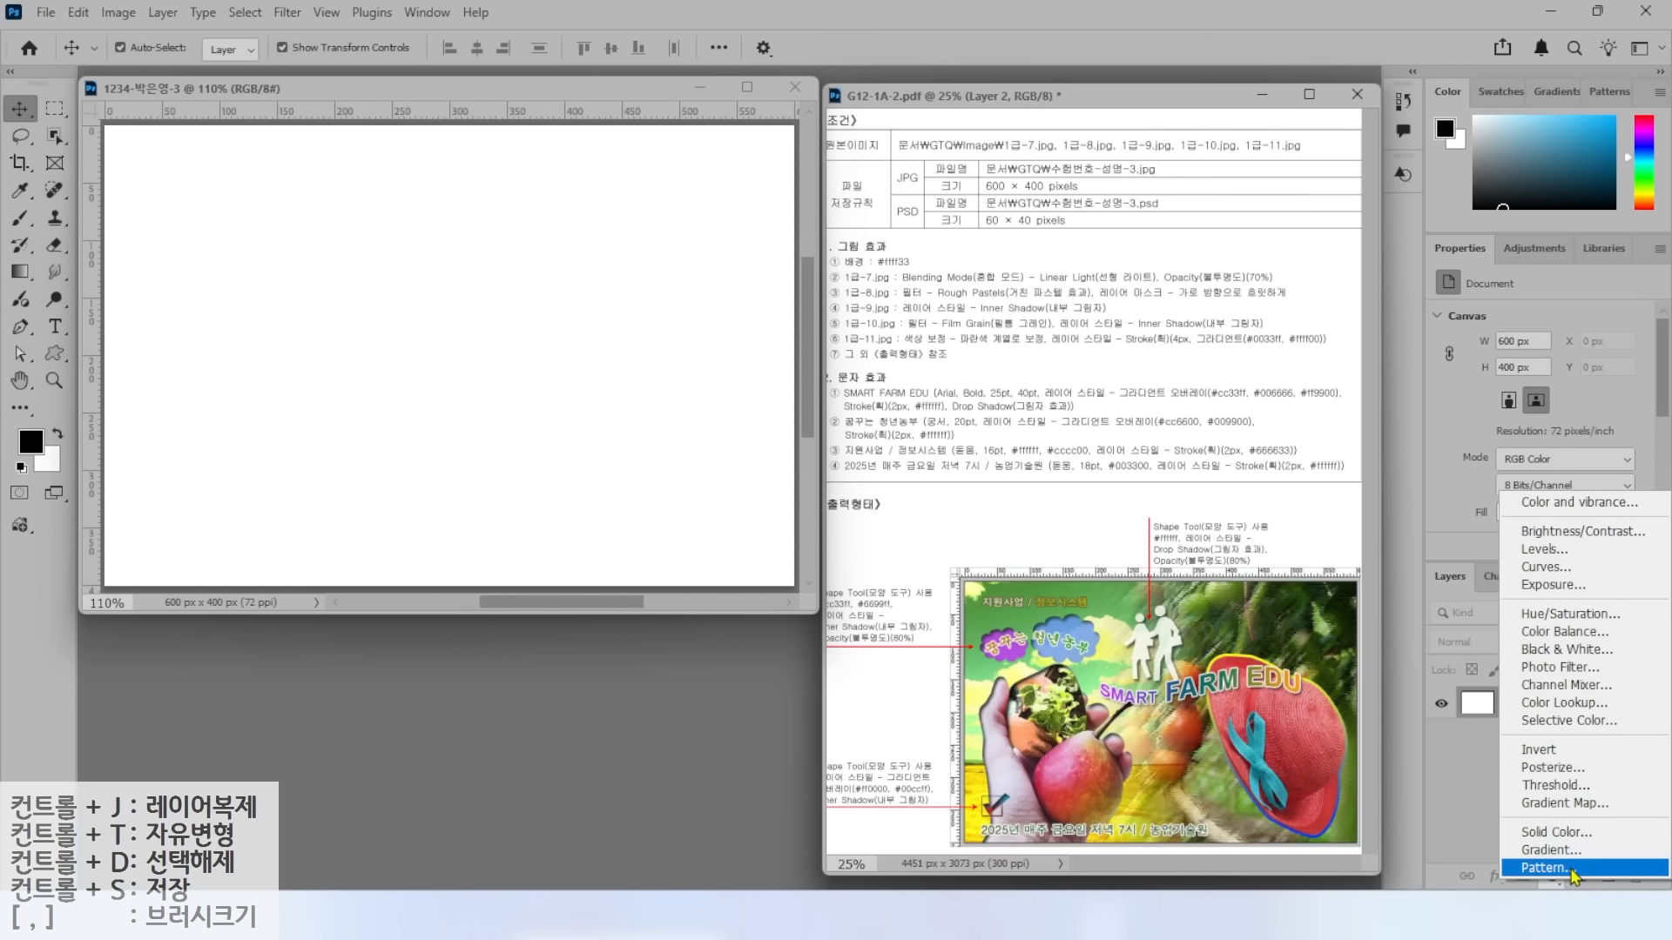
click(1558, 835)
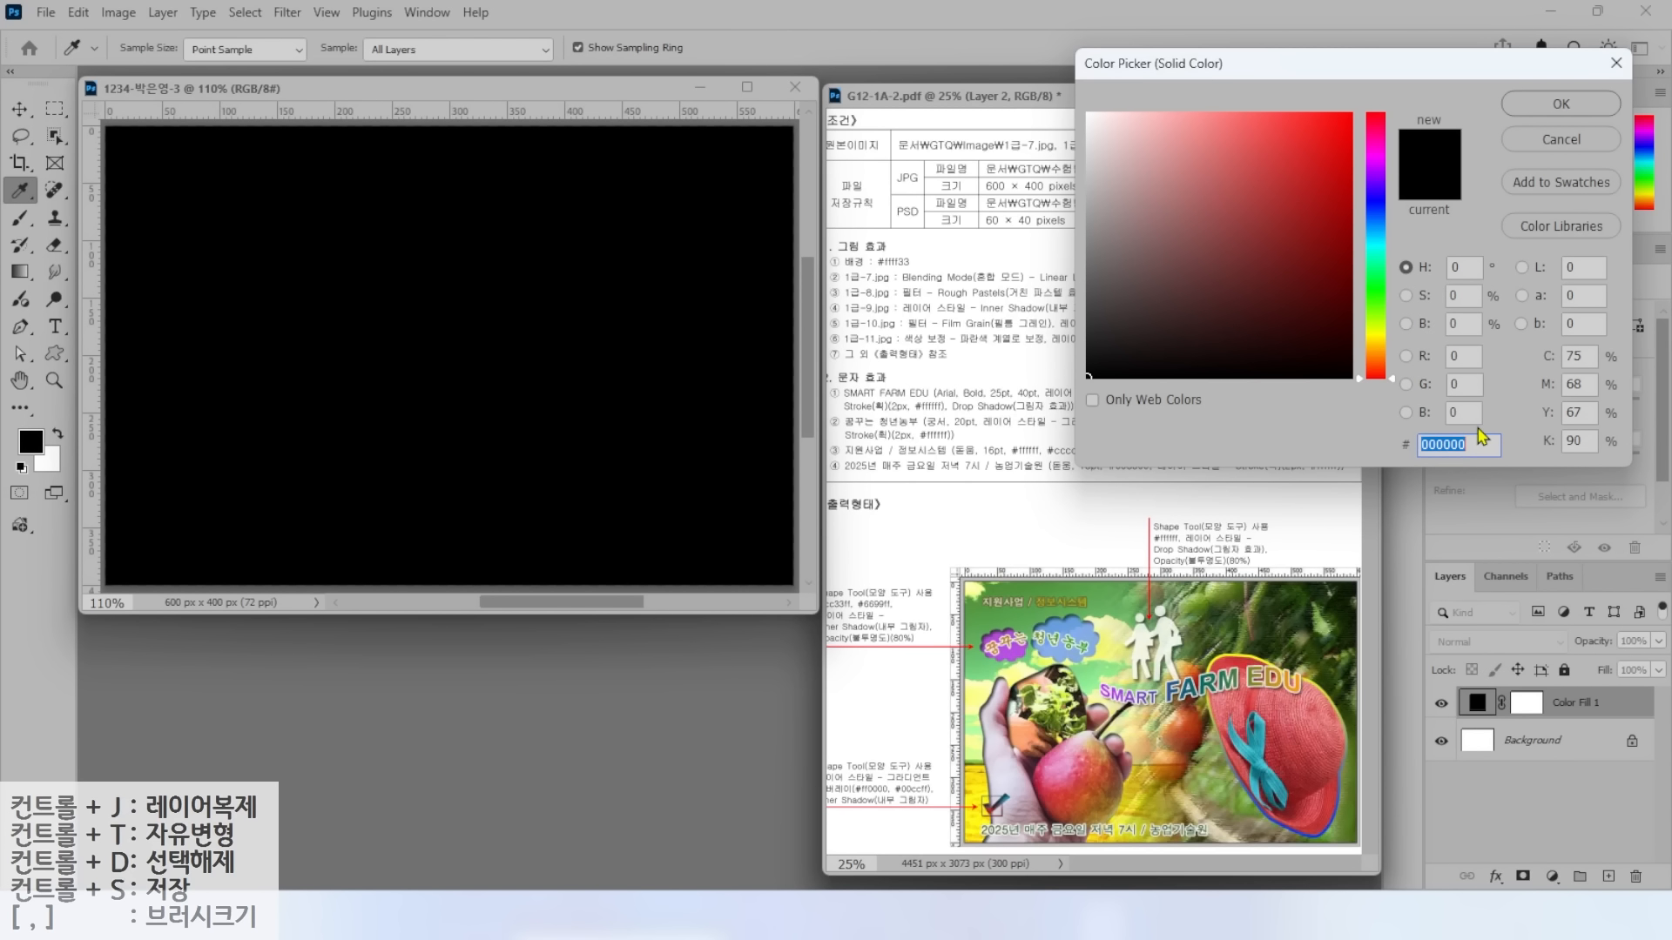
text(ㄹffff33)
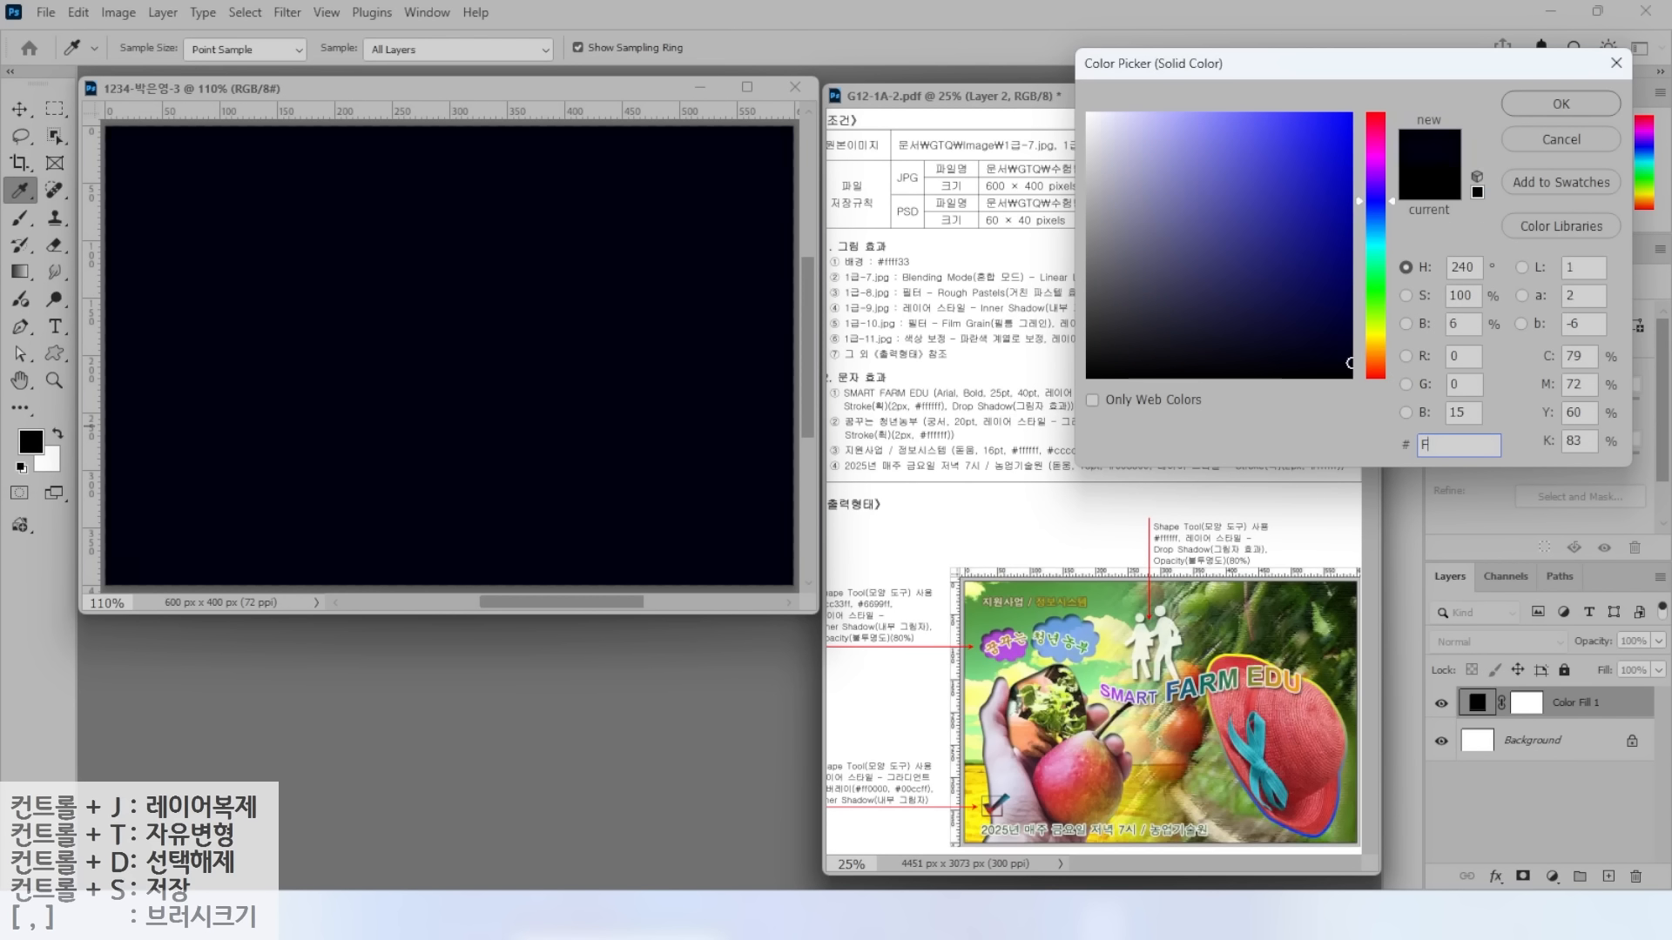
key(Return)
key(v)
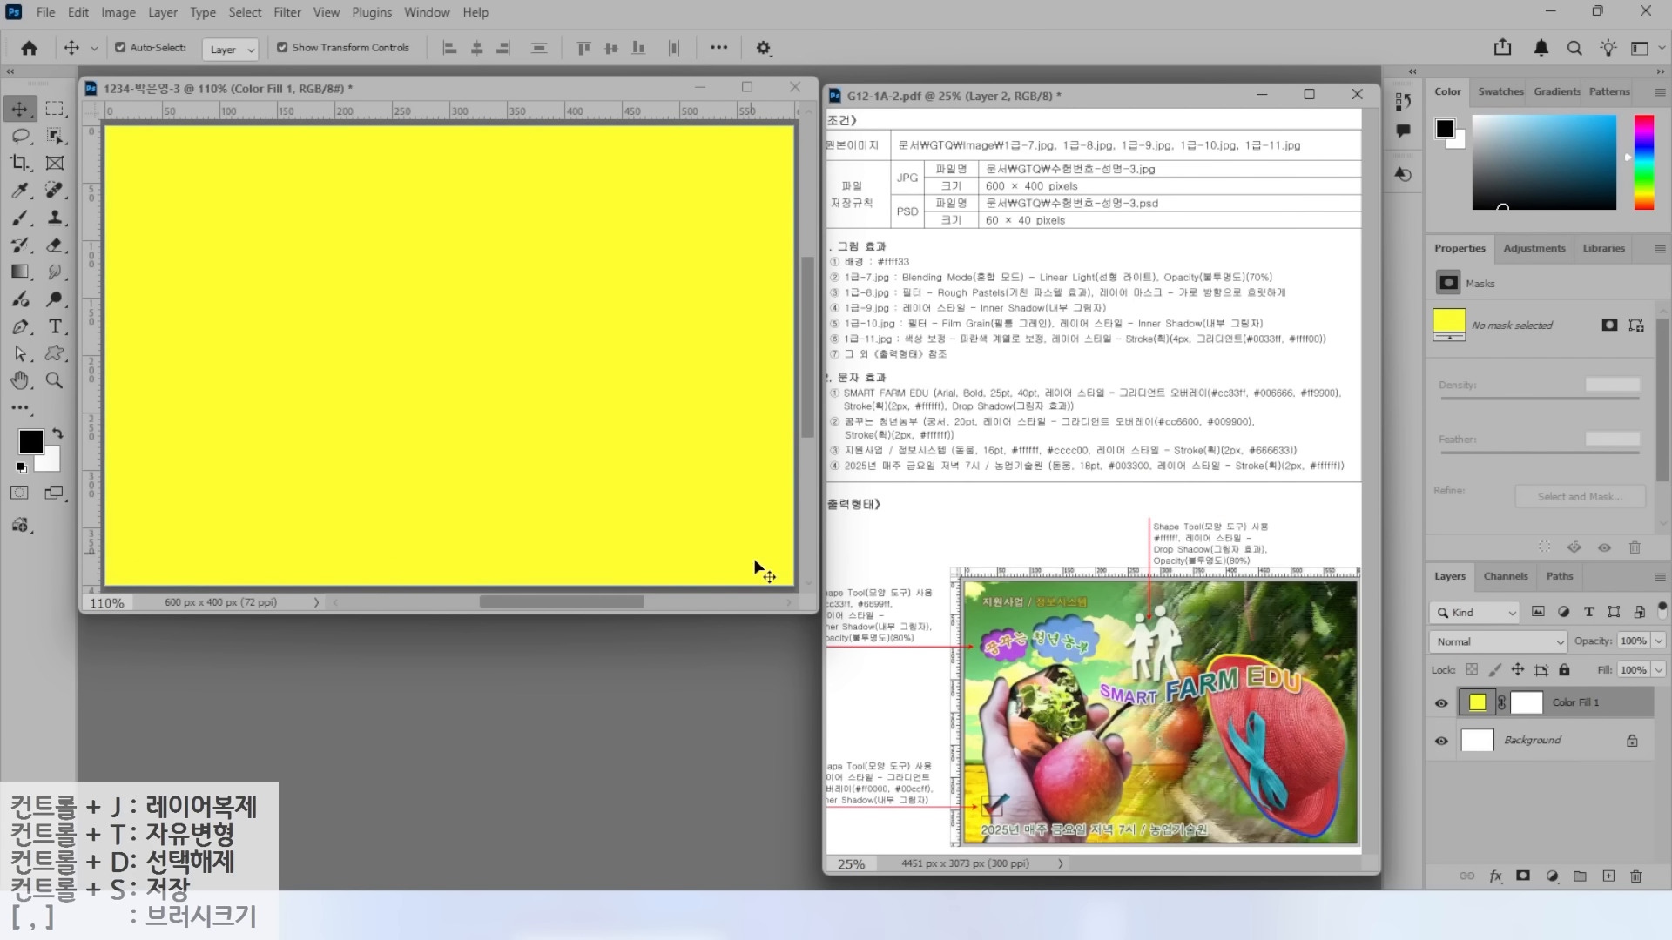
Highlight the 1급-7.jpg requirement and open the 1급-7.jpg photo.
drag(875, 269, 935, 215)
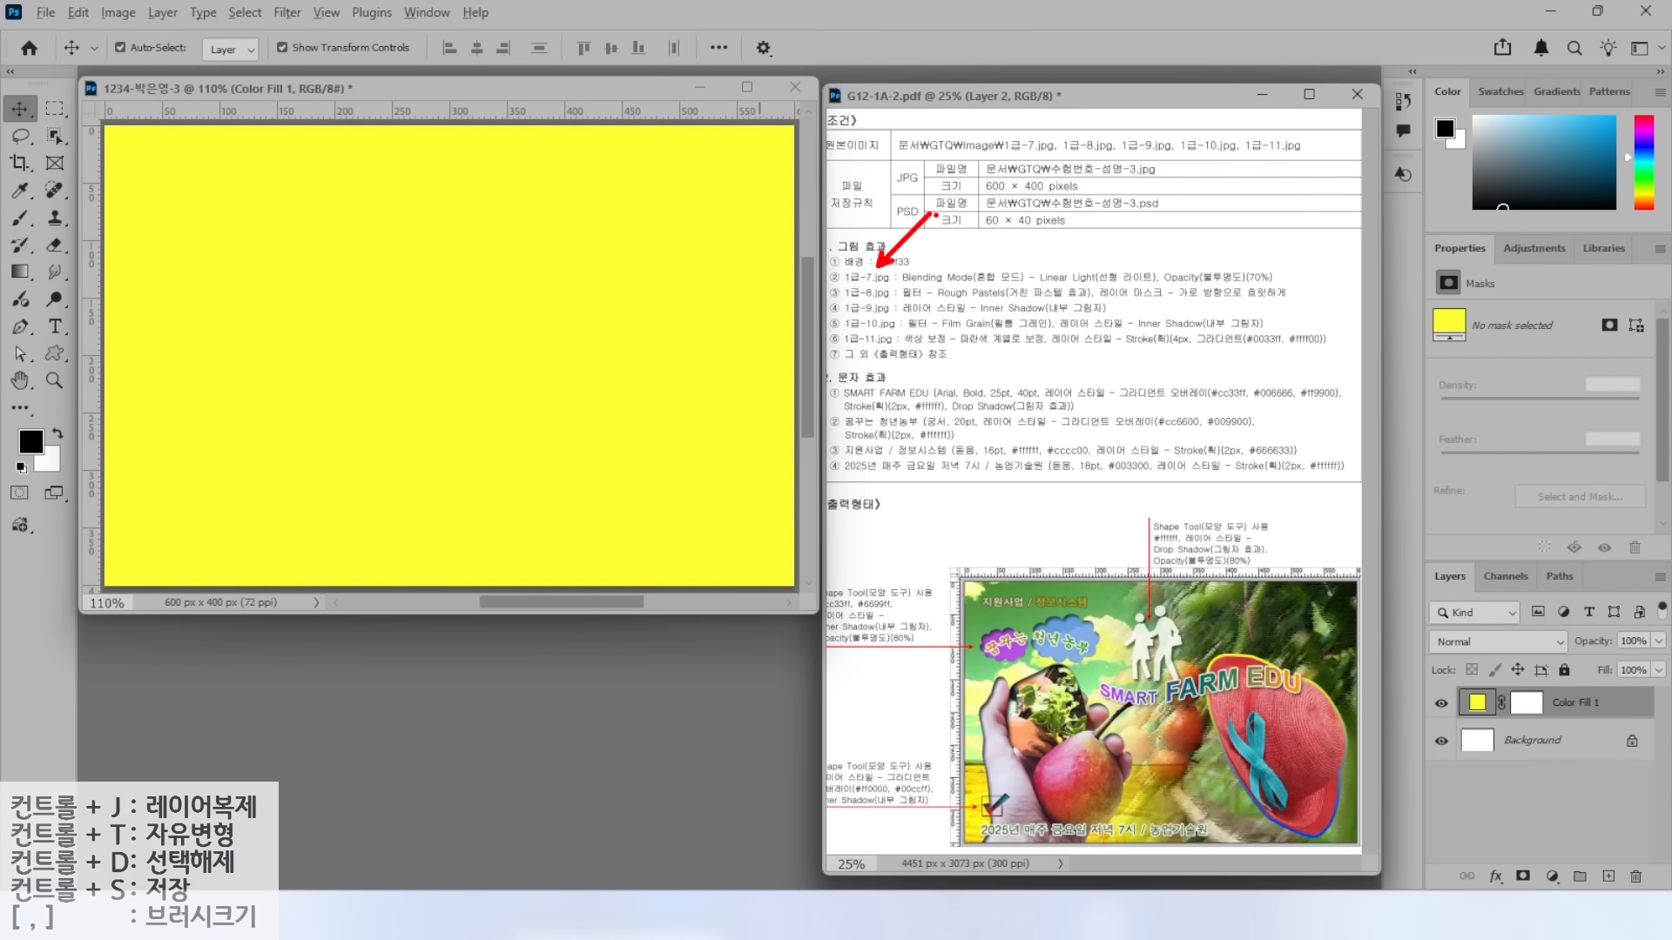
drag(978, 285, 1141, 296)
key(Escape)
key(ctrl+o)
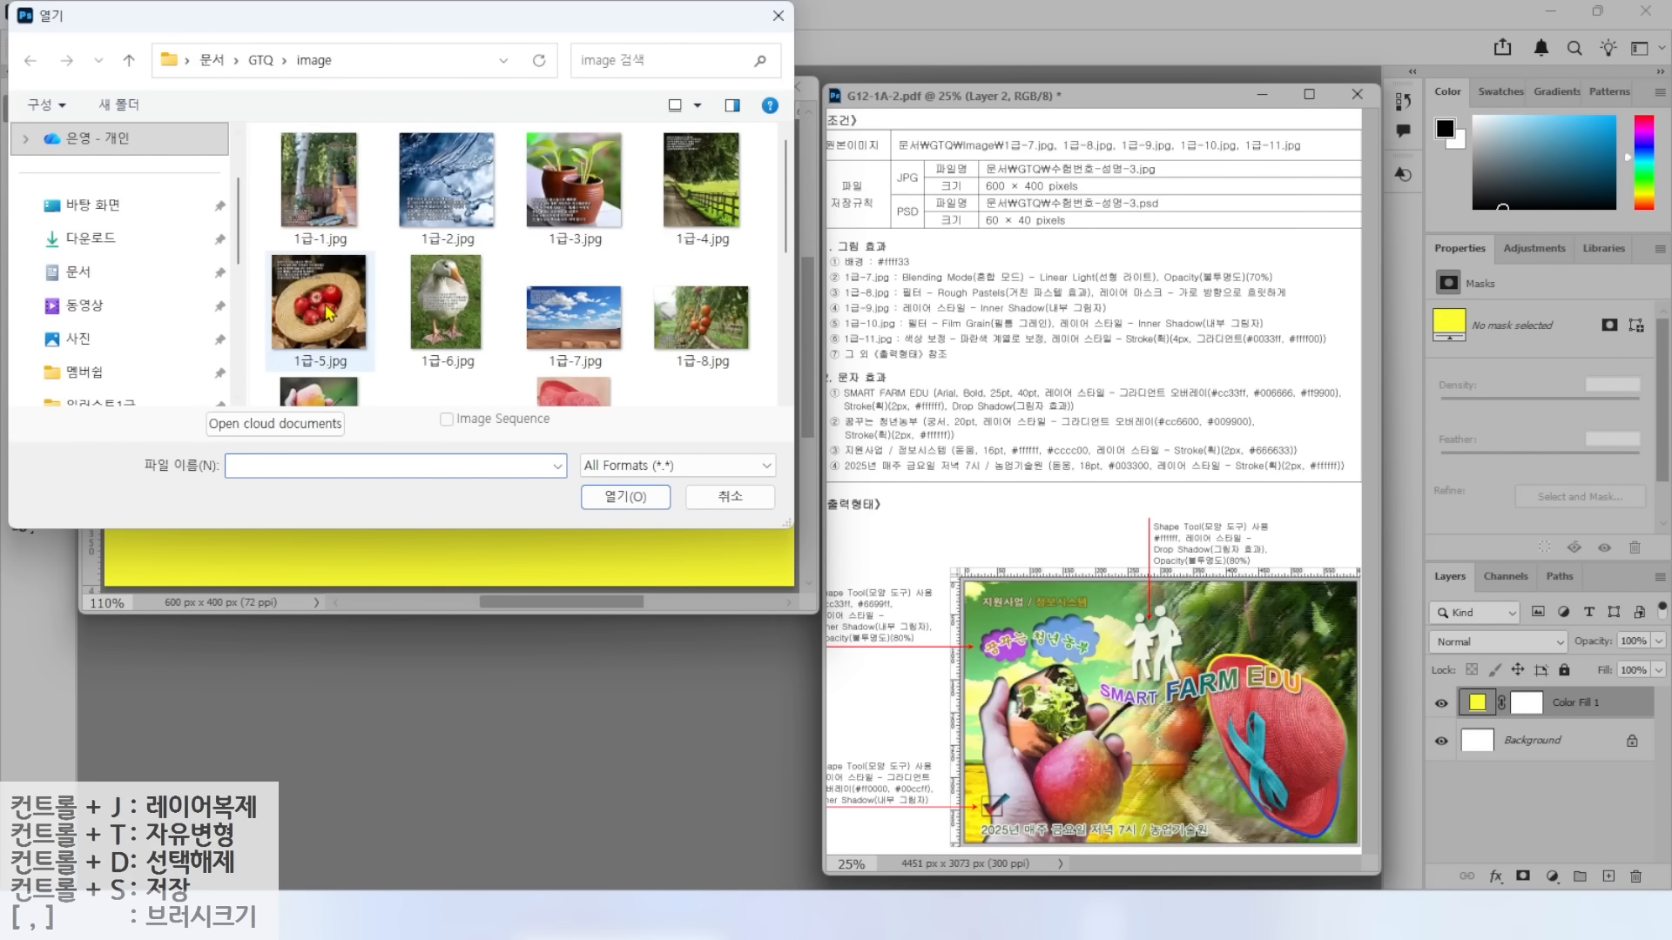
click(533, 322)
click(643, 498)
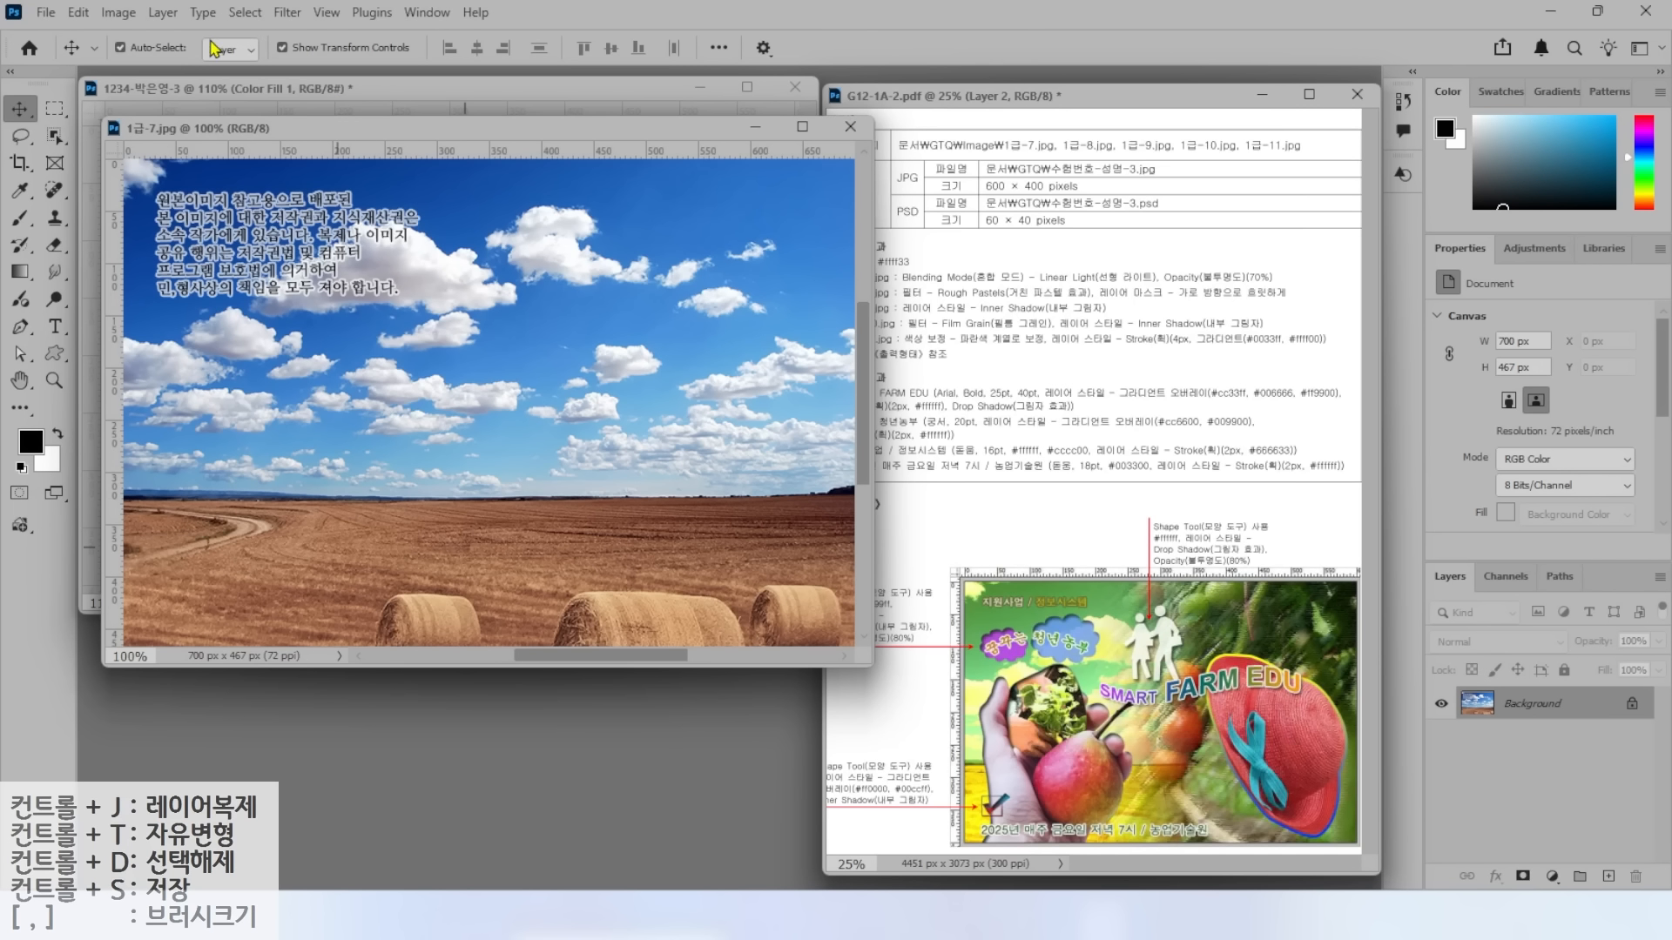
Resize the 1급-7.jpg photo to 600 × 400 px.
click(119, 13)
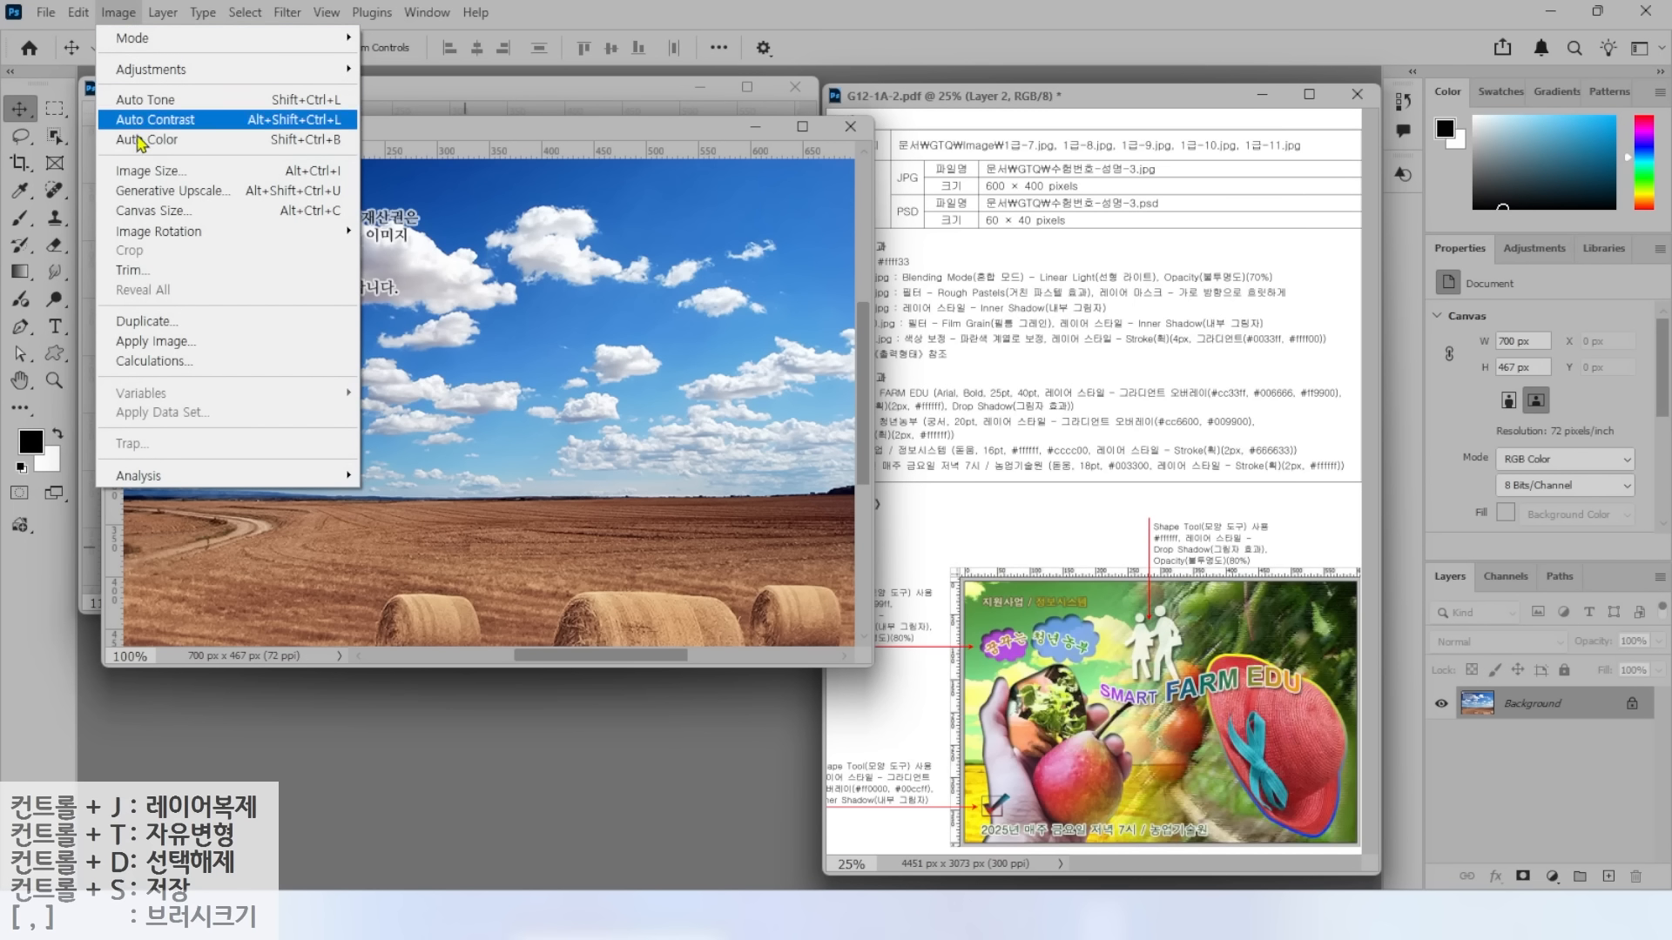
click(147, 171)
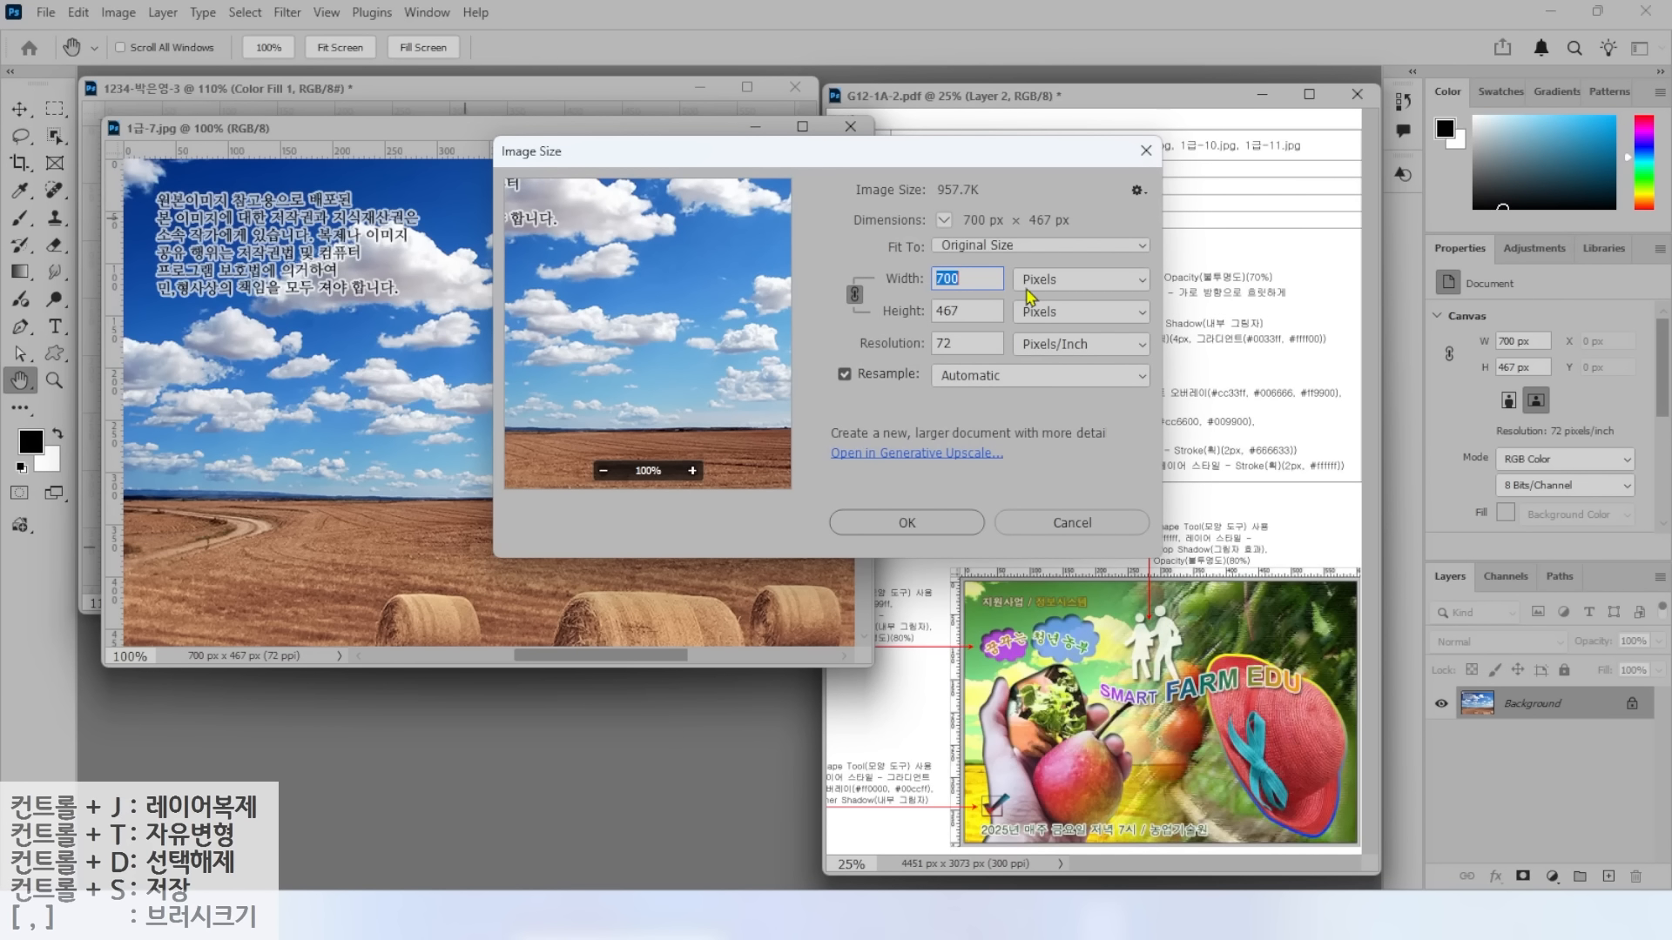
text(600)
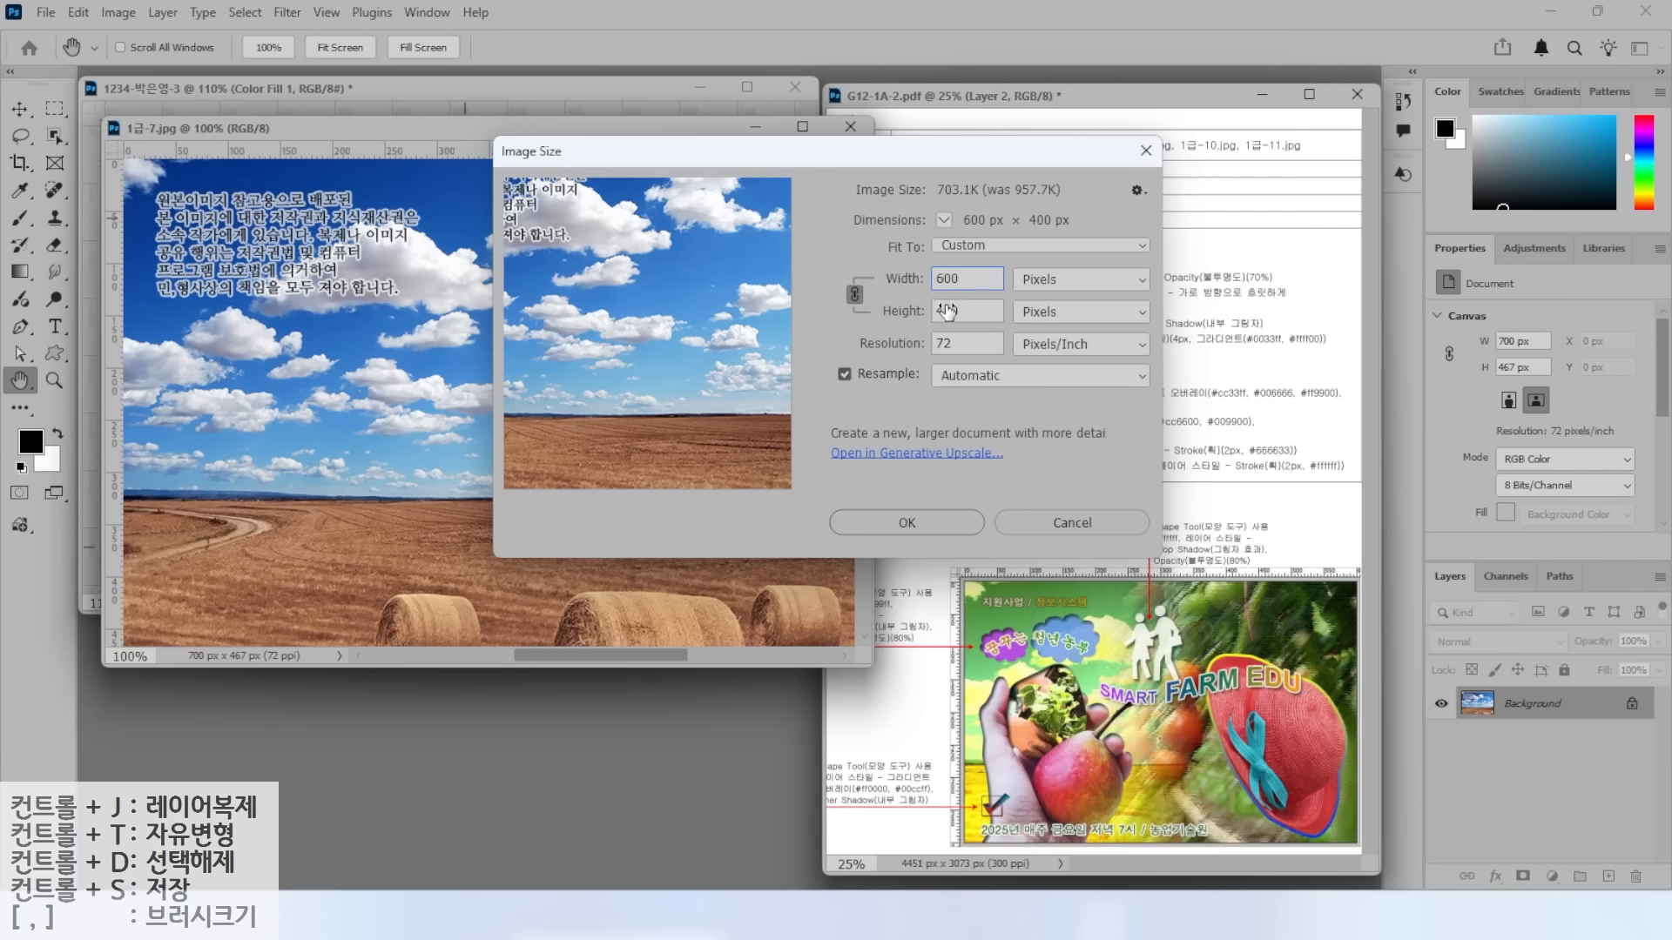
click(909, 523)
Move the sky-field photo into the composite and close the original without saving.
drag(484, 129, 609, 228)
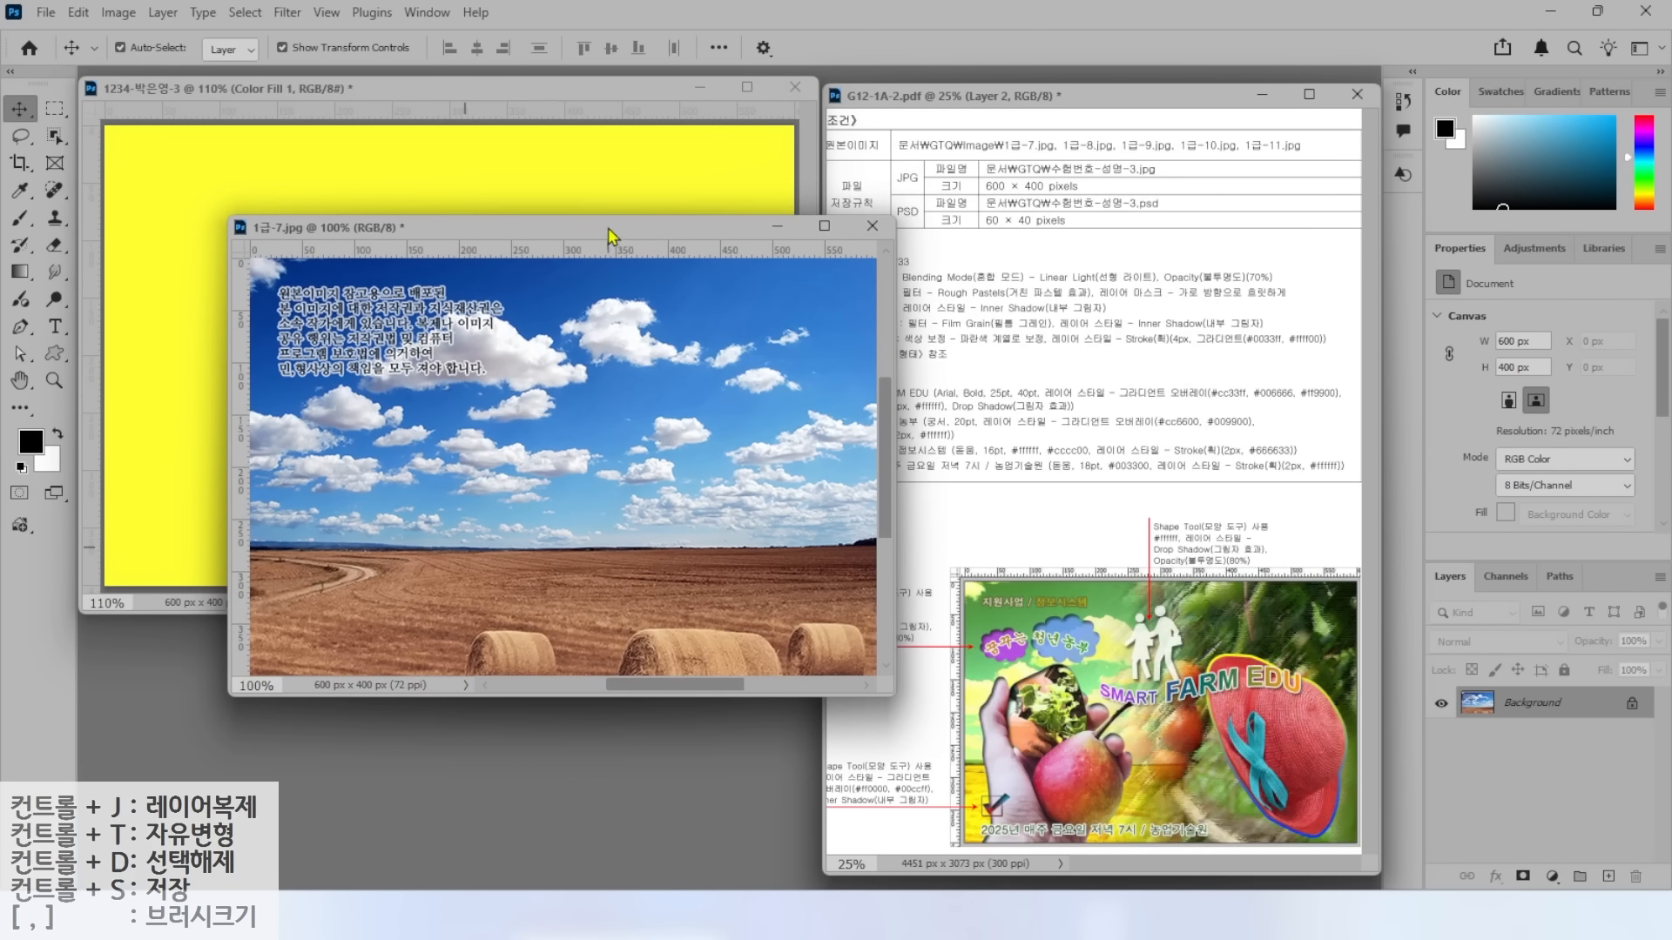
drag(287, 337, 352, 256)
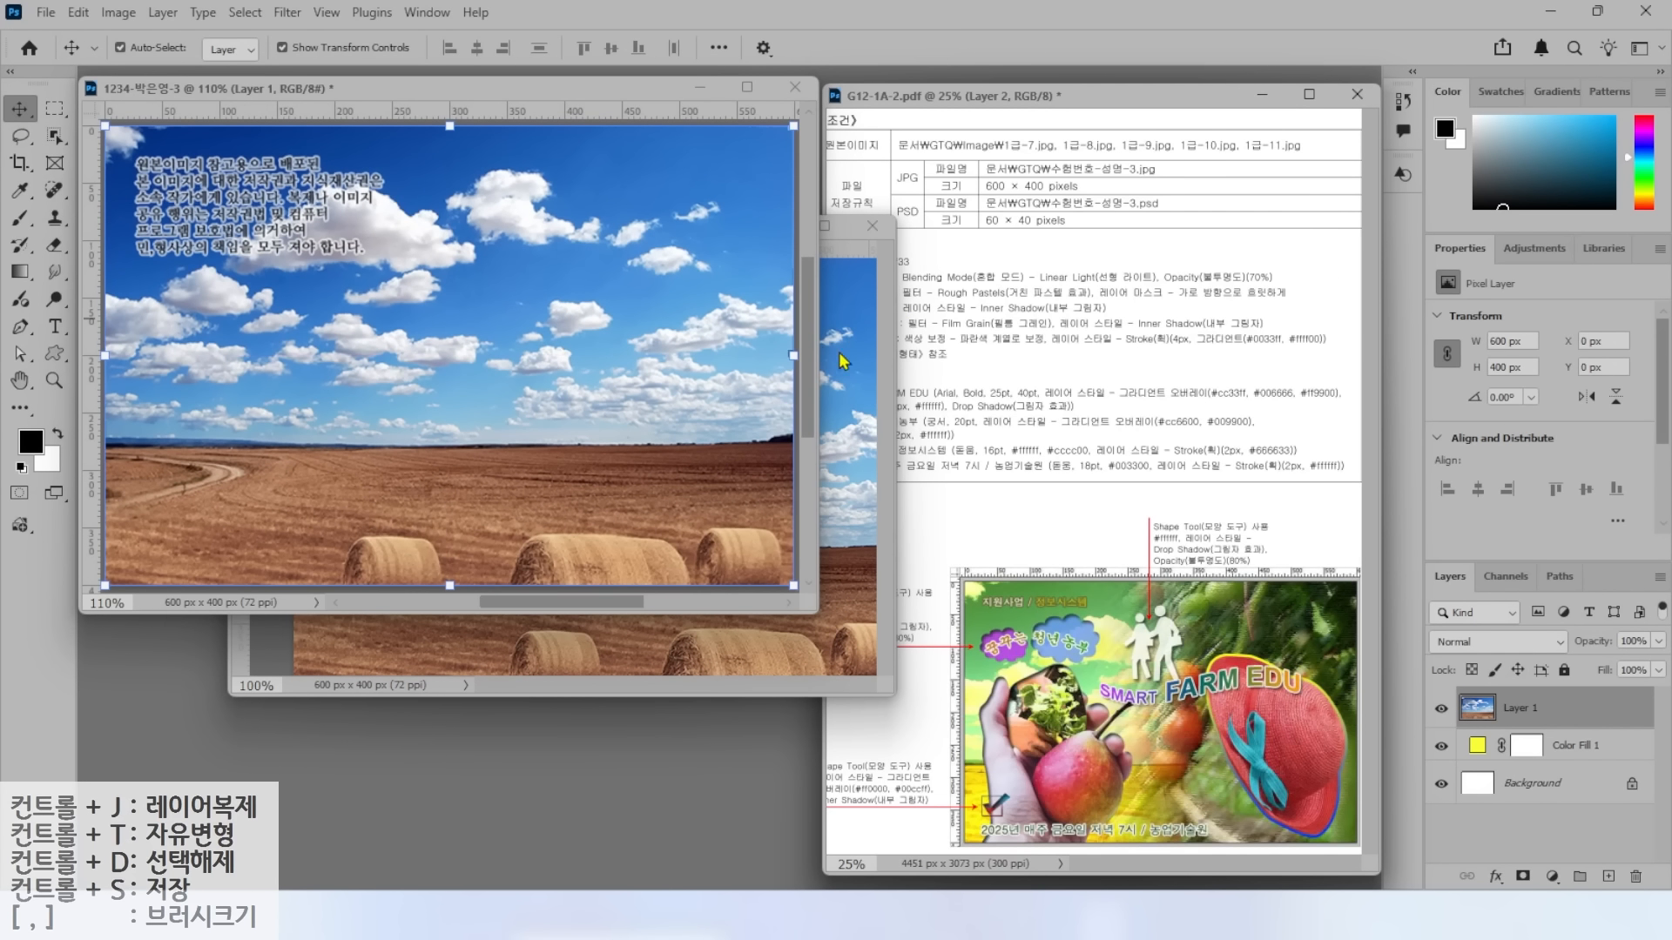
click(875, 362)
click(873, 225)
click(828, 344)
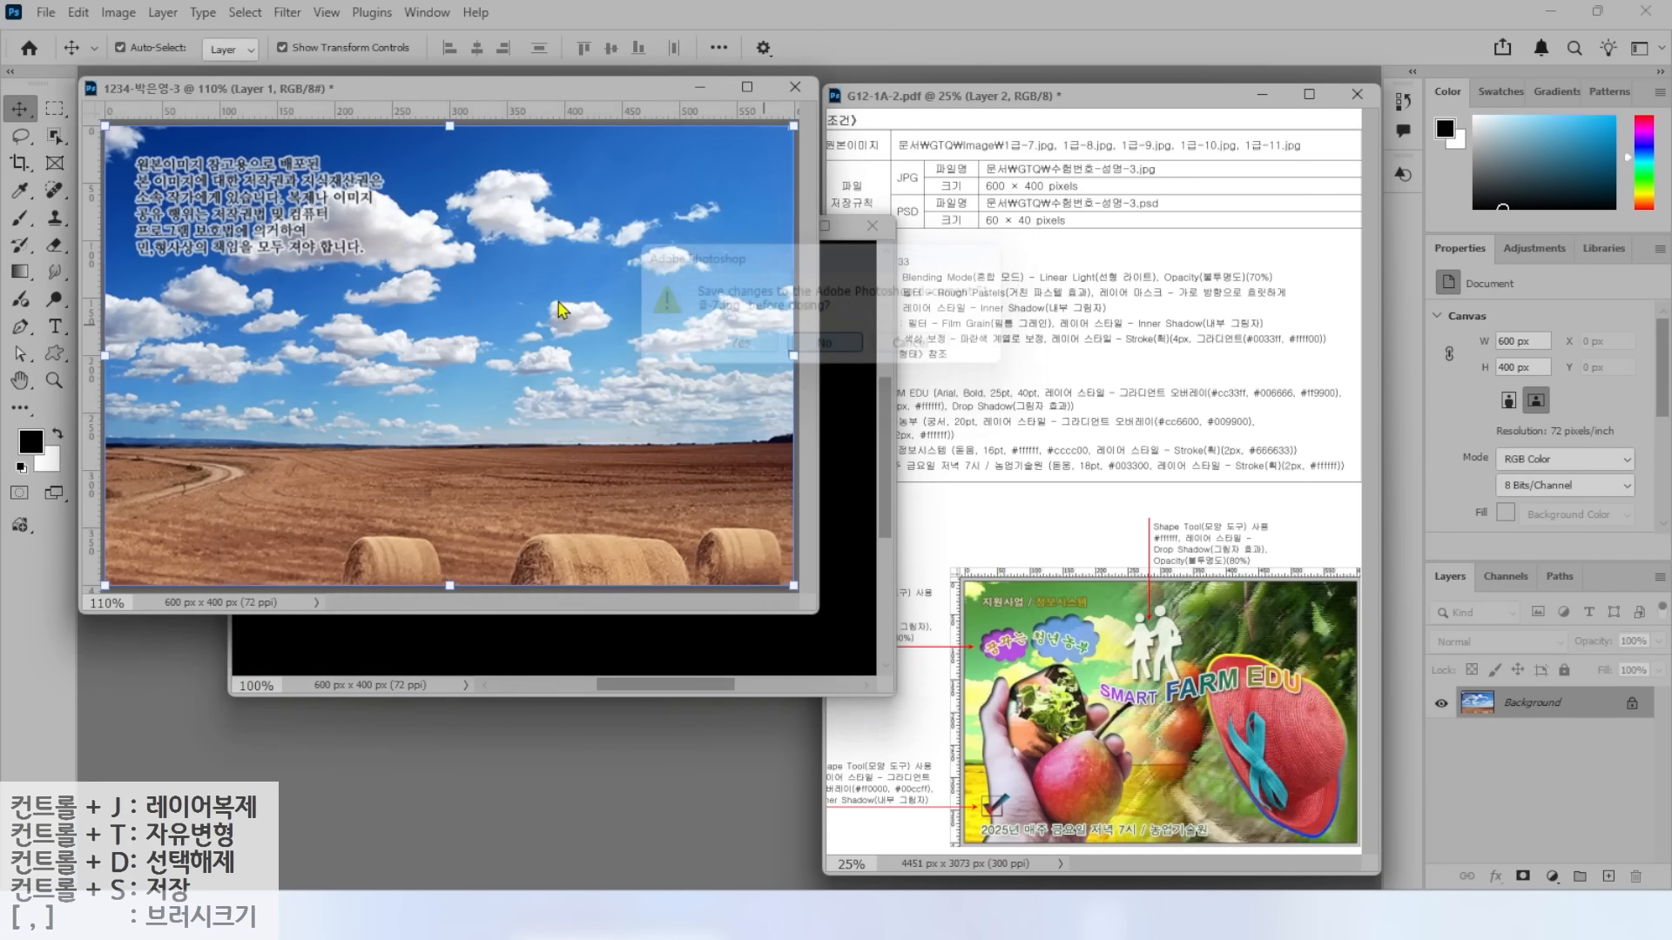
Rename the new photo layer to 1-7.
double_click(1520, 709)
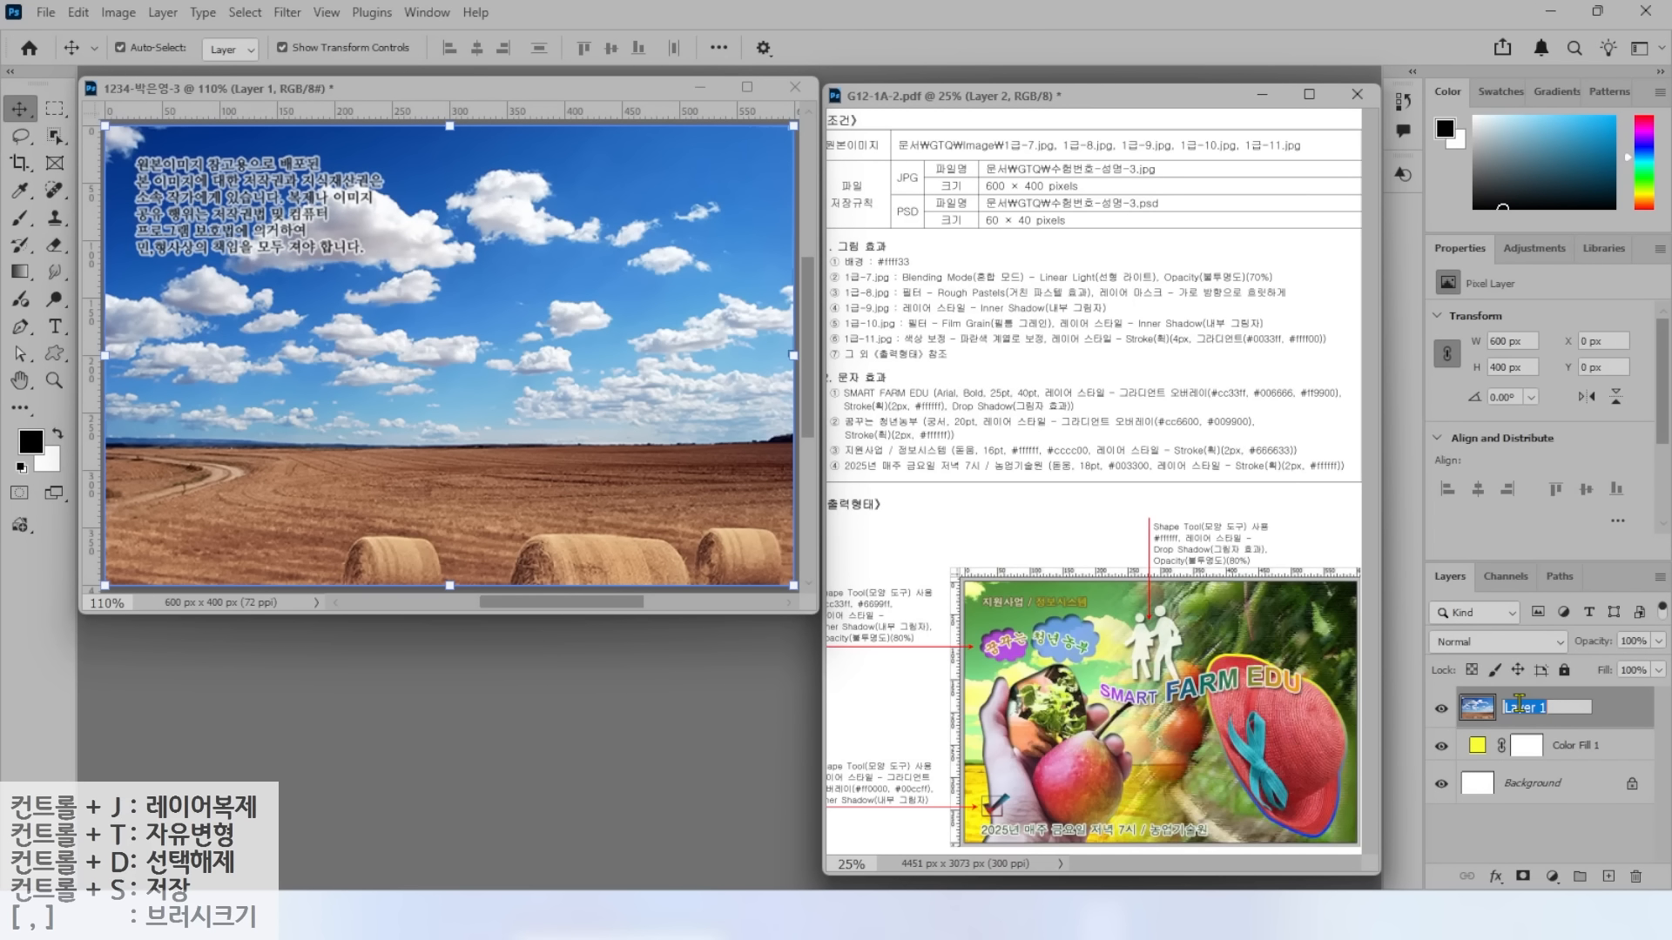
text(1-7)
key(Return)
Set the 1-7 layer's blend mode to Linear Light.
drag(889, 289, 1093, 283)
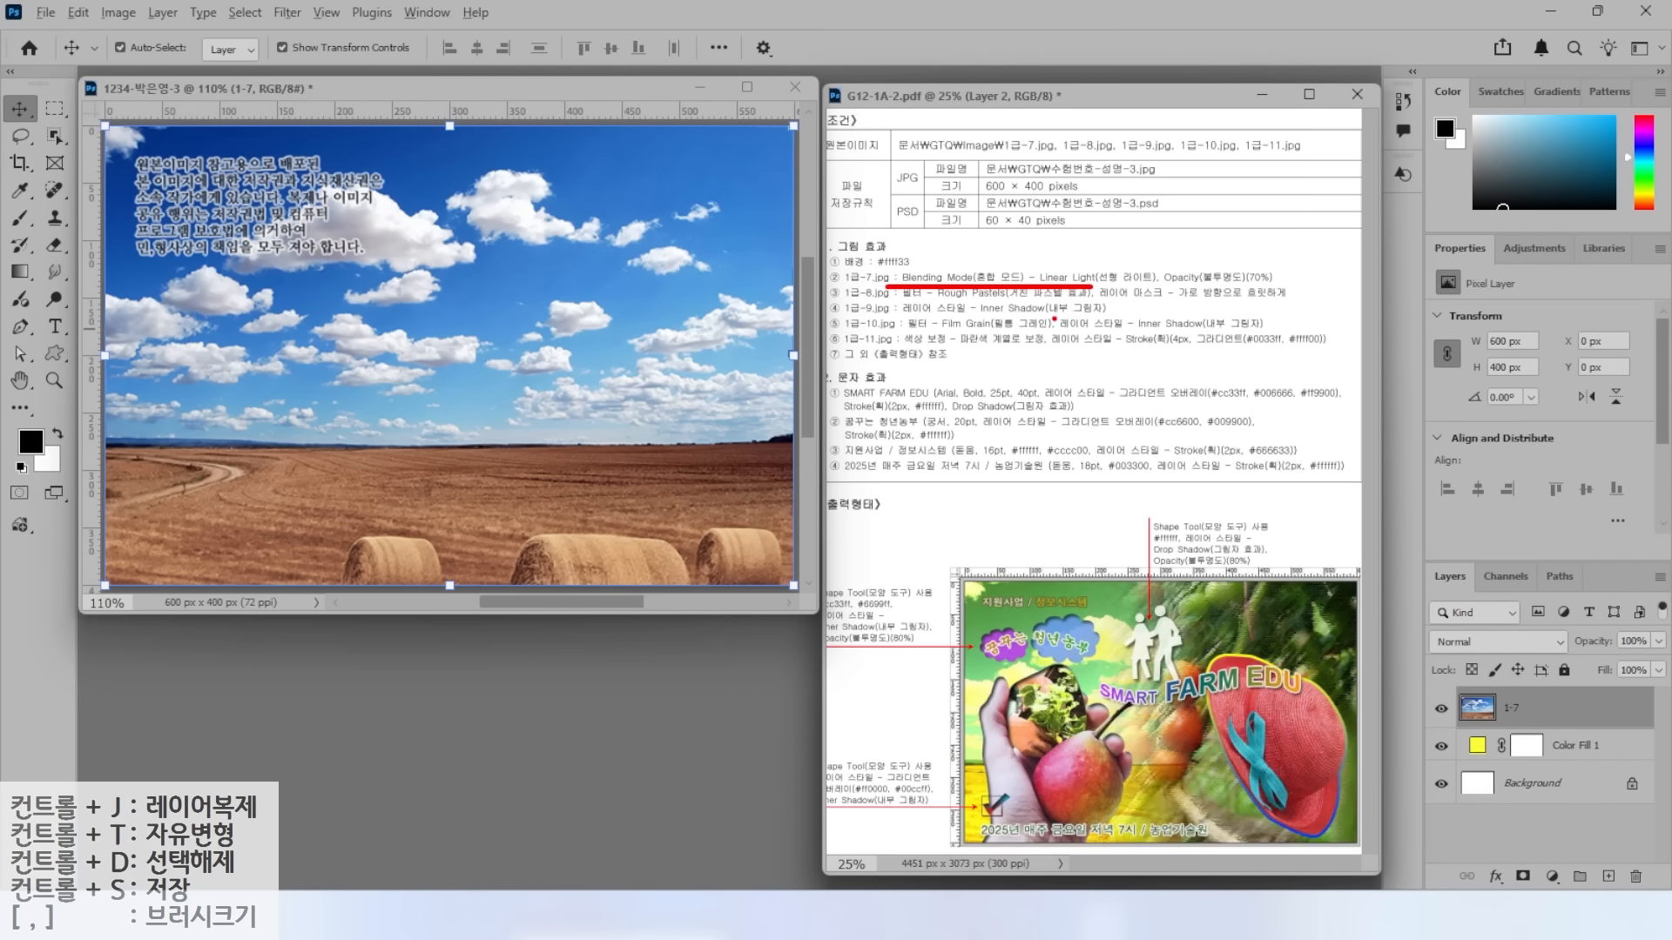
drag(1409, 545, 1667, 890)
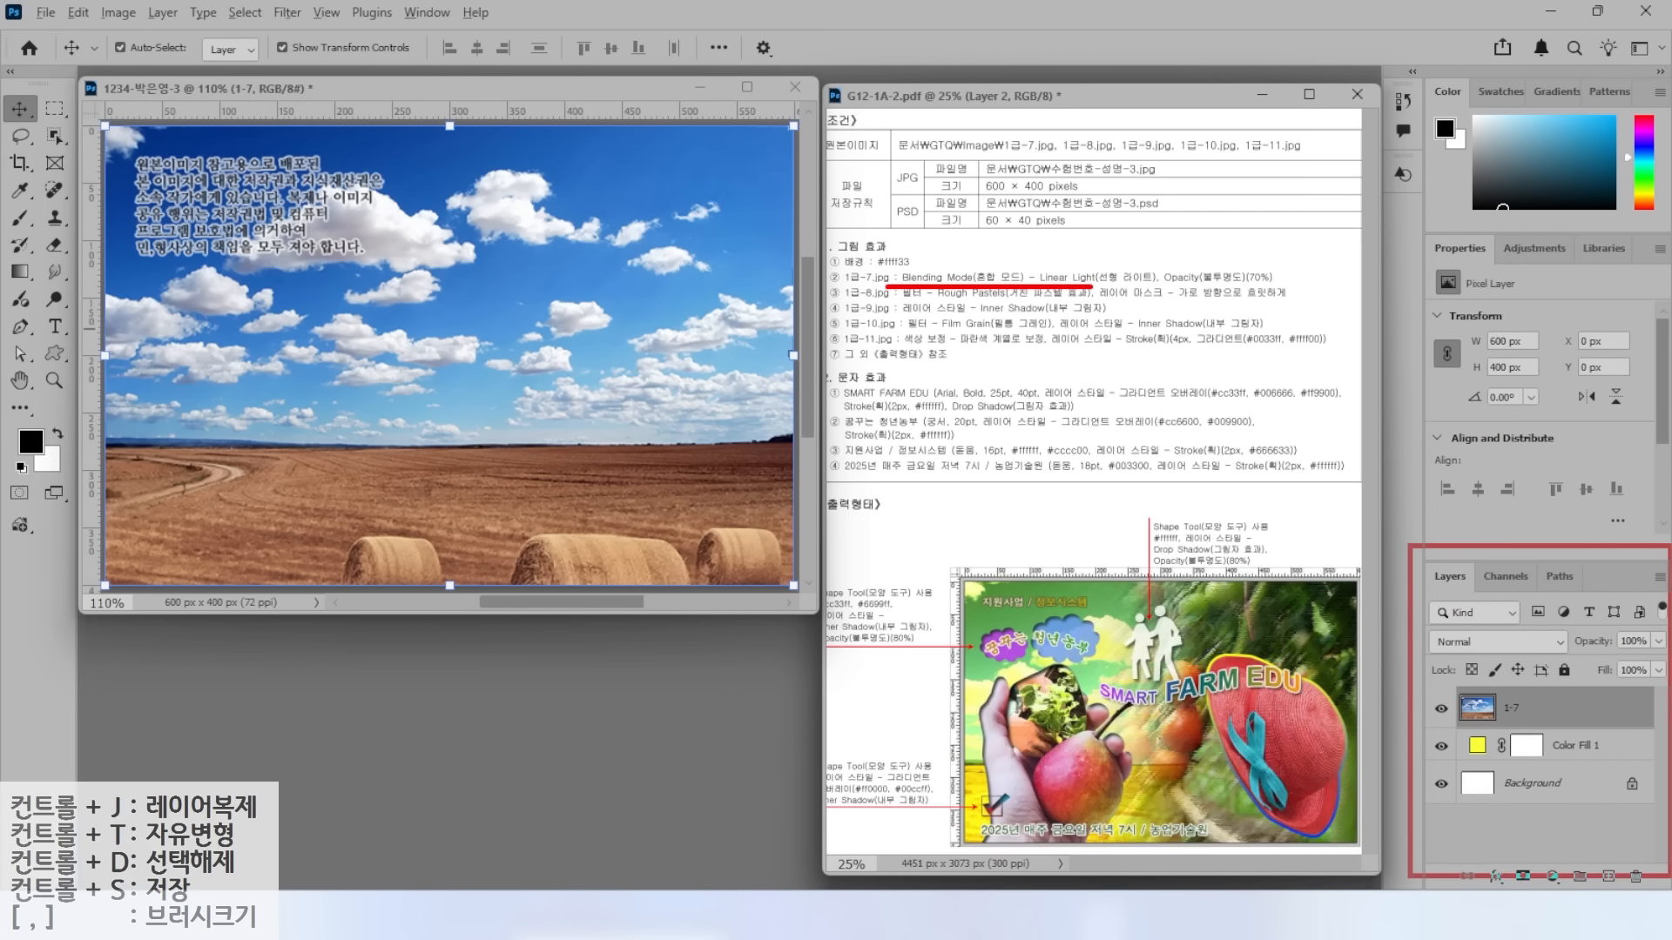
drag(1388, 618, 1577, 668)
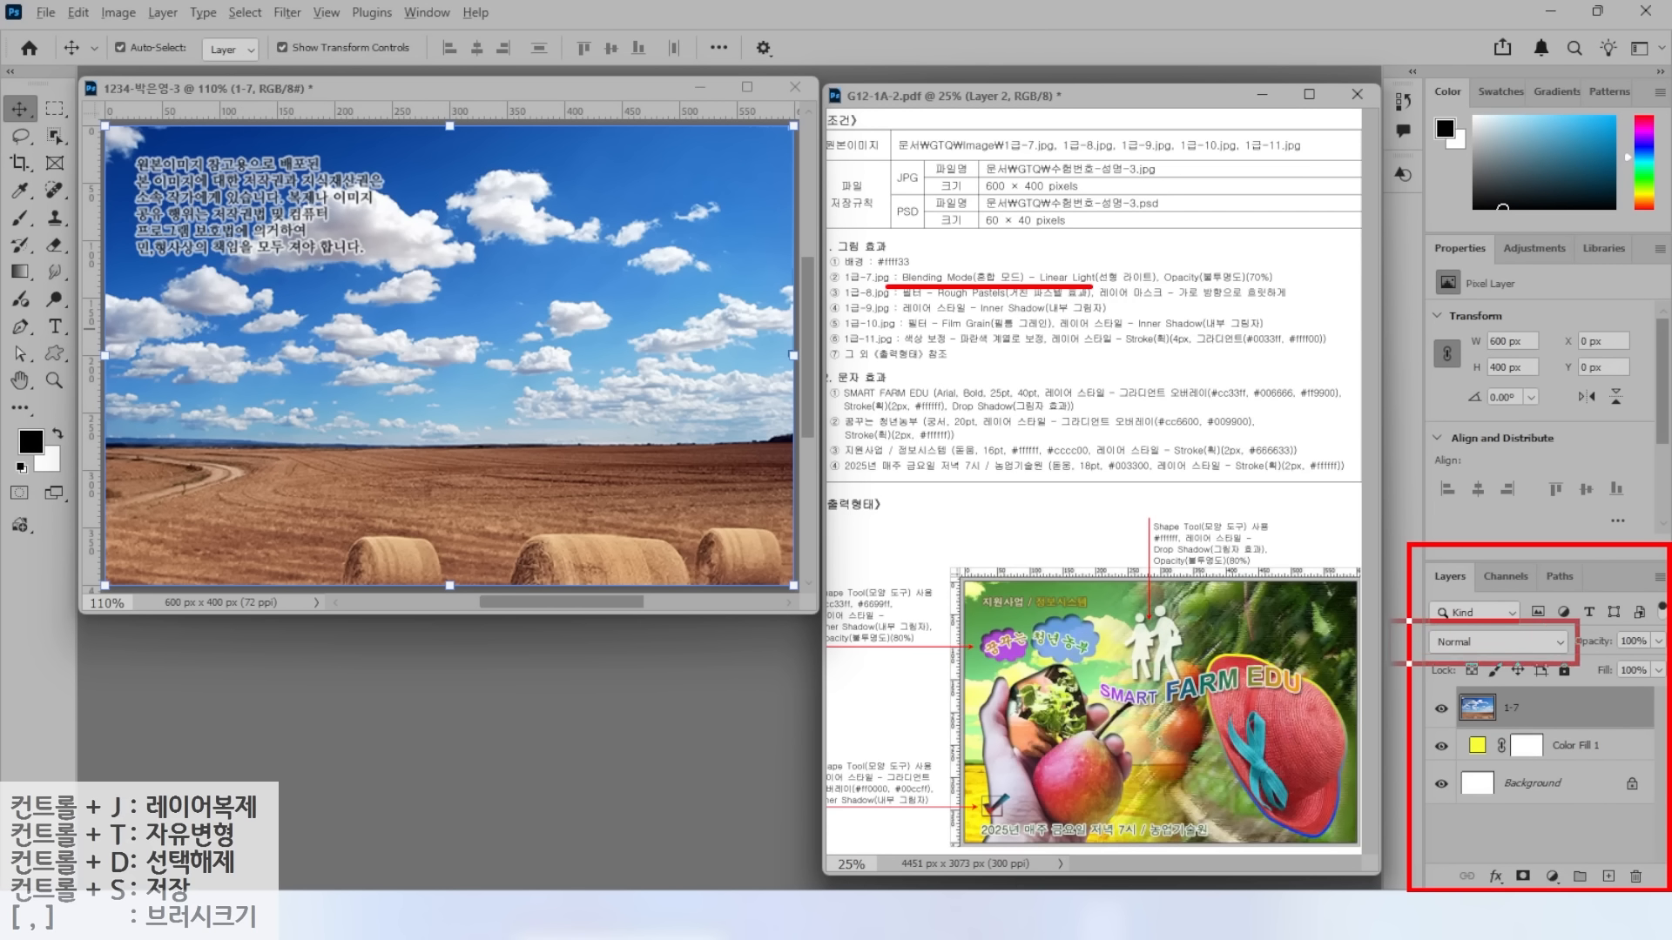
drag(1286, 545, 1427, 627)
key(Escape)
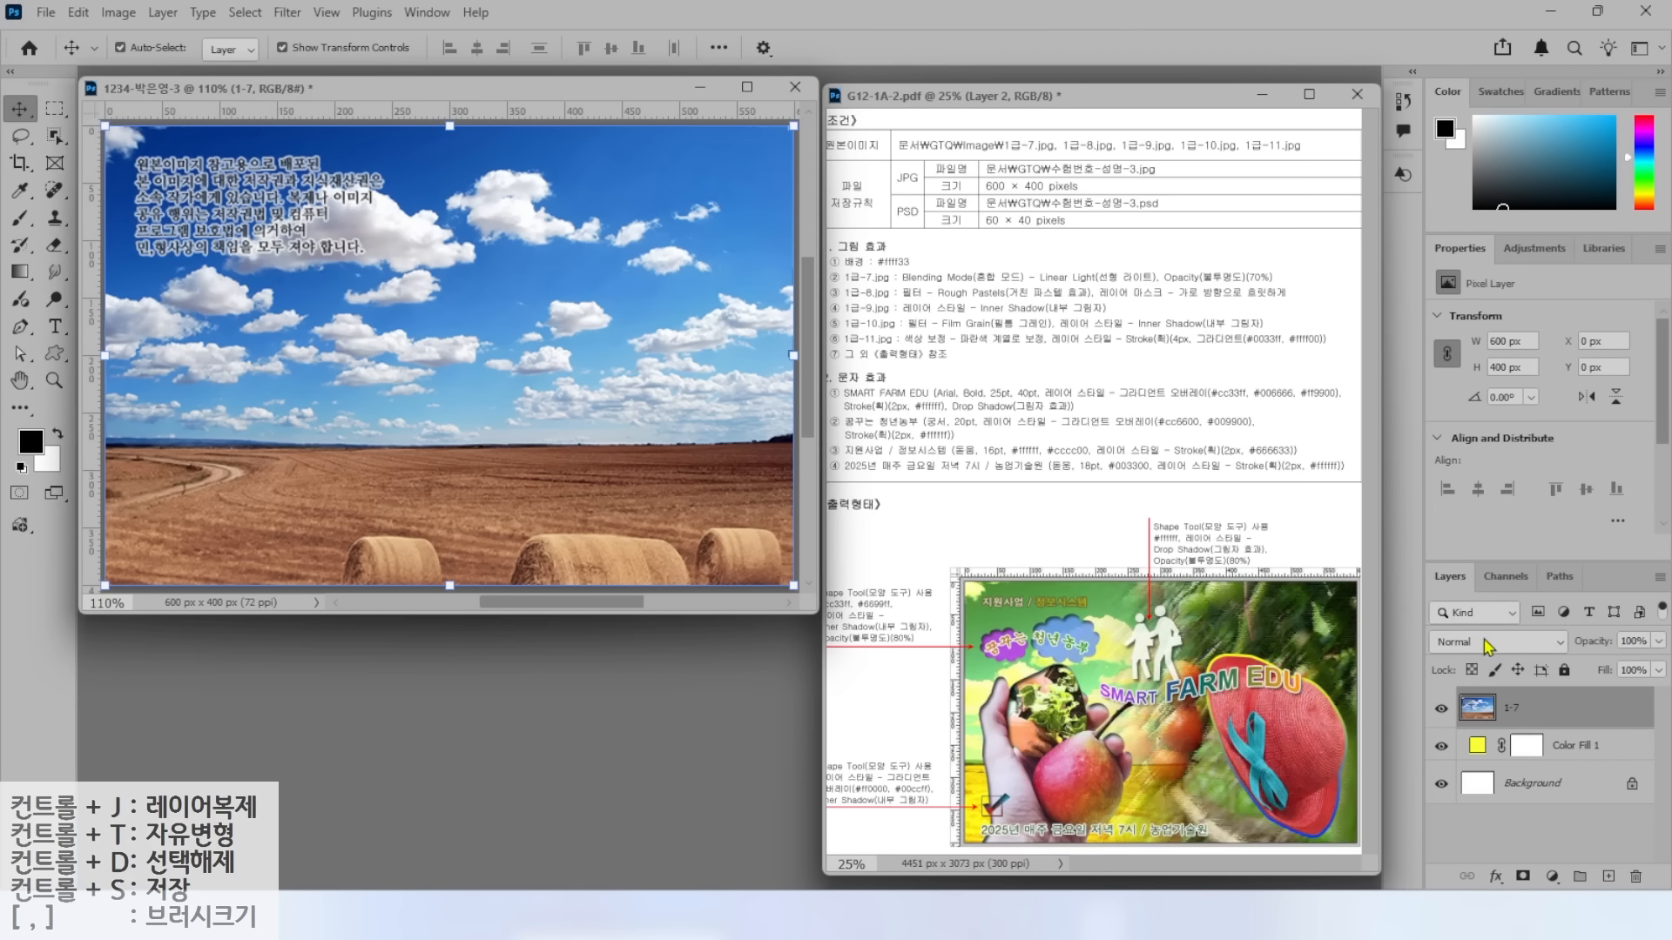
click(1490, 643)
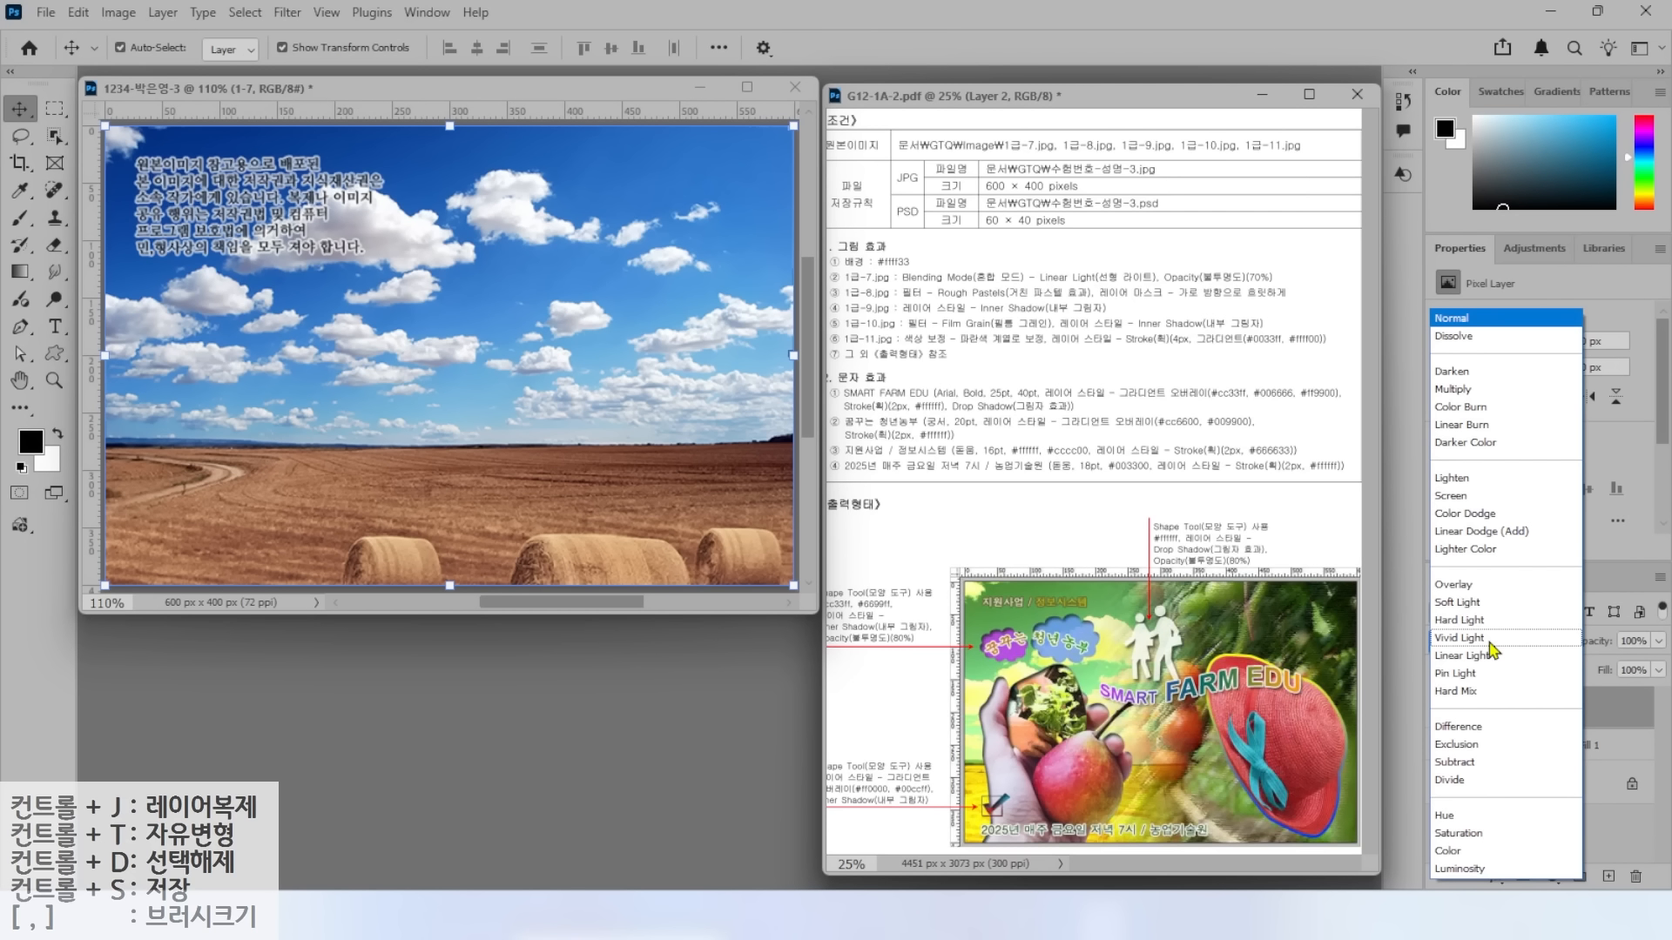
click(1481, 655)
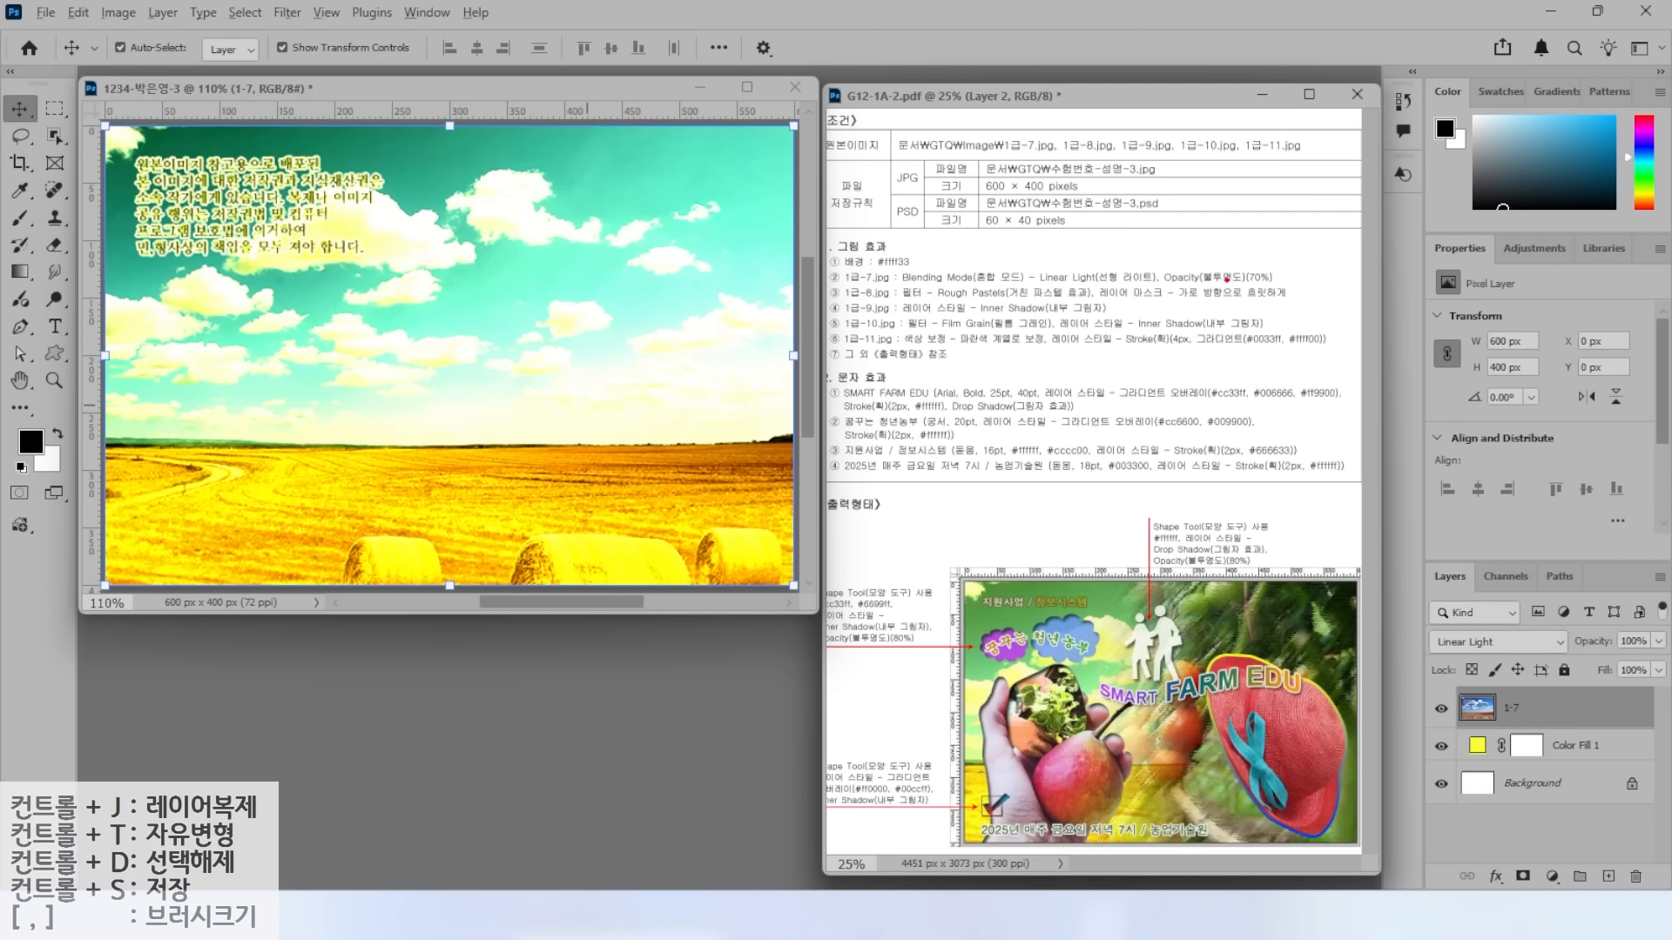
Set the 1-7 layer's opacity to 70%.
drag(1152, 256, 1299, 296)
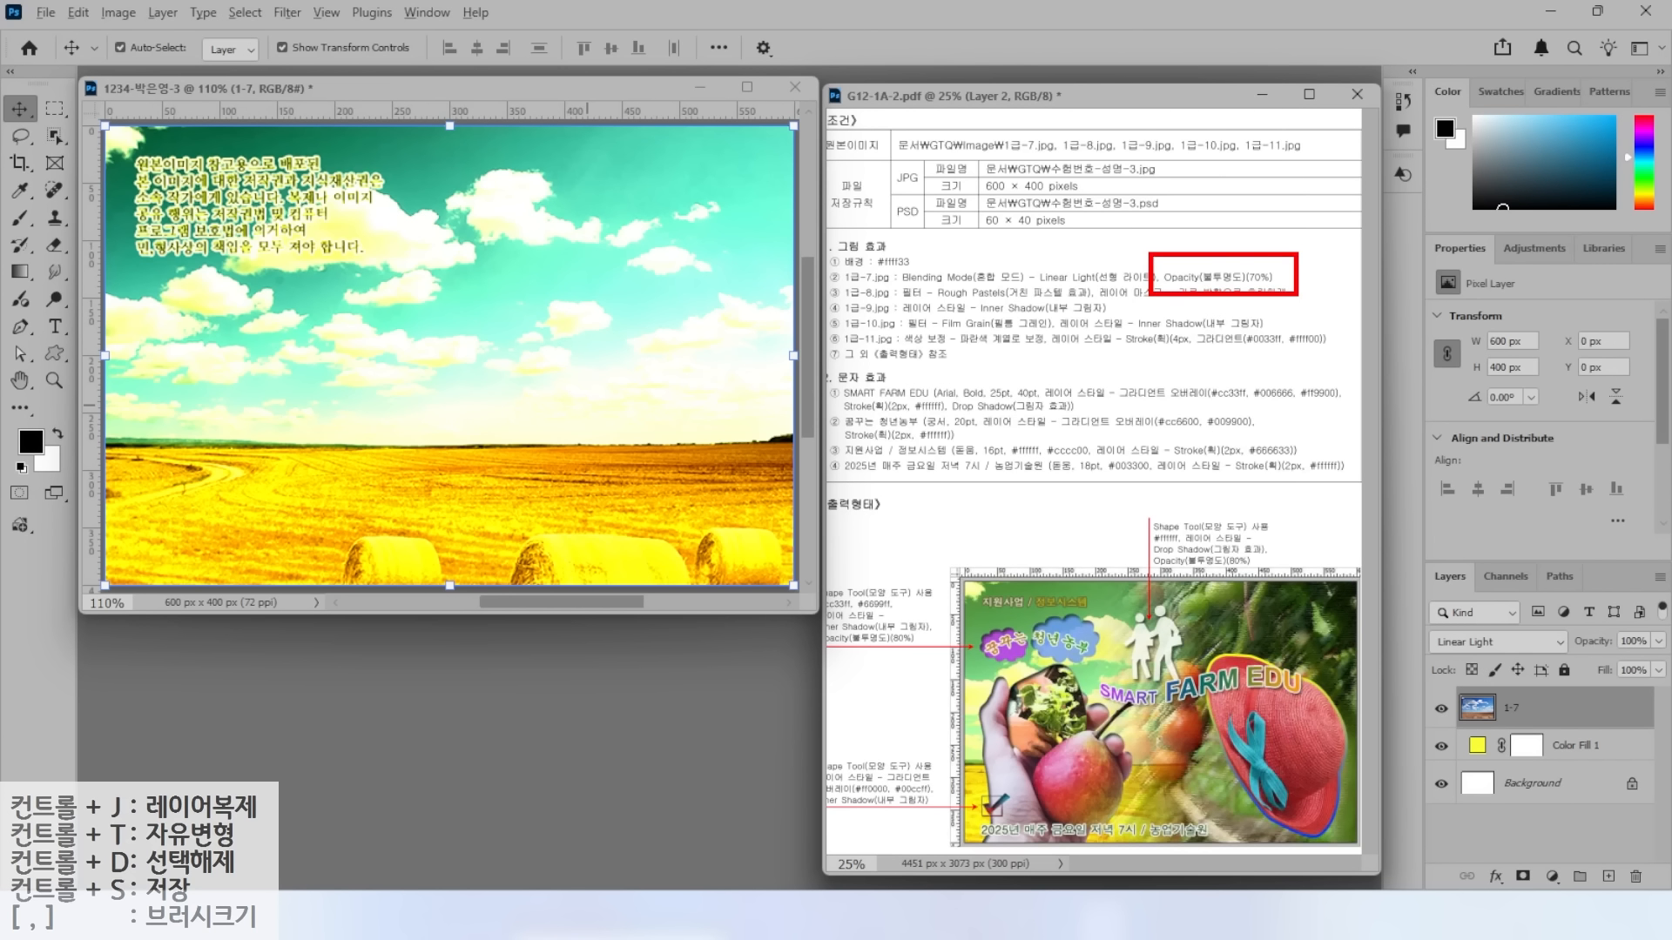
drag(1395, 549, 1670, 892)
mouse_move(1585, 610)
mouse_down()
mouse_move(1667, 659)
mouse_move(1556, 565)
mouse_up()
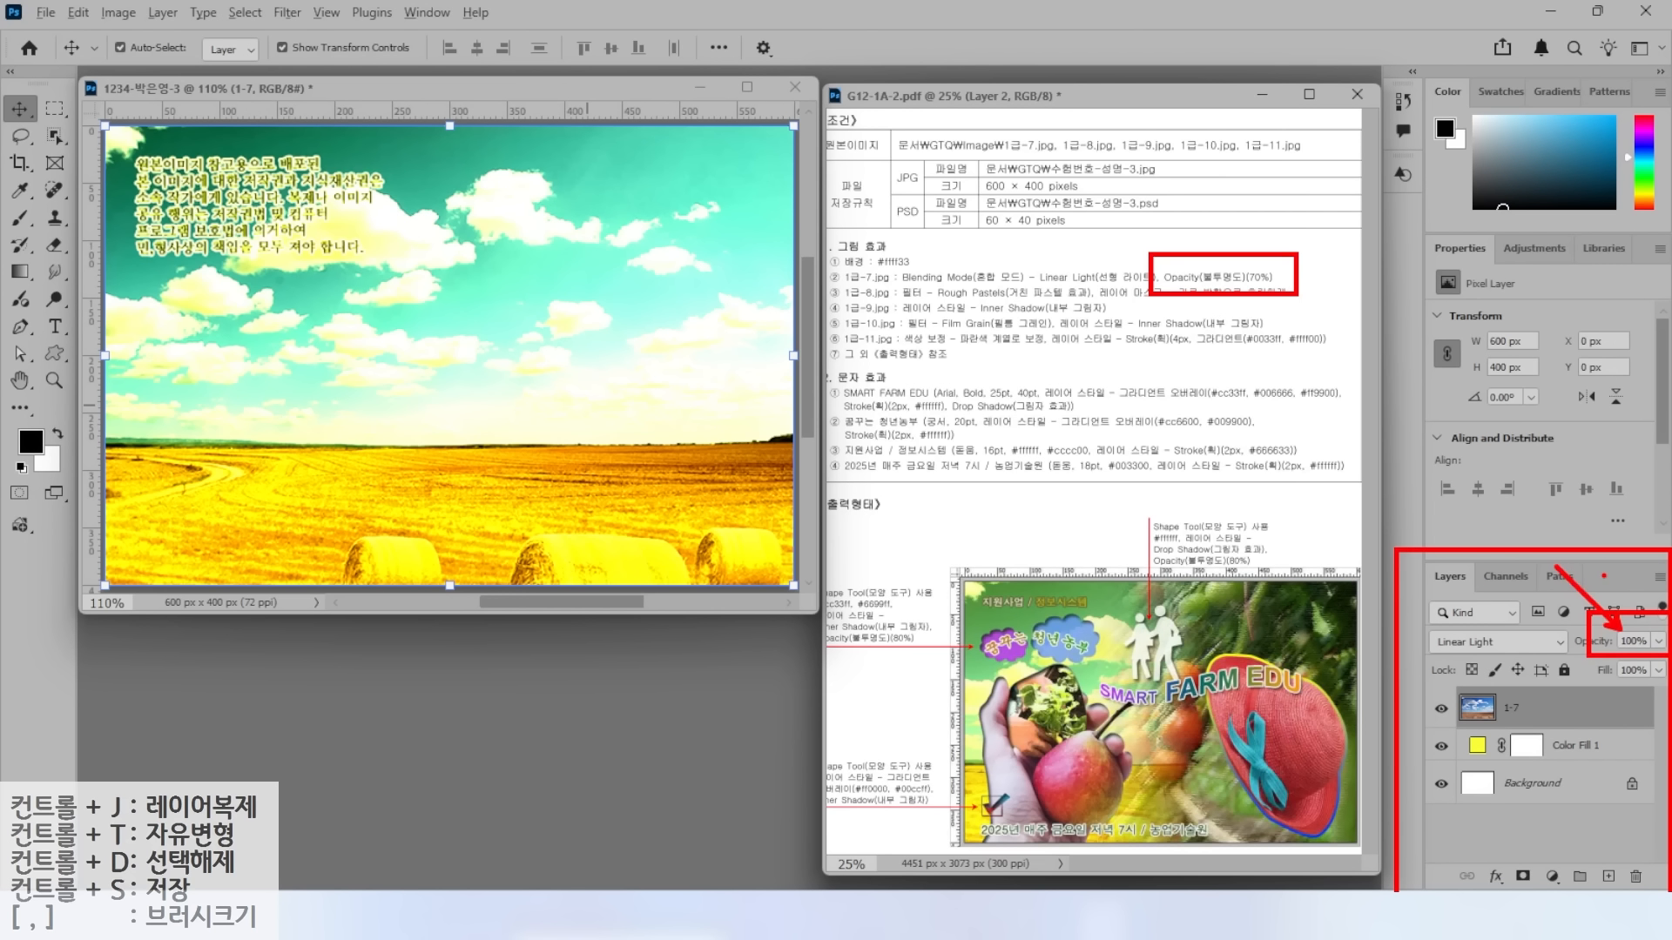
click(1625, 642)
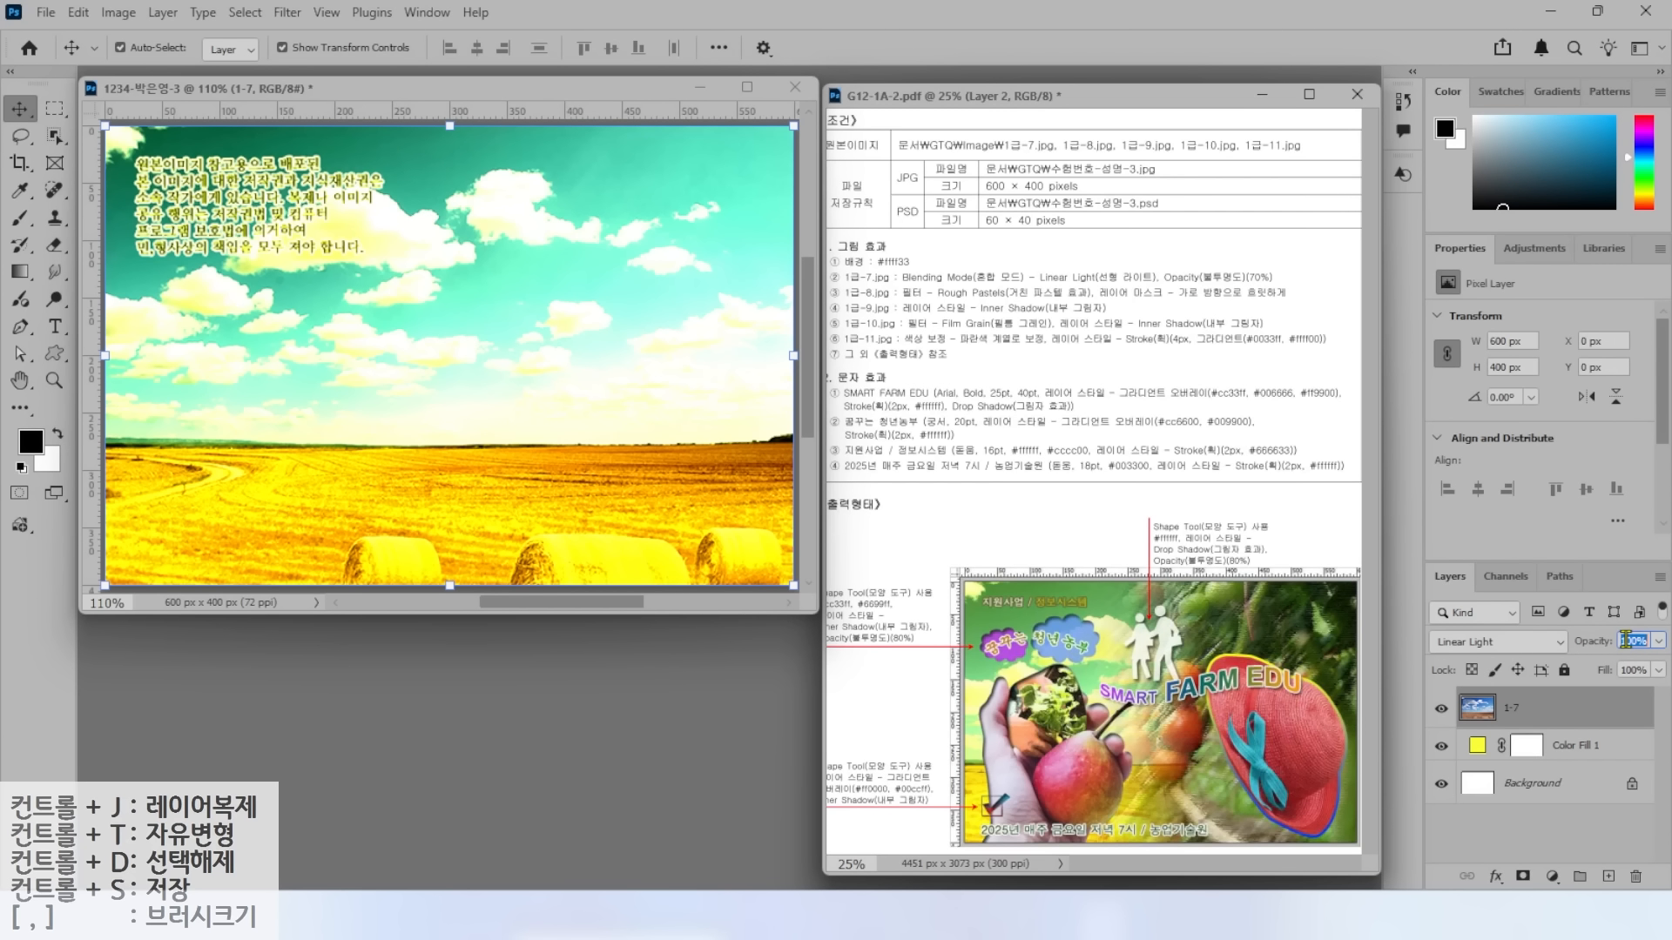
text(70)
key(Return)
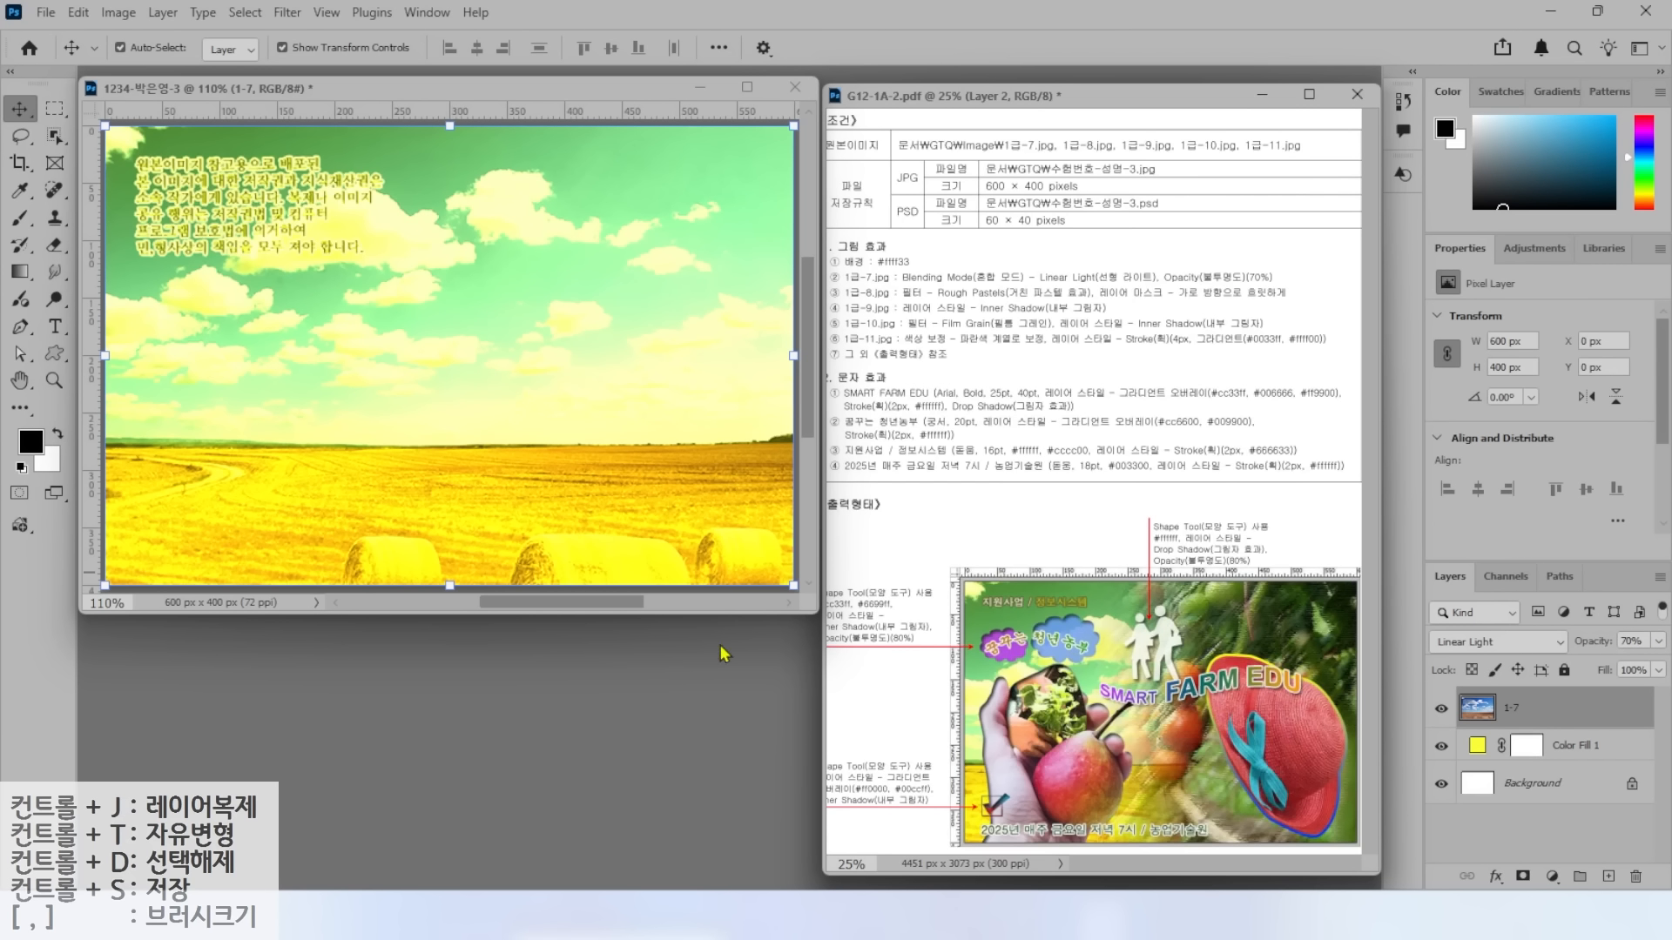
Open the tomato photo 1급-8.jpg and resize it to 600 × 400 px.
key(ctrl+o)
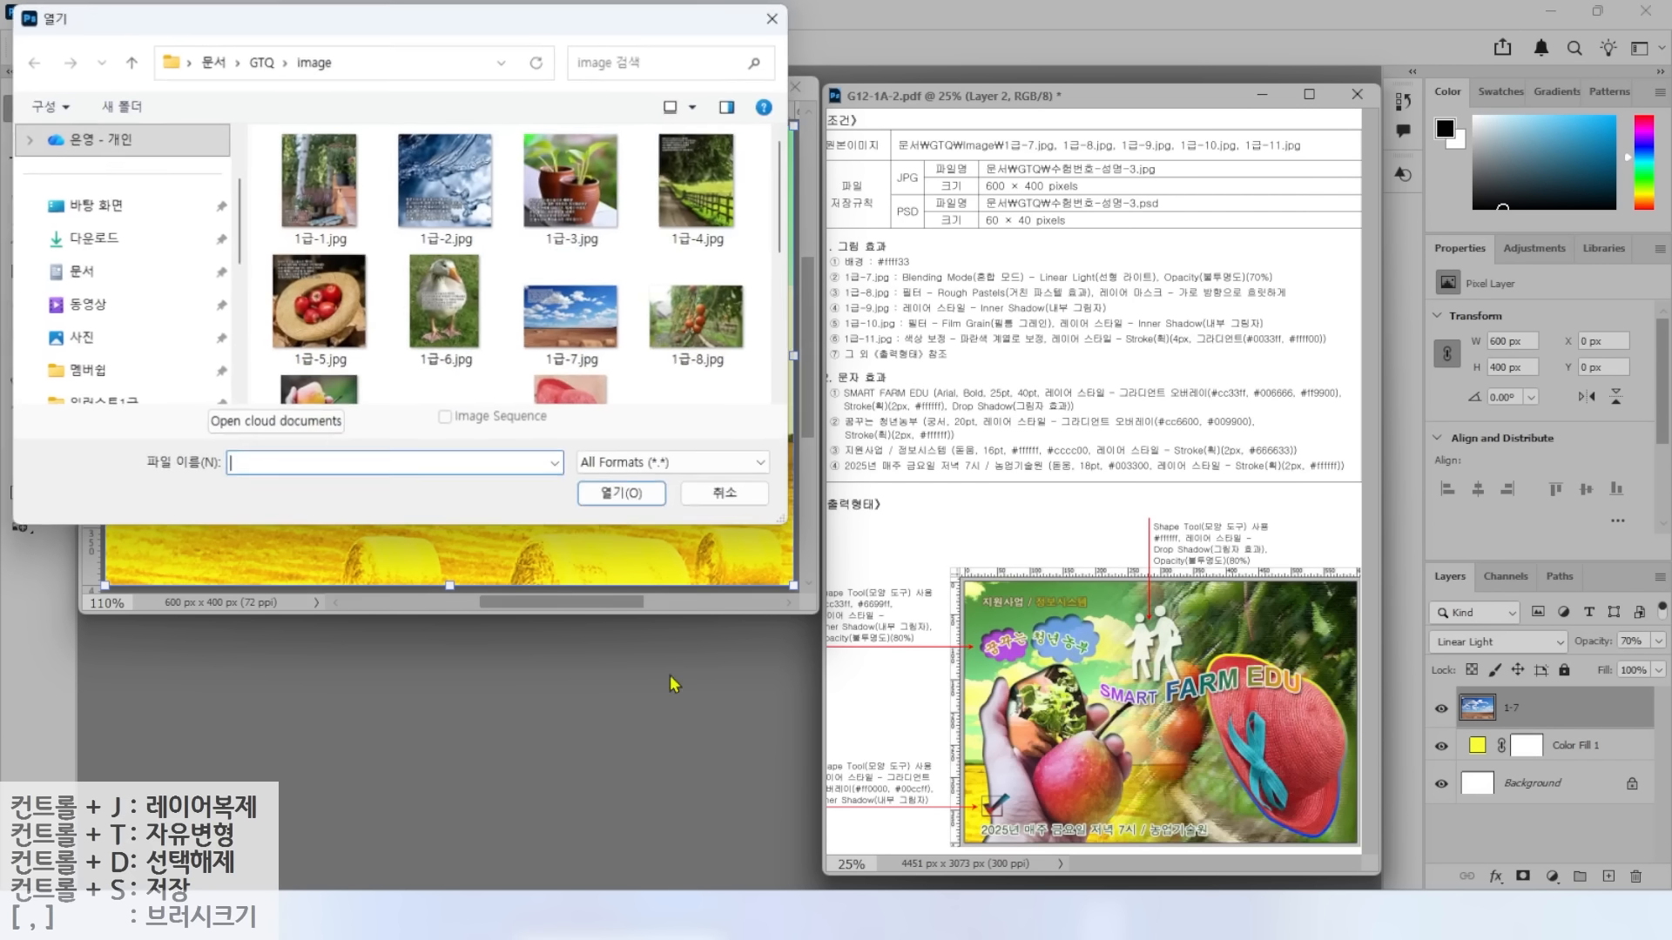
click(697, 316)
click(621, 493)
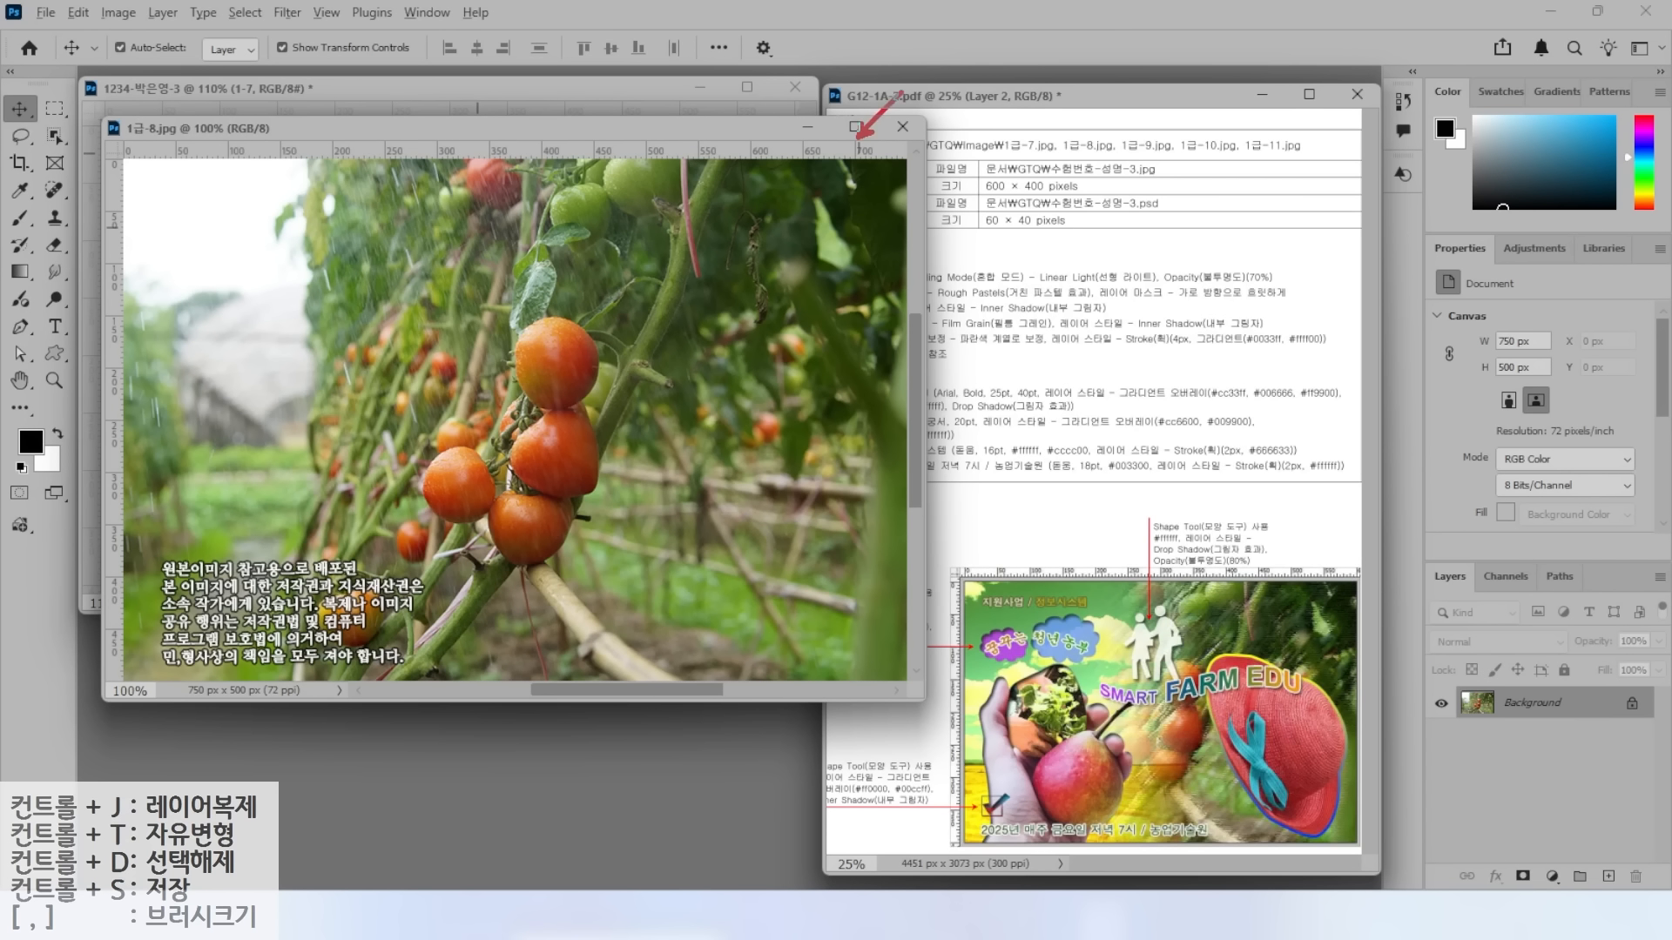
click(111, 14)
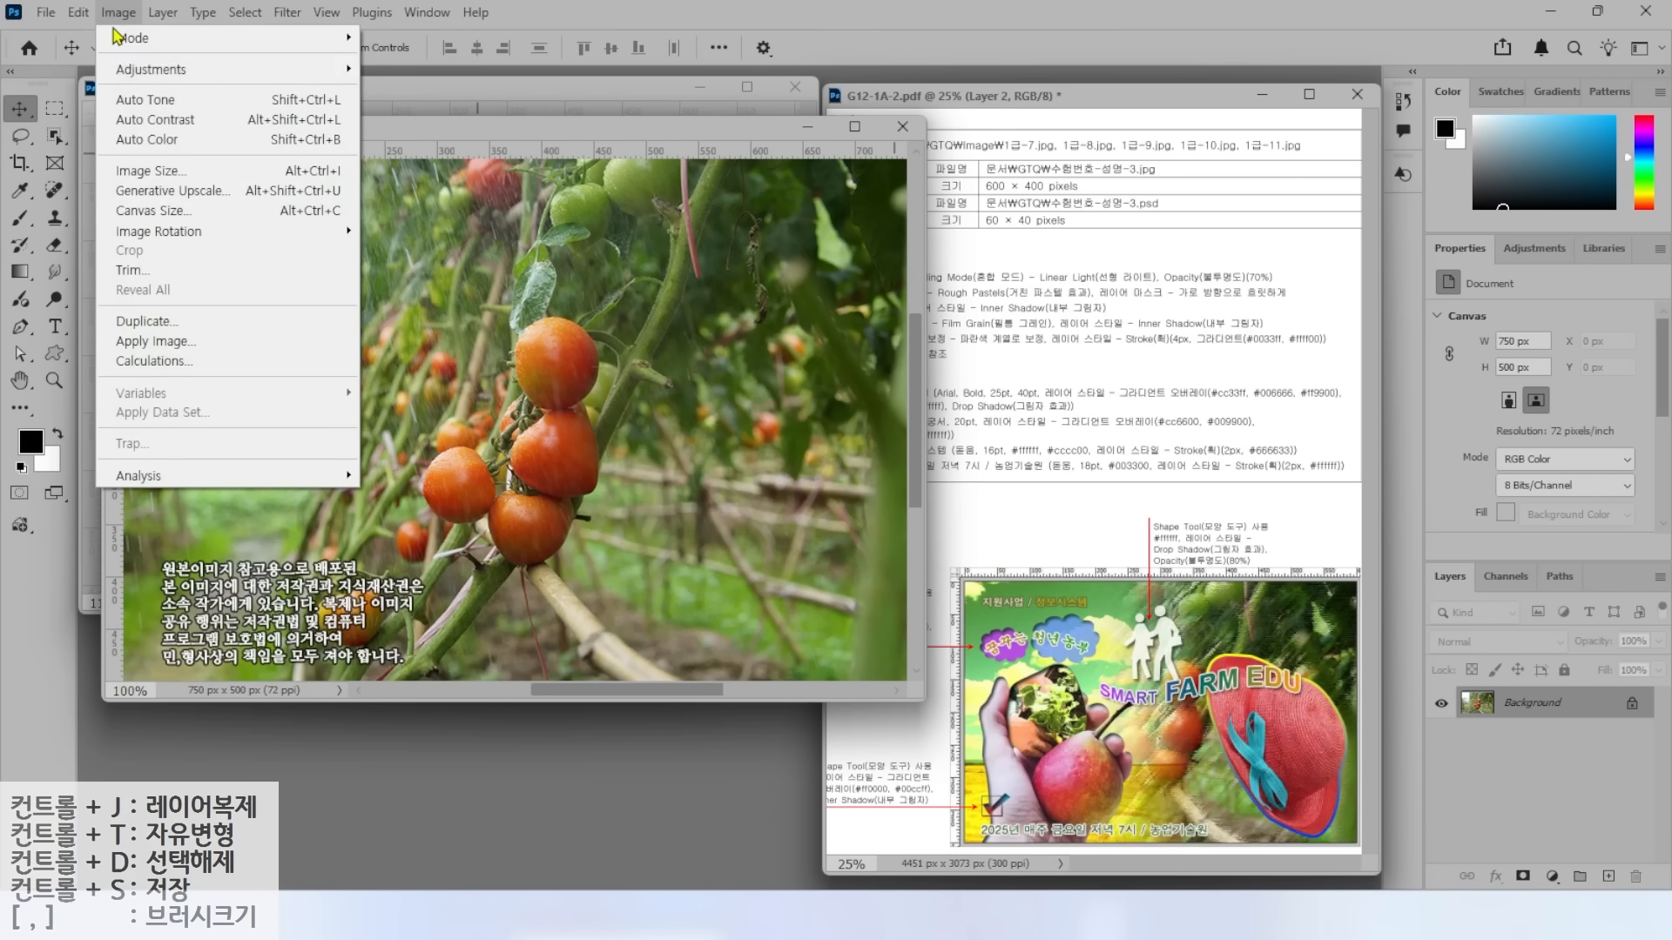
click(147, 171)
text(600)
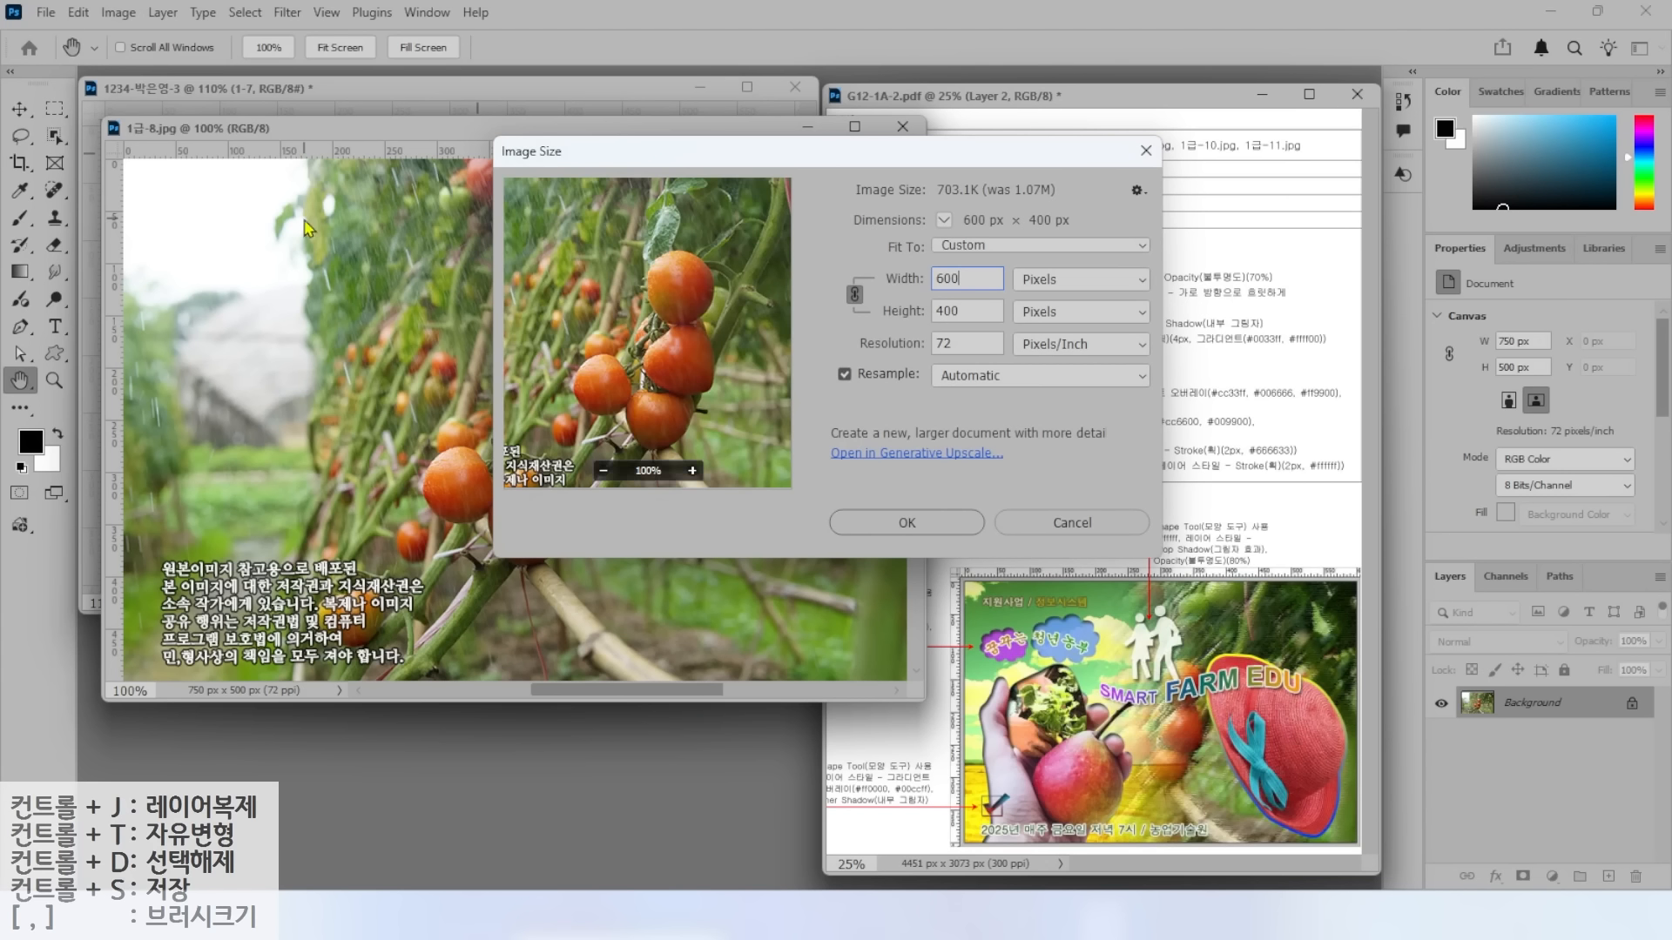
key(Return)
key(v)
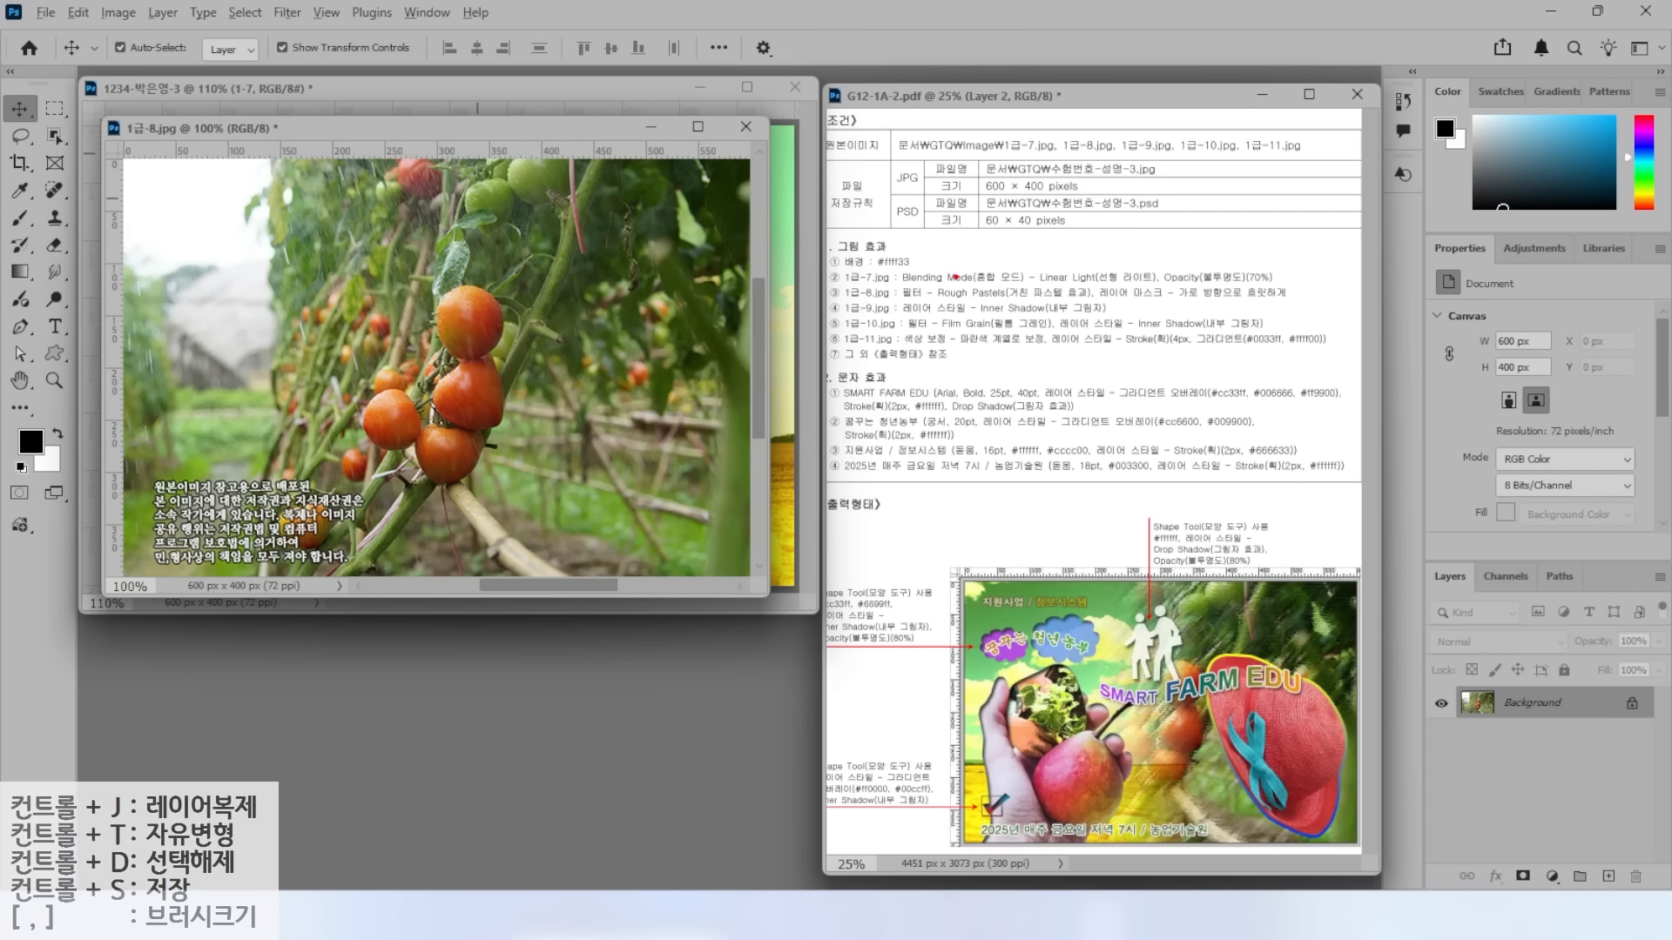
Move the tomato photo into the composite and close the original without saving.
drag(1083, 303, 1300, 302)
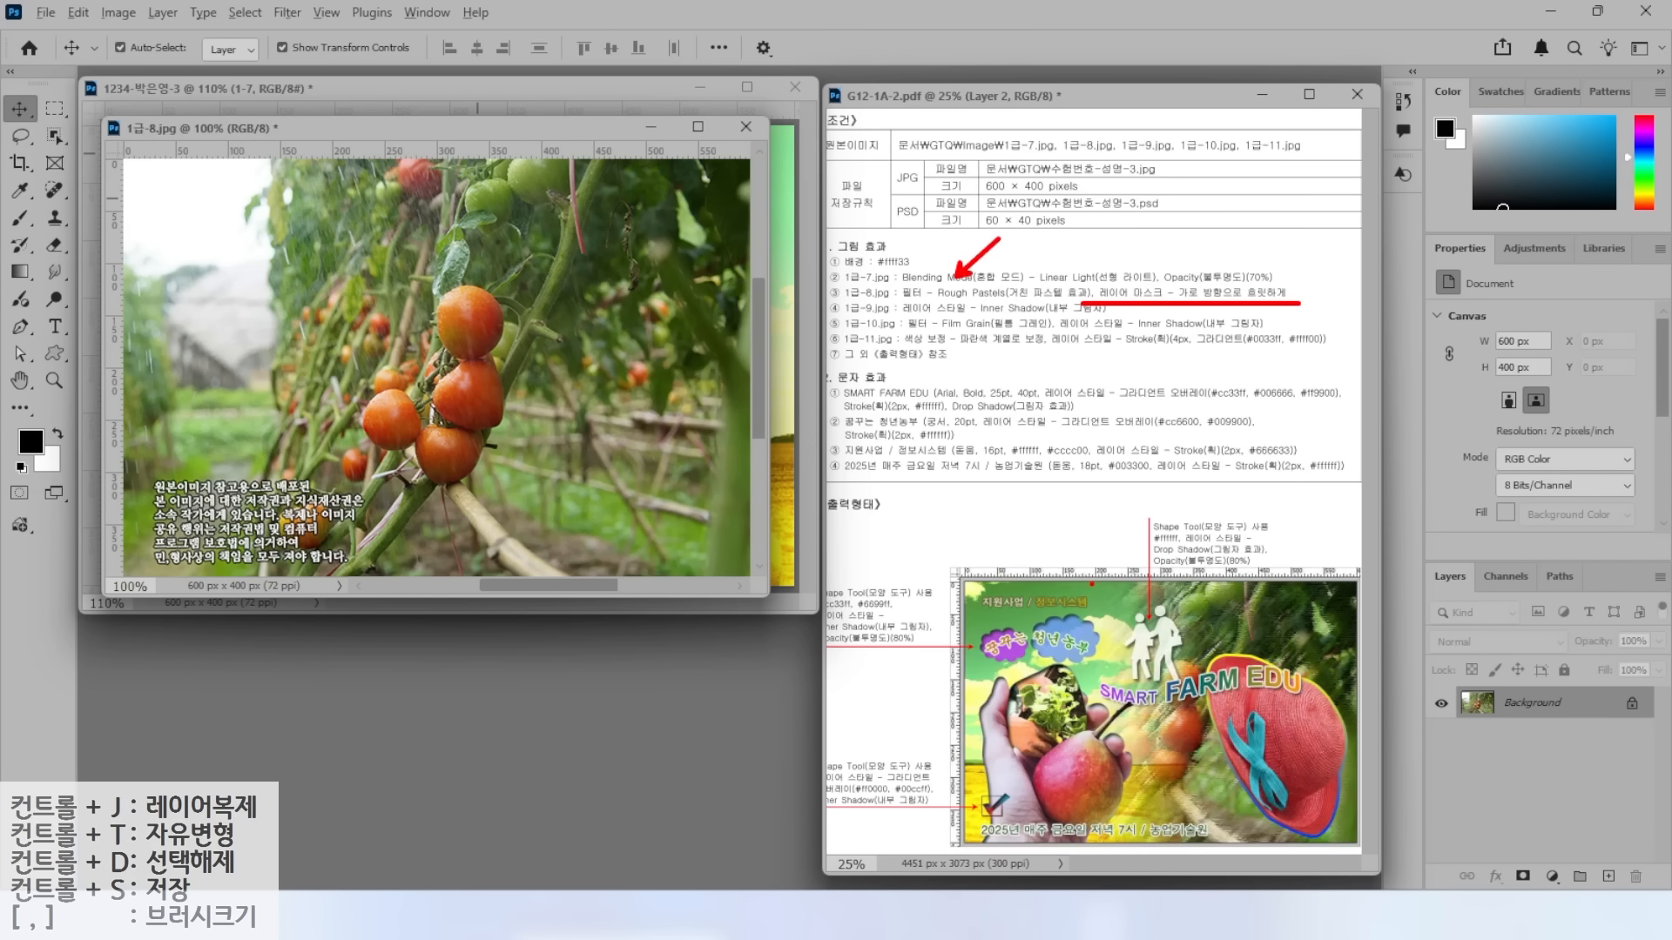
mouse_move(528, 180)
mouse_down()
mouse_move(303, 275)
mouse_move(371, 515)
mouse_move(643, 427)
mouse_move(606, 263)
mouse_move(332, 460)
mouse_up()
drag(357, 322, 531, 505)
key(Escape)
mouse_move(350, 134)
mouse_down()
mouse_move(510, 345)
mouse_move(437, 321)
mouse_move(444, 362)
mouse_move(394, 352)
mouse_move(379, 322)
mouse_up()
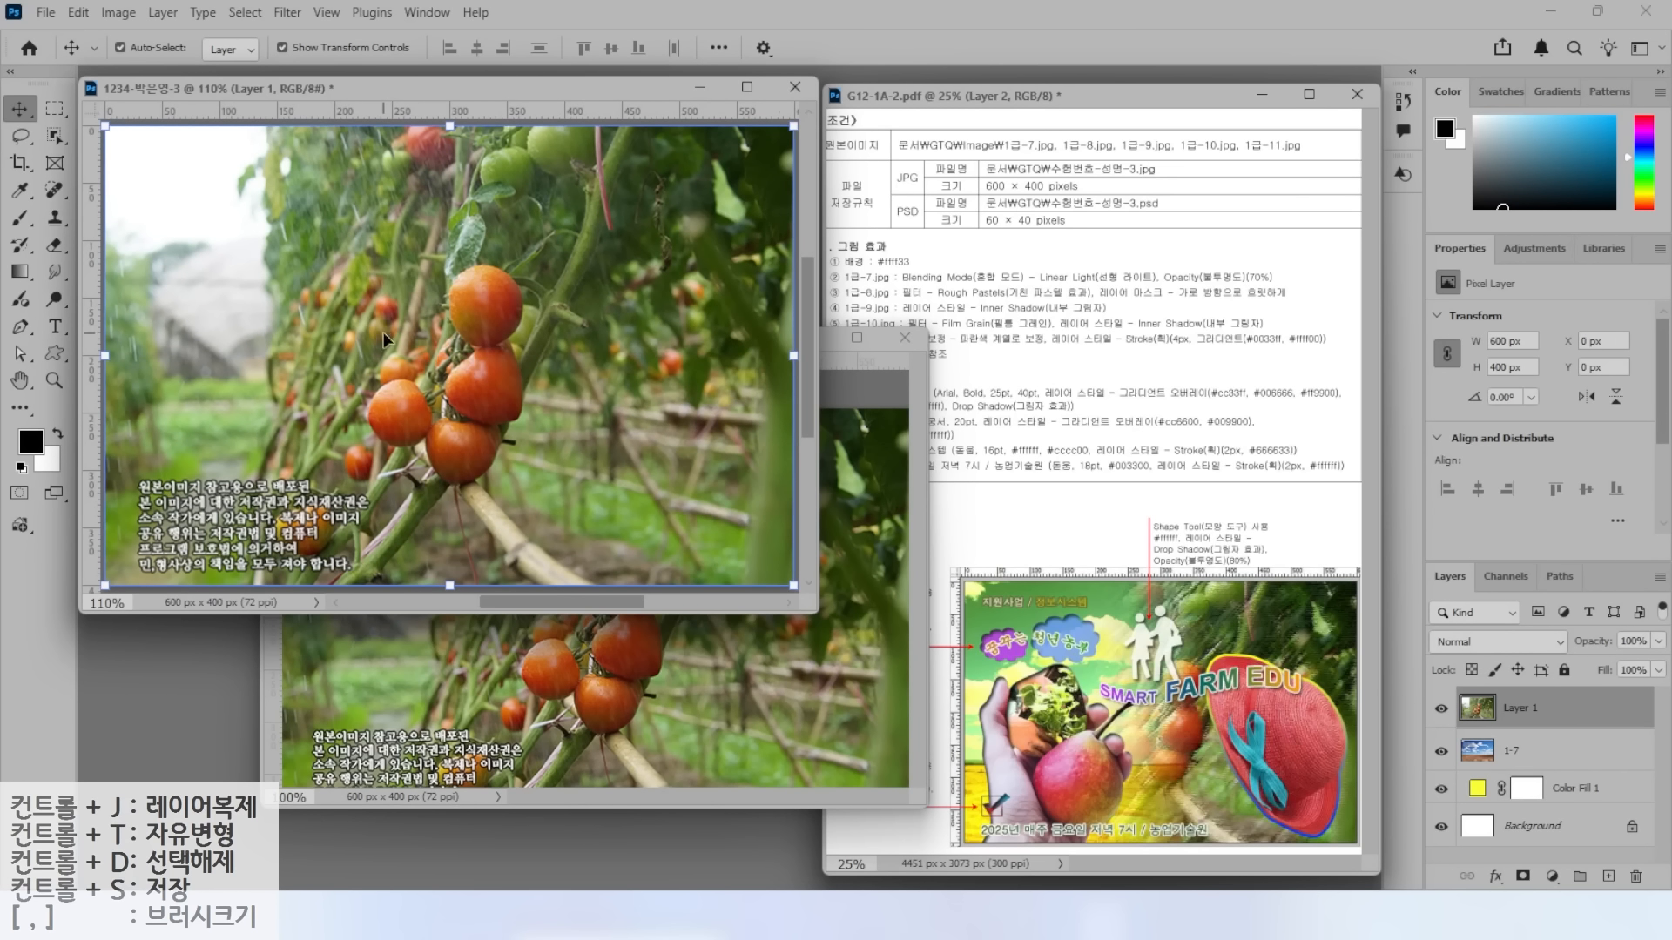
click(893, 420)
click(905, 338)
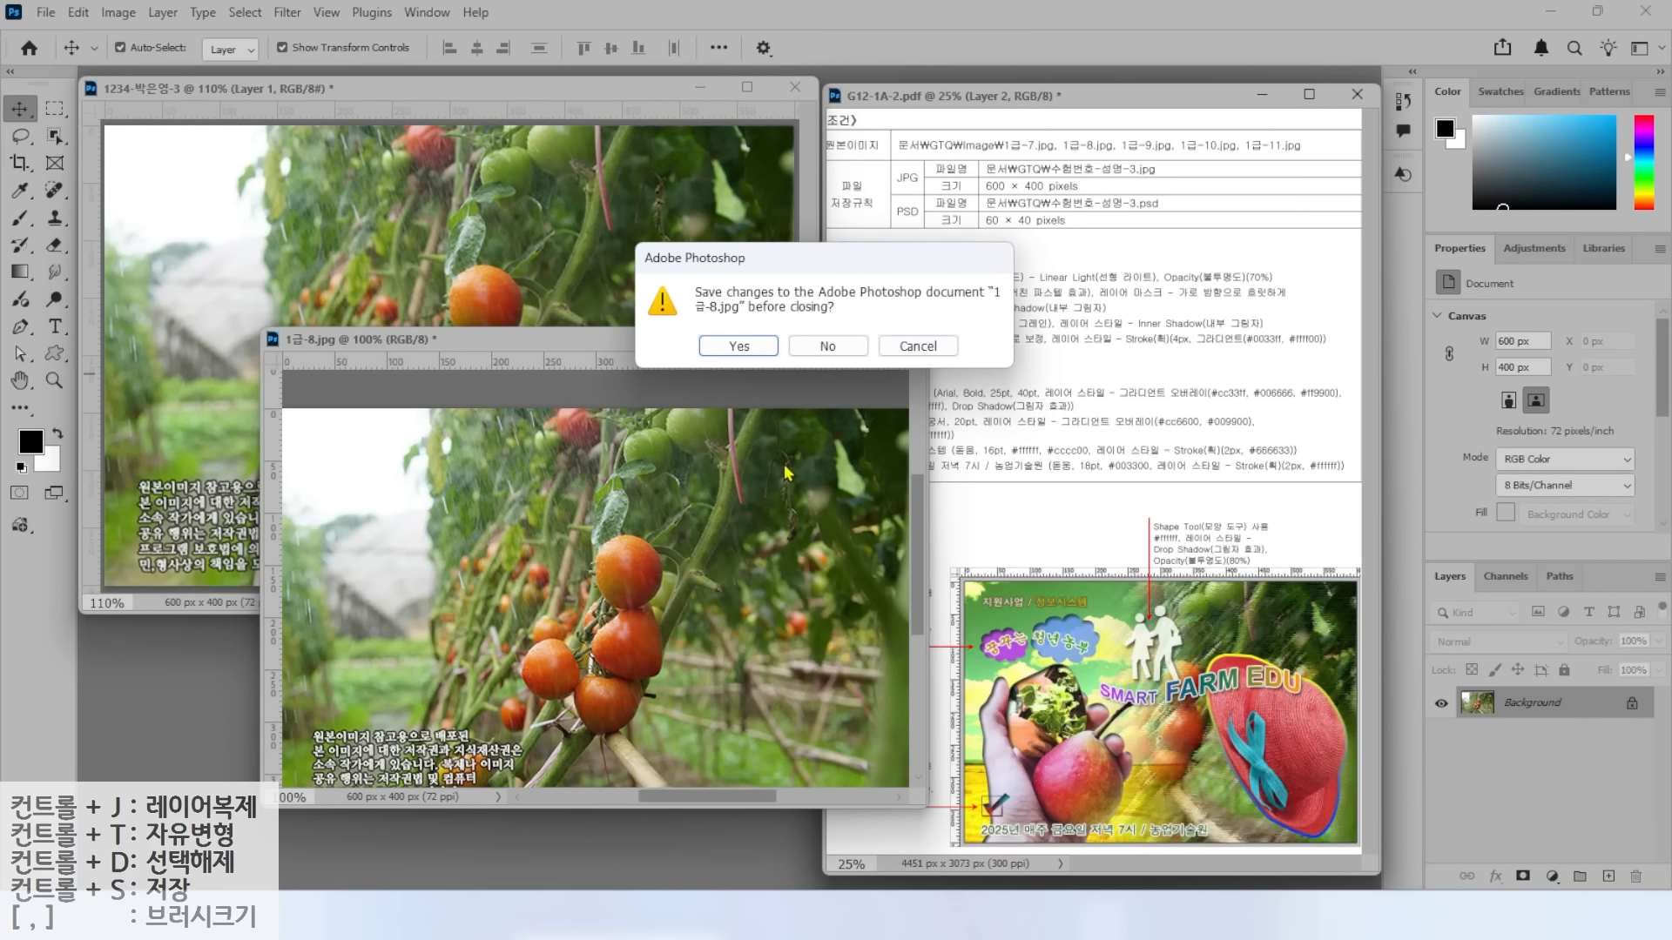
click(826, 347)
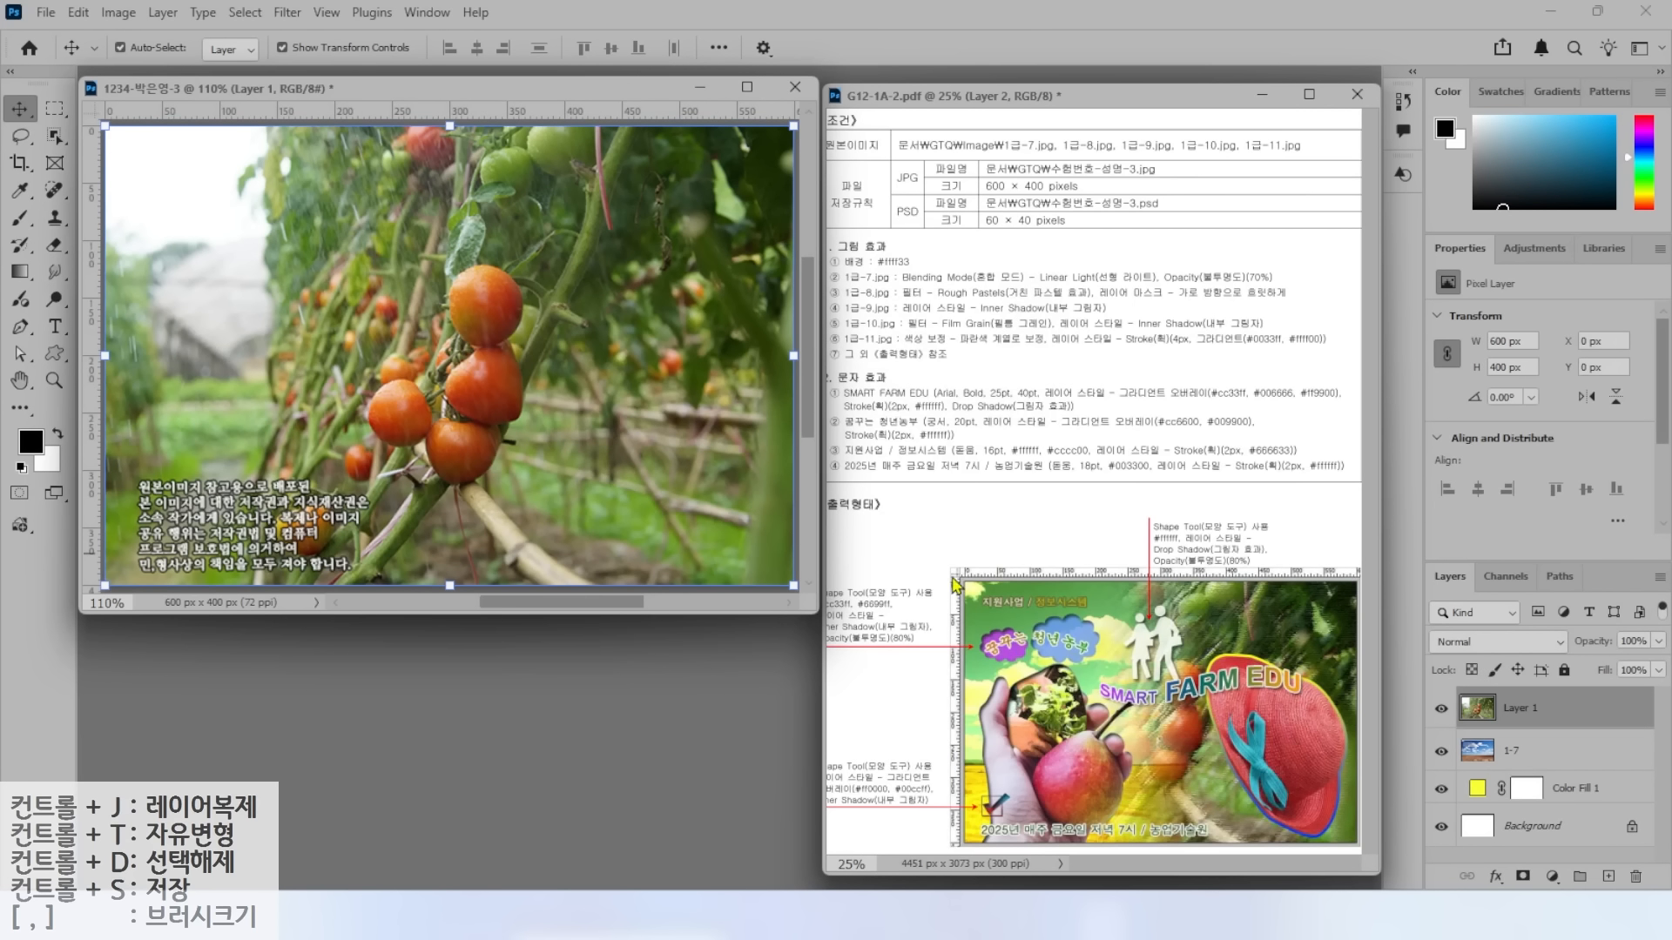
Rename the new tomato layer to 1-8.
double_click(1523, 711)
text(1-8)
key(Return)
drag(933, 284, 997, 221)
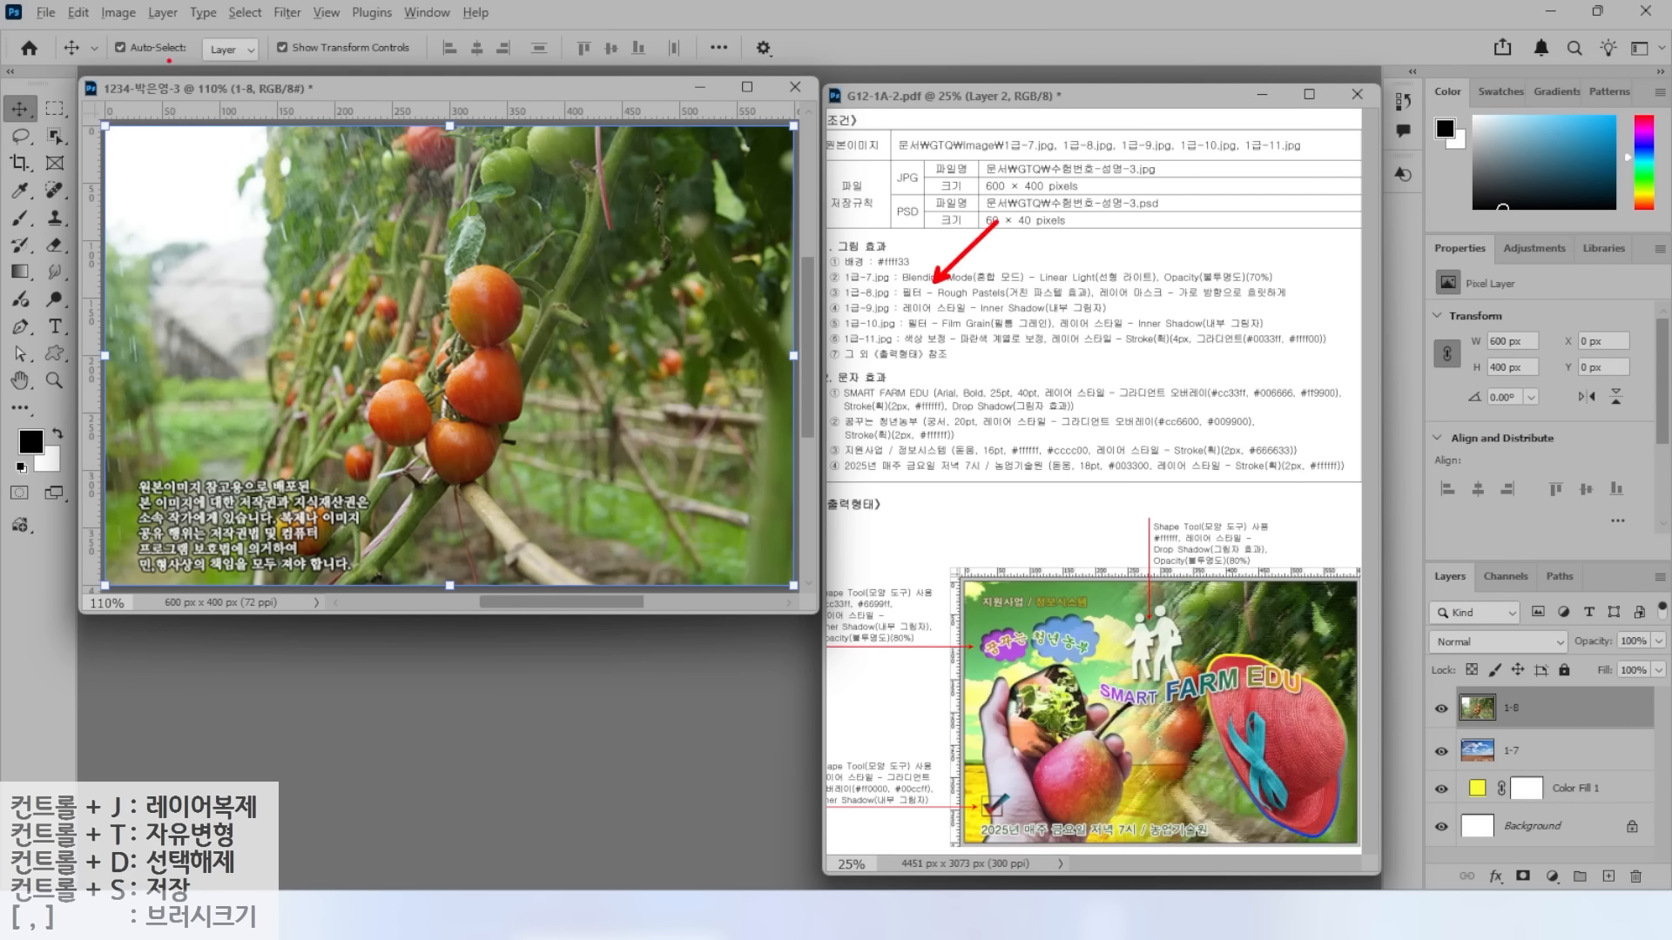
Apply the Rough Pastels filter from the Filter Gallery to layer 1-8.
click(287, 12)
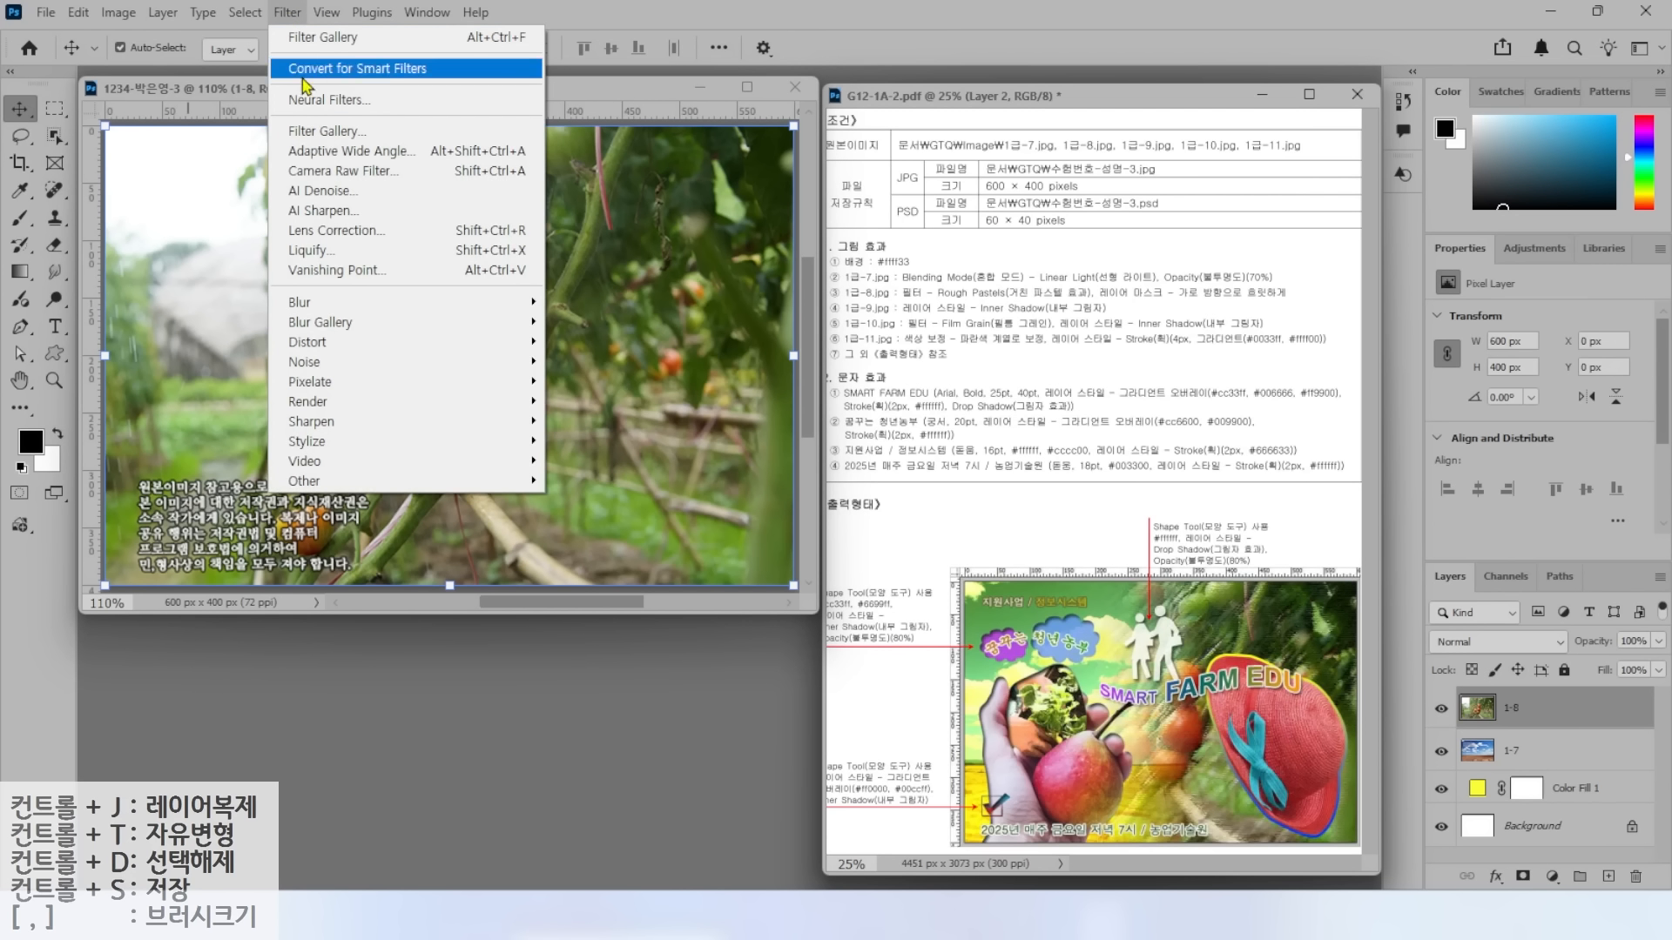
click(314, 133)
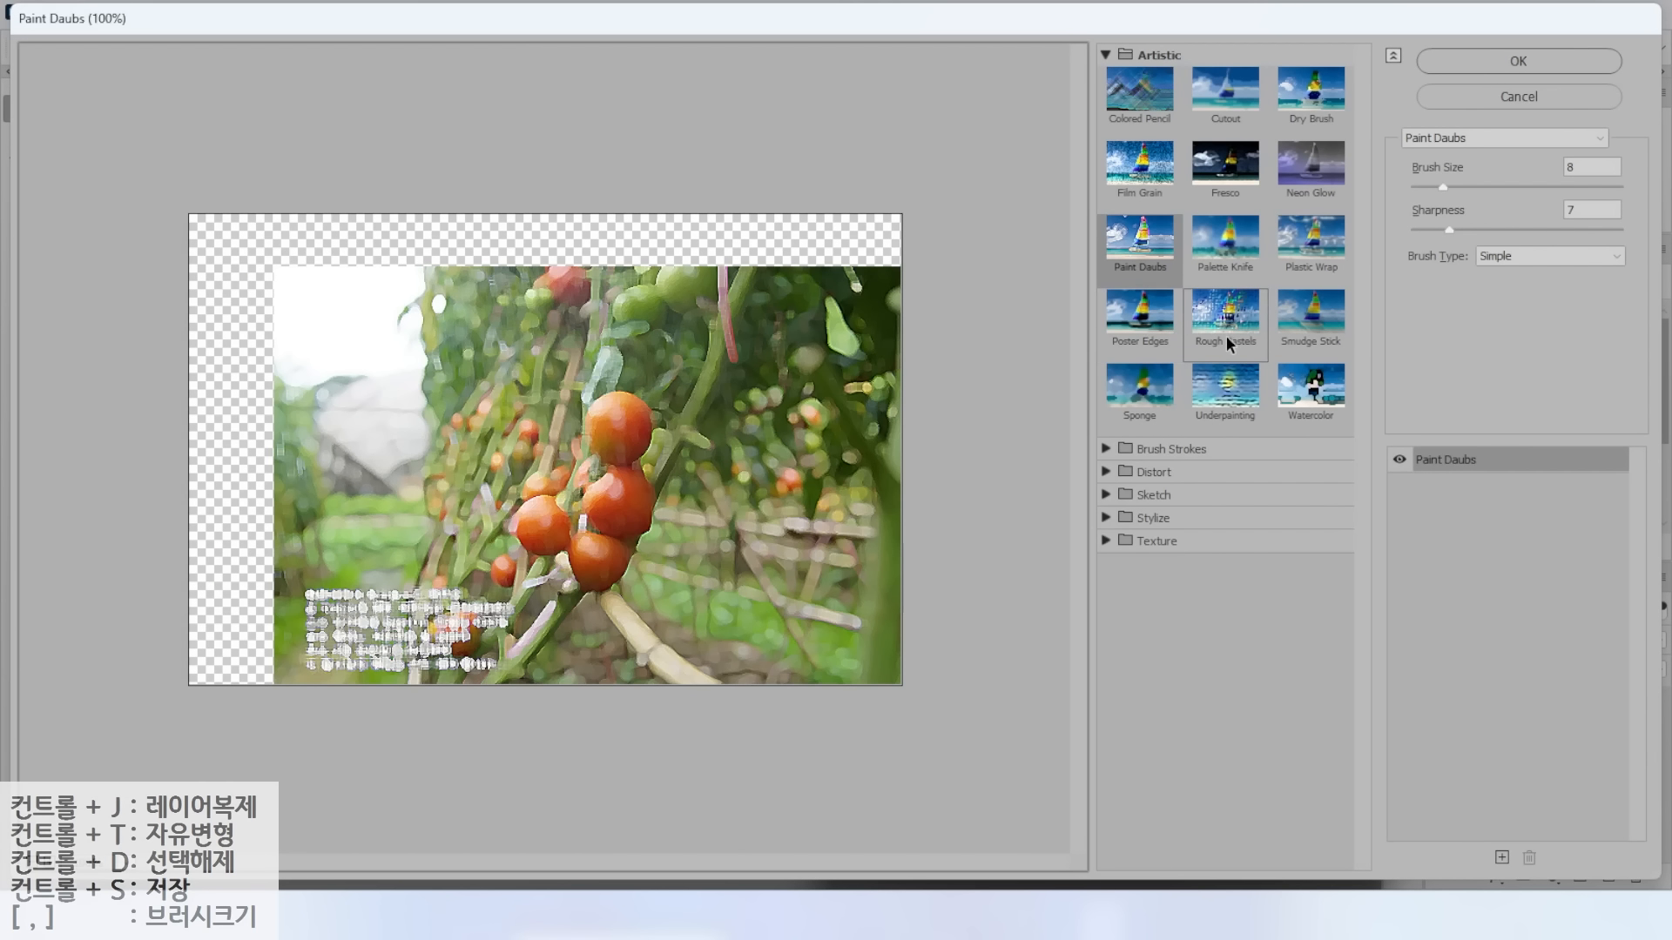
click(1249, 336)
click(1472, 64)
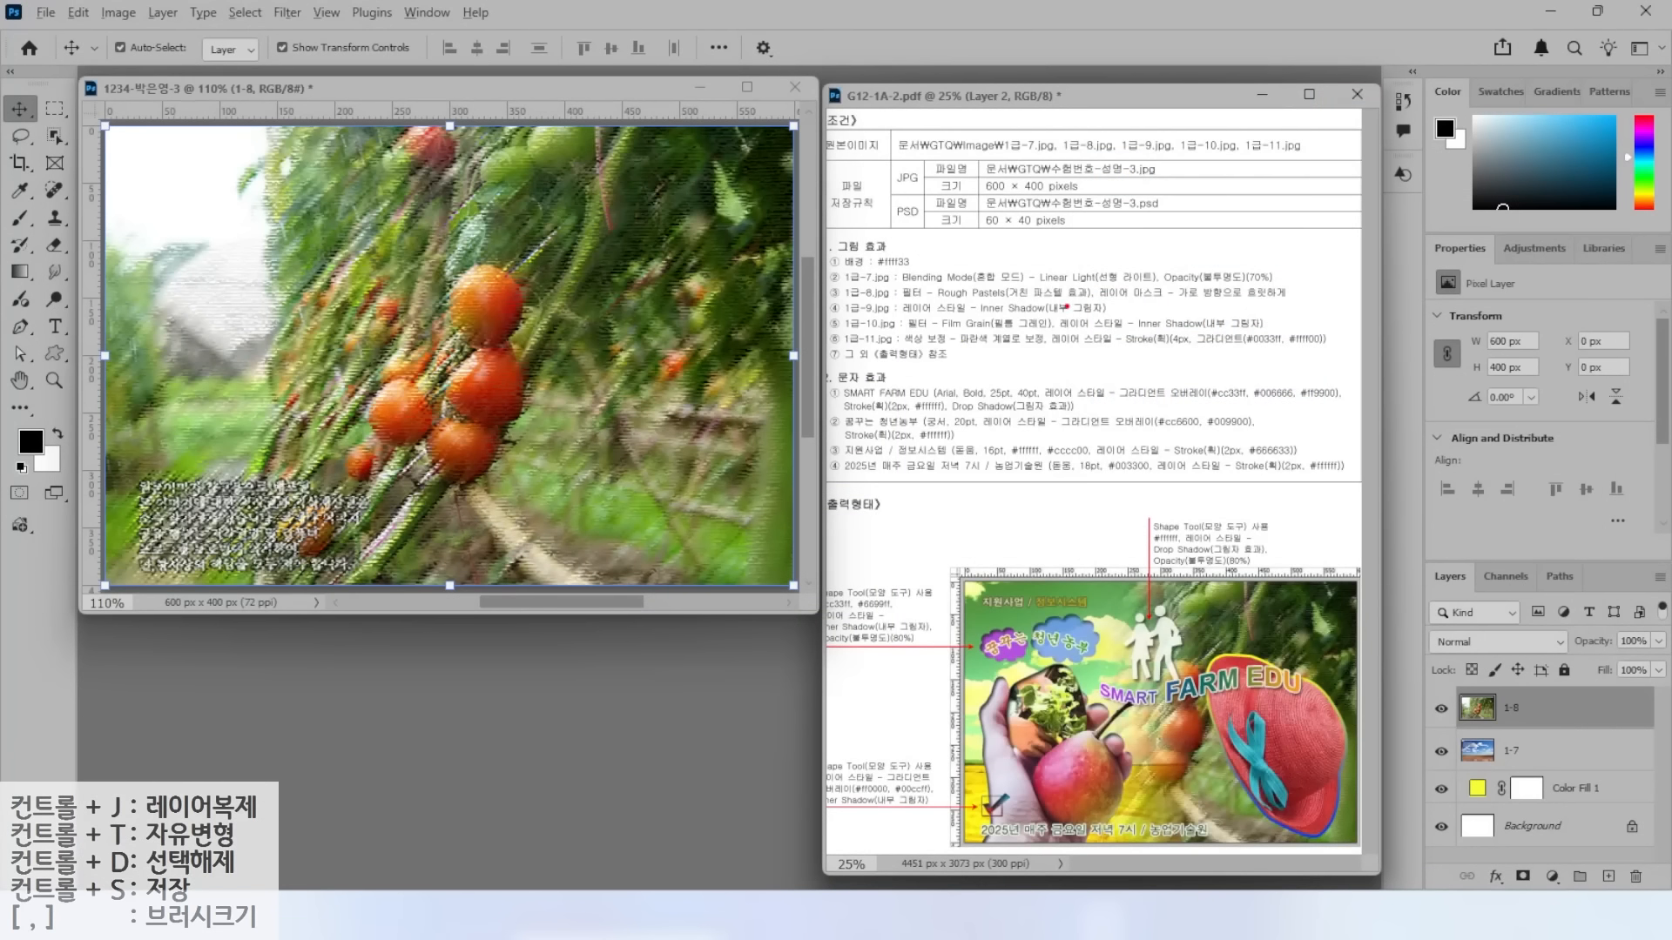
drag(1086, 303, 1303, 301)
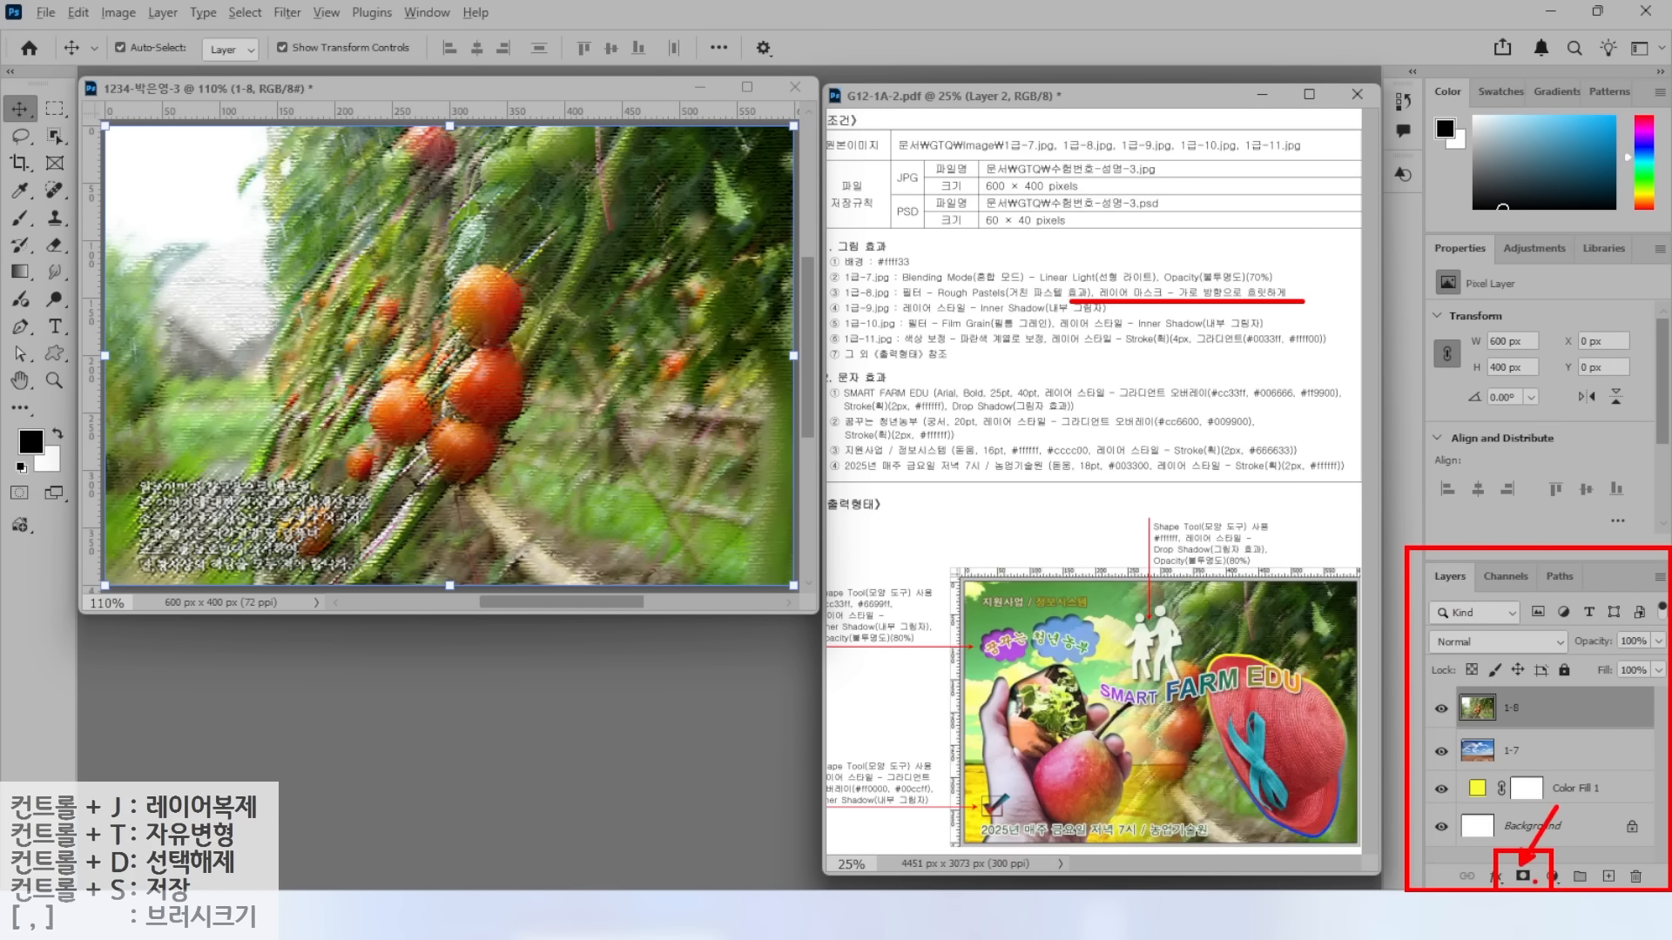
Add a blank layer mask to layer 1-8.
click(1523, 877)
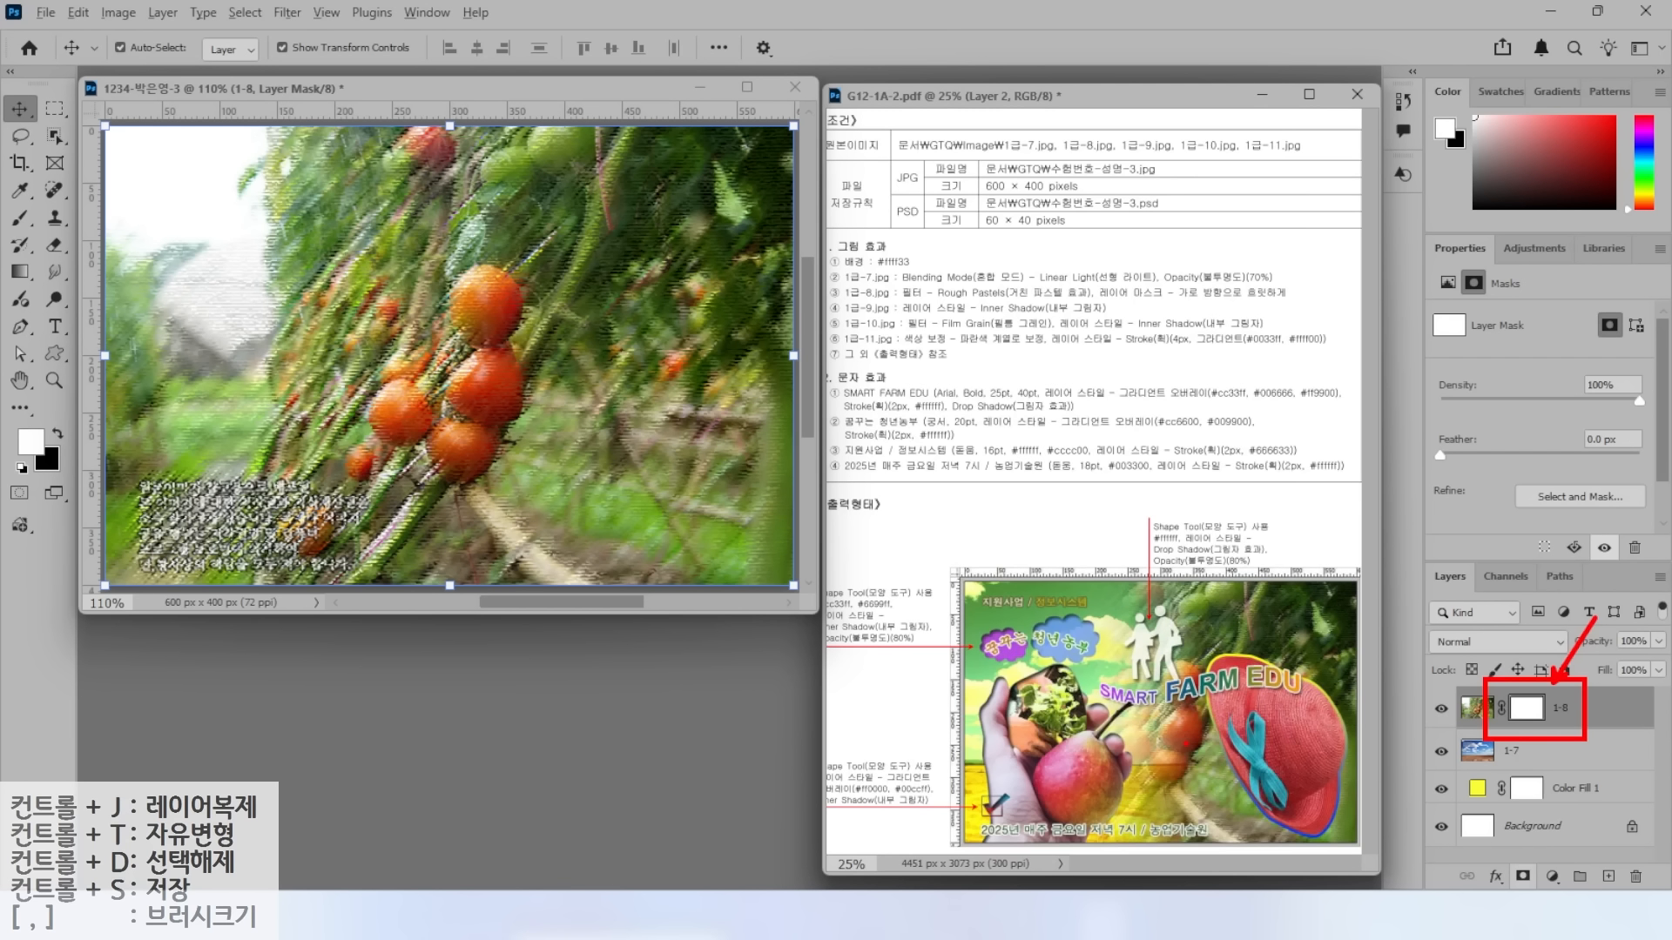
mouse_move(1167, 813)
mouse_down()
mouse_move(1169, 592)
mouse_move(1201, 767)
mouse_move(1132, 759)
mouse_move(1301, 579)
mouse_move(1223, 788)
mouse_up()
drag(955, 671, 1041, 600)
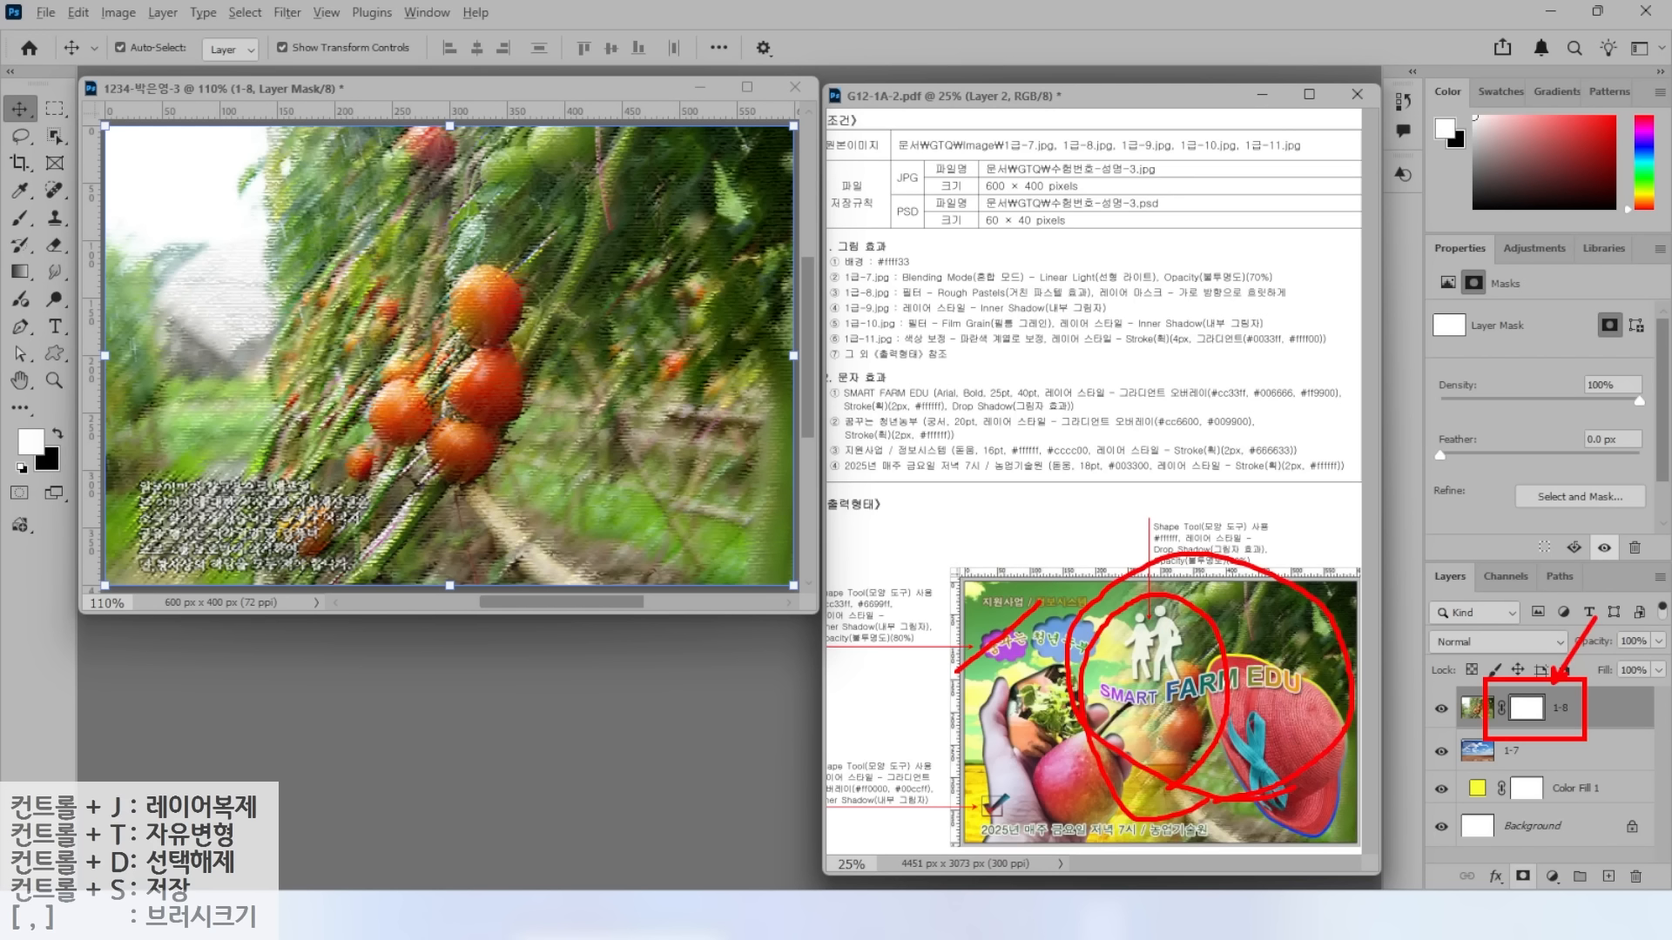
drag(962, 636, 1015, 693)
key(Escape)
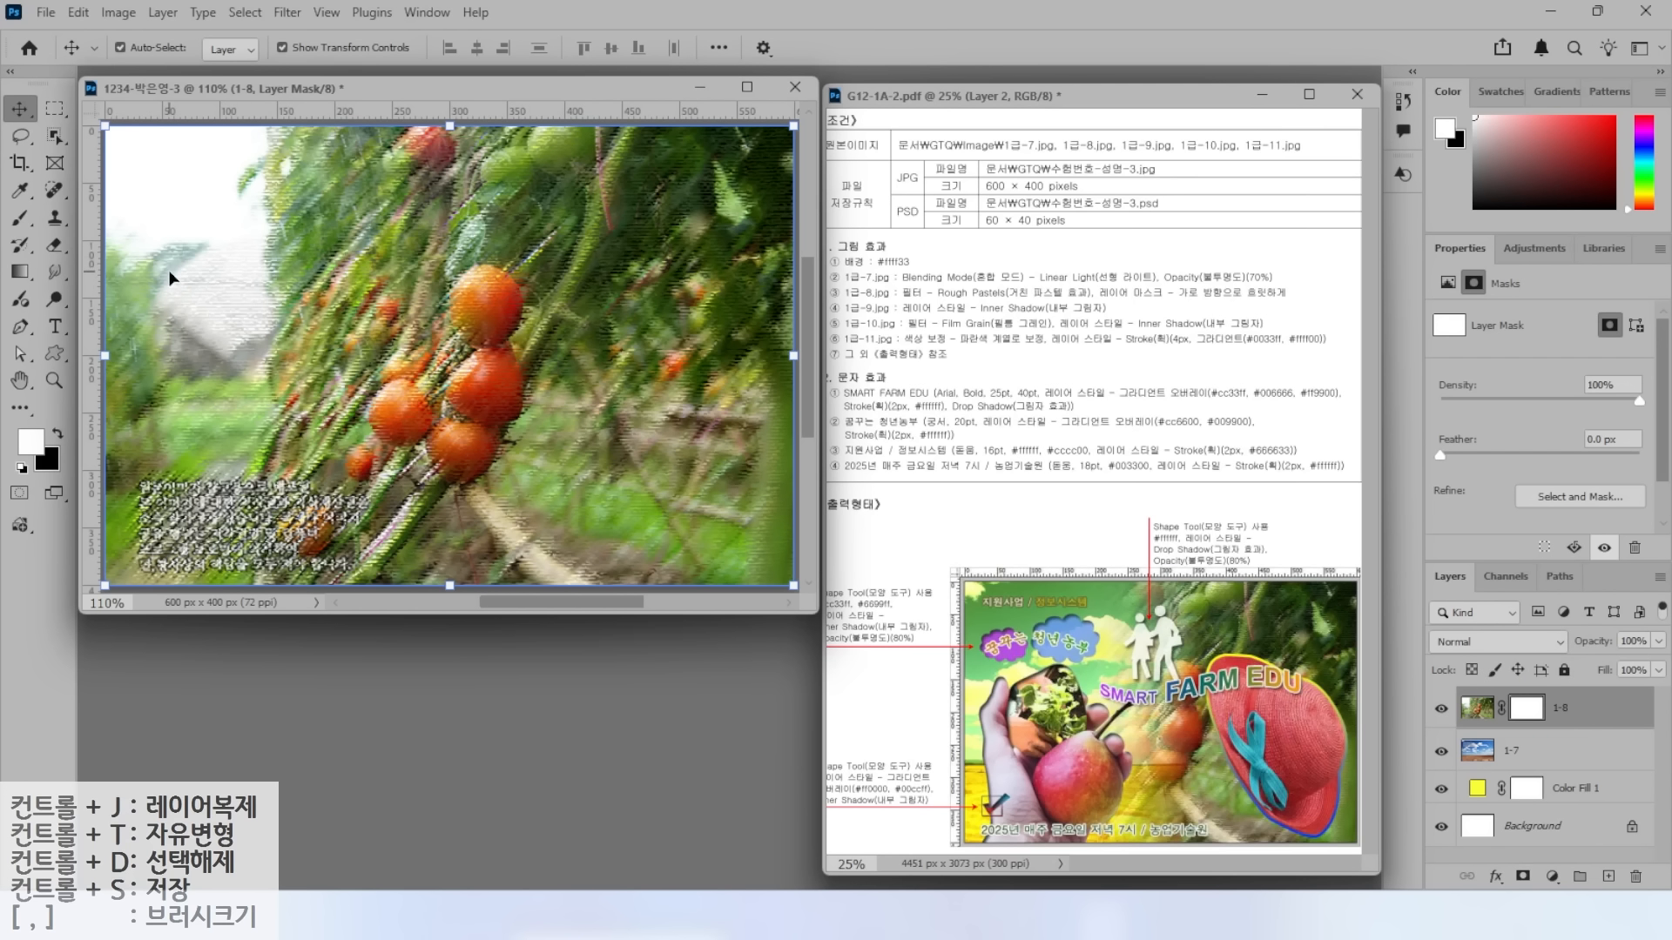
key(alt+2)
mouse_move(40, 266)
mouse_down()
mouse_move(16, 297)
mouse_move(6, 250)
mouse_move(25, 225)
mouse_move(70, 239)
mouse_move(111, 213)
mouse_up()
mouse_move(1555, 723)
mouse_down()
mouse_move(1511, 735)
mouse_move(1514, 695)
mouse_move(1547, 683)
mouse_move(1561, 734)
mouse_up()
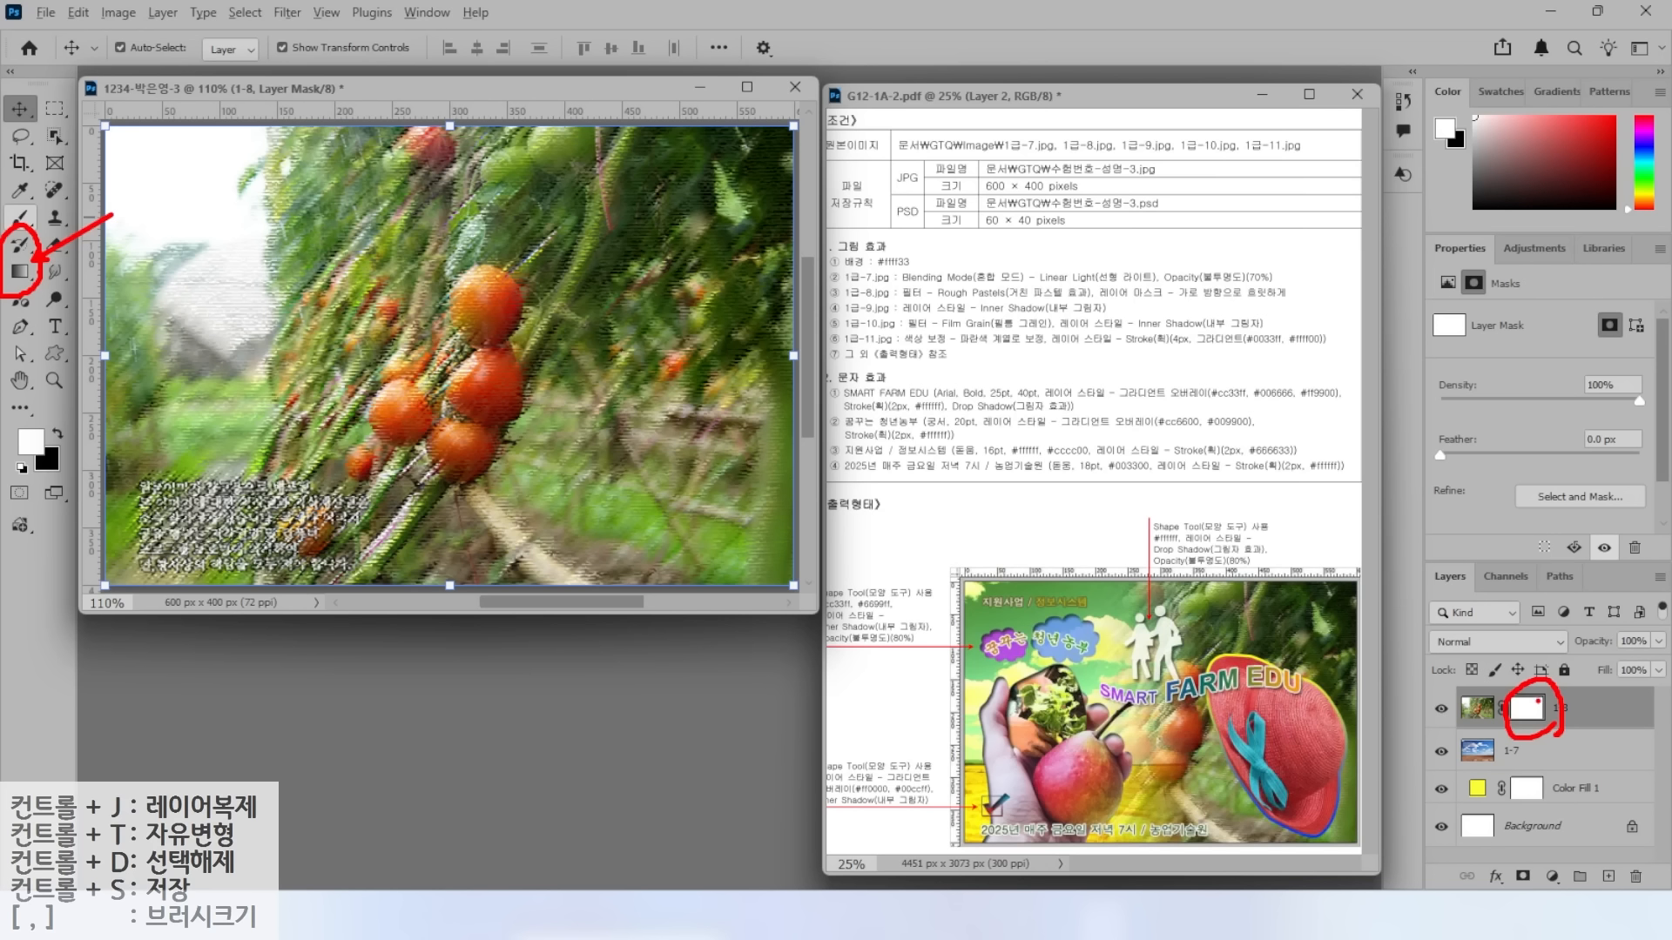
Set up the Gradient tool with the first Basics black-white preset in Linear mode.
drag(1583, 662, 1537, 698)
key(Escape)
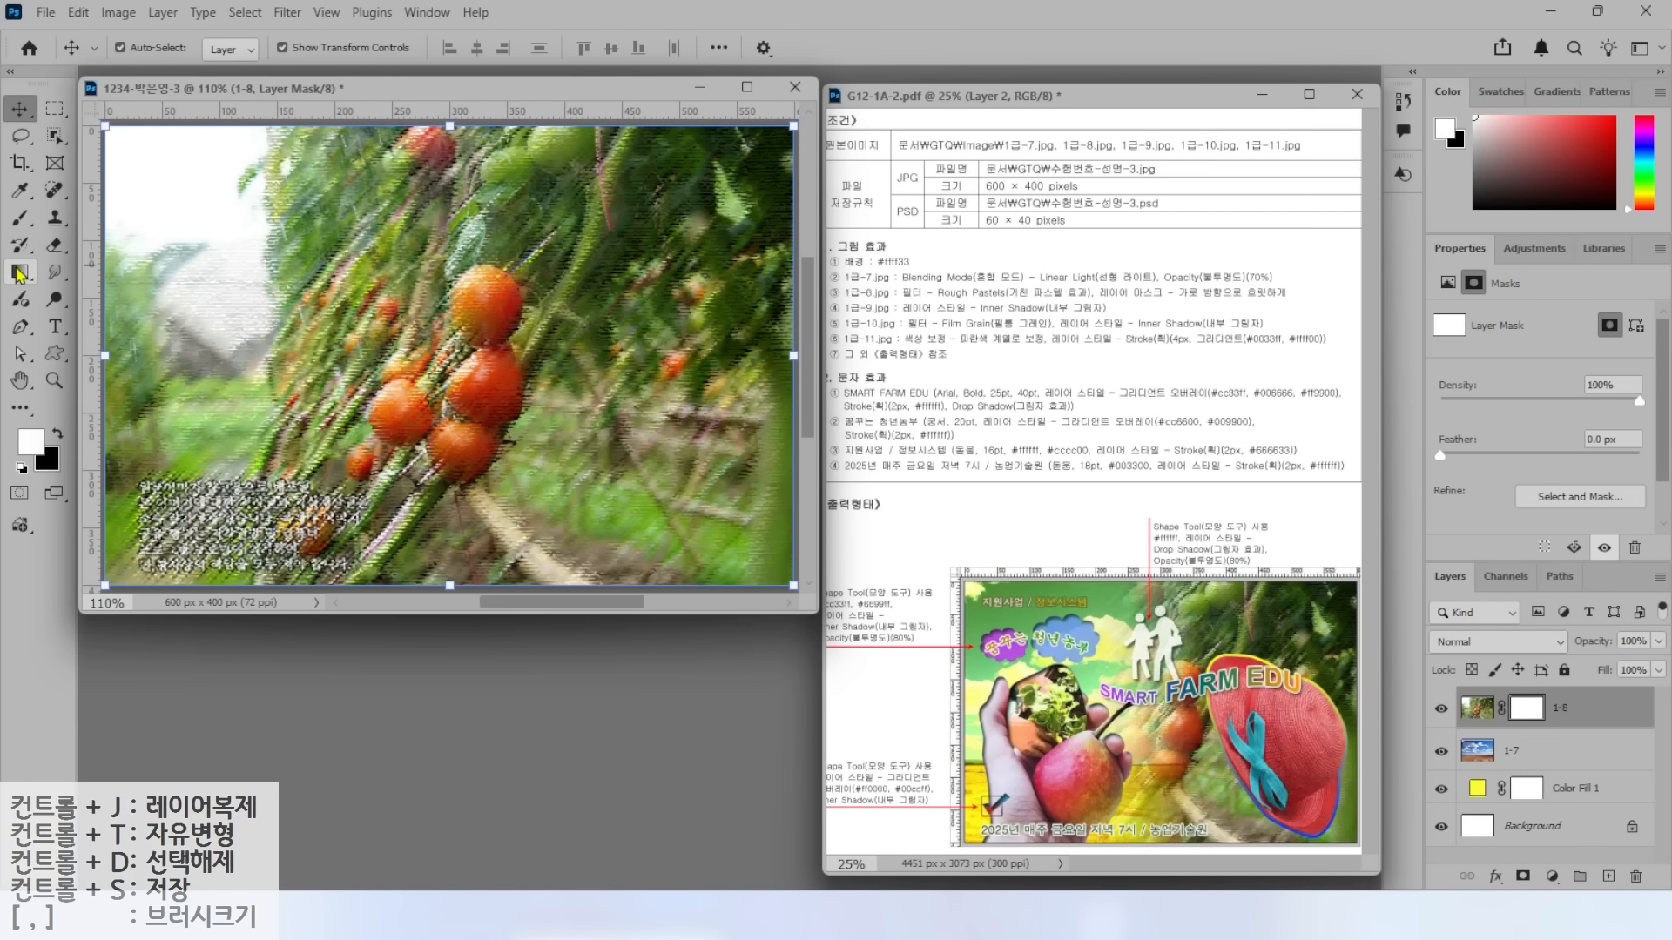
click(21, 274)
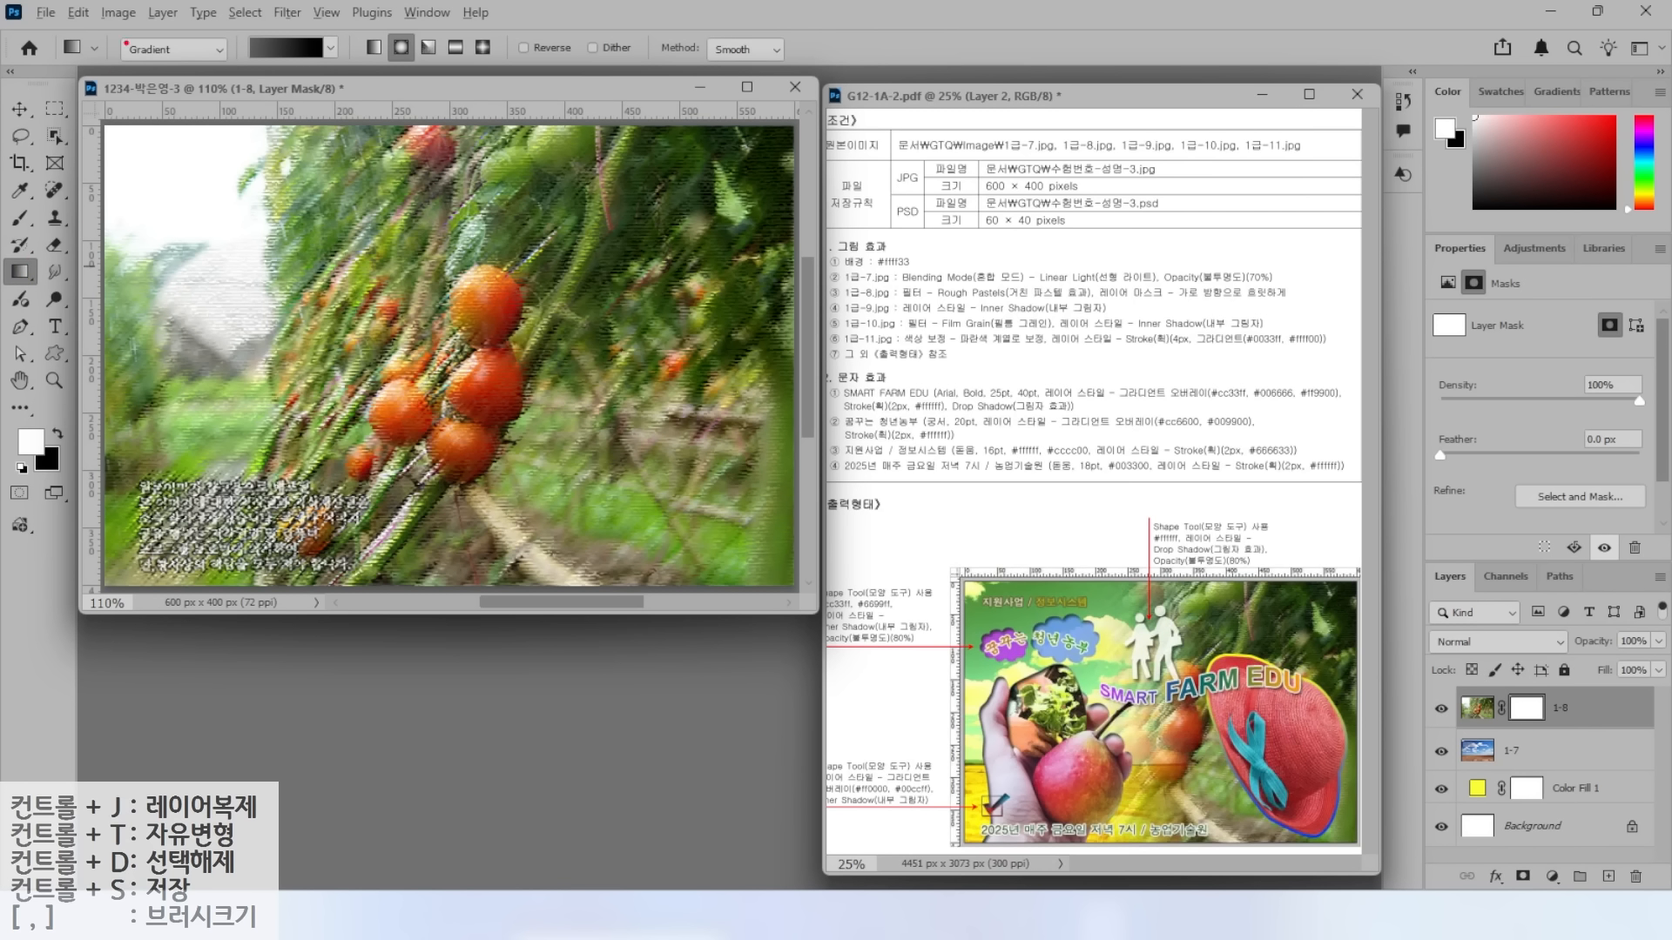
drag(109, 15, 507, 91)
drag(150, 131, 203, 71)
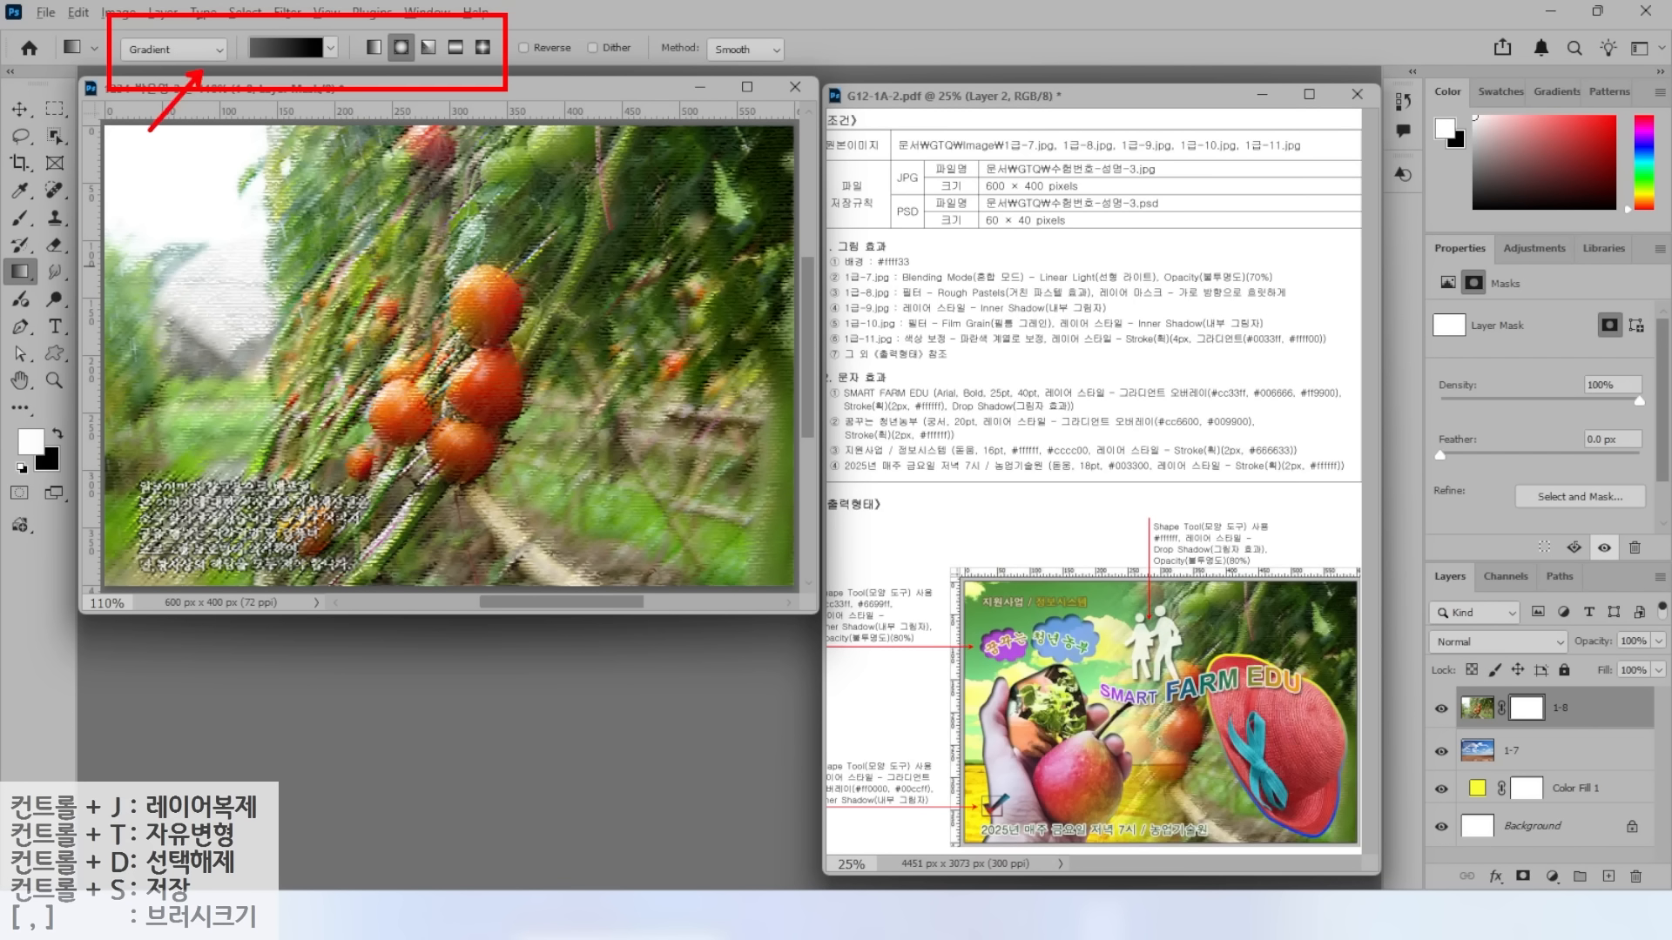
key(Escape)
click(195, 52)
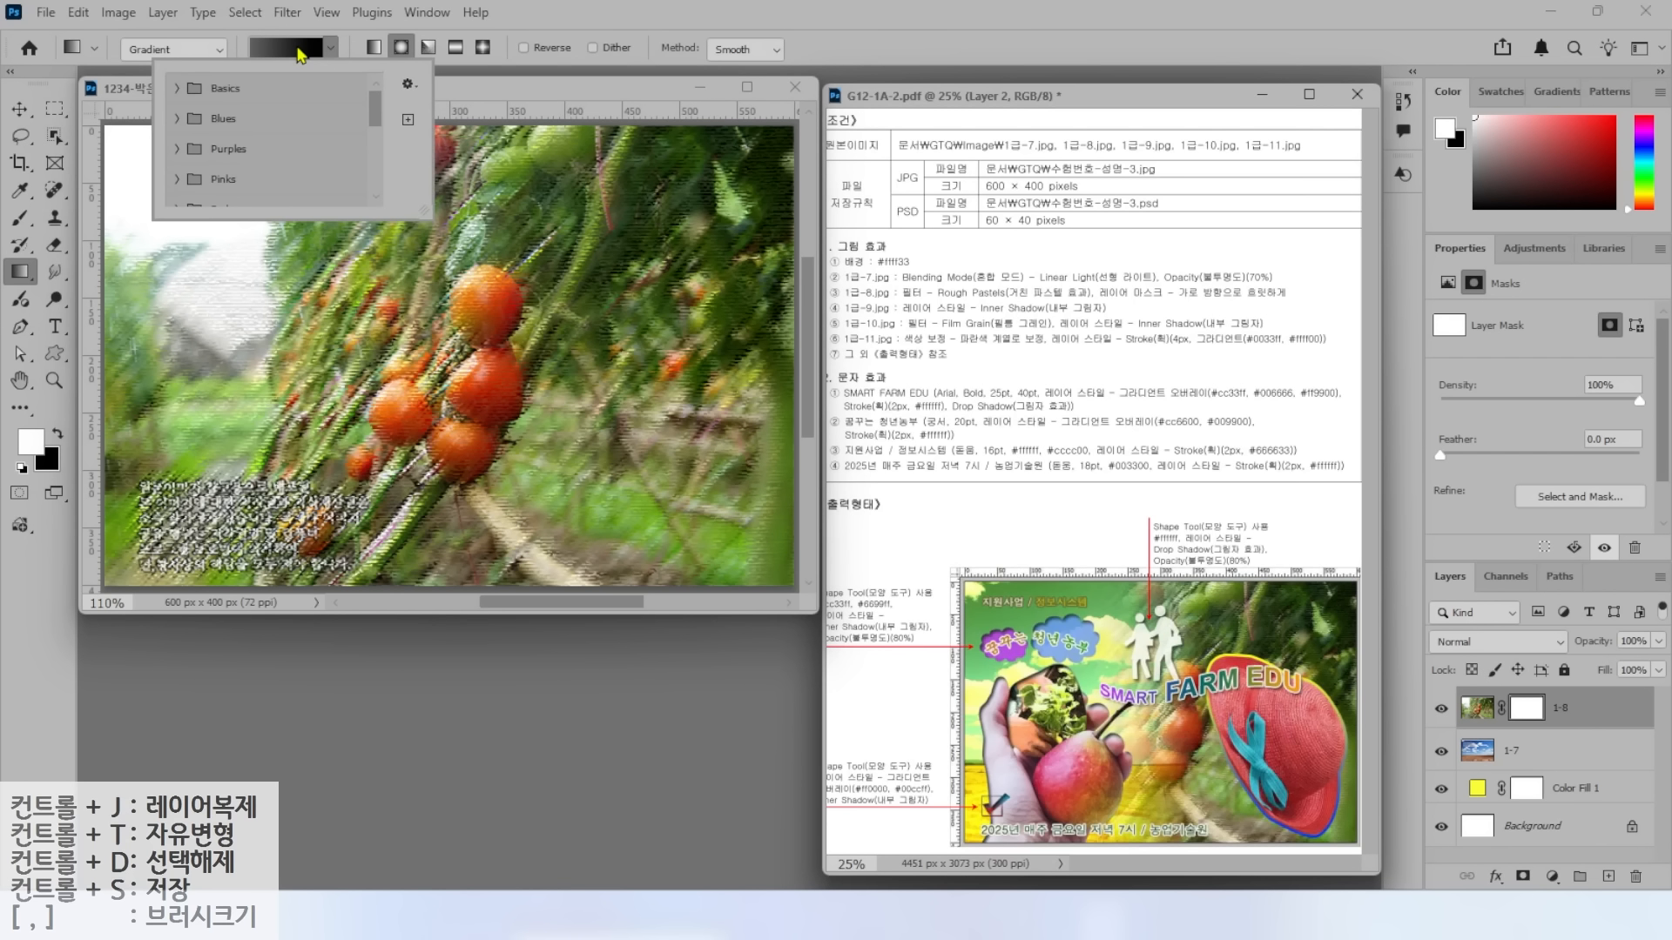
click(208, 87)
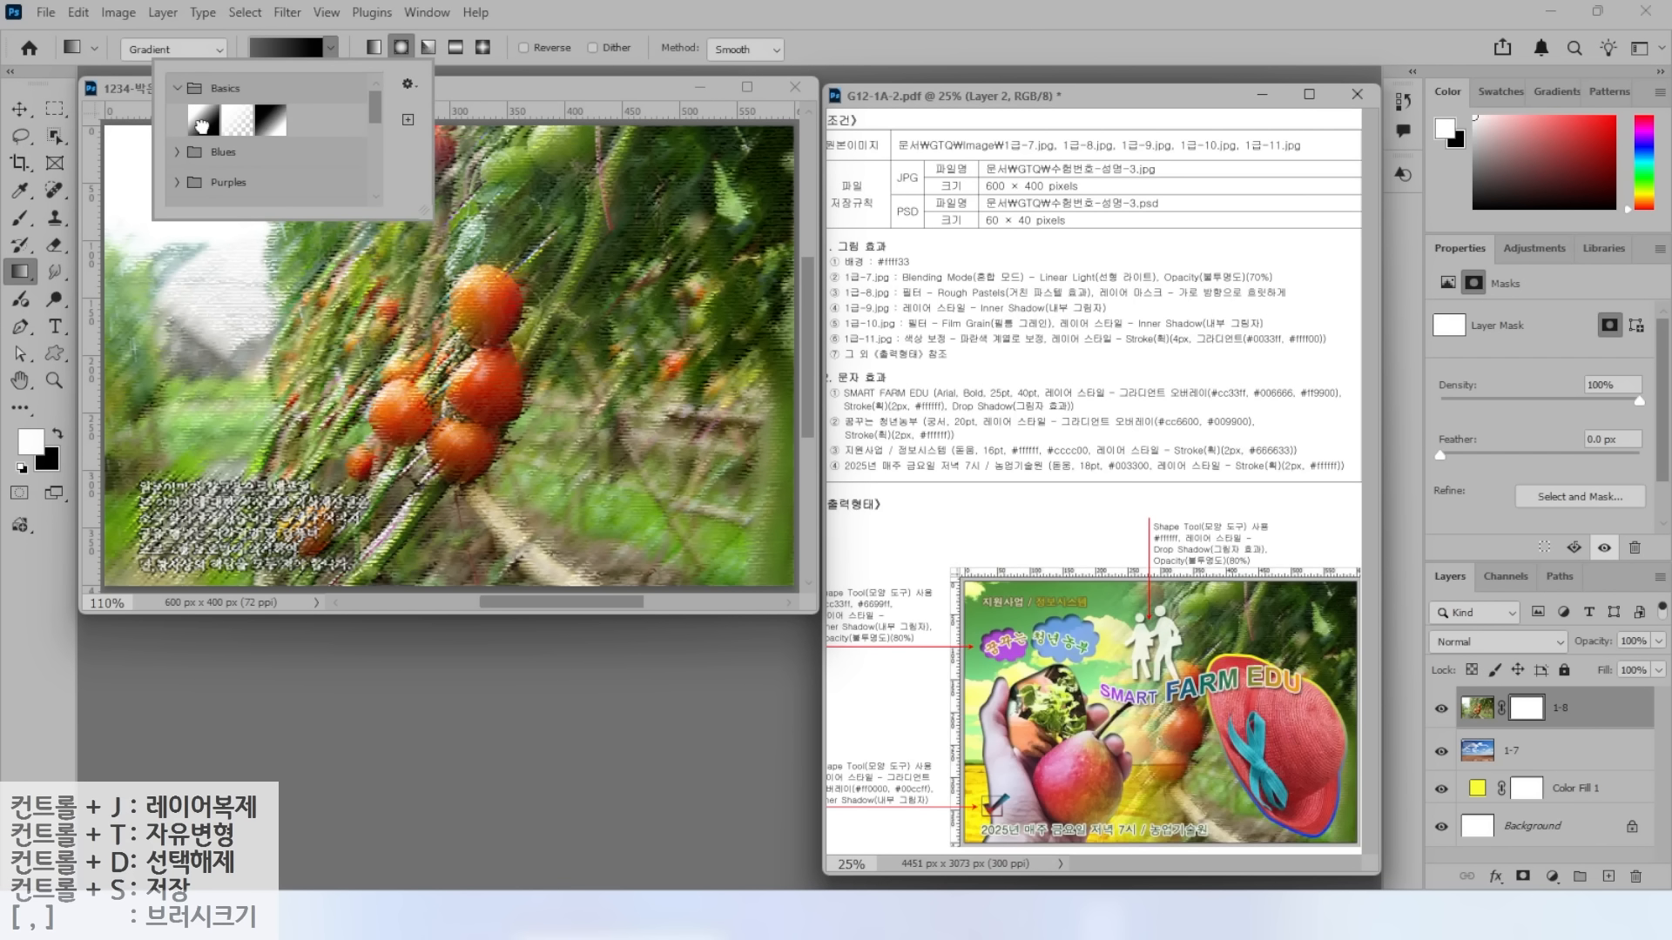
click(202, 124)
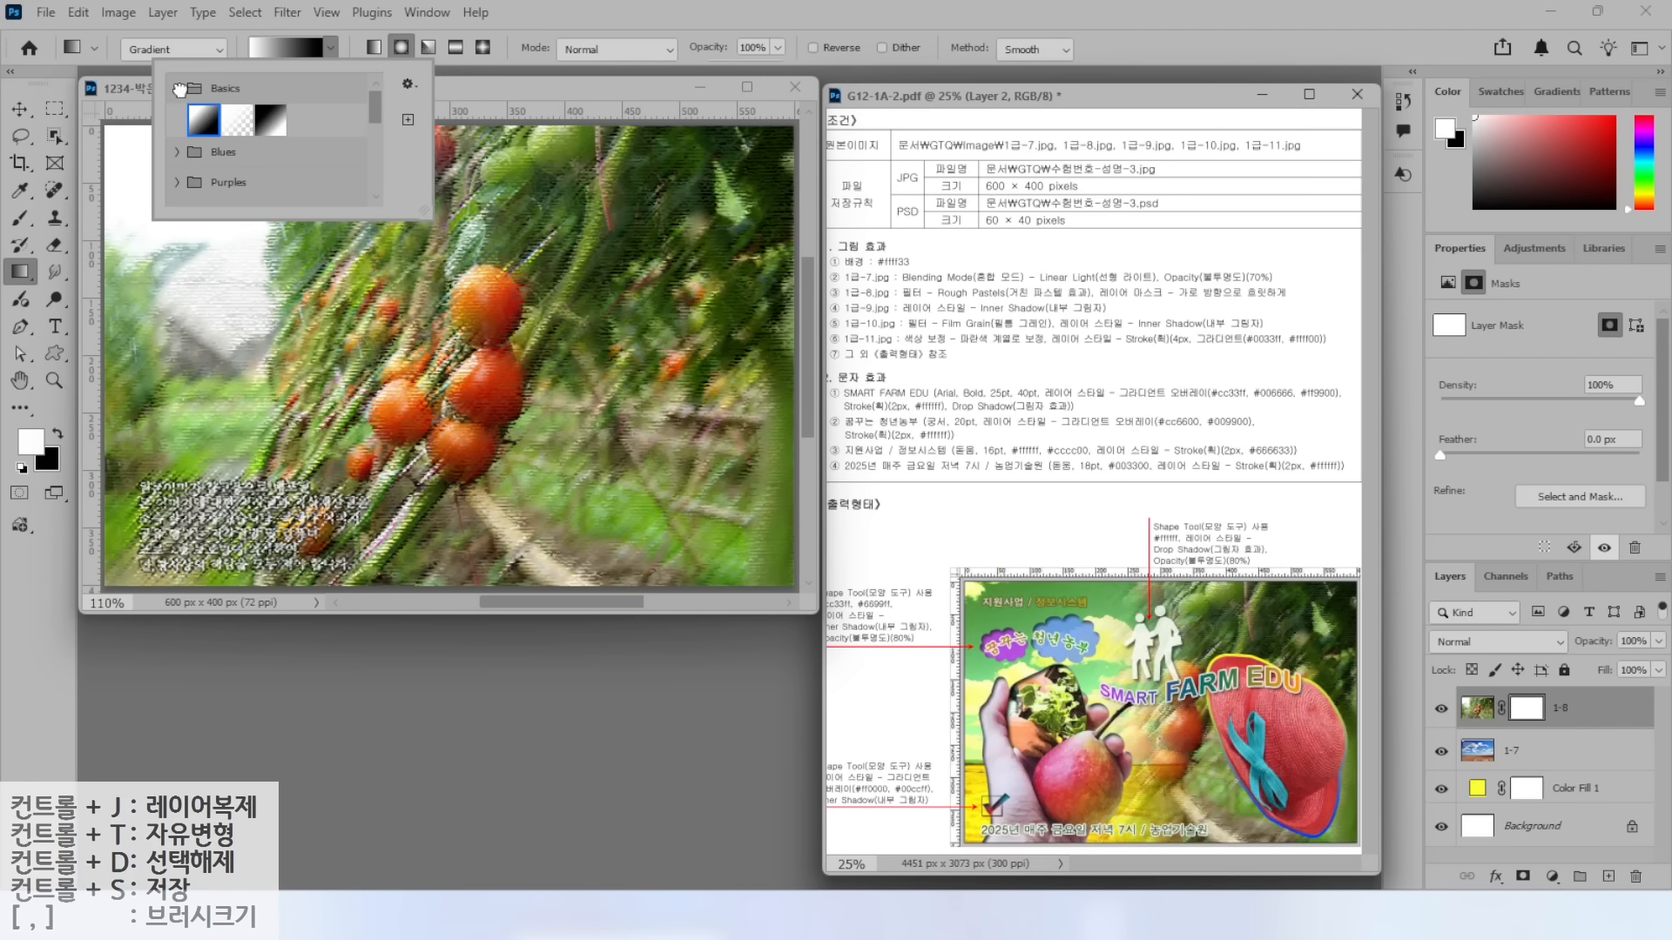
click(181, 88)
click(537, 16)
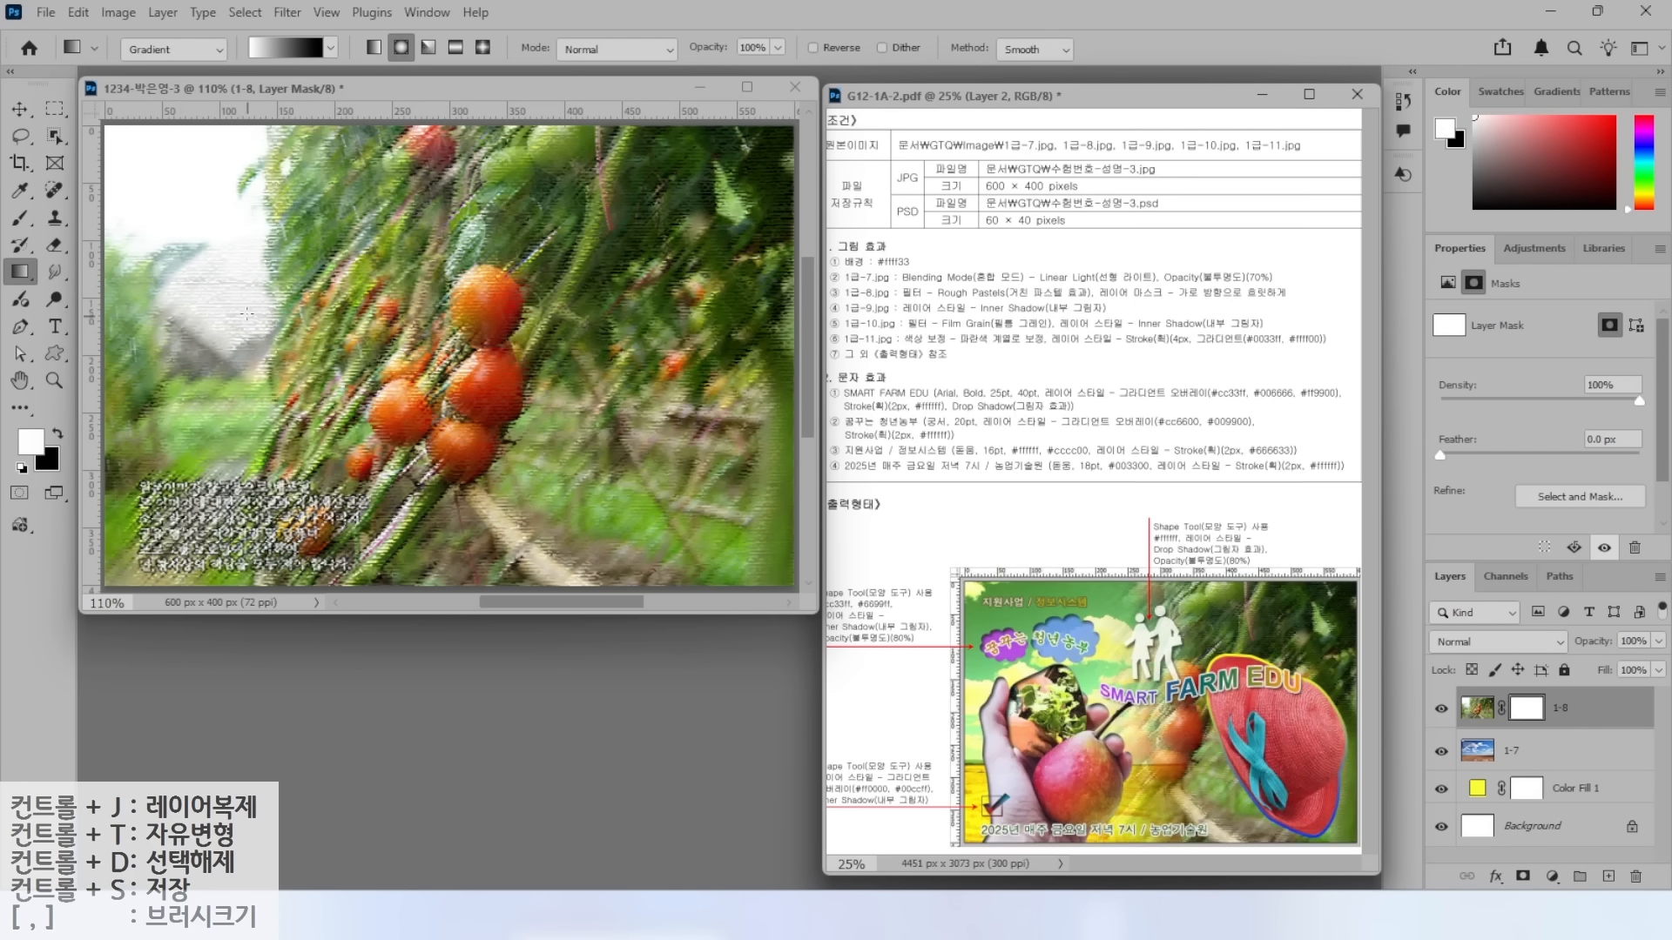
click(374, 49)
Drag the gradient right to left across the 1-8 layer mask.
drag(181, 227, 142, 277)
drag(170, 253, 215, 244)
mouse_move(214, 234)
mouse_down()
mouse_move(230, 333)
mouse_move(135, 294)
mouse_up()
drag(538, 226, 629, 223)
mouse_move(596, 199)
mouse_down()
mouse_move(566, 293)
mouse_move(660, 305)
mouse_up()
drag(668, 310, 617, 348)
drag(219, 113, 257, 63)
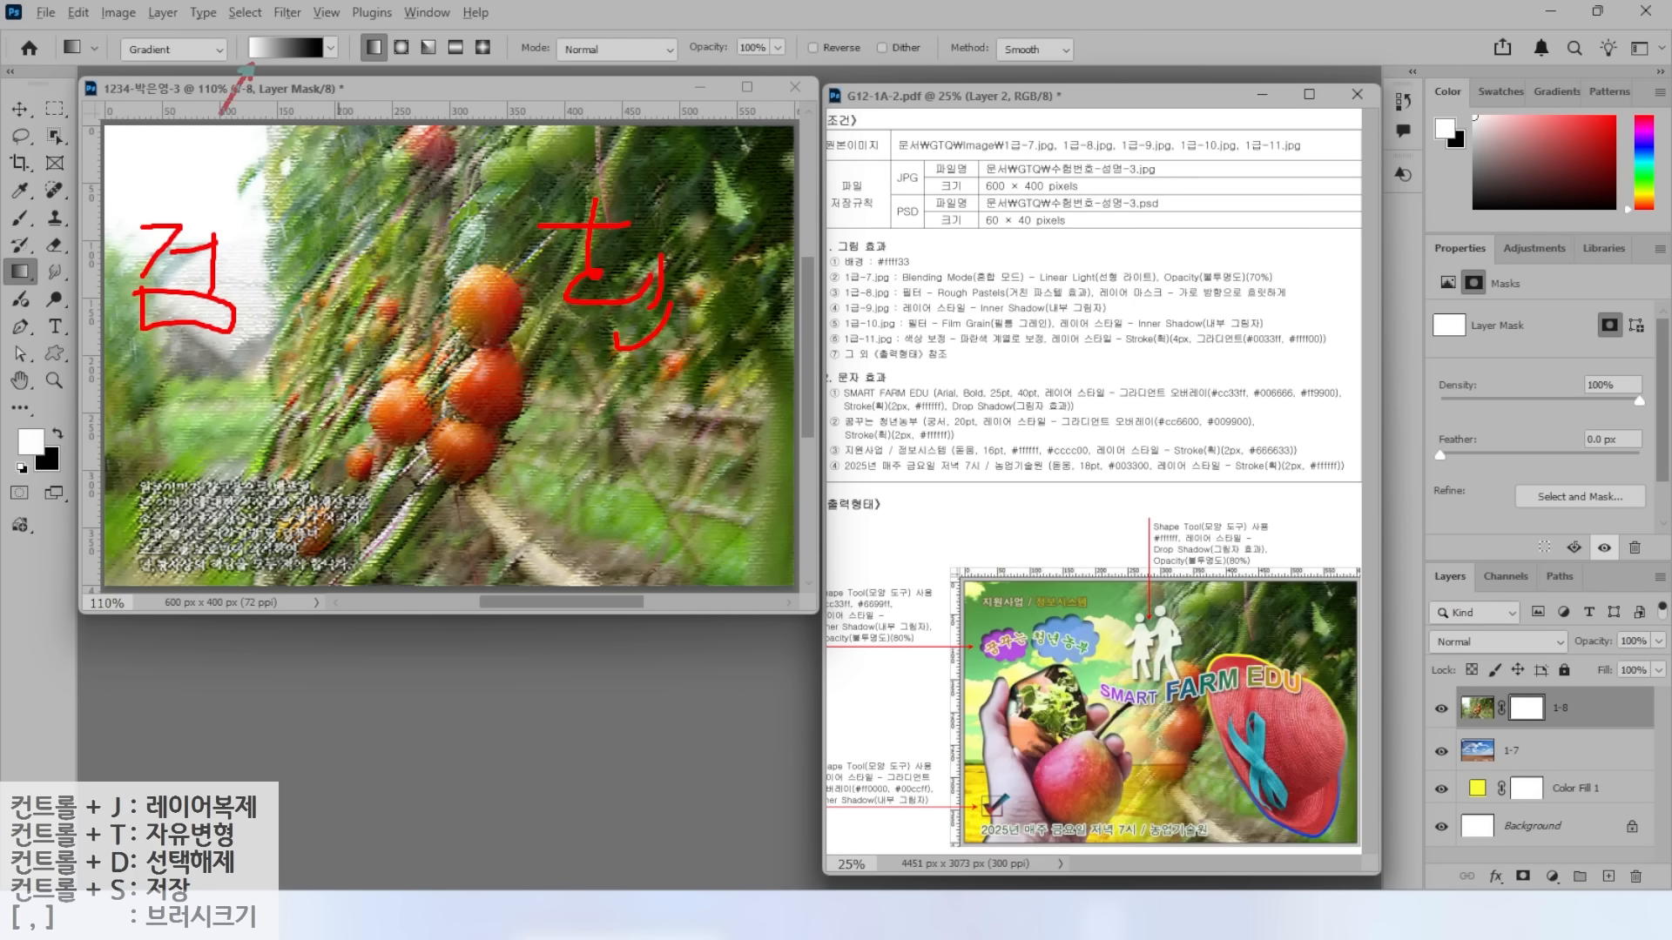
mouse_move(644, 461)
mouse_down()
mouse_move(612, 470)
mouse_move(666, 470)
mouse_move(187, 475)
mouse_move(296, 424)
mouse_move(143, 481)
mouse_up()
drag(301, 424, 265, 531)
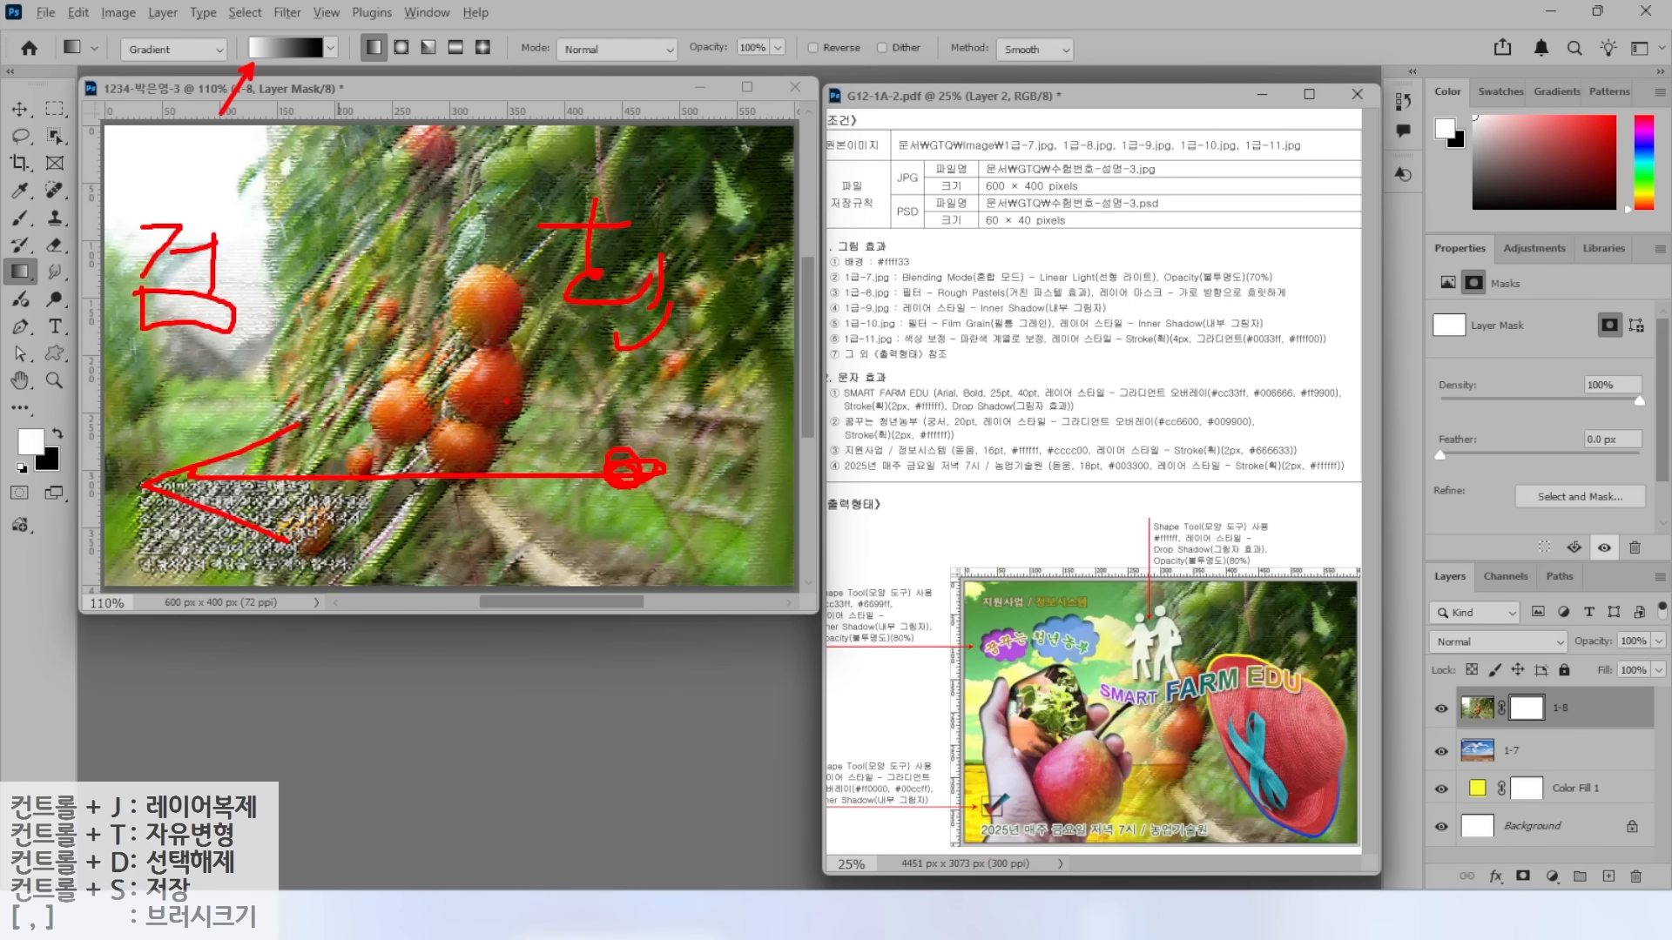
key(Escape)
drag(601, 464, 200, 465)
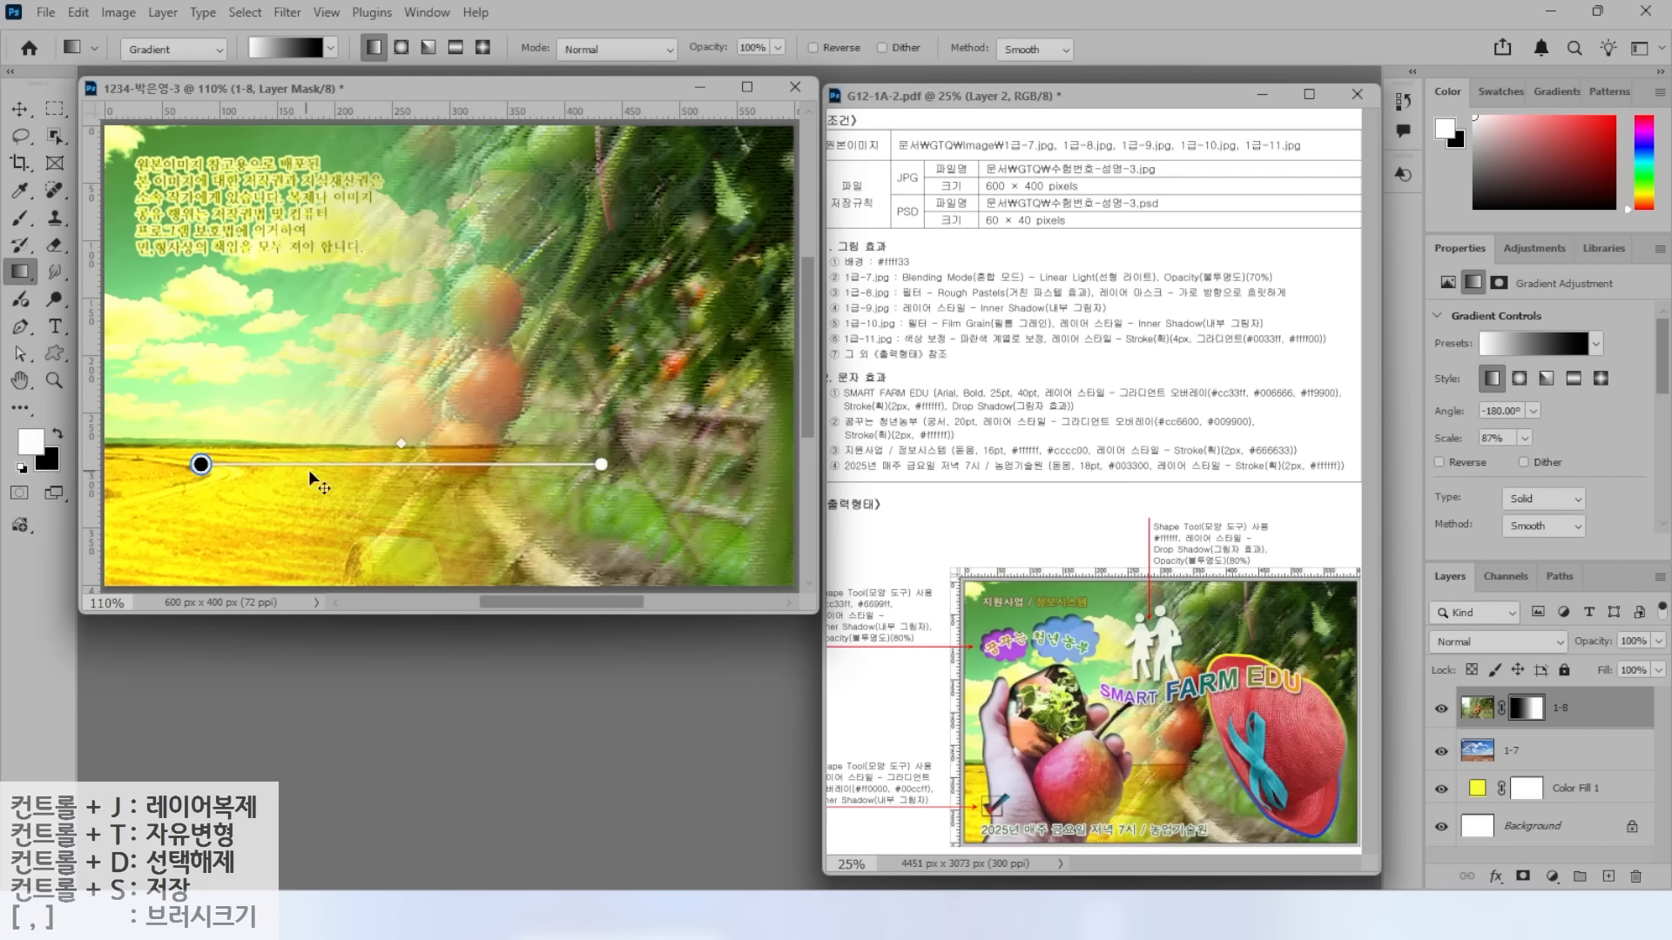
drag(301, 455, 366, 354)
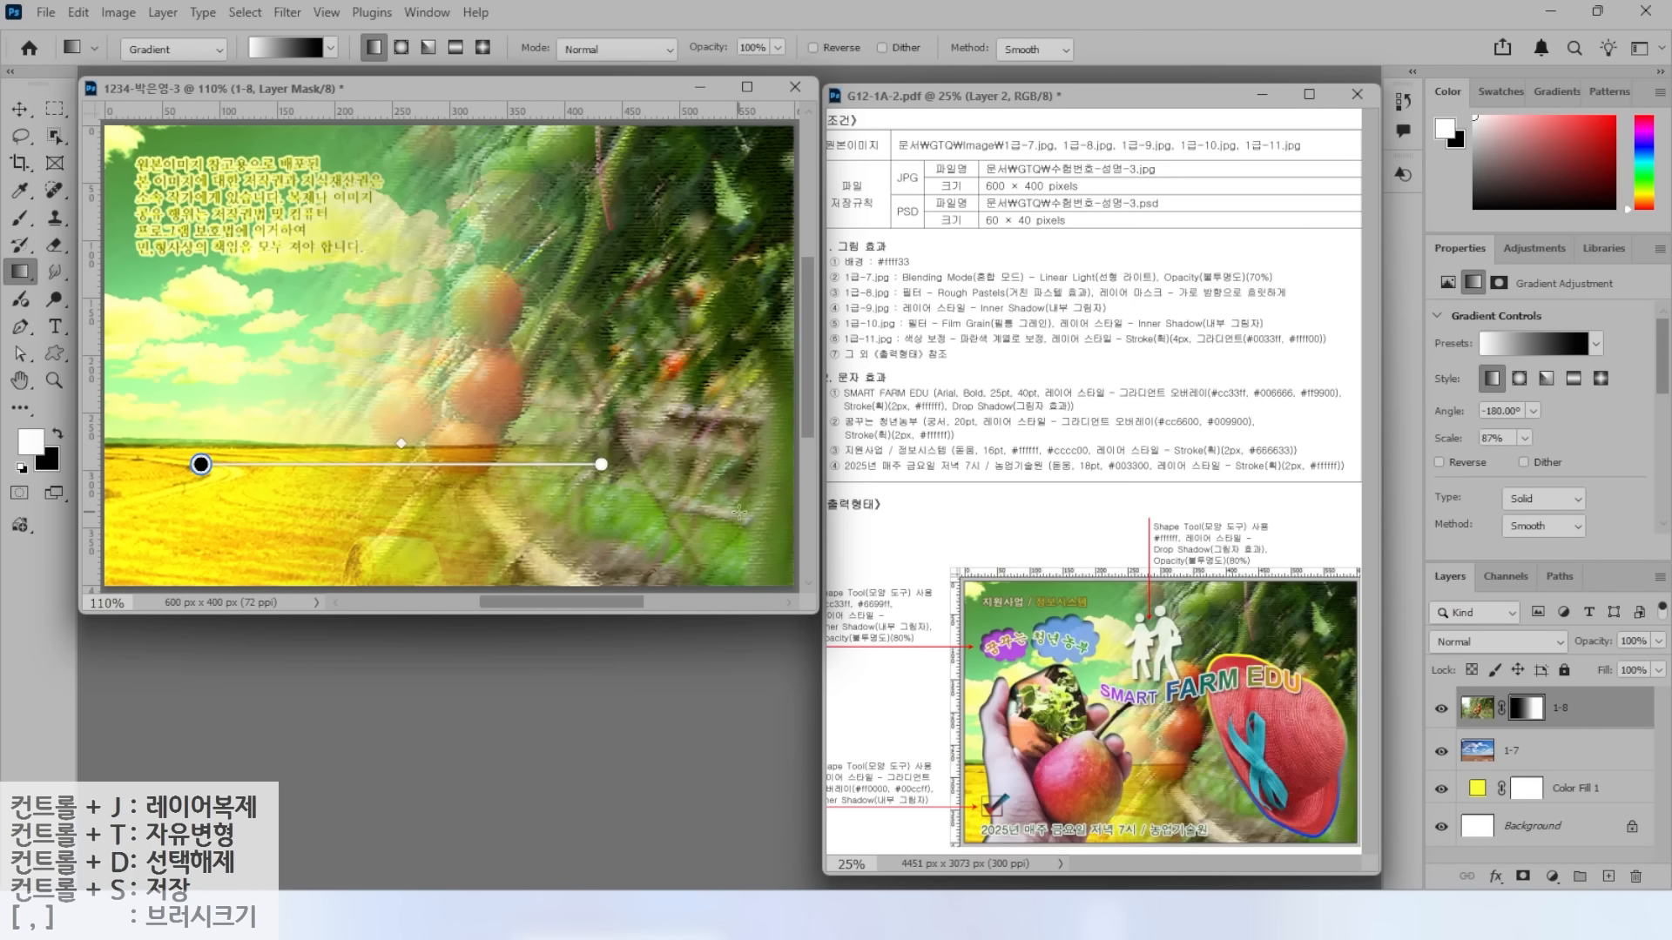
Open the Open dialog with Ctrl+O to browse the GTQ image folder.
drag(881, 292, 945, 218)
key(ctrl+o)
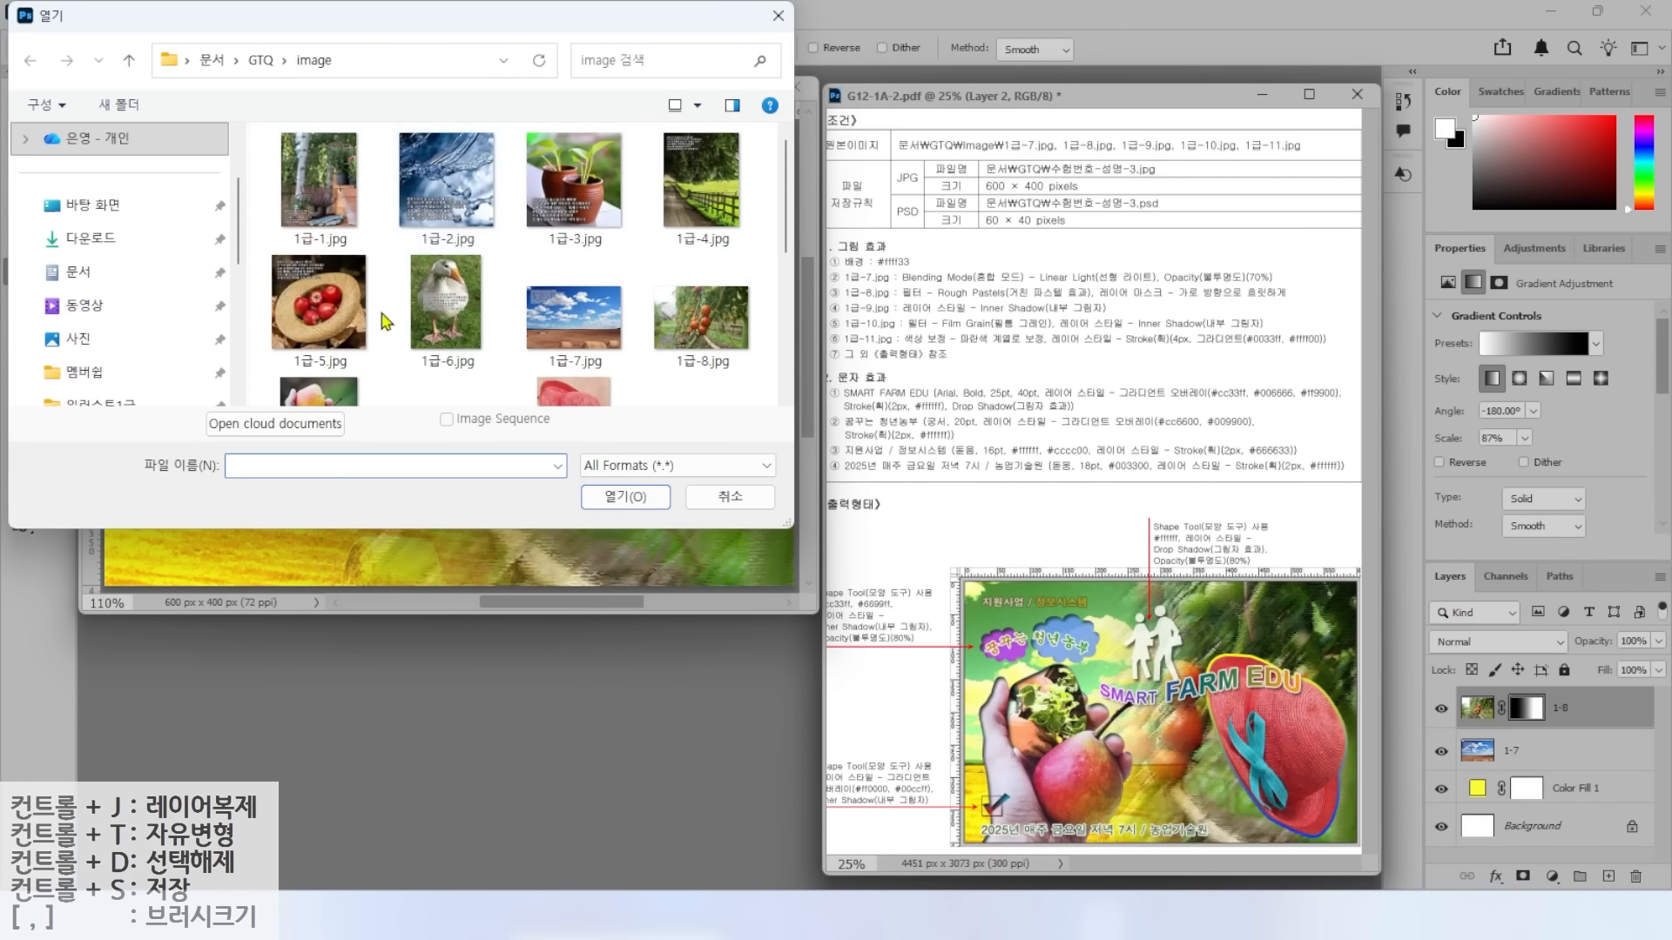
Open 1급-9.jpg from the GTQ image folder.
scroll(453, 331, down, 1)
click(315, 341)
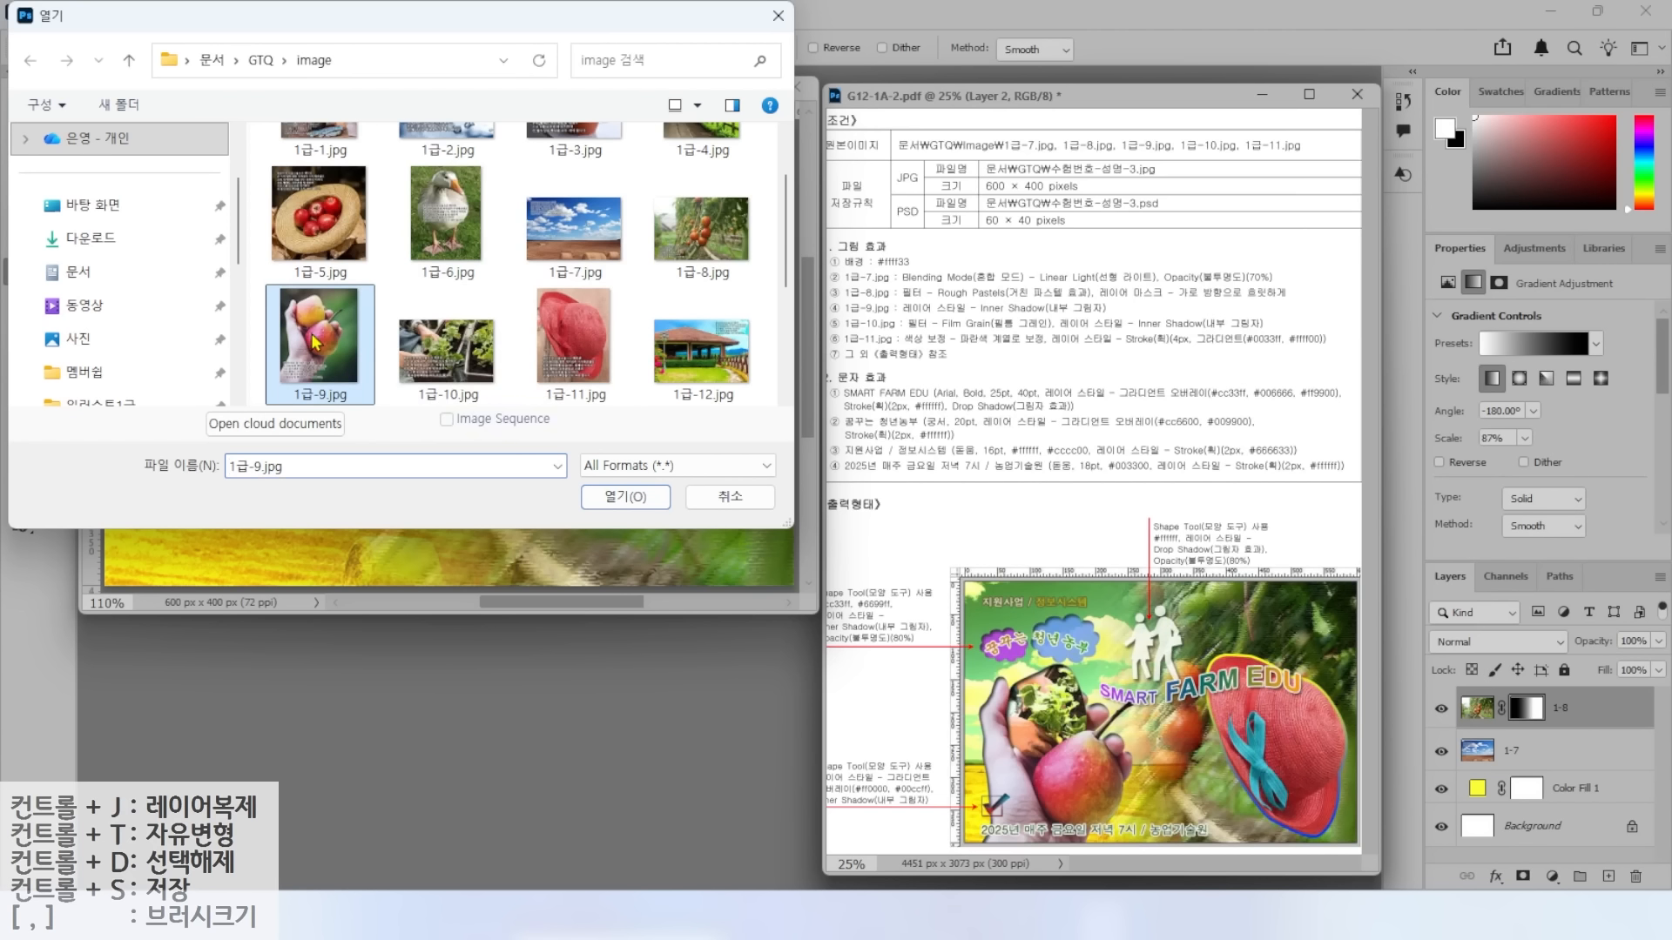
click(625, 497)
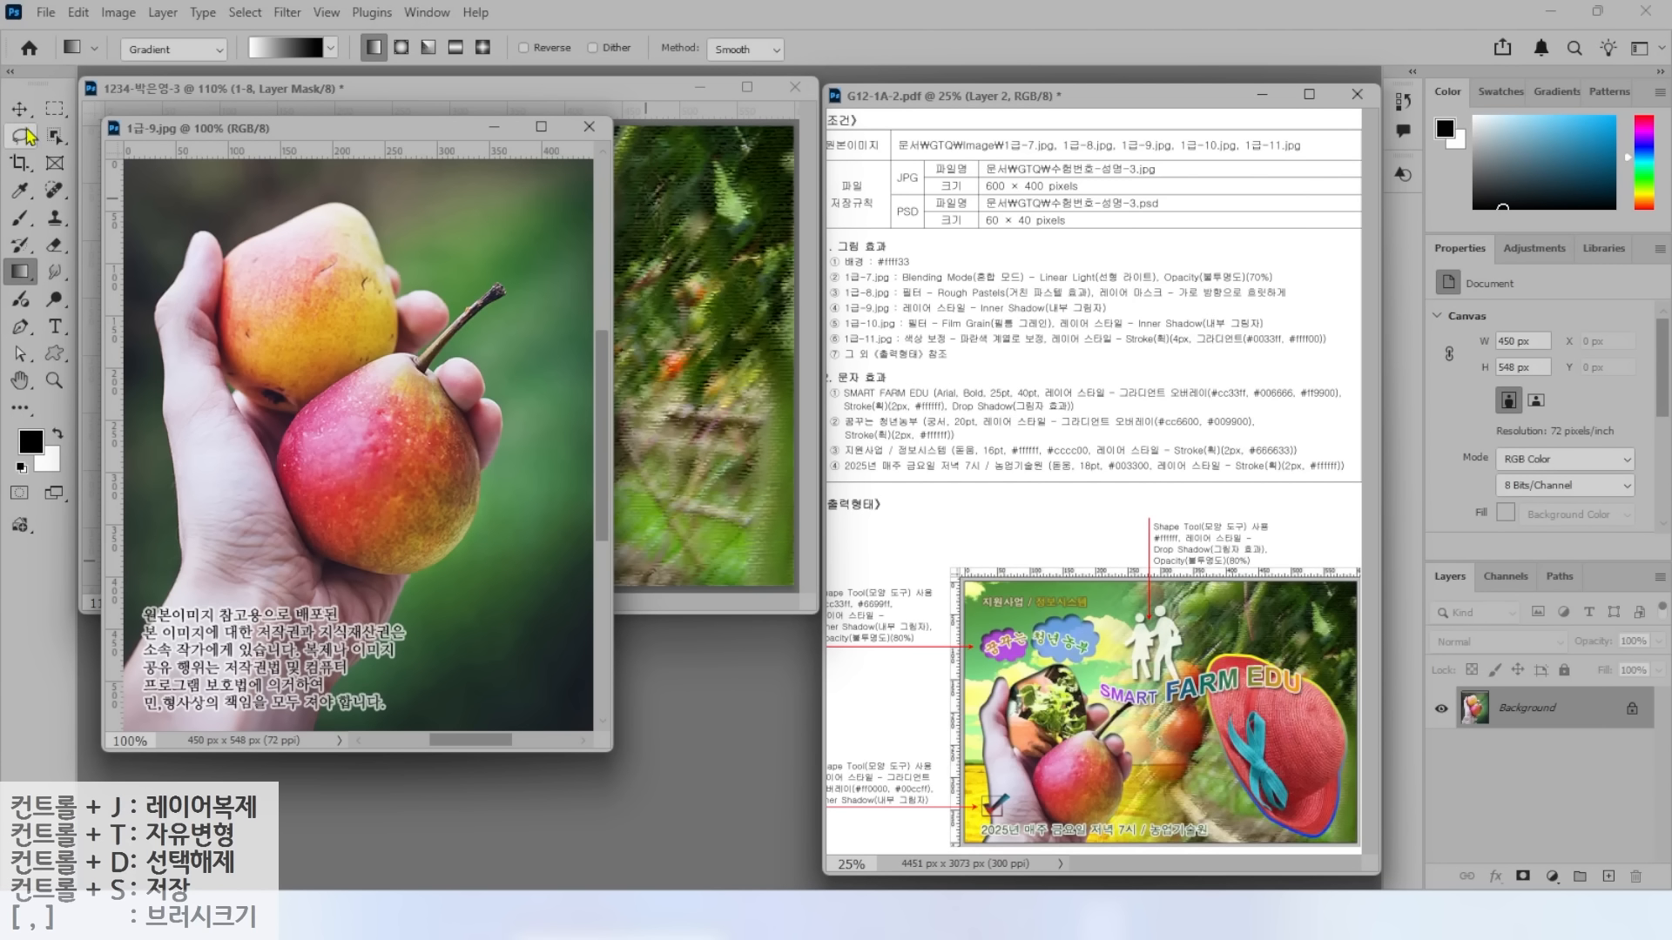
Select the hand holding two pears, subtracting the caption text with the Lasso.
click(55, 136)
mouse_move(398, 172)
mouse_down()
mouse_move(161, 216)
mouse_move(103, 604)
mouse_move(119, 753)
mouse_move(258, 774)
mouse_move(410, 742)
mouse_move(425, 631)
mouse_move(516, 516)
mouse_move(539, 432)
mouse_move(516, 325)
mouse_move(550, 249)
mouse_move(485, 247)
mouse_move(391, 172)
mouse_up()
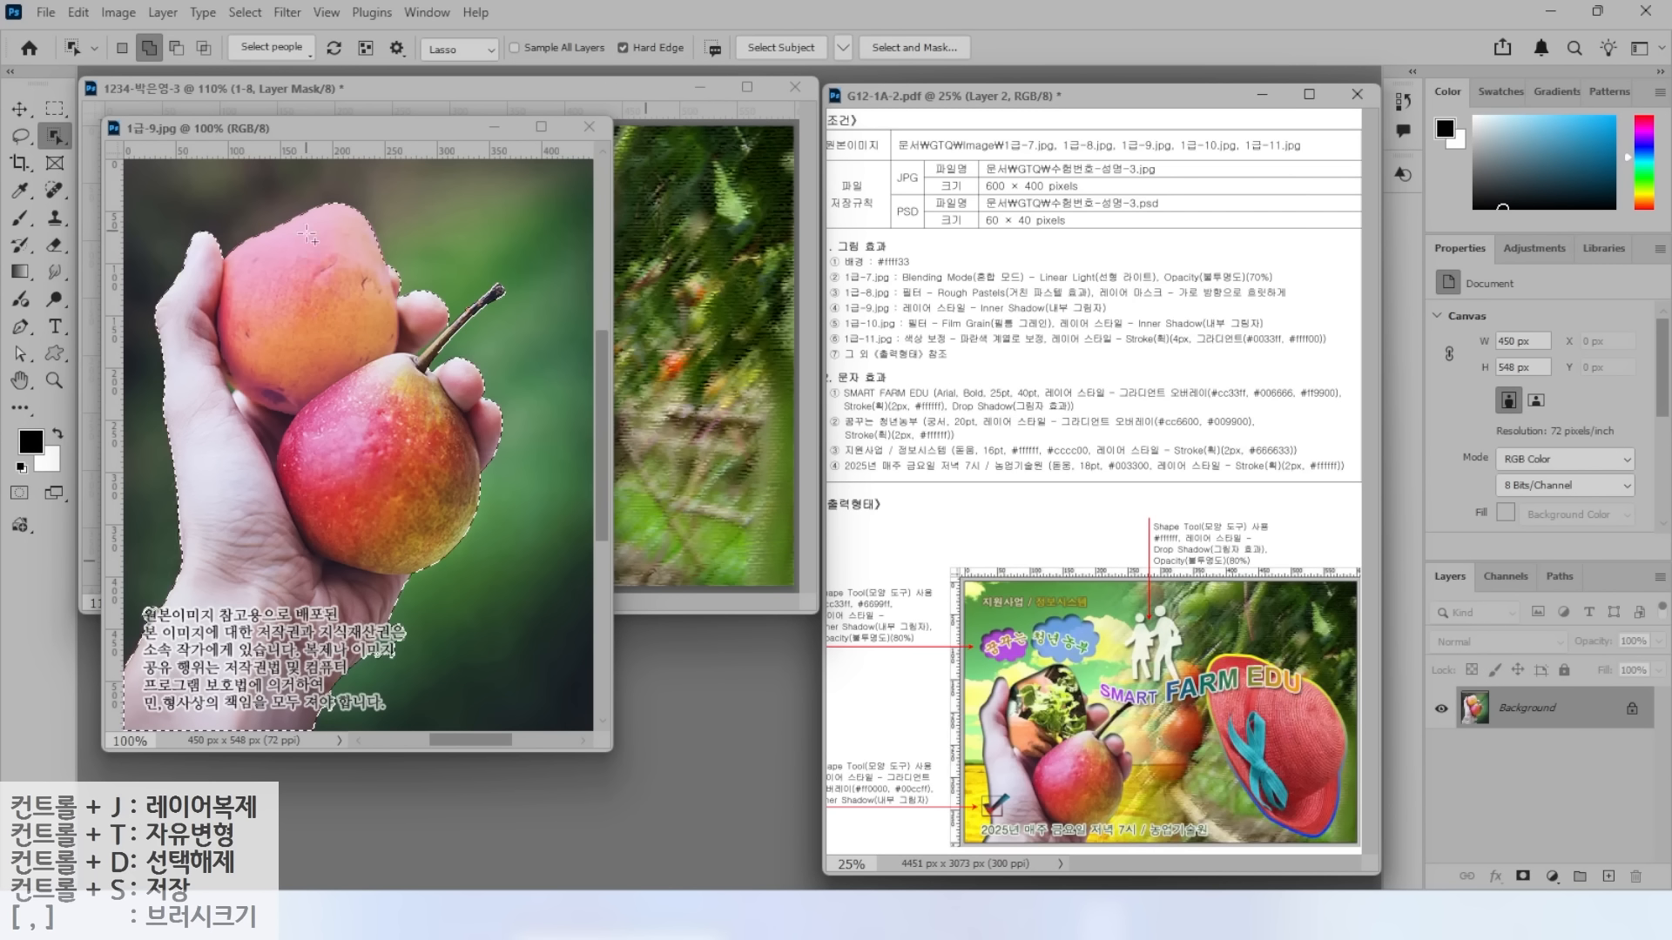
click(20, 134)
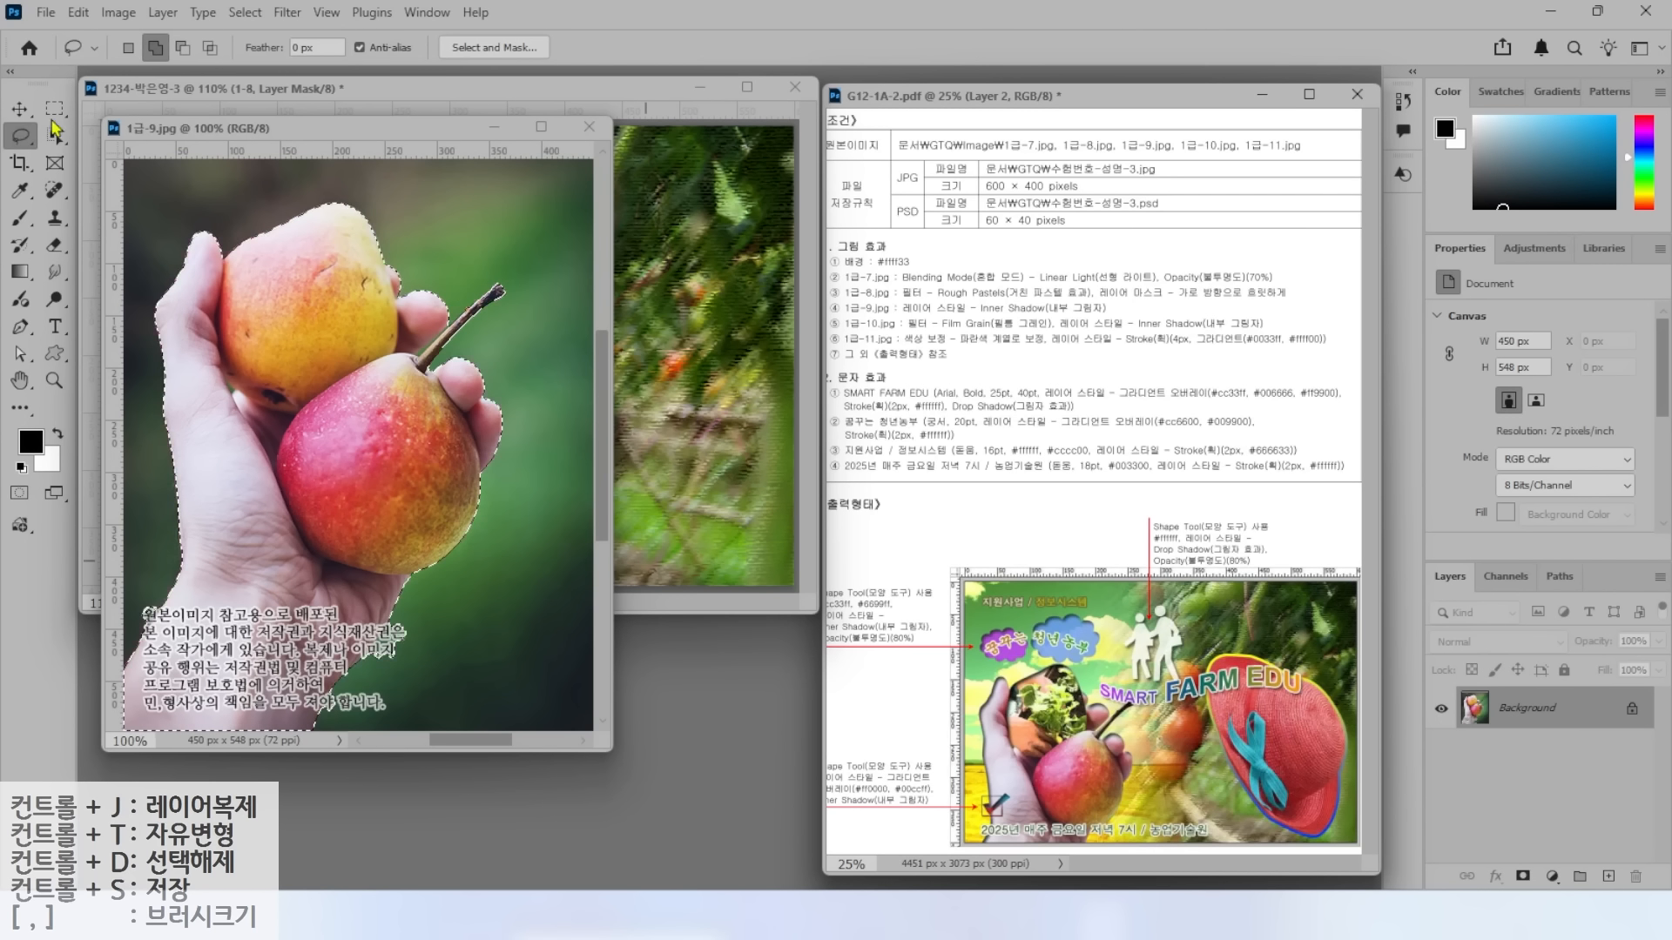
click(182, 47)
mouse_move(416, 674)
mouse_down()
mouse_move(332, 694)
mouse_move(410, 688)
mouse_up()
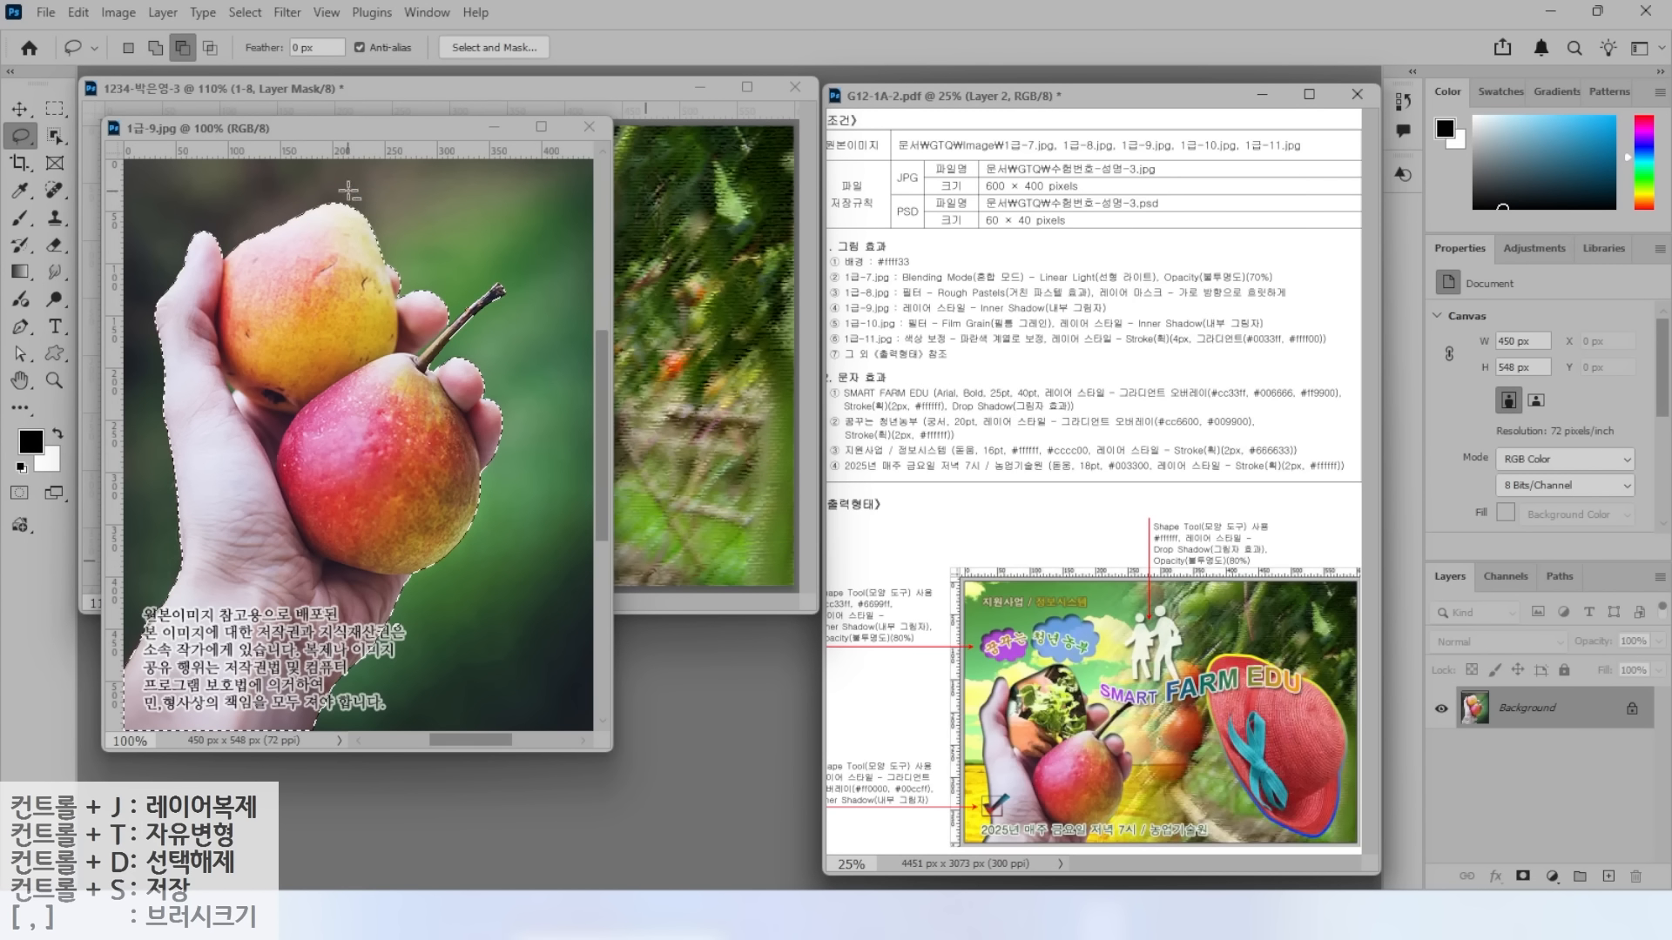
Drag the selected hand and pears into the composite document as a new layer.
drag(348, 128, 618, 206)
click(19, 109)
drag(587, 406, 310, 400)
click(869, 321)
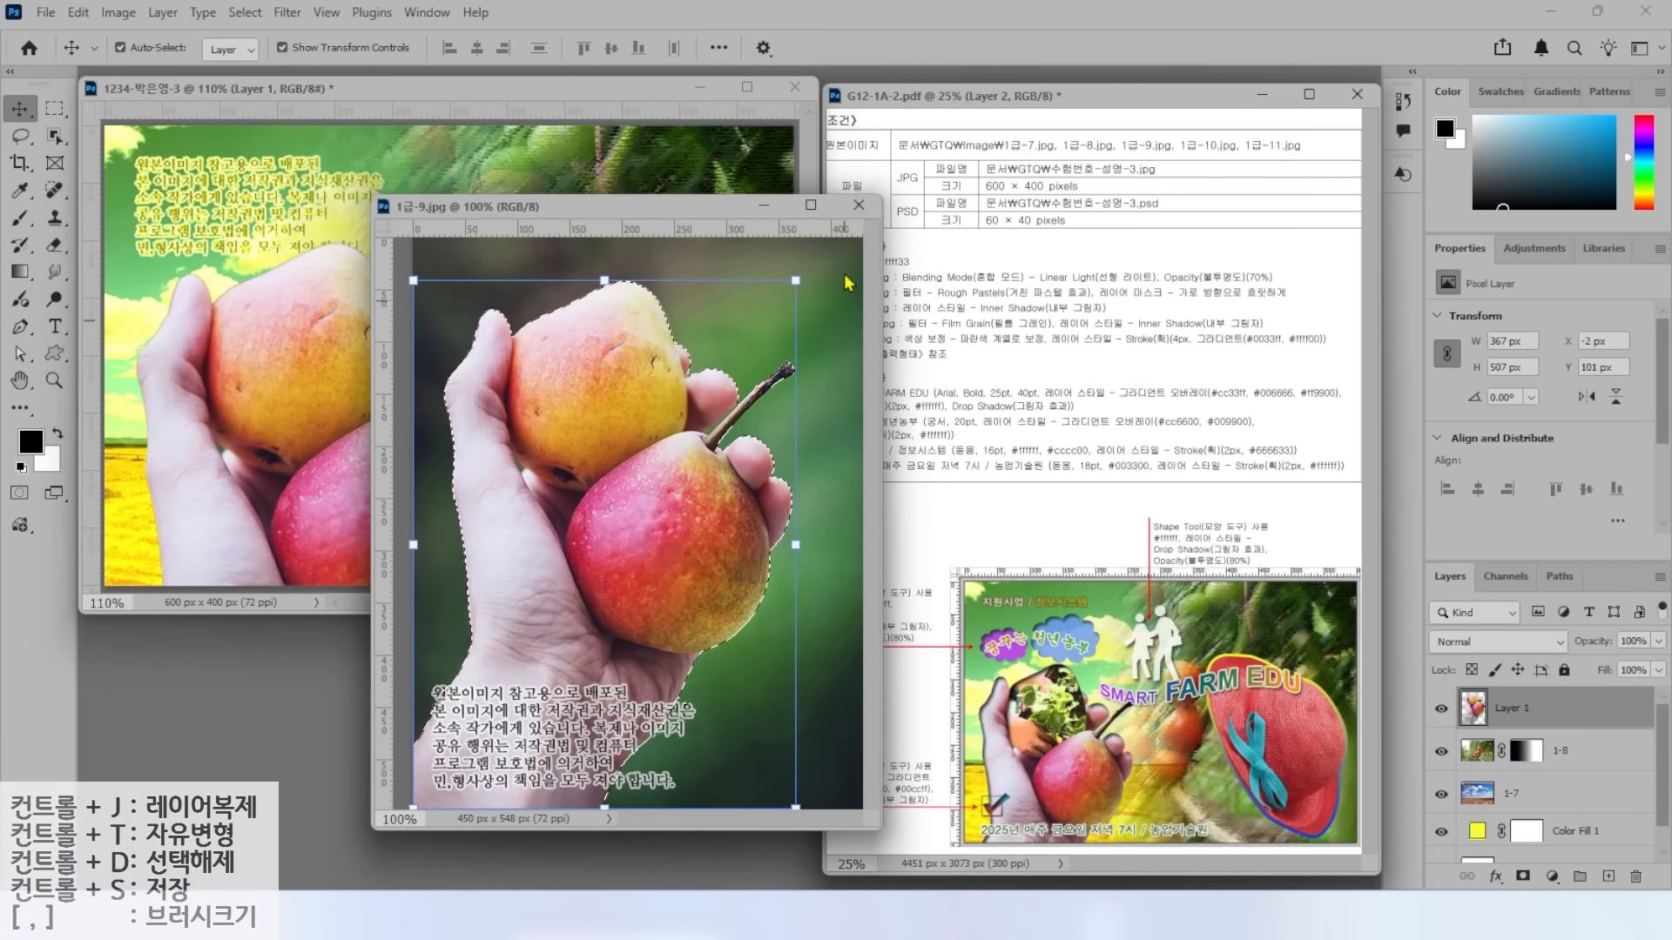
Close 1급-9.jpg and rename the new pear layer to 1-9.
click(859, 206)
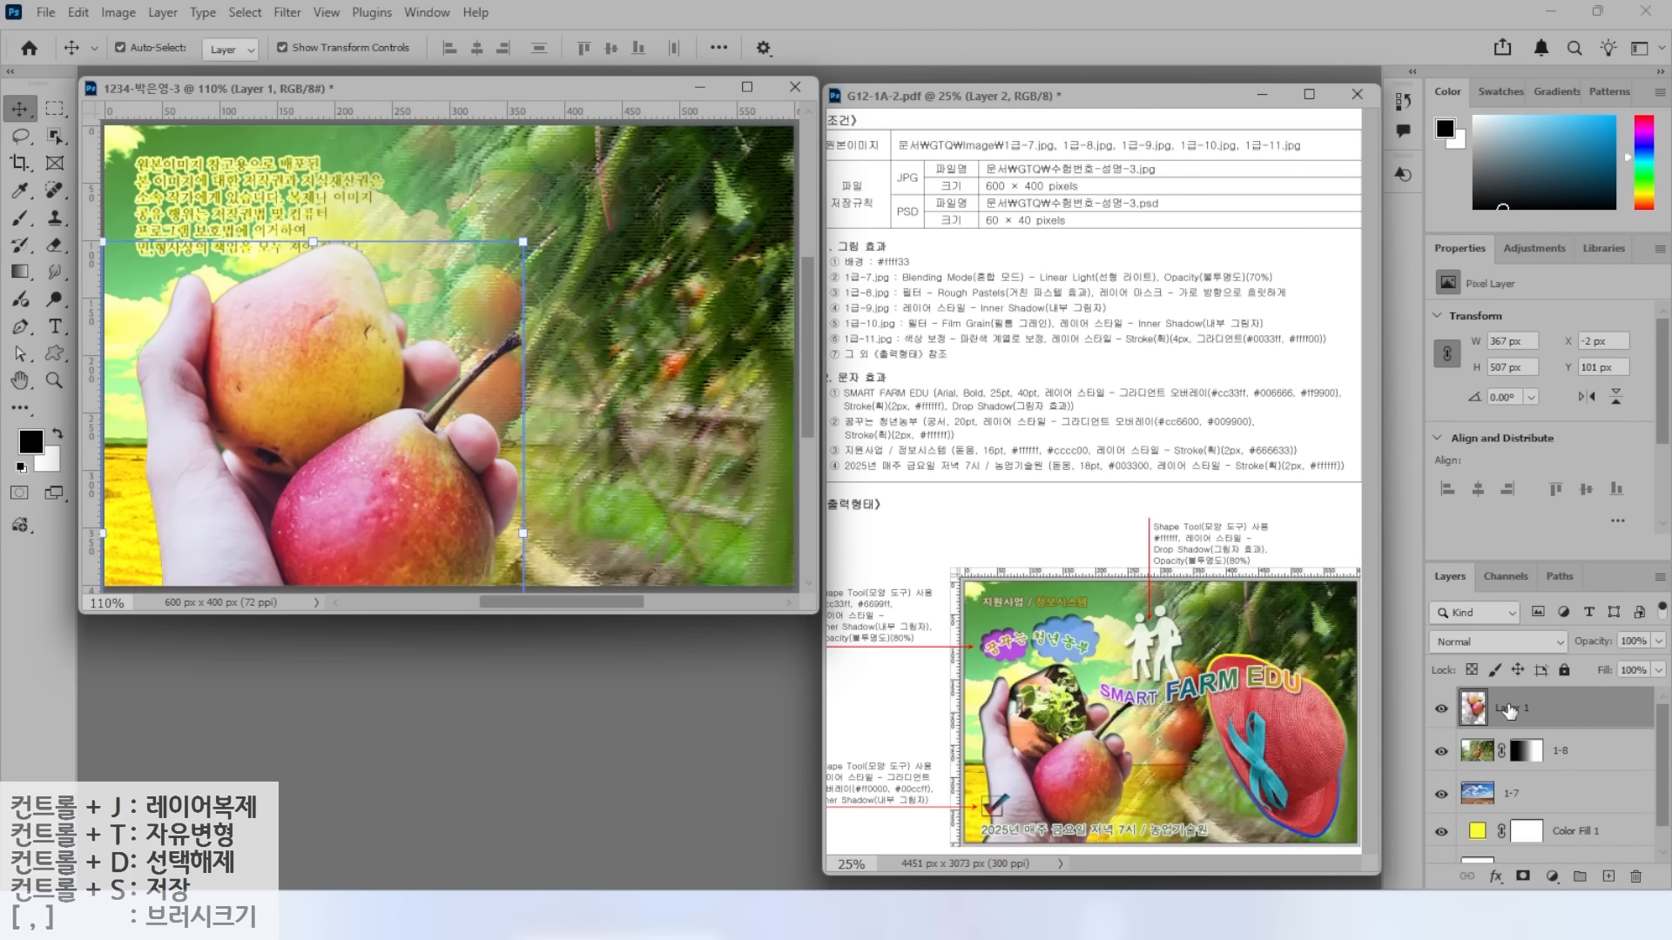
double_click(1507, 707)
text(1-9)
key(Return)
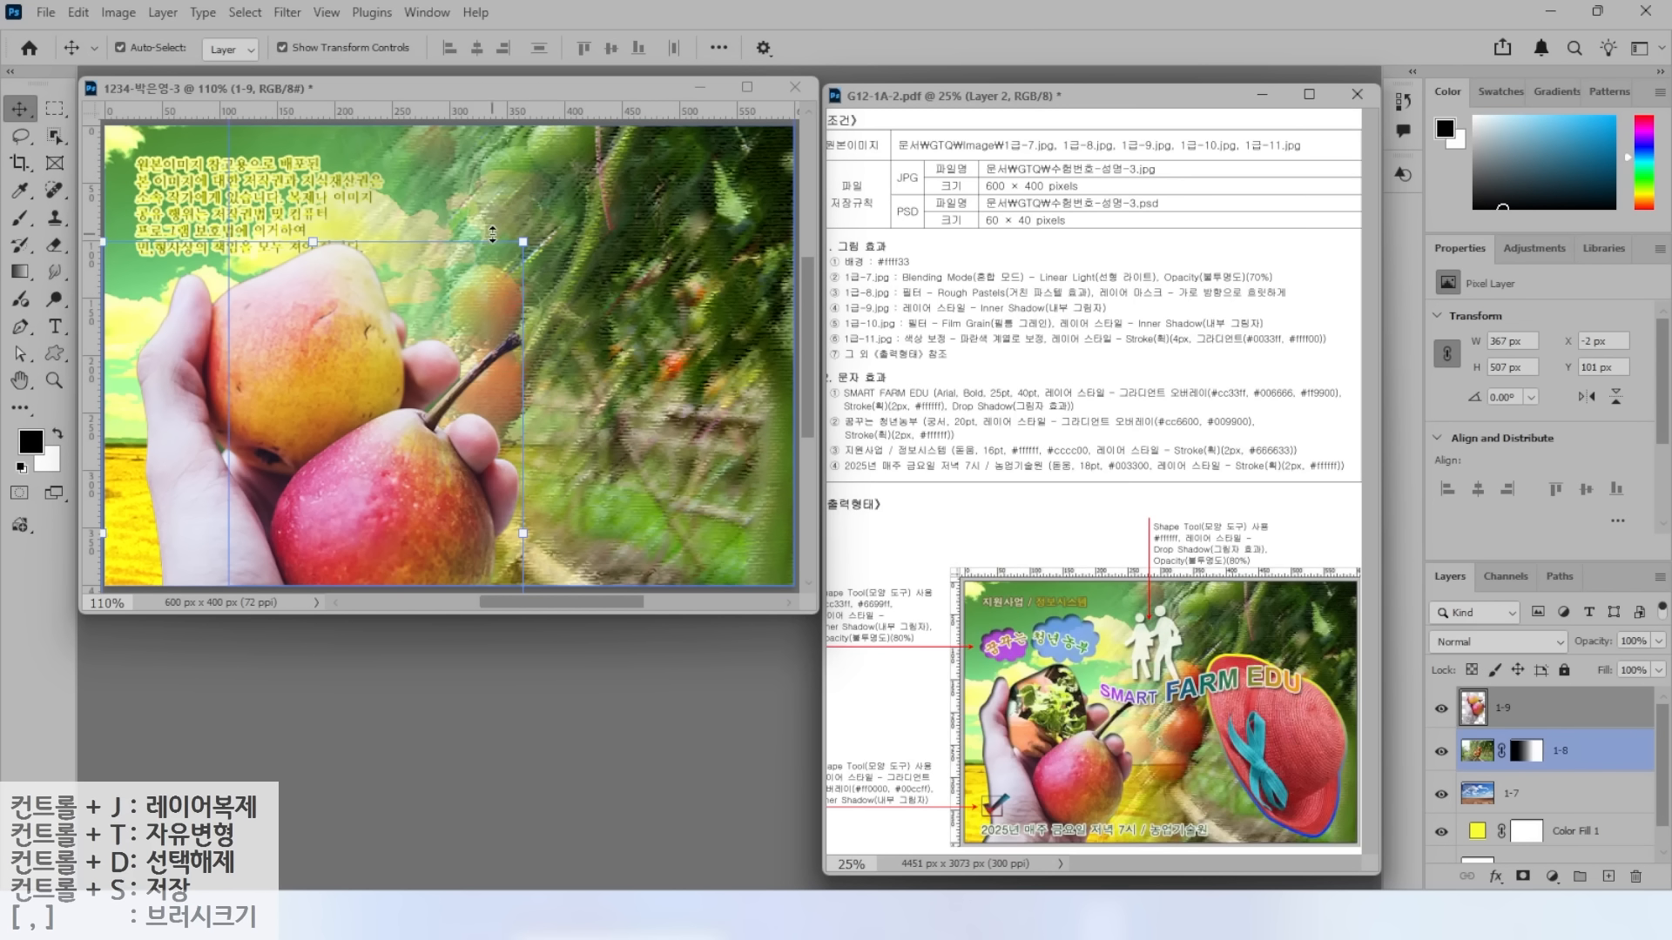
Scale layer 1-9 to about 66% (242×335 px) and place it at lower left.
drag(523, 242, 395, 420)
drag(318, 469, 328, 317)
drag(393, 253, 377, 274)
drag(251, 402, 235, 402)
key(Return)
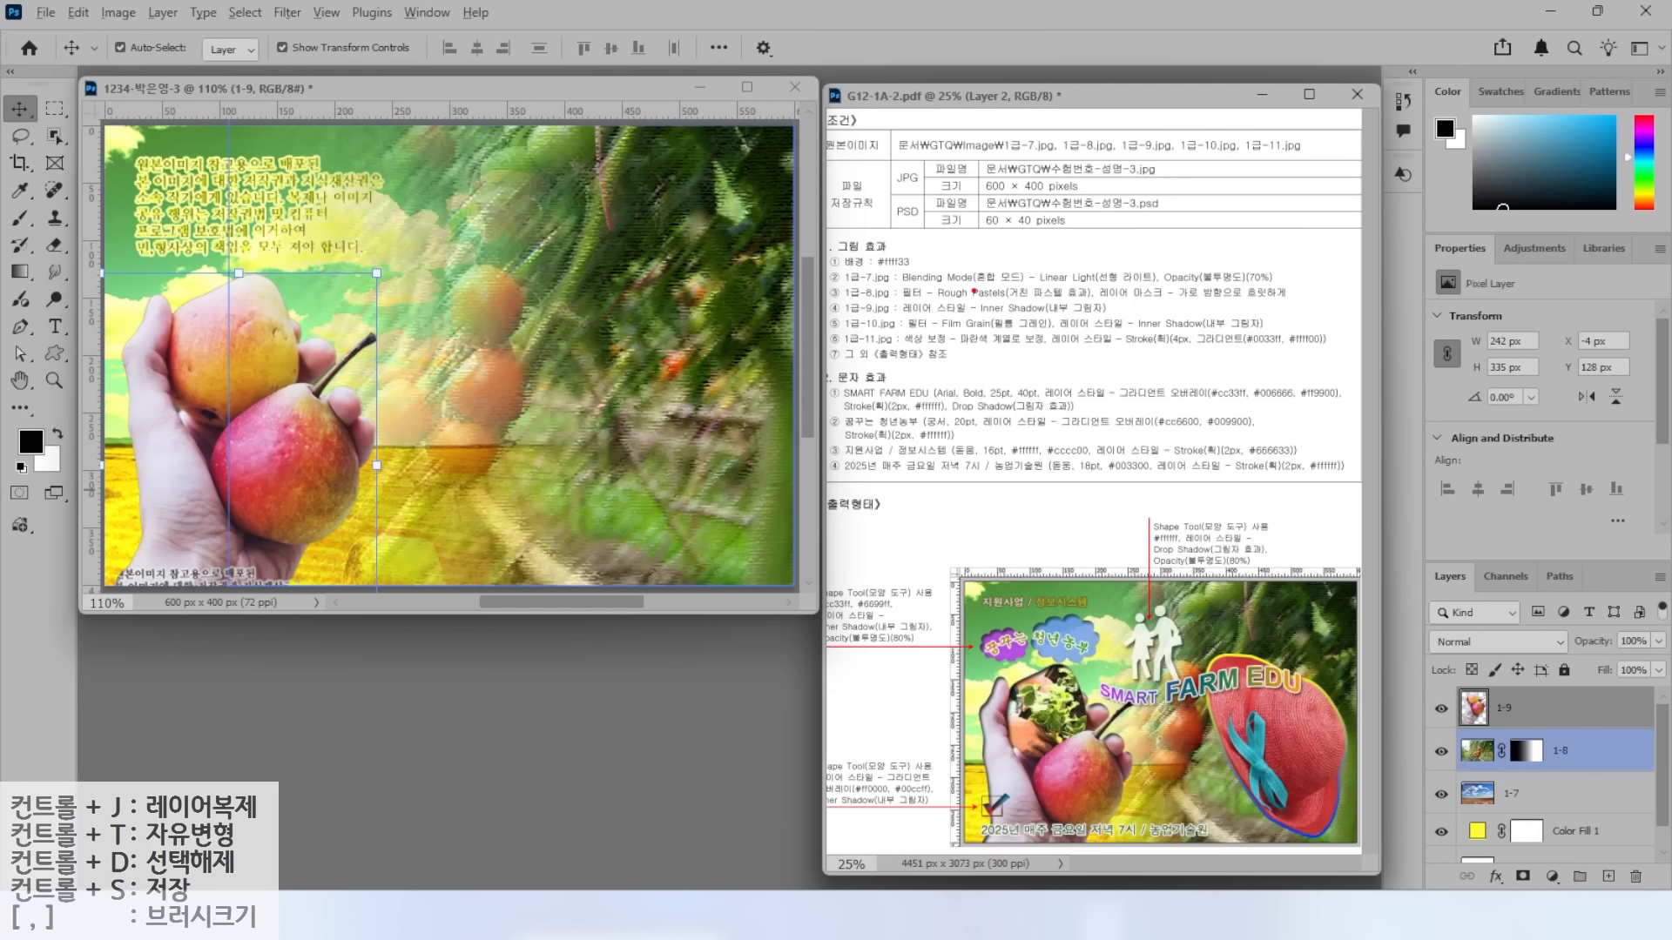
mouse_move(1084, 747)
mouse_down()
mouse_move(994, 723)
mouse_move(1017, 659)
mouse_move(1056, 652)
mouse_move(1092, 676)
mouse_move(1095, 740)
mouse_up()
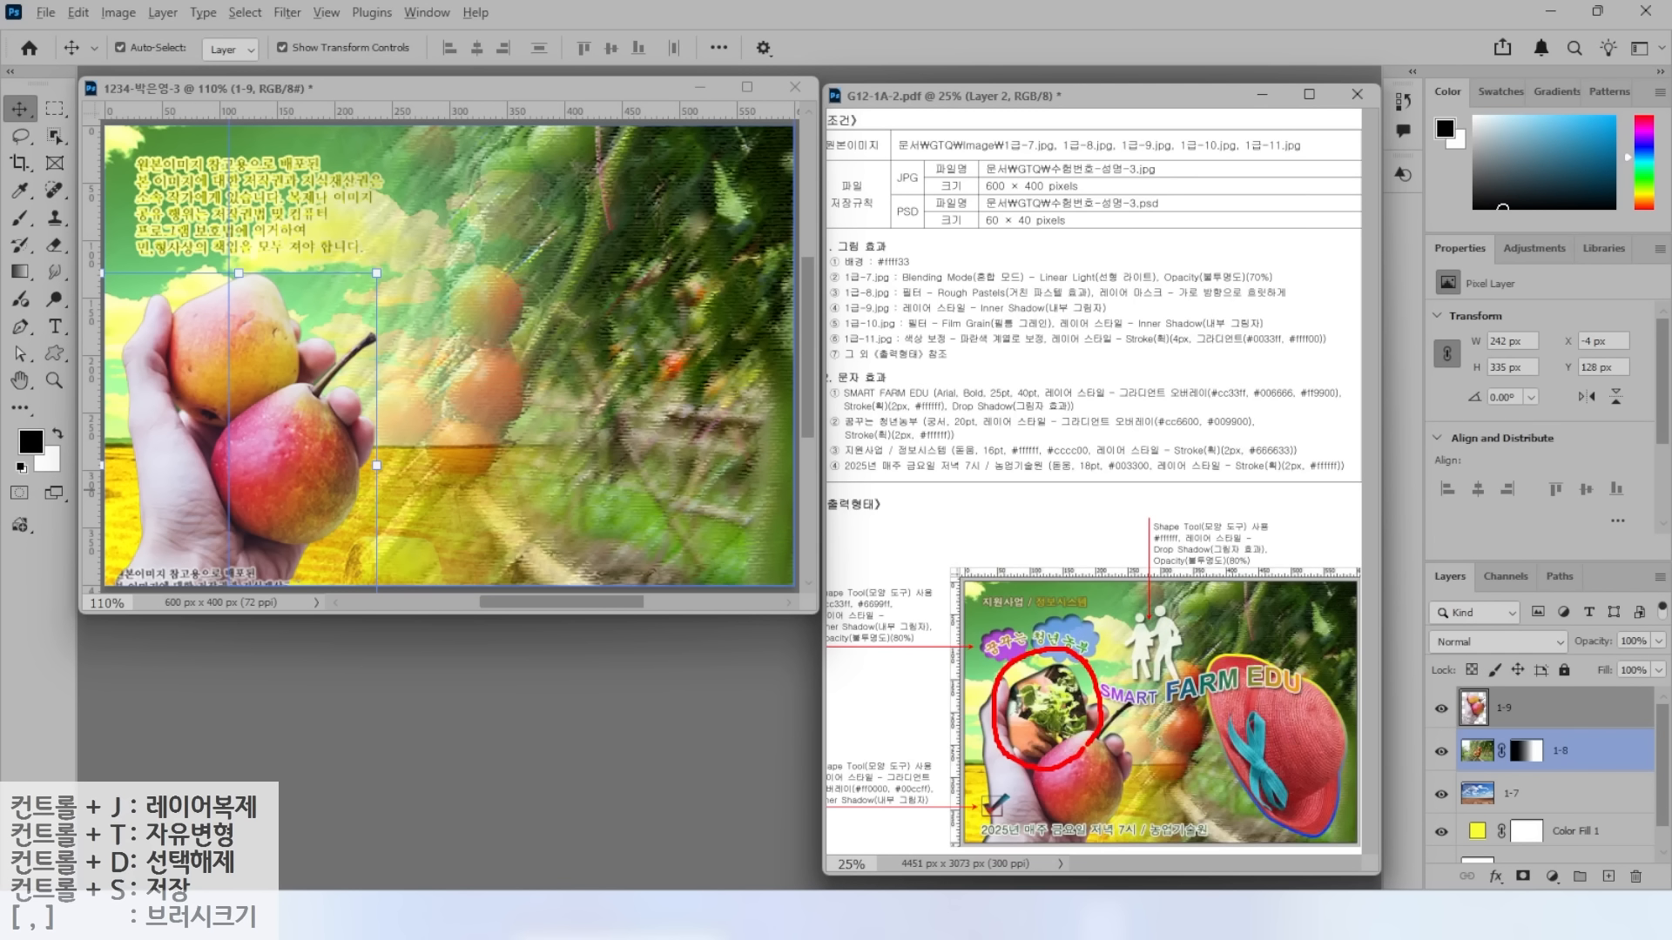
key(Escape)
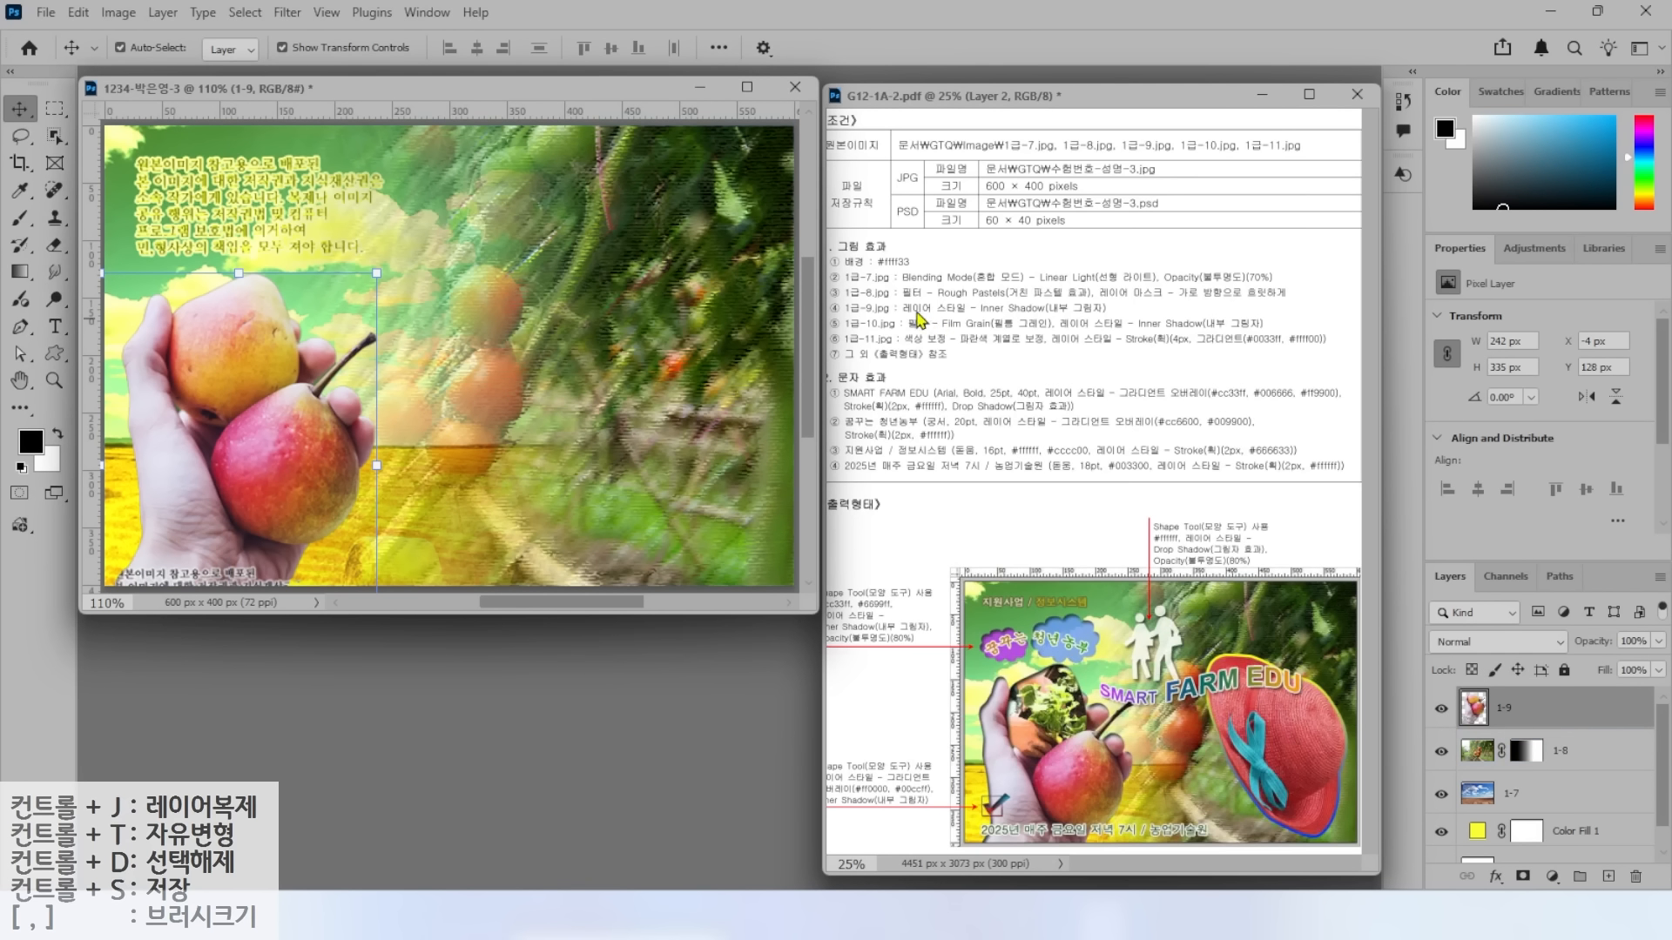
key(ctrl)
Open the seedling-planting photo 1급-10.jpg from the image folder.
double_click(479, 700)
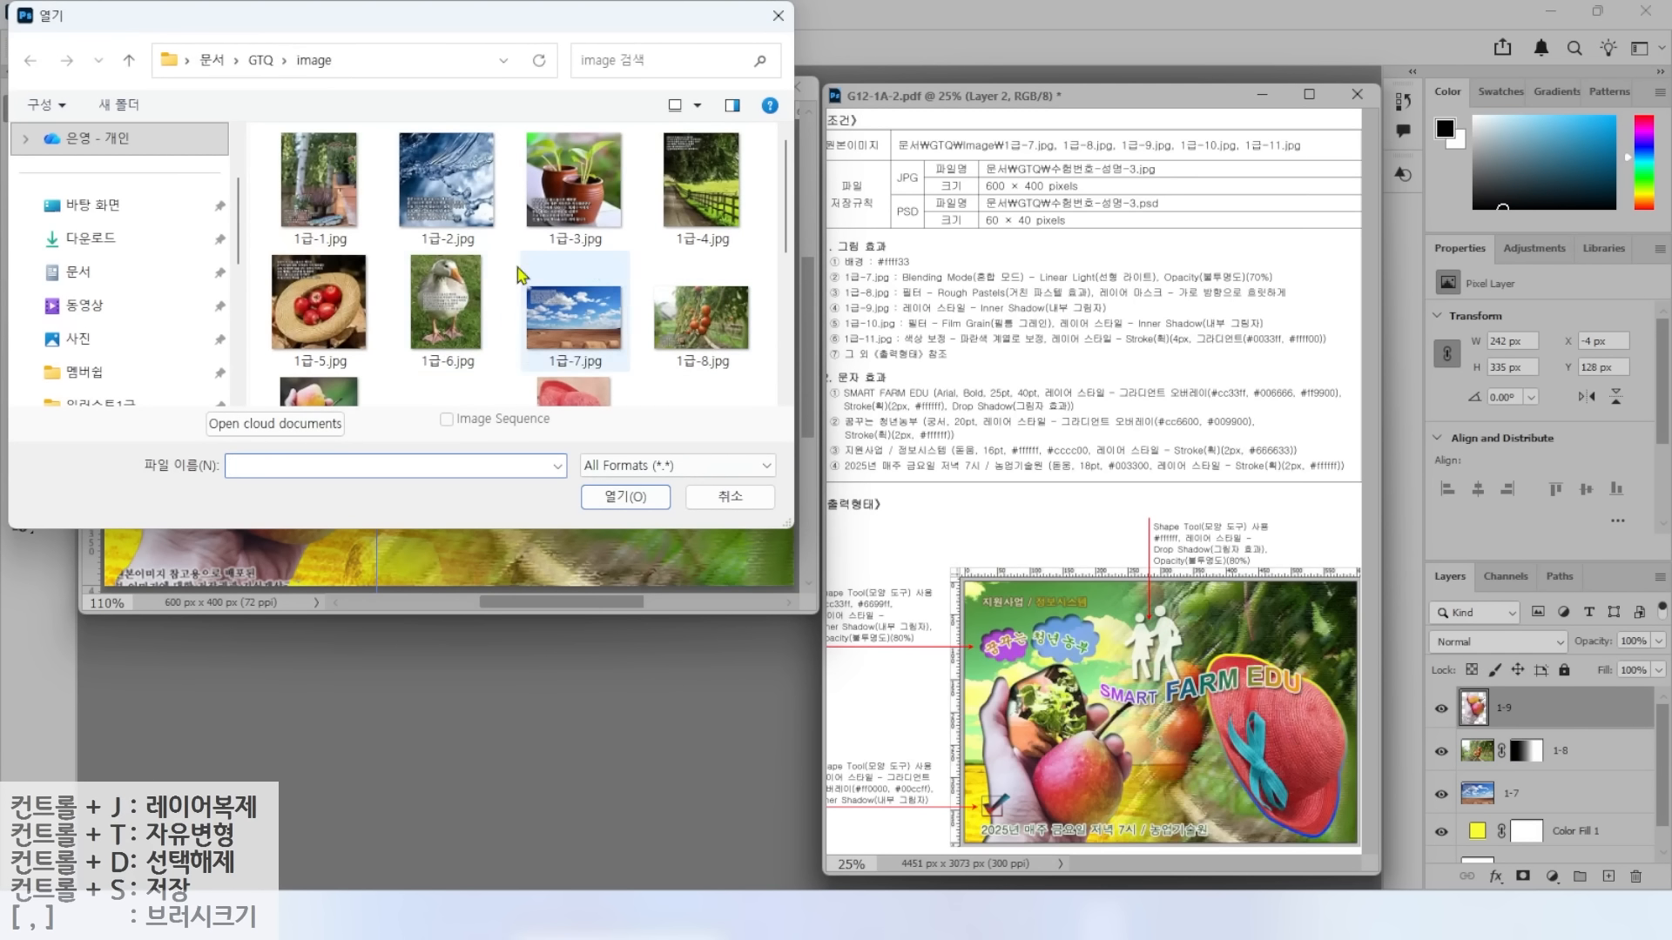
scroll(572, 322, down, 1)
click(438, 362)
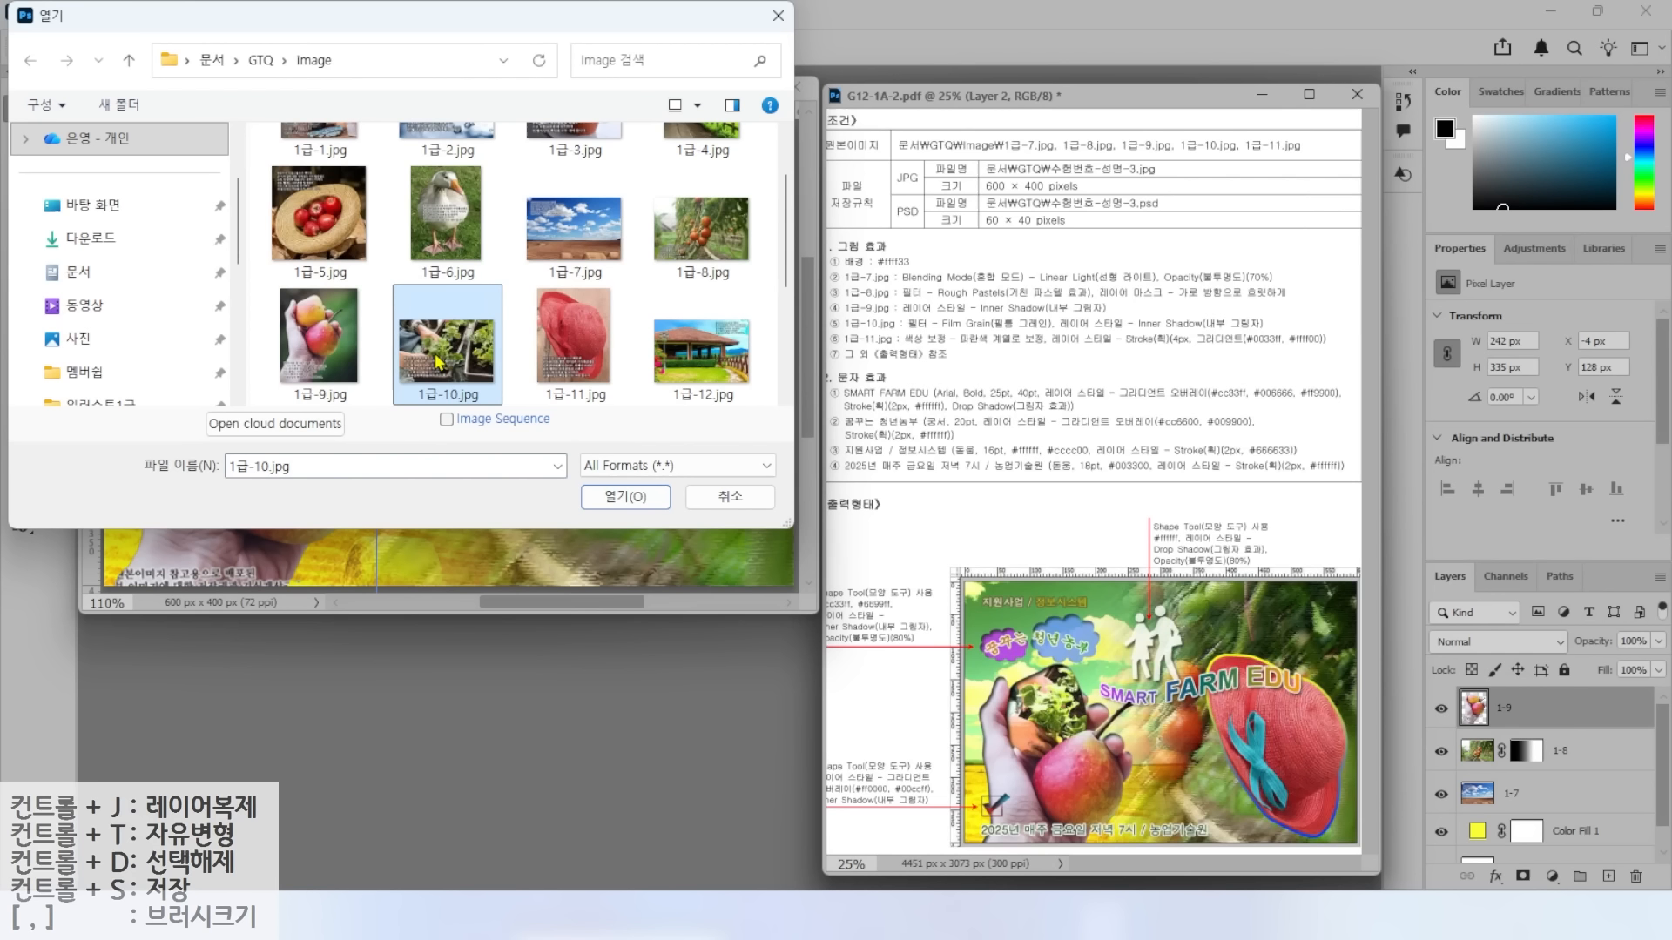
mouse_move(522, 383)
mouse_down()
mouse_move(425, 395)
mouse_move(435, 292)
mouse_move(520, 329)
mouse_move(515, 398)
mouse_up()
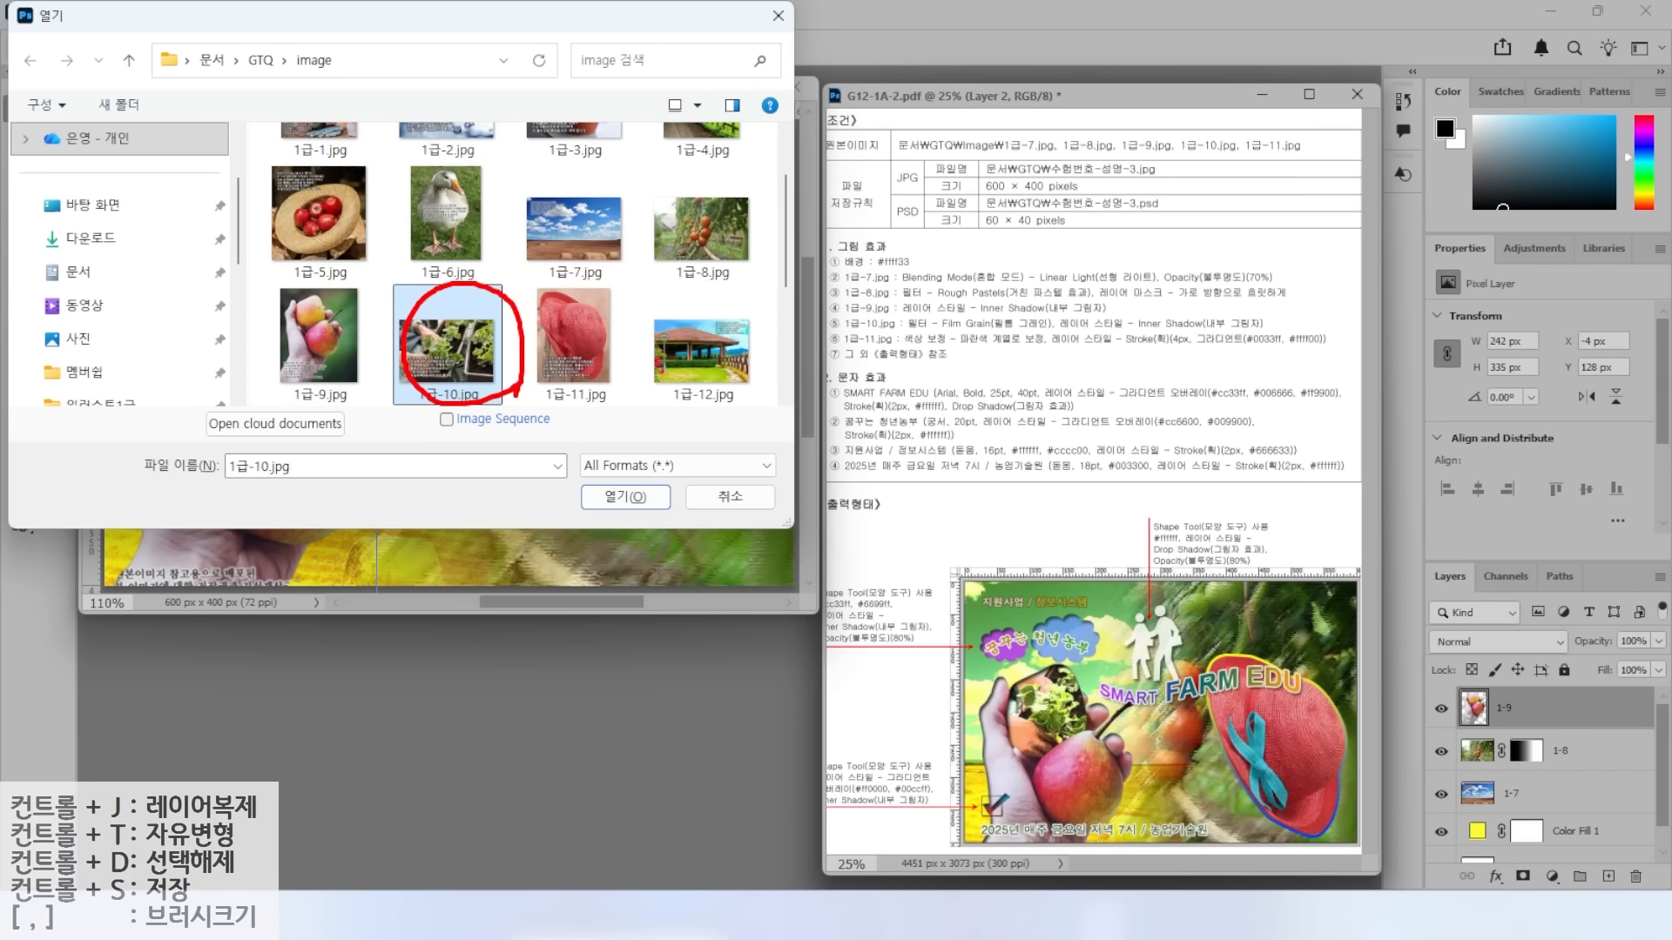
mouse_move(1093, 738)
mouse_down()
mouse_move(1032, 650)
mouse_move(1080, 748)
mouse_up()
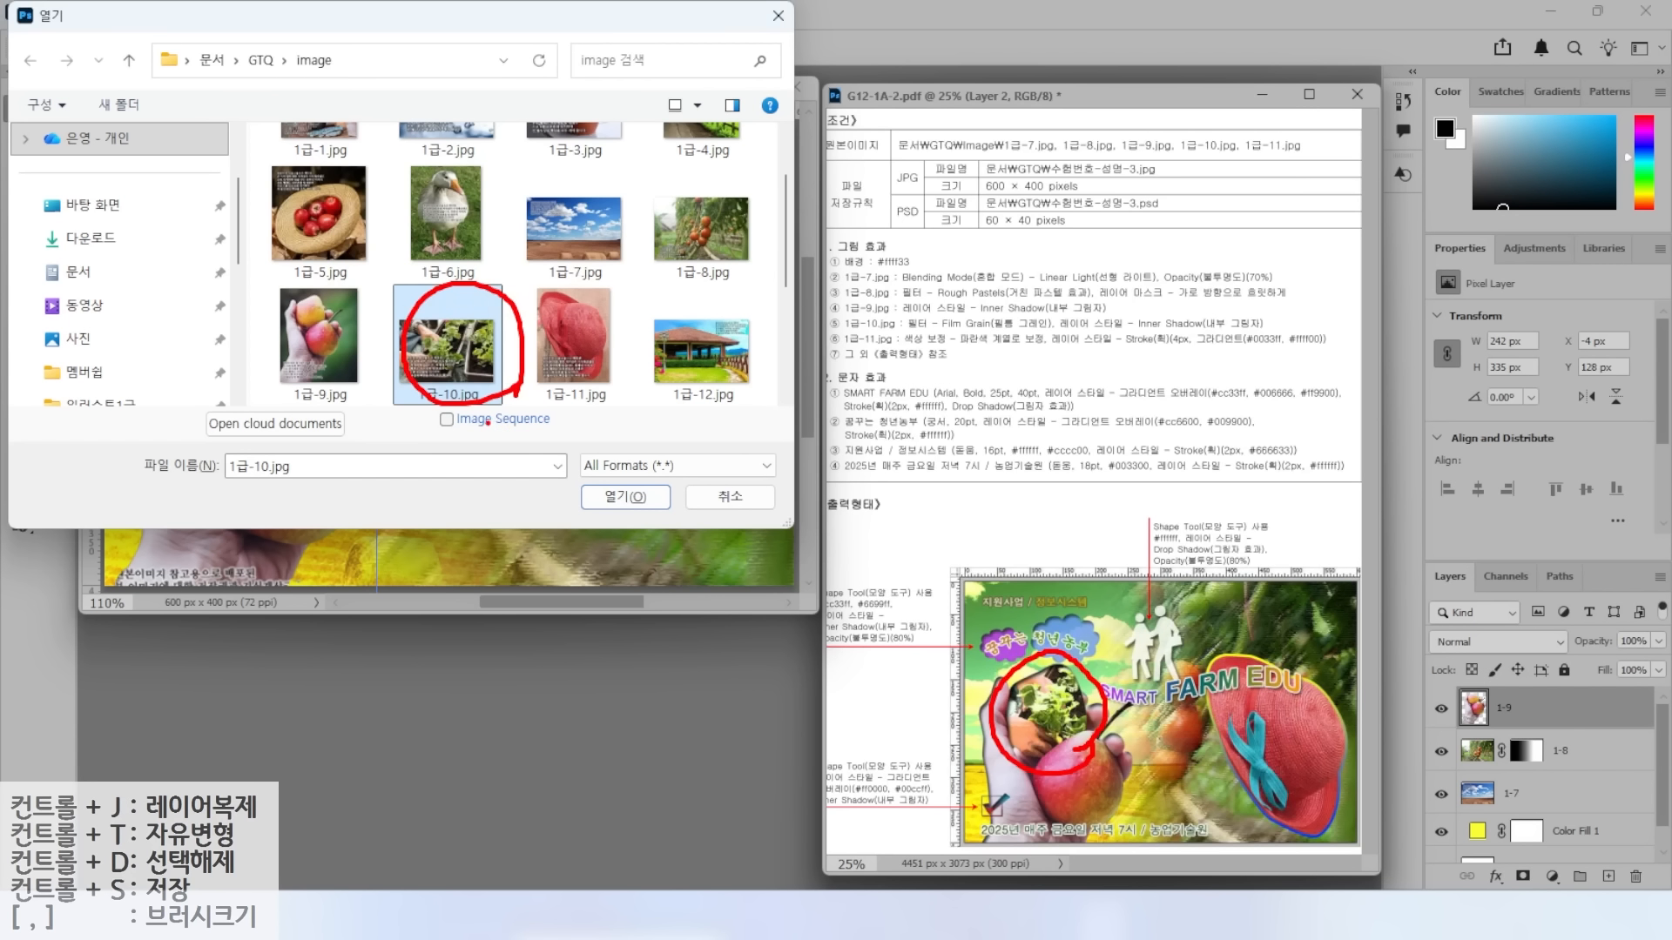
click(625, 496)
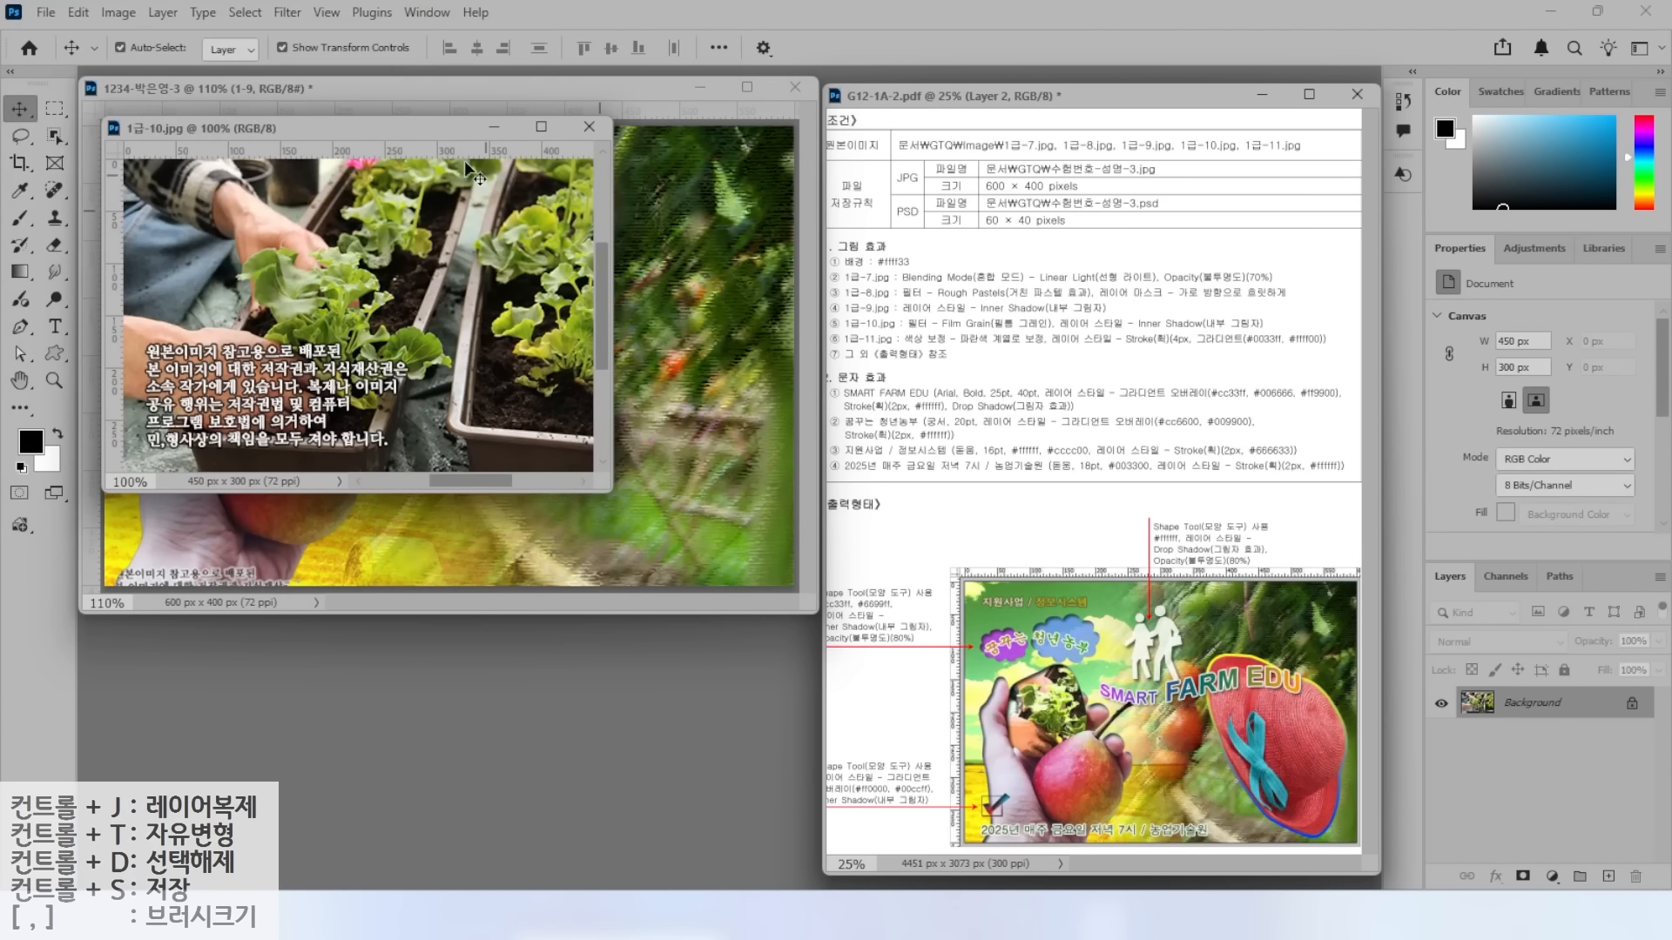
Move the 1급-10.jpg window to the lower left and bring the composite forward.
drag(396, 140, 541, 476)
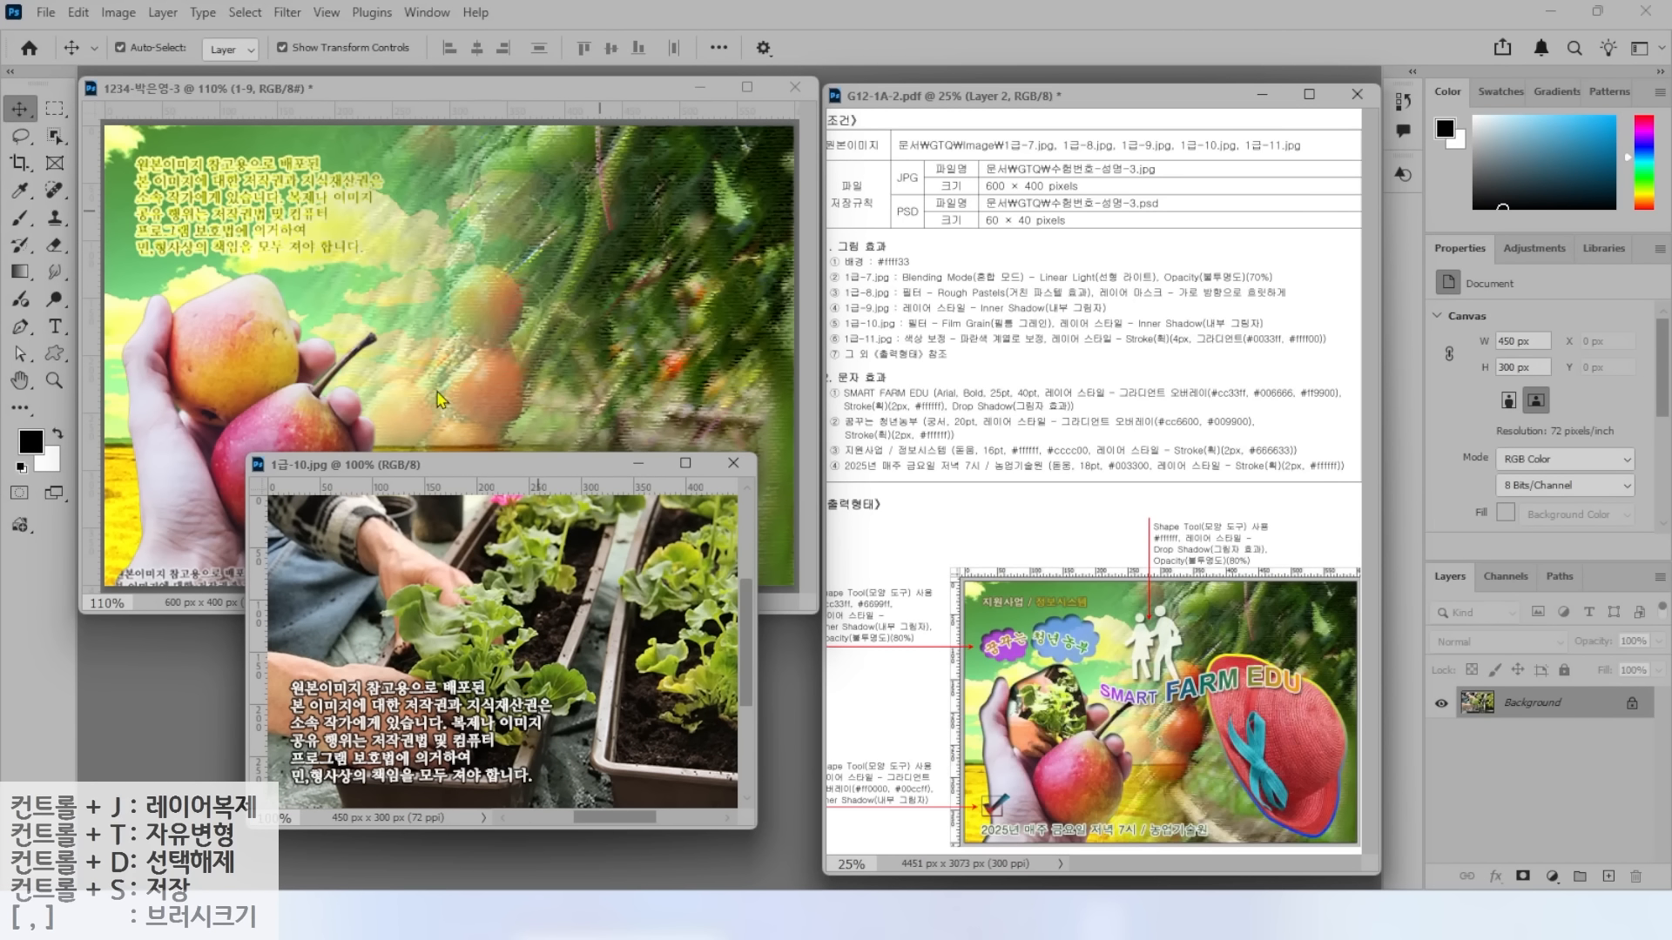
mouse_move(306, 385)
mouse_down()
mouse_move(149, 348)
mouse_move(211, 245)
mouse_move(288, 270)
mouse_move(298, 344)
mouse_move(277, 381)
mouse_up()
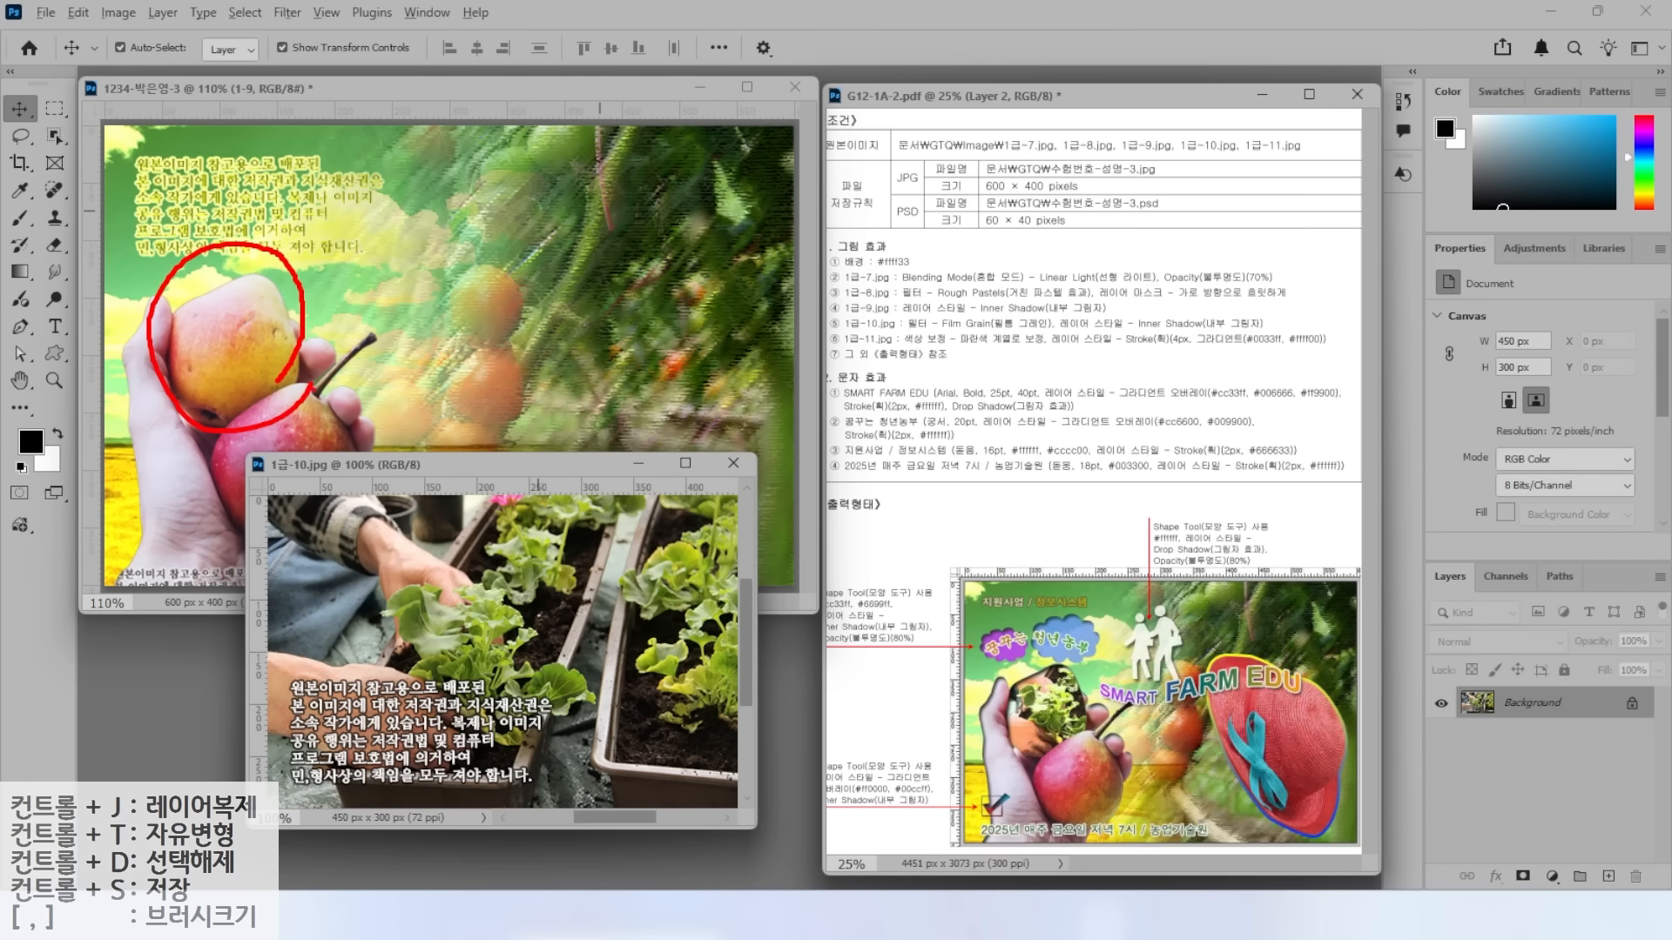
key(Escape)
drag(419, 472, 337, 715)
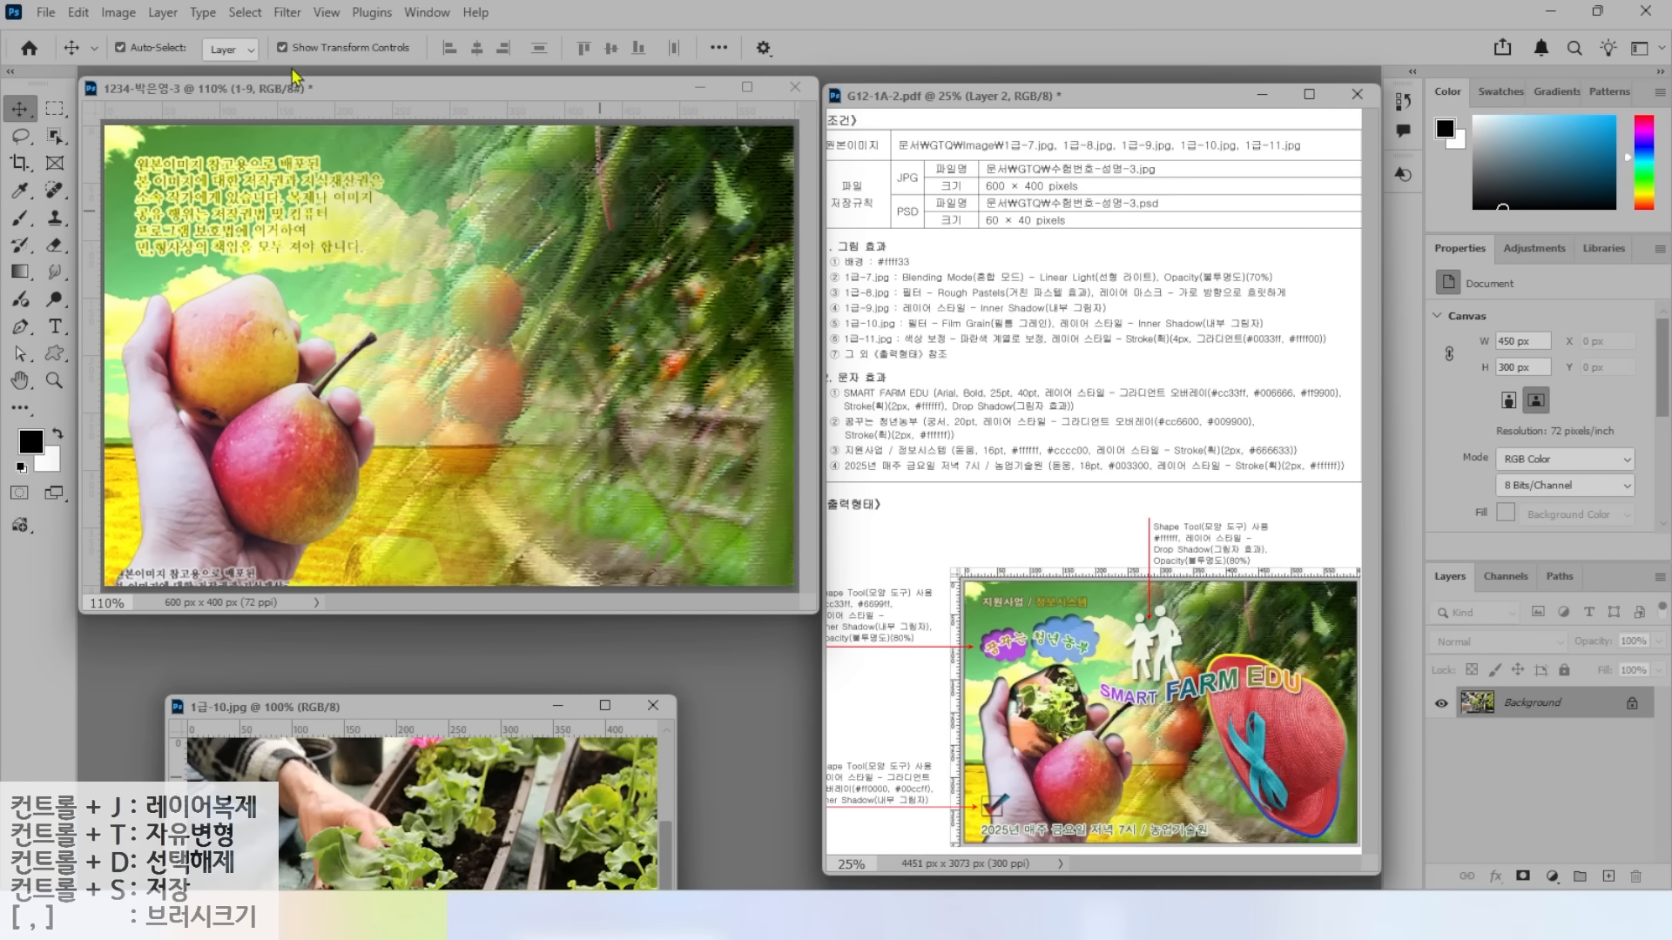
click(315, 95)
drag(1465, 649, 1554, 749)
Select the upper yellow pear, trimming its edges with Lasso subtract.
key(Escape)
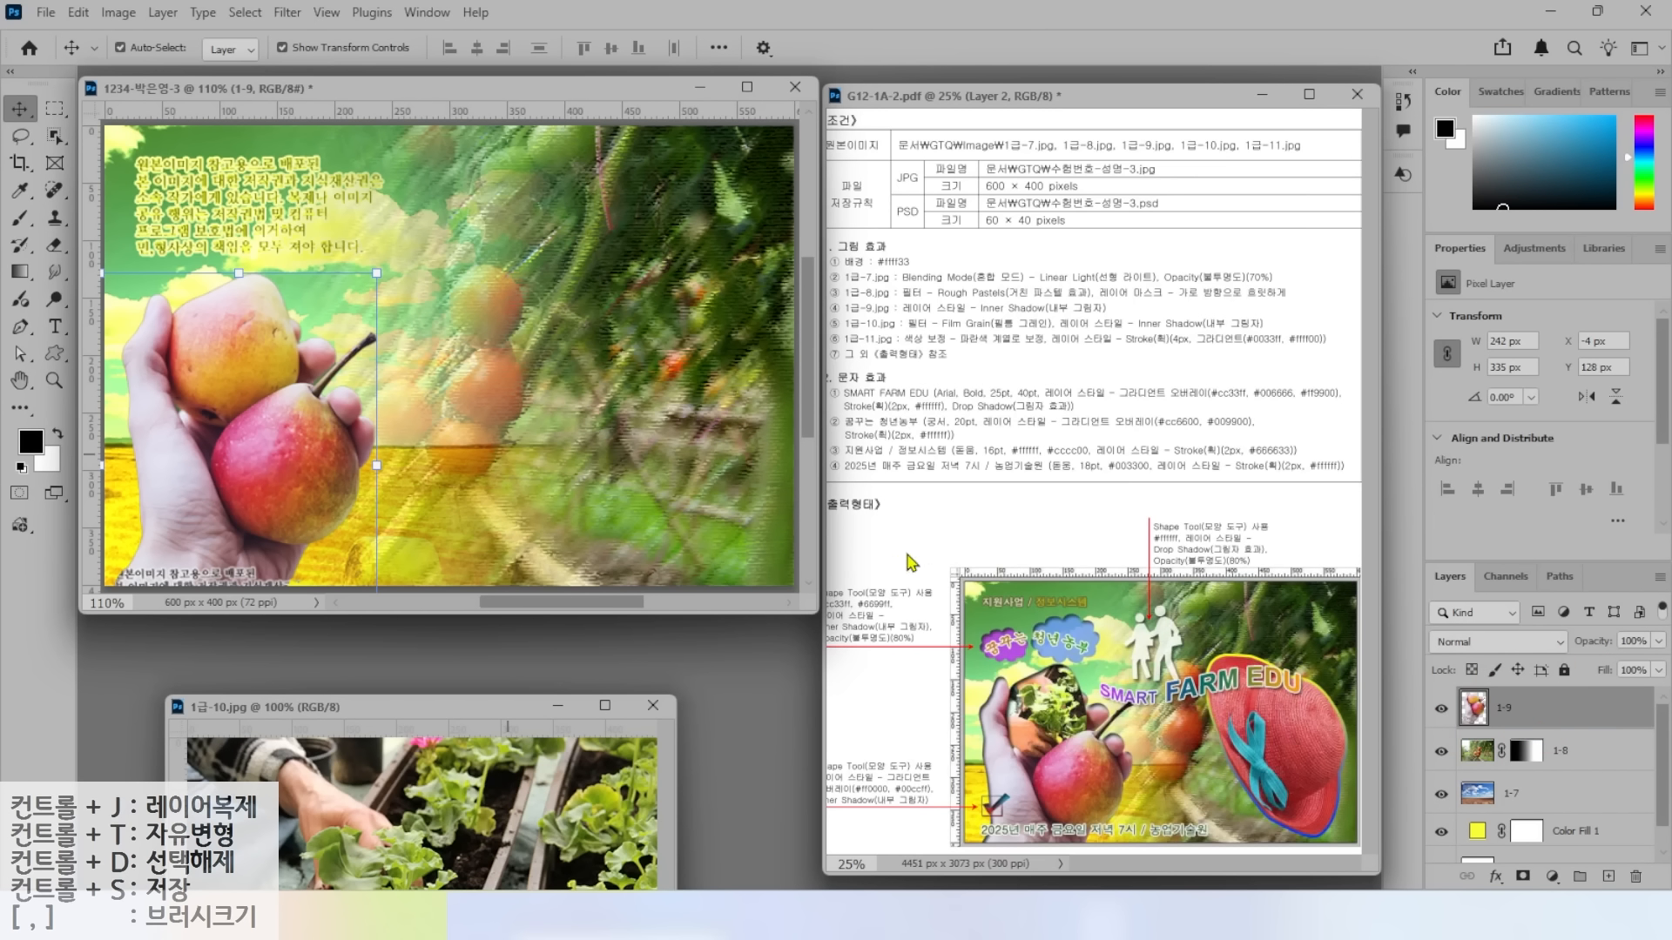
click(55, 135)
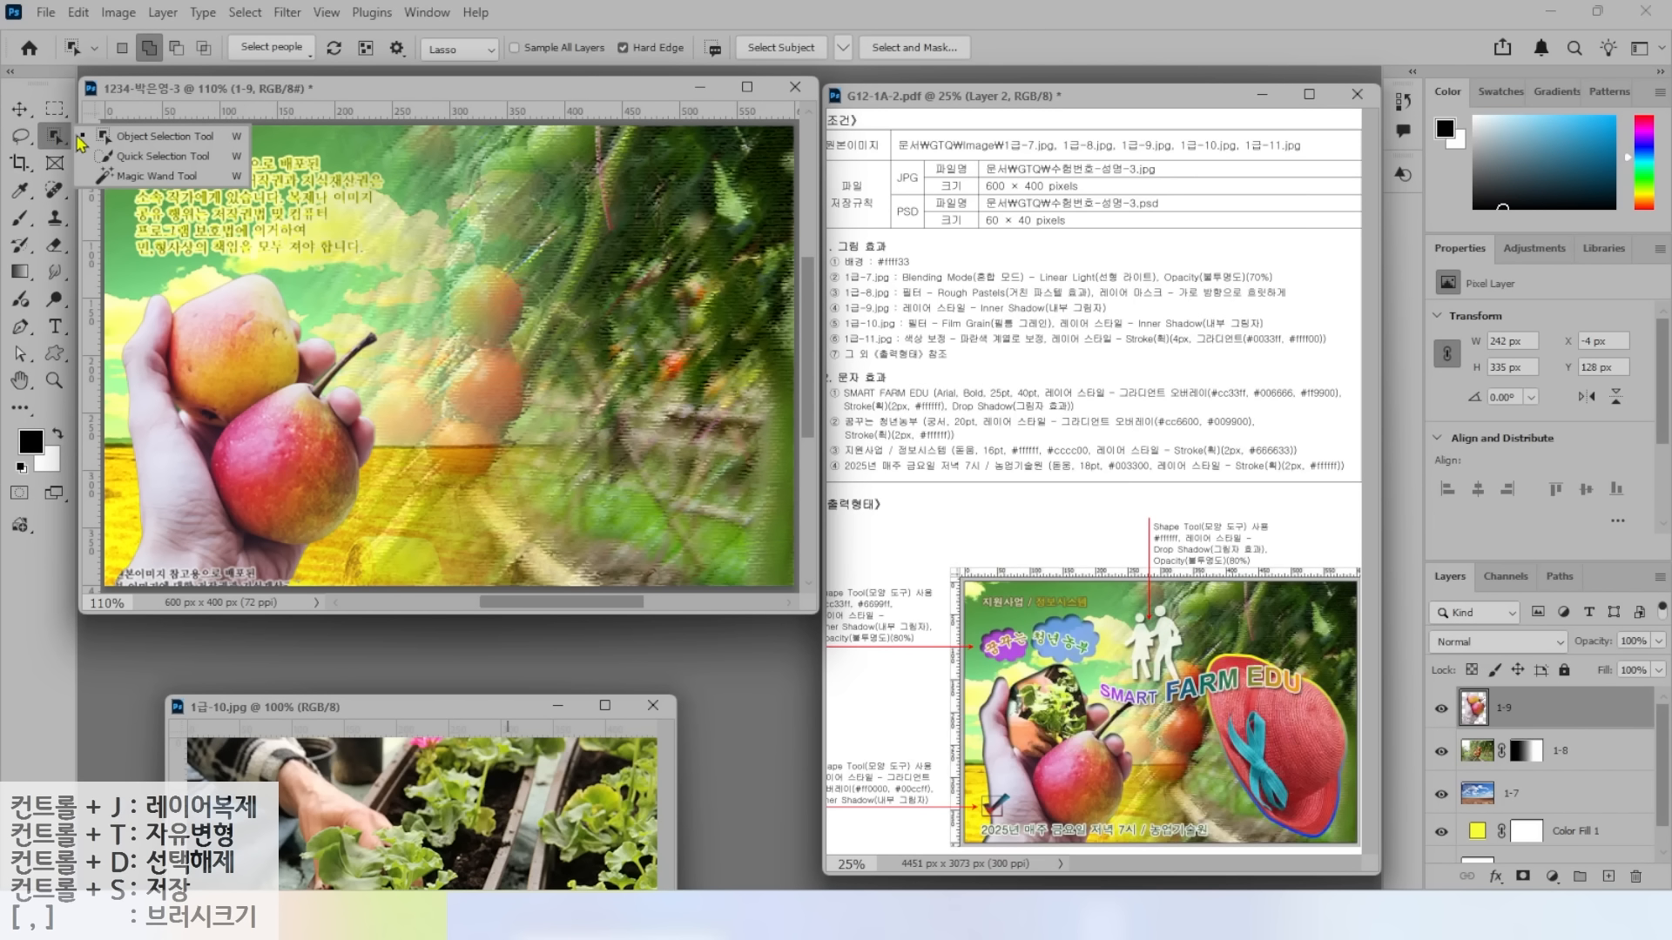
mouse_move(248, 255)
mouse_down()
mouse_move(207, 269)
mouse_move(161, 363)
mouse_move(211, 434)
mouse_move(291, 395)
mouse_move(289, 278)
mouse_move(248, 257)
mouse_up()
click(26, 140)
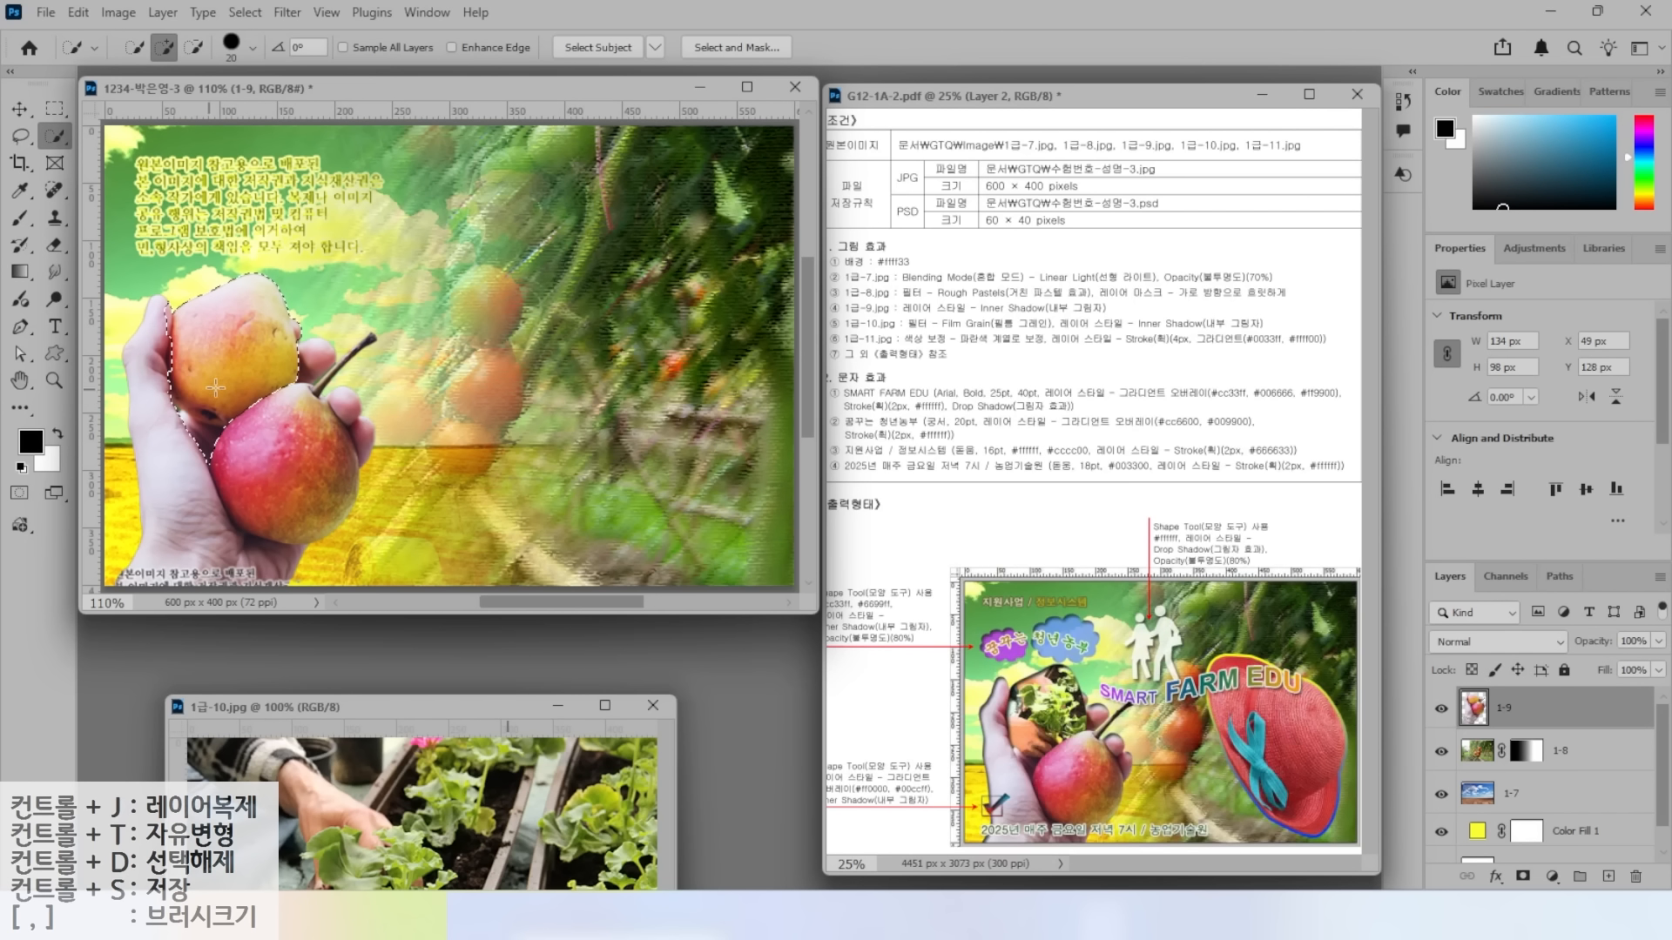
mouse_move(148, 290)
mouse_down()
mouse_move(148, 320)
mouse_move(163, 294)
mouse_up()
mouse_move(150, 371)
mouse_down()
mouse_move(231, 459)
mouse_move(144, 388)
mouse_move(168, 385)
mouse_move(137, 387)
mouse_up()
drag(316, 342, 364, 397)
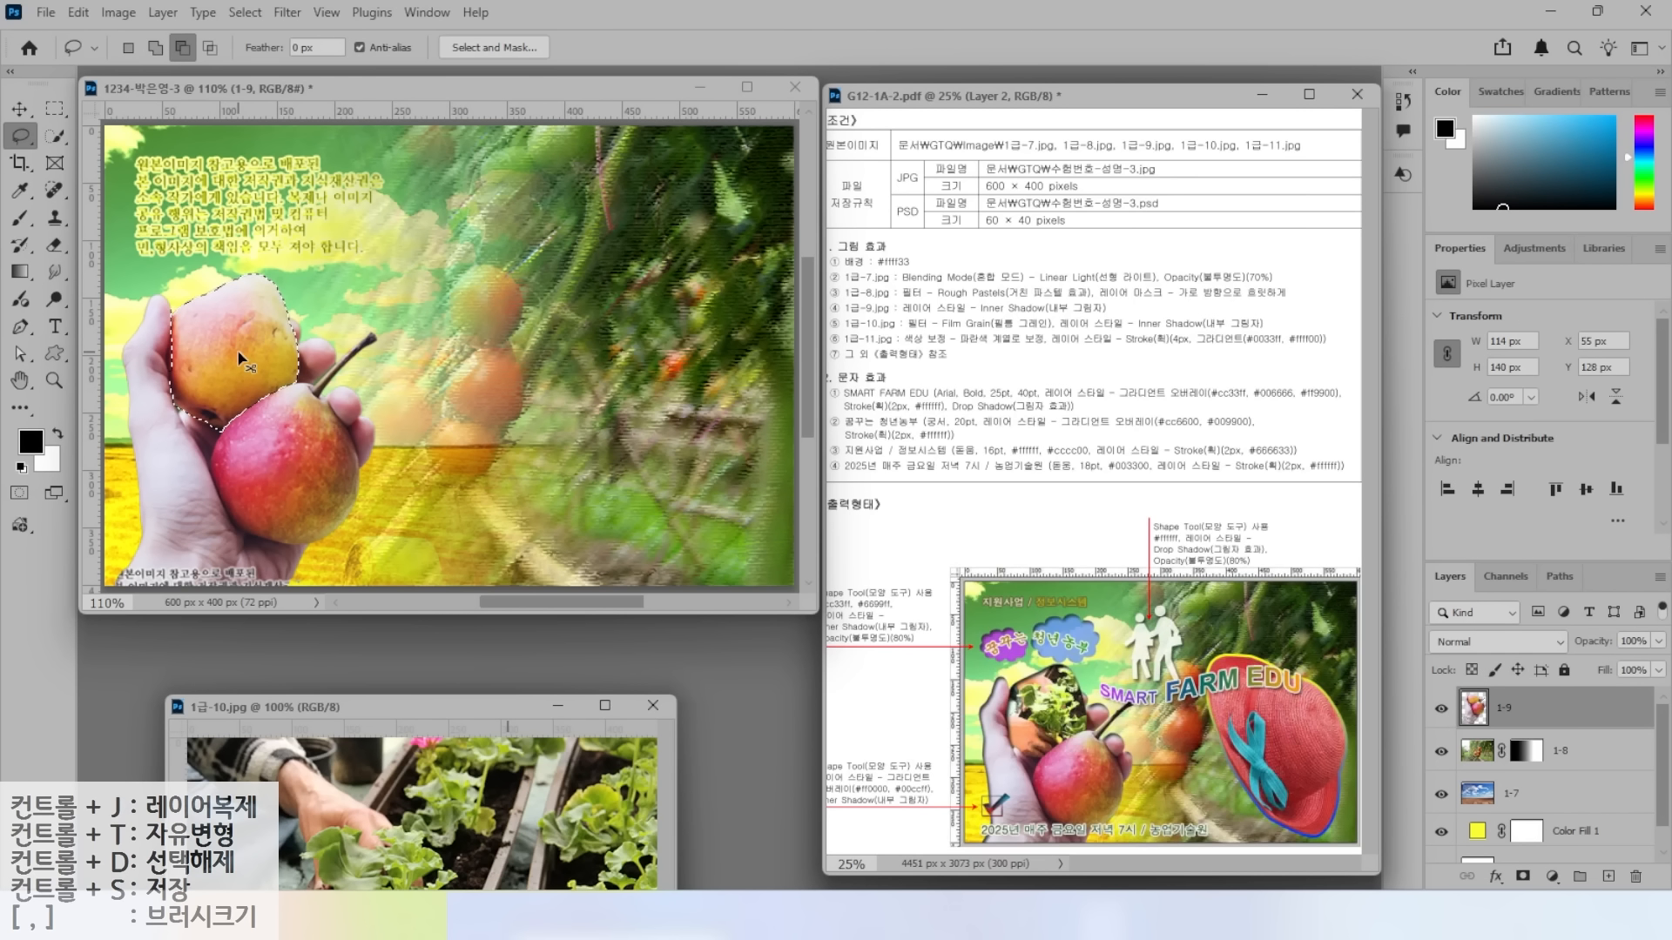
Copy the selected pear to a new layer named 클리핑.
key(ctrl+j)
key(alt+2)
drag(1412, 678, 1603, 735)
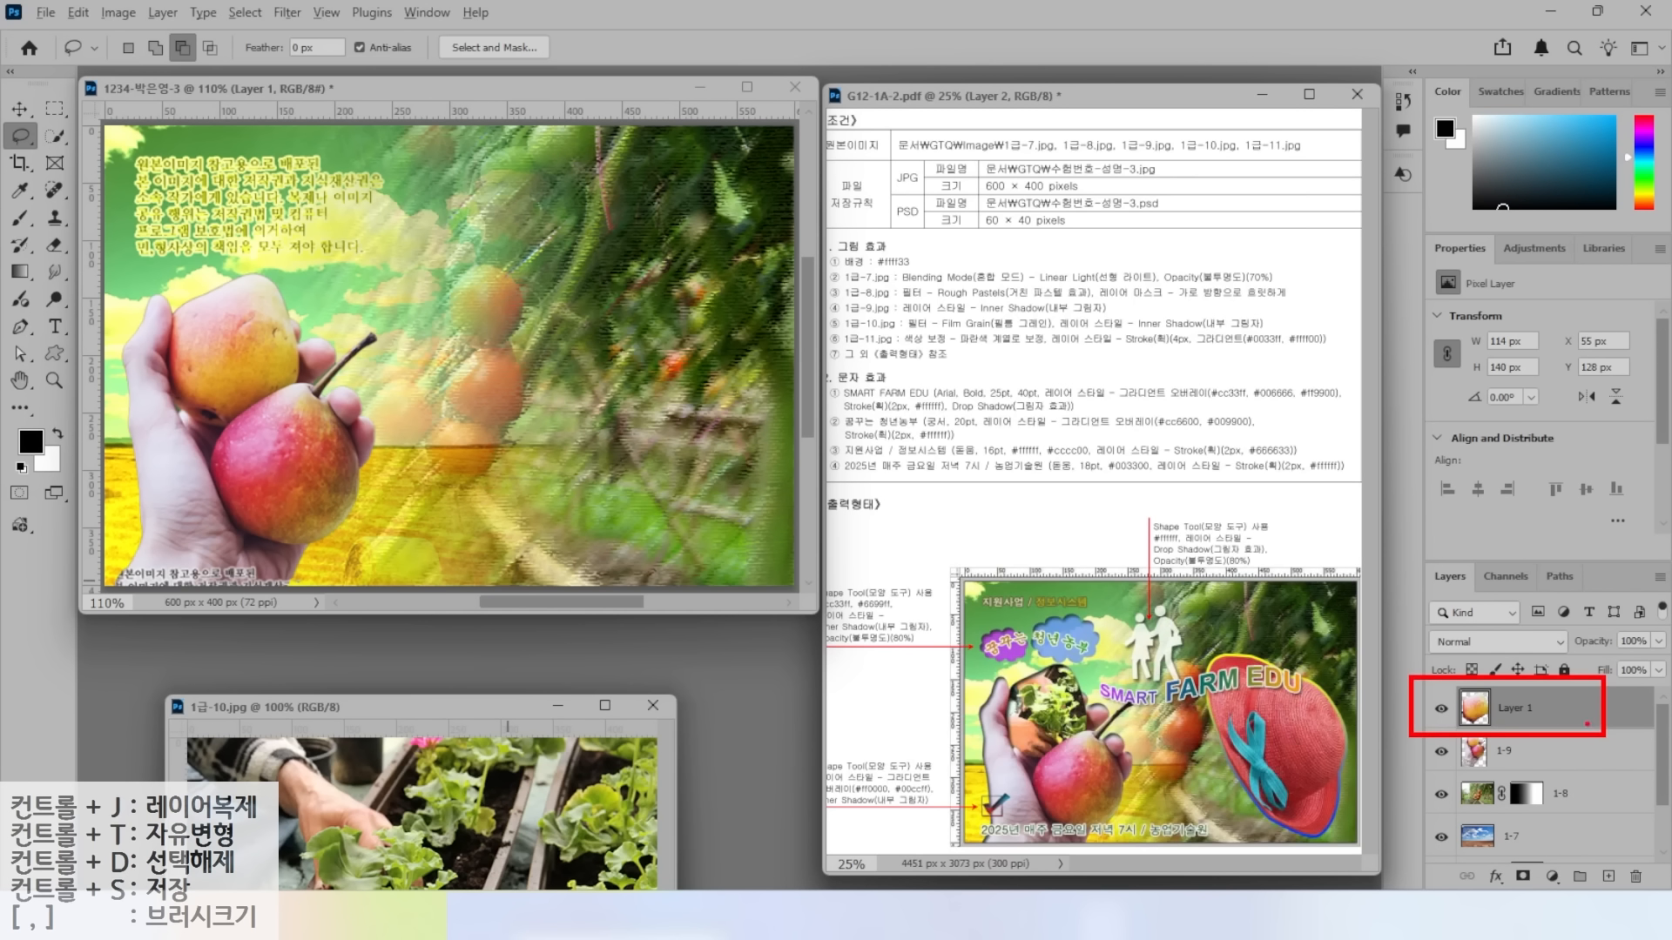
double_click(1507, 708)
key(BackSpace)
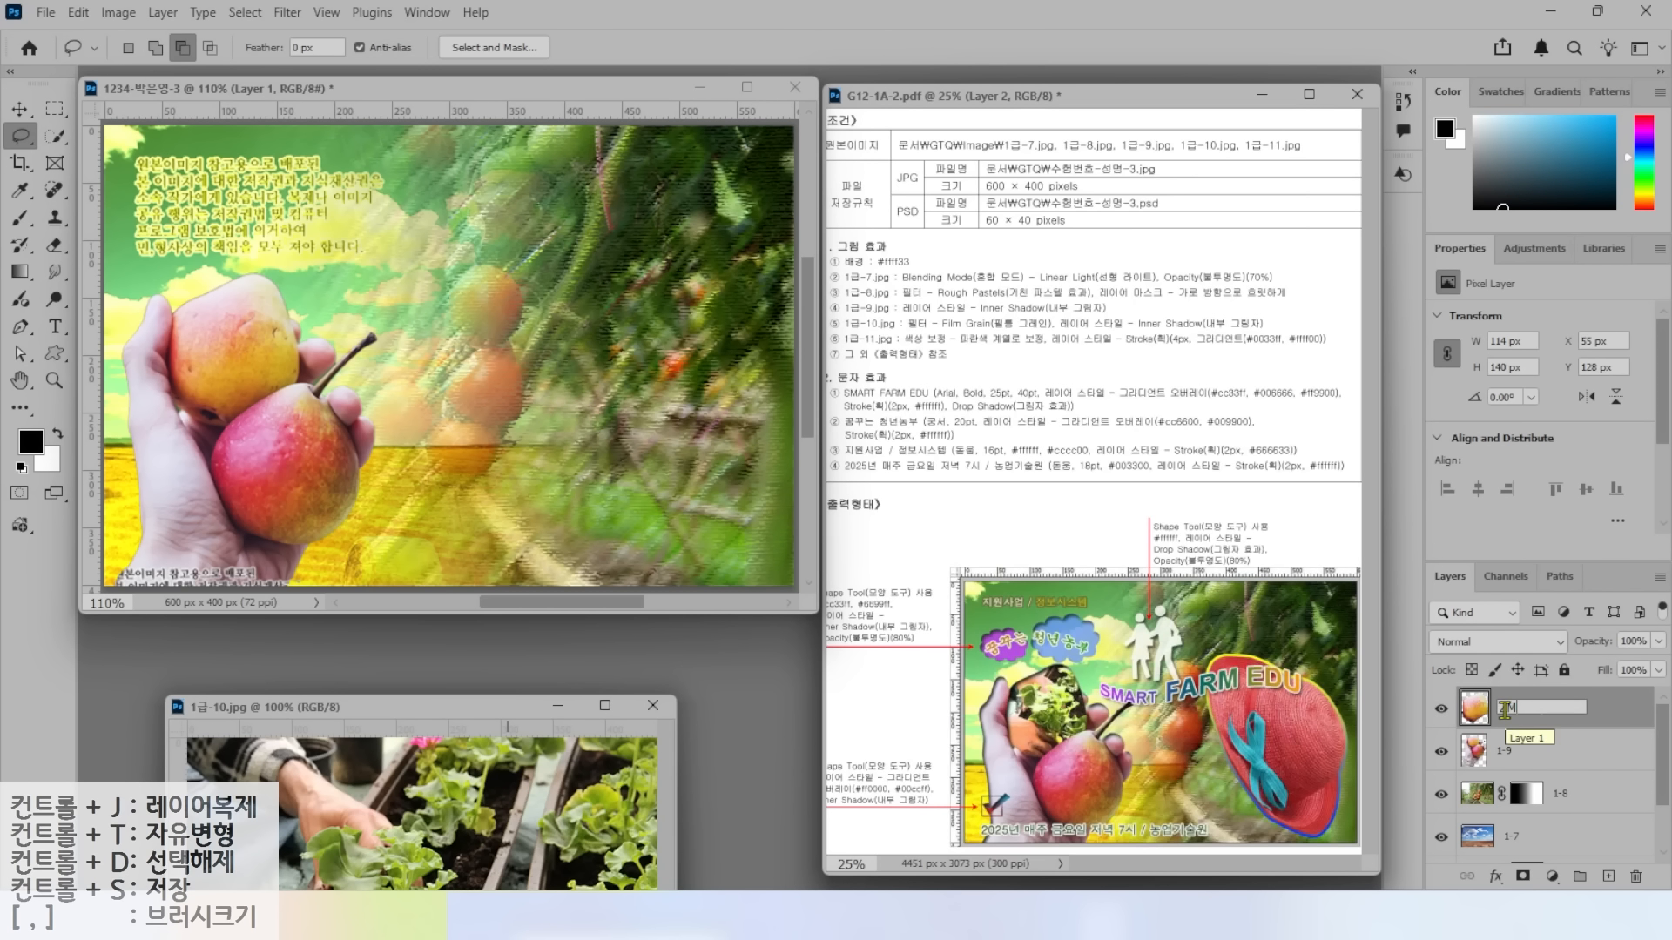
text(클리핑)
key(Return)
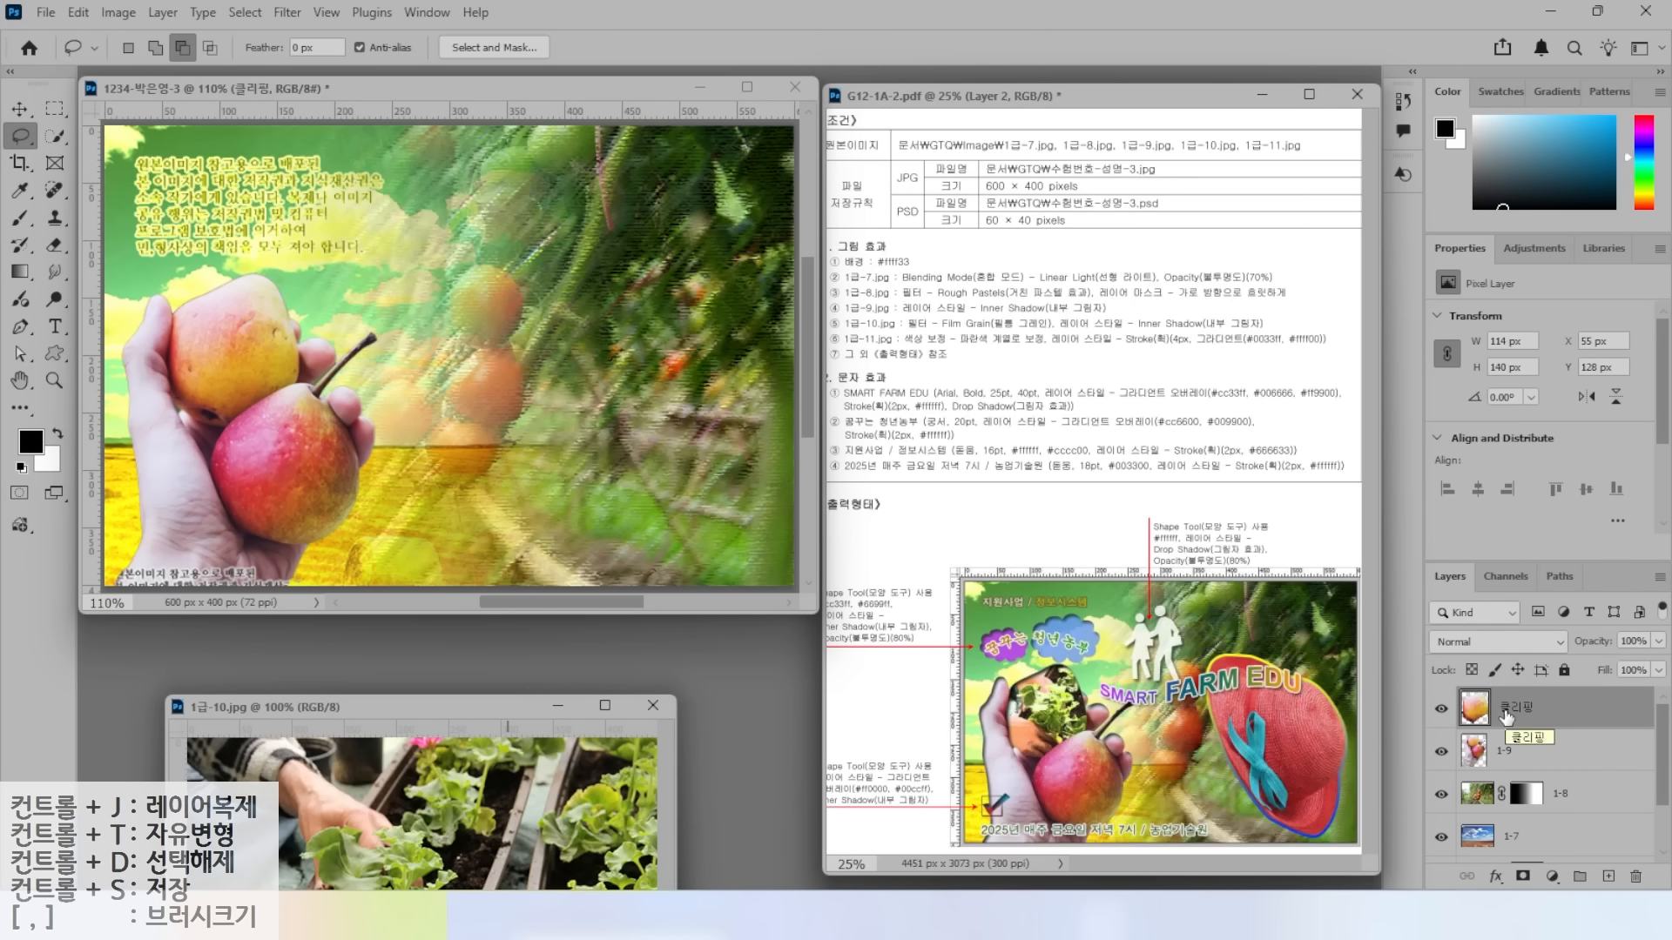
mouse_move(444, 706)
mouse_down()
mouse_move(460, 477)
mouse_move(426, 512)
mouse_up()
key(v)
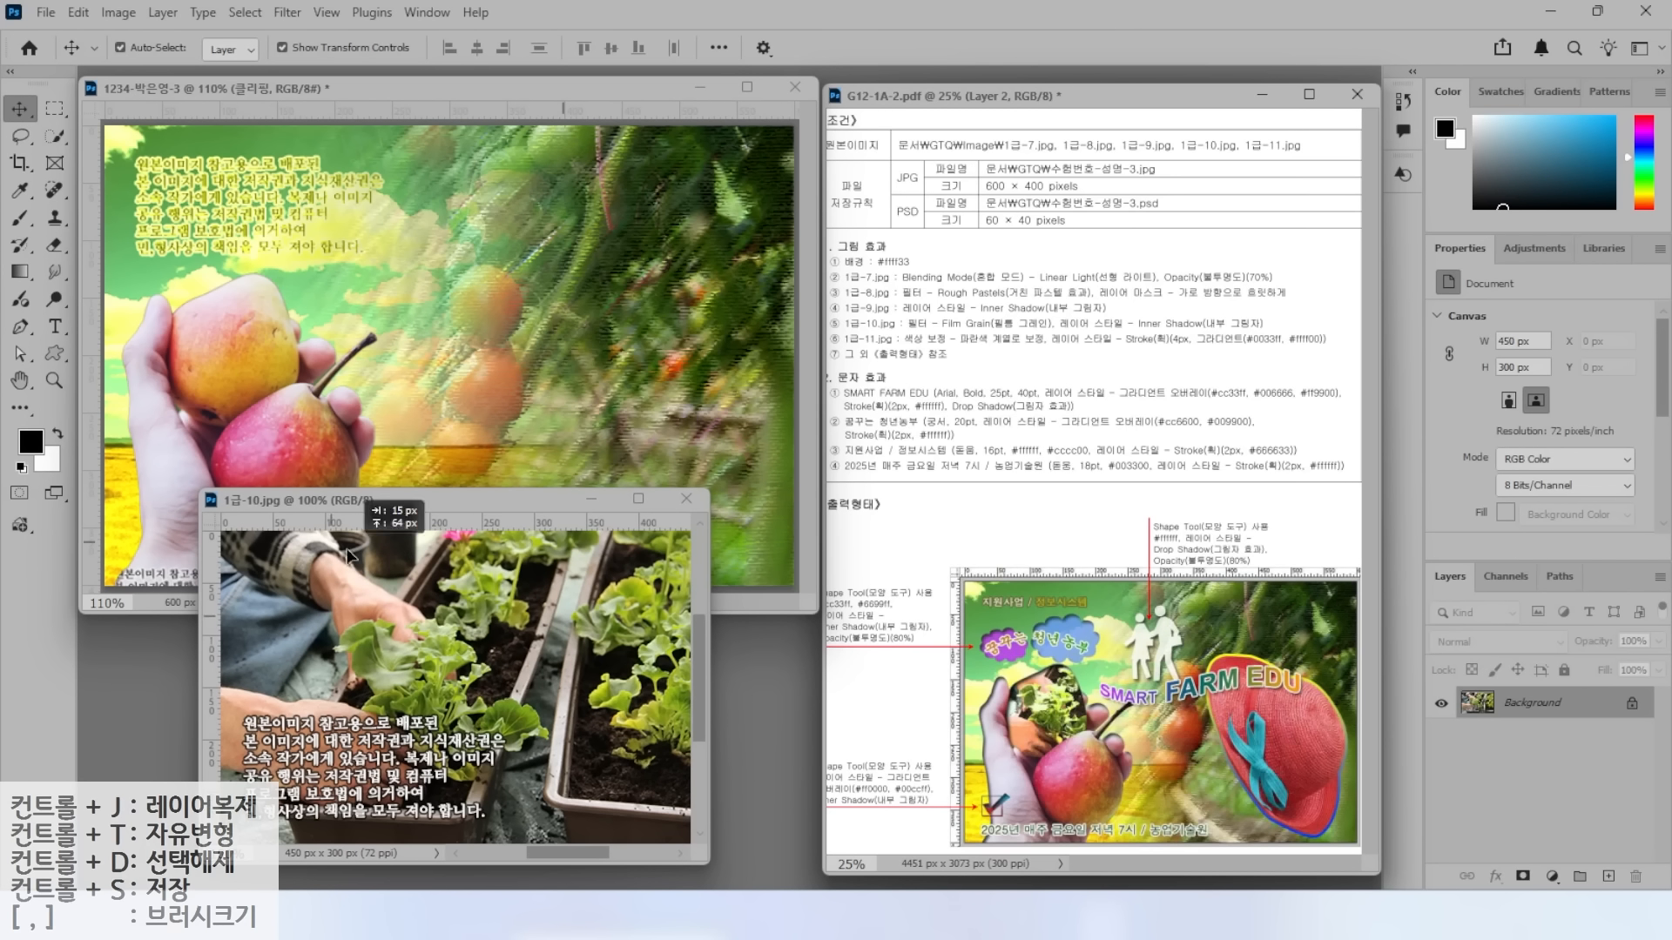
Place the seedling photo into the composite as layer 1-10, shifted up and left.
drag(334, 607, 329, 366)
click(473, 734)
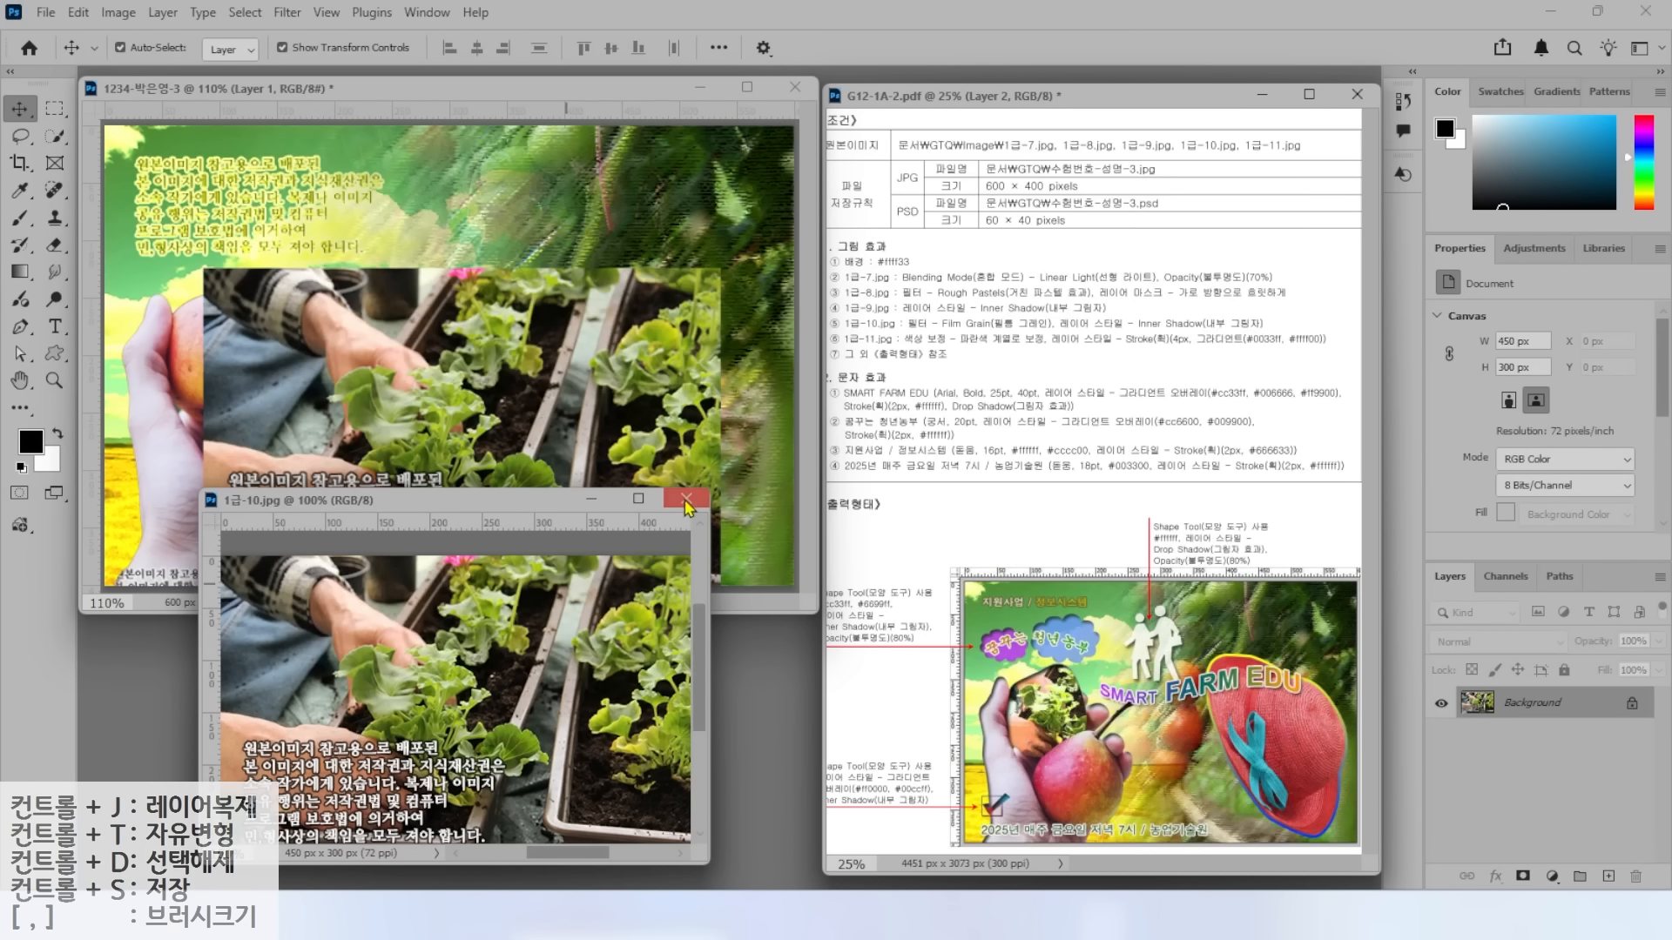
click(688, 507)
double_click(1520, 708)
text(1)
key(Return)
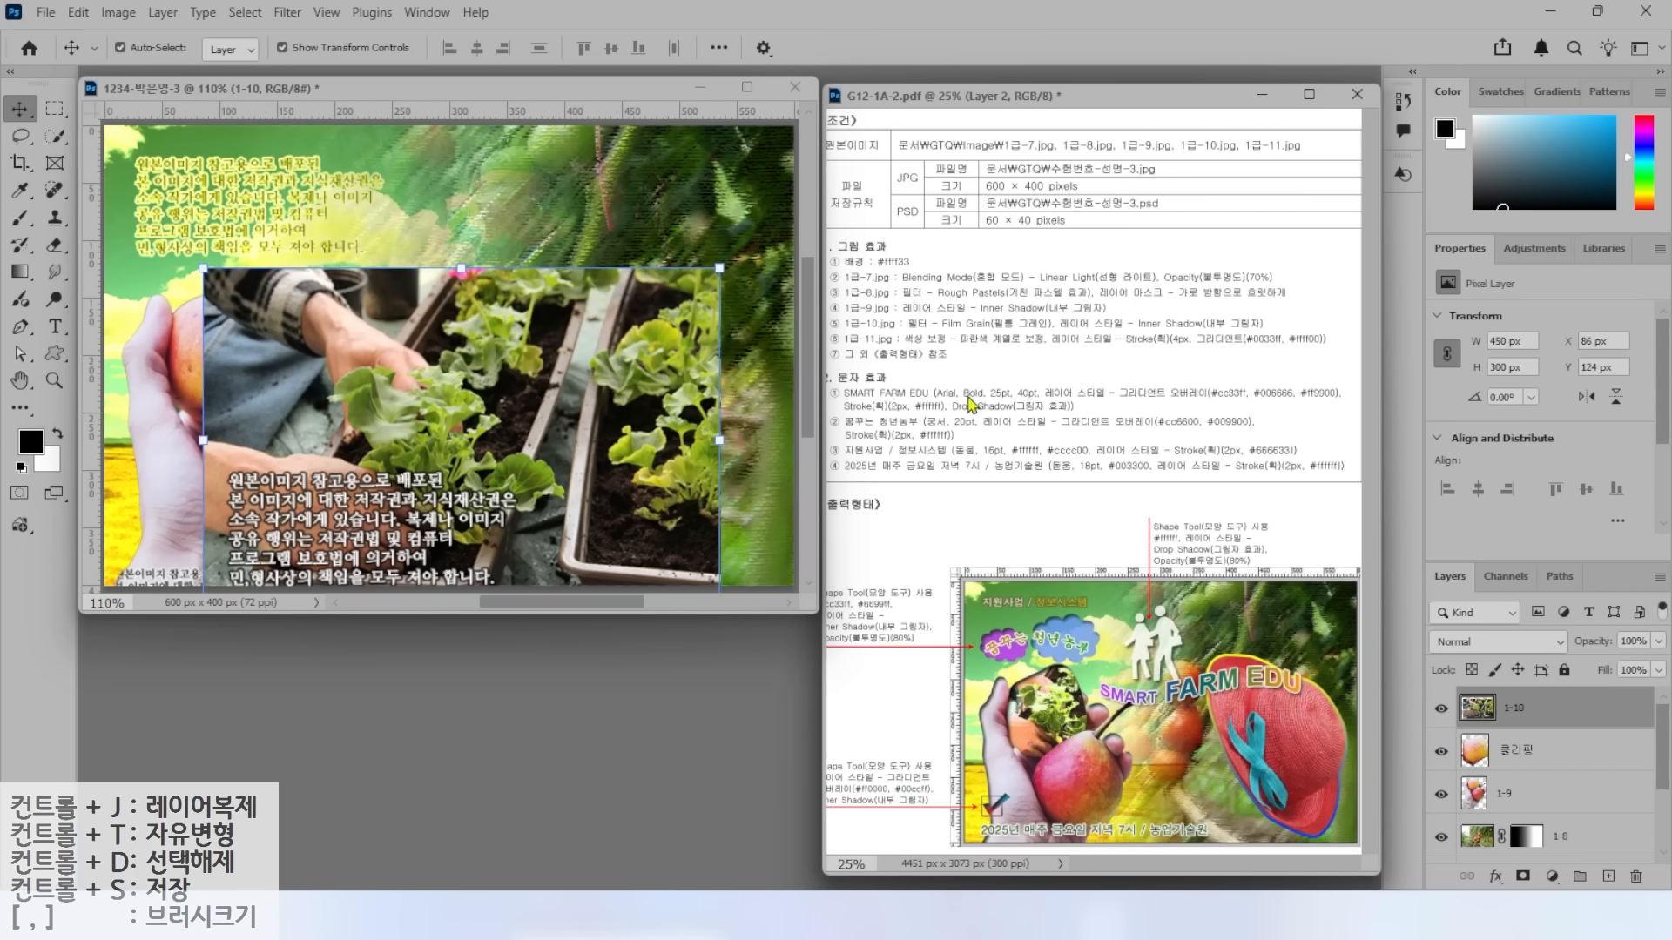
drag(393, 370, 241, 293)
Clip layer 1-10 to the 클리핑 layer below with Create Clipping Mask.
click(1525, 751)
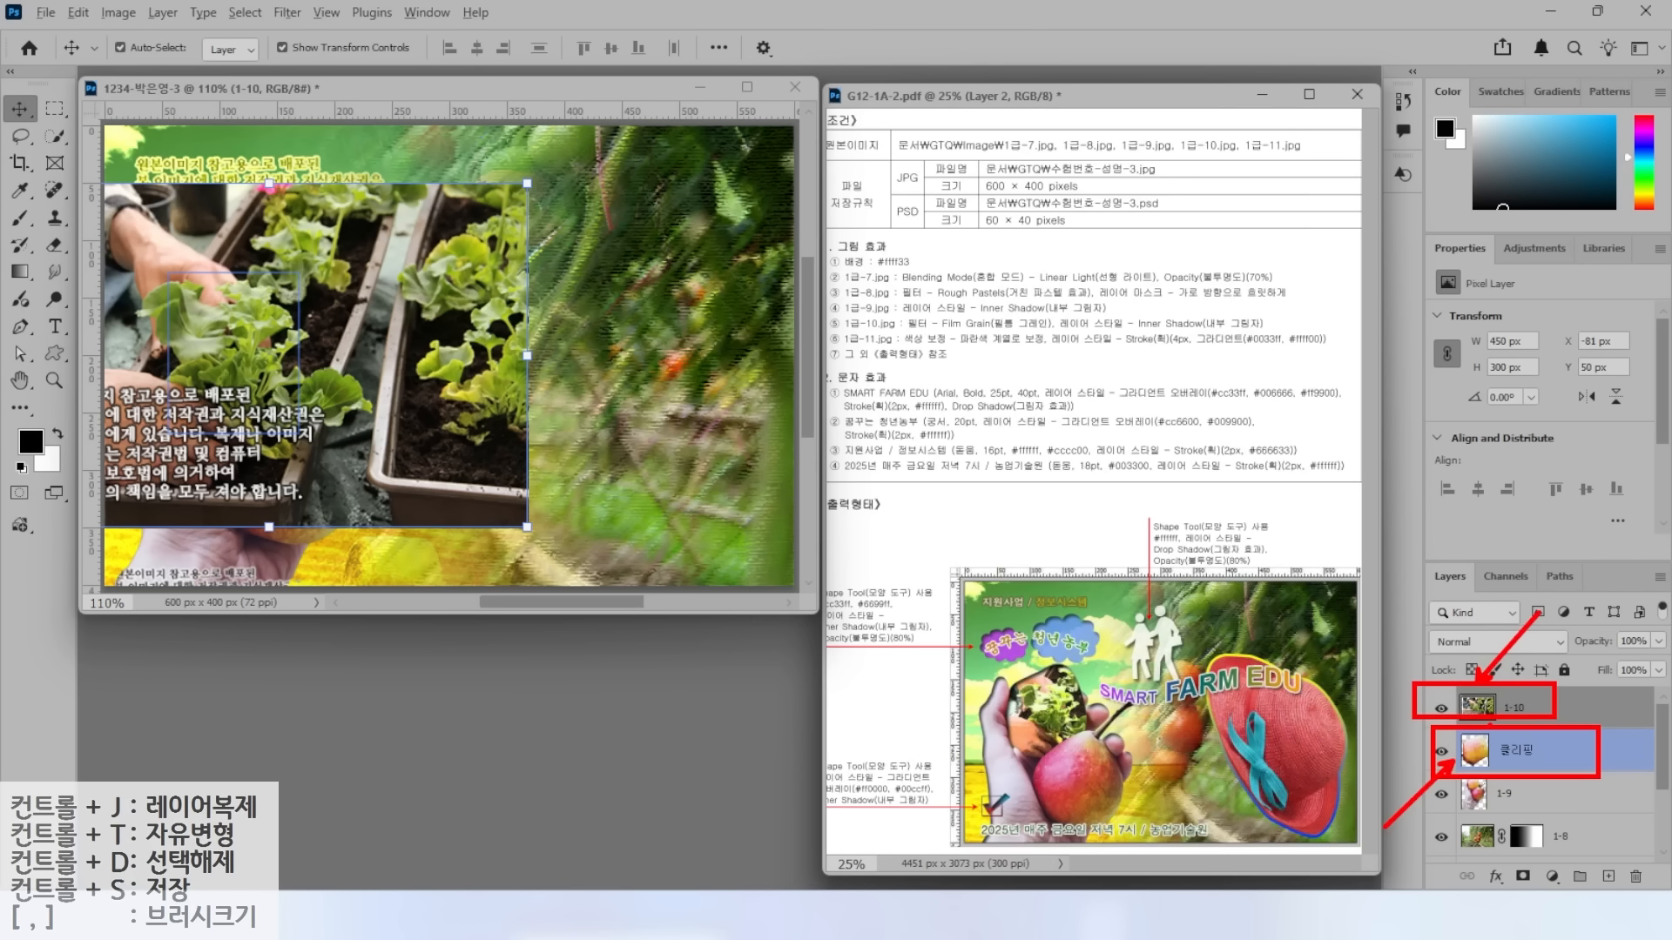
click(1580, 709)
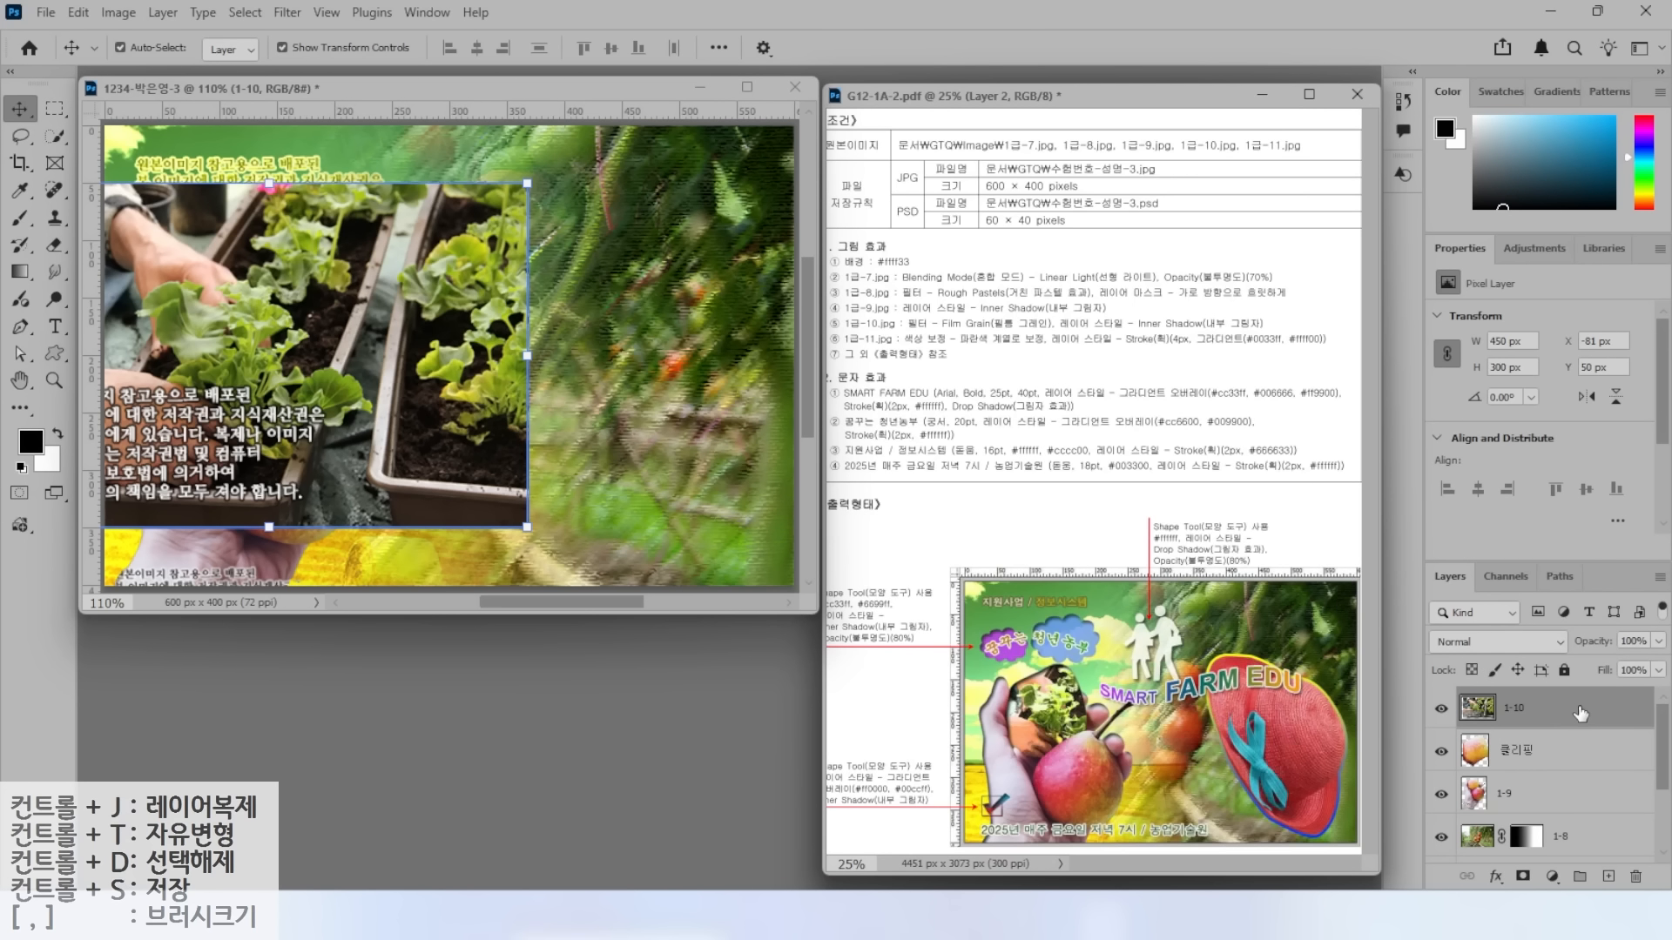
right_click(1580, 712)
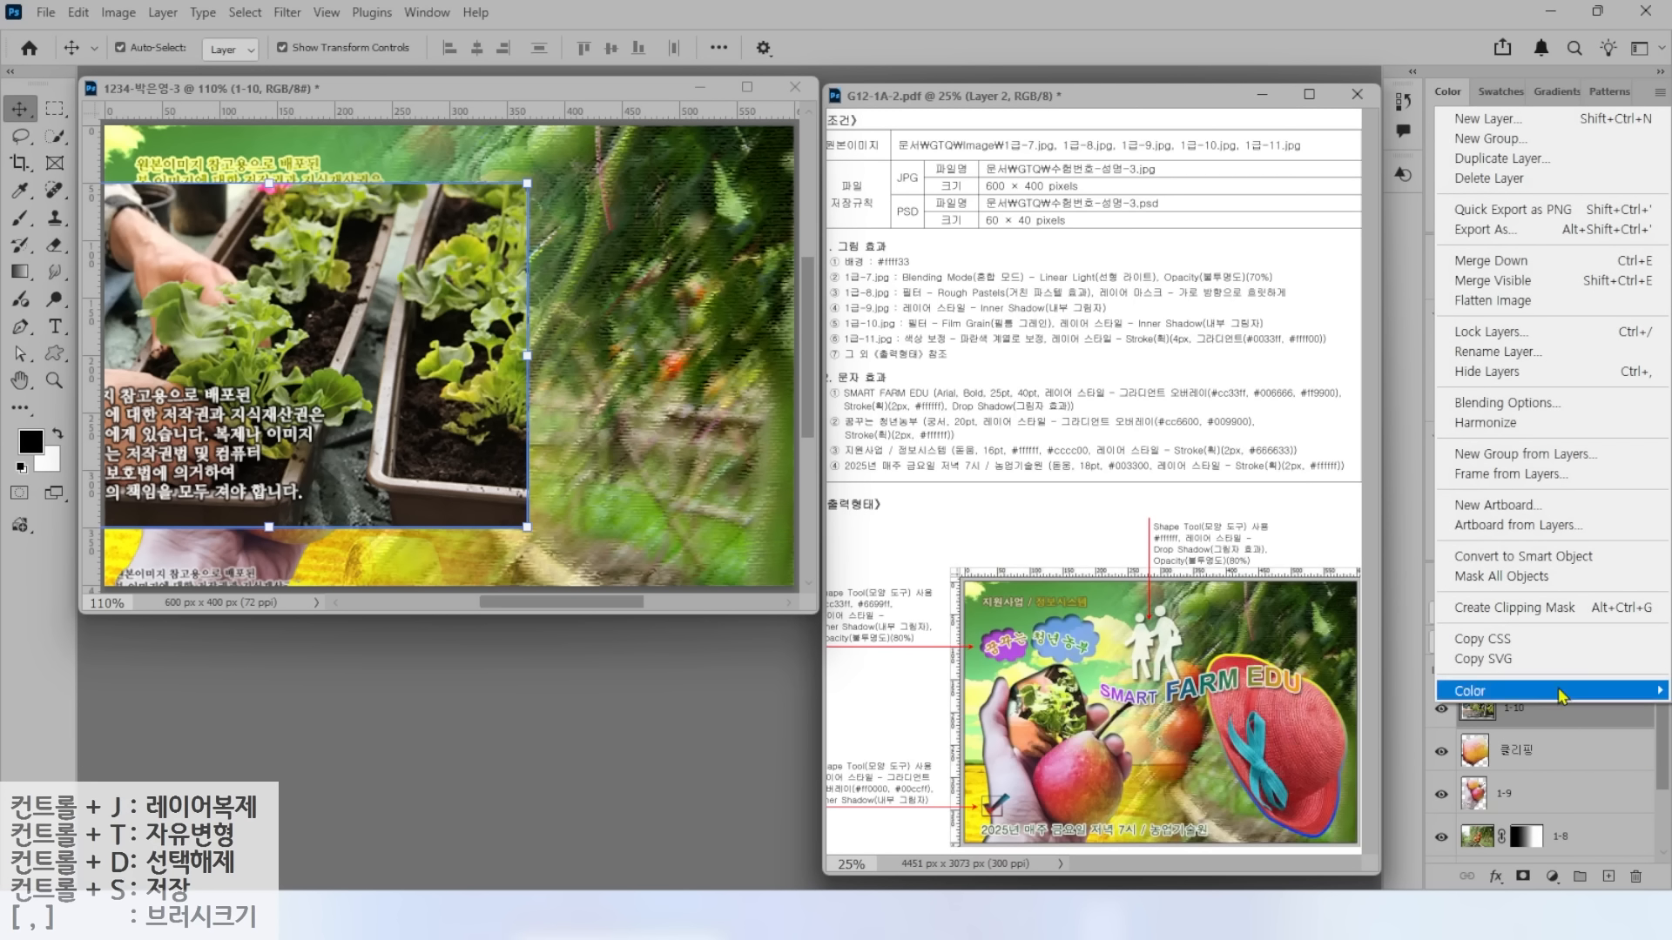
click(1515, 609)
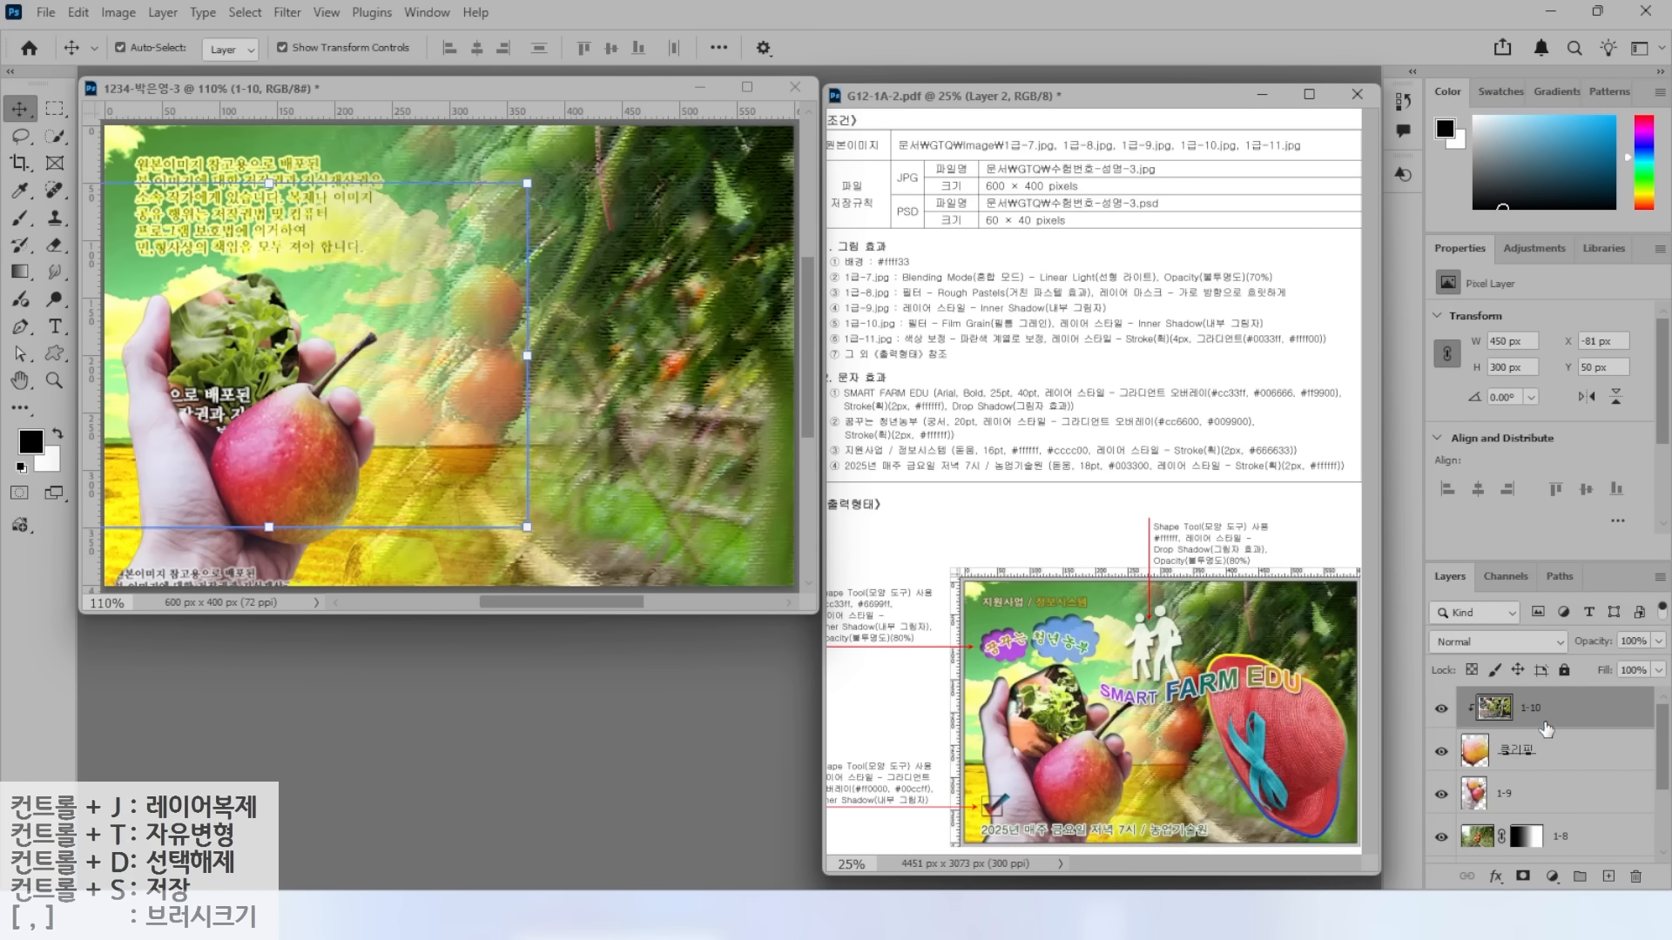
Scale layer 1-10 to about 63% (283×188 px) and fit it over the pear cutout.
drag(524, 182, 396, 268)
drag(209, 364, 274, 307)
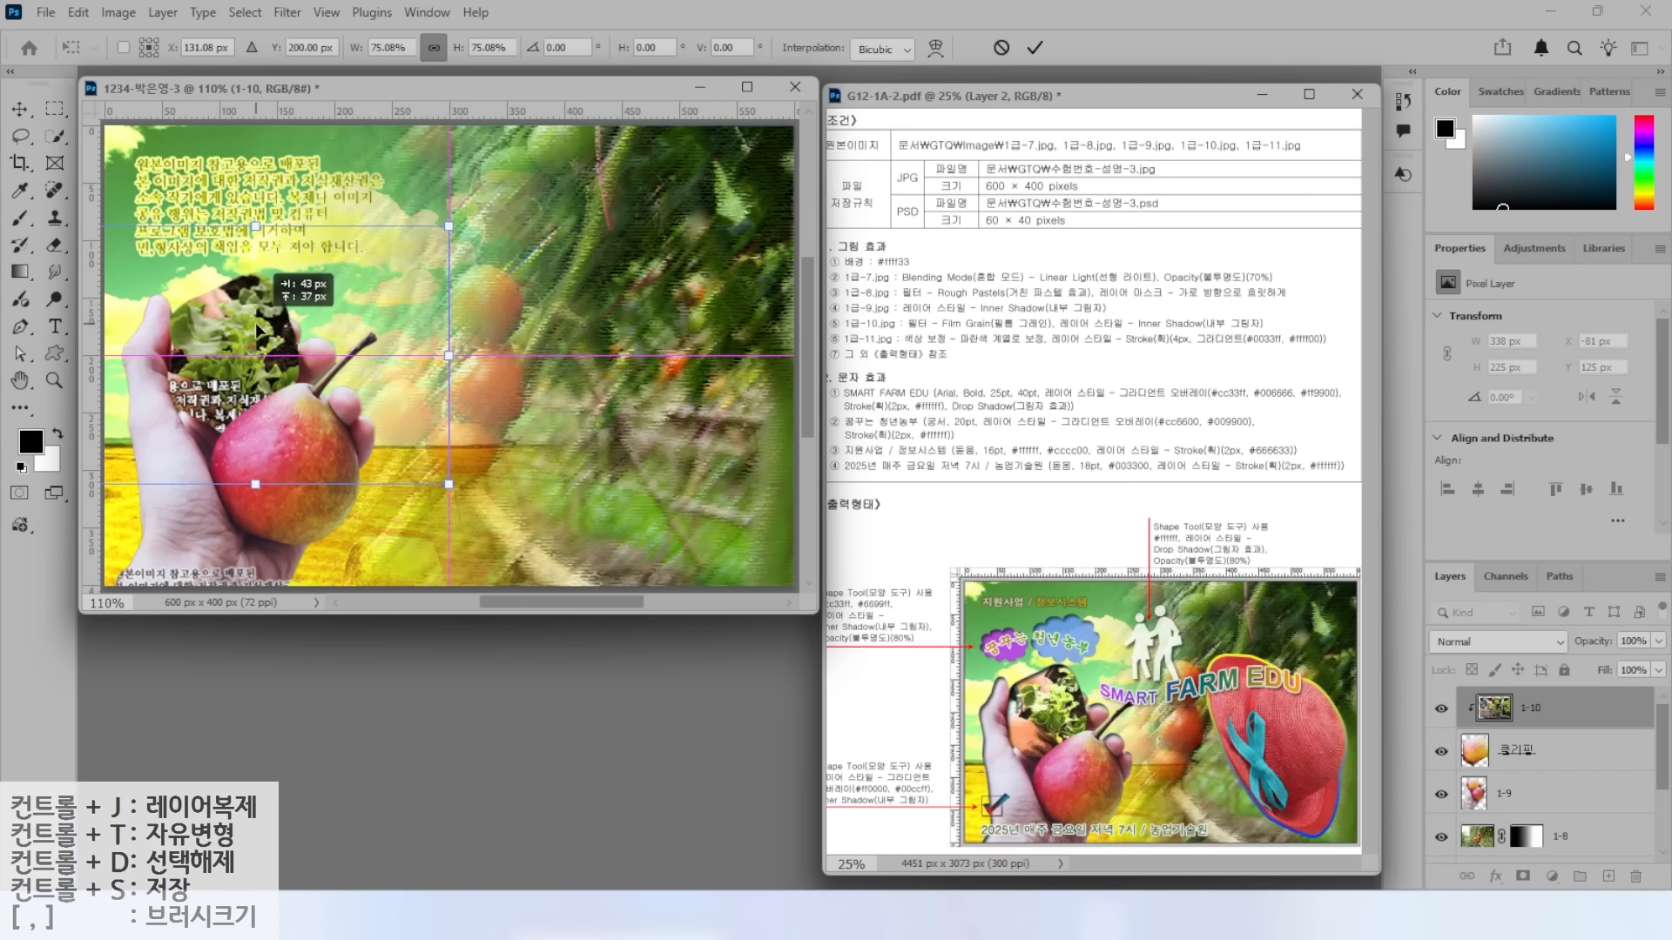
drag(463, 206, 398, 259)
drag(221, 378, 255, 363)
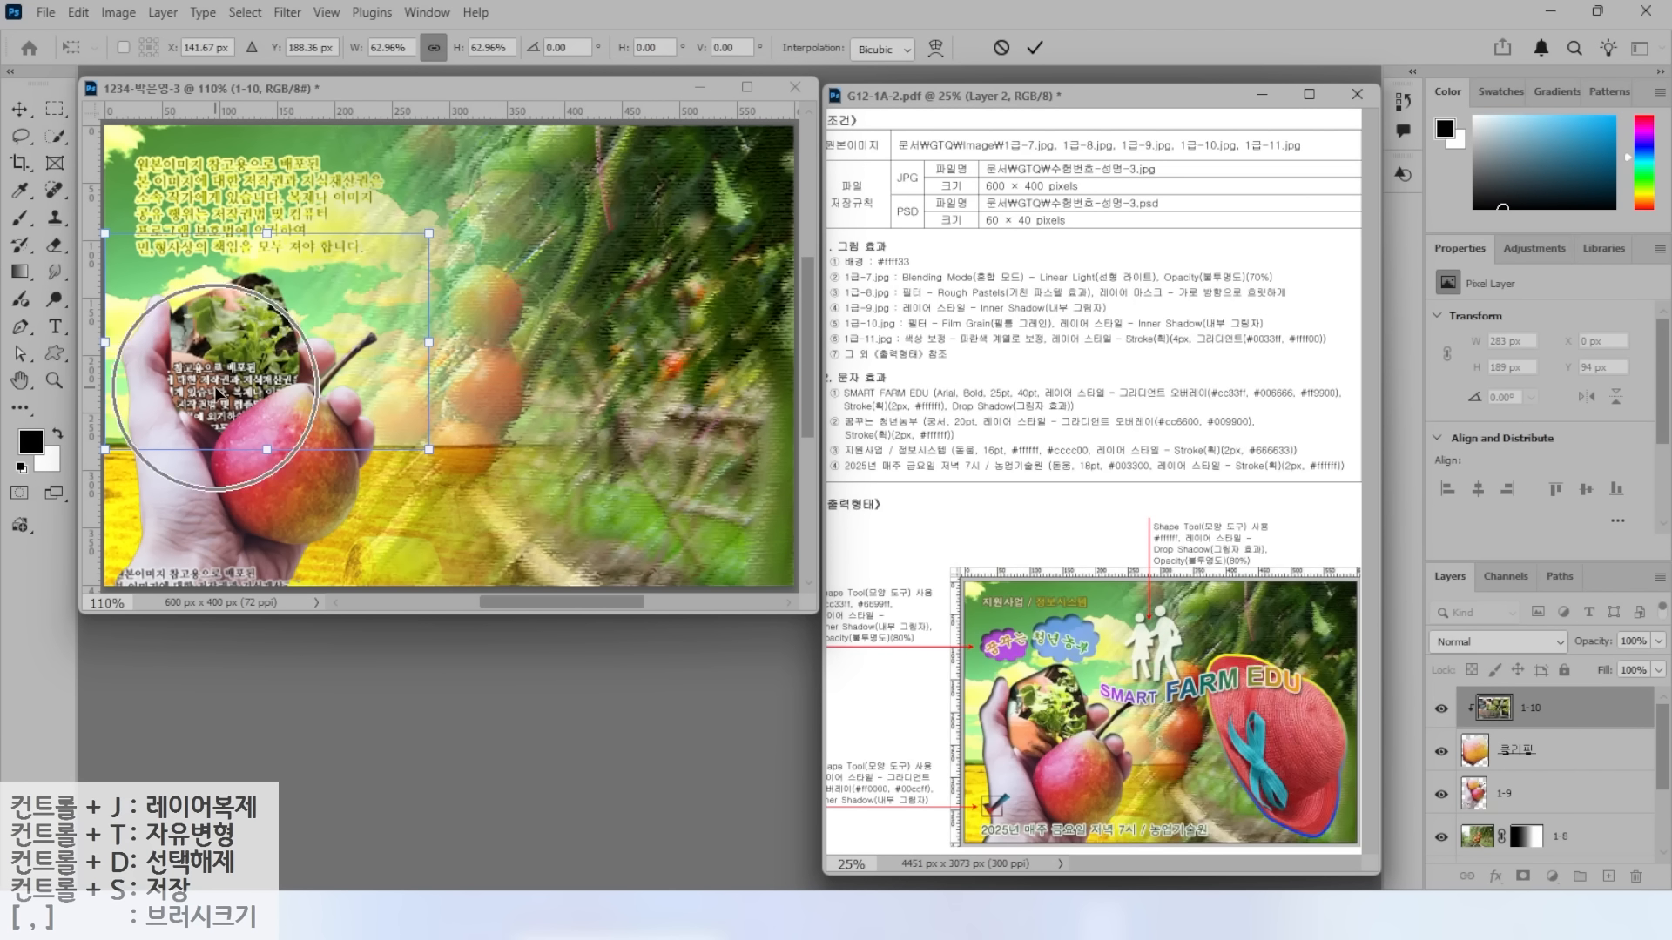
drag(220, 367, 224, 374)
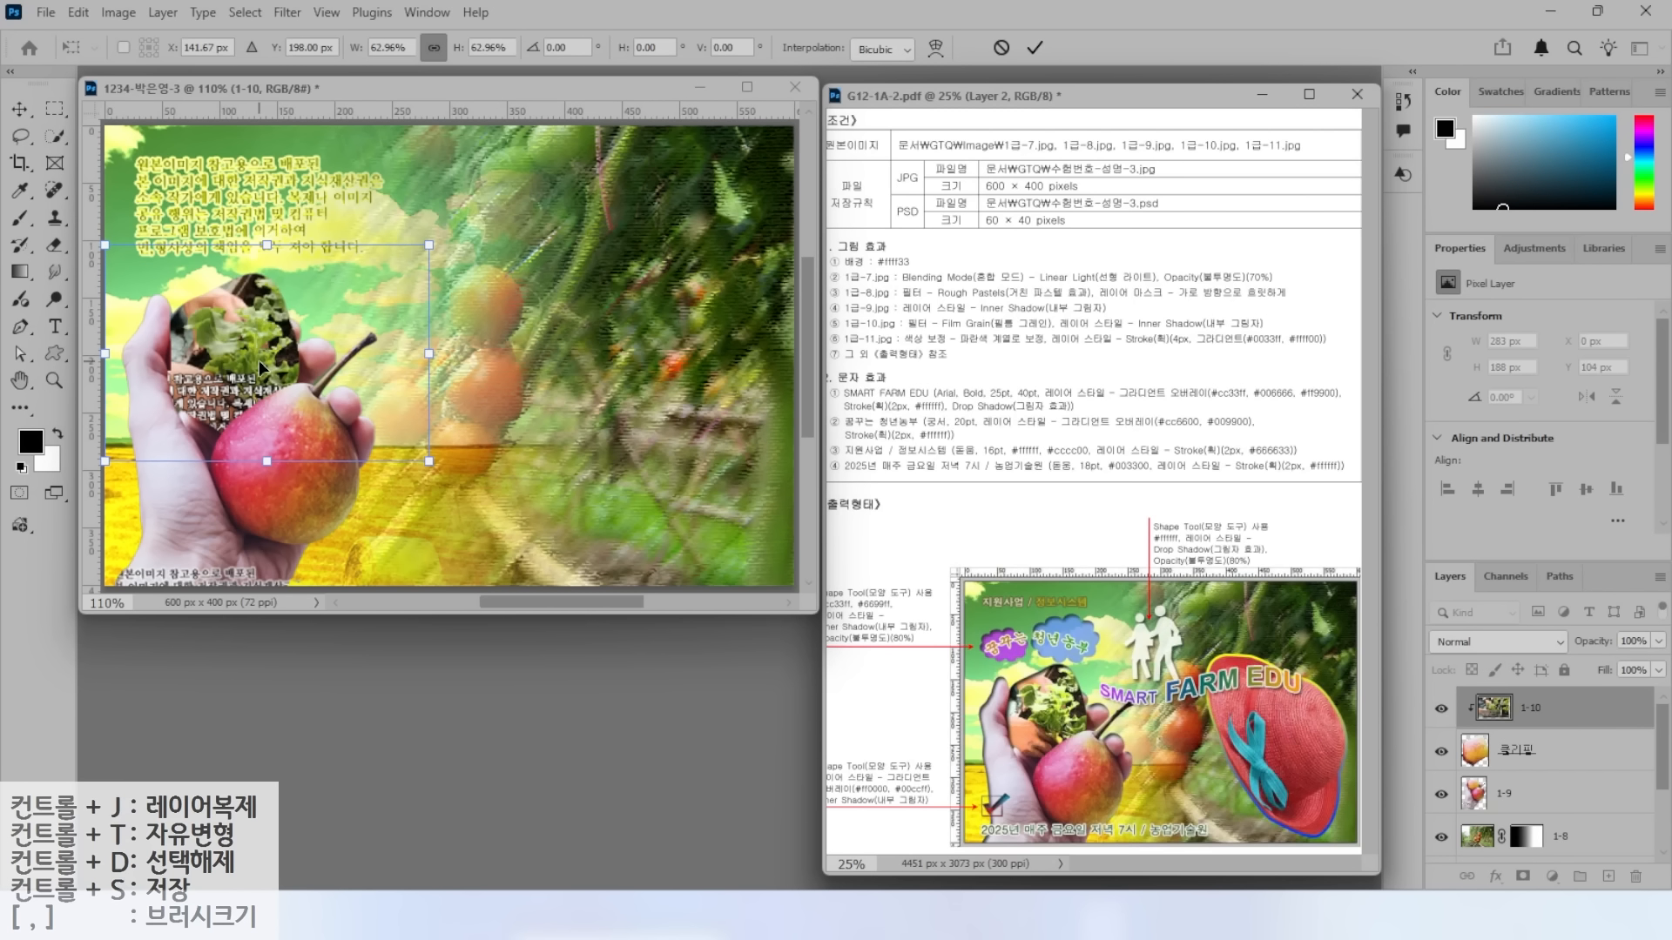
key(Return)
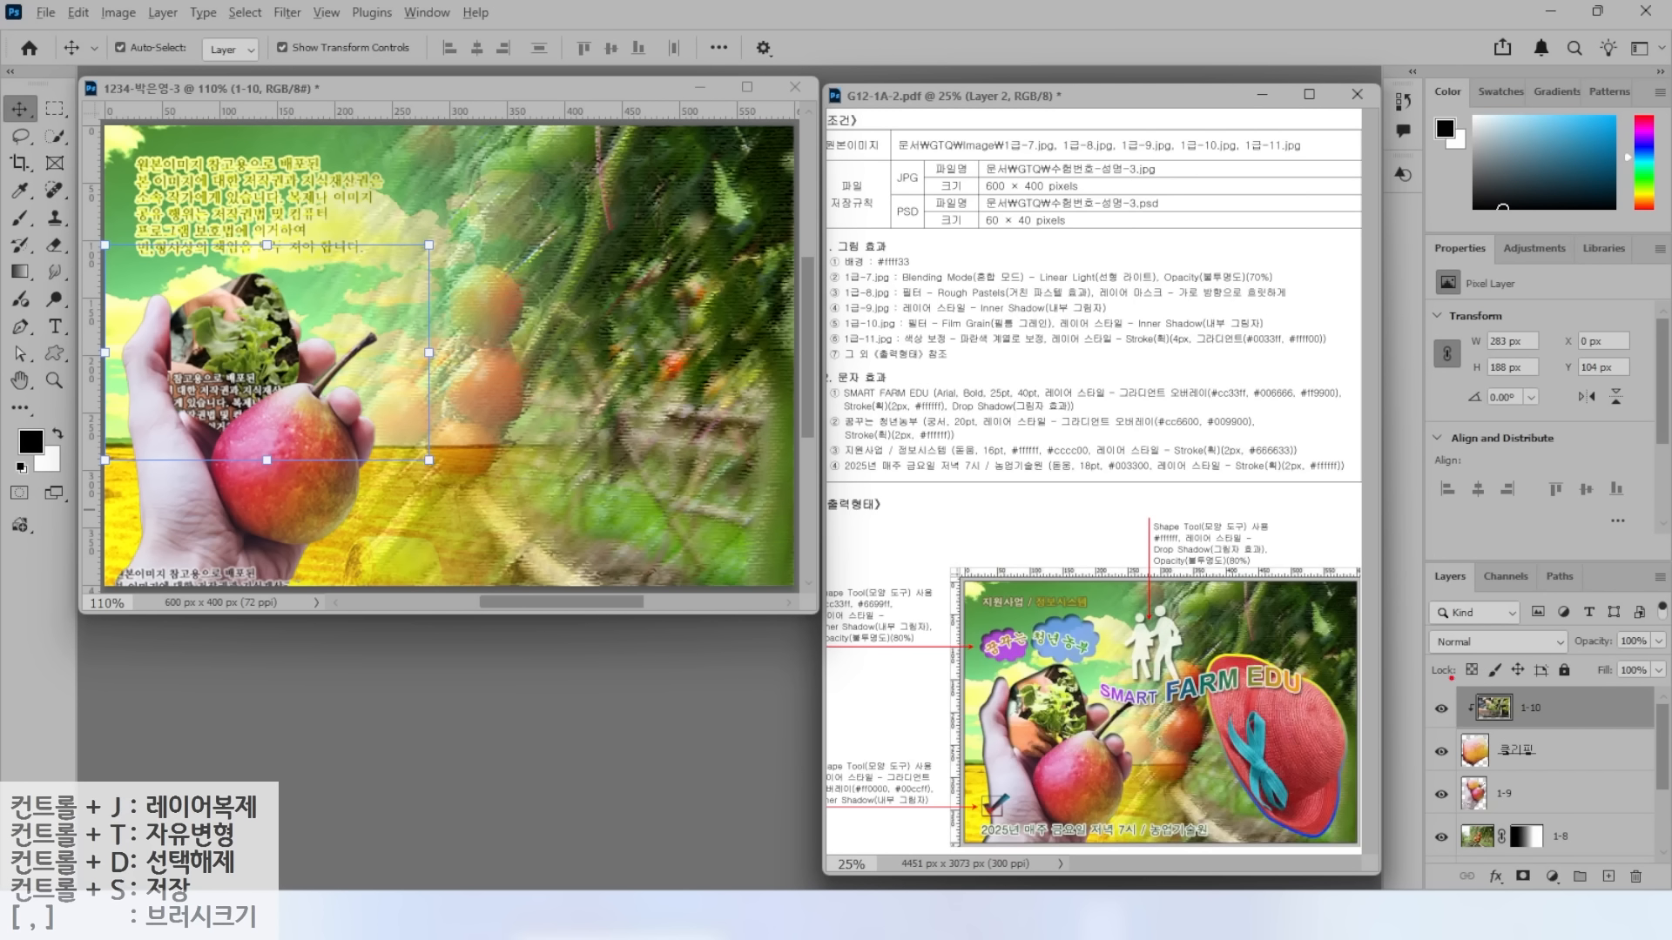
mouse_move(870, 236)
mouse_down()
mouse_move(913, 307)
mouse_move(1156, 318)
mouse_up()
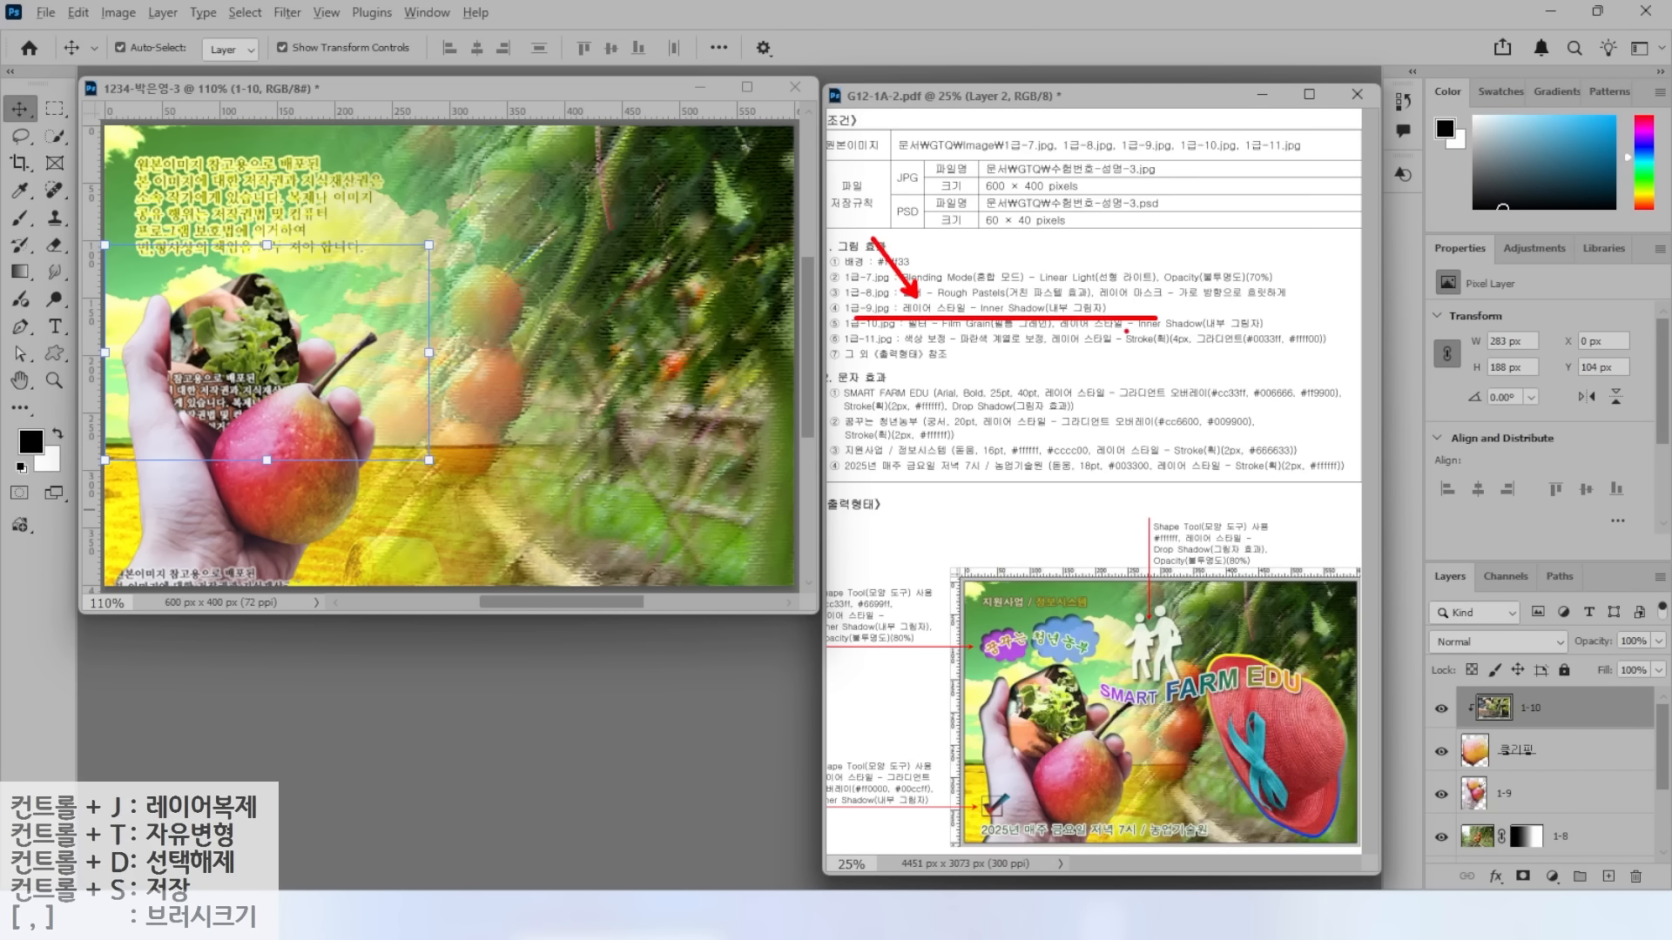
Add an Inner Shadow (Multiply, 50% opacity, 5 px distance and size) to layer 1-9.
drag(1442, 771, 1562, 830)
click(1537, 797)
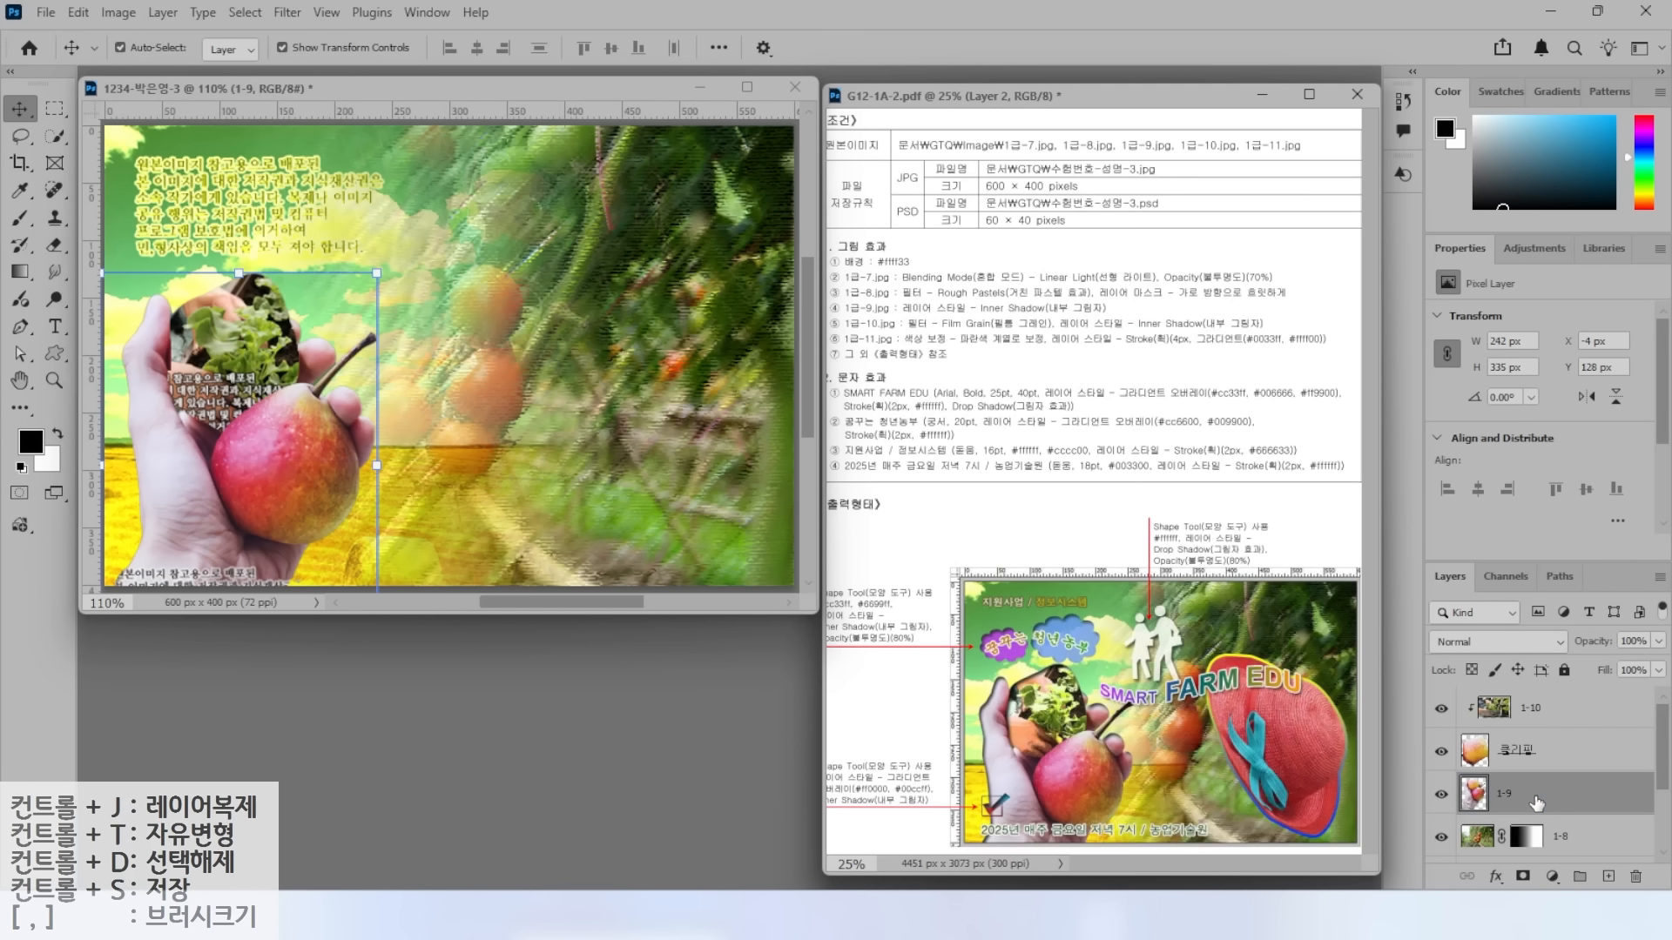
click(1496, 876)
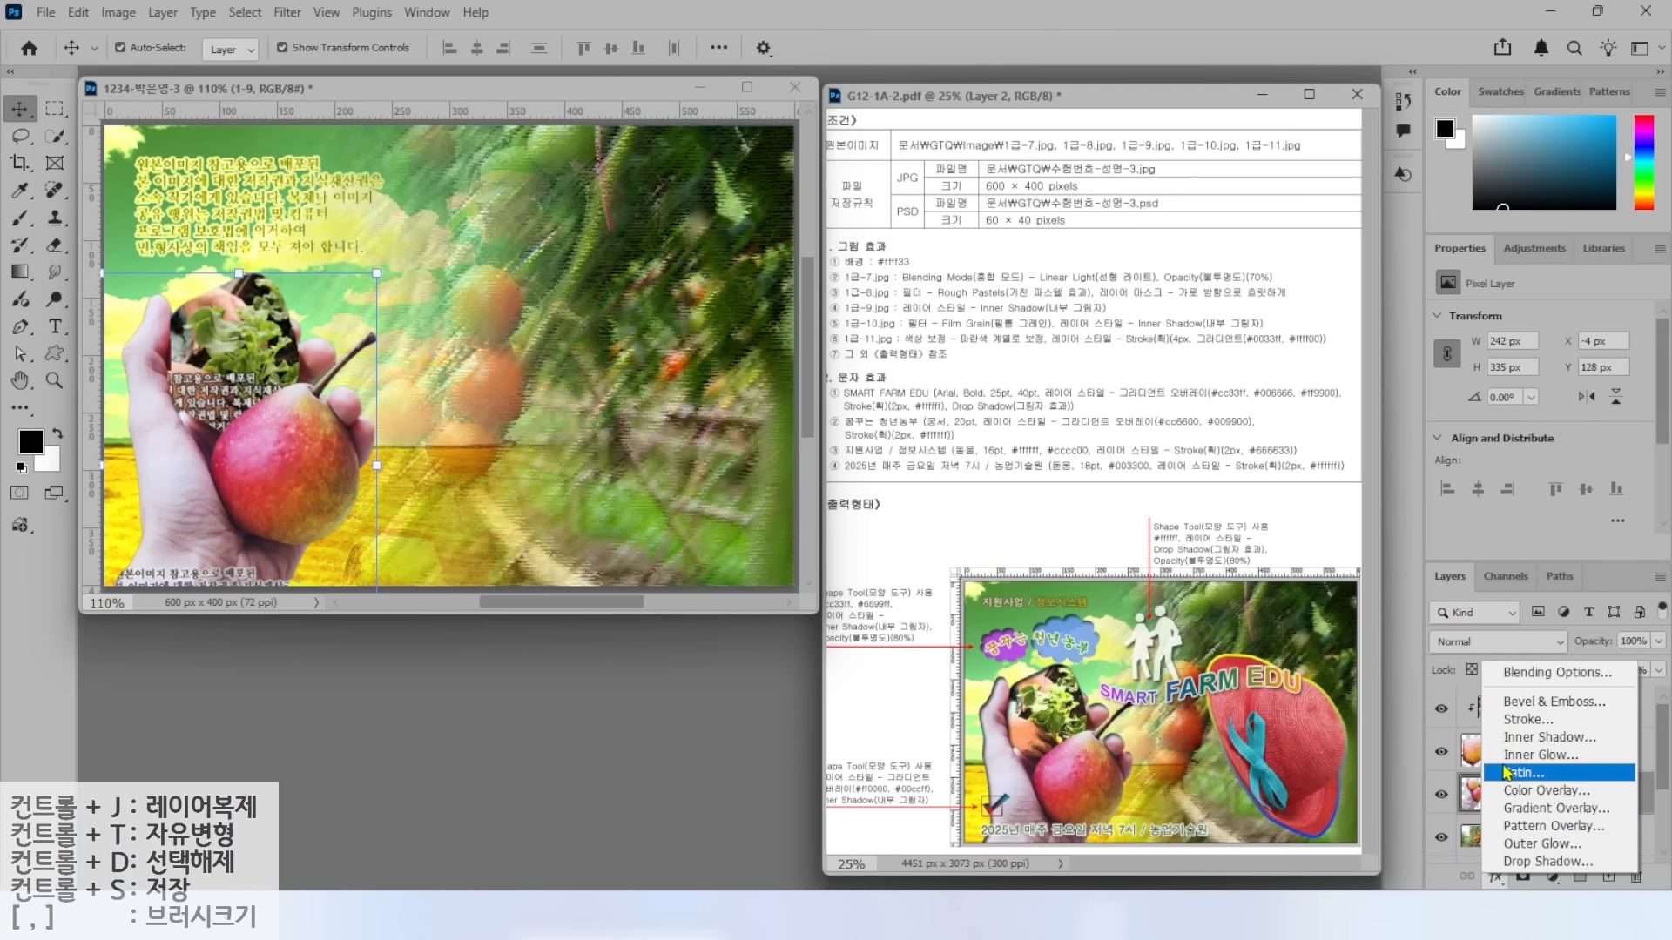
click(1518, 740)
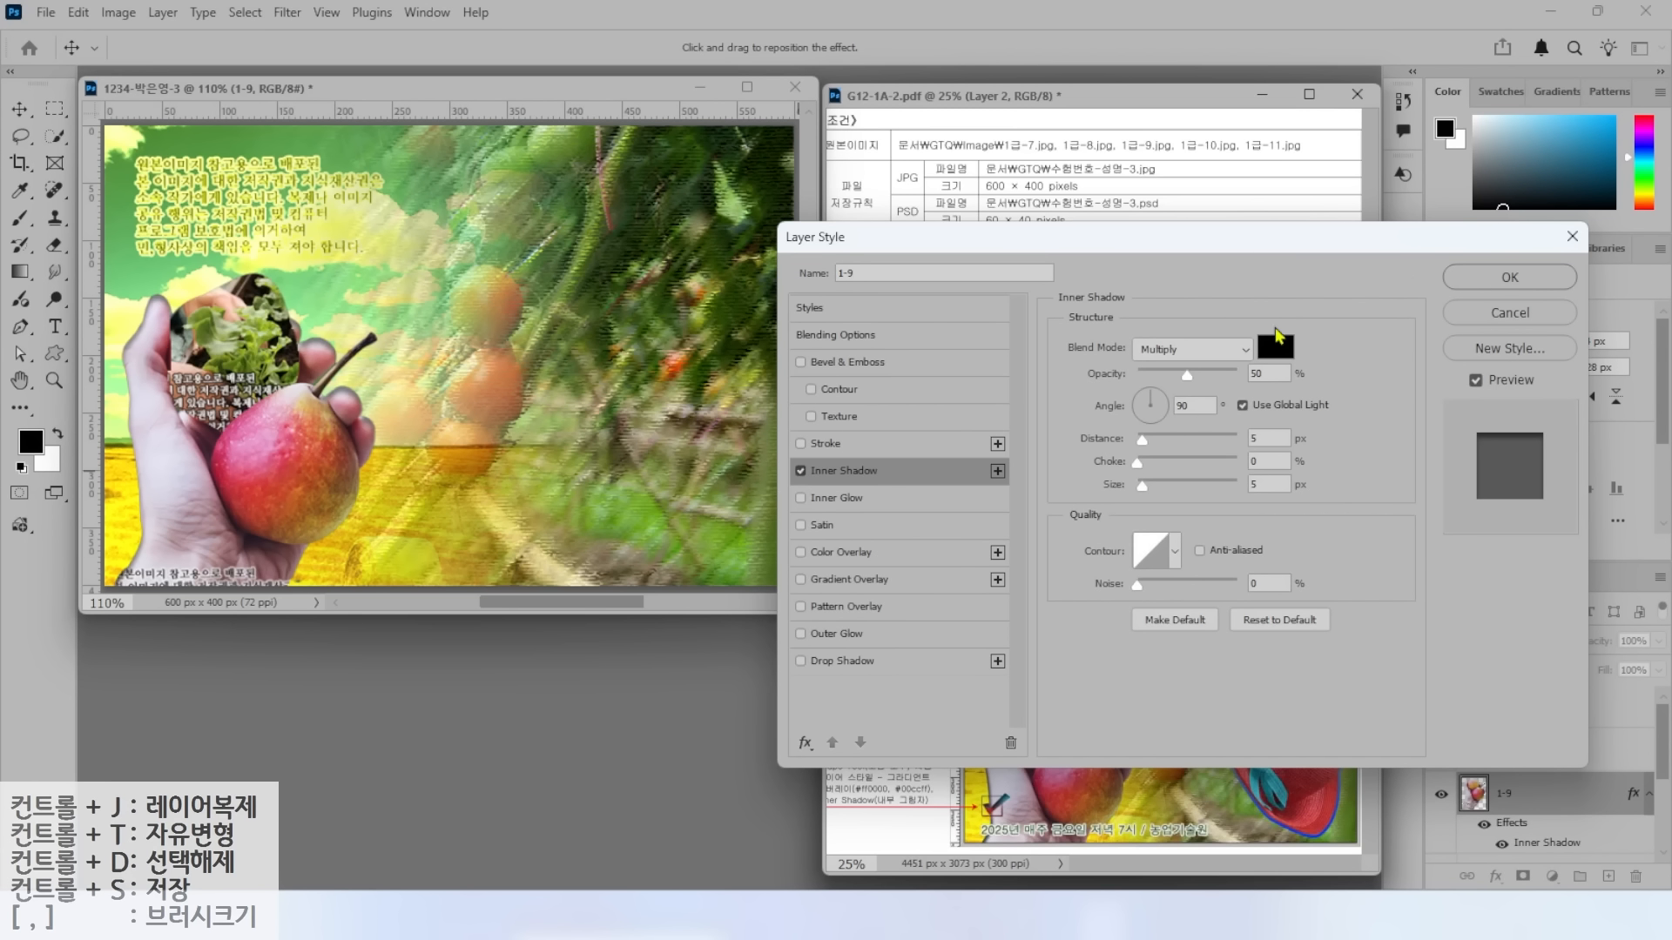
click(1494, 276)
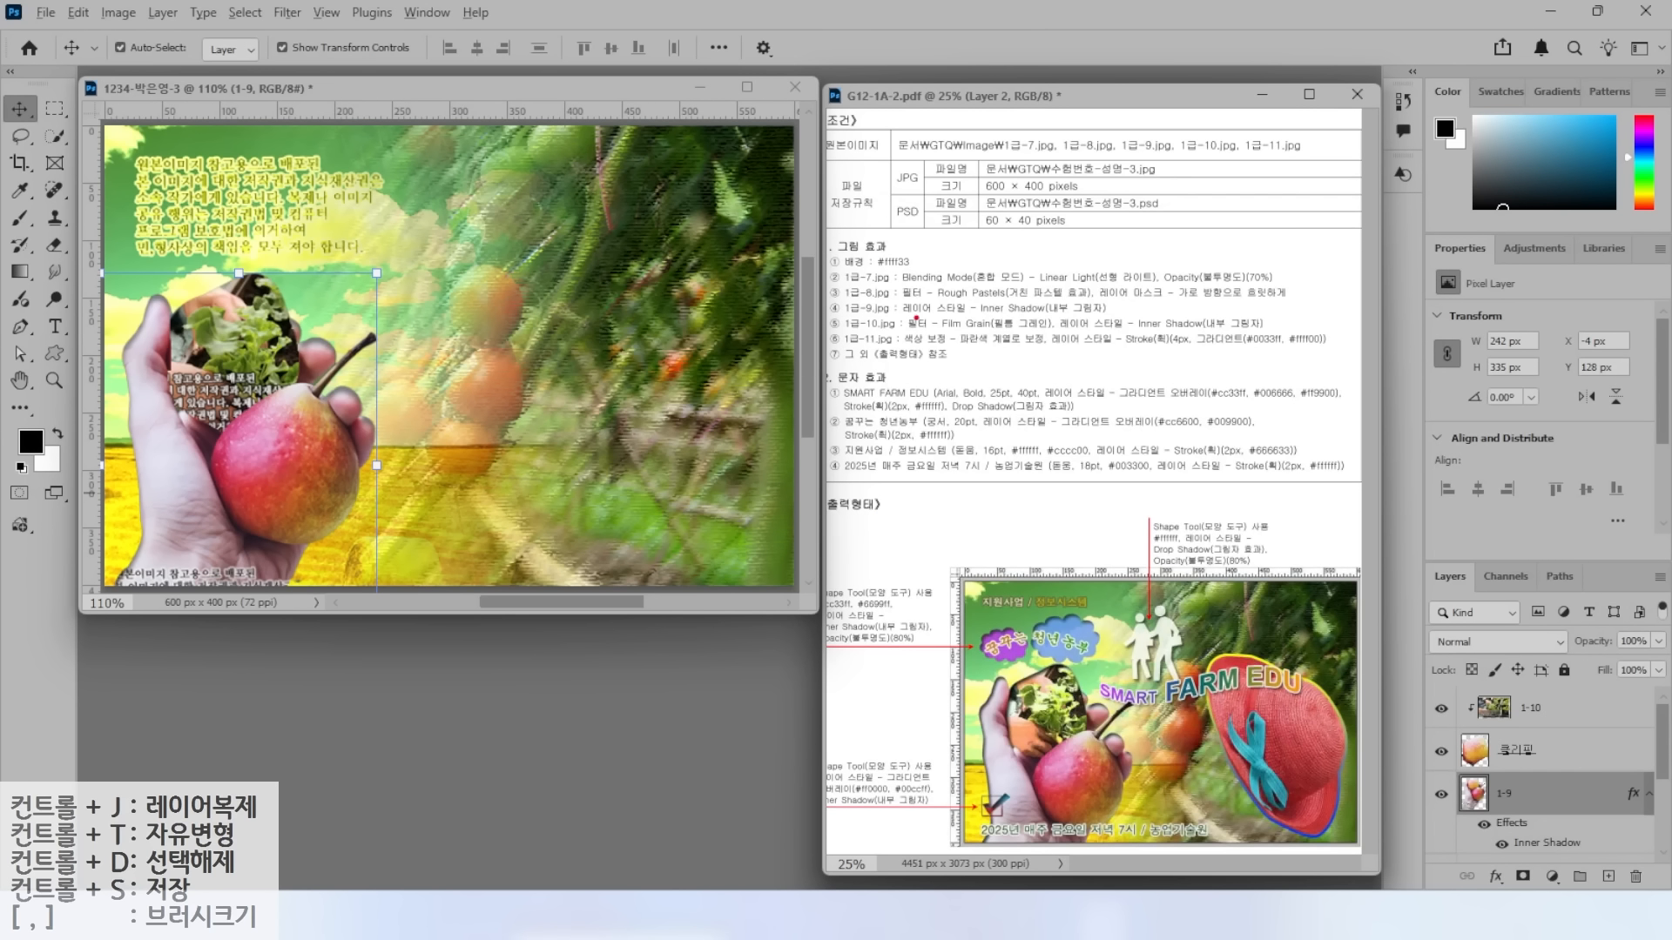
drag(900, 332, 1096, 331)
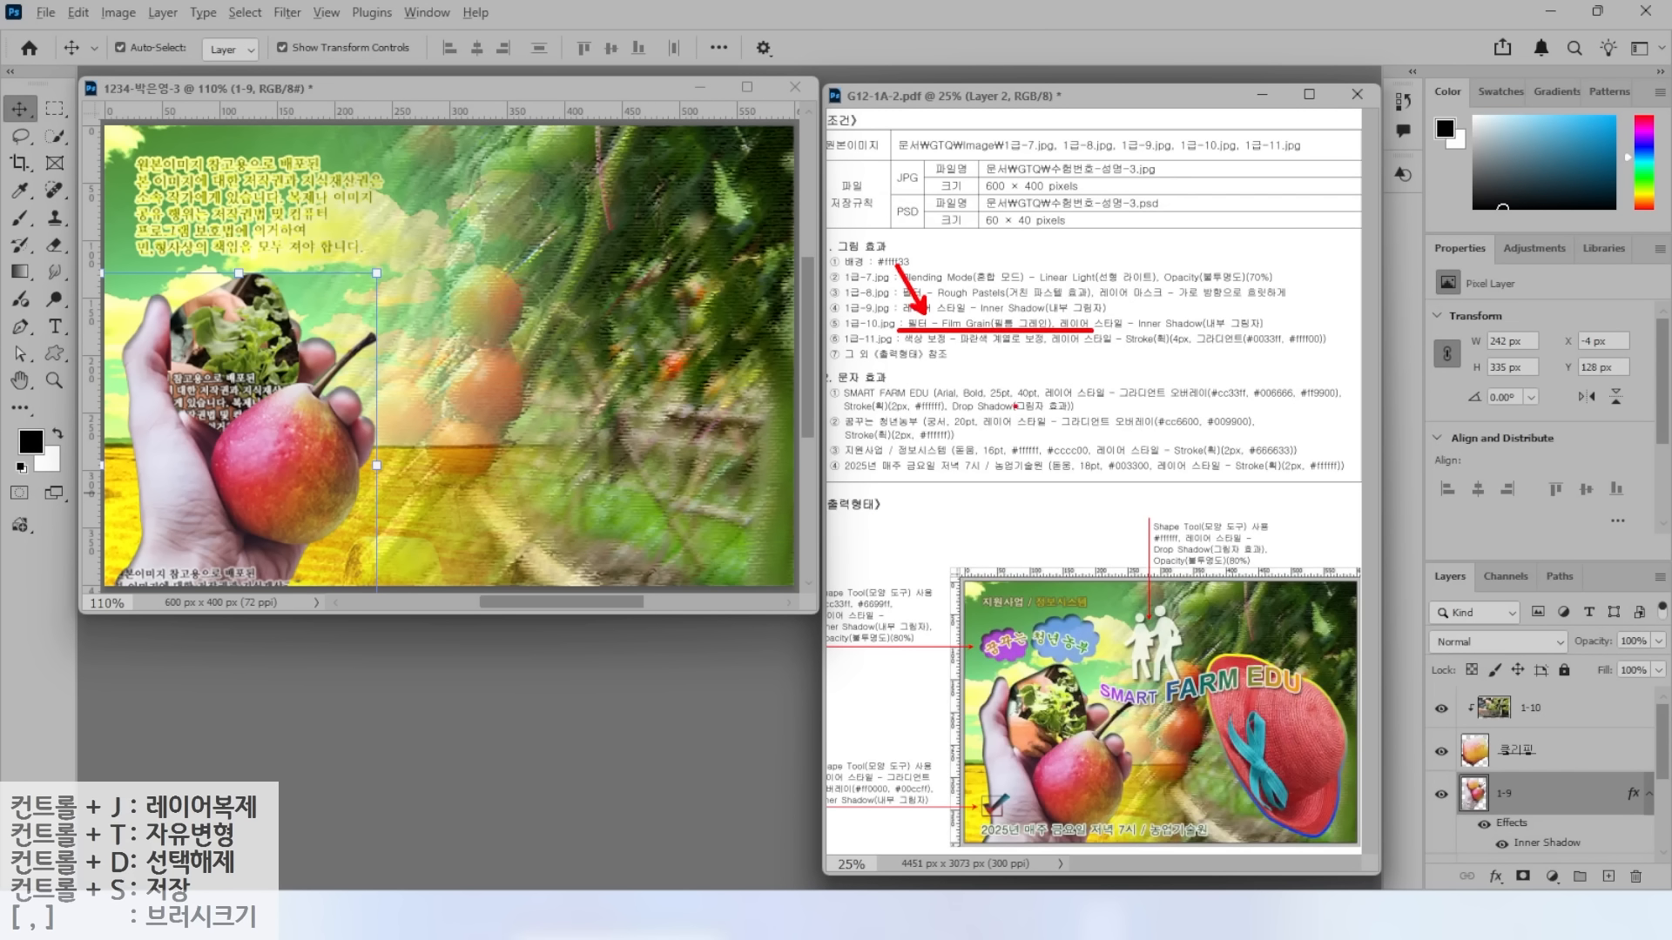
Apply Artistic > Film Grain from the Filter Gallery to layer 1-10.
click(1535, 710)
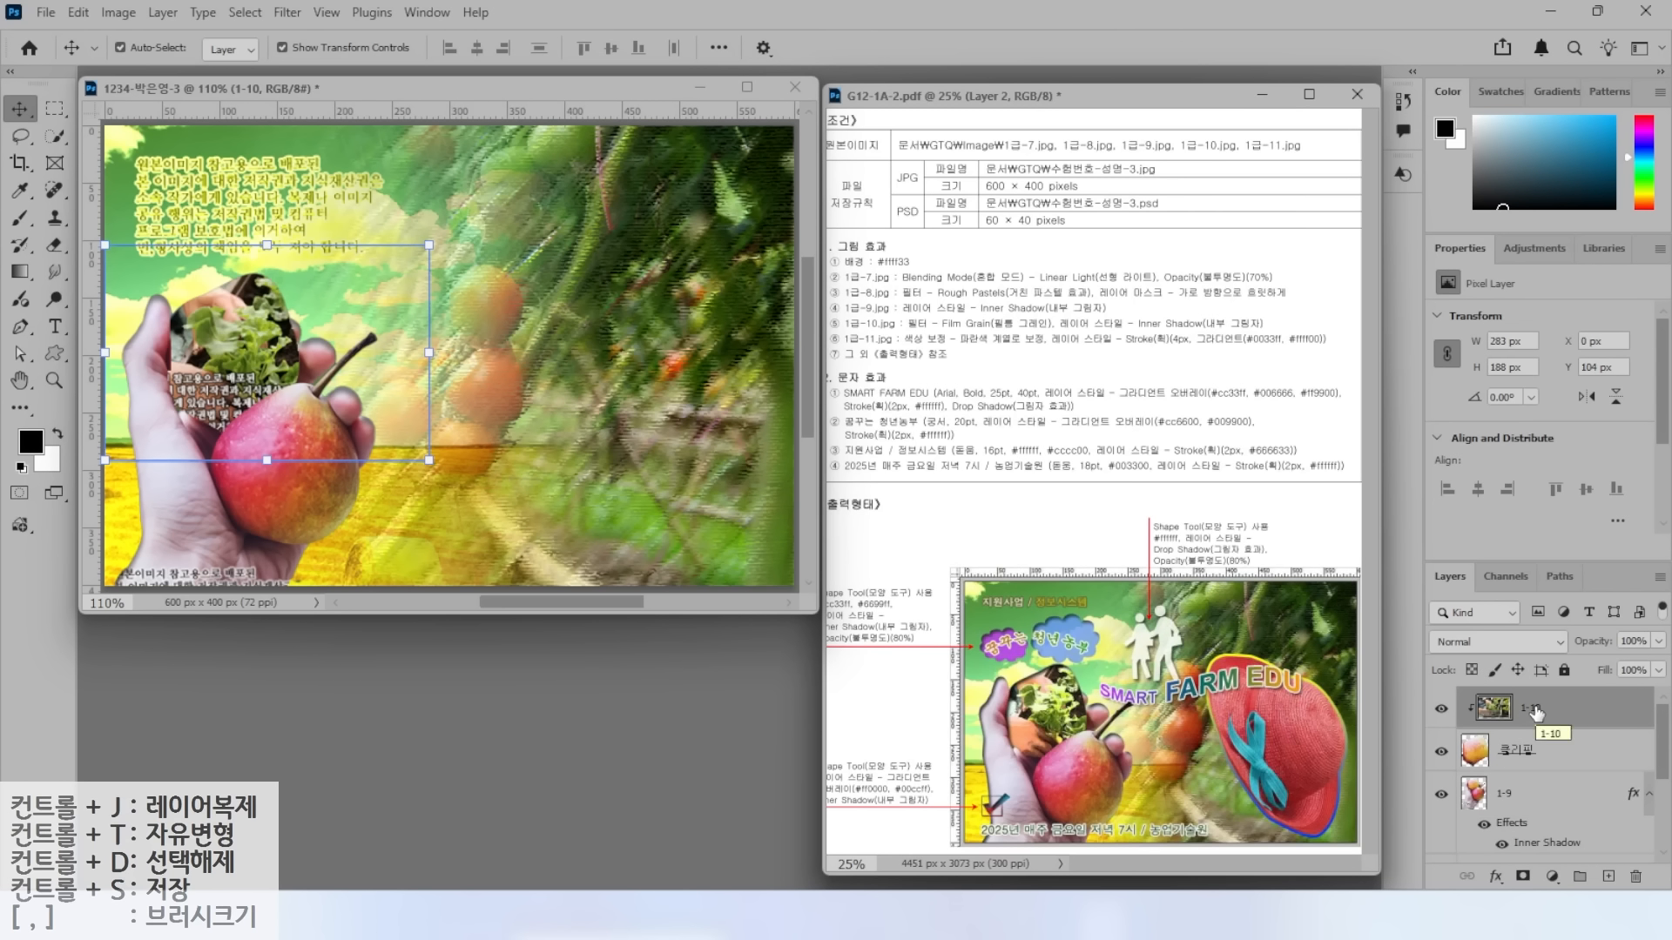
click(287, 14)
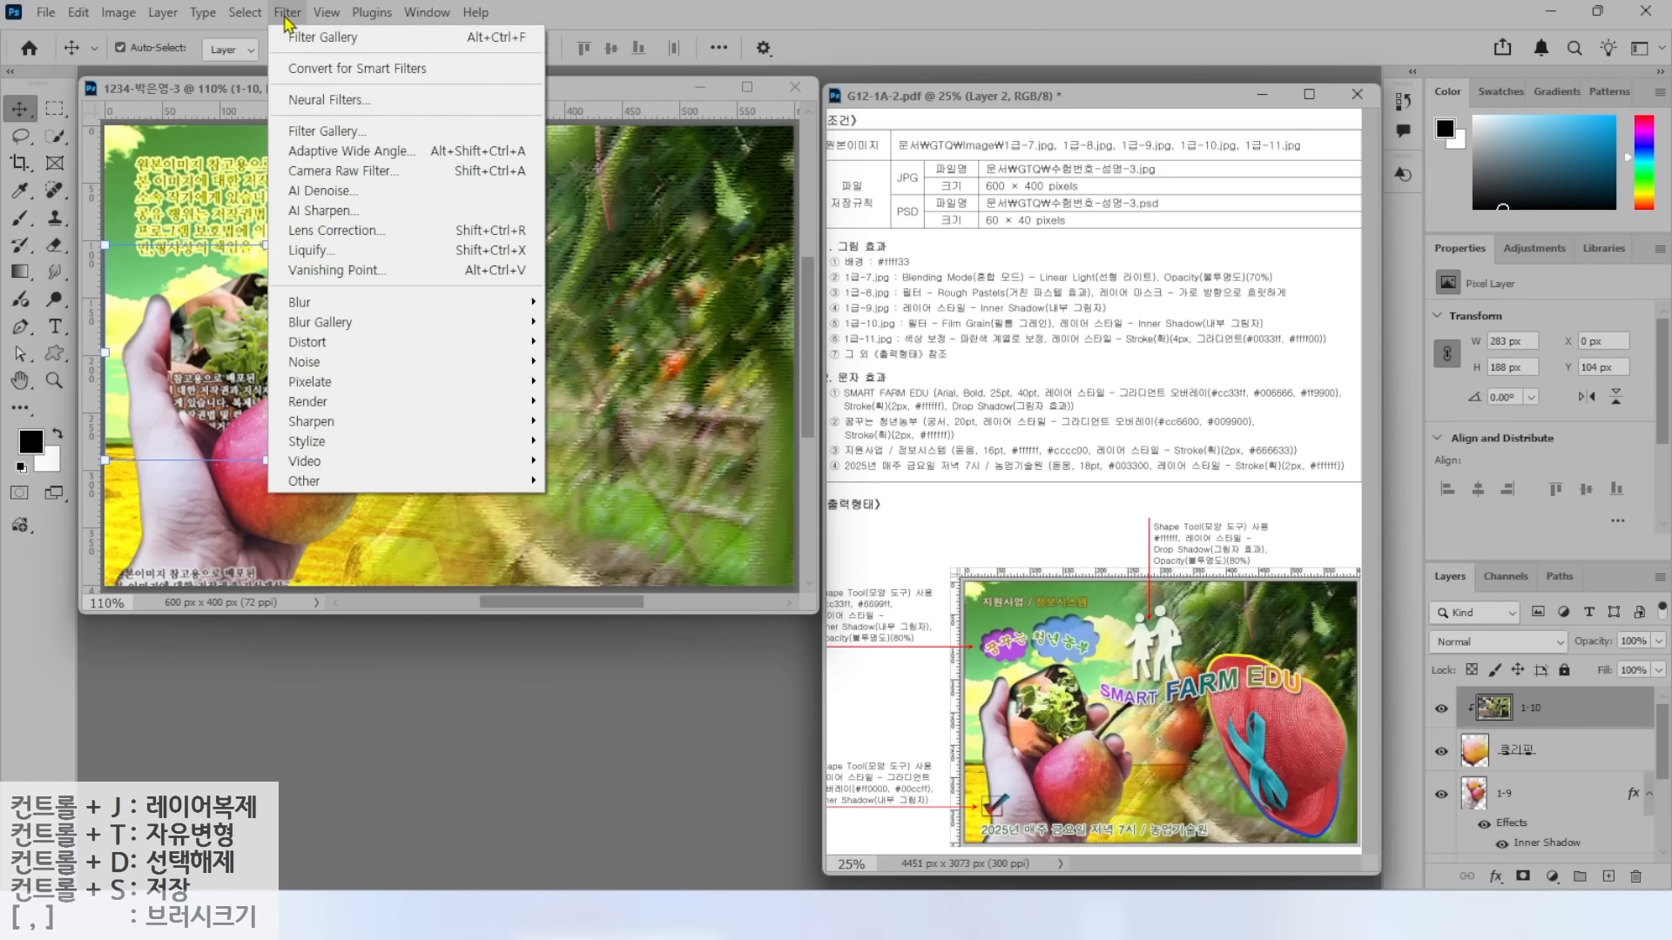
click(306, 139)
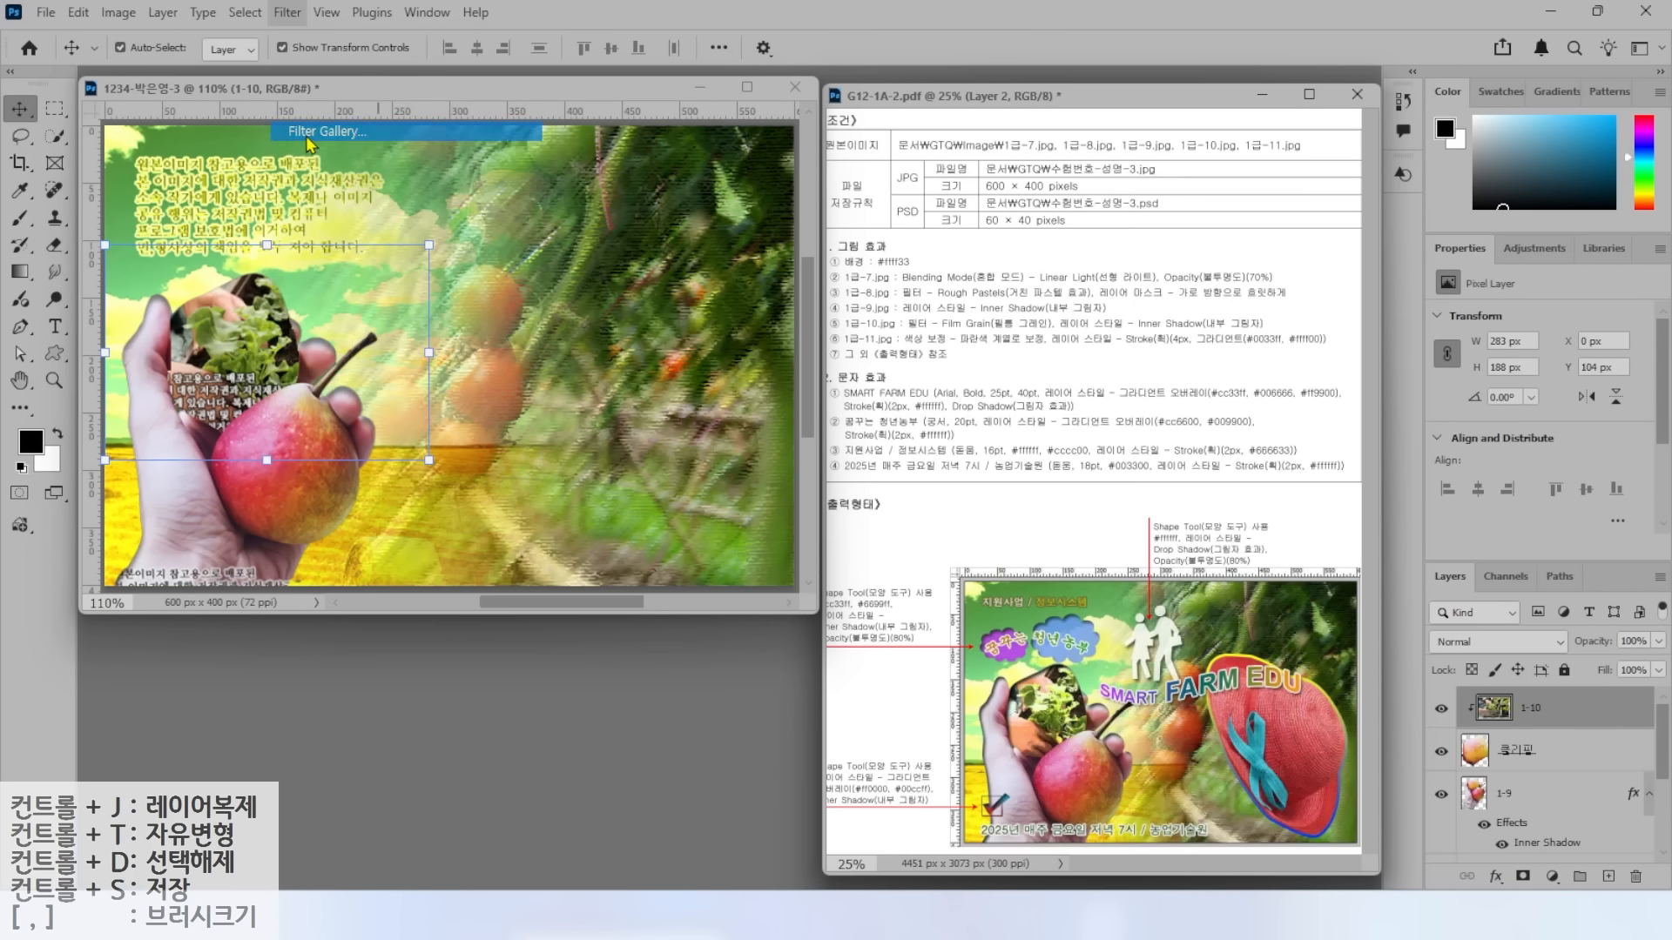
click(1147, 174)
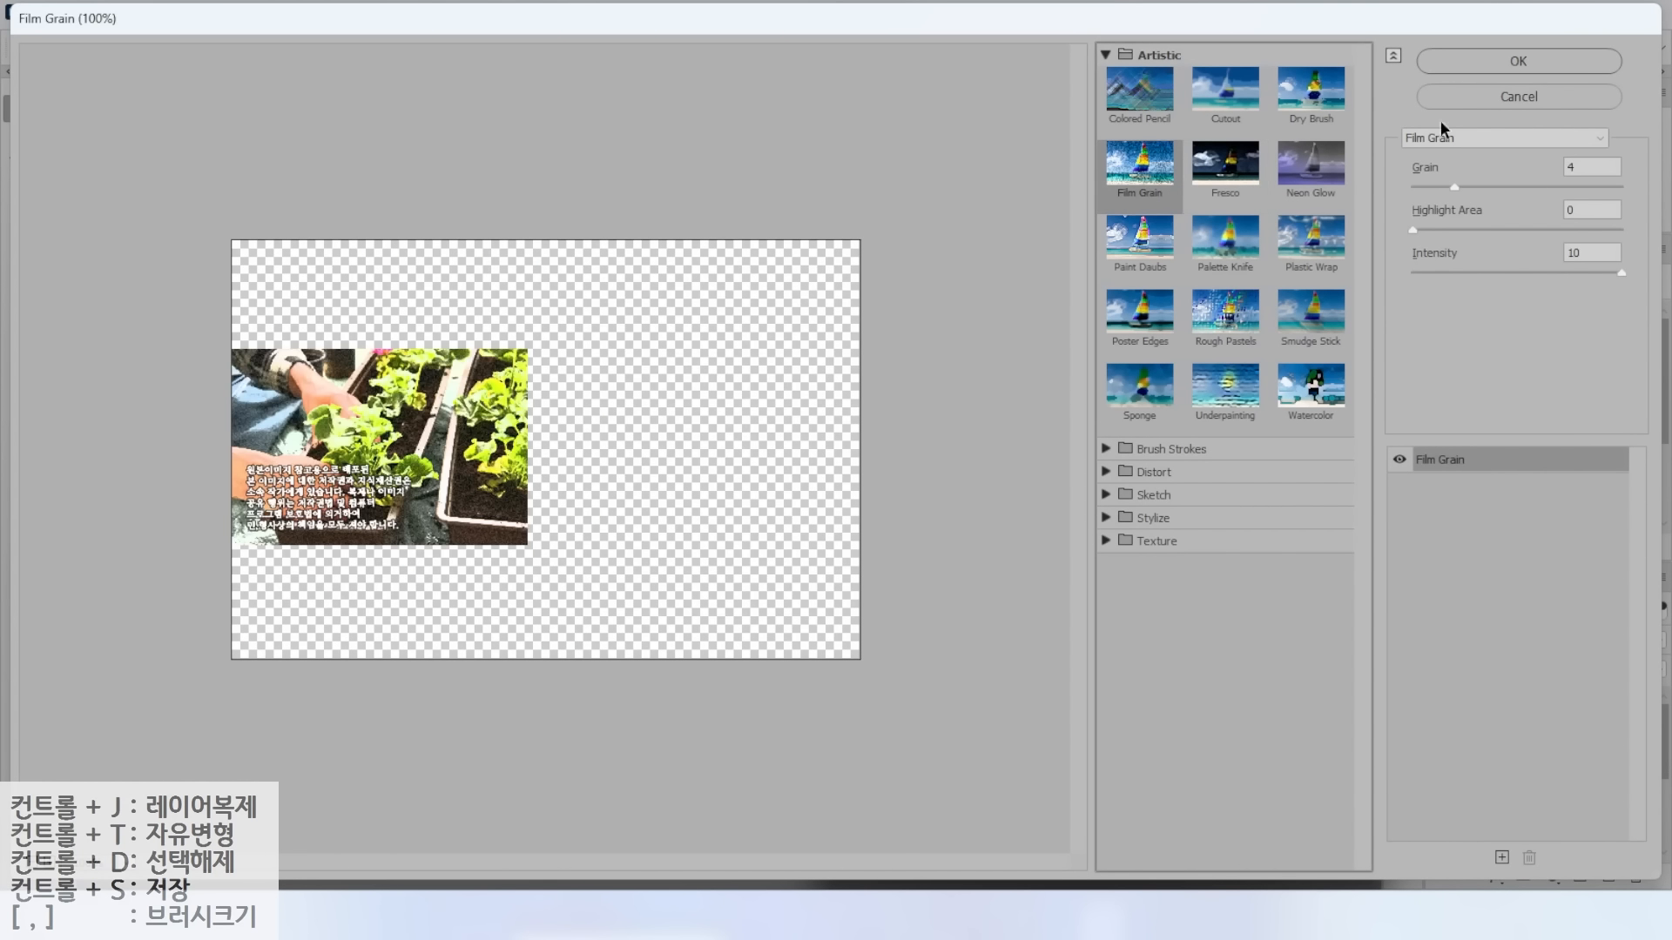
click(1496, 59)
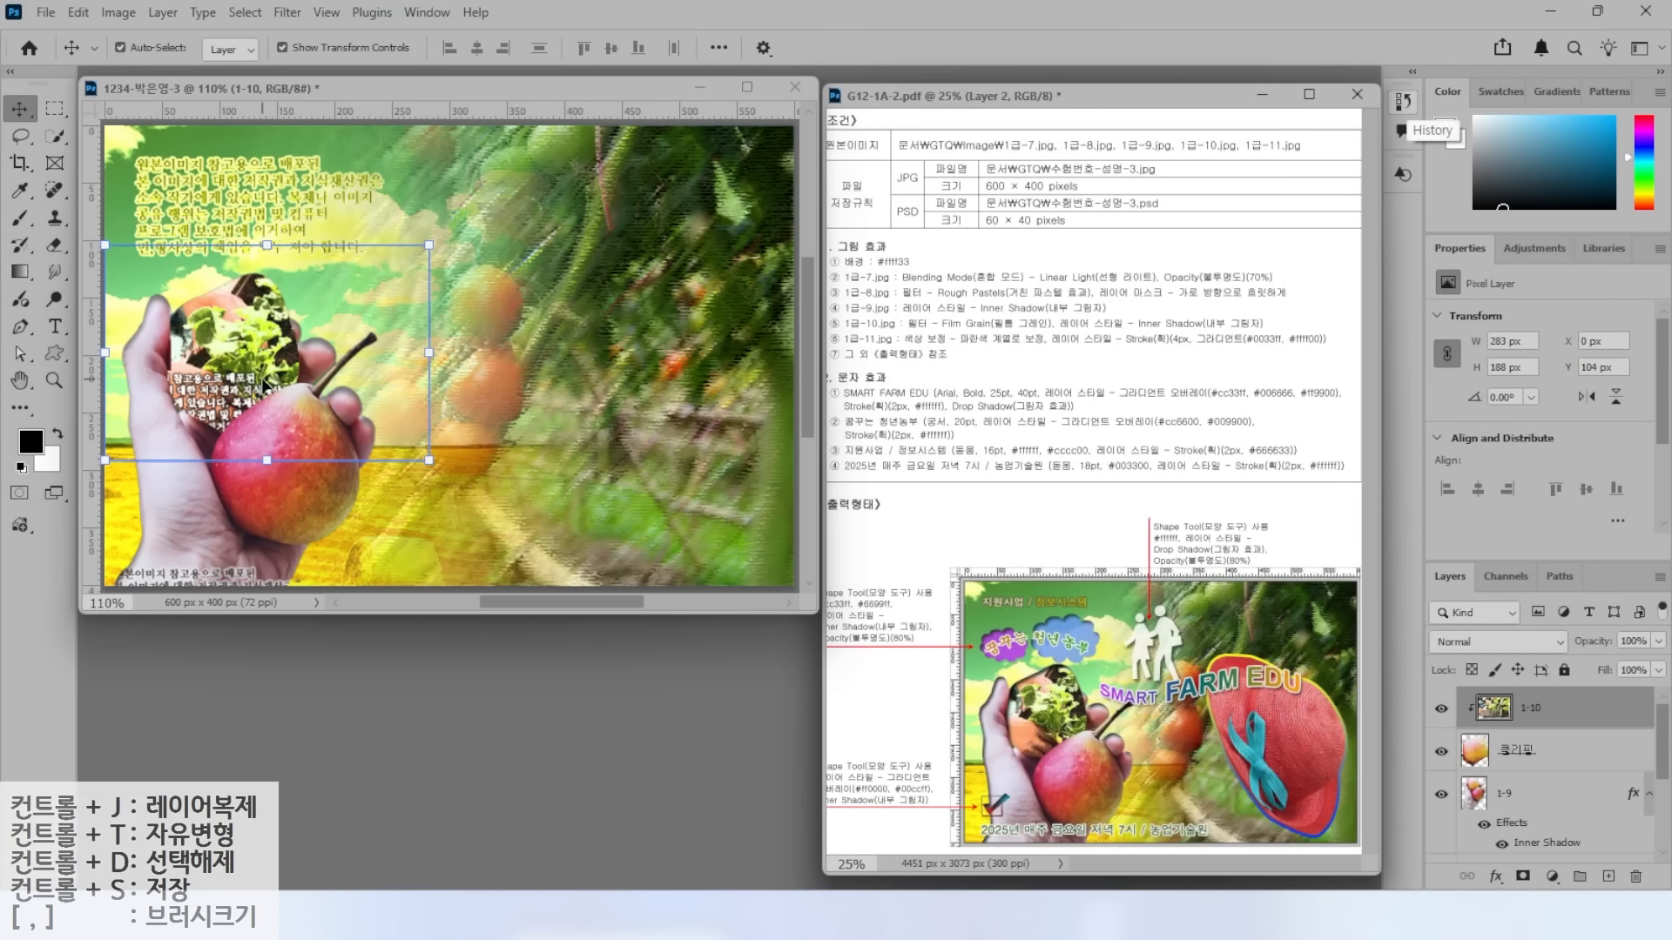
drag(894, 334, 1304, 332)
drag(1185, 317, 1212, 273)
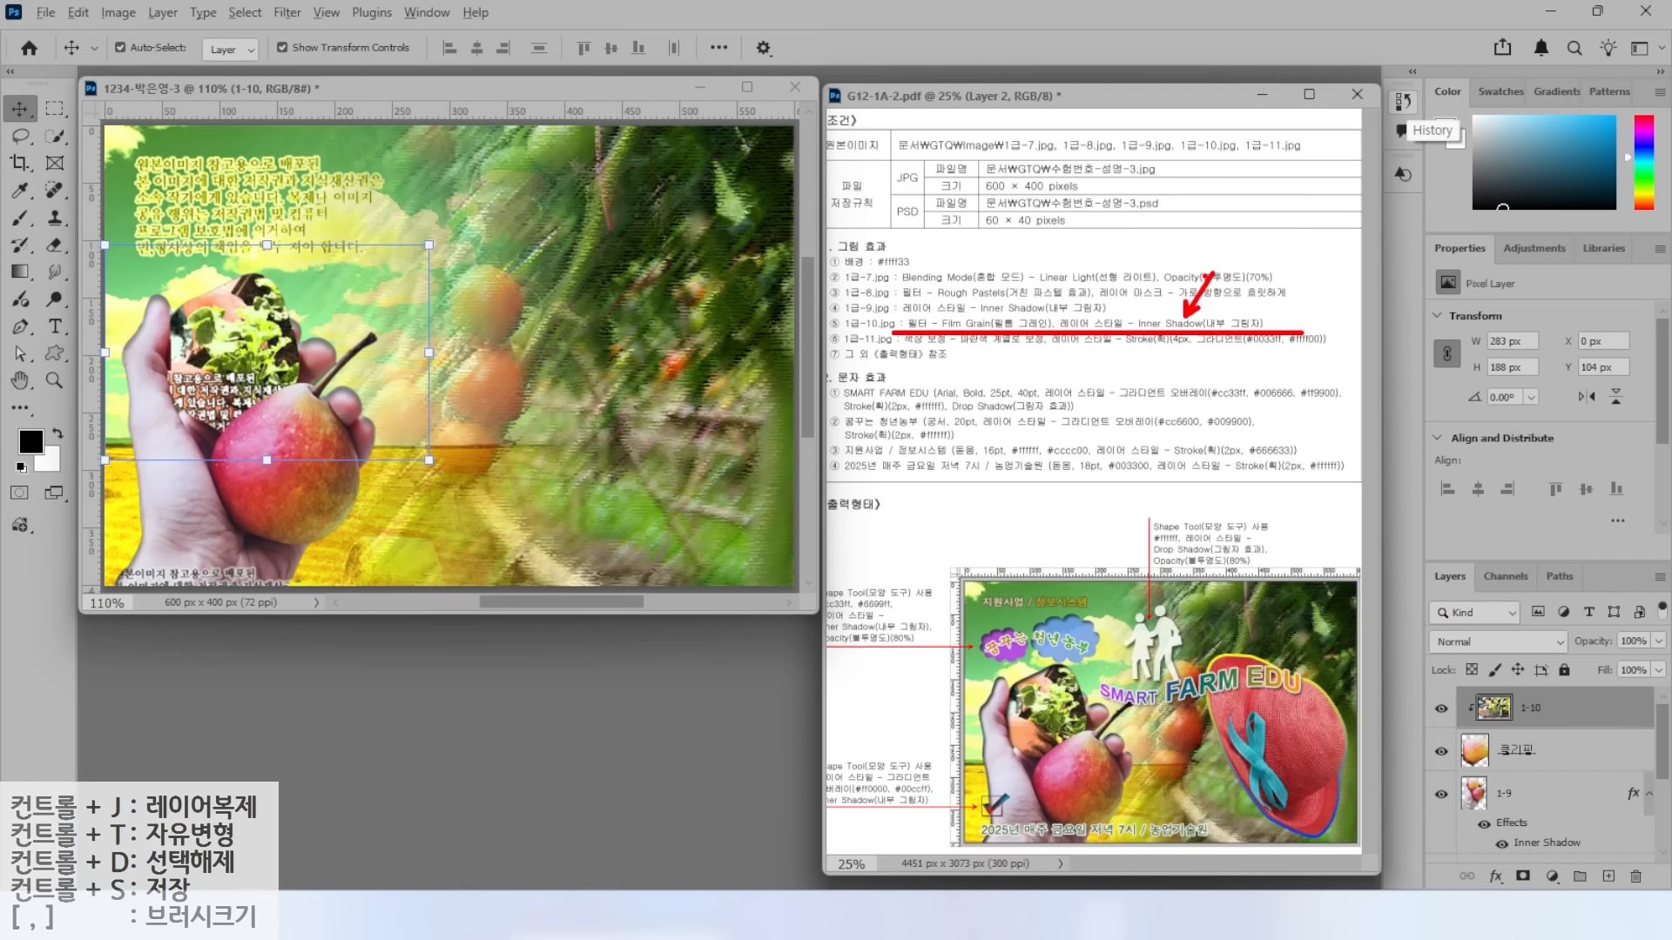
key(Escape)
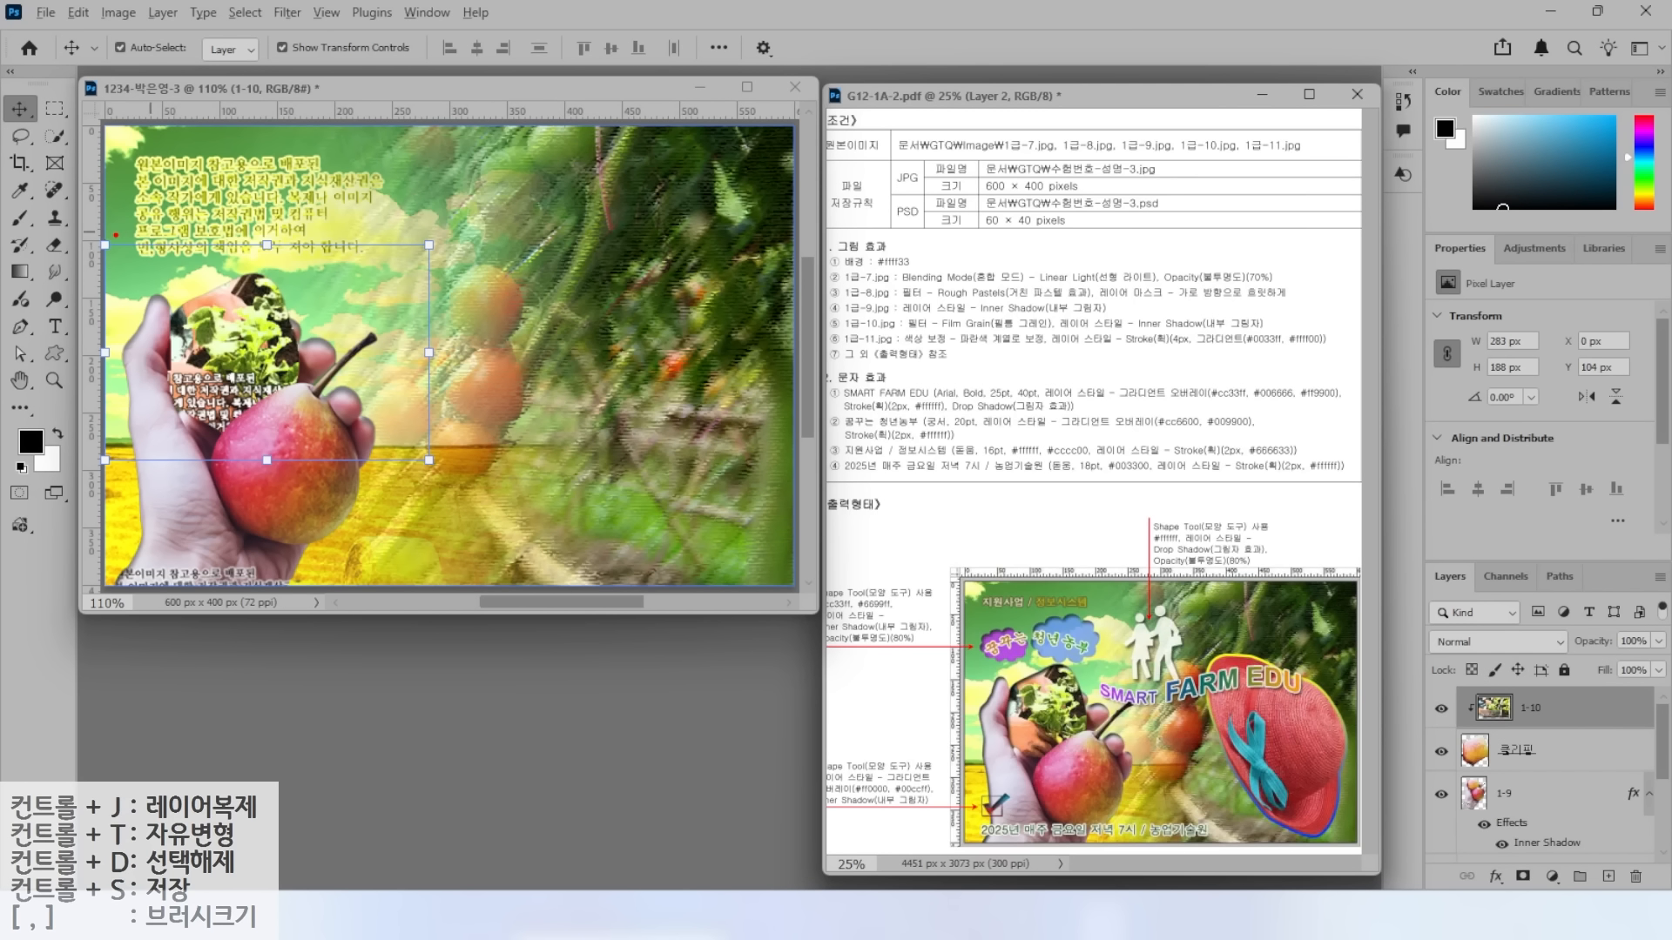
drag(103, 235, 444, 465)
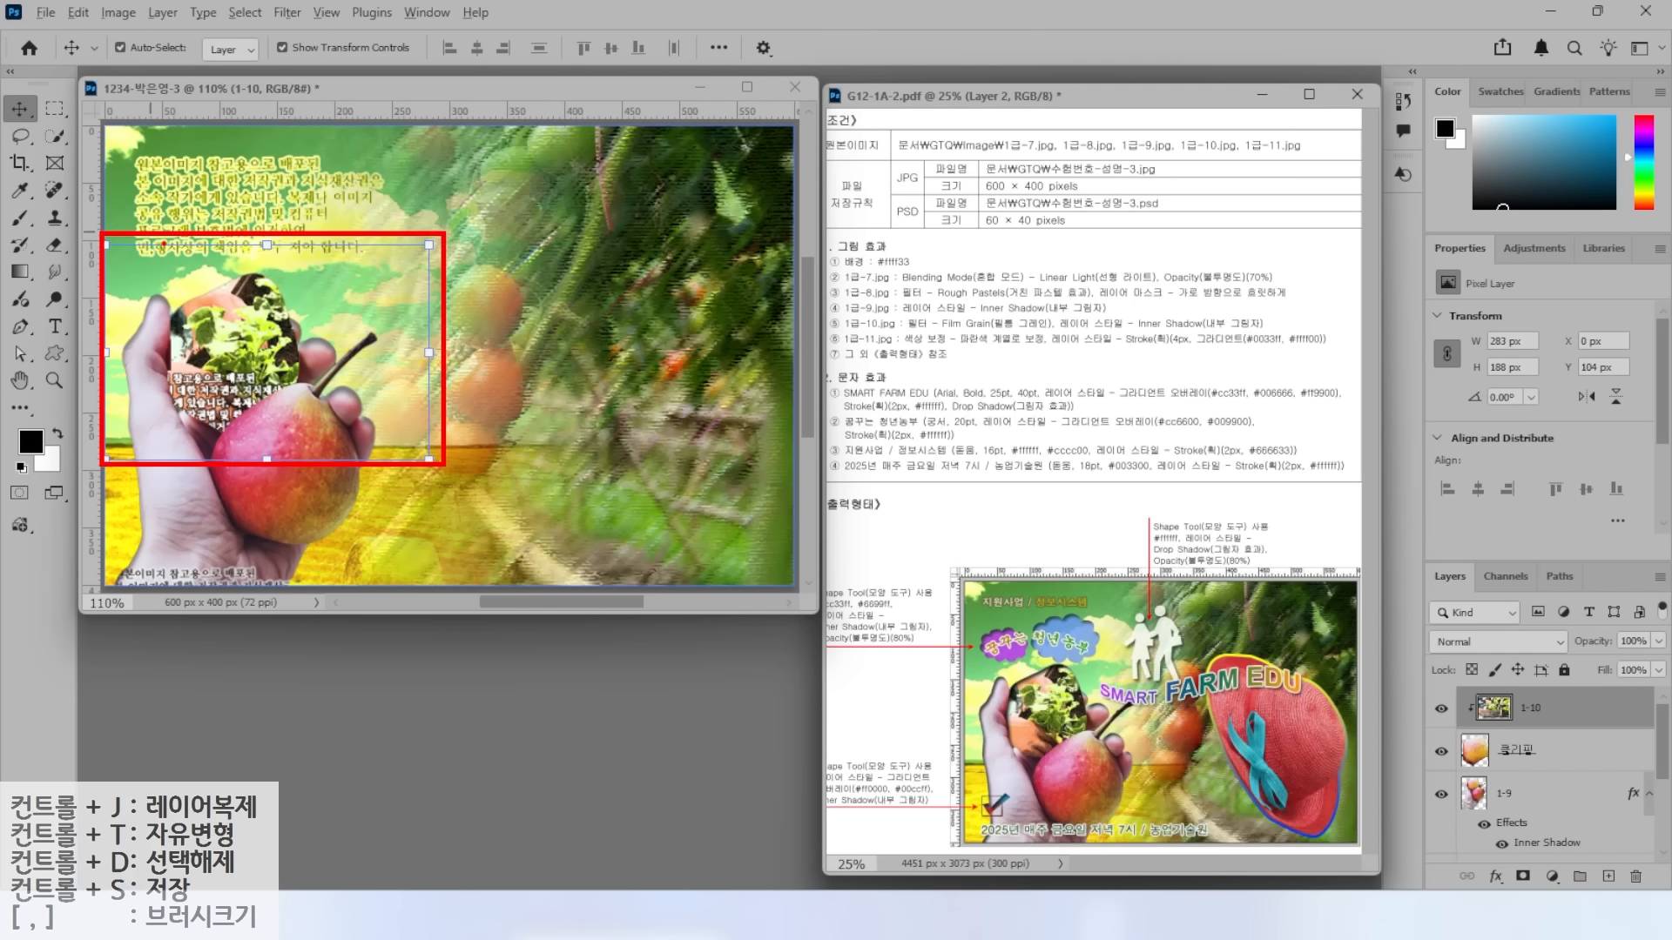
drag(174, 238, 376, 242)
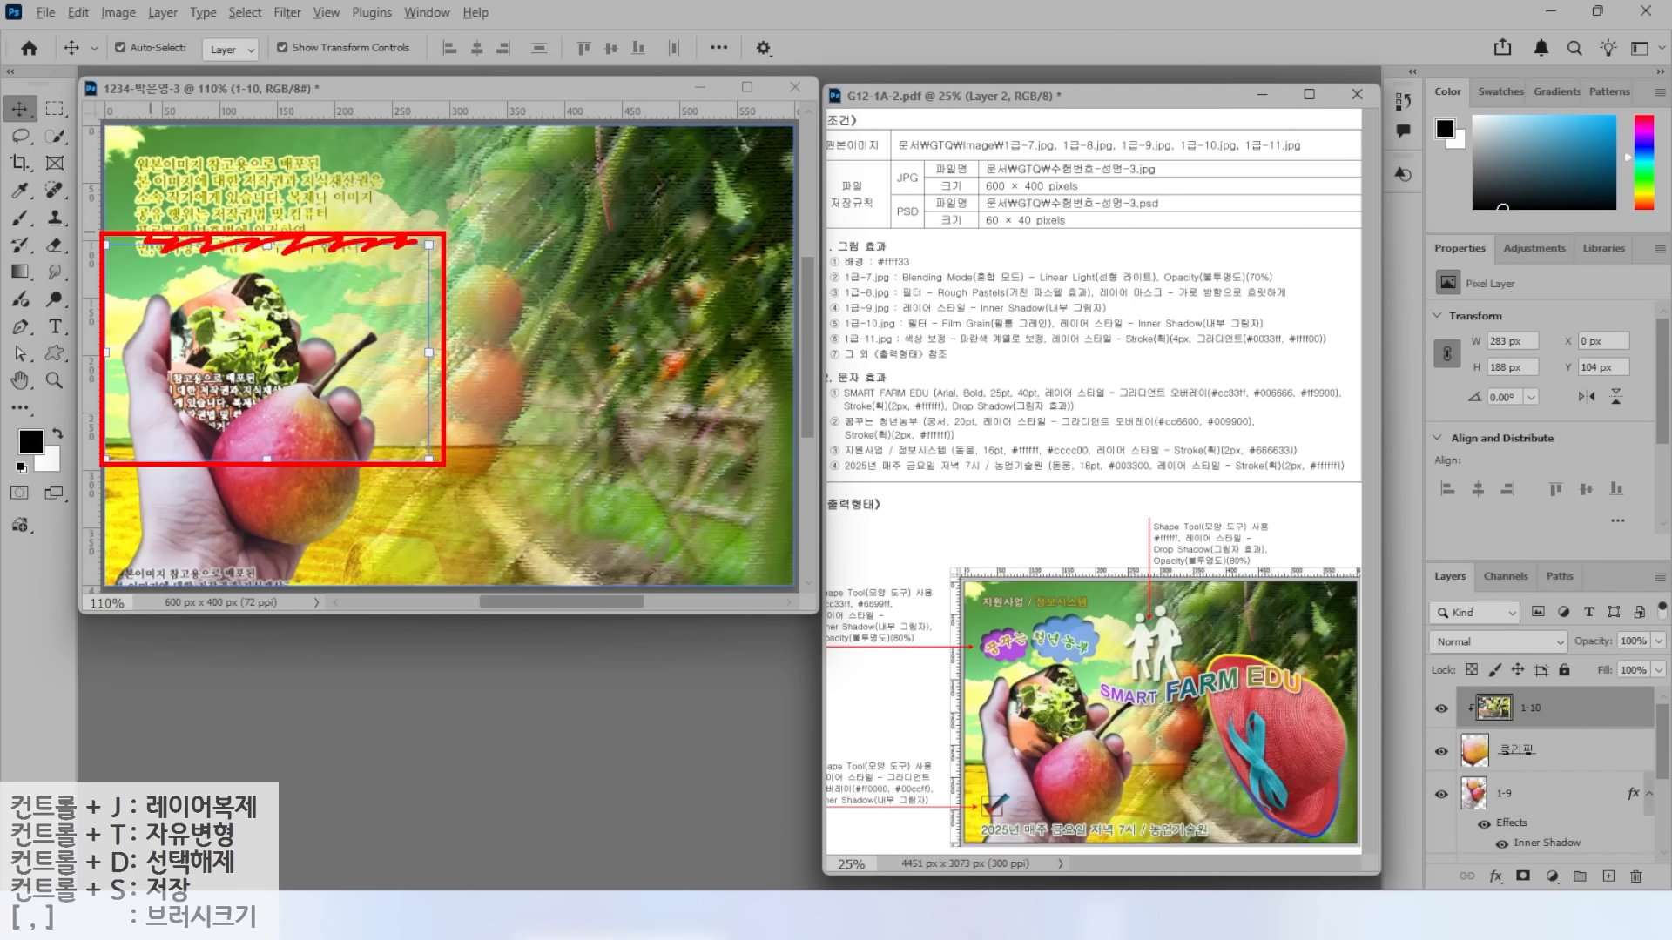
mouse_move(253, 273)
mouse_down()
mouse_move(184, 304)
mouse_move(165, 348)
mouse_move(169, 385)
mouse_move(207, 430)
mouse_move(307, 394)
mouse_move(312, 370)
mouse_move(246, 277)
mouse_up()
drag(378, 258, 285, 308)
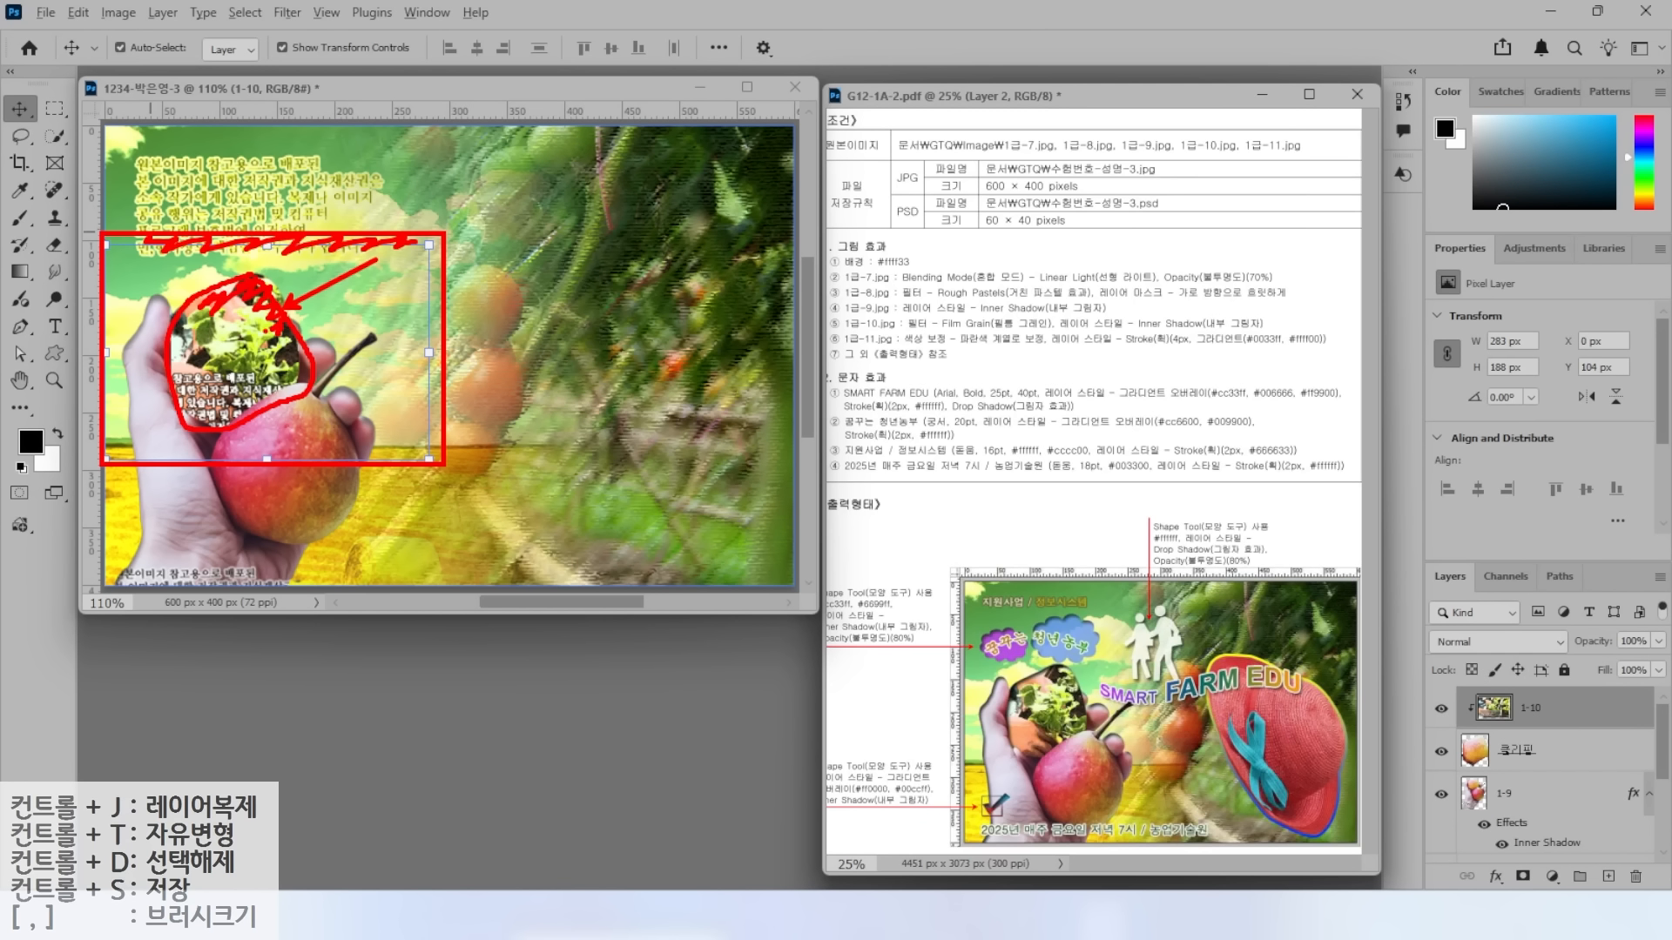
Give the 클리핑 layer a default Inner Shadow, then reselect layer 1-10.
key(Escape)
click(1544, 746)
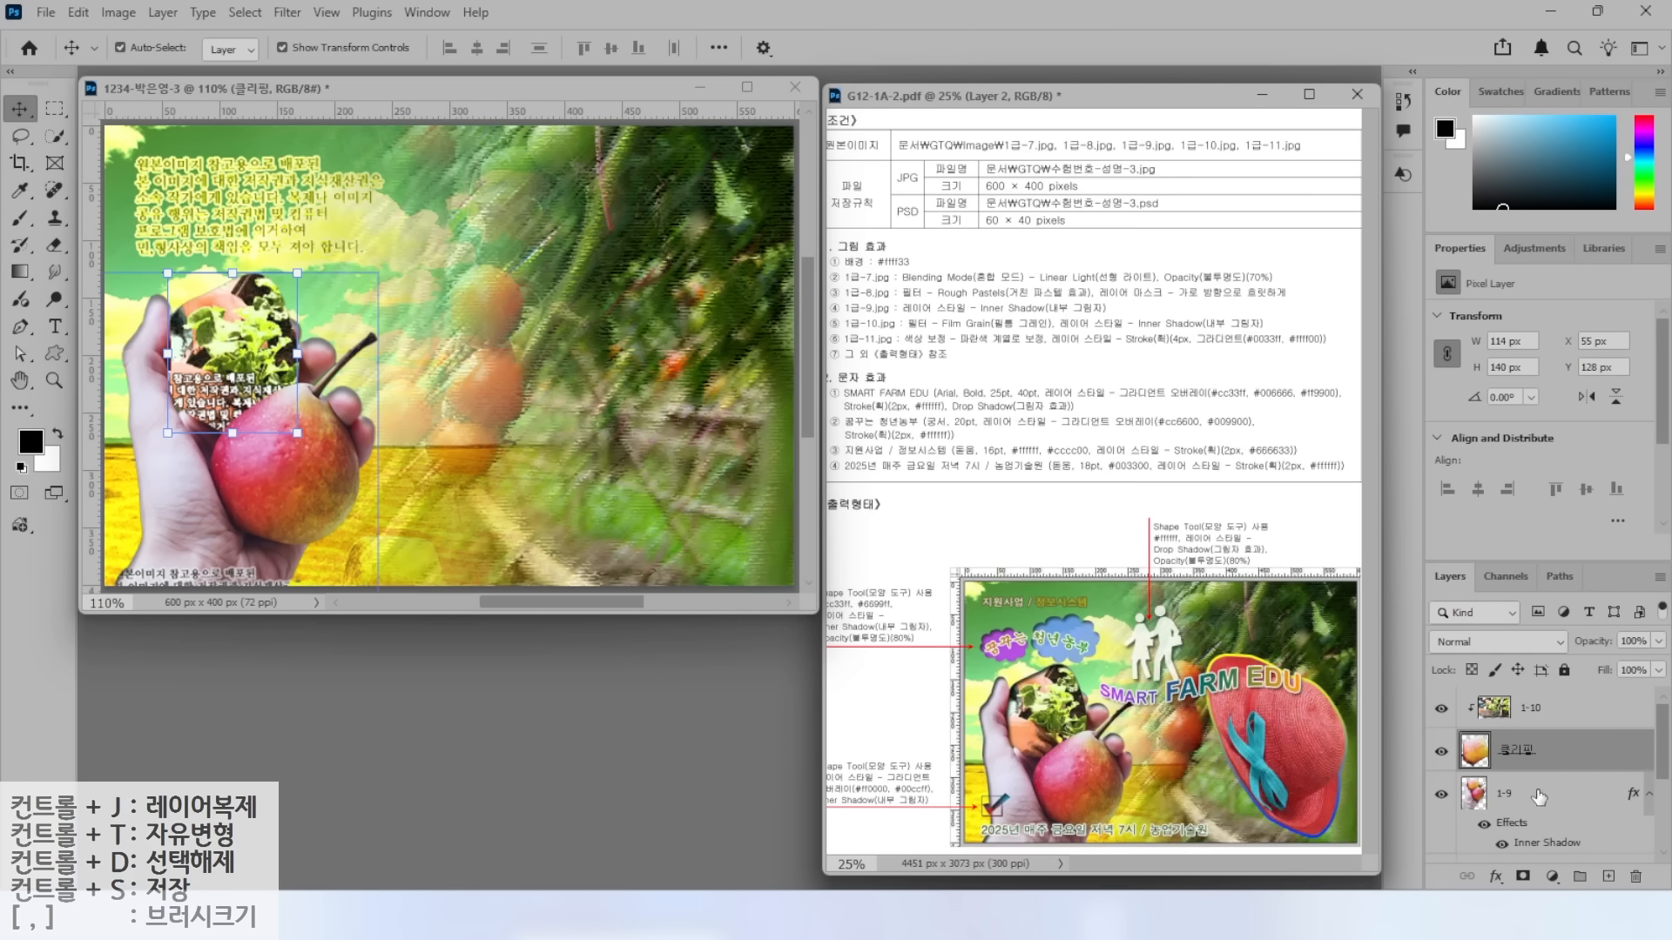
click(1497, 877)
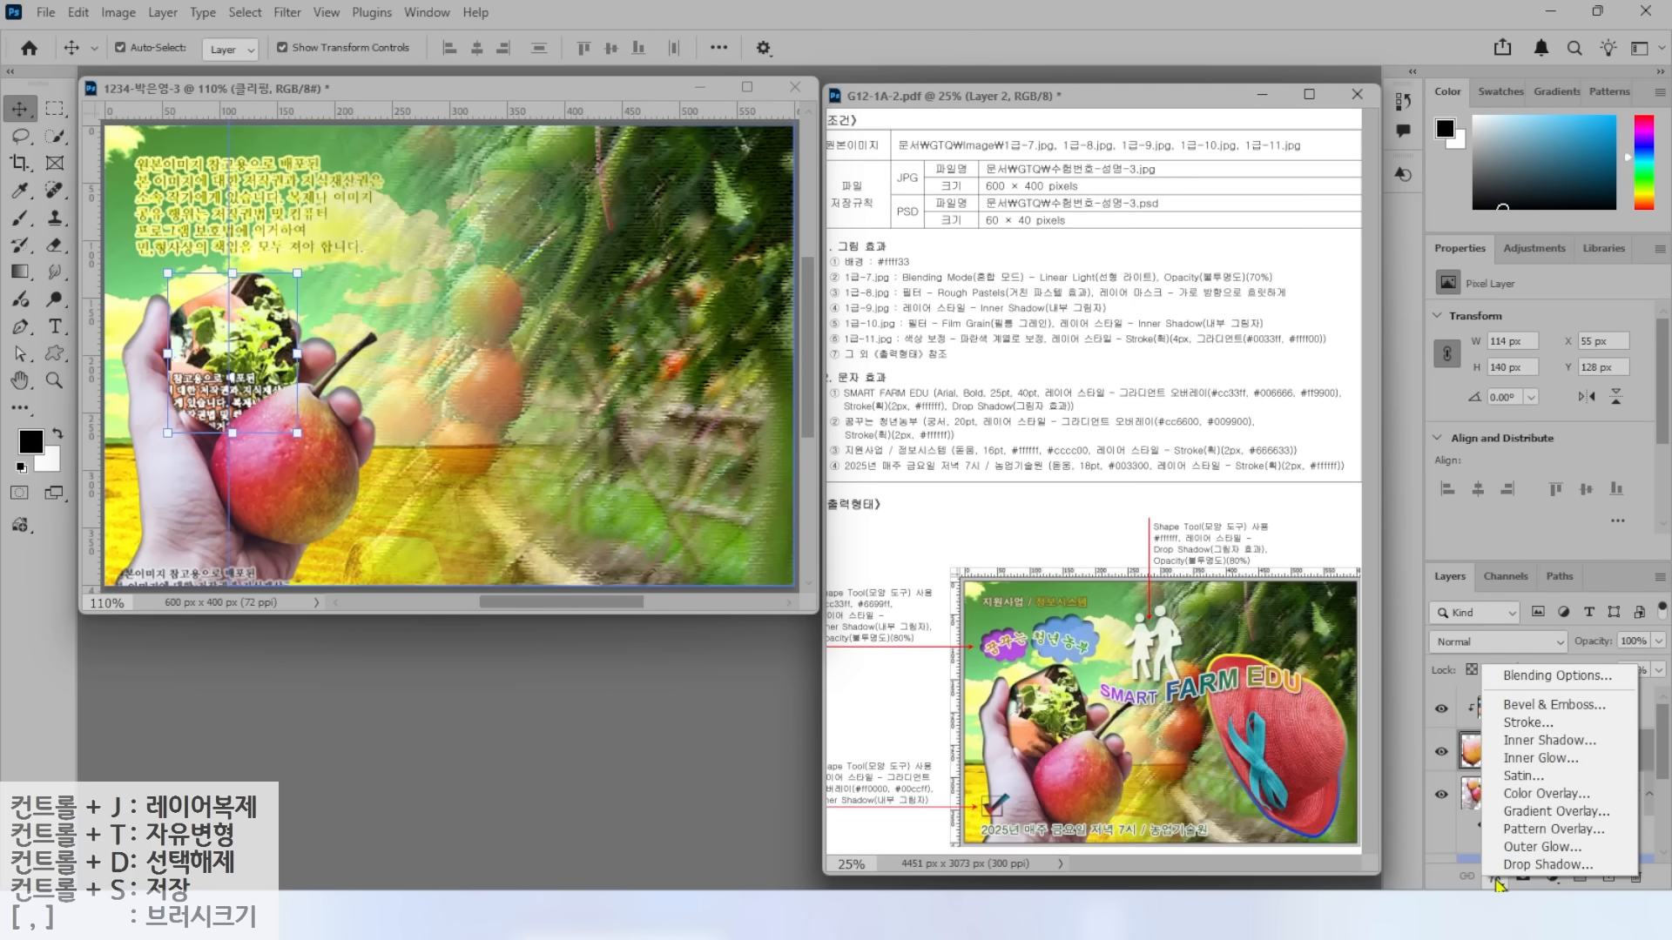
click(1525, 746)
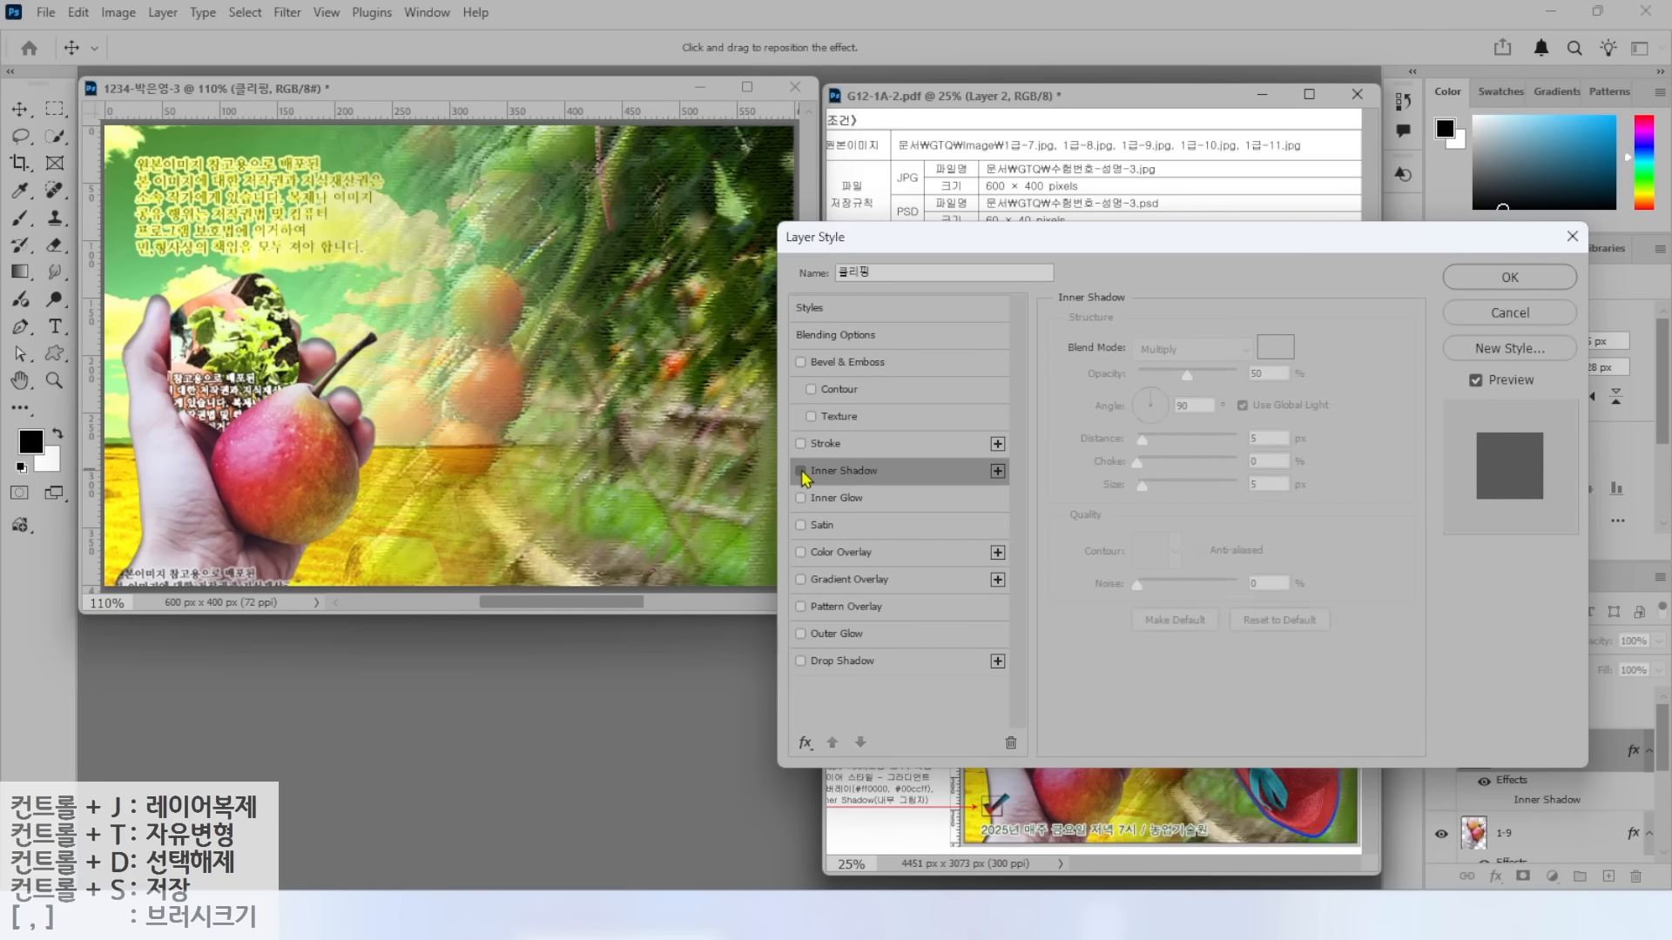
click(1528, 278)
click(1554, 746)
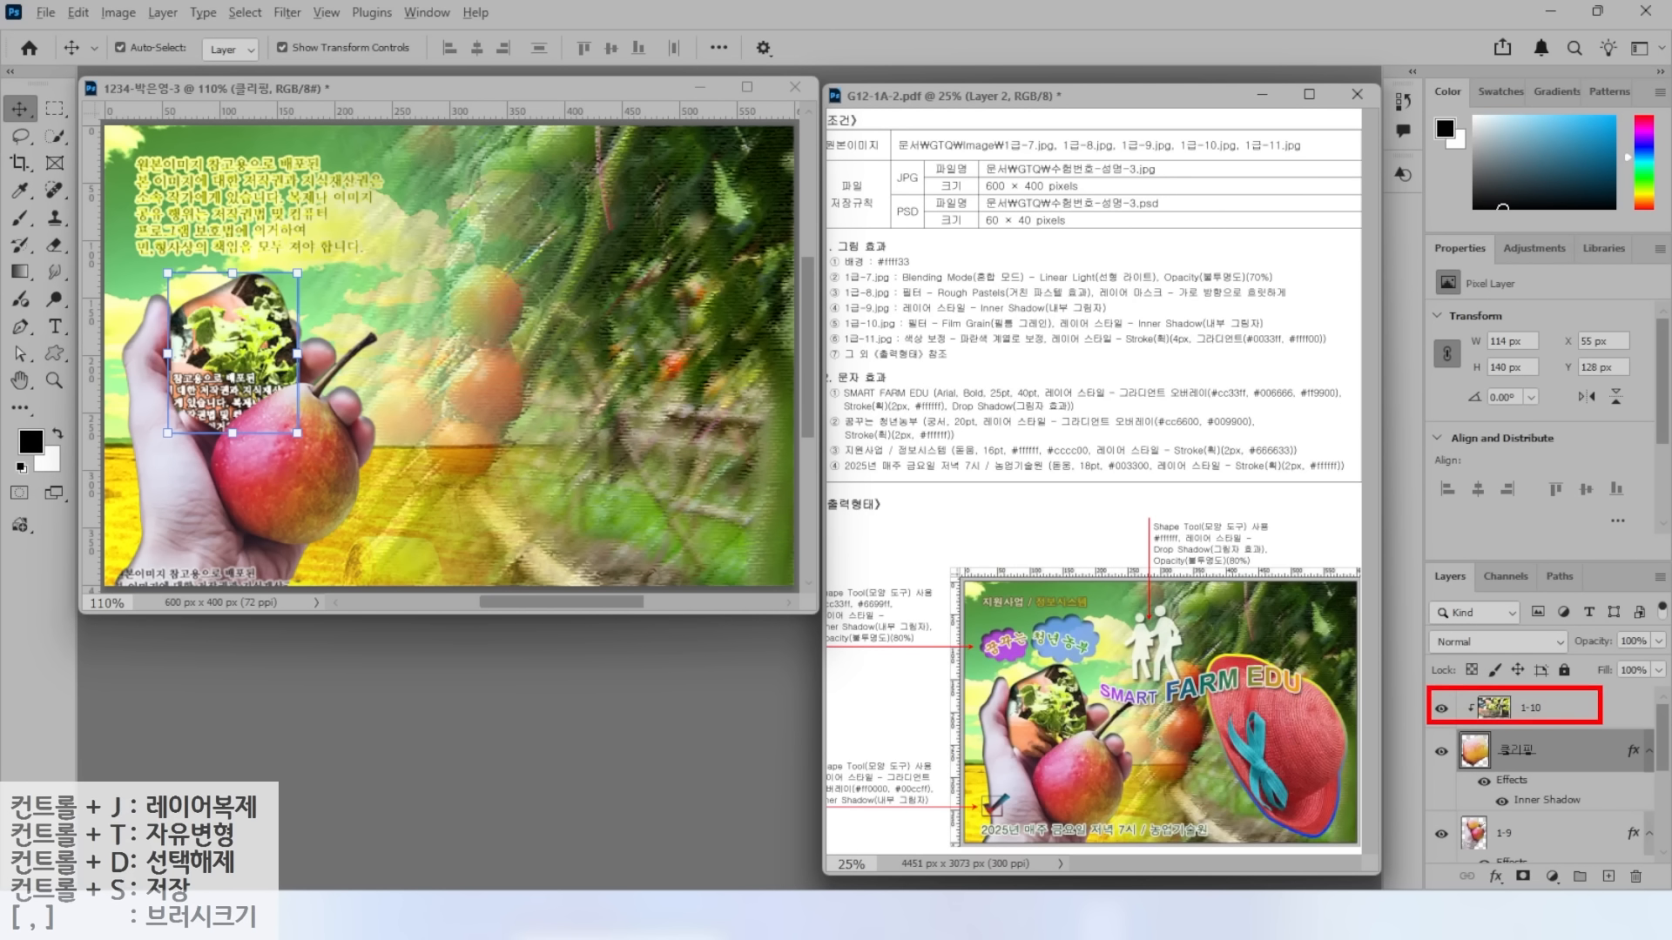
mouse_move(1388, 686)
mouse_down()
mouse_move(1501, 607)
mouse_move(1500, 635)
mouse_up()
drag(1355, 615, 1477, 541)
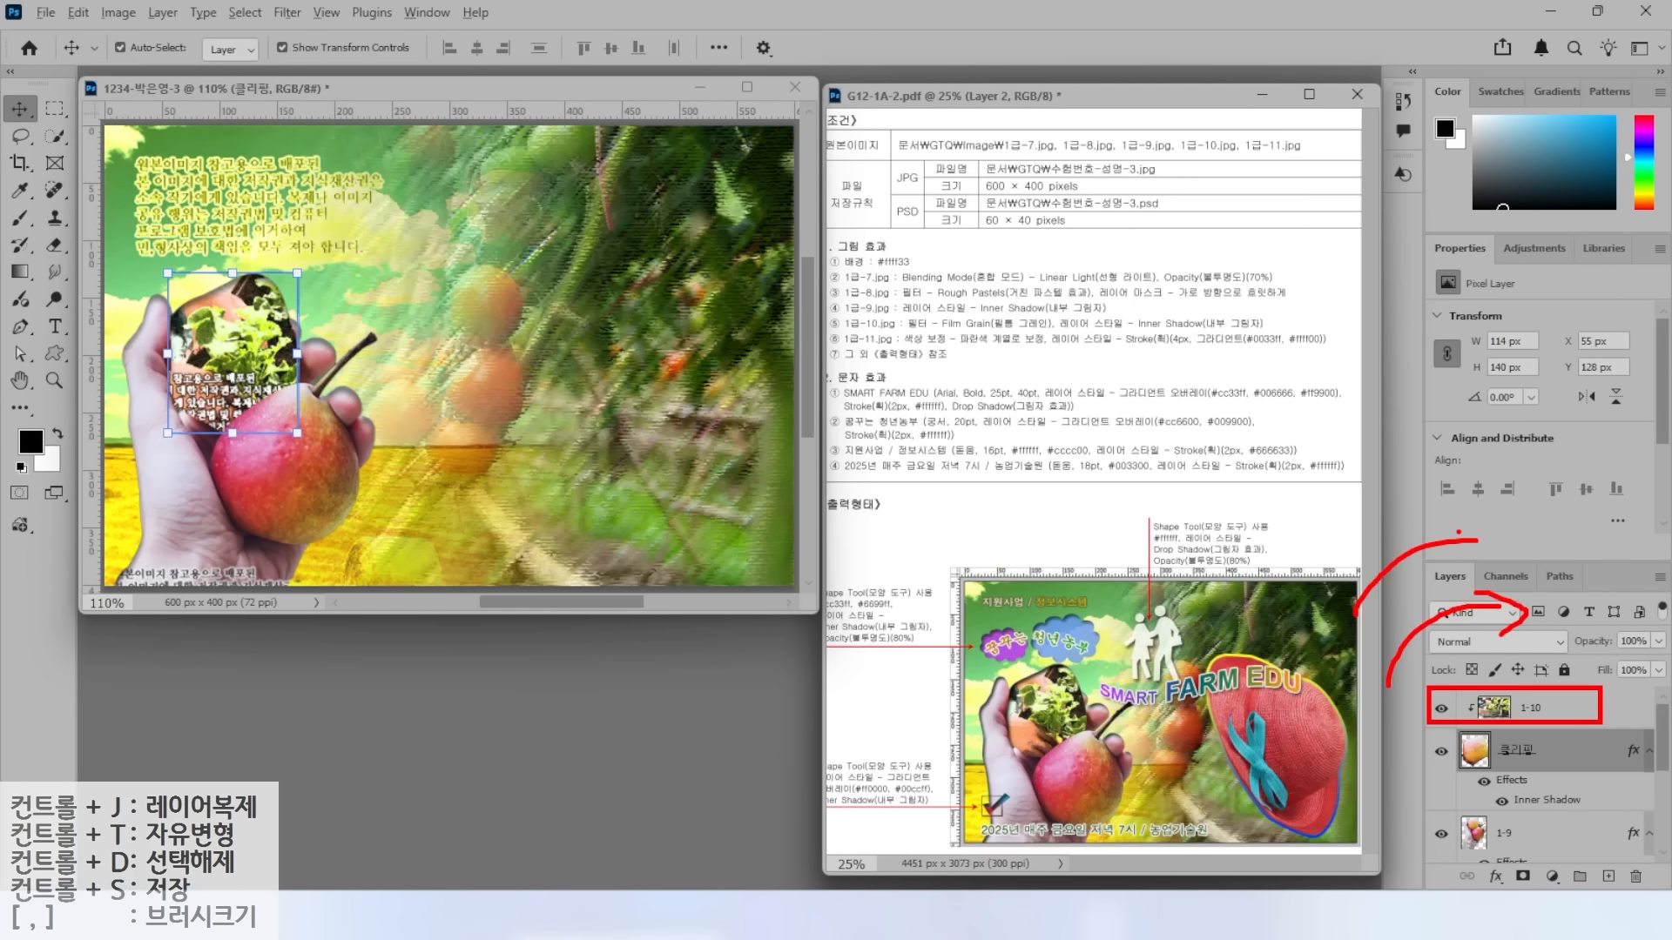
click(1541, 708)
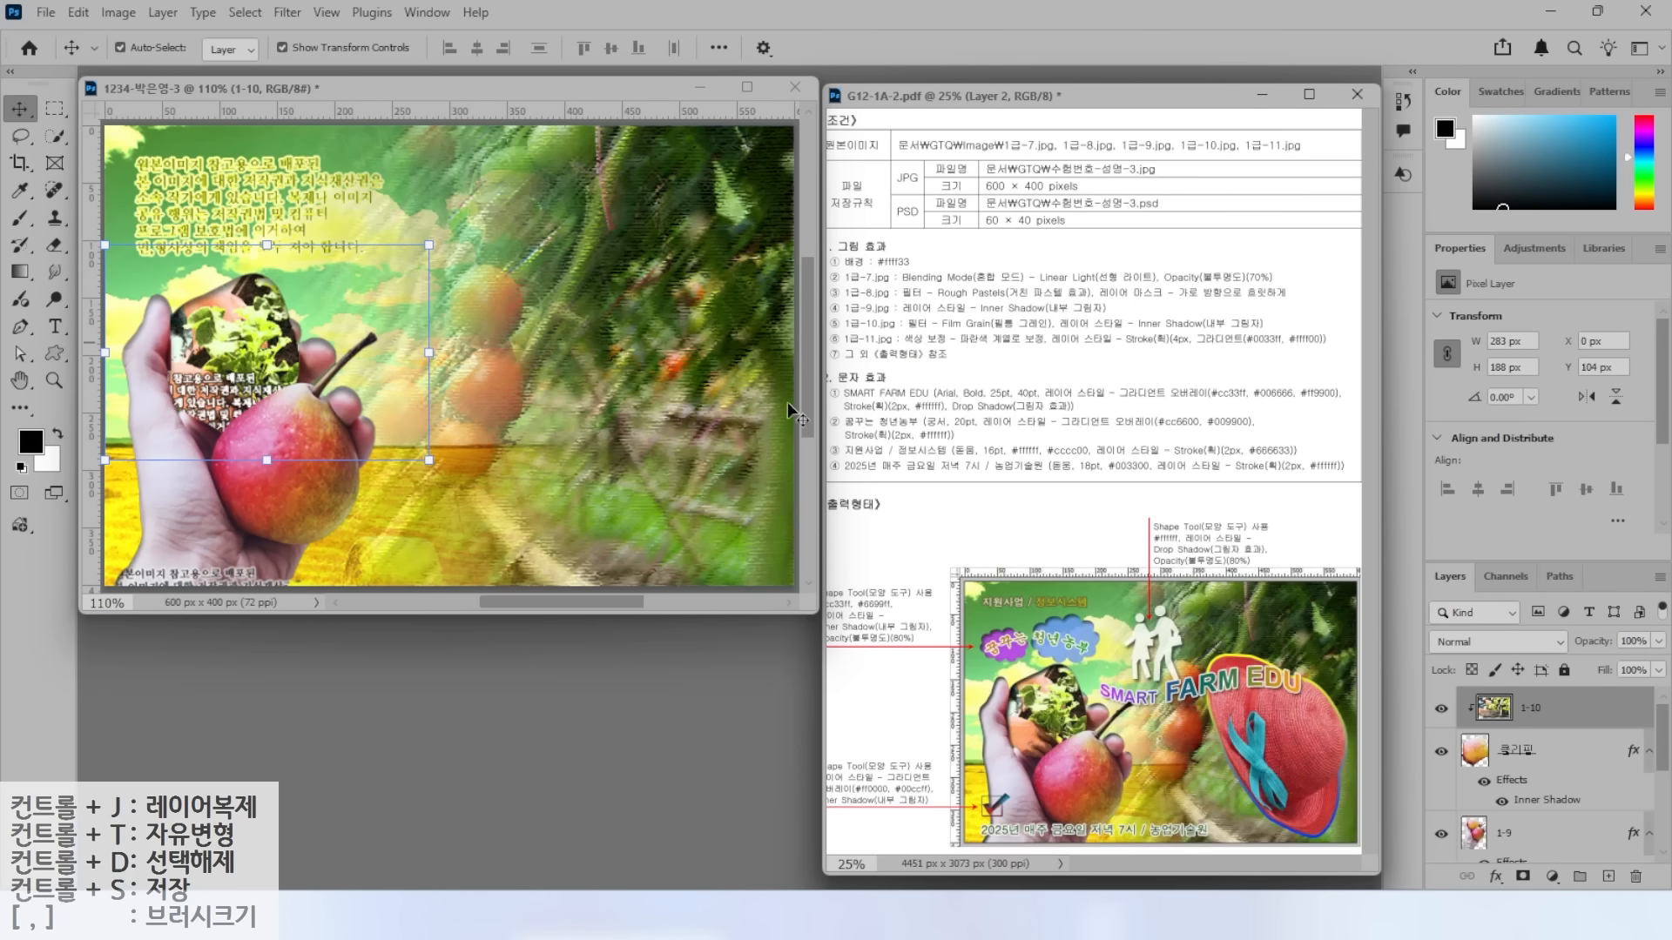
Open the hat image 1급-11.jpg.
double_click(512, 657)
scroll(633, 345, down, 1)
click(582, 336)
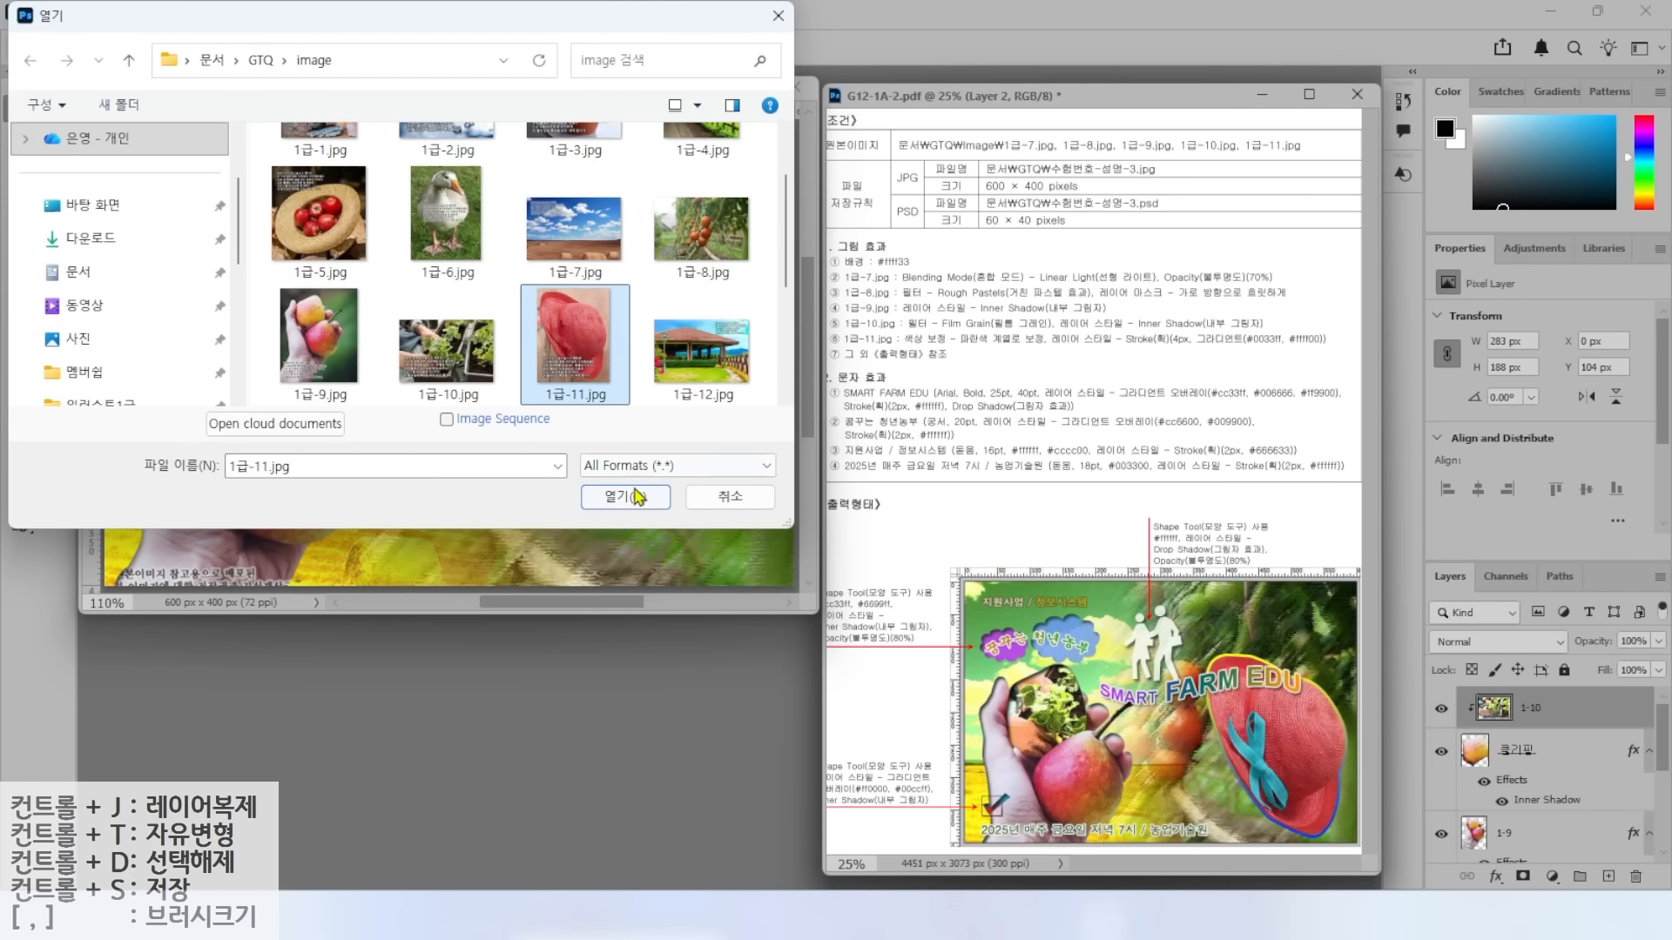
click(626, 496)
Select the red hat with its bow, drag it into the composite, and close 1급-11.jpg.
click(54, 137)
click(131, 136)
mouse_move(180, 164)
mouse_down()
mouse_move(128, 213)
mouse_move(271, 586)
mouse_move(479, 515)
mouse_move(439, 255)
mouse_move(180, 164)
mouse_up()
key(l)
mouse_move(265, 413)
mouse_down()
mouse_move(246, 536)
mouse_move(385, 590)
mouse_move(381, 444)
mouse_up()
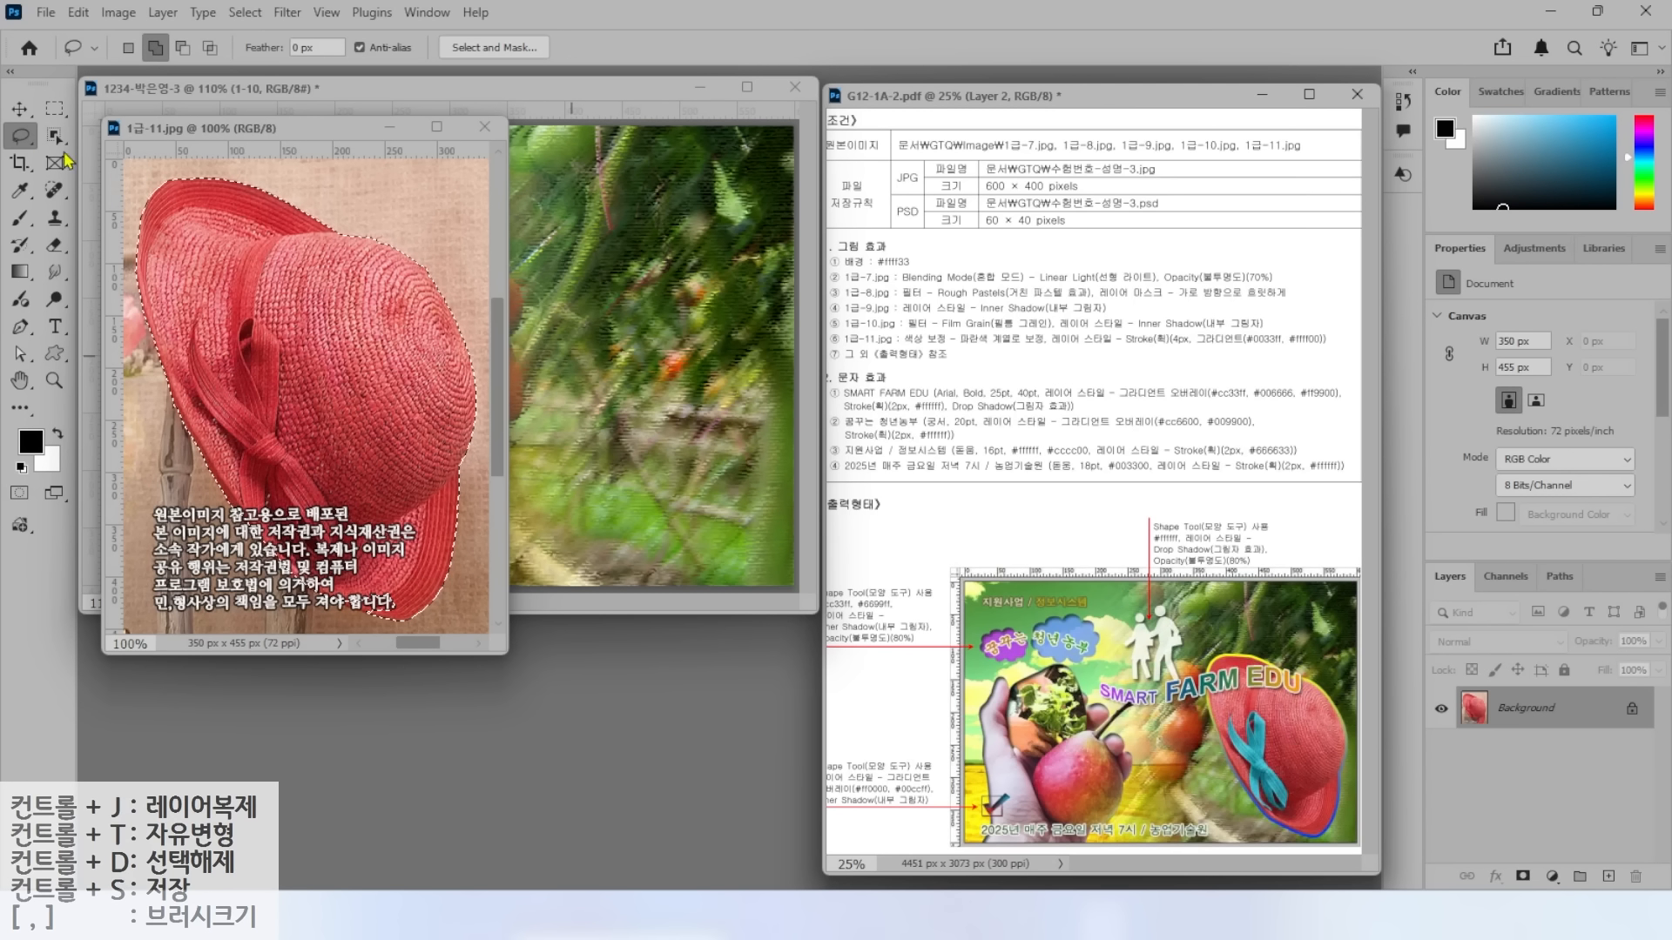
key(v)
drag(305, 341, 540, 338)
click(338, 643)
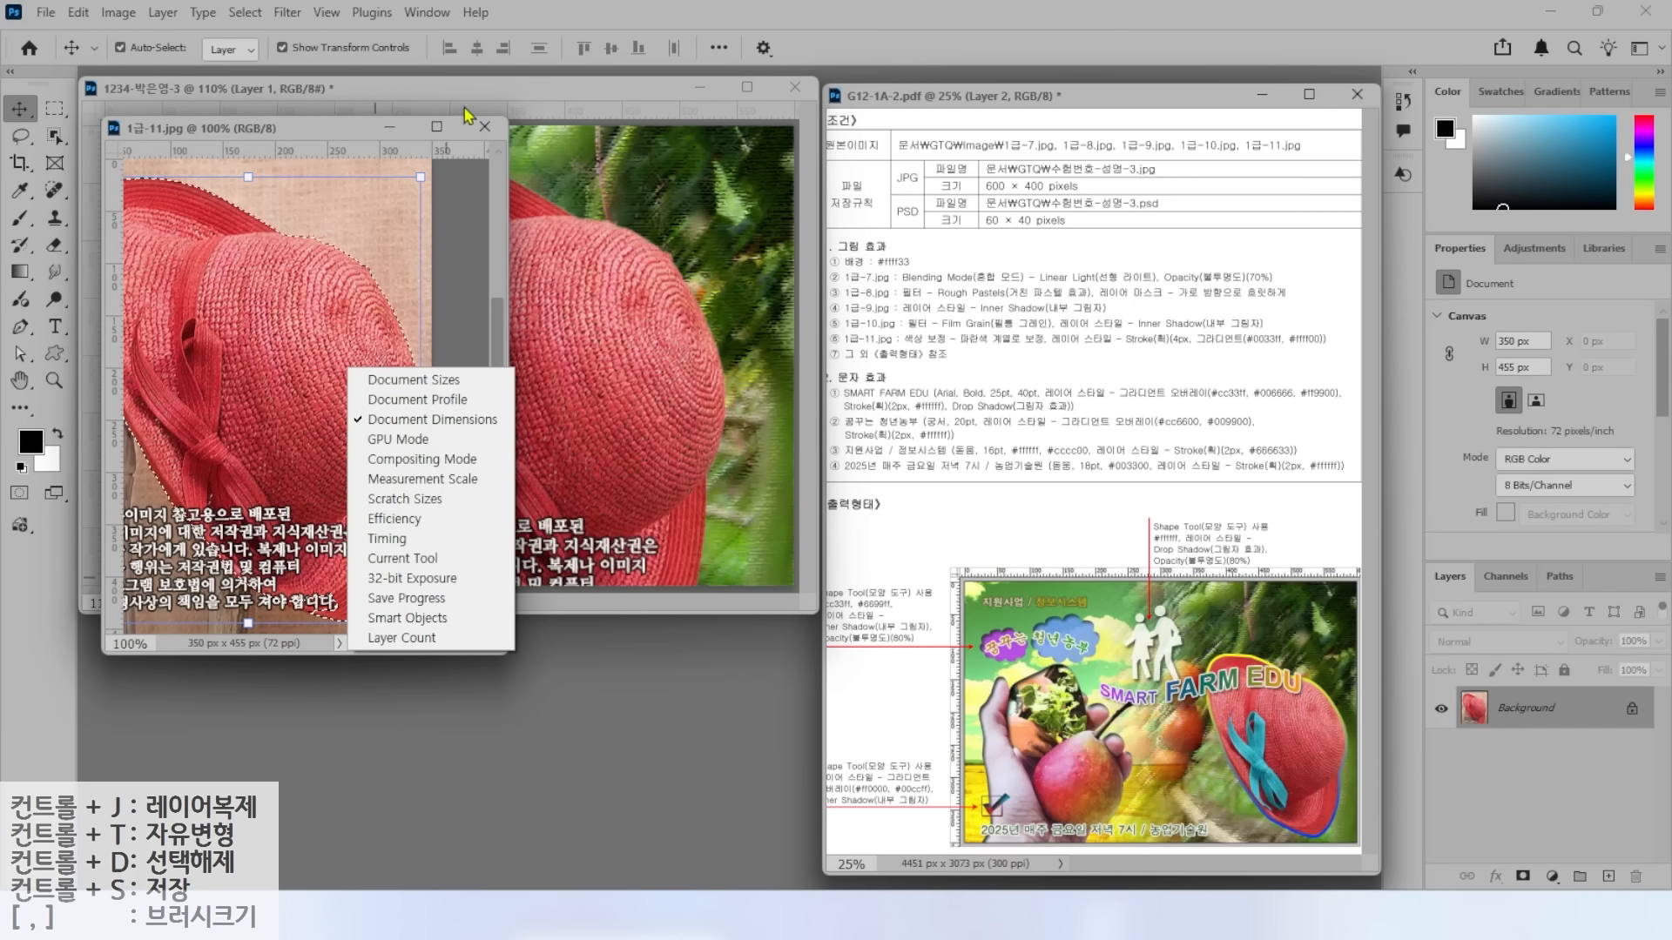
click(485, 127)
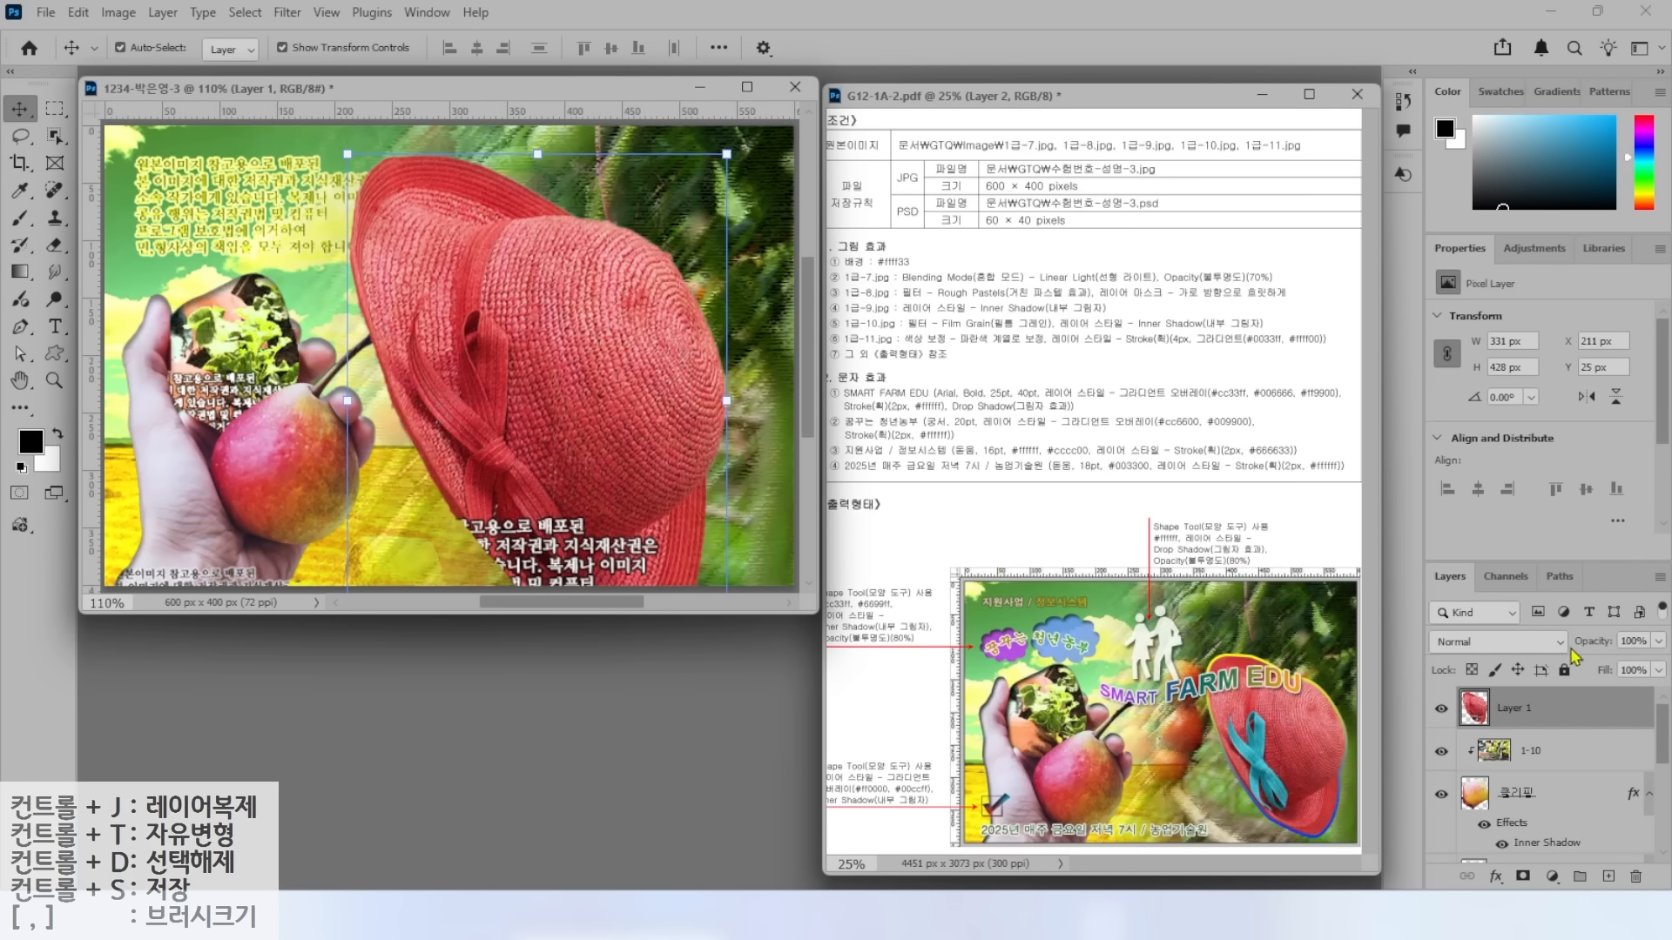
Rename the hat layer to 1-11.
double_click(1511, 707)
key(BackSpace)
text(1-11)
key(Return)
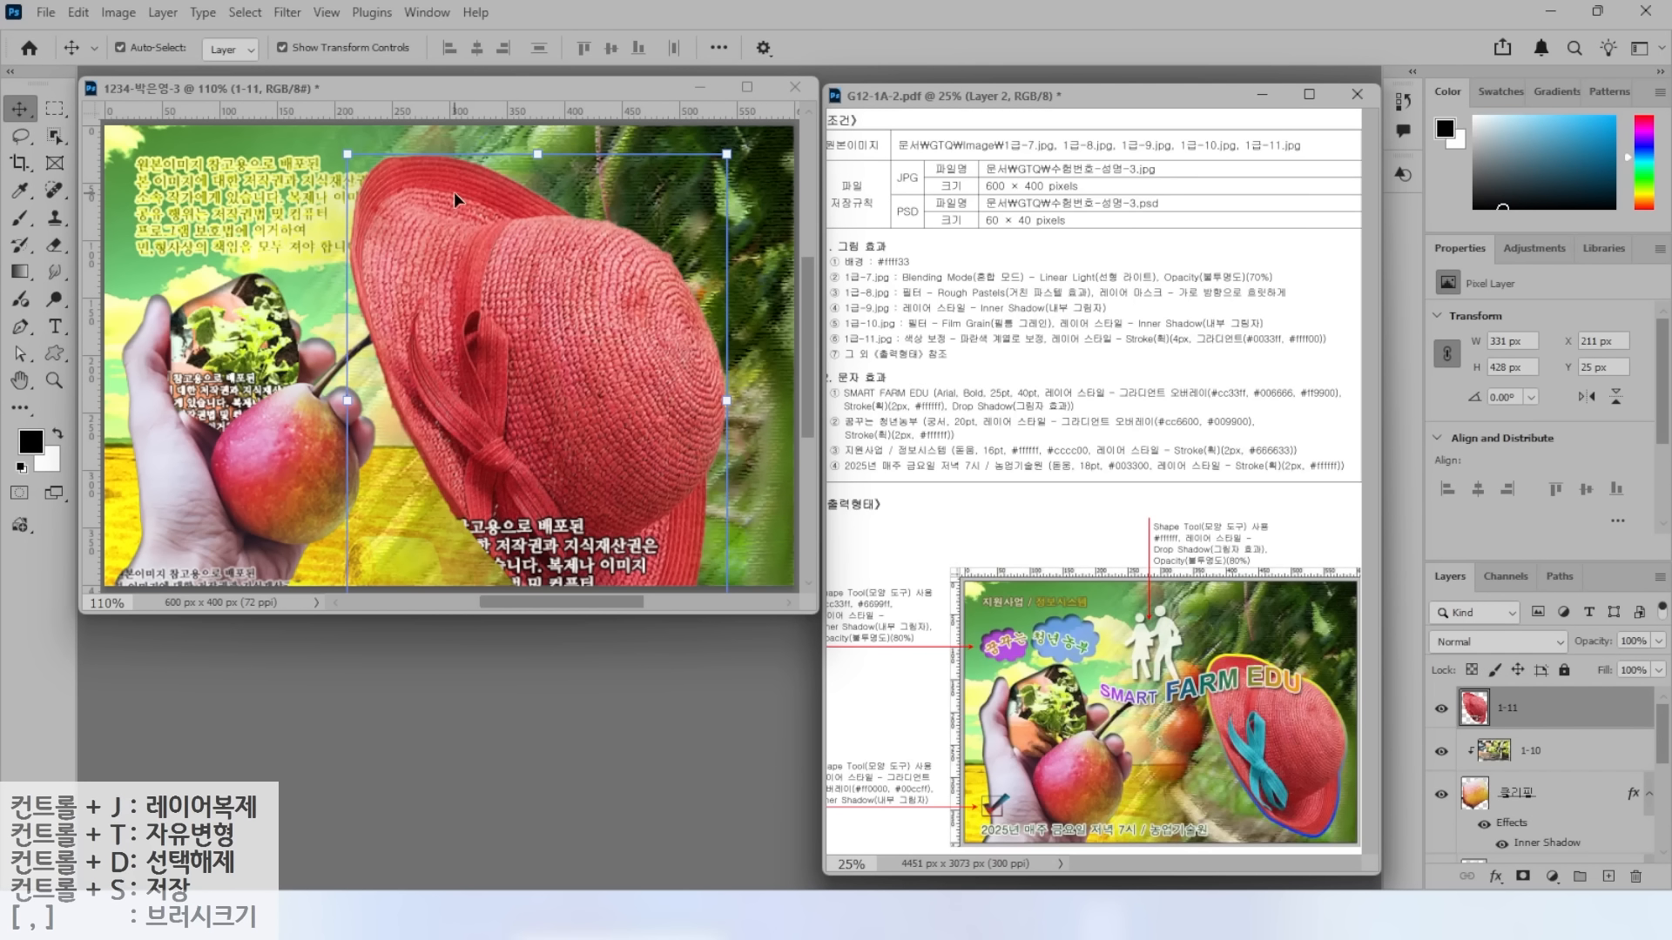
Scale the hat to about 66.53% and move it to the right side.
key(ctrl+t)
drag(719, 155, 601, 292)
drag(531, 467, 710, 392)
key(Return)
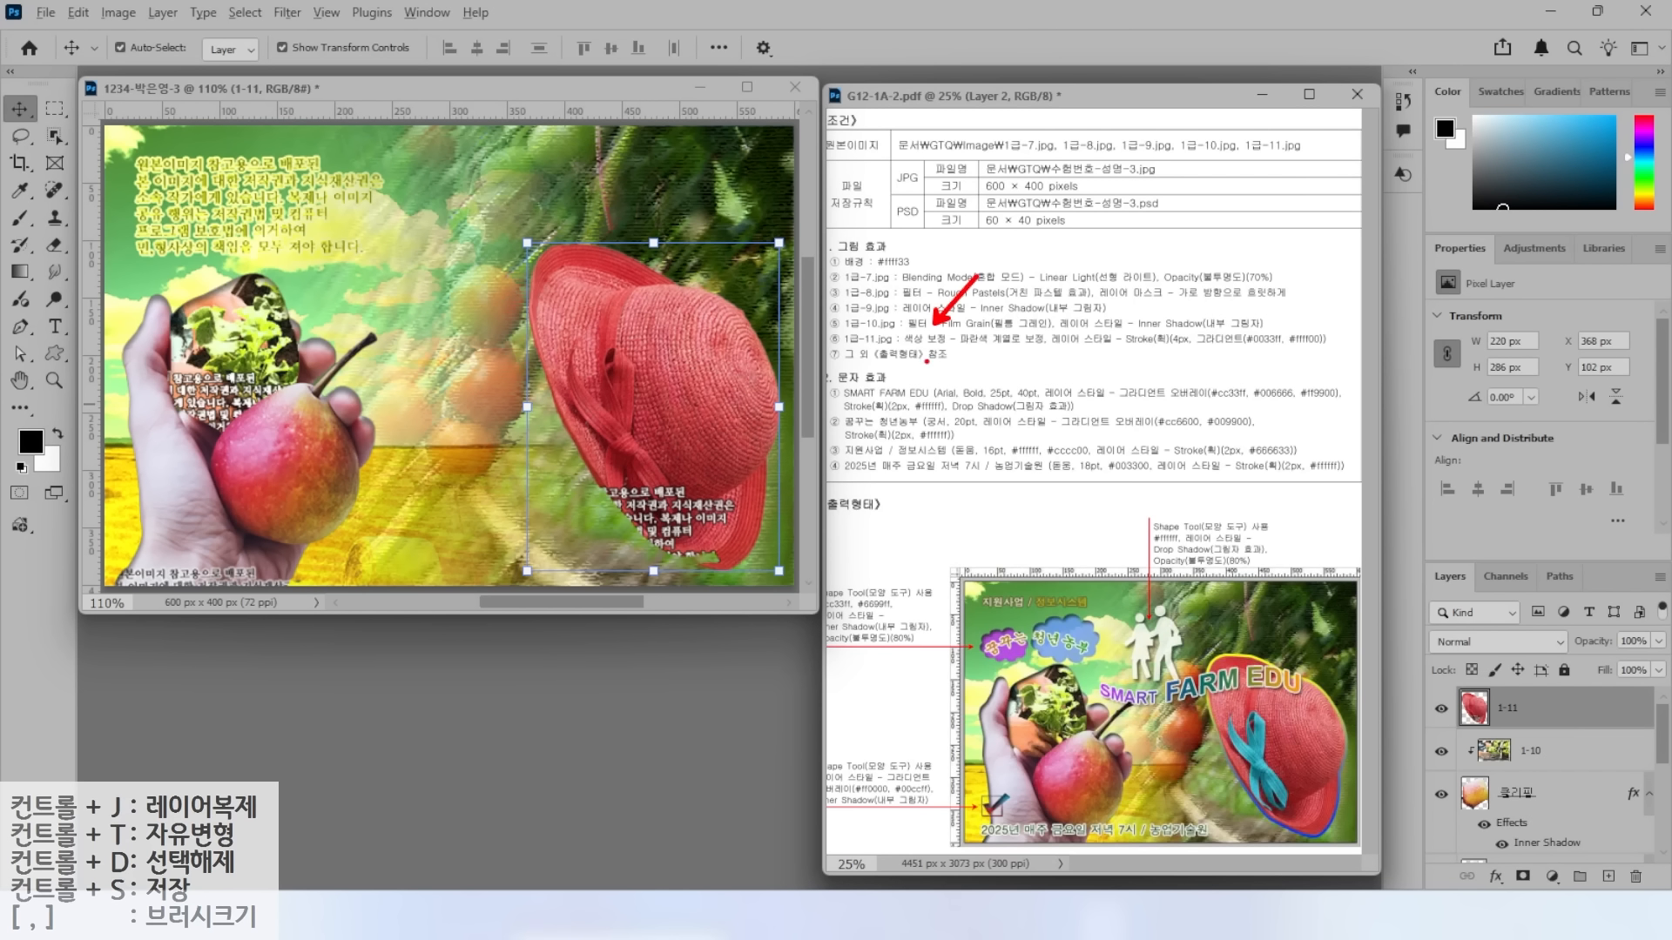
Highlight the 1급-11.jpg requirement and the hat in the sample output.
drag(931, 352, 1076, 350)
mouse_move(1277, 830)
mouse_down()
mouse_move(1205, 679)
mouse_move(1292, 794)
mouse_up()
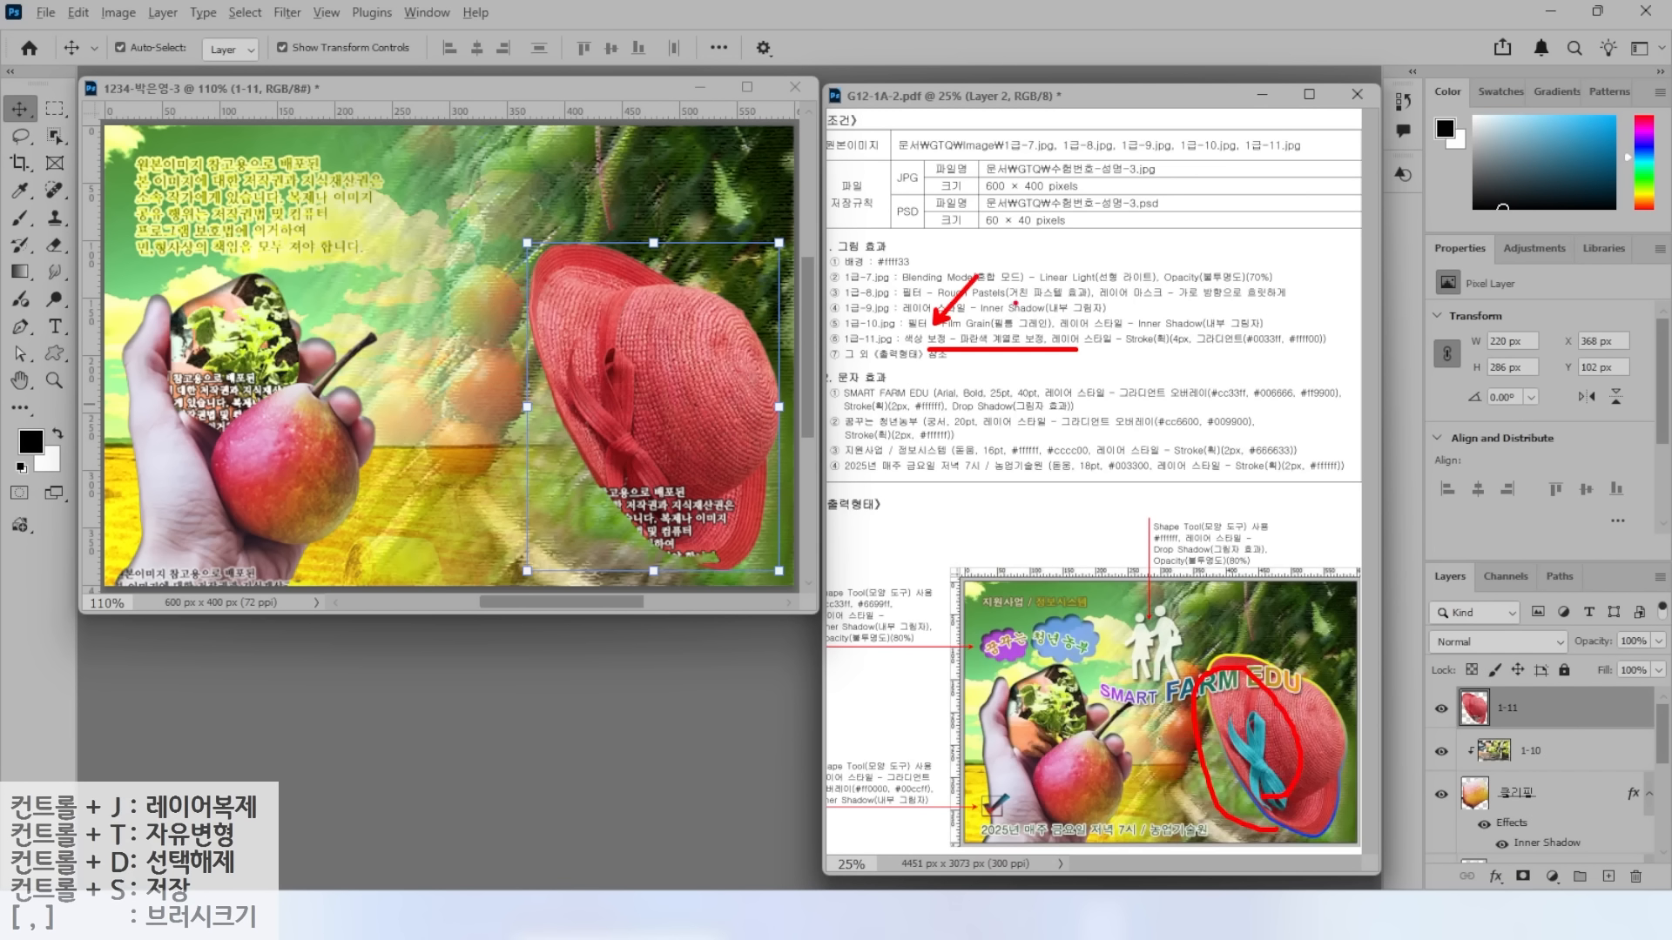
key(Escape)
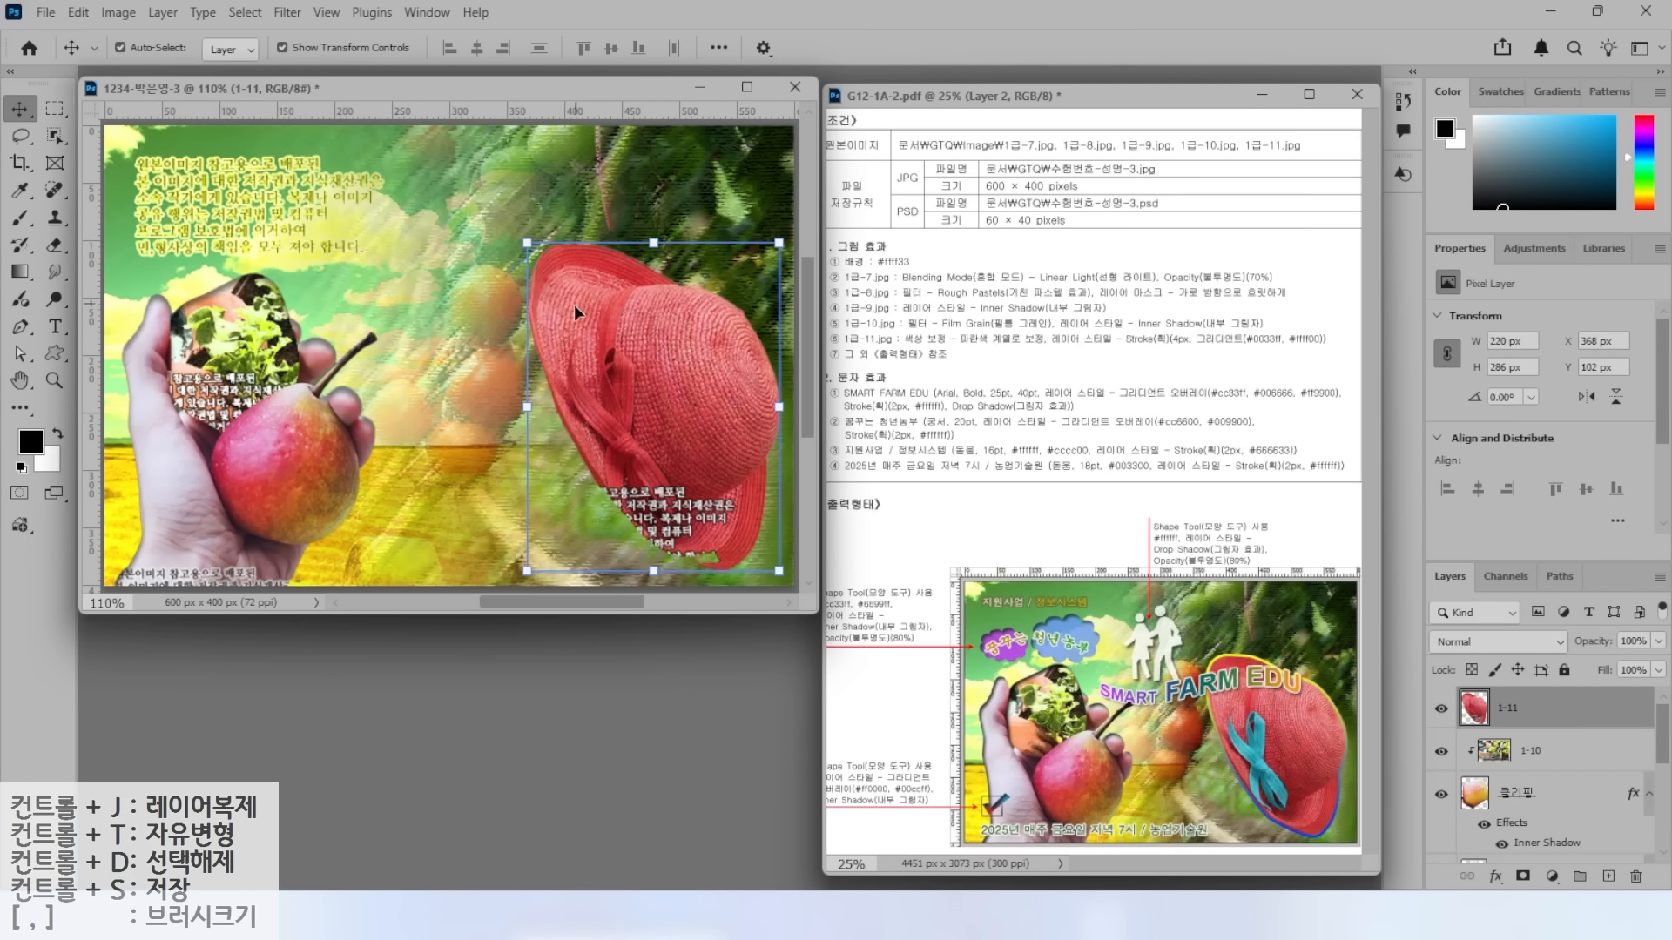
Select the hat's ribbon with Quick Selection and the Lasso.
right_click(55, 136)
click(131, 157)
drag(607, 370, 643, 509)
key(l)
mouse_move(572, 344)
mouse_down()
mouse_move(593, 419)
mouse_move(572, 342)
mouse_up()
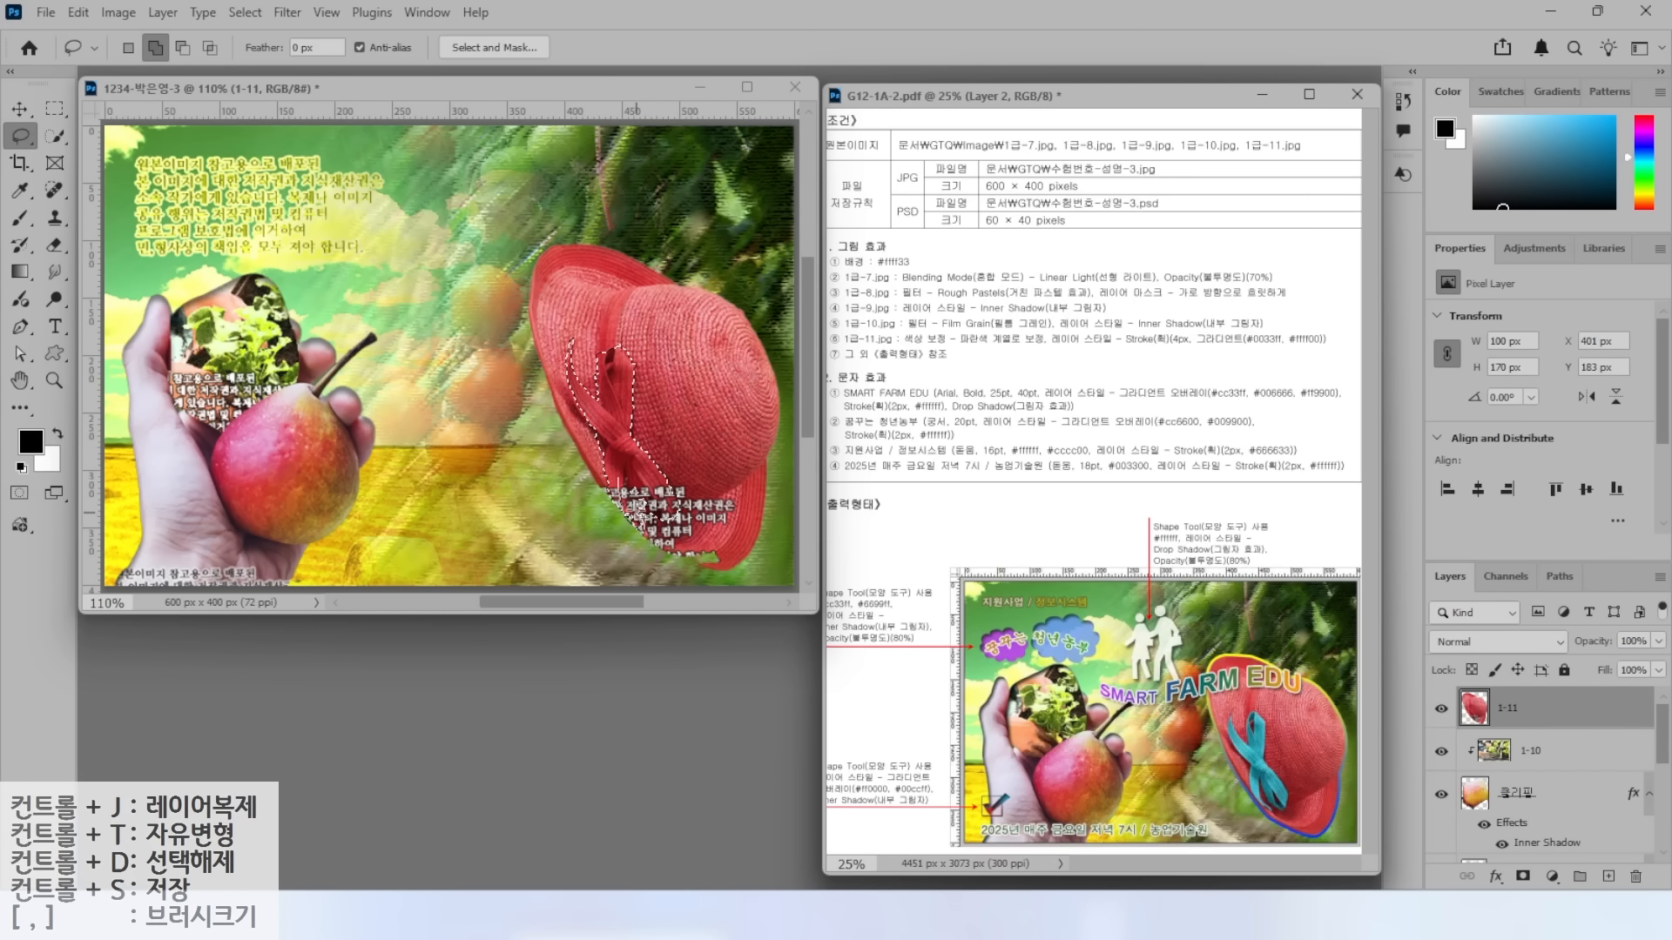
mouse_move(622, 476)
mouse_down()
mouse_move(668, 507)
mouse_move(607, 381)
mouse_up()
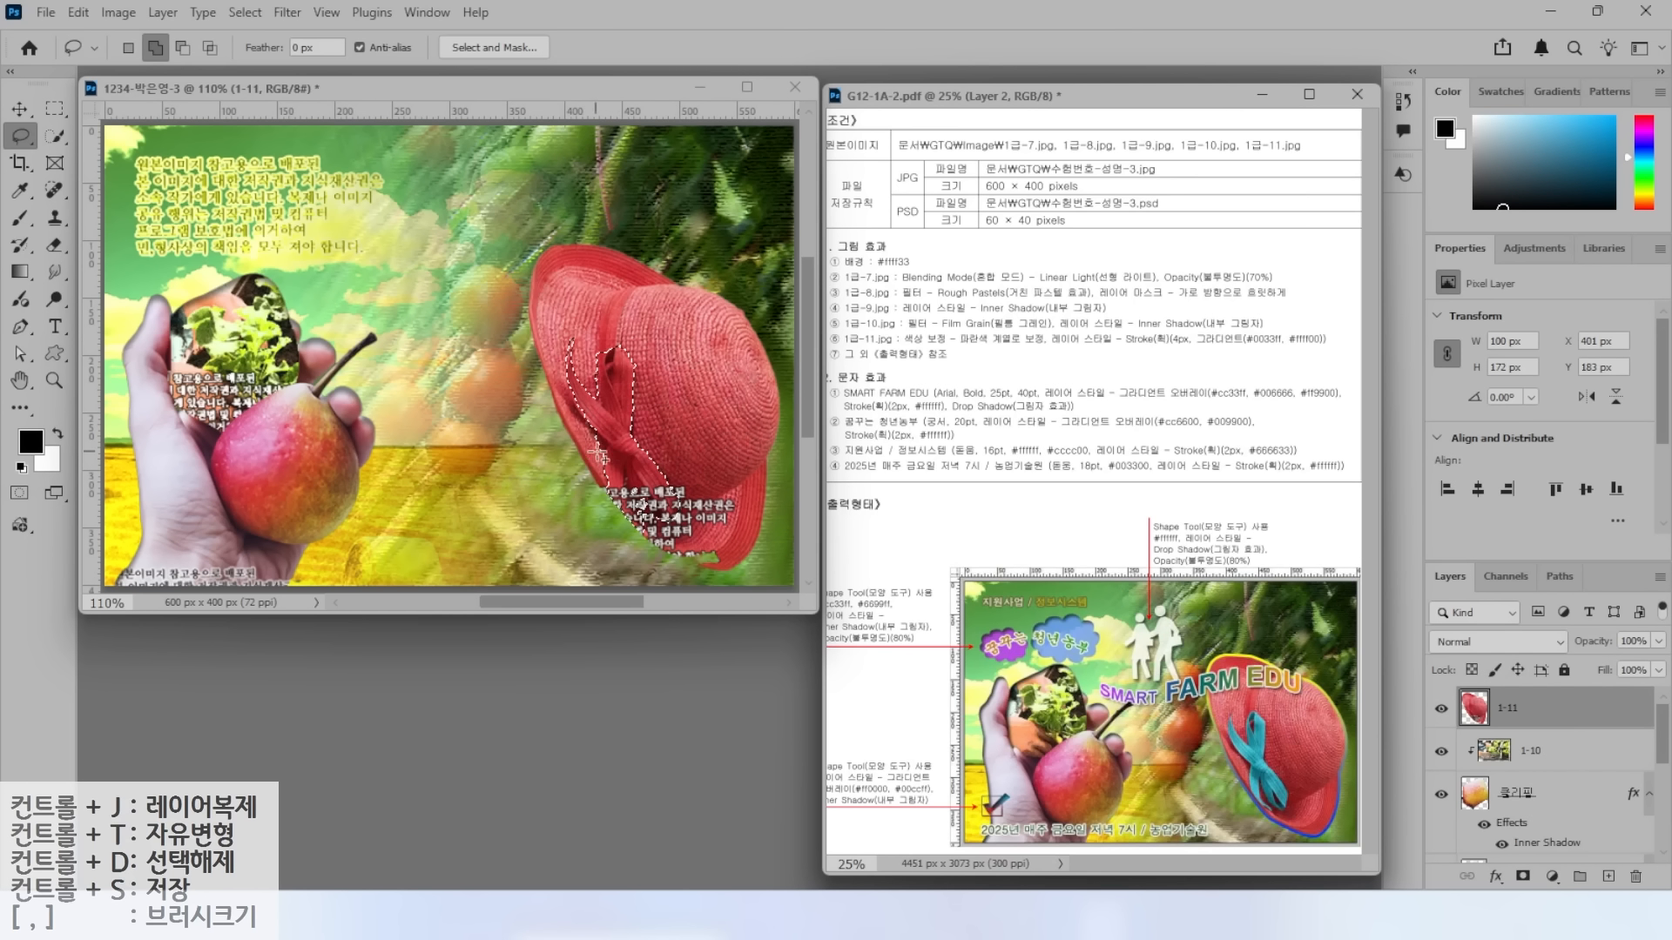
key(alt)
key(shift)
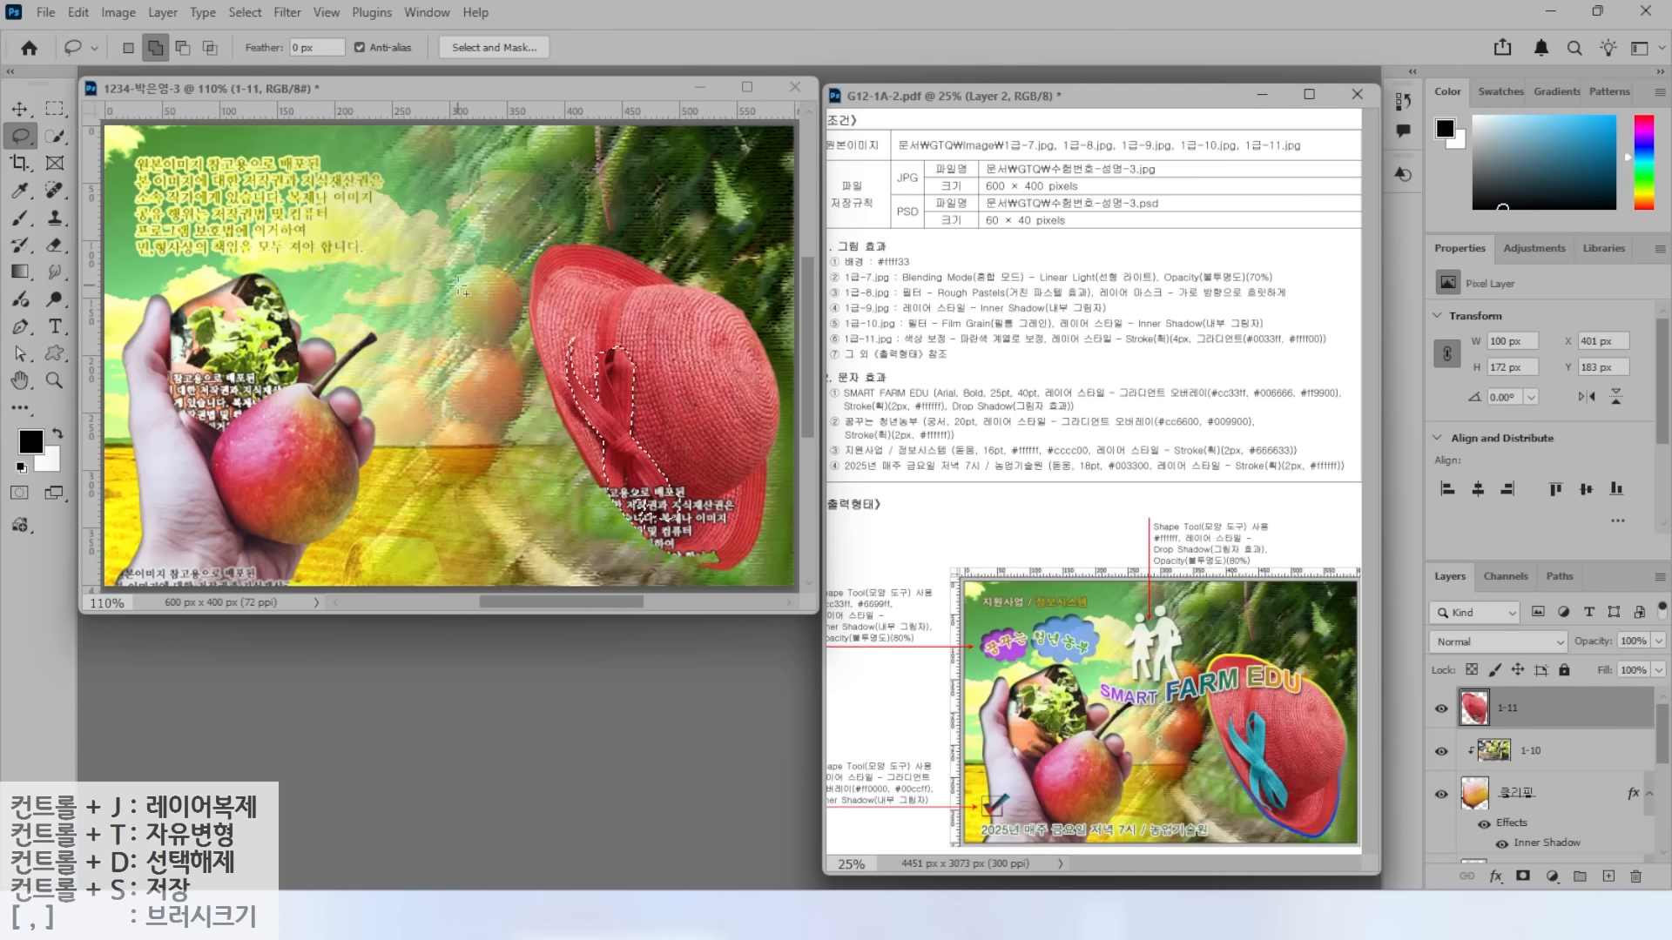
Shift the ribbon's hue to cyan-blue (about -137) with Hue/Saturation, then deselect.
click(119, 13)
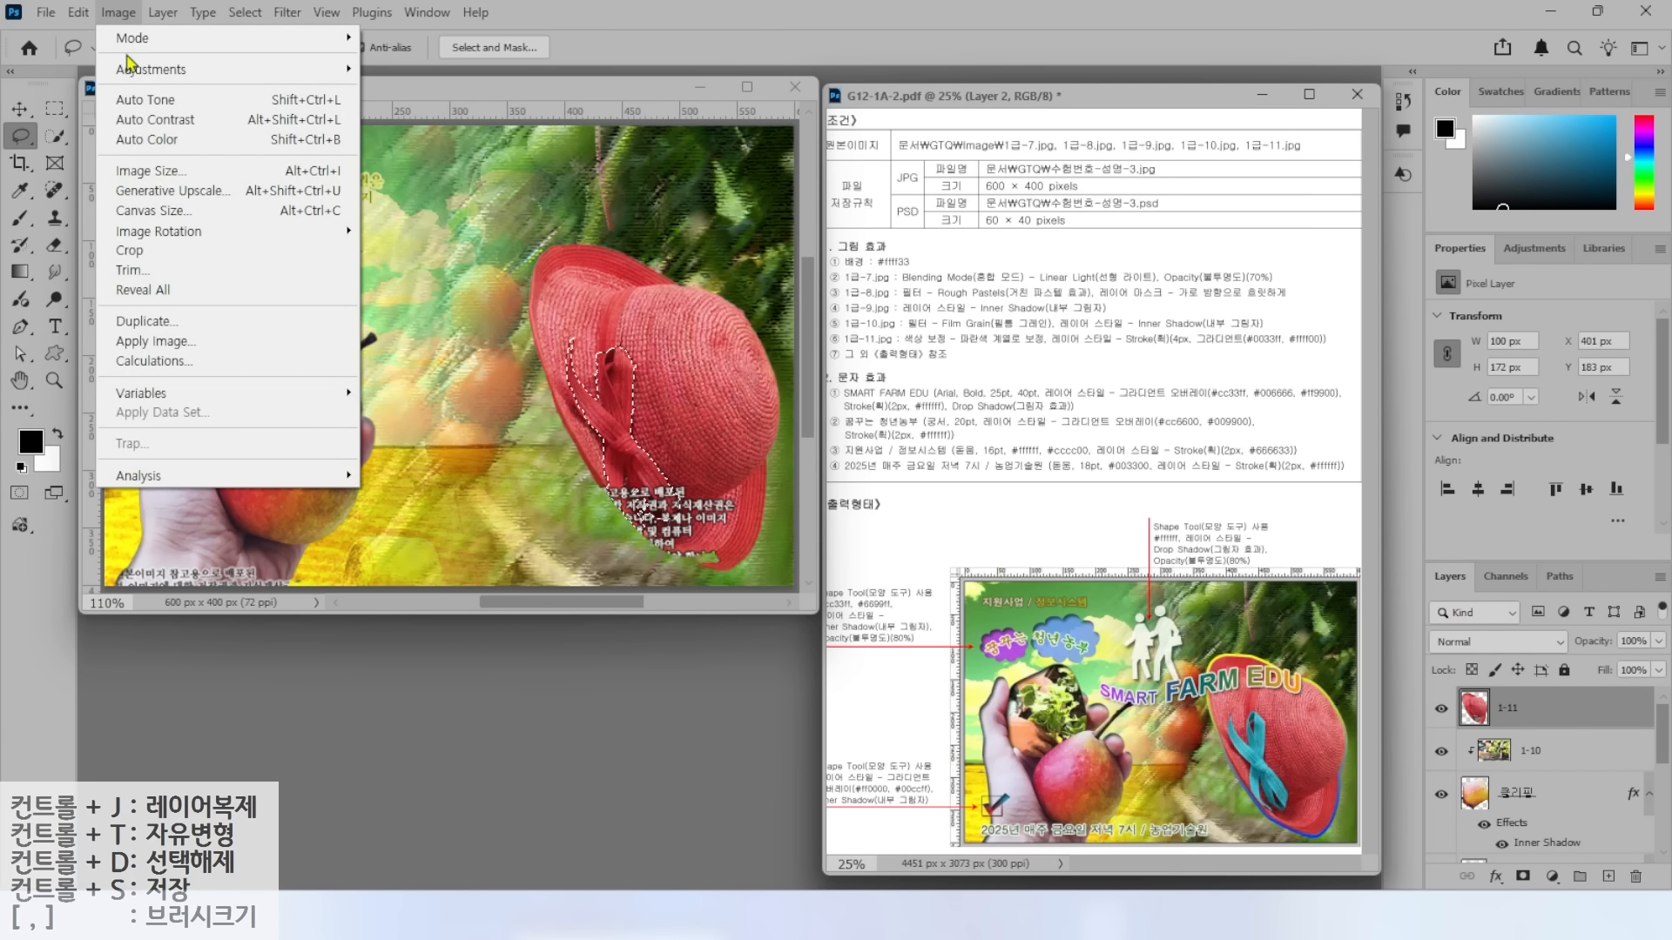
mouse_move(130, 69)
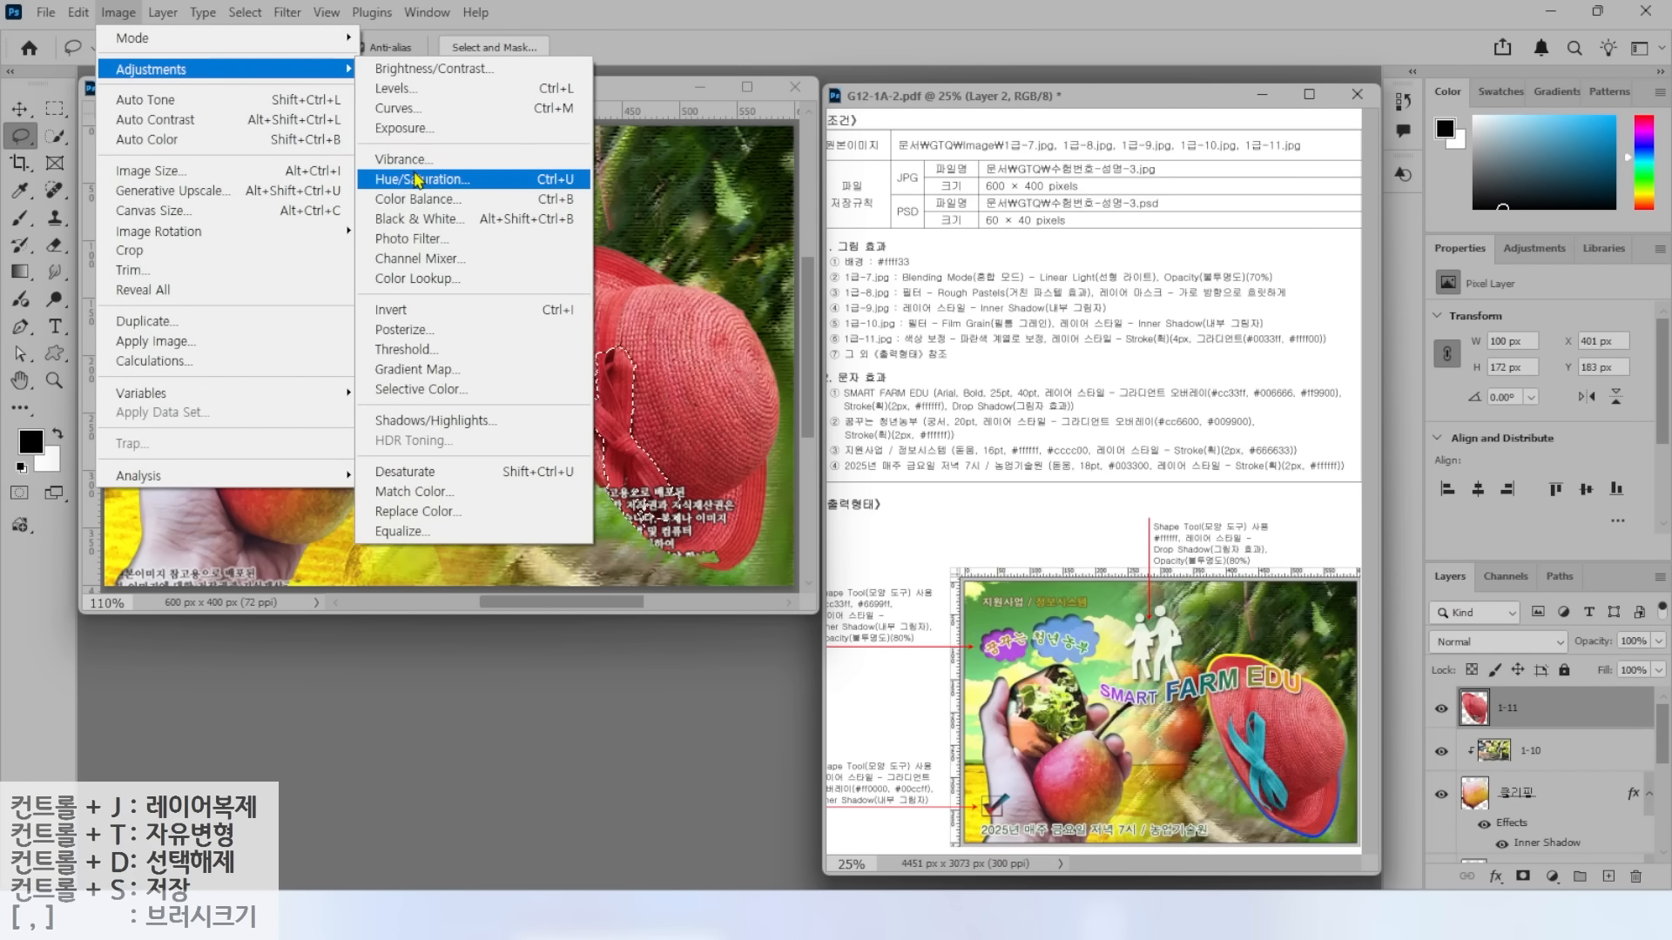
click(416, 179)
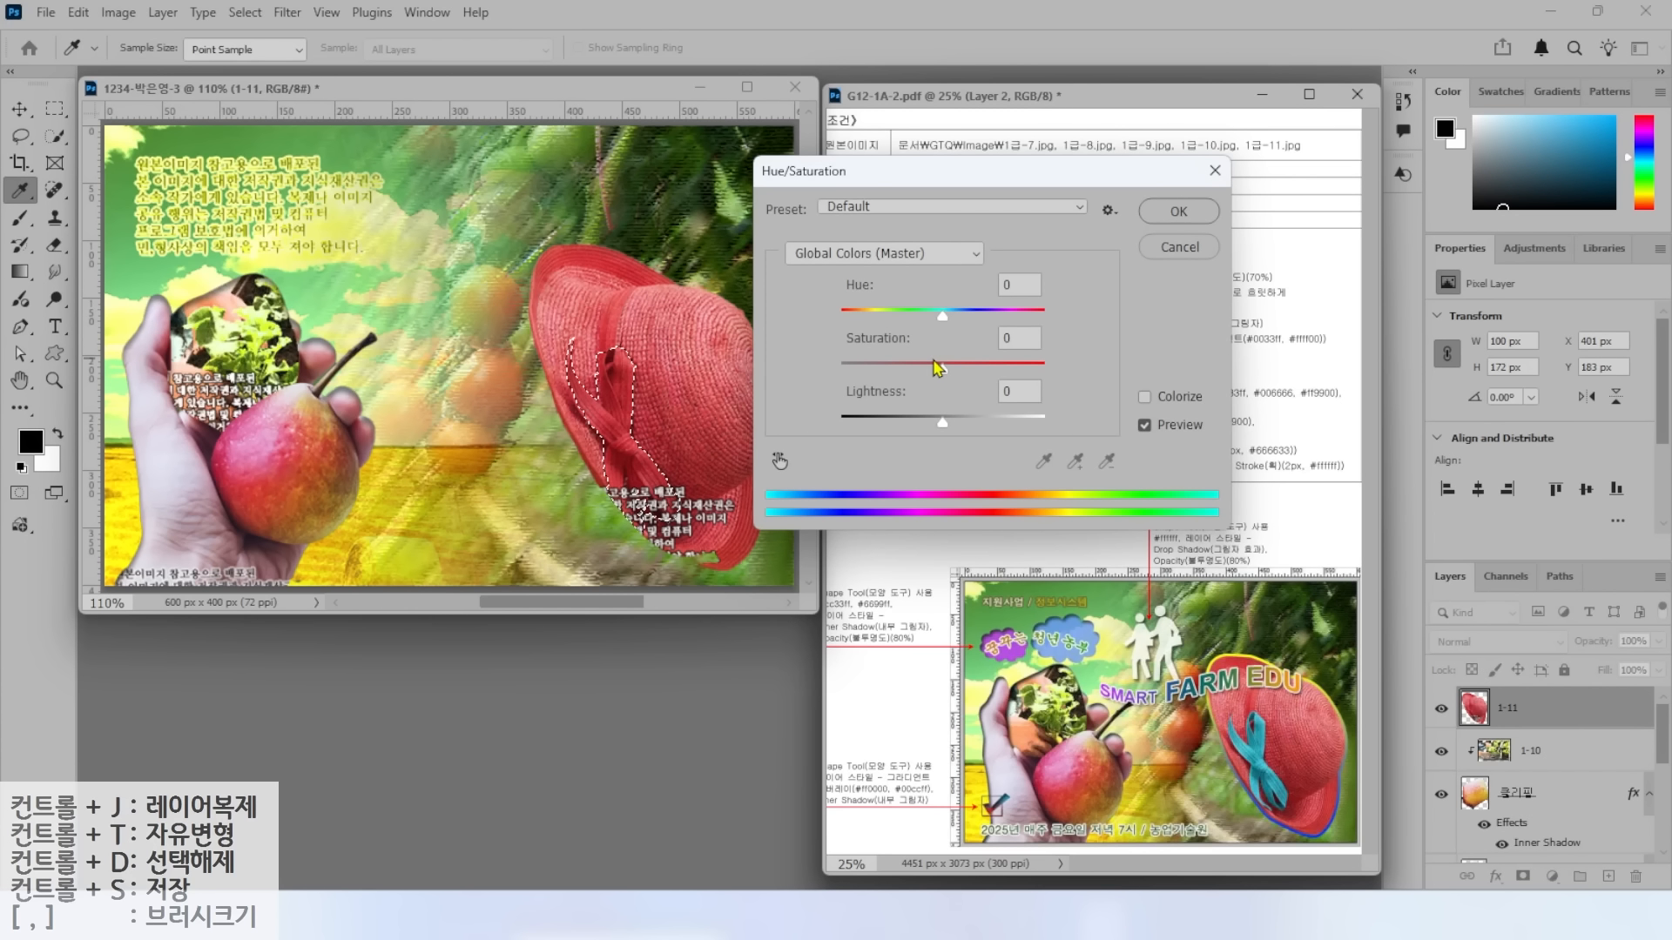
drag(942, 316, 1031, 324)
drag(867, 319, 852, 320)
key(Return)
key(l)
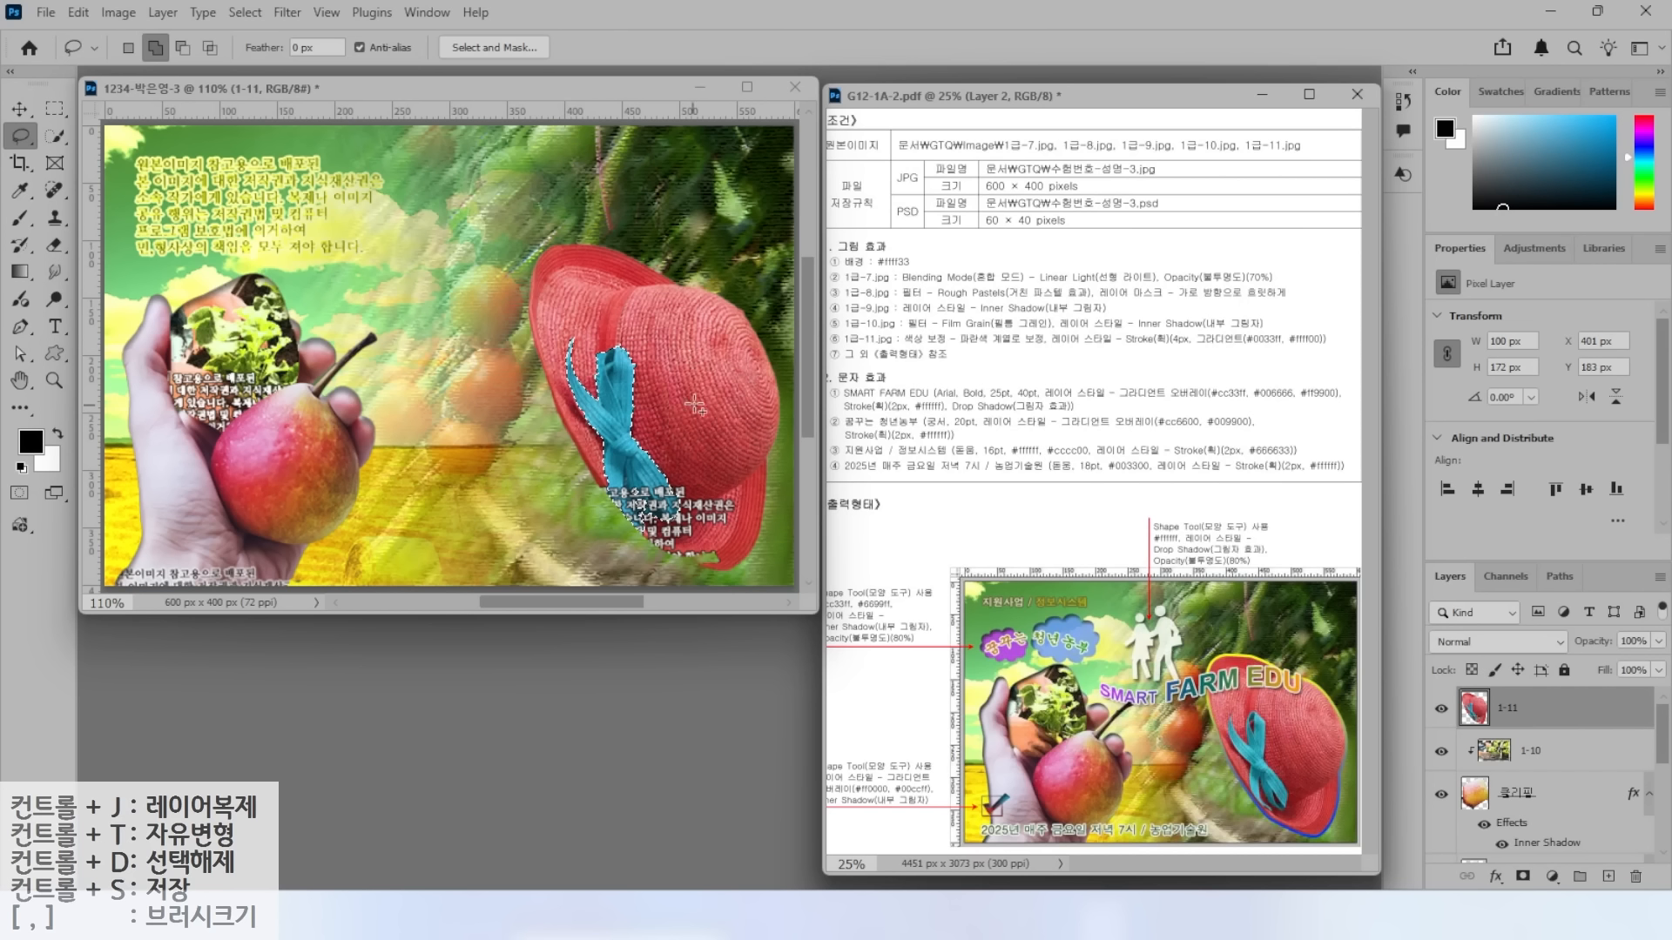
key(ctrl+d)
Add a 4 px gradient-filled Stroke effect to layer 1-11.
click(1495, 876)
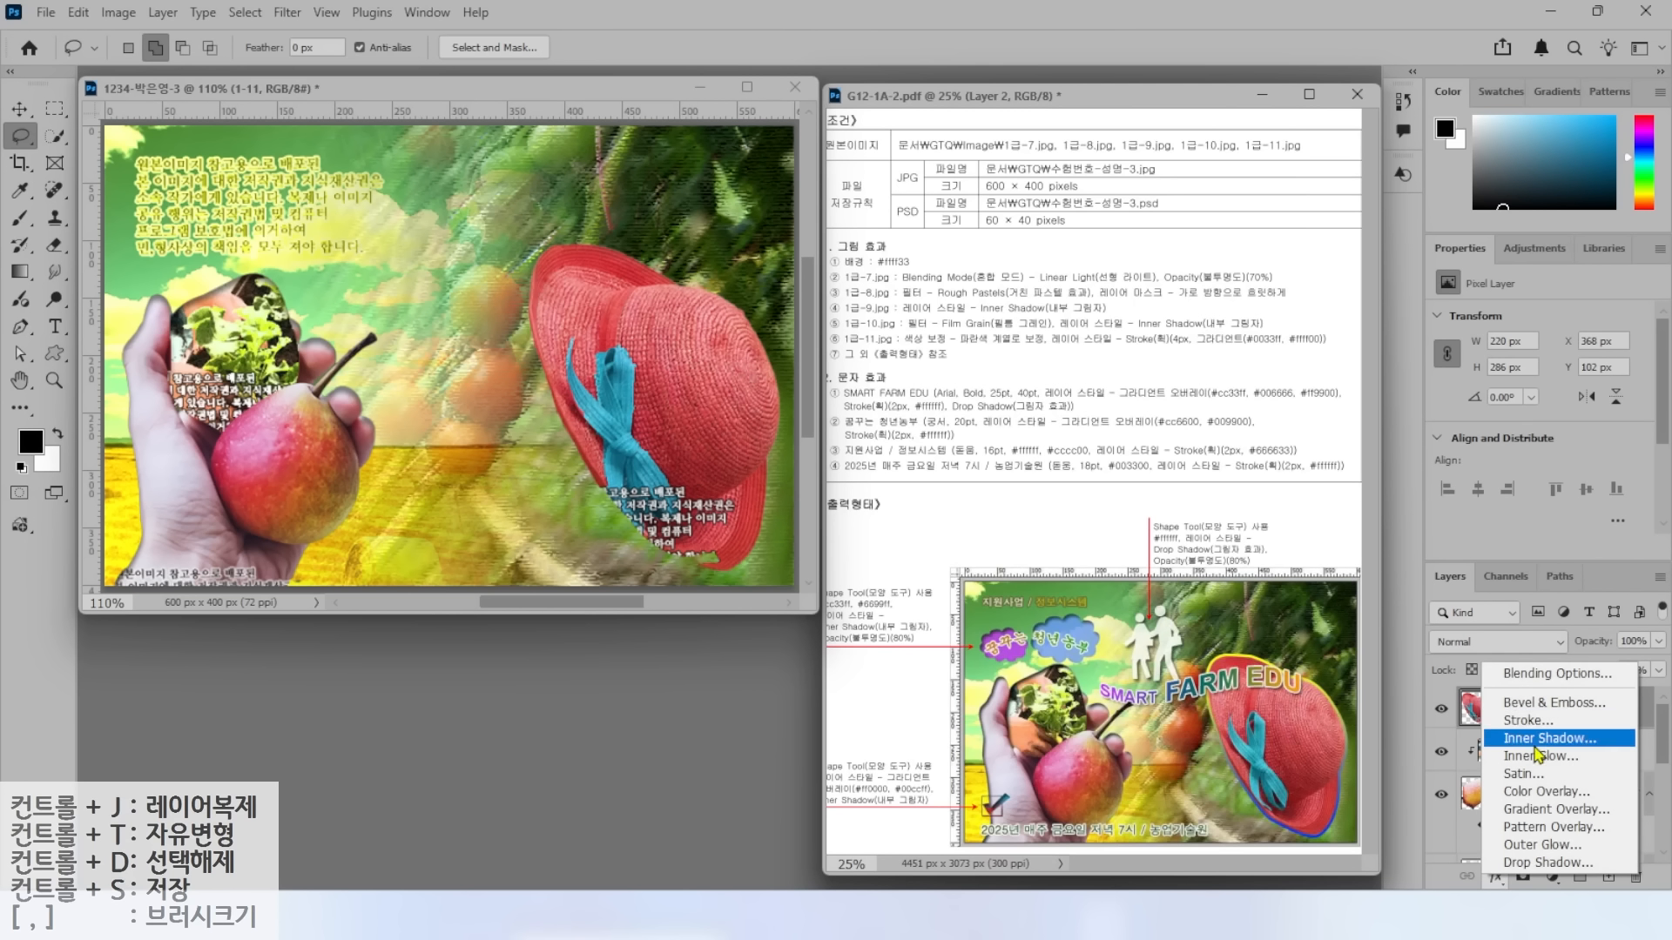
click(1550, 724)
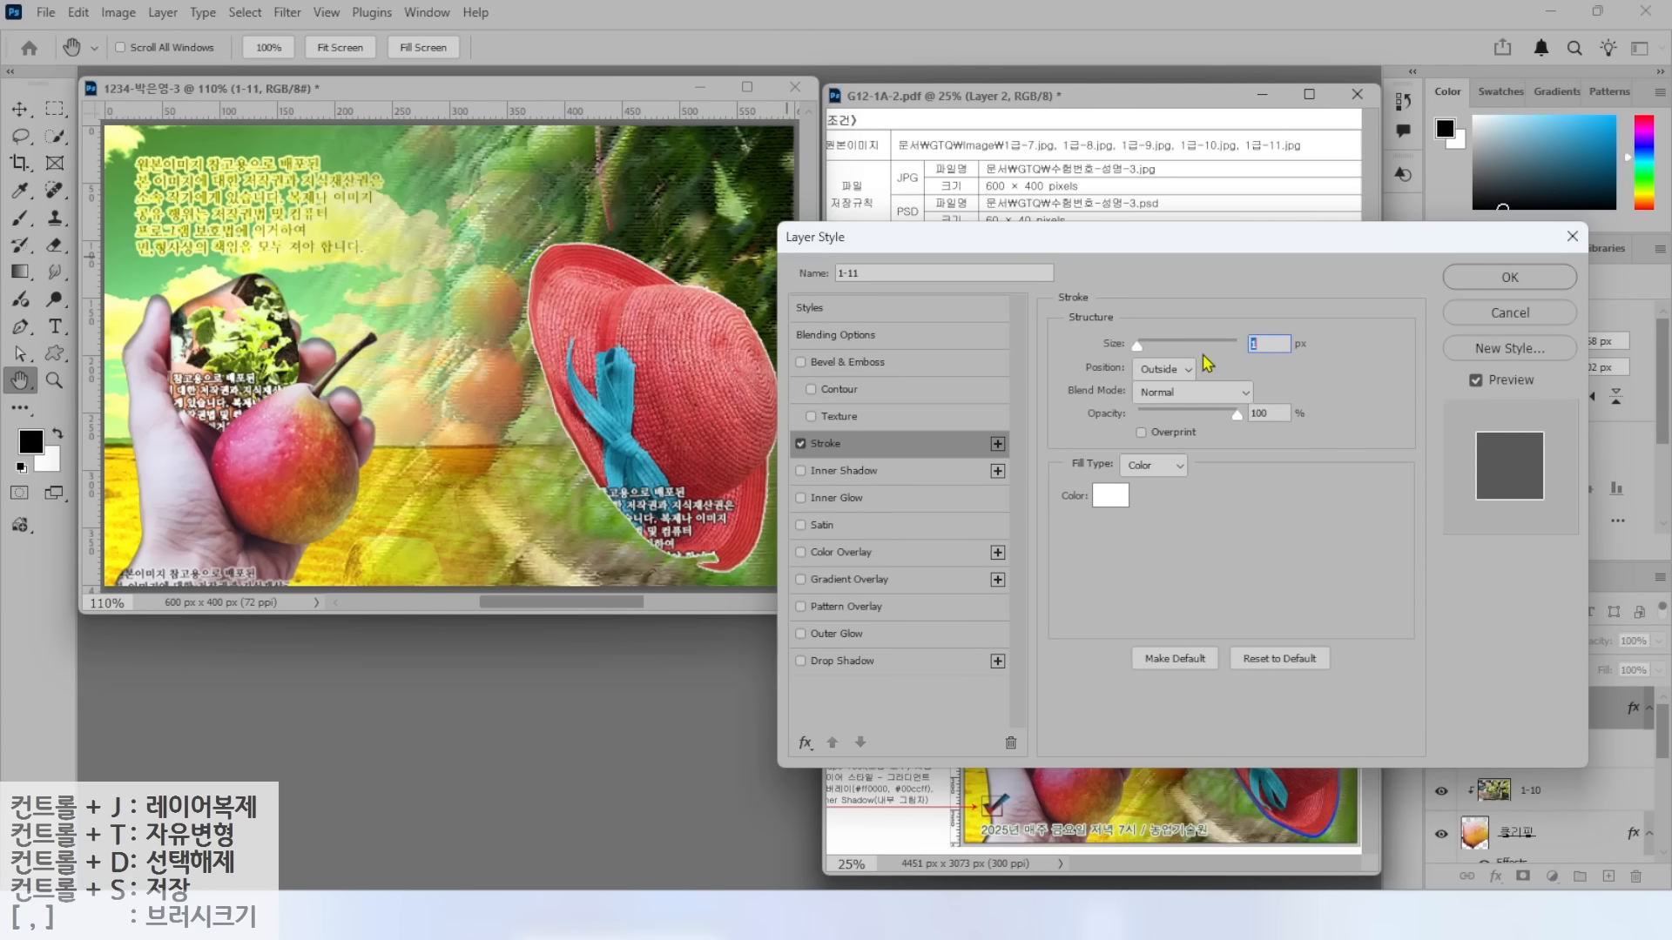
text(4)
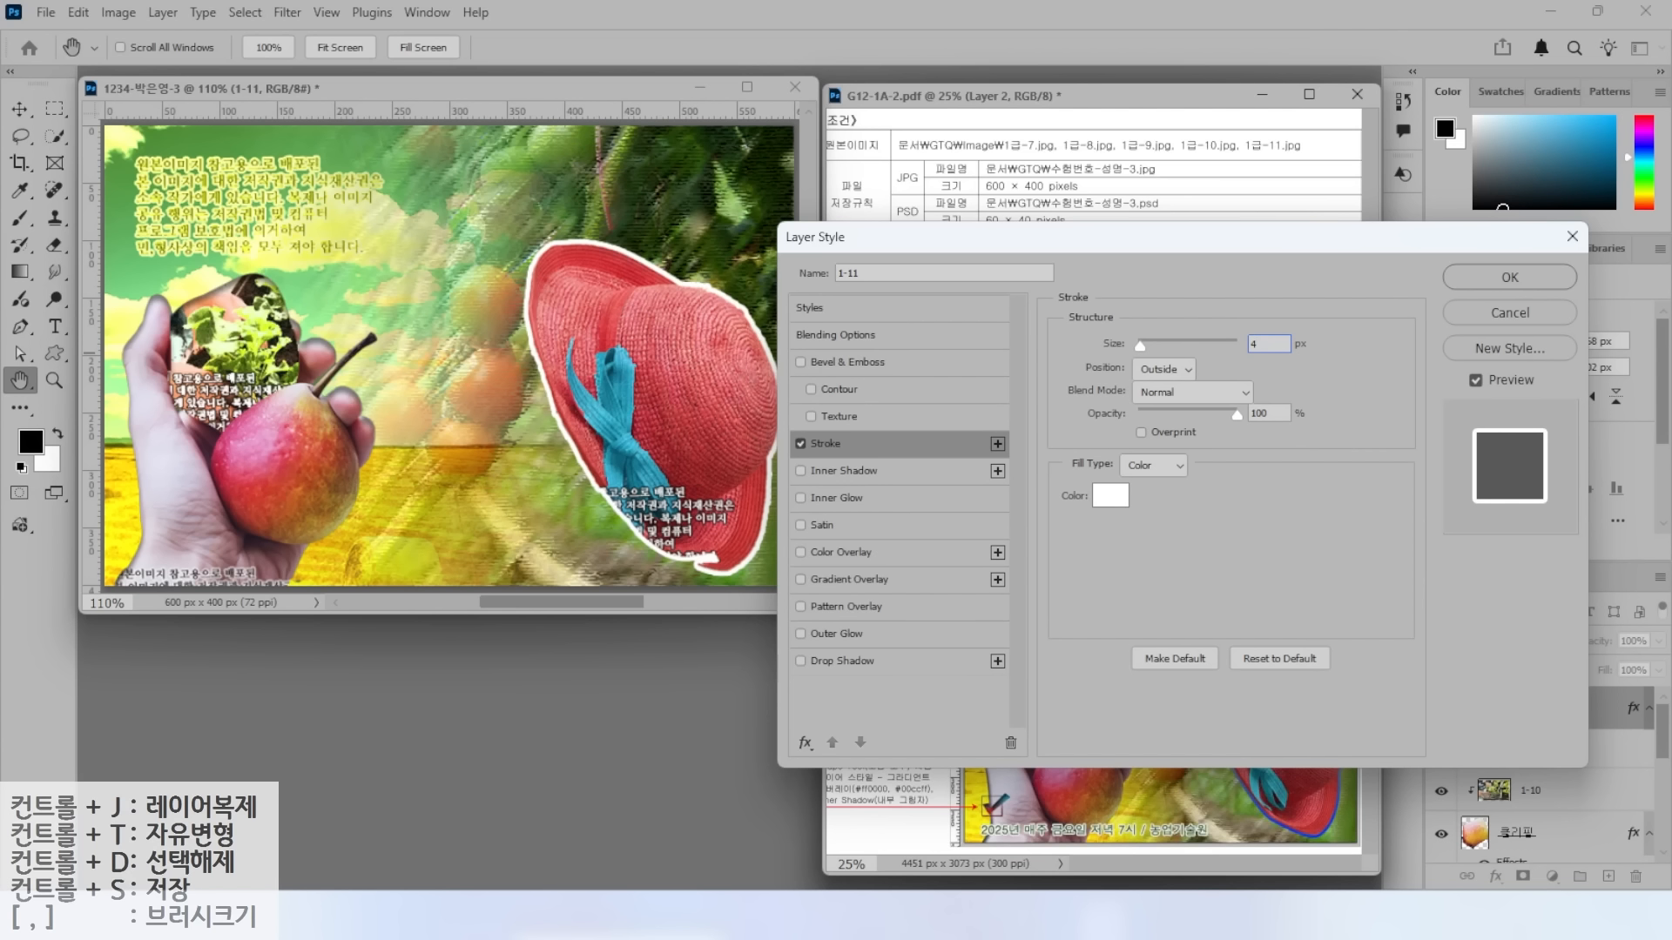
click(1150, 469)
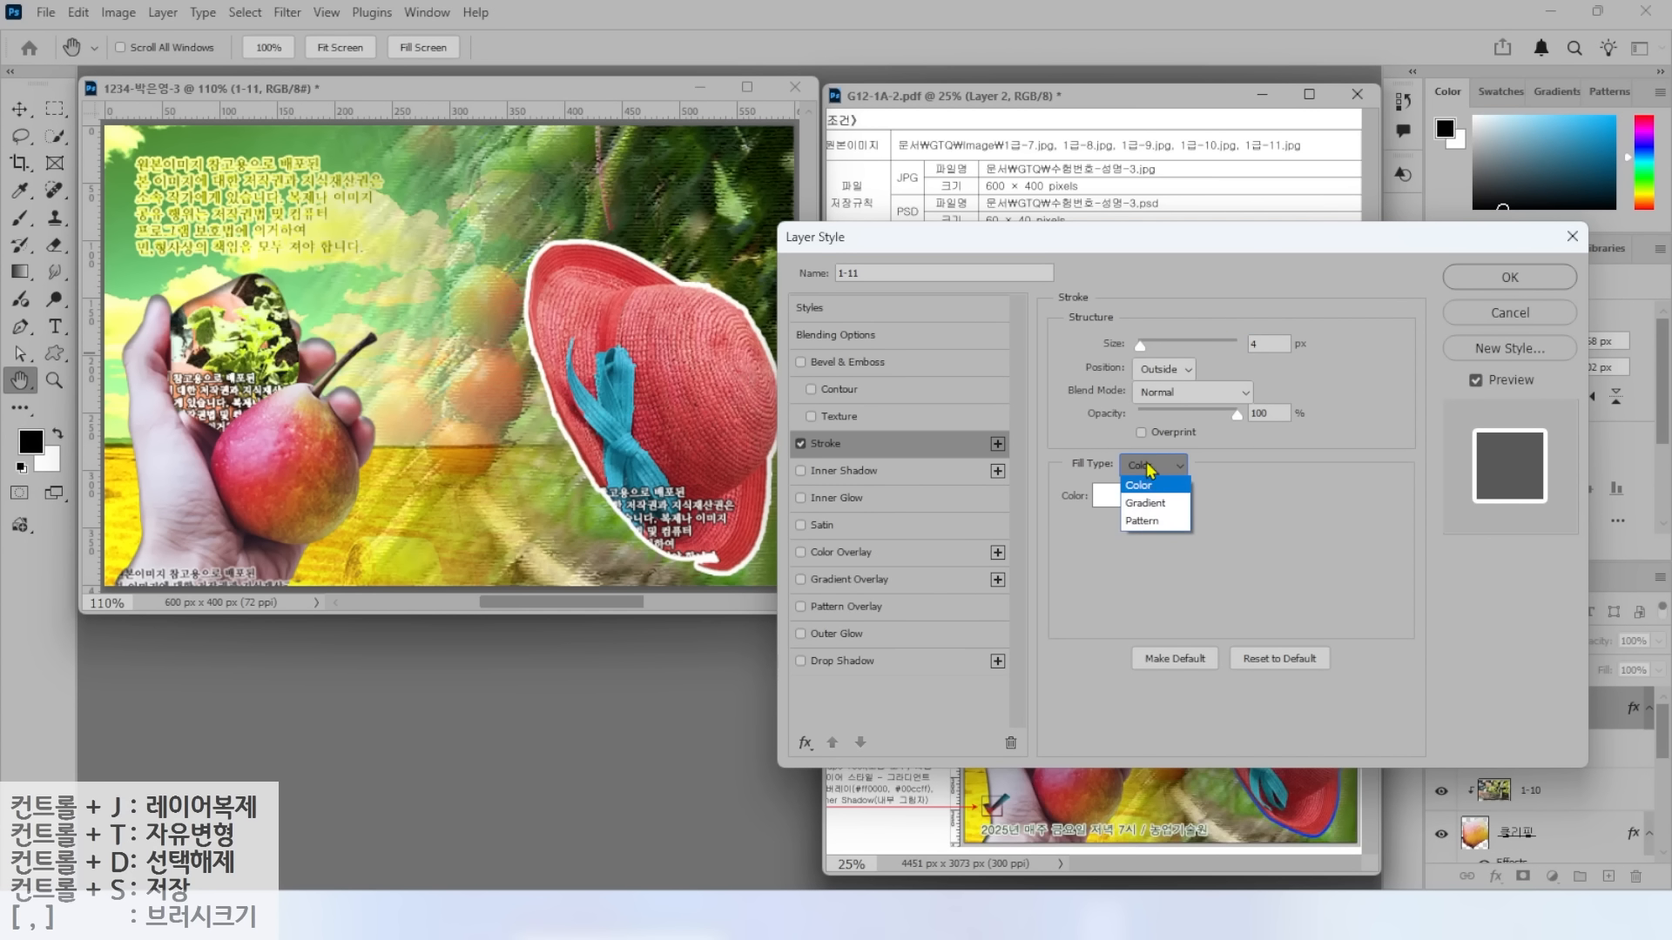
click(1153, 509)
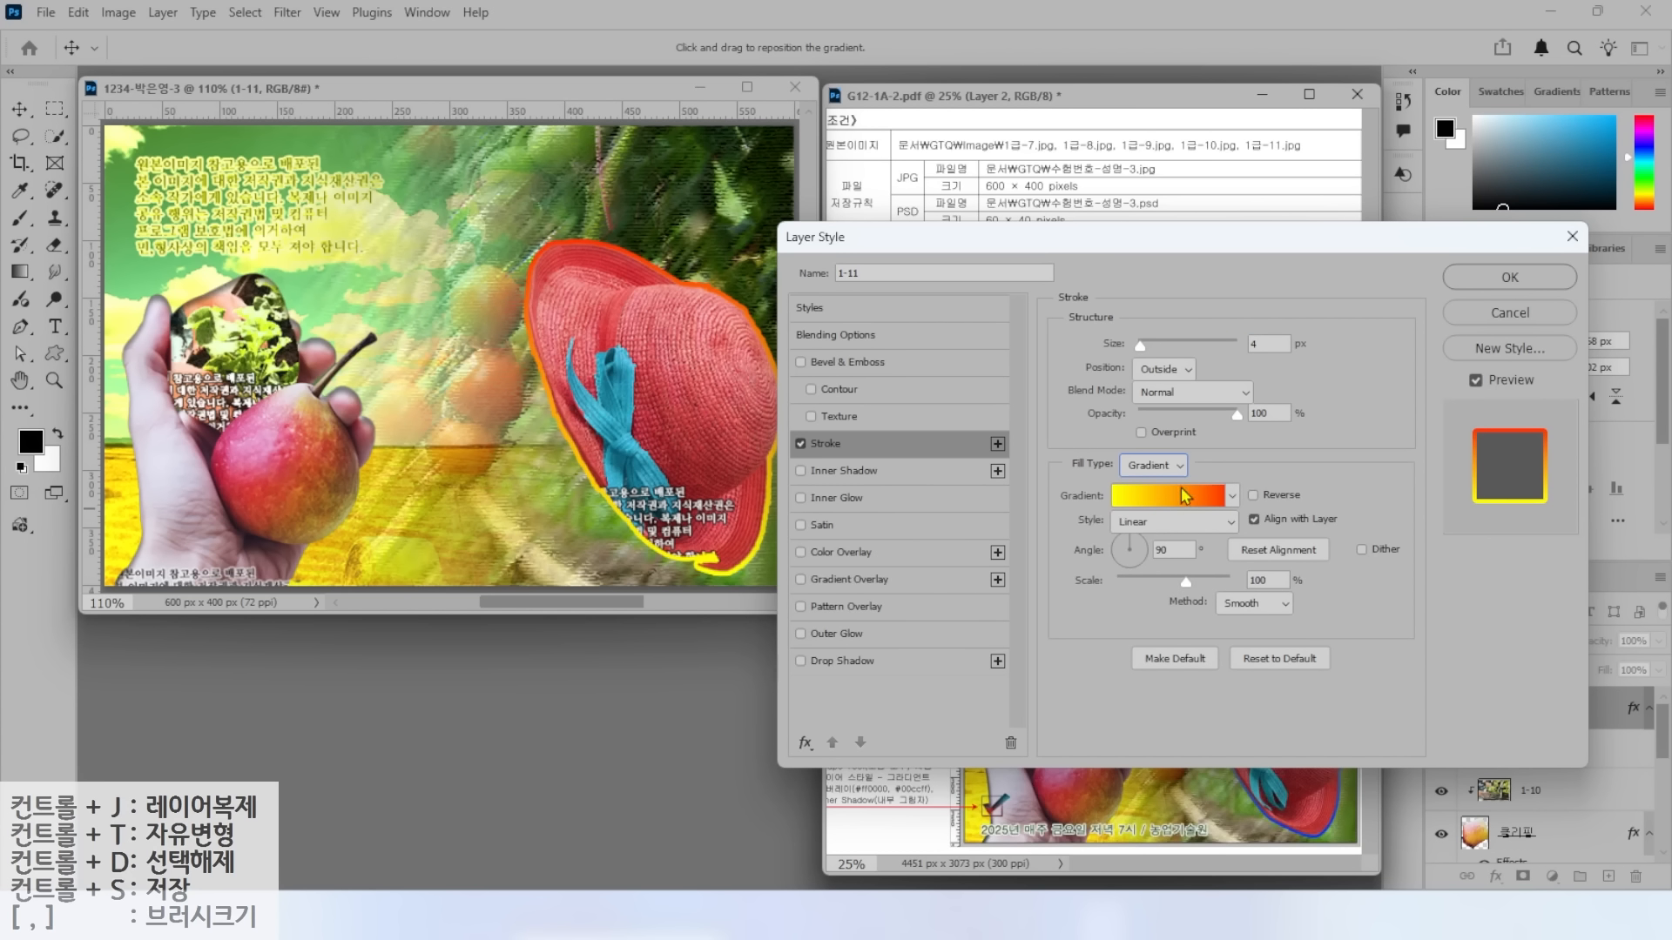
click(1170, 506)
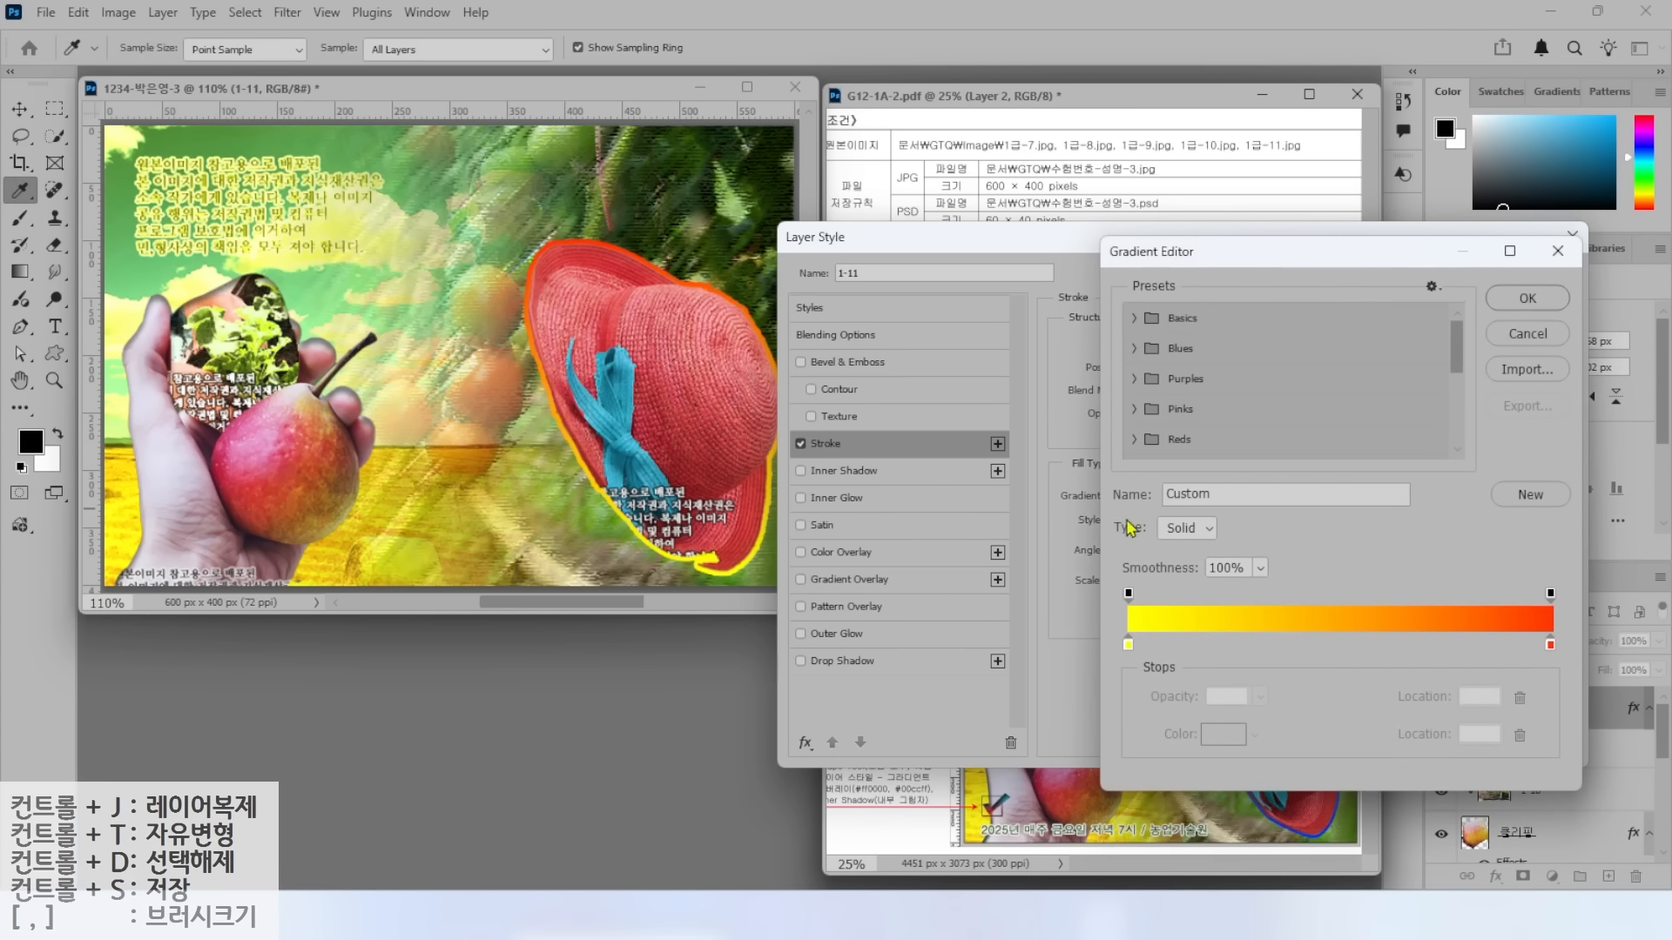
key(alt+2)
mouse_move(1160, 669)
mouse_down()
mouse_move(1088, 654)
mouse_move(1121, 632)
mouse_move(1156, 672)
mouse_up()
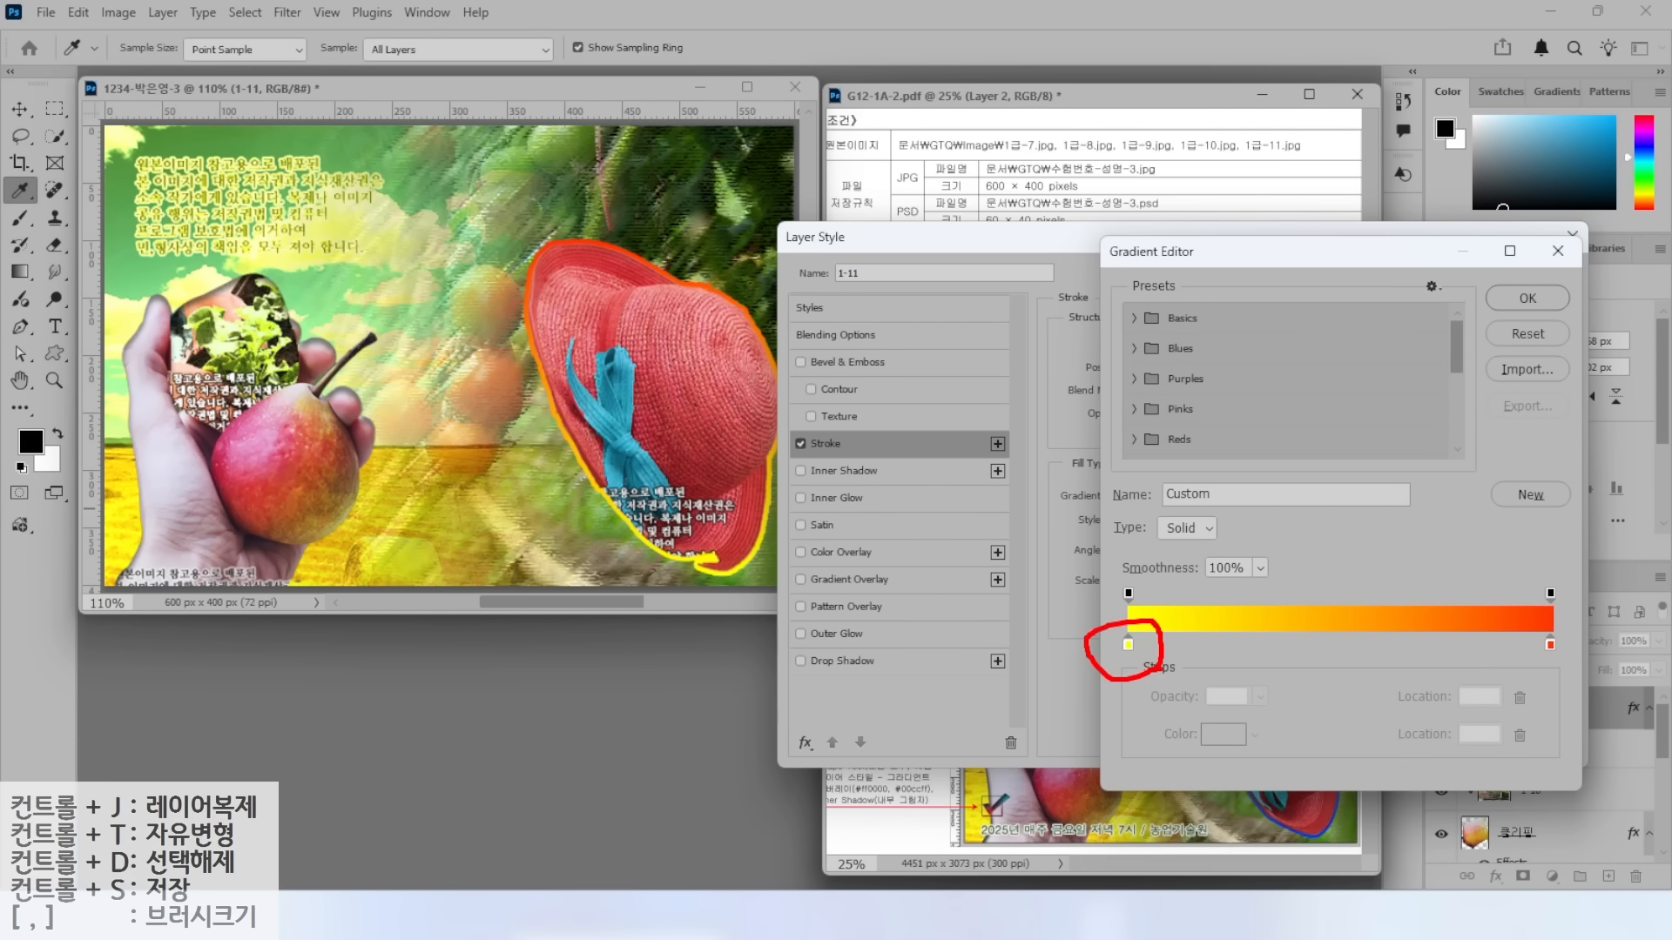
mouse_move(1543, 633)
mouse_down()
mouse_move(1578, 669)
mouse_move(1543, 628)
mouse_up()
key(Escape)
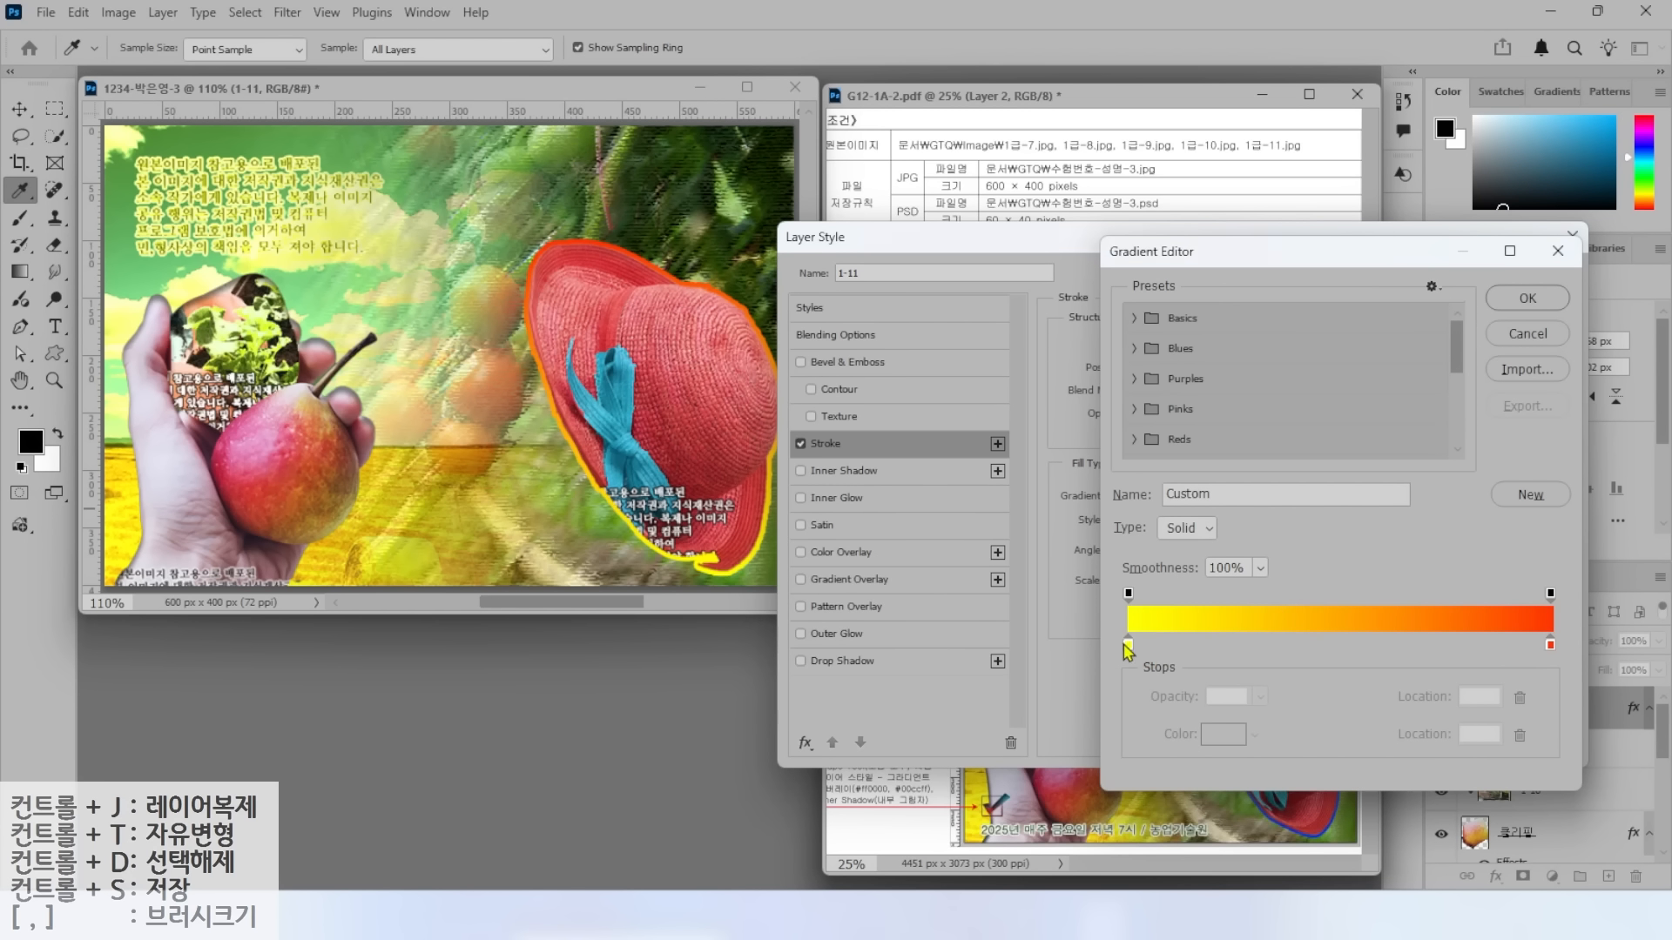
Set the stroke gradient from blue 0000ff to yellow ffff00 and apply it.
click(1128, 645)
click(1222, 734)
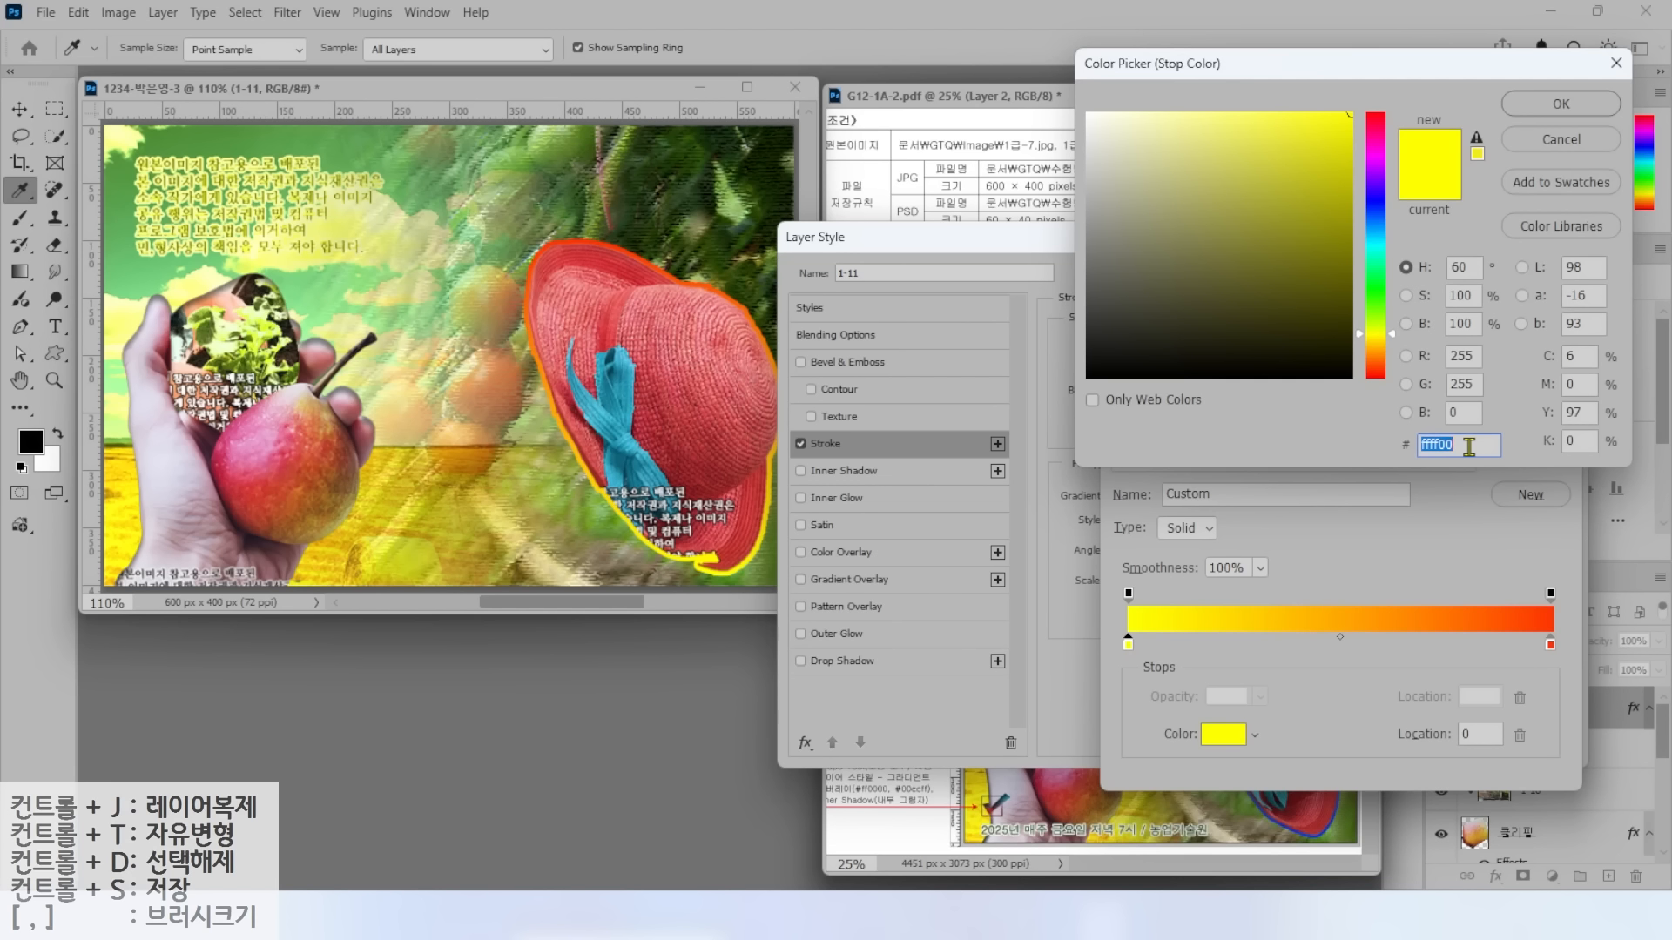
text(0000ff)
key(Return)
double_click(1548, 647)
text(ffff00)
key(Return)
click(1527, 298)
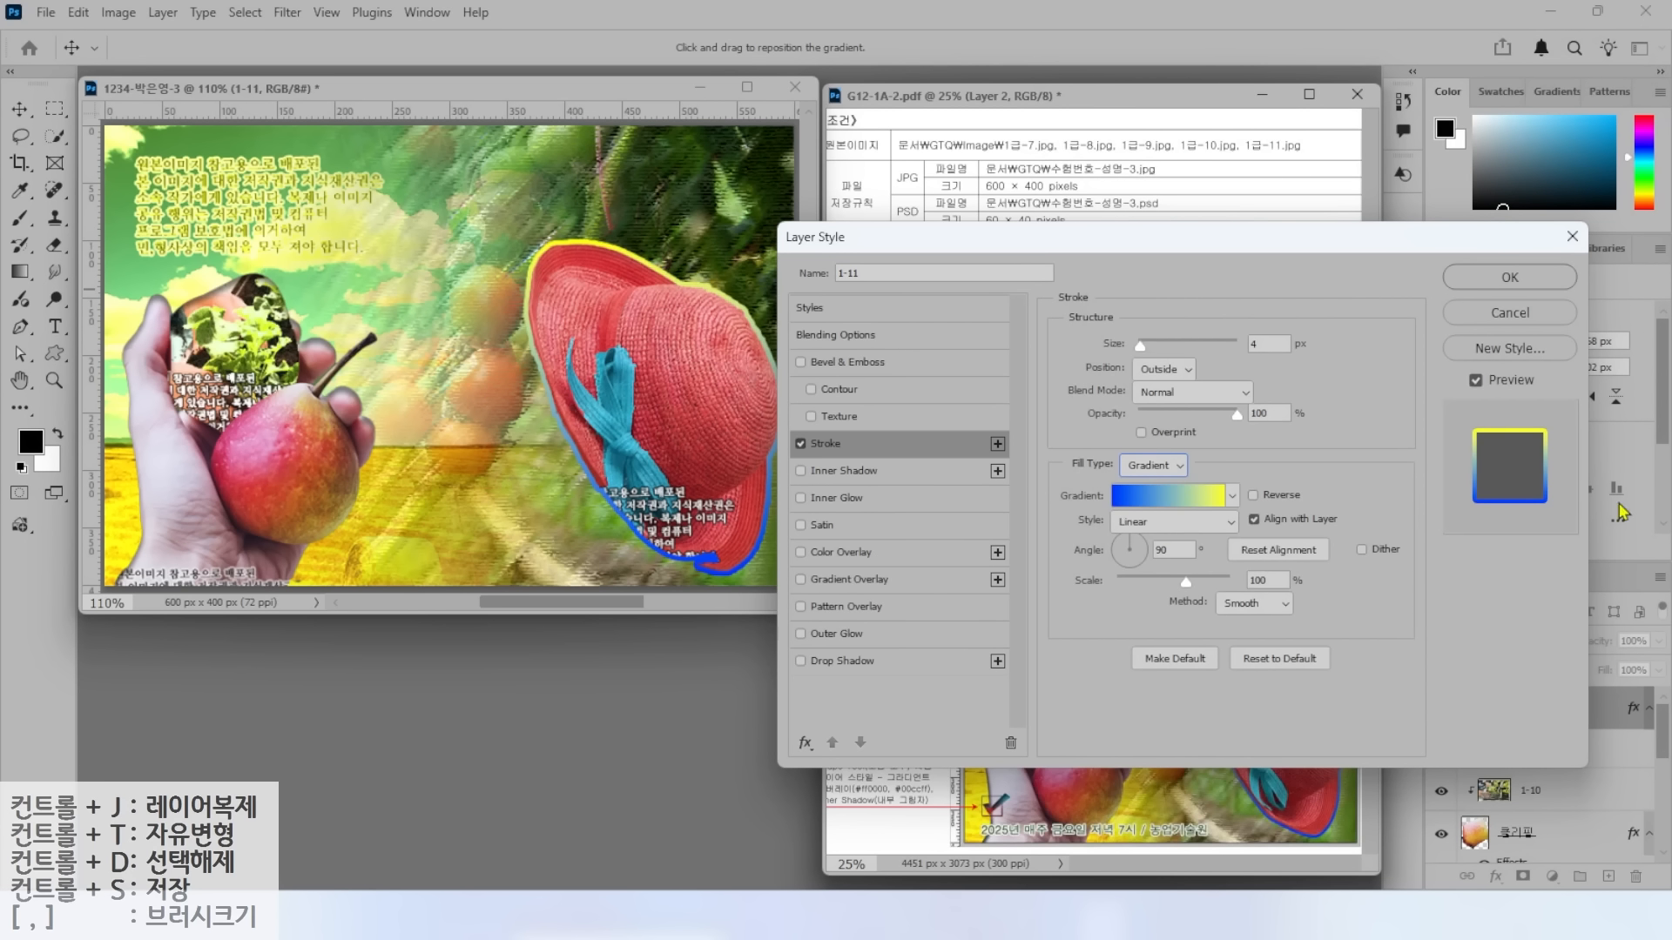
key(alt)
click(1494, 277)
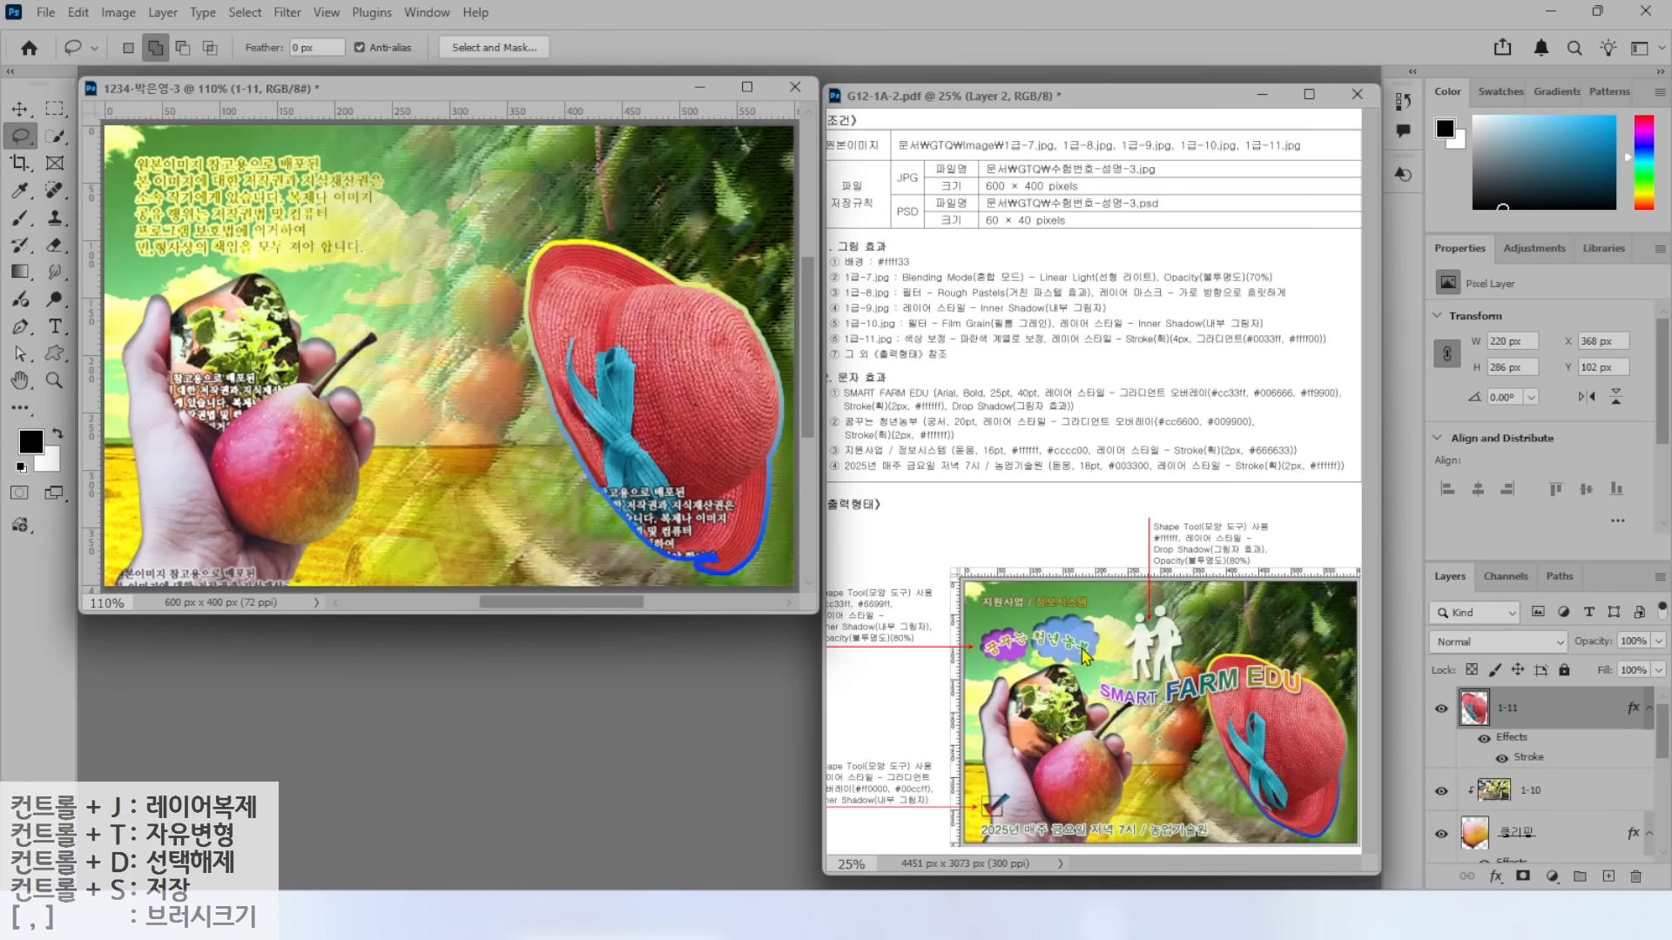
click(57, 354)
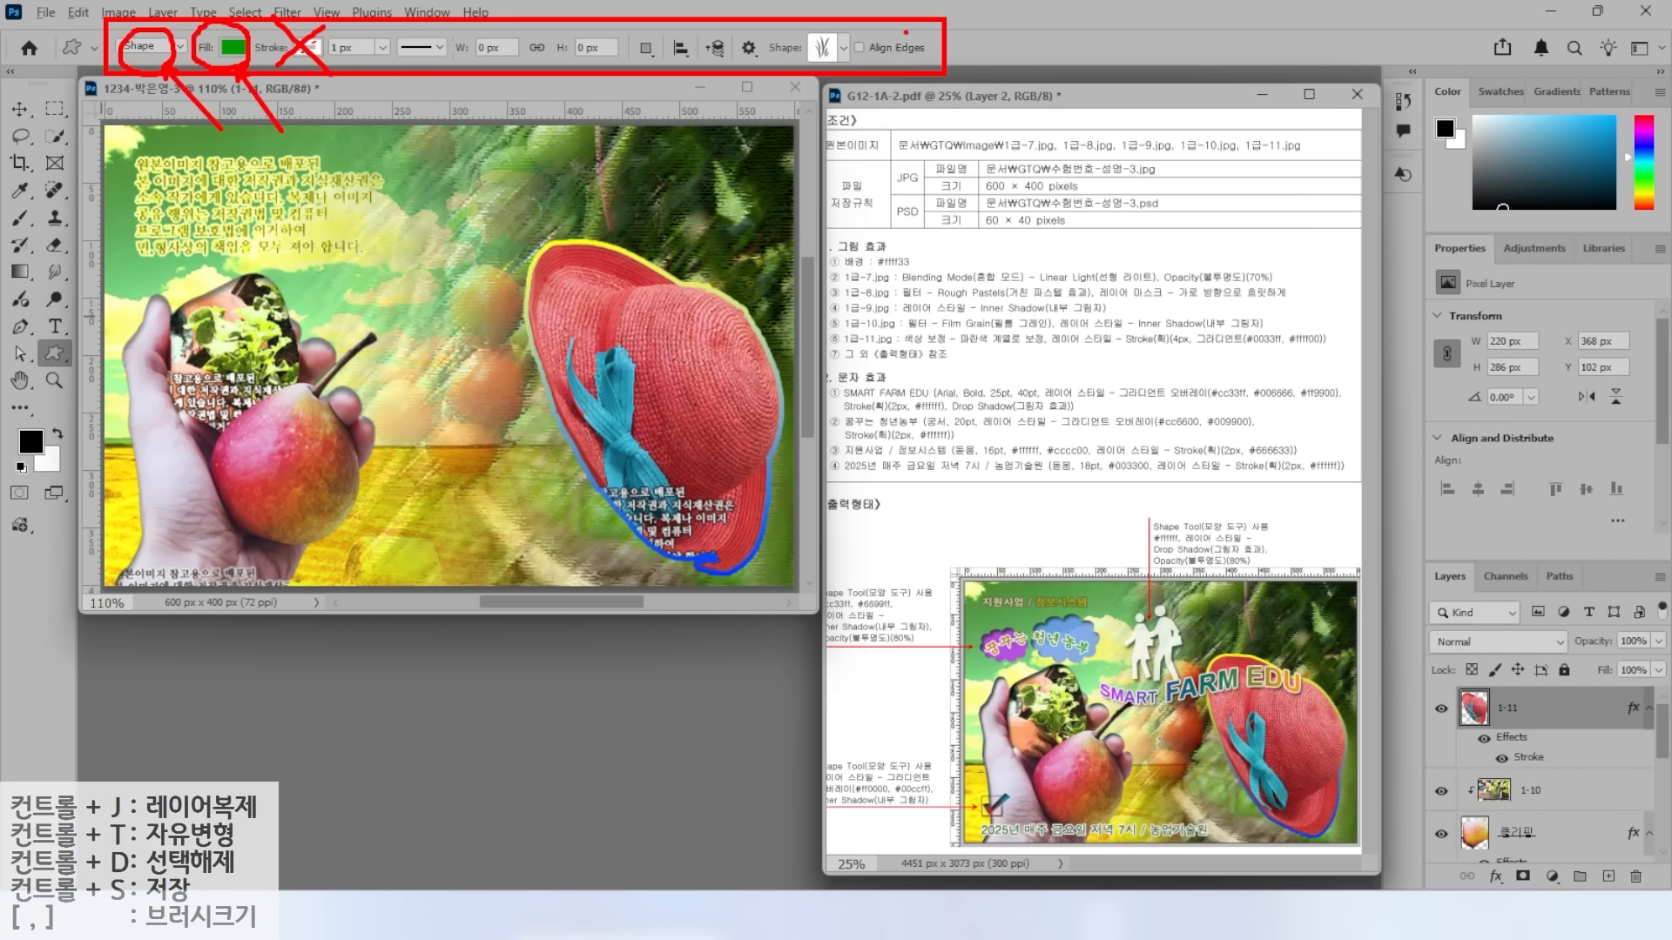
Draw a small 70×50 px Cloud custom shape over the upper-left text.
click(842, 49)
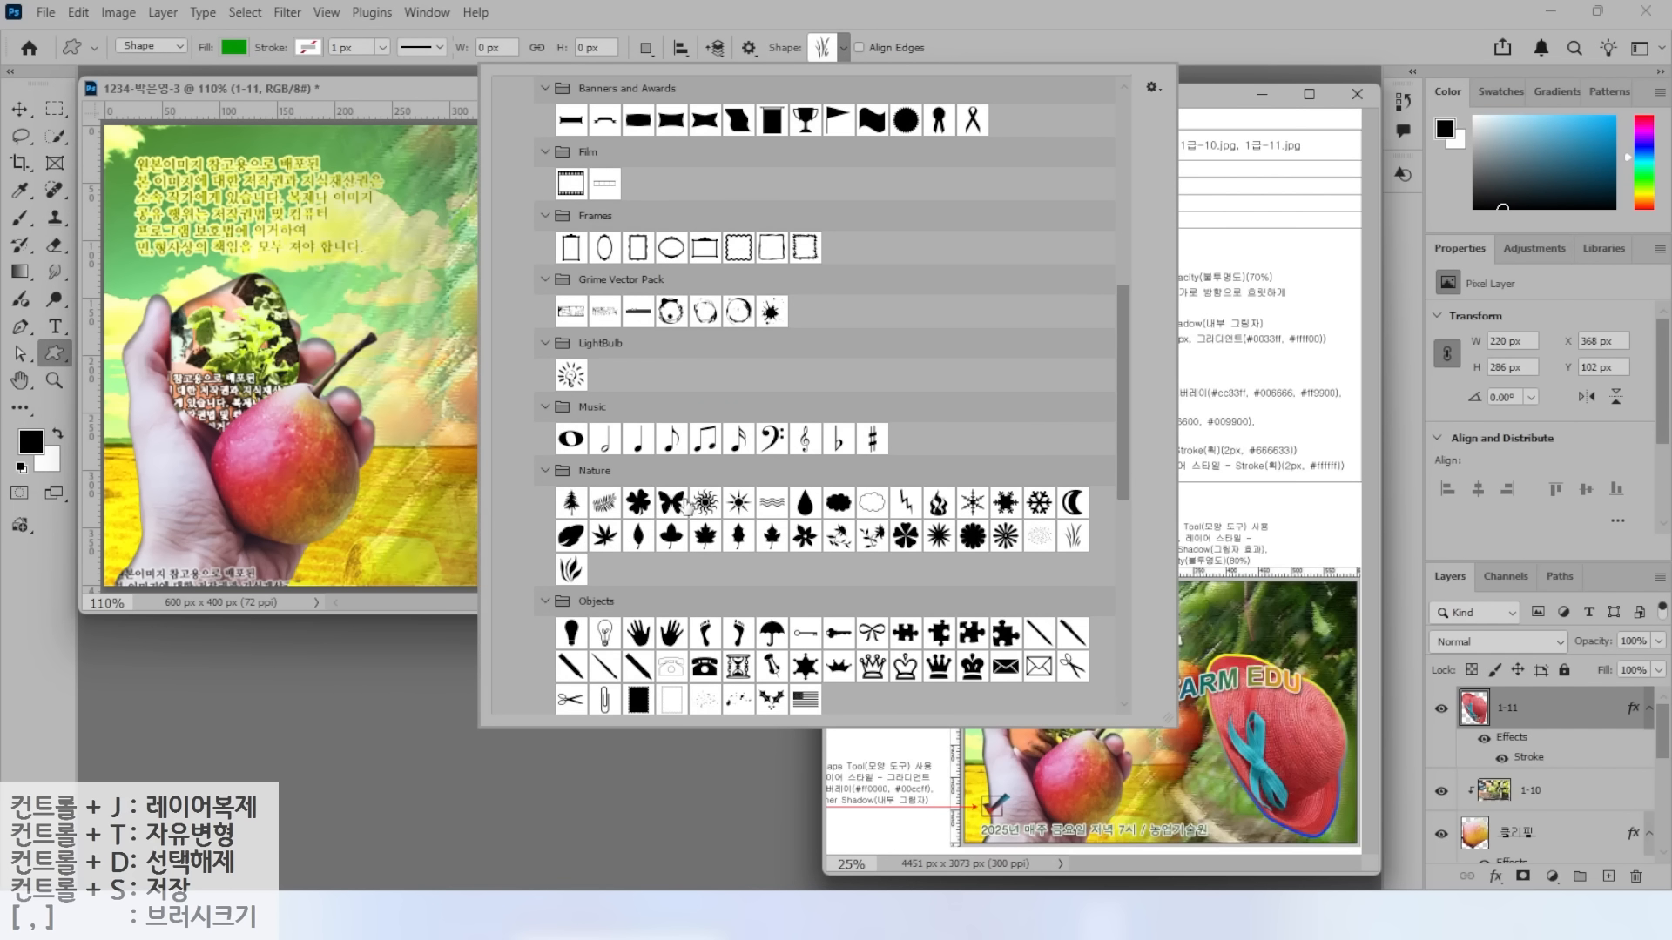
double_click(839, 502)
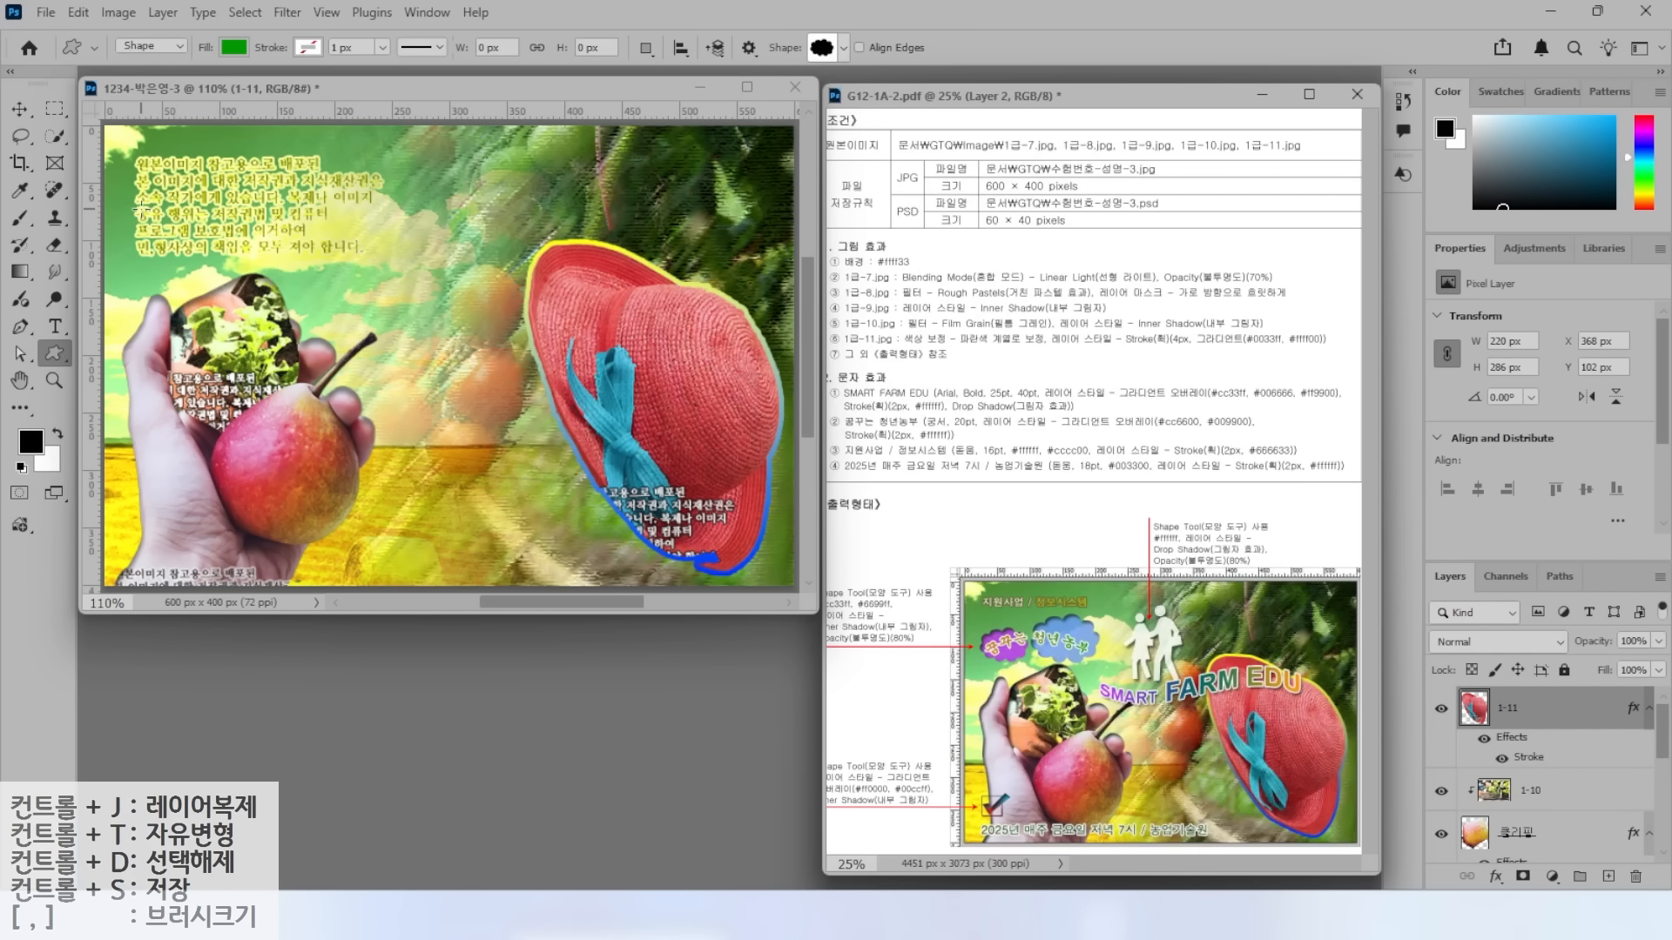
drag(167, 218, 233, 265)
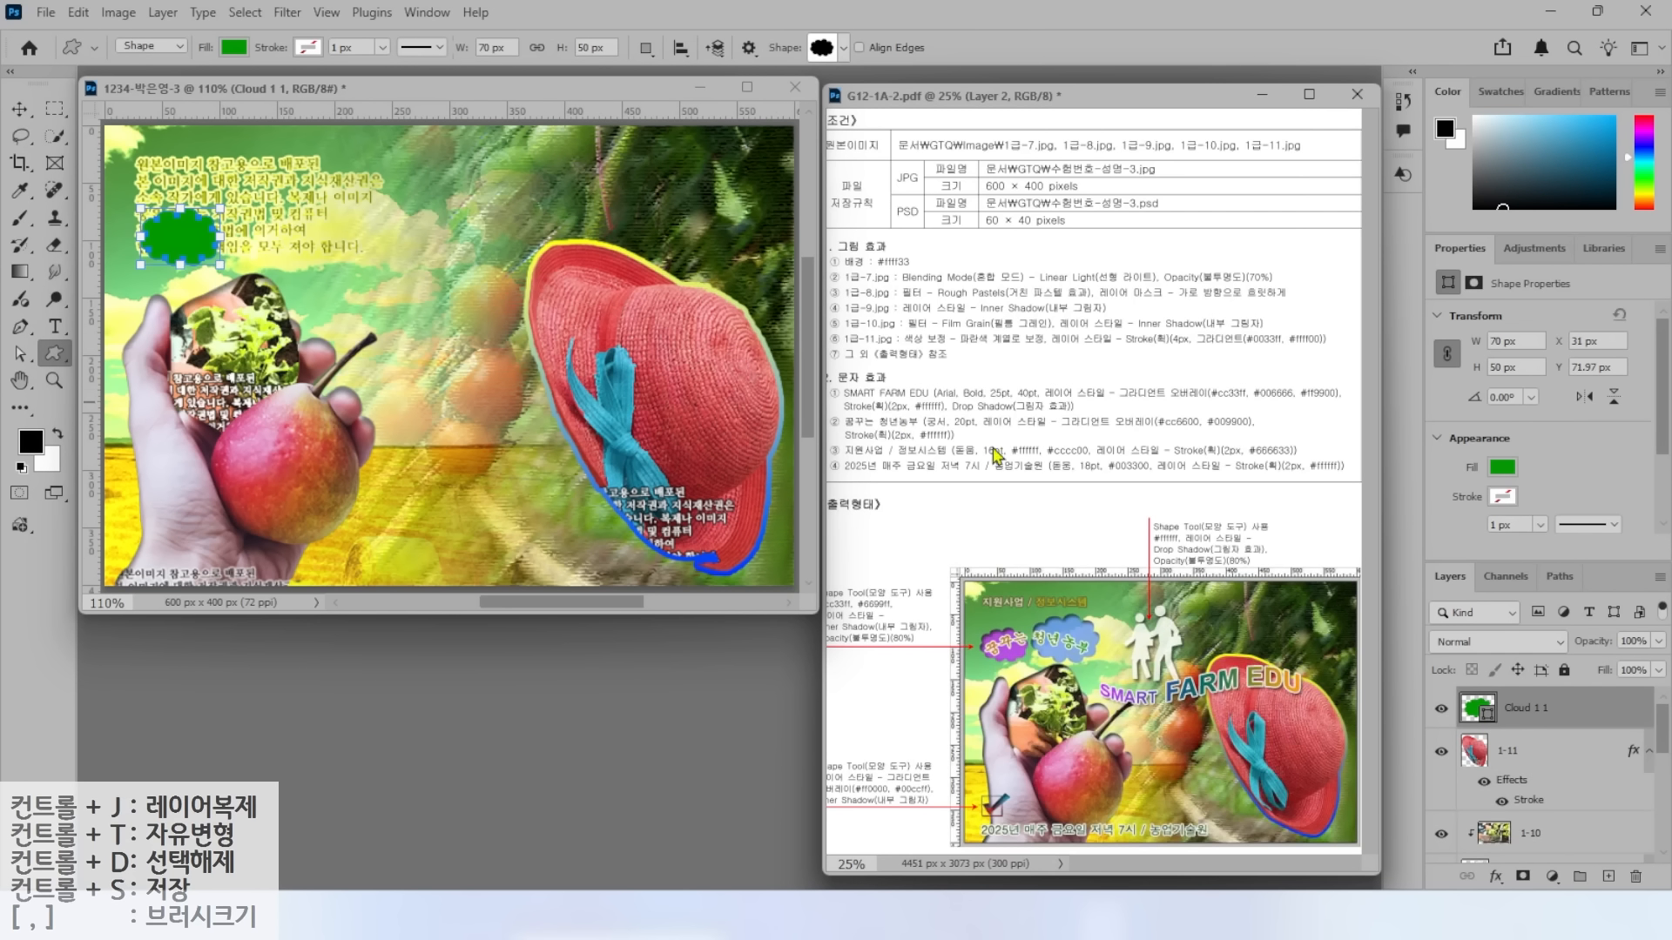
Change the cloud's fill colour to purple cc33ff.
double_click(1474, 713)
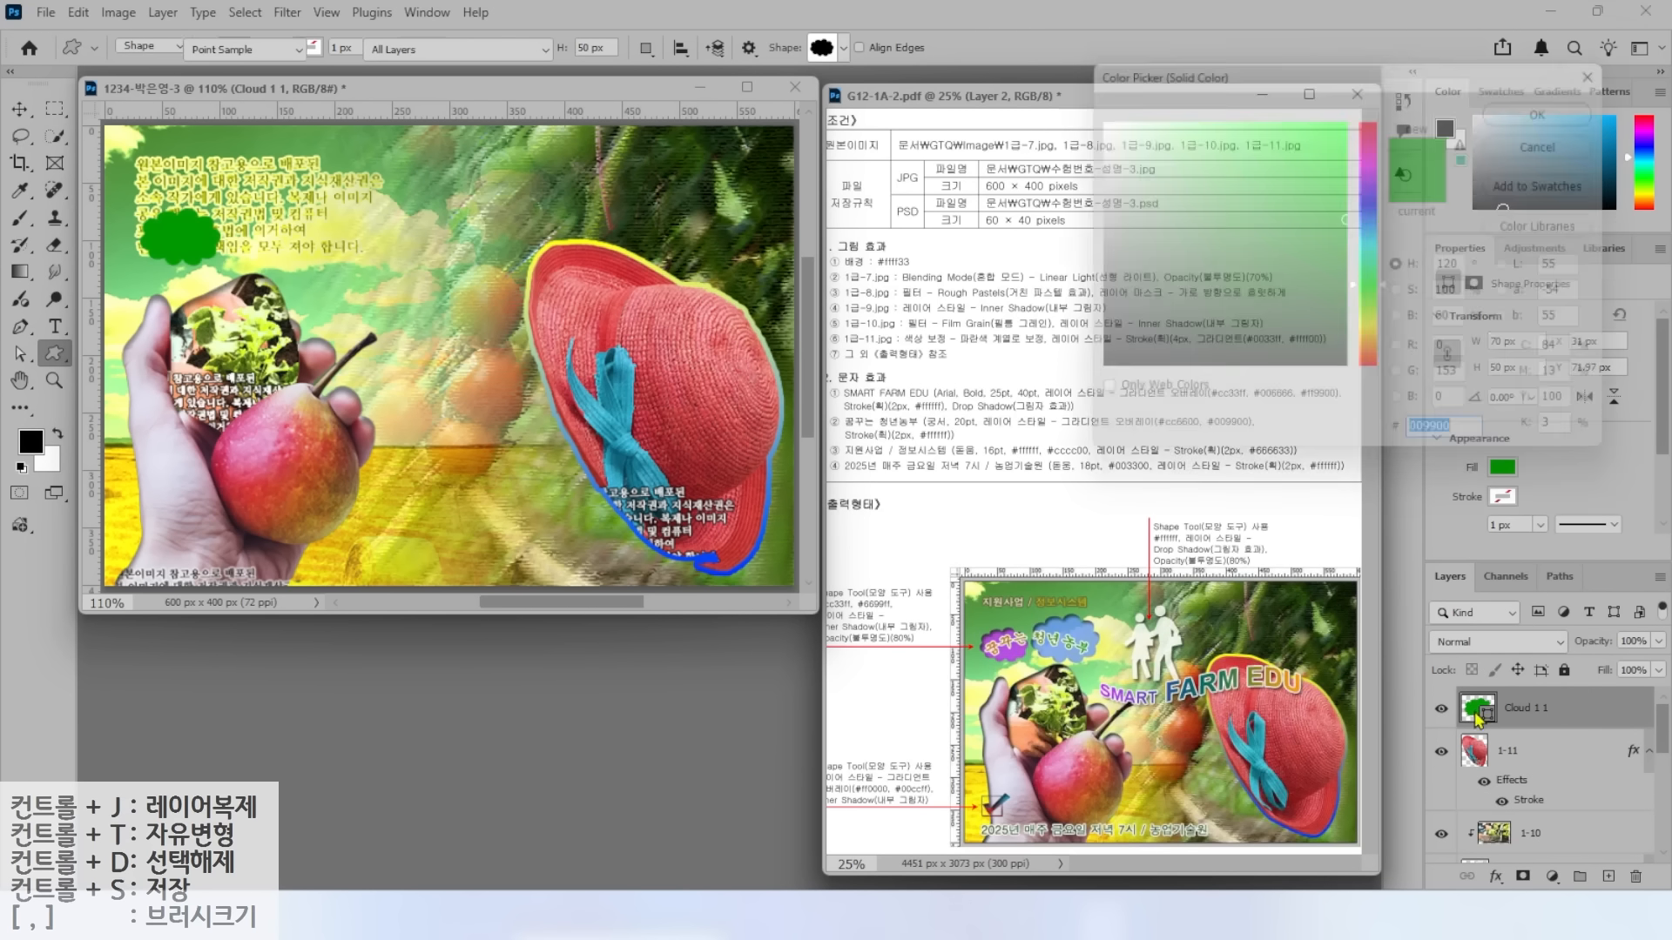
key(alt)
drag(834, 595, 791, 533)
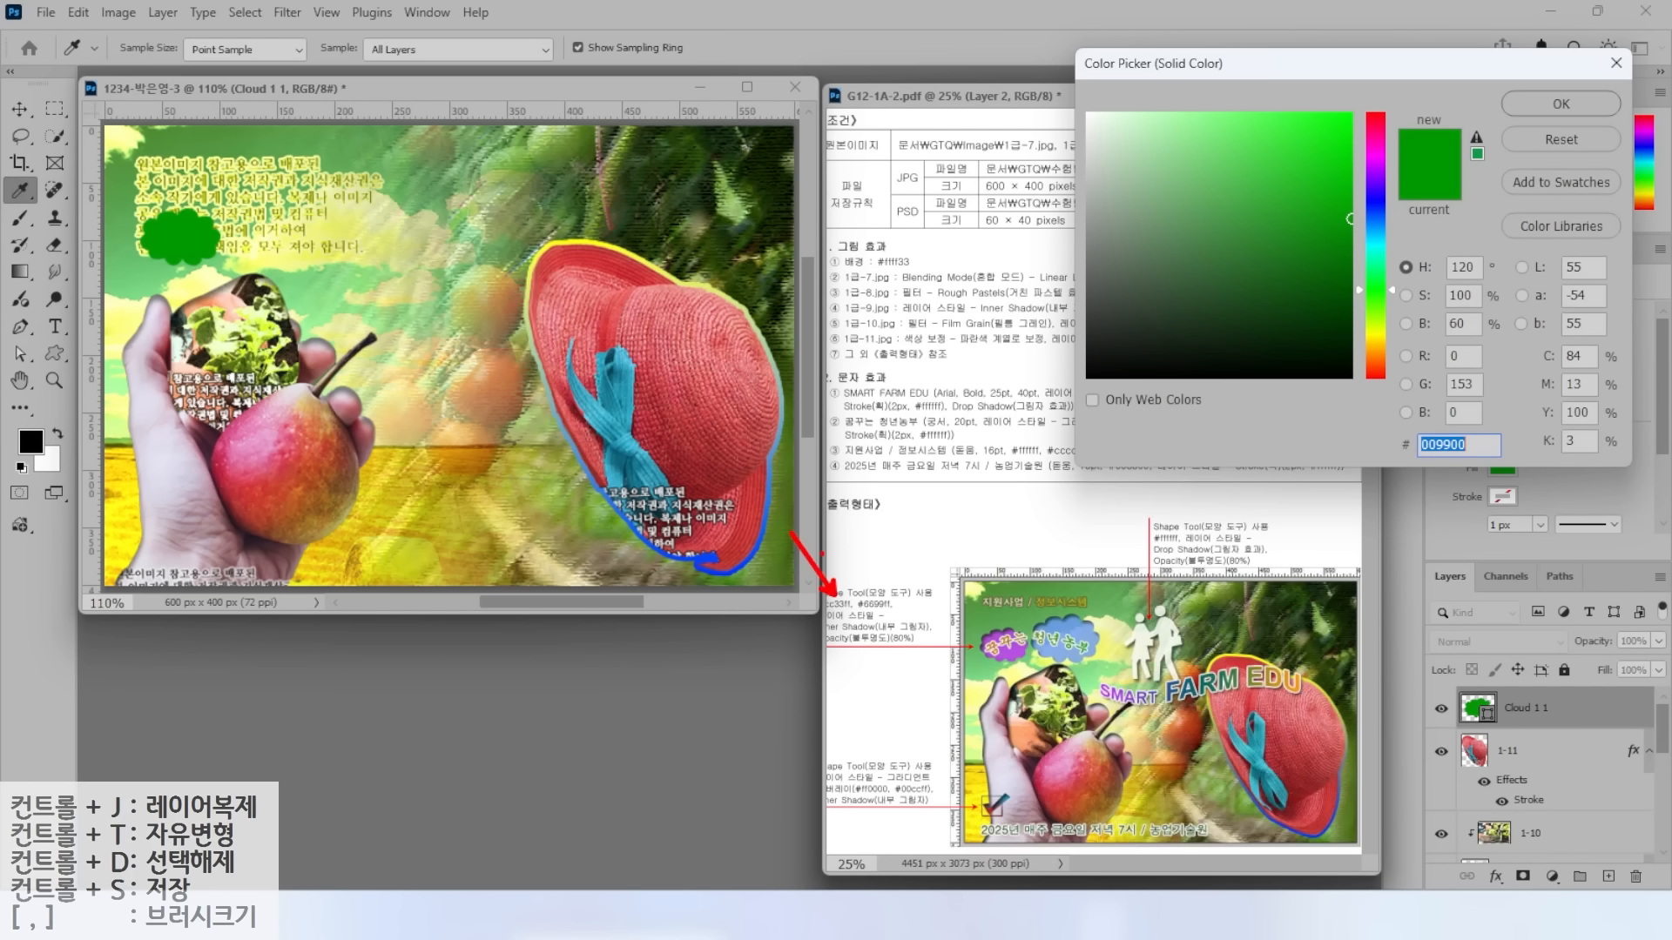
drag(863, 589, 910, 543)
drag(992, 634, 955, 590)
drag(1072, 627, 1116, 566)
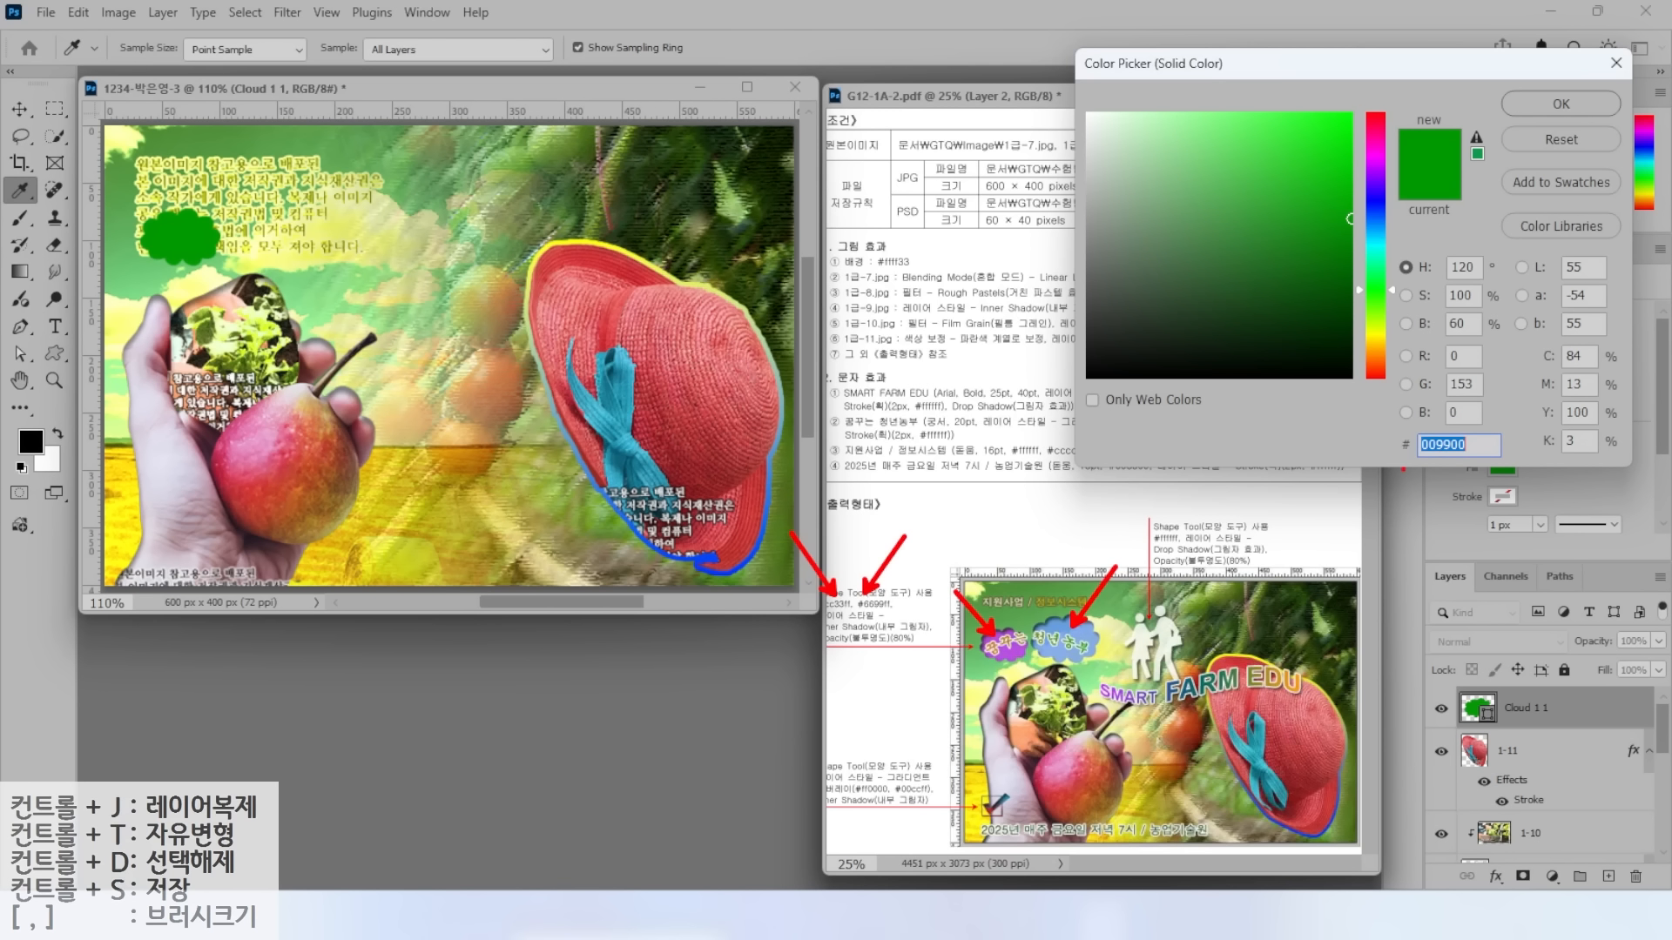
click(1478, 446)
double_click(1477, 447)
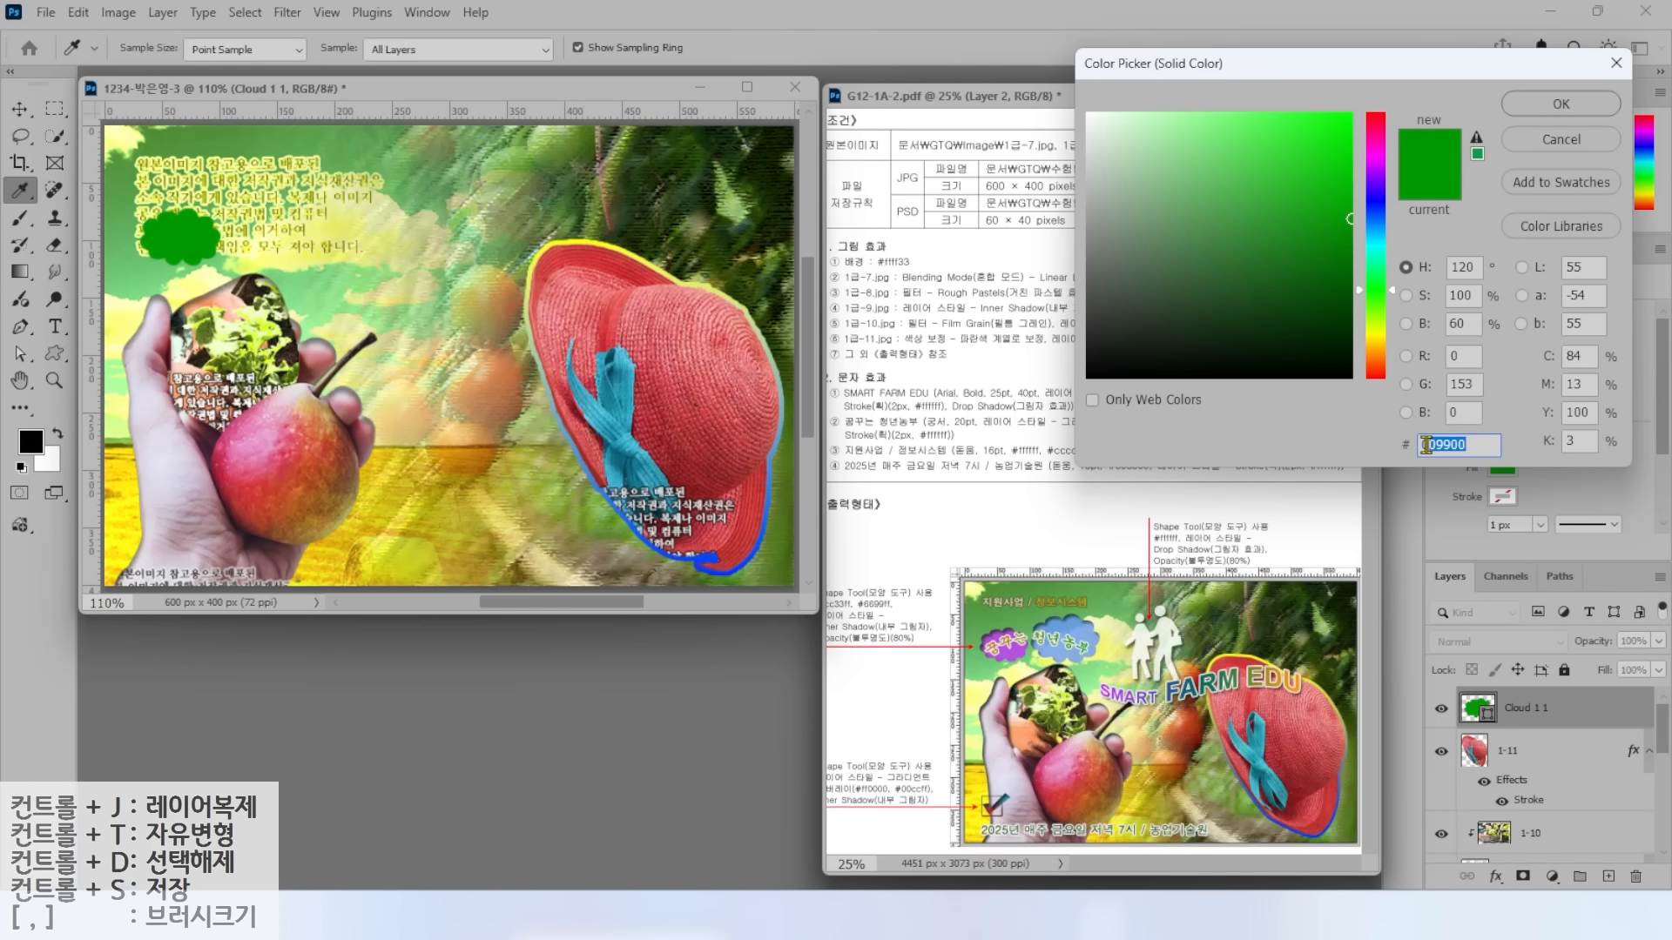
text(cc33ff)
key(Return)
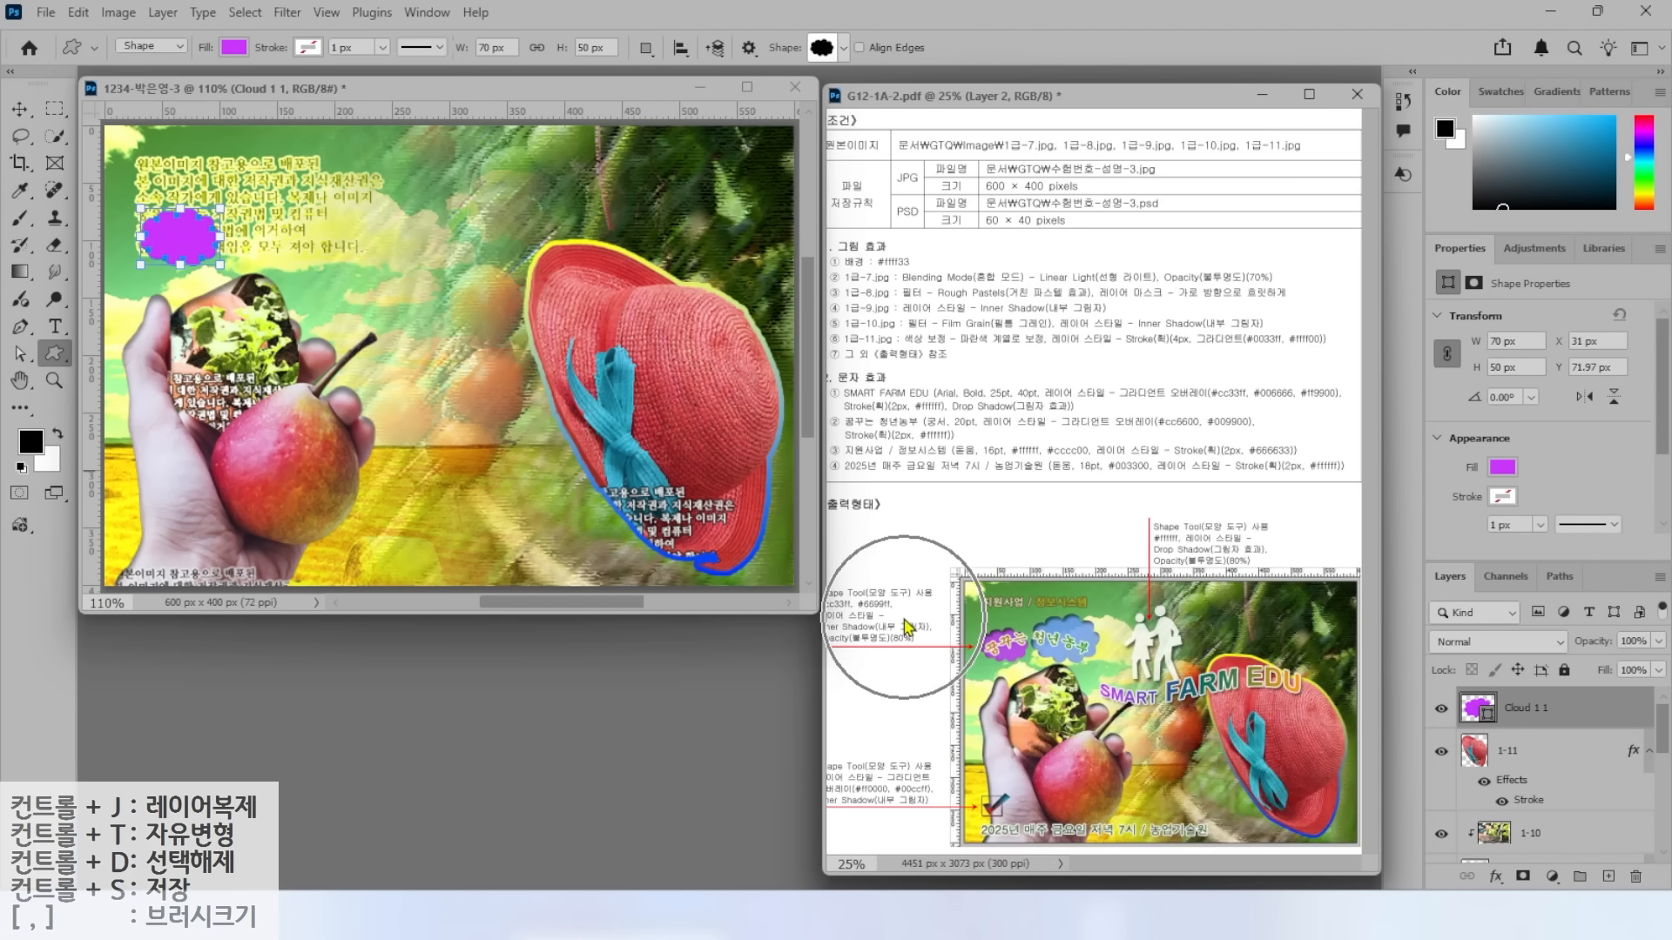
Add an Inner Shadow effect to the Cloud 1 1 layer.
click(1499, 877)
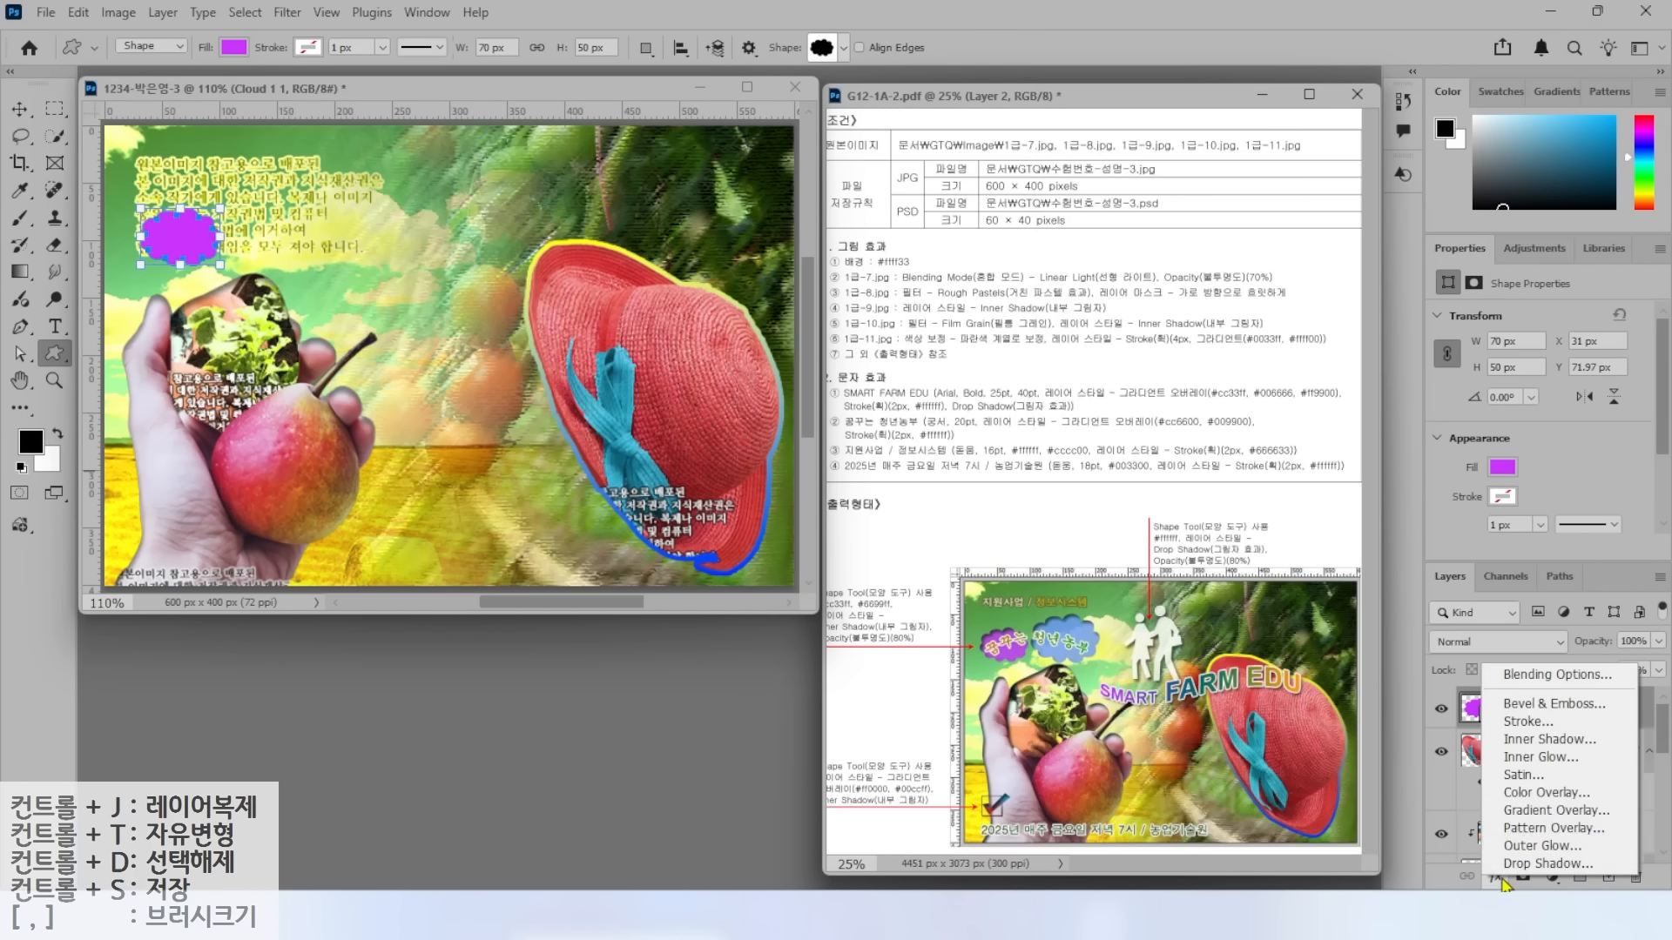
click(1520, 746)
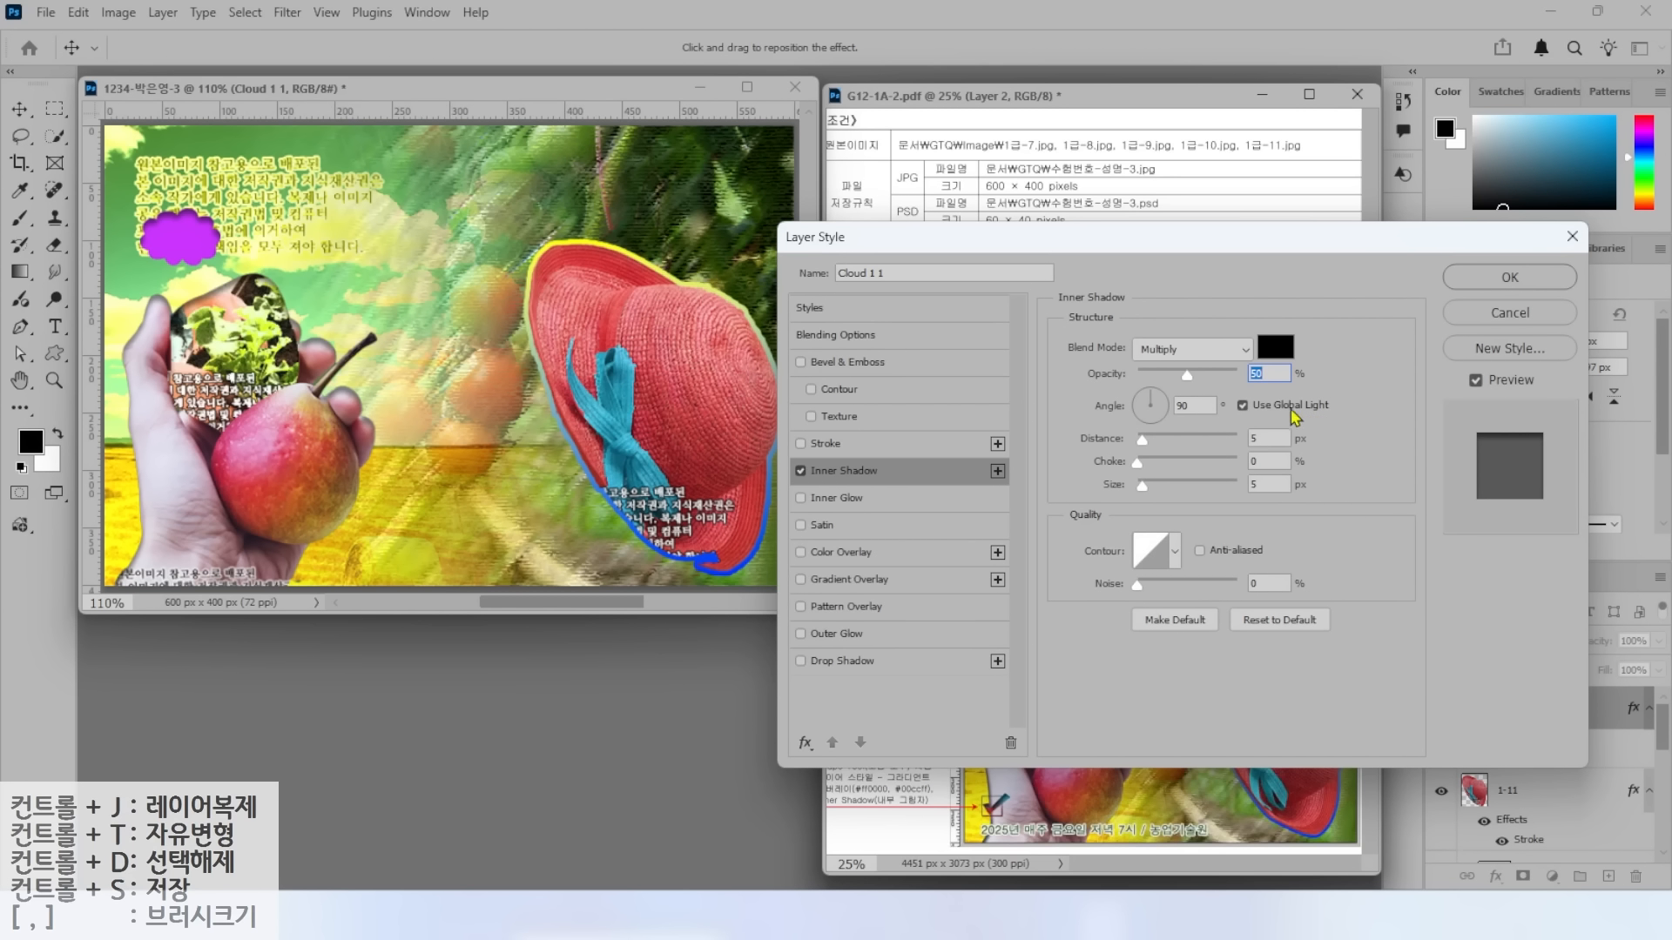
mouse_move(1304, 326)
mouse_down()
mouse_move(1254, 375)
mouse_move(1205, 370)
mouse_move(1278, 425)
mouse_up()
drag(783, 445, 960, 514)
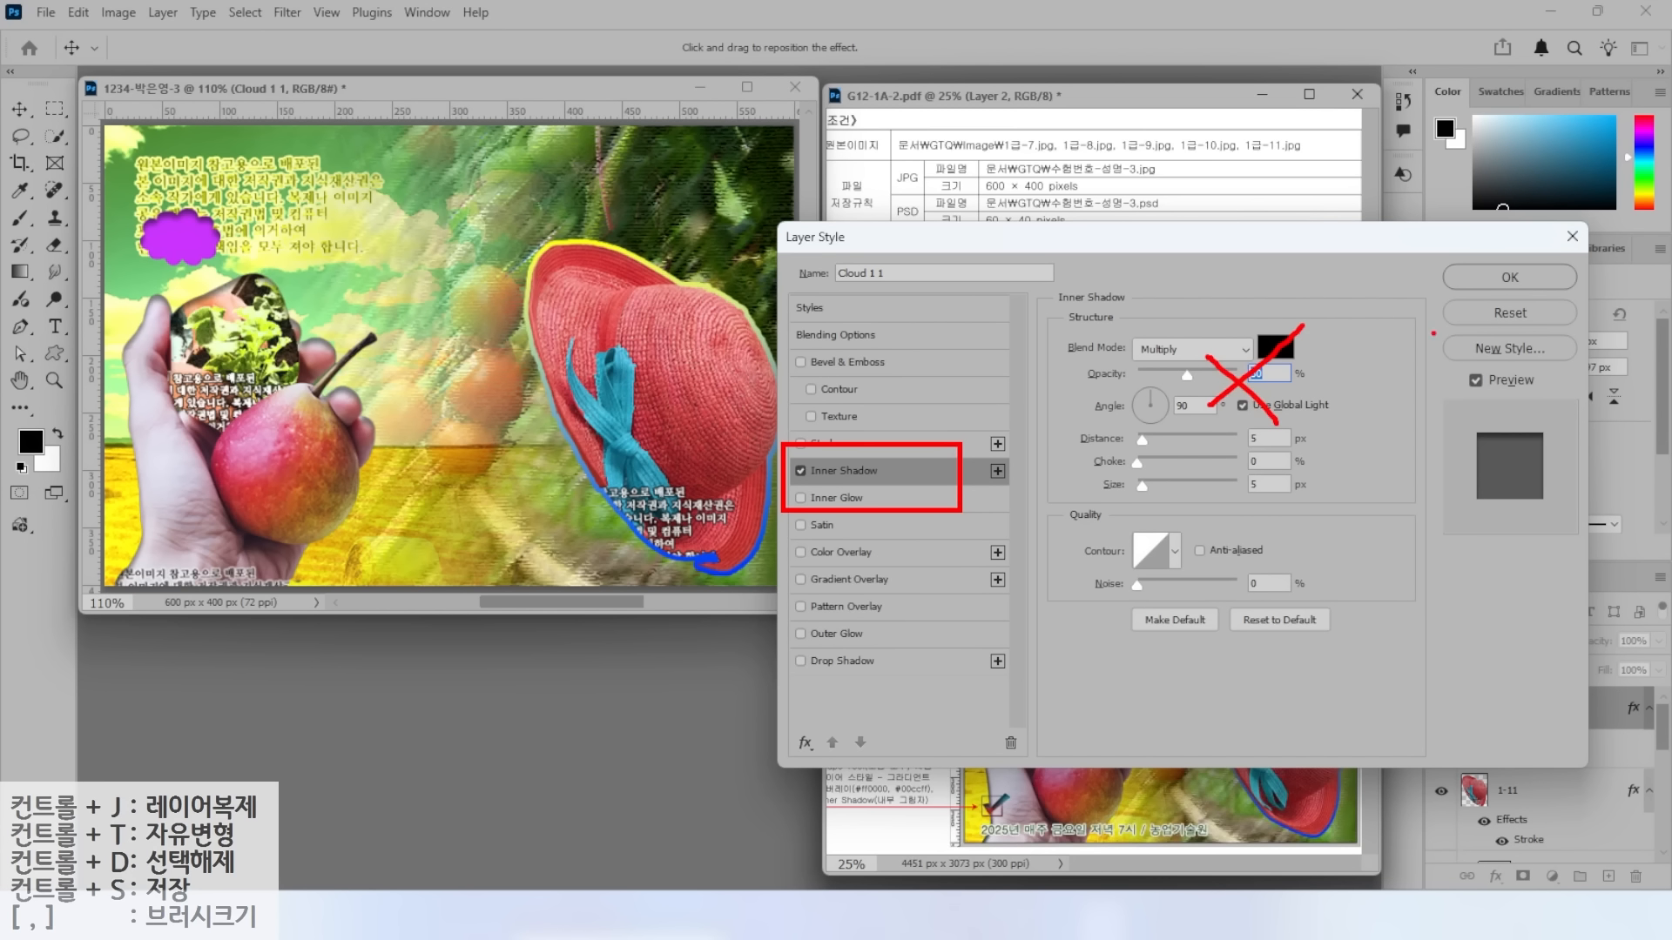
click(1513, 279)
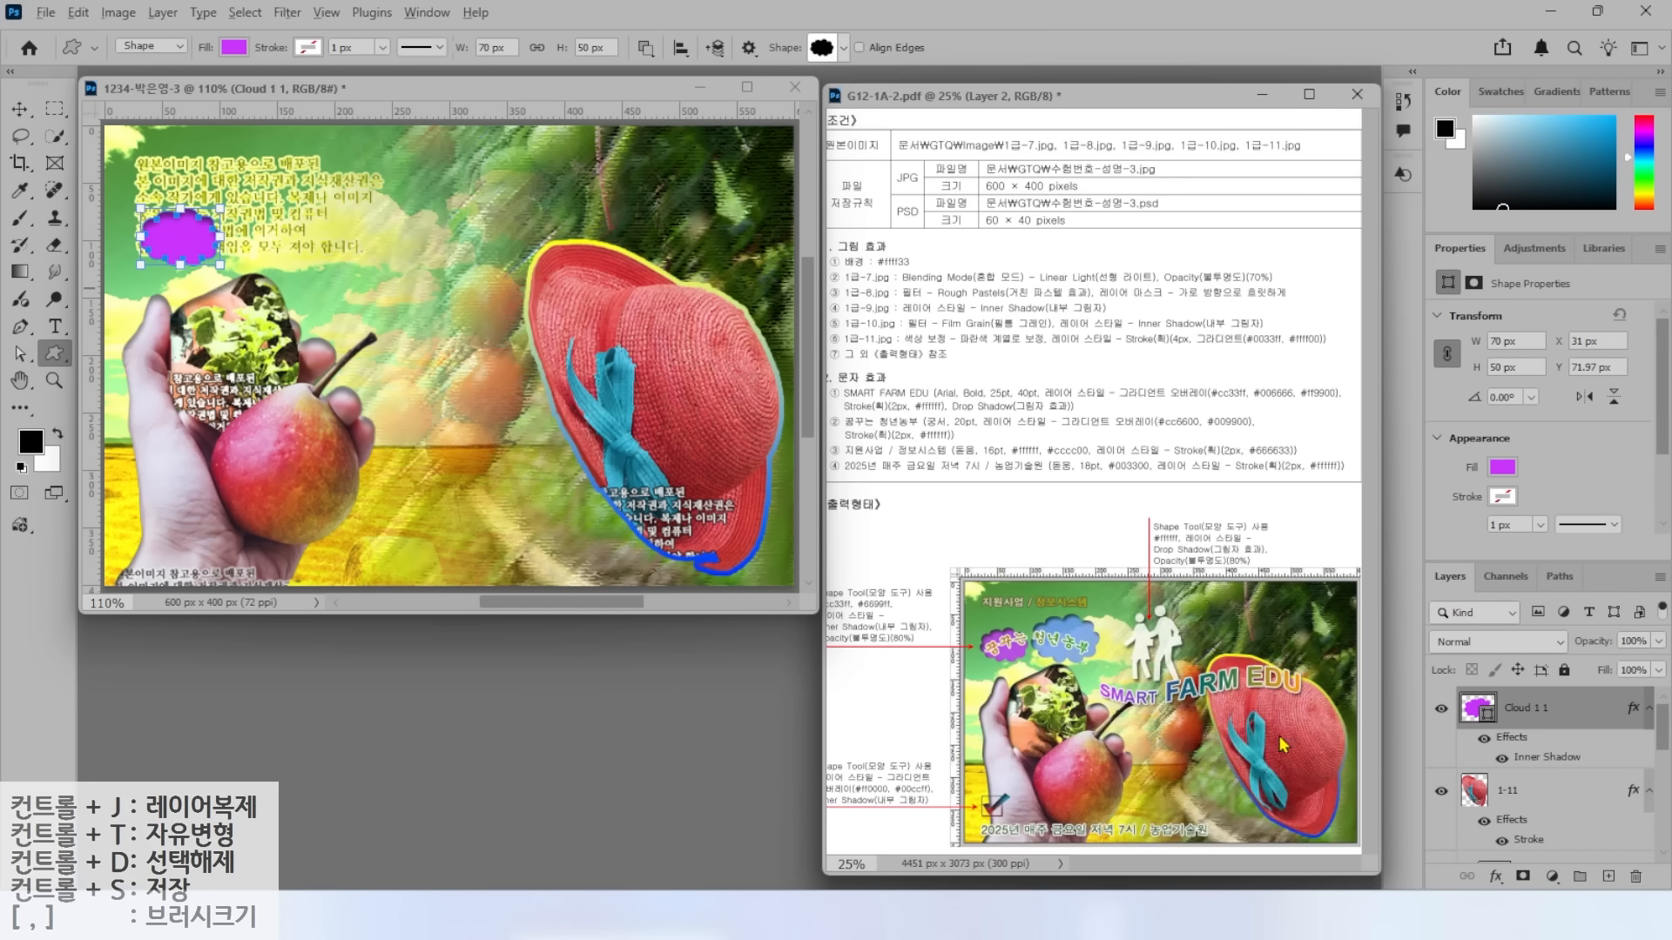
mouse_move(1393, 551)
mouse_down()
mouse_move(1638, 762)
mouse_move(1668, 754)
mouse_up()
mouse_move(1546, 615)
mouse_down()
mouse_move(1666, 668)
mouse_move(1541, 590)
mouse_up()
key(Escape)
Set the cloud layer's opacity to 80%.
click(1624, 641)
text(80)
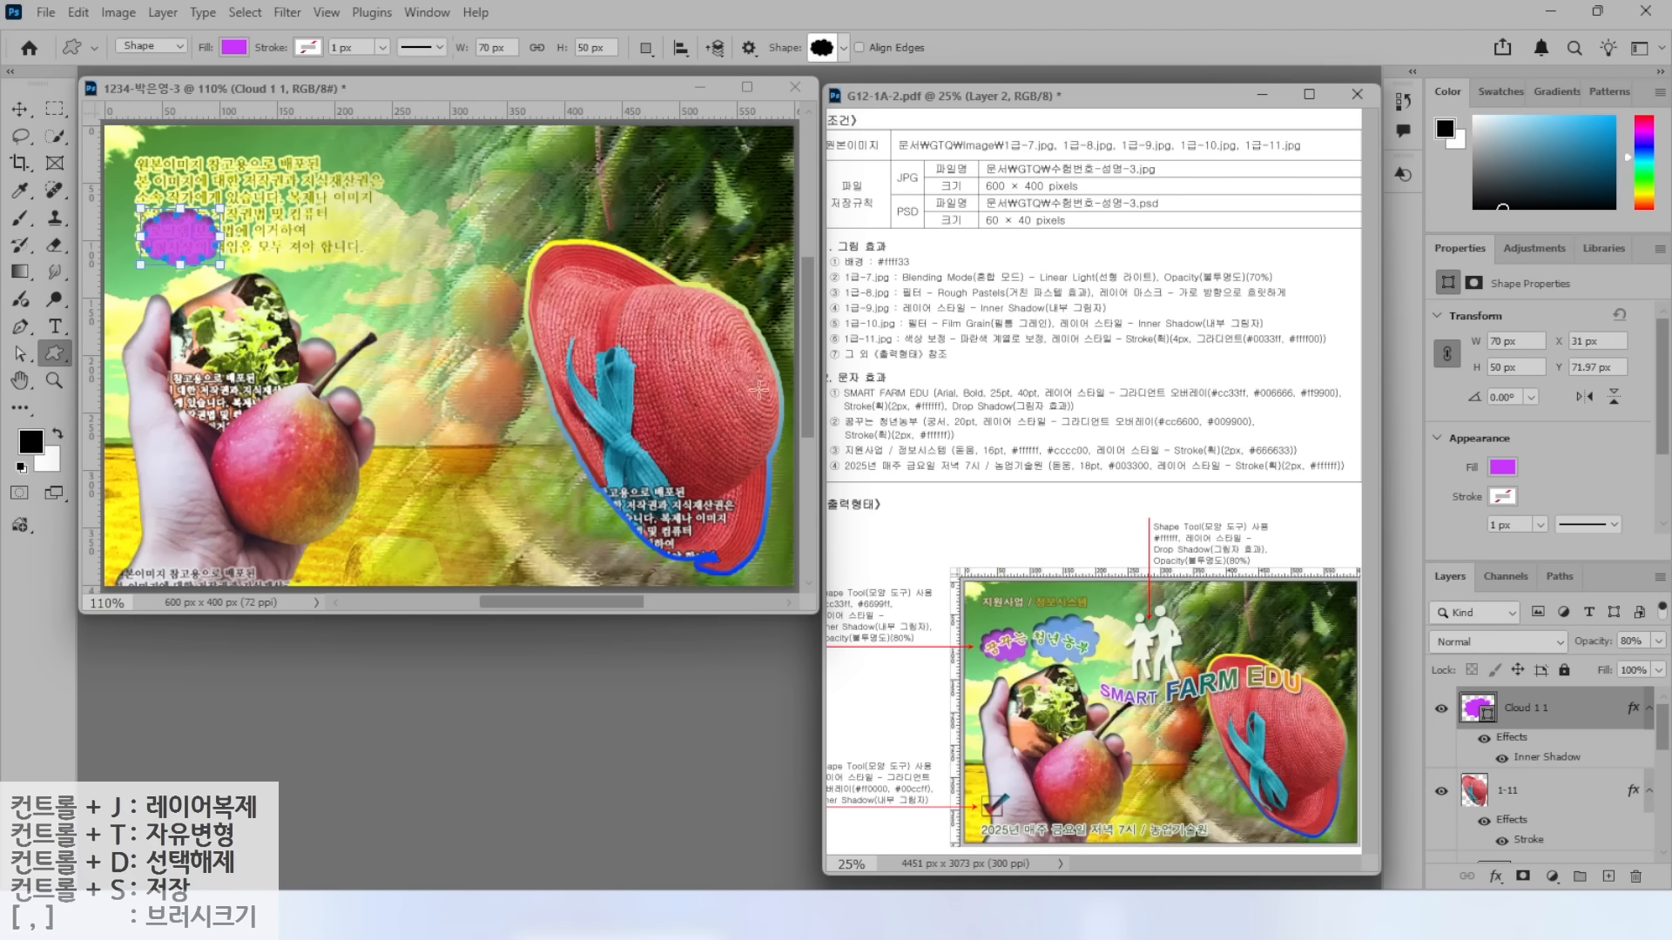
key(ctrl)
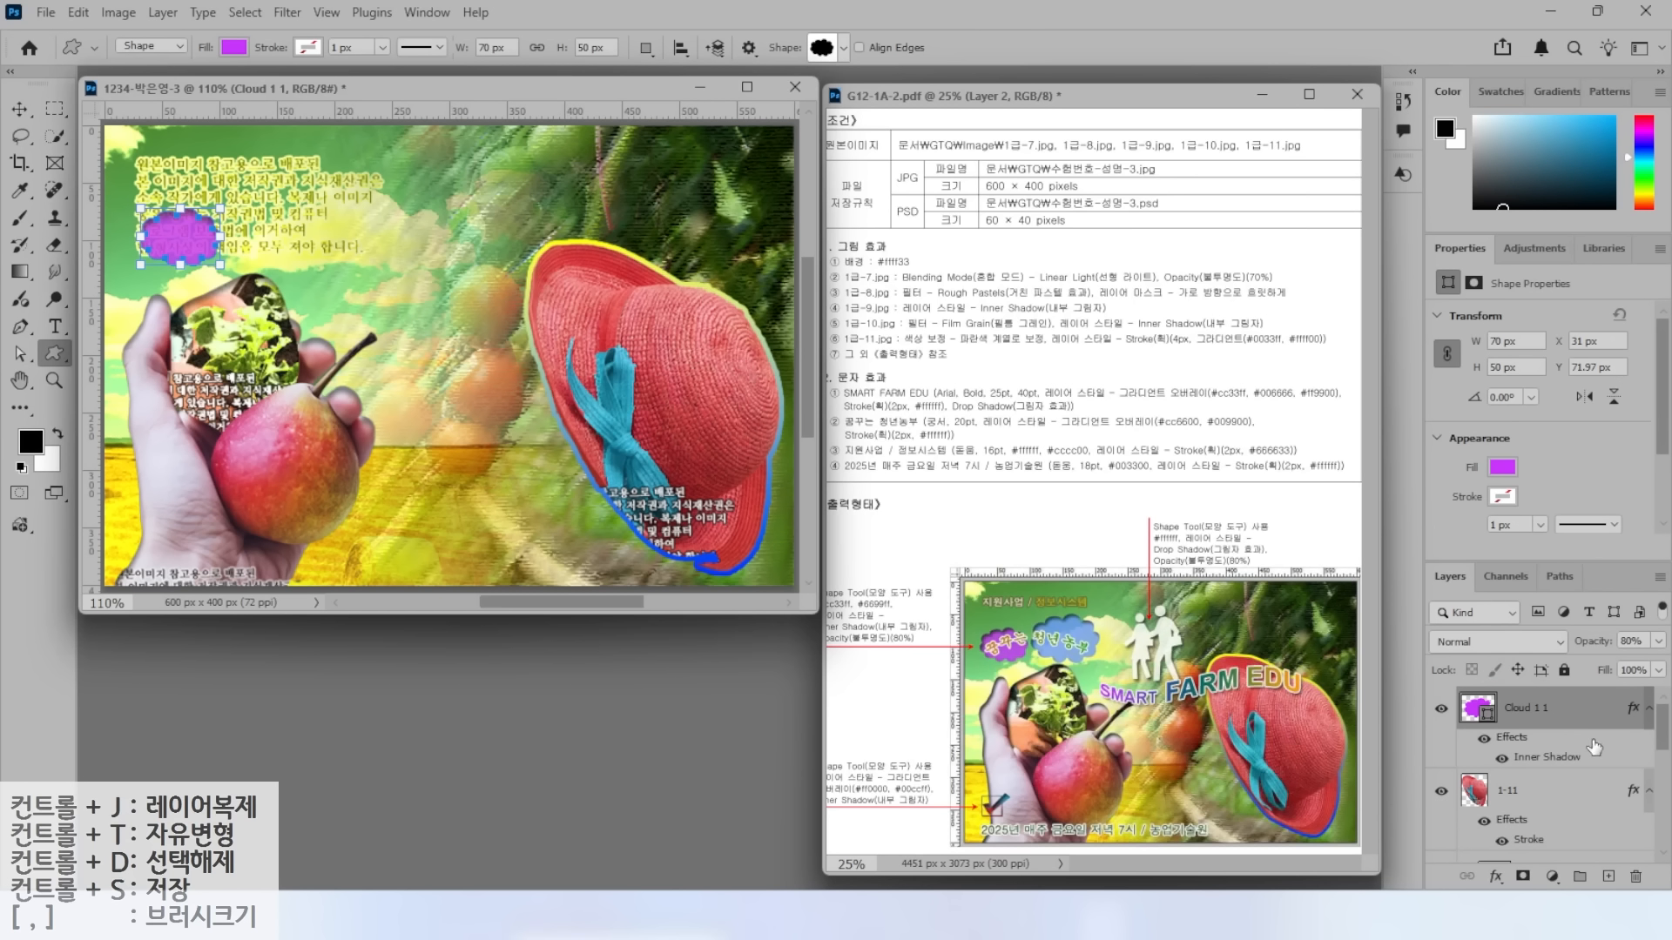
Duplicate the cloud, move the copy to the right, and enlarge it.
key(ctrl+j)
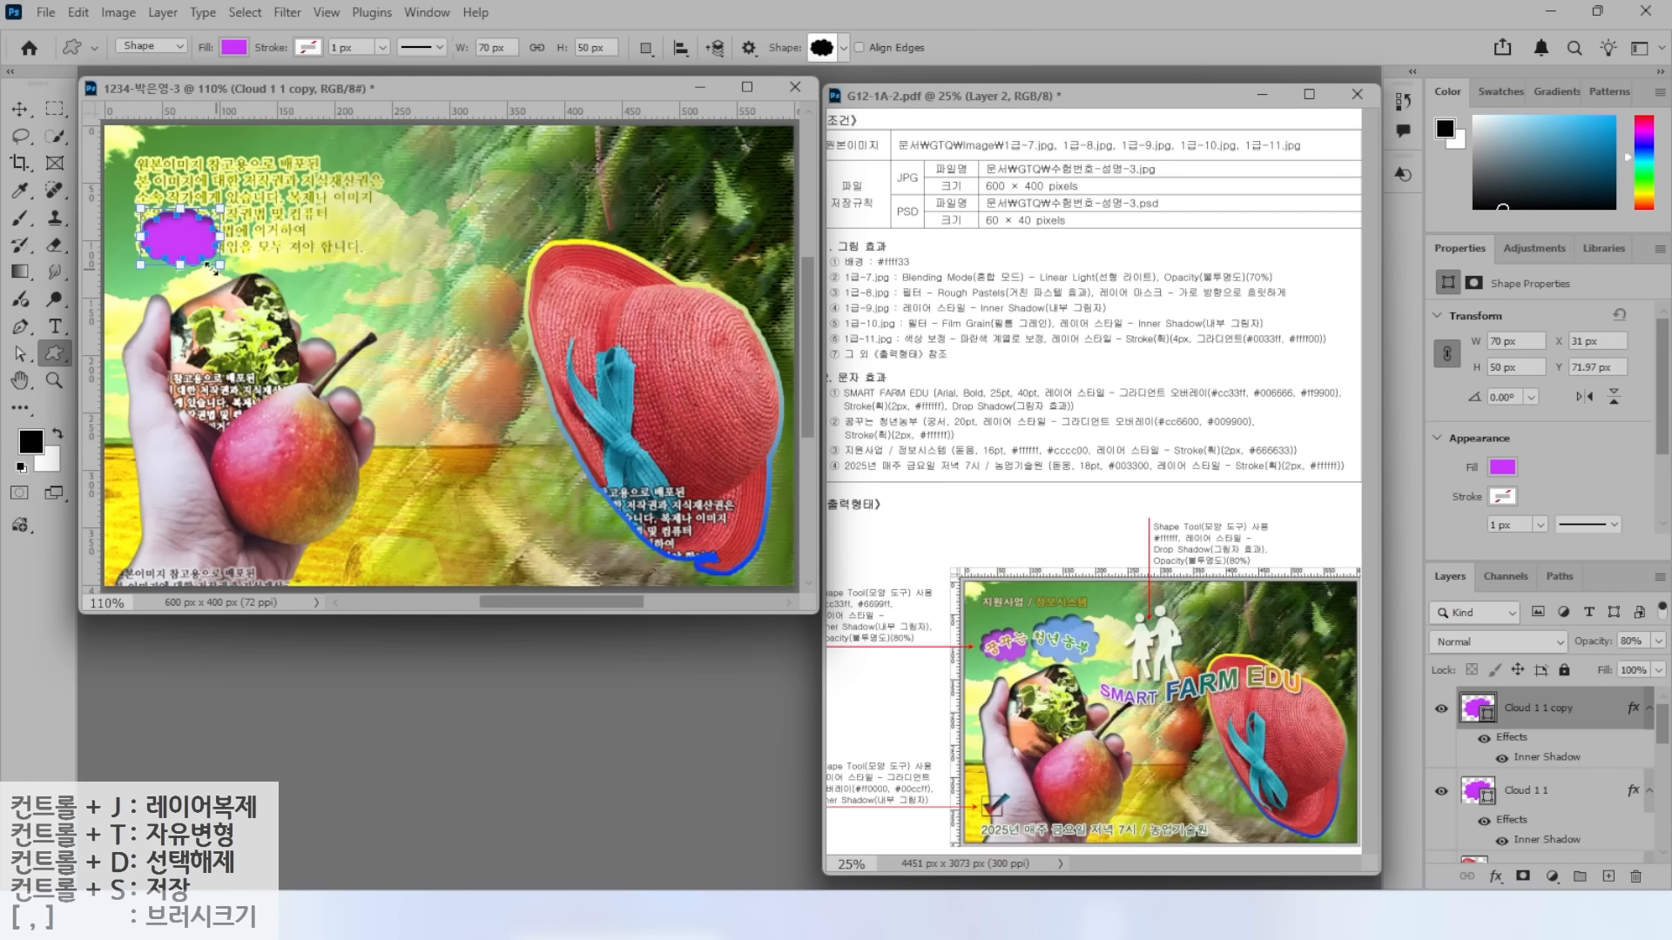
key(v)
drag(174, 207, 339, 188)
key(ctrl+t)
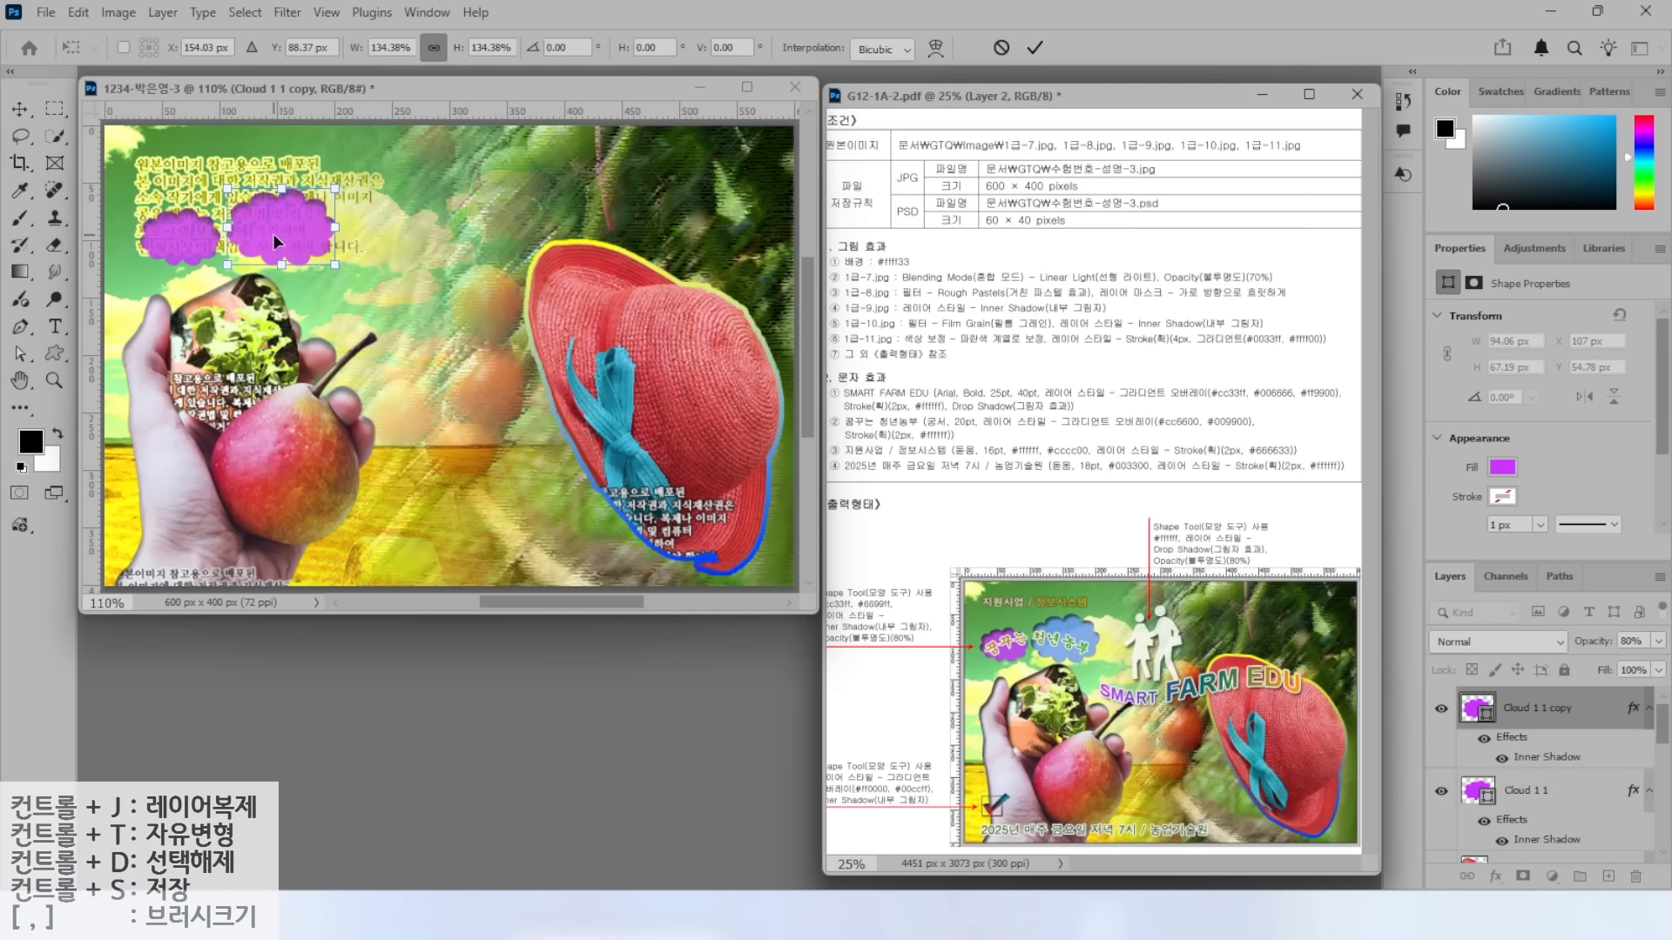
key(Return)
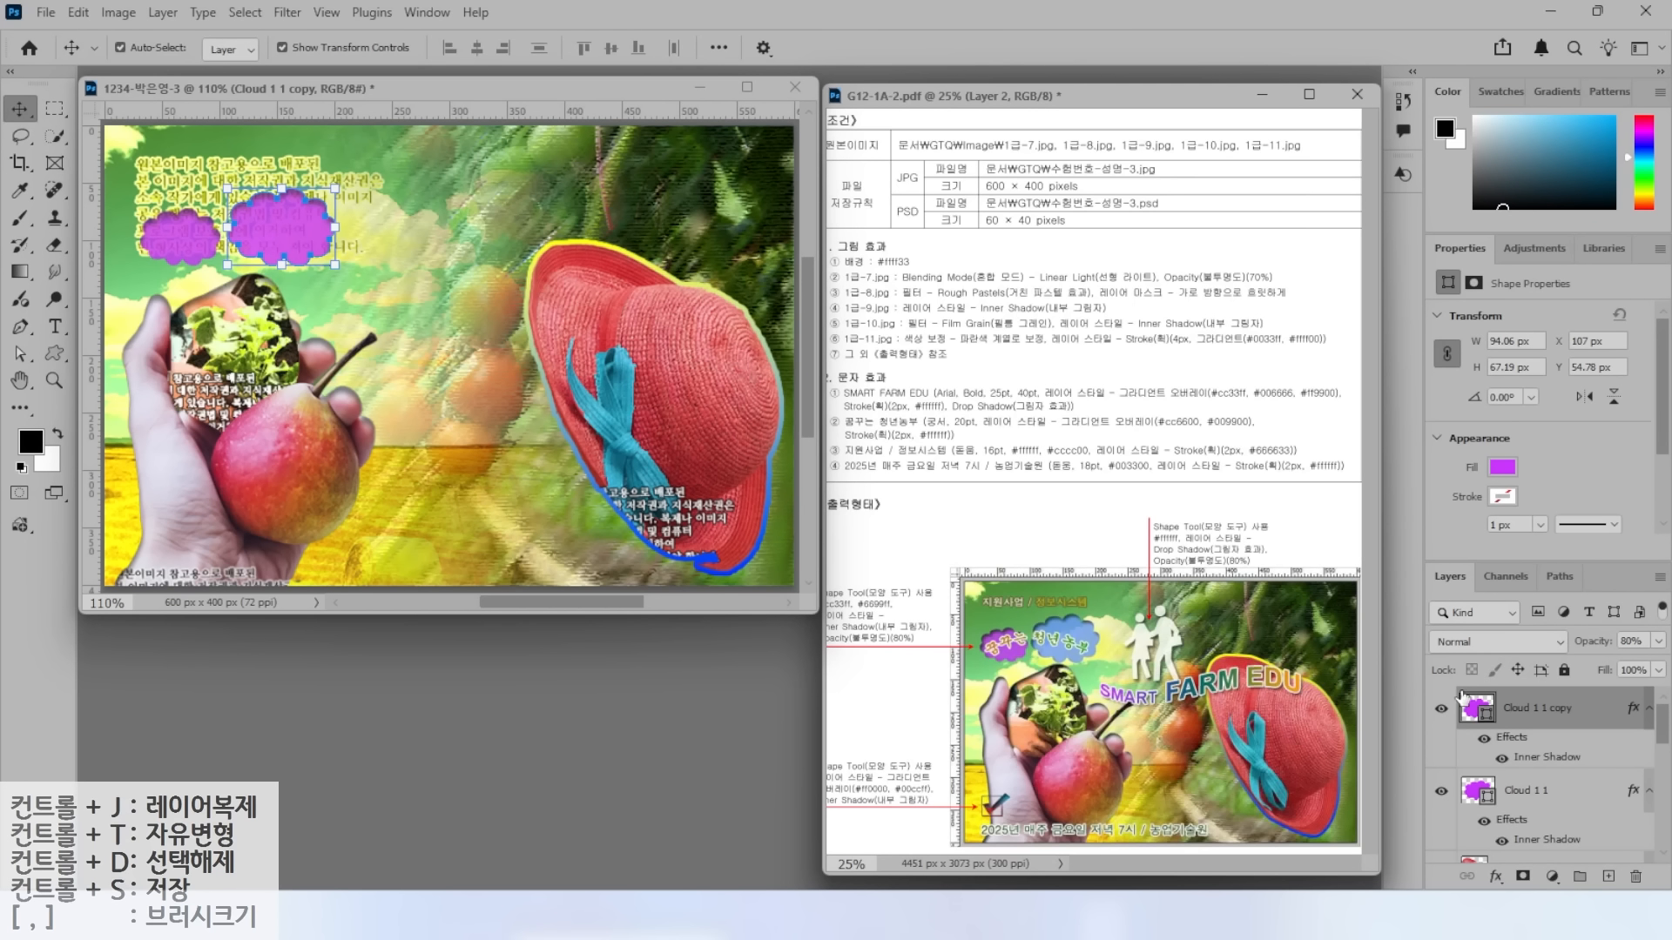
Fill the cloud copy with blue 6699ff.
double_click(1476, 708)
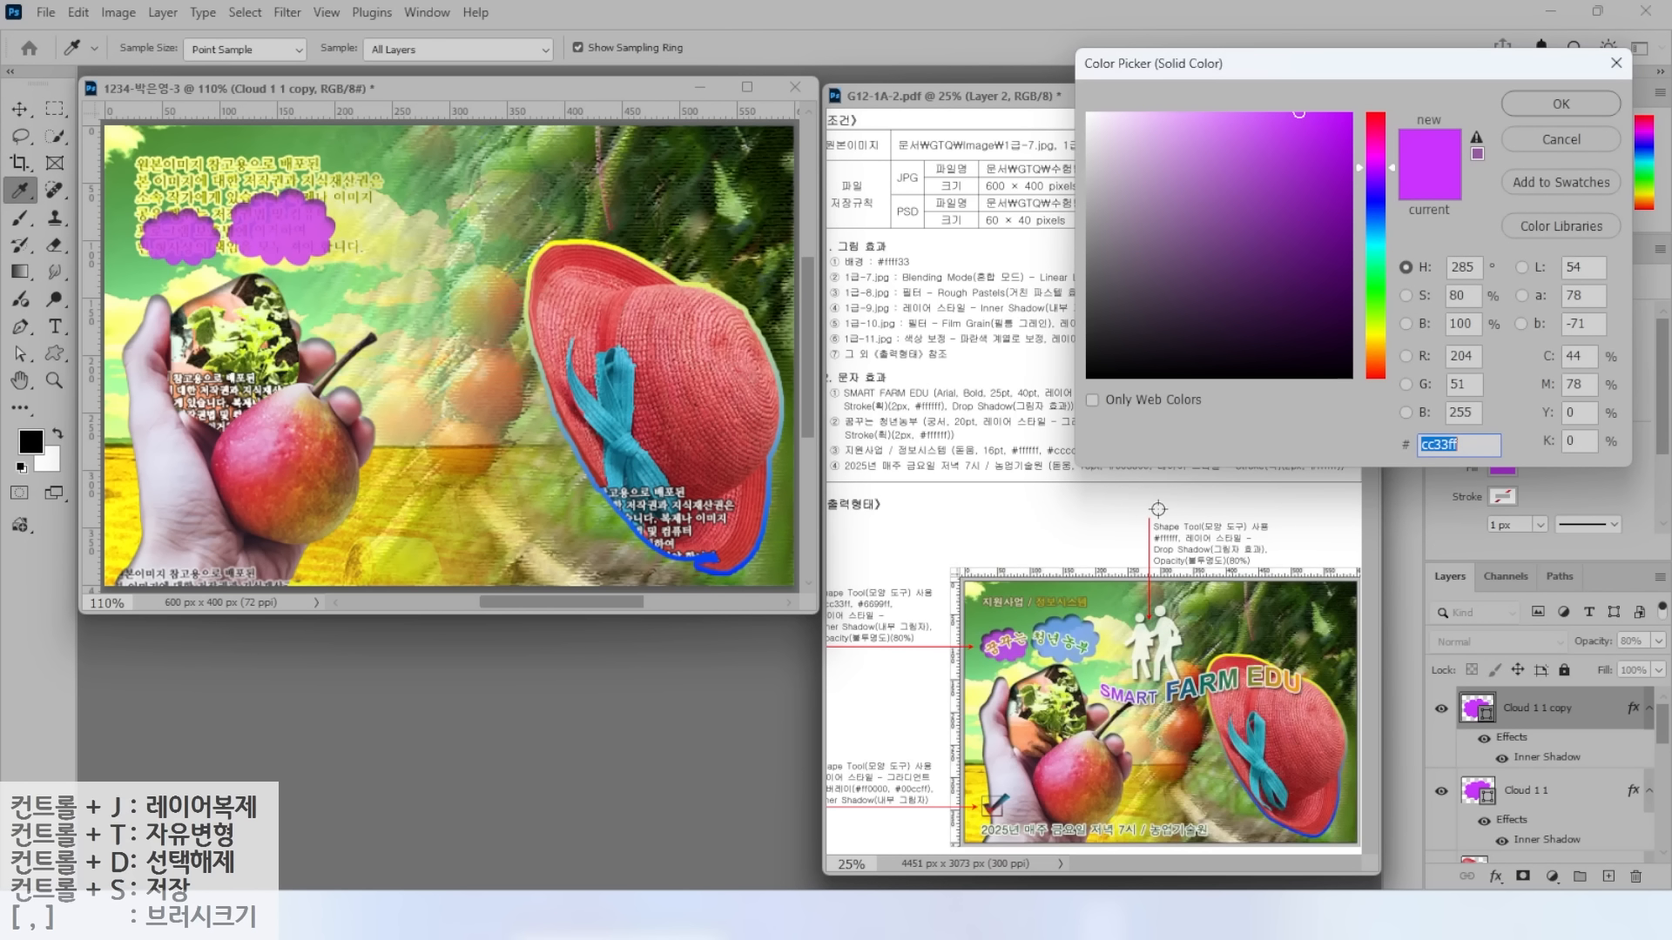
text(69f)
key(Return)
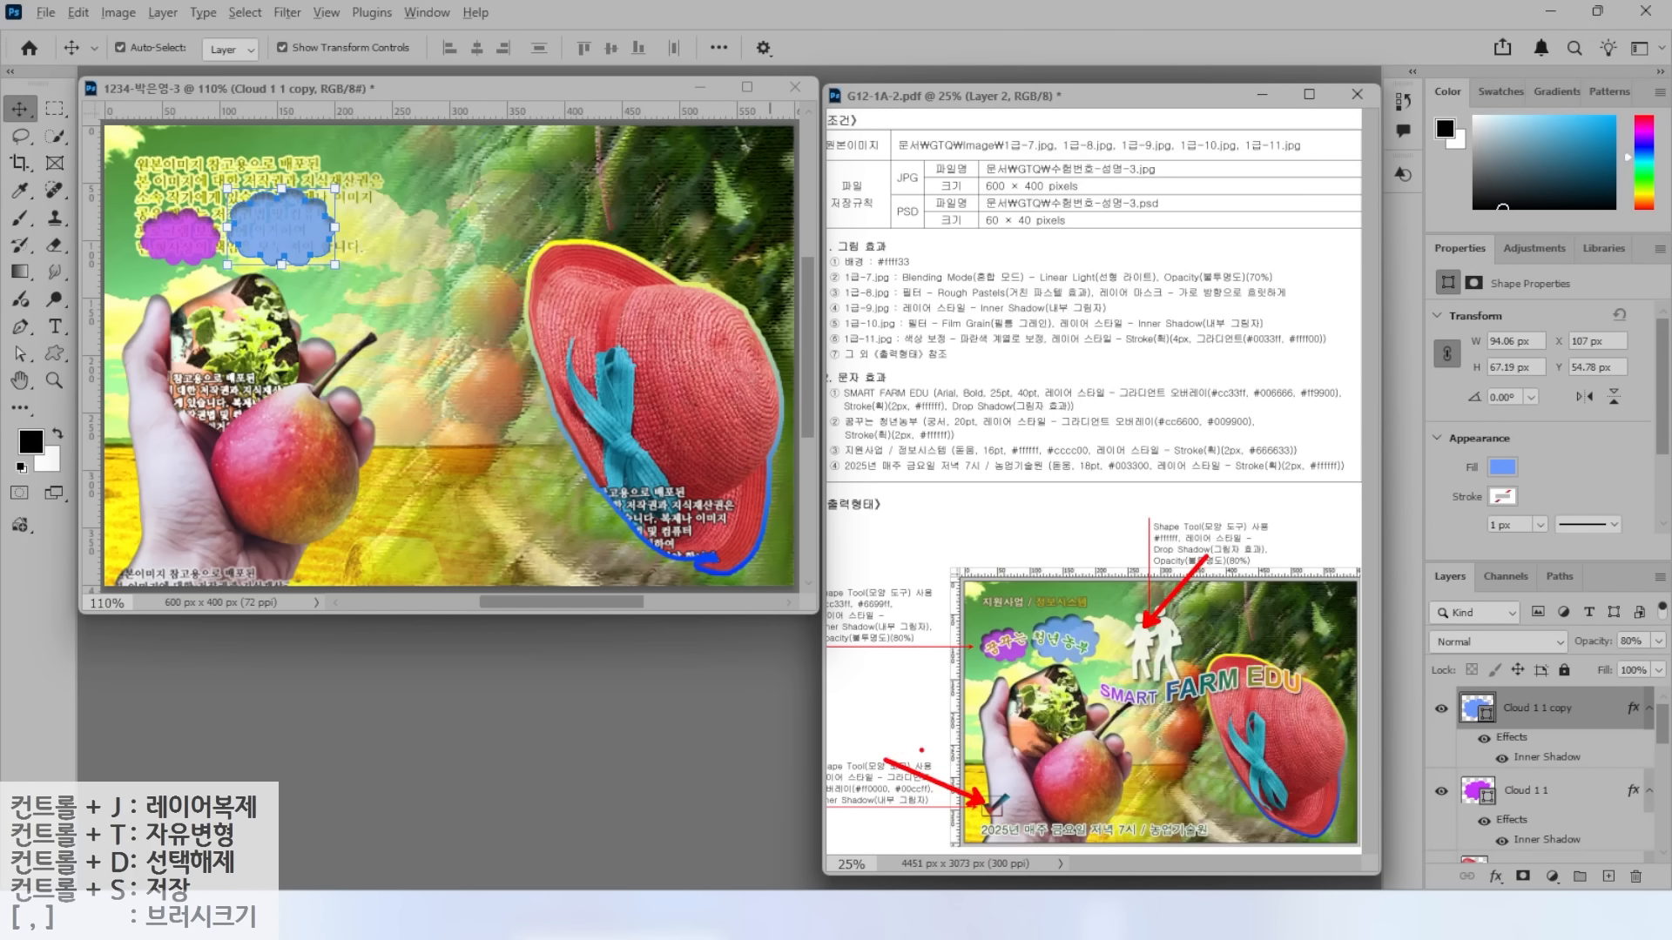
click(56, 354)
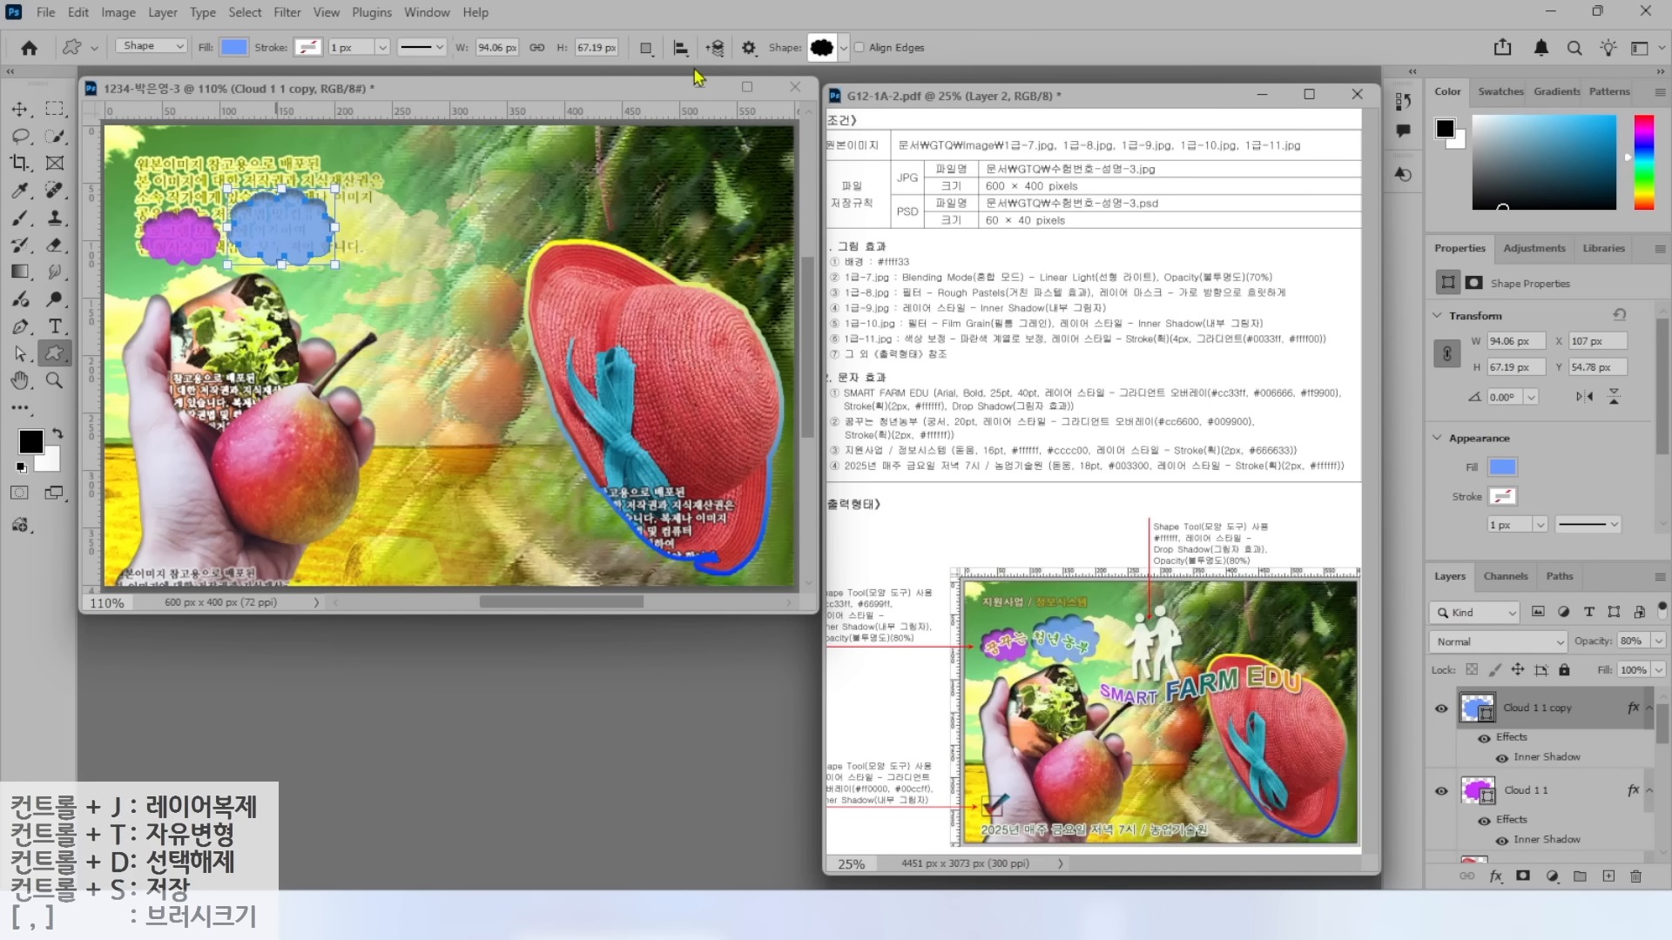
Draw a white (ffffff) two-figure custom shape near the top centre.
click(827, 52)
scroll(914, 525, down, 5)
click(939, 557)
click(463, 181)
drag(438, 169, 518, 276)
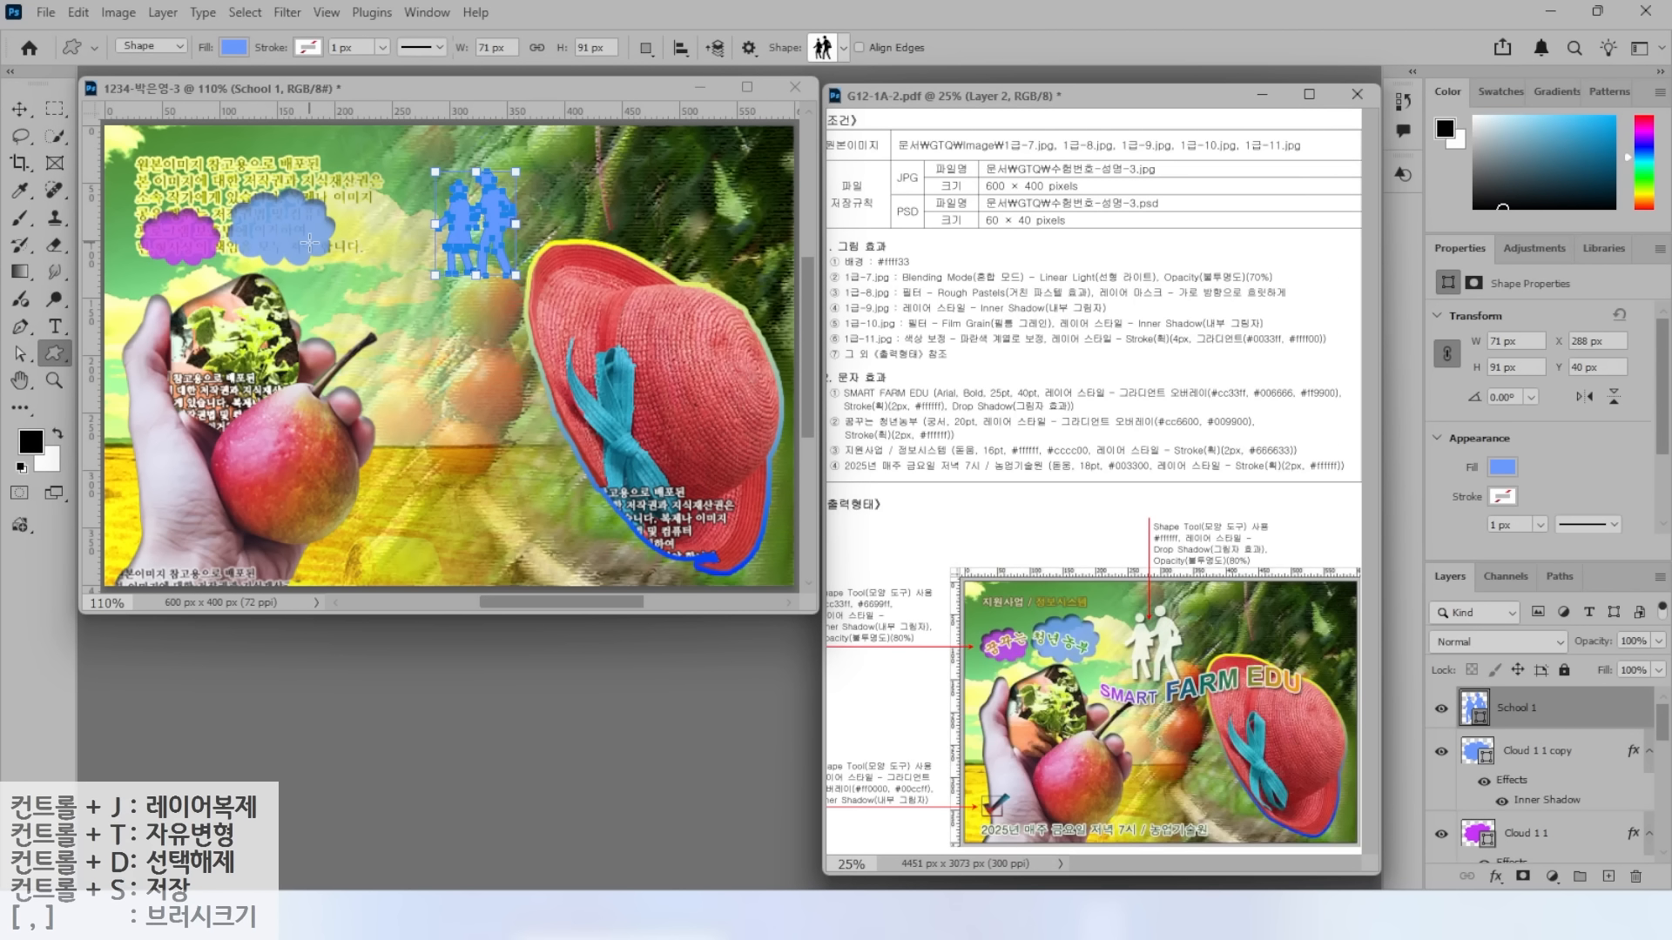
double_click(1471, 708)
text(ffffff)
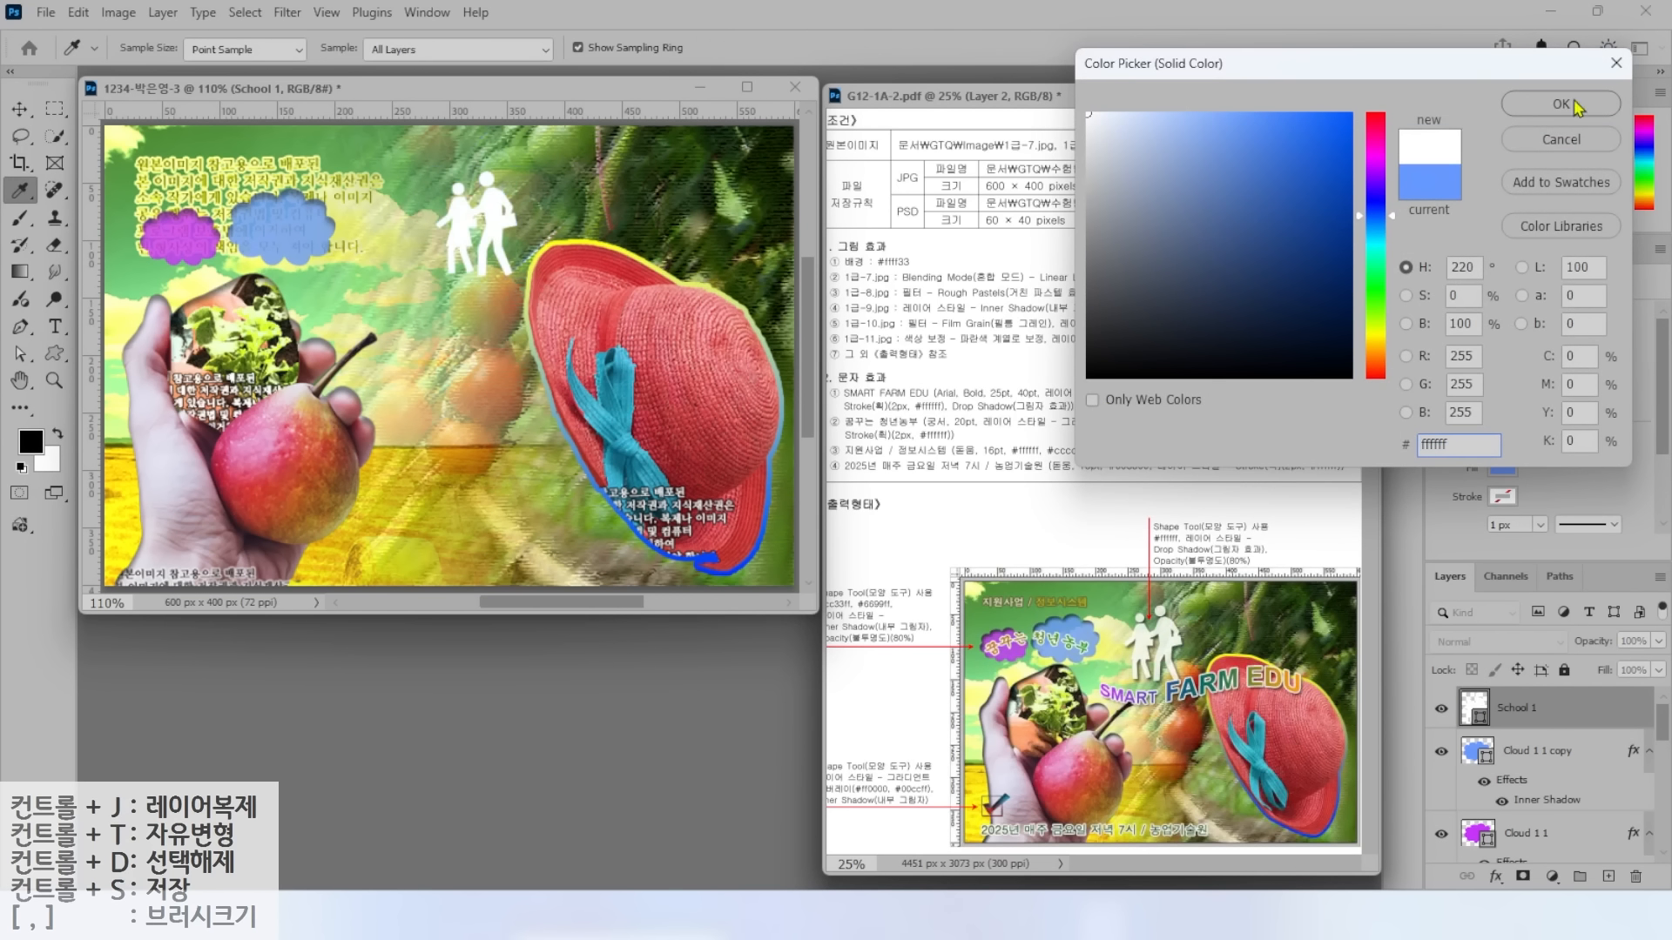
click(1575, 103)
Add a Drop Shadow to the figures and set their opacity to 80%.
click(1496, 876)
click(1515, 844)
click(1509, 274)
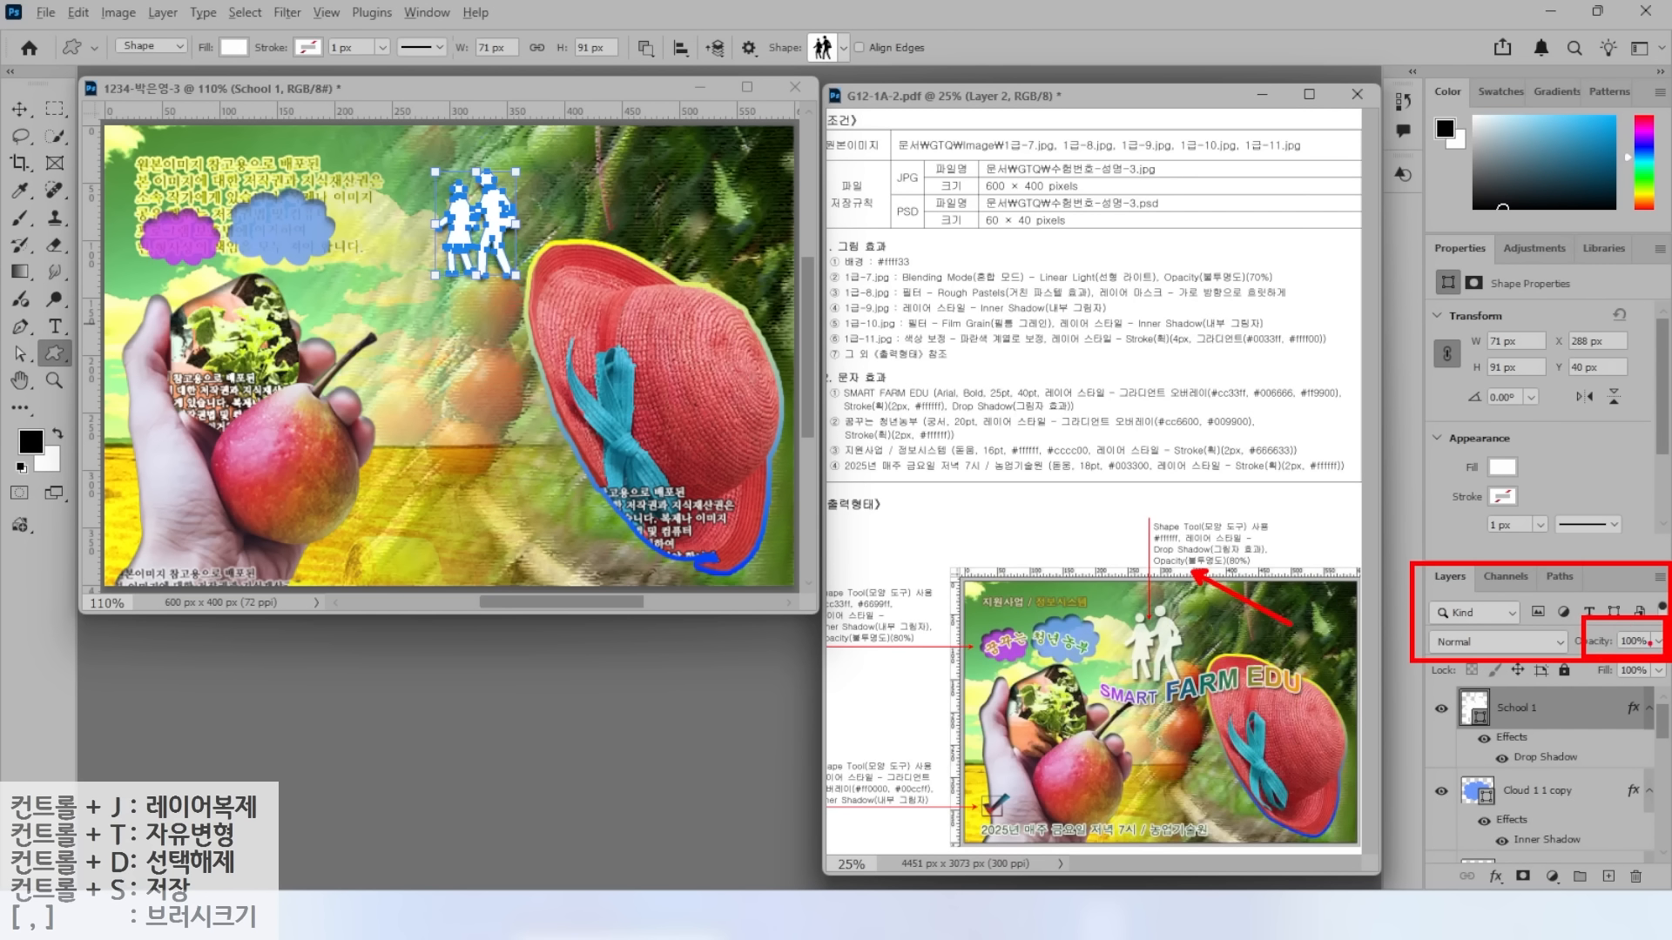
double_click(1622, 643)
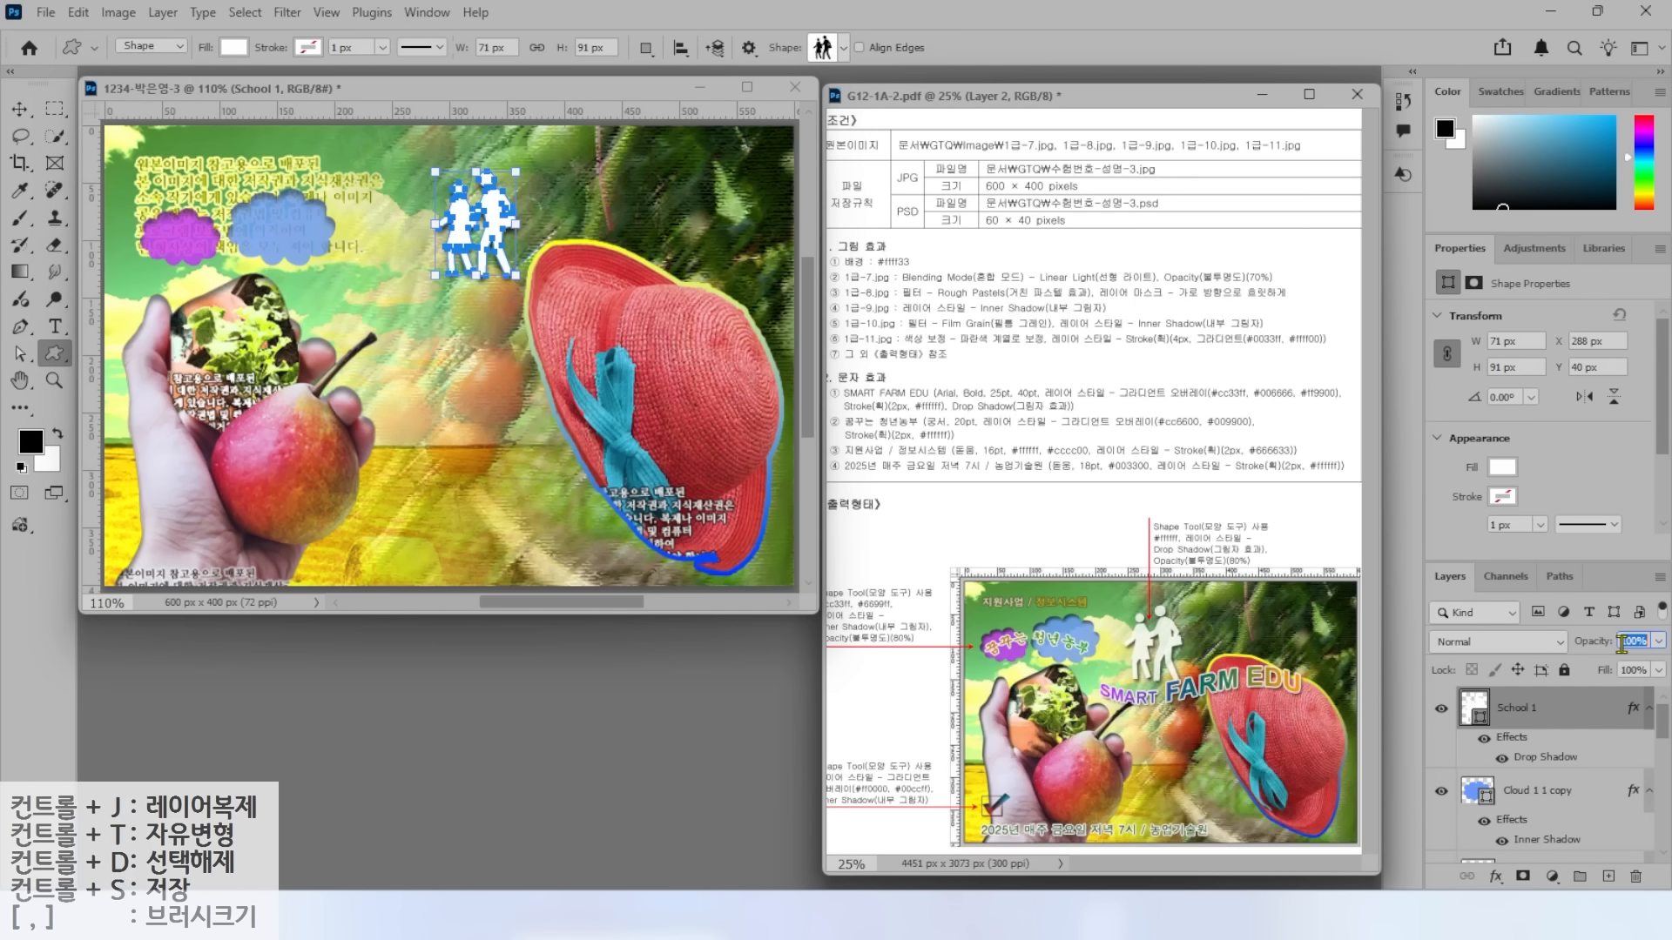
text(80)
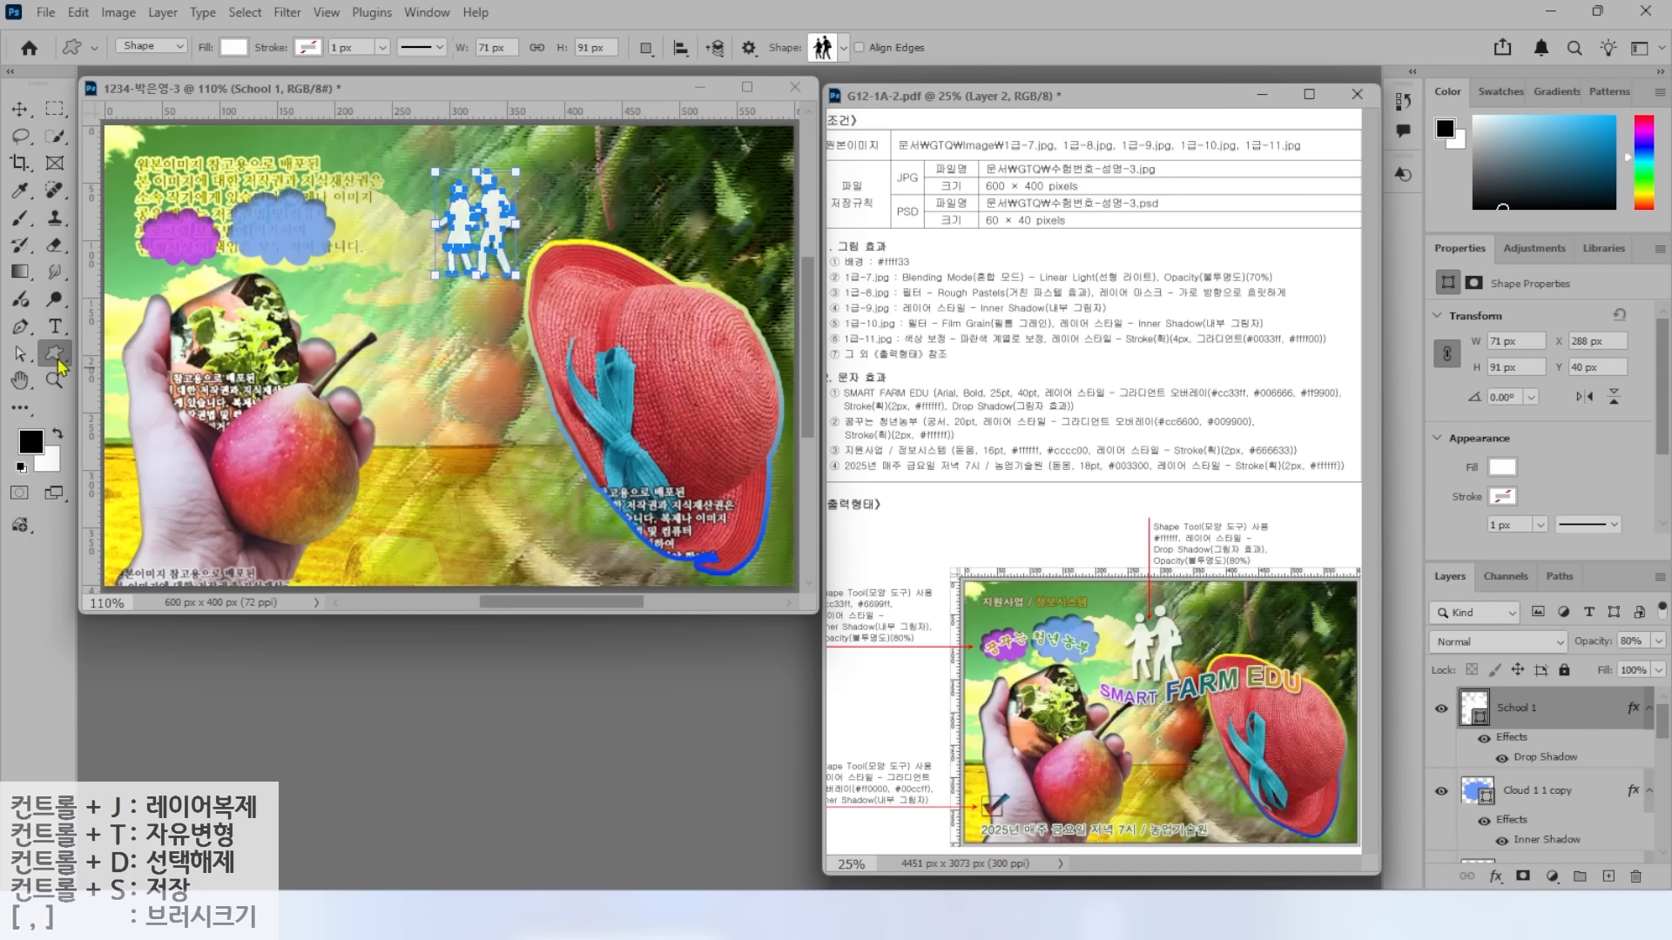
Draw a small checkmark custom shape at the image's lower left.
click(844, 47)
scroll(793, 194, down, 3)
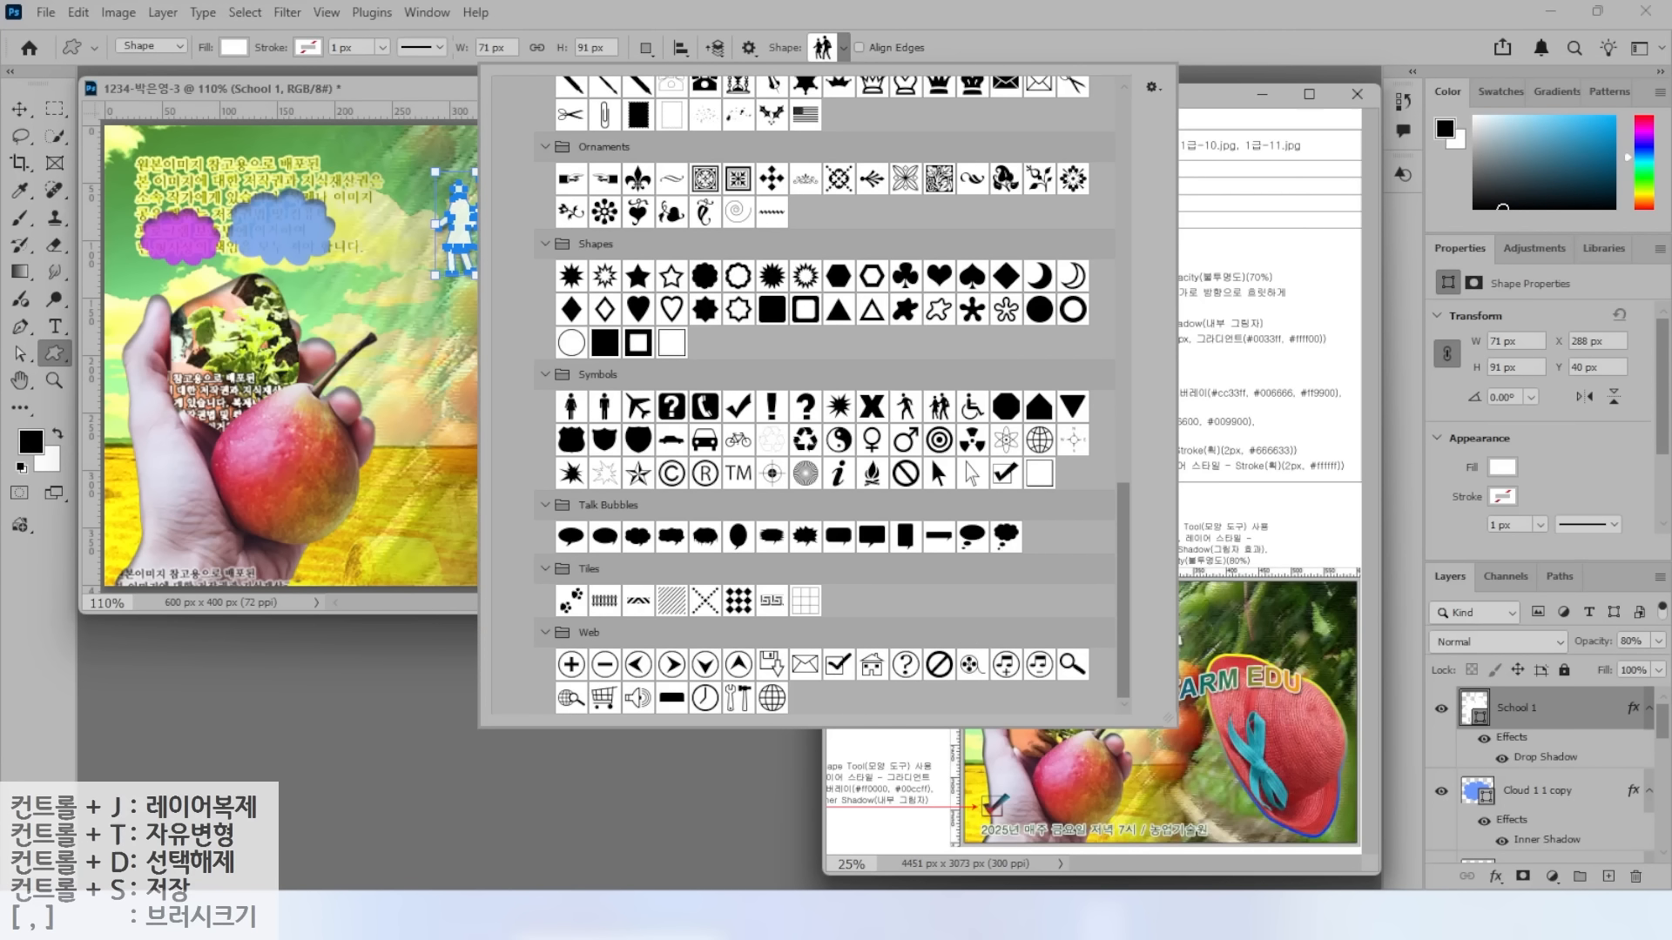
click(843, 47)
click(844, 47)
click(1010, 481)
drag(114, 494, 158, 529)
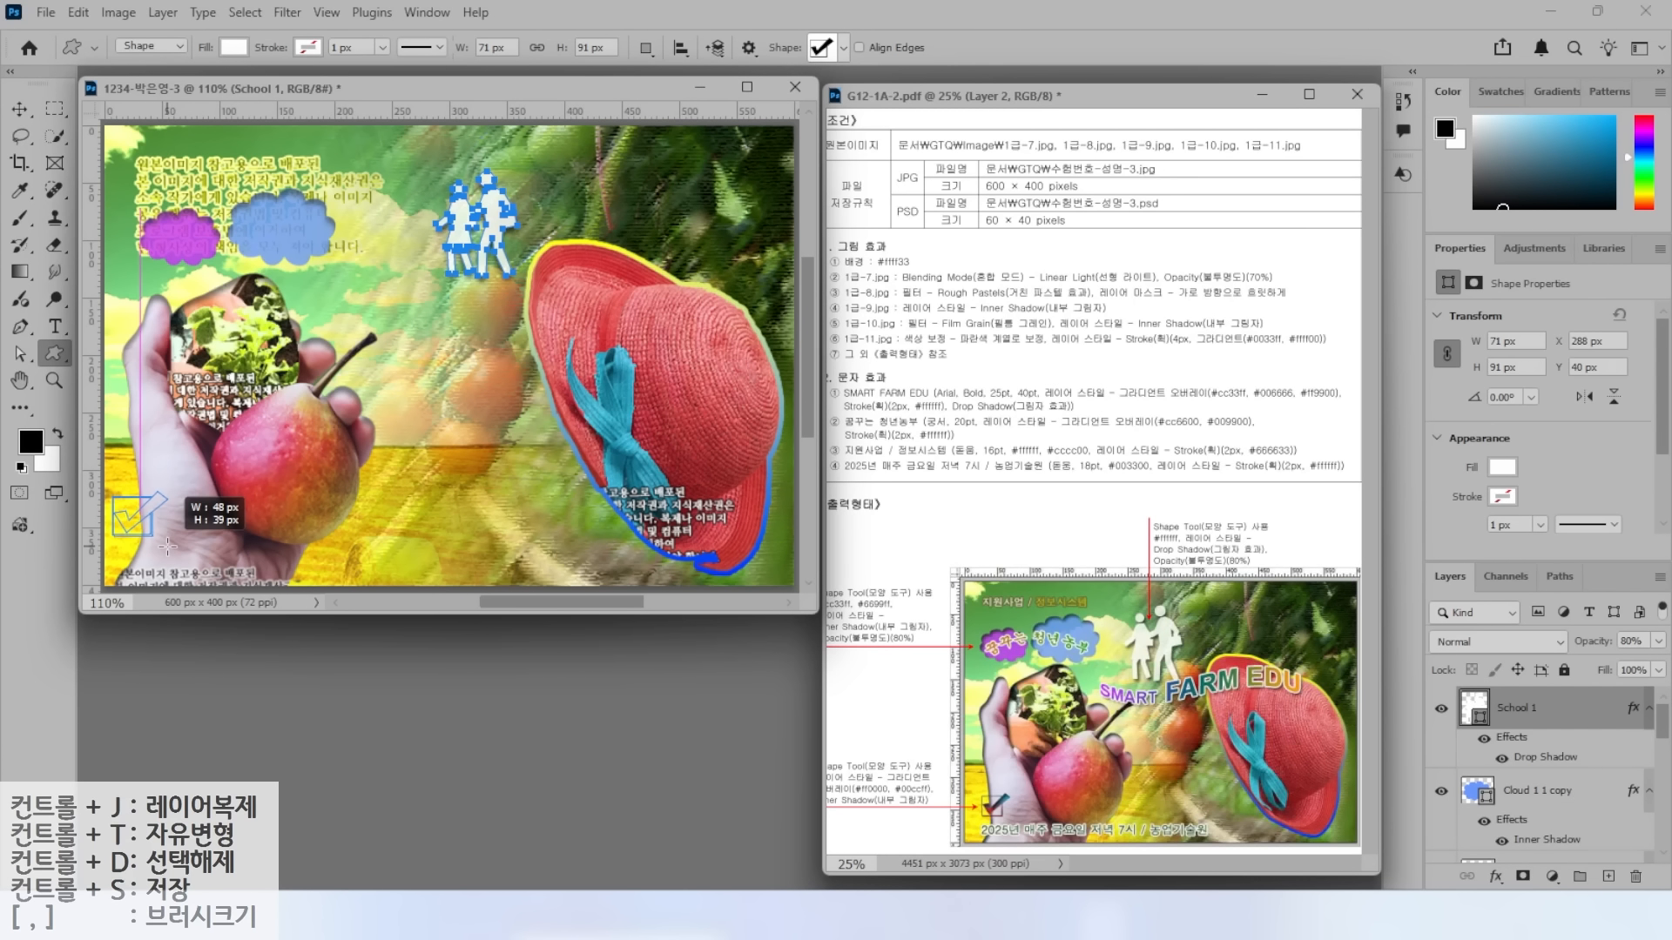
Give the checkmark a Gradient Overlay from red ff0000 to sky blue 00ccff.
click(1496, 876)
click(1510, 793)
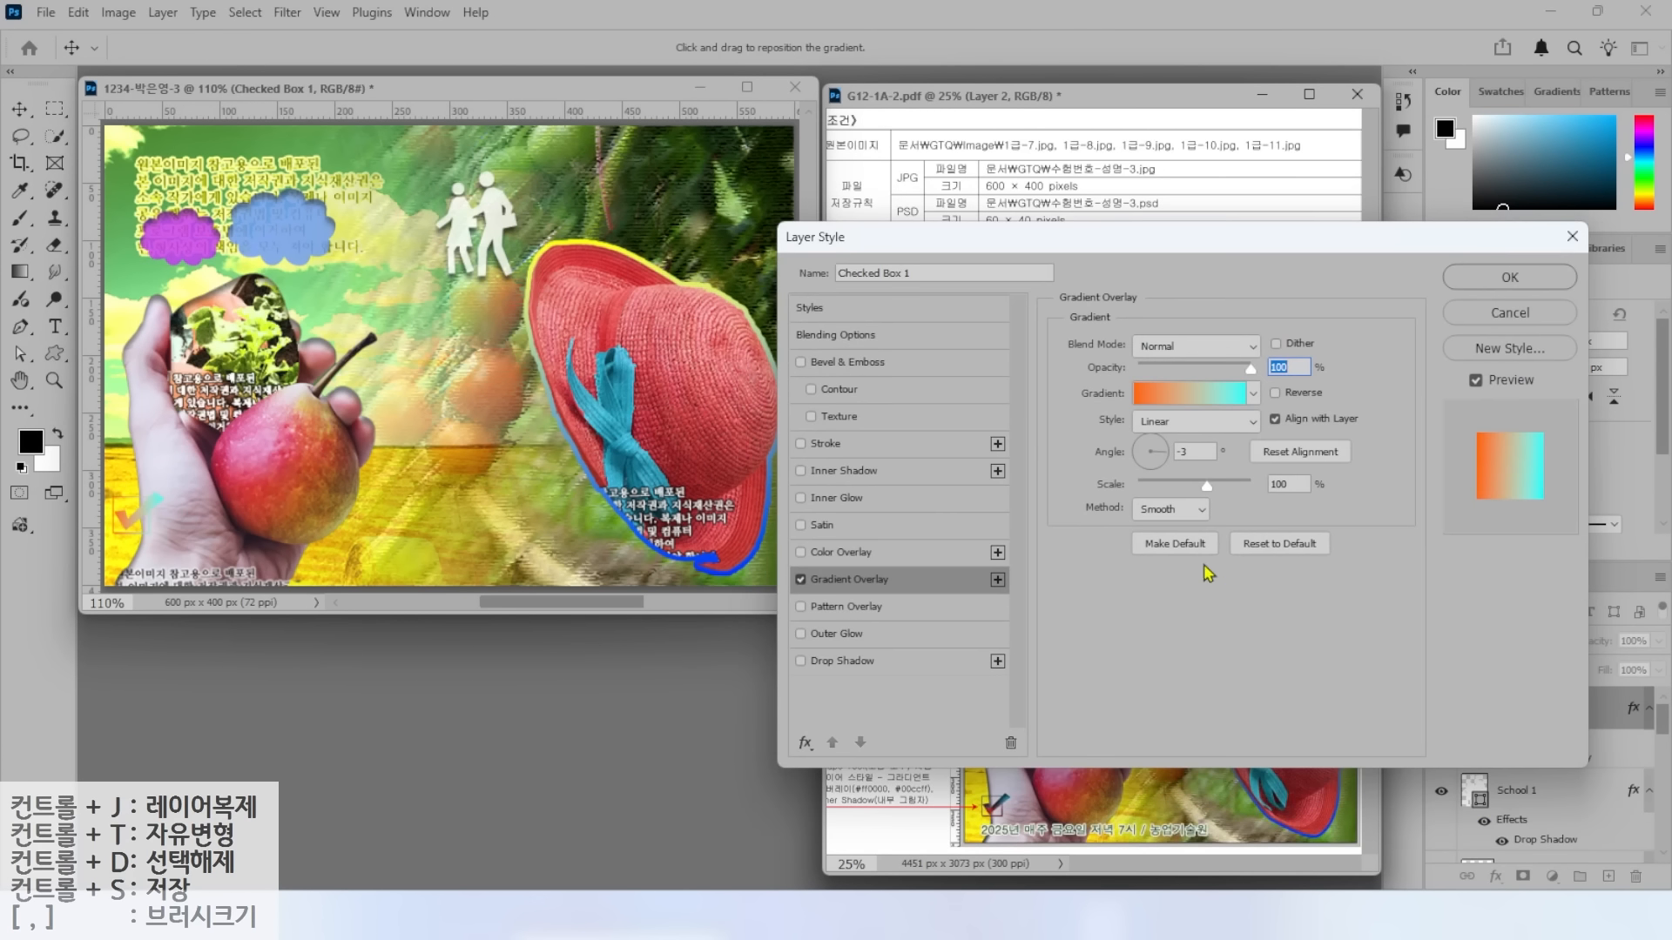
click(1194, 401)
double_click(1129, 646)
text(ff0000)
key(Return)
double_click(1550, 644)
text(00ccff)
key(Return)
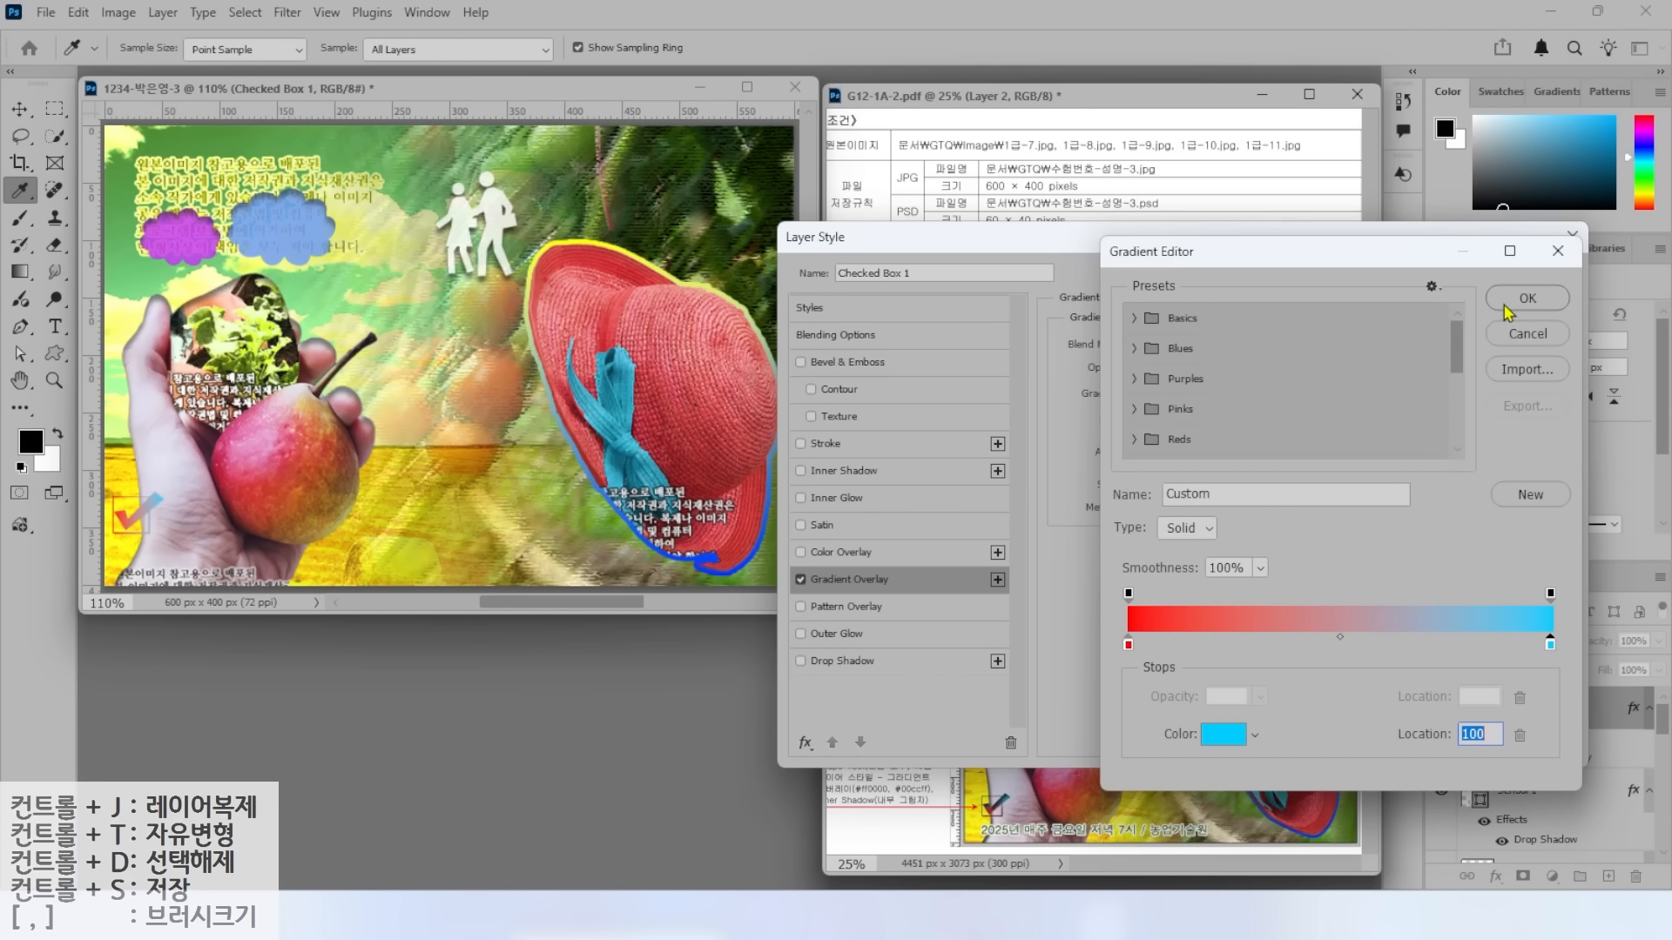
key(Return)
Add an Inner Shadow to the checkmark, apply the effects, and nudge it right.
click(843, 470)
click(1510, 277)
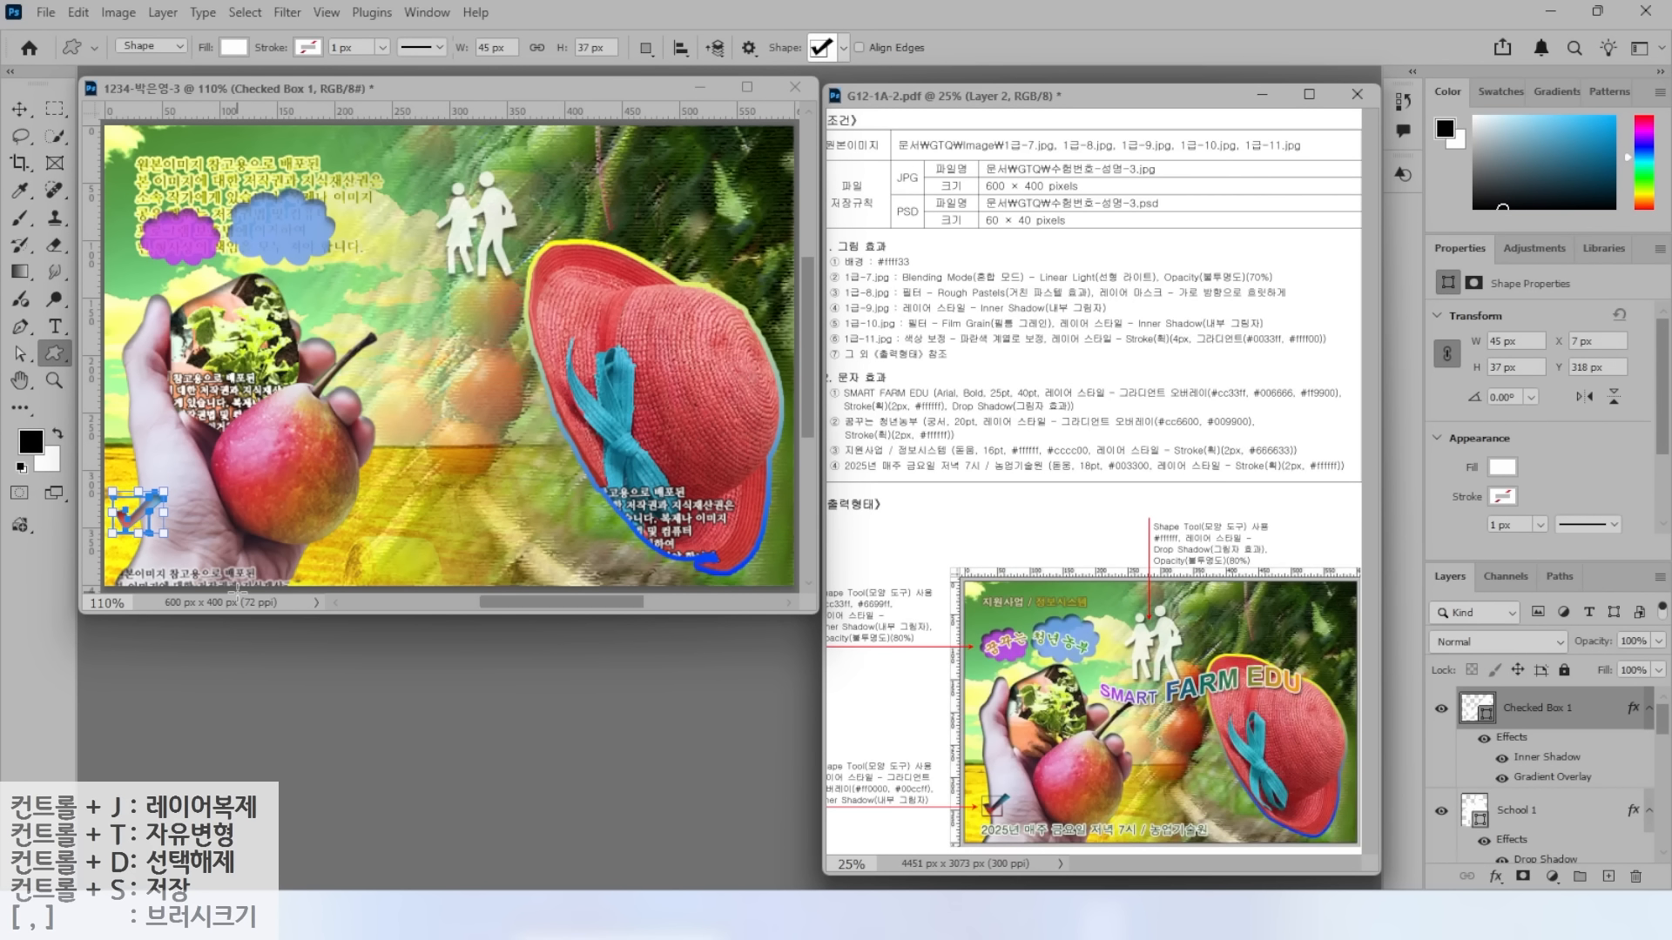
click(19, 109)
key(shift+Right)
key(Left)
key(Left)
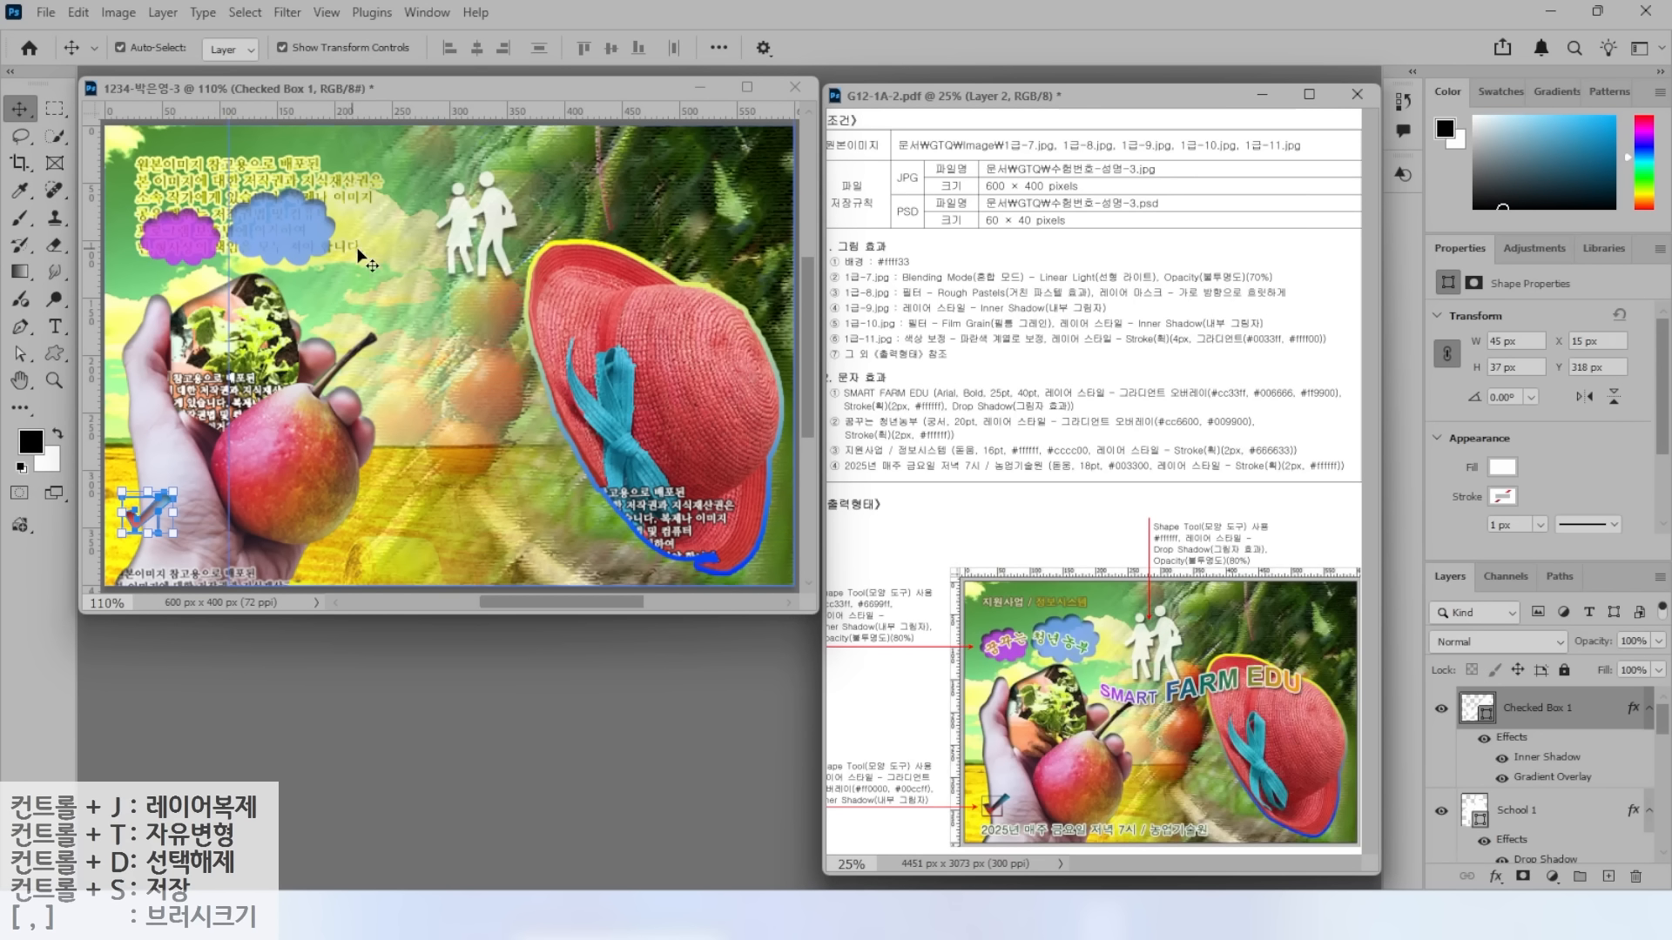
Type a left-aligned 'SMART FARM EDU' title in Arial Bold 45 pt across the upper middle.
click(53, 332)
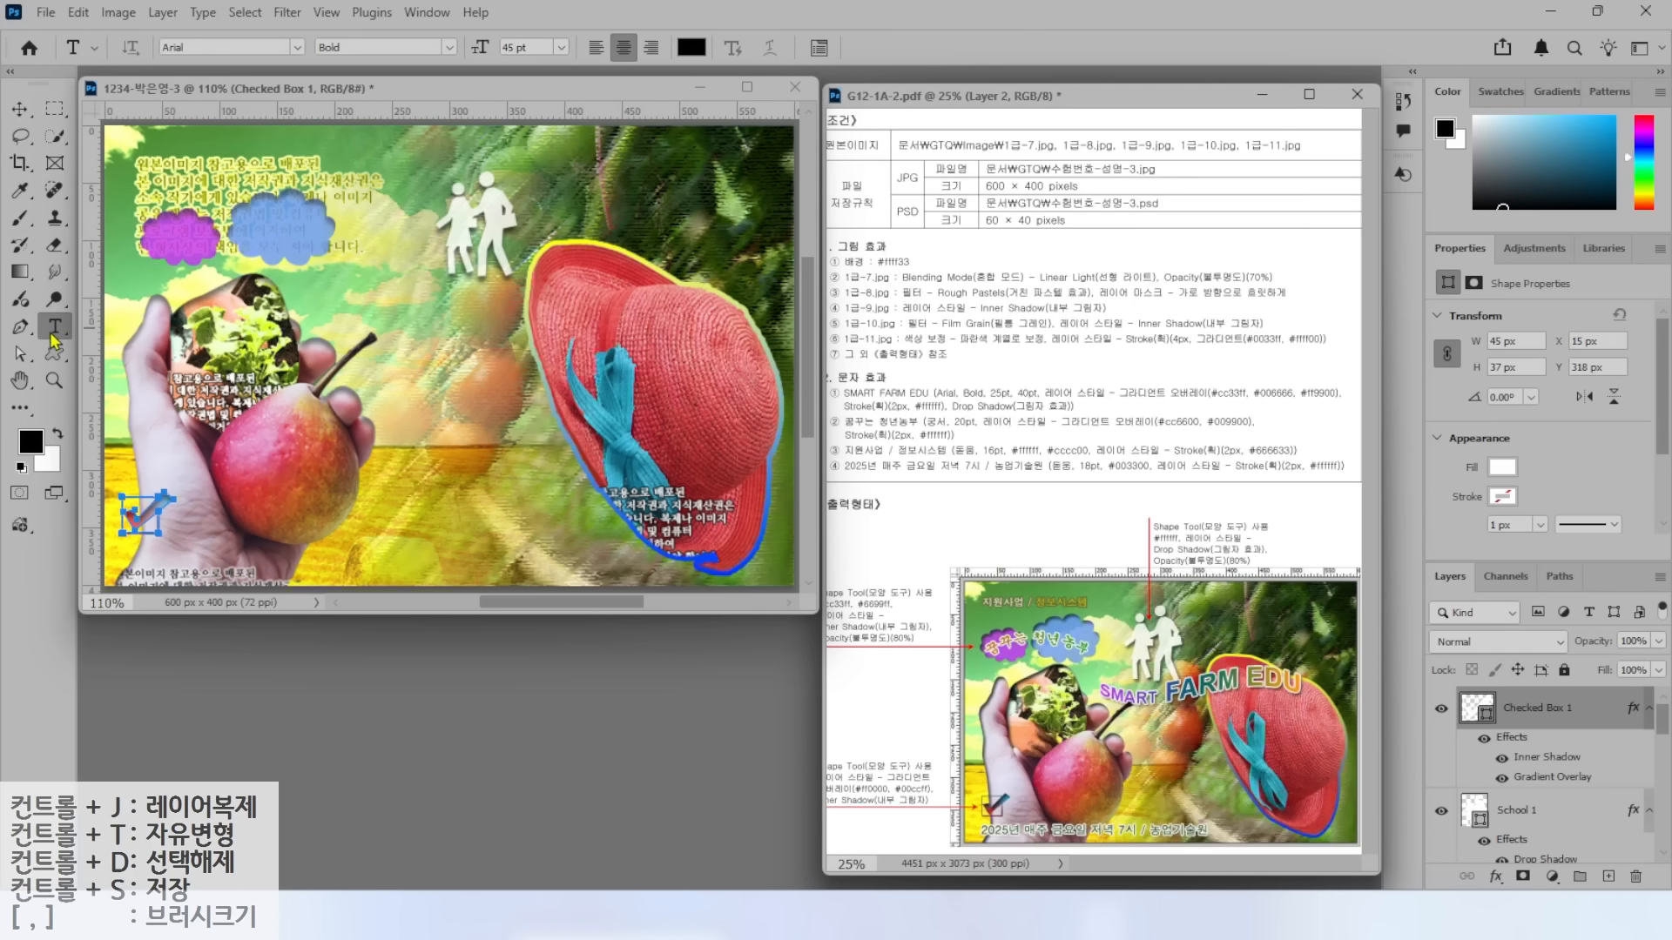
click(309, 318)
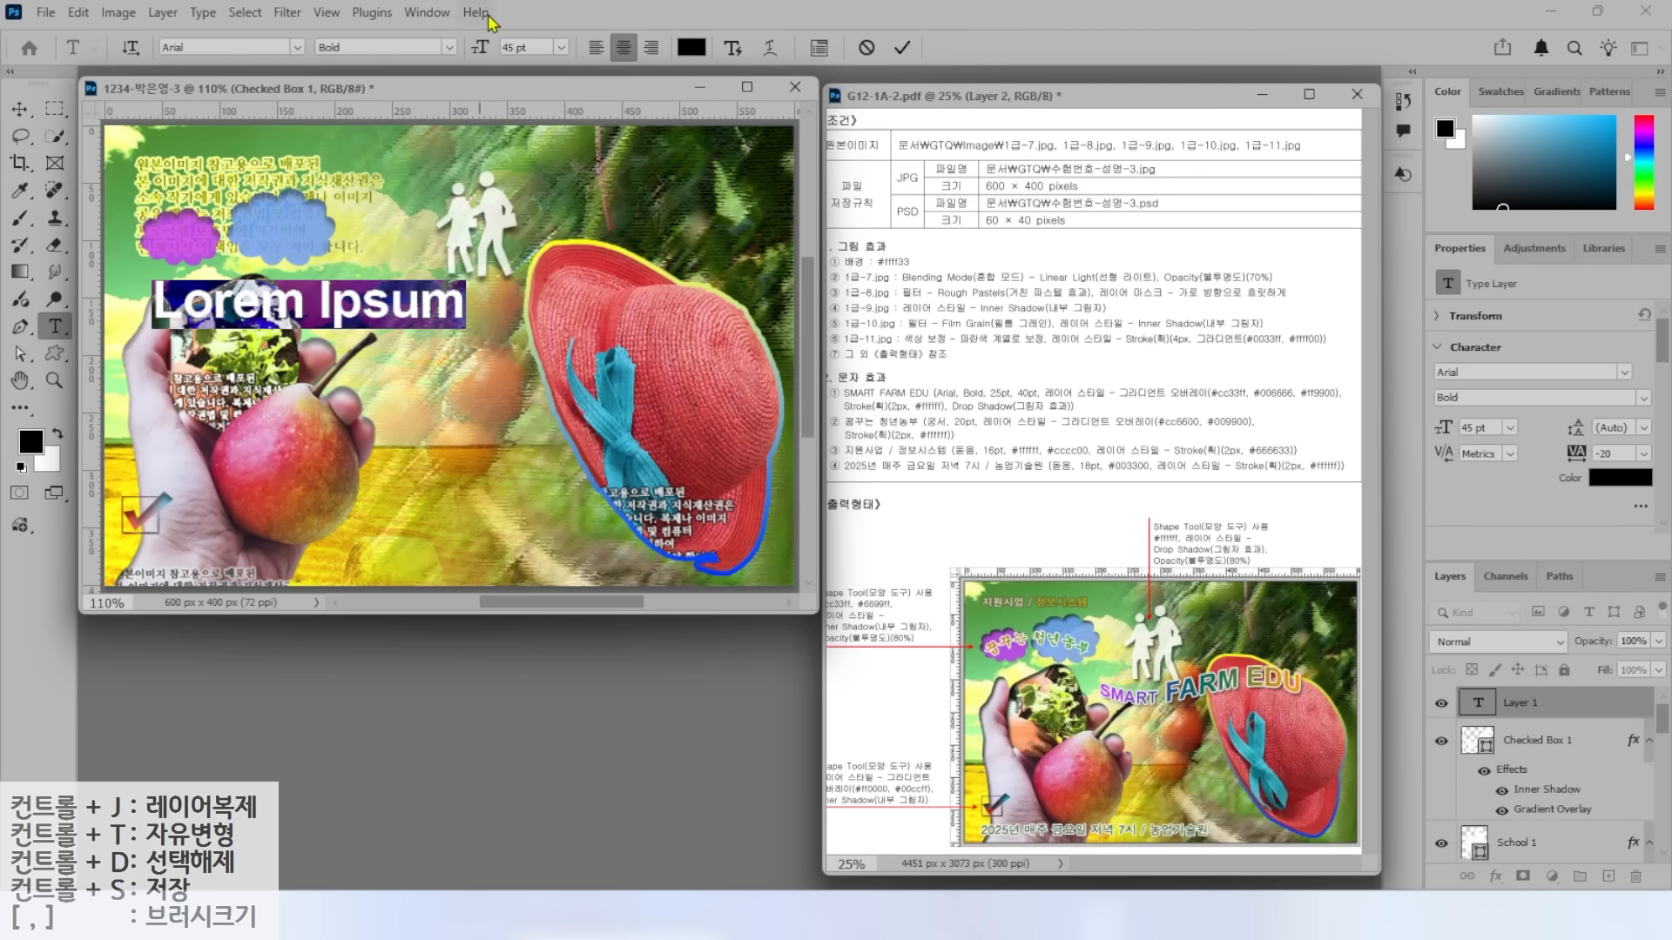
click(596, 48)
text(S)
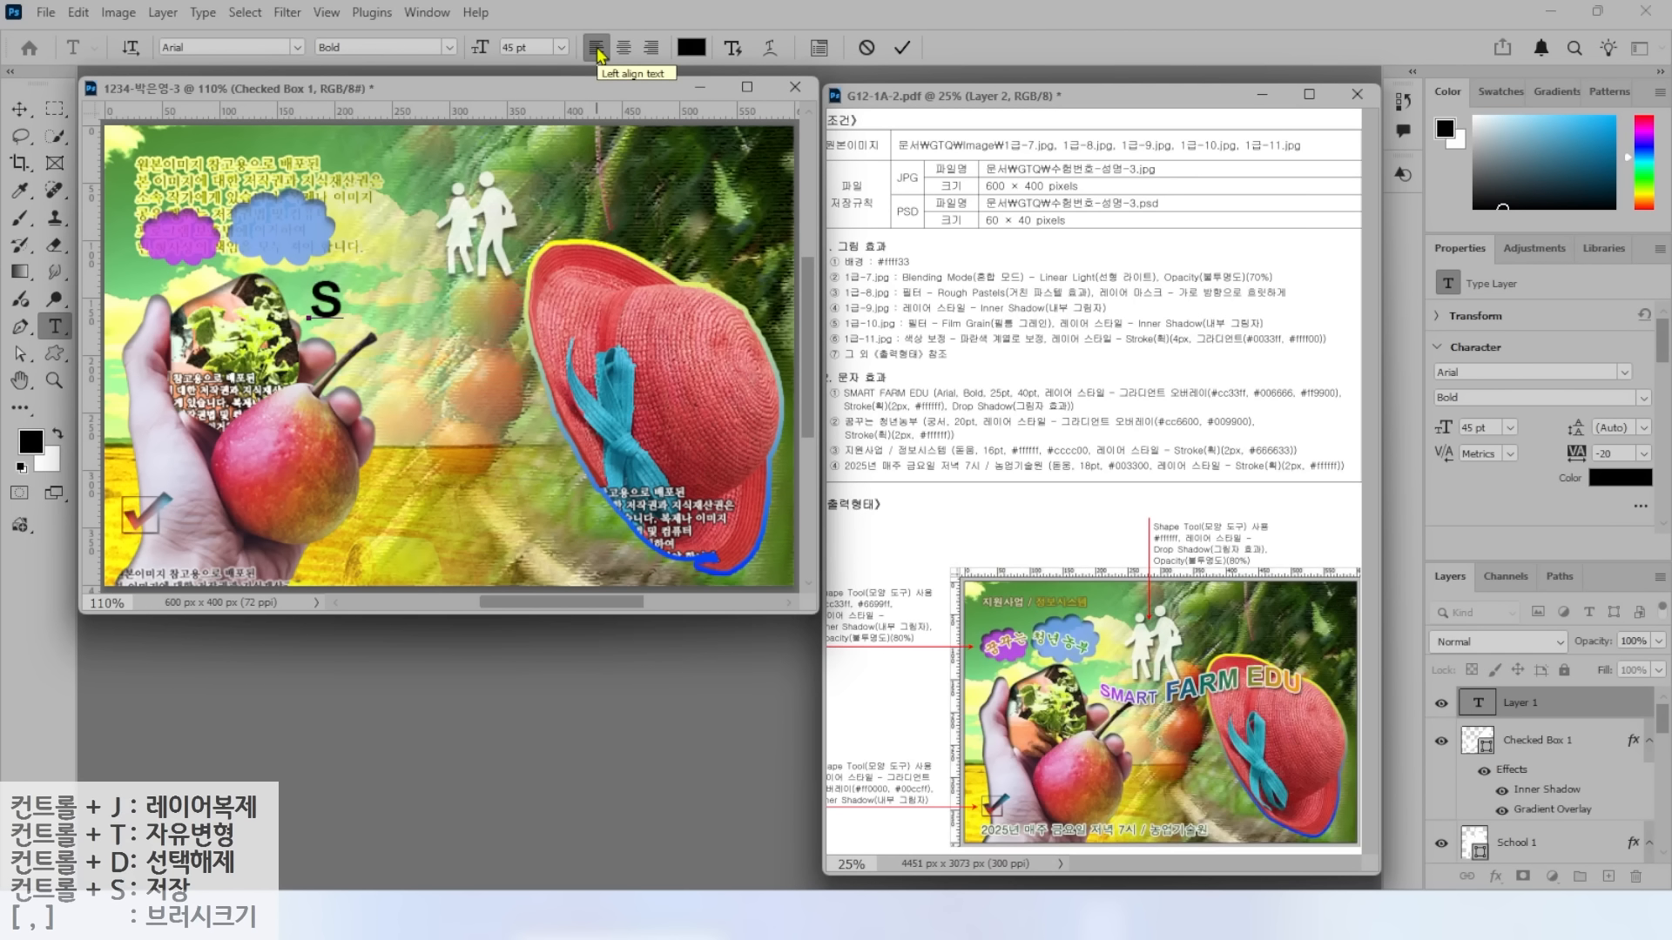
text(MART FARM EDU)
key(ctrl+Return)
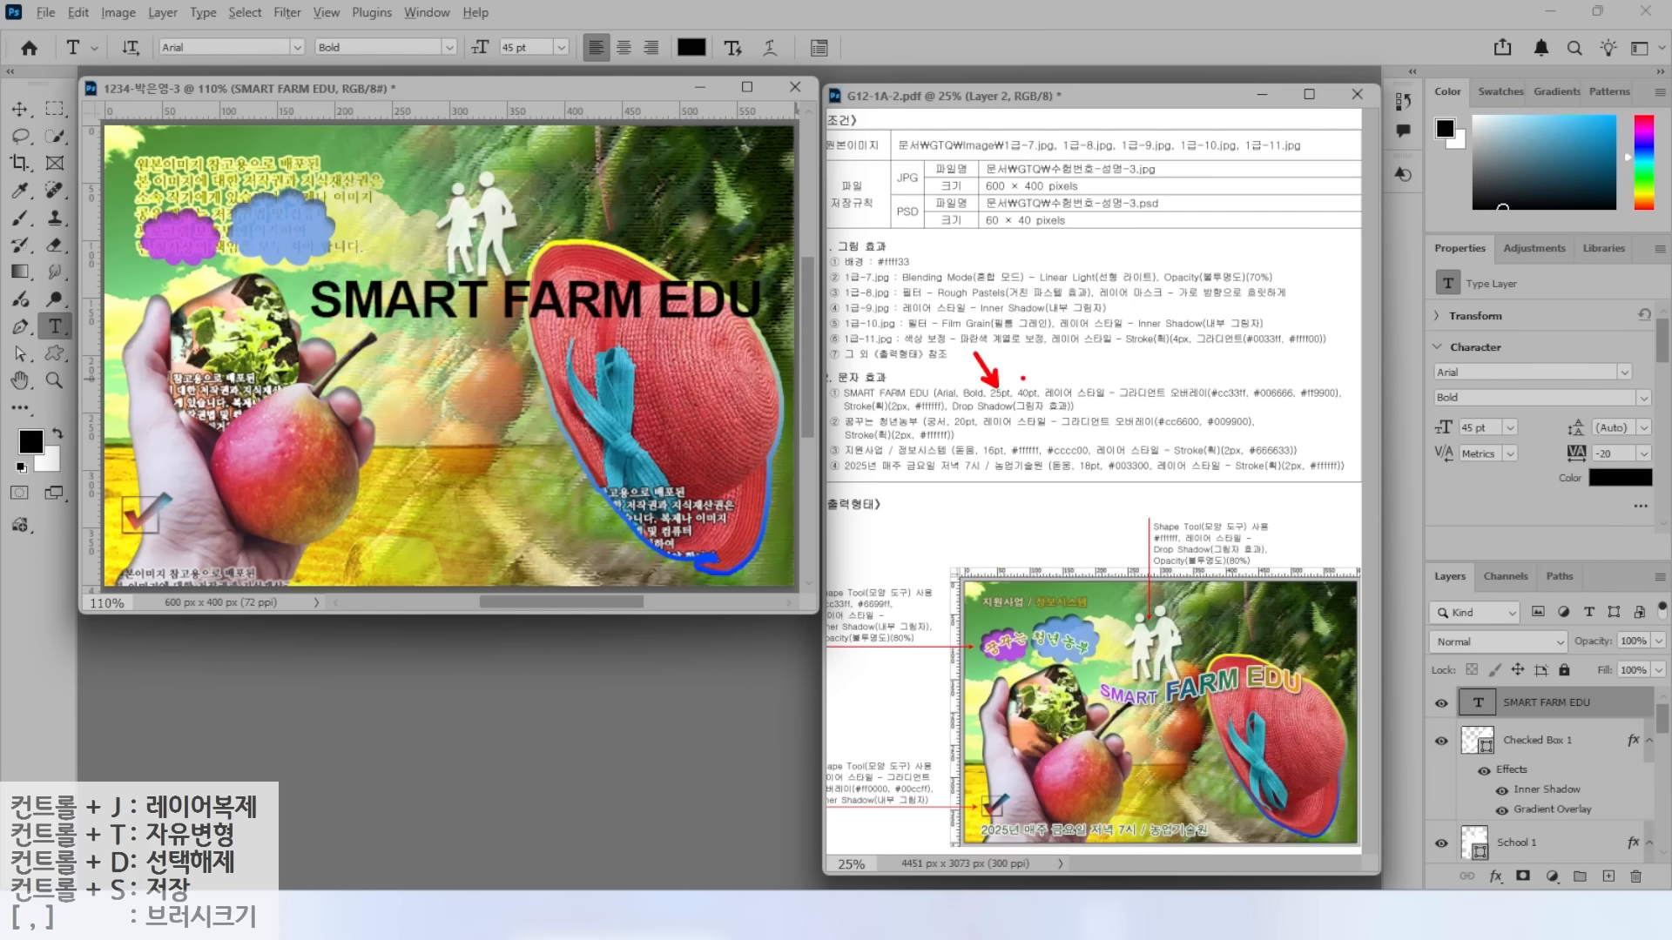
mouse_move(1124, 724)
mouse_down()
mouse_move(1099, 675)
mouse_move(1135, 680)
mouse_up()
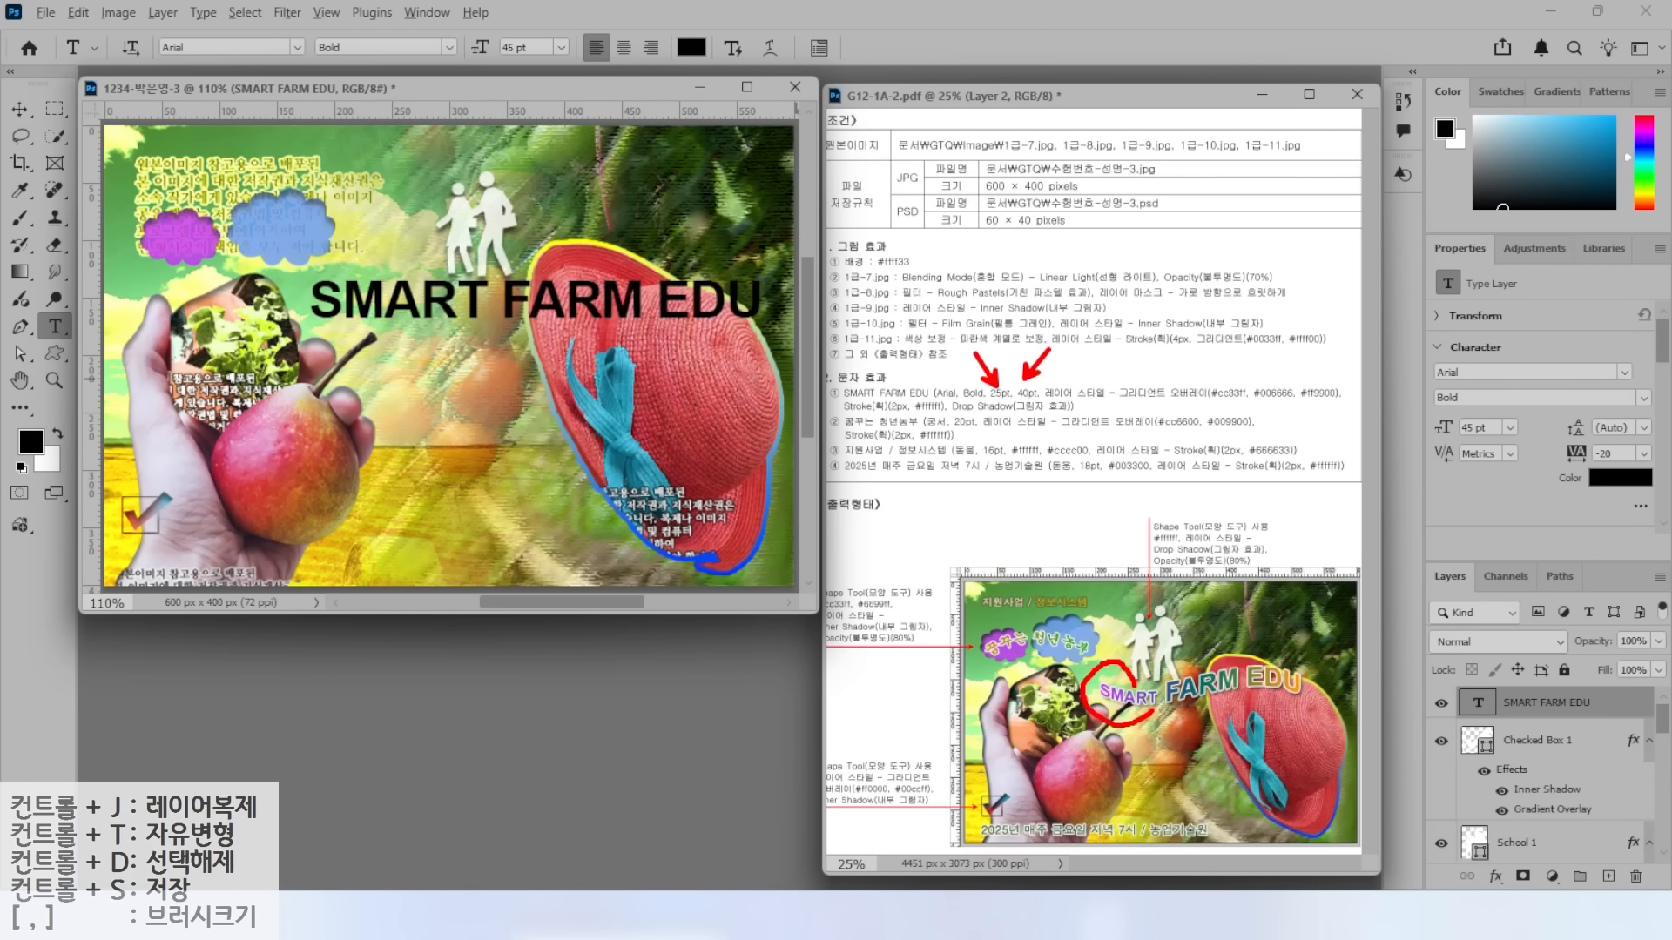
mouse_move(1310, 720)
mouse_down()
mouse_move(1229, 728)
mouse_move(1200, 634)
mouse_up()
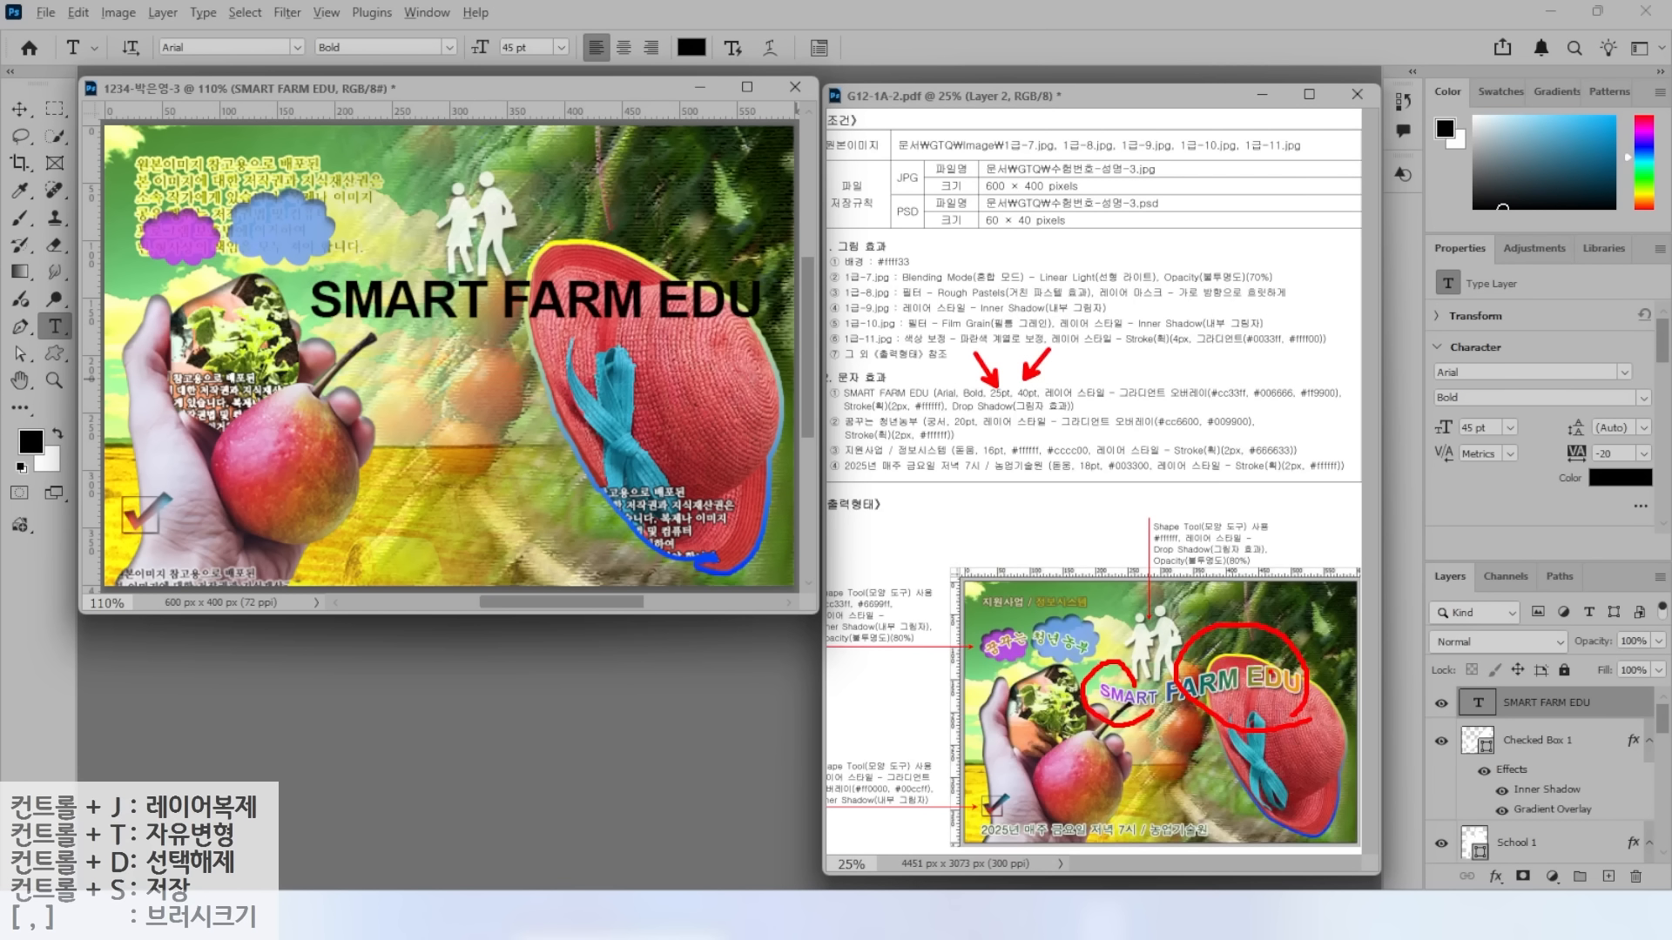
key(Escape)
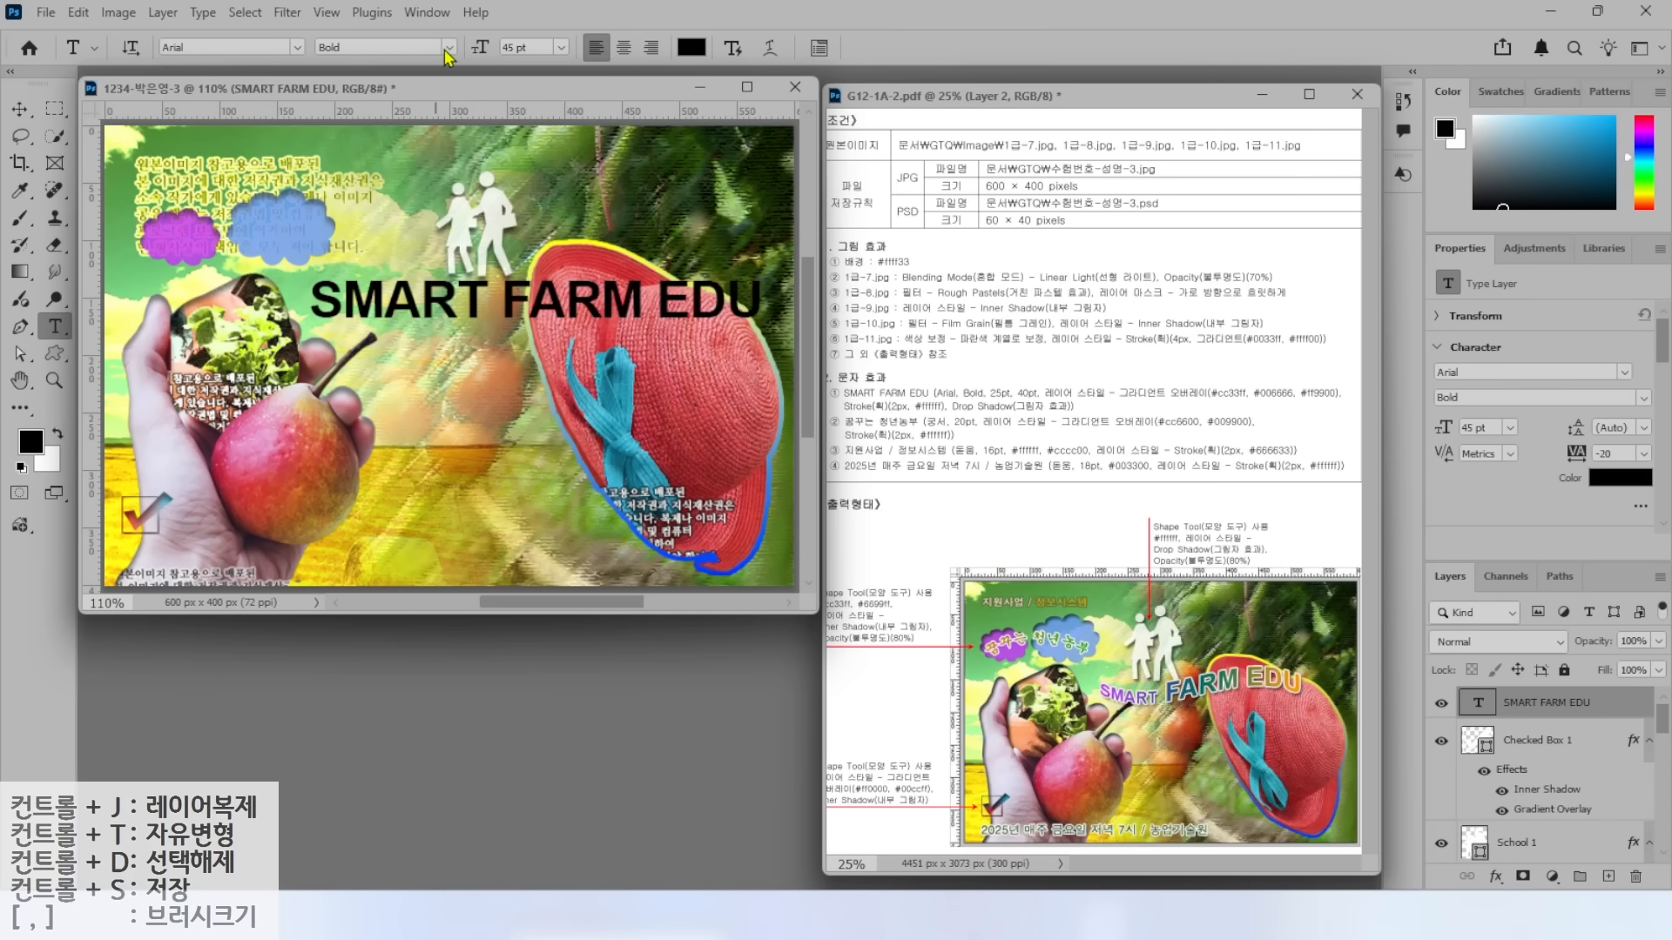
Set the title to 25 pt with FARM EDU enlarged to 40 pt, and commit.
click(541, 49)
text(25)
key(Return)
drag(419, 303, 568, 305)
drag(538, 48, 450, 42)
text(40)
key(Return)
click(902, 48)
Add a Gradient Overlay to the title and insert a middle colour stop.
click(1496, 877)
click(1541, 806)
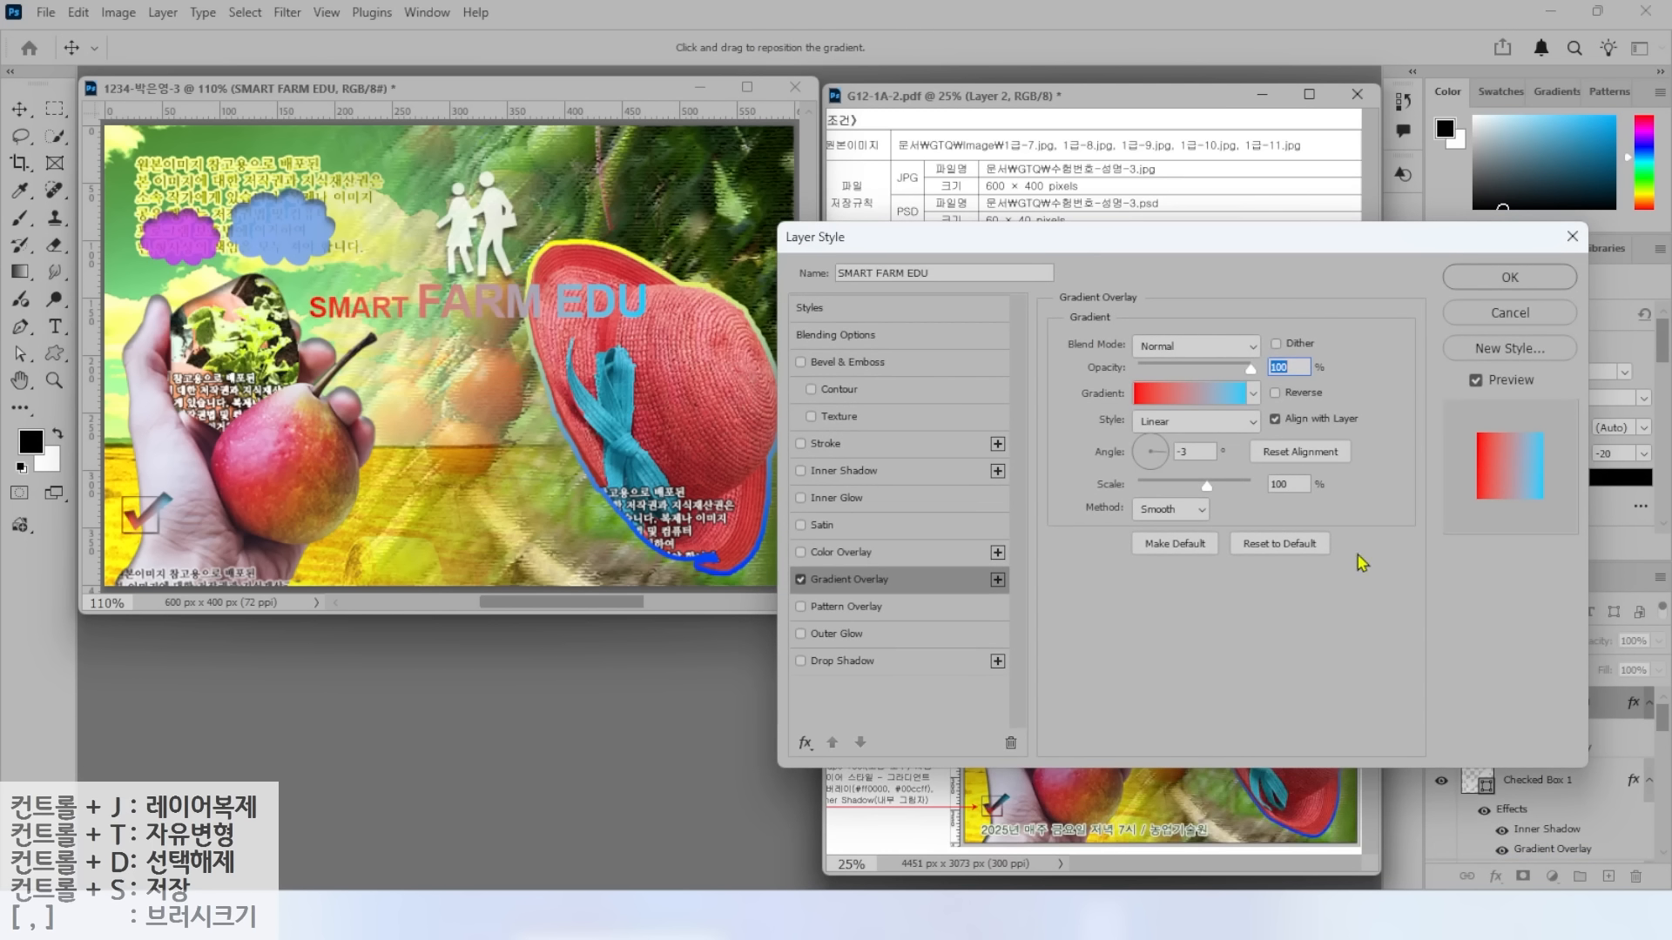
click(1193, 393)
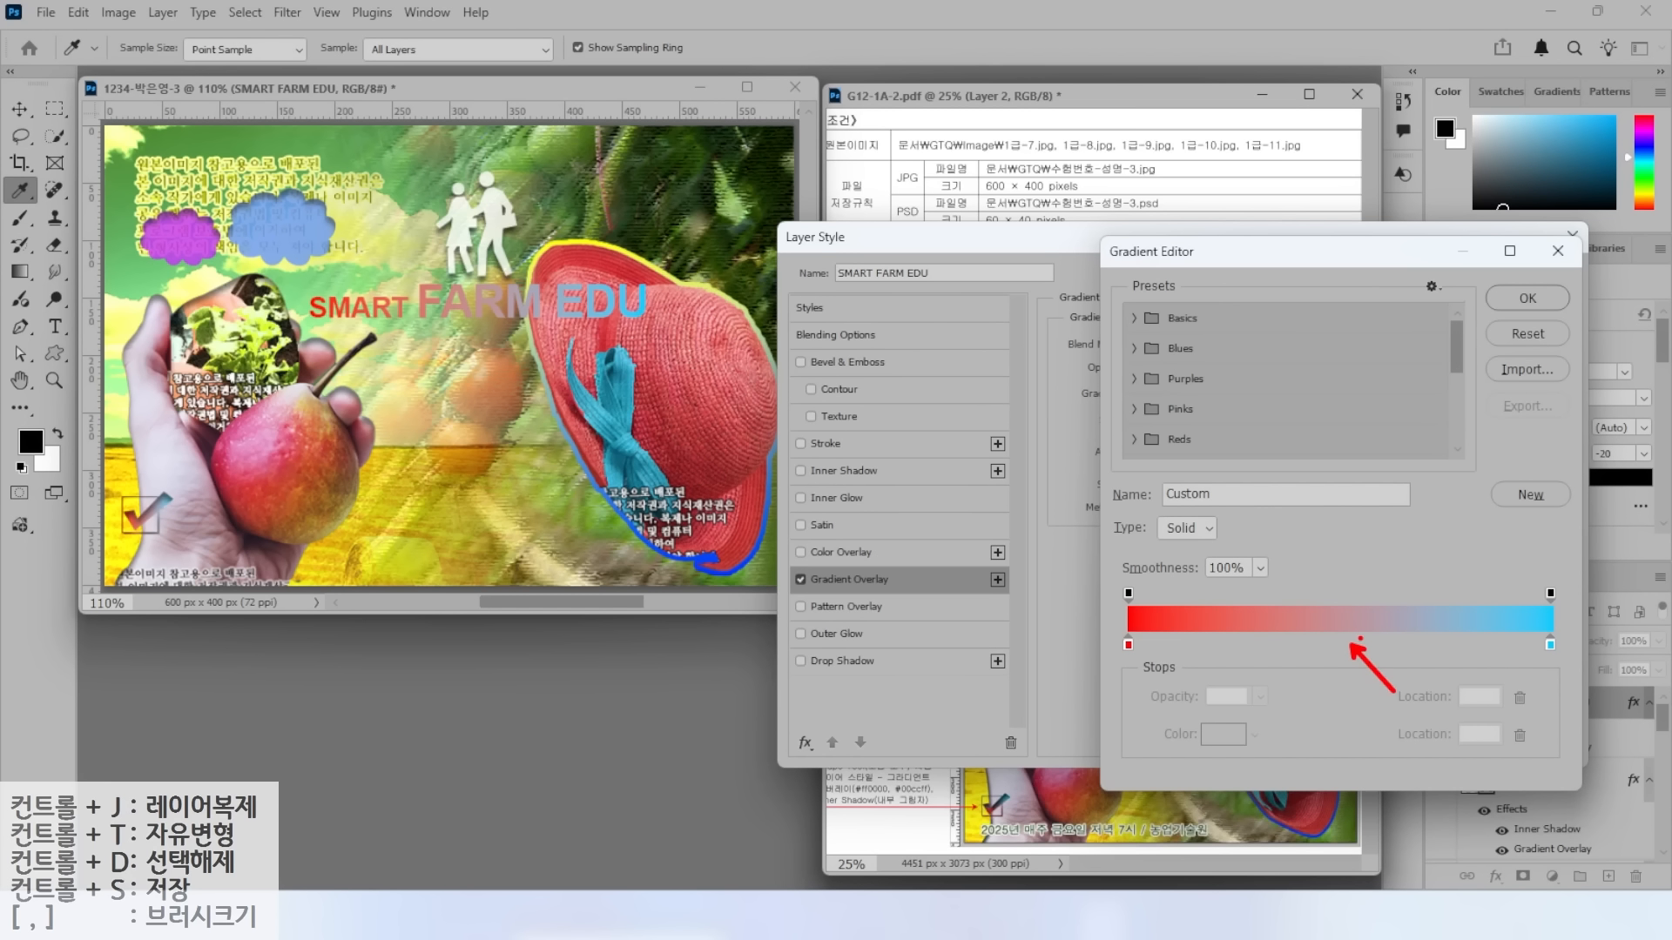
click(1345, 645)
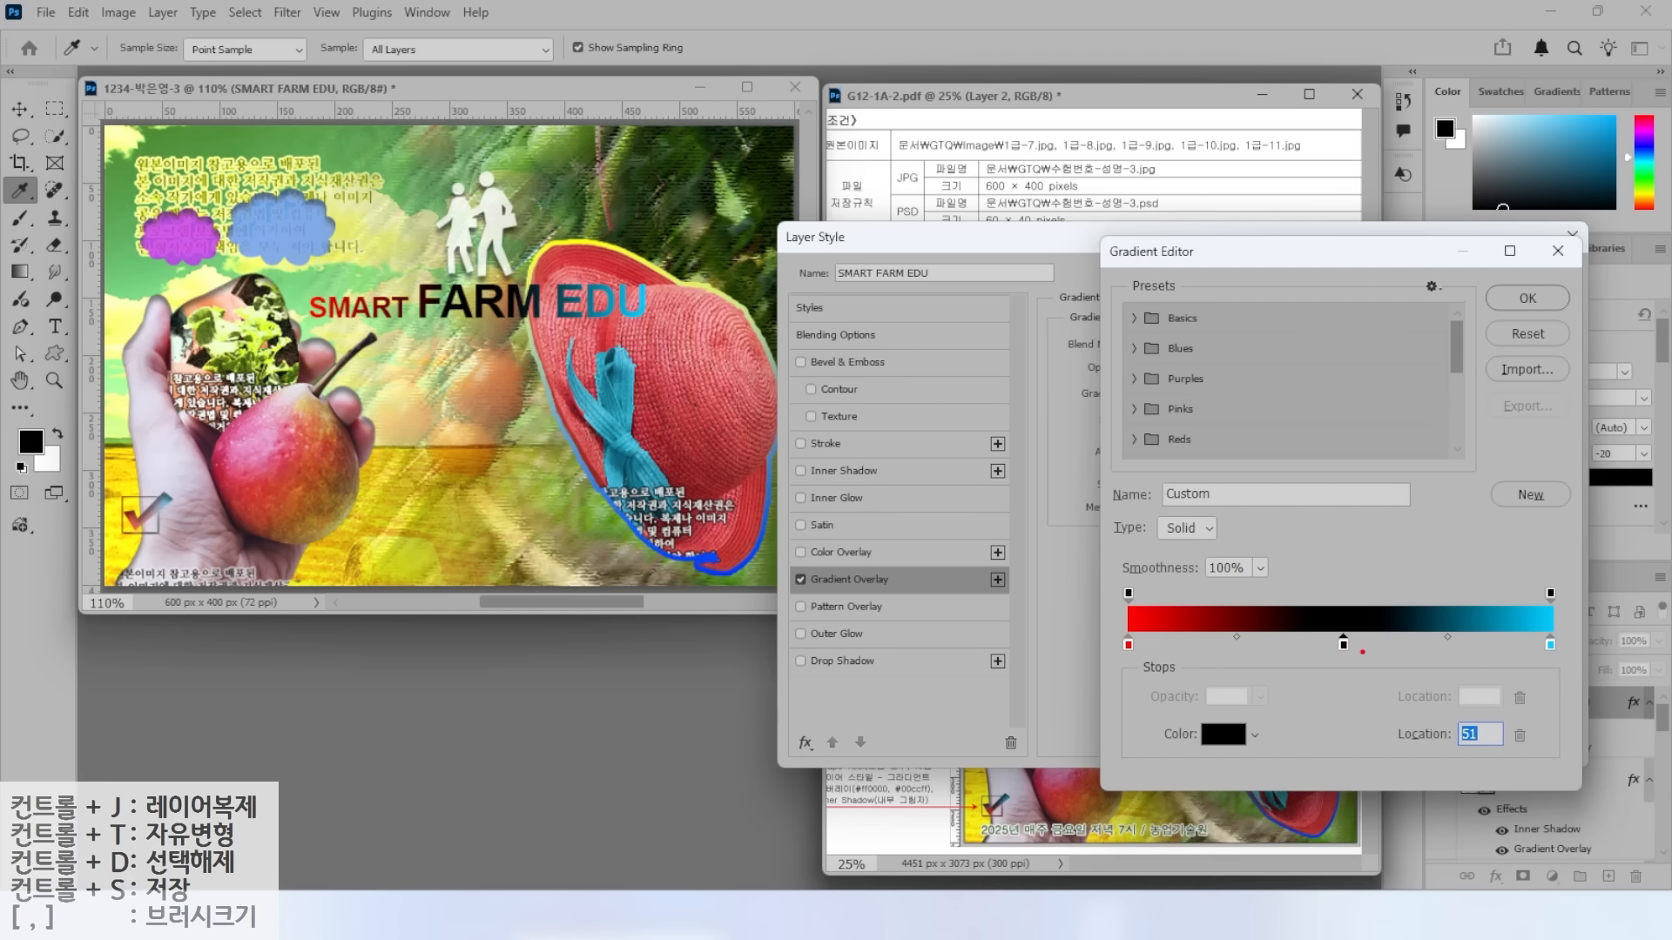
mouse_move(1366, 668)
mouse_down()
mouse_move(1306, 662)
mouse_move(1336, 630)
mouse_move(1343, 654)
mouse_move(1258, 742)
mouse_move(1327, 778)
mouse_move(1254, 885)
mouse_up()
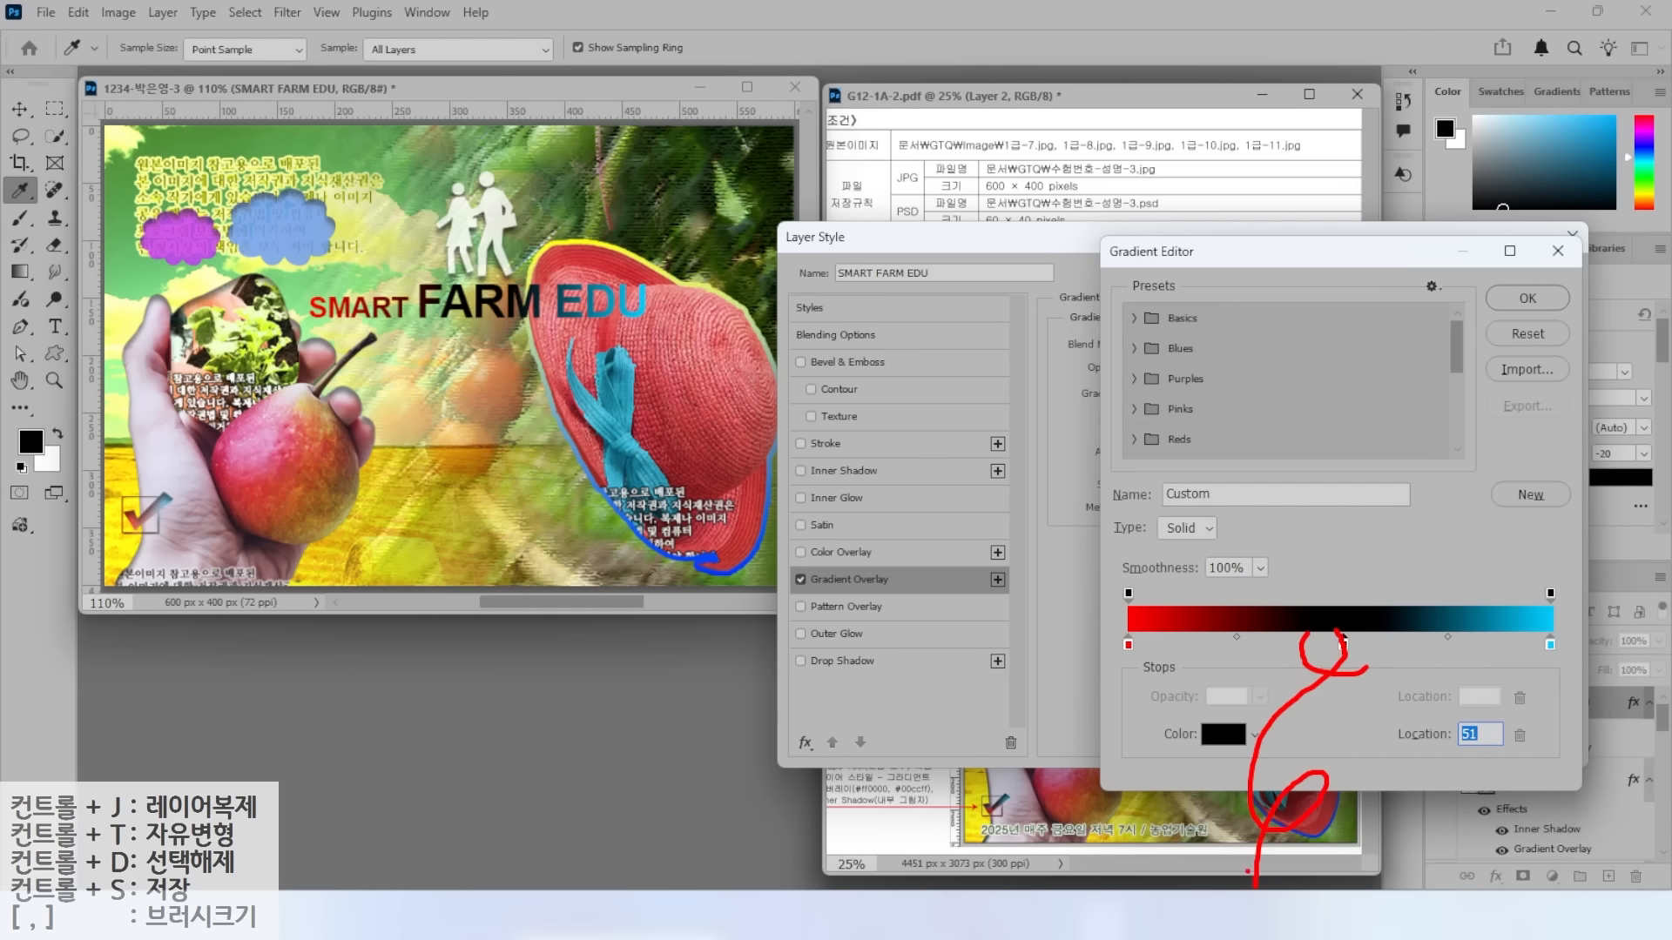
key(Escape)
Set the gradient stops to #cc33ff, #006666 and #ff9900 and accept the gradient.
click(1129, 644)
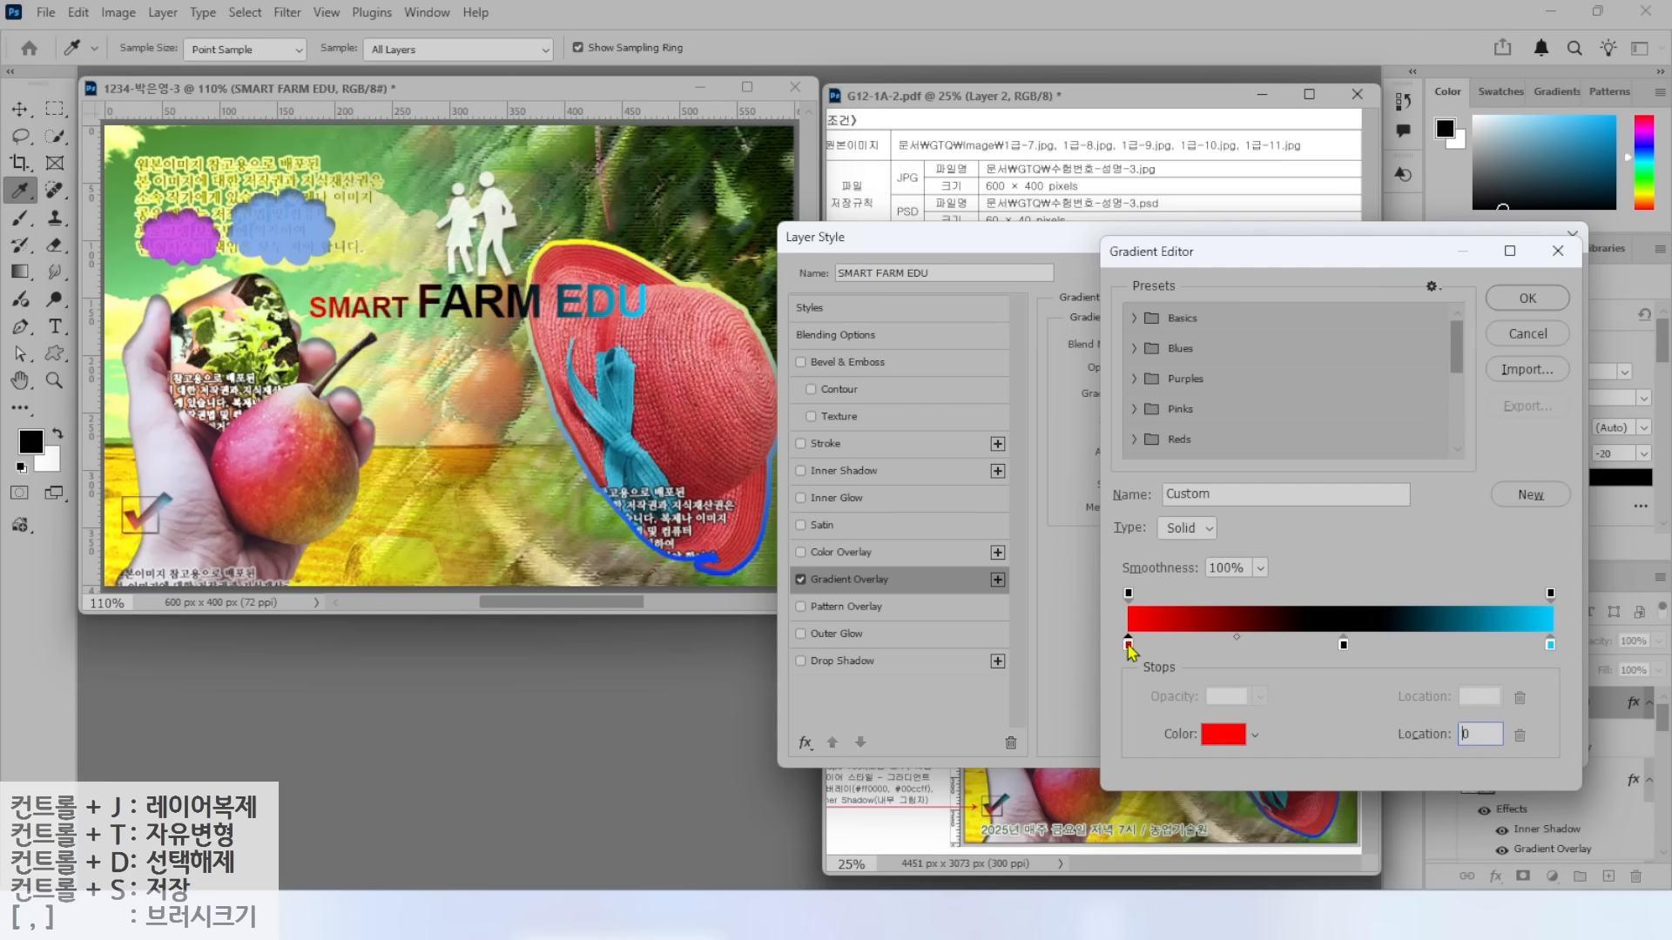
click(1224, 734)
text(cc33ff)
key(Return)
double_click(1344, 646)
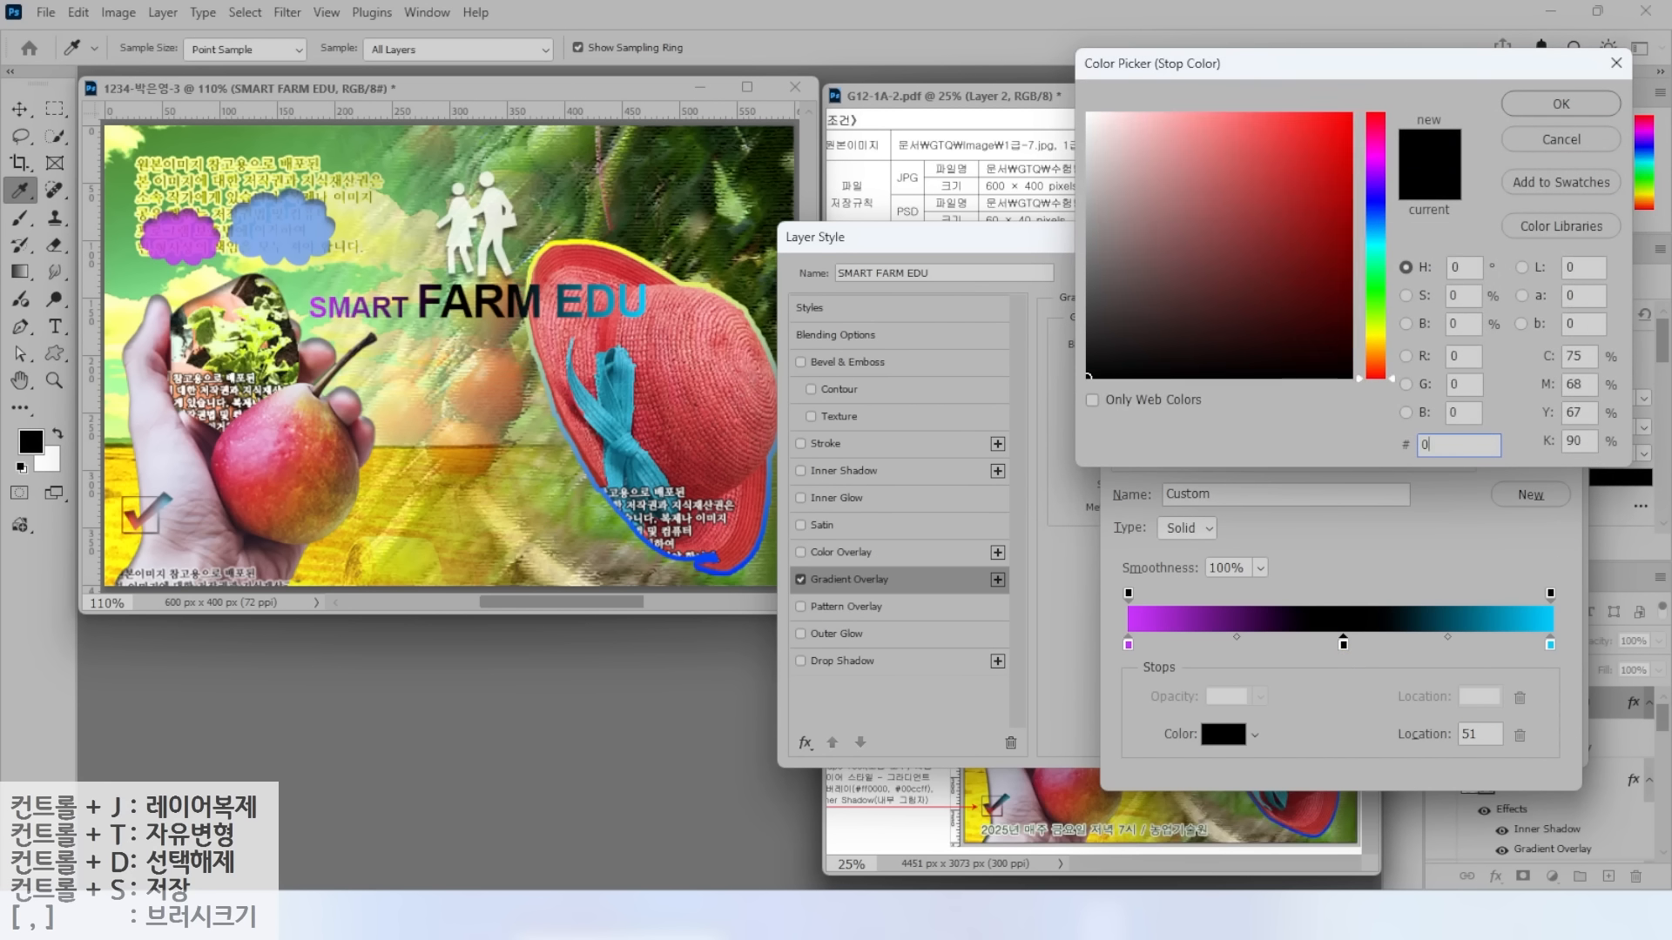
text(066)
key(Return)
double_click(1551, 646)
text(F99900)
key(Return)
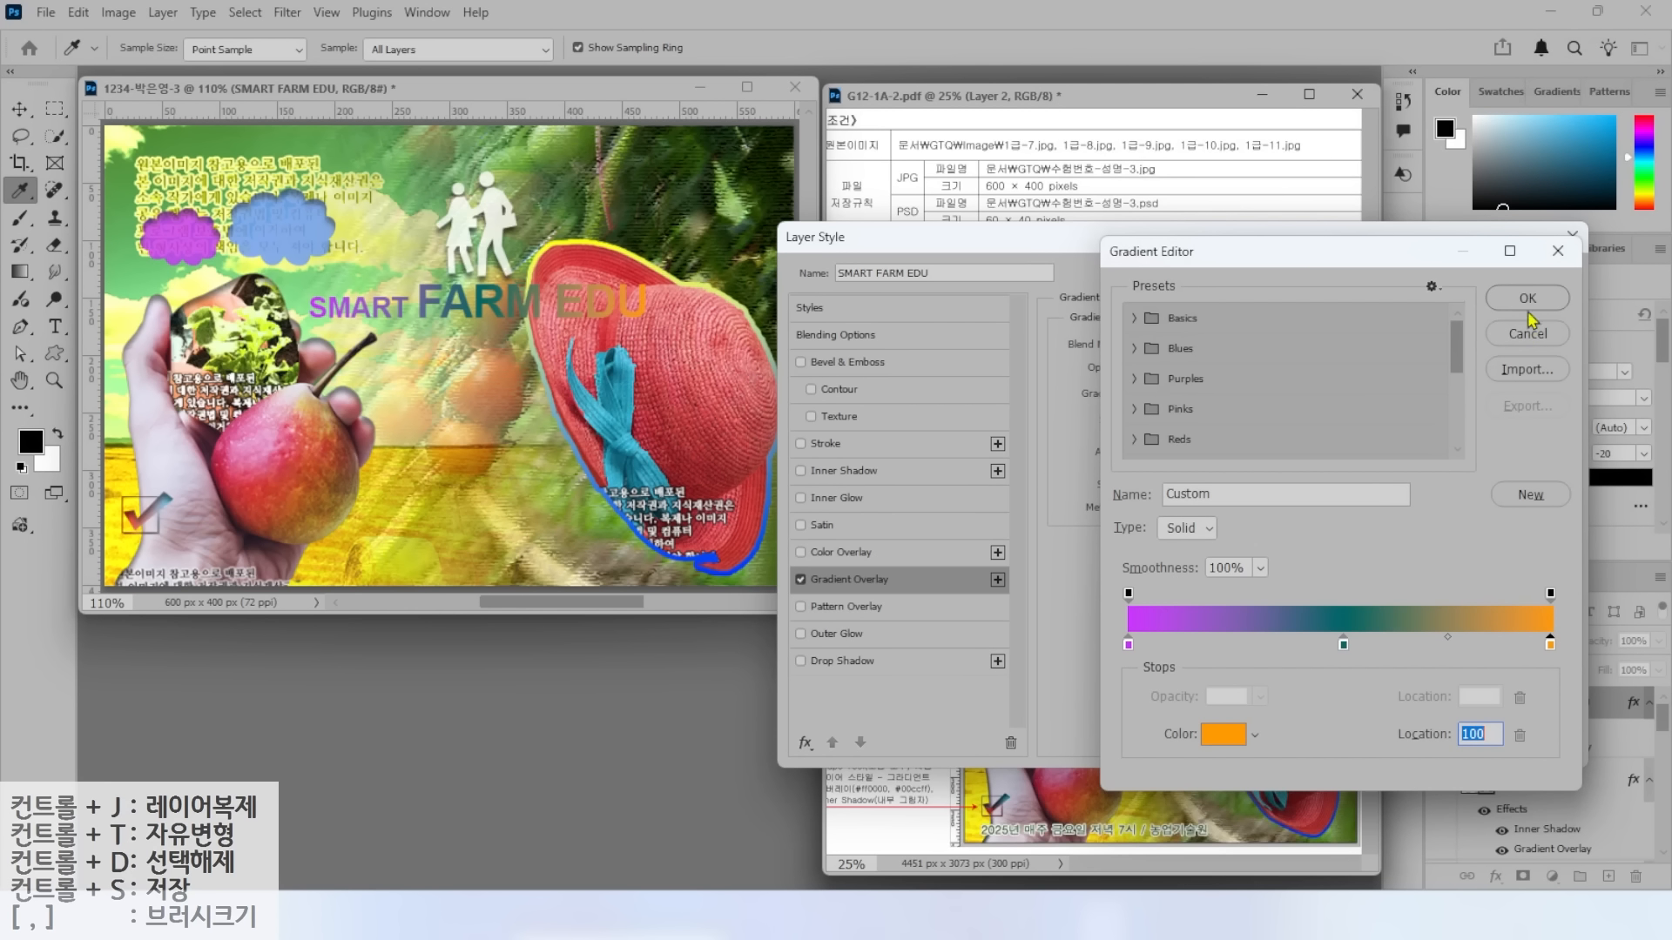
click(1528, 296)
Add a 2 px solid-colour Stroke and a Drop Shadow, then apply the styles.
click(826, 444)
text(2)
click(1151, 465)
click(1145, 470)
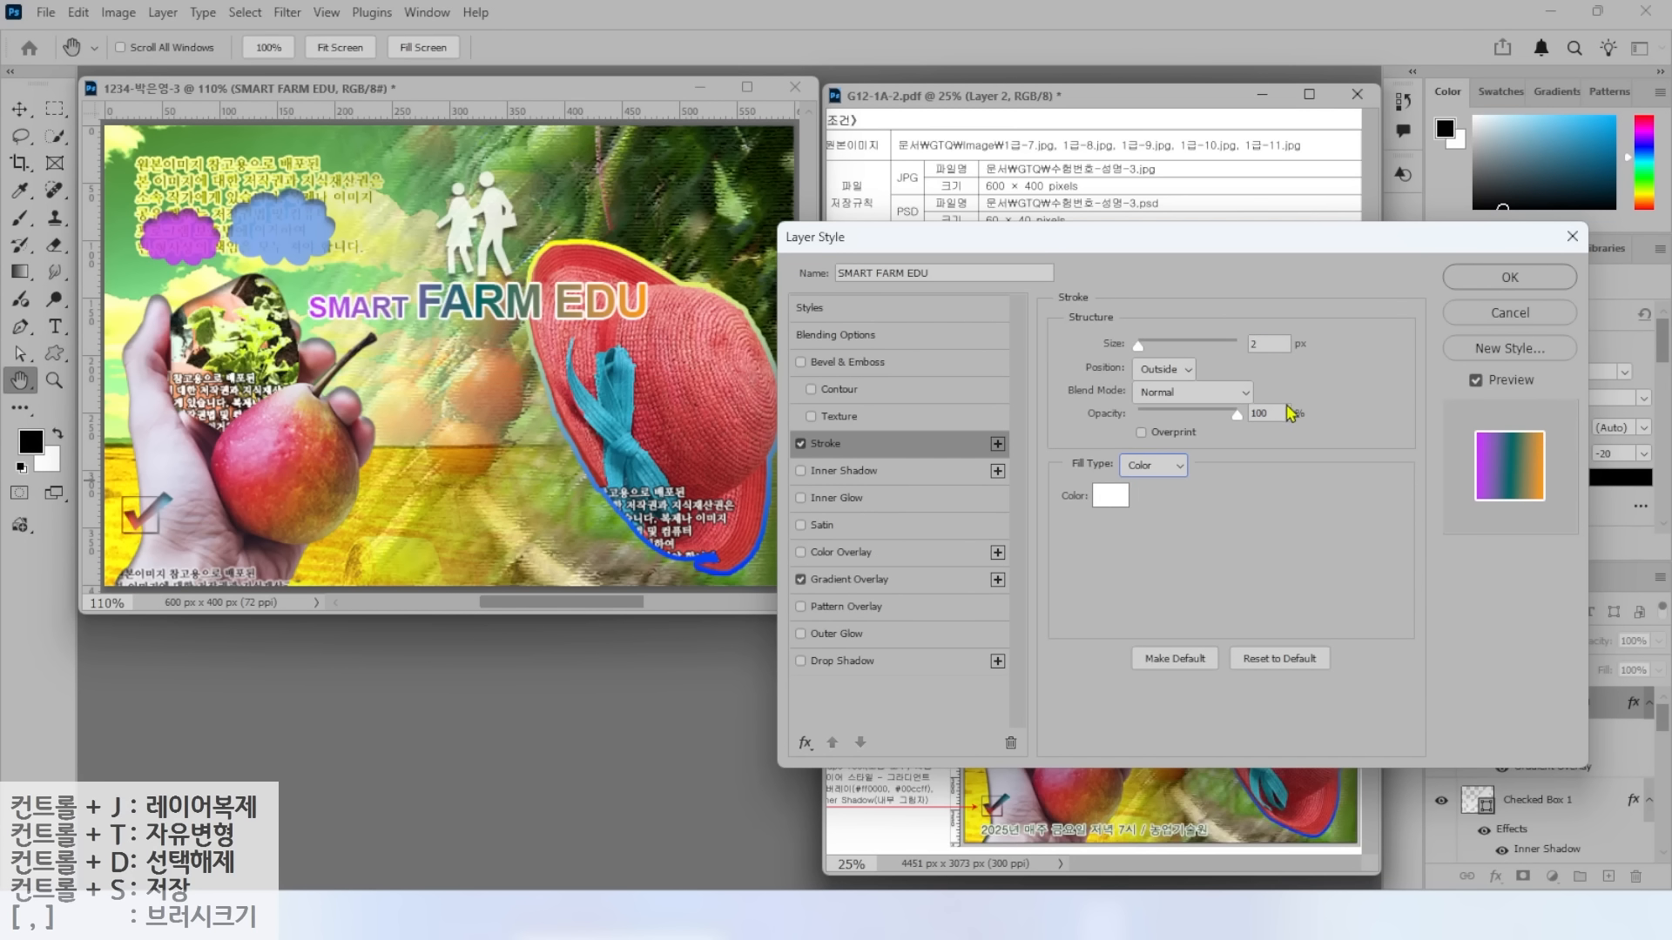
click(843, 664)
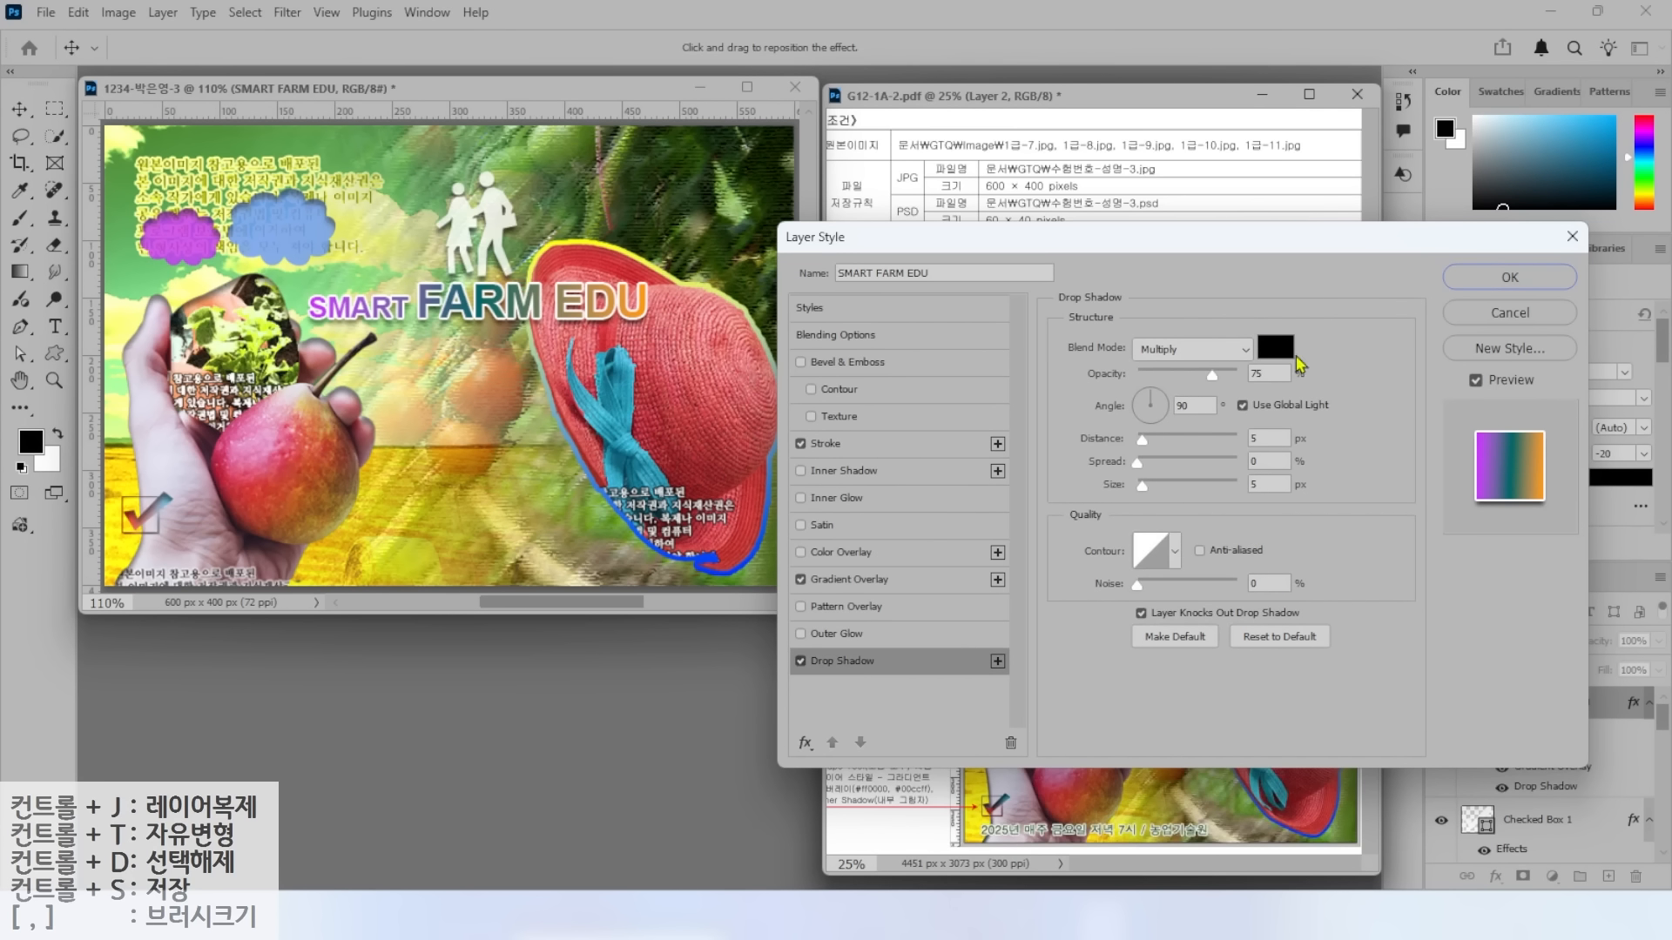
click(1508, 278)
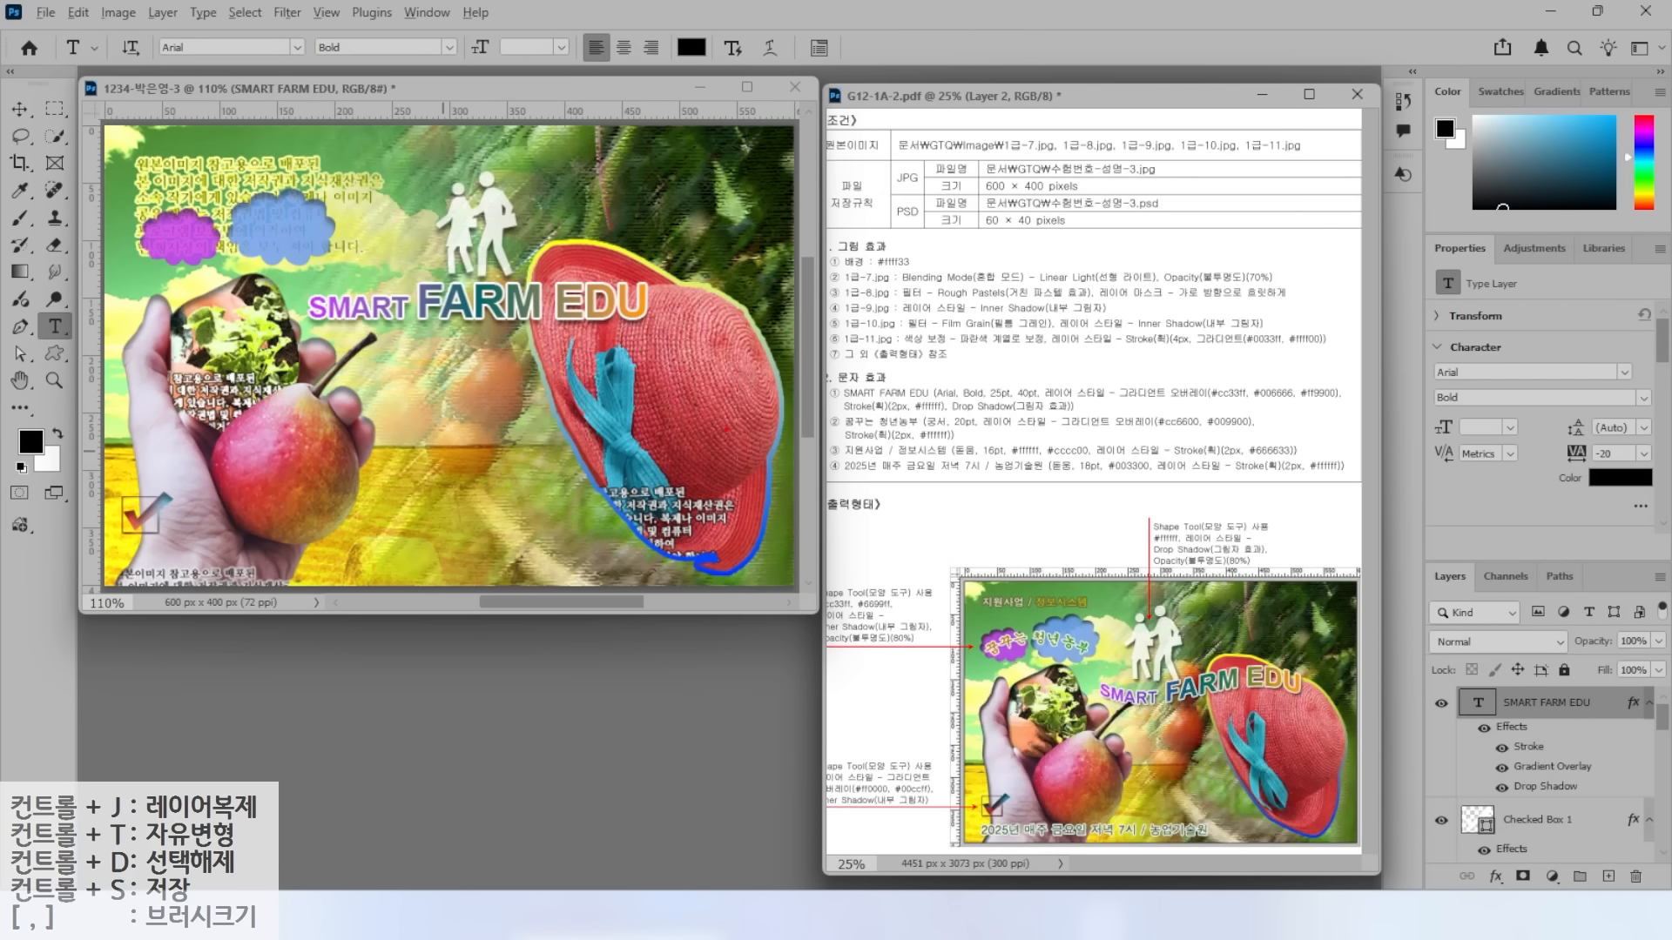
Warp the title with a Flag style at -49% bend and nudge it up and right.
mouse_move(1114, 677)
mouse_down()
mouse_move(1190, 700)
mouse_move(1259, 671)
mouse_move(1310, 688)
mouse_up()
mouse_move(805, 77)
mouse_down()
mouse_move(749, 86)
mouse_move(766, 3)
mouse_move(811, 28)
mouse_move(792, 81)
mouse_move(851, 159)
mouse_up()
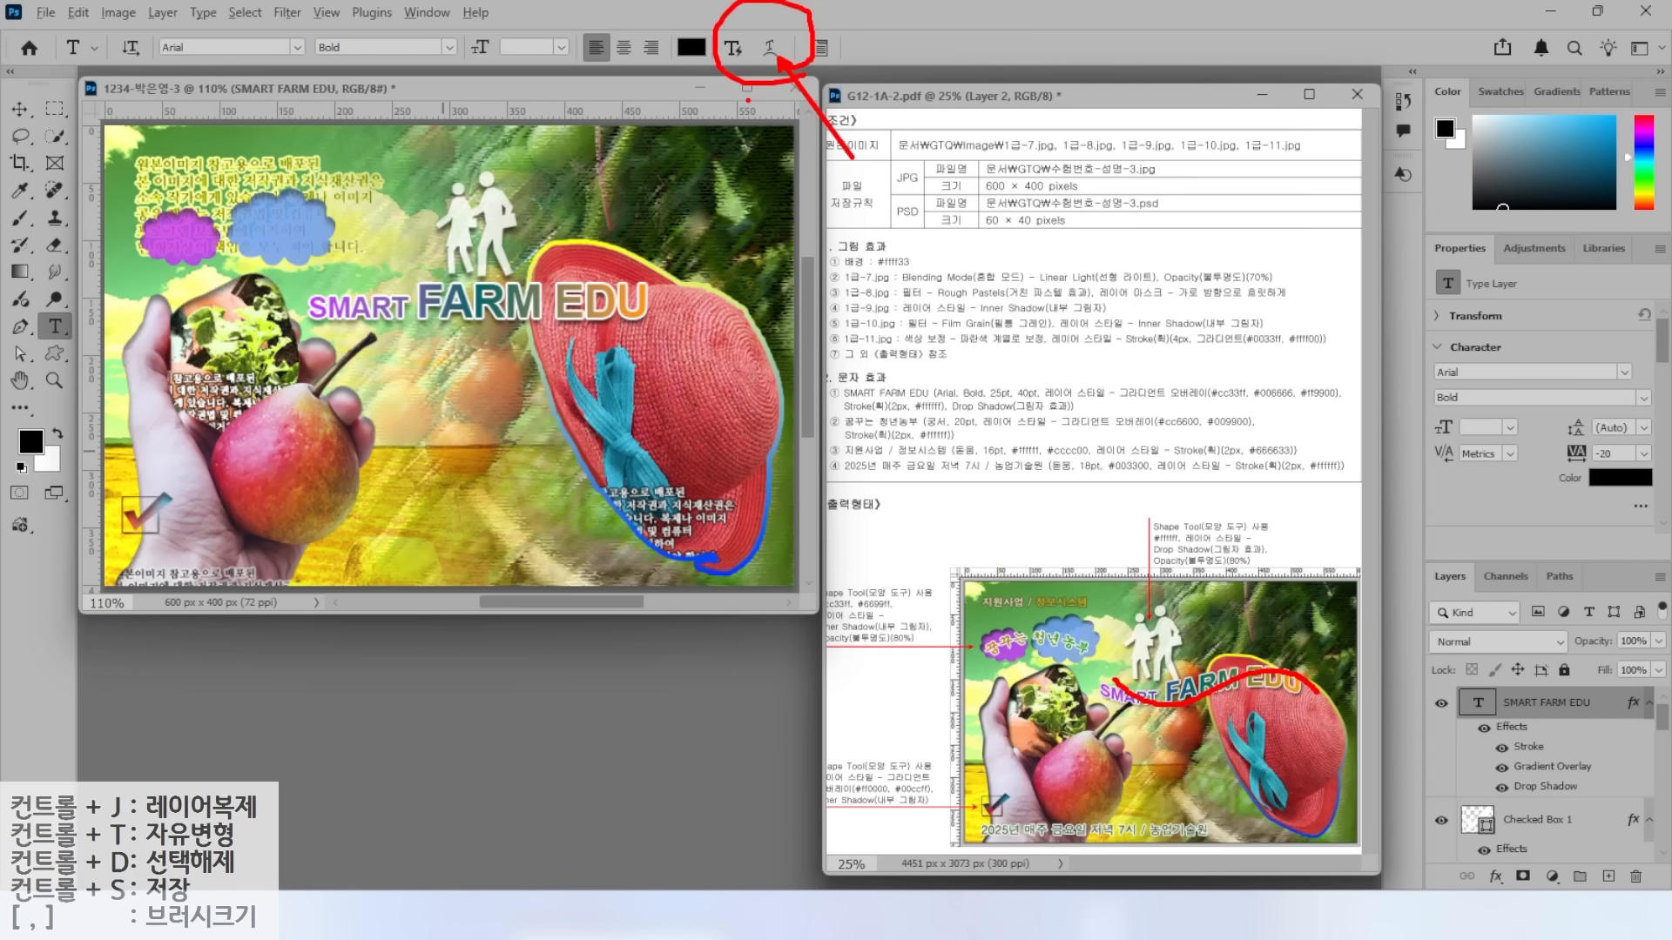
click(770, 47)
click(866, 305)
click(828, 546)
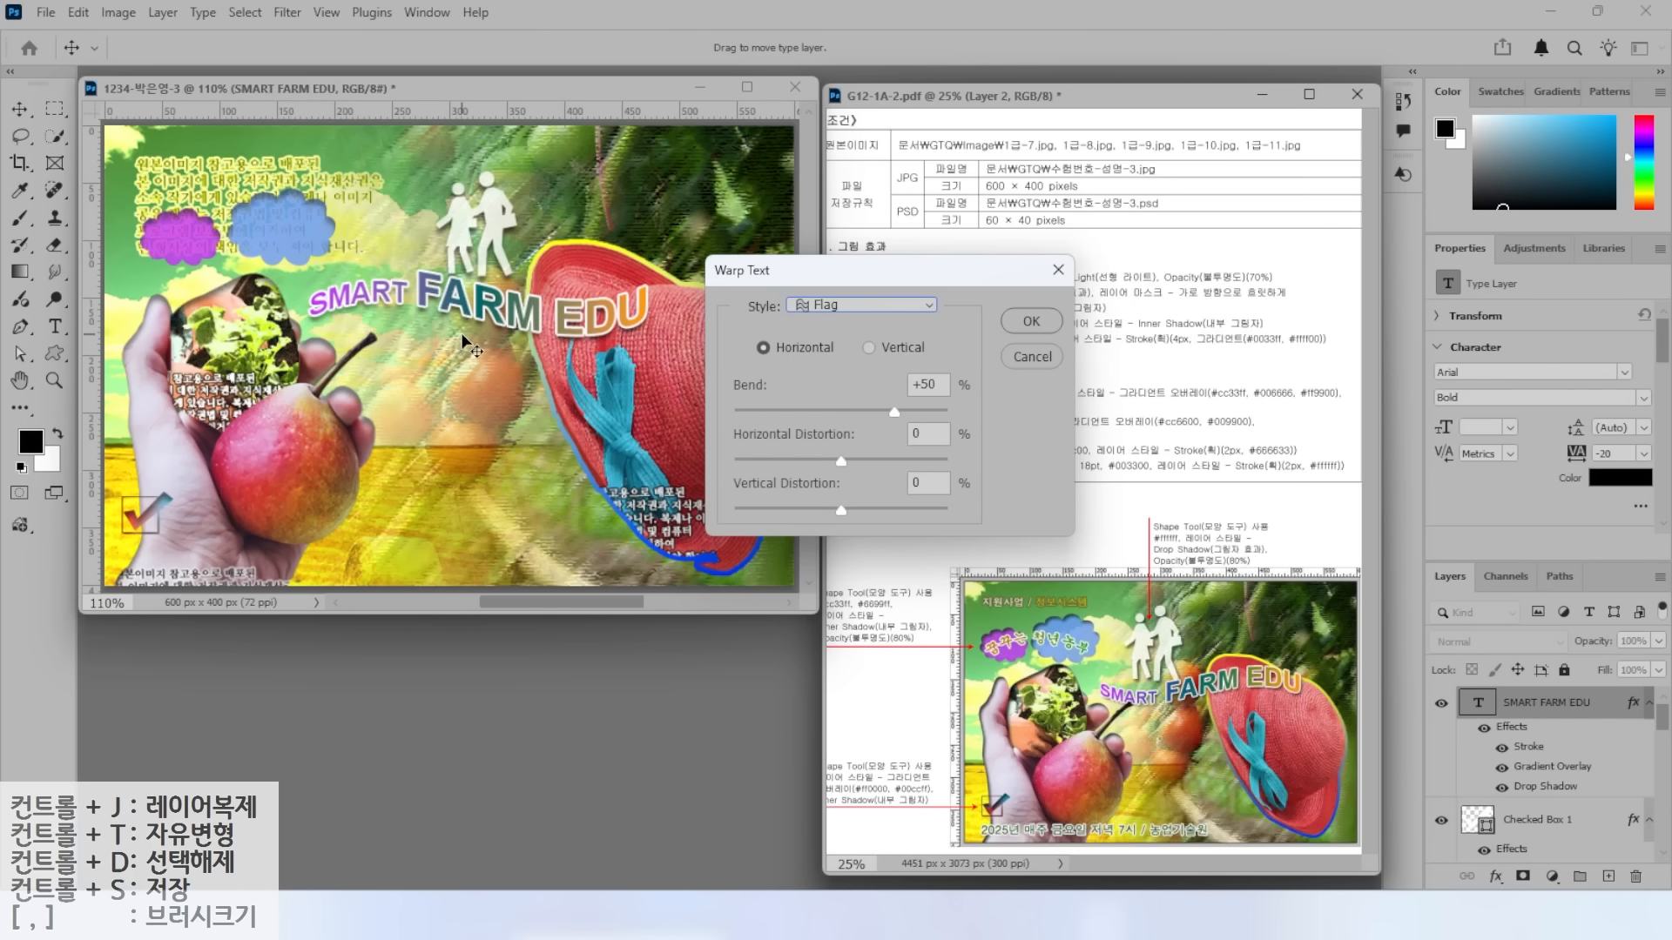
drag(903, 422, 789, 418)
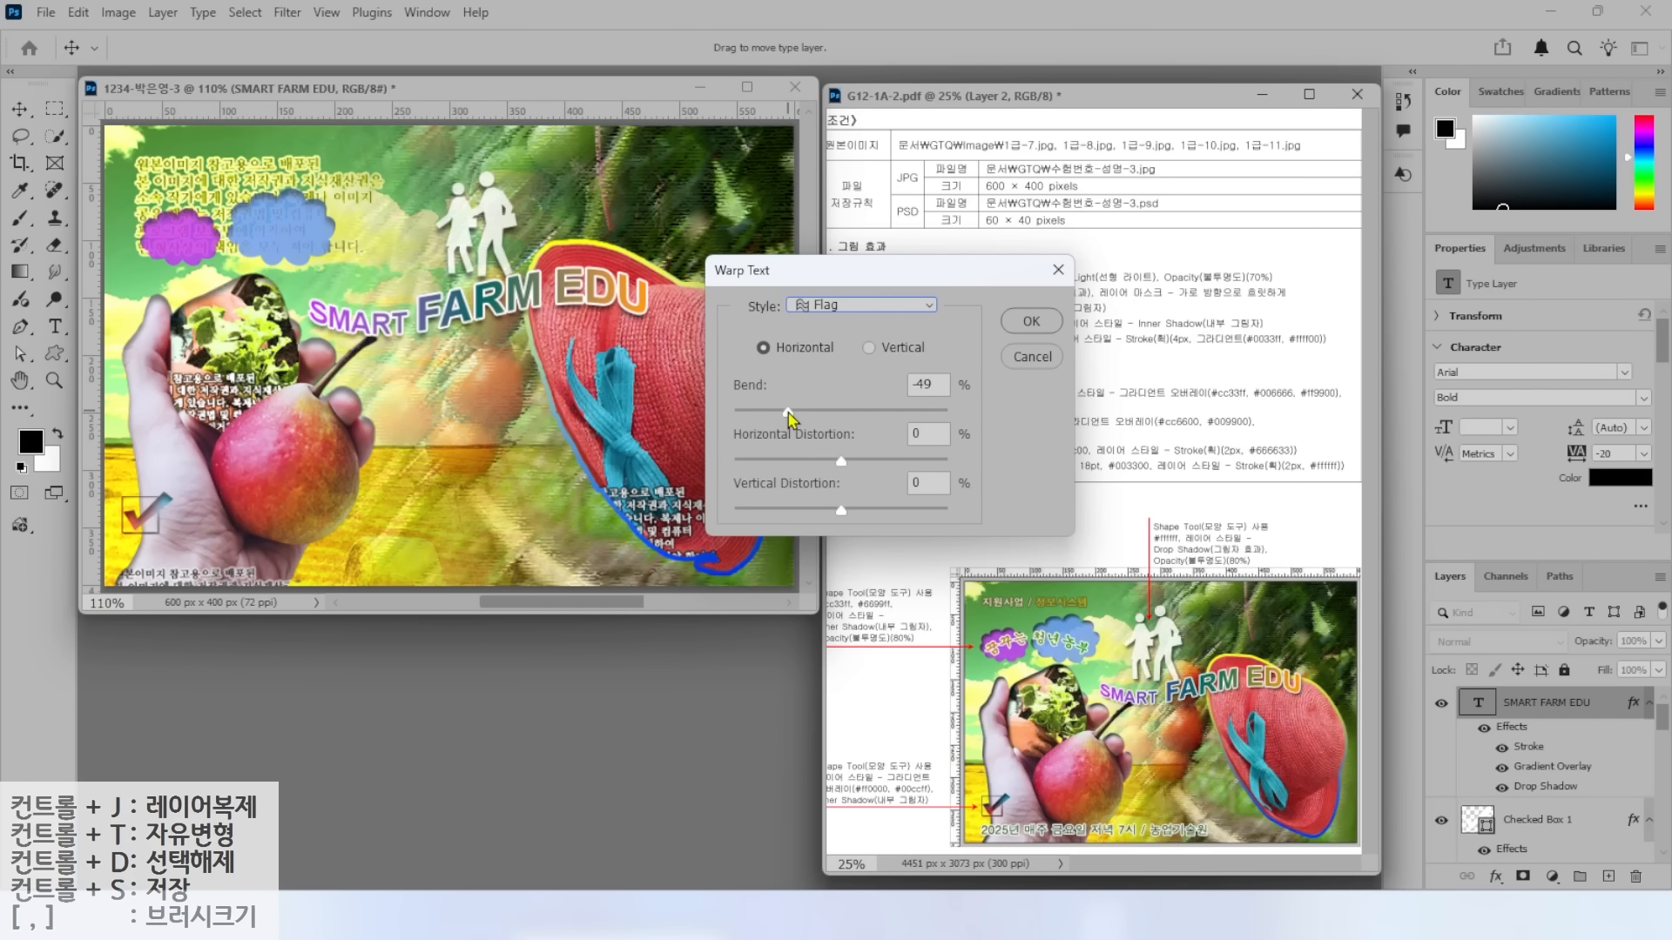
click(1030, 319)
click(21, 110)
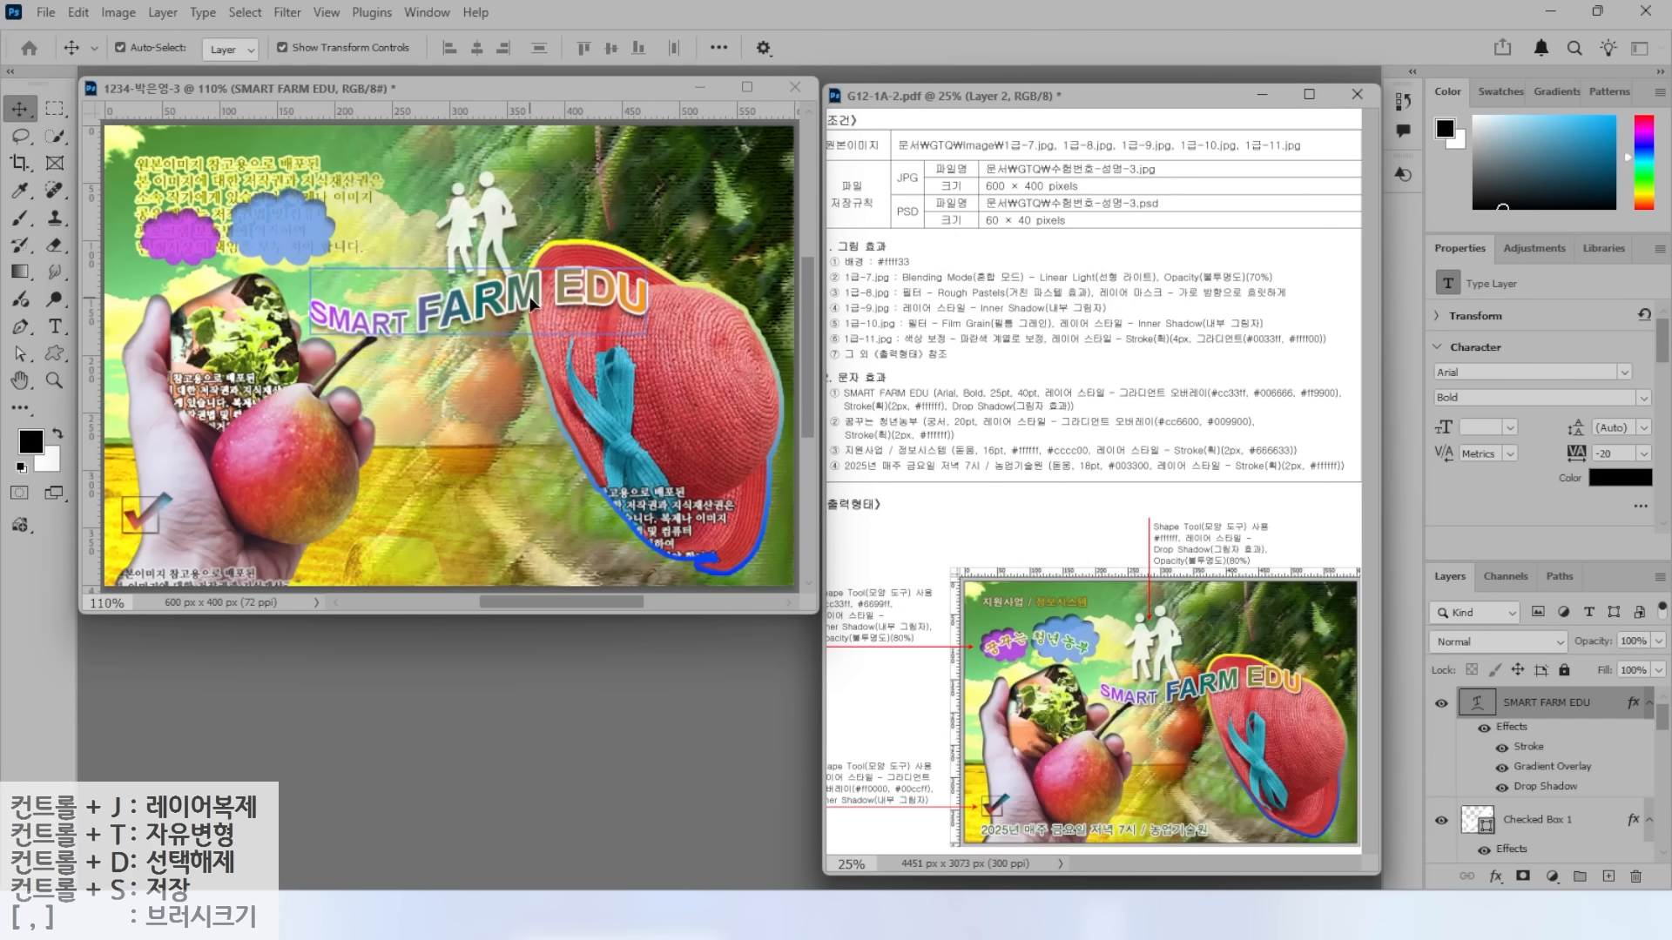
drag(534, 303, 572, 292)
Type the caption '꿈꾸는 청년농부' and set it in 궁서 at 20 pt.
click(55, 328)
click(386, 398)
text(꿈)
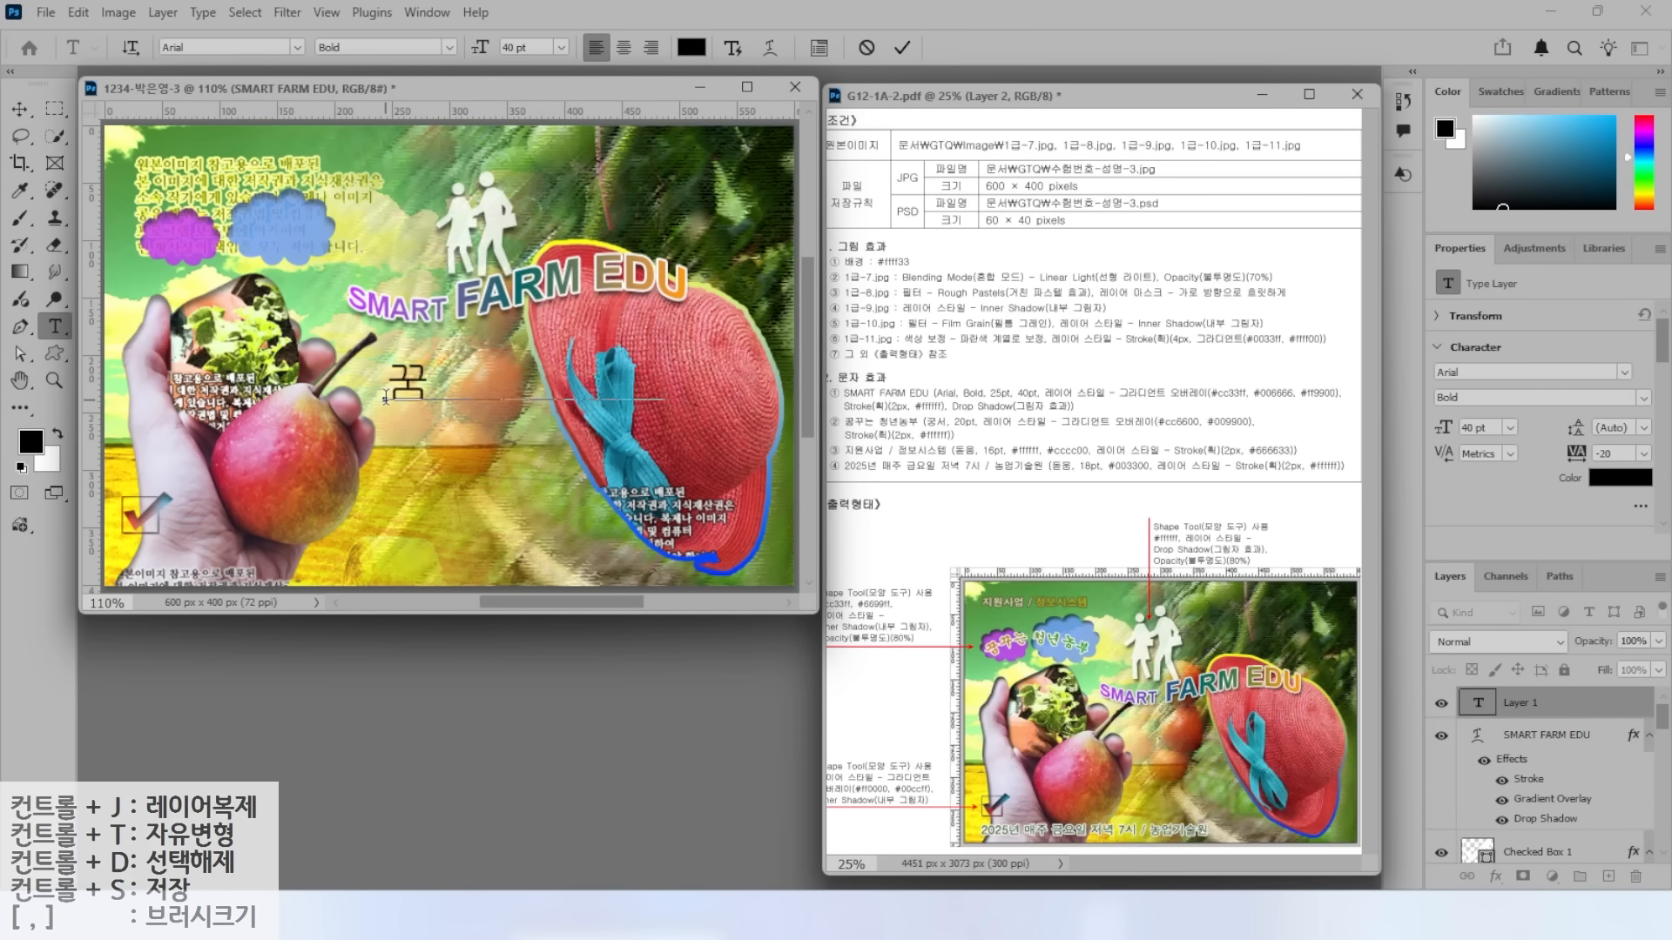
text(꾸는 청년농부)
key(ctrl+Return)
click(298, 48)
click(392, 244)
click(549, 46)
text(20)
key(Return)
Give the caption a two-stop Gradient Overlay from #ff6600 to #009900.
click(1495, 876)
click(1530, 819)
click(1197, 391)
drag(1347, 647, 1341, 709)
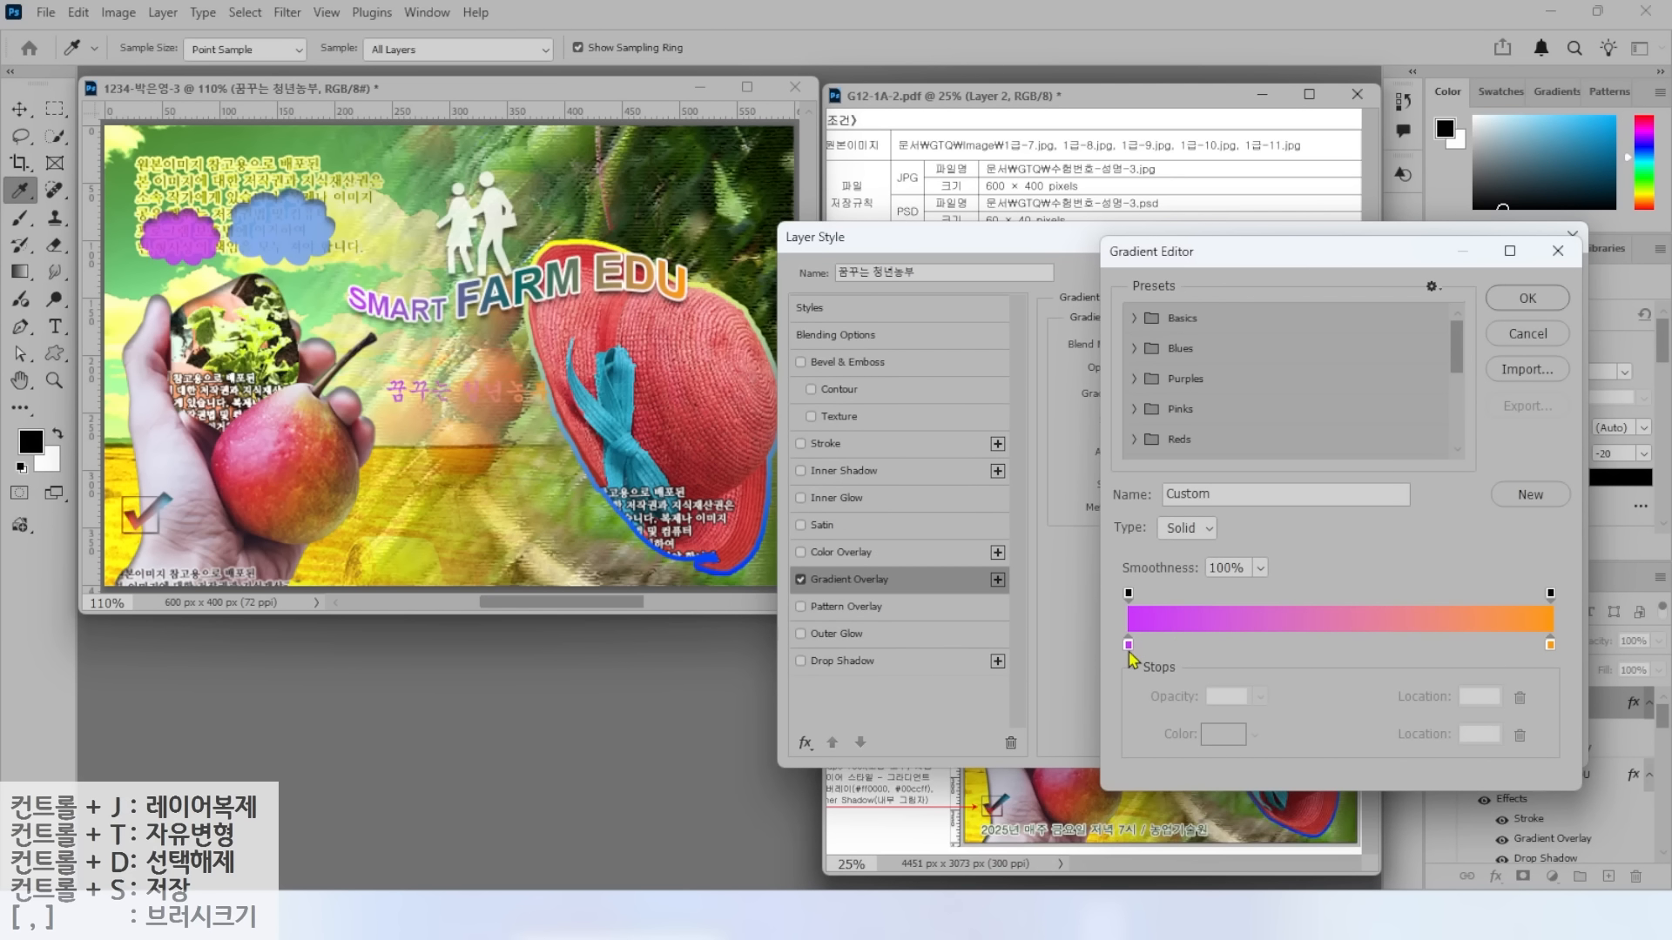
double_click(1128, 646)
text(ff6600)
key(Return)
double_click(1550, 644)
text(009900)
key(Return)
click(1527, 299)
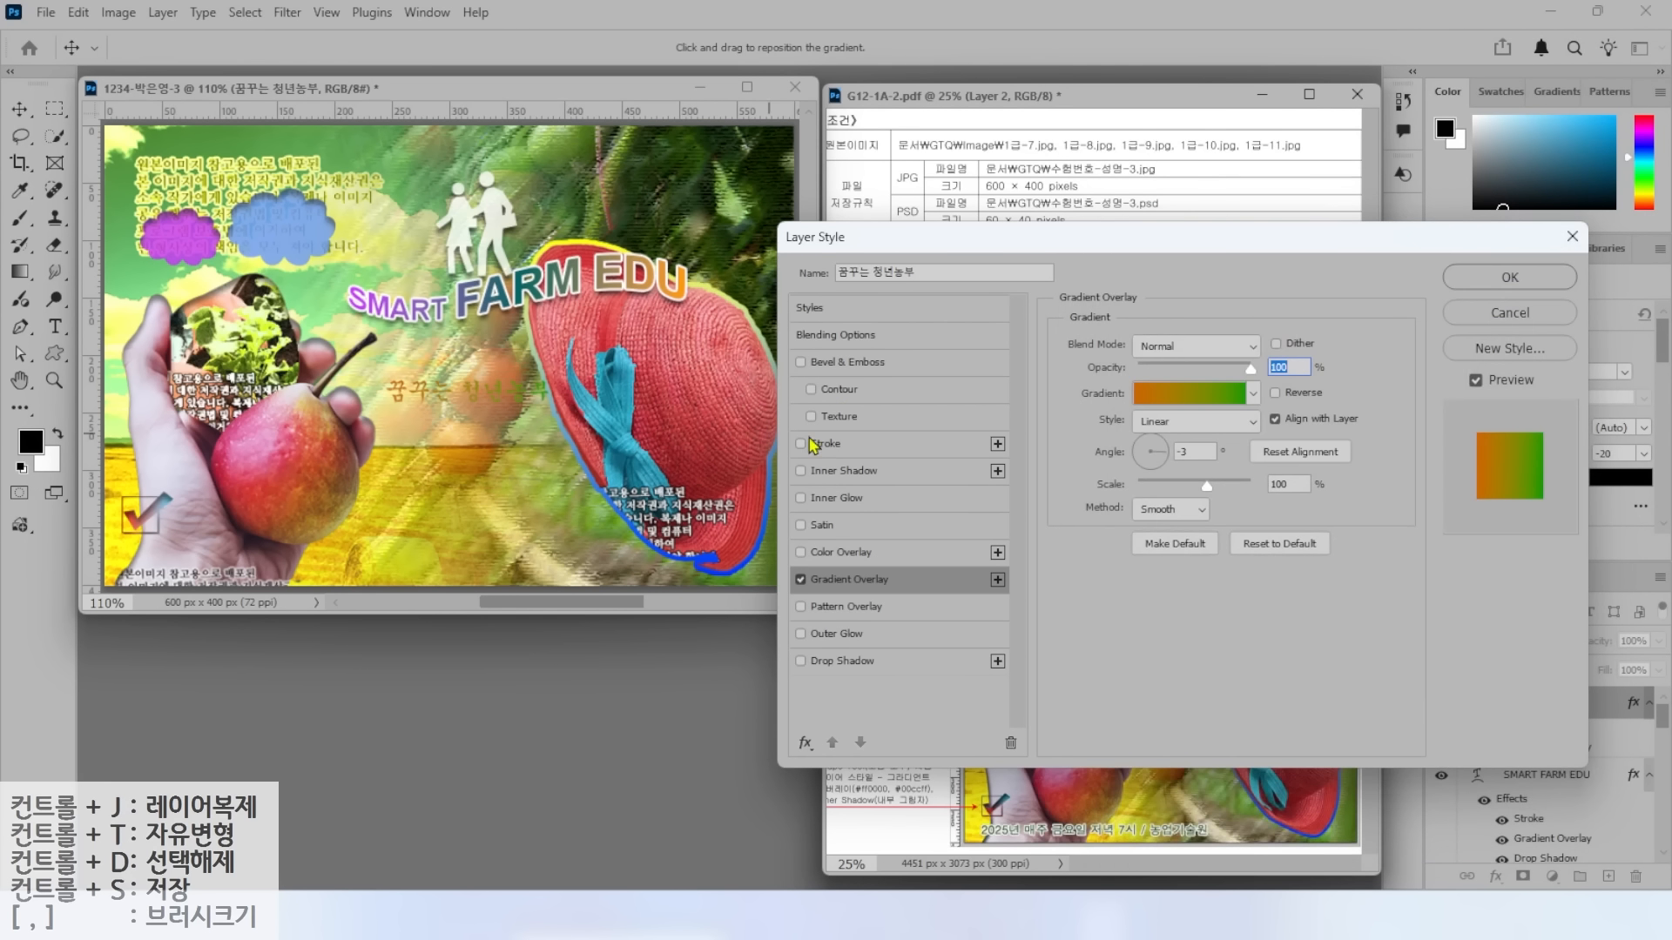
Add a white Stroke to the caption and apply its layer styles.
click(816, 444)
click(1121, 495)
key(Return)
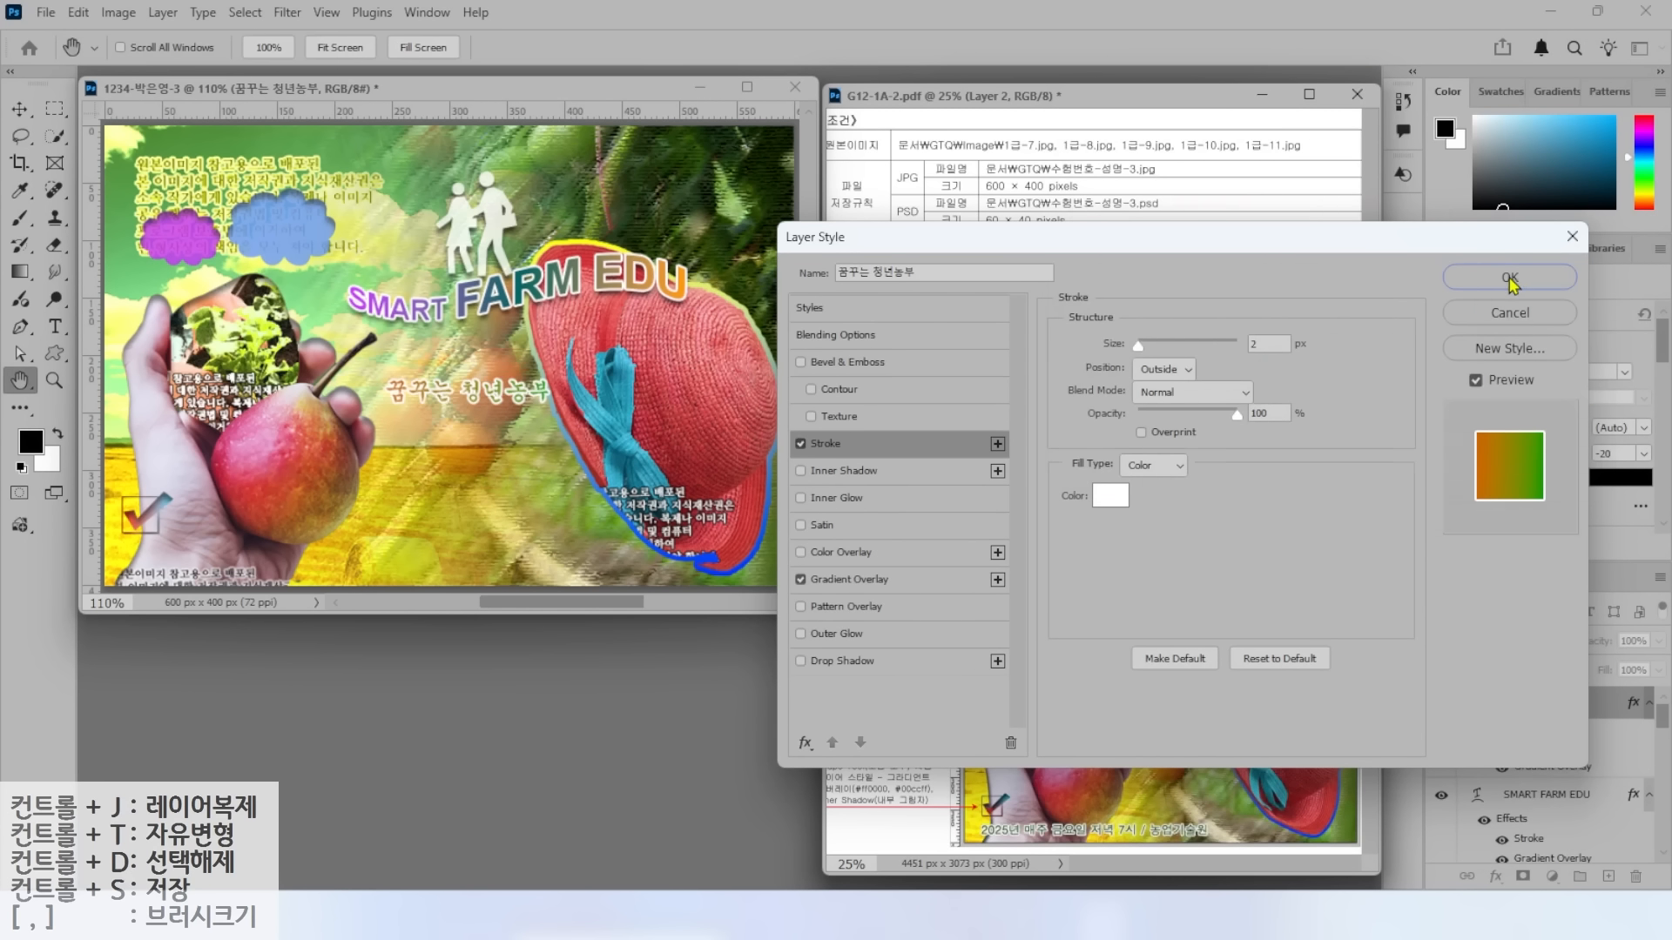
click(1510, 278)
Warp the caption with the Arc style and move it onto the top-left clouds.
click(733, 49)
click(862, 304)
click(836, 329)
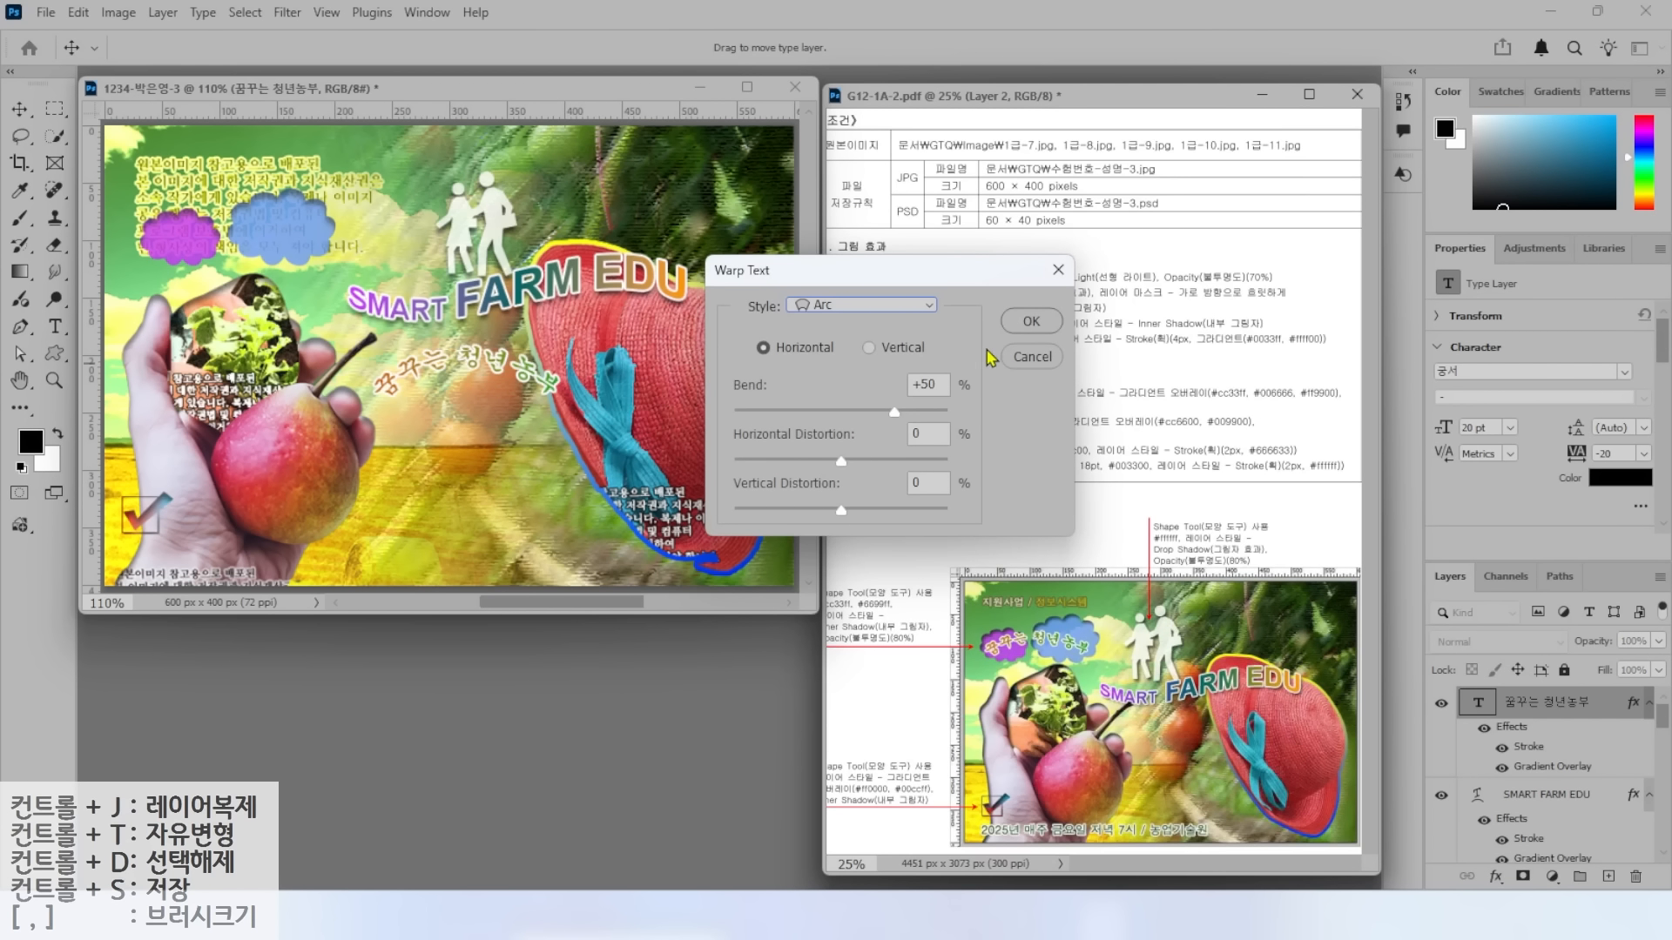
click(1031, 321)
key(v)
drag(464, 357, 276, 236)
Add a new text line reading '지원사업 / 정보시스템'.
key(t)
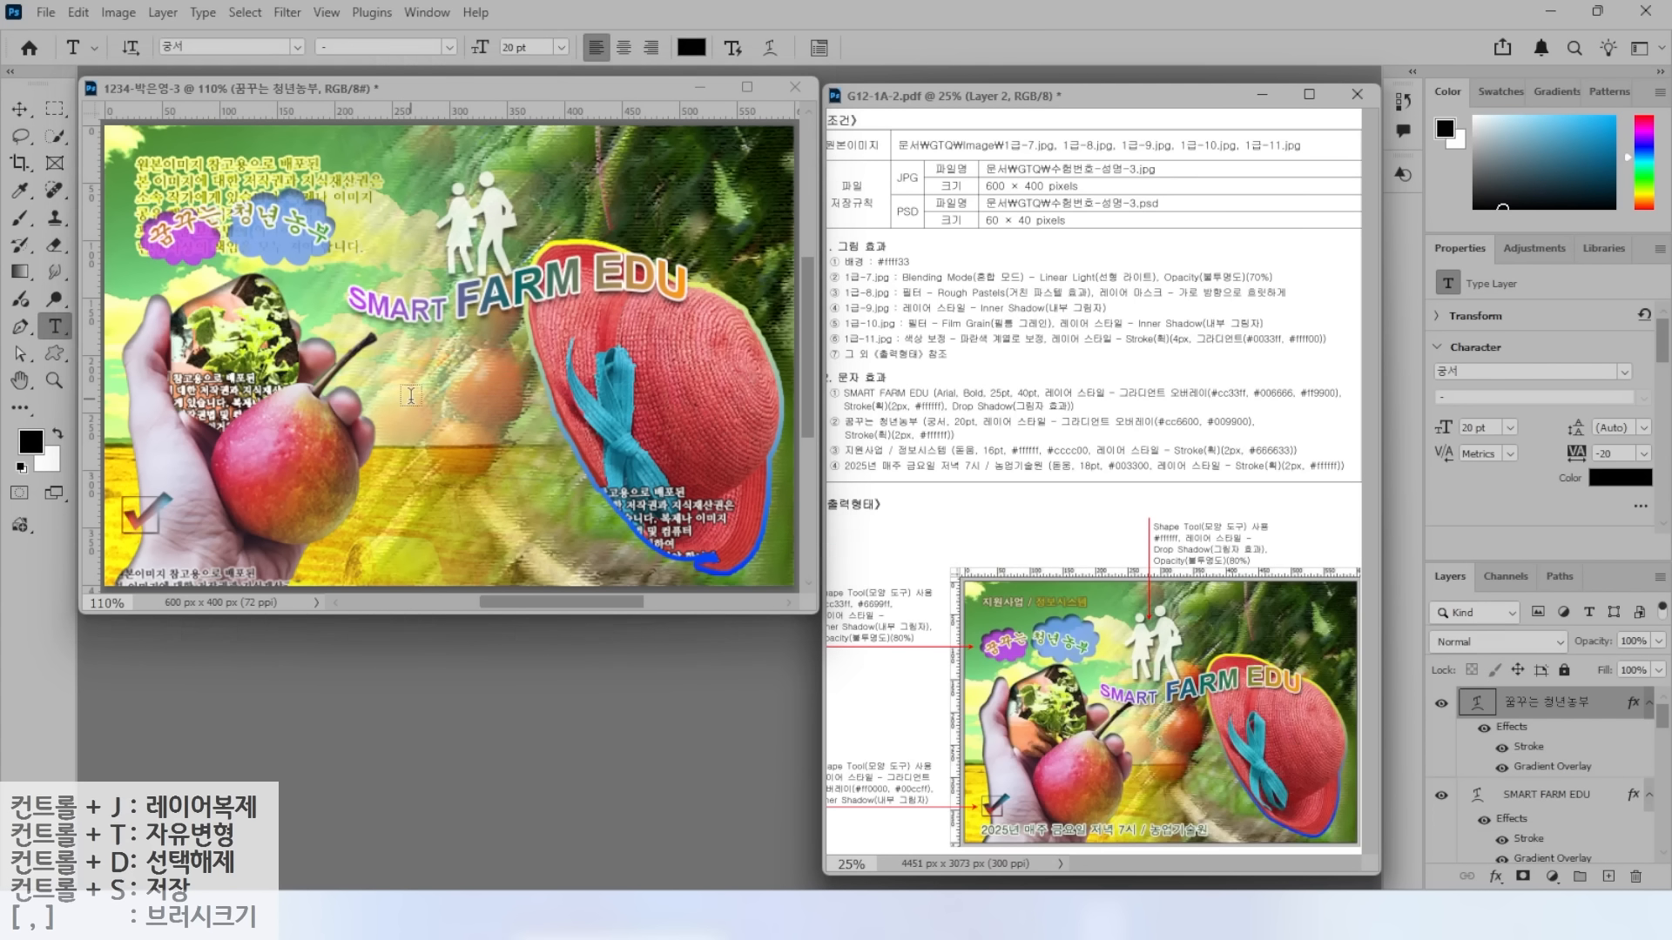
click(413, 392)
text(지원사업 / 정보시스템)
key(ctrl+Return)
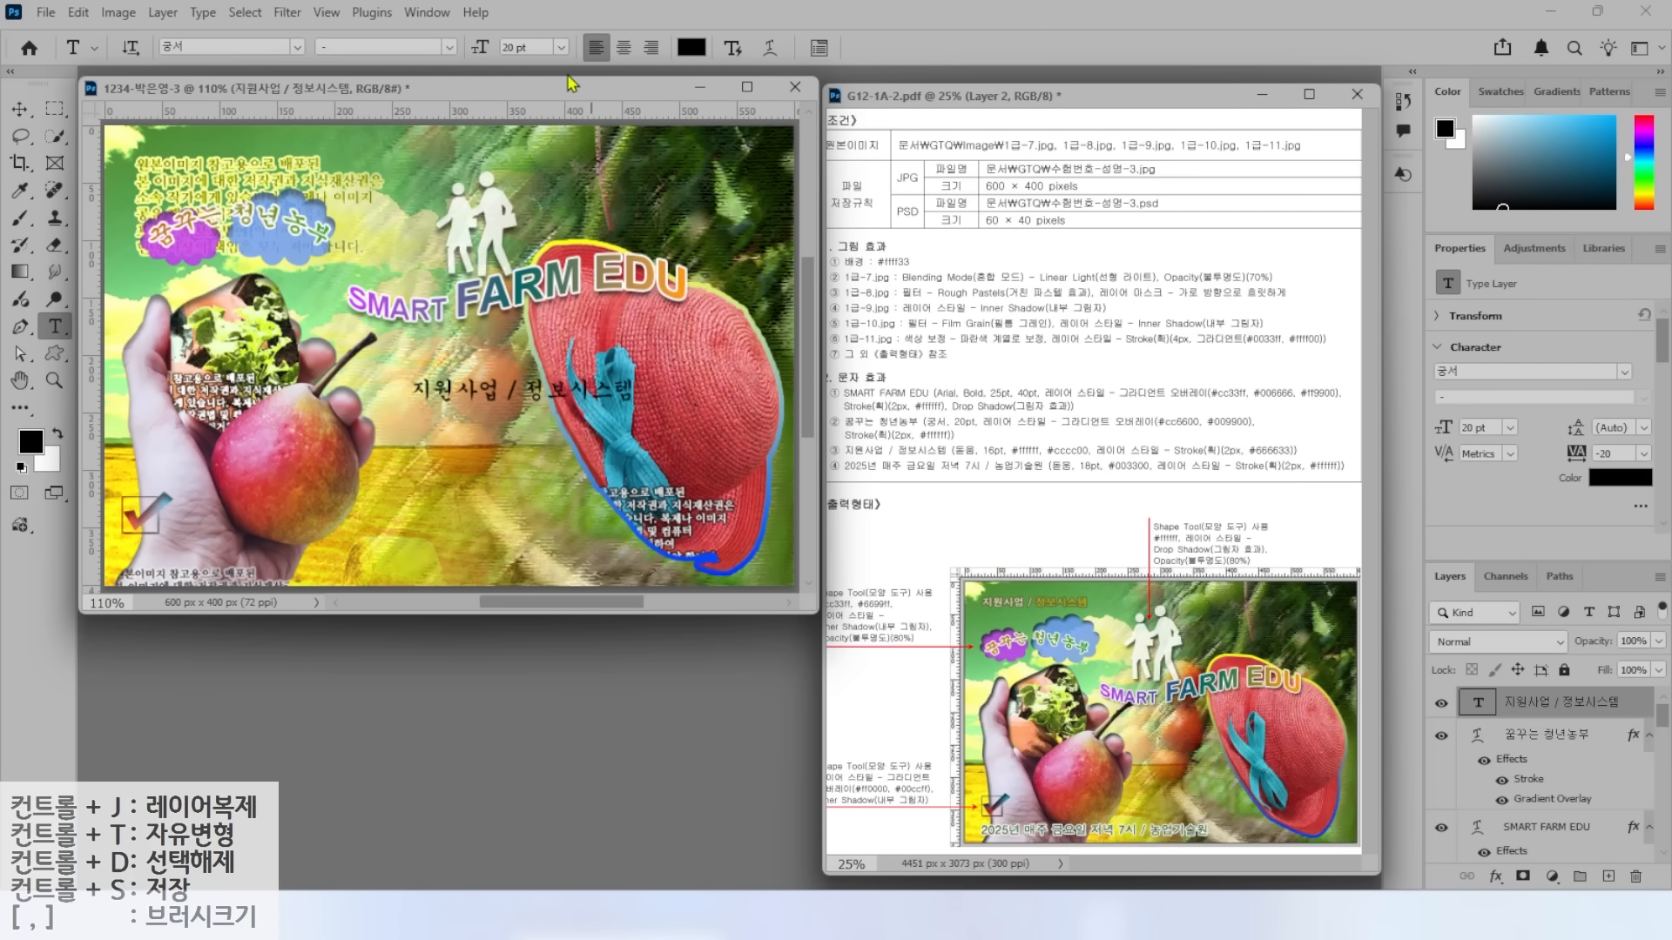
Set the 지원사업 / 정보시스템 text to 돋움, 16 pt, in white.
click(296, 47)
scroll(432, 321, down, 2)
scroll(433, 320, up, 1)
scroll(418, 391, down, 10)
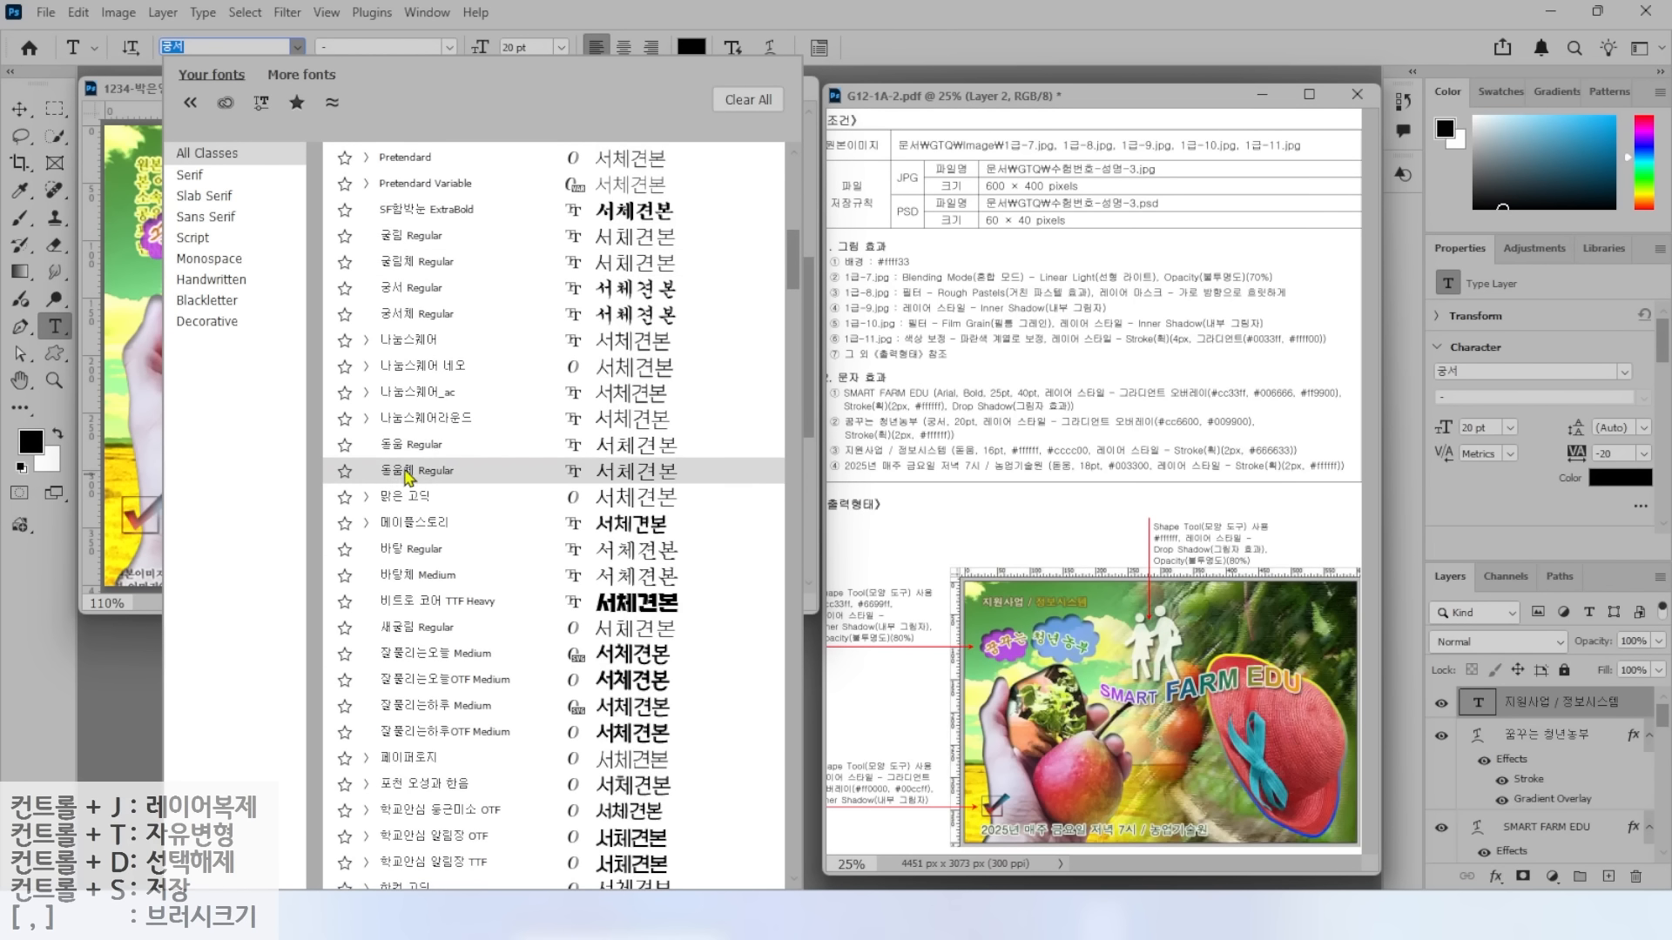
click(397, 448)
click(532, 47)
text(16)
key(Return)
click(684, 49)
drag(1115, 130, 1080, 87)
key(Return)
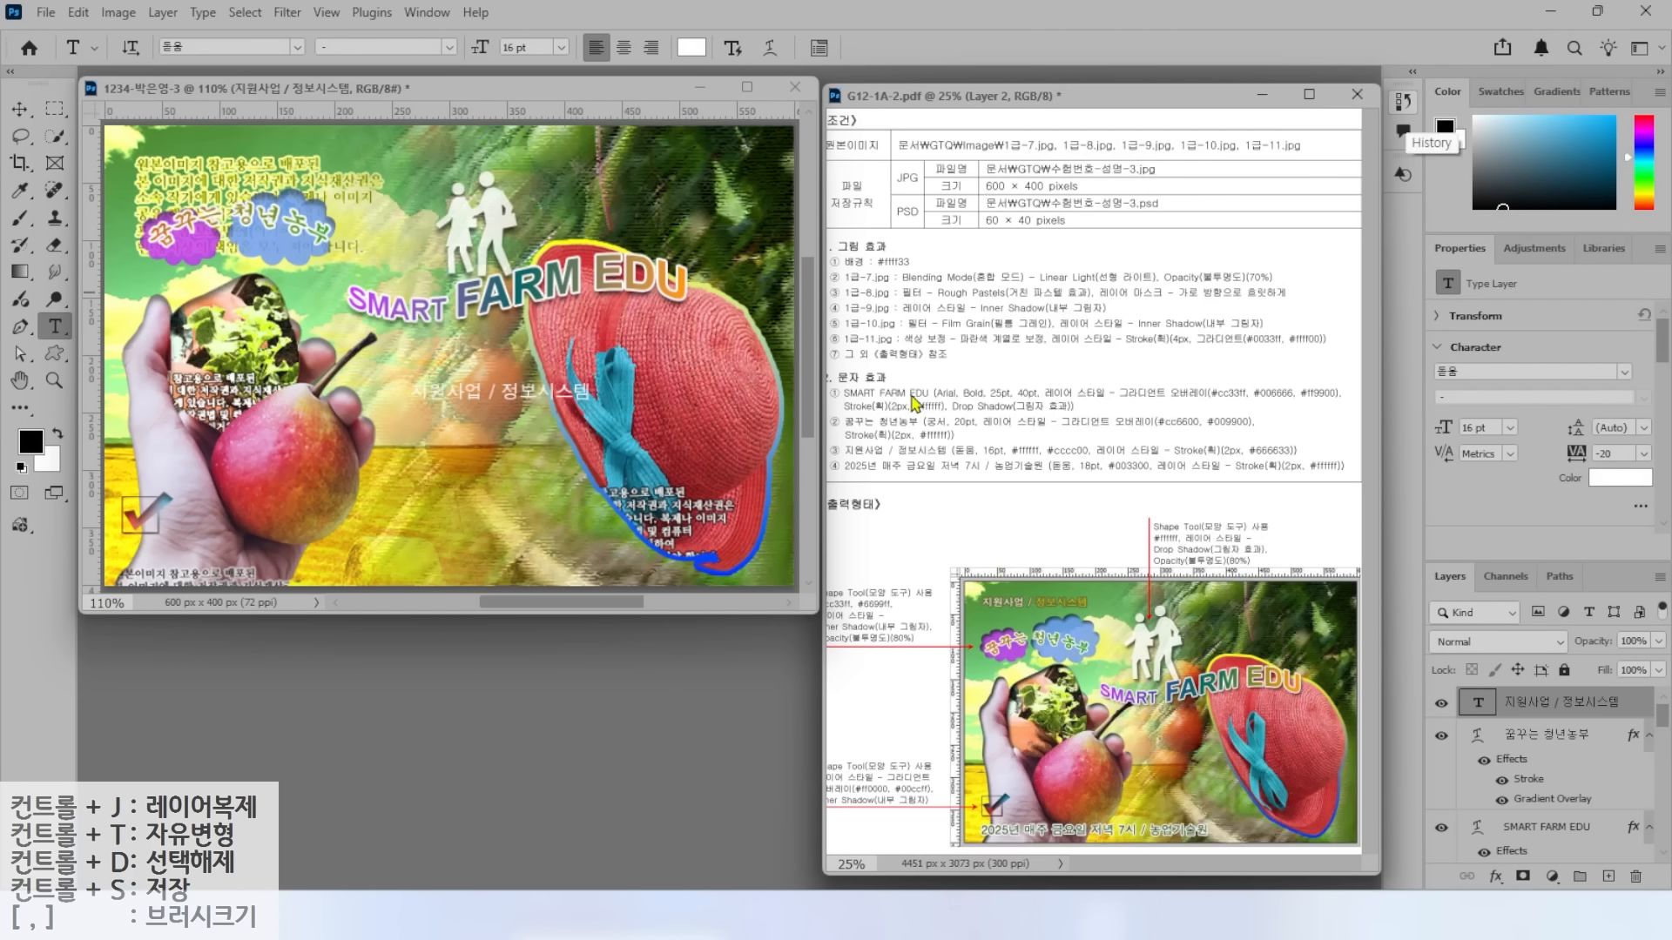
Add a Stroke in olive #666633 to the text.
click(1496, 876)
click(1526, 724)
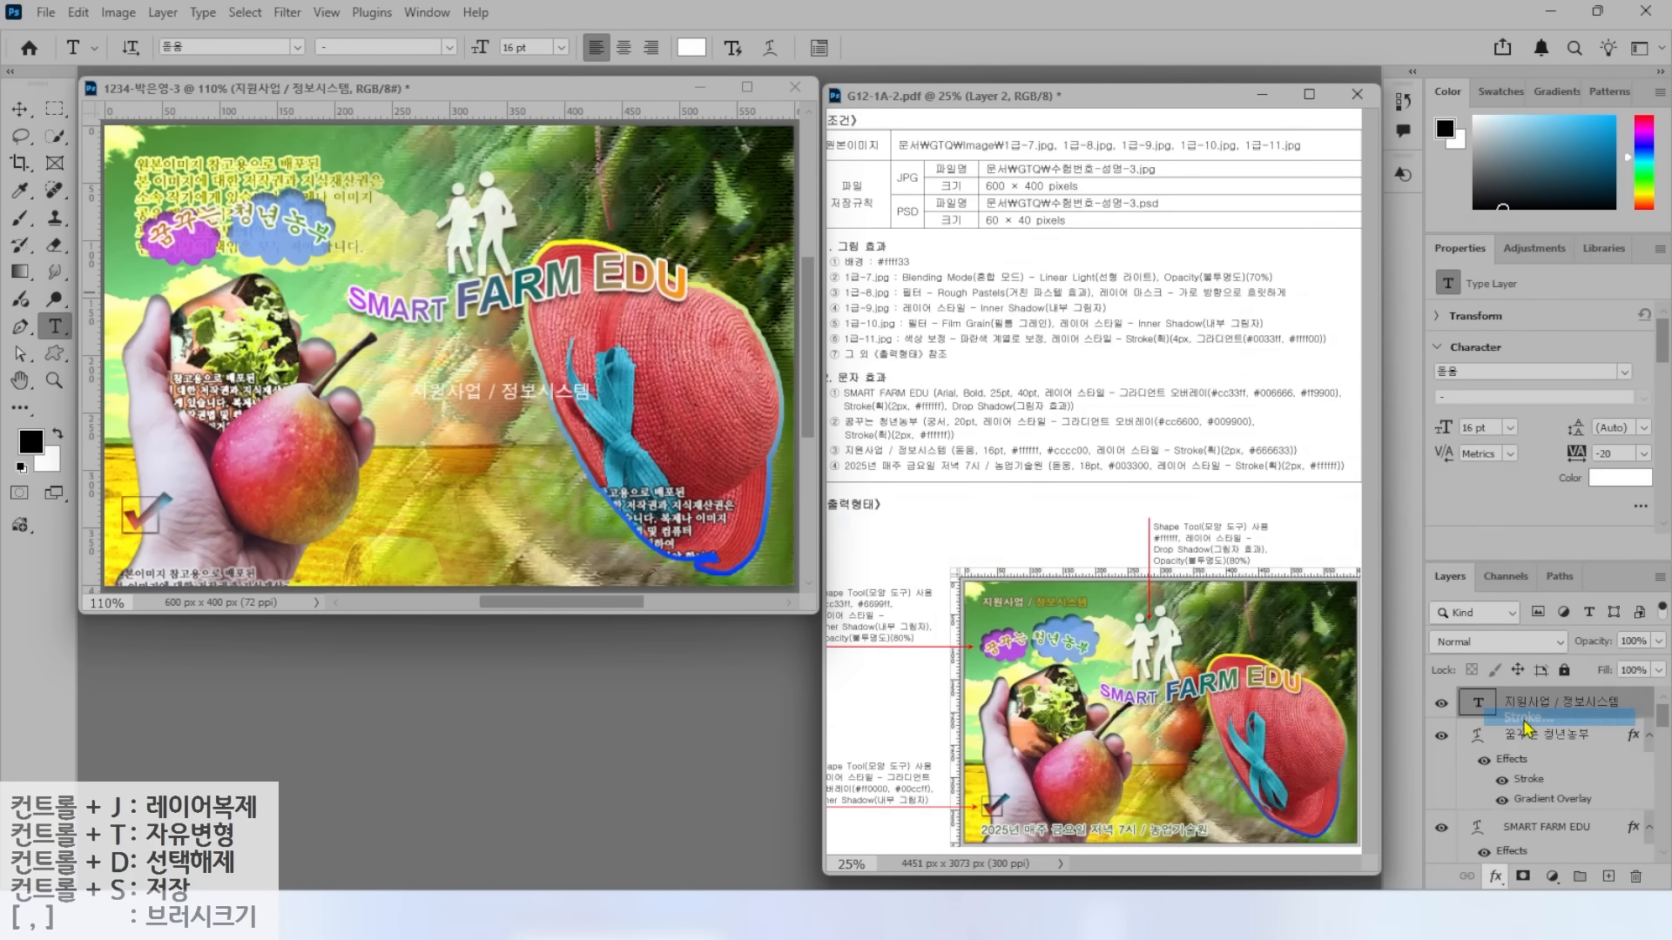
click(1110, 495)
text(666633)
key(Return)
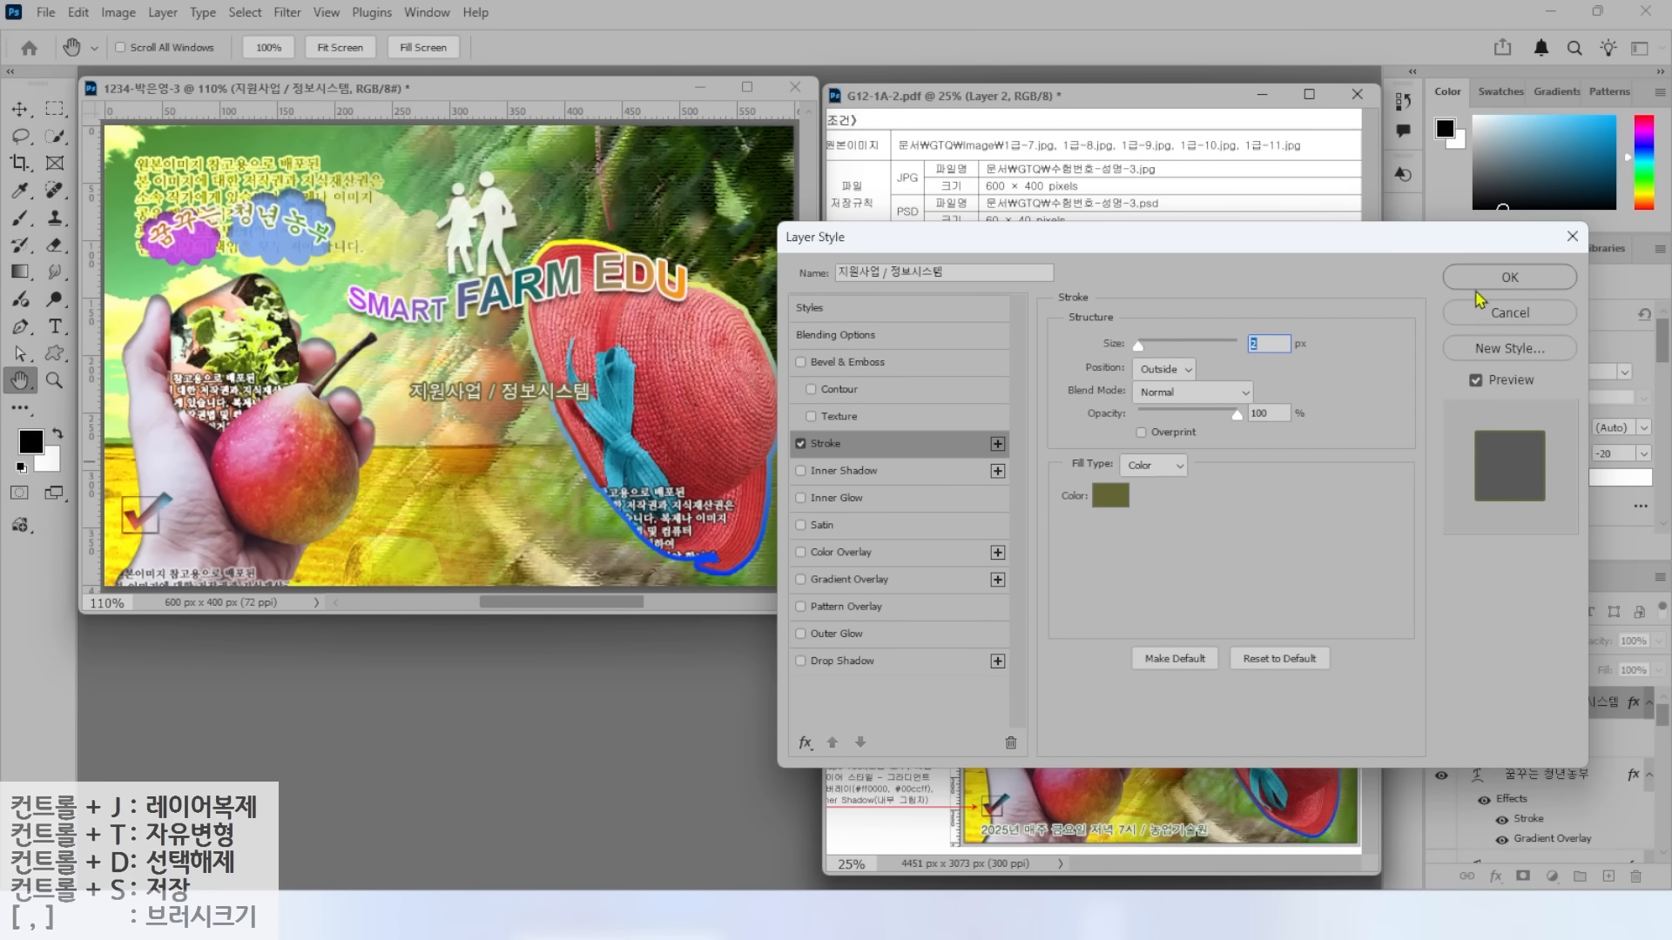
click(1500, 279)
Move the text to the canvas's top-left corner.
key(v)
mouse_move(449, 388)
mouse_down()
mouse_move(398, 326)
mouse_move(172, 160)
mouse_up()
mouse_move(1029, 446)
mouse_down()
mouse_move(1013, 411)
mouse_move(1089, 403)
mouse_up()
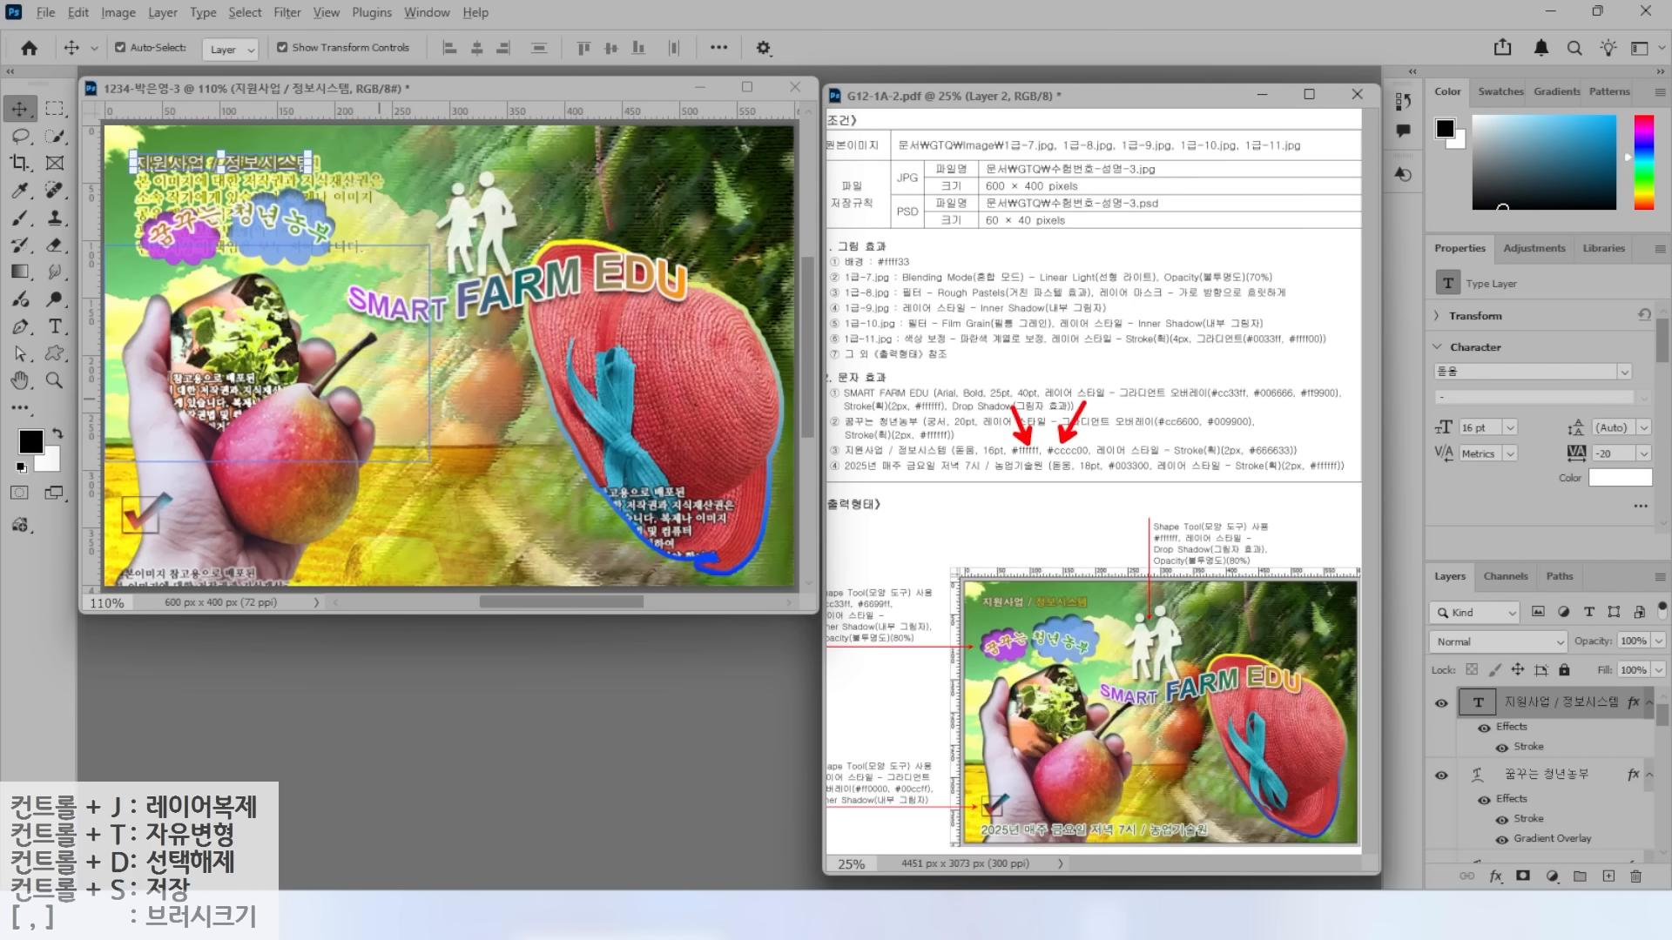
mouse_move(1083, 620)
mouse_down()
mouse_move(1028, 603)
mouse_move(1069, 581)
mouse_up()
drag(970, 605, 1019, 596)
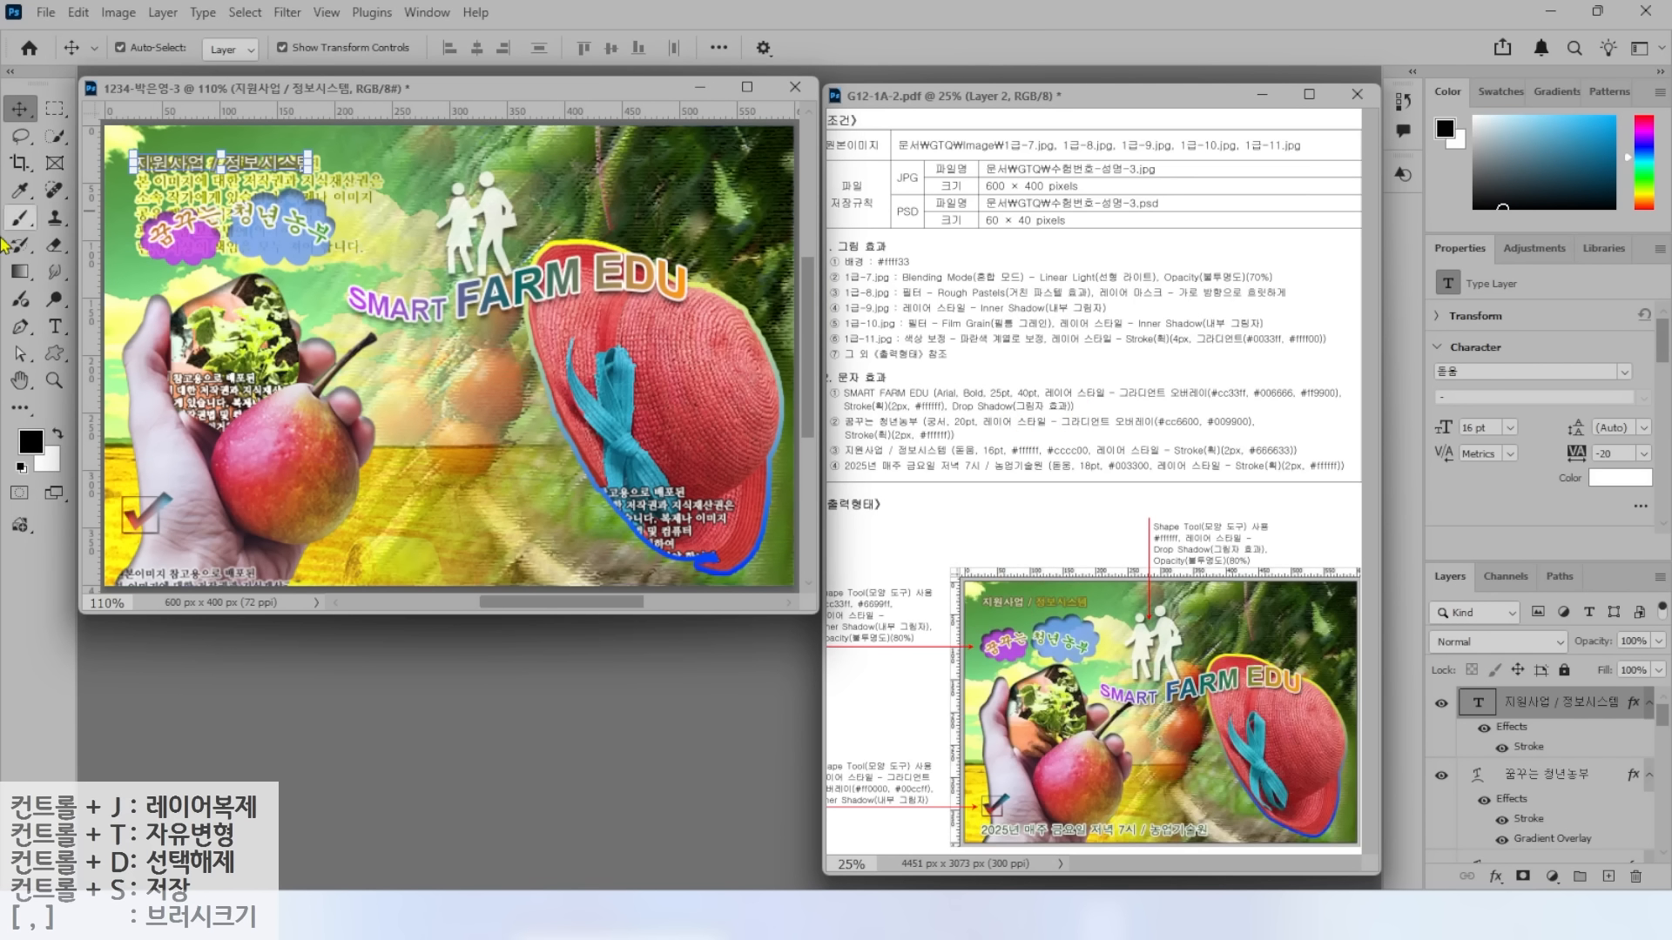
Colour the word 정보시스템 yellow #cccc00.
click(55, 327)
drag(221, 162, 335, 166)
click(690, 48)
text(cccc00)
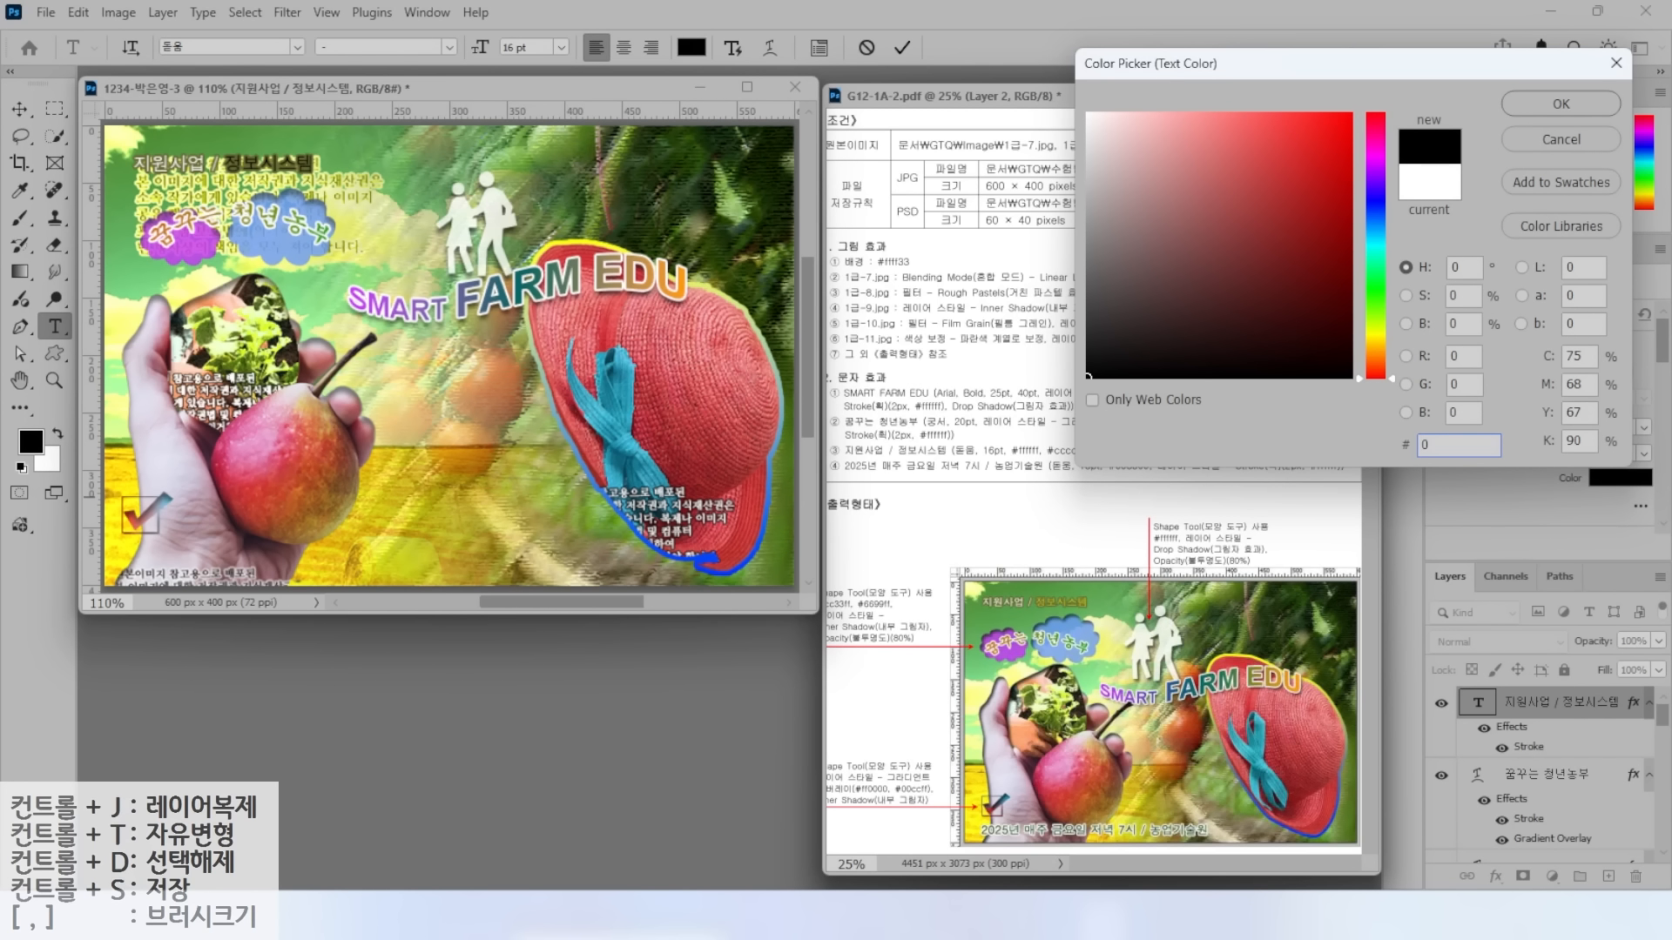
key(Return)
key(ctrl+Return)
Add the line '2025년 매주 금요일 저녁 7시 / 농업기술원' at the bottom left.
click(357, 402)
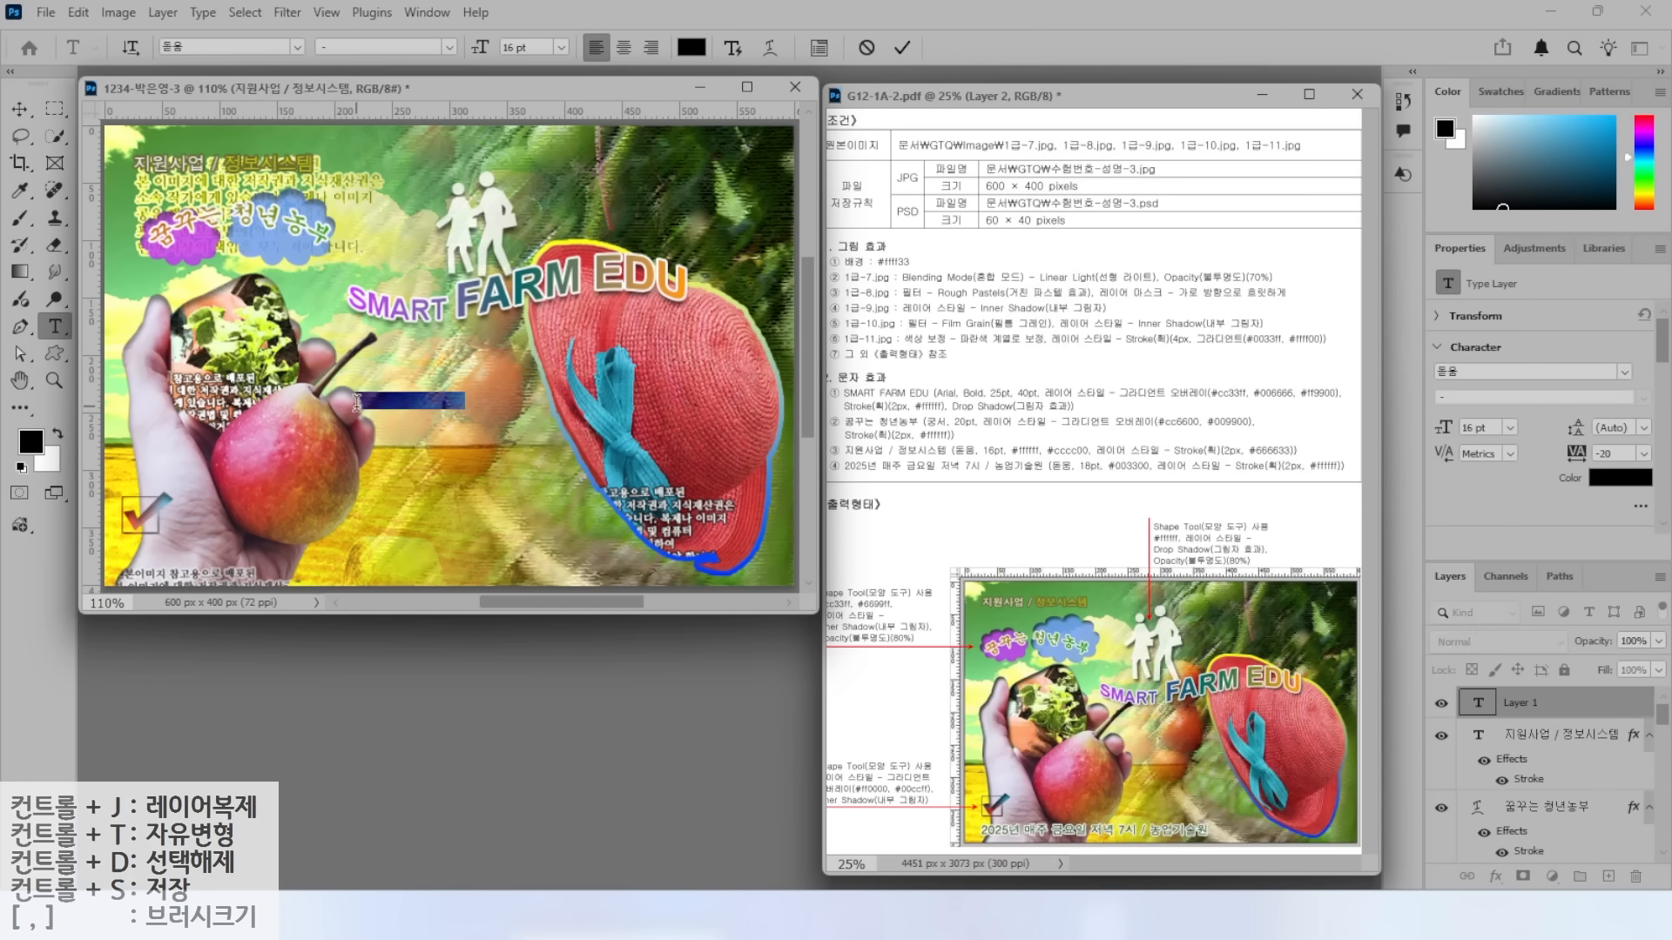
text(2025년 매)
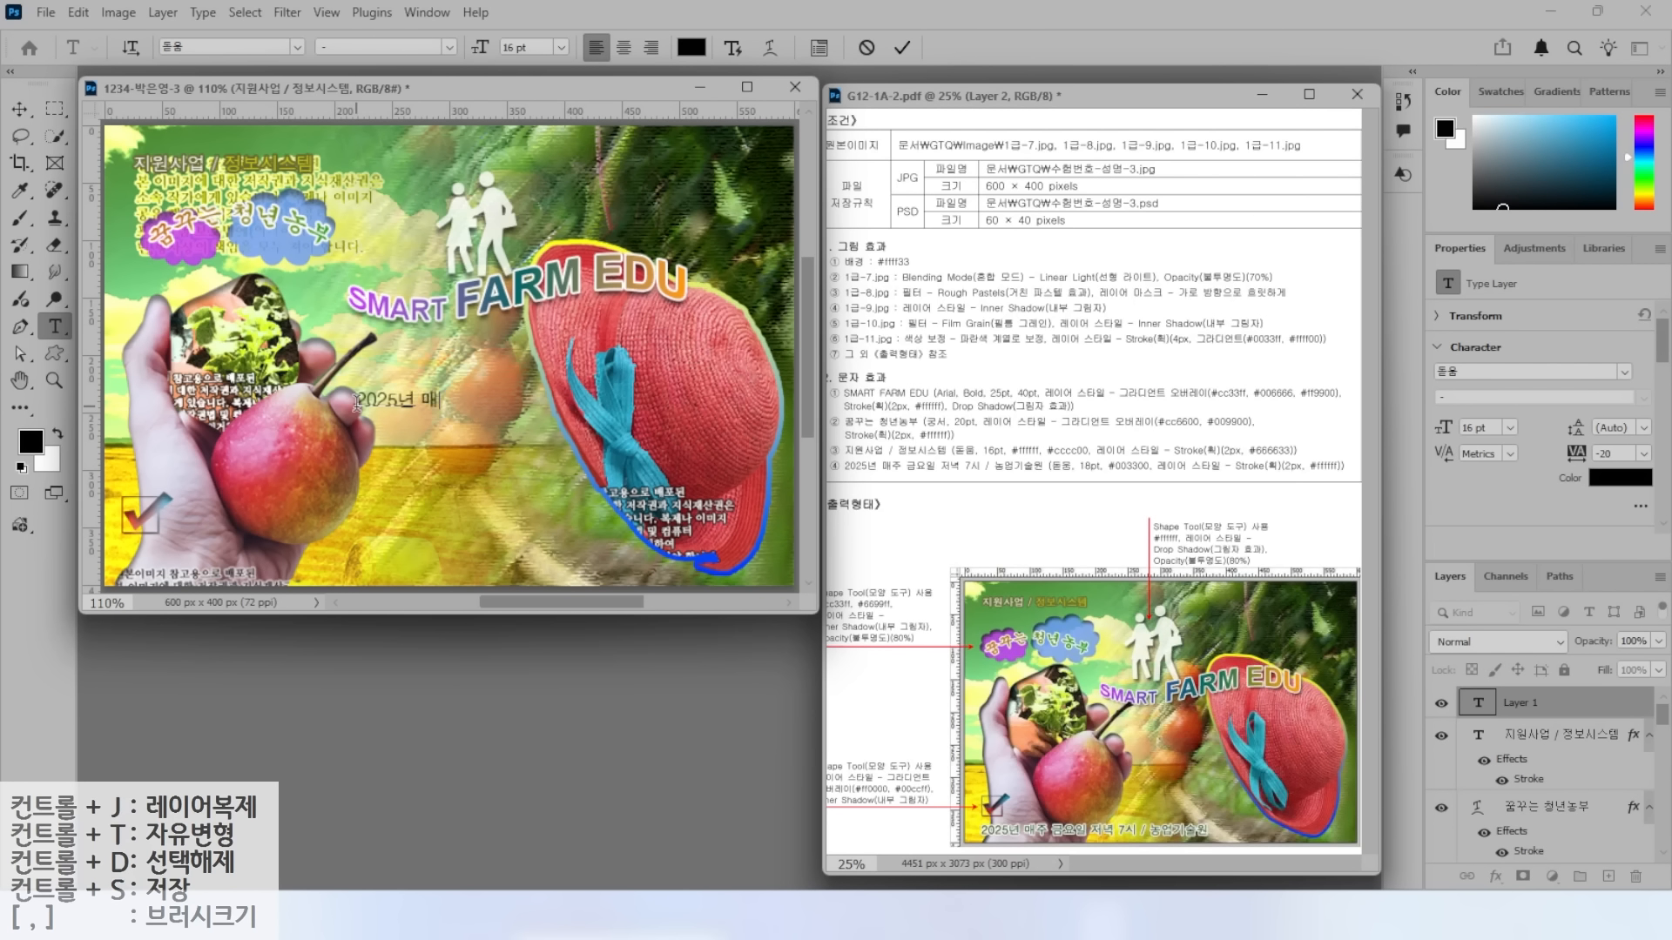
text(주 금용일 저녁 7시 / 농업기술원)
key(ctrl+Return)
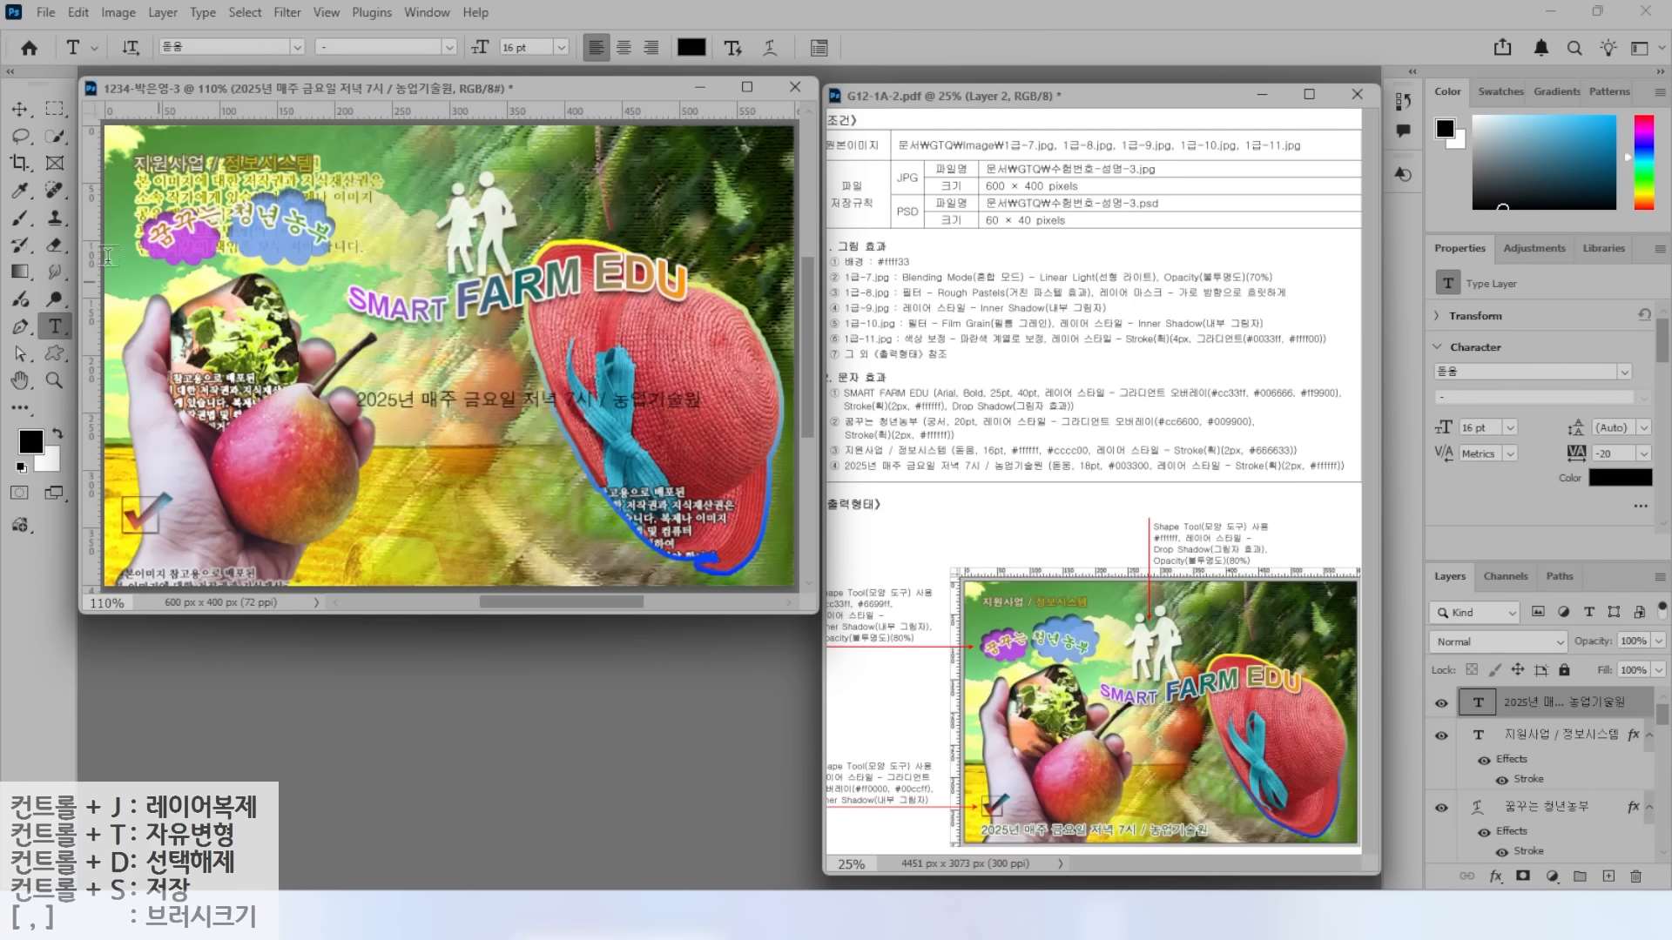
key(v)
drag(450, 410, 210, 569)
Make the schedule line 18 pt in dark green #003300.
key(t)
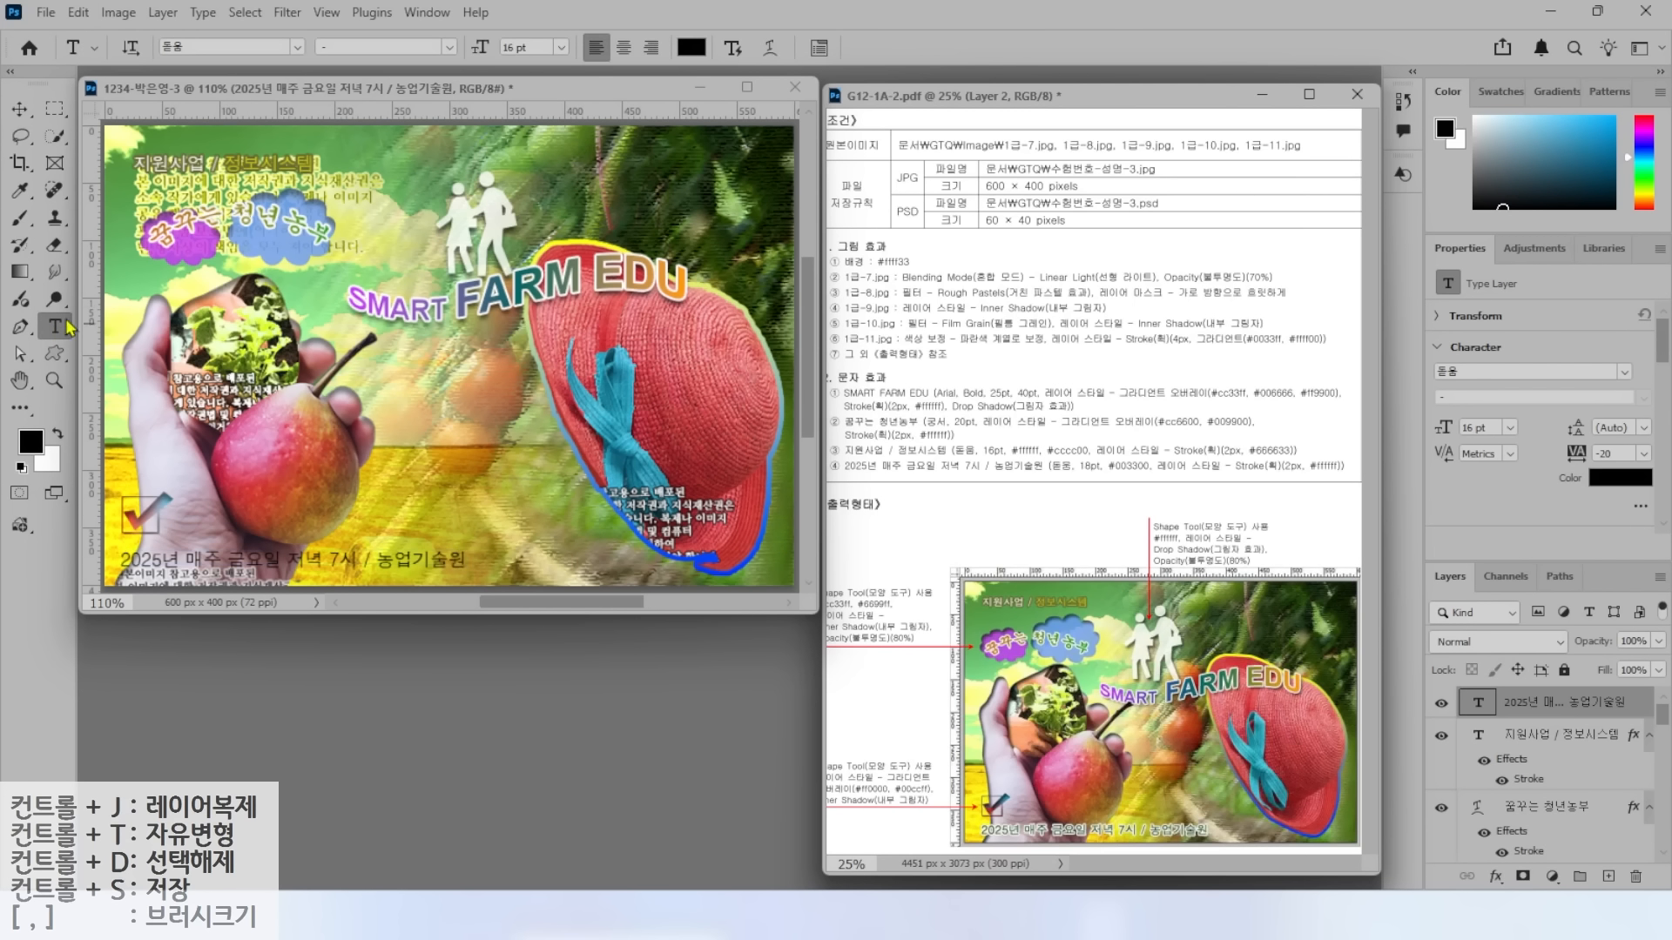
click(533, 47)
text(18)
key(Return)
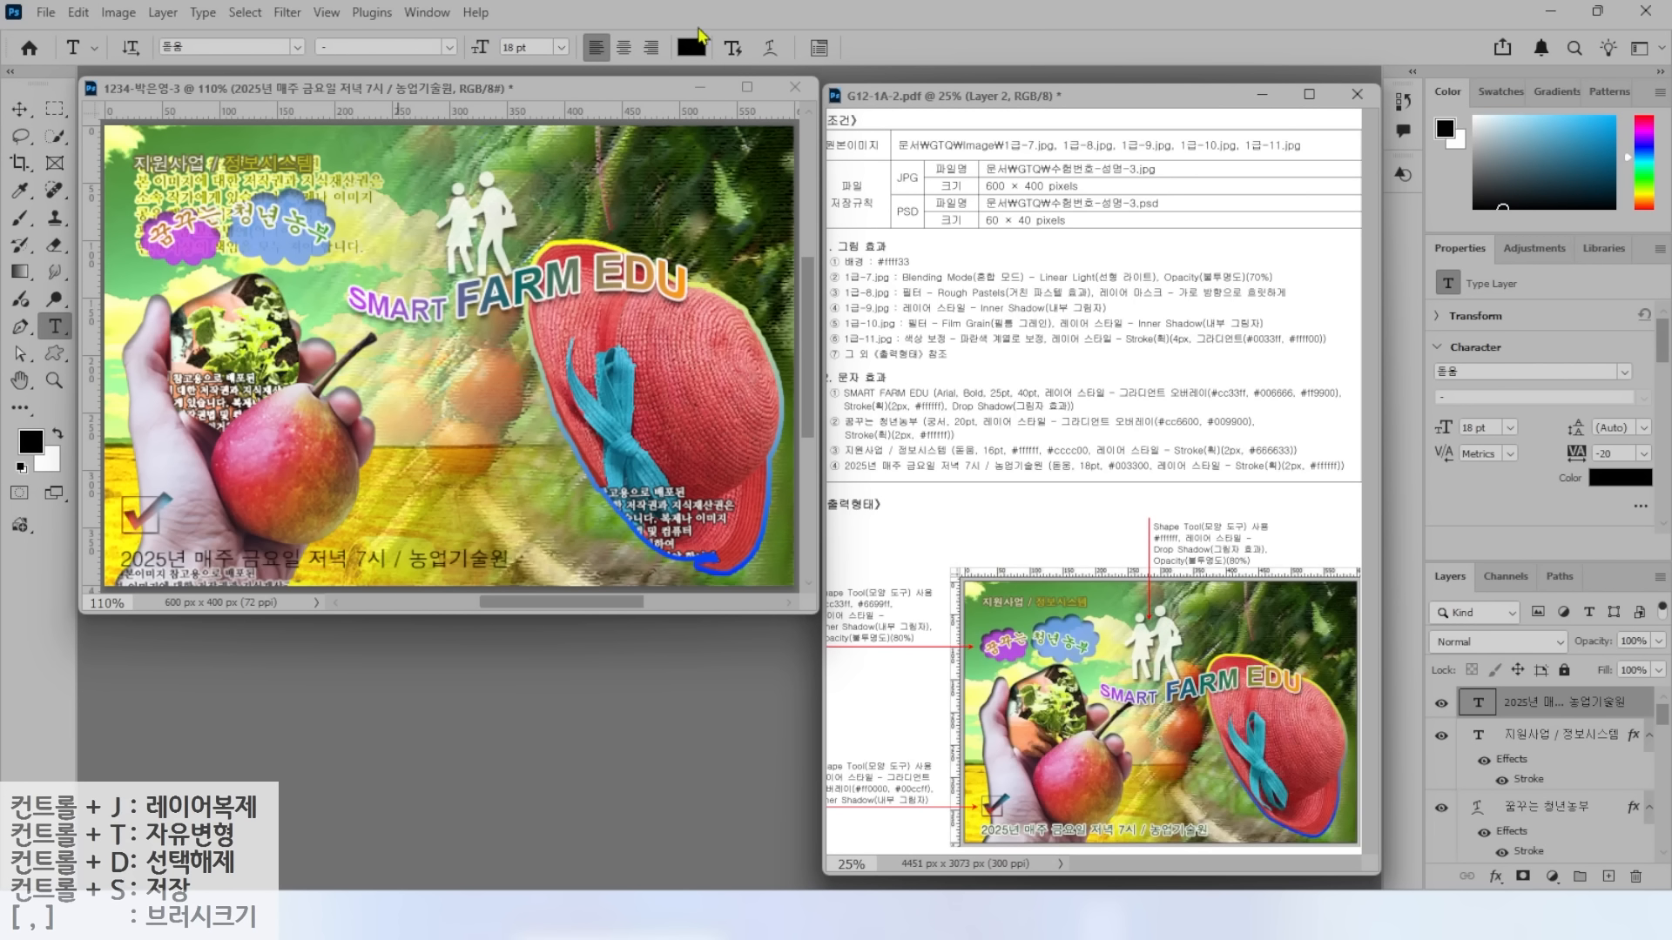
click(691, 47)
text(003300)
key(Return)
Give the schedule line a white Stroke effect.
click(1496, 877)
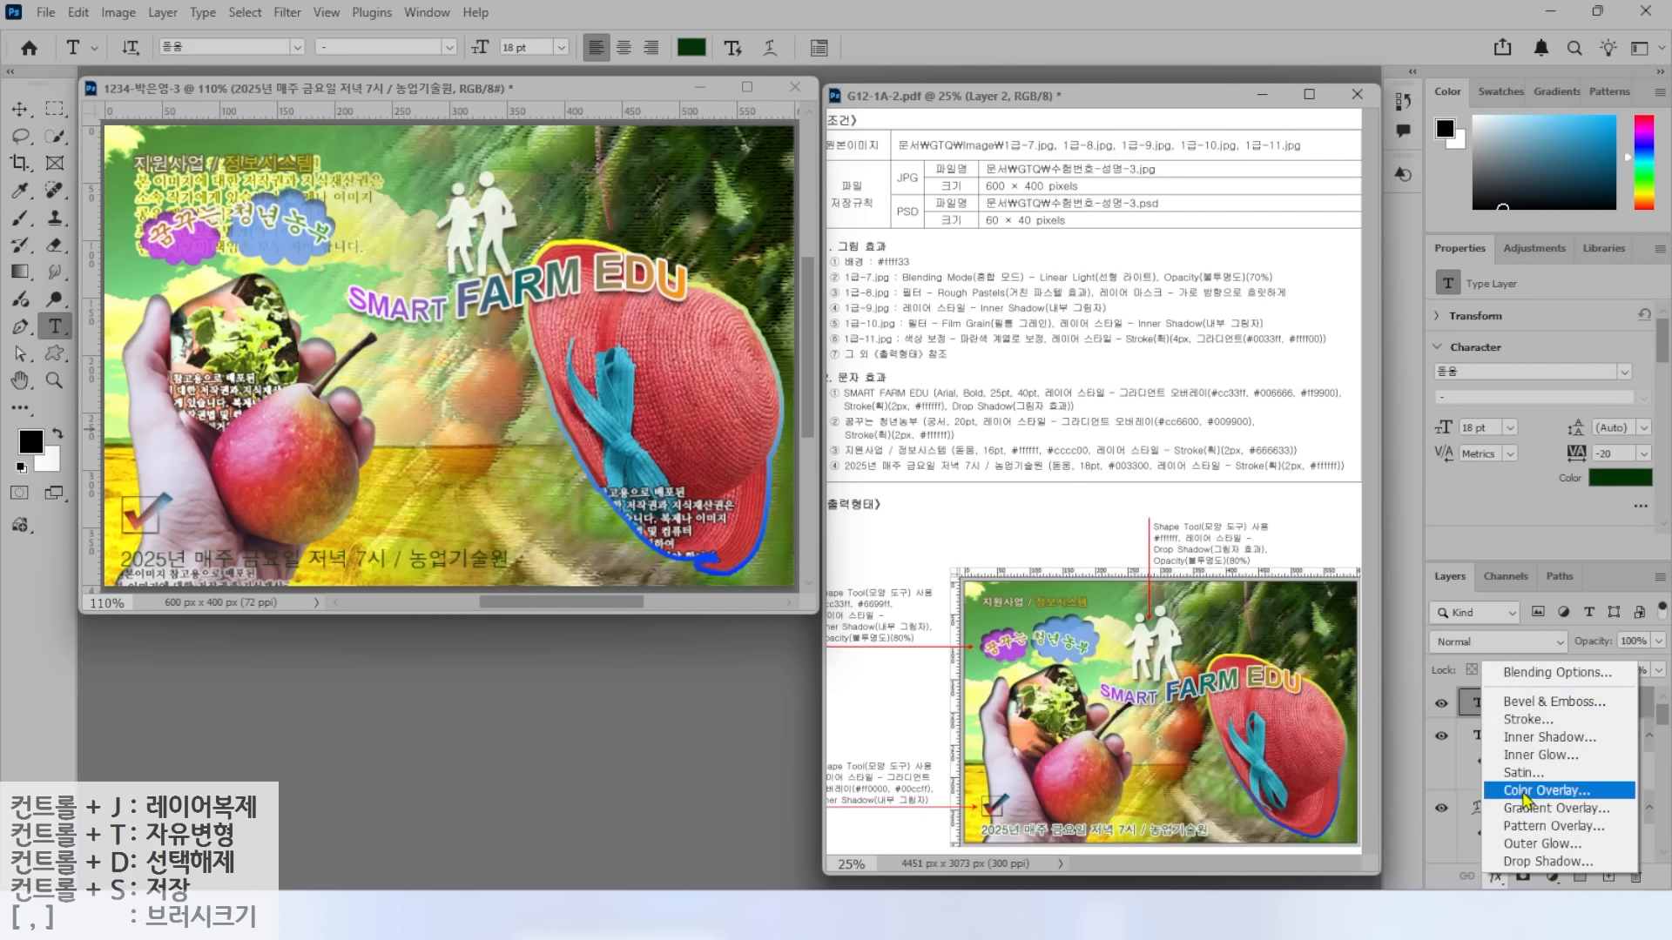
click(1533, 724)
click(1110, 496)
key(Return)
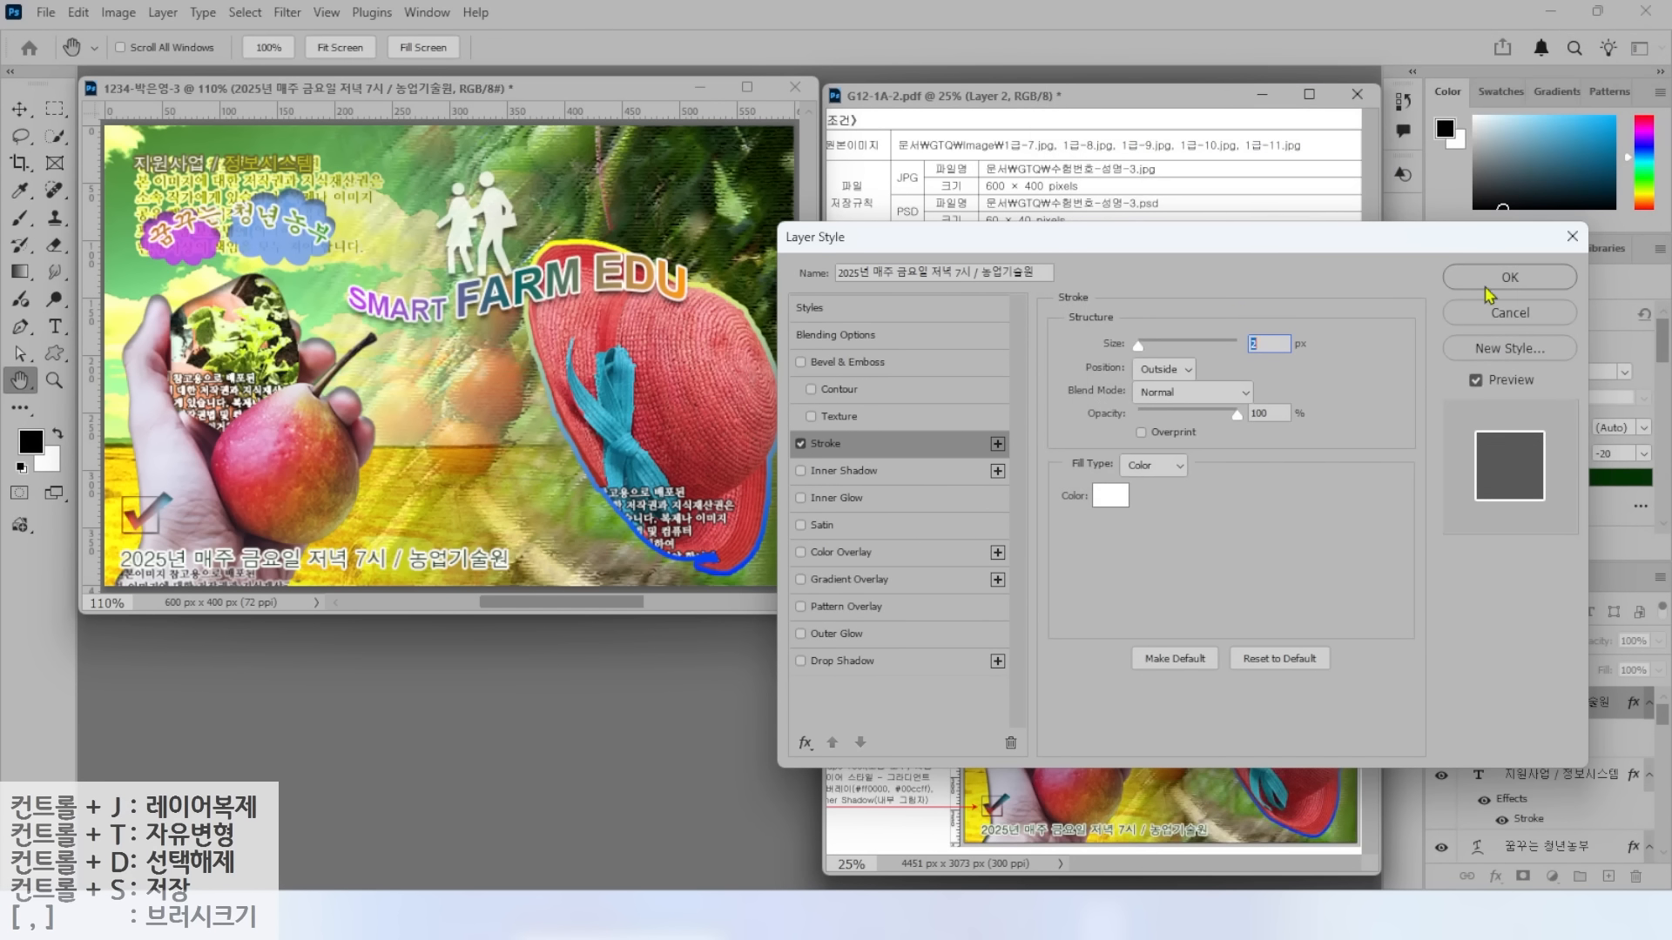
key(Return)
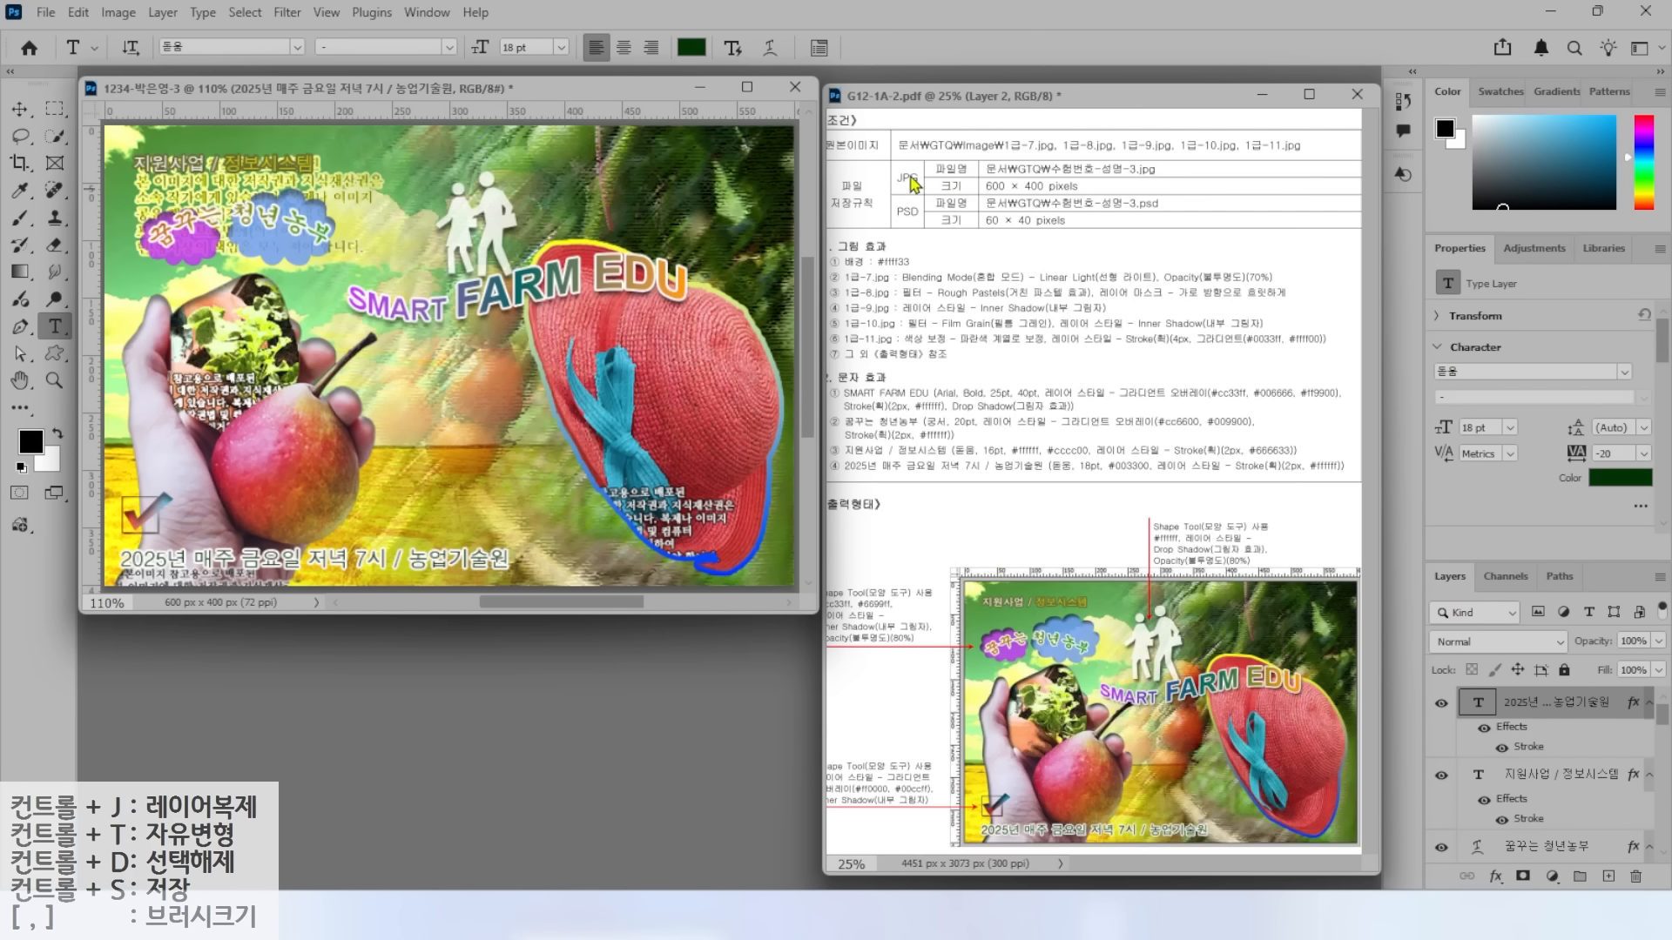
Save a JPEG copy of the composite with the default quality settings.
click(46, 13)
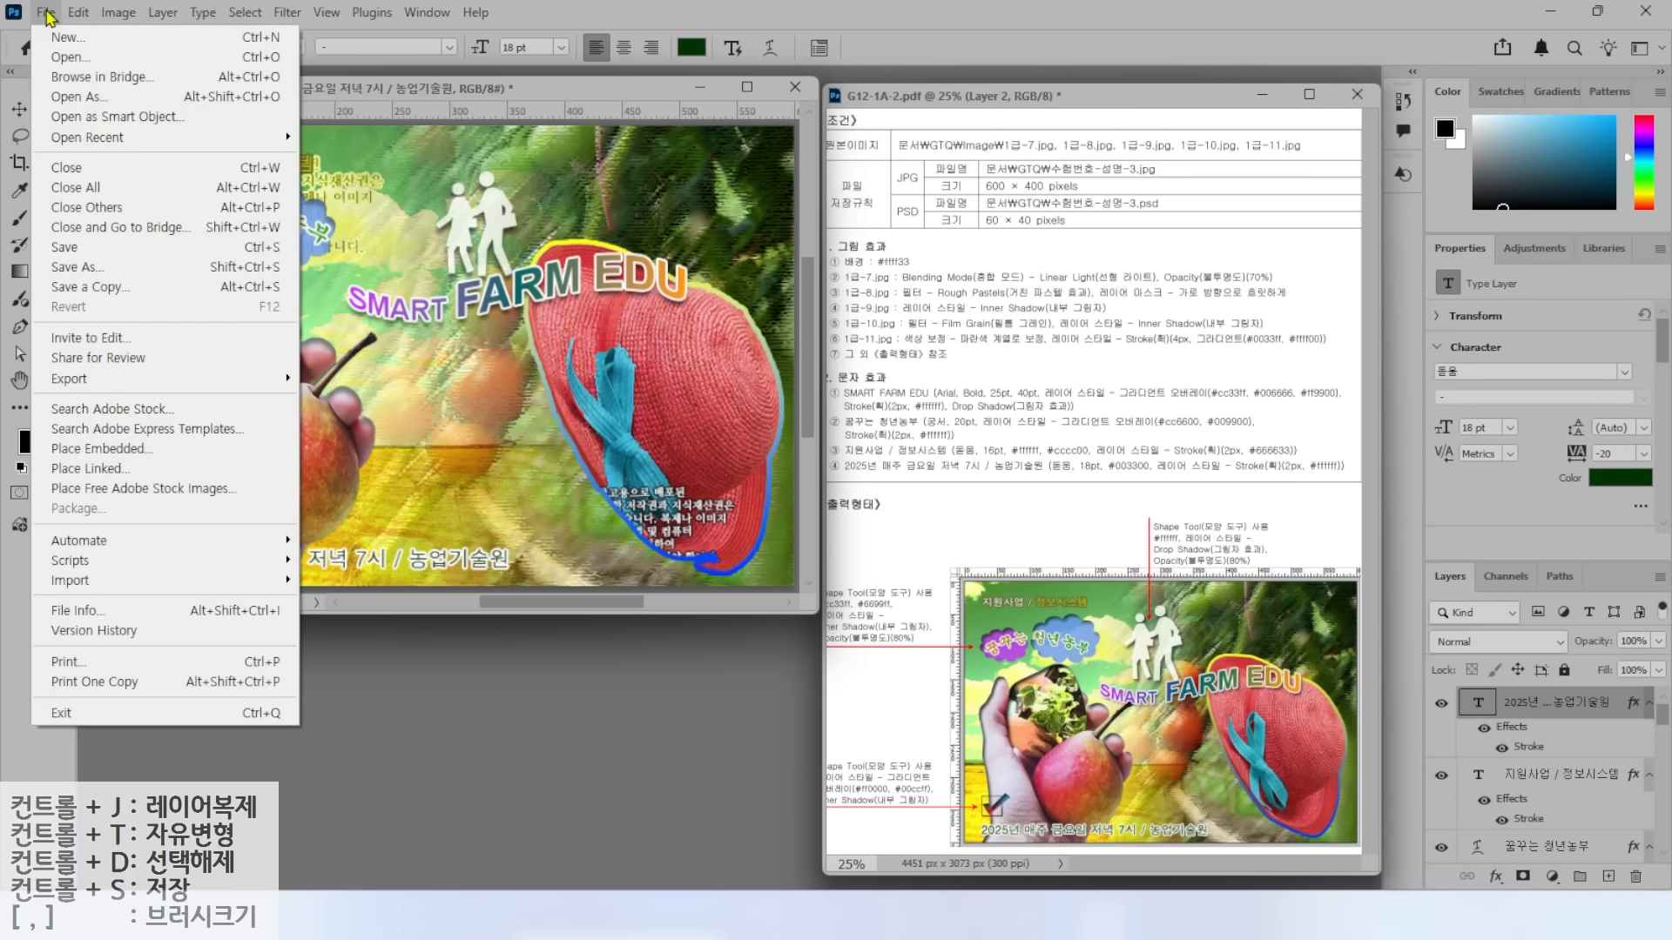
click(95, 251)
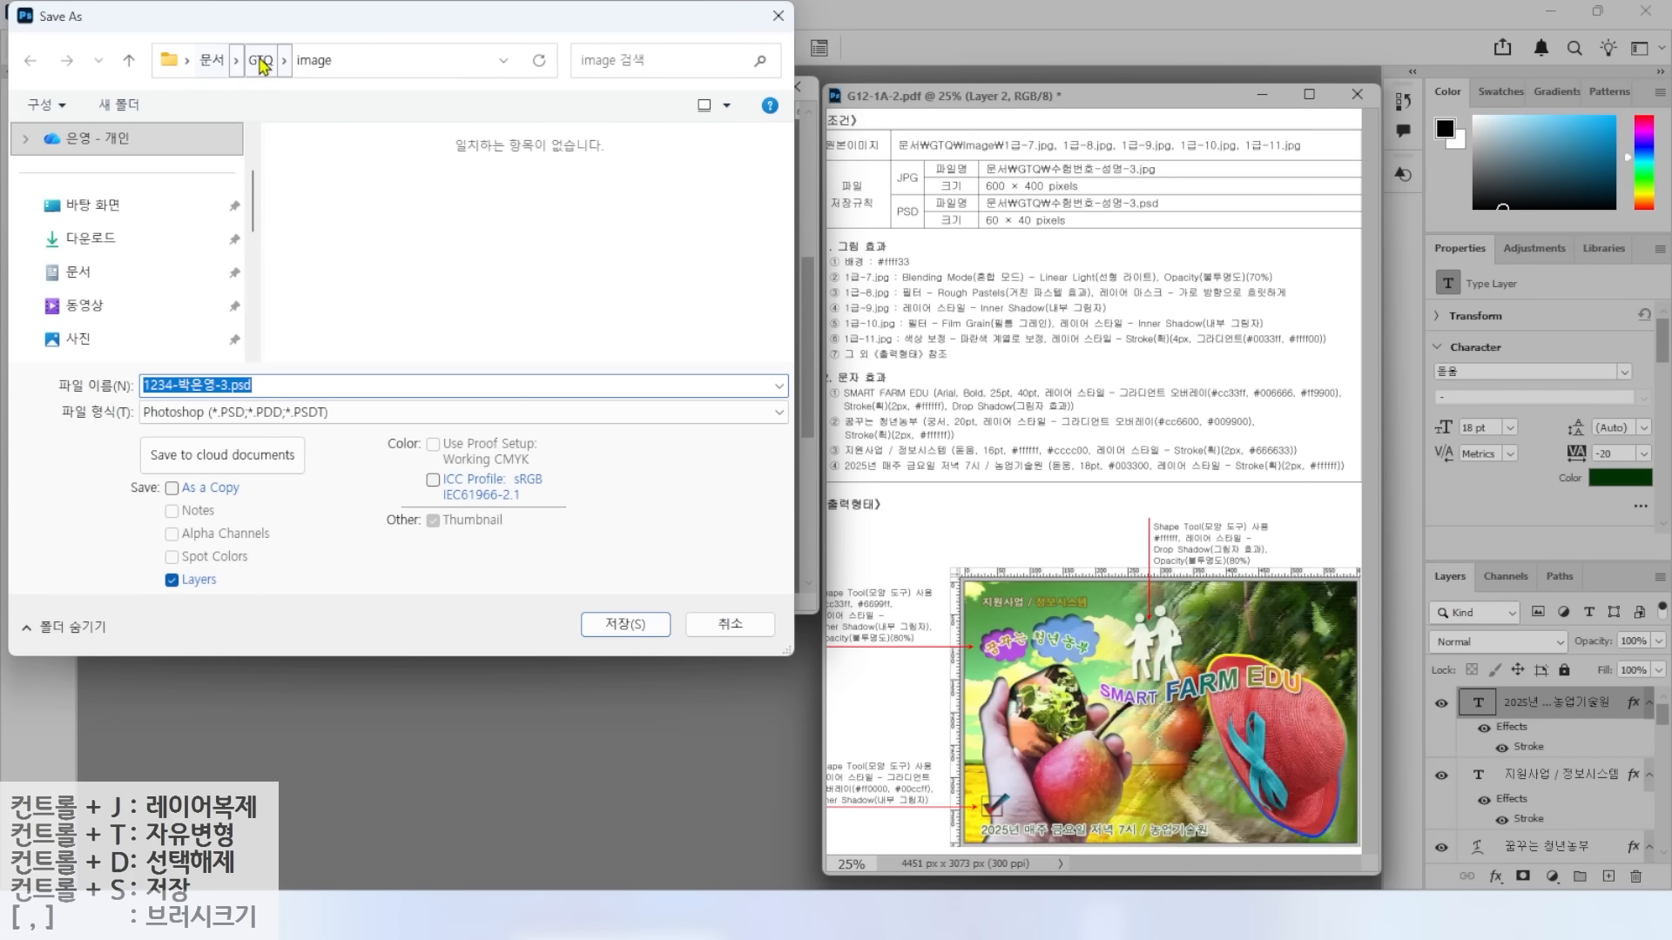
click(213, 416)
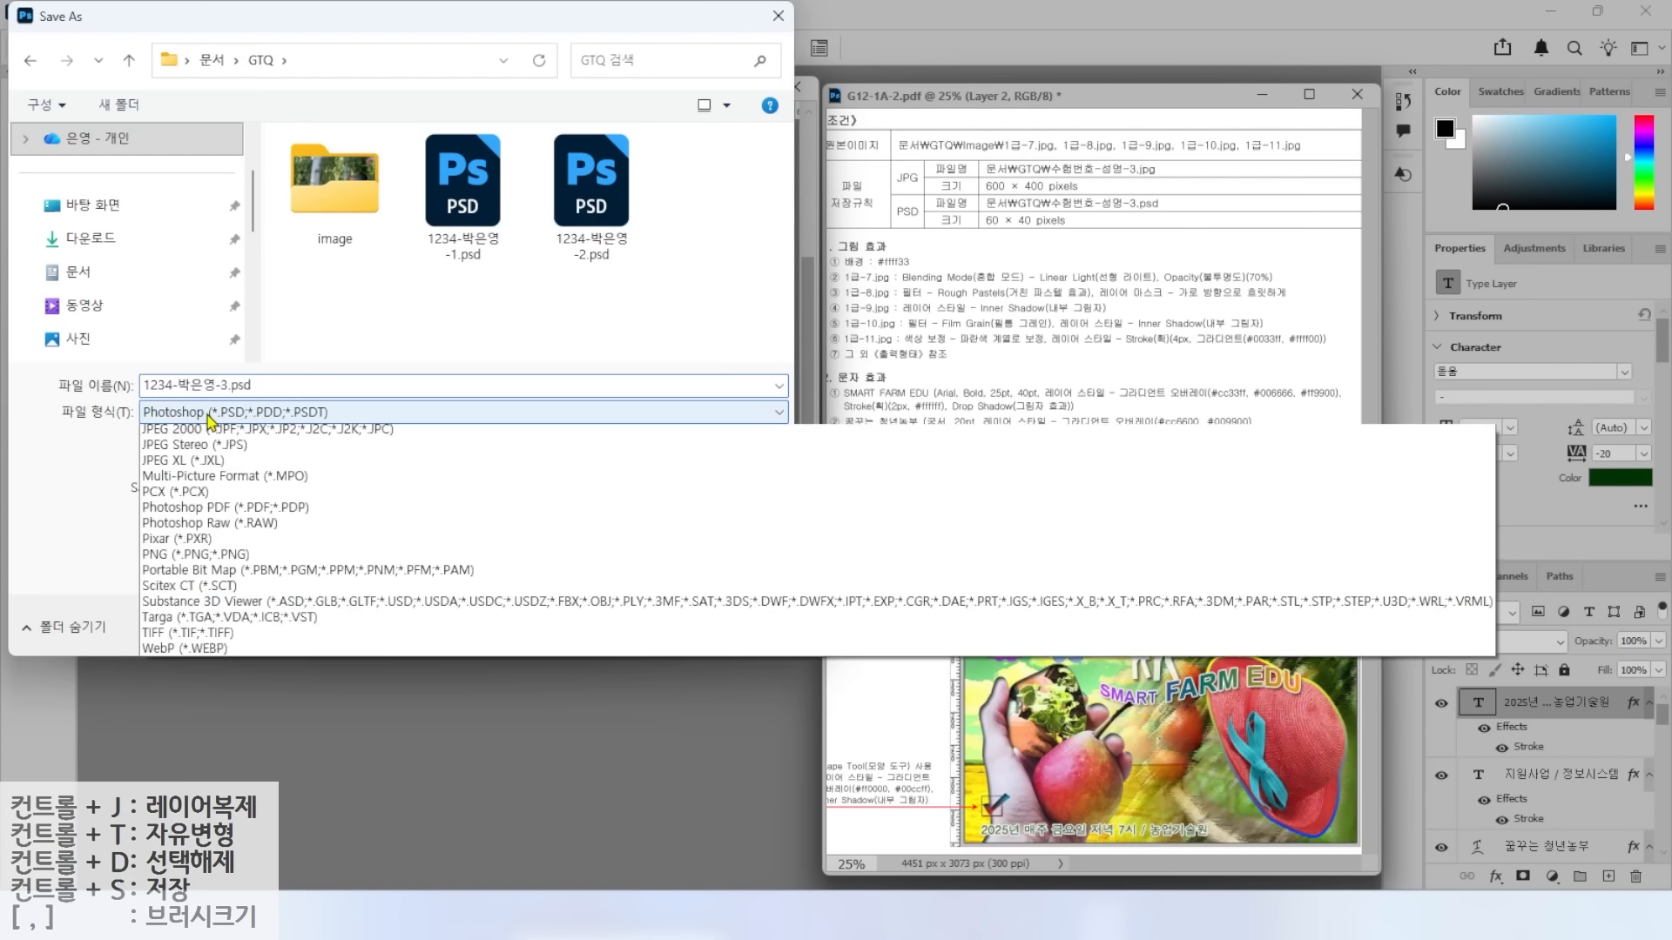
click(186, 589)
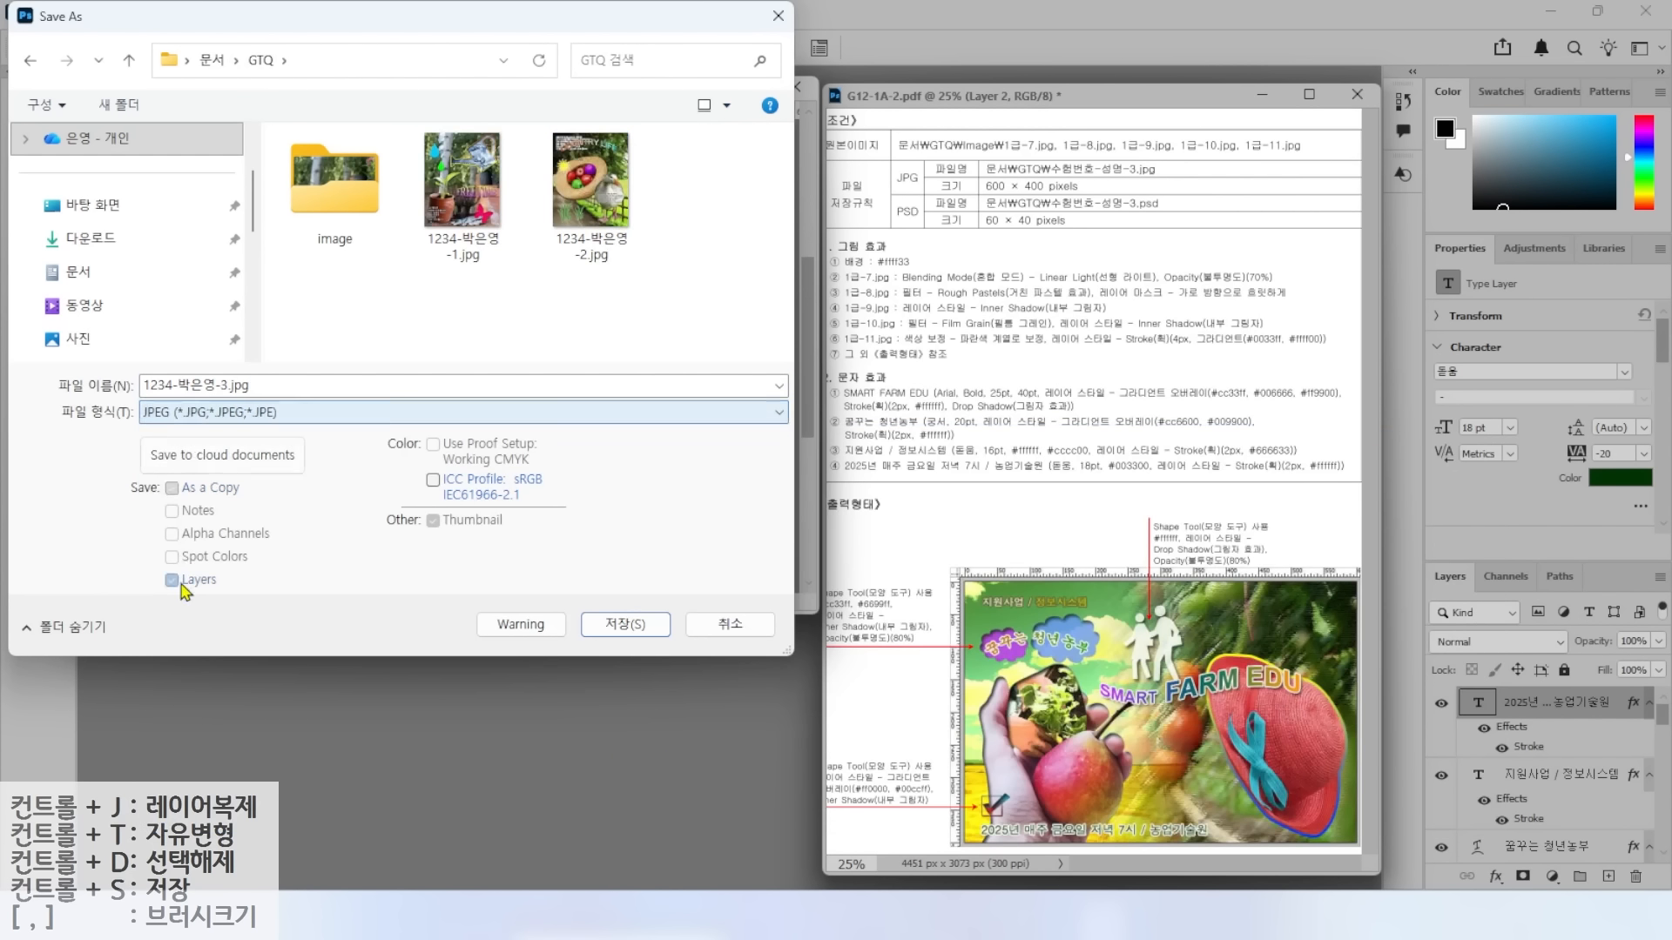
click(624, 624)
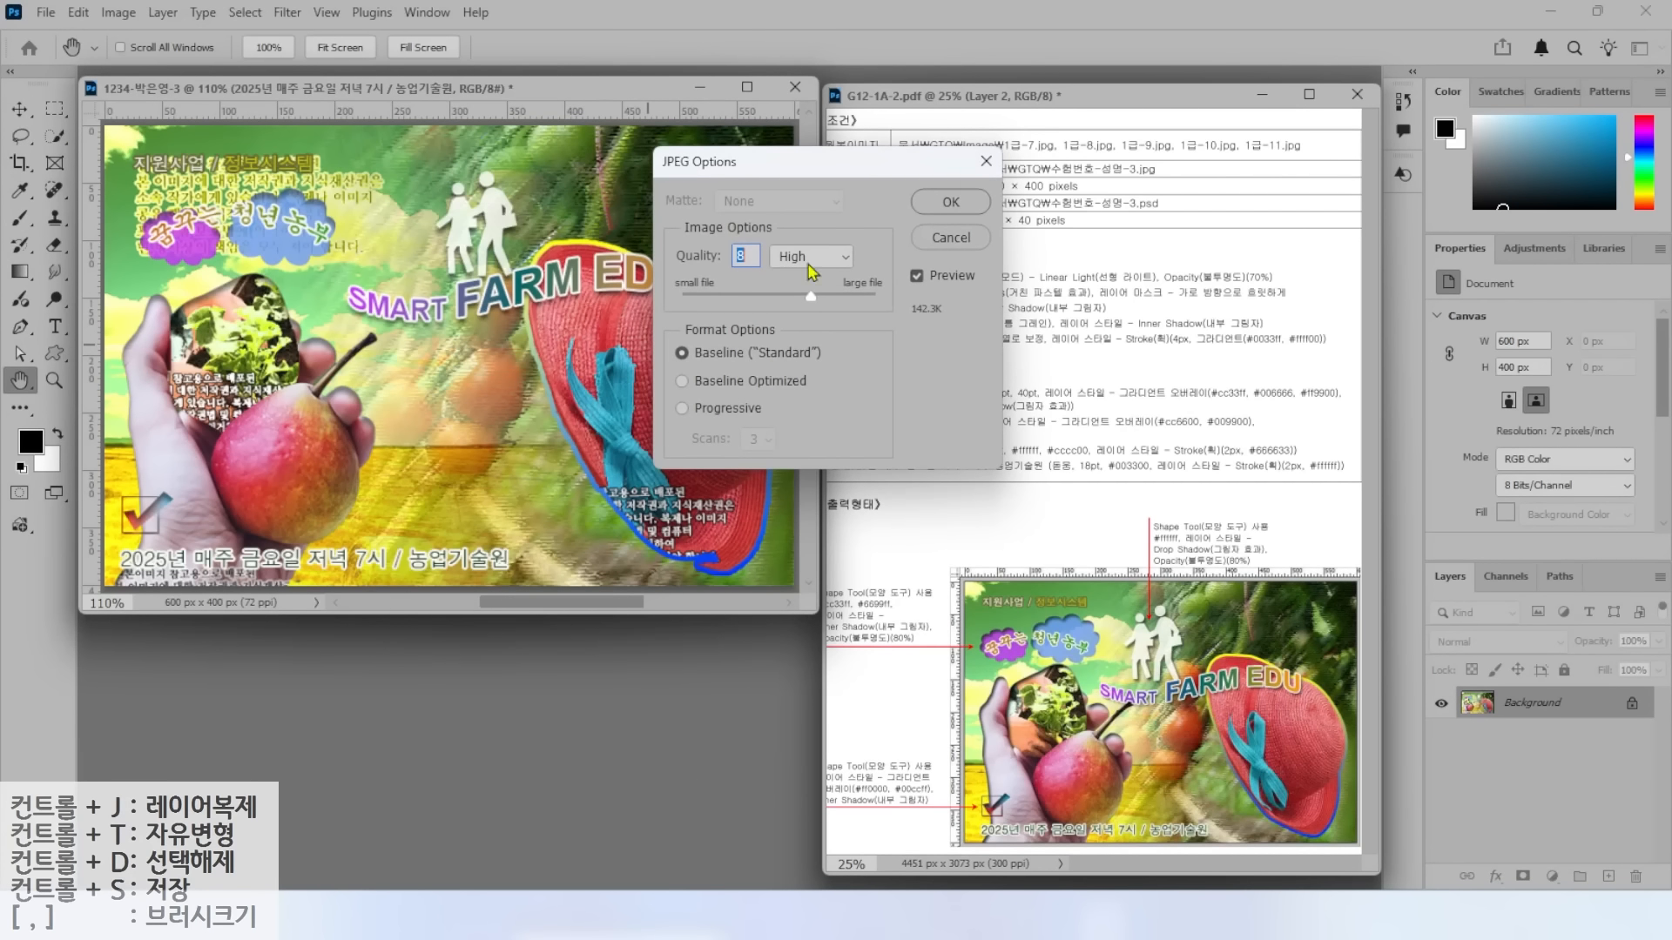
click(936, 205)
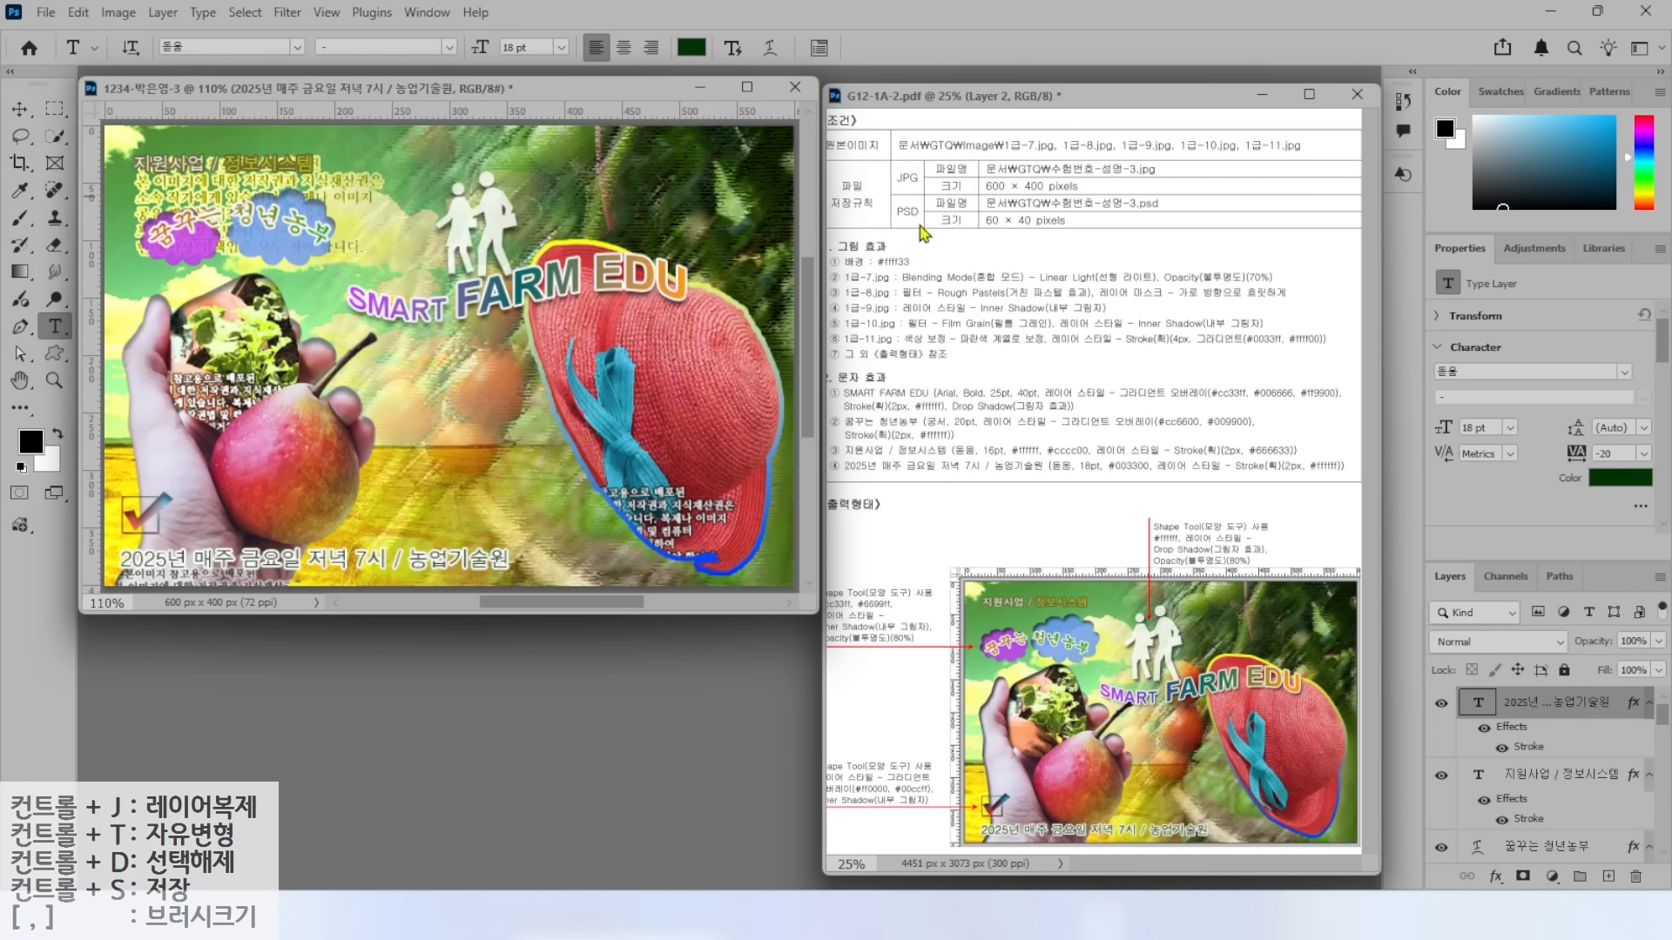
Resize the image to 60 × 40 pixels.
click(120, 12)
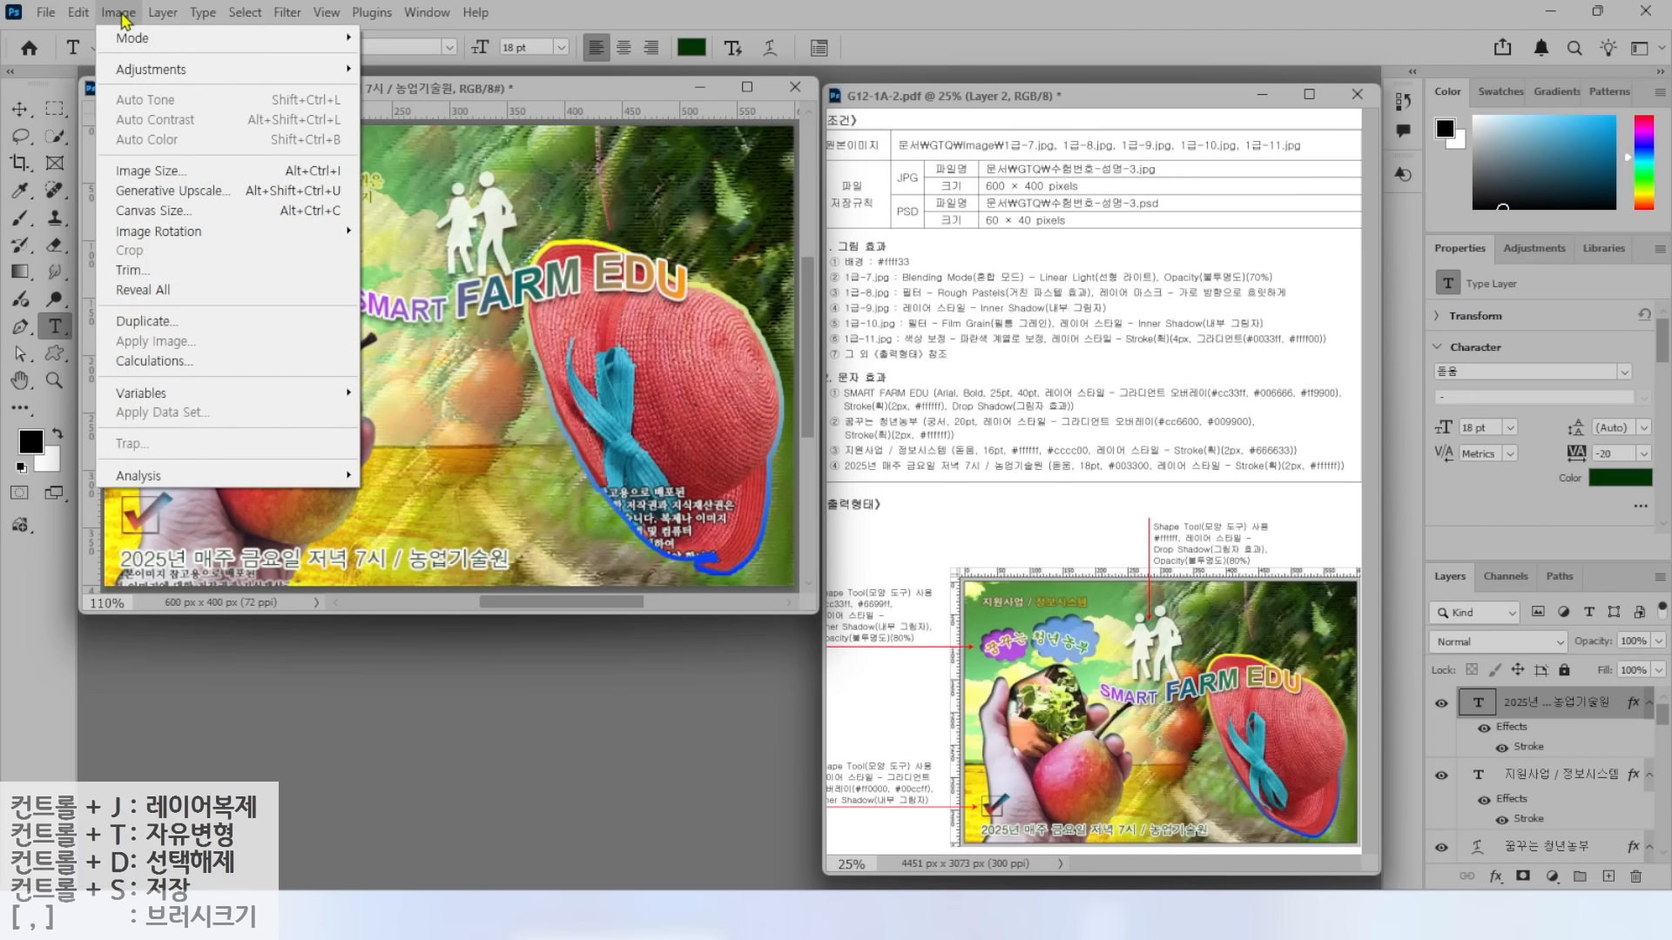
click(148, 173)
text(60)
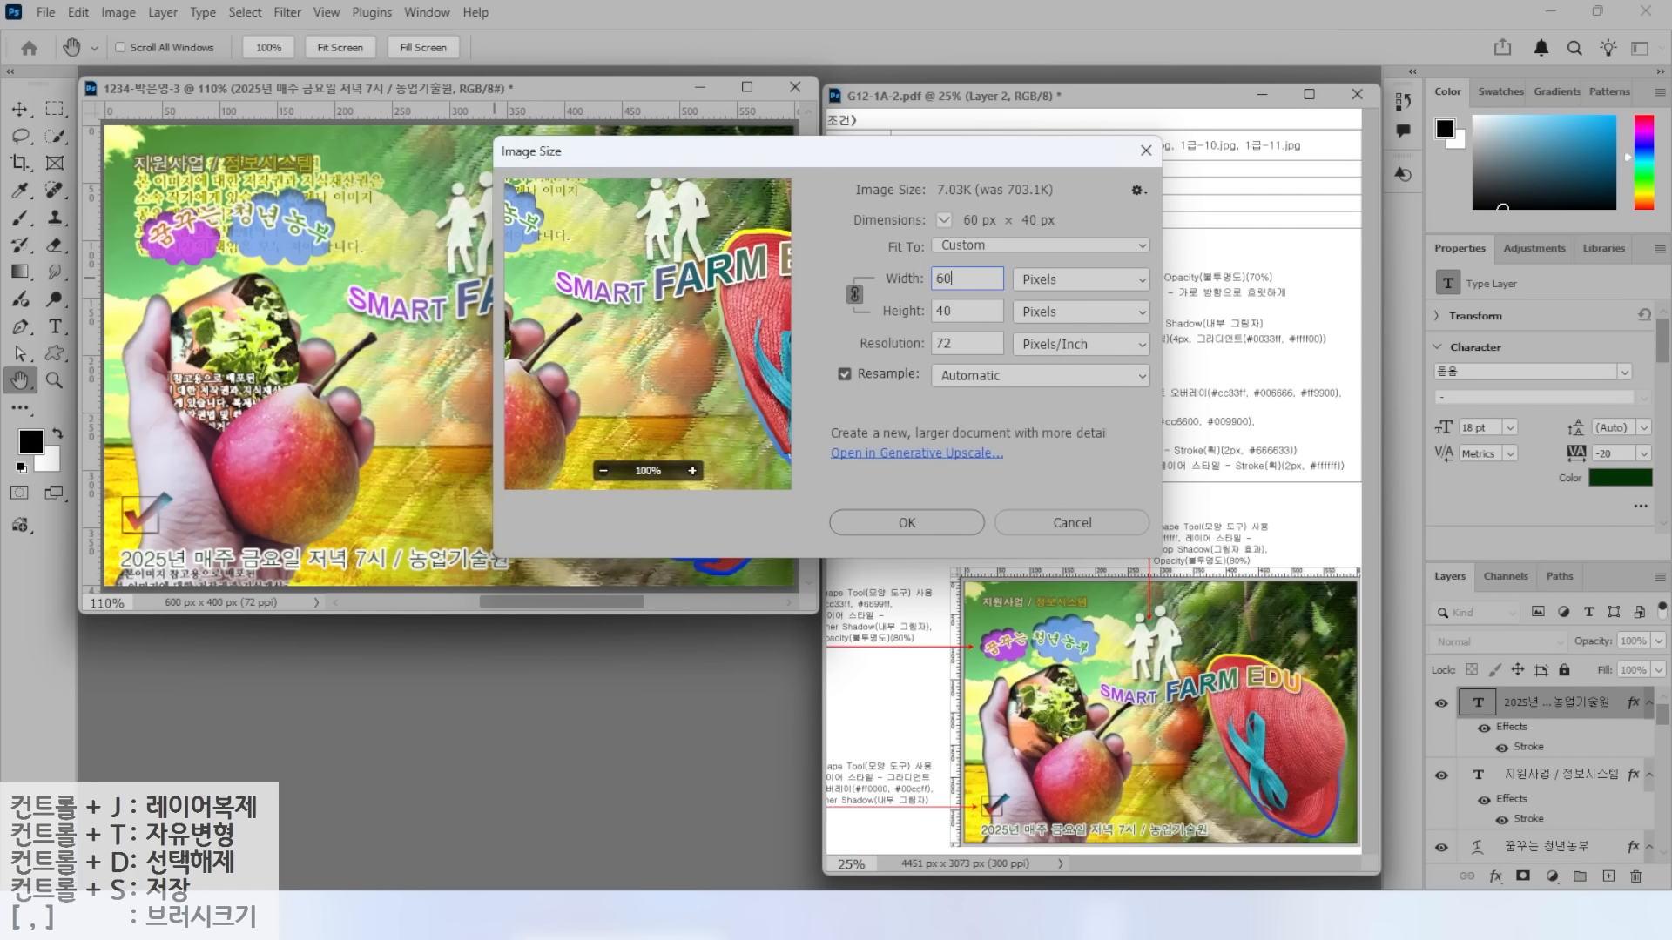
key(Return)
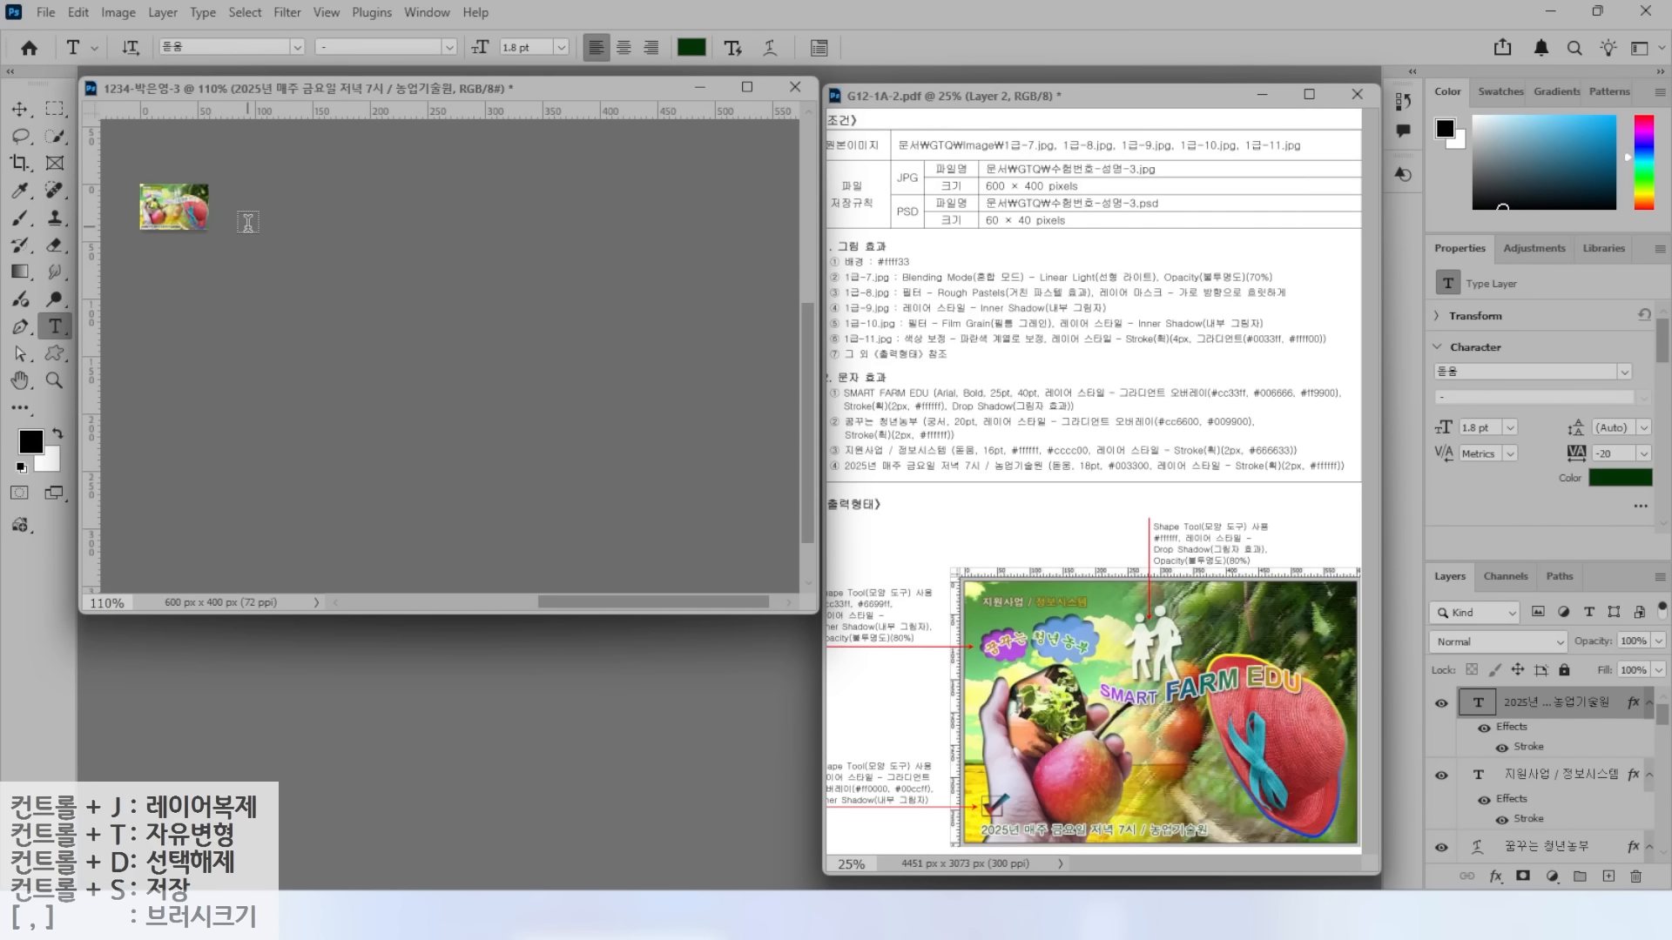
click(45, 12)
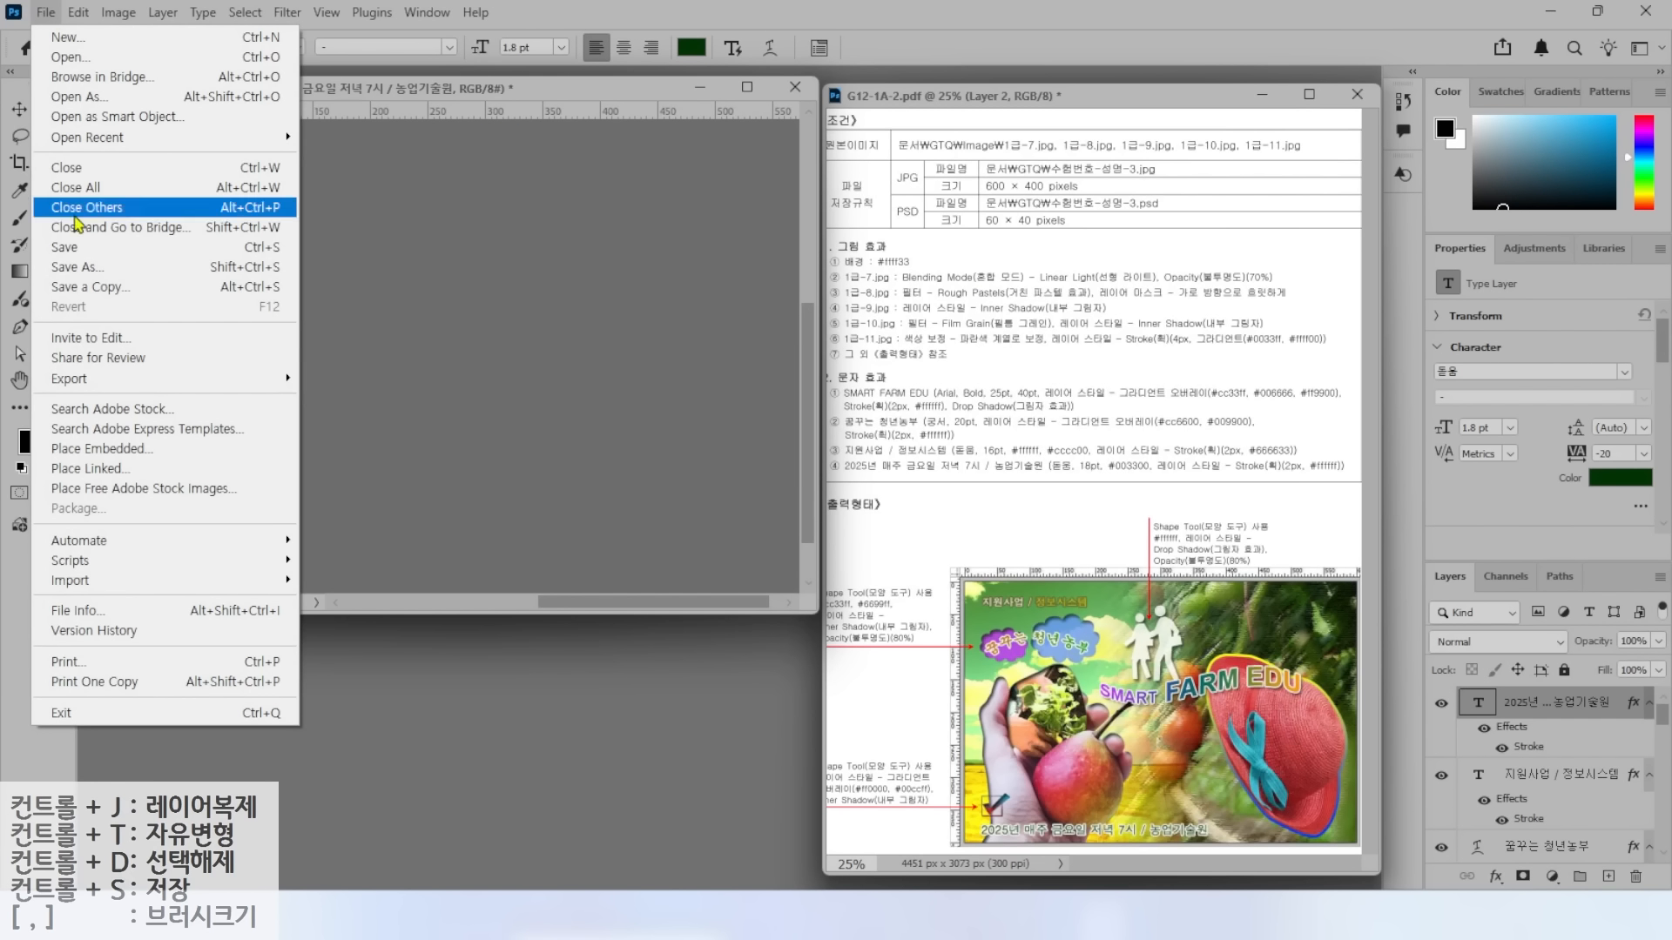
Save the 60 × 40 image as a PSD and mark the sheet's 600 × 400 pixel requirement.
click(276, 266)
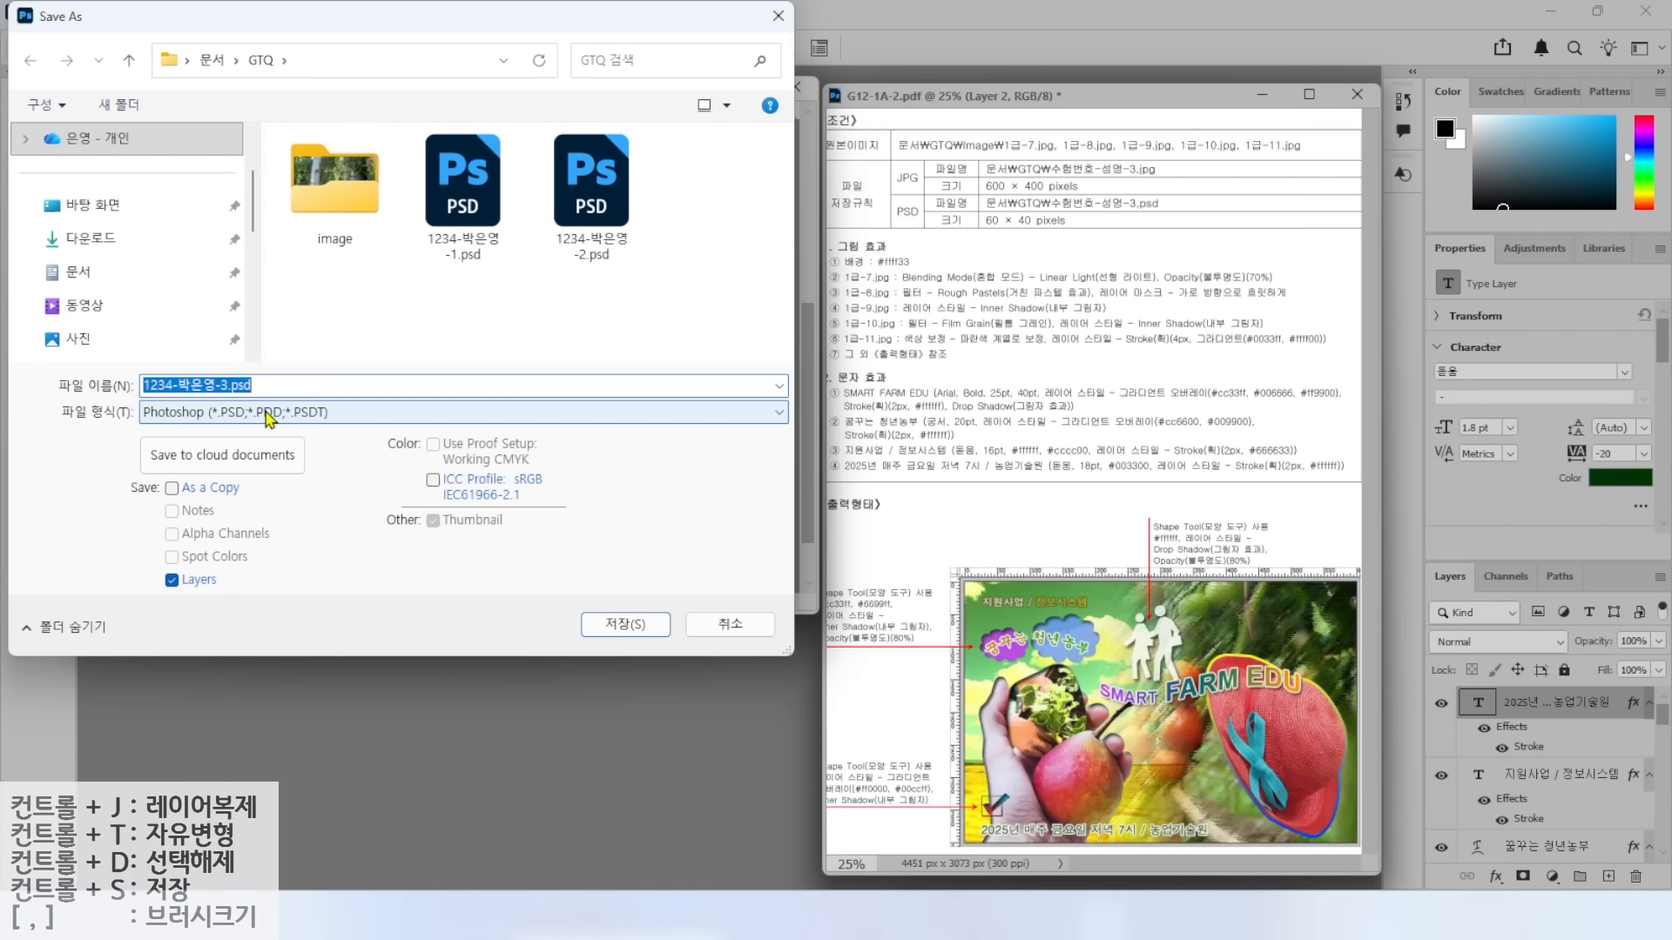
click(611, 624)
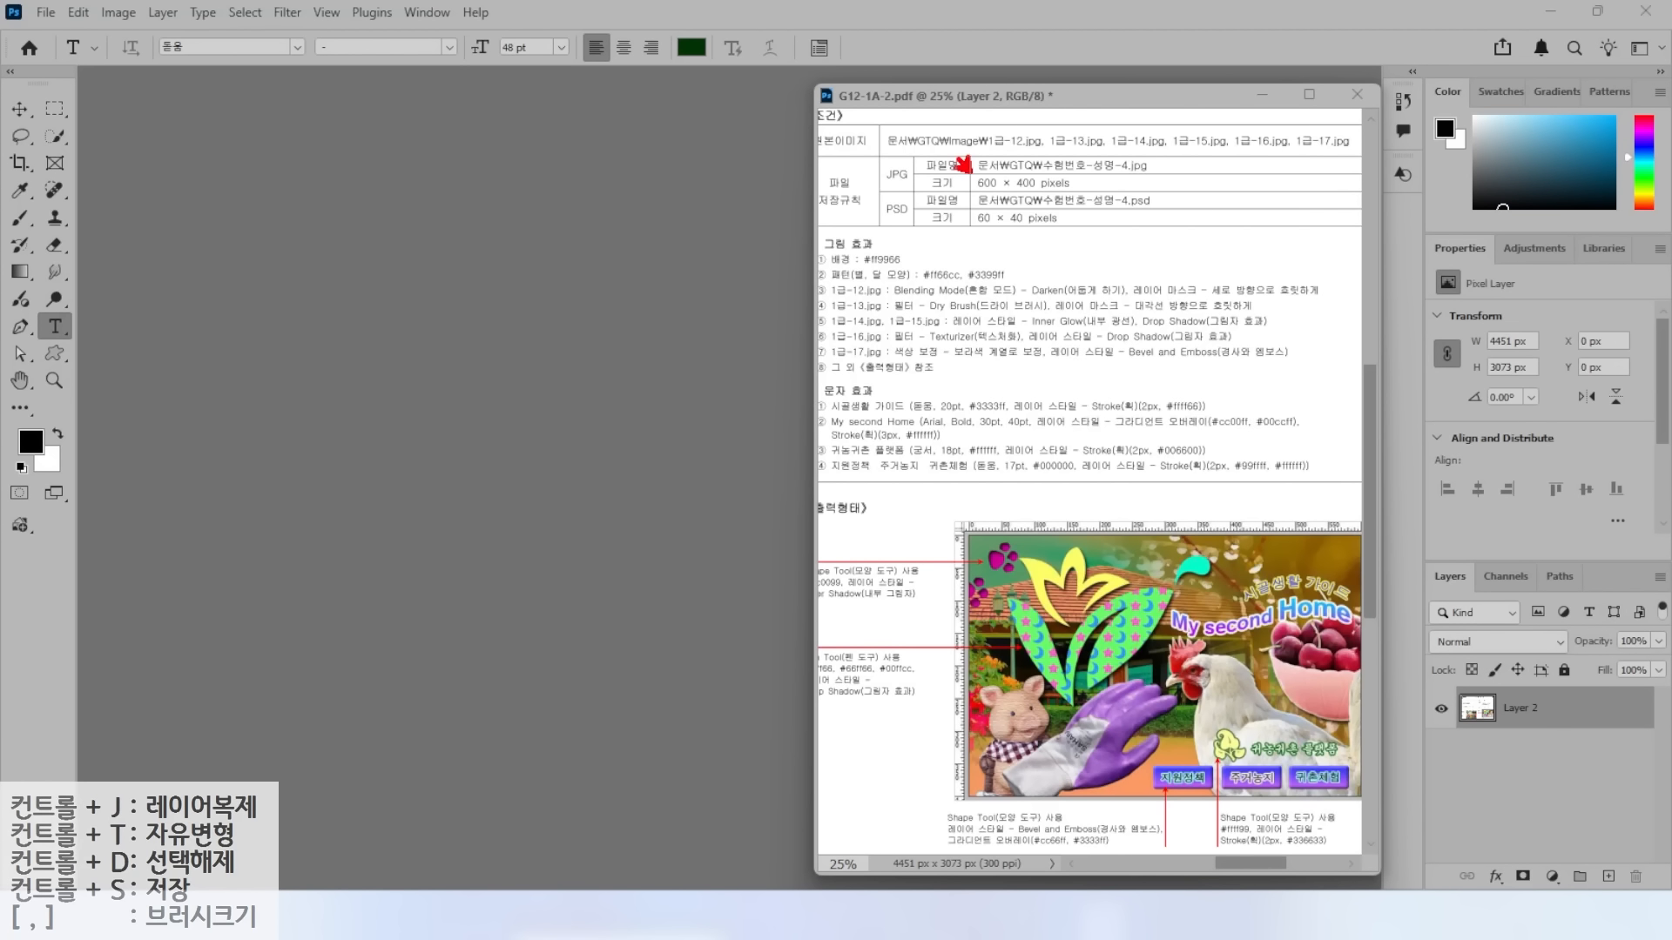
drag(964, 165, 917, 120)
drag(955, 196, 1126, 195)
key(Escape)
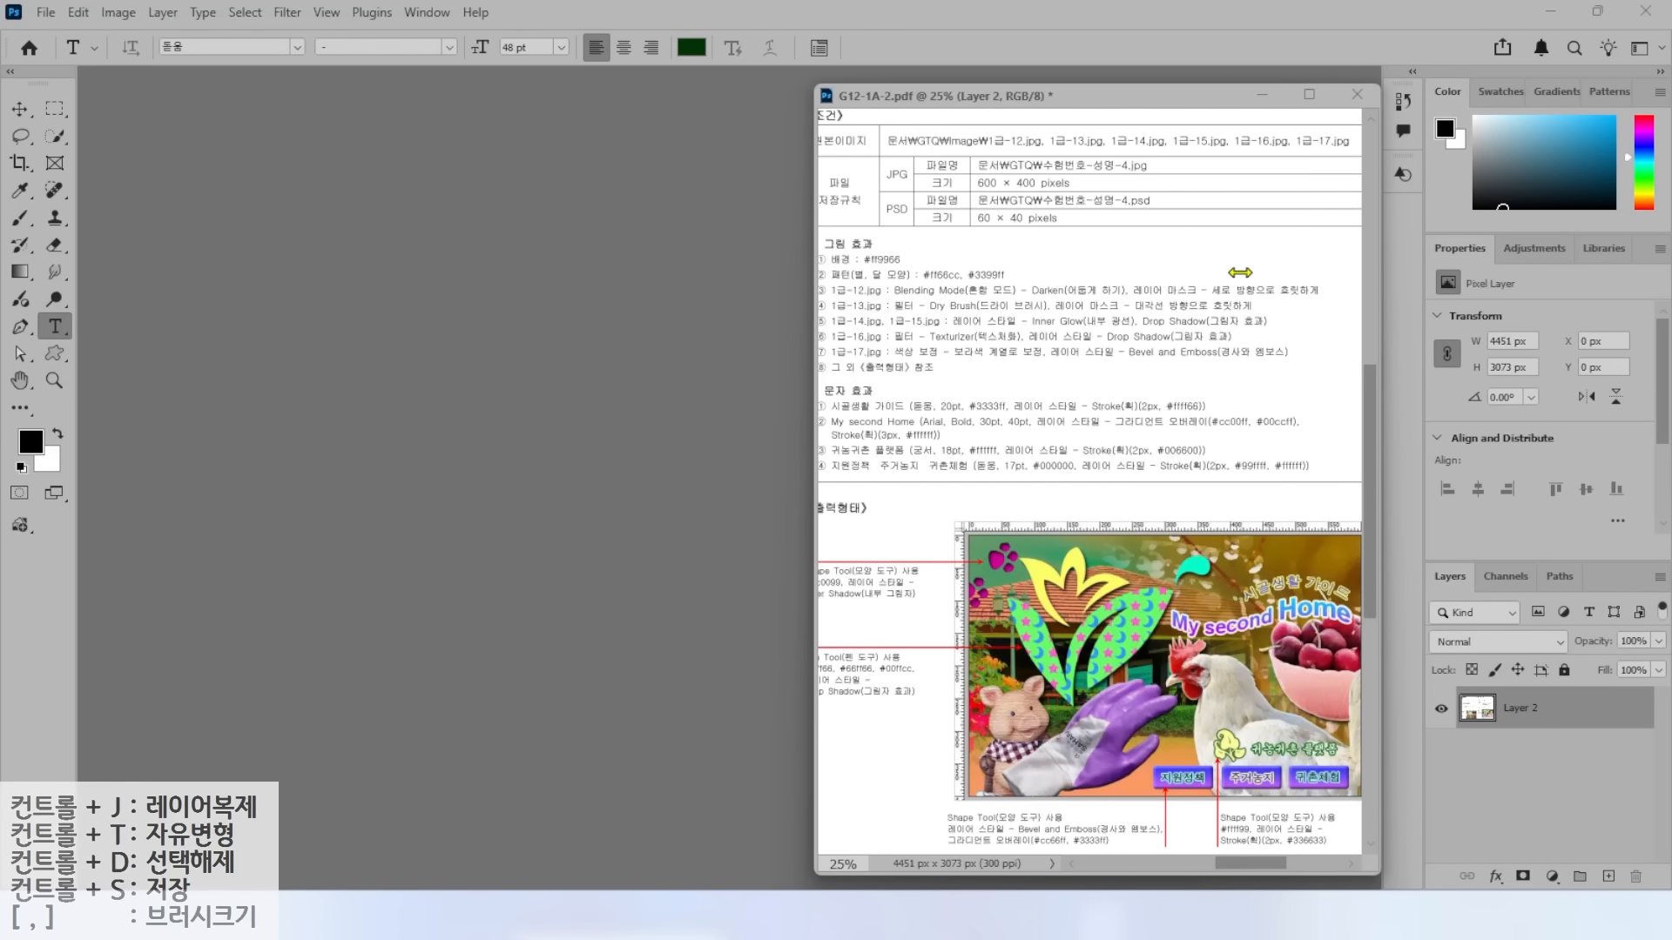
Create a document named with the student's task label at 600 × 400 px, 72 ppi, RGB 8-bit, and show rulers.
click(46, 13)
click(61, 34)
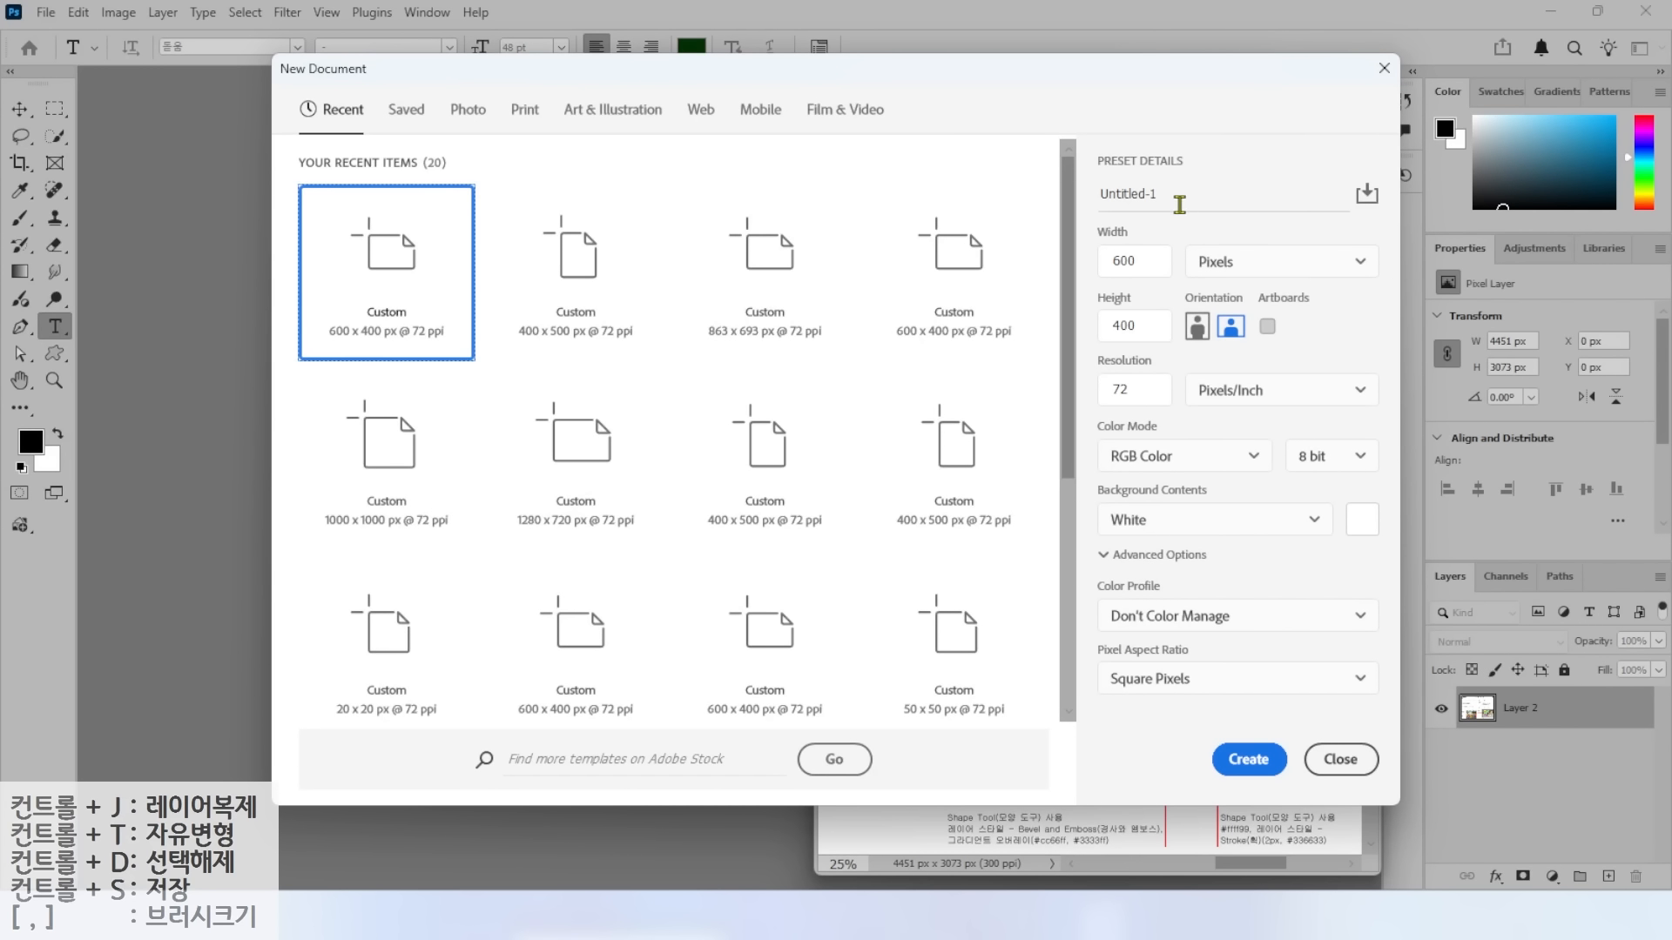
text(34)
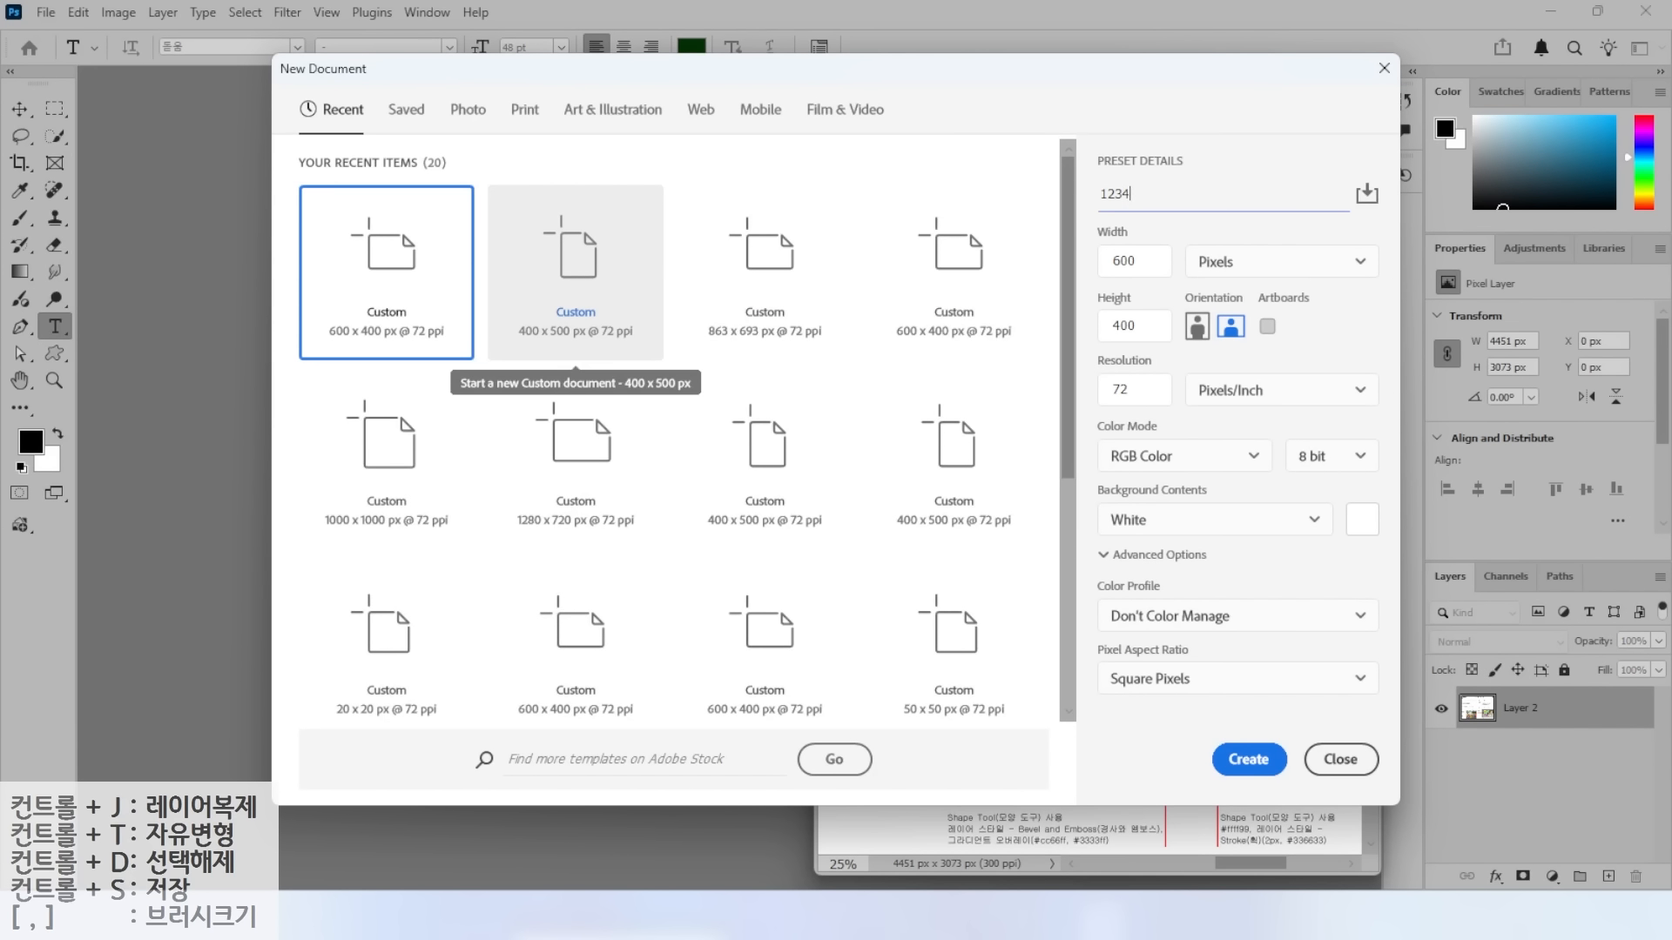
drag(1176, 240, 1273, 275)
drag(1068, 360, 1301, 409)
drag(1063, 435, 1360, 474)
mouse_move(1063, 388)
mouse_down()
mouse_move(1034, 440)
mouse_move(1066, 360)
mouse_up()
mouse_move(1109, 246)
mouse_down()
mouse_move(1077, 222)
mouse_move(1106, 248)
mouse_move(1104, 306)
mouse_up()
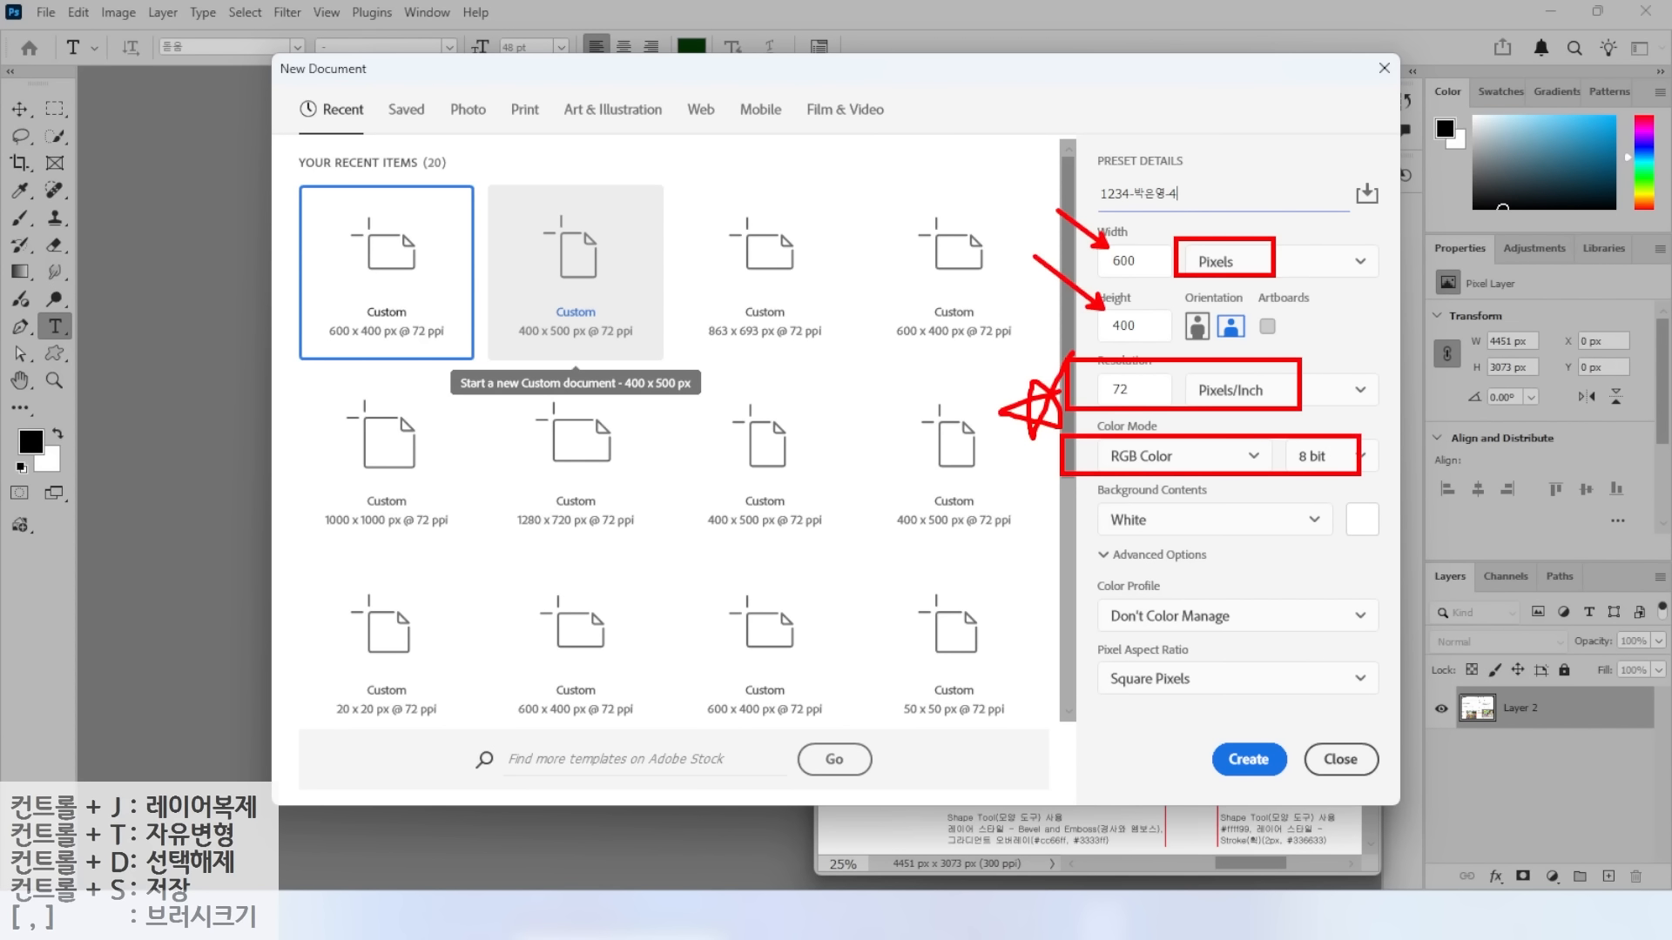
click(1246, 758)
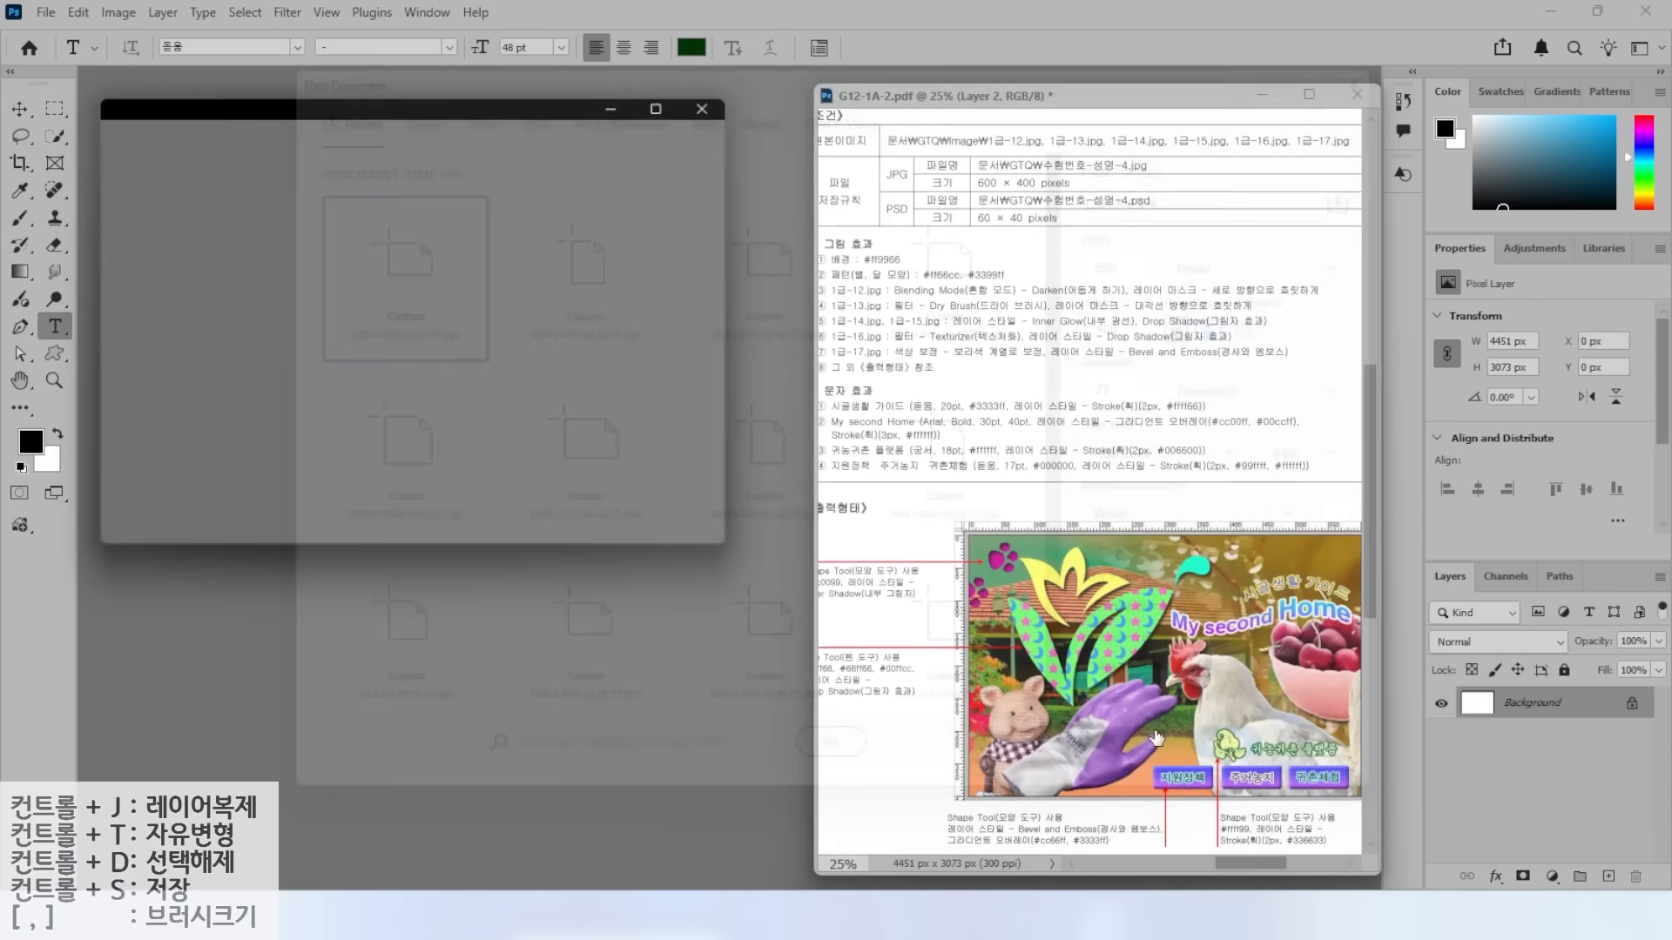
key(ctrl+r)
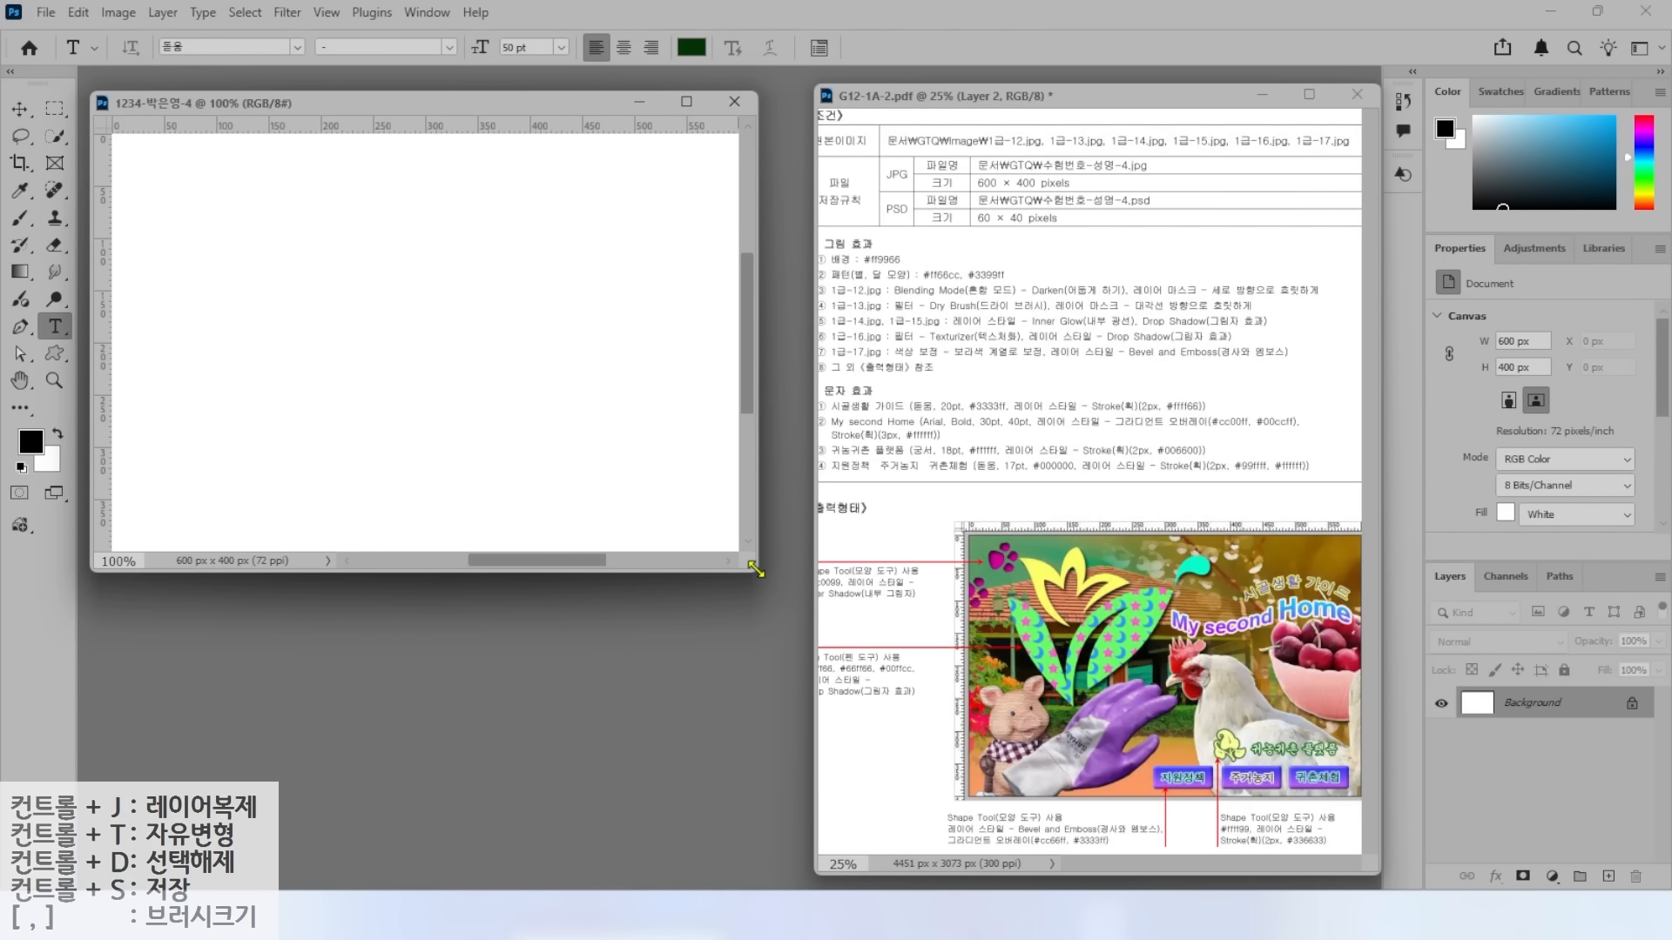
Set the foreground colour to #ff9966.
key(ctrl+plus)
drag(870, 245, 899, 211)
drag(822, 266, 914, 267)
key(Escape)
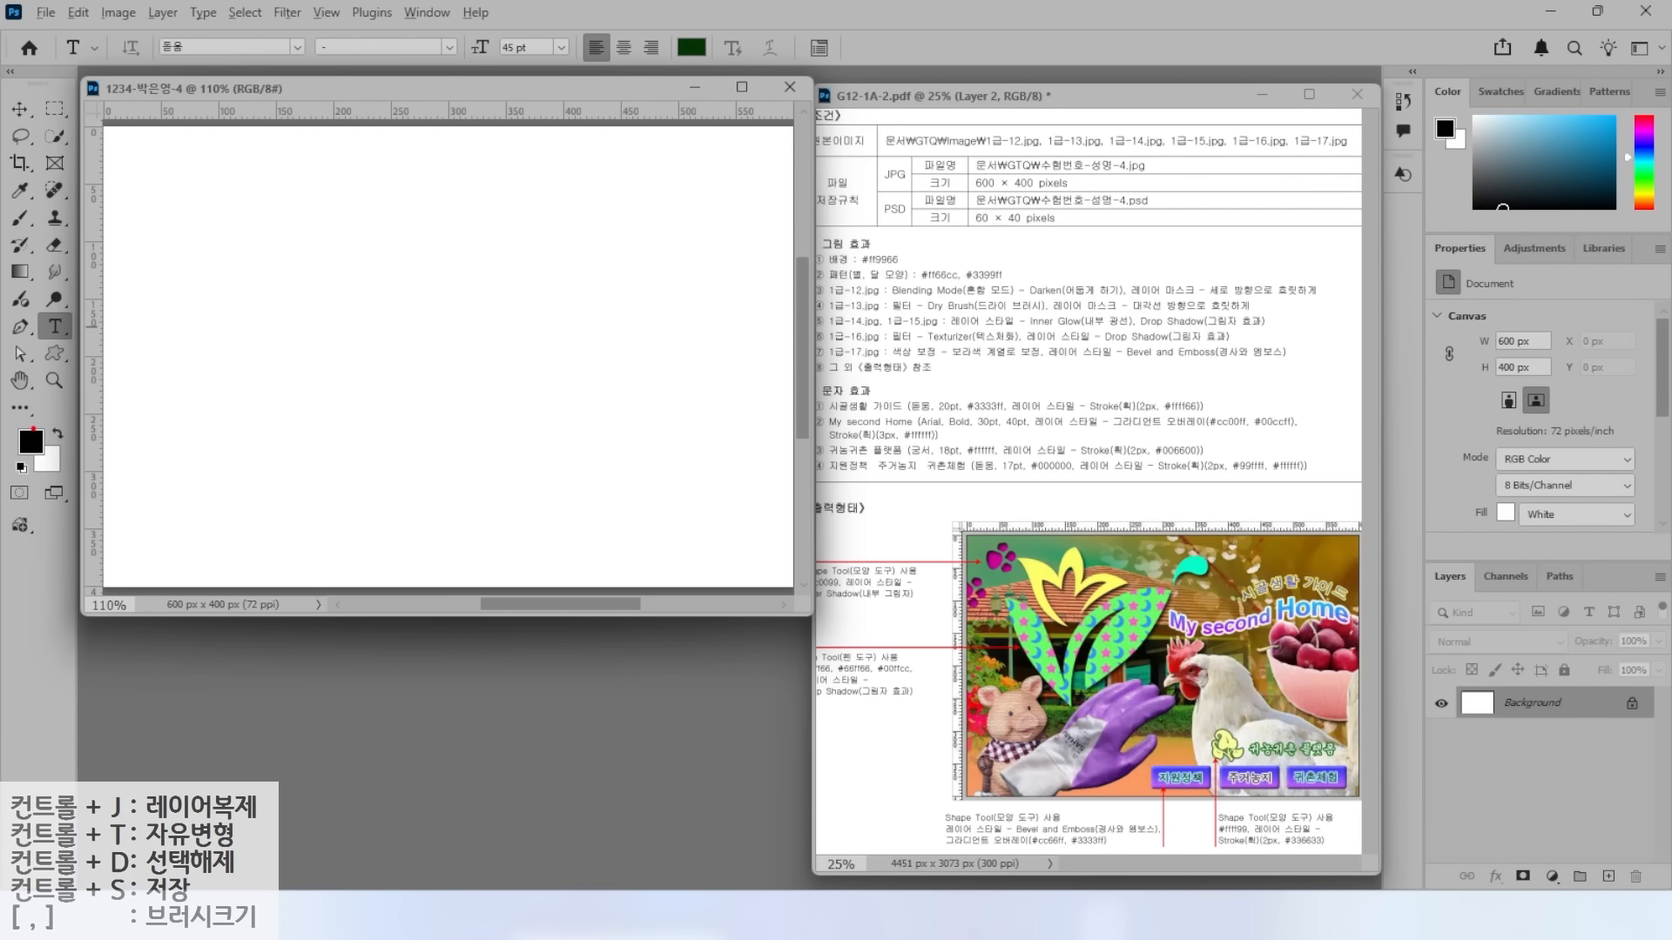
drag(98, 360, 31, 427)
click(31, 442)
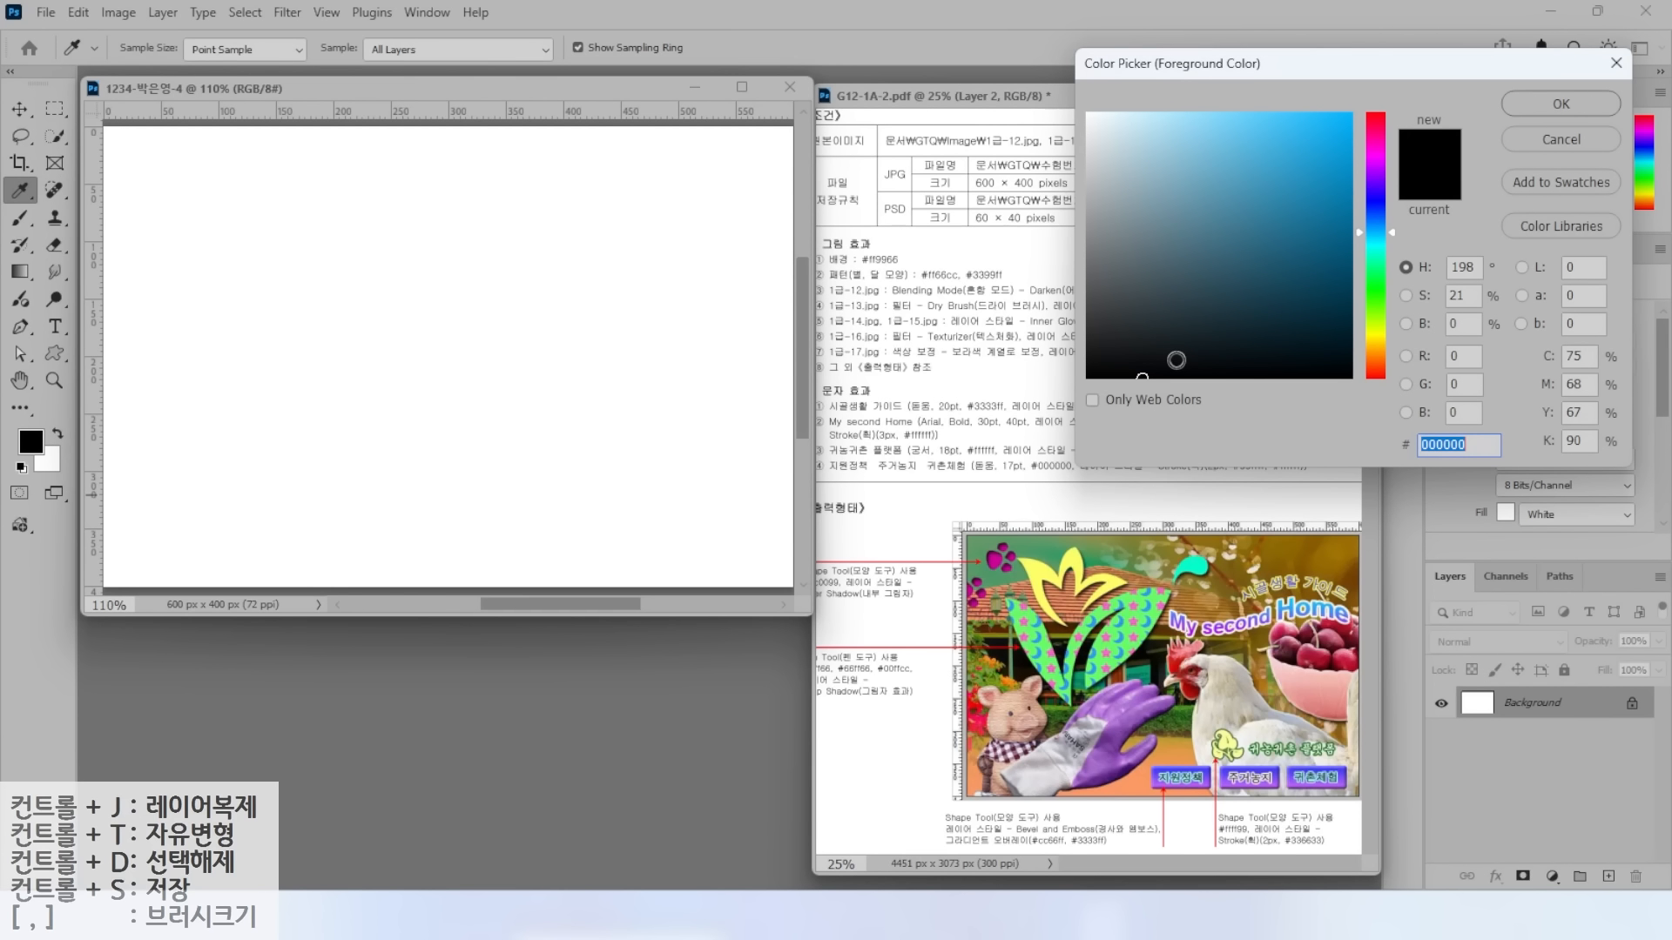
text(ㄹff9966)
key(Return)
key(t)
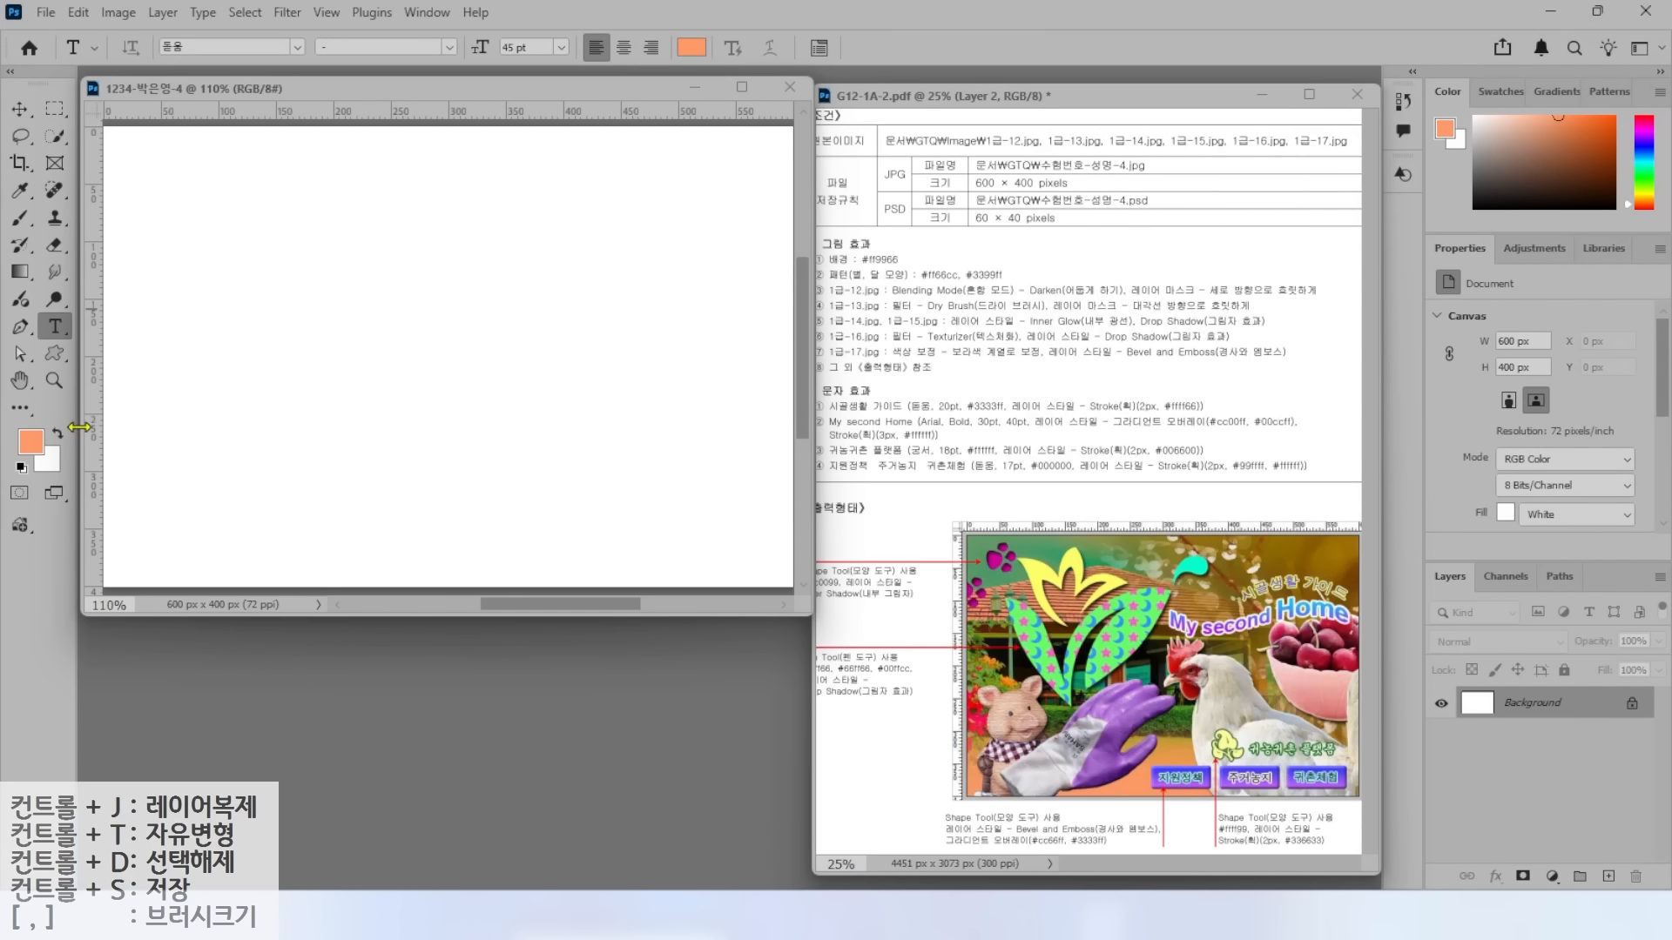
Fill the canvas with the orange foreground colour via Edit > Fill.
click(80, 12)
click(122, 322)
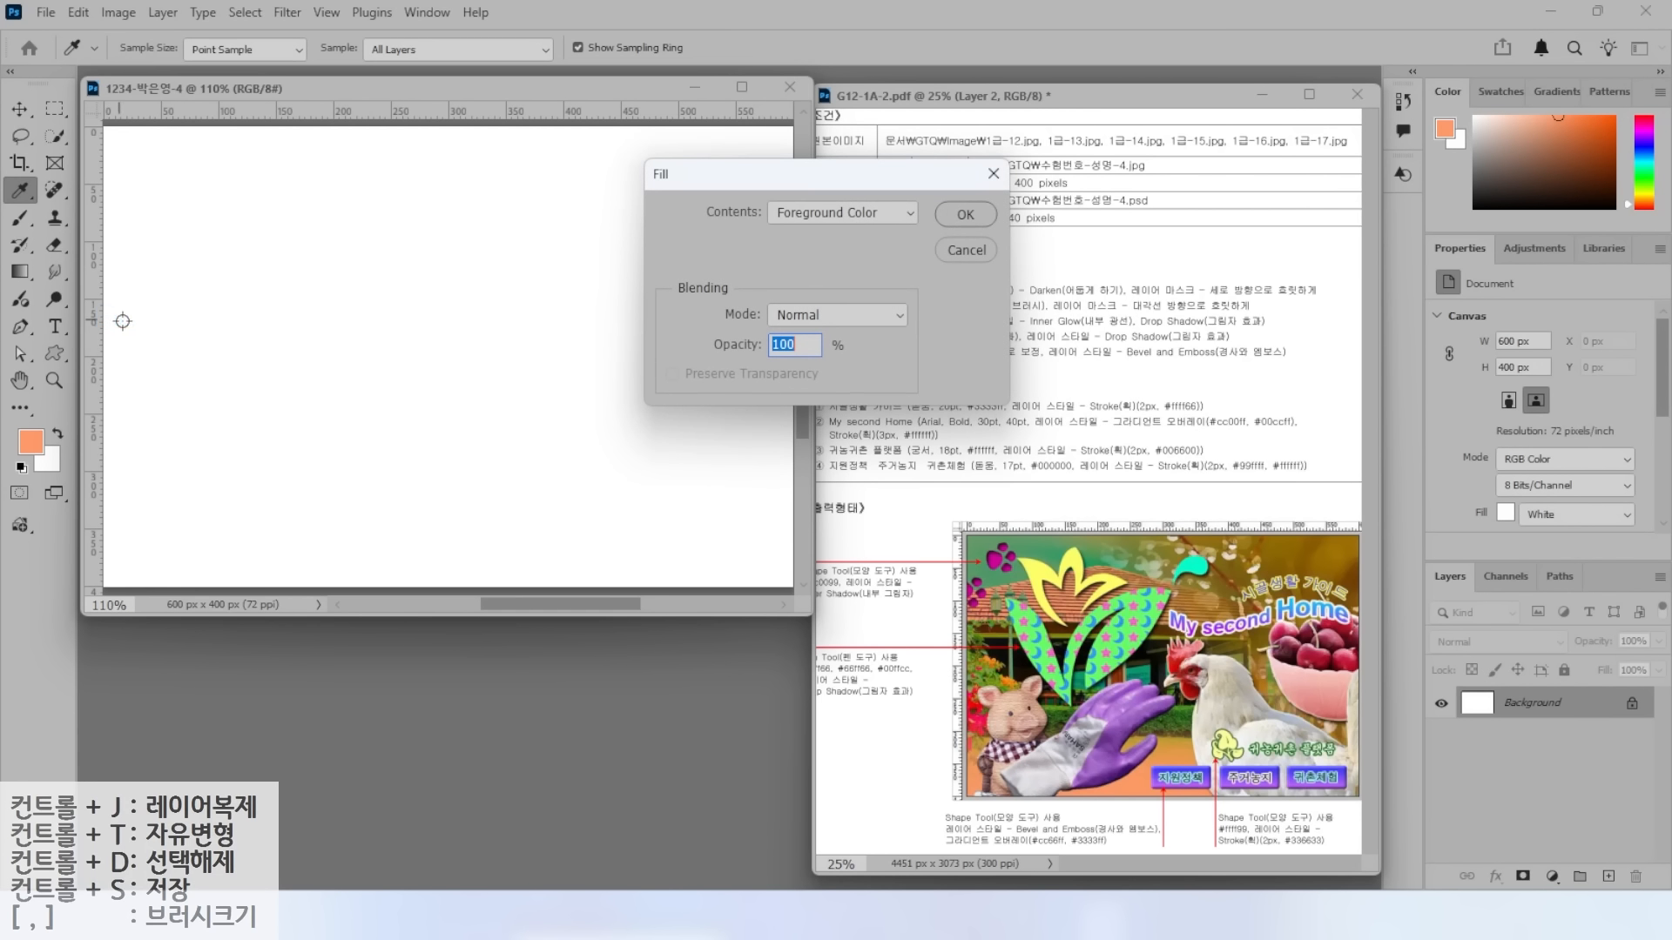
click(963, 213)
key(t)
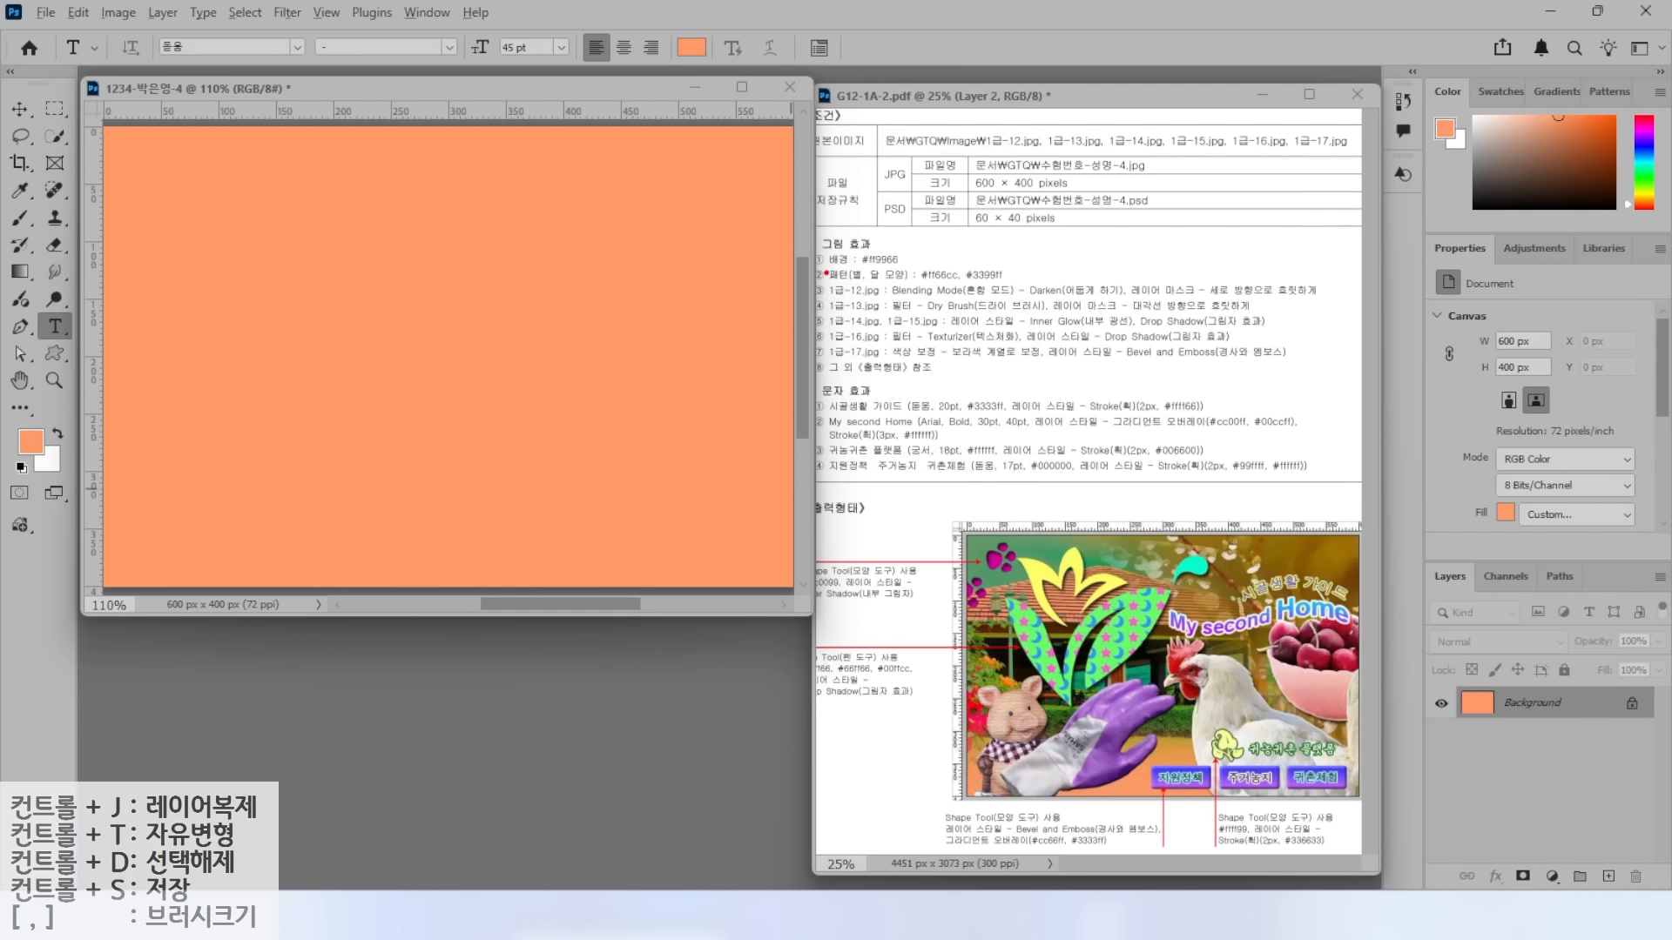
drag(837, 283, 1076, 282)
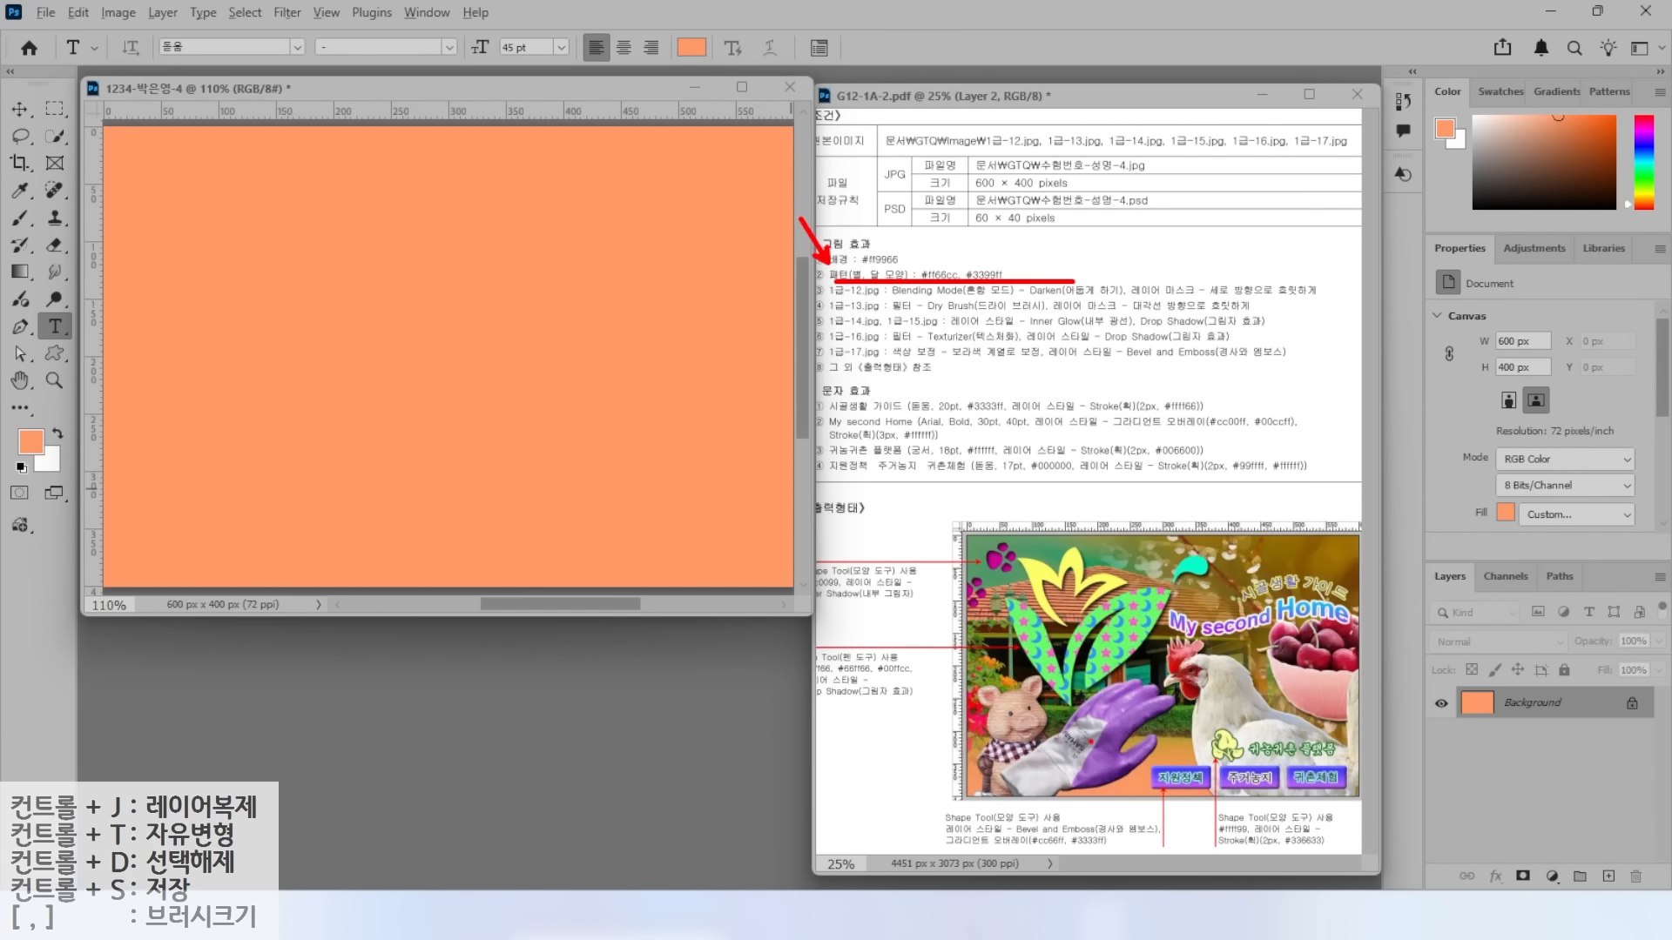
drag(1081, 640, 1080, 493)
mouse_move(1114, 604)
mouse_down()
mouse_move(1115, 484)
mouse_move(1140, 484)
mouse_up()
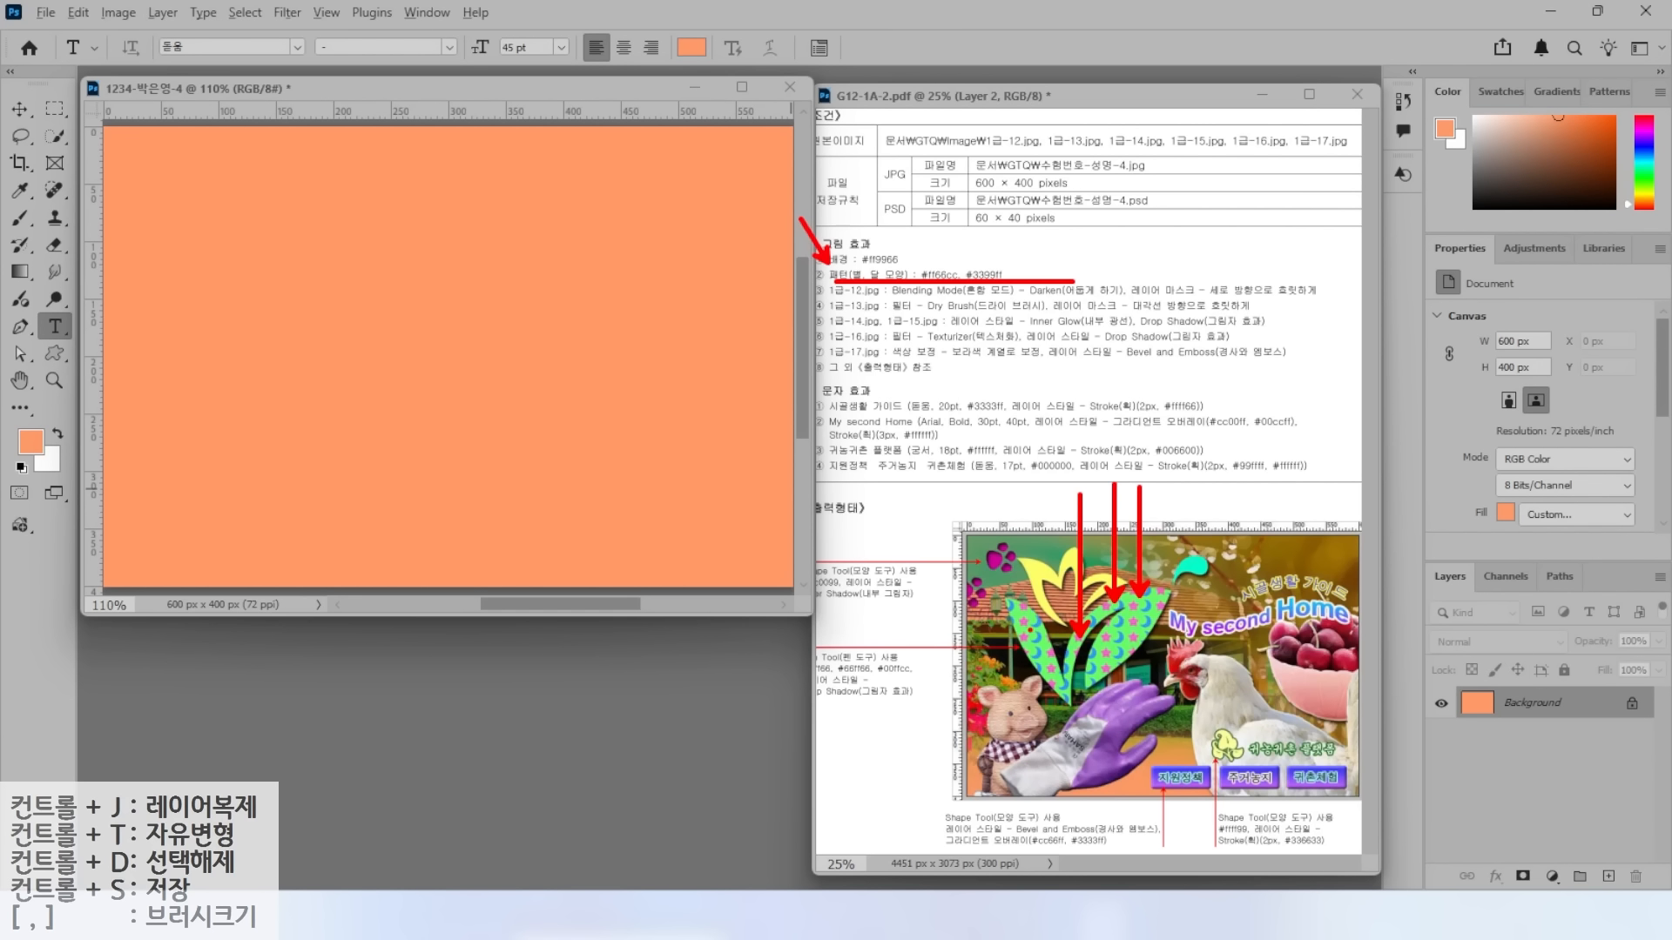
key(Escape)
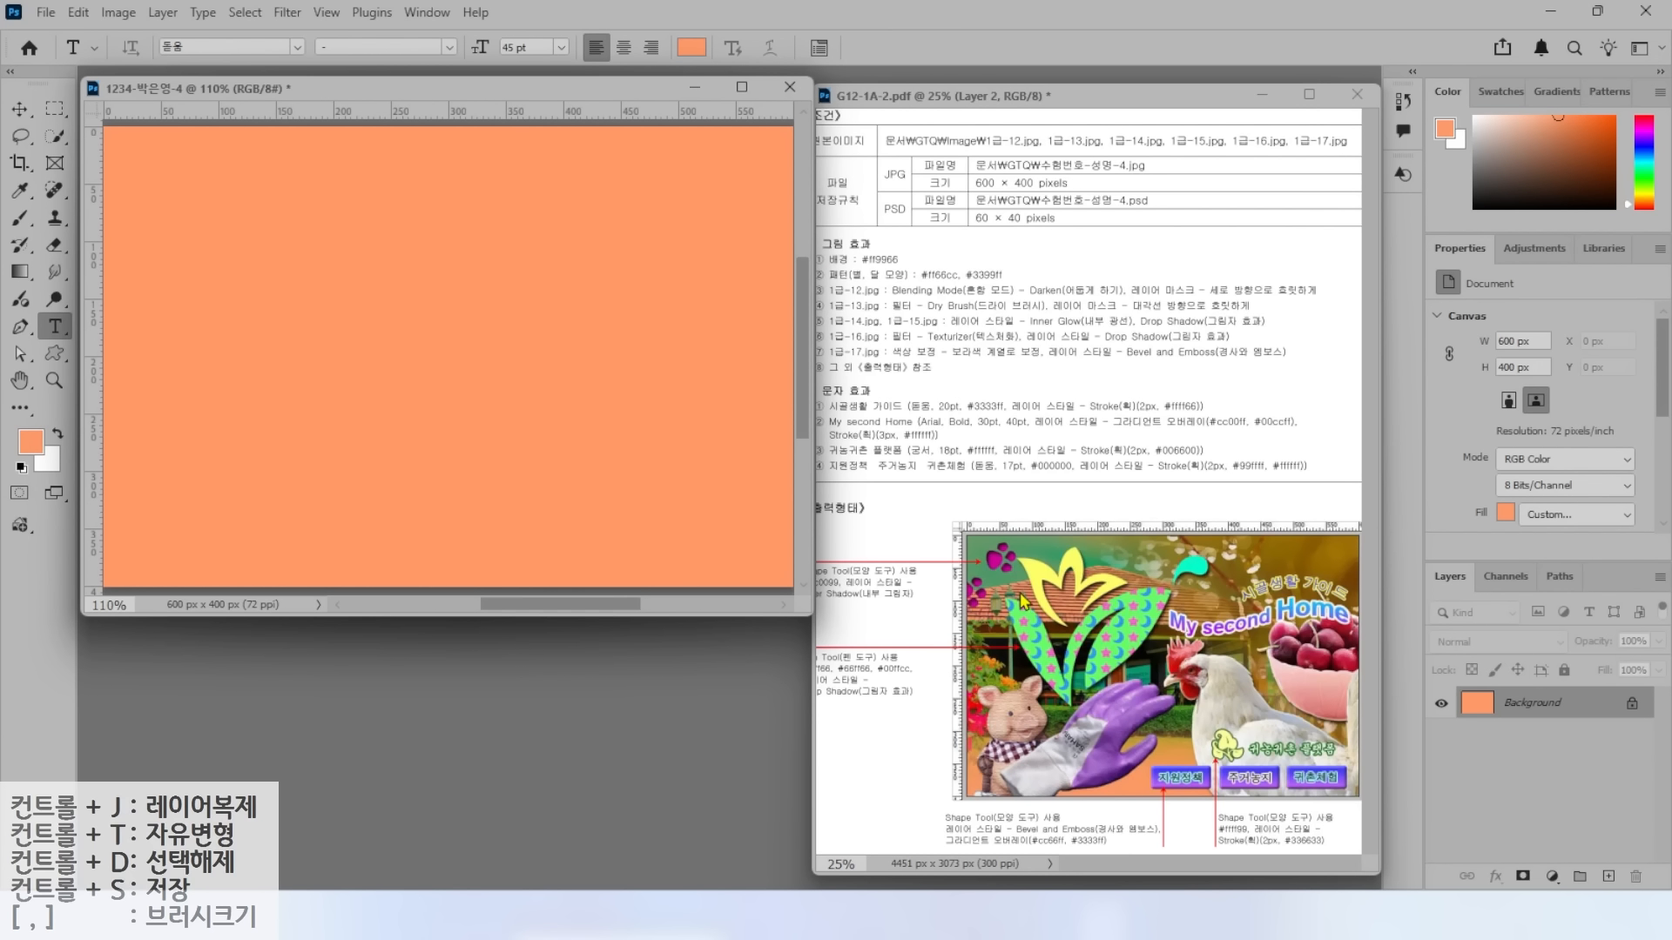
drag(1024, 602, 1023, 462)
drag(1054, 655, 1051, 438)
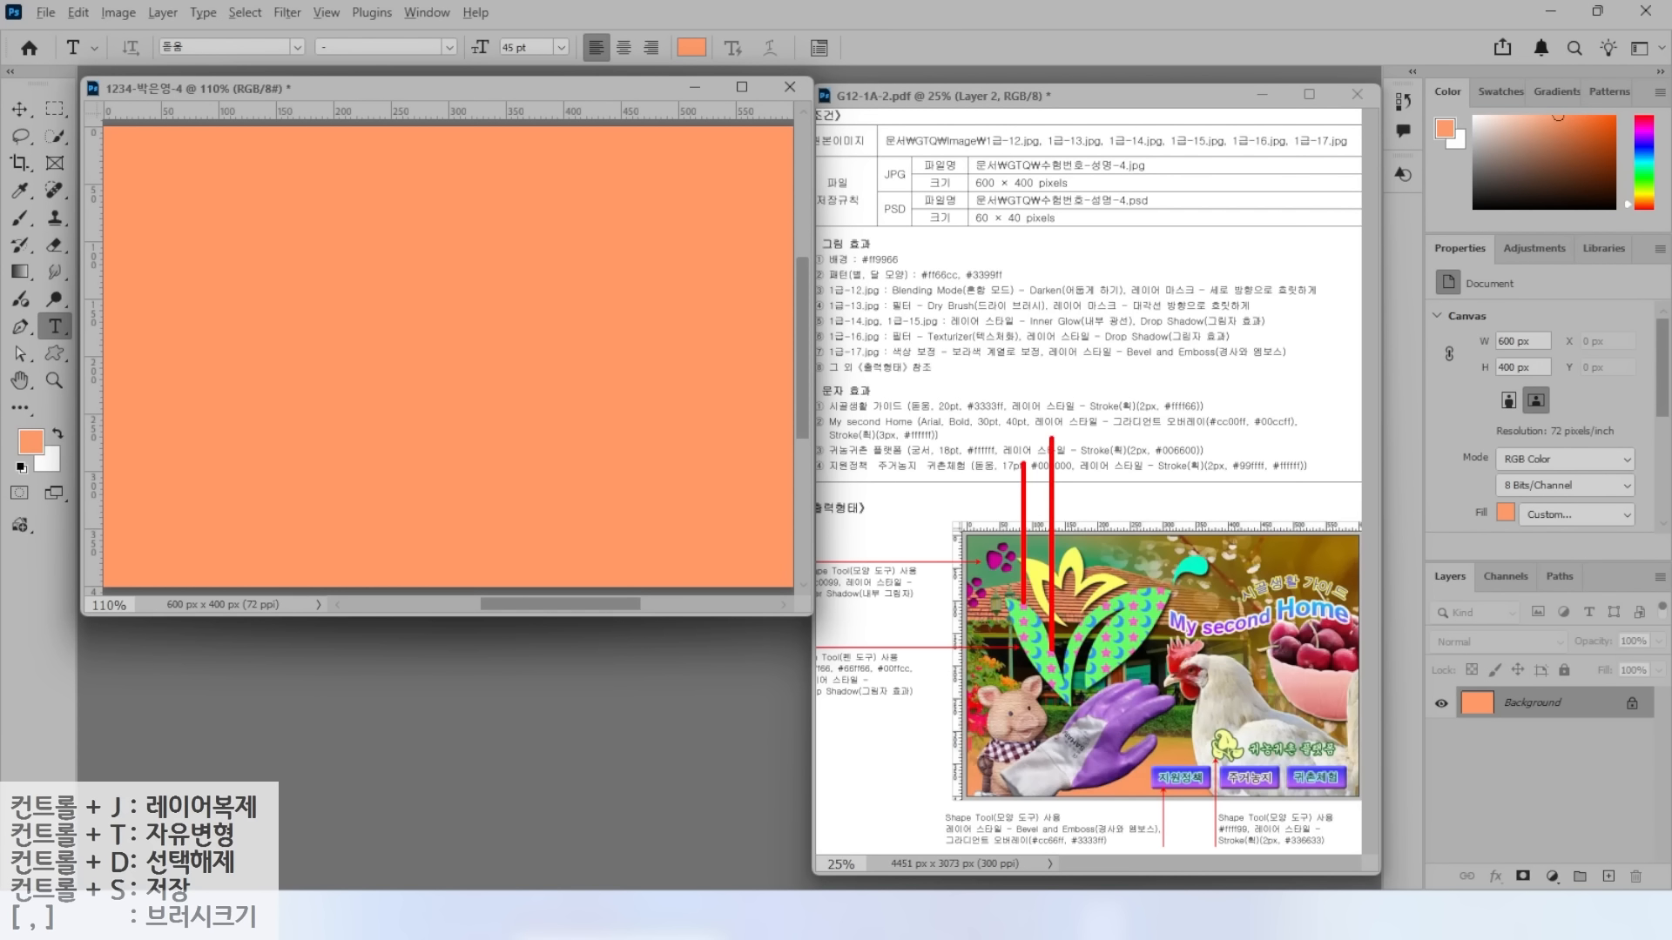
drag(1080, 640, 1078, 438)
drag(1108, 602, 1107, 439)
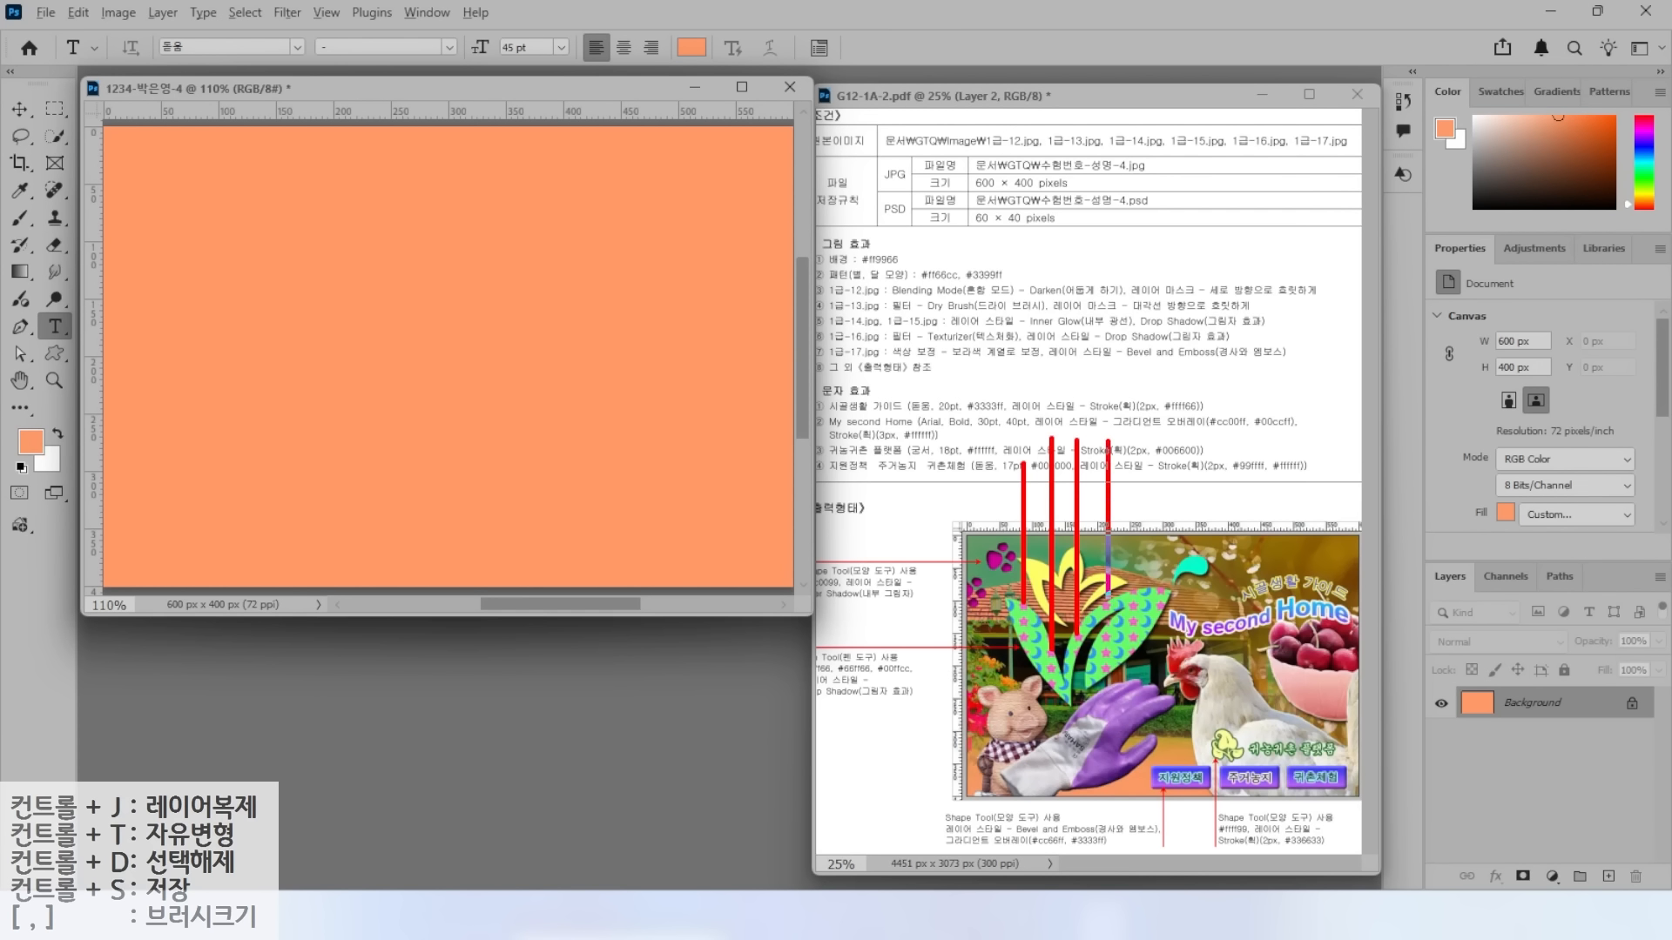
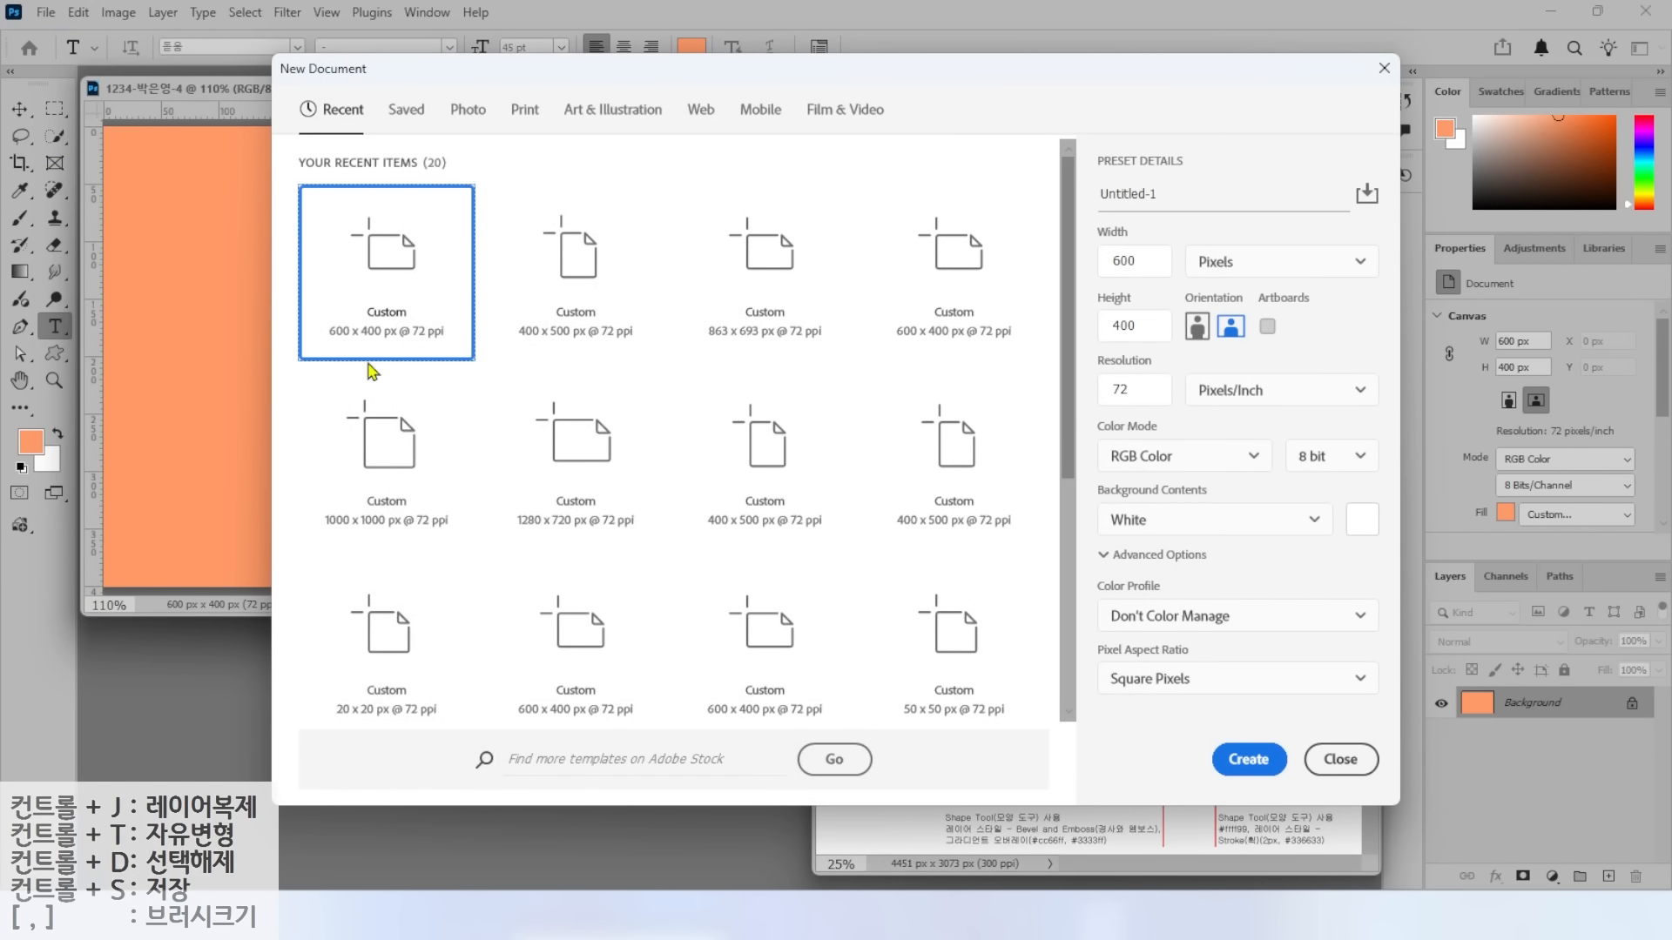
Create a new 45 × 30 px document with a transparent background.
click(1138, 261)
text(4)
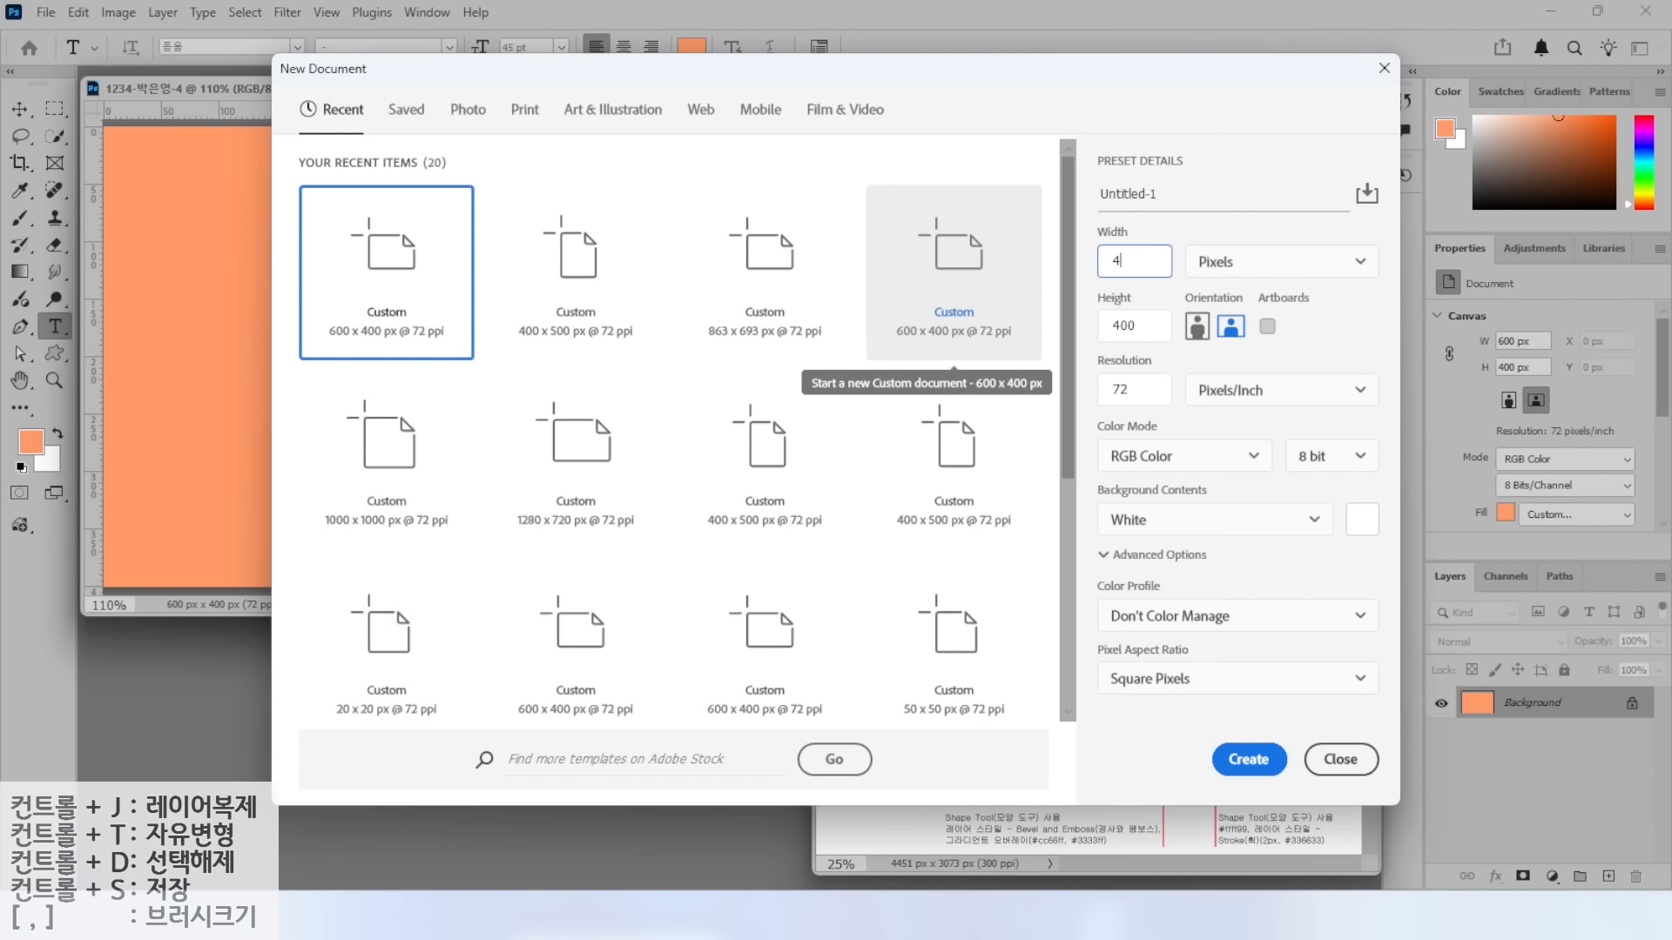
key(Tab)
text(3)
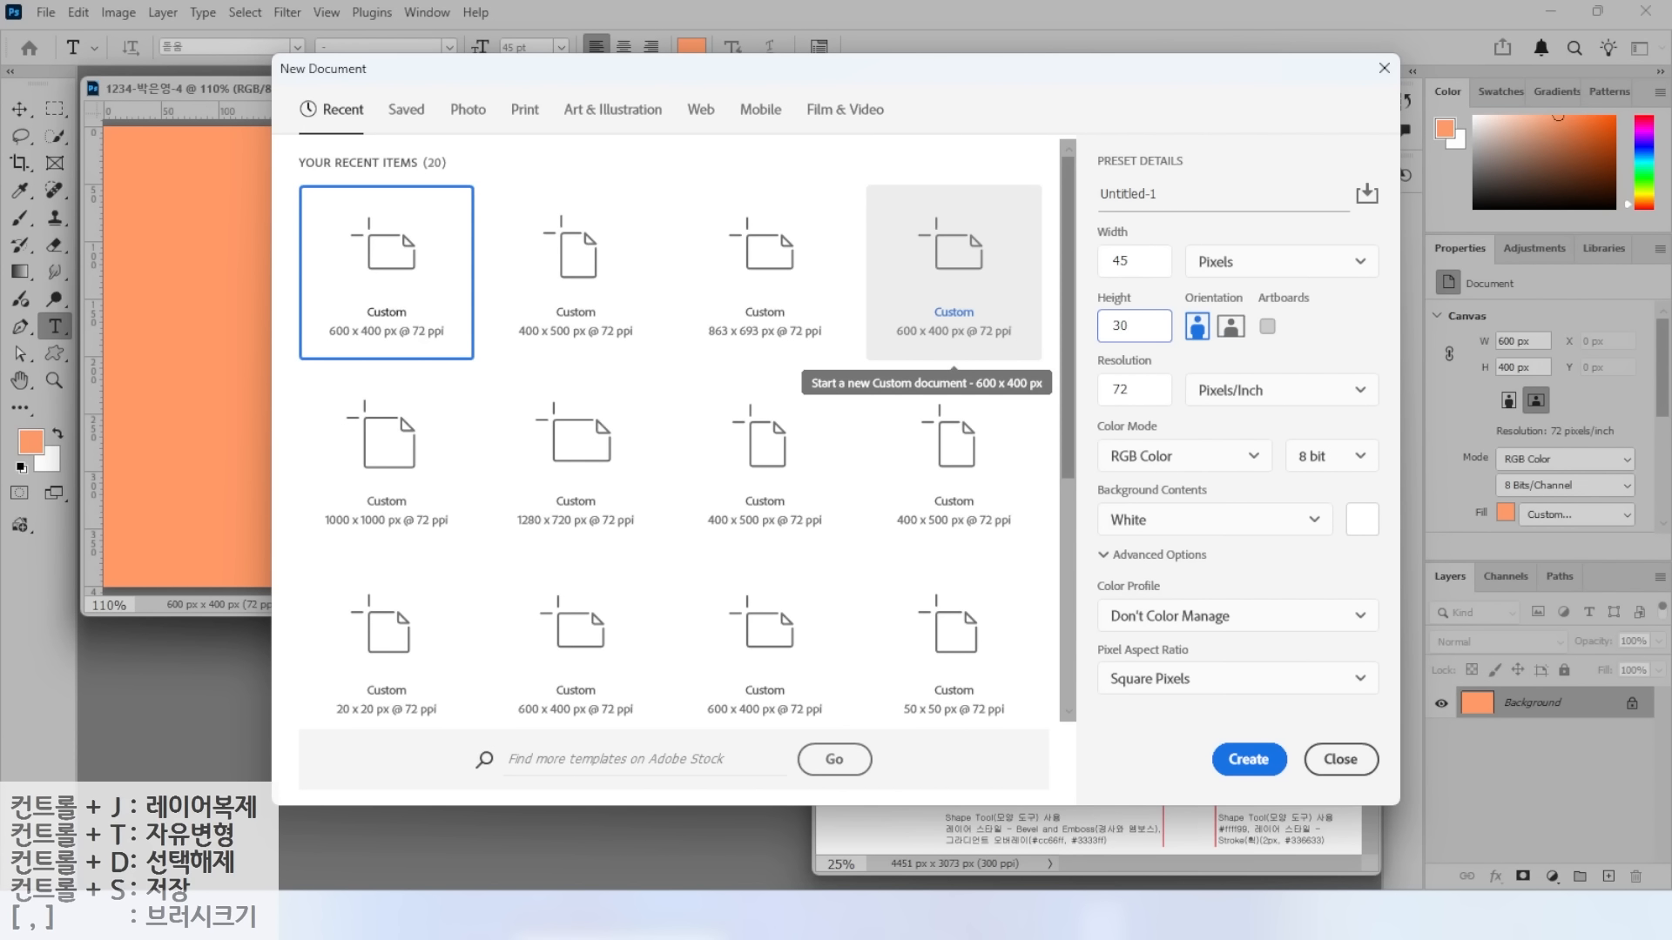
click(1149, 526)
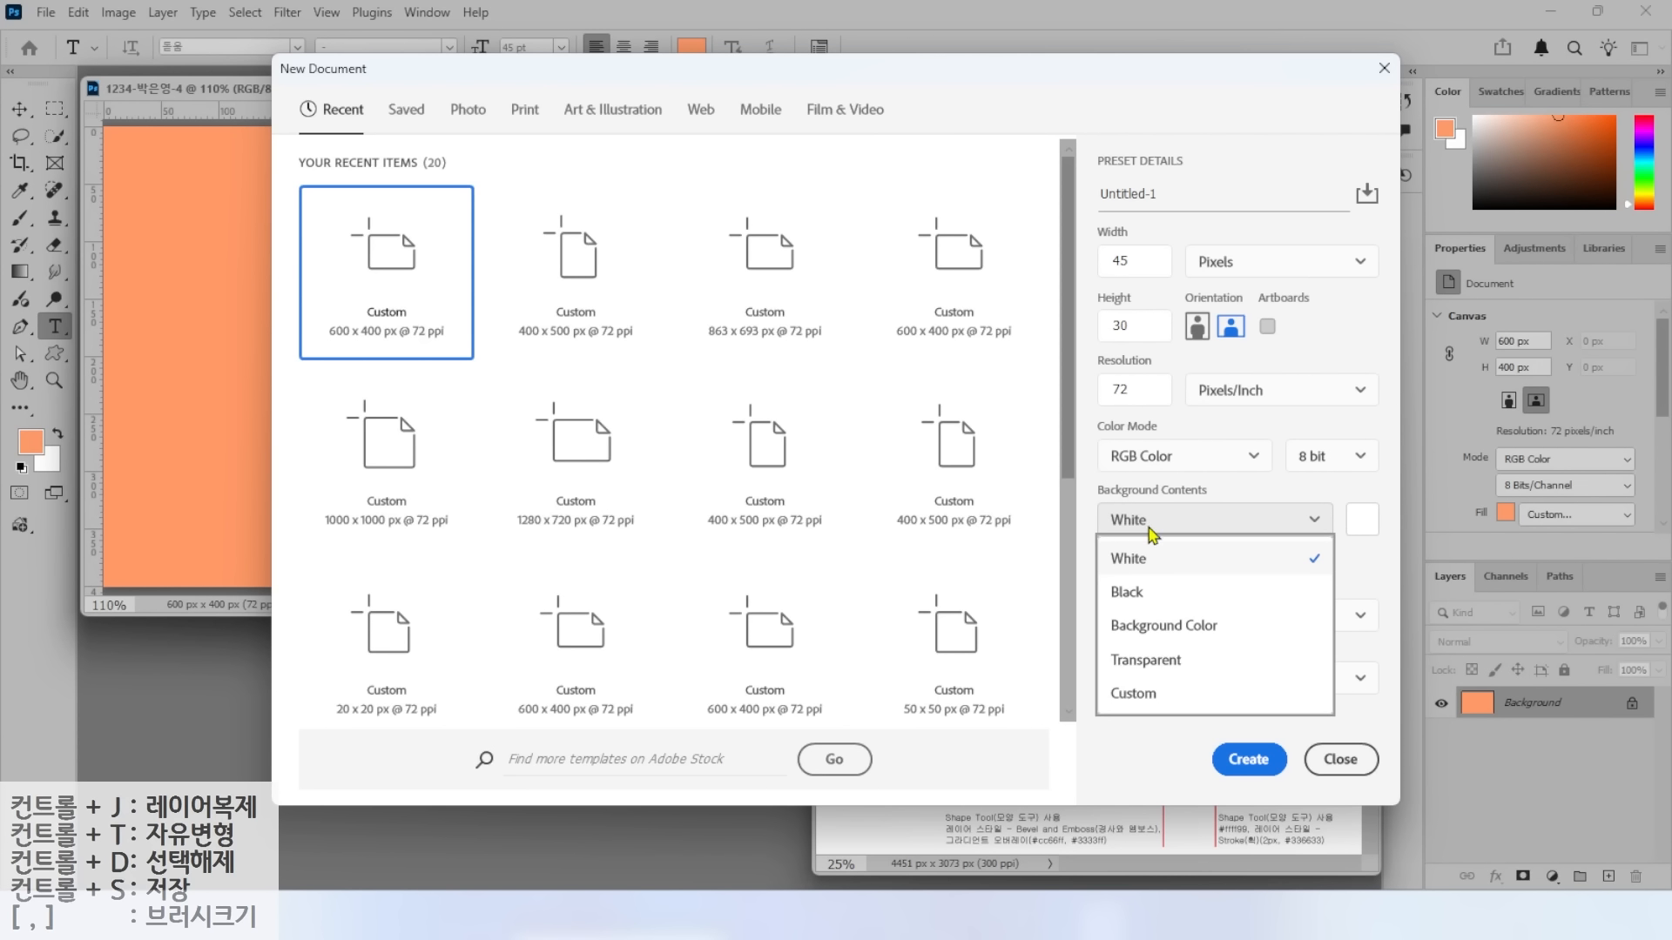
click(1132, 663)
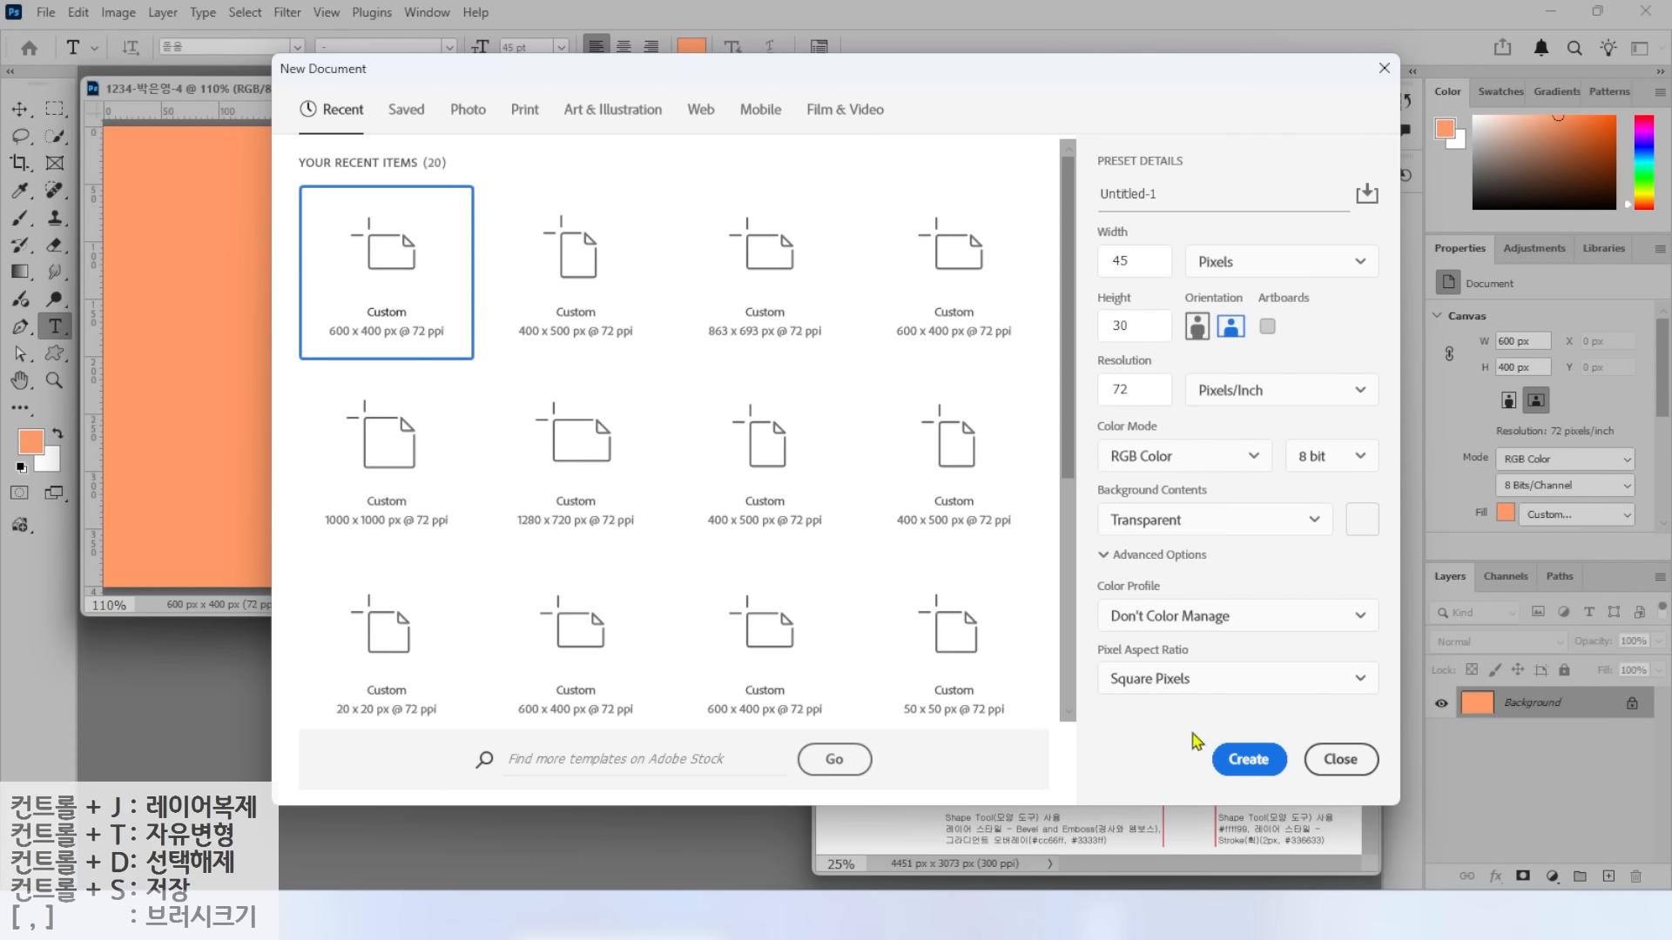
click(1247, 762)
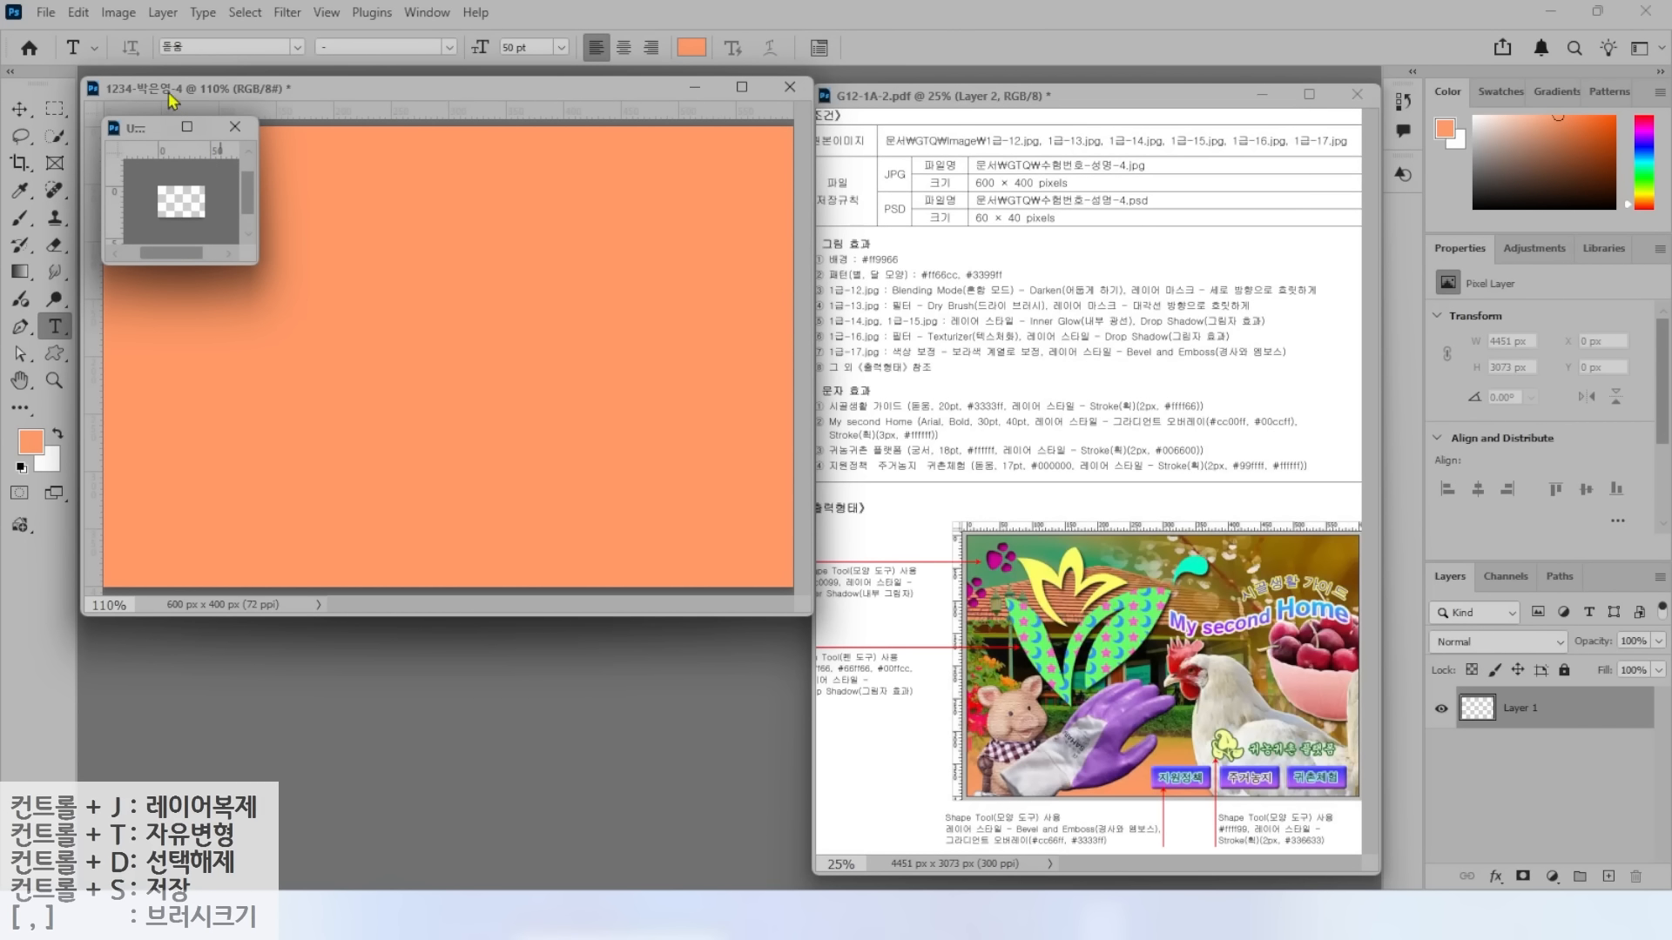
Enlarge and zoom in on the new document's window, briefly marking up the pattern colour values.
key(ctrl)
drag(256, 263, 721, 553)
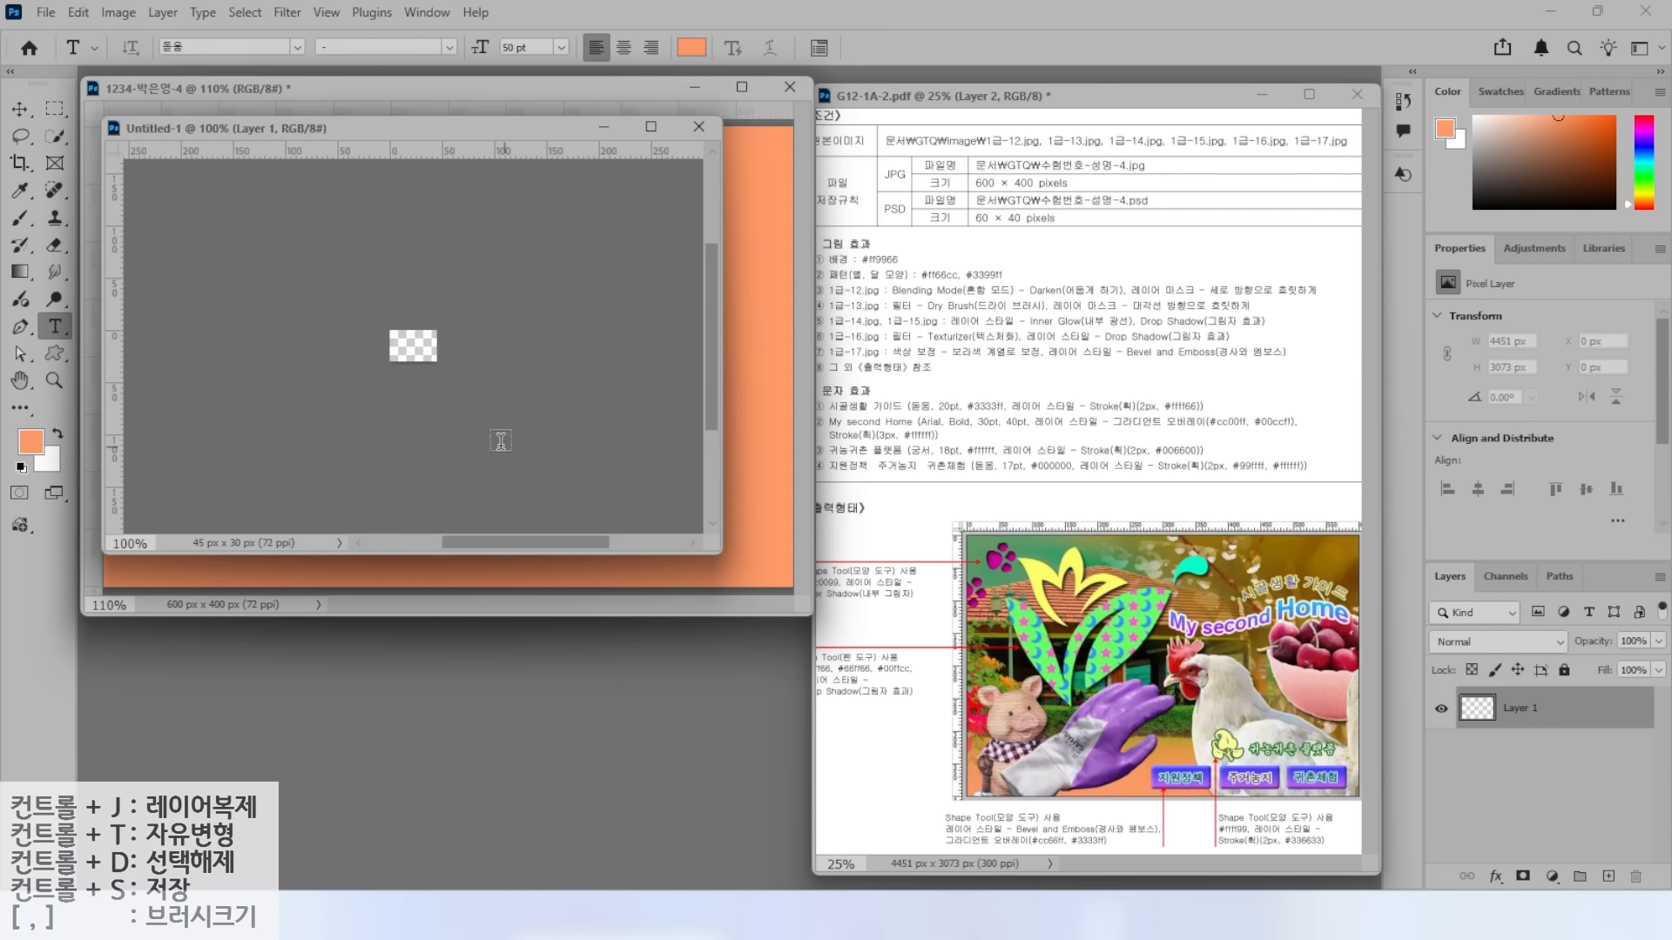
scroll(432, 373, up, 5)
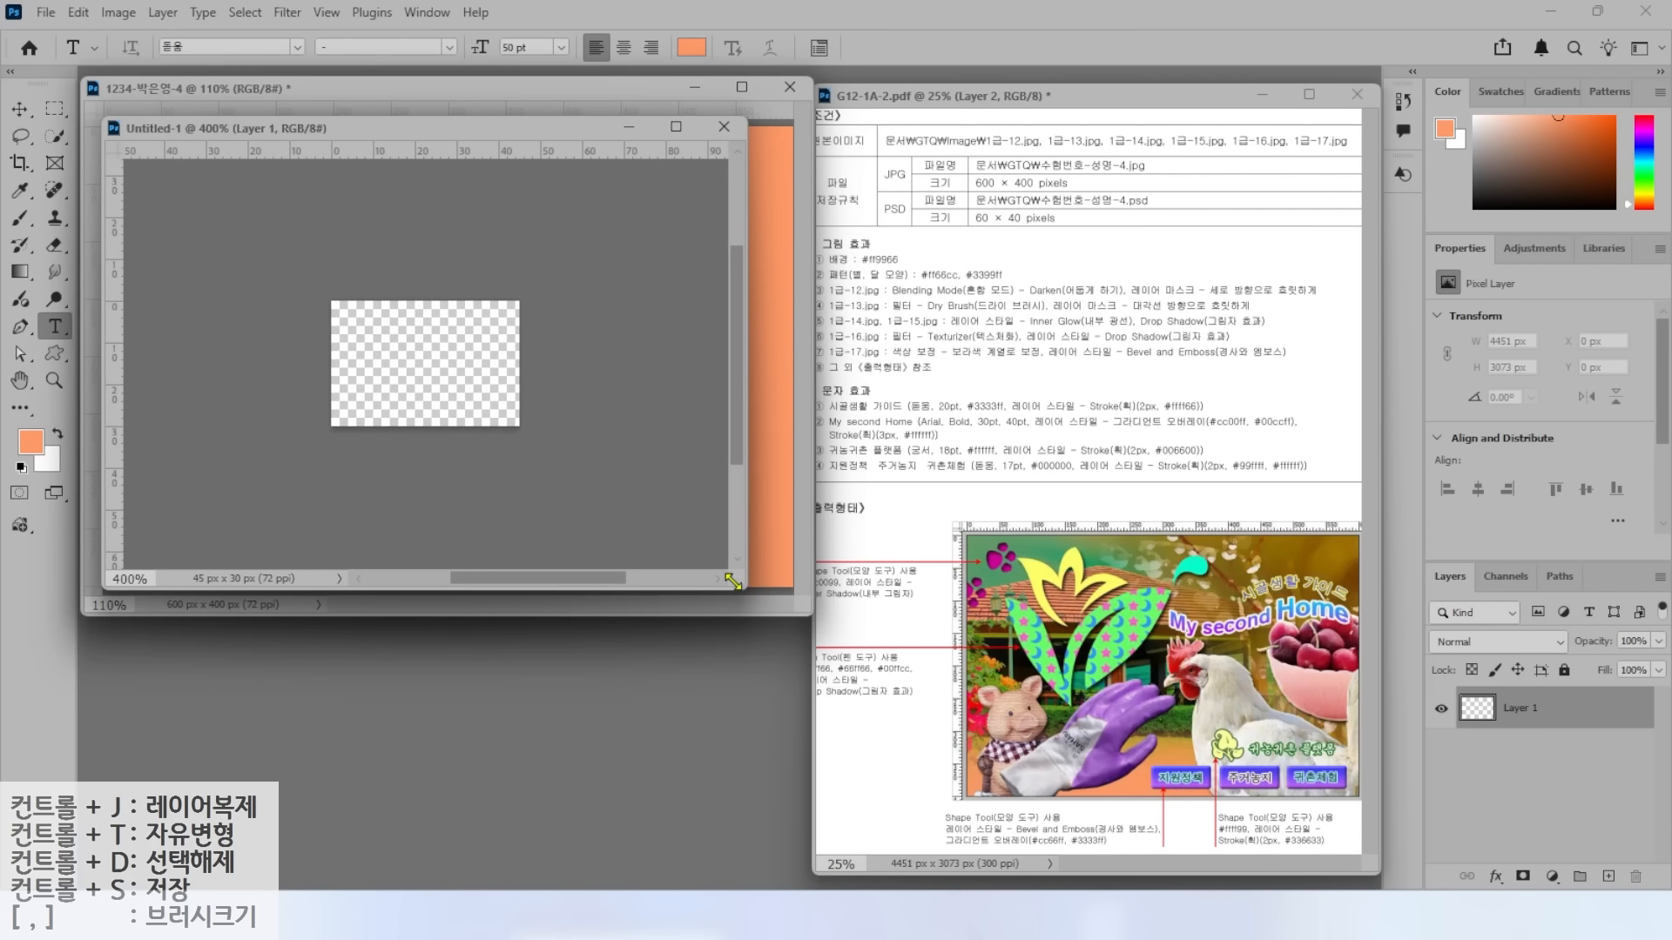
scroll(459, 411, up, 3)
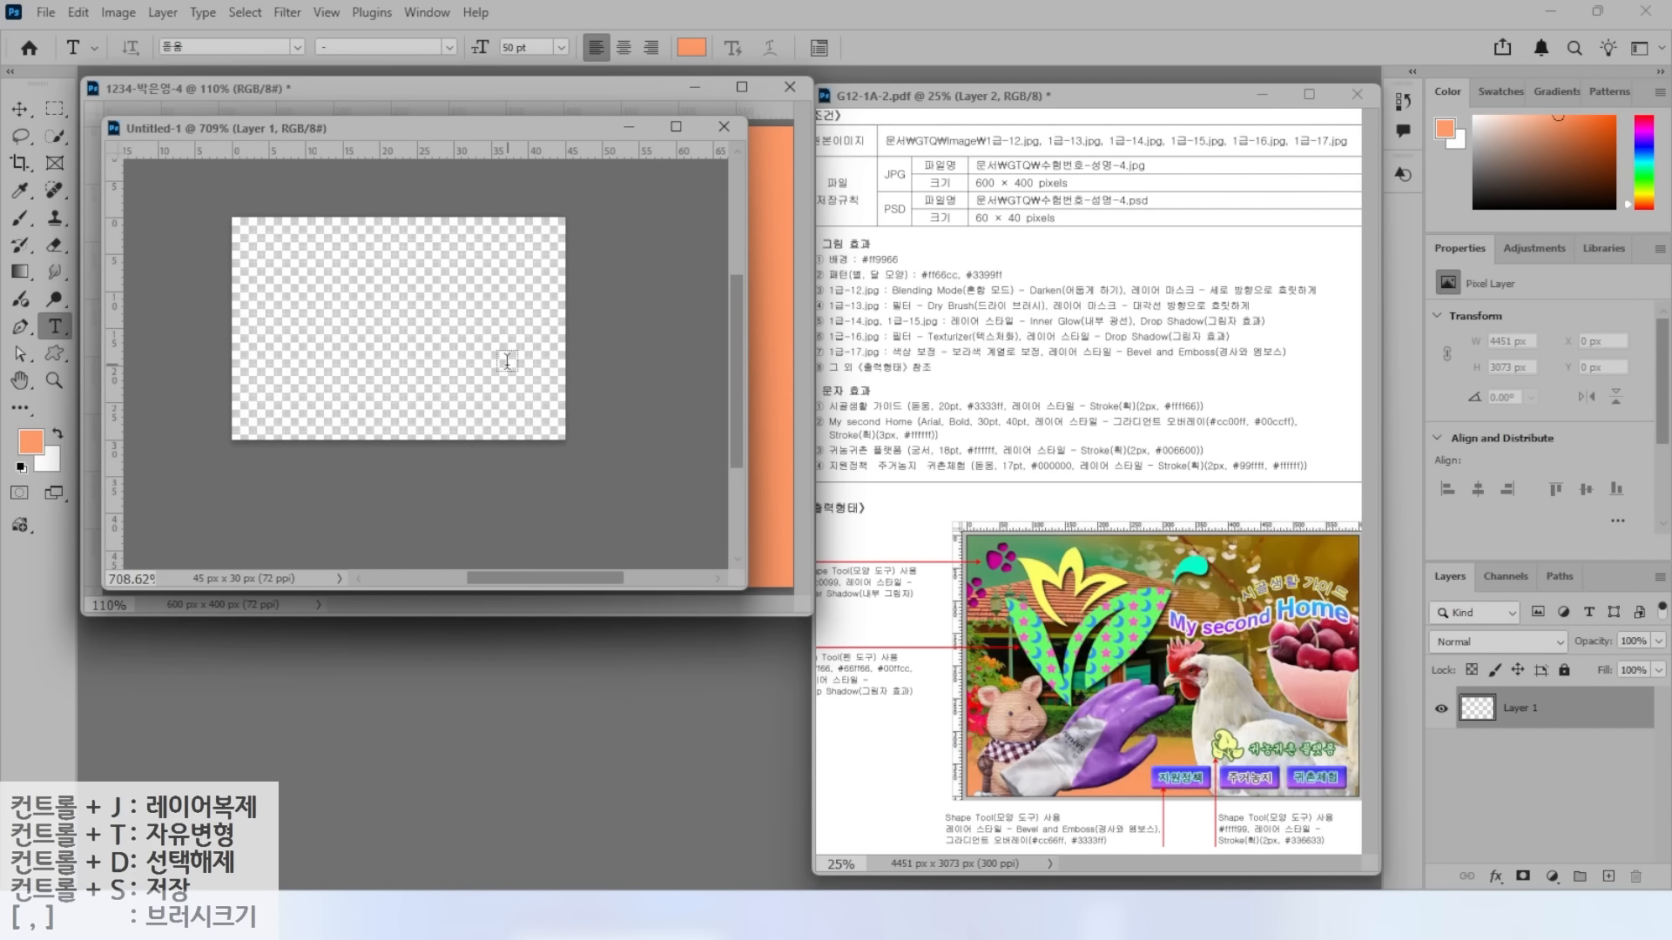
mouse_move(849, 265)
mouse_down()
mouse_move(840, 225)
mouse_move(908, 218)
mouse_move(923, 331)
mouse_move(1030, 358)
mouse_up()
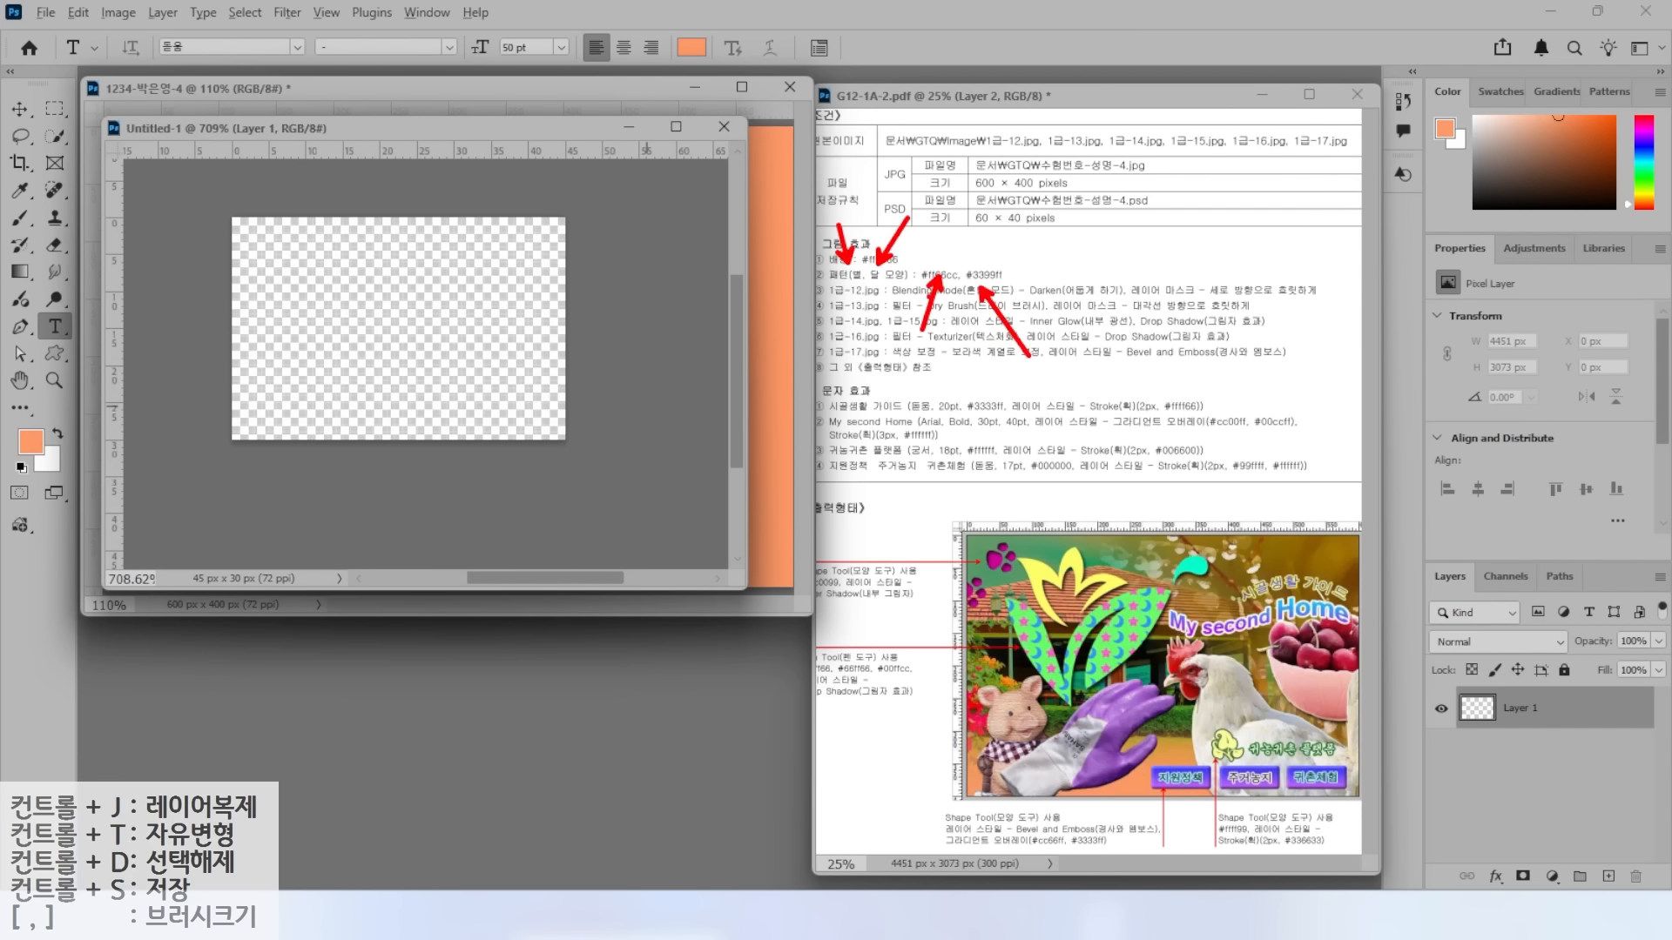
key(Escape)
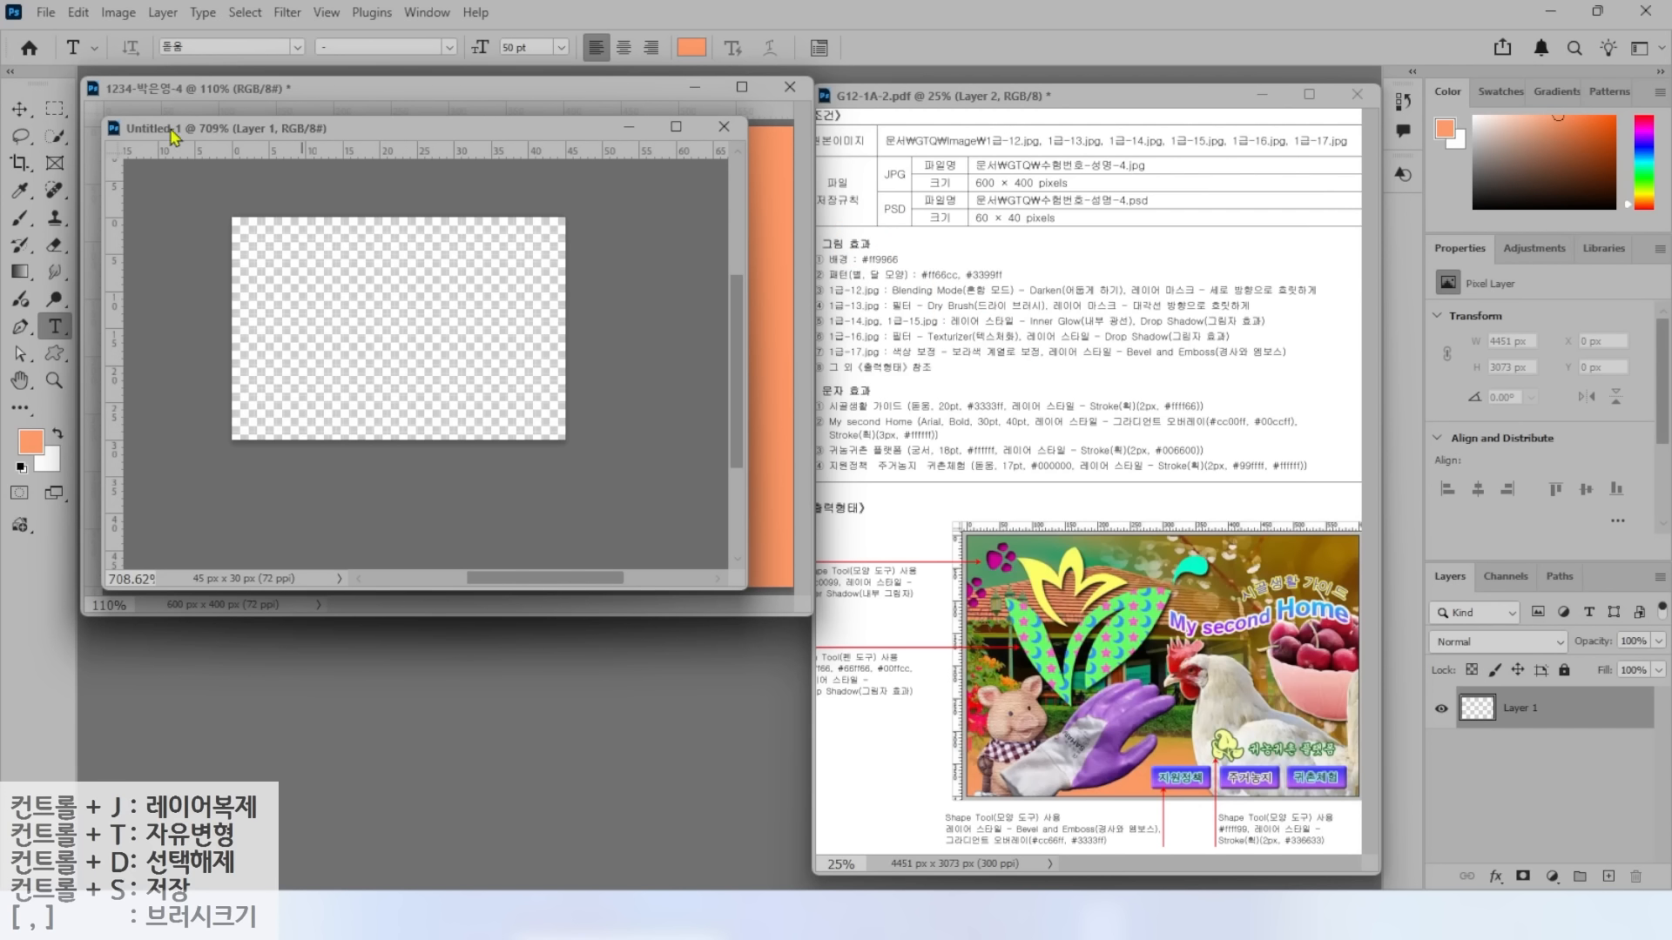
Draw a no-stroke five-point star custom shape near the top-left and fill it #FF66CC.
click(58, 354)
mouse_move(161, 83)
mouse_down()
mouse_move(141, 20)
mouse_move(170, 35)
mouse_move(164, 70)
mouse_move(236, 152)
mouse_up()
mouse_move(248, 81)
mouse_down()
mouse_move(230, 18)
mouse_move(218, 70)
mouse_move(298, 133)
mouse_up()
mouse_move(312, 21)
mouse_down()
mouse_move(281, 68)
mouse_move(331, 88)
mouse_up()
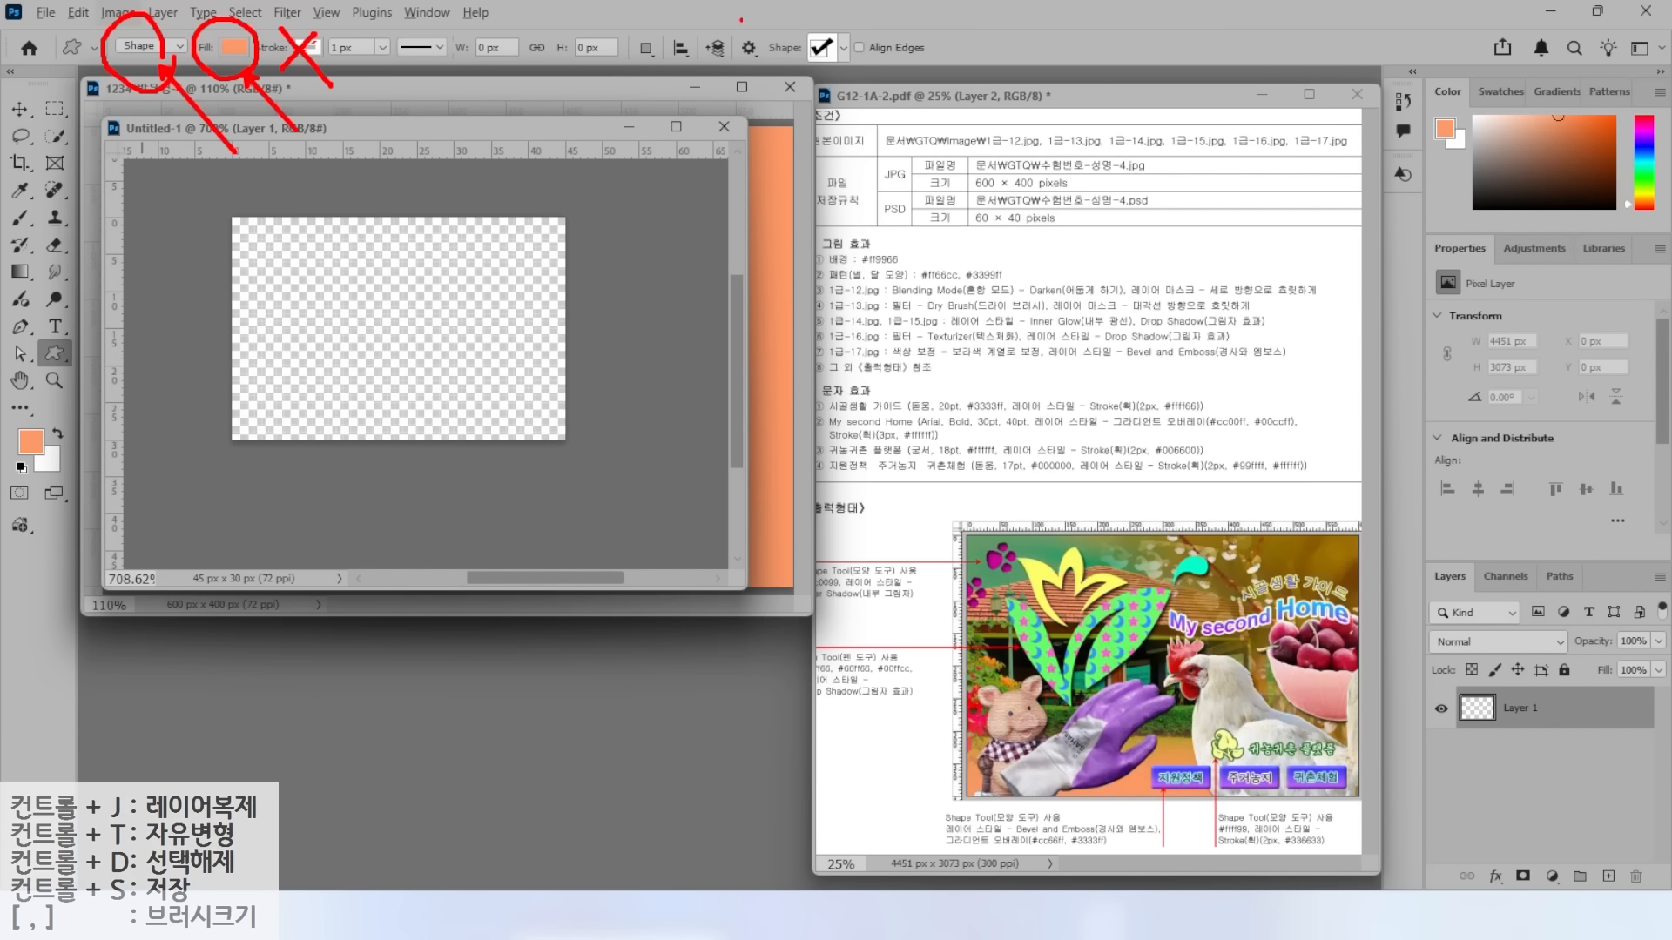
mouse_move(857, 75)
mouse_down()
mouse_move(808, 80)
mouse_move(829, 10)
mouse_move(853, 83)
mouse_up()
click(821, 49)
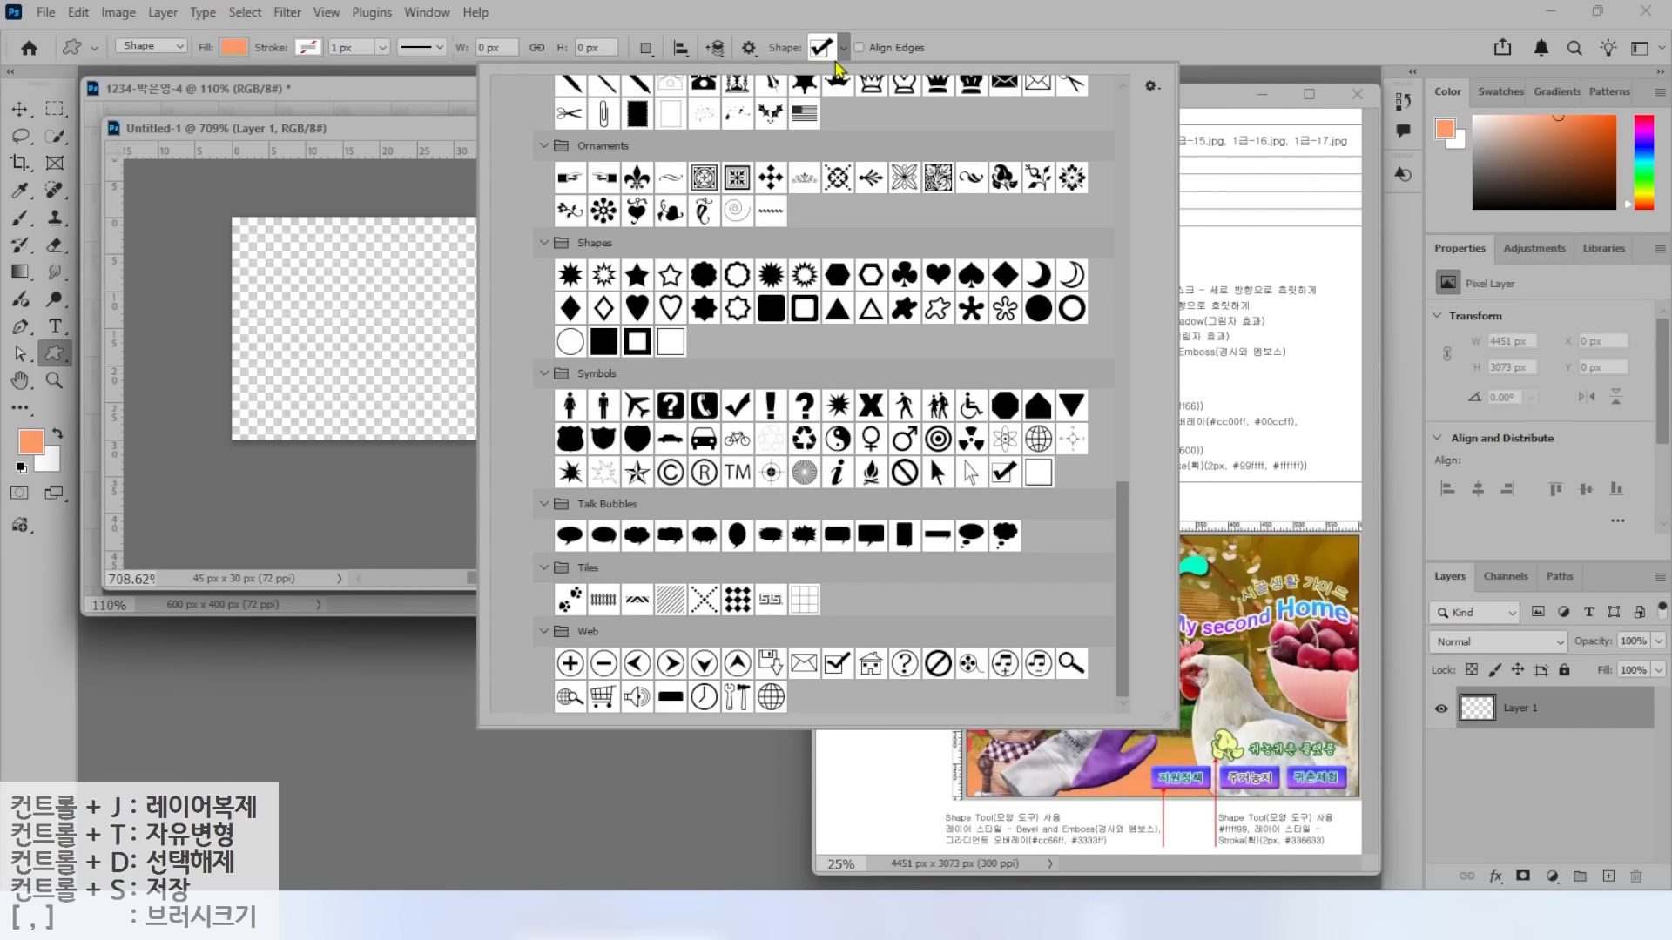
double_click(636, 275)
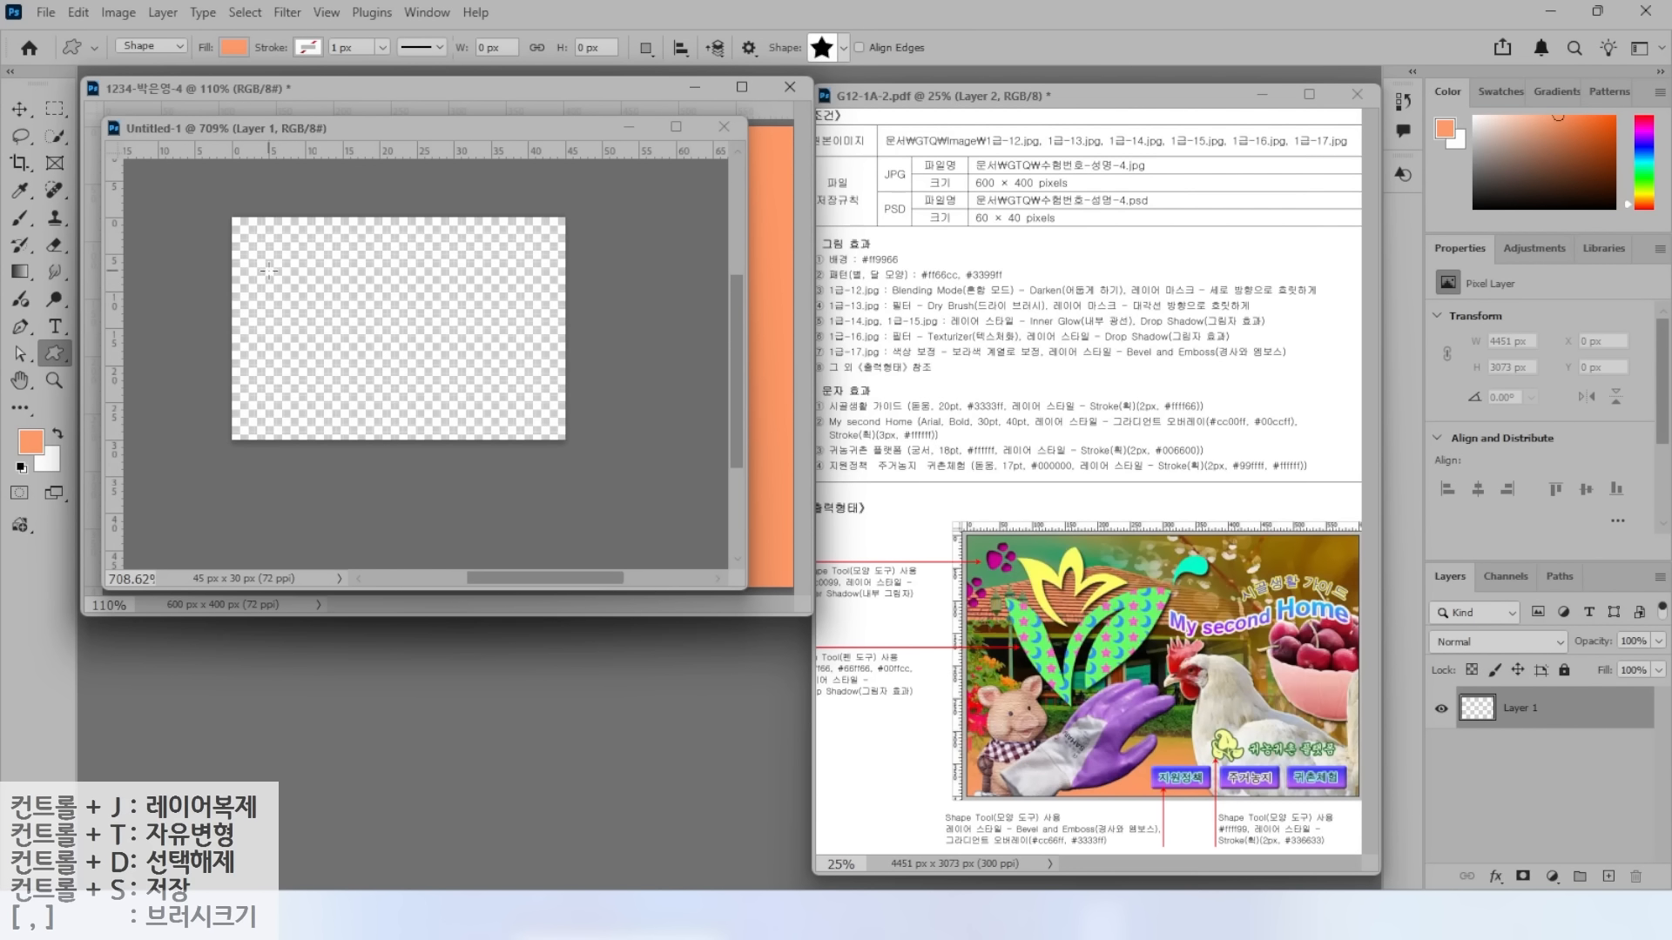
drag(257, 236, 364, 353)
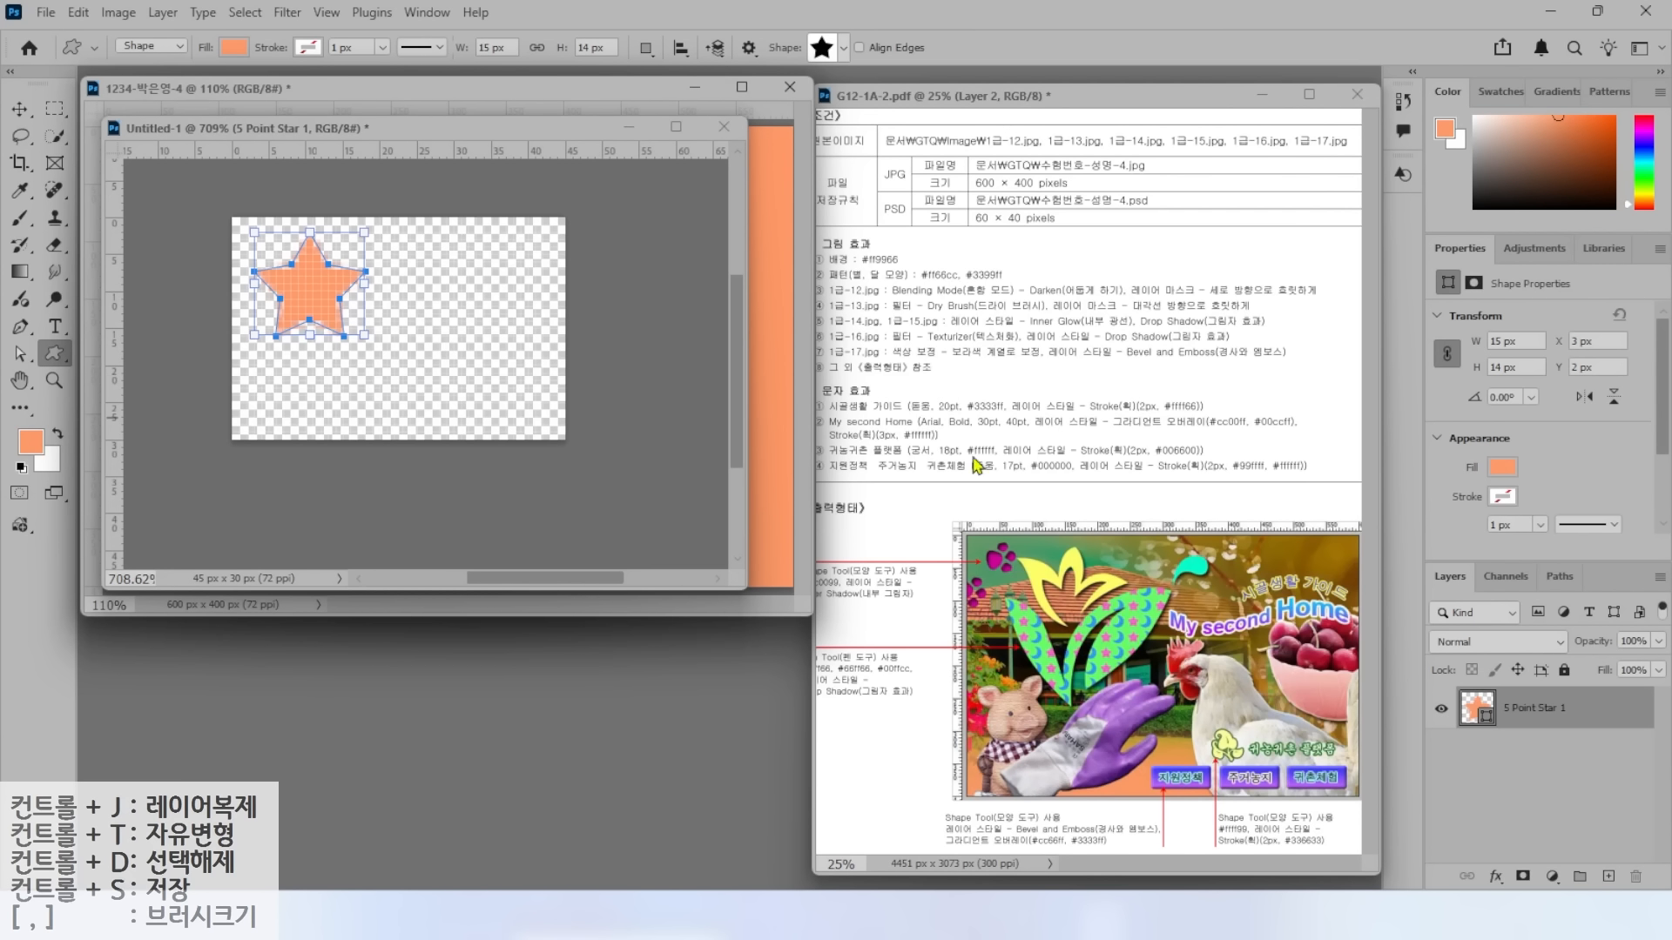
double_click(1471, 713)
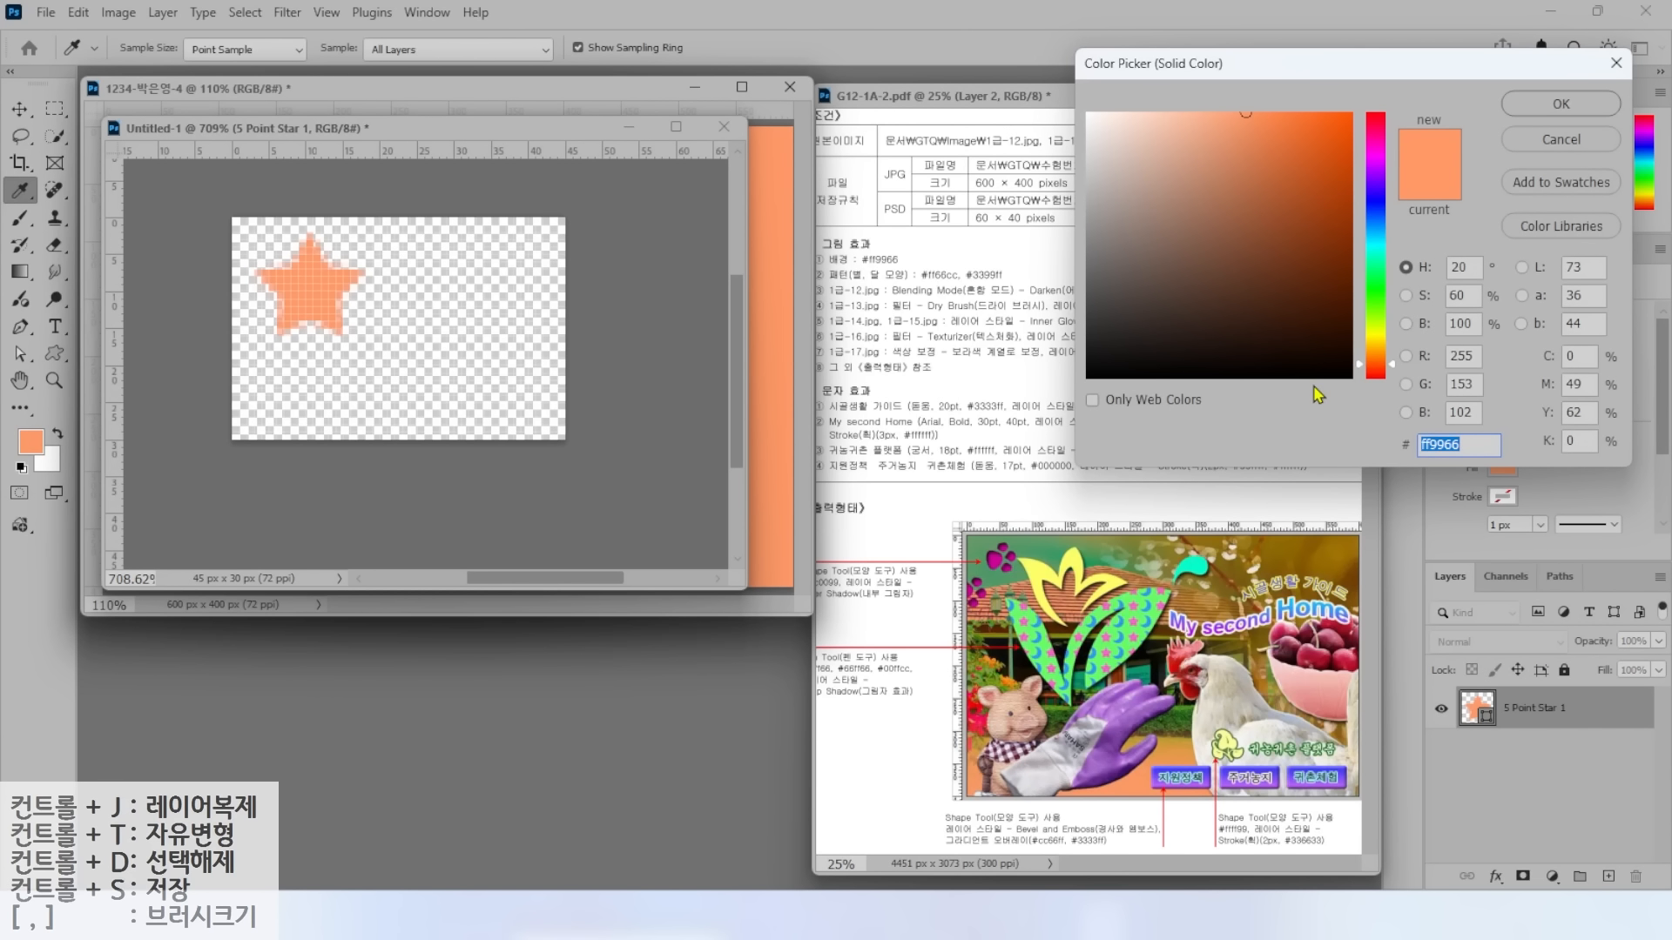
text(FF66CC)
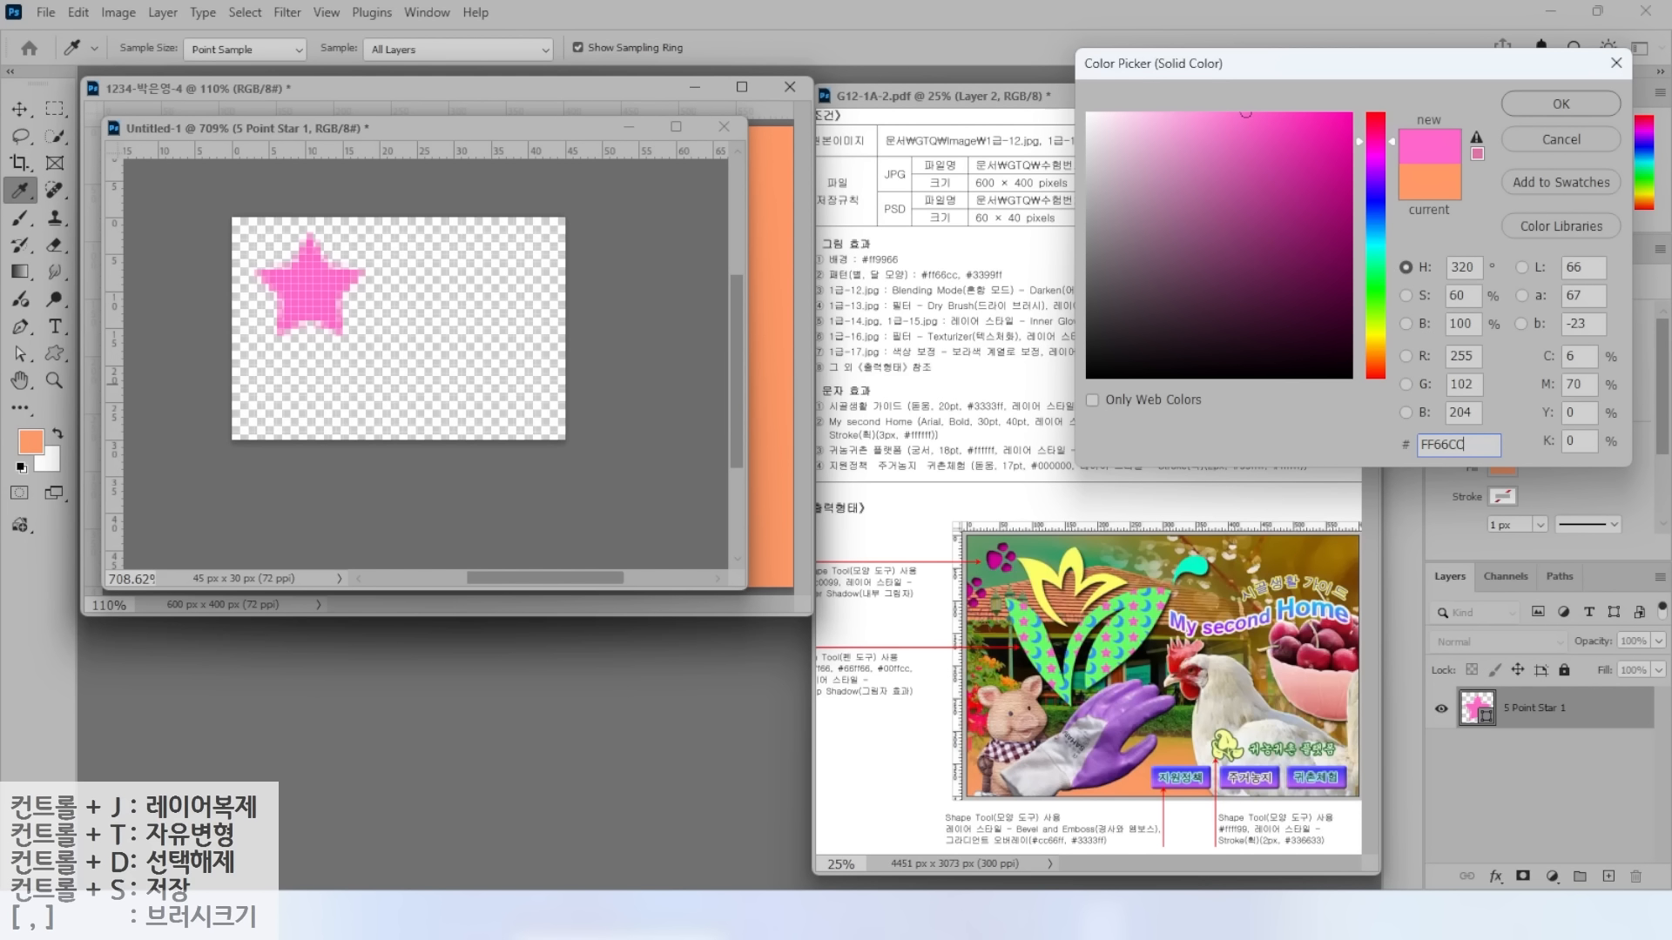
key(Return)
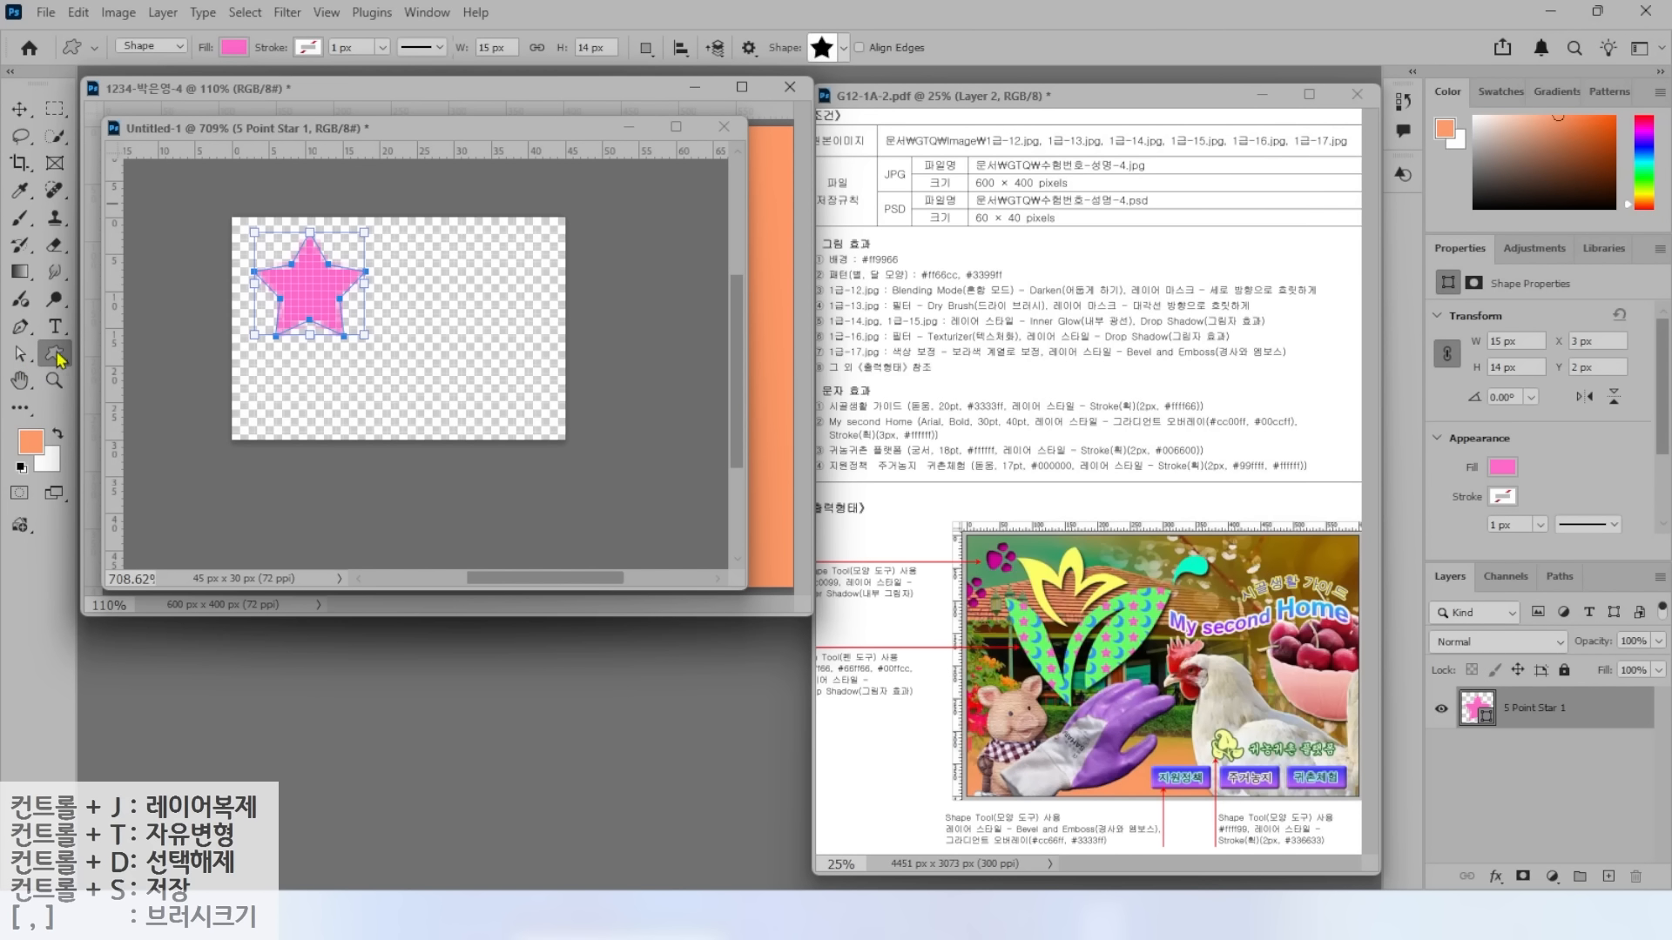
Draw a #3399ff crescent moon right of the star and nudge both shapes into place.
click(843, 48)
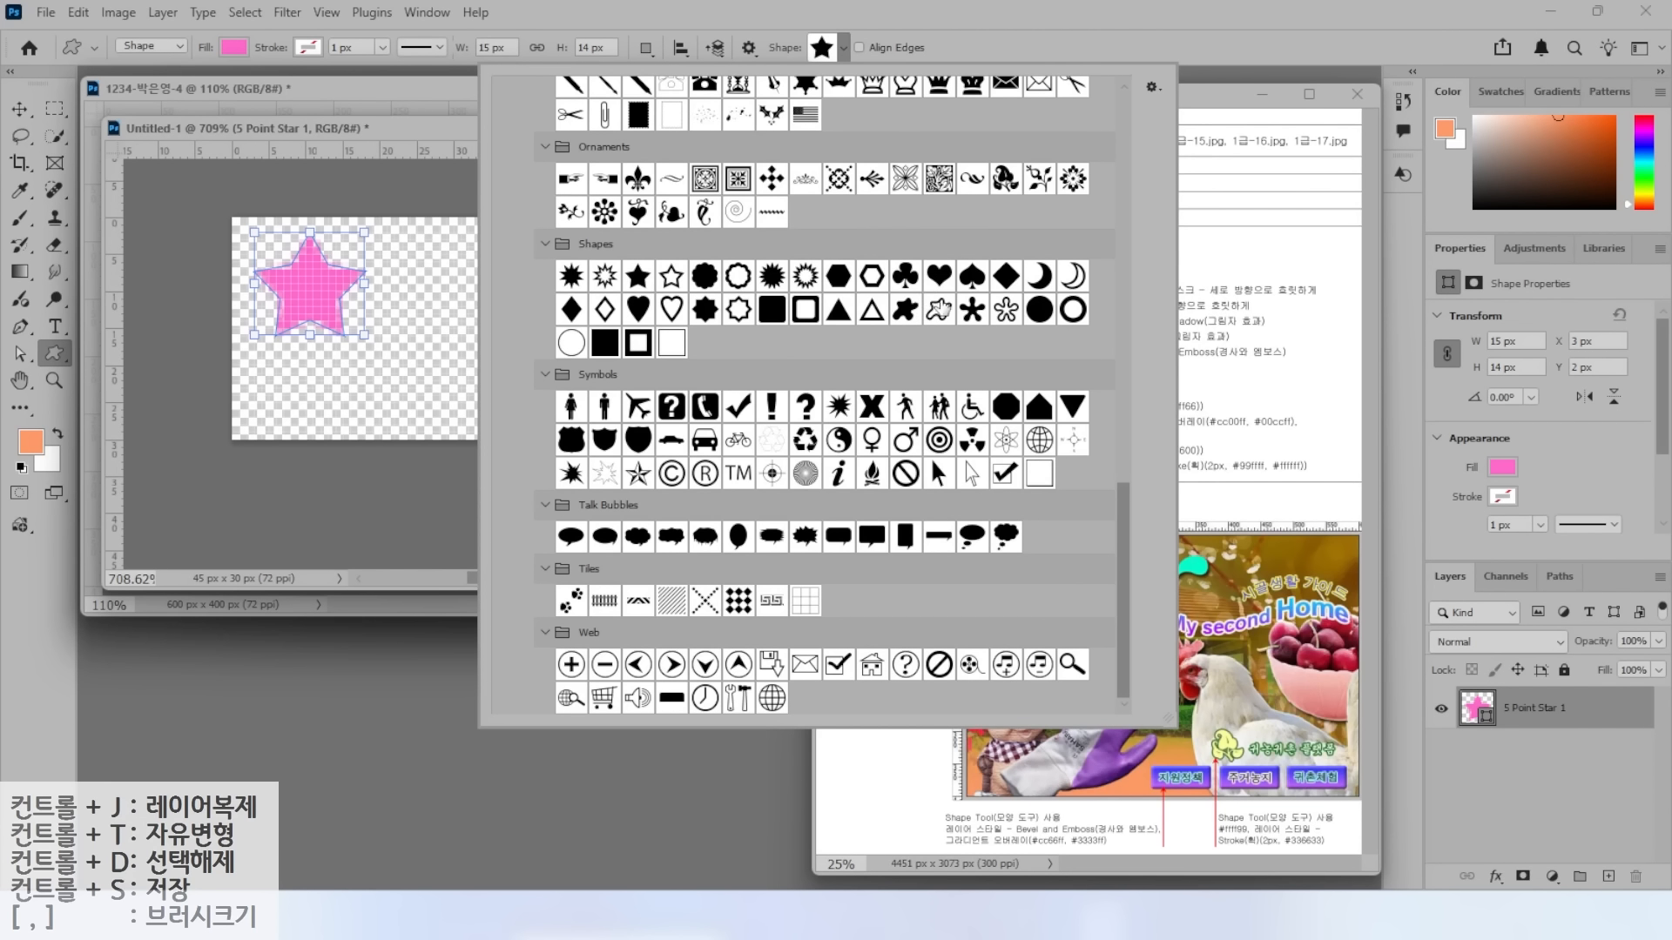
click(1006, 299)
drag(407, 245, 543, 423)
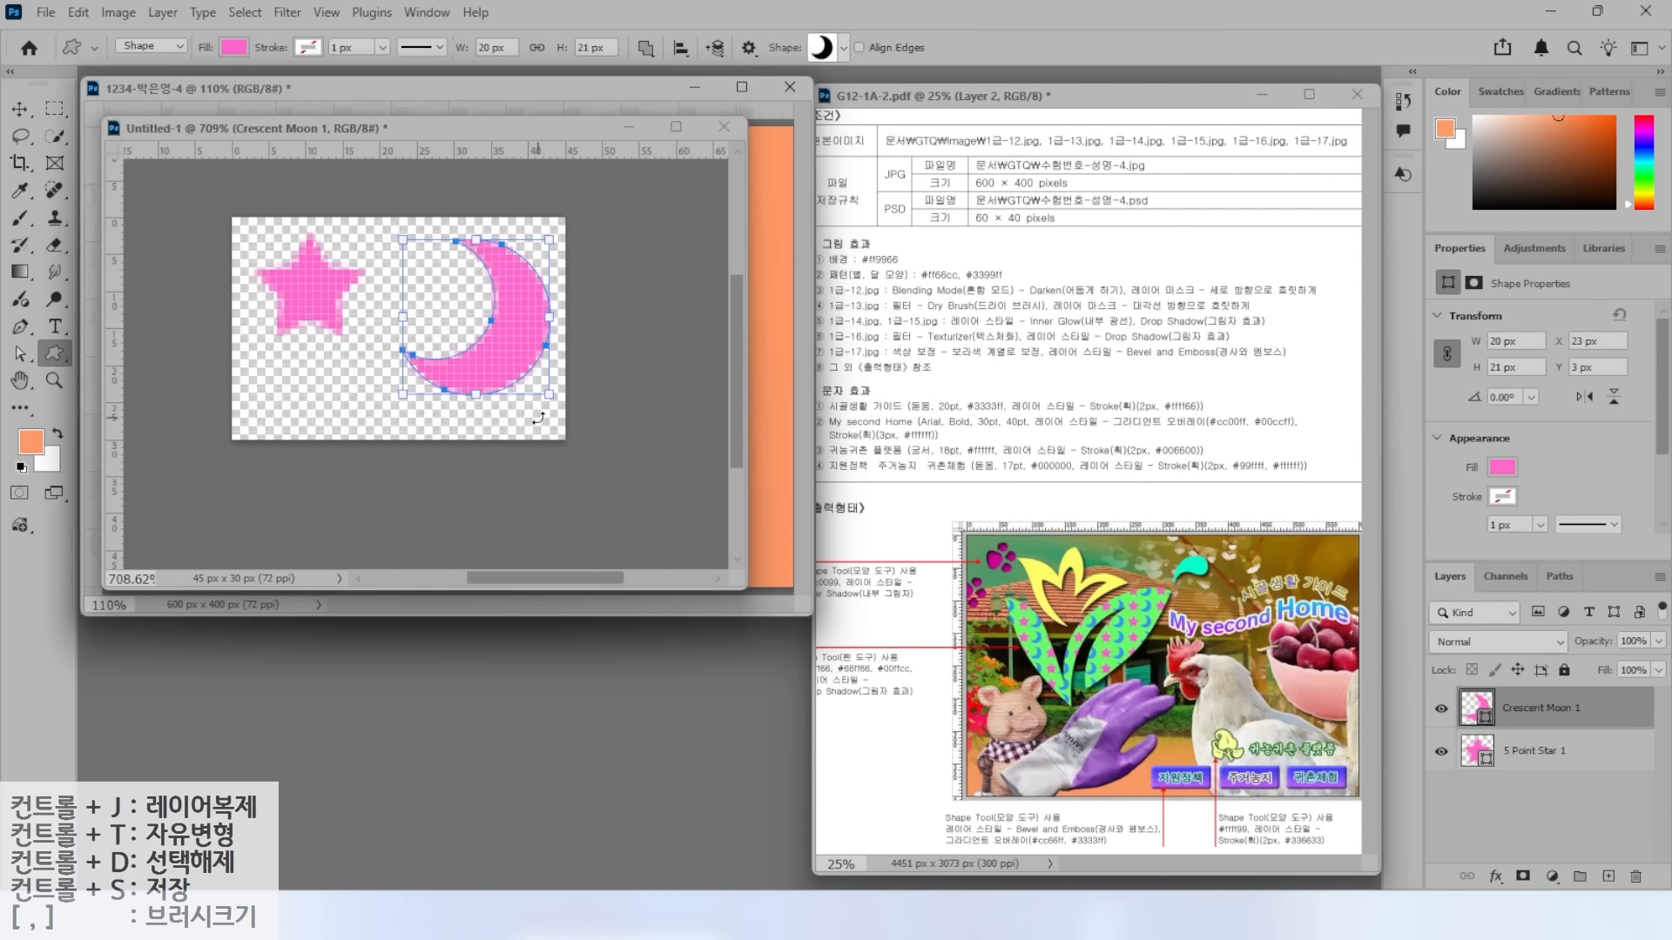
click(19, 109)
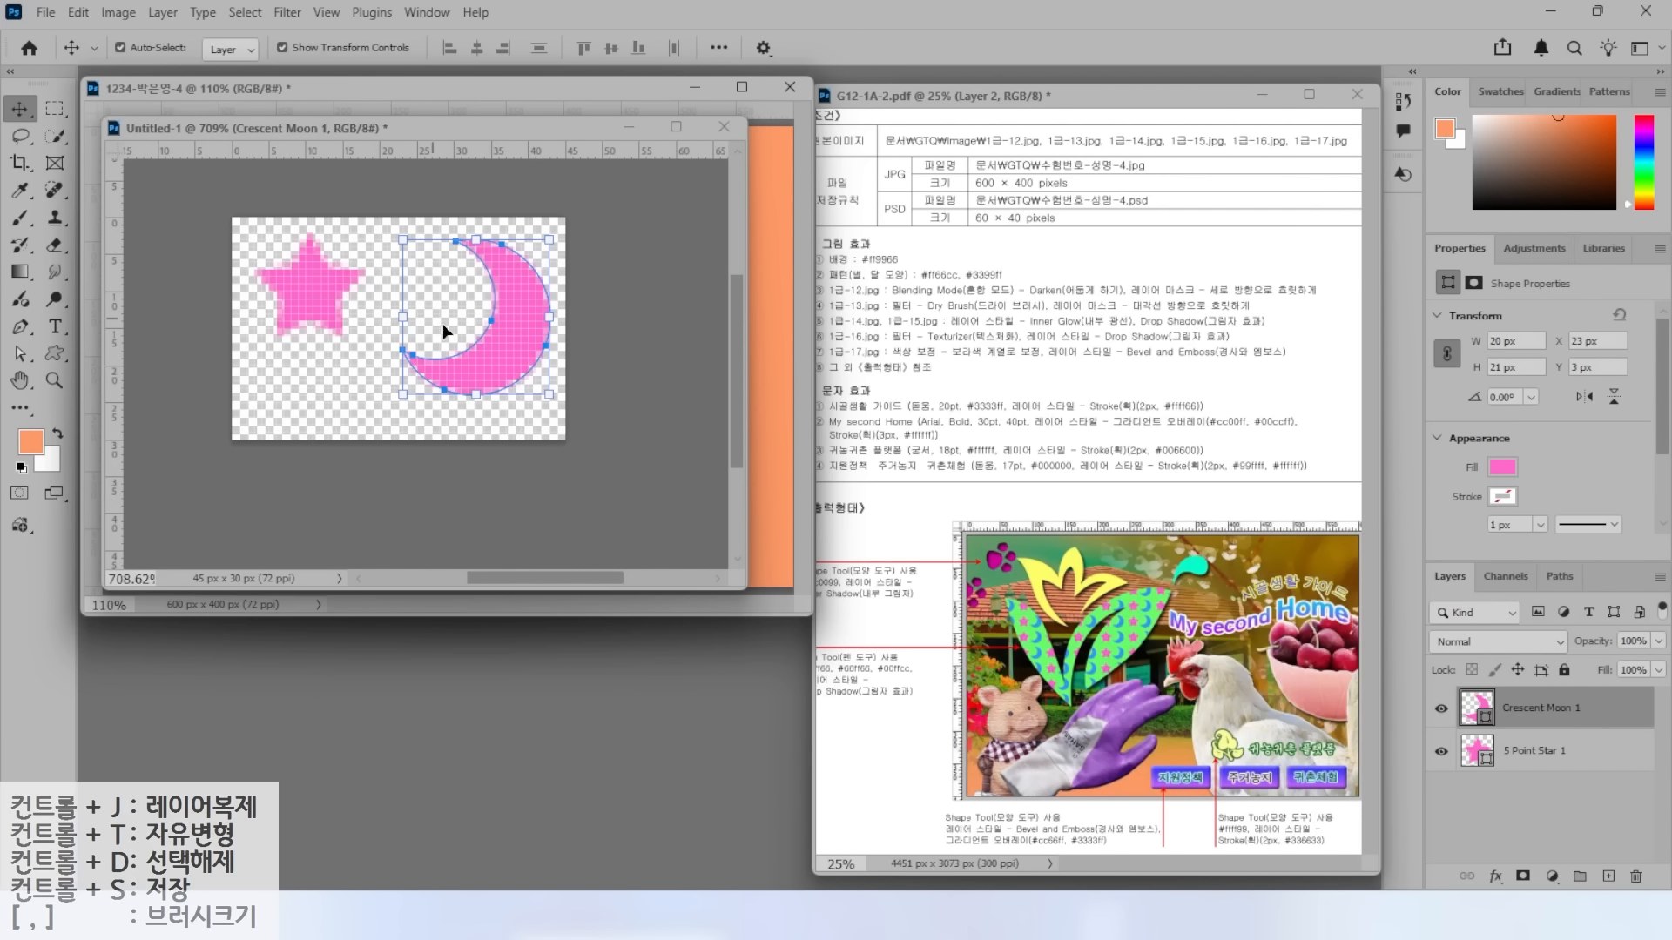
drag(440, 329, 404, 343)
double_click(1472, 714)
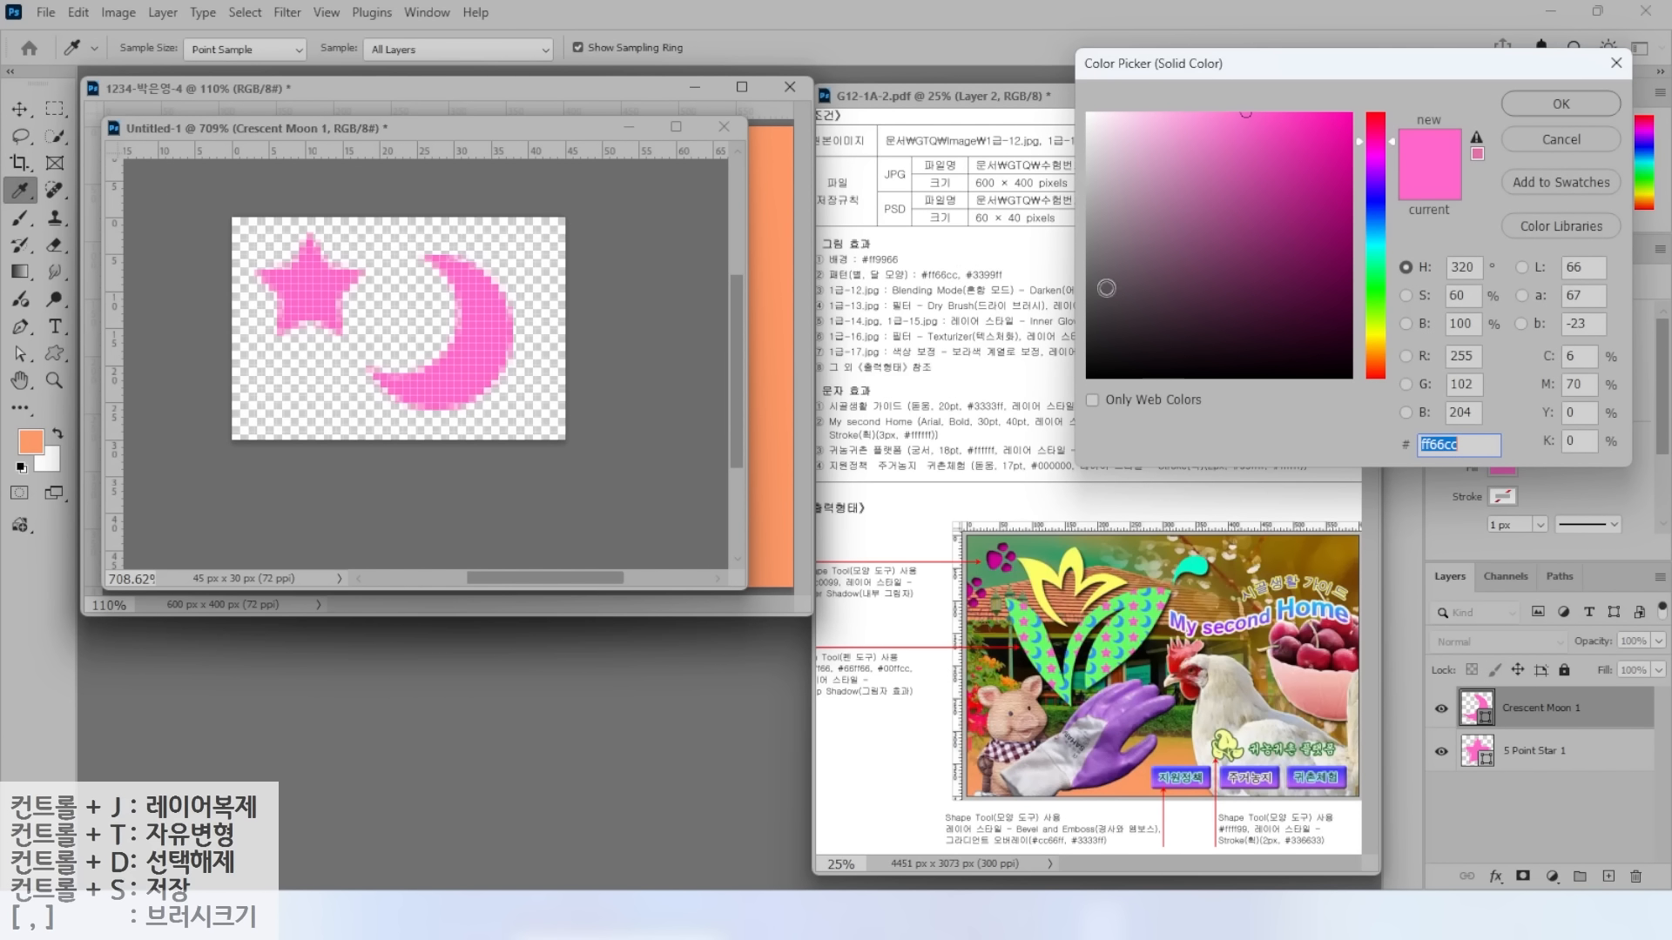
text(3399ff)
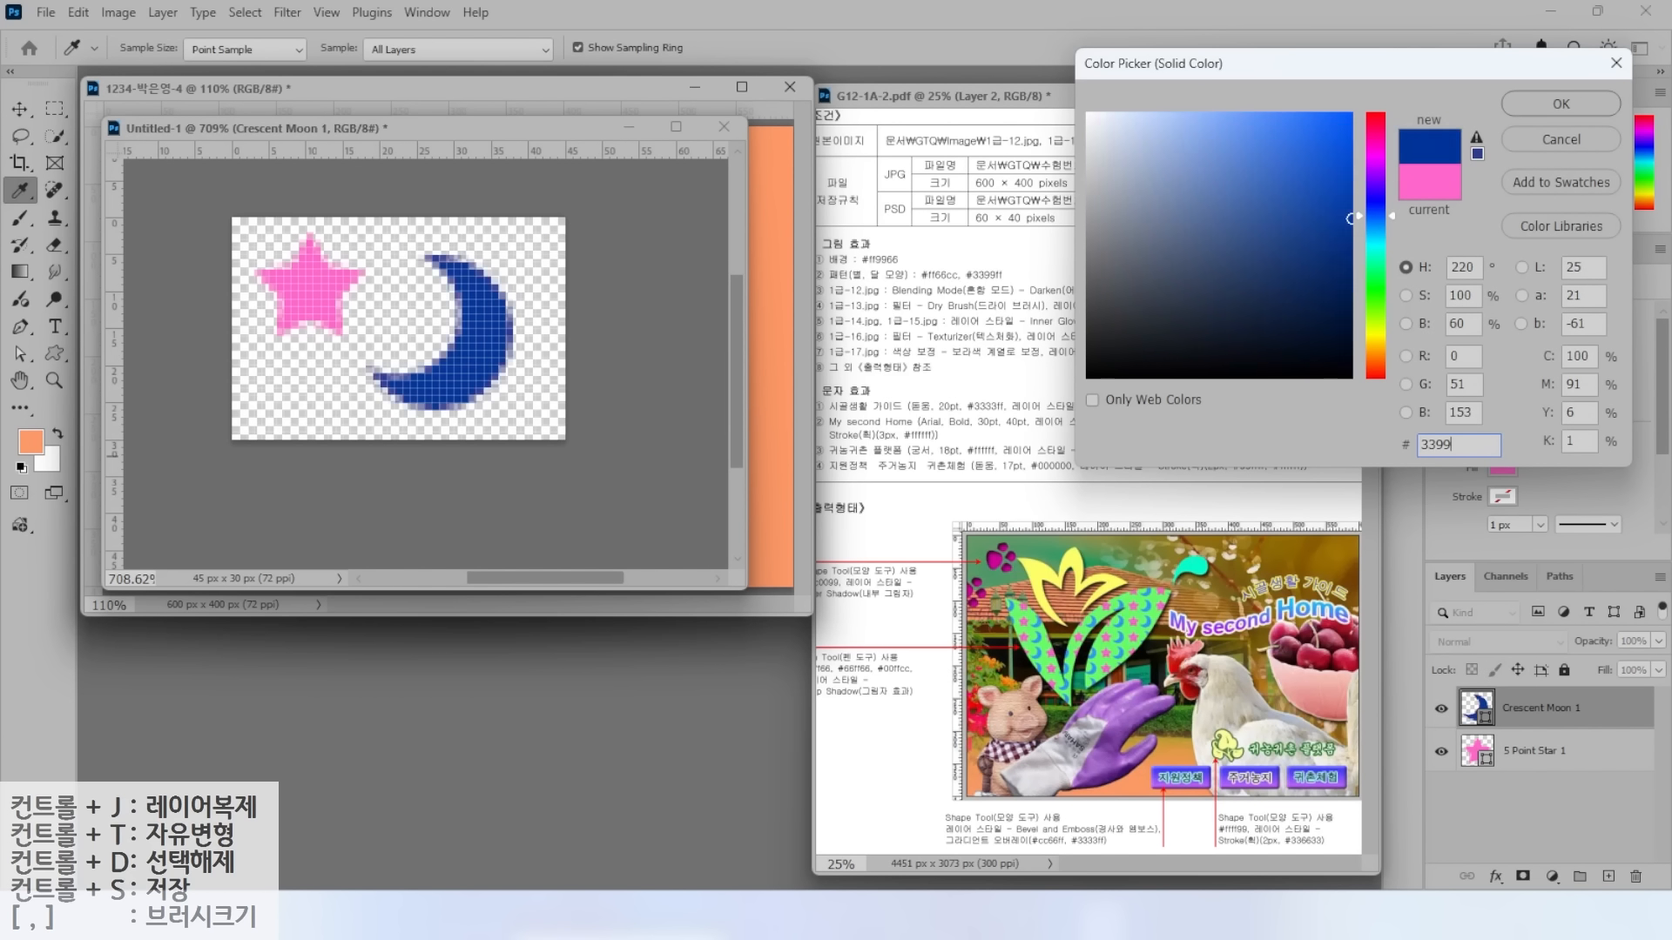
key(Return)
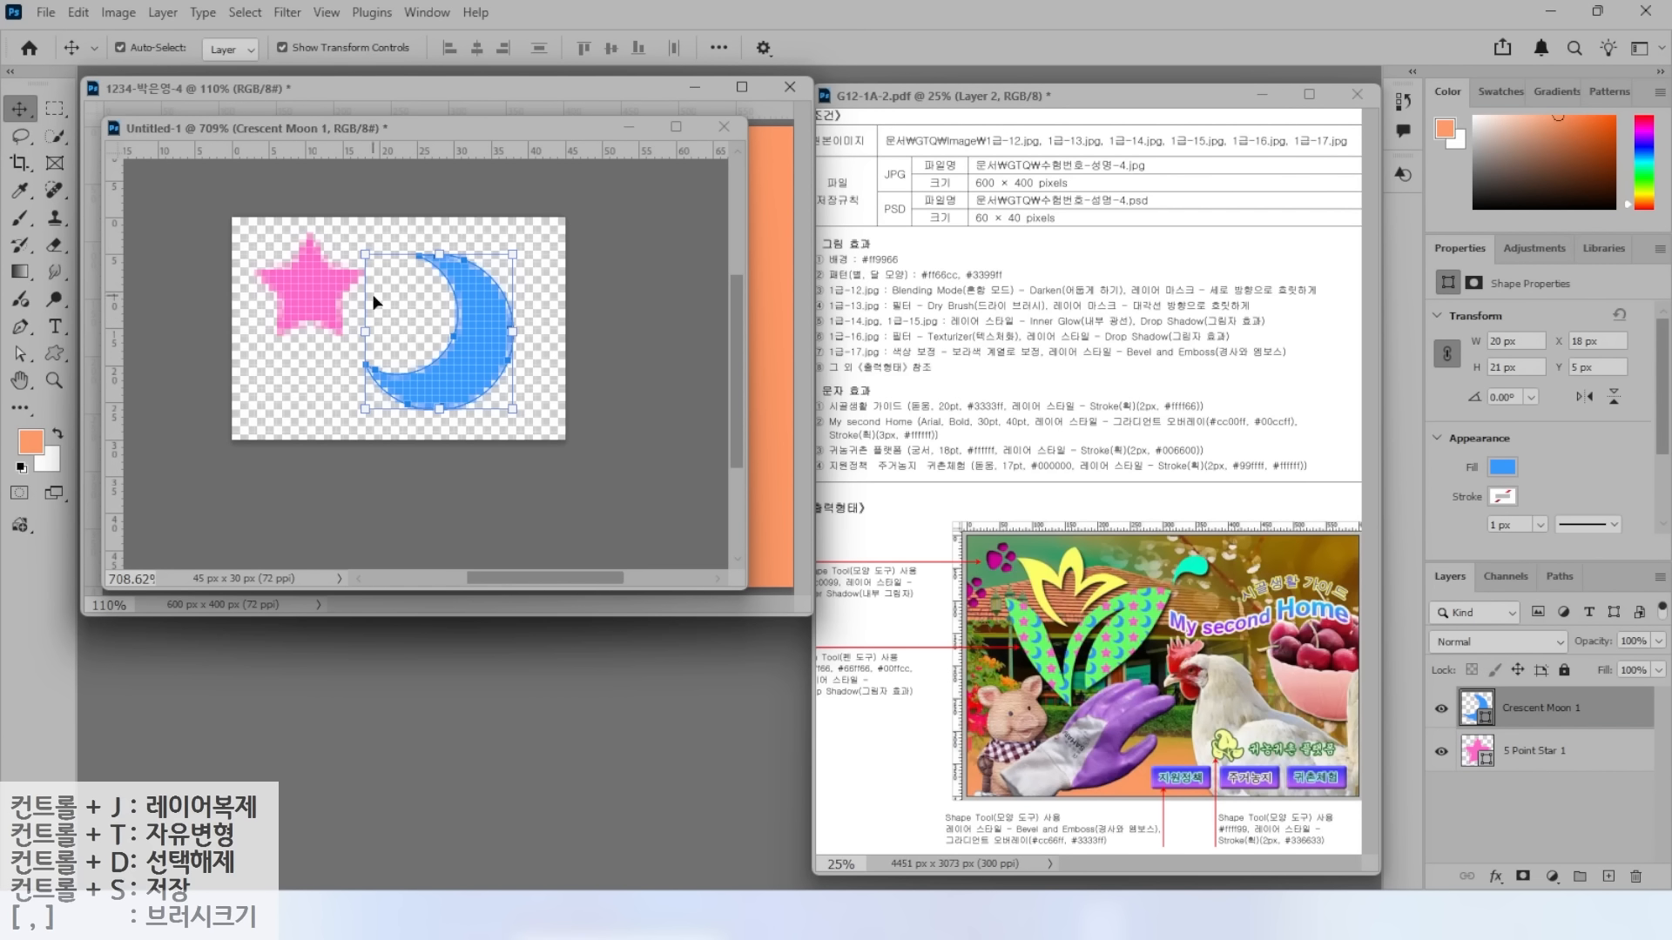
click(1526, 754)
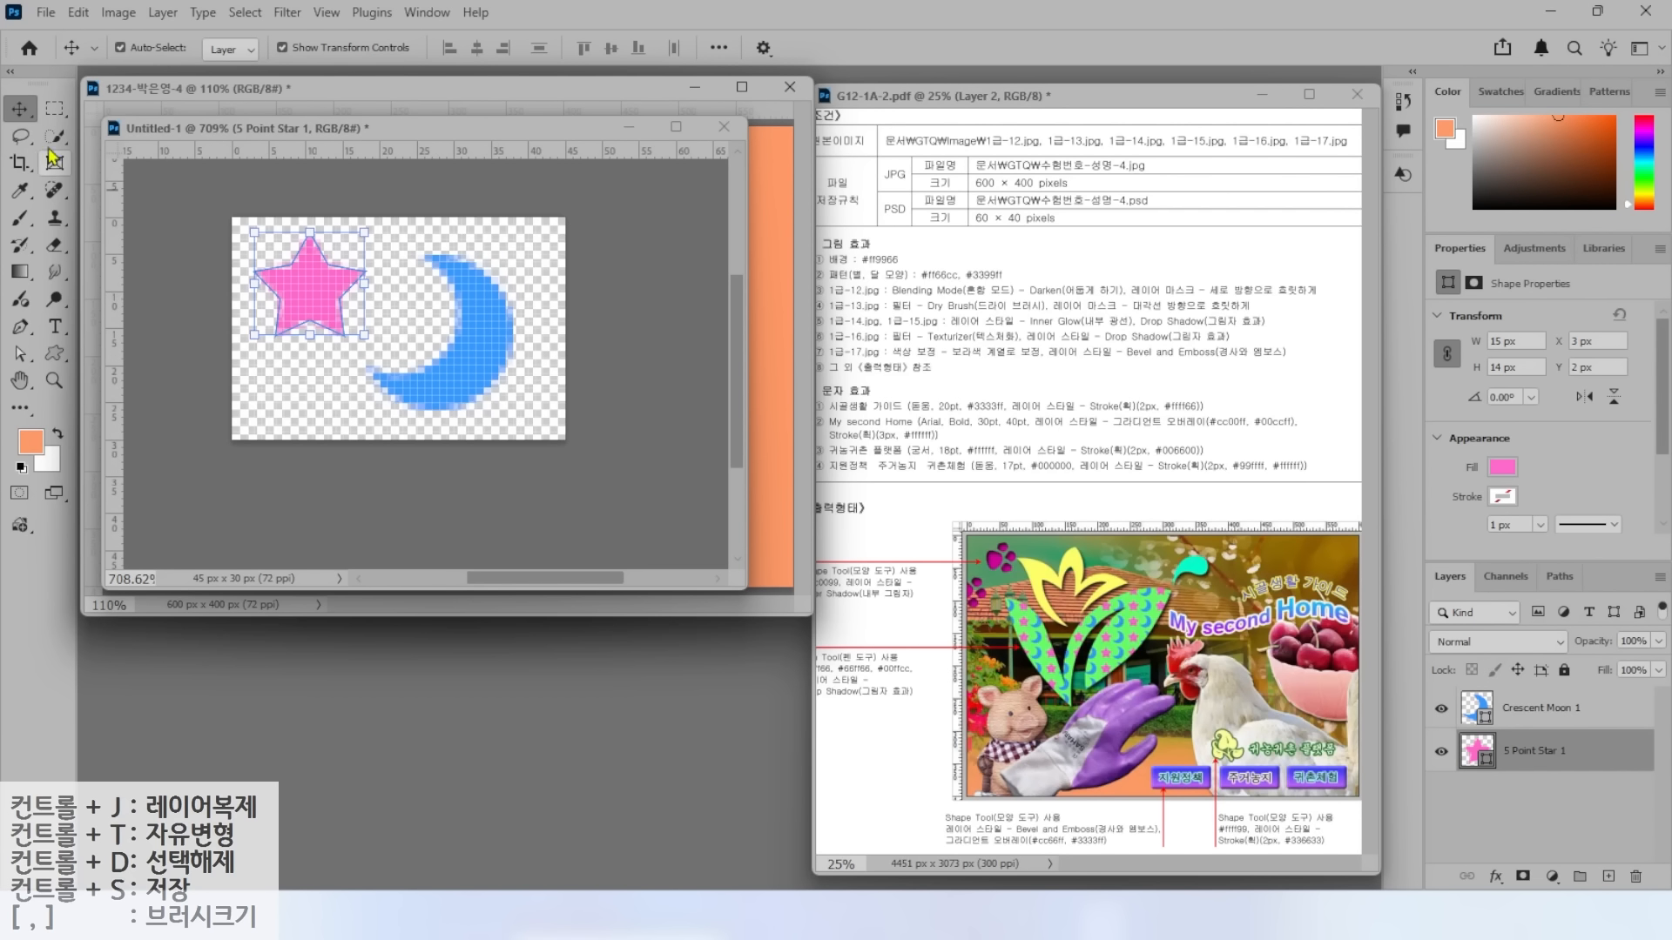
drag(303, 309, 303, 332)
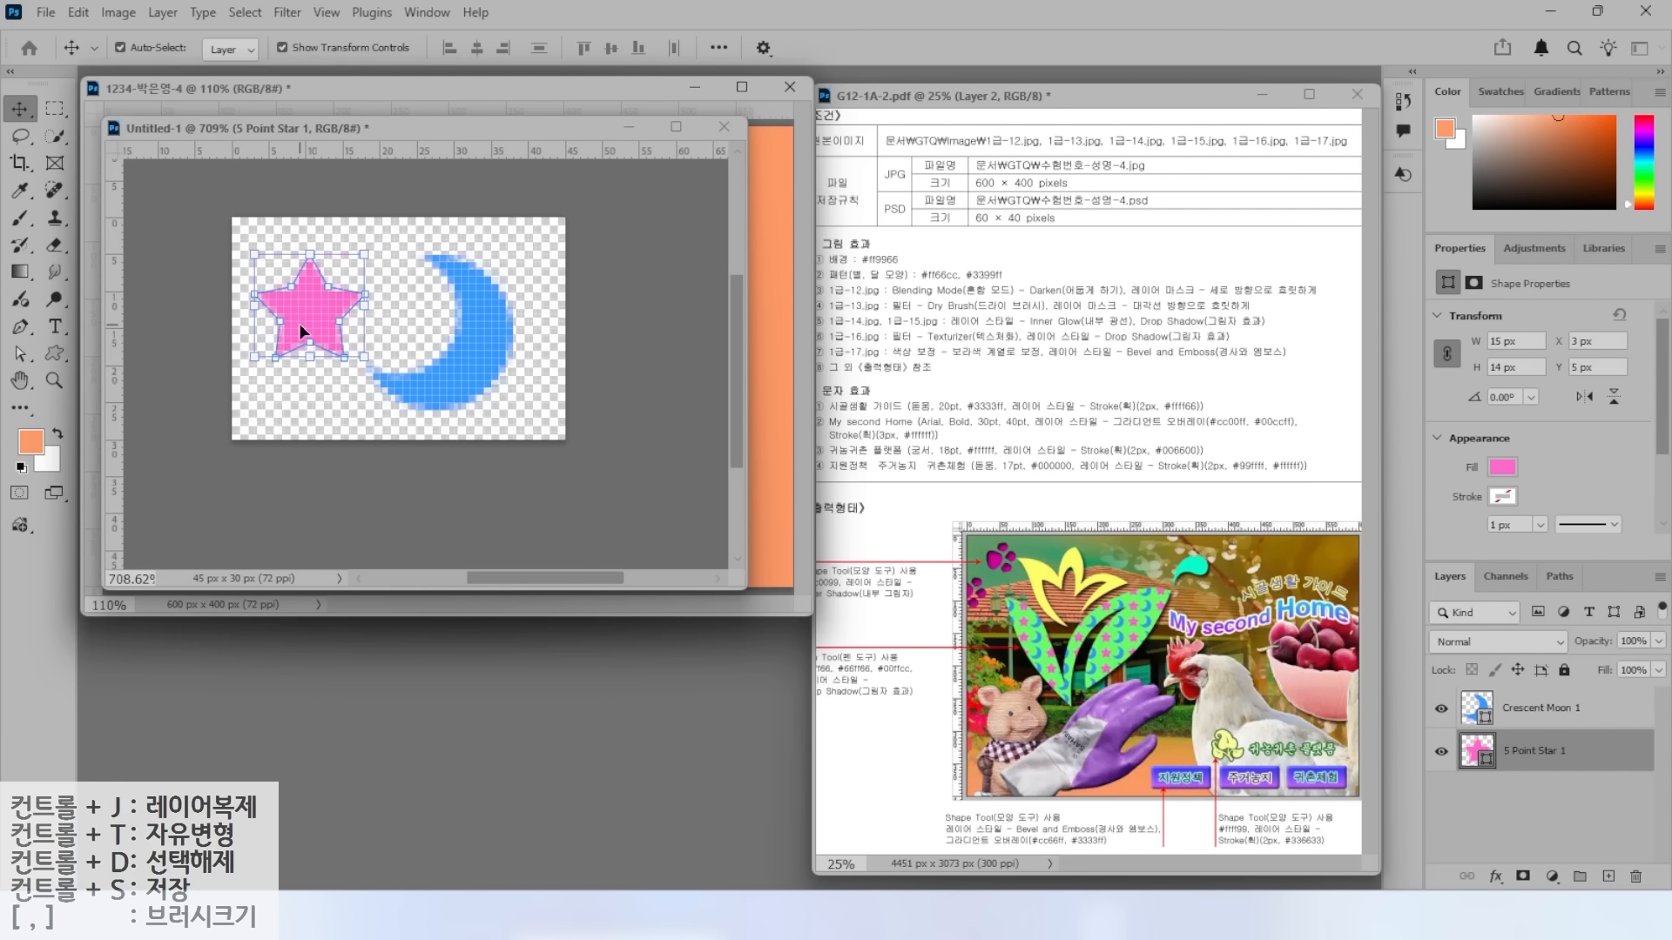
click(78, 14)
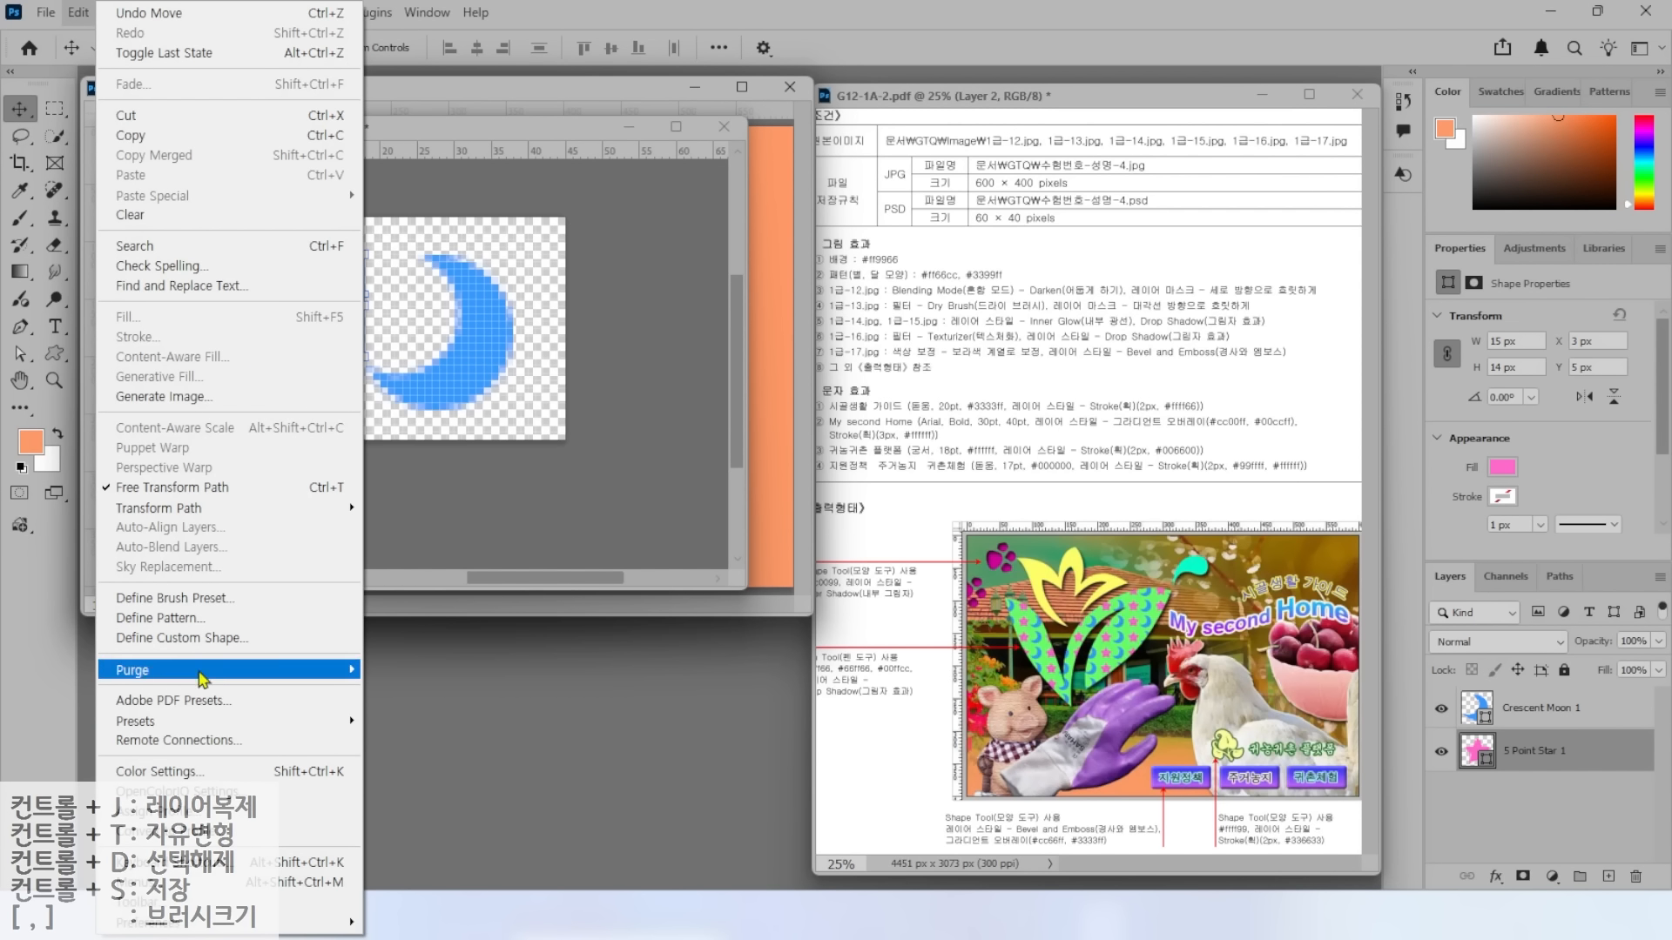
click(172, 620)
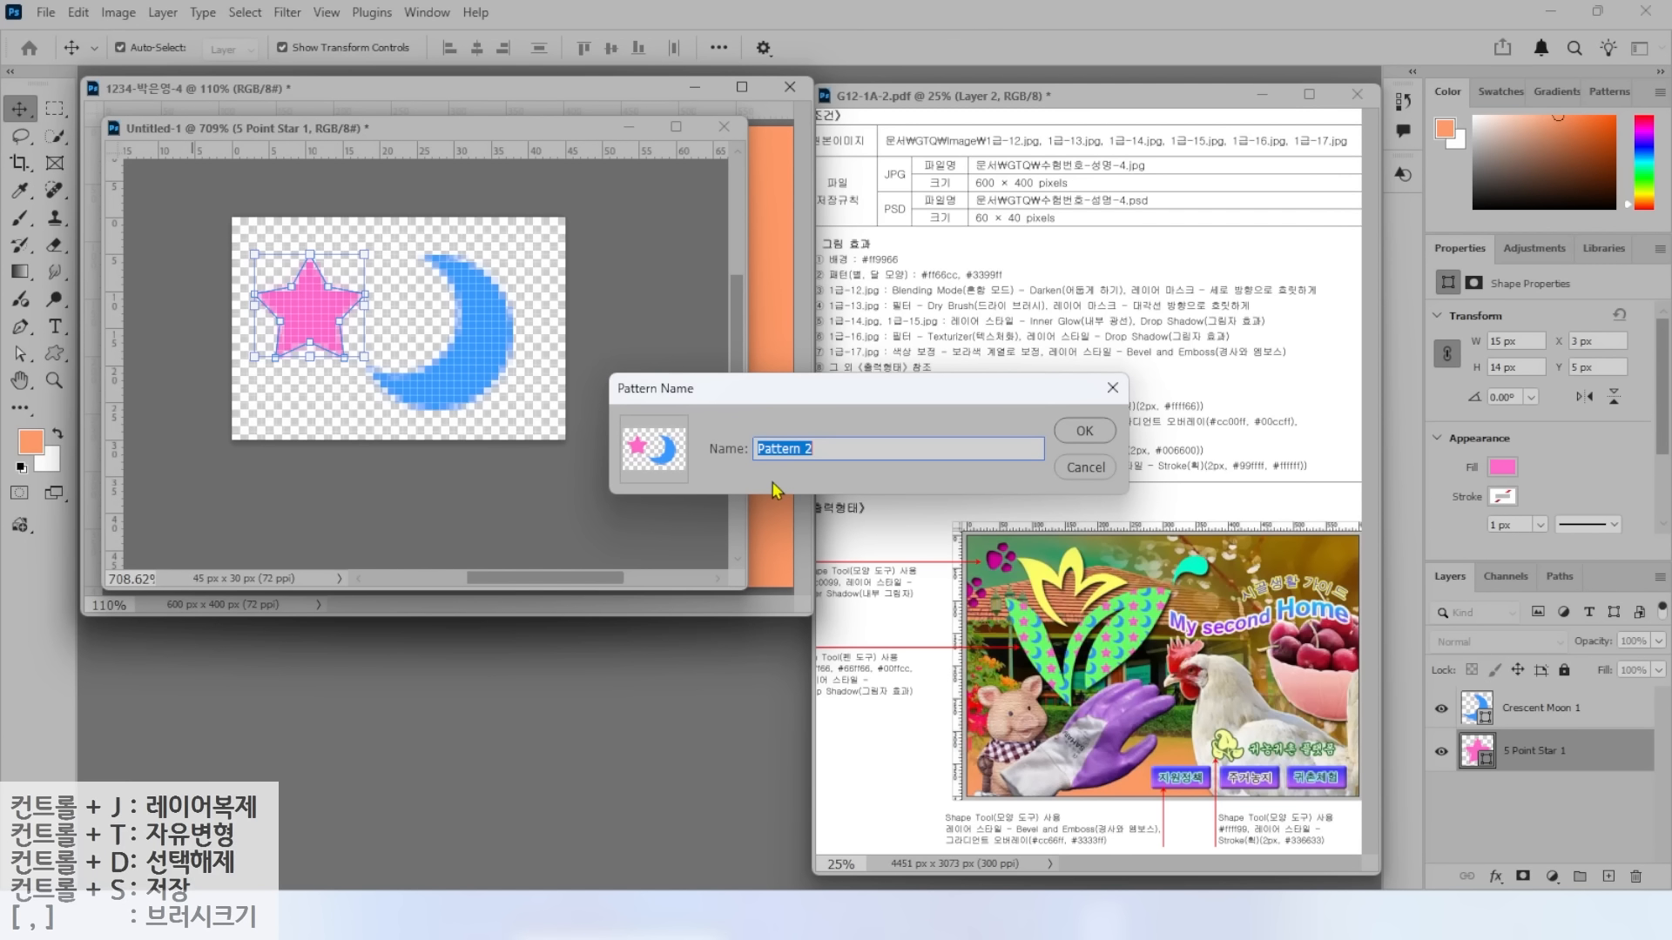
text(QU)
text(달 모양)
key(Return)
drag(383, 131, 409, 262)
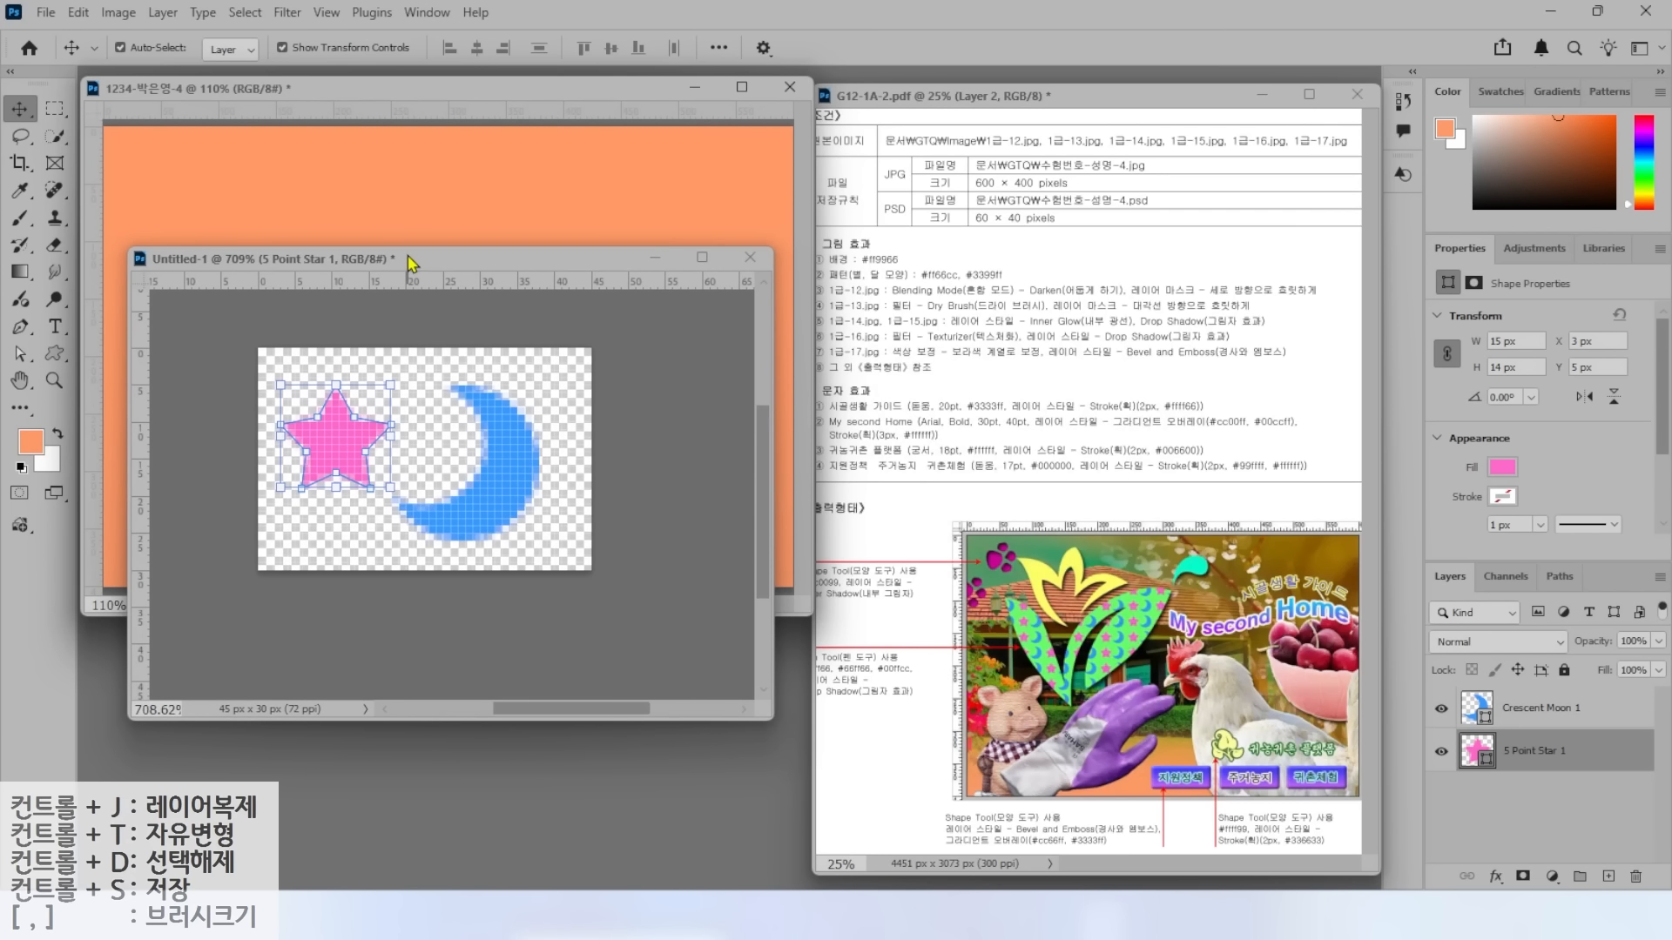
click(750, 257)
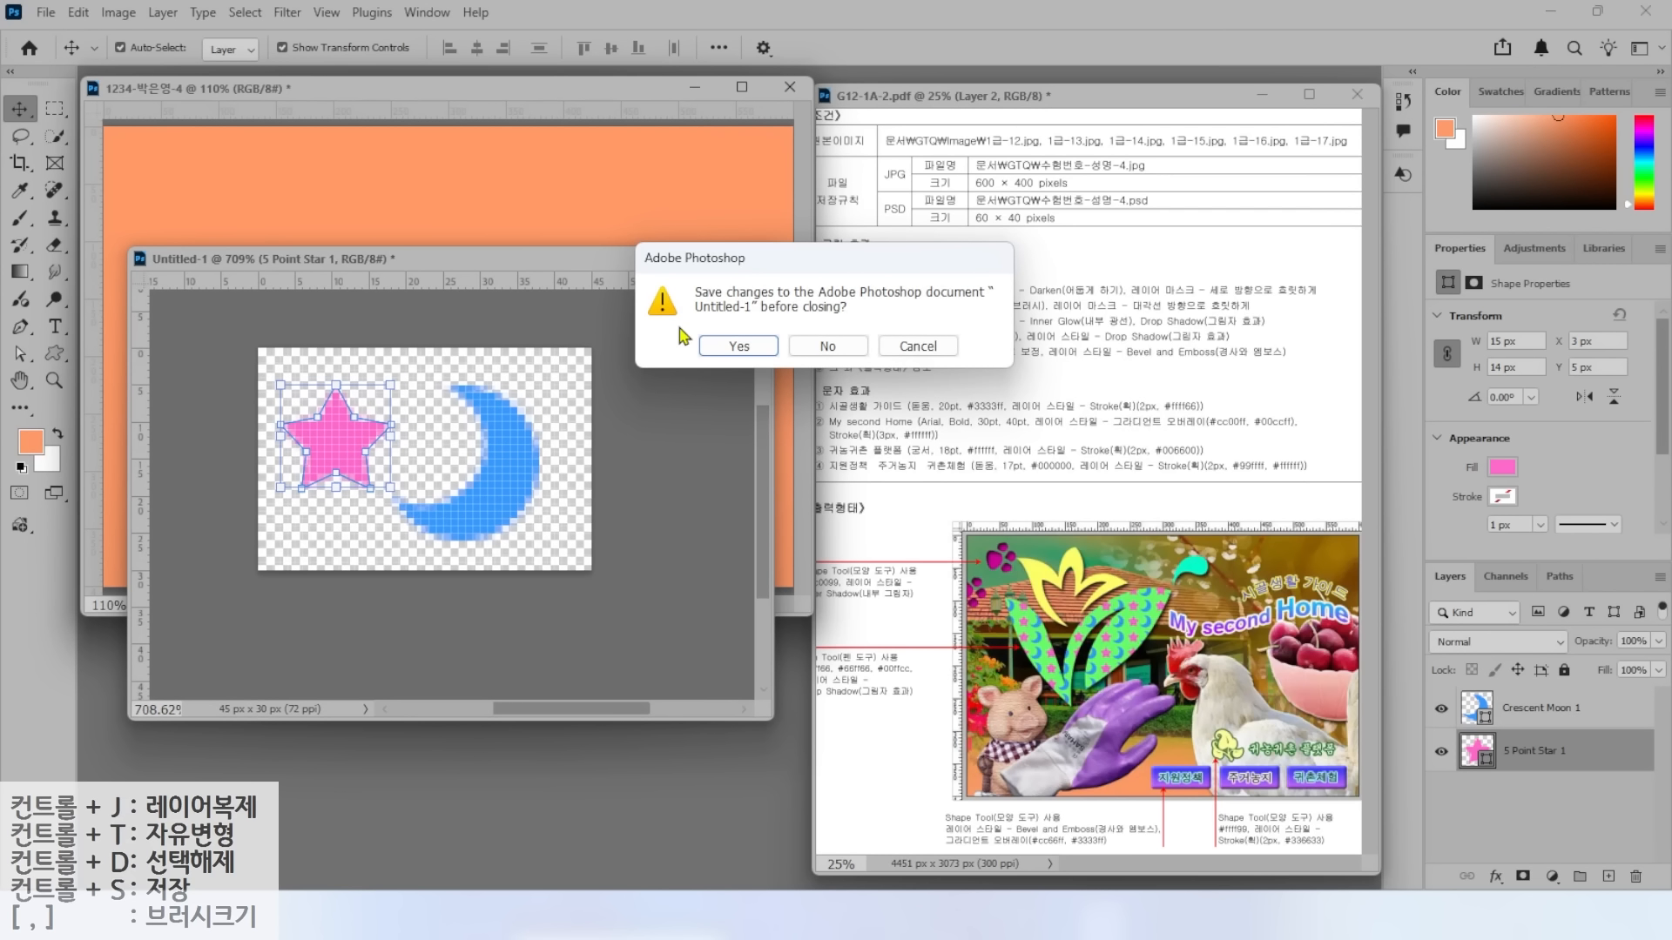
click(831, 348)
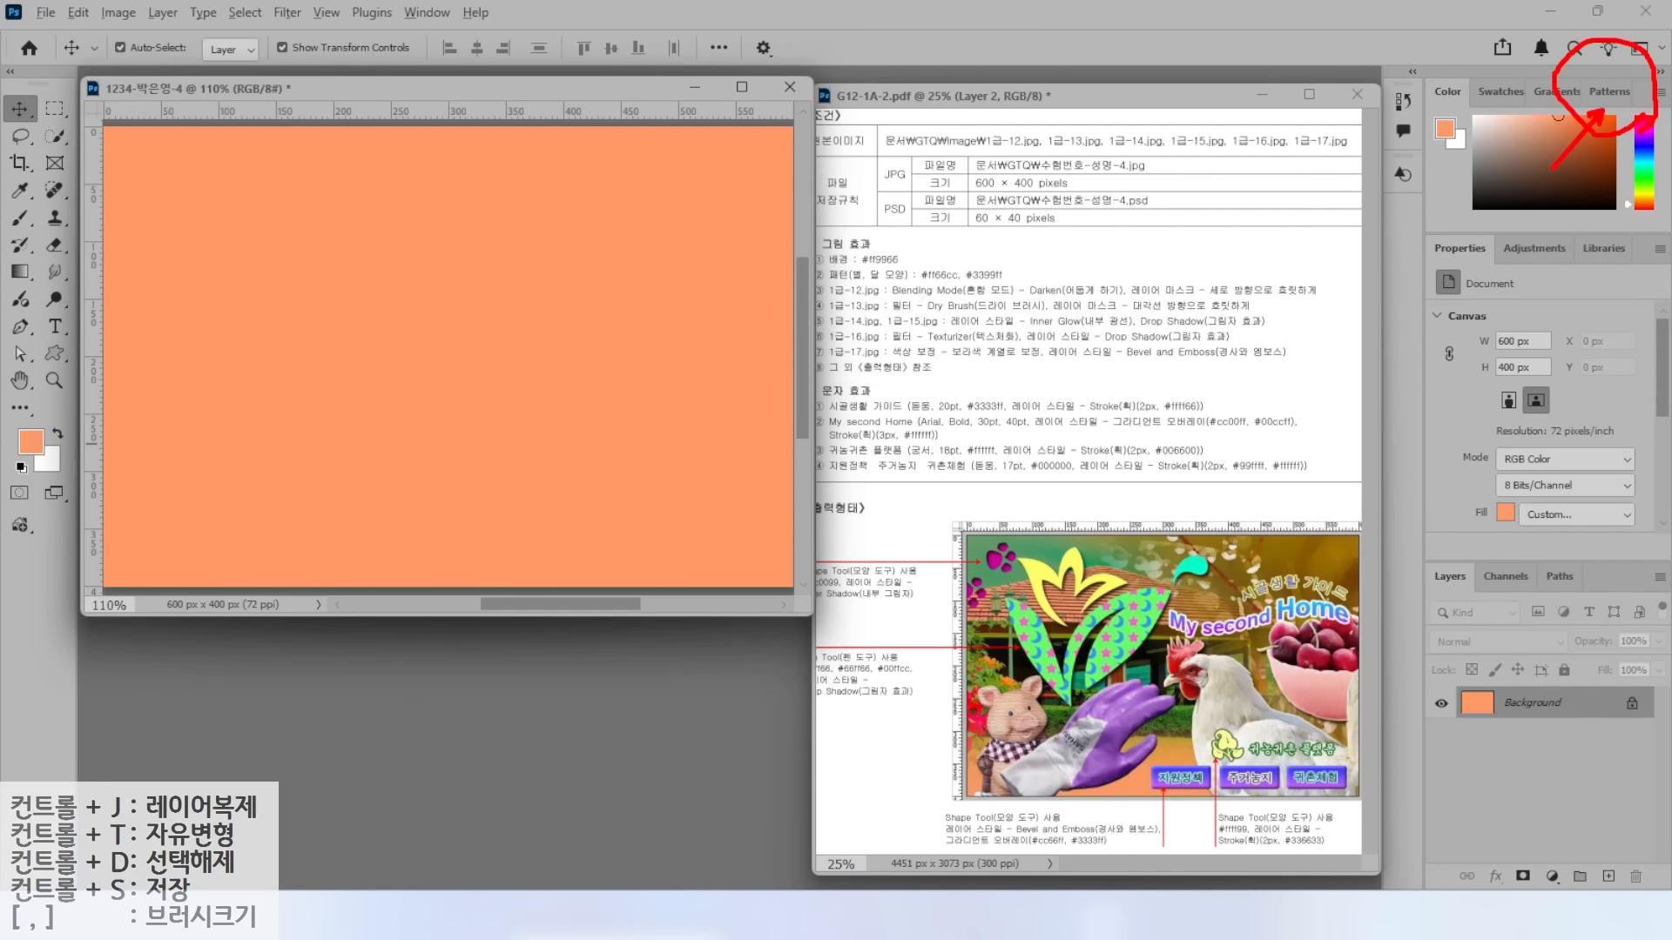
click(1610, 92)
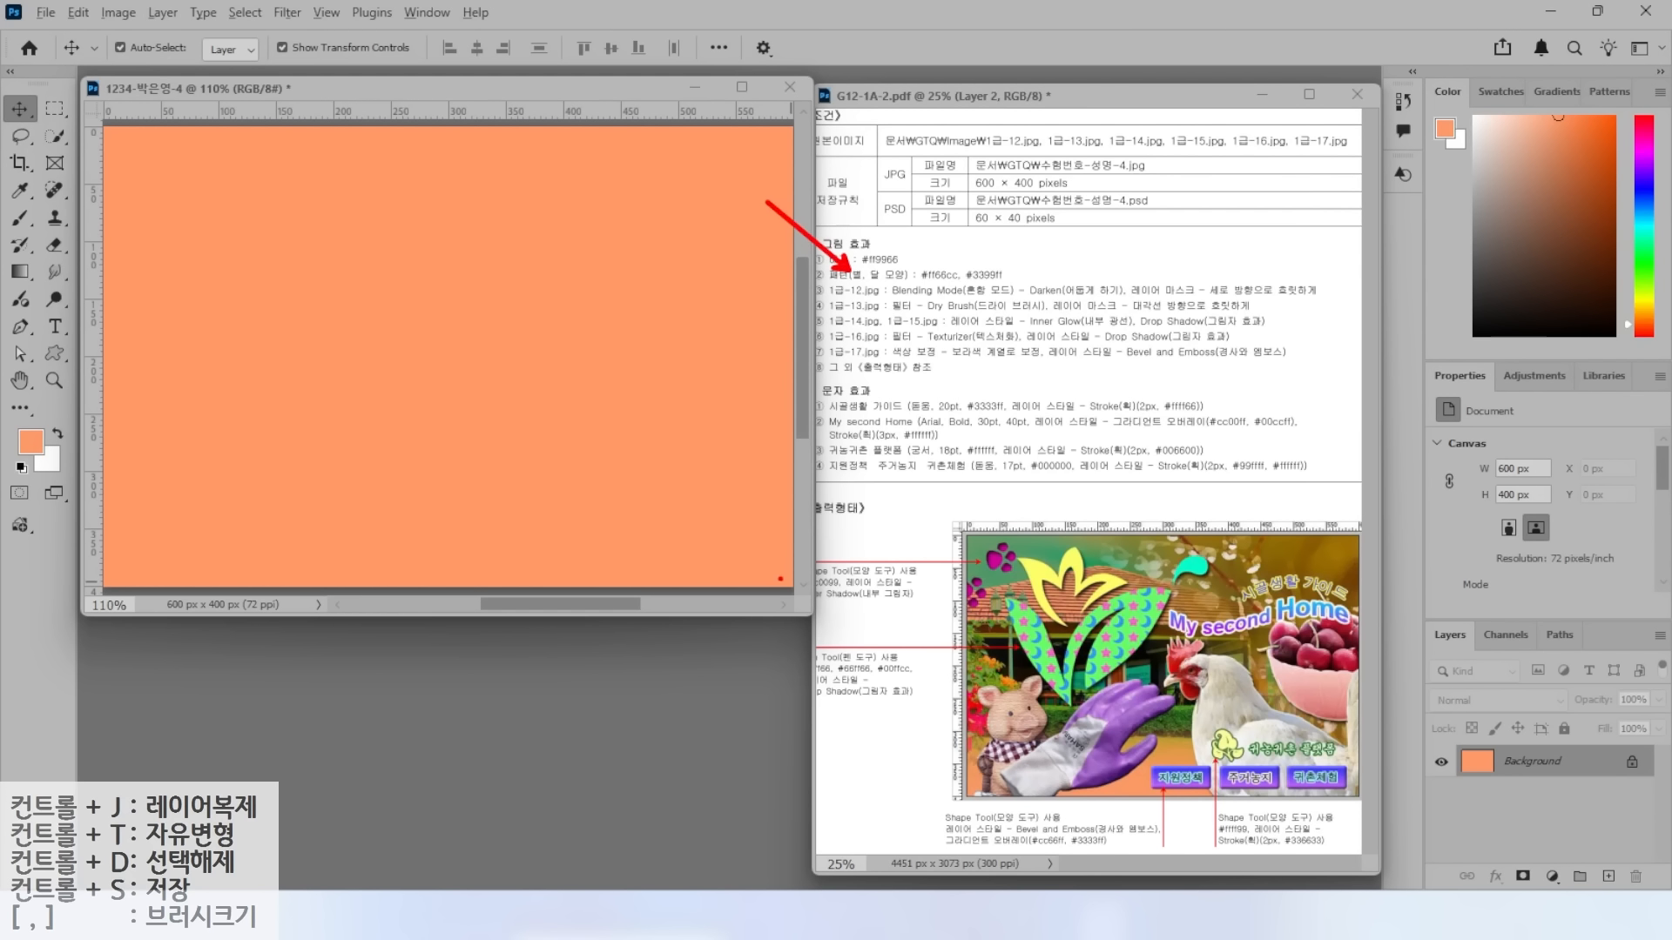
Open 1급-12.jpg from the image folder.
key(ctrl+o)
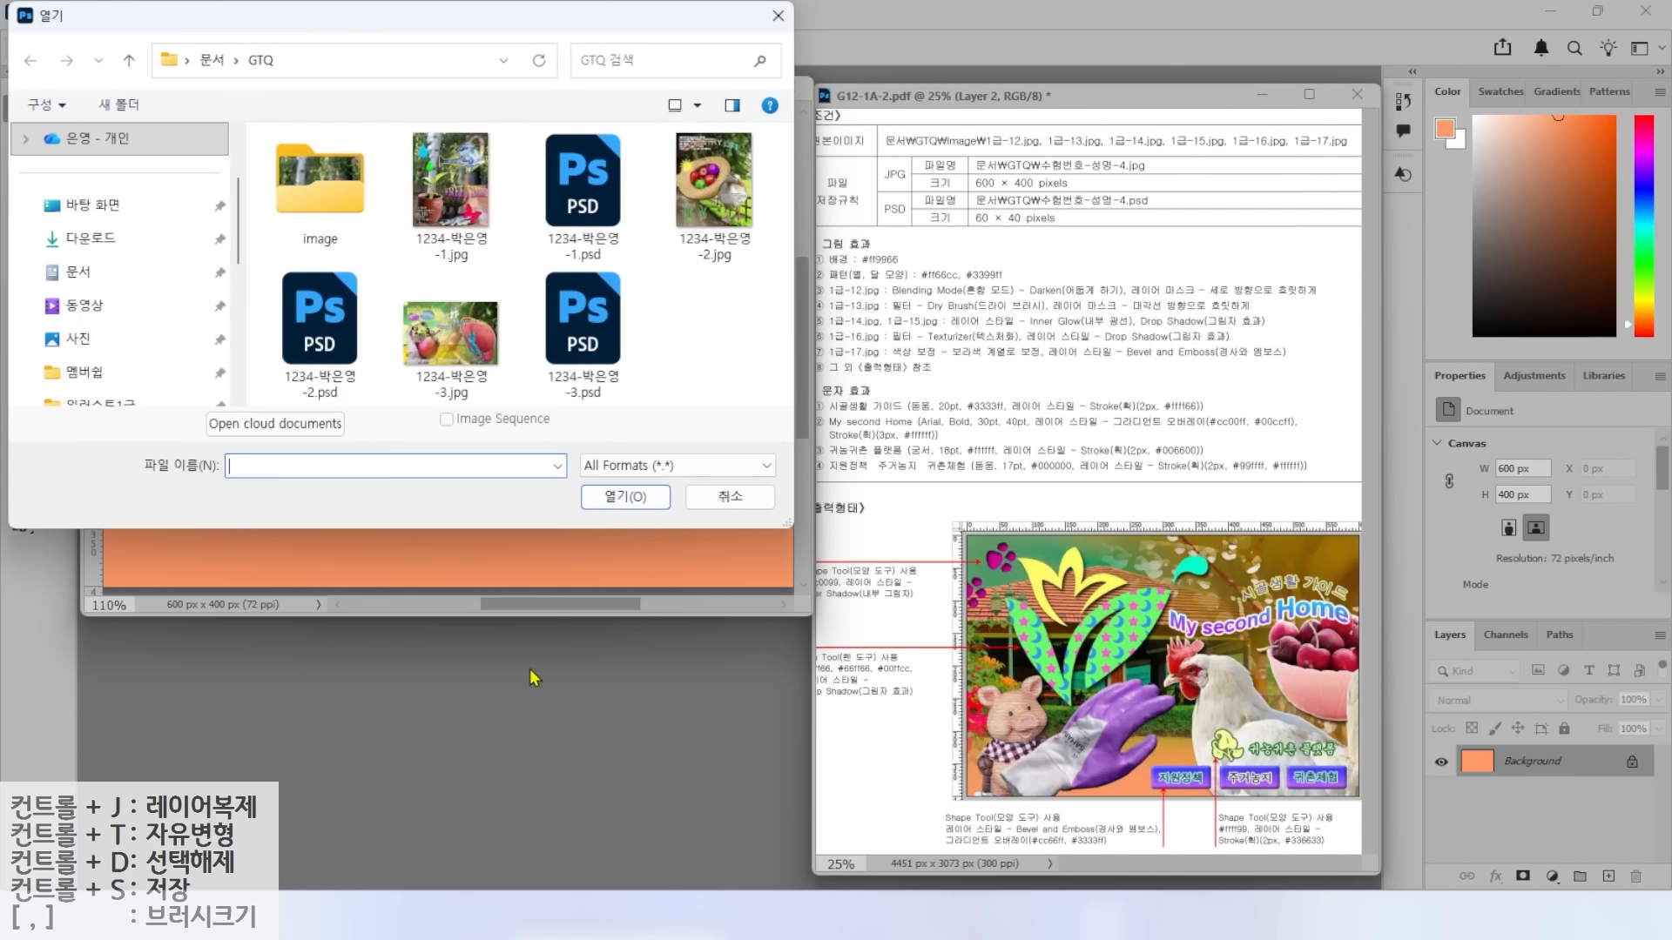
click(340, 225)
double_click(339, 225)
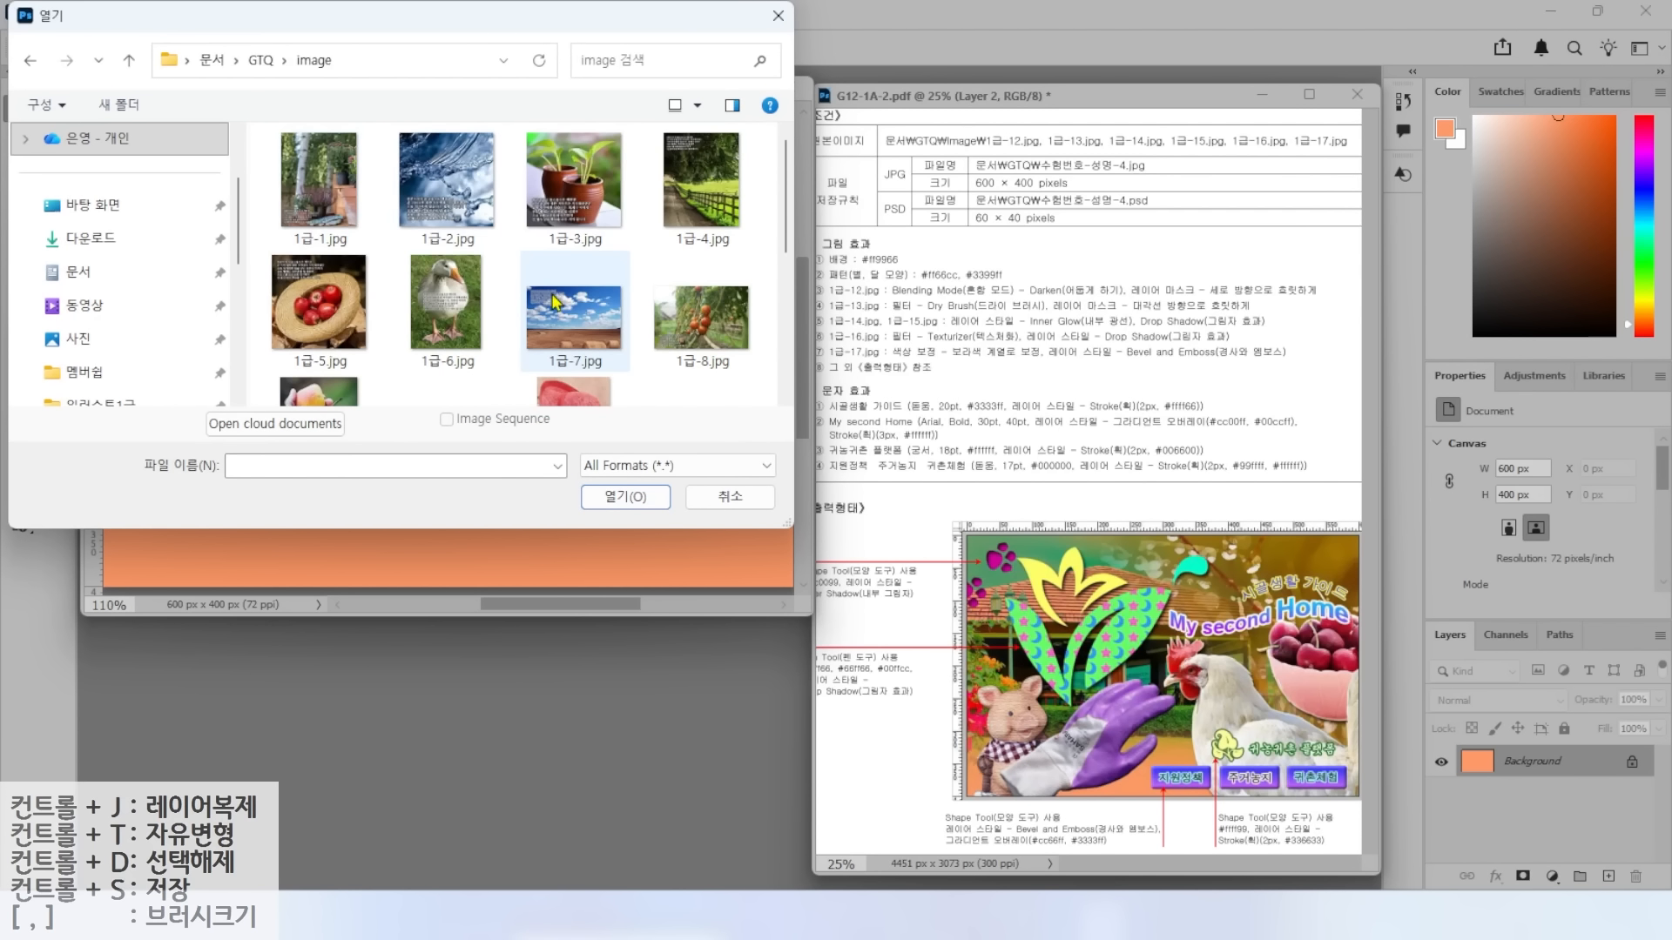
scroll(537, 316, down, 2)
click(686, 242)
click(620, 496)
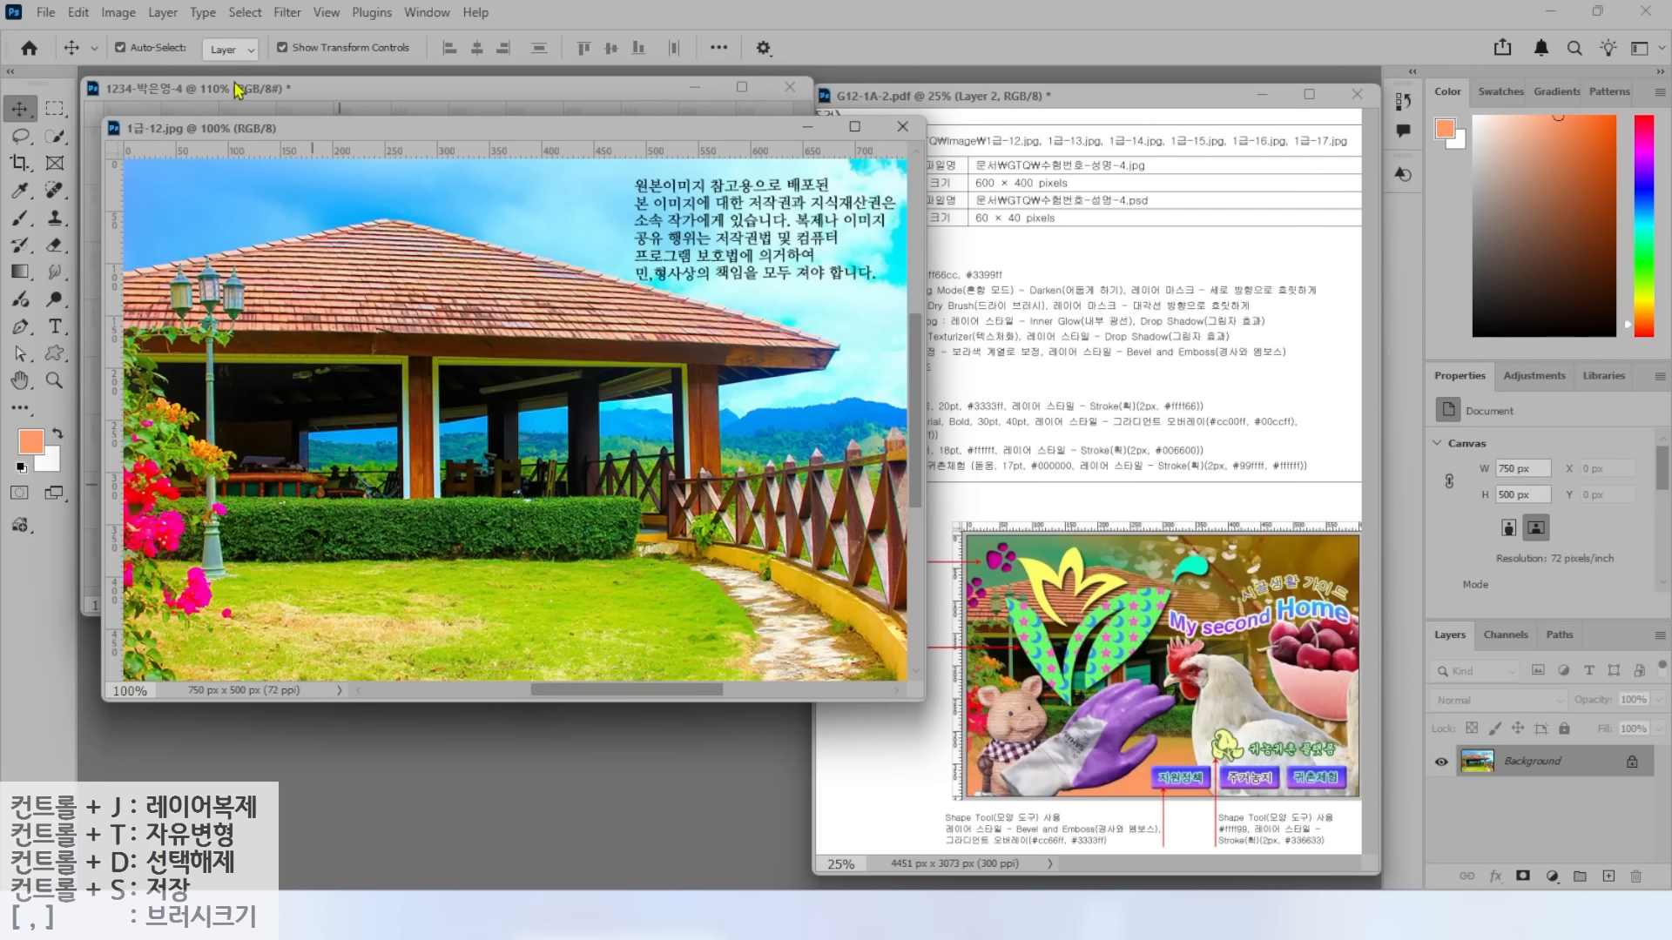
Resize the photo to 600 × 400 px, copy it into the orange document, and close the original.
click(119, 12)
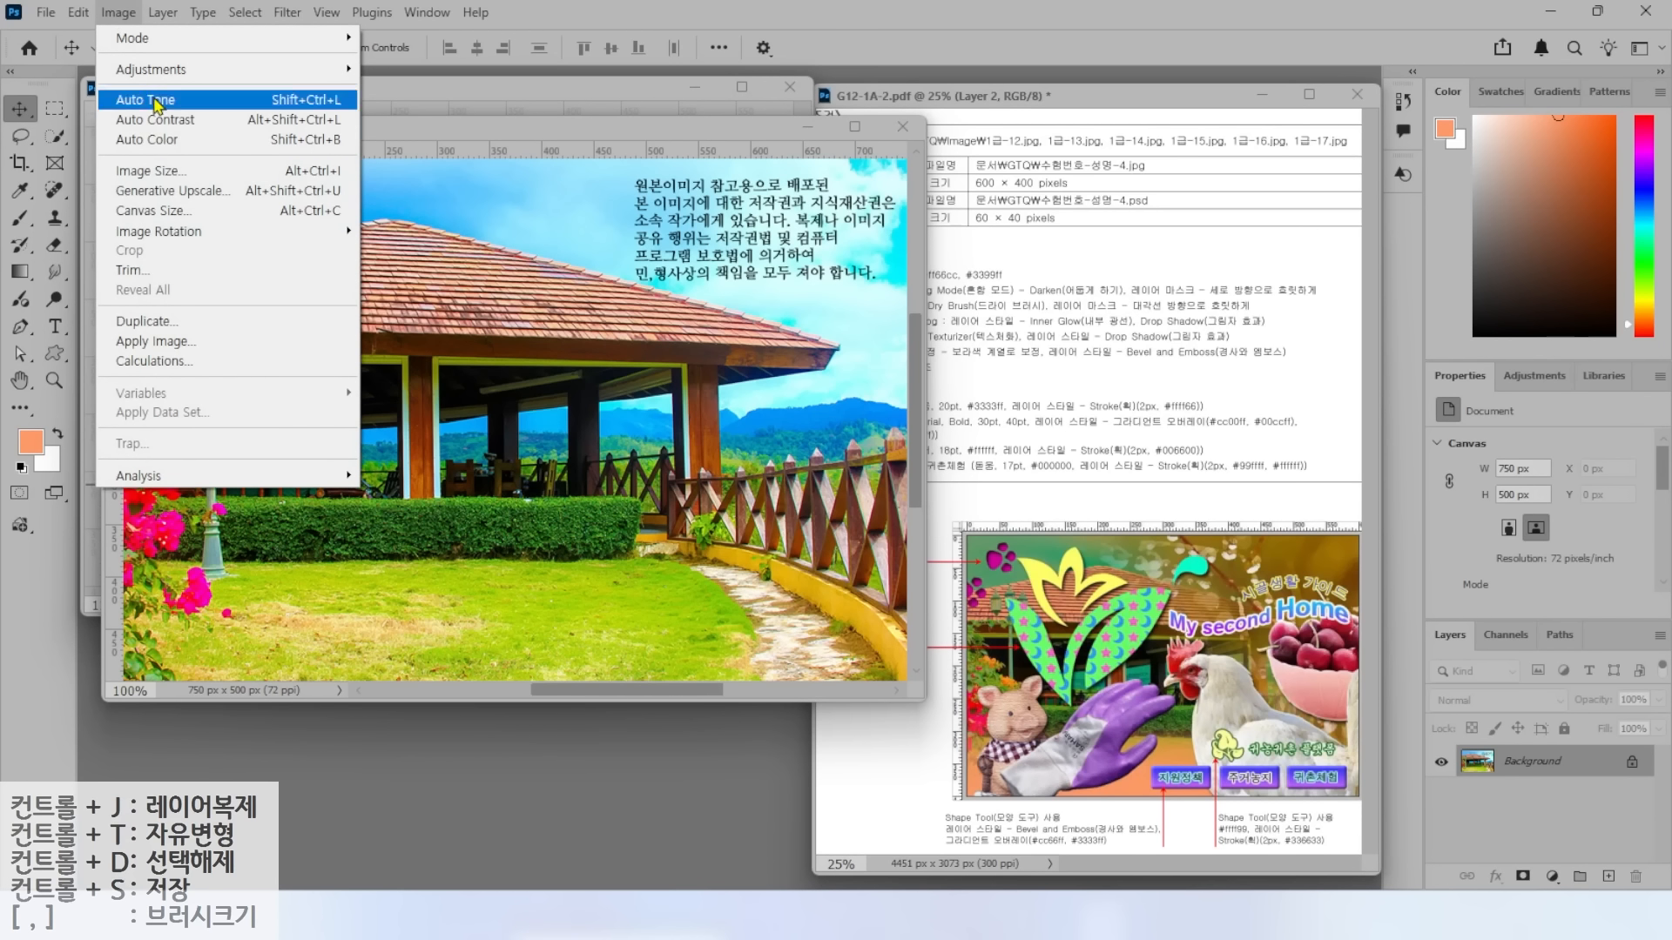
click(150, 171)
text(600)
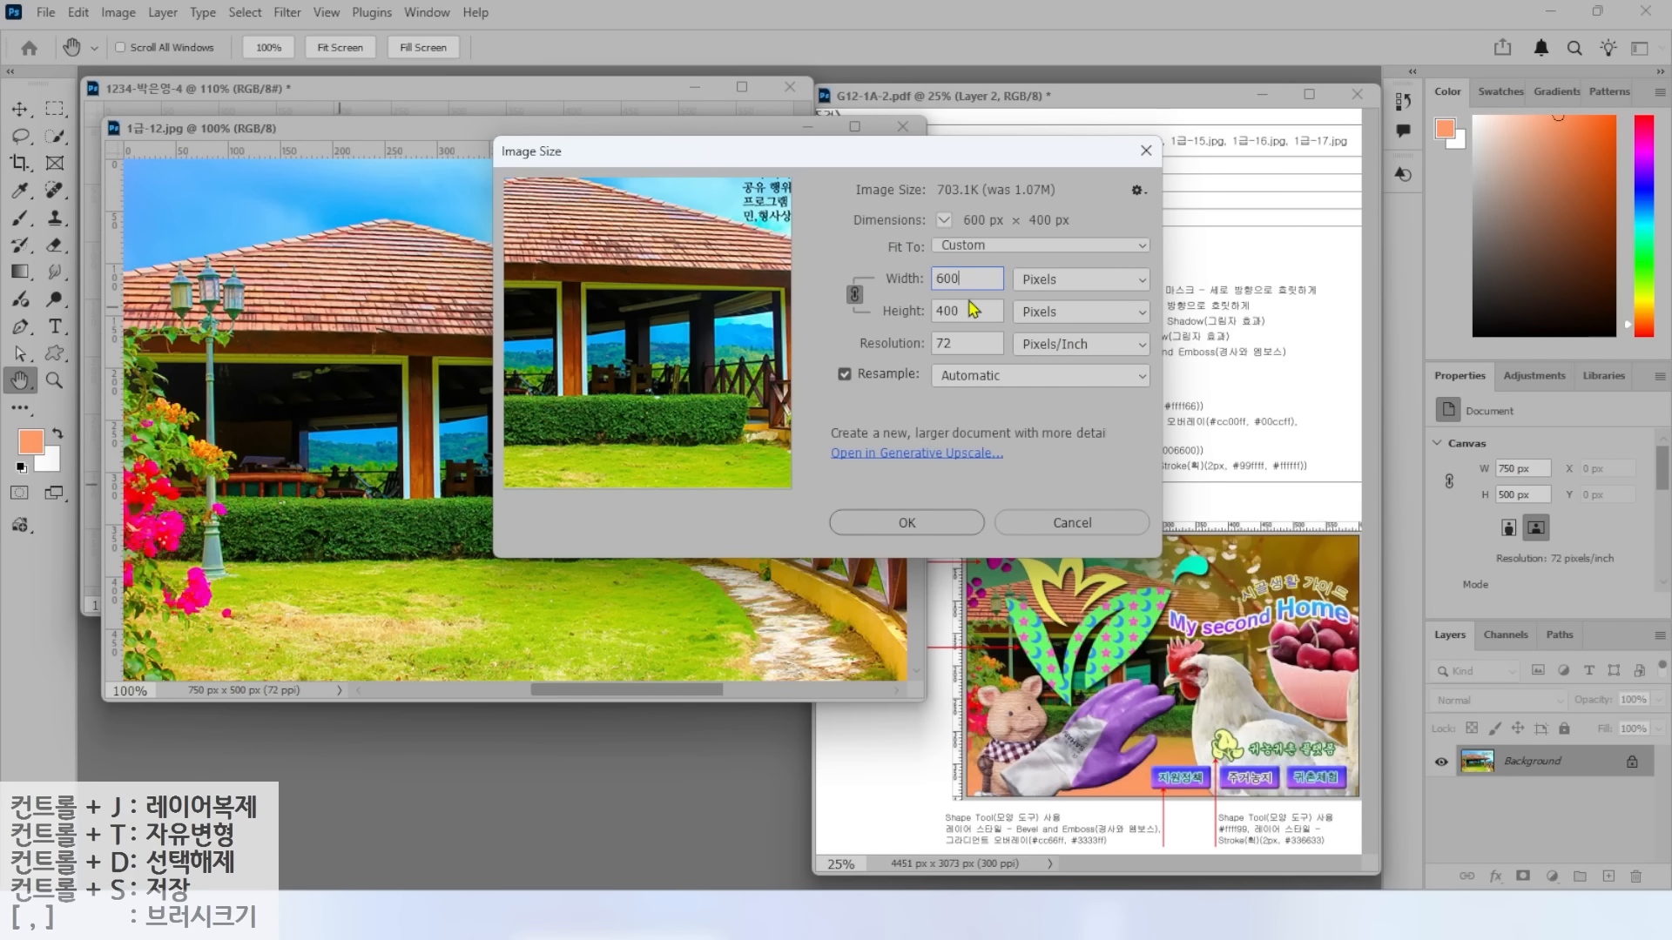
click(930, 522)
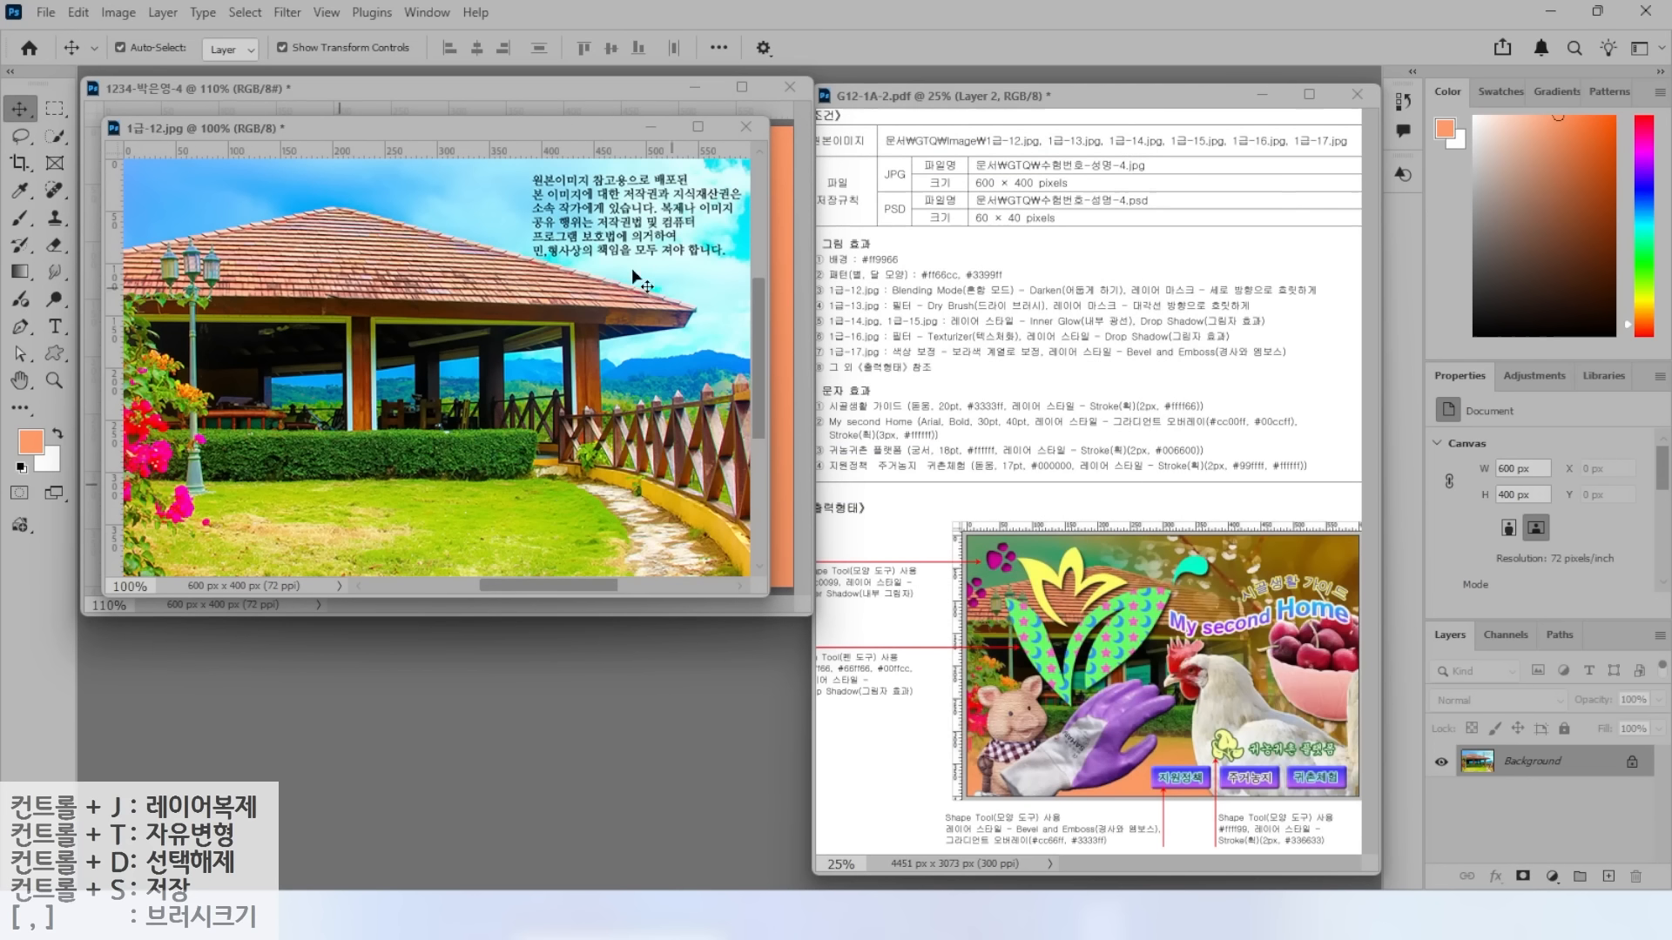
drag(383, 127, 512, 253)
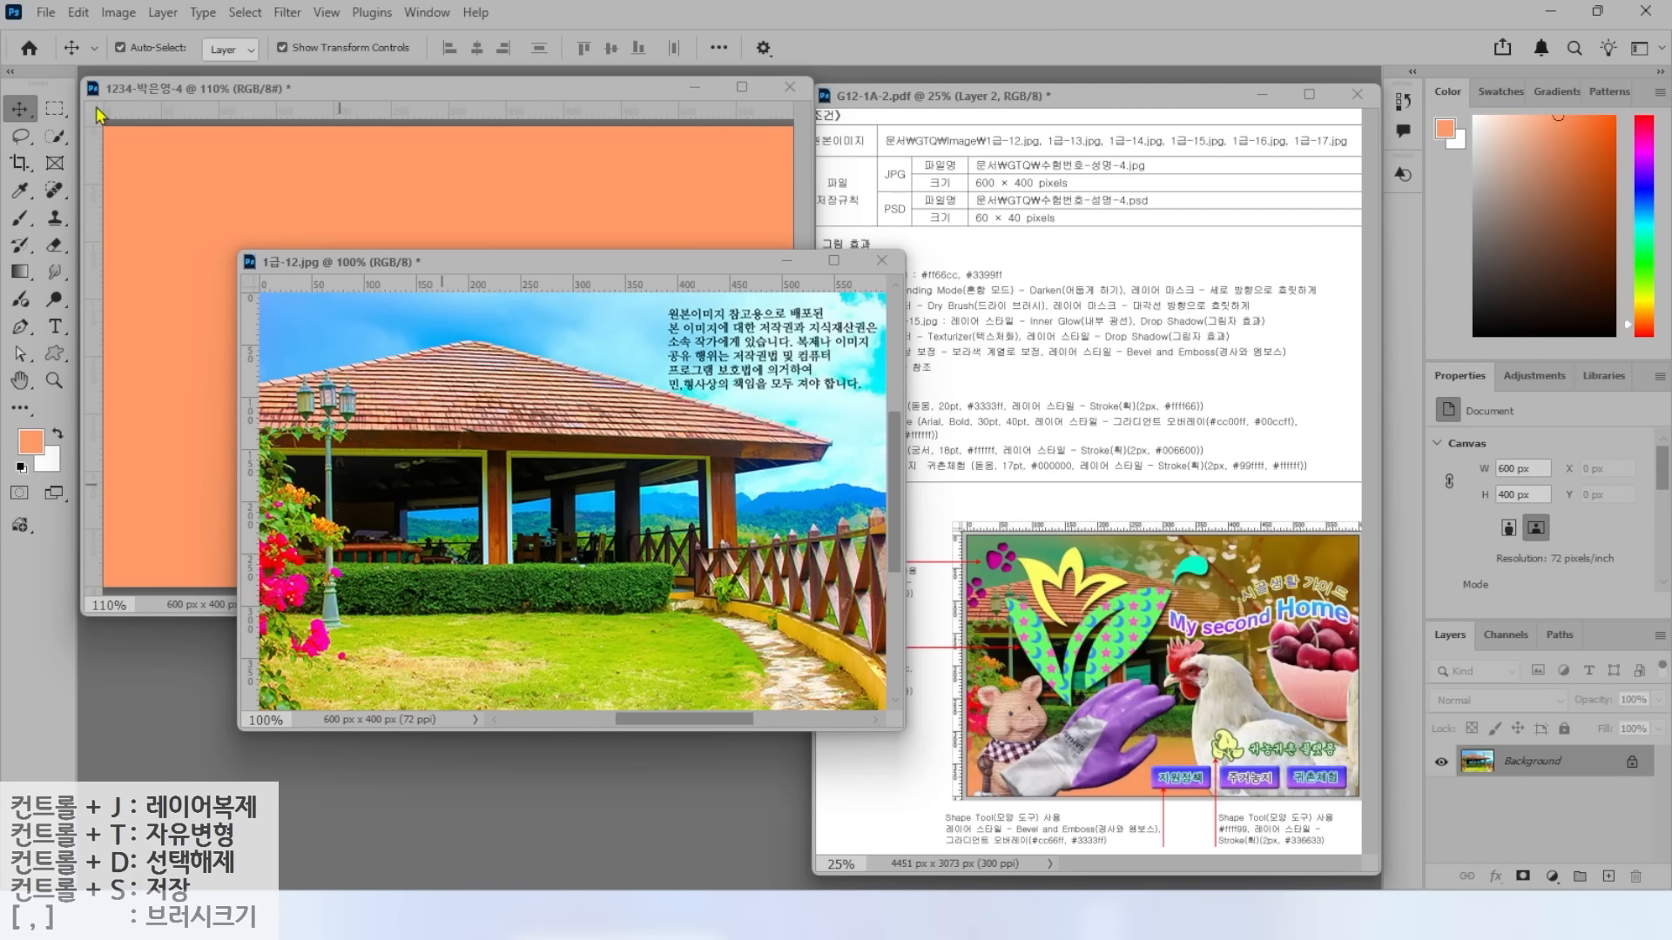
drag(410, 400, 463, 338)
click(858, 332)
click(881, 260)
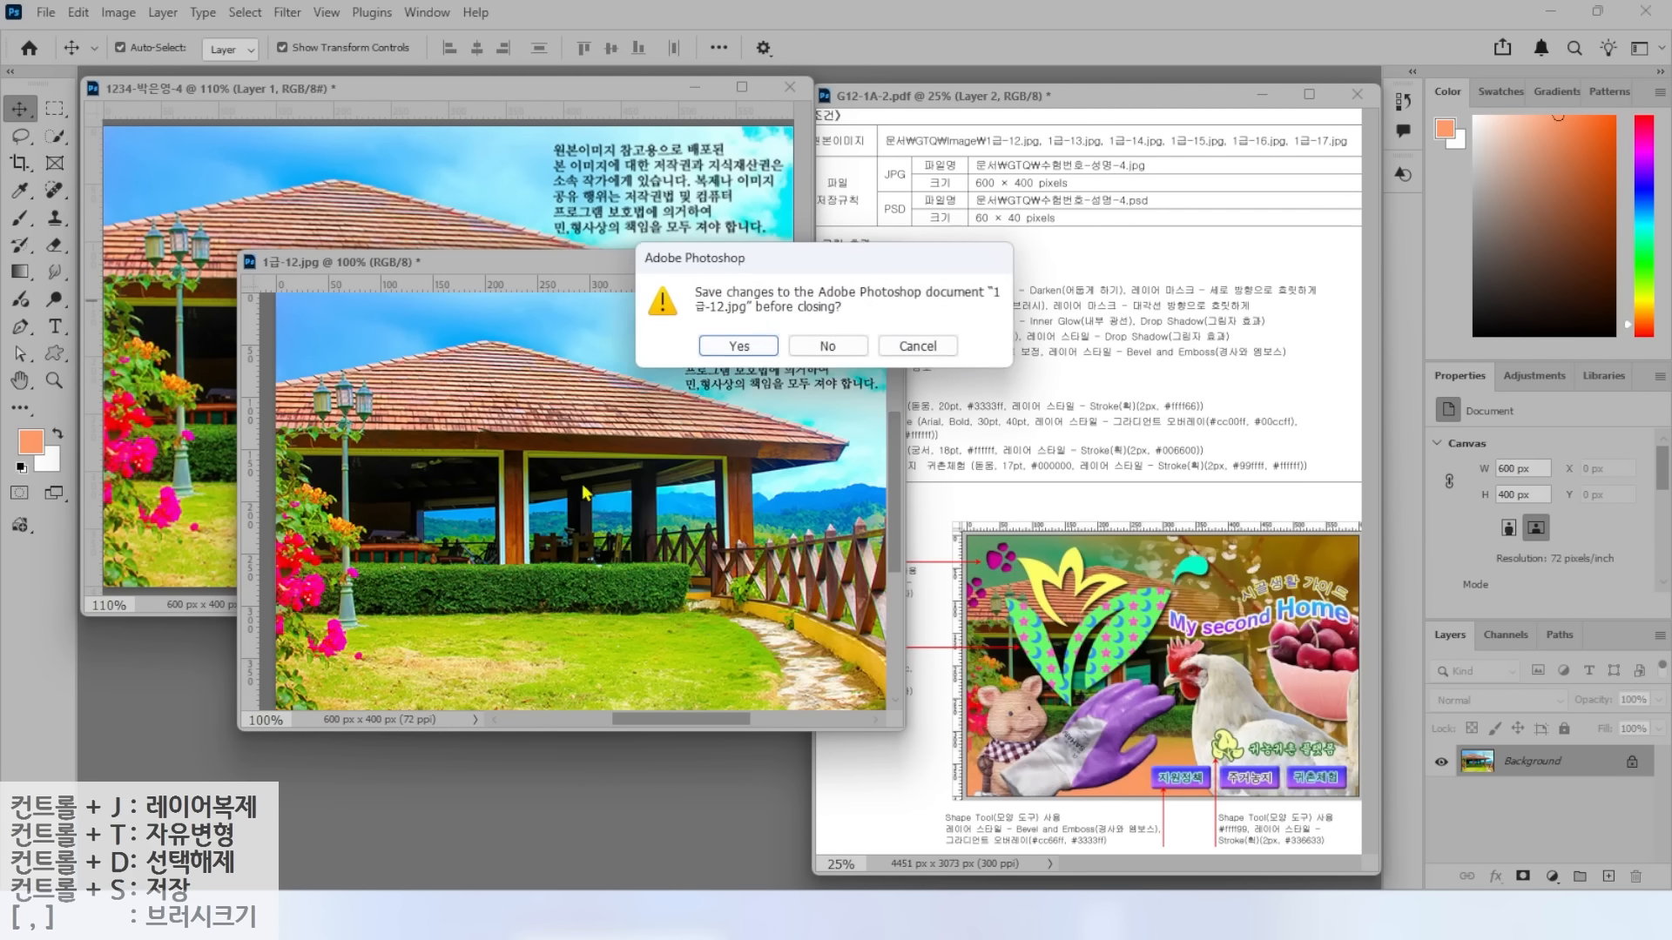
Discard changes to the source photo and rename the pasted layer '1-12'.
click(801, 348)
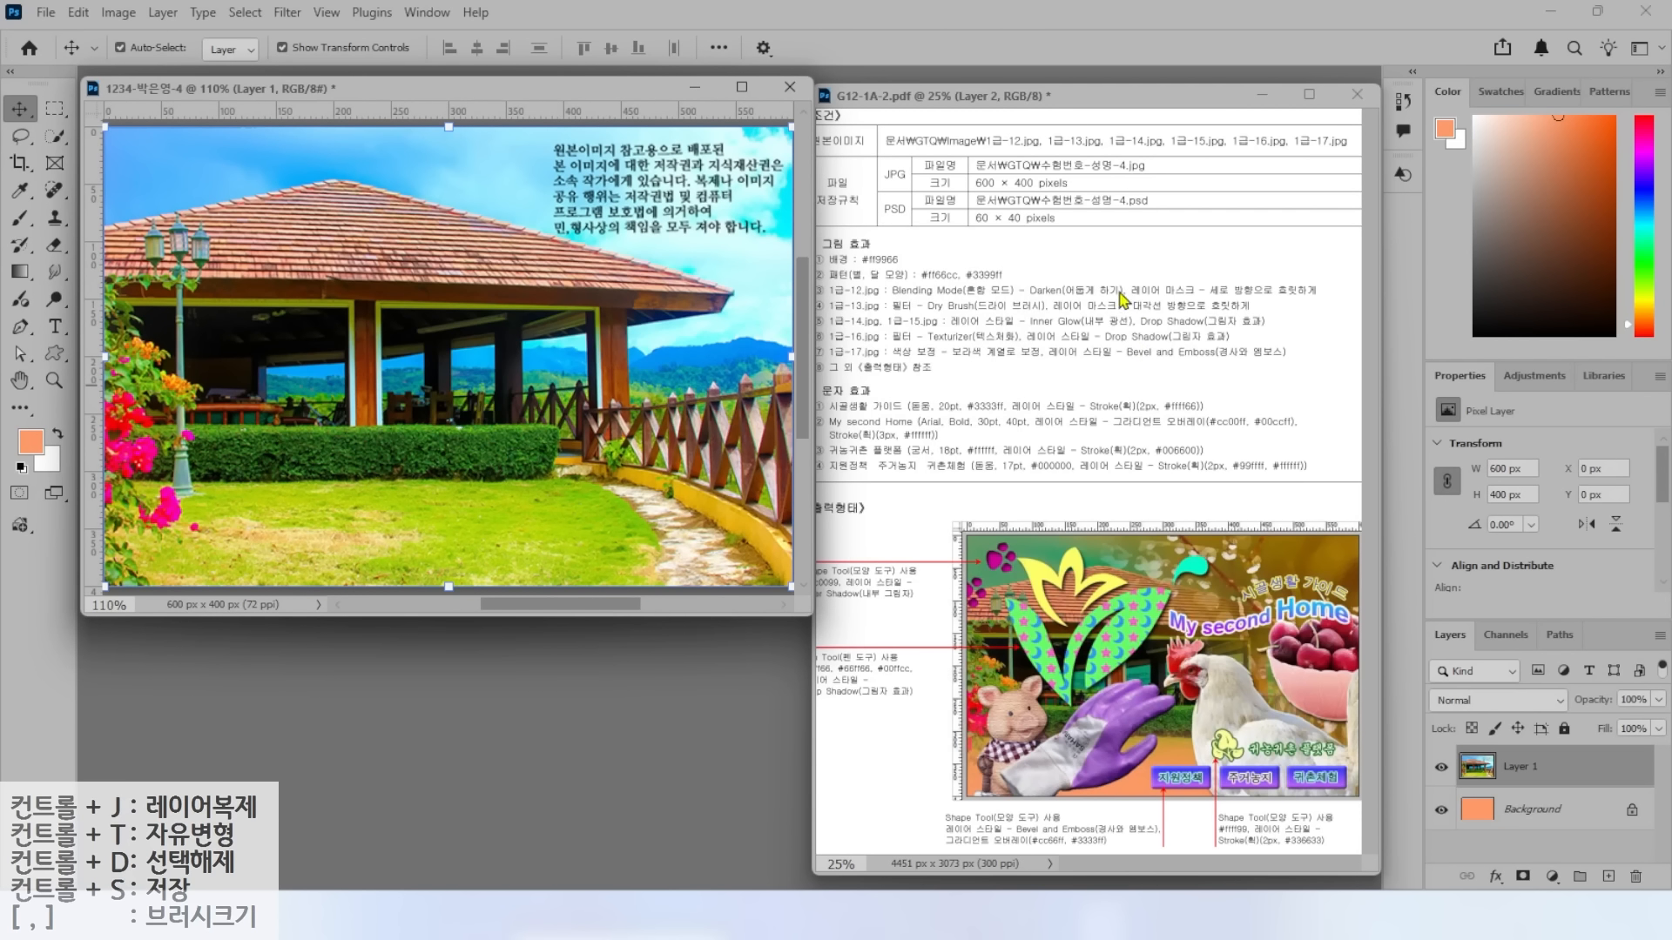
double_click(1517, 766)
text(1)
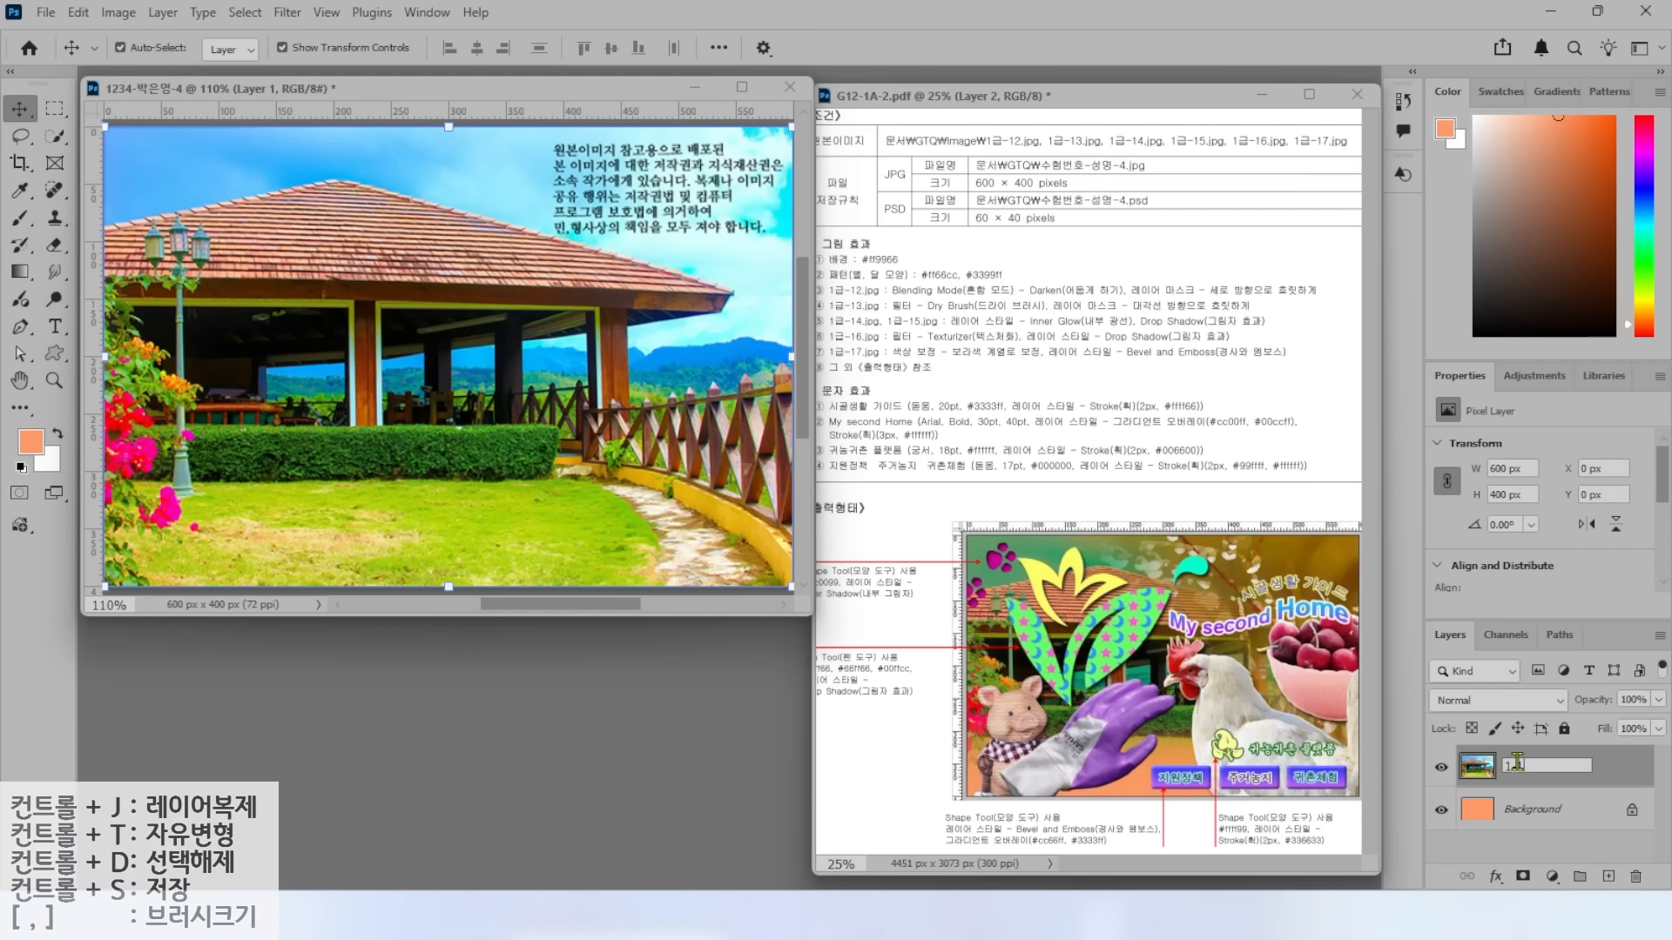
text(-12)
key(Return)
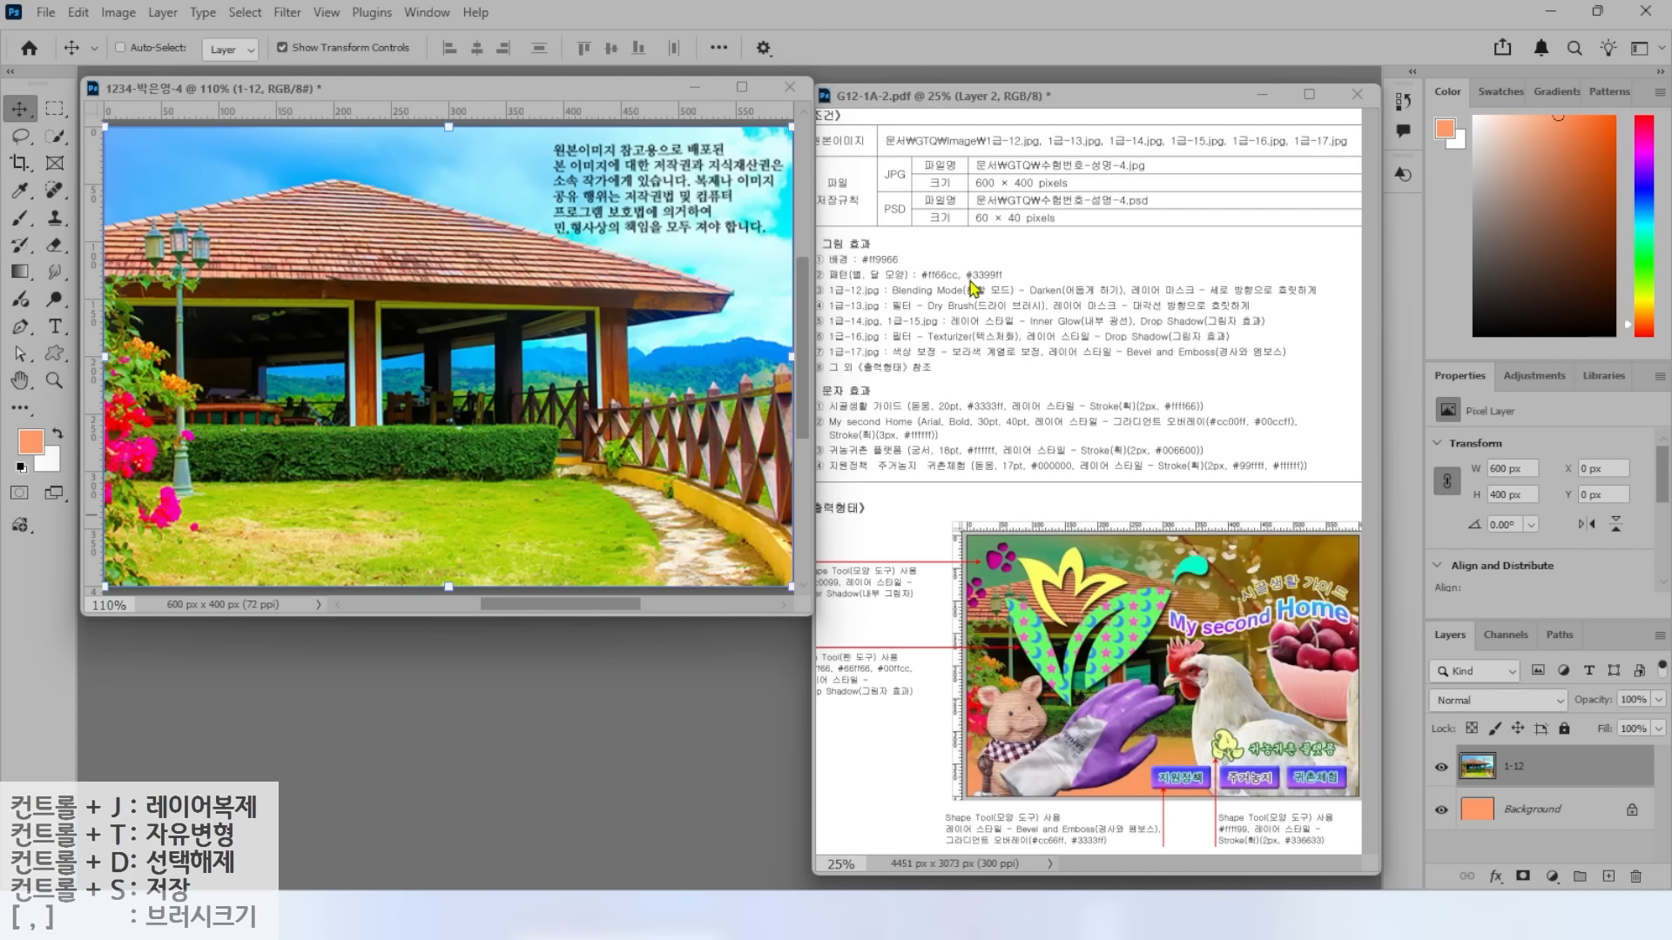
Set the 1-12 layer's blend mode to Darken.
key(ctrl)
key(alt)
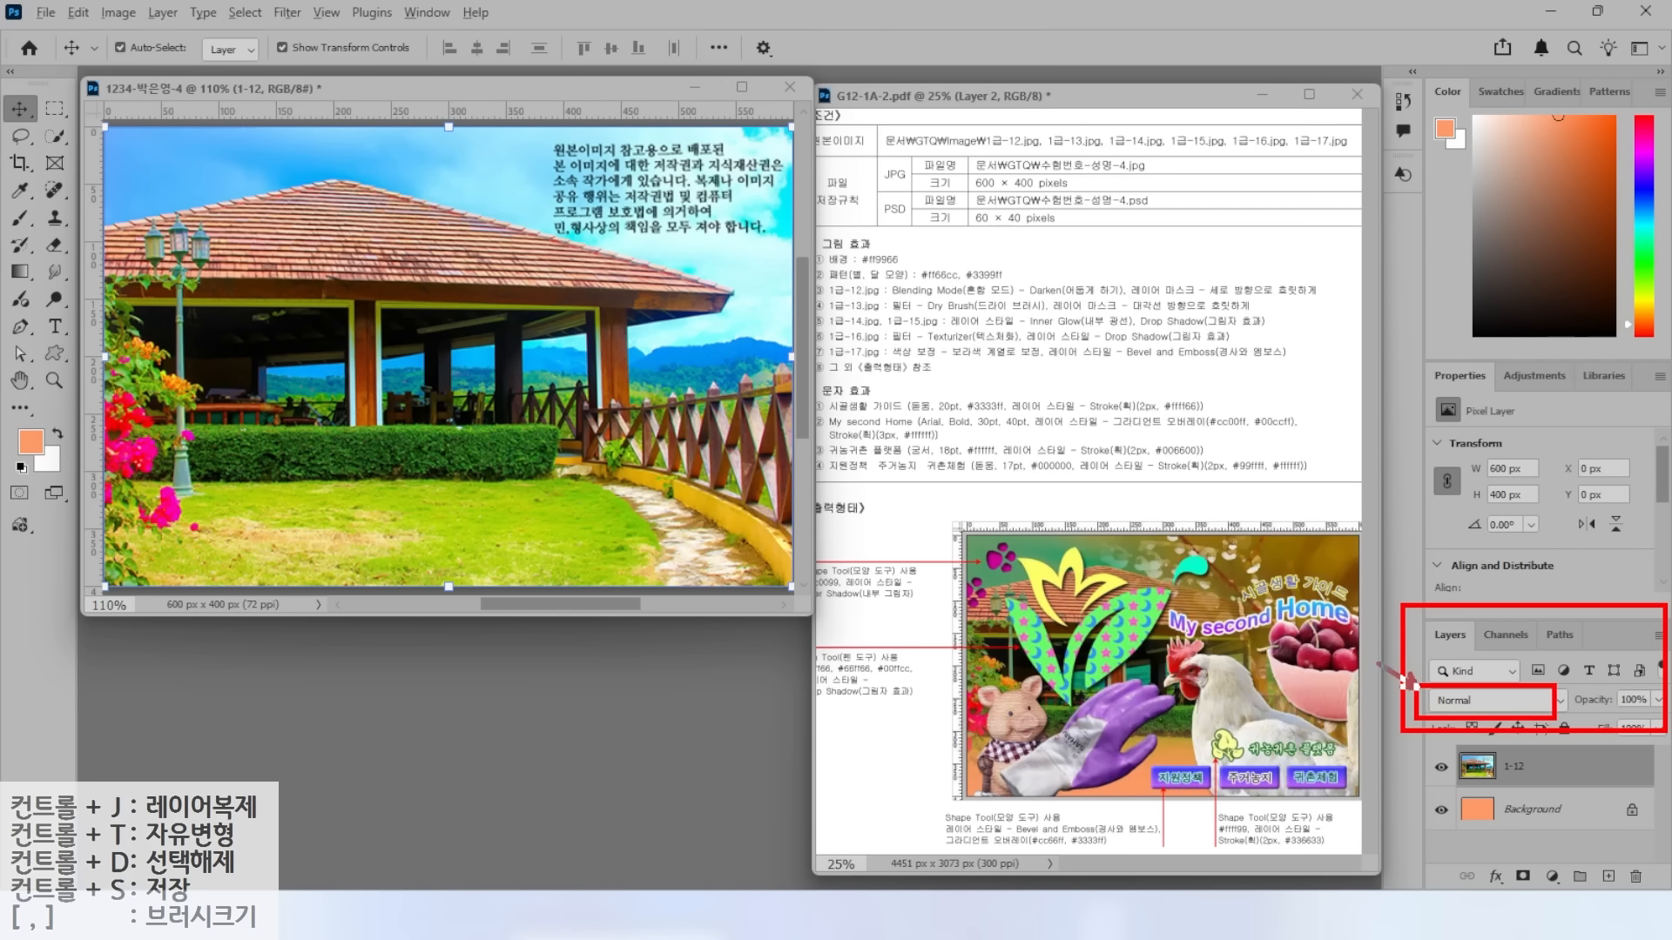
click(1497, 701)
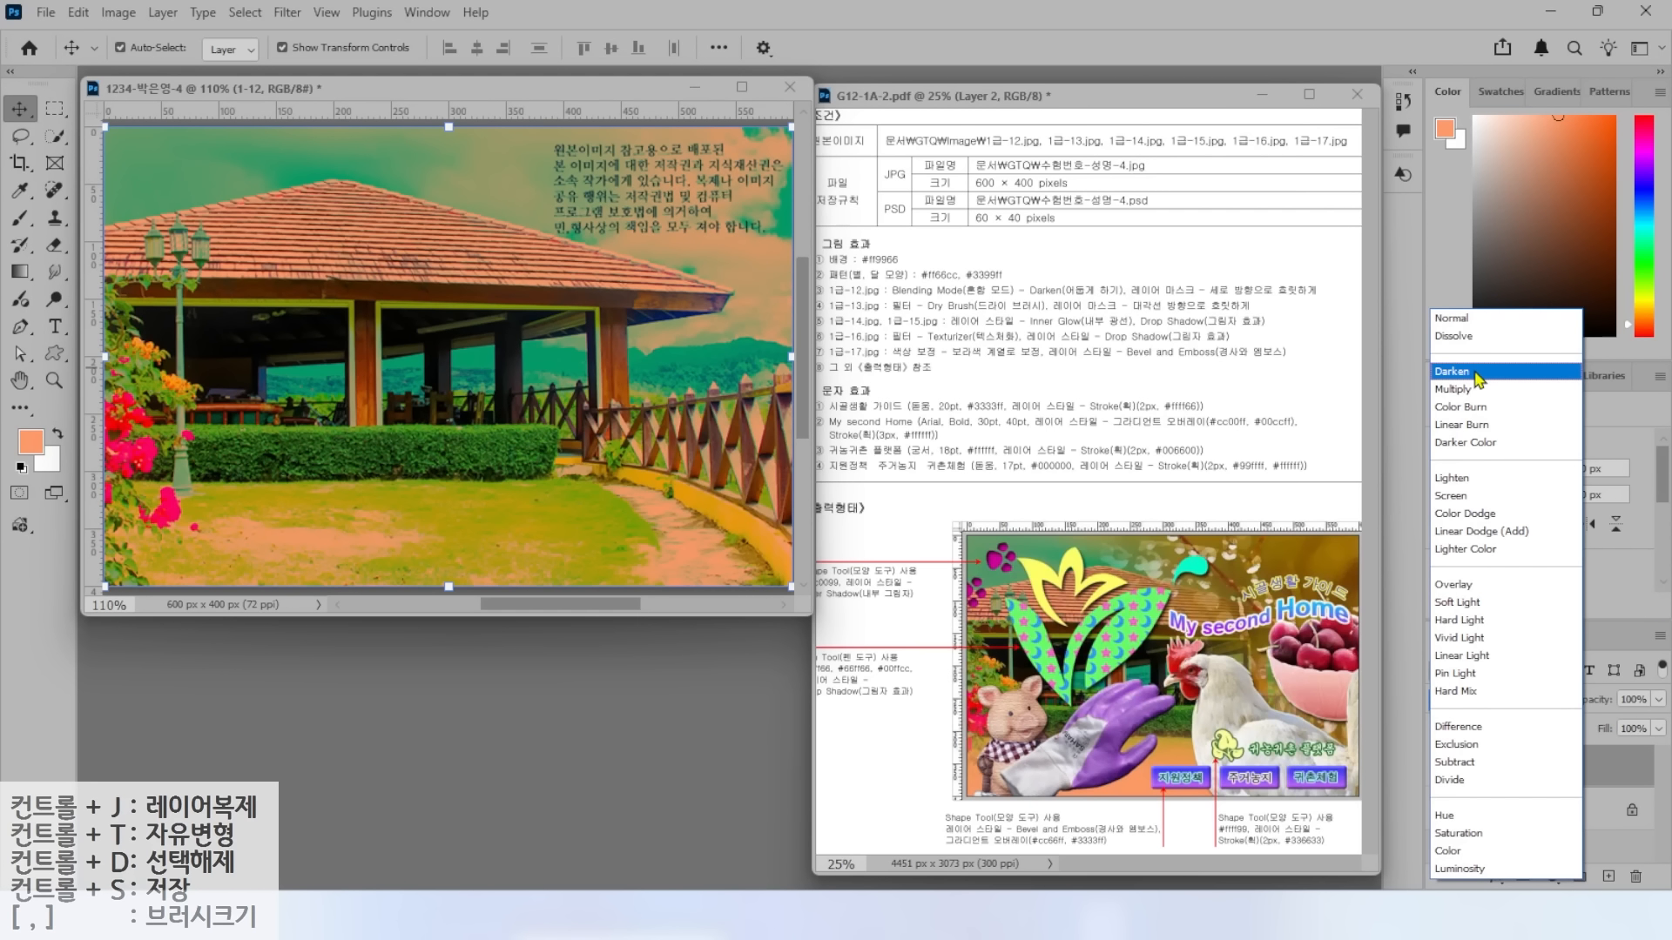
click(1477, 372)
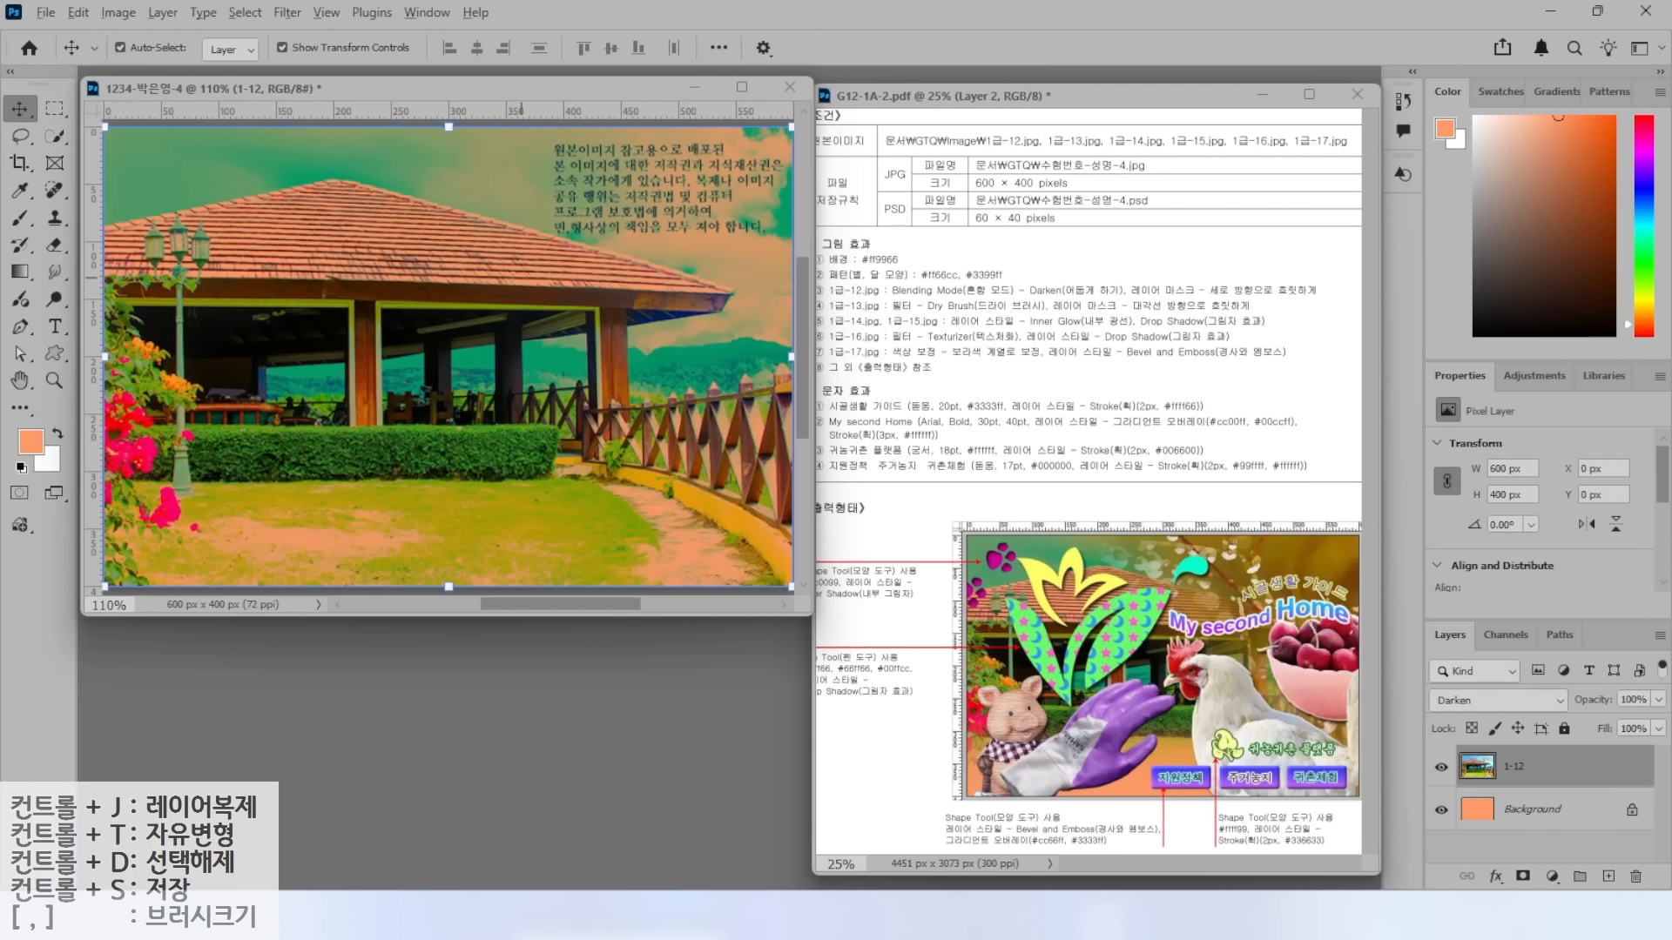
Attach a white layer mask to the 1-12 photo layer from the Layers panel.
drag(1166, 296, 1336, 297)
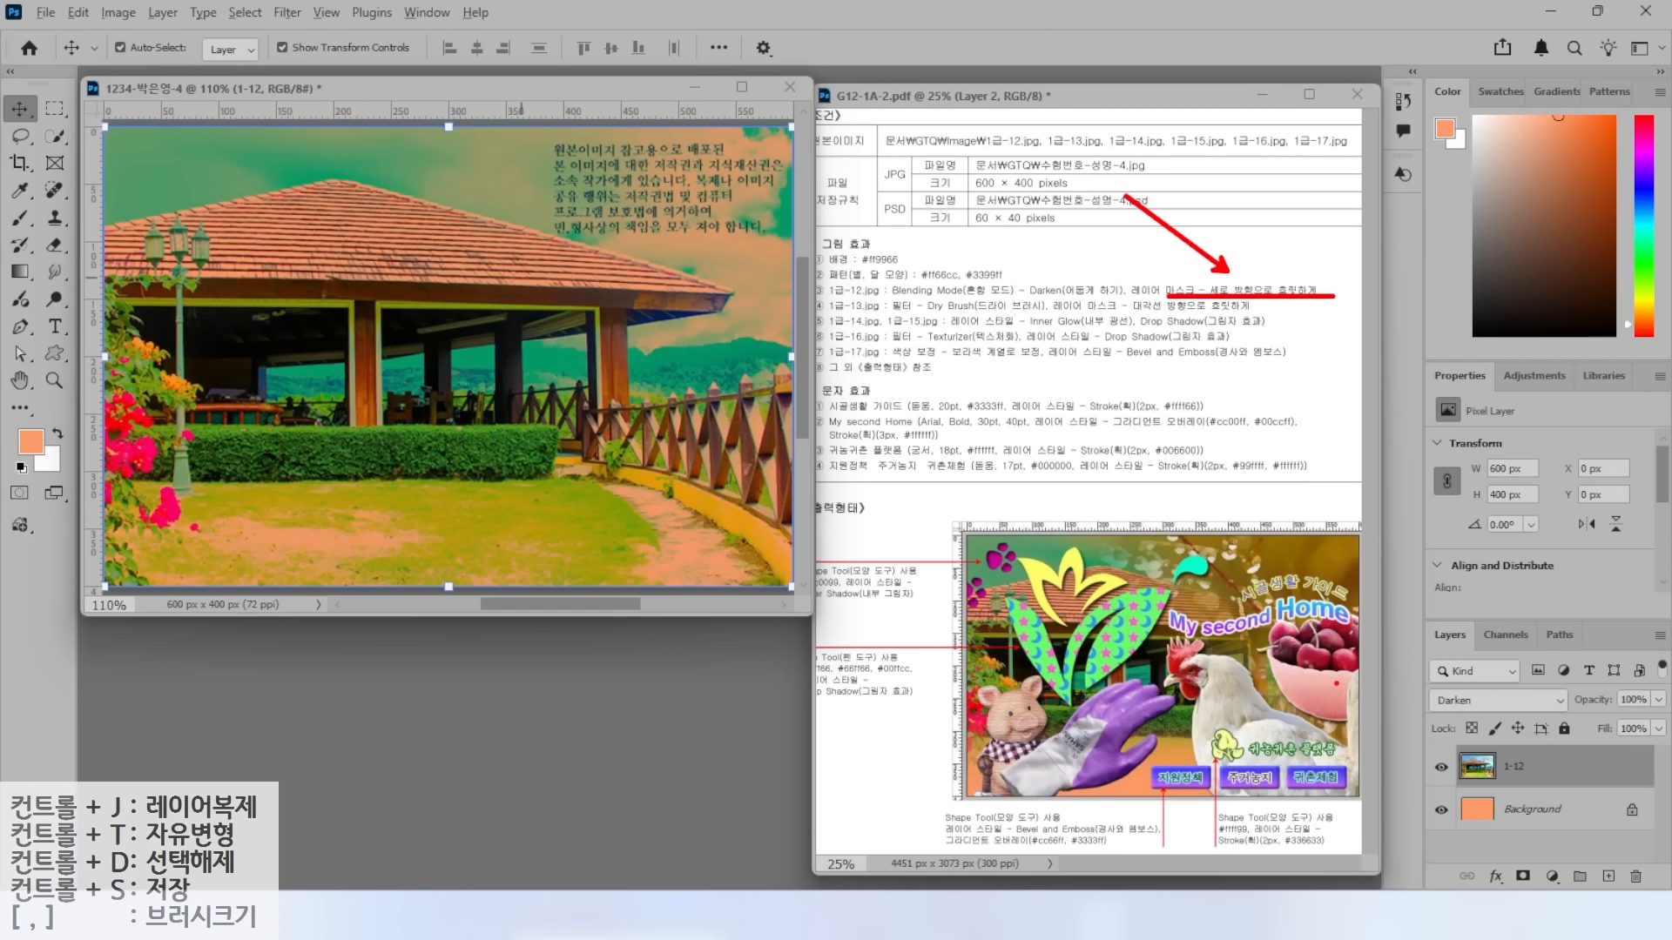
drag(1423, 630, 1669, 892)
drag(1496, 859, 1544, 888)
drag(1562, 808, 1524, 864)
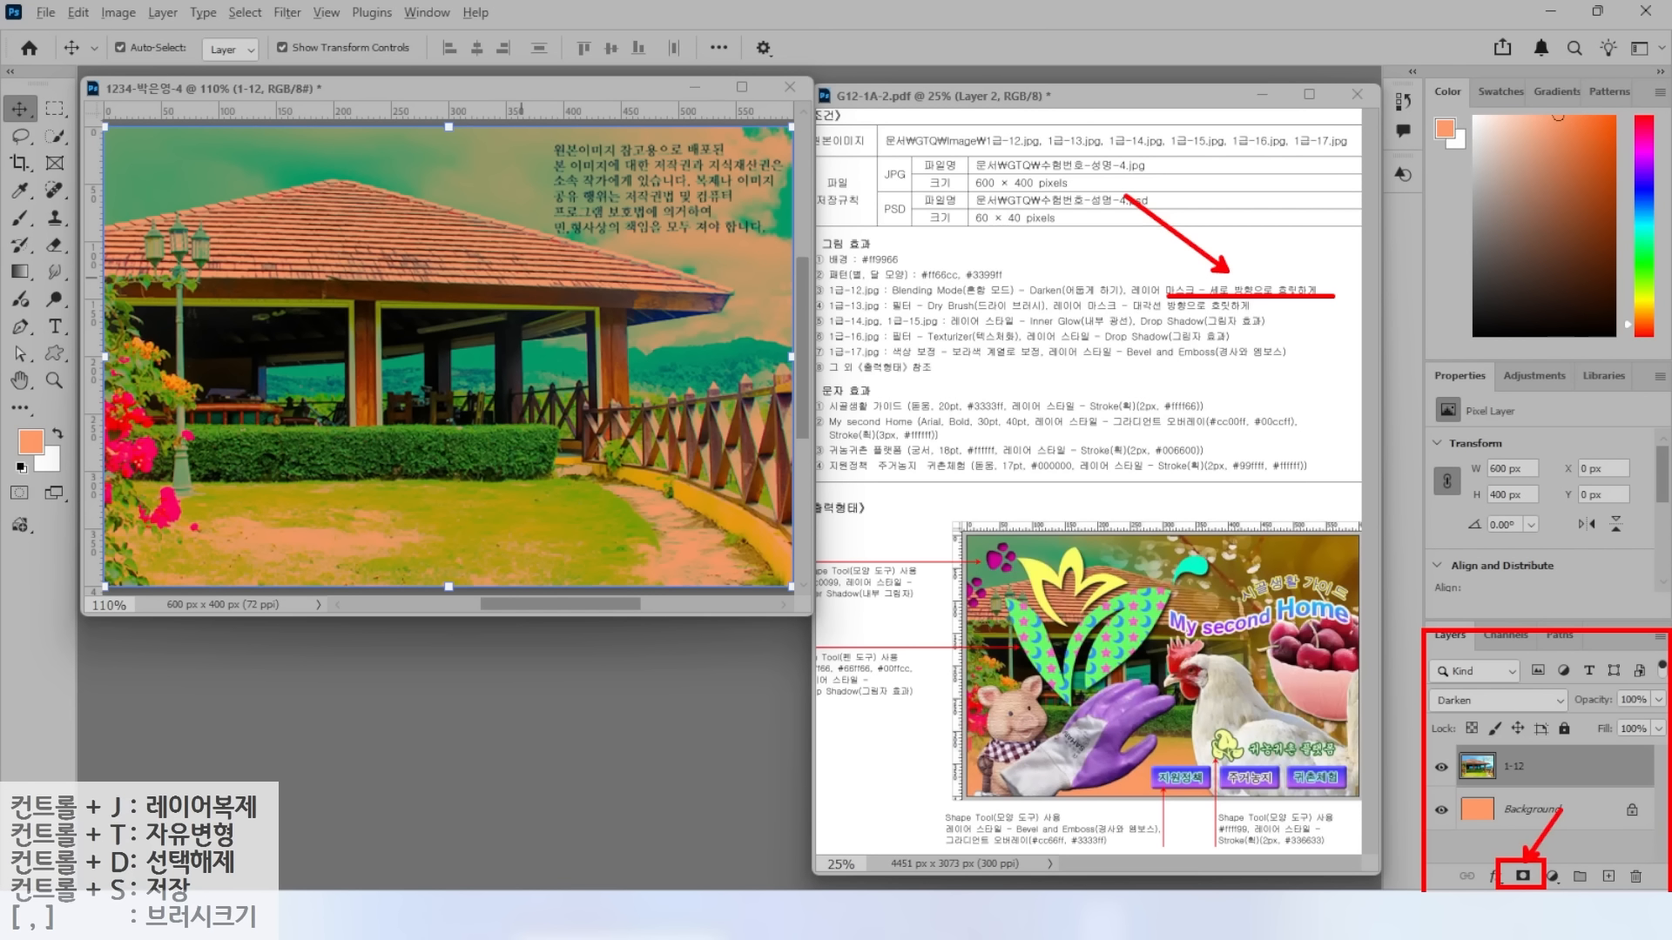
click(1523, 876)
drag(1562, 697, 1531, 747)
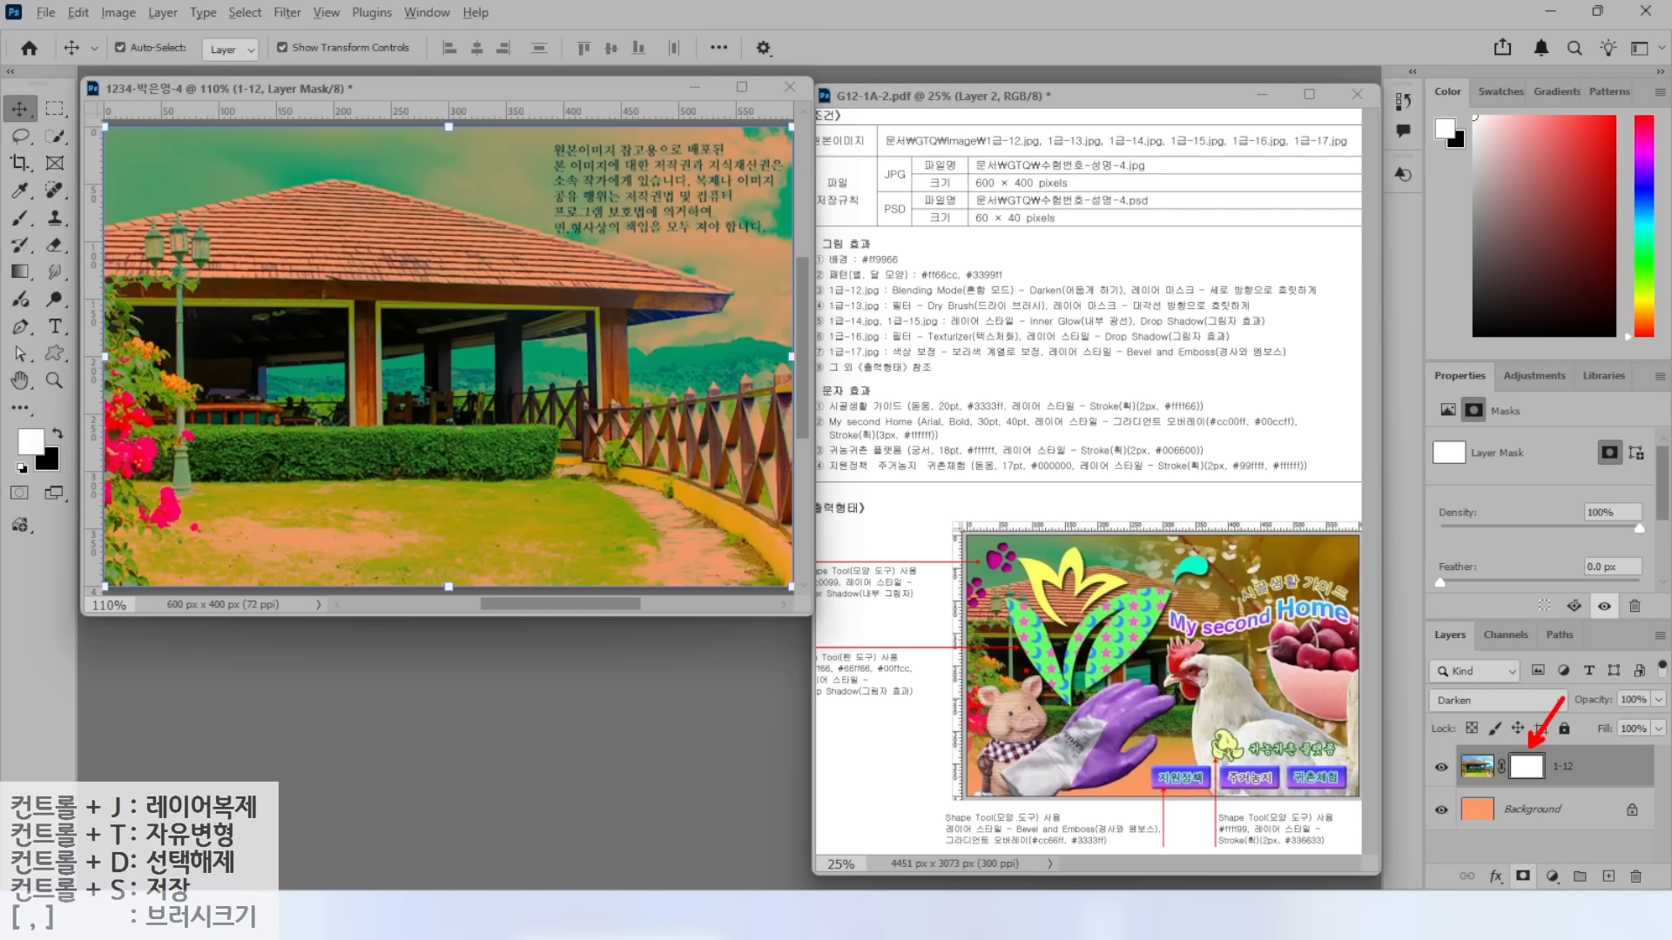
mouse_move(465, 573)
mouse_down()
mouse_move(343, 561)
mouse_move(444, 477)
mouse_move(474, 589)
mouse_up()
drag(515, 484, 361, 595)
drag(401, 490, 572, 615)
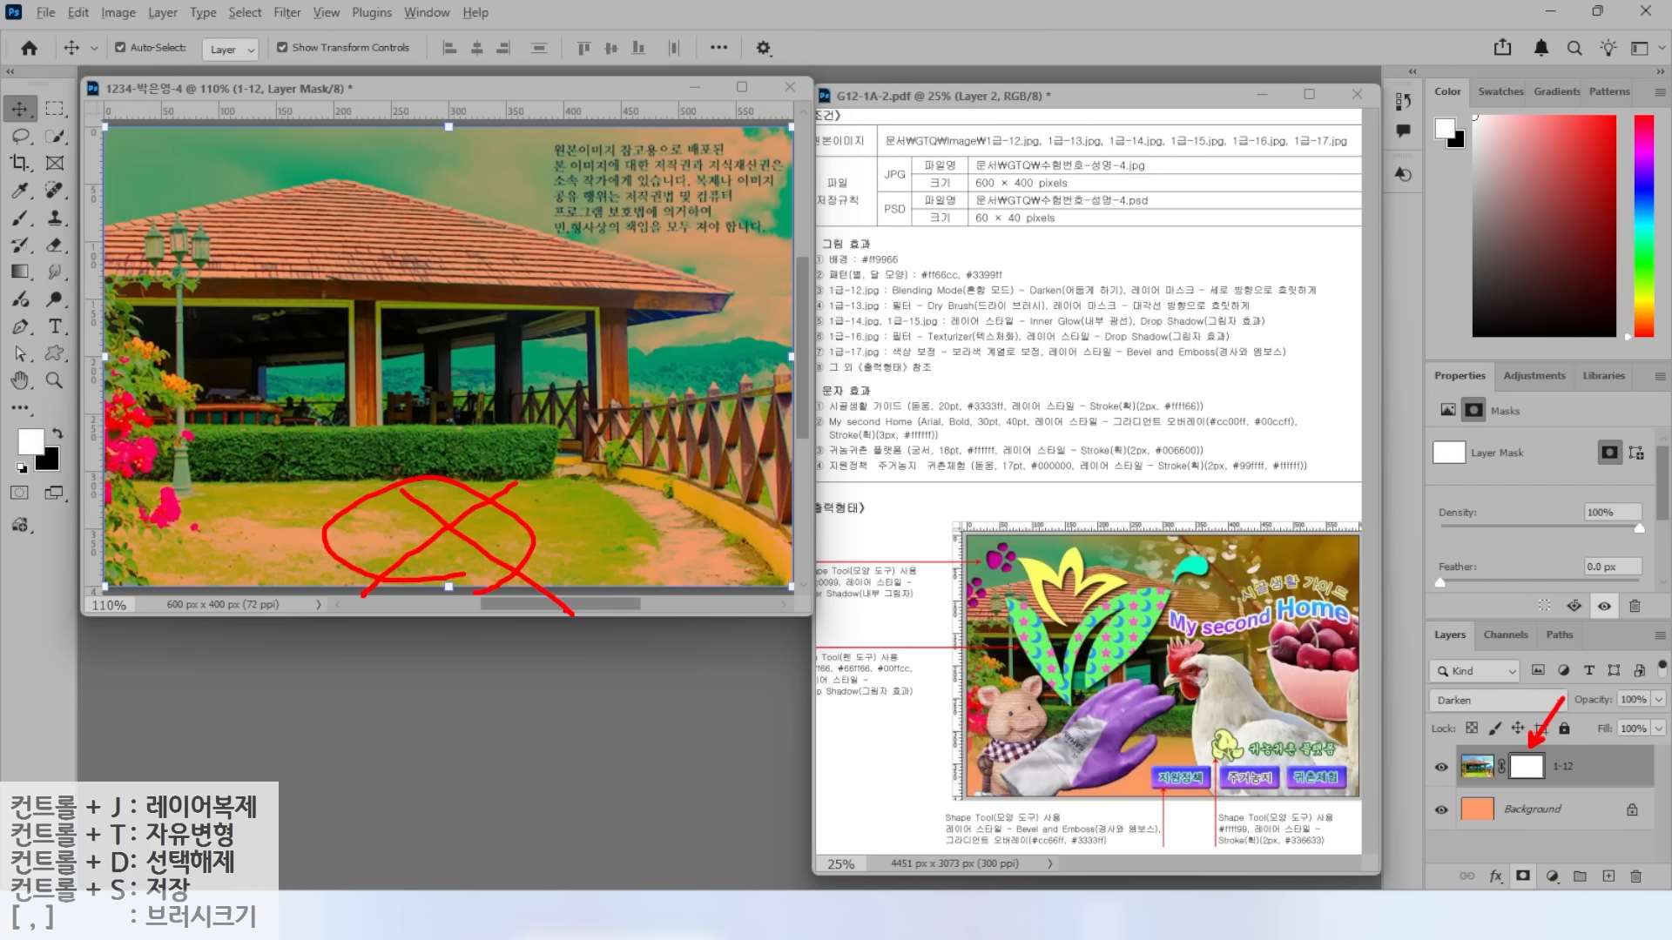
drag(1139, 791, 1062, 849)
key(Escape)
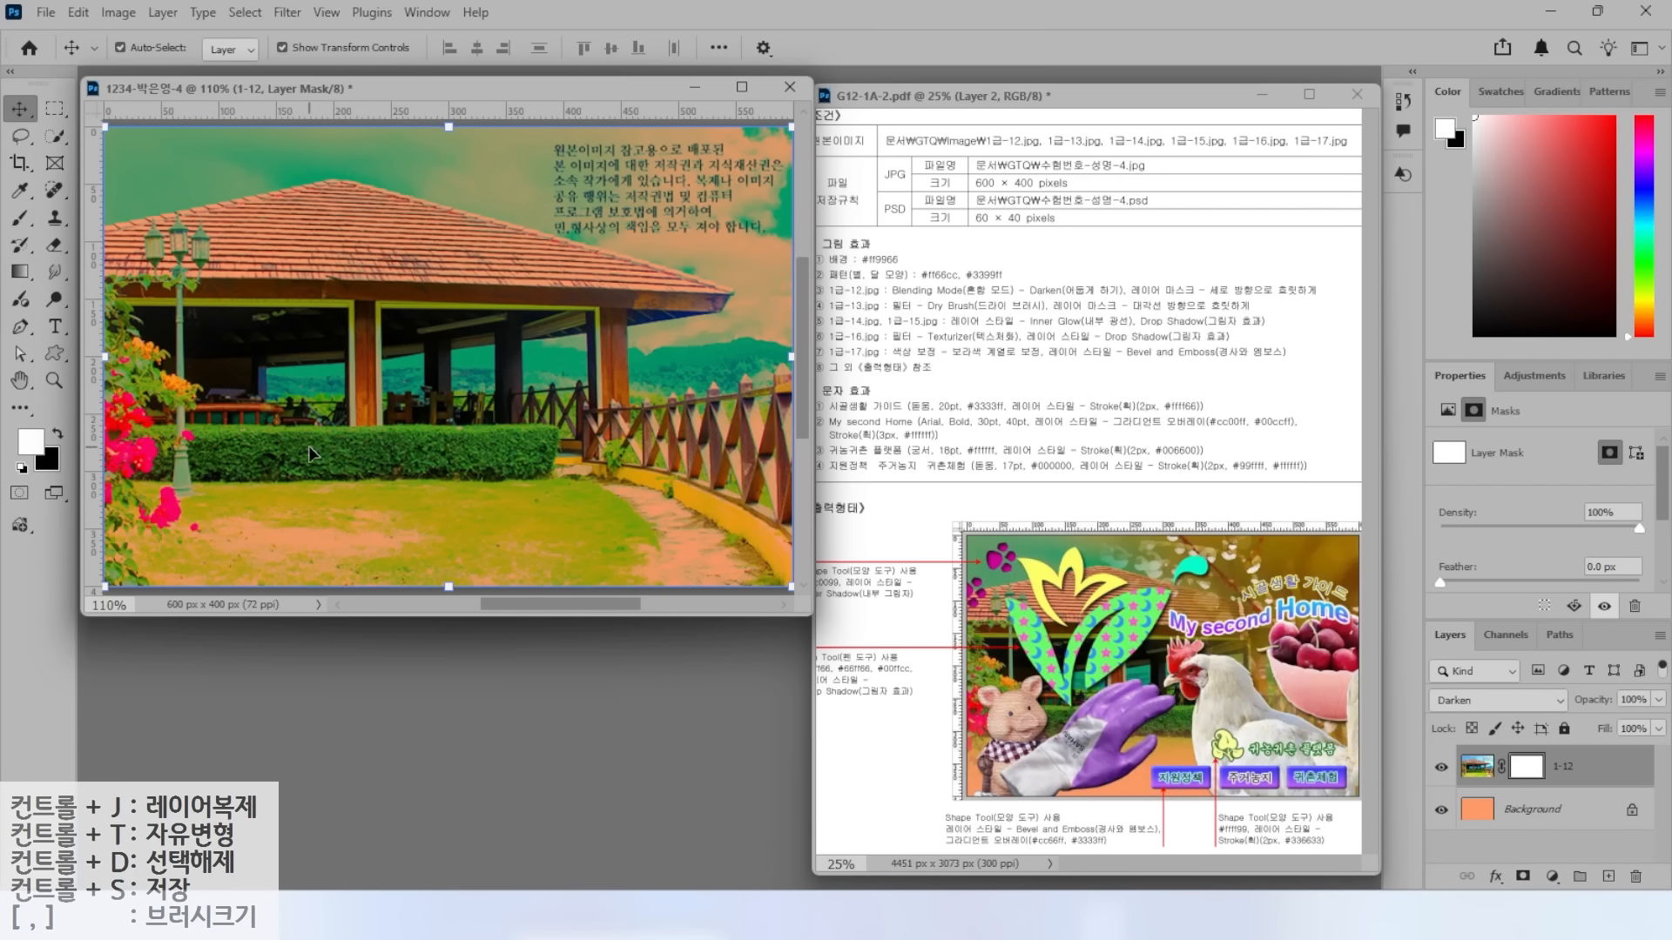
Set up the Gradient tool with the first Basics gradient in Linear mode.
click(27, 278)
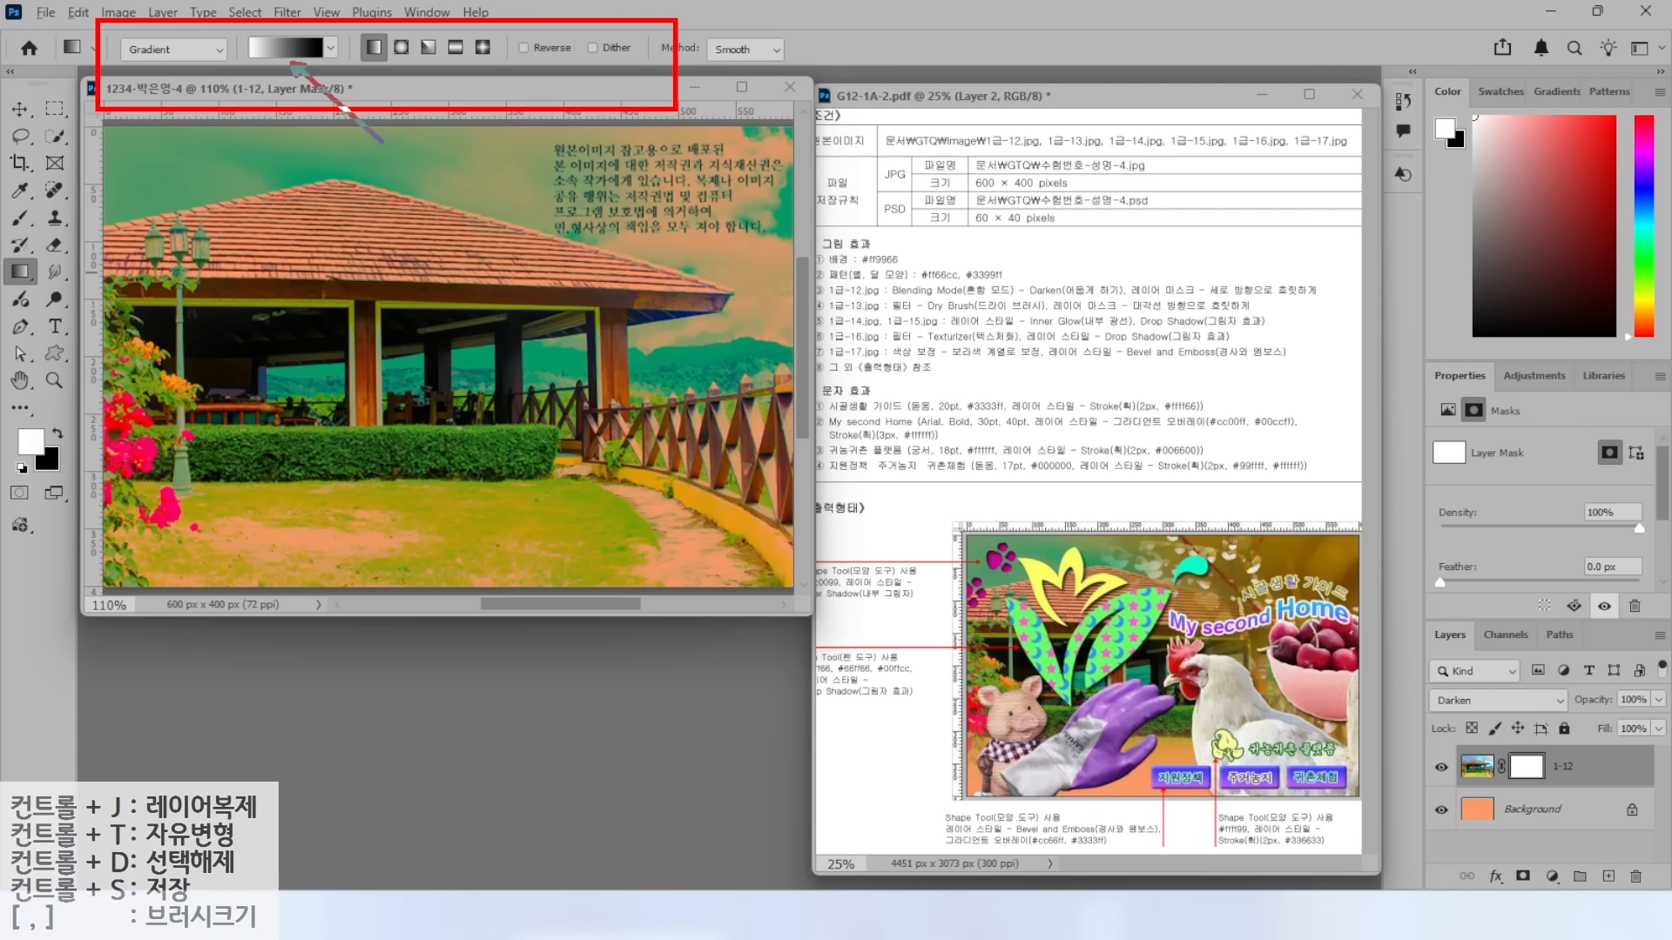
click(303, 50)
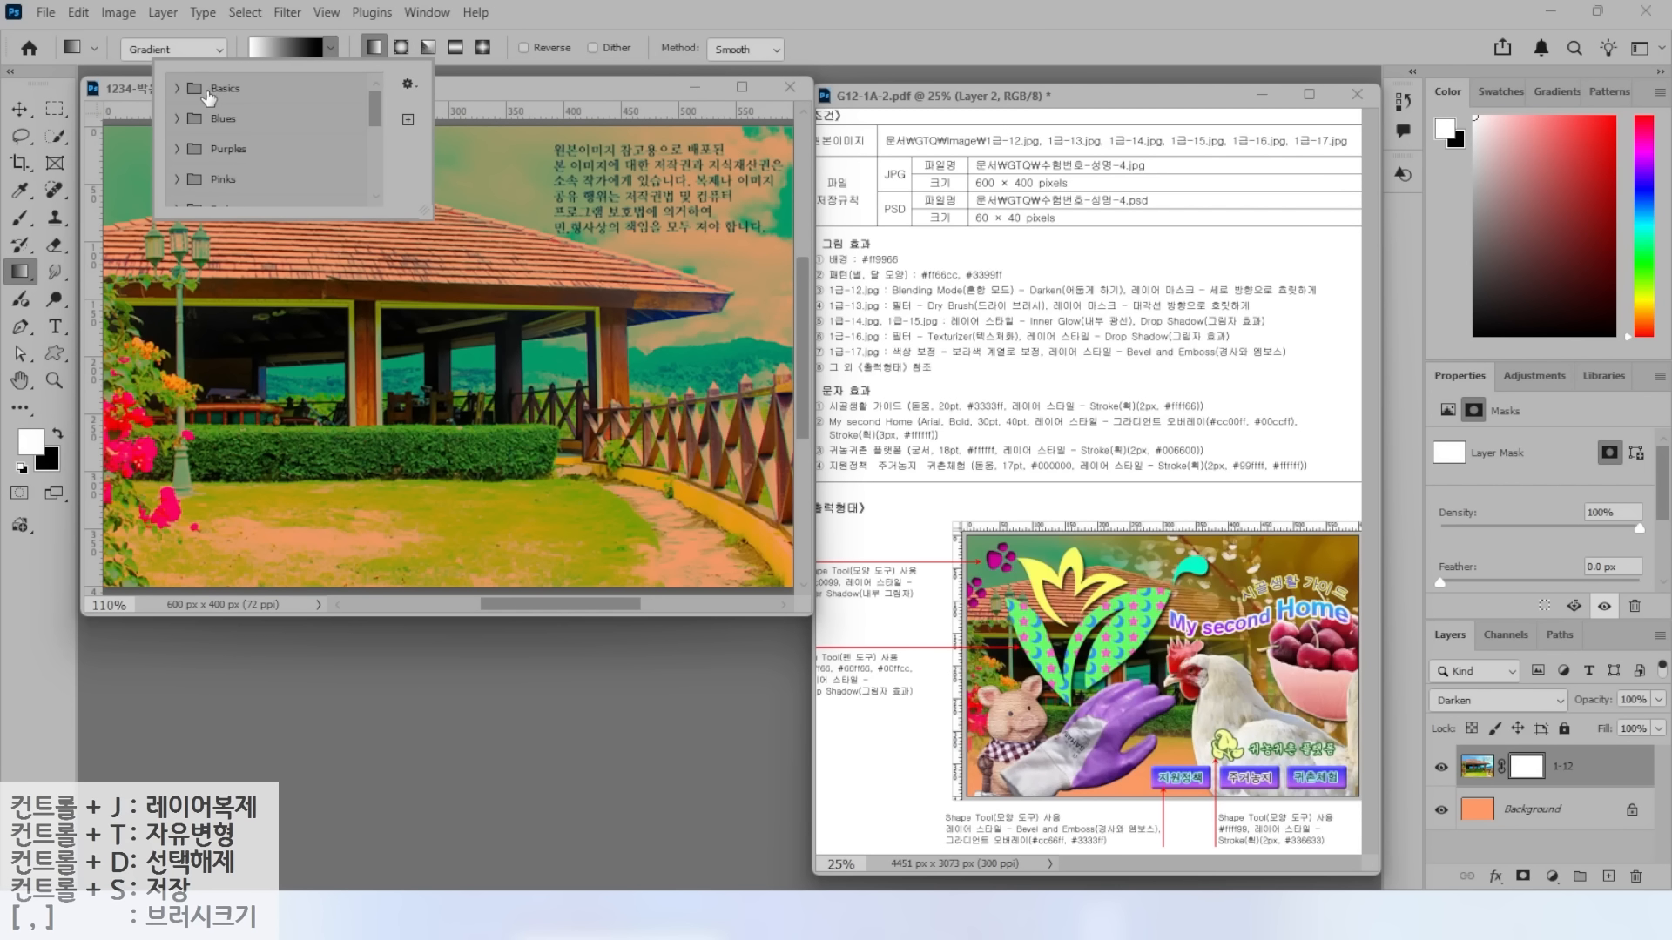
click(178, 88)
click(209, 121)
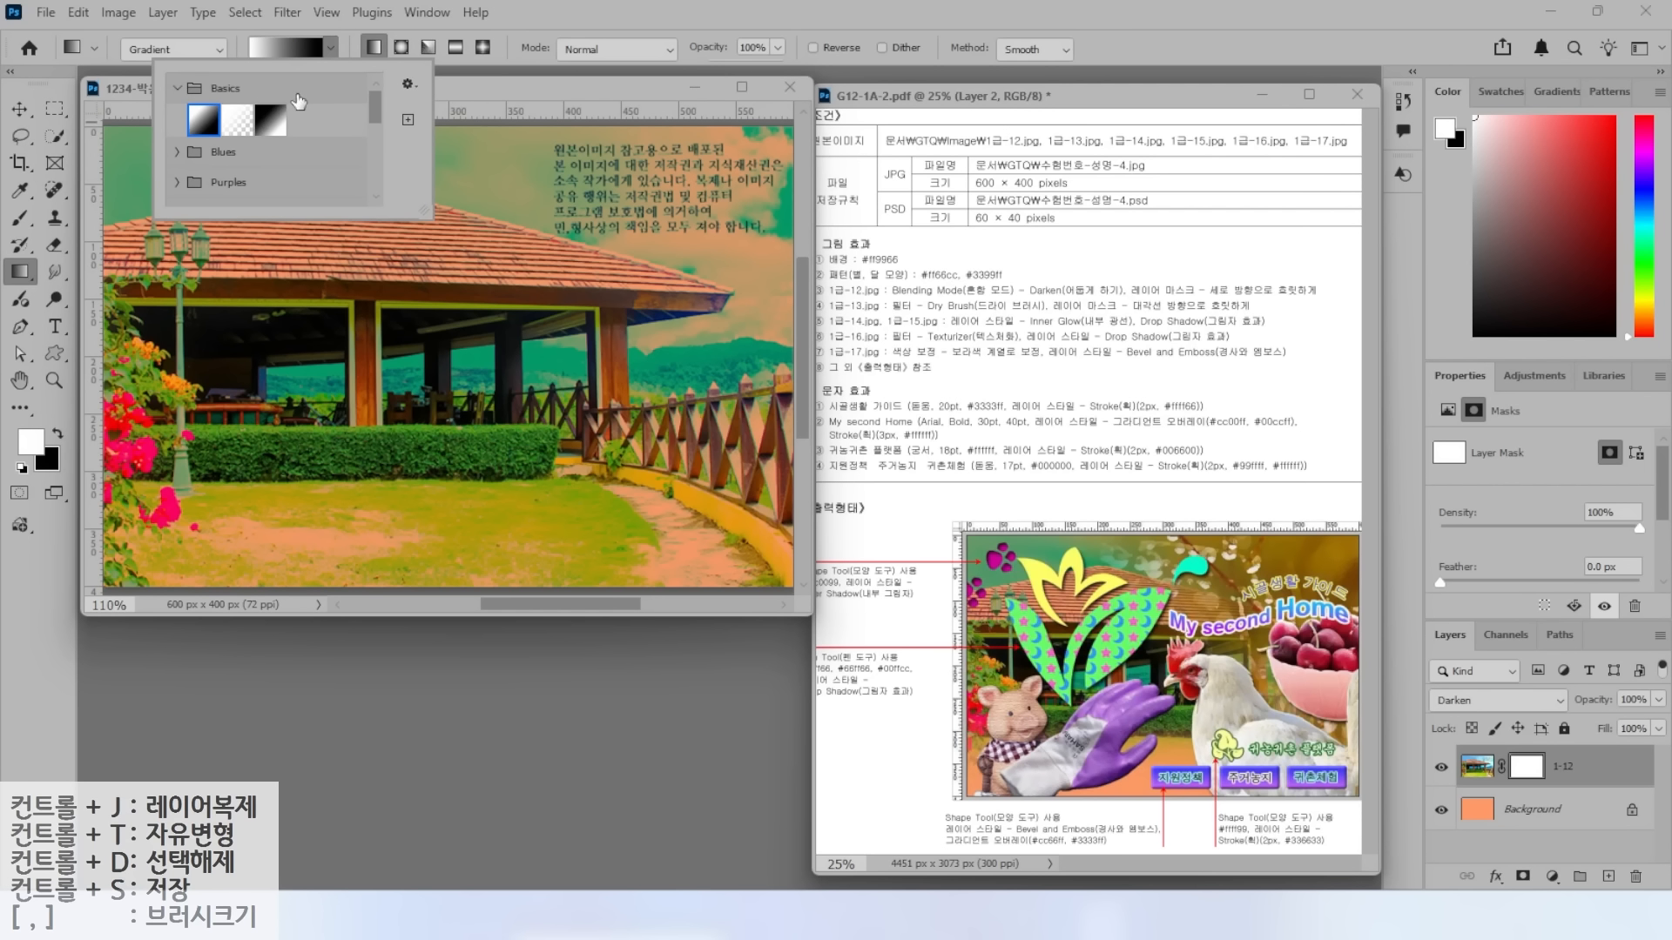
click(521, 16)
click(376, 49)
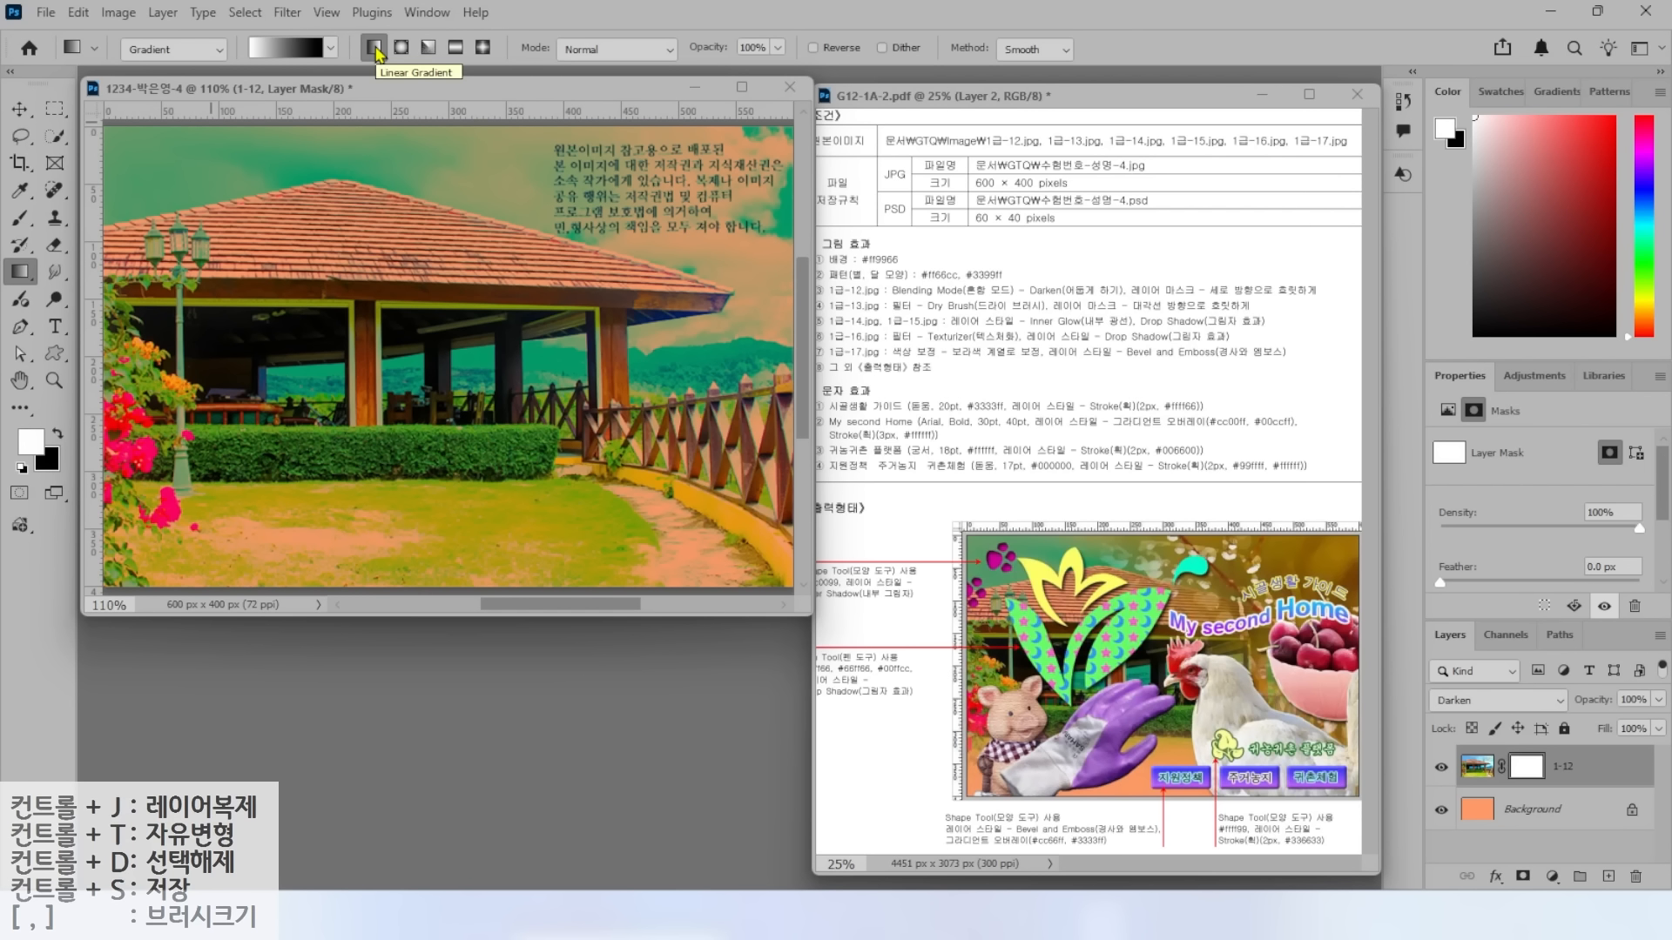
Drag a vertical gradient on the 1-12 mask so the photo's bottom fades into orange.
key(alt+2)
mouse_move(459, 347)
mouse_down()
mouse_move(250, 357)
mouse_move(512, 268)
mouse_move(461, 350)
mouse_up()
drag(325, 216, 426, 213)
drag(360, 165, 362, 209)
mouse_move(362, 219)
mouse_down()
mouse_move(352, 236)
mouse_move(392, 273)
mouse_move(414, 234)
mouse_up()
drag(375, 261, 436, 296)
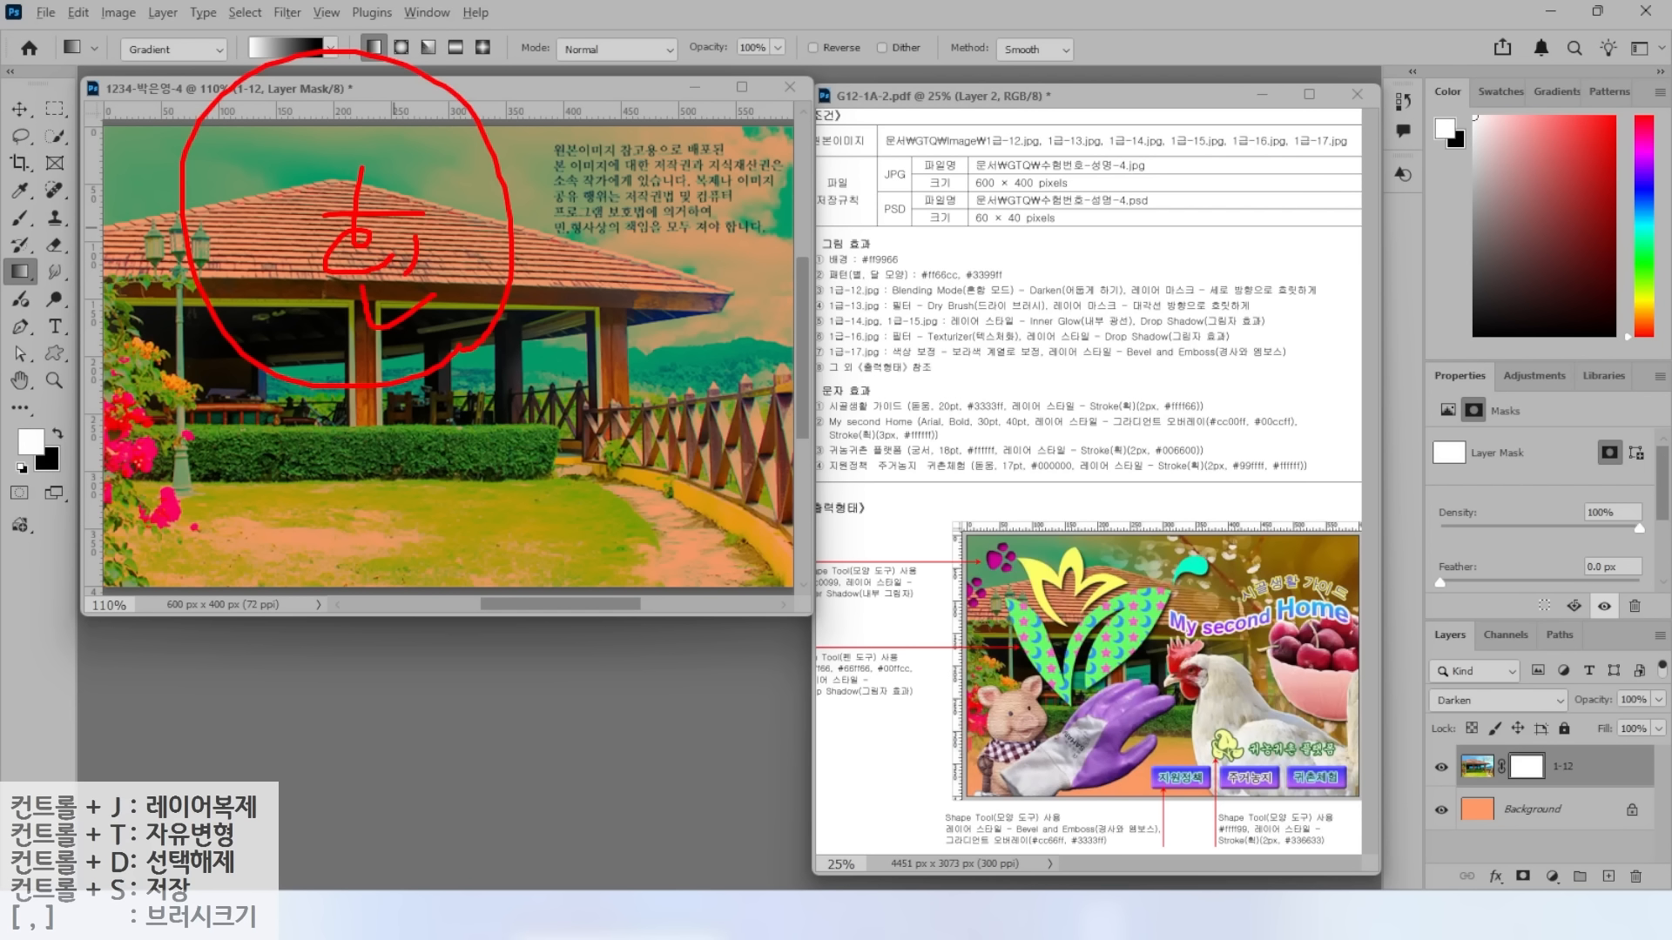
drag(381, 480, 322, 548)
drag(311, 486, 383, 557)
drag(433, 478, 470, 520)
drag(481, 499, 507, 497)
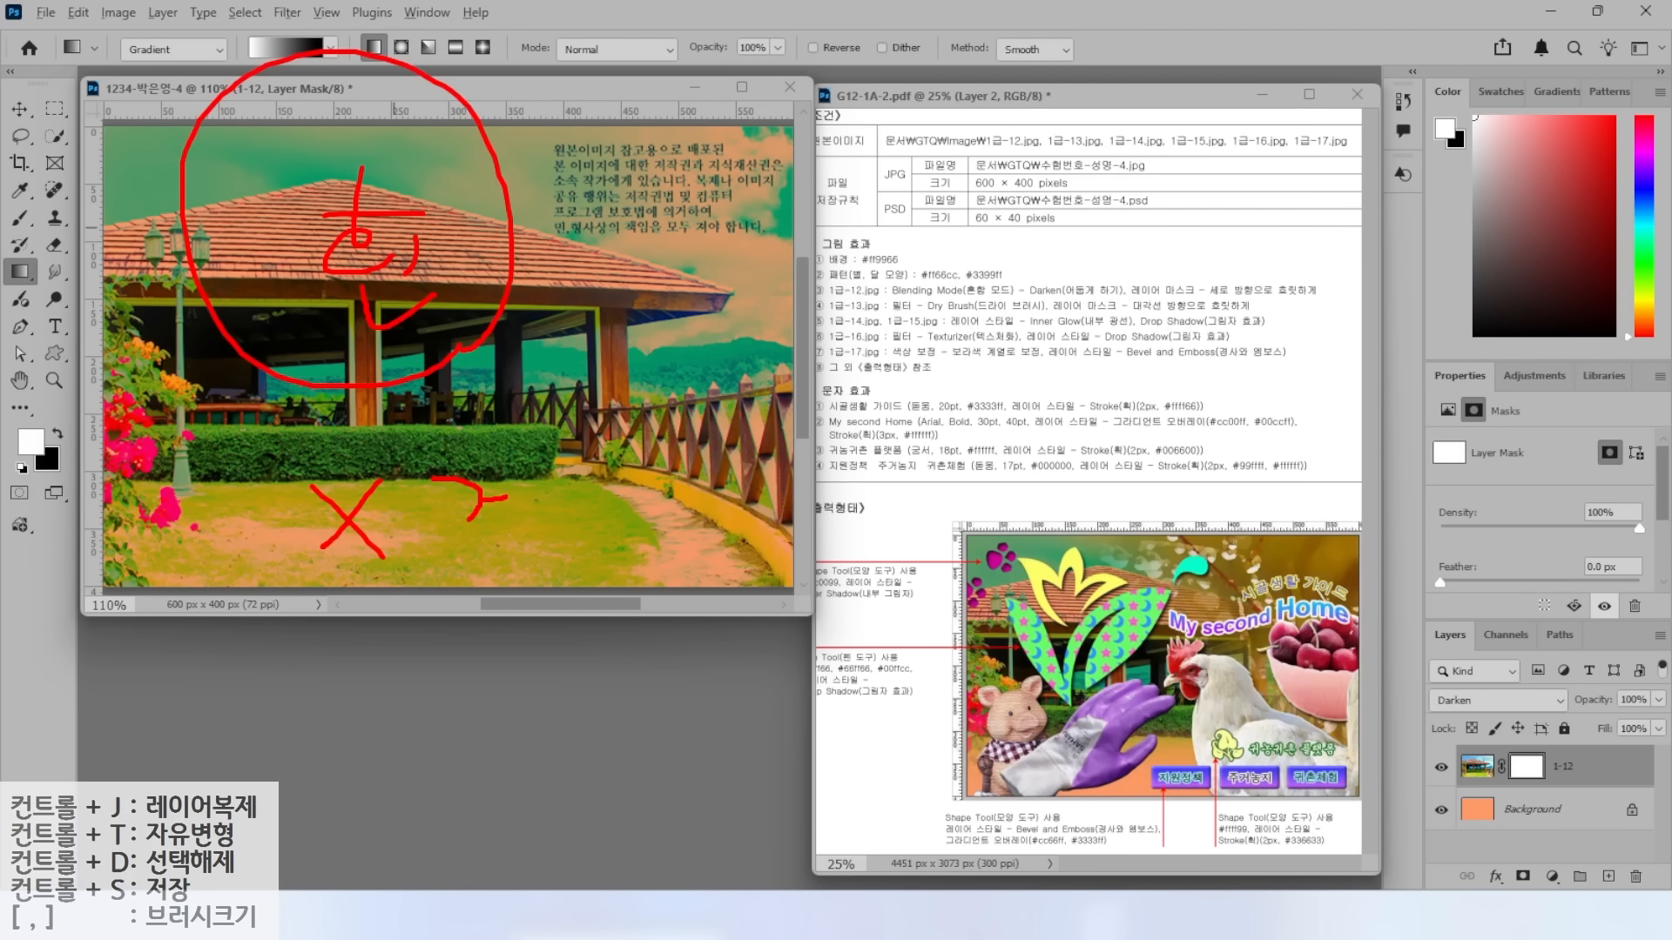
mouse_move(454, 549)
mouse_down()
mouse_move(491, 582)
mouse_move(554, 542)
mouse_up()
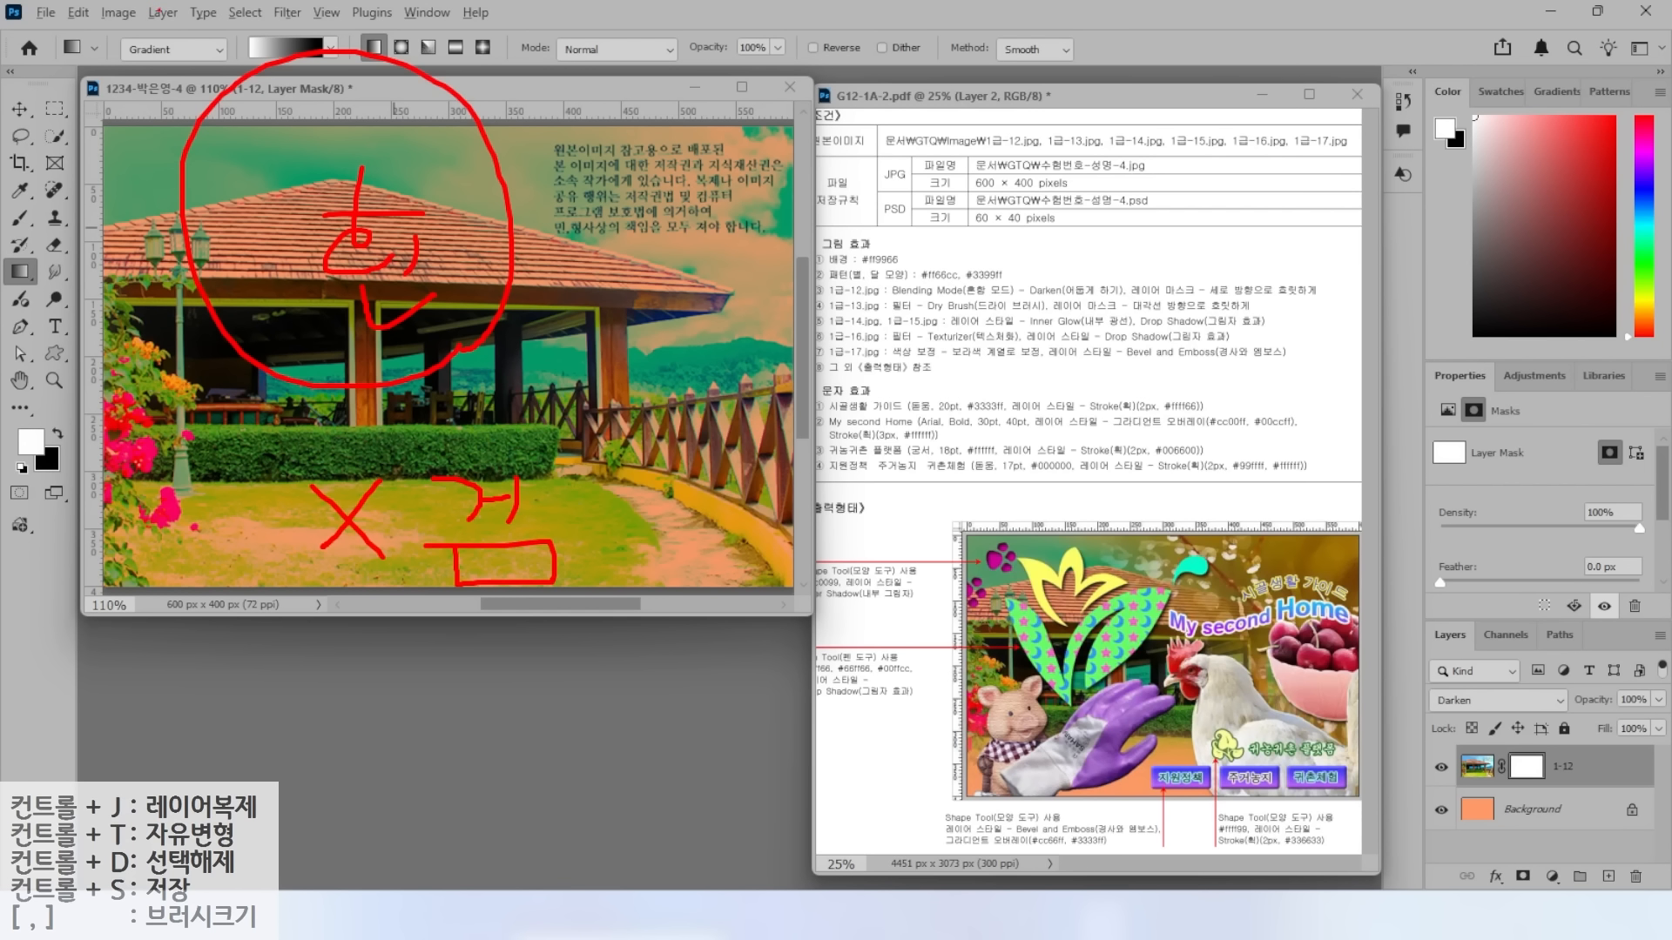
drag(237, 40, 169, 14)
mouse_move(688, 218)
mouse_down()
mouse_move(736, 245)
mouse_move(703, 431)
mouse_move(707, 533)
mouse_up()
mouse_move(662, 461)
mouse_down()
mouse_move(707, 533)
mouse_move(792, 427)
mouse_up()
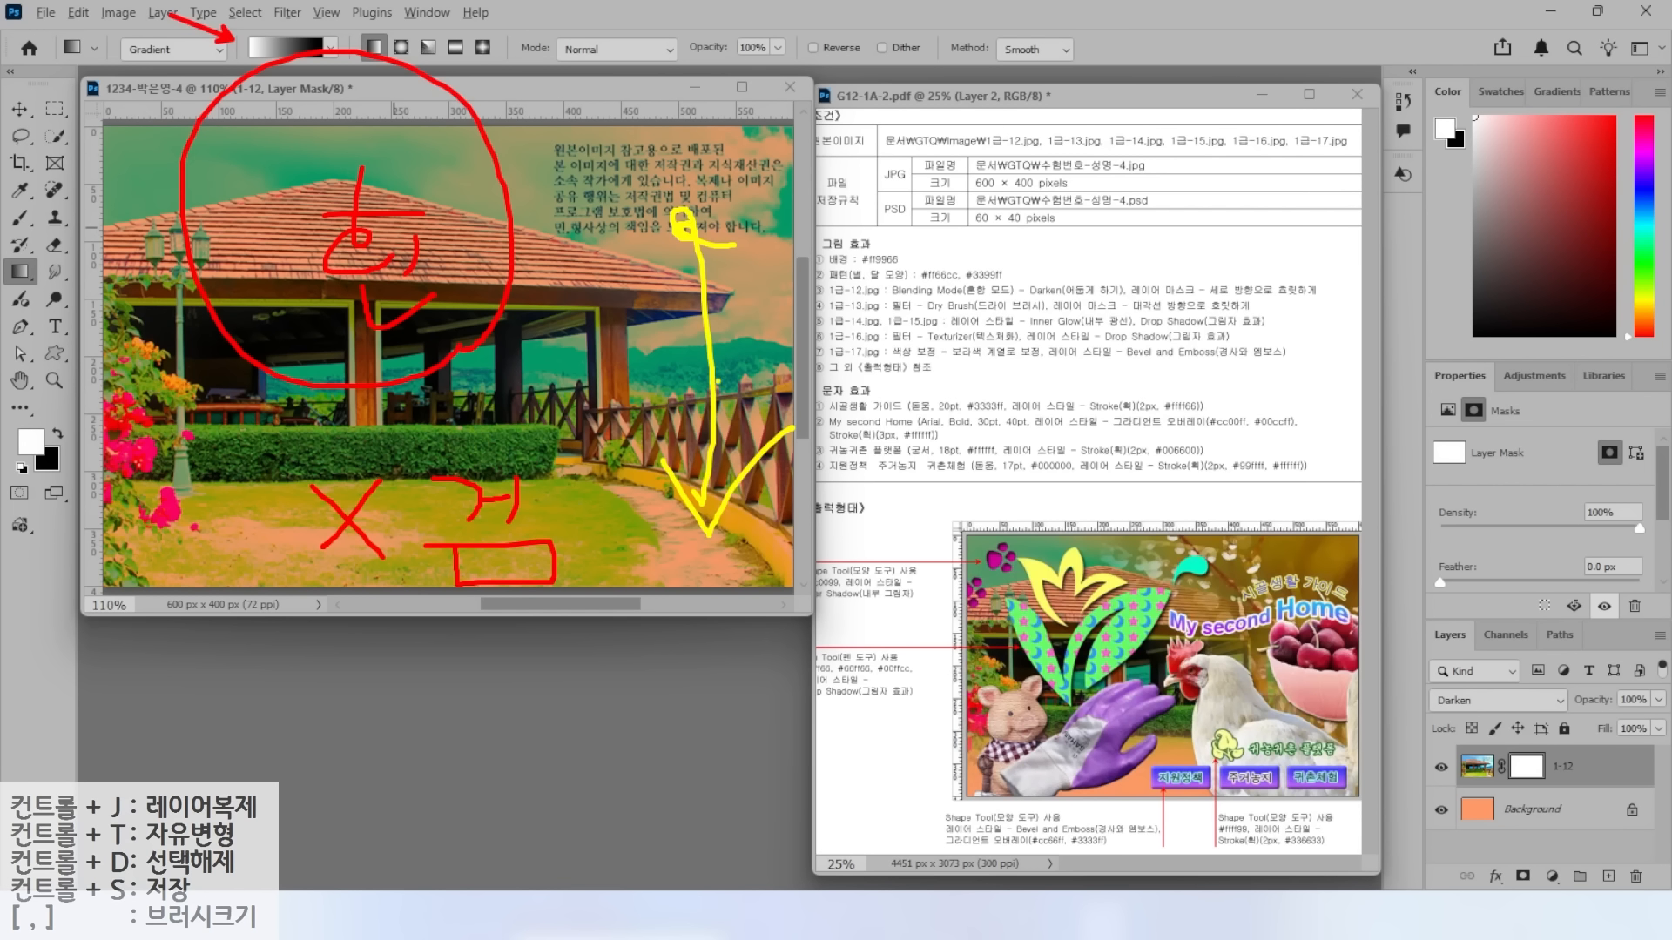
key(Escape)
drag(478, 251, 485, 559)
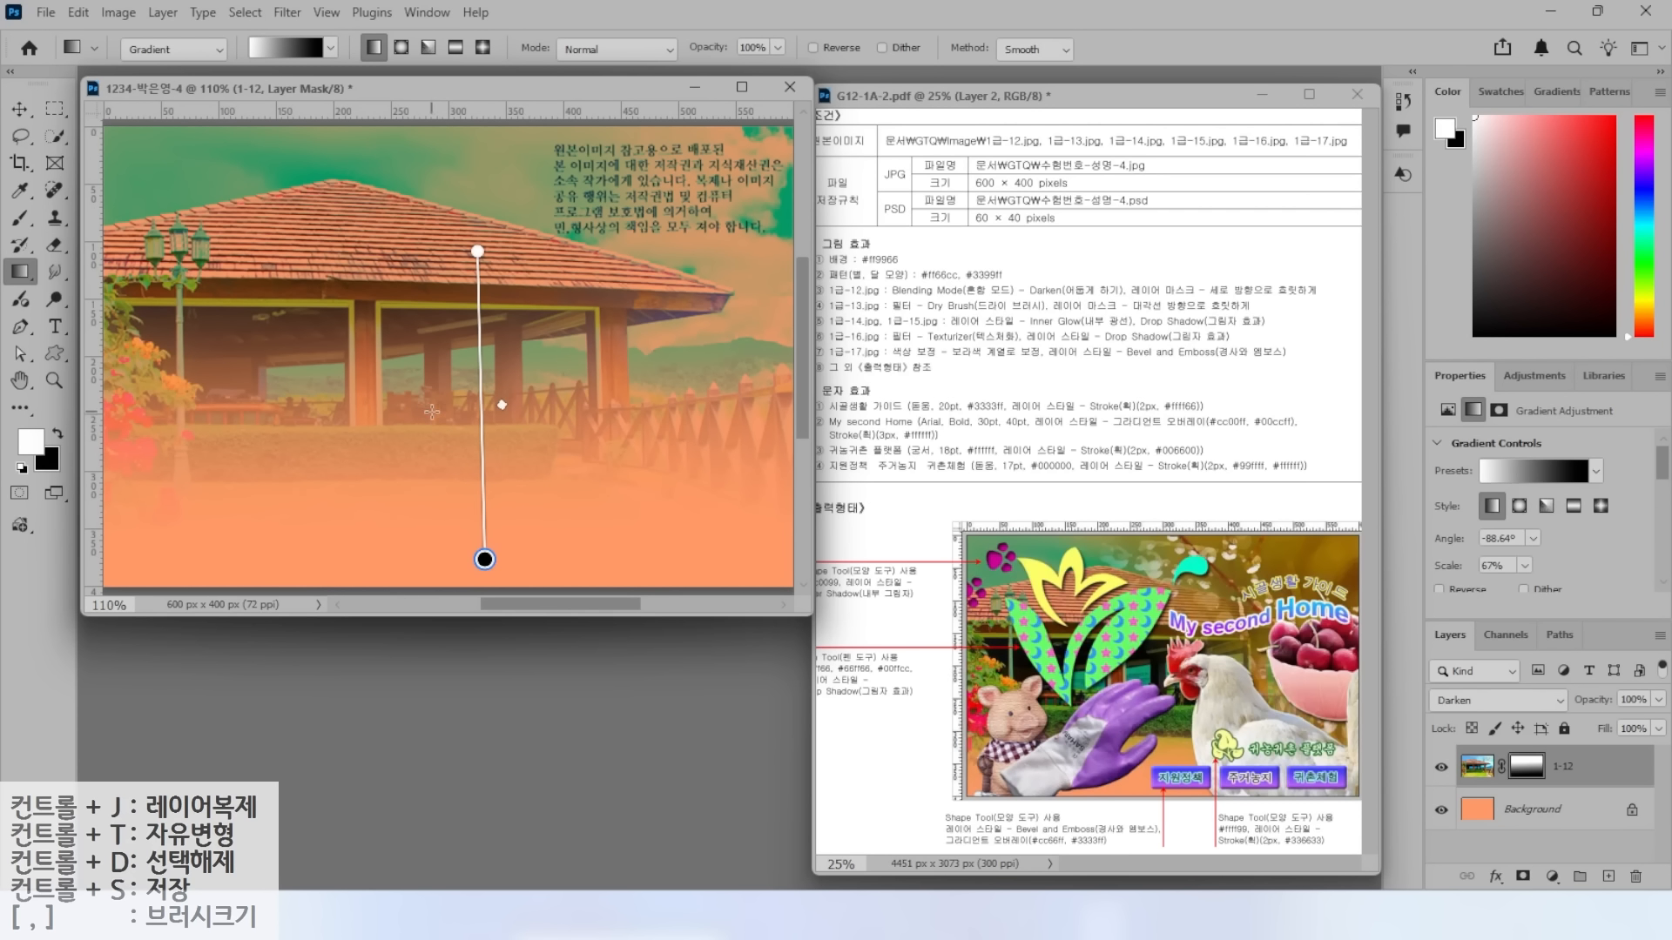
drag(447, 386, 445, 567)
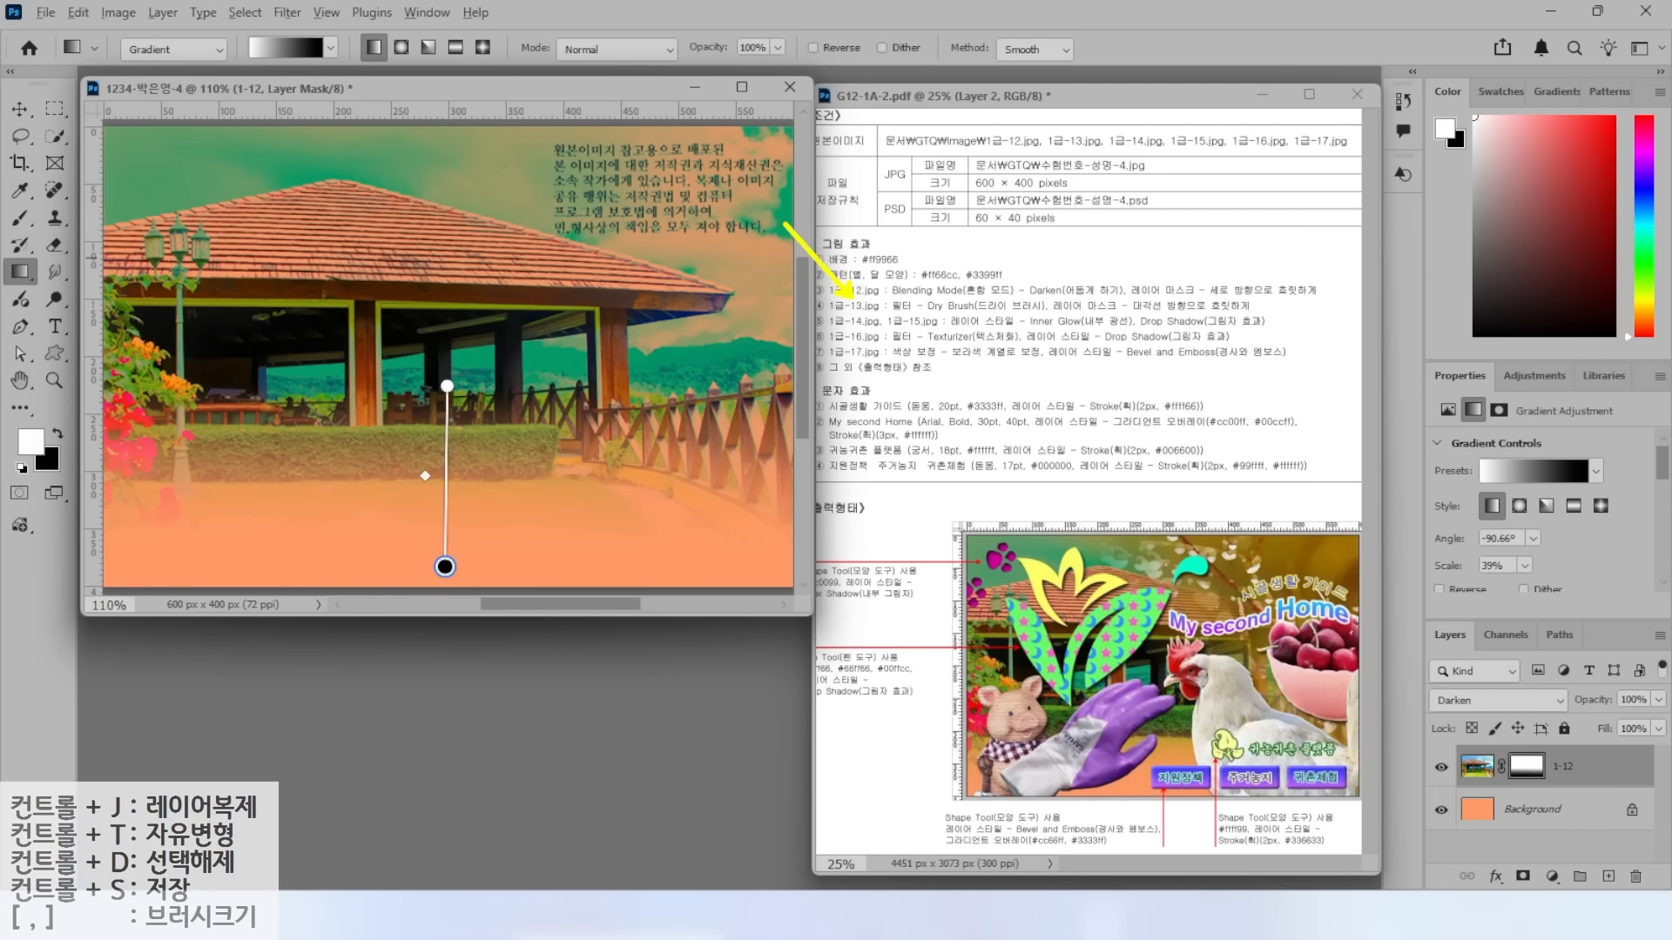
Open 1급-13.jpg and resize it to 600 × 400 px.
double_click(528, 688)
scroll(595, 245, down, 2)
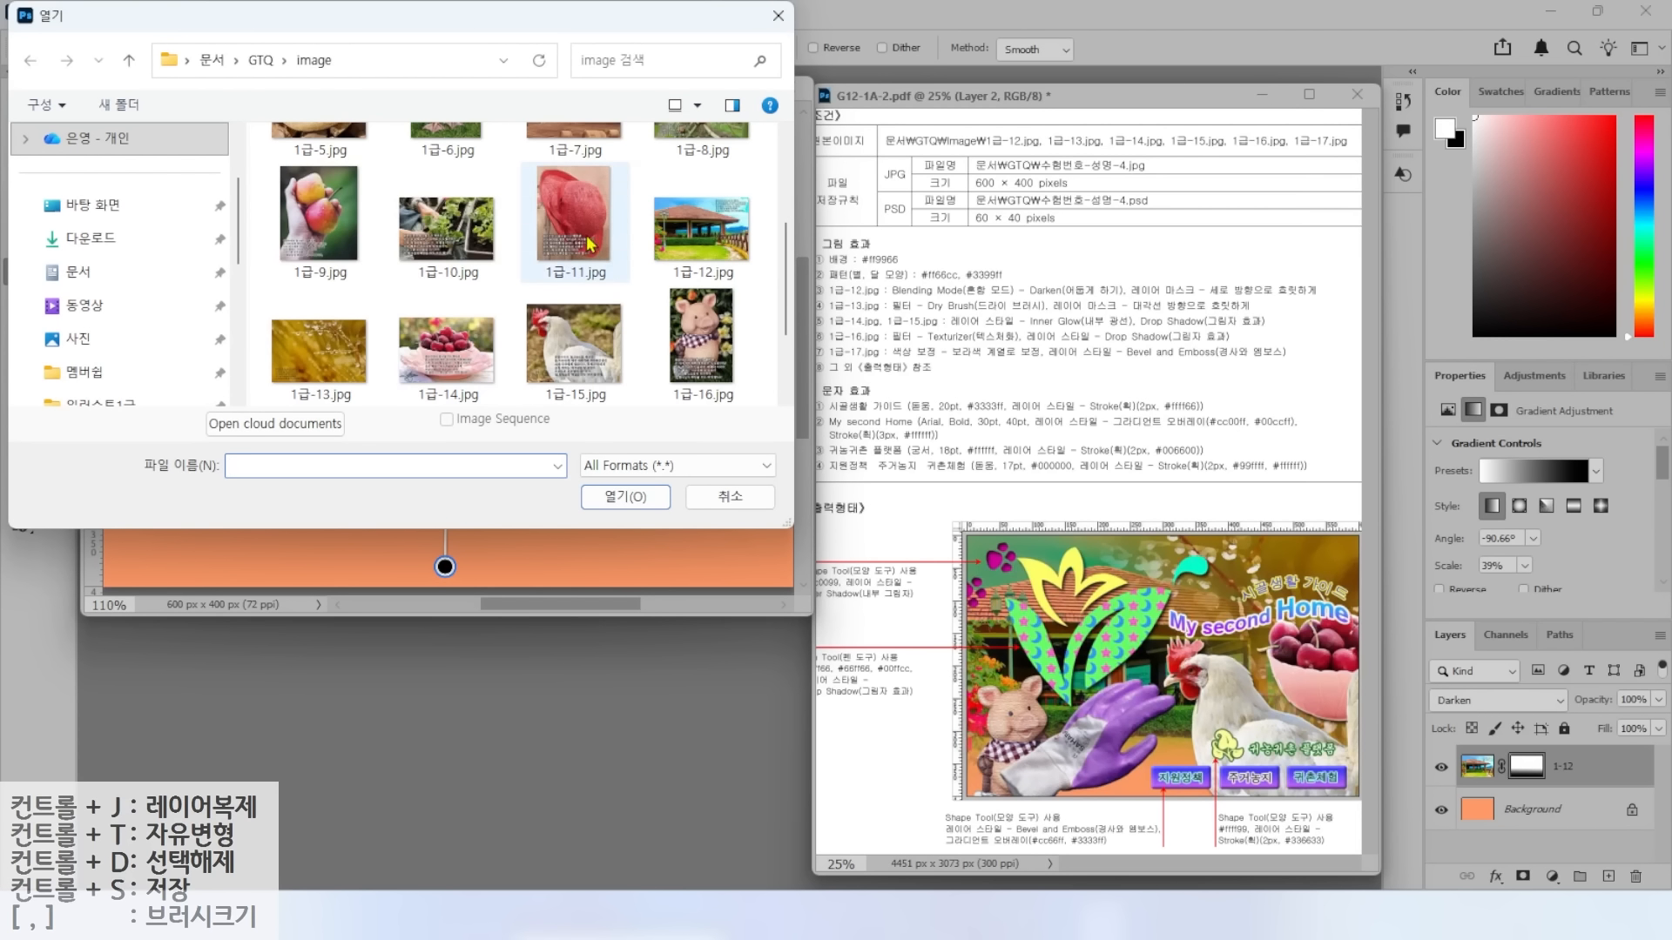
click(319, 351)
click(625, 496)
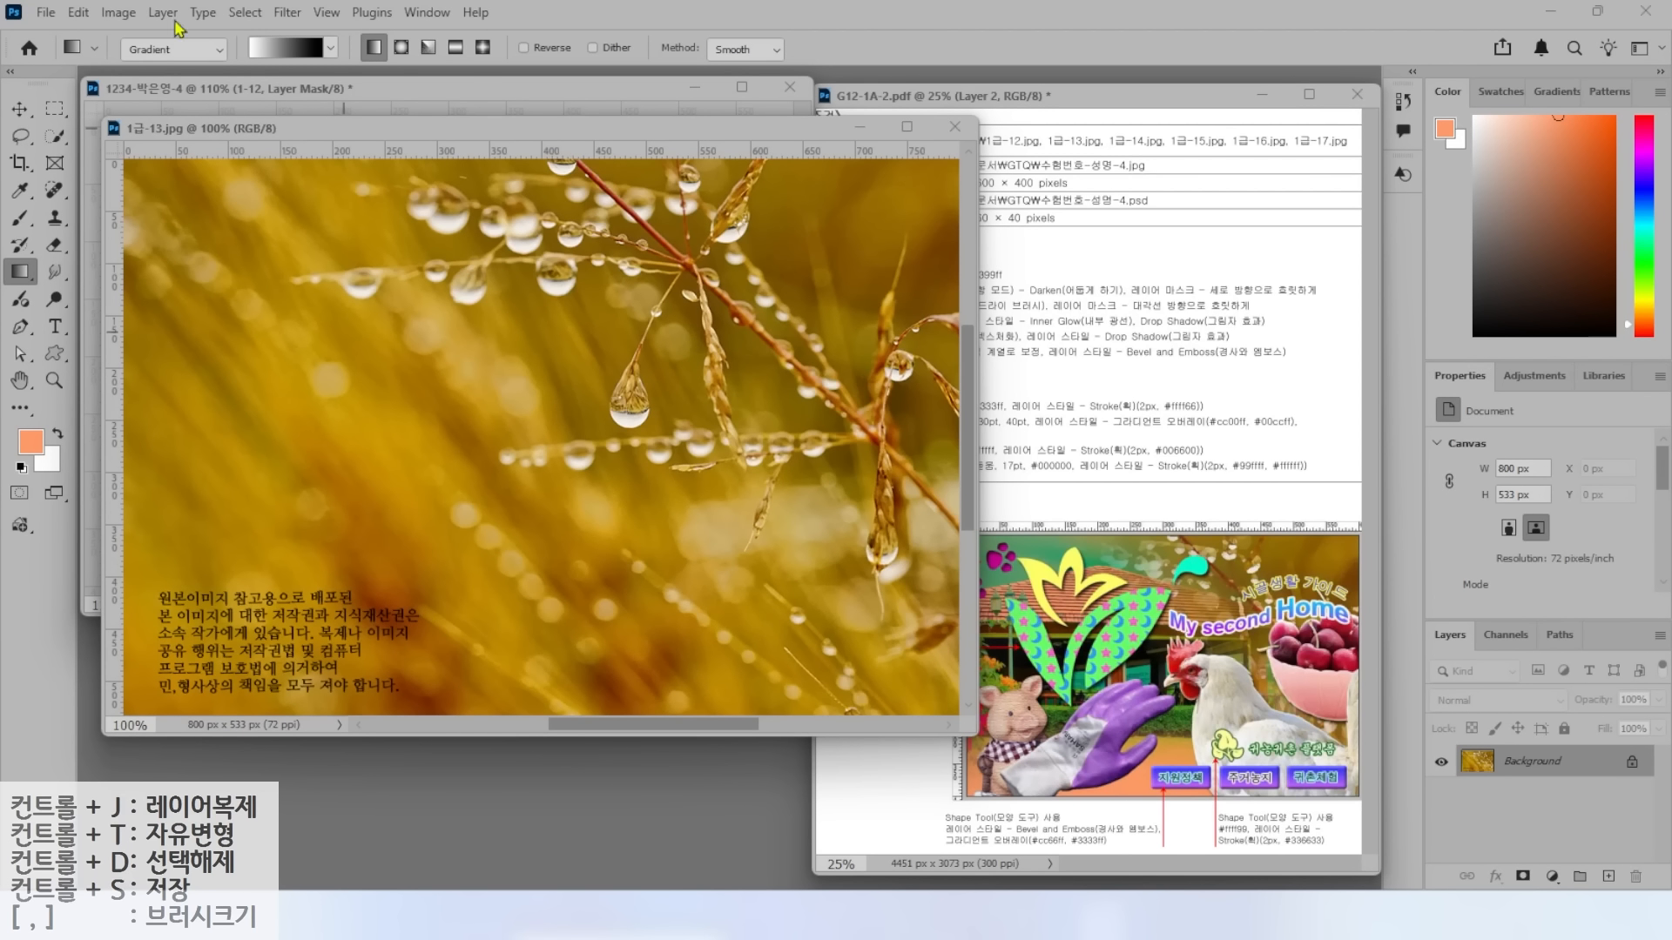
click(119, 12)
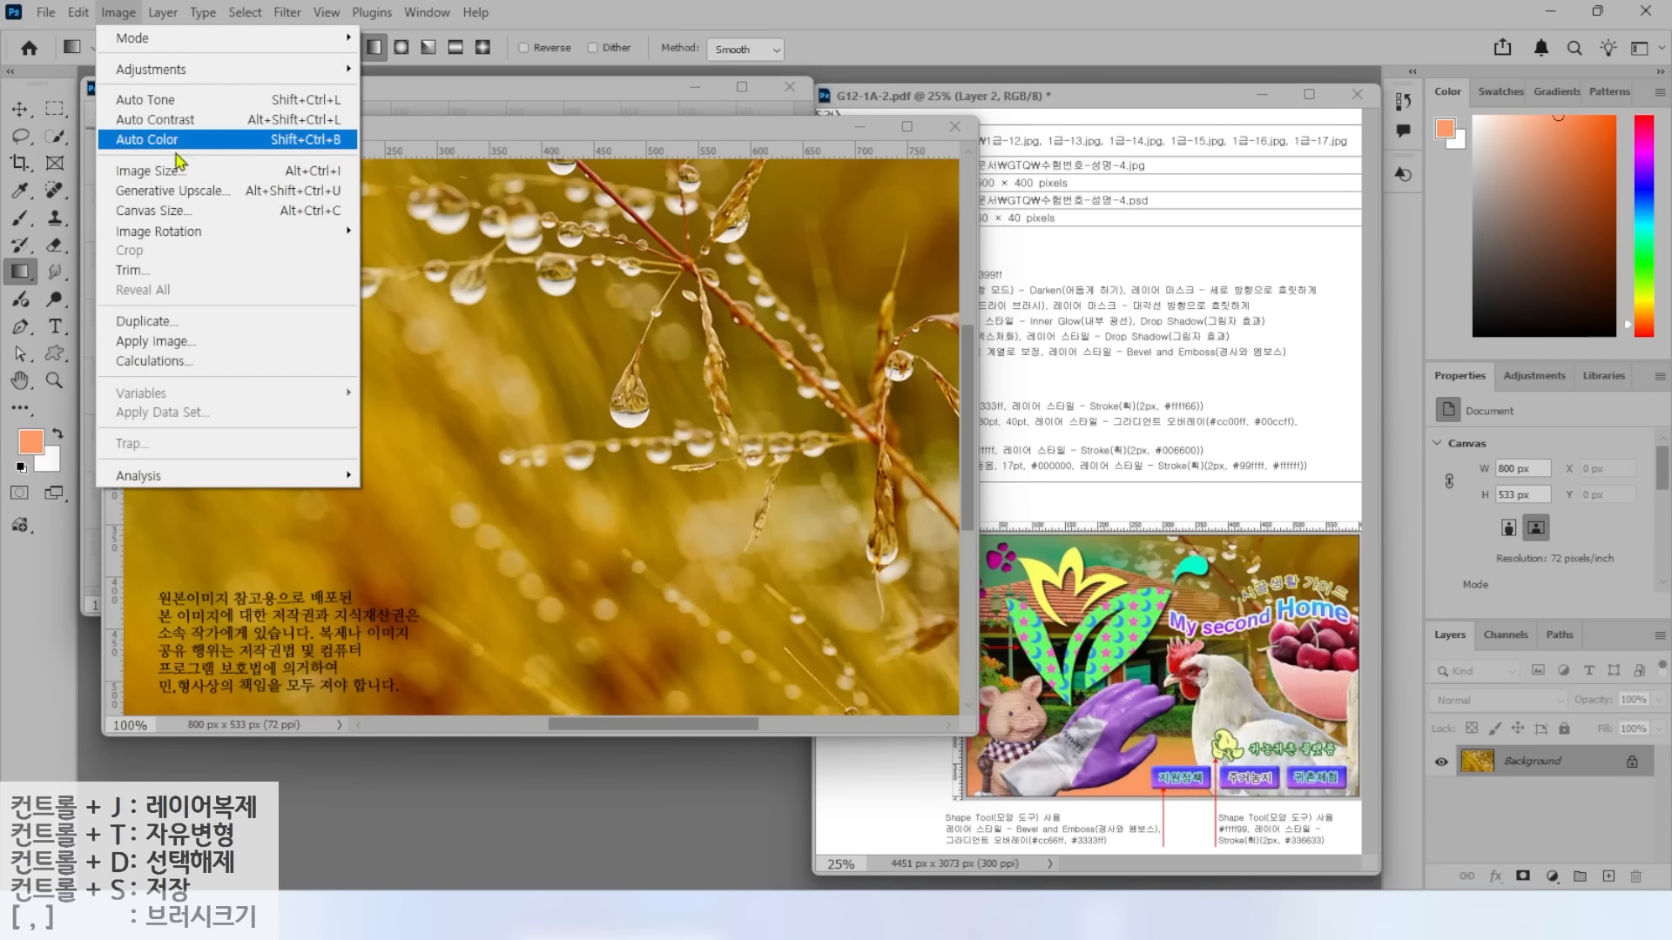
click(148, 168)
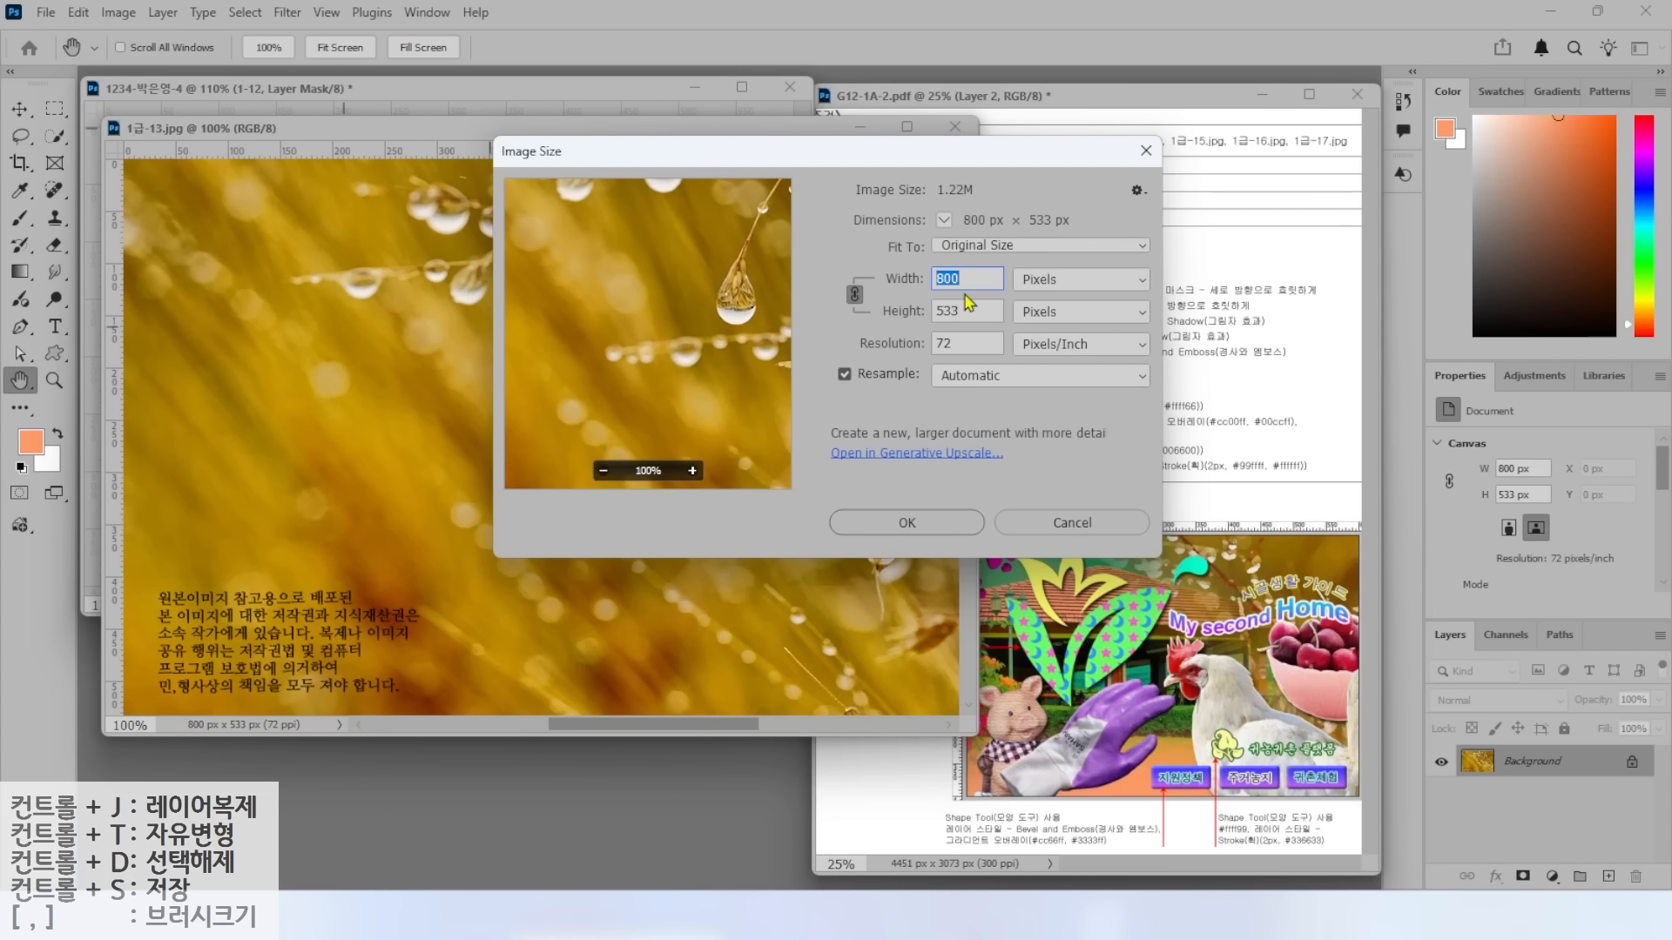
text(600)
key(Return)
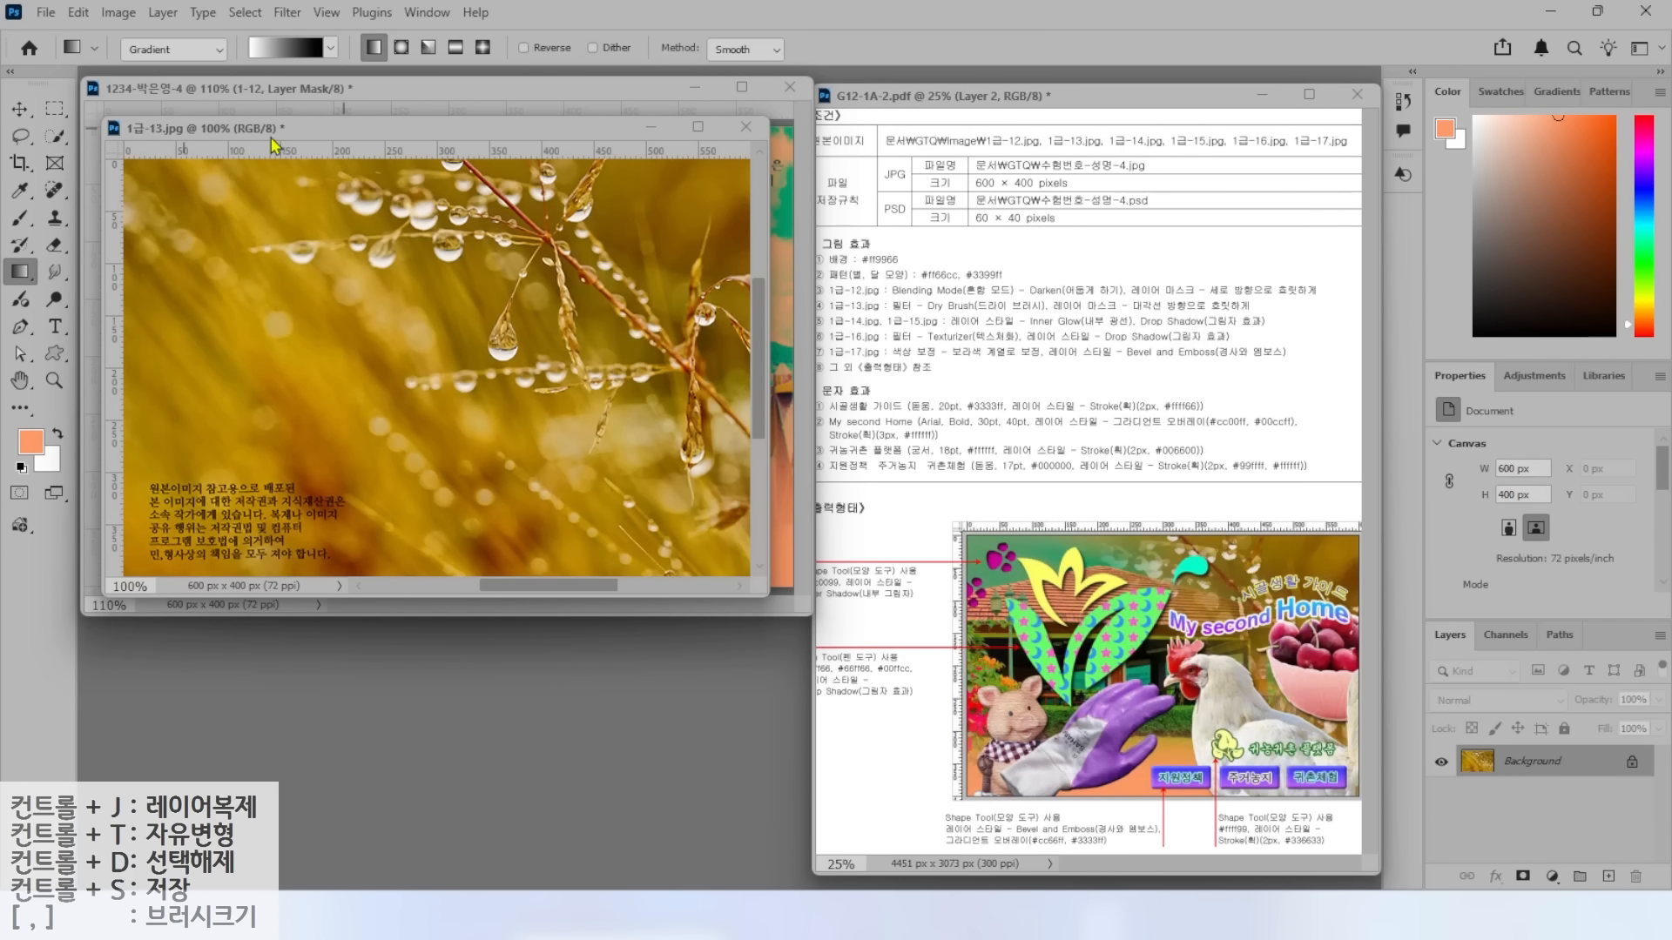
Copy the water-drop photo into the composite, close its source, and name the layer '1-13'.
drag(296, 129, 359, 313)
click(27, 106)
drag(261, 431, 220, 246)
click(808, 311)
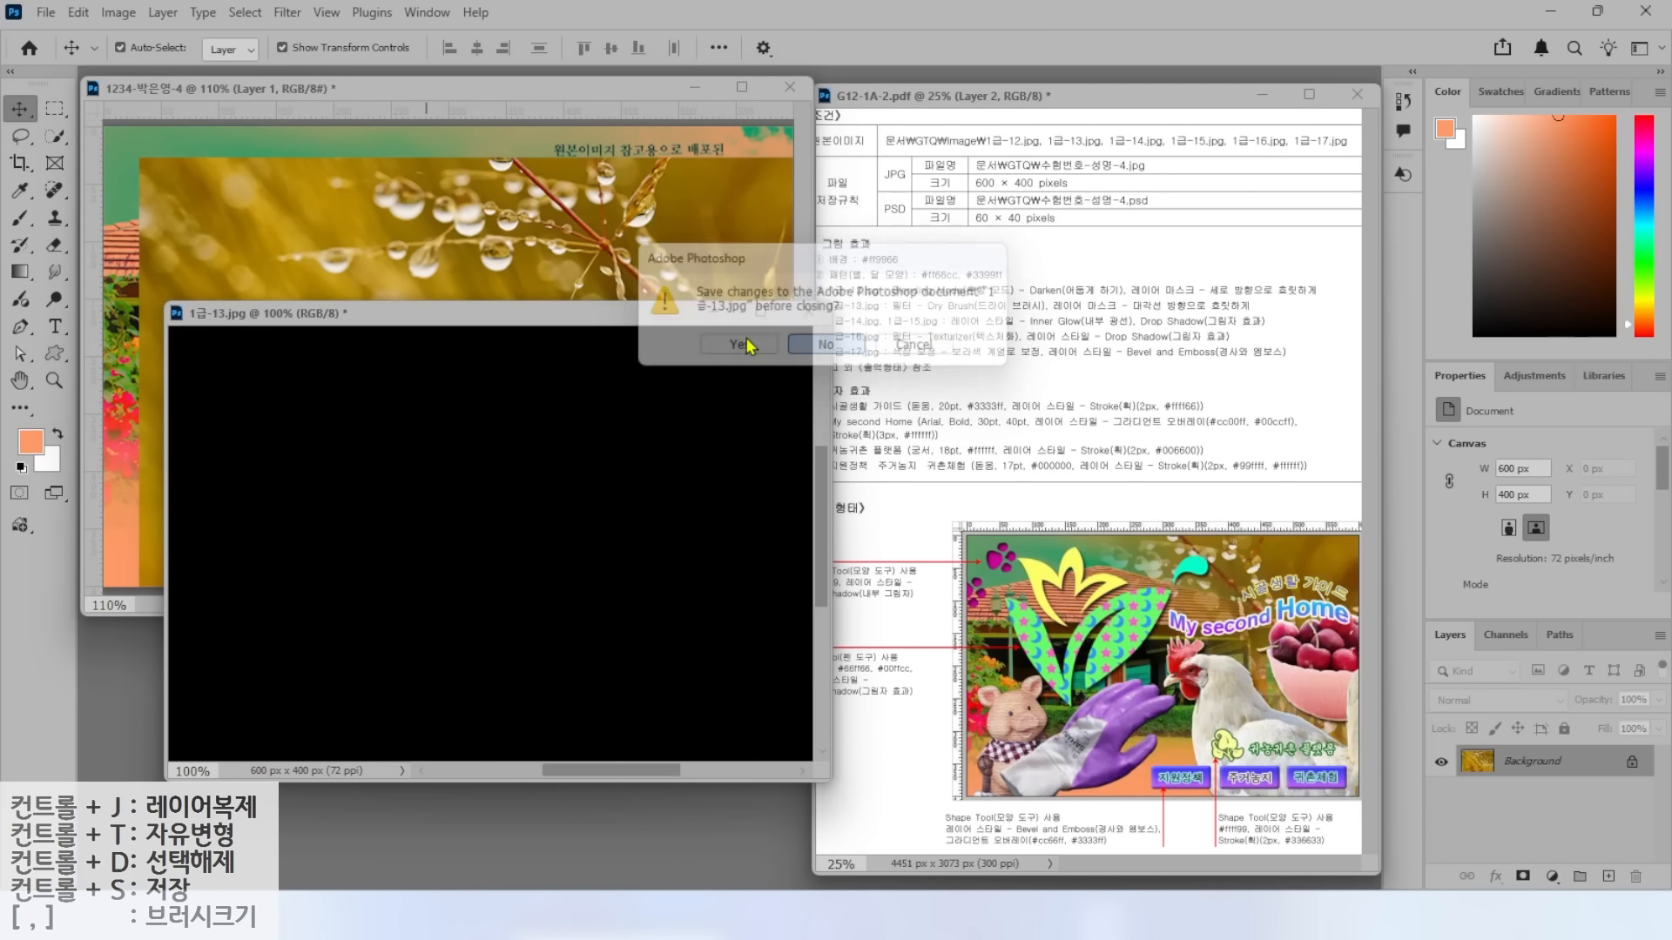
double_click(1532, 764)
text(1-13)
key(Return)
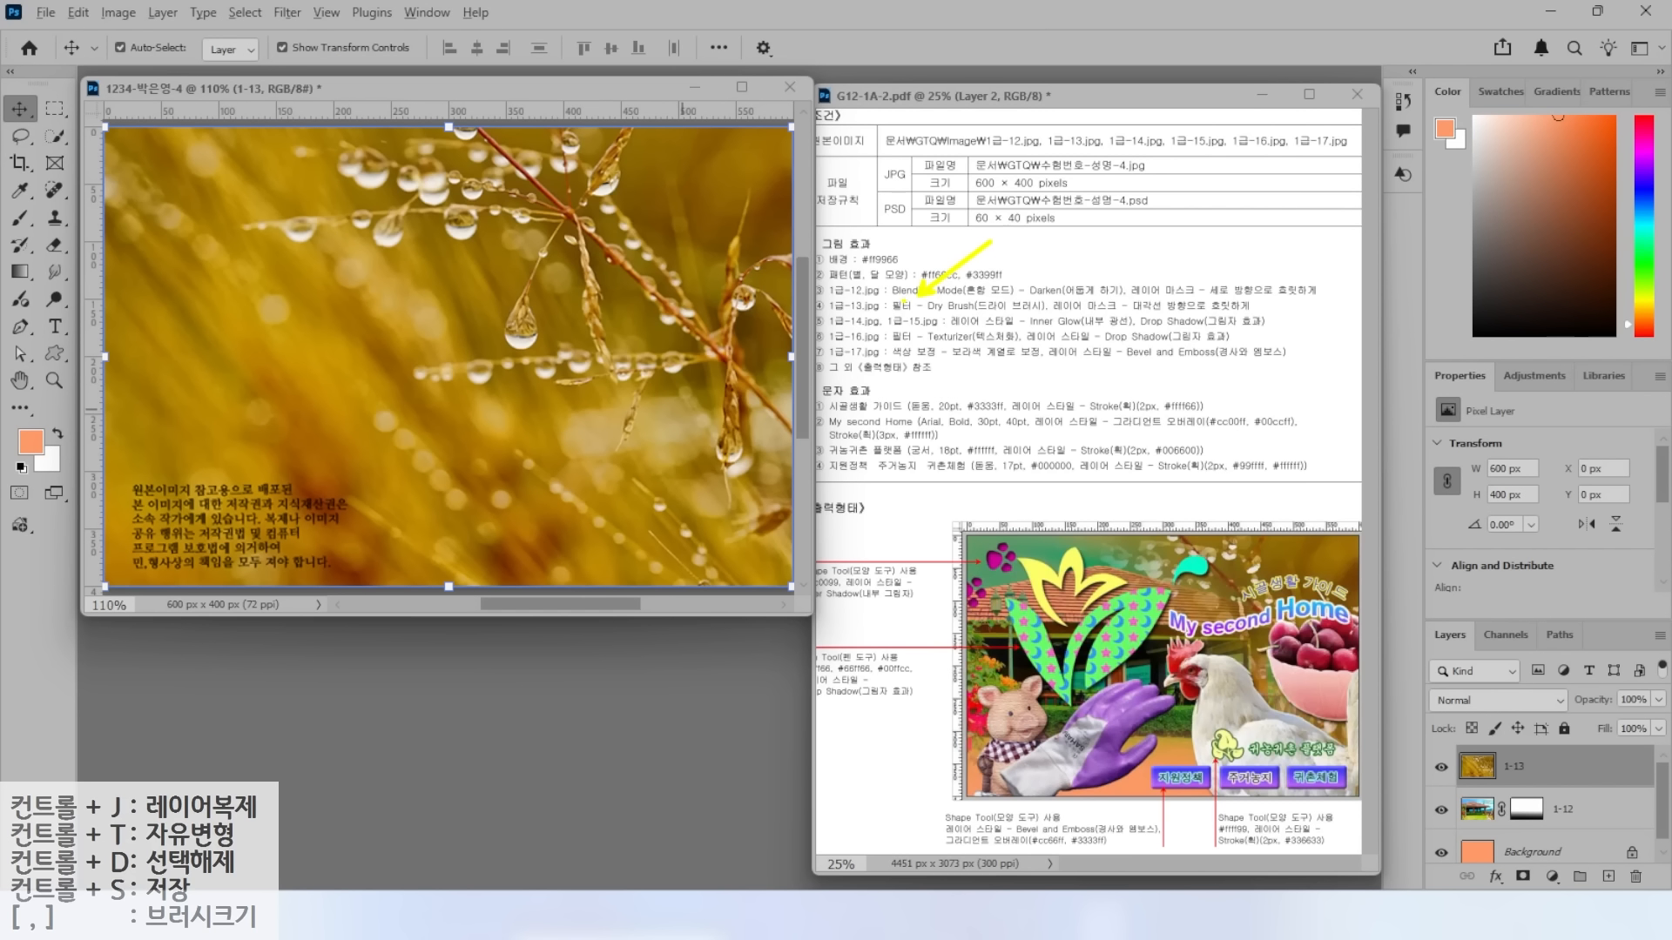
Apply the Artistic Dry Brush filter (size 2, detail 8, texture 1) to layer 1-13.
drag(895, 308, 1064, 308)
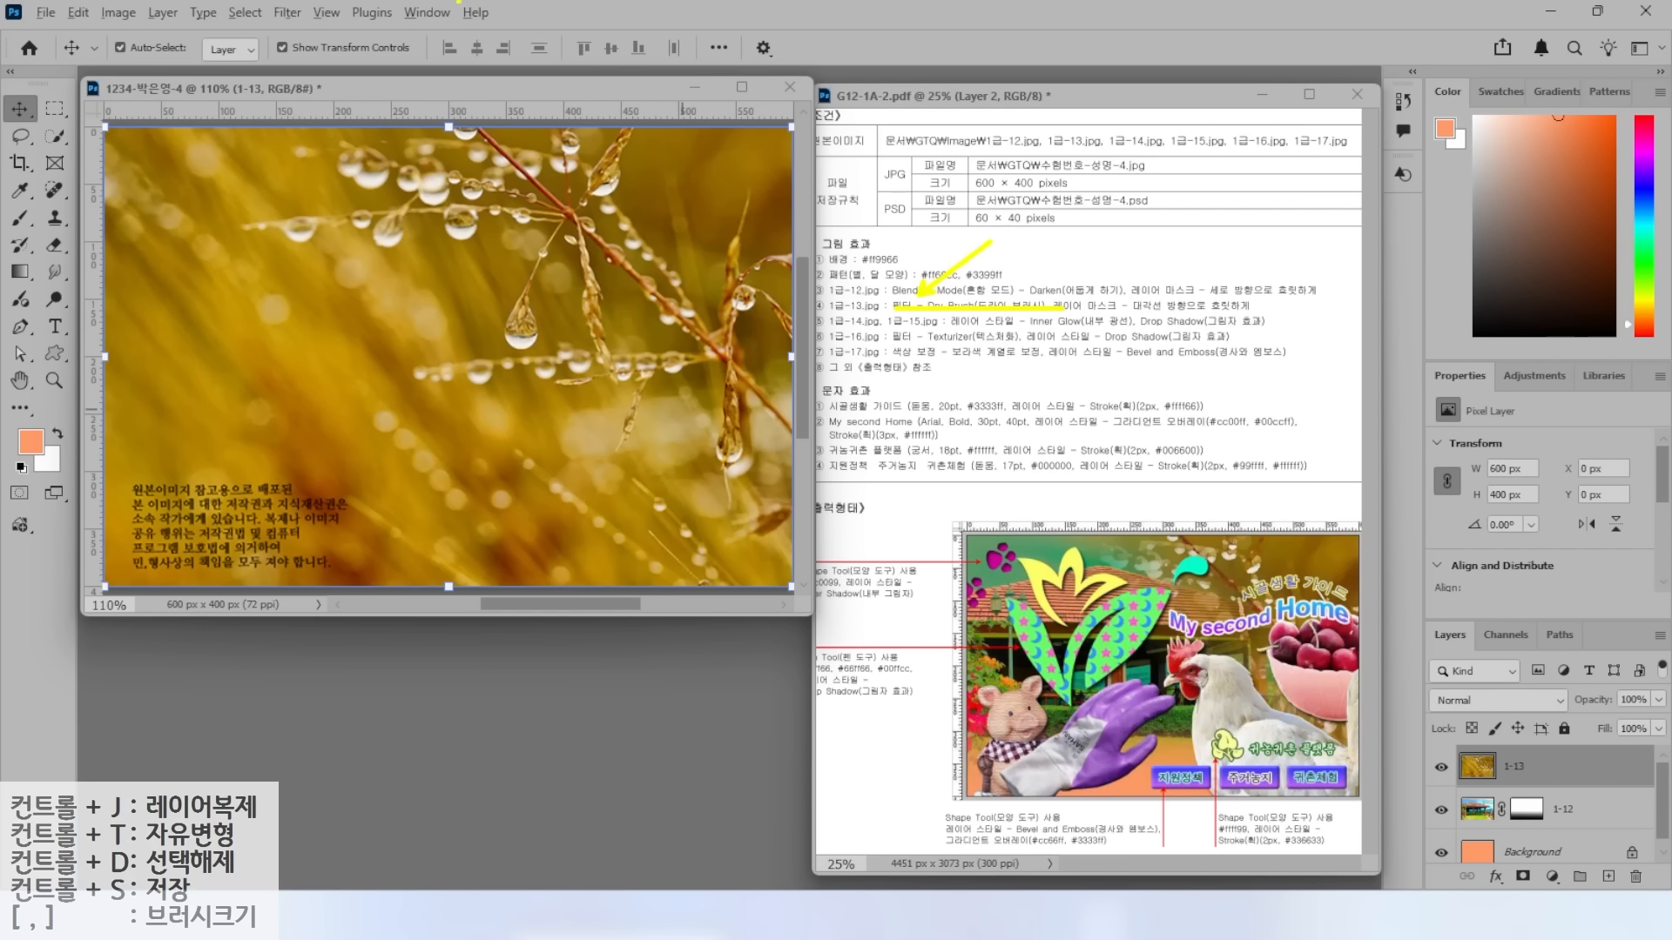
click(287, 12)
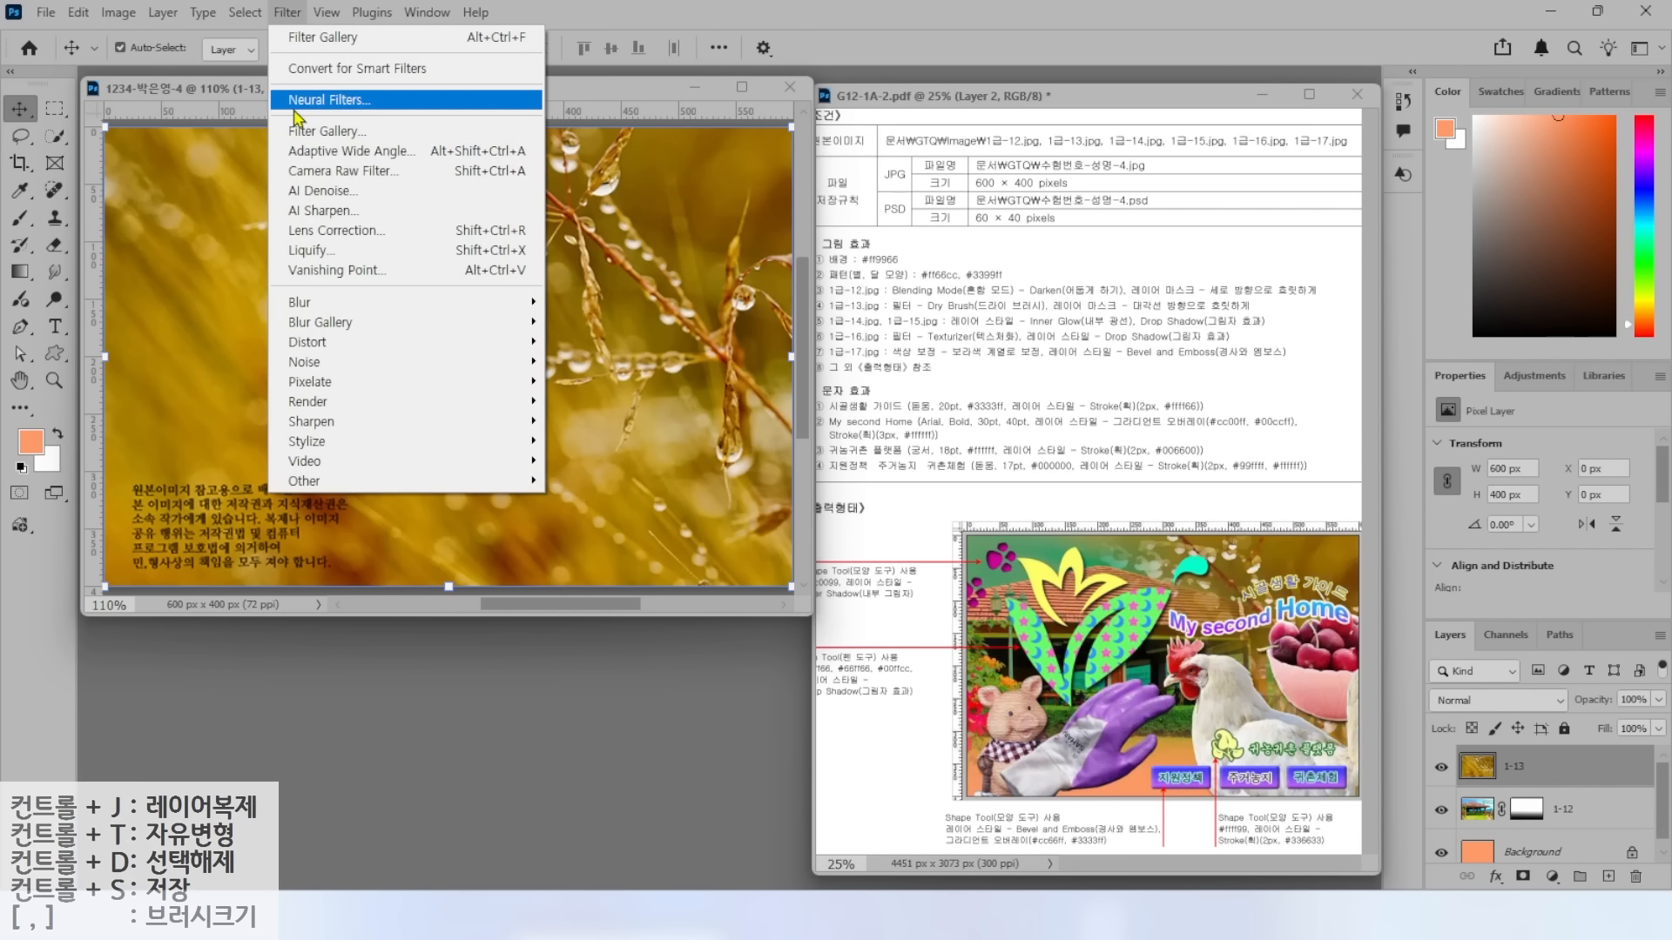
click(304, 131)
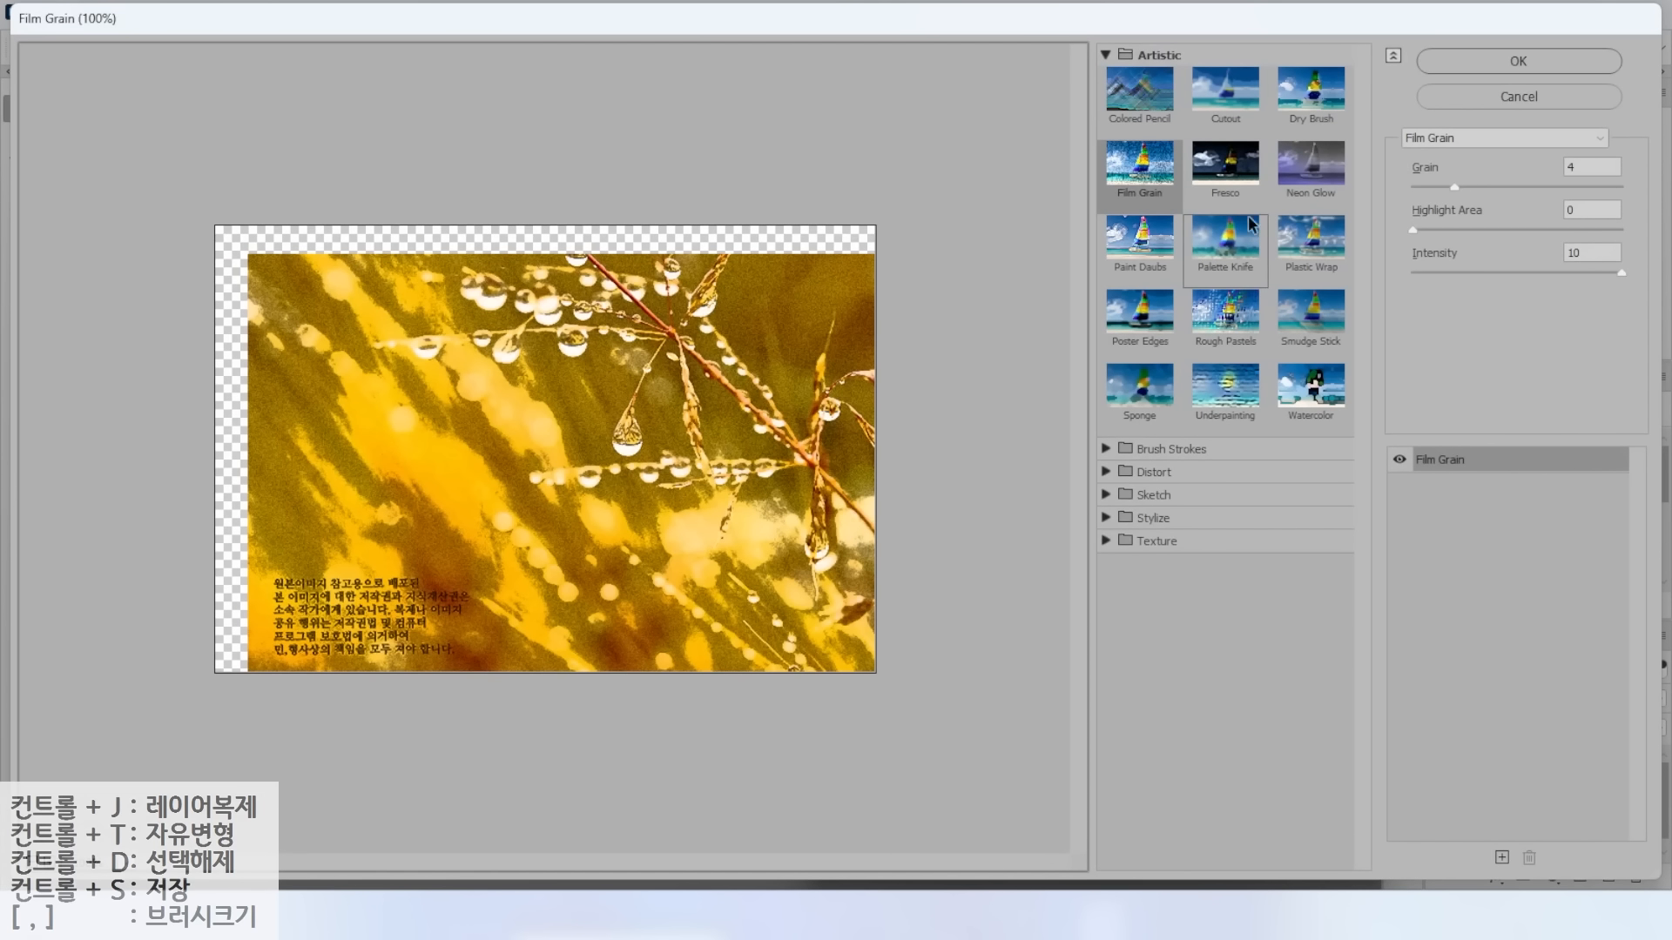
click(1310, 91)
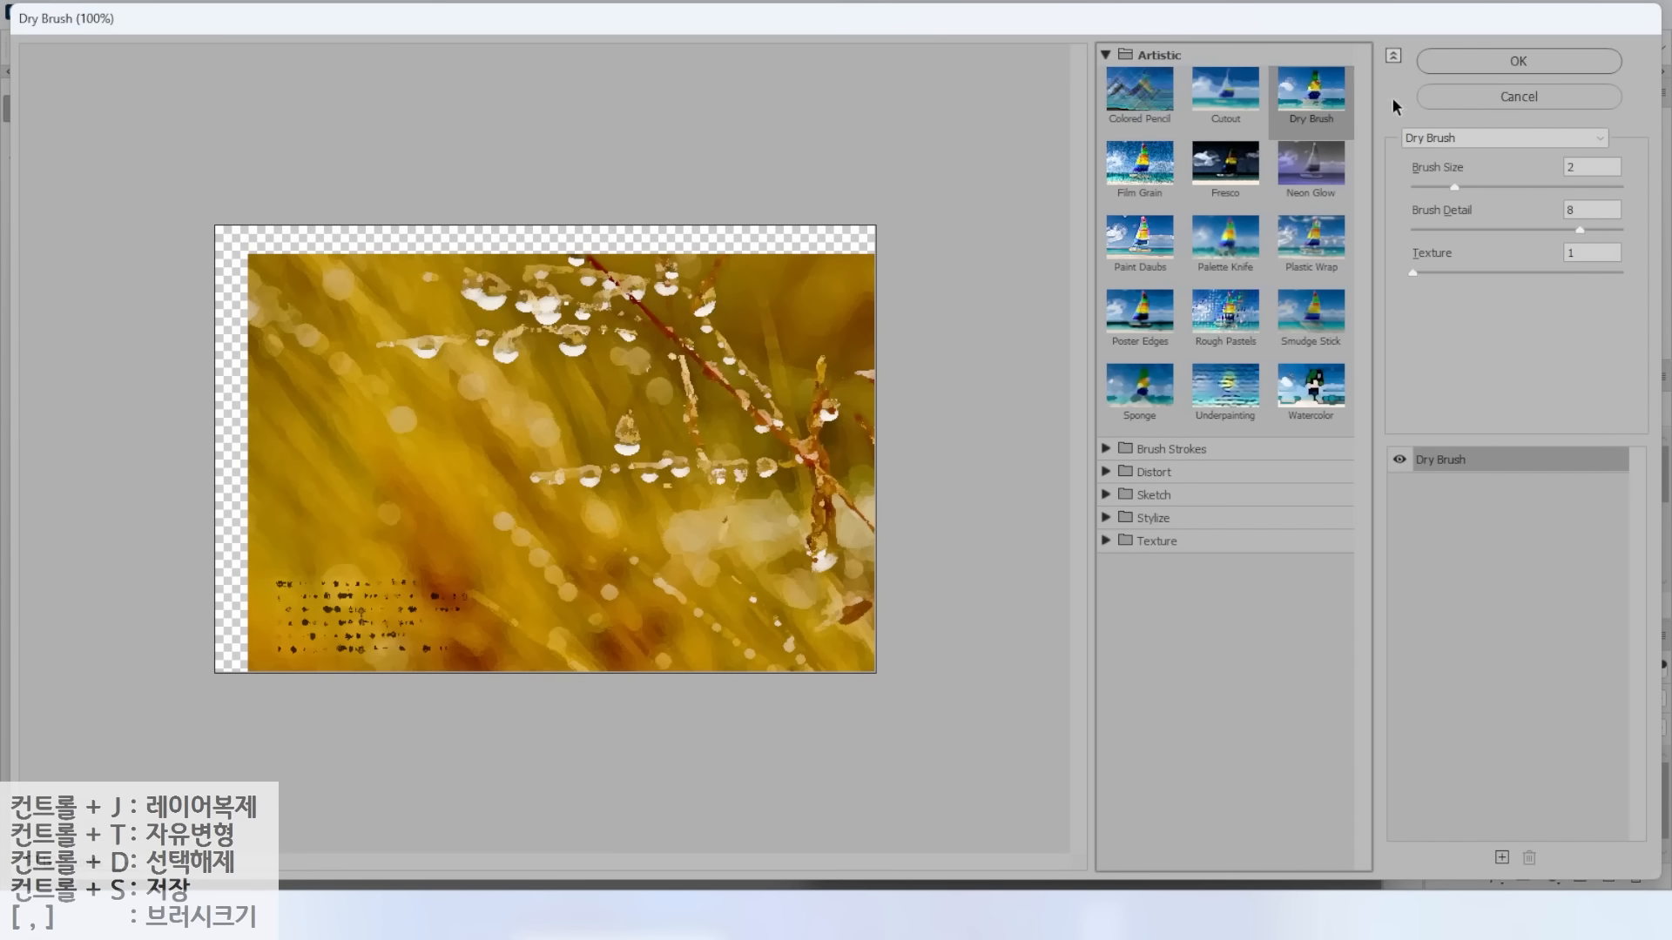
click(1480, 66)
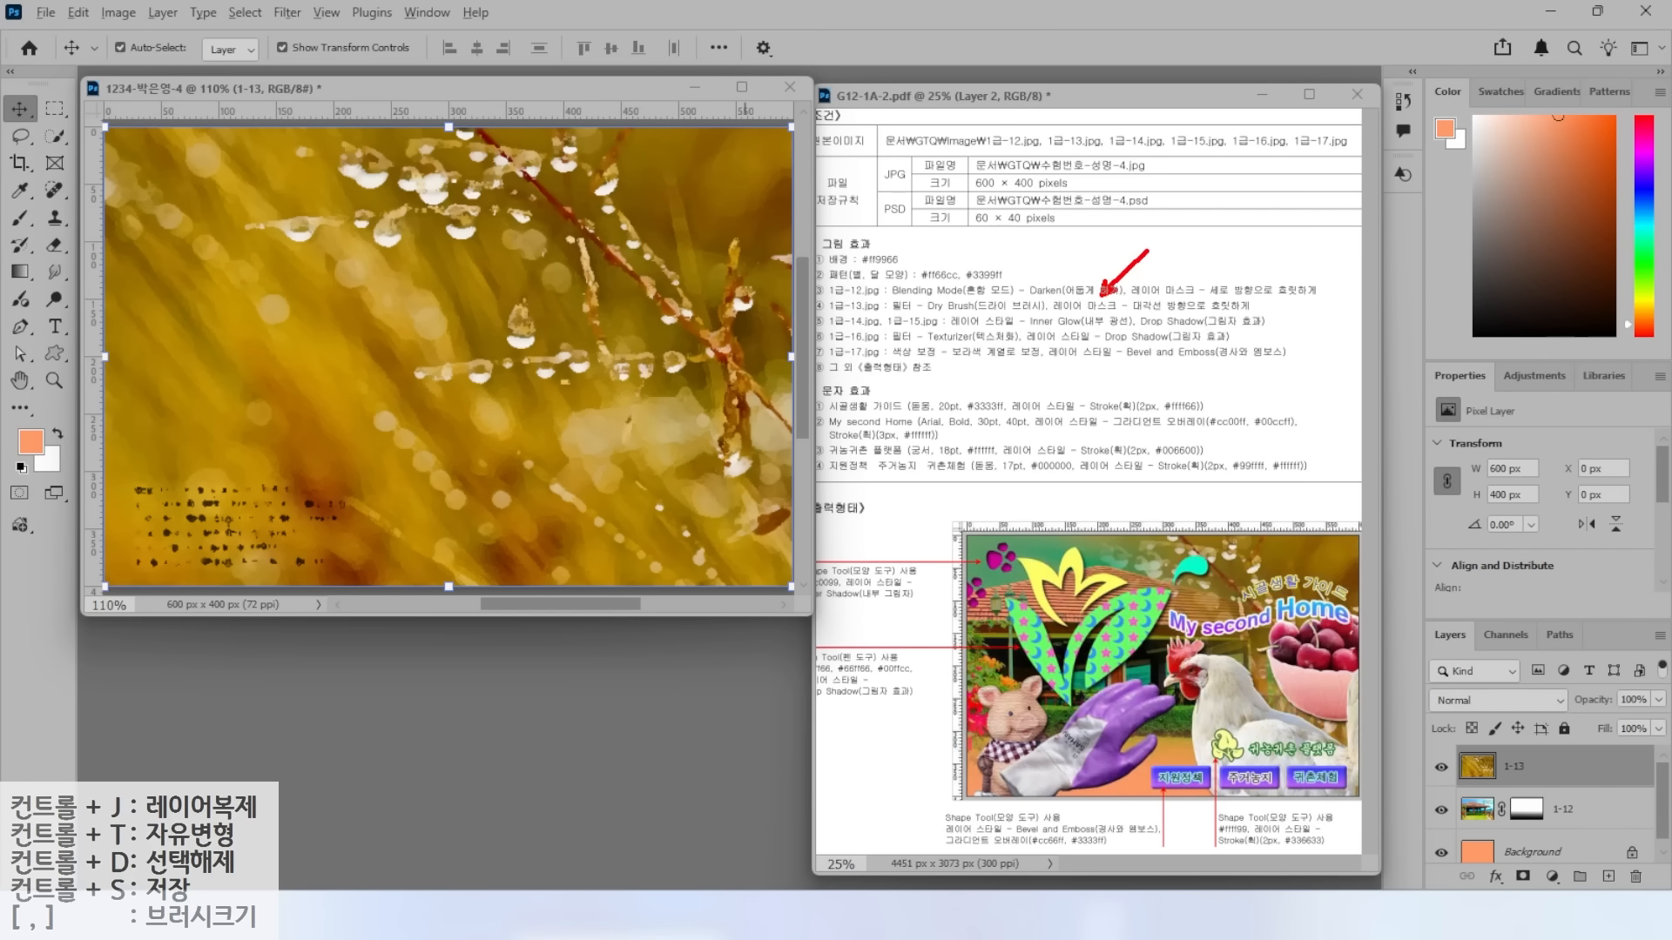
drag(1051, 314, 1252, 314)
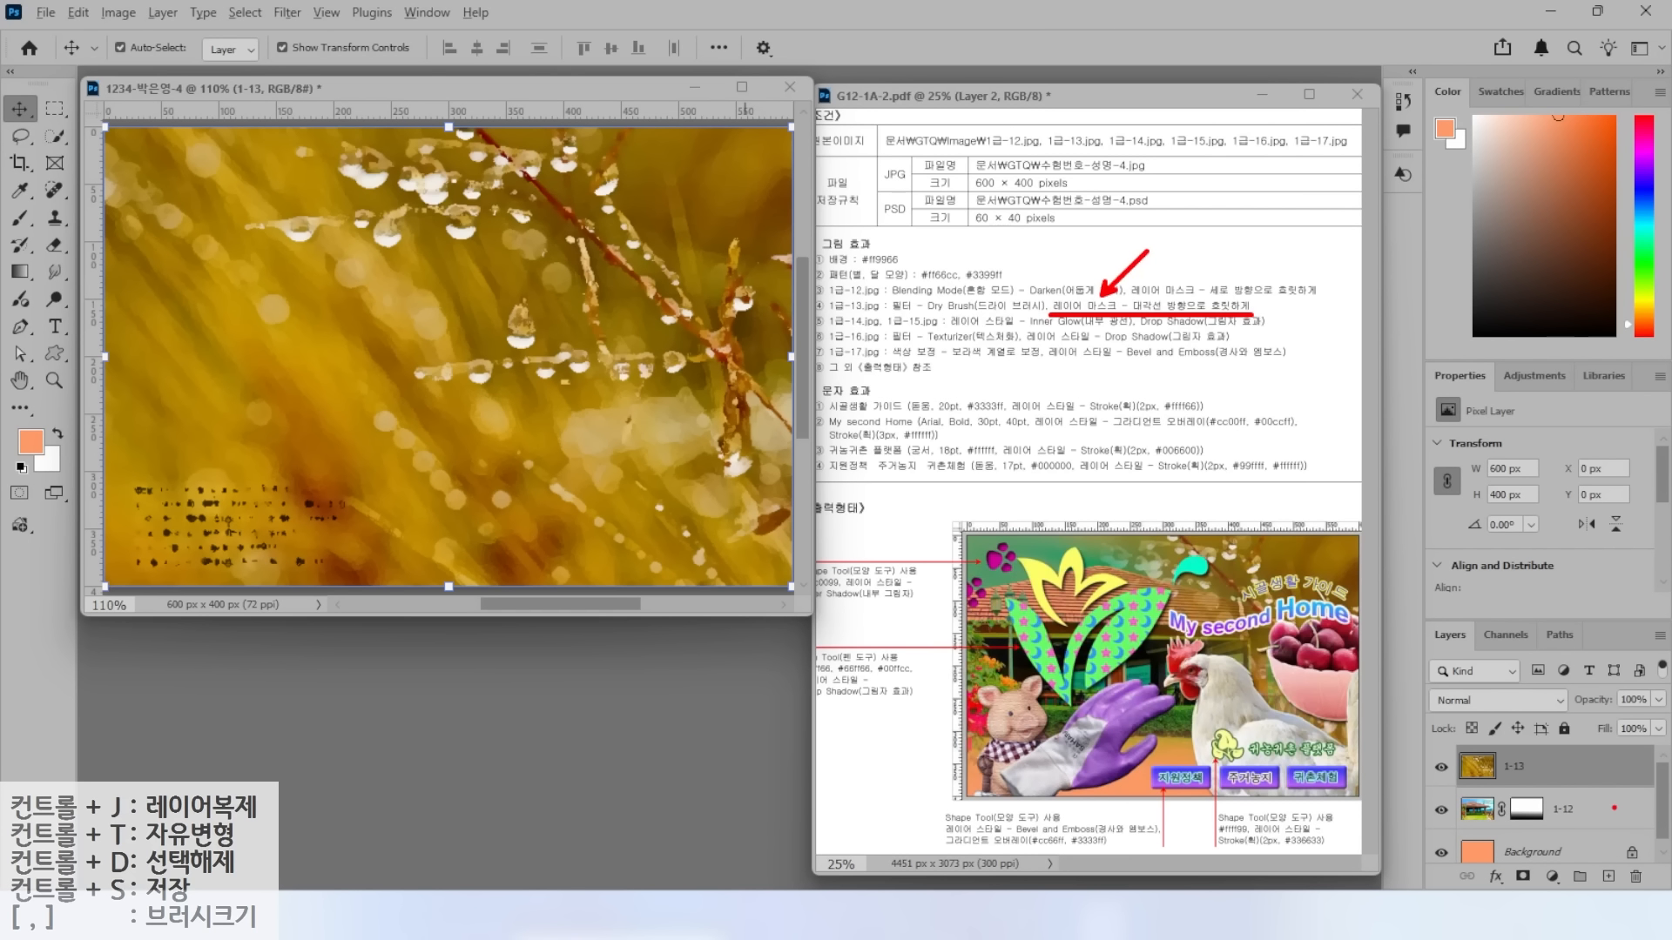
drag(1418, 623, 1667, 888)
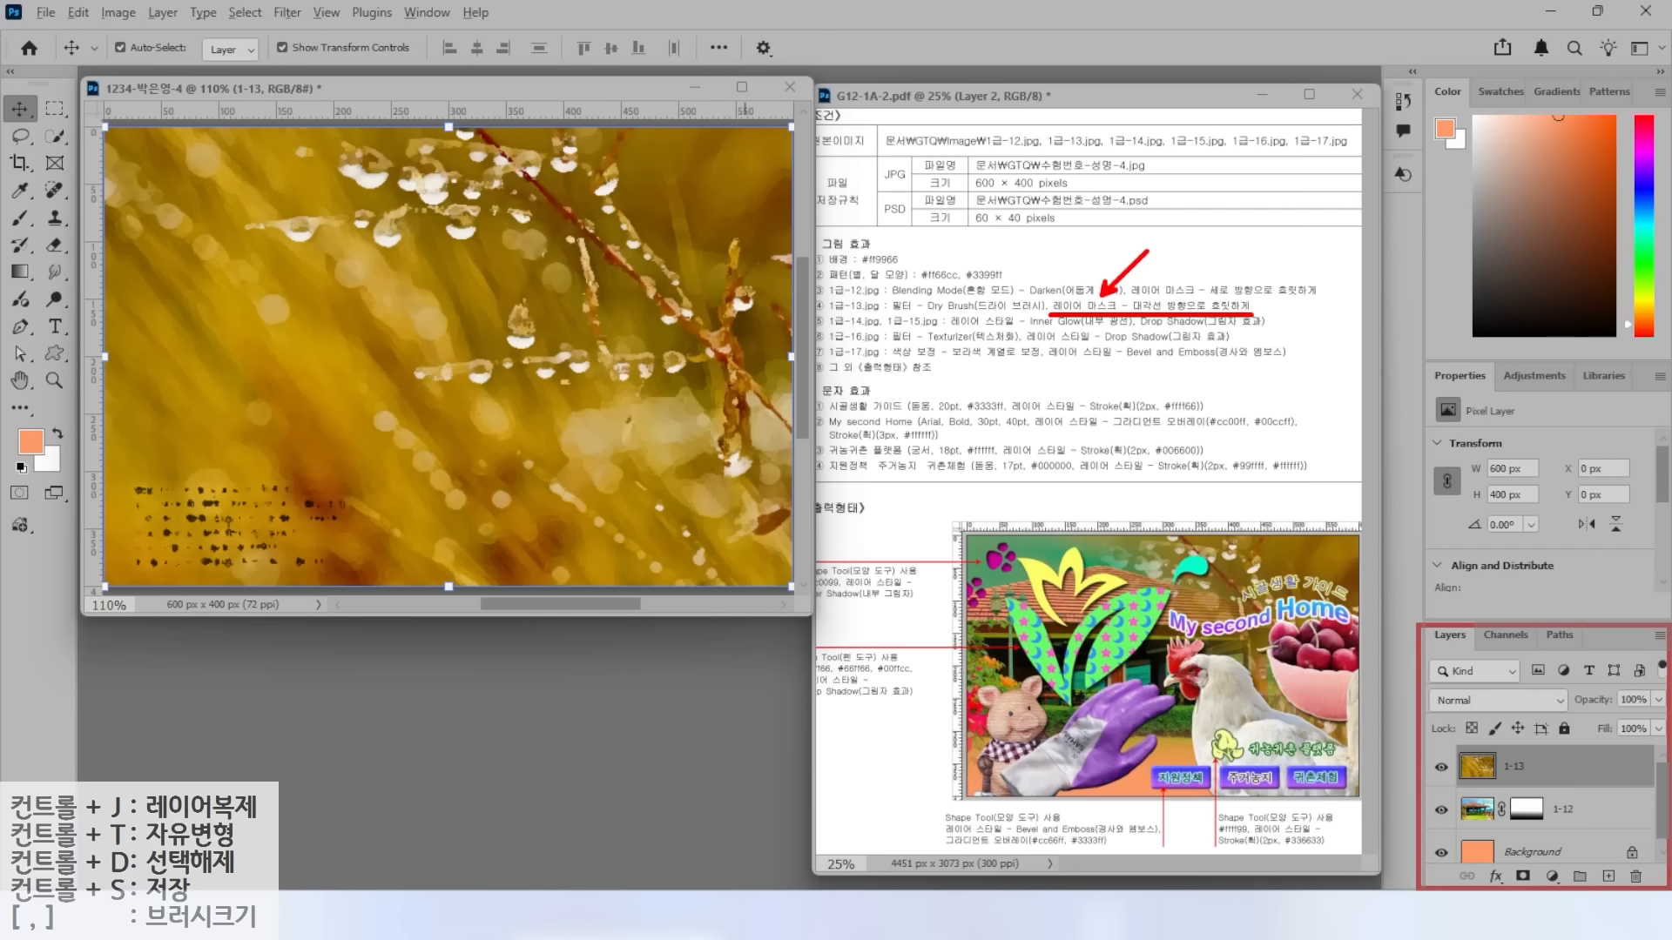
mouse_move(1507, 857)
mouse_down()
mouse_move(1546, 888)
mouse_move(1567, 813)
mouse_up()
Add a layer mask to layer 1-13.
key(Escape)
click(1523, 878)
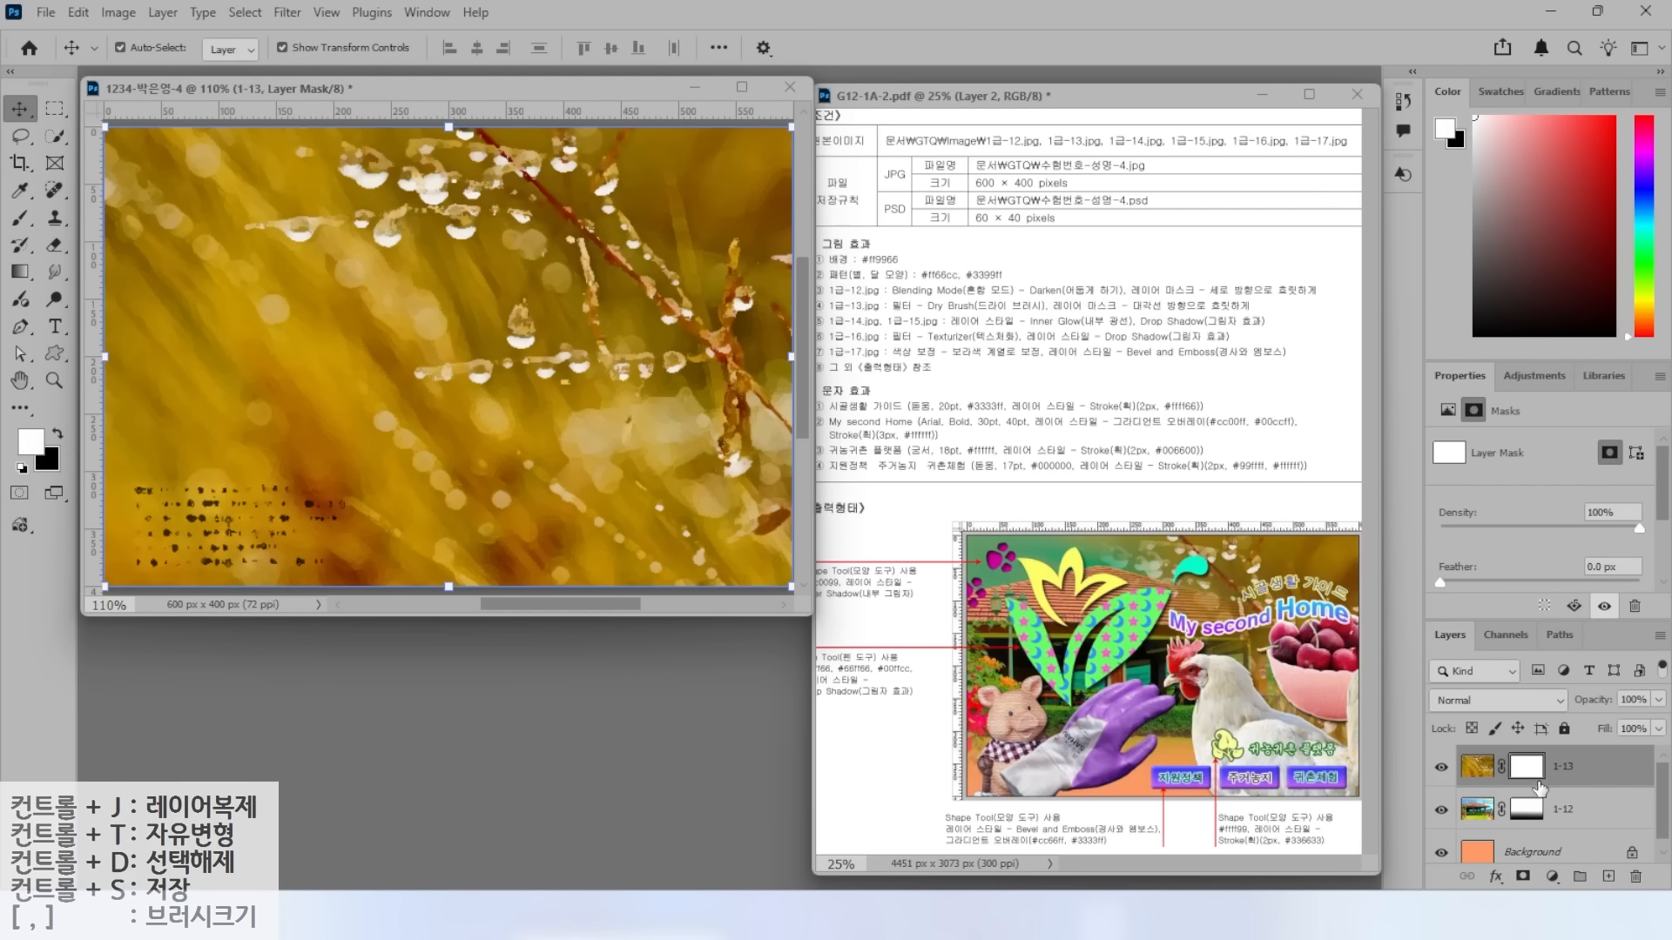
key(ctrl)
mouse_move(1271, 658)
mouse_down()
mouse_move(1280, 497)
mouse_move(1345, 630)
mouse_up()
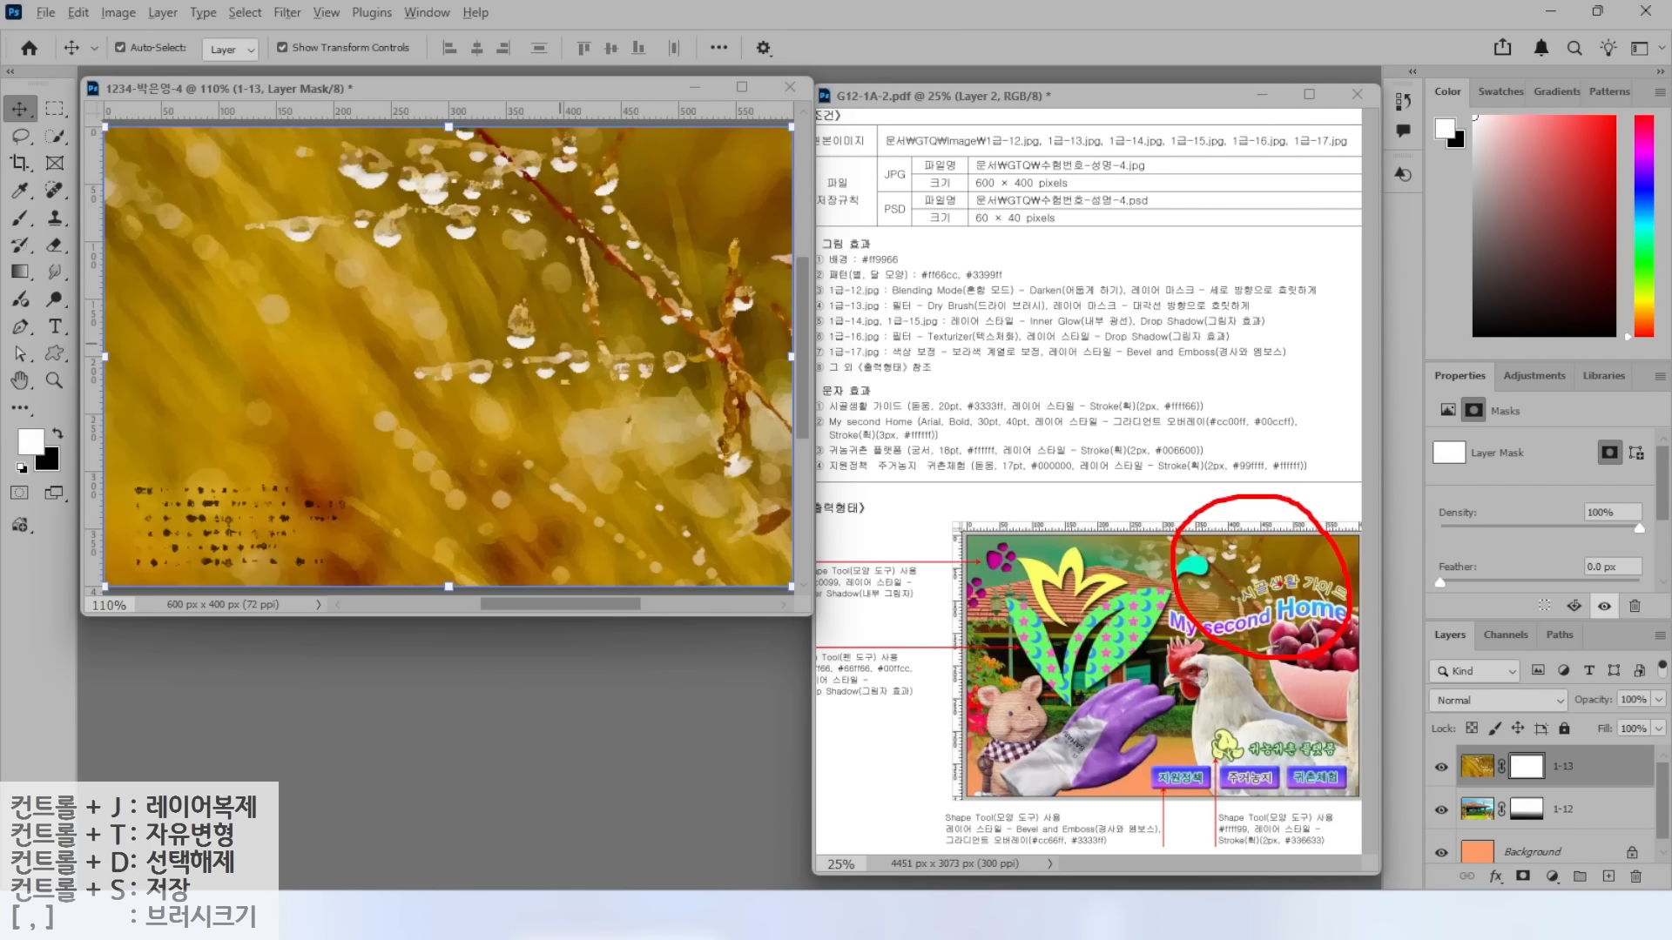
drag(1171, 656, 1048, 747)
drag(1072, 675, 1162, 777)
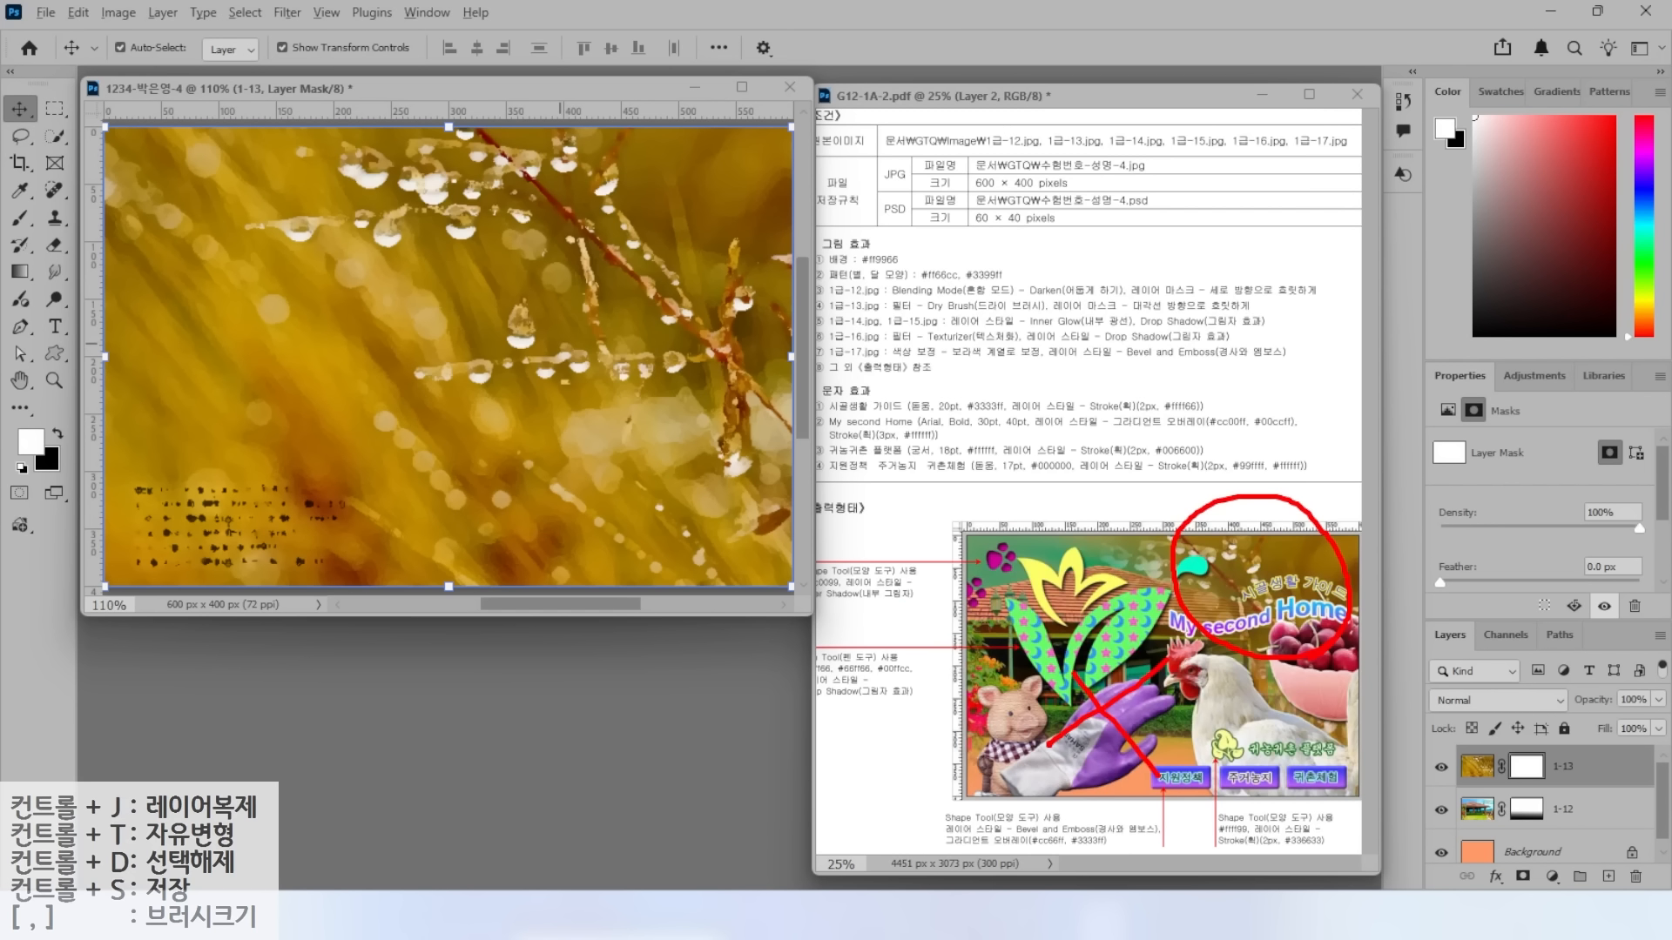
Drag a short diagonal gradient on the 1-13 mask so the house shows through.
click(21, 273)
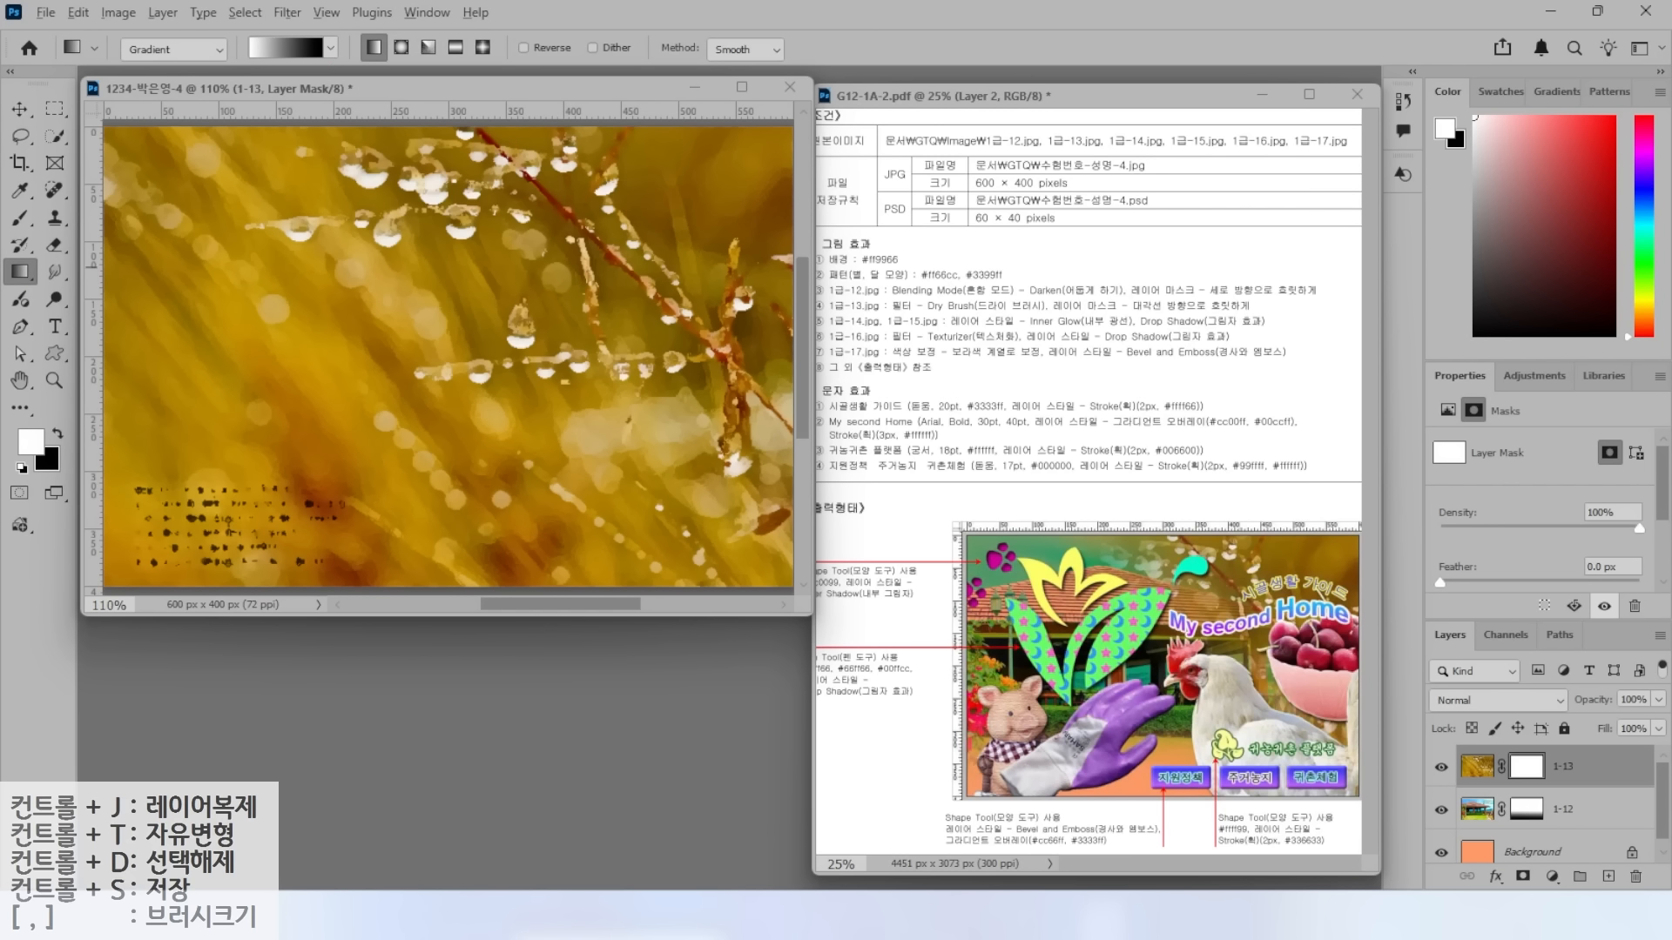
mouse_move(759, 306)
mouse_down()
mouse_move(489, 209)
mouse_move(715, 177)
mouse_move(707, 296)
mouse_up()
mouse_move(568, 186)
mouse_down()
mouse_move(644, 192)
mouse_move(665, 276)
mouse_up()
drag(618, 283, 690, 284)
drag(226, 443, 144, 538)
drag(169, 447, 255, 545)
mouse_move(241, 468)
mouse_down()
mouse_move(284, 506)
mouse_move(331, 472)
mouse_move(330, 522)
mouse_move(294, 557)
mouse_move(331, 526)
mouse_up()
drag(301, 532, 349, 548)
drag(242, 60, 189, 97)
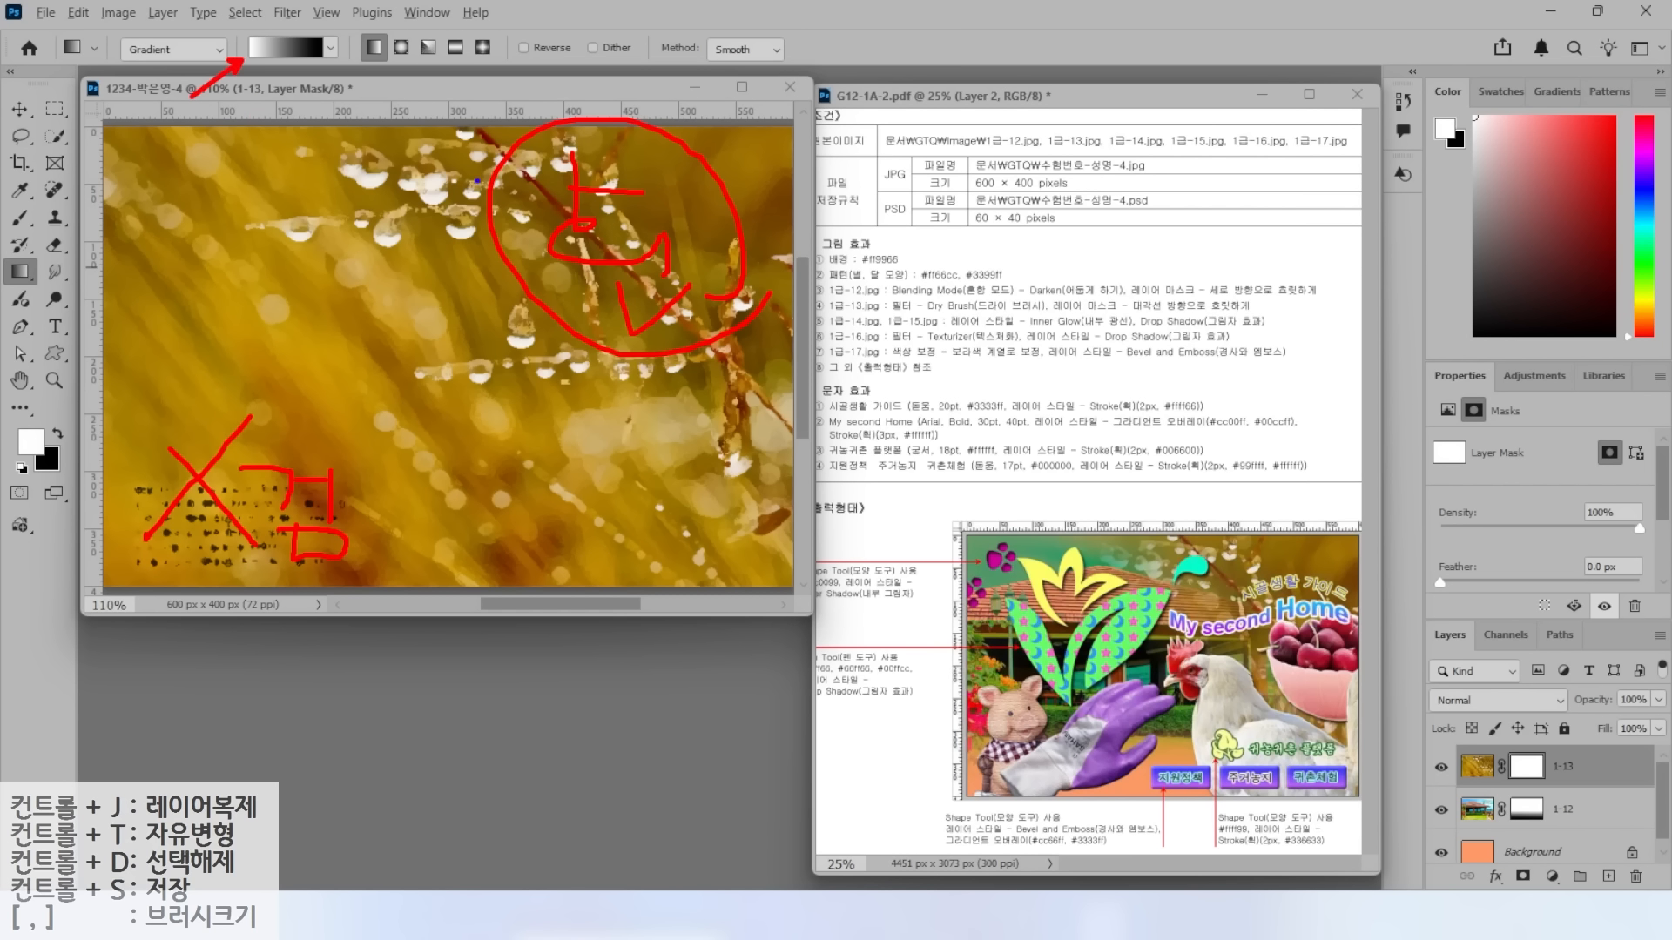
mouse_move(626, 240)
mouse_down()
mouse_move(614, 226)
mouse_move(277, 481)
mouse_up()
drag(296, 418, 352, 475)
key(Escape)
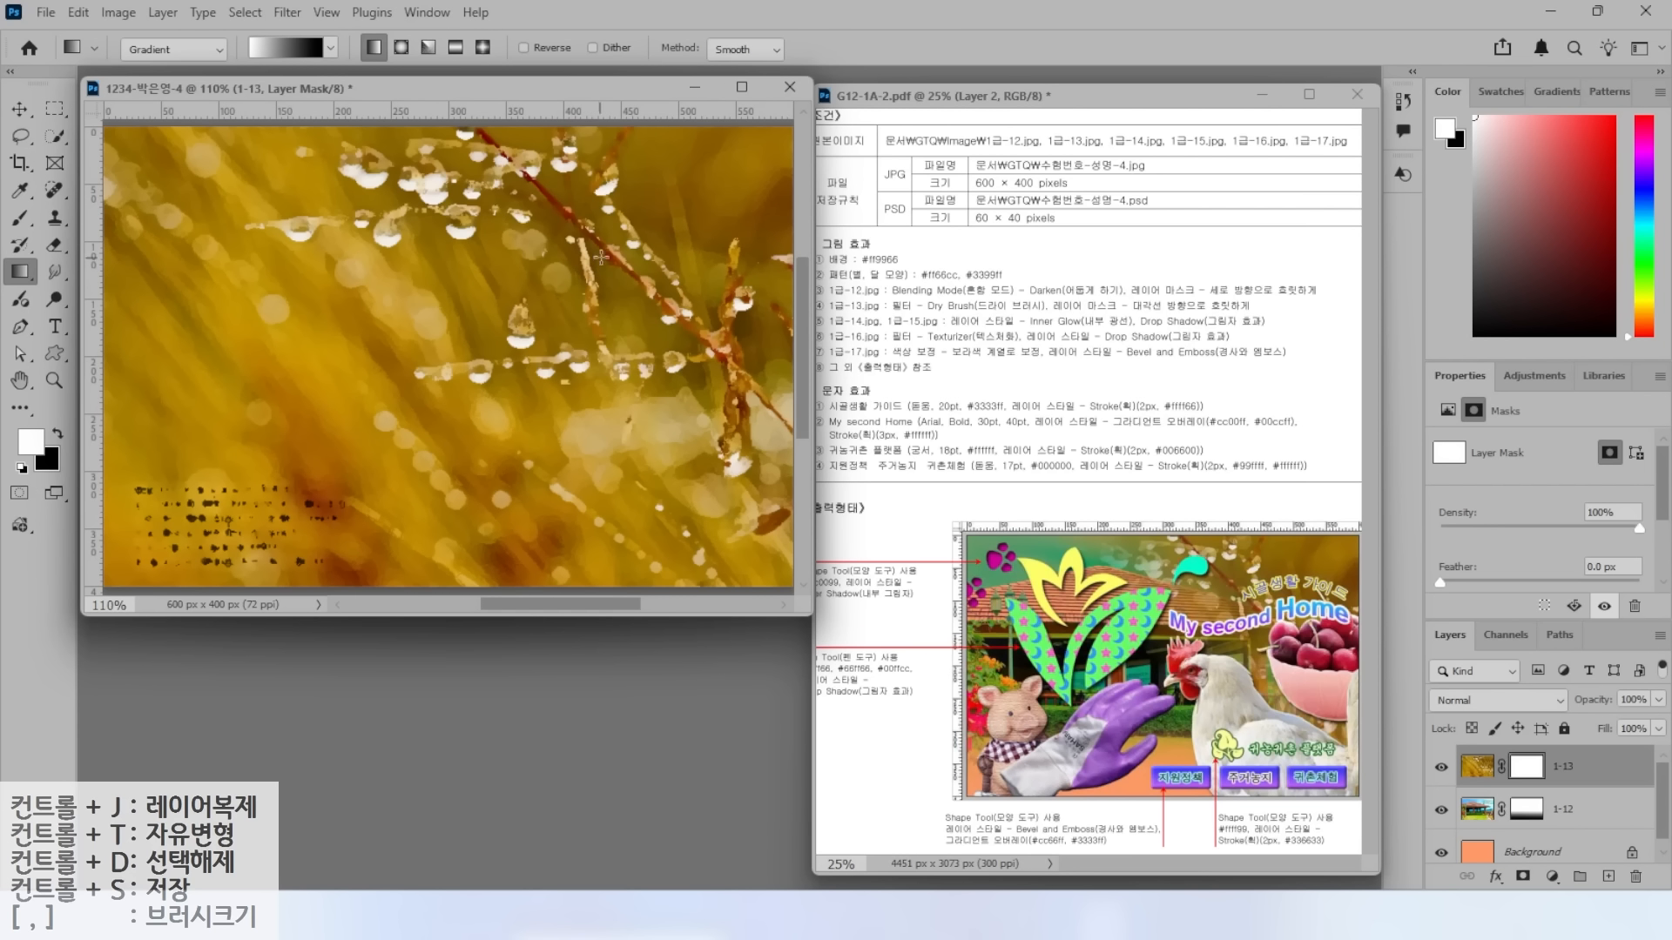
drag(692, 213, 199, 522)
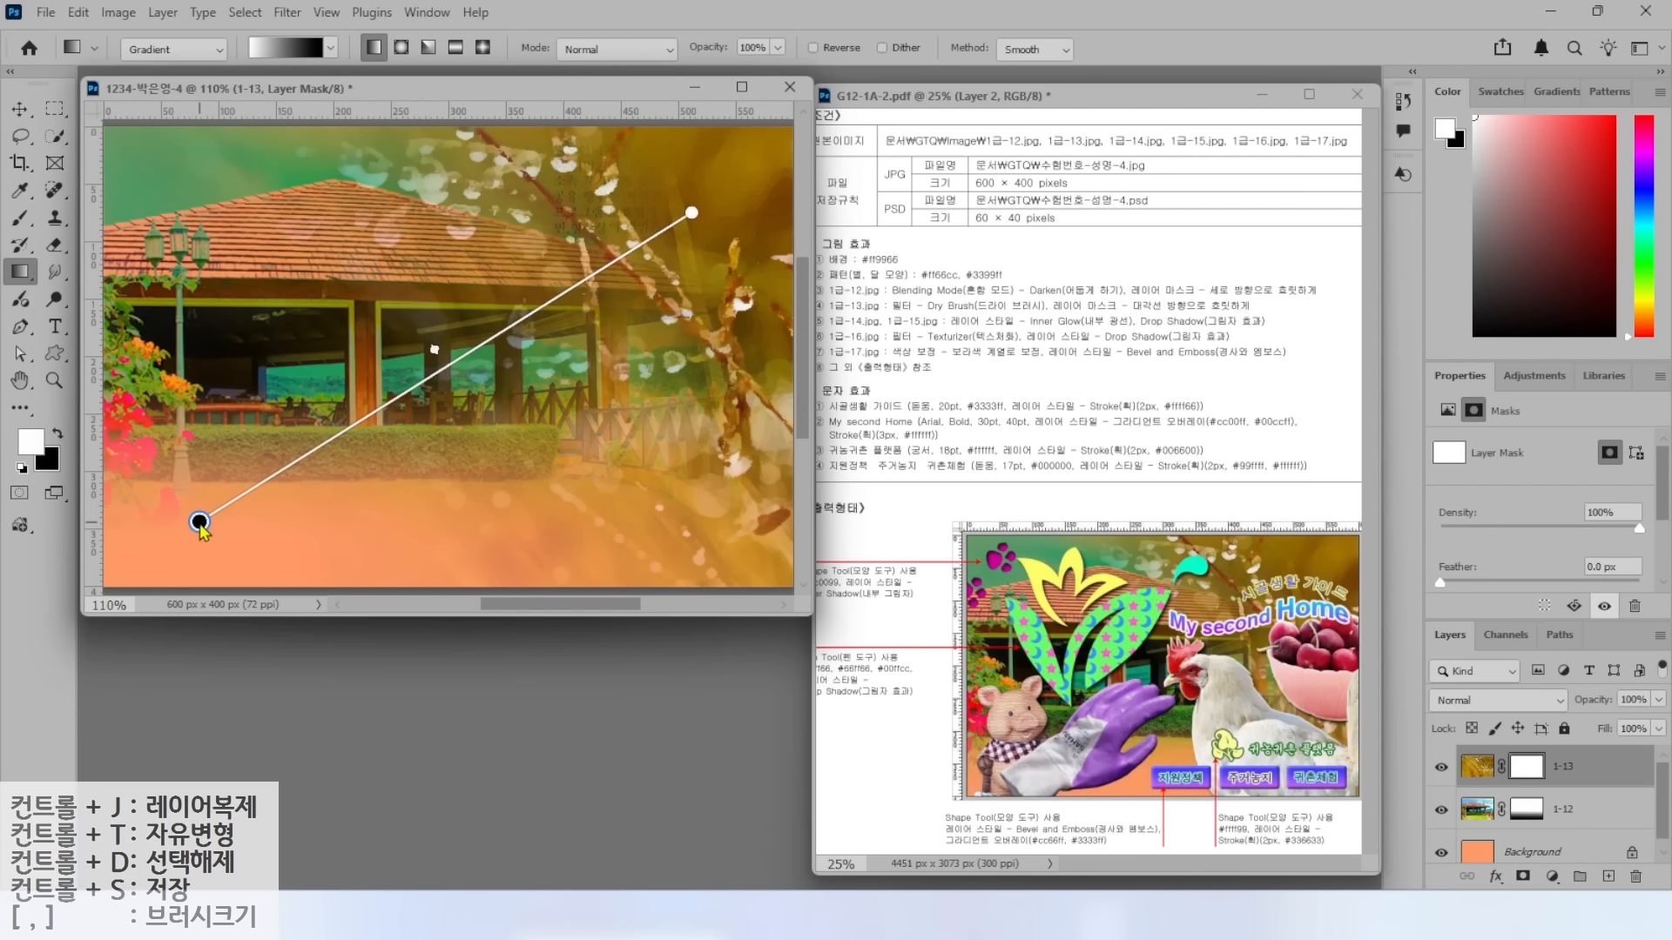
drag(666, 194, 480, 327)
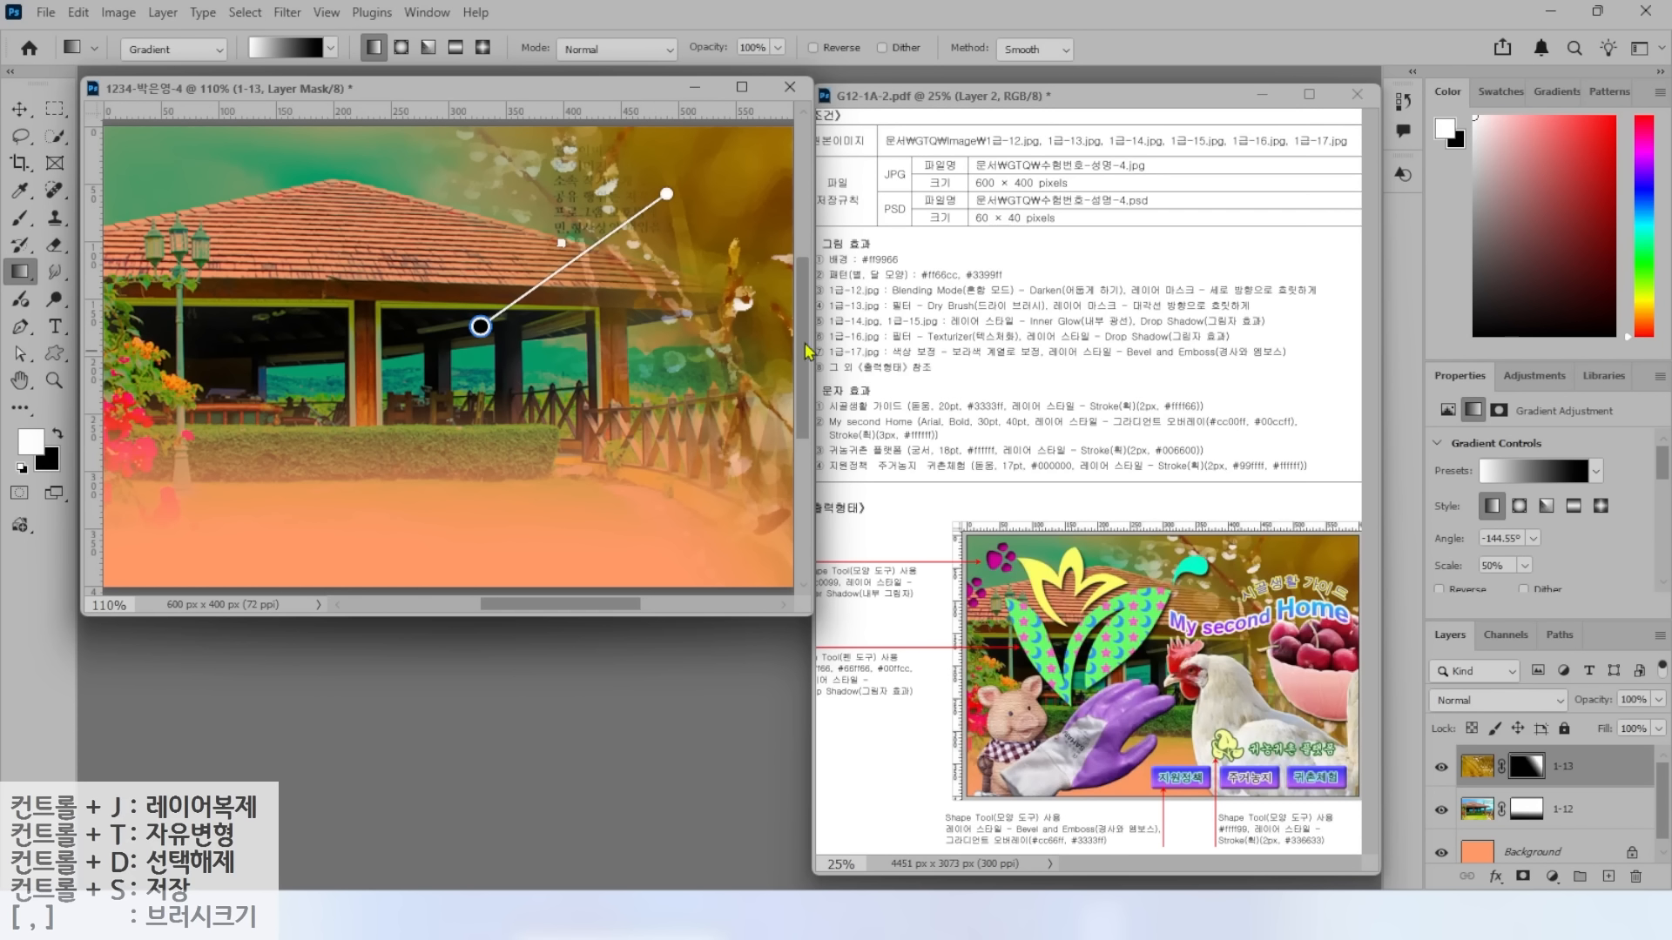
Open the cherry bowl photo 1급-14.jpg.
double_click(499, 686)
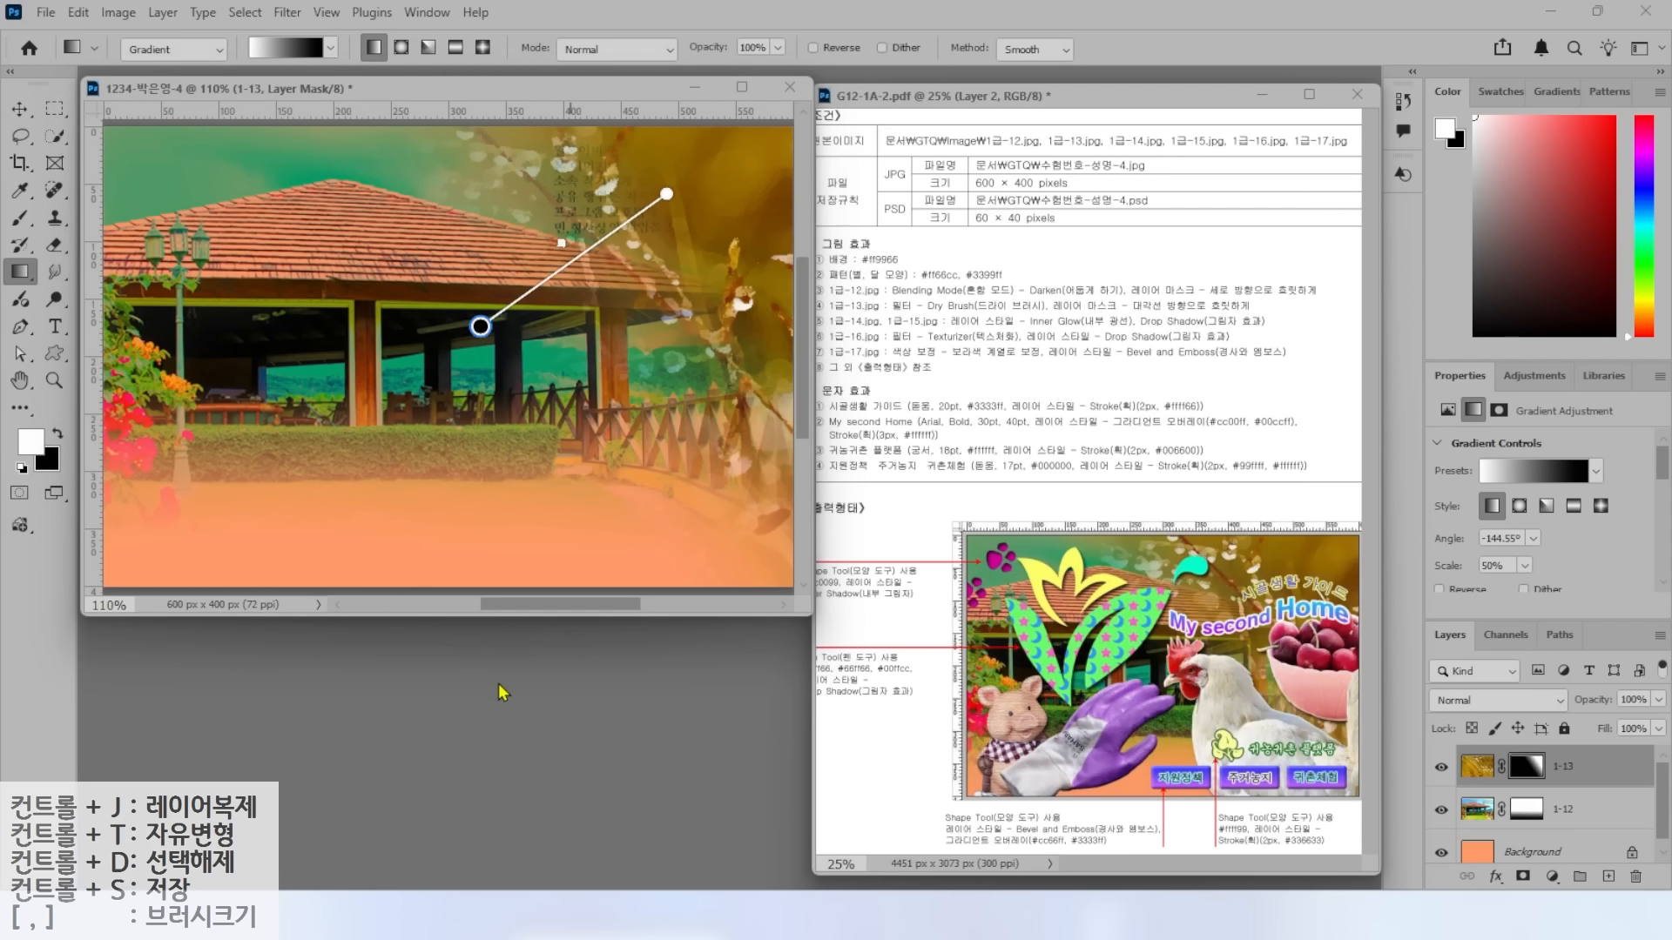
scroll(475, 301, down, 4)
double_click(453, 231)
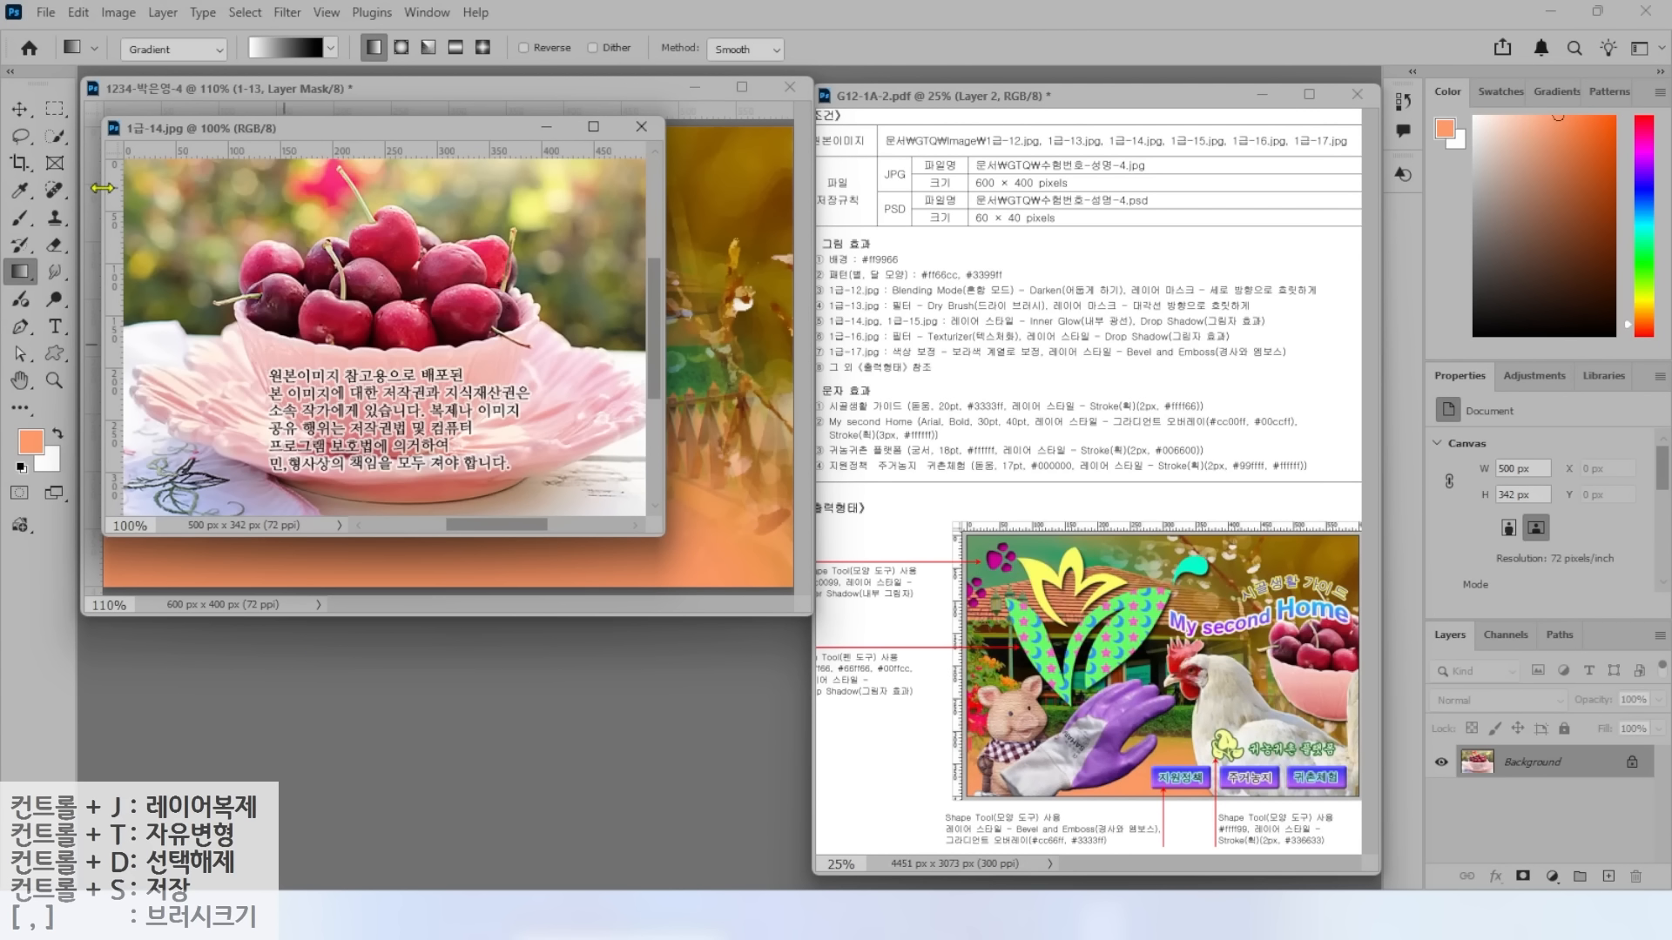
Select the cherry bowl with Object Selection and drag it into the composite.
click(54, 138)
click(131, 136)
mouse_move(465, 209)
mouse_down()
mouse_move(287, 155)
mouse_move(195, 249)
mouse_move(266, 425)
mouse_move(483, 450)
mouse_move(554, 336)
mouse_move(517, 203)
mouse_move(457, 199)
mouse_up()
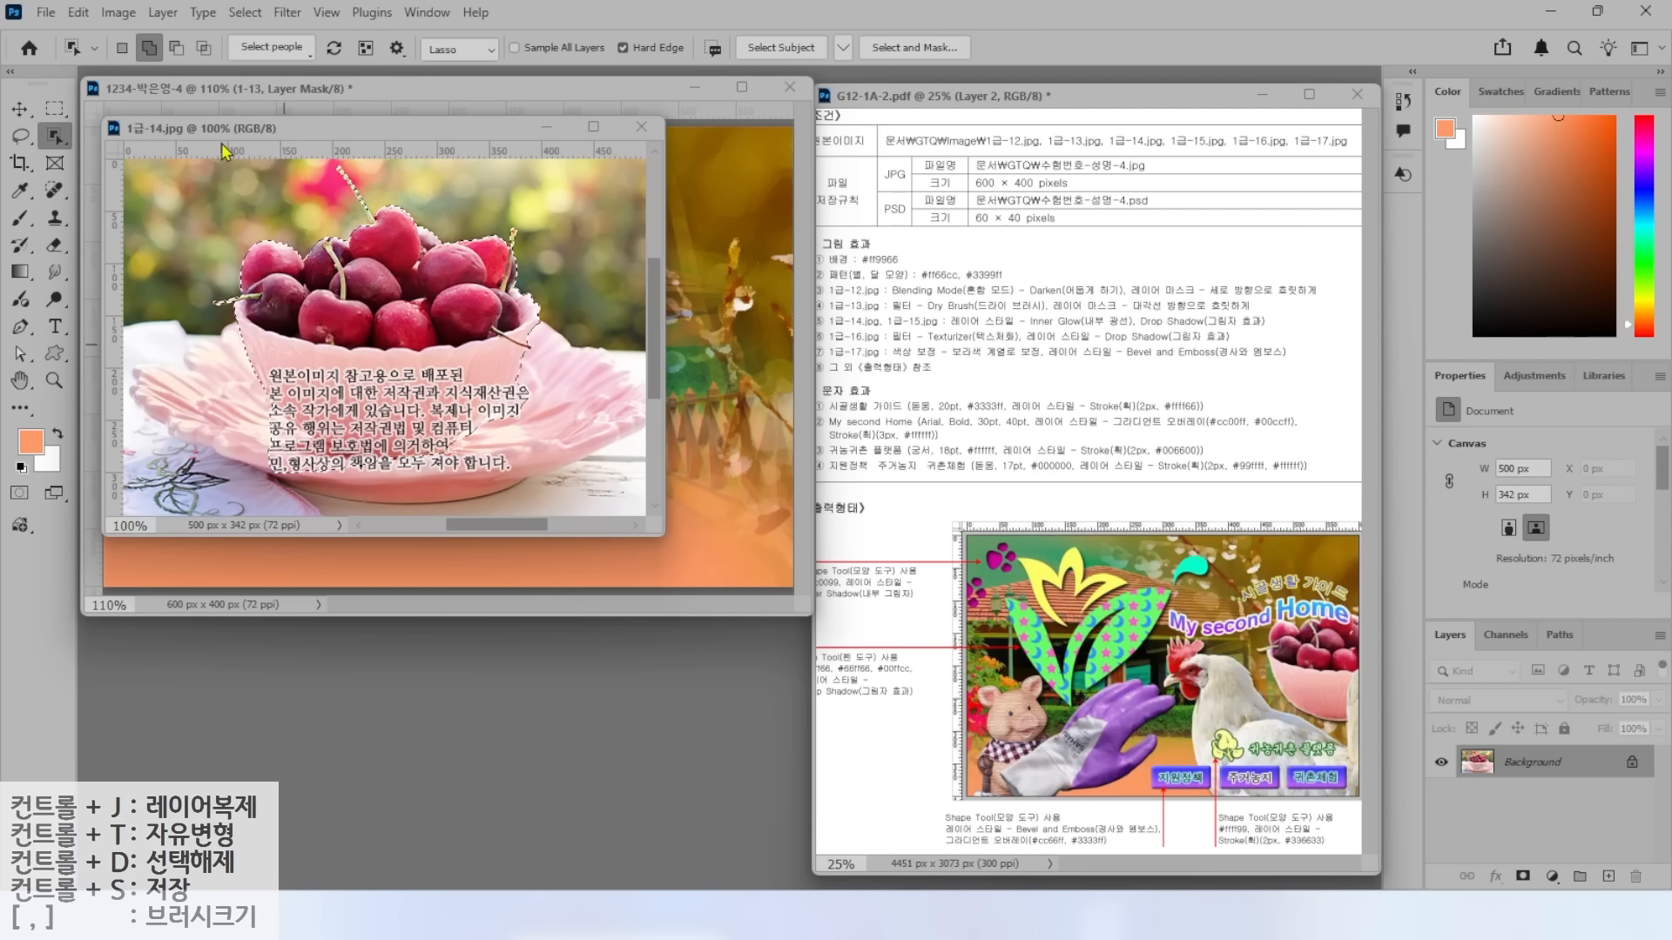
key(l)
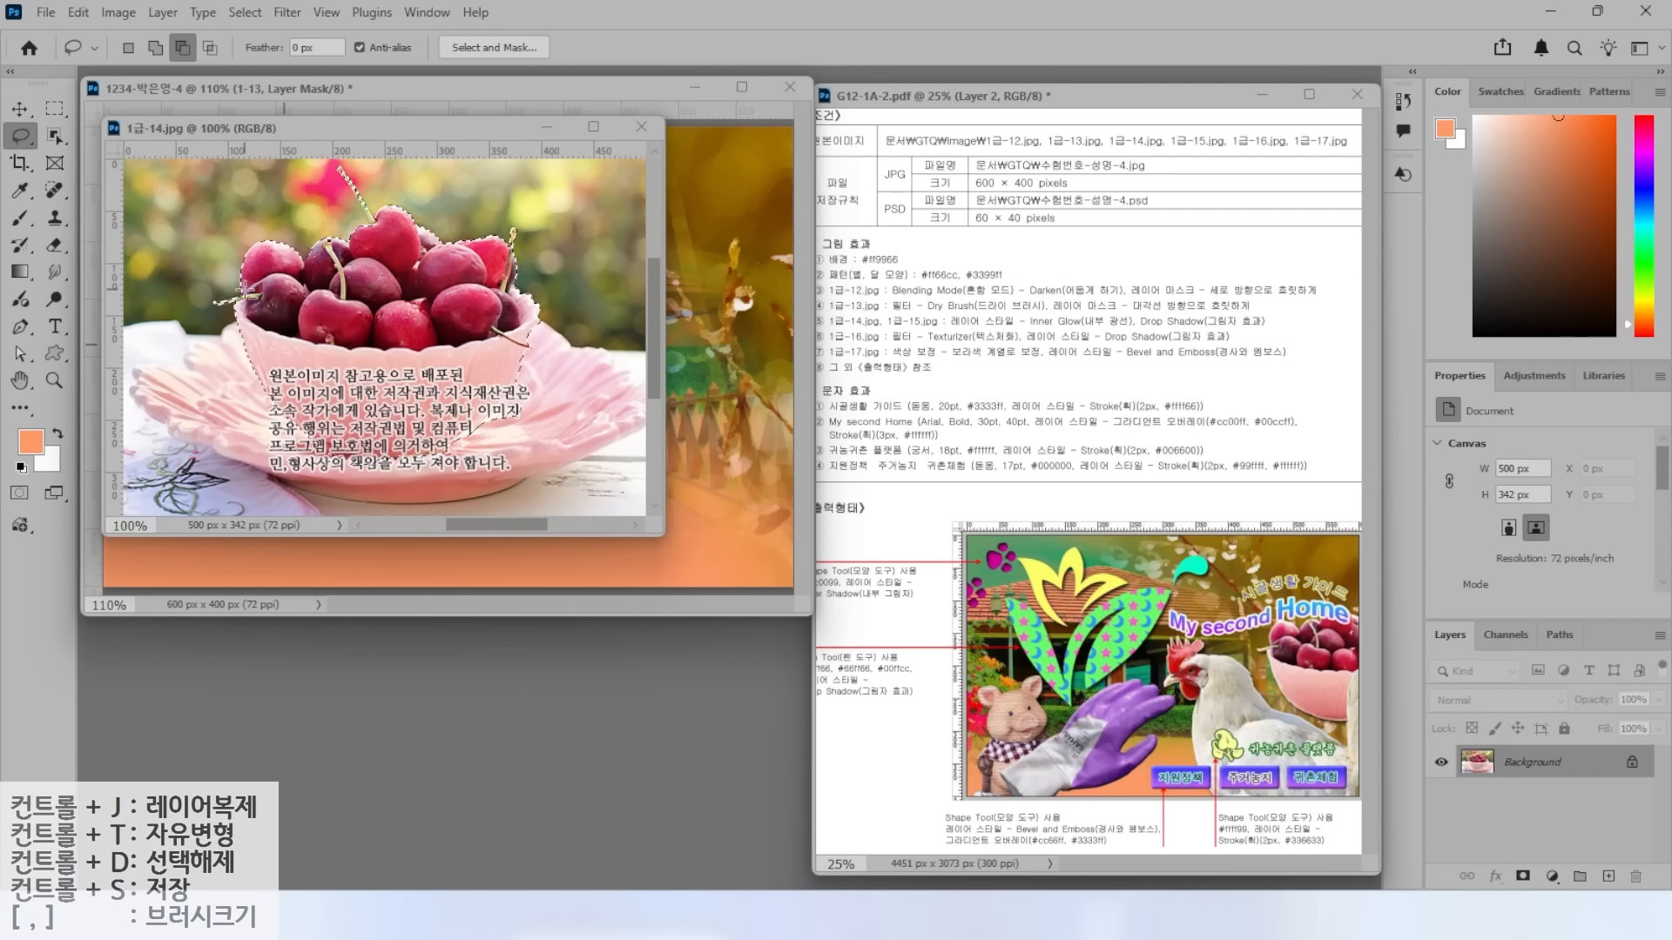
click(19, 111)
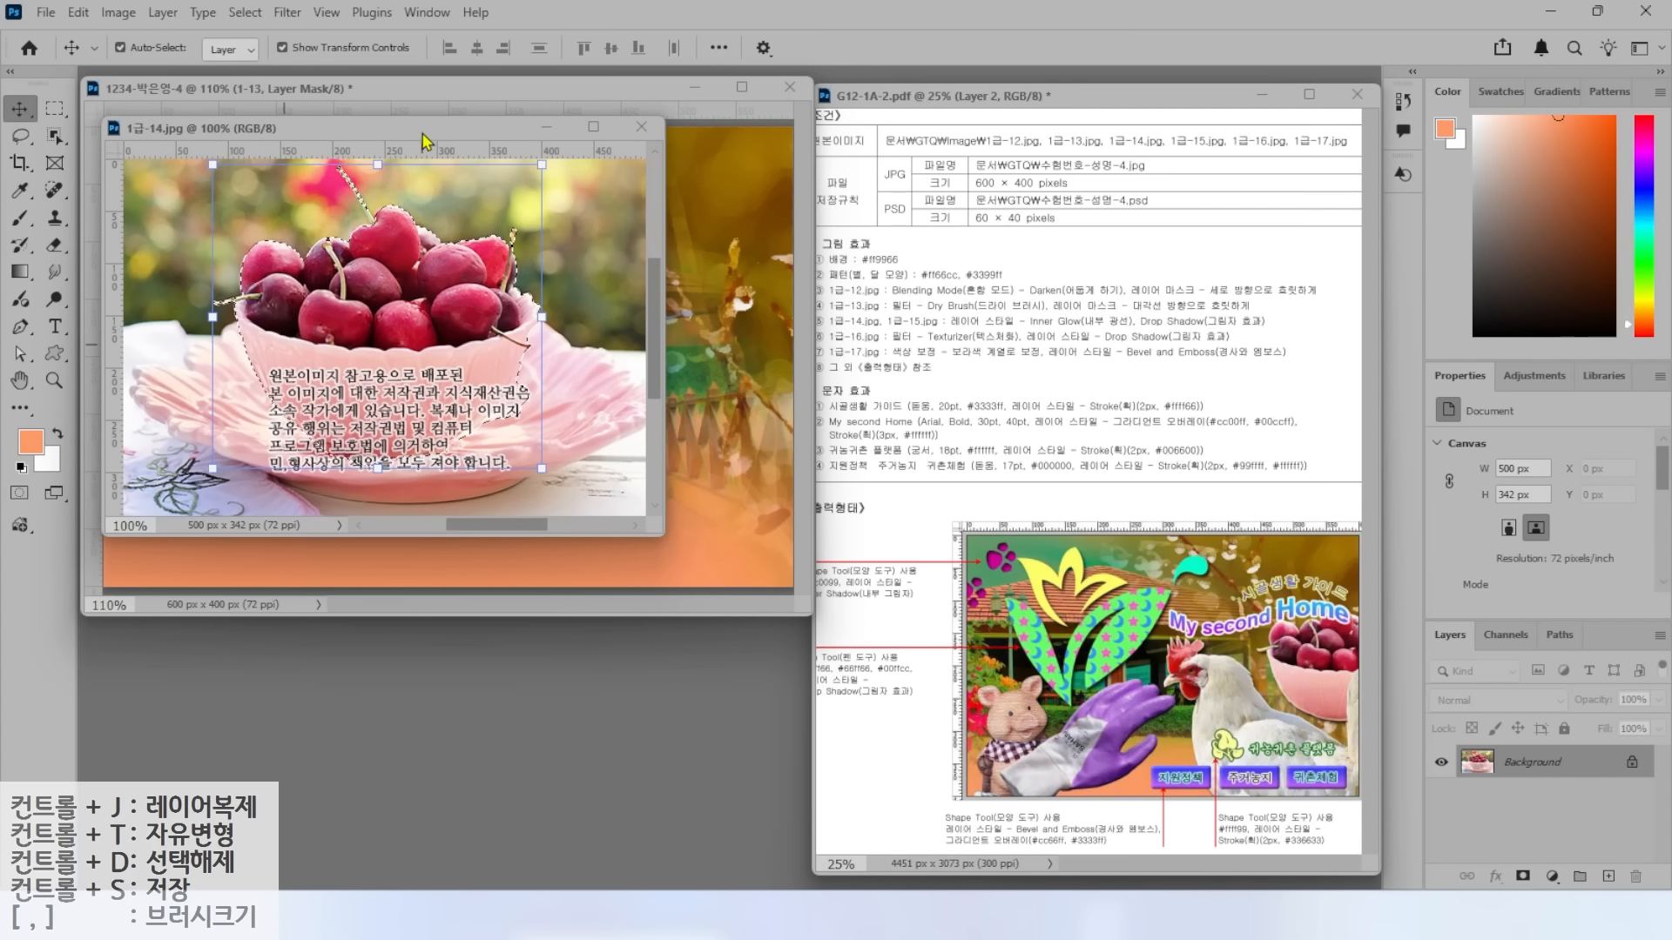
drag(424, 133, 552, 342)
drag(518, 530, 758, 382)
Scale the cherry bowl to about 77% on the right side and name its layer 1-14.
key(ctrl+t)
drag(549, 497, 611, 439)
drag(669, 371, 679, 399)
drag(620, 465, 637, 447)
drag(738, 346, 712, 357)
key(Return)
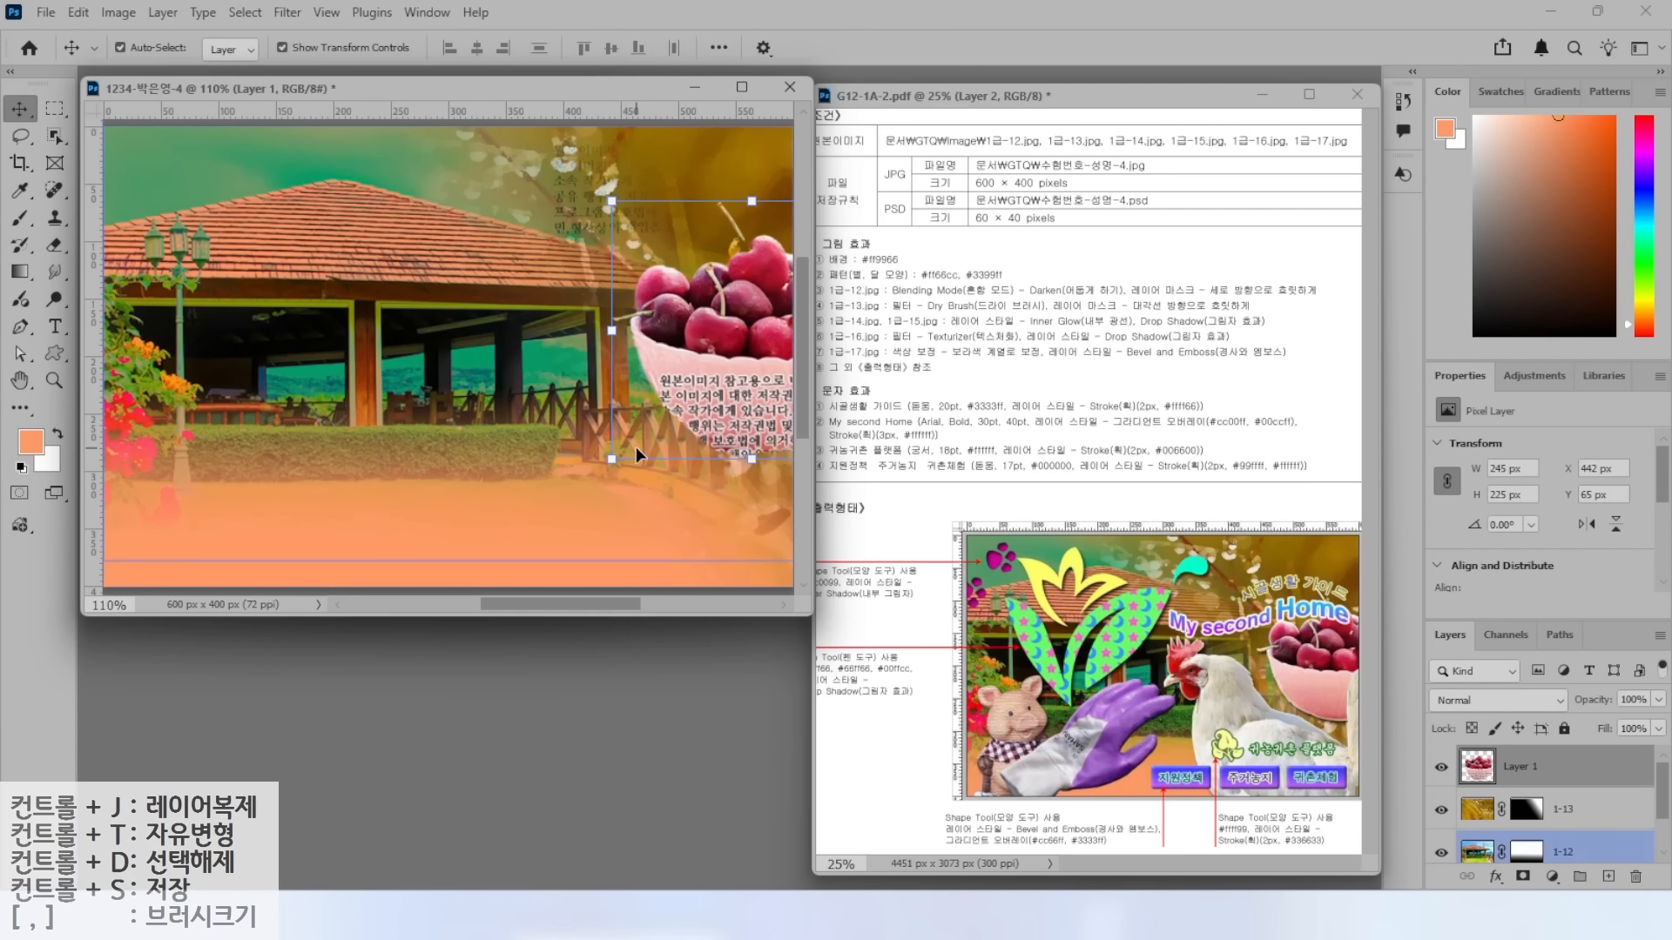
double_click(1519, 766)
text(1-14)
key(Return)
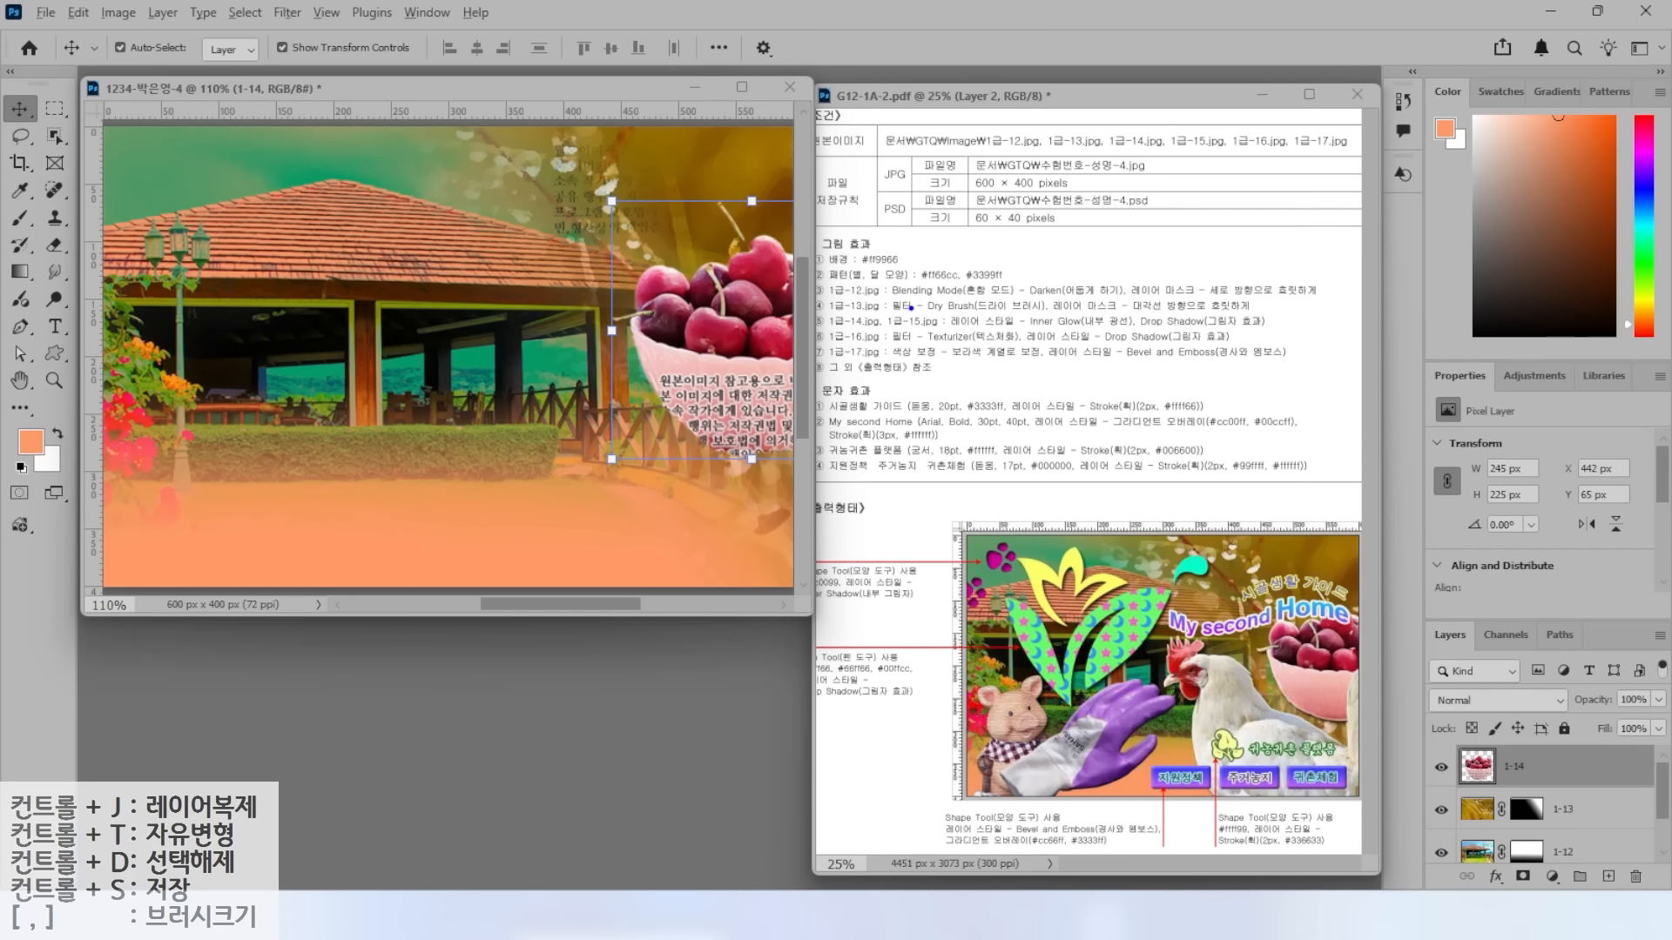
Give layer 1-14 Inner Glow and Drop Shadow effects, then call up the Open dialog.
drag(975, 306, 1032, 258)
drag(1056, 333, 1231, 330)
key(Escape)
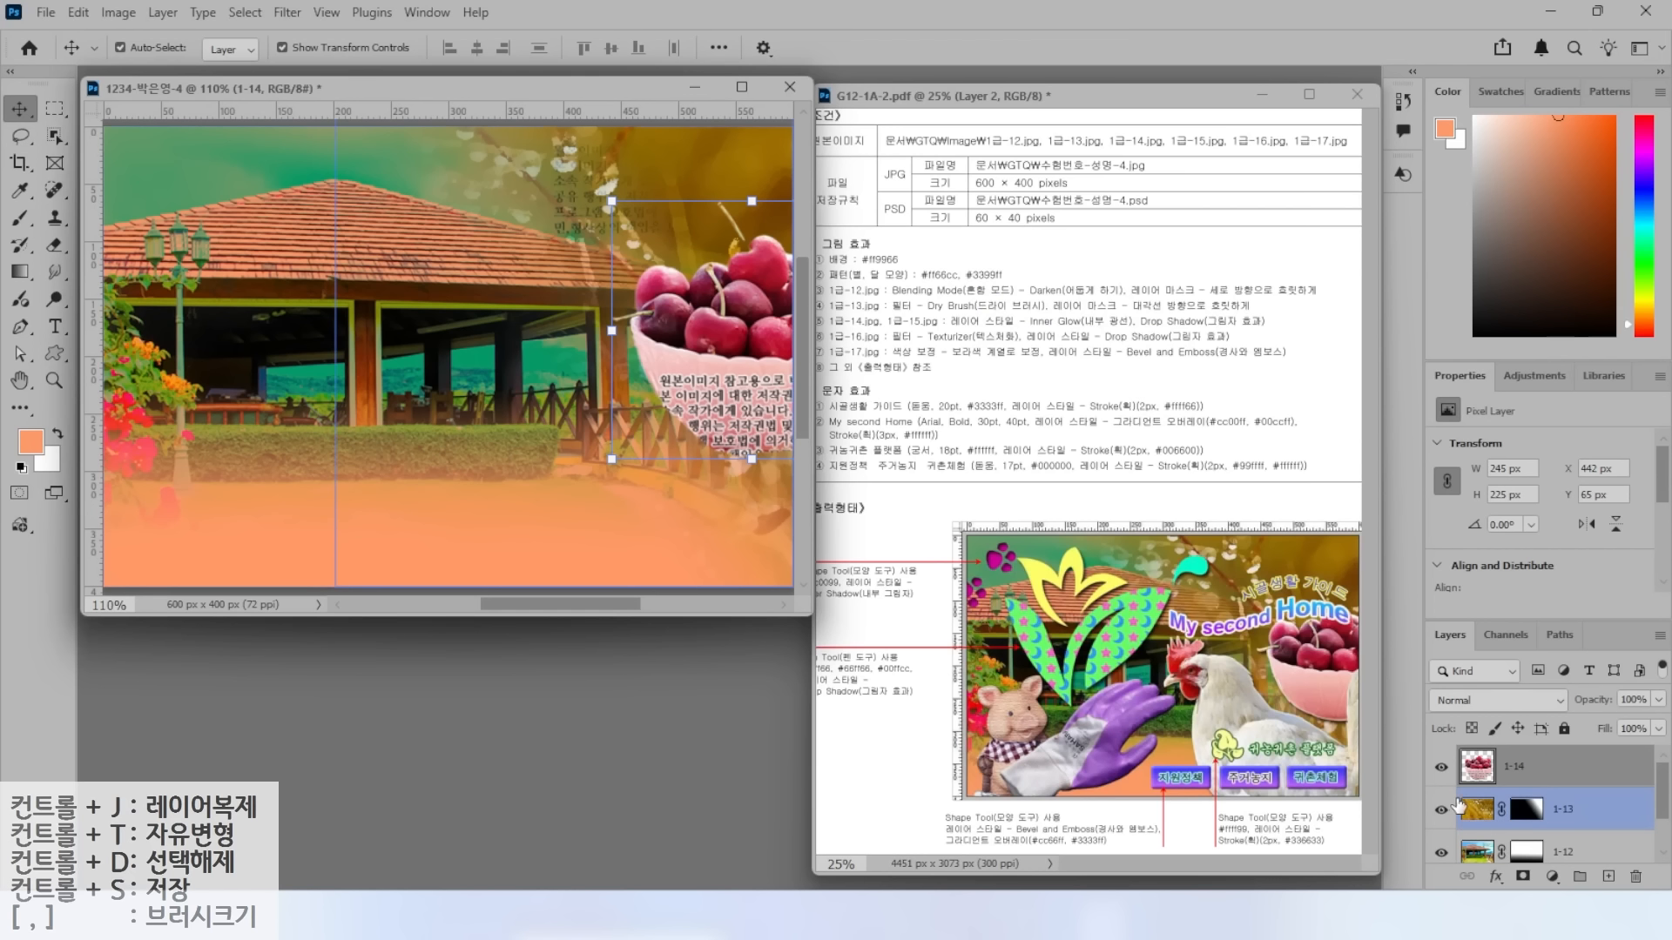
click(1480, 766)
click(1495, 876)
click(1542, 758)
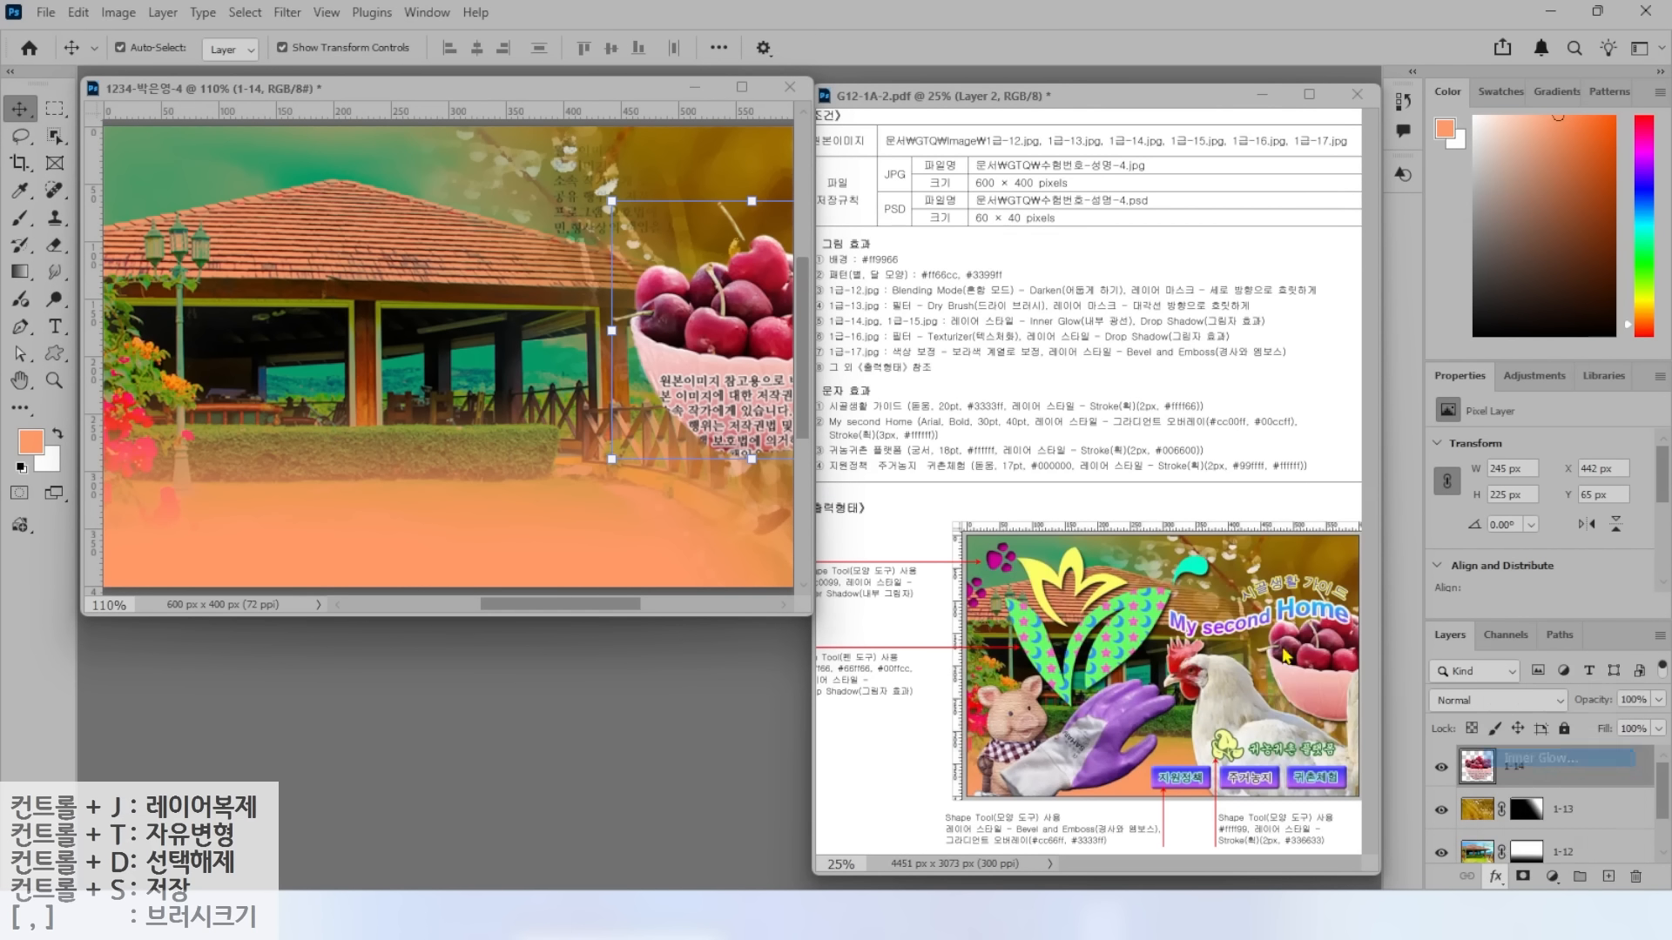
click(831, 666)
key(Return)
key(ctrl+o)
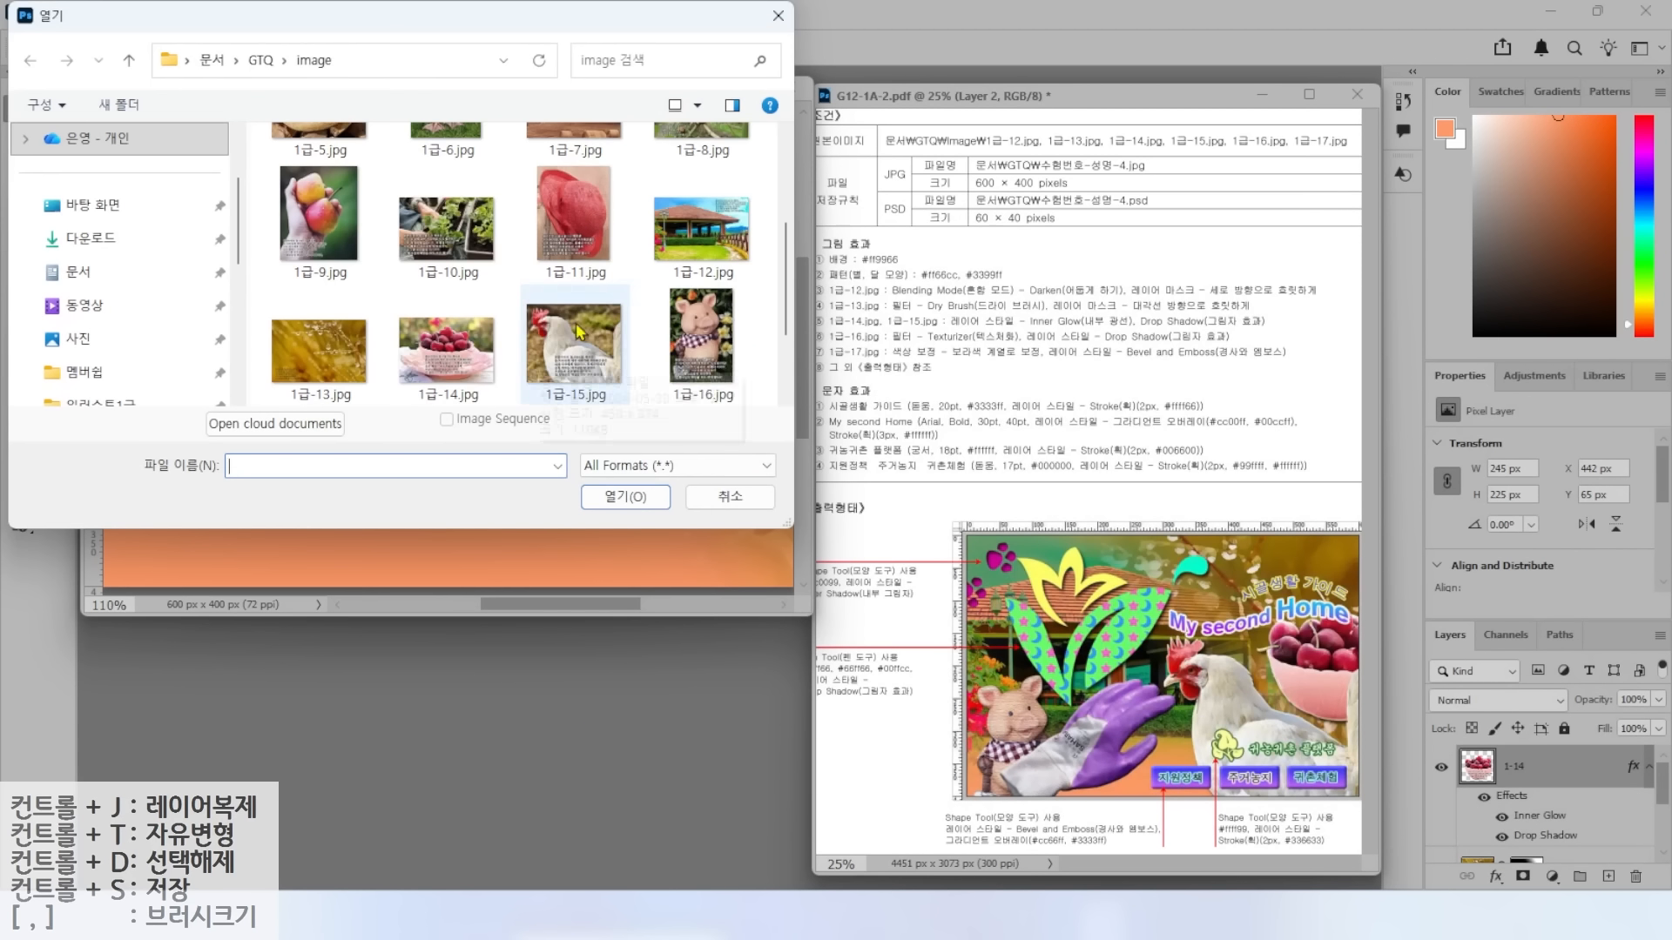
Open 1급-15.jpg, select the chicken, drag it into the composite and close the source.
double_click(579, 332)
mouse_move(525, 368)
mouse_down()
mouse_move(337, 206)
mouse_move(139, 223)
mouse_move(228, 508)
mouse_move(623, 589)
mouse_move(628, 294)
mouse_move(541, 334)
mouse_move(528, 367)
mouse_up()
drag(341, 128, 398, 404)
key(v)
drag(323, 658, 338, 292)
key(ctrl+Tab)
key(ctrl+w)
Name the chicken layer 1-15 and scale it down at the lower right.
double_click(1517, 768)
text(1-15)
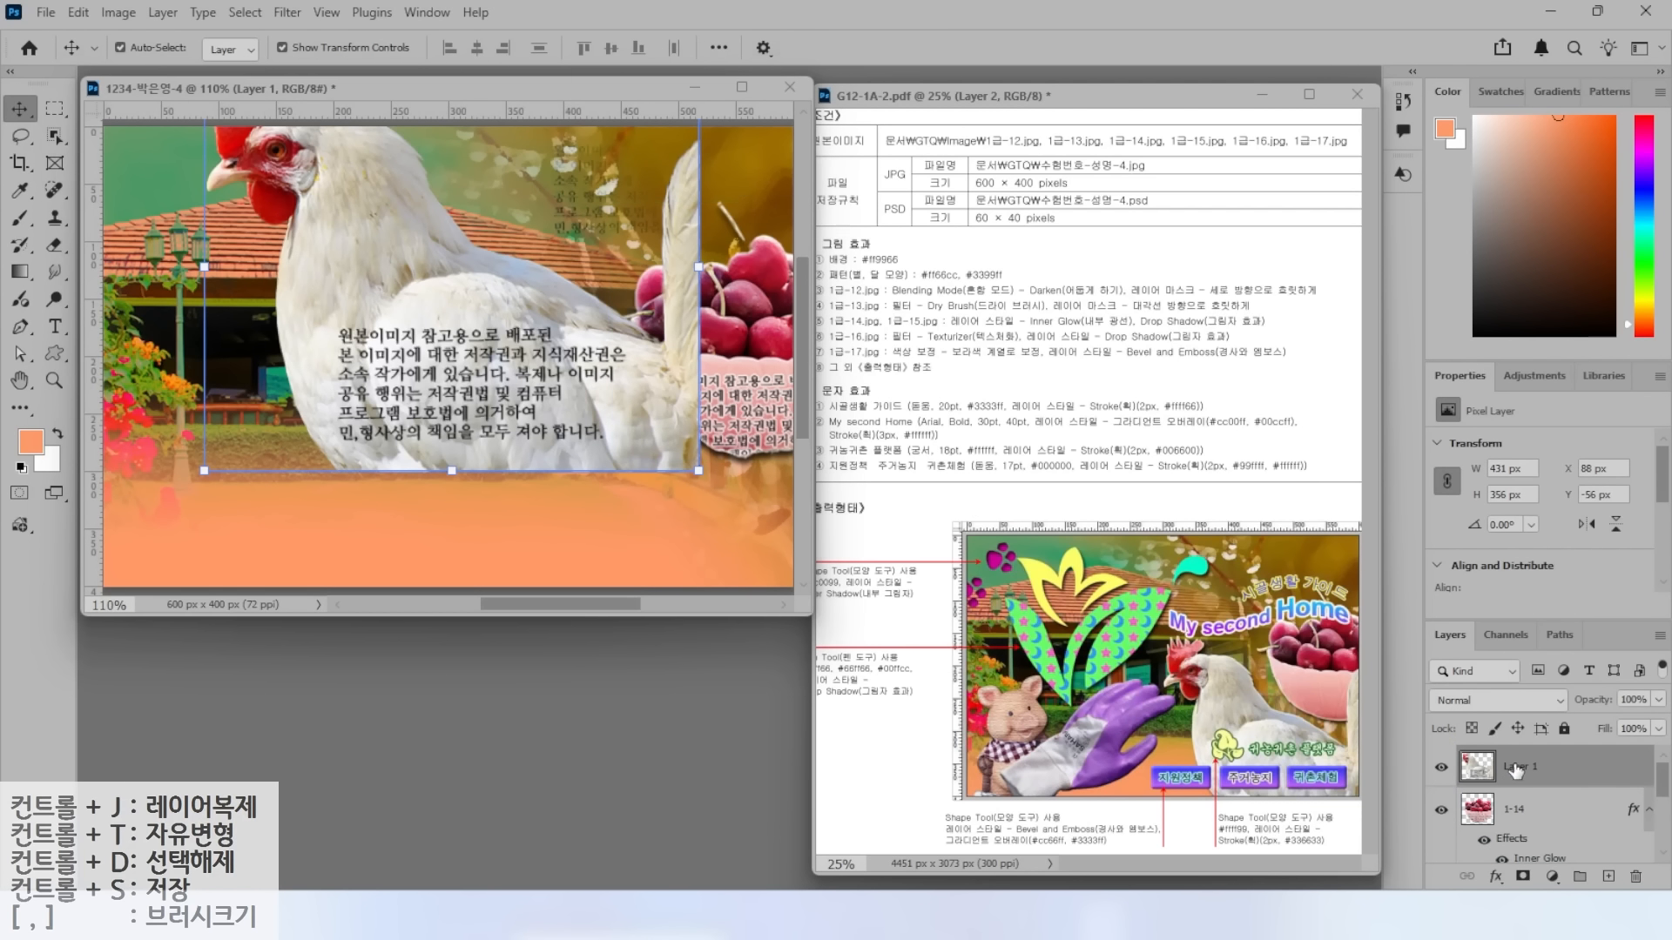
key(Return)
key(ctrl+t)
drag(205, 471, 391, 318)
drag(503, 240, 598, 515)
drag(484, 329, 453, 305)
key(Return)
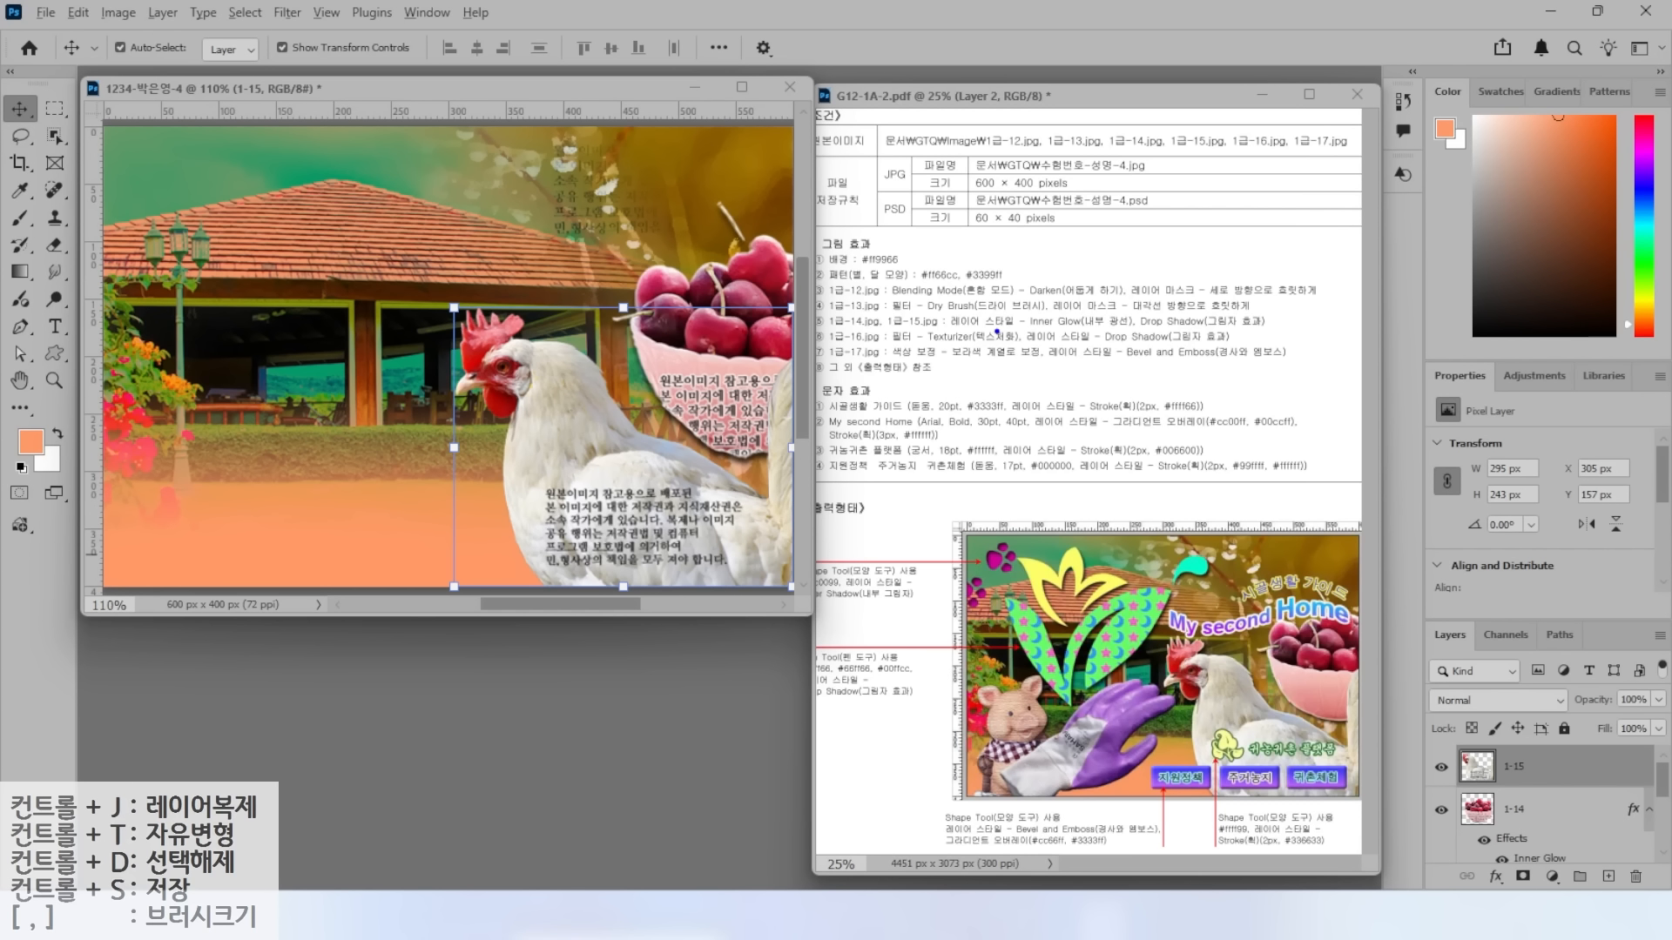
Copy layer 1-14's Inner Glow and Drop Shadow effects onto layer 1-15.
drag(974, 330, 1308, 330)
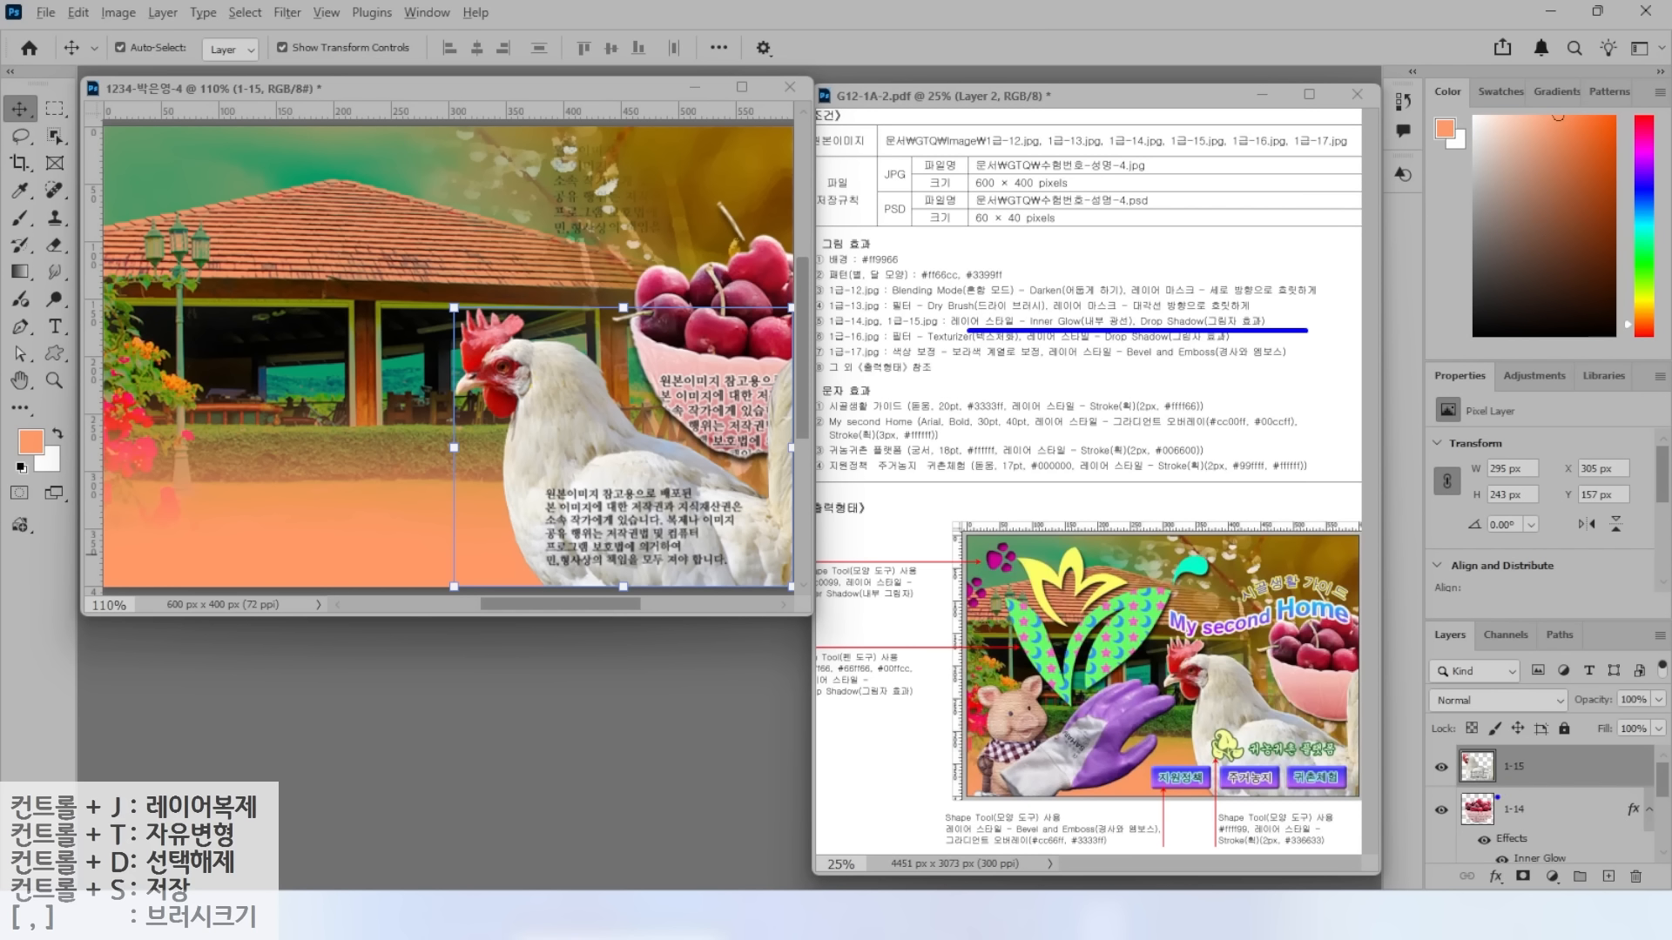
mouse_move(1529, 880)
mouse_down()
mouse_move(1551, 829)
mouse_move(1517, 889)
mouse_up()
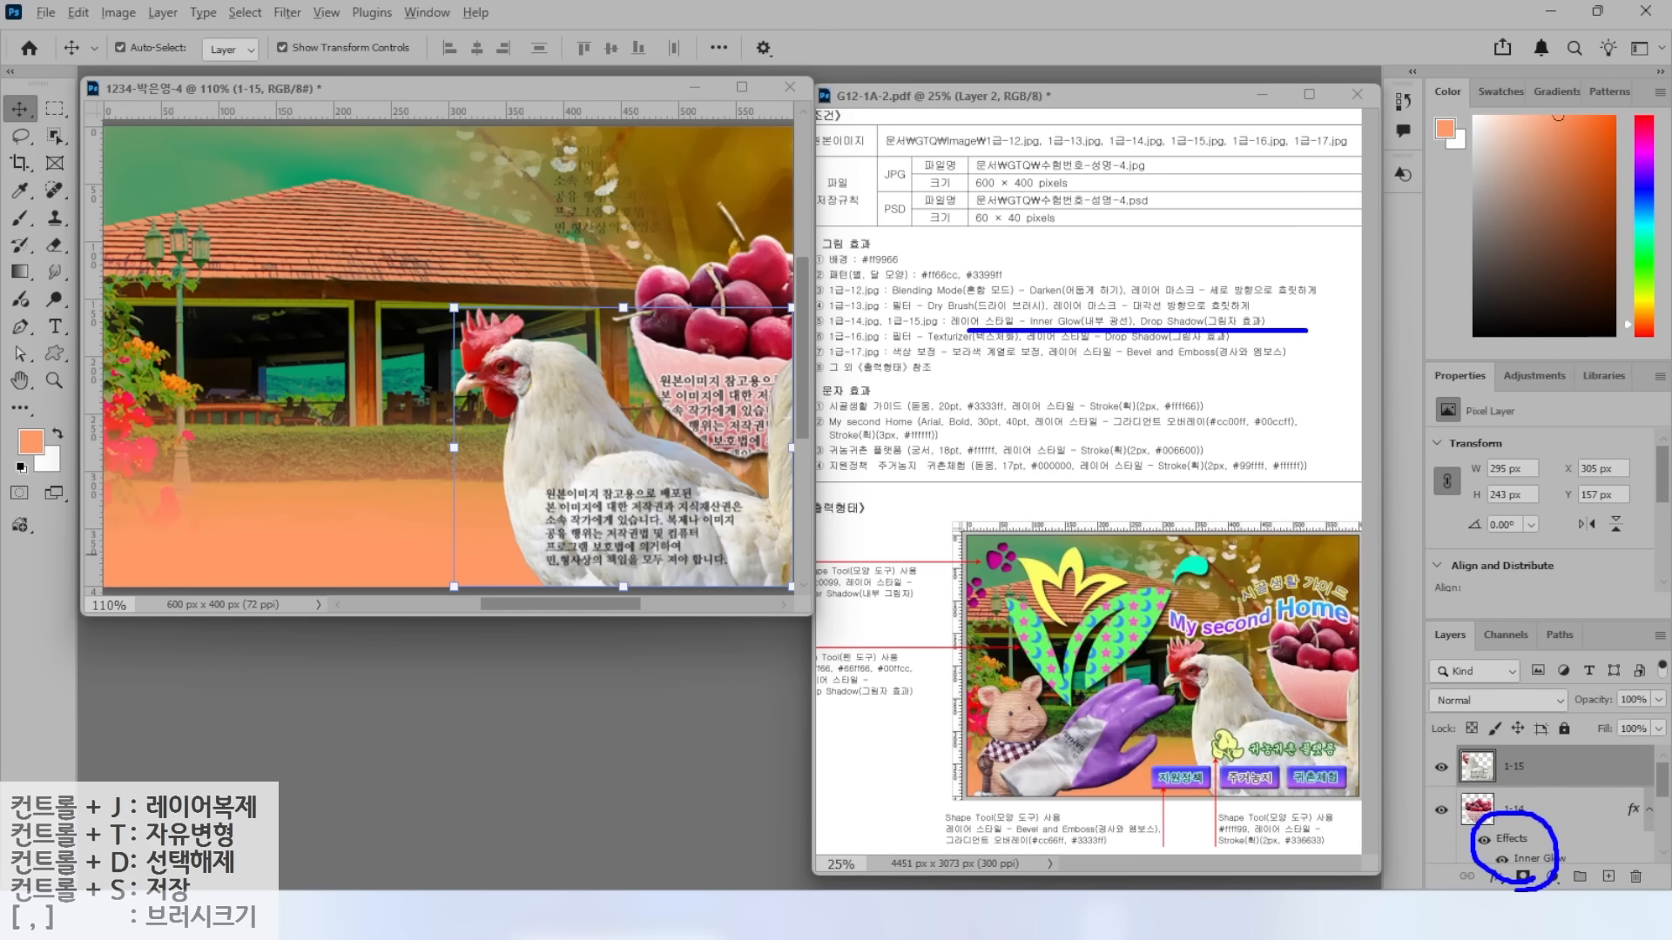
drag(1539, 837, 1561, 810)
key(Escape)
drag(1512, 839, 1520, 779)
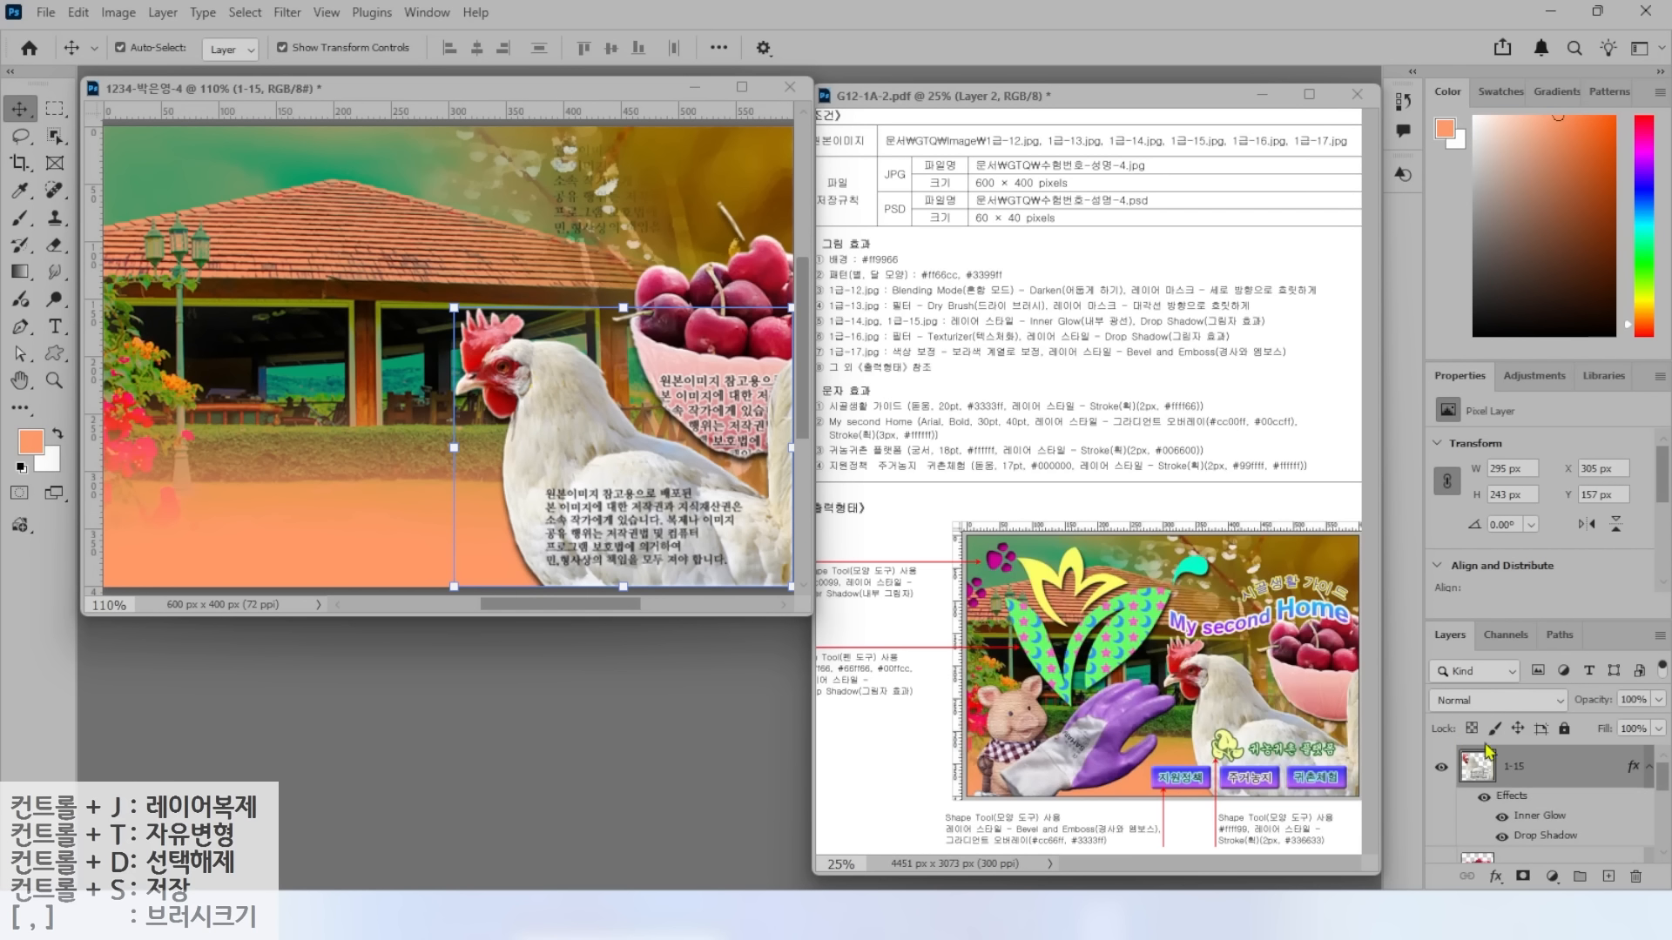
Open 1급-16.jpg, select the pig, and drag it into the composite.
key(ctrl+o)
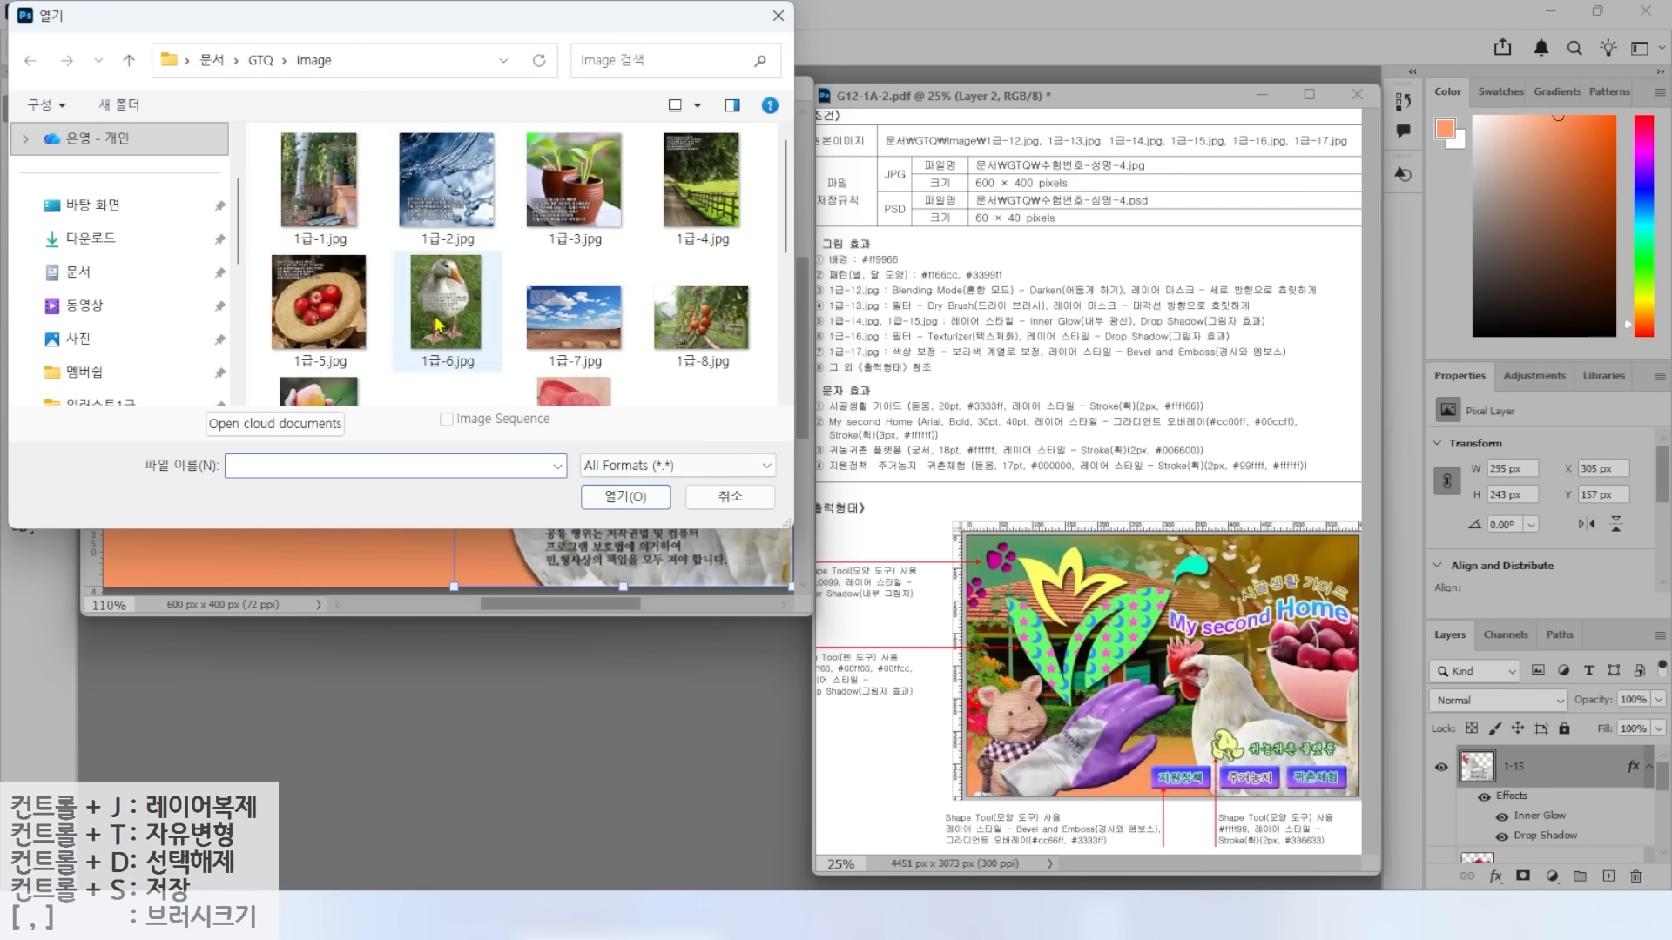
scroll(444, 313, down, 5)
double_click(685, 201)
click(54, 135)
mouse_move(261, 198)
mouse_down()
mouse_move(188, 192)
mouse_move(141, 446)
mouse_up()
mouse_move(139, 586)
mouse_down()
mouse_move(391, 509)
mouse_move(396, 257)
mouse_move(265, 170)
mouse_move(241, 187)
mouse_up()
drag(161, 129, 345, 360)
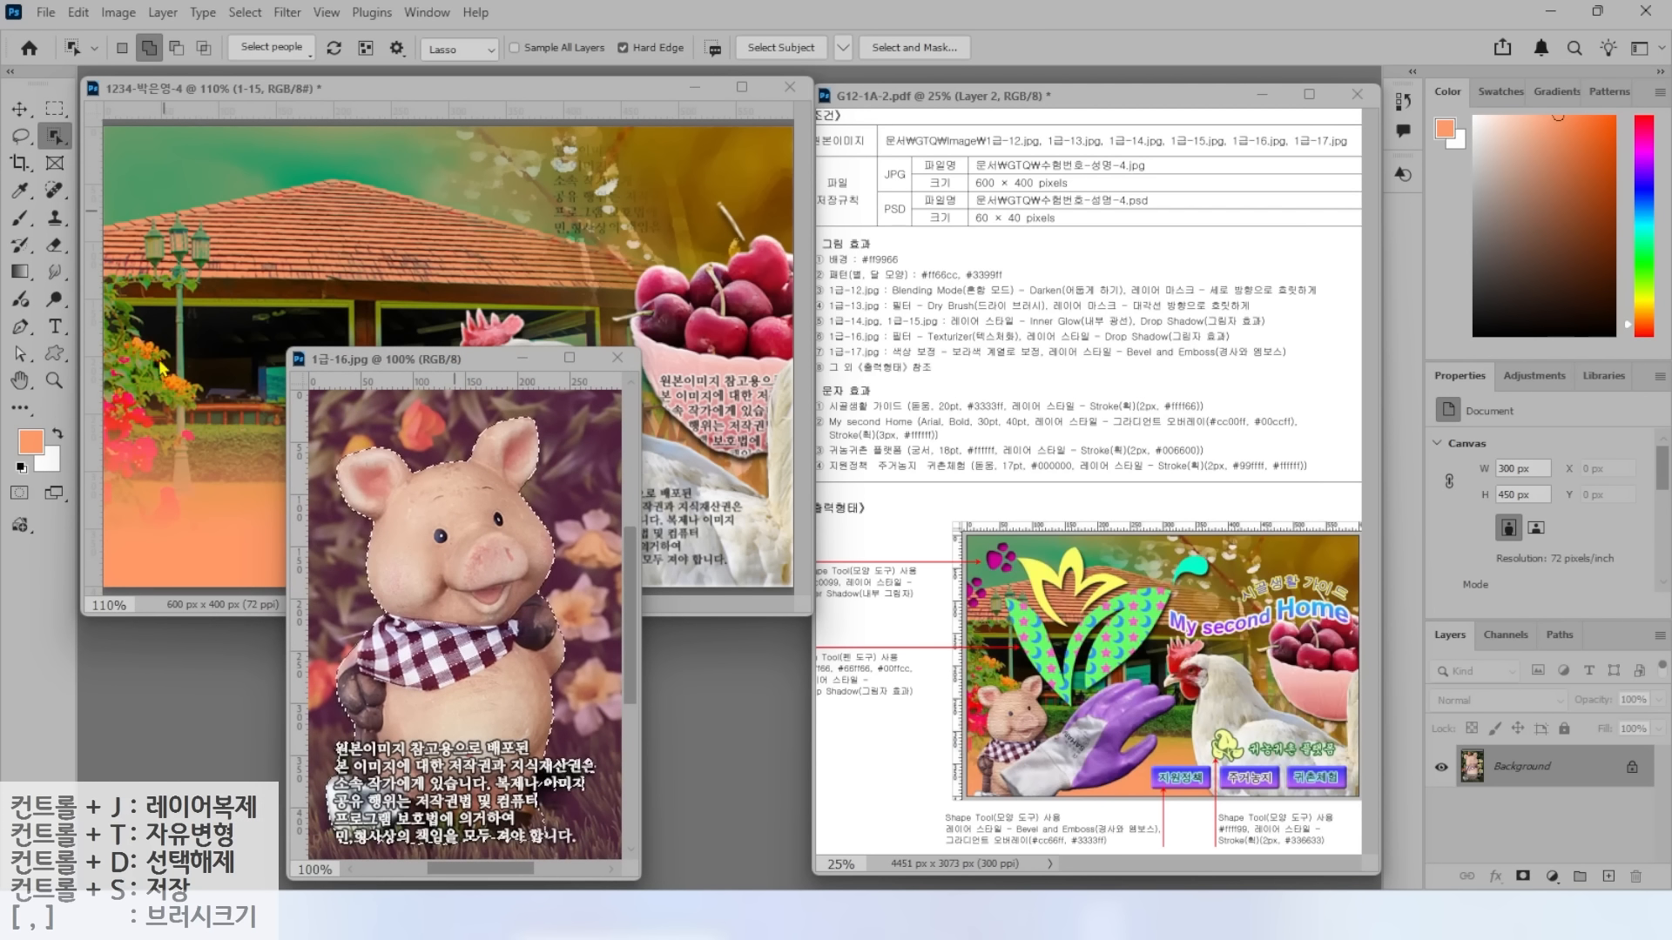
click(20, 109)
drag(435, 671, 231, 555)
click(627, 356)
Name the pig layer 1-16 and shrink it to about 141 px wide at lower left.
double_click(1510, 769)
text(1-16)
key(Return)
drag(407, 271, 254, 425)
drag(195, 533, 210, 415)
drag(308, 330, 283, 370)
key(Return)
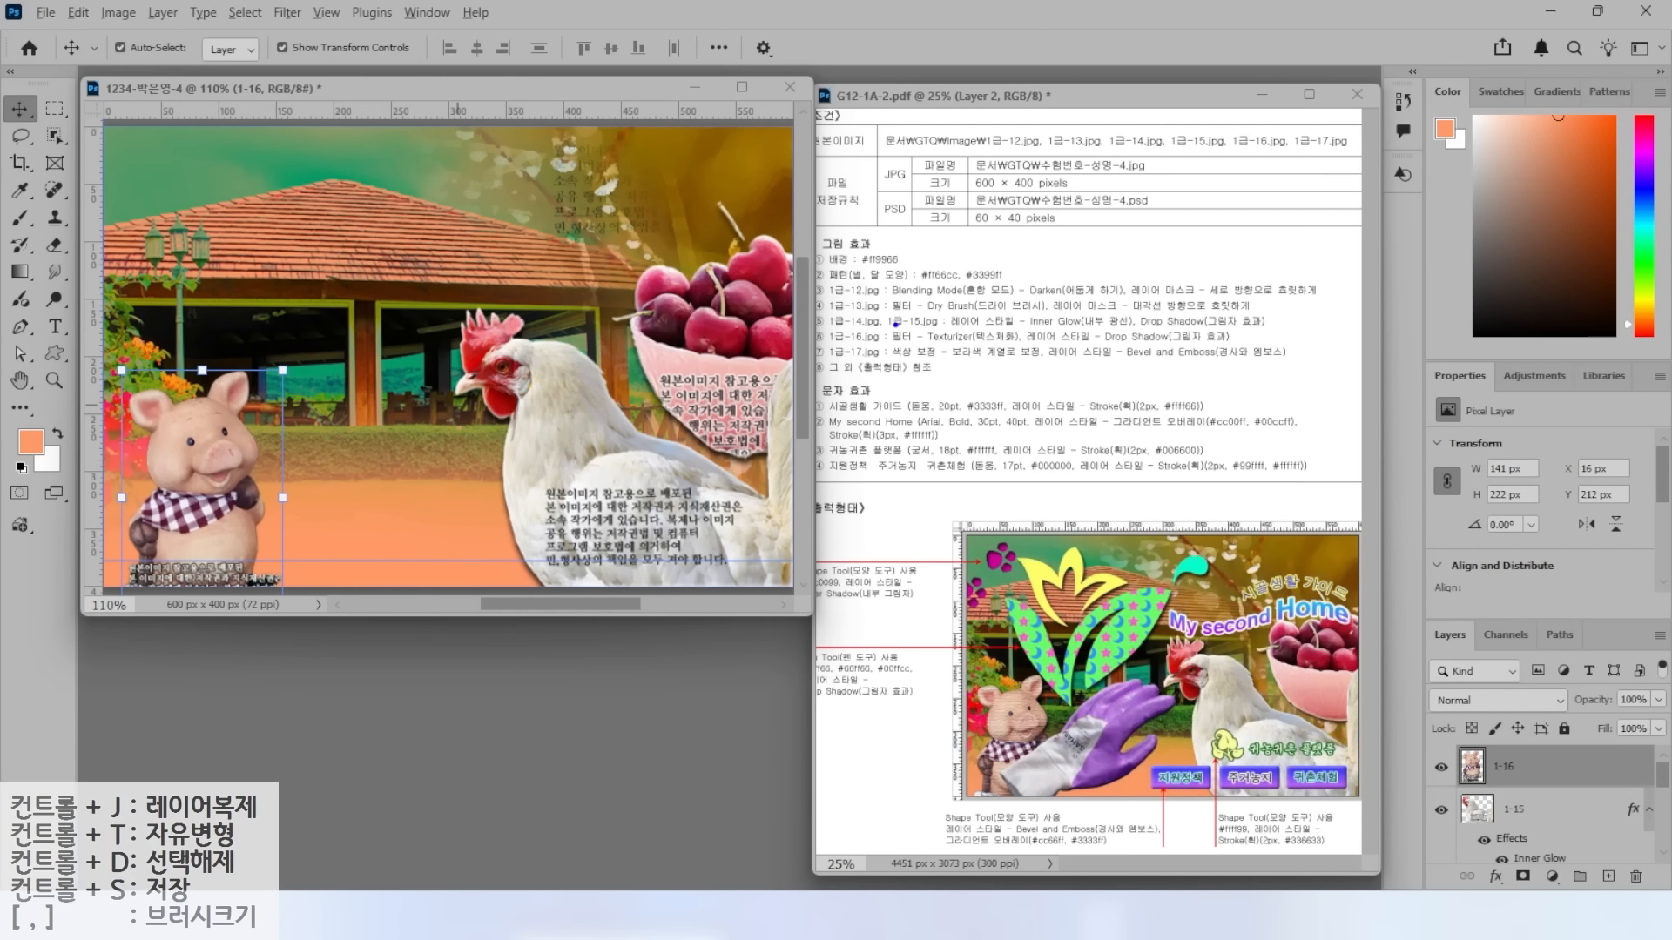
Apply the Filter Gallery's Texturizer texture to the pig.
drag(898, 346, 1118, 347)
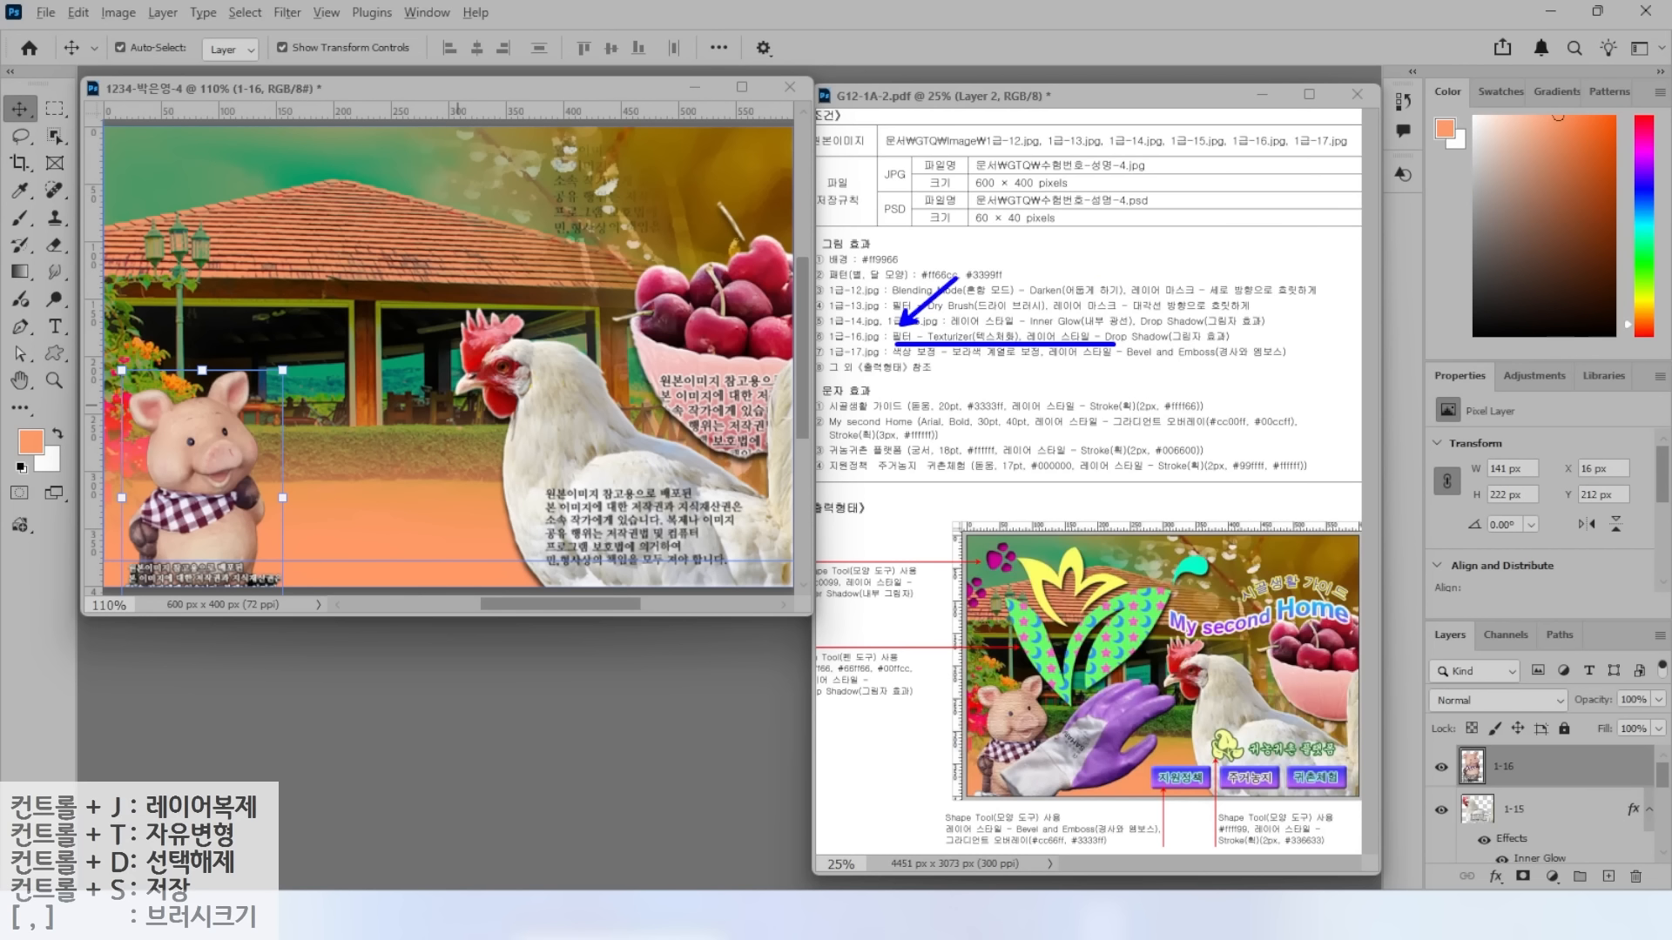
key(Escape)
click(290, 16)
click(290, 15)
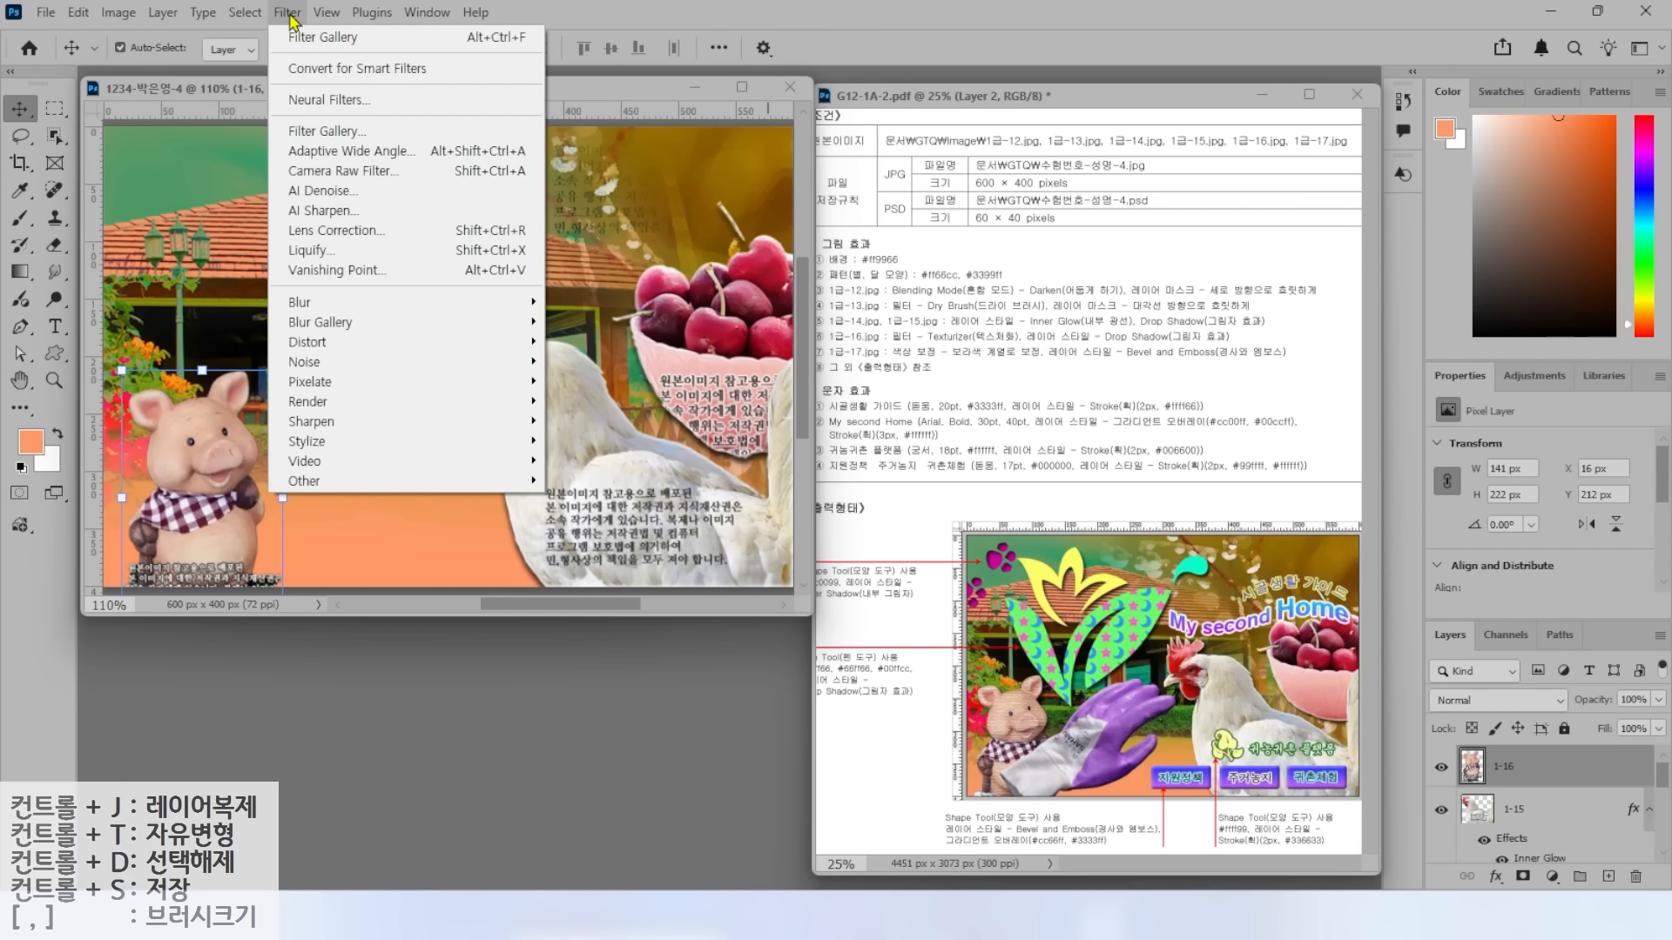
click(318, 131)
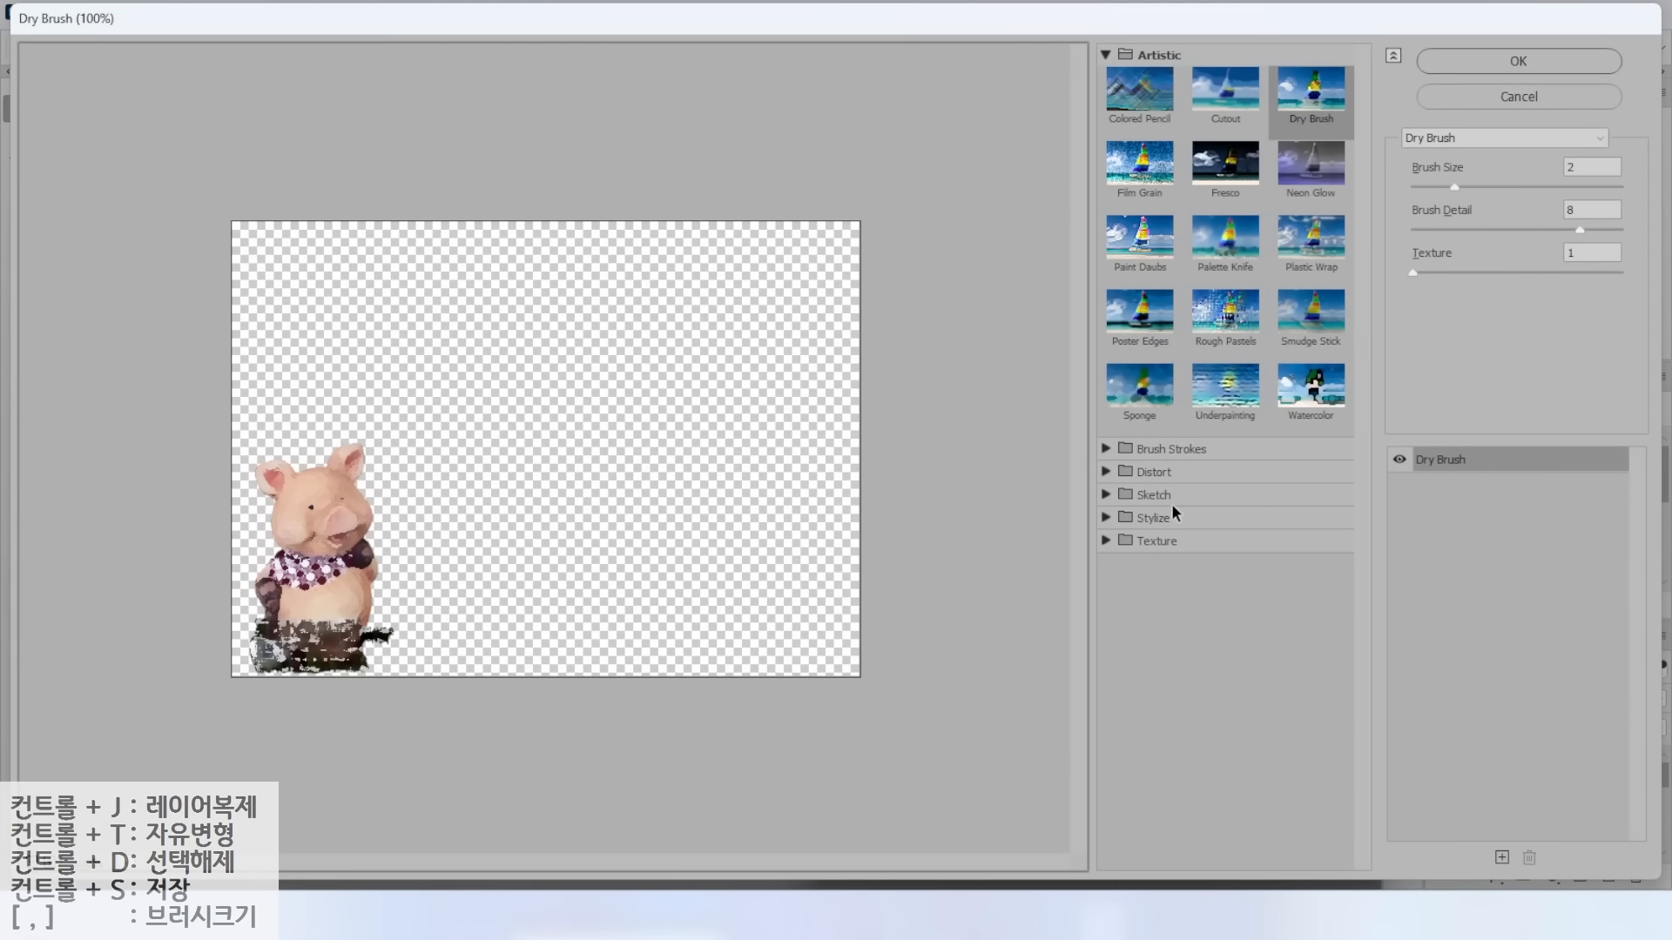
click(1170, 542)
click(1310, 648)
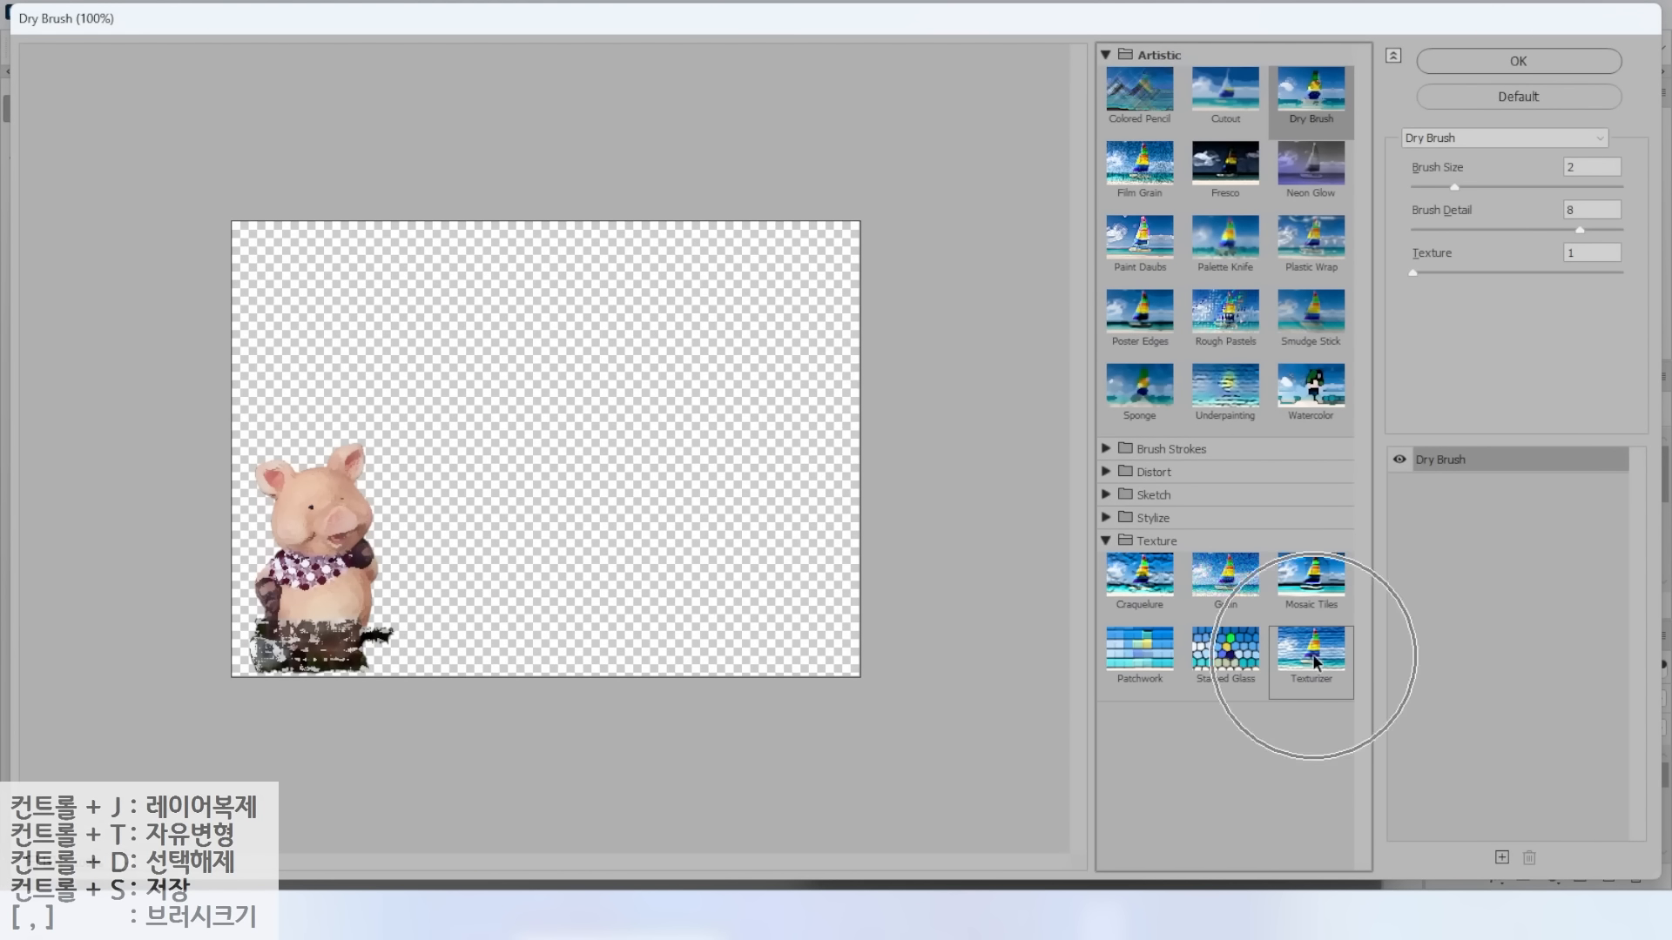
click(1508, 66)
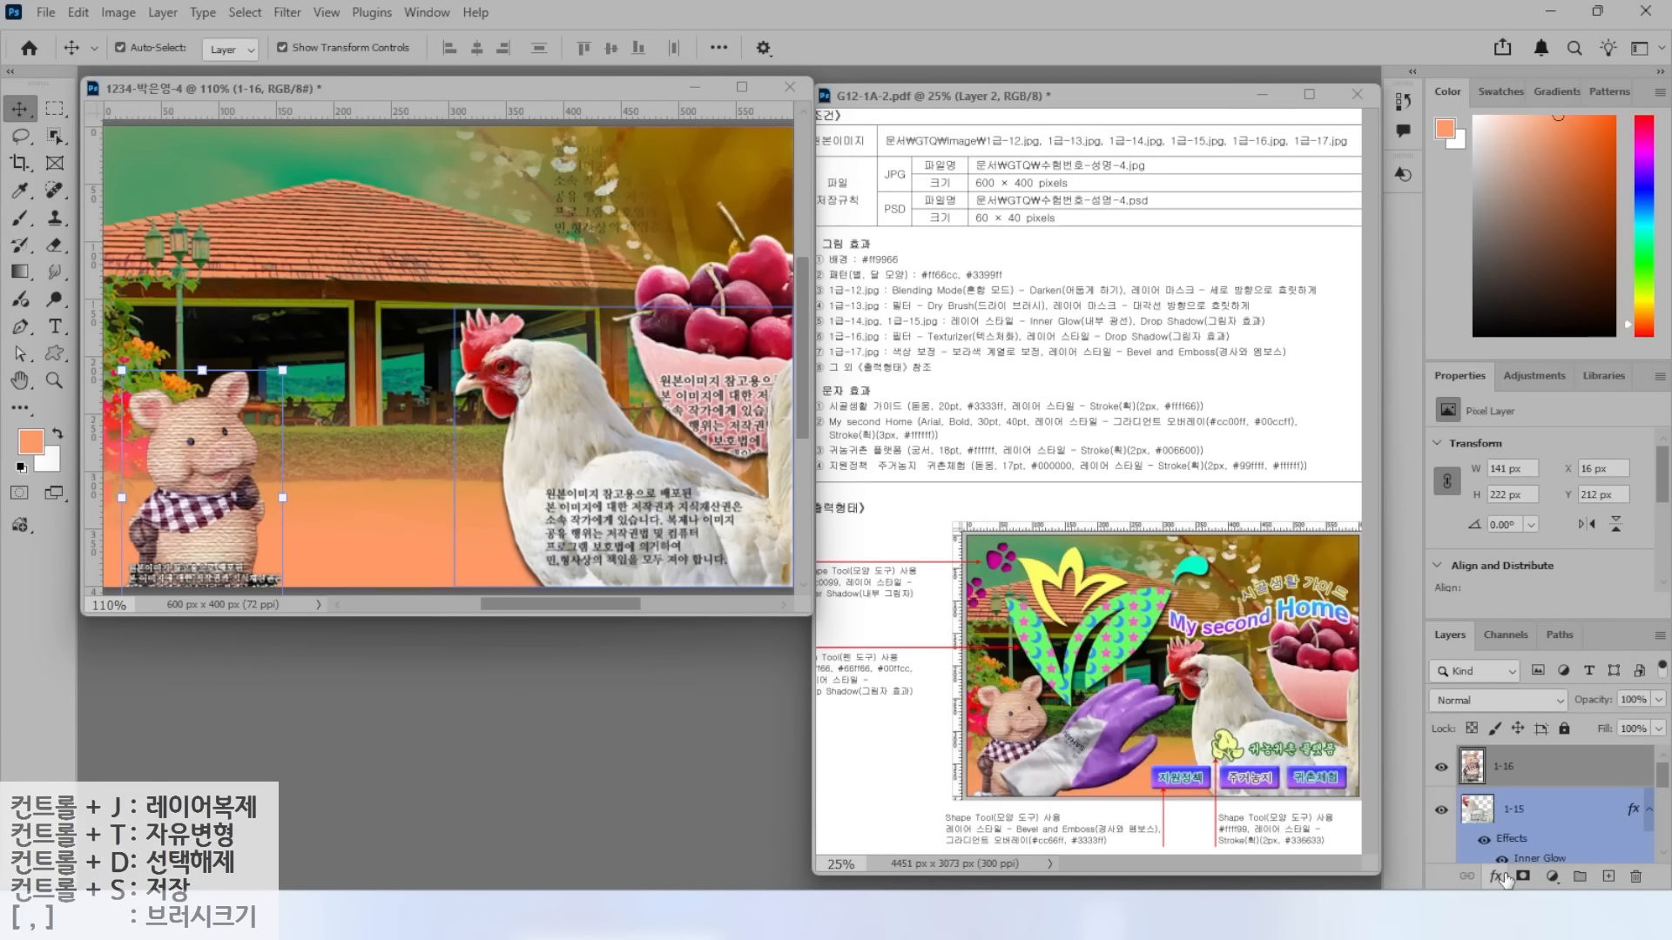
Add a Drop Shadow to layer 1-16 and call up the Open dialog.
click(1496, 876)
click(1546, 865)
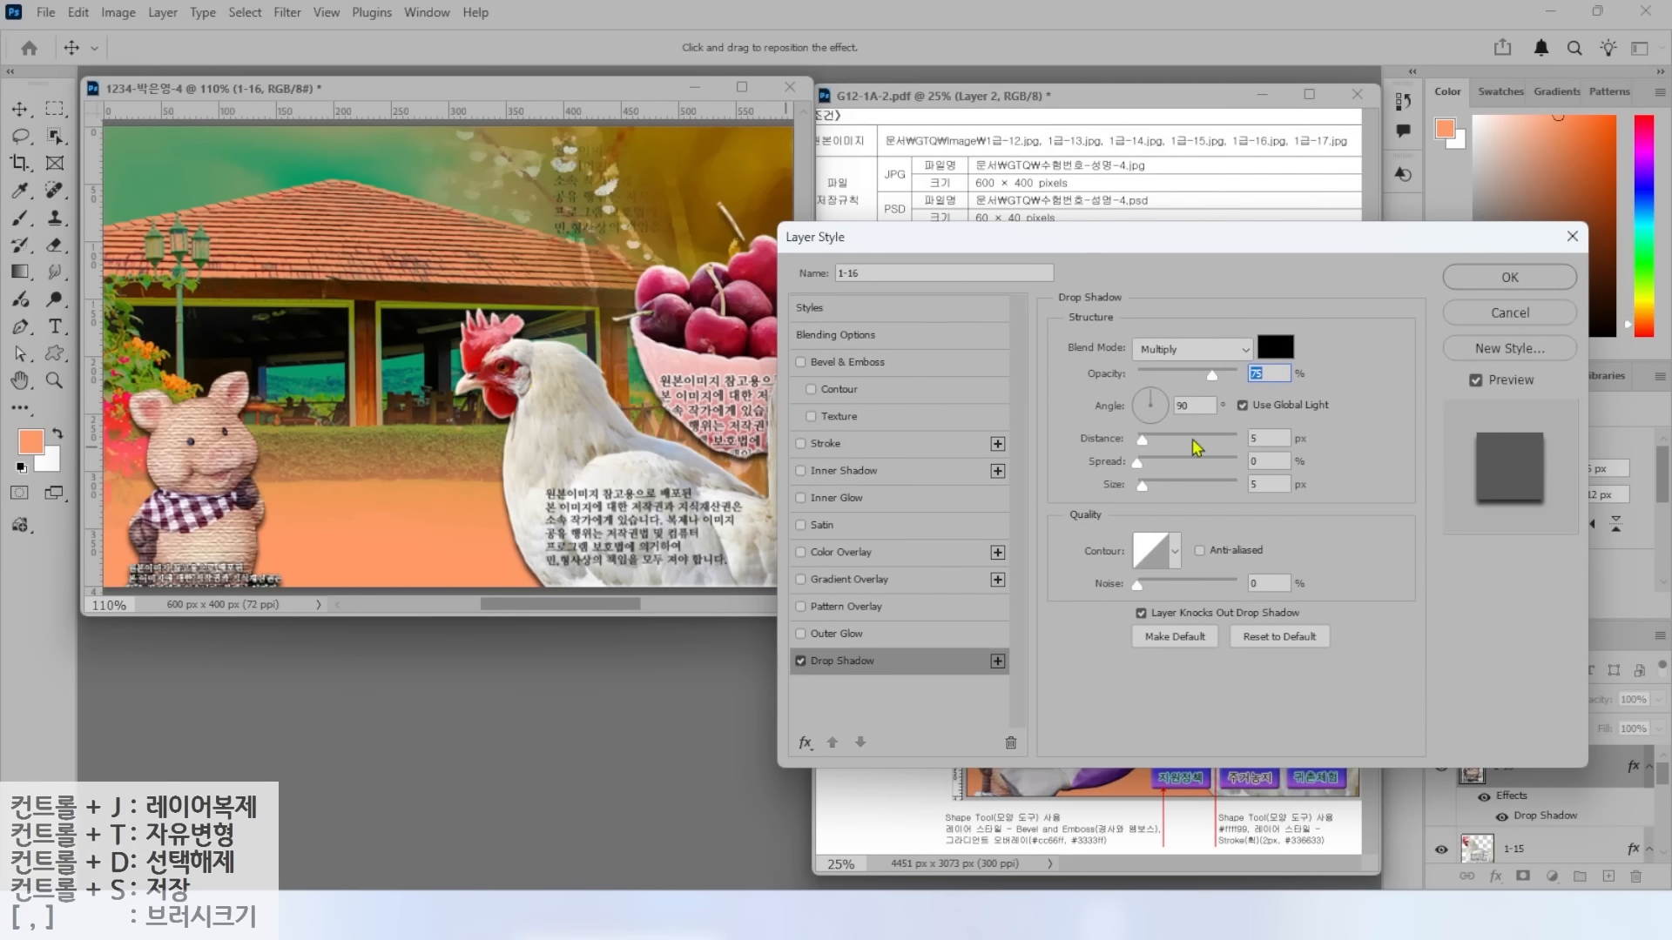
click(1485, 267)
key(ctrl+o)
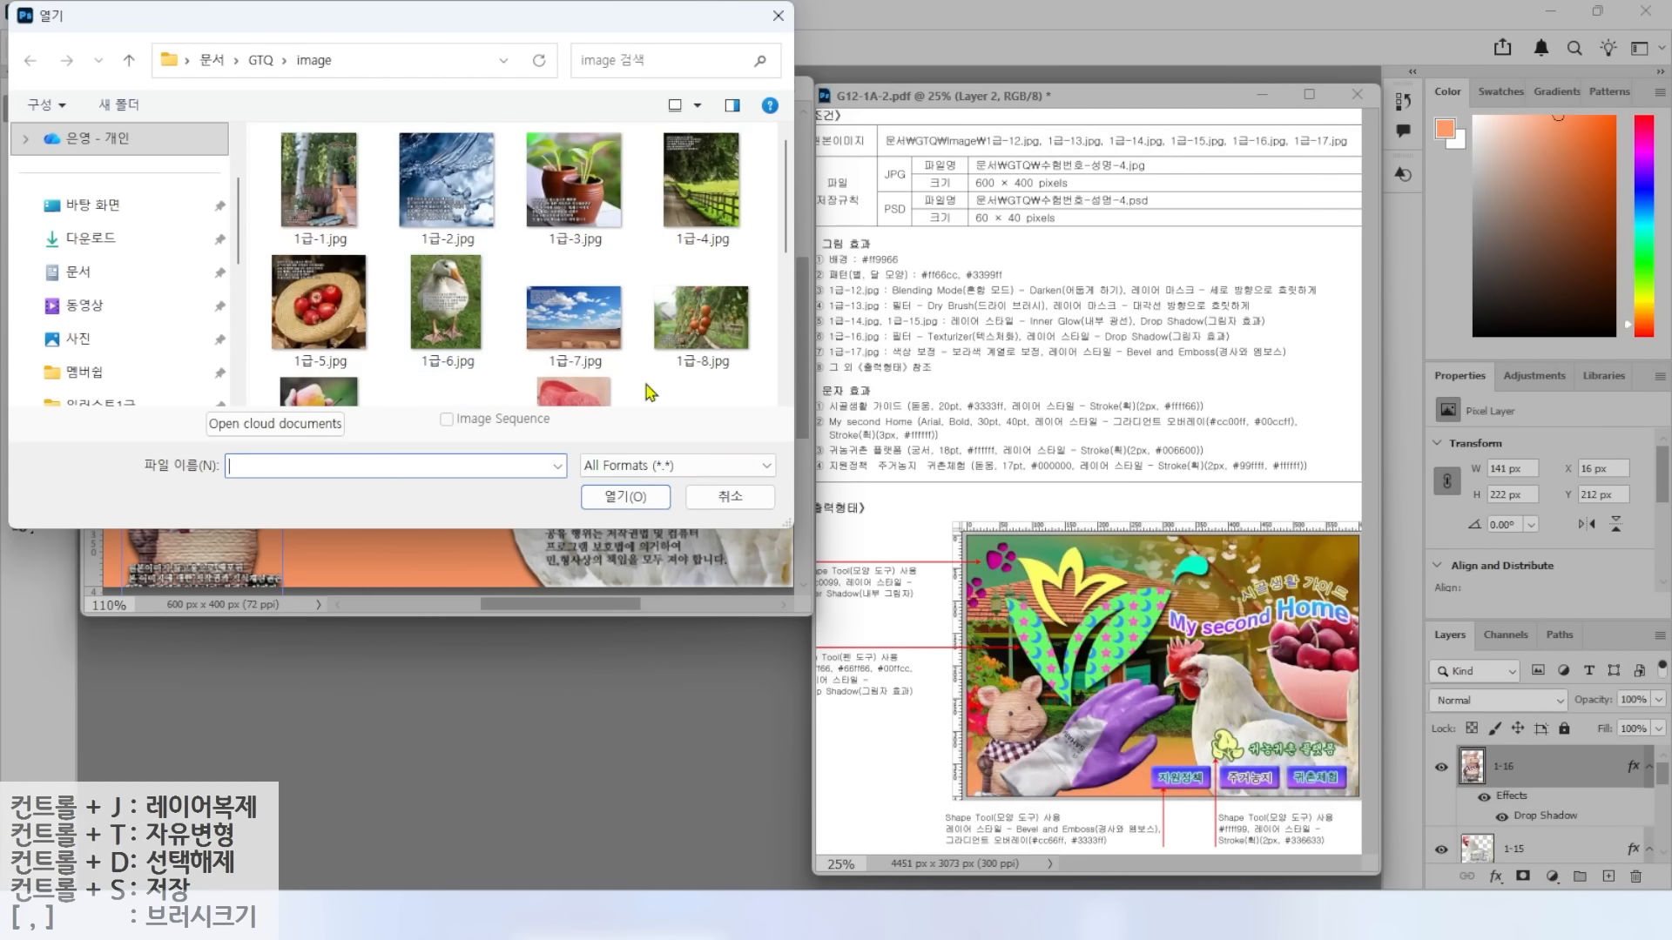
Open 1급-17.jpg, select the glove, drag it into the composite, and discard the source changes.
scroll(610, 374, down, 3)
double_click(319, 353)
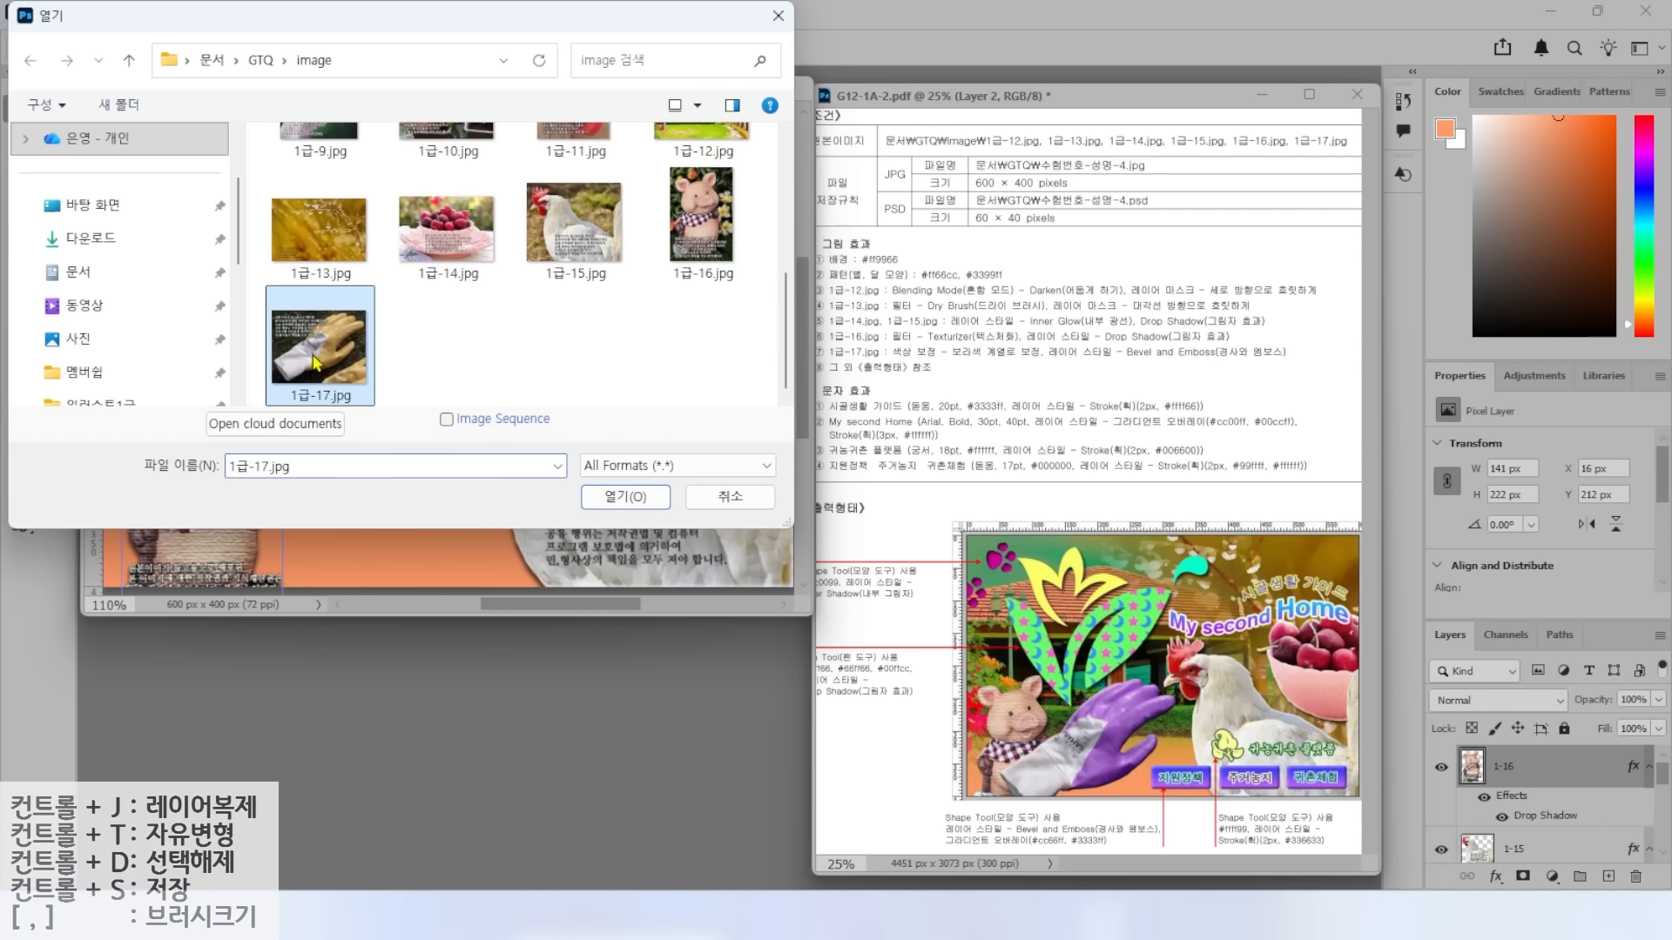
drag(261, 135, 471, 353)
key(w)
mouse_move(338, 613)
mouse_down()
mouse_move(461, 535)
mouse_move(588, 411)
mouse_move(719, 388)
mouse_move(788, 439)
mouse_move(653, 662)
mouse_move(448, 729)
mouse_move(340, 618)
mouse_up()
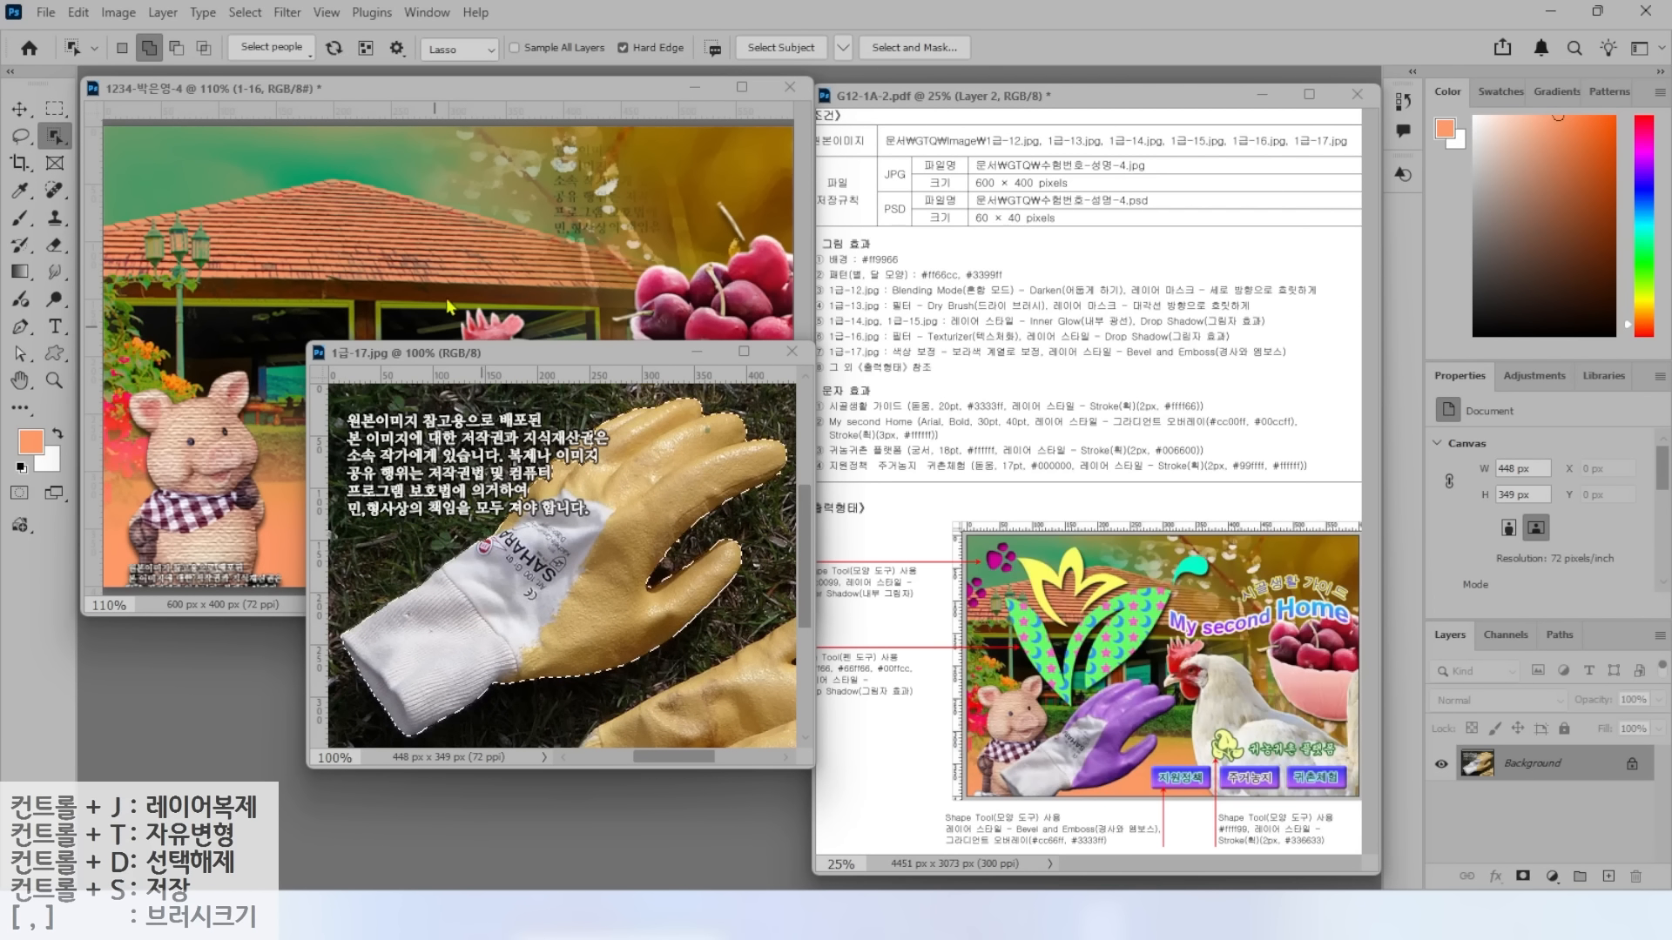
click(19, 109)
drag(609, 539, 276, 457)
click(609, 688)
click(791, 352)
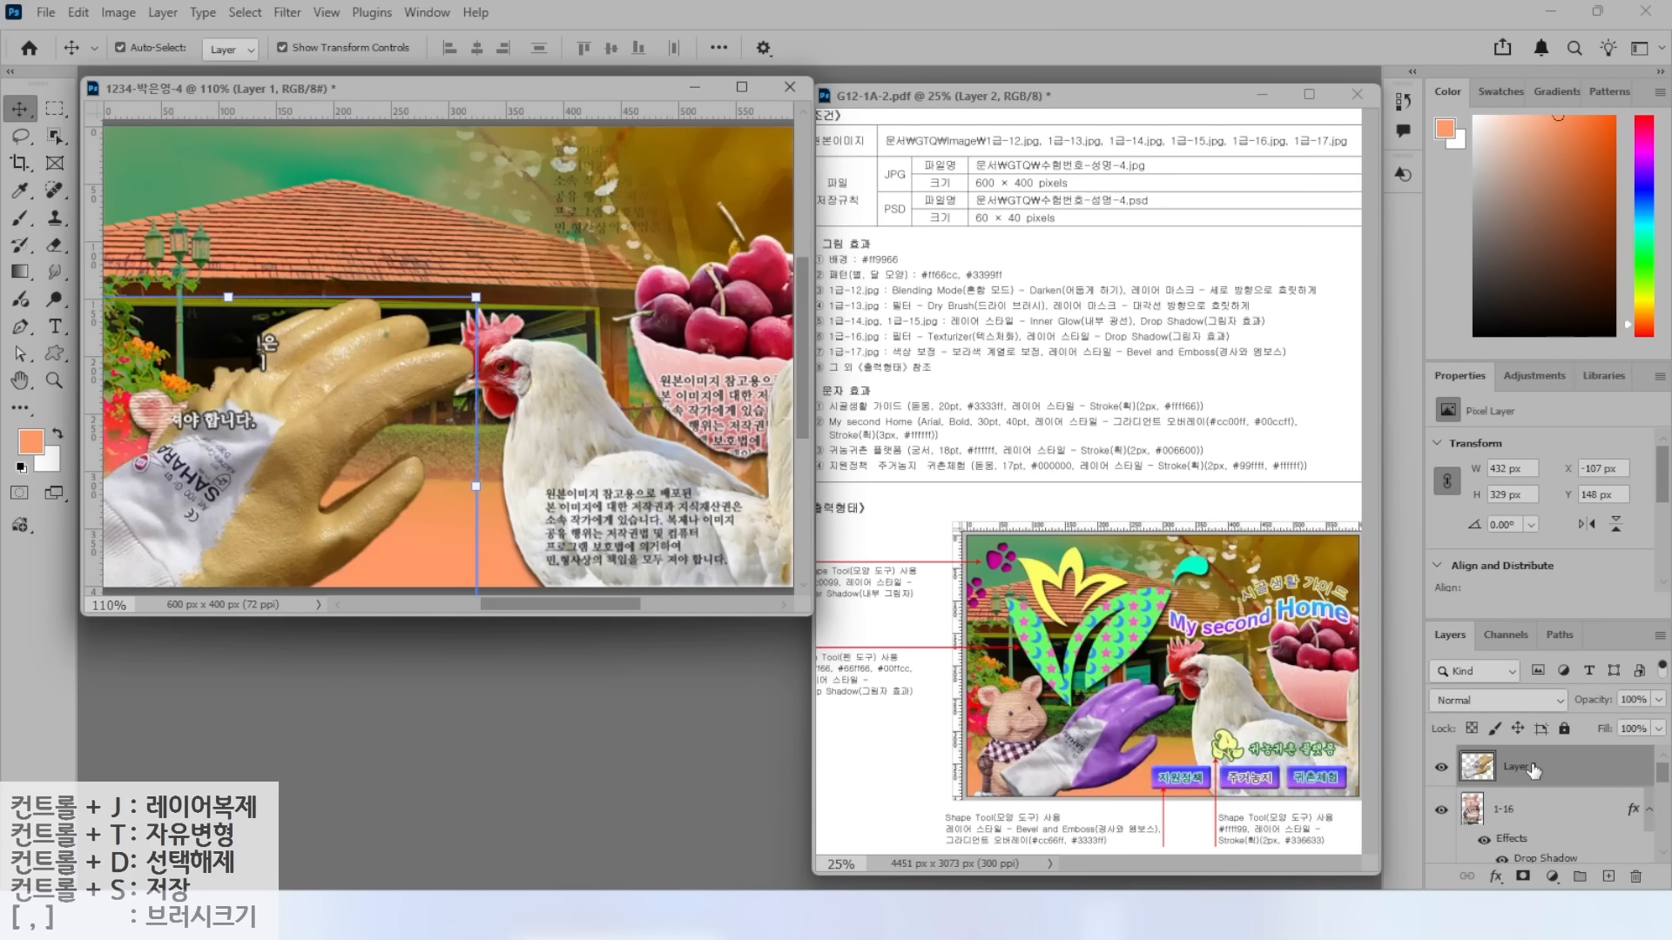
Name the glove layer 1-17 and scale it to about 61% beside the pig.
double_click(1520, 765)
text(1-17)
key(Return)
key(ctrl+t)
drag(475, 297, 315, 420)
drag(251, 494, 364, 431)
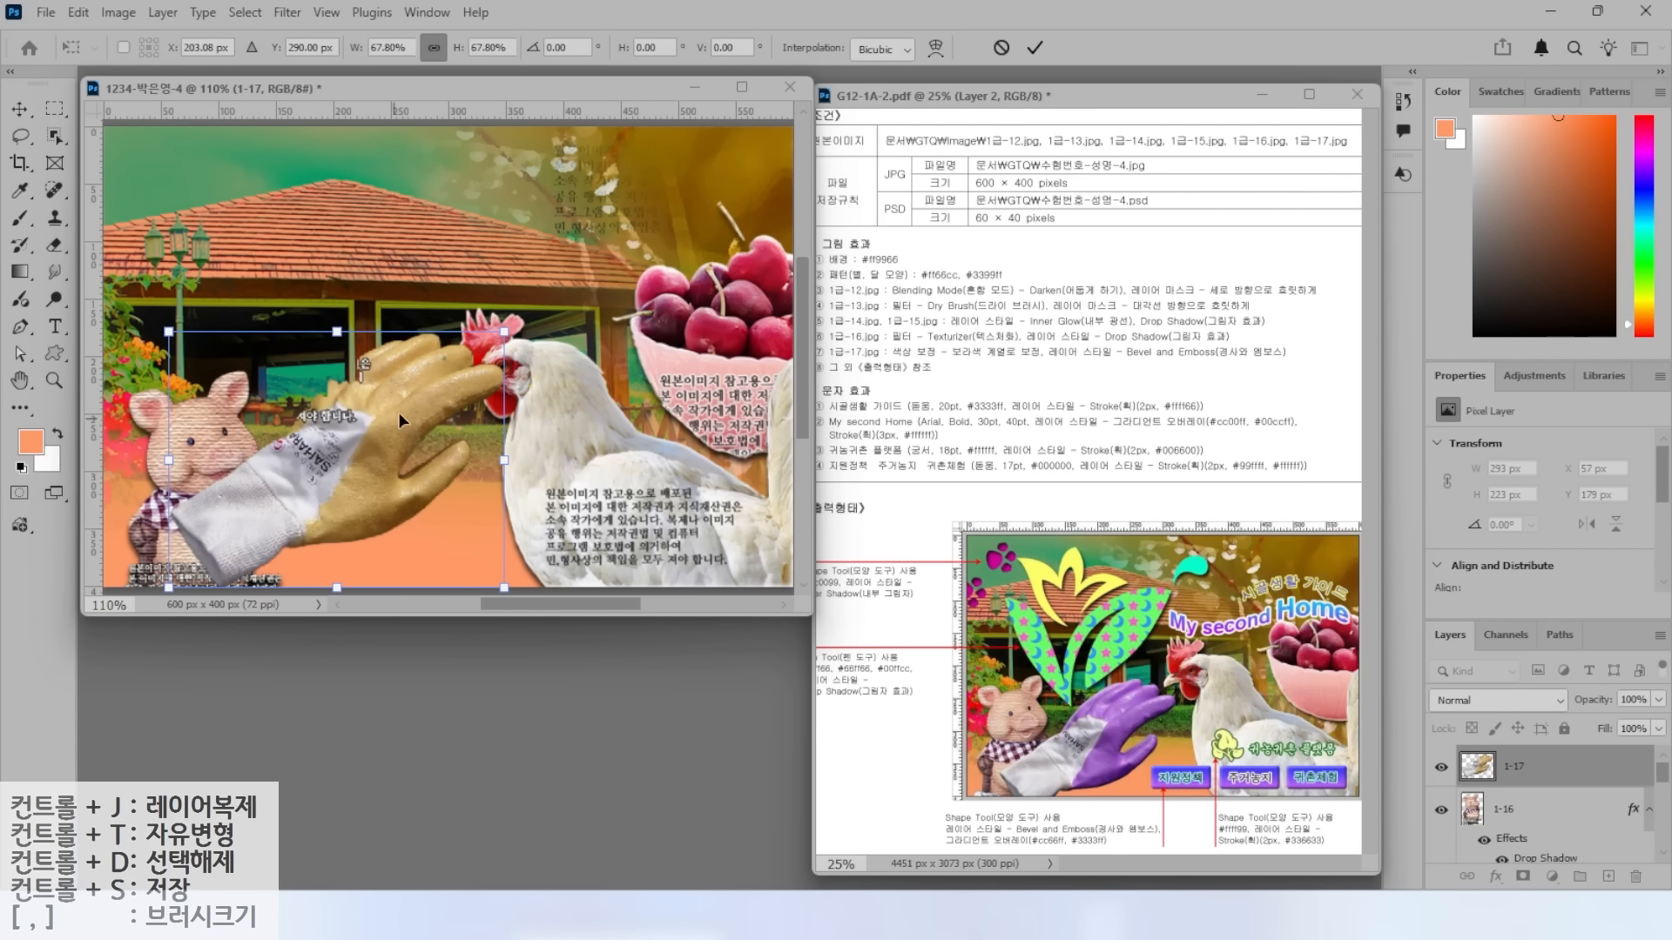
drag(502, 331, 448, 373)
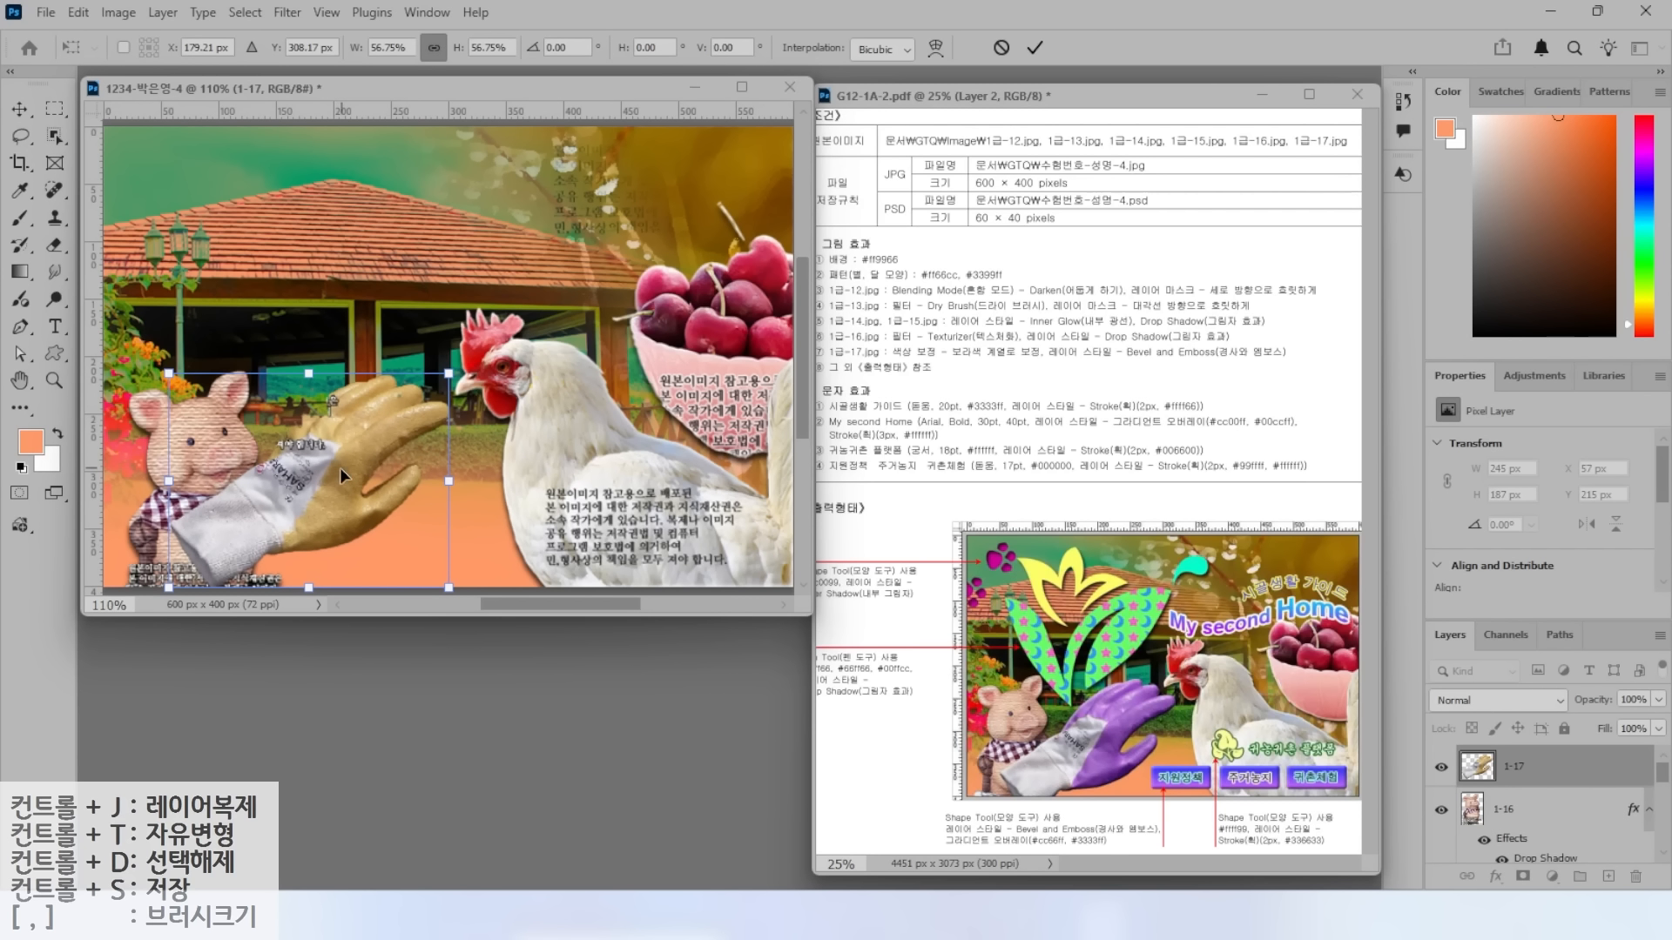
drag(334, 472, 332, 511)
drag(446, 412, 469, 395)
key(Return)
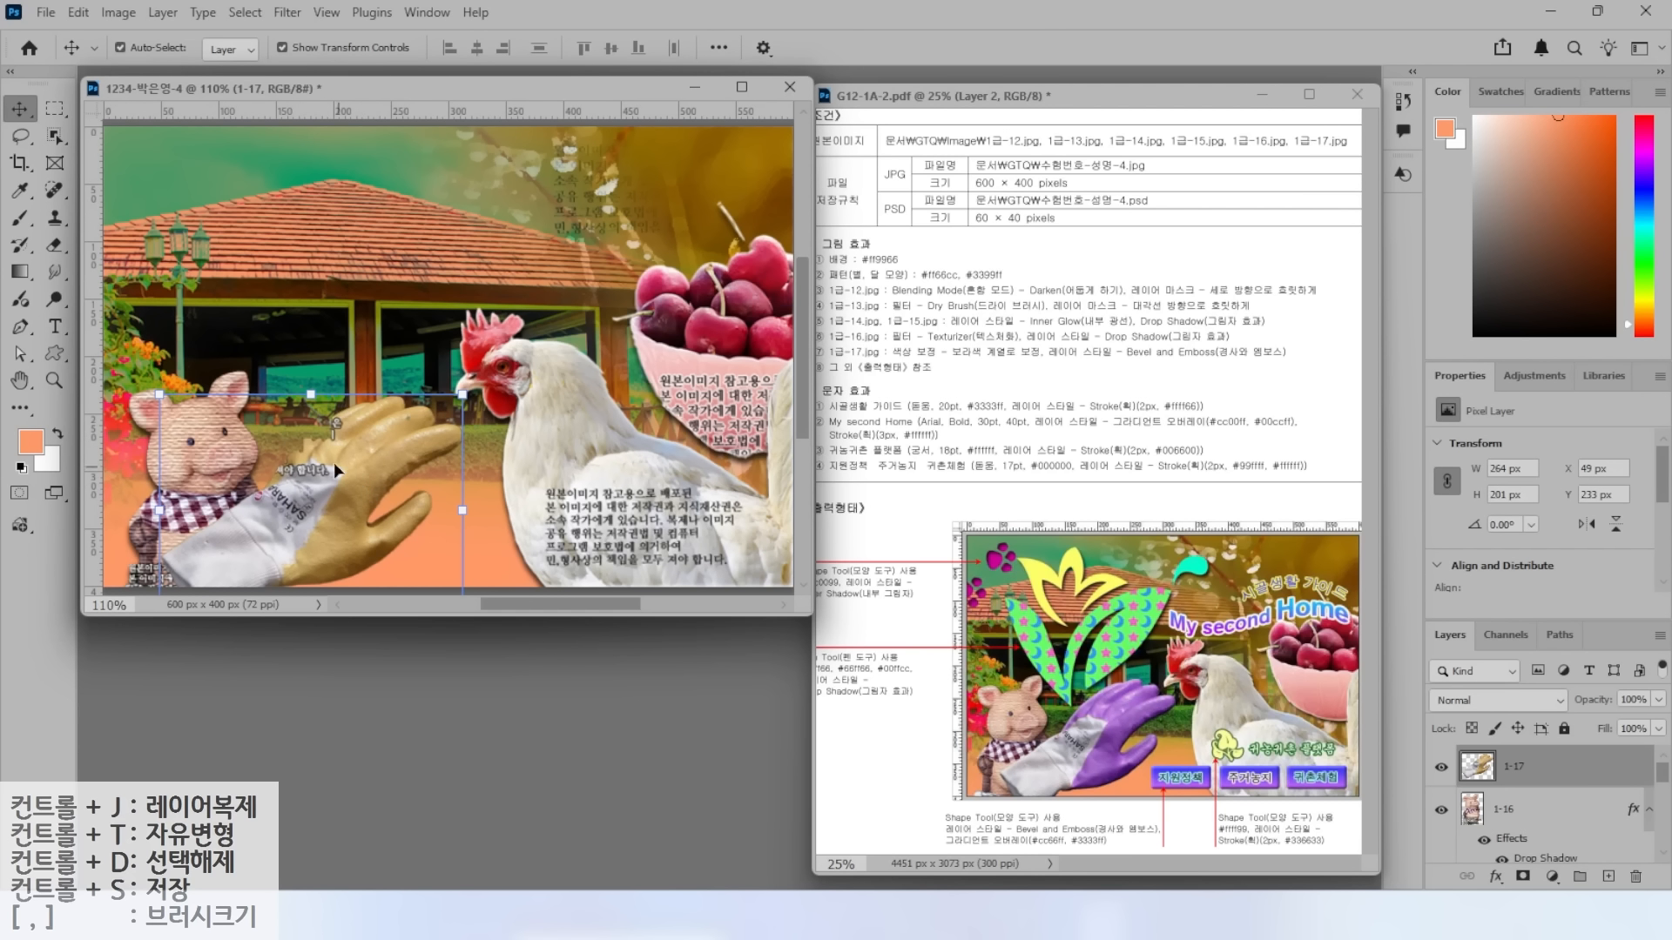
Recolour the glove violet with a Hue/Saturation hue shift of about -130.
drag(255, 511, 187, 461)
mouse_move(270, 466)
mouse_down()
mouse_move(294, 527)
mouse_move(250, 589)
mouse_move(419, 555)
mouse_move(500, 401)
mouse_move(444, 339)
mouse_move(295, 403)
mouse_move(258, 465)
mouse_up()
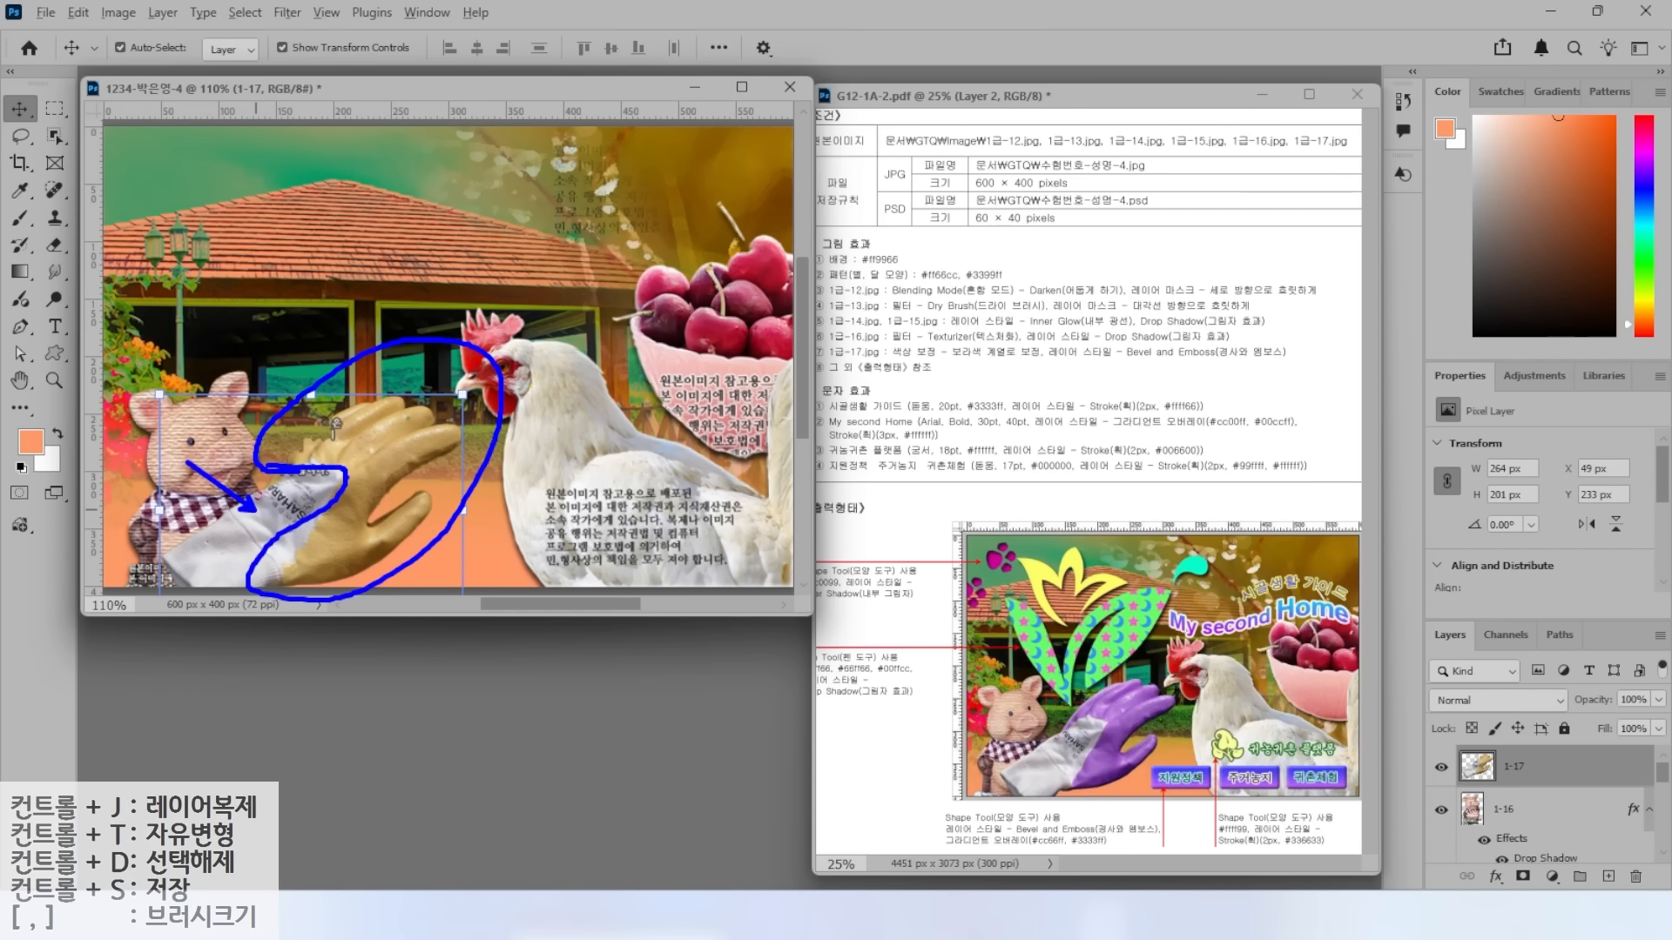
key(Escape)
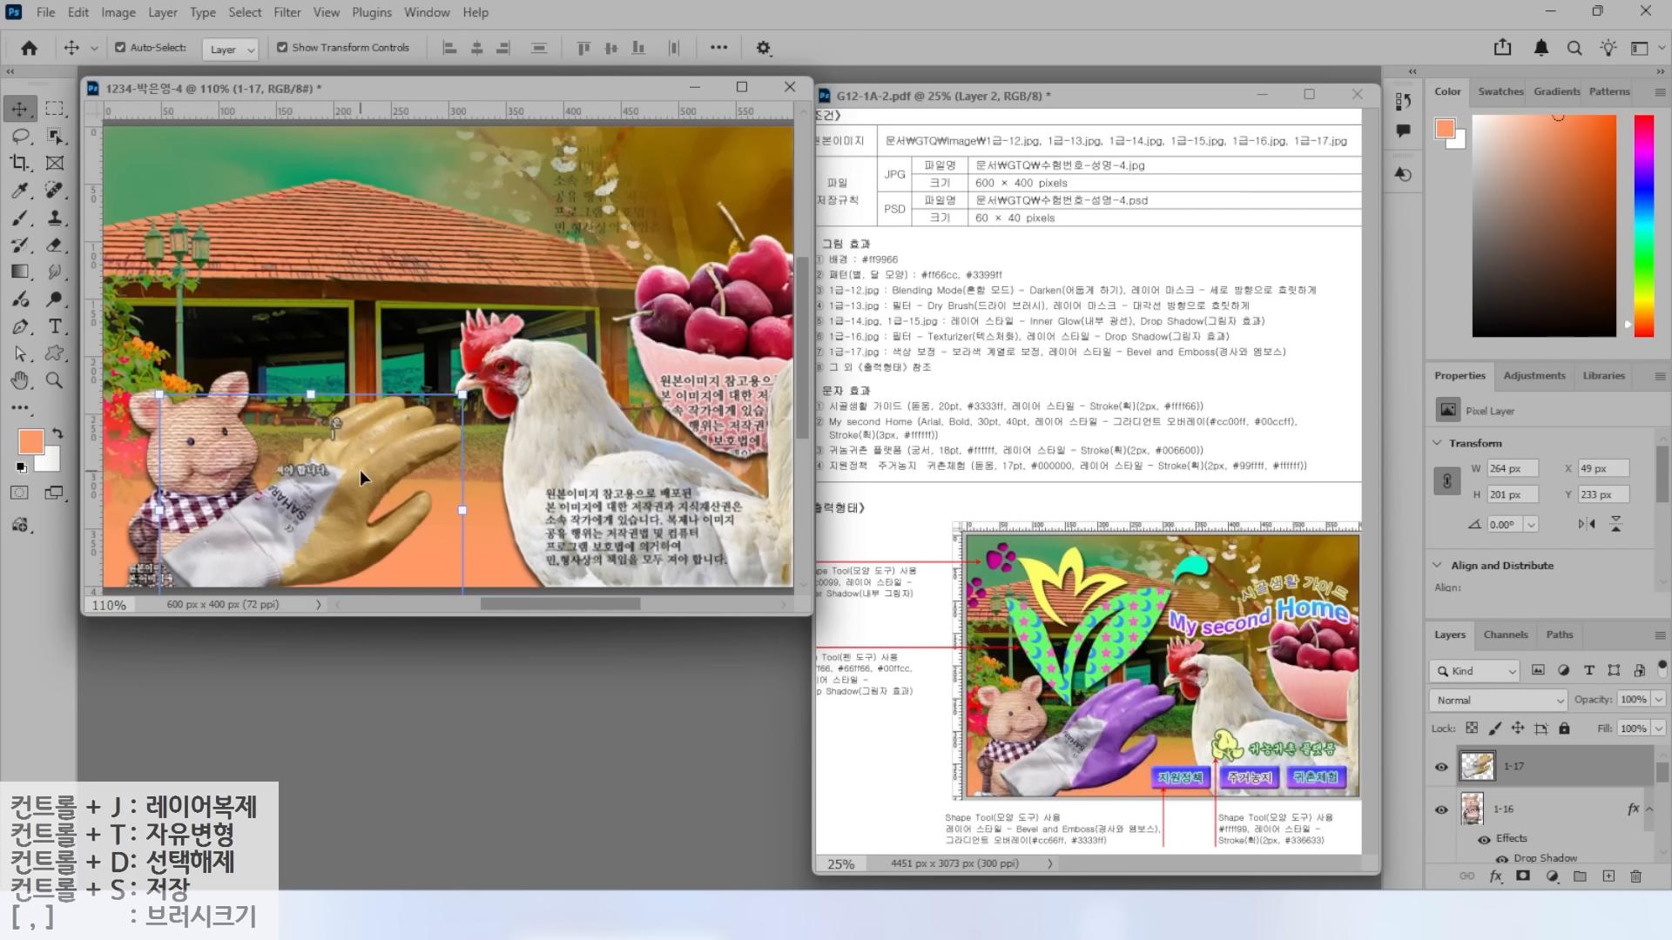
click(122, 13)
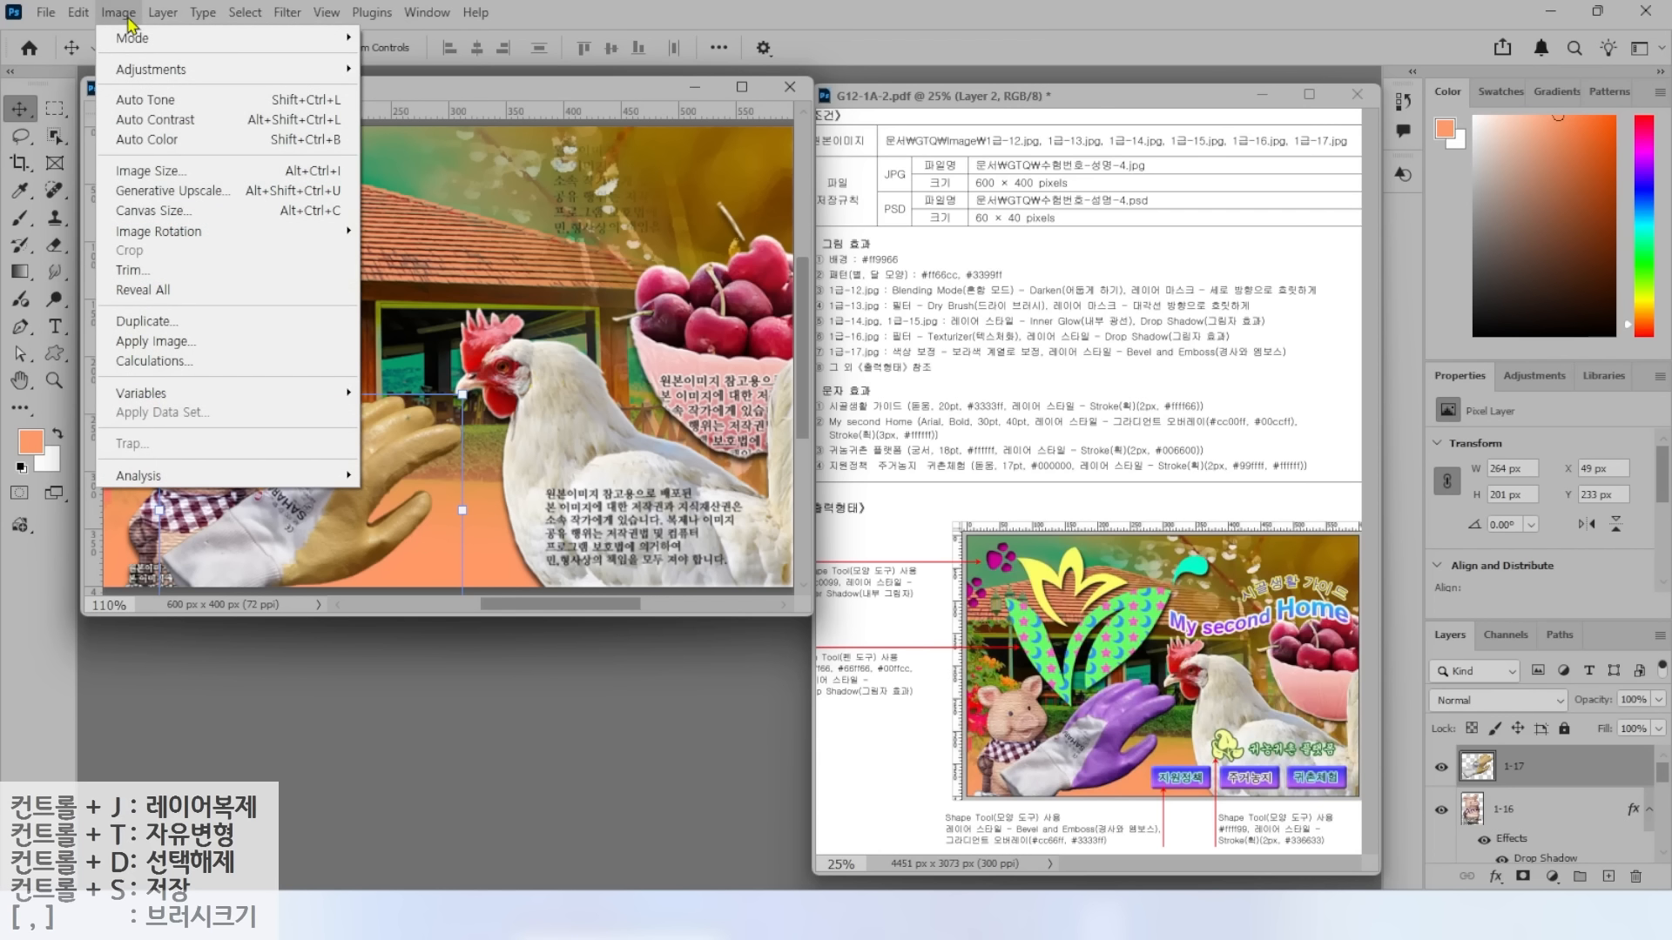
mouse_move(144, 69)
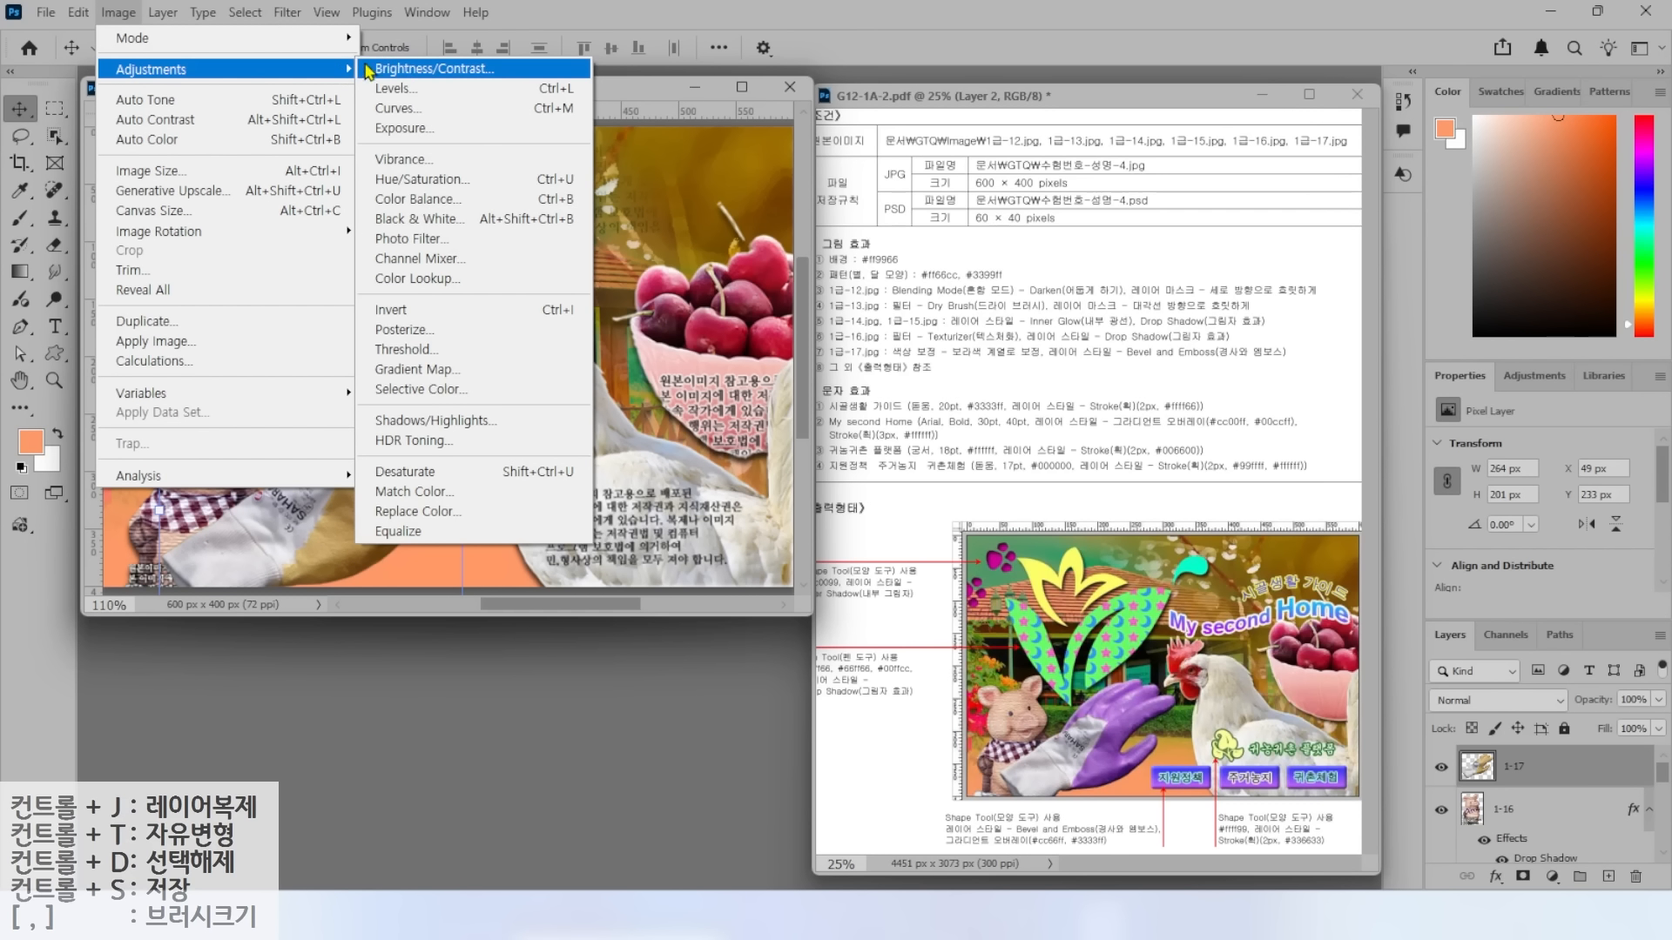
click(409, 179)
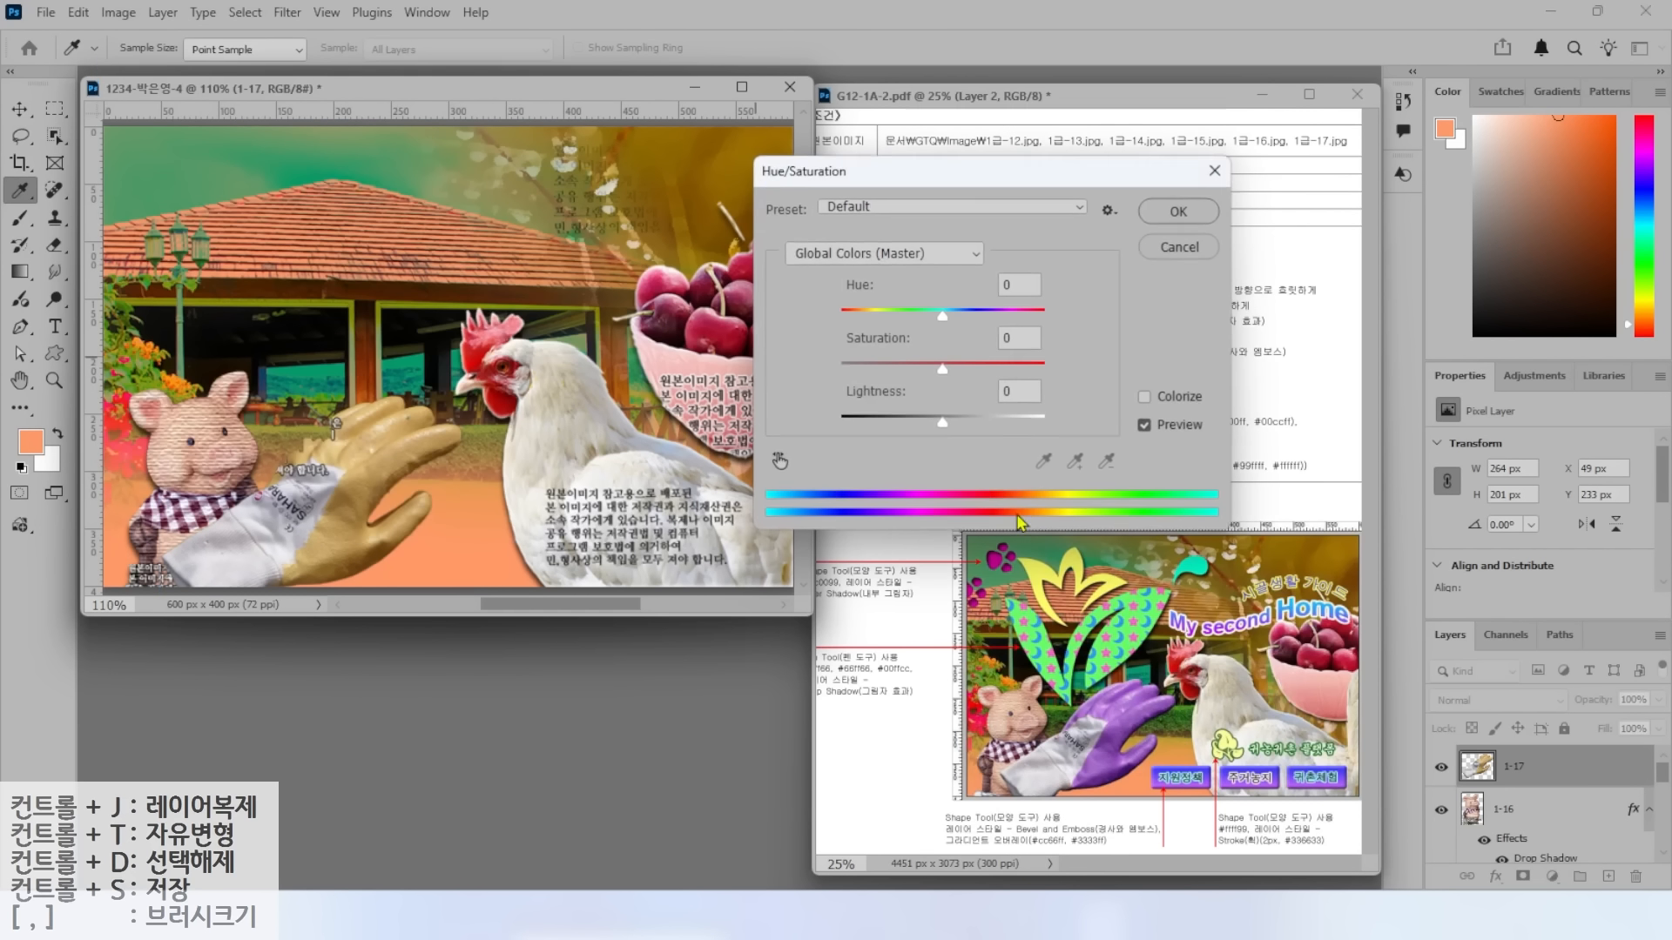
drag(943, 315, 875, 315)
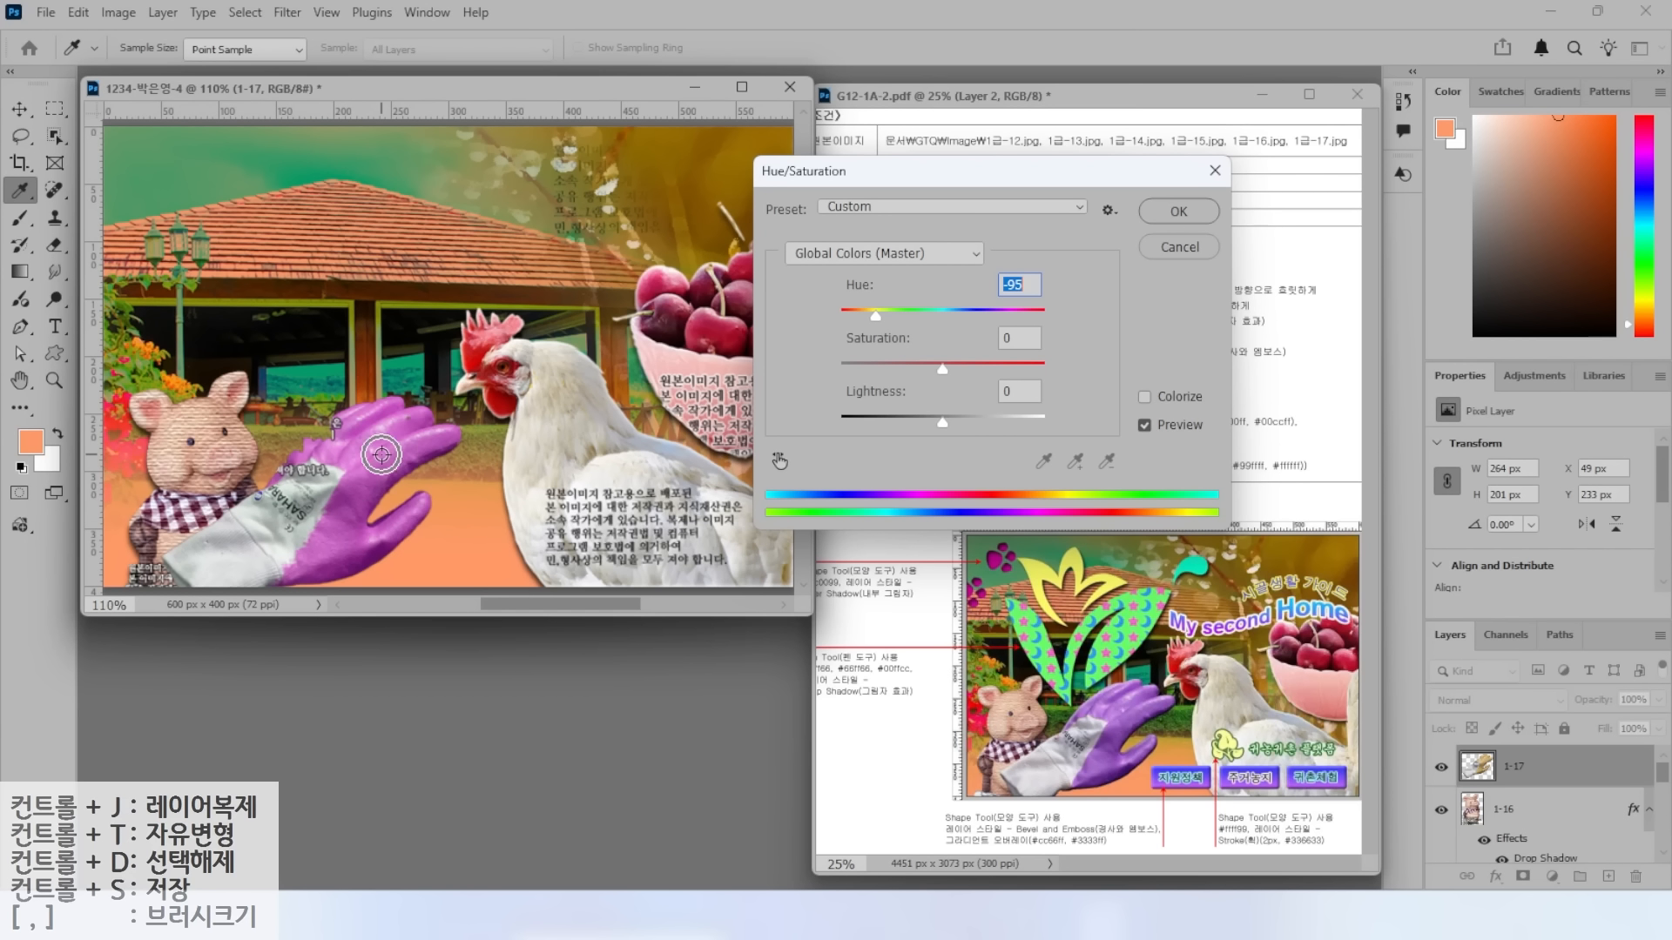
drag(875, 315, 861, 315)
key(Return)
key(v)
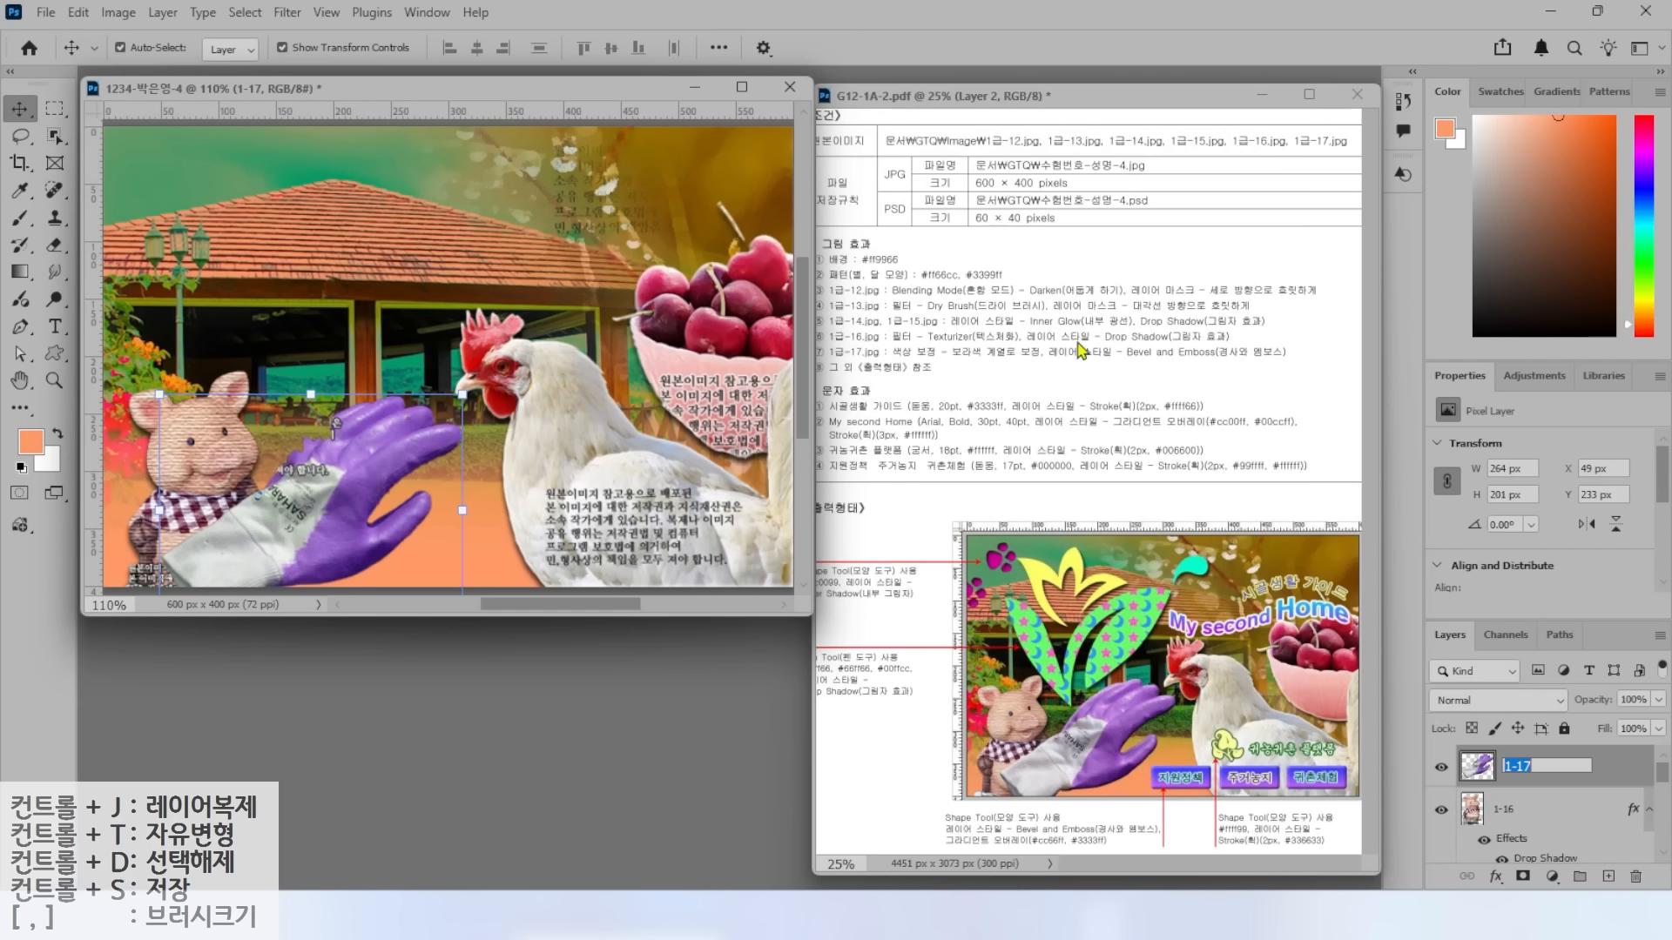
Apply a Bevel & Emboss layer style to layer 1-17 with default settings.
key(Return)
click(1496, 876)
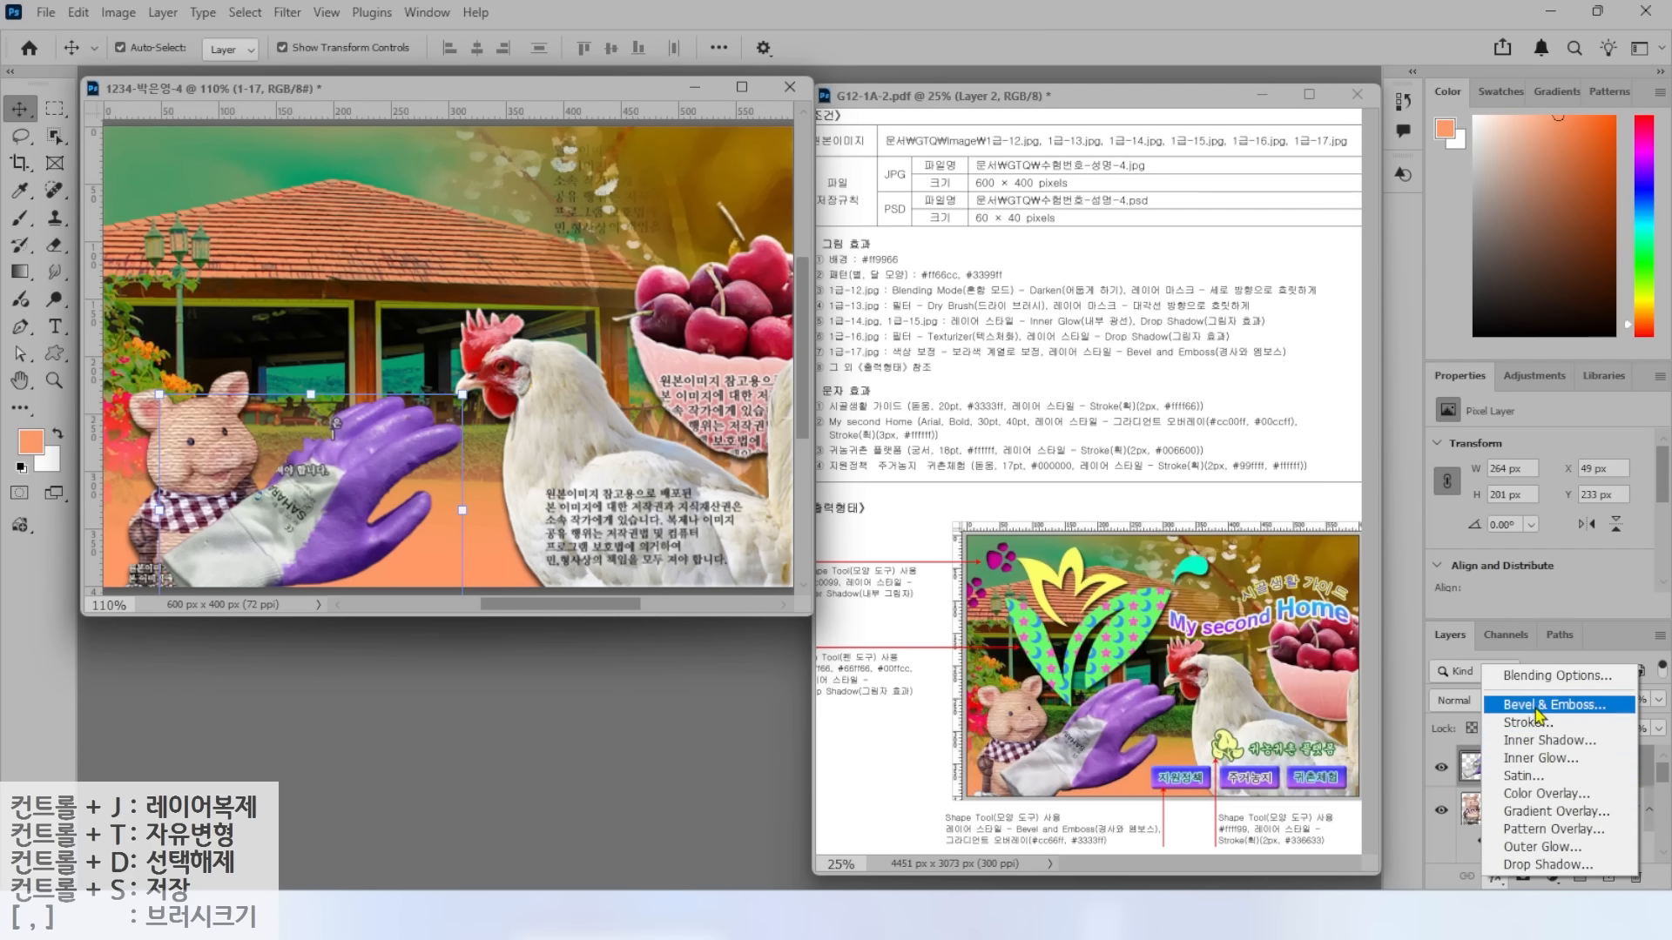
click(1532, 710)
click(1507, 269)
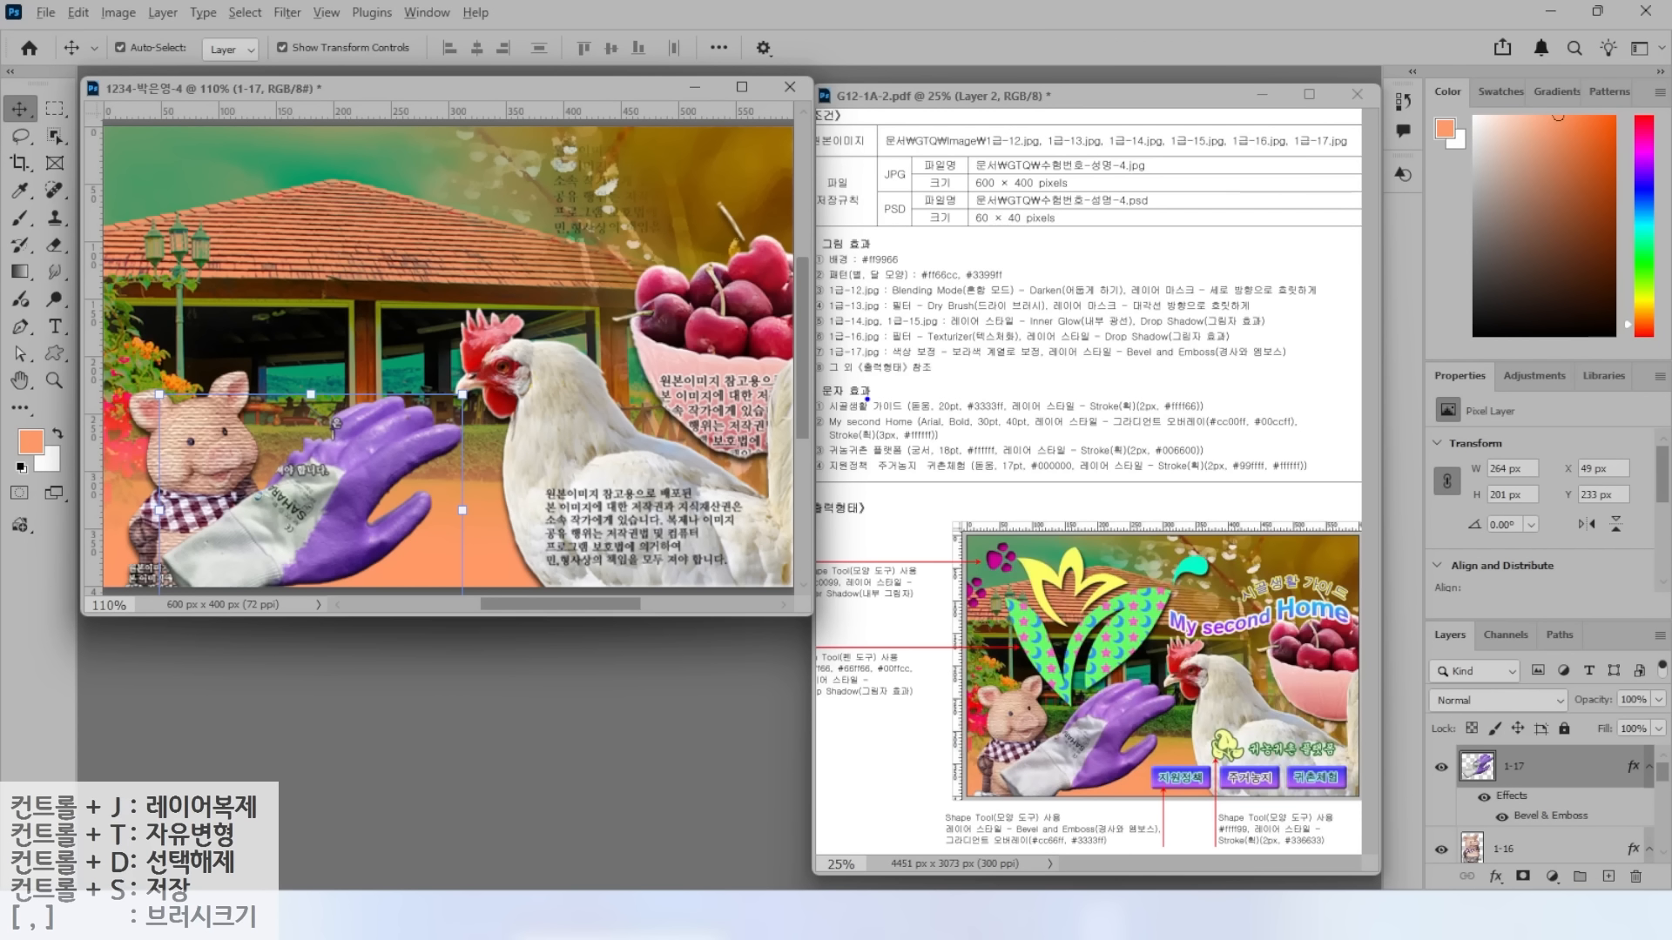
Annotate the reference sample's shapes: green leaves, yellow tulip and cyan shape.
mouse_move(1061, 709)
mouse_down()
mouse_move(1181, 571)
mouse_move(1089, 711)
mouse_up()
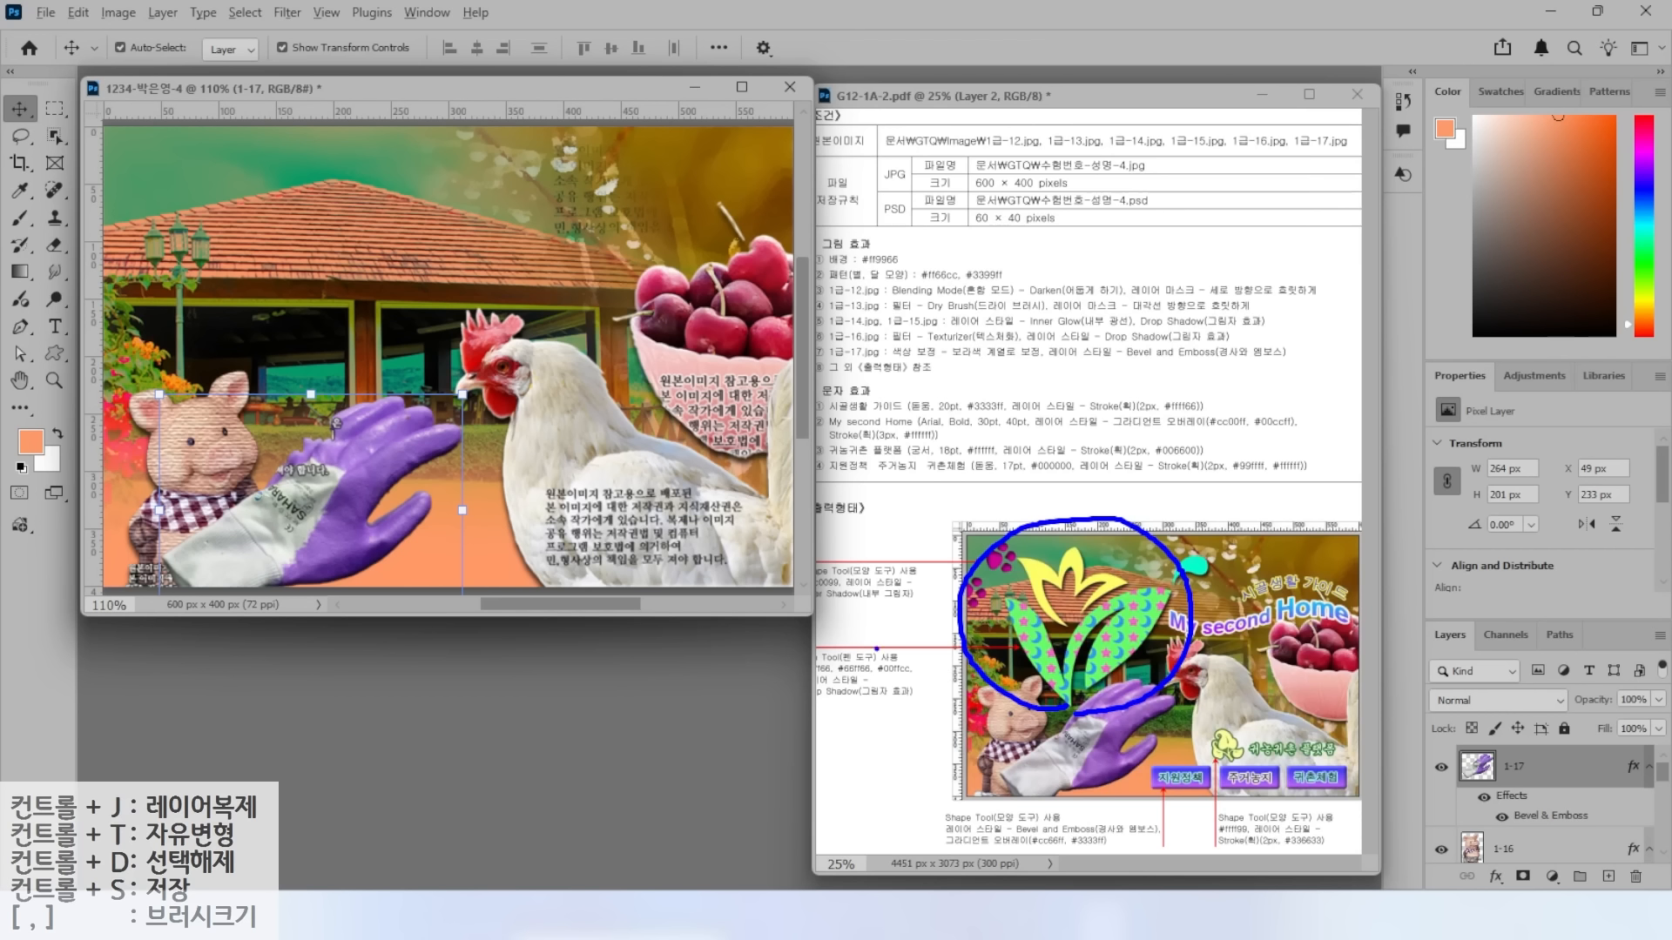
mouse_move(776, 610)
mouse_down()
mouse_move(818, 659)
mouse_move(937, 599)
mouse_up()
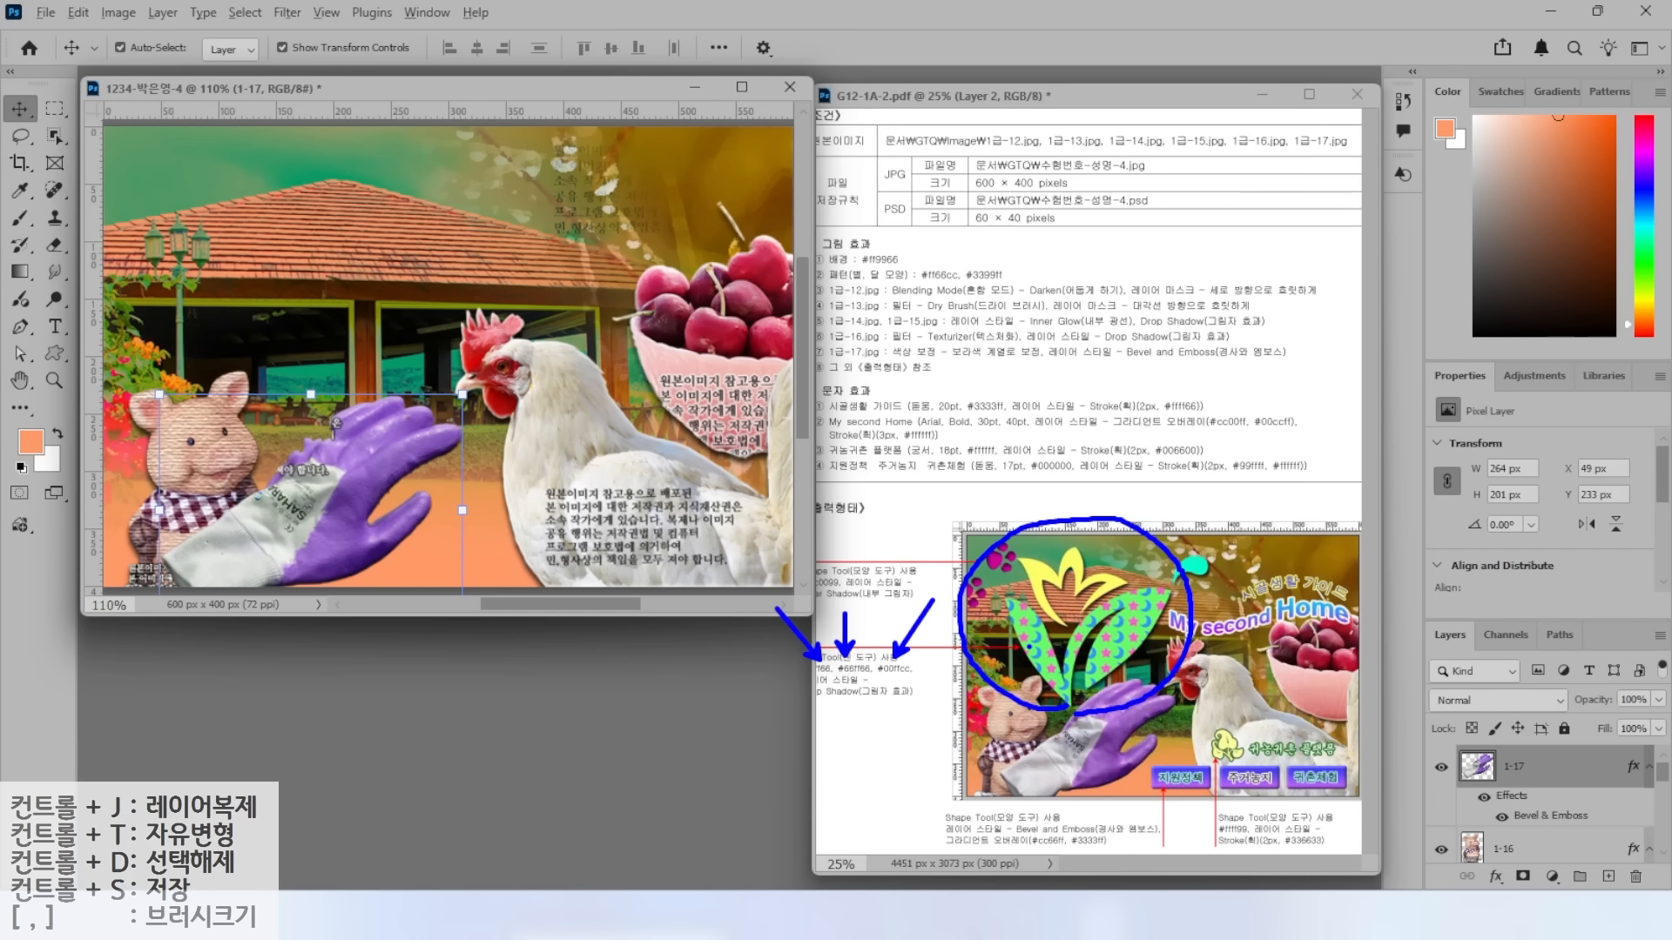
drag(923, 738, 1024, 660)
drag(1055, 455, 1055, 557)
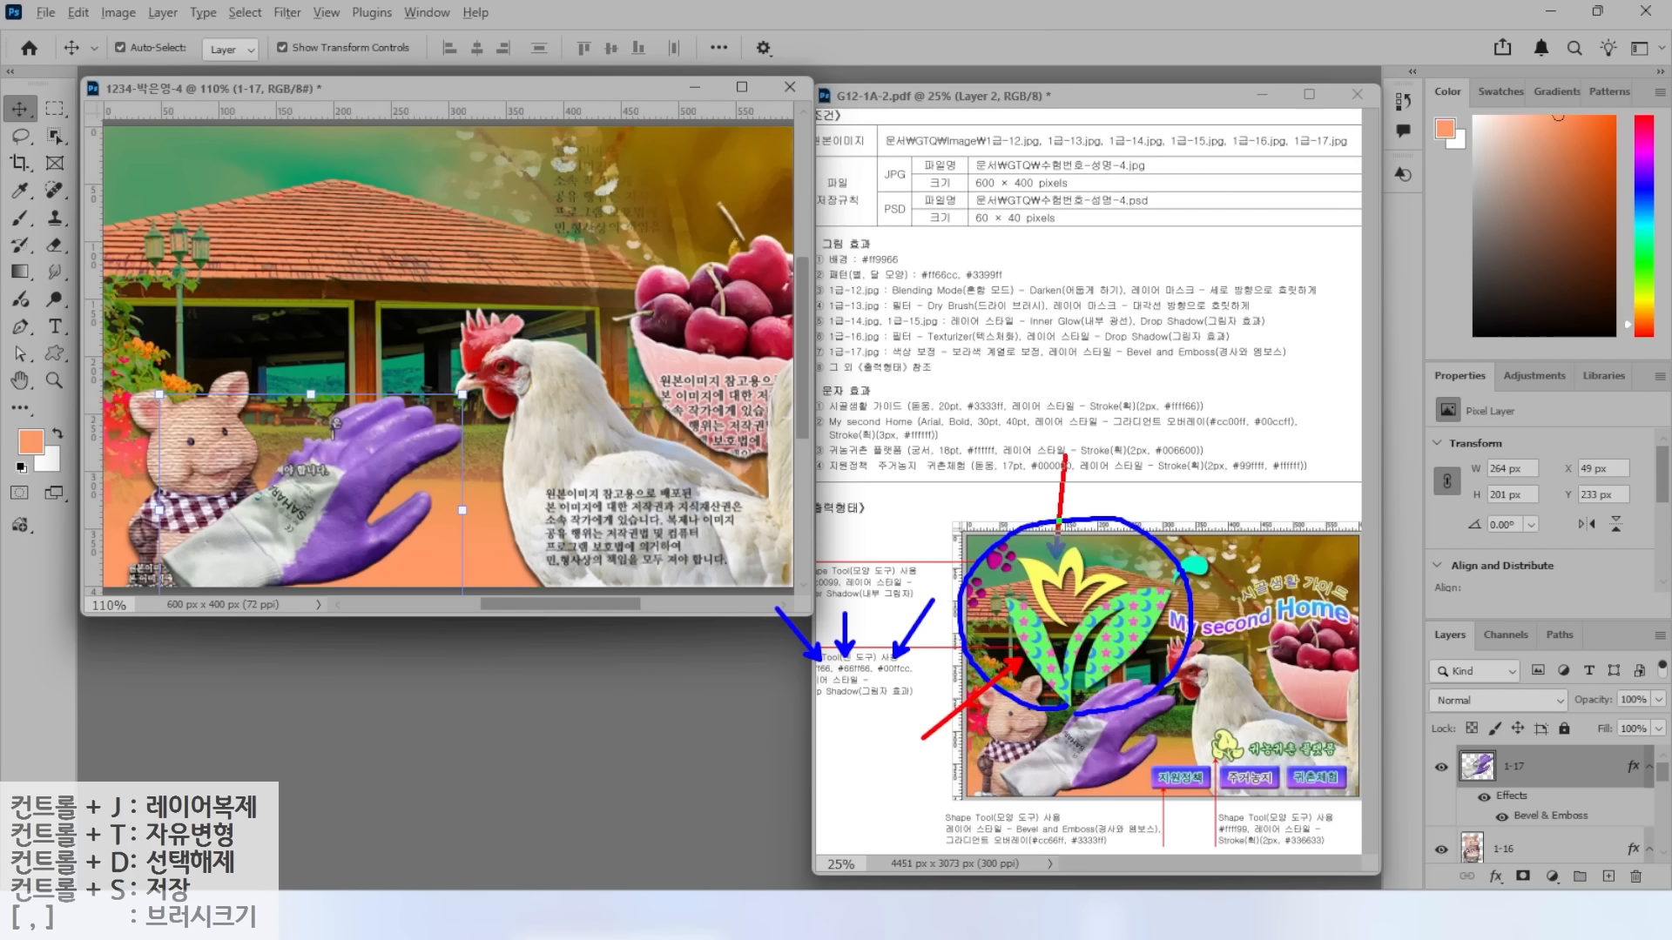
drag(1206, 557, 1261, 511)
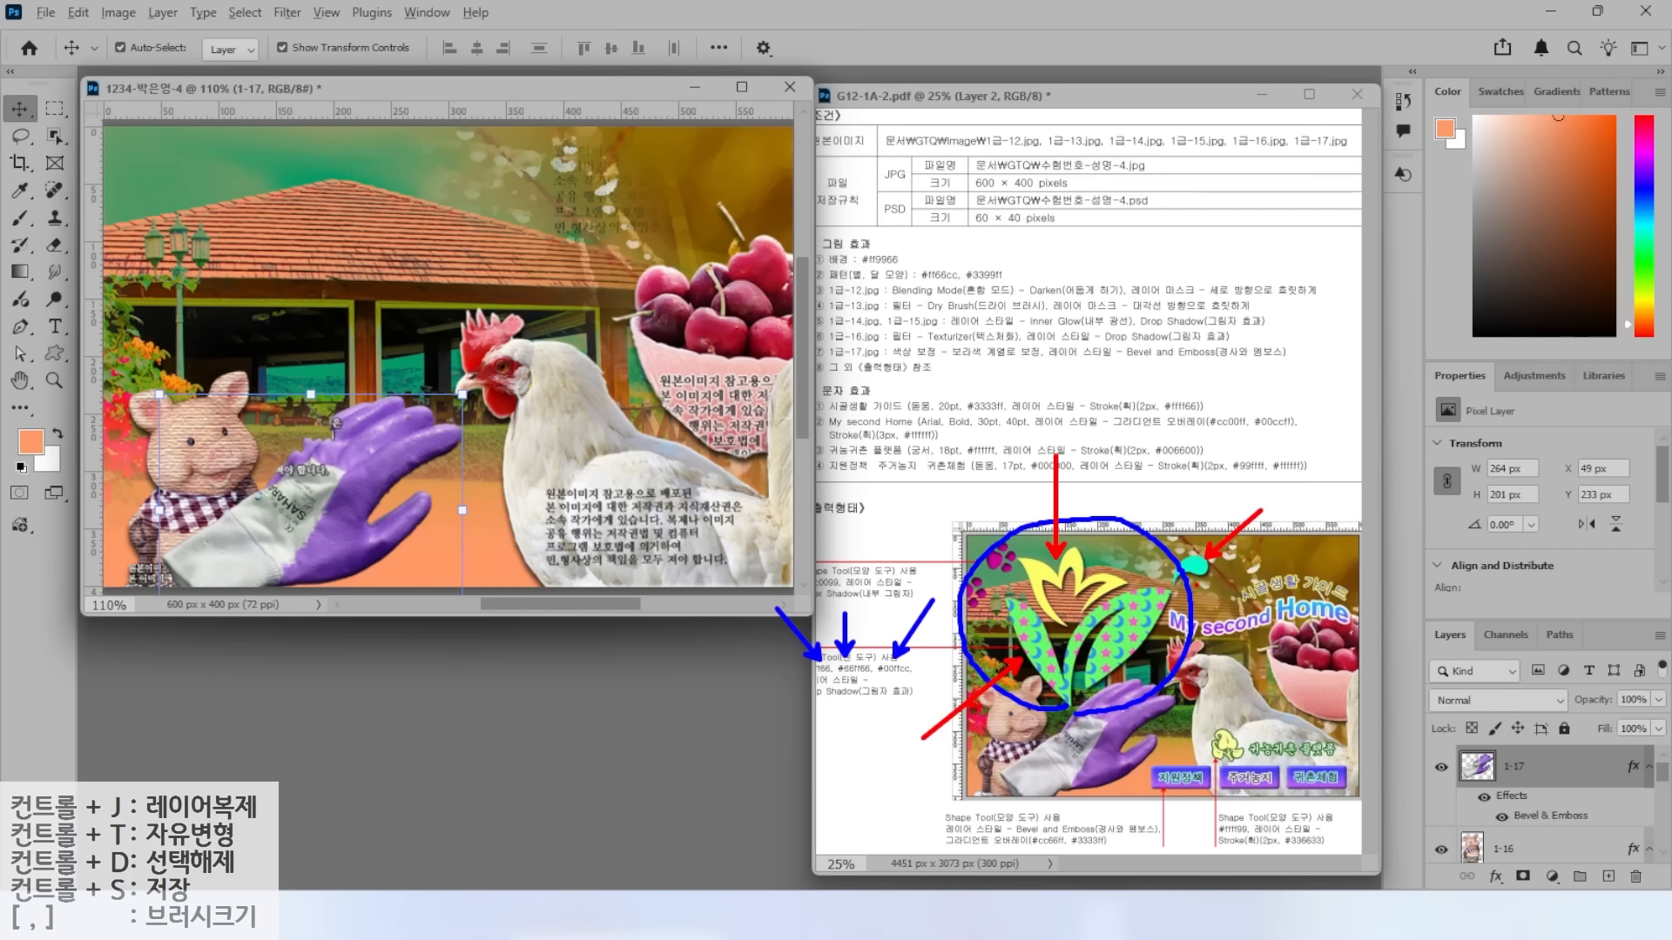
drag(1158, 575, 1208, 578)
mouse_move(1092, 614)
mouse_down()
mouse_move(1026, 614)
mouse_move(1096, 584)
mouse_up()
mouse_move(1130, 707)
mouse_down()
mouse_move(1072, 740)
mouse_move(1107, 622)
mouse_move(1125, 706)
mouse_up()
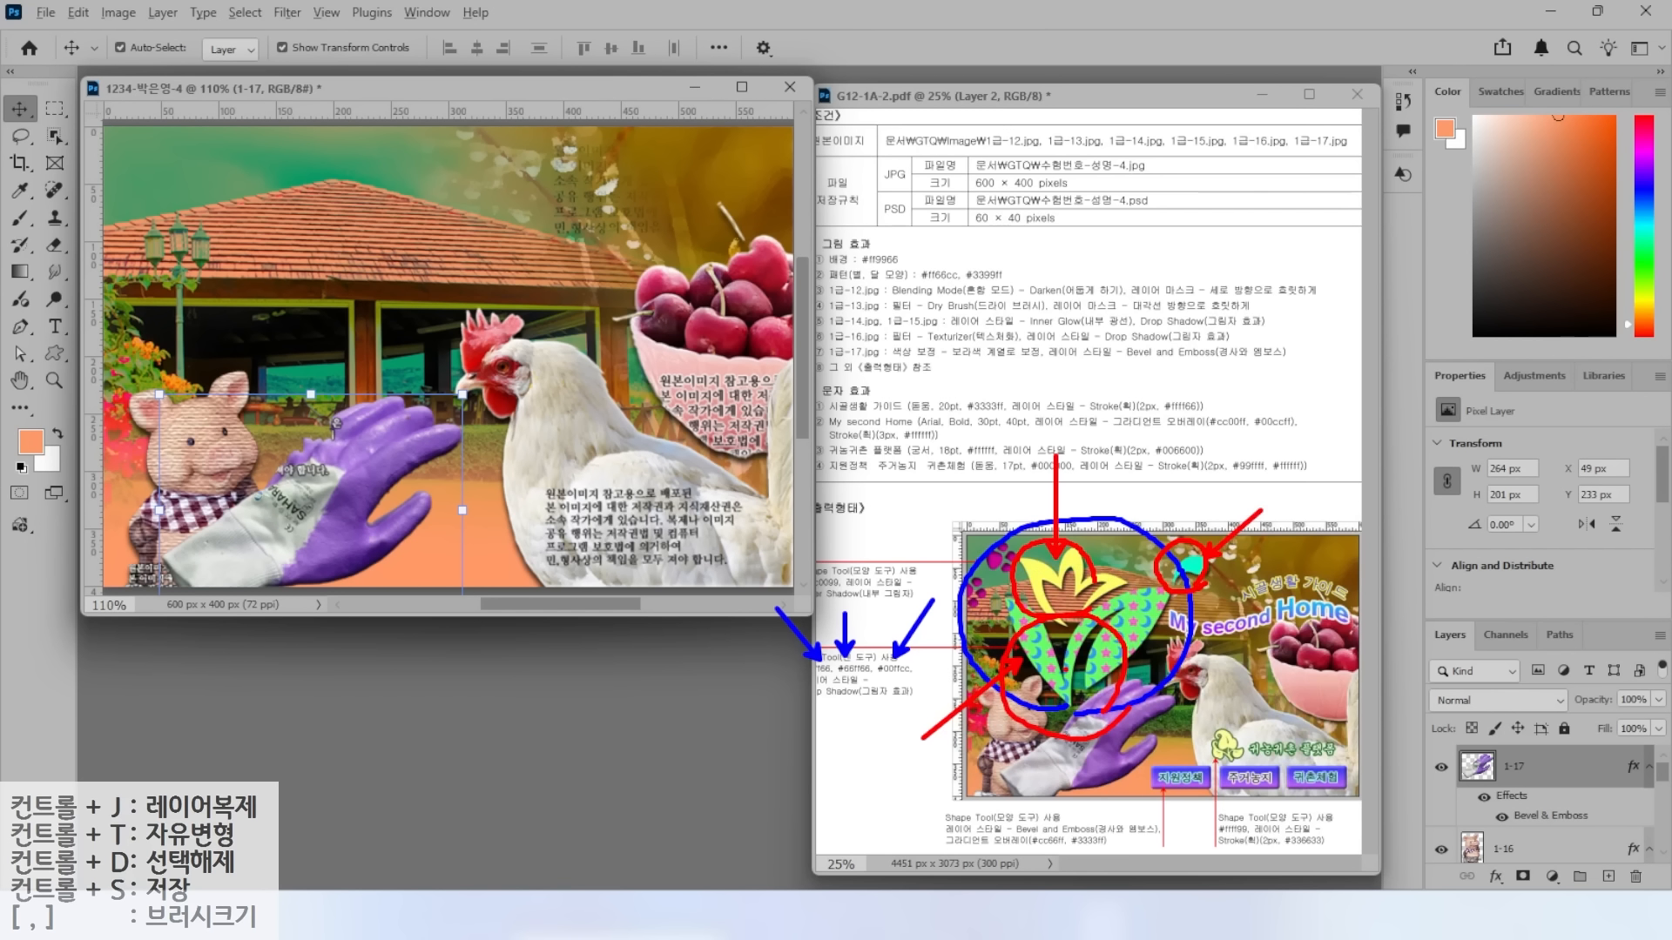
key(Escape)
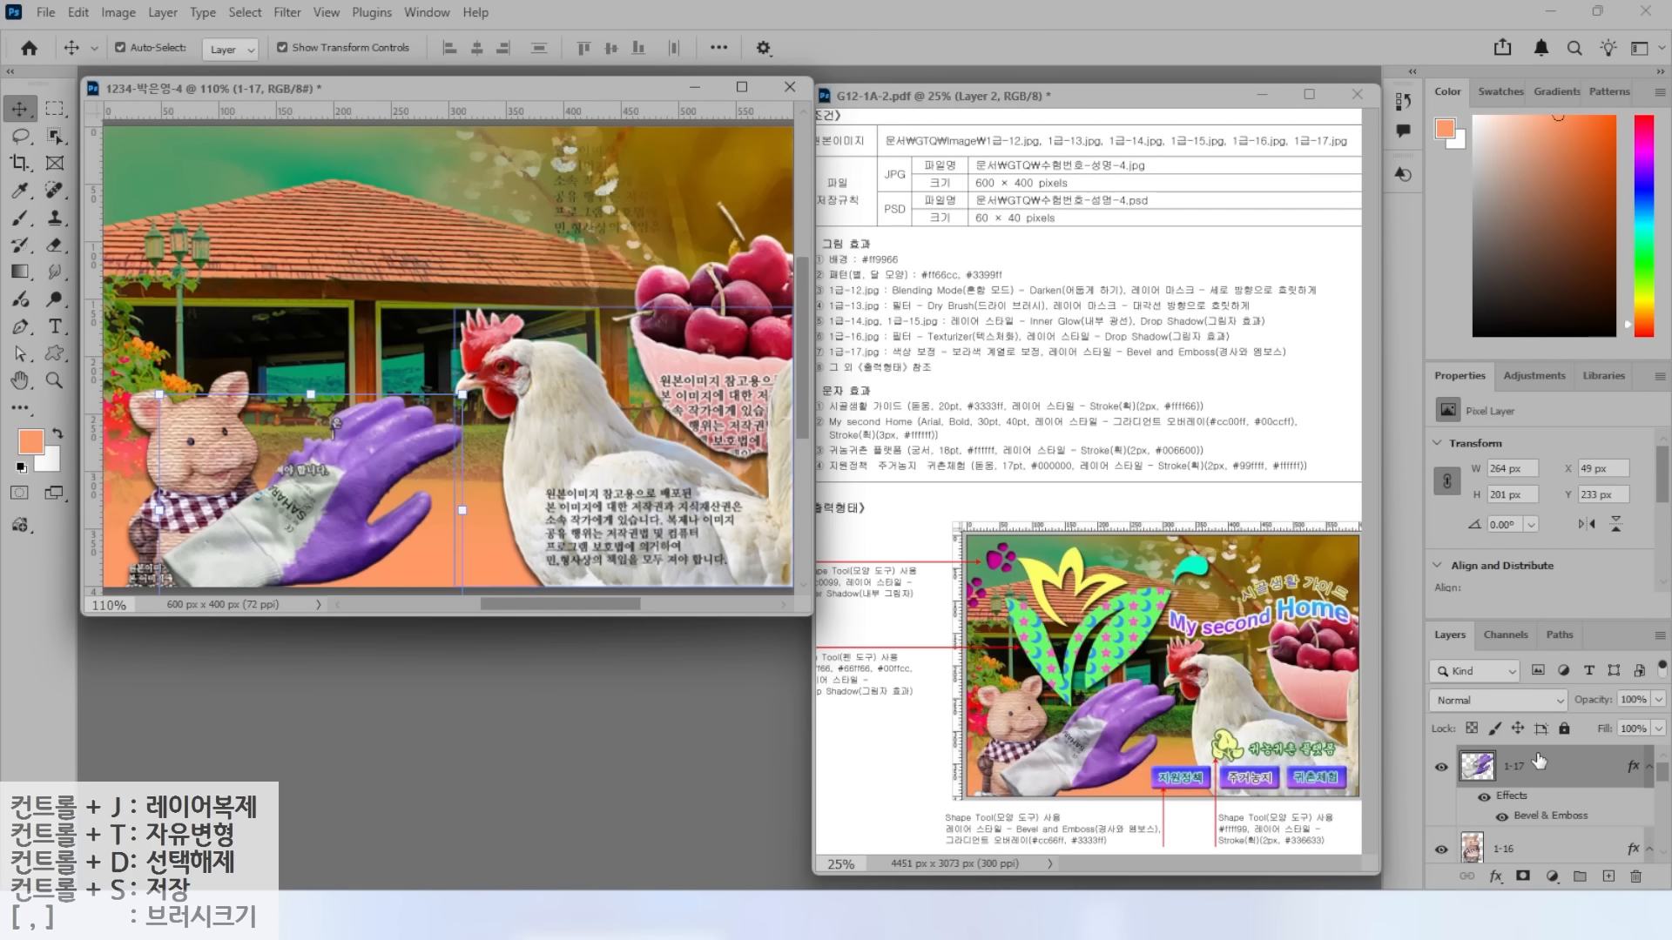
Hide all layers except the orange Background.
drag(1441, 768, 1444, 858)
scroll(1446, 854, down, 5)
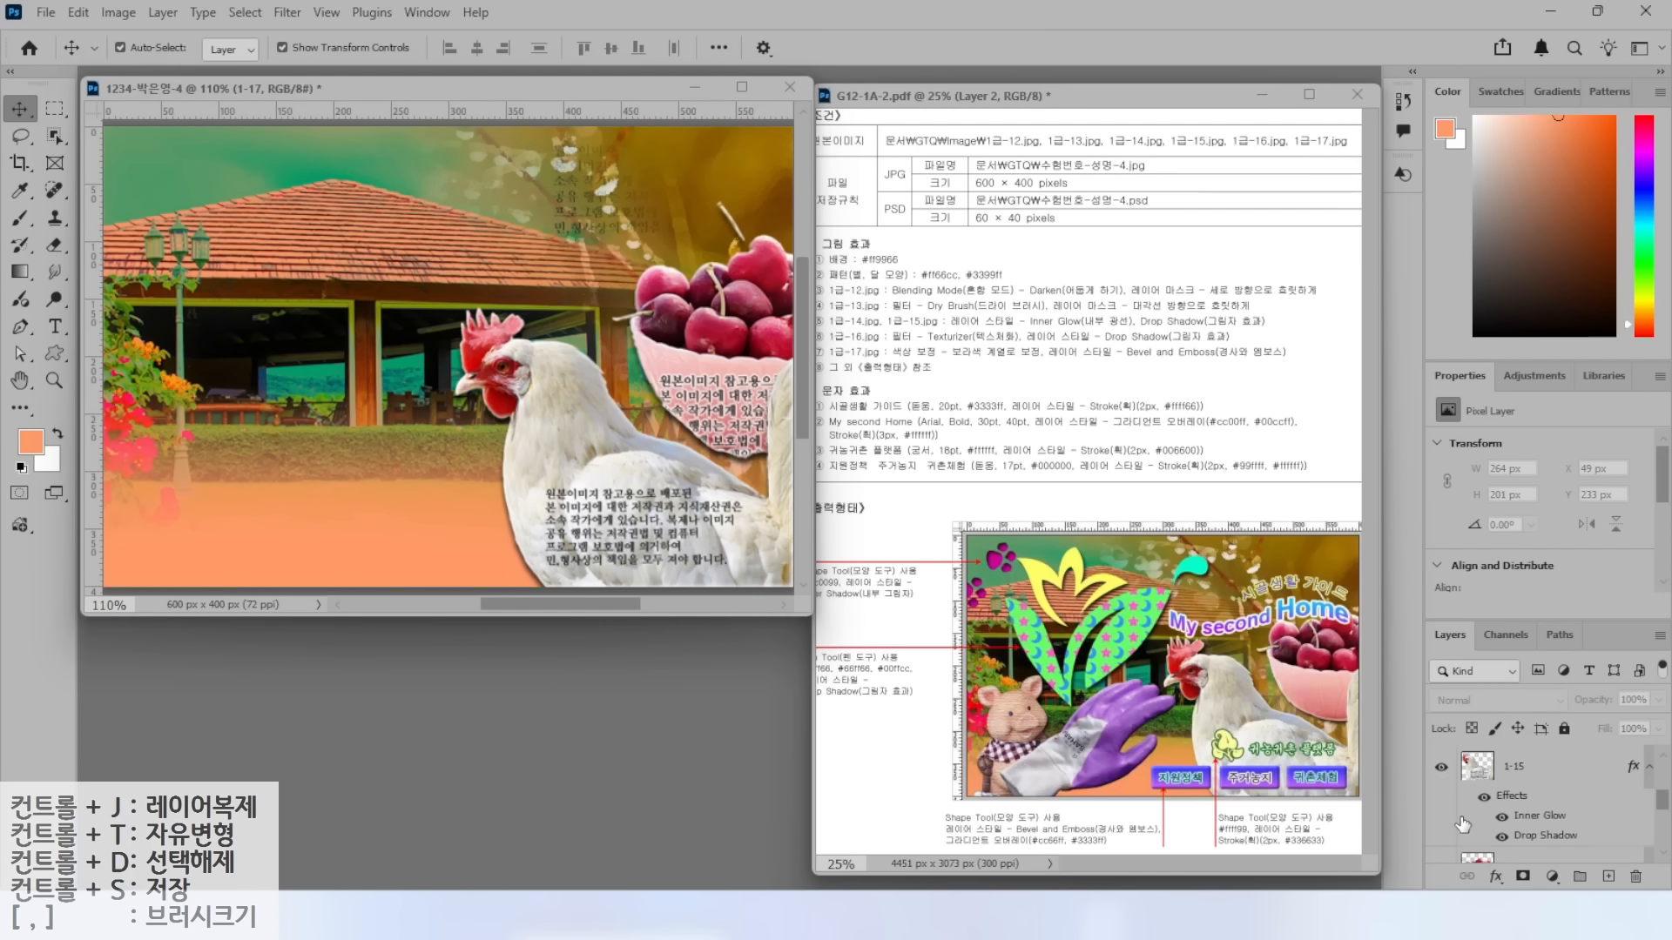
scroll(1446, 801, up, 3)
scroll(1446, 797, down, 2)
drag(1442, 771, 1445, 845)
click(1442, 843)
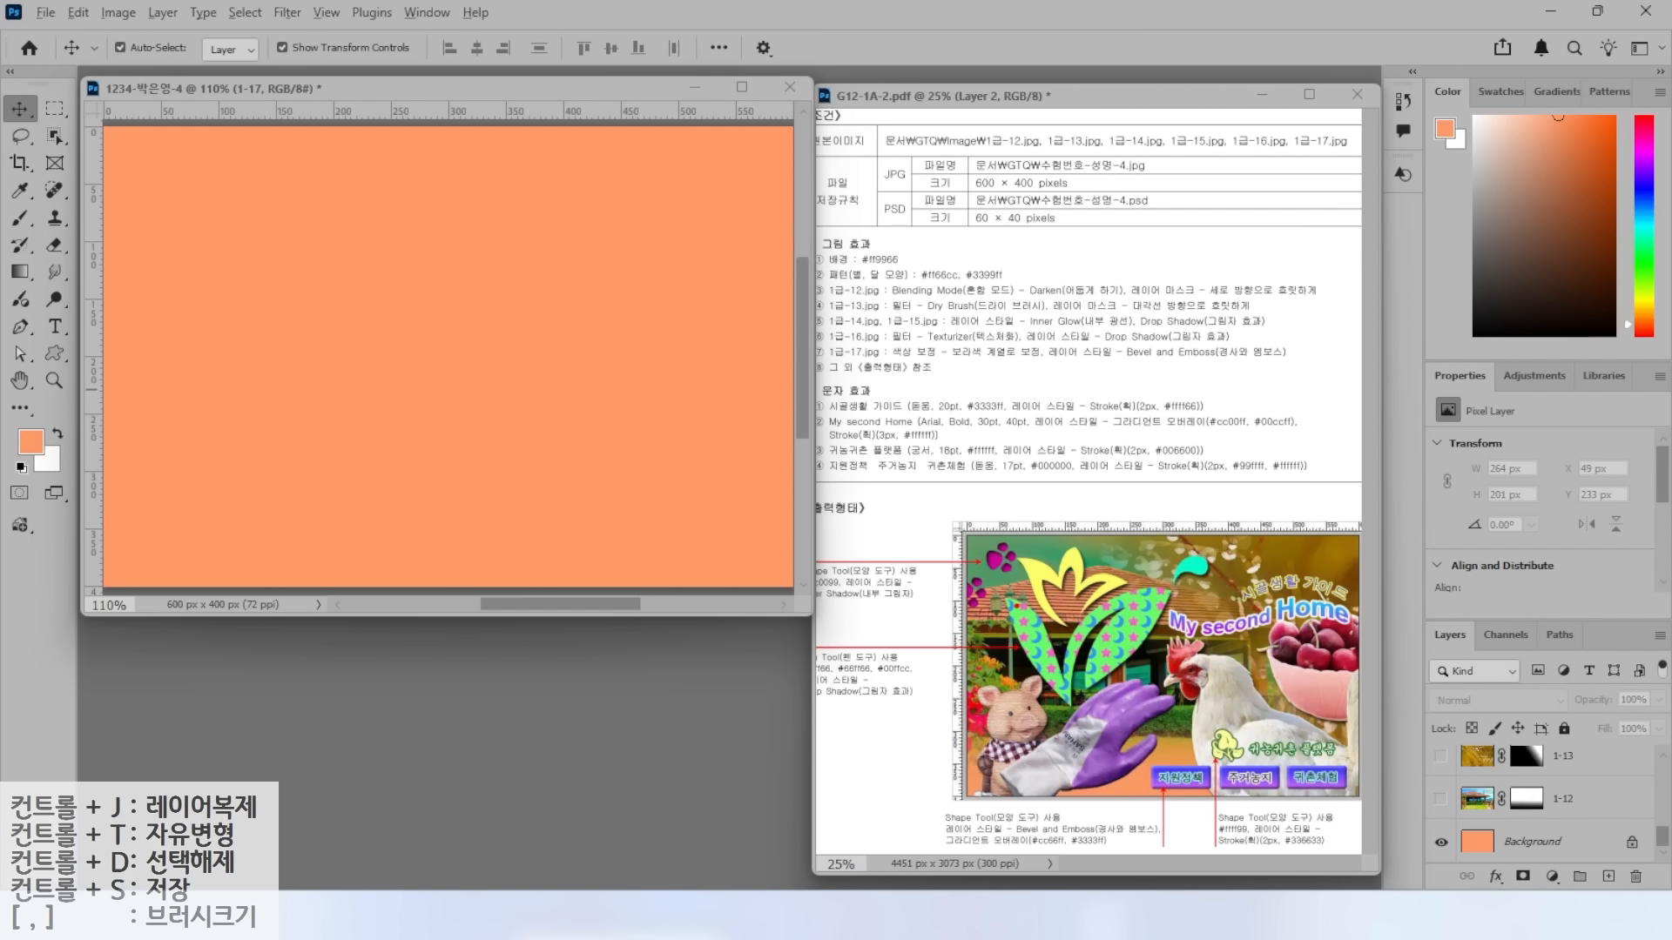
Add a vertical guide near 360 px and a horizontal guide below the canvas middle.
drag(909, 717, 1276, 715)
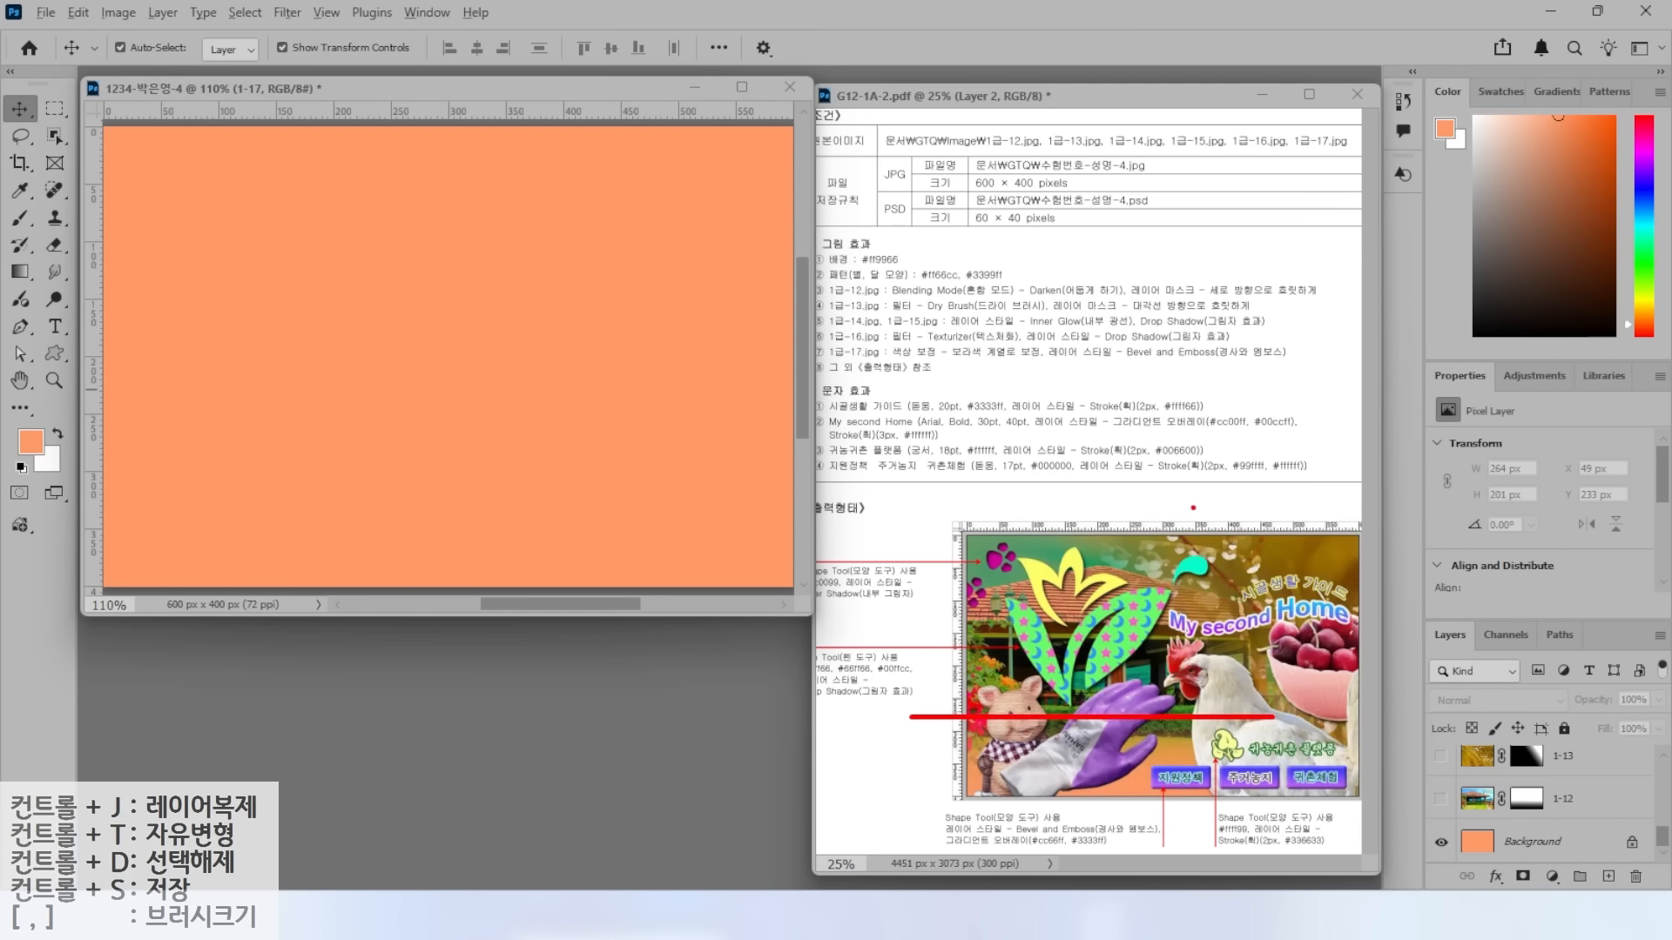
drag(1207, 467, 1205, 842)
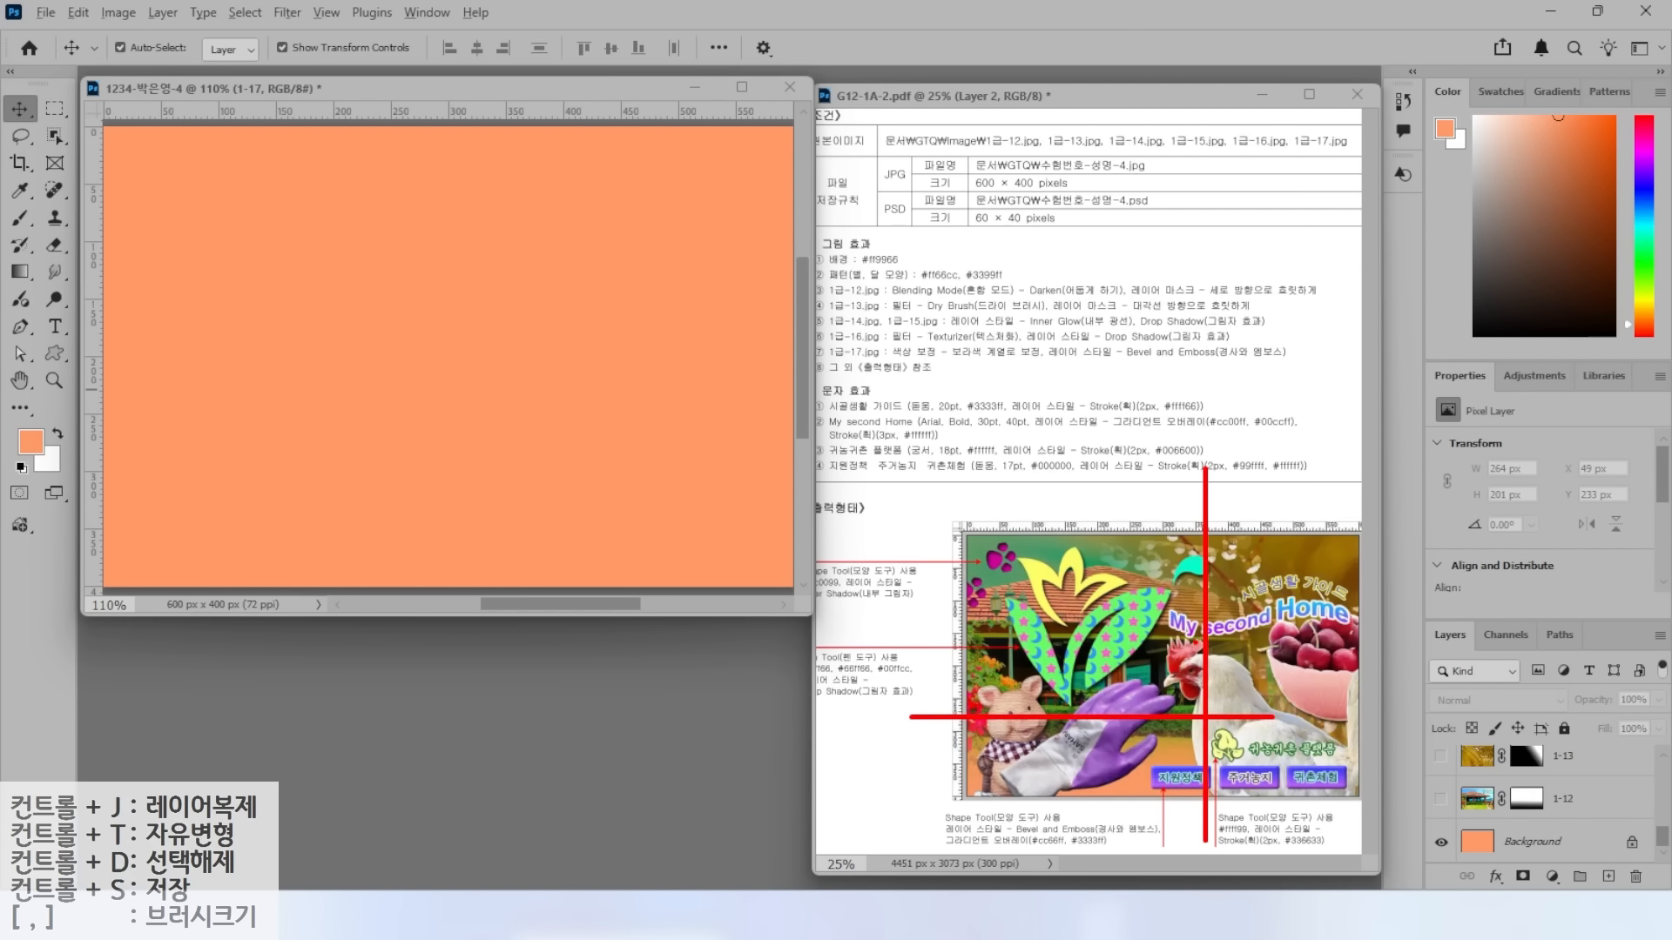
key(Escape)
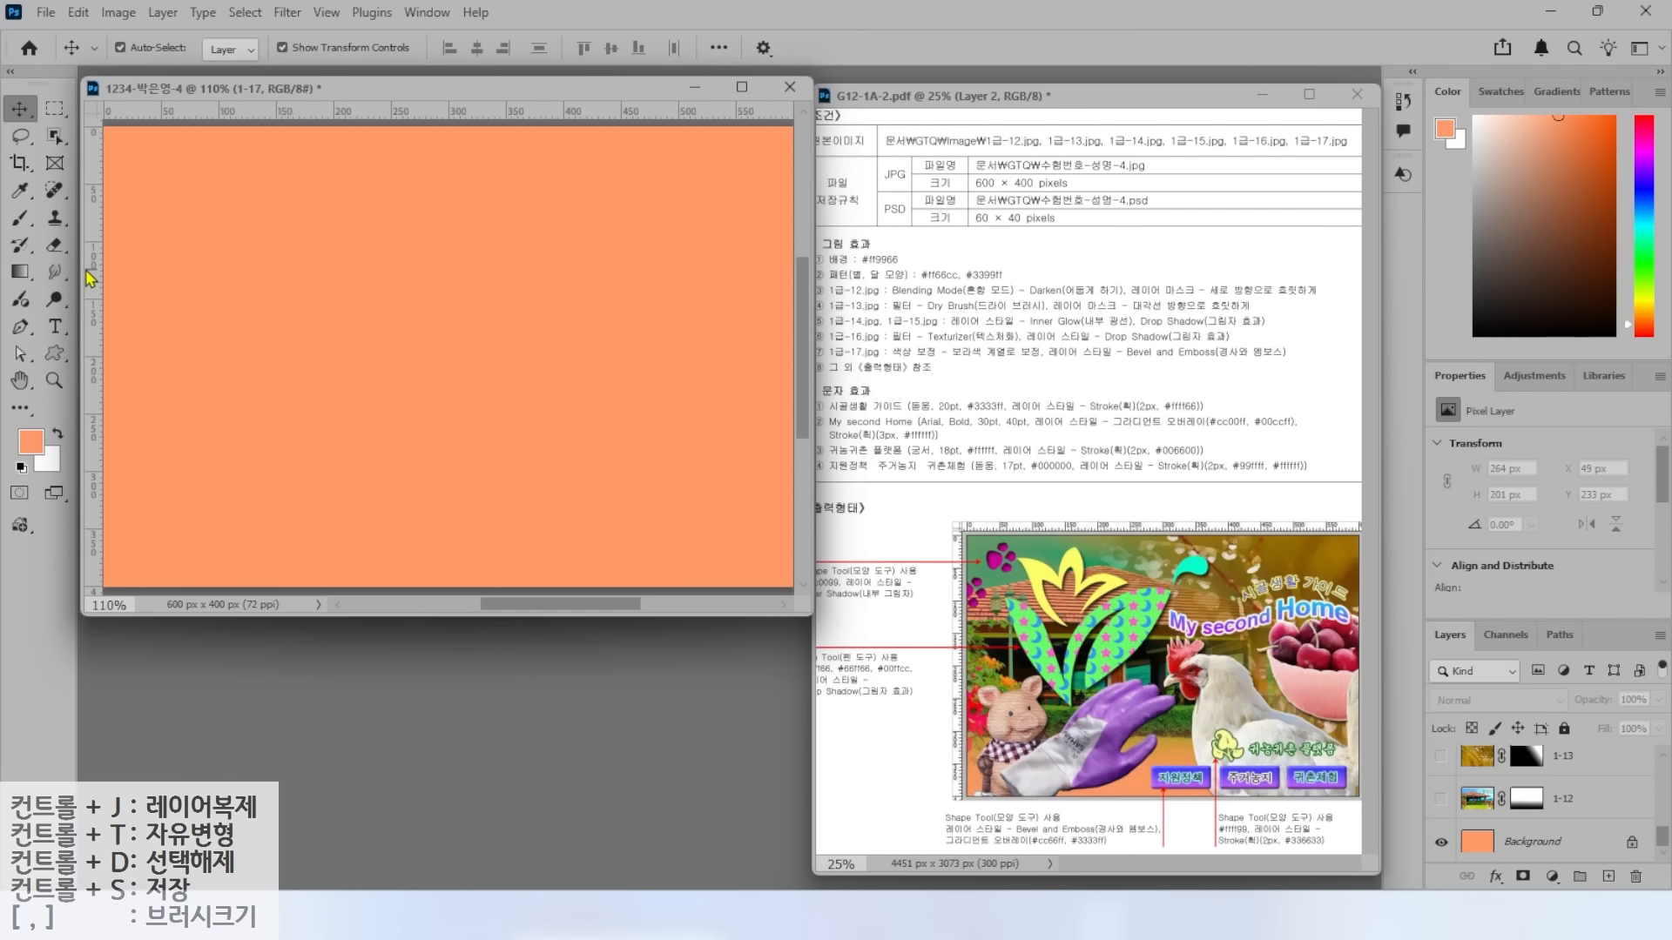
mouse_move(94, 277)
mouse_down()
mouse_move(123, 261)
mouse_move(518, 346)
mouse_up()
drag(360, 114, 359, 114)
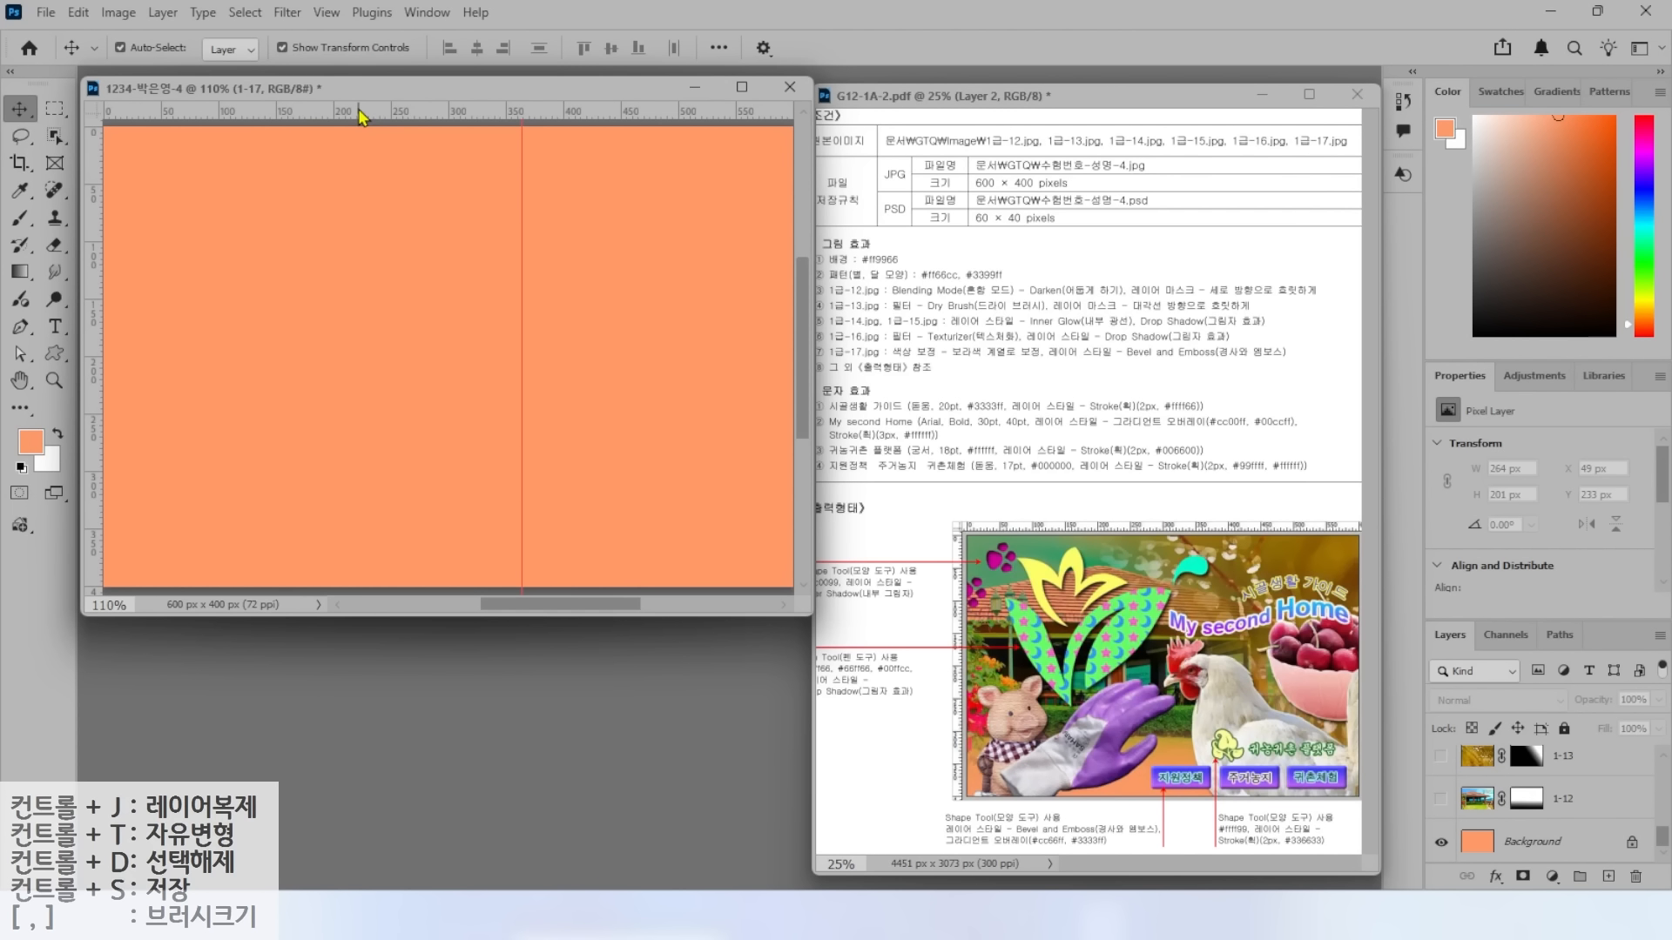
drag(360, 114, 336, 420)
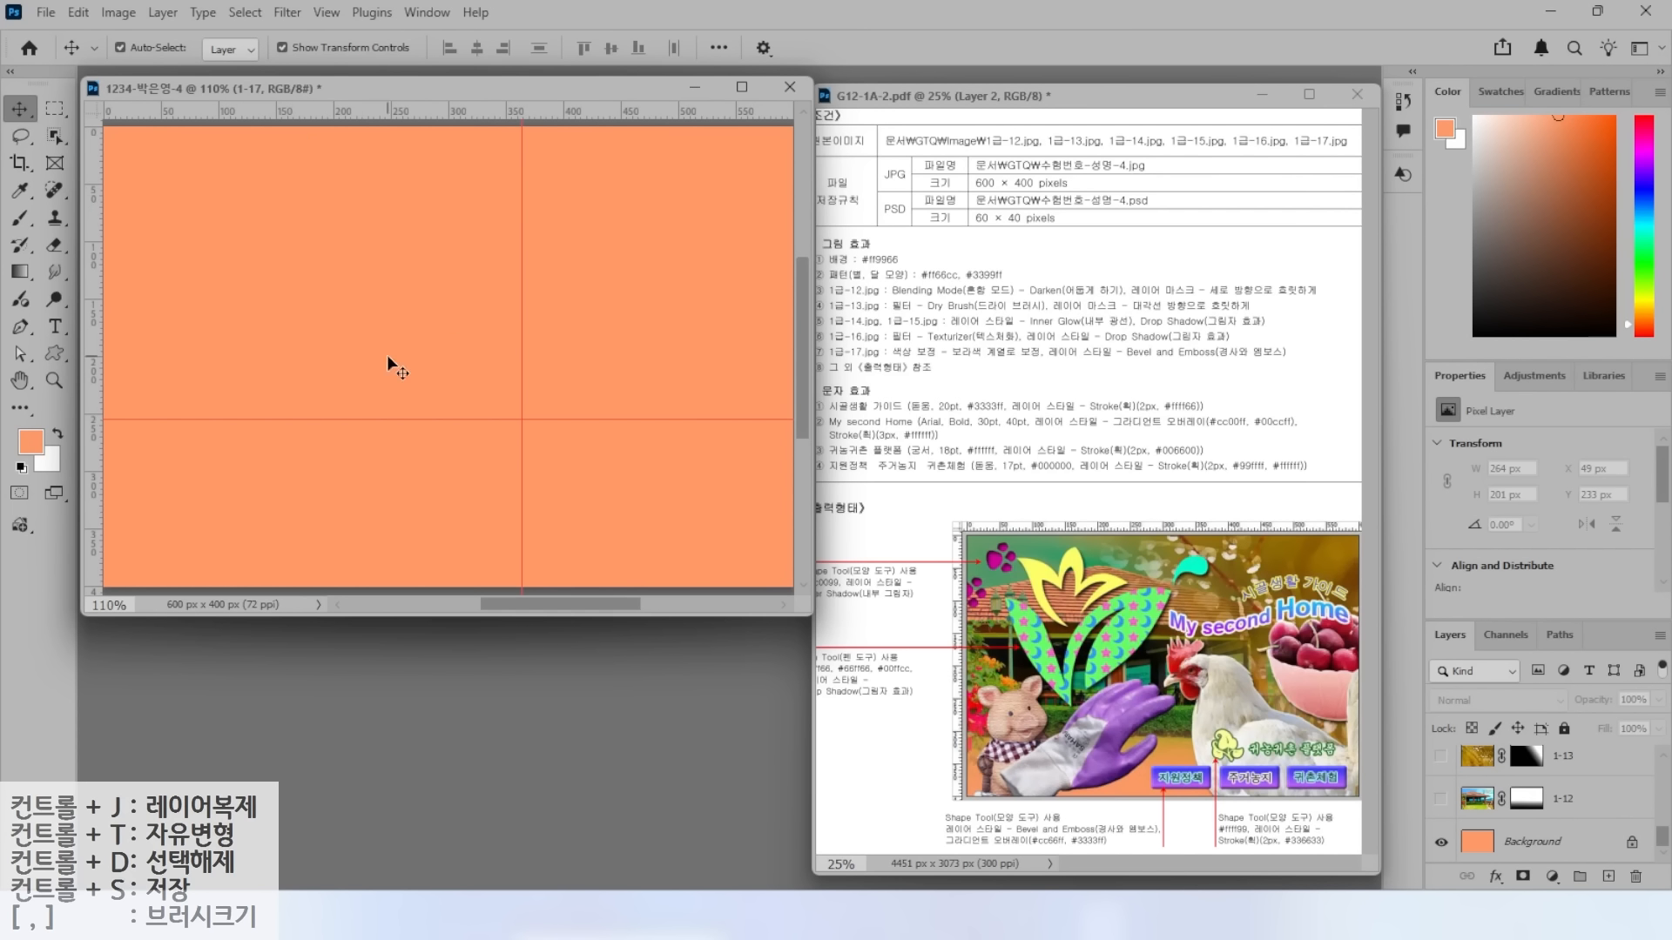
click(24, 329)
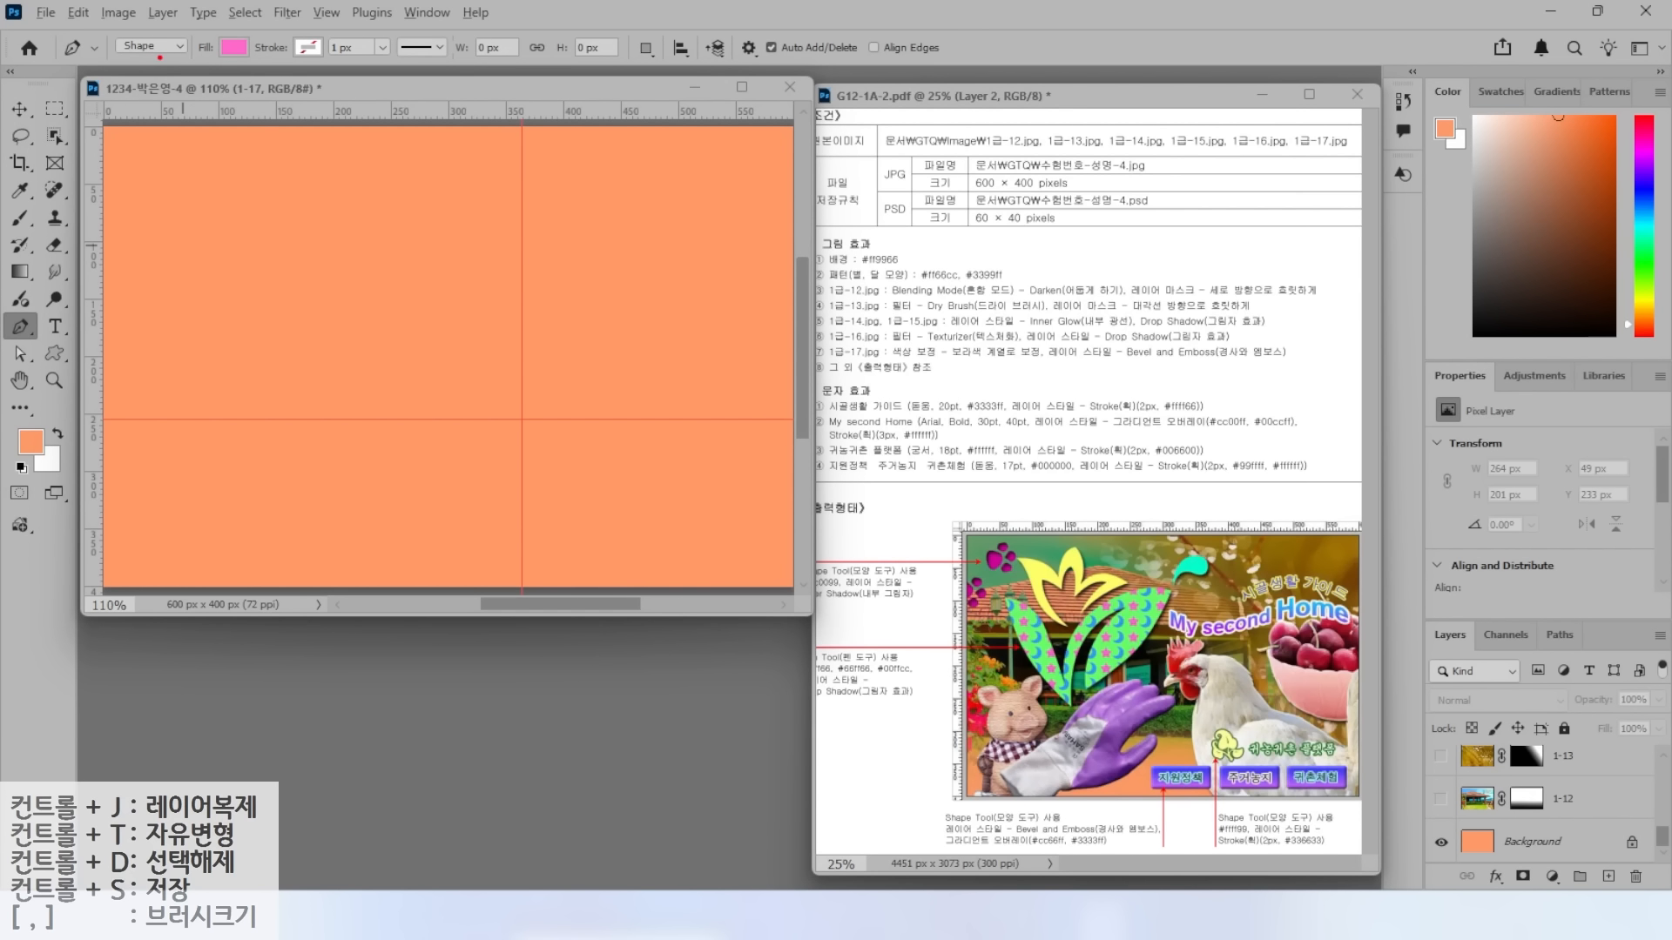
Set the Pen shape fill to dark green with no stroke and place the leaf's first anchor.
mouse_move(167, 63)
mouse_down()
mouse_move(102, 63)
mouse_move(113, 7)
mouse_move(203, 51)
mouse_up()
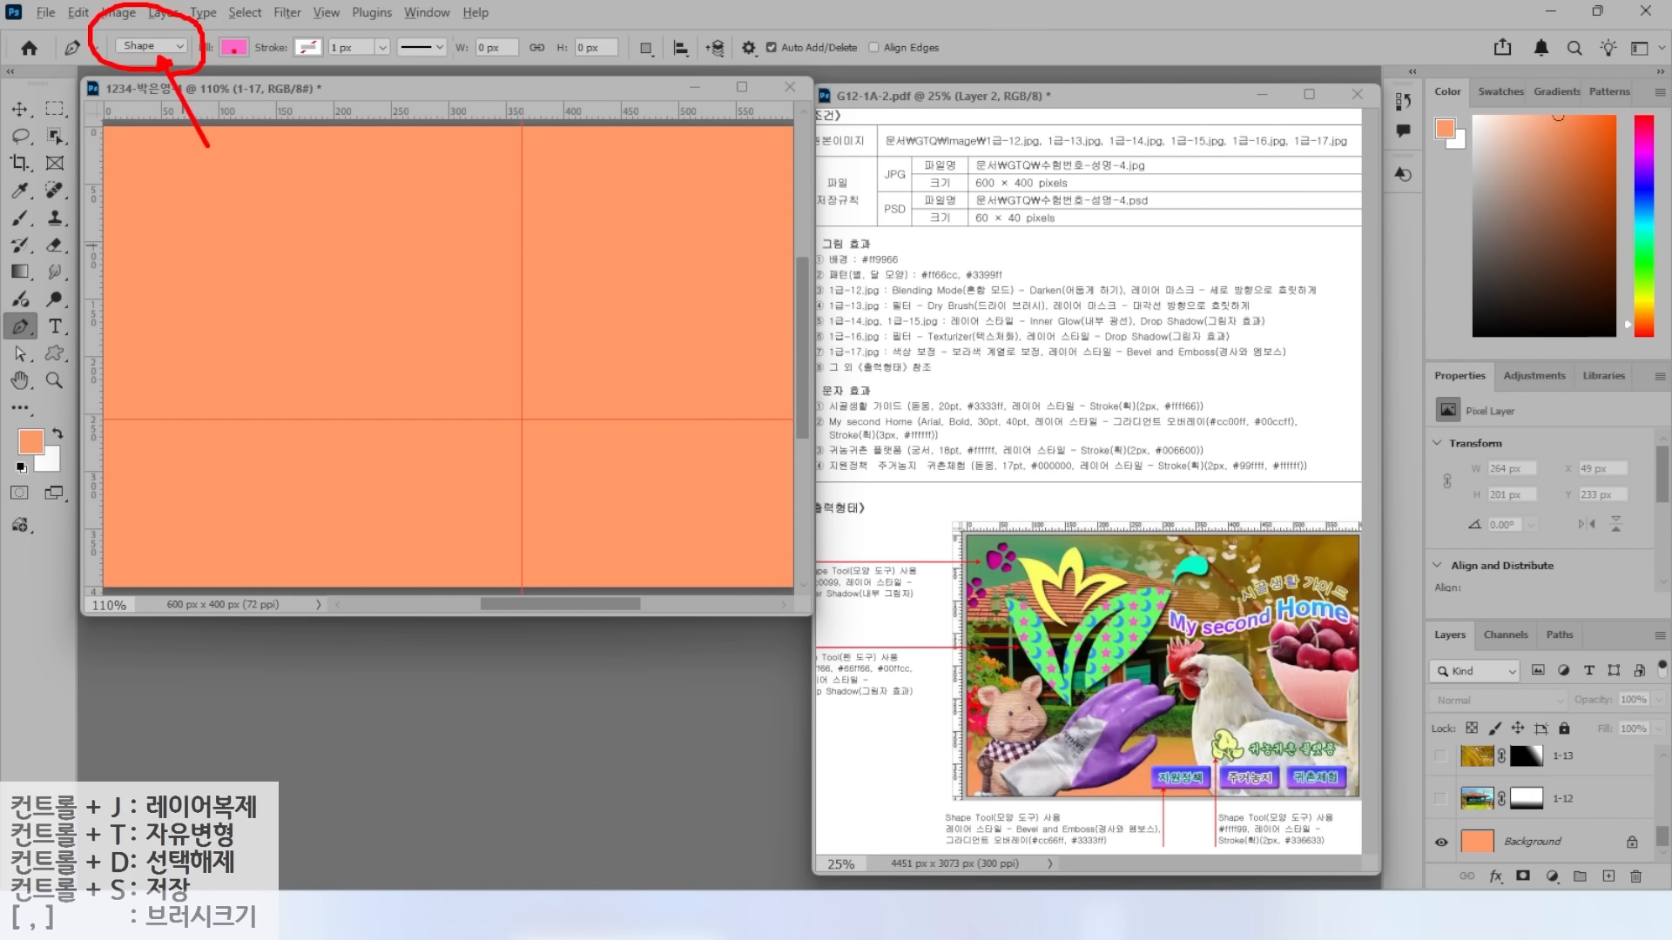
click(234, 48)
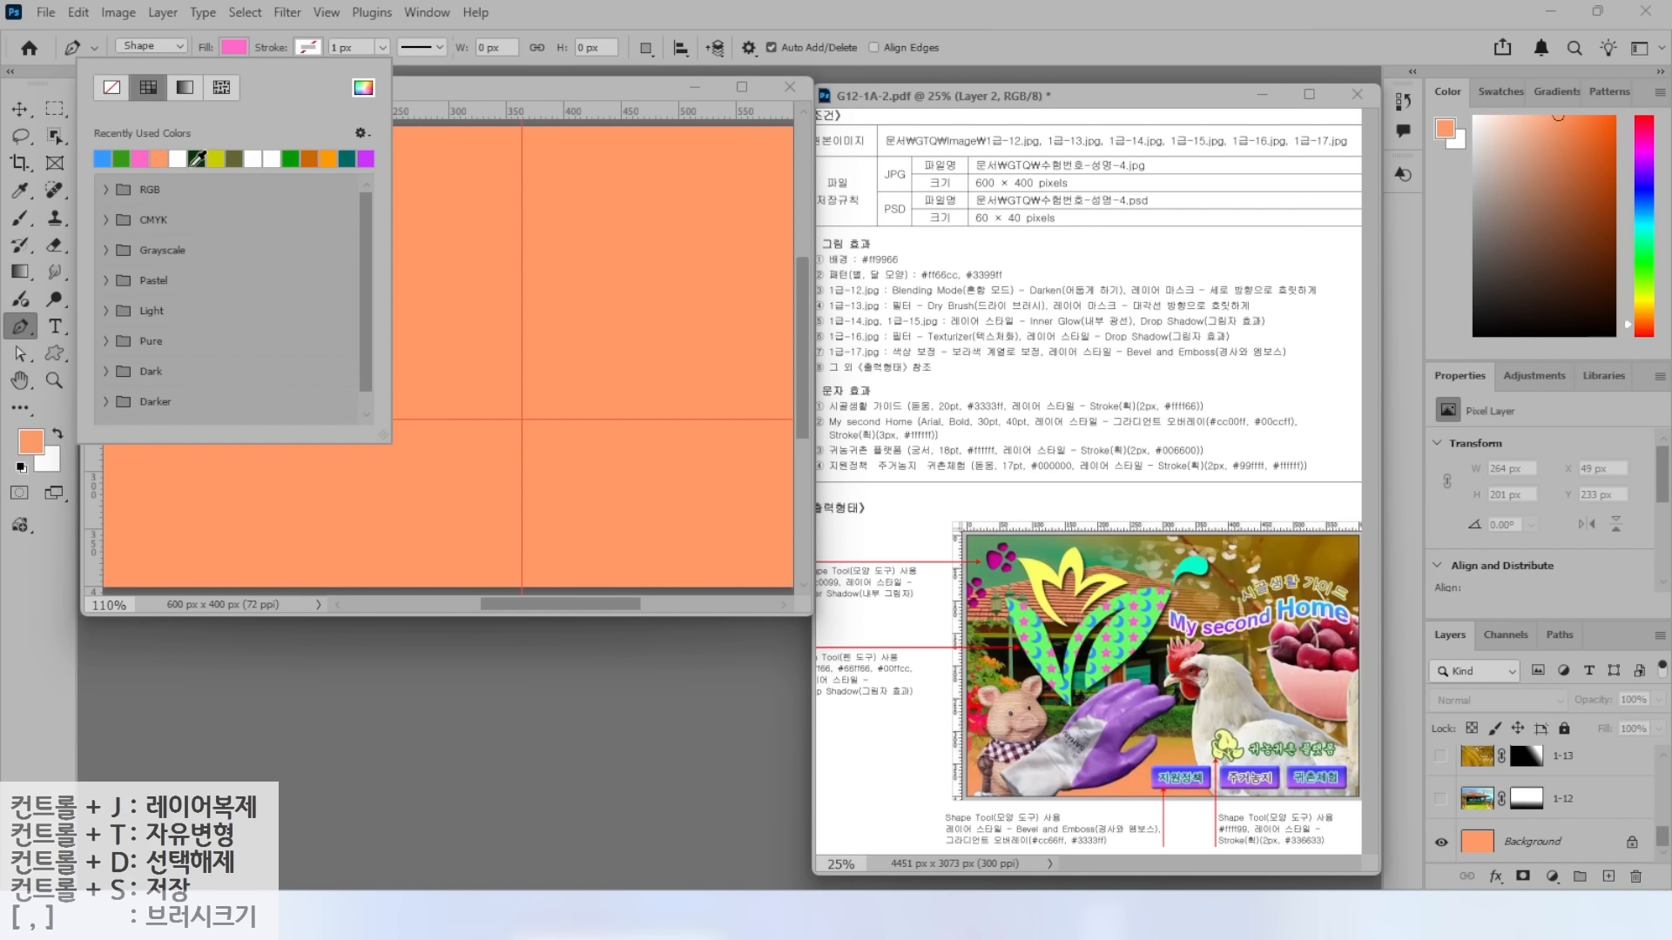
click(197, 158)
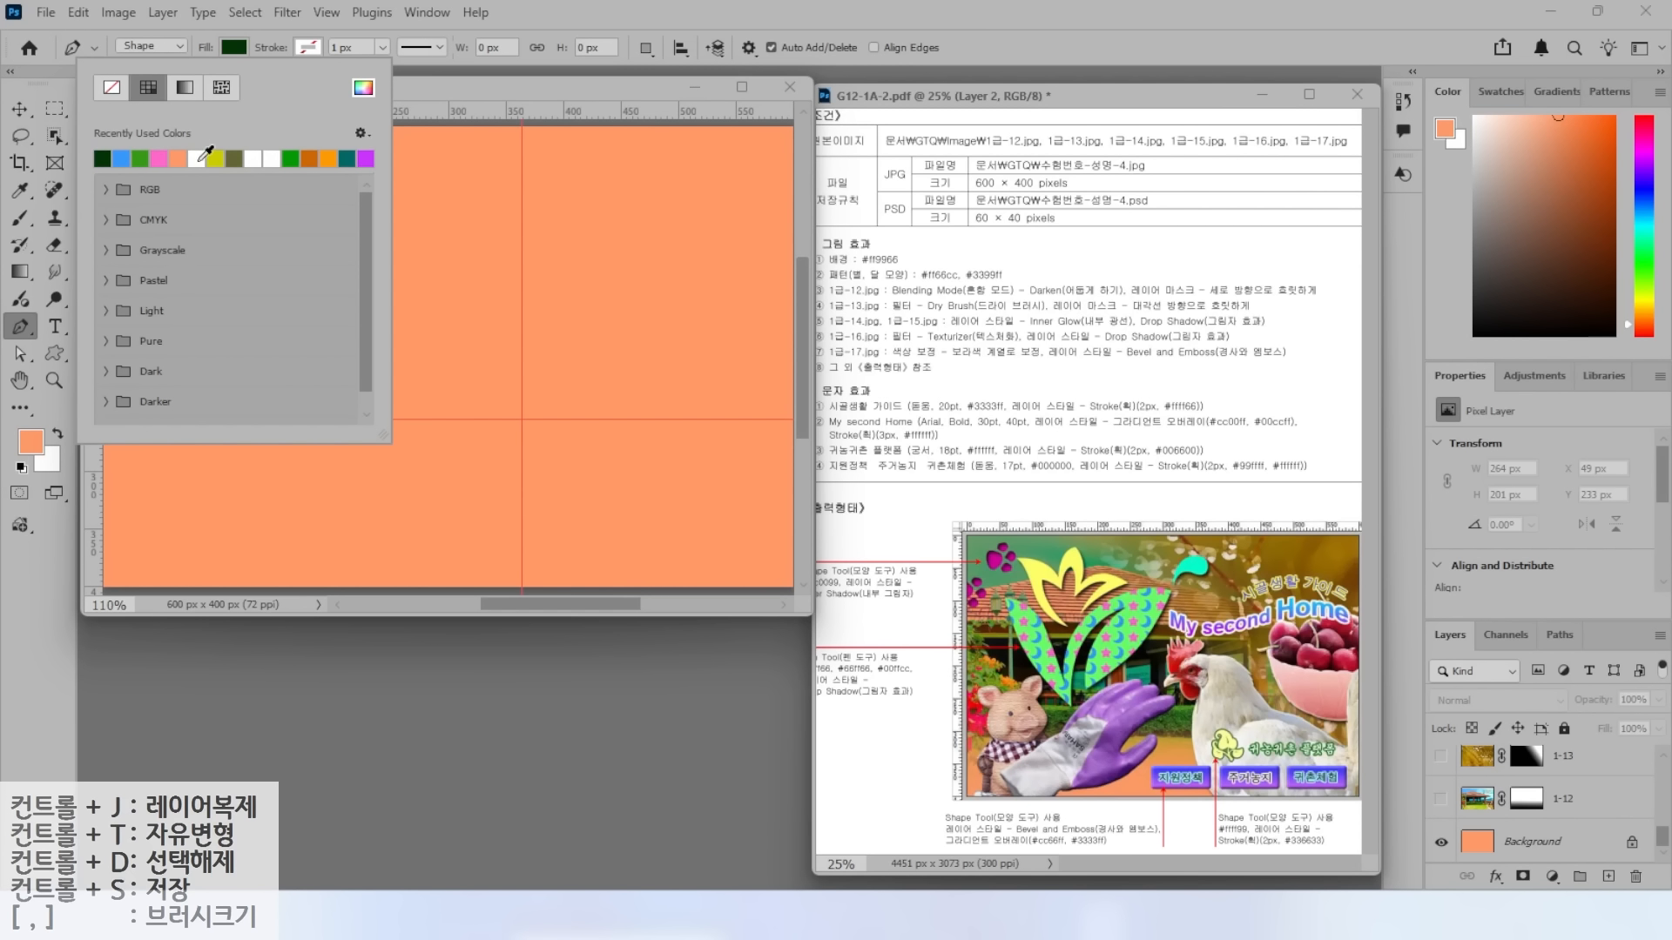
click(308, 51)
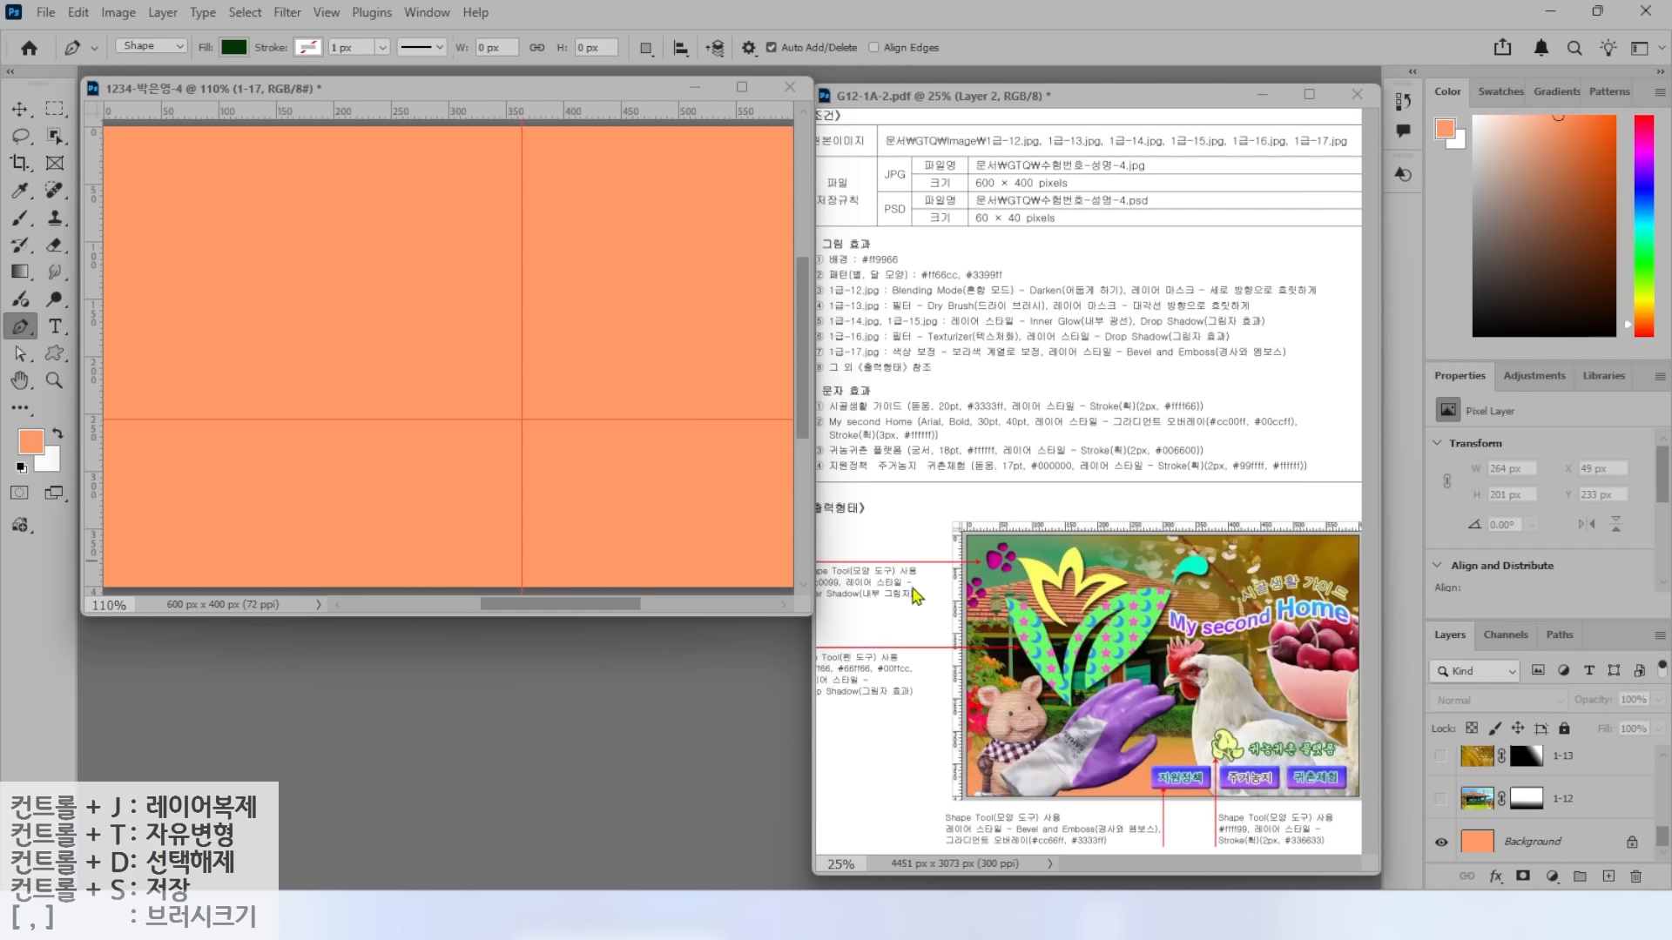
click(265, 344)
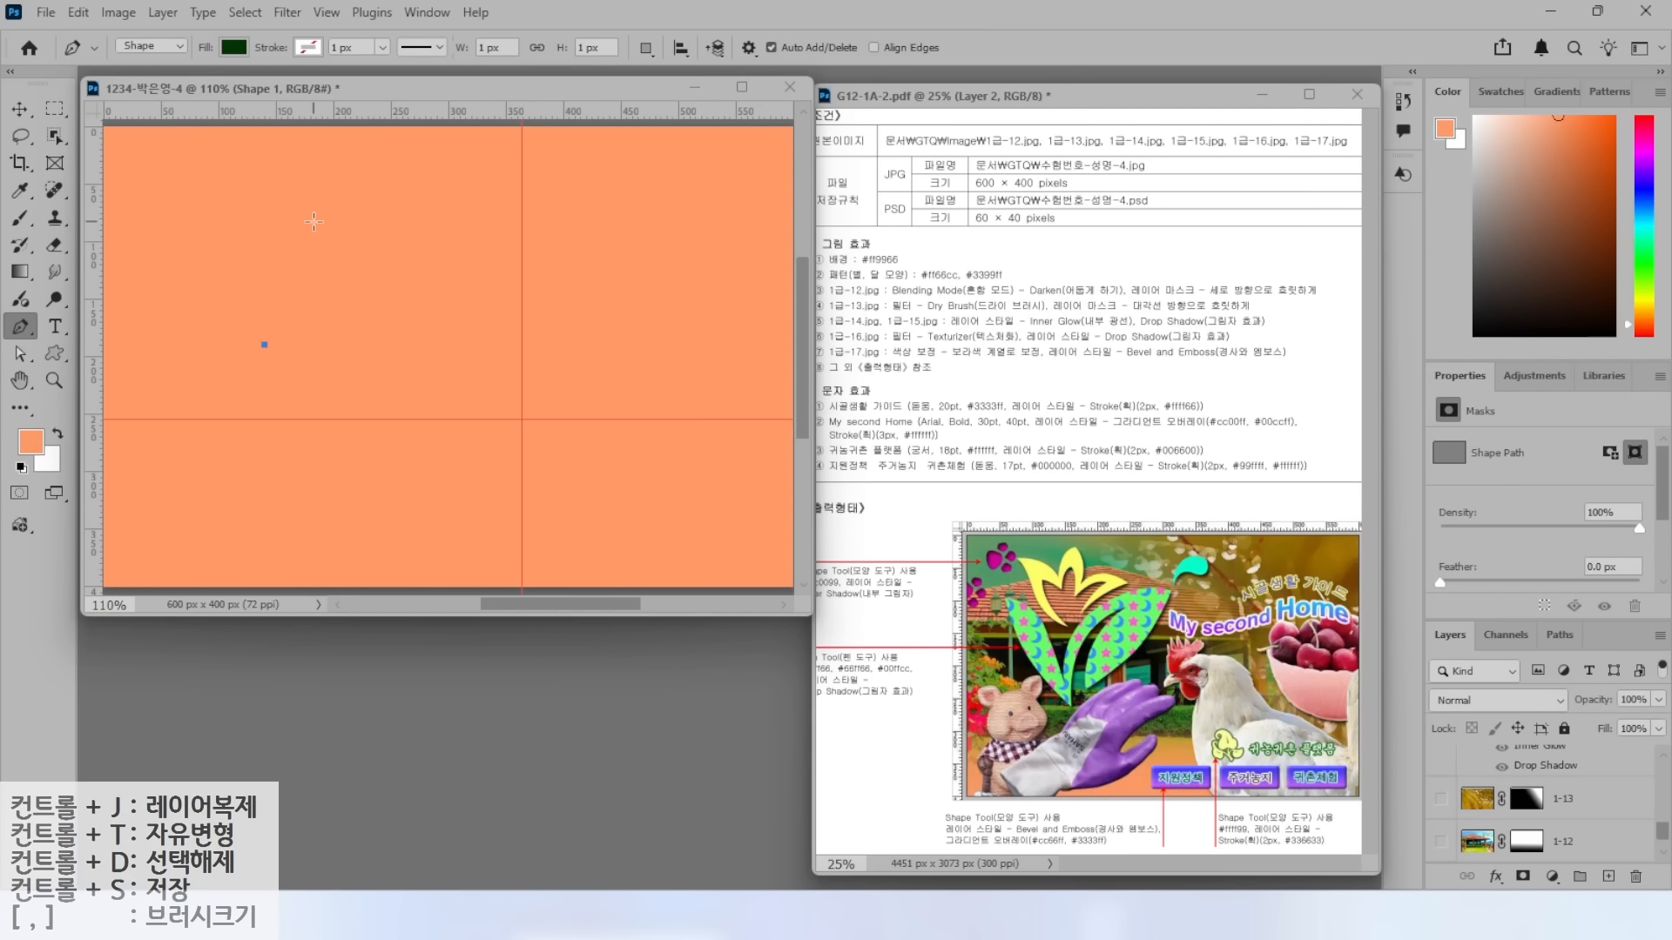
Trace the first leaf's curved edges, pointed tip and inner notch, and close the outline.
drag(312, 230, 351, 190)
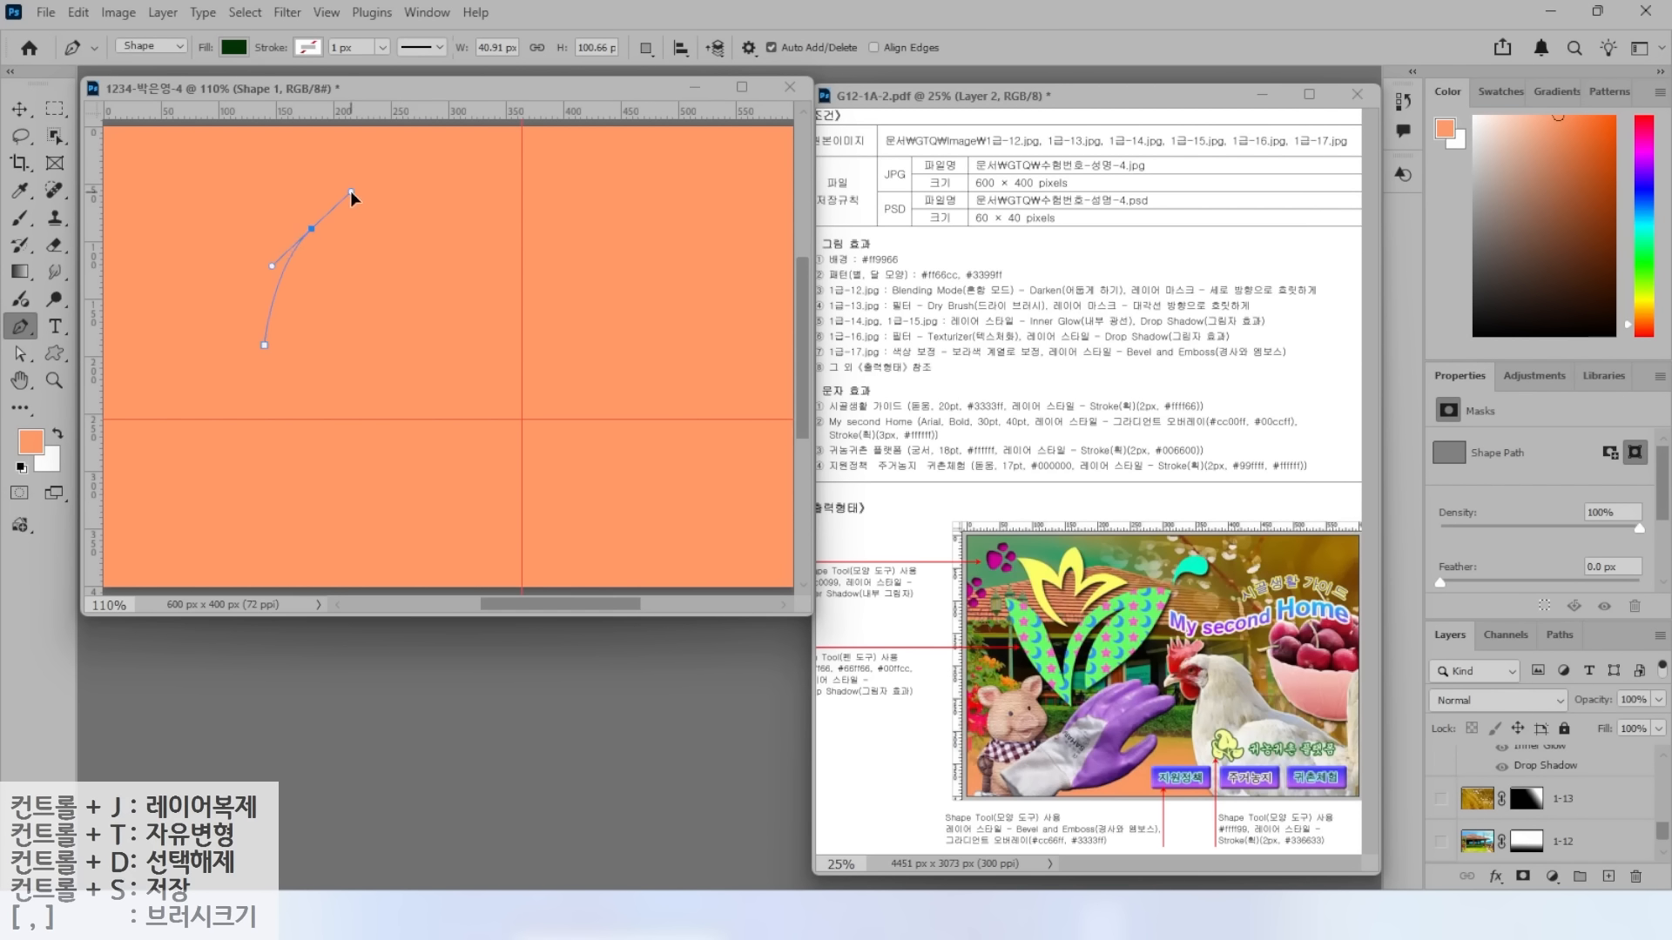
click(437, 194)
drag(379, 311, 340, 343)
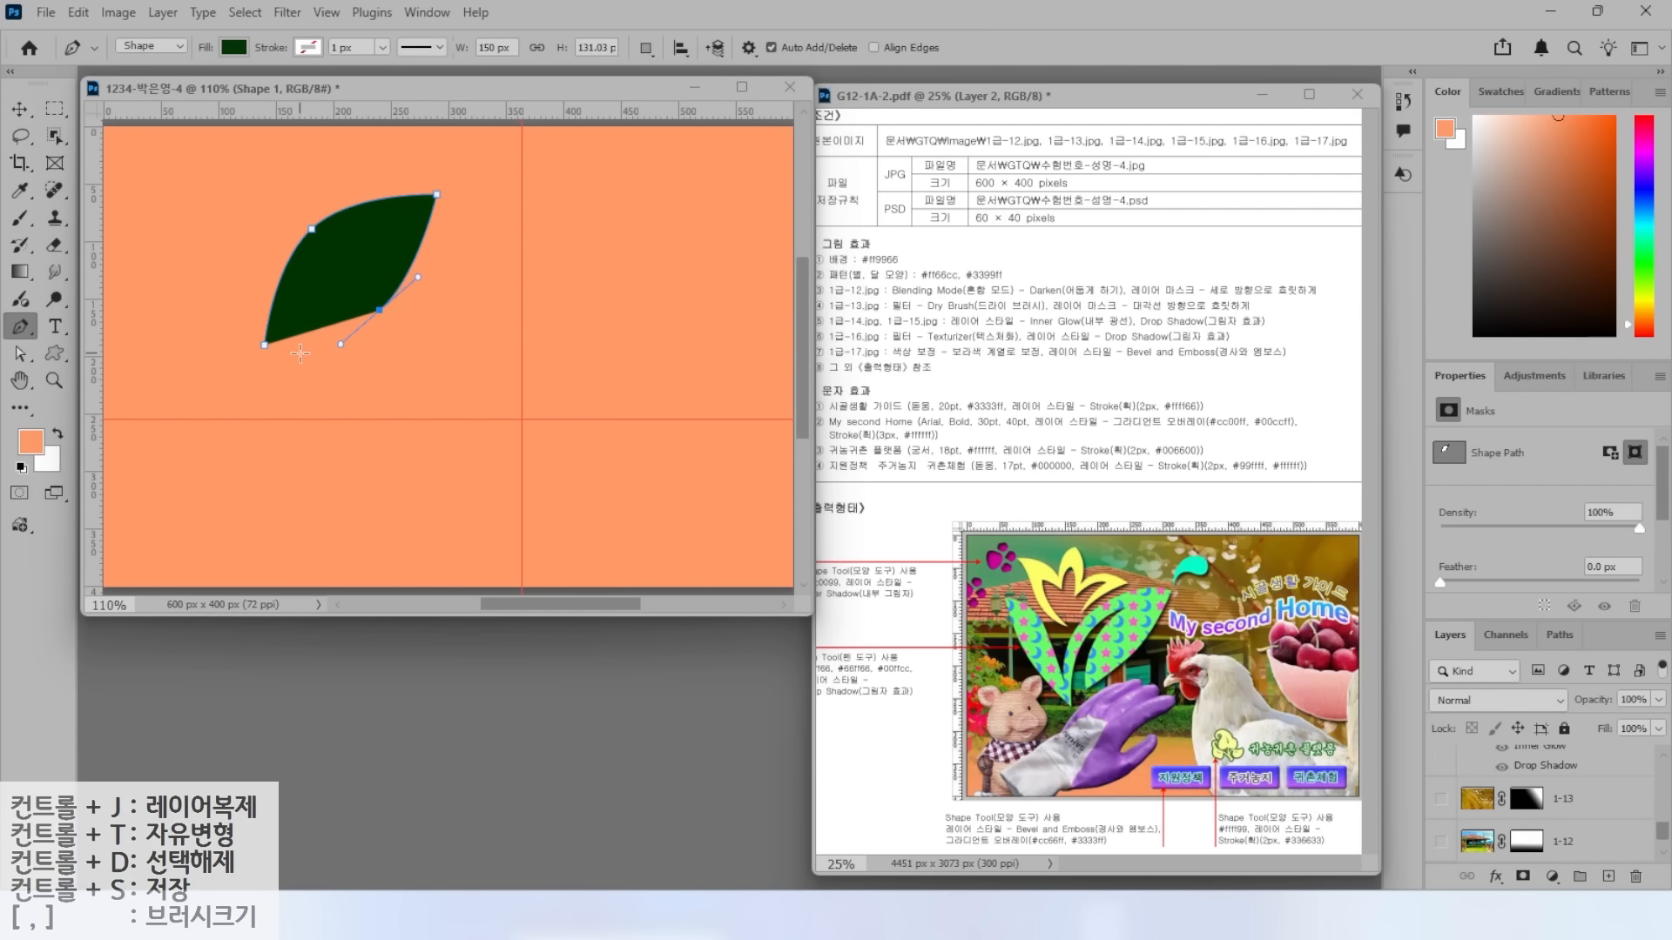
click(300, 349)
drag(331, 270, 291, 288)
click(372, 244)
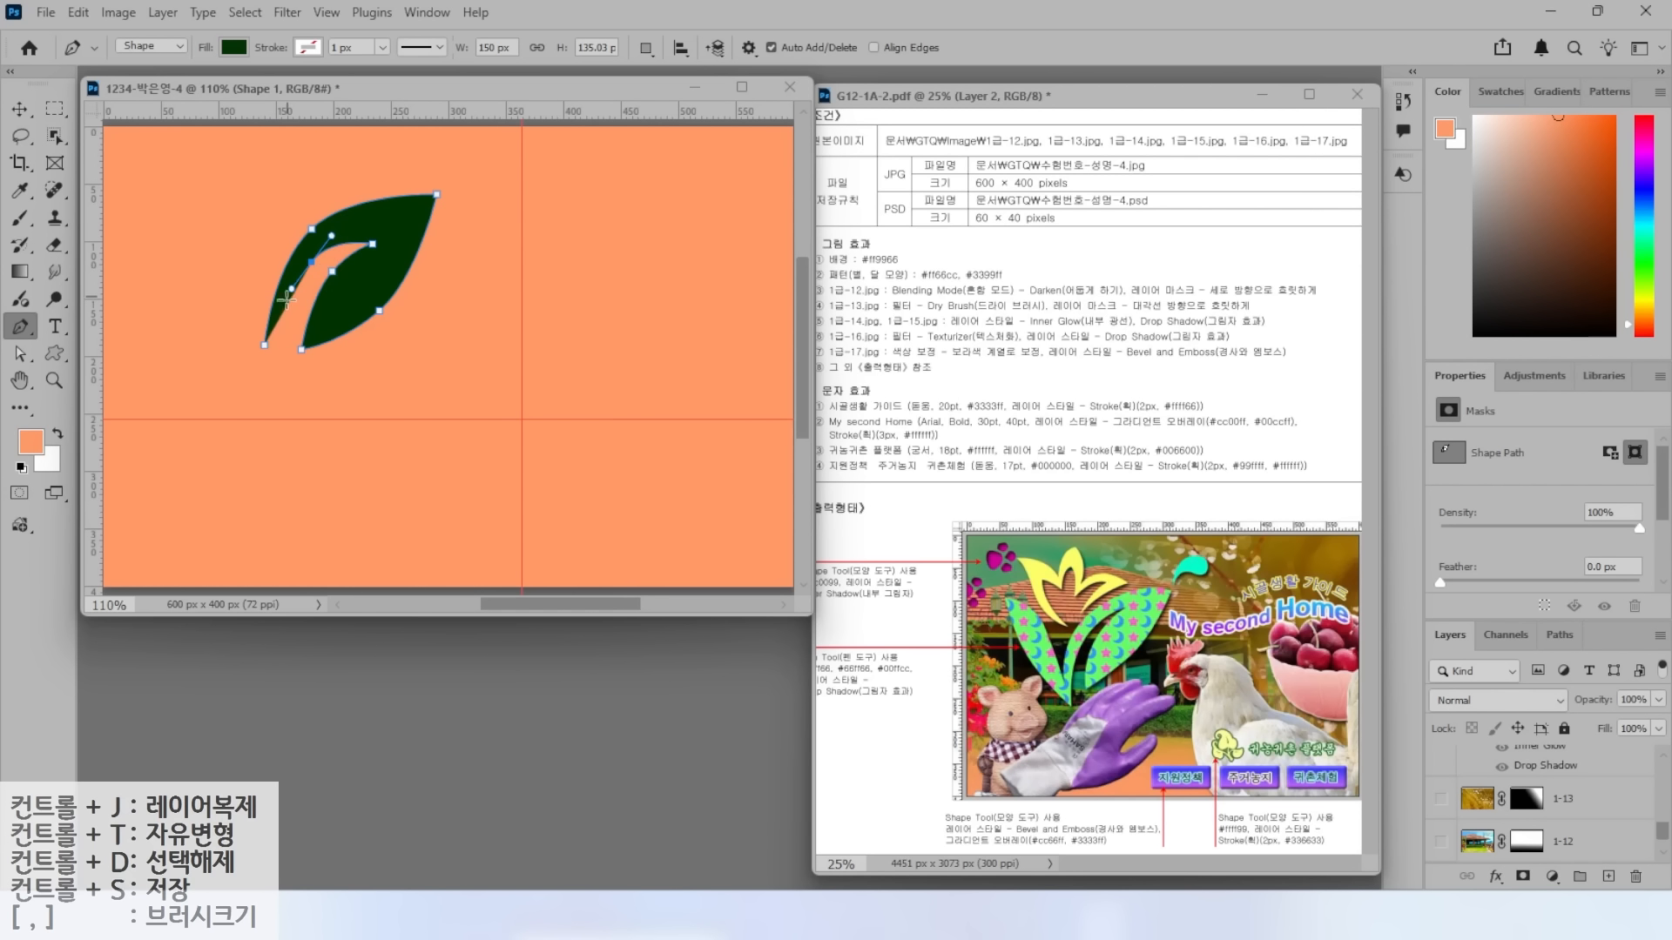
click(265, 347)
Reshape the leaf's notch and bottom inner point by moving individual anchors down-left.
click(19, 354)
right_click(19, 355)
click(80, 375)
drag(312, 264, 302, 280)
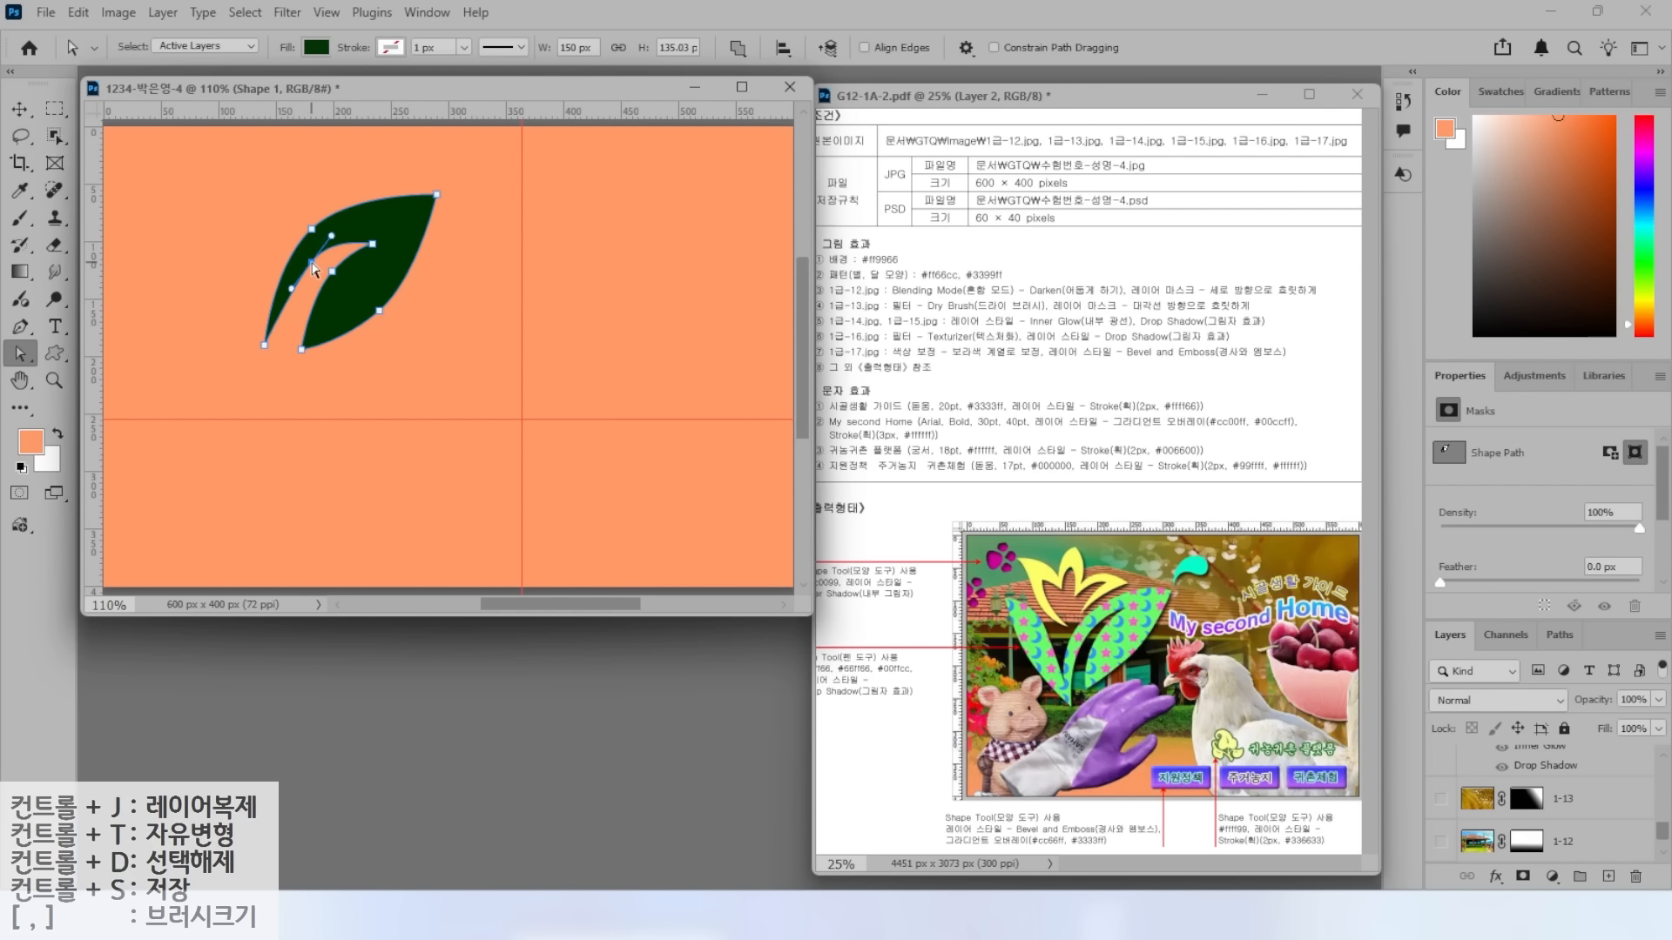
drag(332, 271, 319, 284)
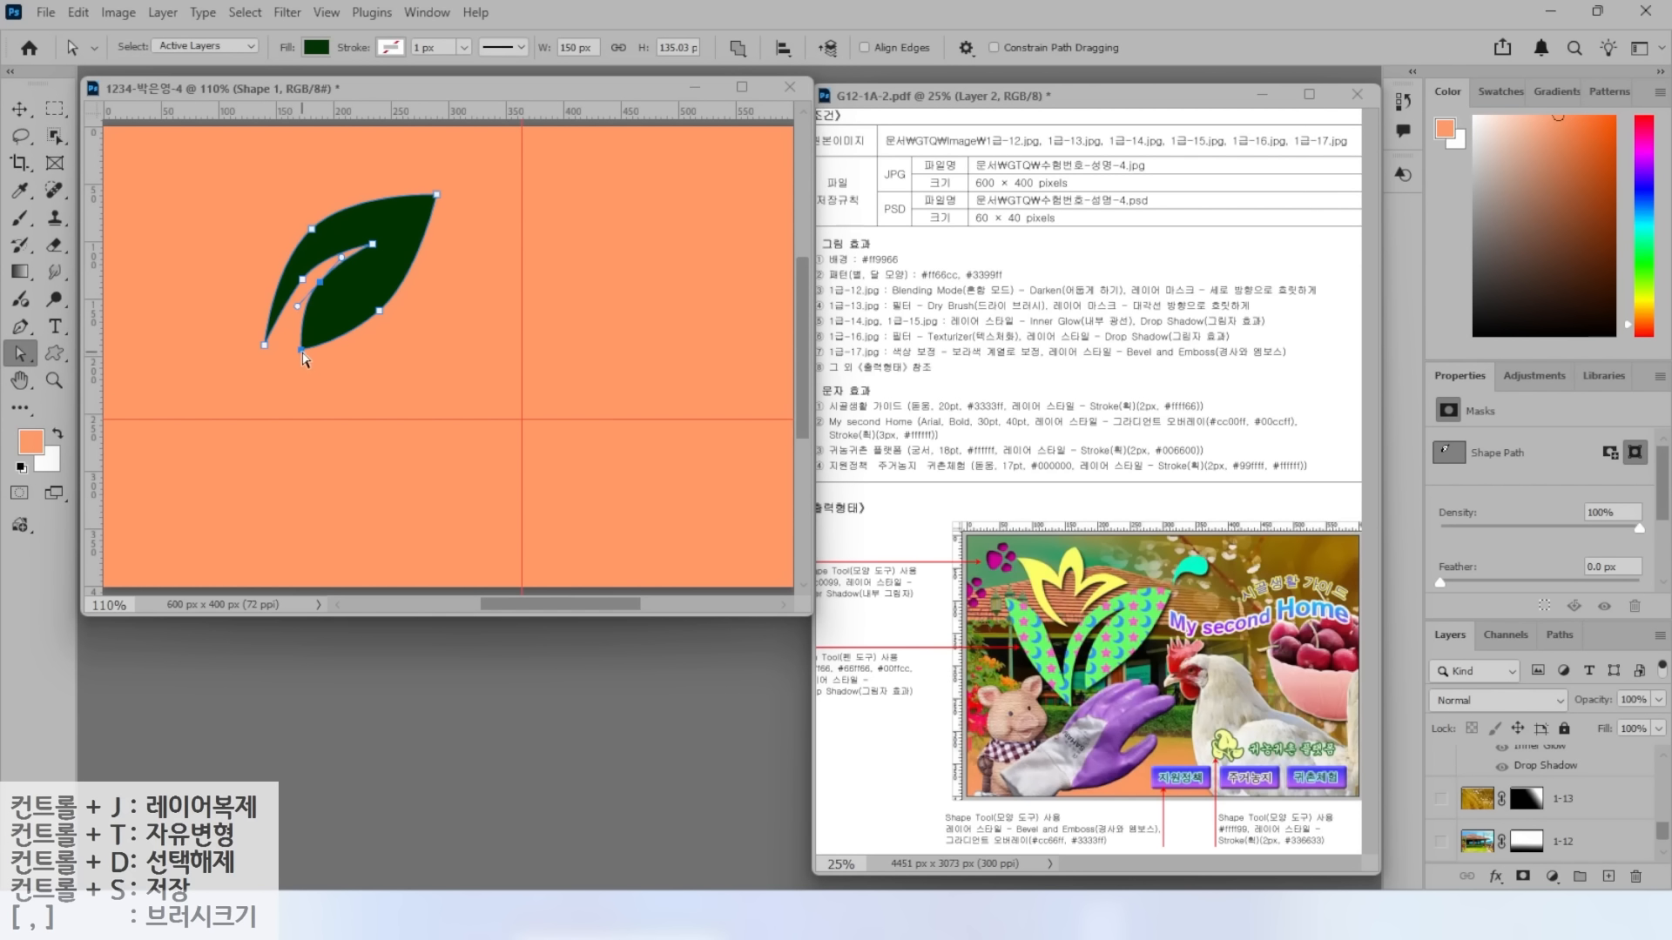
drag(301, 351, 293, 350)
Draw a second leaf at the upper left that combines with the first leaf shape.
click(20, 329)
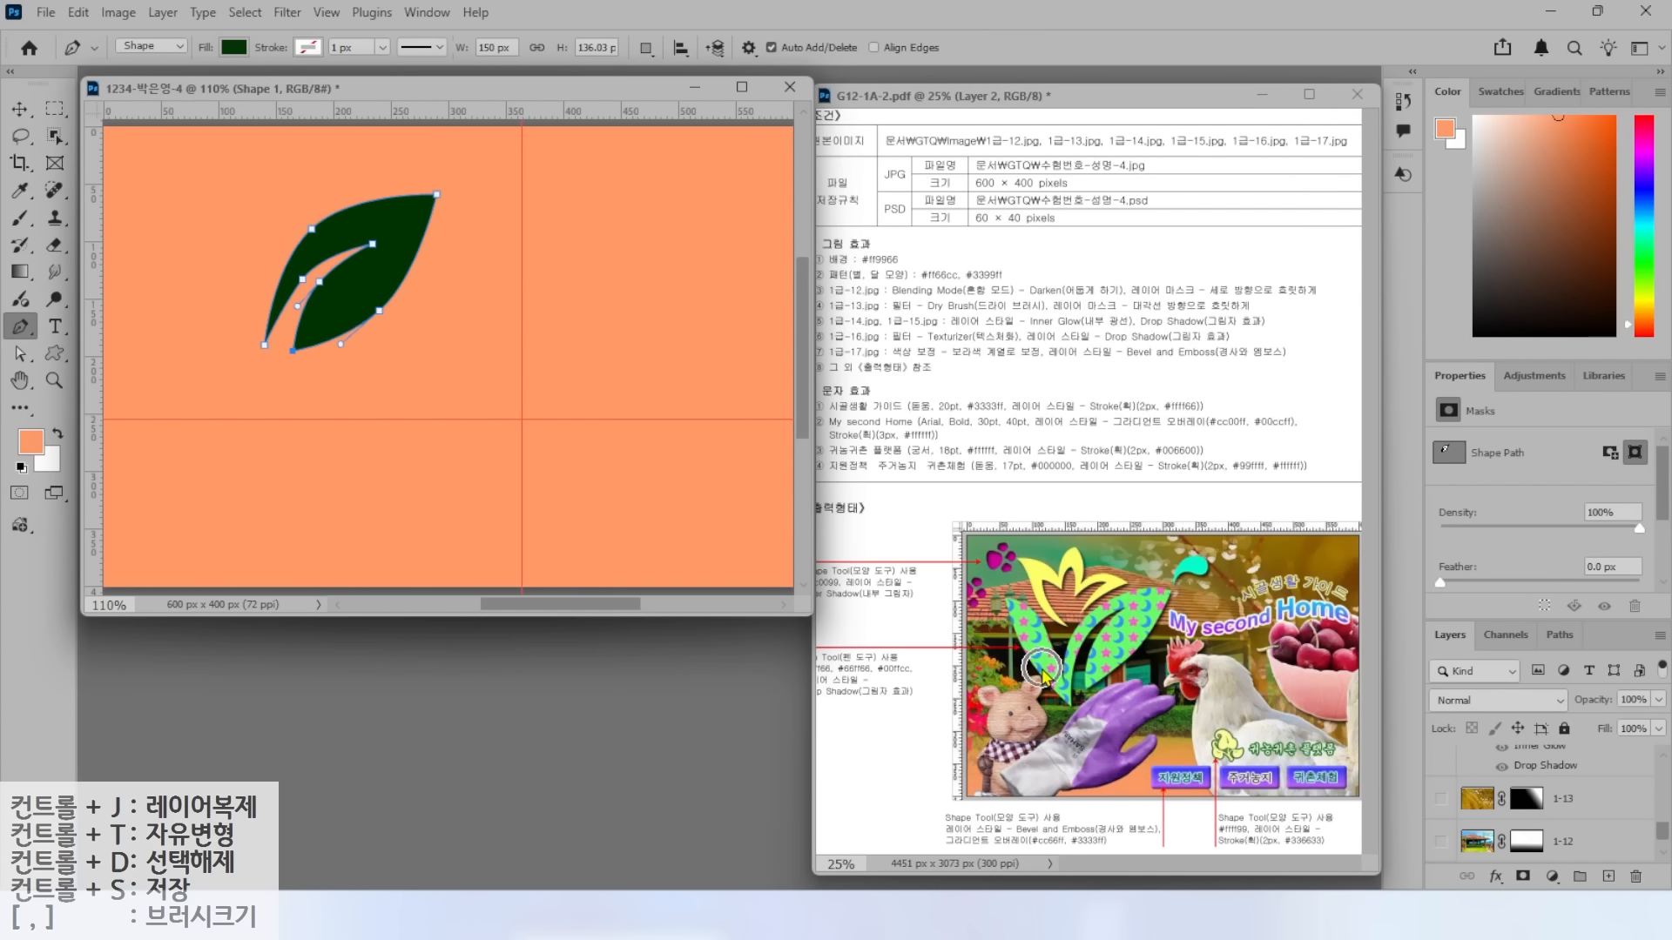
click(645, 48)
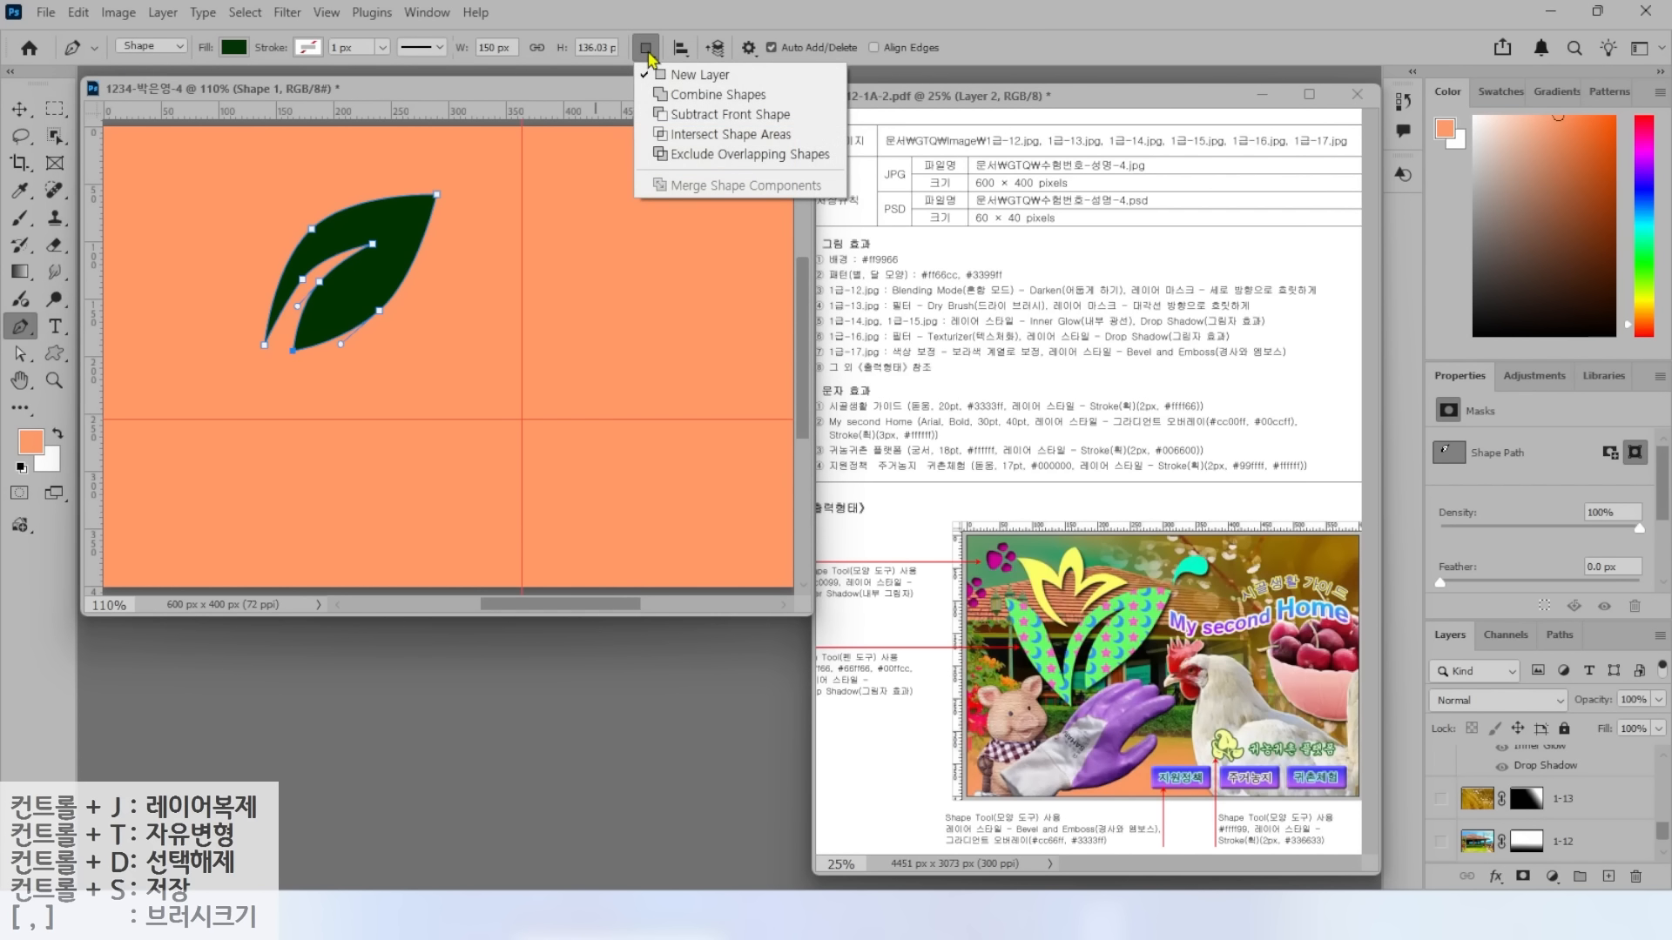
click(689, 99)
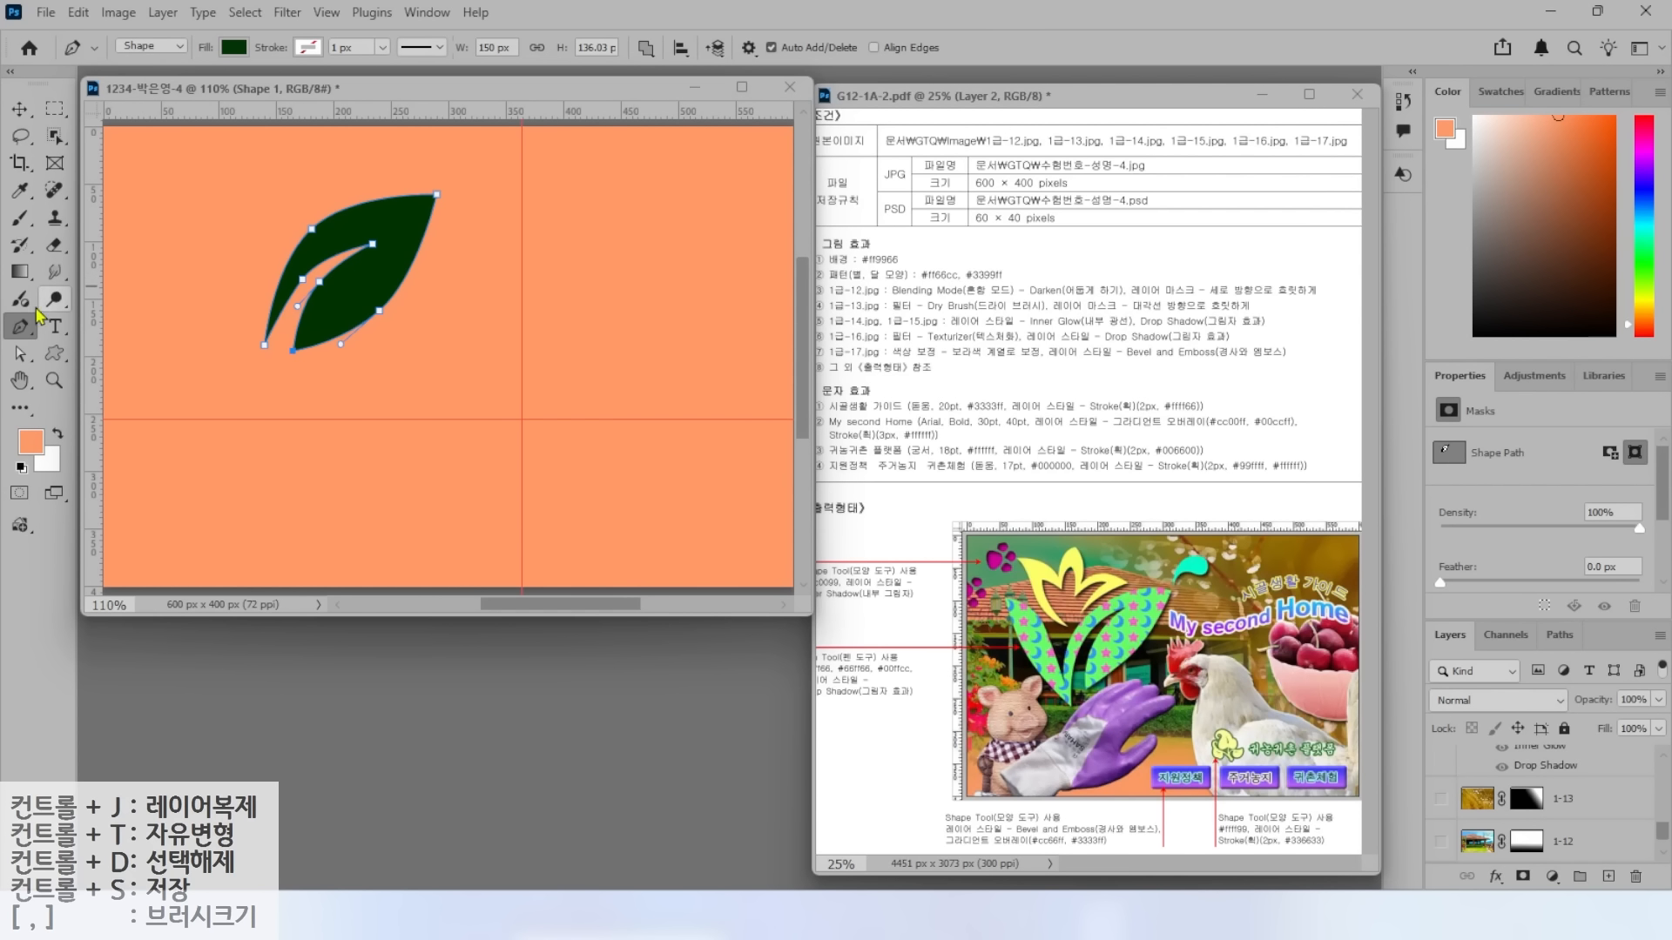
click(158, 204)
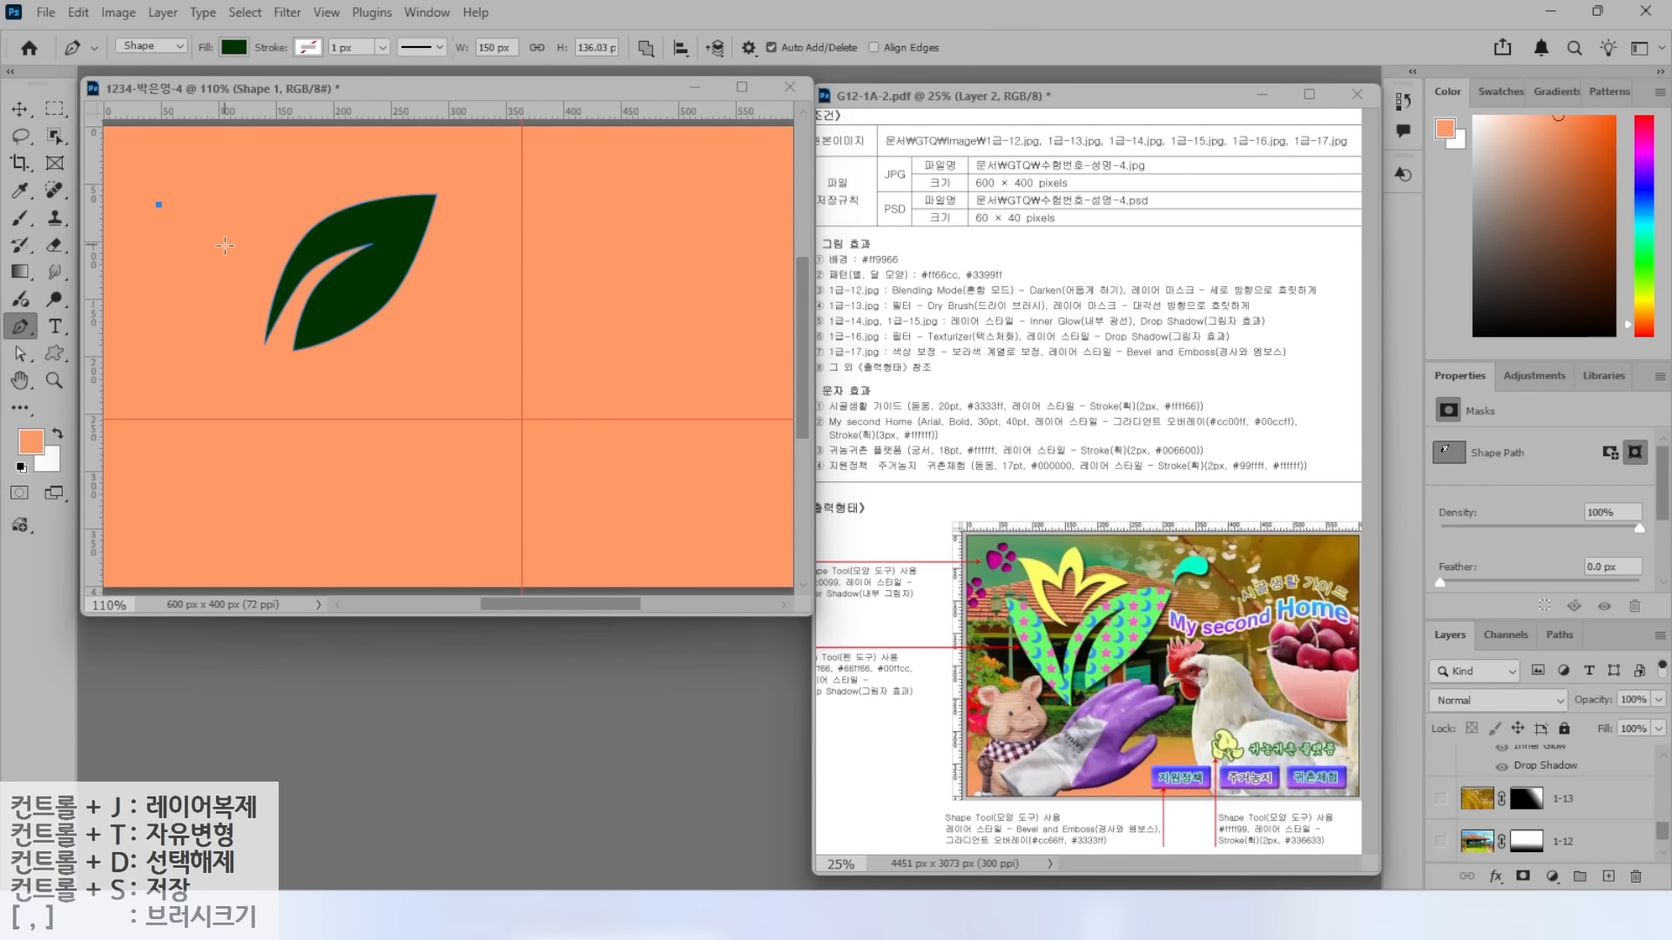
click(266, 343)
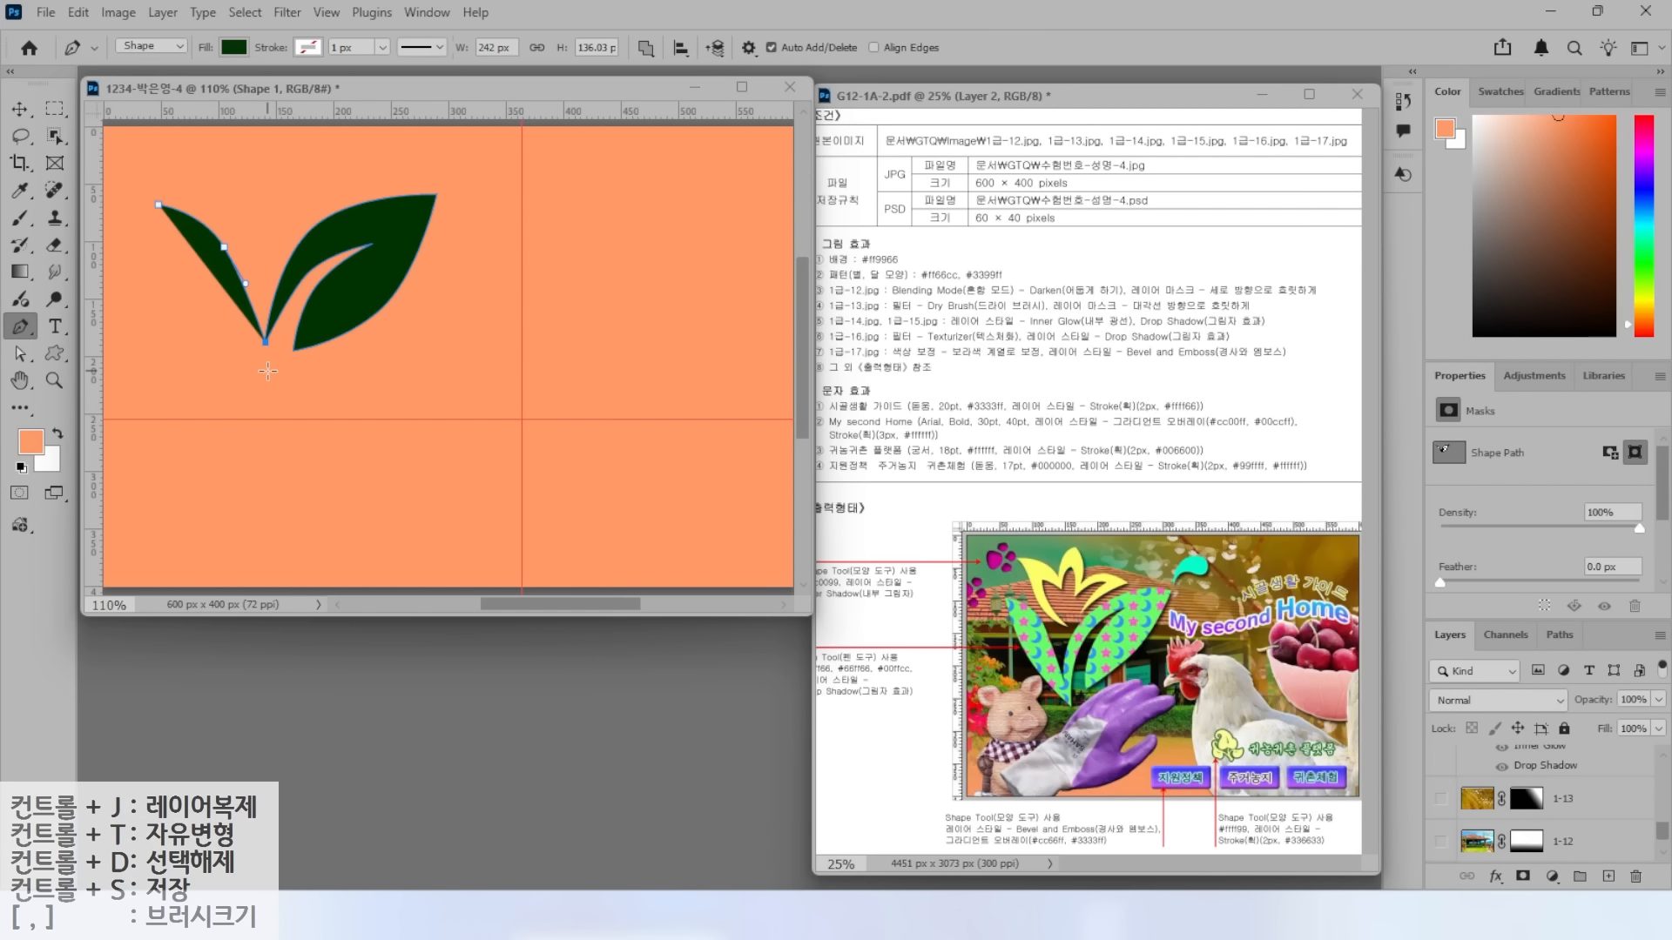
click(267, 371)
click(178, 290)
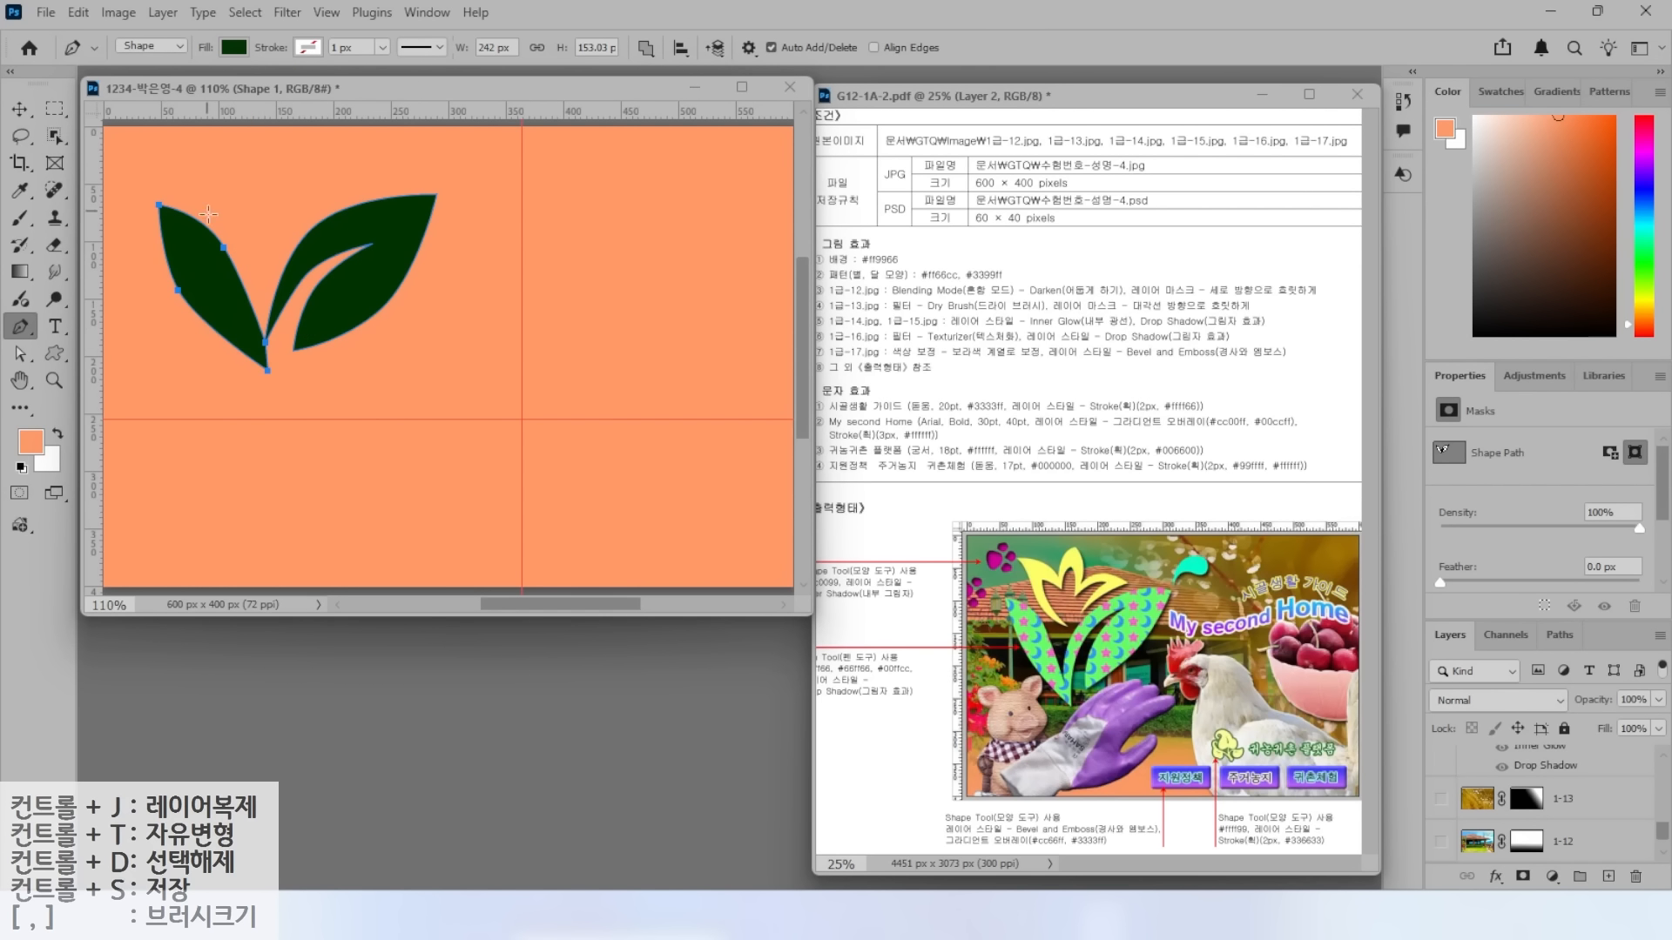
Add the curved bottom tip to the second leaf and close its inner path.
click(645, 47)
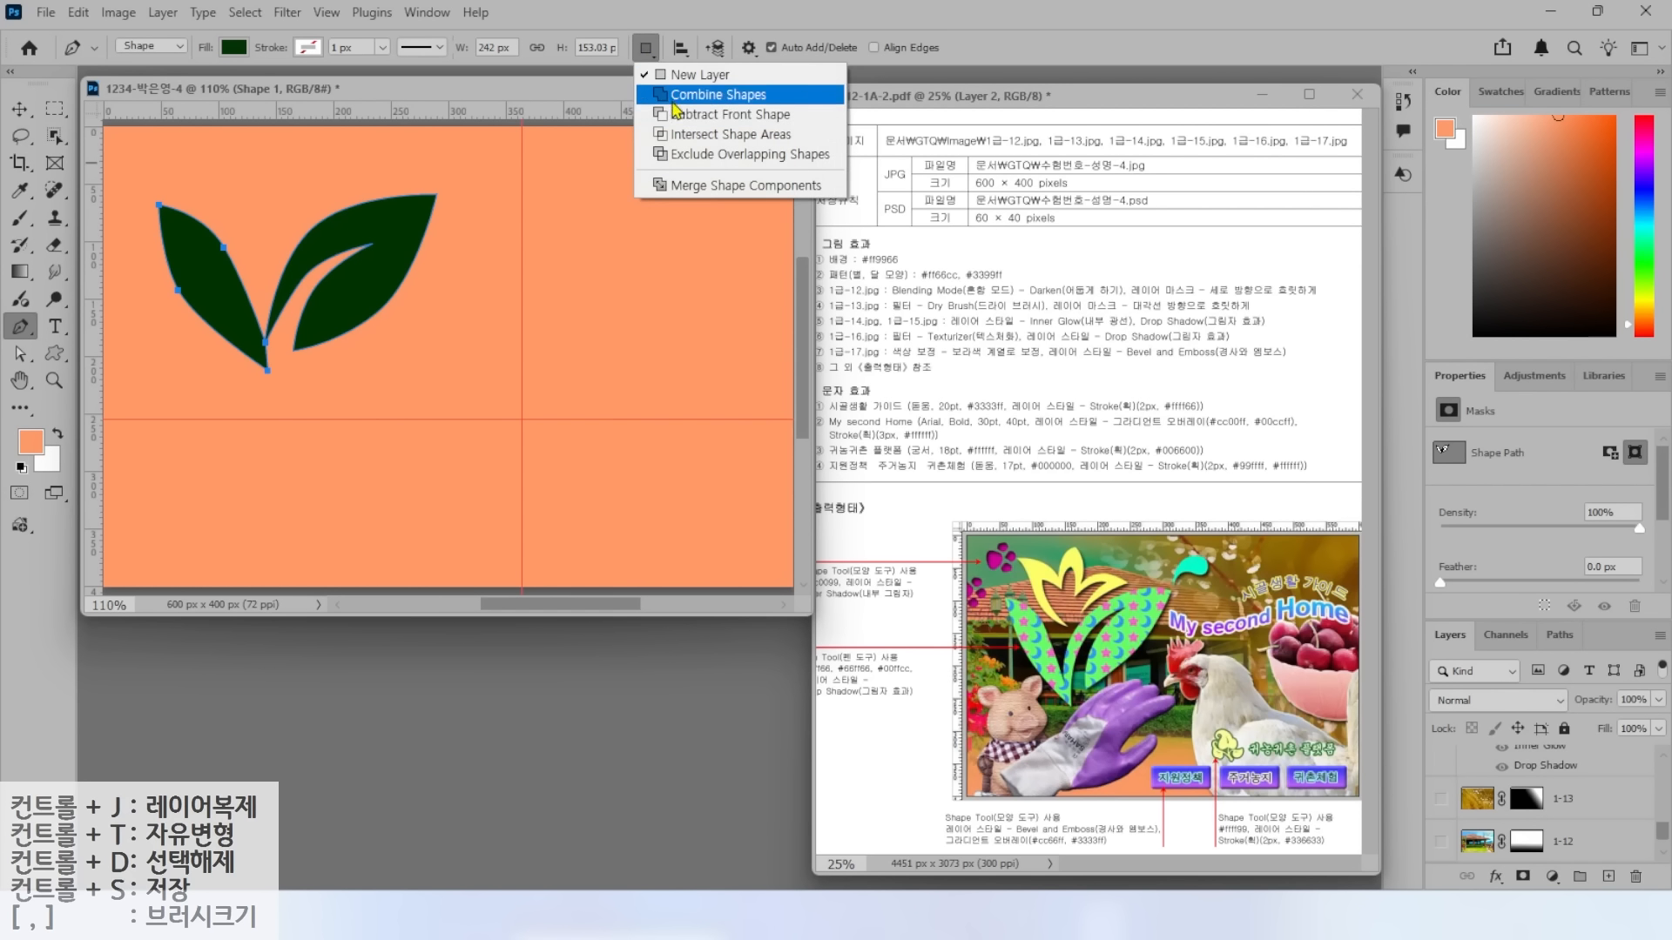
click(675, 97)
drag(267, 370, 256, 402)
click(252, 355)
click(282, 290)
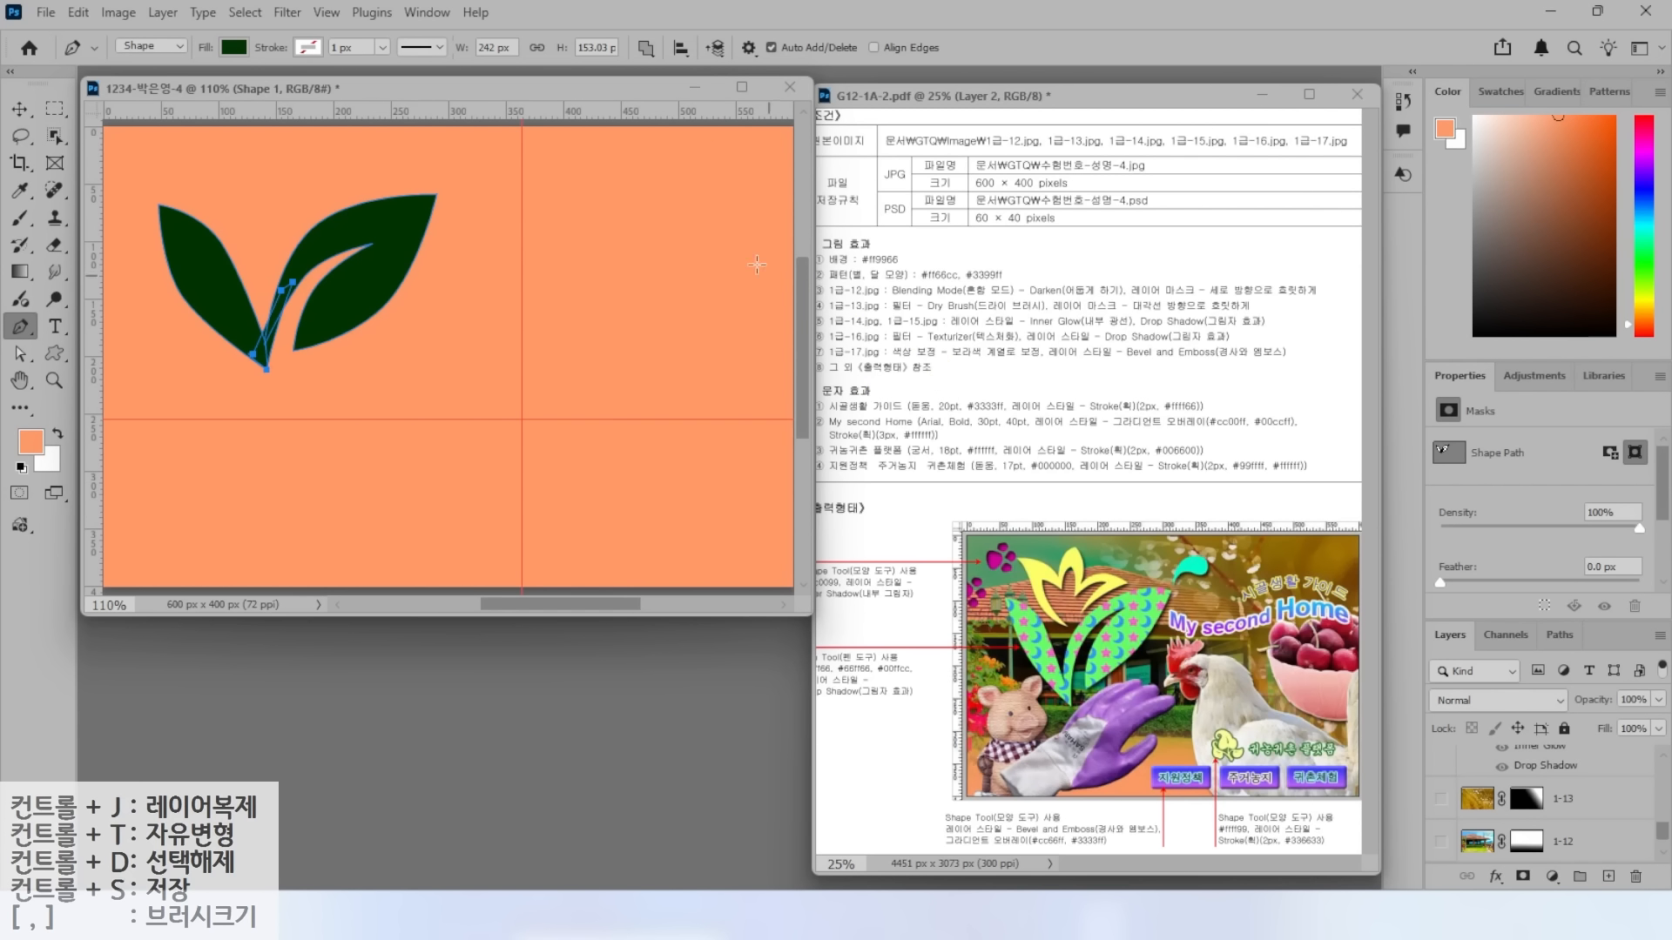
Check the leaf layer by toggling it, then merge its overlapping shape components.
scroll(1619, 813, up, 1)
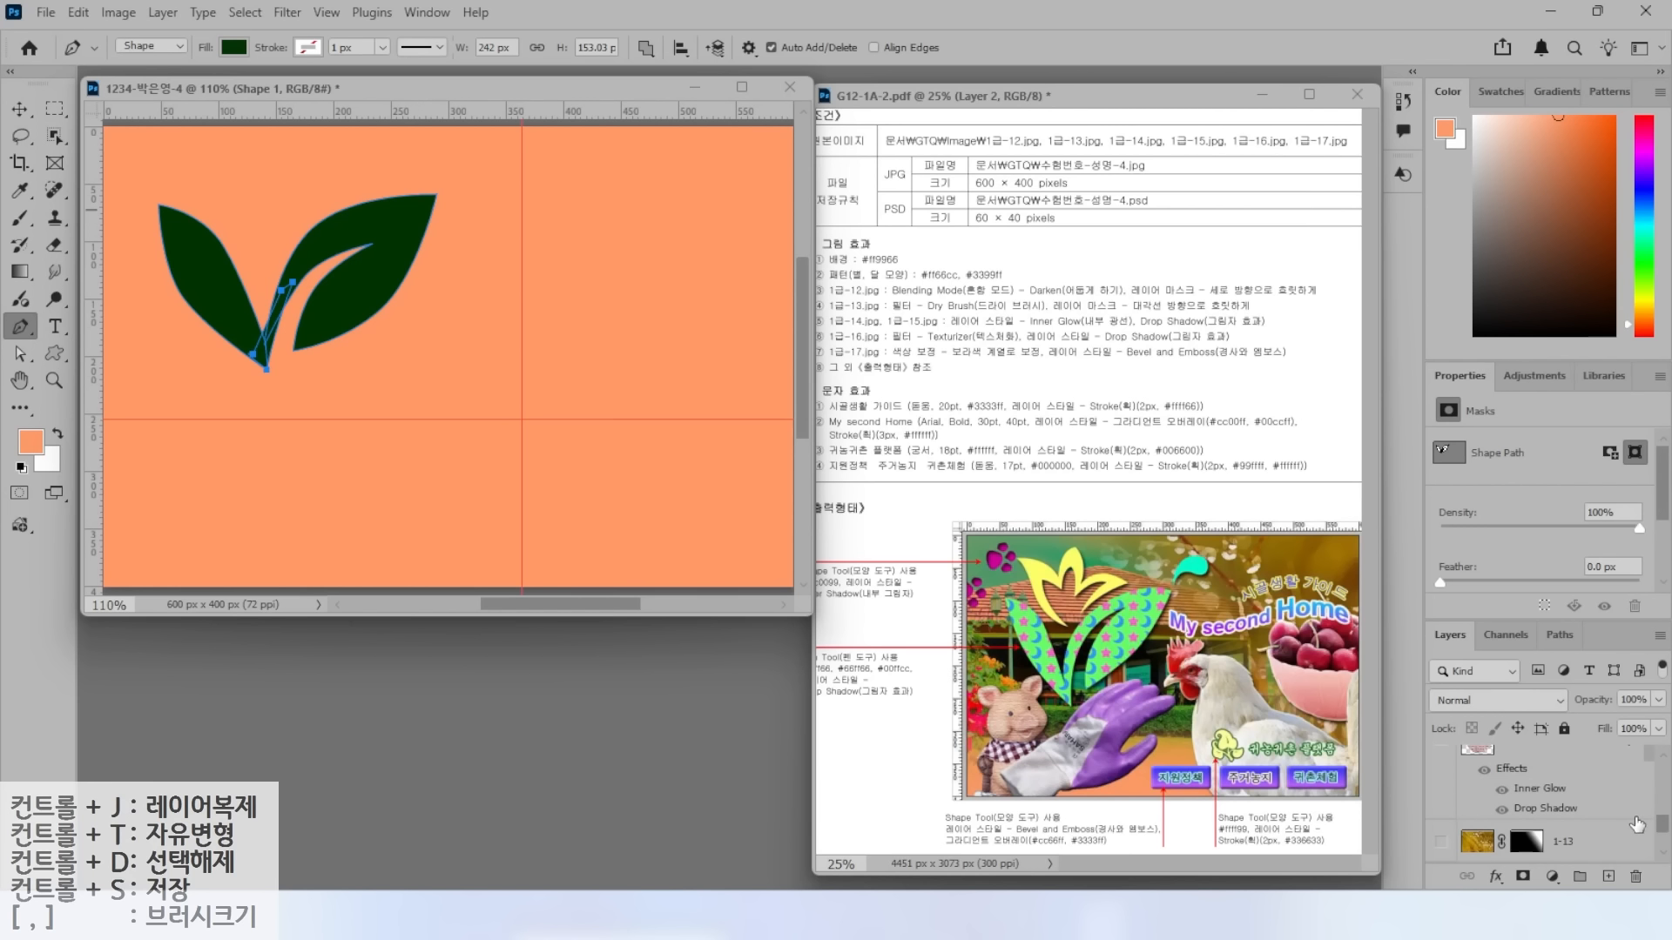
scroll(1620, 810, up, 3)
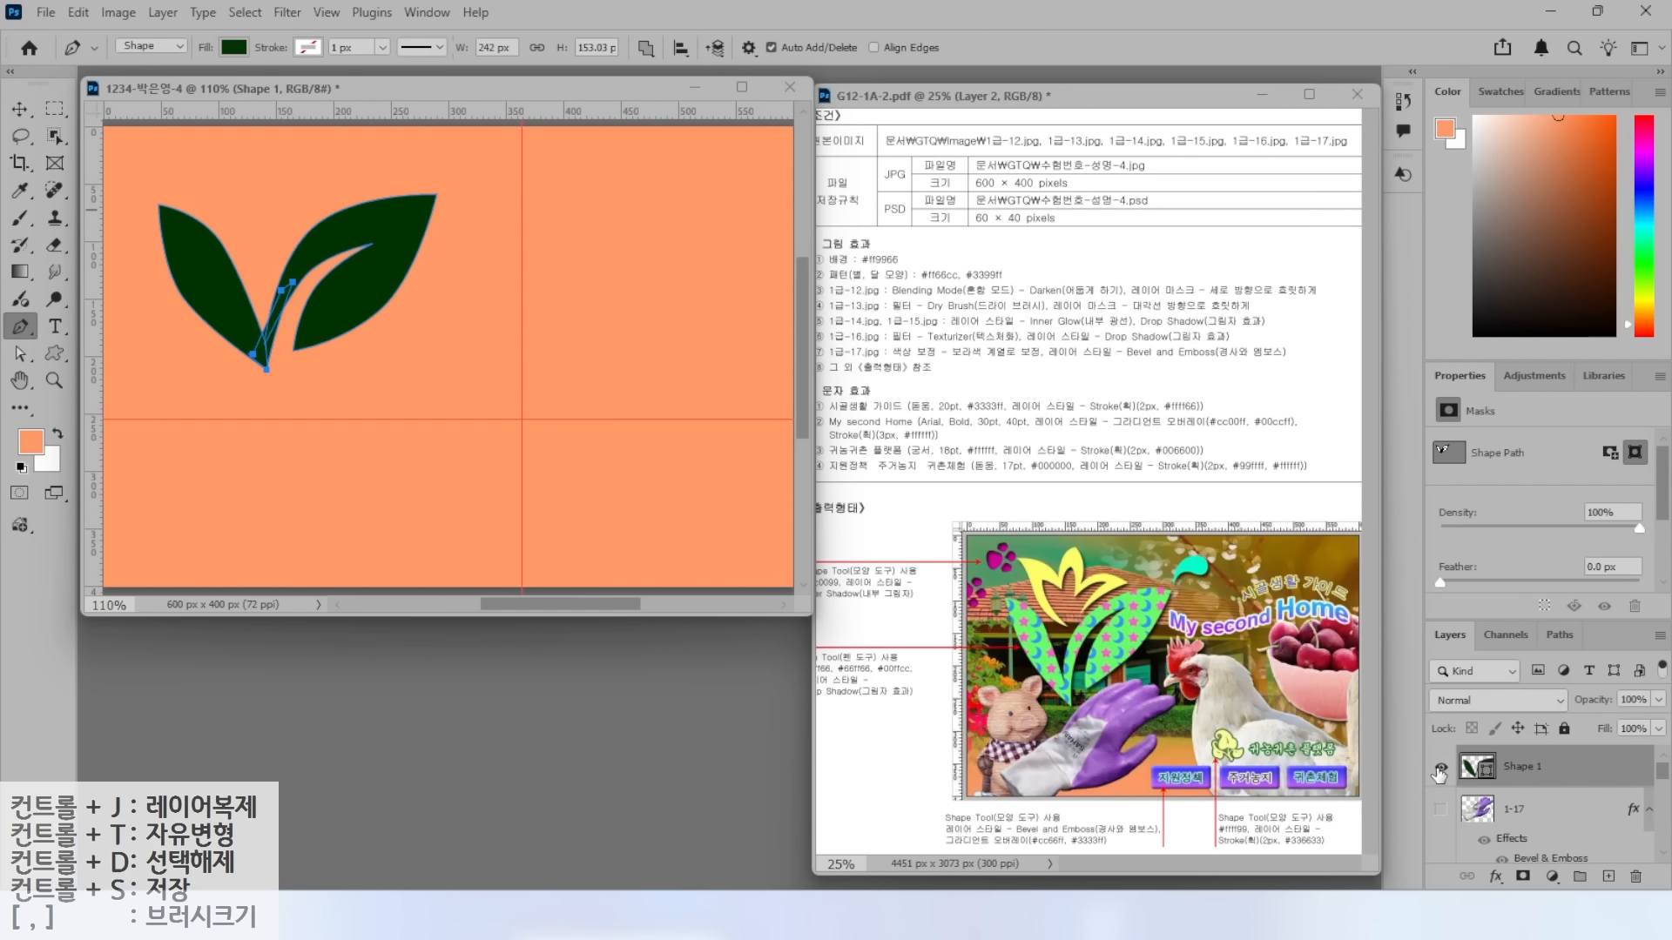
click(1439, 768)
click(1439, 768)
click(1440, 768)
click(1439, 768)
click(645, 48)
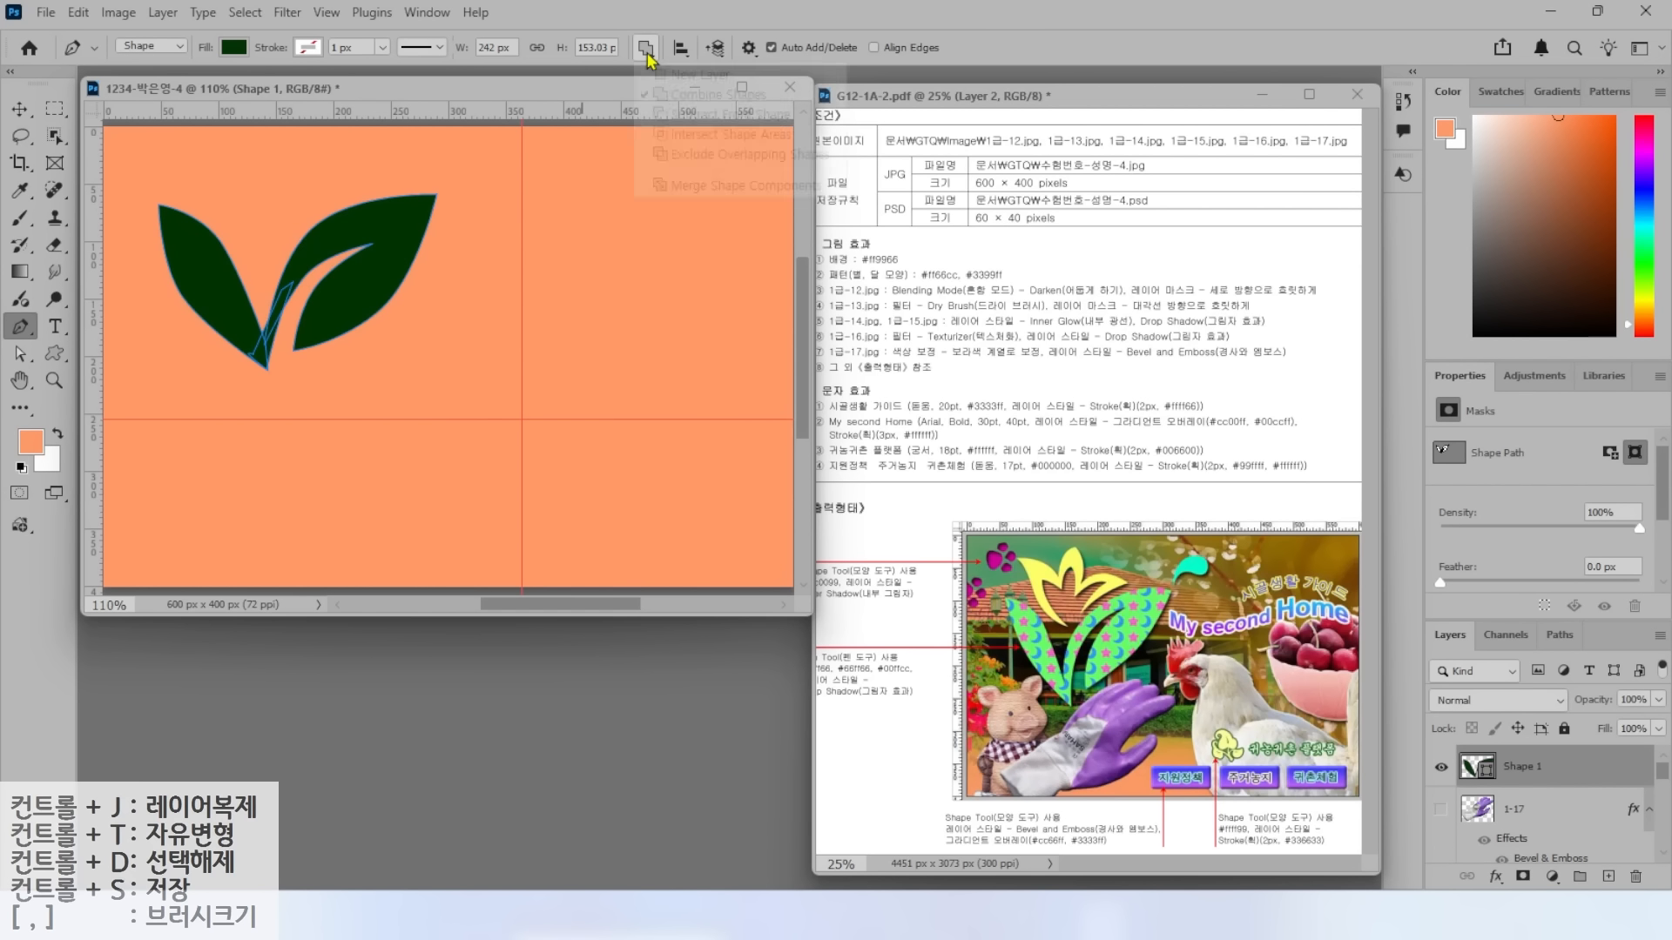
click(694, 185)
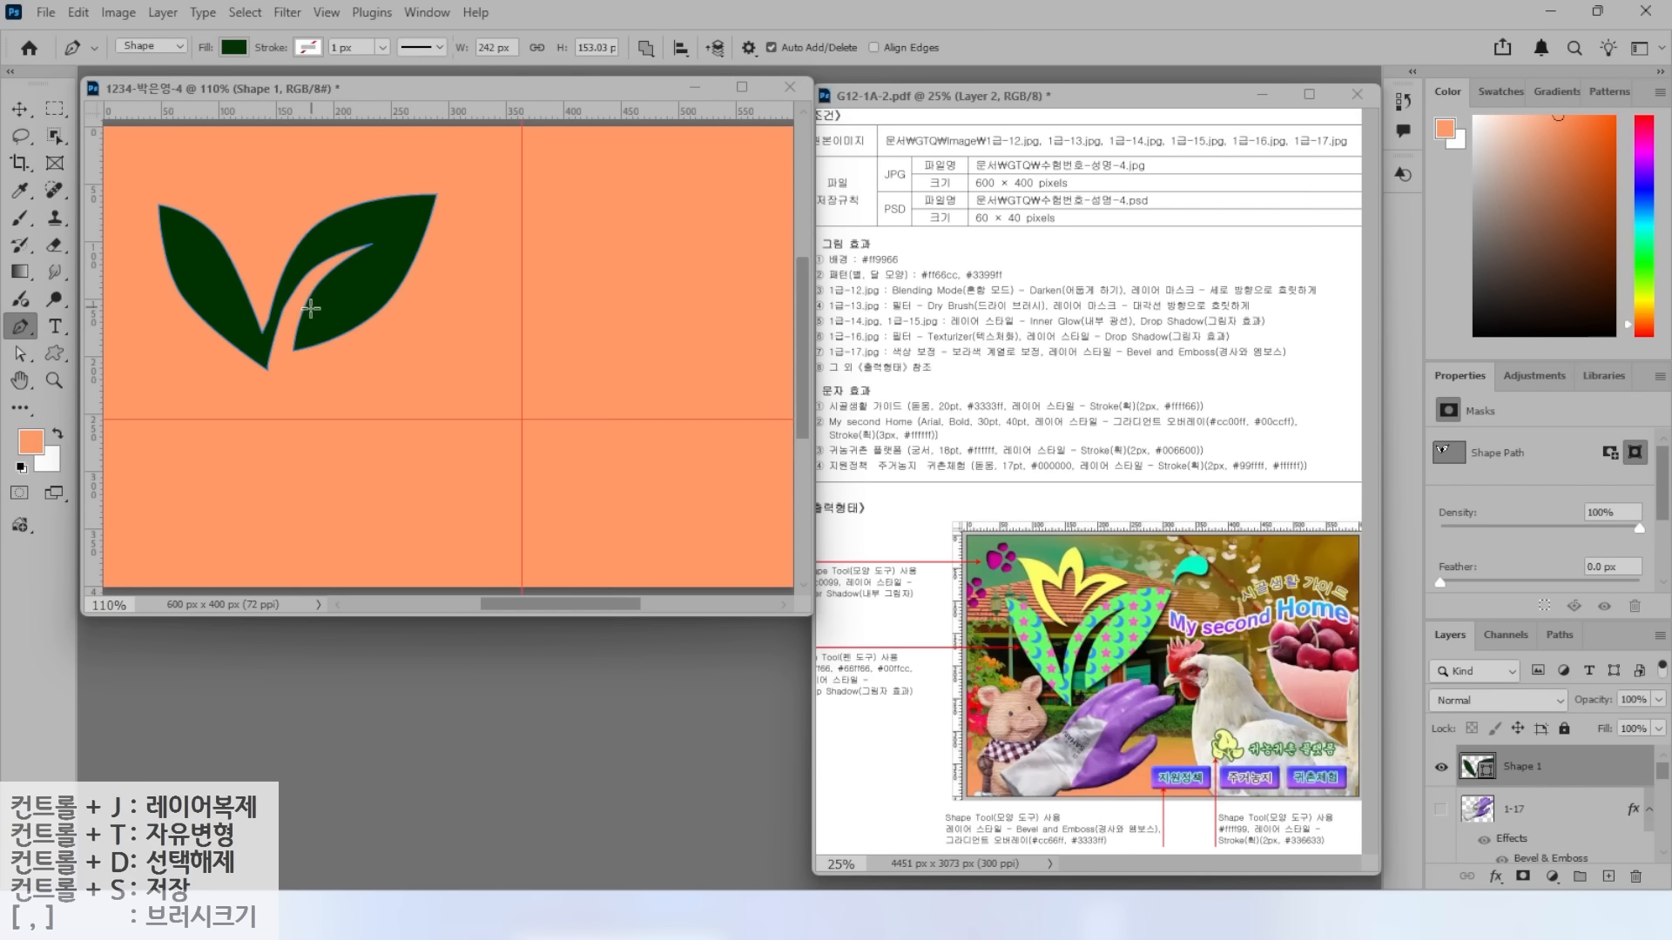
Move the leaf shape down and right and change its fill to #66ff66.
click(19, 108)
drag(363, 310, 373, 350)
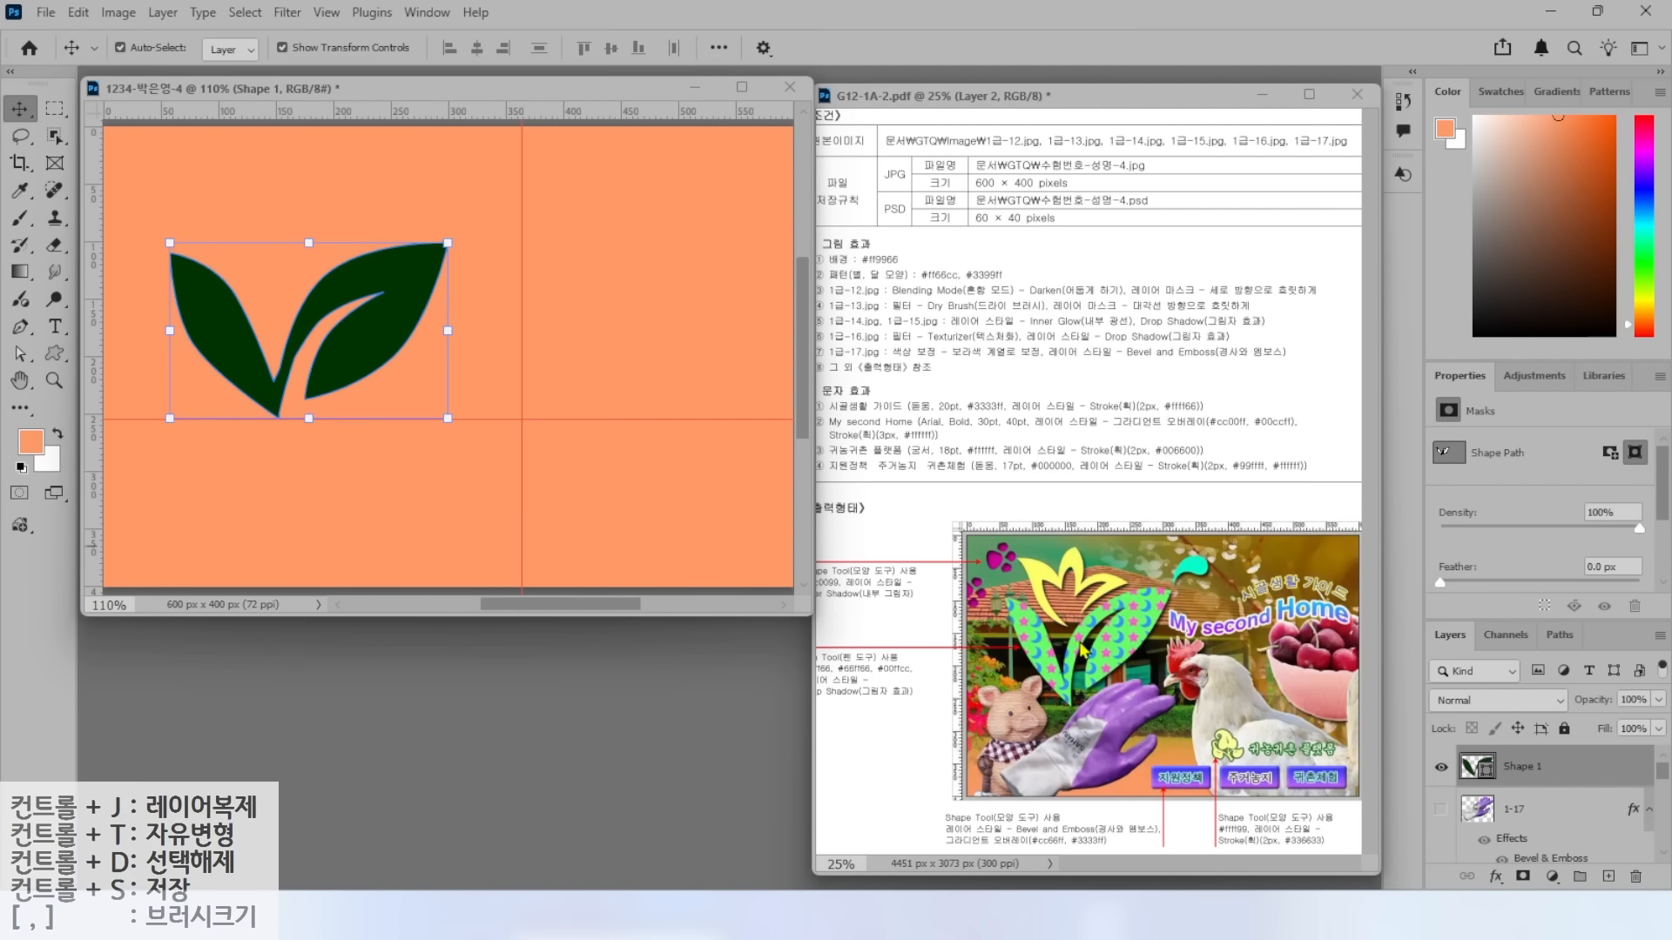
double_click(1472, 767)
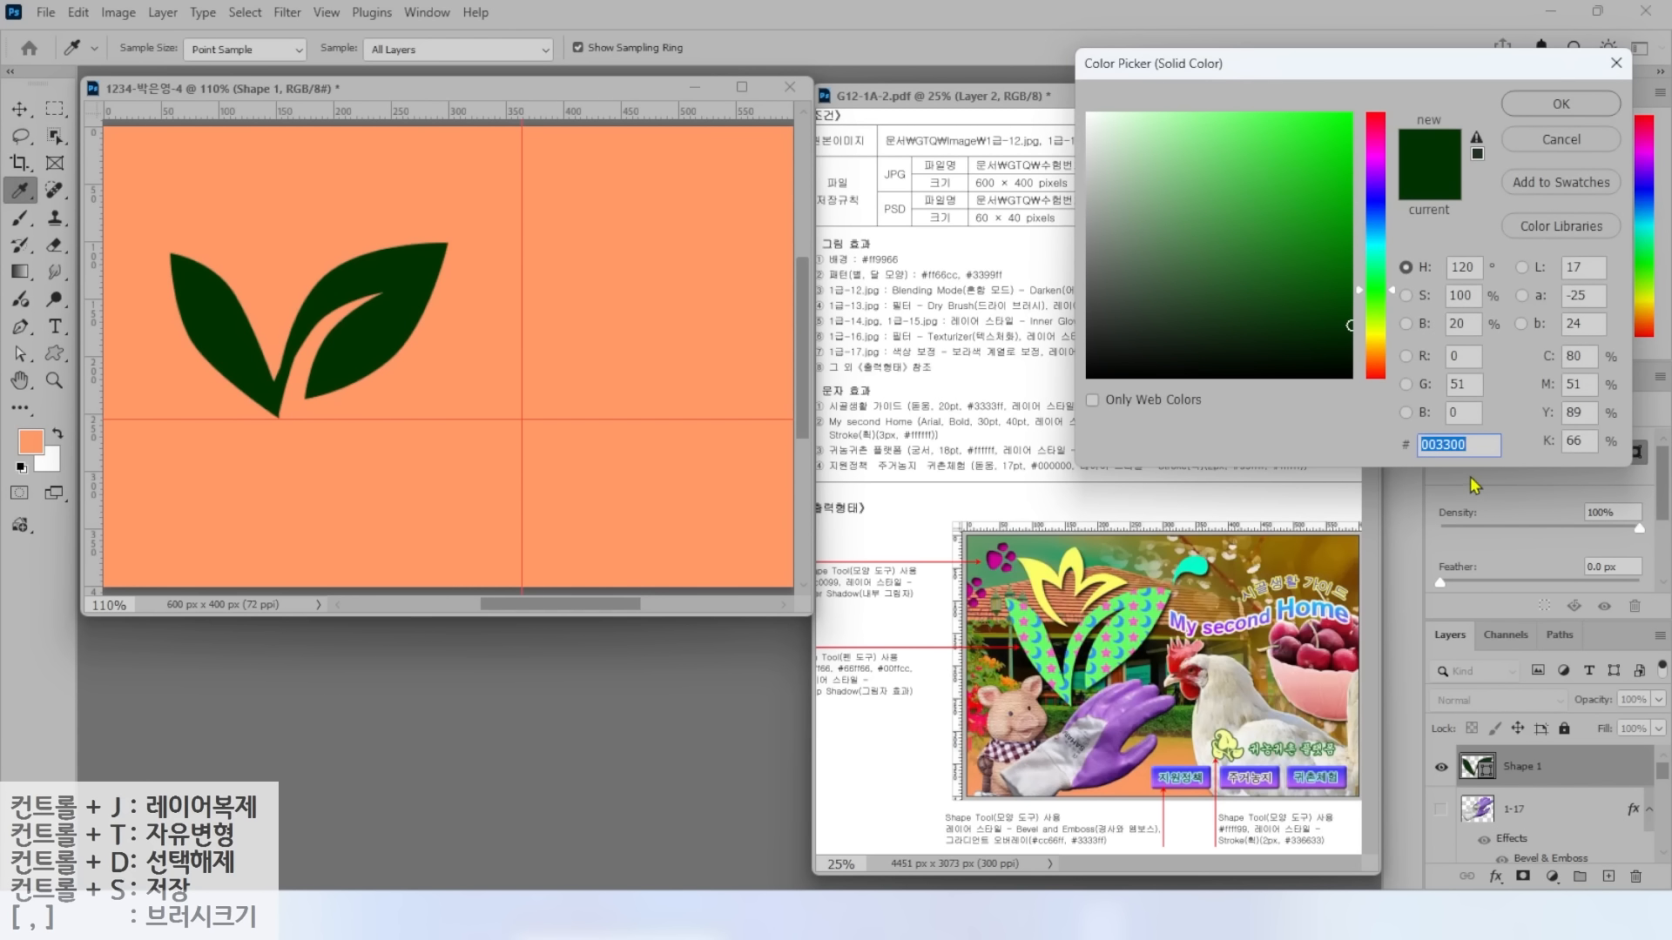
text(6)
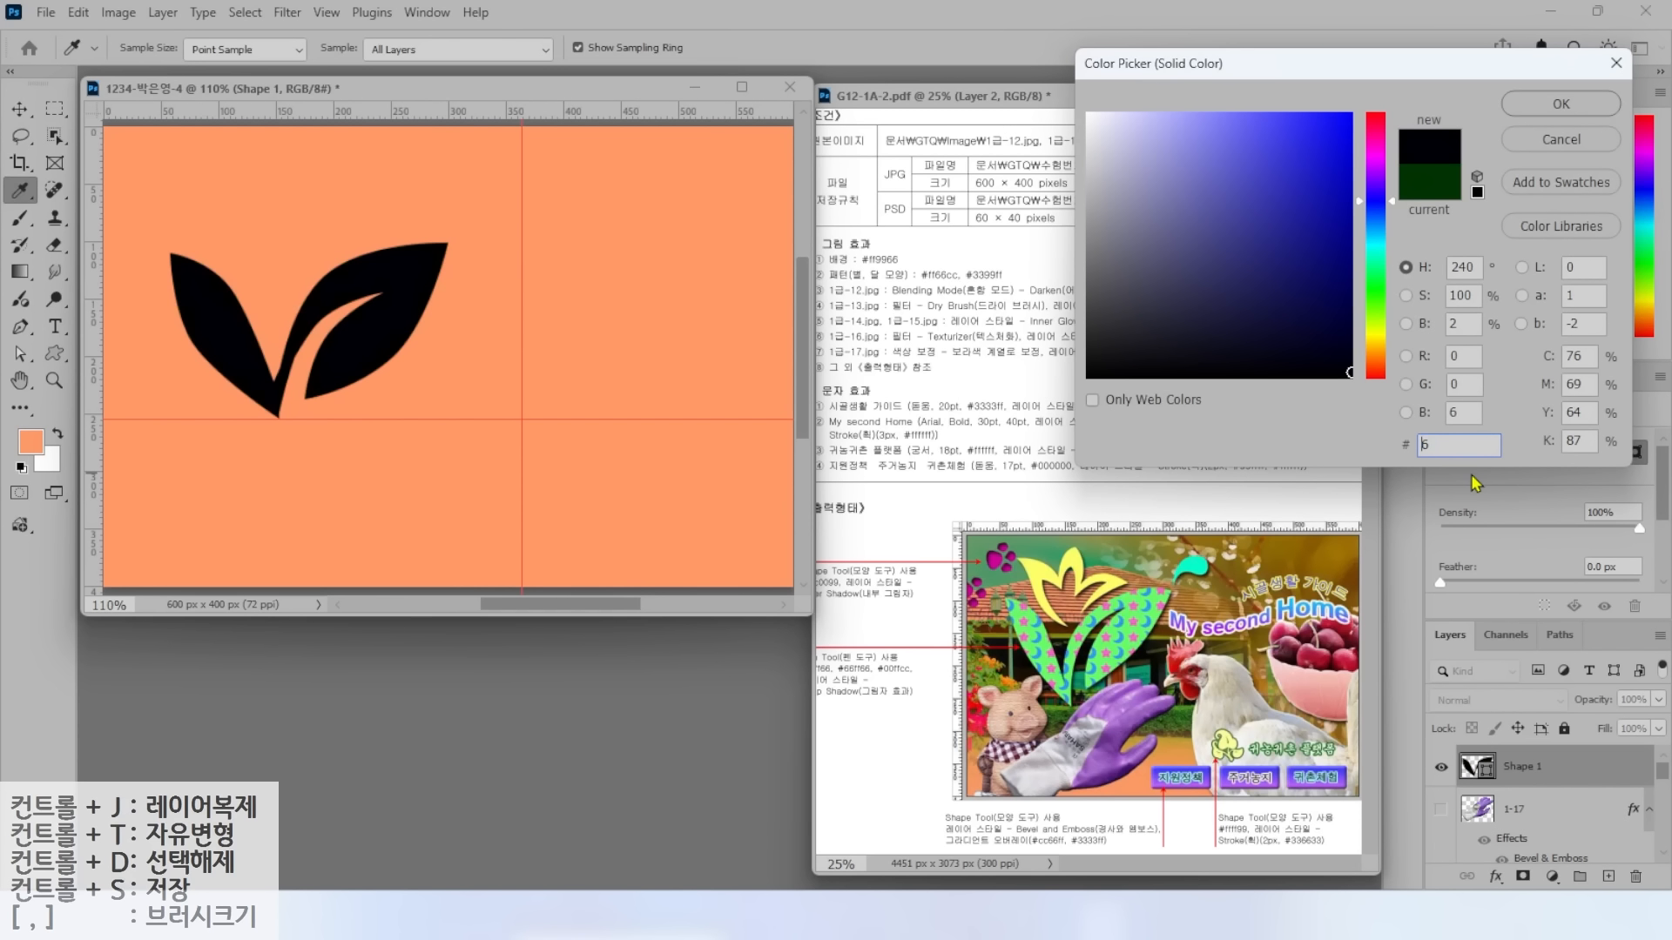
text(6ff66)
key(Return)
drag(421, 296, 449, 297)
key(p)
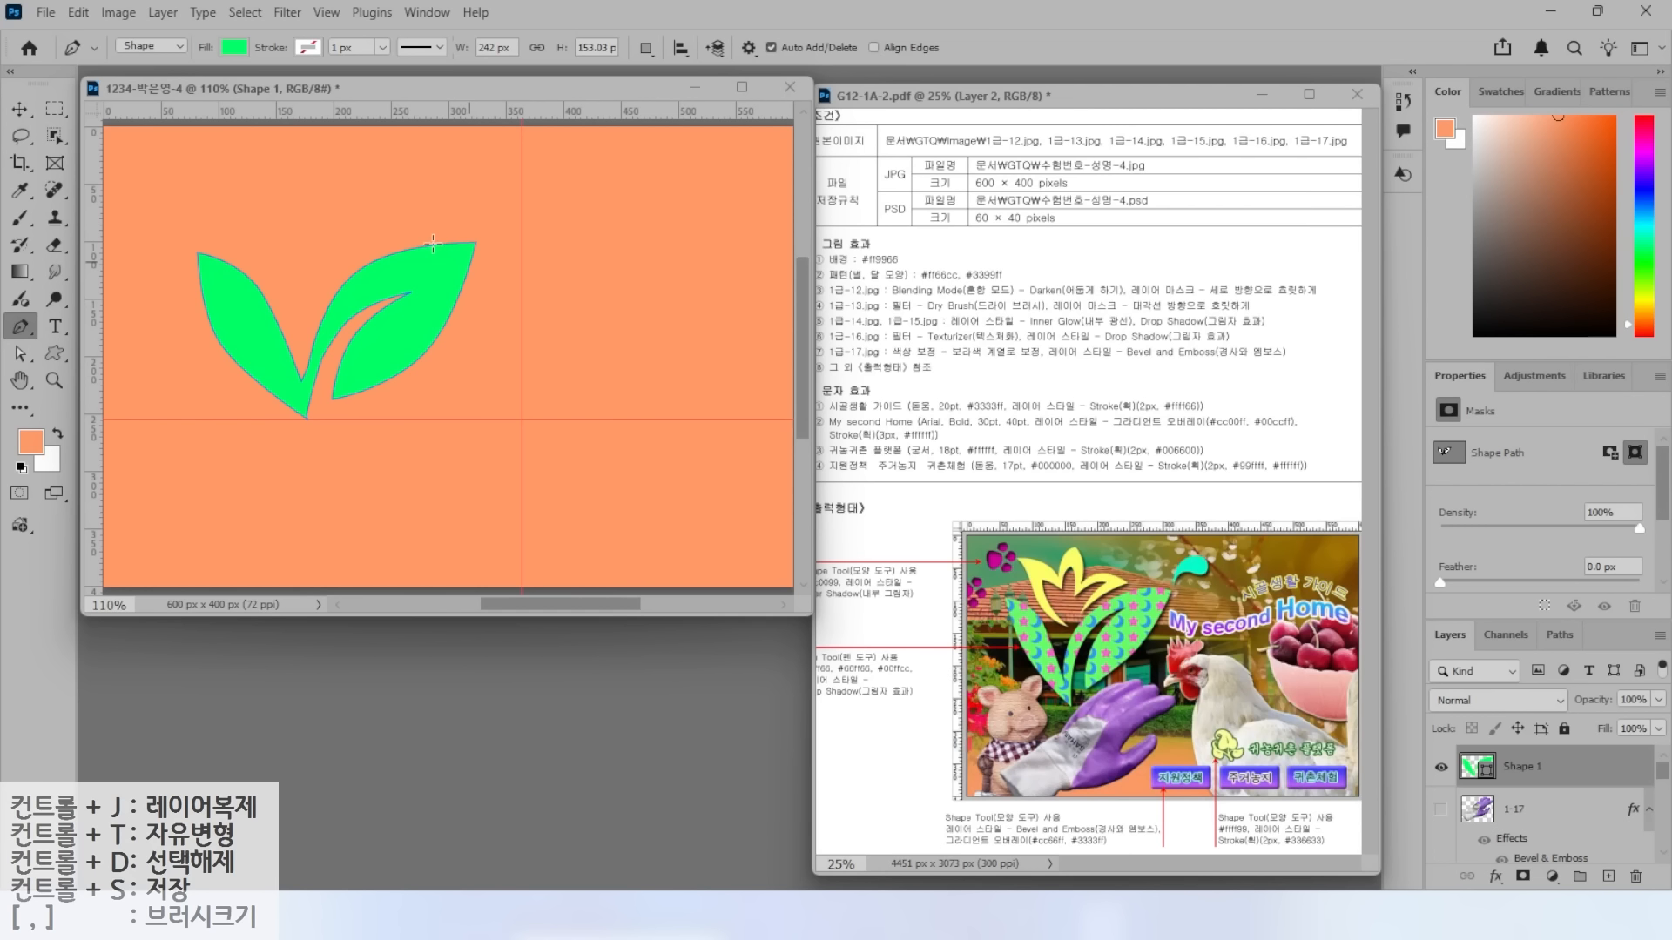
Trace the flower's left and middle petals with curved edges and corner anchors.
click(303, 306)
drag(257, 265, 247, 241)
drag(226, 198, 209, 184)
click(185, 172)
click(242, 179)
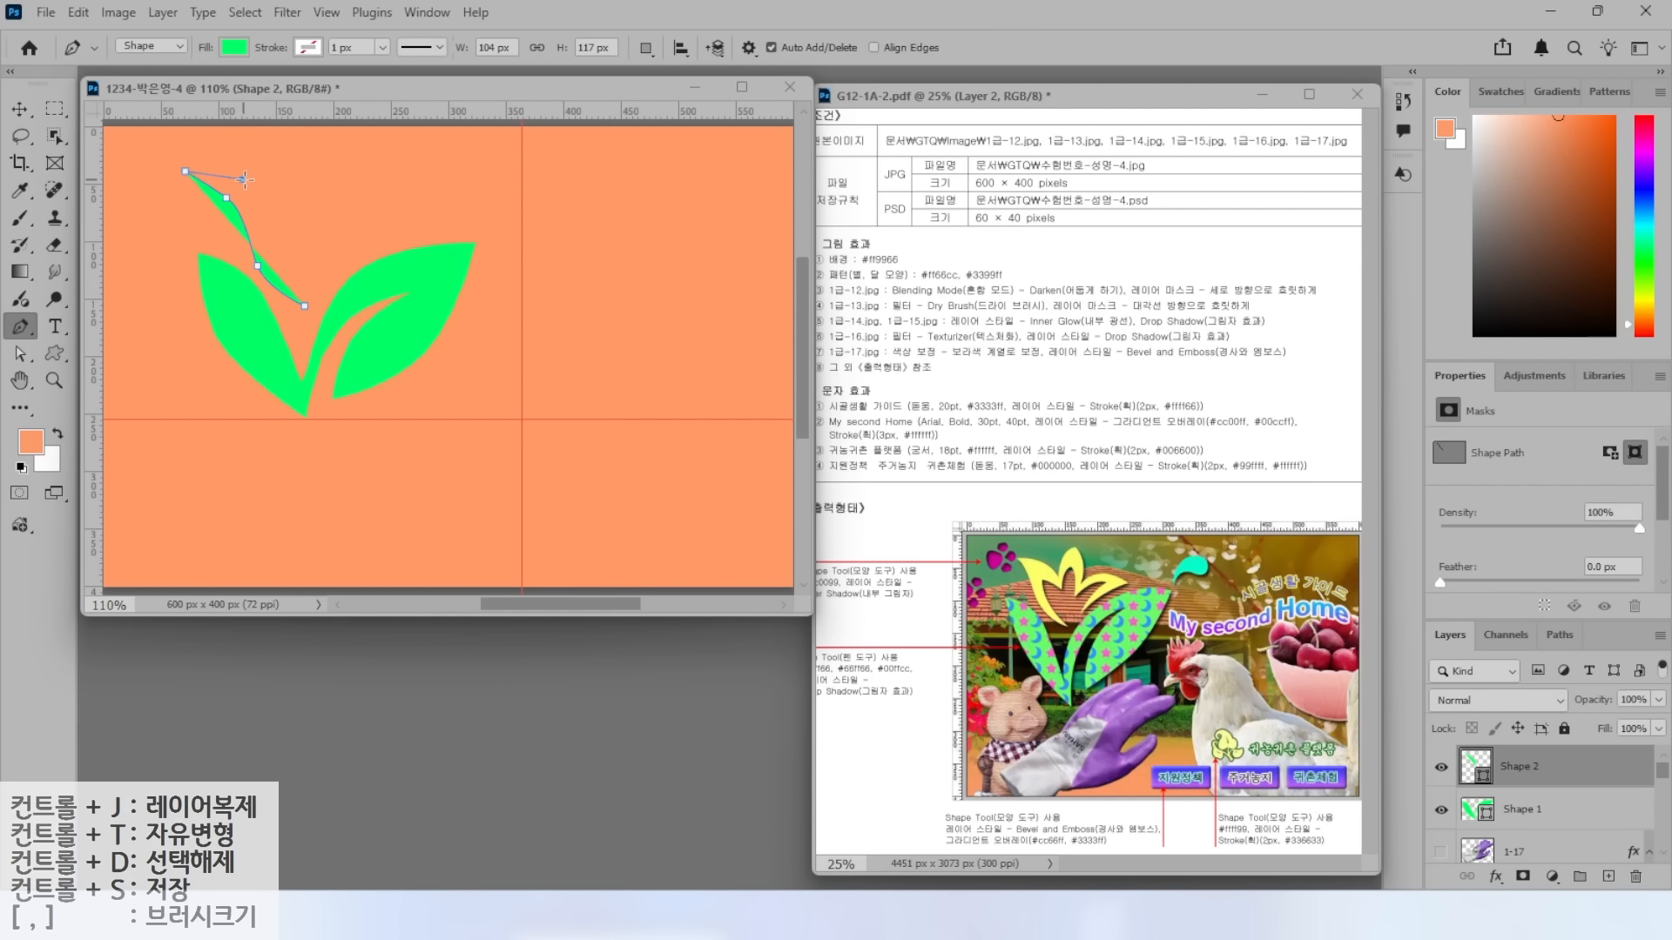
click(278, 197)
drag(313, 148, 338, 134)
drag(333, 203, 377, 188)
click(324, 227)
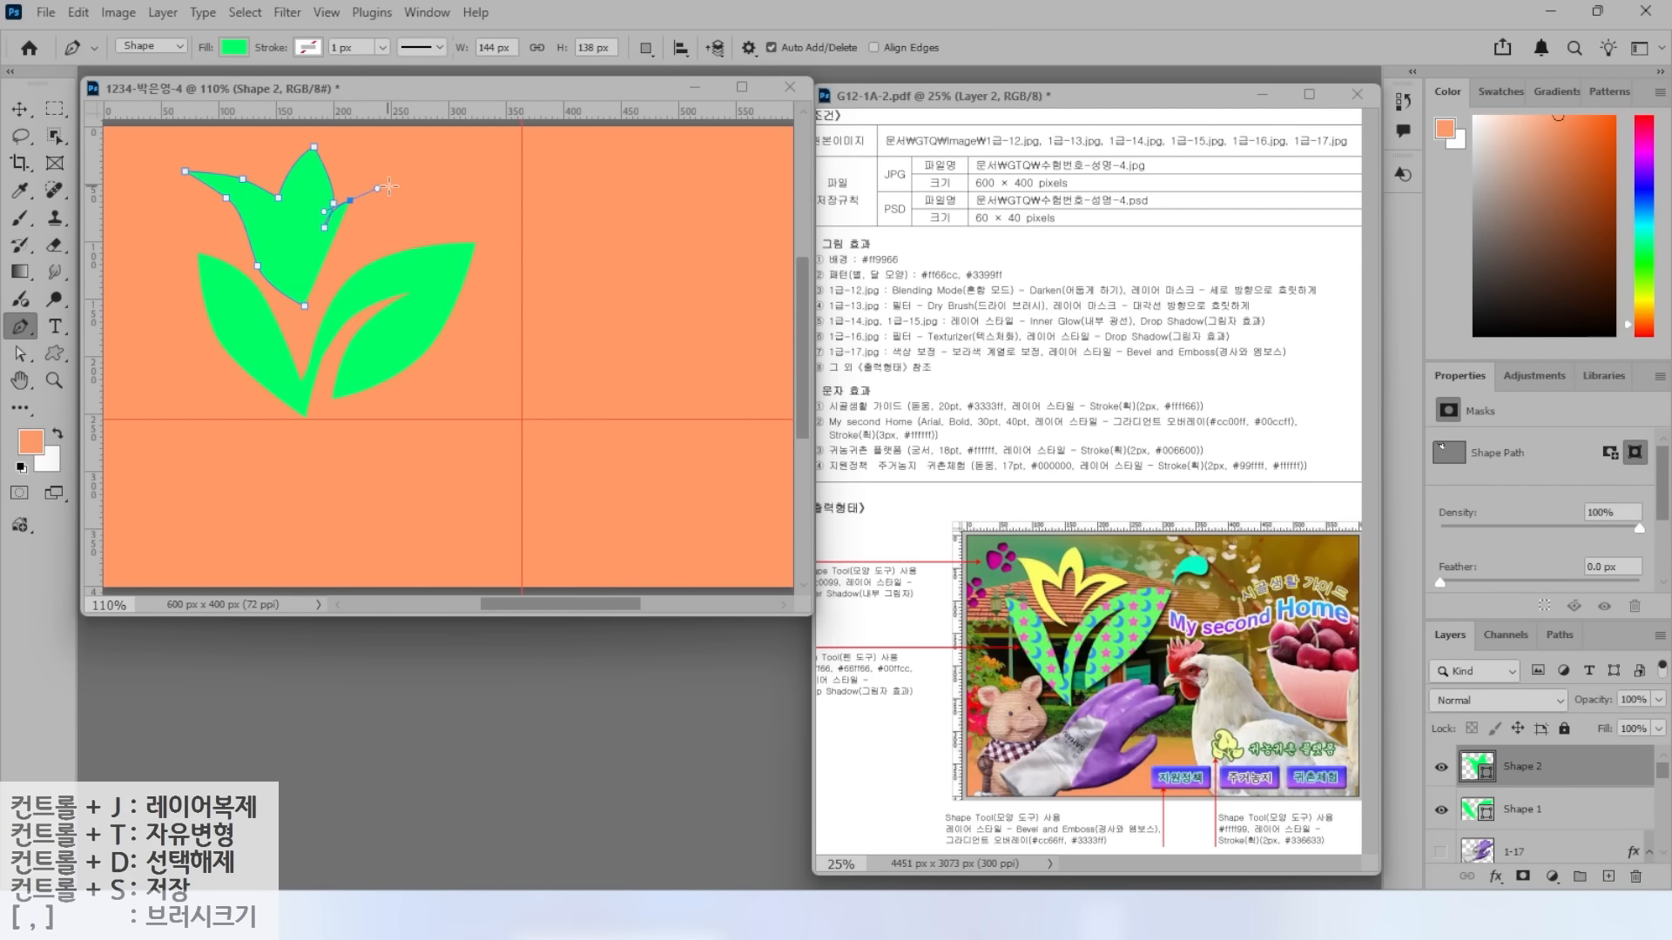
click(436, 208)
Finish the right petal and inner petal outline, closing the flower shape.
drag(342, 258, 368, 224)
click(323, 290)
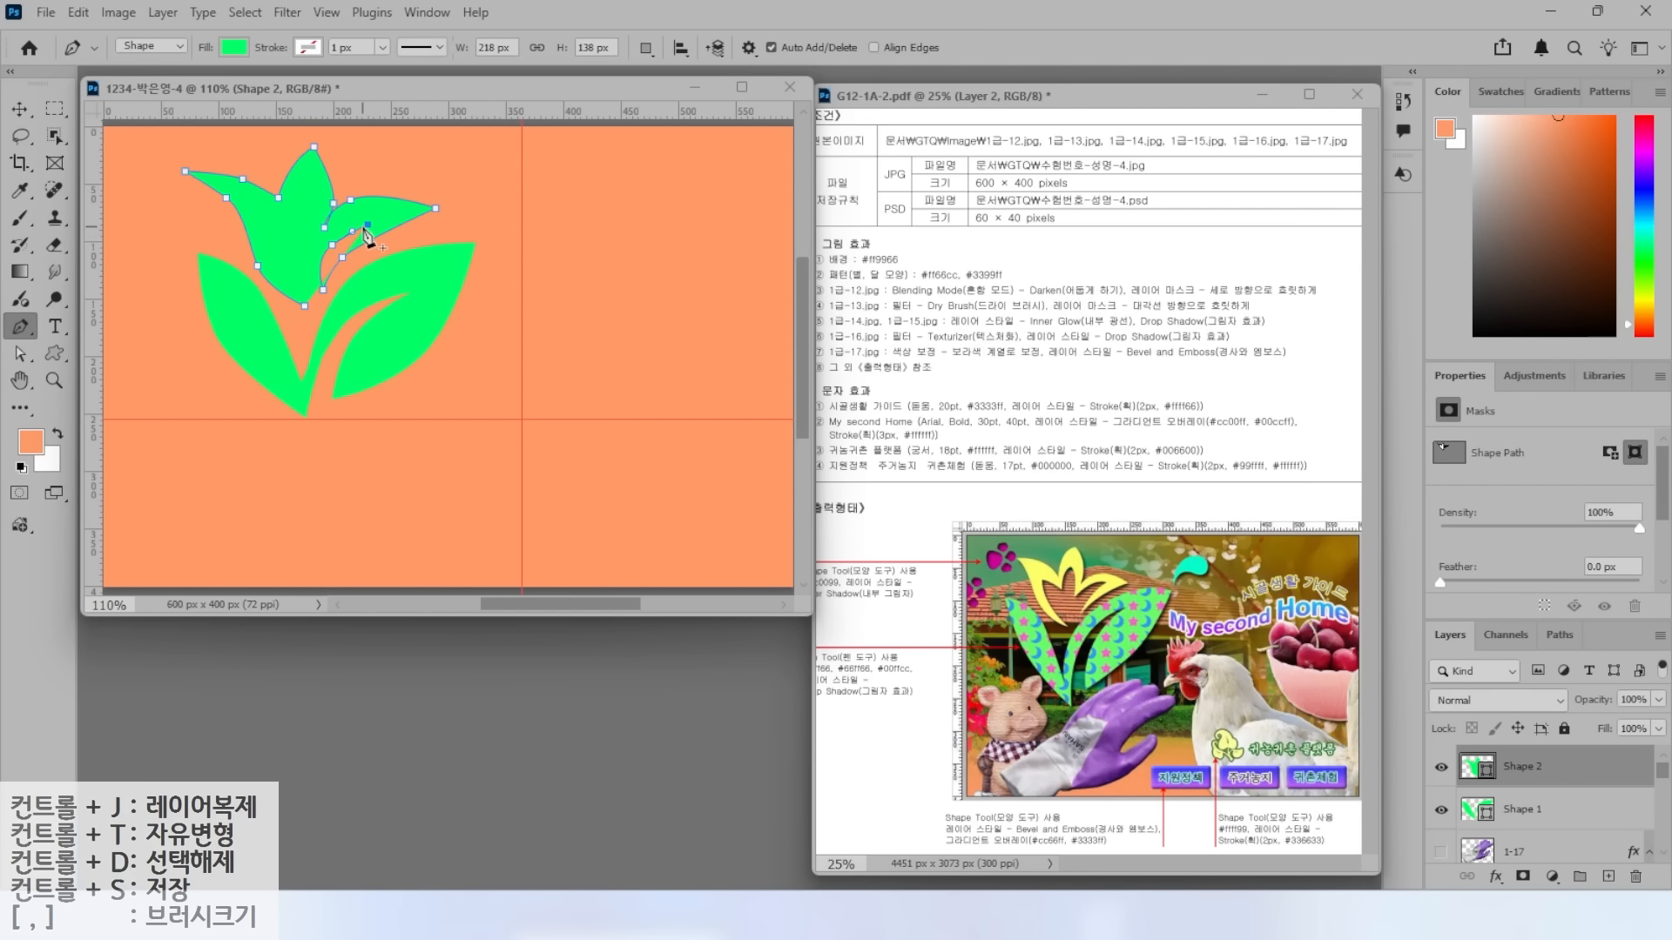
click(313, 244)
click(318, 209)
click(319, 193)
click(309, 180)
click(284, 223)
click(261, 202)
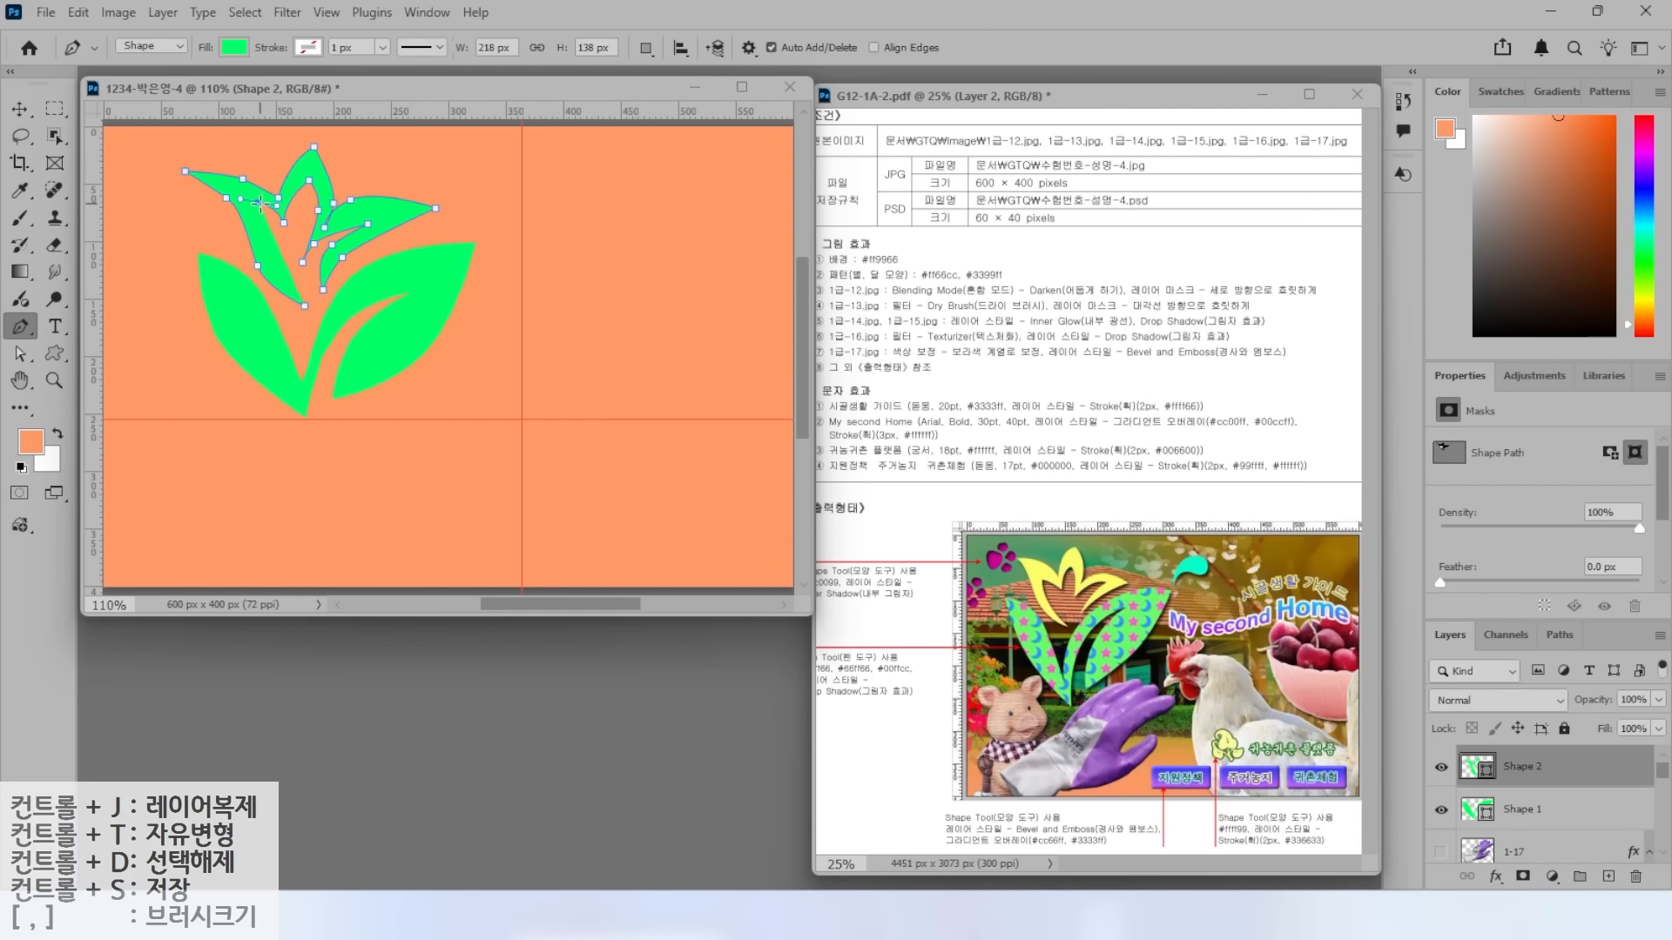
drag(268, 246, 310, 313)
Fill the flower with #ffff66 and nudge one petal anchor to refine its edge.
double_click(1470, 767)
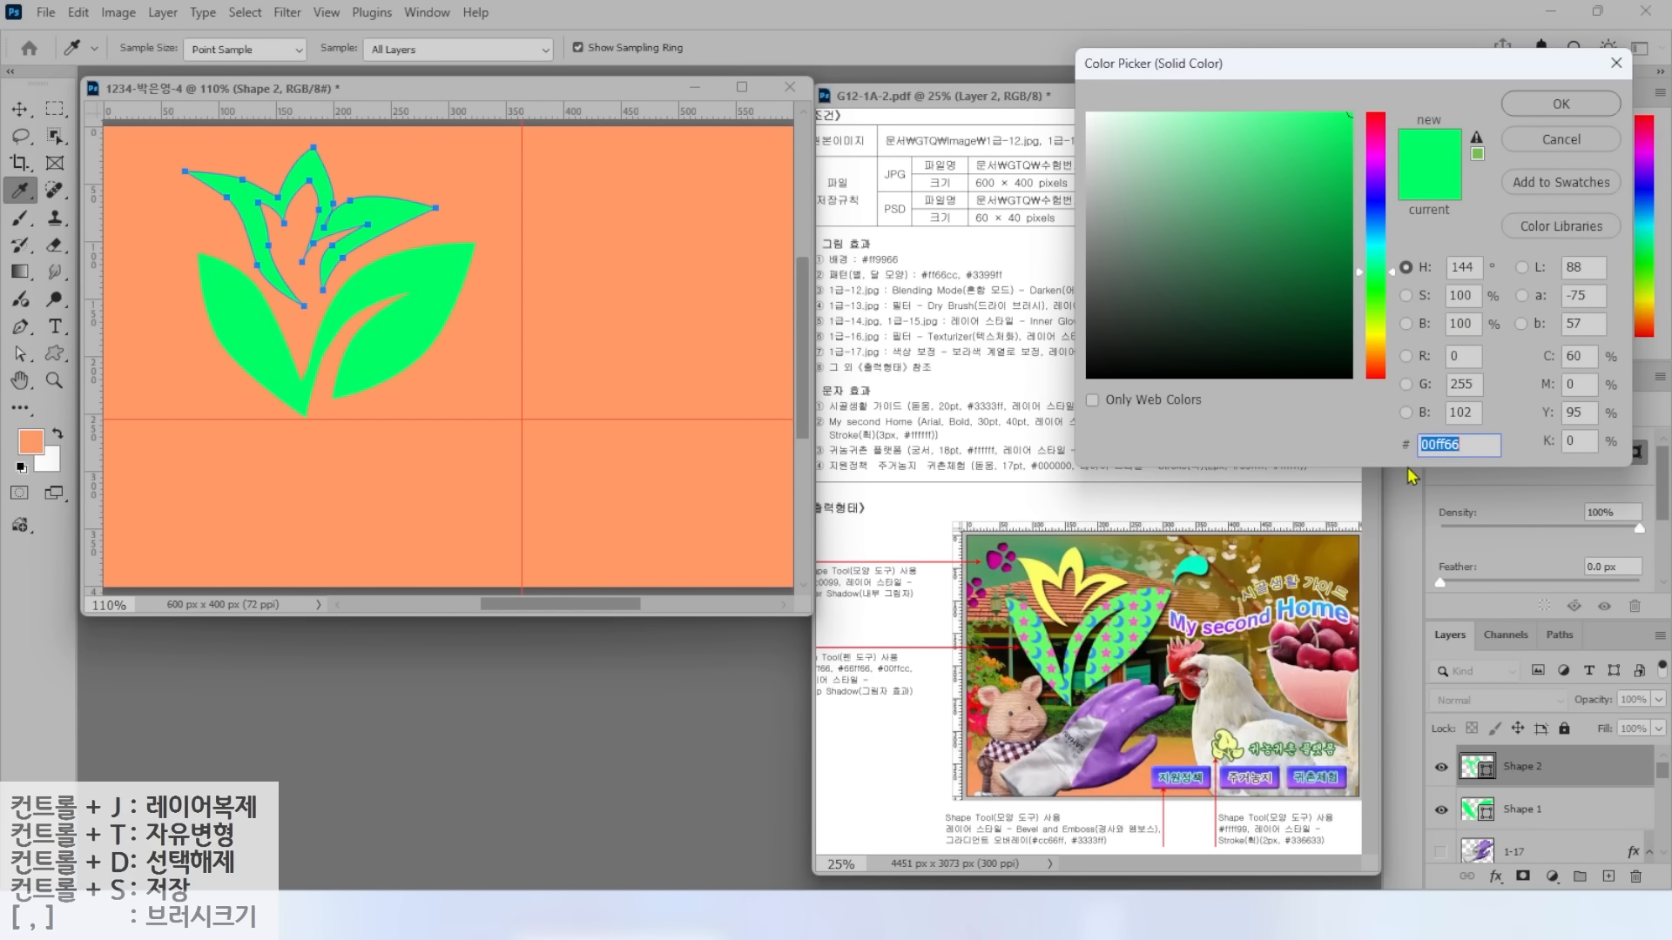
text(ffff66)
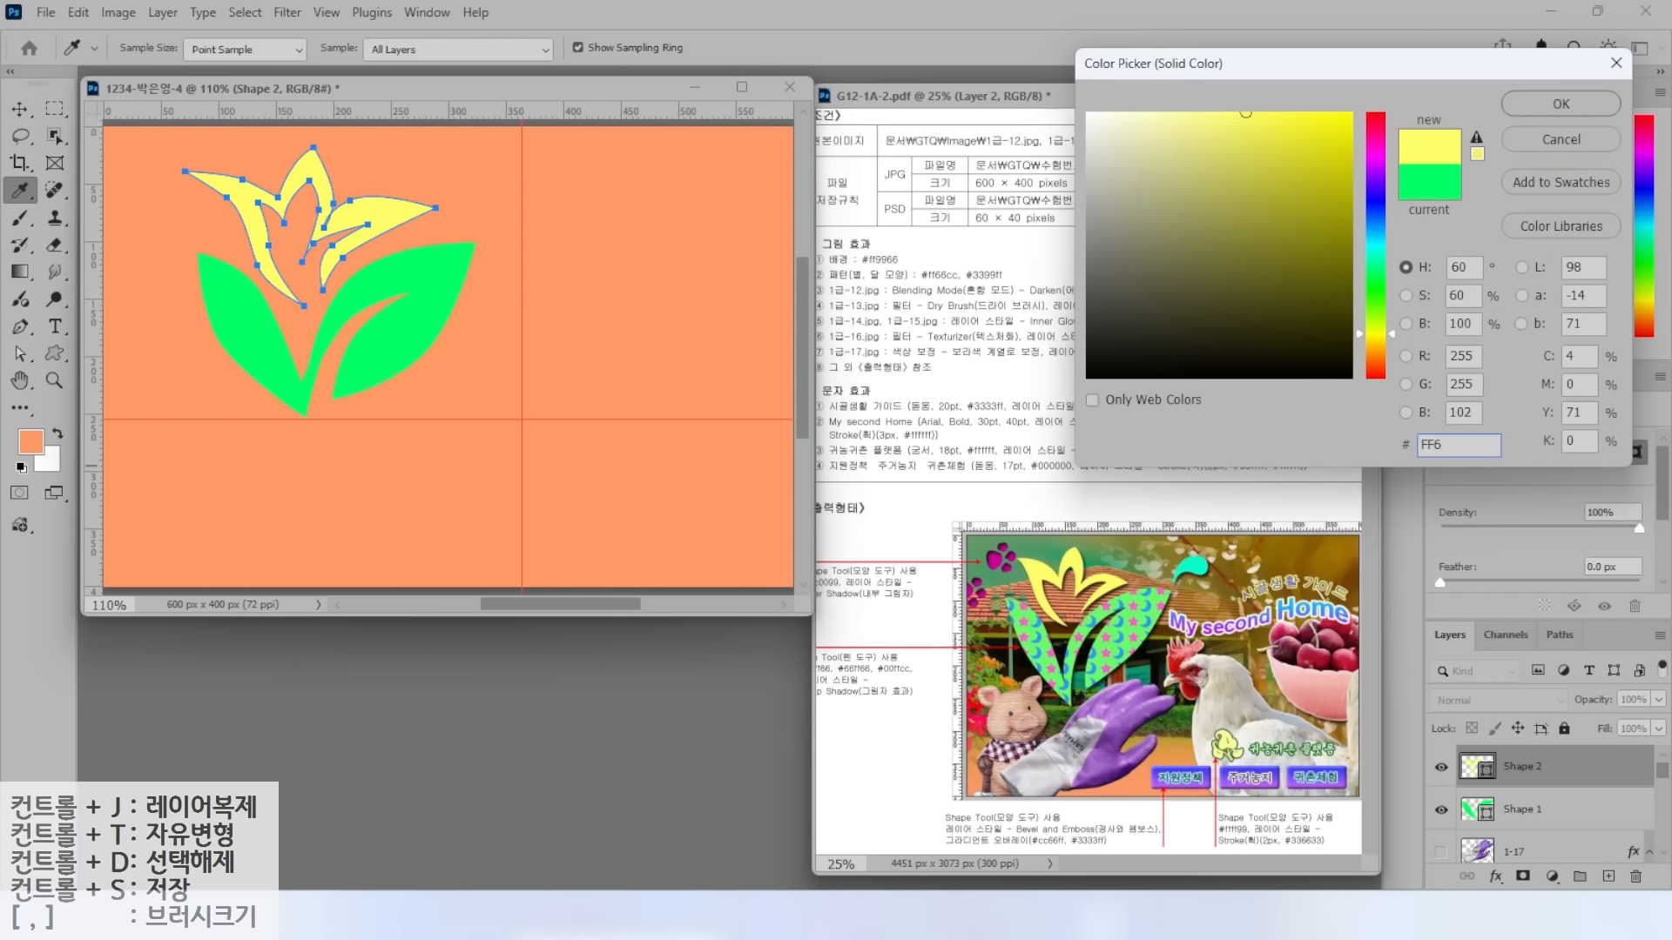
key(Return)
key(a)
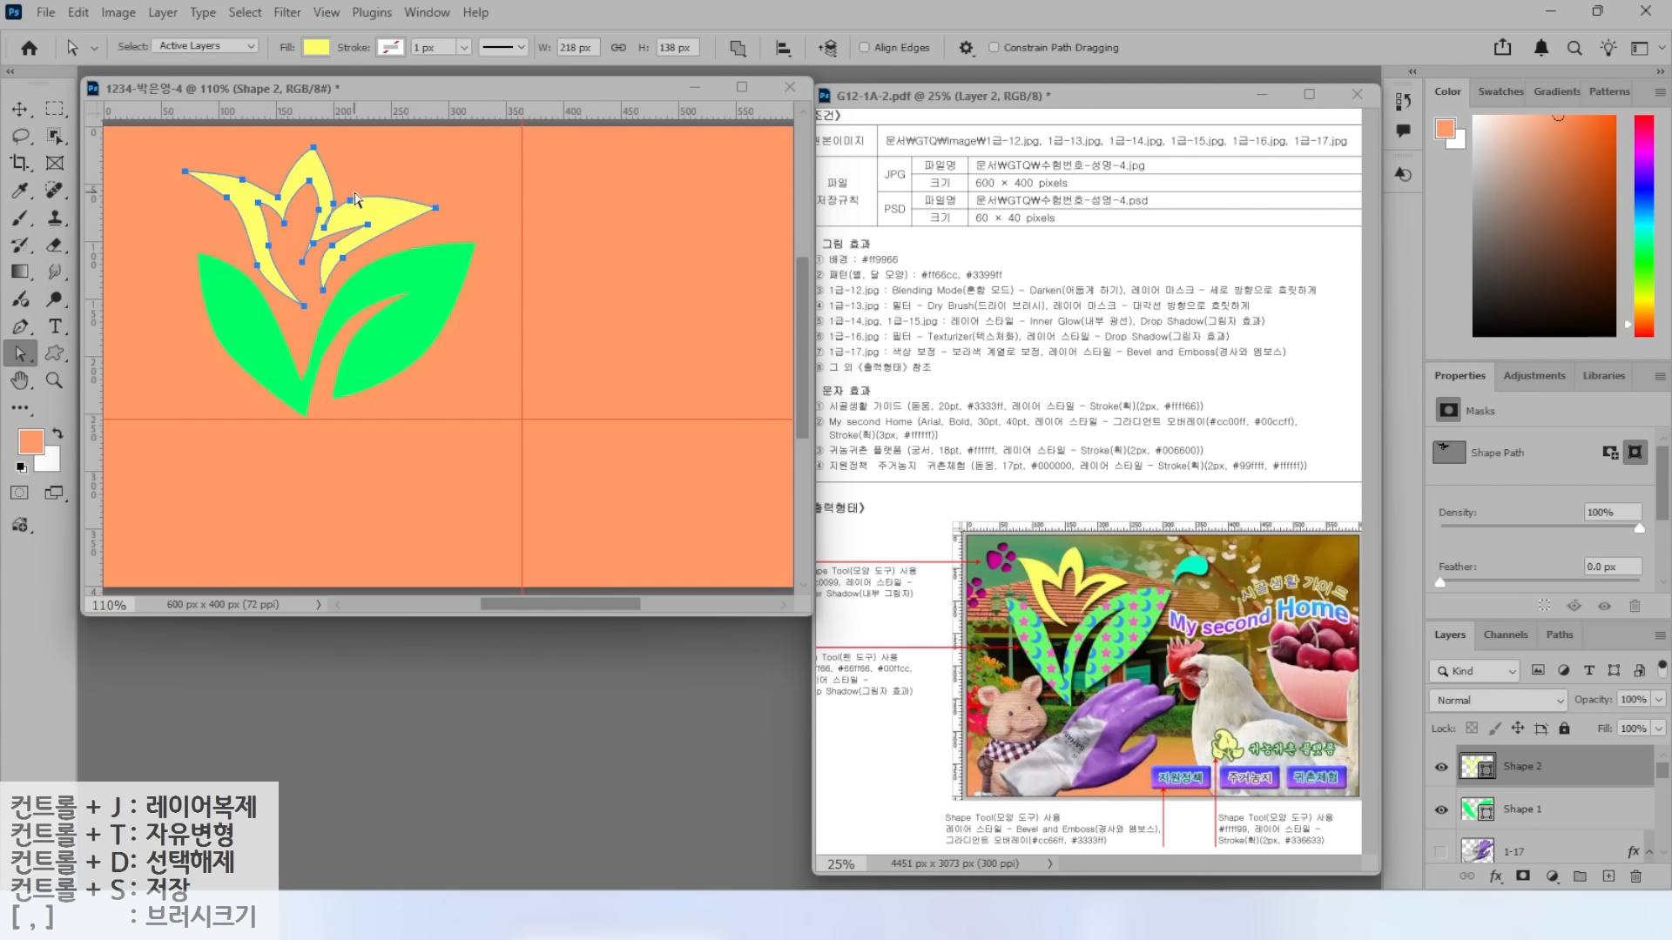
drag(350, 201, 363, 203)
click(412, 158)
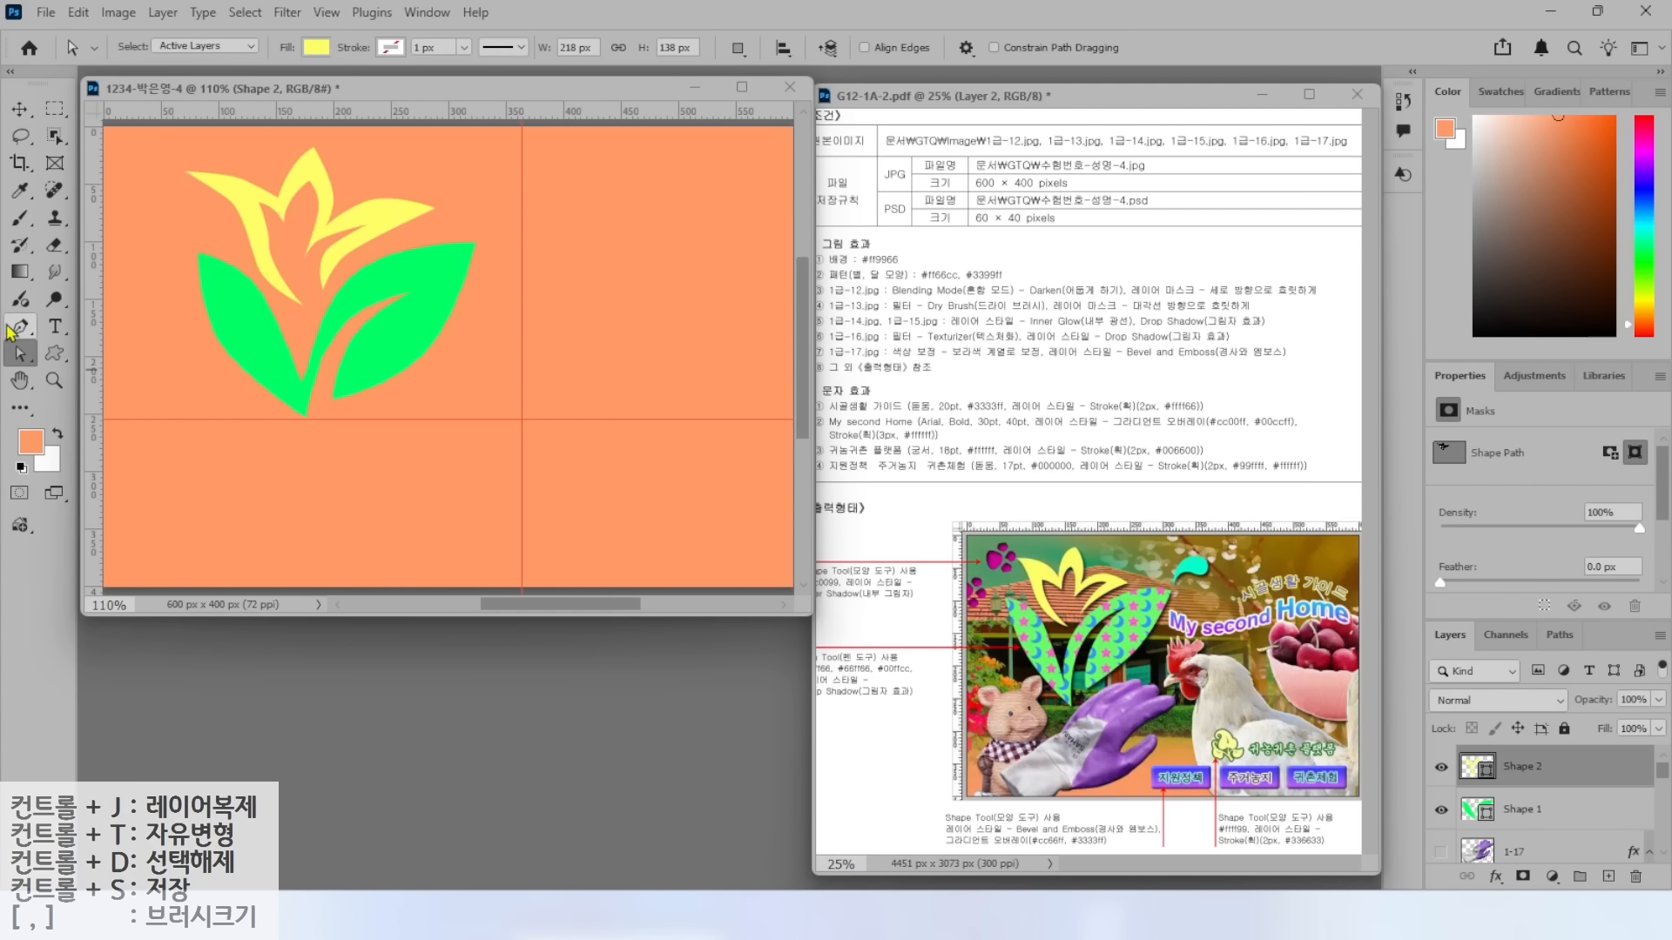
Draw a small droplet shape on a new layer right of the flower.
click(18, 329)
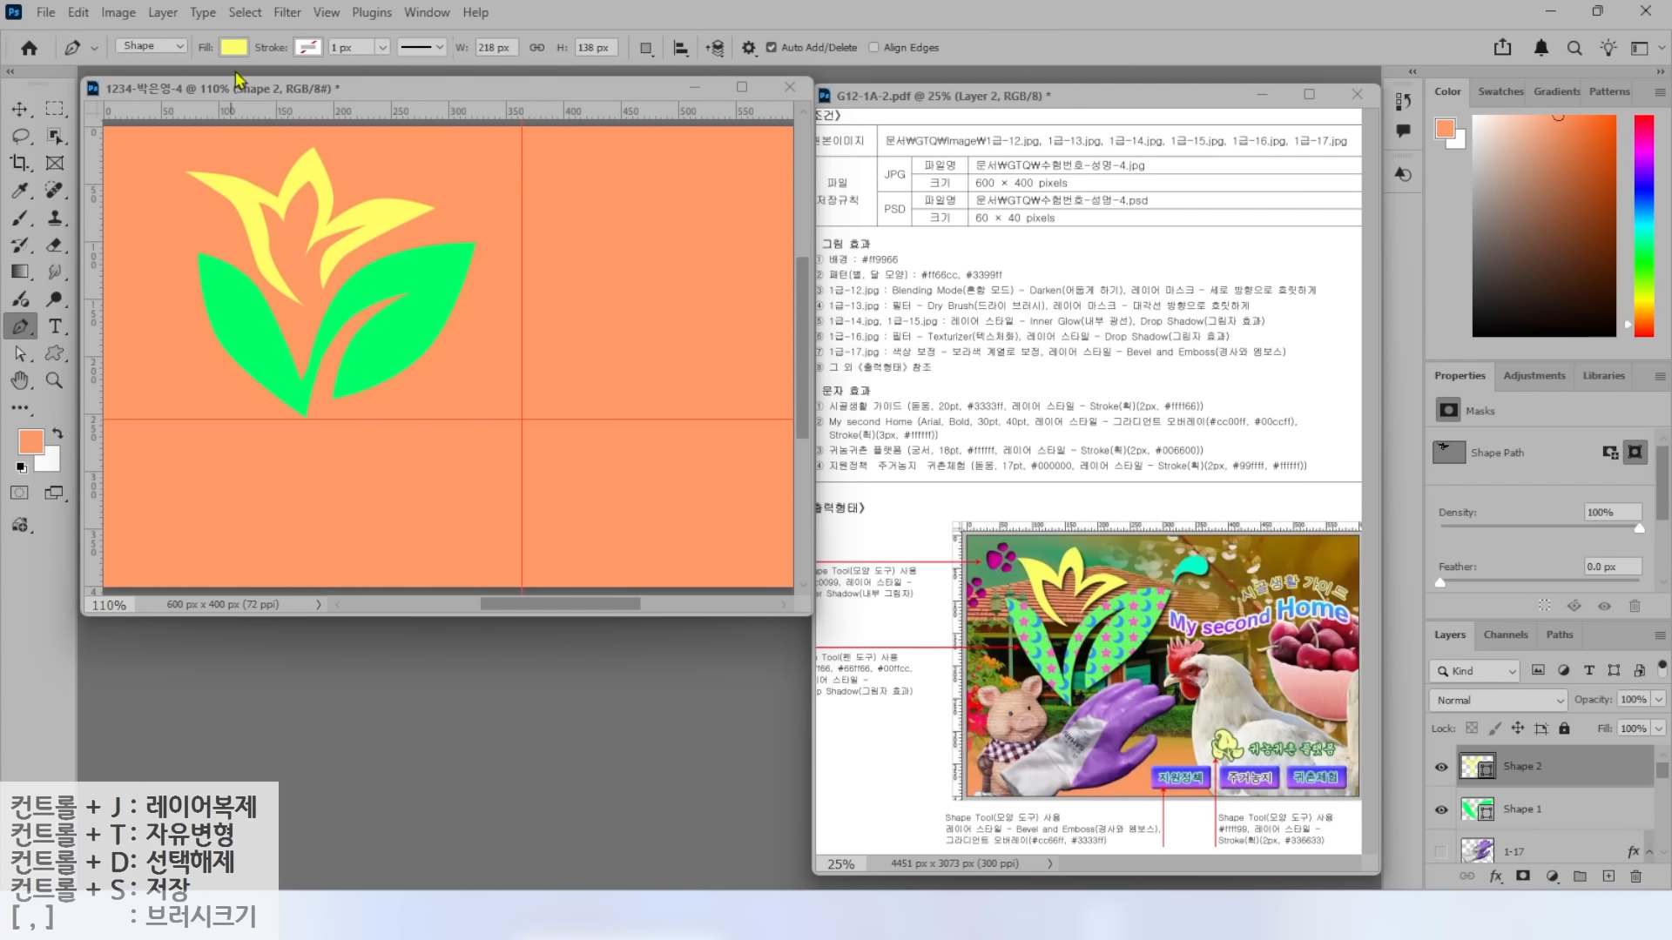
click(646, 51)
click(705, 76)
click(484, 228)
click(505, 187)
click(521, 180)
drag(538, 197, 479, 240)
Bend the droplet's top curve and fill it with teal #00ffcc.
click(20, 358)
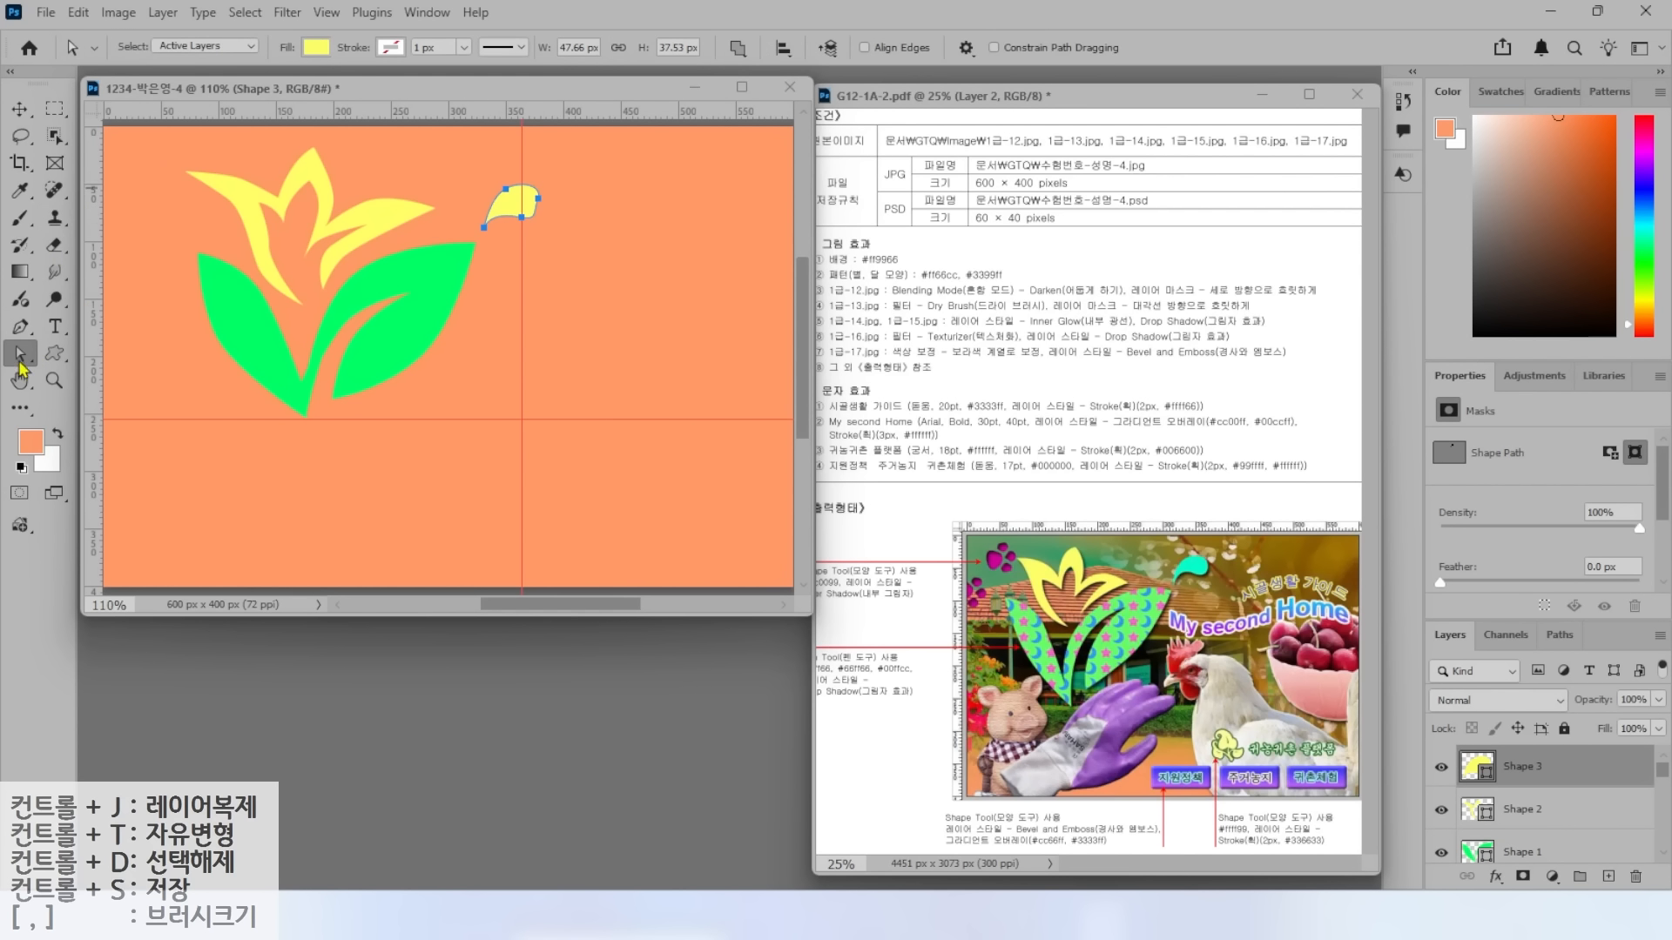
click(538, 197)
drag(543, 184, 534, 179)
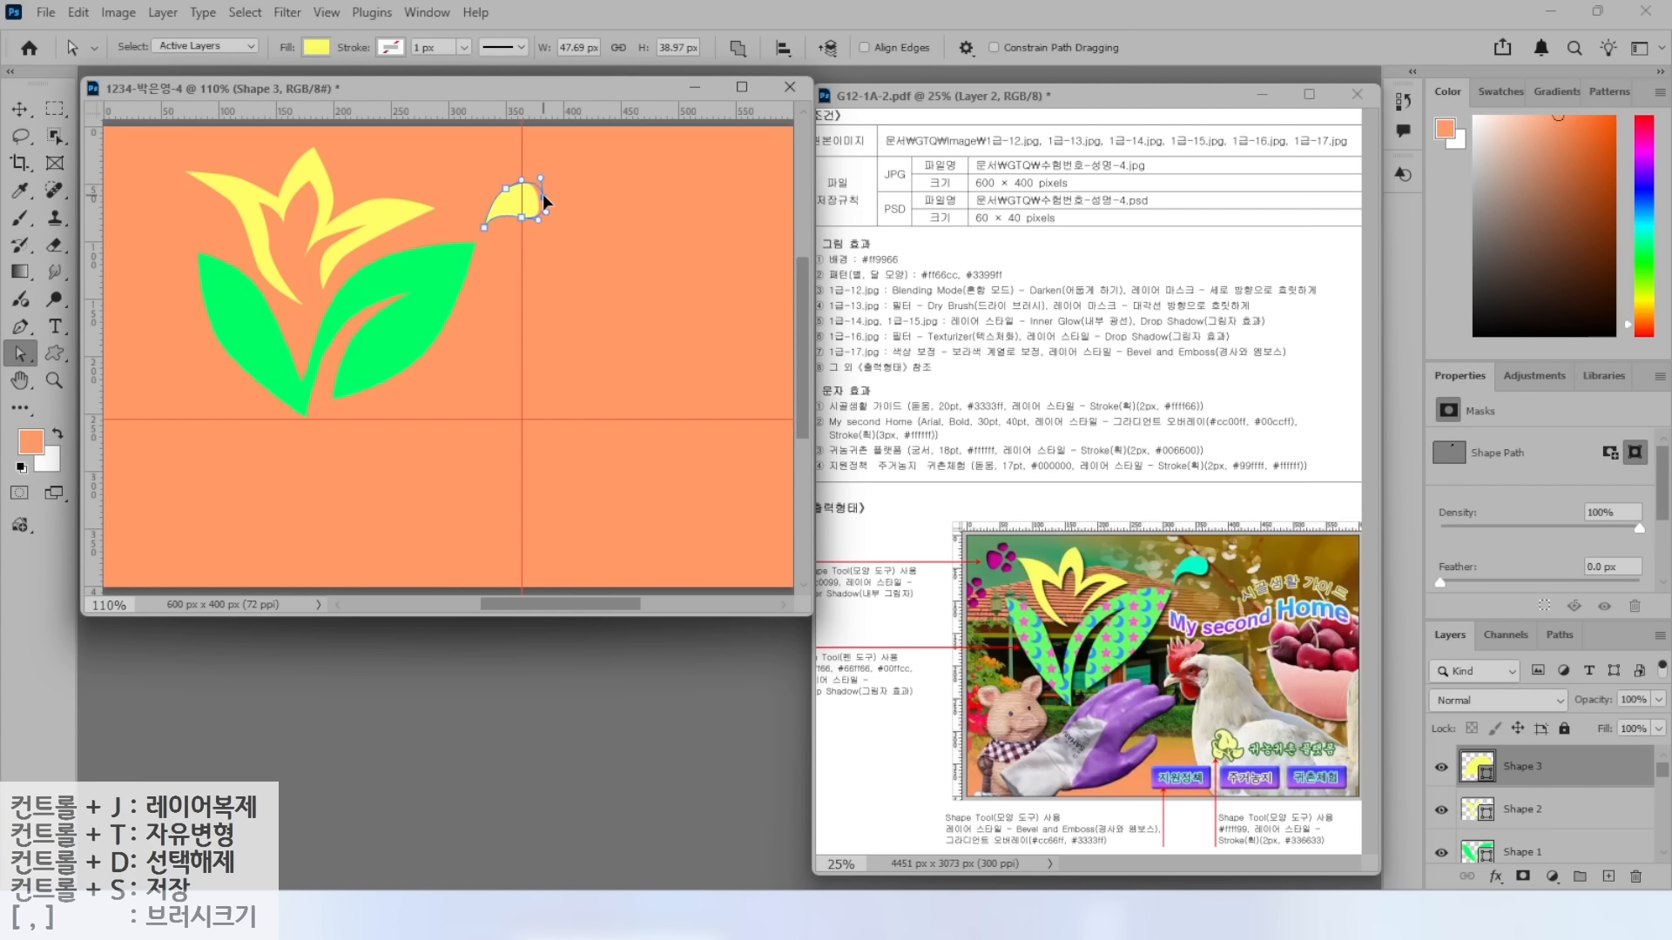
double_click(1478, 766)
text(00ffcc)
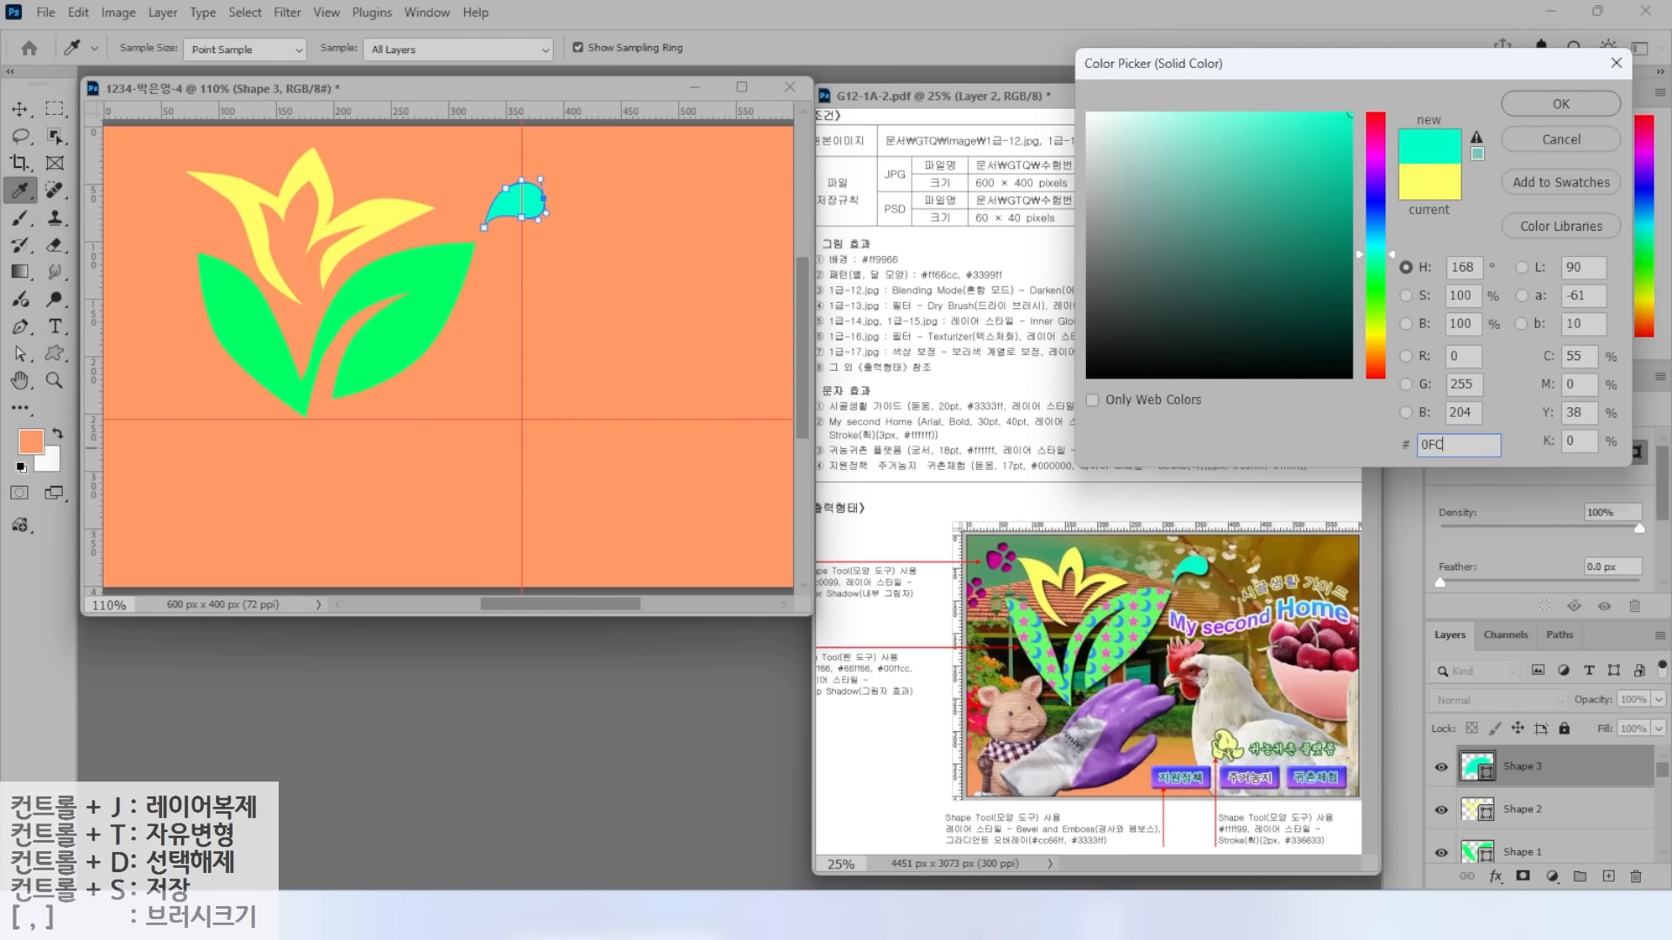
key(Return)
key(v)
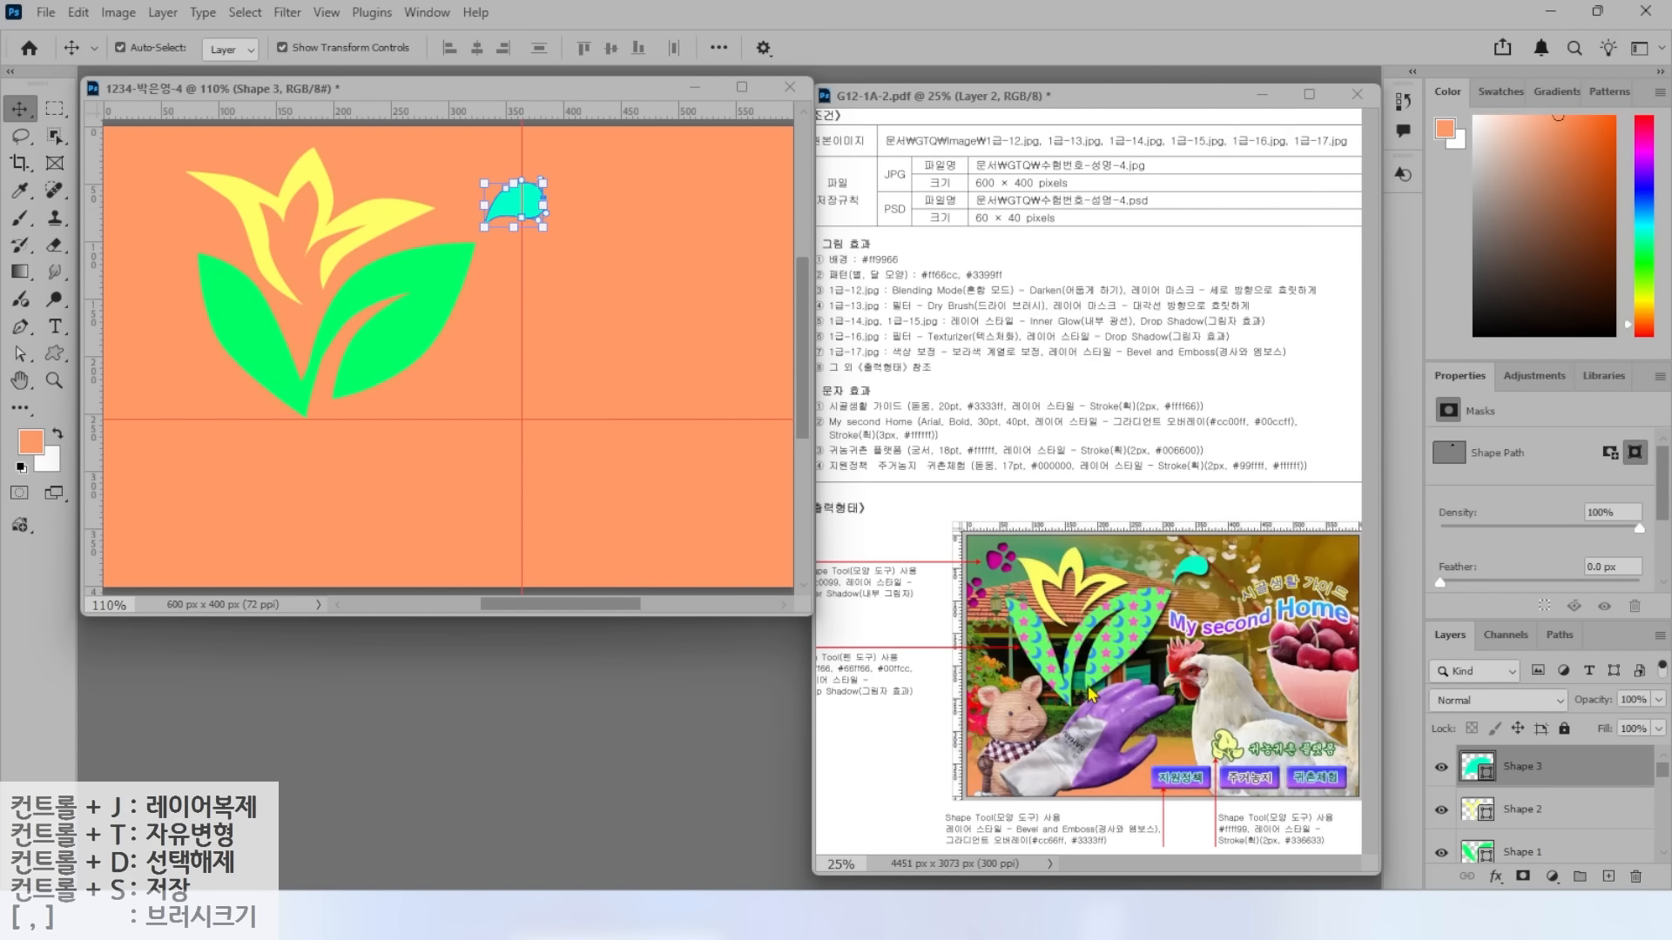
Nudge the leaves, flower and droplet slightly left to arrange the motif.
click(250, 318)
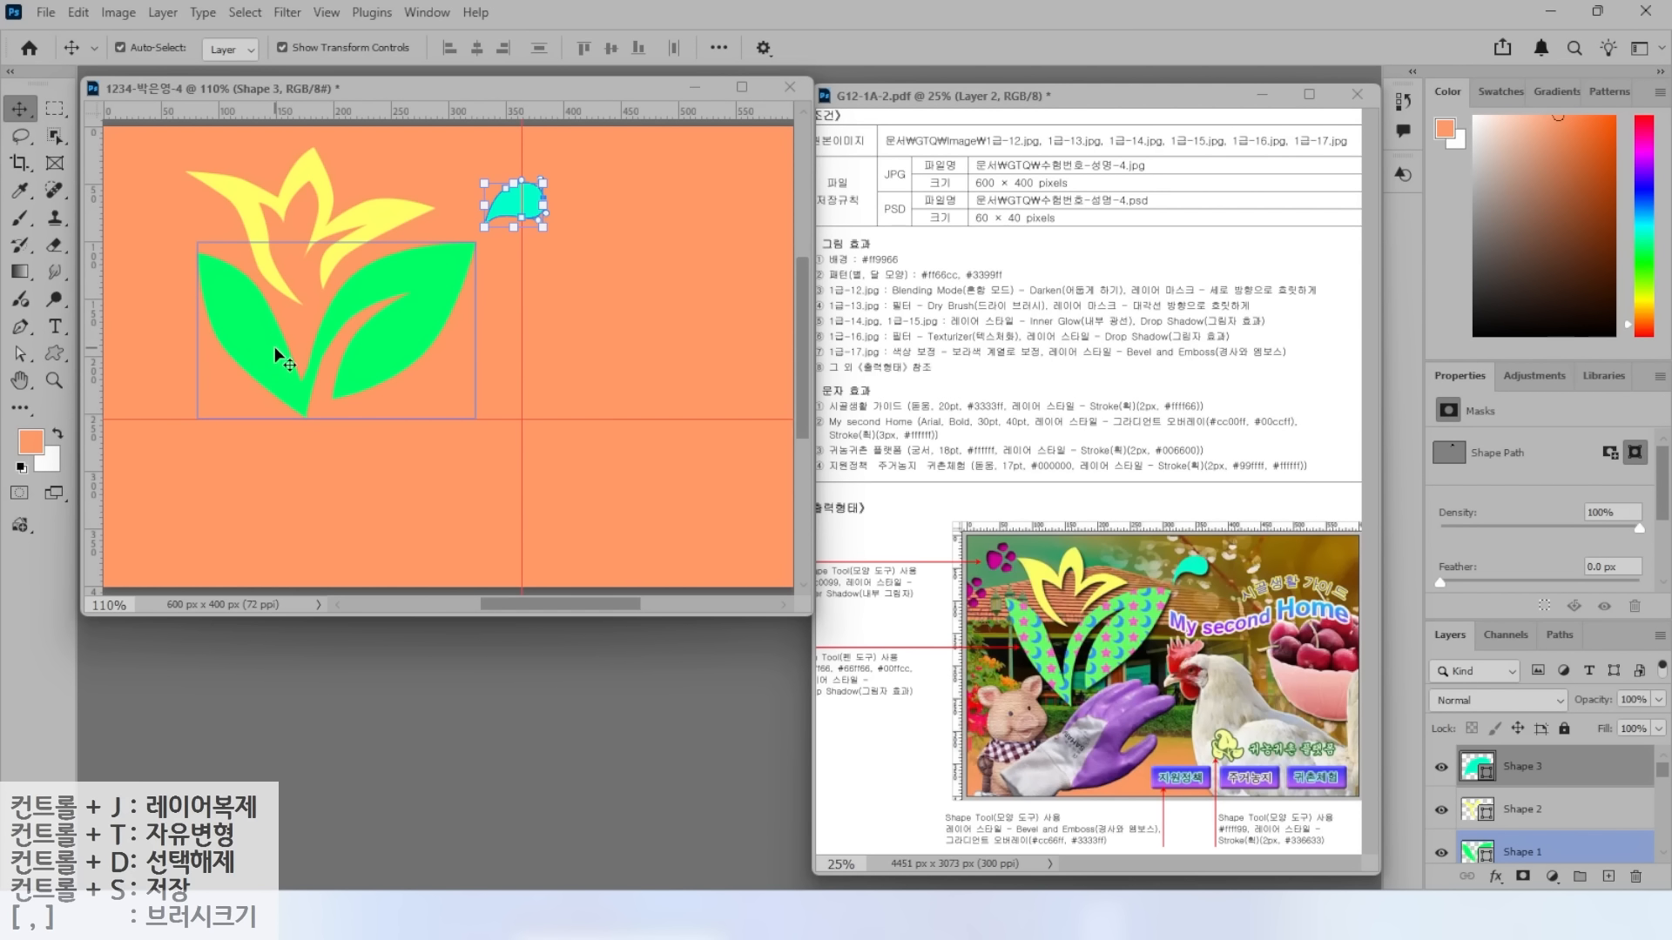
drag(265, 347, 253, 347)
click(269, 245)
drag(252, 211, 241, 217)
click(492, 218)
drag(519, 202, 506, 211)
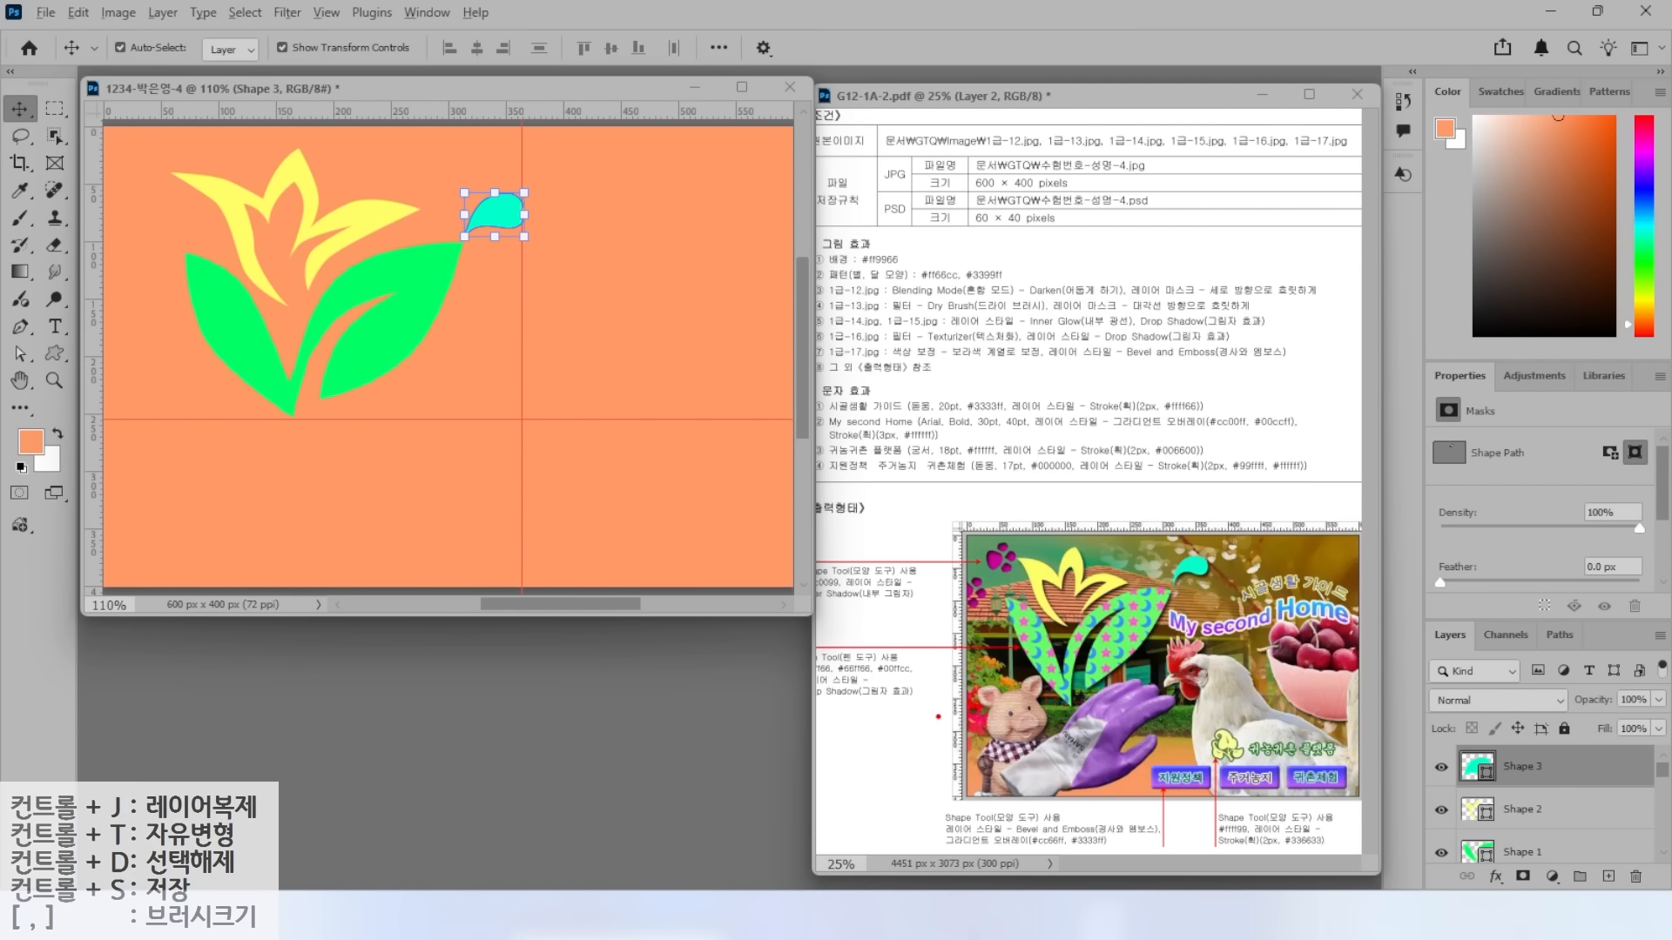
Add a Drop Shadow effect to the teal droplet layer (Shape 3).
mouse_move(928, 721)
mouse_down()
mouse_move(841, 721)
mouse_move(760, 641)
mouse_move(927, 633)
mouse_move(906, 703)
mouse_up()
drag(865, 702, 949, 776)
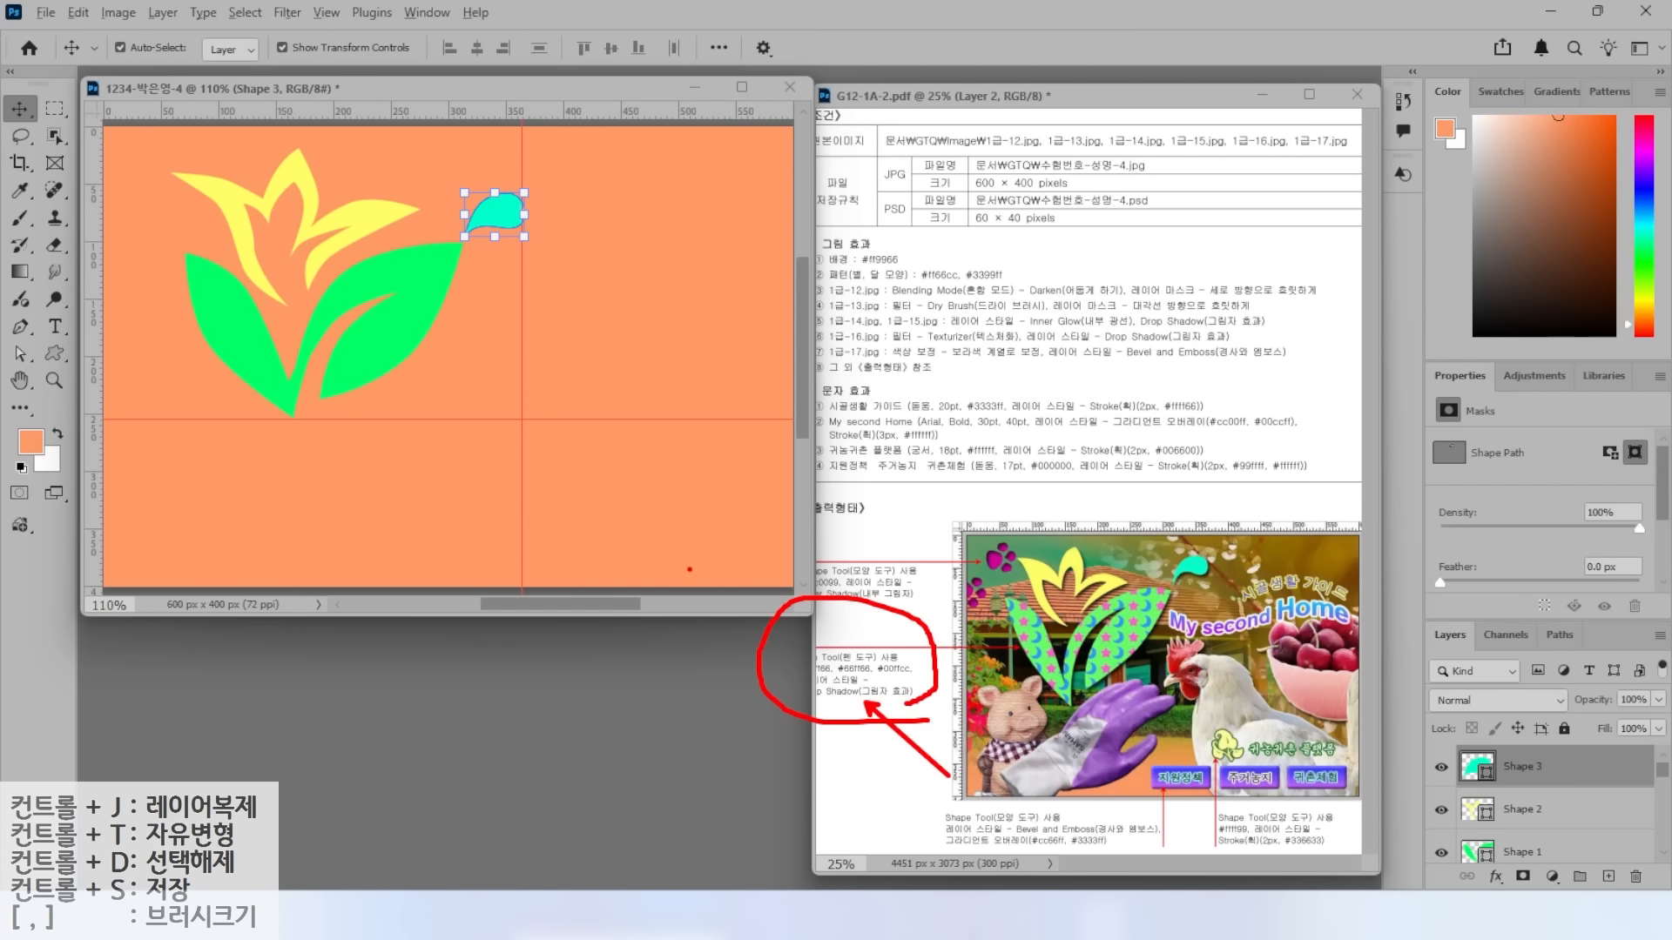
key(Escape)
click(1517, 809)
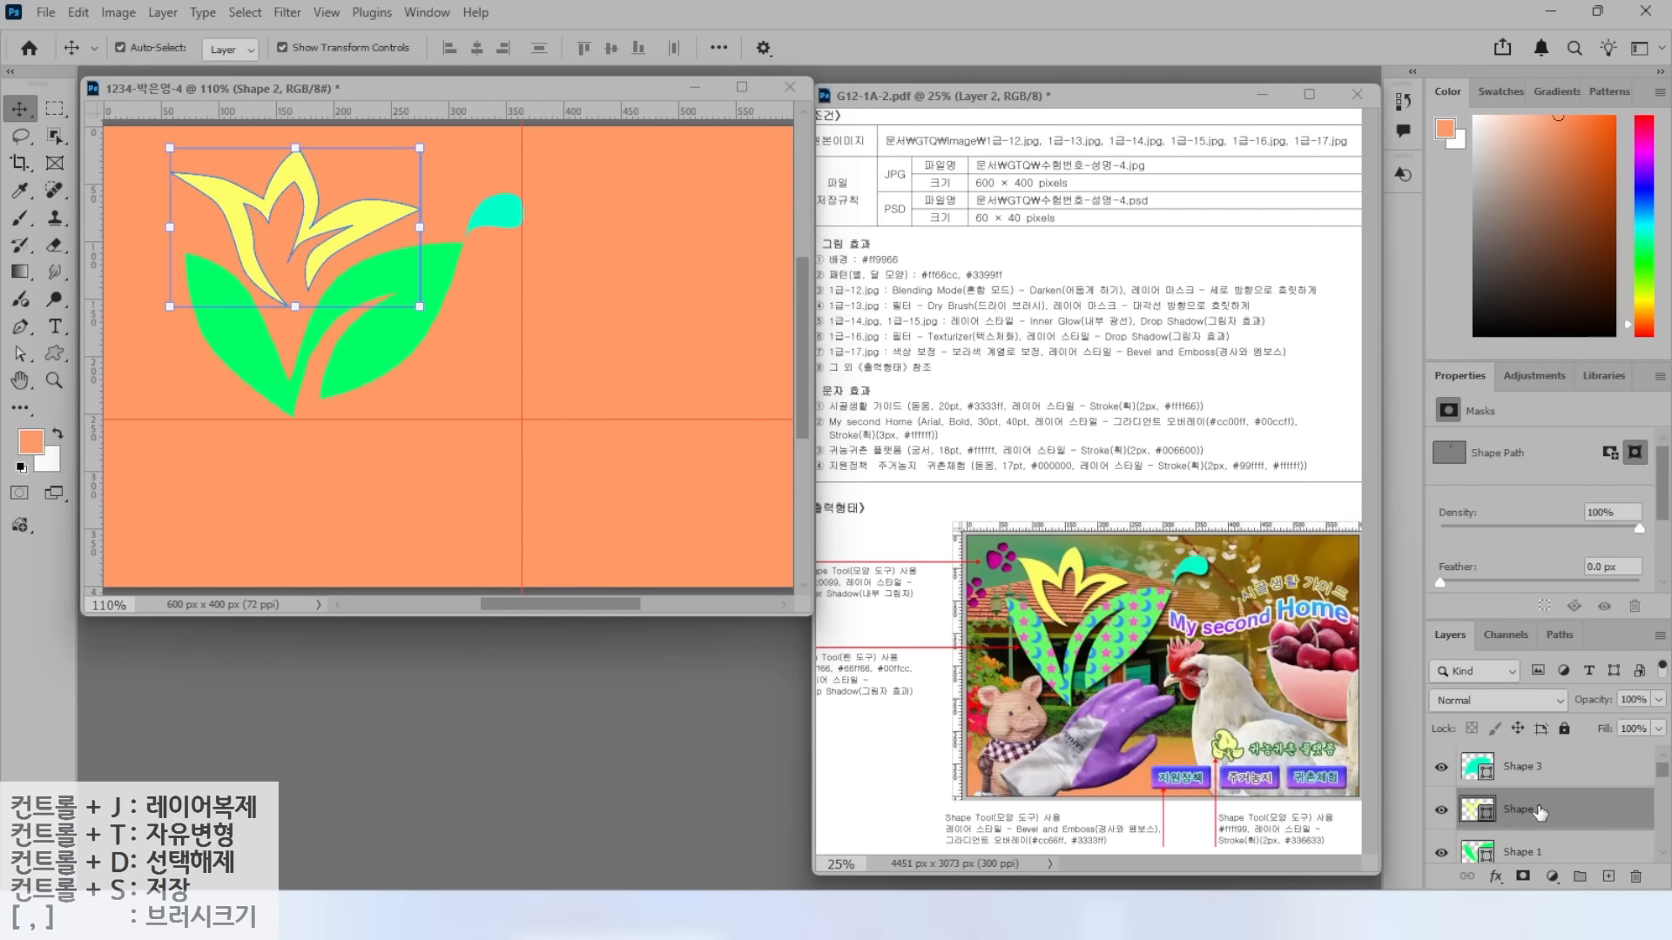
click(1563, 774)
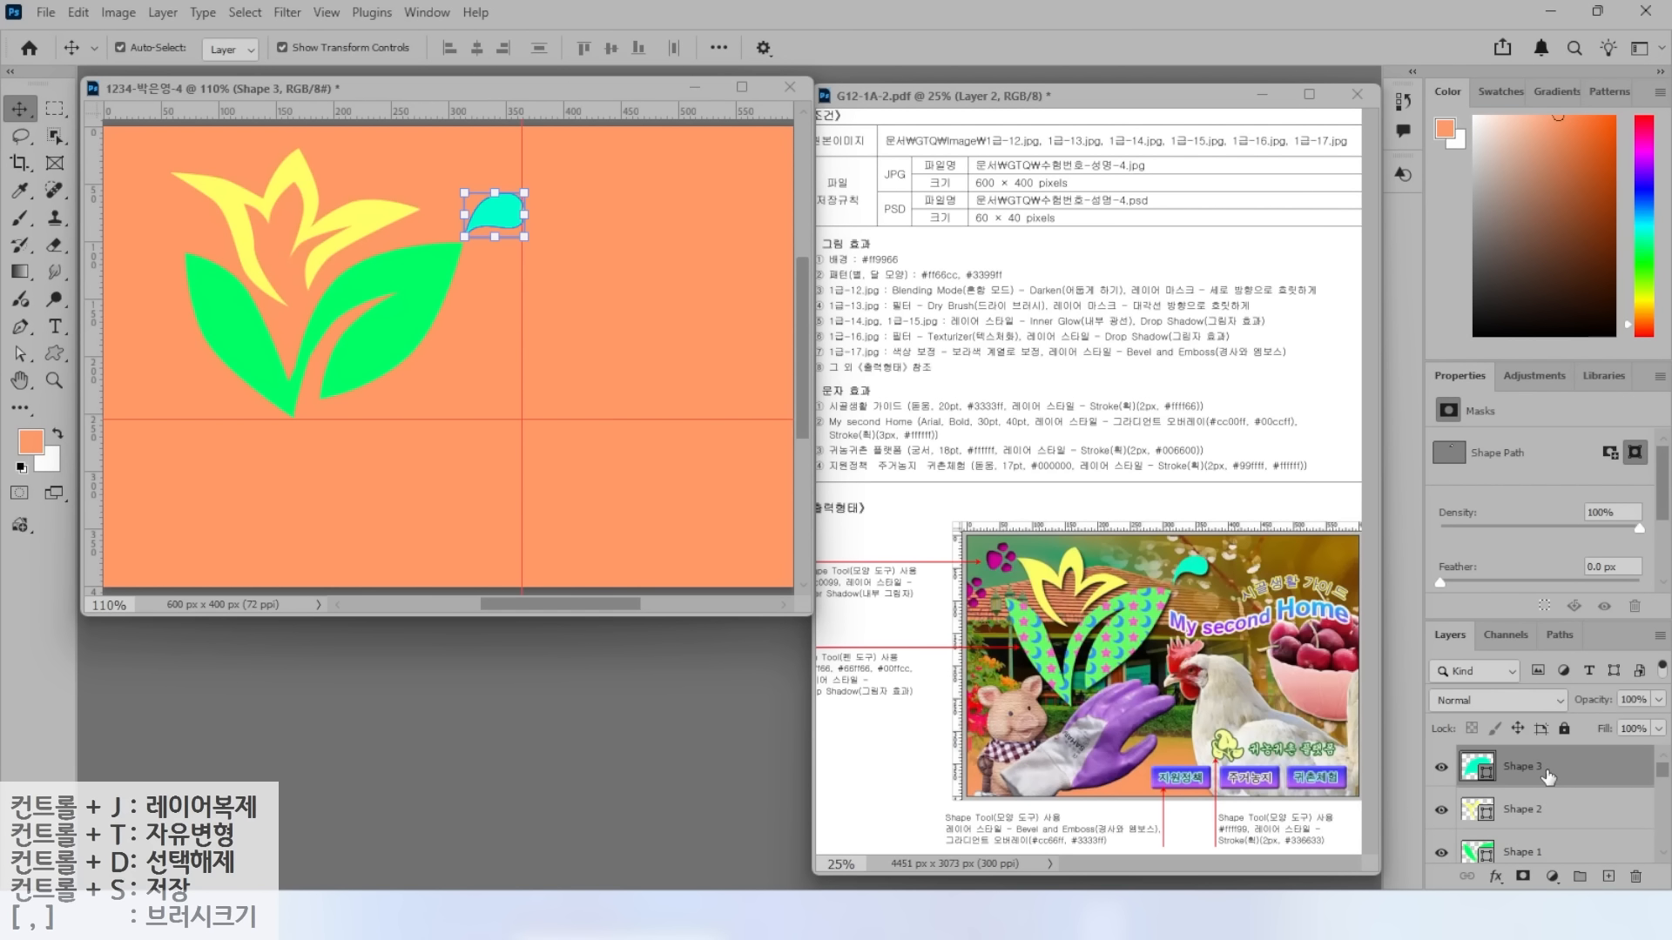
click(1495, 876)
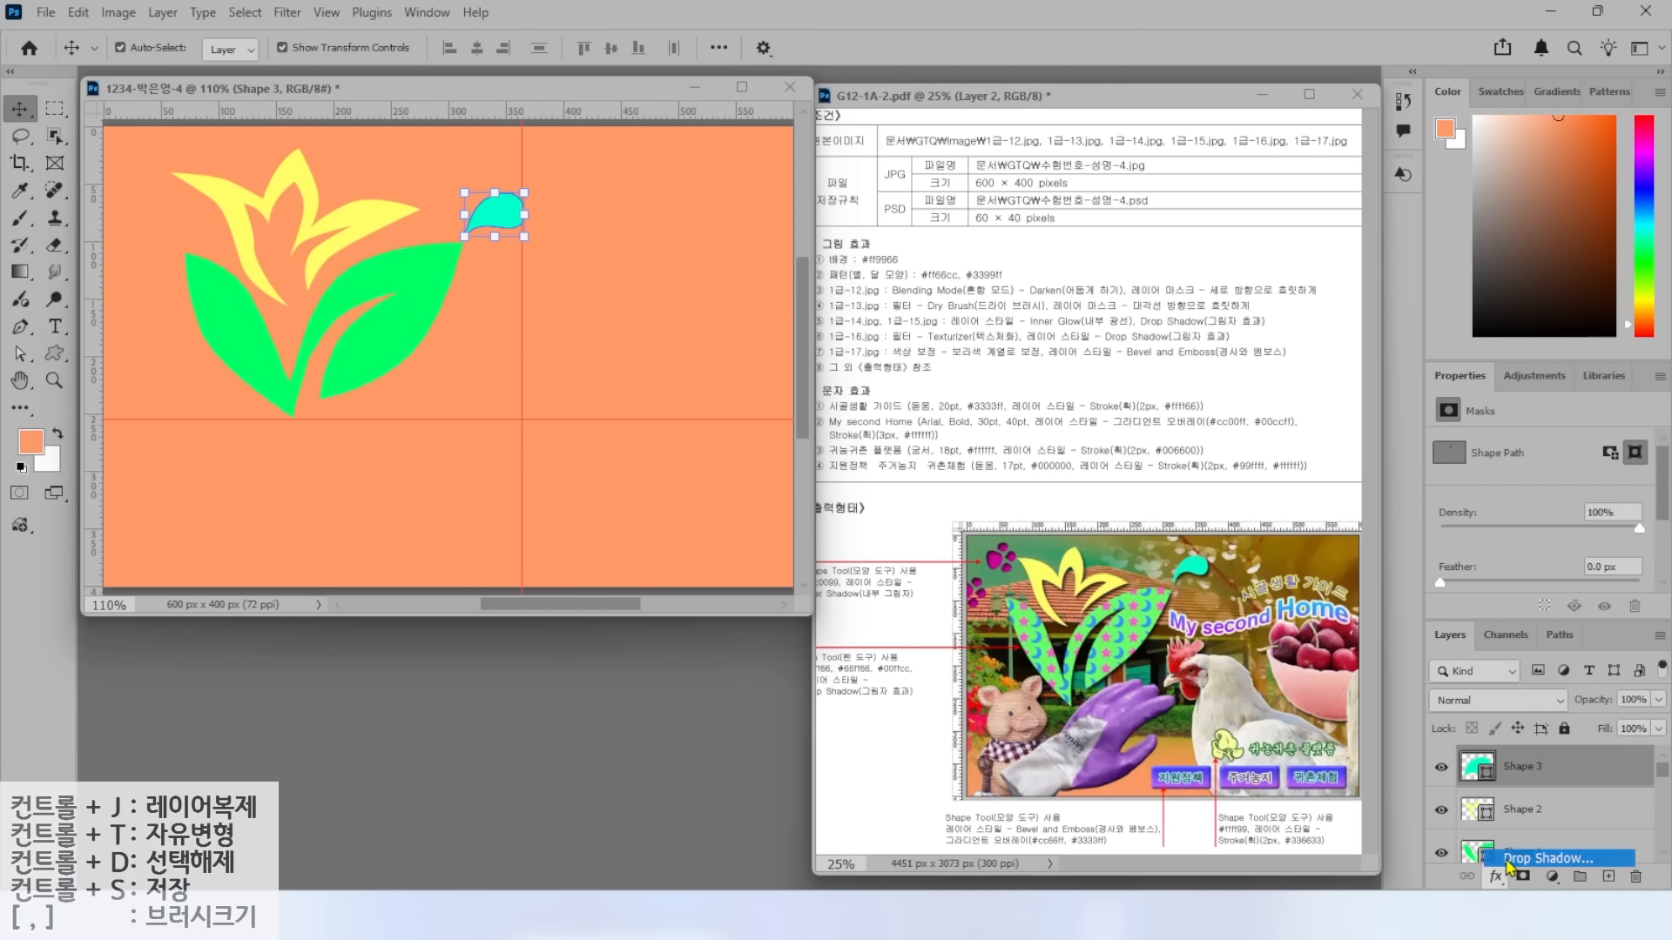
click(1532, 859)
click(1502, 277)
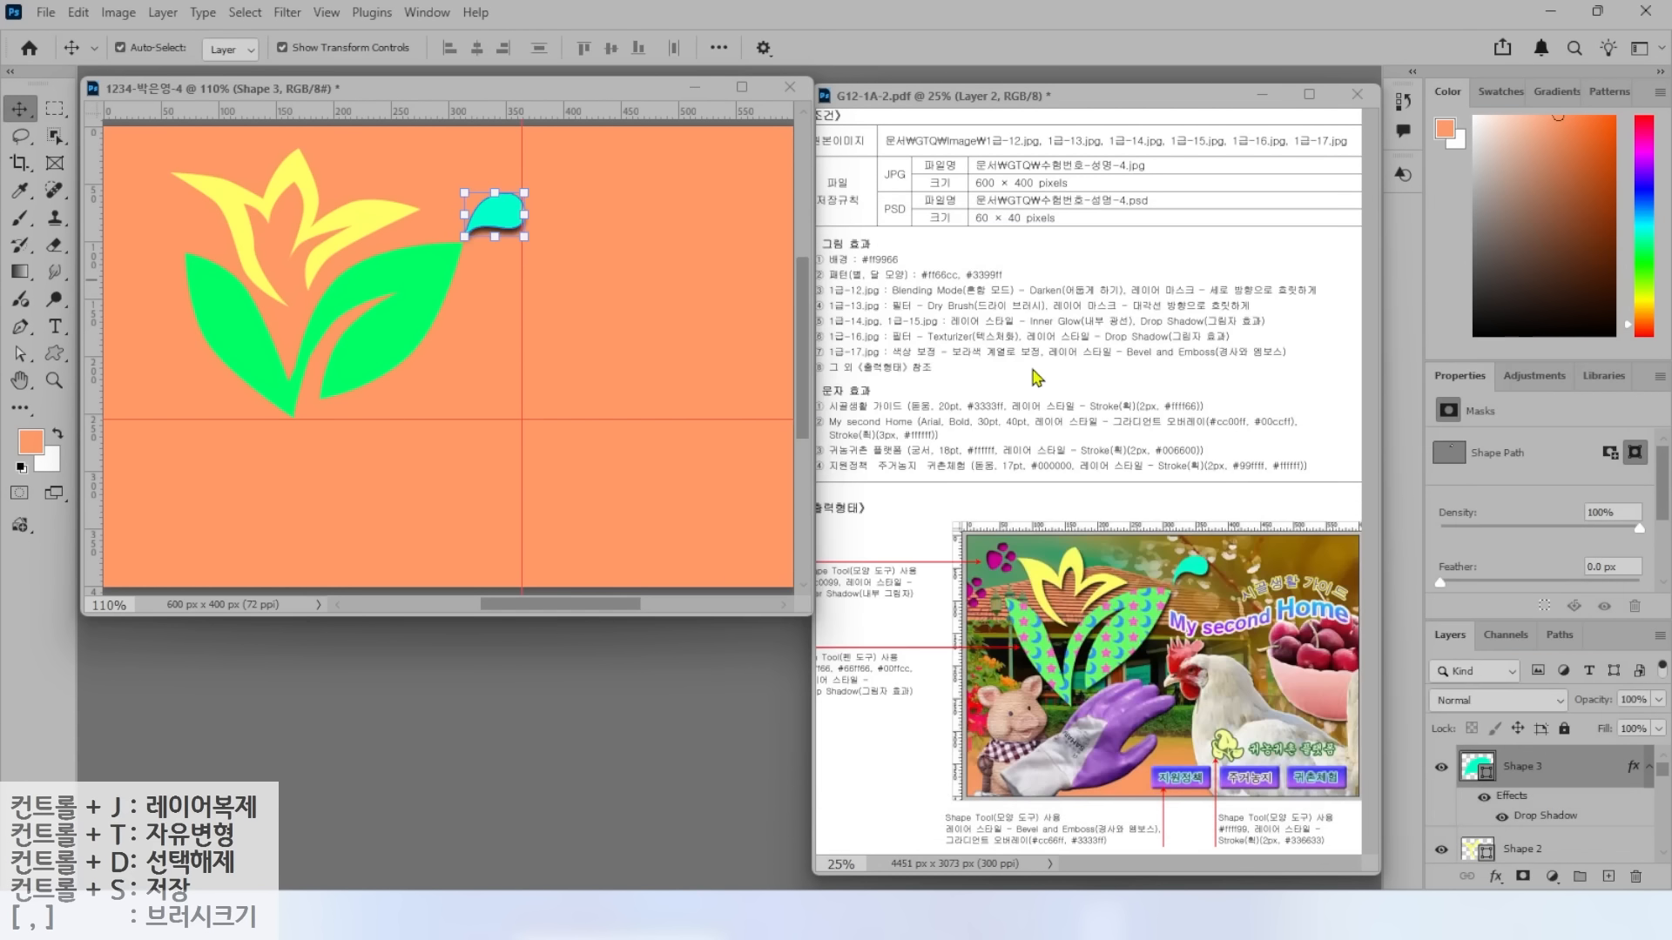
Copy the droplet's drop shadow onto the flower and leaves, then select Shape 1.
scroll(1524, 781, down, 2)
click(1525, 784)
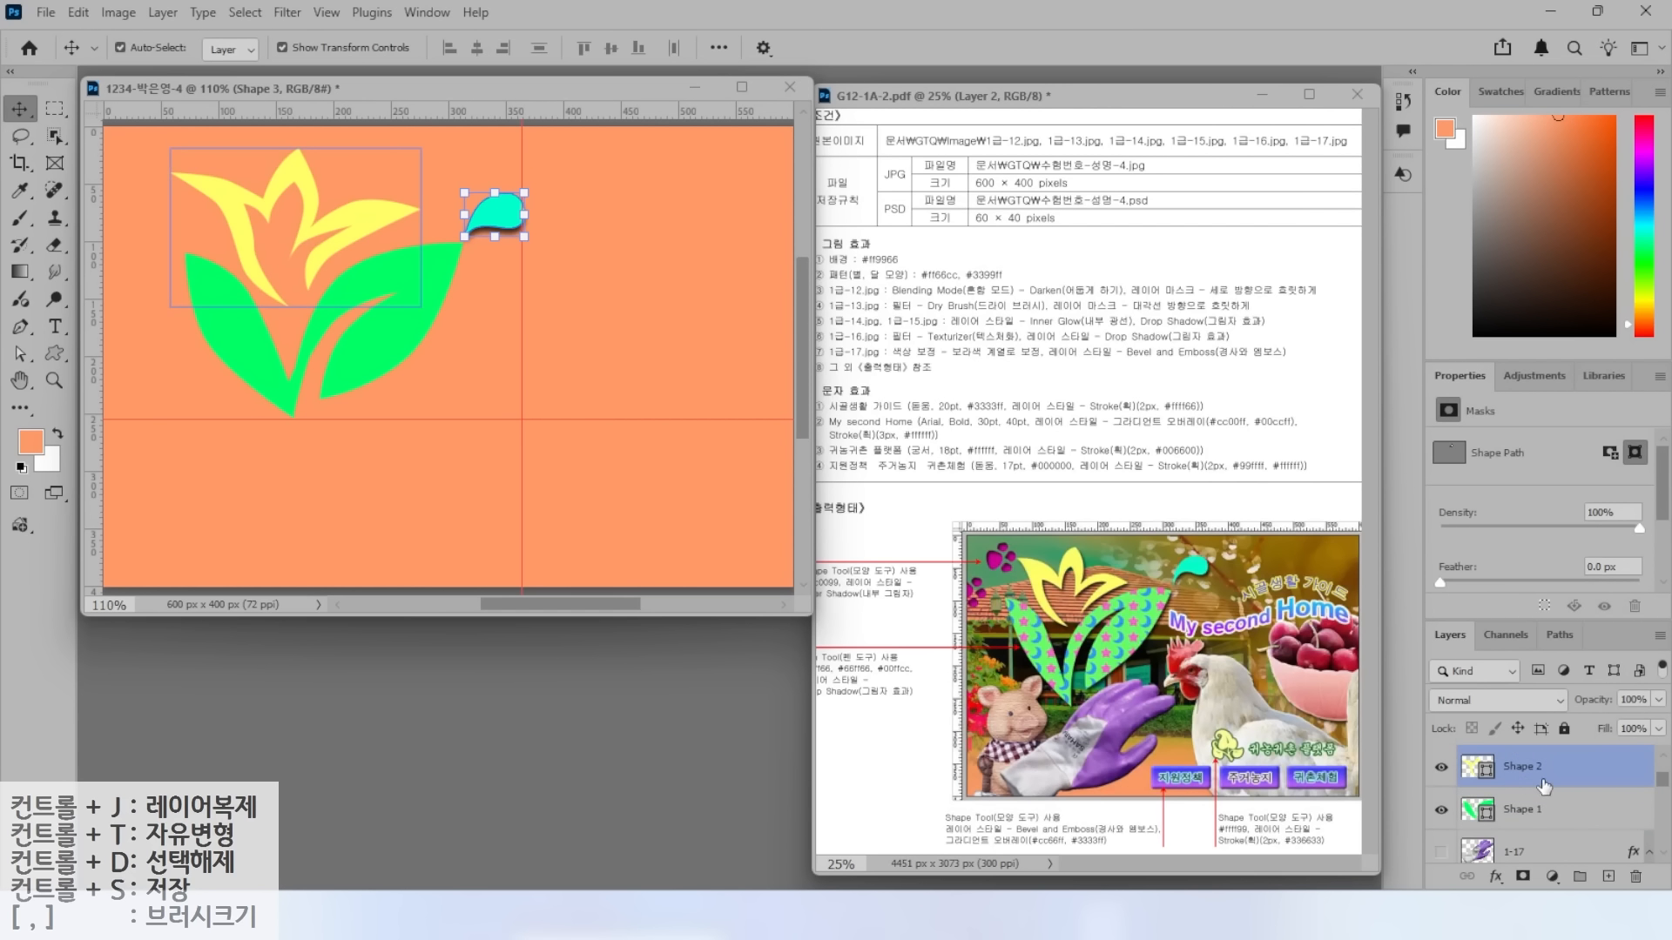
scroll(1525, 784, up, 2)
drag(1513, 796, 1525, 849)
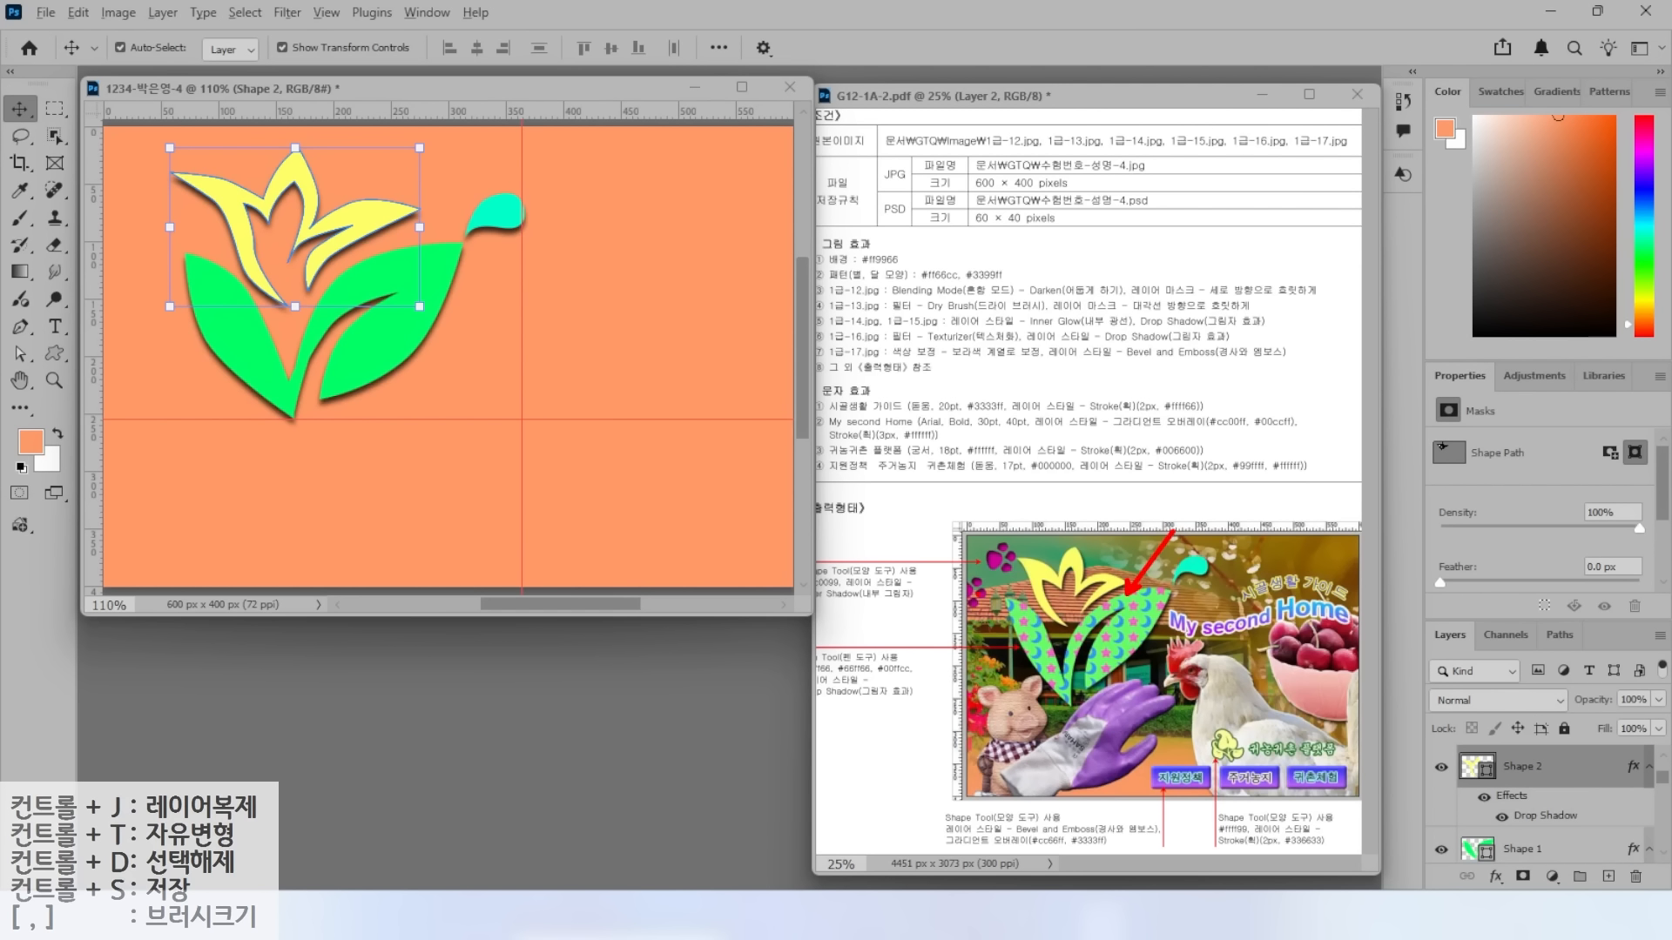
click(1542, 849)
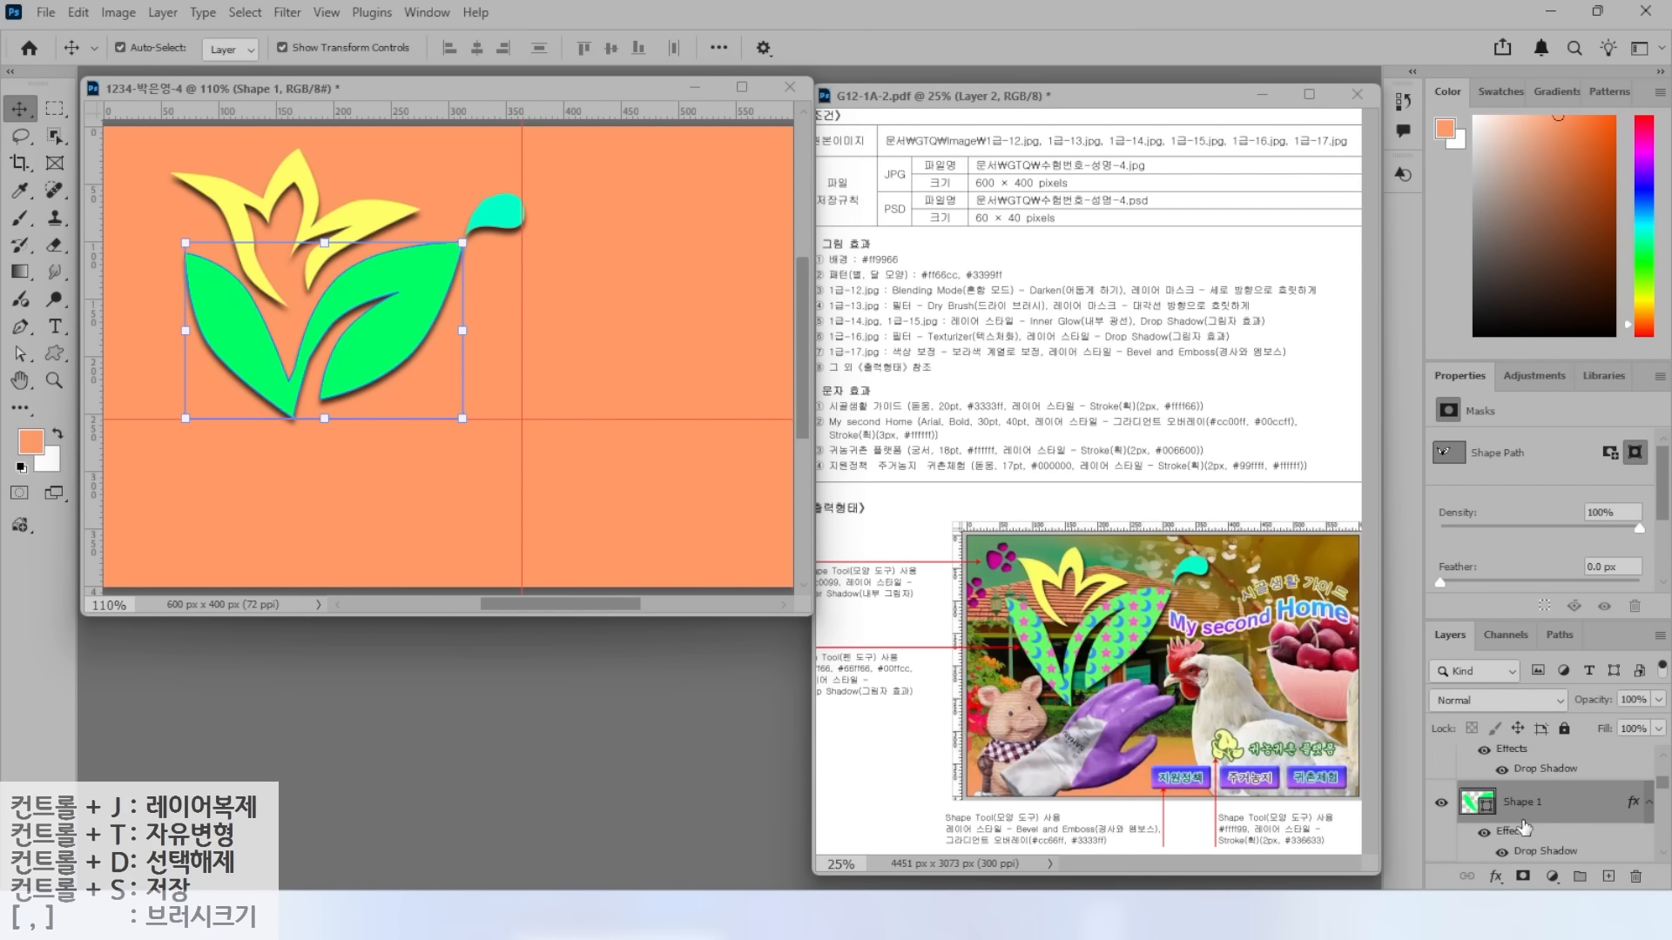
Apply a stars-and-moons Pattern Overlay at Normal, 100% opacity and 100% scale to Shape 1.
click(1496, 880)
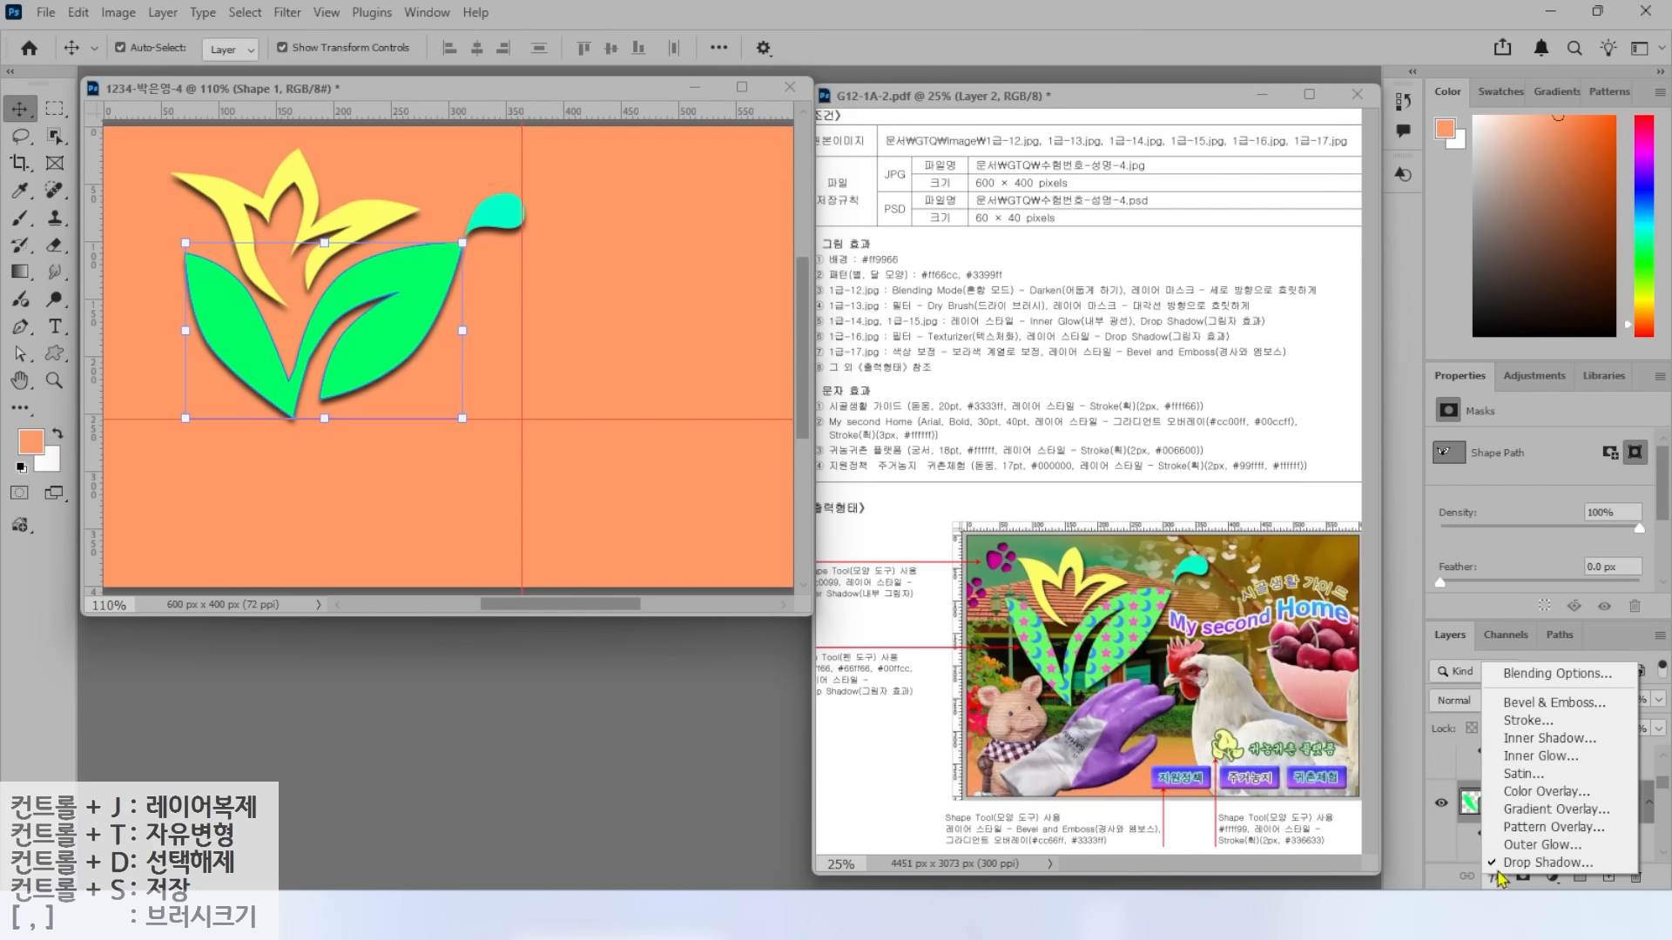
click(1537, 828)
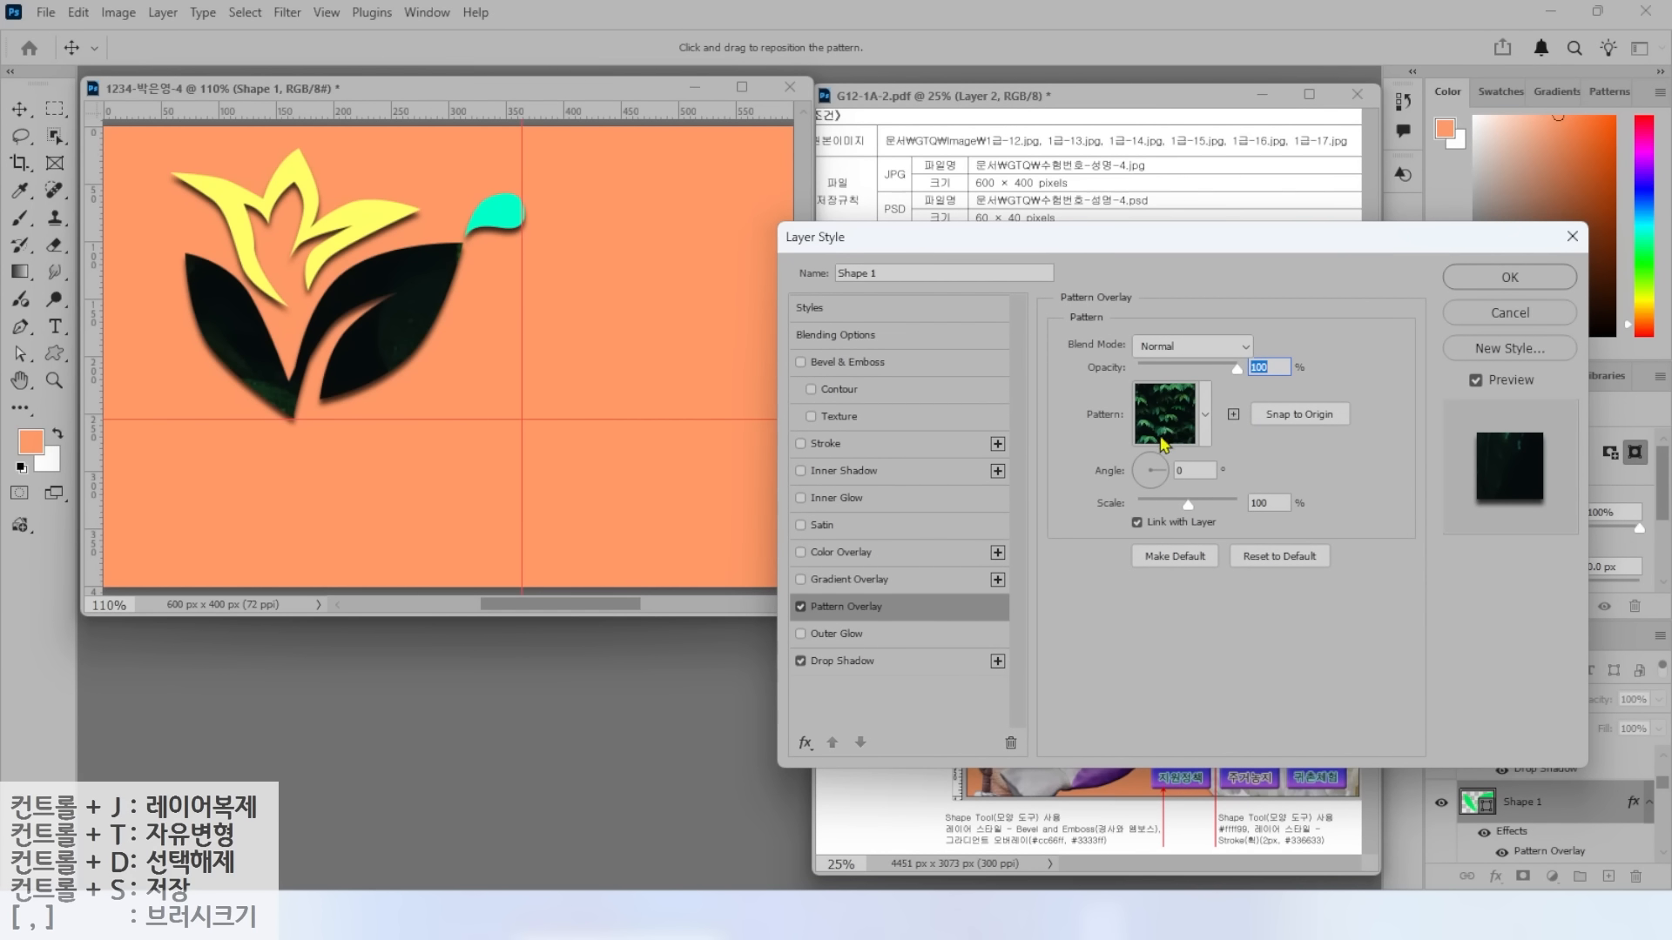
key(alt)
mouse_move(1231, 458)
mouse_down()
mouse_move(1062, 422)
mouse_move(1185, 327)
mouse_move(1239, 456)
mouse_up()
key(Escape)
click(1205, 414)
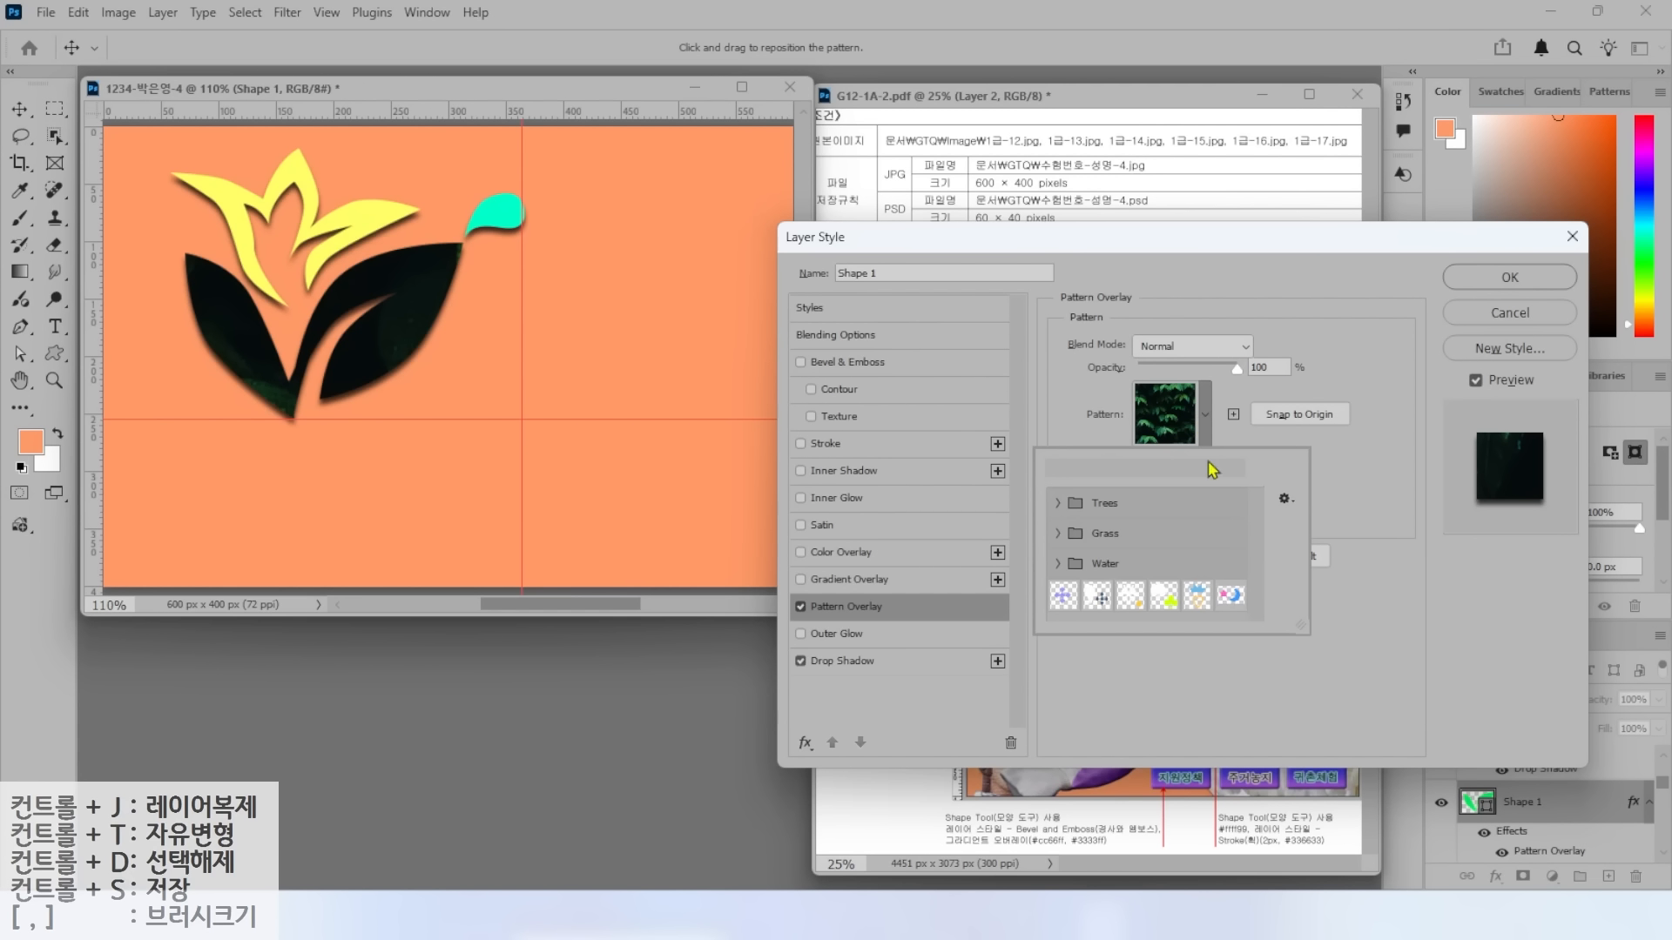
click(1230, 596)
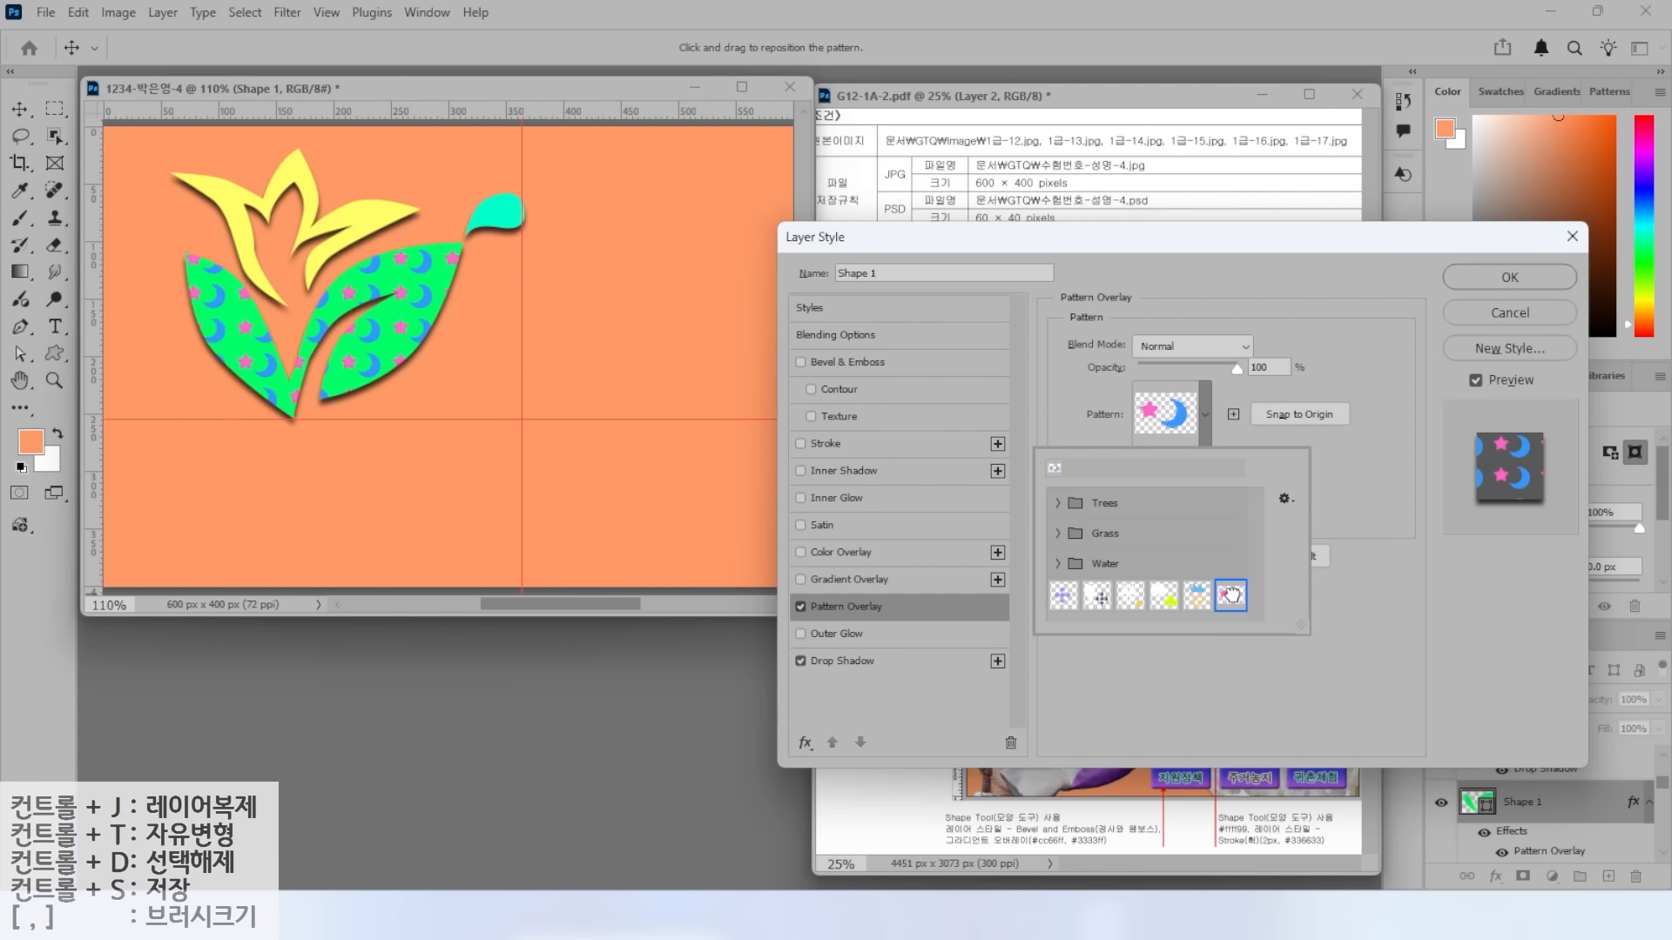
click(1343, 500)
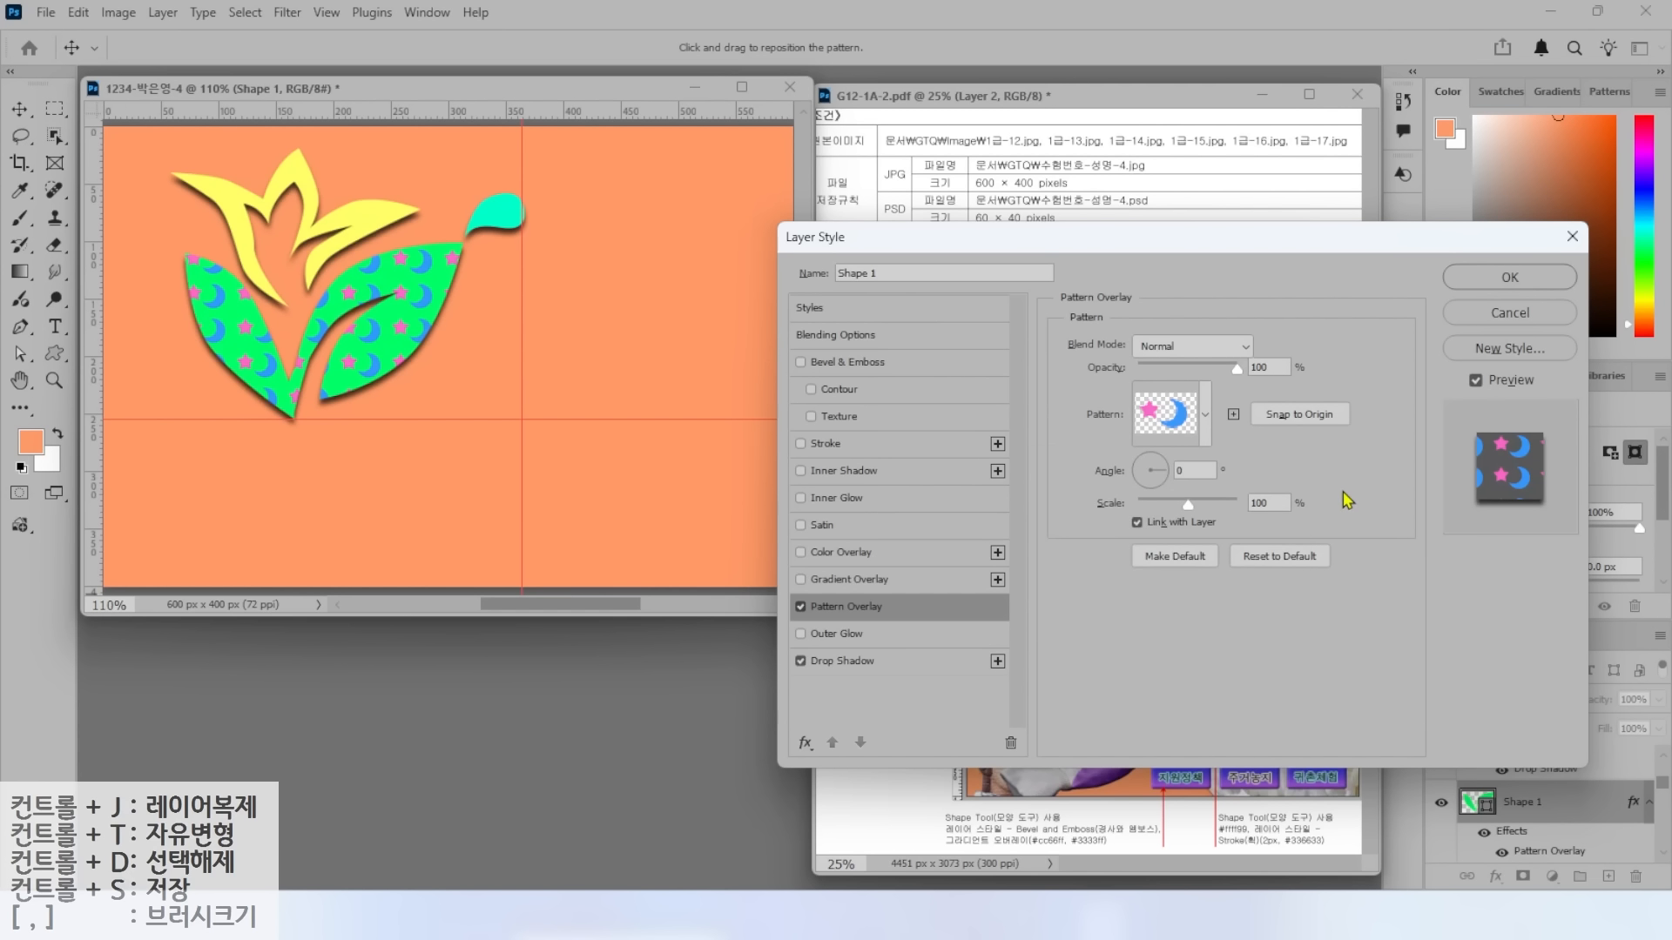
drag(1141, 252, 1093, 56)
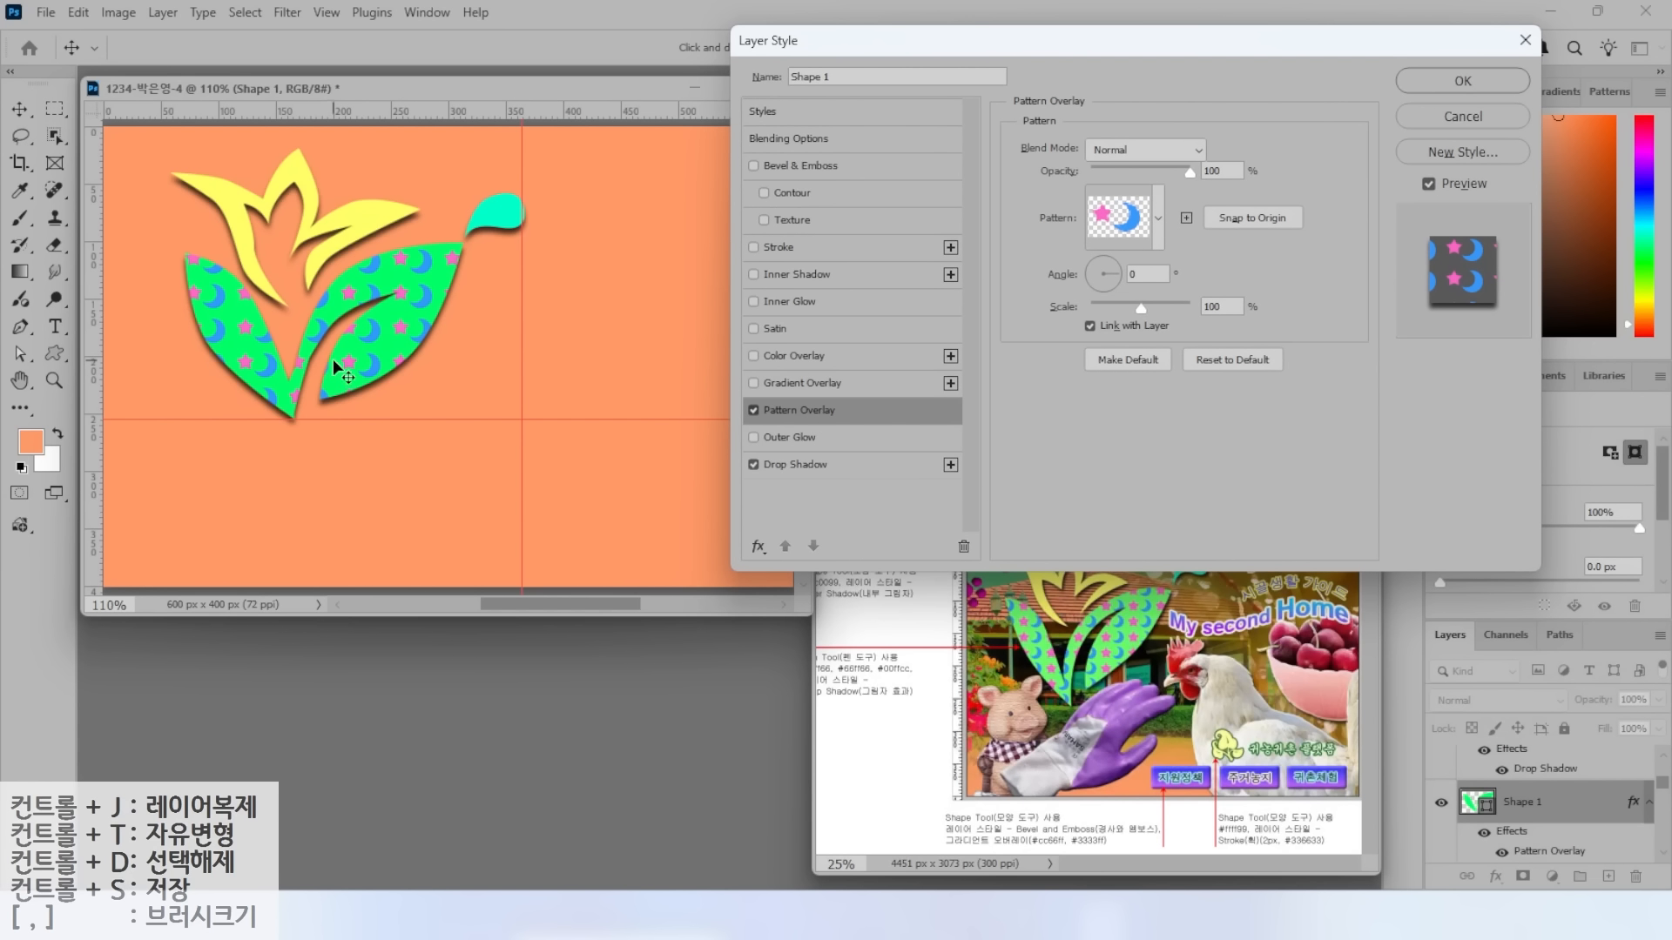
key(alt)
click(1455, 82)
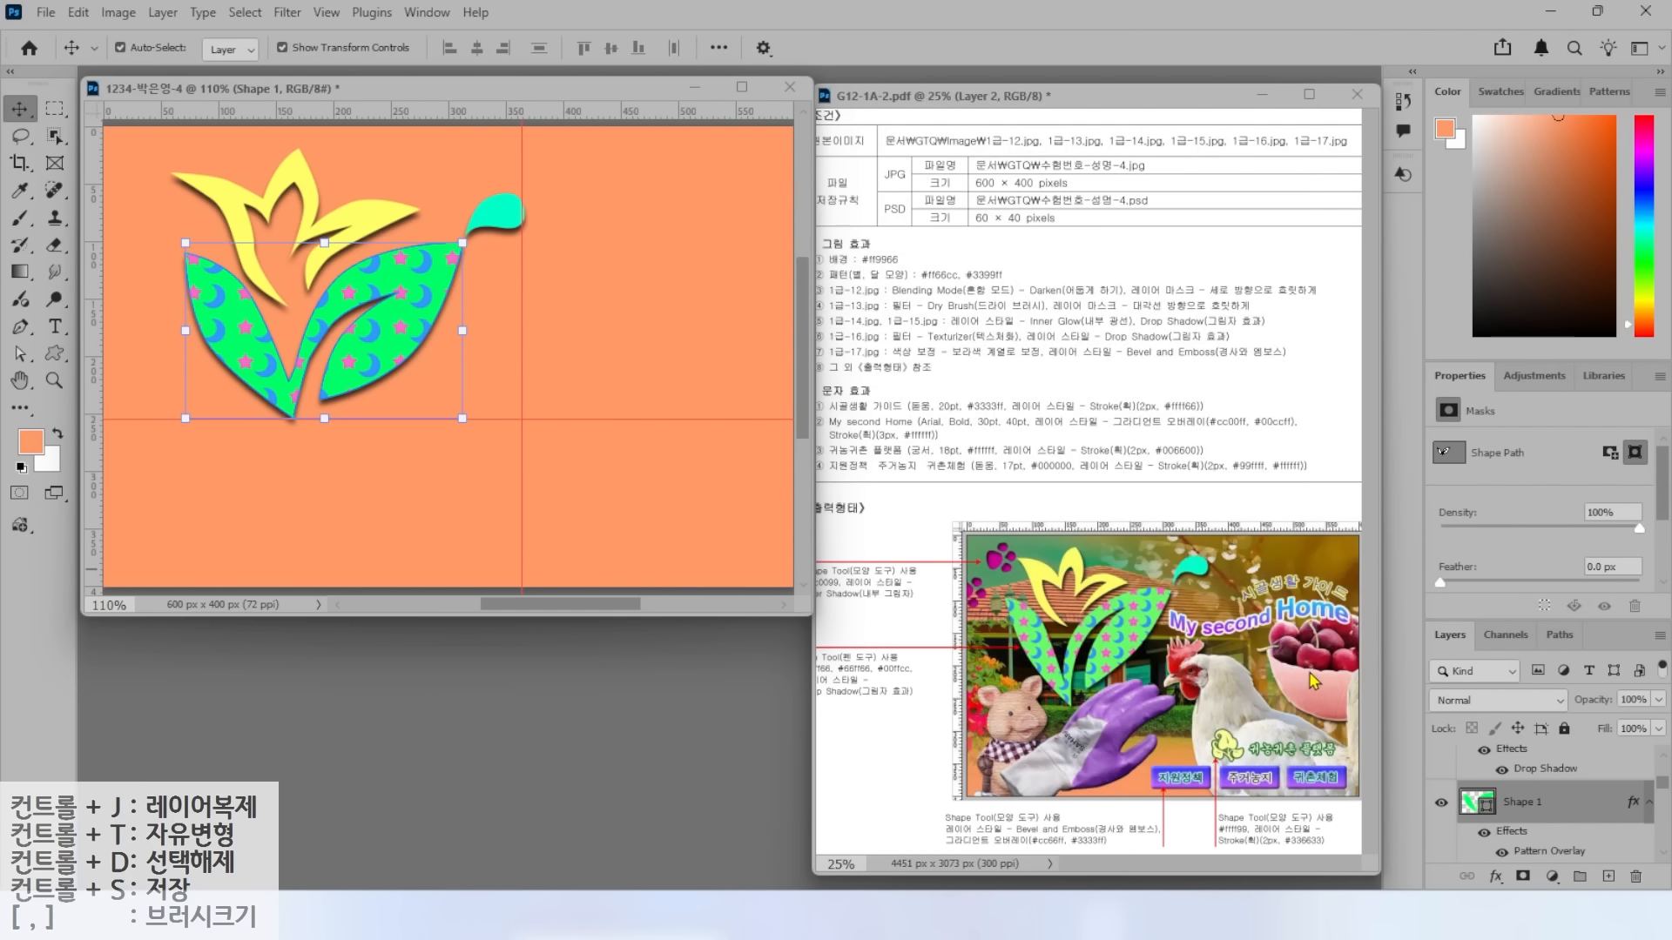
Turn the hidden photo layers back on and select the droplet's Shape 3 layer.
scroll(1512, 822, down, 3)
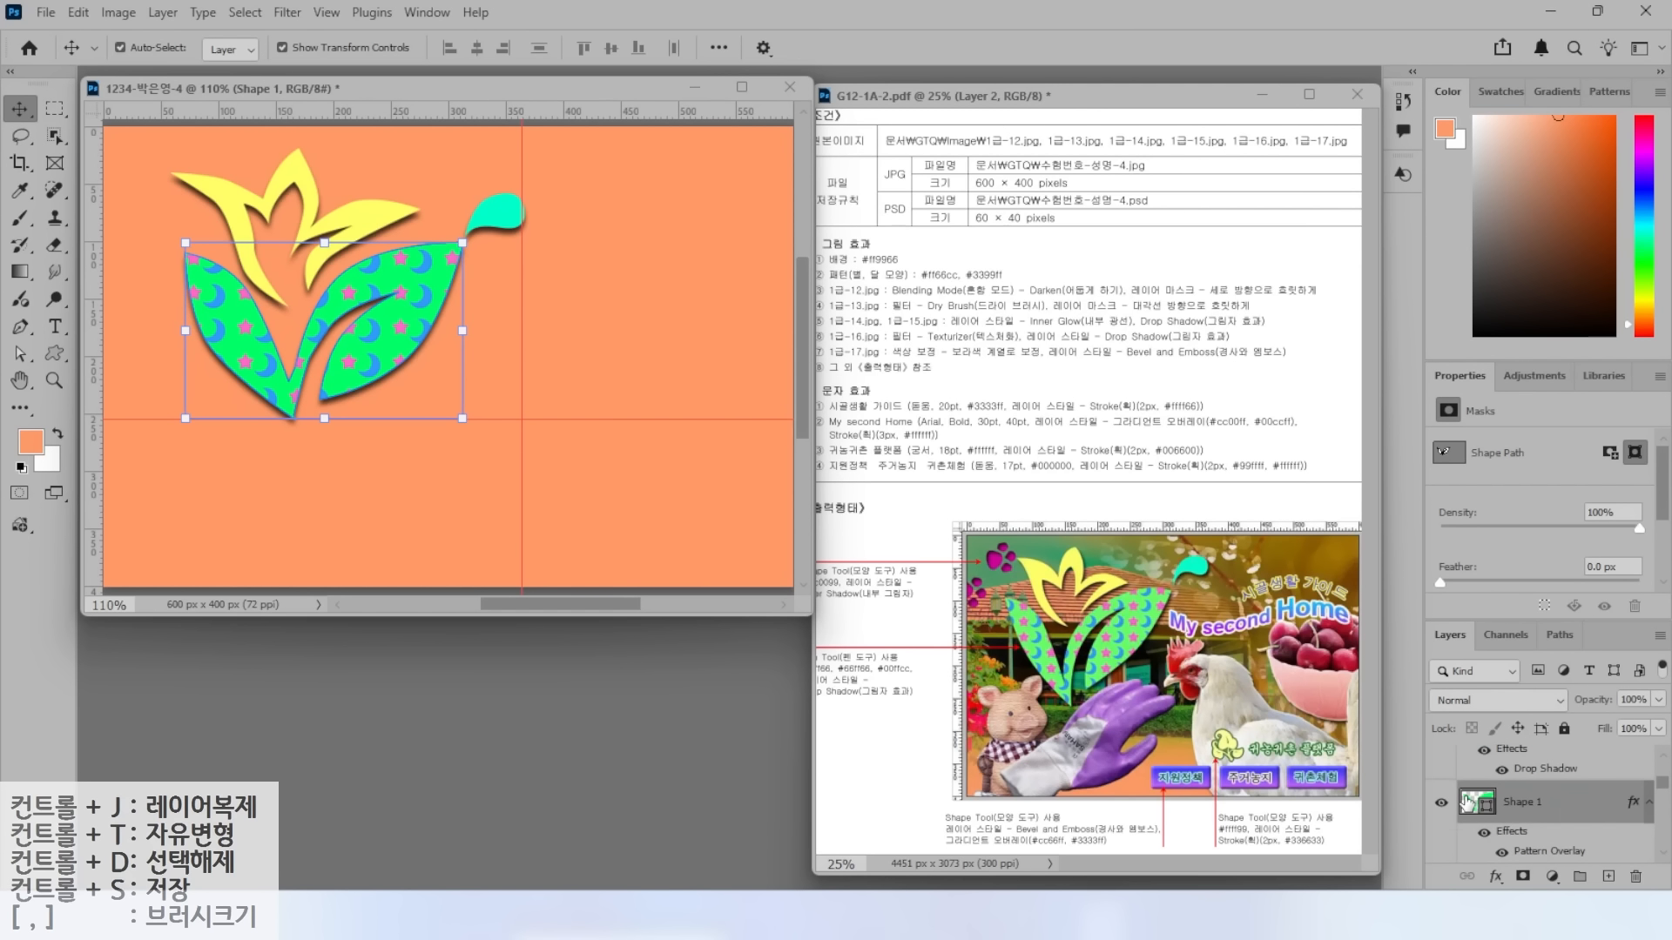
scroll(1443, 857, down, 5)
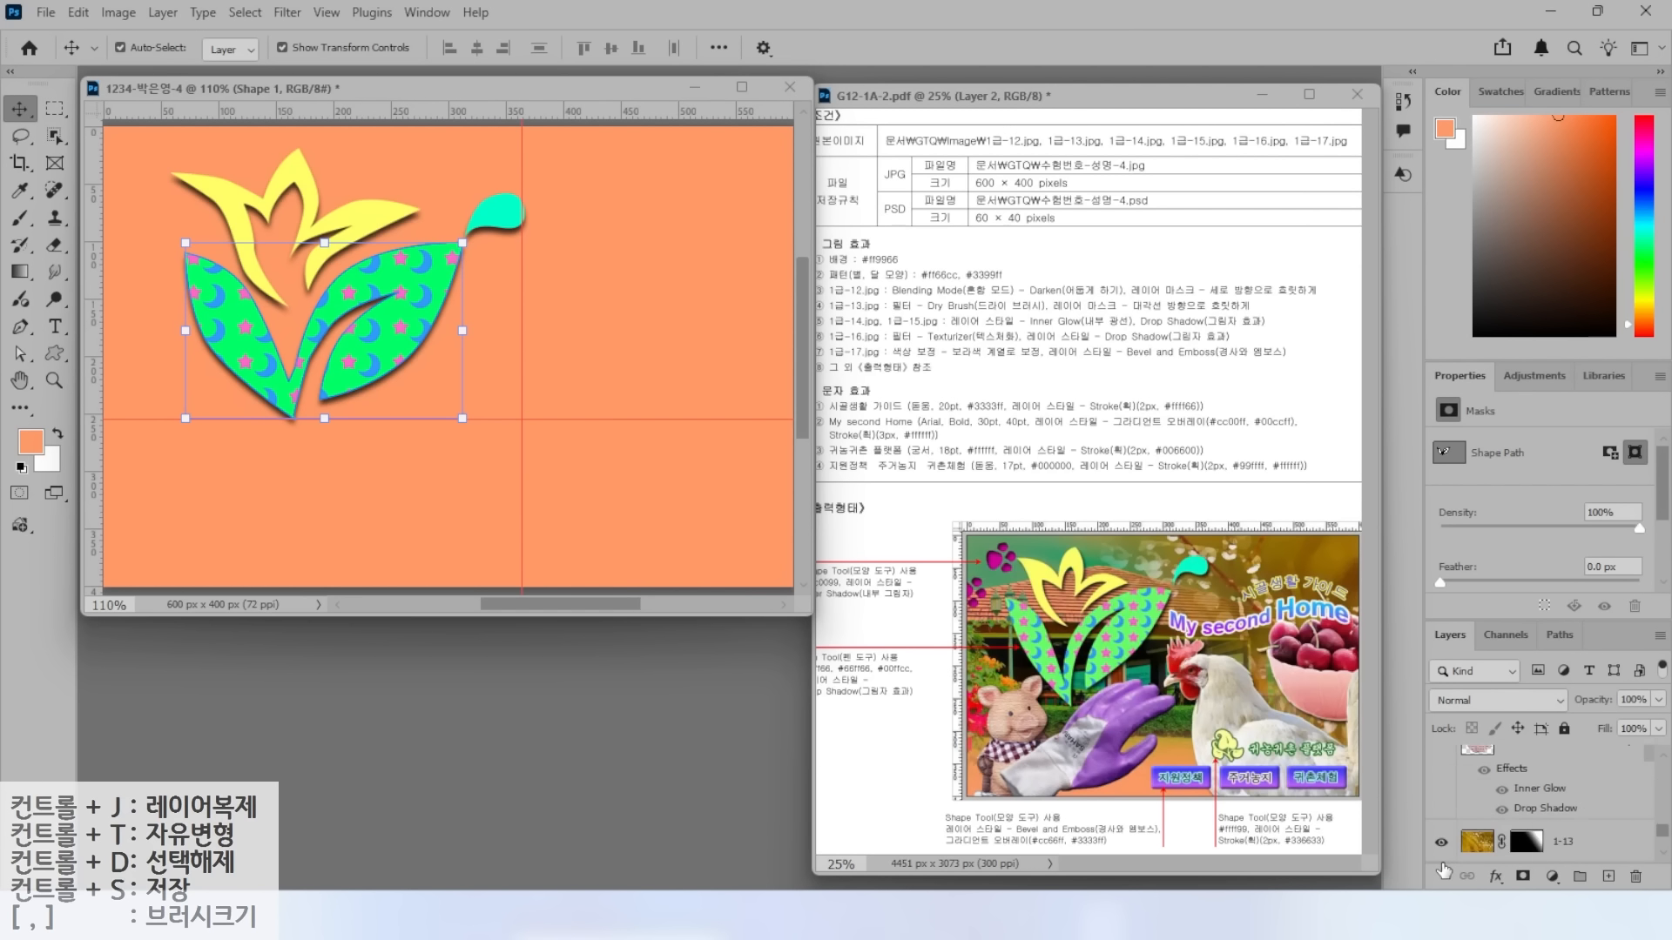
click(1441, 799)
scroll(1593, 794, up, 10)
click(1591, 775)
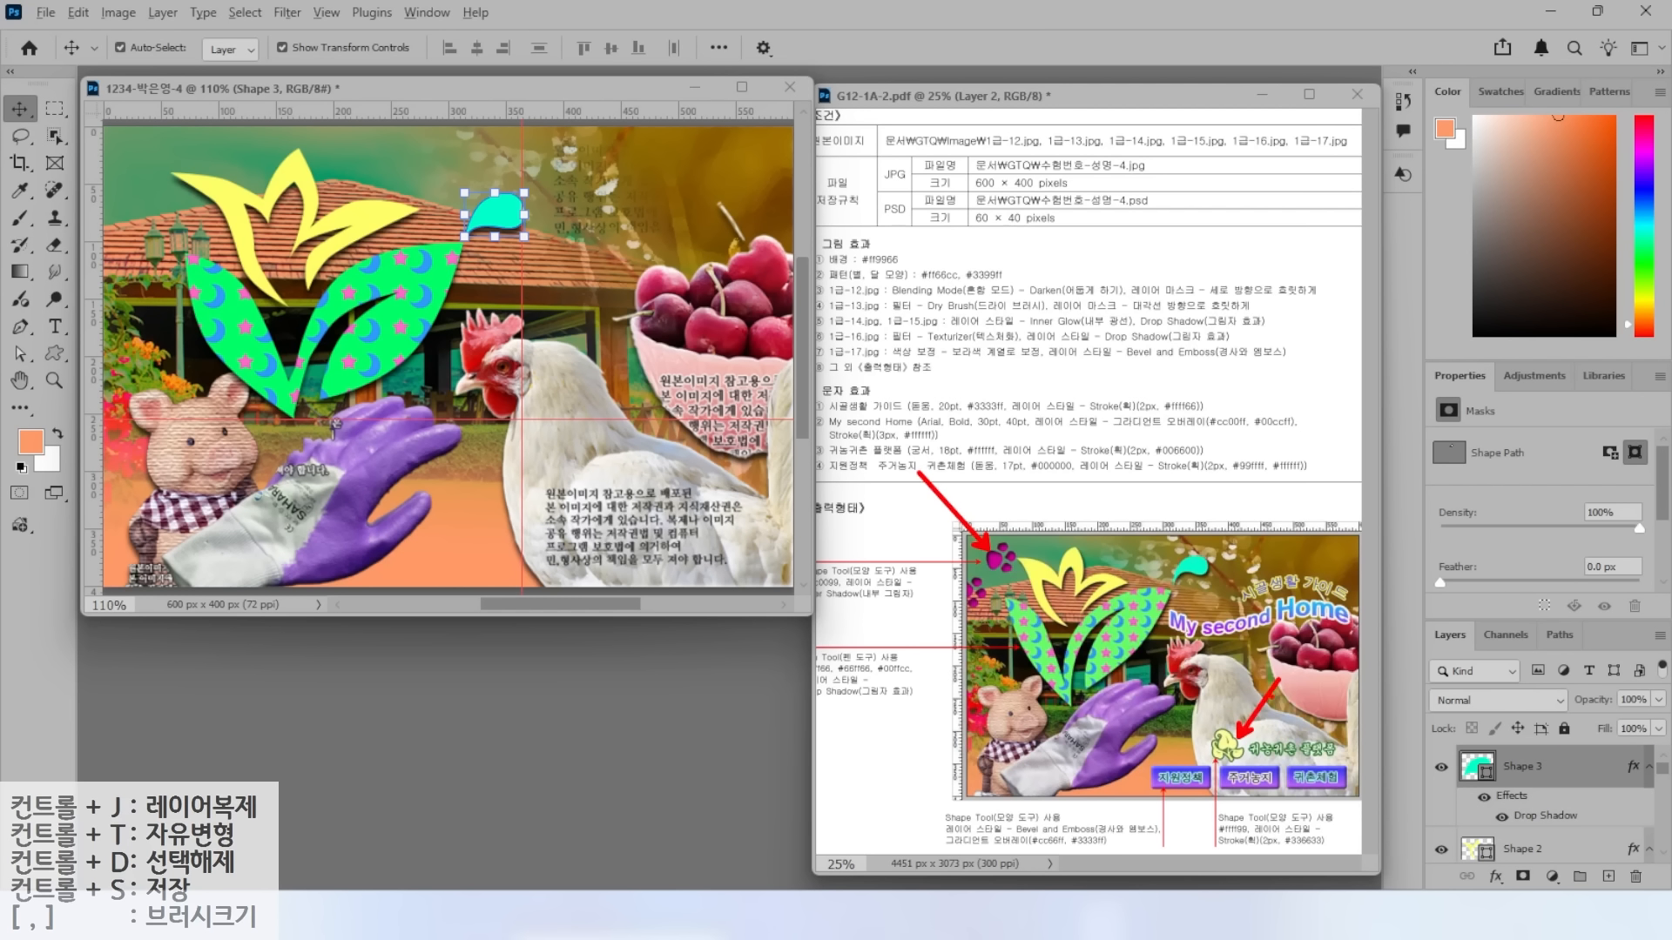
Switch to the Custom Shape tool and open its shape library.
scroll(353, 311, up, 1)
scroll(353, 311, down, 1)
key(u)
click(822, 47)
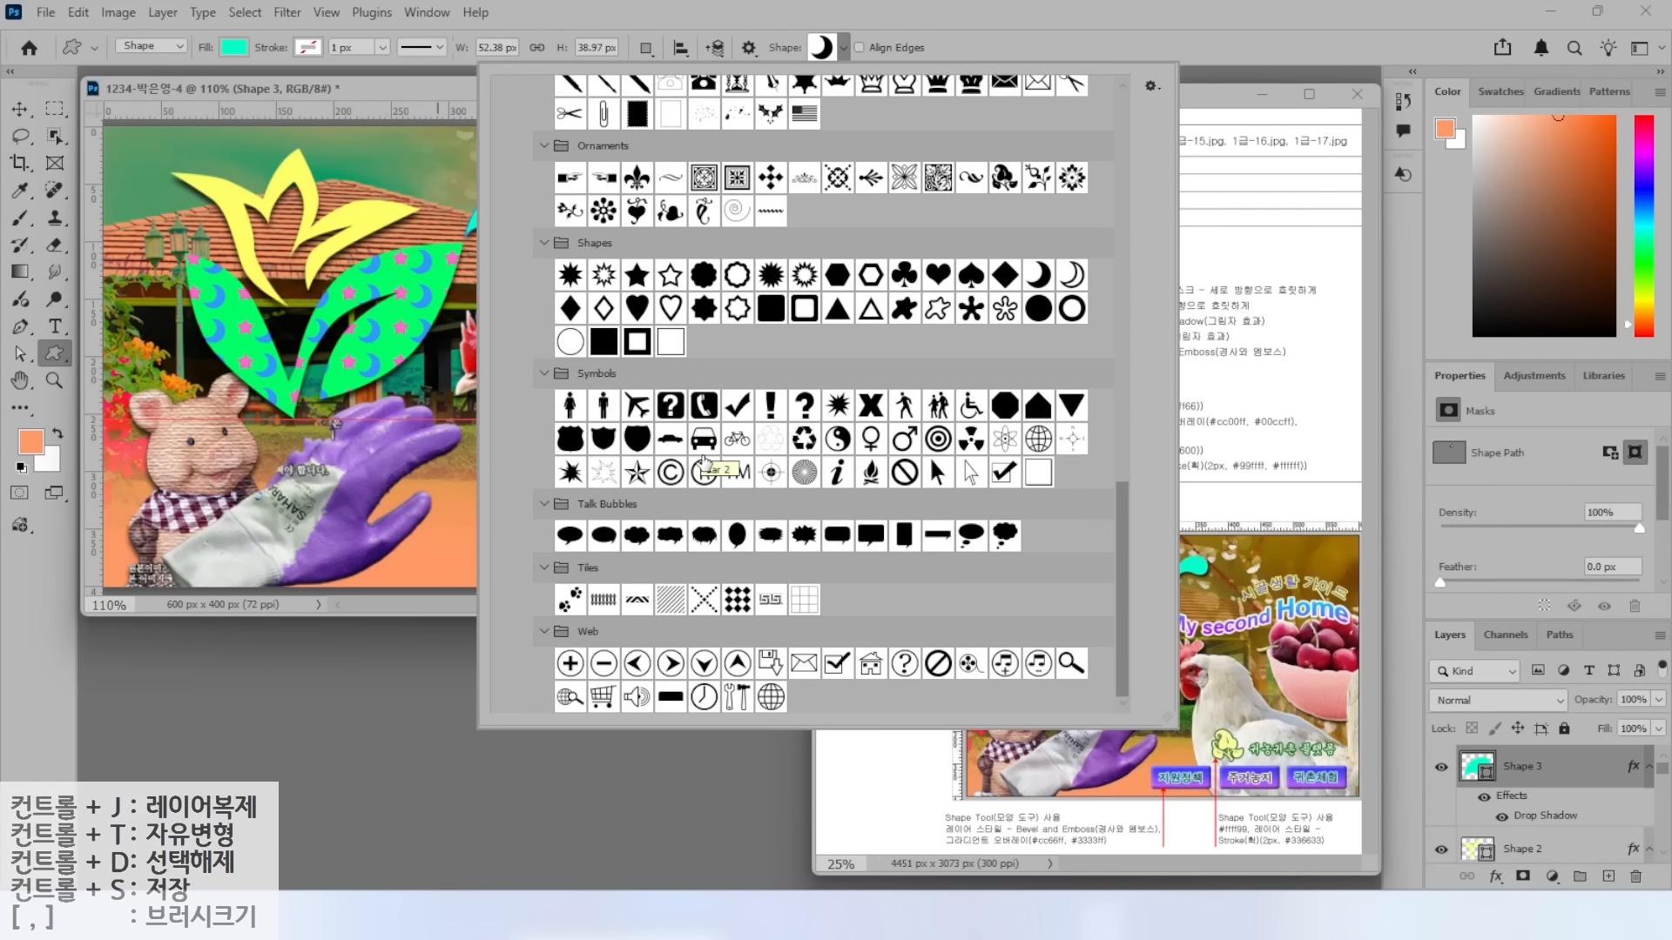
Draw a Paw Prints shape at the top-left and fill it with #cc0099.
double_click(571, 599)
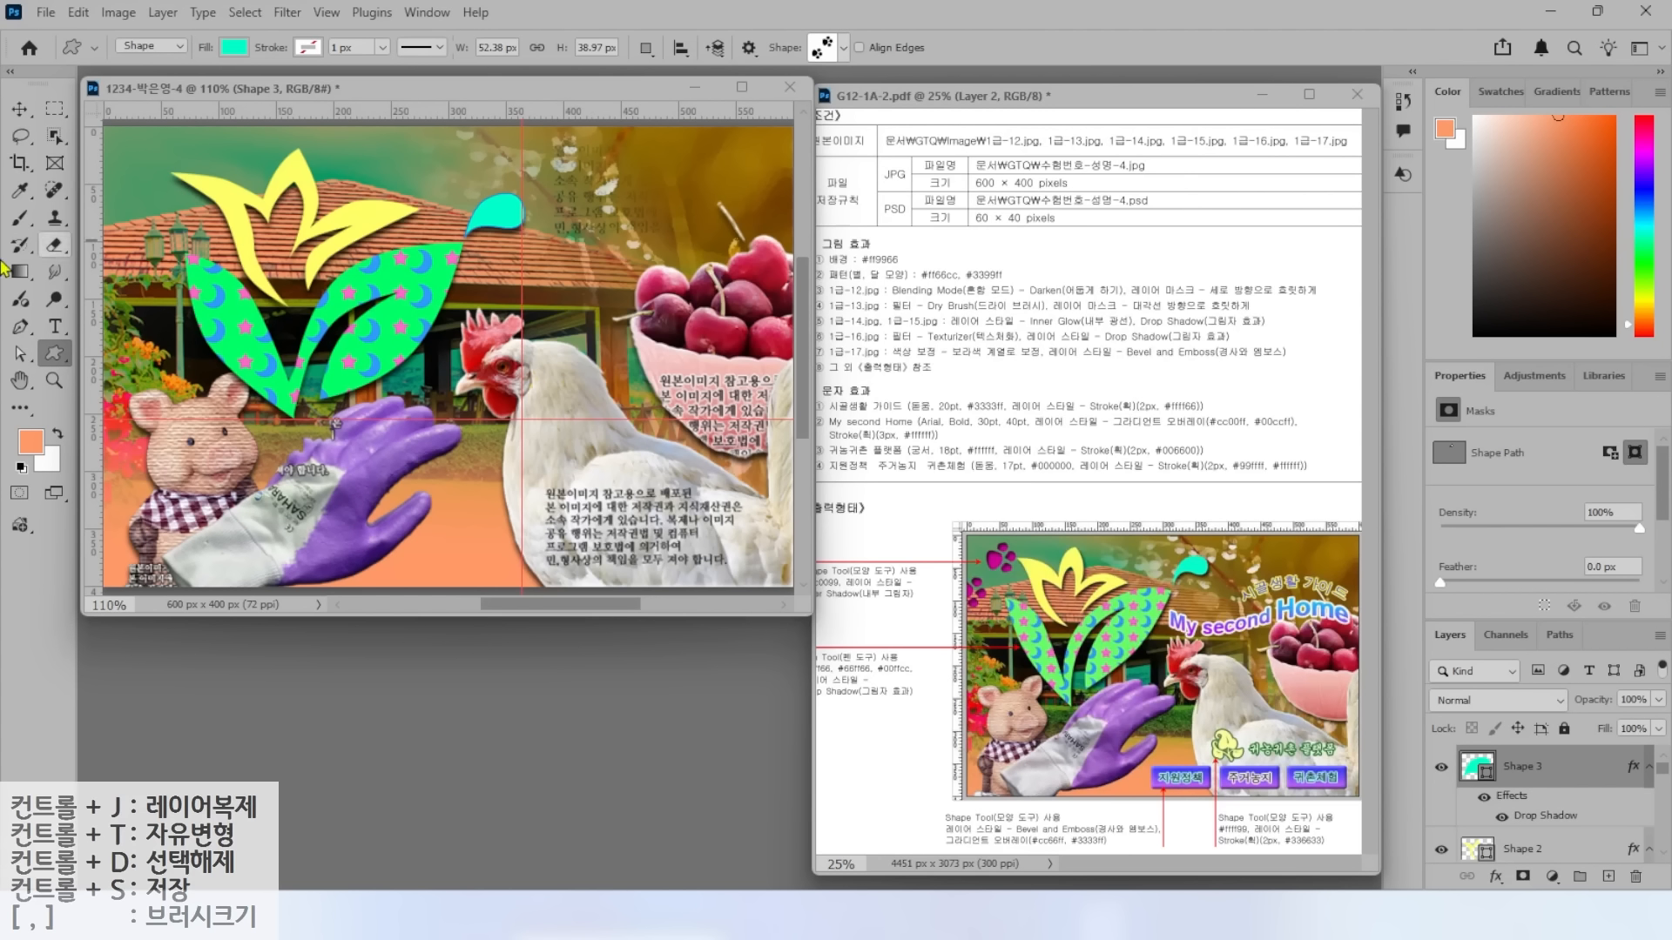
drag(115, 159, 206, 262)
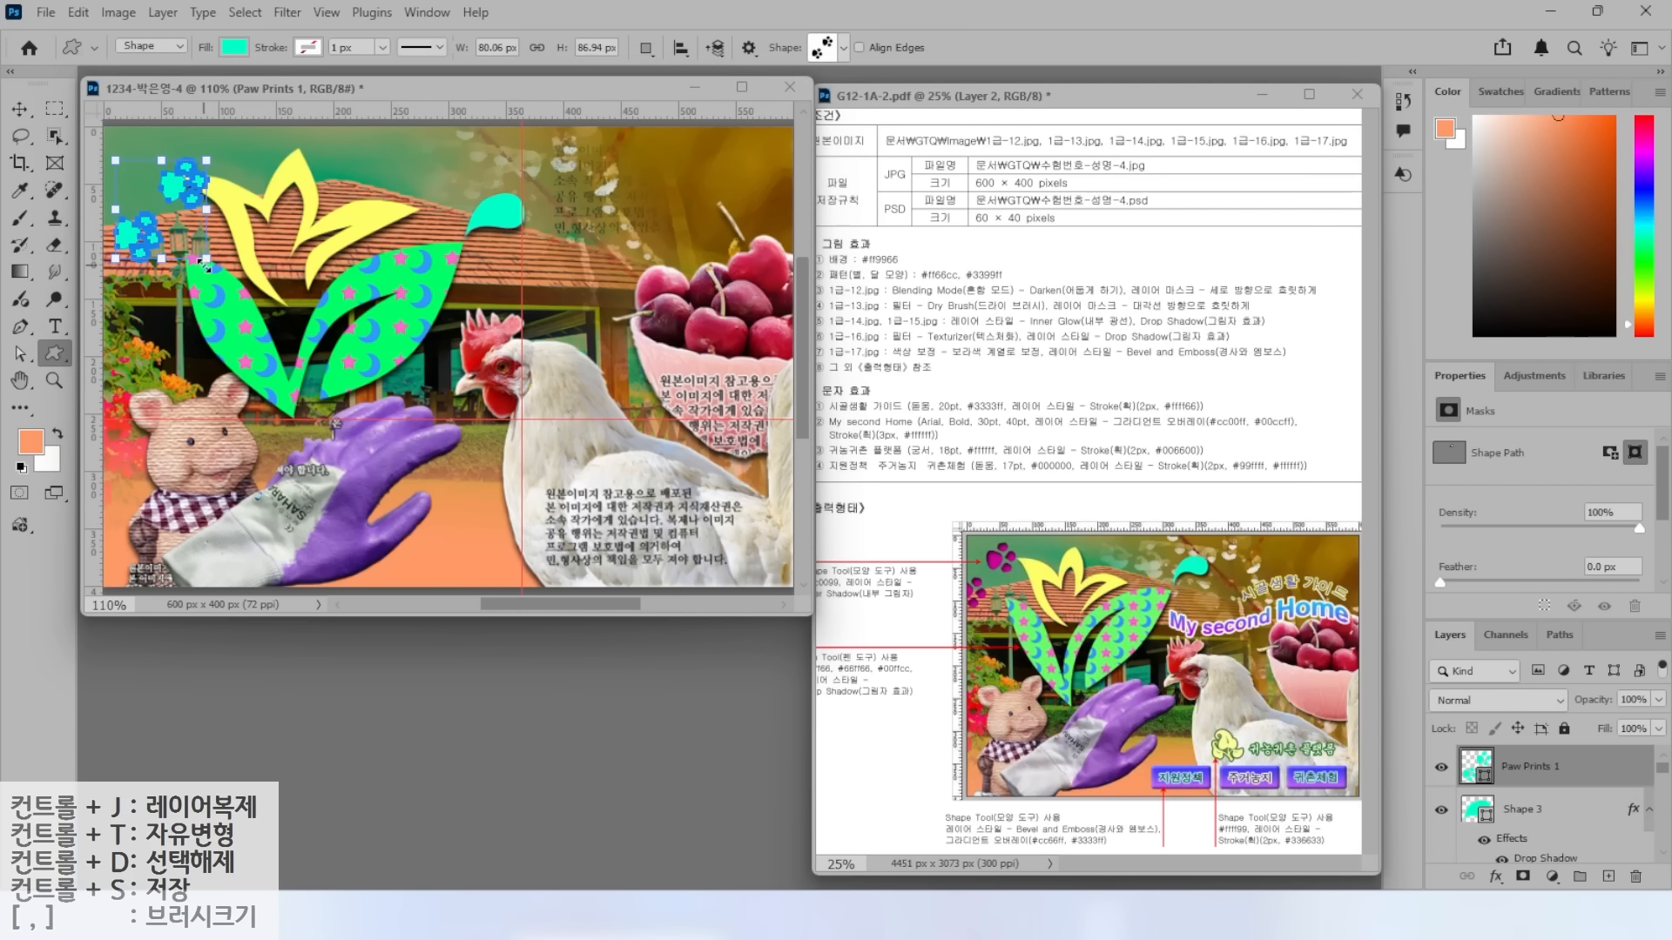
double_click(1470, 764)
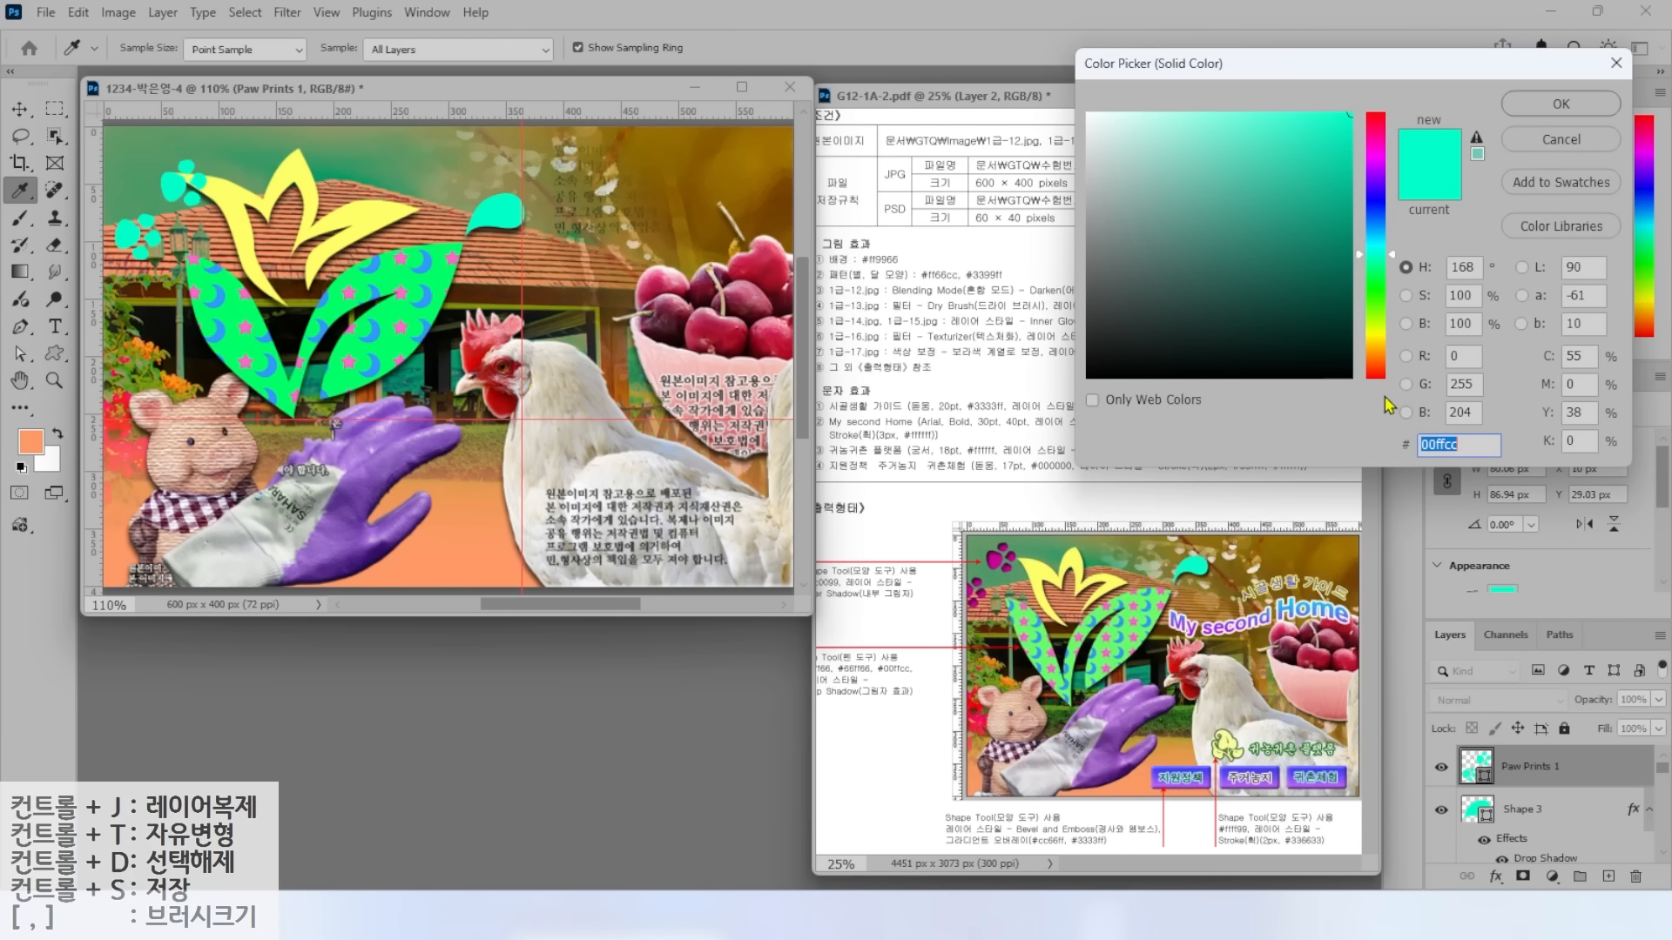
text(cc0099)
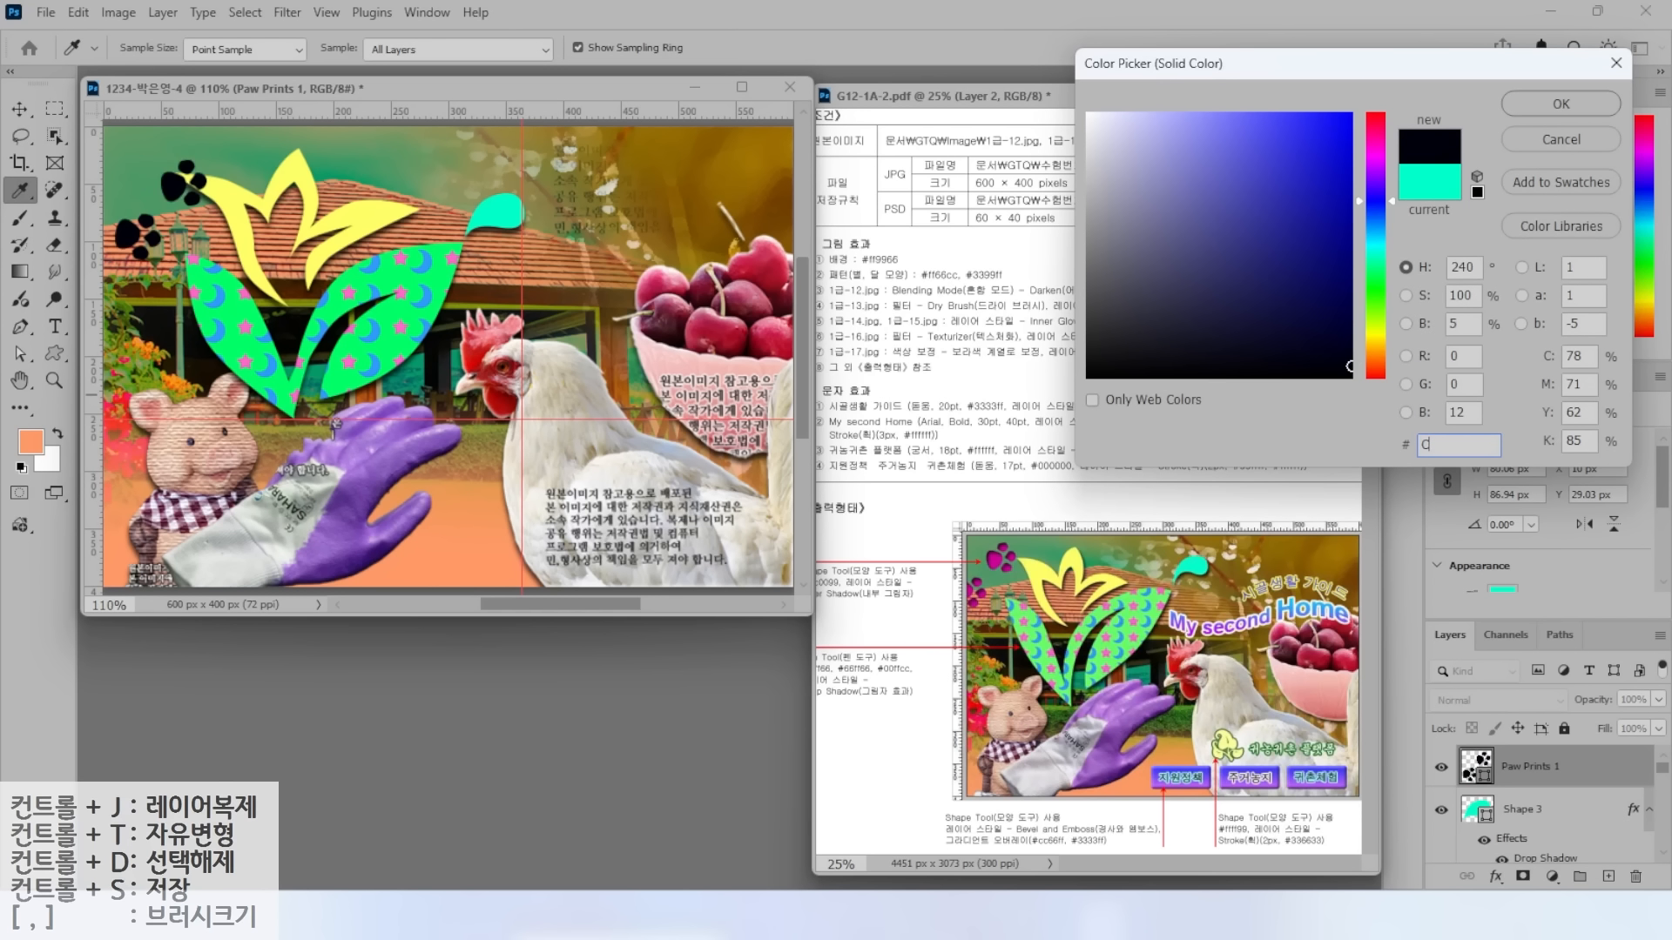
key(Return)
Add an Inner Shadow, move the paw prints into the corner, shrink them slightly, reopen shape library.
click(1495, 877)
click(1545, 736)
key(Return)
key(v)
mouse_move(177, 186)
mouse_down()
mouse_move(146, 159)
mouse_move(159, 162)
mouse_up()
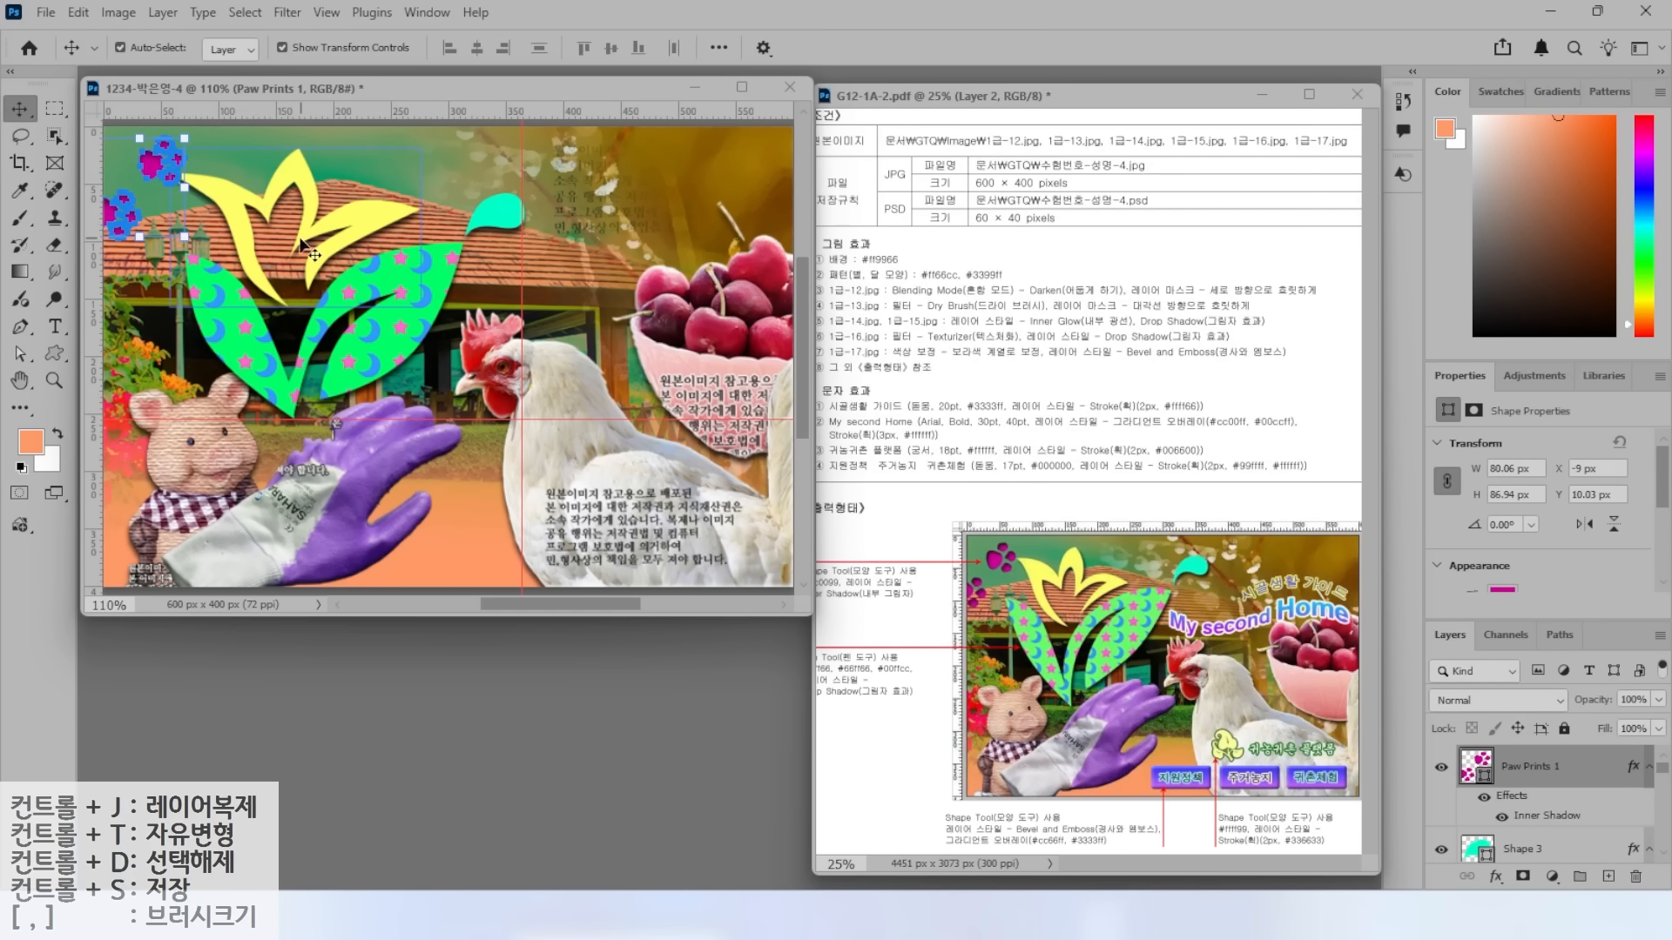
drag(183, 236, 179, 230)
key(Return)
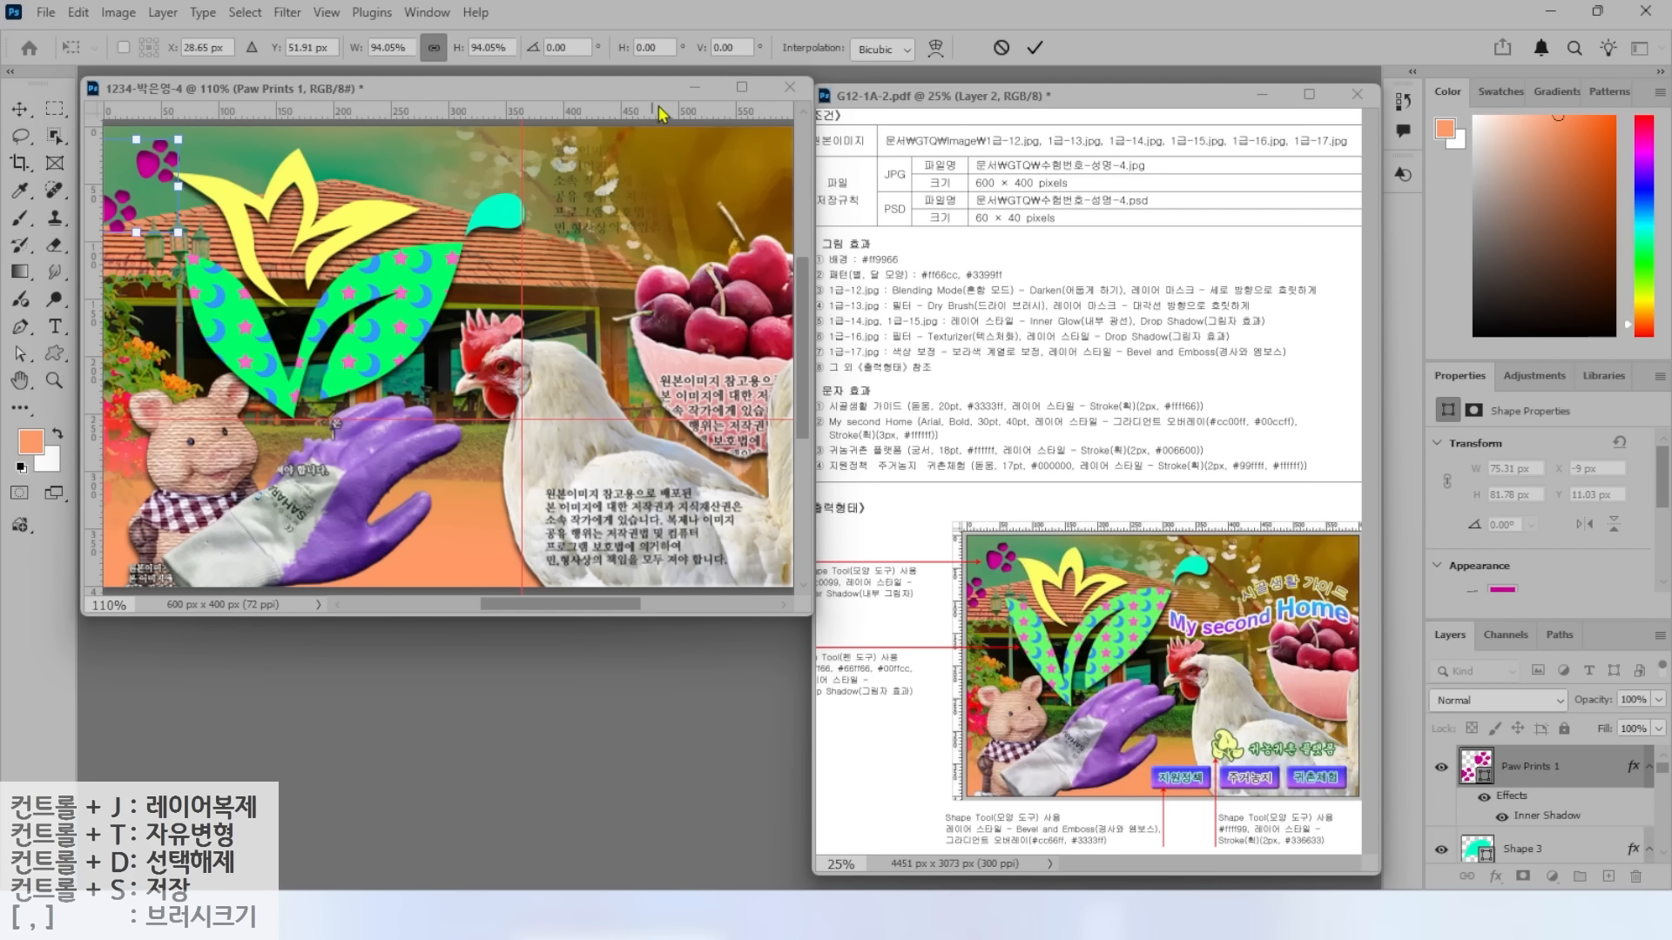
click(55, 353)
click(844, 48)
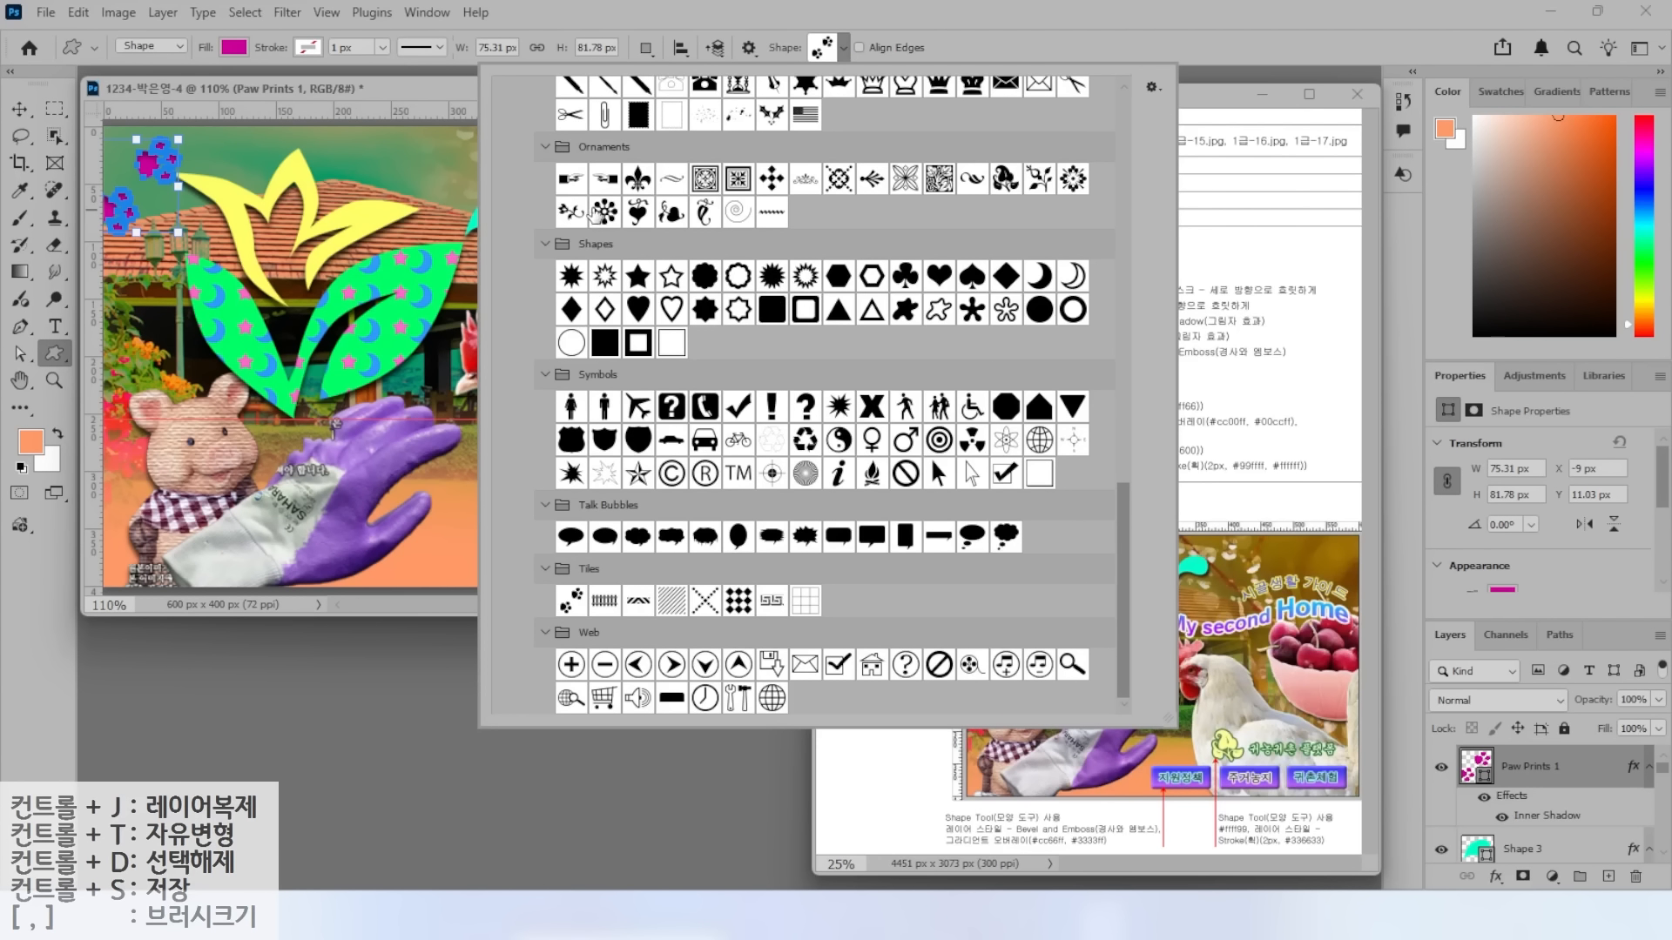
Draw a leaf ornament shape beside the chicken with a pale yellow #ffff99 fill.
double_click(1000, 178)
drag(532, 451, 586, 505)
double_click(1474, 767)
text(ffff99)
key(Return)
Give the leaf ornament a 2 px dark green #336633 stroke.
click(1495, 877)
click(1520, 715)
text(2)
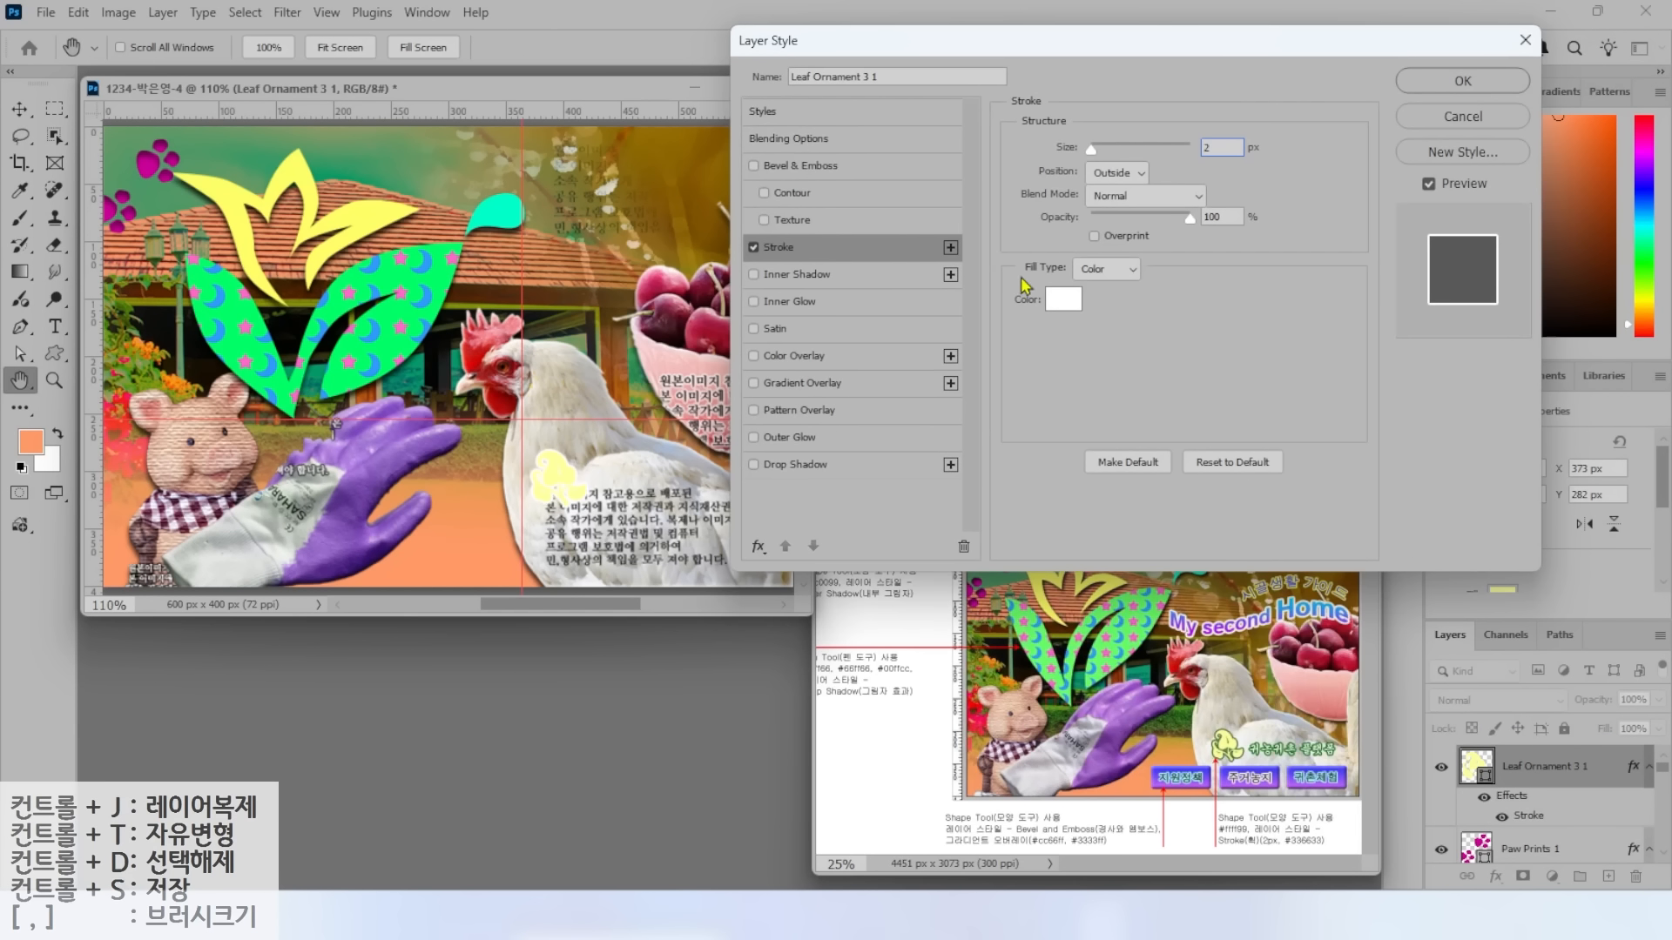
click(1063, 298)
text(336633)
key(Return)
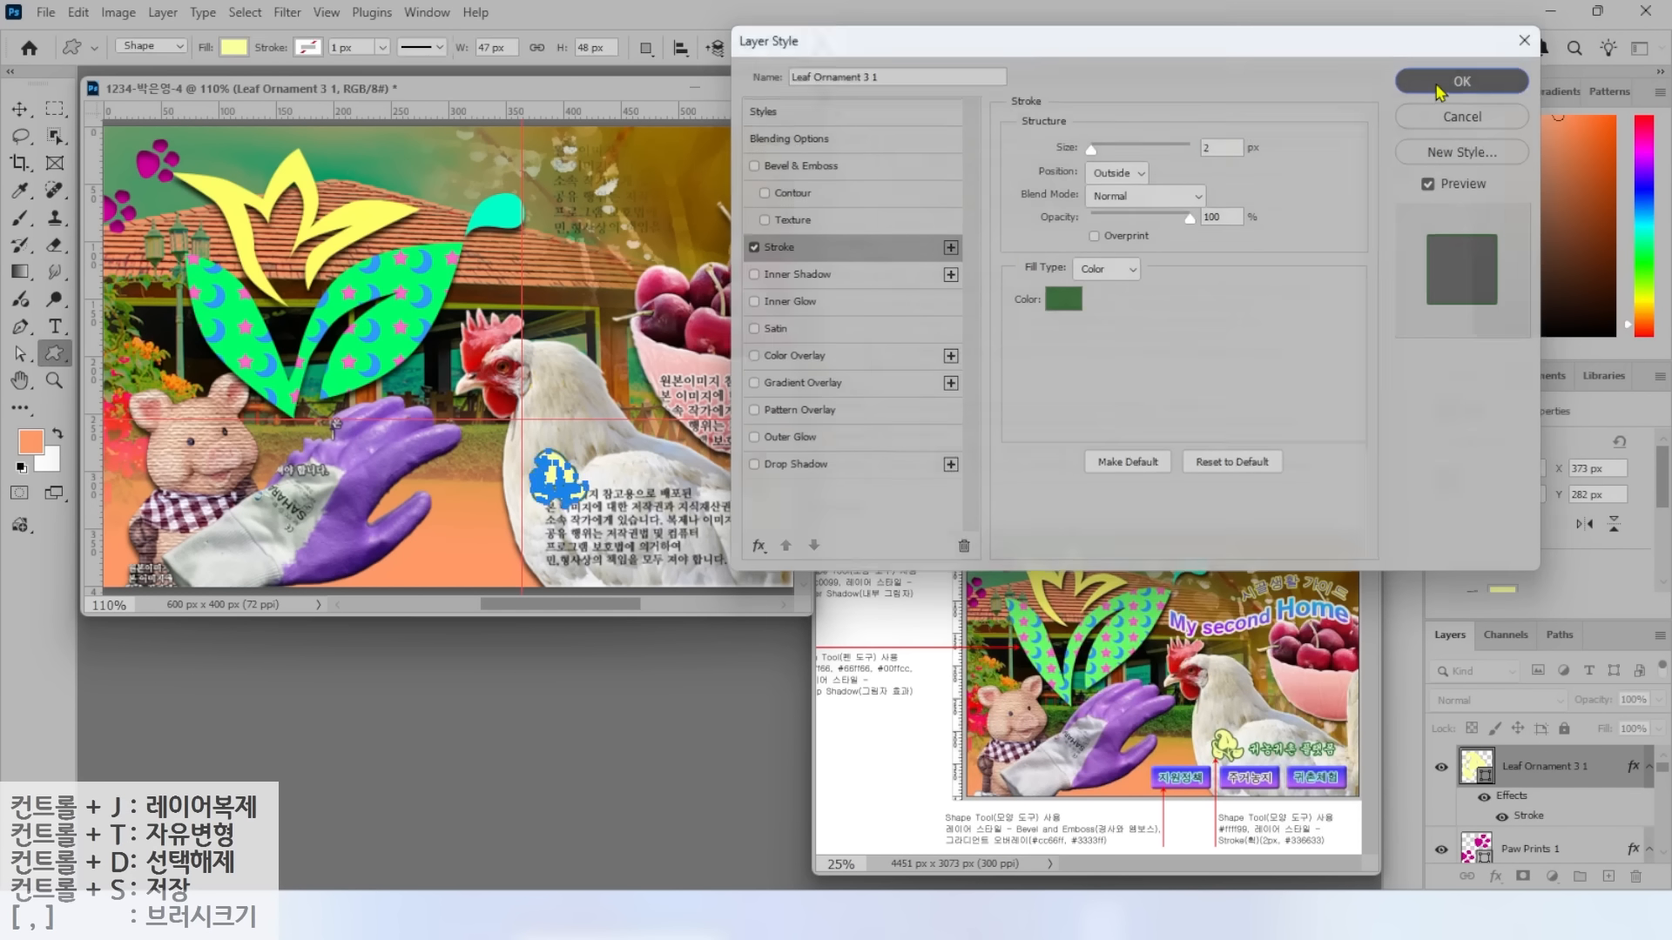
click(1438, 87)
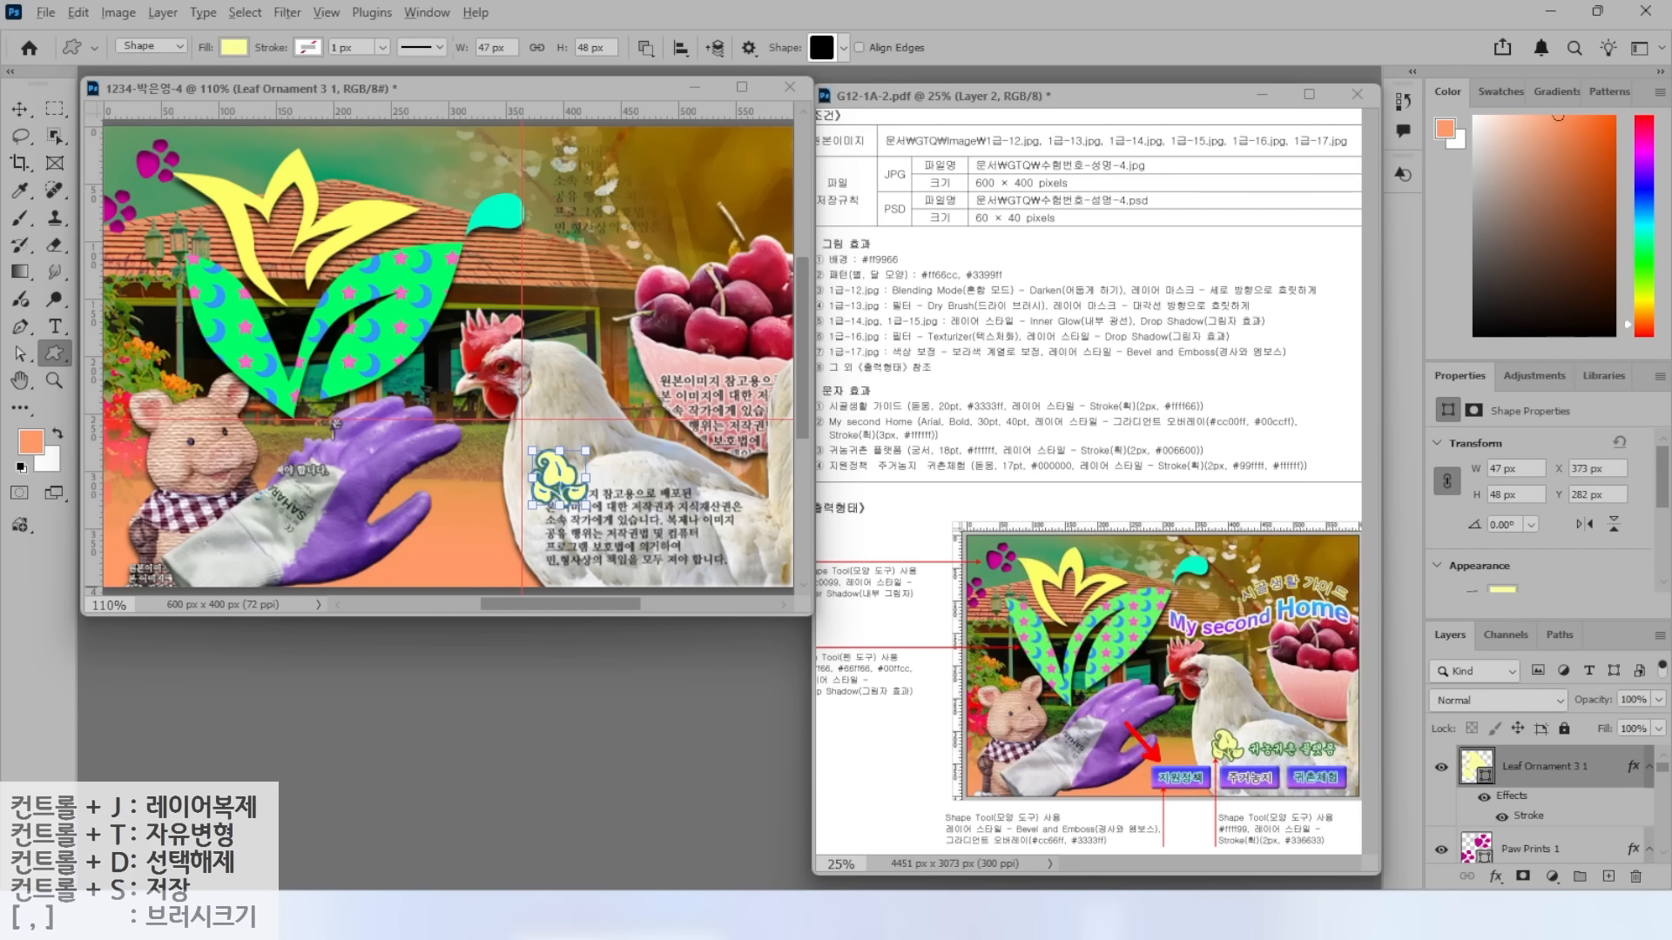
Draw a pale yellow rounded-rectangle button below the leaf ornament.
right_click(54, 353)
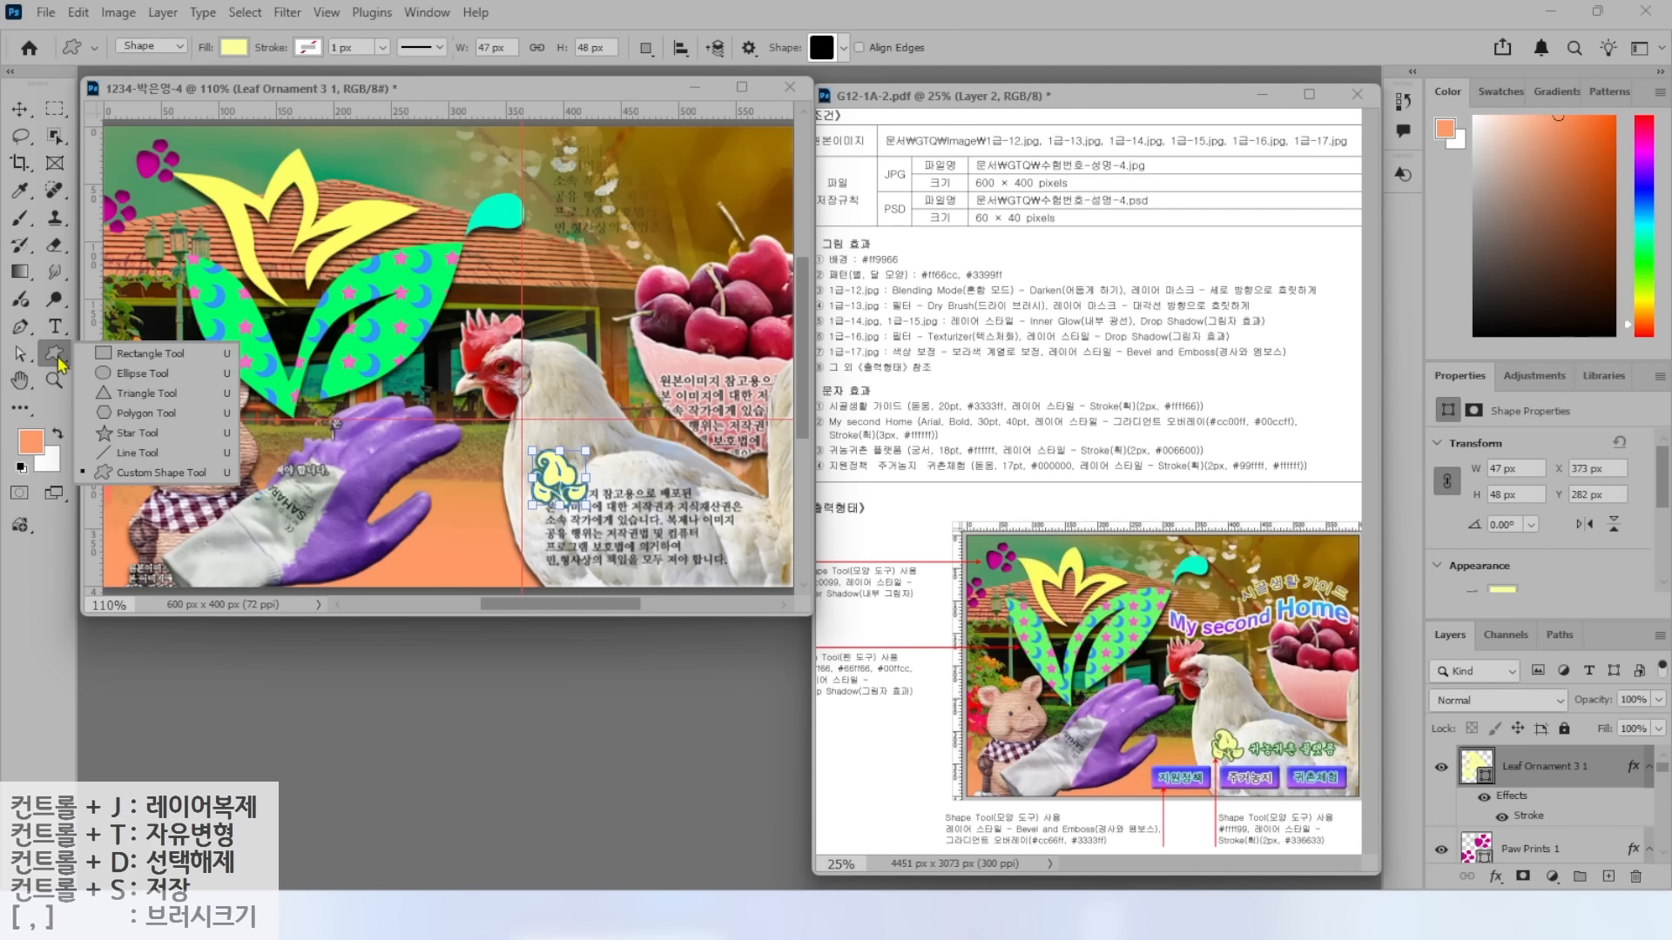
click(139, 354)
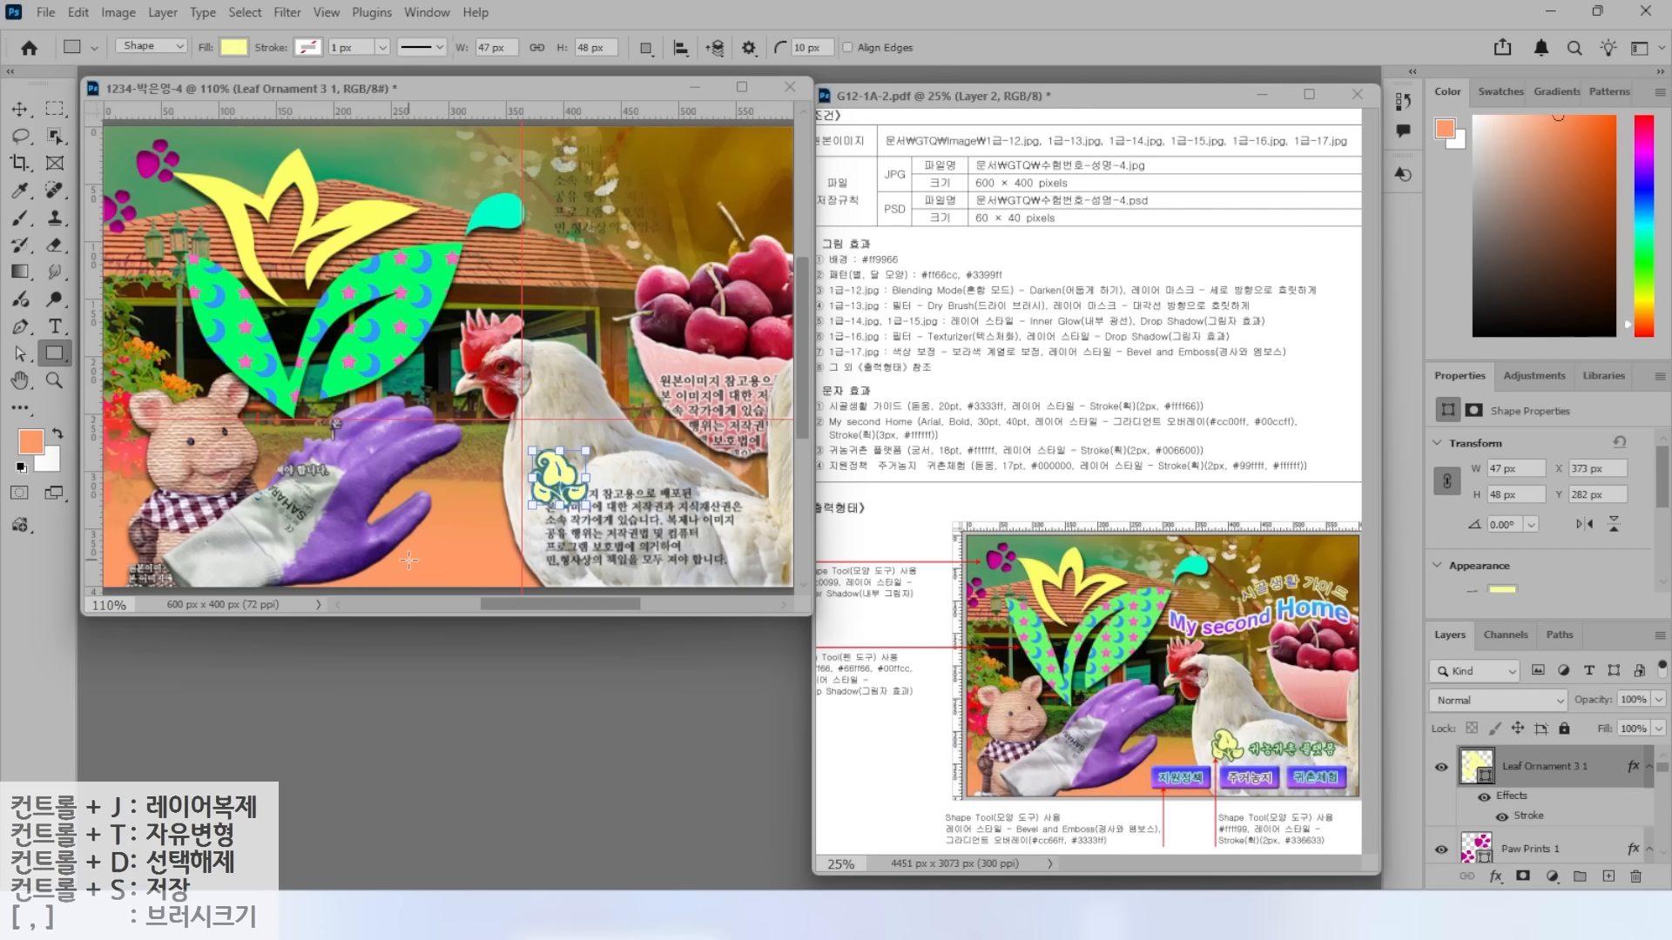
drag(469, 533, 579, 572)
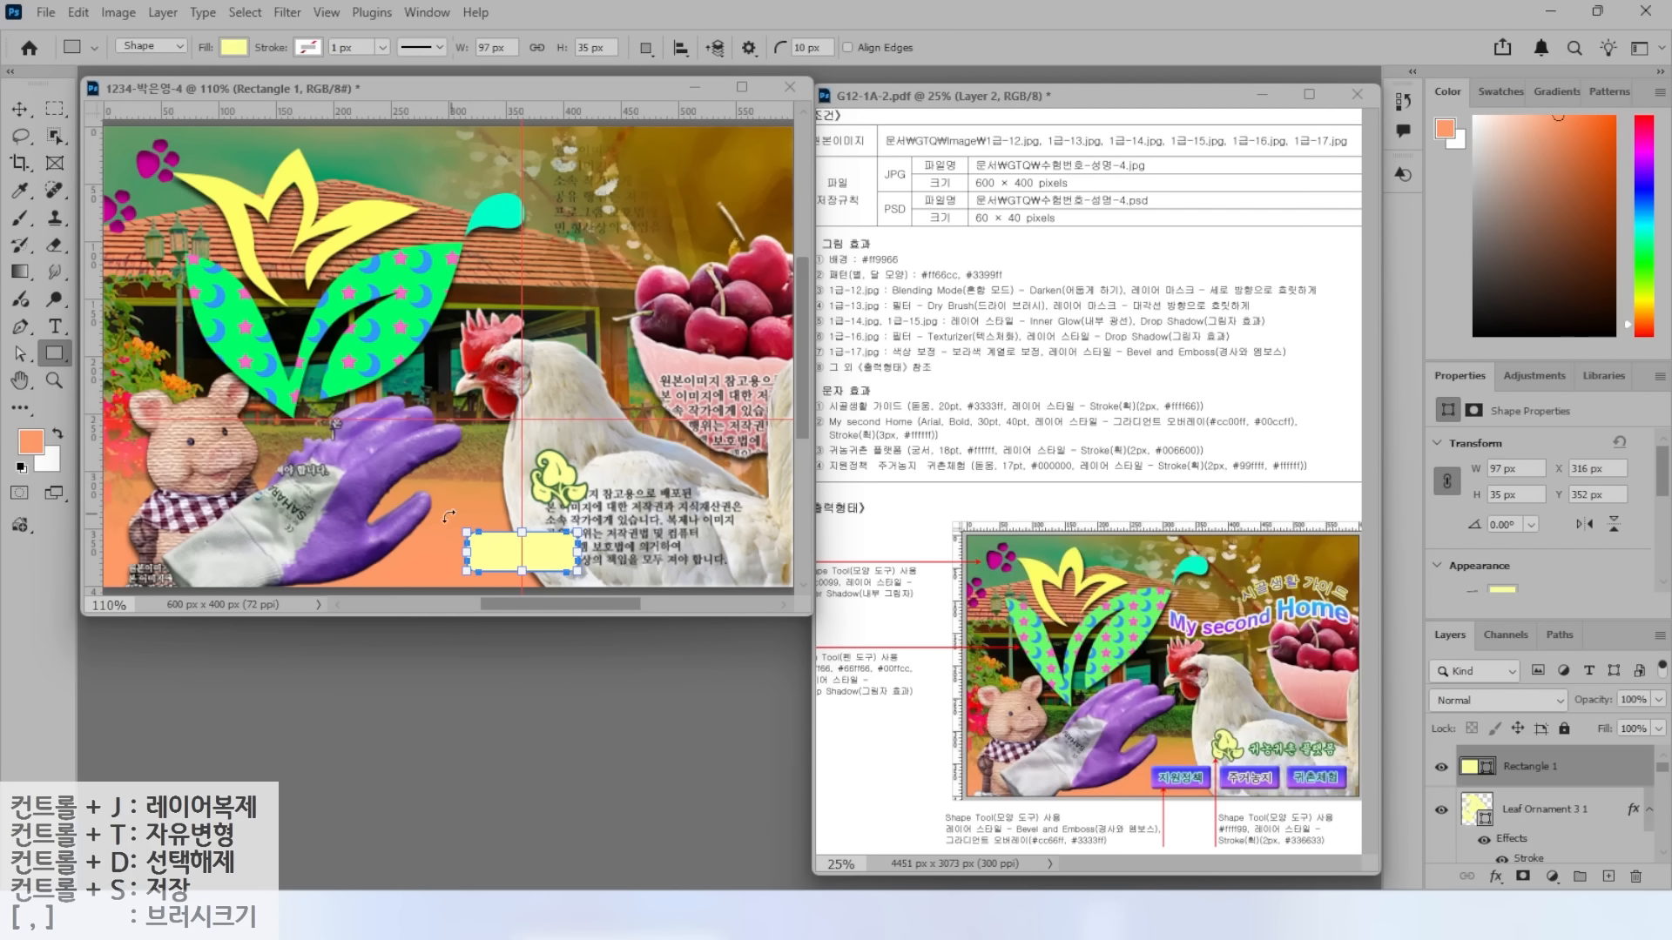
Nudge the yellow button rectangle a few pixels left to X 313 px.
scroll(449, 516, up, 5)
click(19, 357)
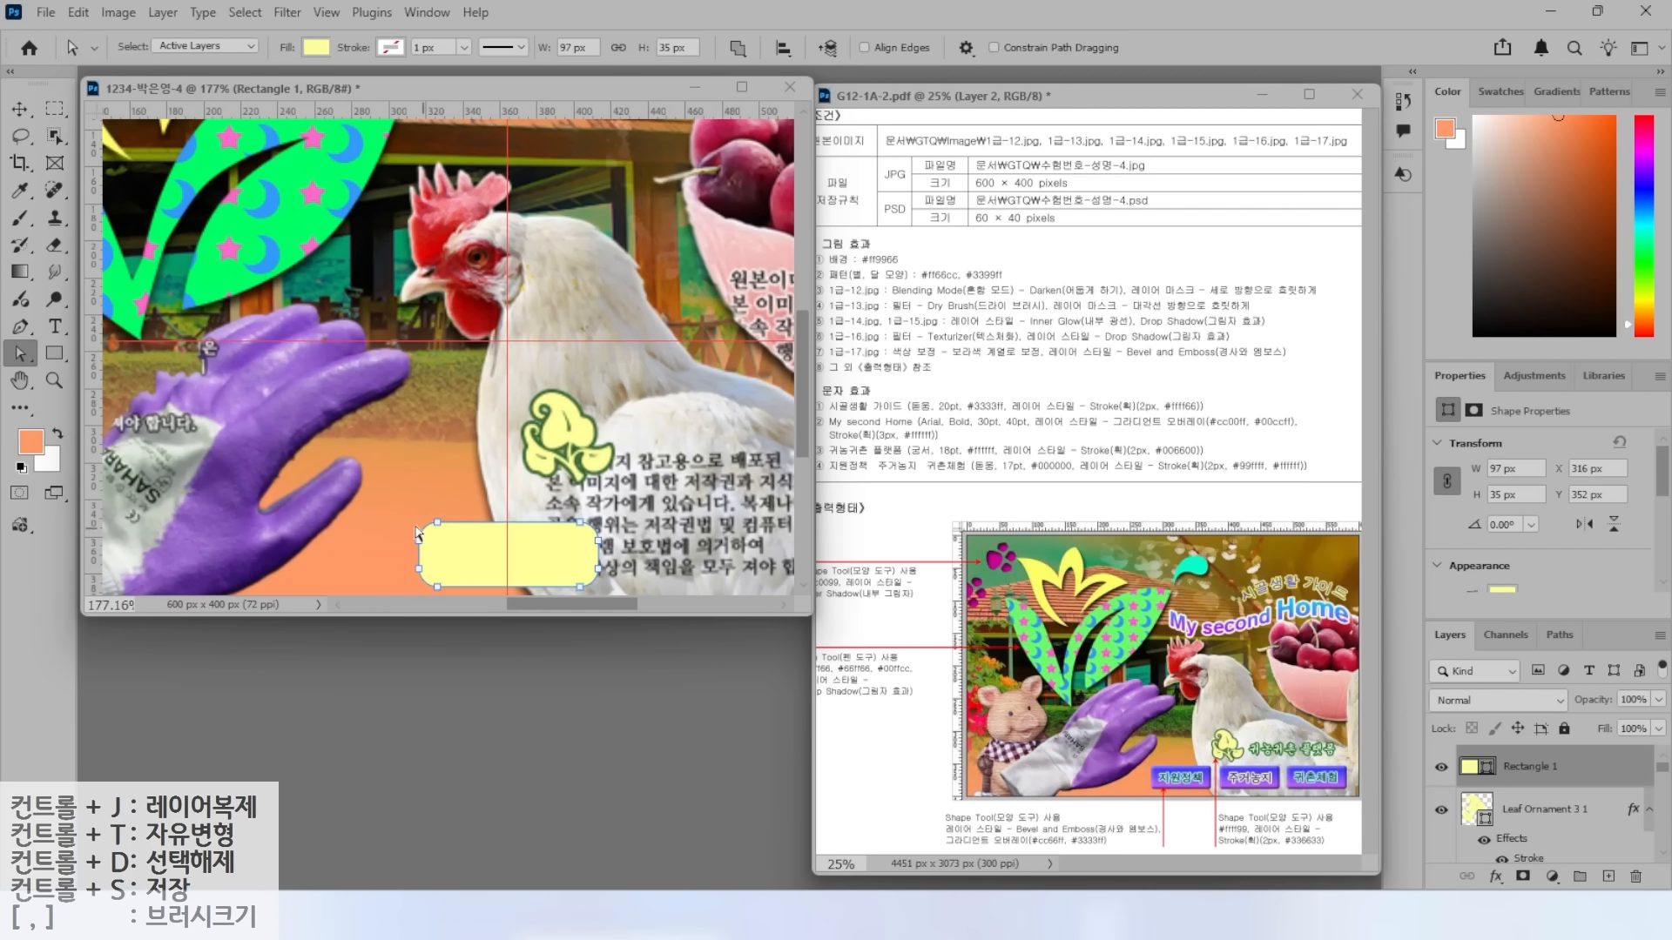
click(443, 556)
scroll(479, 544, up, 2)
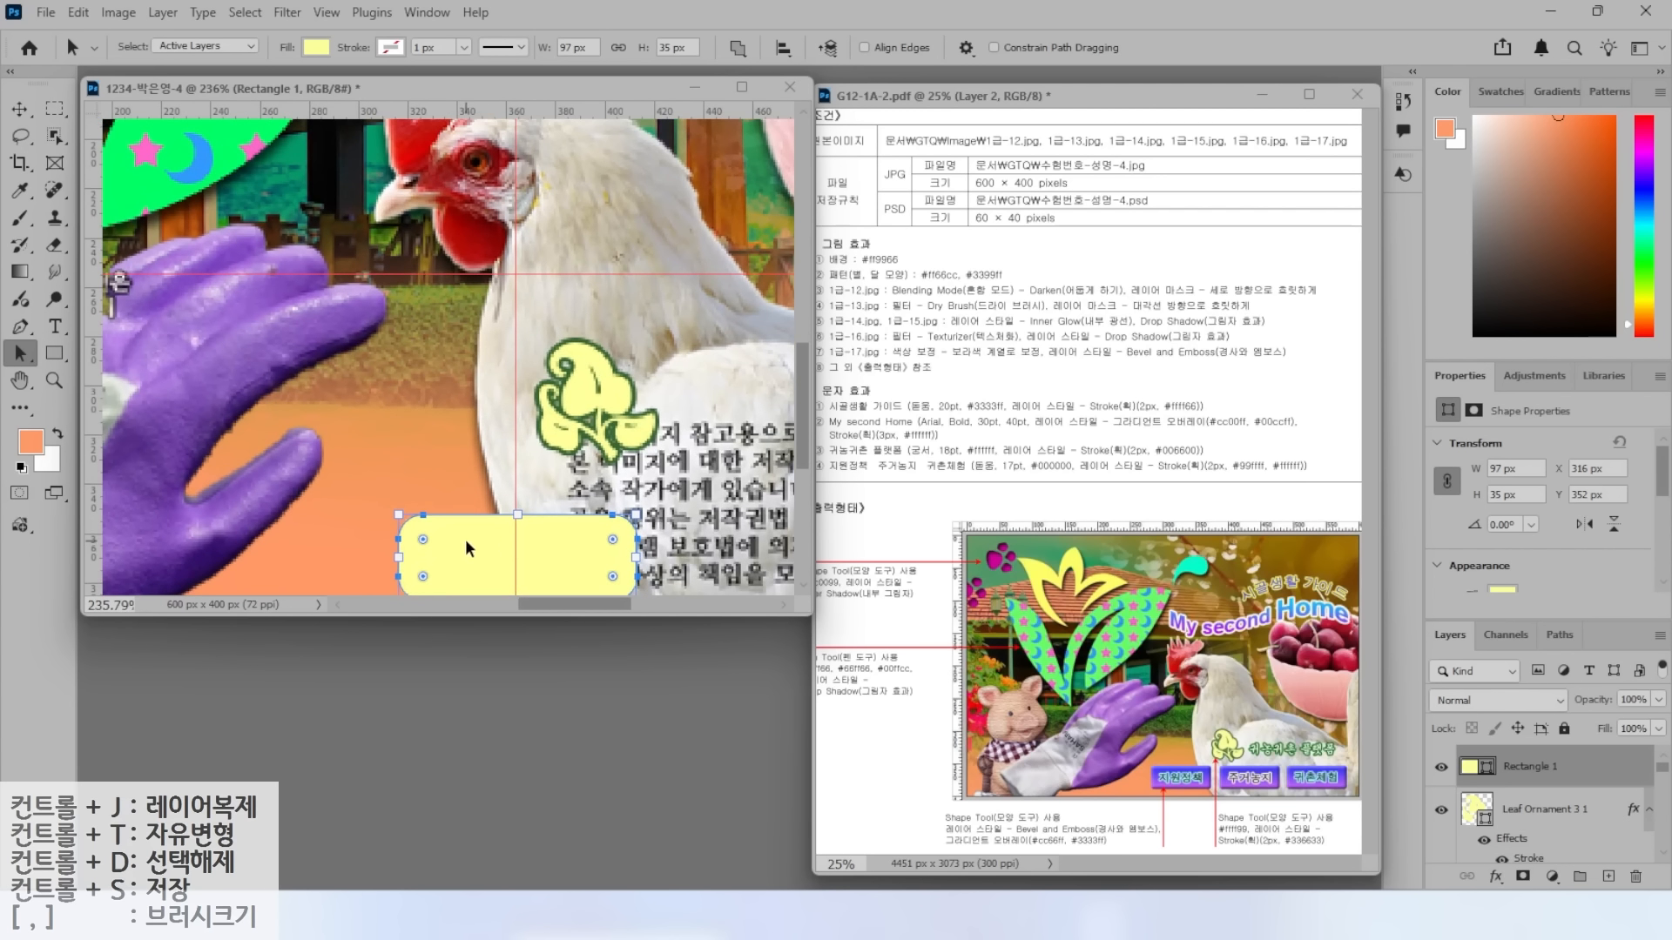
scroll(515, 550, down, 6)
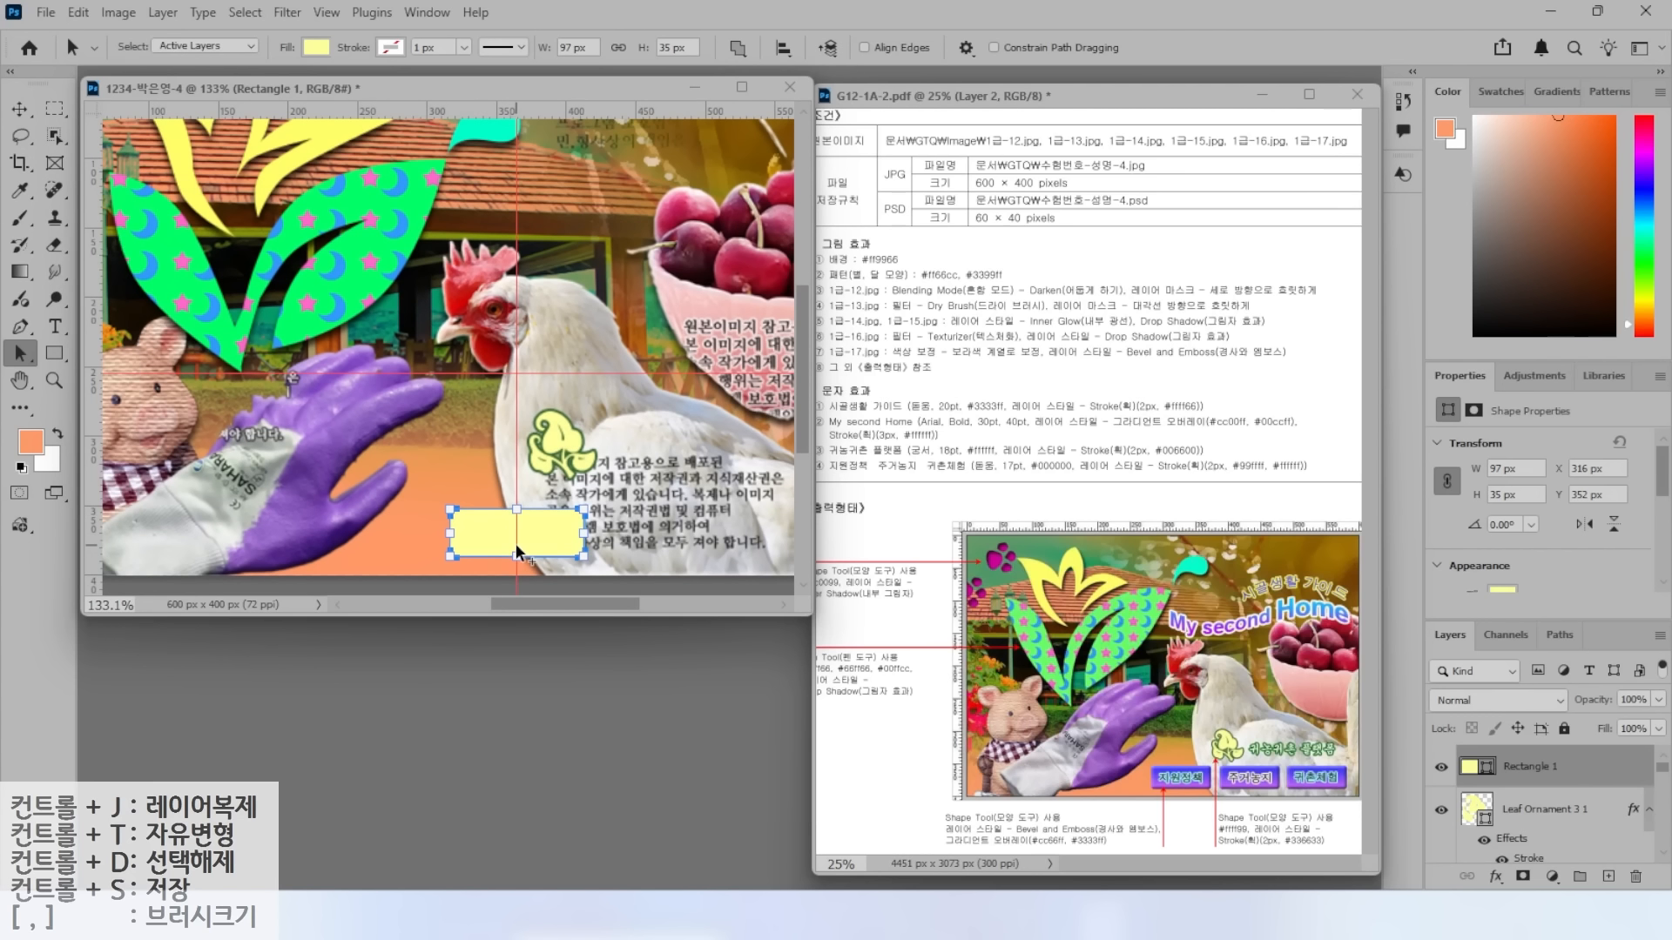
key(v)
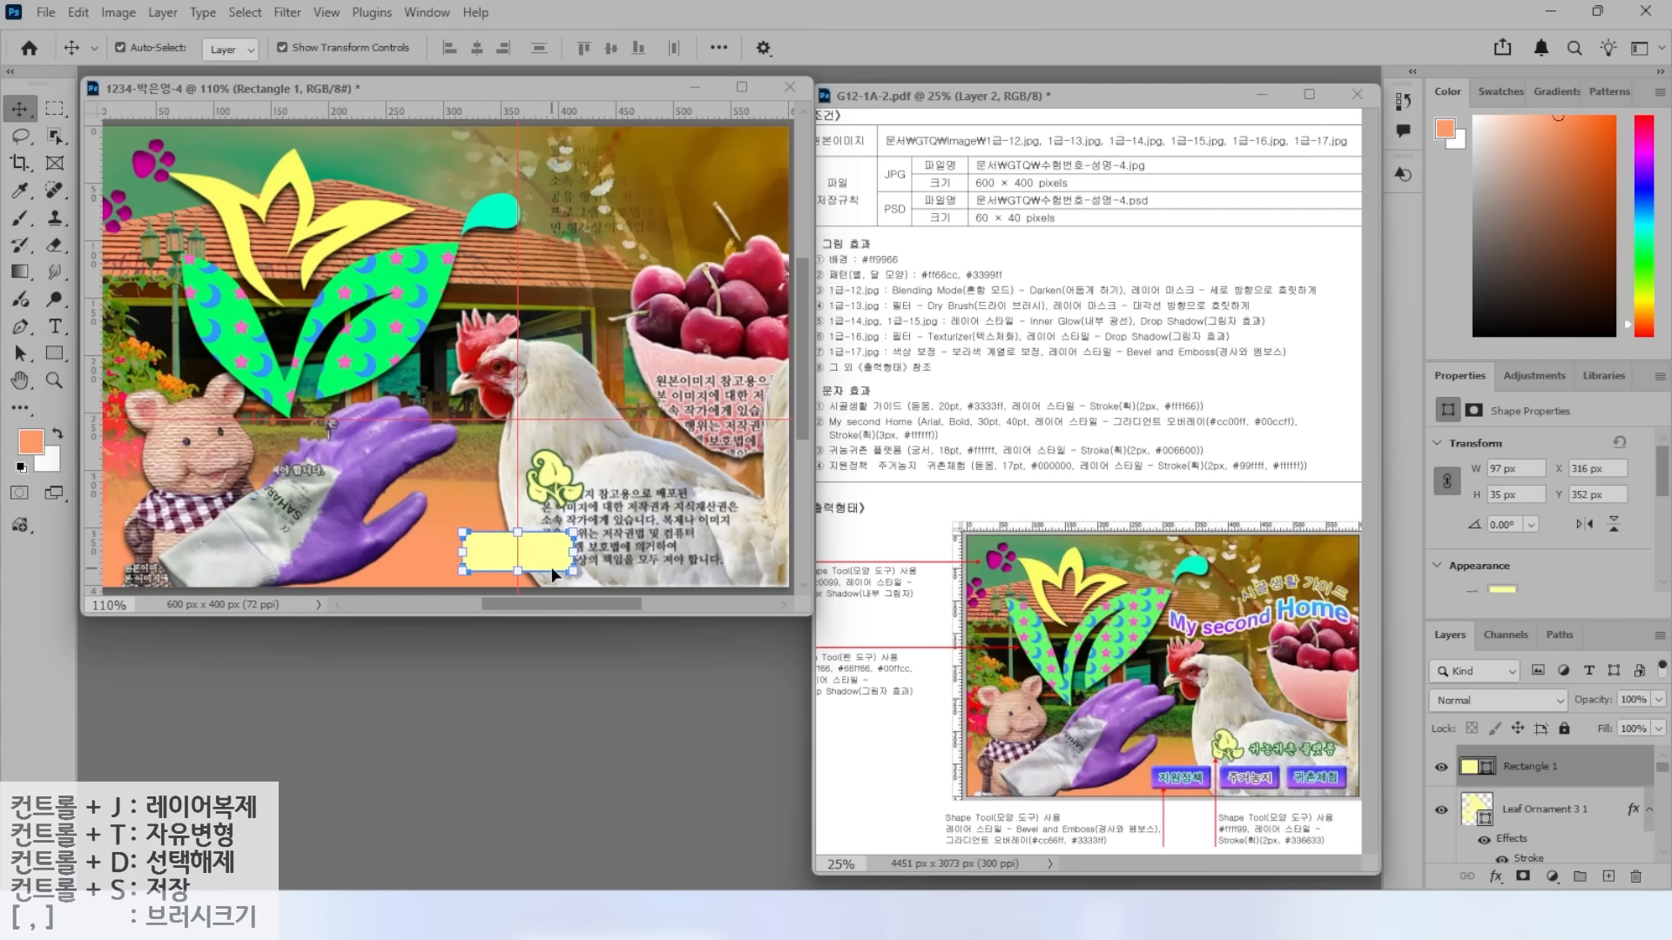
key(Left)
key(Left)
key(Left)
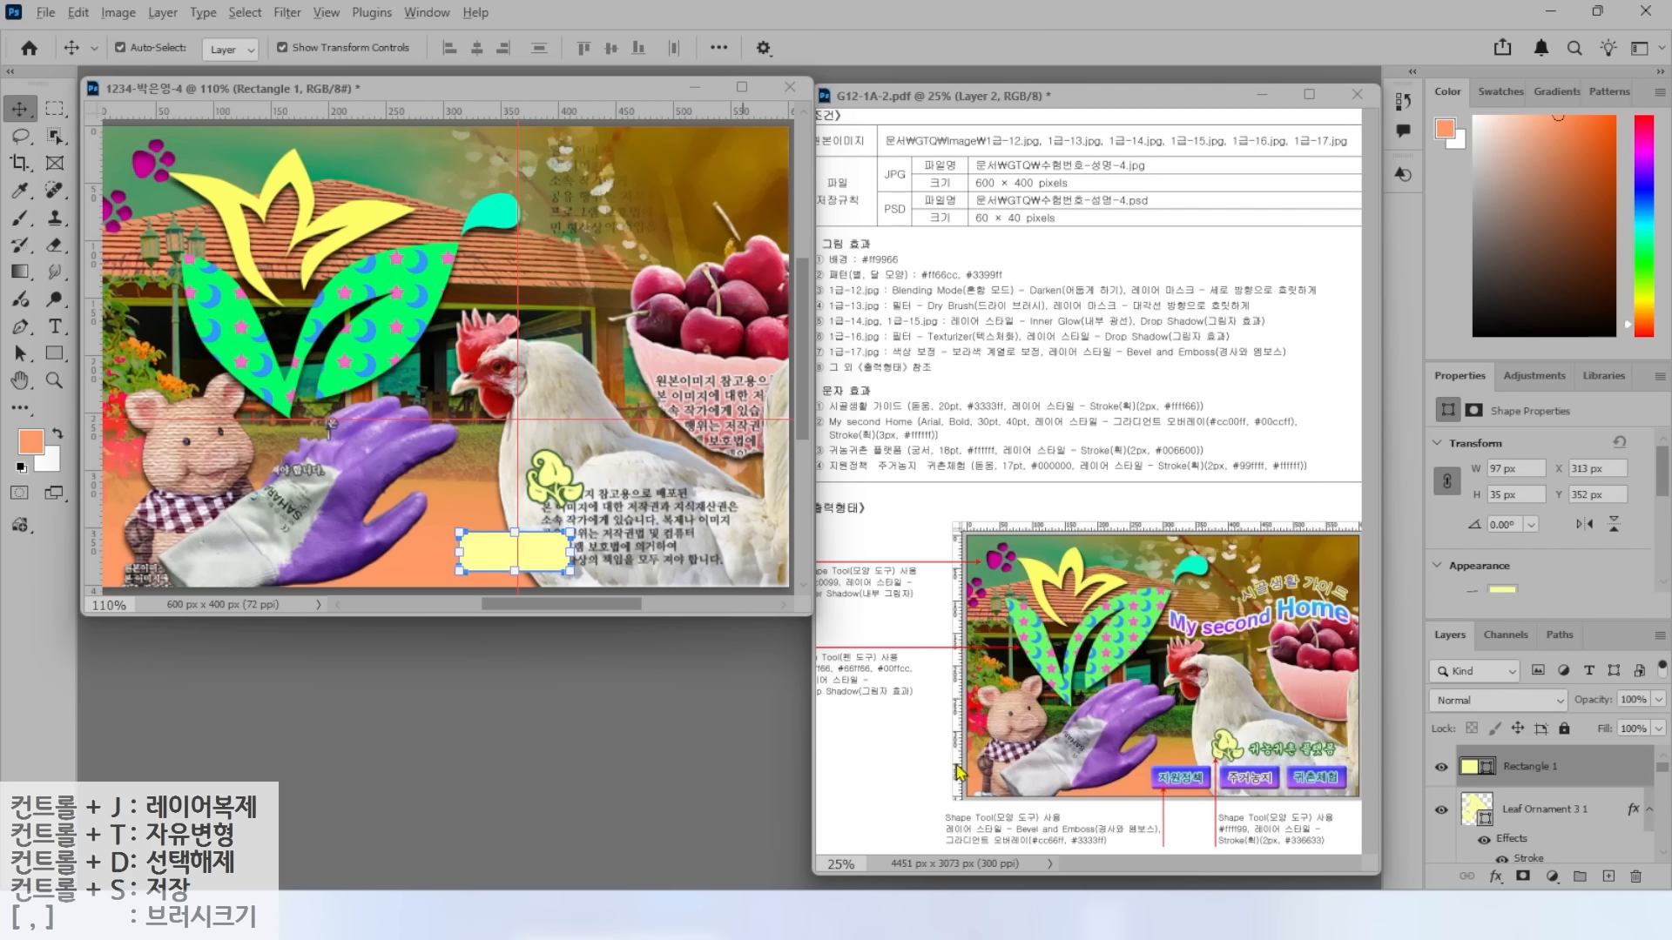
Add a gradient overlay to the rectangle running from #cc66ff to #3333ff.
click(1496, 876)
click(1523, 814)
click(1141, 202)
double_click(1129, 644)
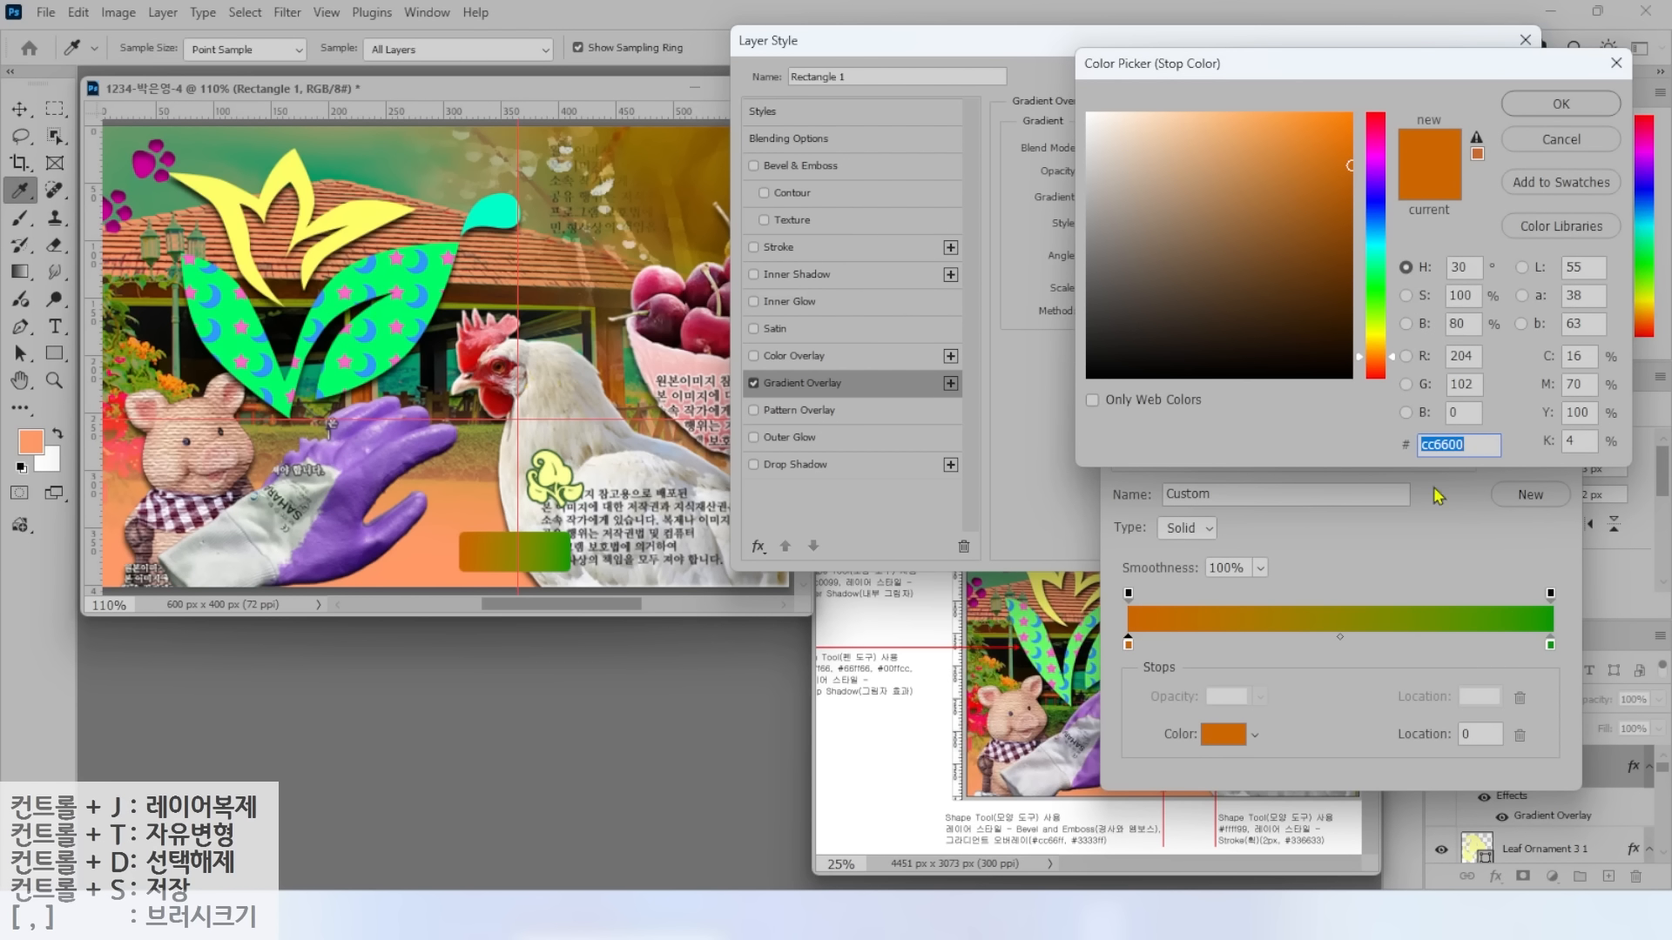
text(cc66ff)
key(Return)
double_click(1550, 644)
text(3333ff)
key(Return)
key(Return)
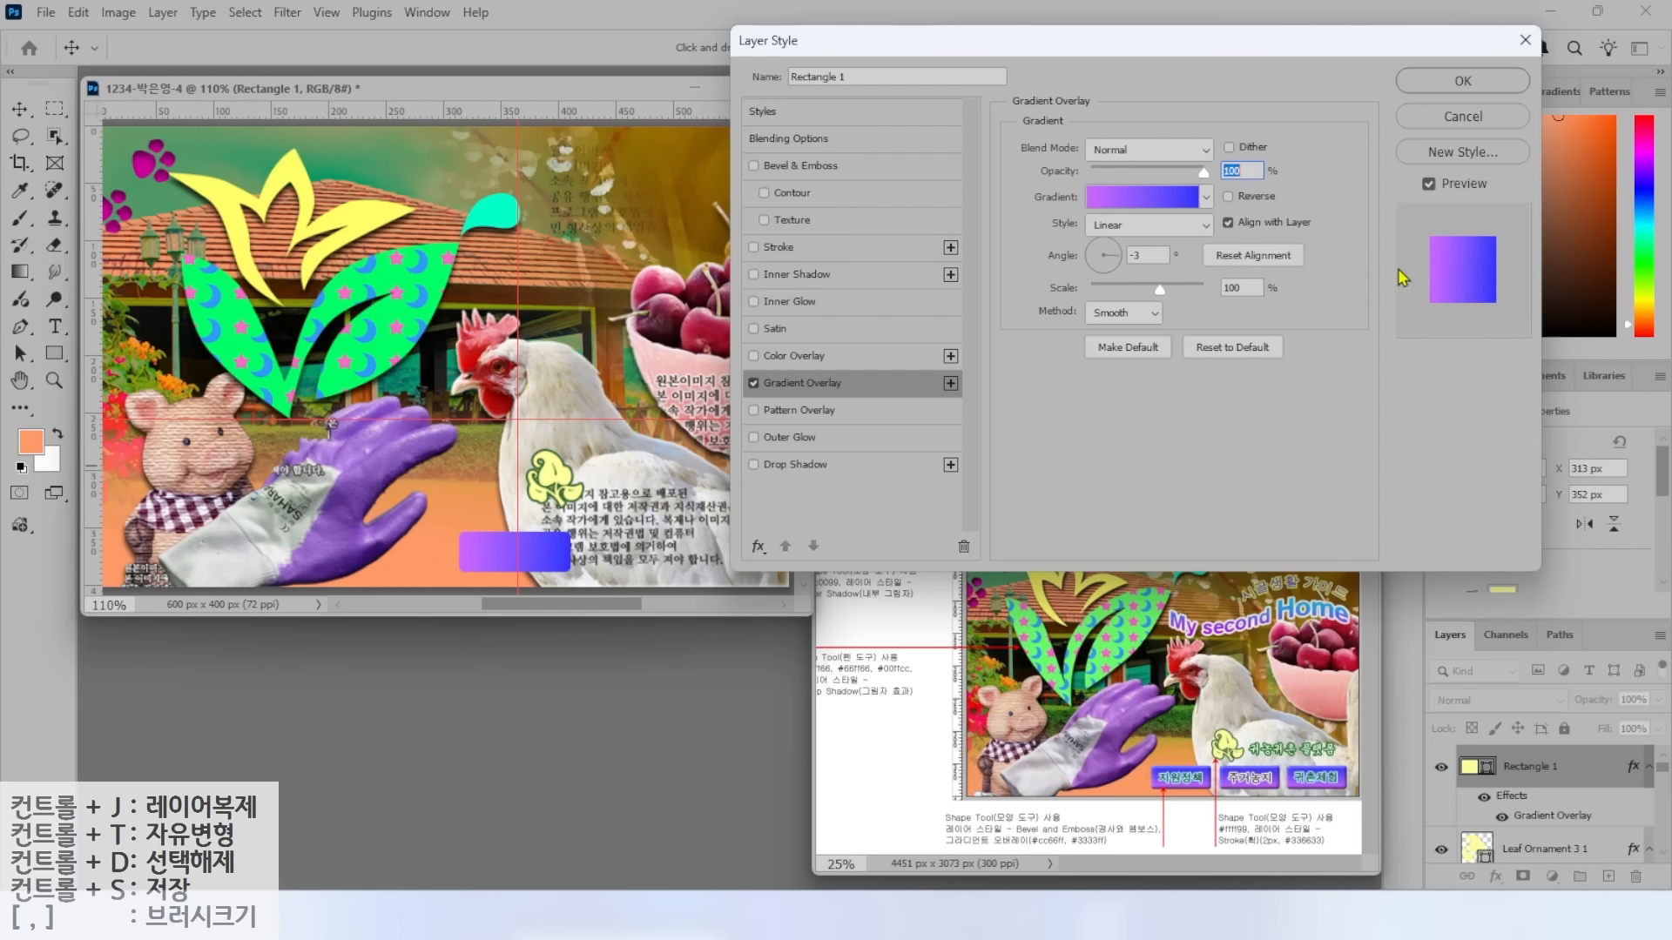
Set the gradient angle to 90° and add Bevel & Emboss to the button.
key(alt)
drag(1115, 258, 1103, 240)
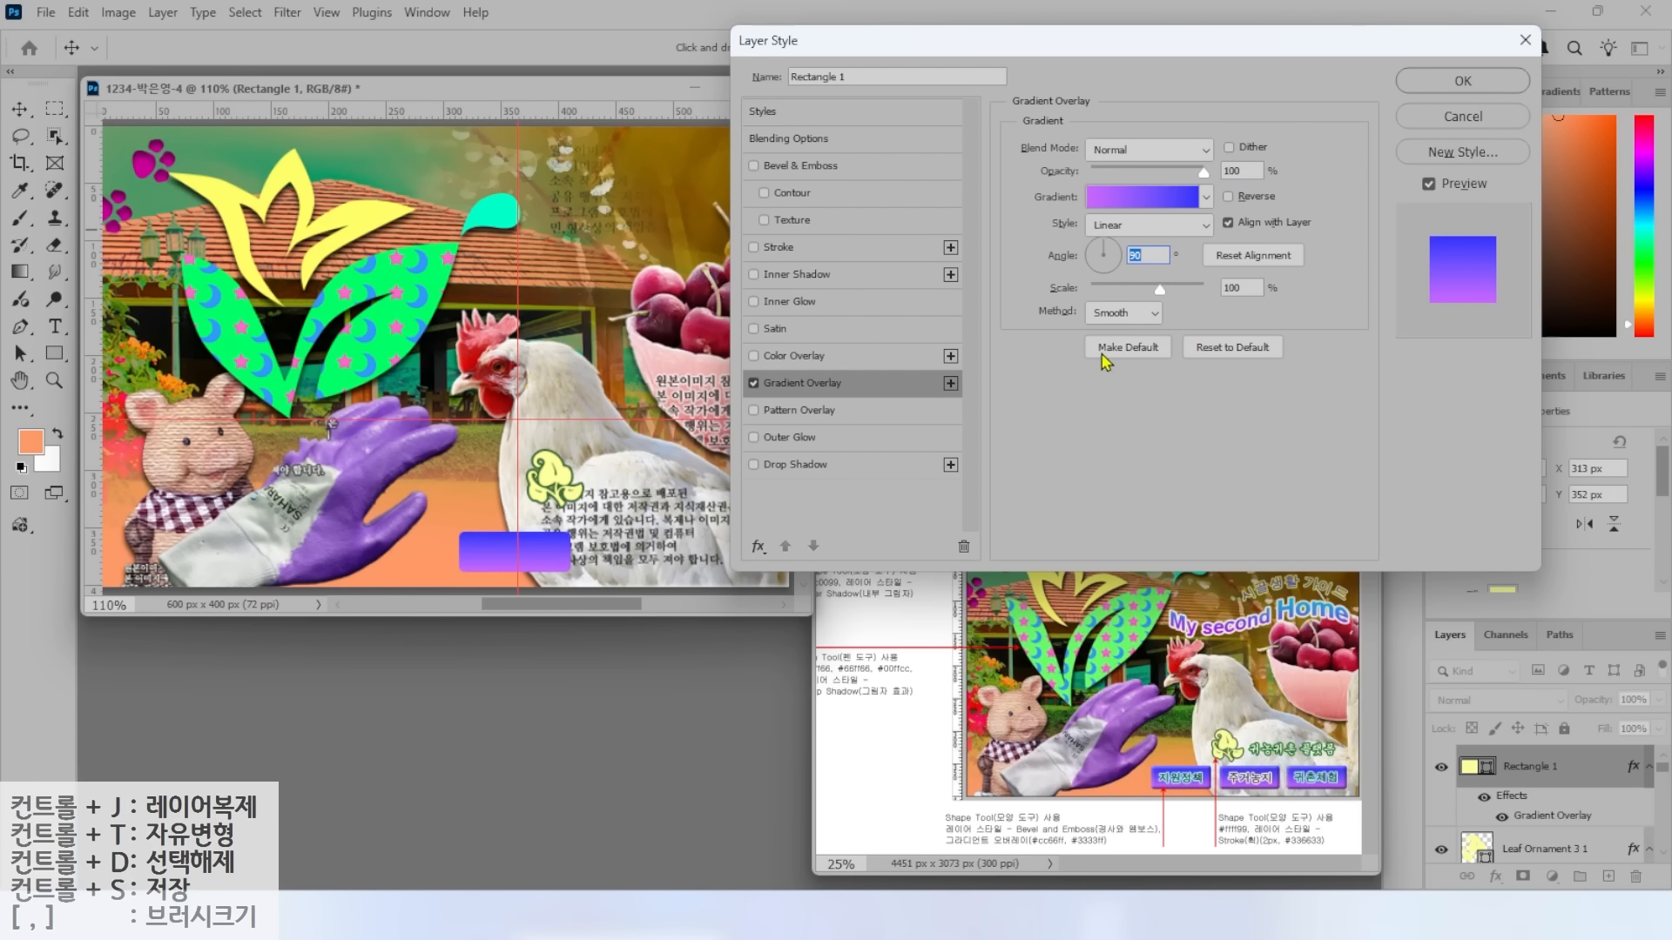
click(802, 167)
click(1447, 86)
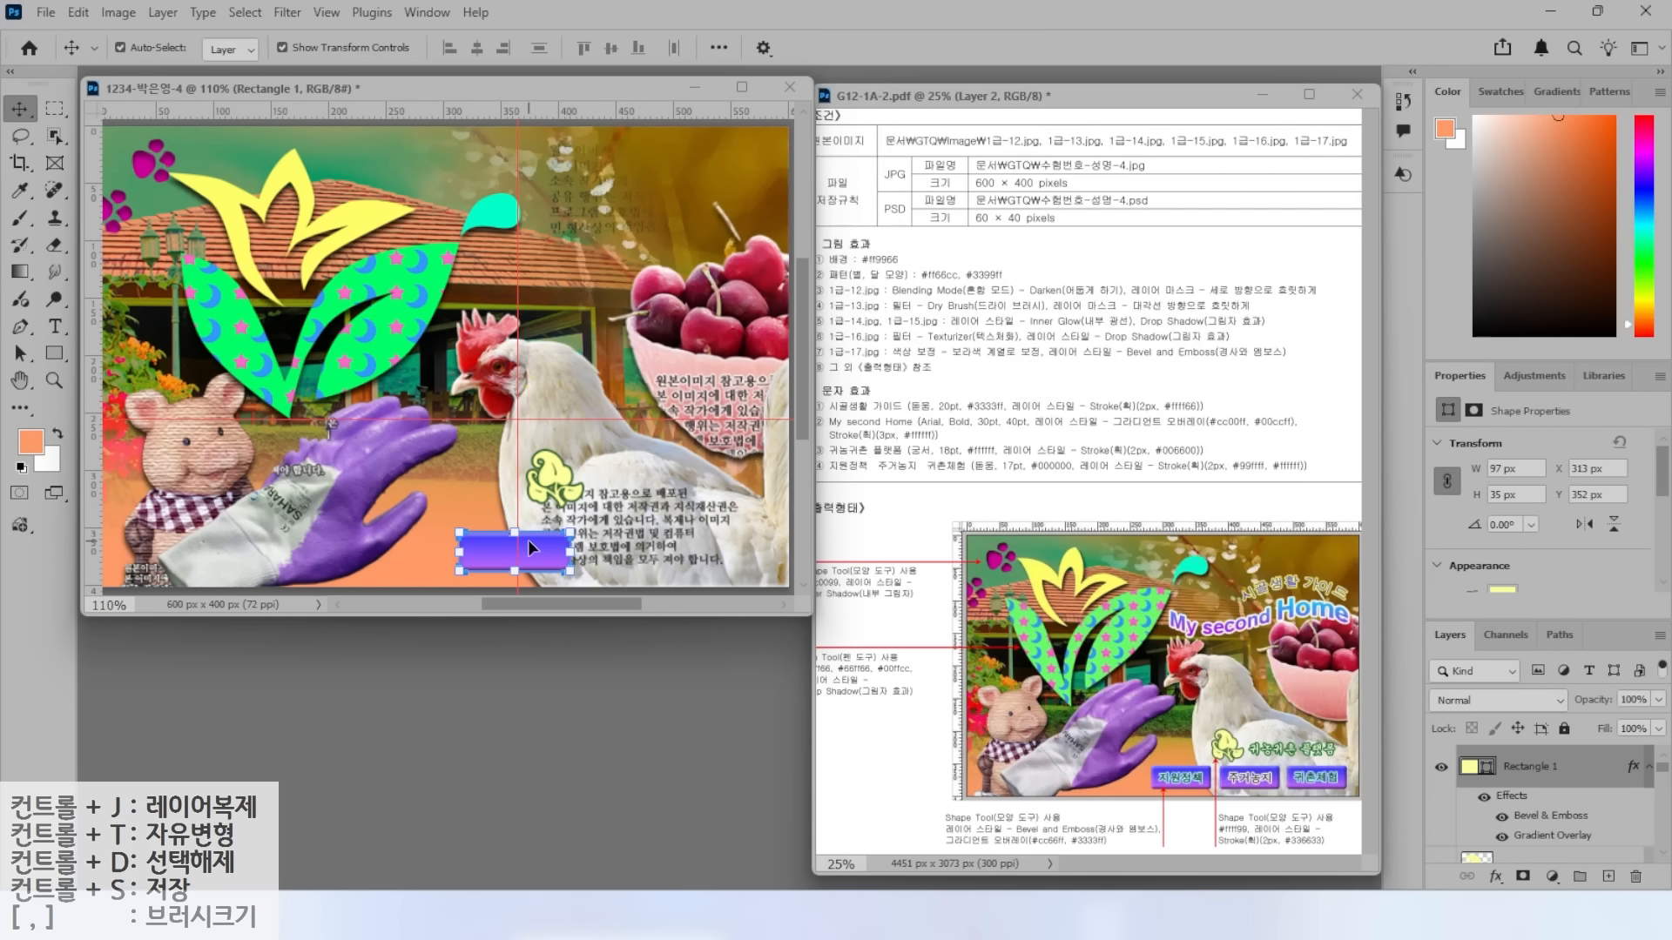
Move the gradient button left and Alt-drag a copy of it to the right.
drag(546, 556, 509, 559)
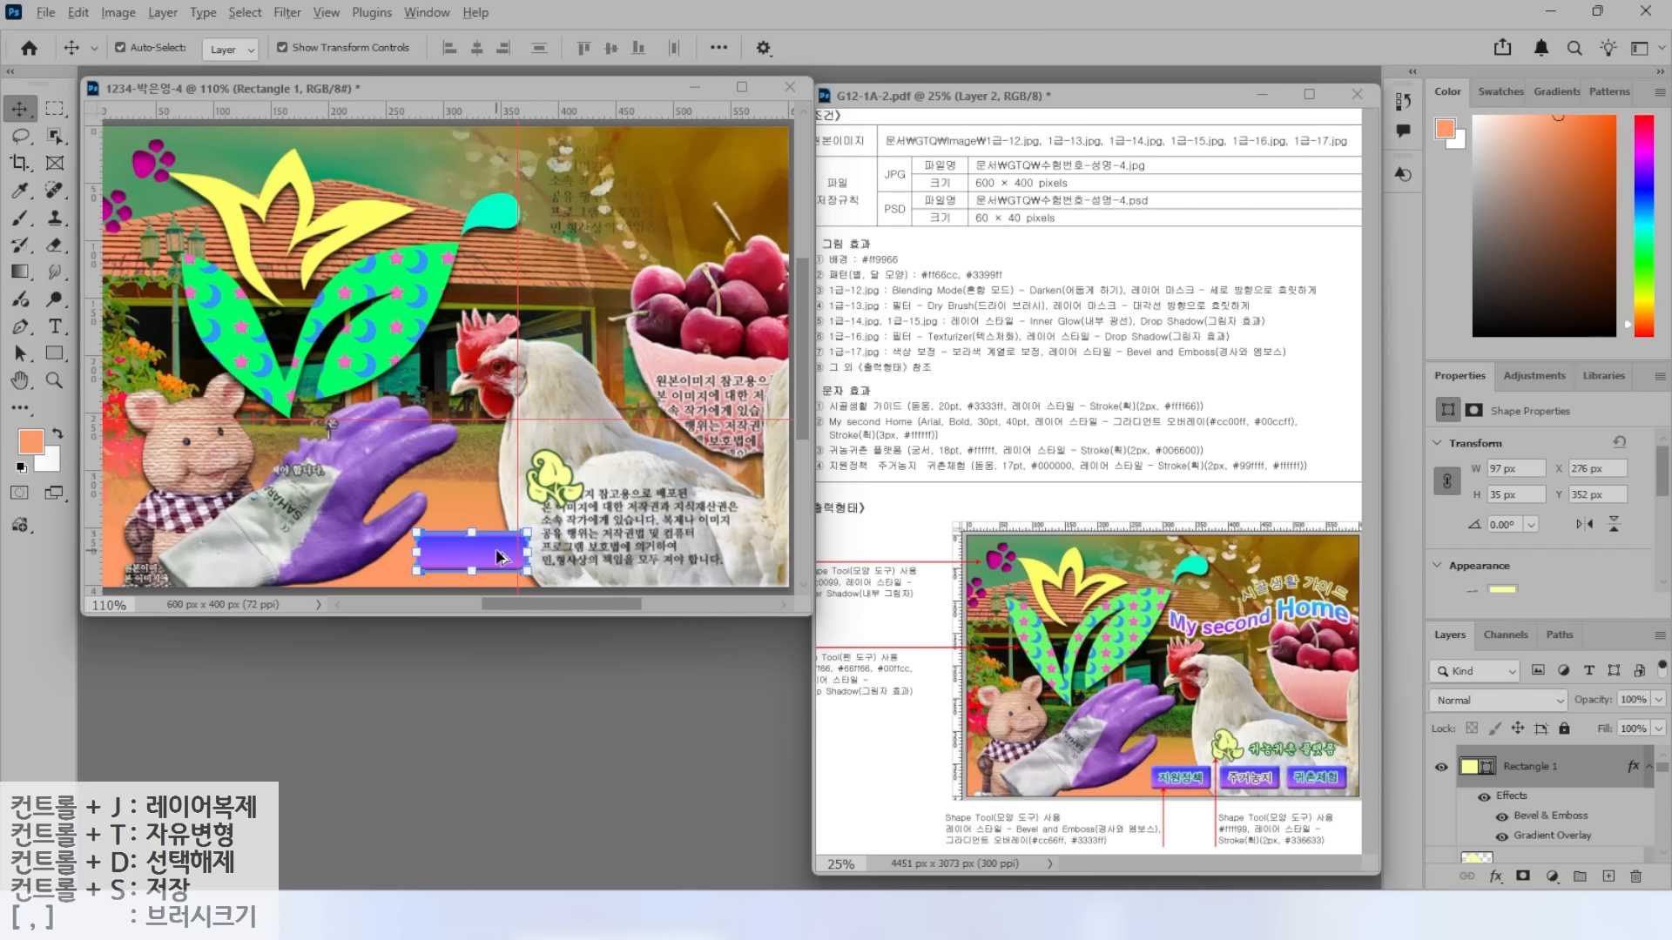
click(493, 558)
drag(492, 558, 735, 567)
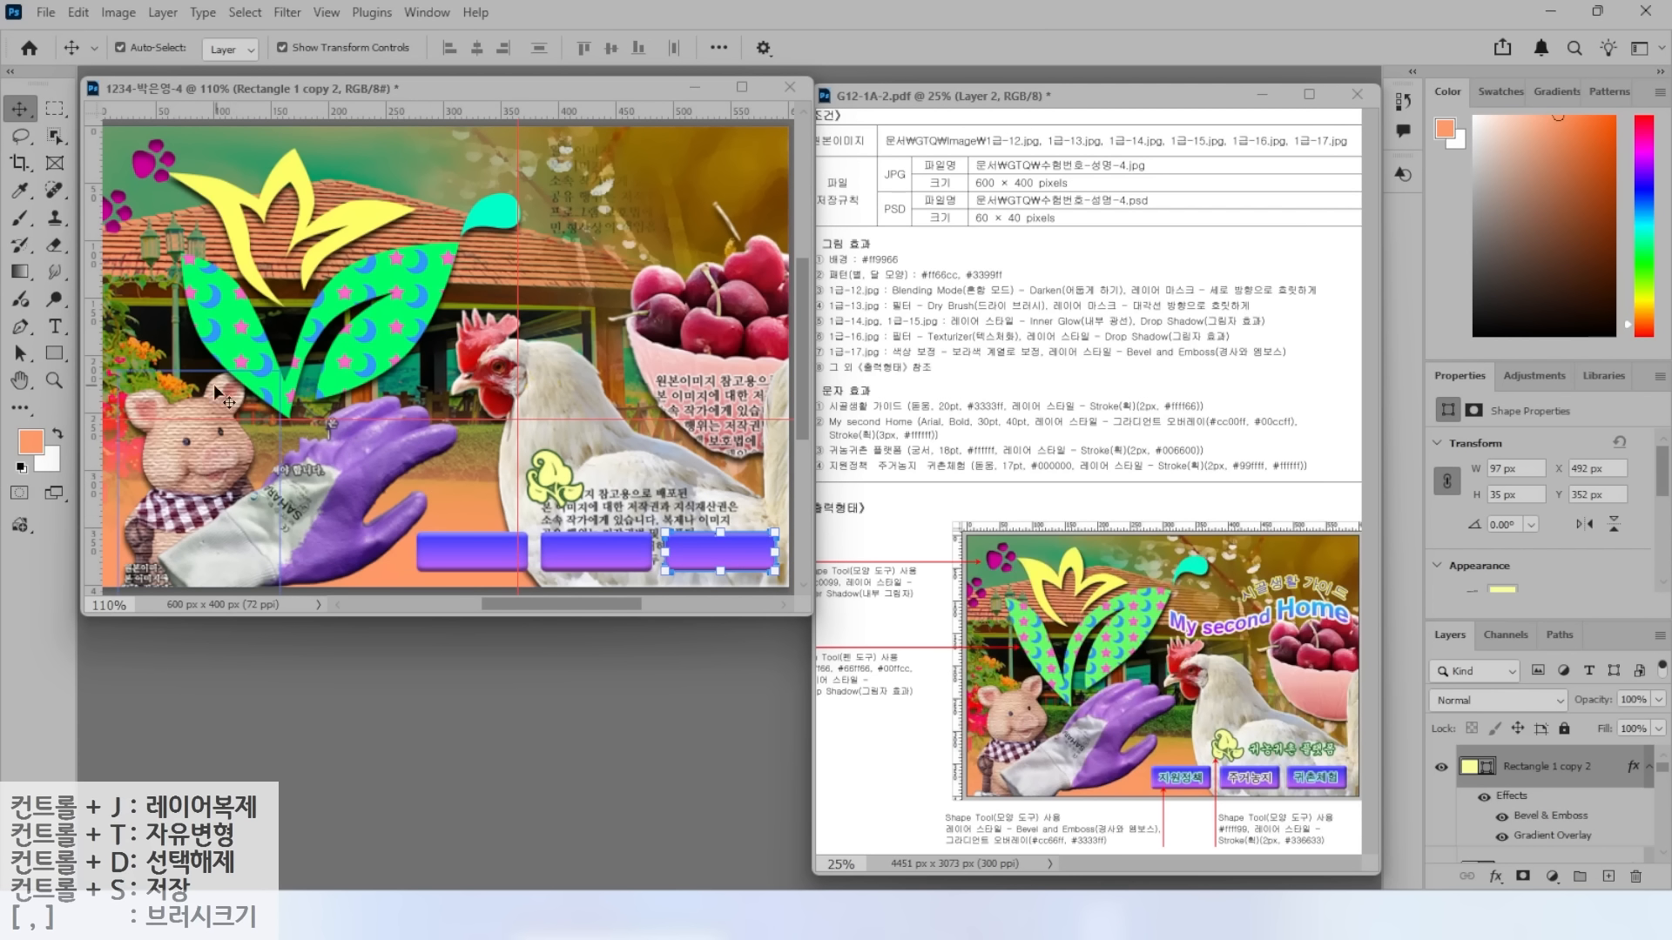
click(57, 329)
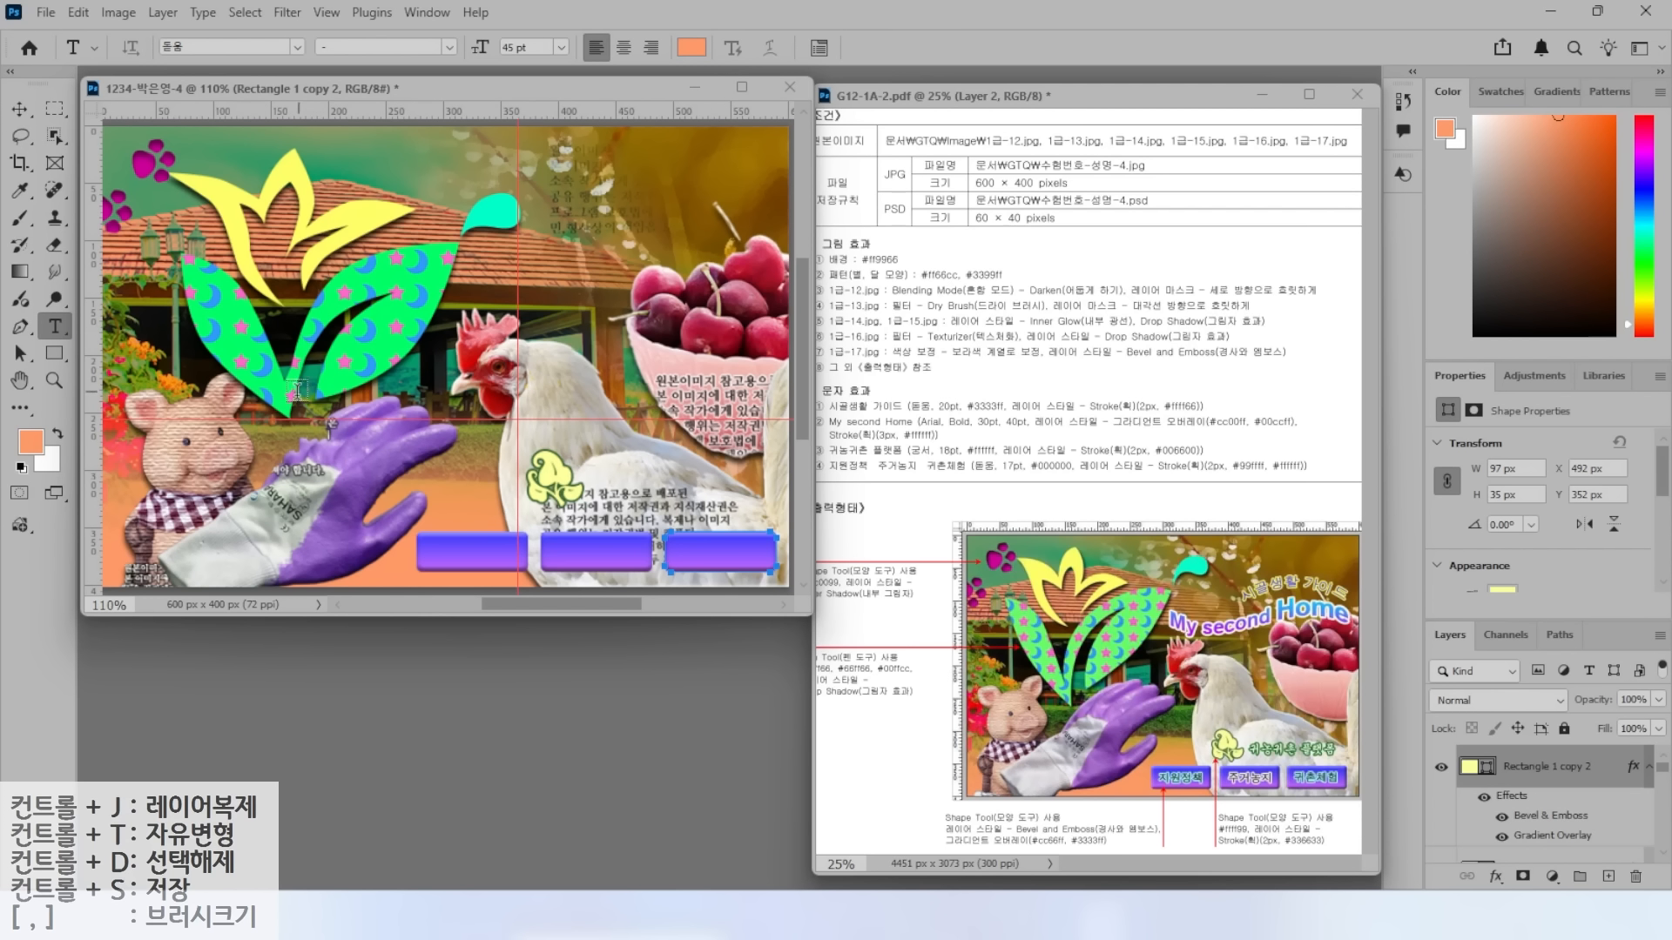
Add the text '시골생활 가이드' at 20 pt in blue #3333ff.
click(475, 323)
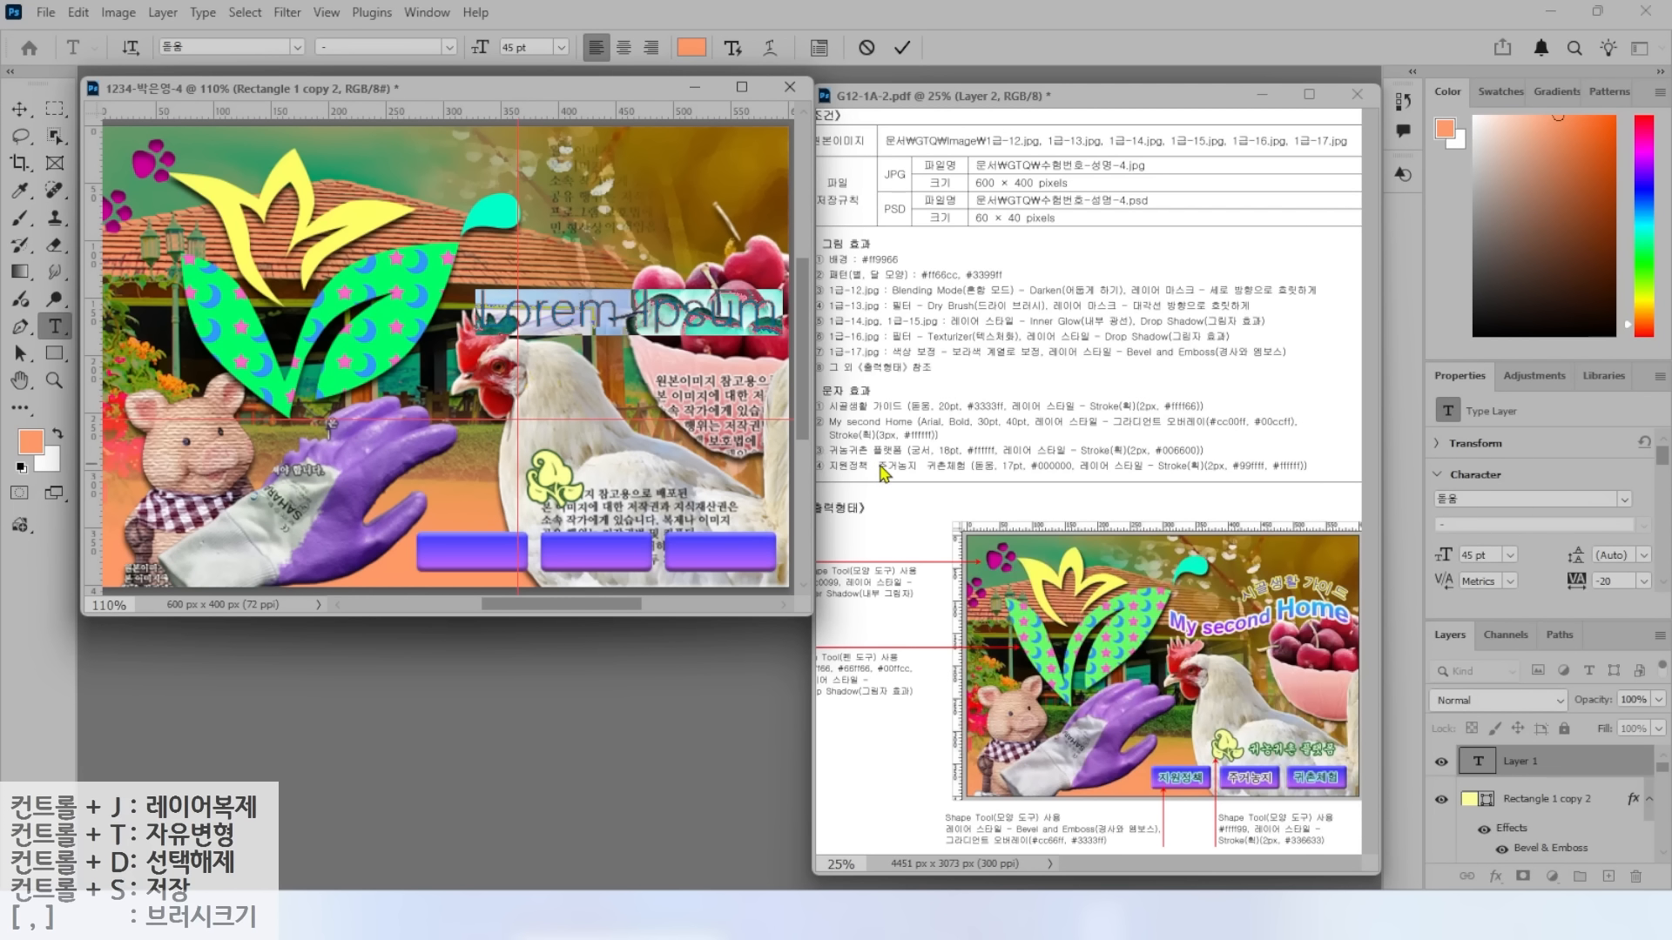
text(시골)
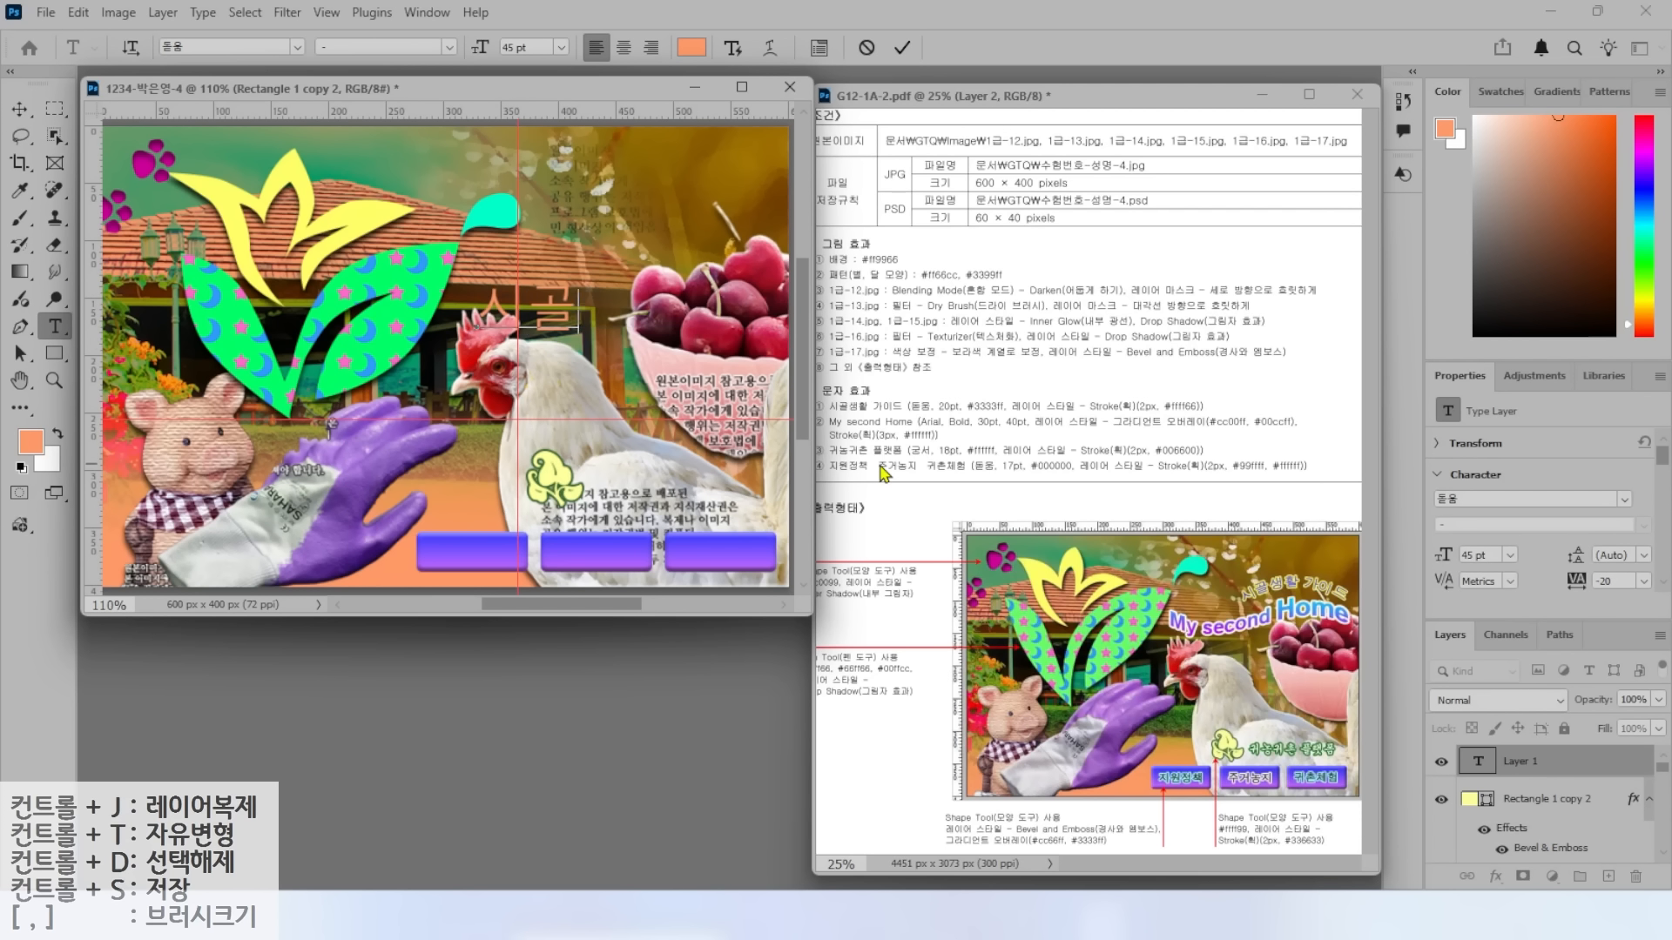
text(생활 가이드)
click(684, 312)
click(769, 192)
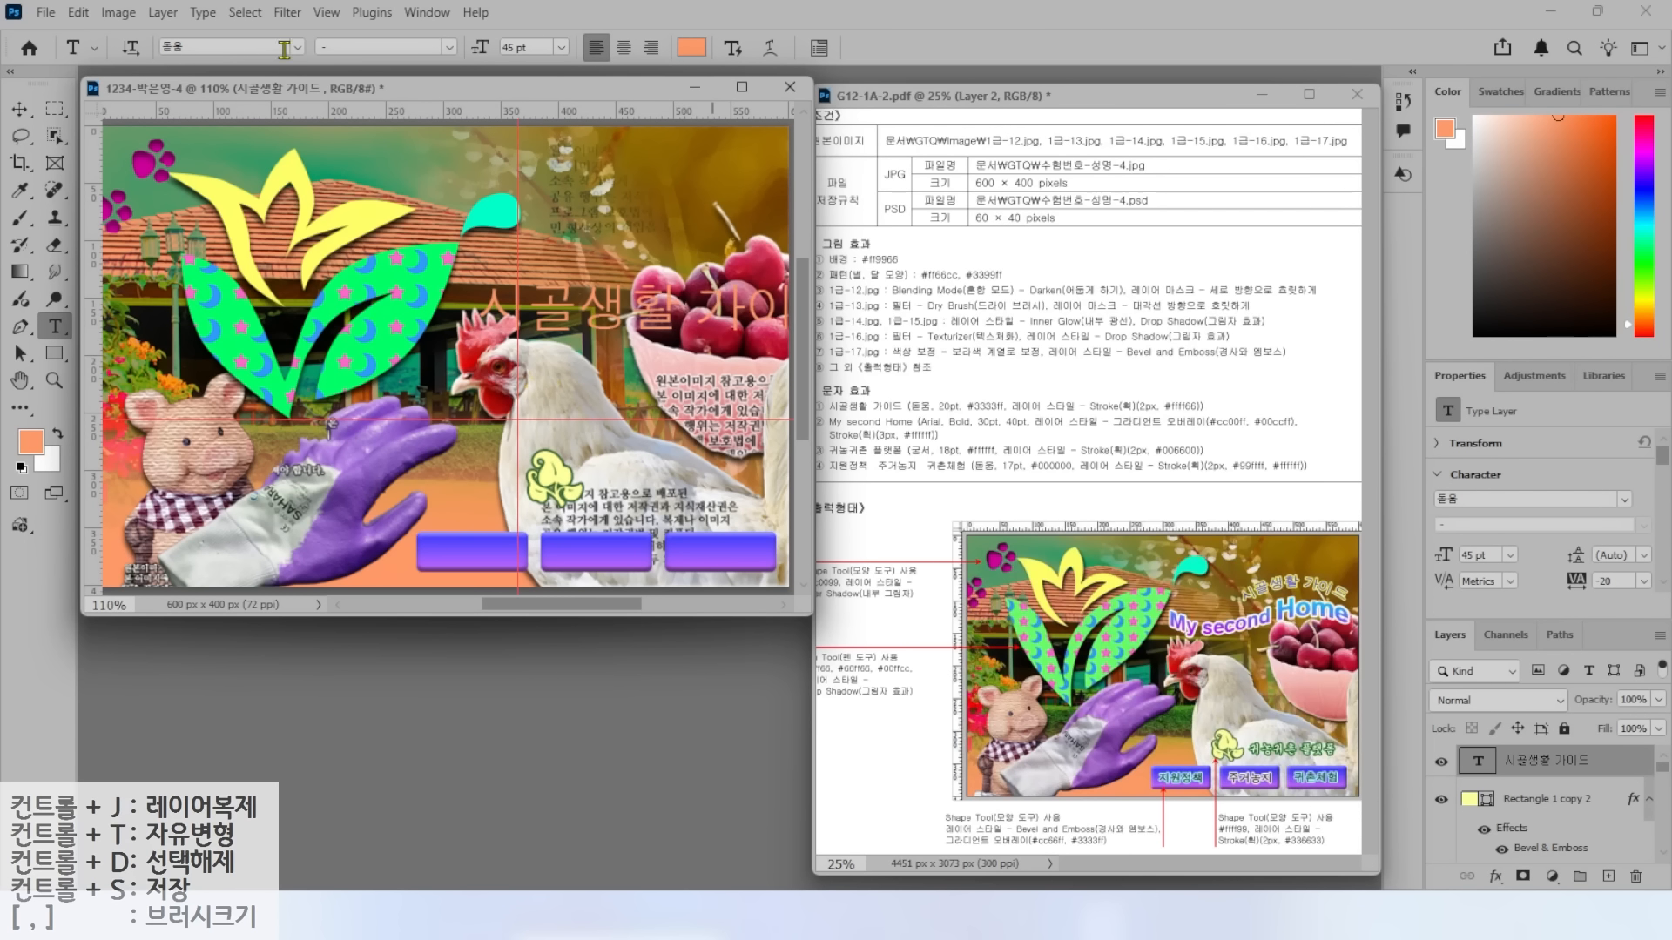
click(272, 47)
key(Tab)
text(20)
key(Return)
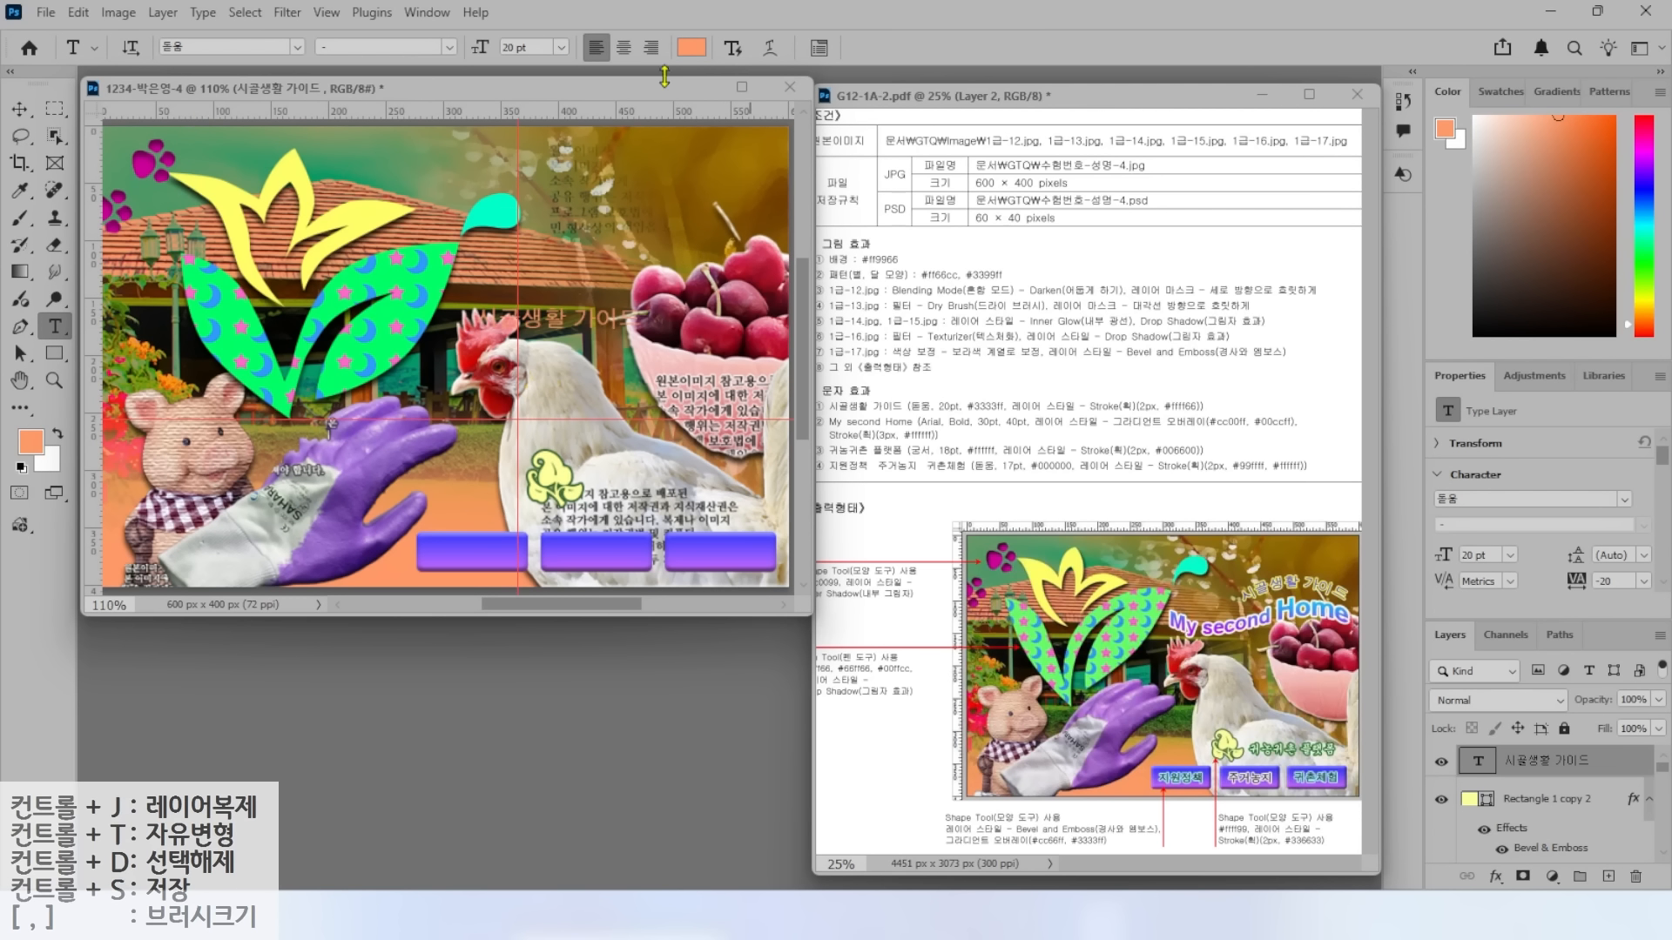
click(691, 47)
text(33f)
key(Return)
Outline the title with a yellow #ffff66 stroke.
click(1495, 876)
click(1532, 724)
click(1064, 299)
text(ff6)
key(Return)
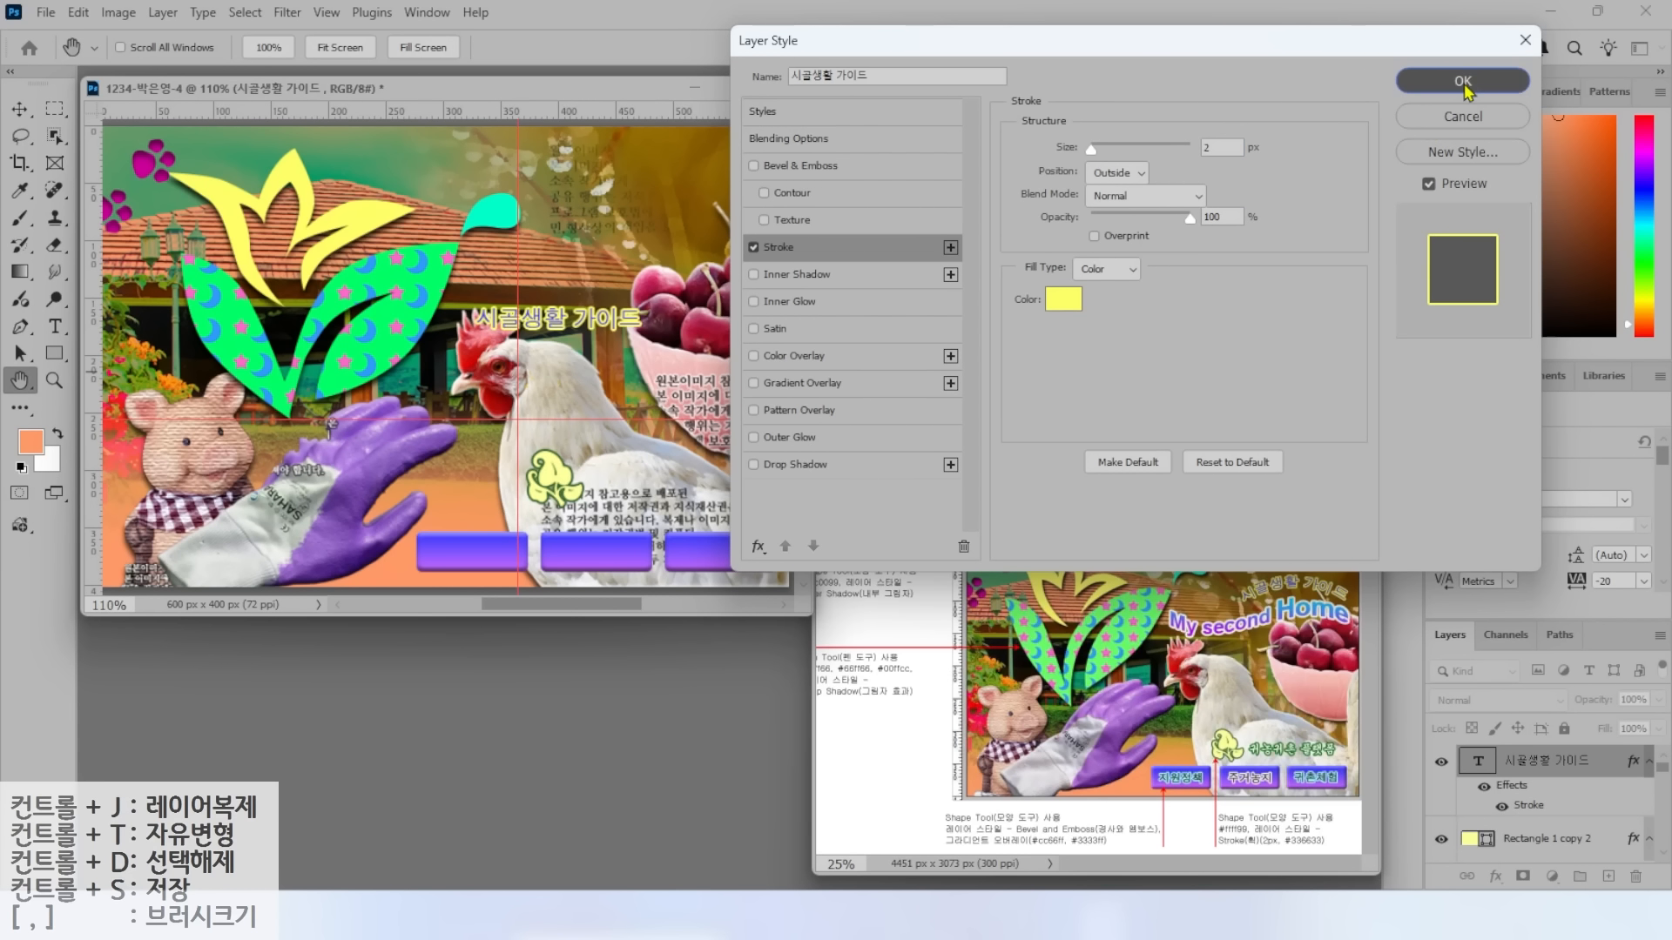
click(1467, 82)
Warp the title with the Arc style and move it to the upper right.
click(759, 48)
click(858, 304)
click(850, 362)
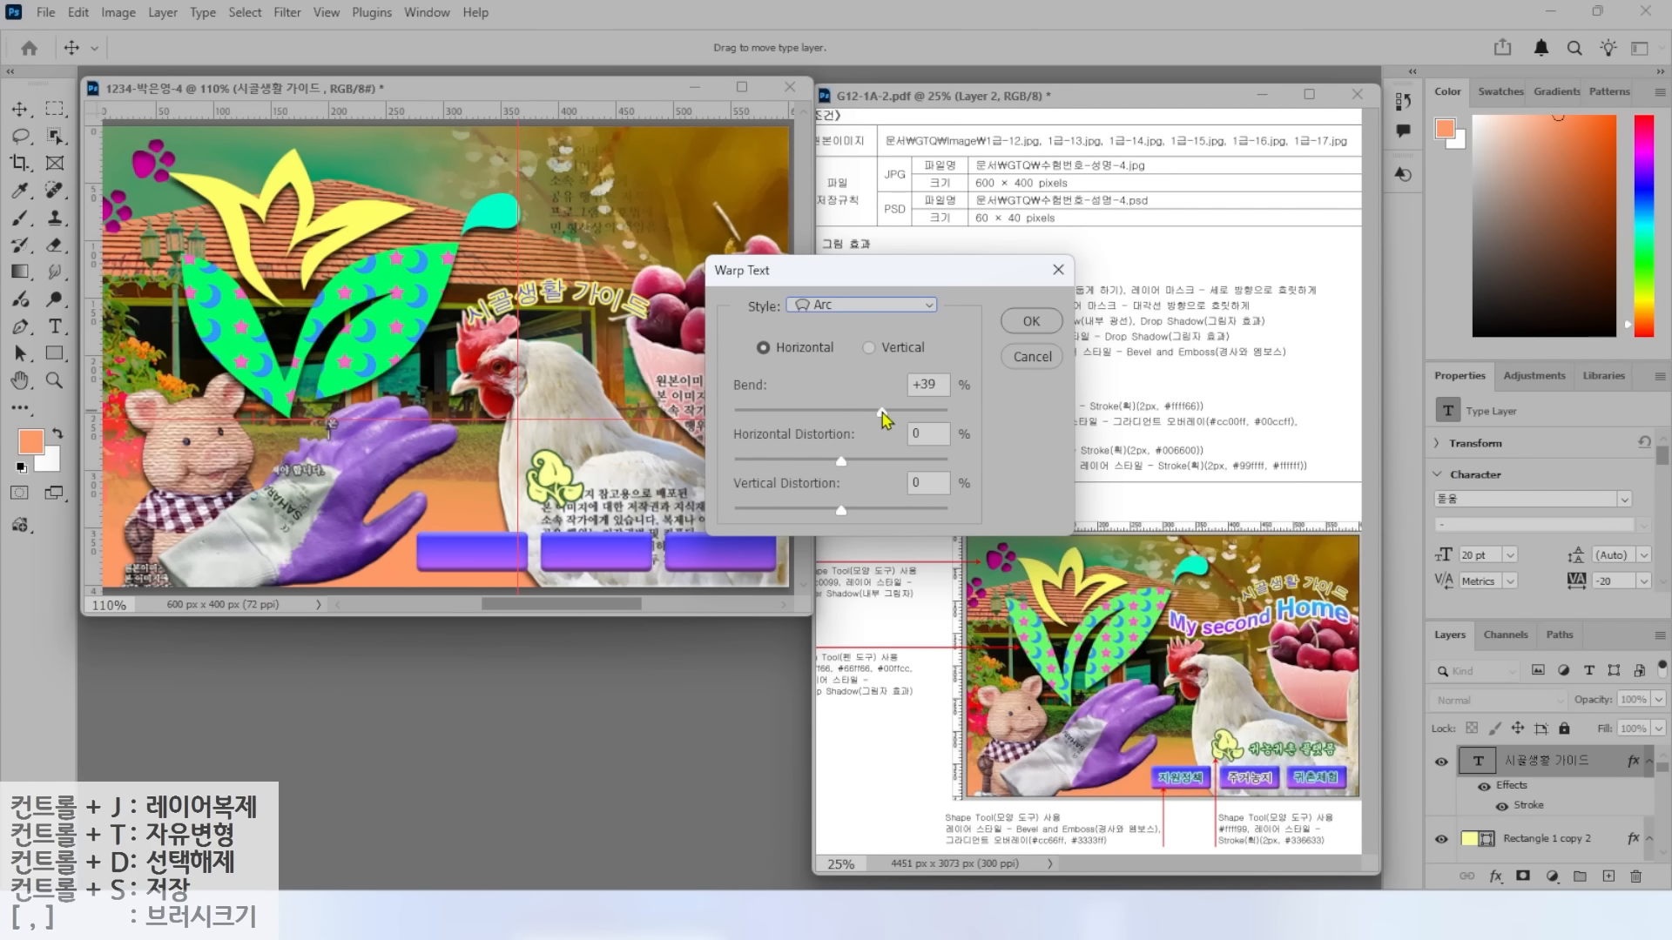
click(1031, 321)
key(v)
drag(623, 287, 733, 213)
Start a new text layer reading 'My second Home' below the title.
click(54, 326)
click(457, 377)
text(지)
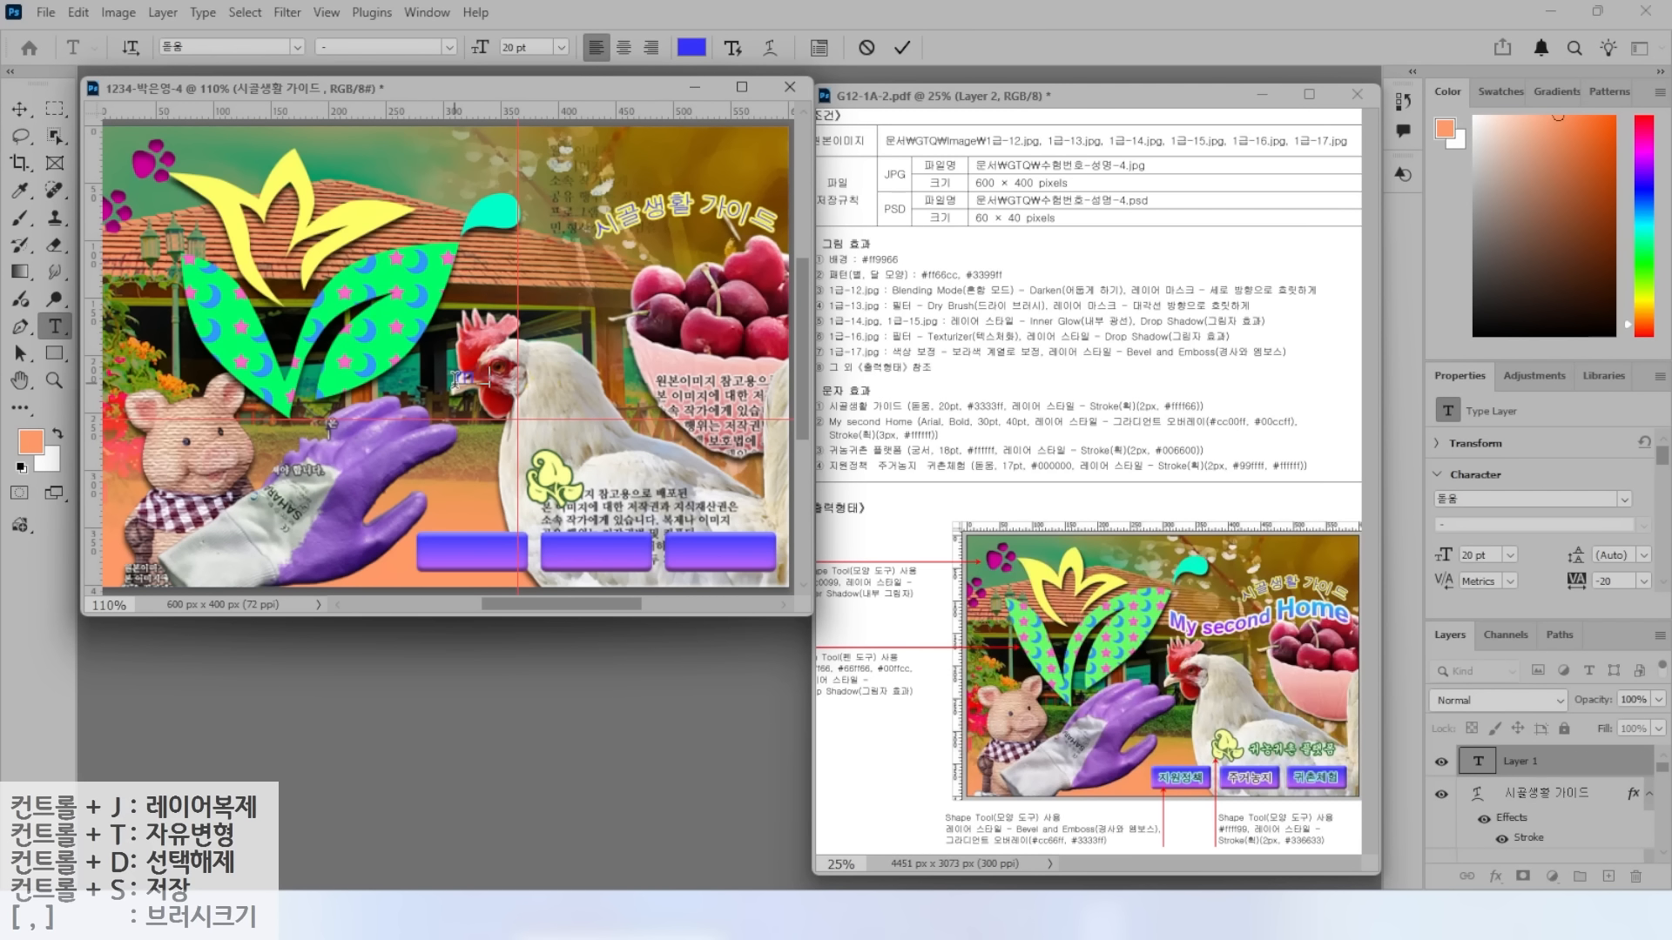
text(My second Home)
Set the My second Home text to Arial Bold at 30 pt.
key(ctrl+Return)
click(297, 47)
click(381, 238)
click(449, 47)
click(367, 228)
drag(530, 48, 333, 28)
text(30)
key(Return)
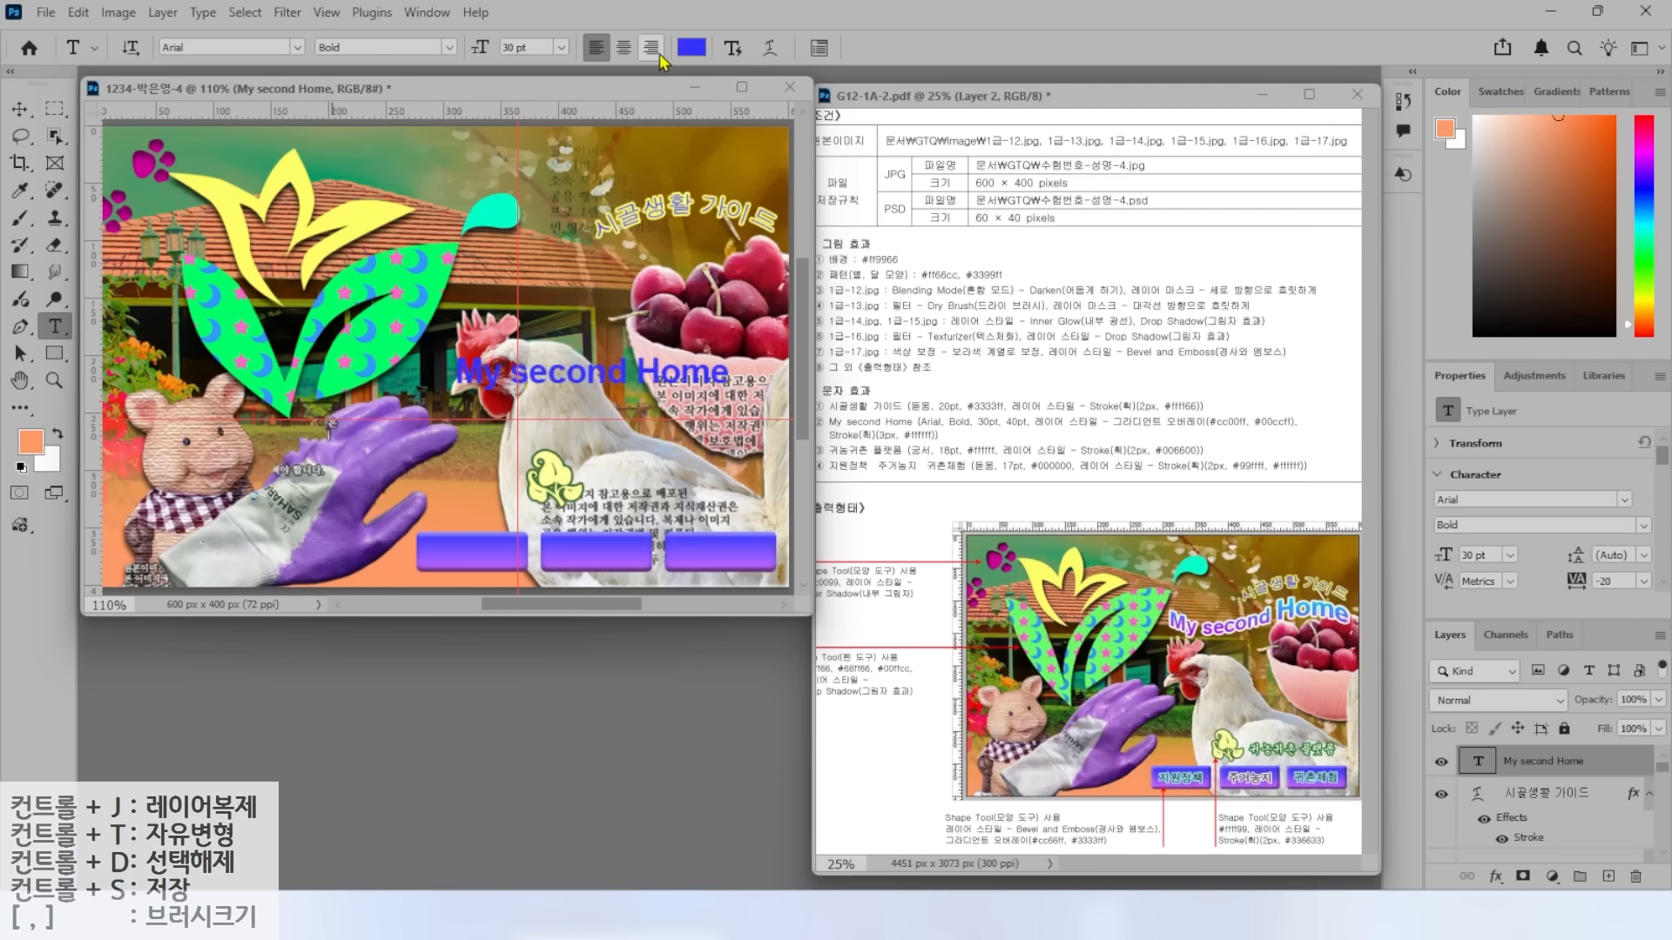
Enlarge the word Home to 40 pt.
drag(637, 373, 730, 375)
double_click(530, 47)
text(40)
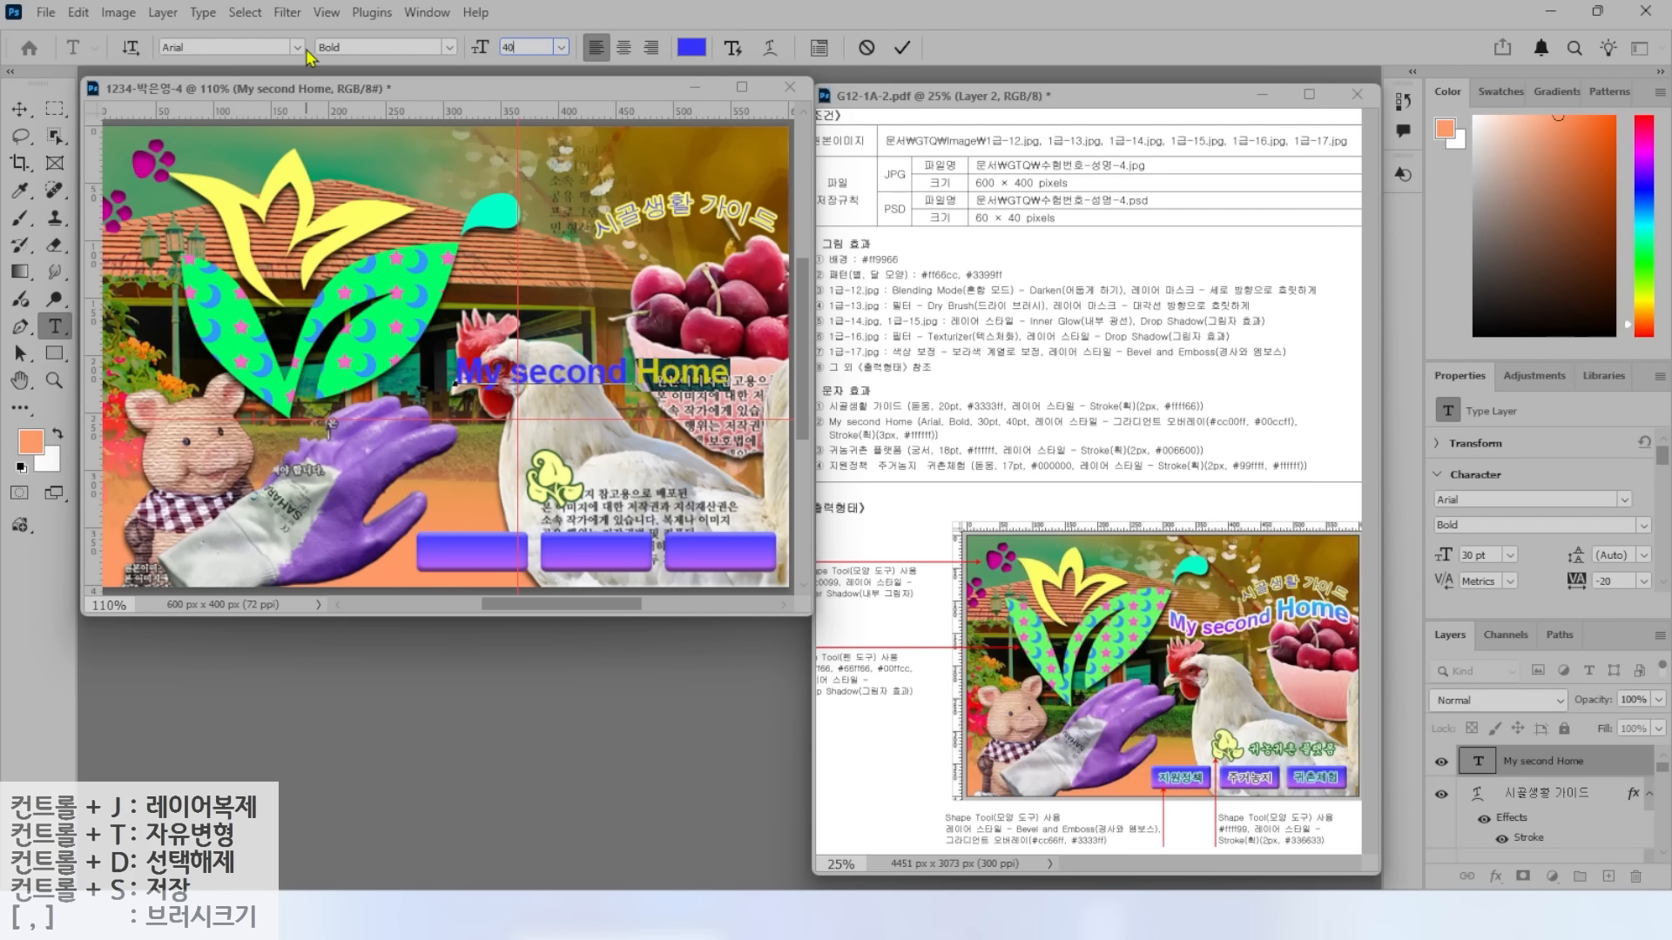
key(Return)
click(896, 47)
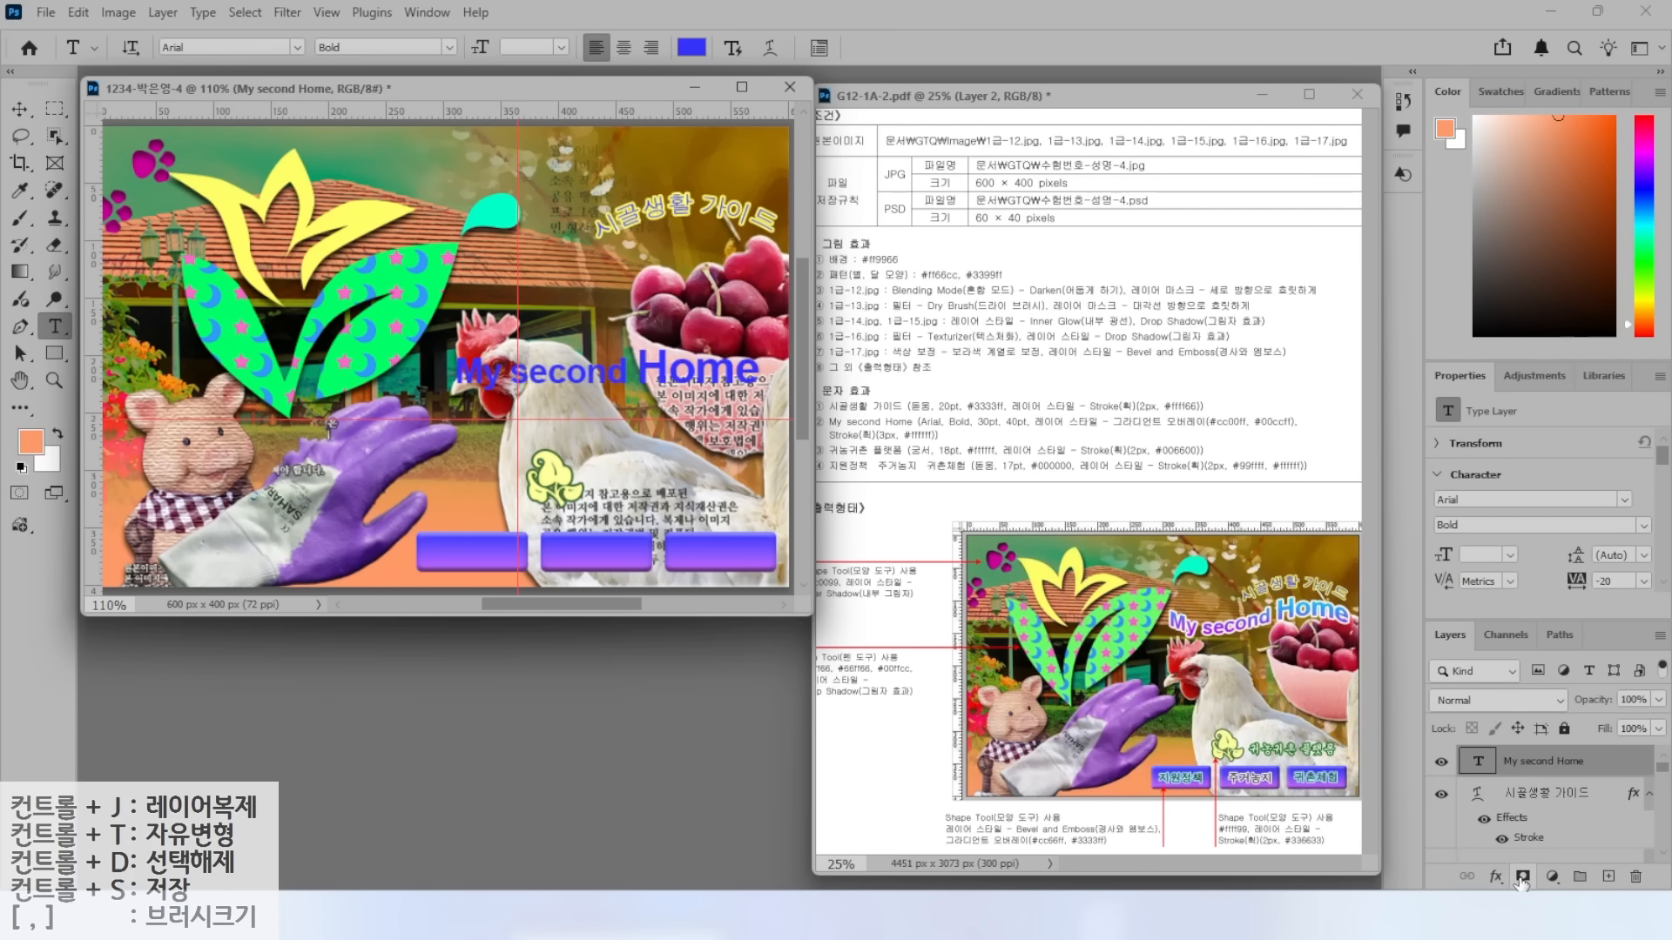
Add a gradient overlay to the title from #cc00ff to #00ccff.
click(1496, 876)
click(1533, 821)
click(1143, 205)
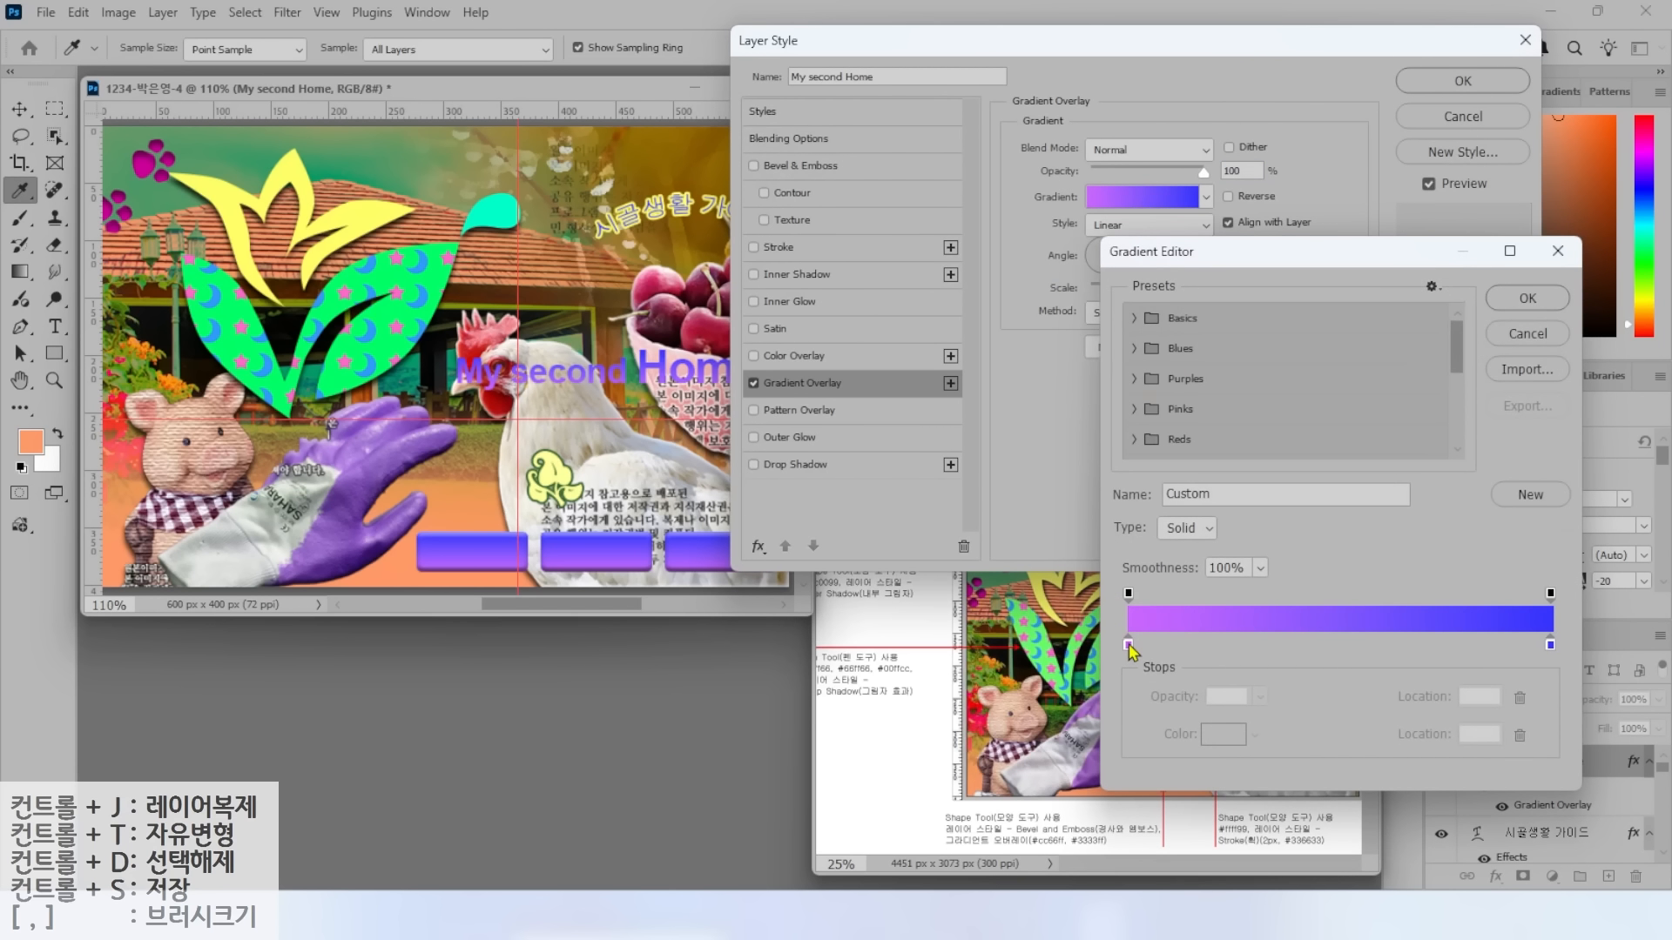
double_click(1129, 644)
text(cc00ff)
key(Return)
double_click(1550, 645)
text(00ccff)
key(Return)
Add a white #ffffff stroke to the title and apply the effects.
key(Return)
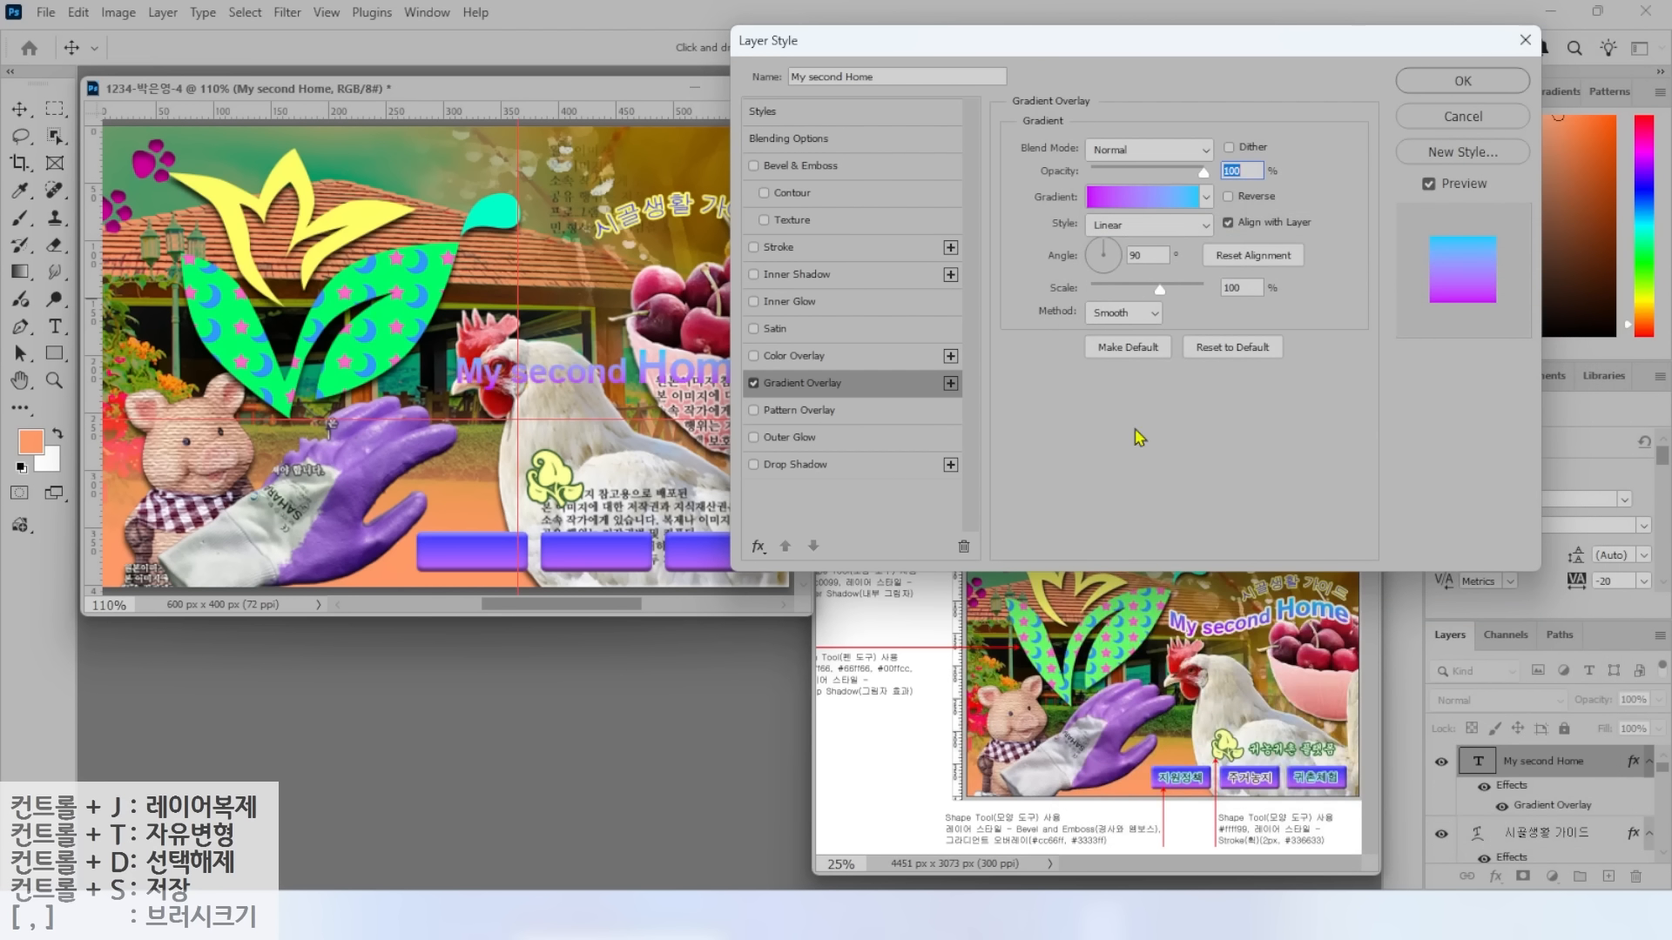
click(781, 248)
click(1060, 301)
text(ffffff)
key(Return)
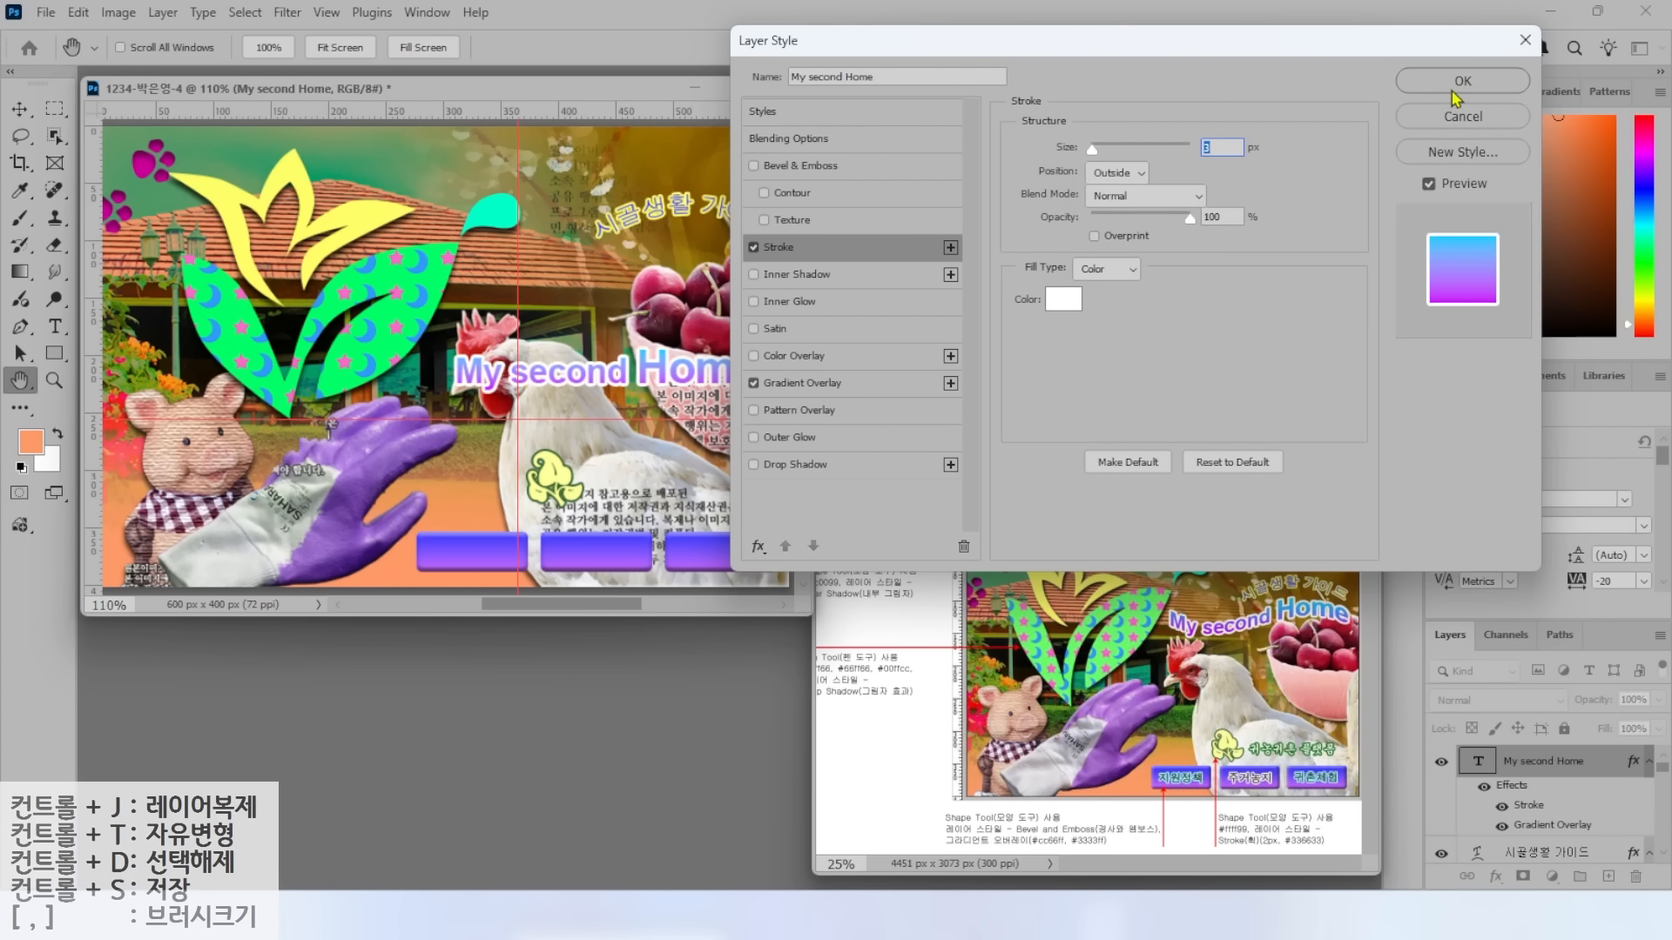
click(1452, 88)
Warp the title with the Flag style and move it up below the arched heading.
click(763, 47)
click(878, 306)
click(833, 546)
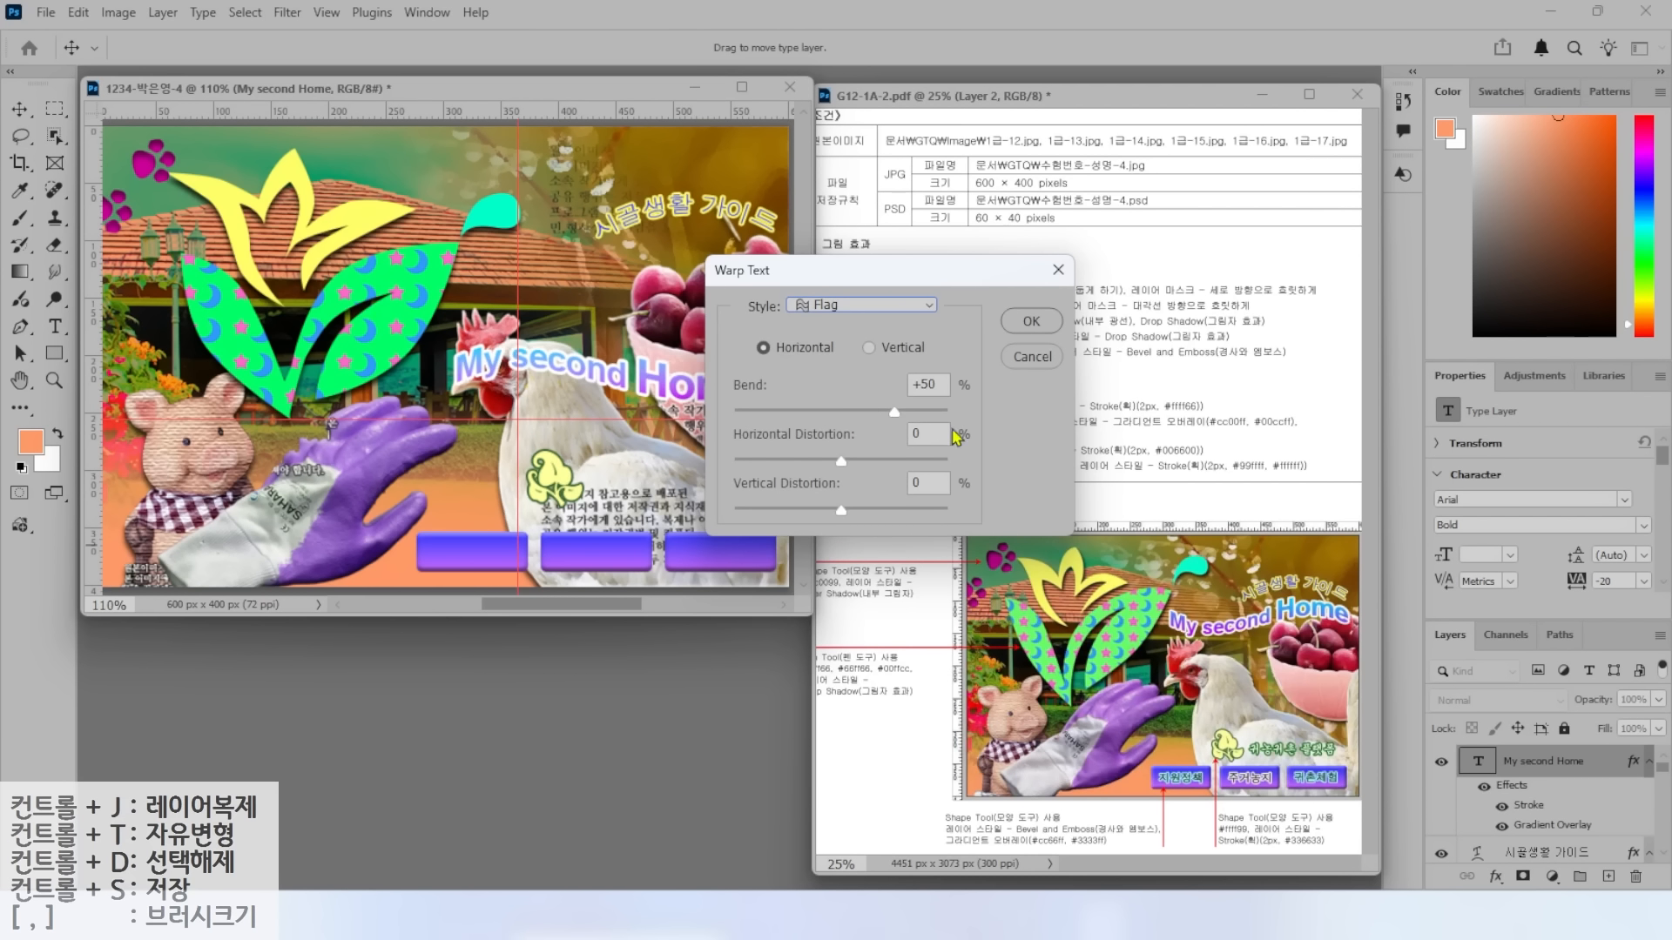
click(1031, 322)
key(v)
drag(645, 366, 652, 264)
Start a new text layer typing '귀농귀촌 플래ㅅ폼'.
key(t)
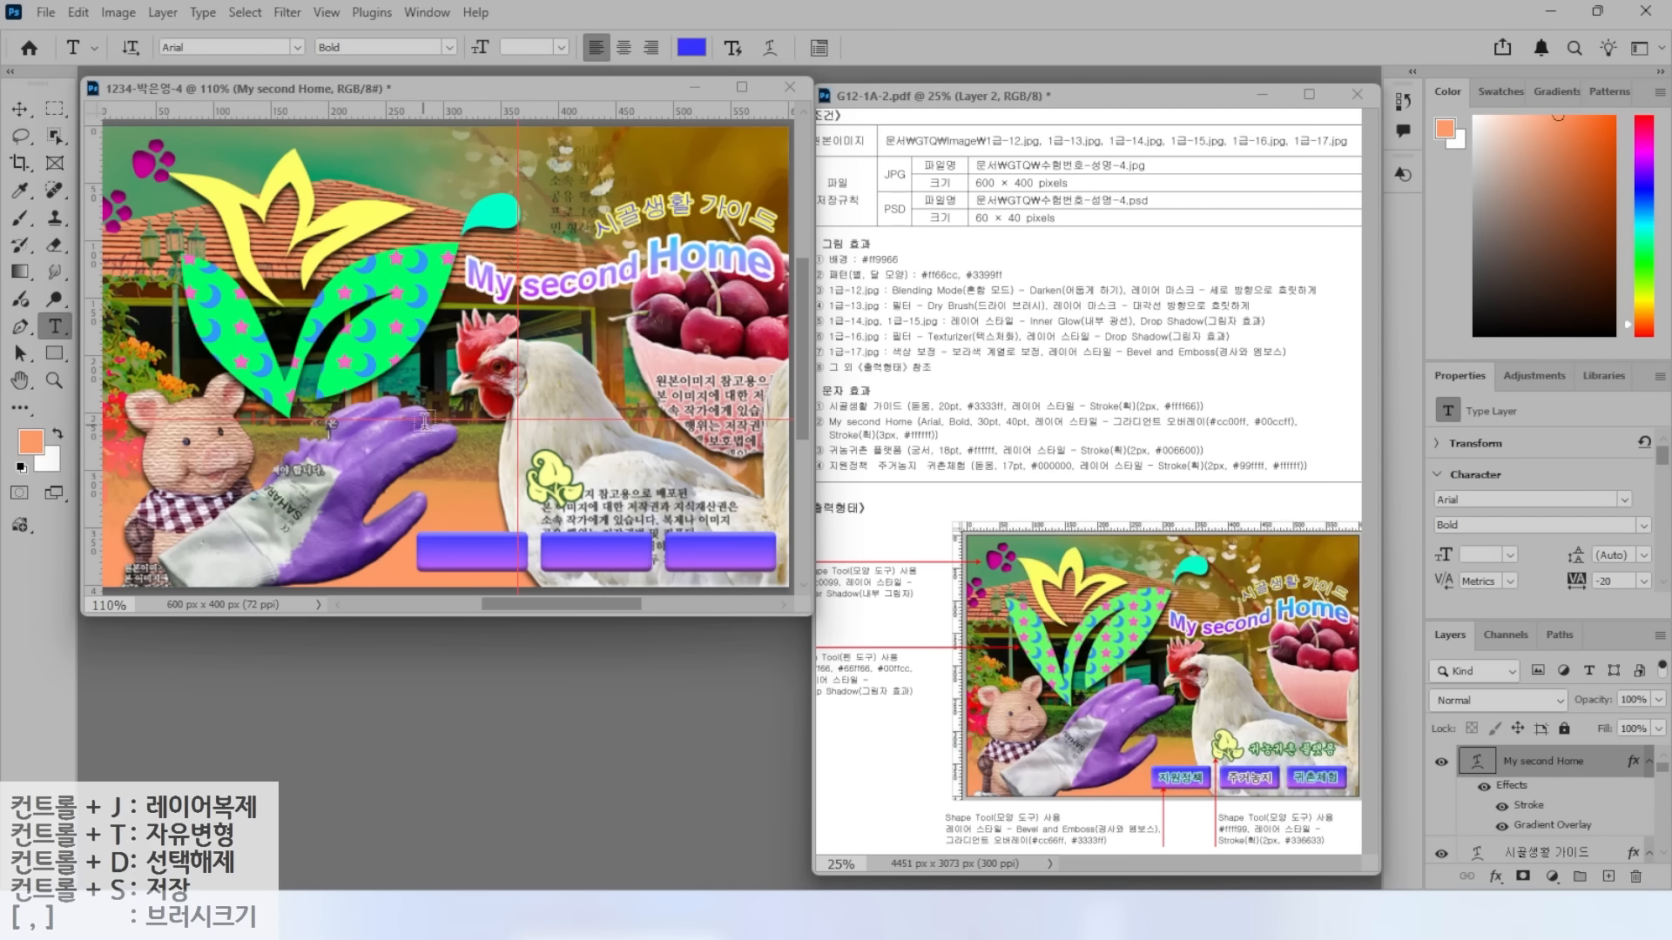
click(447, 390)
text(귀농귀촌)
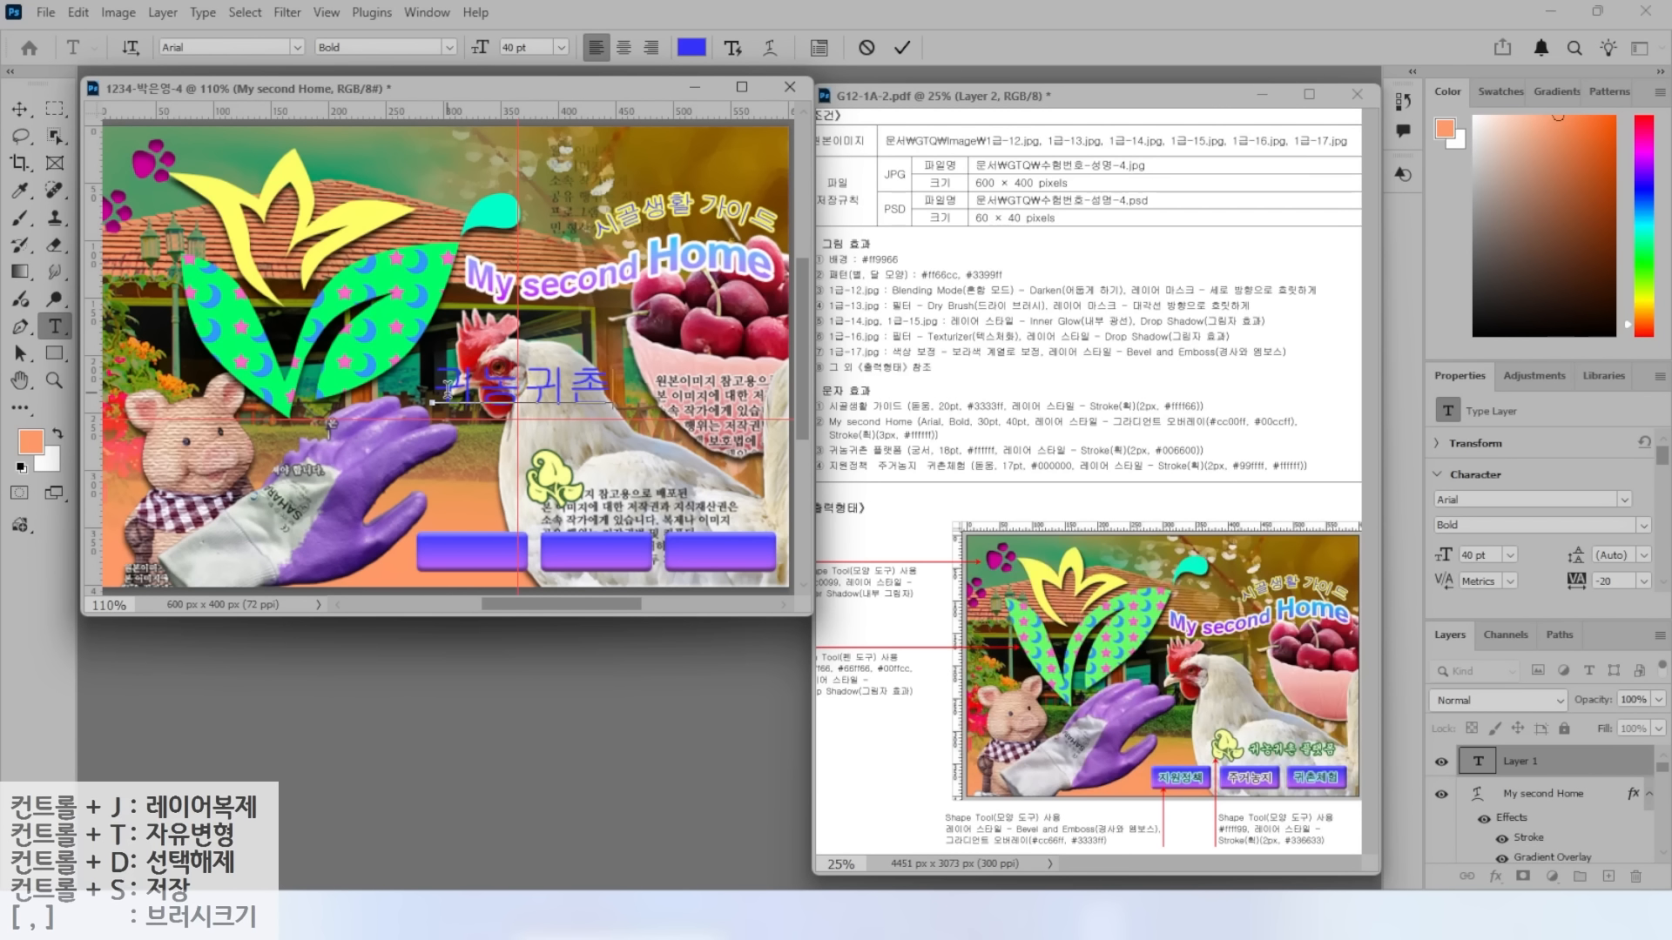
text( 플래ㅅ폼)
Commit the 귀농귀촌 플랫폼 text and set it to 궁서, 18 pt, white.
key(ctrl+Return)
click(298, 47)
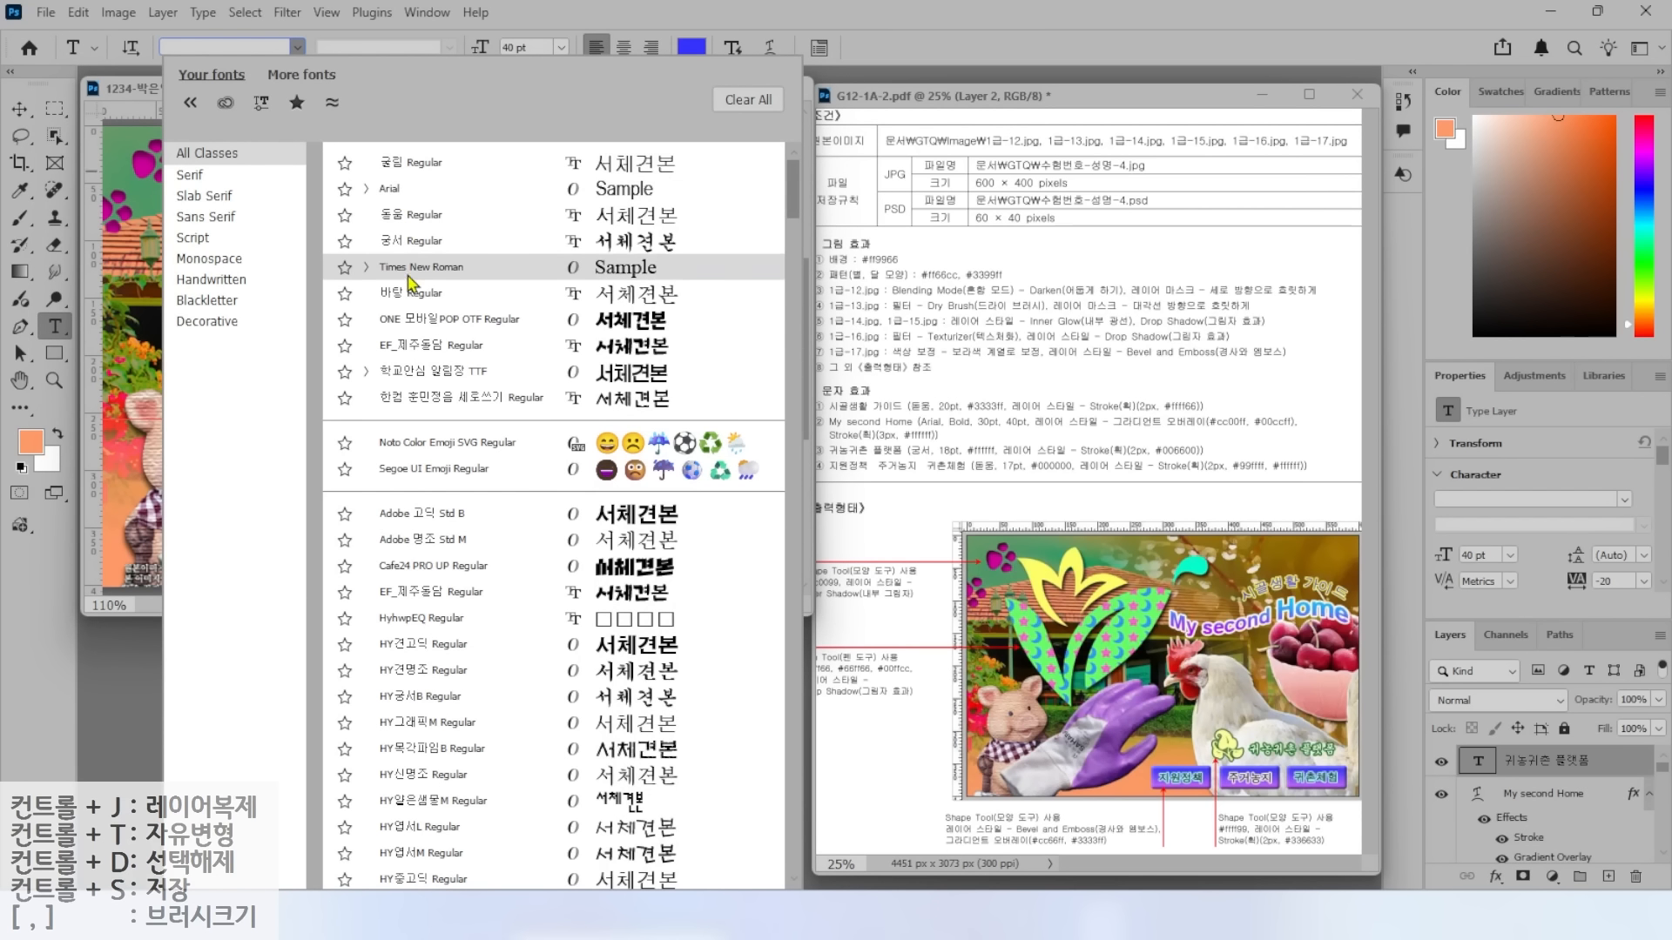
click(399, 250)
drag(539, 47, 498, 47)
text(18)
click(692, 48)
drag(1104, 129, 1026, 76)
click(1560, 104)
Give 귀농귀촌 플랫폼 a 2 px #006600 dark green stroke and move it beside the tree icon.
click(1496, 876)
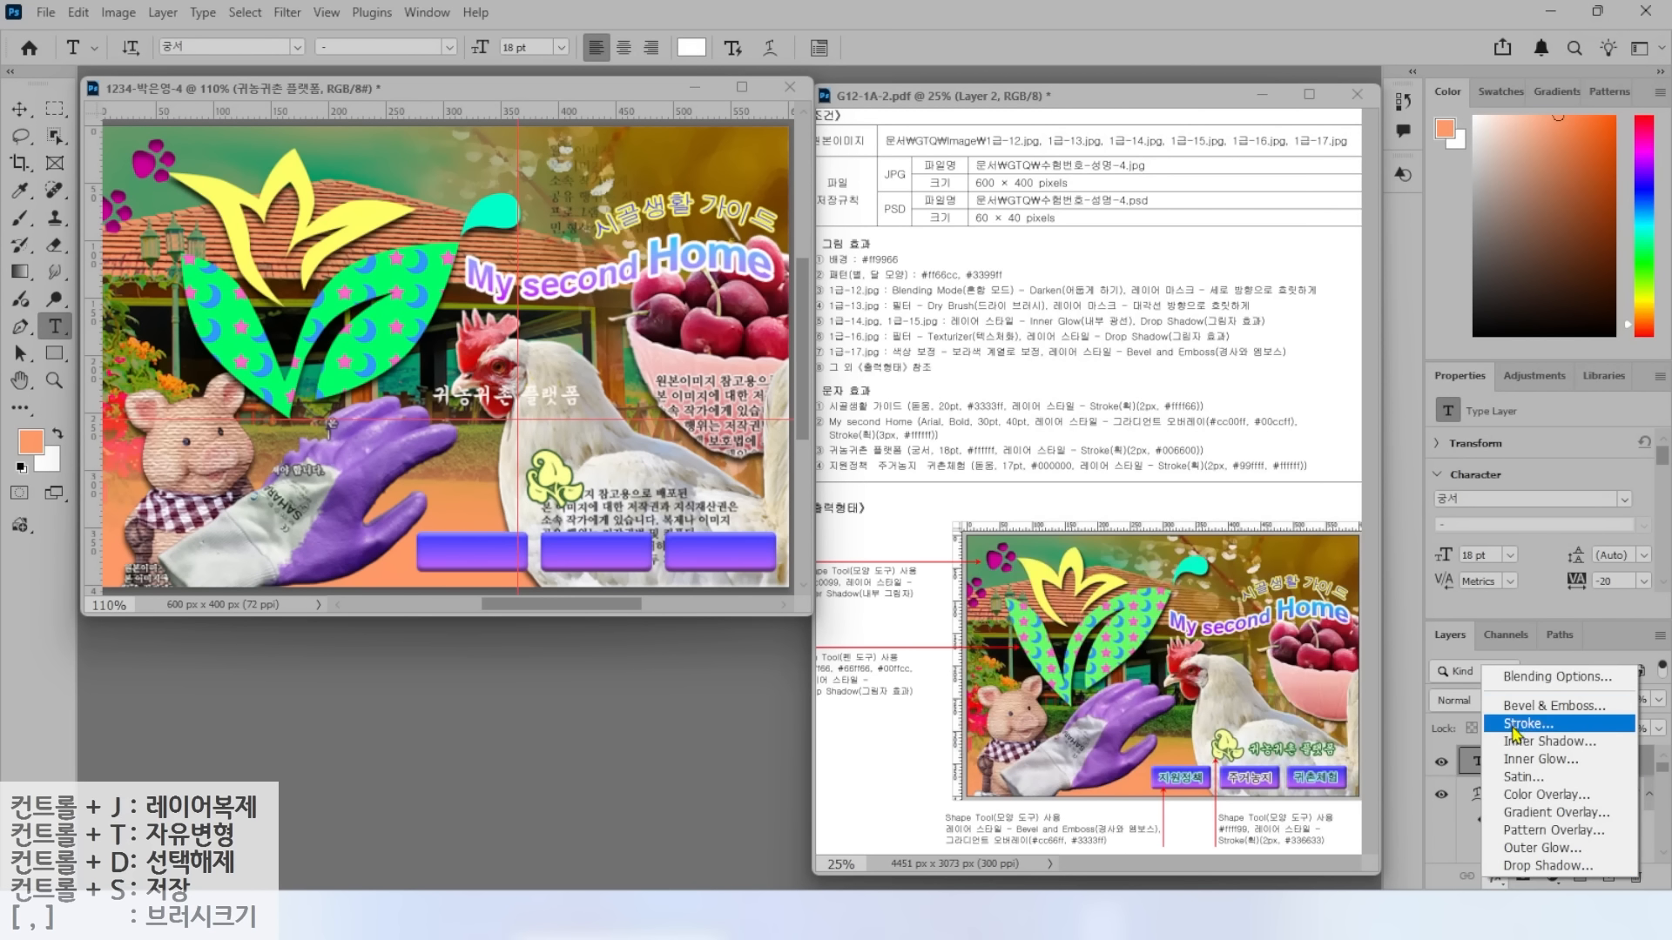
click(1517, 724)
text(2)
click(1063, 299)
text(006600)
key(Return)
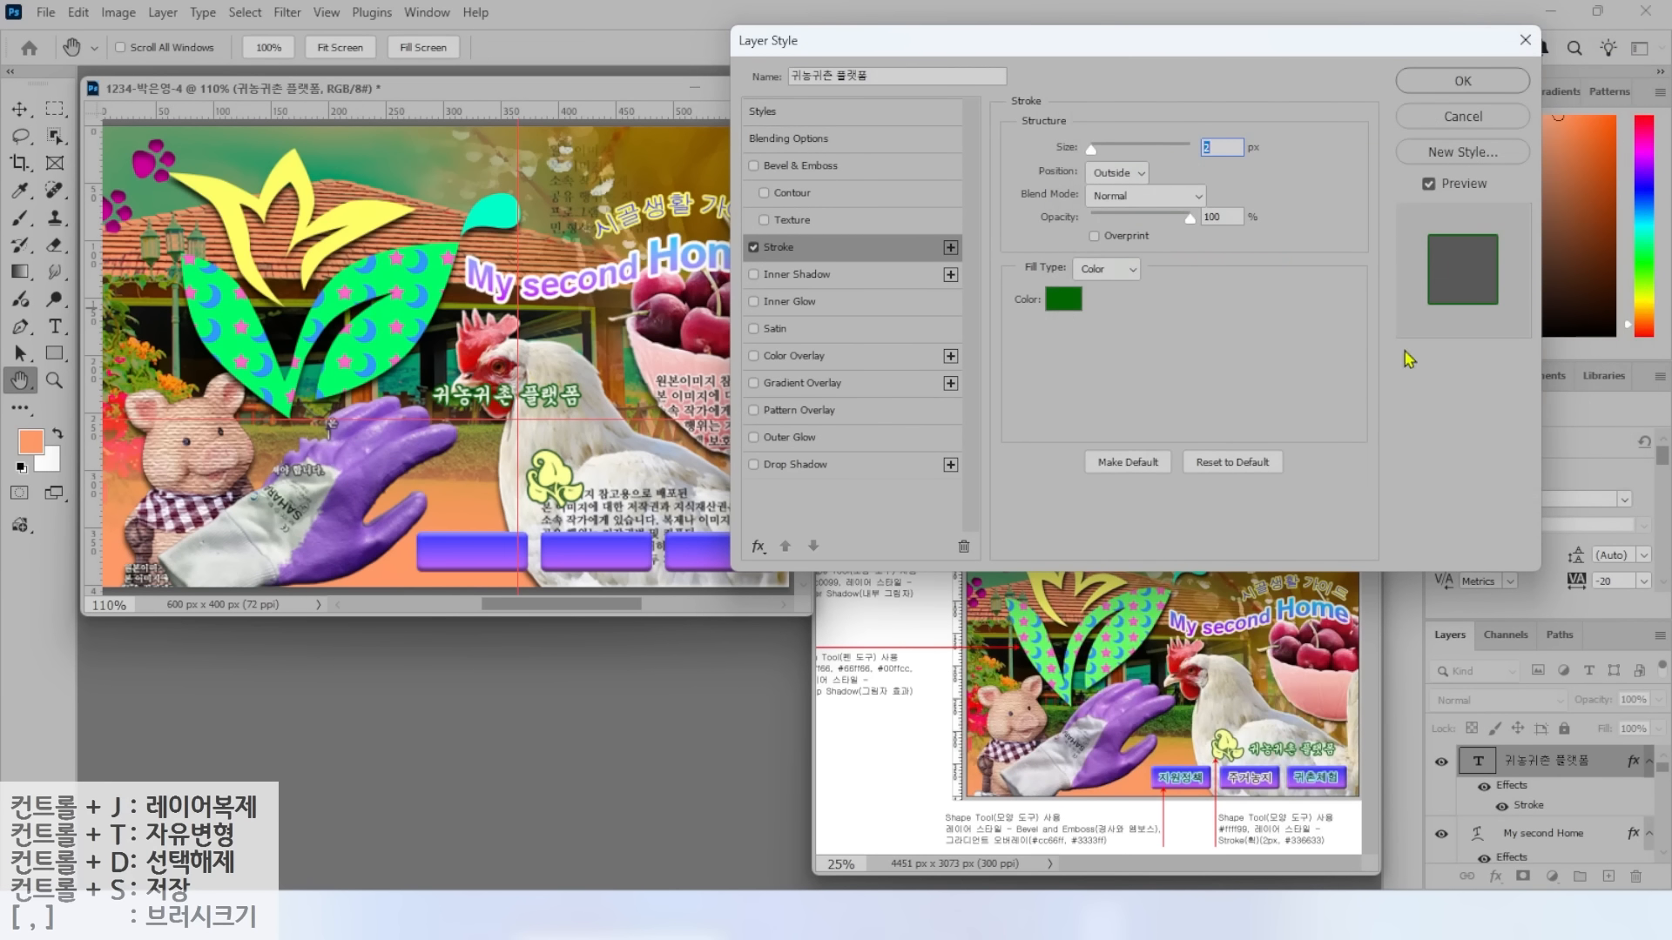
click(1485, 93)
key(v)
drag(541, 397, 680, 491)
Add the text 지원정책 near the glove in 돋움, 17 pt, black.
key(t)
click(419, 481)
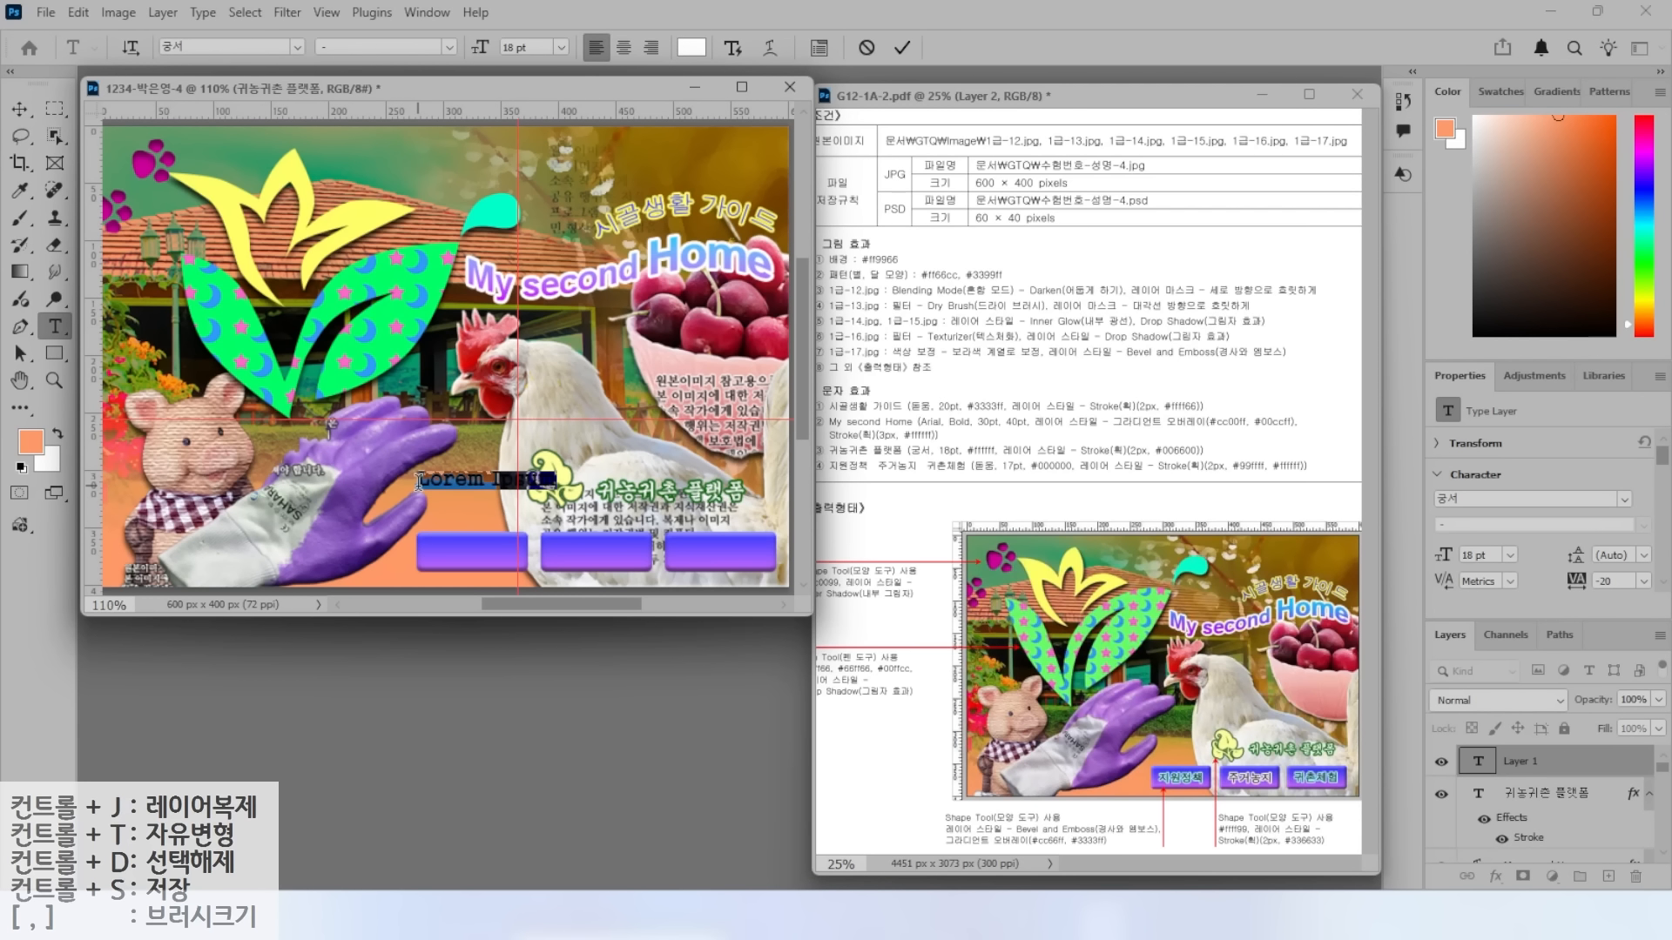
text(지원정책)
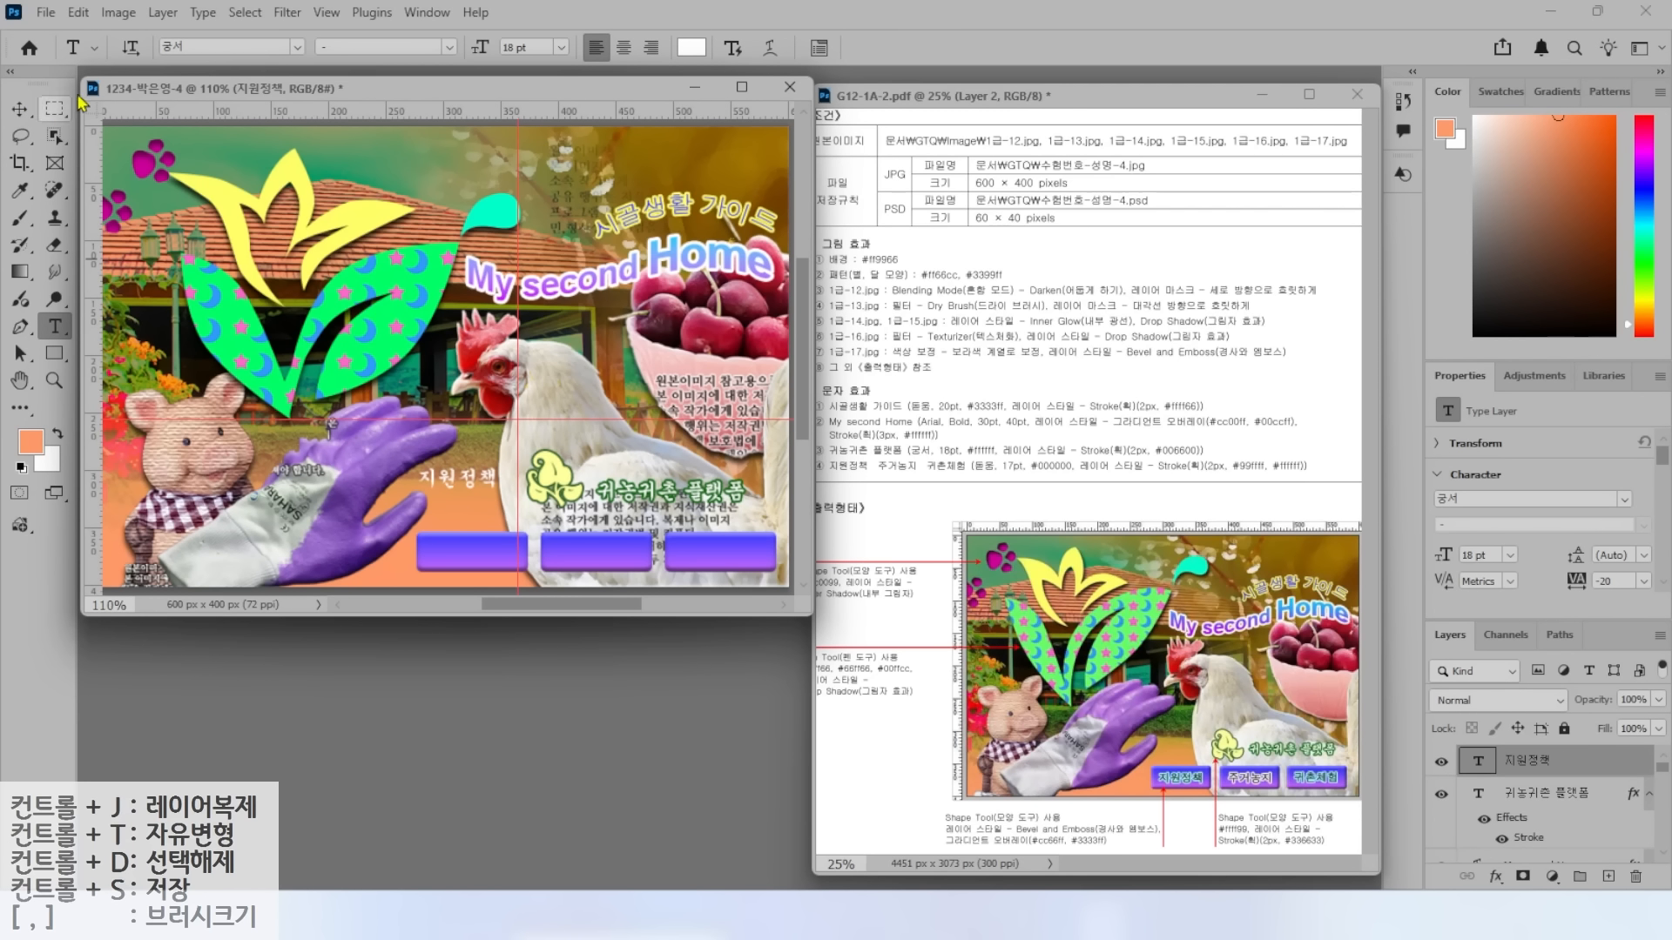
click(298, 49)
click(405, 242)
drag(537, 47, 316, 47)
text(17)
key(Return)
click(694, 47)
drag(1194, 335, 1189, 398)
click(1561, 105)
Outline 지원정책 with a light cyan #99ffff stroke and place it on the first purple button.
click(1495, 877)
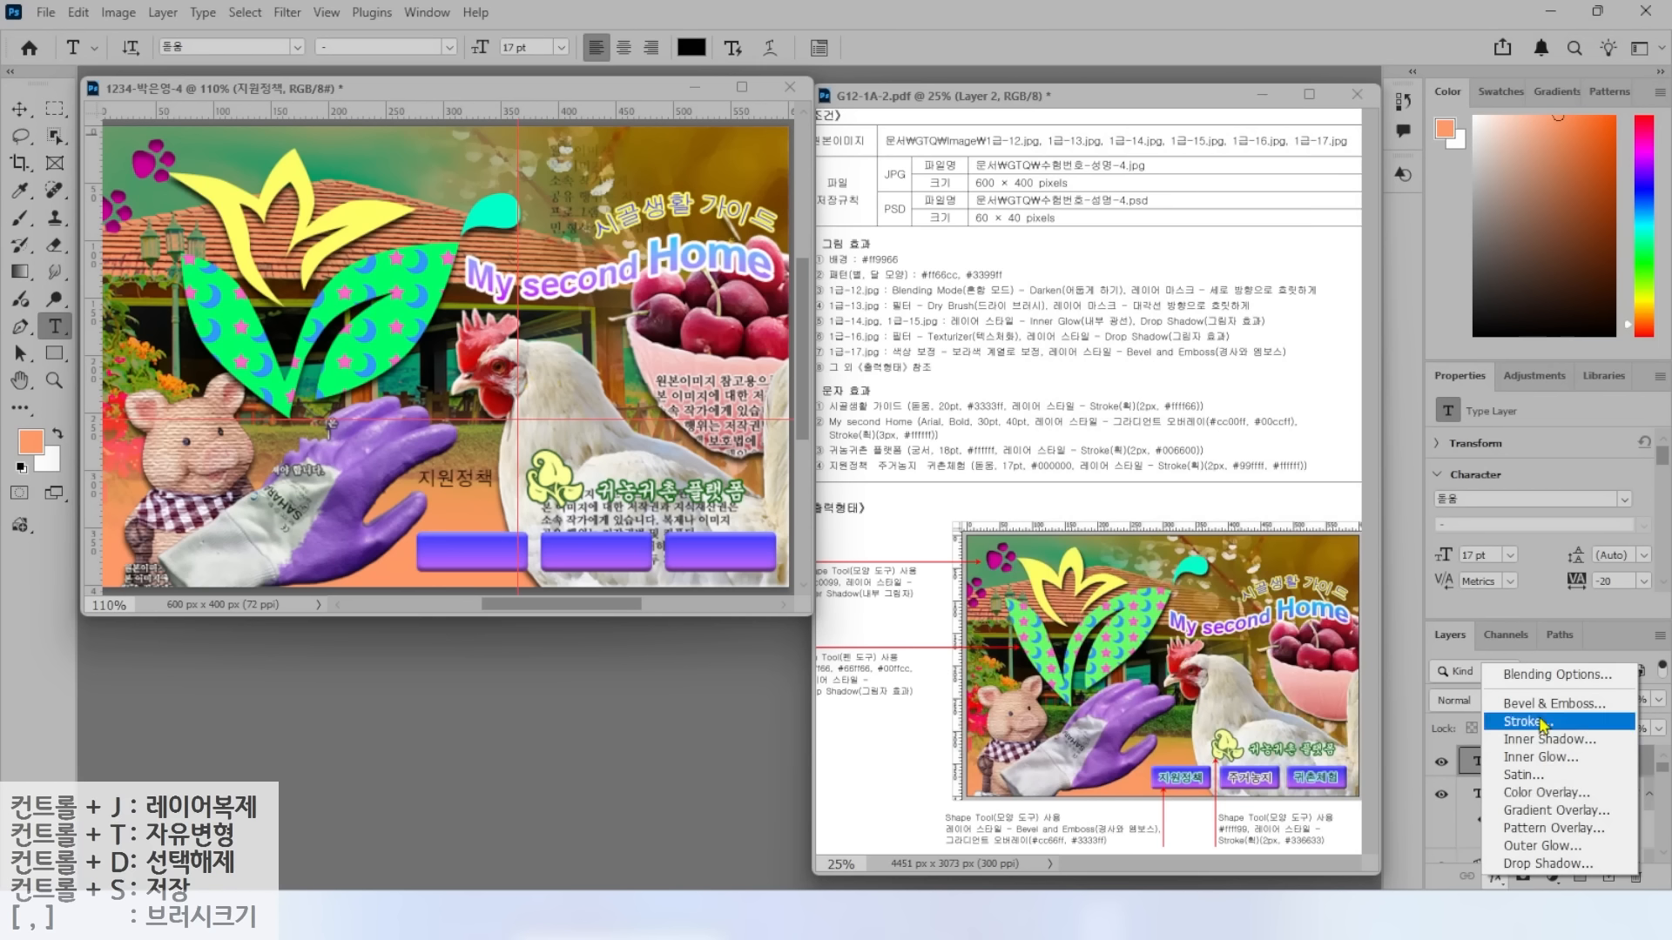
click(1530, 721)
click(1063, 298)
text(9ff)
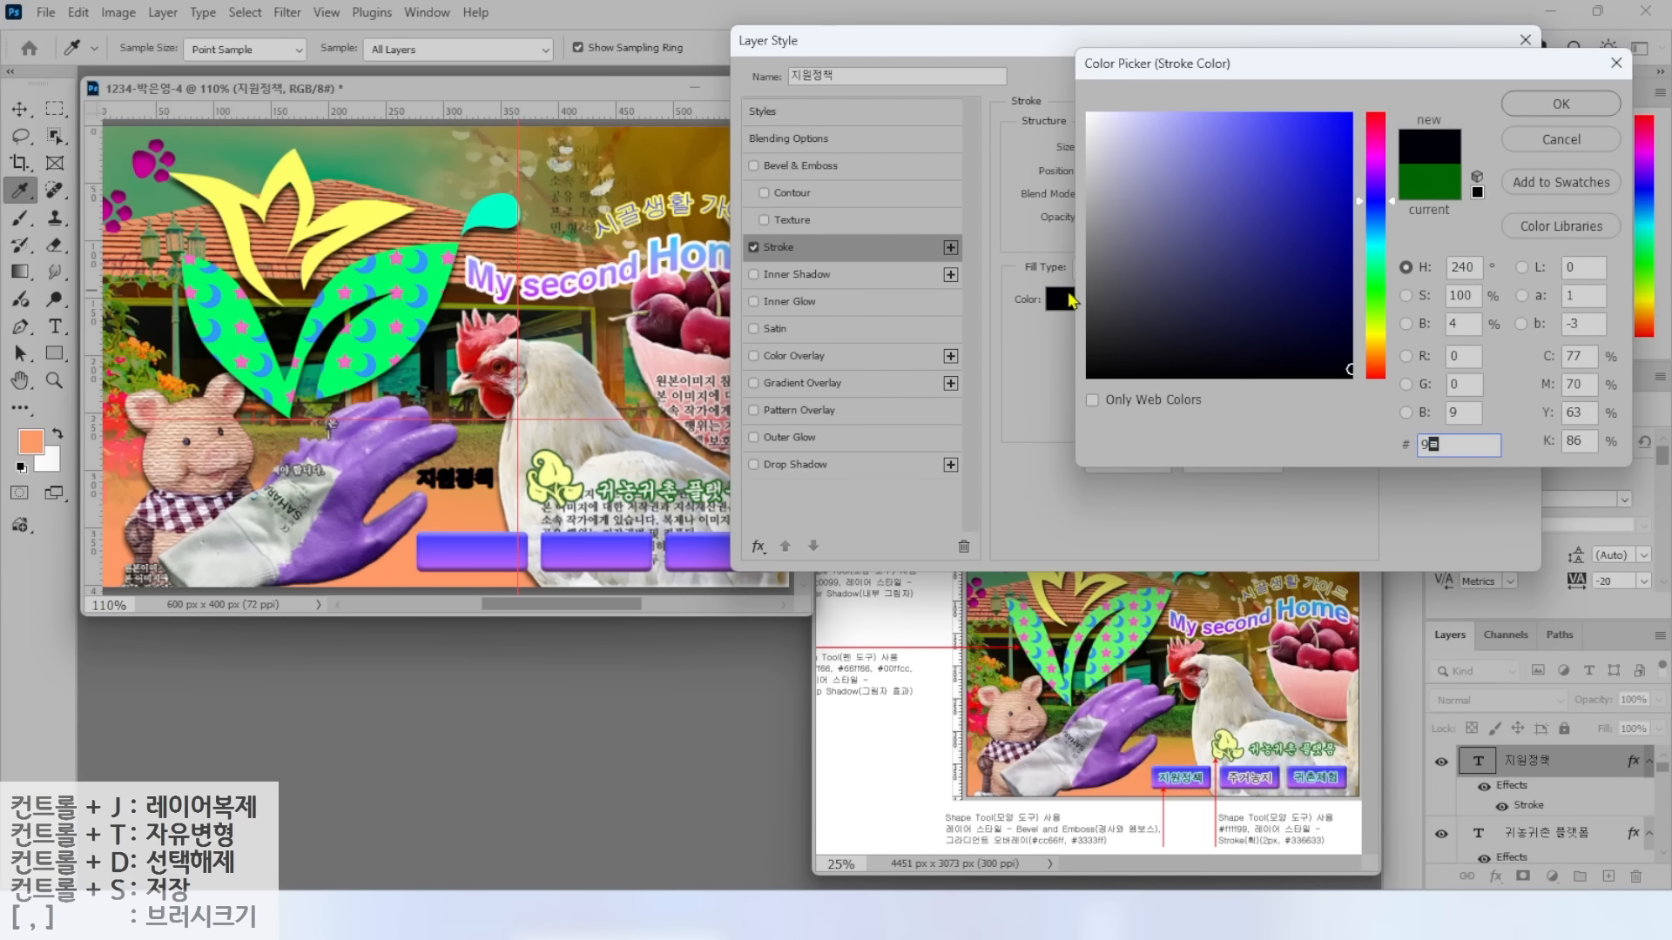
key(Return)
click(1451, 84)
click(20, 110)
drag(479, 480, 743, 554)
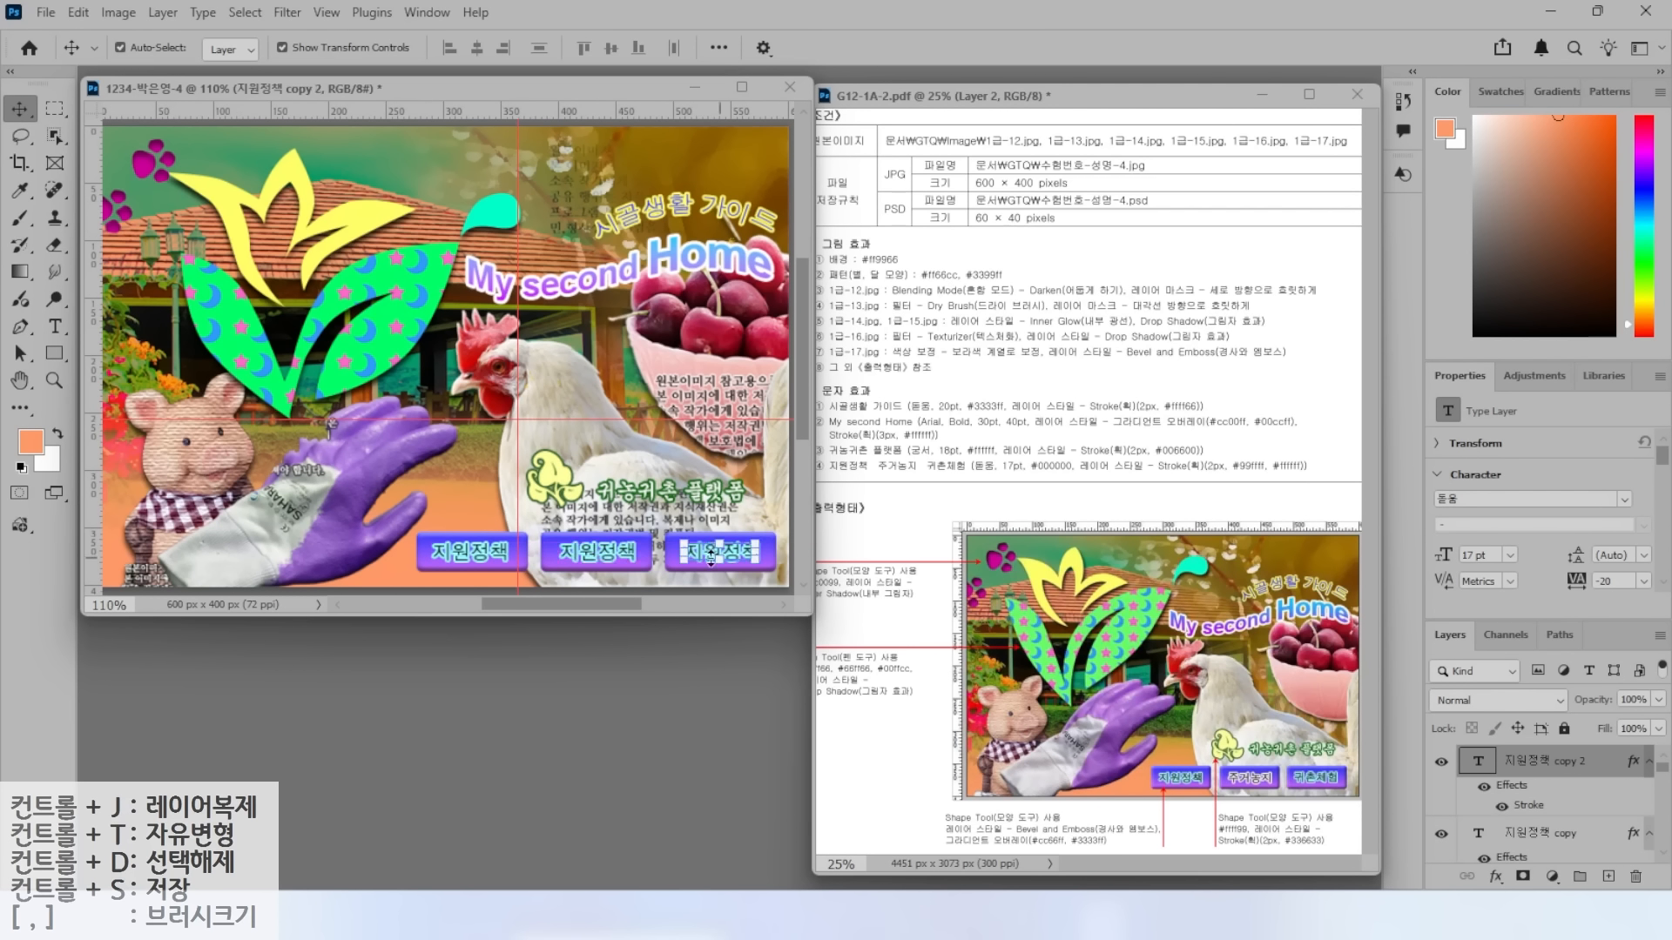
Retype the copied labels on the second and third buttons as 주거농지 and 귀촌체험.
double_click(578, 548)
text(주거농지)
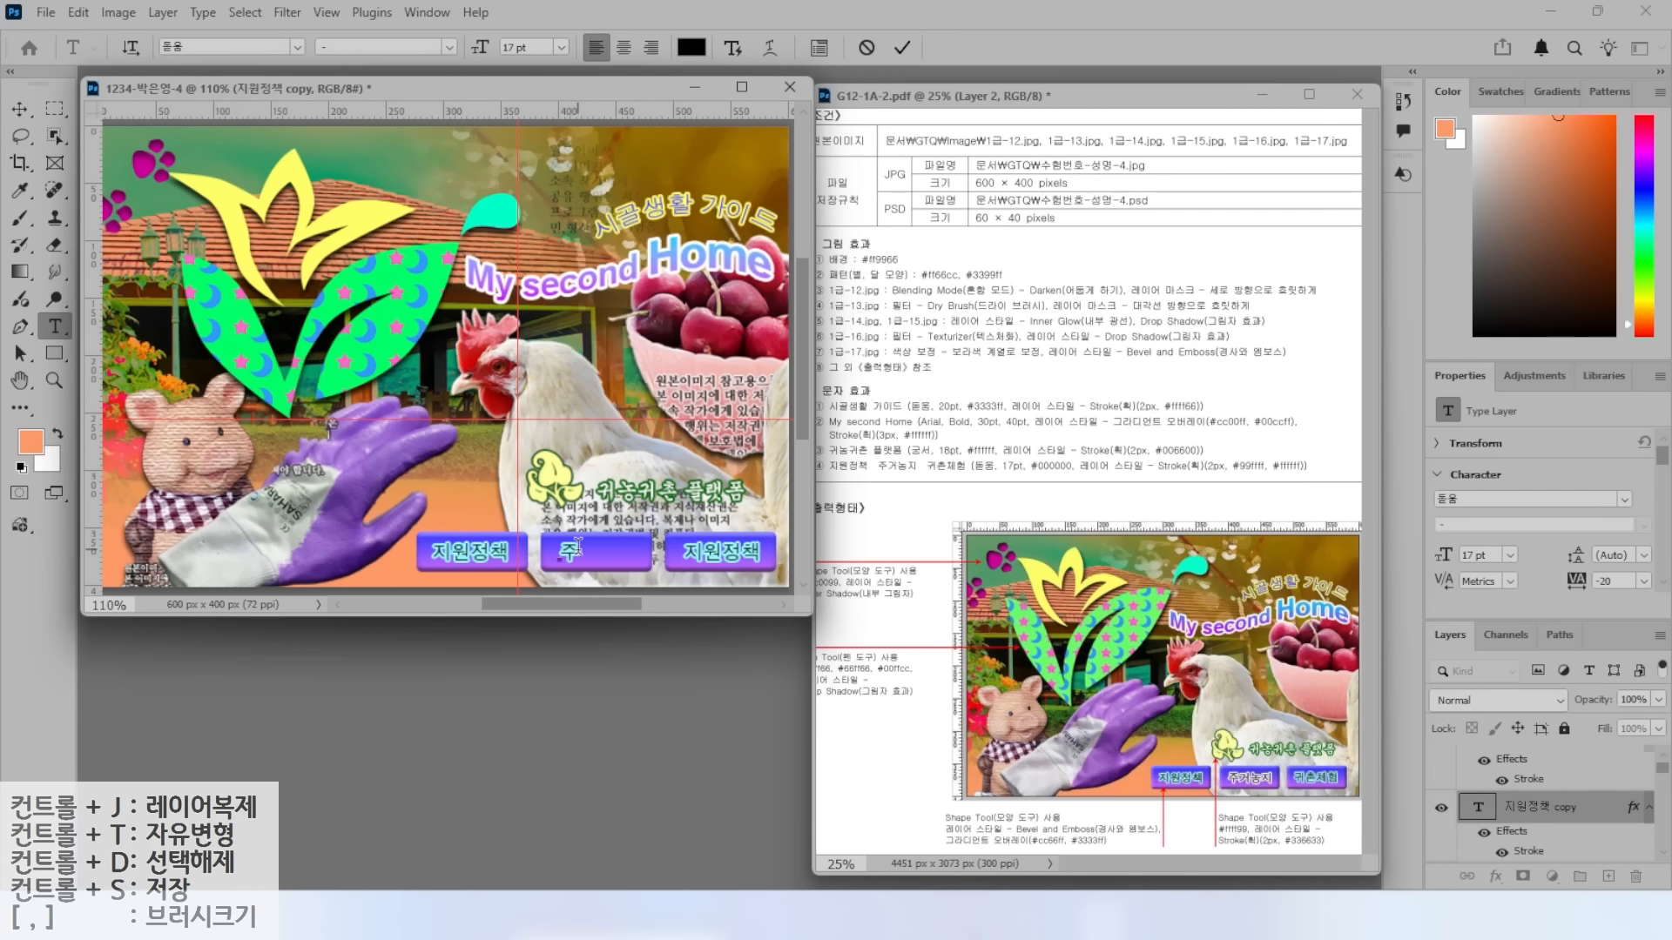
key(ctrl+Return)
double_click(719, 552)
text(귀촌체험)
key(ctrl+Return)
Recheck and accept the stroke colour on the 주거농지 text layer.
click(1522, 839)
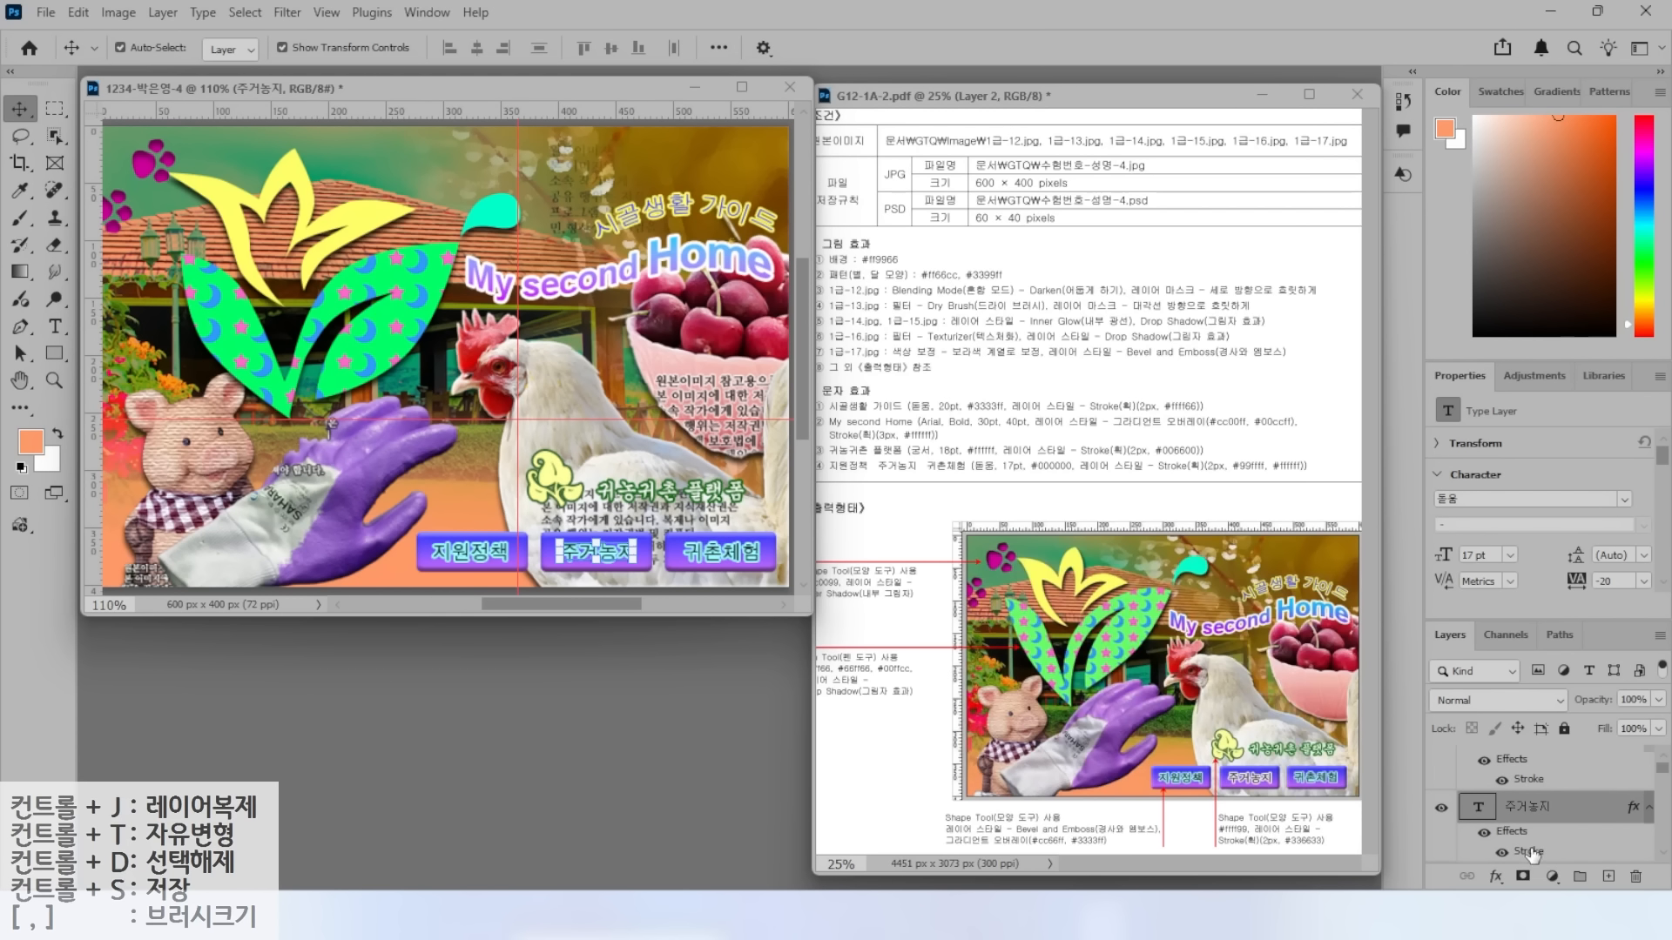
double_click(1530, 854)
click(1060, 299)
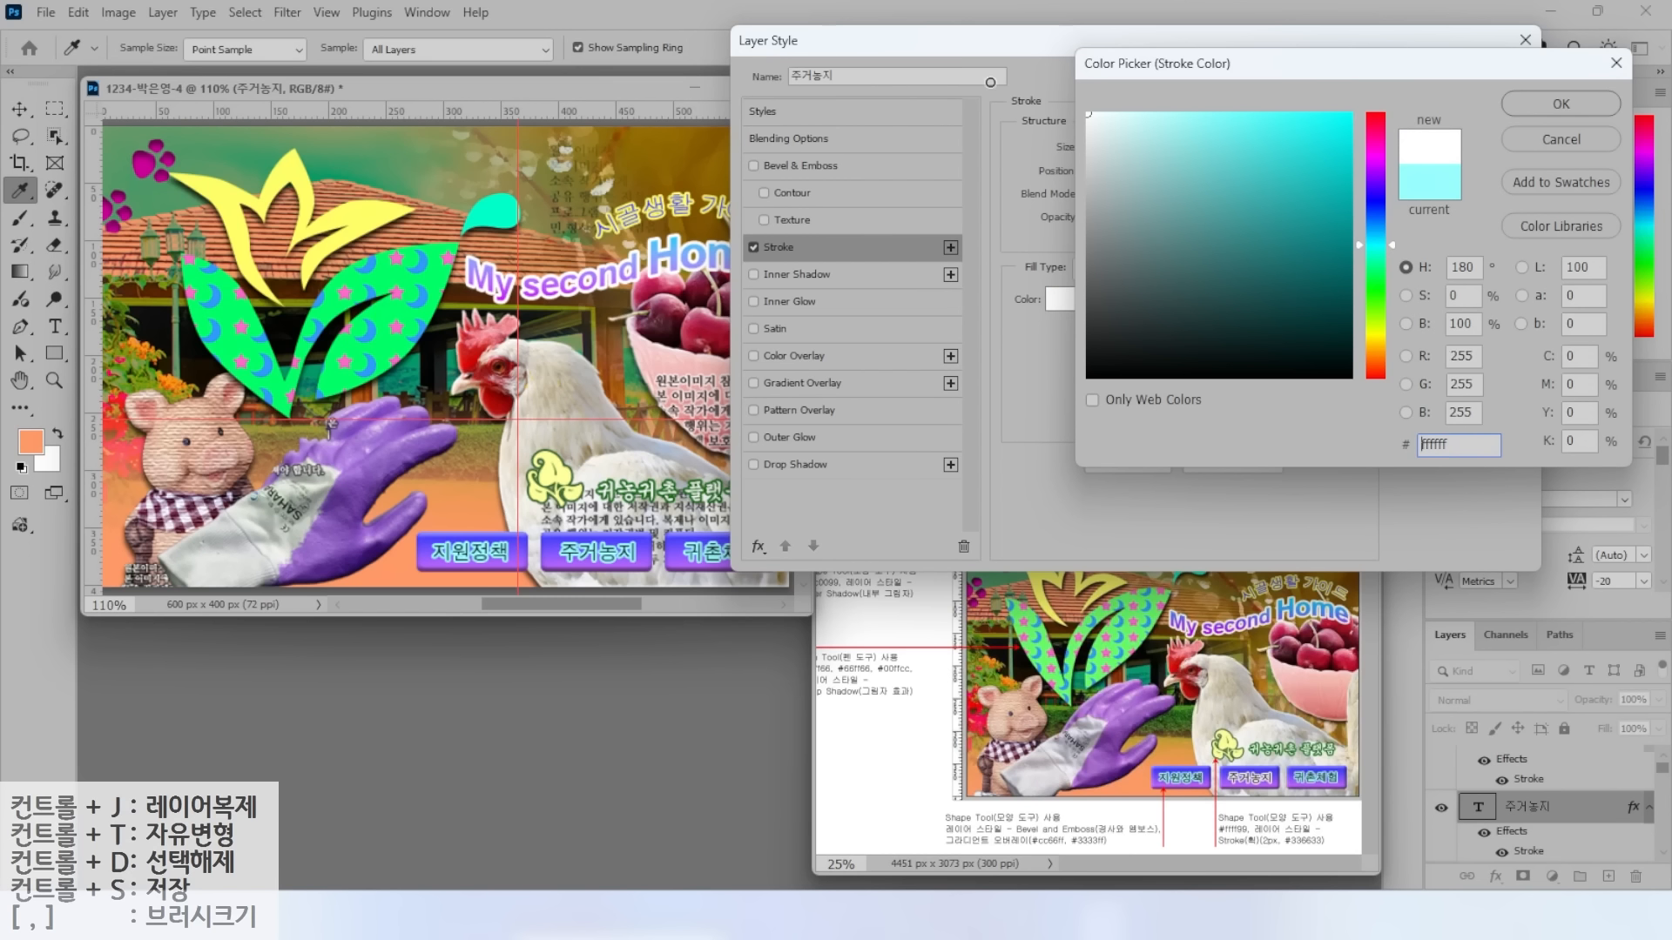
click(1534, 105)
click(1534, 111)
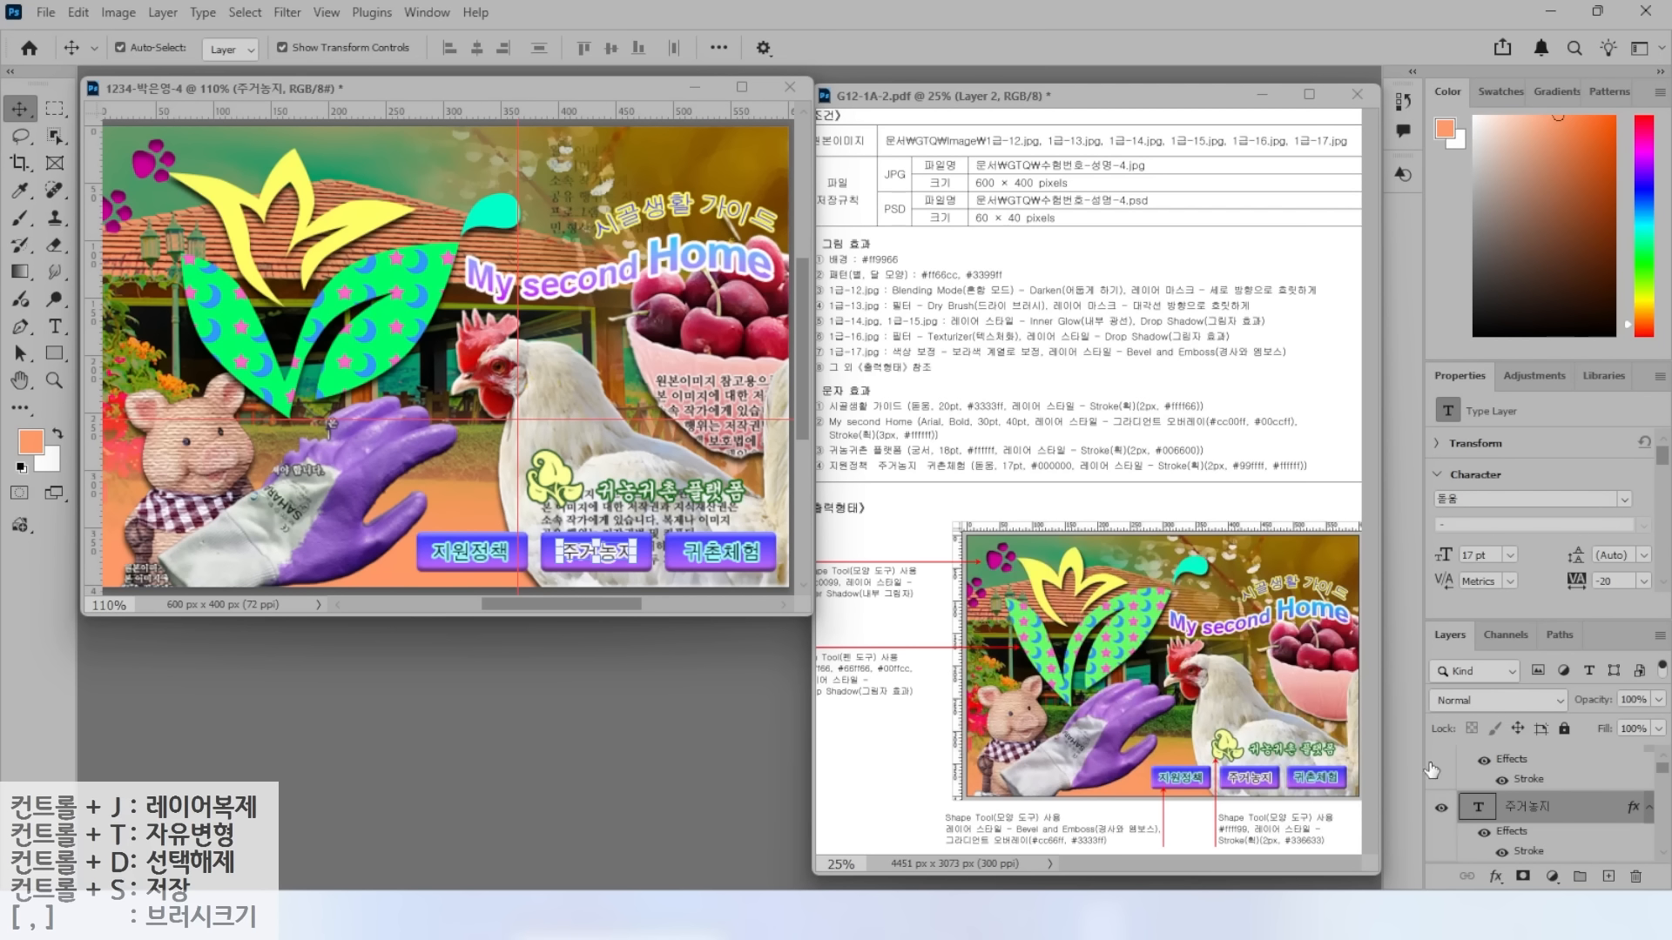
drag(1664, 778, 1663, 794)
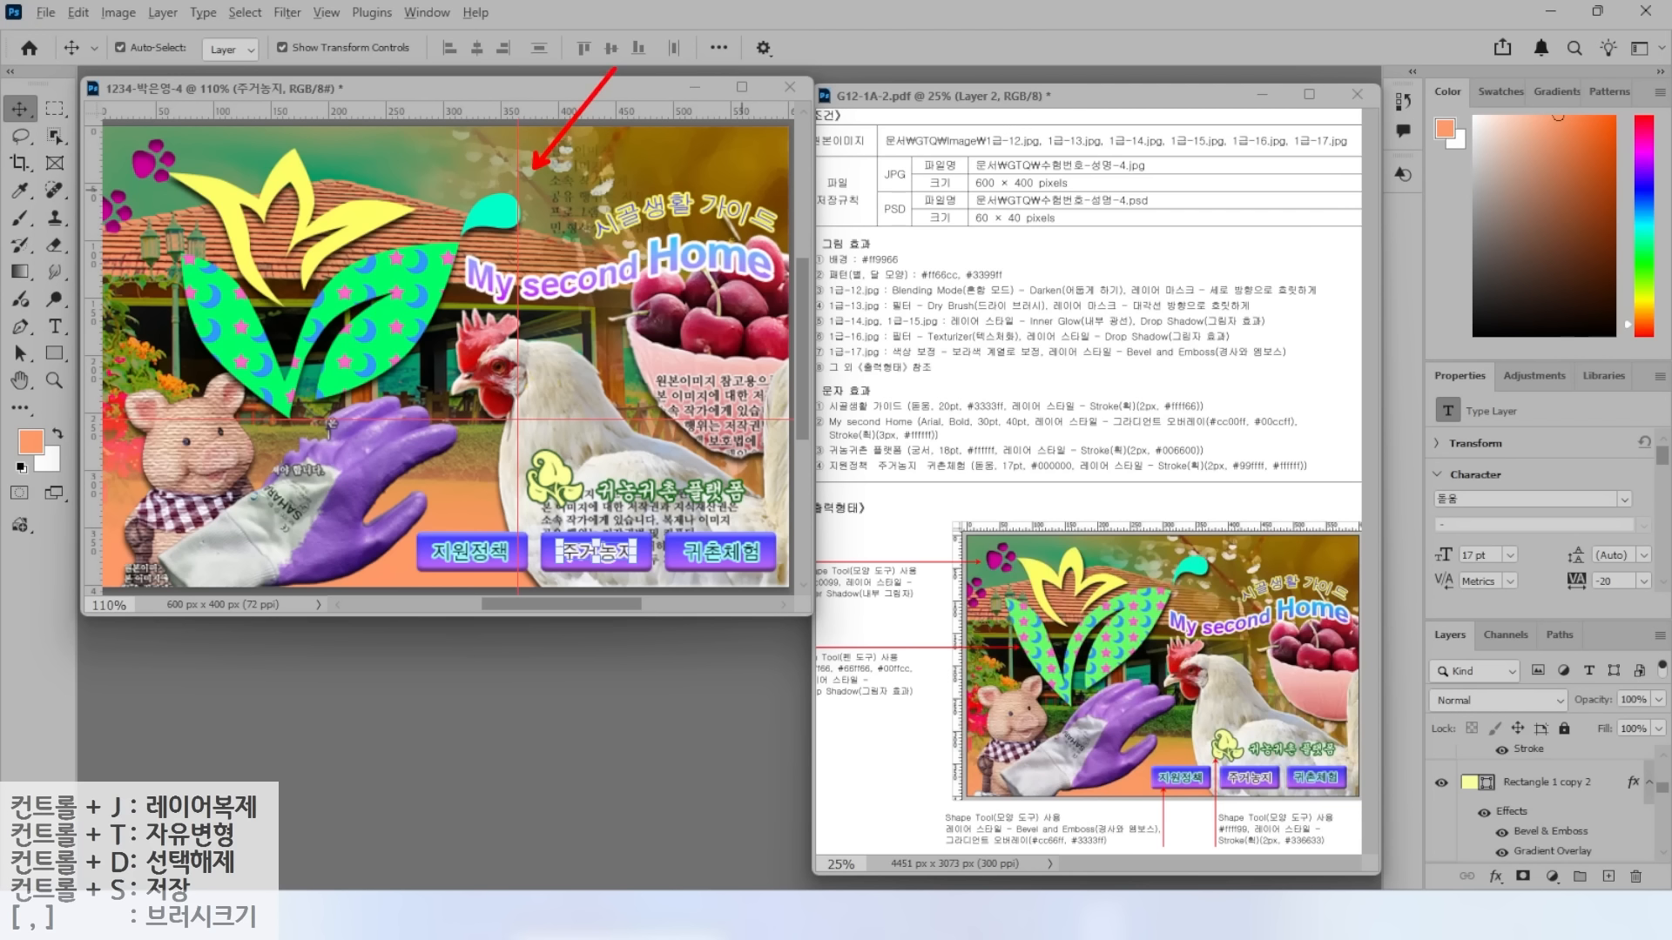
Clear all guide lines from the canvas via View > Guides.
click(327, 13)
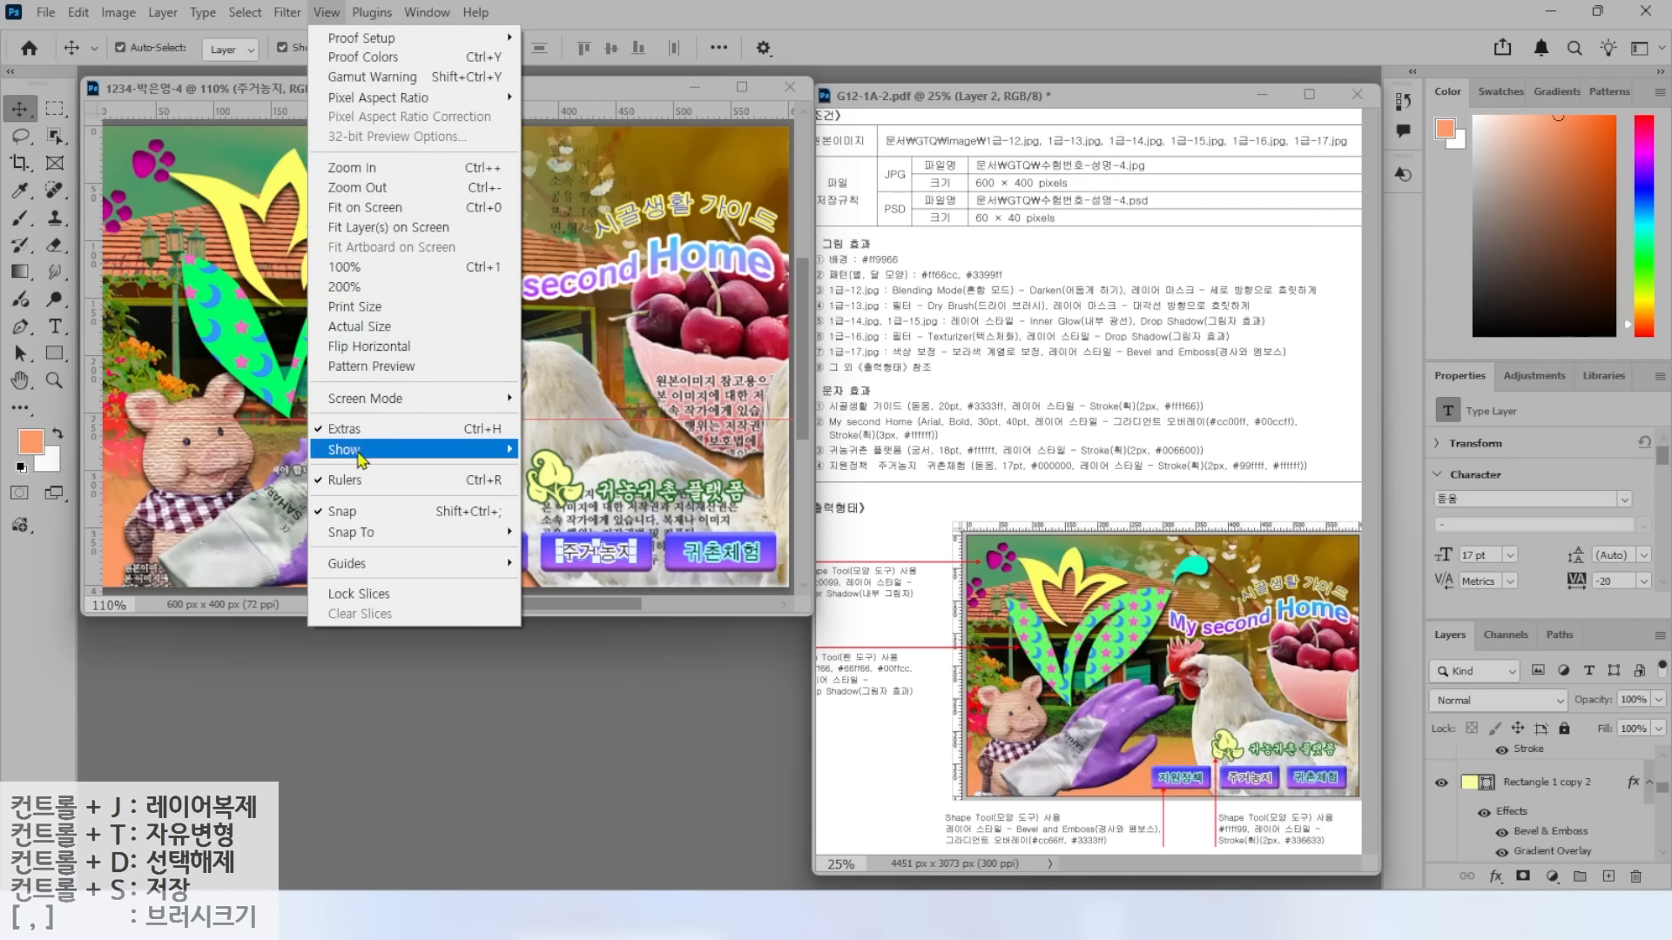
mouse_move(375, 564)
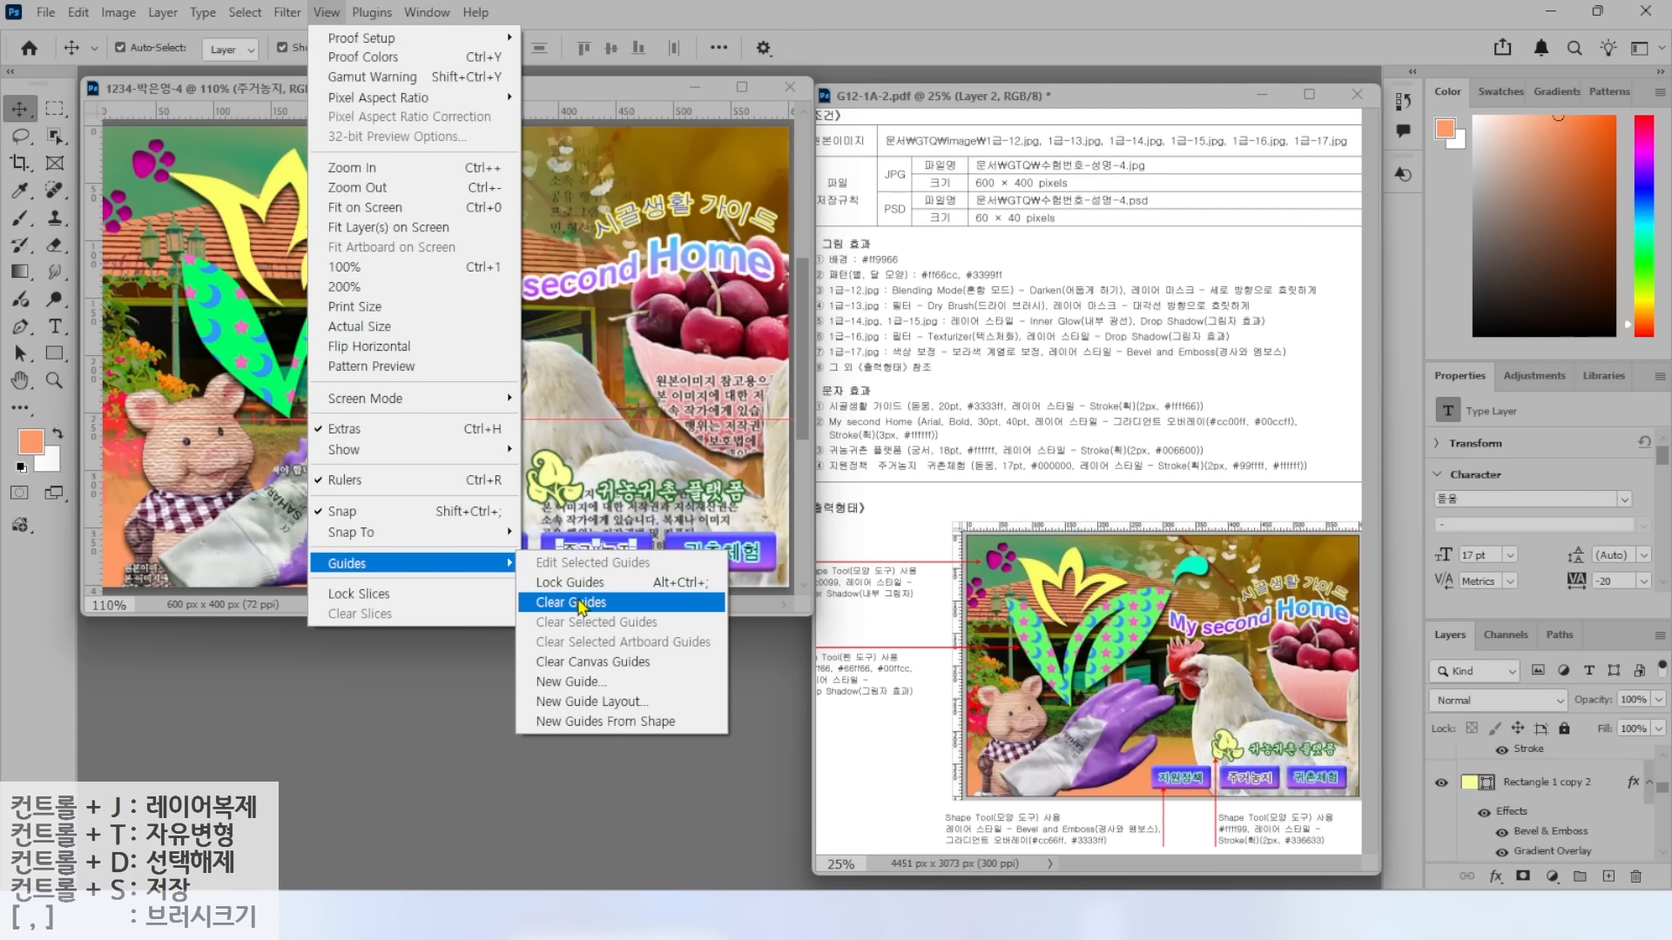
click(568, 604)
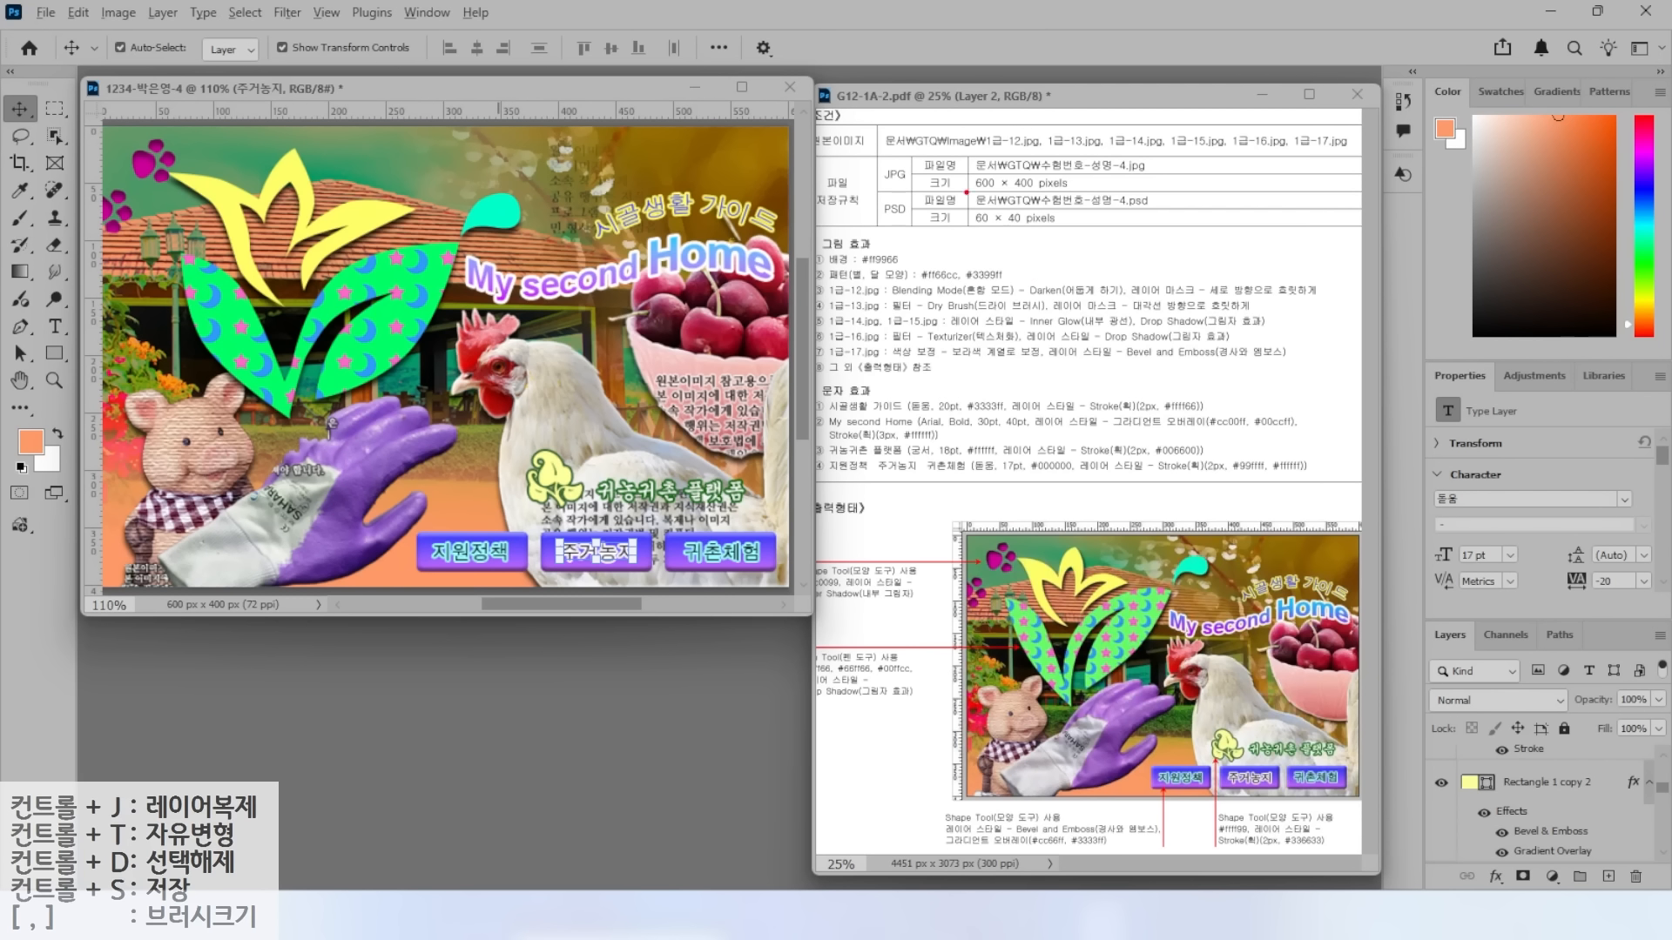
drag(999, 168, 1047, 134)
drag(980, 228, 1040, 276)
key(Escape)
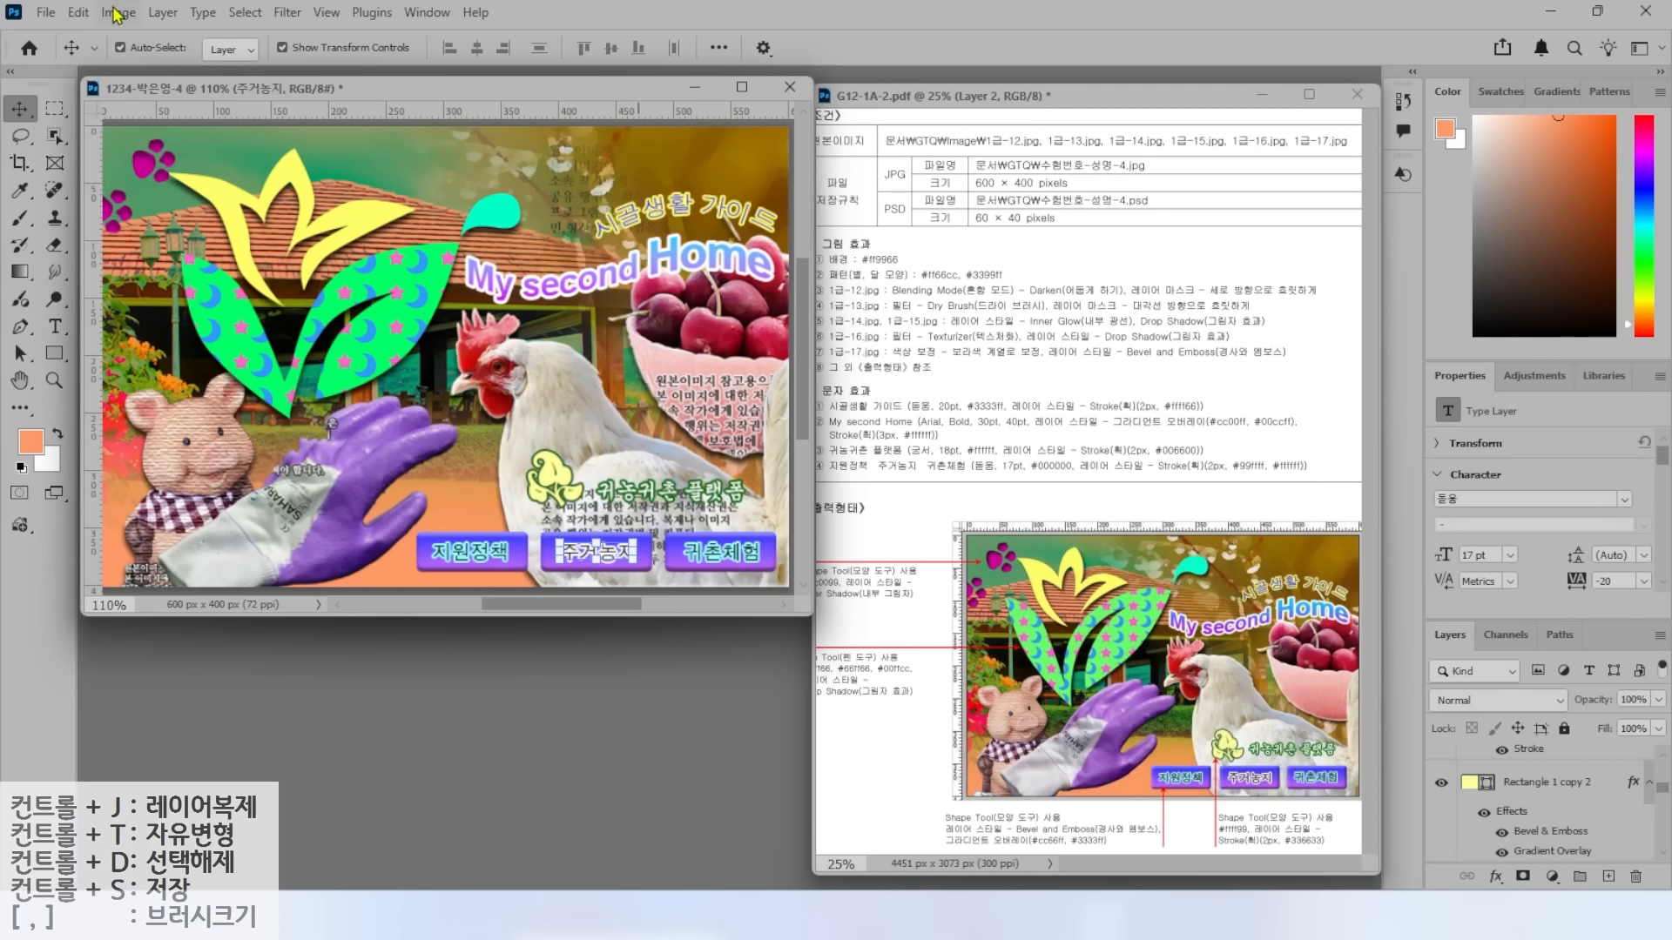
Save the composite as a maximum-quality JPEG in the GTQ folder.
click(46, 12)
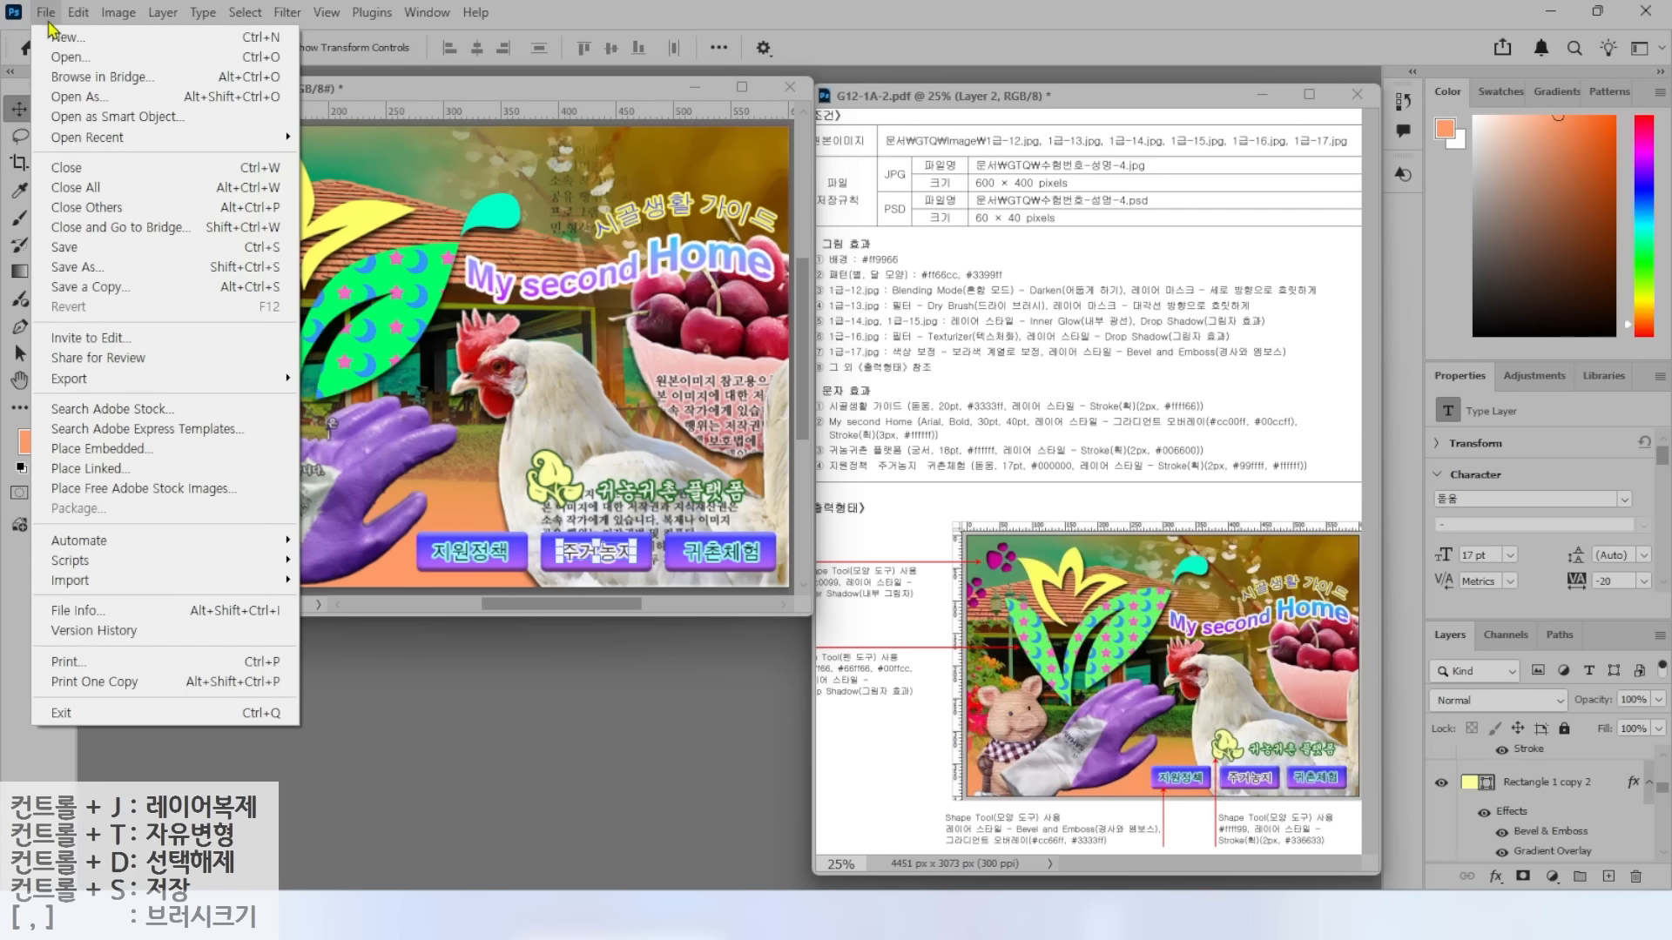
click(94, 247)
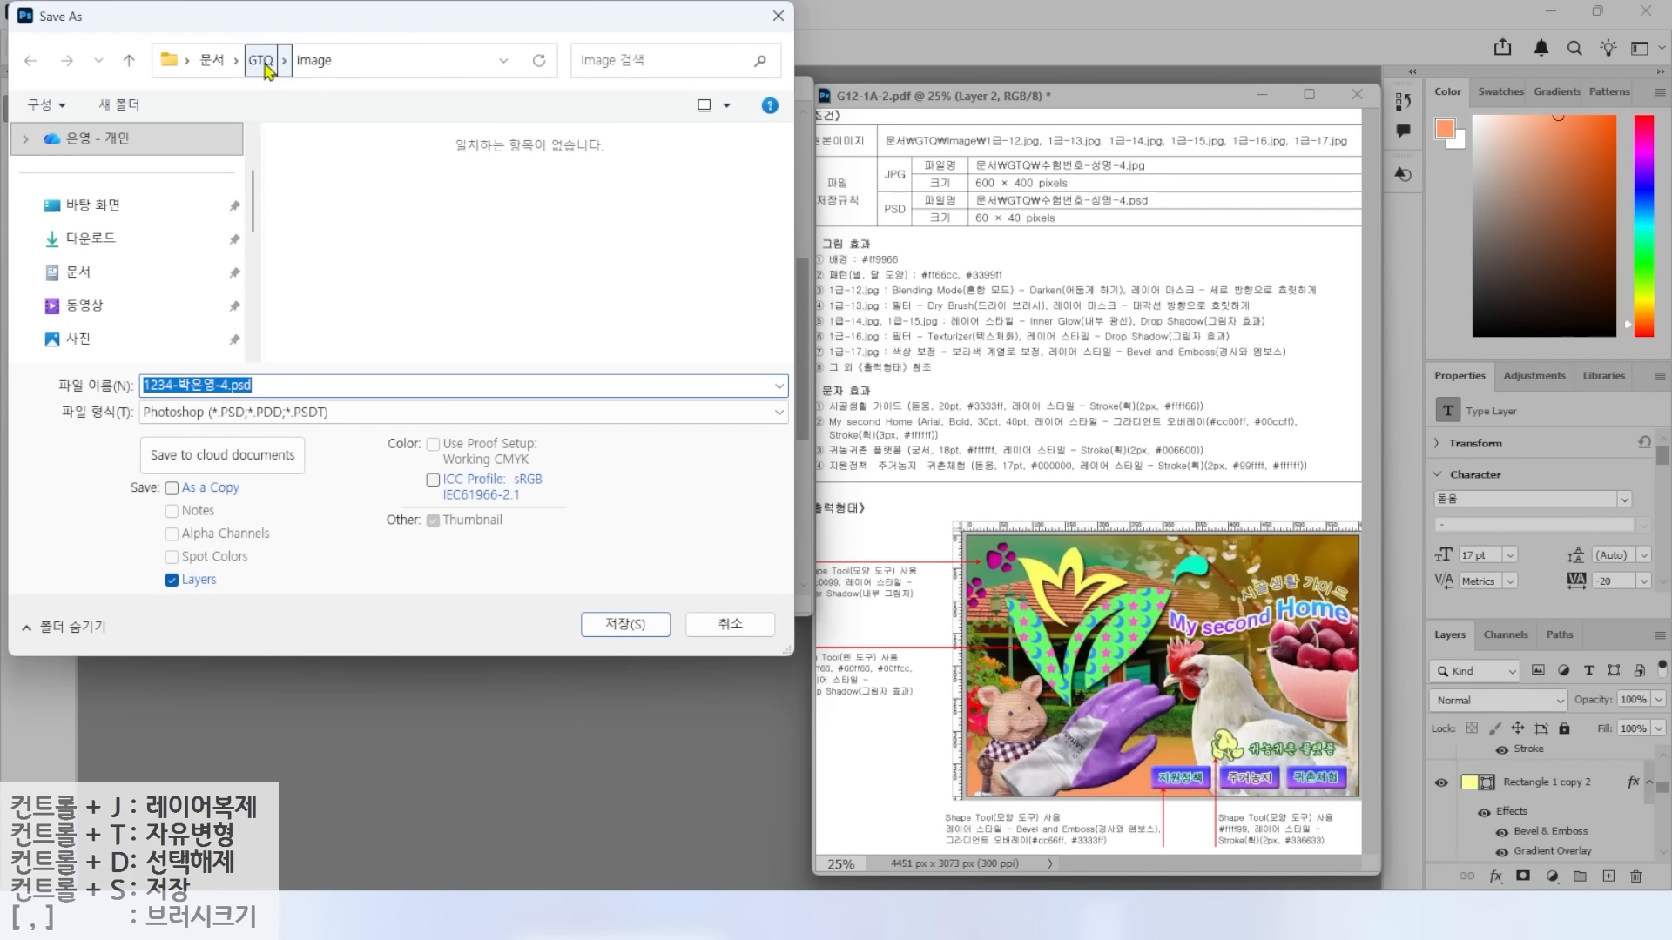
click(263, 61)
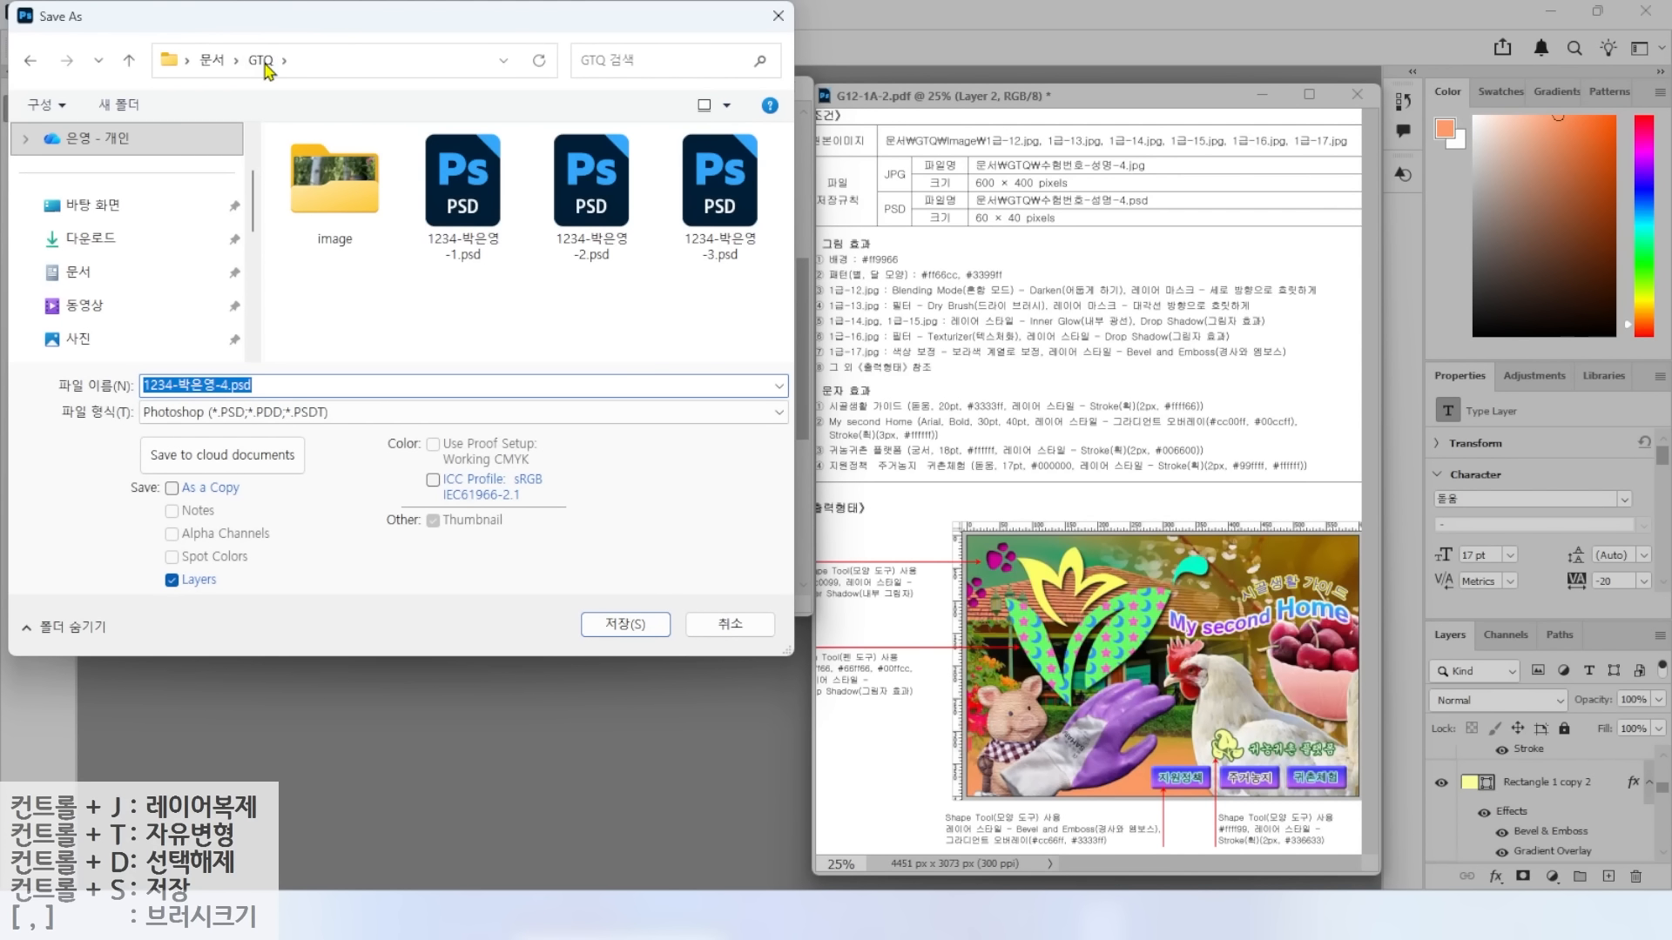
click(229, 417)
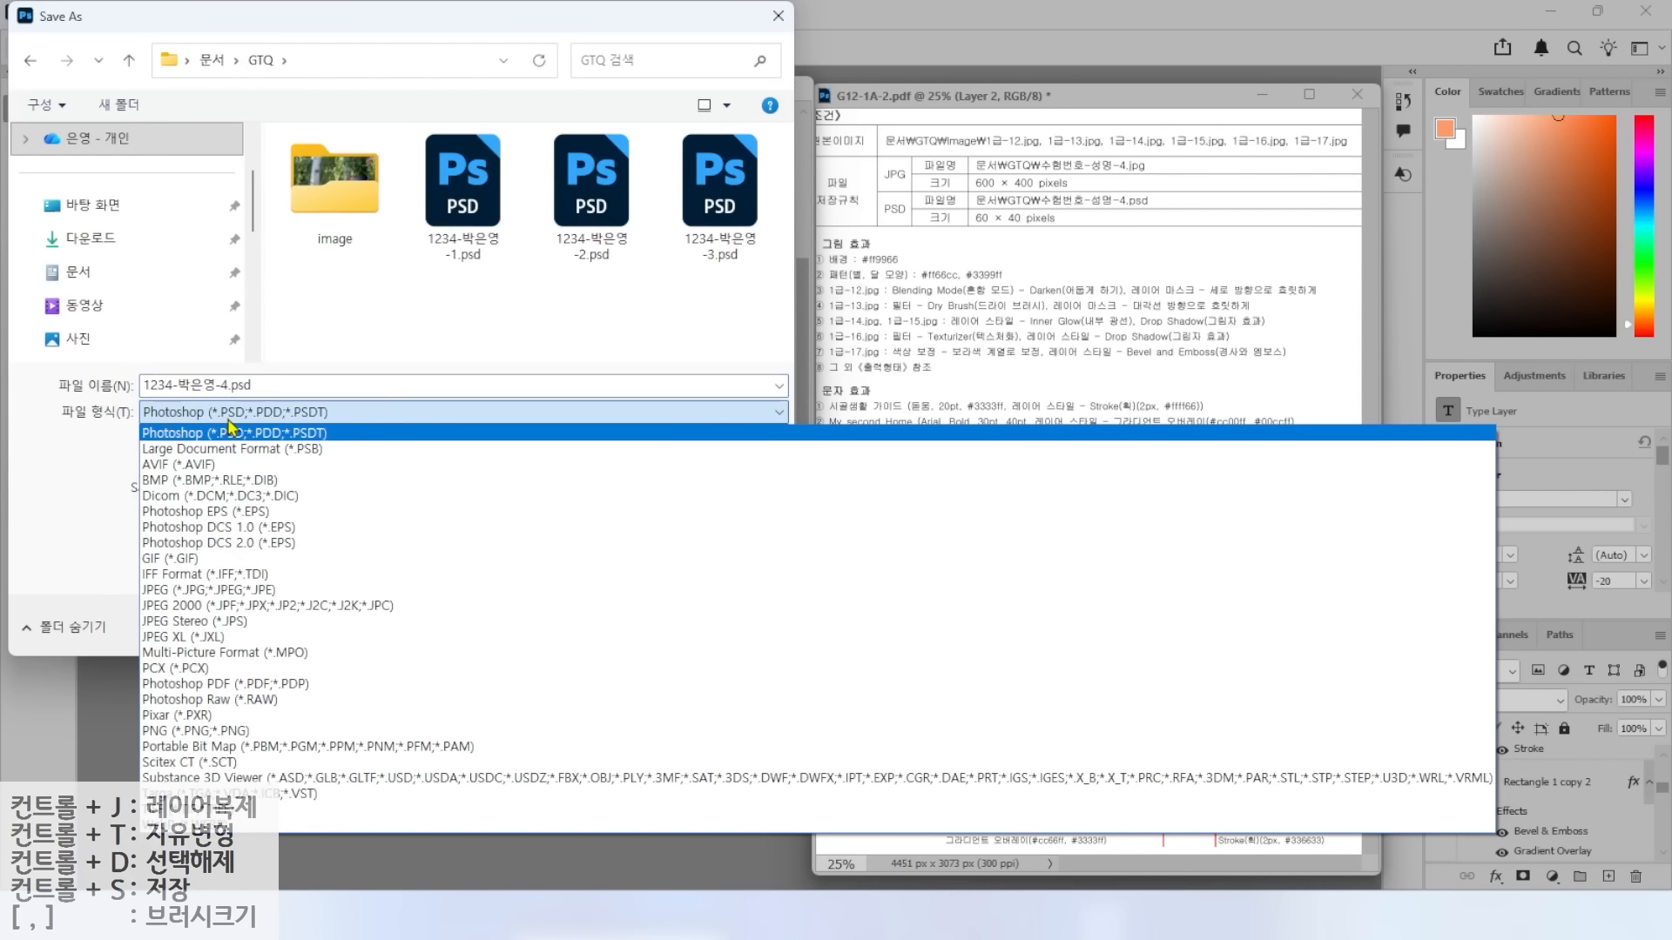
click(178, 591)
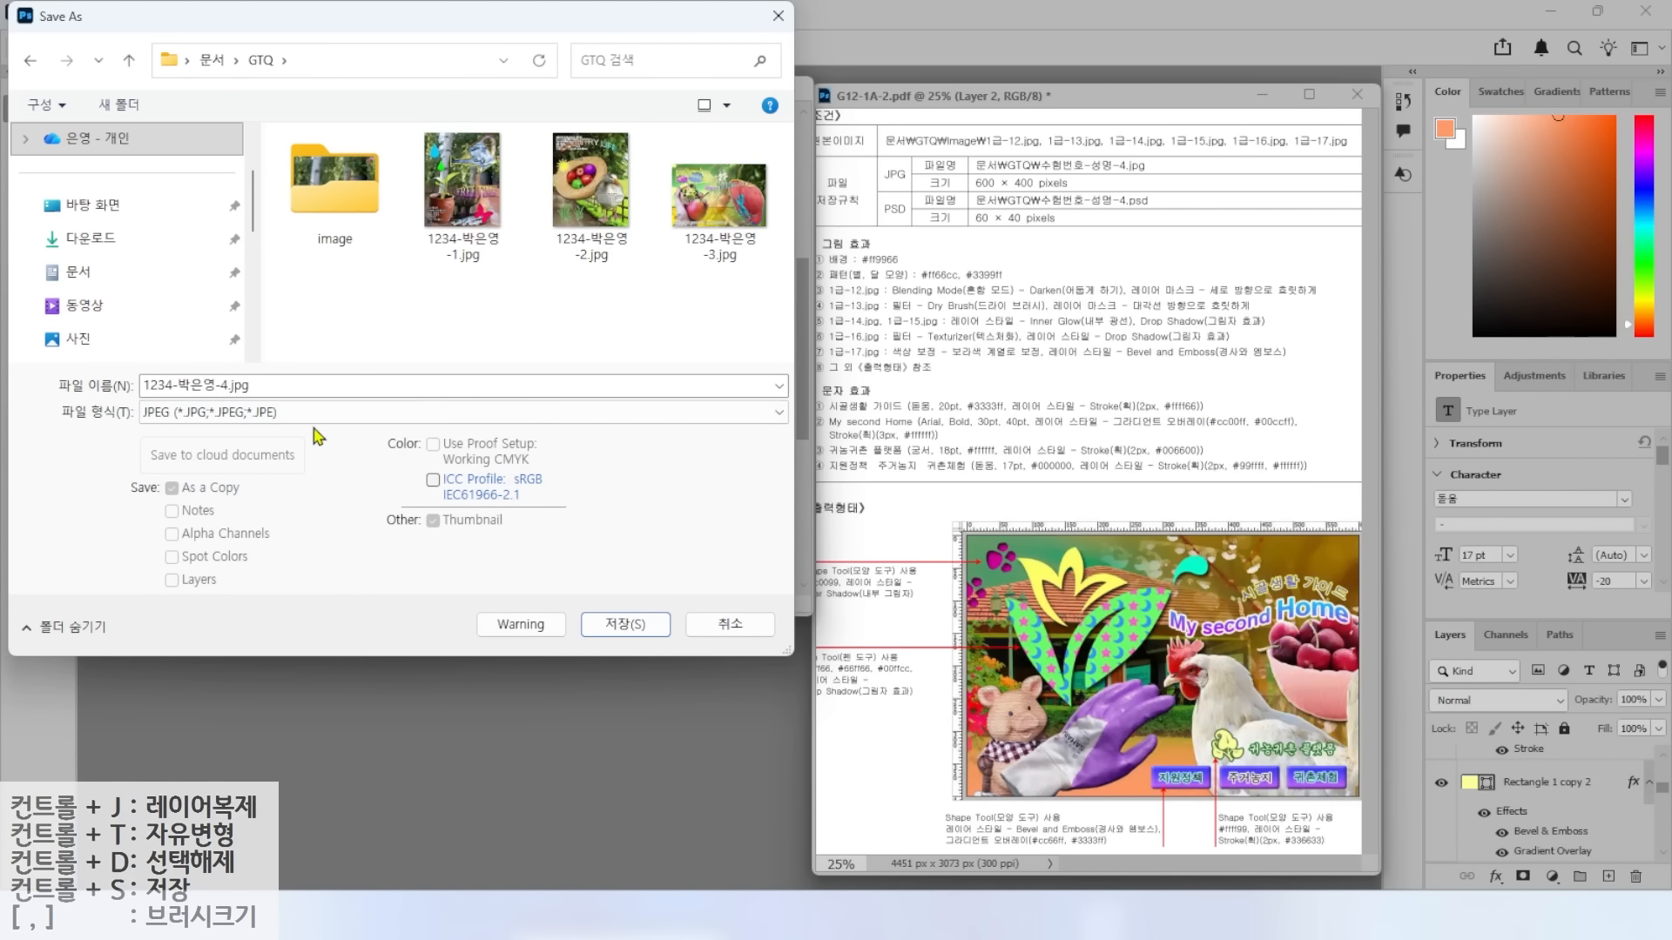
click(613, 620)
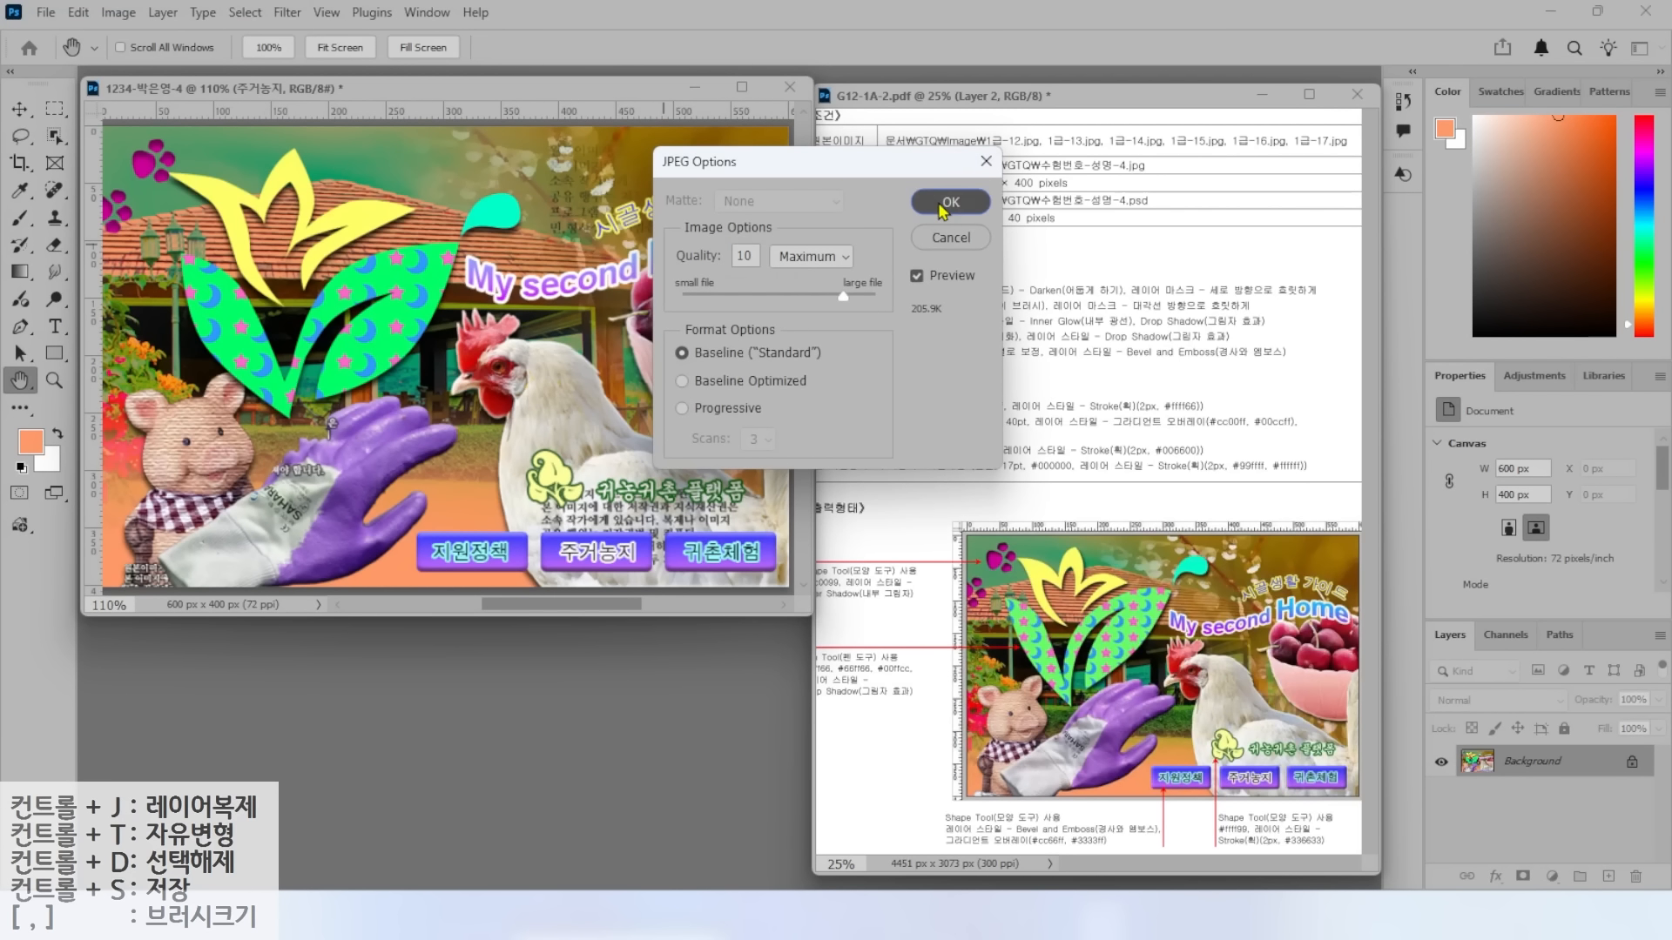
click(945, 205)
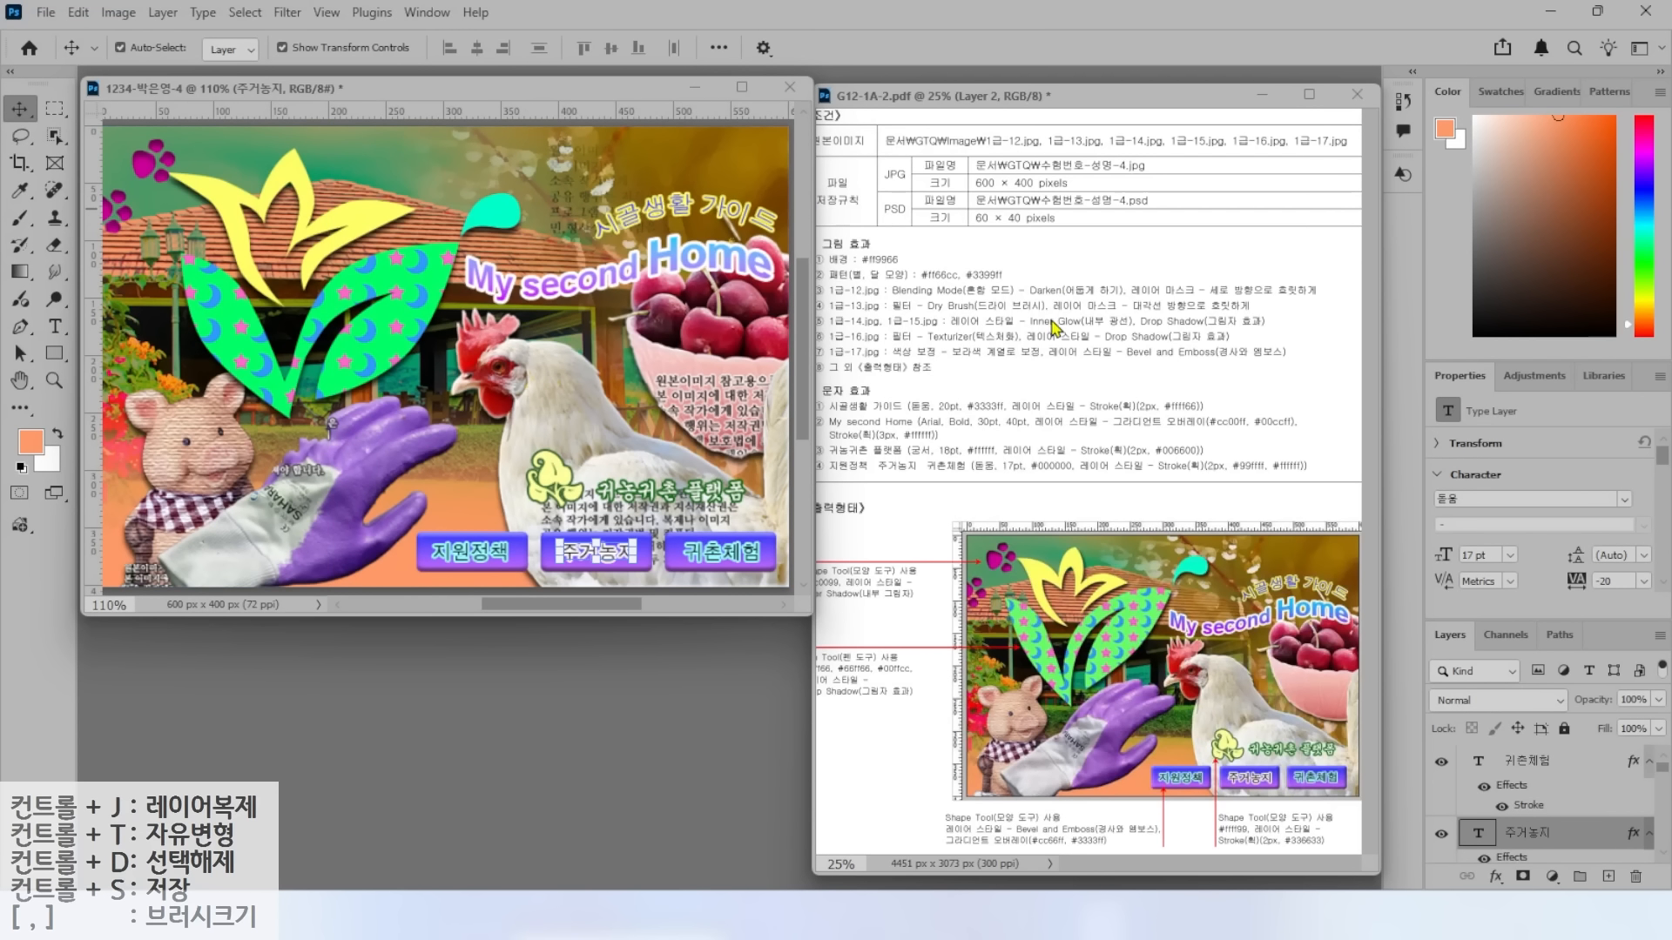
click(119, 12)
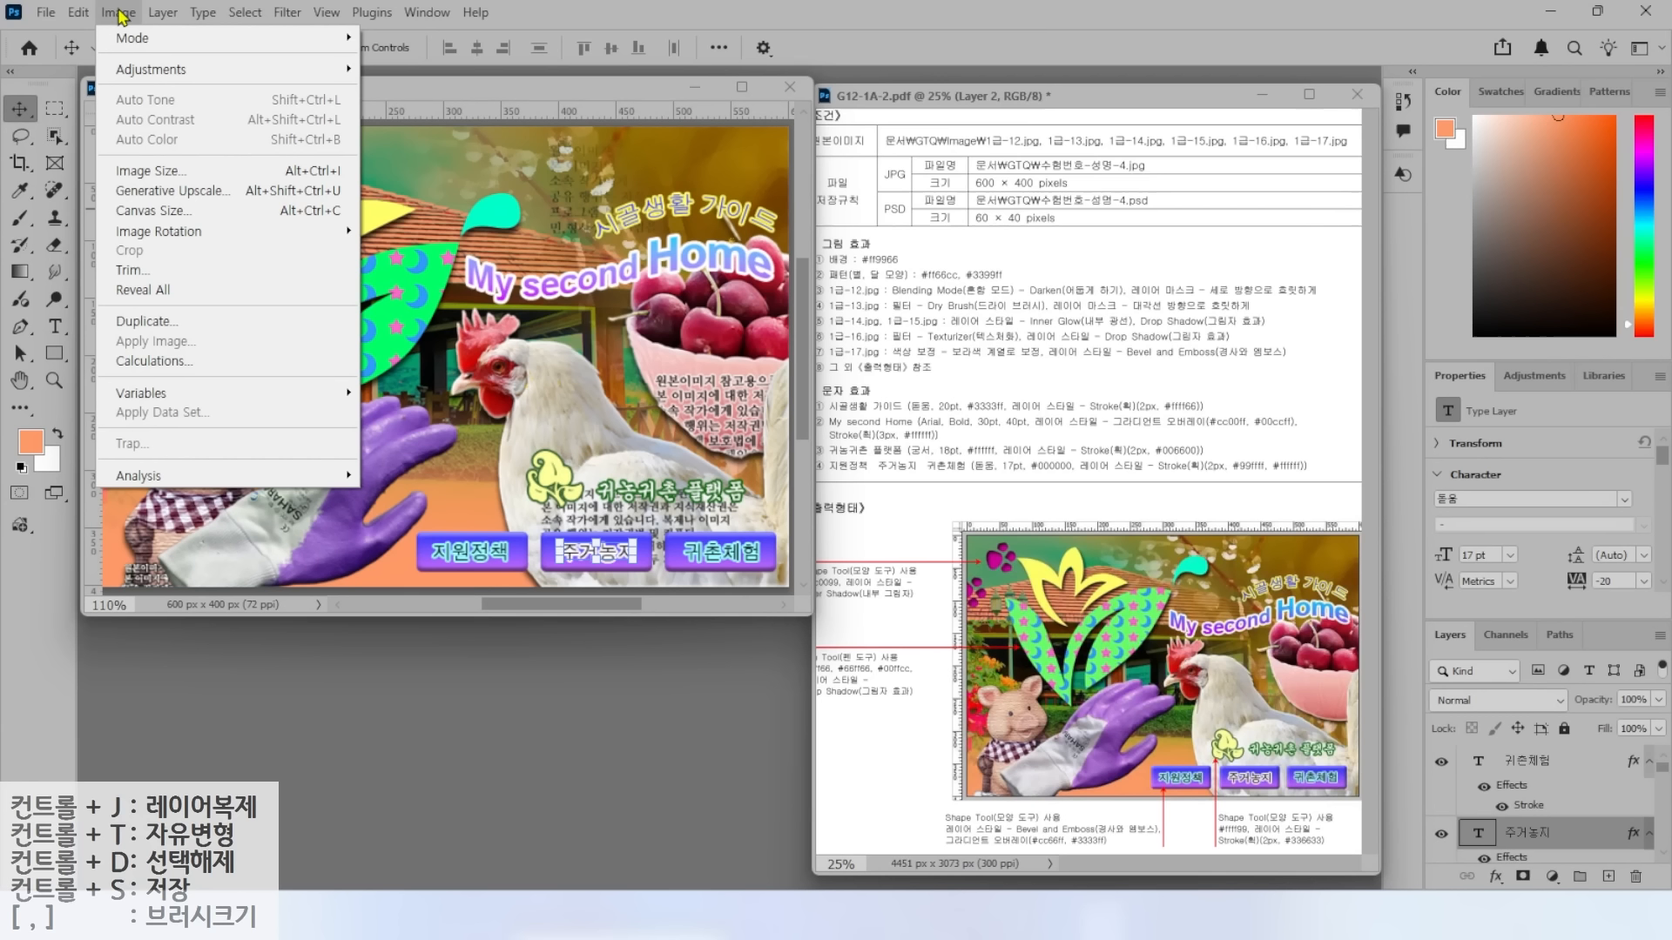
Resize the image to 60 px width (60×40 pixels).
click(147, 171)
text(60)
key(Return)
key(v)
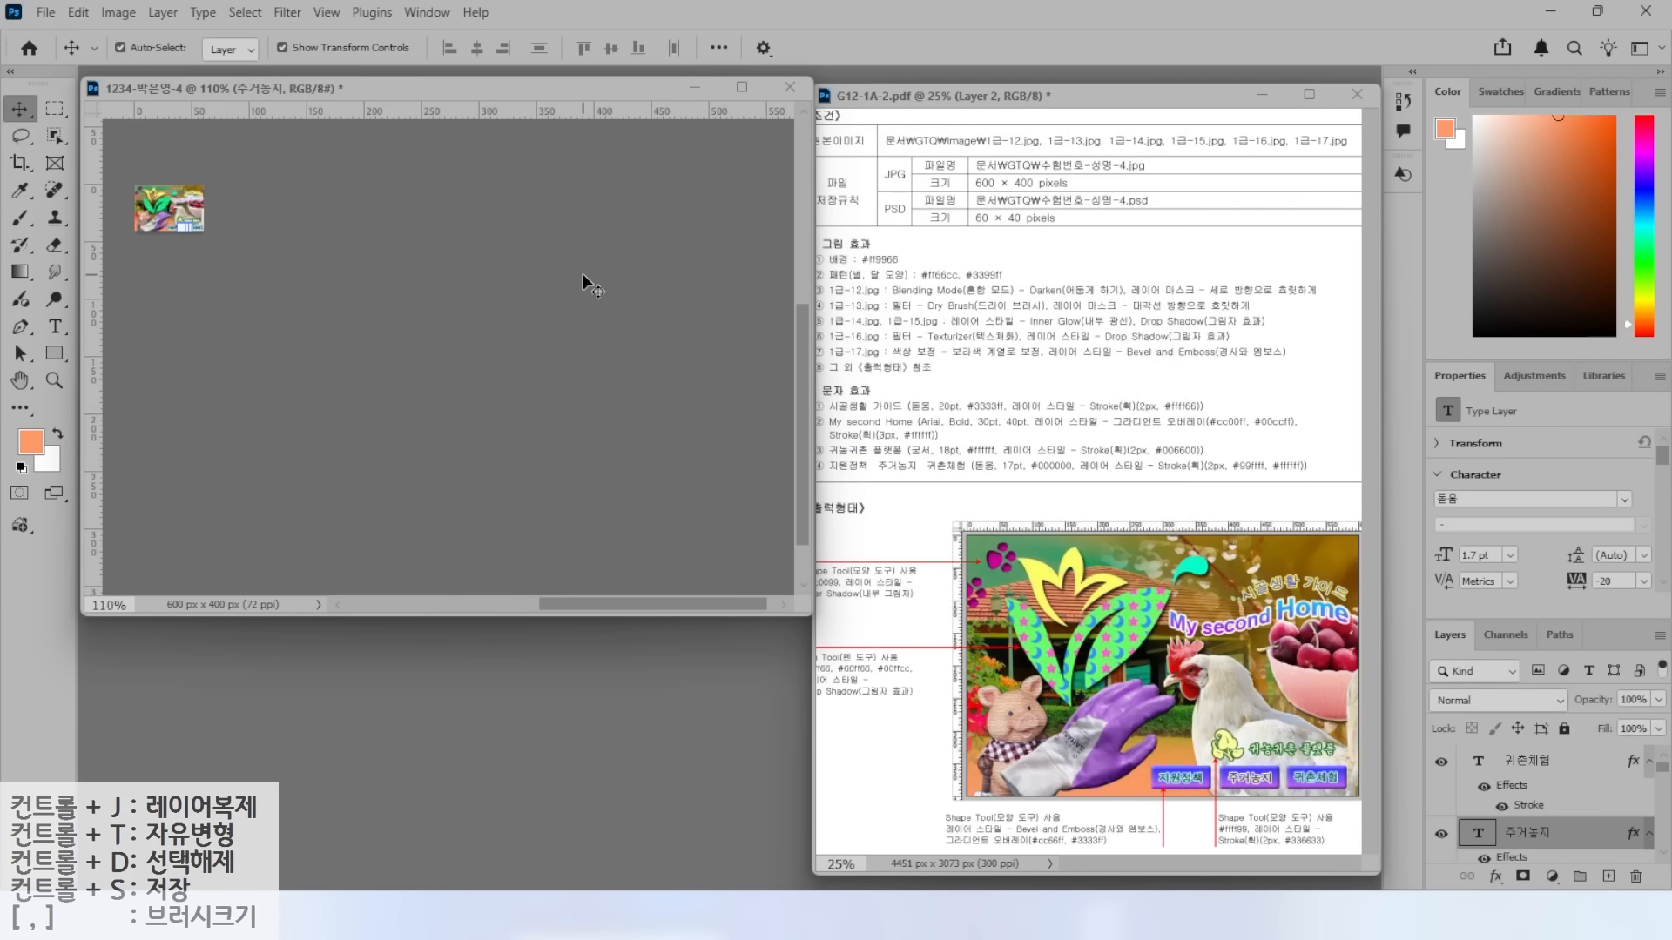
Save the resized image as a PSD in the GTQ folder and close the document.
click(46, 14)
click(94, 251)
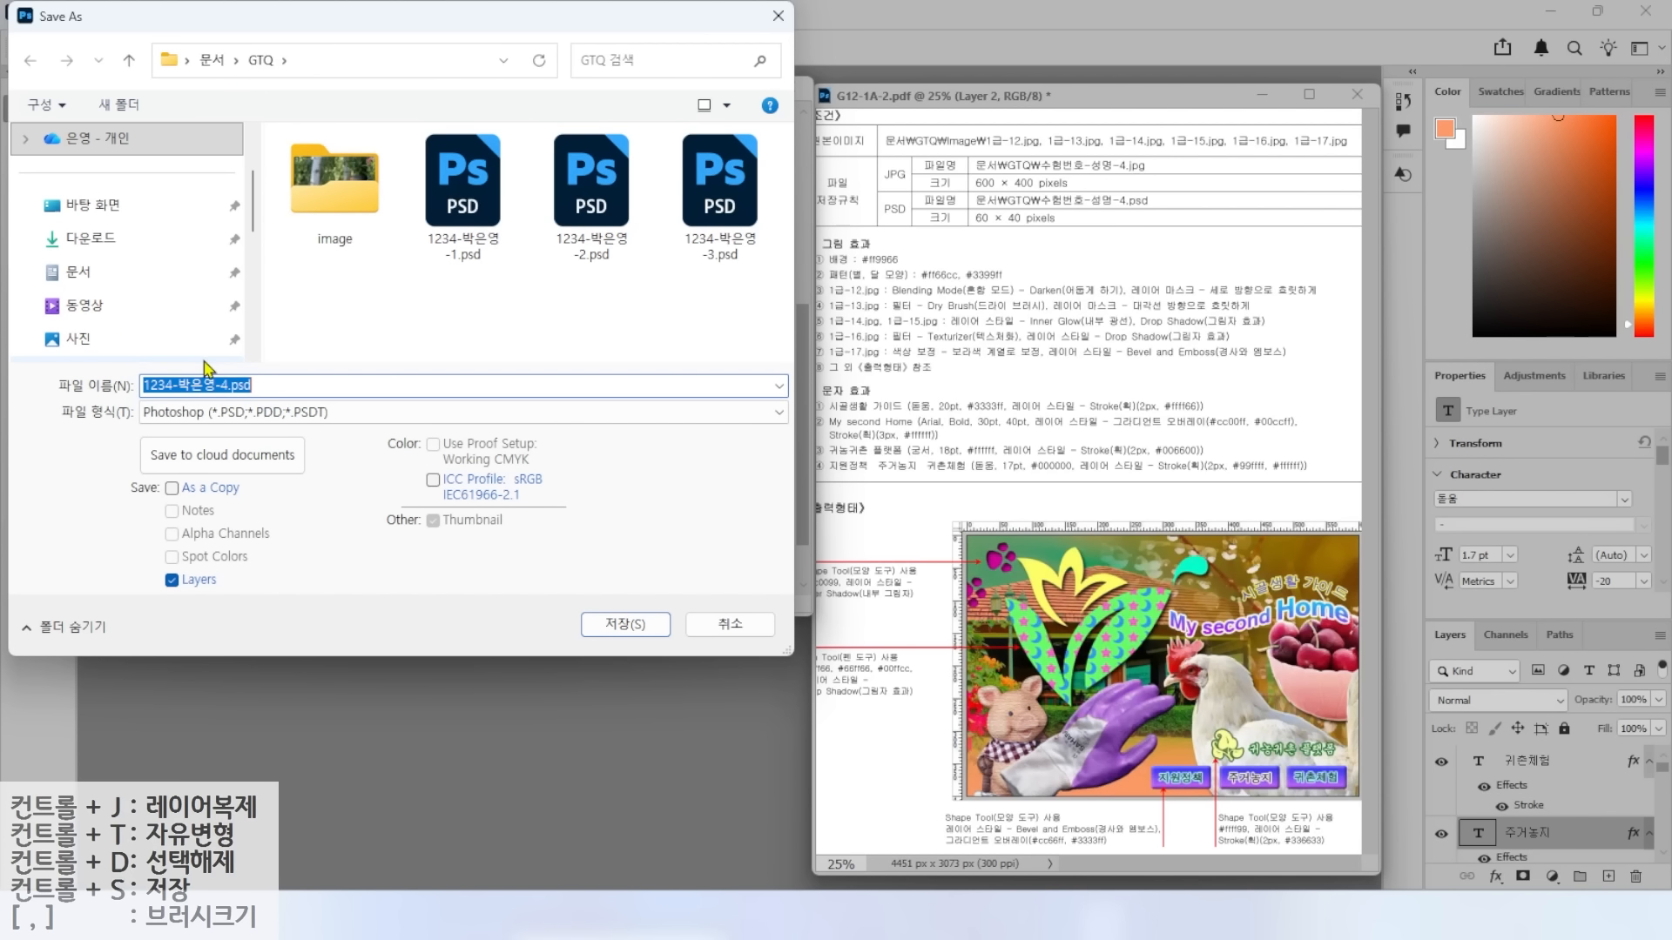
key(ctrl)
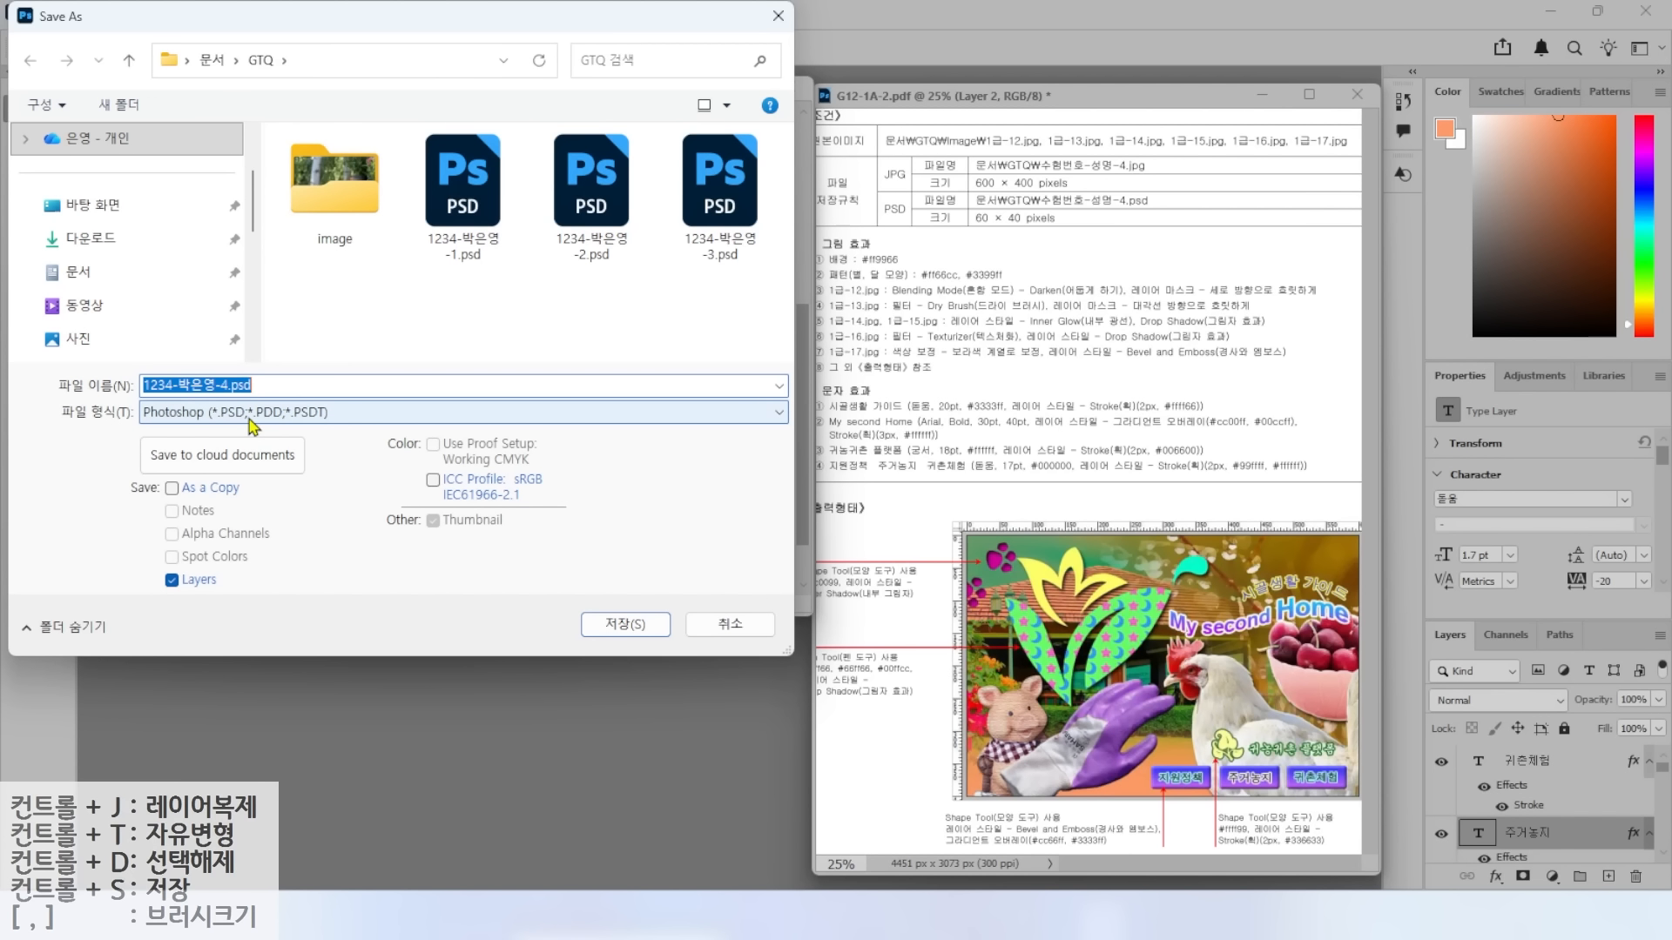
click(621, 627)
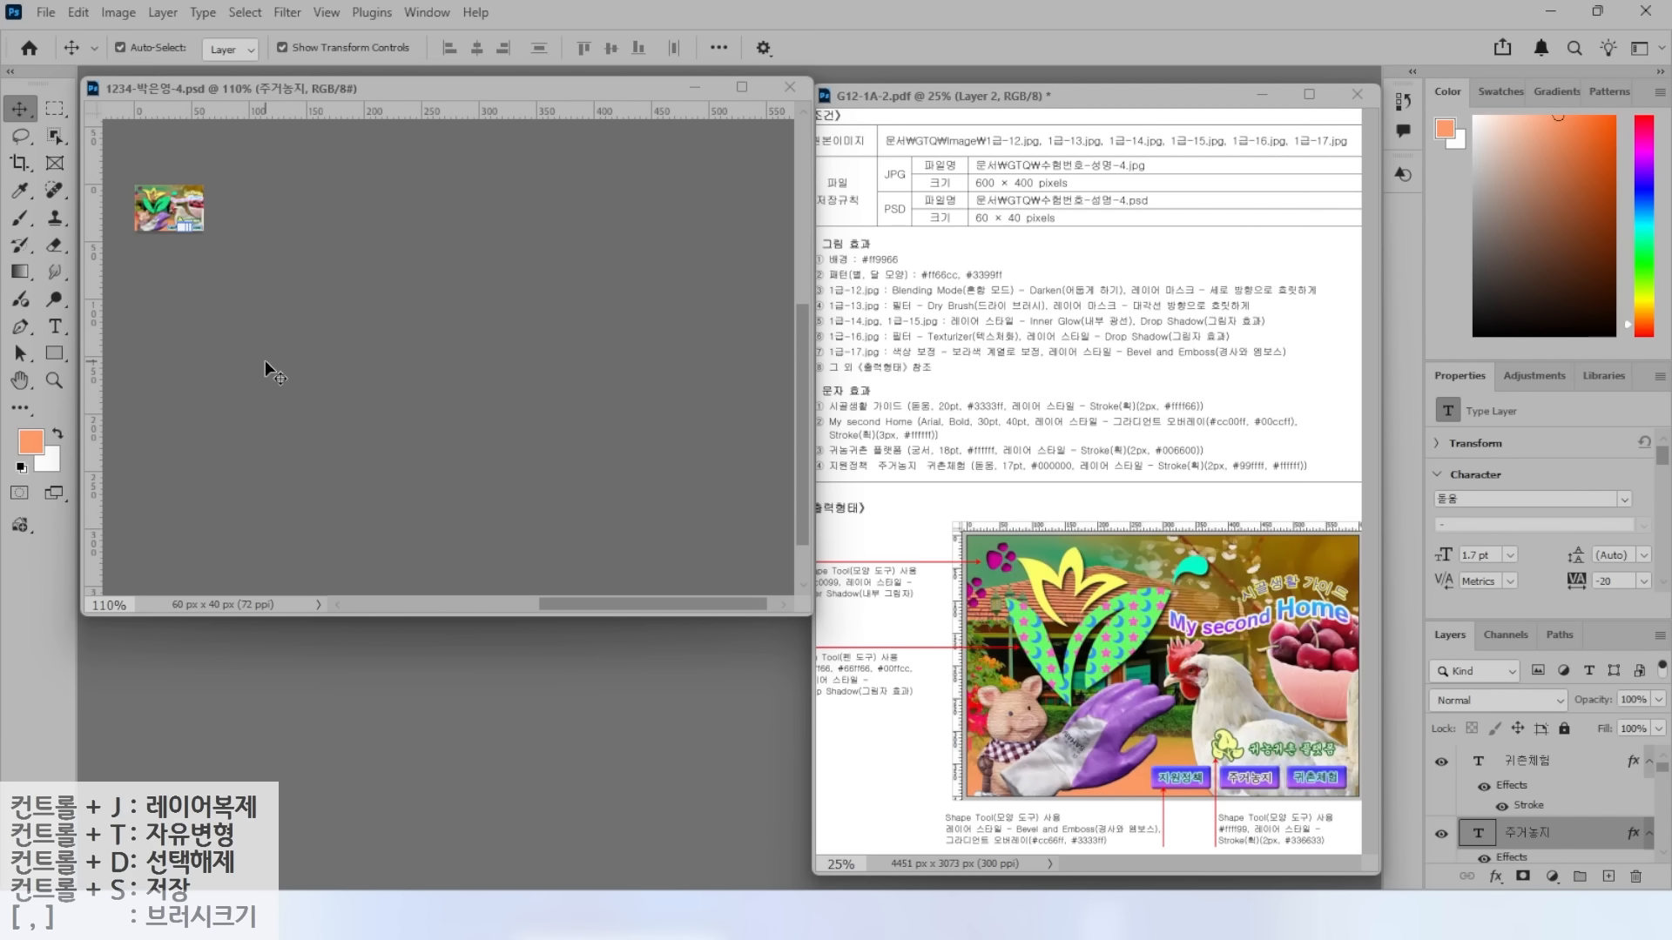
key(ctrl)
click(789, 87)
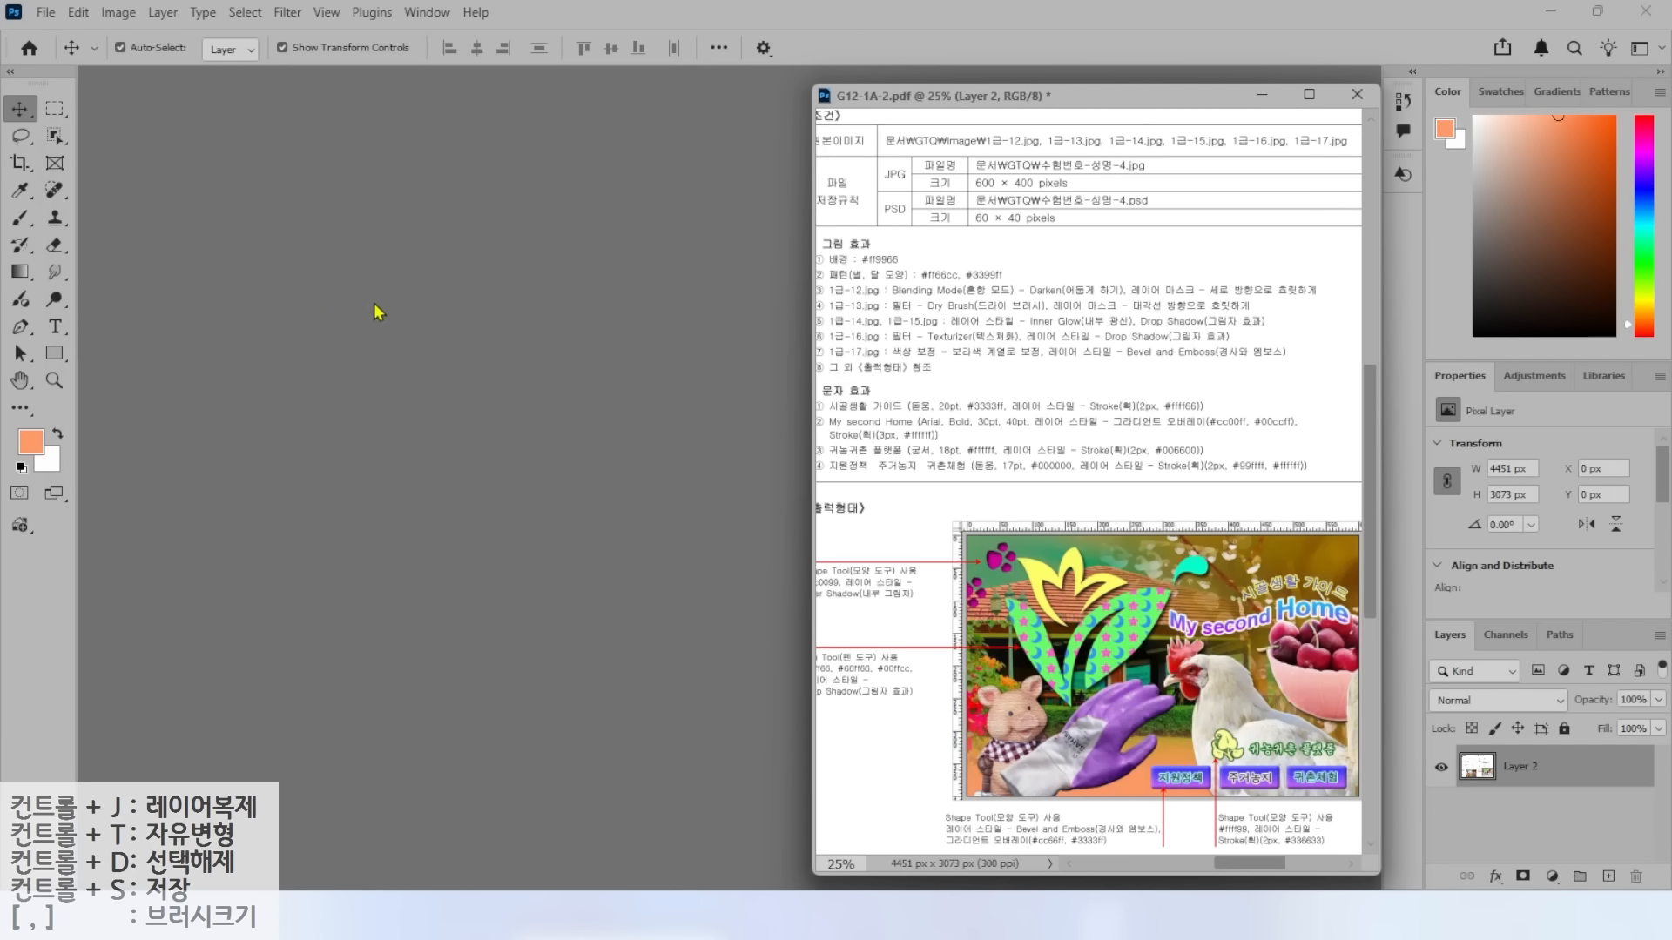